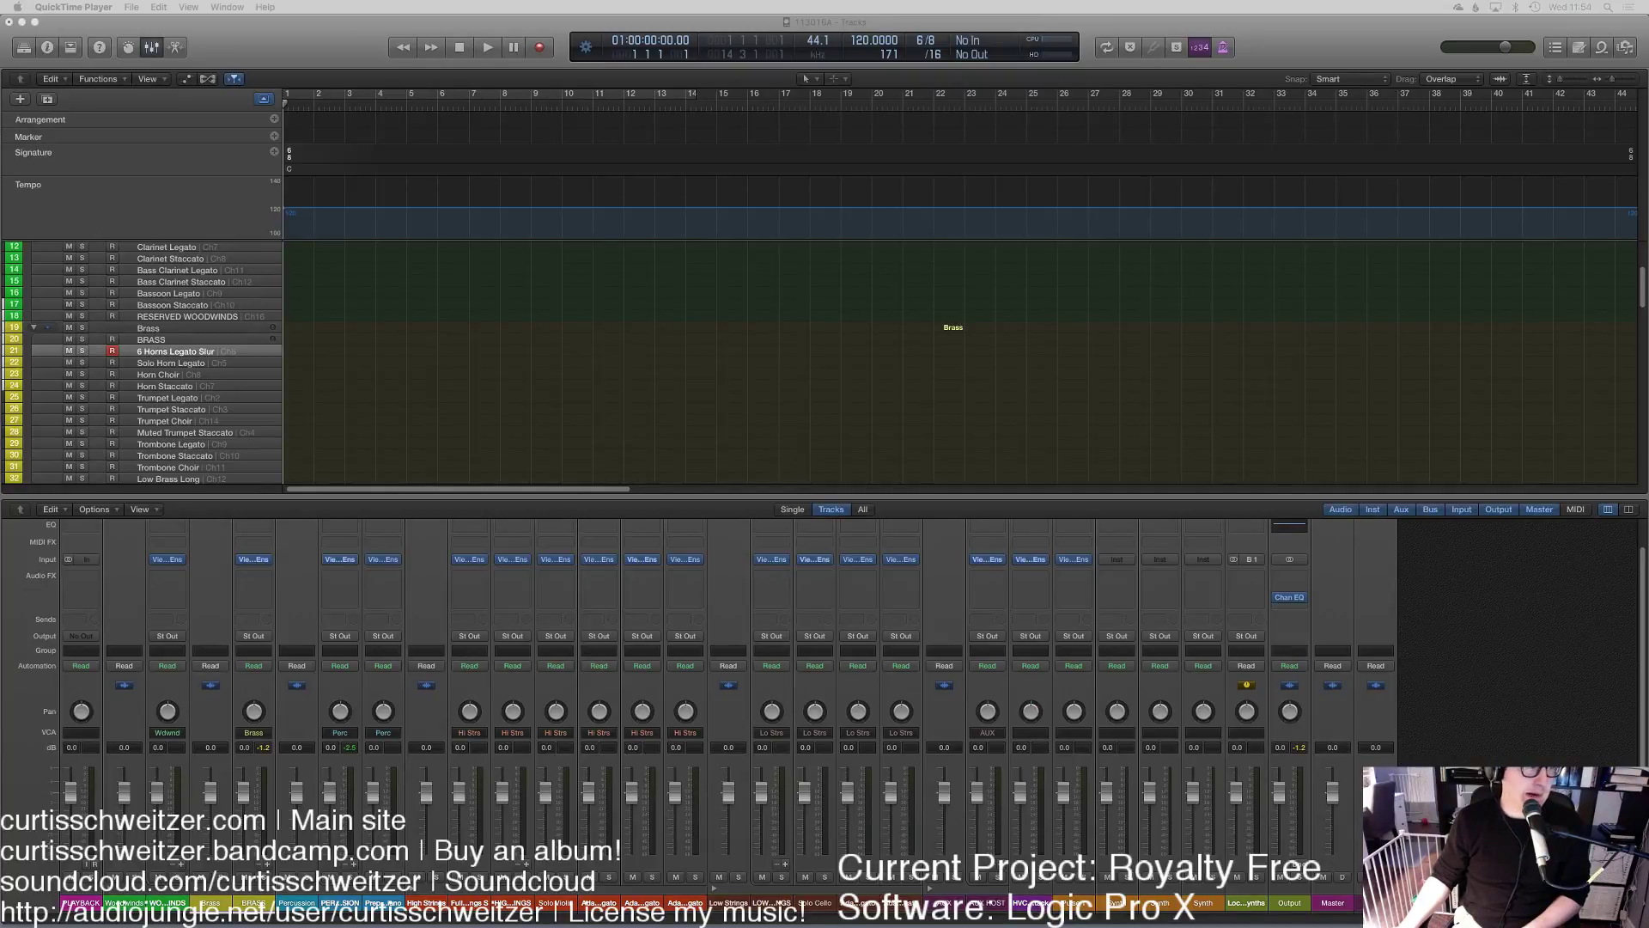
Step: Switch to Logic Pro X, hide the mixer and select the Steinway track in the percussion group
key(super+Tab)
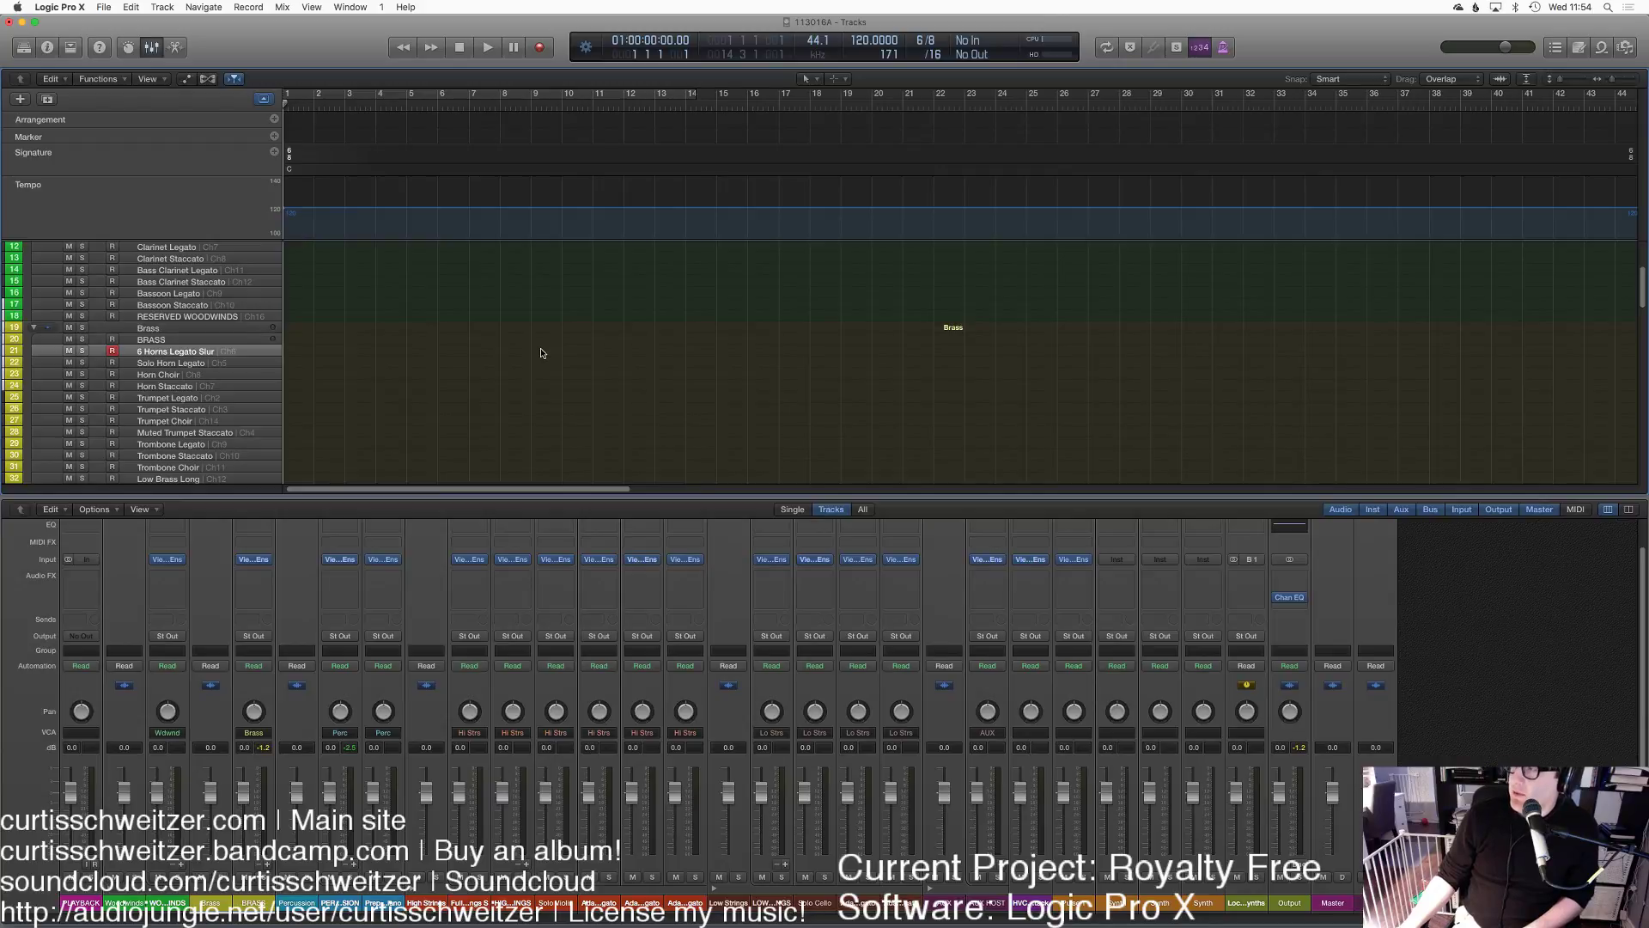
scroll(542, 353, down, 3)
scroll(552, 366, up, 4)
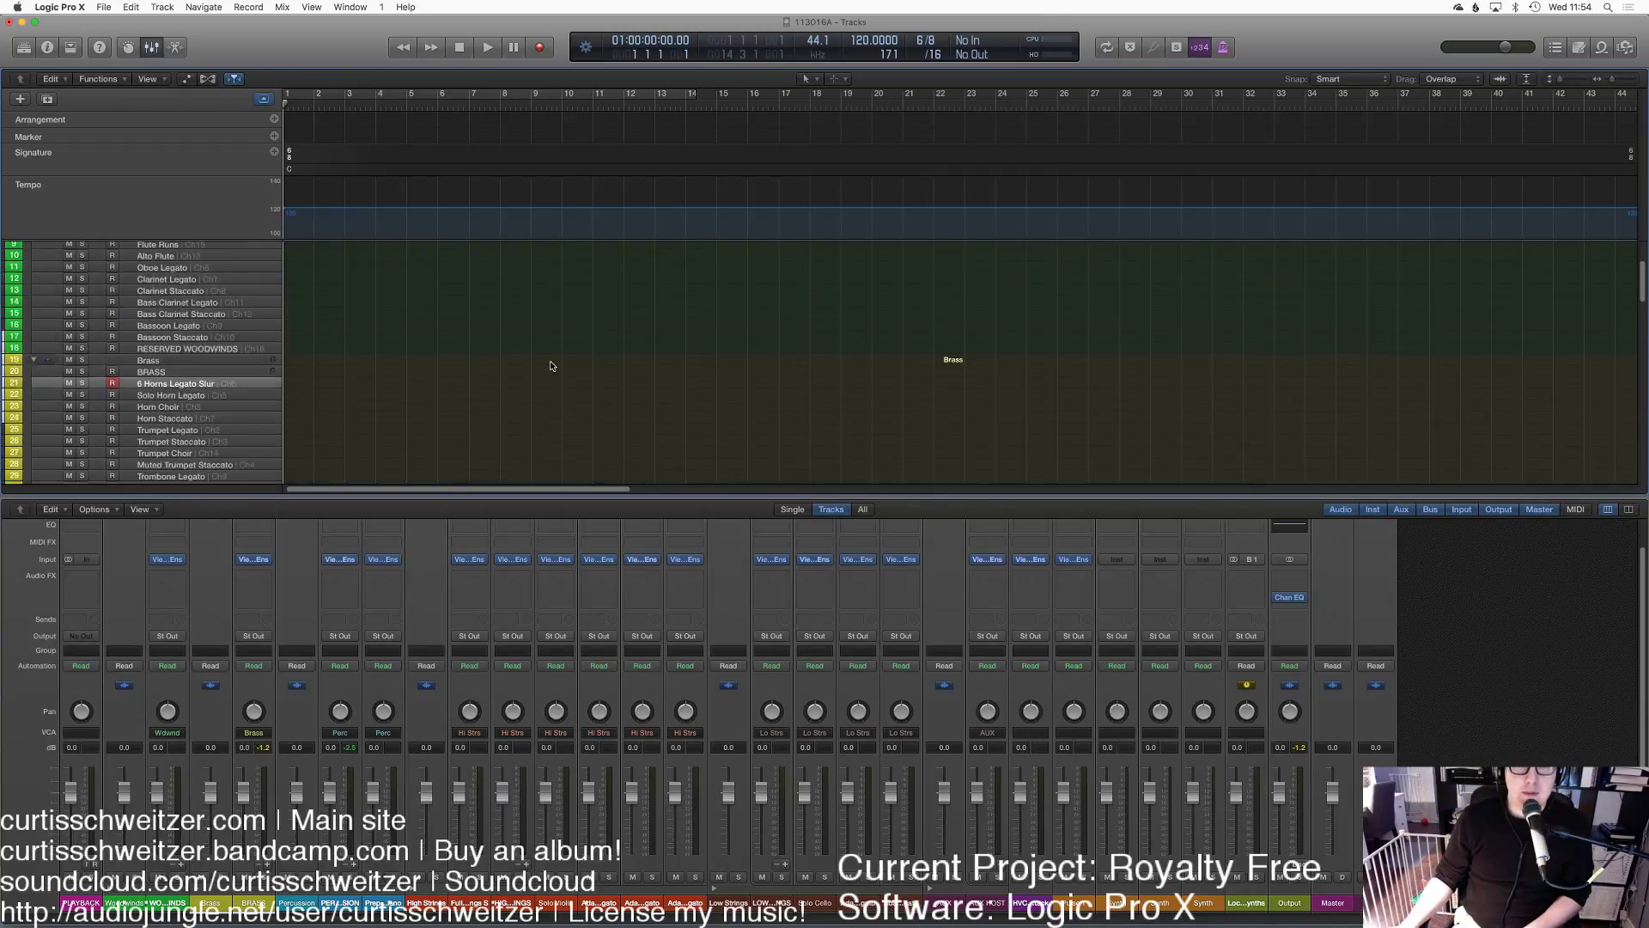
key(x)
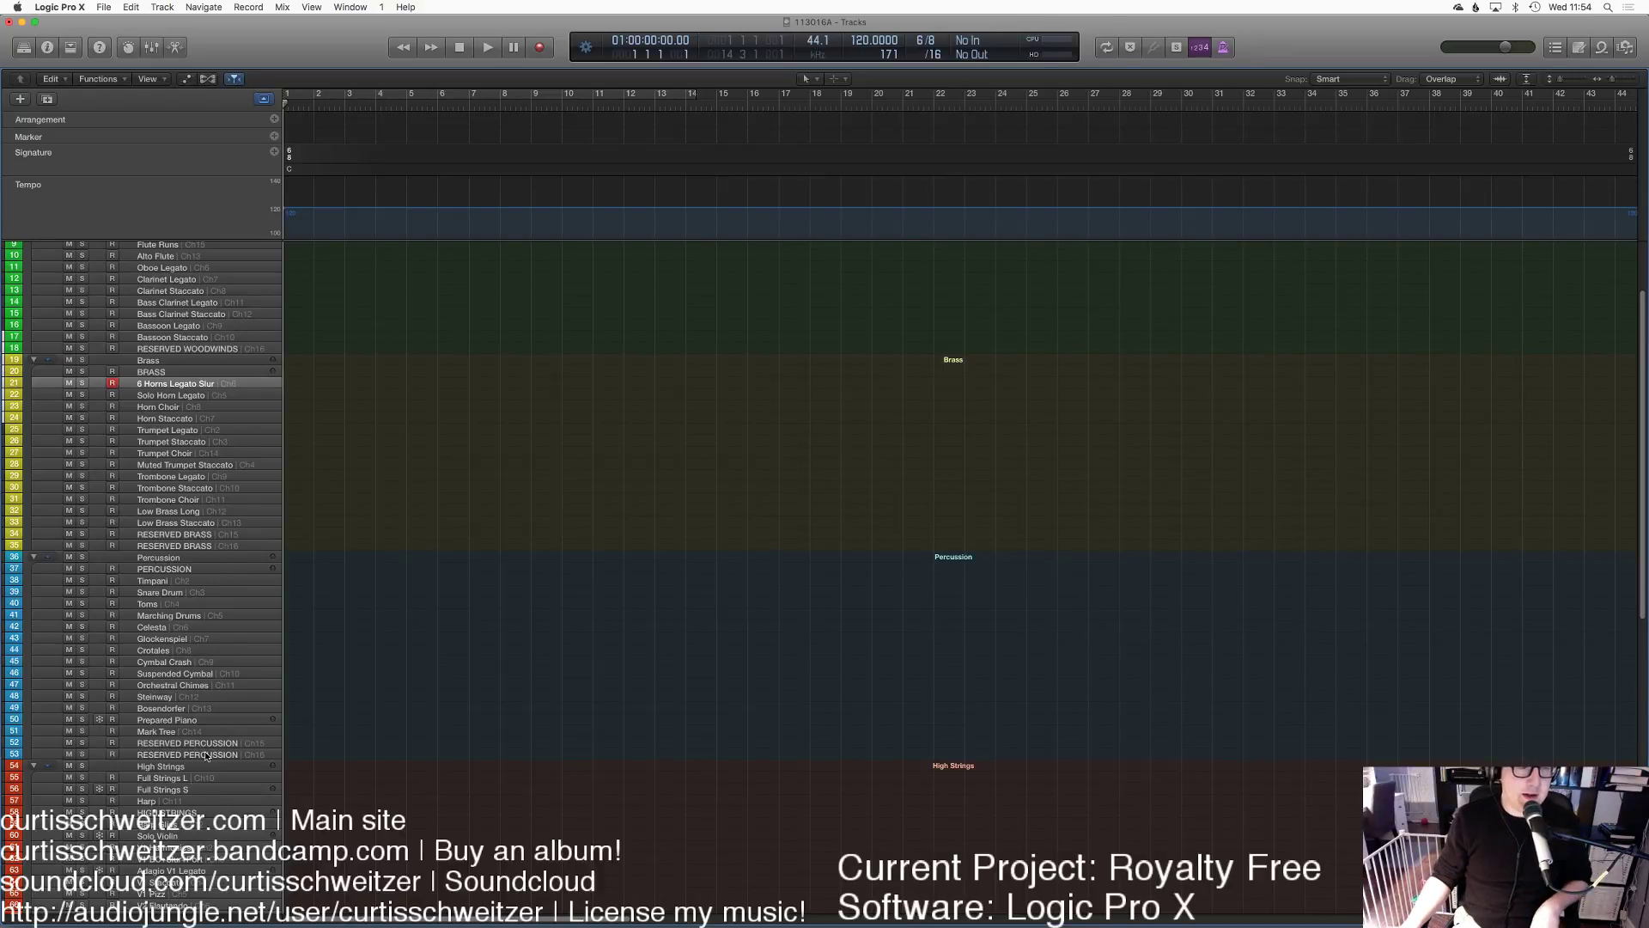
click(203, 699)
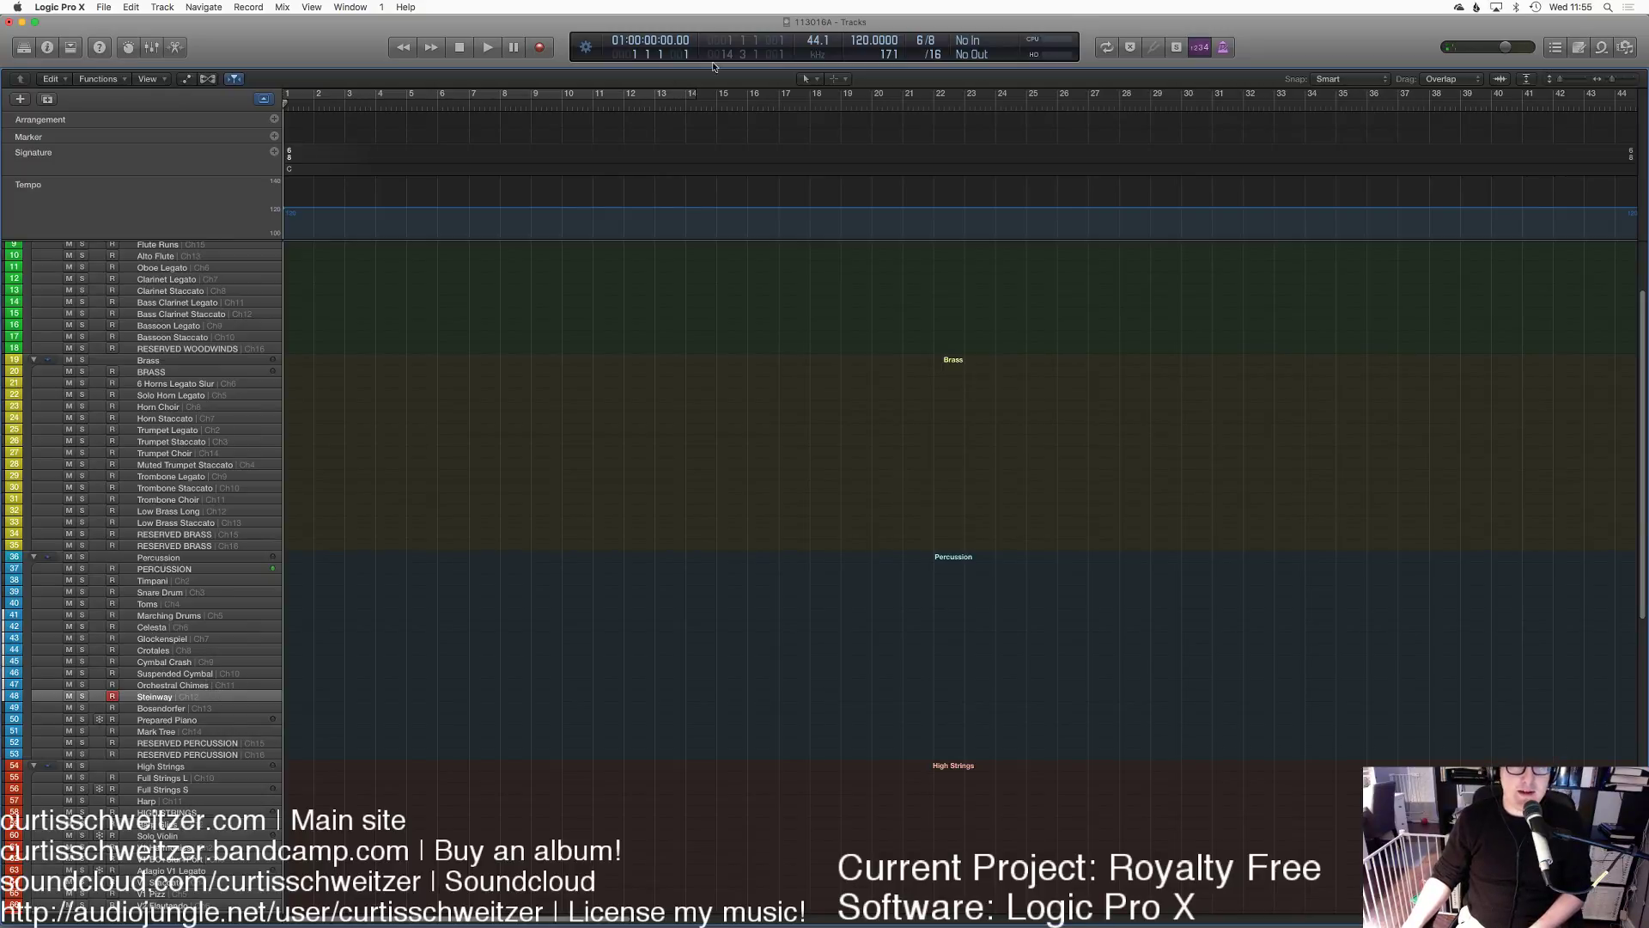
Step: Set the project tempo to 155 BPM
double_click(863, 40)
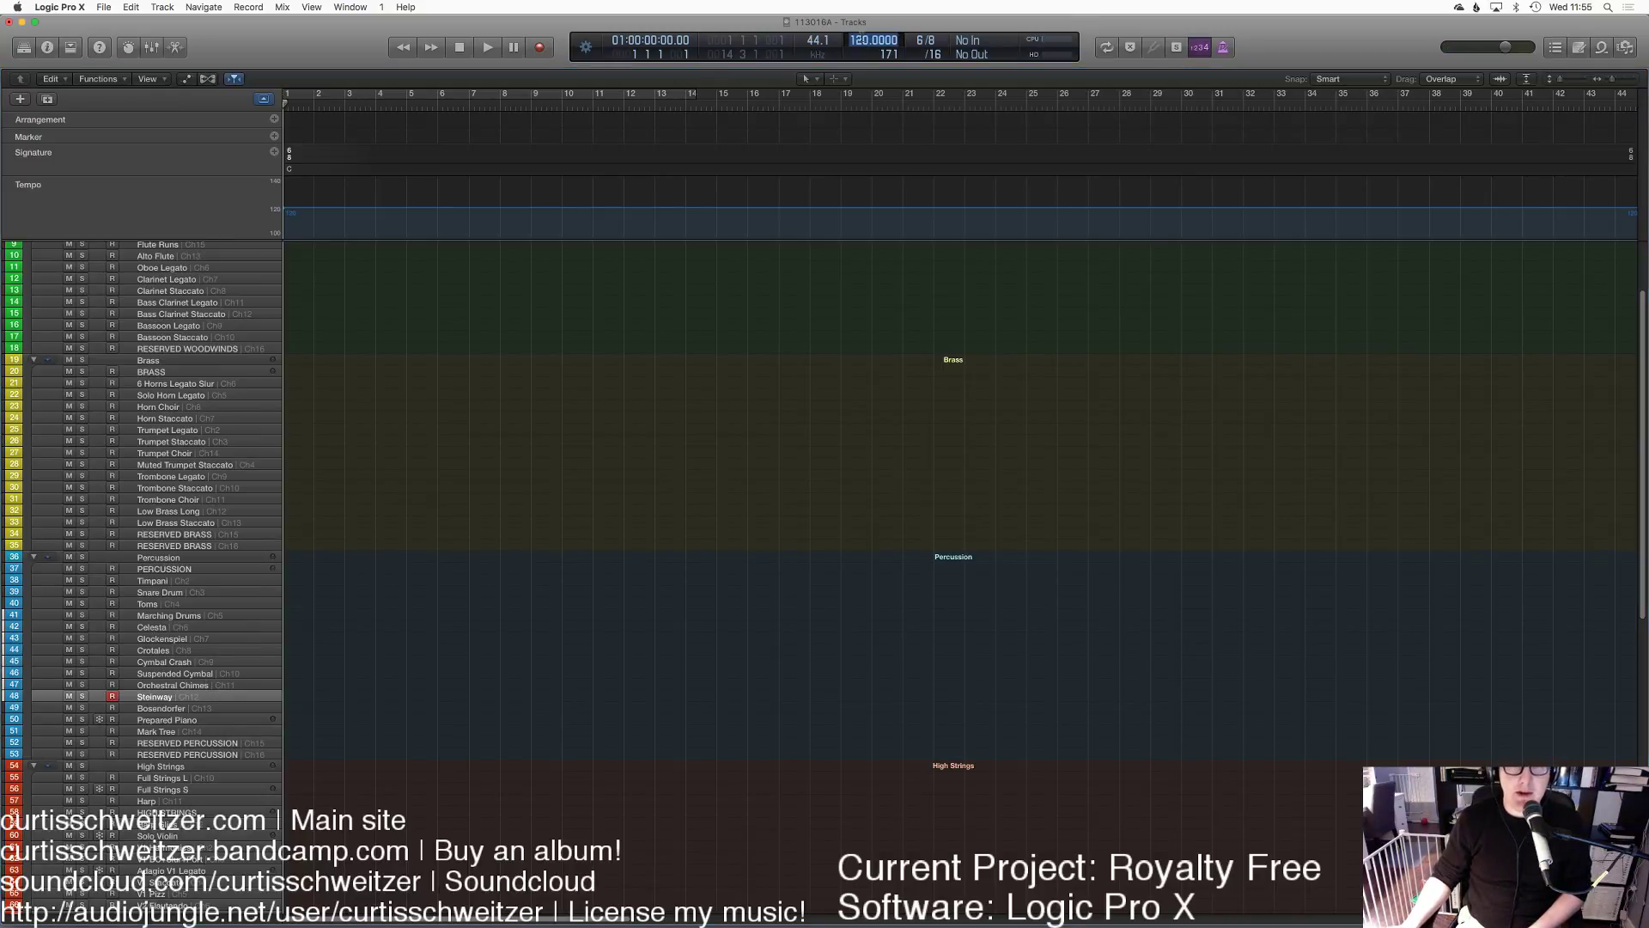
text(1)
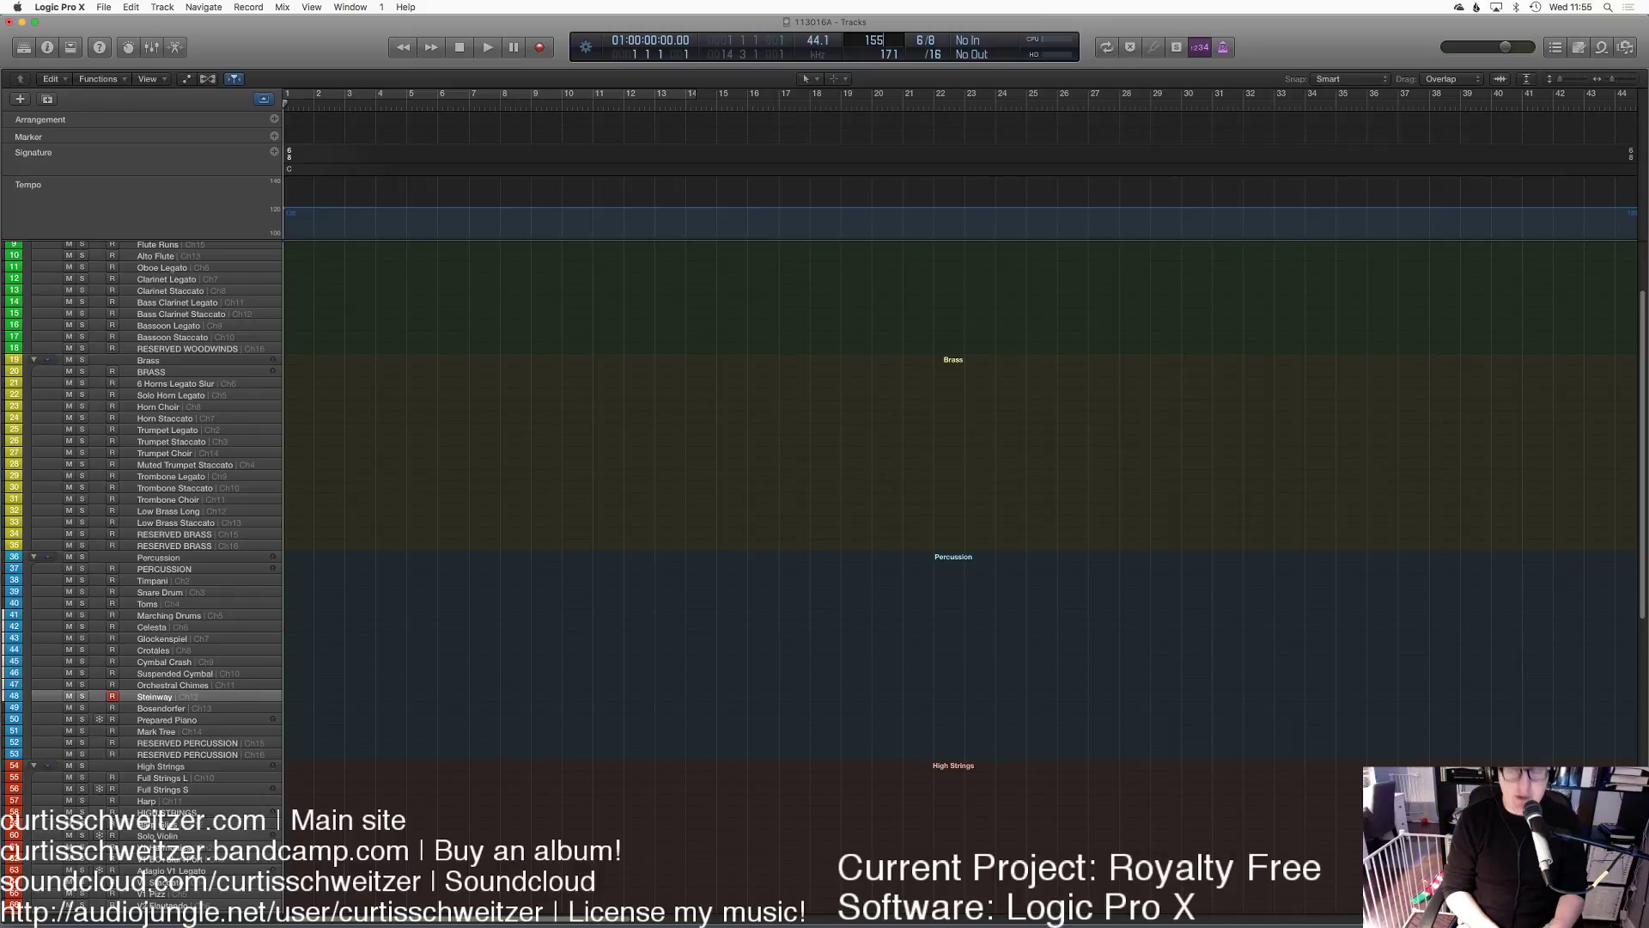
text(55)
key(Return)
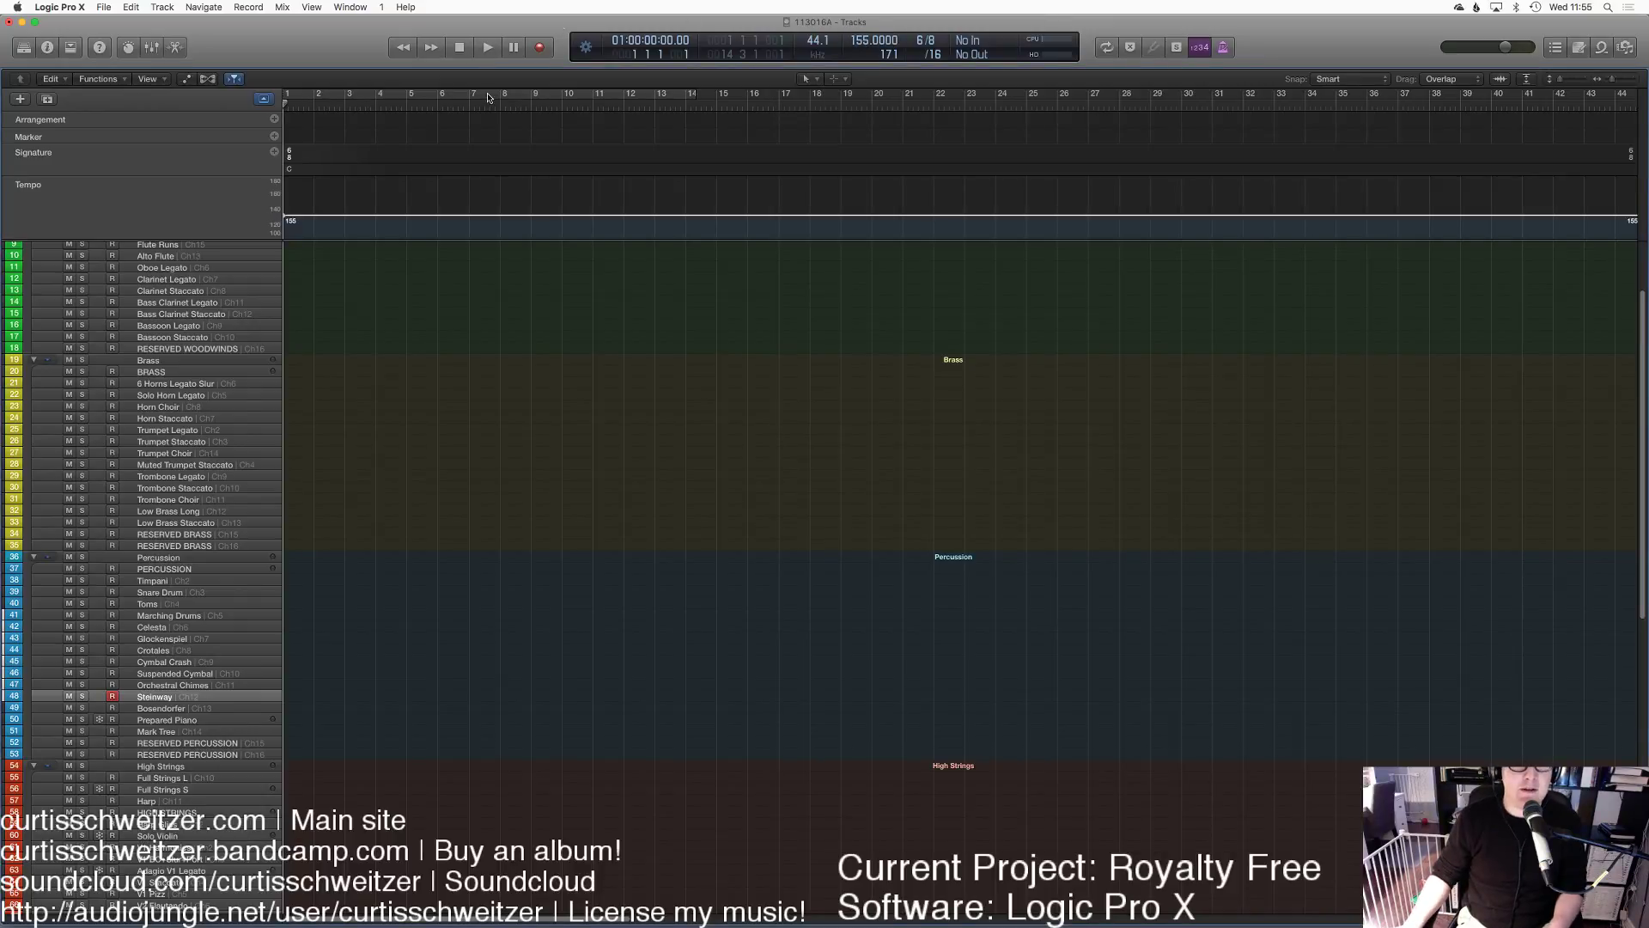
key(r)
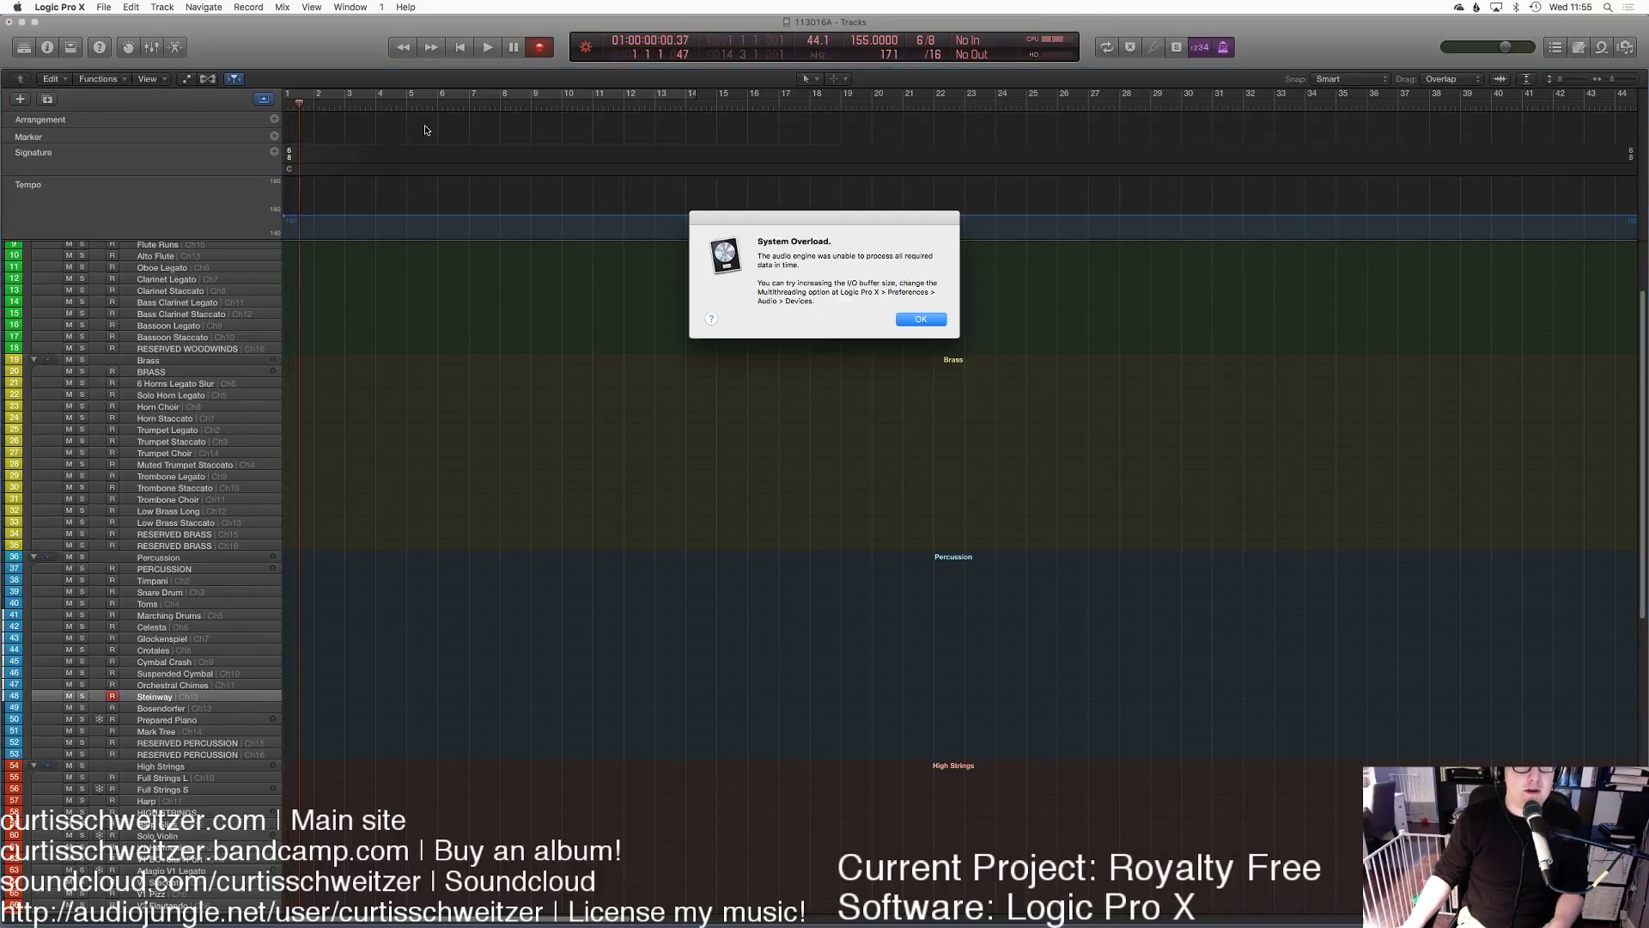
key(Return)
click(329, 103)
key(r)
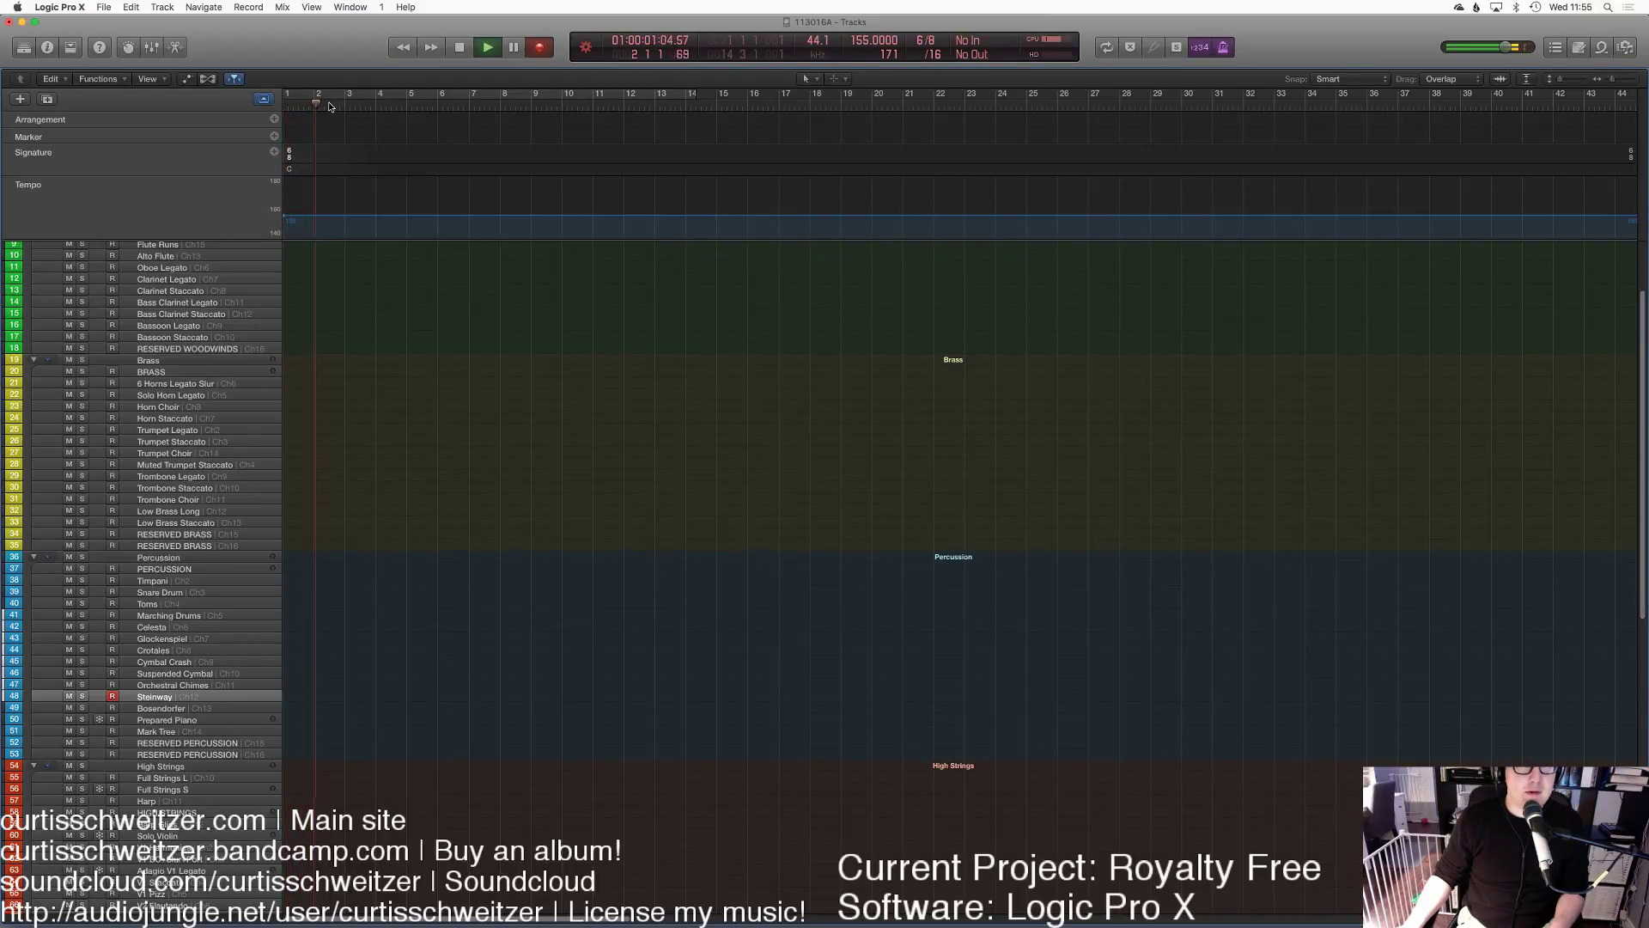
scroll(482, 542, down, 6)
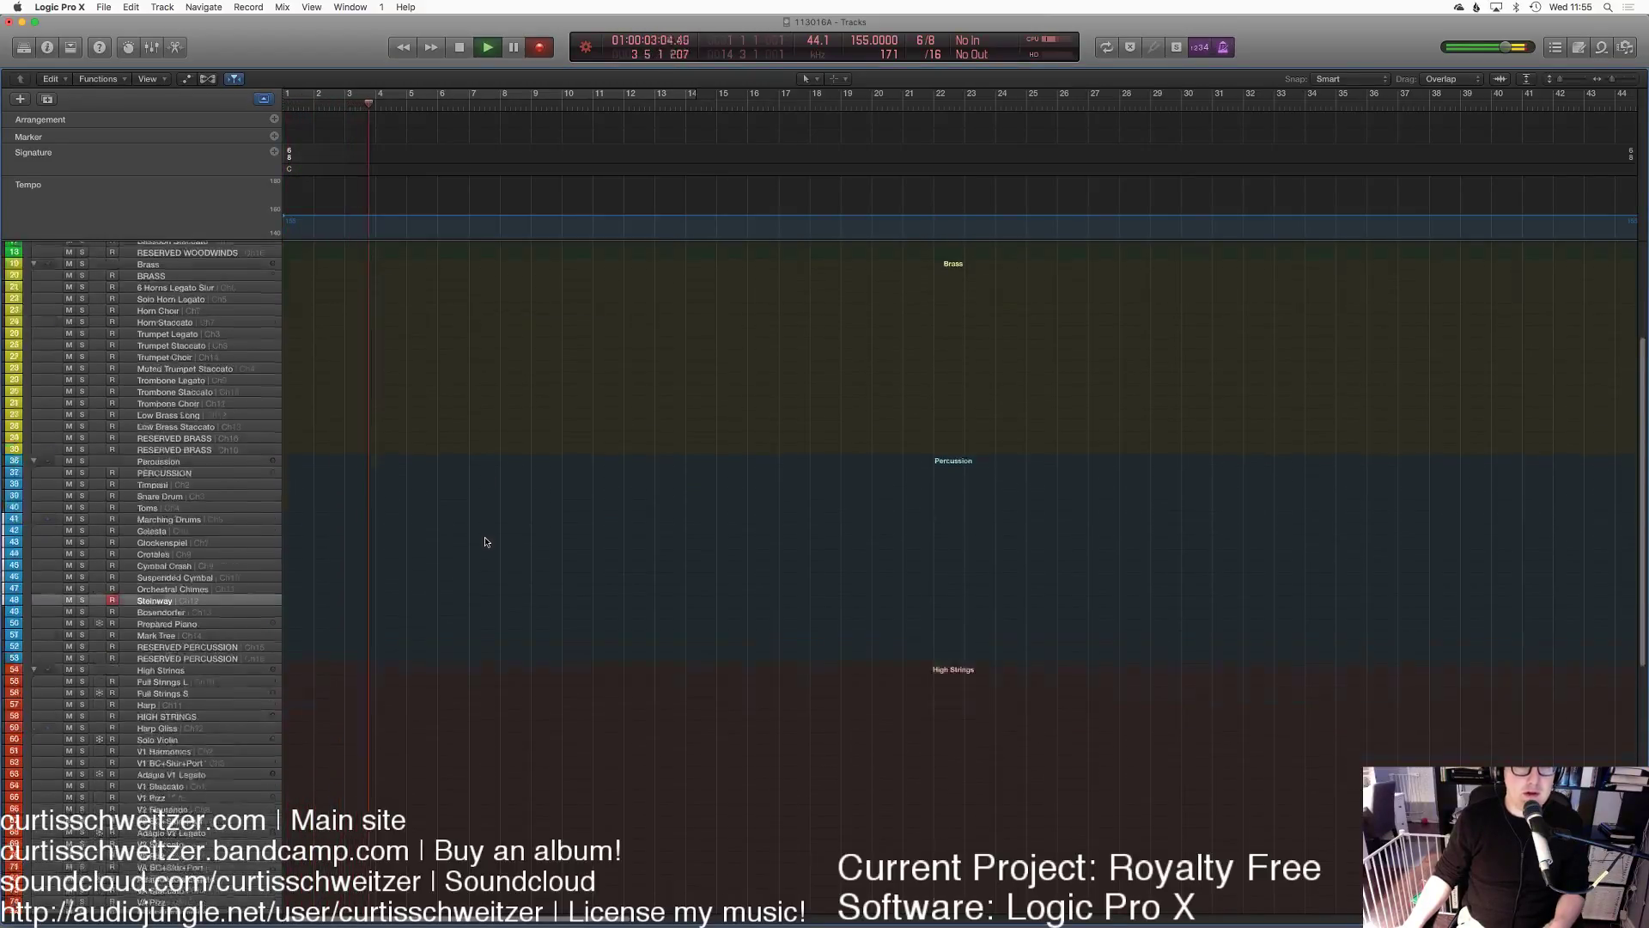
scroll(485, 542, down, 1)
key(space)
Step: Select the Full Strings S track and open its matching instance in the Vienna Ensemble Pro server
click(173, 436)
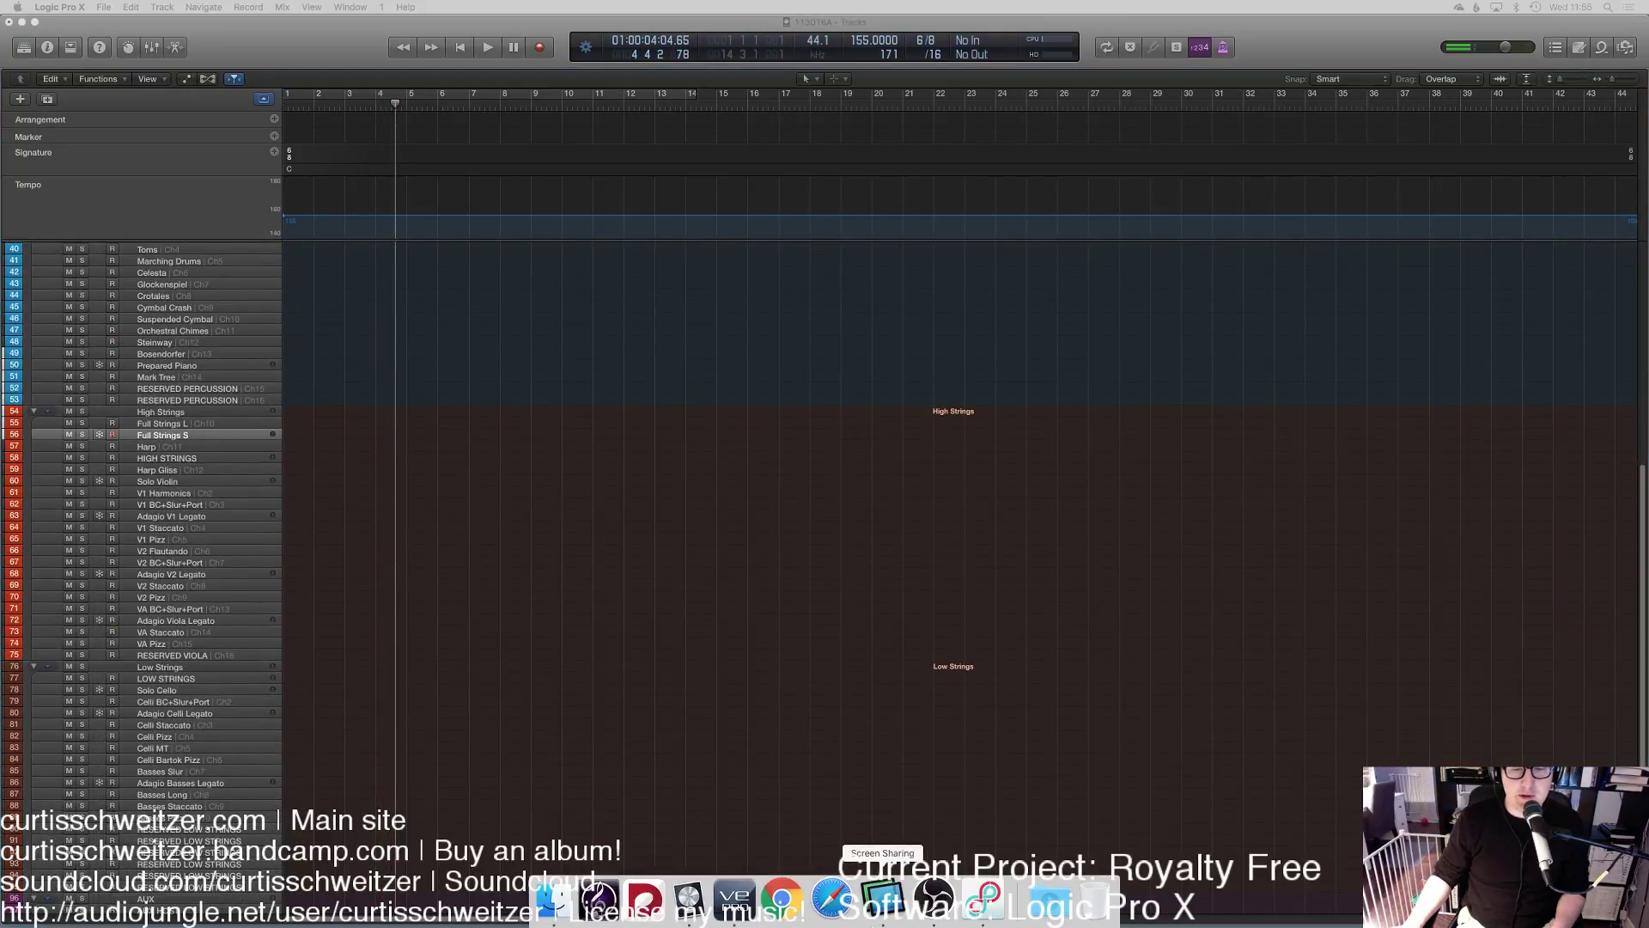
click(746, 898)
scroll(1182, 169, down, 2)
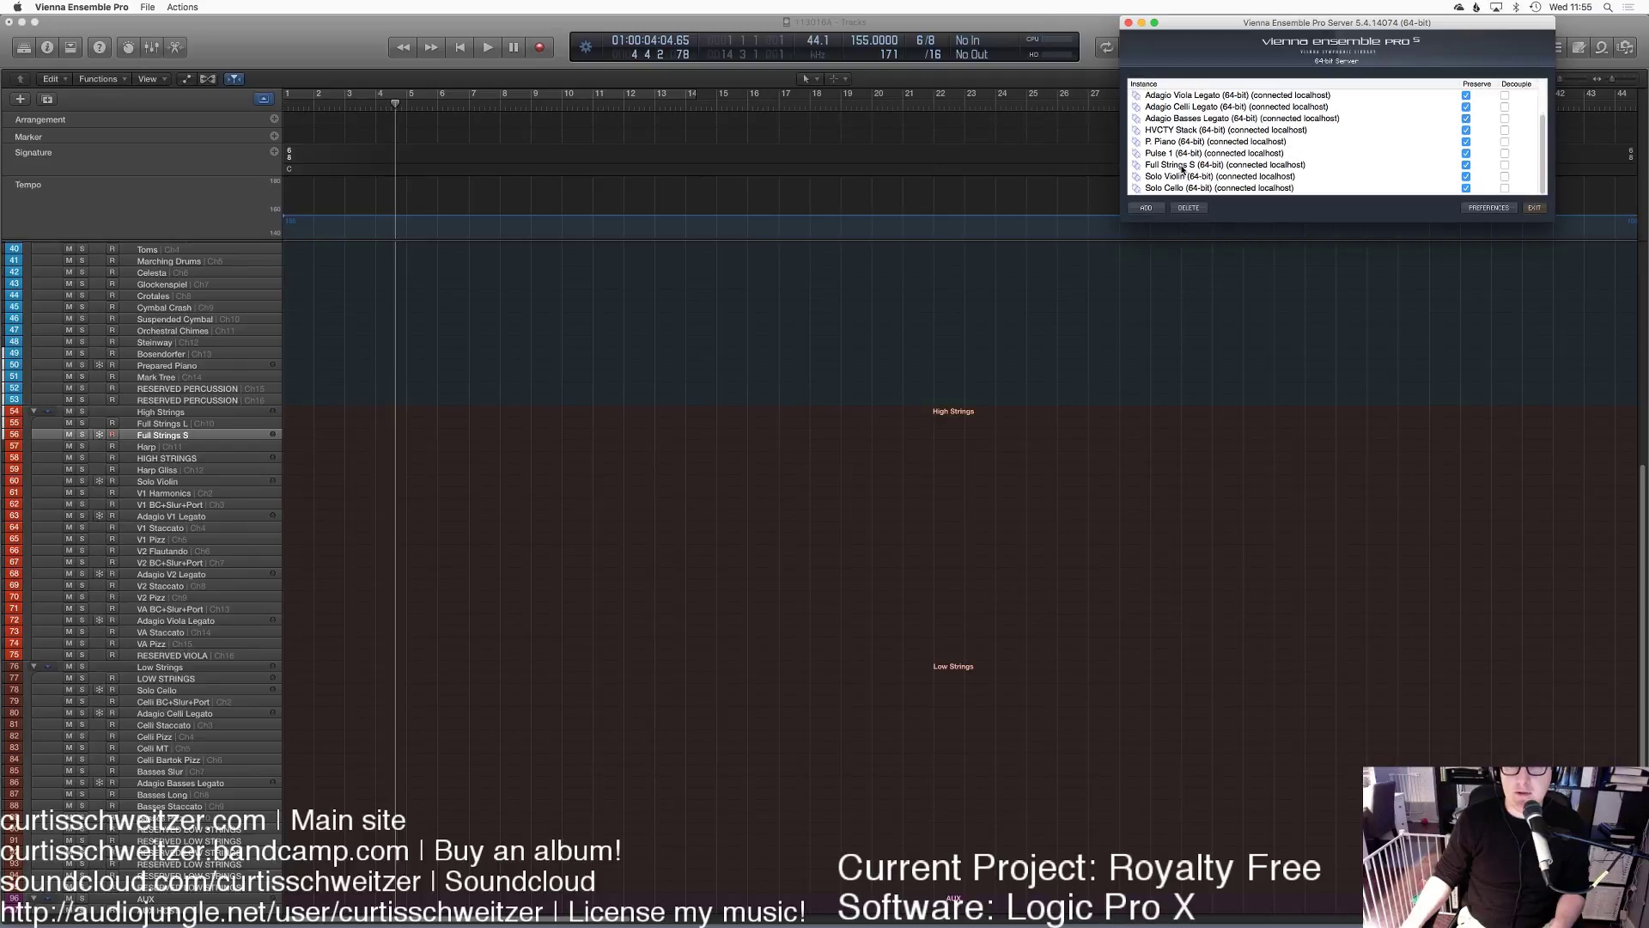
double_click(1182, 166)
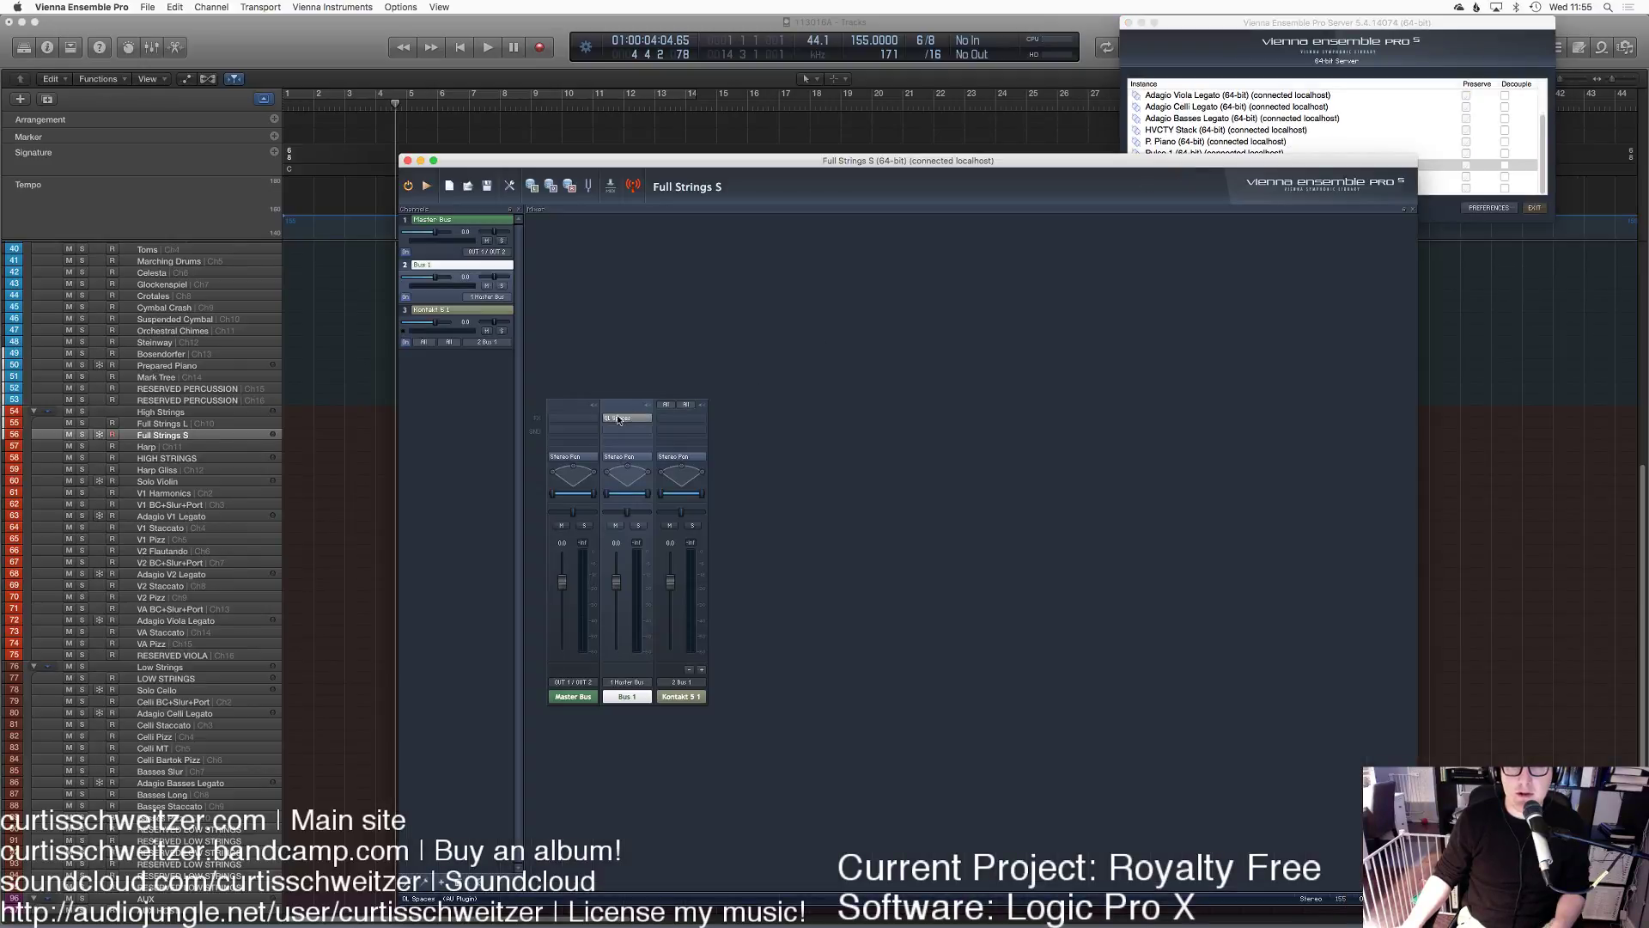
Step: Set the wet signal of the QL Spaces reverb on Bus 1 to about -20.4 dBFS and return to Logic Pro X
click(618, 419)
drag(1085, 503, 1105, 548)
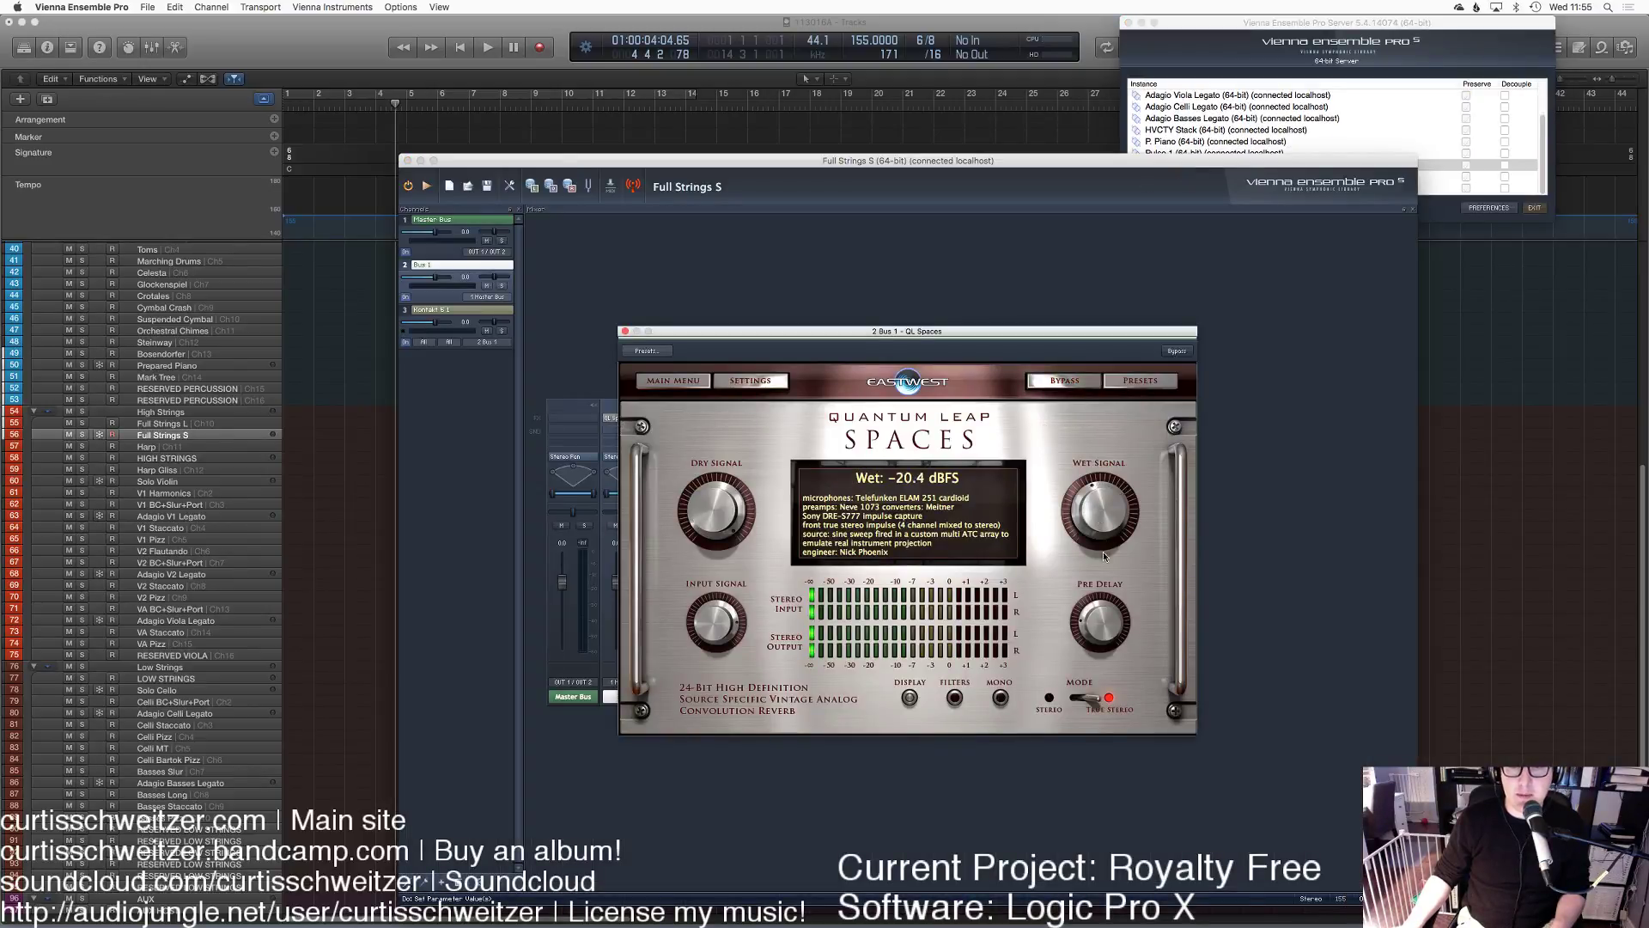
click(624, 331)
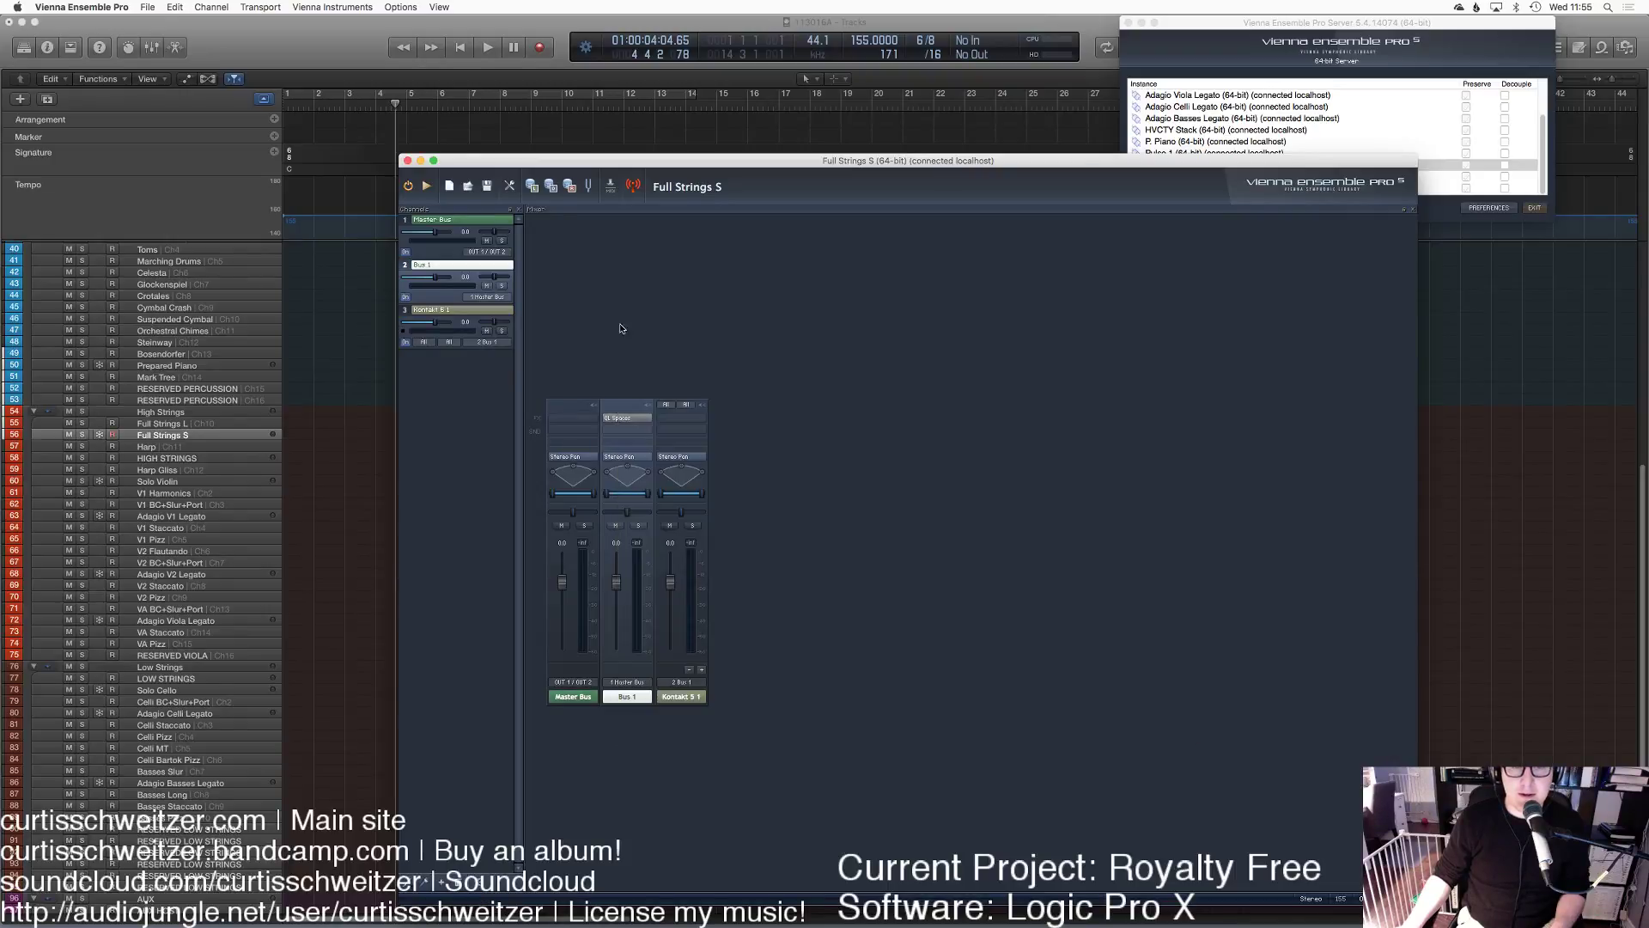
click(407, 161)
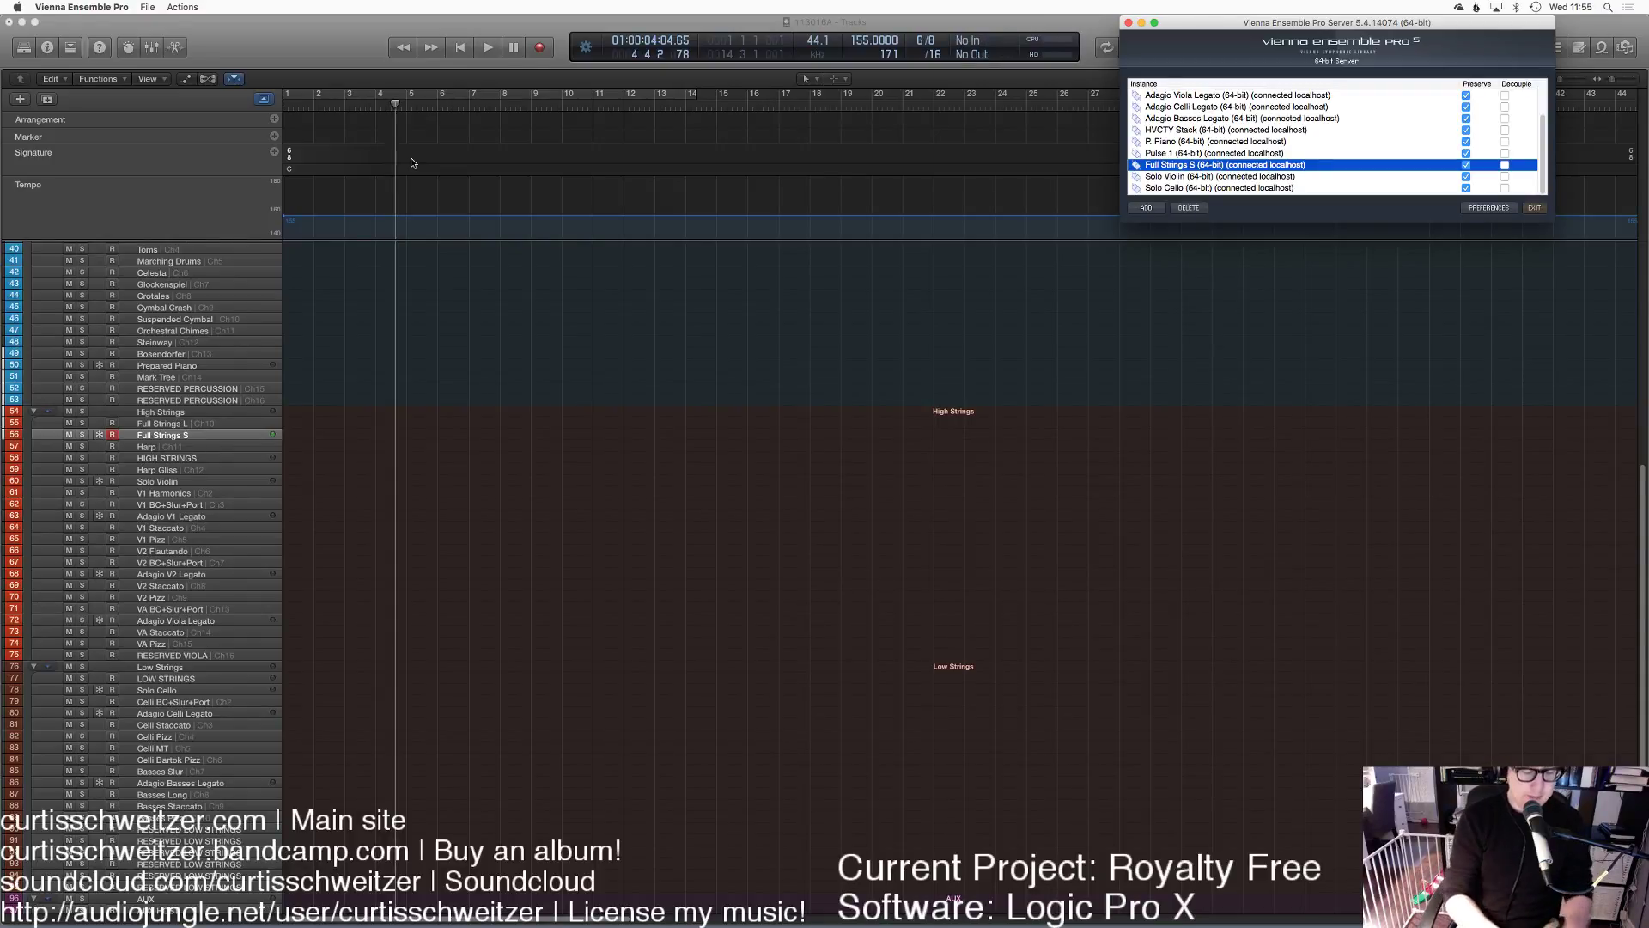
click(411, 164)
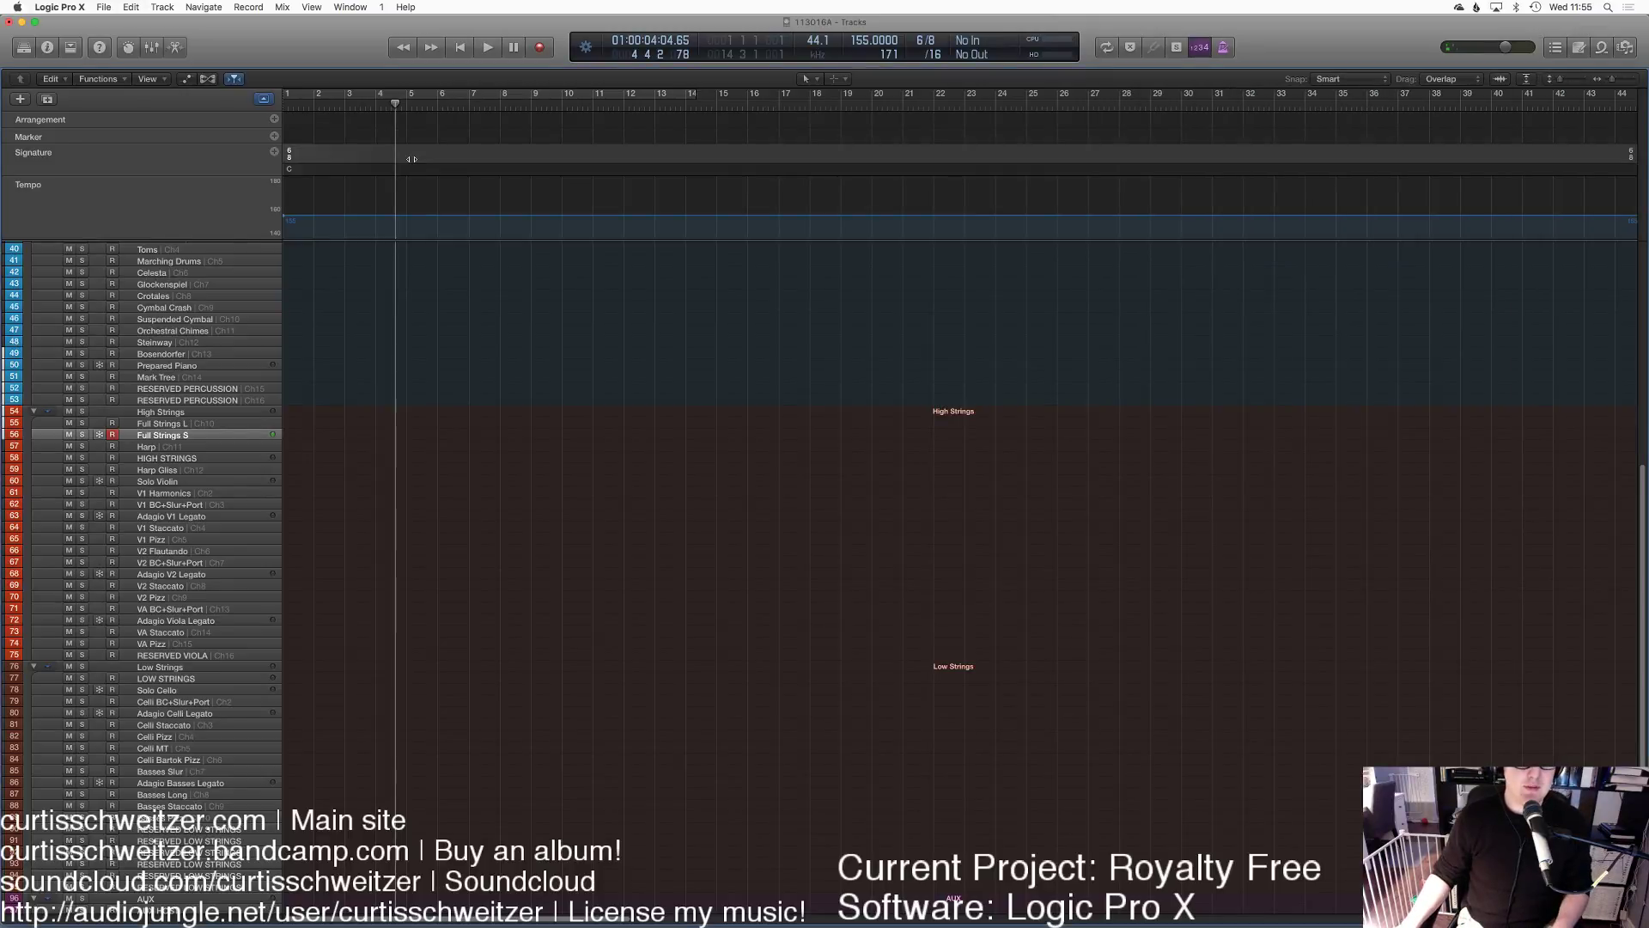
Step: Try to record takes on the Full Strings S track from bar 2 and from bar 4, discarding each one
click(336, 111)
key(Return)
key(space)
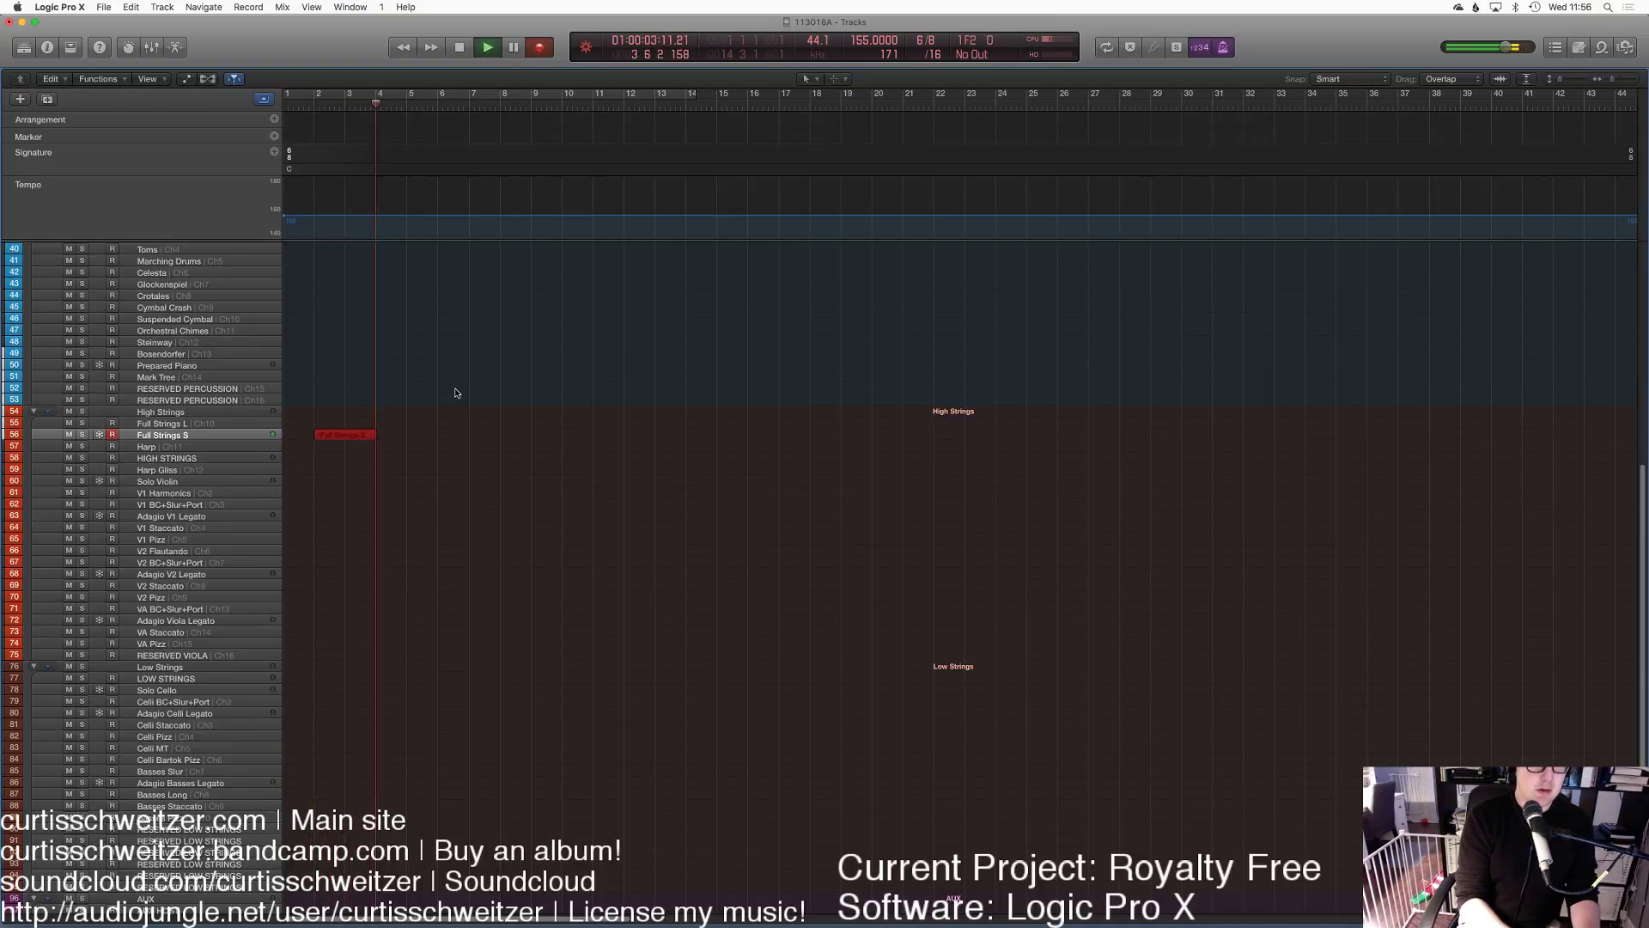
key(space)
key(Delete)
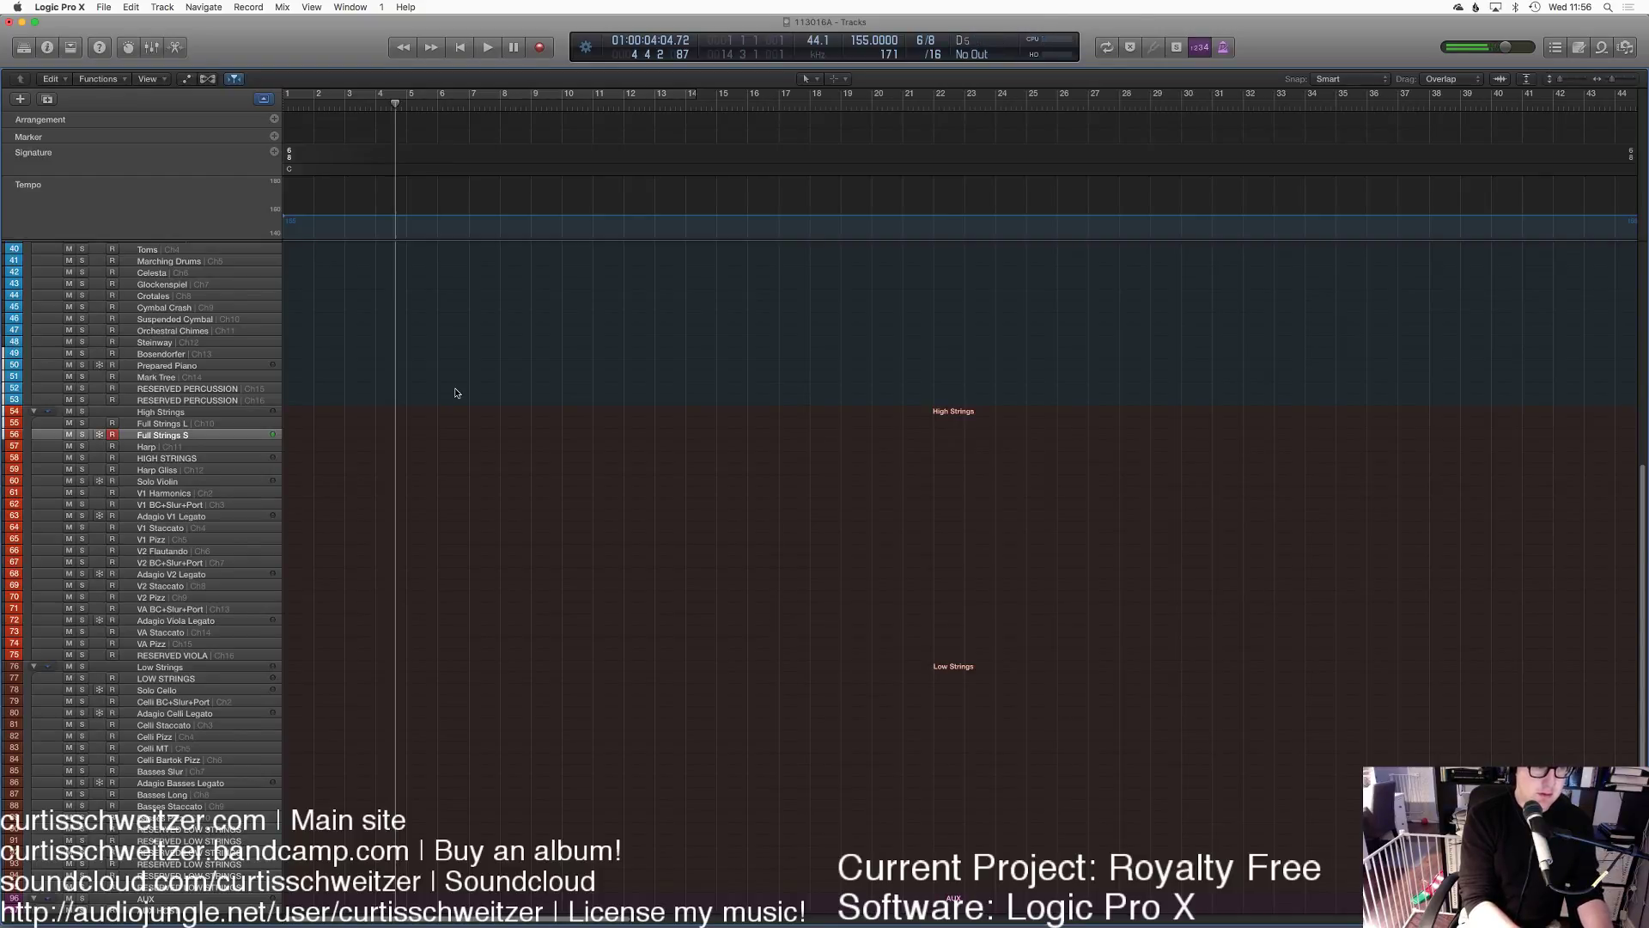
key(r)
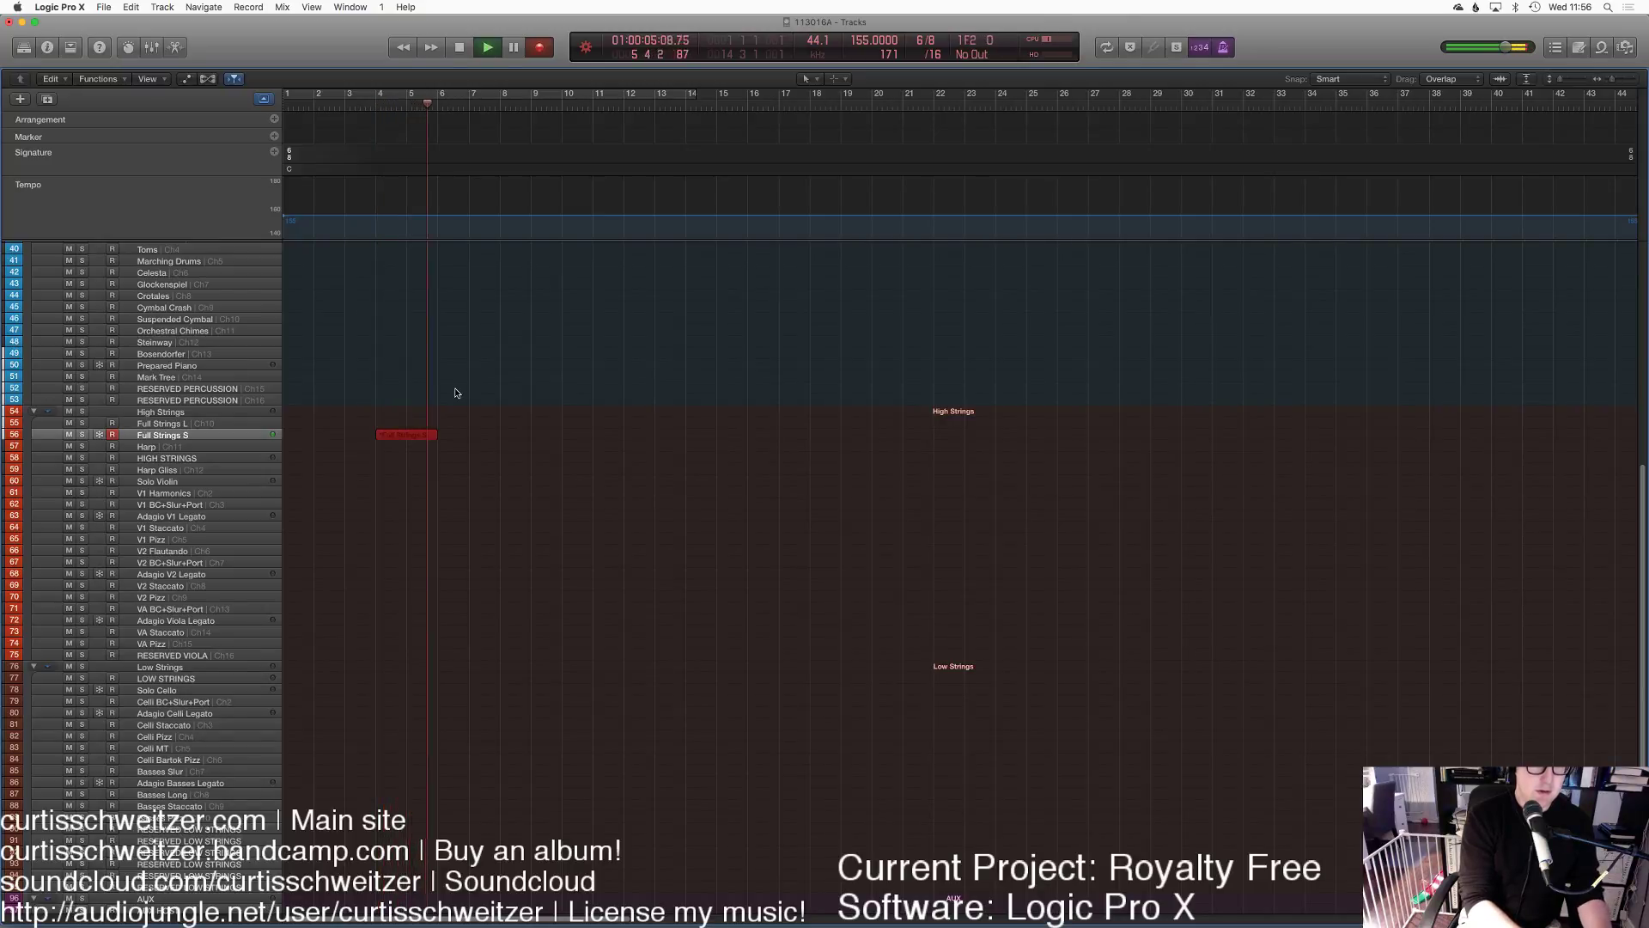
key(space)
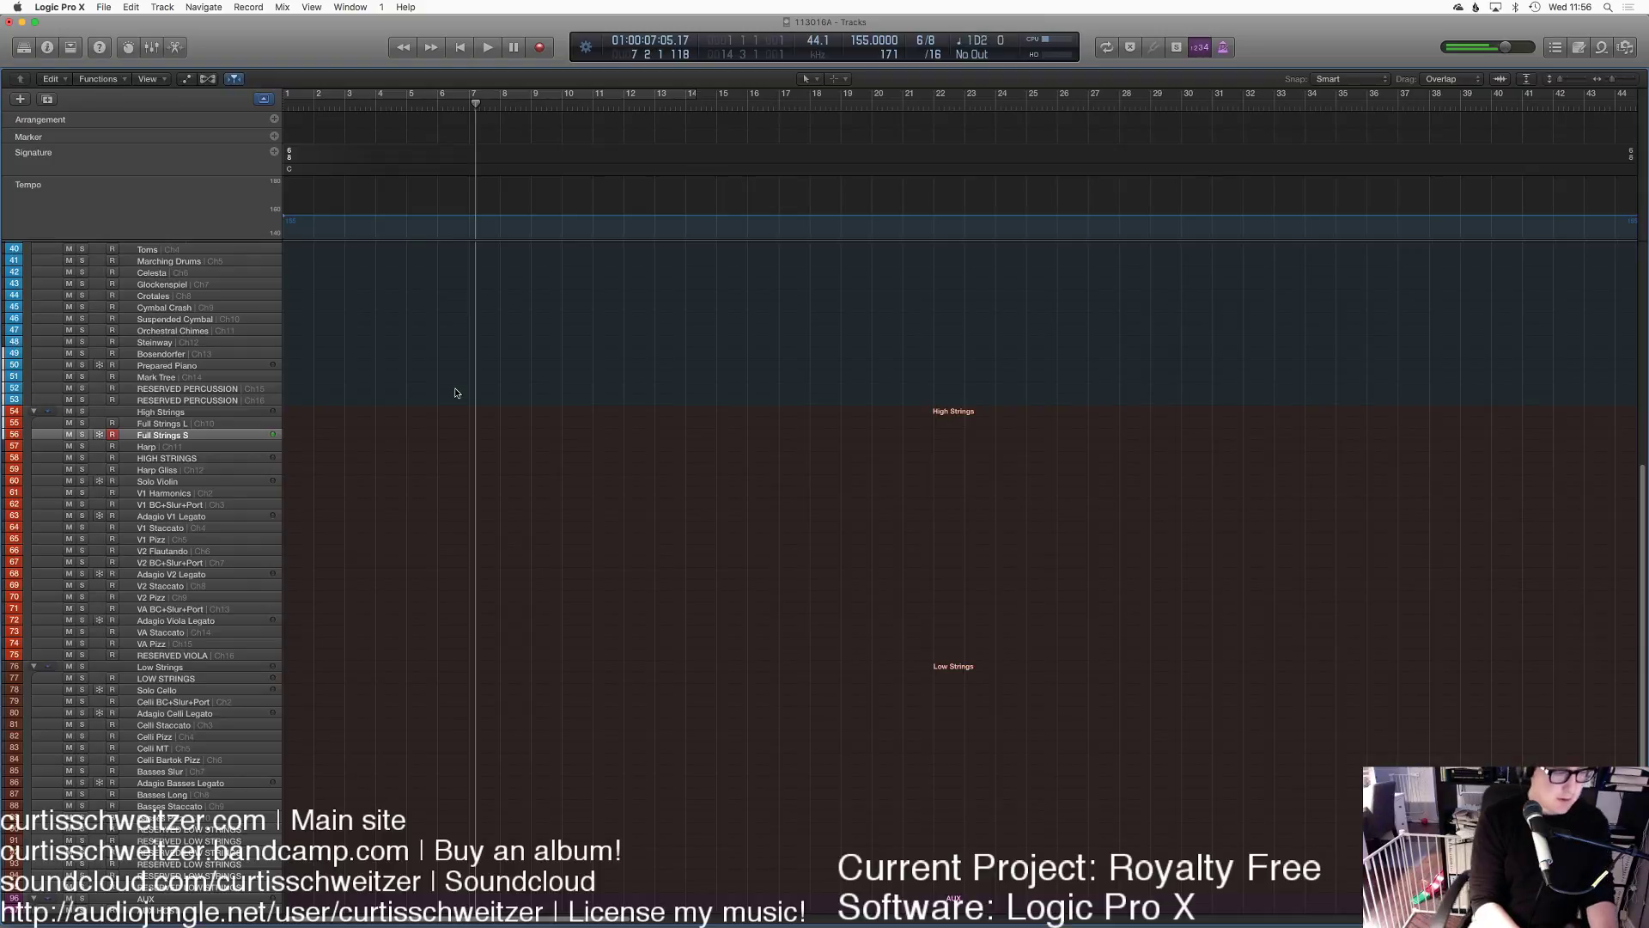
Step: Set the project tempo to 175 BPM
double_click(874, 41)
text(175)
key(Return)
Step: Record a part on the Full Strings S track from bar 8 to bar 14
key(space)
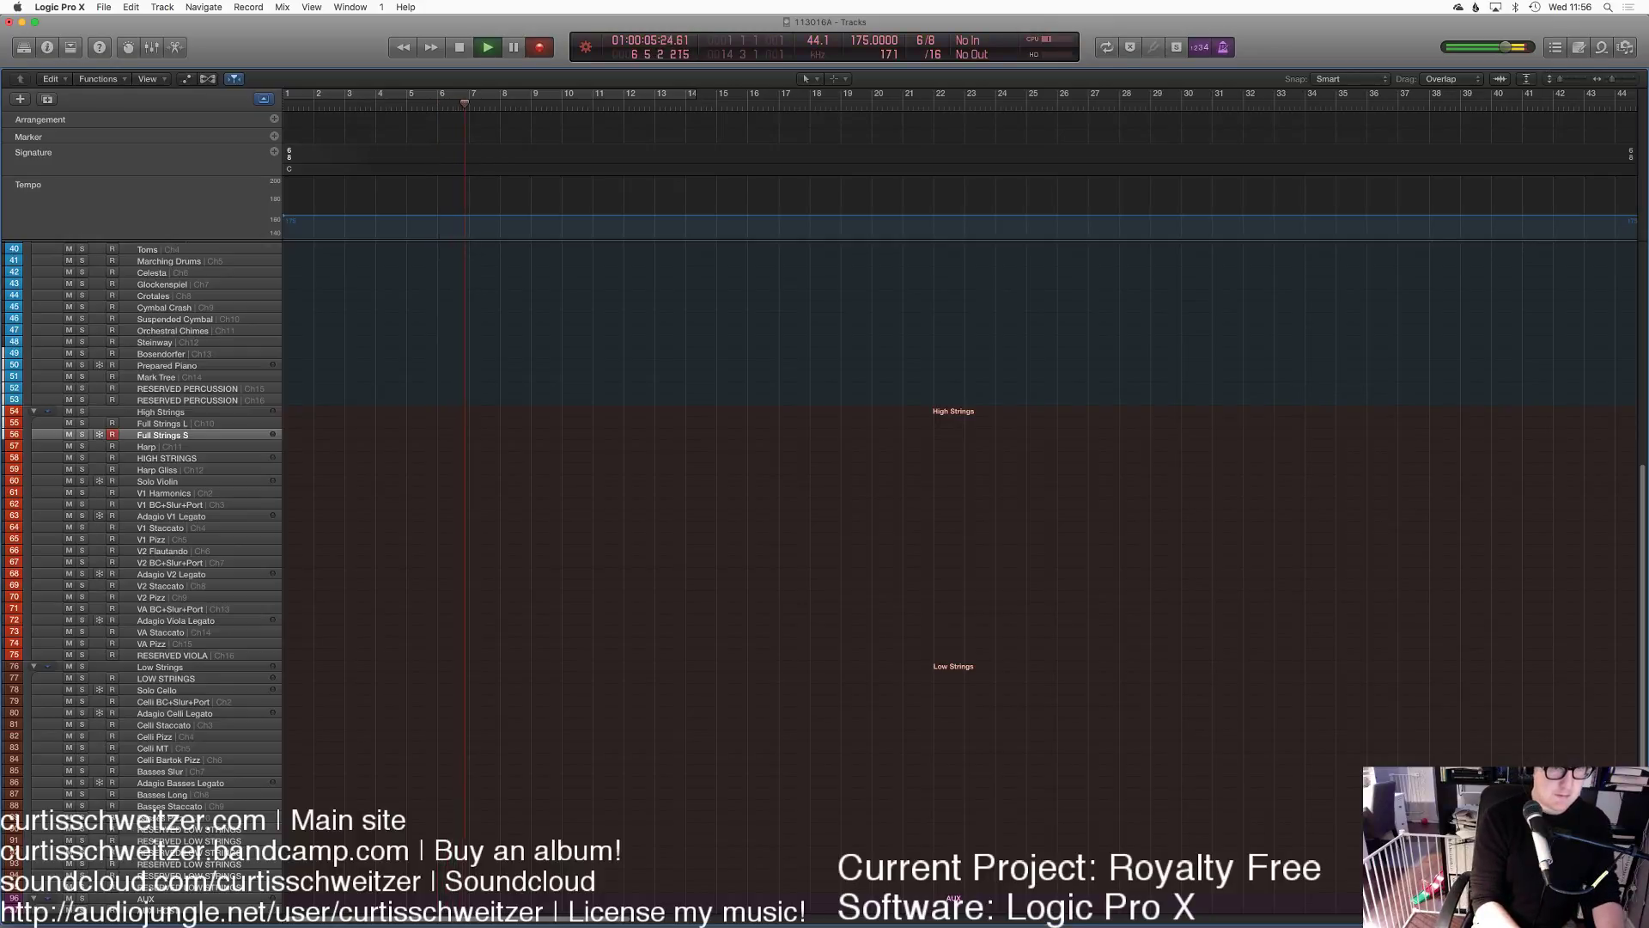
key(r)
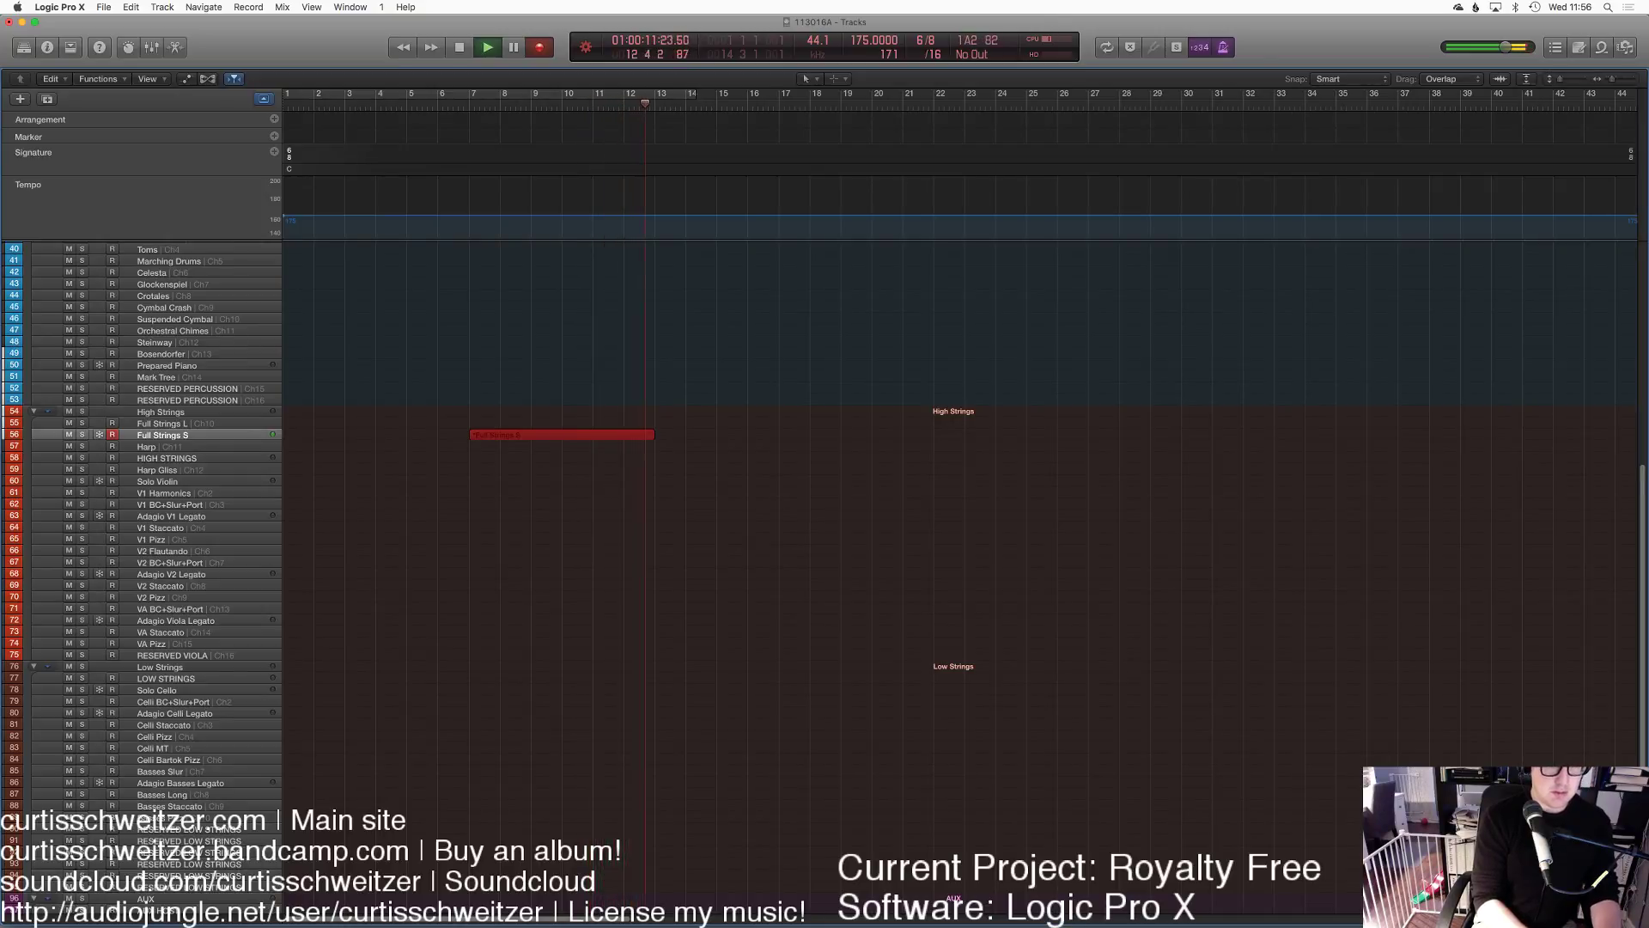
key(space)
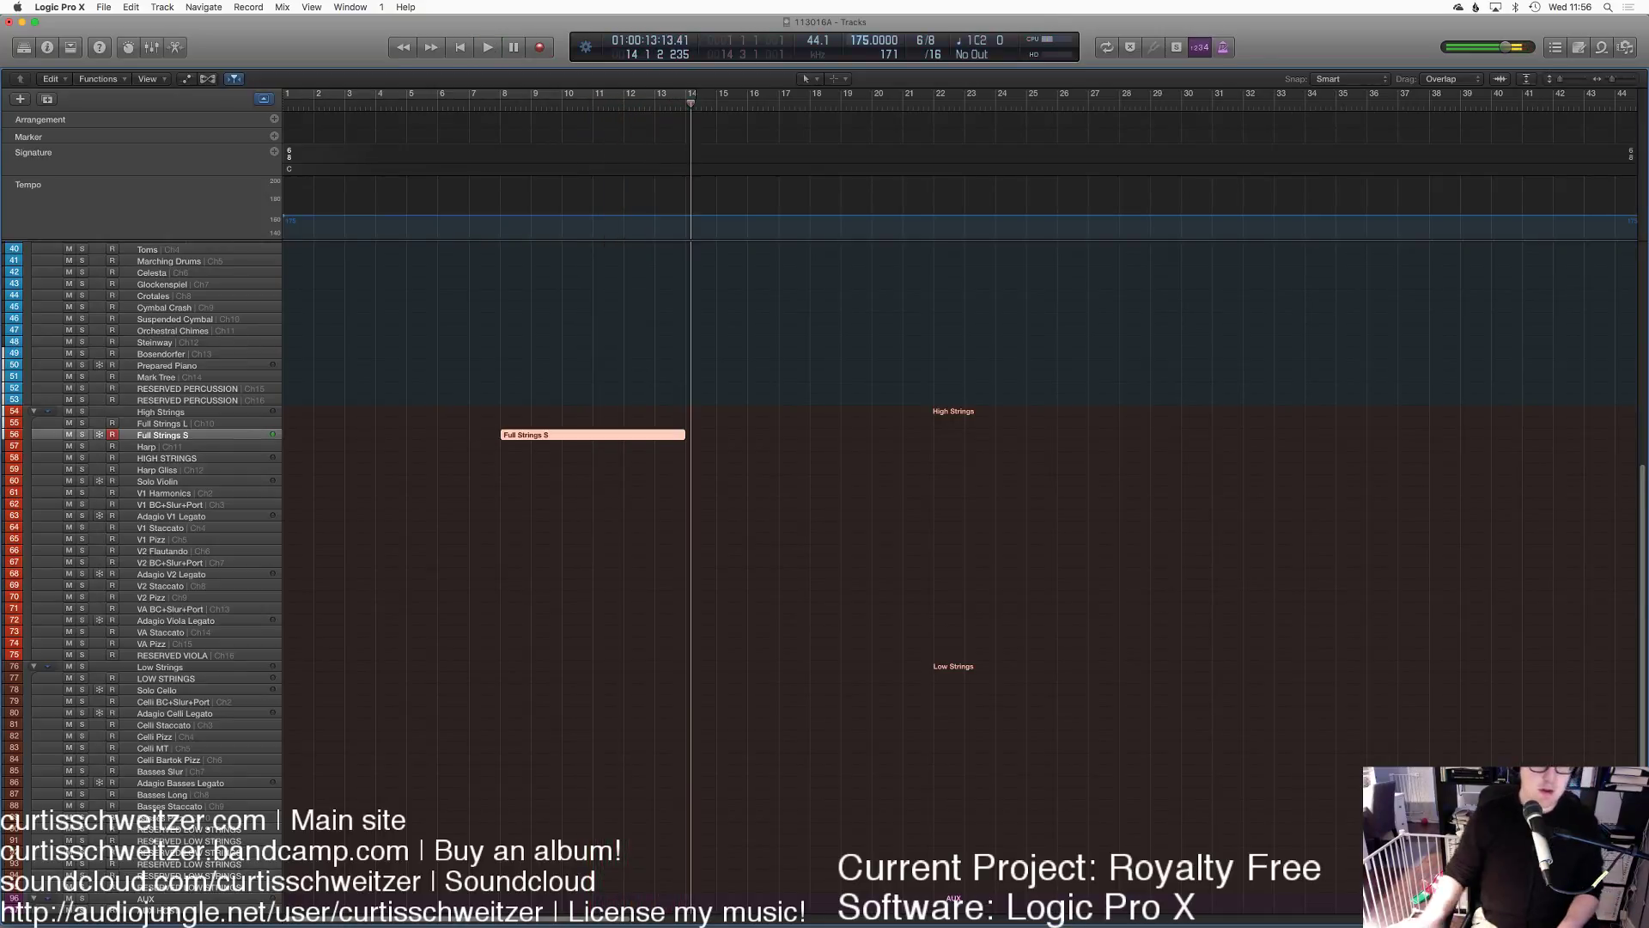
Step: Open the Full Strings S region in the piano roll and quantize all its notes to 1/8 notes during playback
key(e)
key(super+a)
key(q)
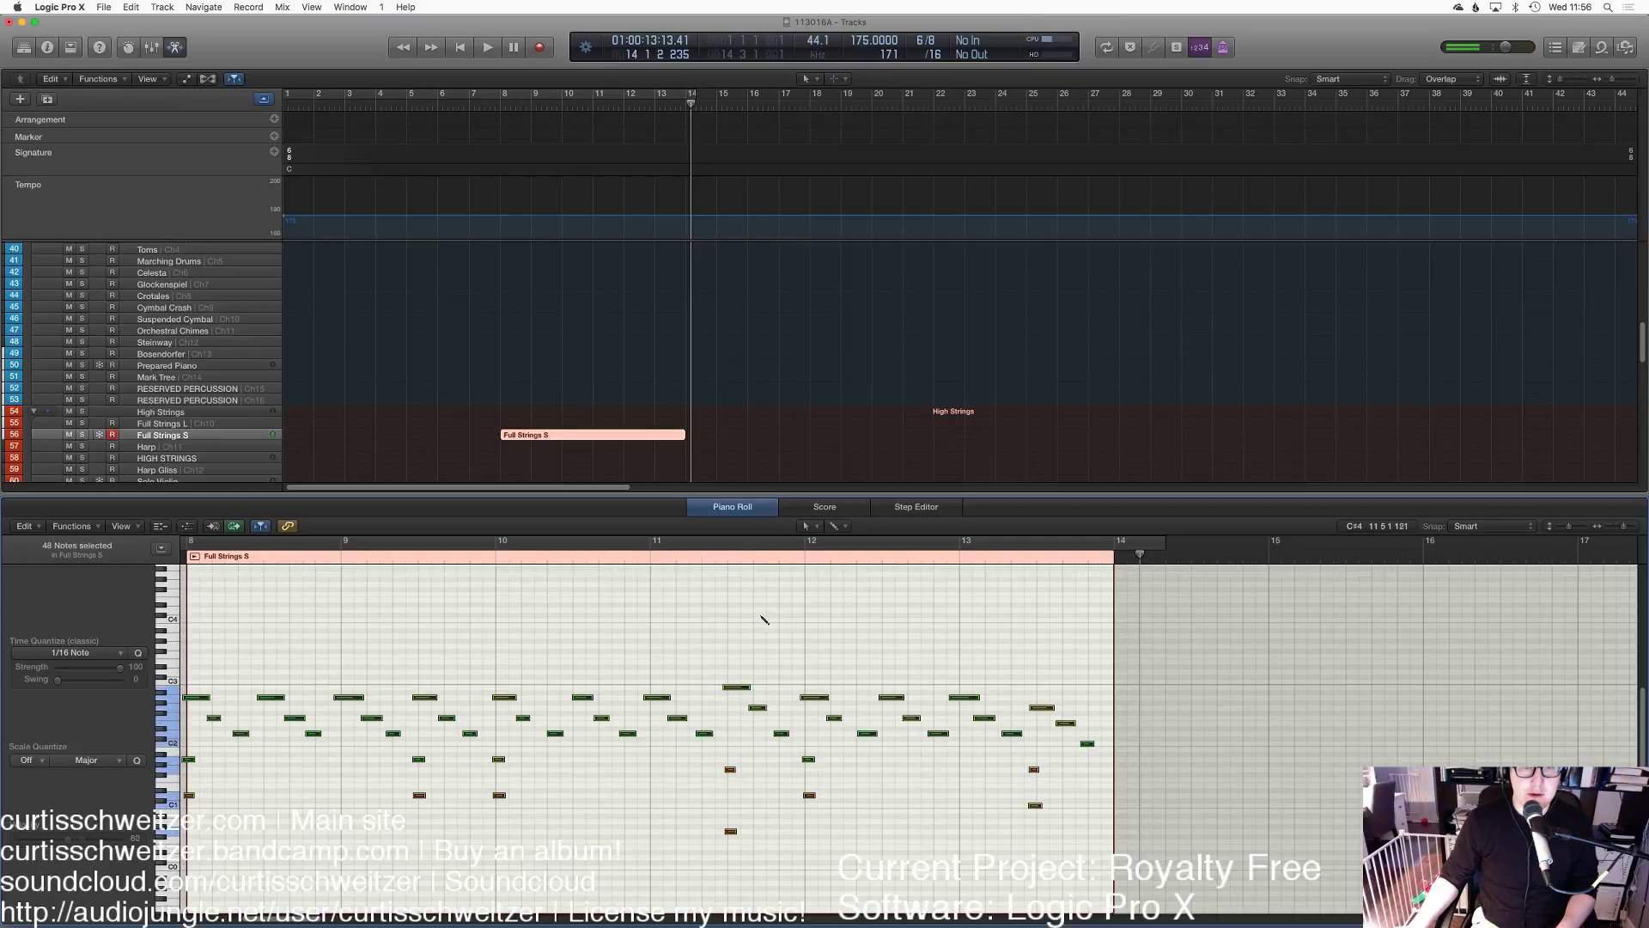
click(495, 108)
key(space)
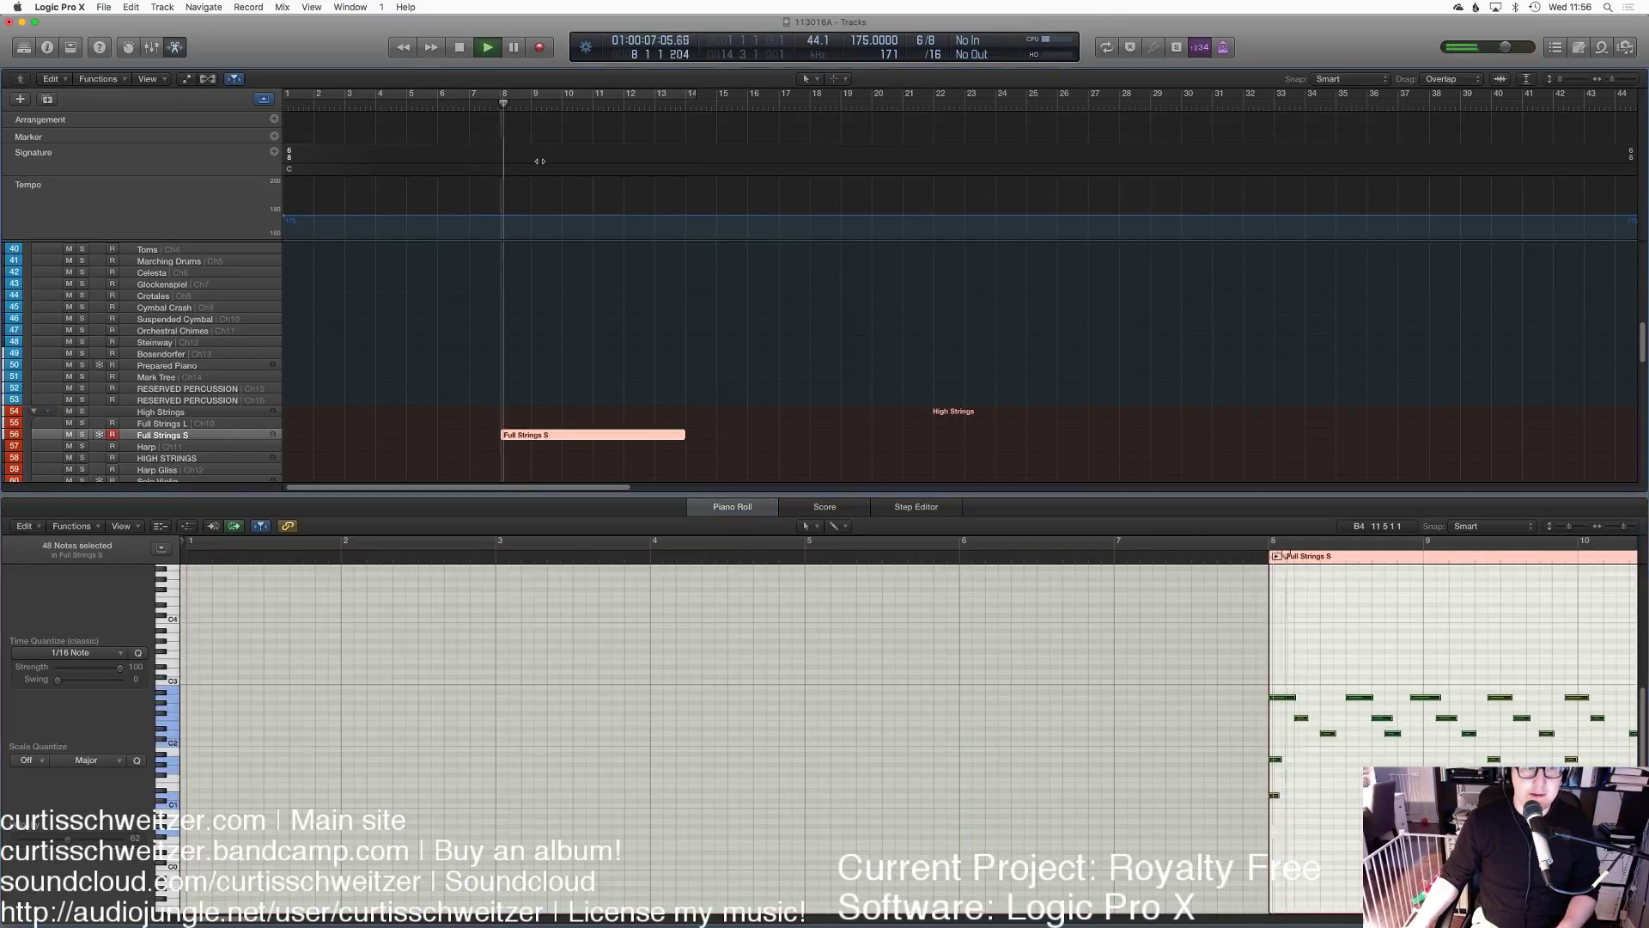
click(73, 652)
click(52, 723)
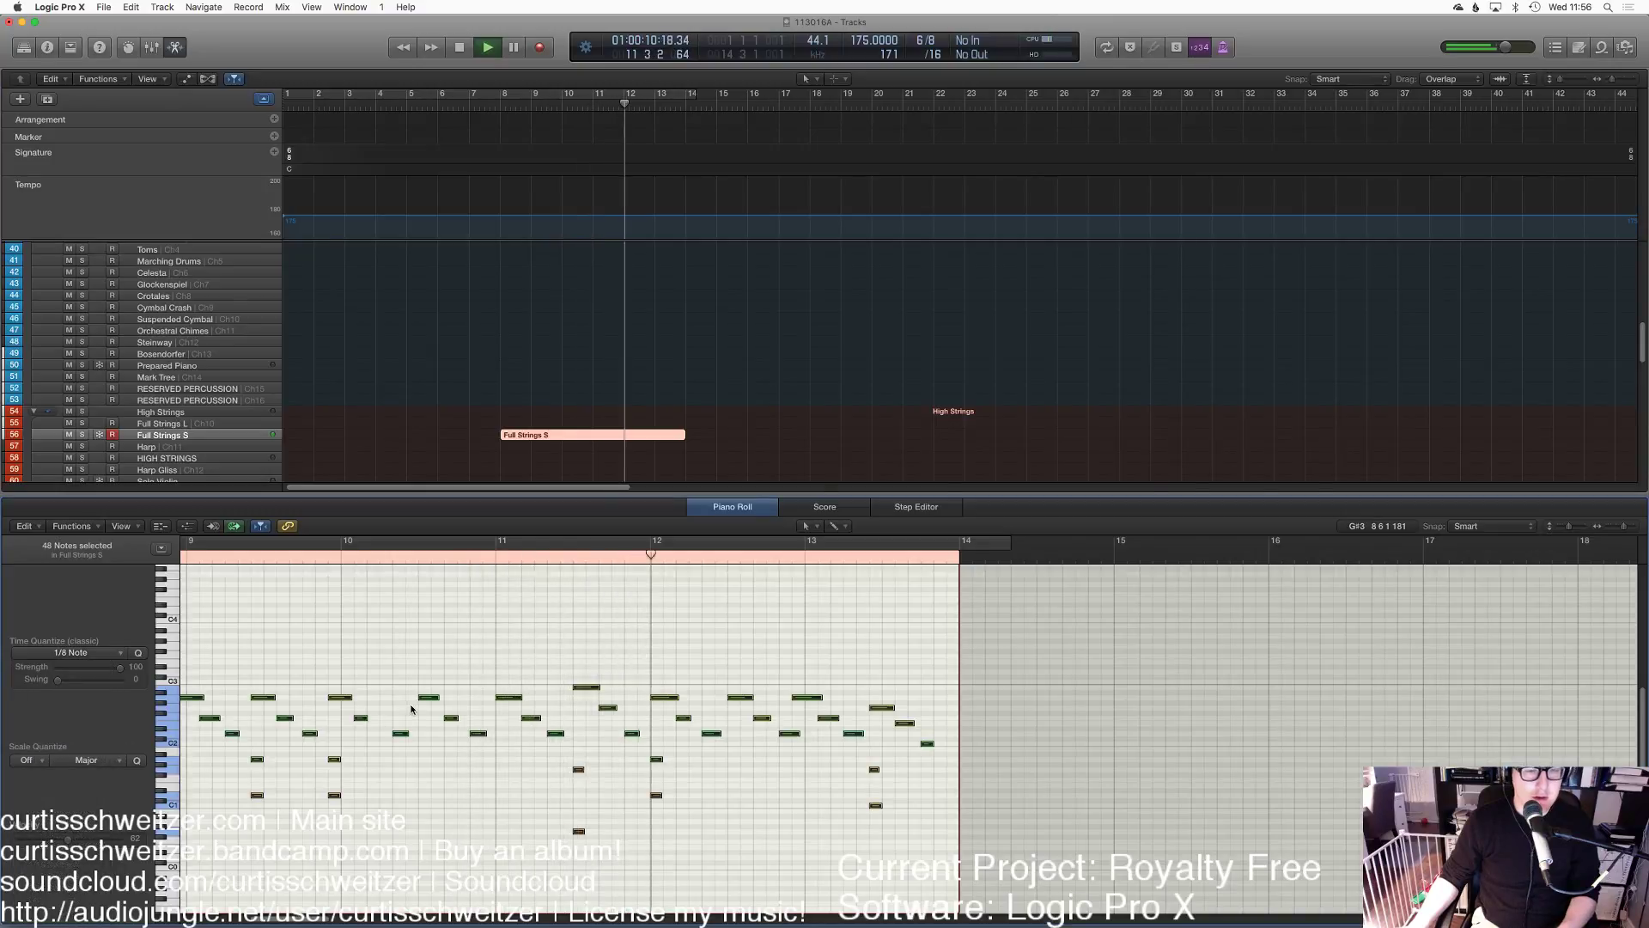
Step: Show the note velocities, raise them together for all notes in the region and play it back from bar 8
click(186, 527)
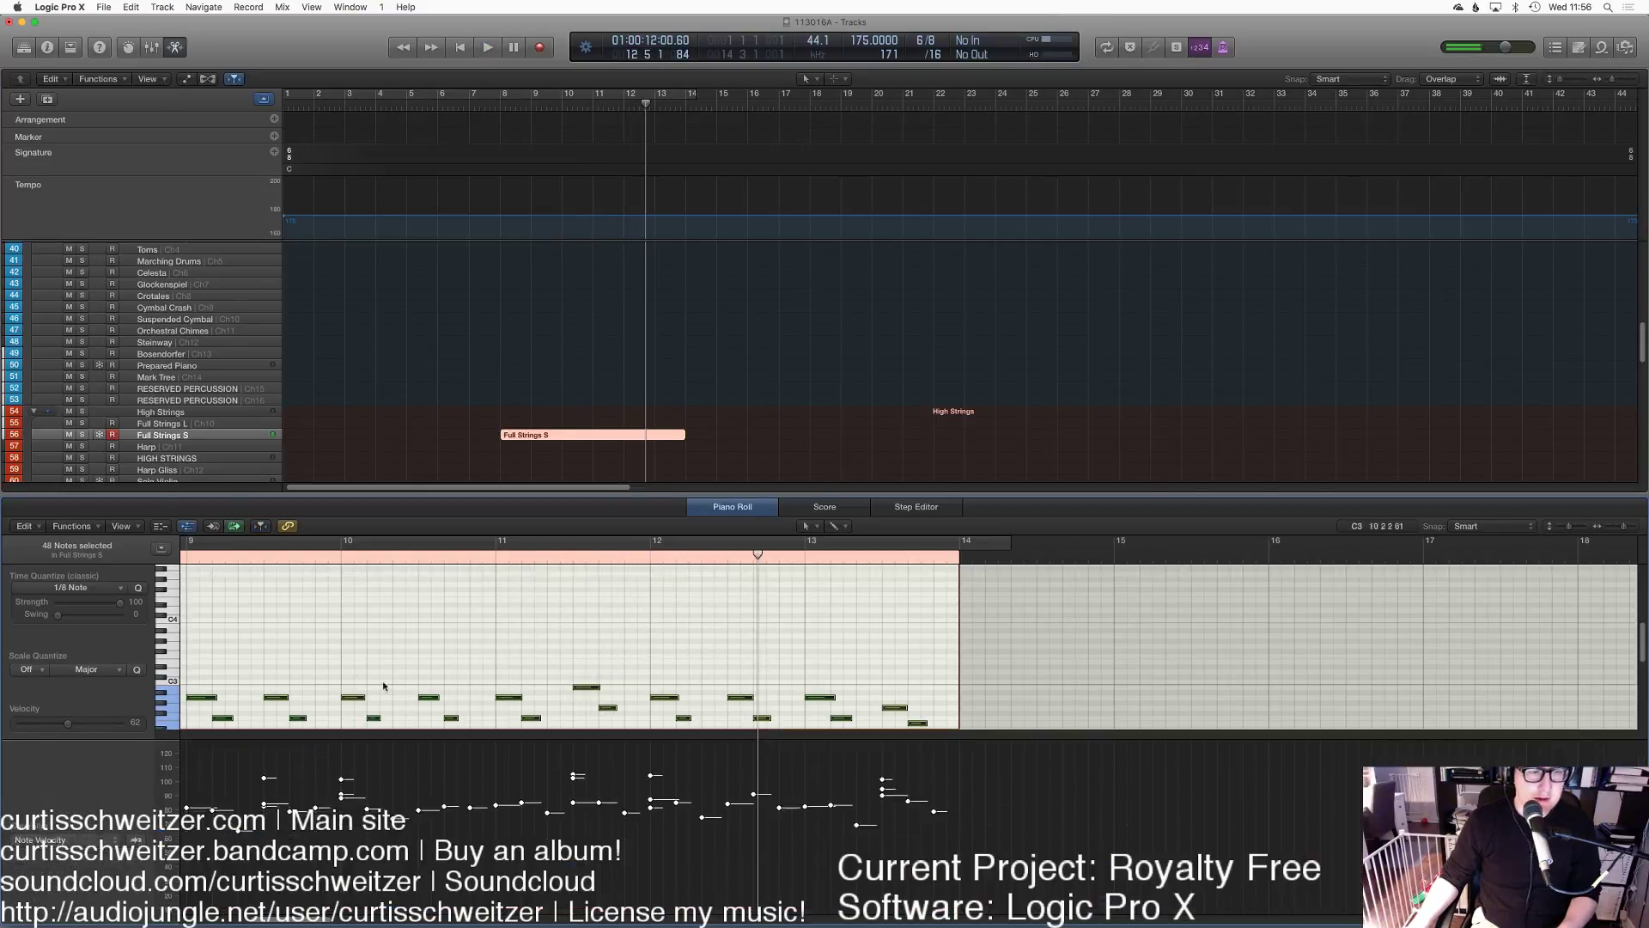
drag(339, 782, 341, 763)
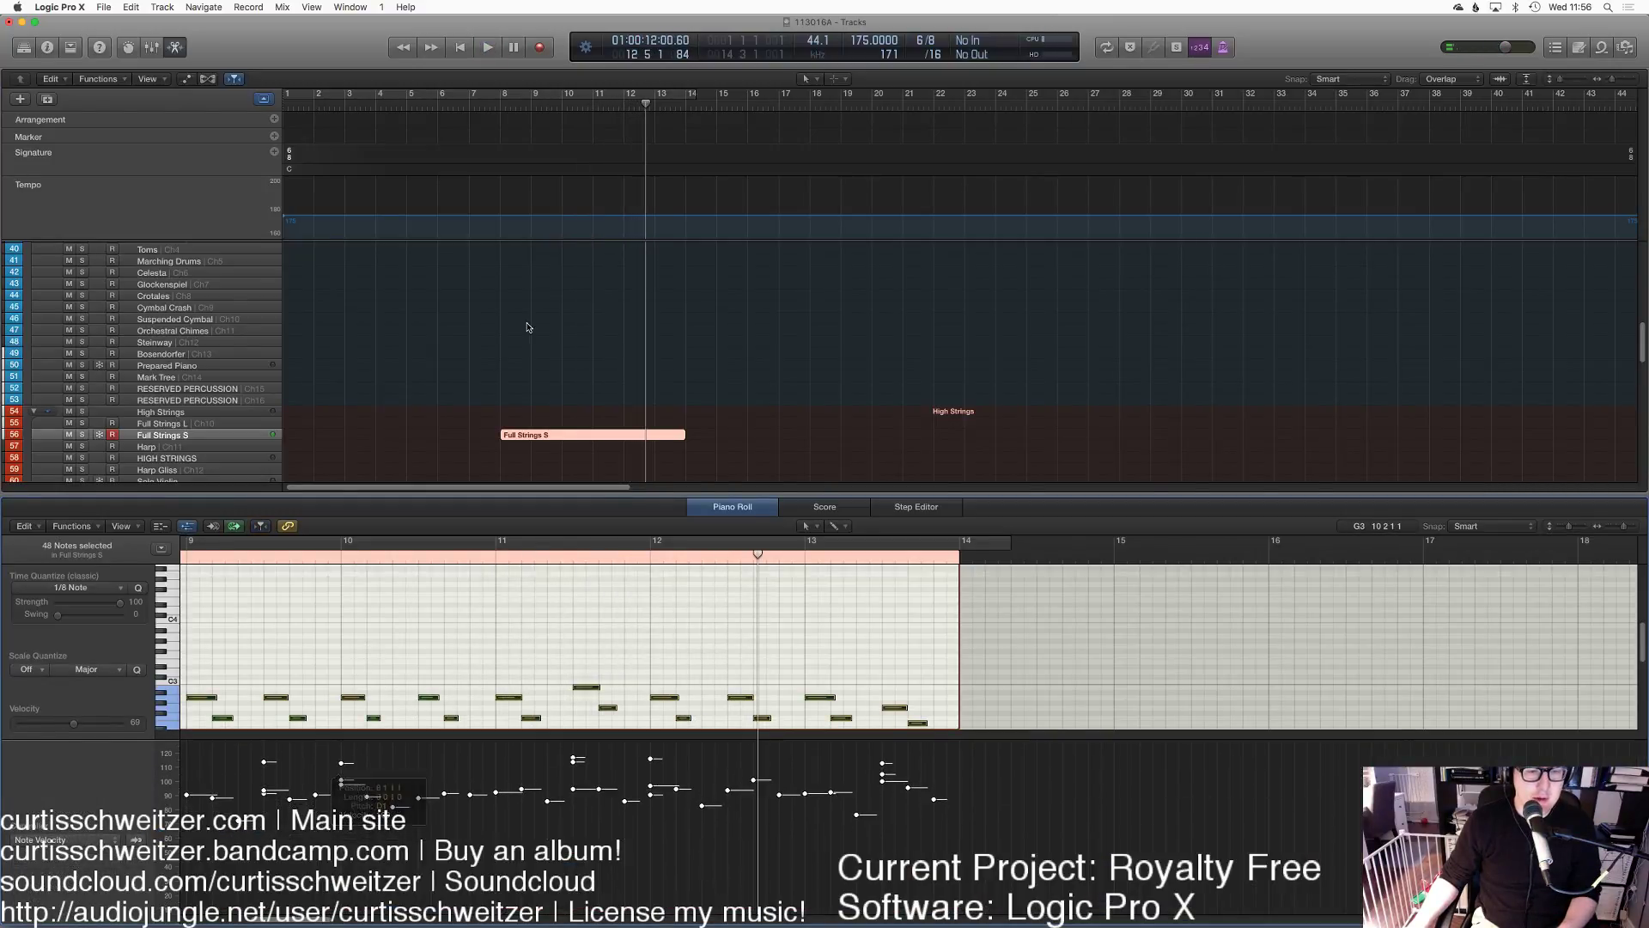
double_click(496, 114)
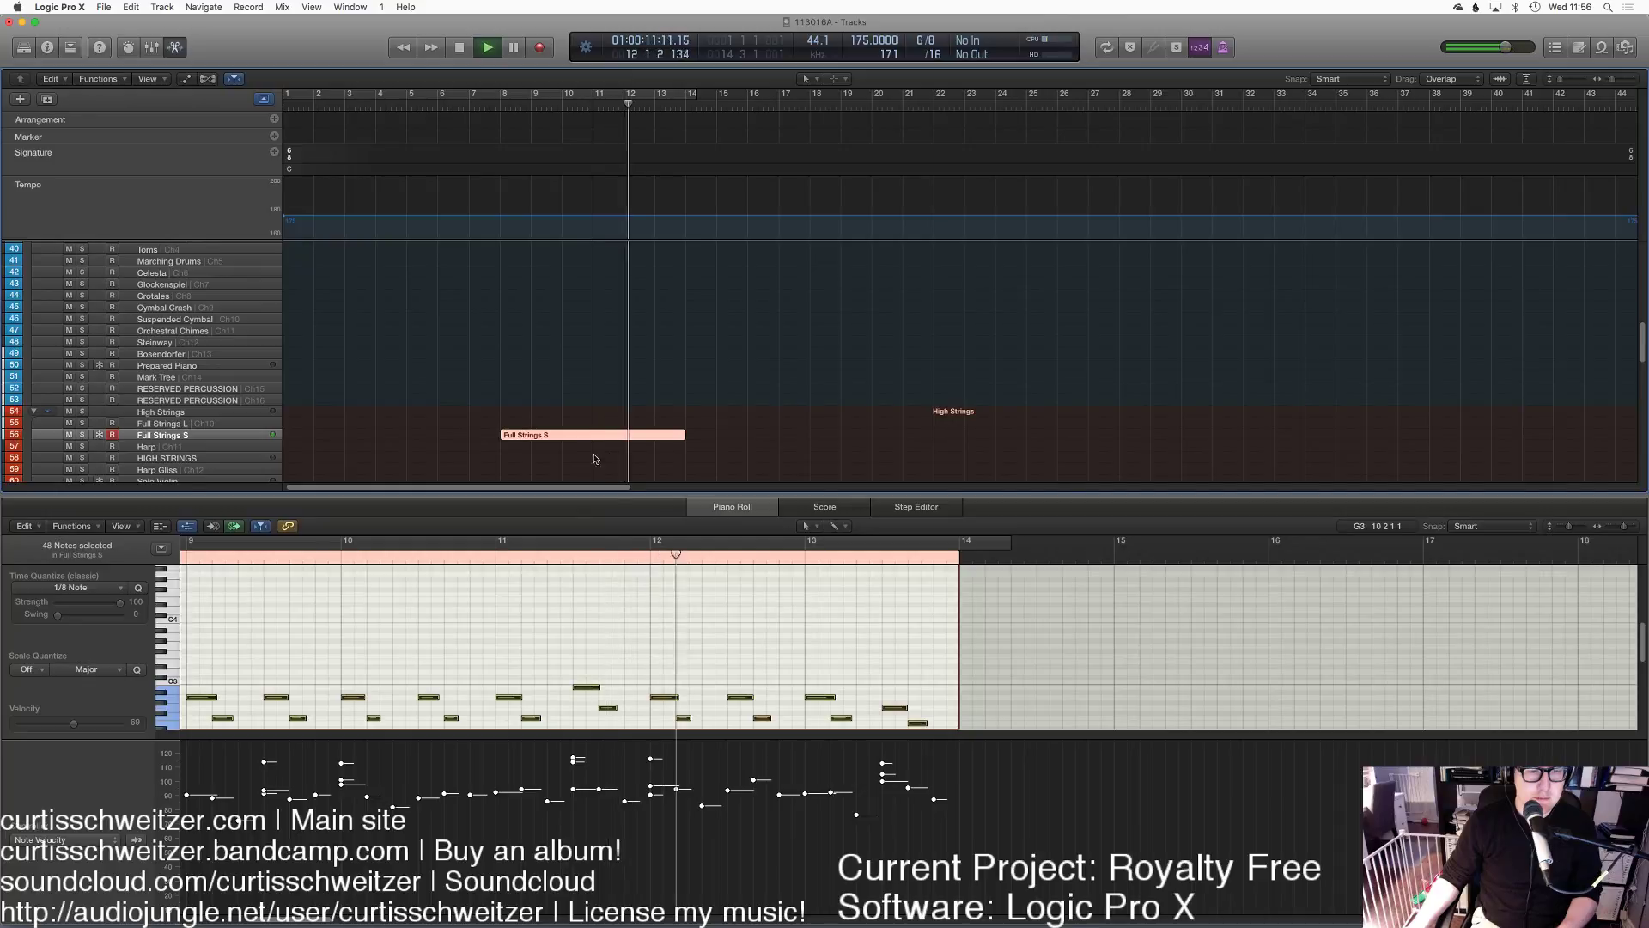
Step: Move the Full Strings S region to start at bar 2 and select the VA Staccato track with the playhead at bar 2
drag(552, 434, 366, 426)
key(space)
key(e)
click(318, 114)
click(161, 633)
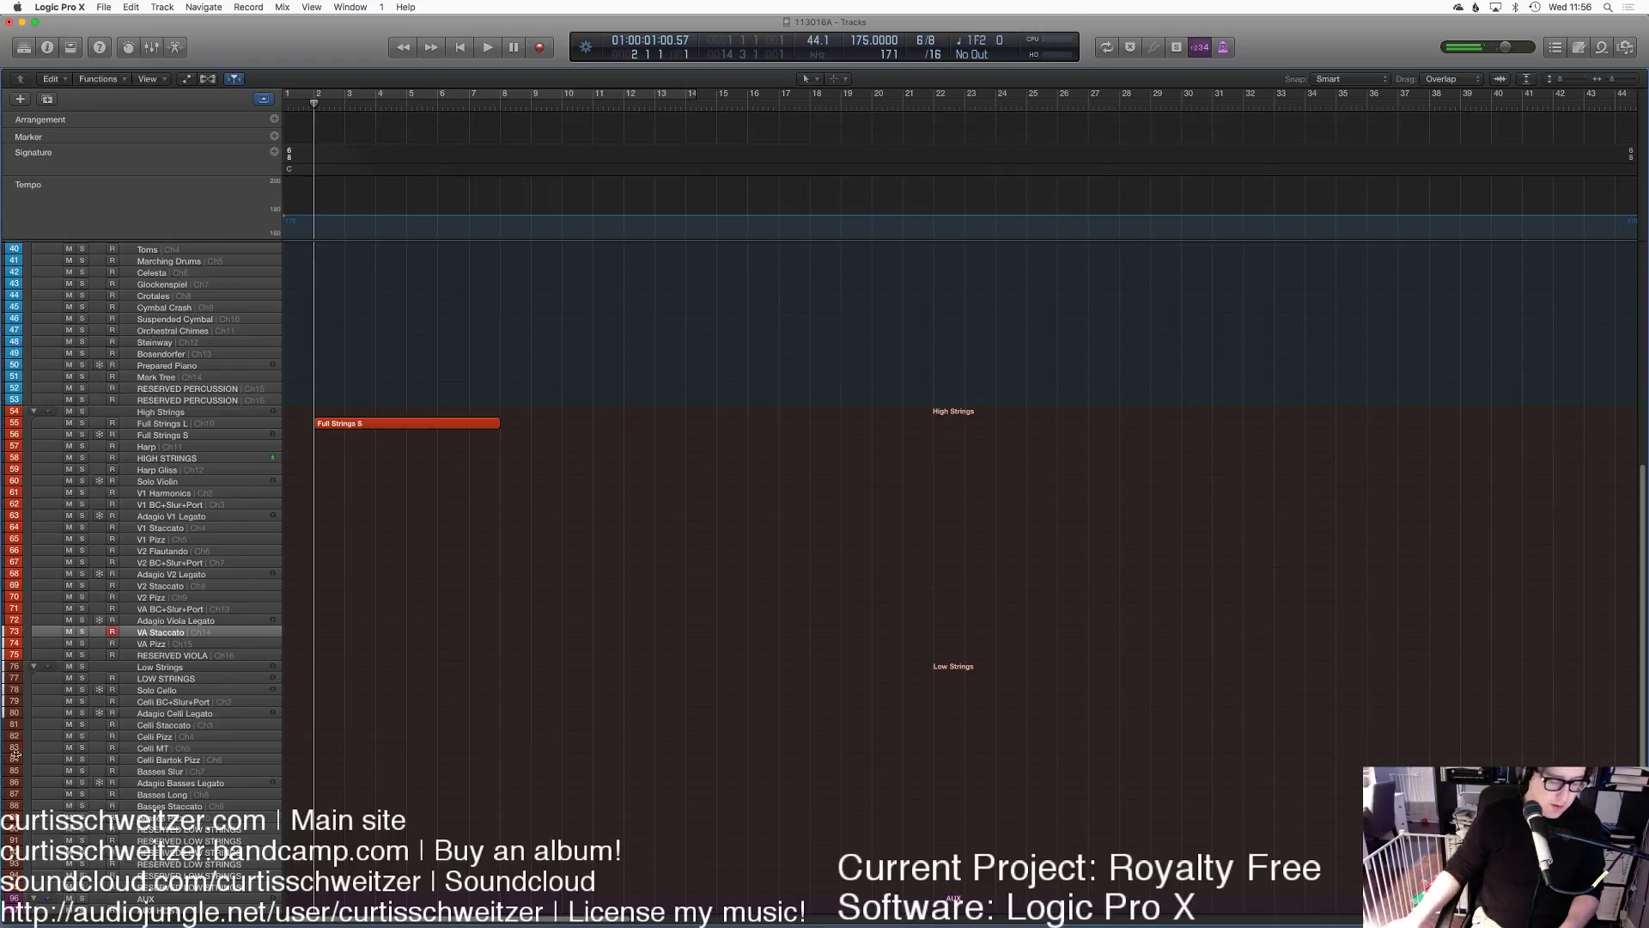
Step: Try to record a VA Staccato take from bar 2 and delete it
key(ctrl+Up)
key(ctrl+Up)
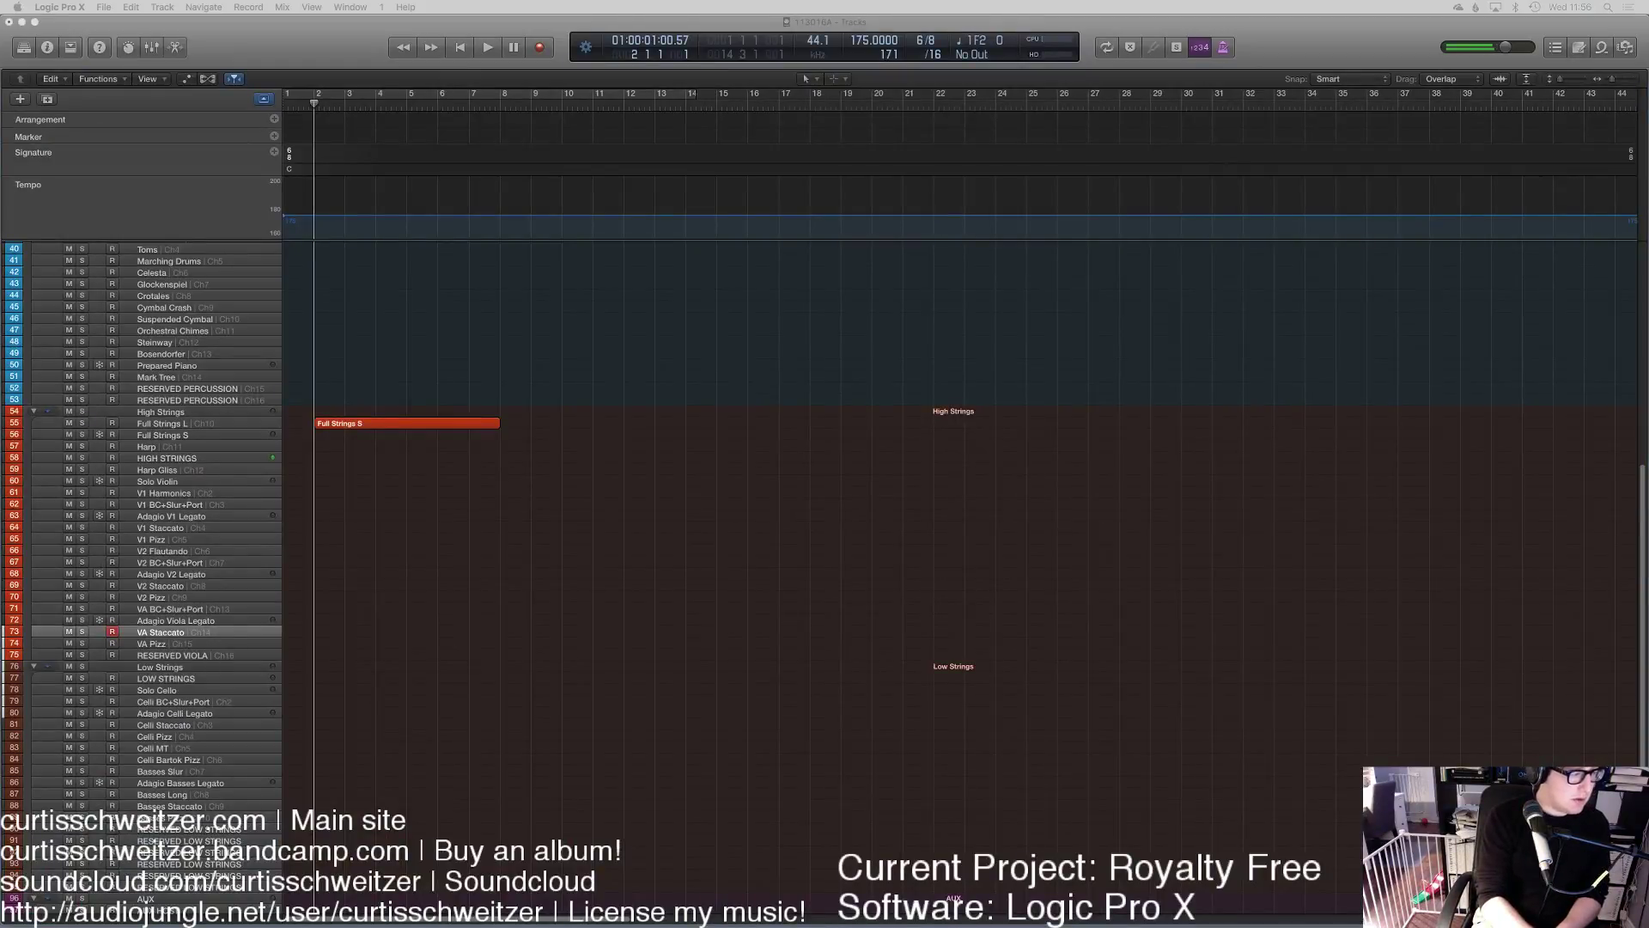
key(r)
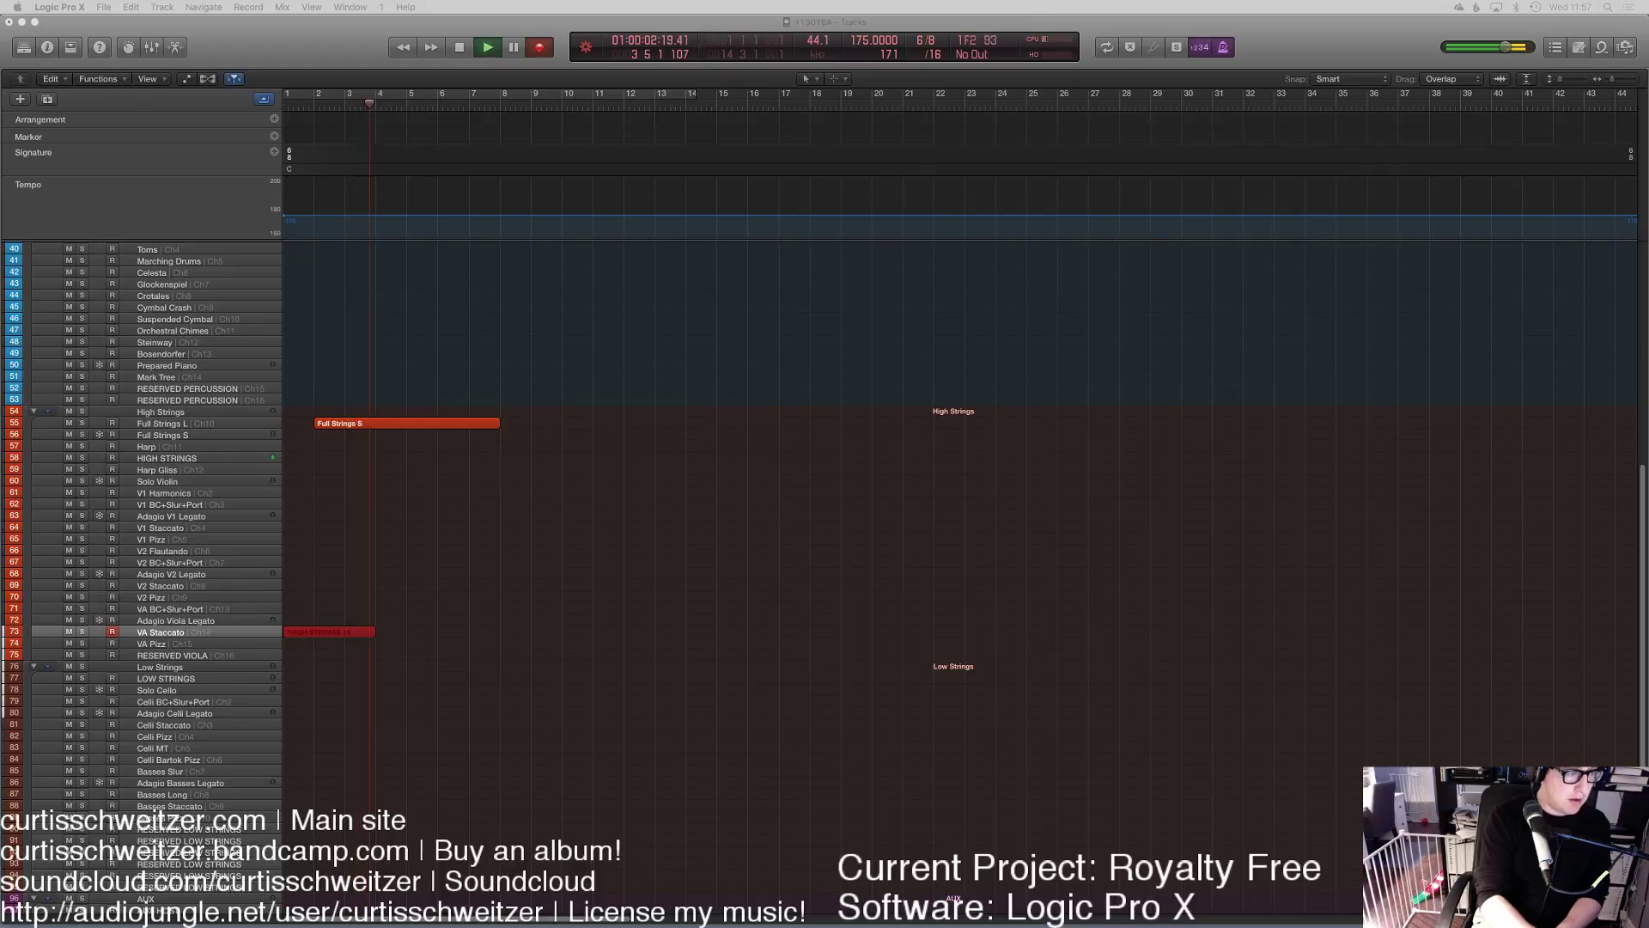
key(space)
key(Delete)
Step: Play back the opening bars and move the Full Strings S region from the Full Strings L track down to the Full Strings S track
click(305, 108)
key(space)
key(space)
drag(334, 424, 334, 435)
Step: Record a part on the VA Staccato track from bar 2 to bar 8
click(318, 103)
key(r)
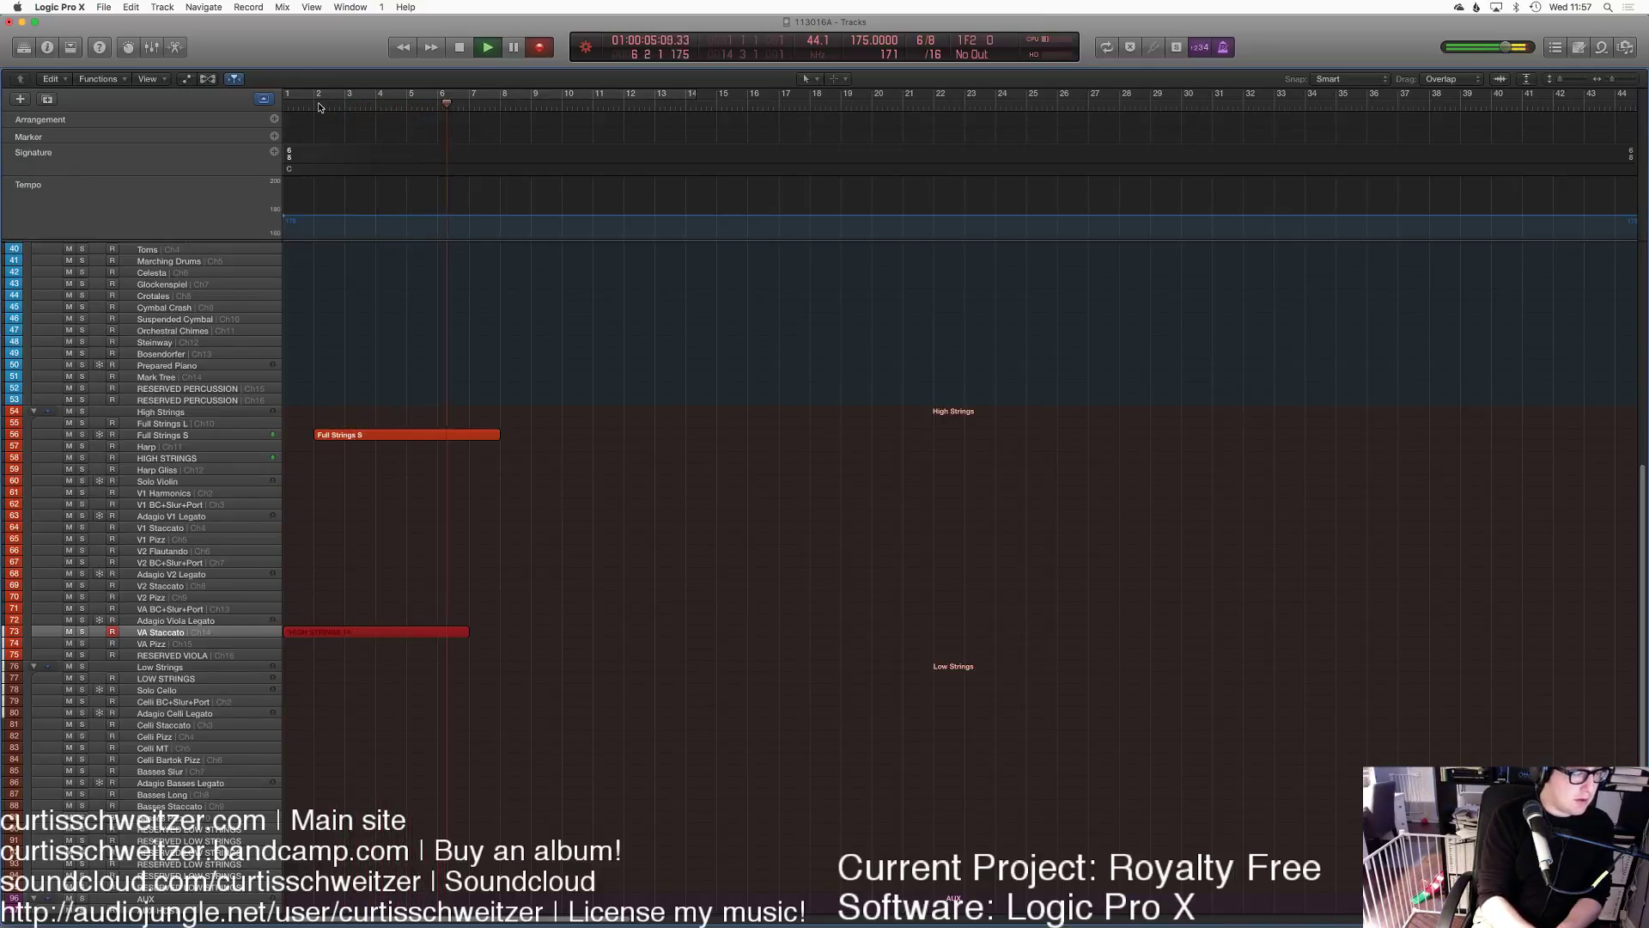
key(space)
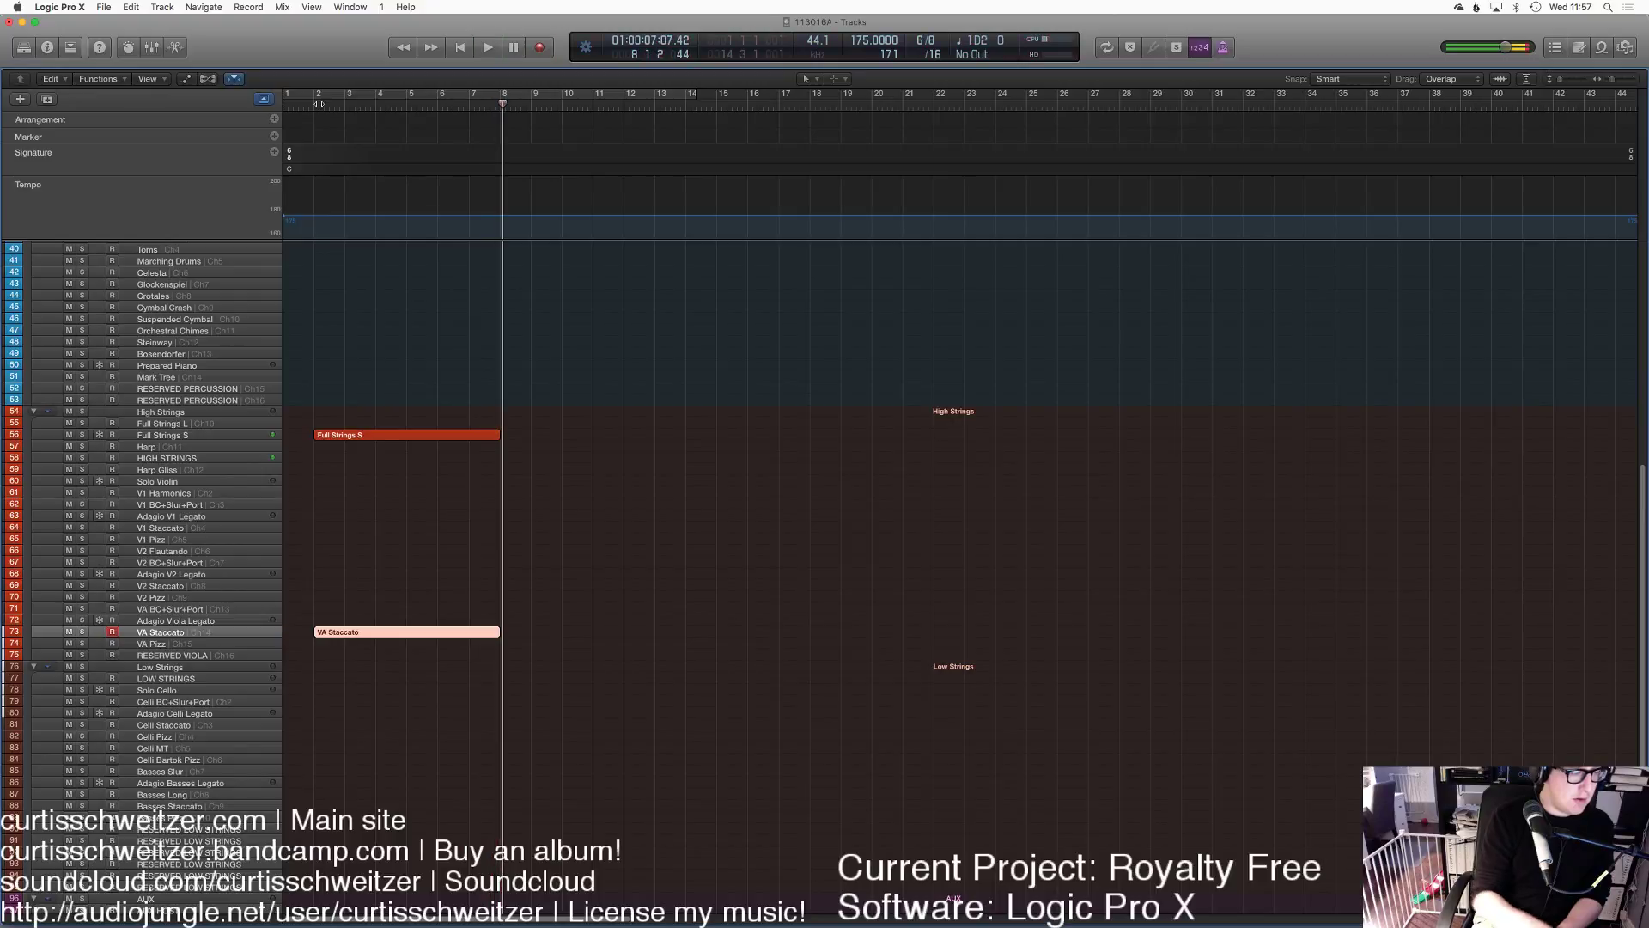
Step: Lower the last three notes of the VA Staccato region in bar 7 in the Piano Roll and play back the ending
key(e)
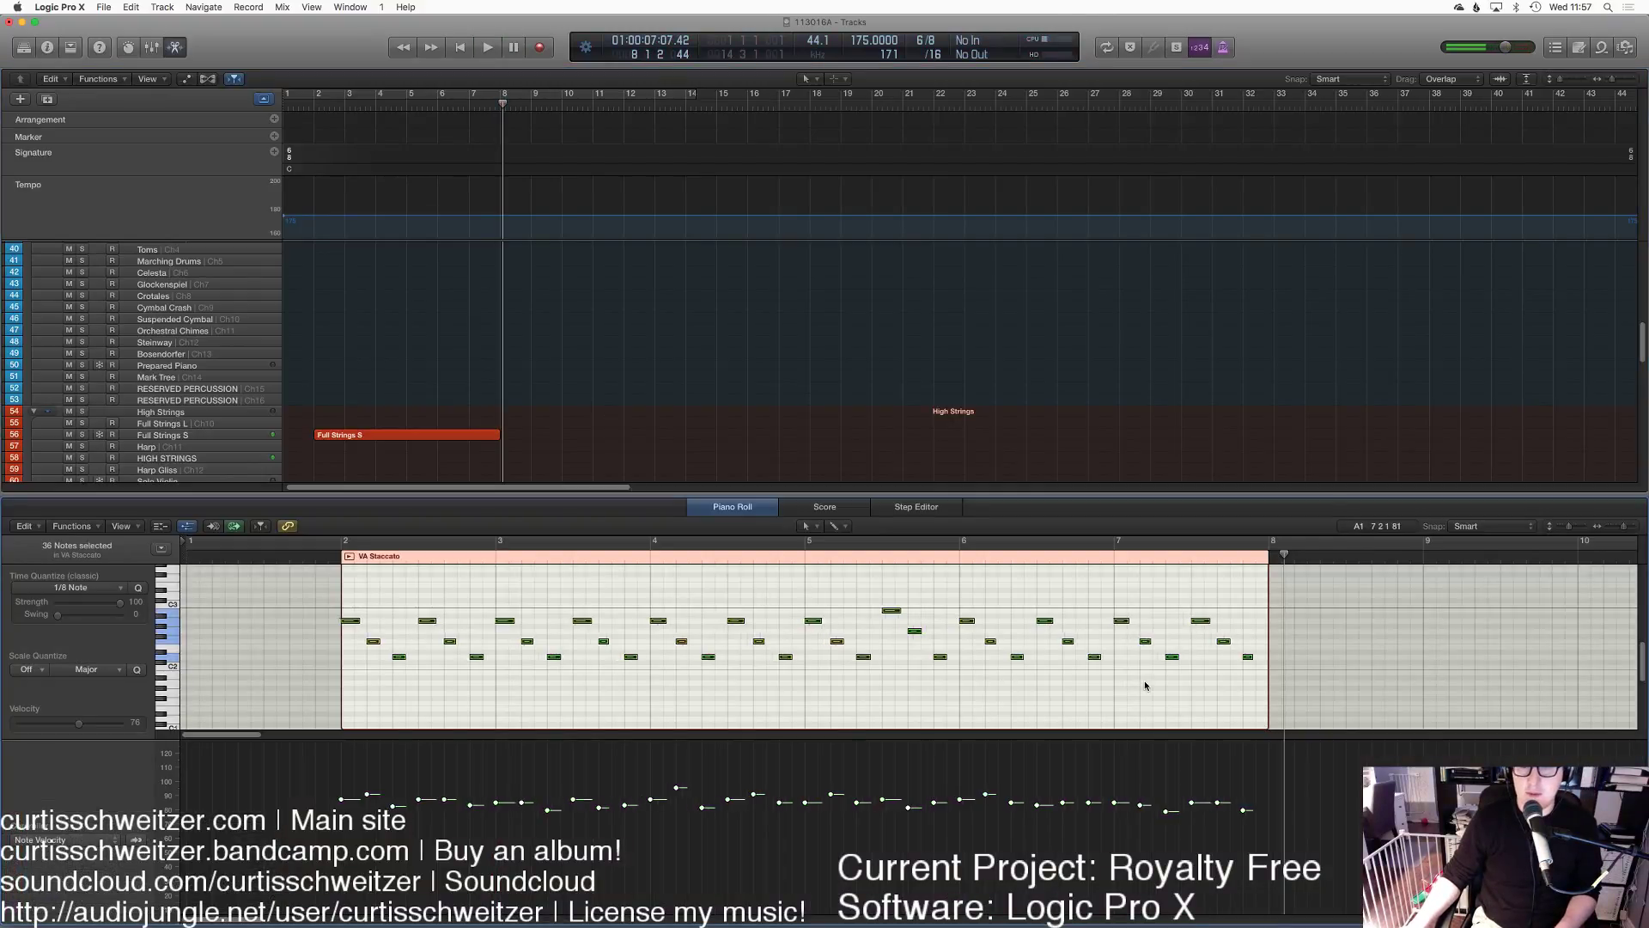
drag(1262, 691, 1221, 647)
click(1225, 658)
click(1083, 555)
key(space)
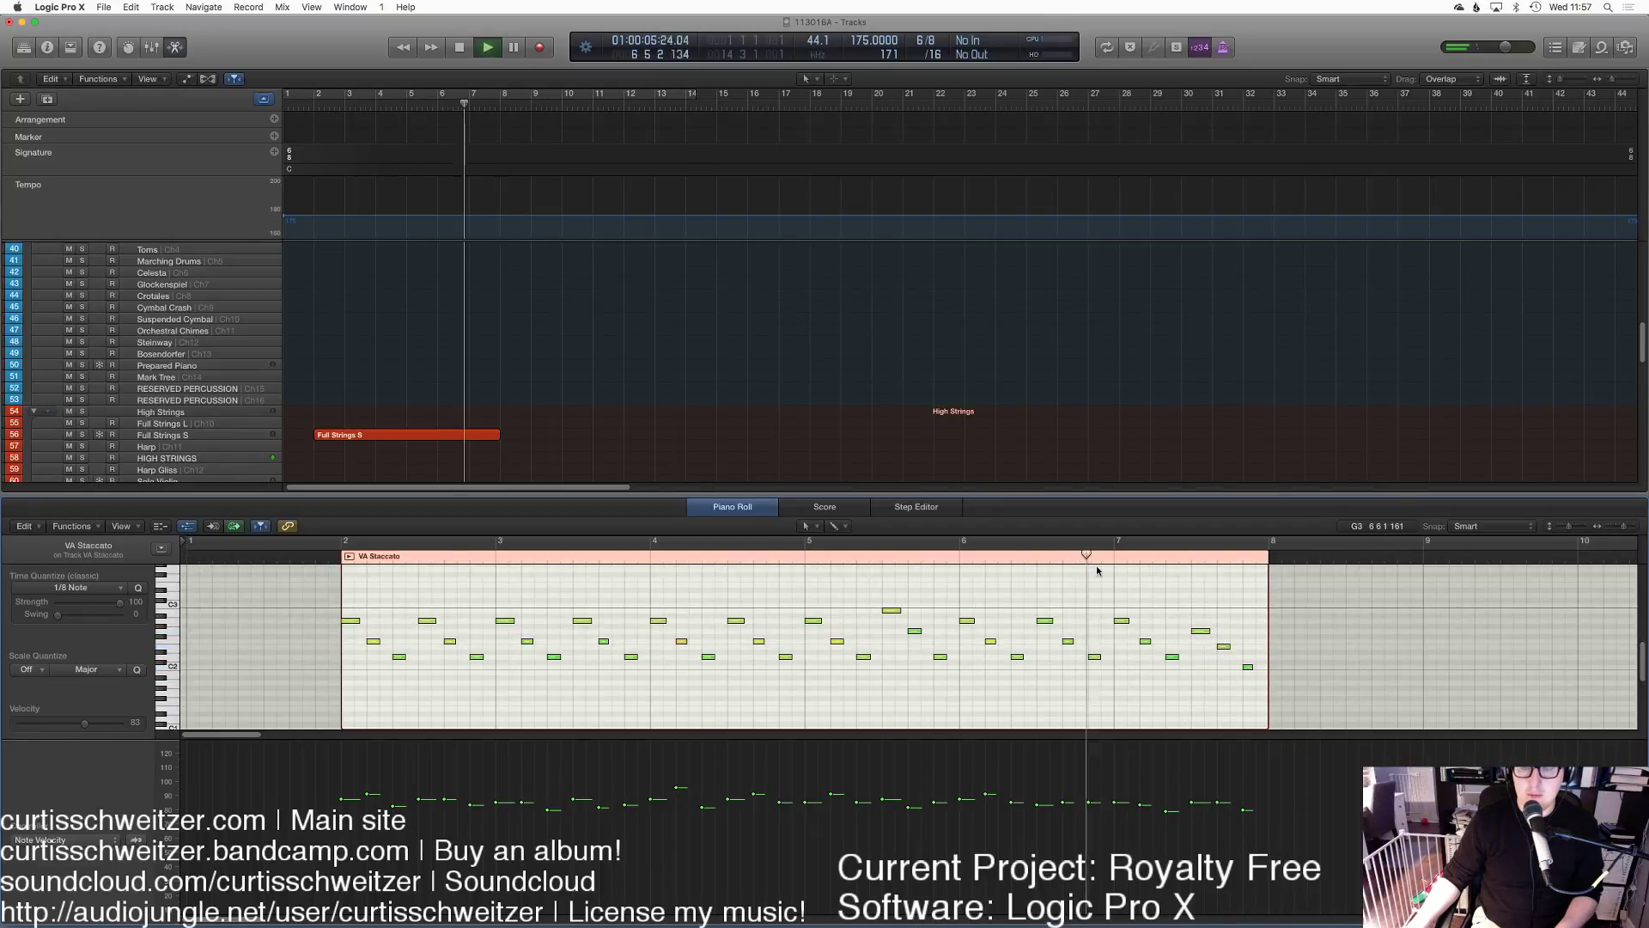
key(e)
key(space)
Step: Record a part on the Basses Pizz track from bar 2 to bar 7, starting the playhead in bar 1
click(299, 103)
scroll(230, 609, down, 5)
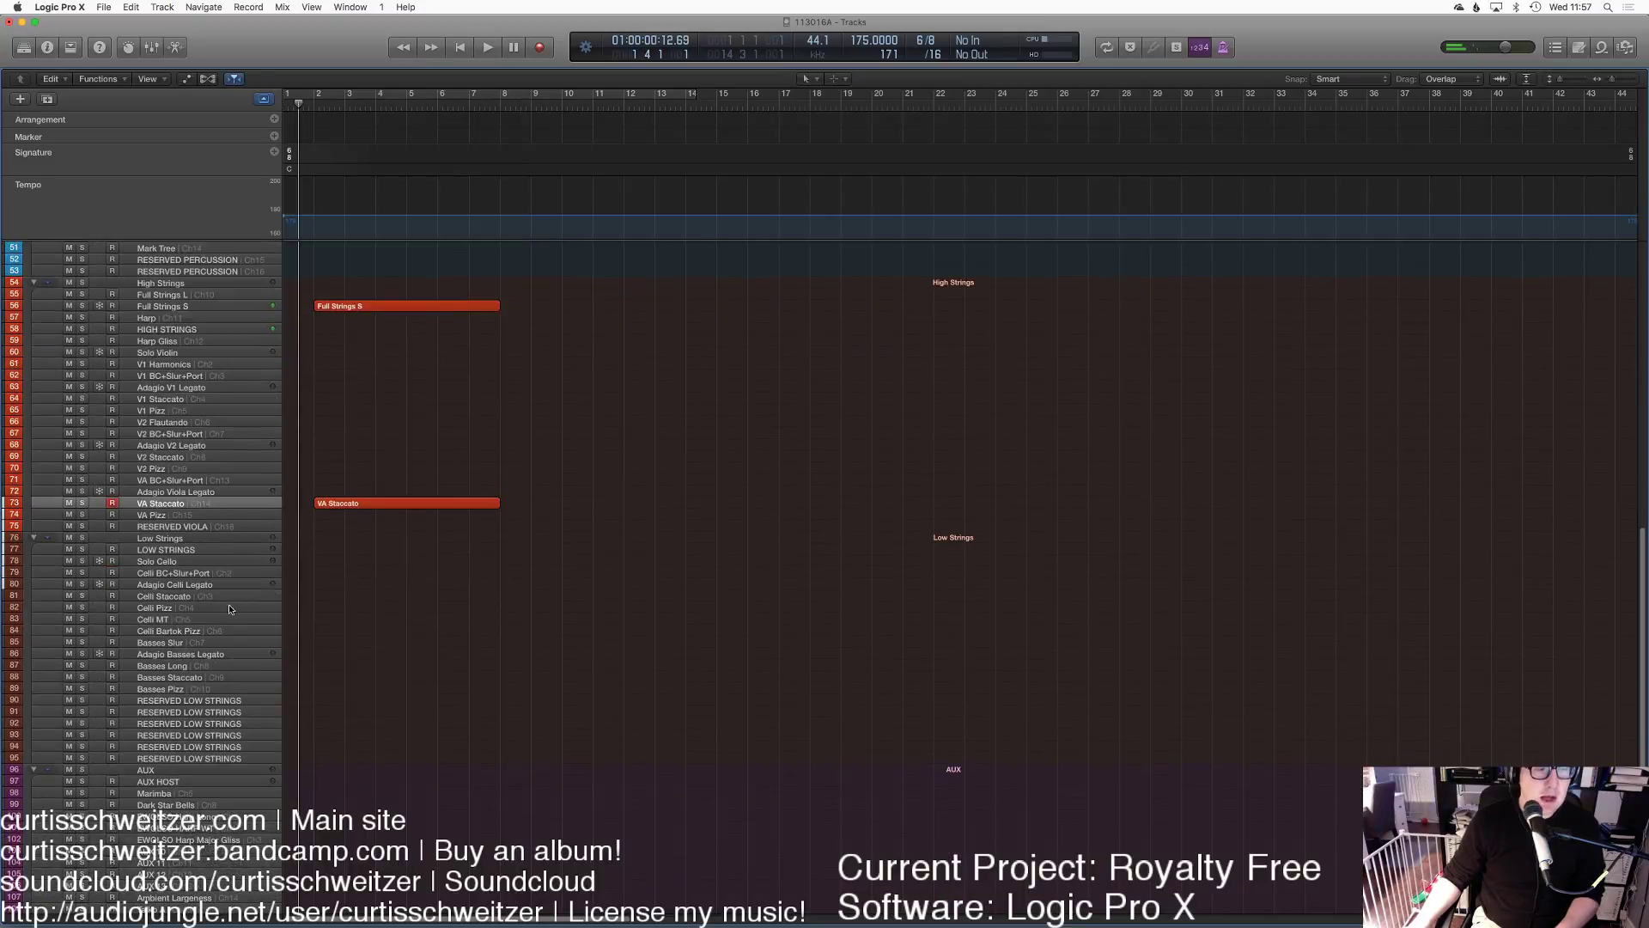
click(199, 690)
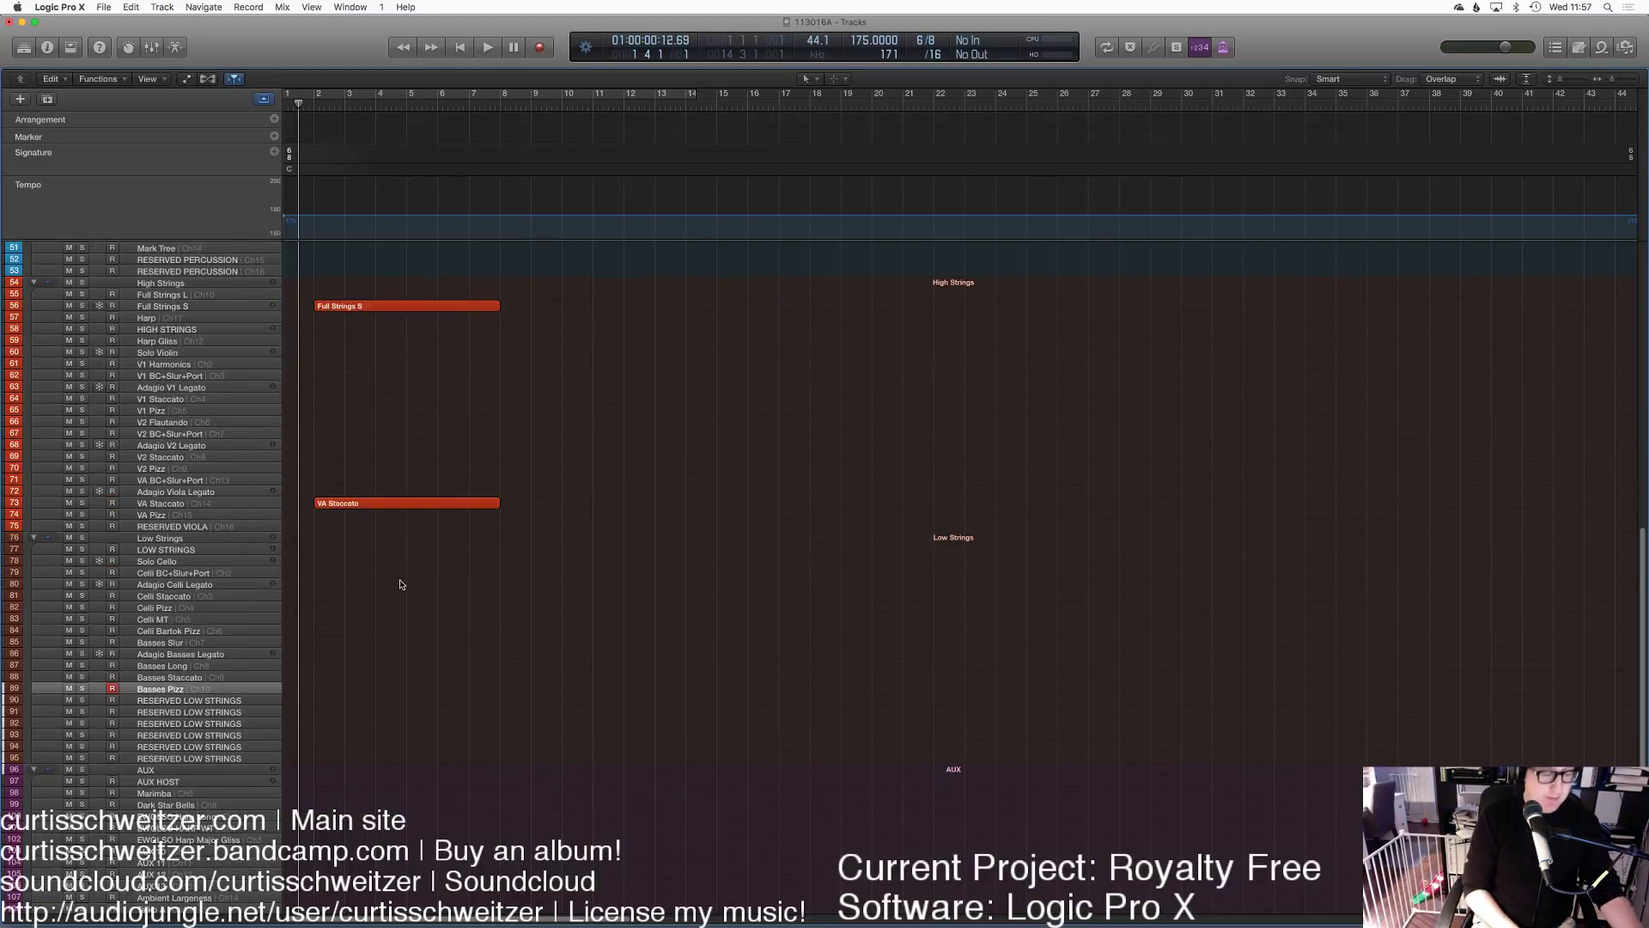
key(r)
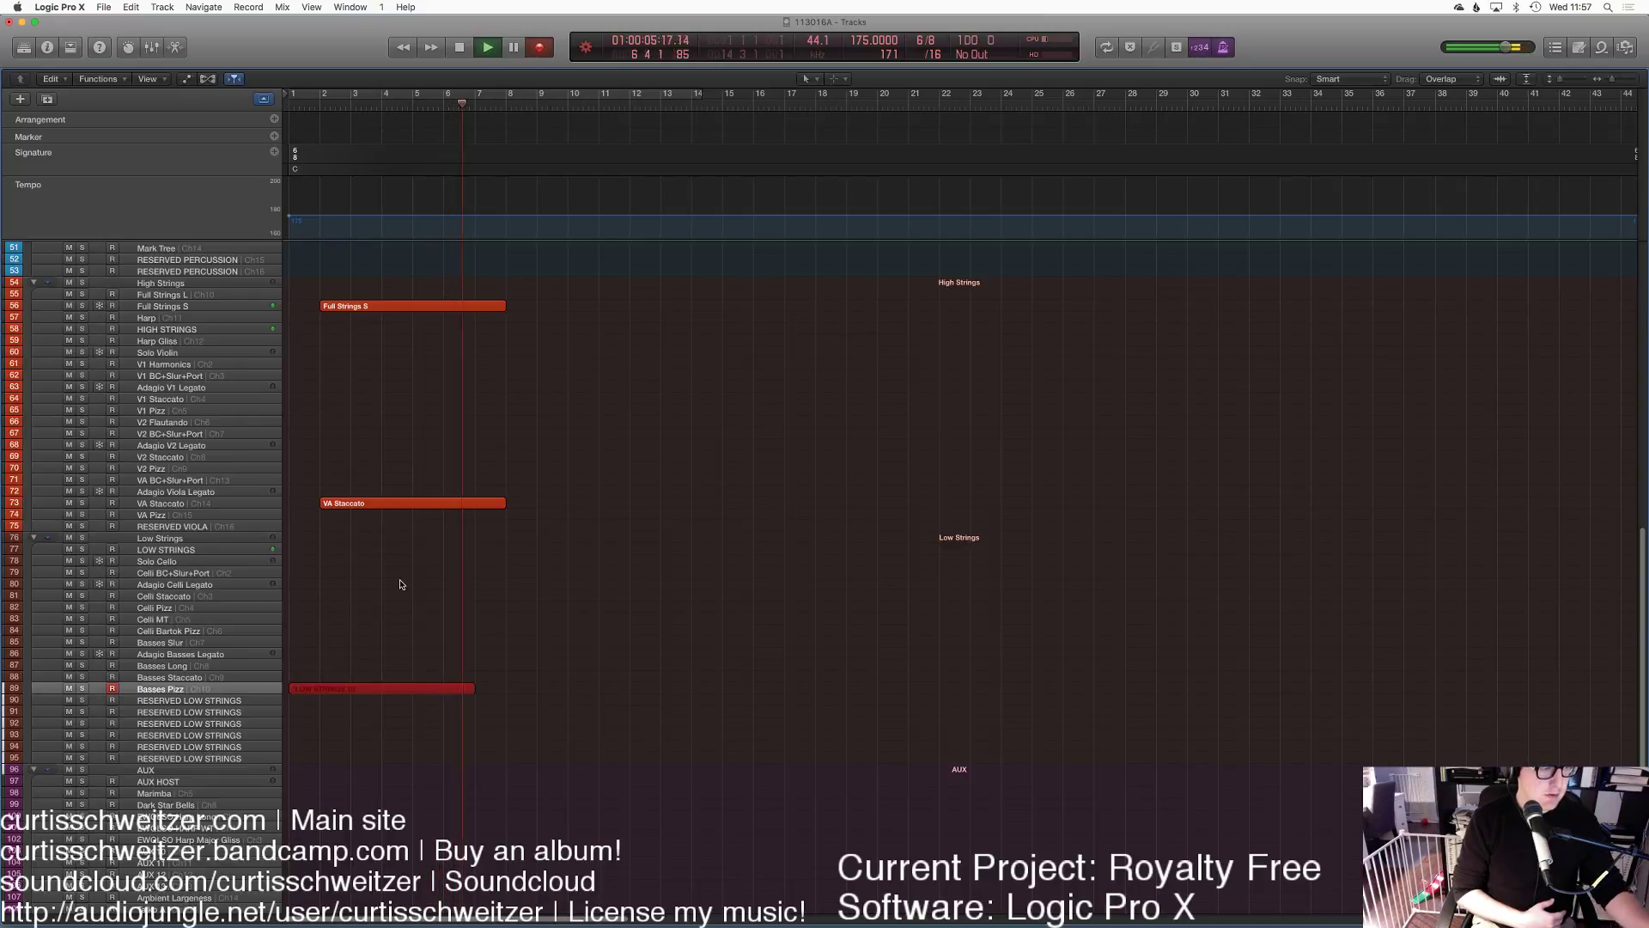
key(space)
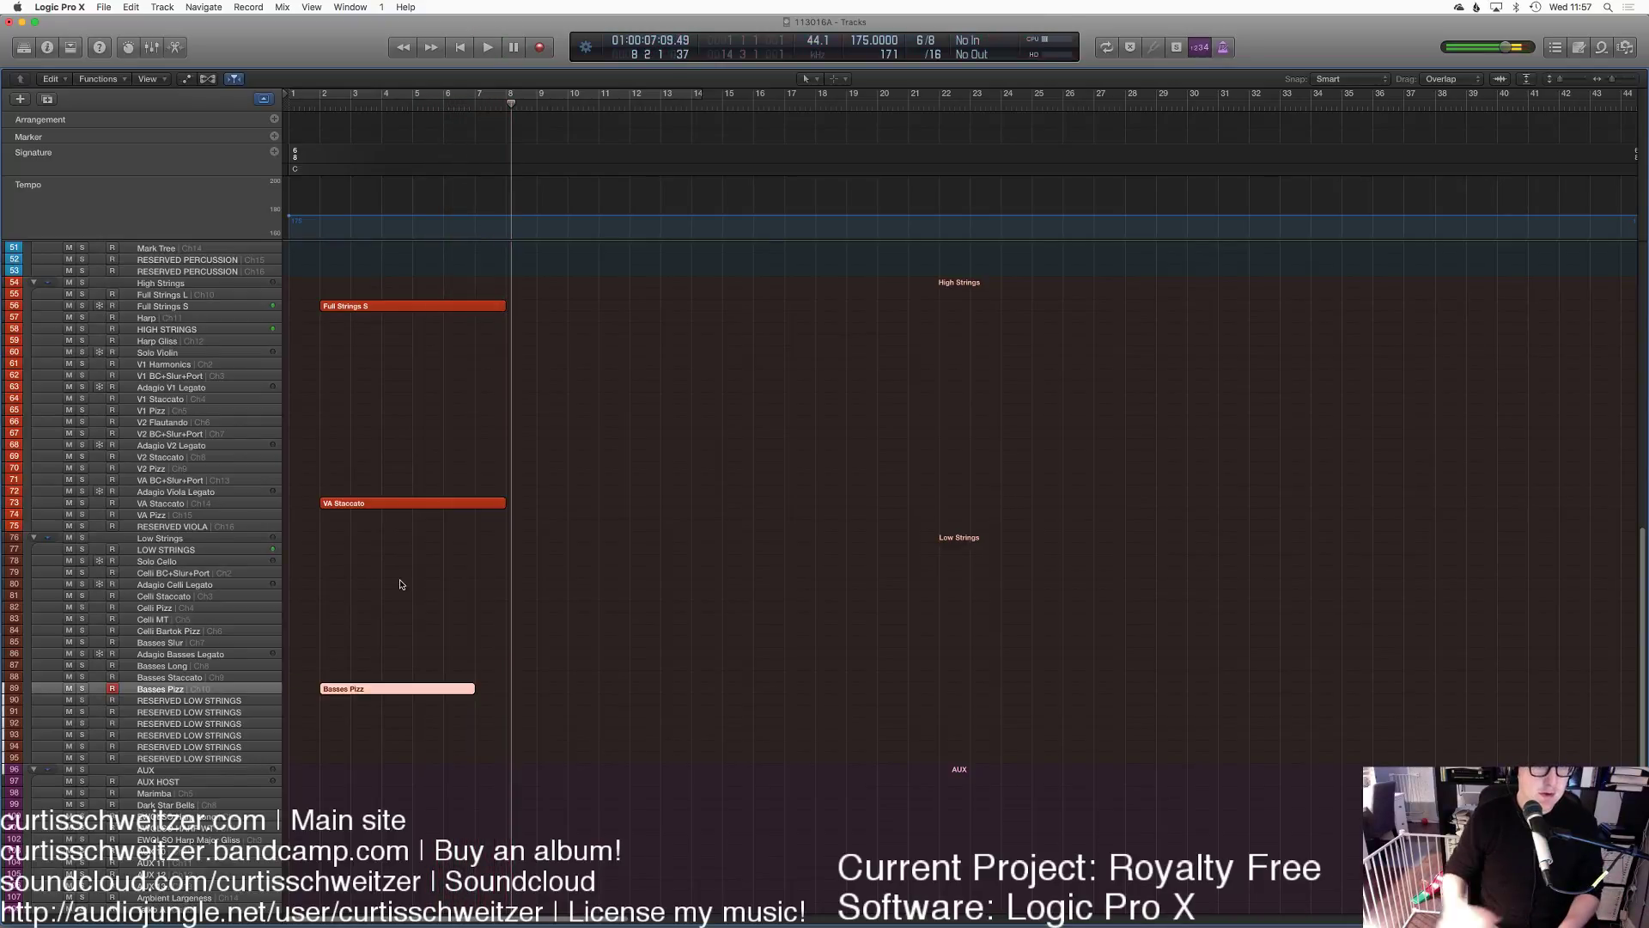
Step: Record the closing Basses Pizz notes from bar 7 to bar 8
click(481, 101)
key(r)
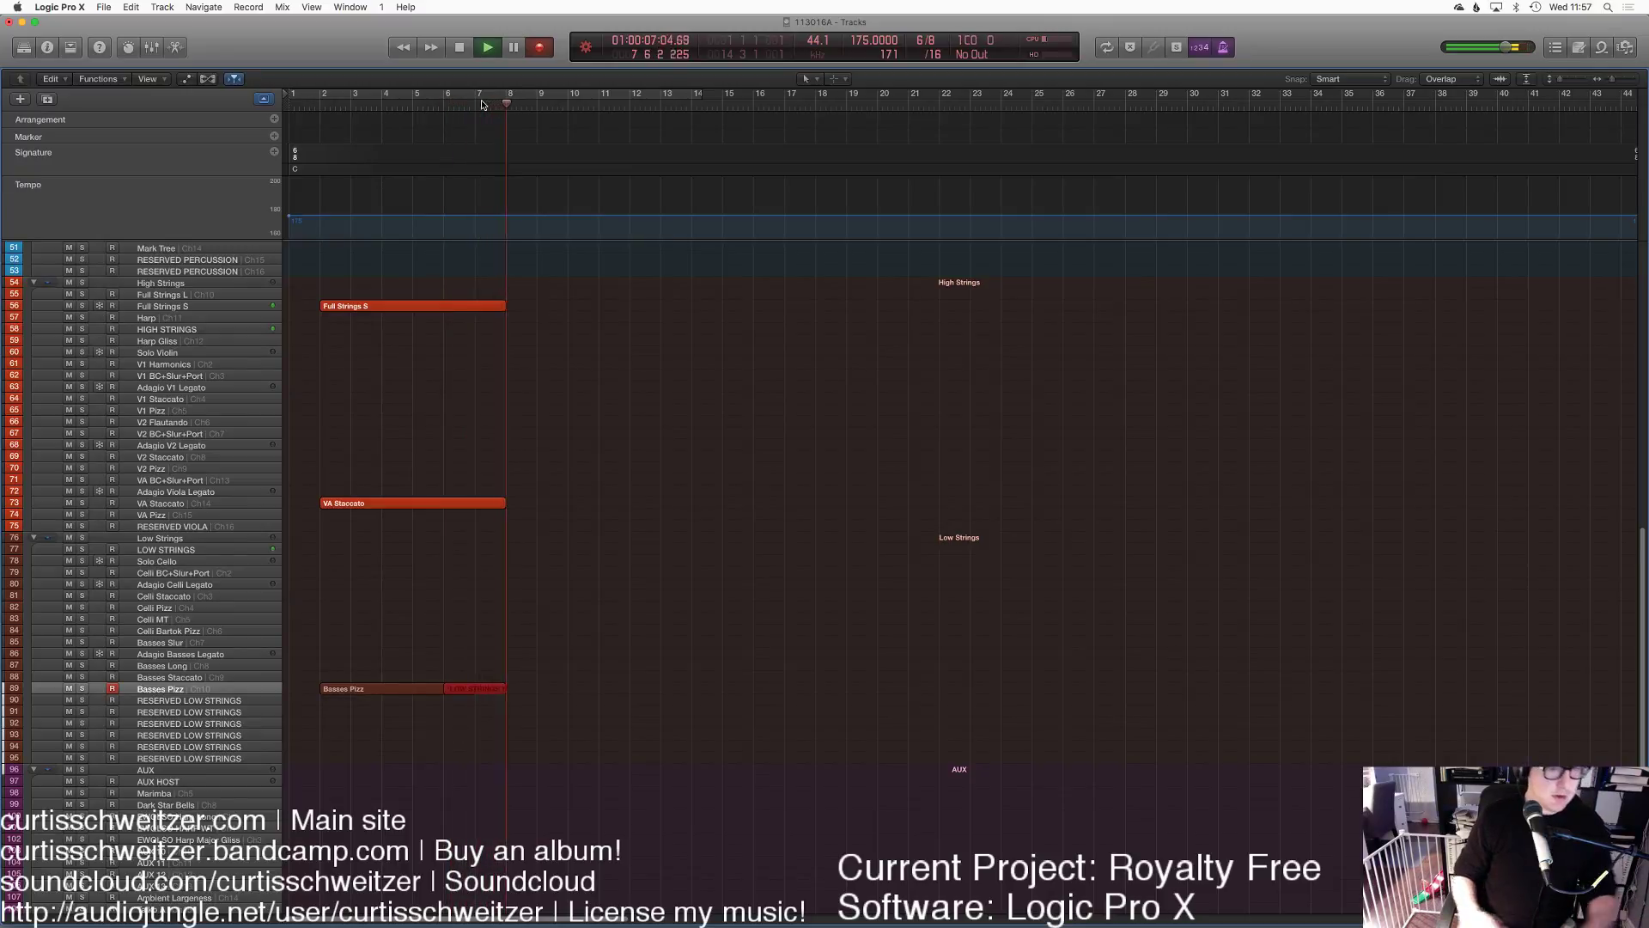
key(space)
key(super+Tab)
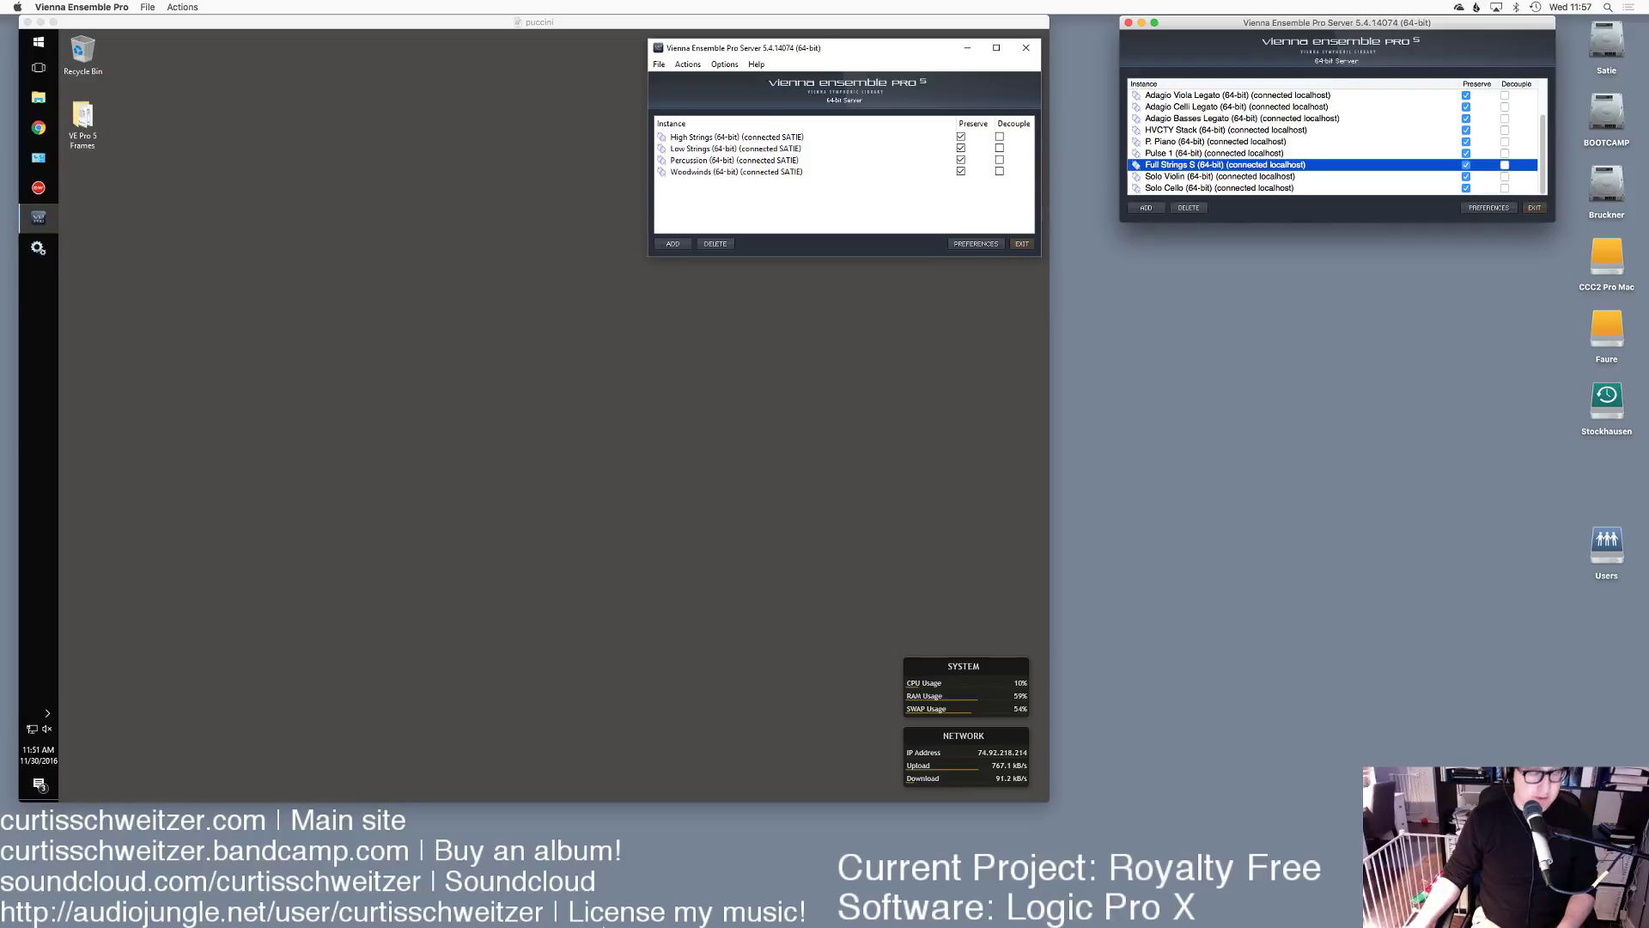
click(700, 896)
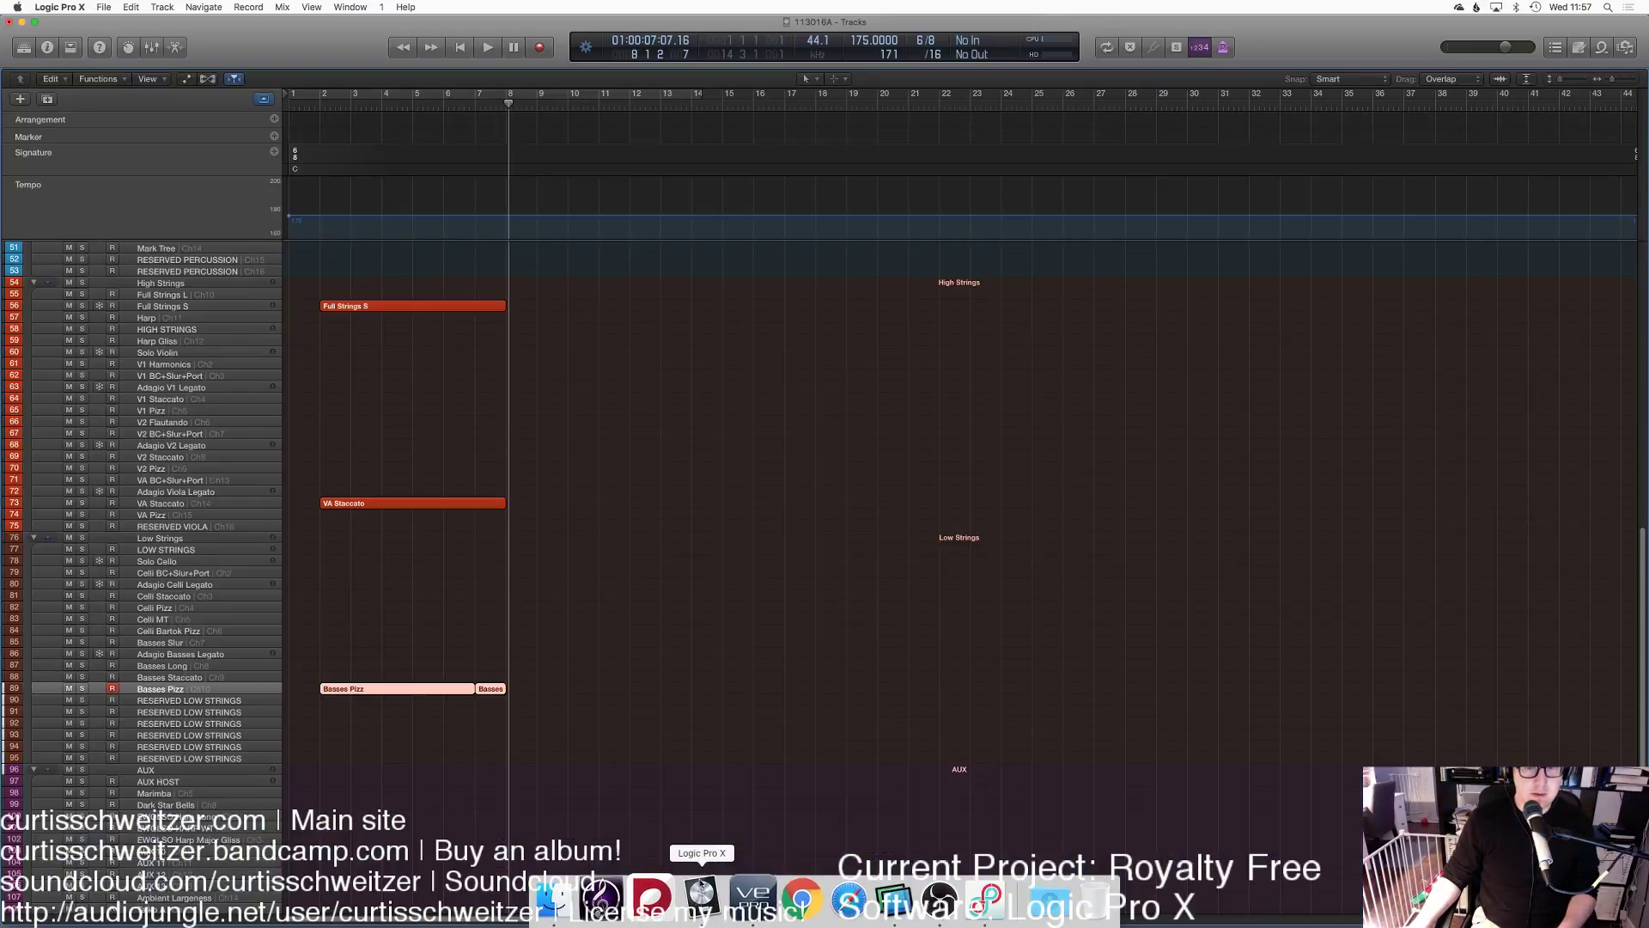
Step: Join the two Basses Pizz regions and delete the stray short note at bar 4 in the Piano Roll
double_click(420, 688)
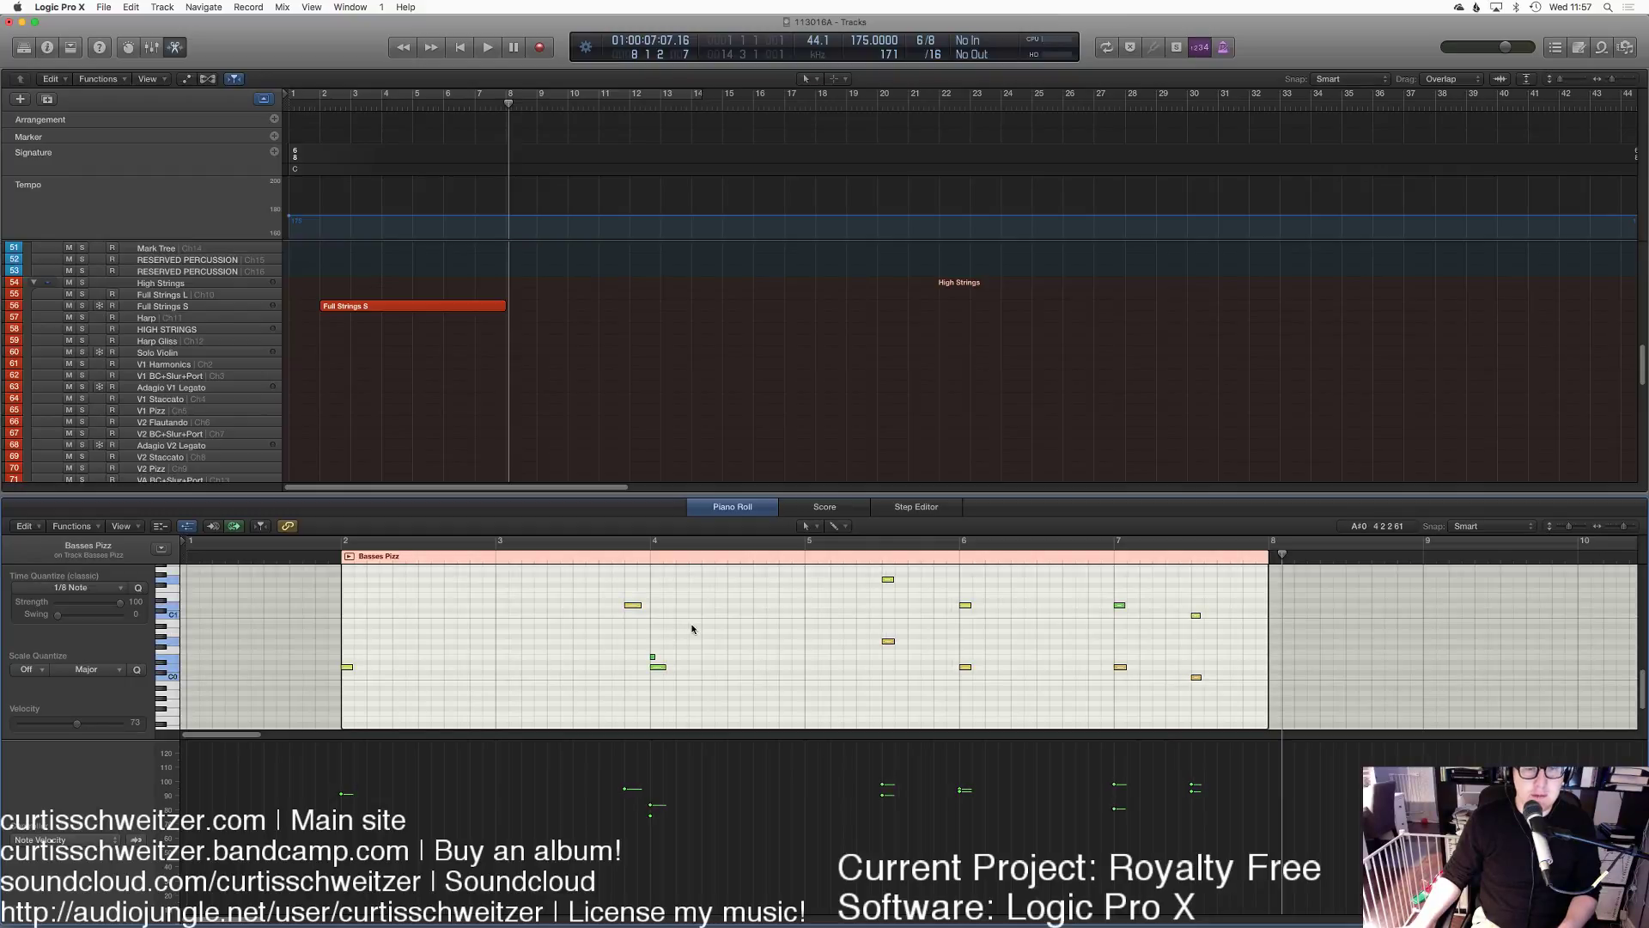
scroll(692, 628, up, 3)
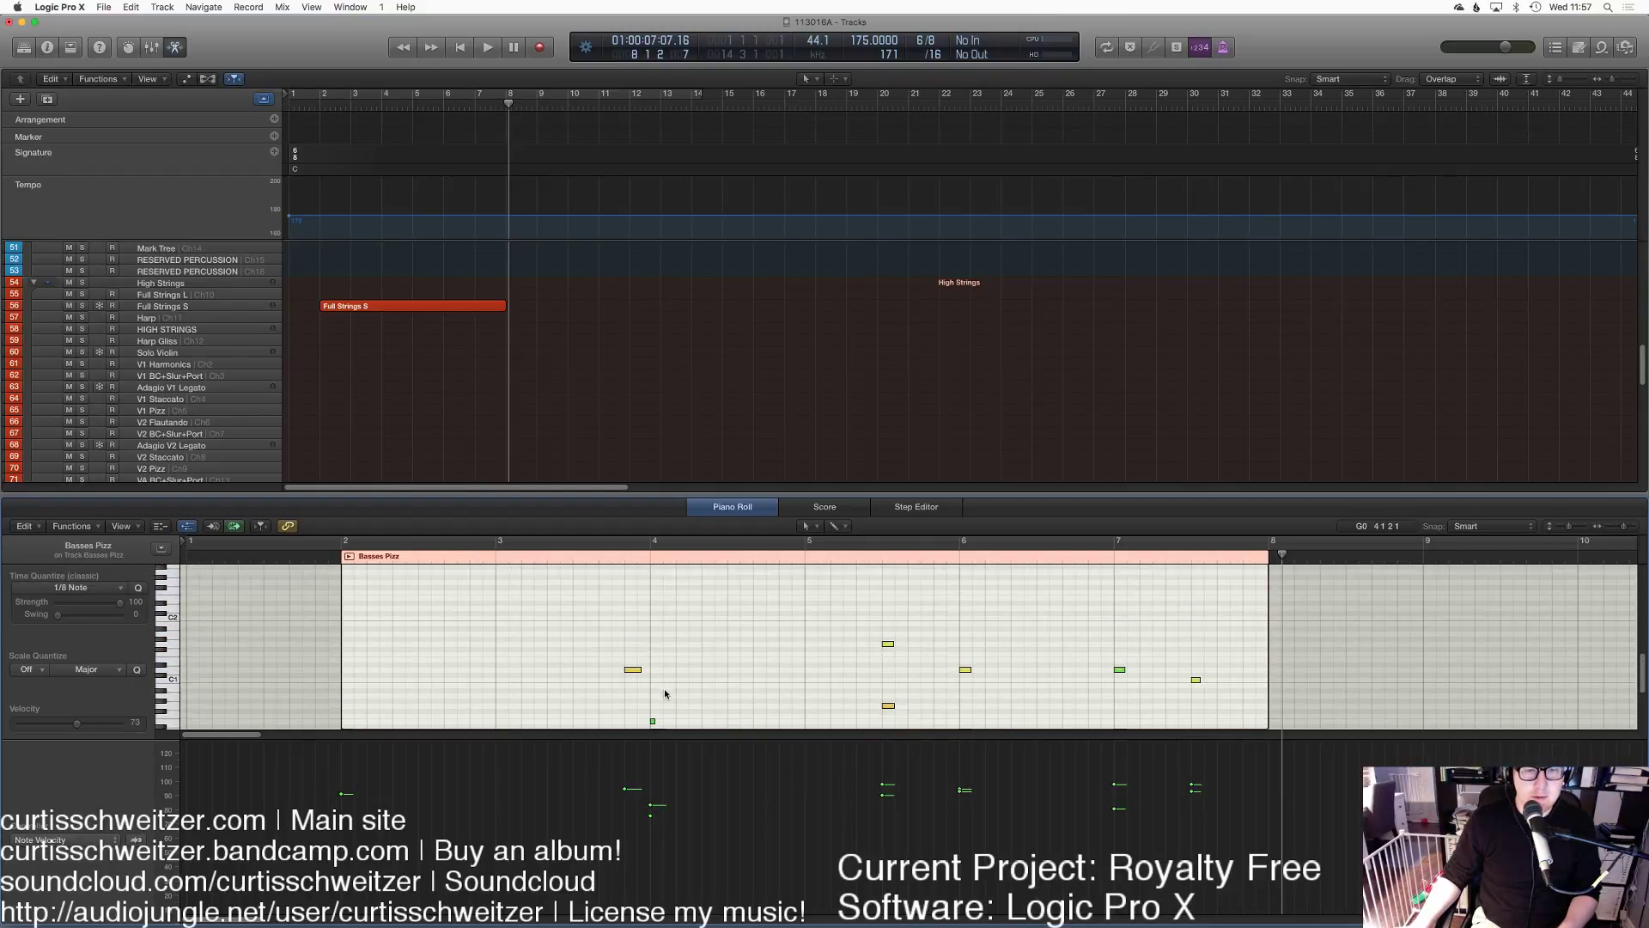
scroll(665, 694, down, 4)
click(653, 625)
key(Delete)
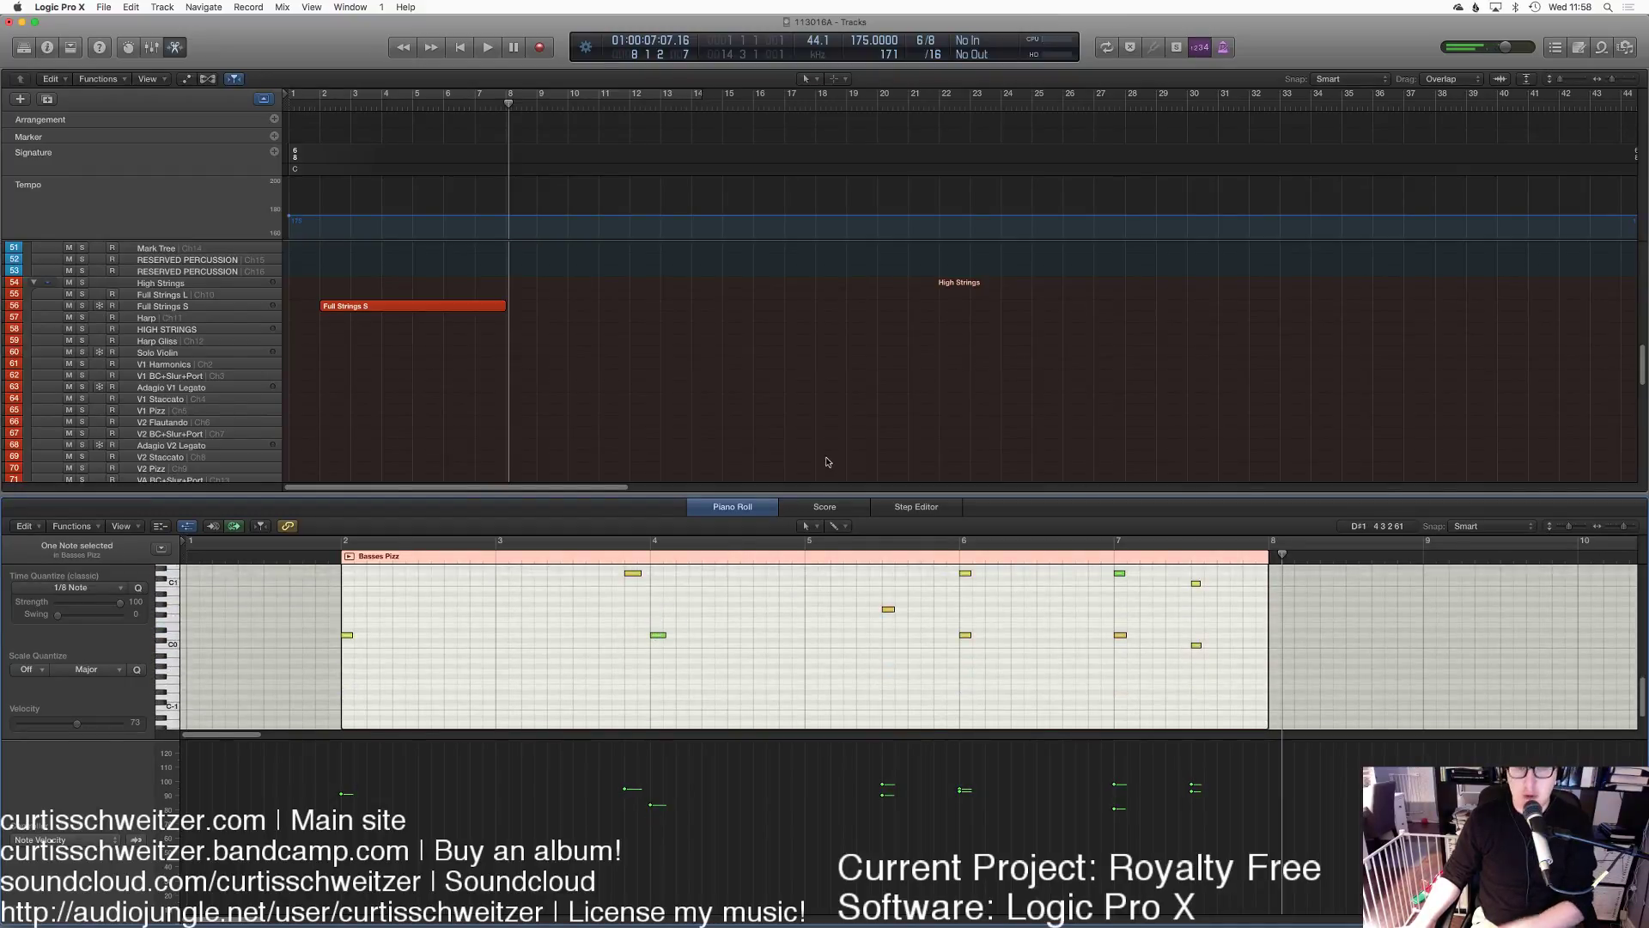
right_click(816, 515)
key(Escape)
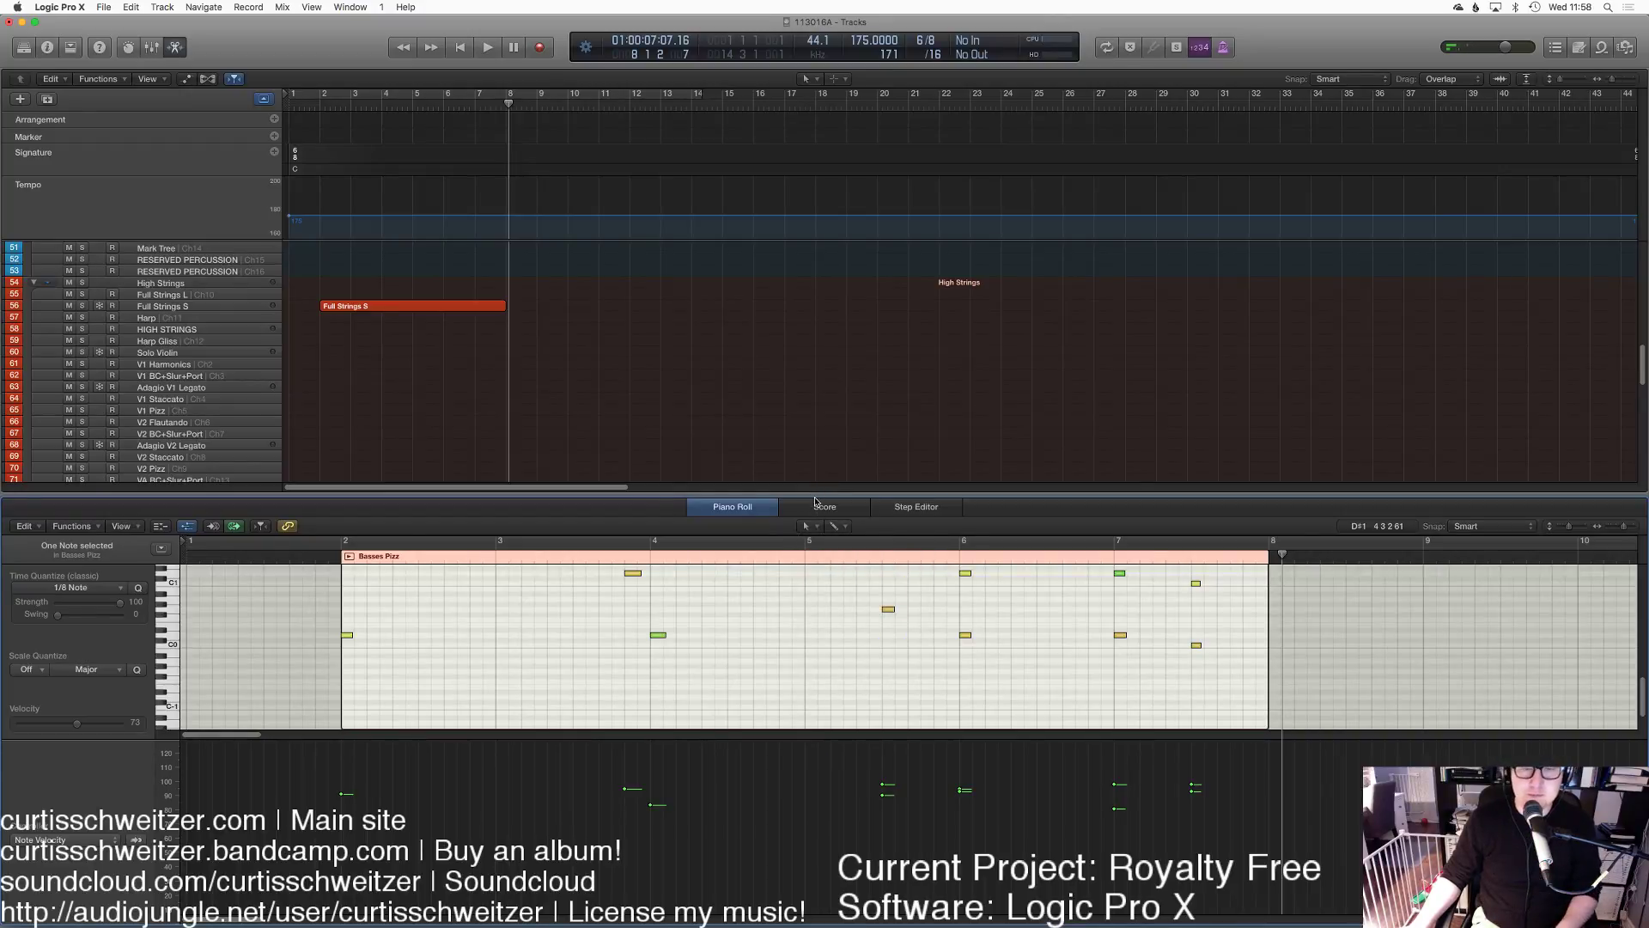
Step: Examine the Basses Pizz part as notation while playing it back
click(820, 506)
key(Return)
key(space)
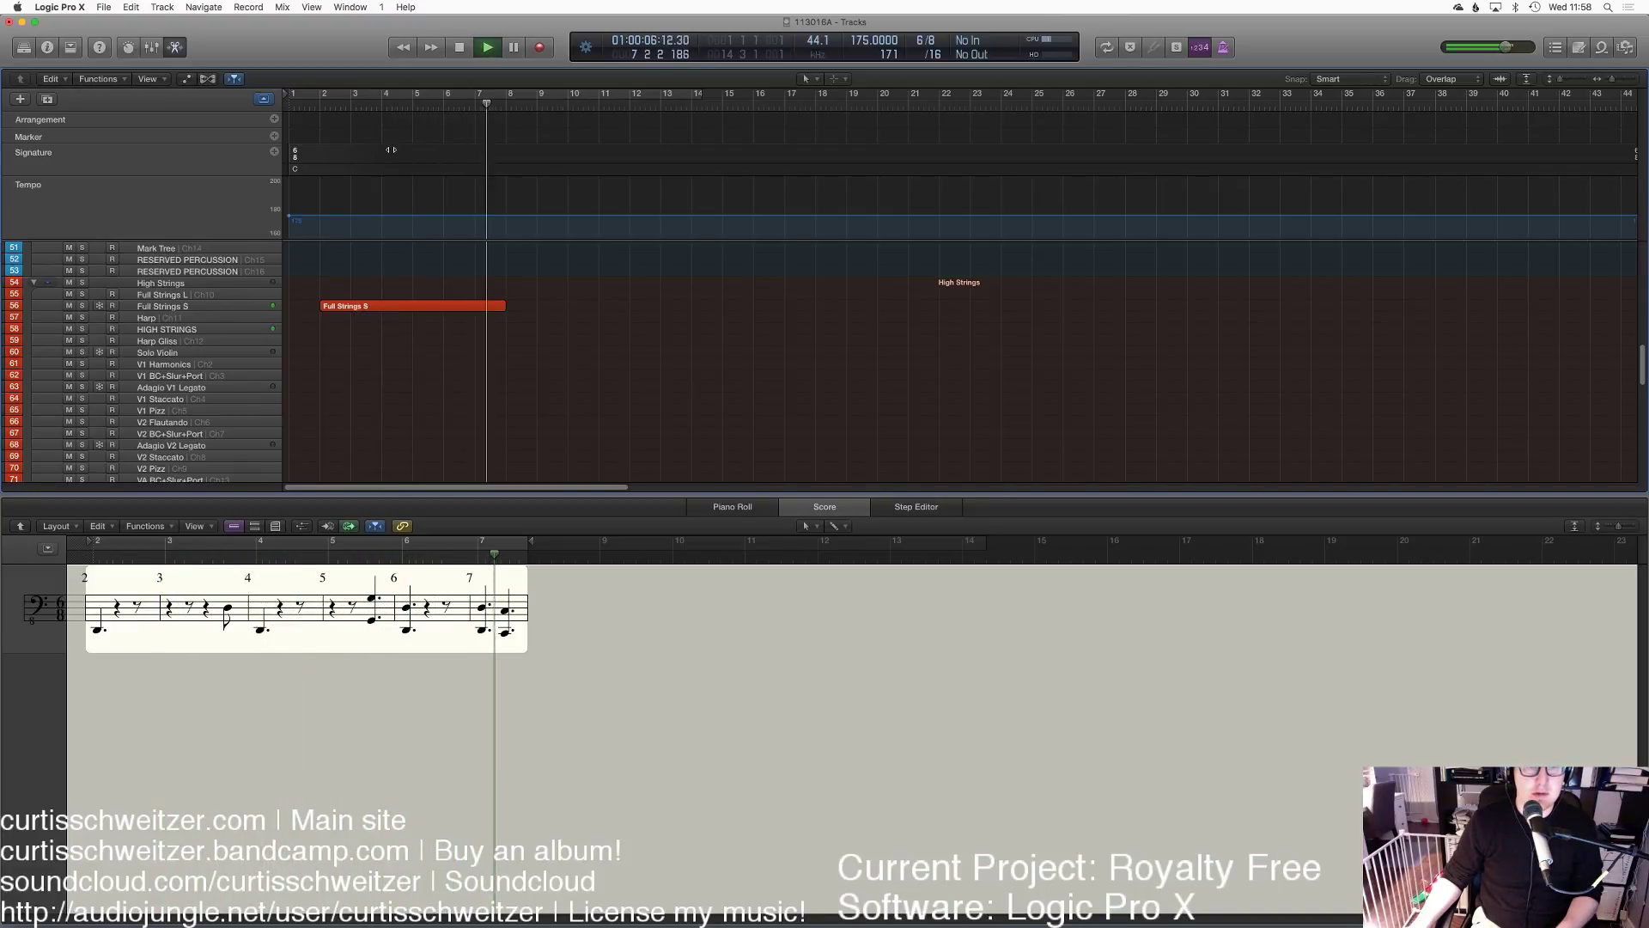
key(space)
key(e)
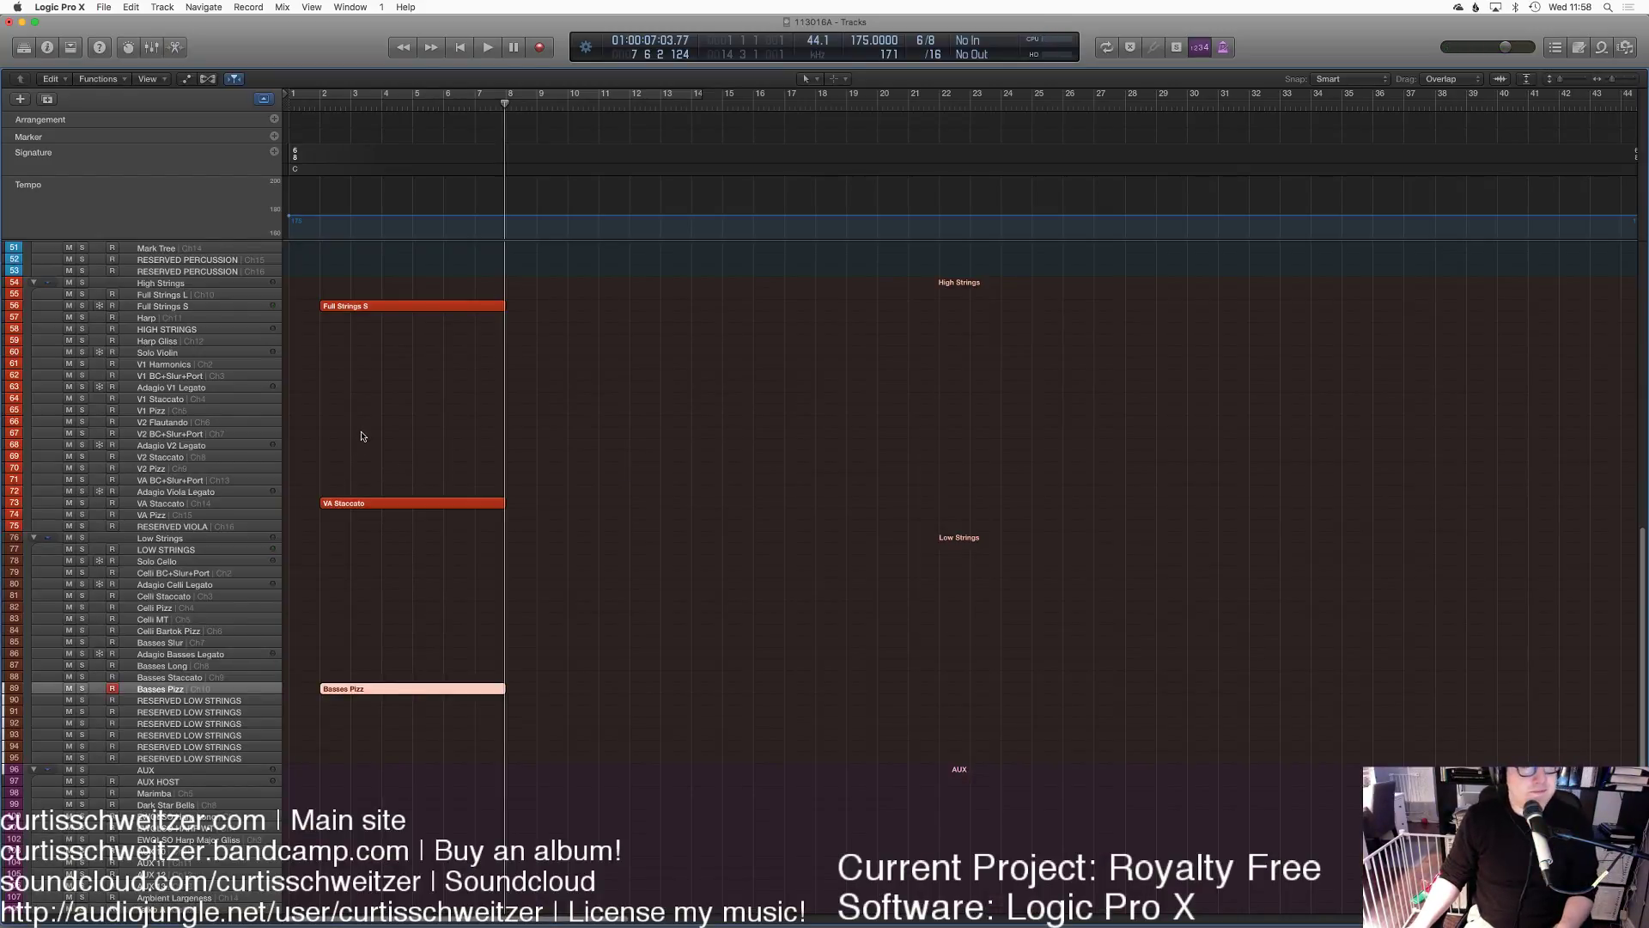
Step: Play back the Full Strings S, VA Staccato and Basses Pizz parts together from bar 1 to bar 8
click(304, 104)
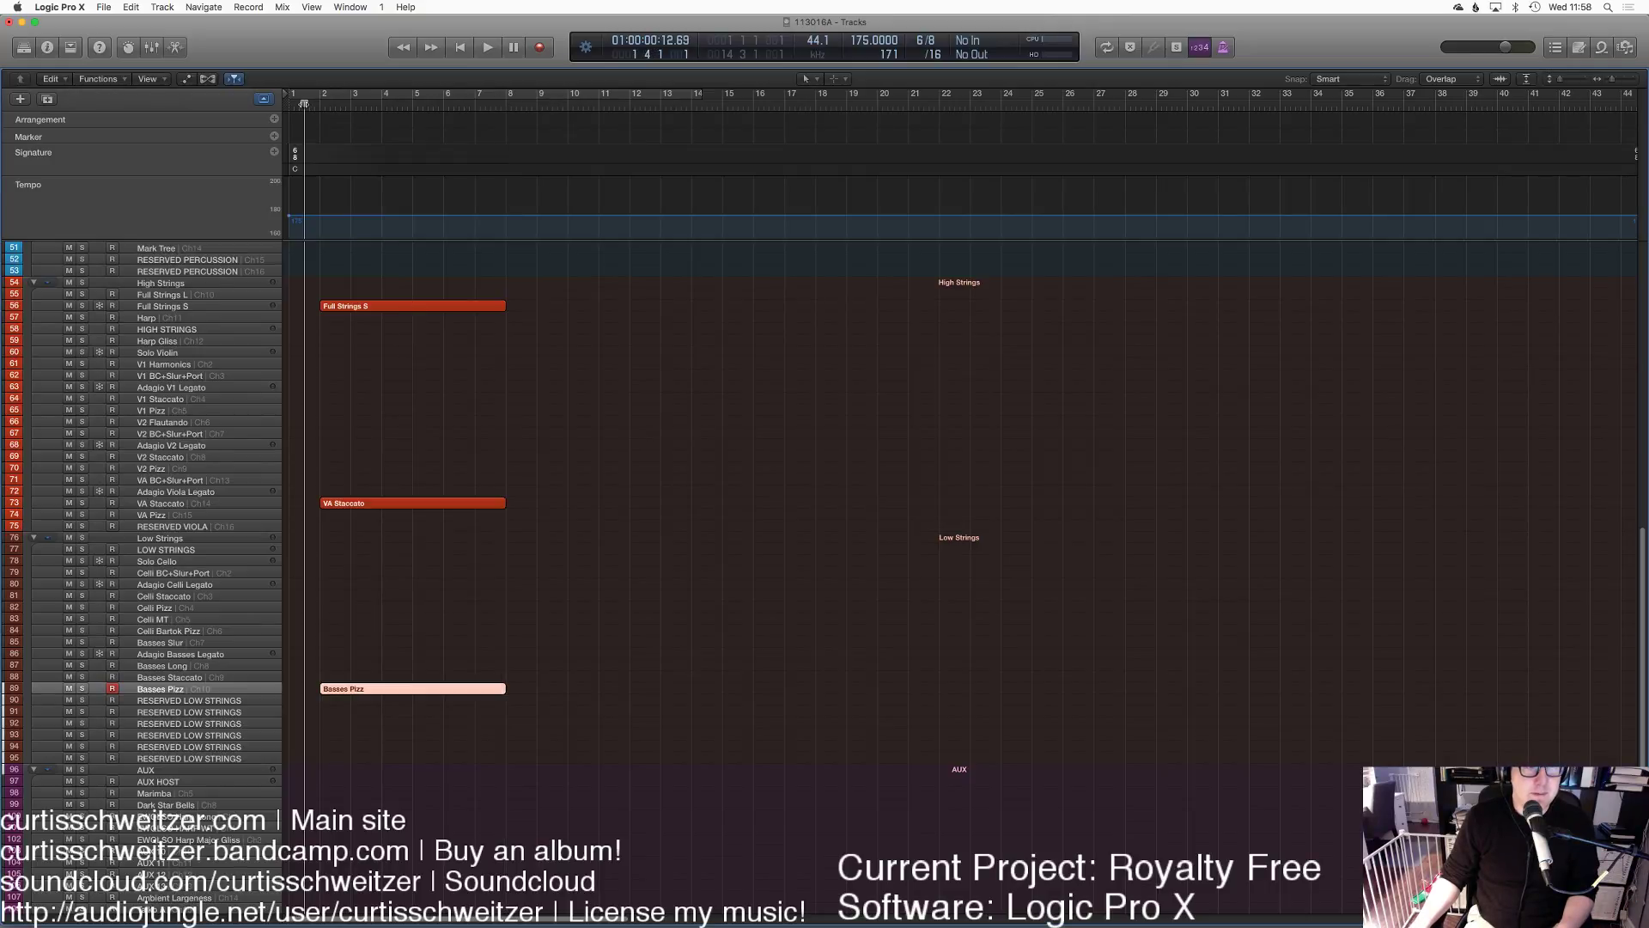
scroll(671, 448, up, 4)
key(space)
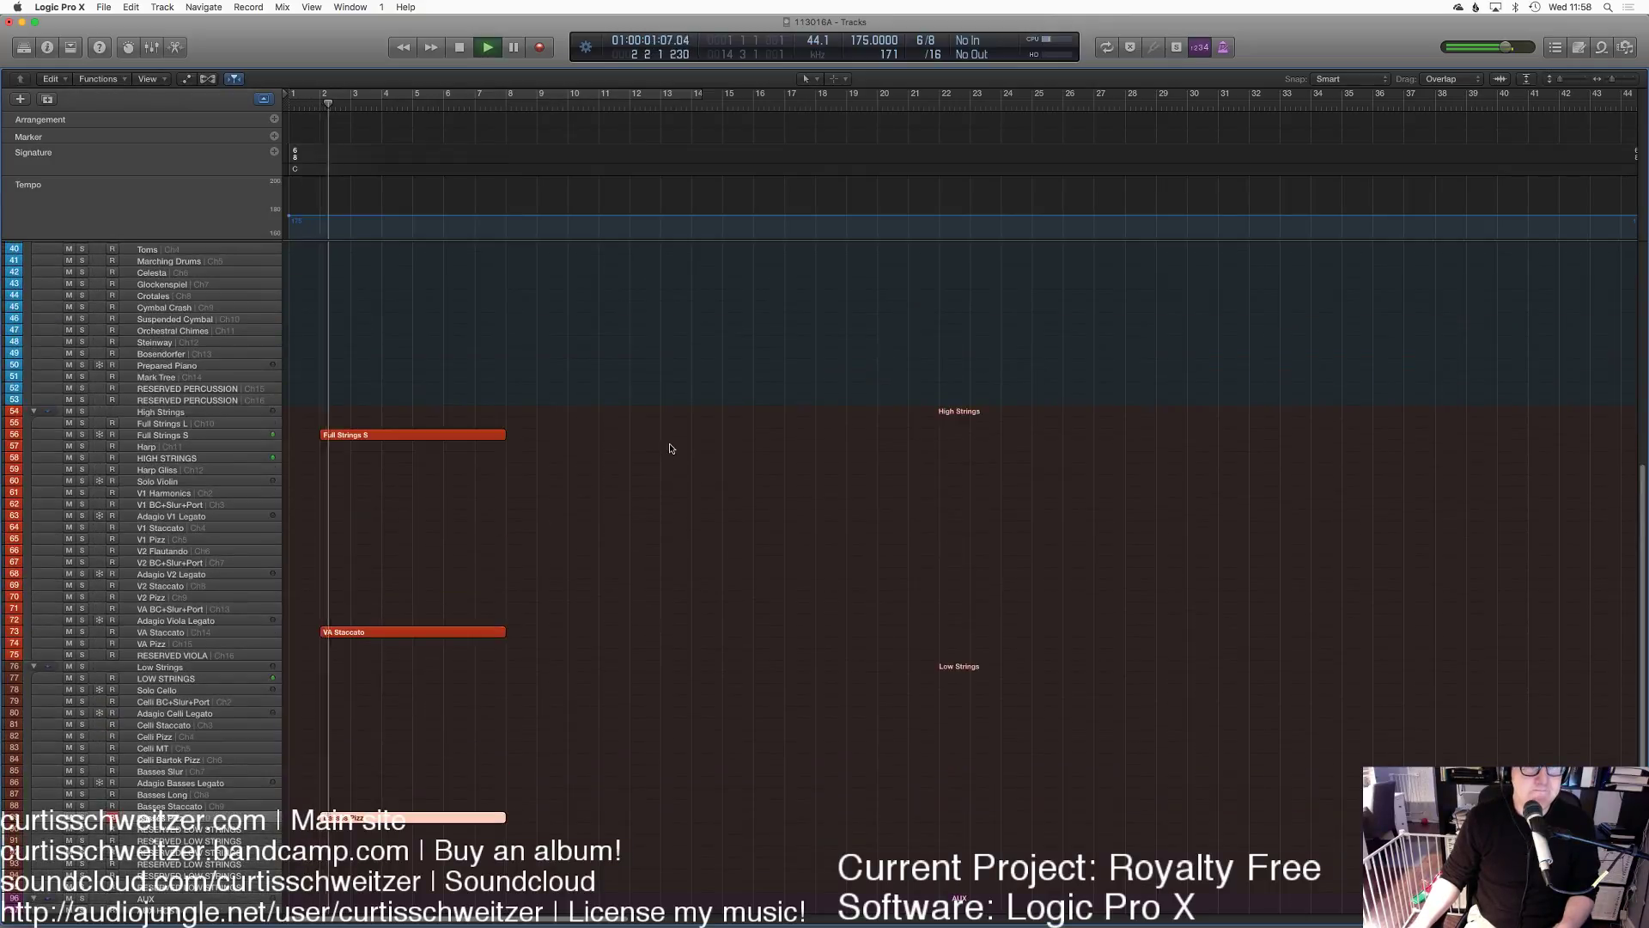
scroll(671, 448, up, 5)
scroll(519, 431, down, 4)
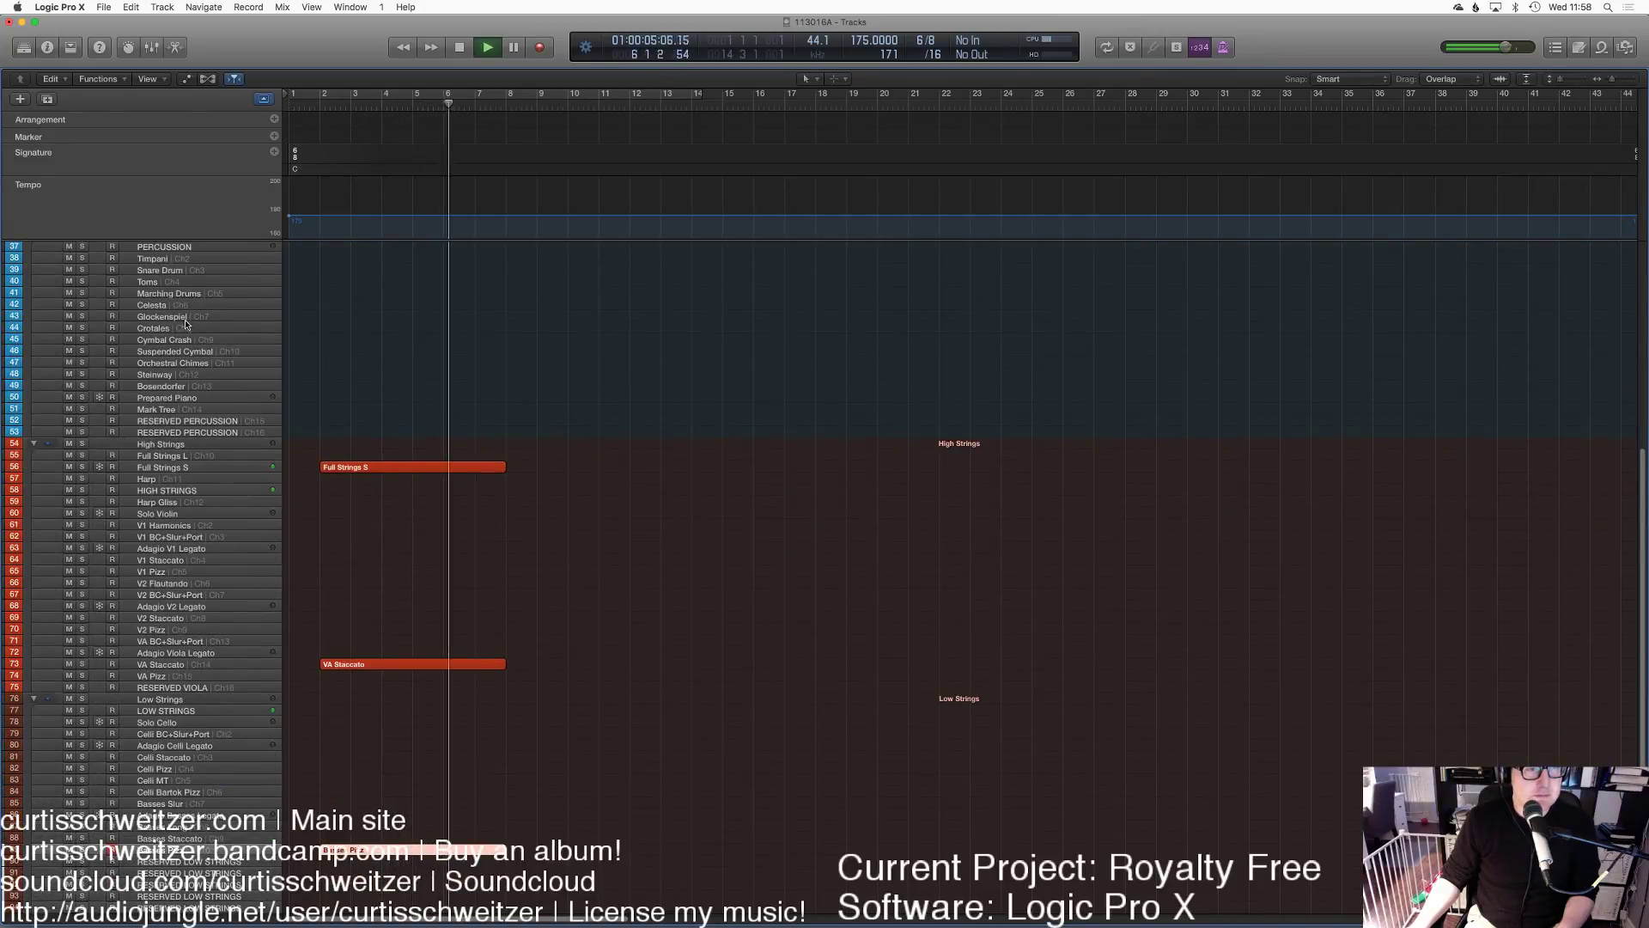
key(space)
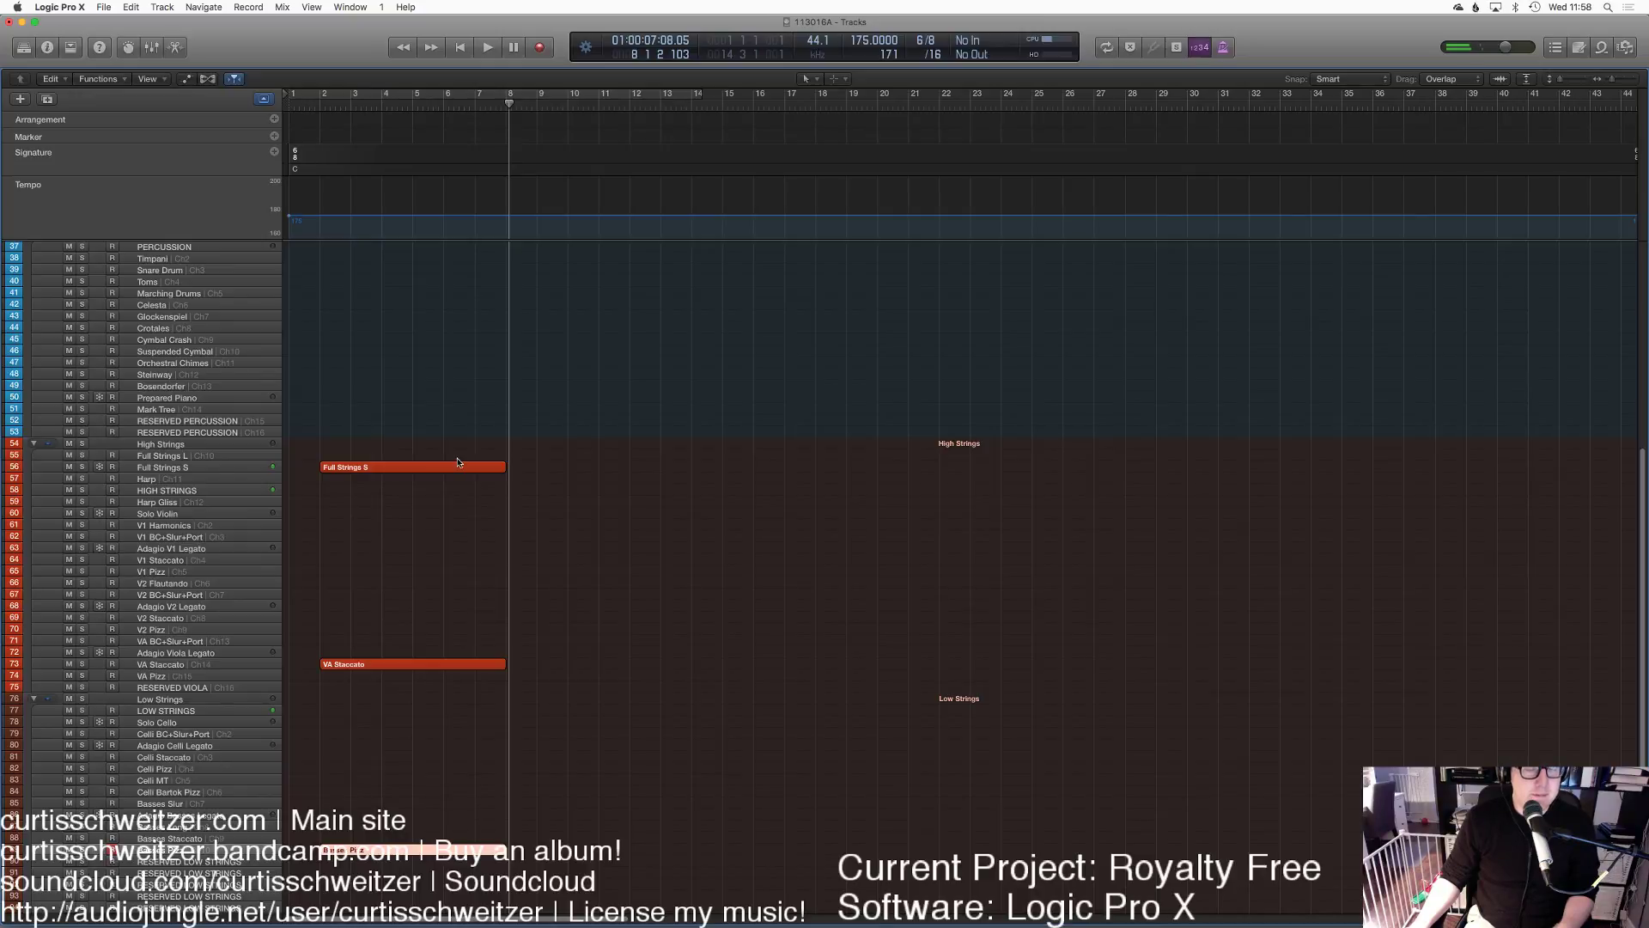
scroll(382, 411, up, 1)
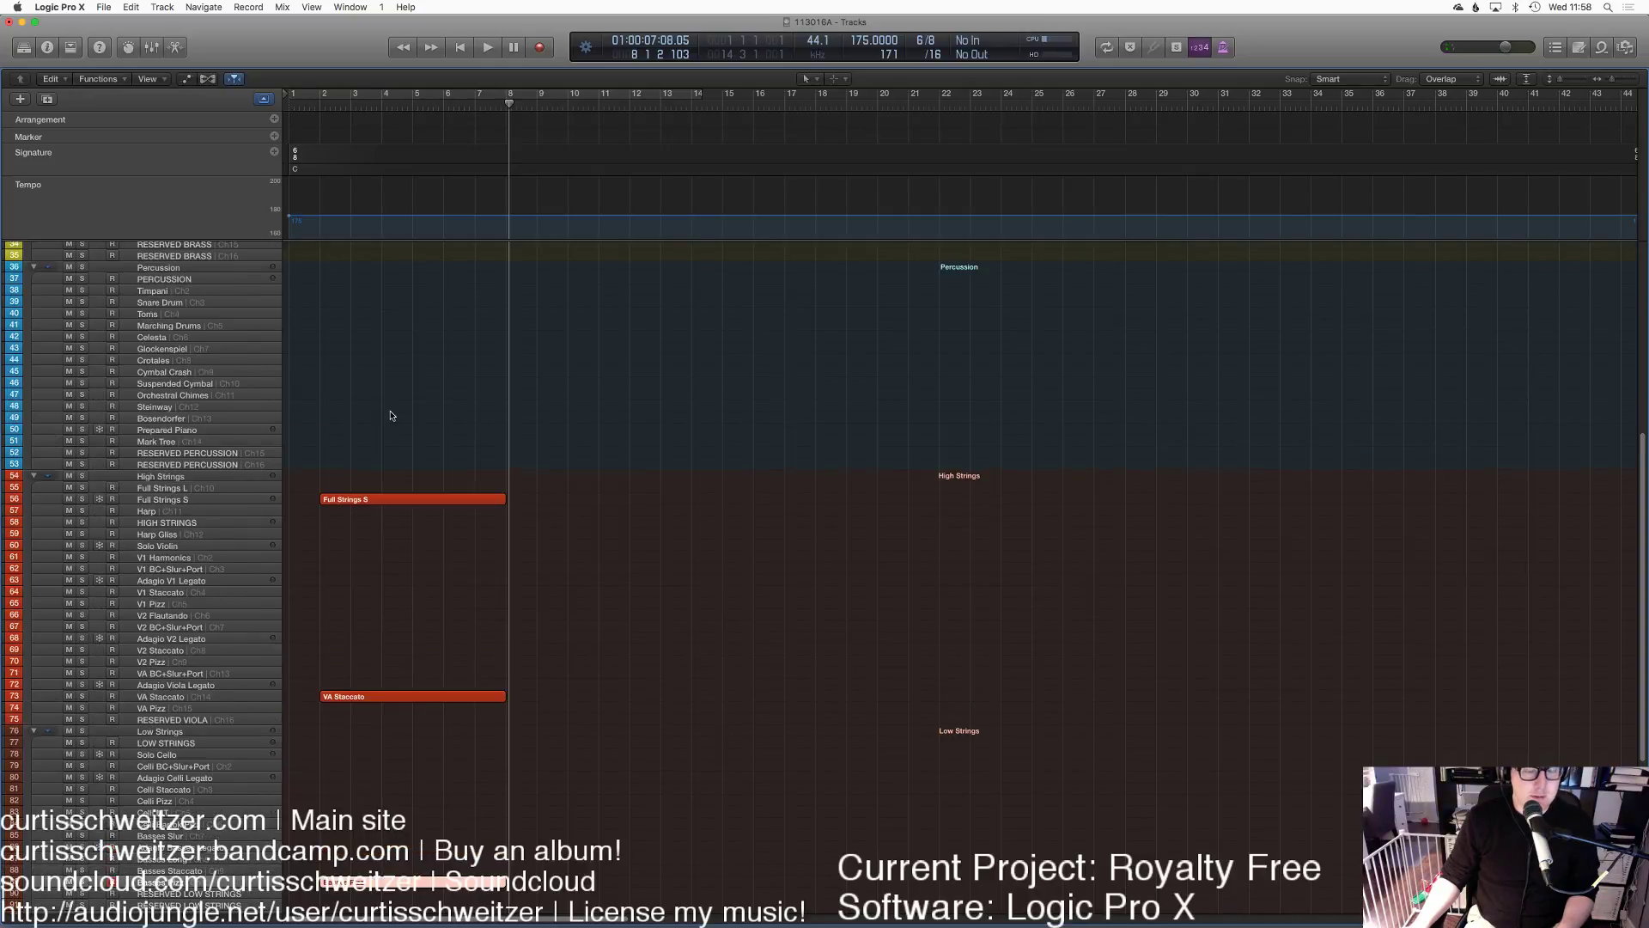
Step: Select the Full Strings S track and play the layered strings again from the start
click(223, 497)
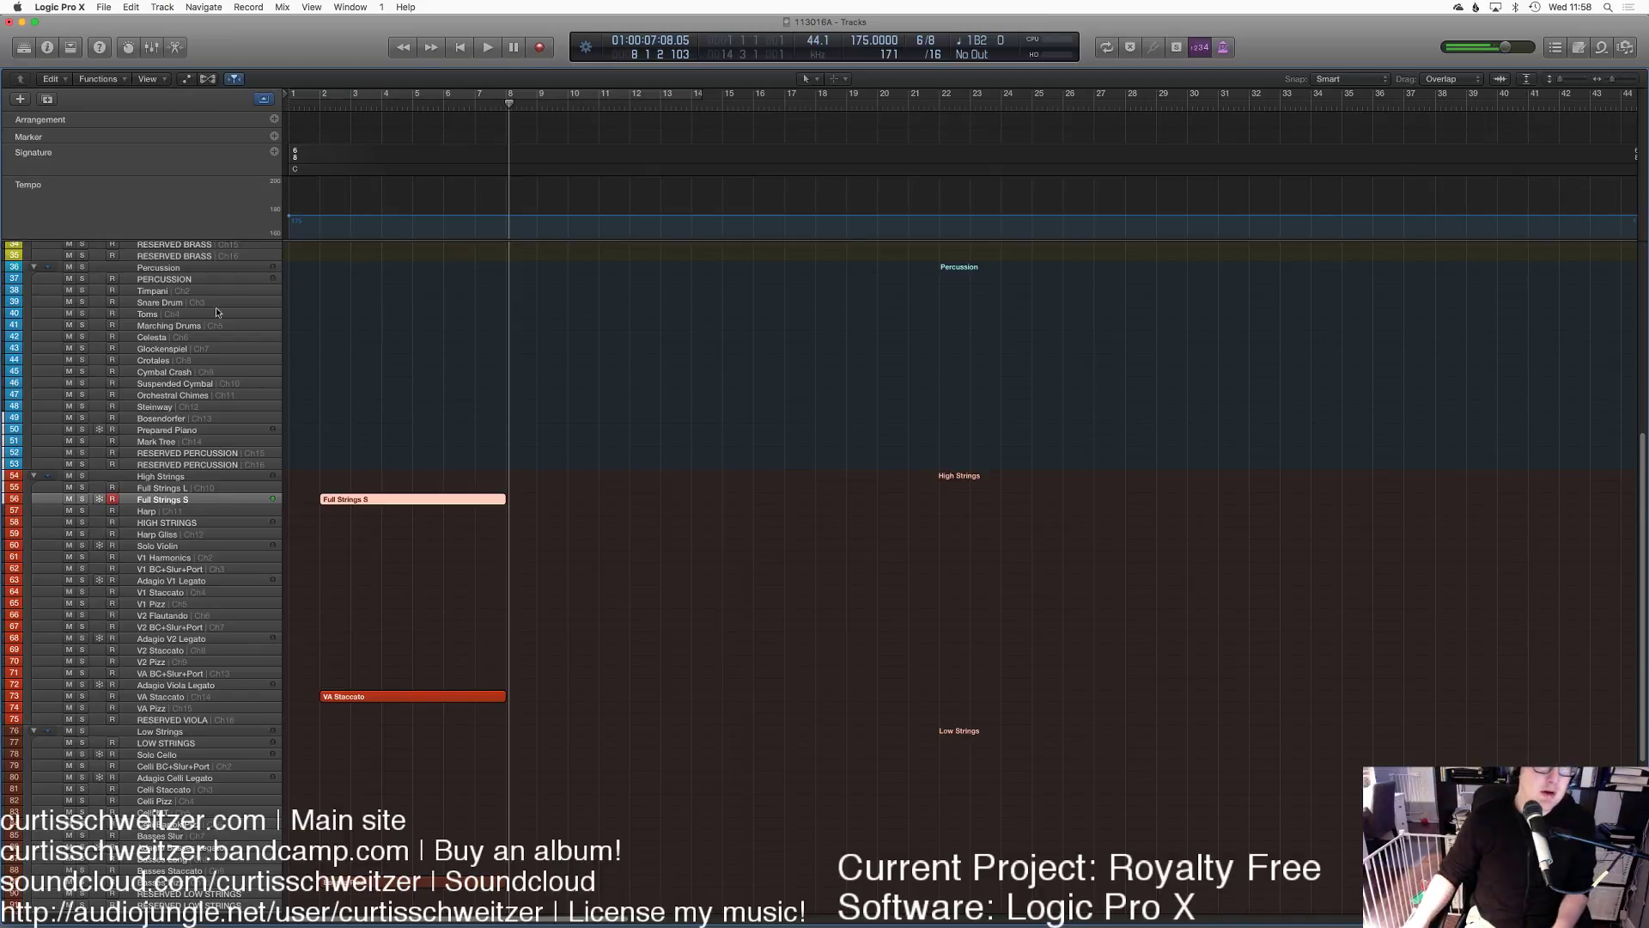
key(Return)
key(space)
click(343, 307)
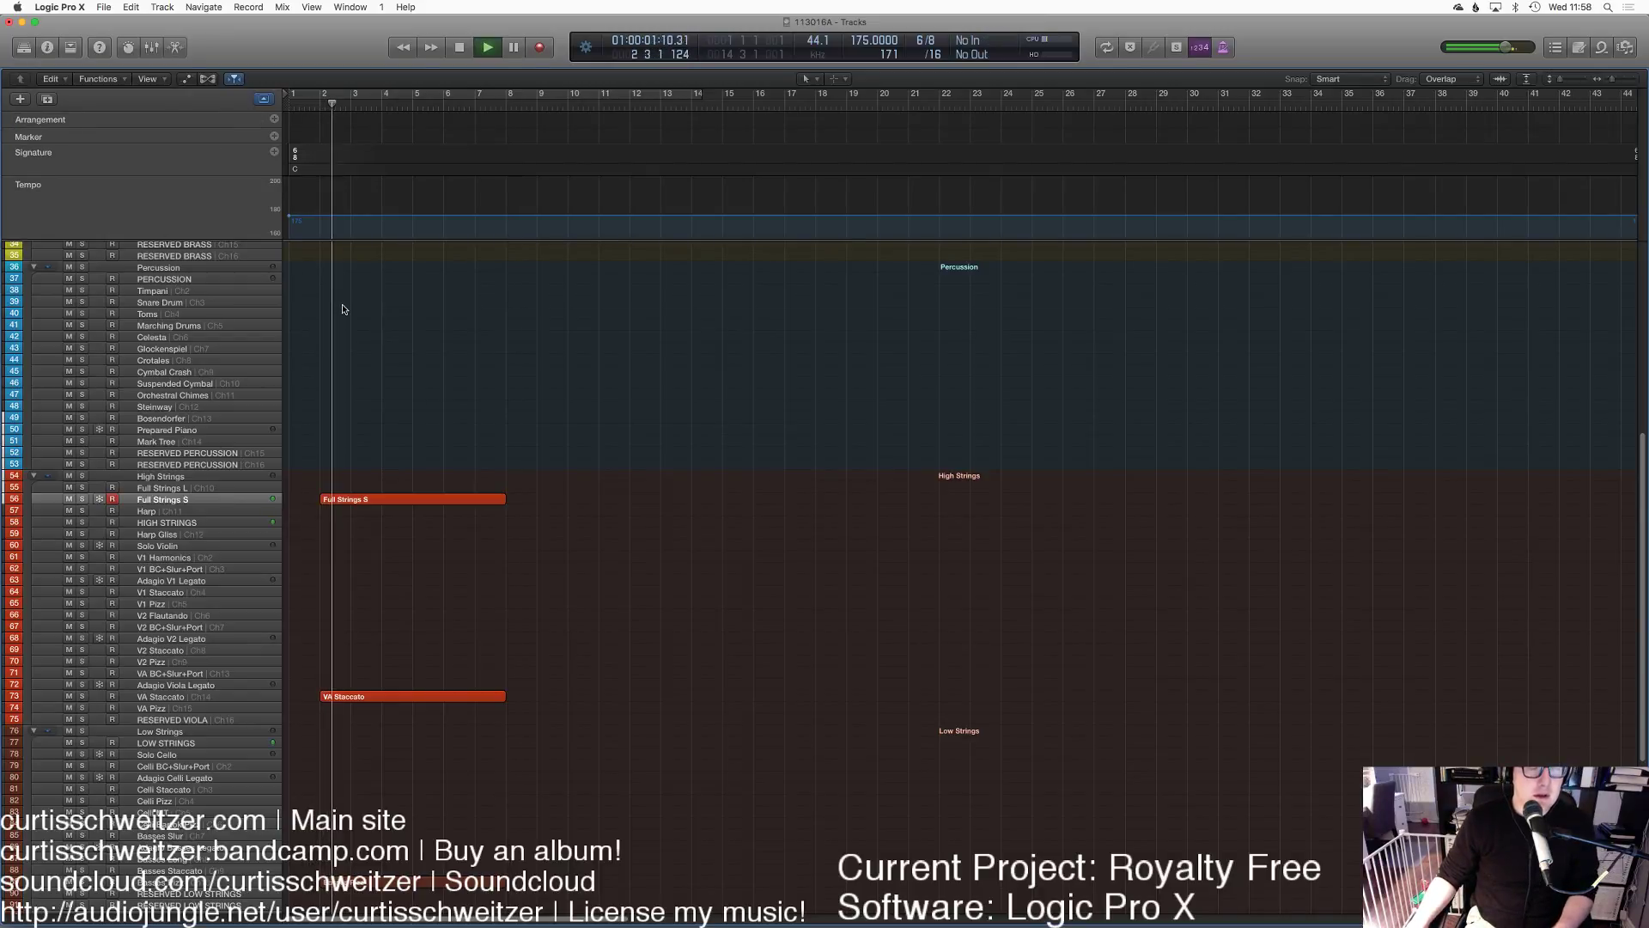
scroll(431, 500, down, 6)
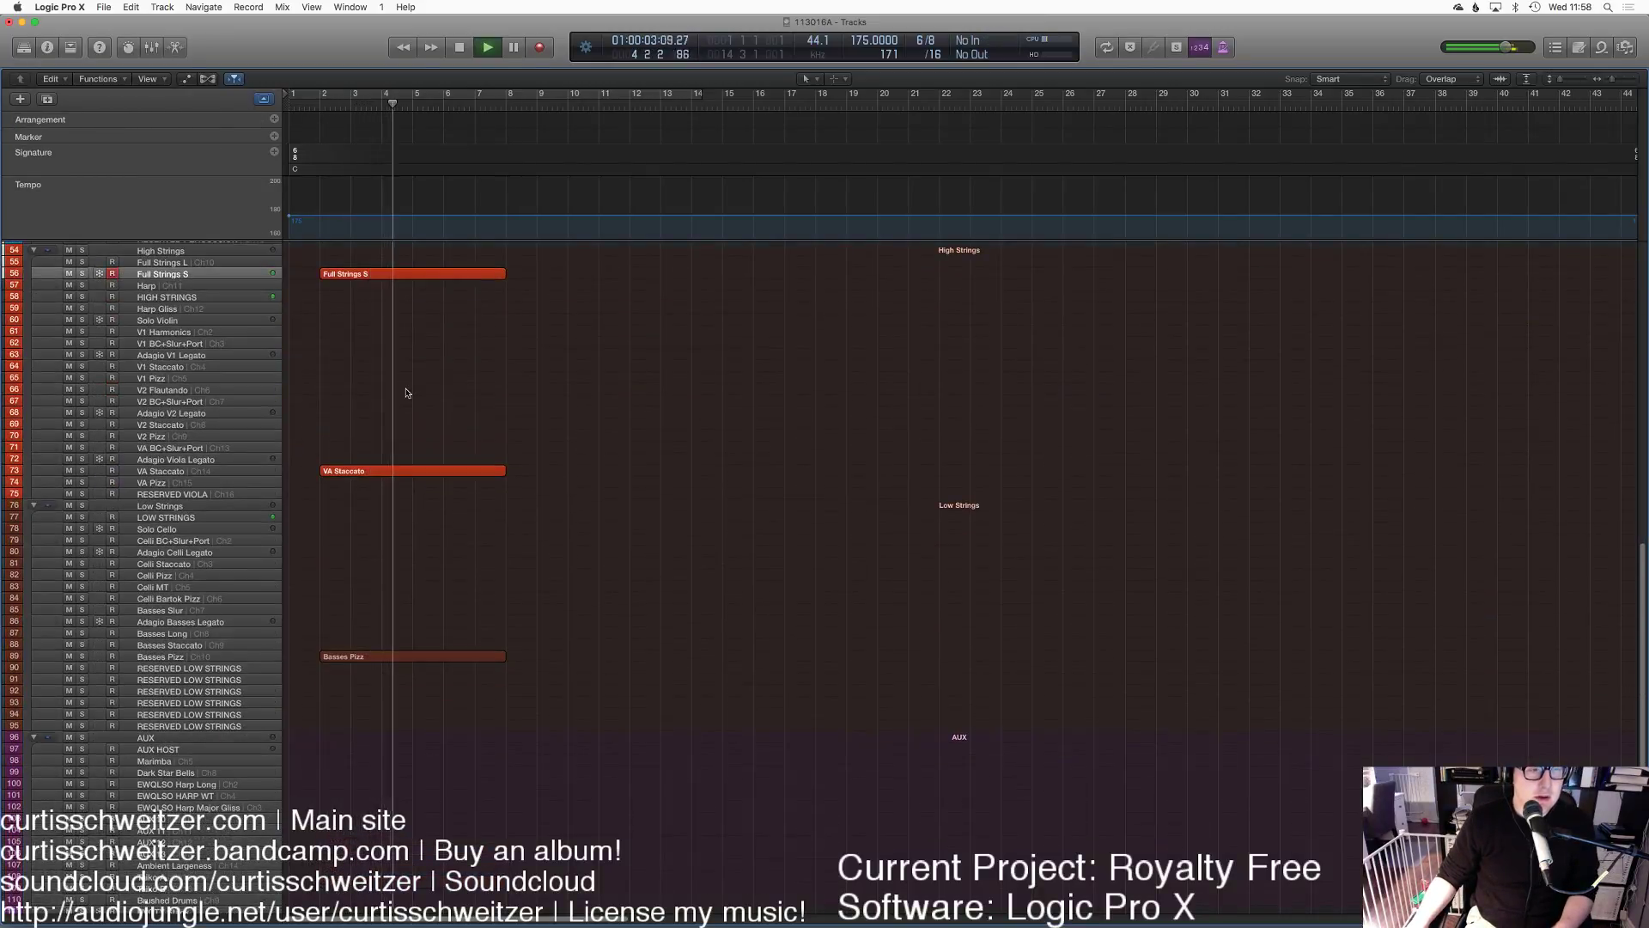
scroll(407, 393, up, 4)
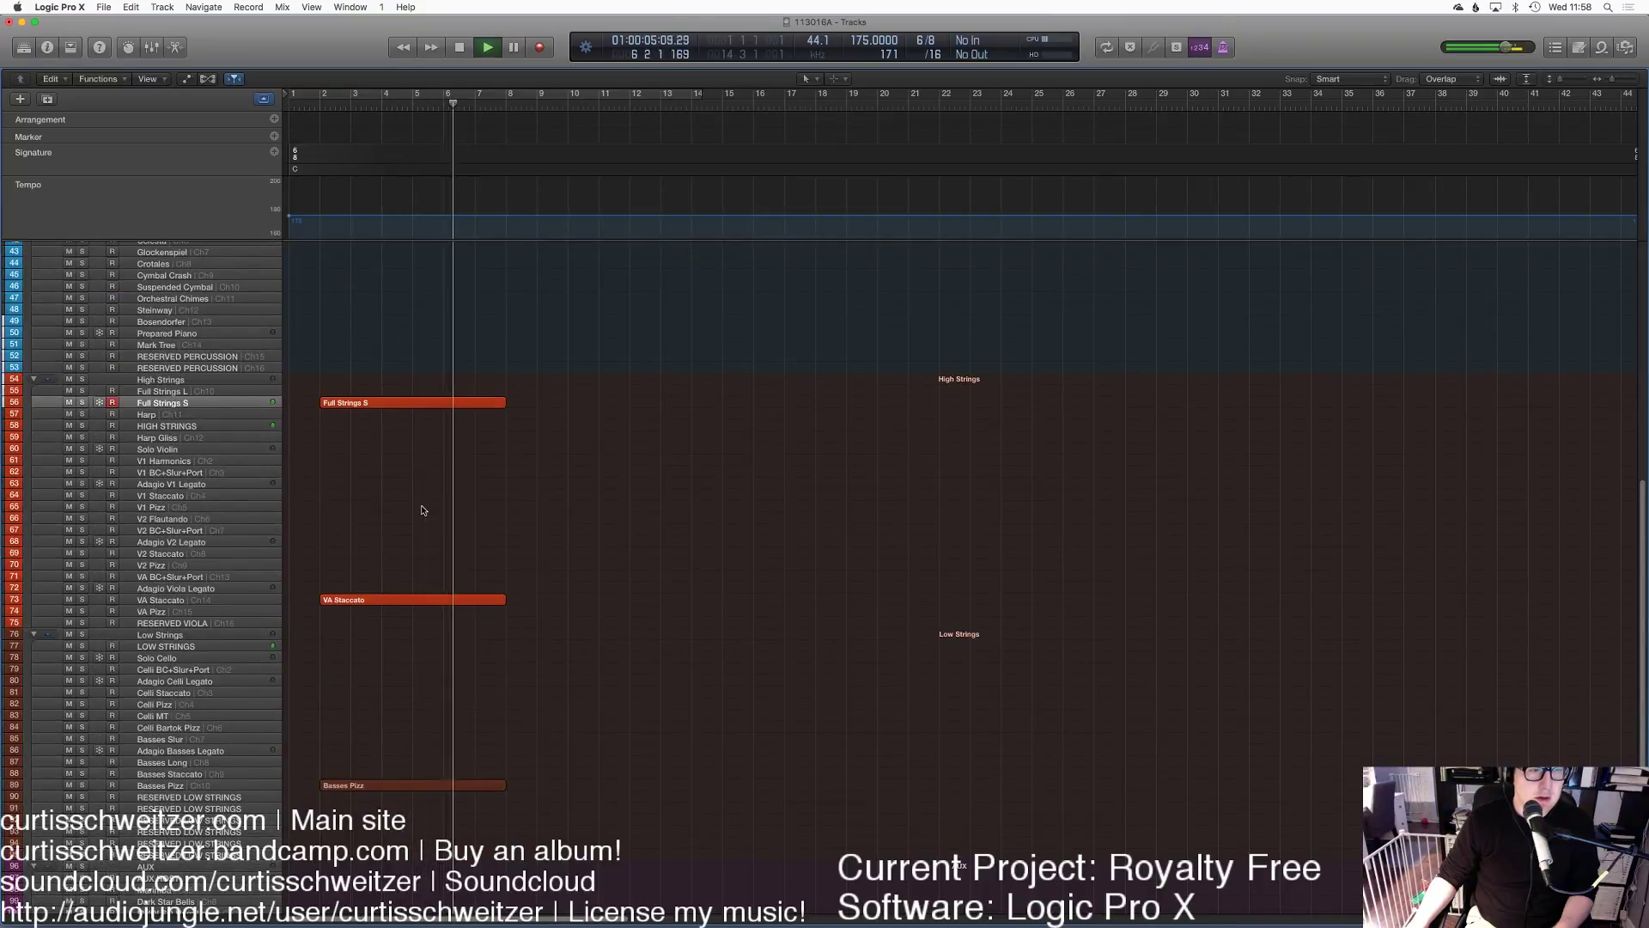
key(space)
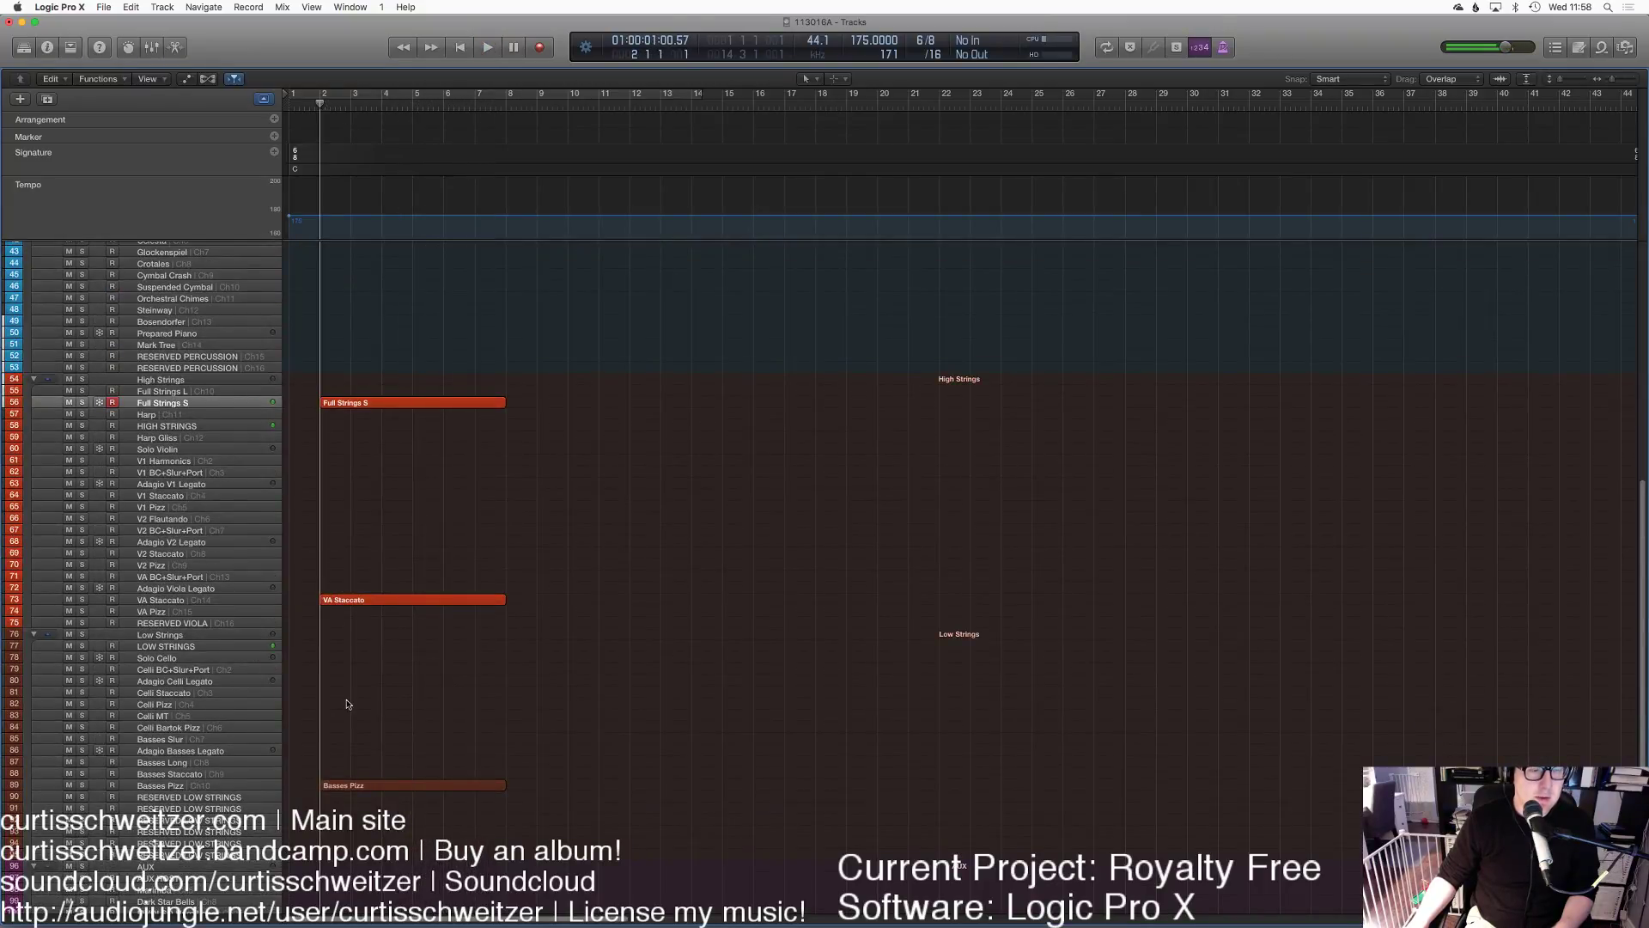
Step: Record a part on the EWQLSO Harp Major Gliss track from bar 5 to bar 8, discarding the first take
scroll(263, 786, down, 6)
click(207, 725)
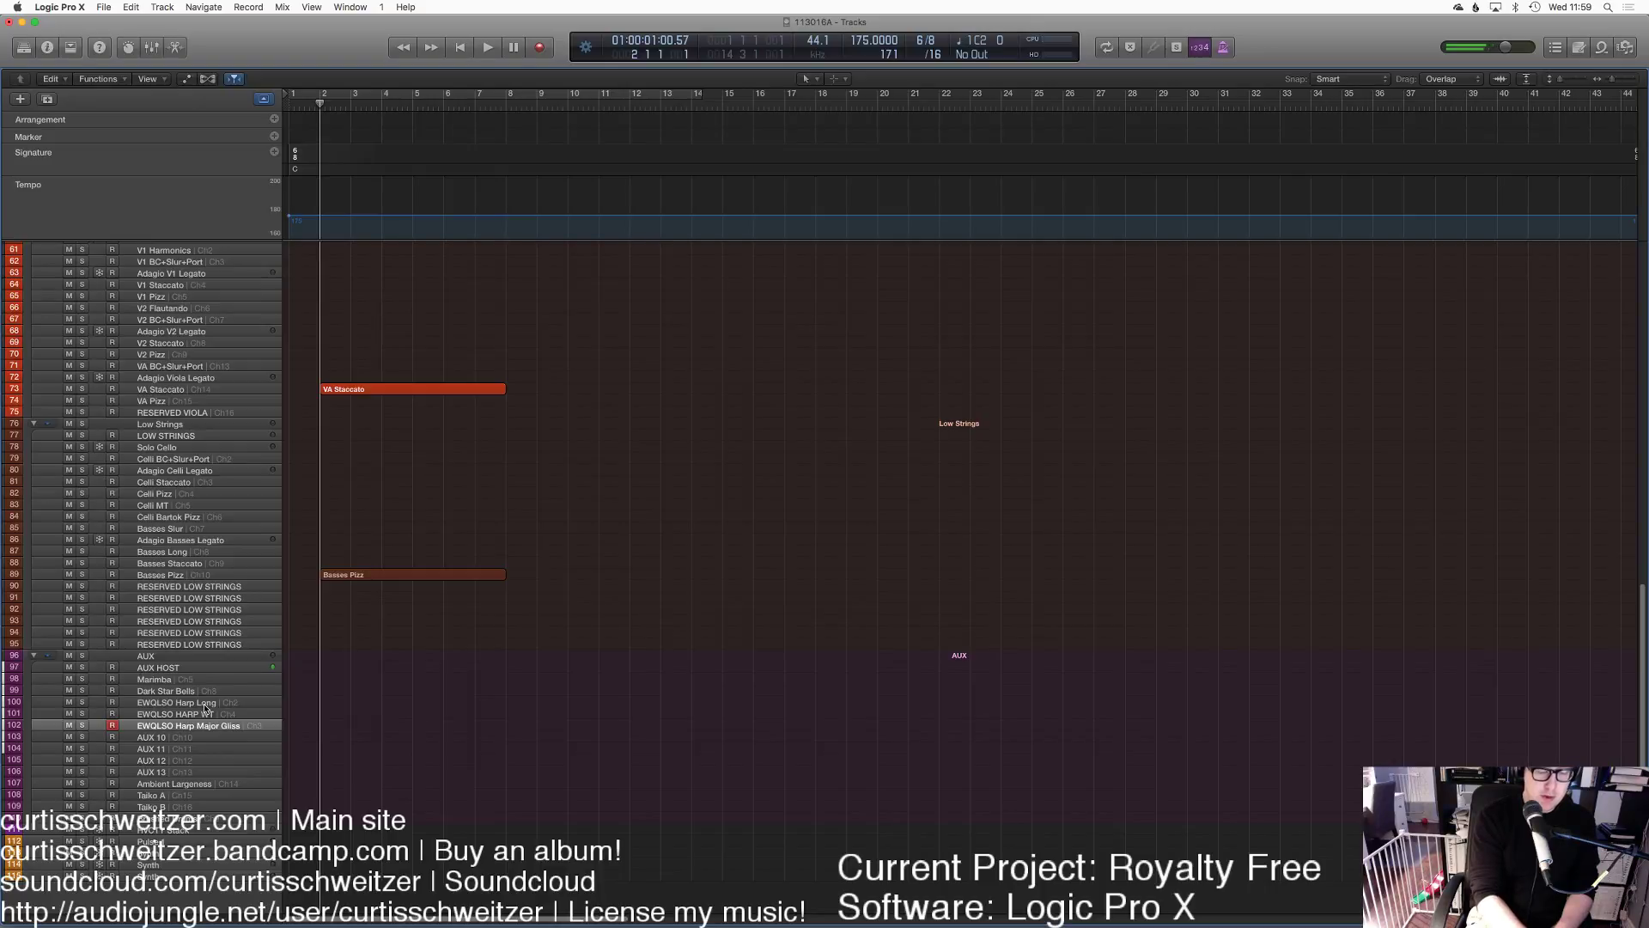
key(space)
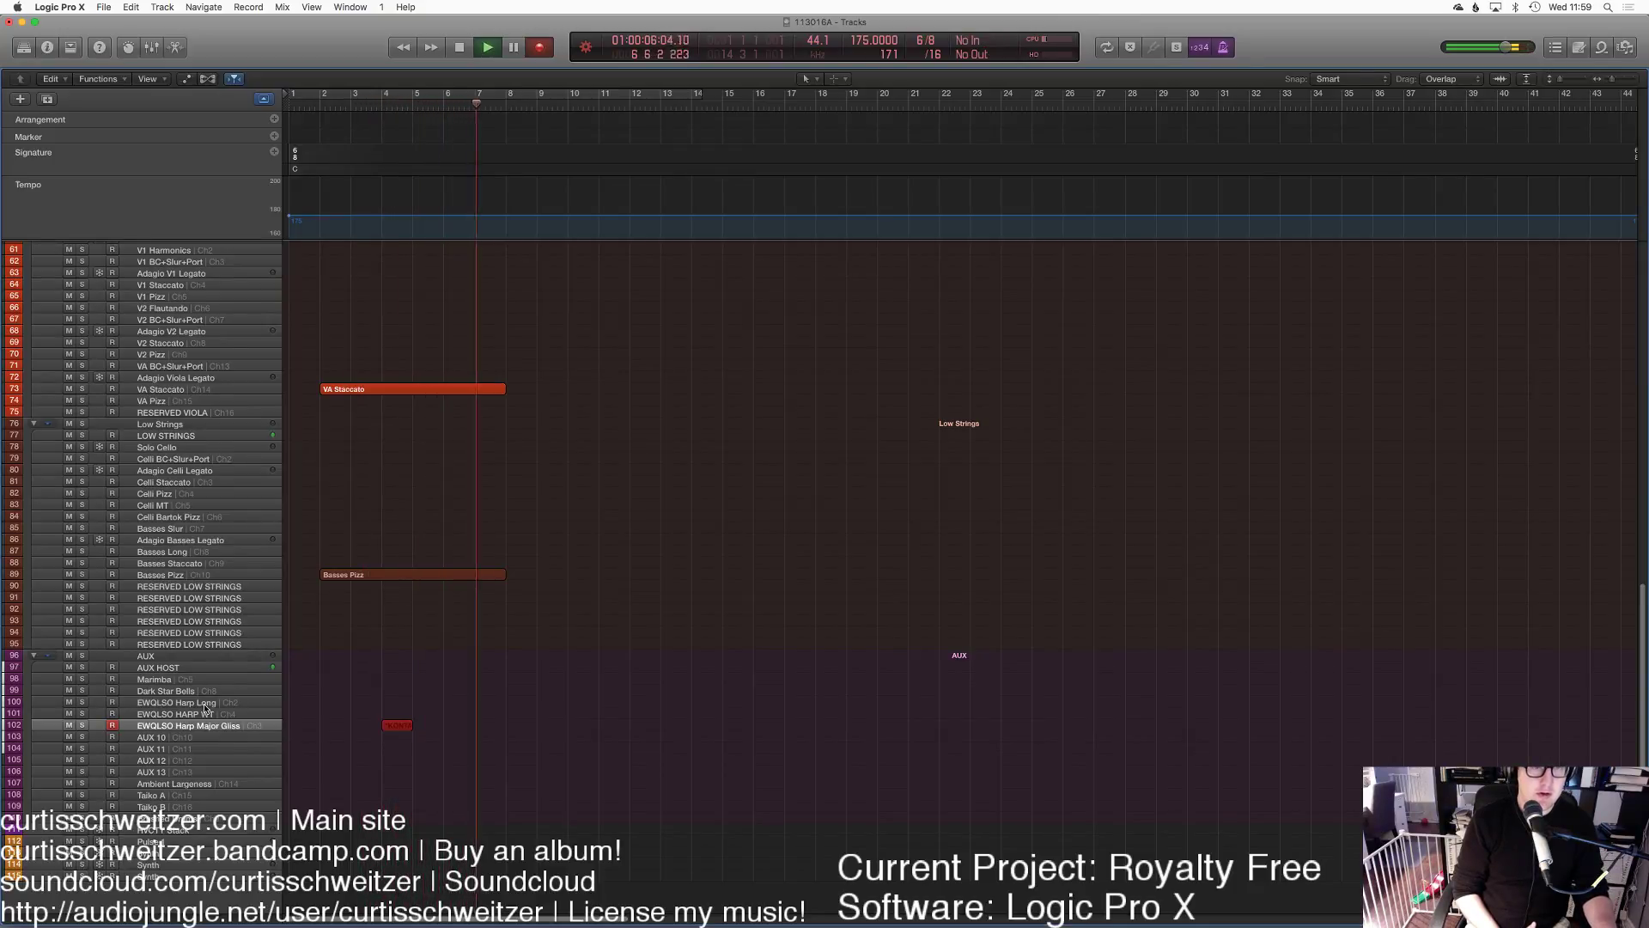
key(space)
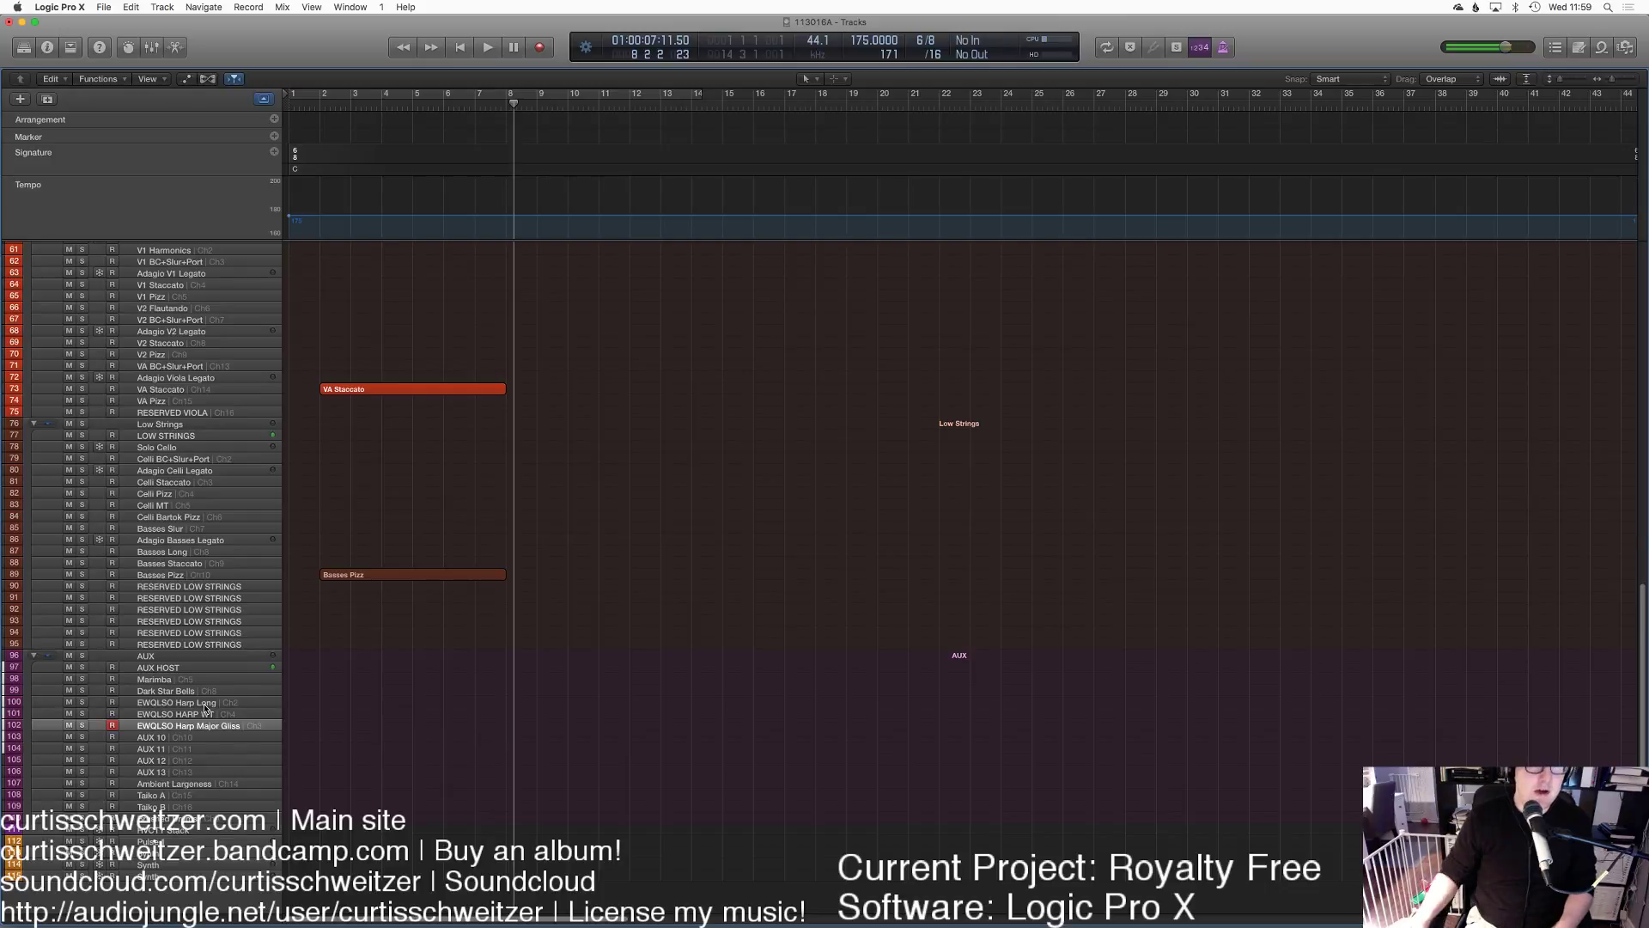
click(392, 106)
key(r)
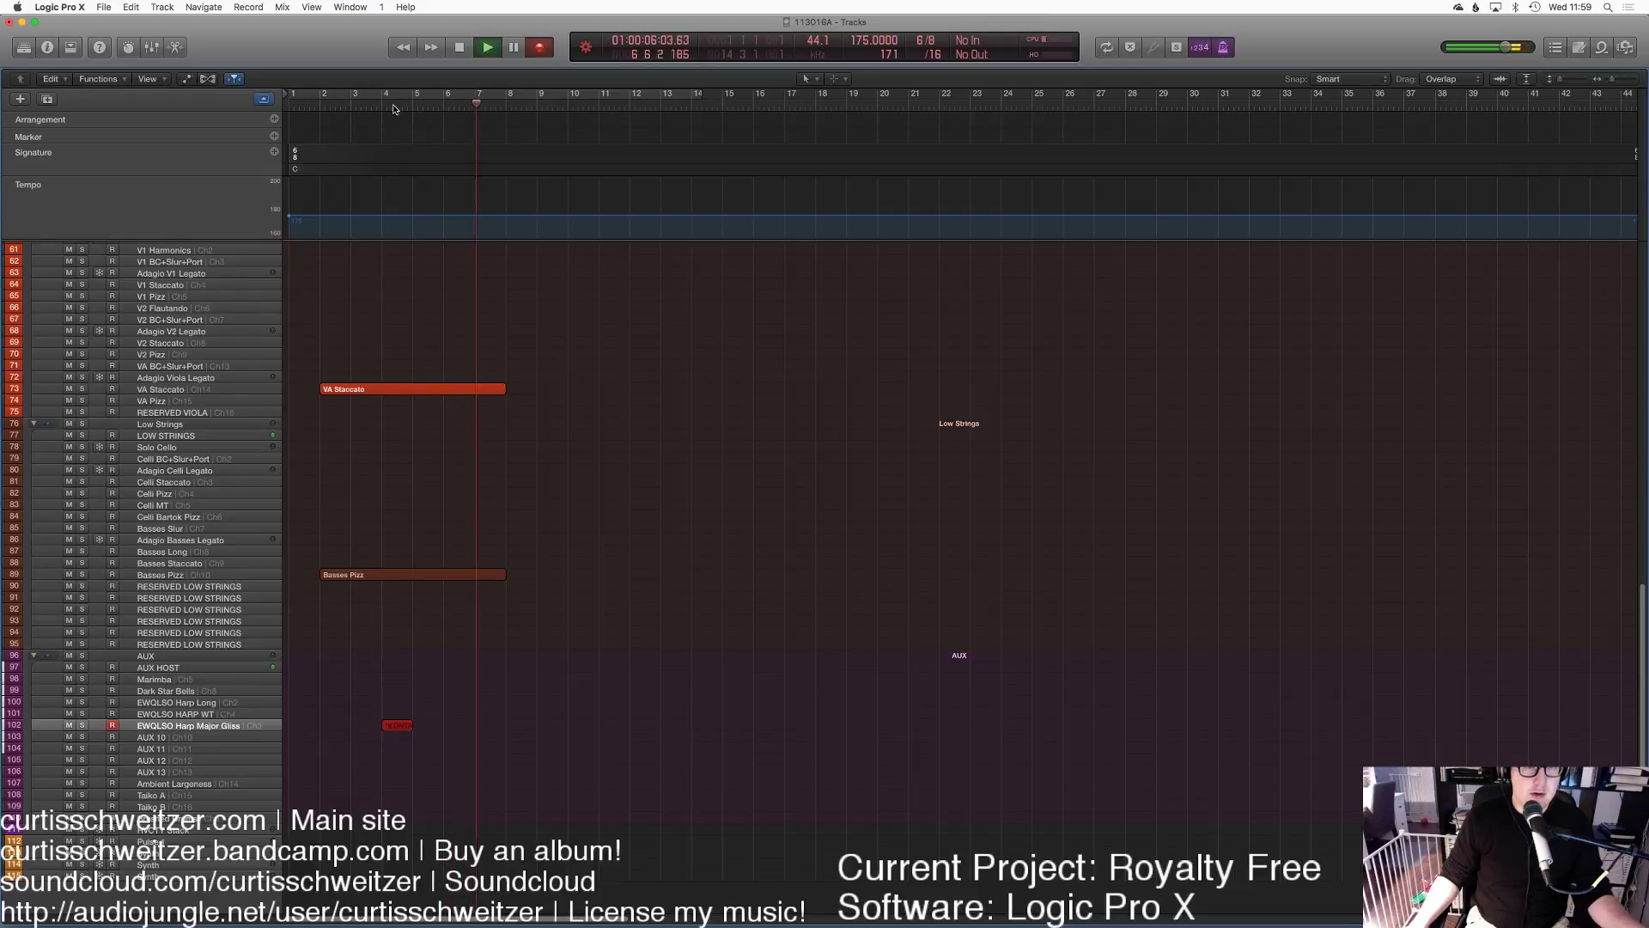
key(space)
Step: Inspect the harp gliss notes in the Piano Roll and play back the opening bars with the harp included
key(n)
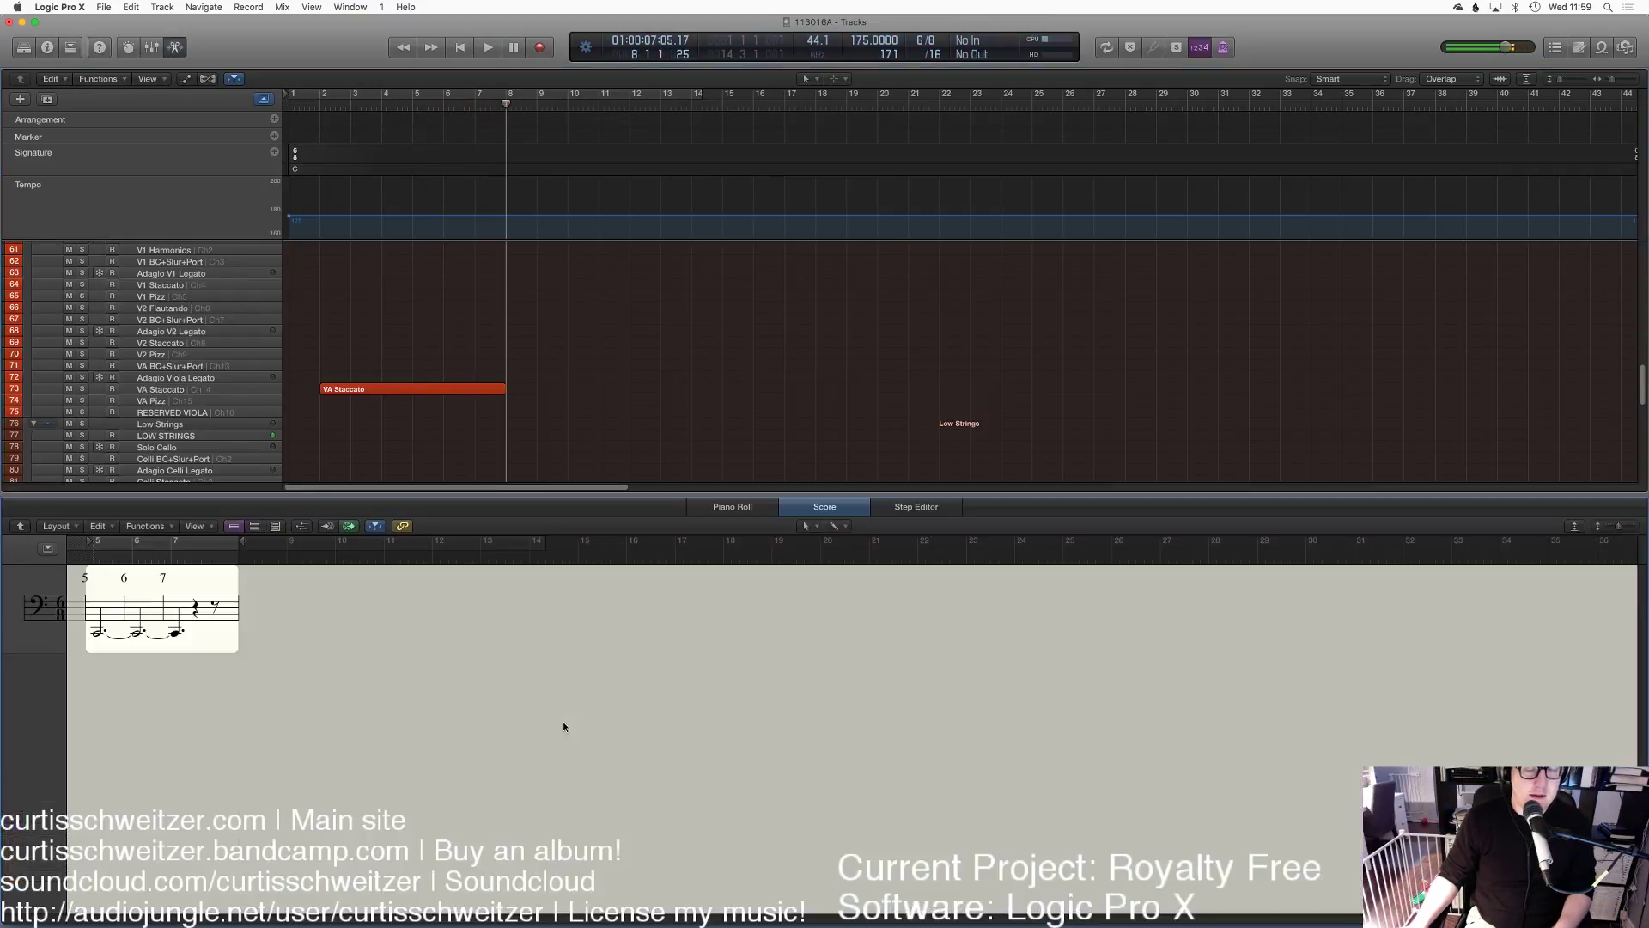
click(709, 506)
key(super+a)
key(e)
key(space)
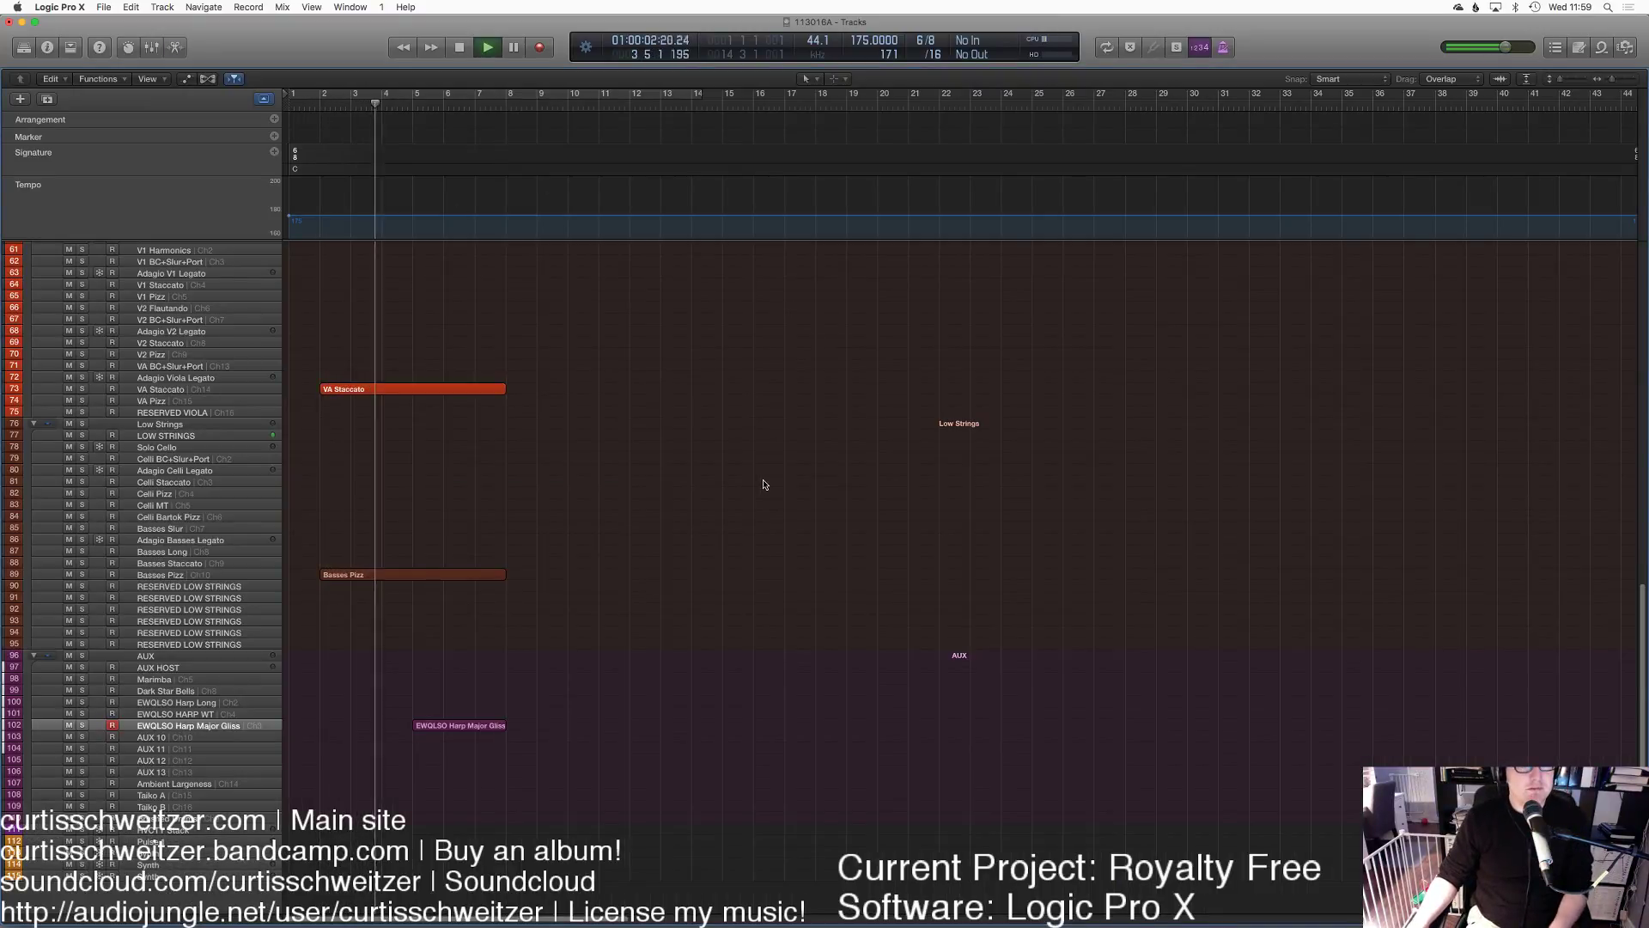
scroll(644, 578, up, 3)
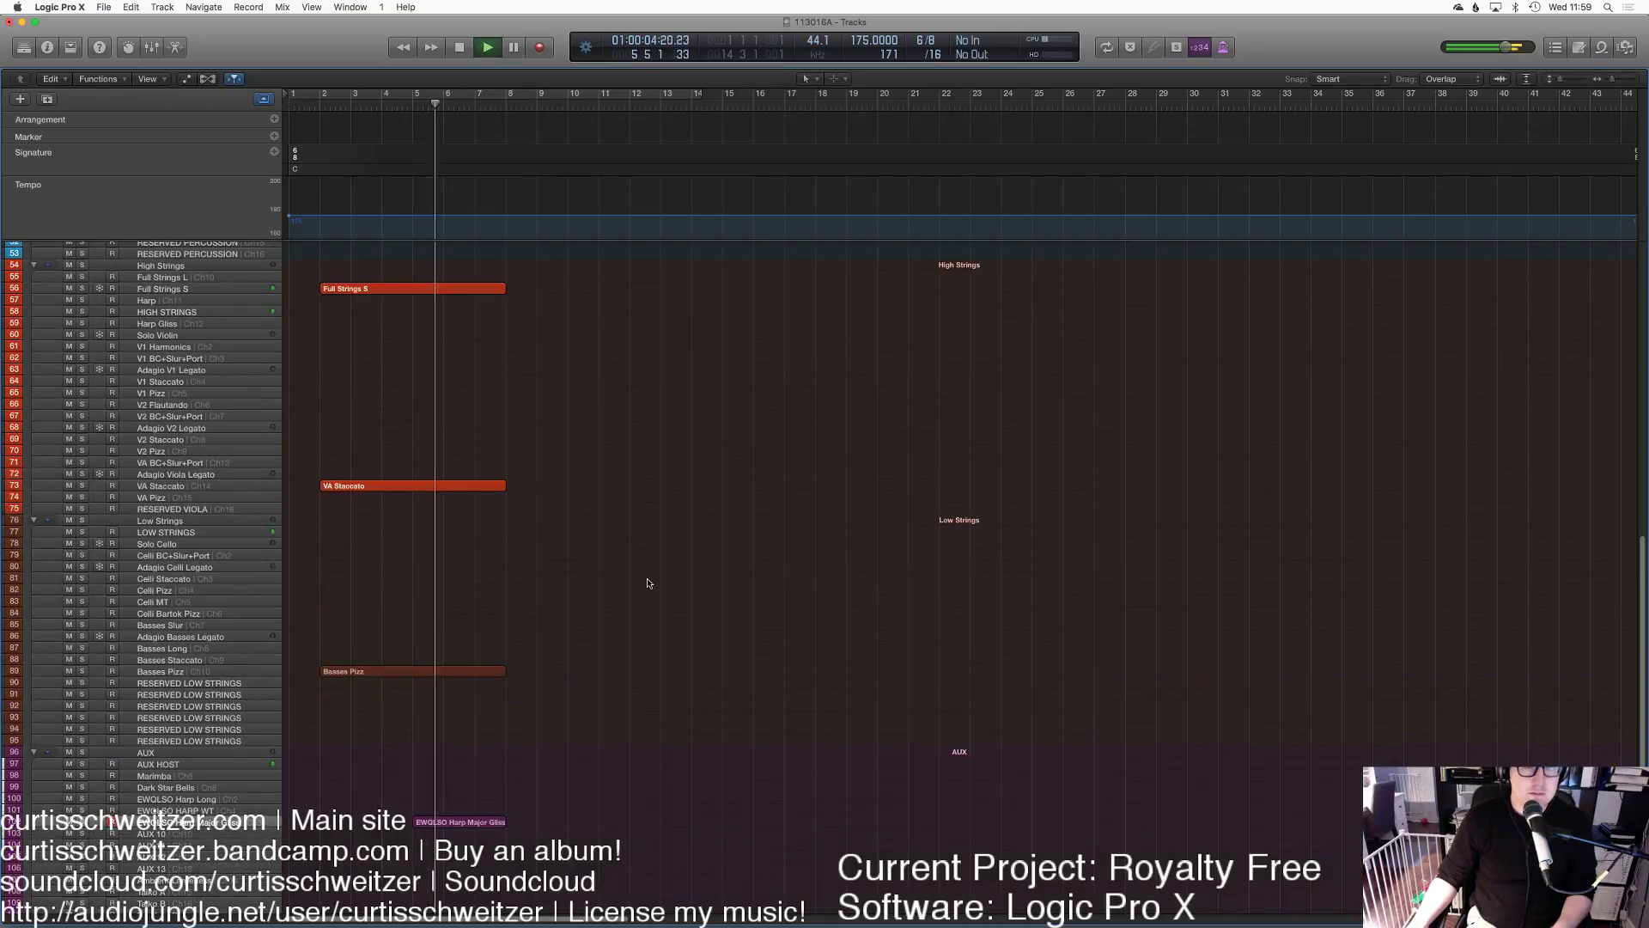
scroll(633, 590, up, 3)
scroll(631, 592, up, 1)
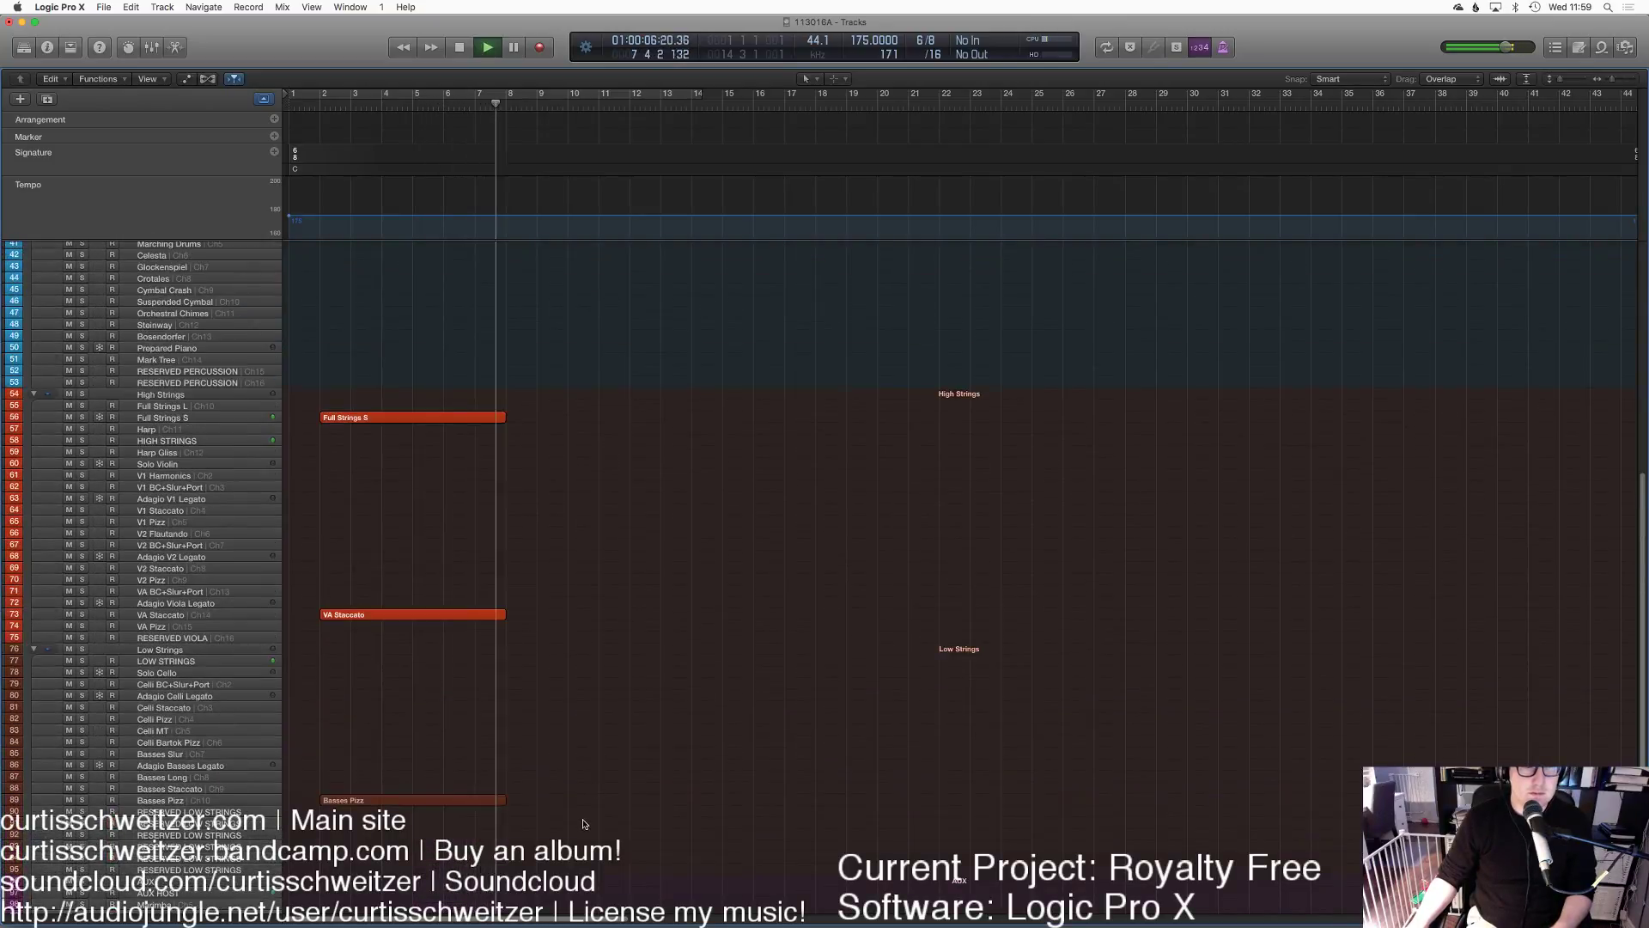
key(space)
Step: Loop the Full Strings S, VA Staccato and Basses Pizz regions once so that they extend to bar 14
scroll(631, 592, down, 3)
drag(583, 818, 403, 301)
drag(506, 317, 690, 370)
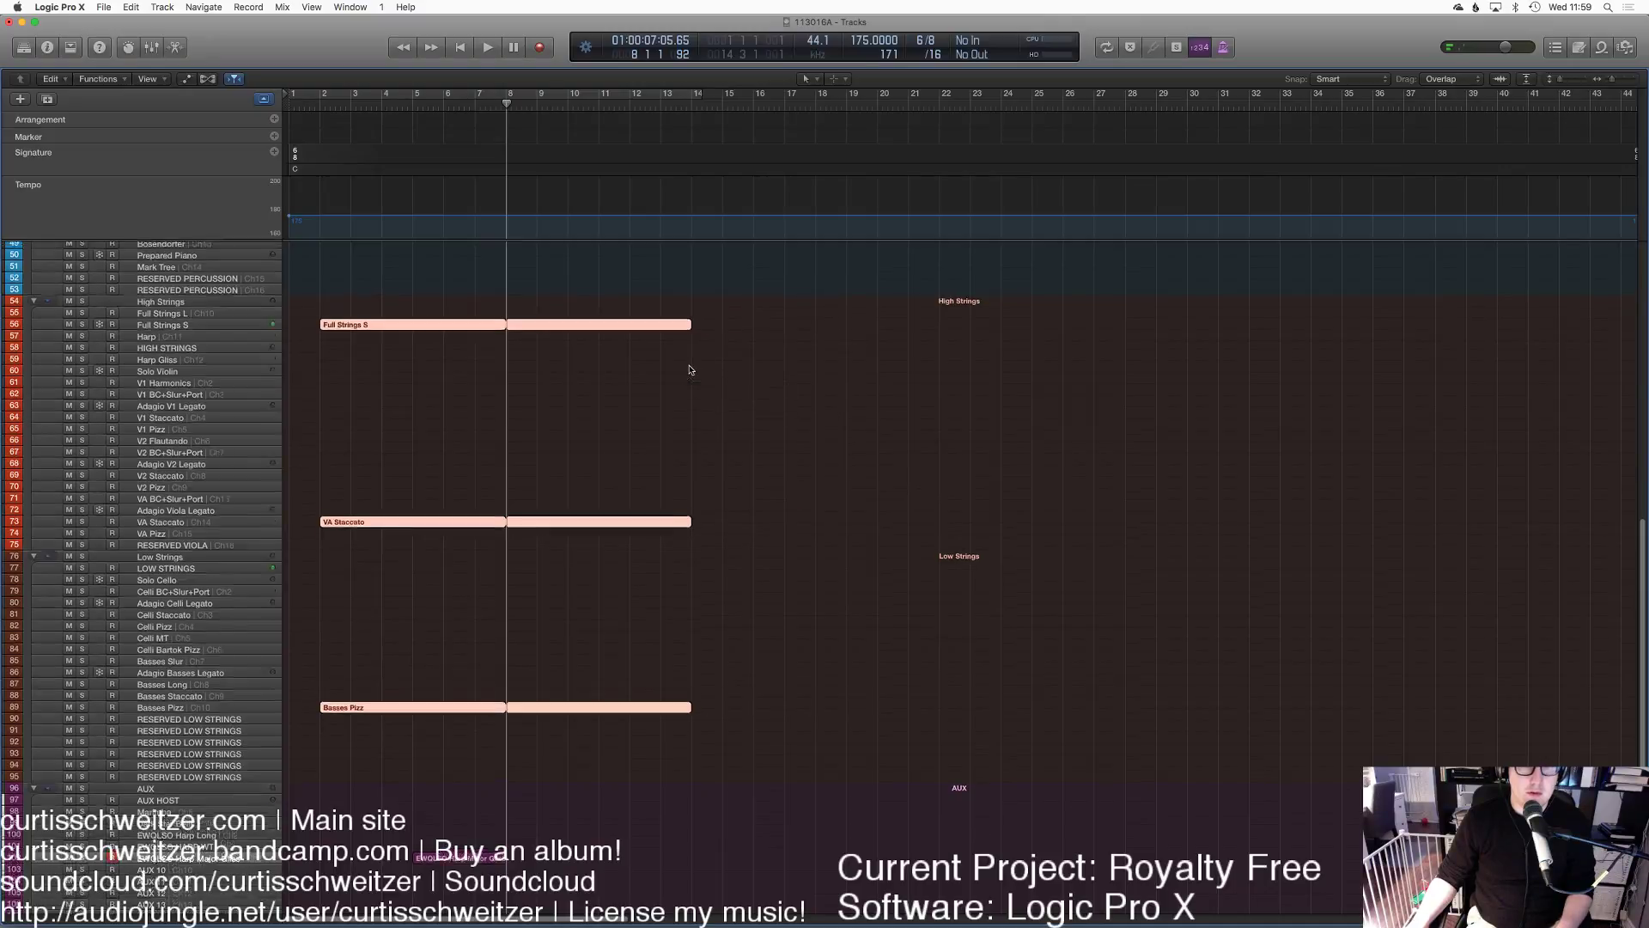
scroll(679, 365, up, 5)
click(660, 356)
scroll(469, 394, up, 5)
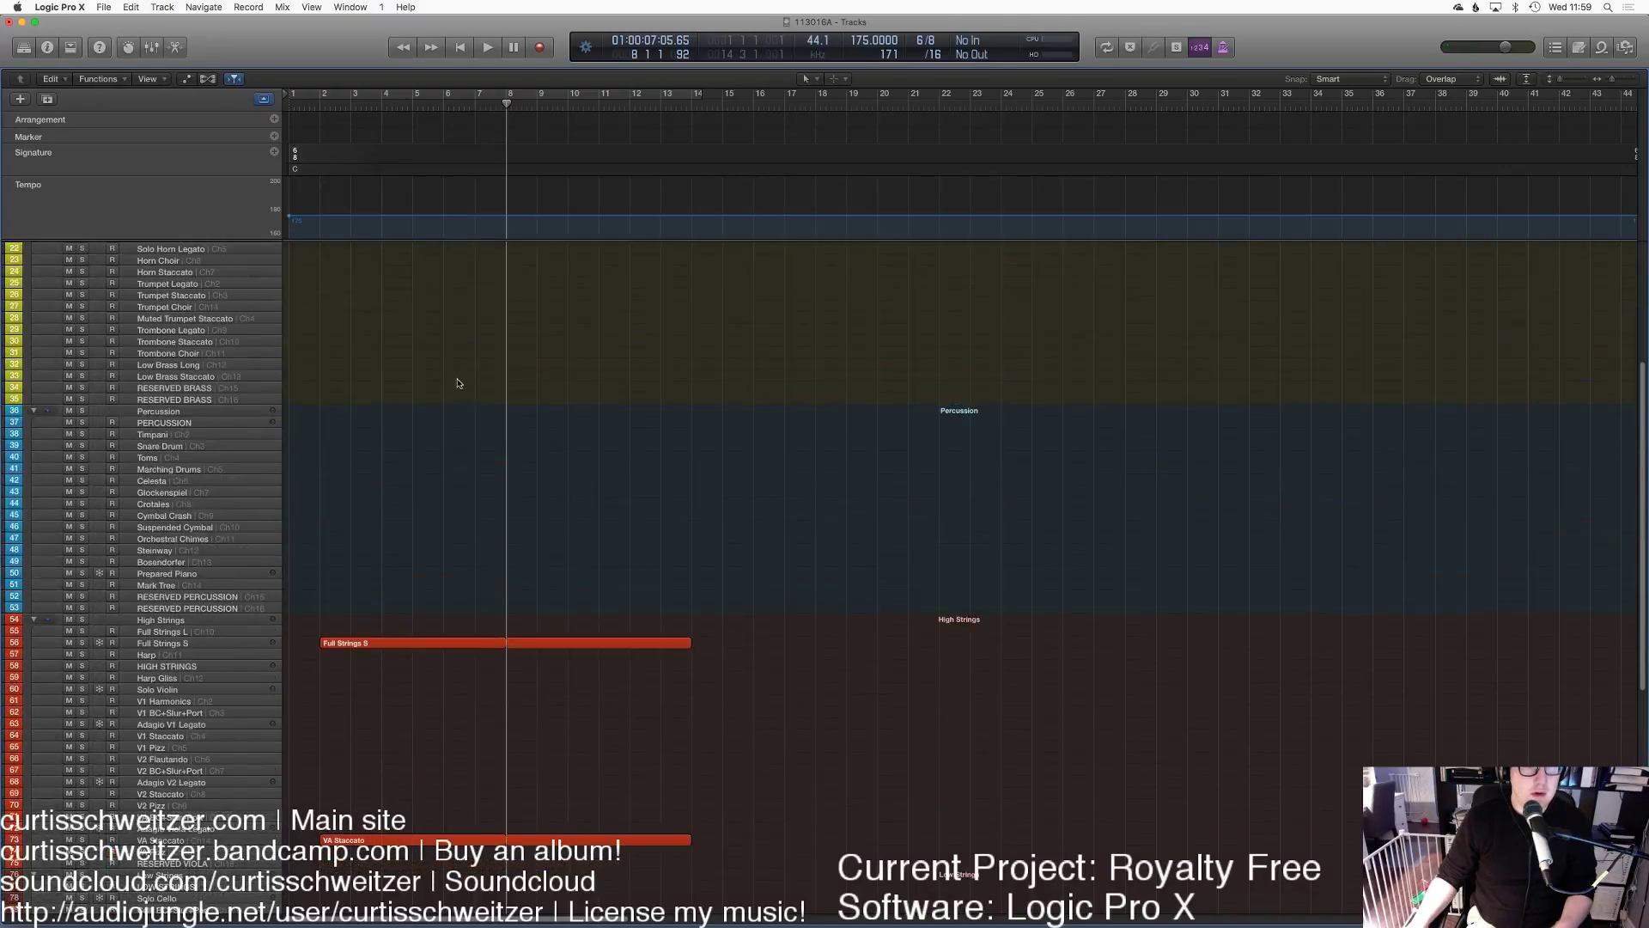
Step: Record a part on the Low Brass Long track from bar 8 to bar 14
click(155, 366)
key(space)
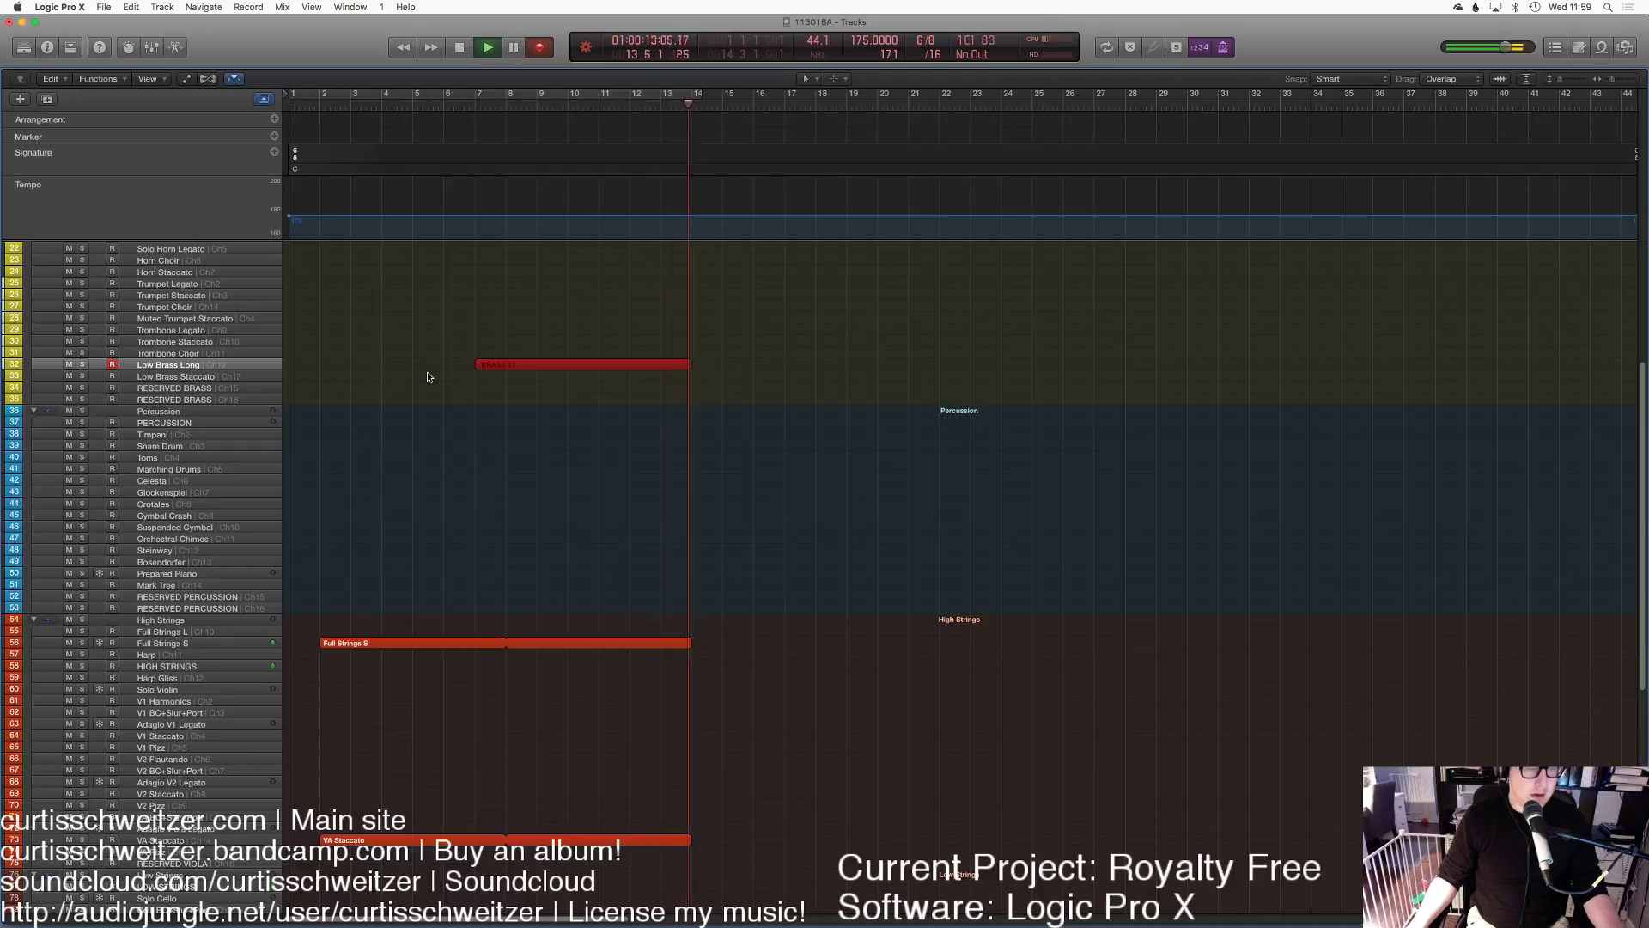
key(space)
Step: Draw a Modulation curve in the Low Brass Long region, rising from bar 8 to about 51 in bar 11 and dipping to about 42 by bar 12
key(p)
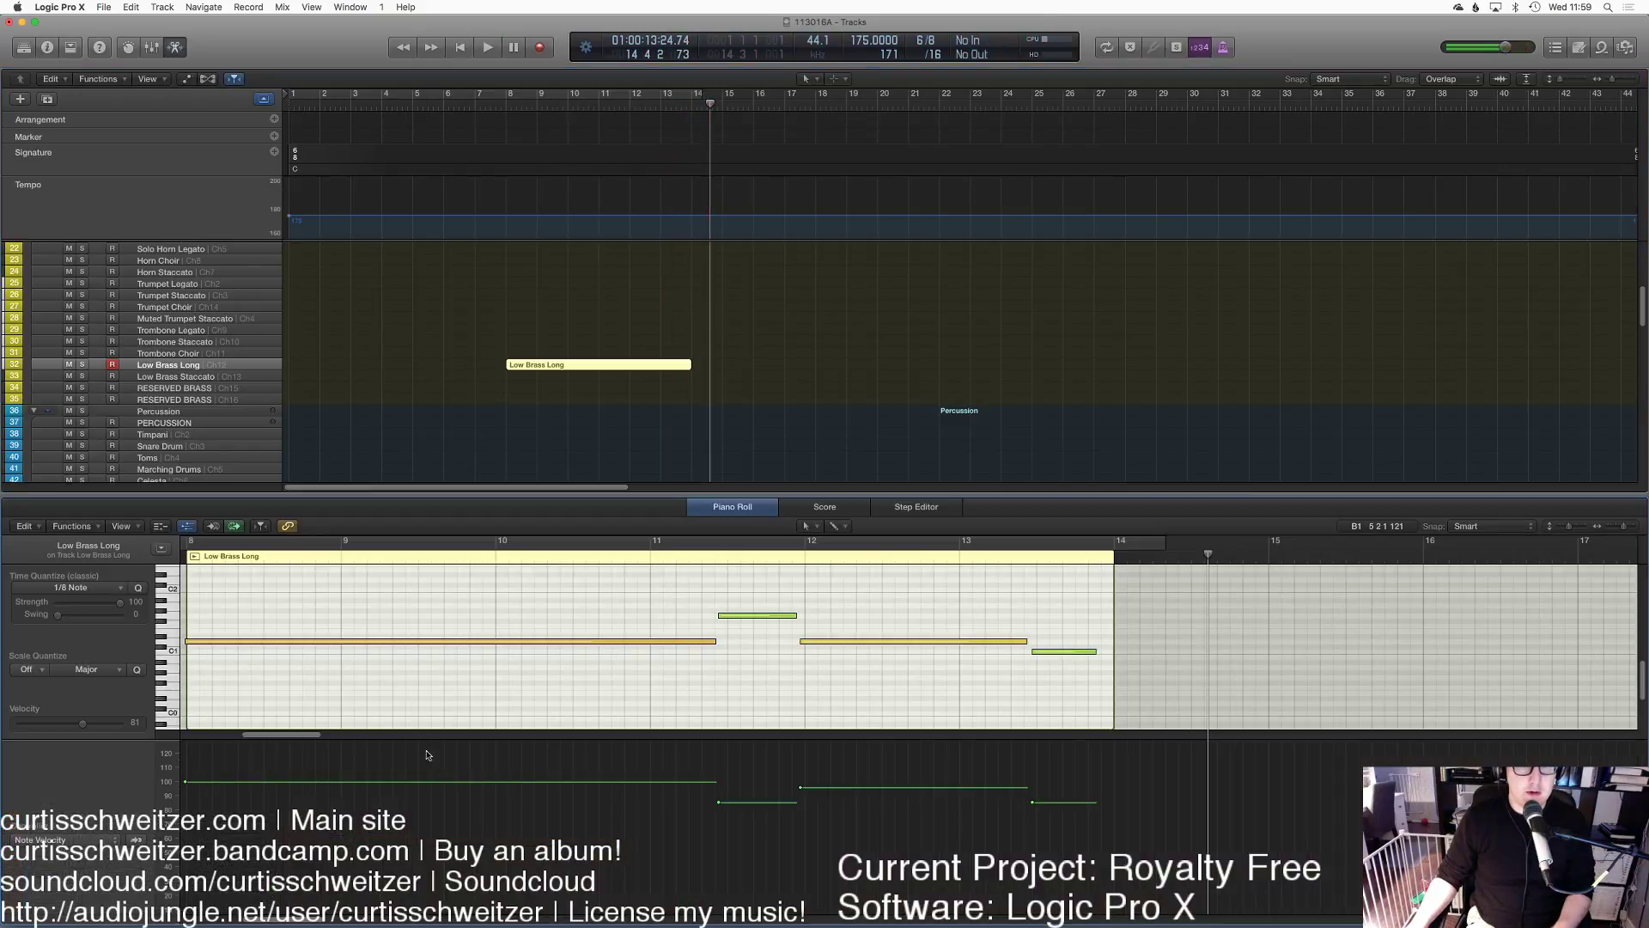
click(93, 841)
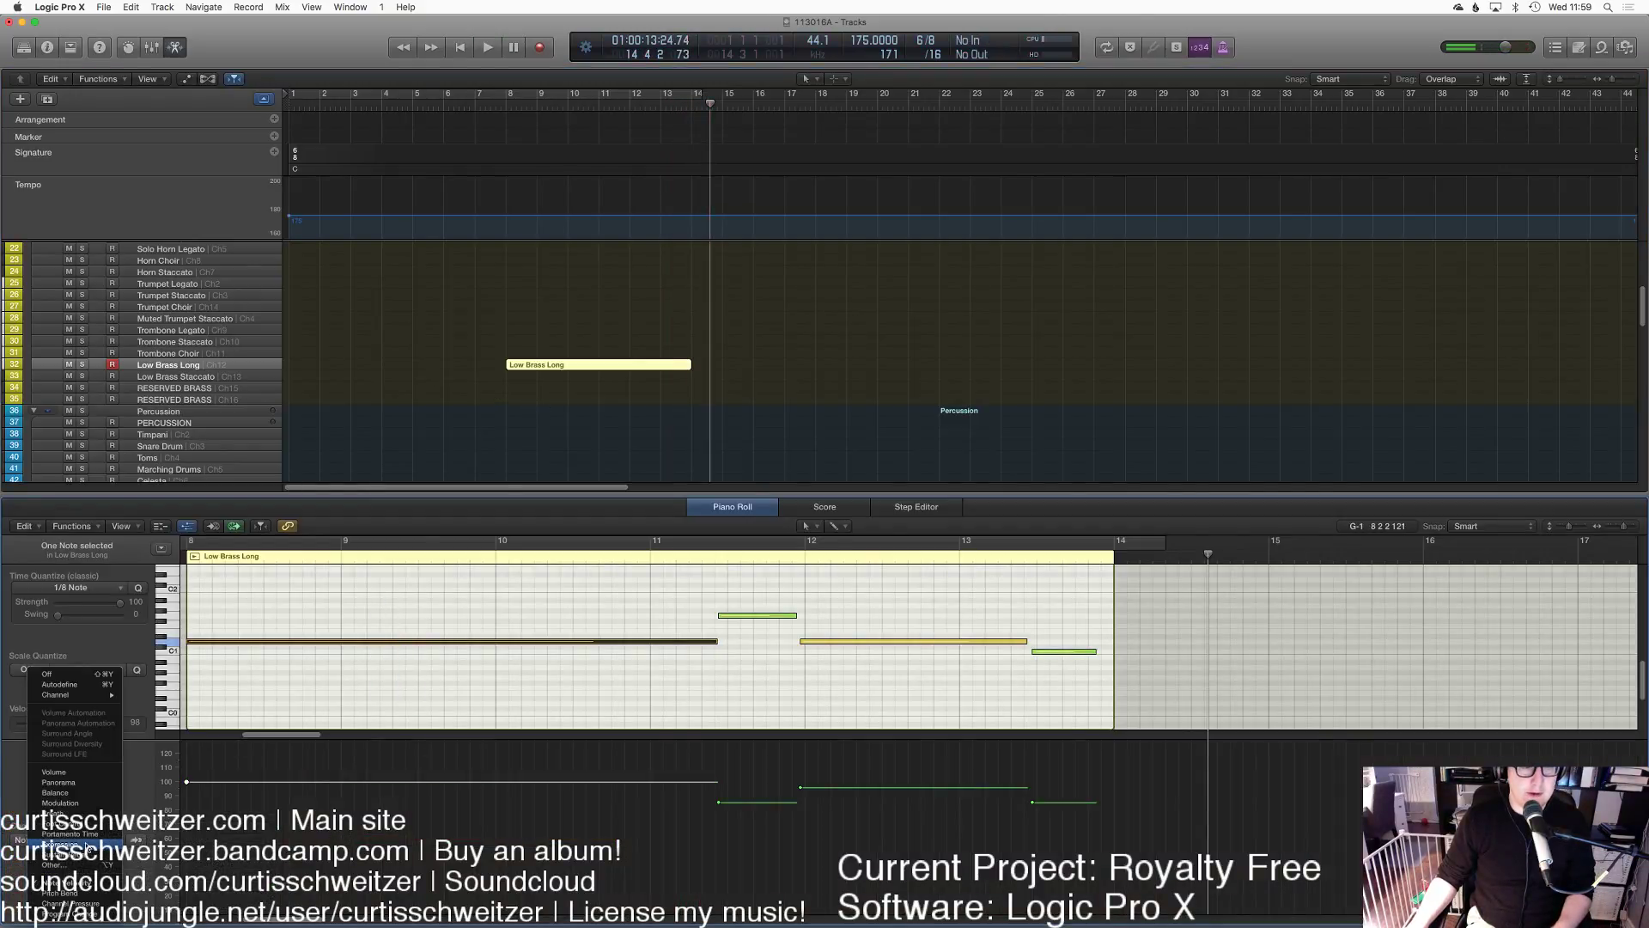
click(60, 803)
scroll(383, 672, left, 3)
click(498, 817)
click(405, 552)
key(space)
mouse_move(595, 877)
mouse_down()
mouse_move(996, 844)
mouse_move(1090, 856)
mouse_up()
key(space)
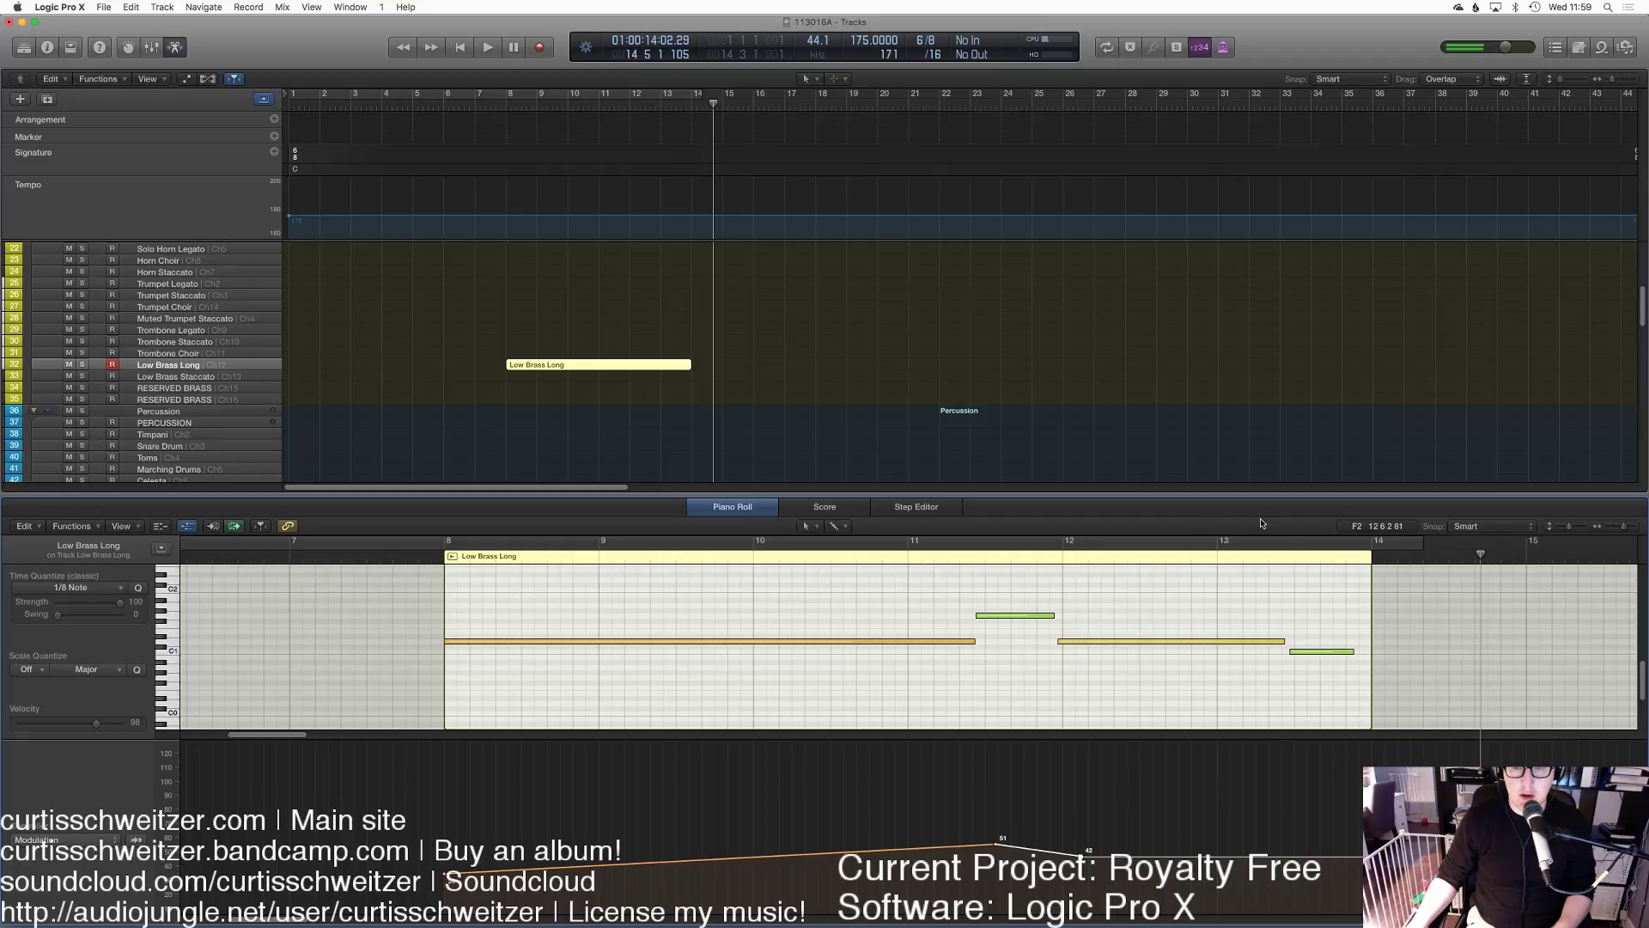
Step: Lengthen the last Low Brass Long note to the end of its region at bar 14 and close the Piano Roll
drag(1351, 653, 1370, 653)
key(e)
scroll(902, 378, up, 5)
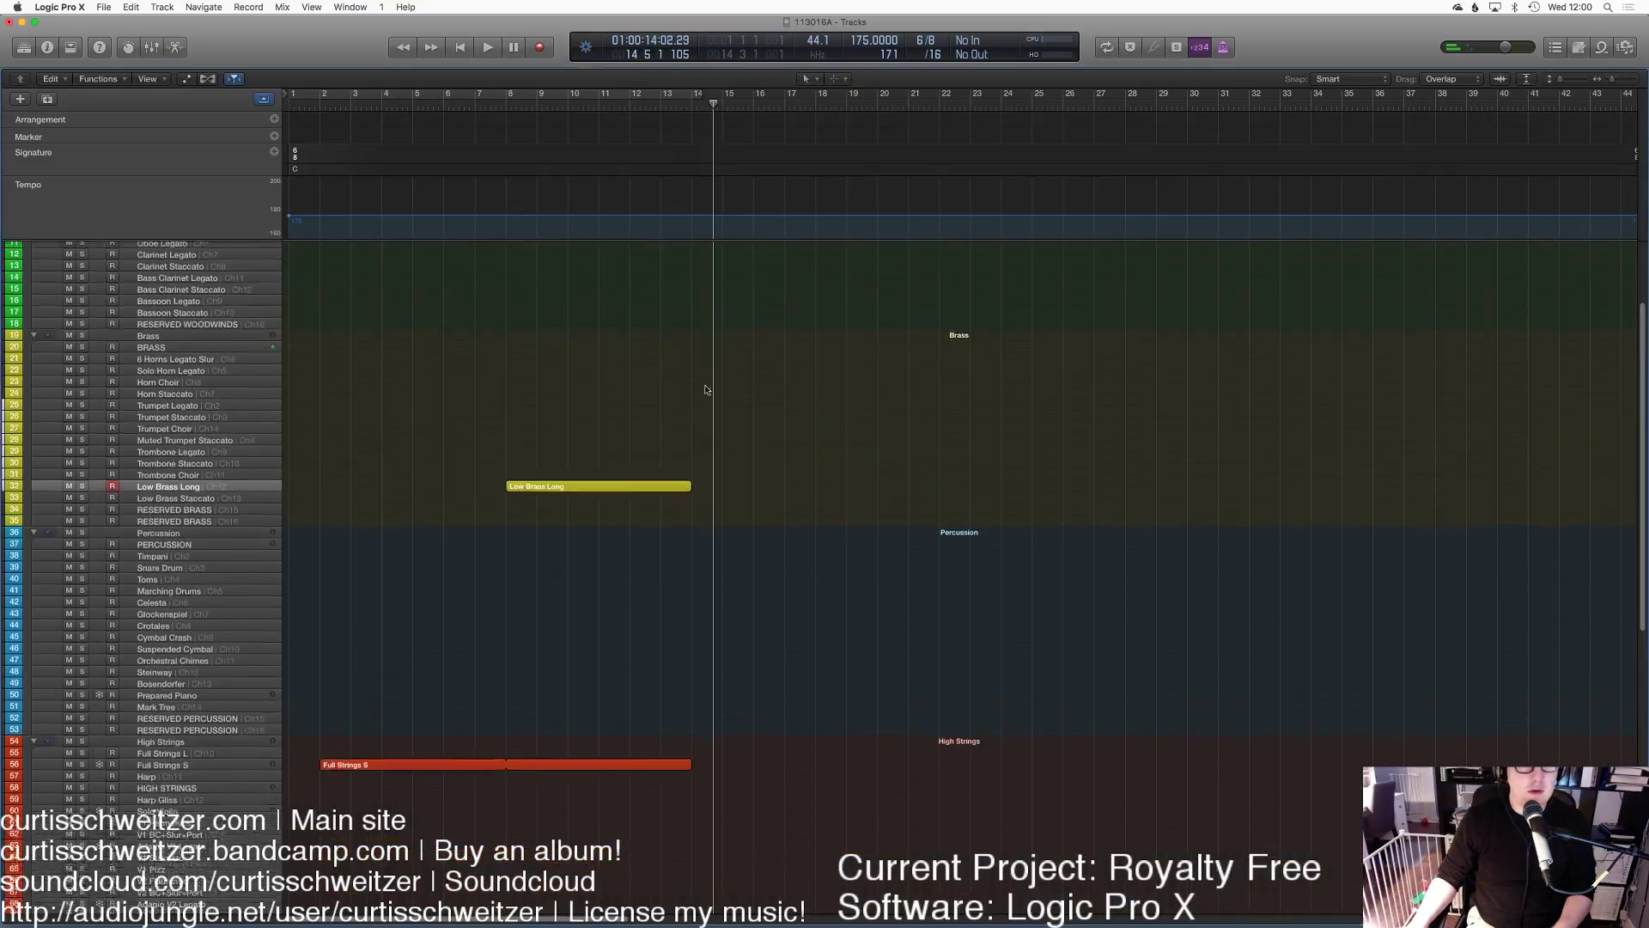
Step: Try out a melody on the 6 Horns Legato Slur and Steinway tracks, recording and undoing a horn take from bar 16
click(205, 370)
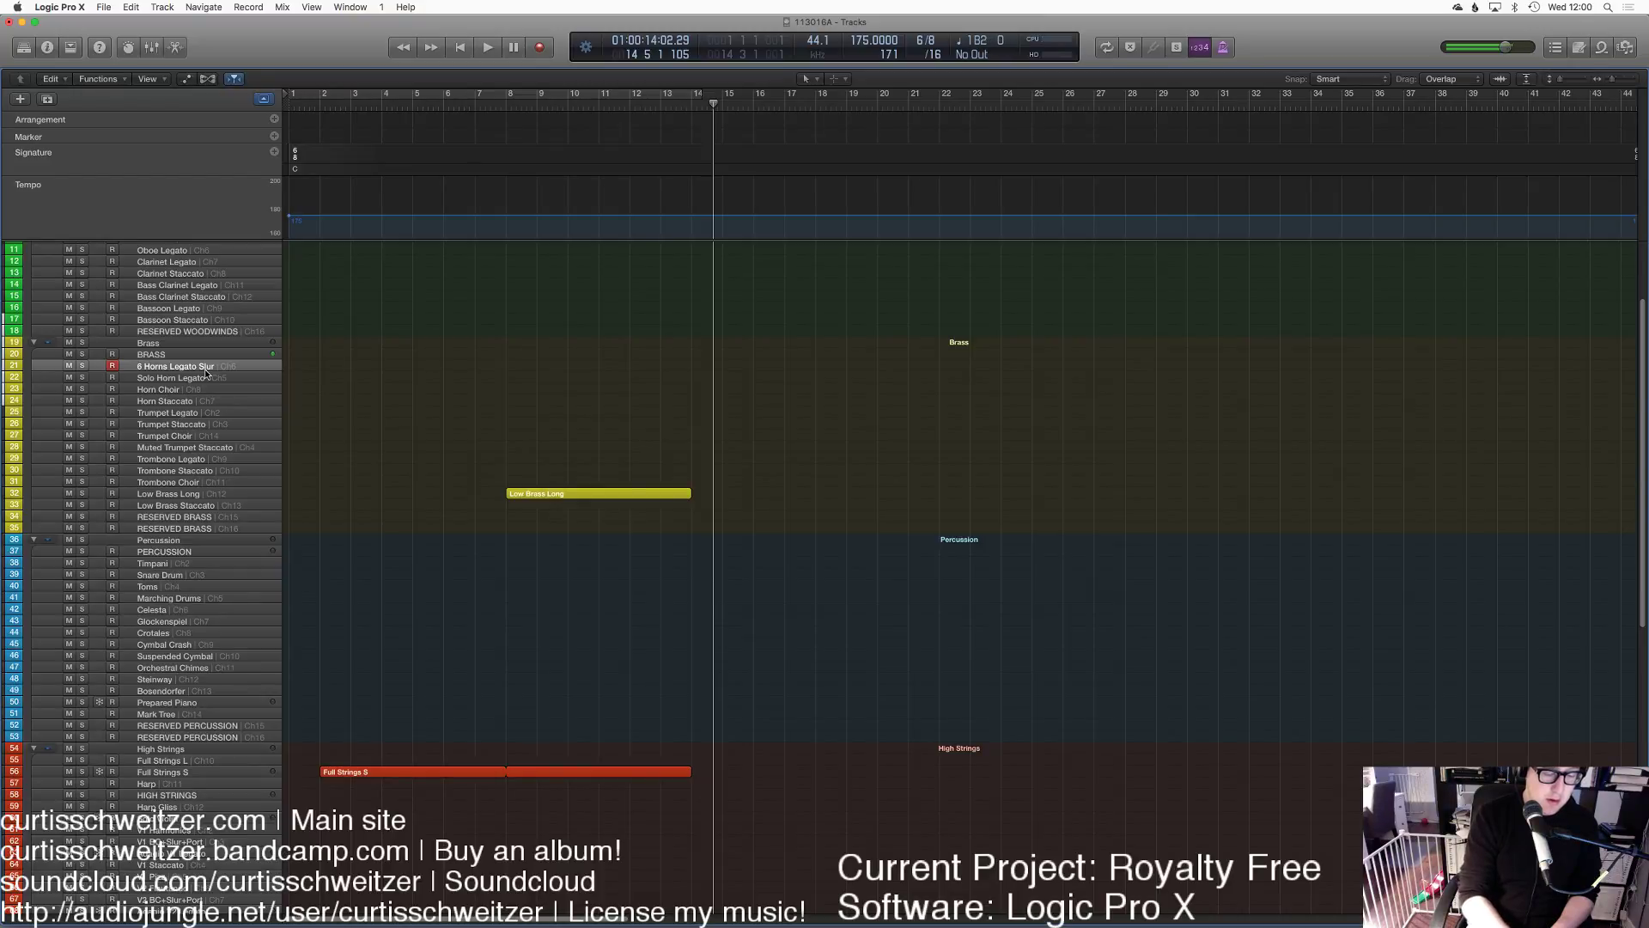
click(157, 682)
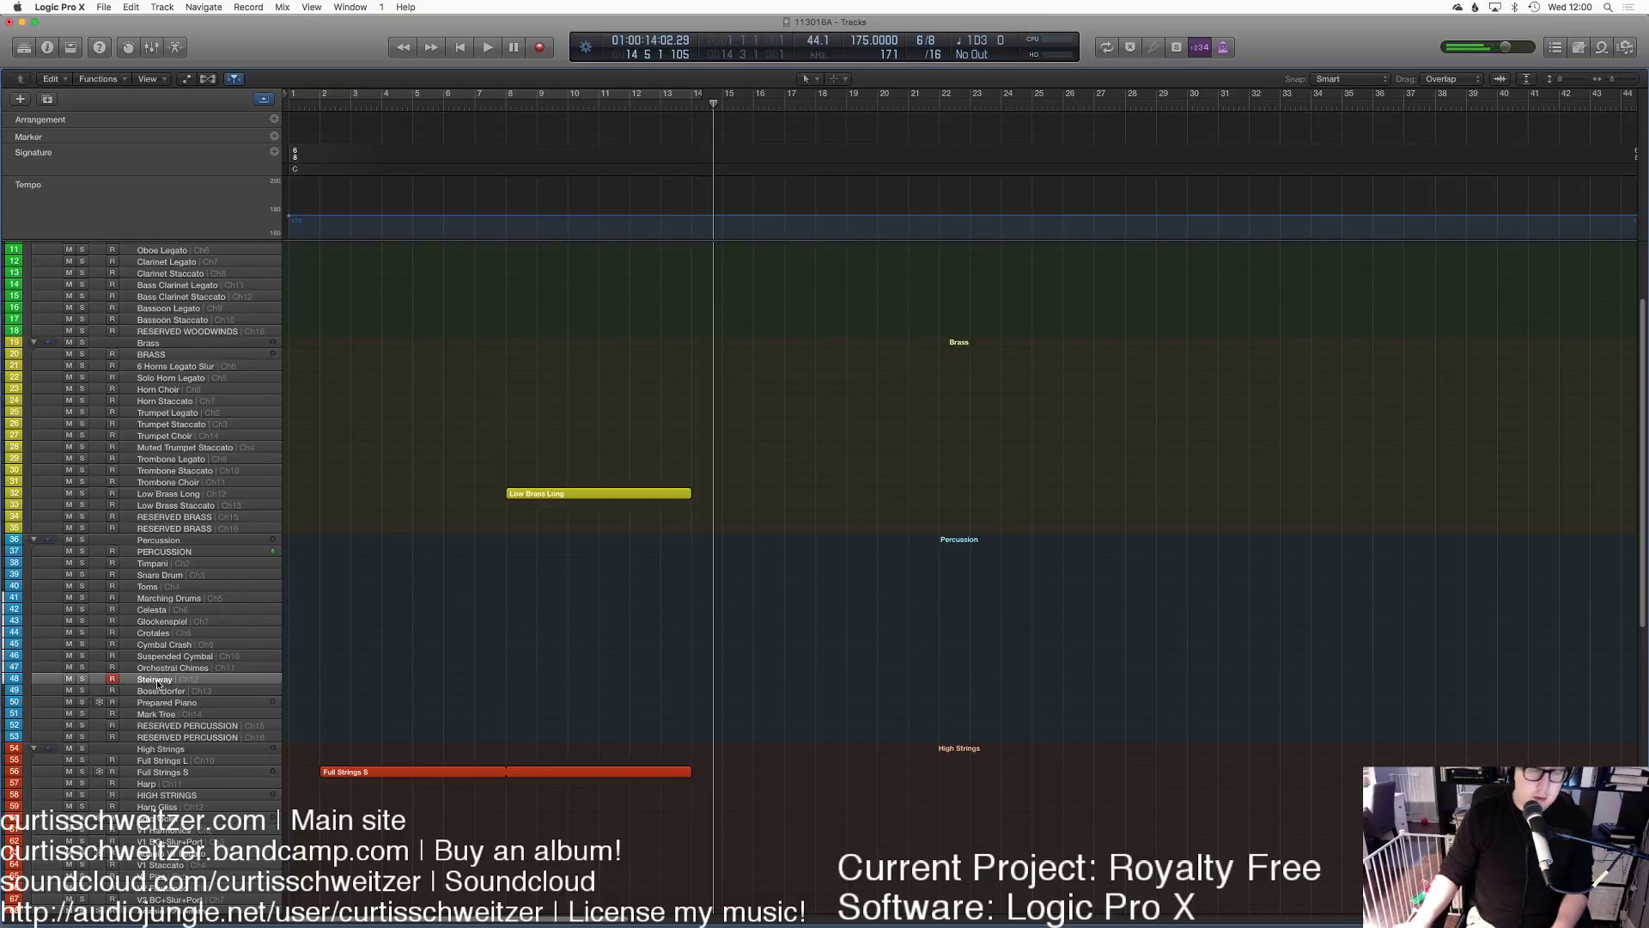
click(175, 364)
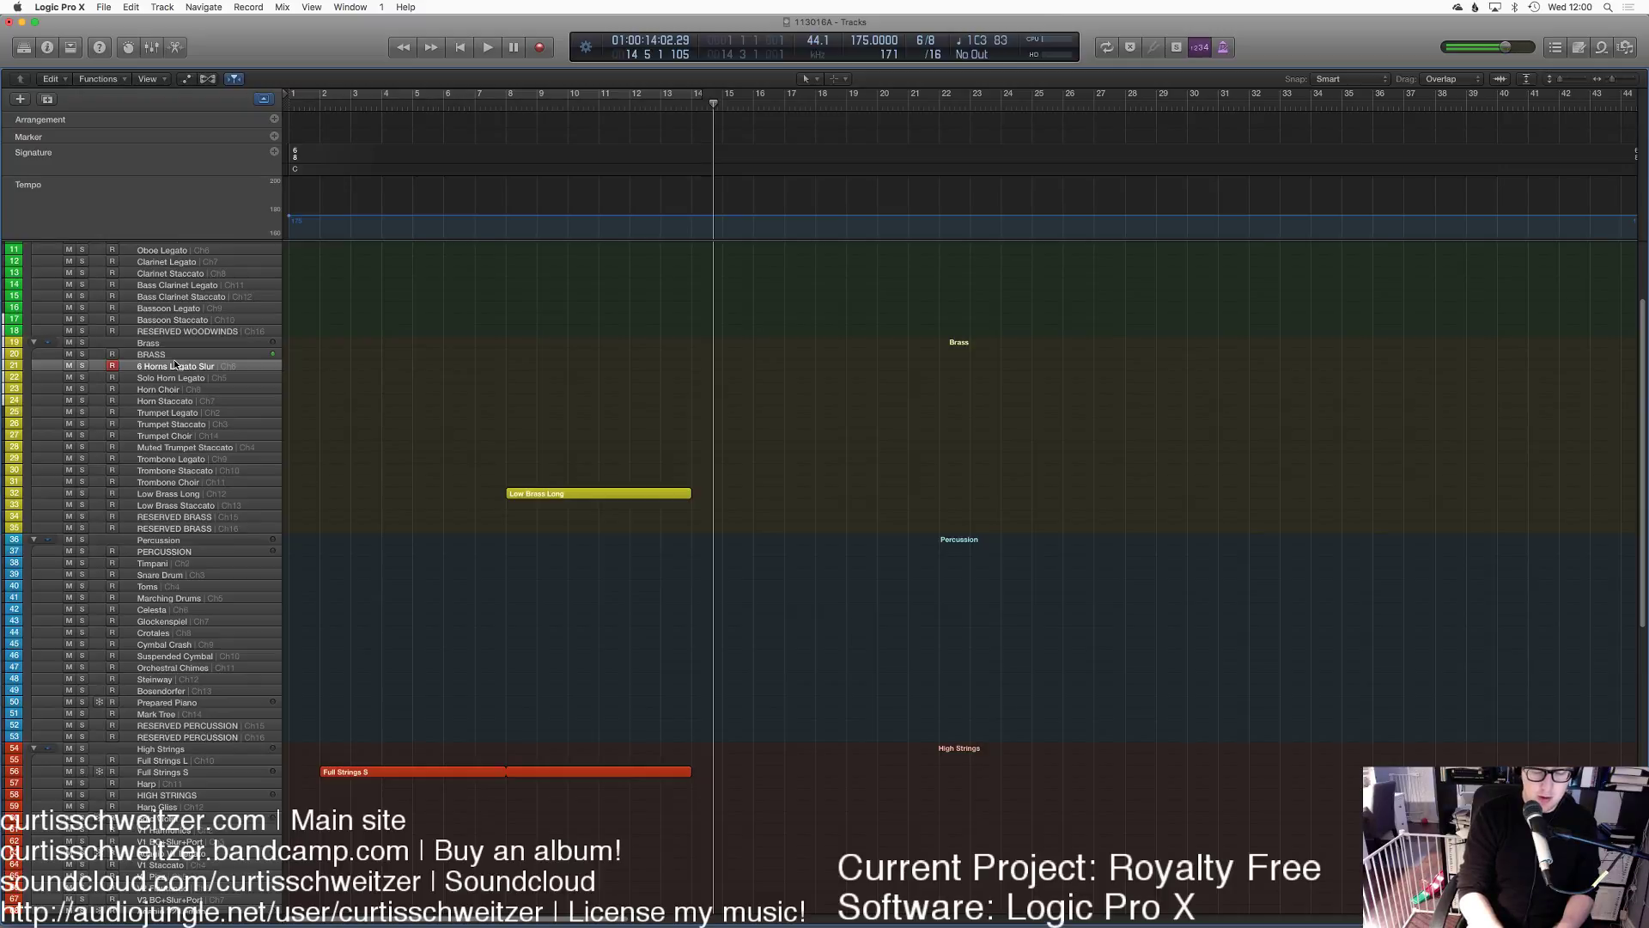
key(r)
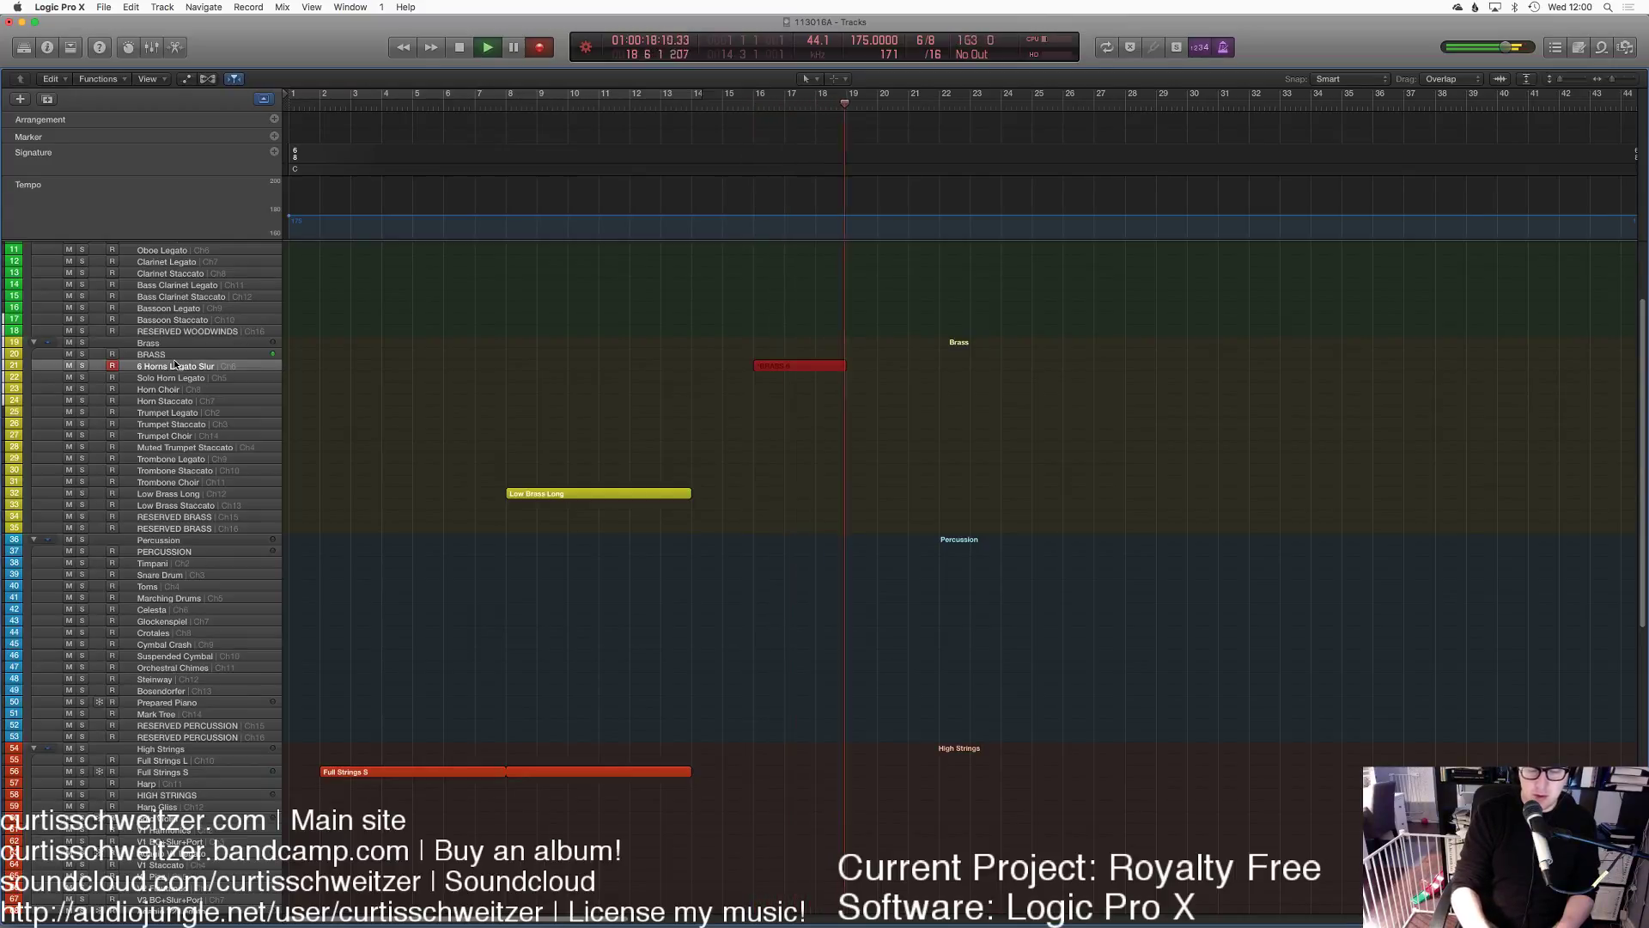
key(space)
key(super+z)
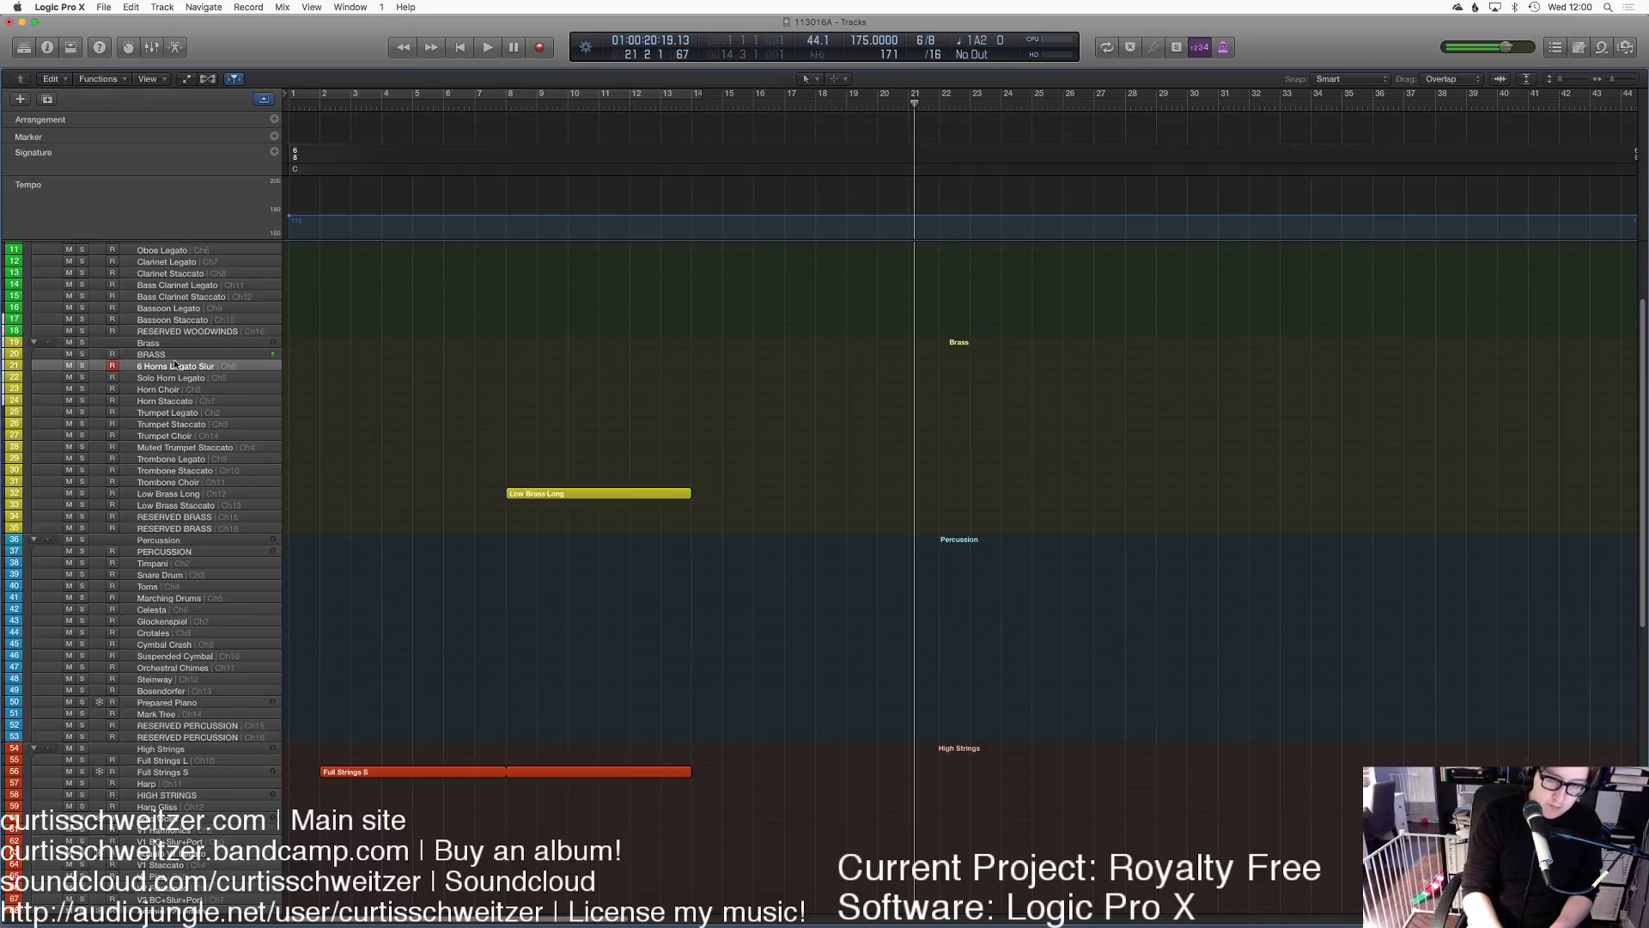
Step: Try to record a melody on the Steinway track from several starting bars, discarding each take
click(167, 683)
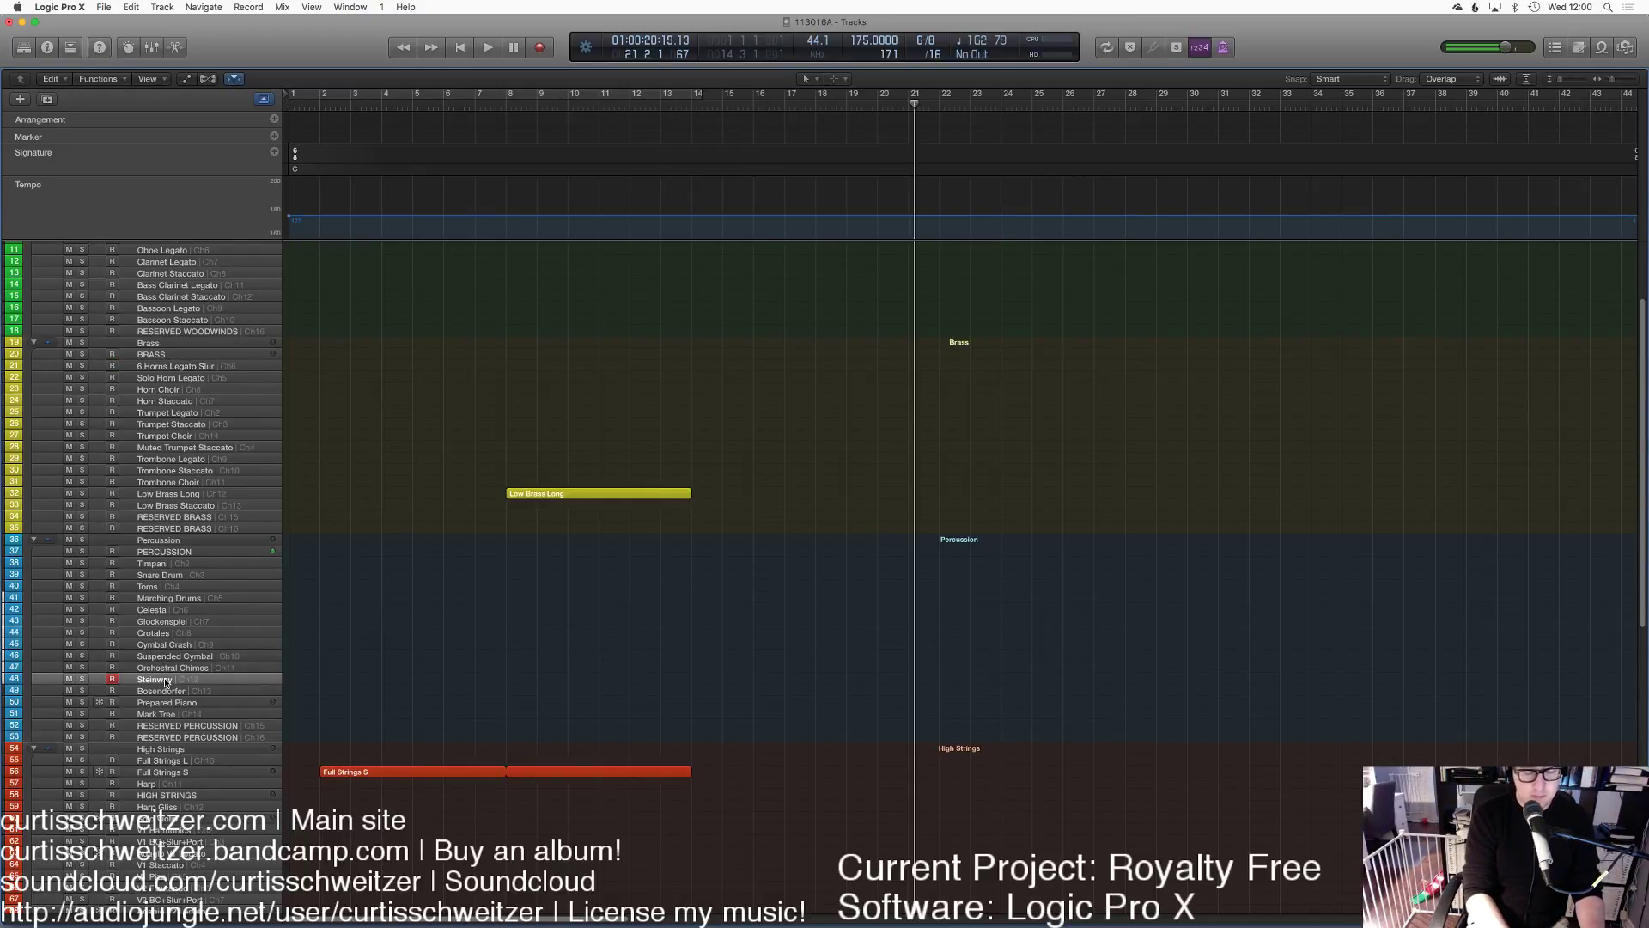
key(space)
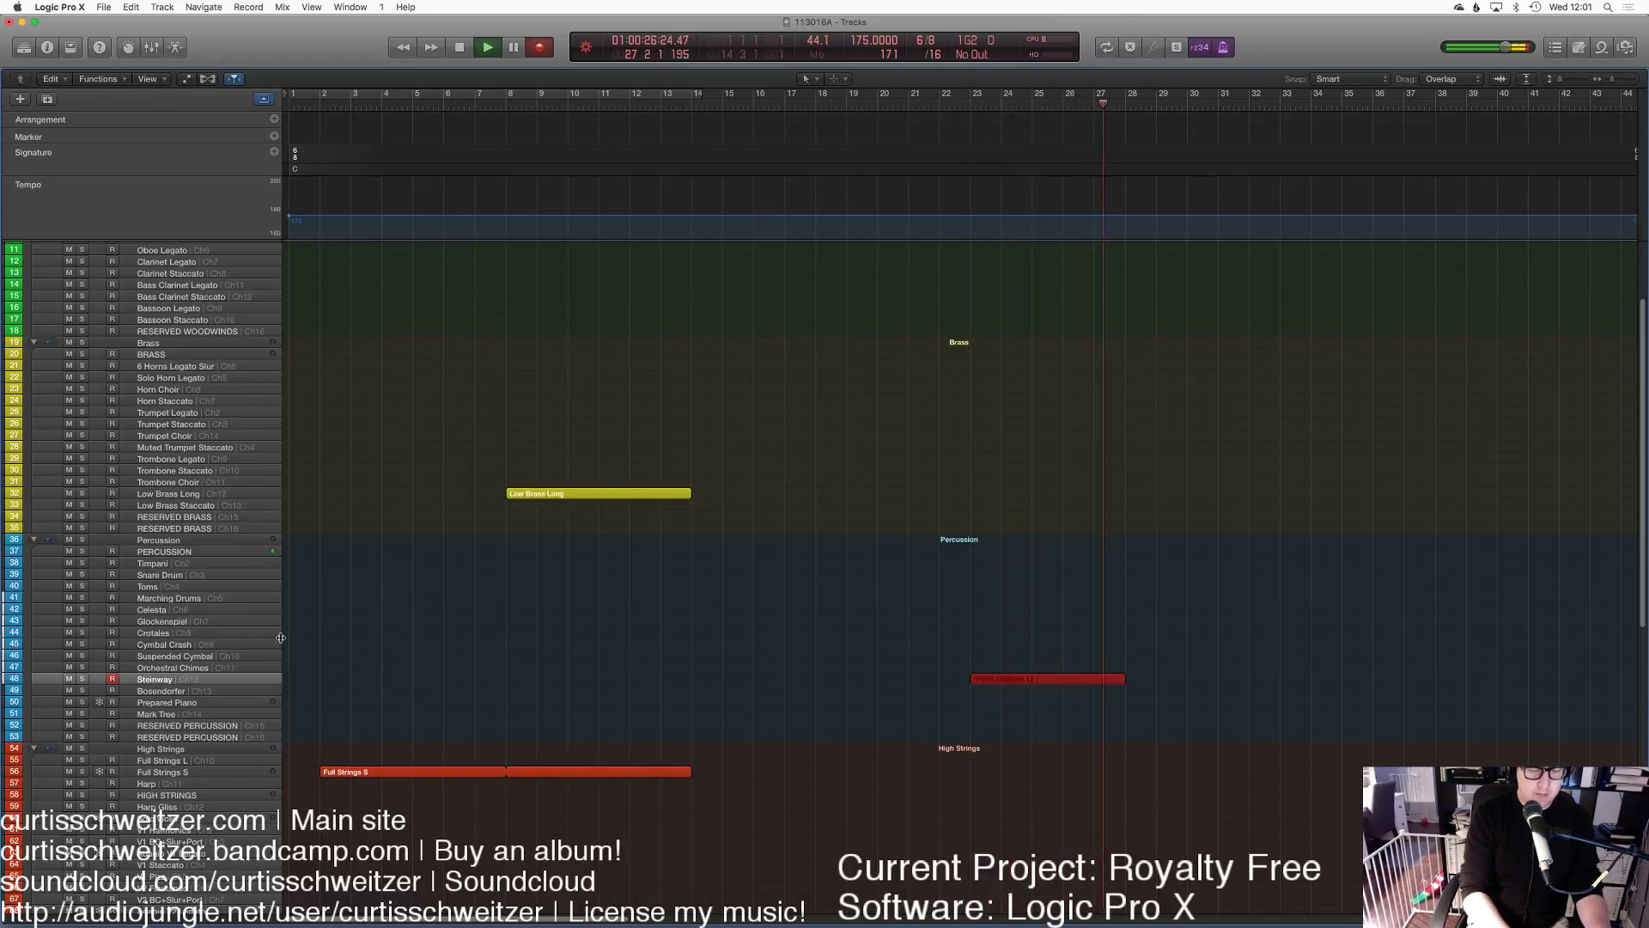
key(space)
key(Delete)
click(788, 107)
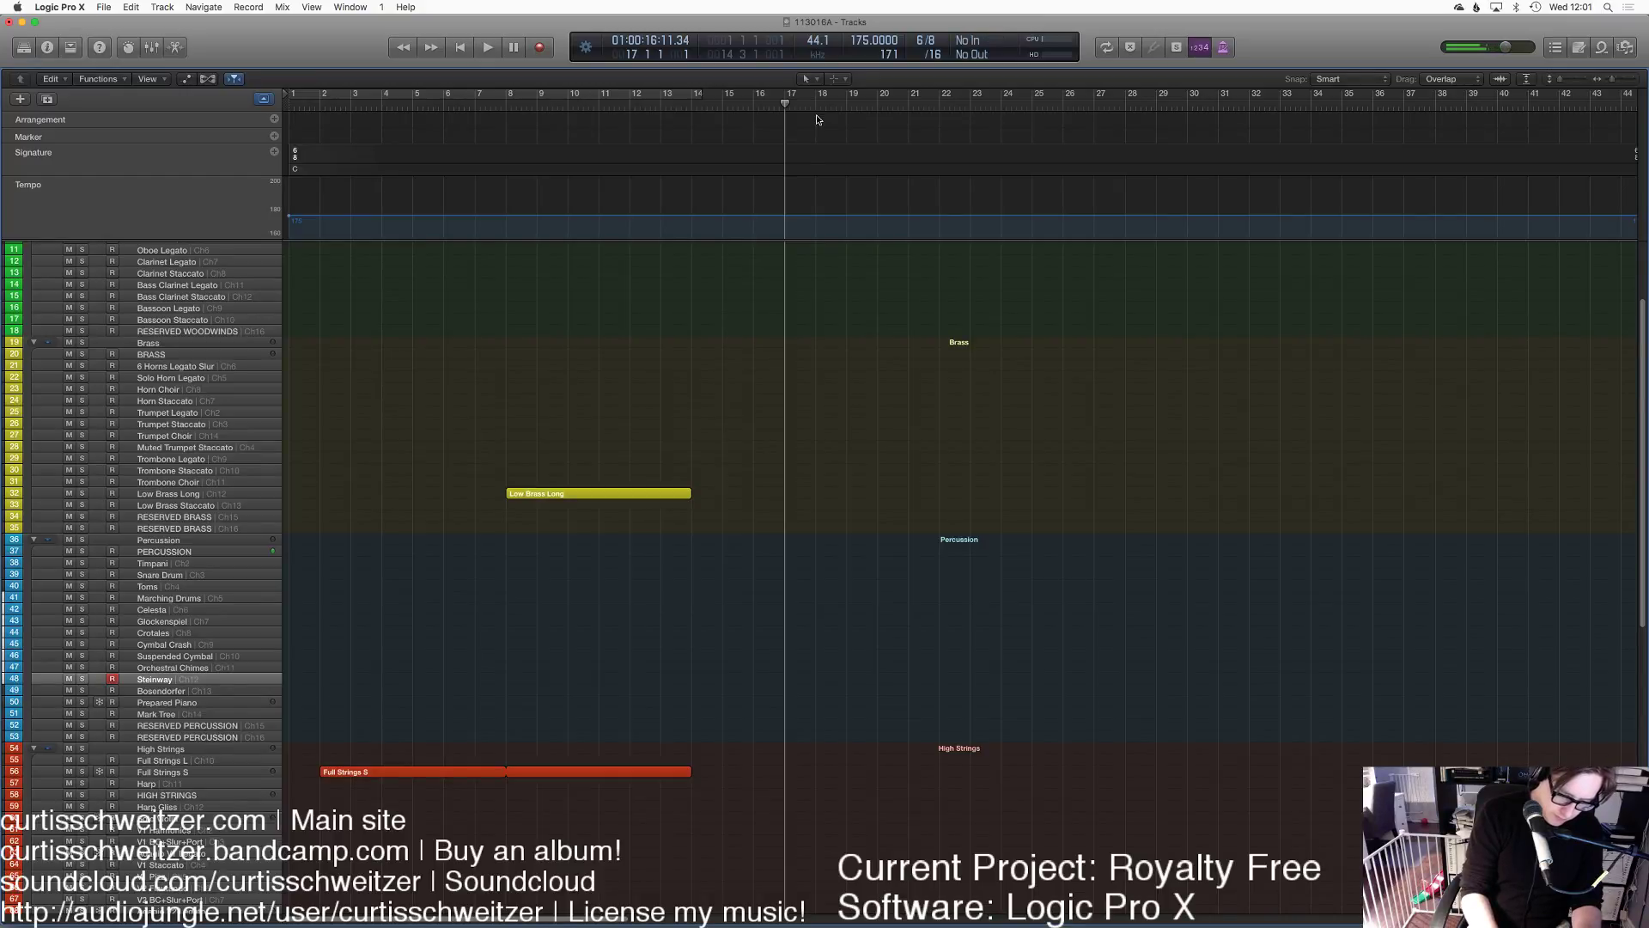
key(r)
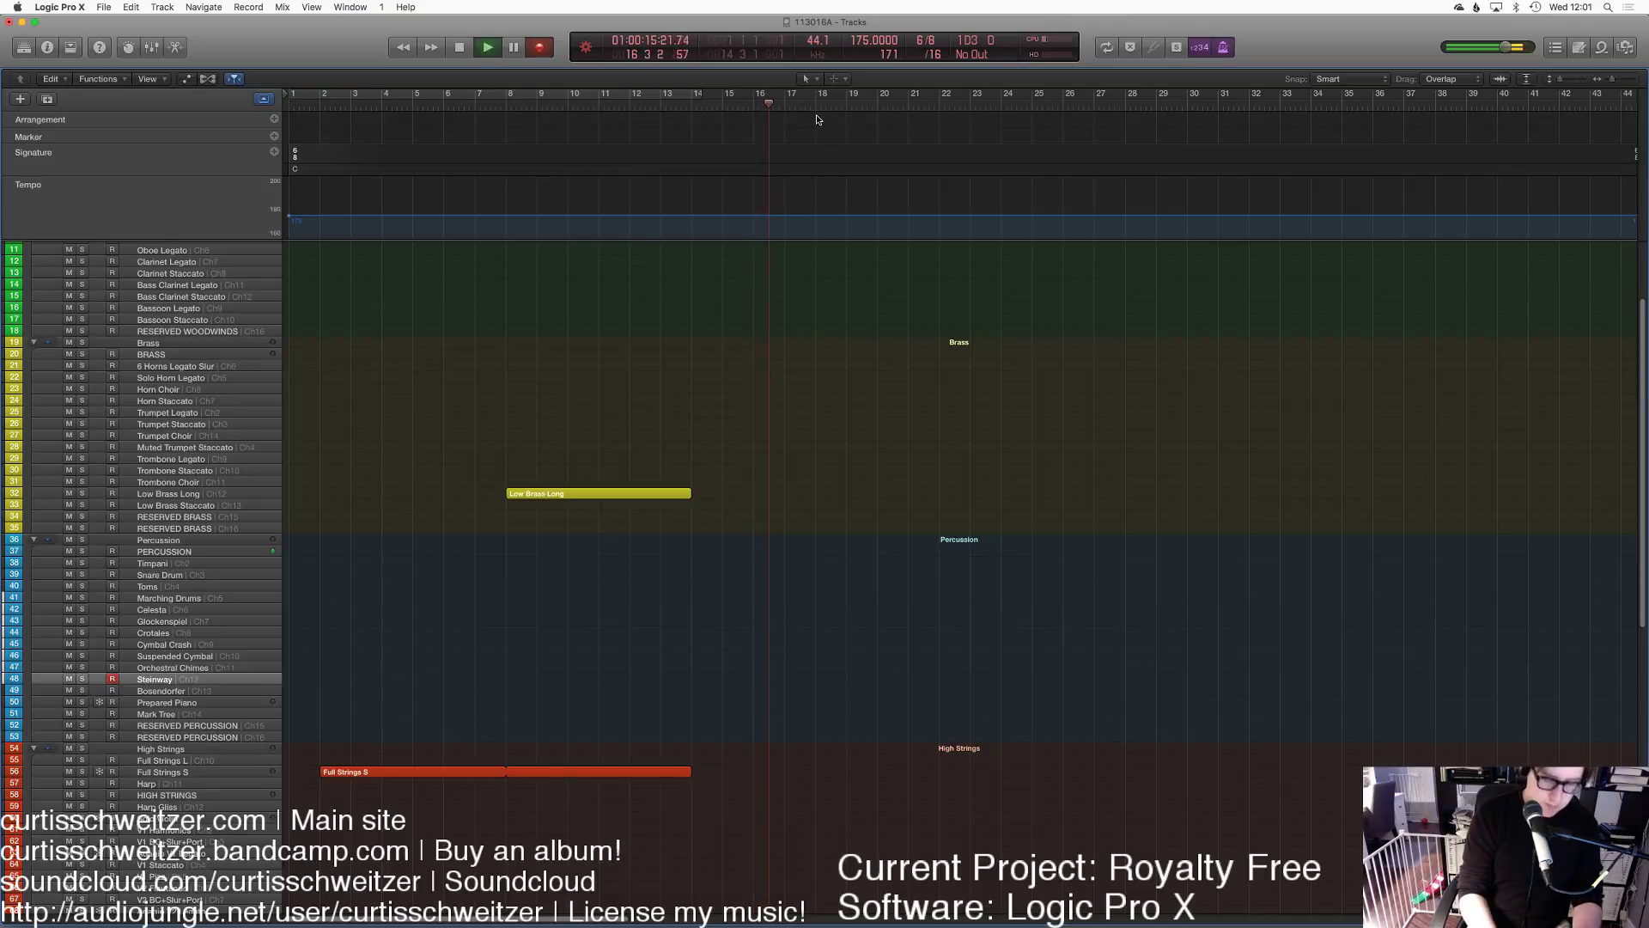
key(super+period)
key(r)
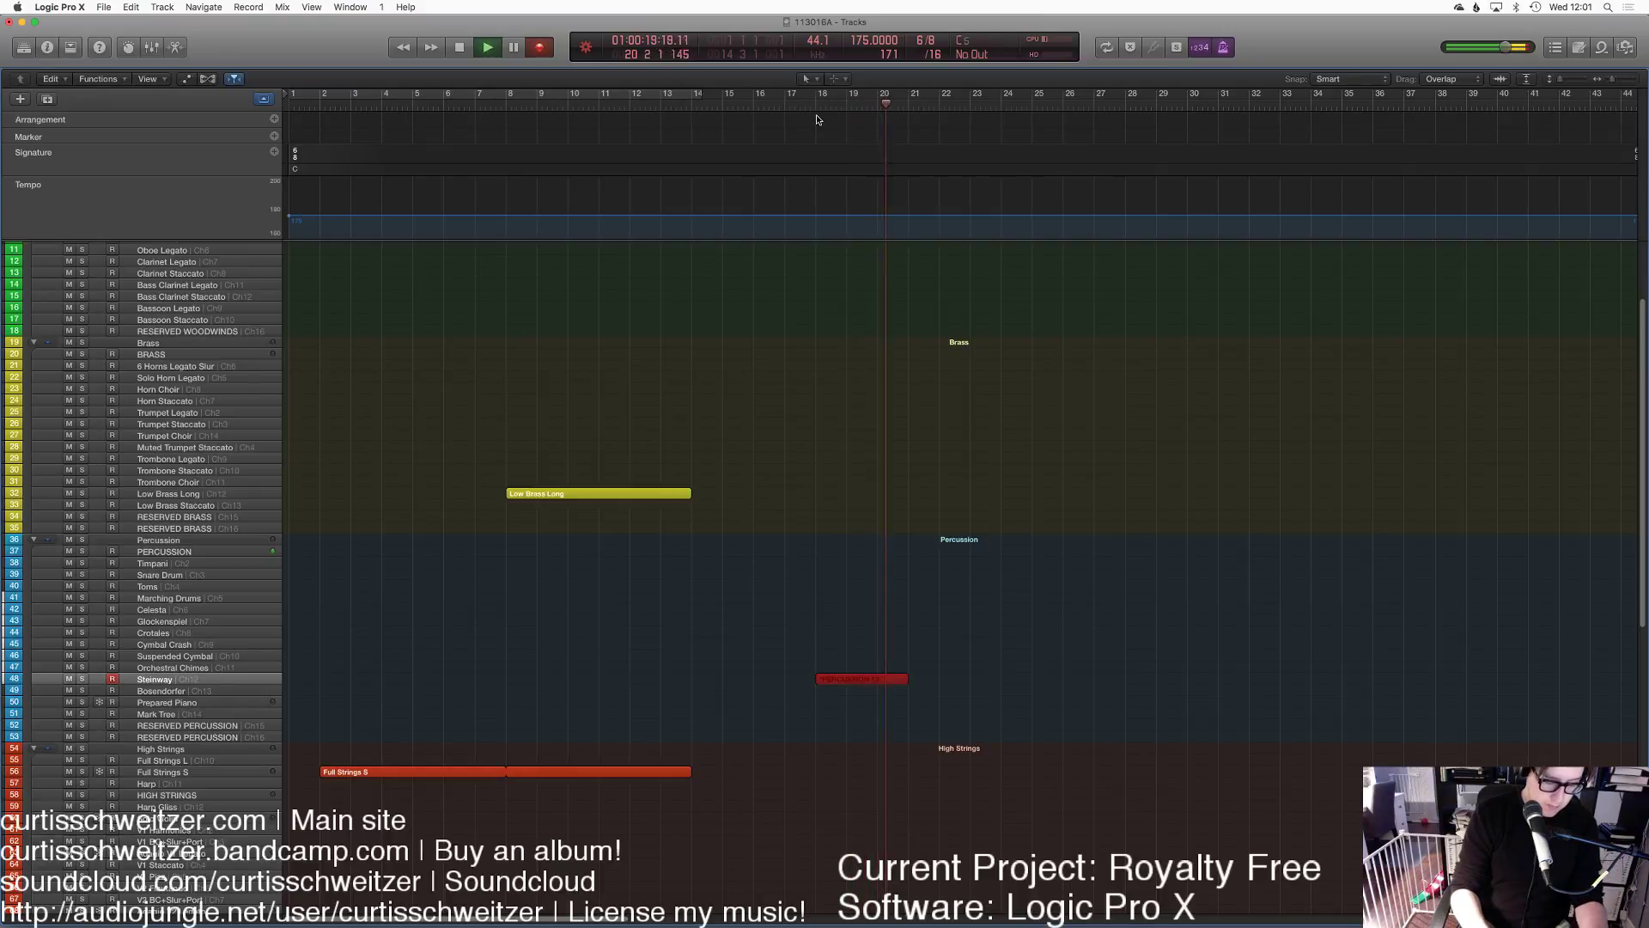
key(space)
click(763, 110)
key(r)
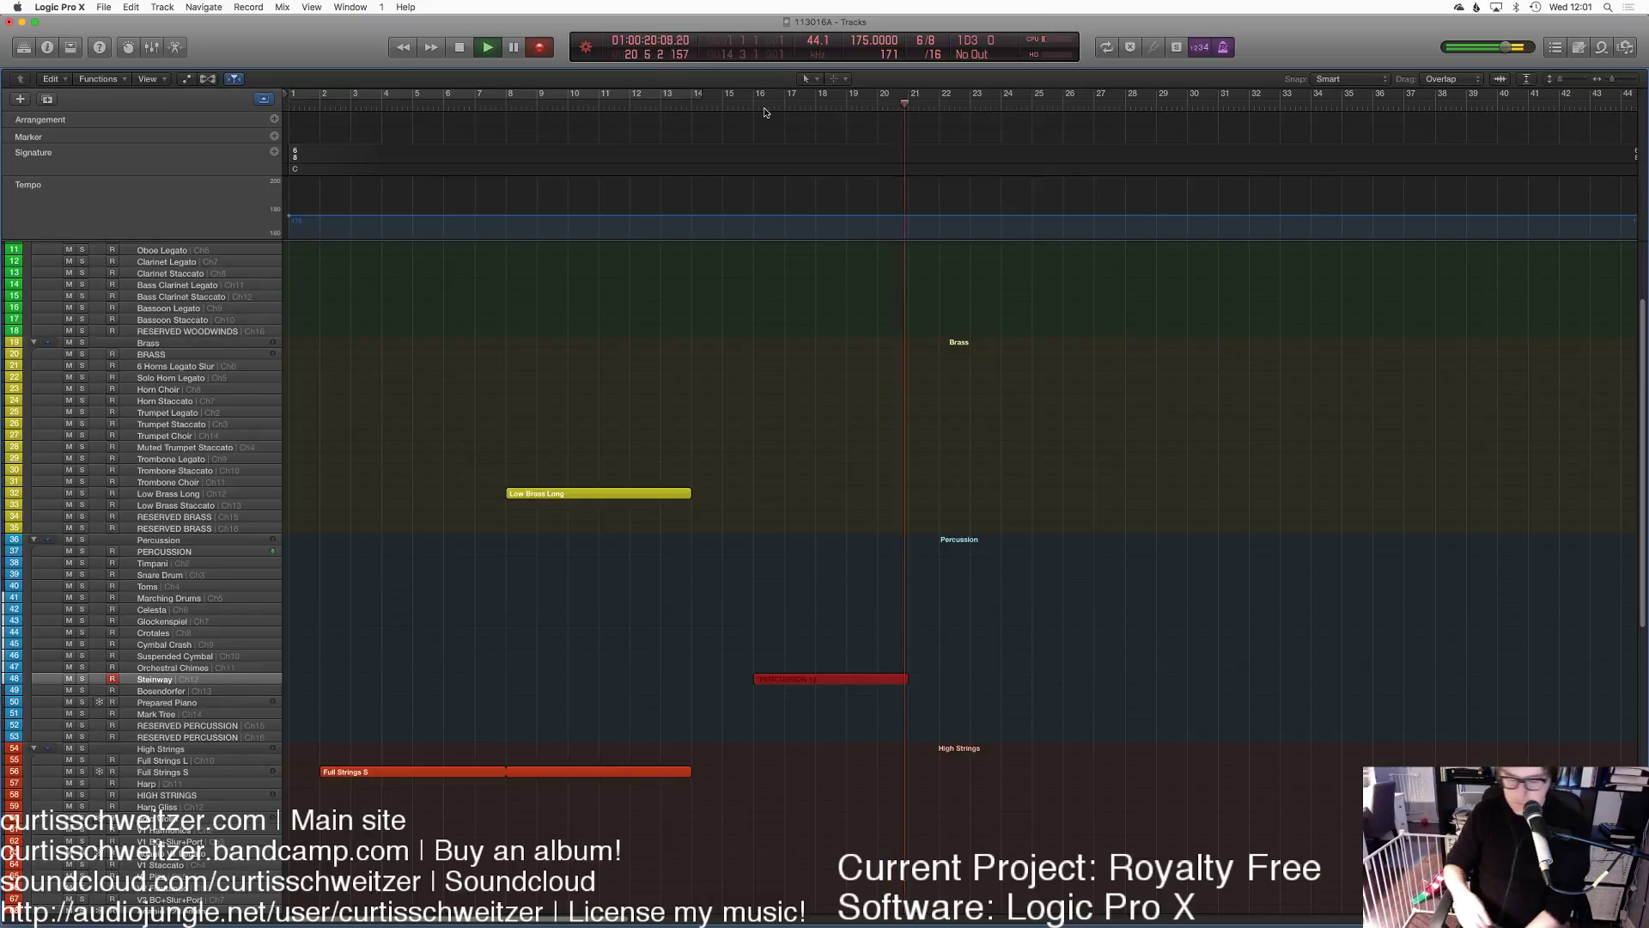
key(space)
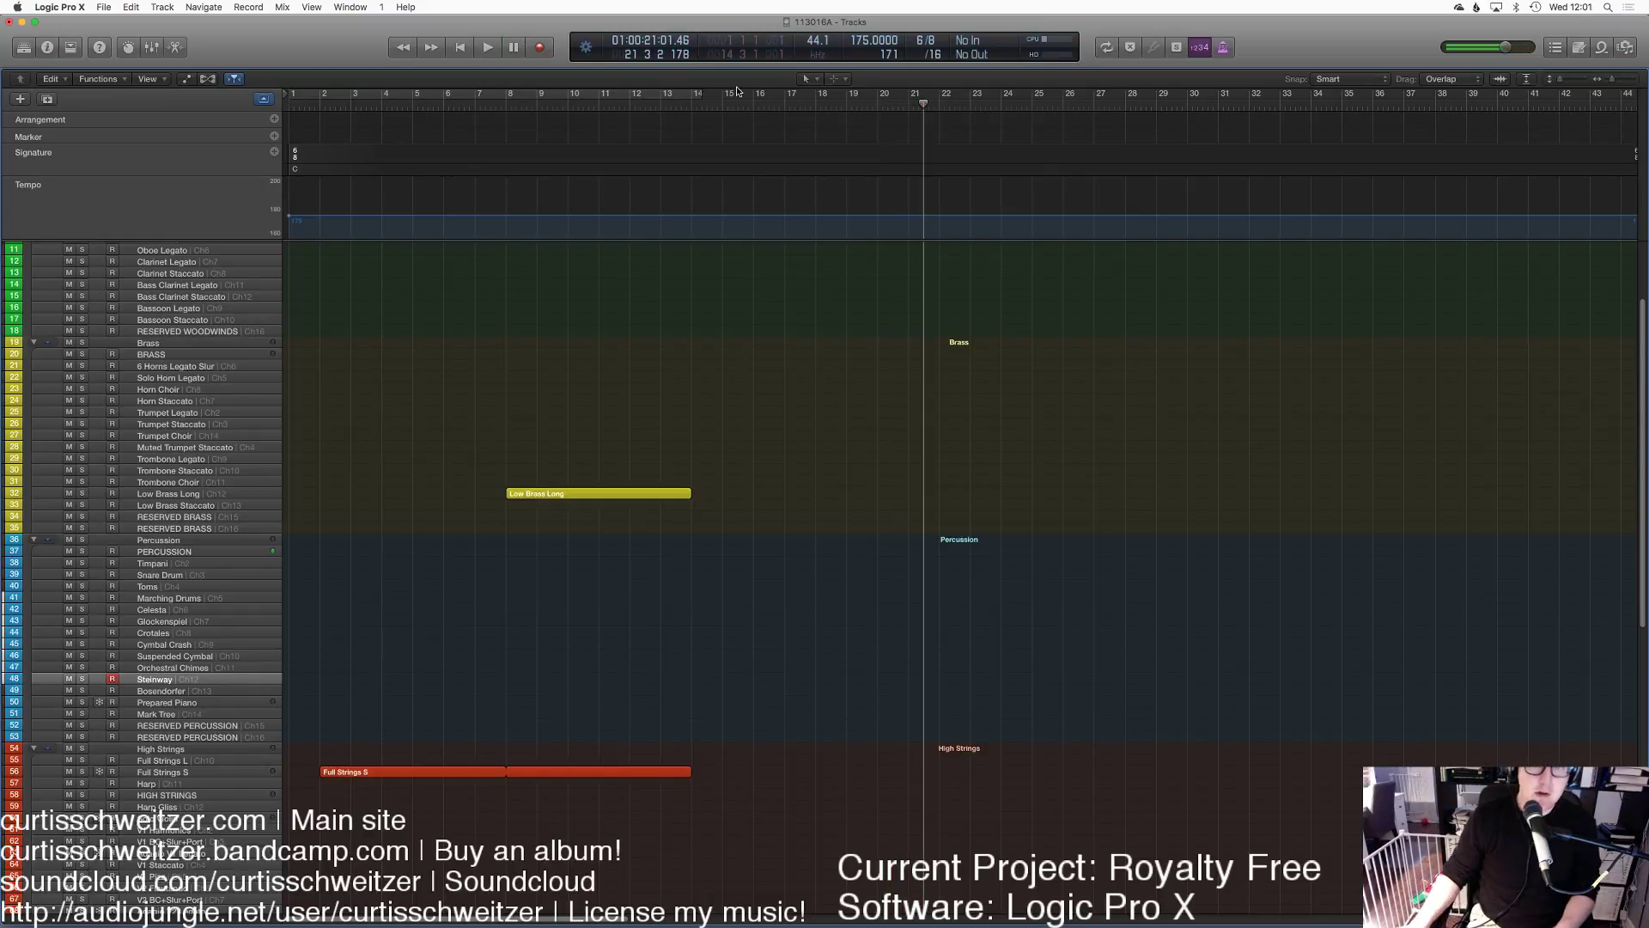
Step: Record the melody on the Steinway track from bar 16 to bar 25, discarding the first take
click(763, 105)
key(r)
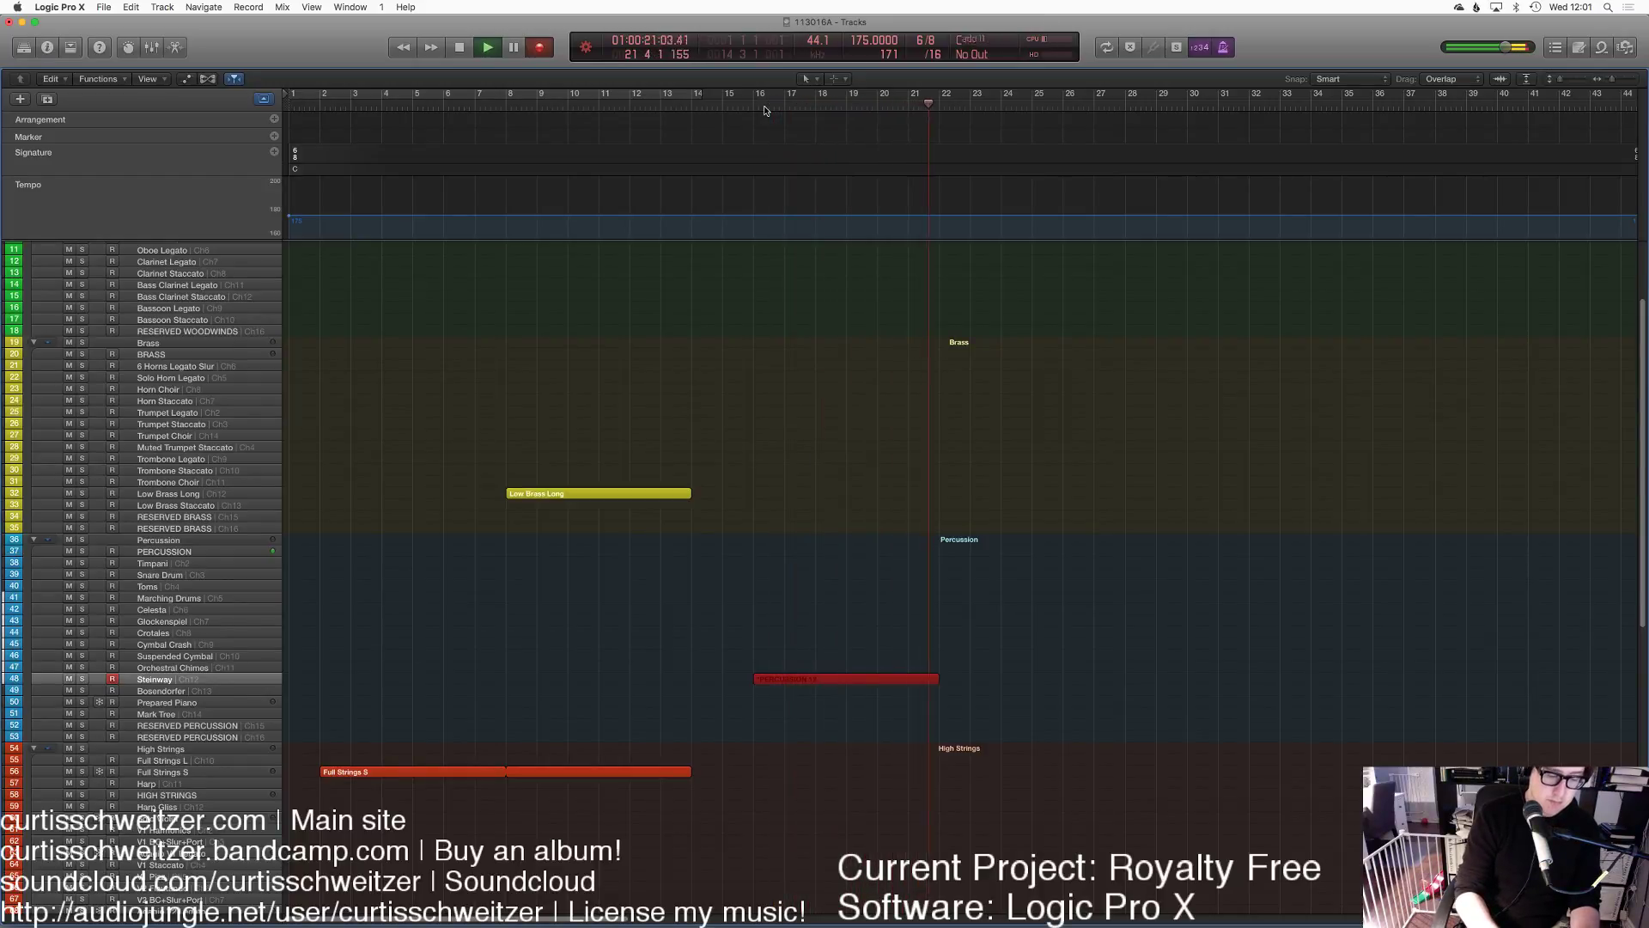
key(space)
key(Delete)
click(764, 105)
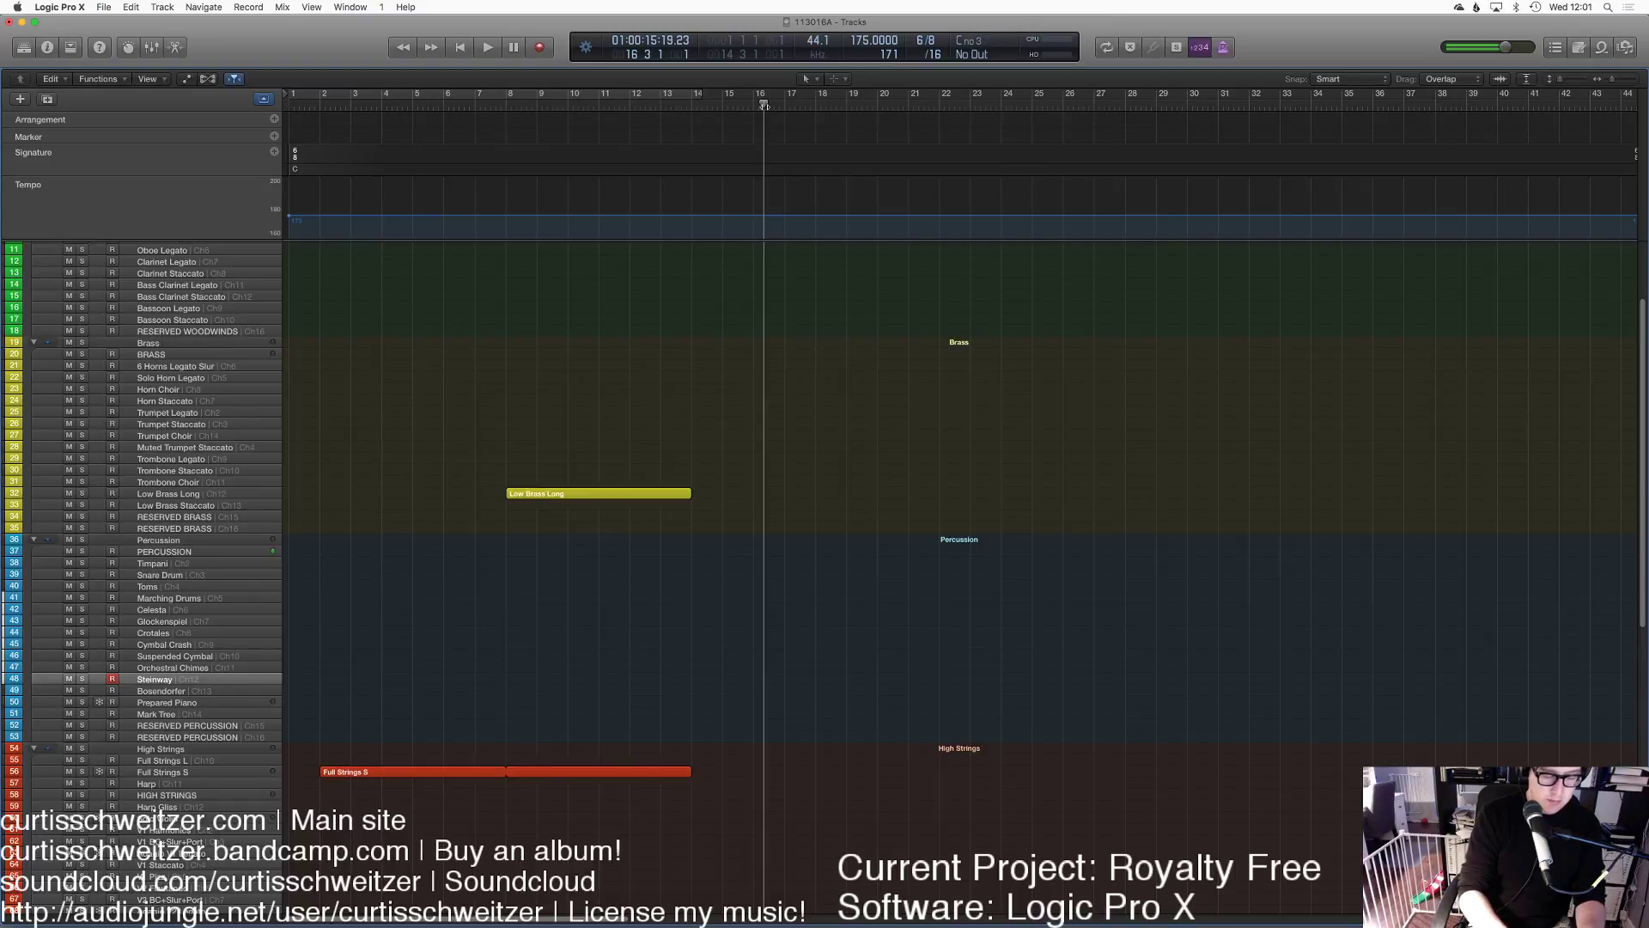
key(r)
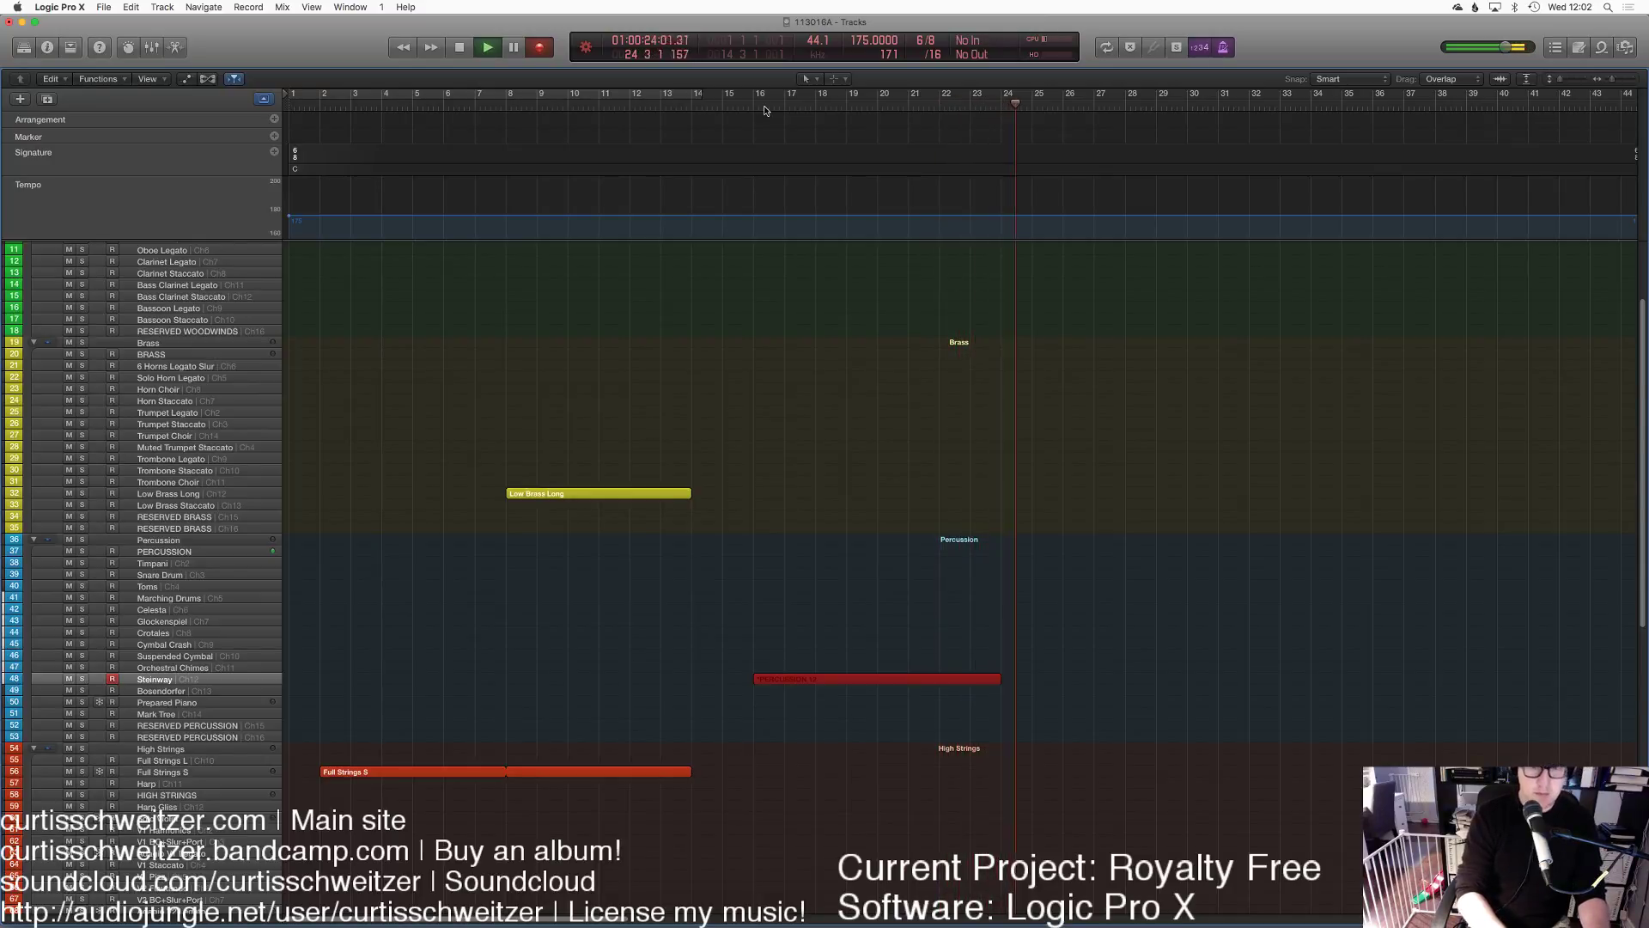
key(space)
Step: Inspect the recorded Steinway notes in the Piano Roll, adjust a single note near bar 22, and close the editor
key(e)
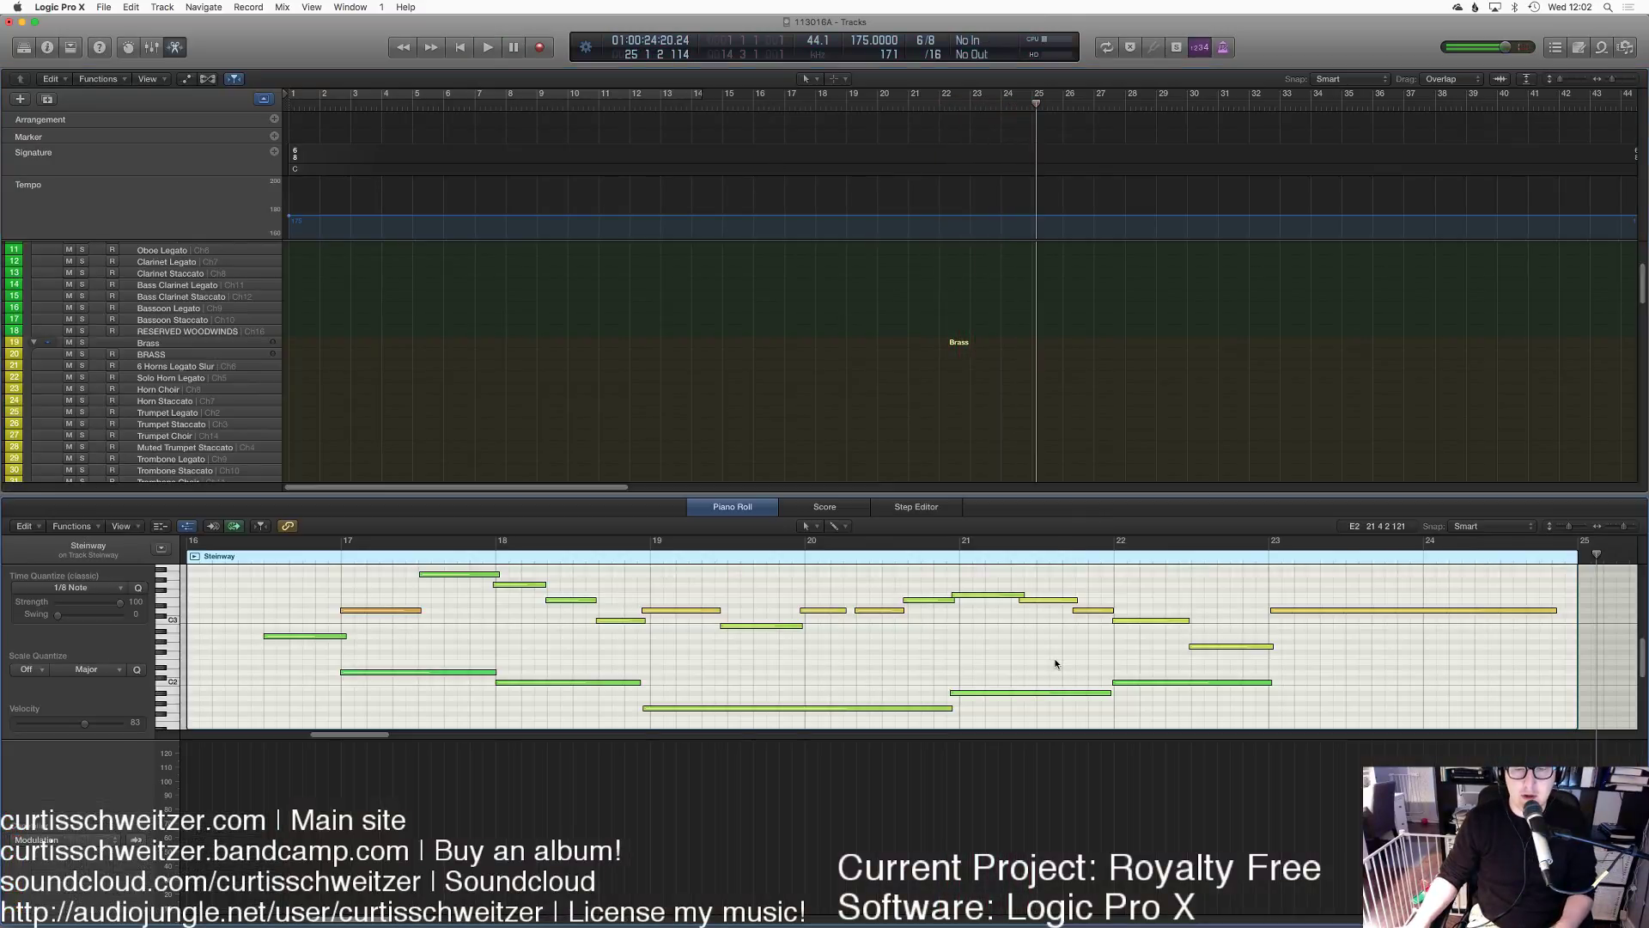
scroll(1116, 644, down, 3)
scroll(1166, 634, up, 3)
click(1157, 615)
drag(1166, 607, 1144, 613)
key(Return)
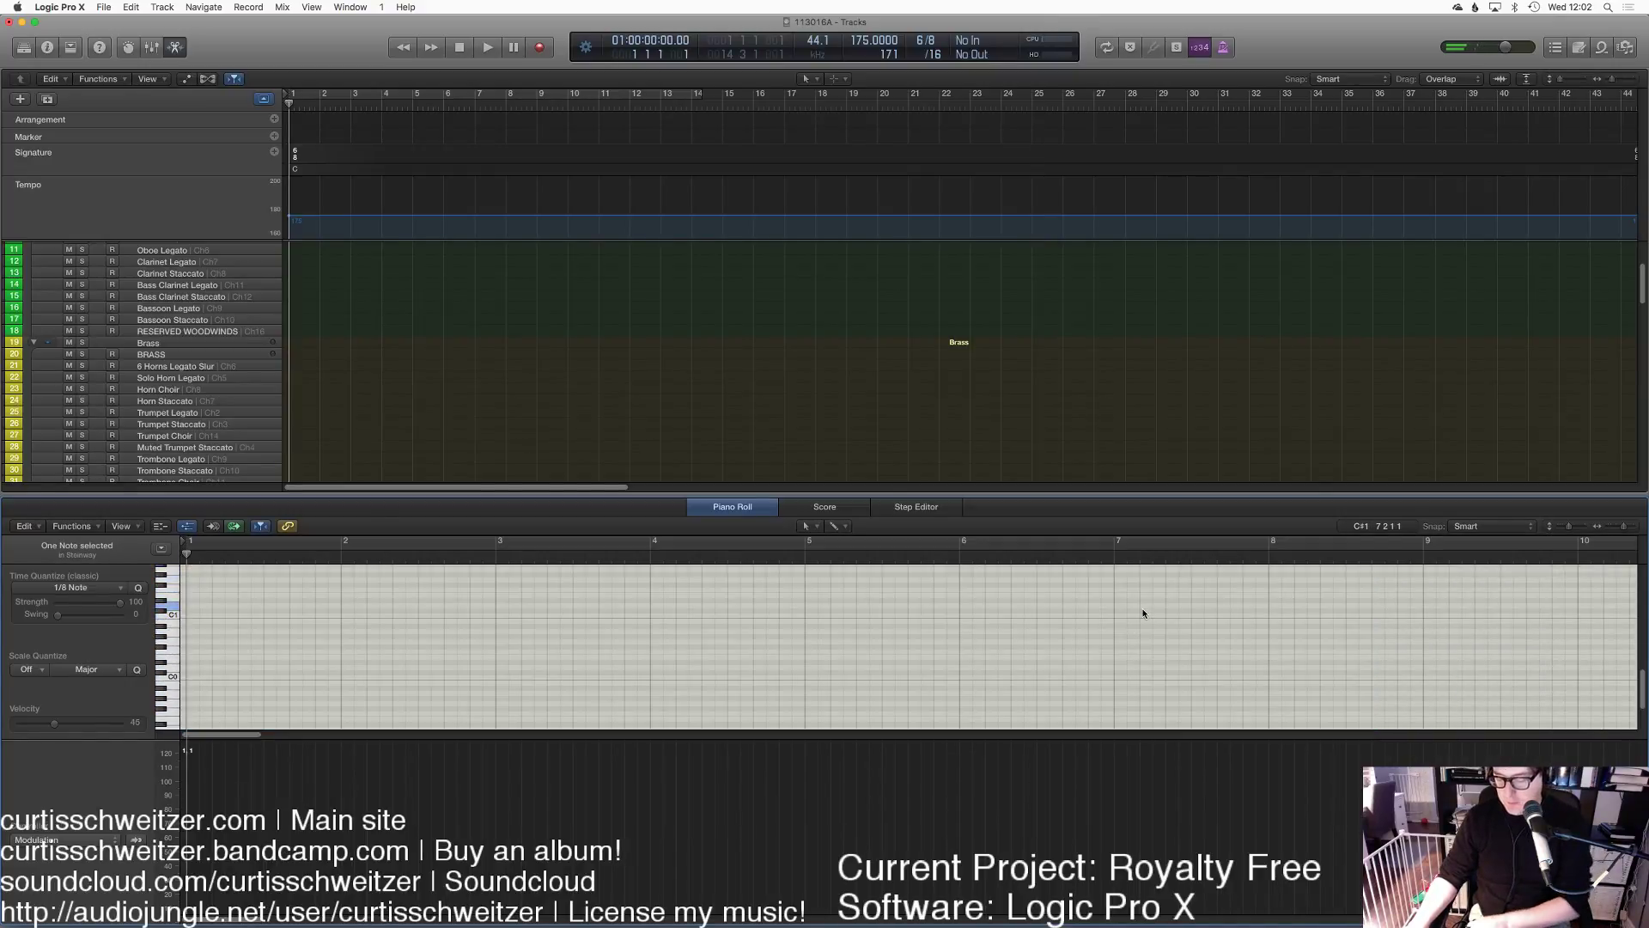
key(e)
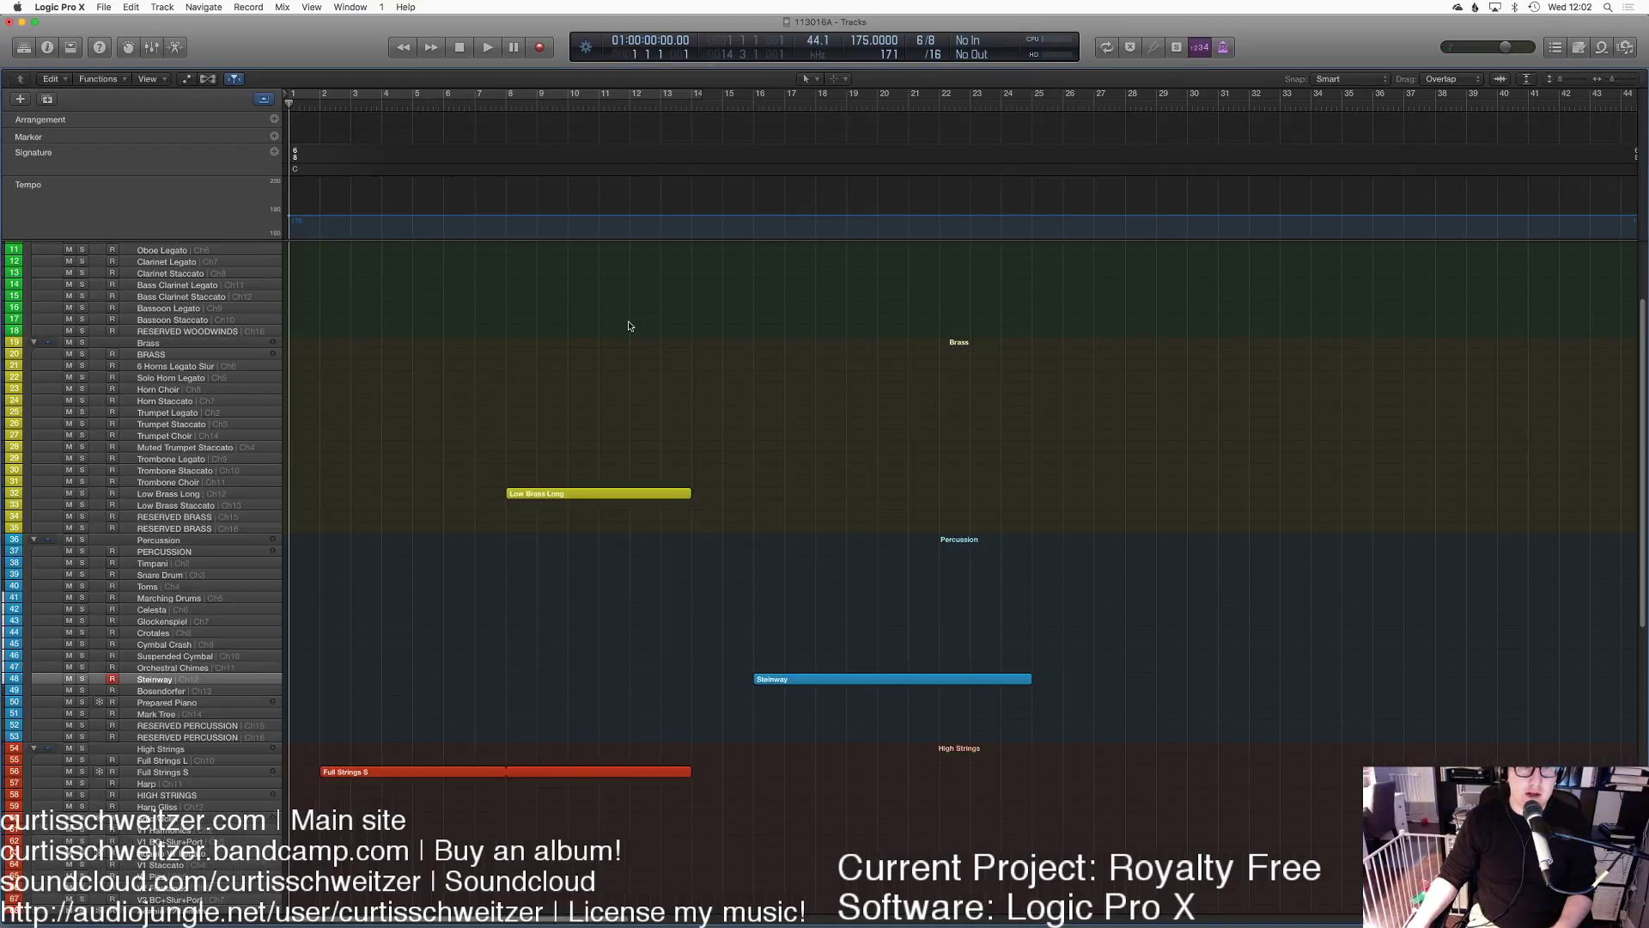
Step: Play back the Steinway melody from bar 16
click(754, 101)
key(space)
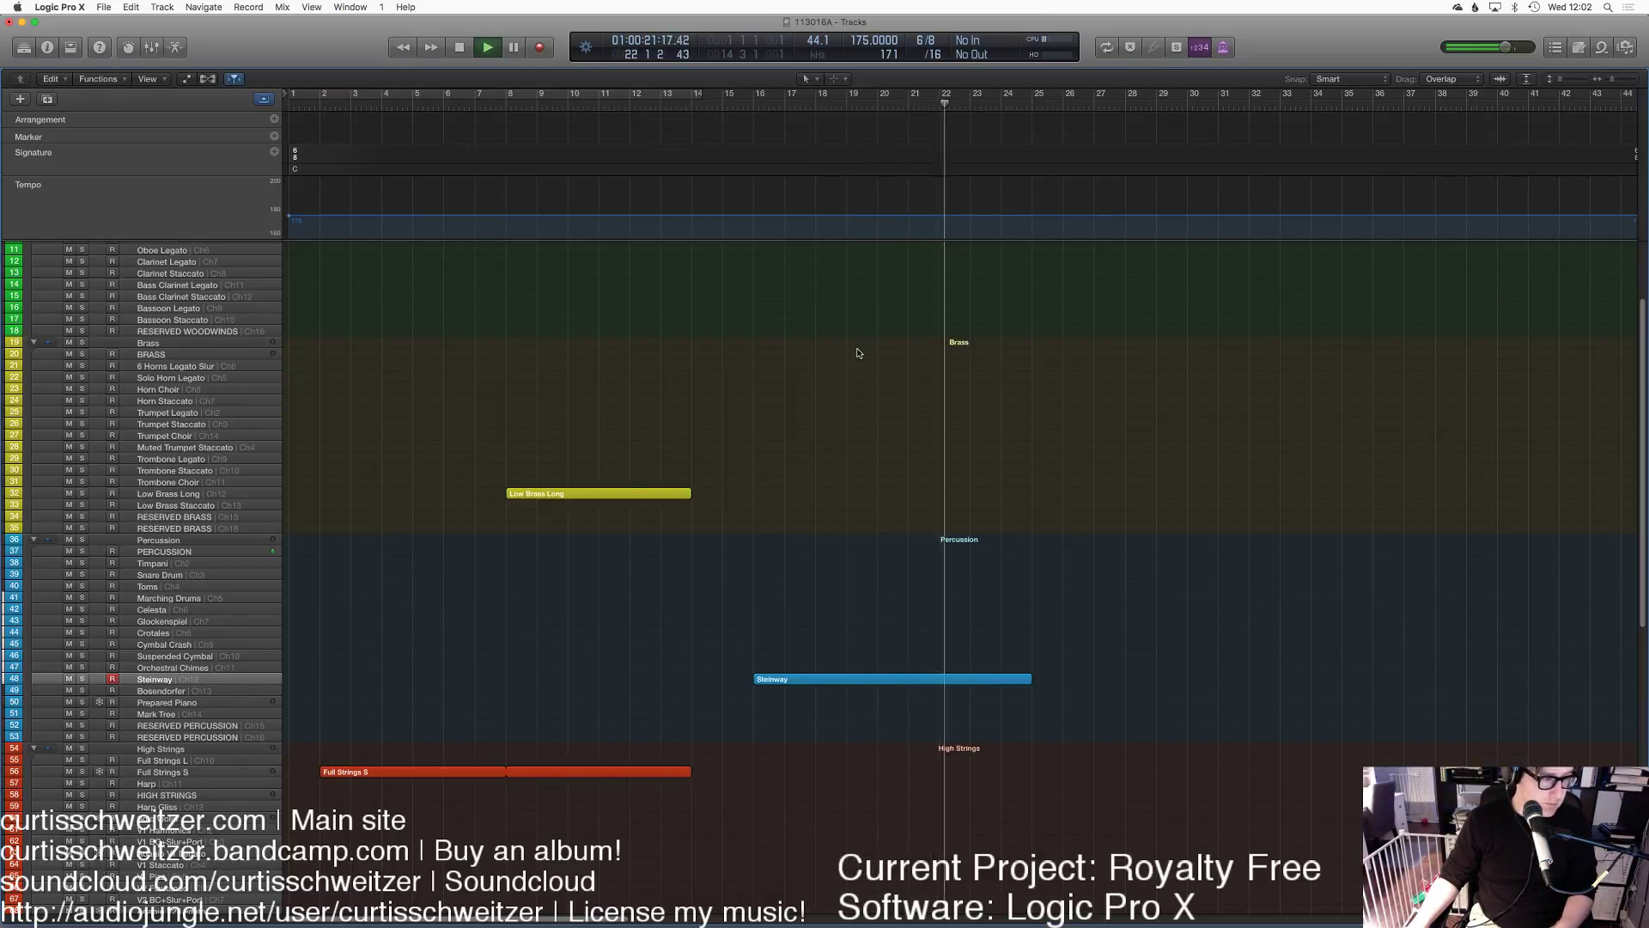
key(space)
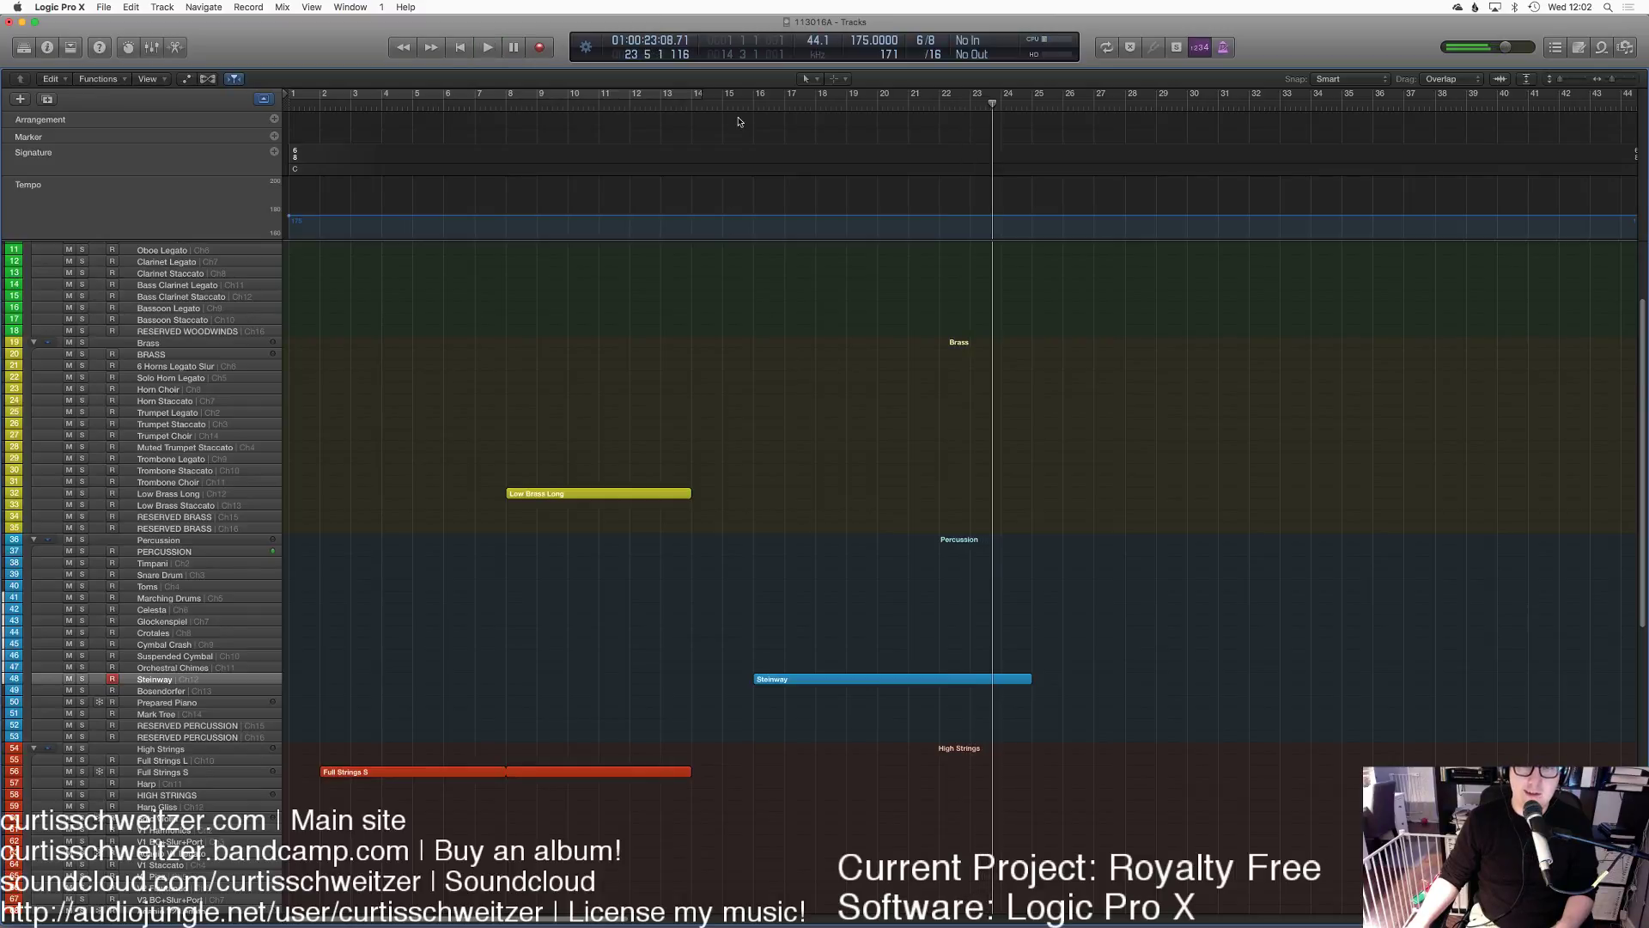
Step: Record the melody on the 6 Horns Legato Slur track from bar 16 to bar 25, discarding the first take
key(0)
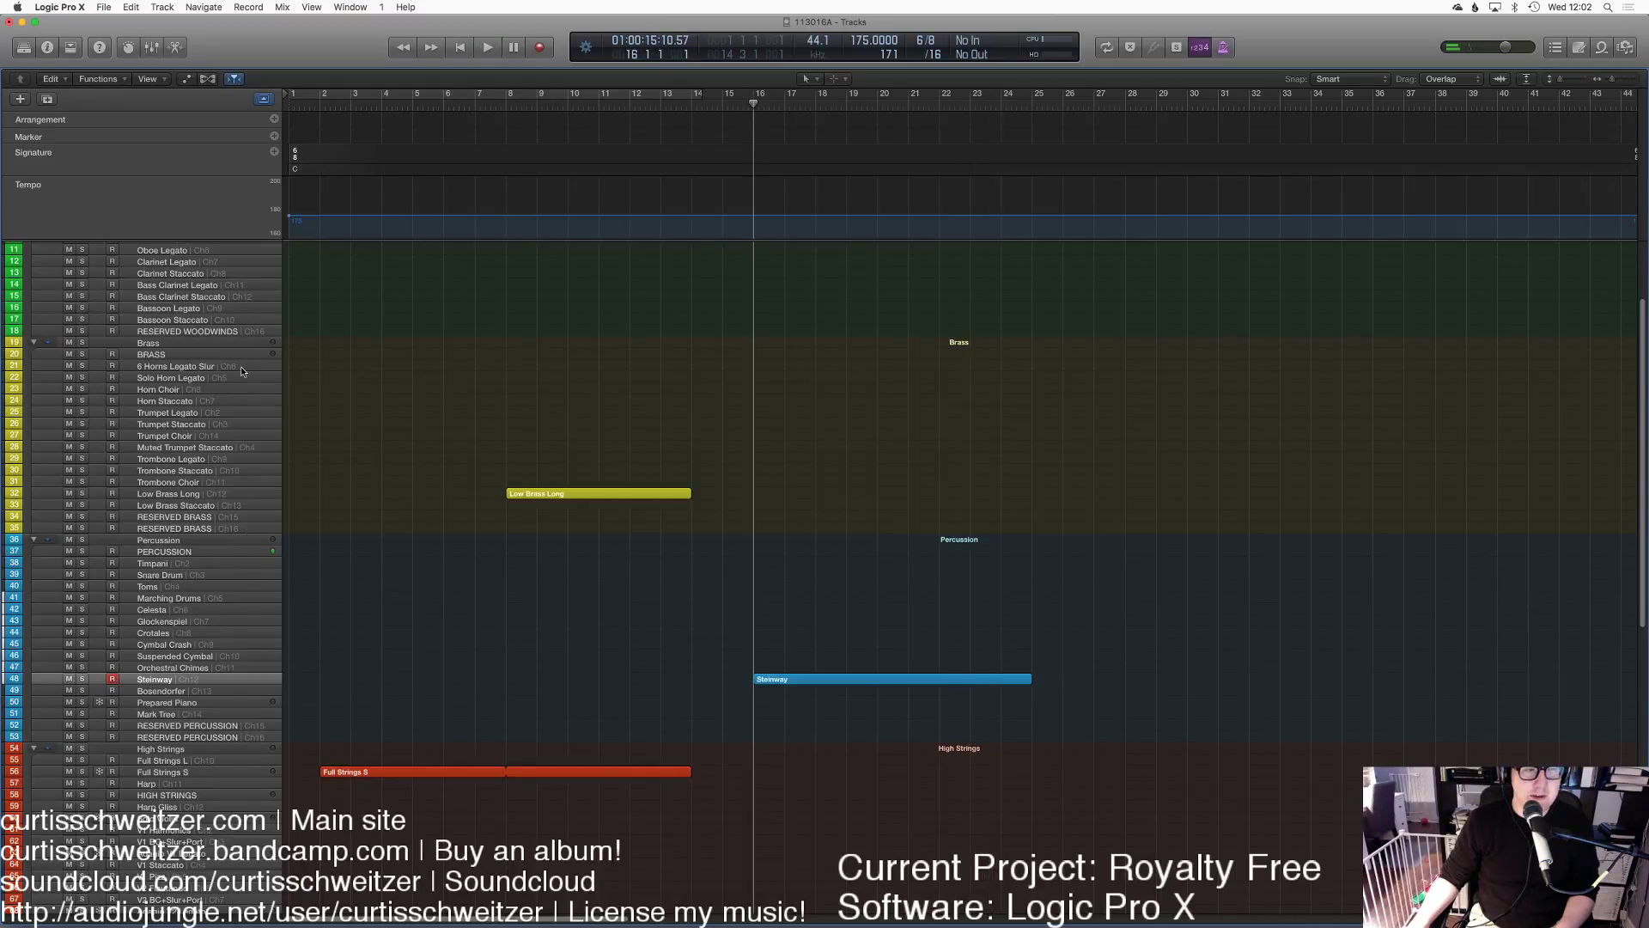
click(204, 380)
click(204, 370)
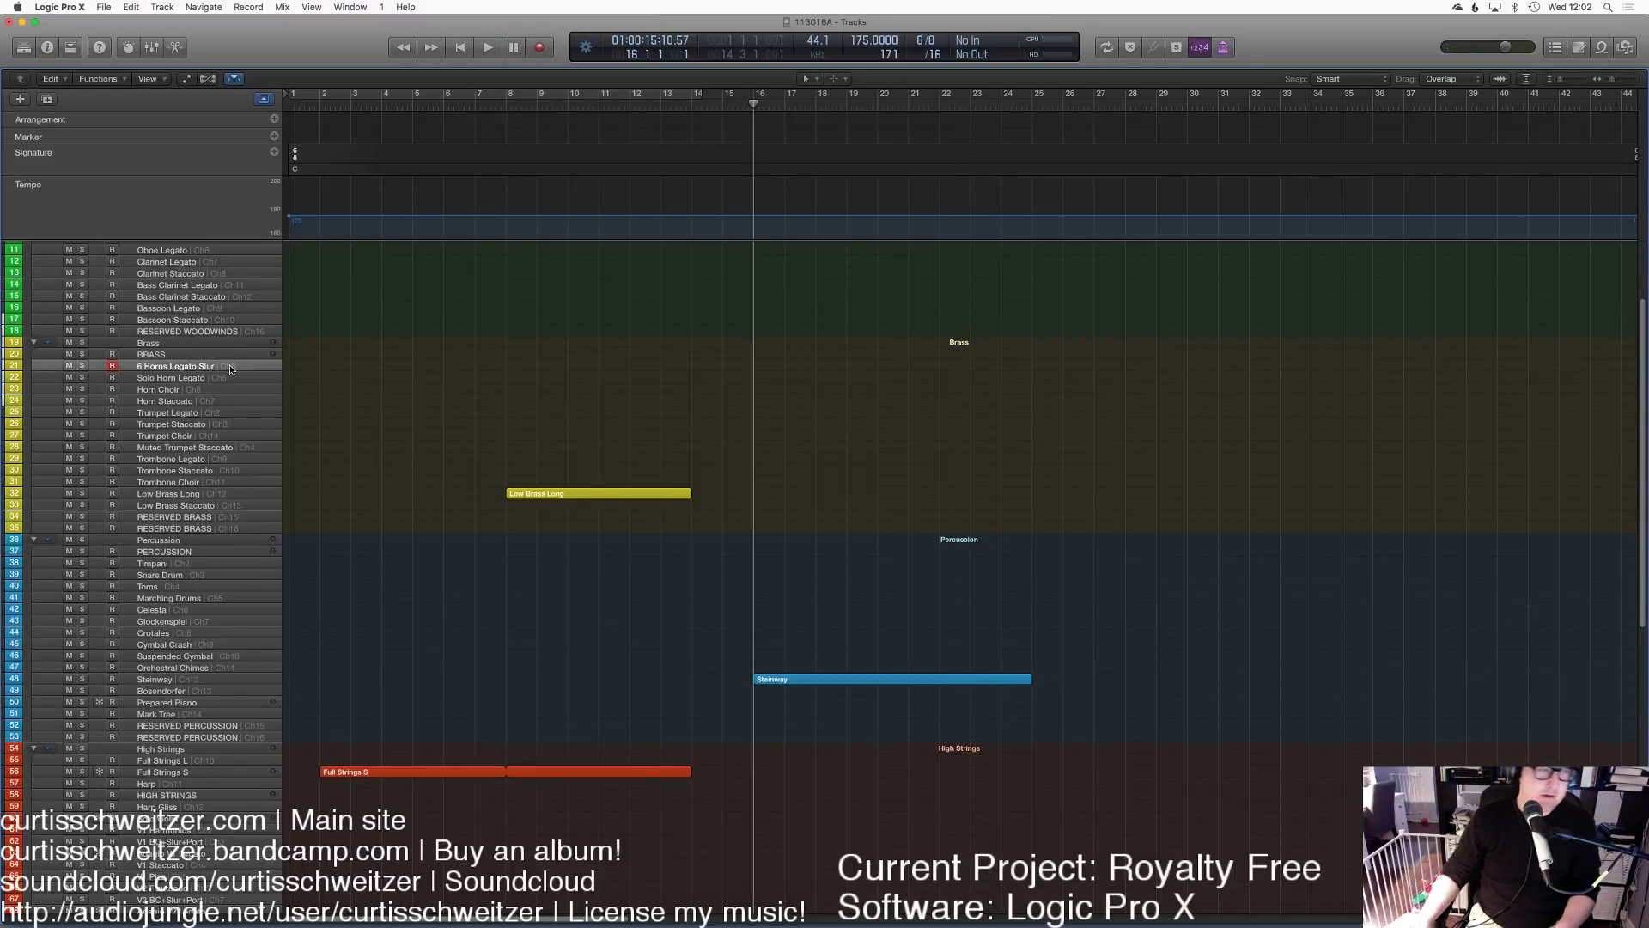
key(r)
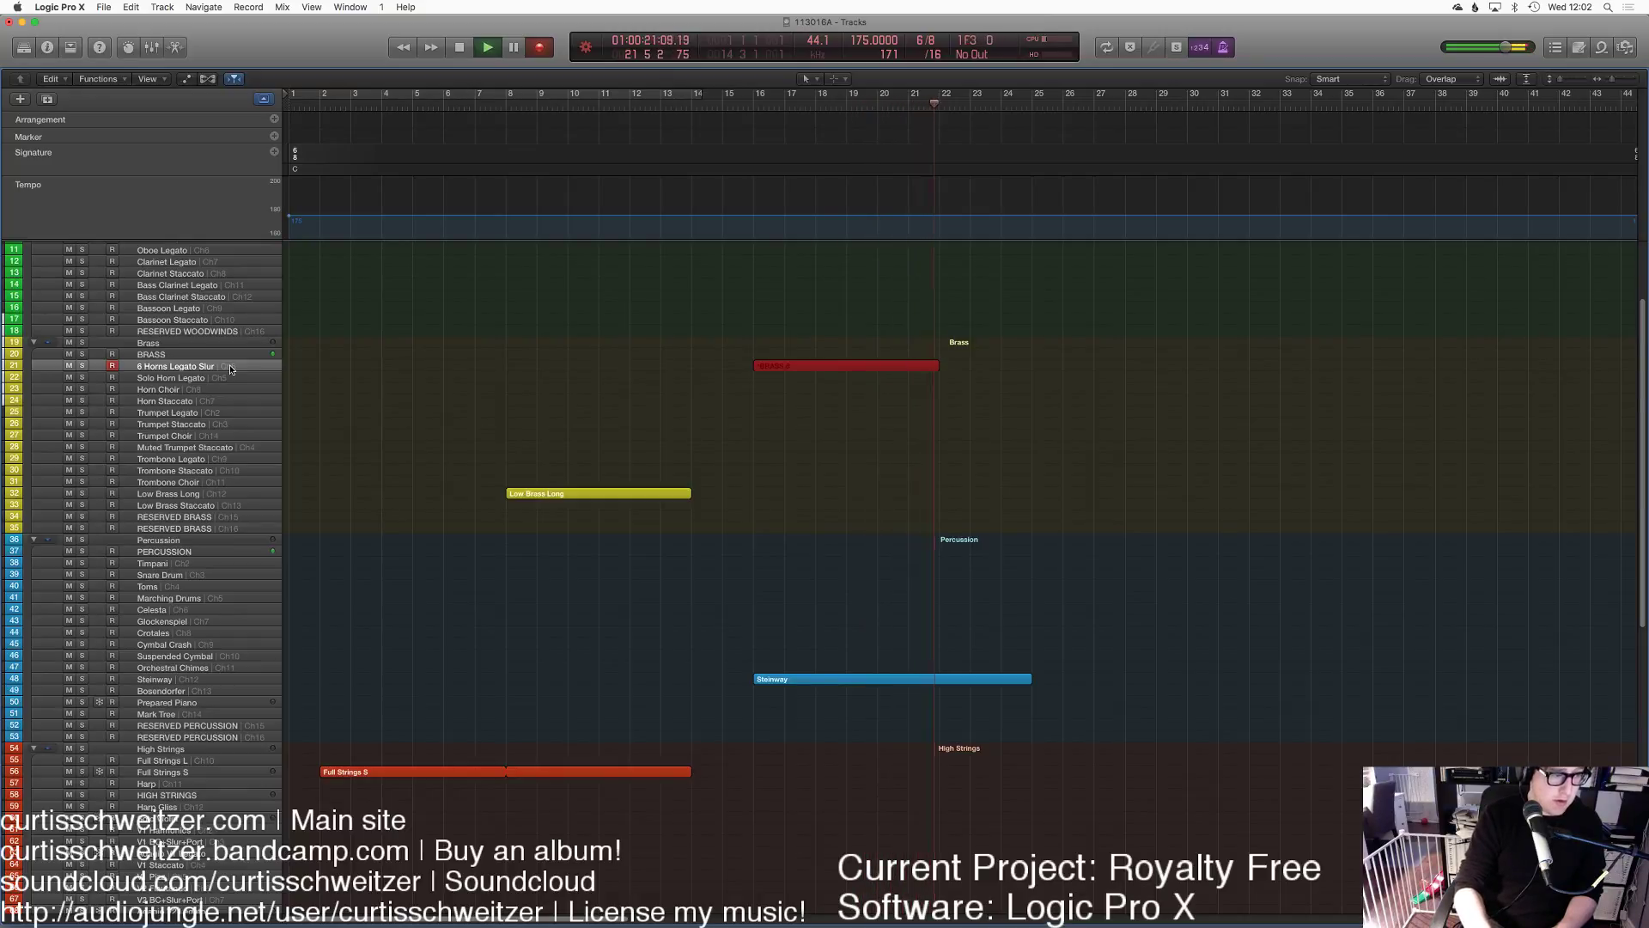
key(space)
key(Delete)
click(758, 113)
key(r)
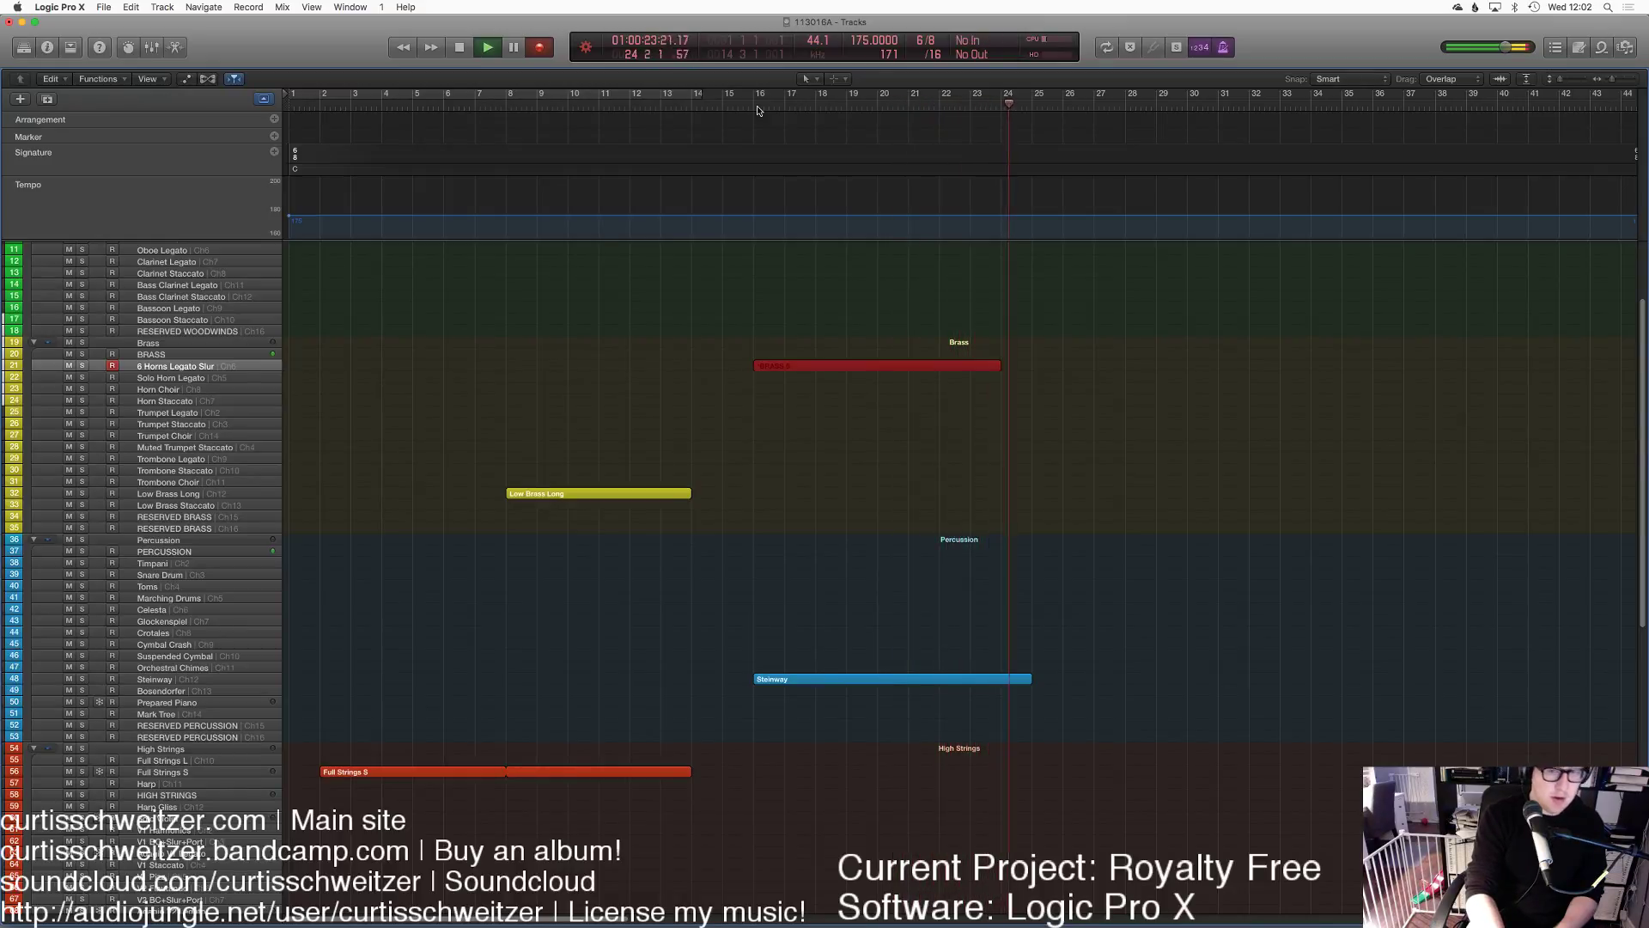
key(space)
Step: Quantize the 6 Horns Legato Slur notes to 1/8 Note in the Piano Roll and lower the final note by a semitone
key(p)
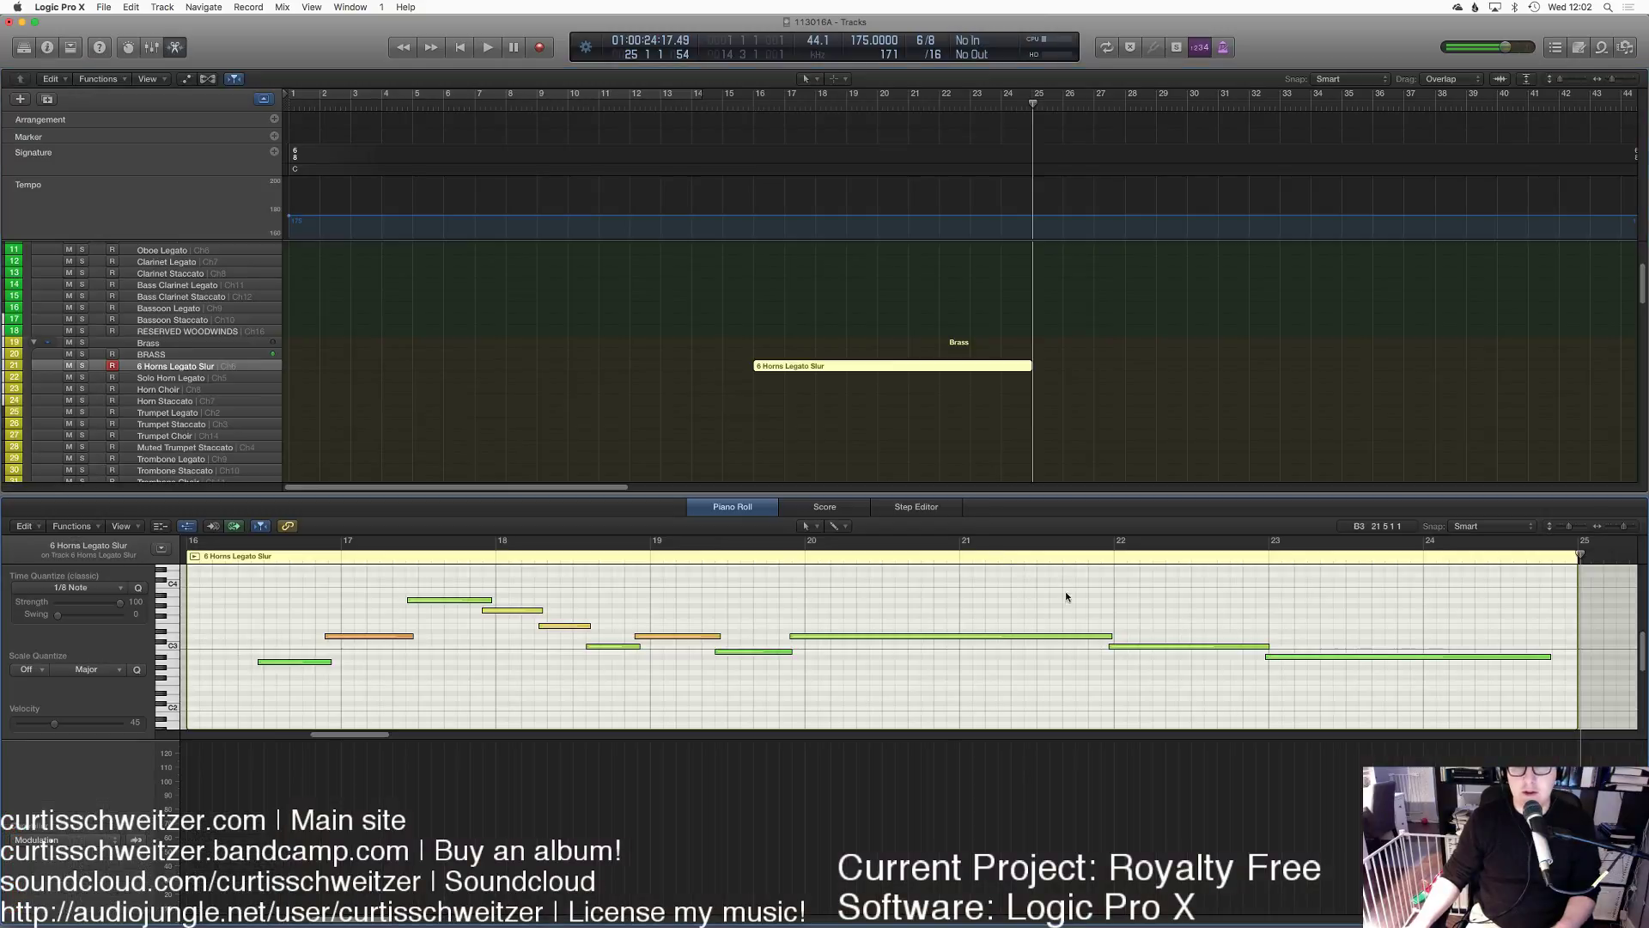
drag(1292, 658, 1291, 664)
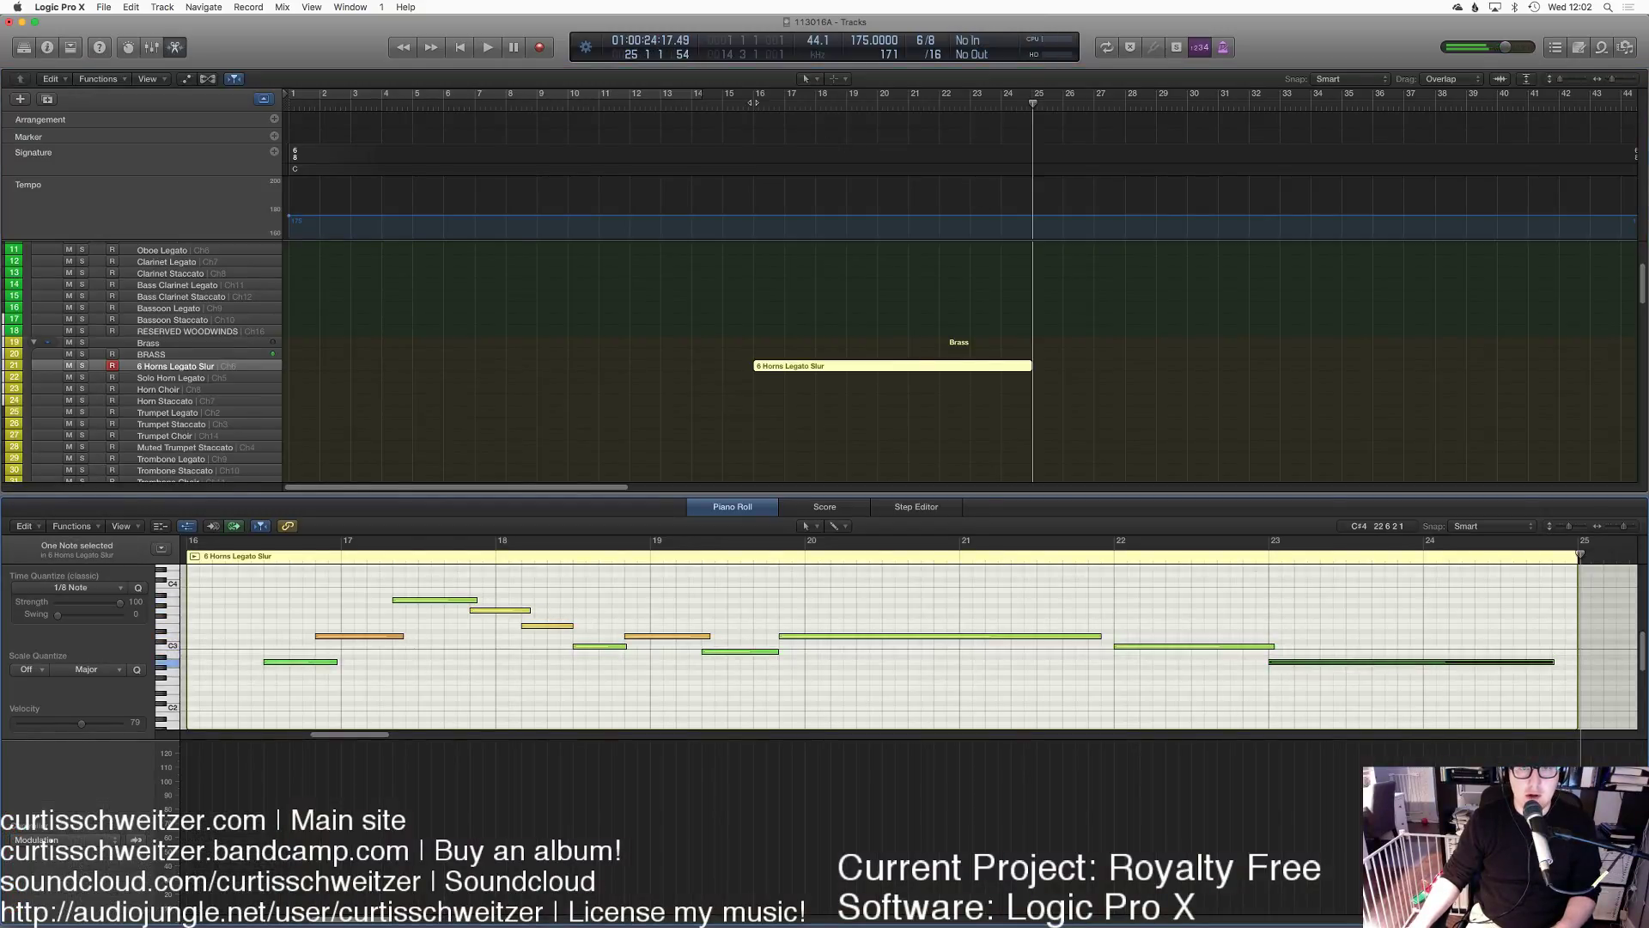
Step: Close the Piano Roll and play the horn melody together with the Steinway part from bar 16
key(shift+space)
key(p)
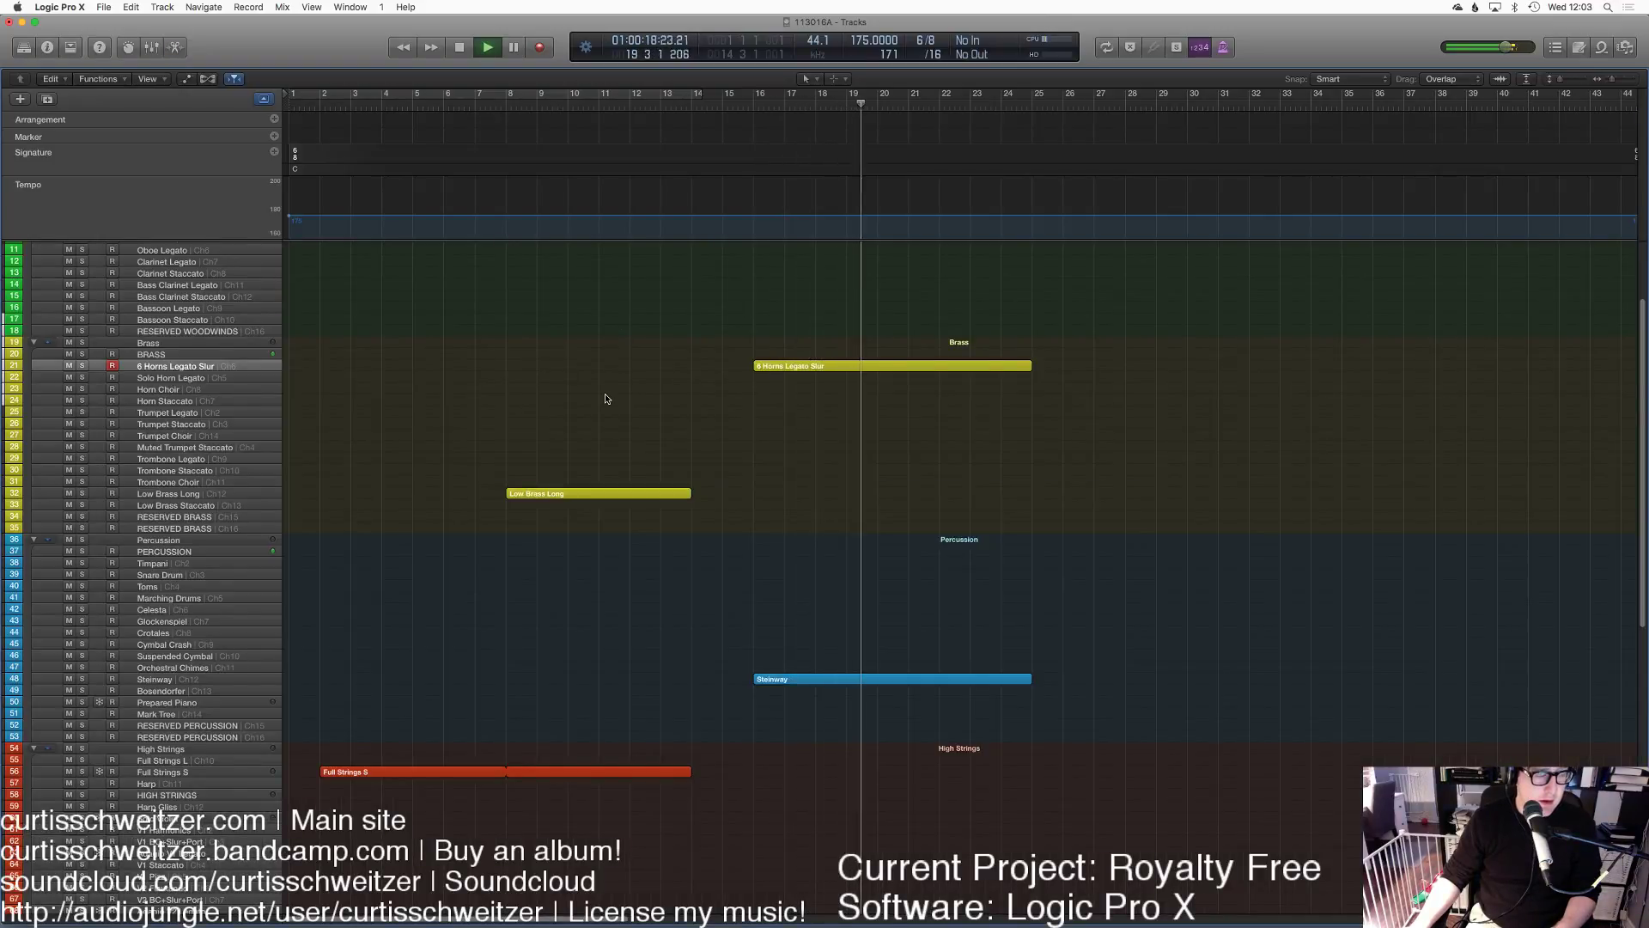
scroll(661, 494, up, 4)
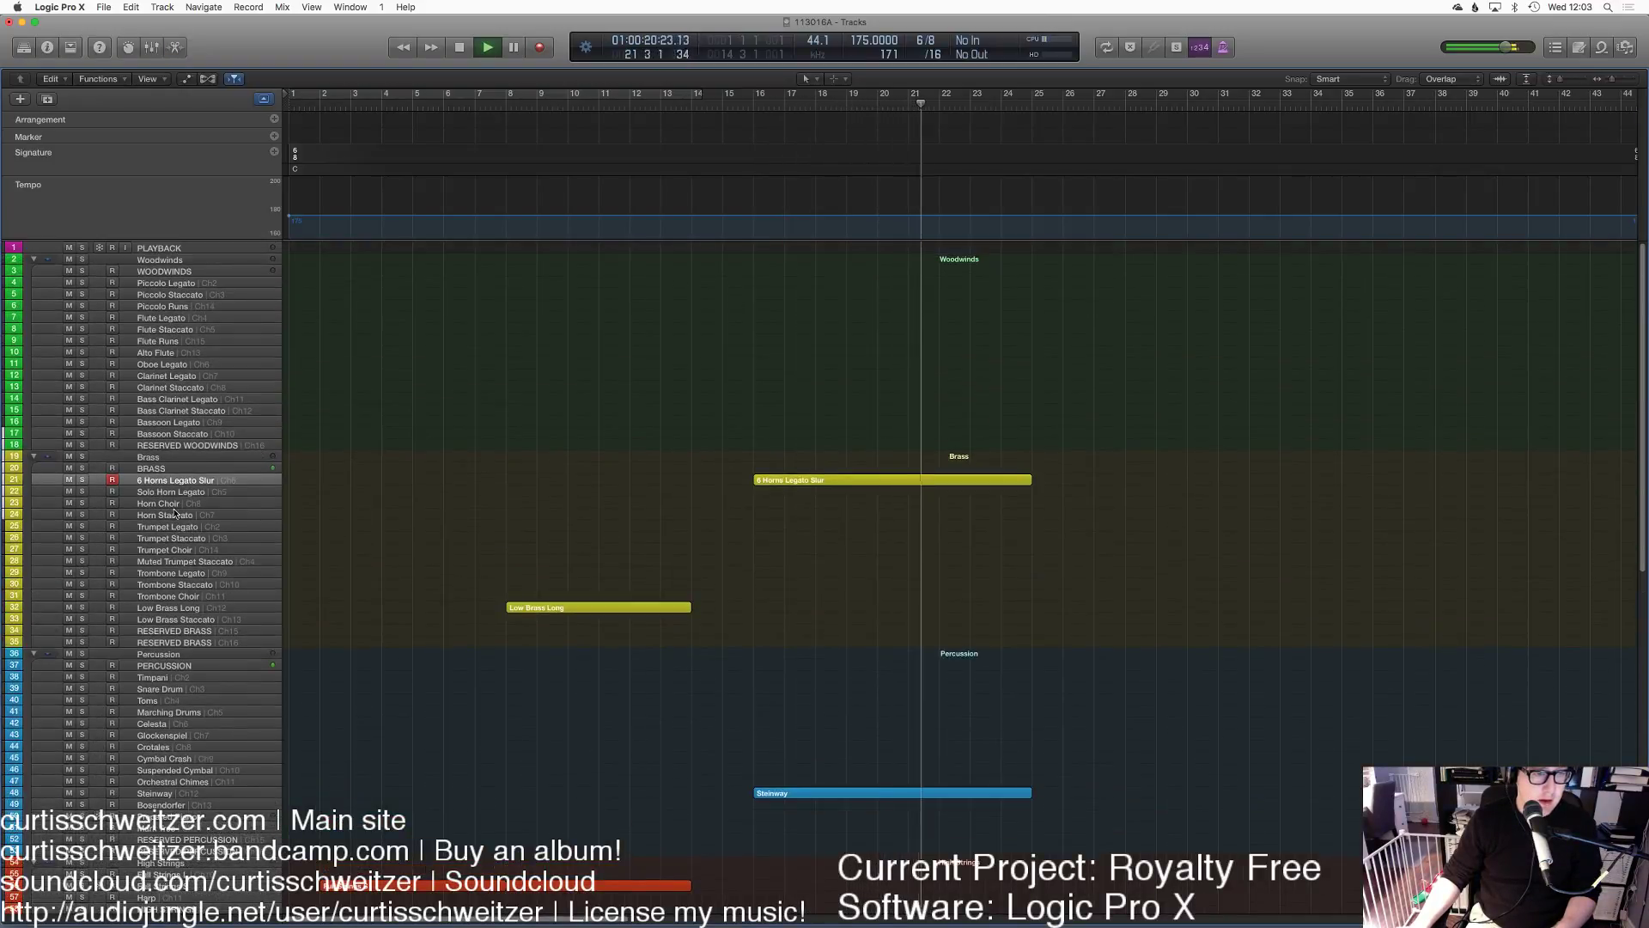
key(space)
Step: Record a melody on the Trumpet Legato track from bar 20 to bar 25
click(172, 527)
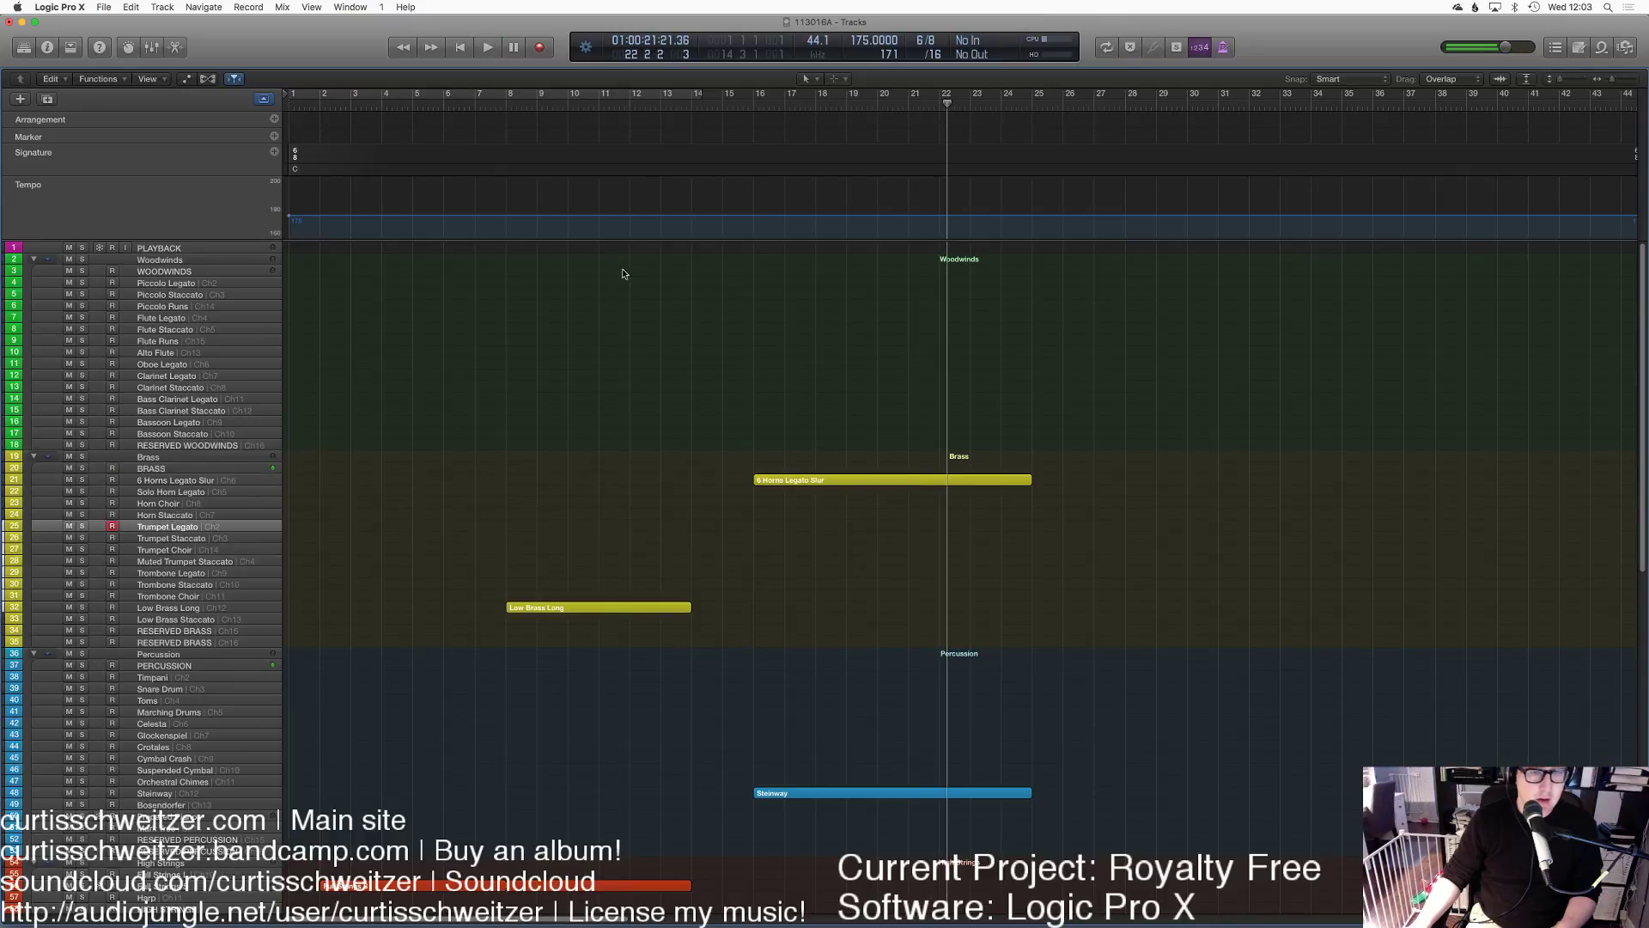
click(862, 103)
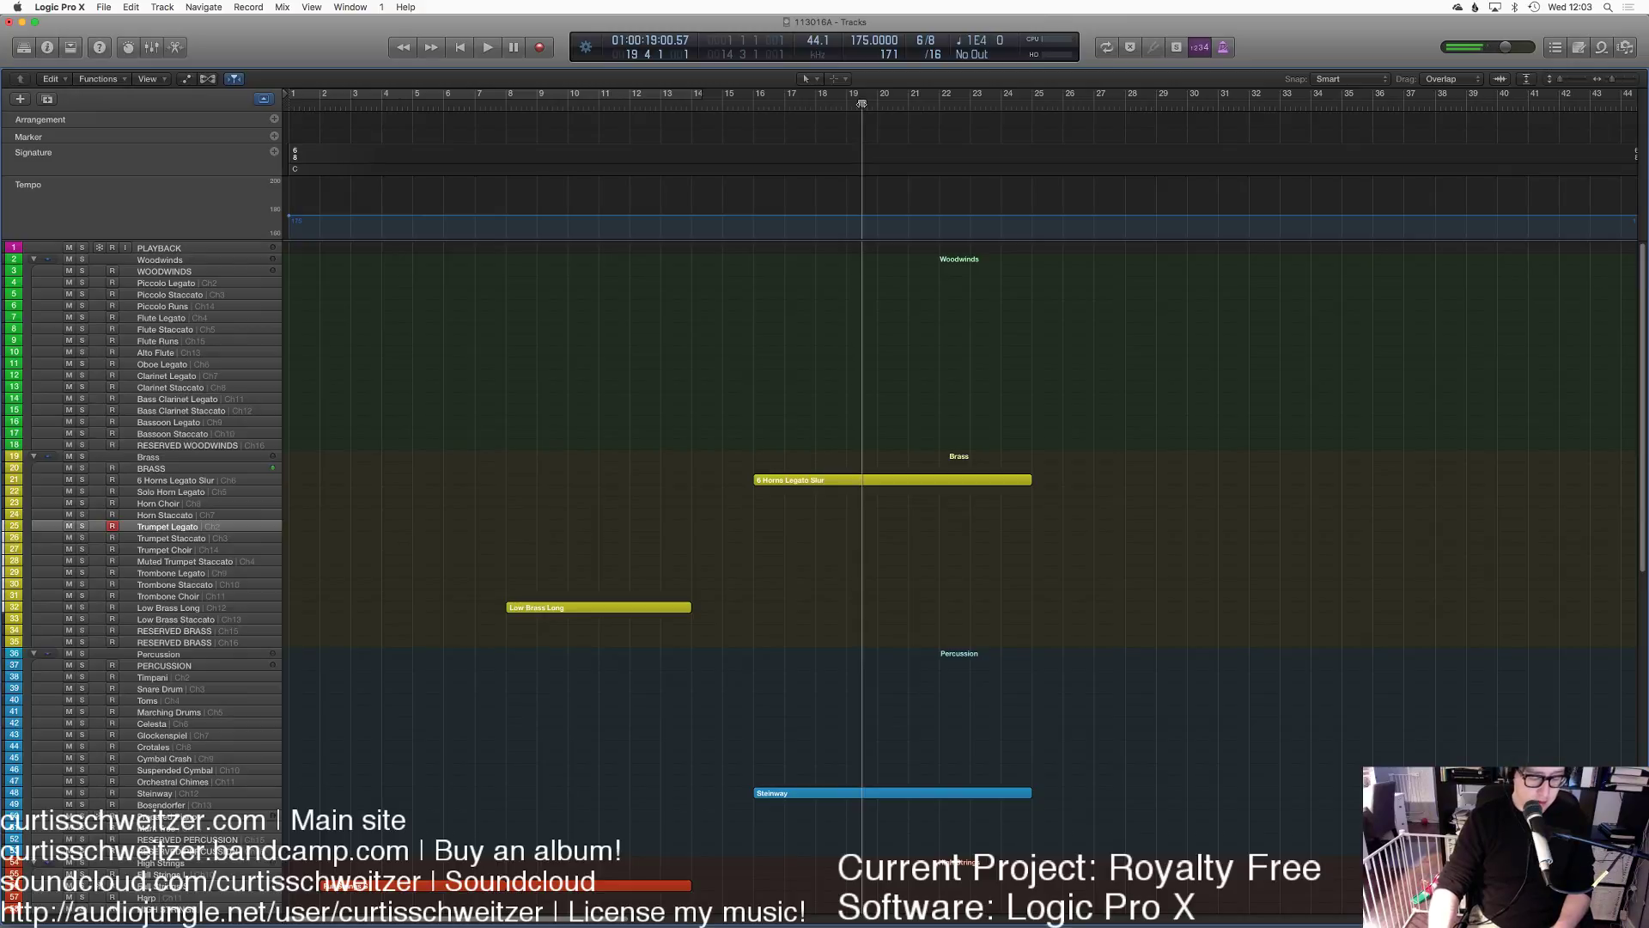
key(space)
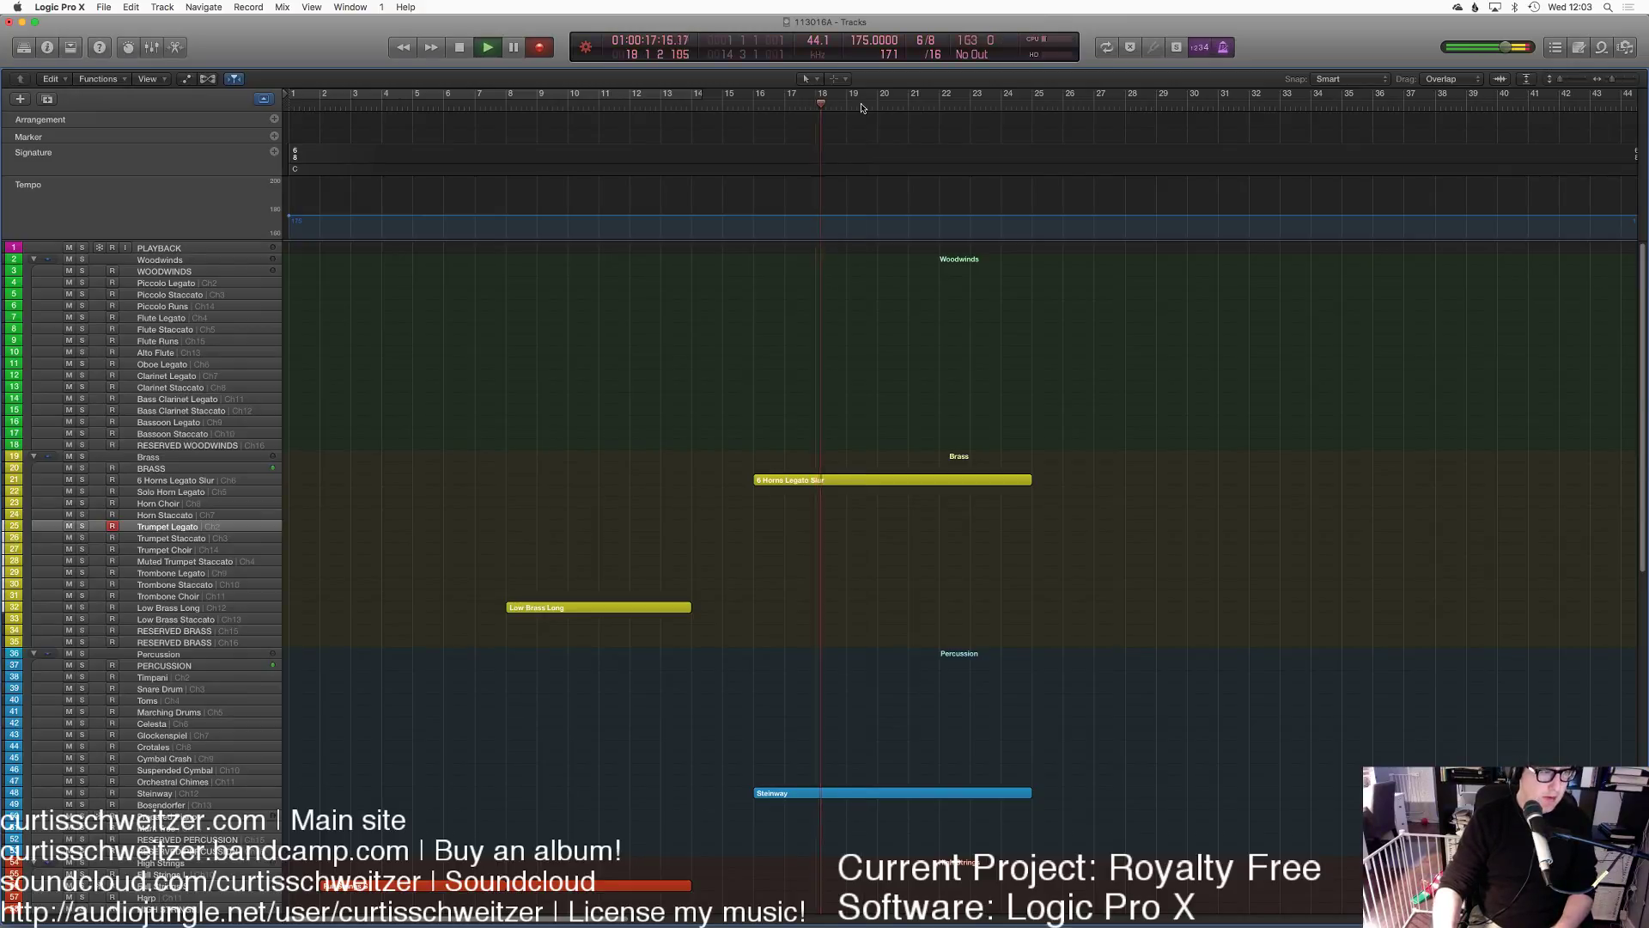
key(r)
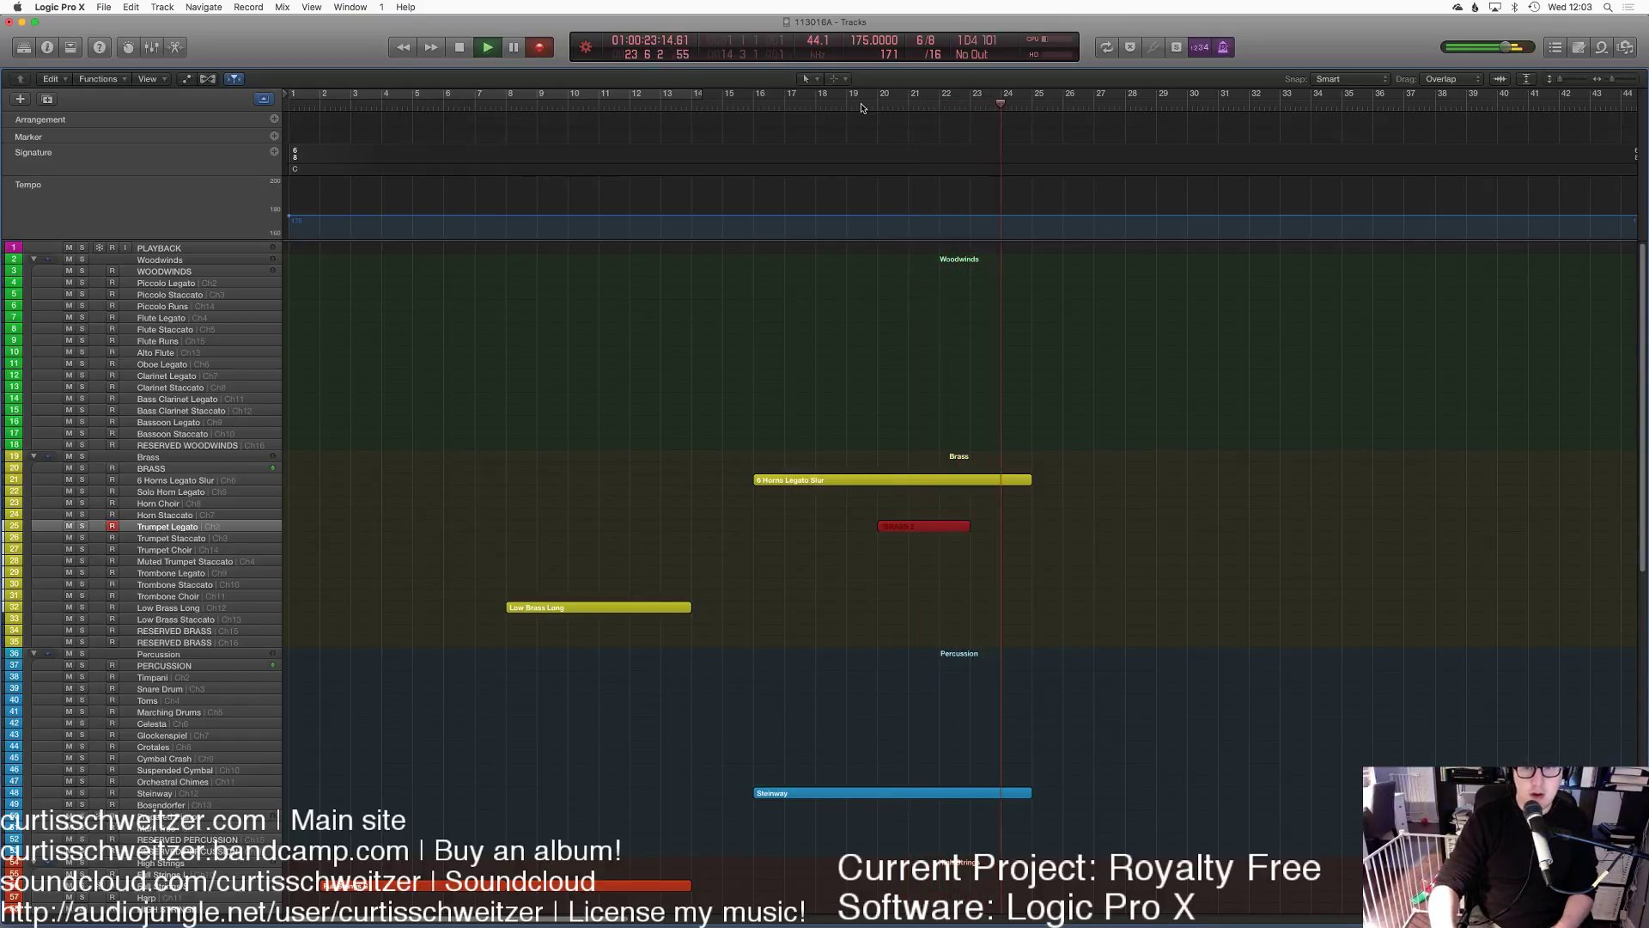
key(space)
Step: Quantize all Trumpet Legato notes to 1/8 Note in the Piano Roll and play the part back
key(p)
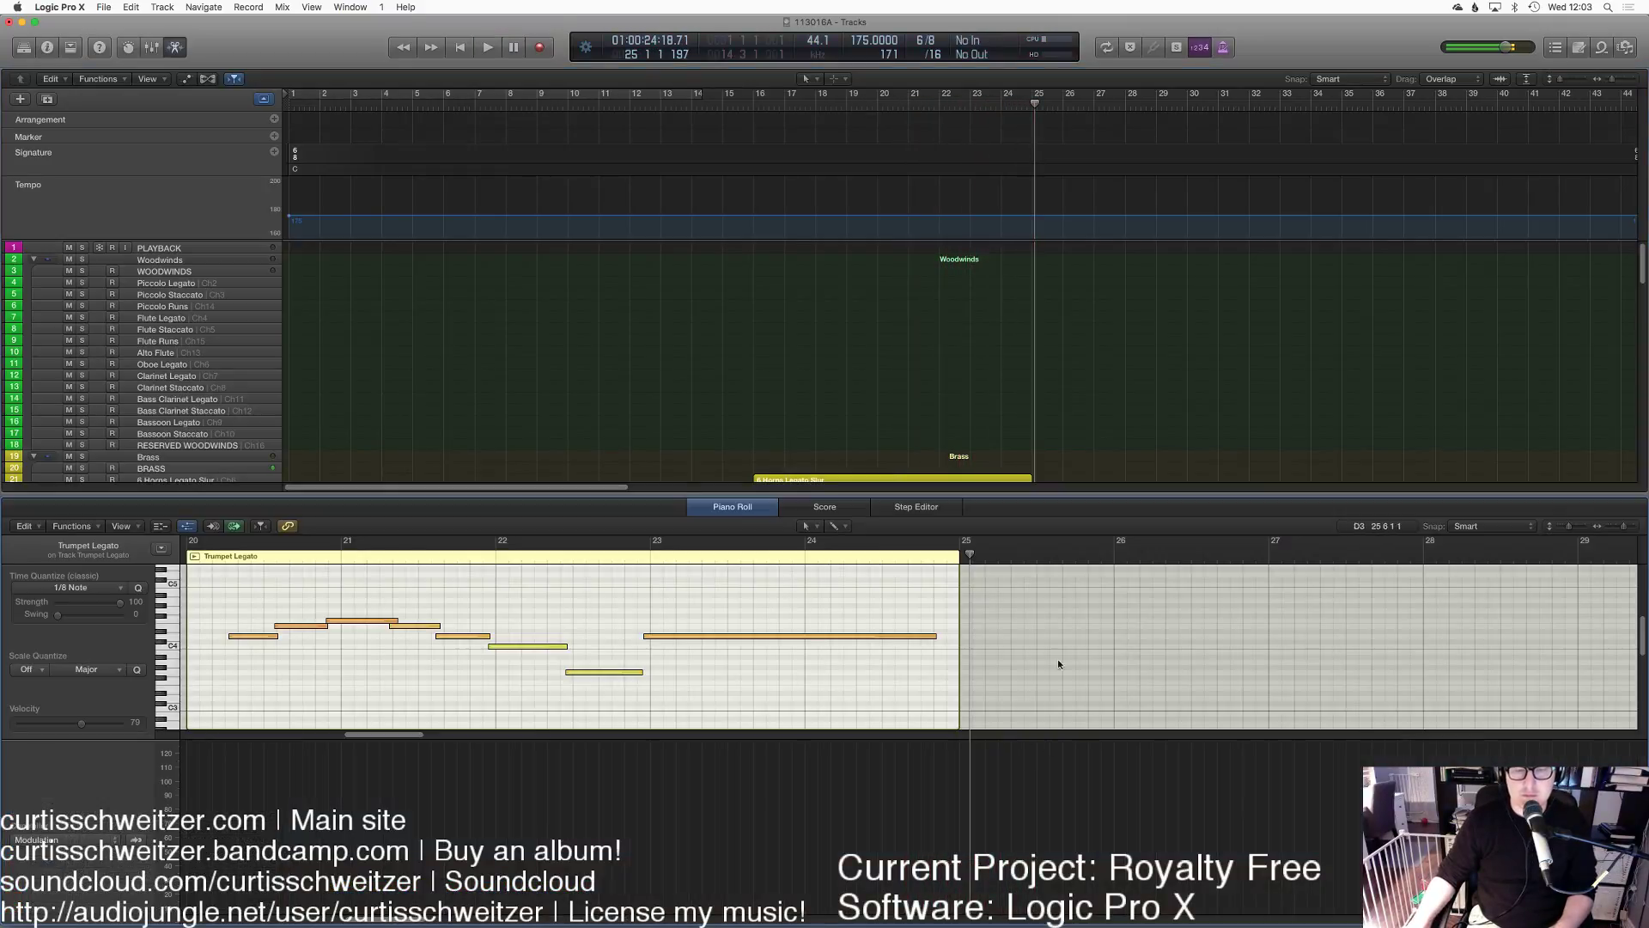
key(super+a)
scroll(730, 678, left, 5)
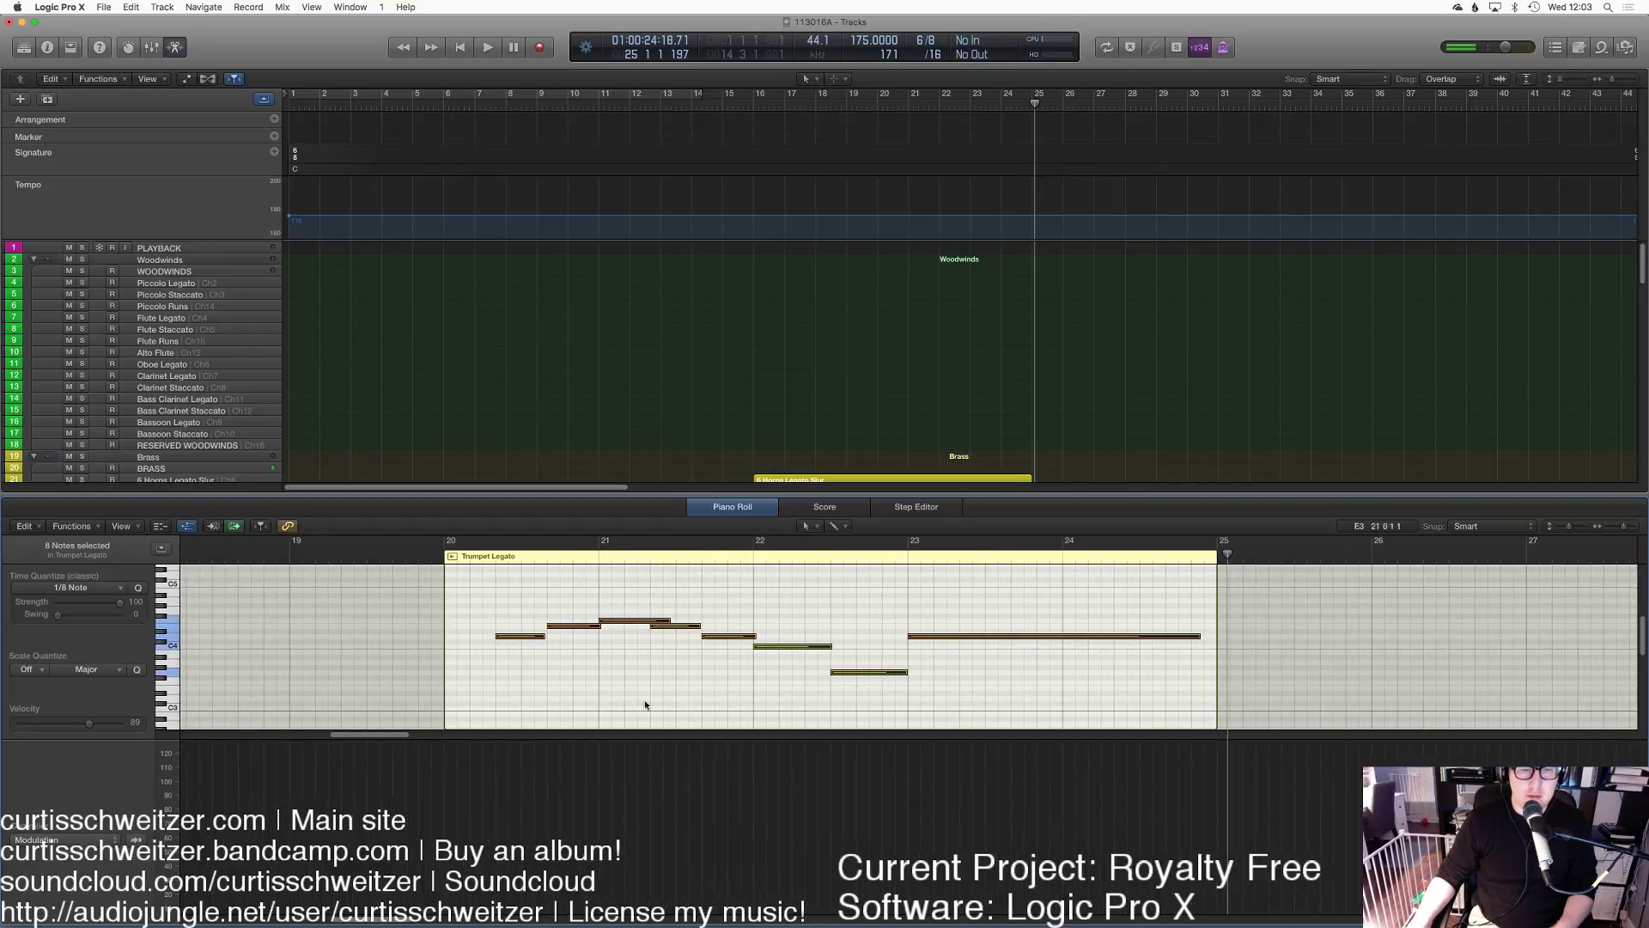
click(456, 666)
key(space)
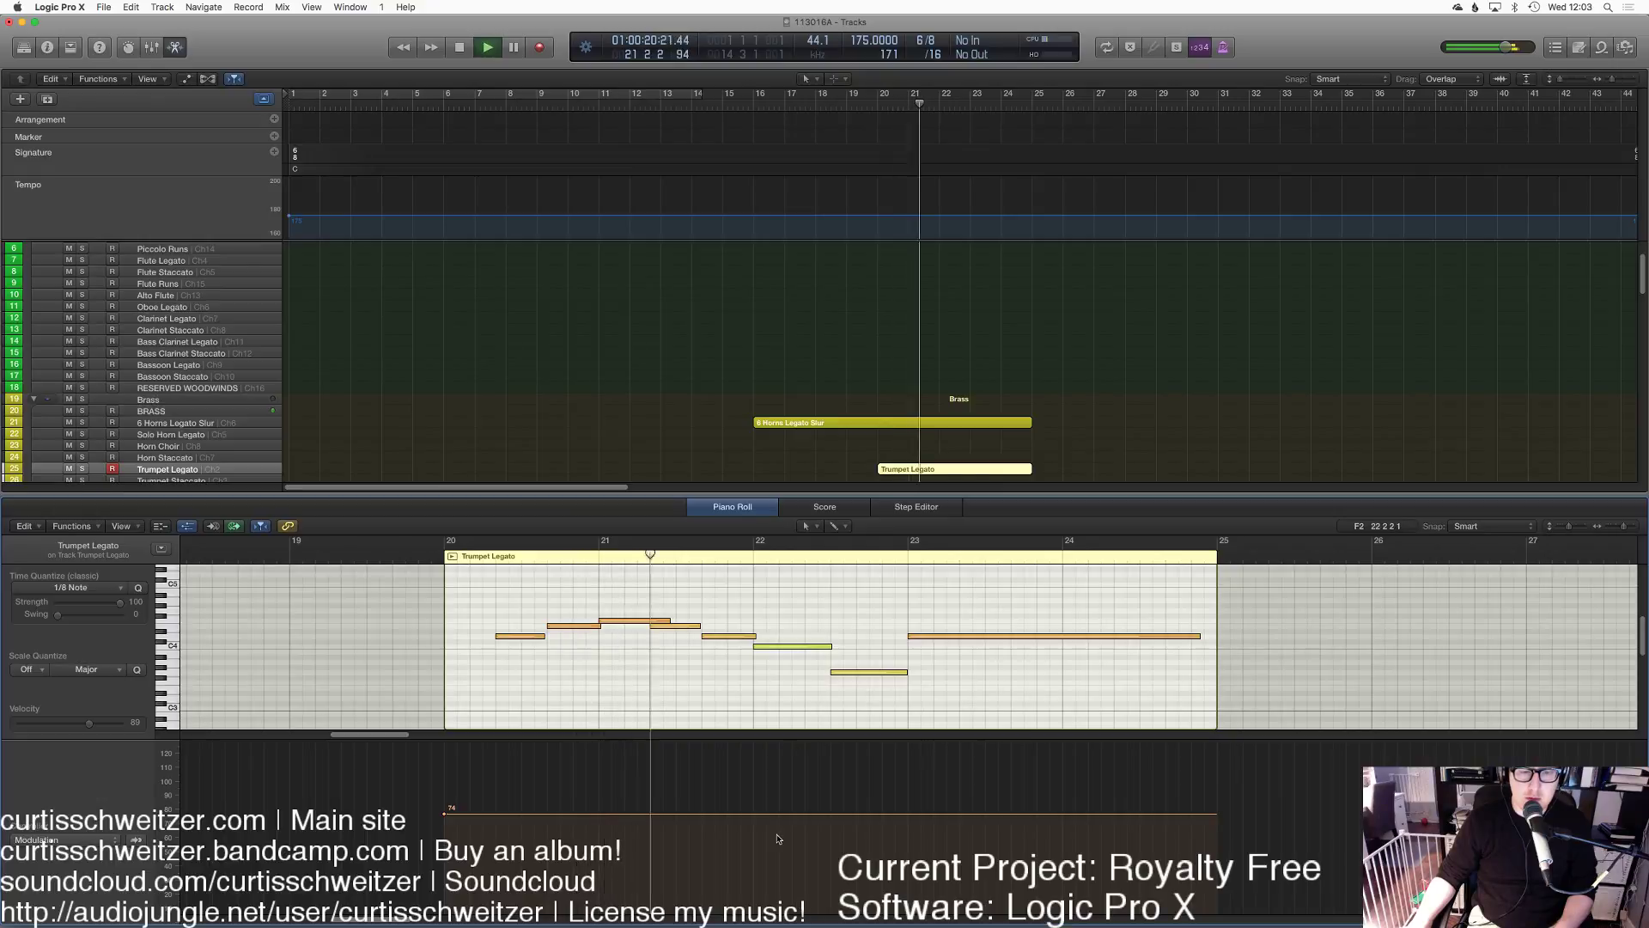
Step: Raise the Trumpet Legato region's modulation to about 112, play it back, and close the Piano Roll
drag(760, 814, 759, 762)
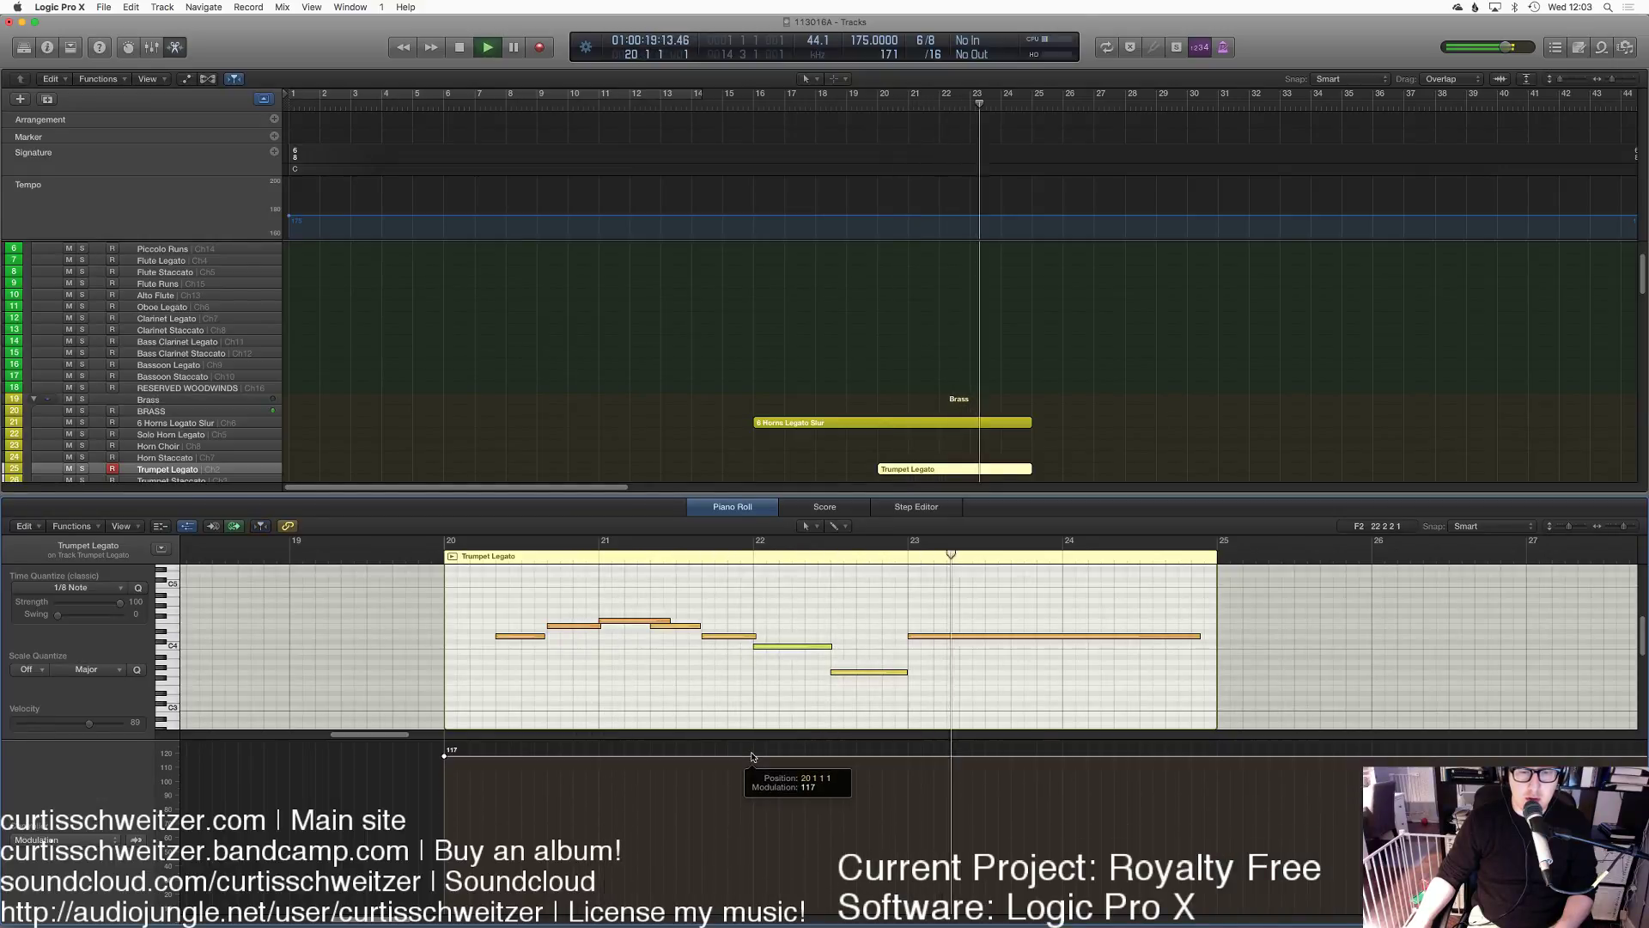
key(space)
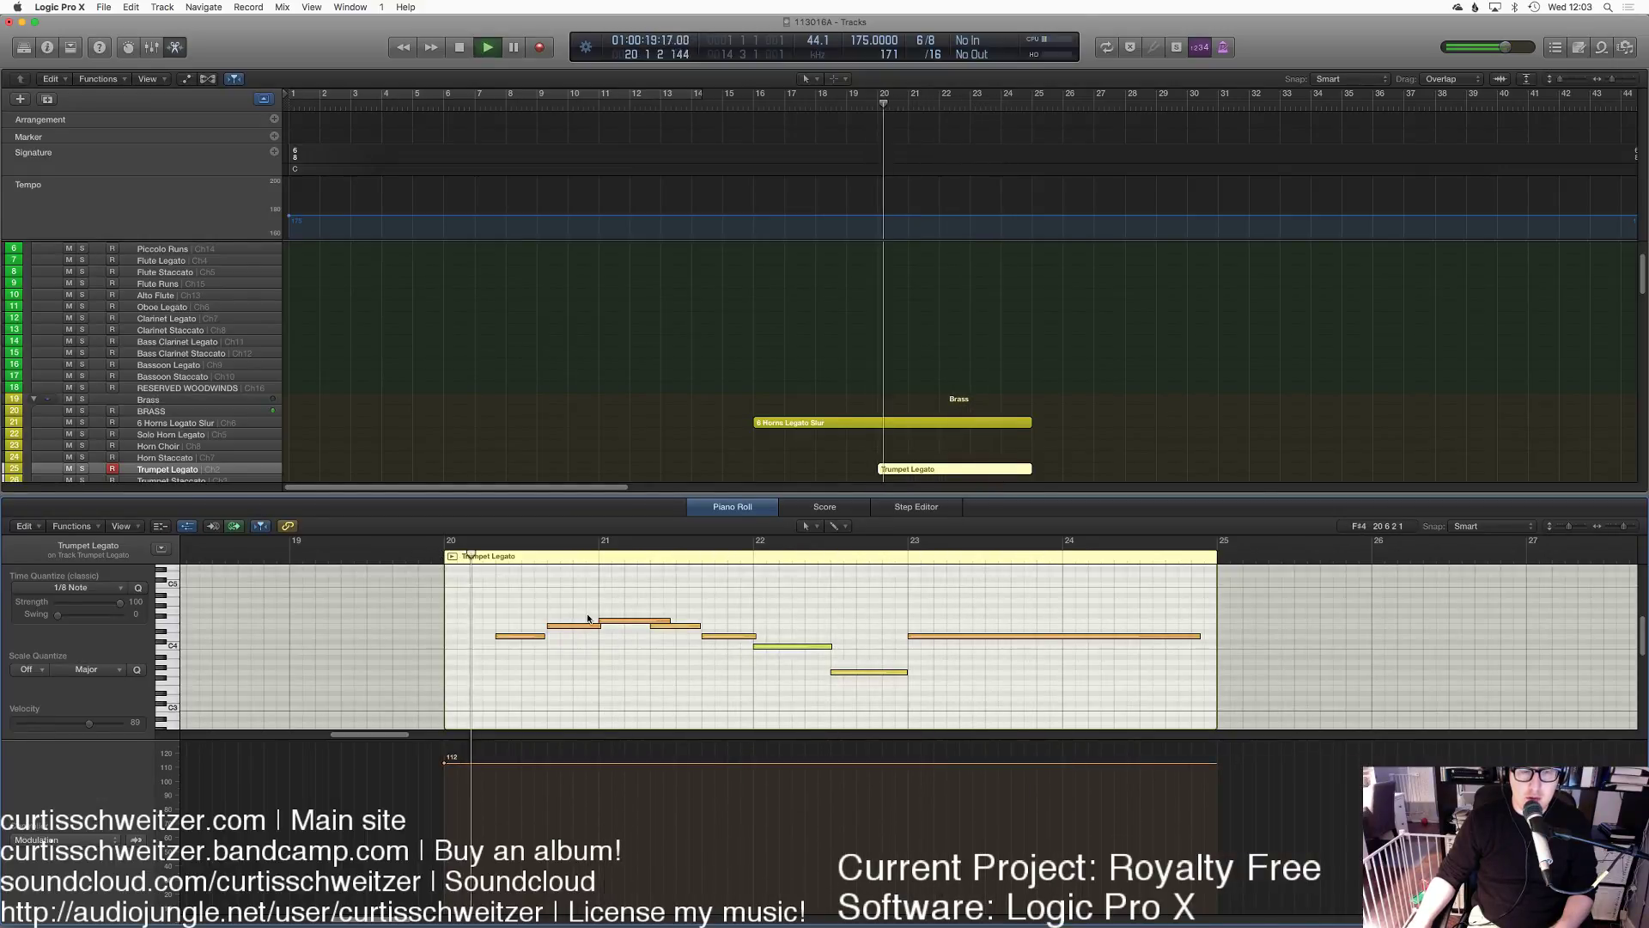
click(1008, 349)
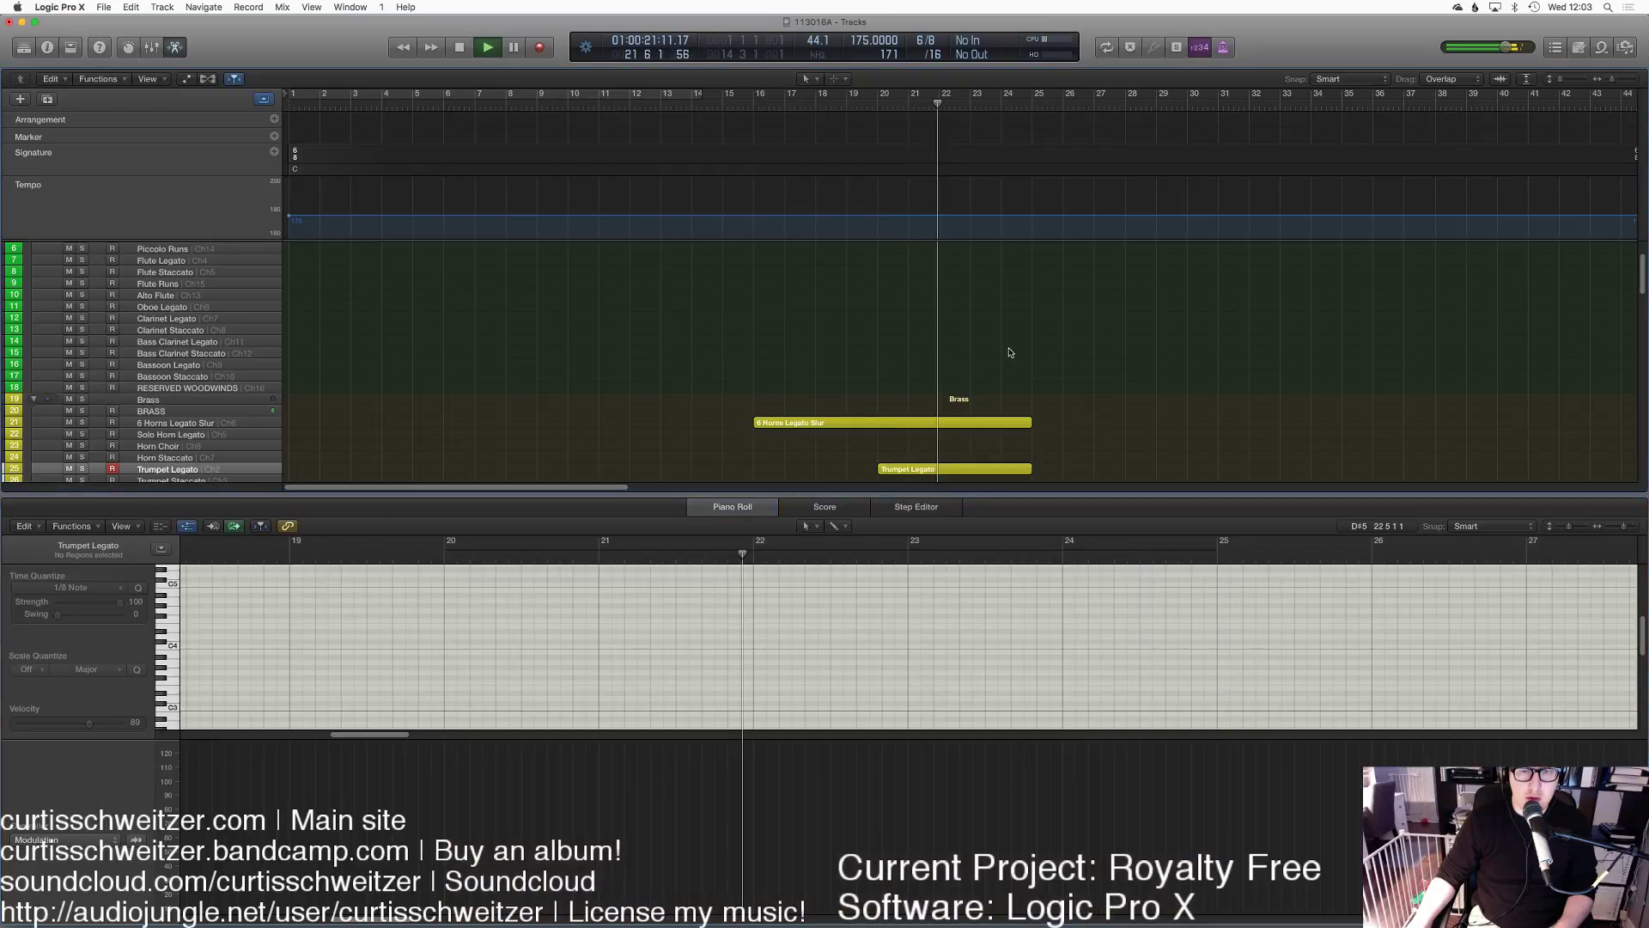
key(e)
key(space)
Step: Record a Low Brass Long part from about bar 17 to bar 25 and quantize its notes to 1/8 Note
click(752, 120)
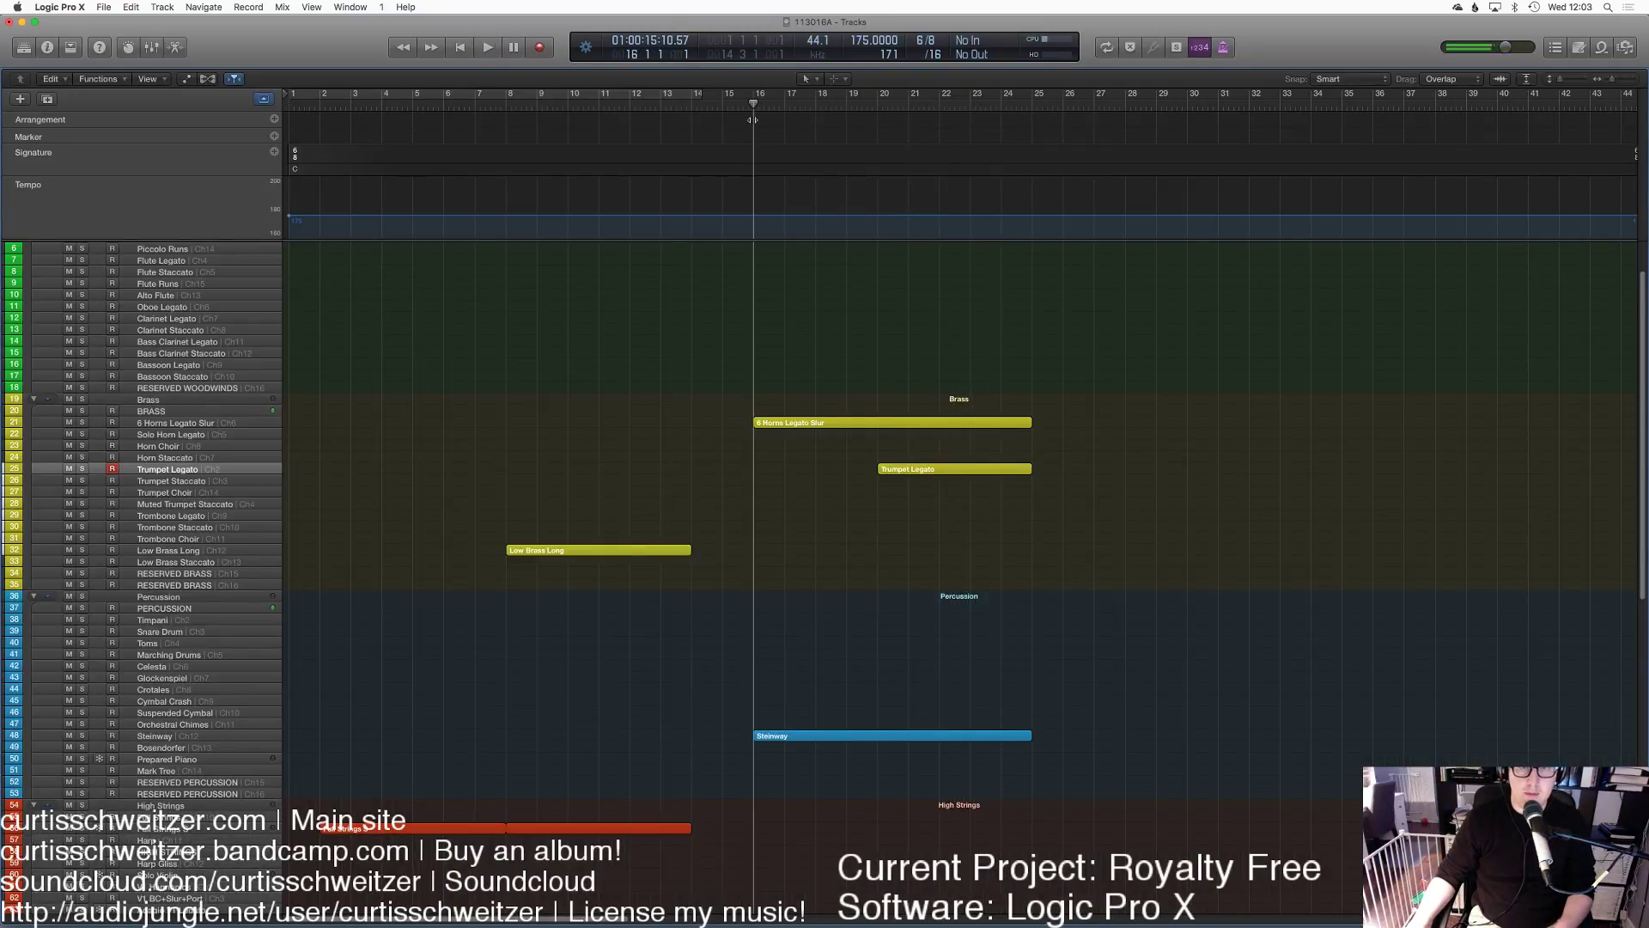
click(169, 550)
key(r)
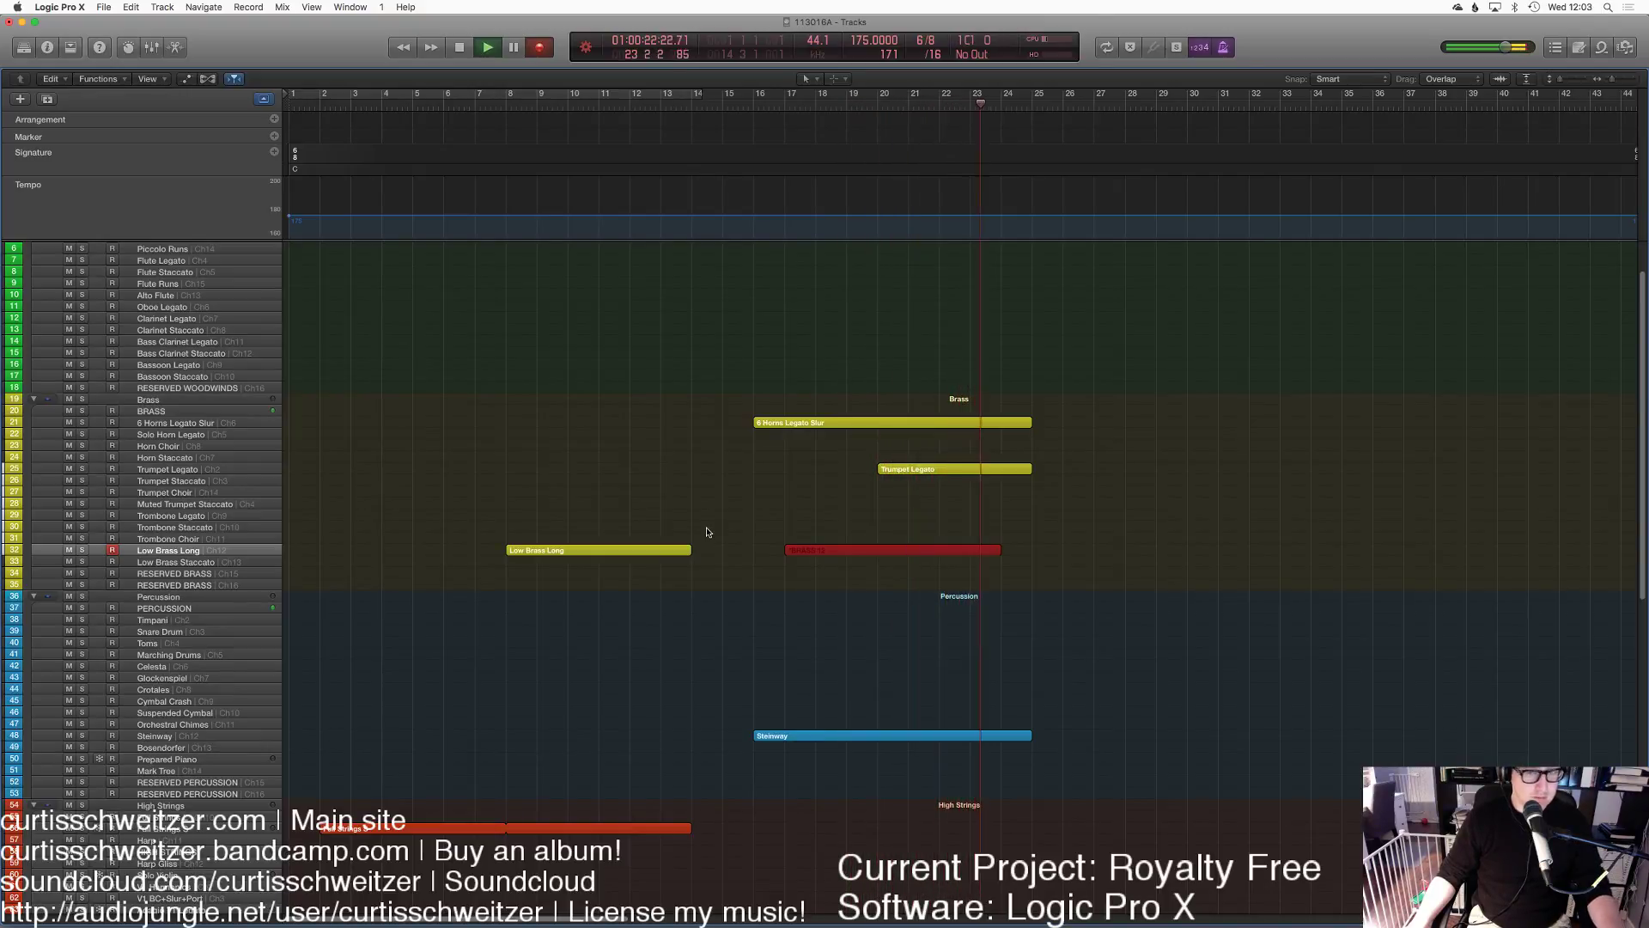
key(space)
key(e)
key(super+a)
key(q)
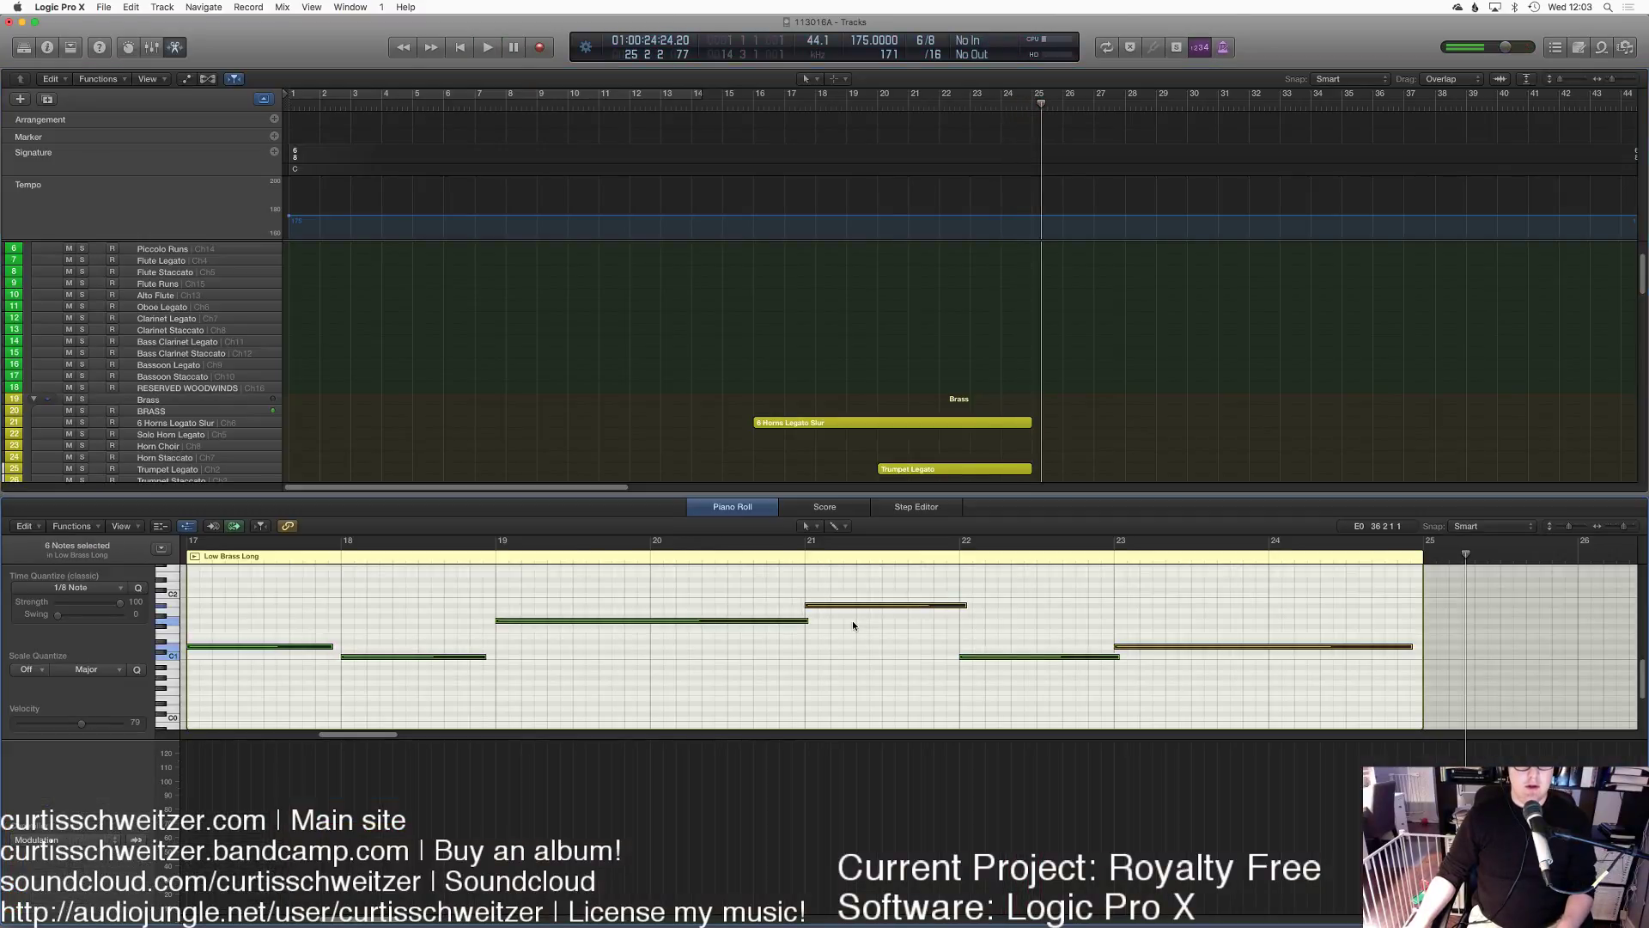
key(e)
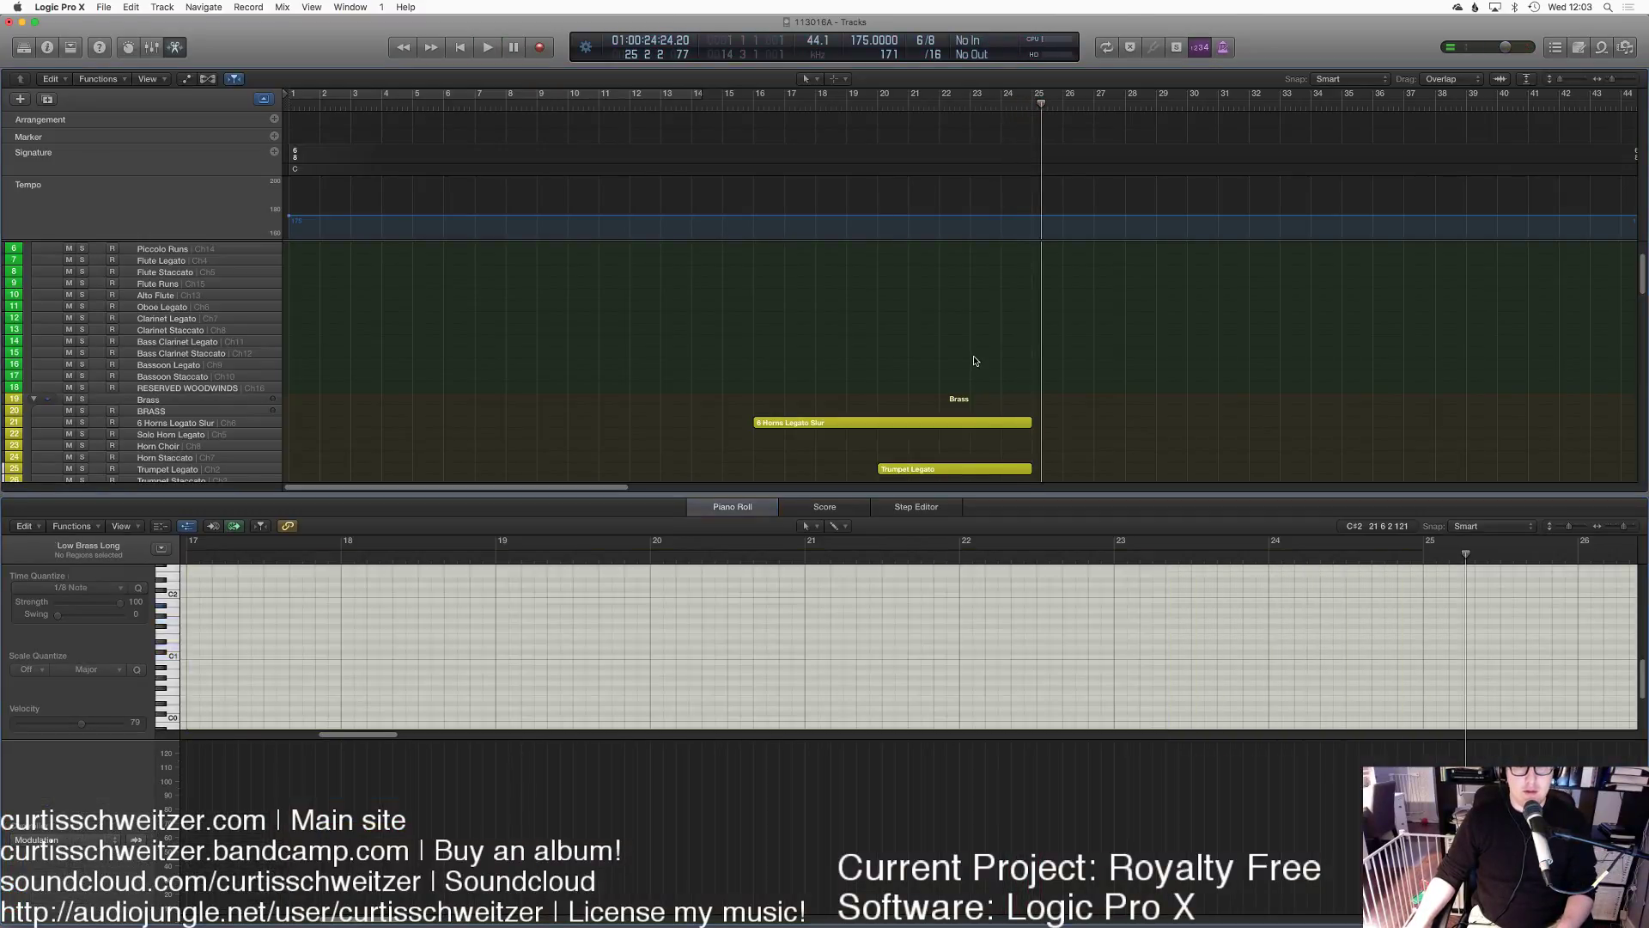
Step: Delete the Steinway region and move the new horn, trumpet and low brass regions three bars earlier, with the horns starting at bar 13
drag(922, 798, 900, 729)
drag(893, 655, 802, 475)
Step: Play the passage around the horn entry and open the 6 Horns Legato Slur region in the Piano Roll
key(space)
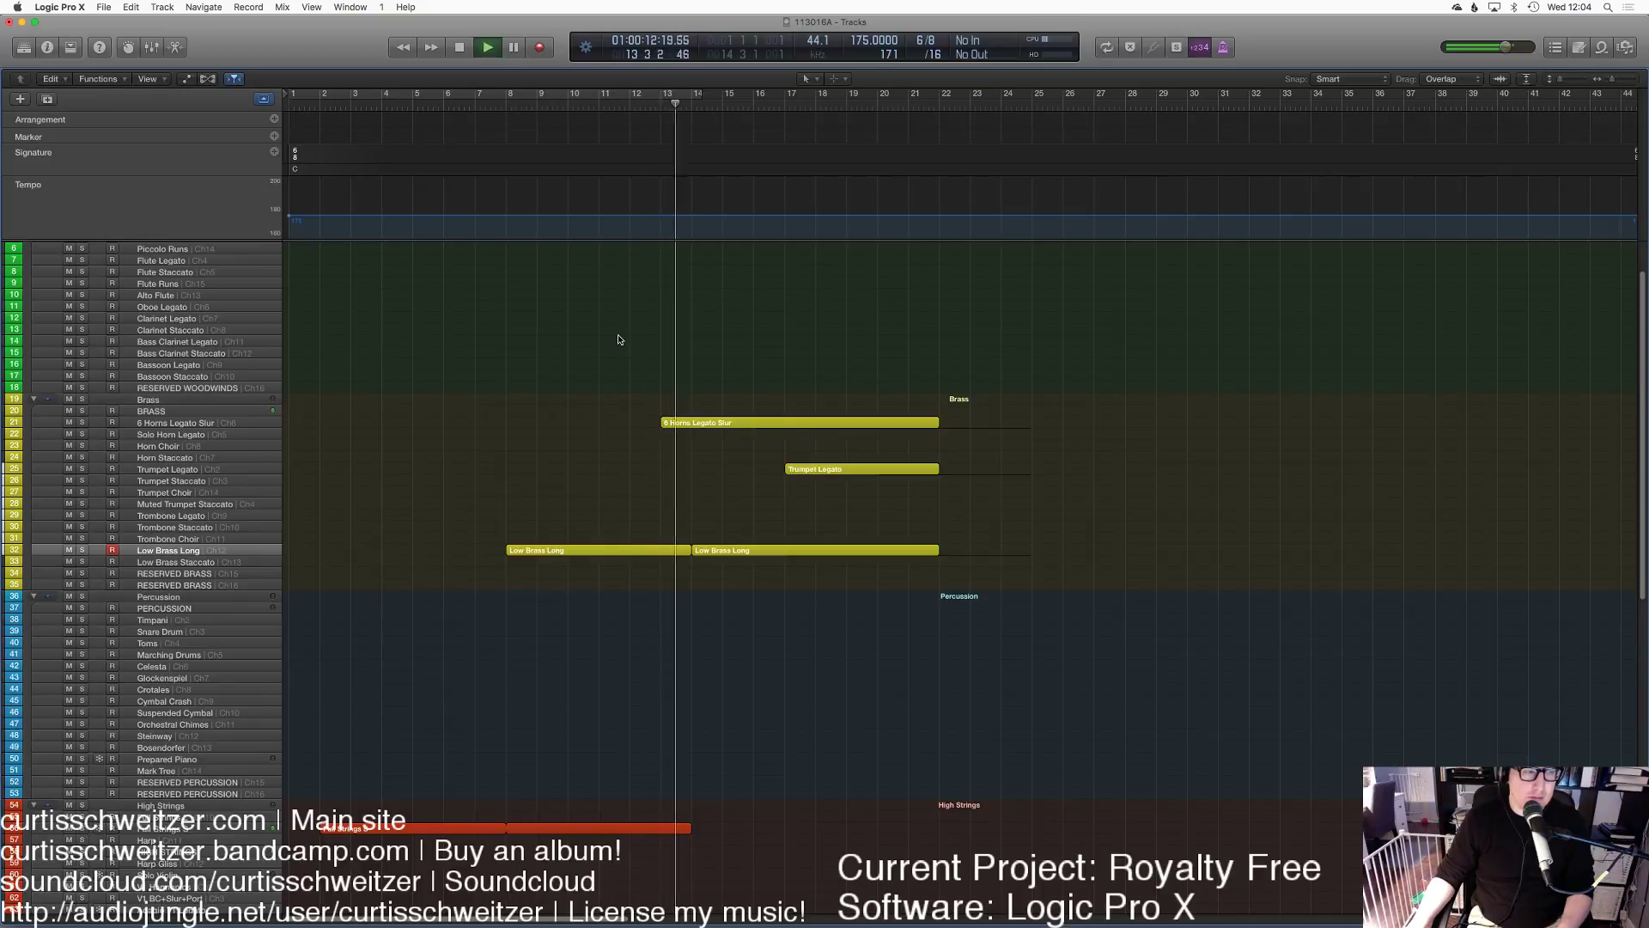
key(space)
double_click(756, 422)
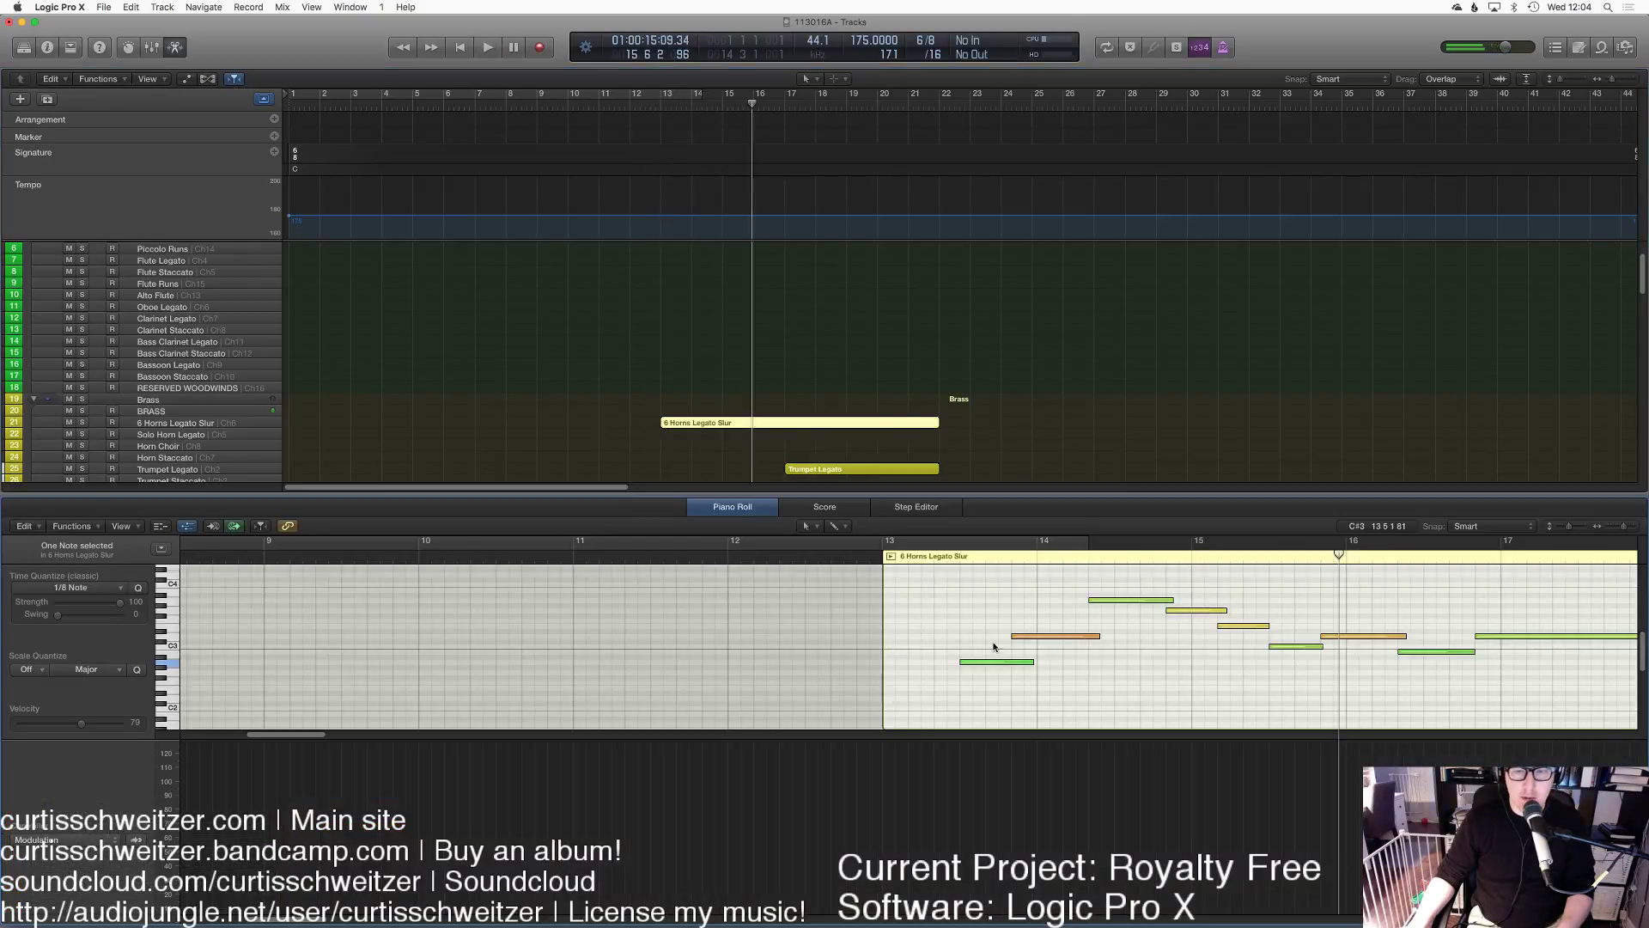
Step: Try to start the second horn note on bar 14 and retime the next notes one by one, checking by playback
mouse_move(1016, 637)
mouse_down()
mouse_move(1038, 637)
mouse_move(1037, 662)
mouse_up()
click(862, 554)
key(space)
key(space)
drag(1090, 600, 1118, 637)
key(space)
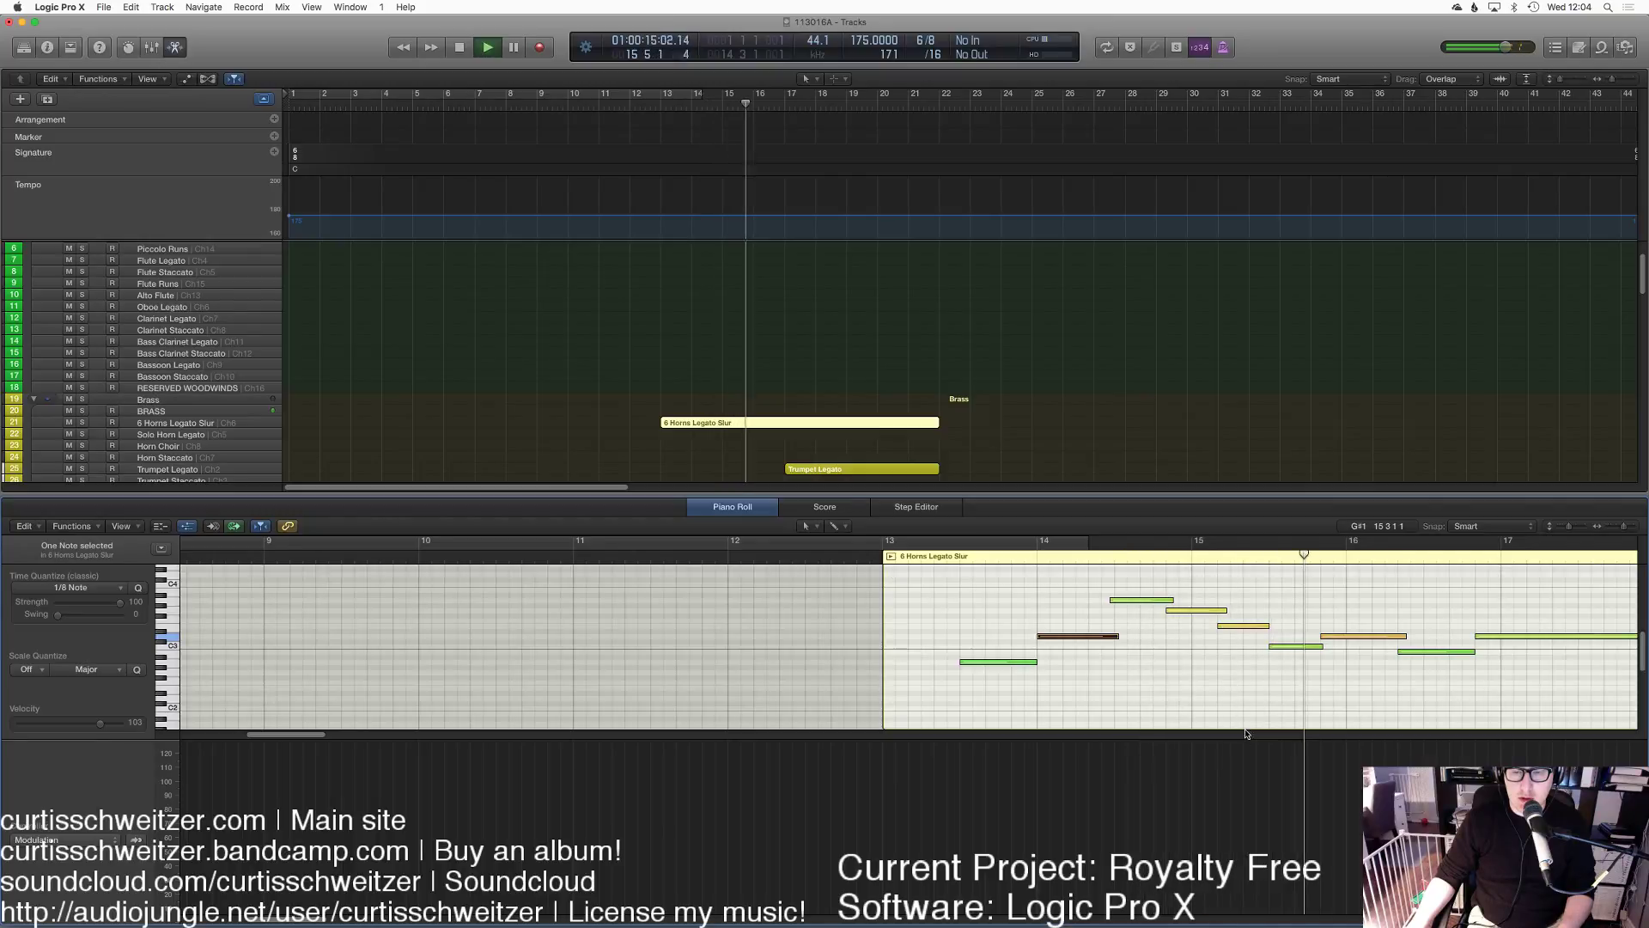
key(space)
drag(1190, 612, 1196, 602)
key(space)
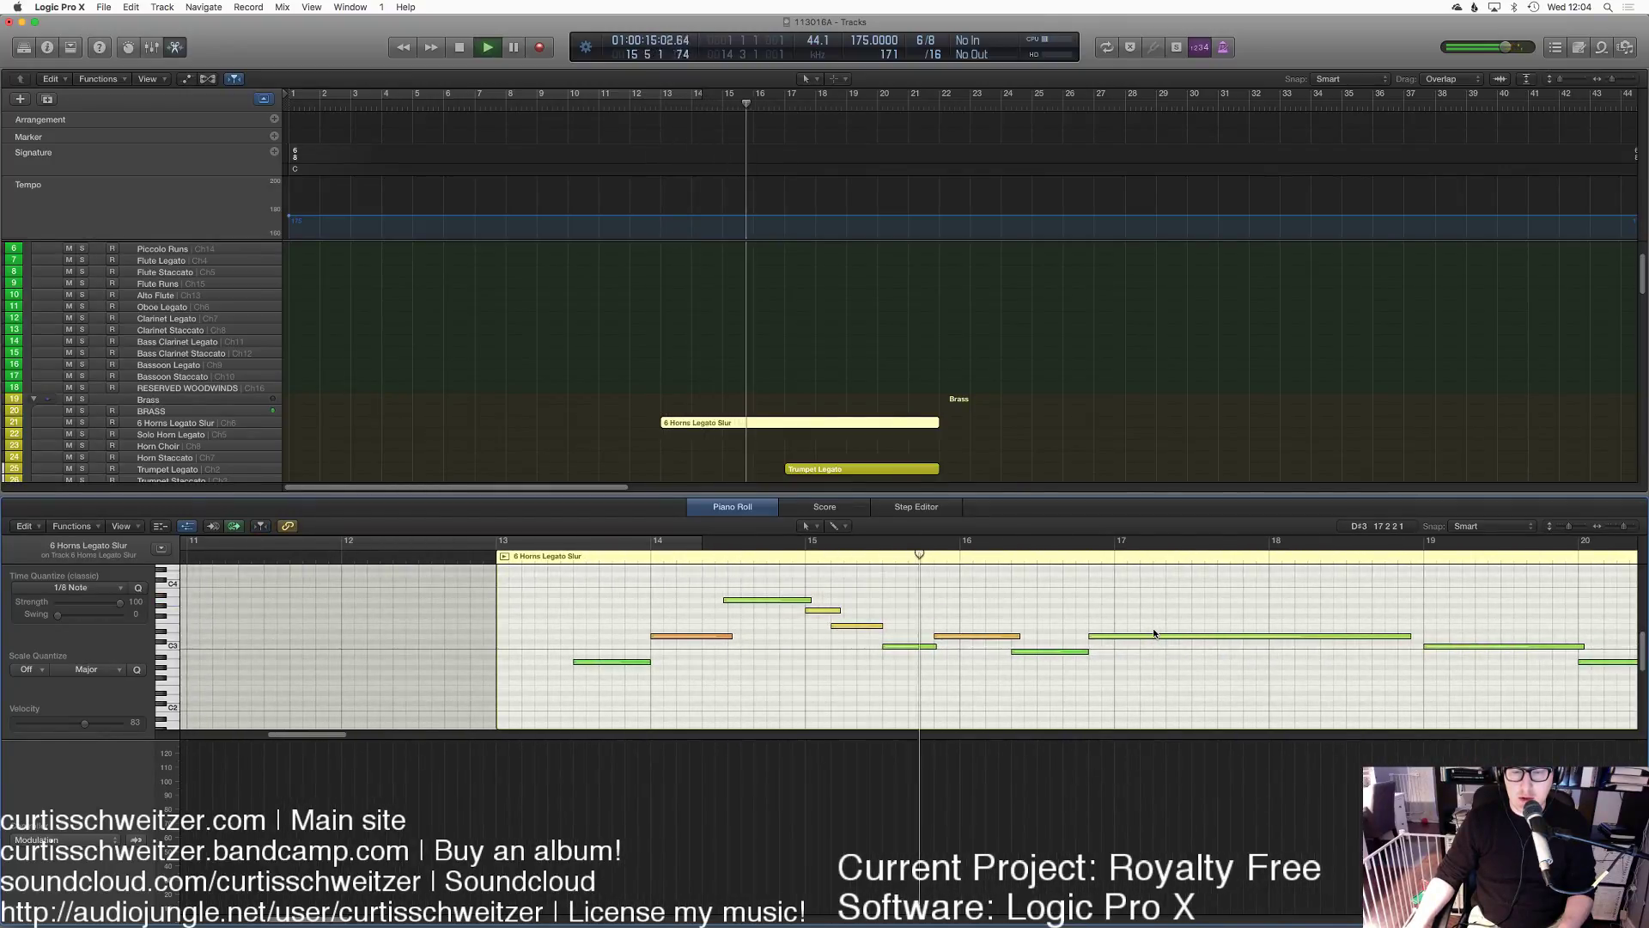
key(space)
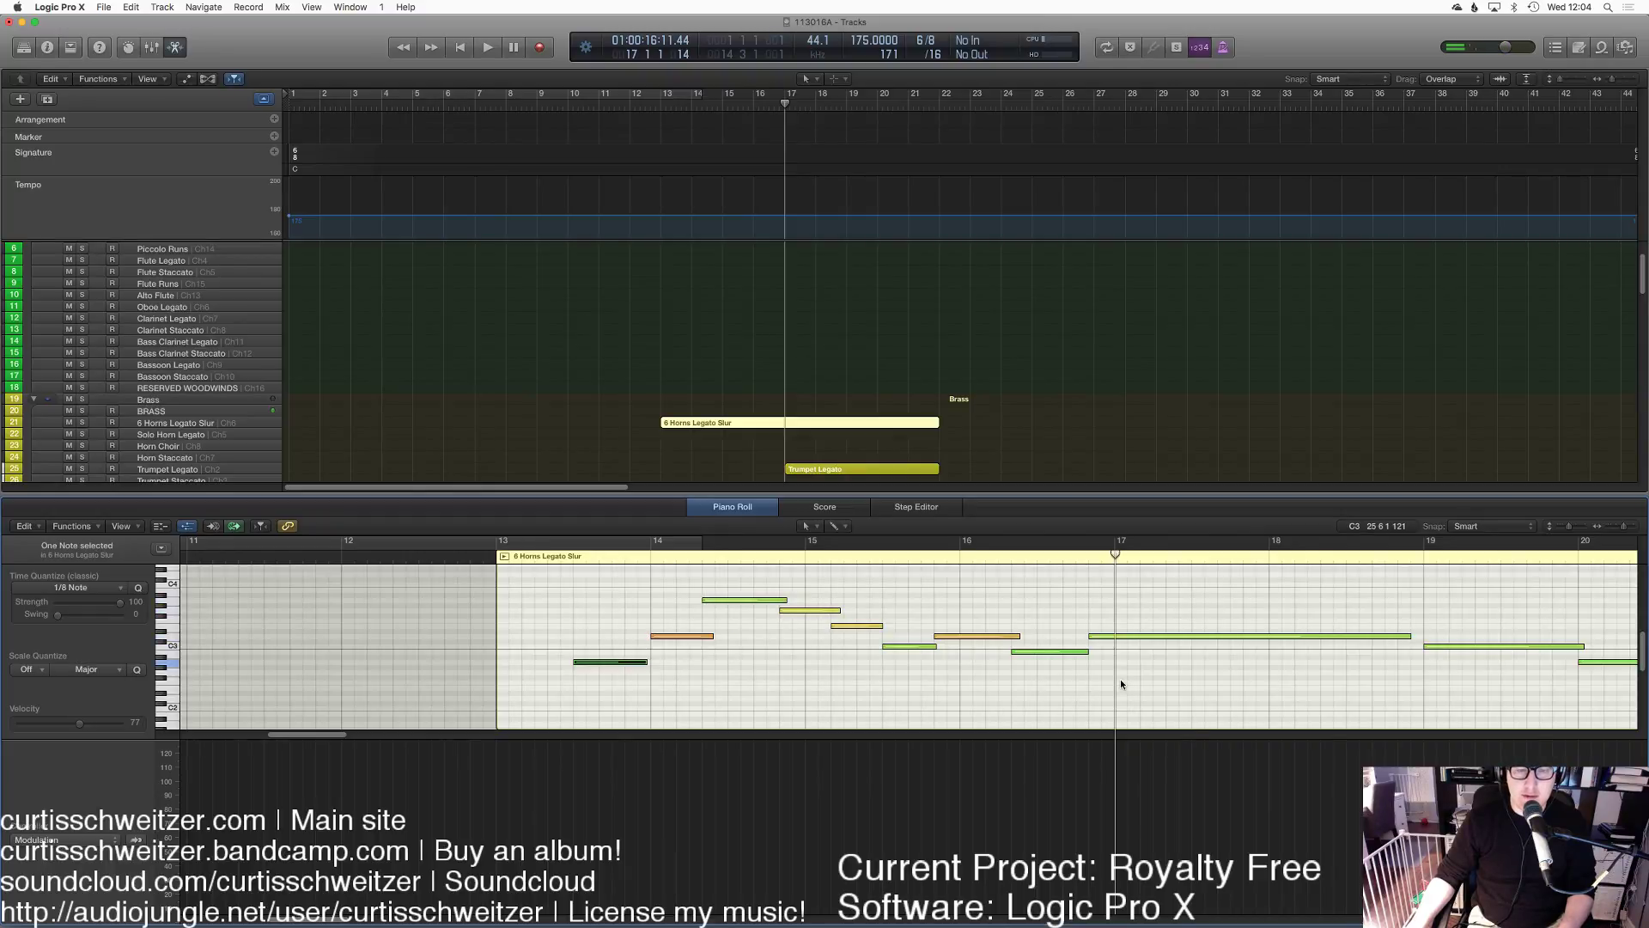
click(1120, 679)
Step: Shift the second through eighth horn notes an eighth later as a group and start the following long note on bar 17
scroll(1218, 692, right, 3)
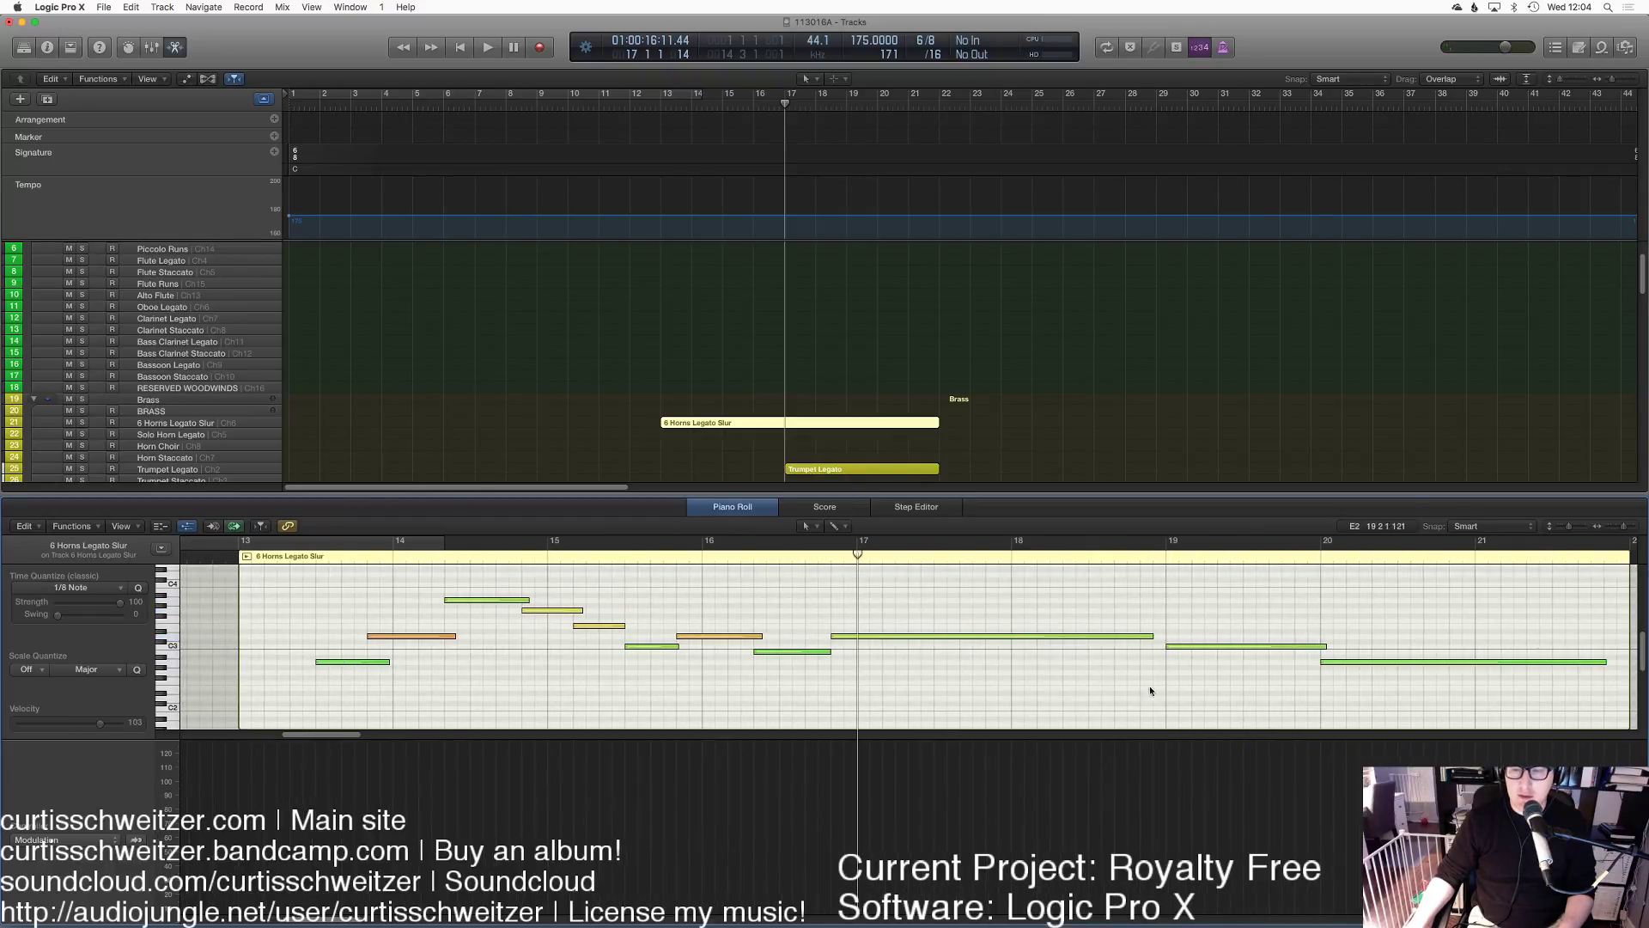
drag(779, 673, 431, 637)
click(376, 549)
key(space)
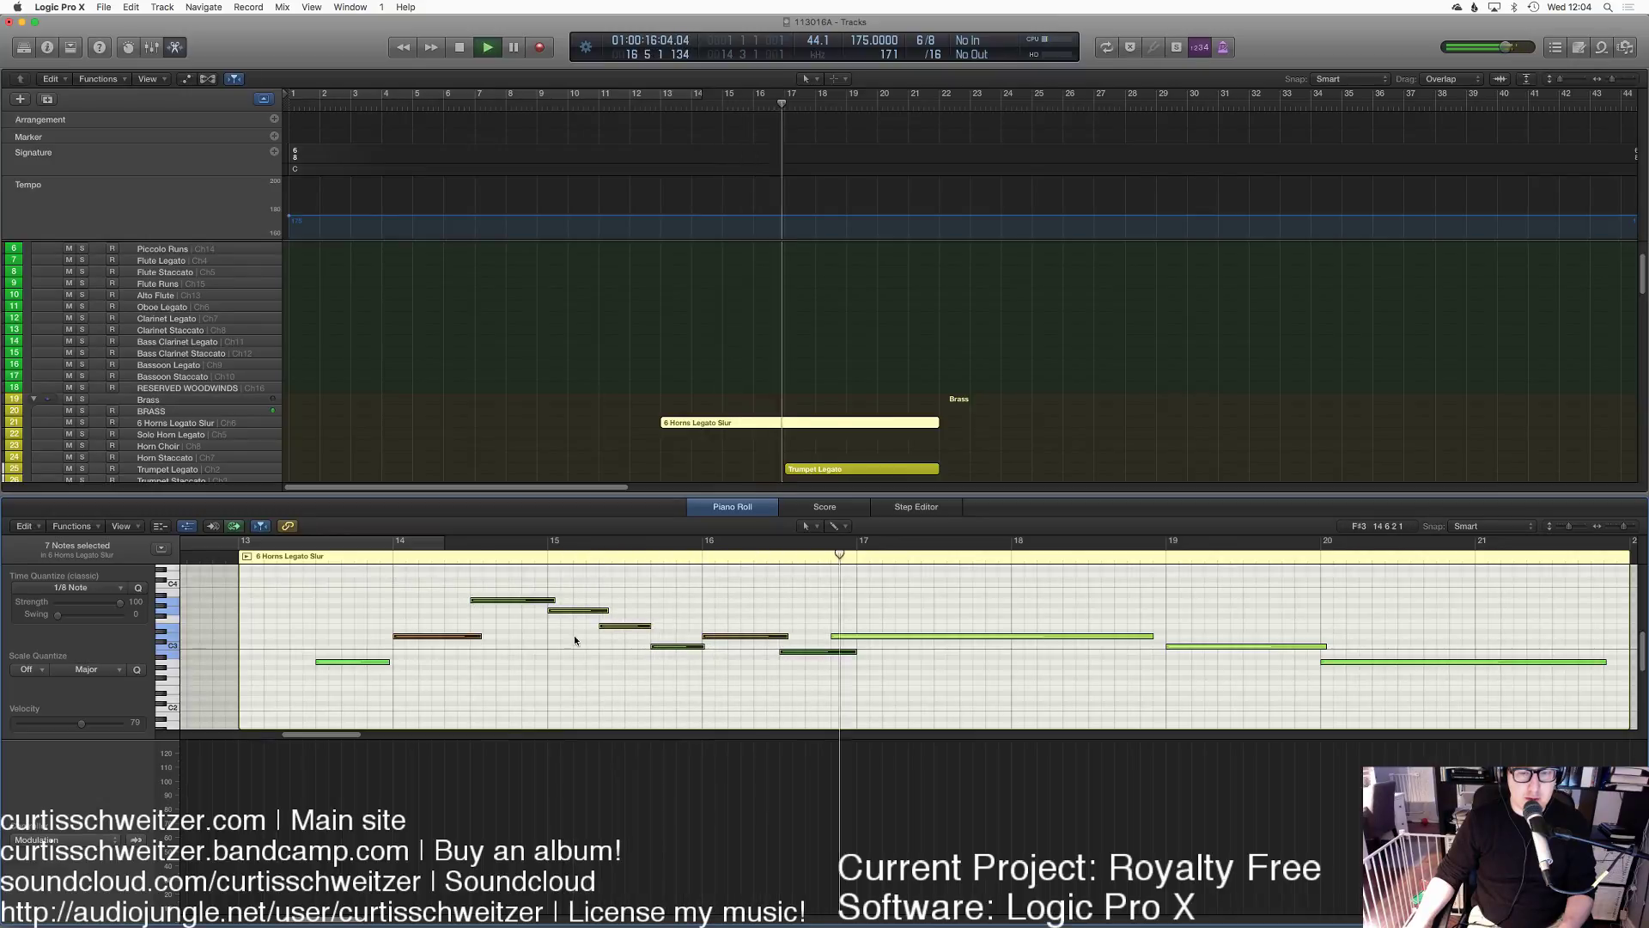
key(space)
drag(834, 638, 857, 637)
key(space)
Step: Close the Piano Roll and play the revised brass passage while reviewing the percussion and string tracks
click(774, 382)
key(e)
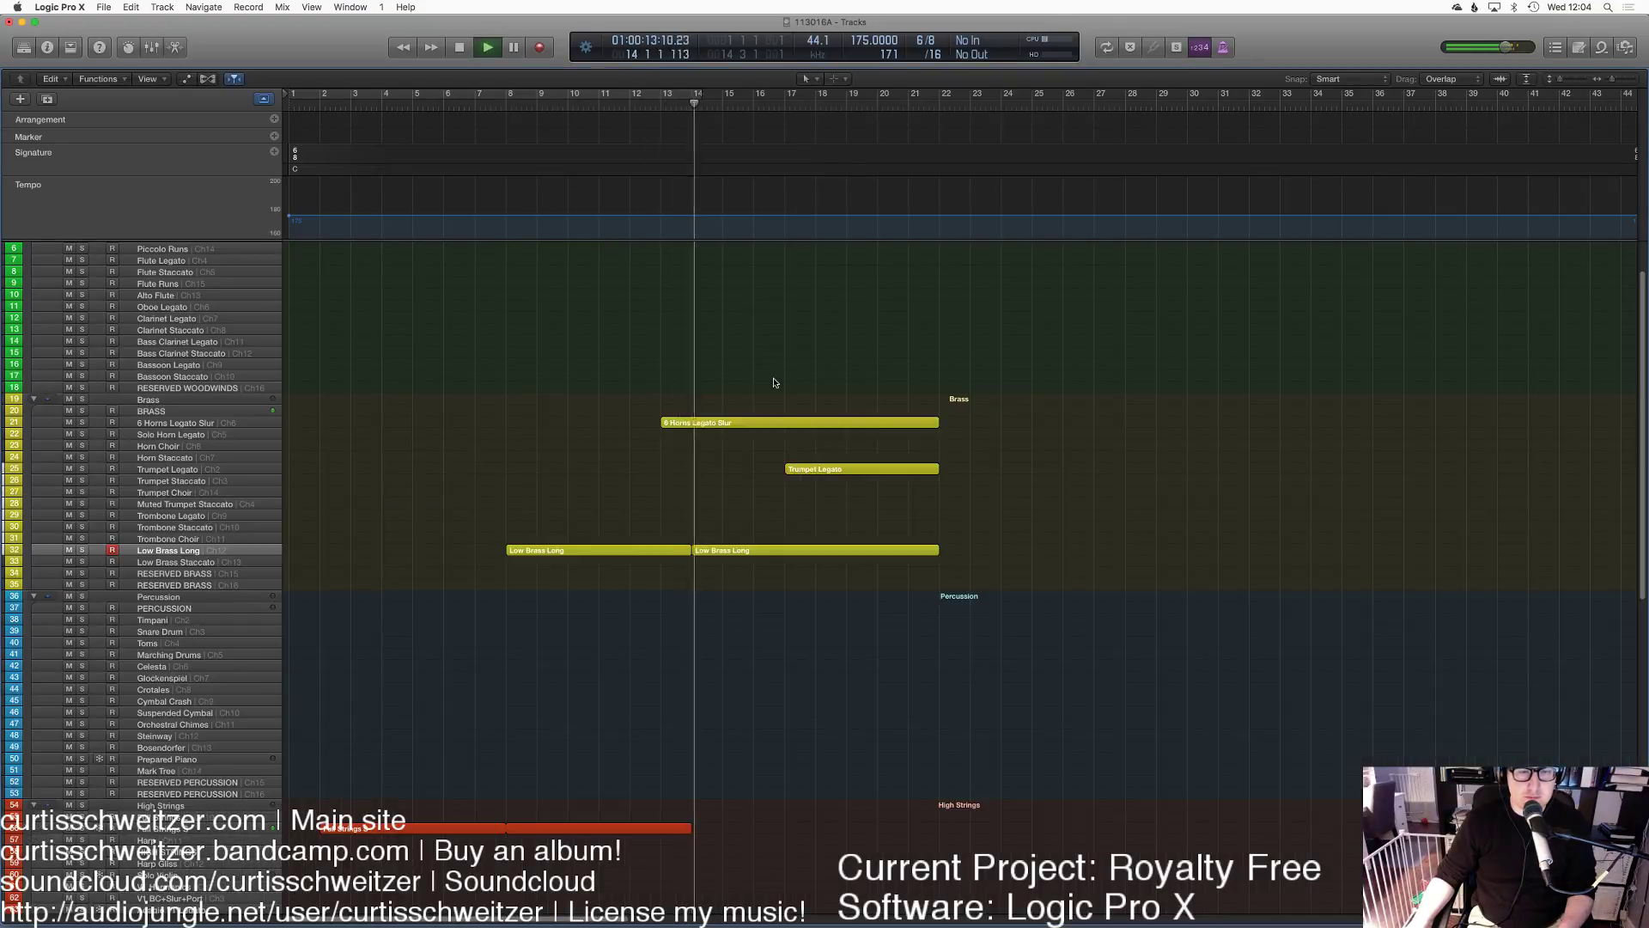
scroll(763, 412, down, 6)
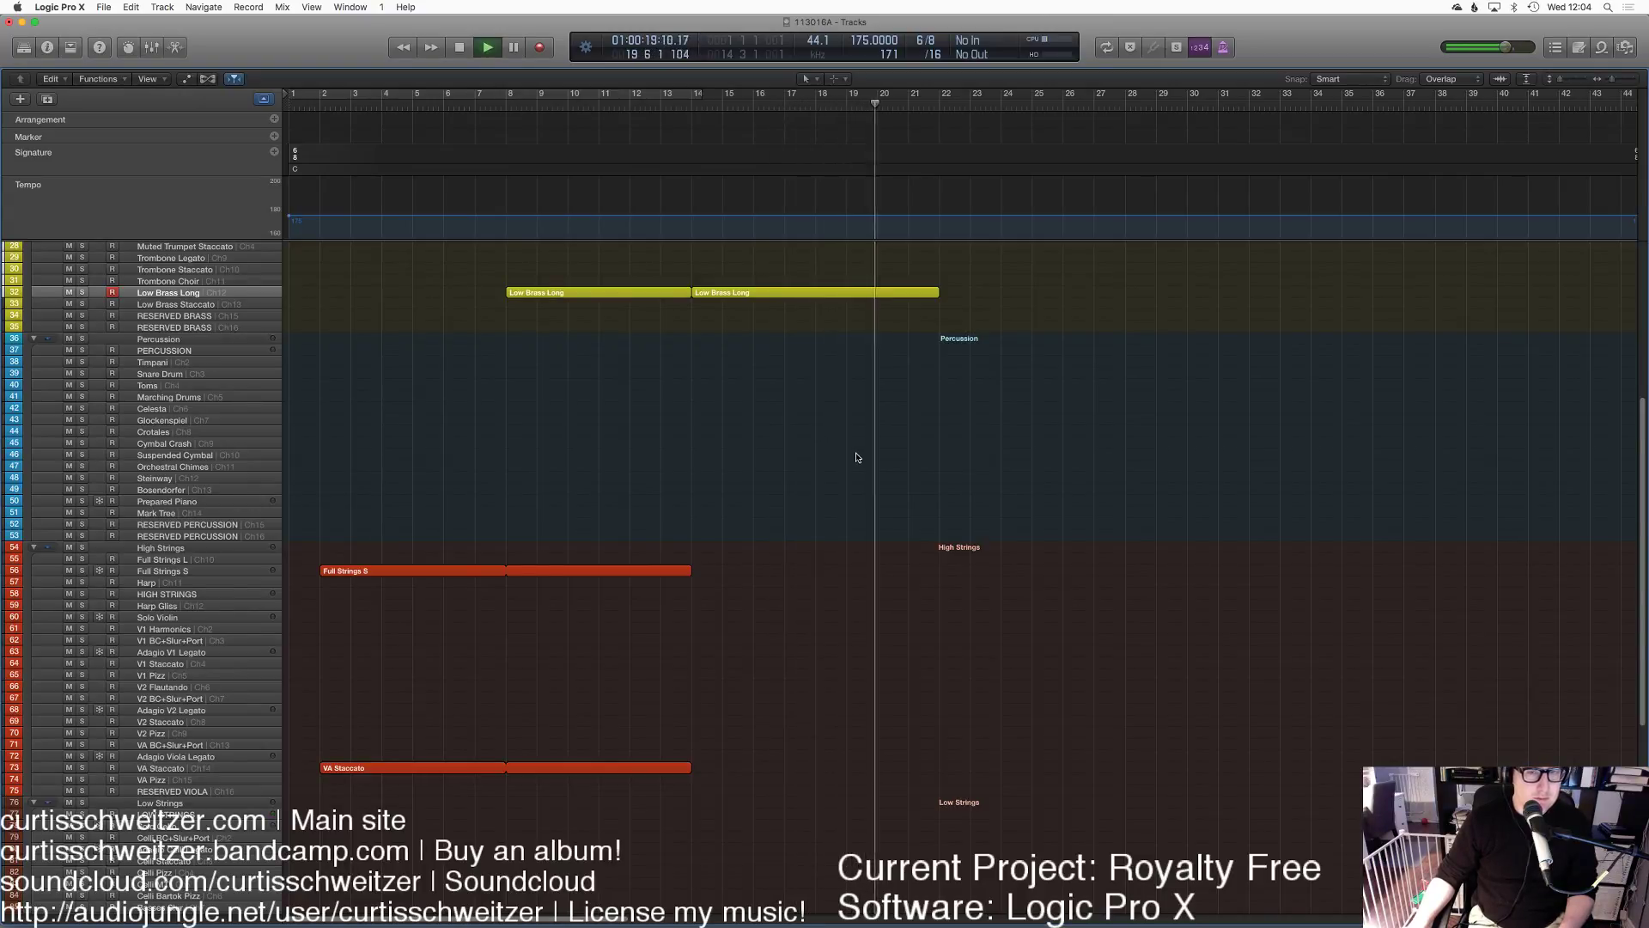
scroll(856, 457, up, 3)
scroll(856, 457, down, 6)
key(space)
Step: Convert the looped string regions to real copies and arm the Full Strings S track with the playhead in bar 14
click(704, 104)
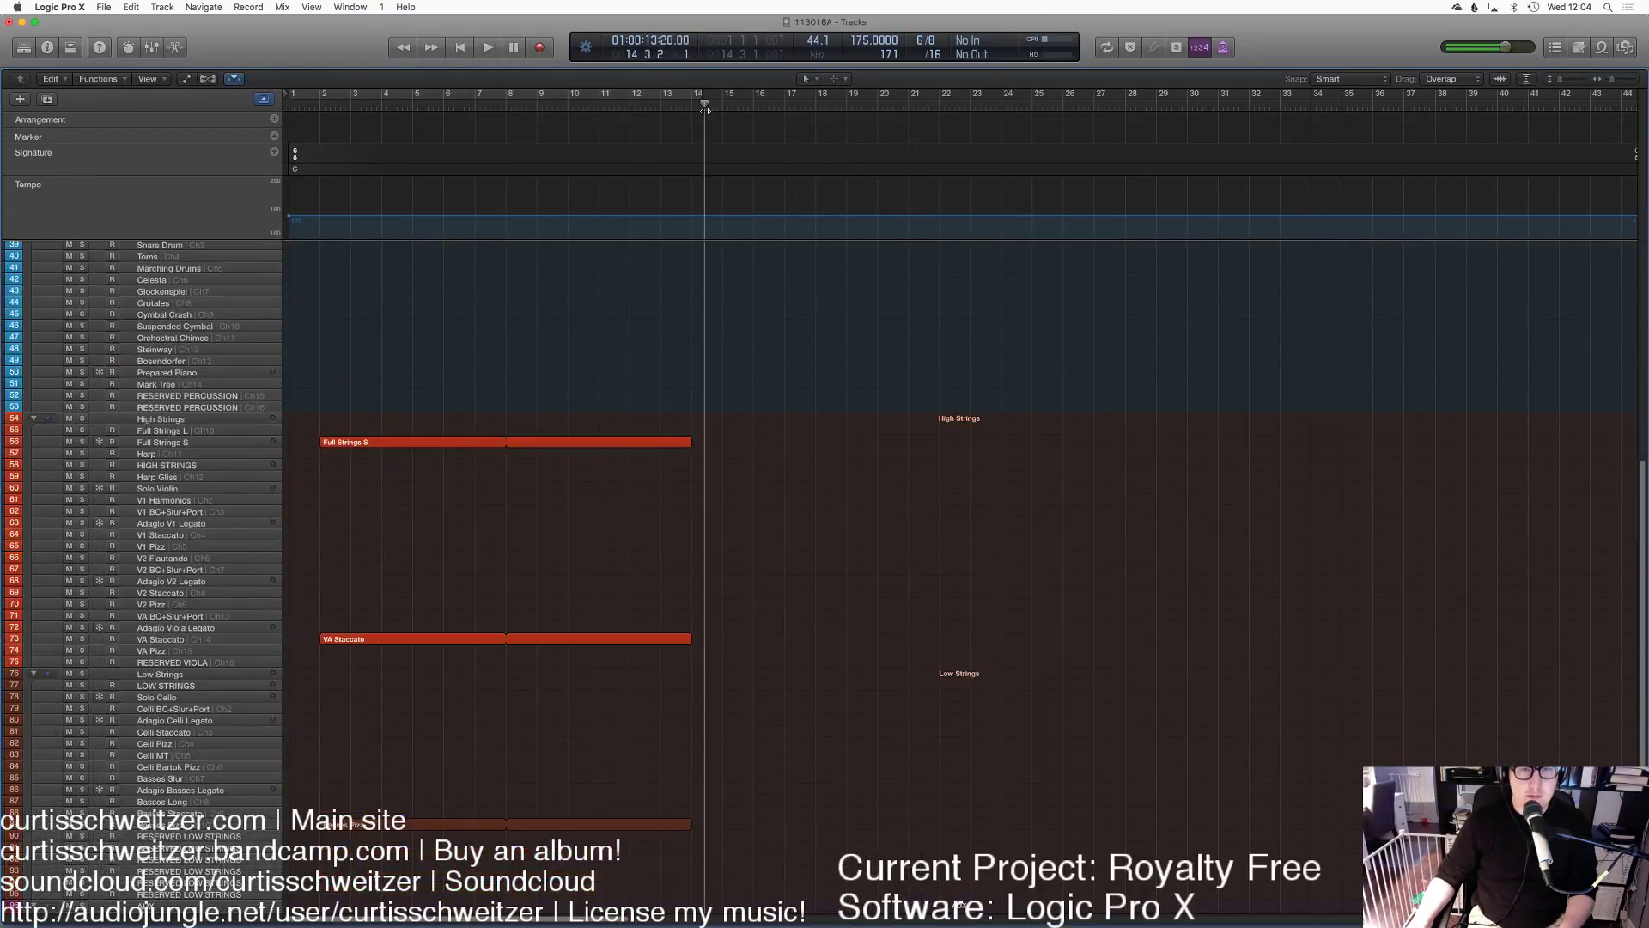
click(188, 640)
click(171, 443)
click(402, 565)
key(super+a)
click(494, 548)
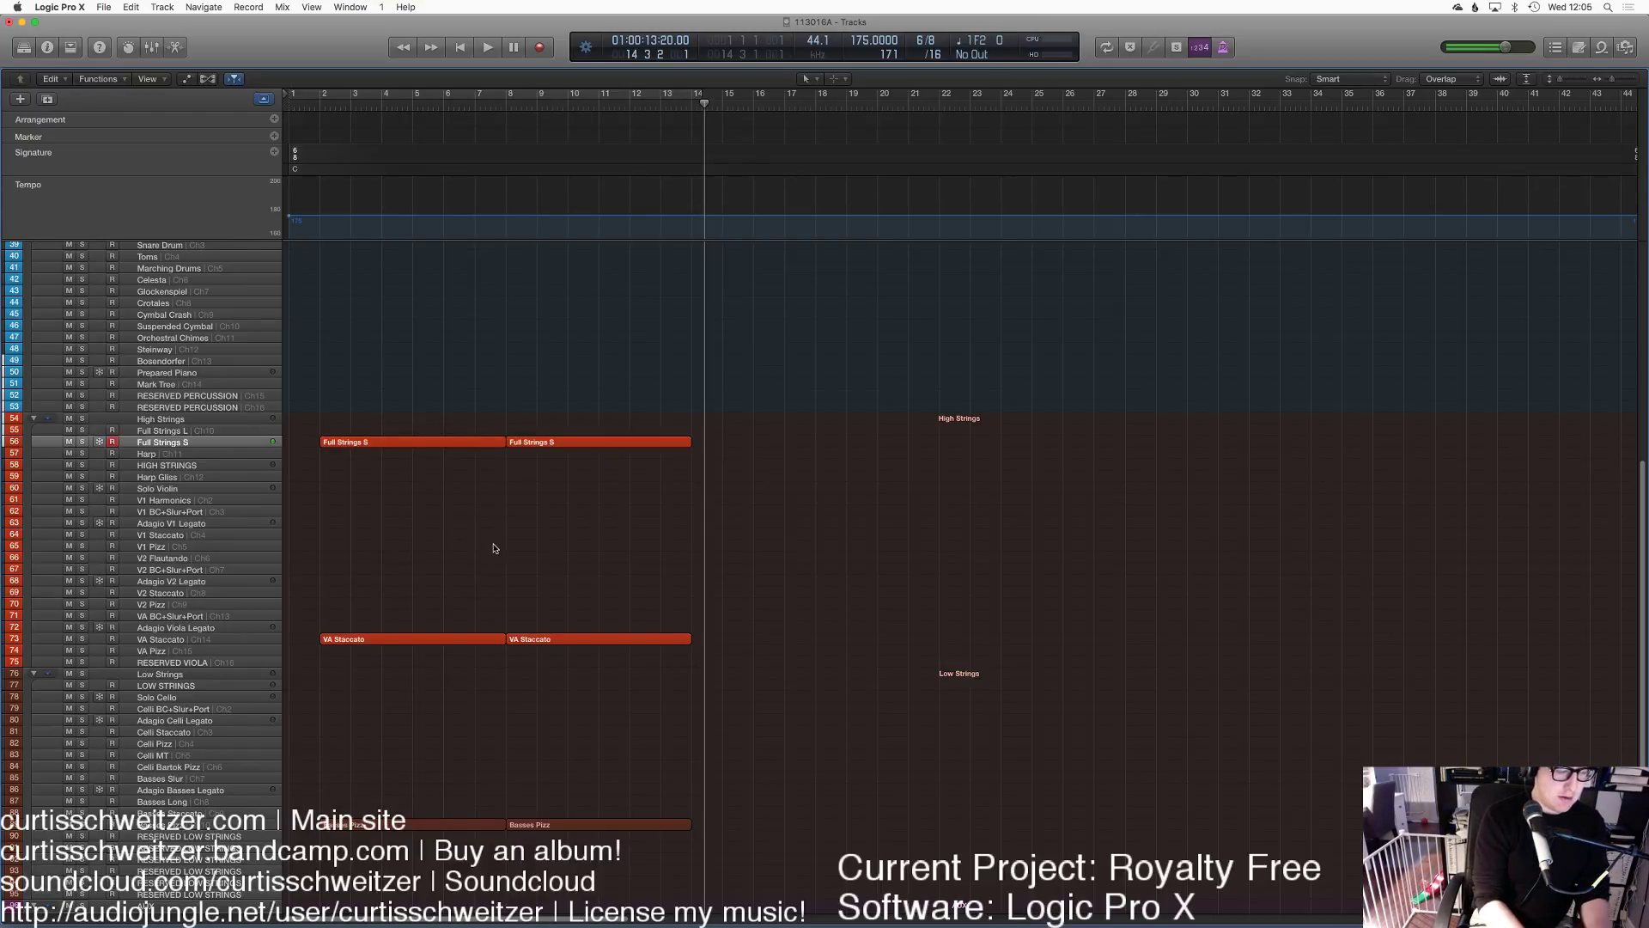
Step: Record the Full Strings S part in two passes, from bar 14 to 16 and from bar 16 to 23
key(r)
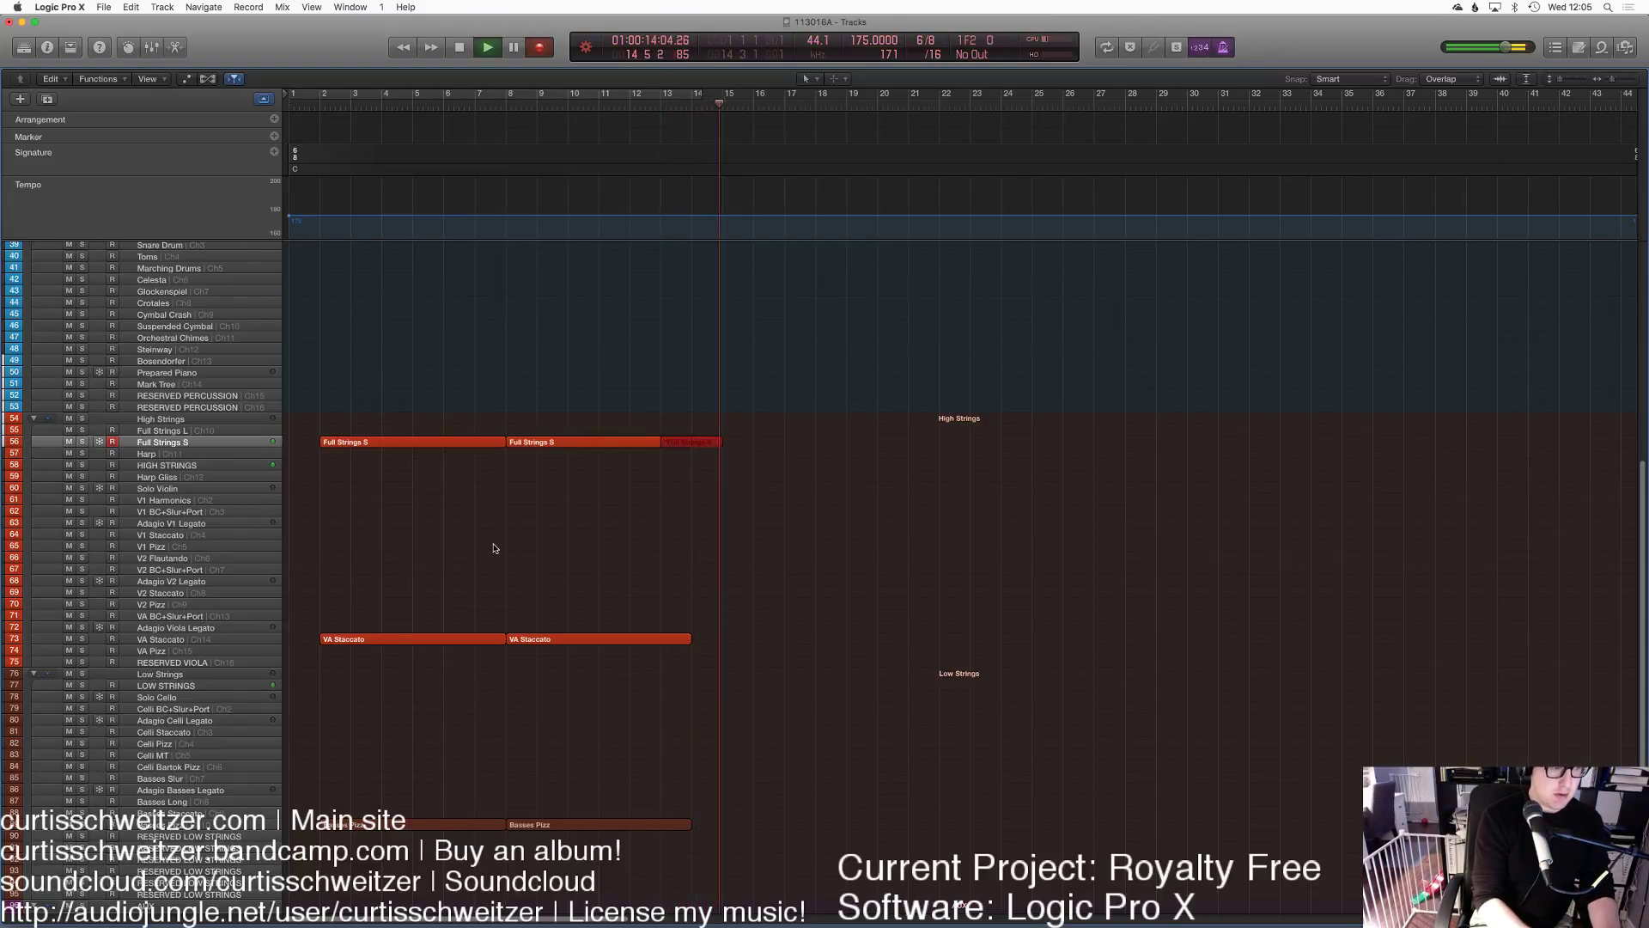
key(space)
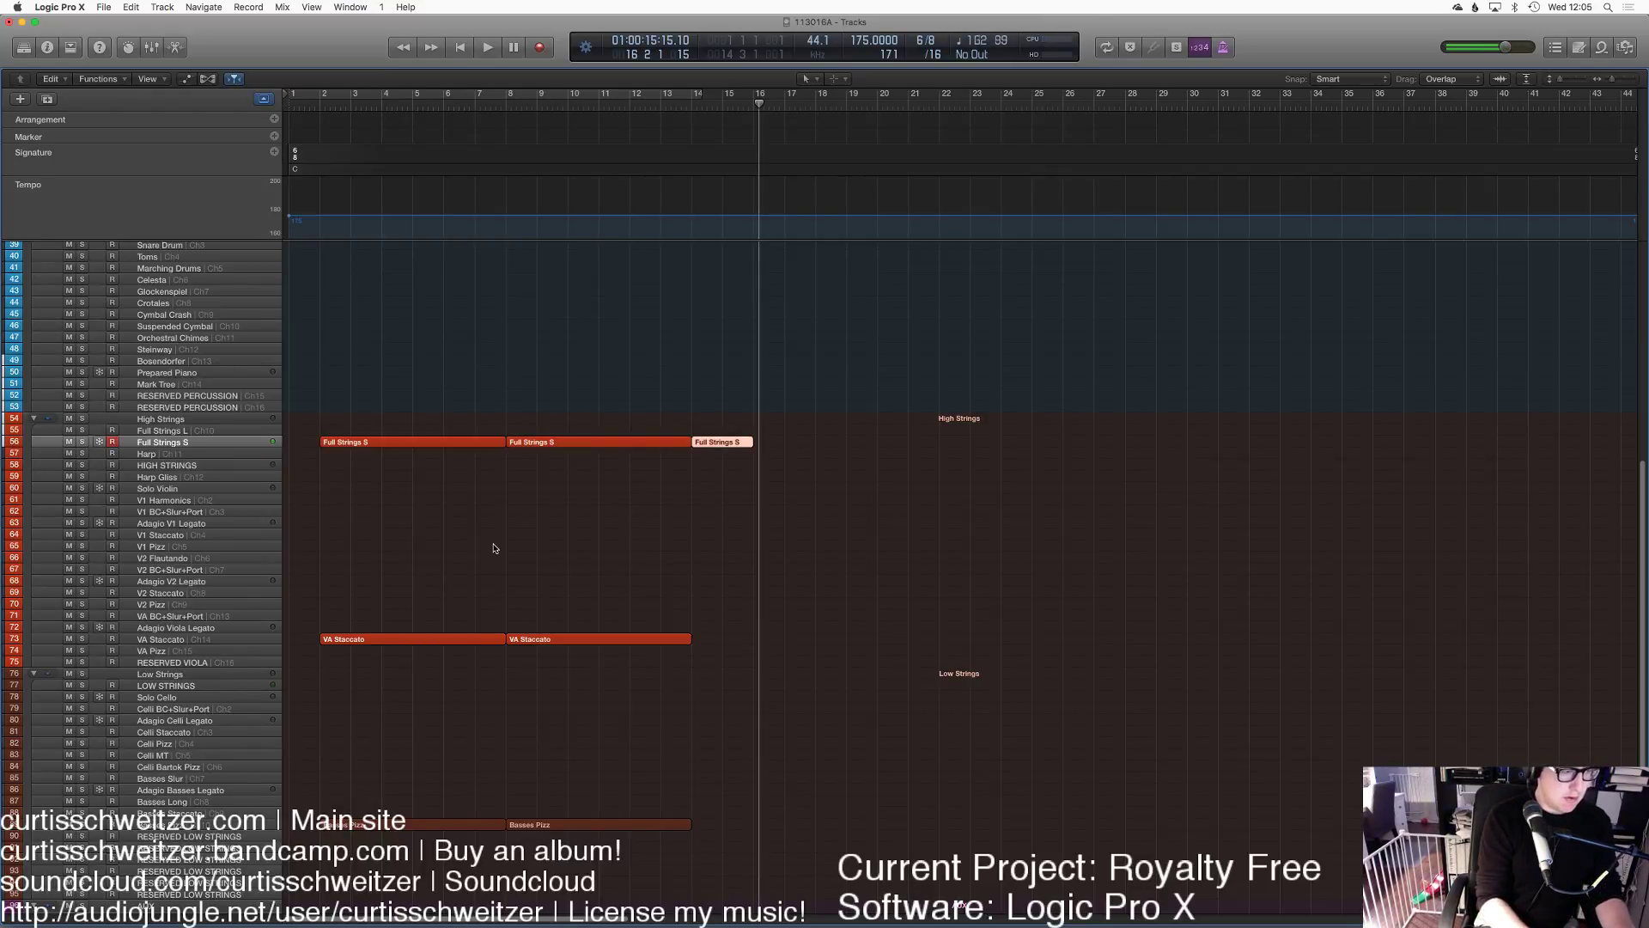
key(space)
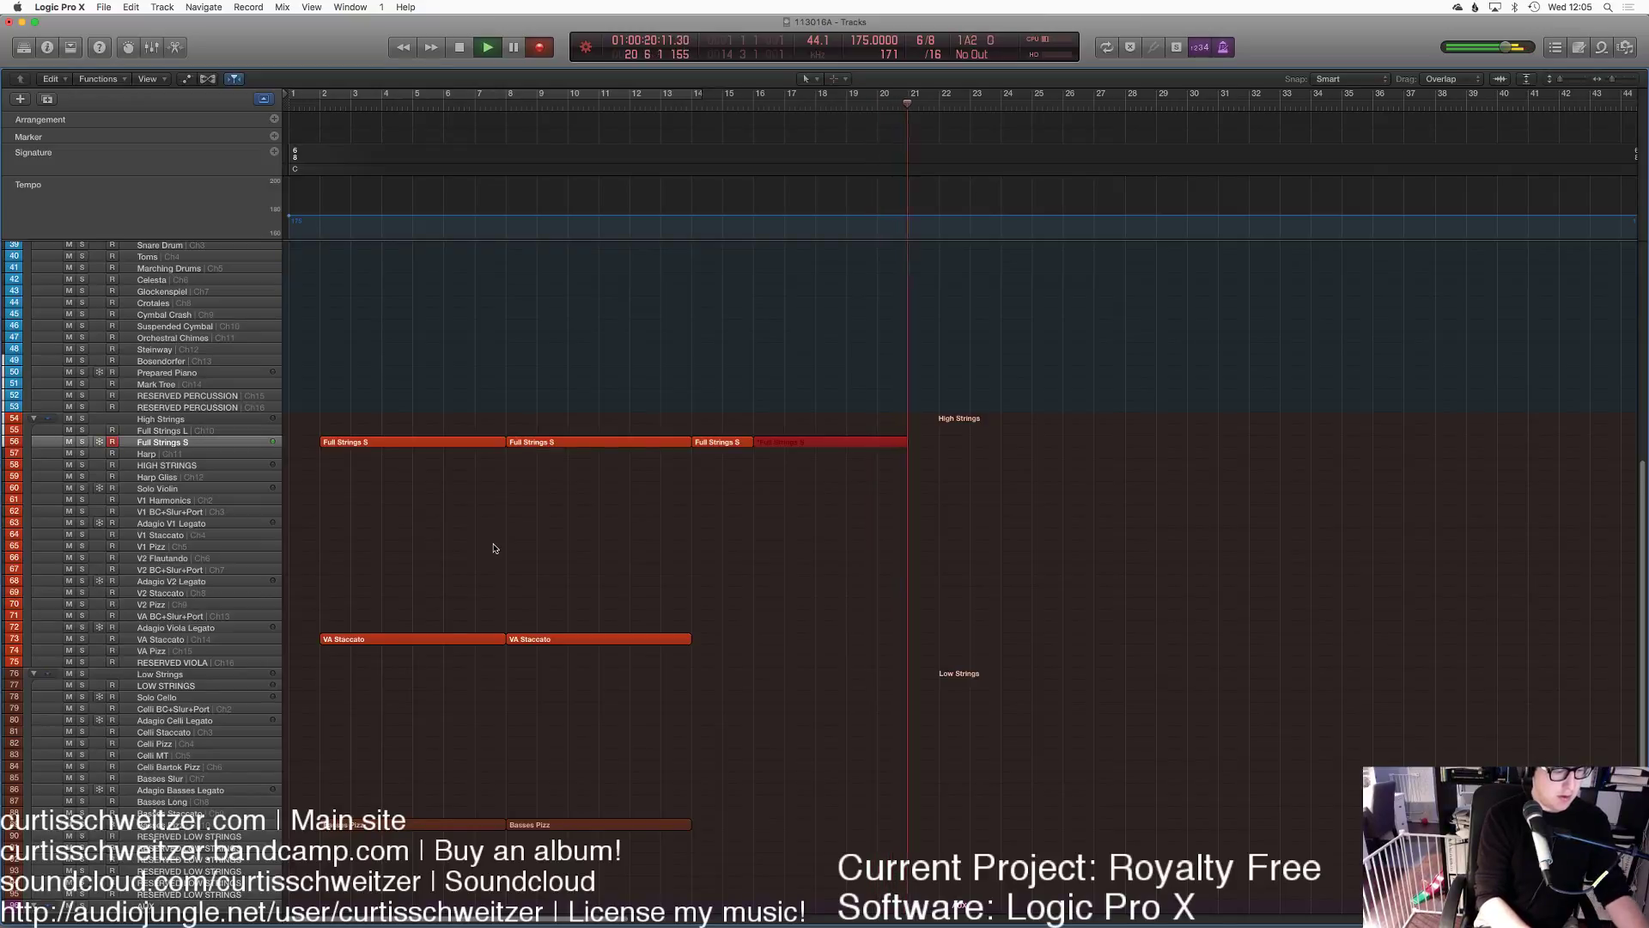
key(space)
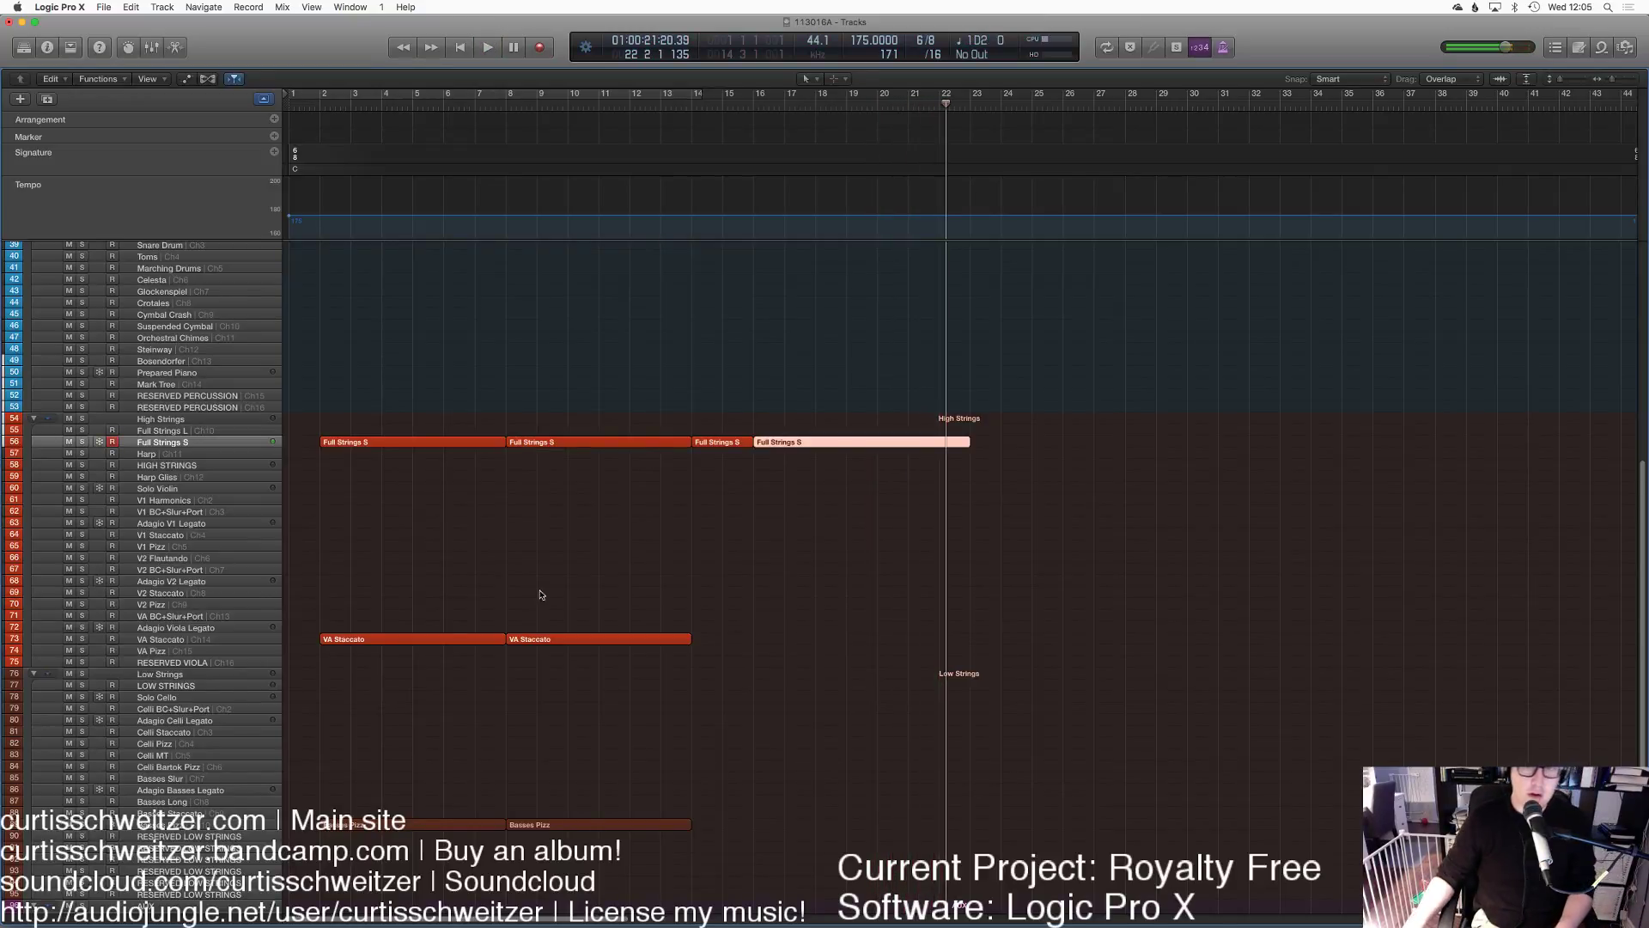
Step: Quantize all notes of the Full Strings S region starting at bar 16 to 1/8 Note in the Piano Roll
key(e)
key(super+a)
key(q)
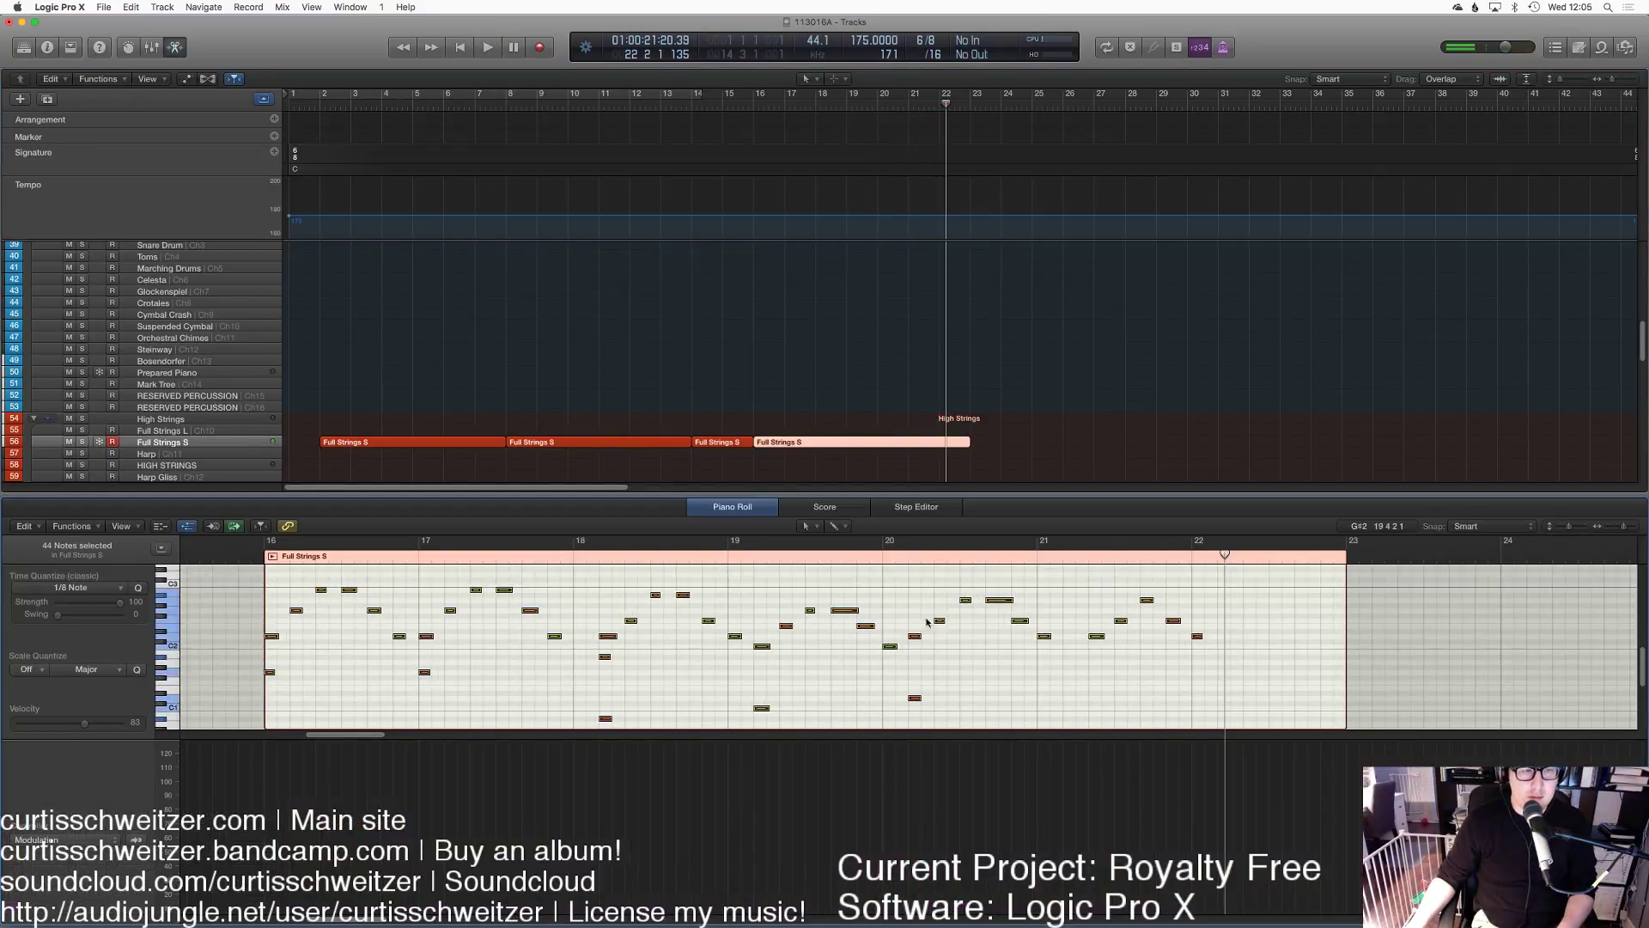
Step: Try moving the last five notes an eighth earlier, and solo the Full Strings S track to play the take from bar 16
drag(1237, 675, 1070, 637)
scroll(1074, 721, down, 2)
key(s)
key(space)
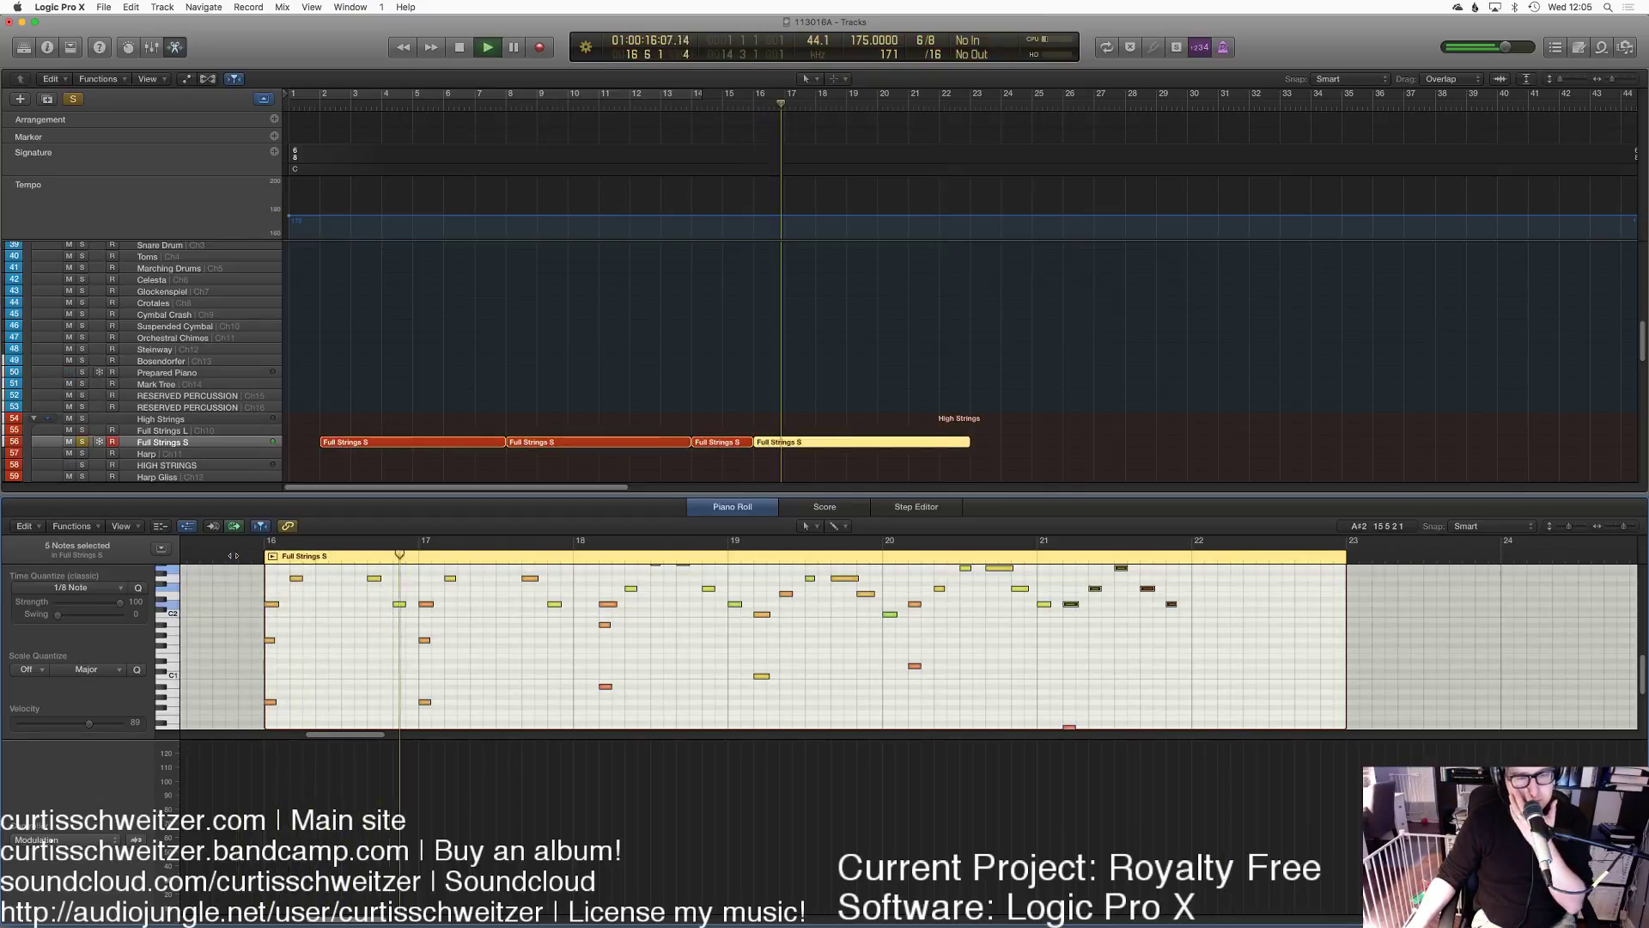
key(space)
scroll(894, 624, up, 2)
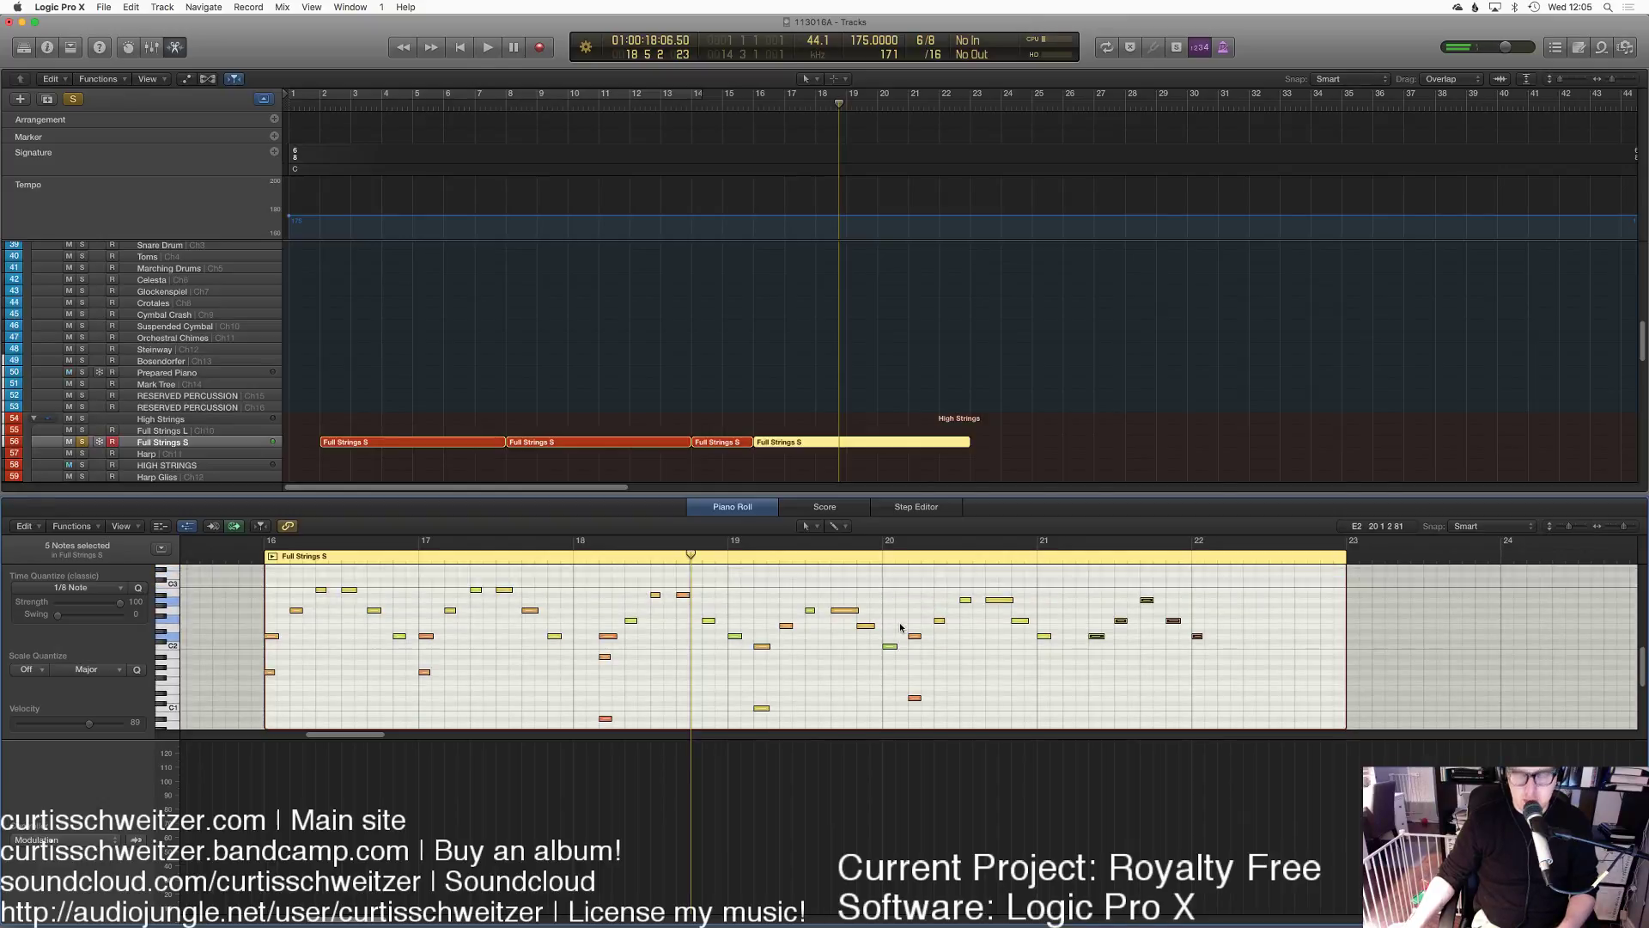
Step: Move all Full Strings S notes from early bar 18 onward one eighth note earlier and play the take from just before bar 16
key(super+Left)
scroll(933, 658, down, 2)
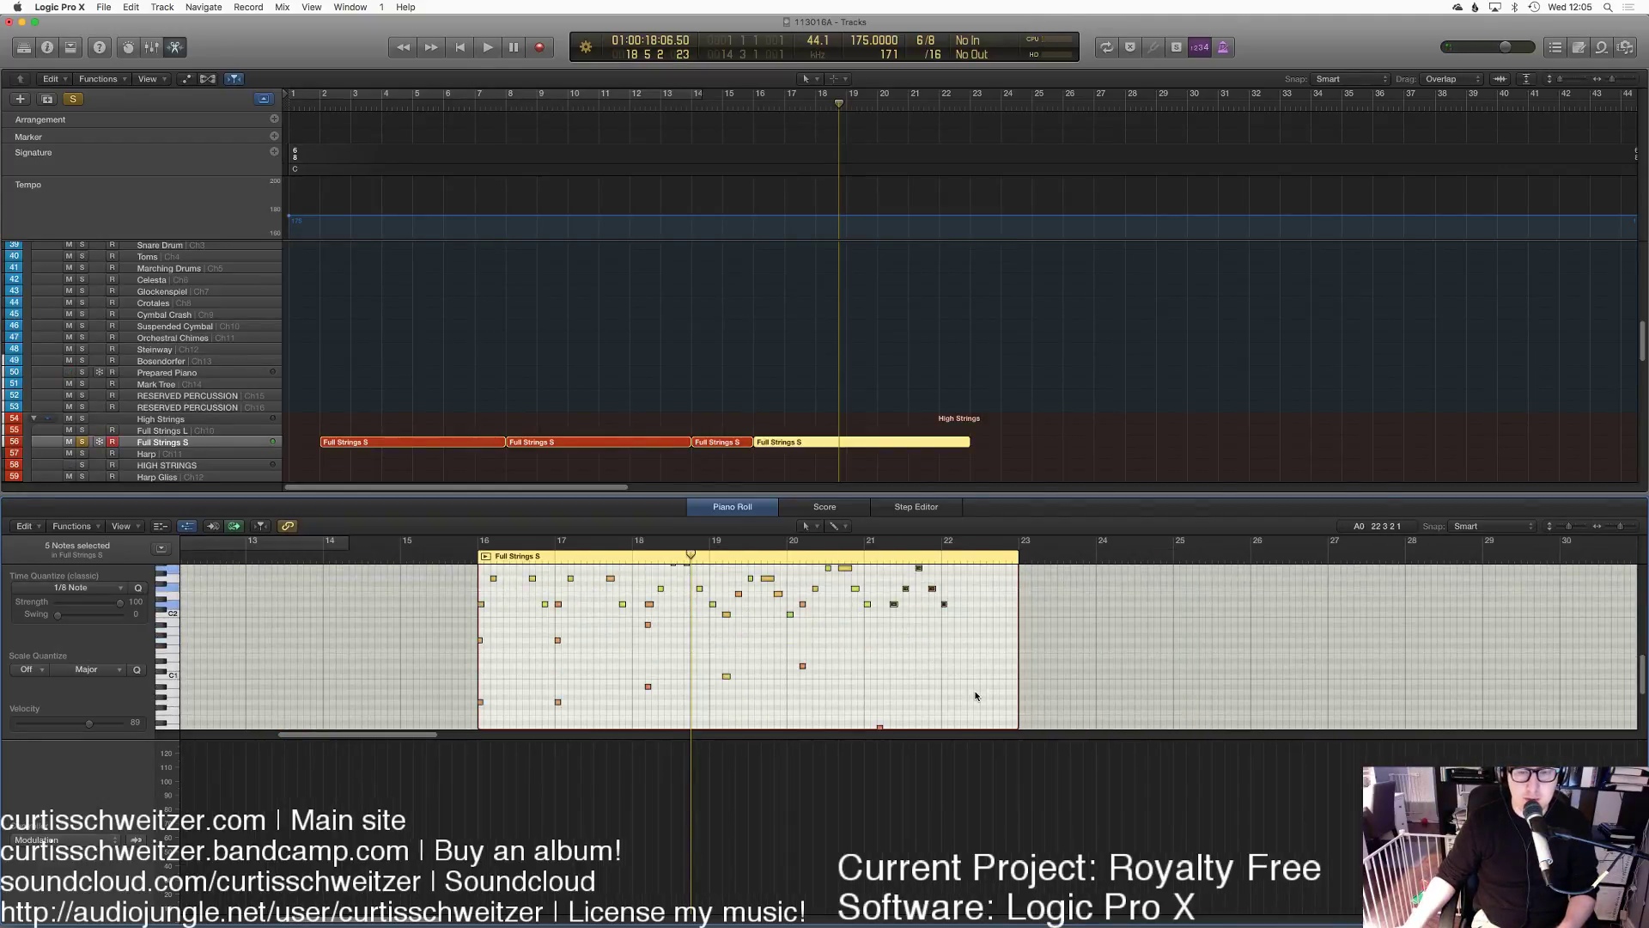
scroll(974, 696, down, 2)
drag(942, 686, 673, 567)
scroll(725, 610, down, 2)
scroll(663, 689, right, 3)
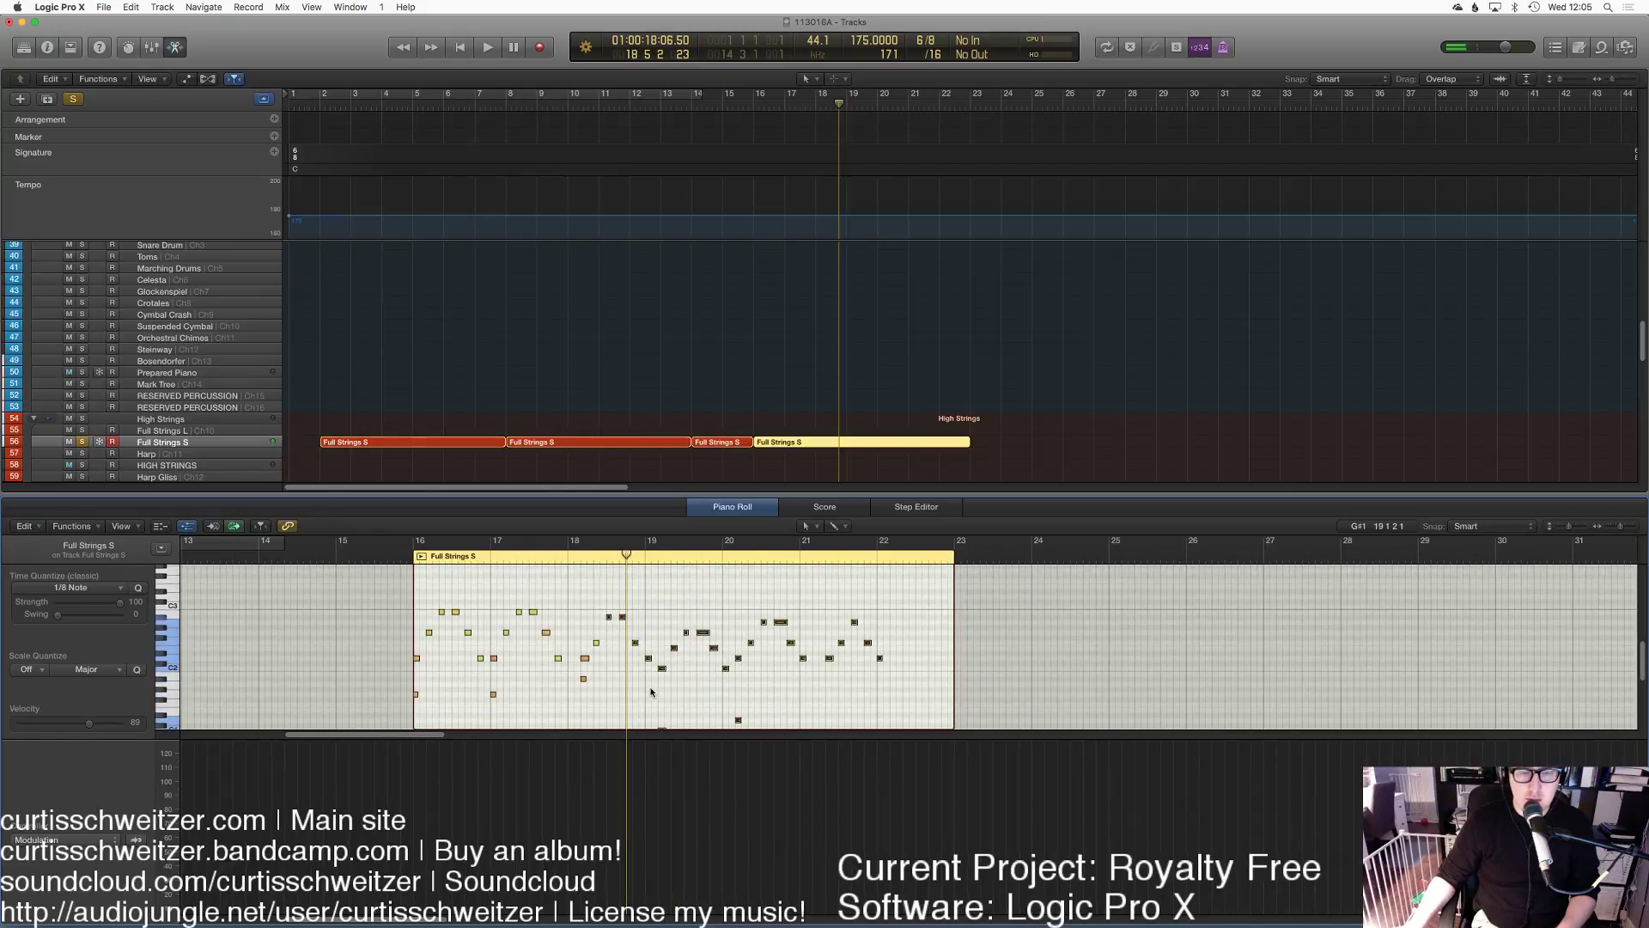
scroll(650, 692, down, 4)
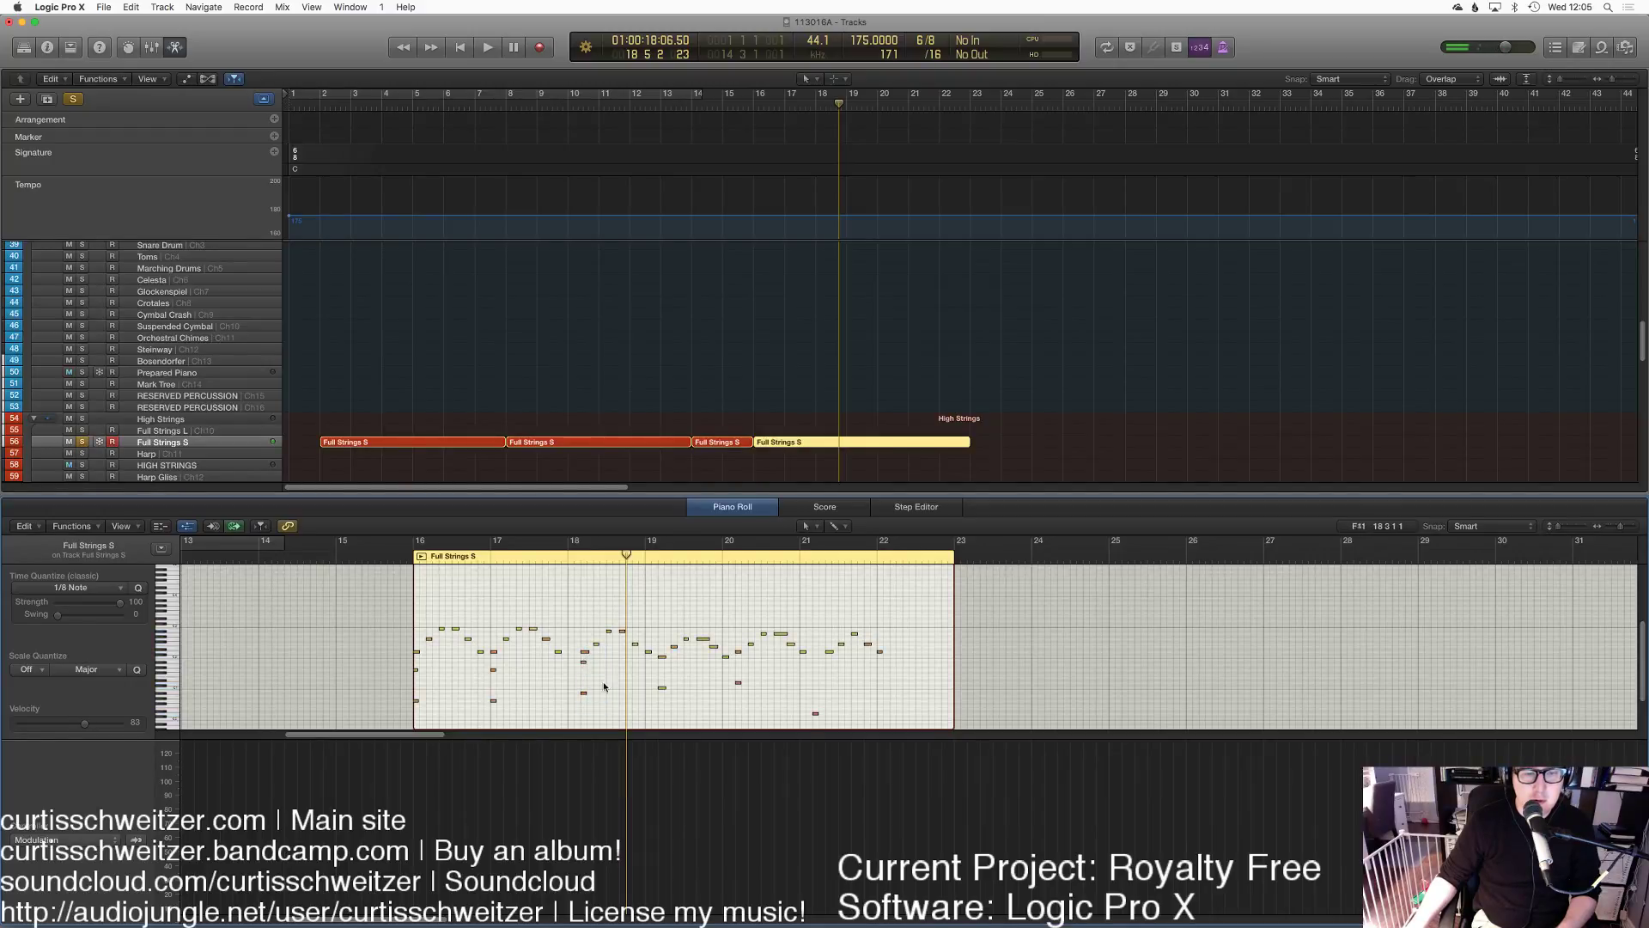
drag(843, 694, 584, 576)
drag(575, 654, 562, 655)
click(388, 557)
key(space)
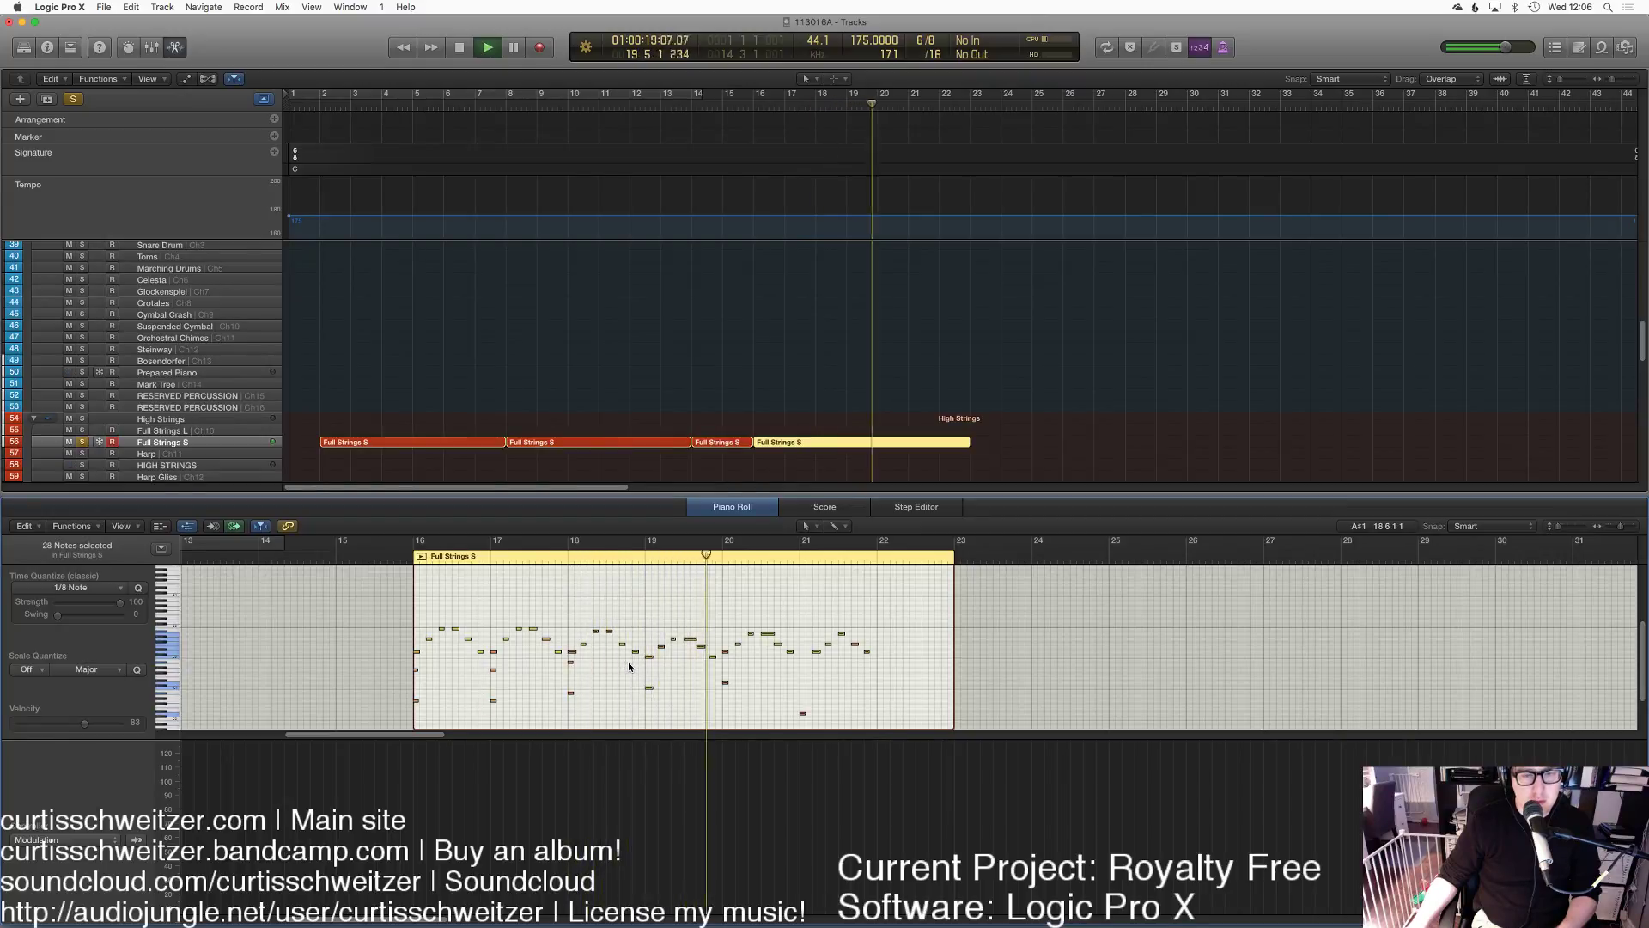
click(909, 683)
key(space)
Step: Shorten the last Full Strings S region to end at bar 22 and join it with the region starting at bar 14
drag(953, 641, 868, 642)
scroll(759, 343, down, 6)
click(753, 104)
drag(806, 306, 721, 252)
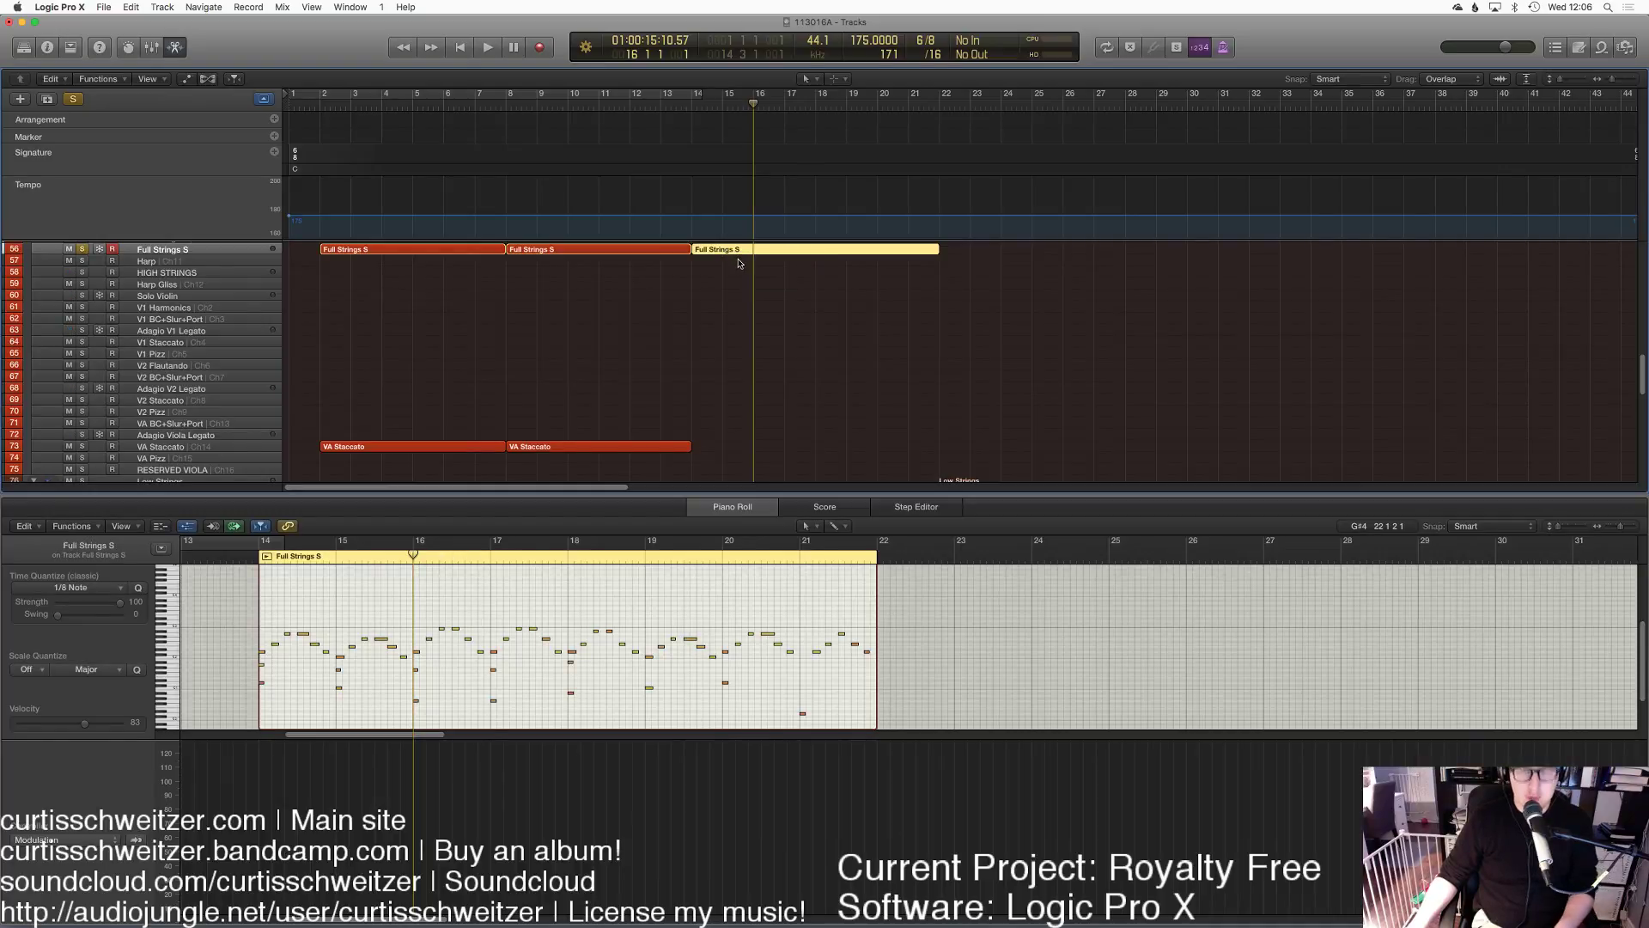
Step: Copy the joined Full Strings S region onto the VA Staccato track at bar 14 and delete the low bass notes from the copy
click(180, 445)
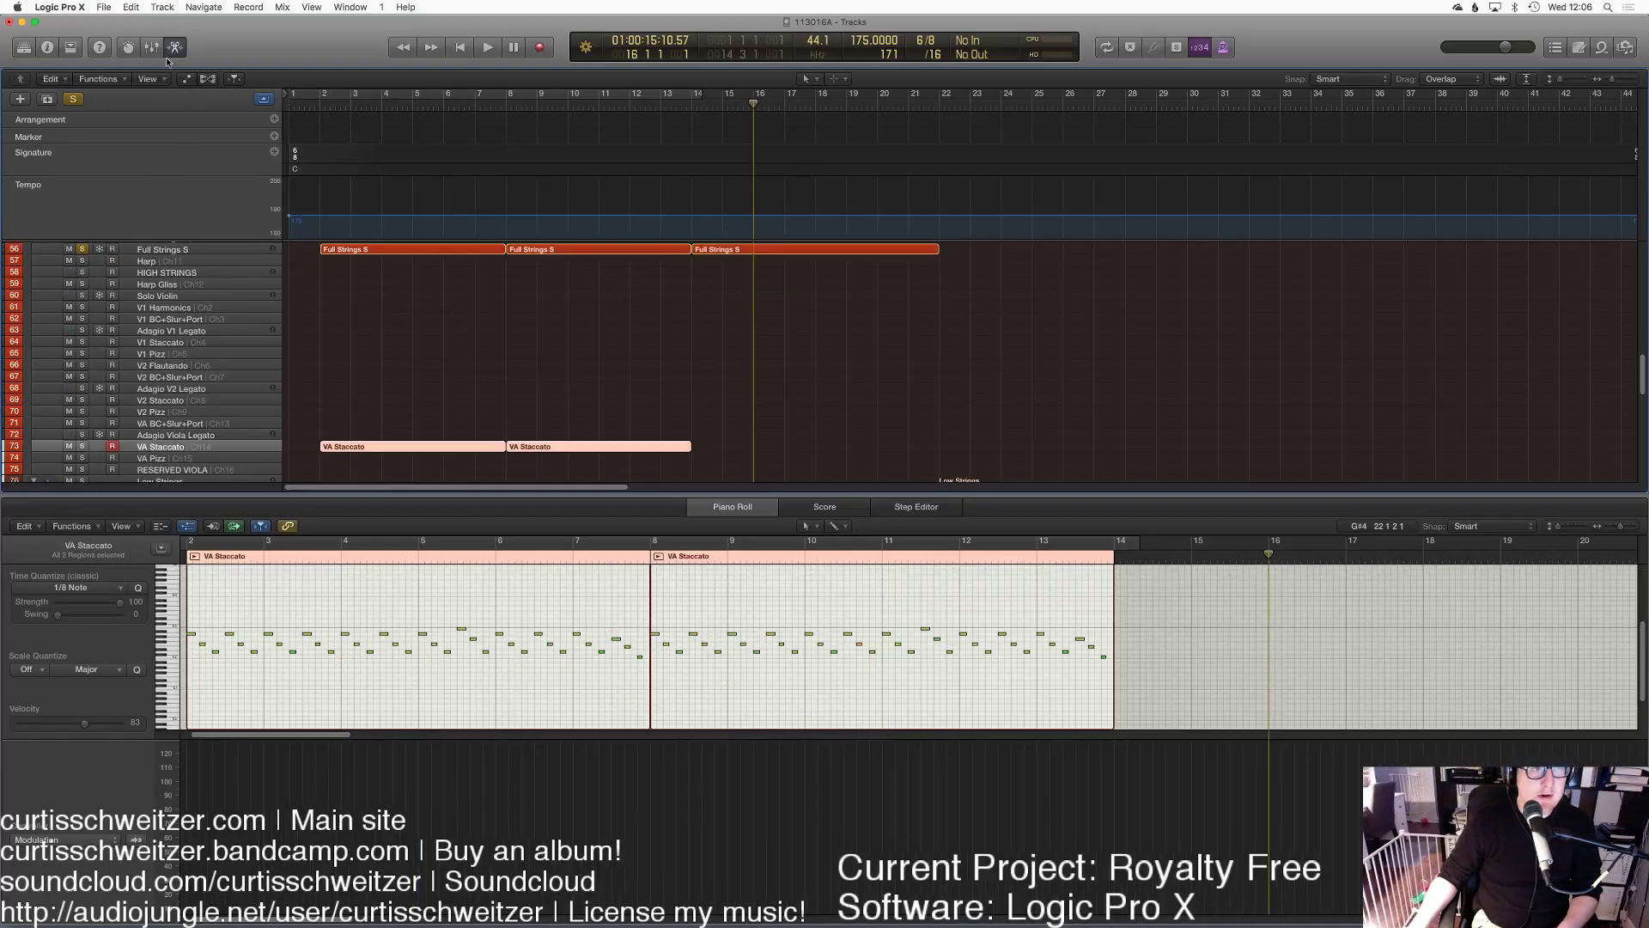
click(105, 7)
click(156, 130)
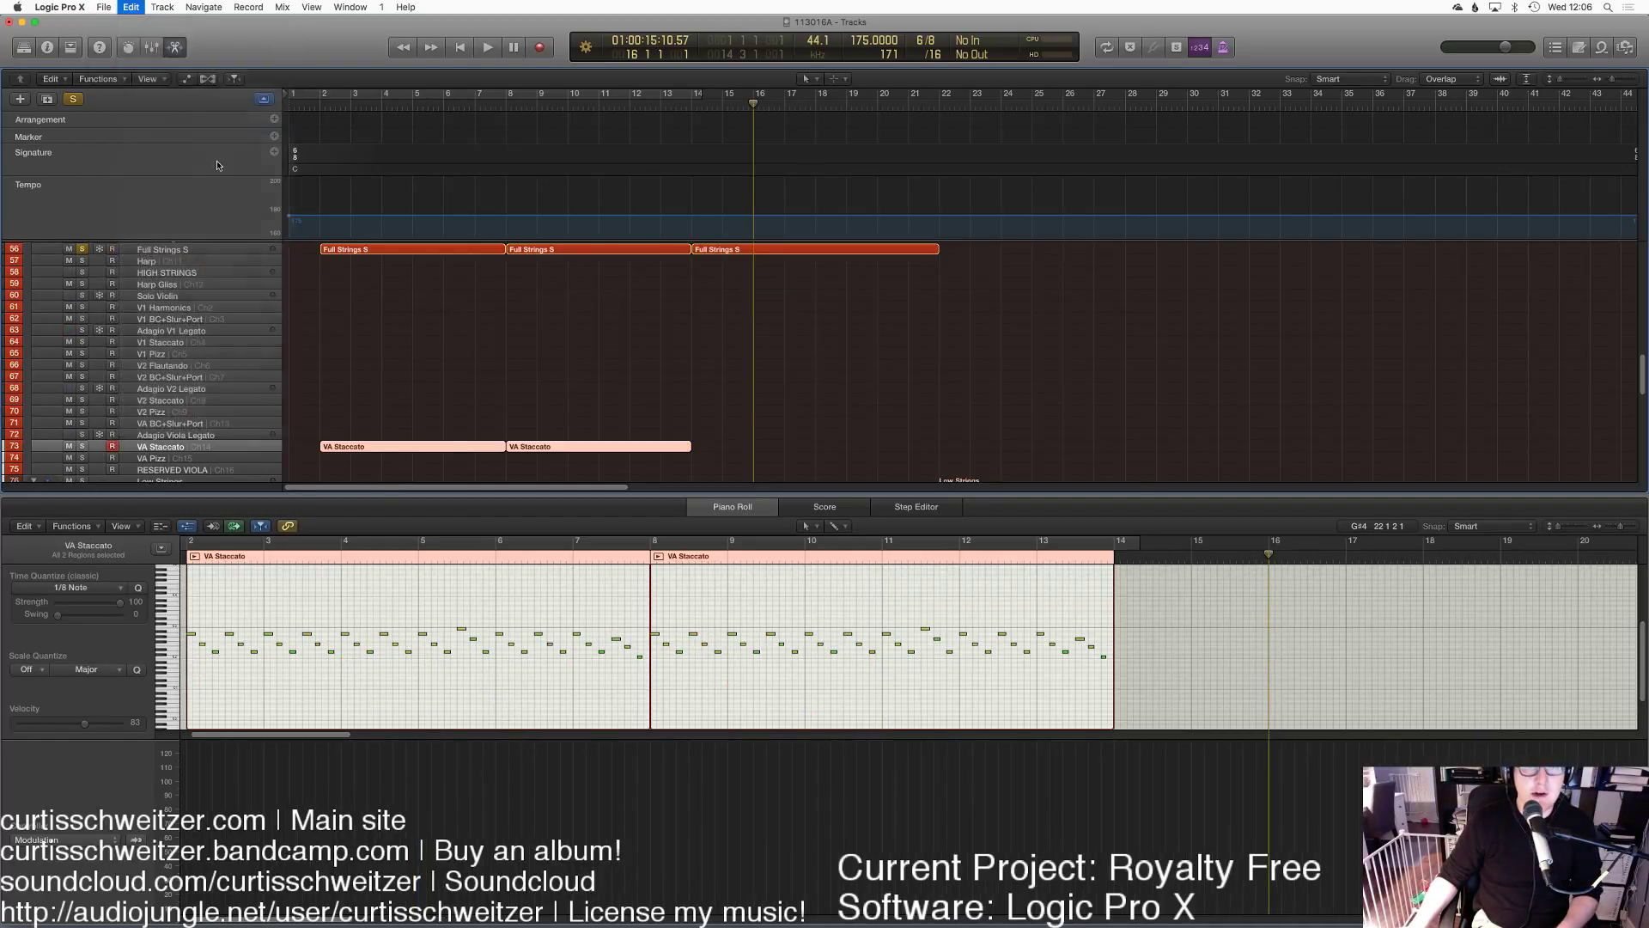
click(846, 391)
click(812, 446)
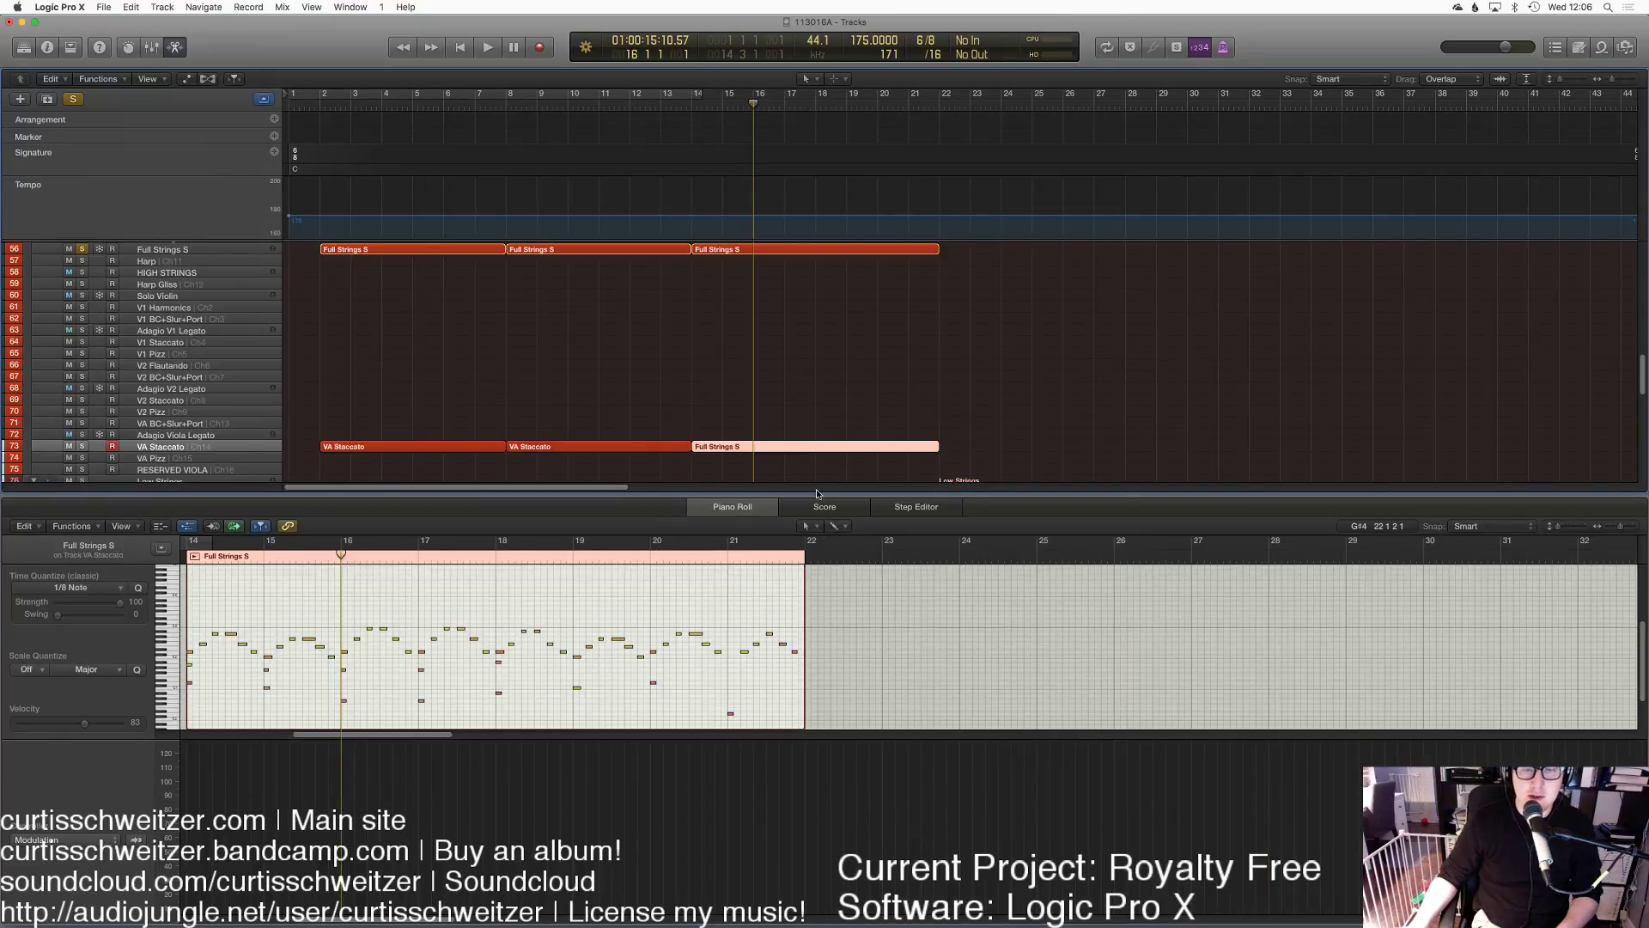
drag(743, 690, 189, 624)
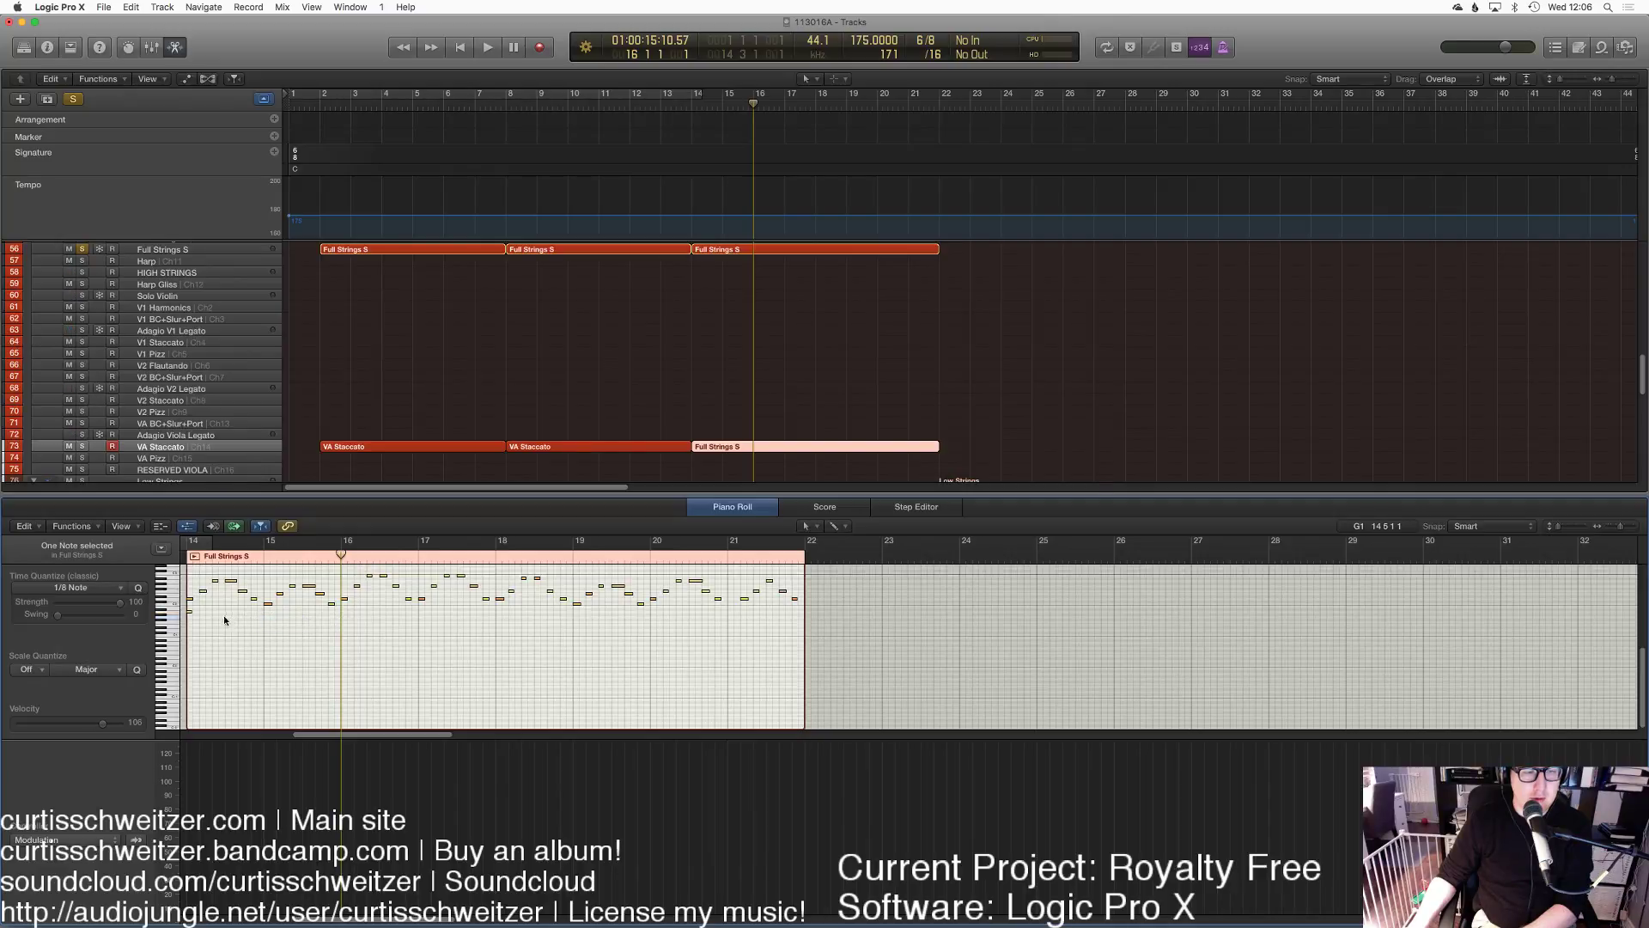
scroll(777, 266, up, 2)
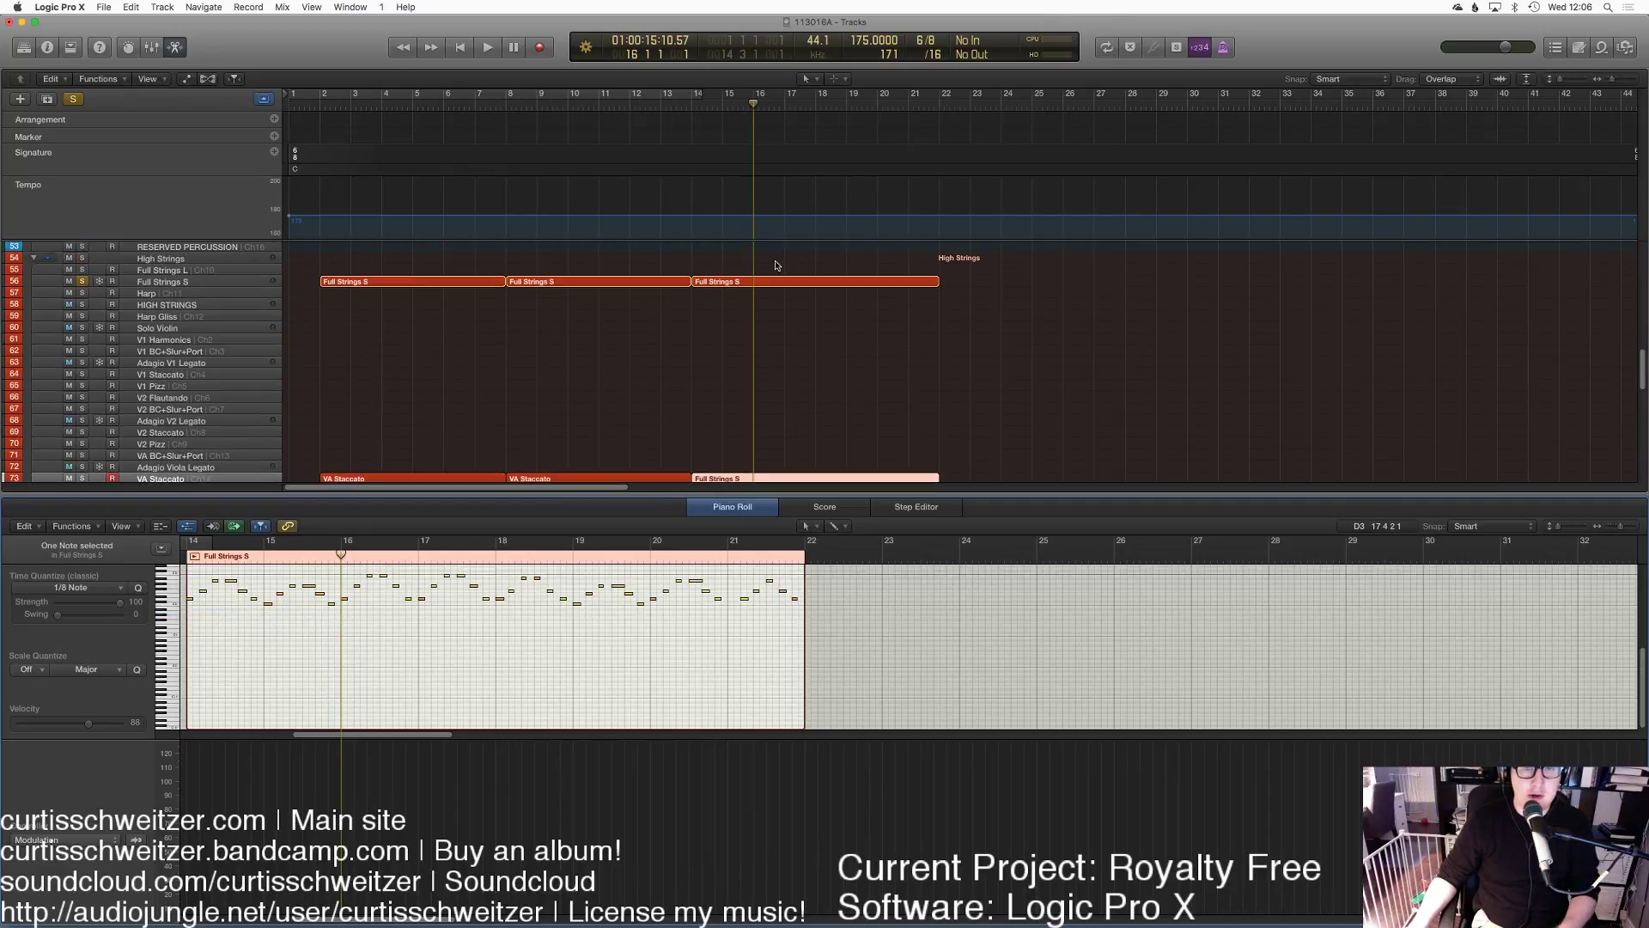
Step: Place the playhead in bar 14 and select the Basses Pizz track for recording
click(709, 117)
scroll(563, 255, down, 10)
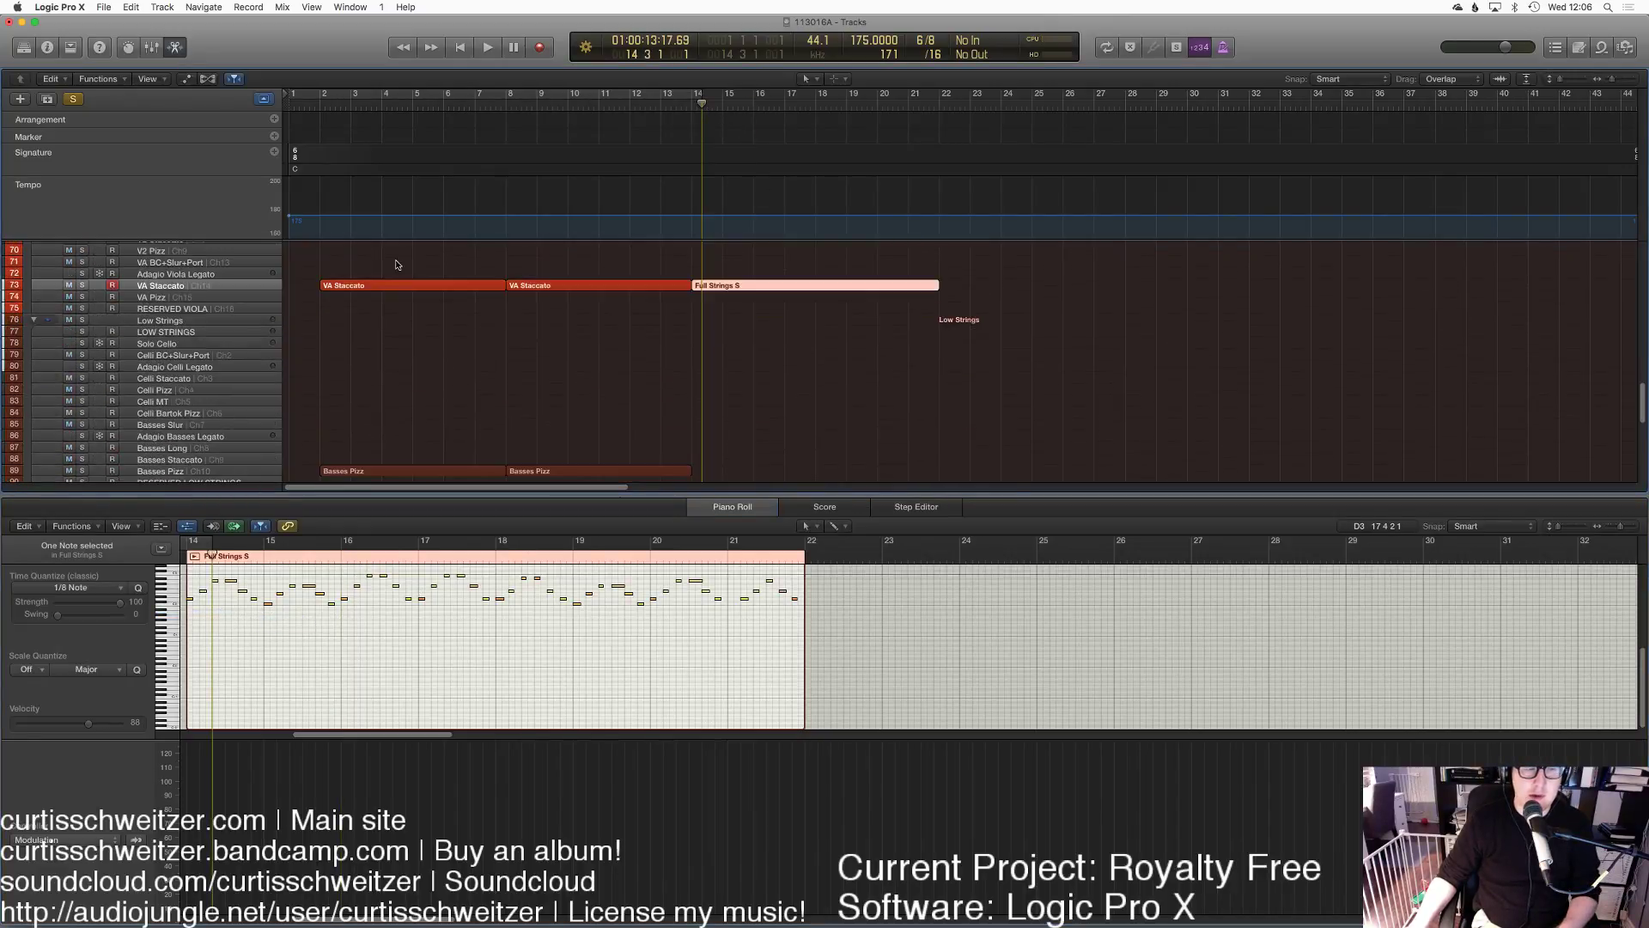
click(179, 469)
key(comma)
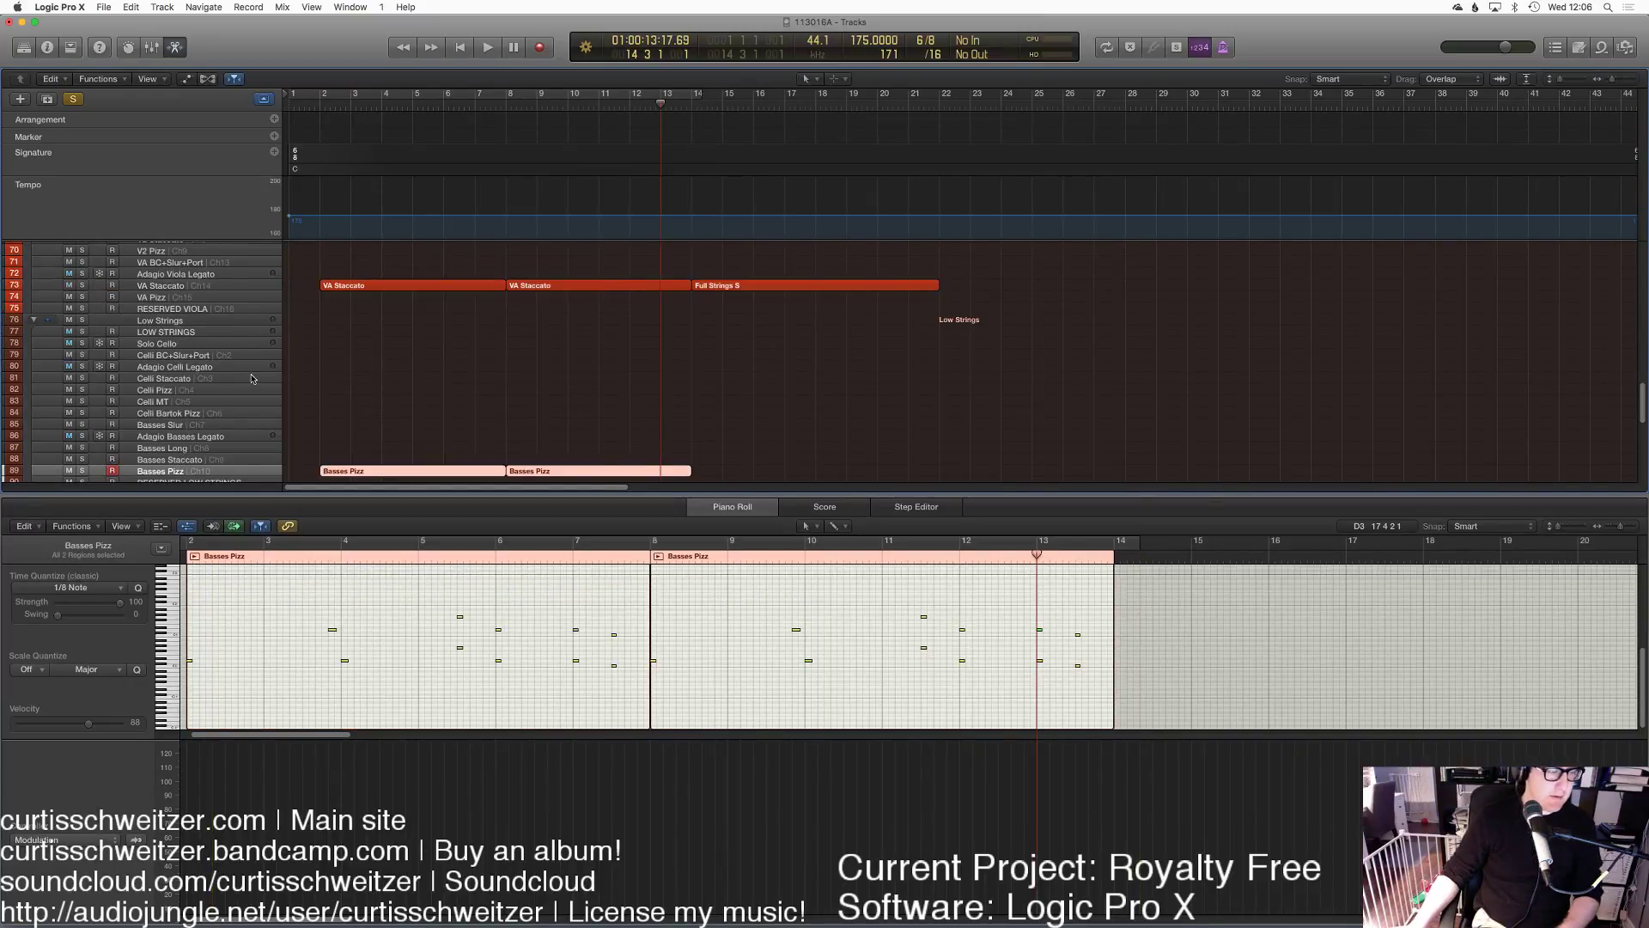
key(super+shift+a)
key(space)
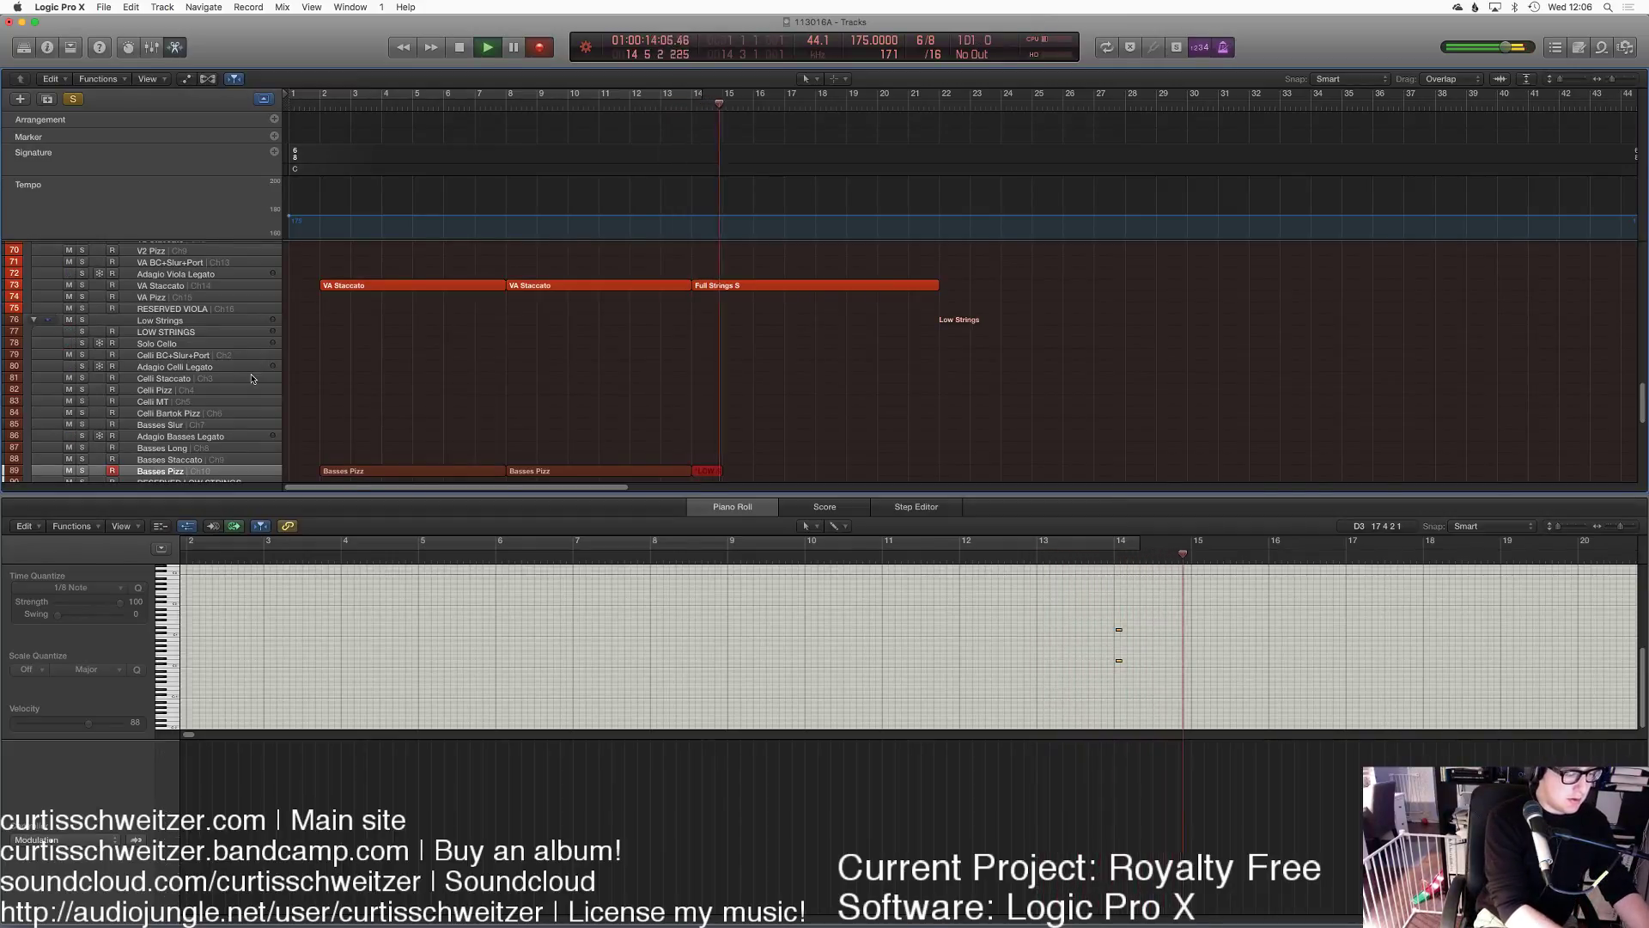
key(space)
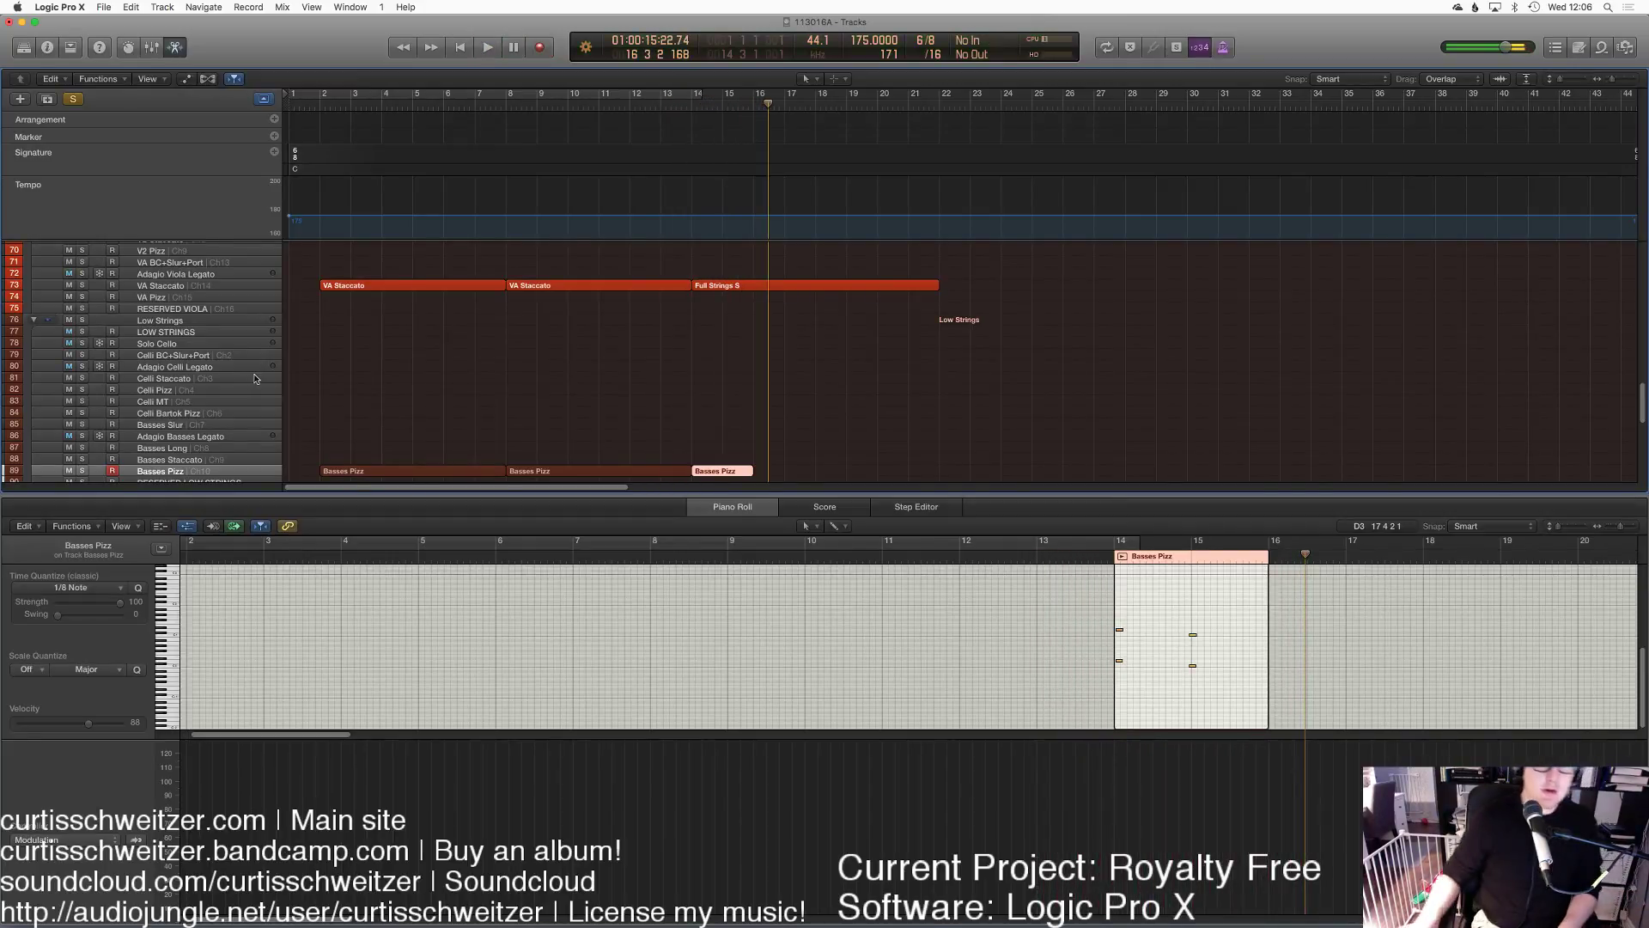
key(super+z)
Step: Turn off solo on the Full Strings S track and record the Basses Pizz part from bar 14 to bar 22, starting playback at bar 13
scroll(183, 269, up, 5)
click(83, 250)
drag(264, 236, 265, 238)
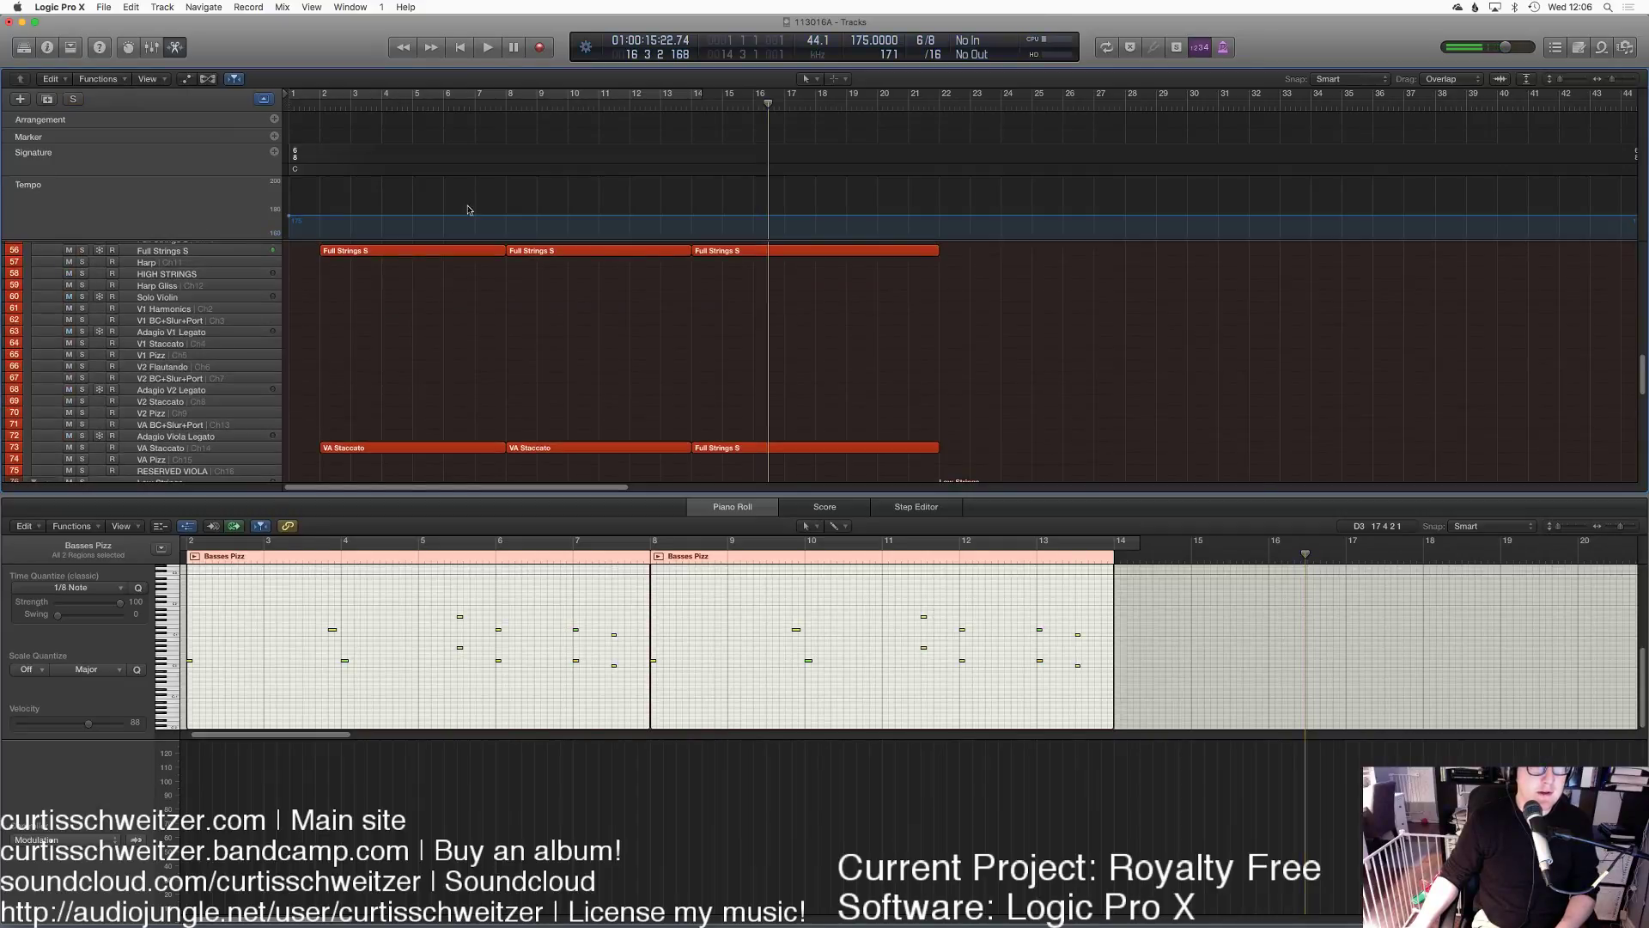
click(661, 105)
key(r)
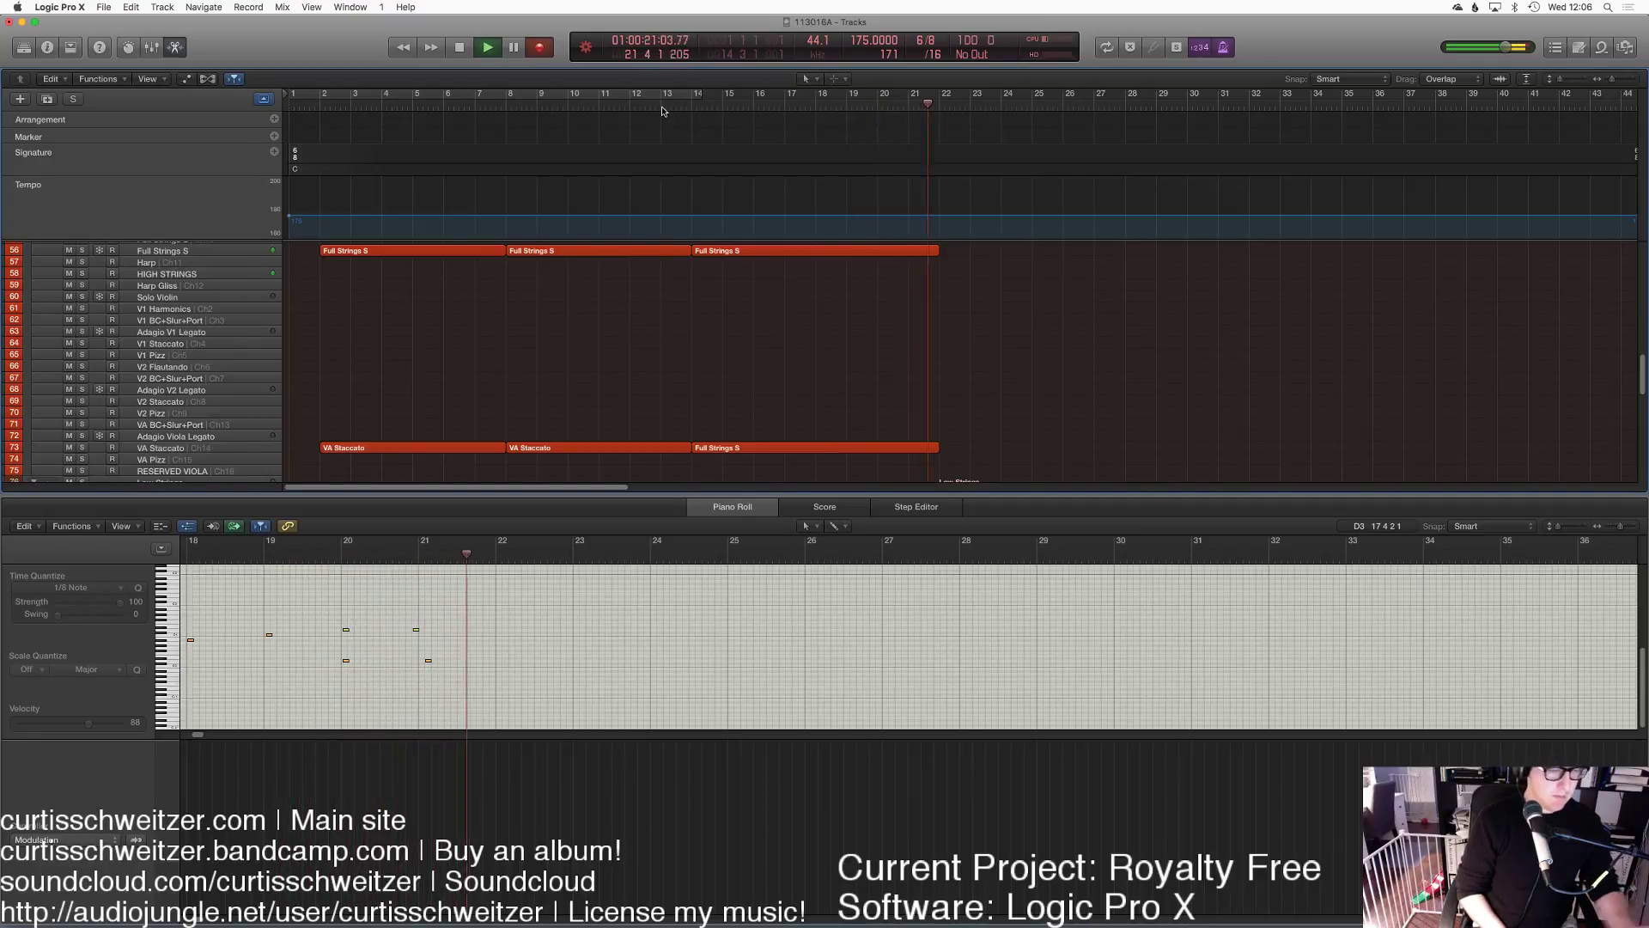
key(space)
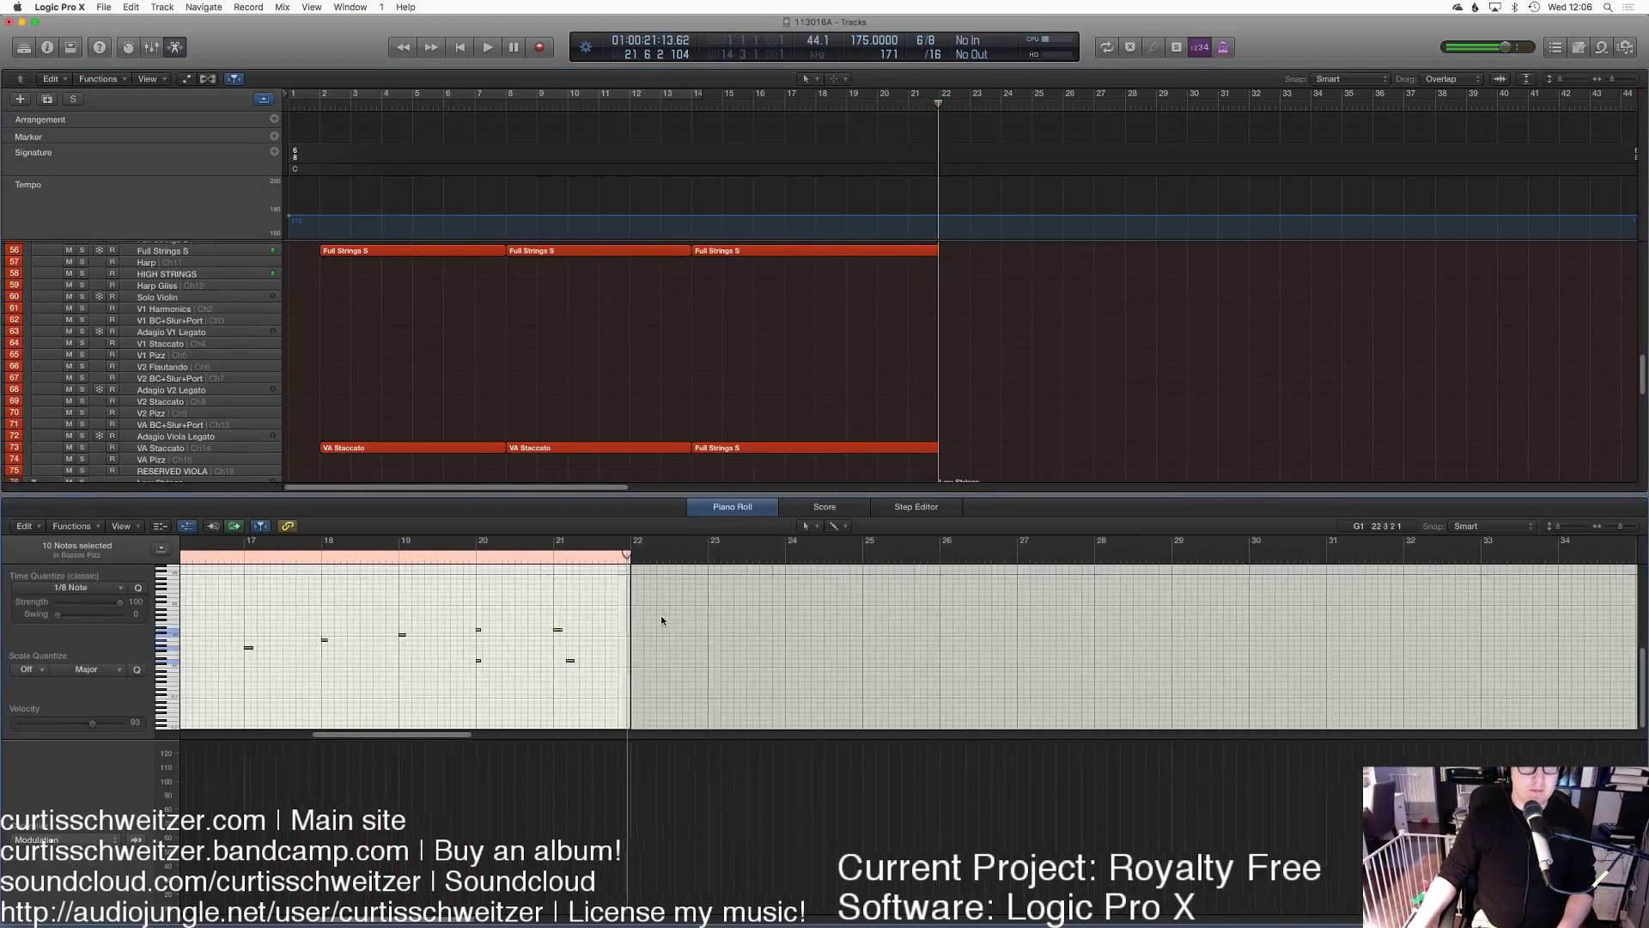
Step: Close the Piano Roll and play the arrangement from about bar 8 to bar 22 to review the string and brass layers
key(e)
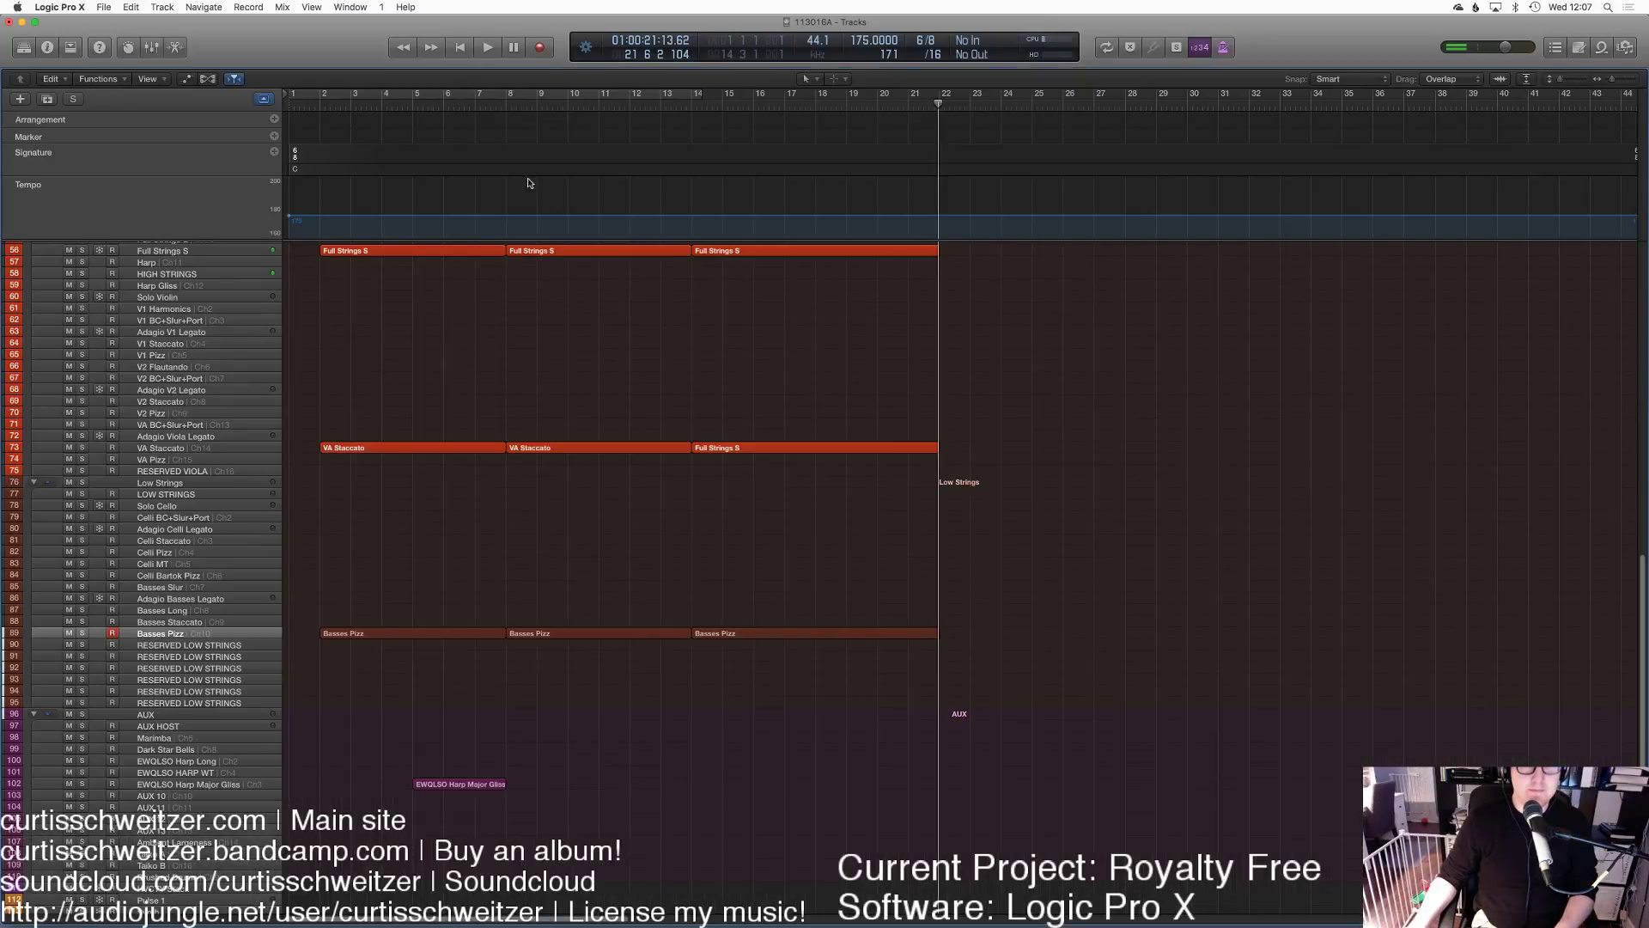
click(503, 109)
key(space)
scroll(785, 340, up, 8)
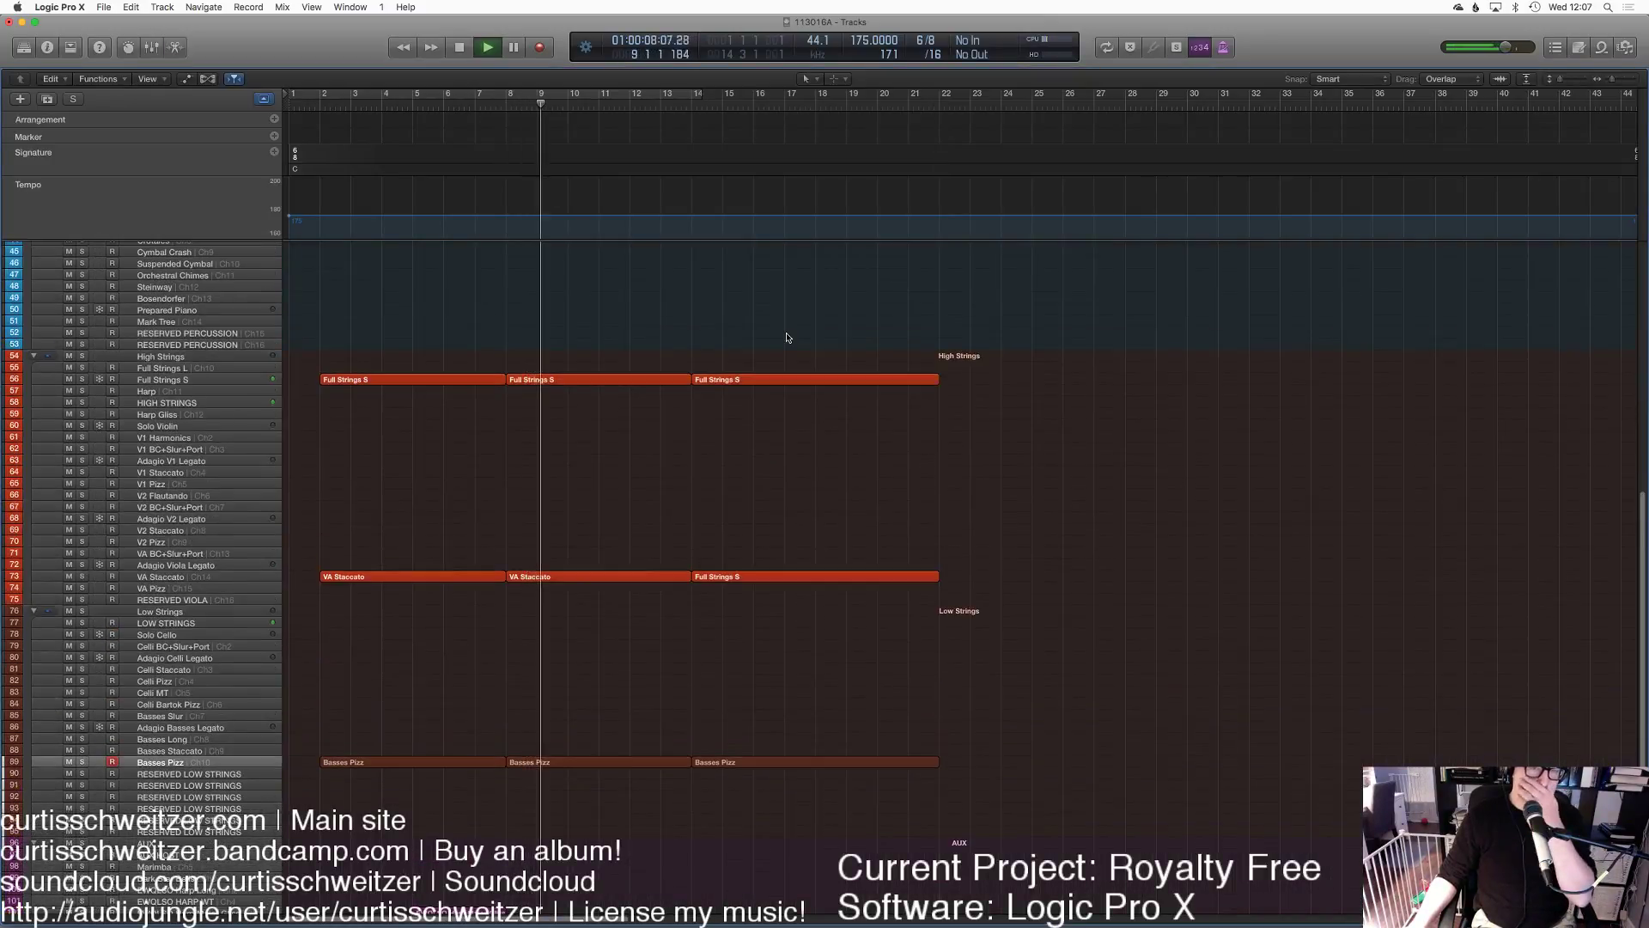
scroll(799, 361, up, 3)
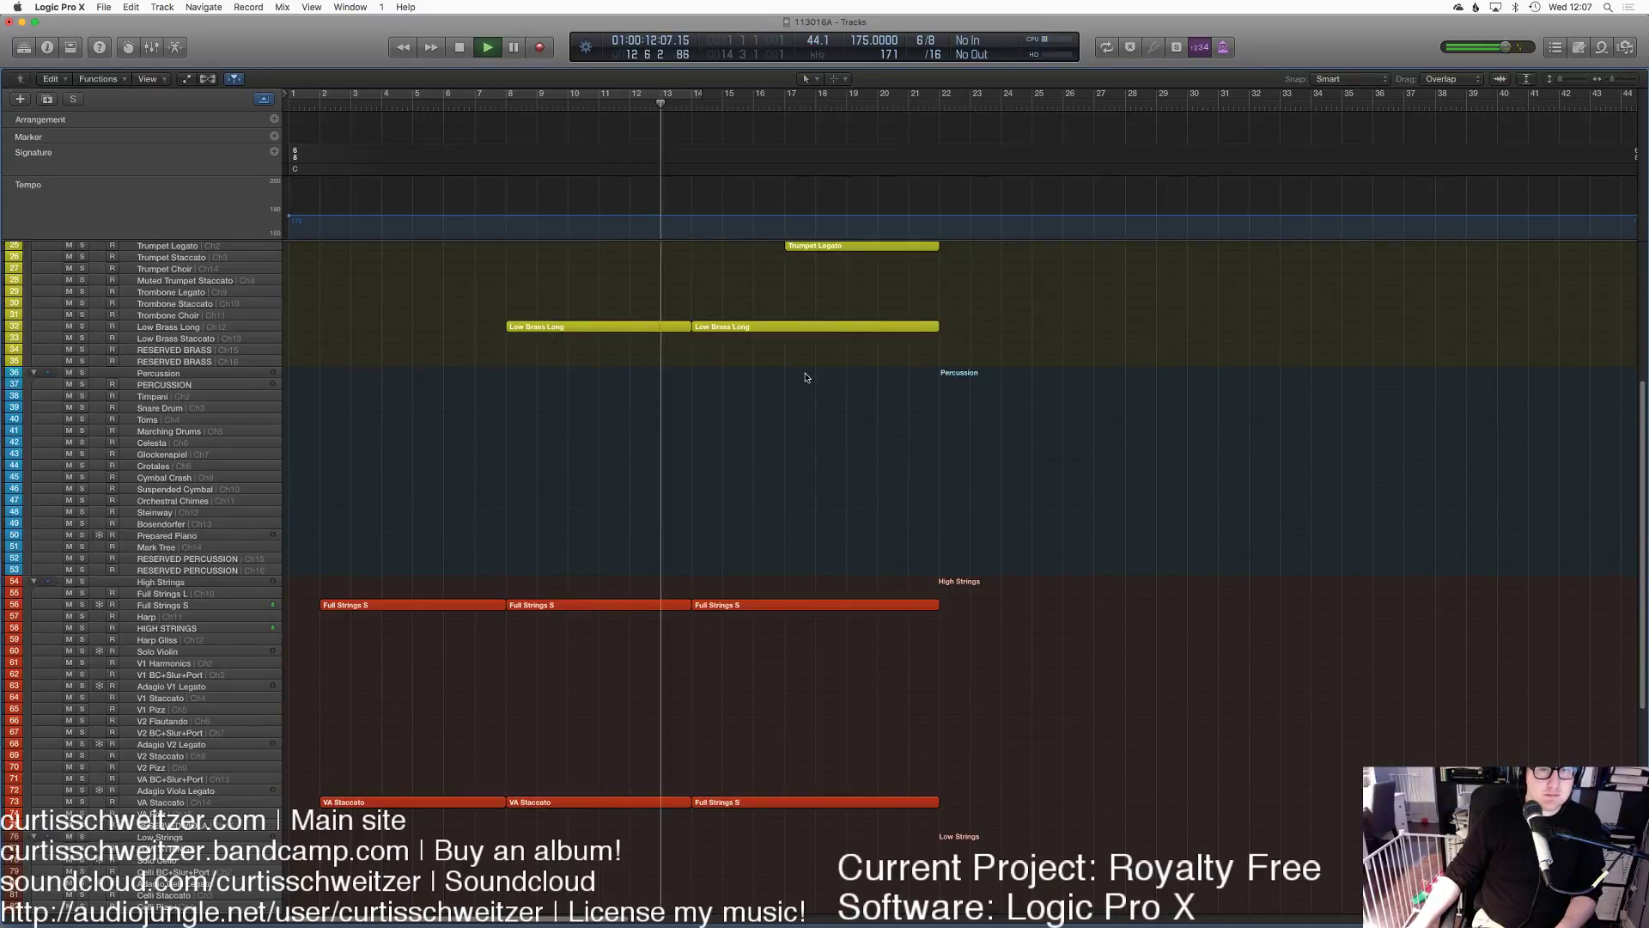
scroll(808, 378, up, 5)
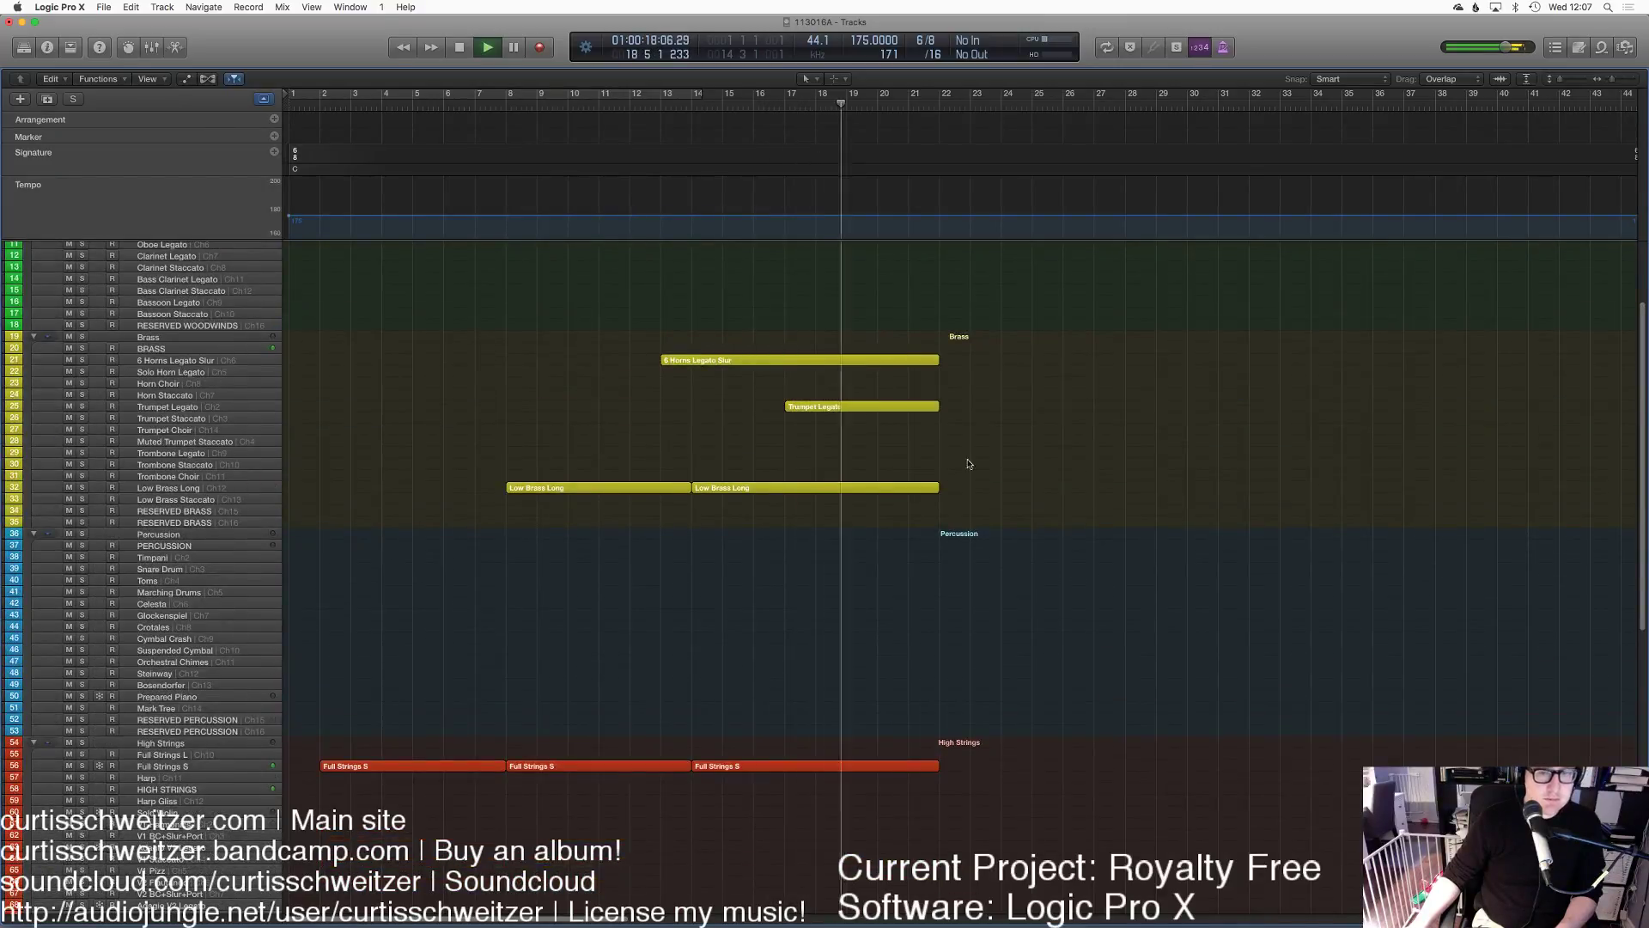
scroll(1072, 543, down, 3)
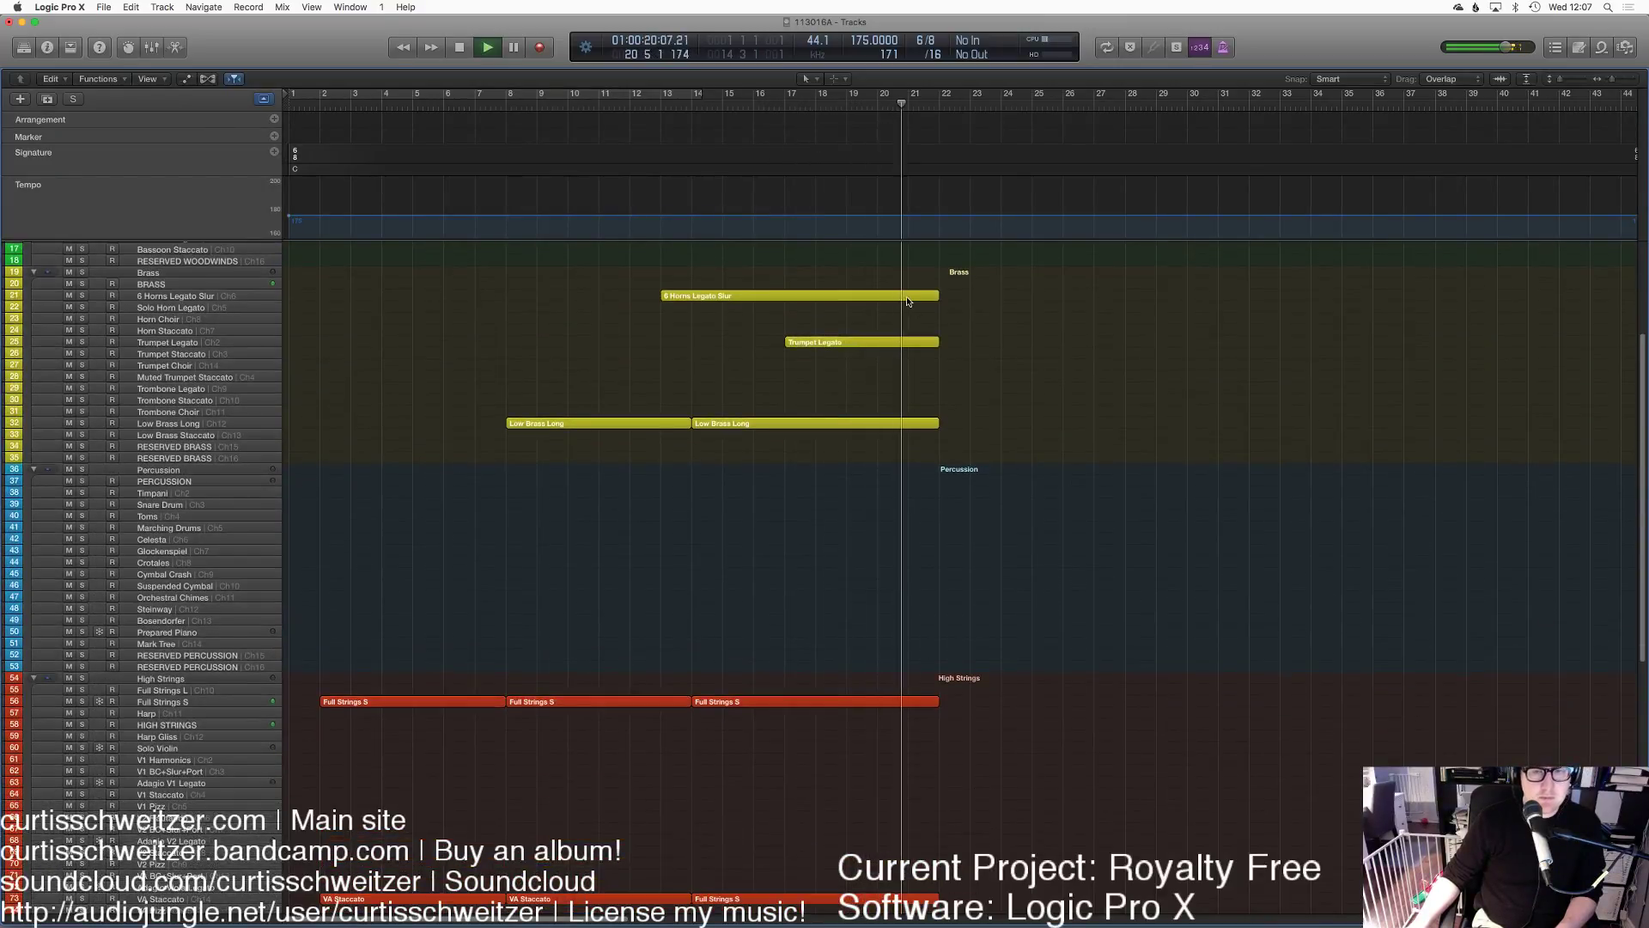
key(space)
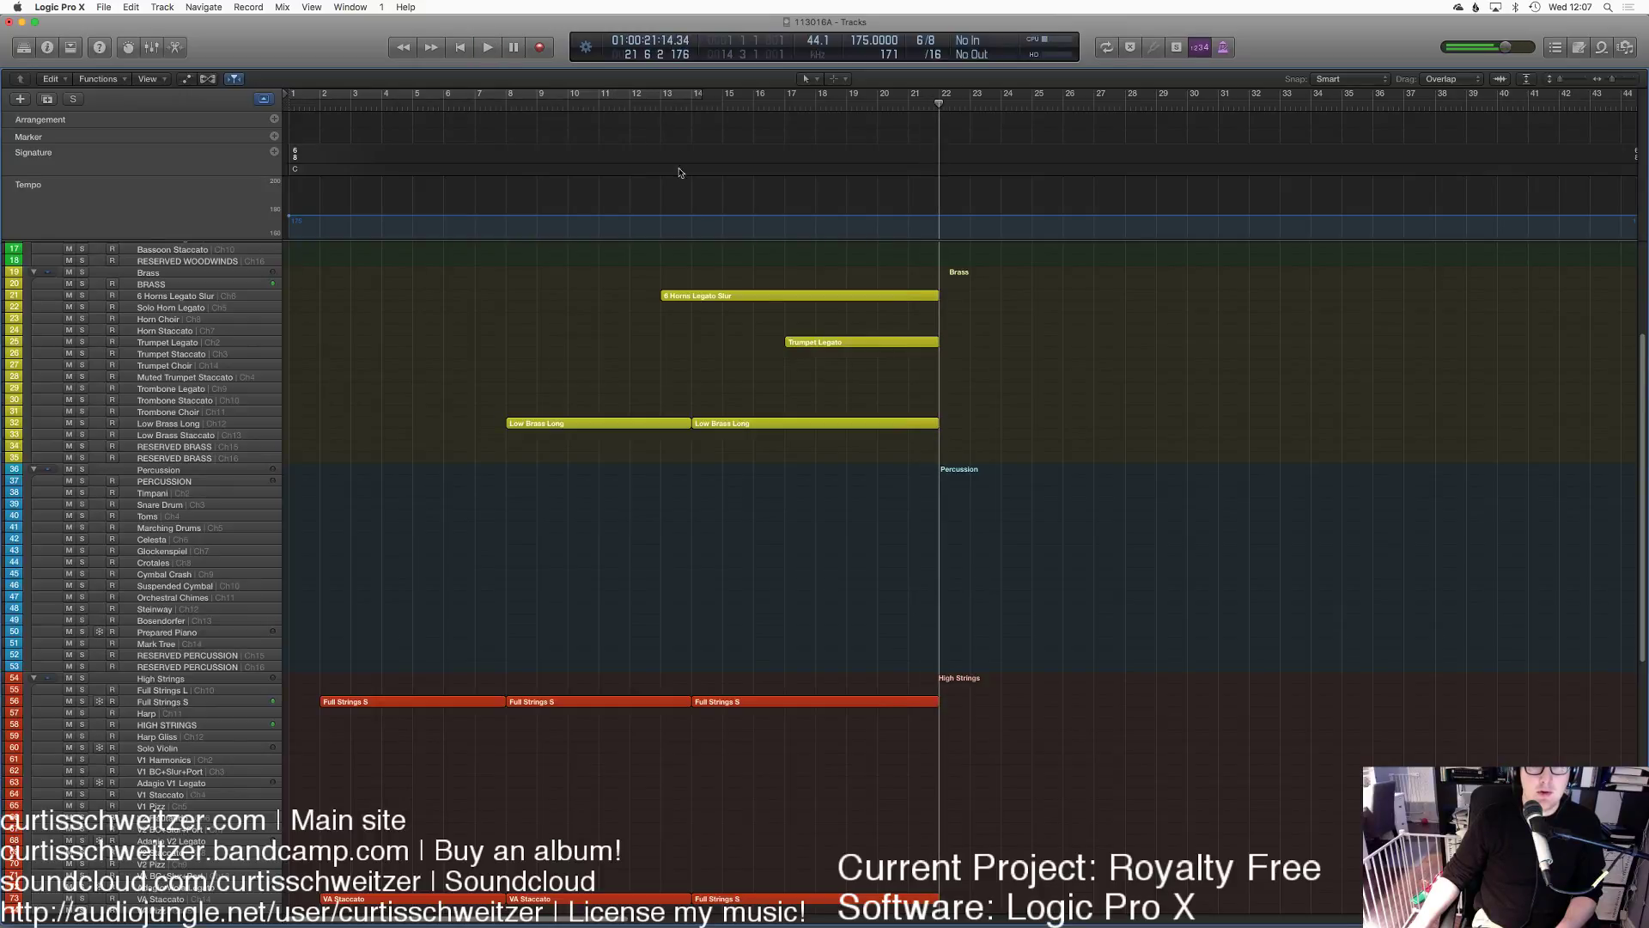
Step: Add a modulation automation point at the start of the 6 Horns Legato Slur region in the Piano Roll and play the part from bar 13
double_click(717, 296)
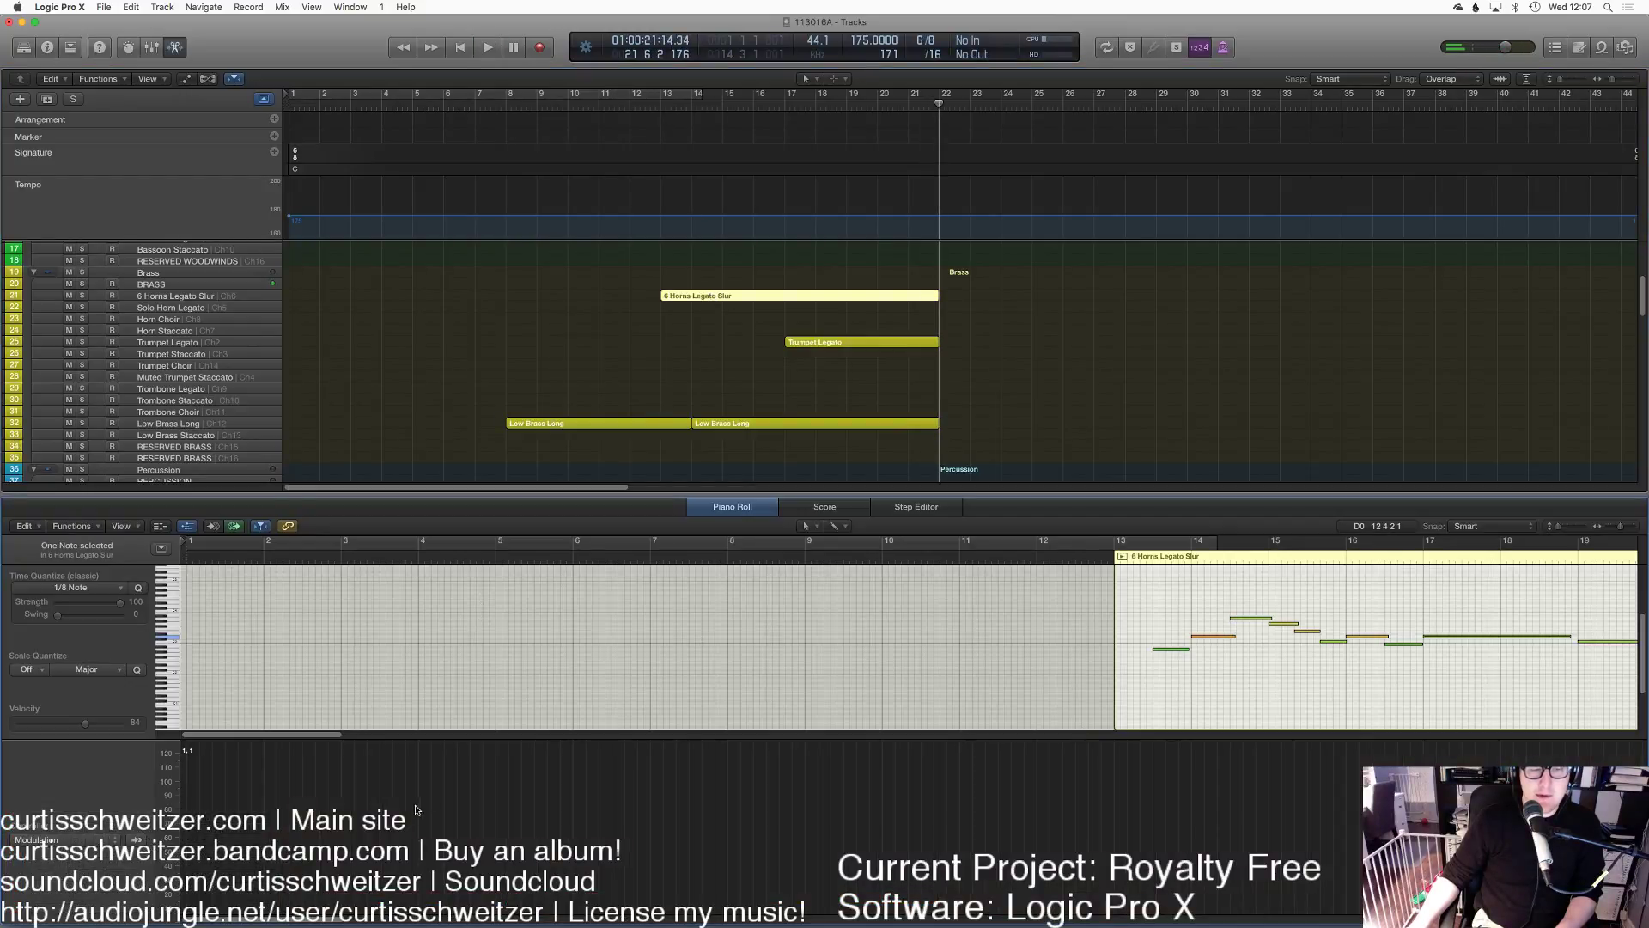
click(1168, 892)
click(1107, 550)
key(space)
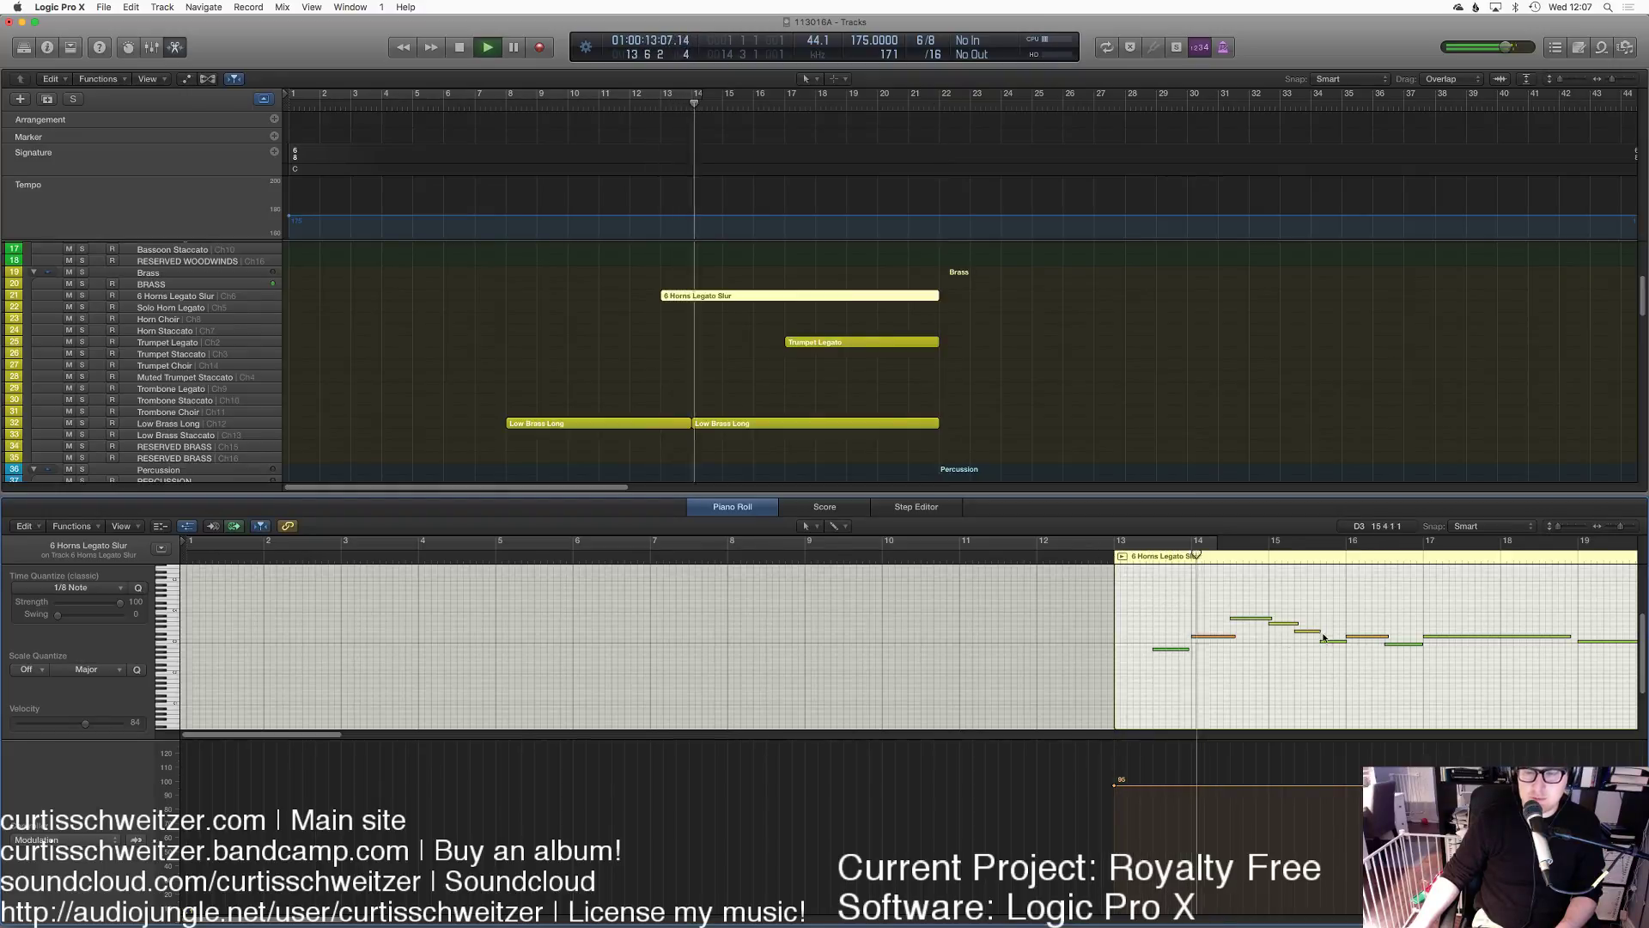
scroll(1311, 639, right, 5)
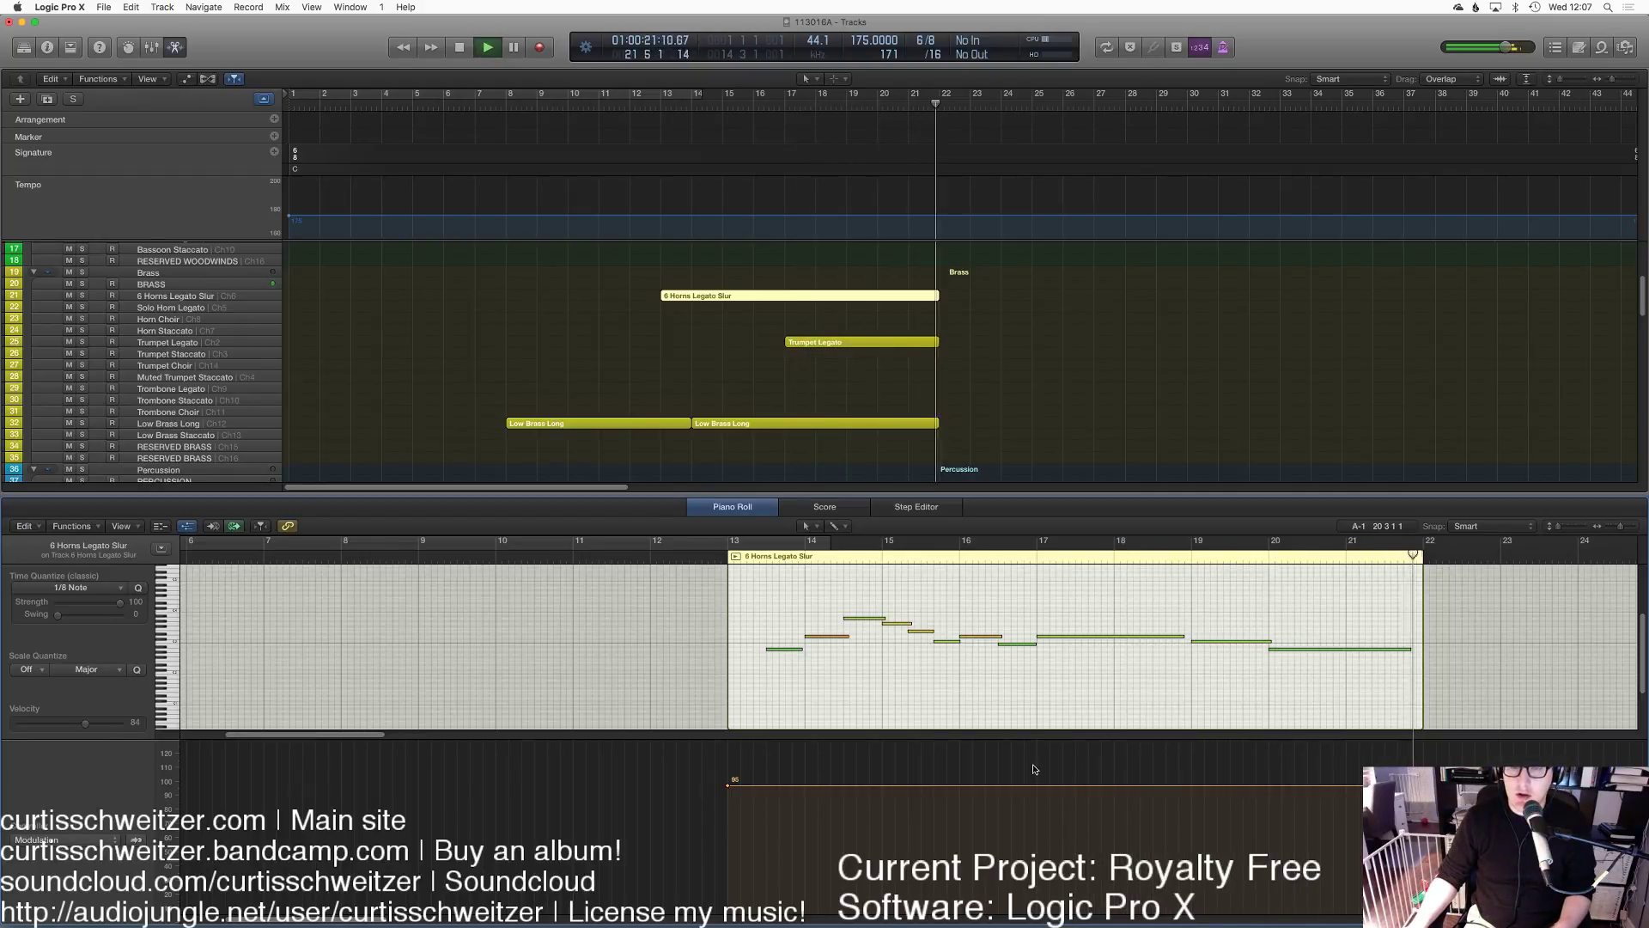
key(space)
Step: Close the Piano Roll and play the full arrangement from just before bar 13 while looking over the brass and string tracks
click(1040, 348)
click(650, 103)
key(p)
key(space)
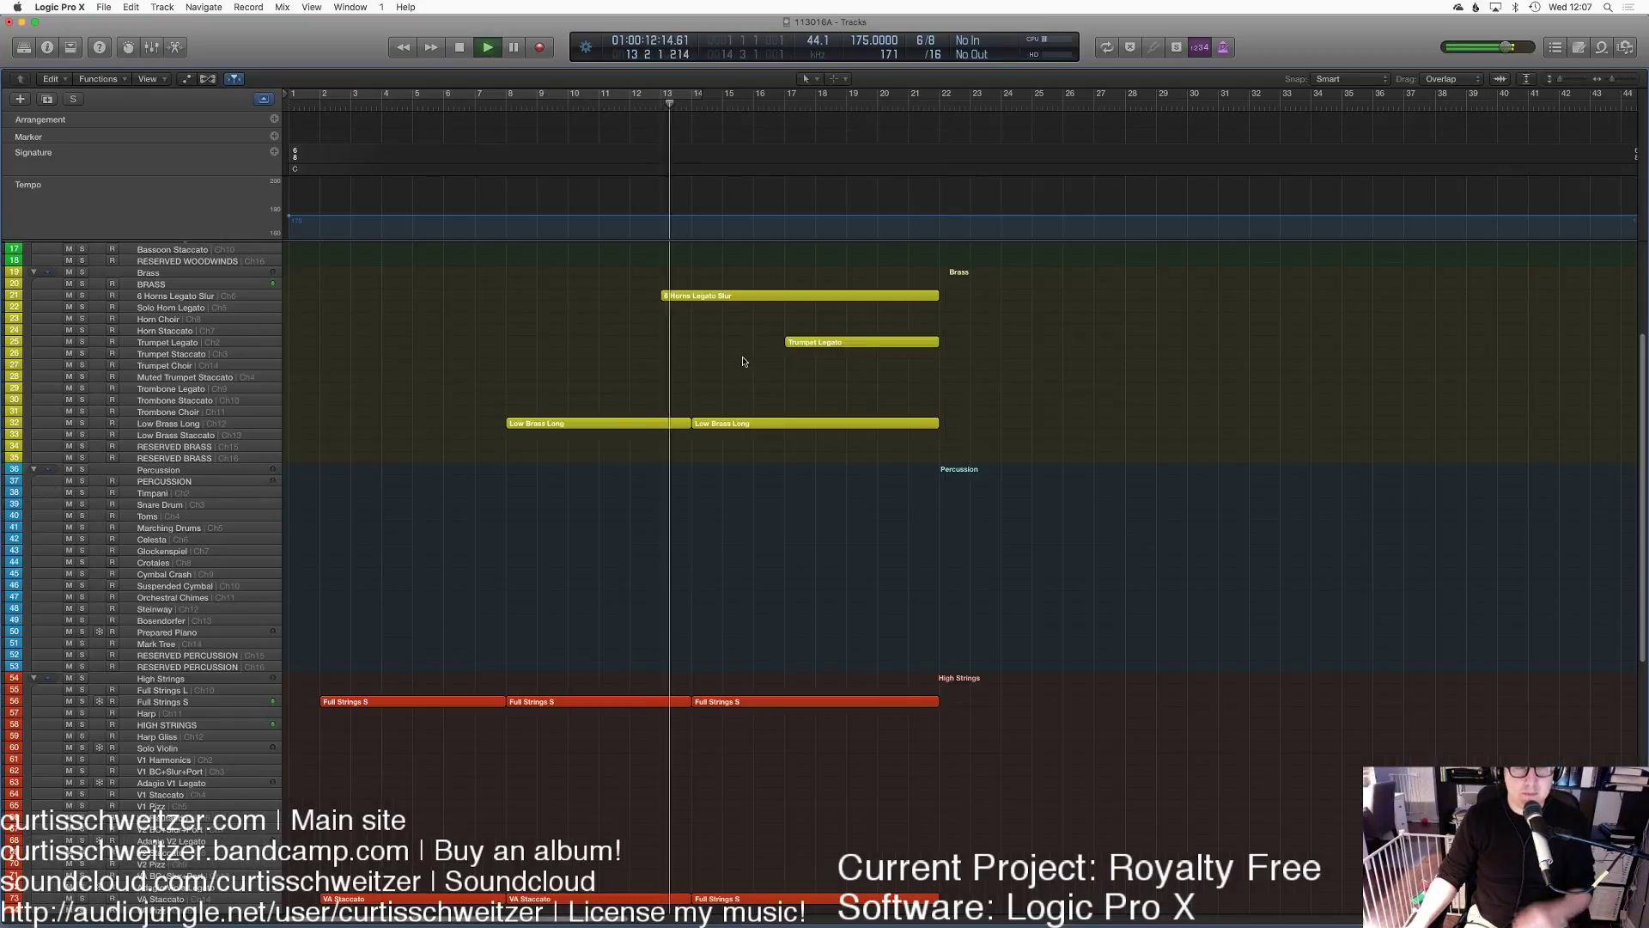
scroll(552, 580, down, 5)
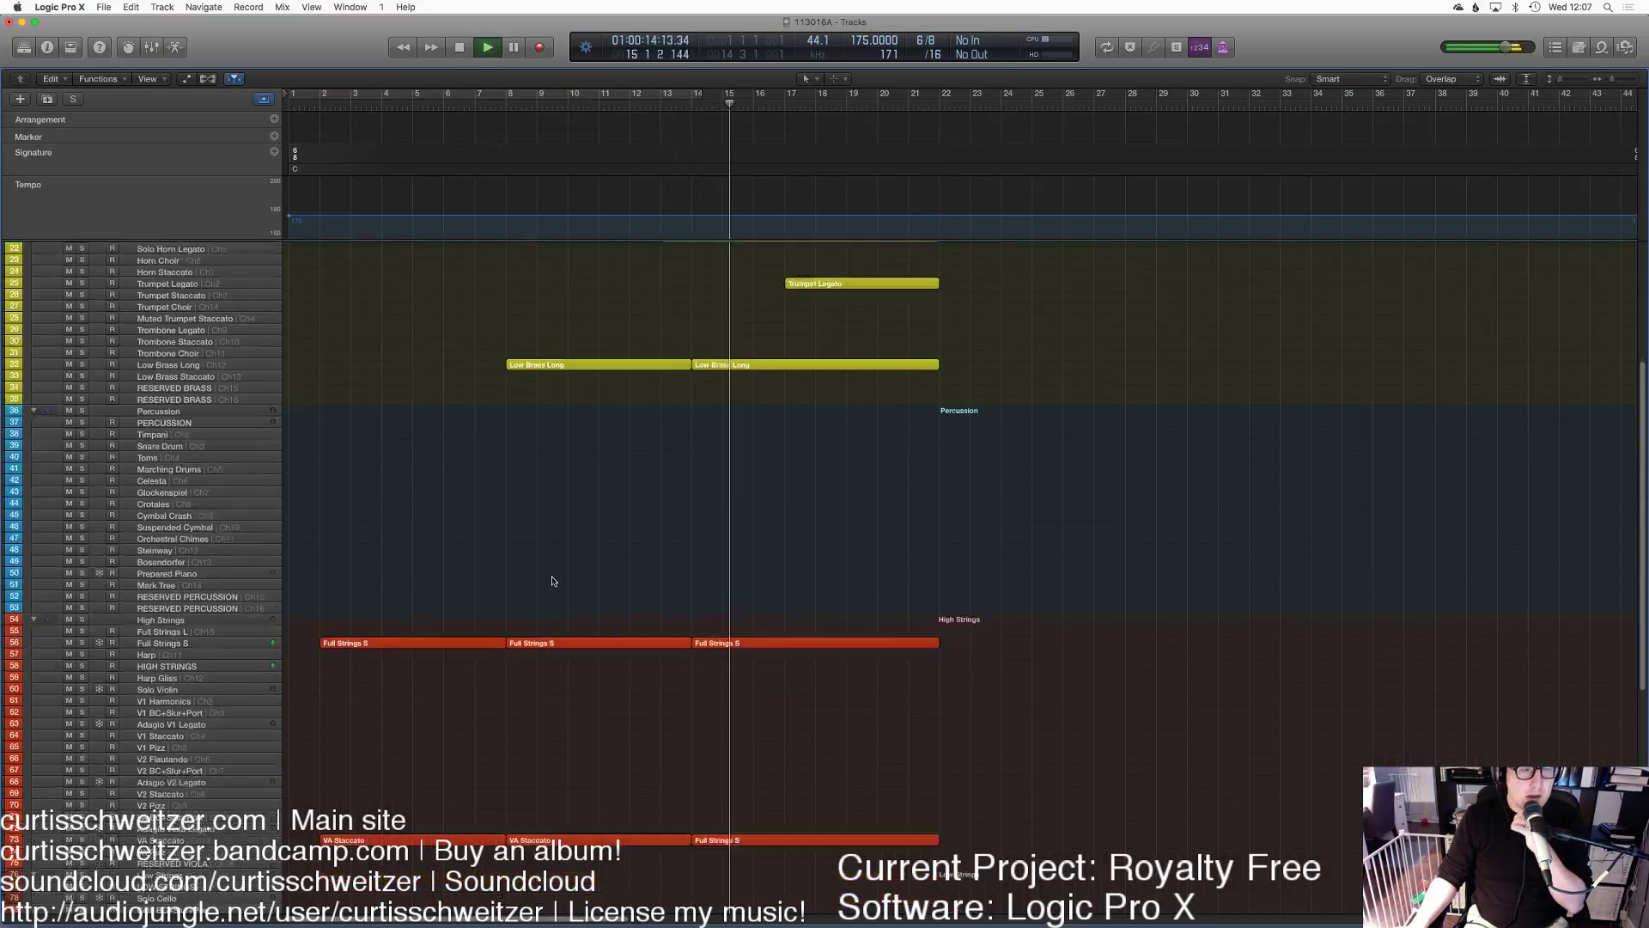
scroll(552, 581, up, 4)
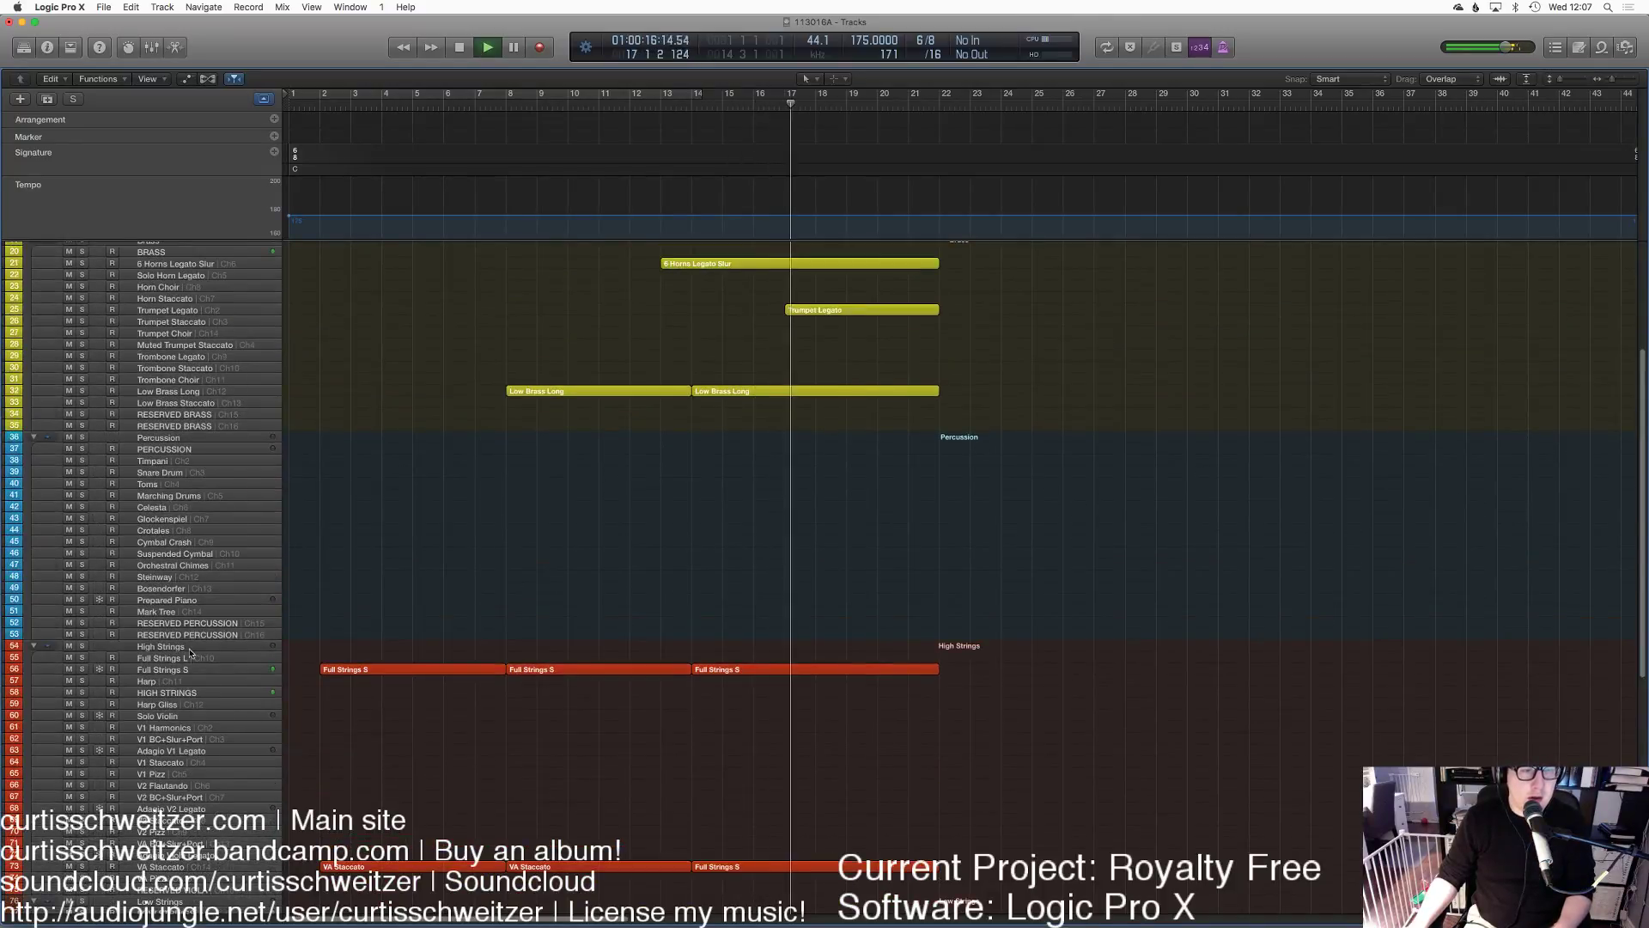
Step: Select the V1 BC+Slur+Port track and record a violin line from bar 17 to bar 22
click(174, 740)
key(space)
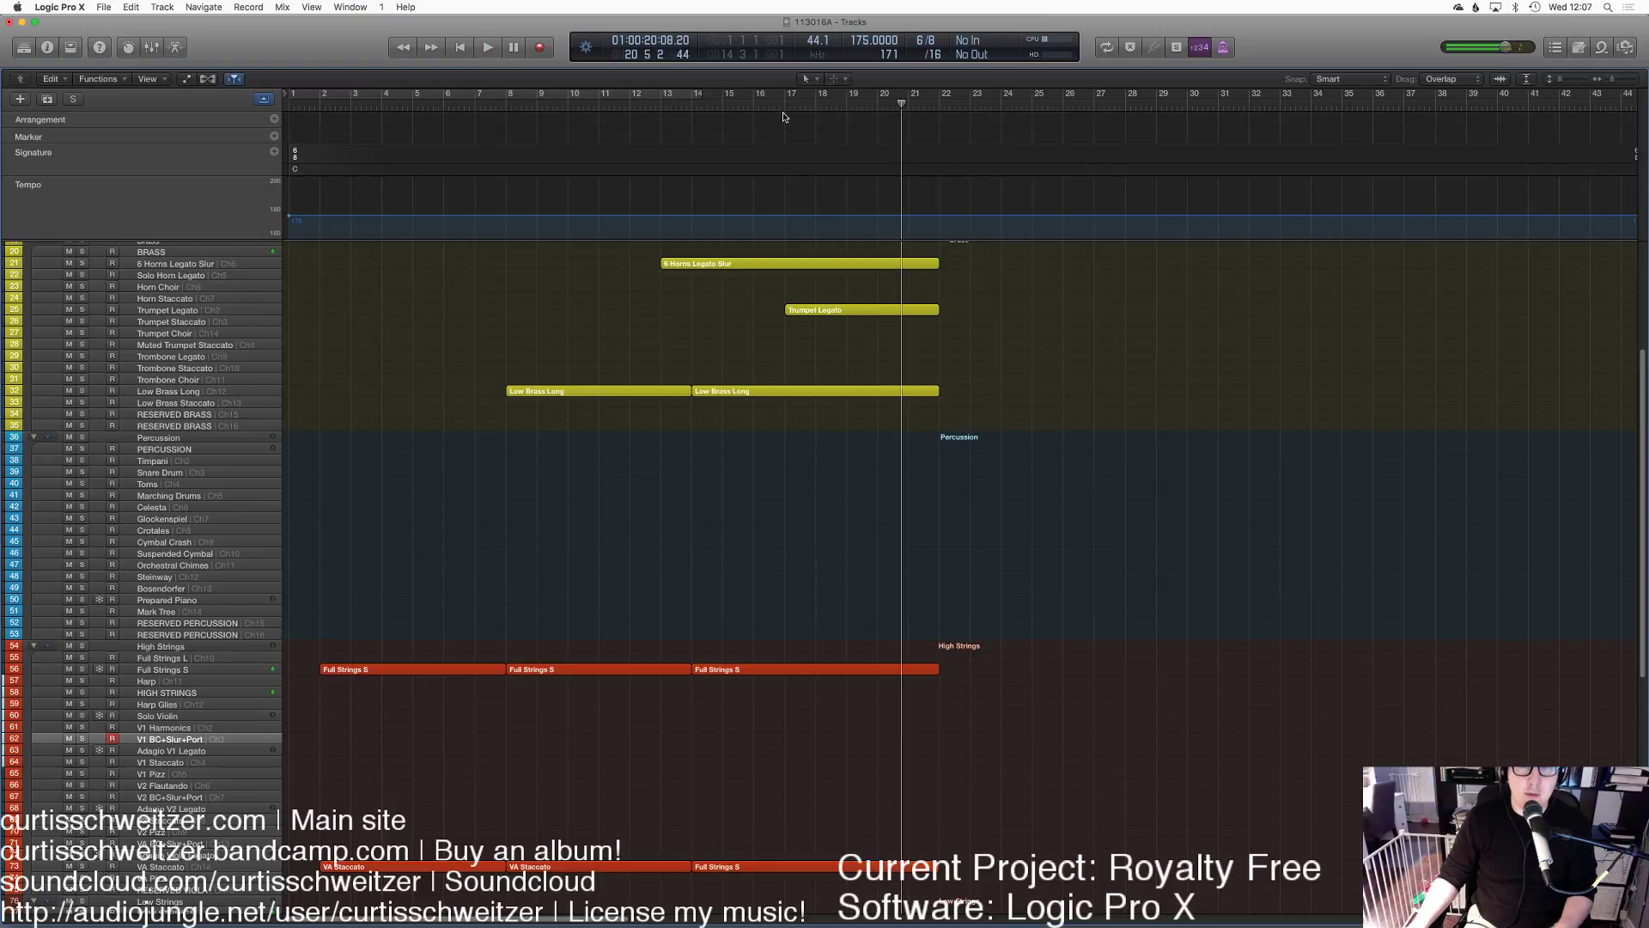
click(784, 109)
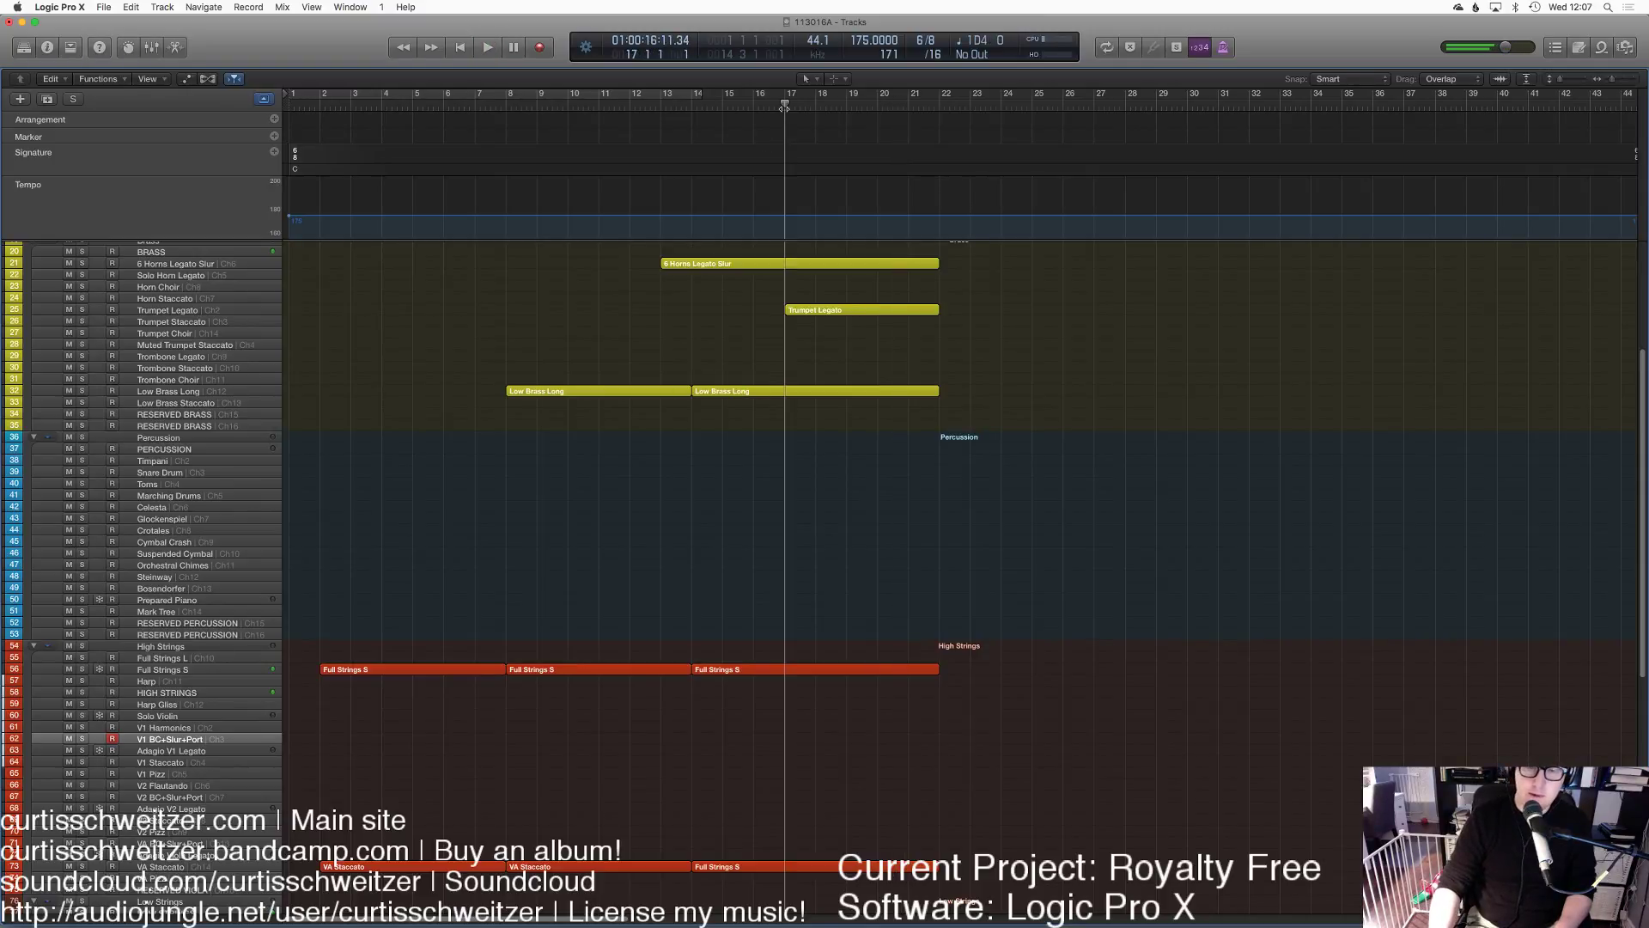
key(r)
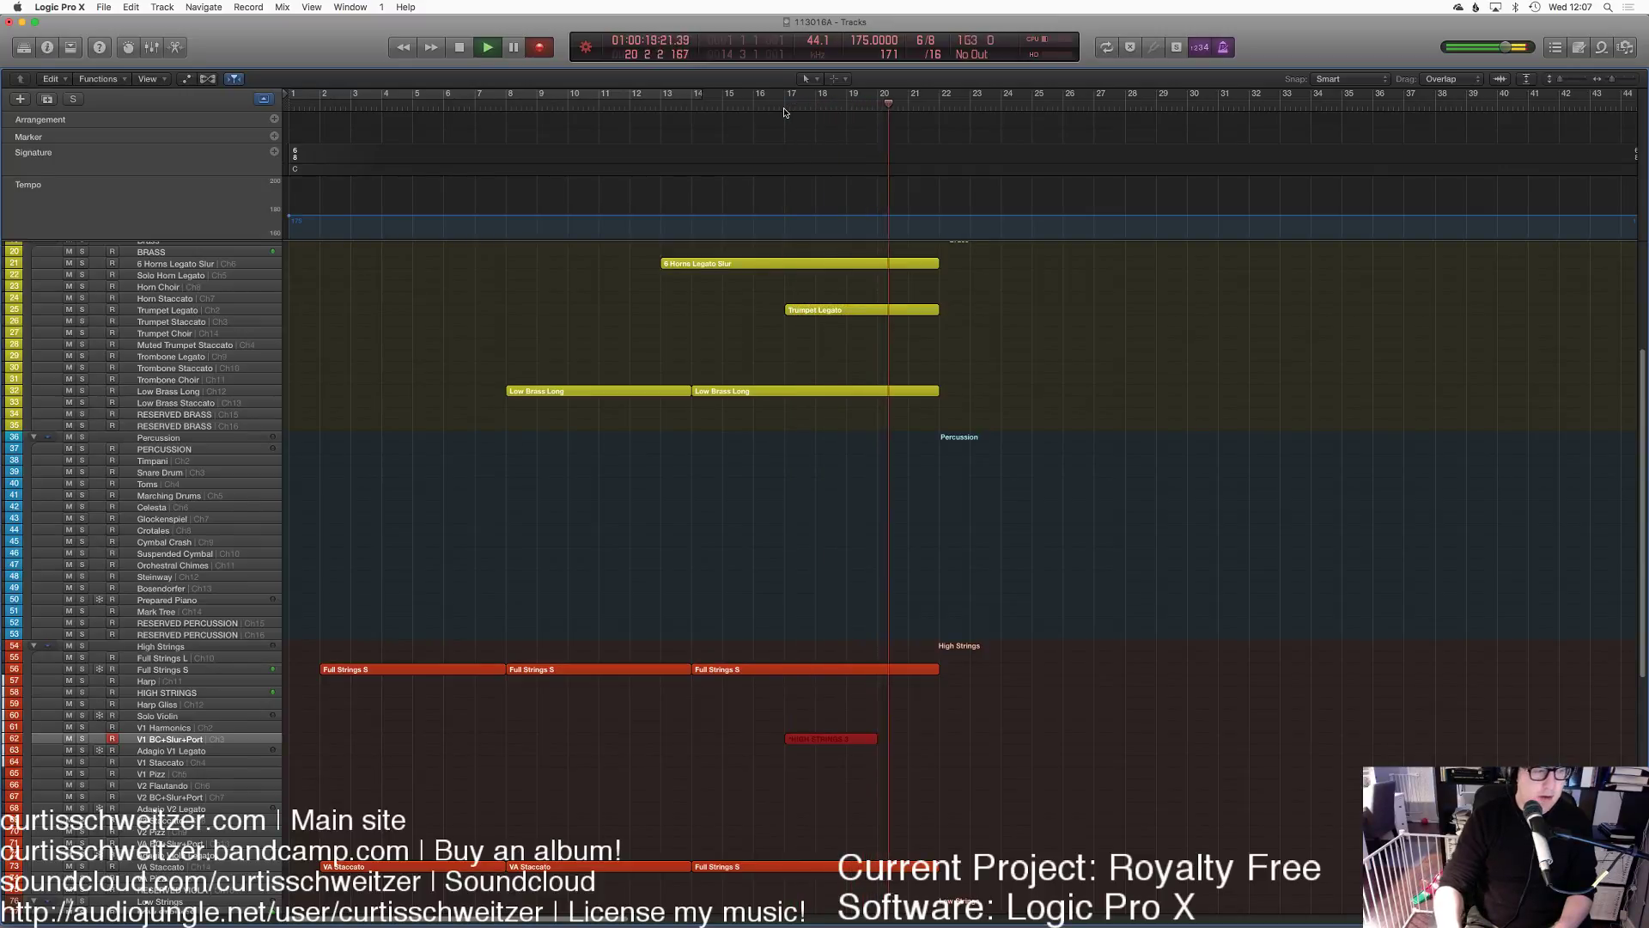
key(space)
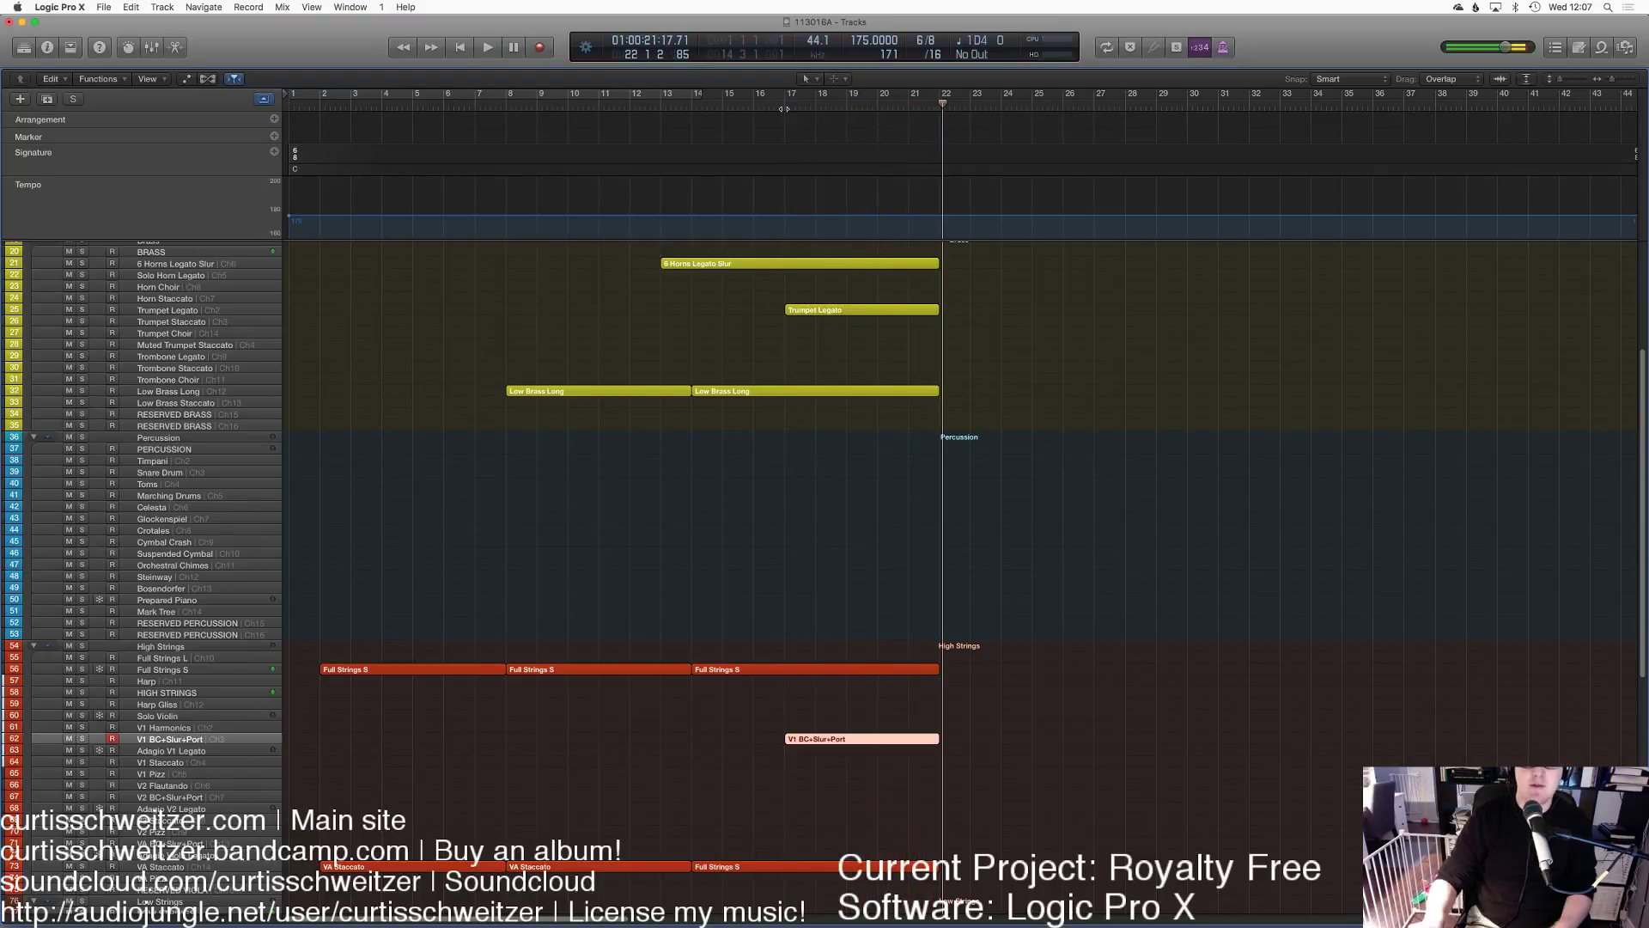
Step: Open the new V1 BC+Slur+Port region in the Piano Roll, nudge its opening notes slightly and play the line from bar 17
key(p)
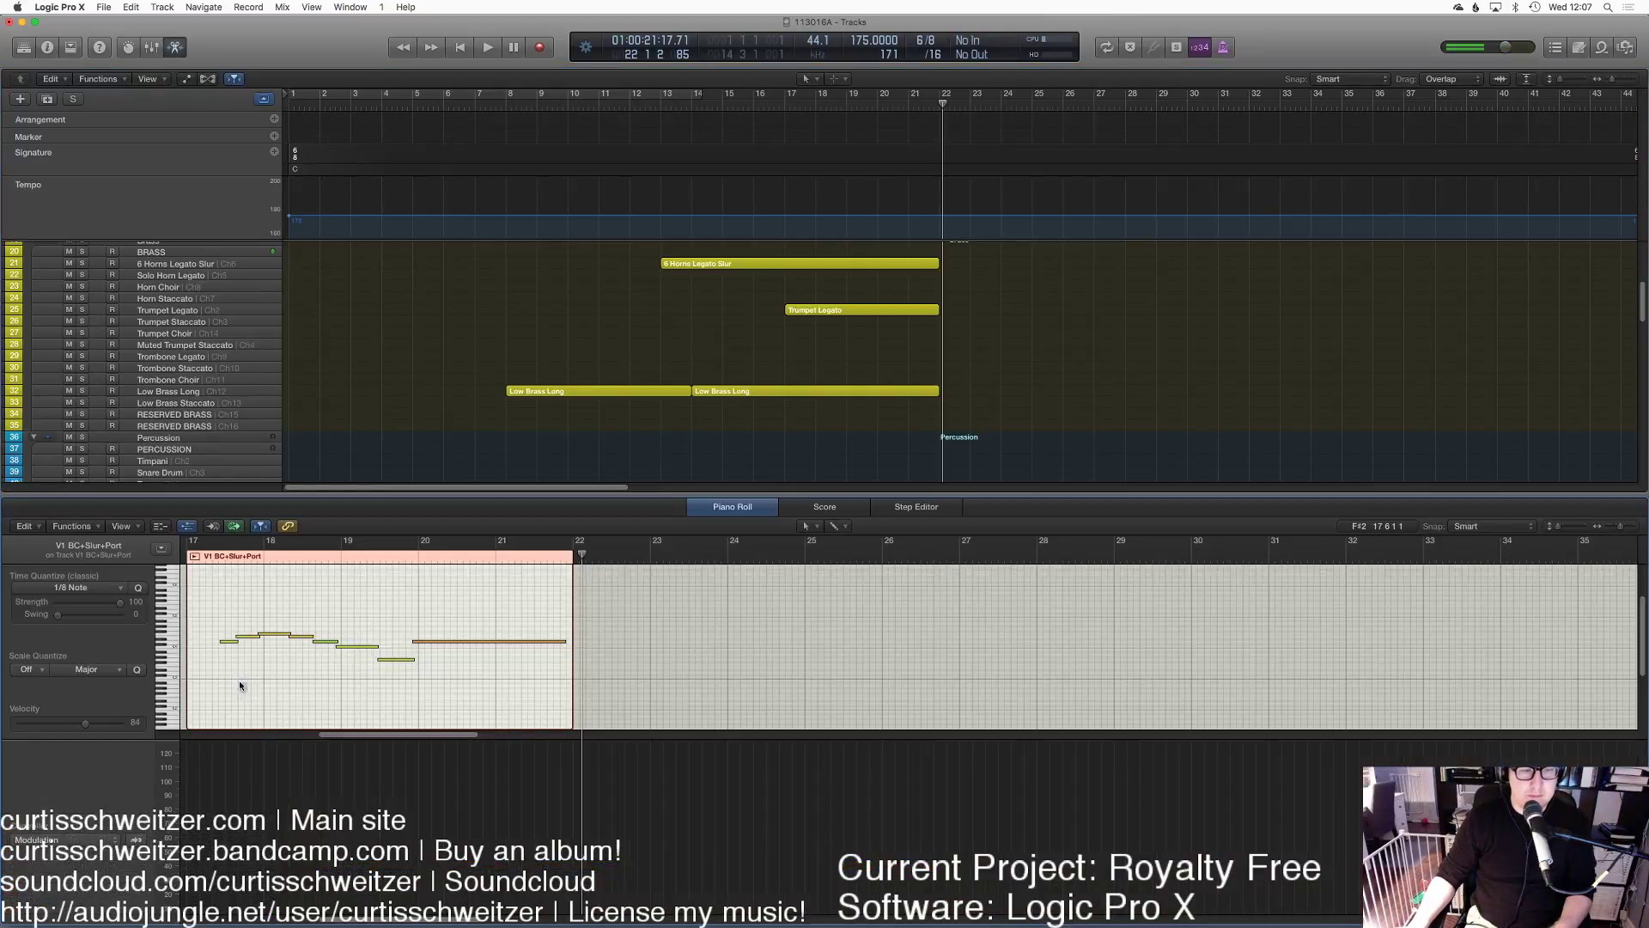
drag(218, 626, 219, 626)
scroll(218, 626, left, 5)
key(shift+space)
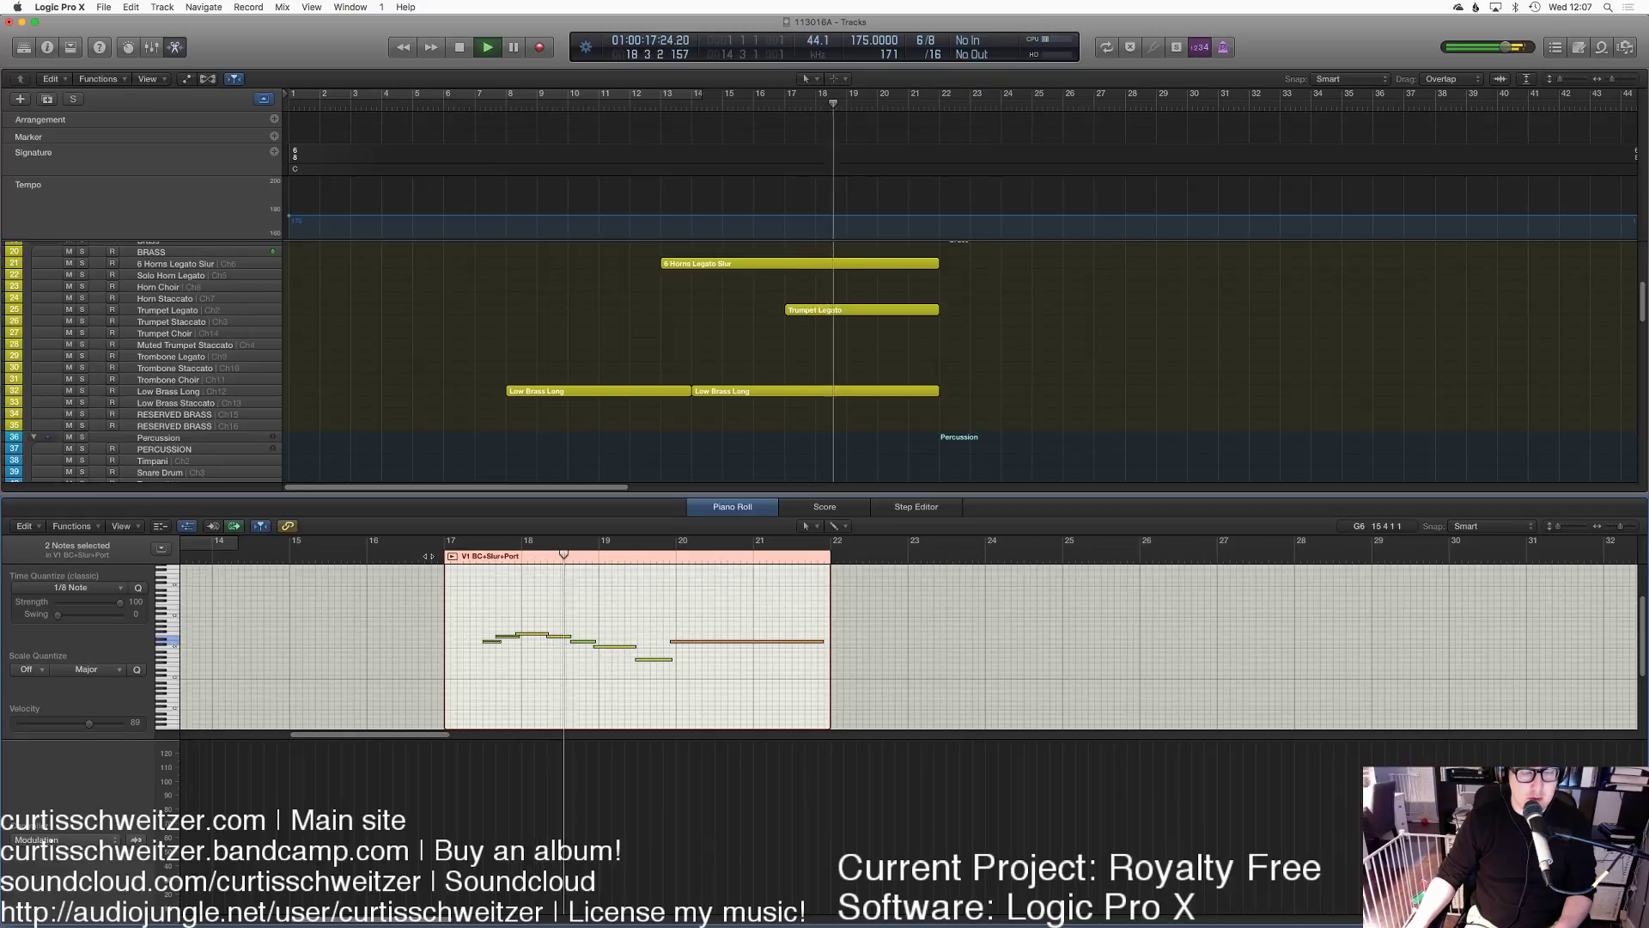
Step: Show the violin region's Expression automation, raise it to 115 and close the Piano Roll after listening through
click(392, 760)
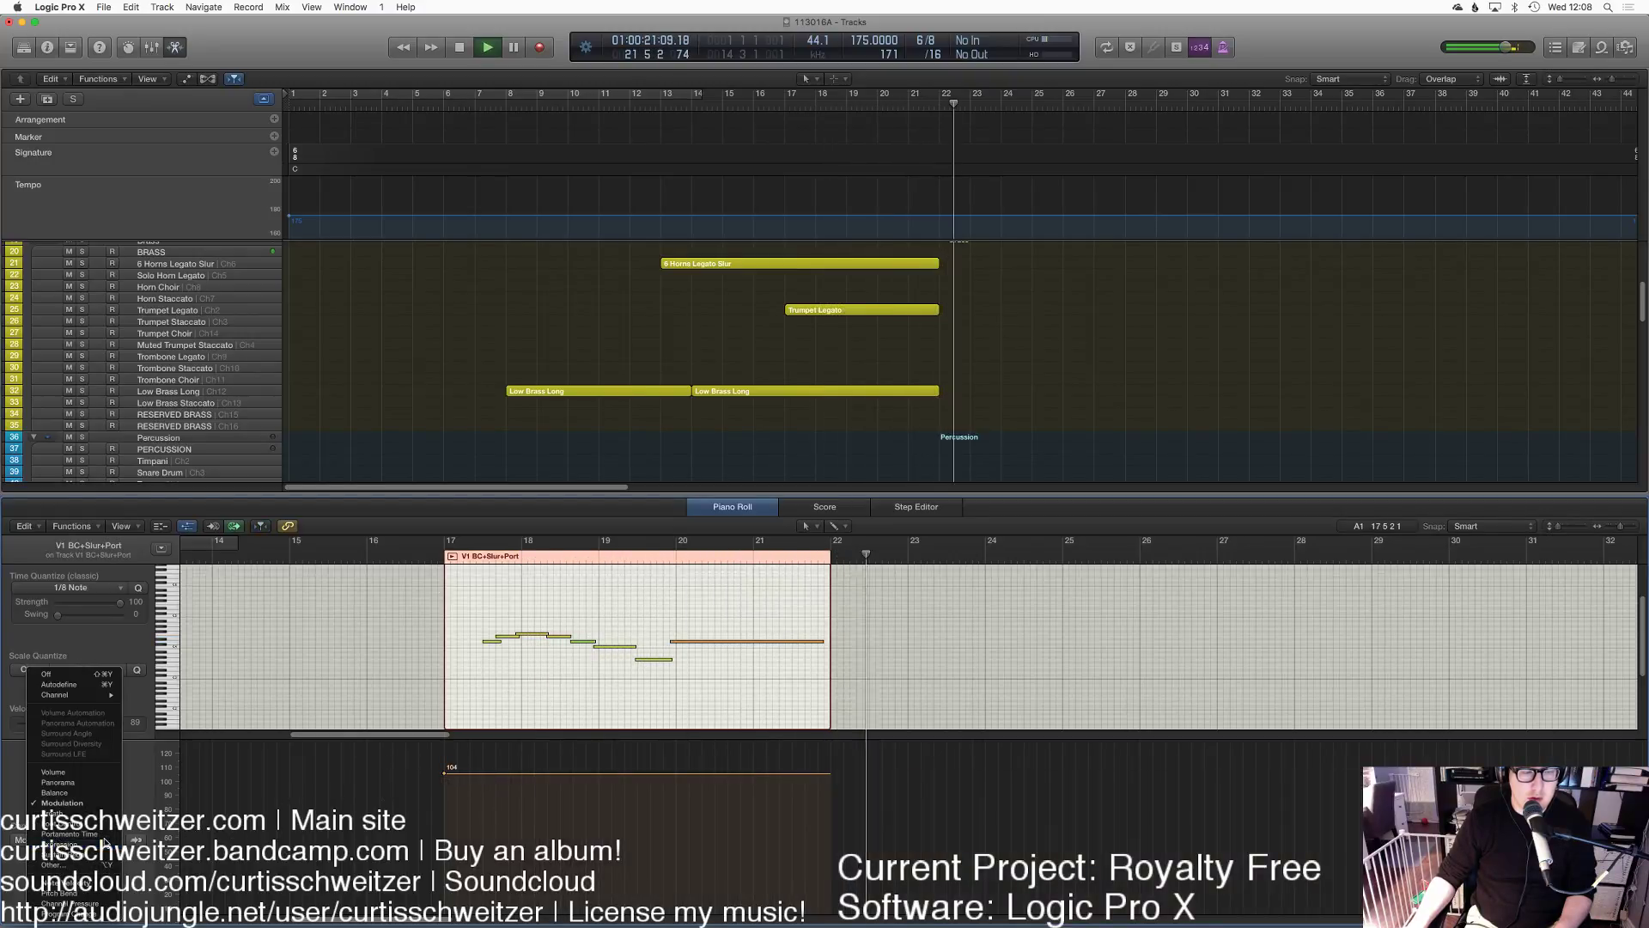
click(451, 780)
click(432, 562)
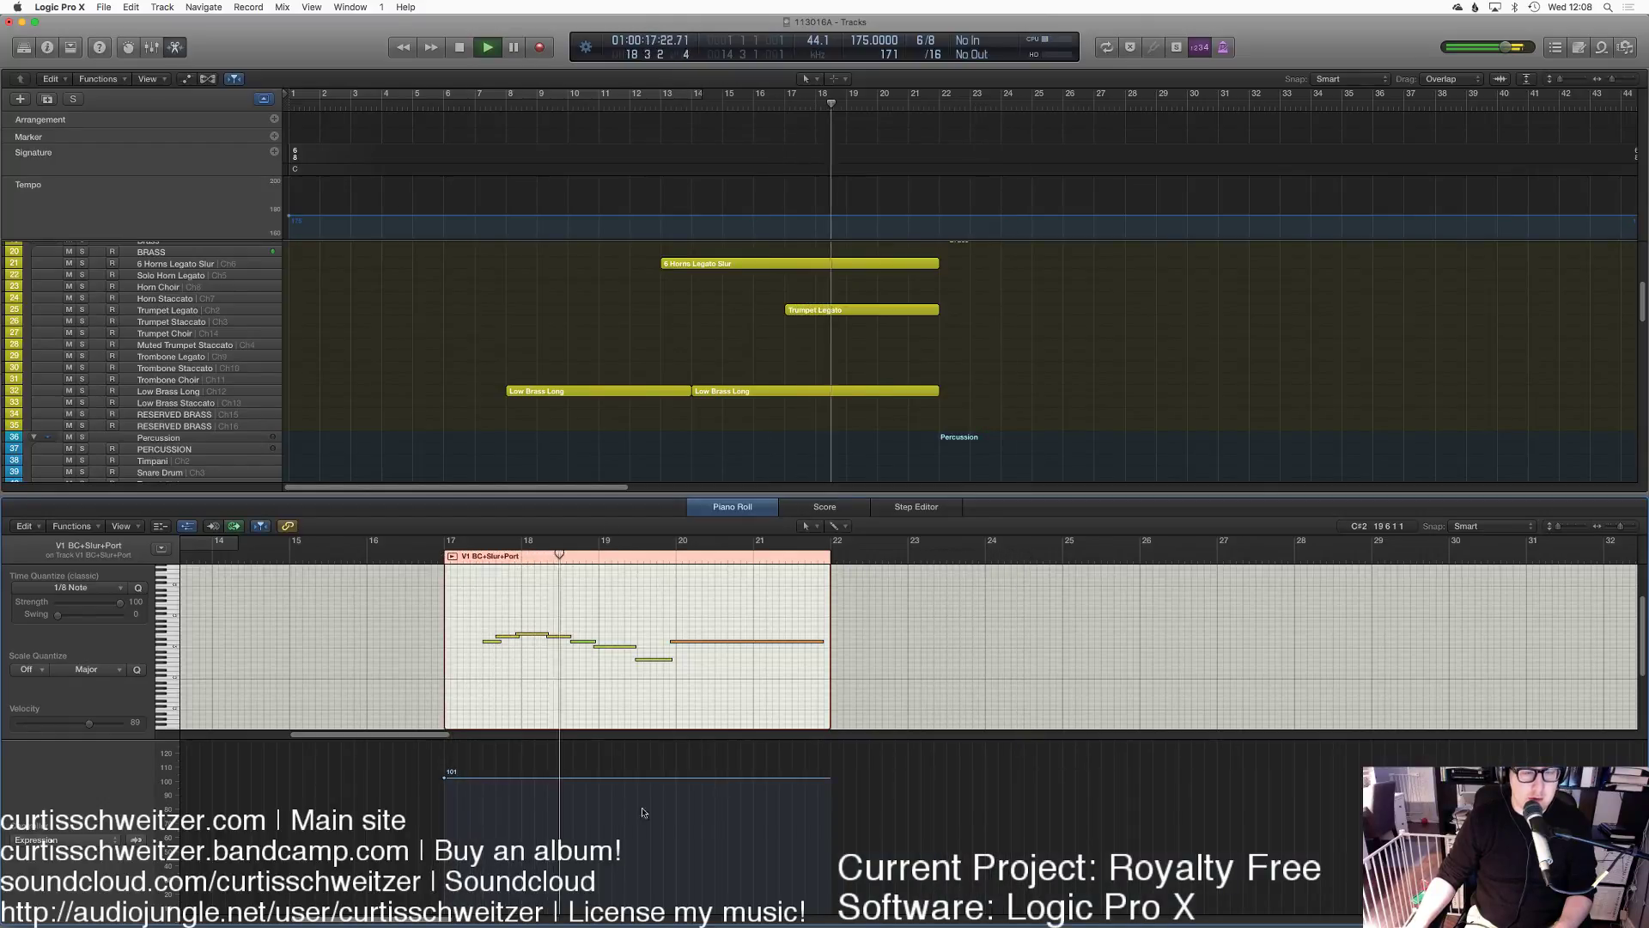
drag(630, 778, 631, 757)
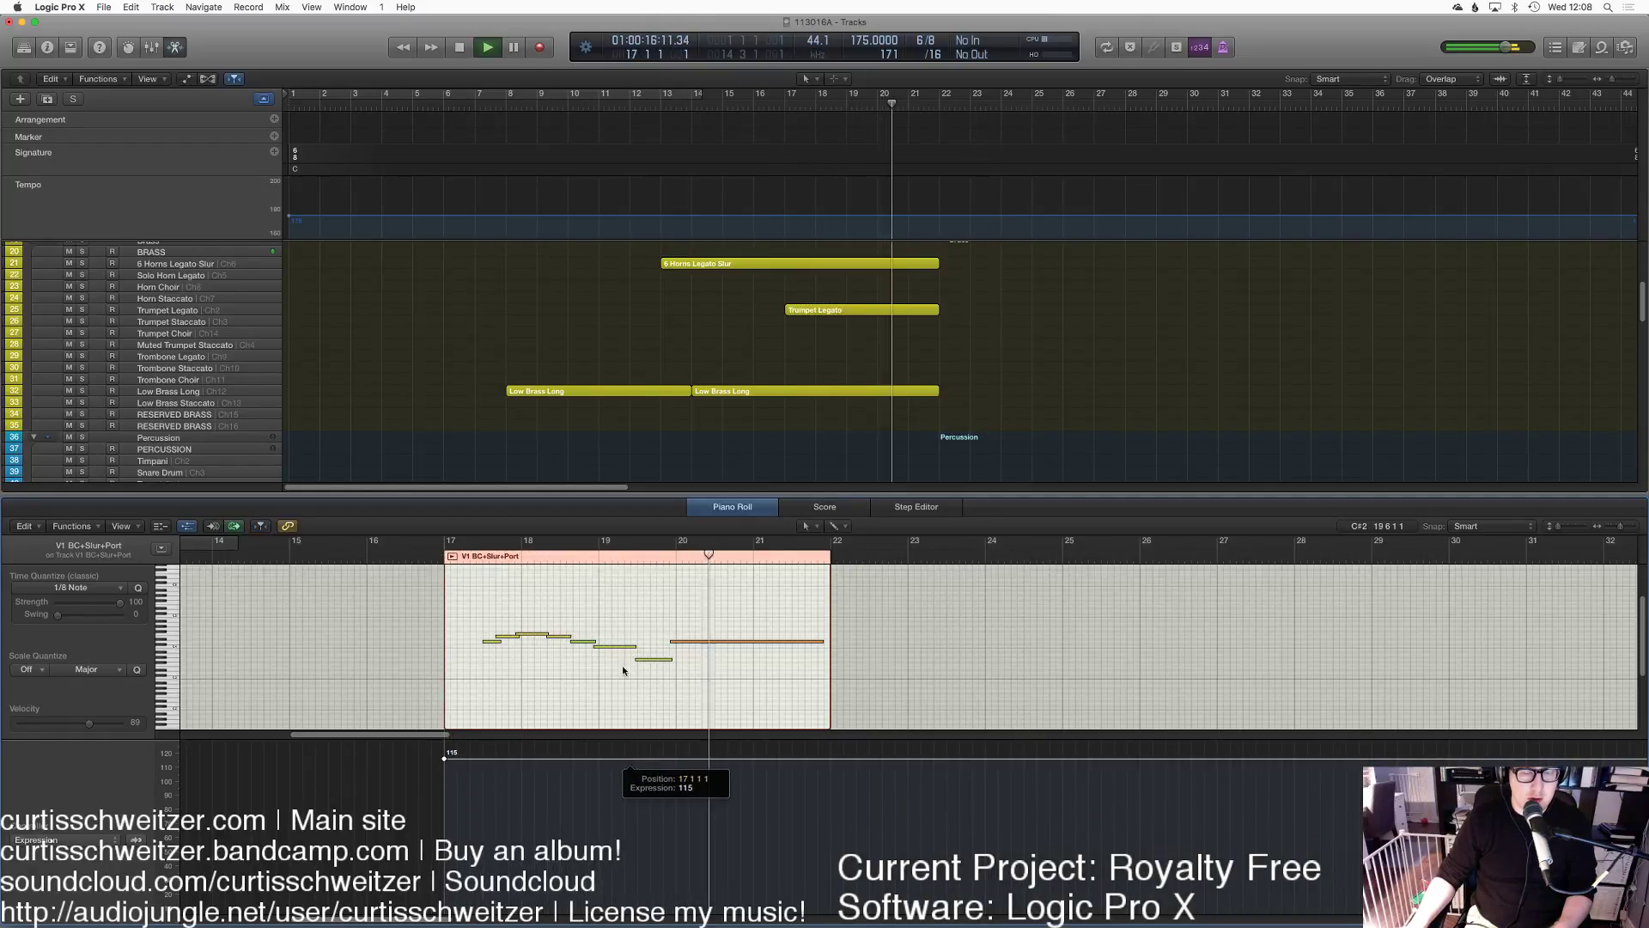
key(e)
key(space)
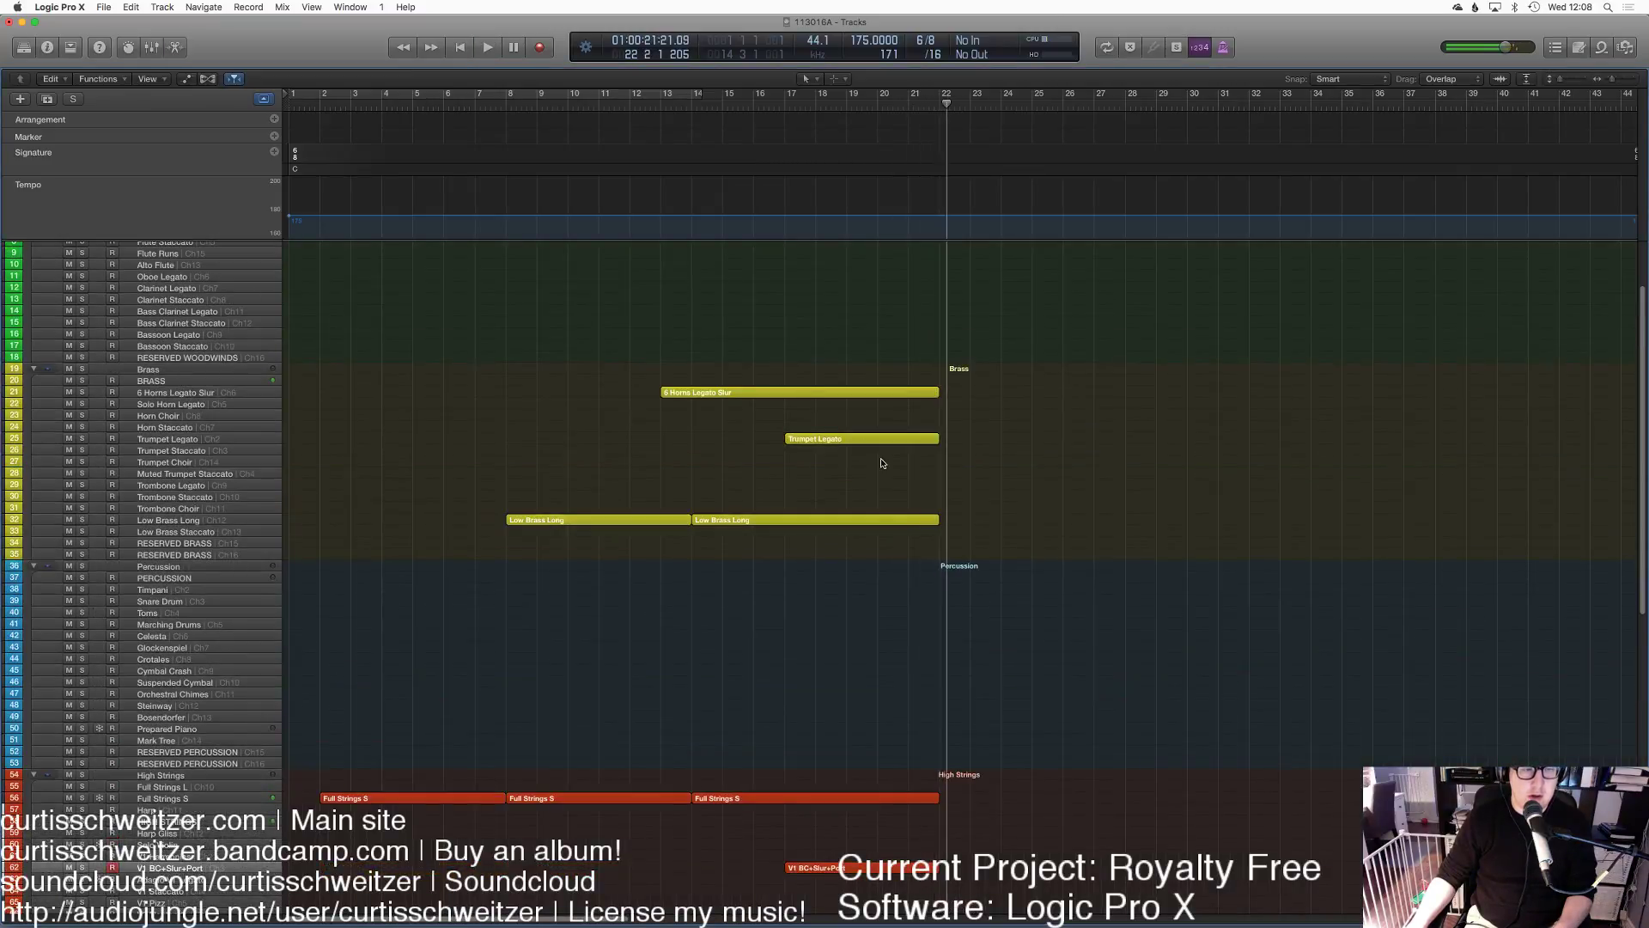
Step: Select the HVCTY Stack track, rehearse from just before bar 14 and record a part from bar 14 to bar 22
scroll(817, 549, down, 15)
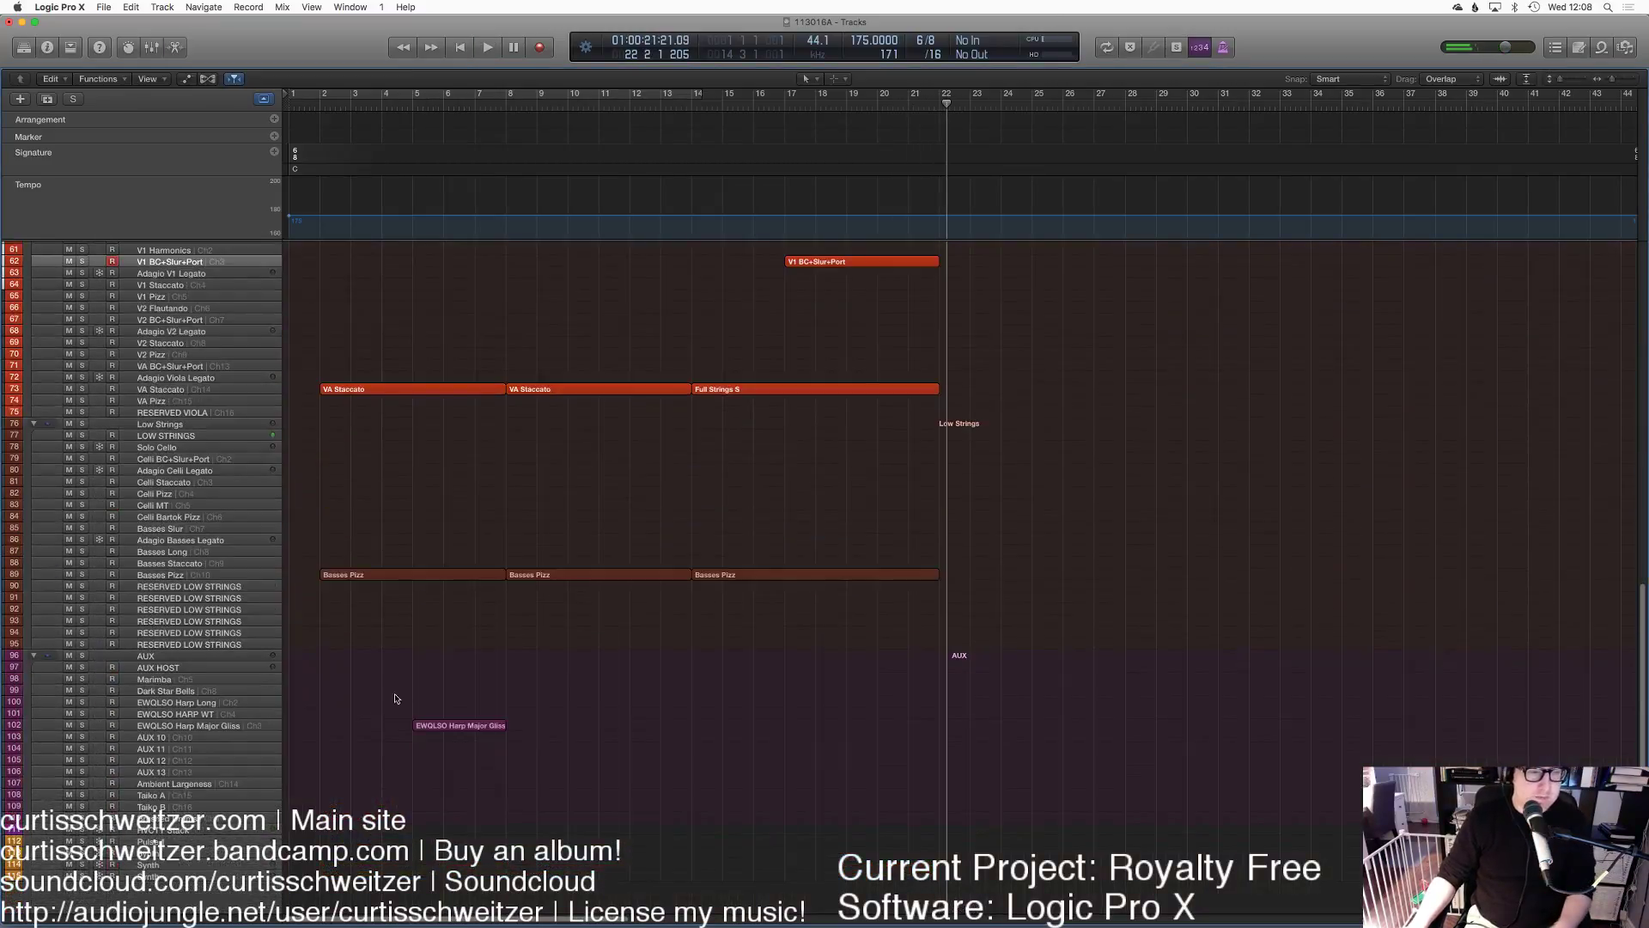
click(175, 832)
scroll(761, 504, up, 5)
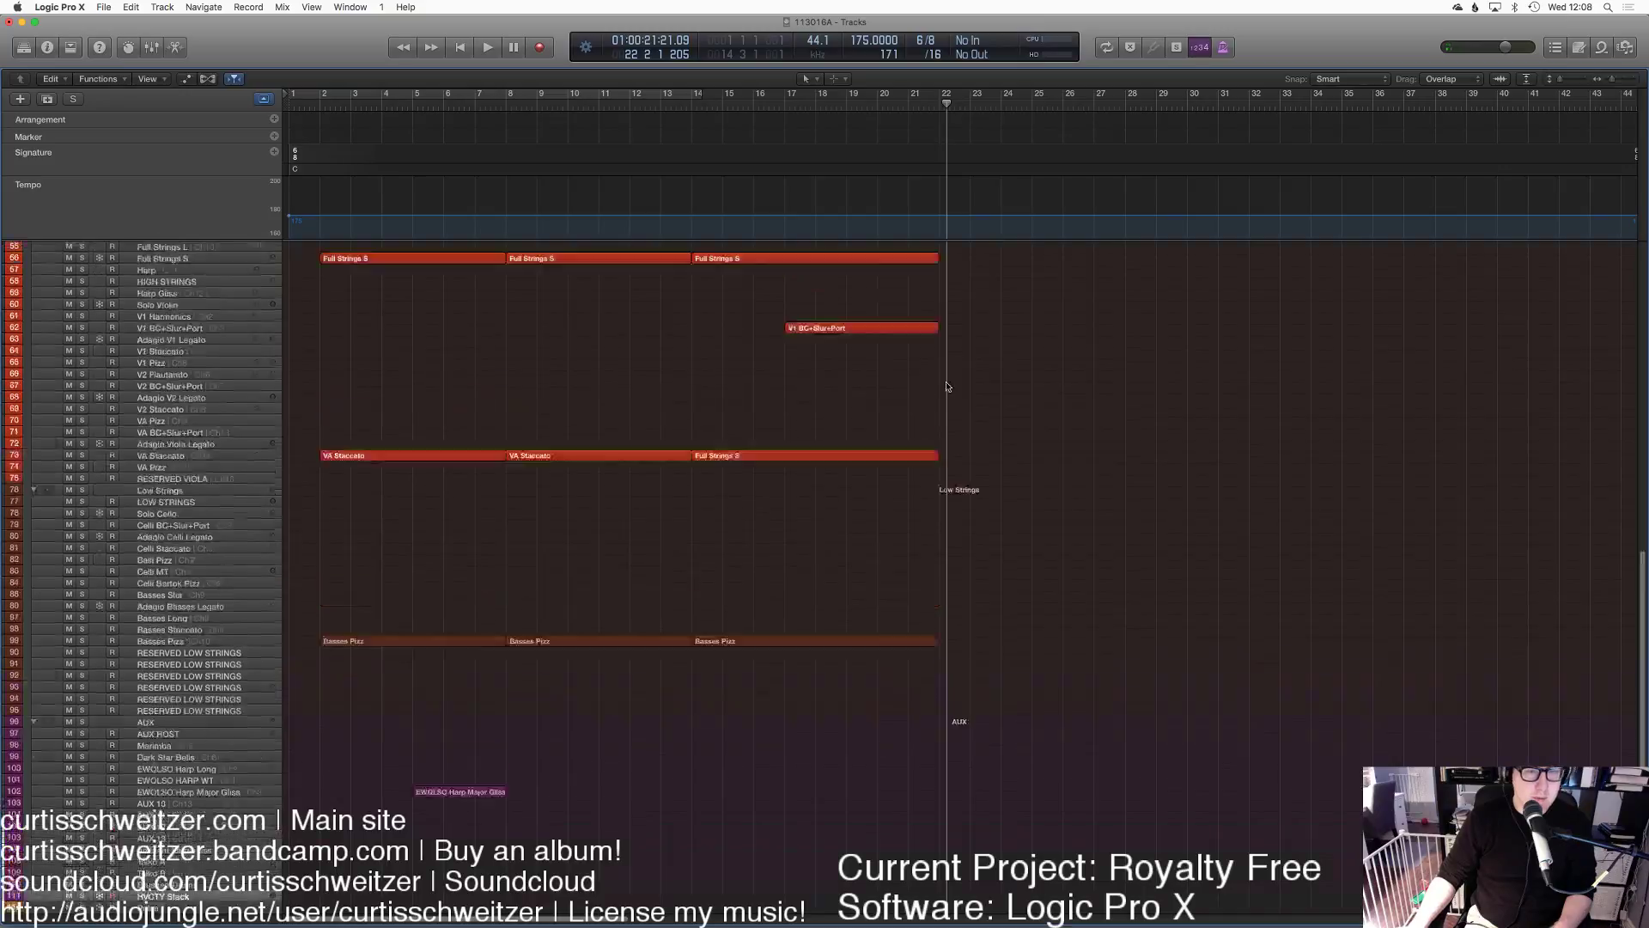
click(677, 105)
key(space)
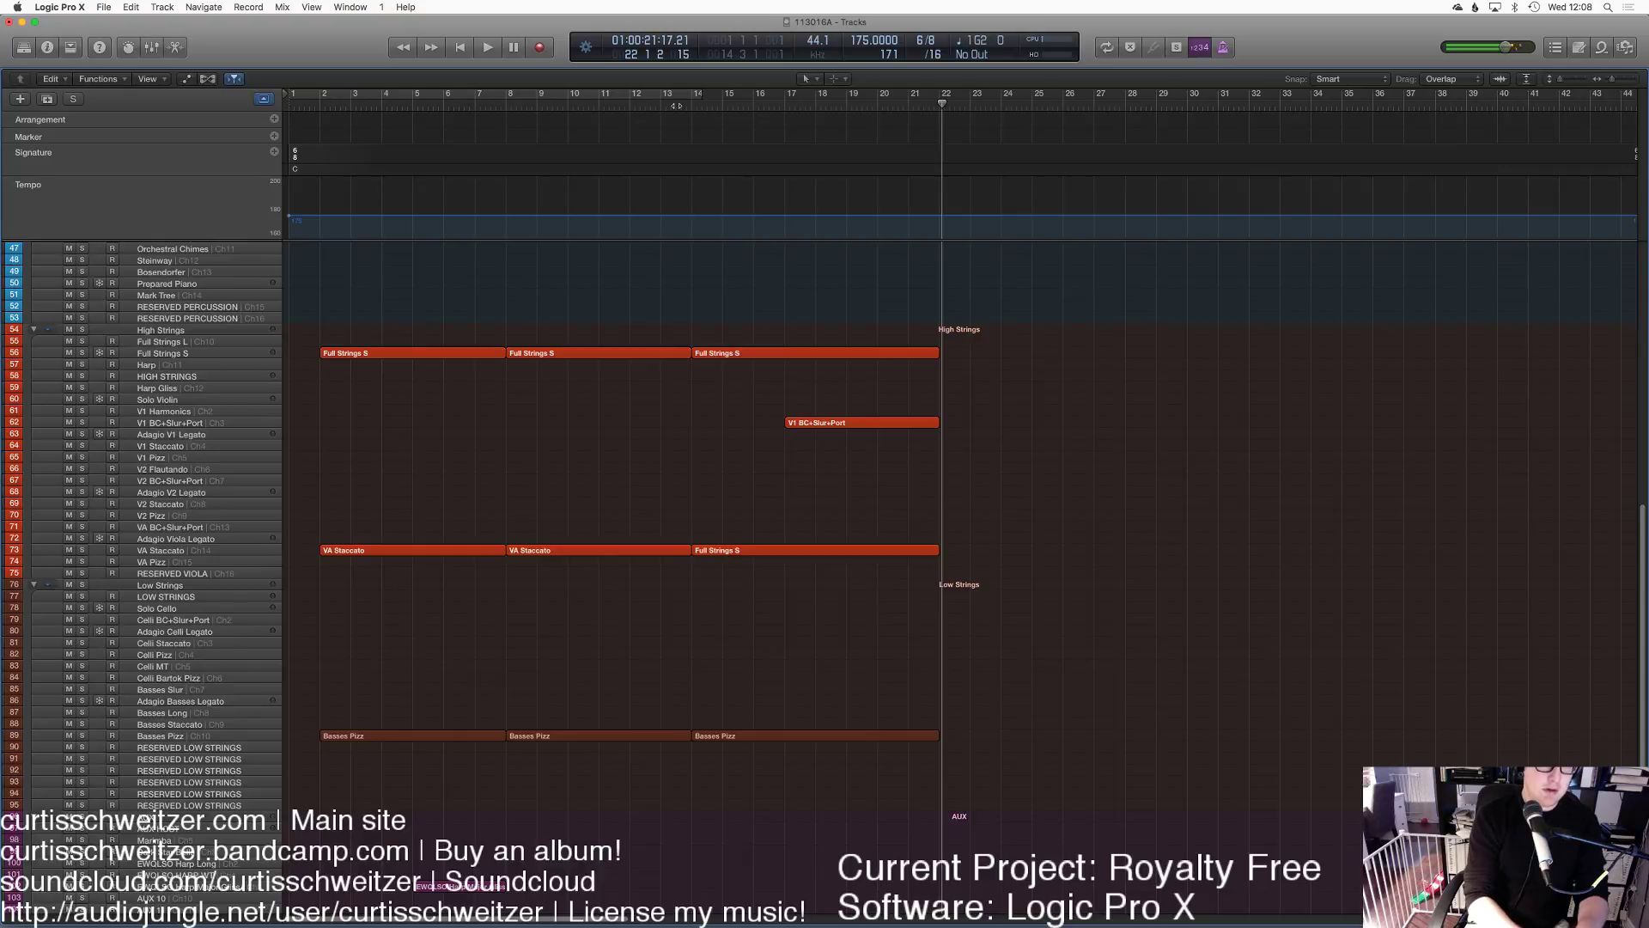
click(697, 103)
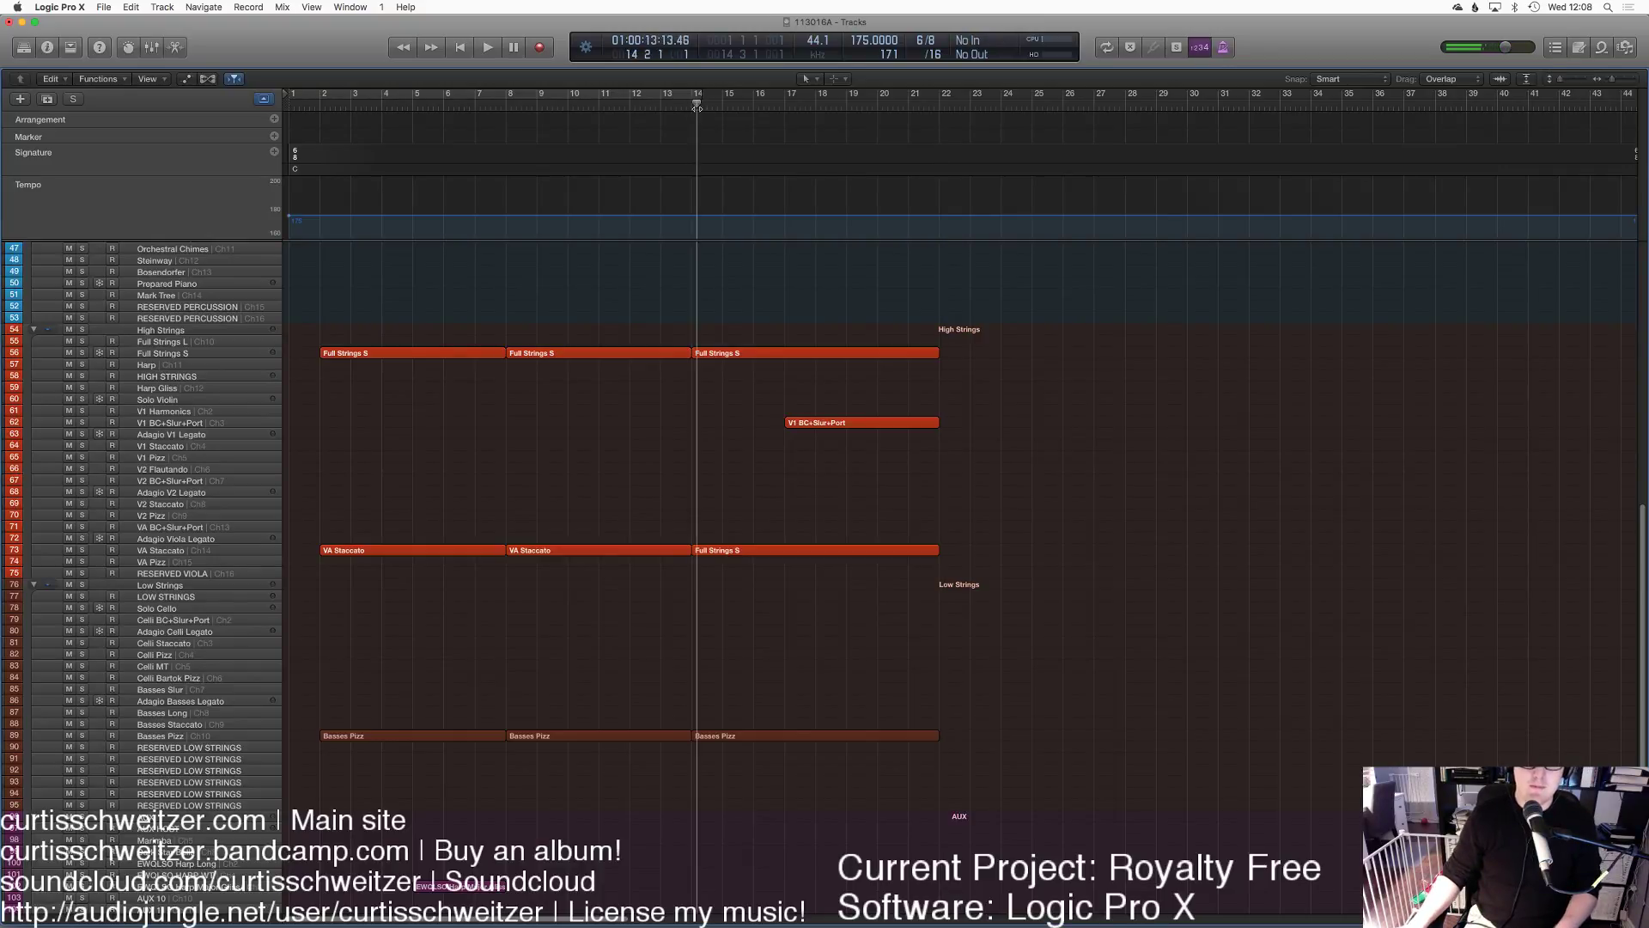
key(space)
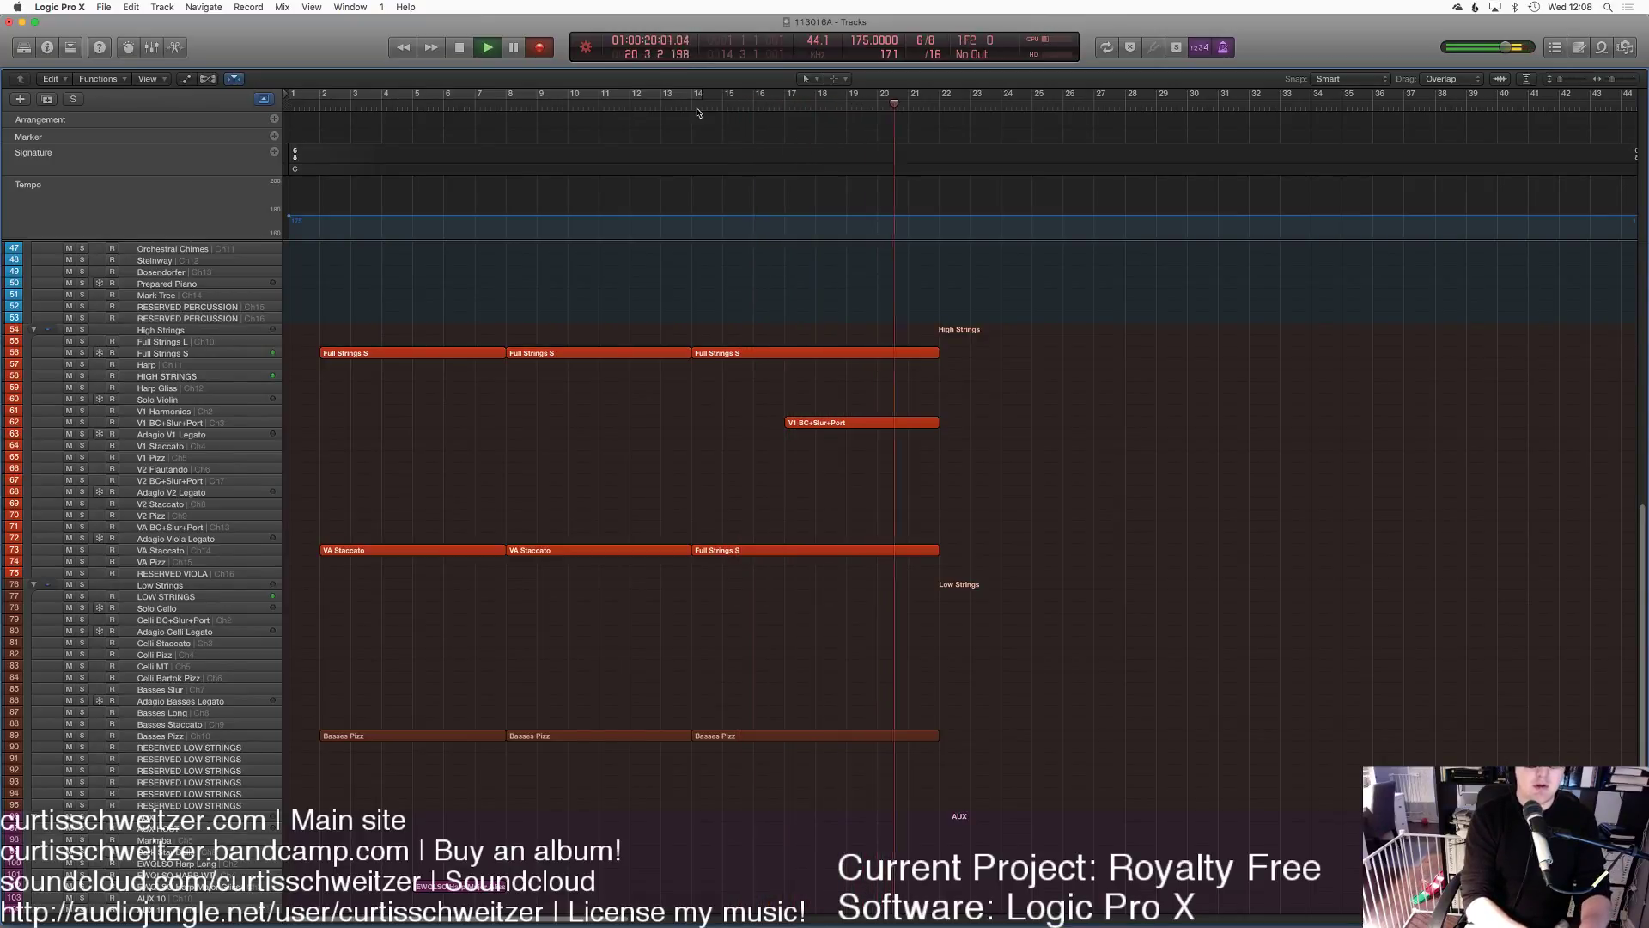
key(space)
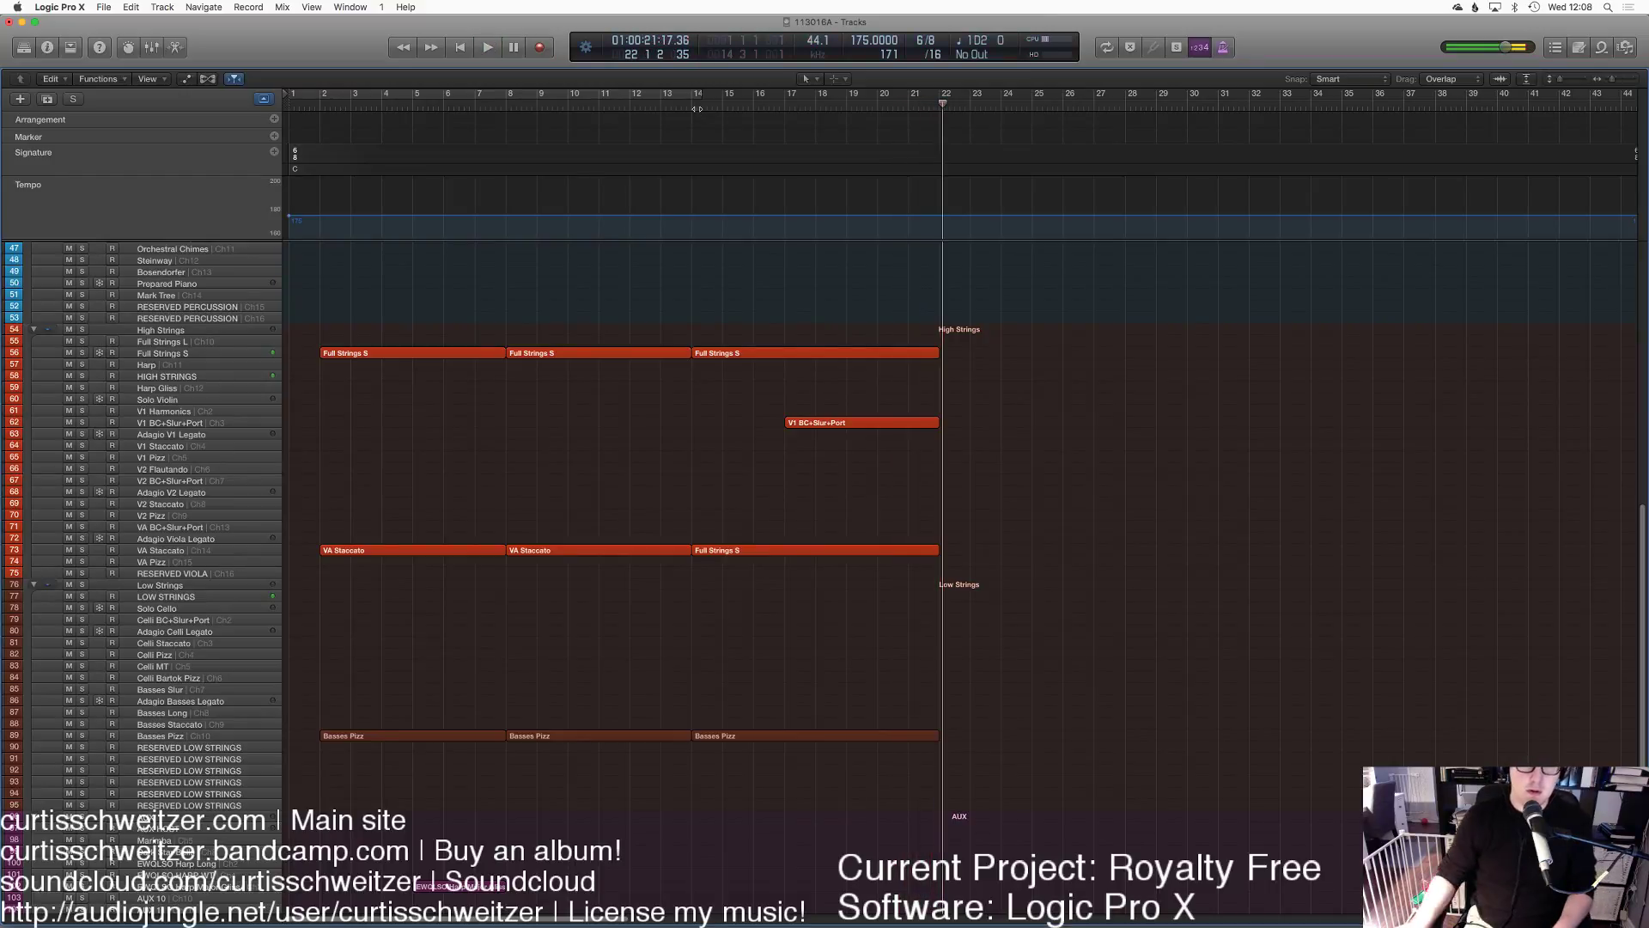
Step: Check the HVCTY Stack notes in the Piano Roll, close it and play the arrangement from bar 14 while looking over the tracks
key(e)
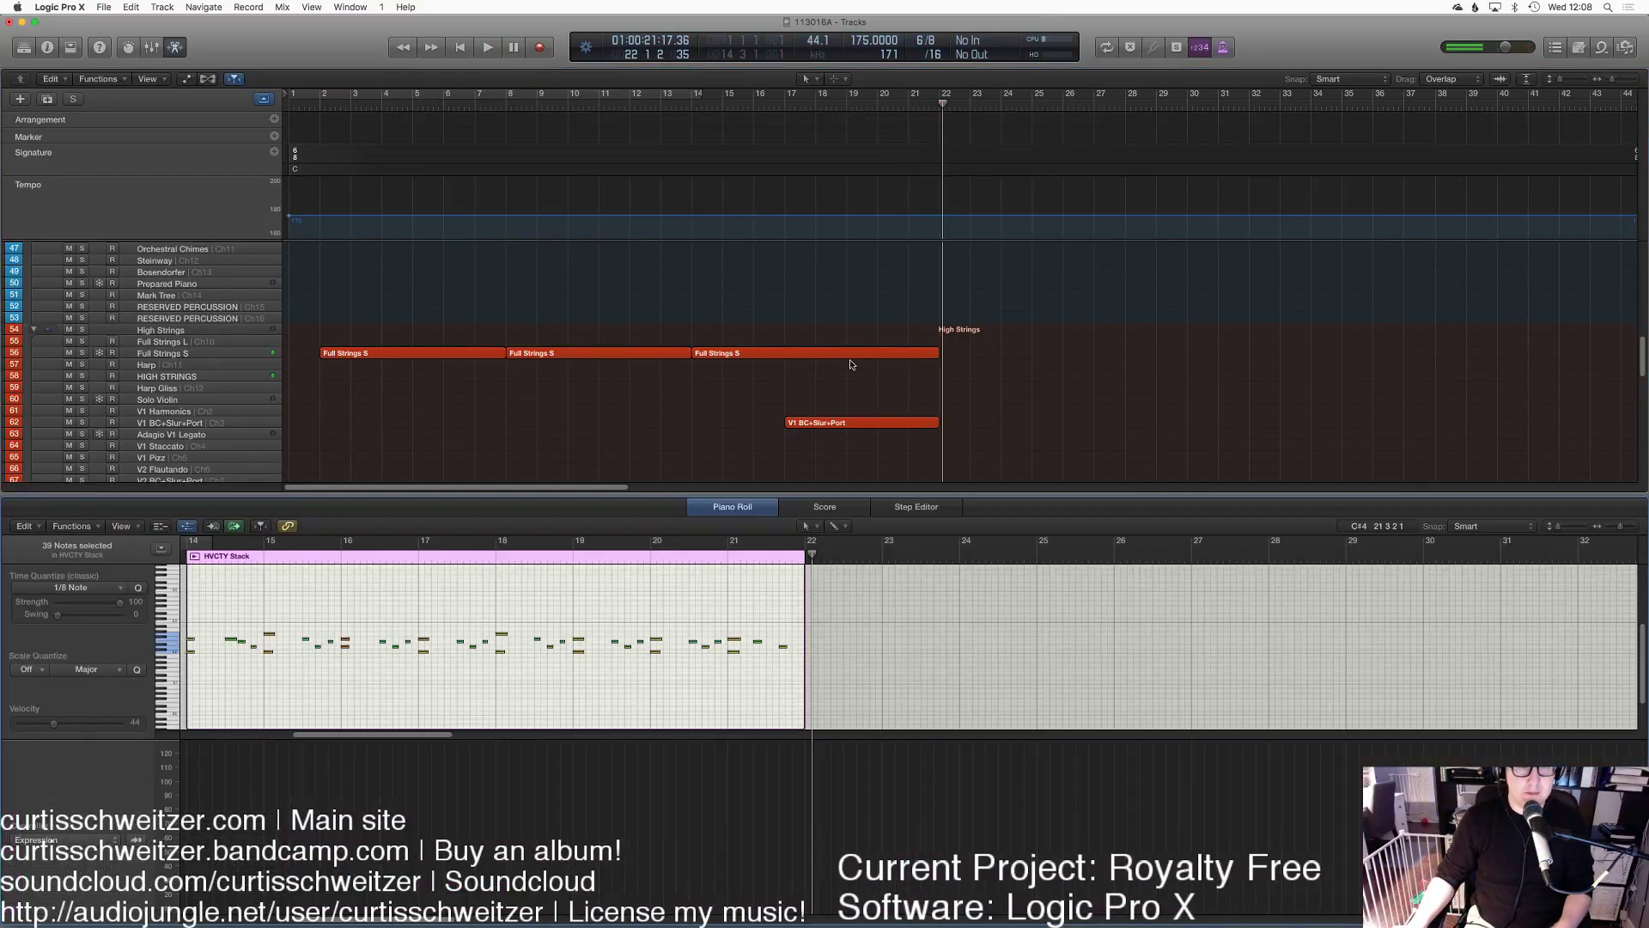
key(space)
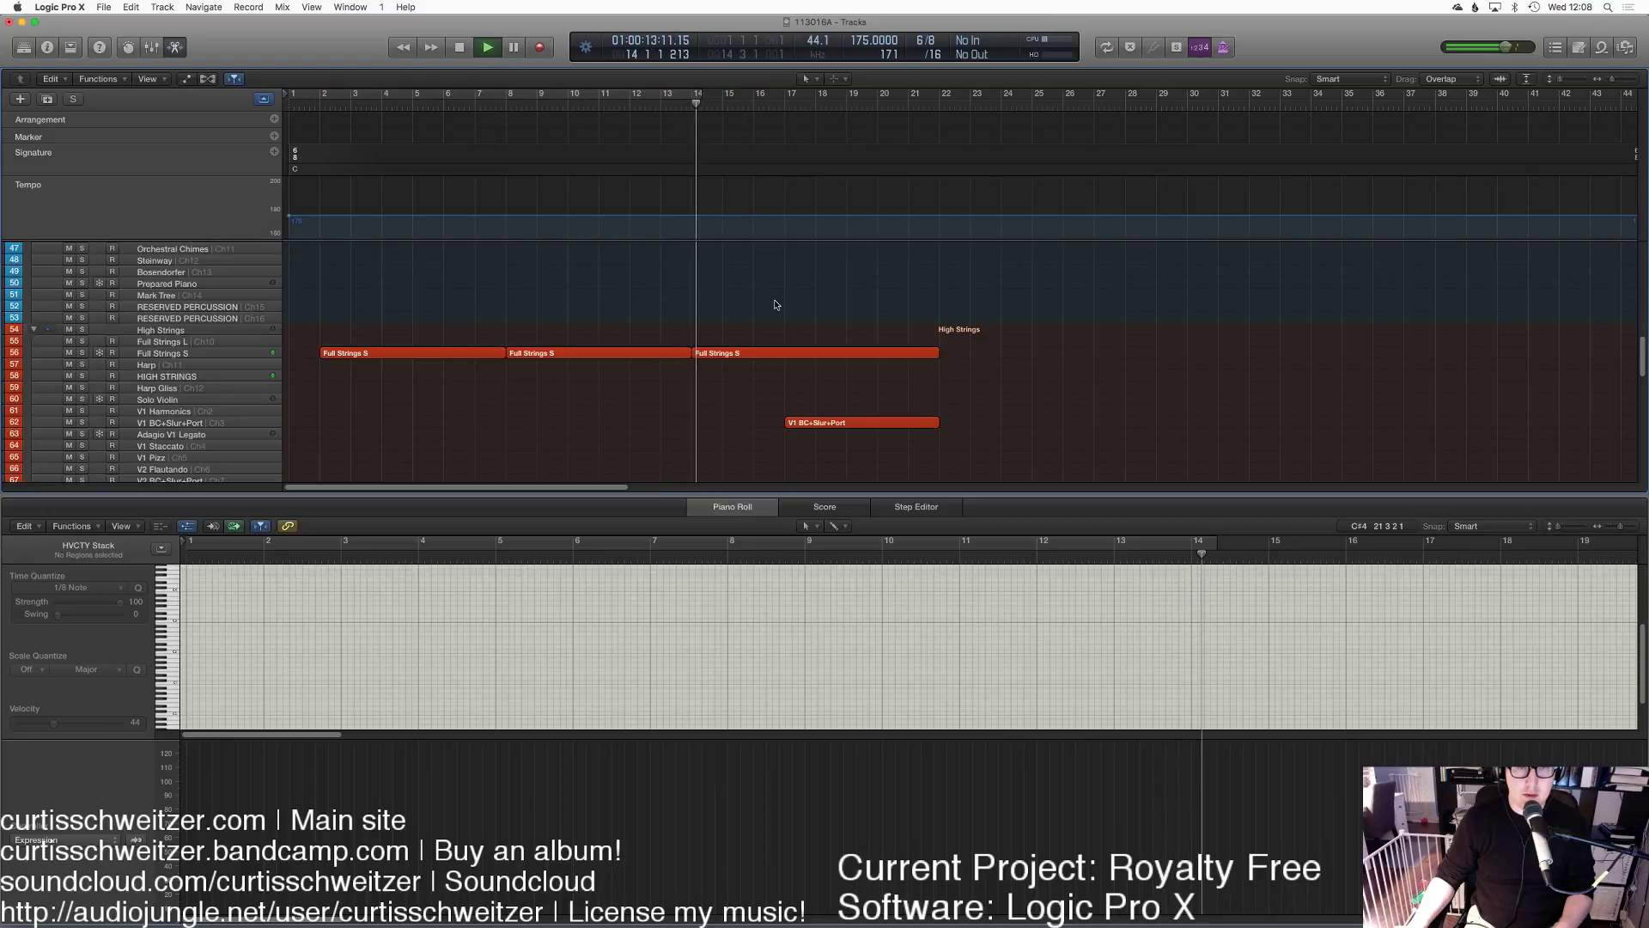
key(e)
scroll(812, 385, up, 3)
scroll(813, 388, down, 8)
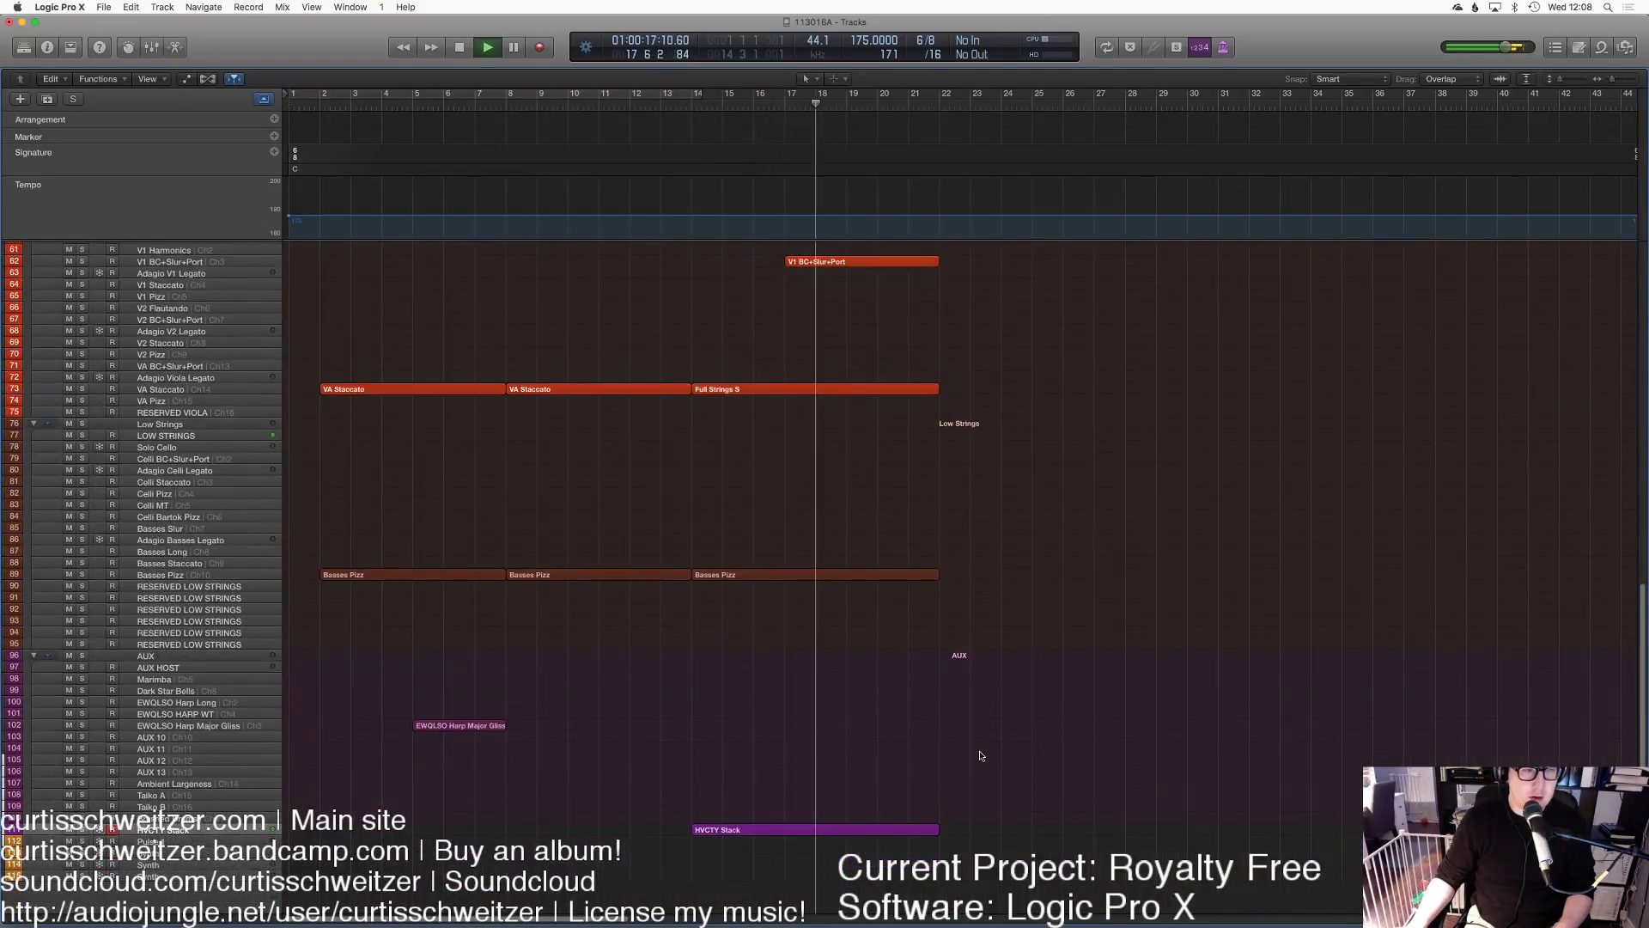
scroll(979, 738, up, 4)
scroll(982, 755, up, 5)
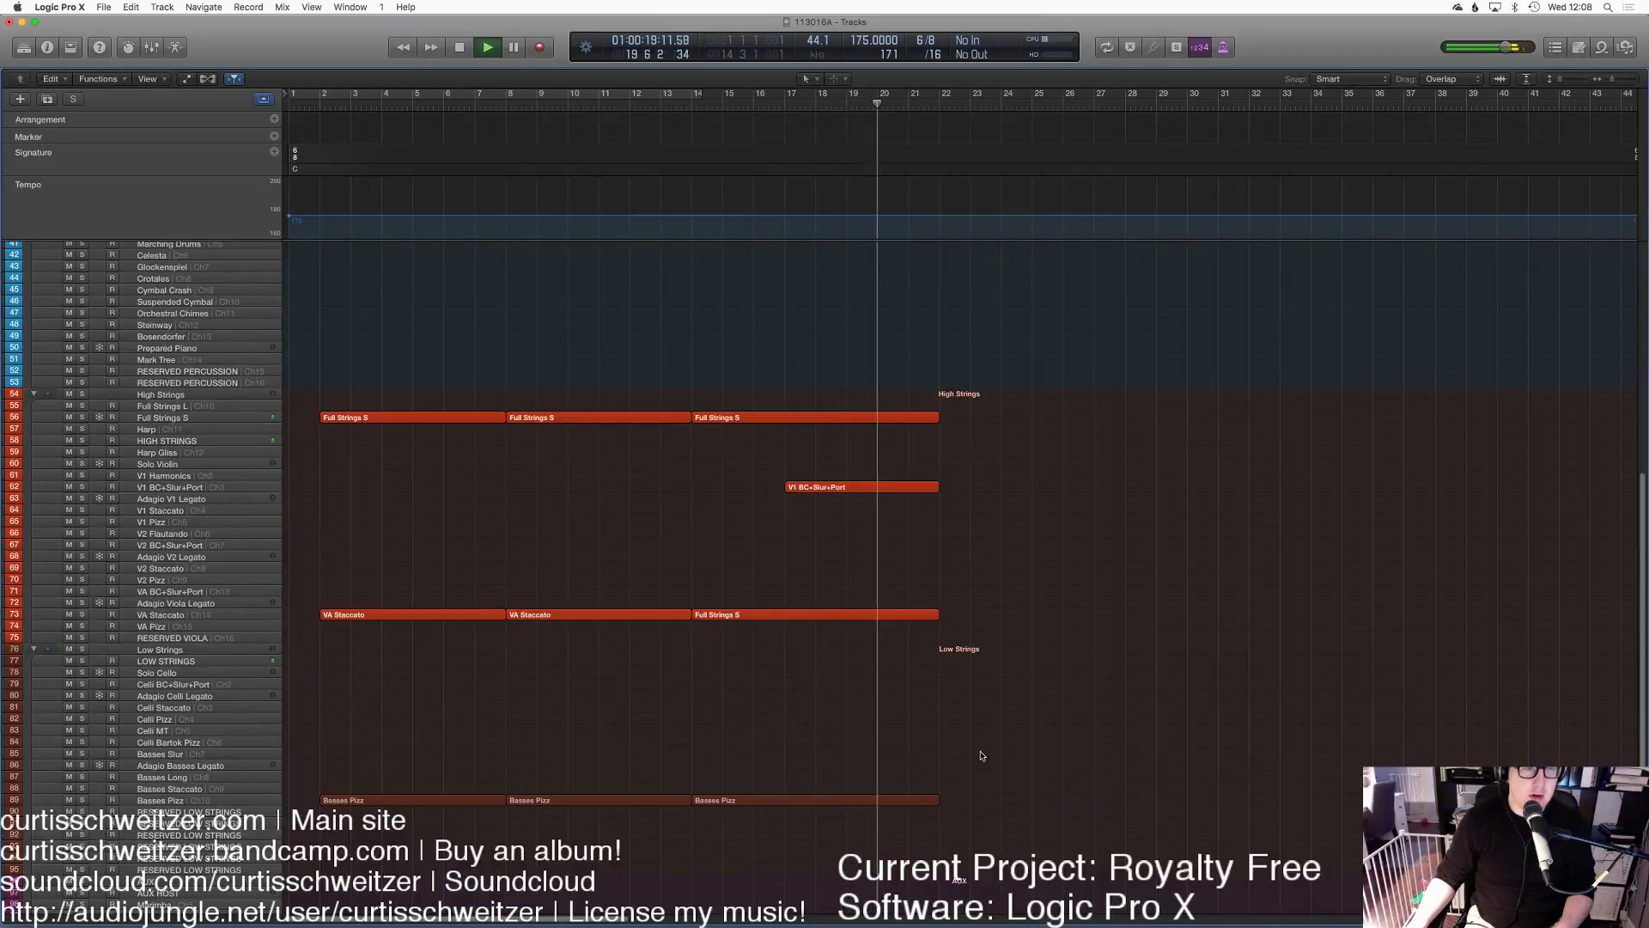
key(space)
Step: Play the full arrangement from just before bar 2 to bar 22 while reviewing the string and brass regions
click(316, 101)
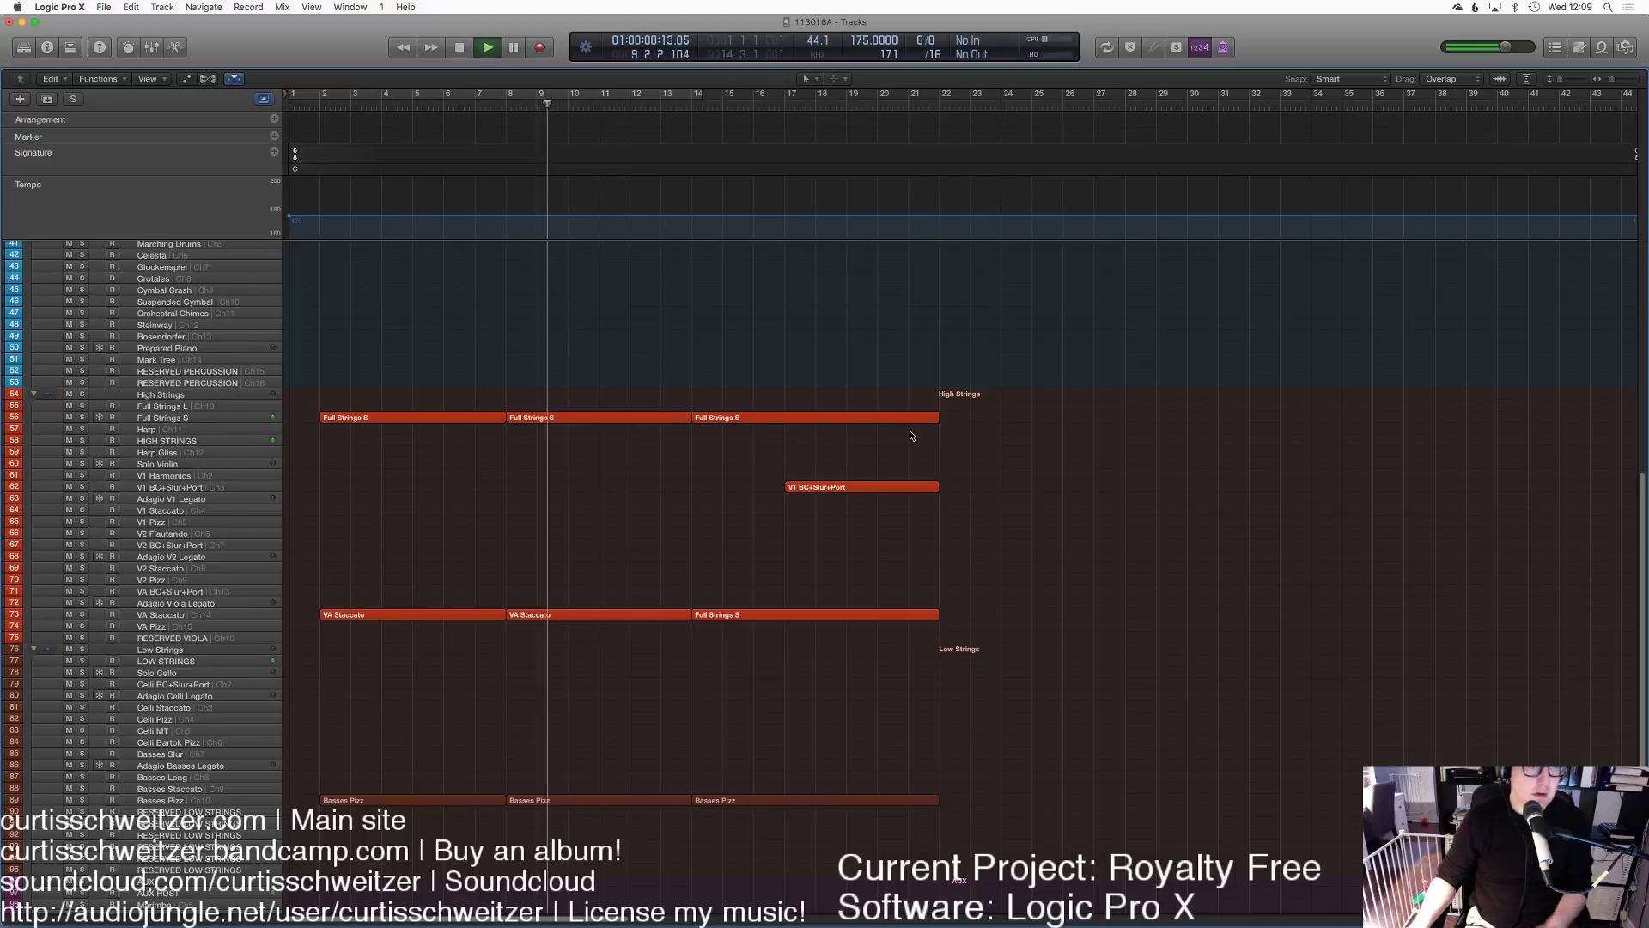
scroll(757, 467, up, 5)
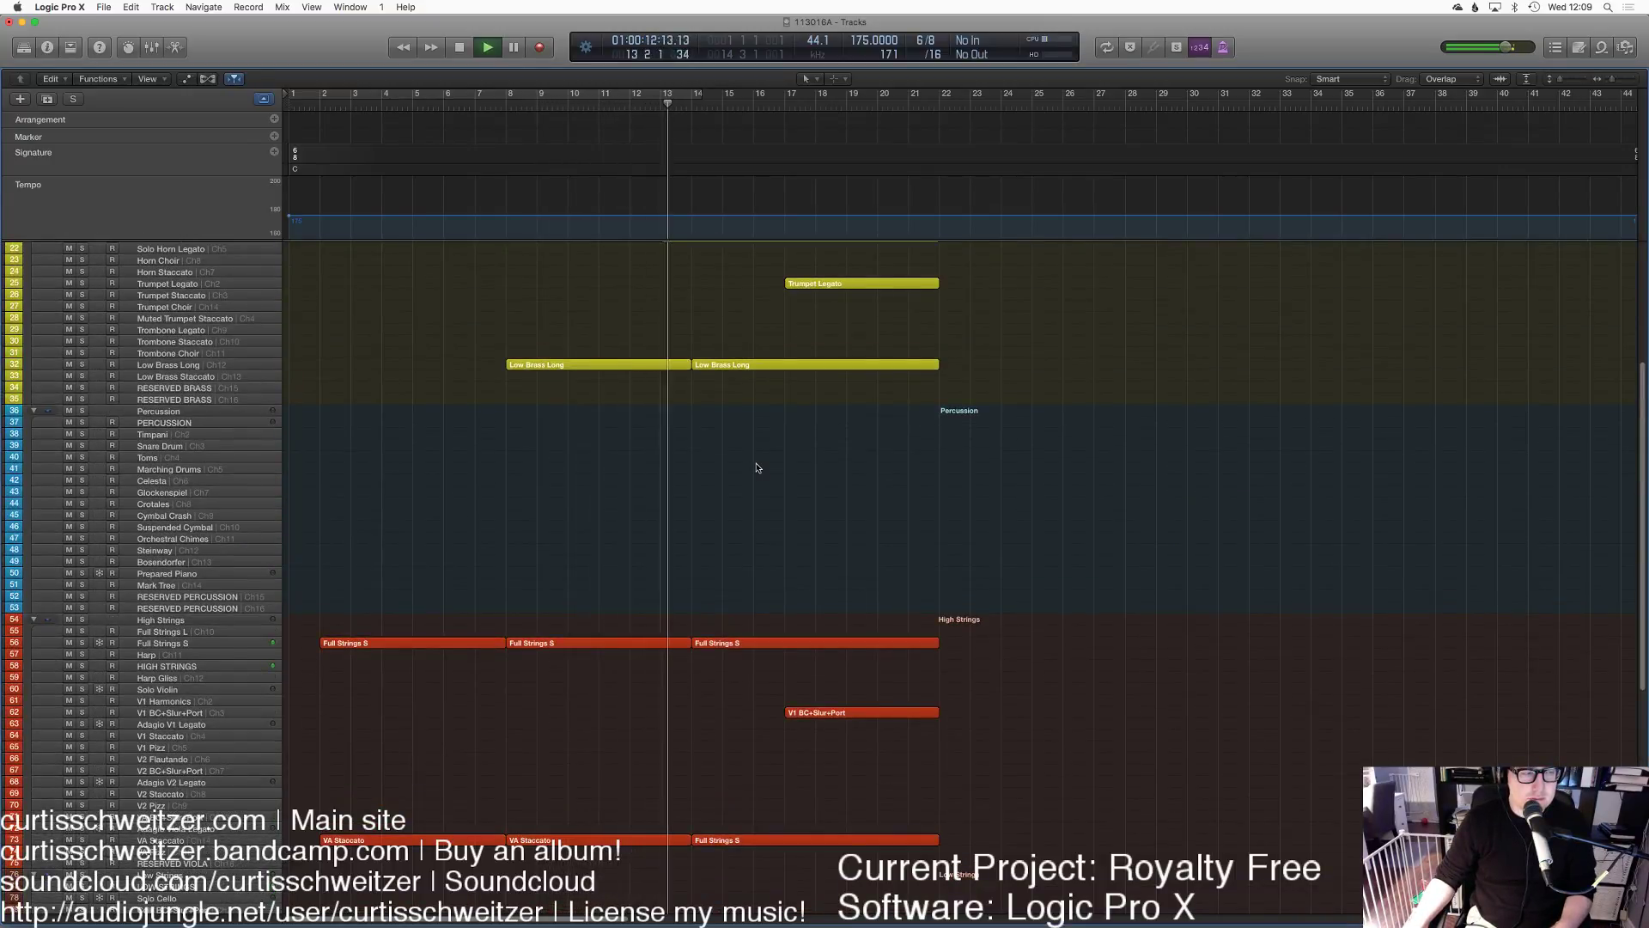
scroll(874, 571, up, 5)
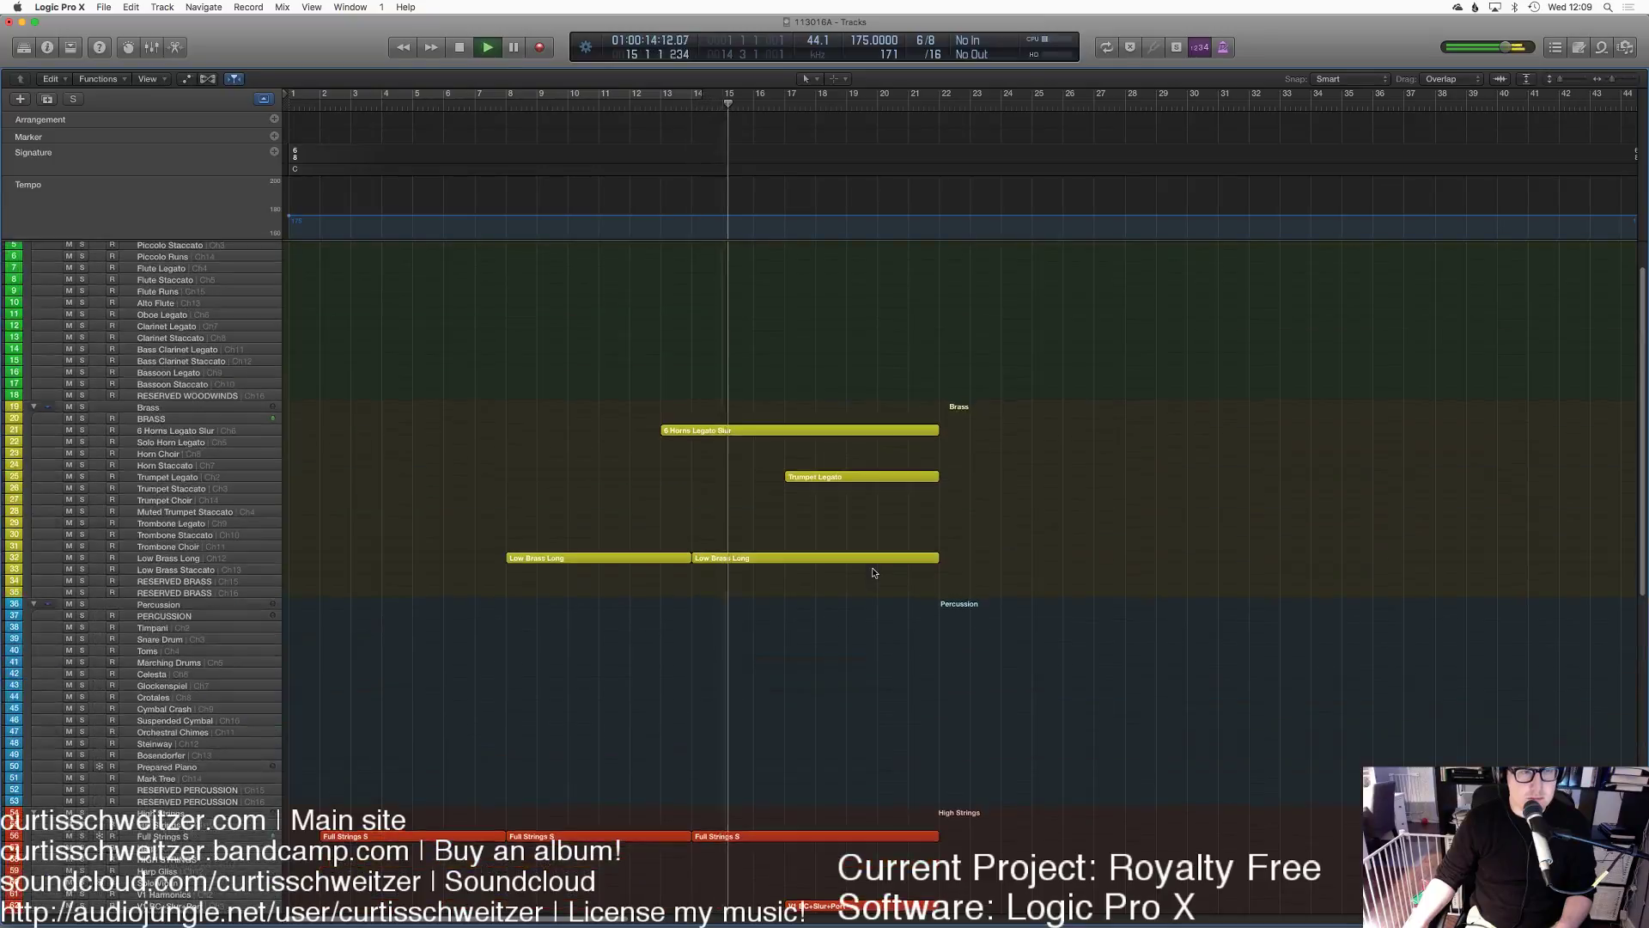
scroll(1002, 478, down, 3)
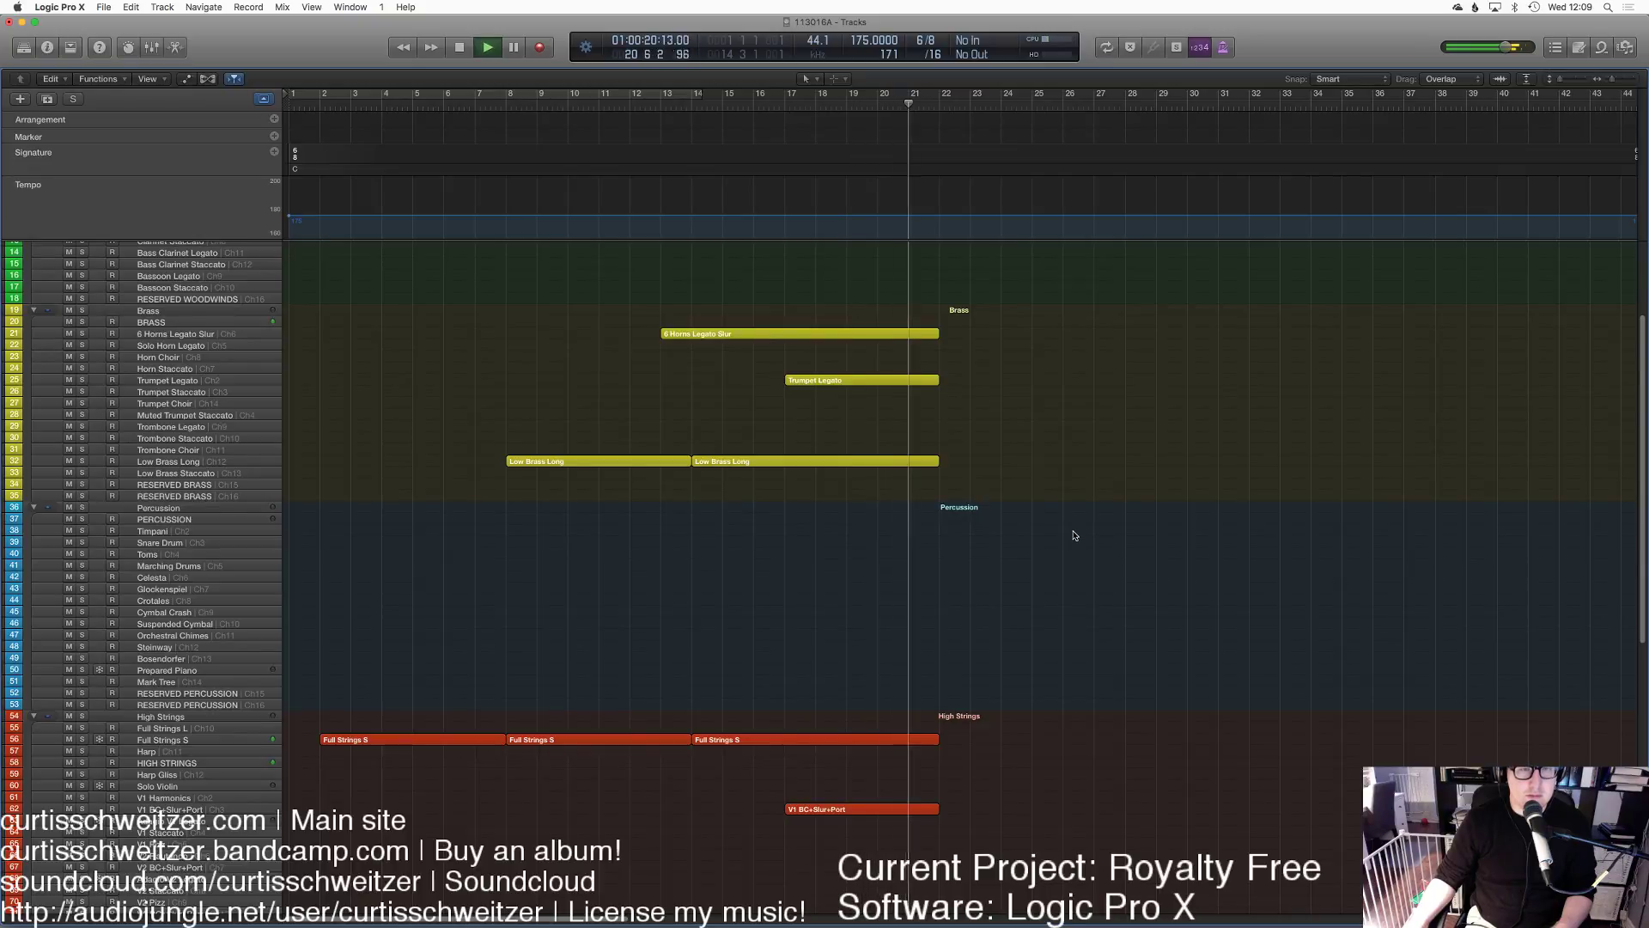
scroll(1071, 537, up, 2)
key(space)
scroll(1071, 537, down, 6)
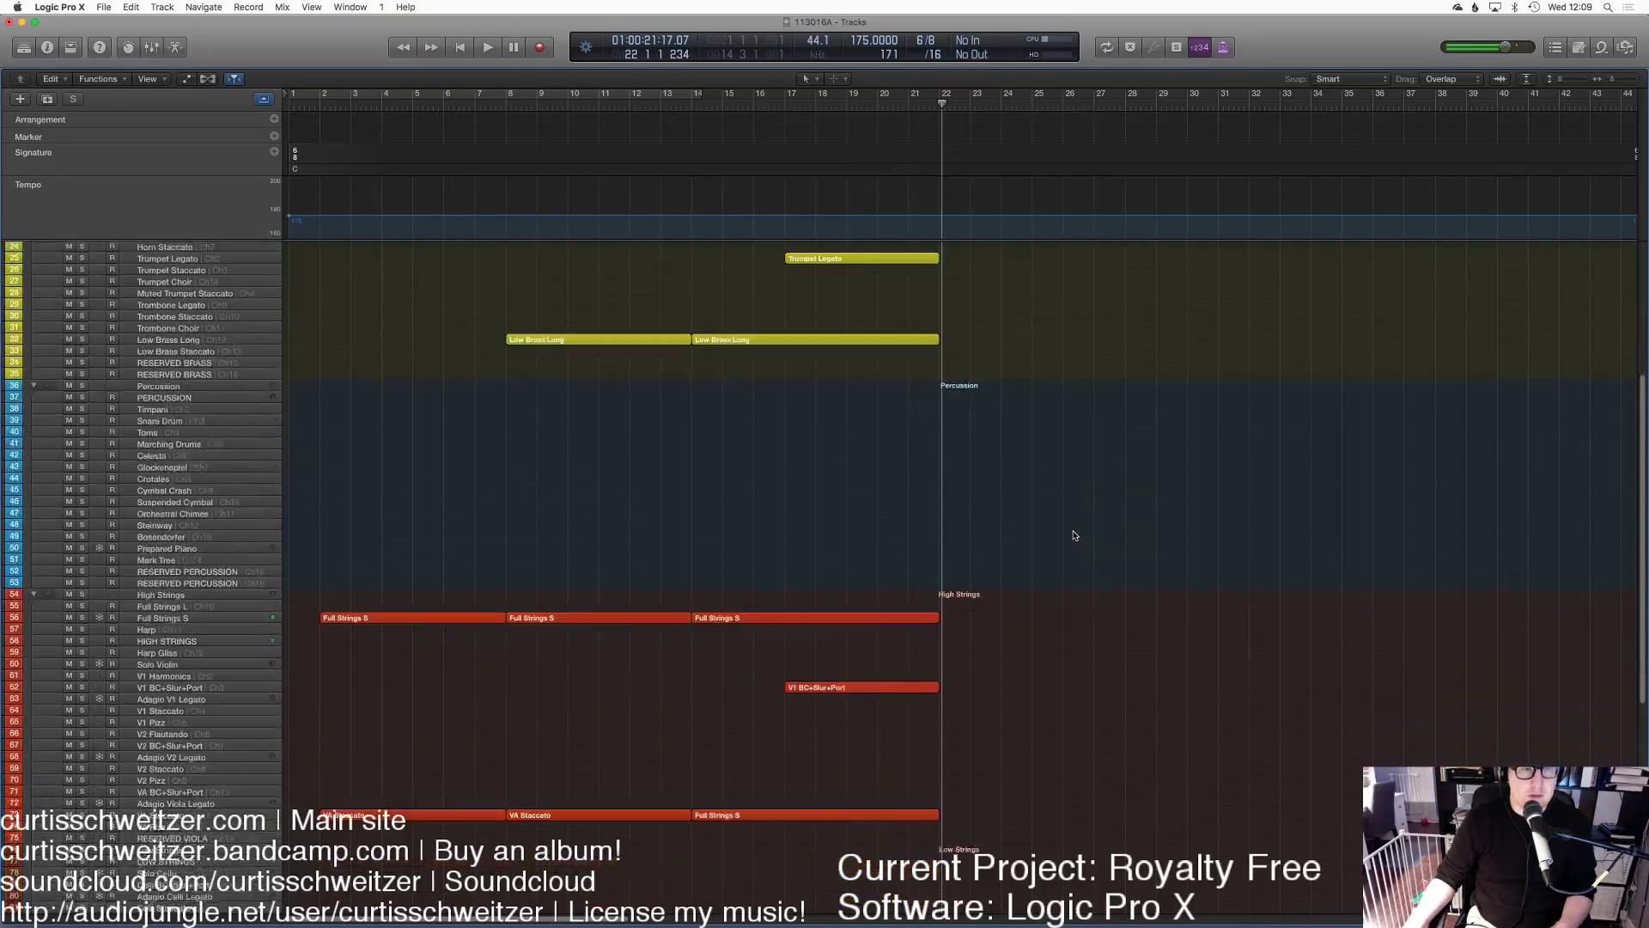
Step: Select the Full Strings S track and play from just before bar 14 while looking over the brass tracks
click(203, 613)
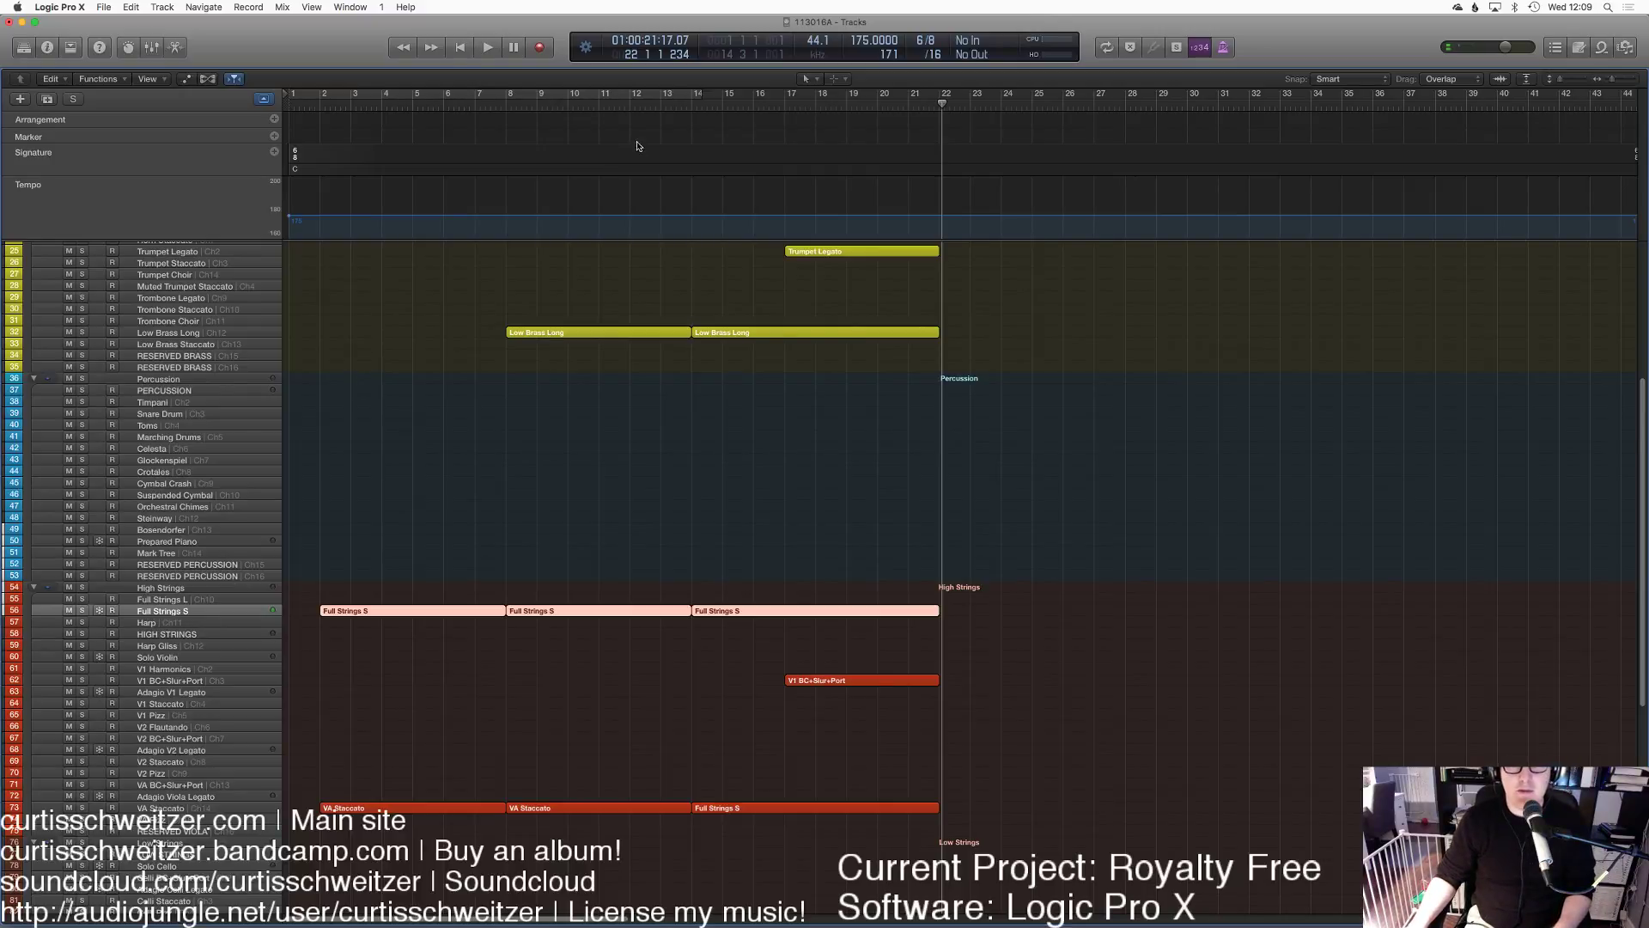
click(684, 116)
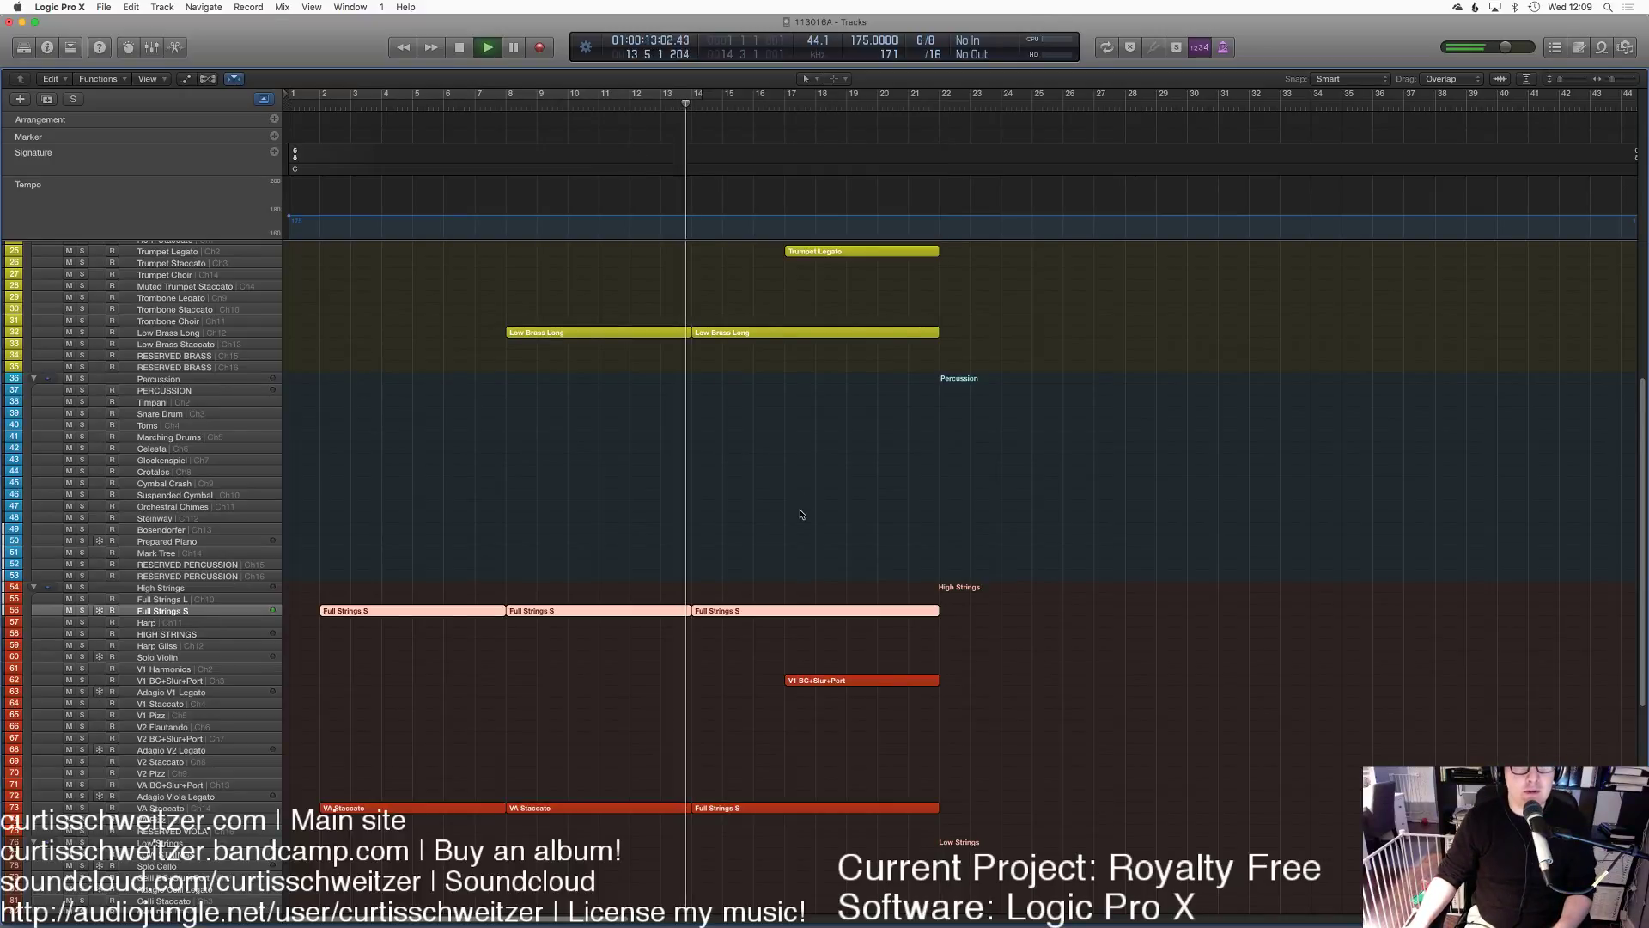
click(801, 514)
scroll(801, 514, up, 5)
Step: Select the Trombone Choir track, rehearse from bar 17 and record sustained chords from bar 18 to bar 22
click(224, 484)
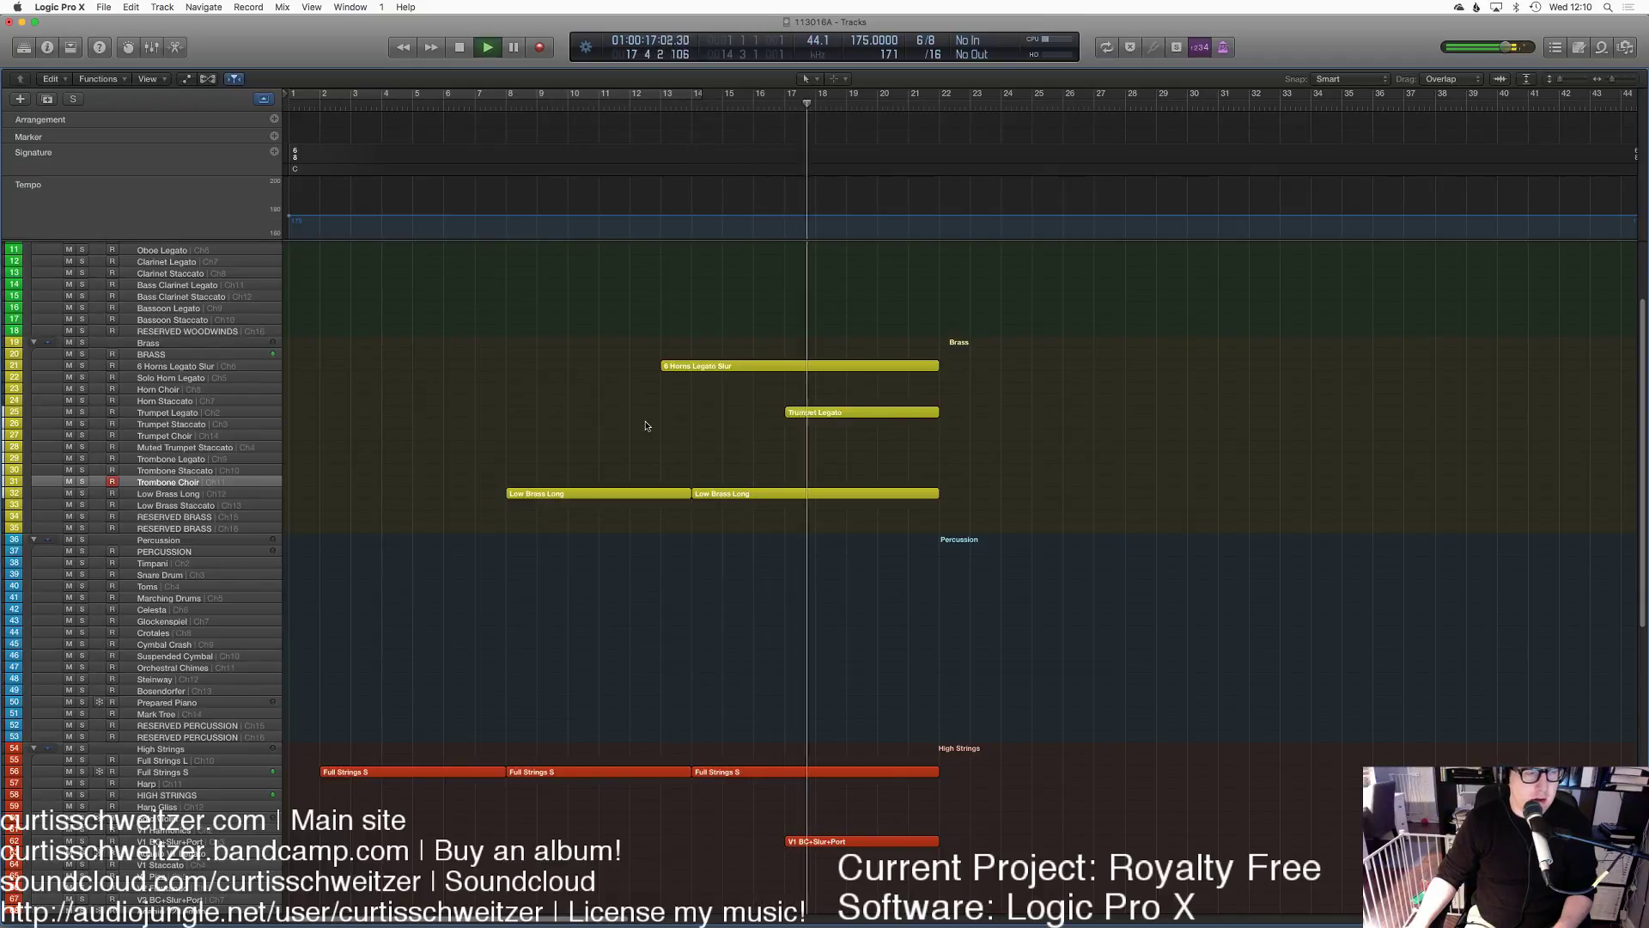
key(space)
click(789, 109)
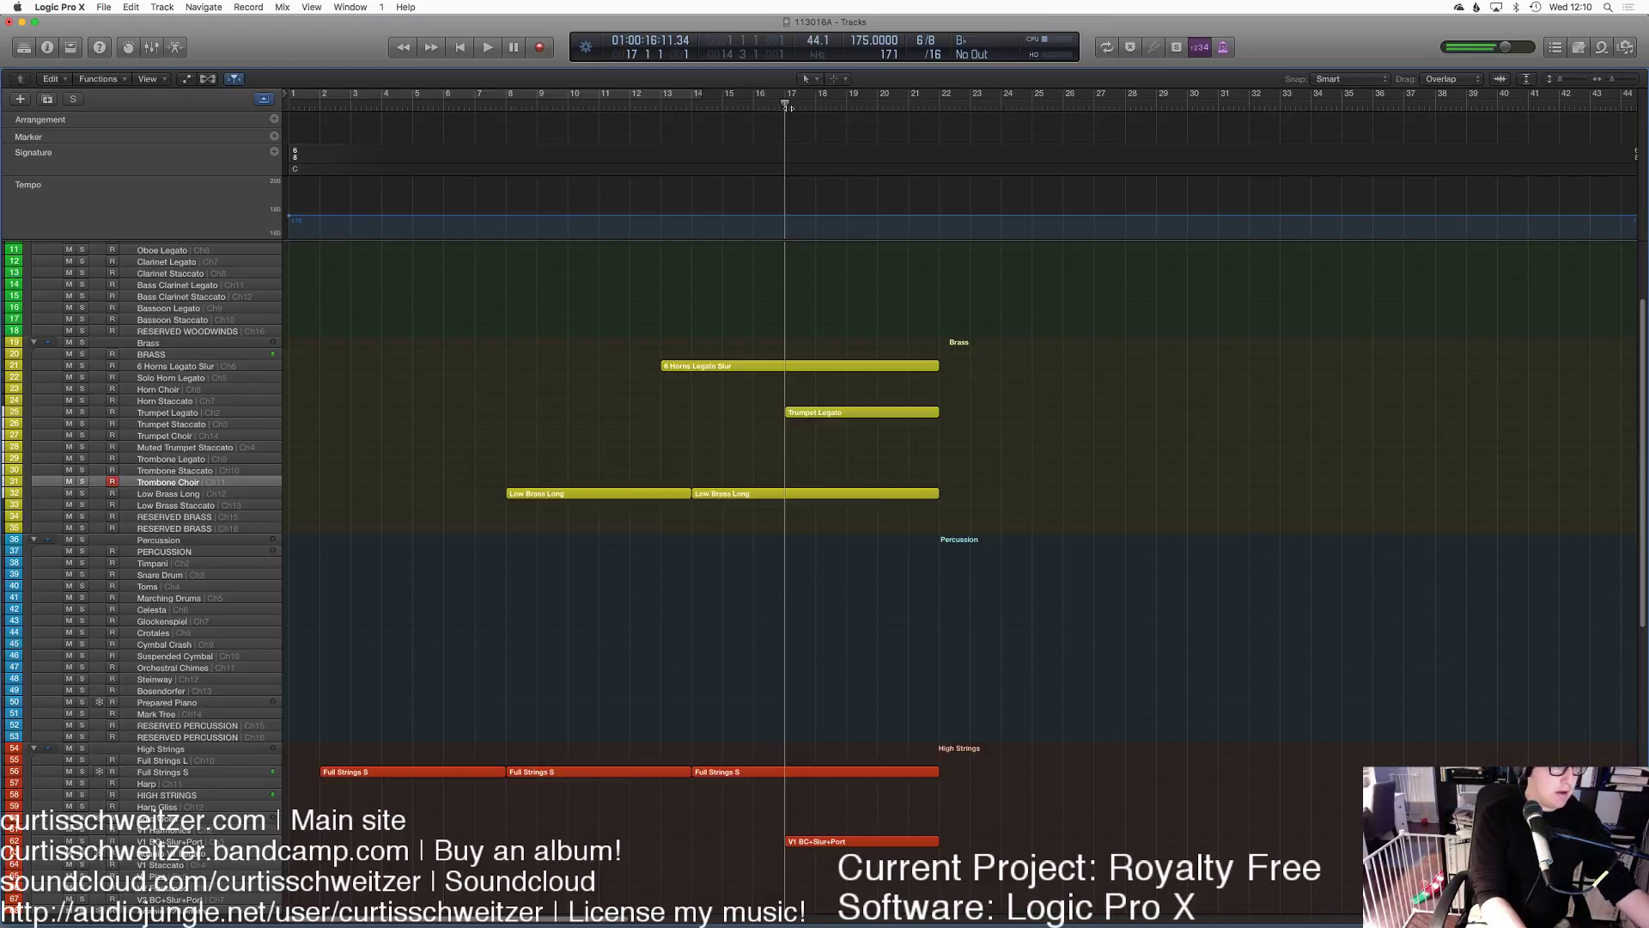
key(space)
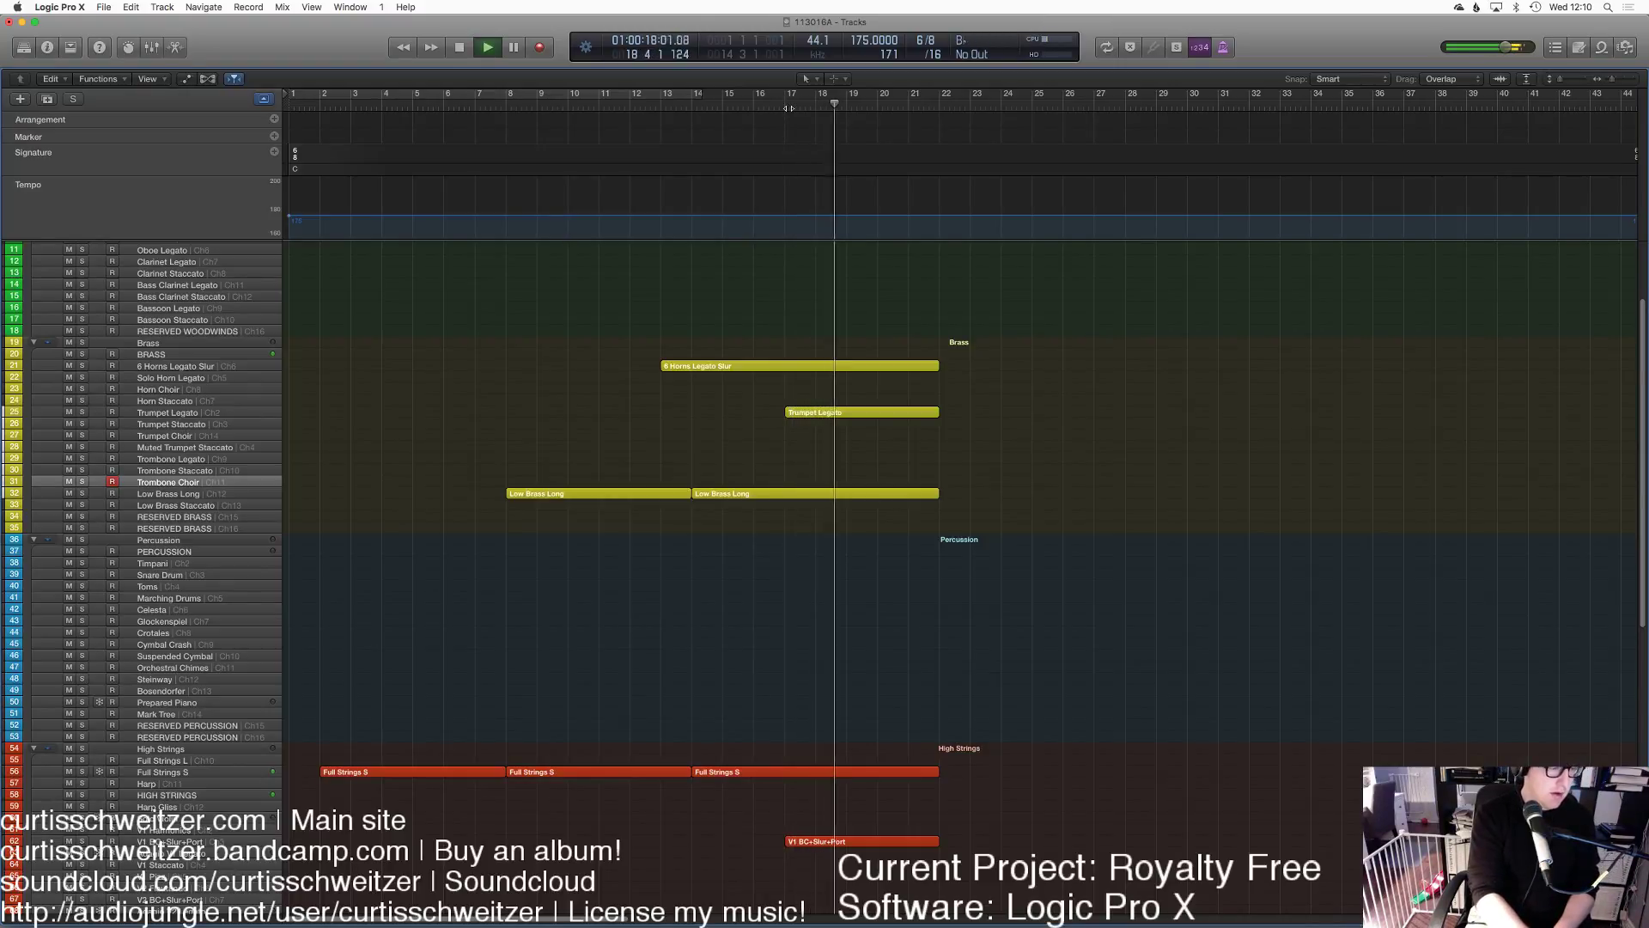
key(space)
click(789, 108)
key(r)
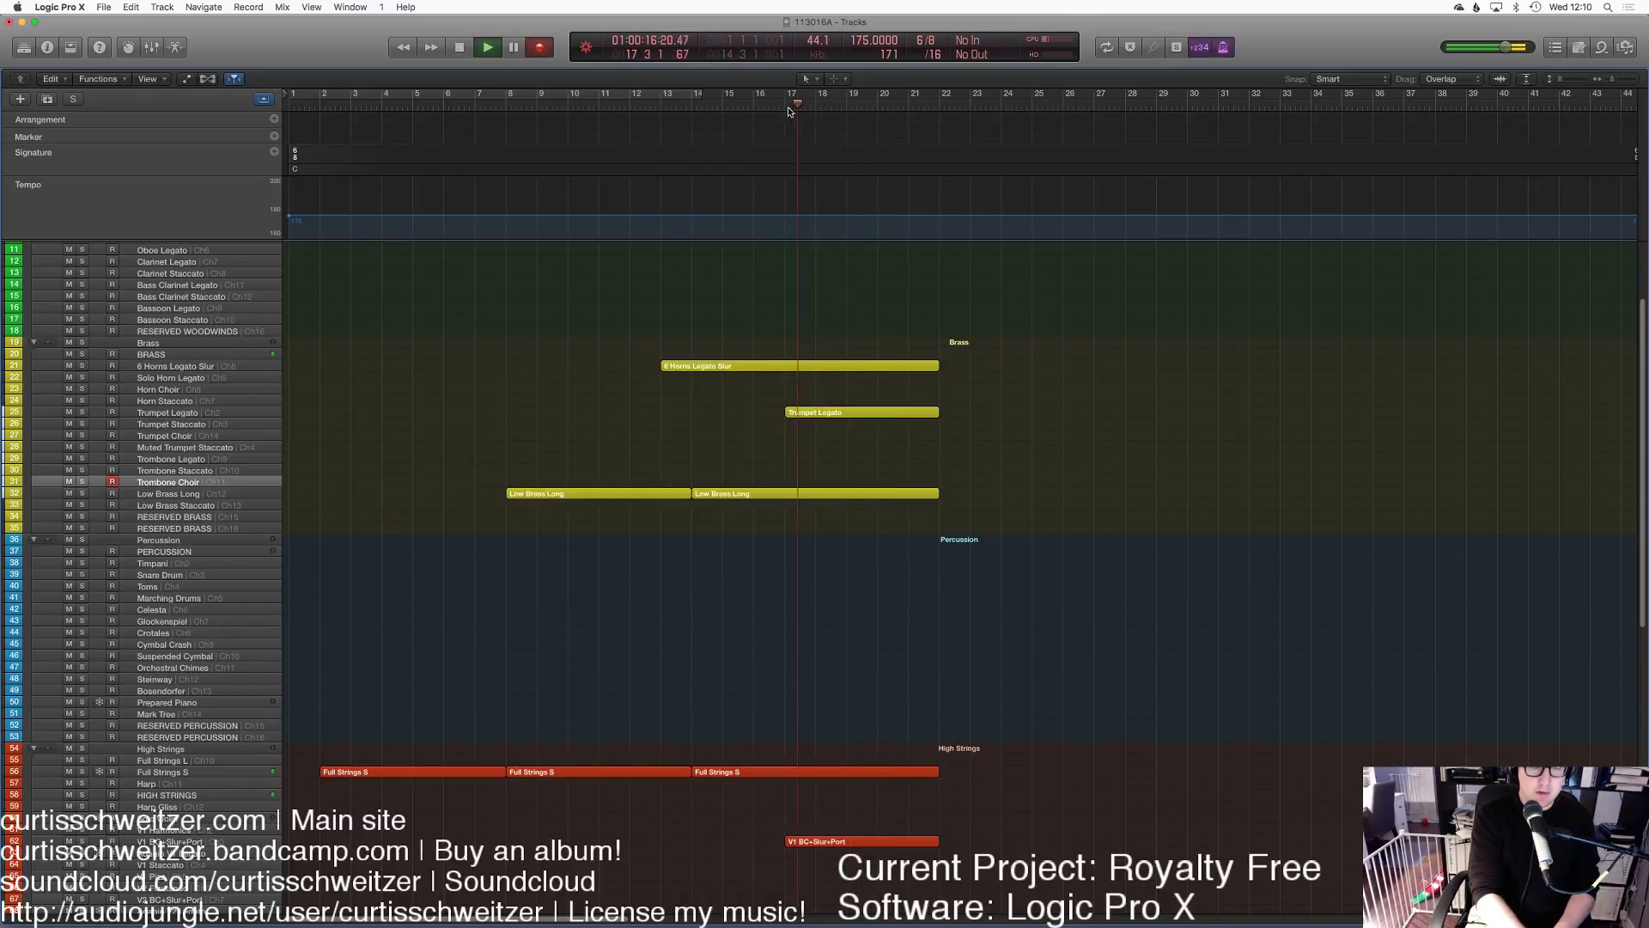
key(space)
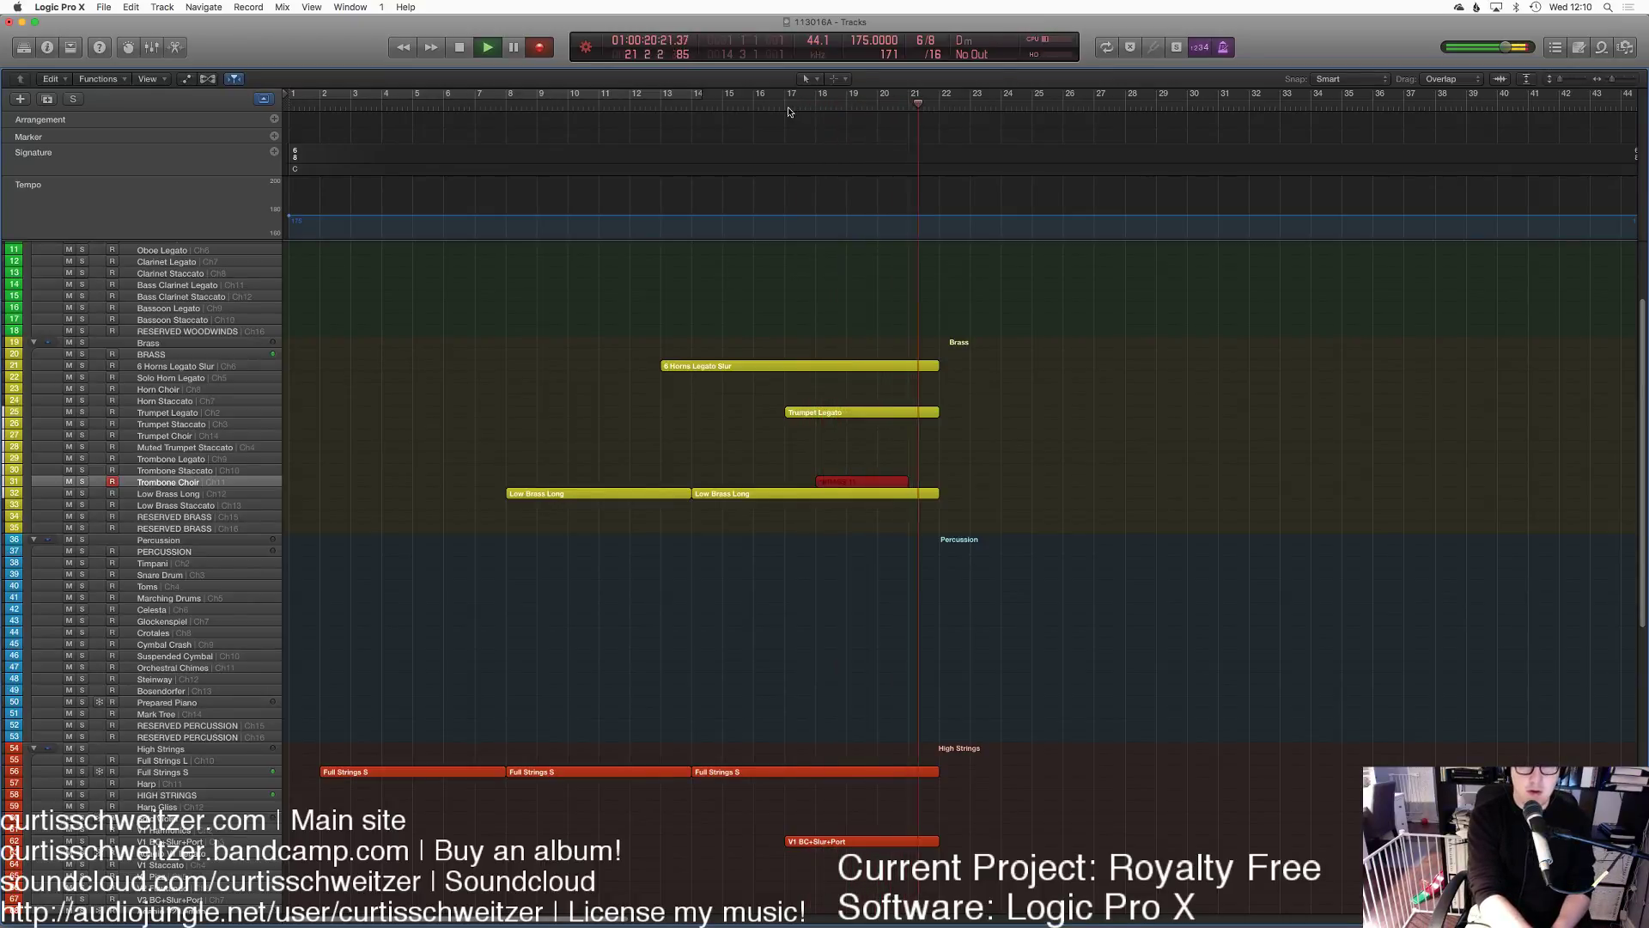
key(space)
Step: In the Piano Roll, extend the three notes of the first Trombone Choir chord back to the start of bar 18
key(p)
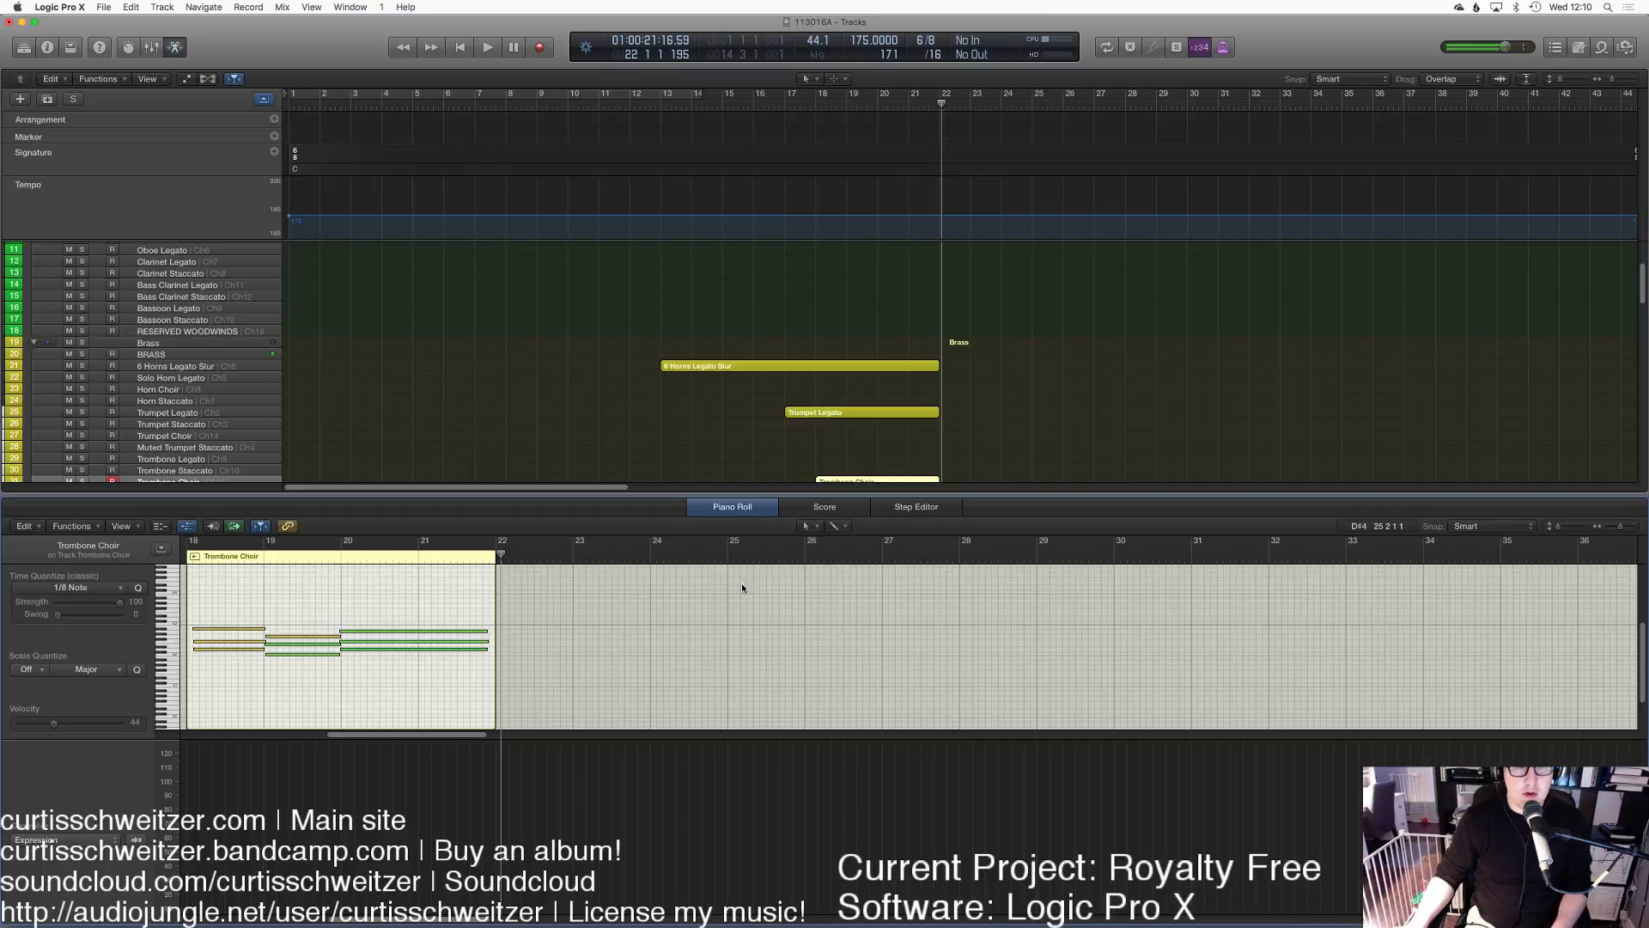
scroll(734, 589, left, 5)
drag(446, 598, 490, 711)
drag(457, 627, 445, 628)
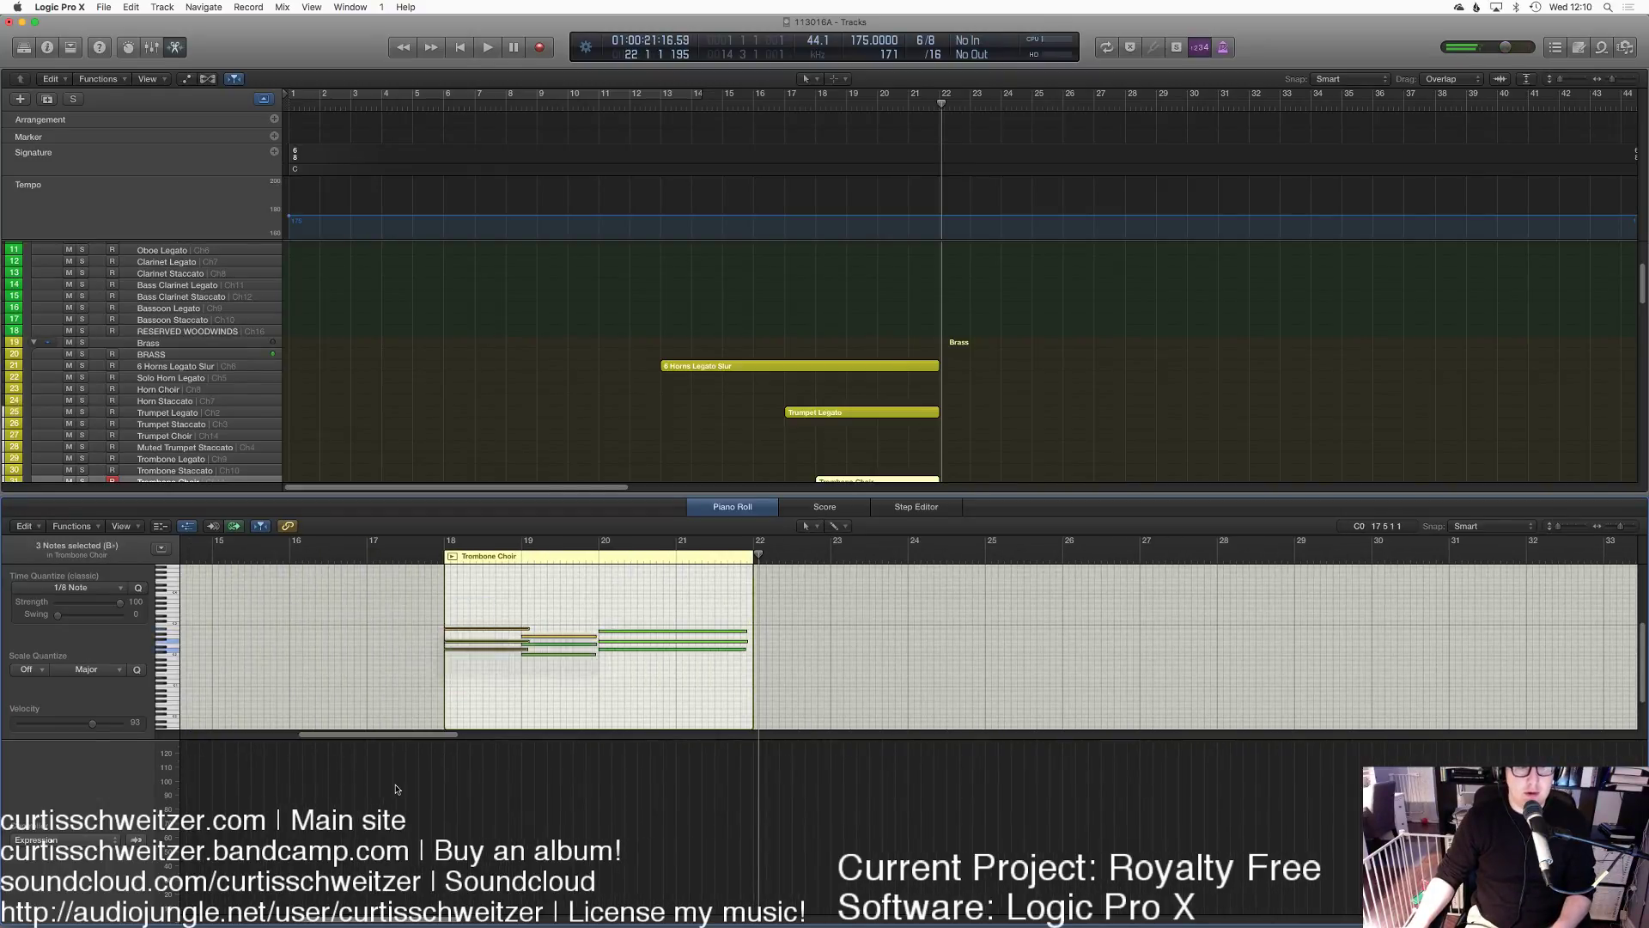
Step: Show the Trombone Choir region's Modulation automation and draw a modulation line across the region during playback
click(51, 839)
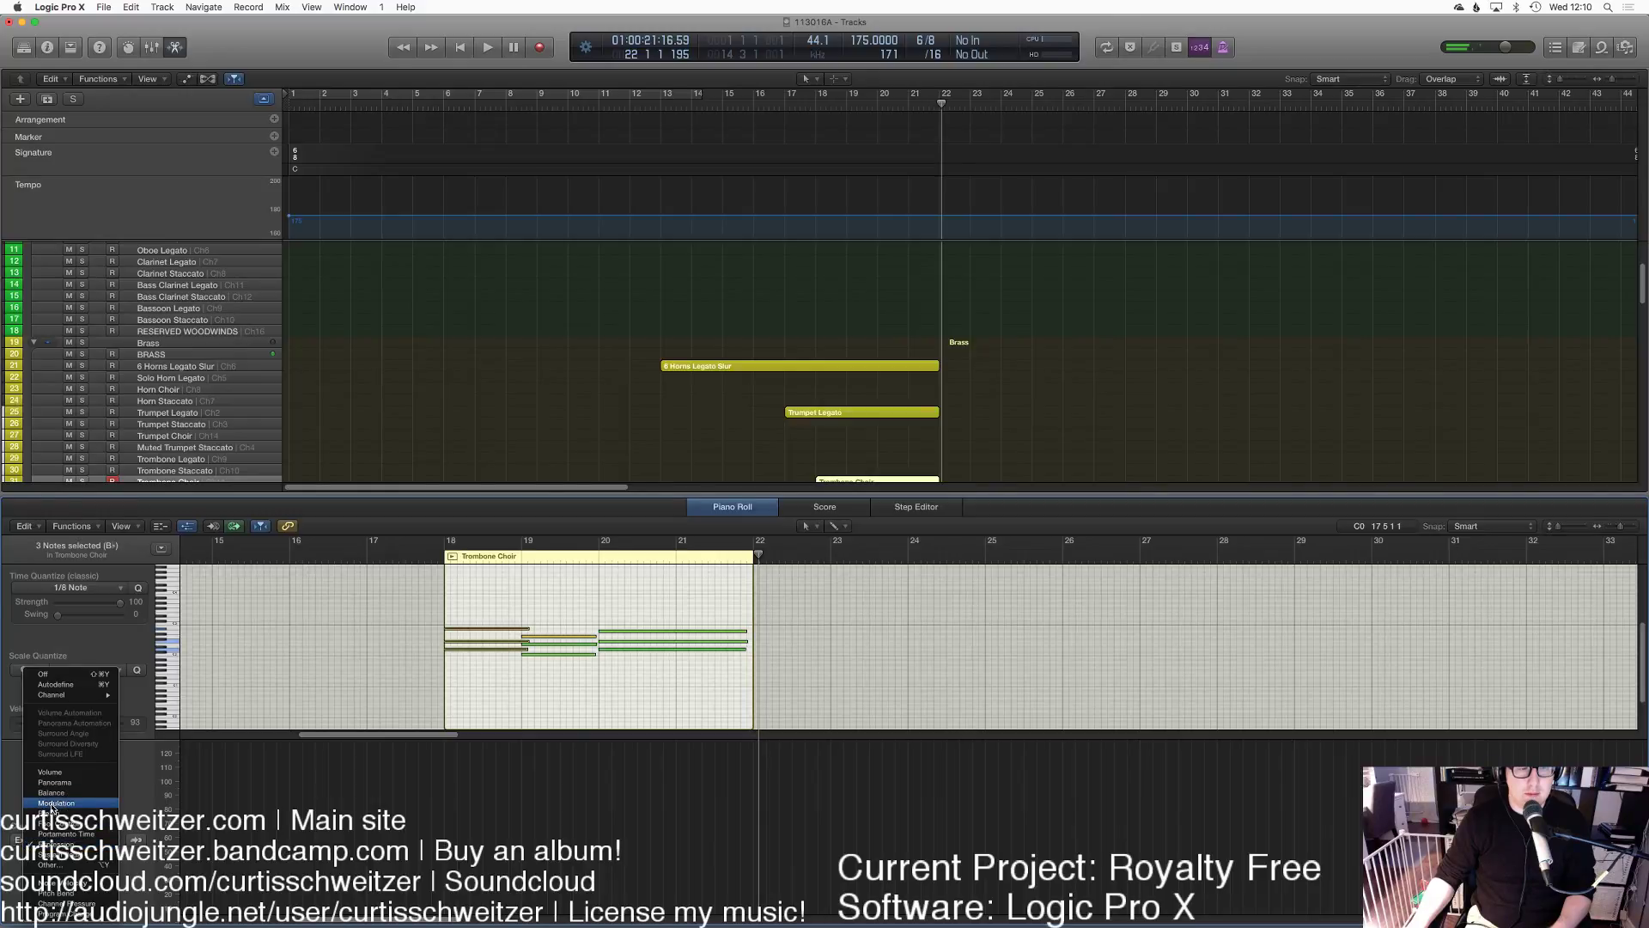
click(51, 803)
click(405, 557)
key(space)
drag(444, 833, 754, 842)
click(633, 801)
Step: Open the 6 Horns Legato Slur region, solo the Brass tracks and loop playback from bar 13 to bar 22
click(835, 351)
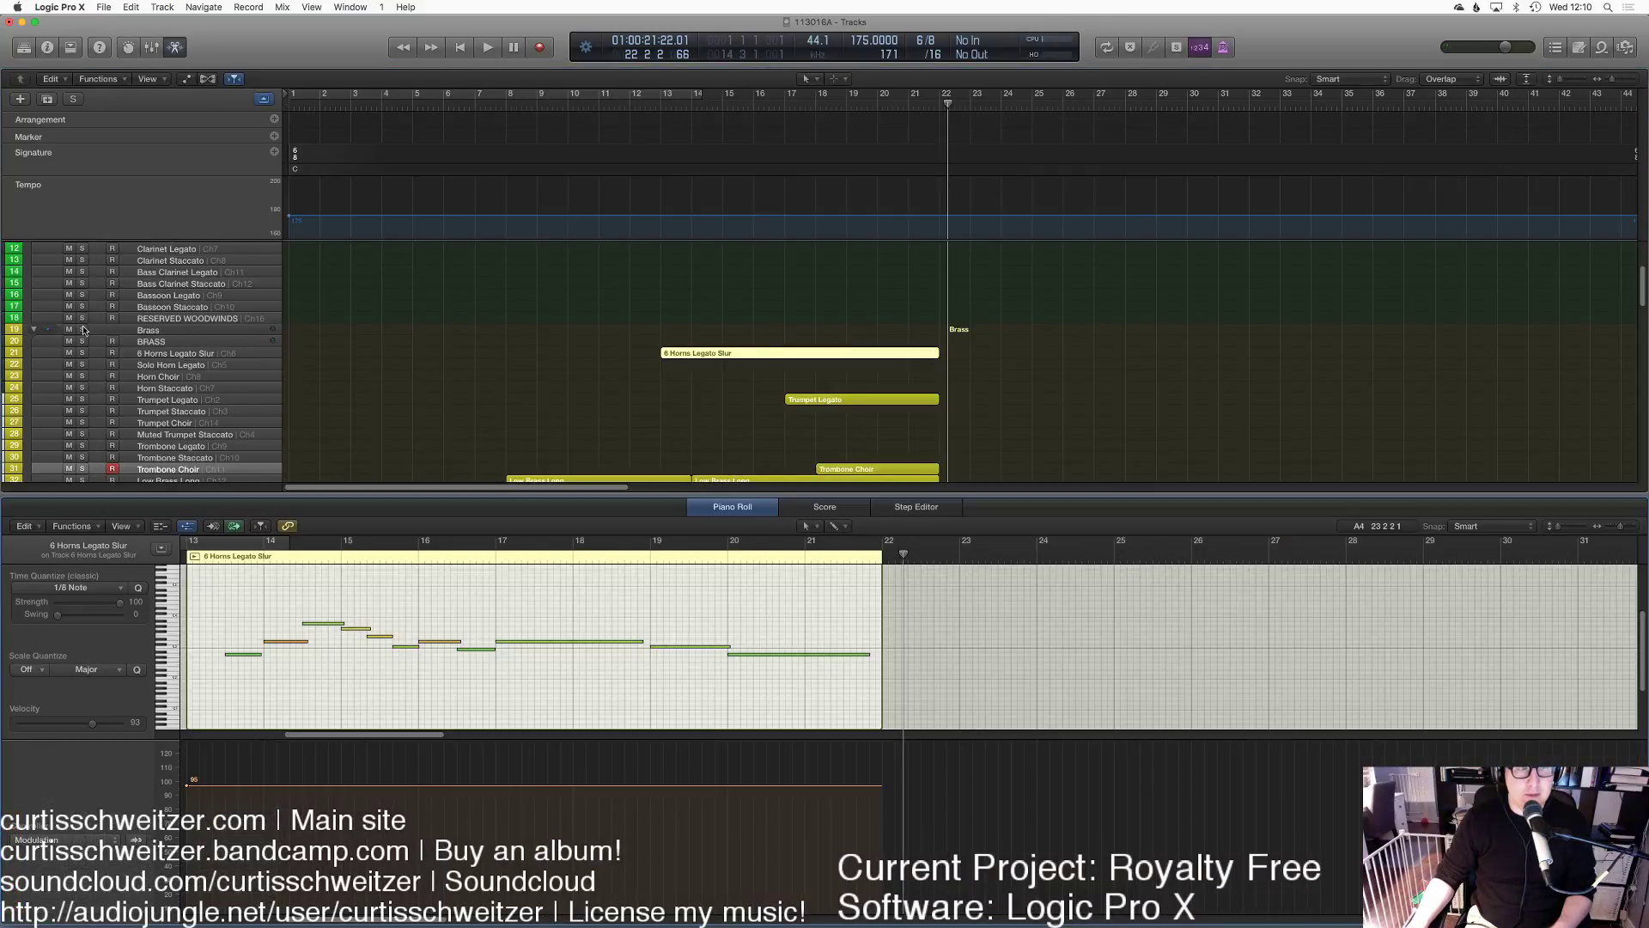
drag(683, 98, 939, 98)
key(space)
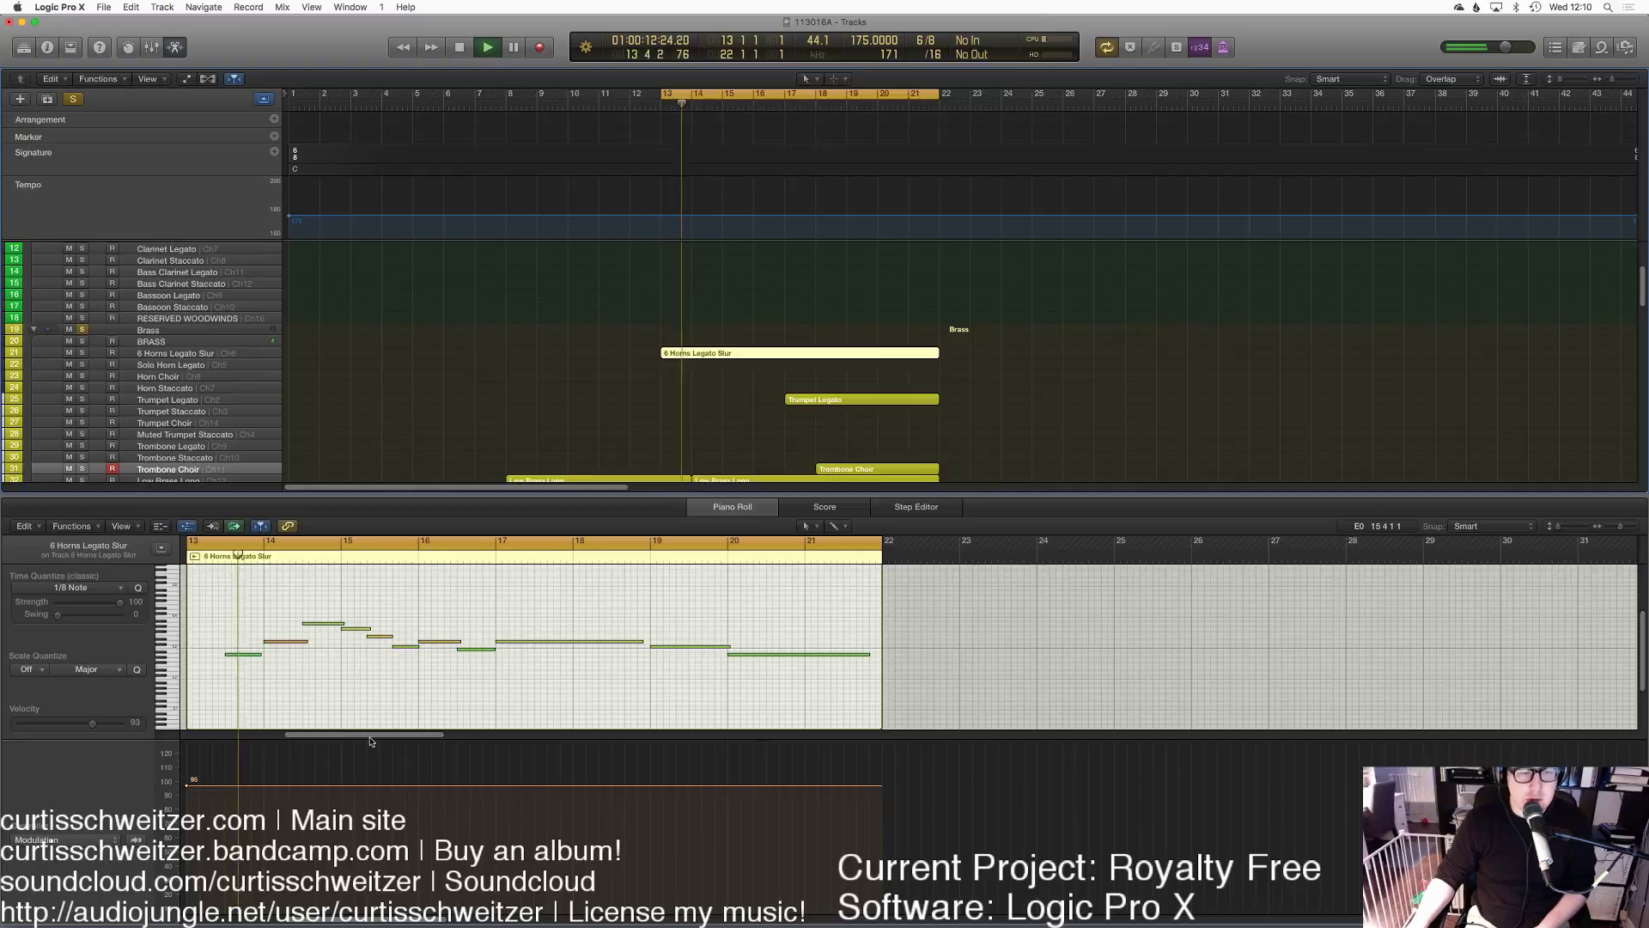
Step: Shape the horn region's modulation to rise from its start to 110 just before bar 17 and fall gradually towards bar 22
click(223, 796)
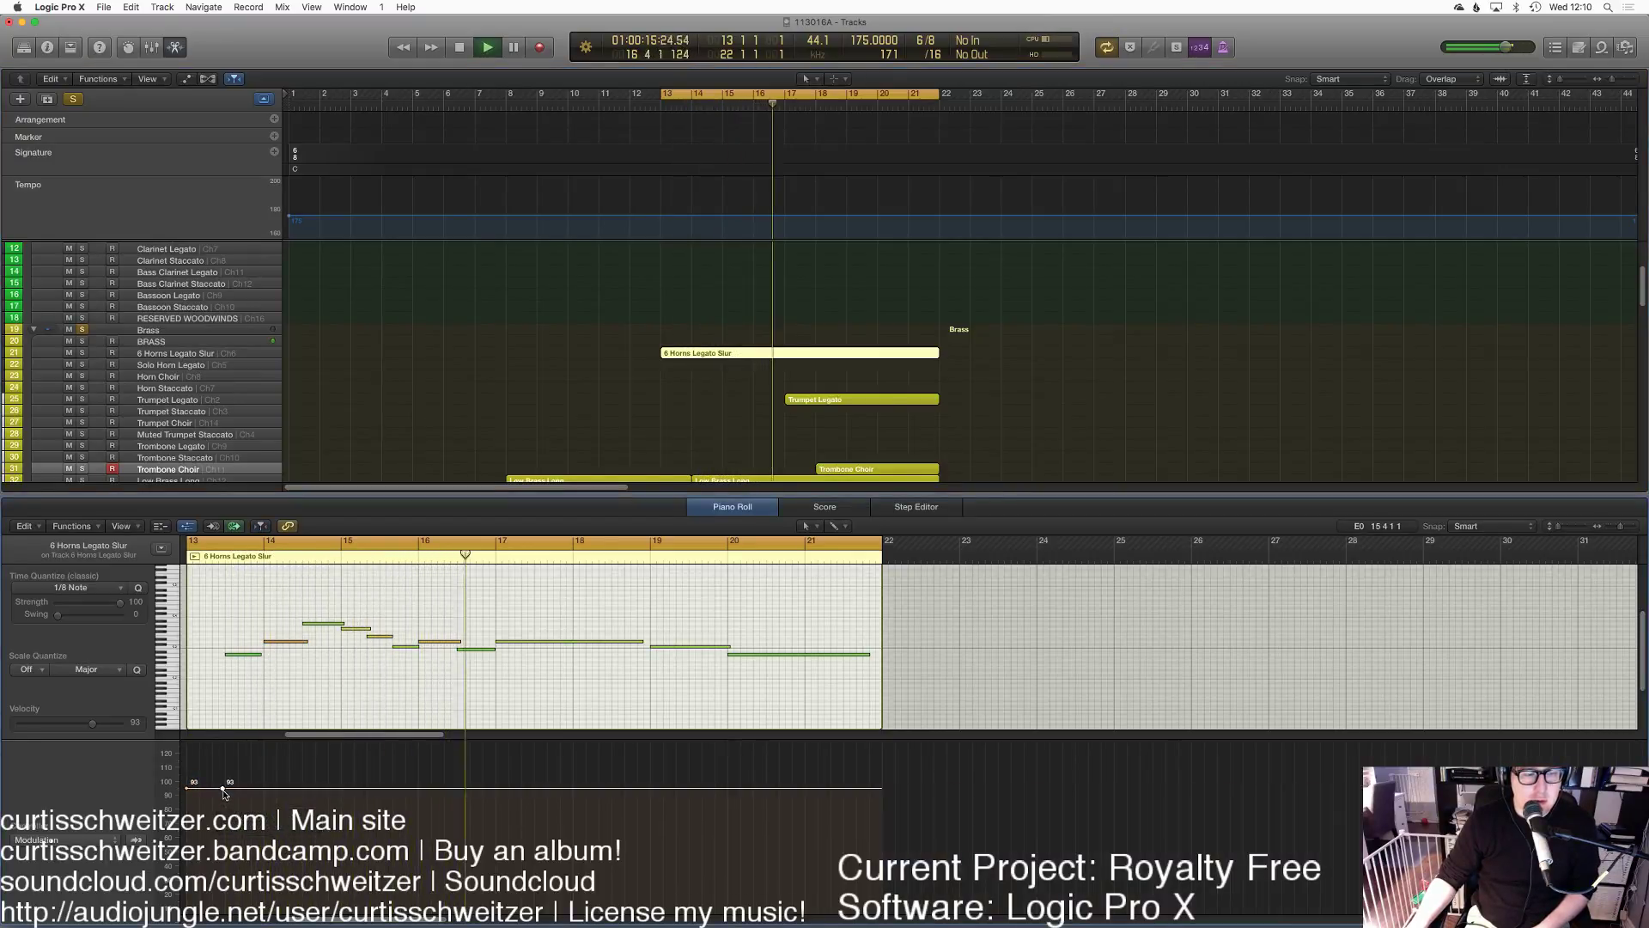
click(237, 785)
drag(238, 784, 945, 787)
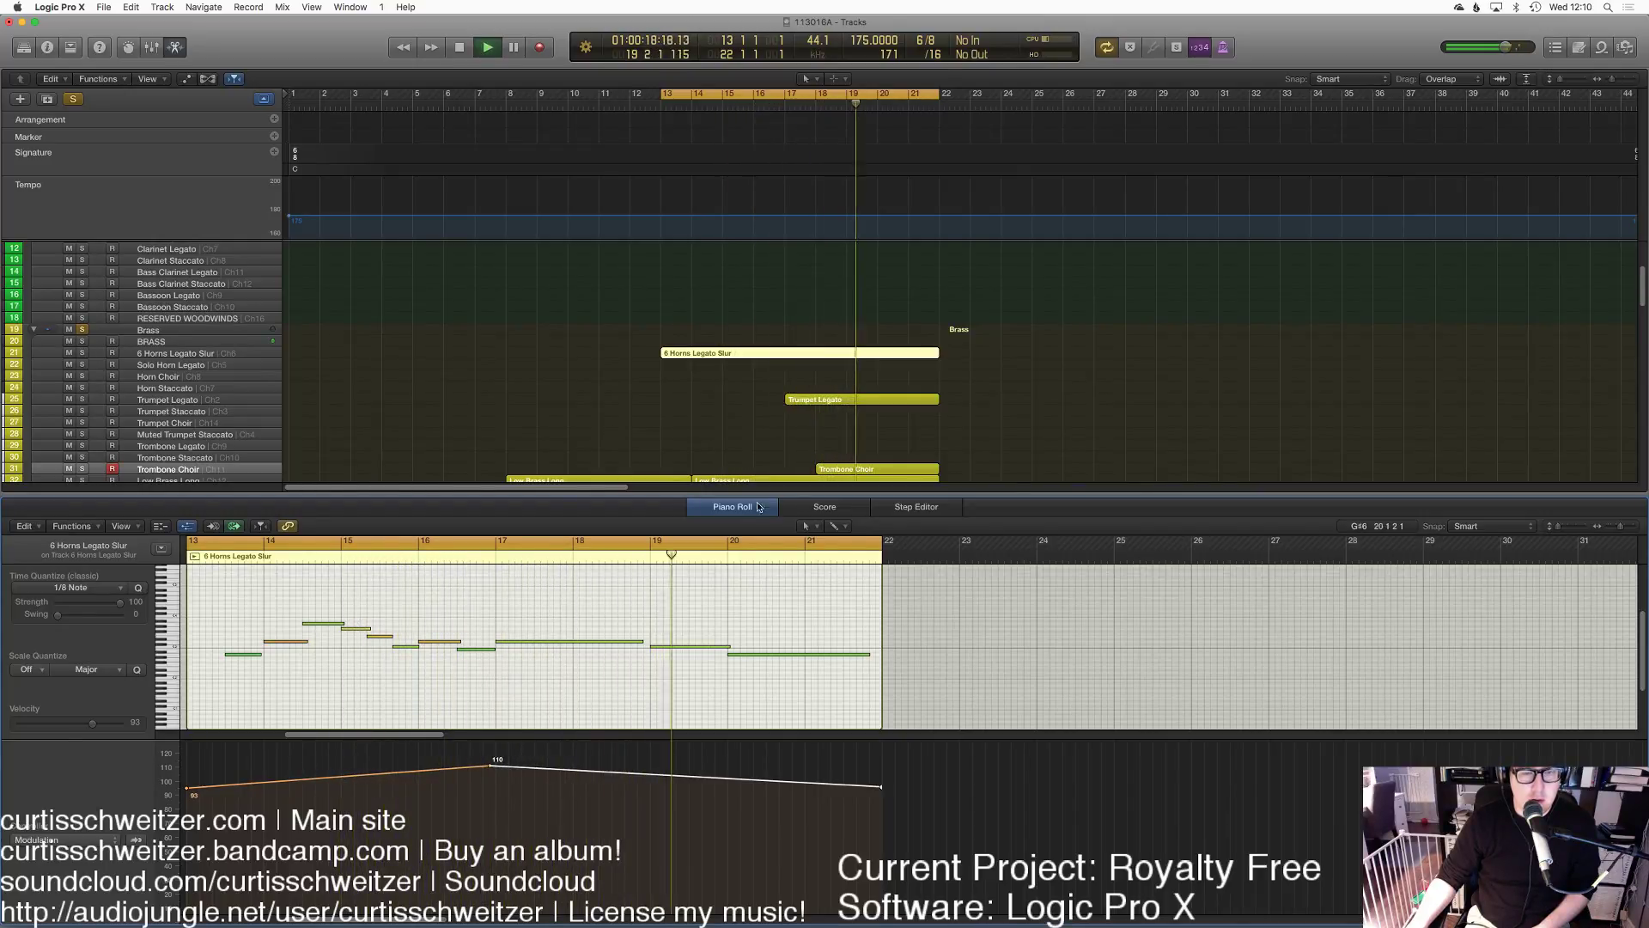
Step: Shape the Trumpet Legato region's modulation to rise to 127 just after bar 18, hold until bar 20 and fall towards bar 22
click(815, 406)
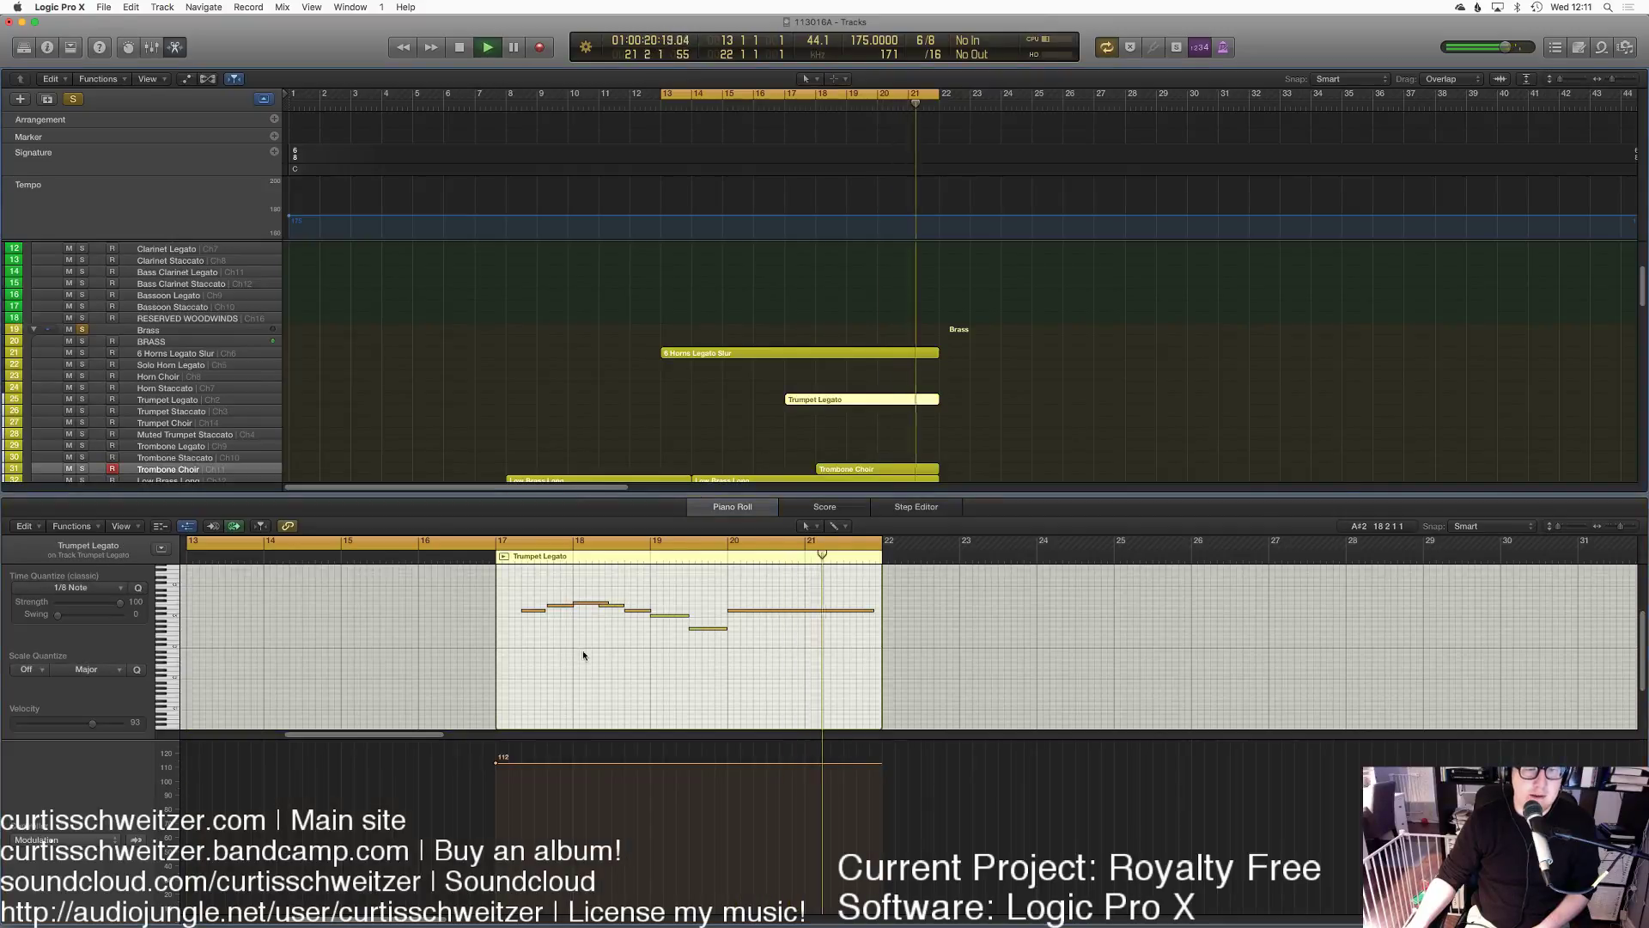
drag(662, 762, 662, 742)
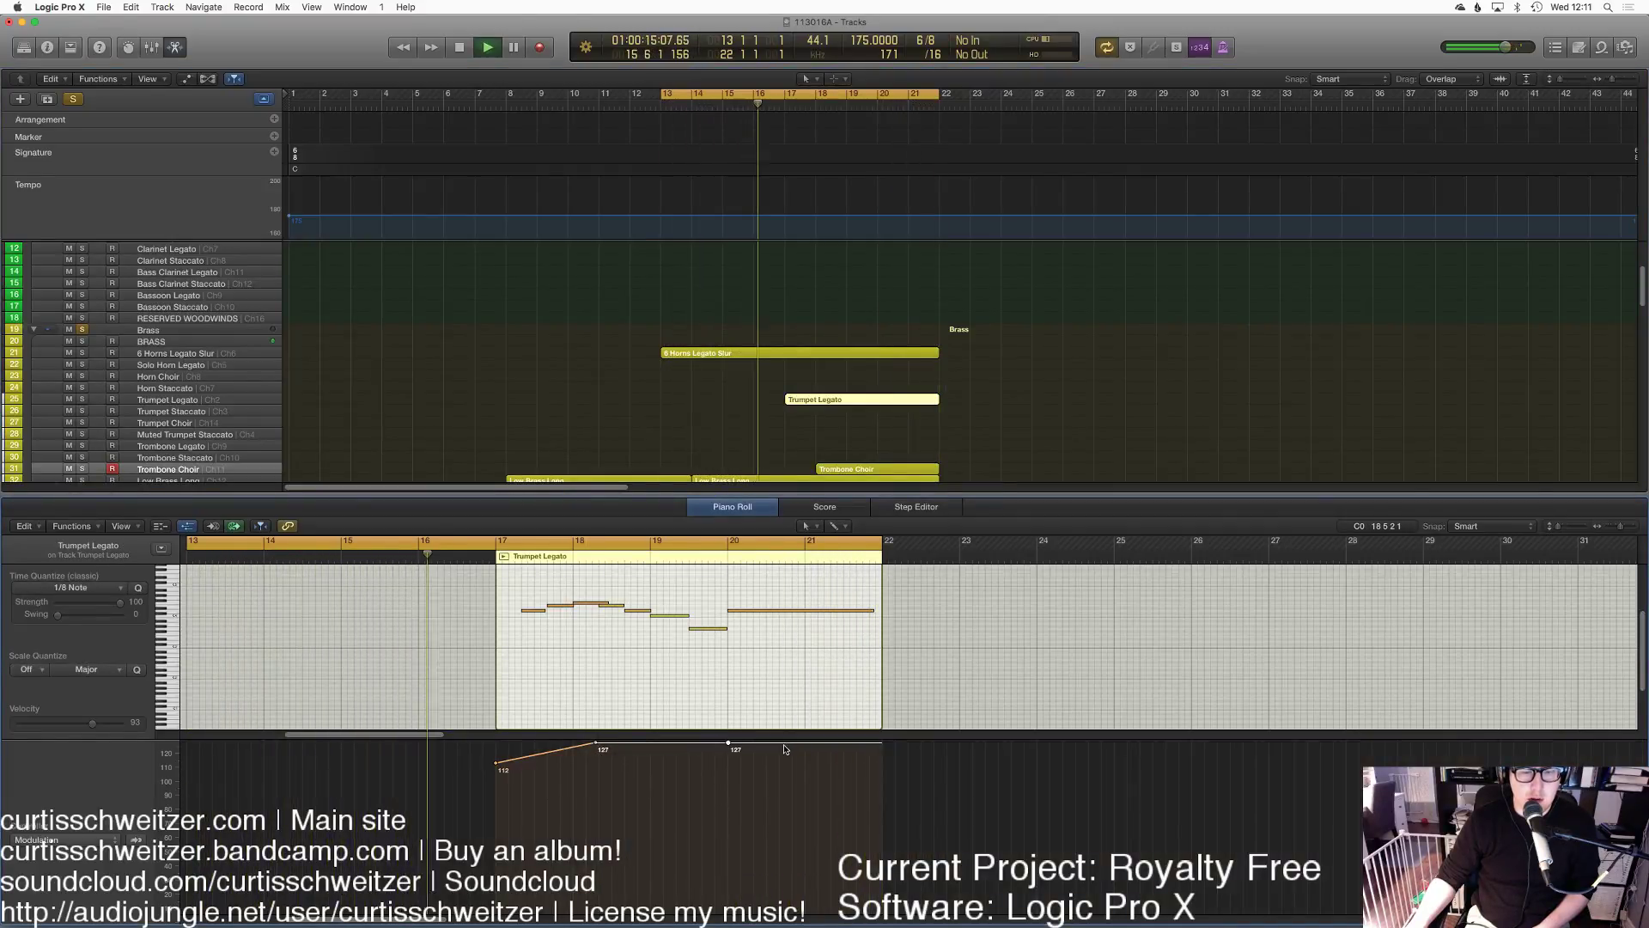
click(811, 757)
drag(811, 756, 936, 775)
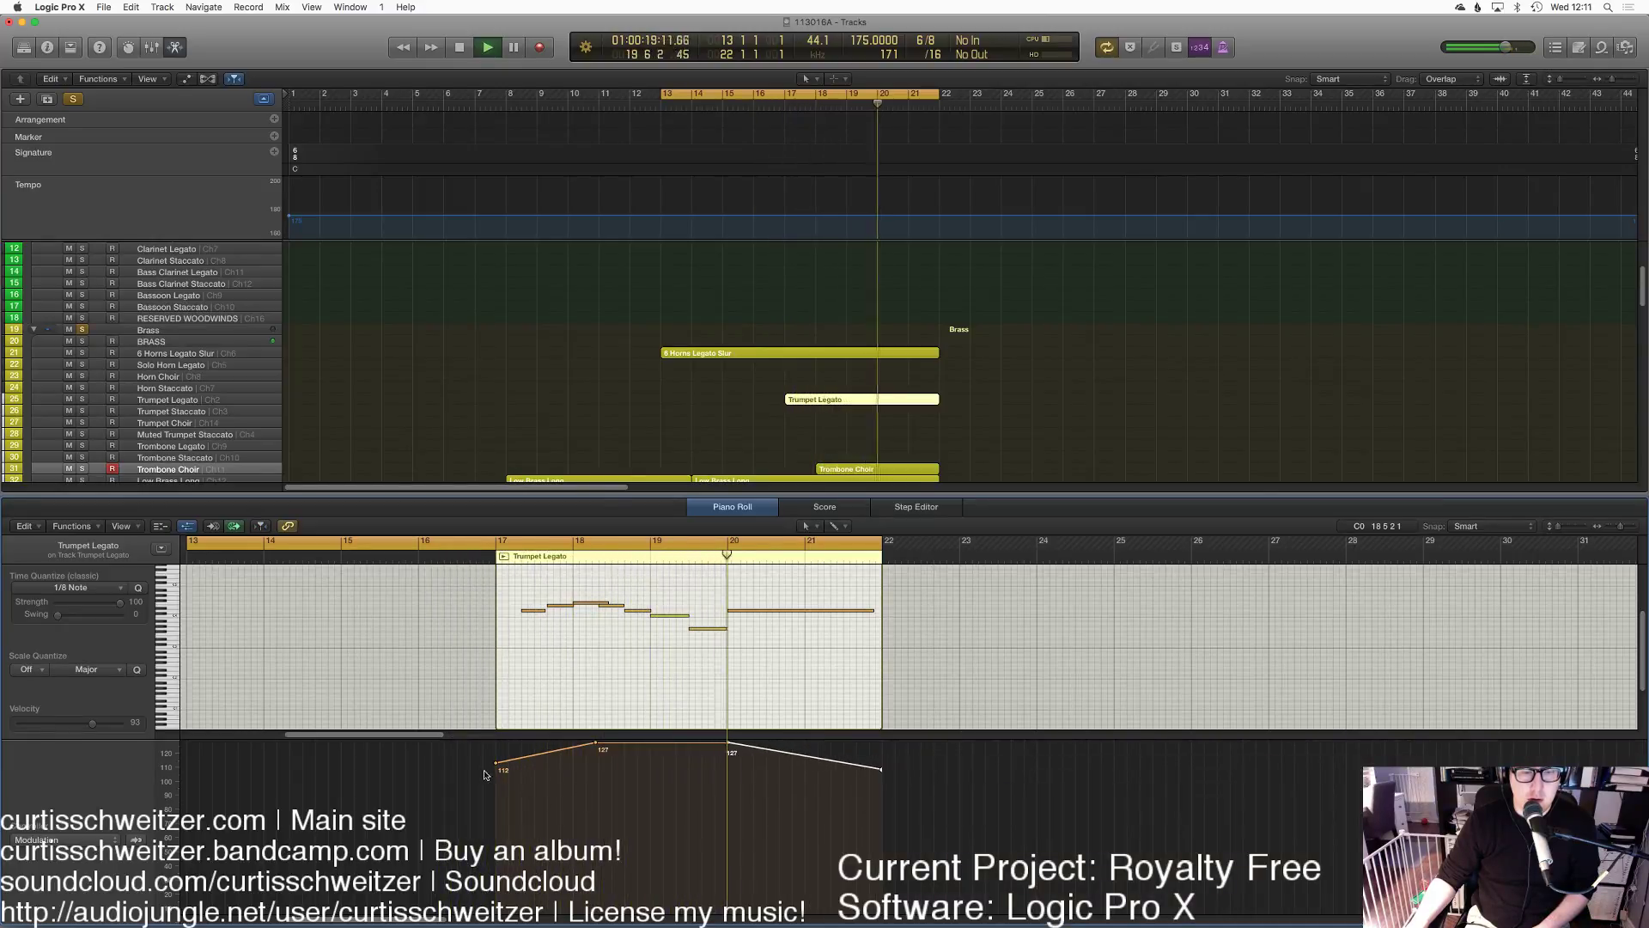
drag(495, 762, 496, 758)
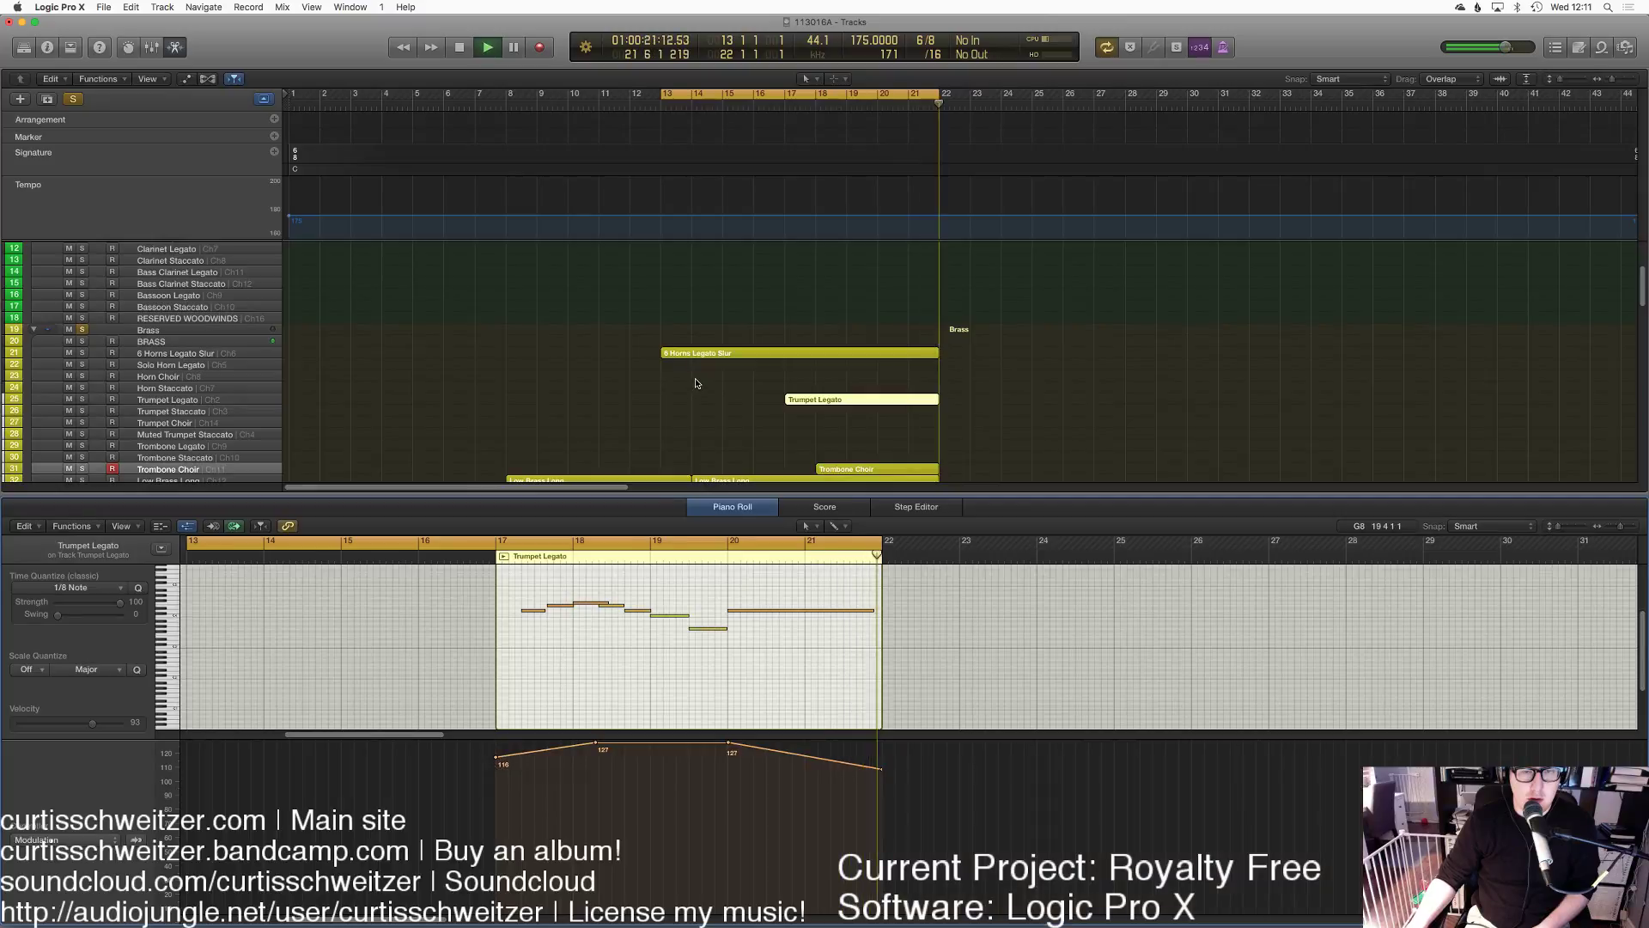
Step: Join the two adjacent Low Brass Long regions into one region running from bar 8 to bar 22
click(725, 480)
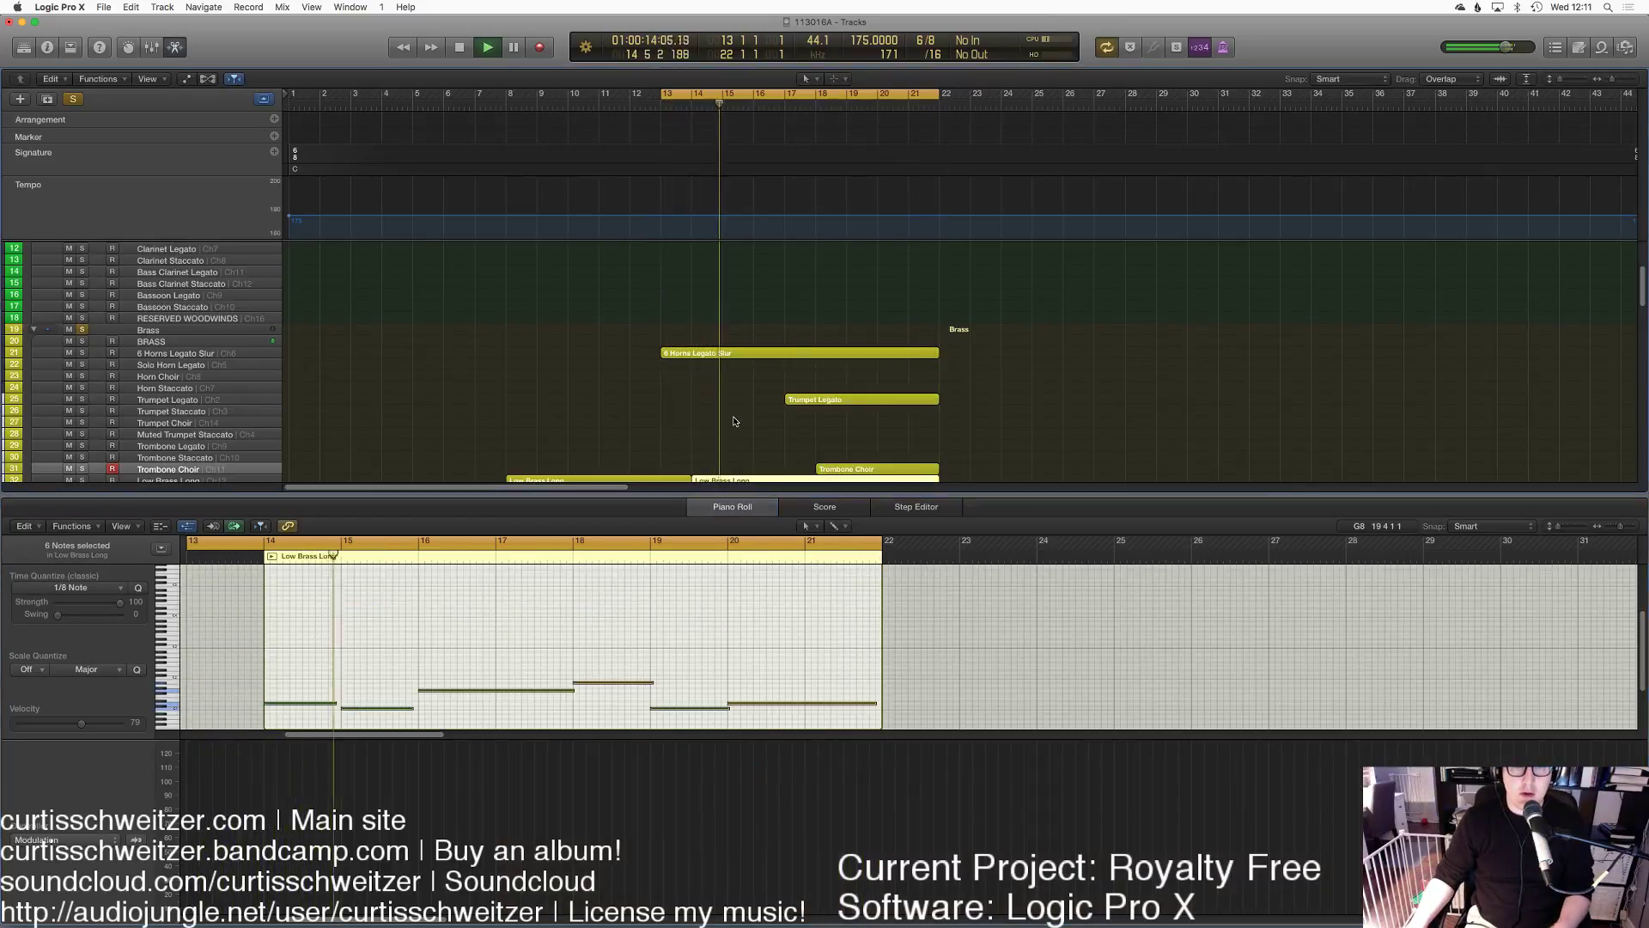
scroll(693, 369, down, 3)
shift+click(670, 354)
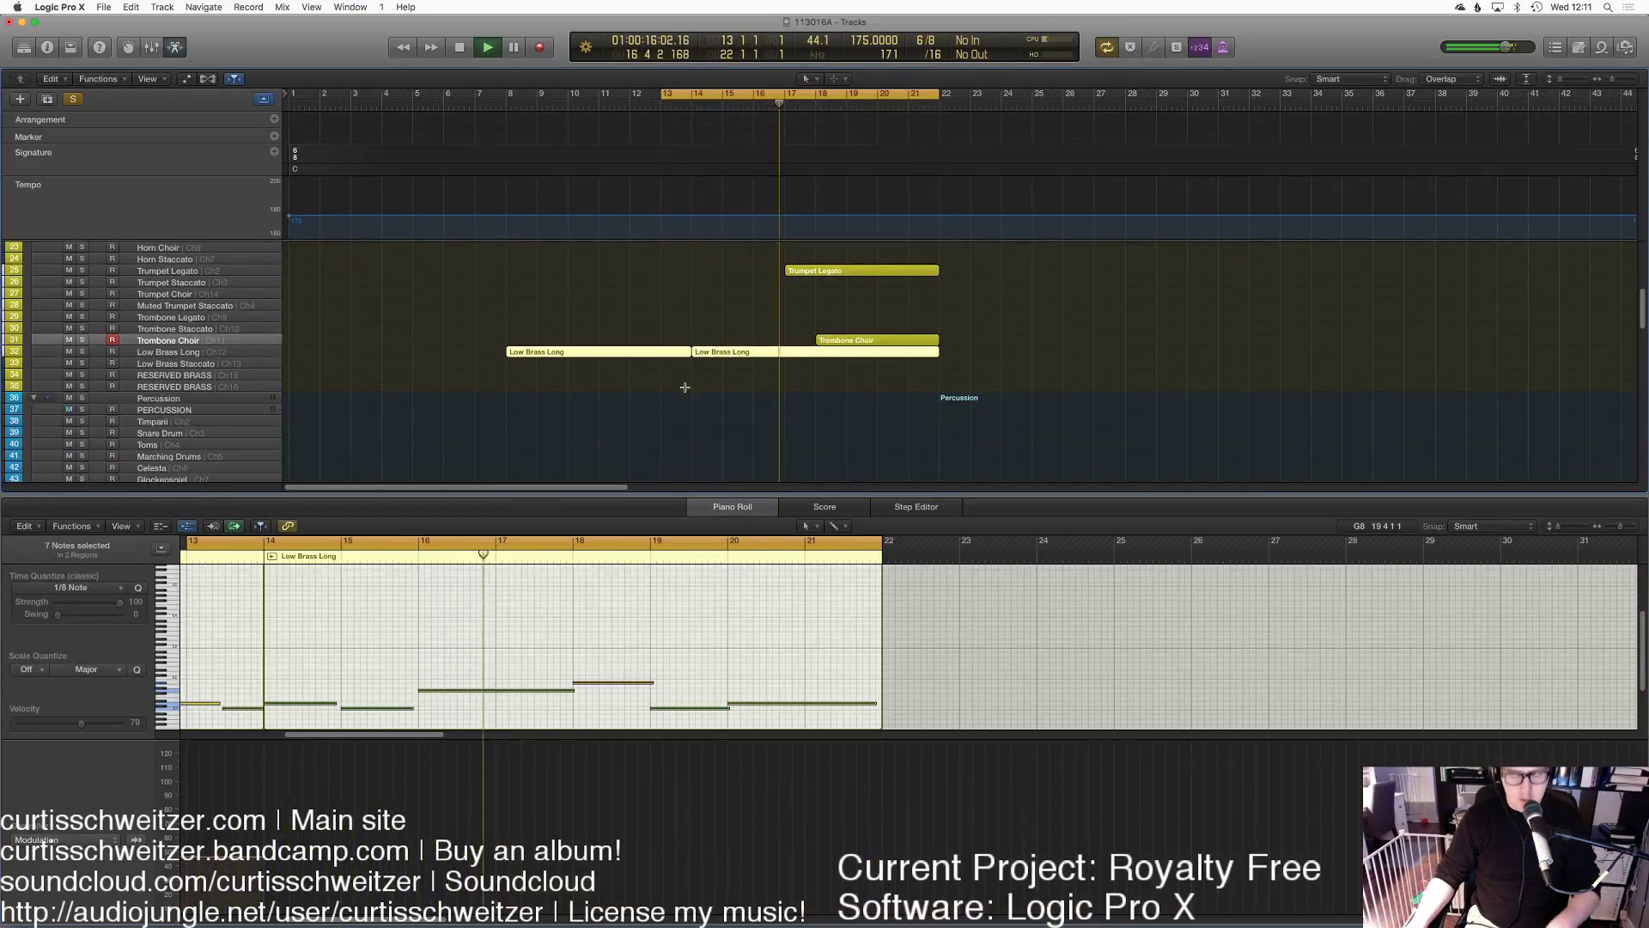
key(super+j)
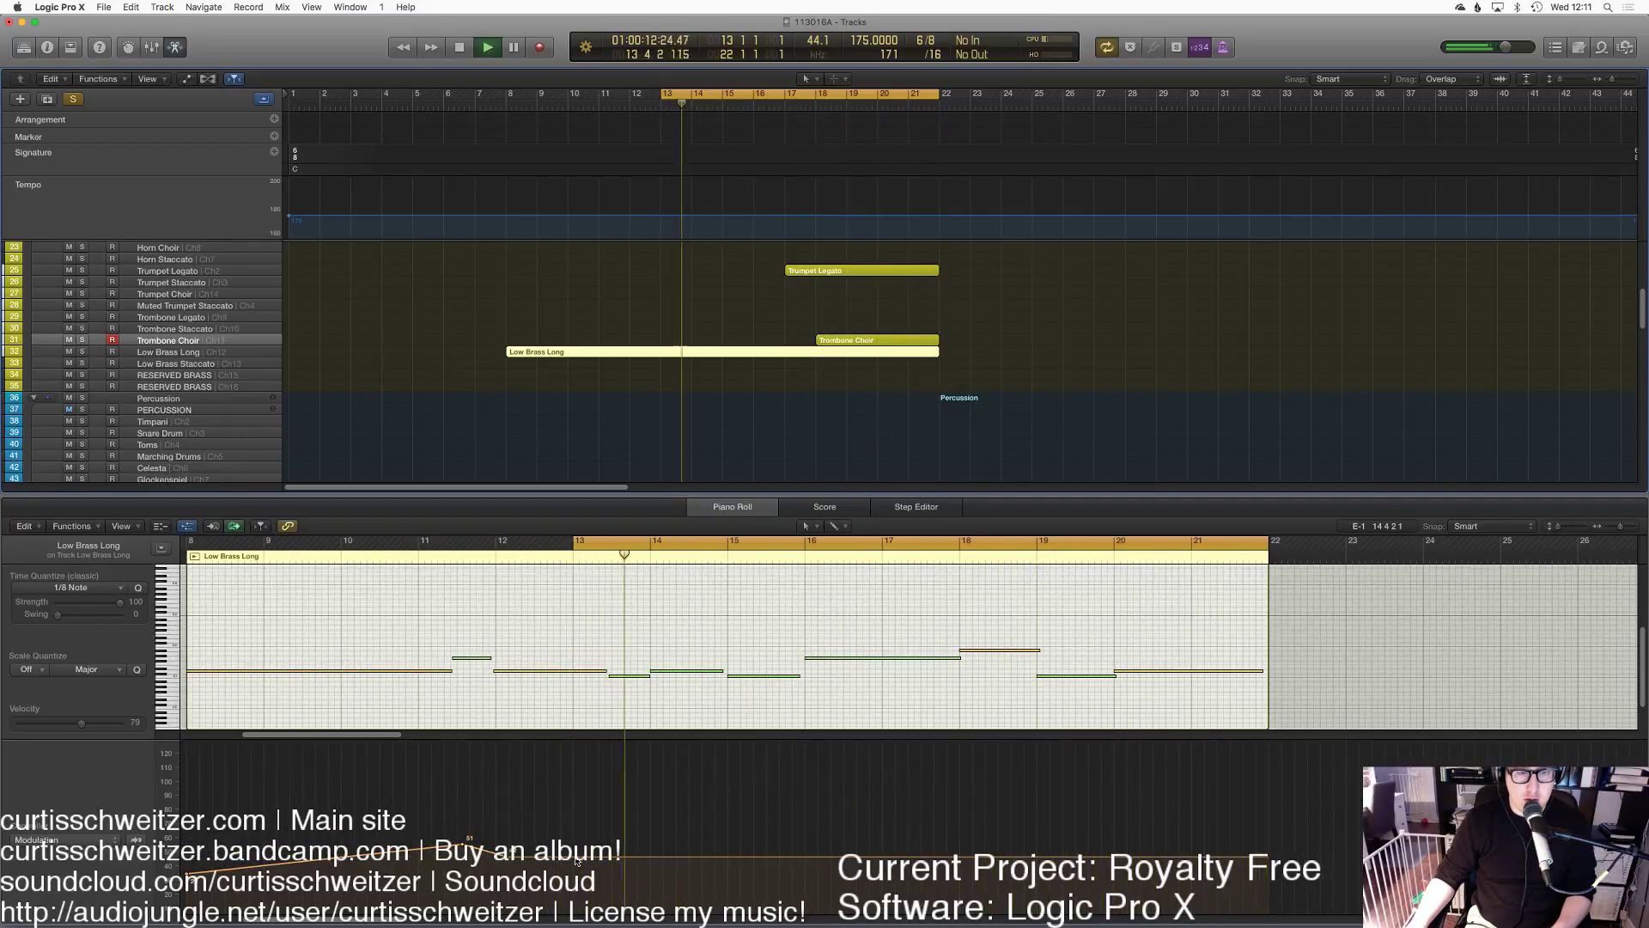
Step: Shape the Low Brass Long modulation to rise gently to bar 16, hold until just after bar 19 and fall towards bar 22
drag(713, 846, 811, 842)
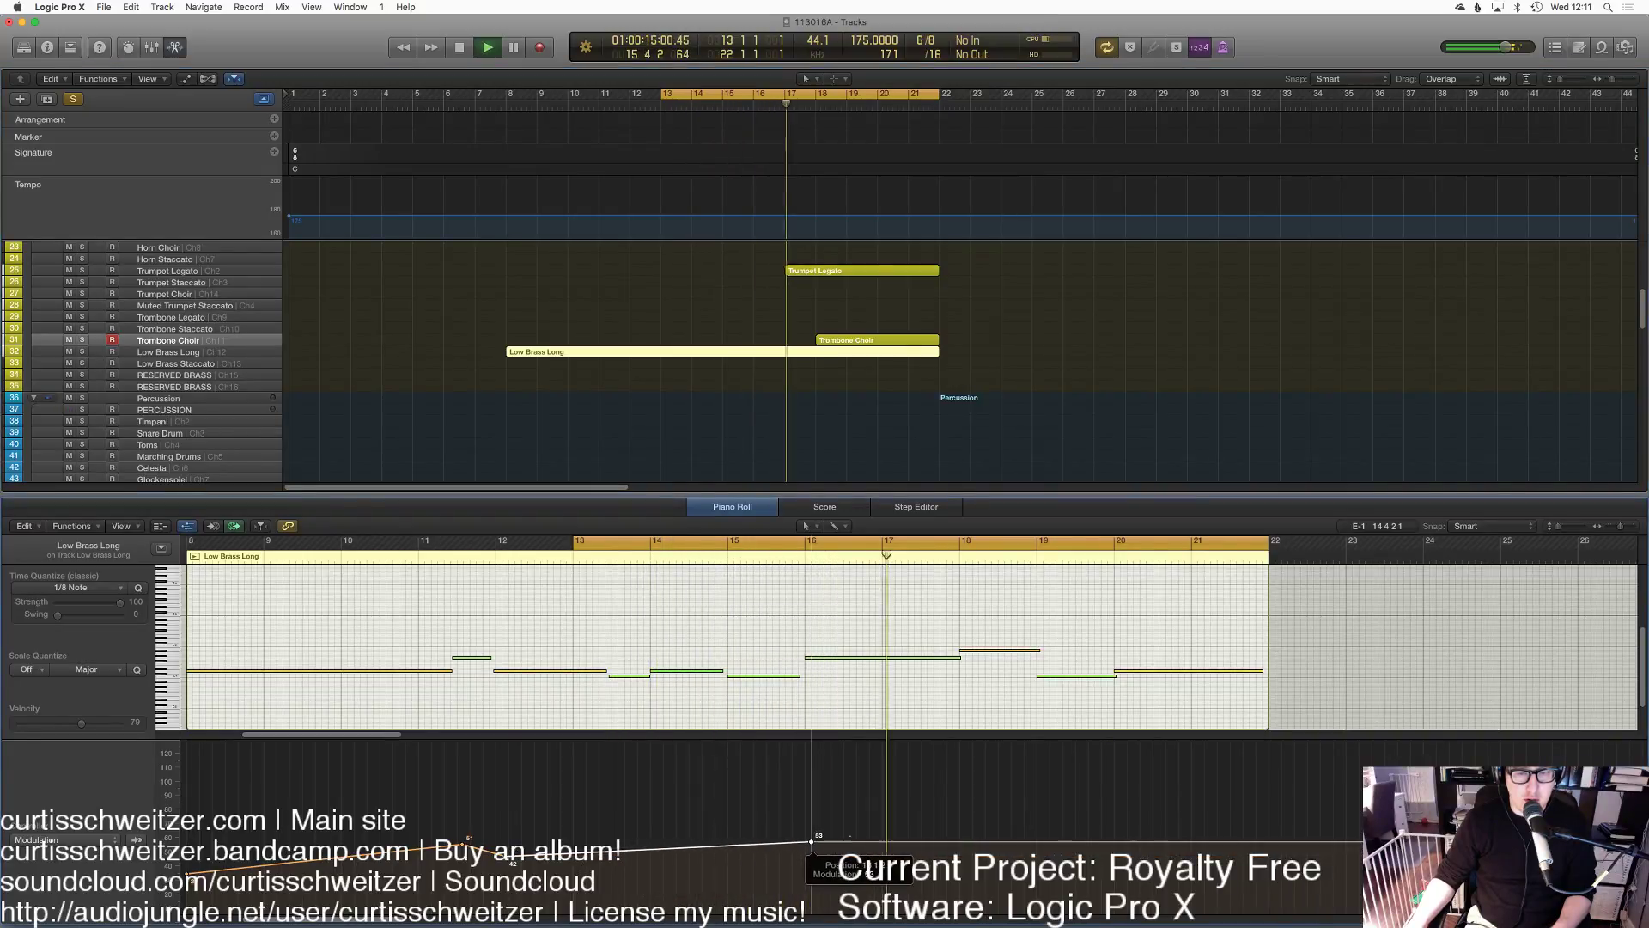
click(1045, 840)
drag(1289, 851, 1295, 878)
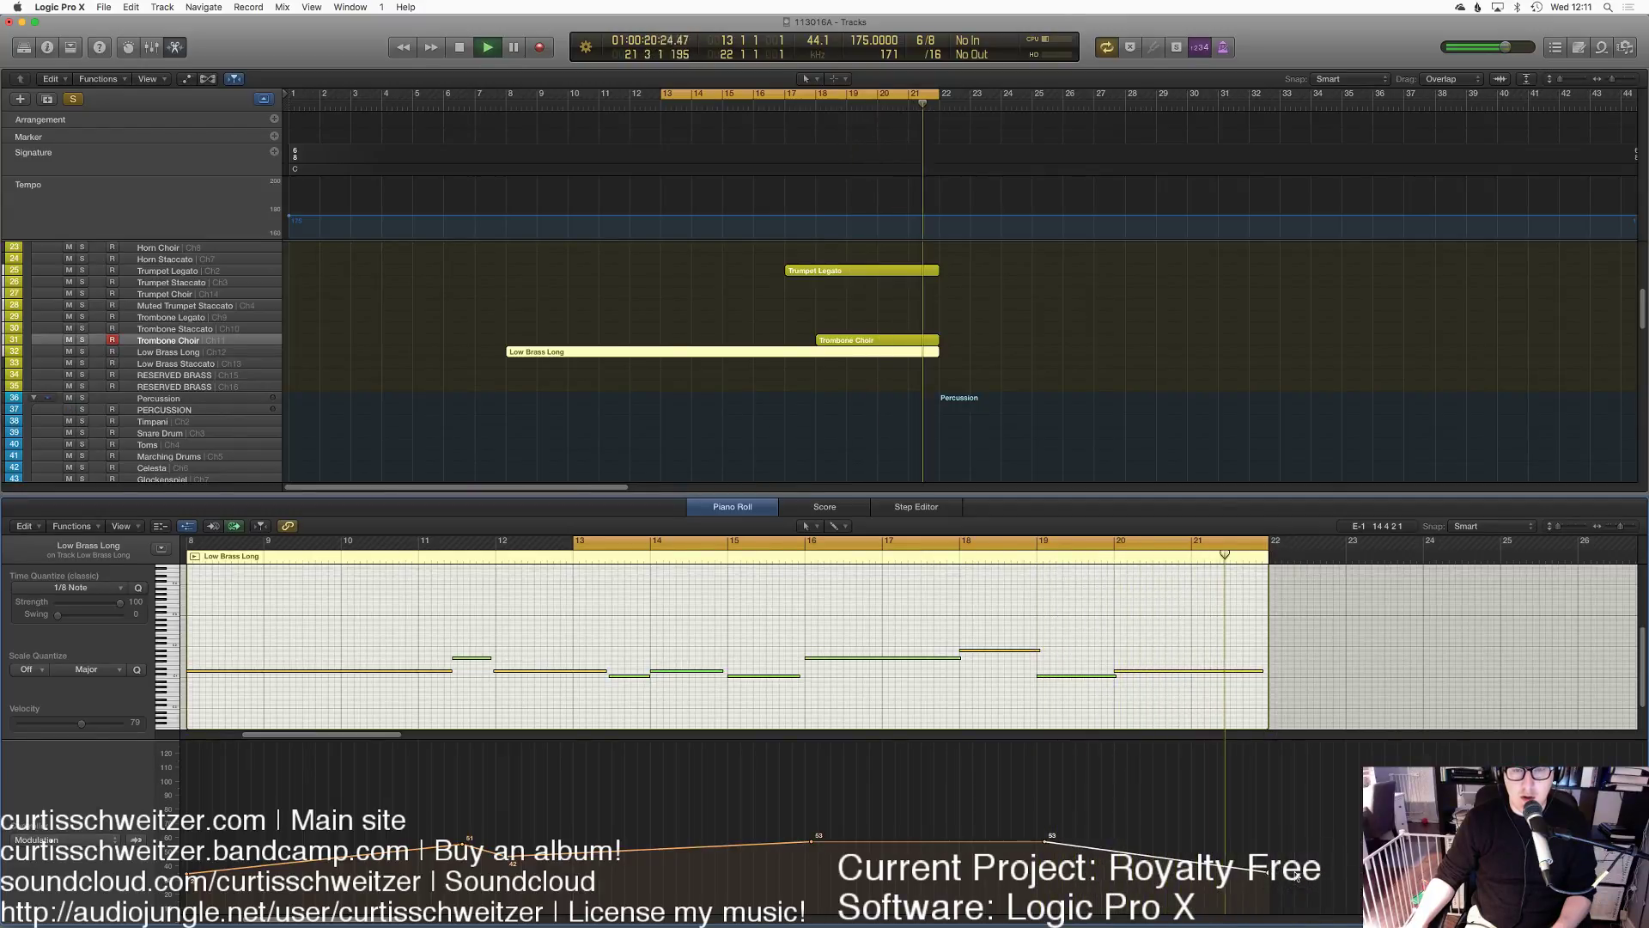
Step: Turn off the cycle and Brass solo, play the full arrangement past bar 22 and select the Full Strings S track
click(1003, 290)
key(e)
key(c)
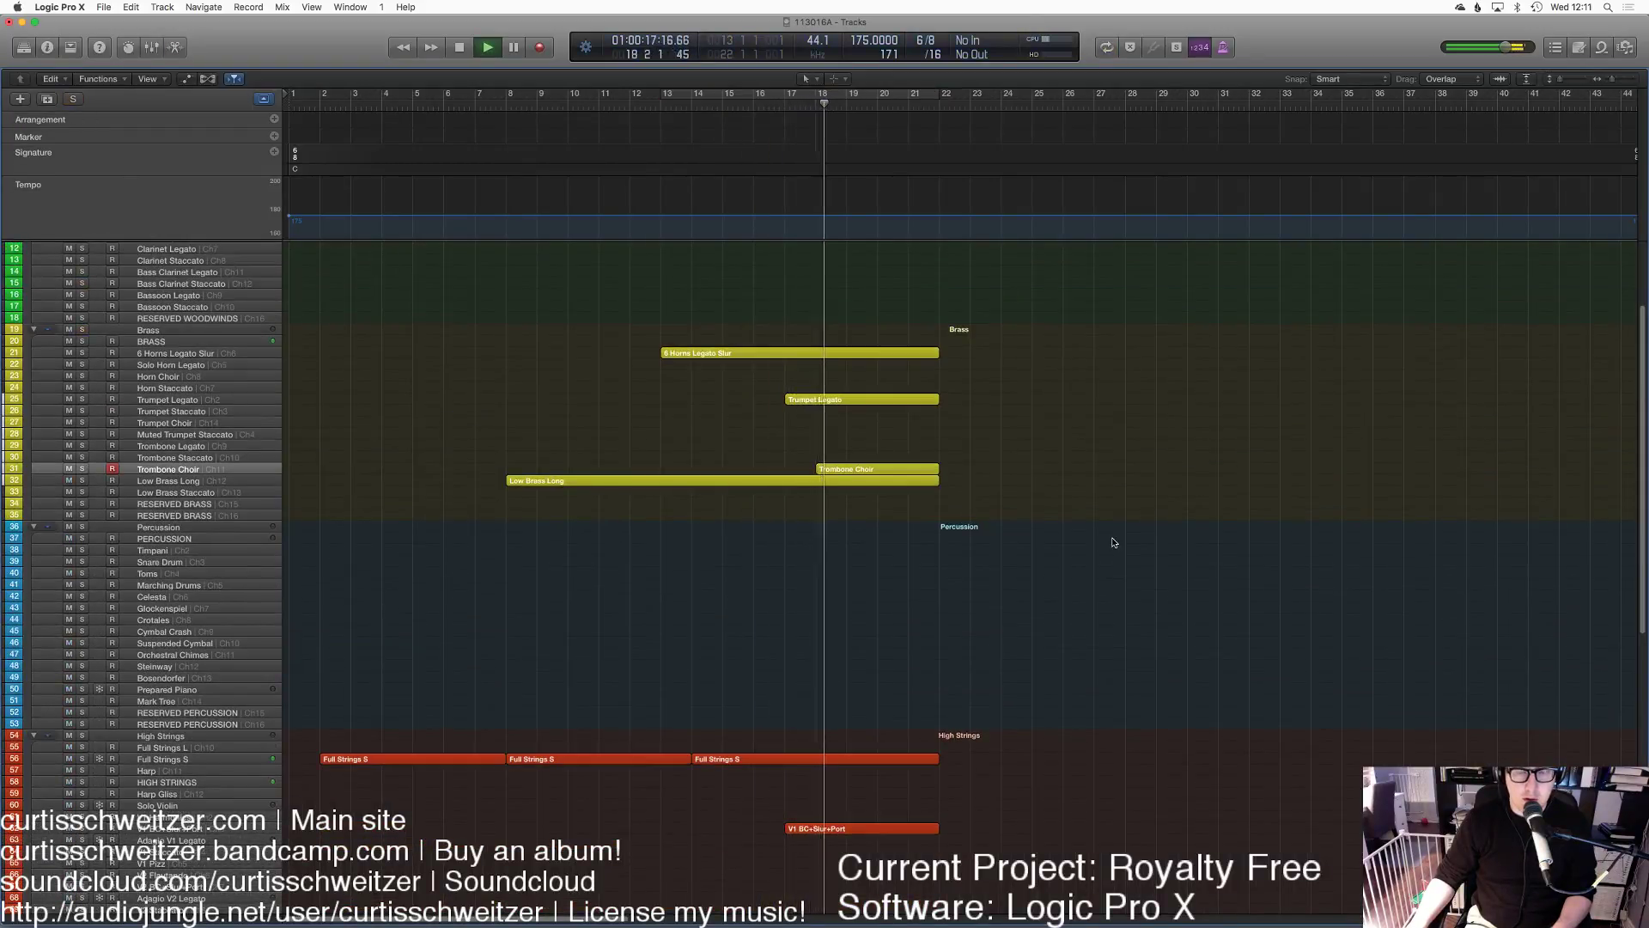
scroll(824, 447, up, 5)
scroll(1115, 542, down, 10)
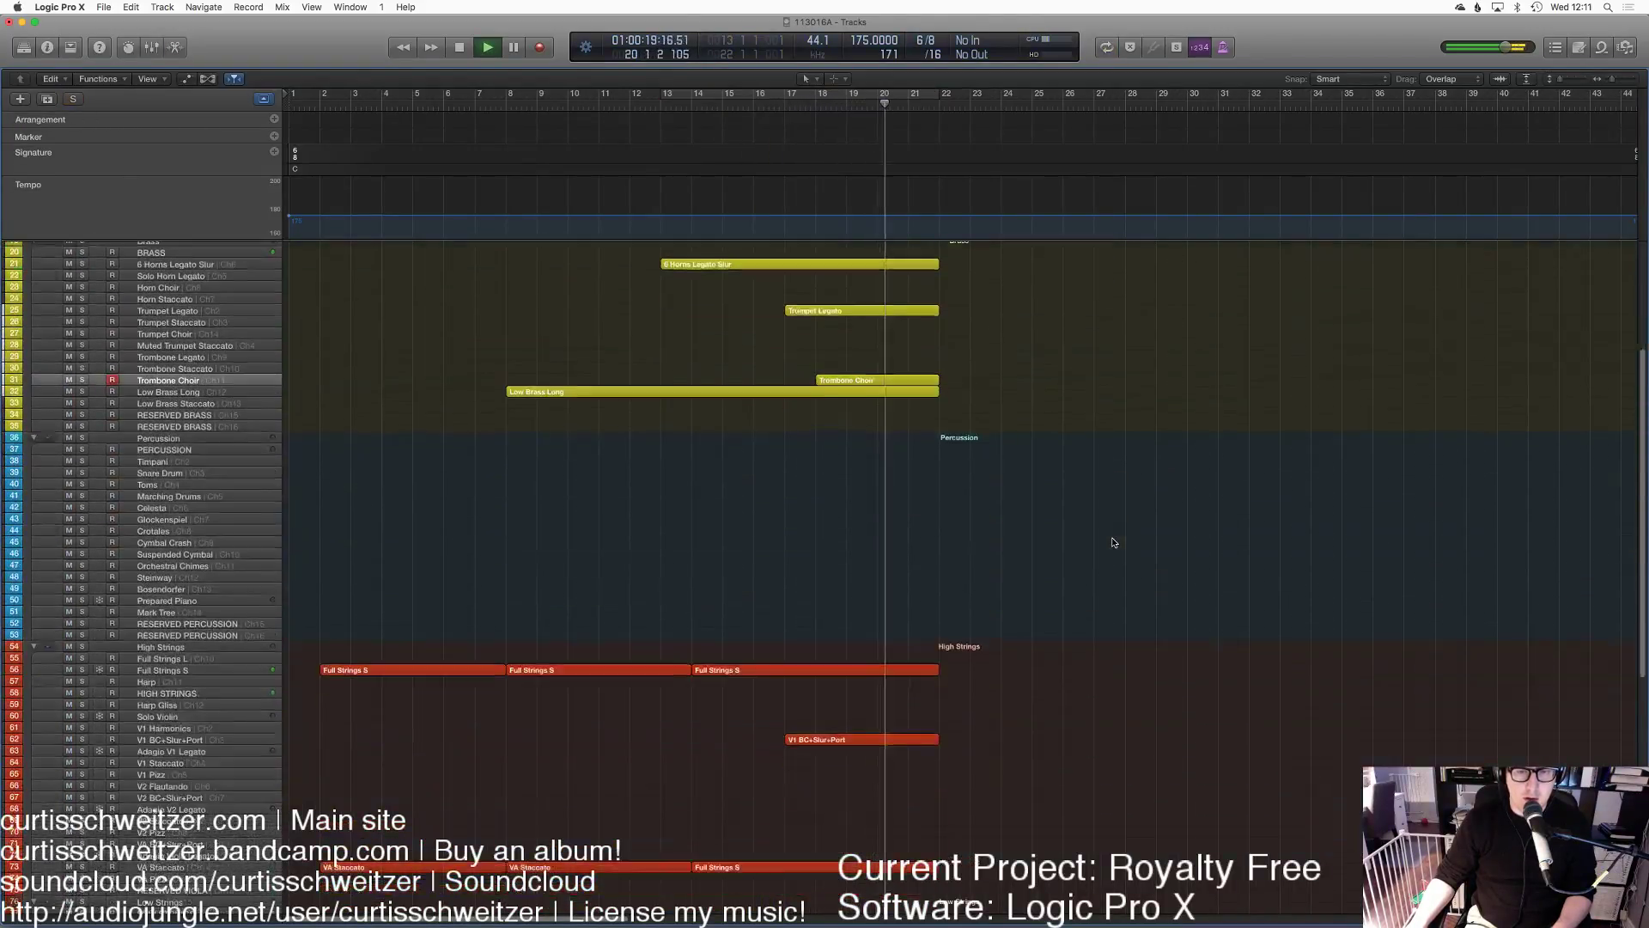
scroll(1114, 542, right, 5)
key(space)
click(215, 561)
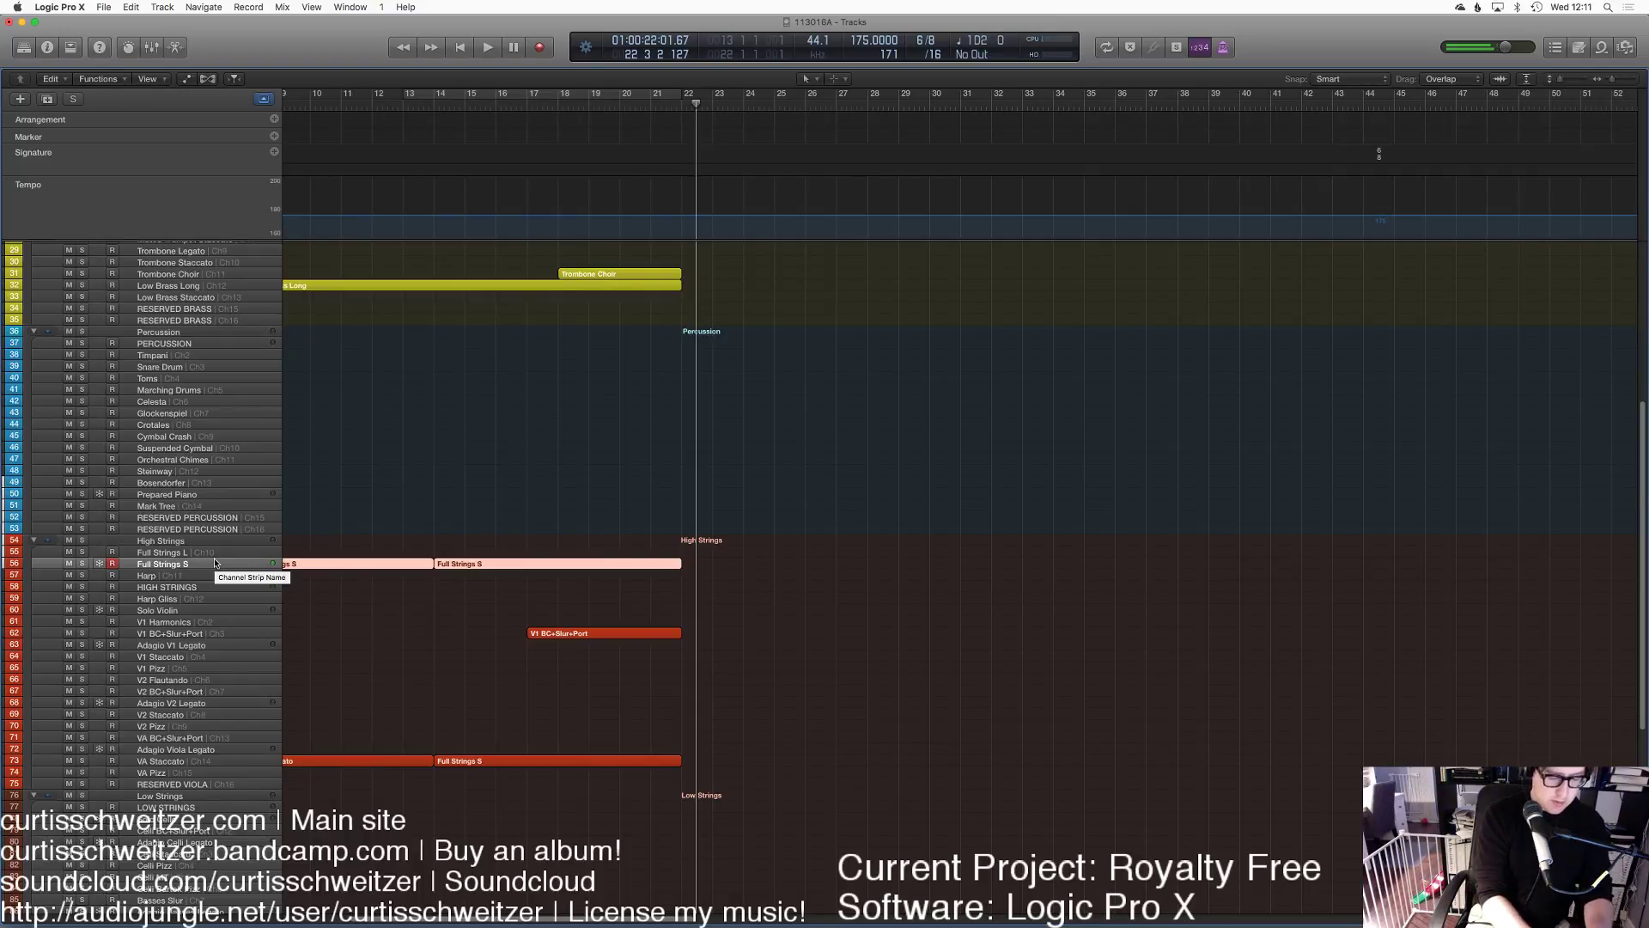
key(space)
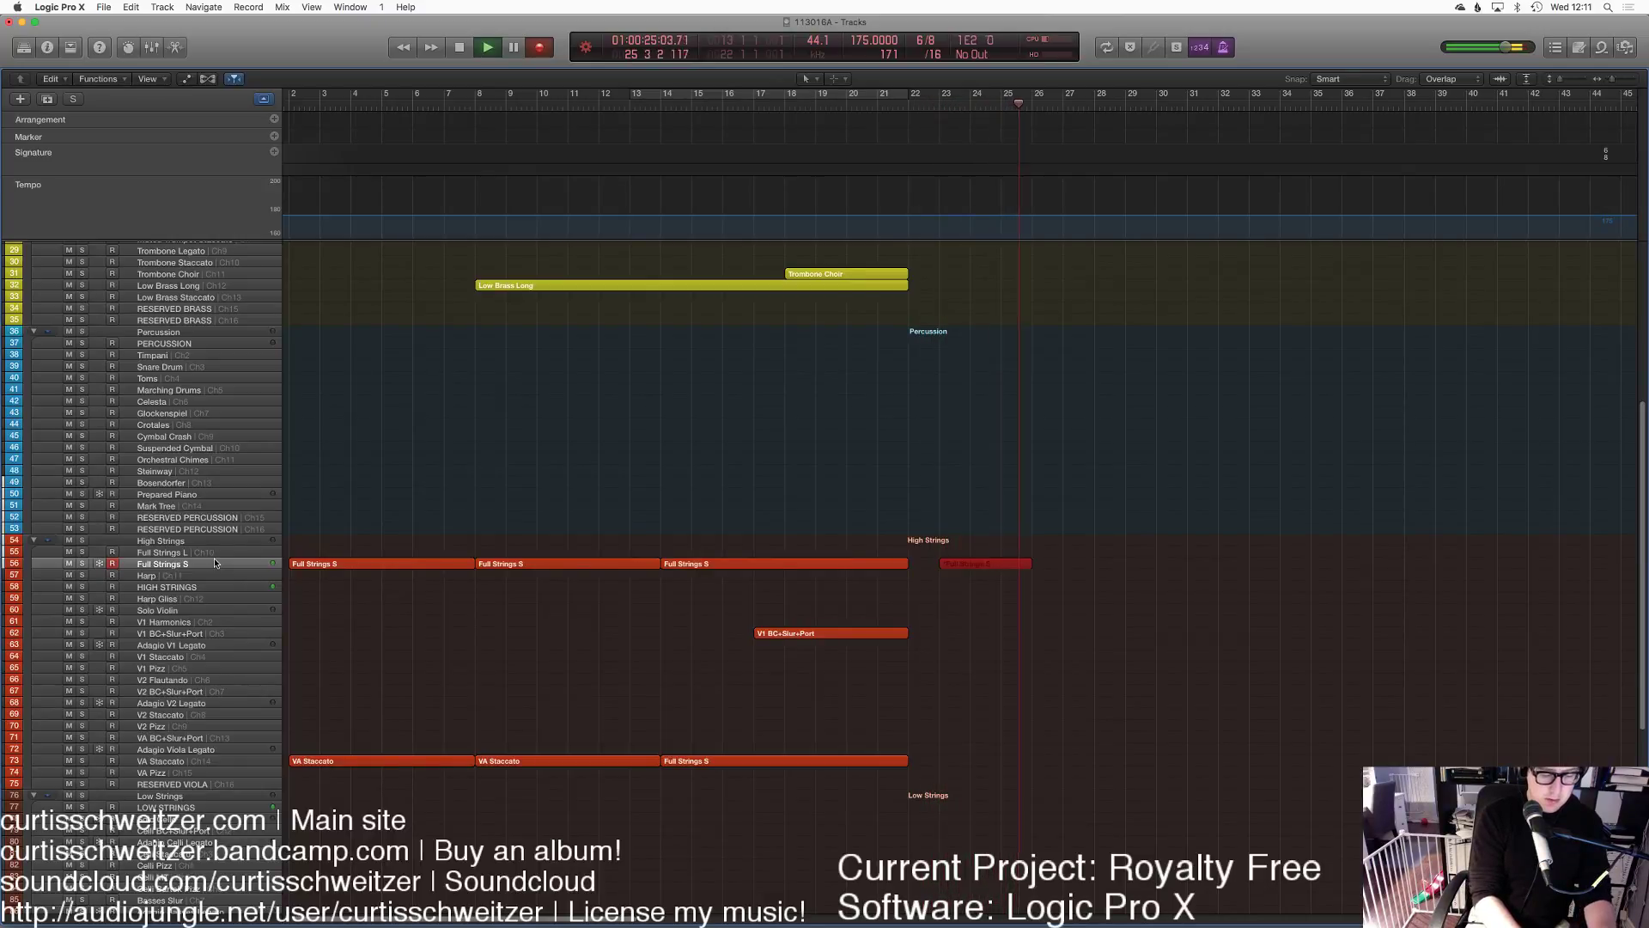
key(space)
key(super+z)
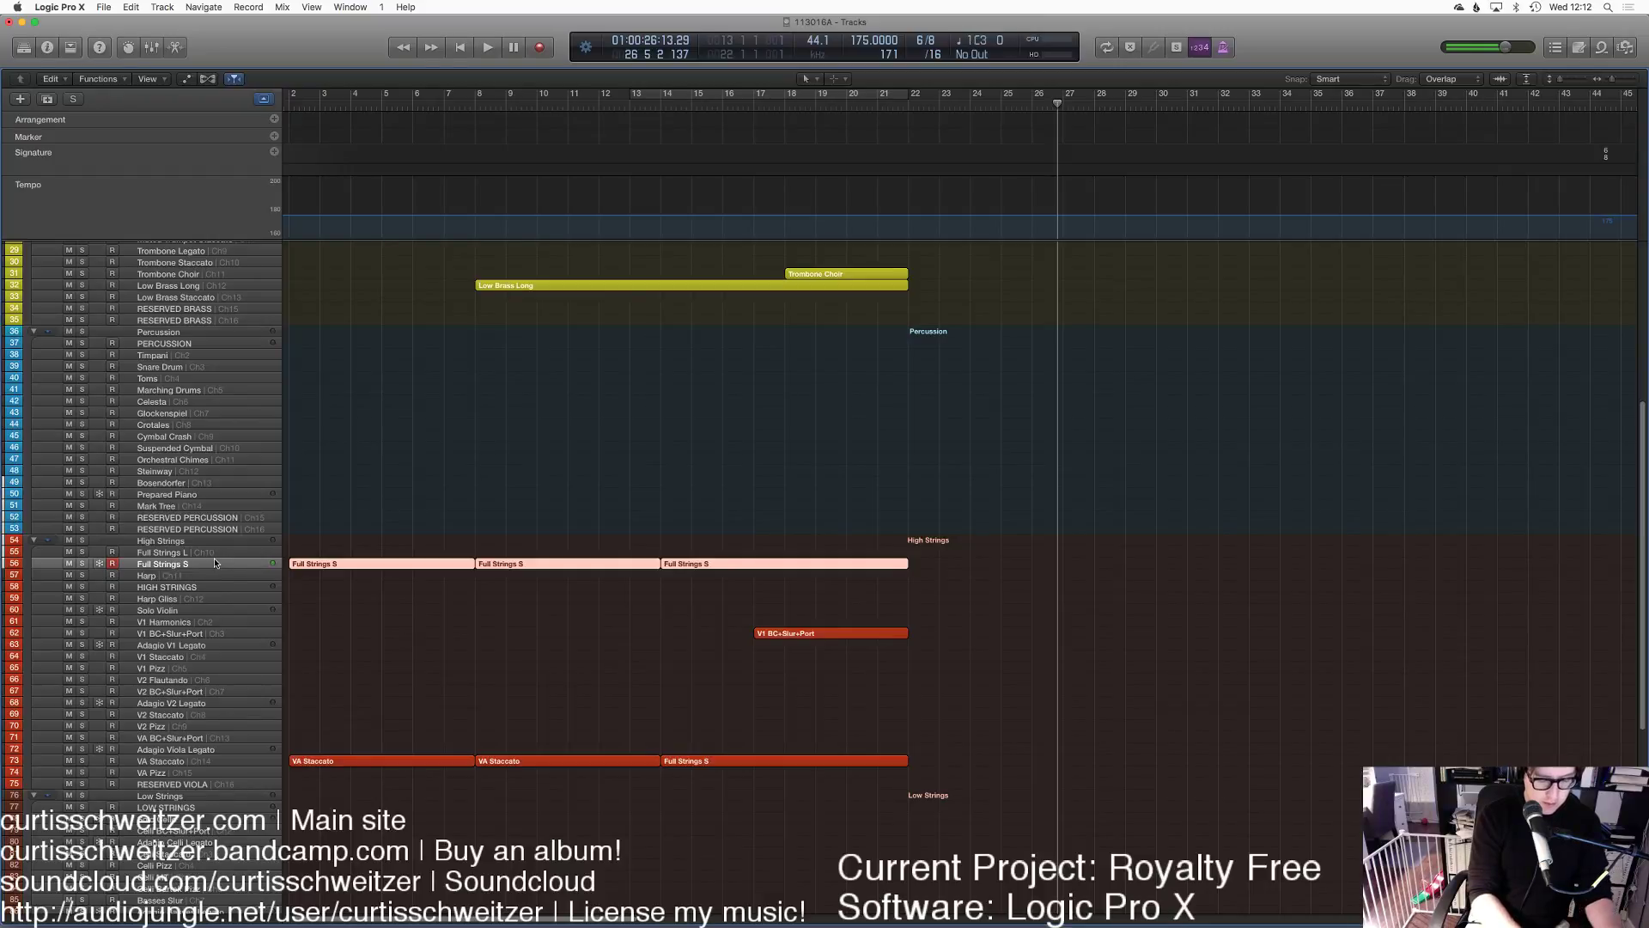
key(r)
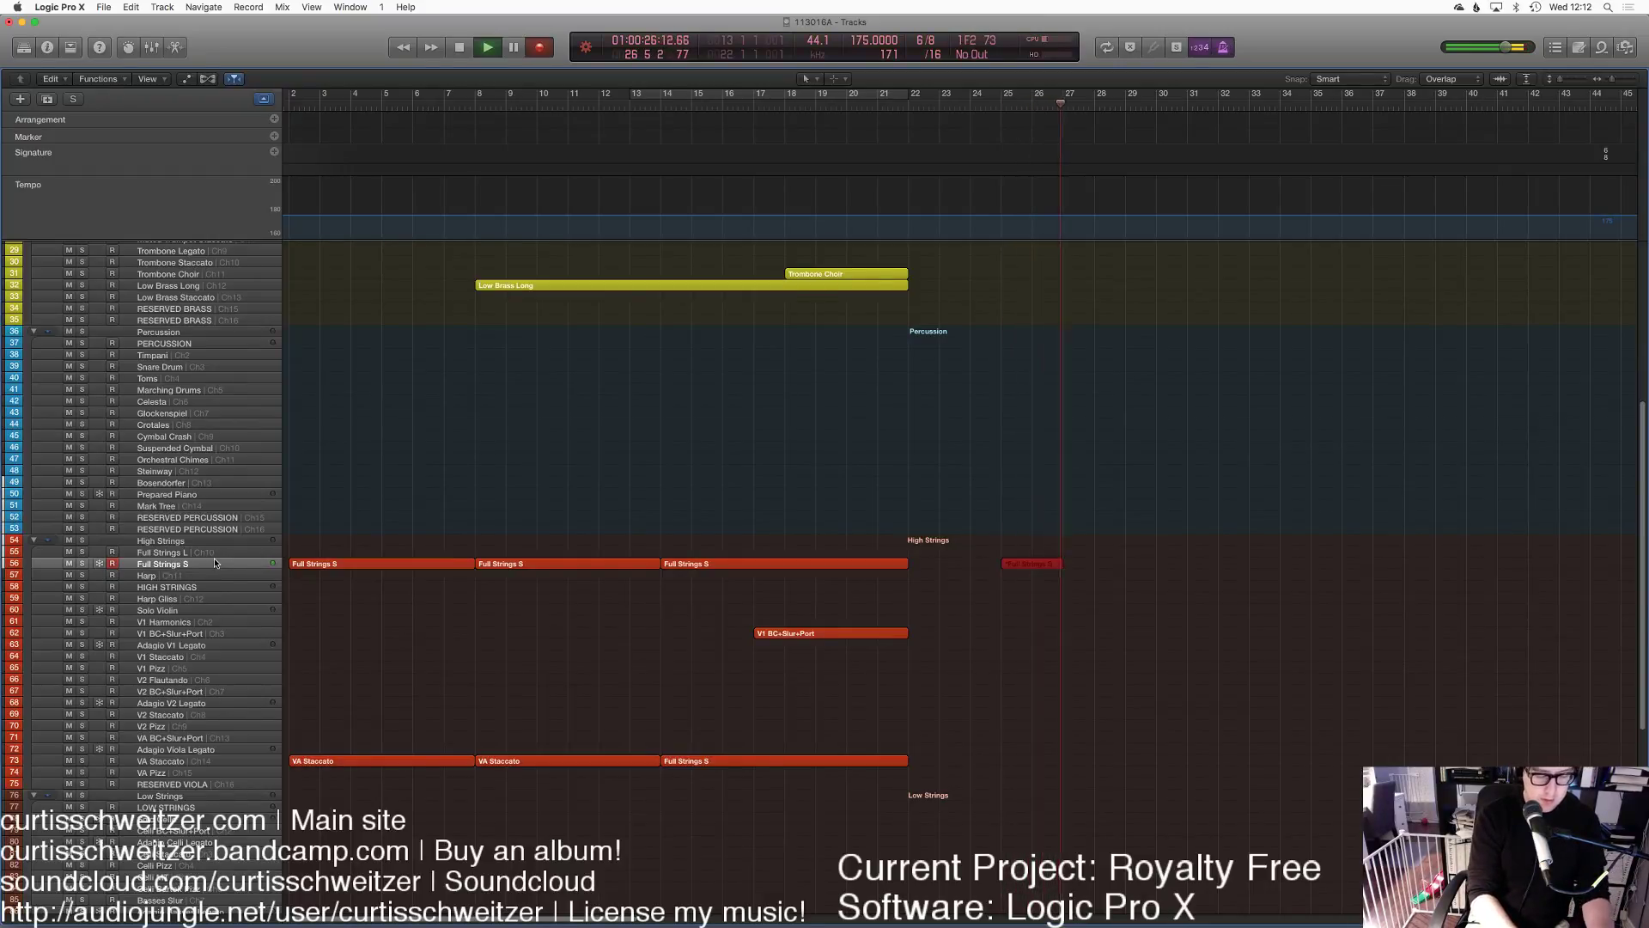
key(space)
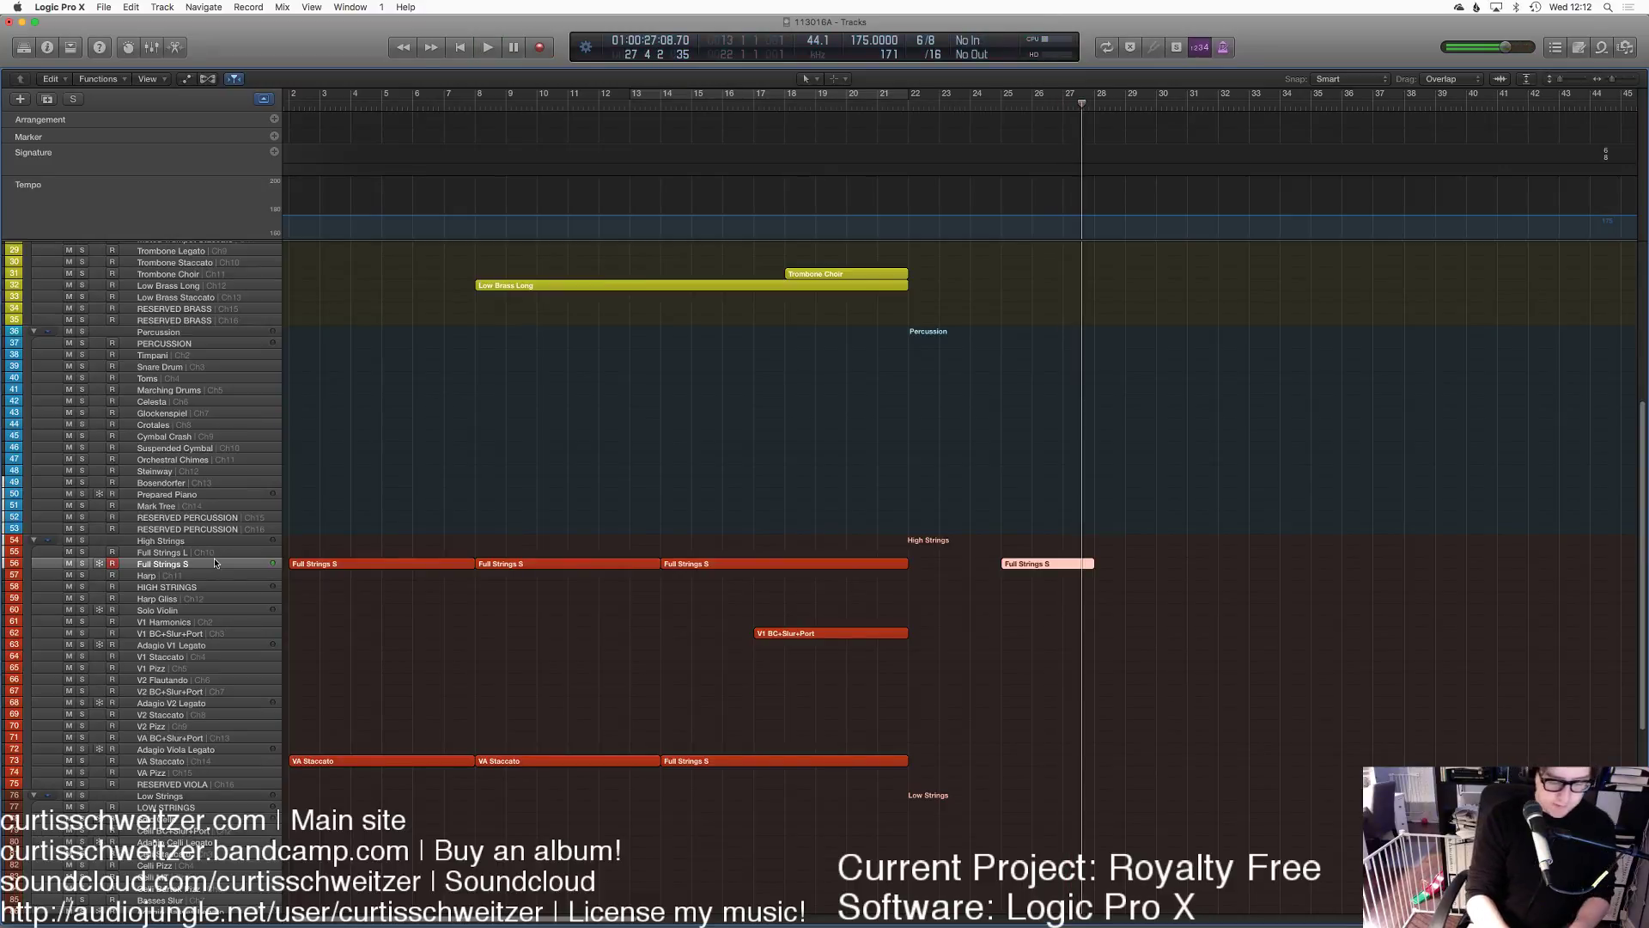
key(cmd+z)
key(r)
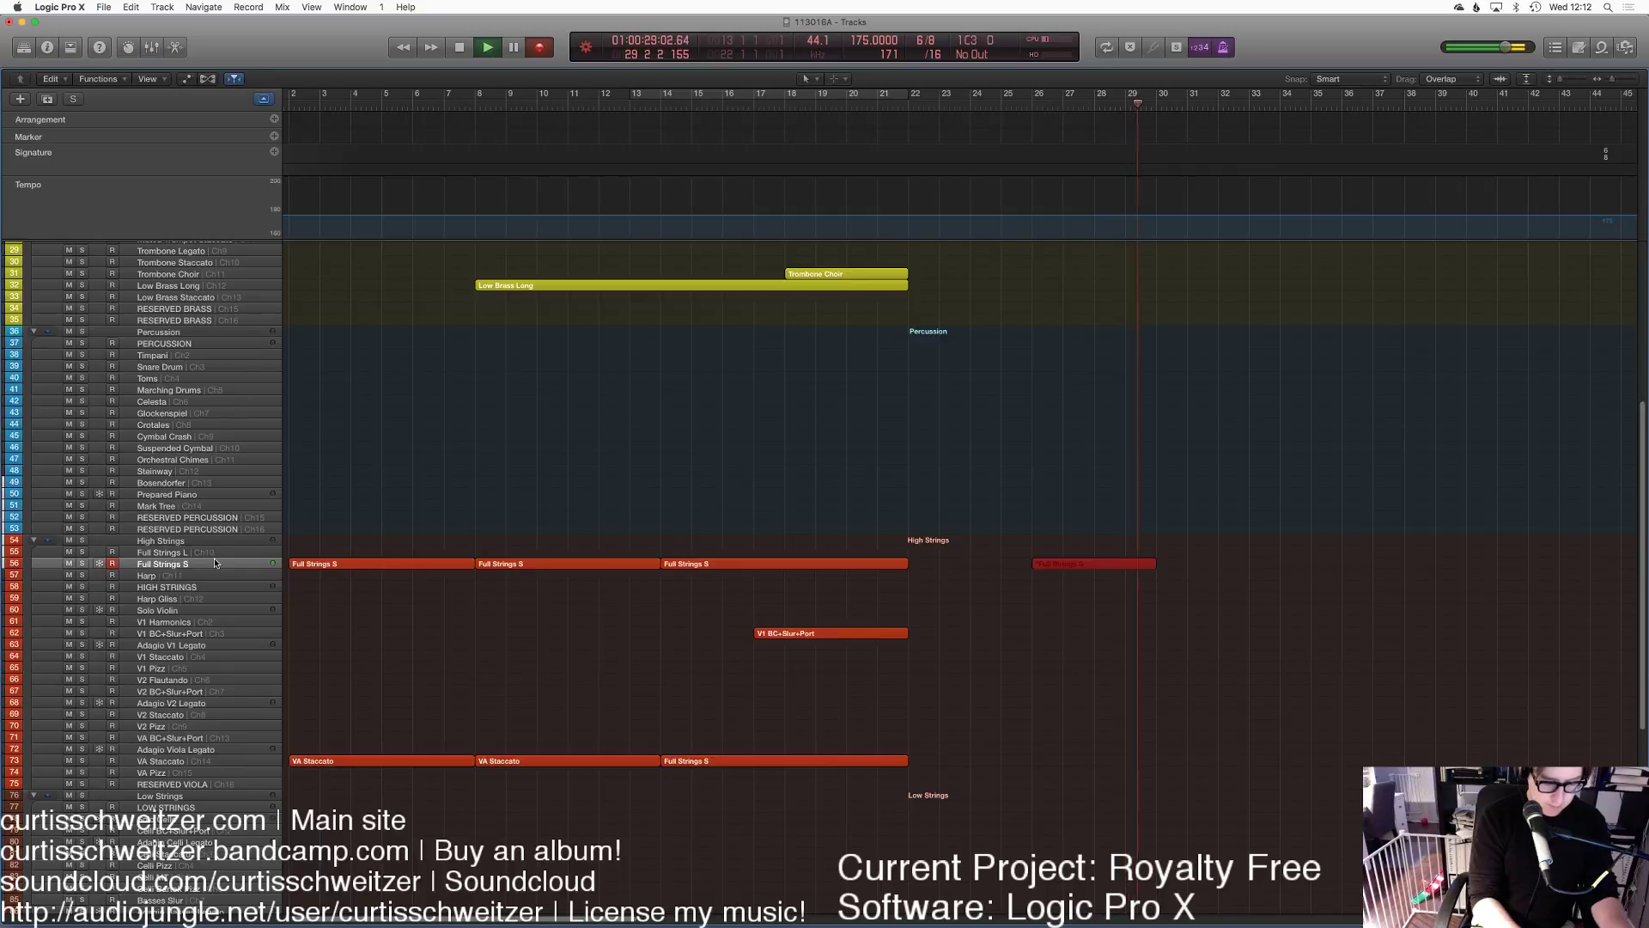
key(space)
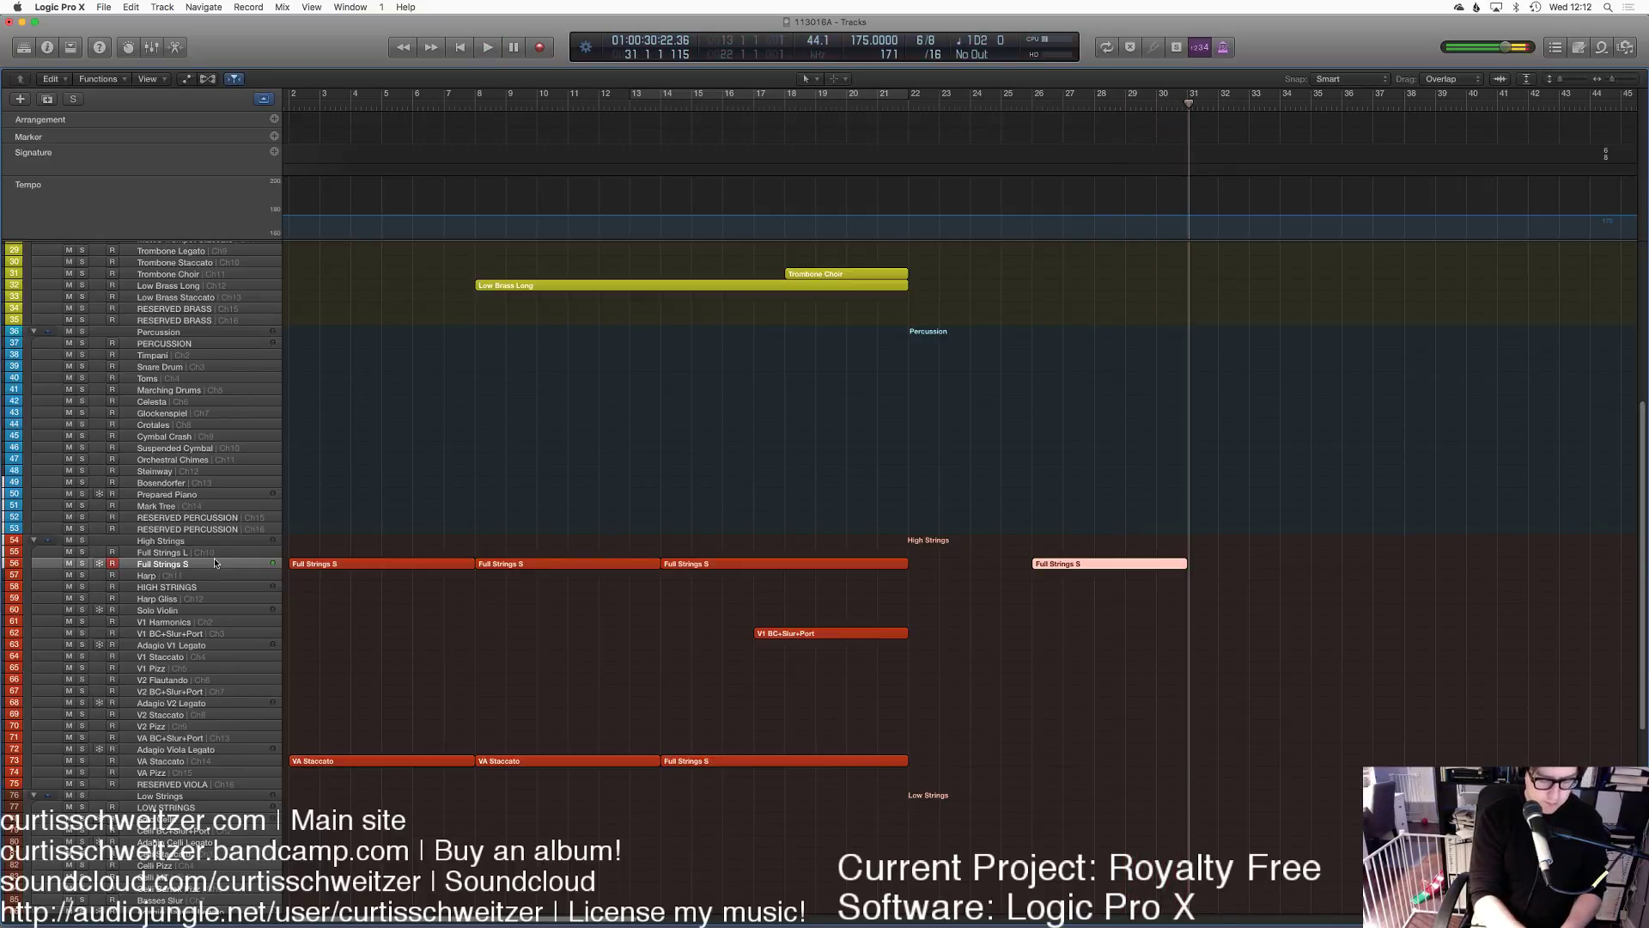
key(cmd+z)
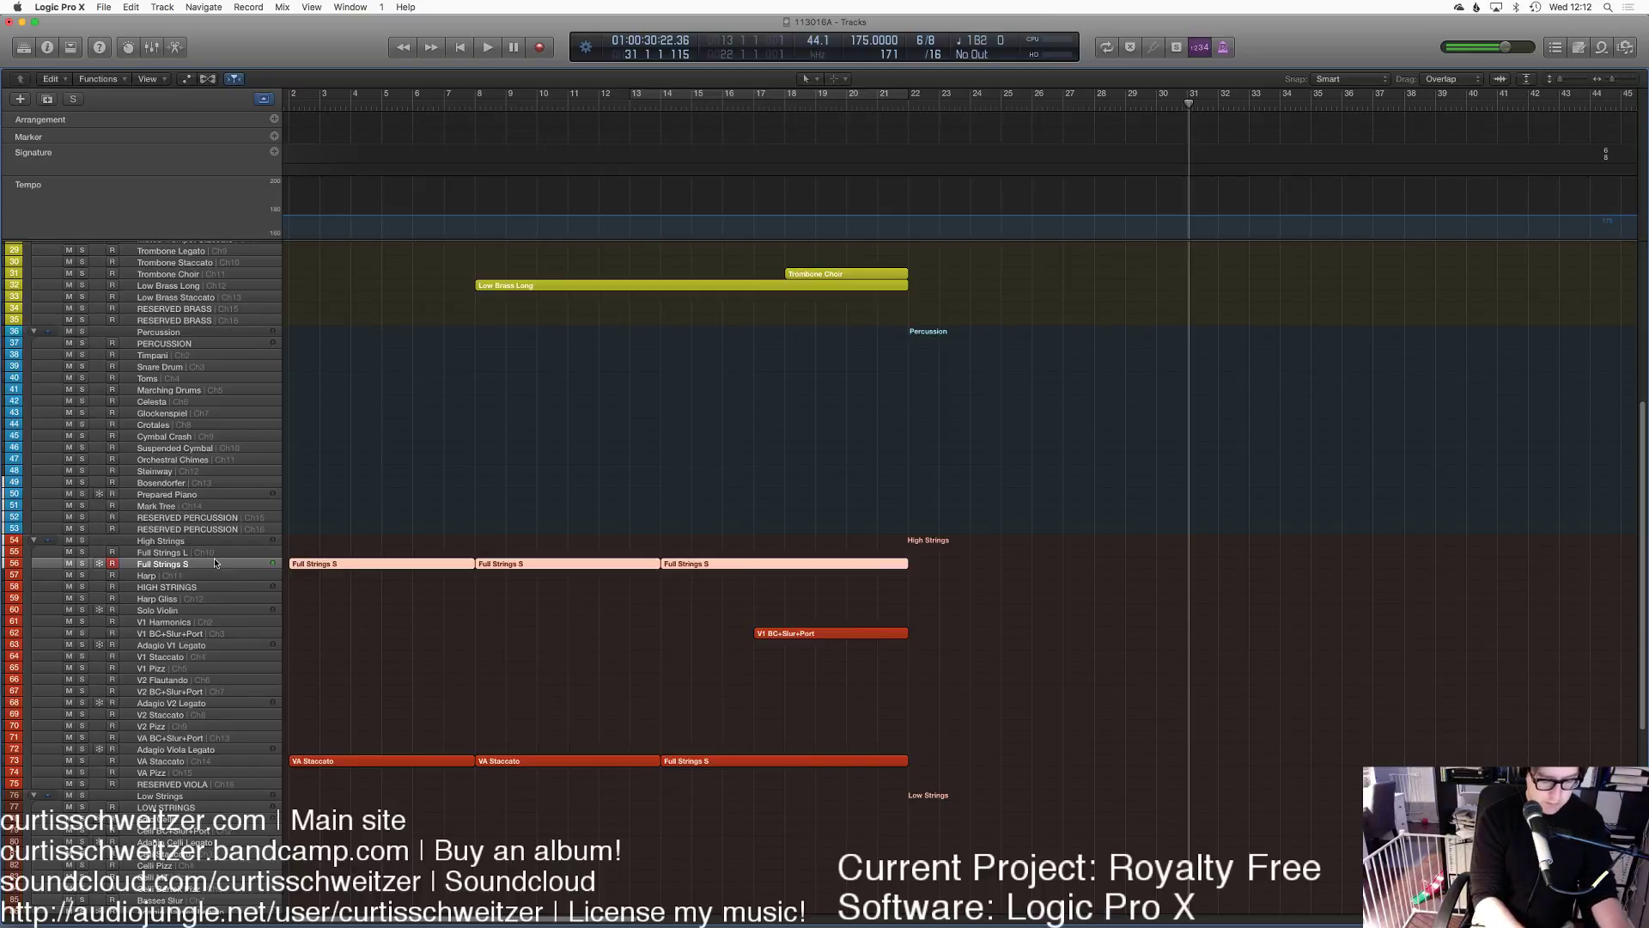
key(r)
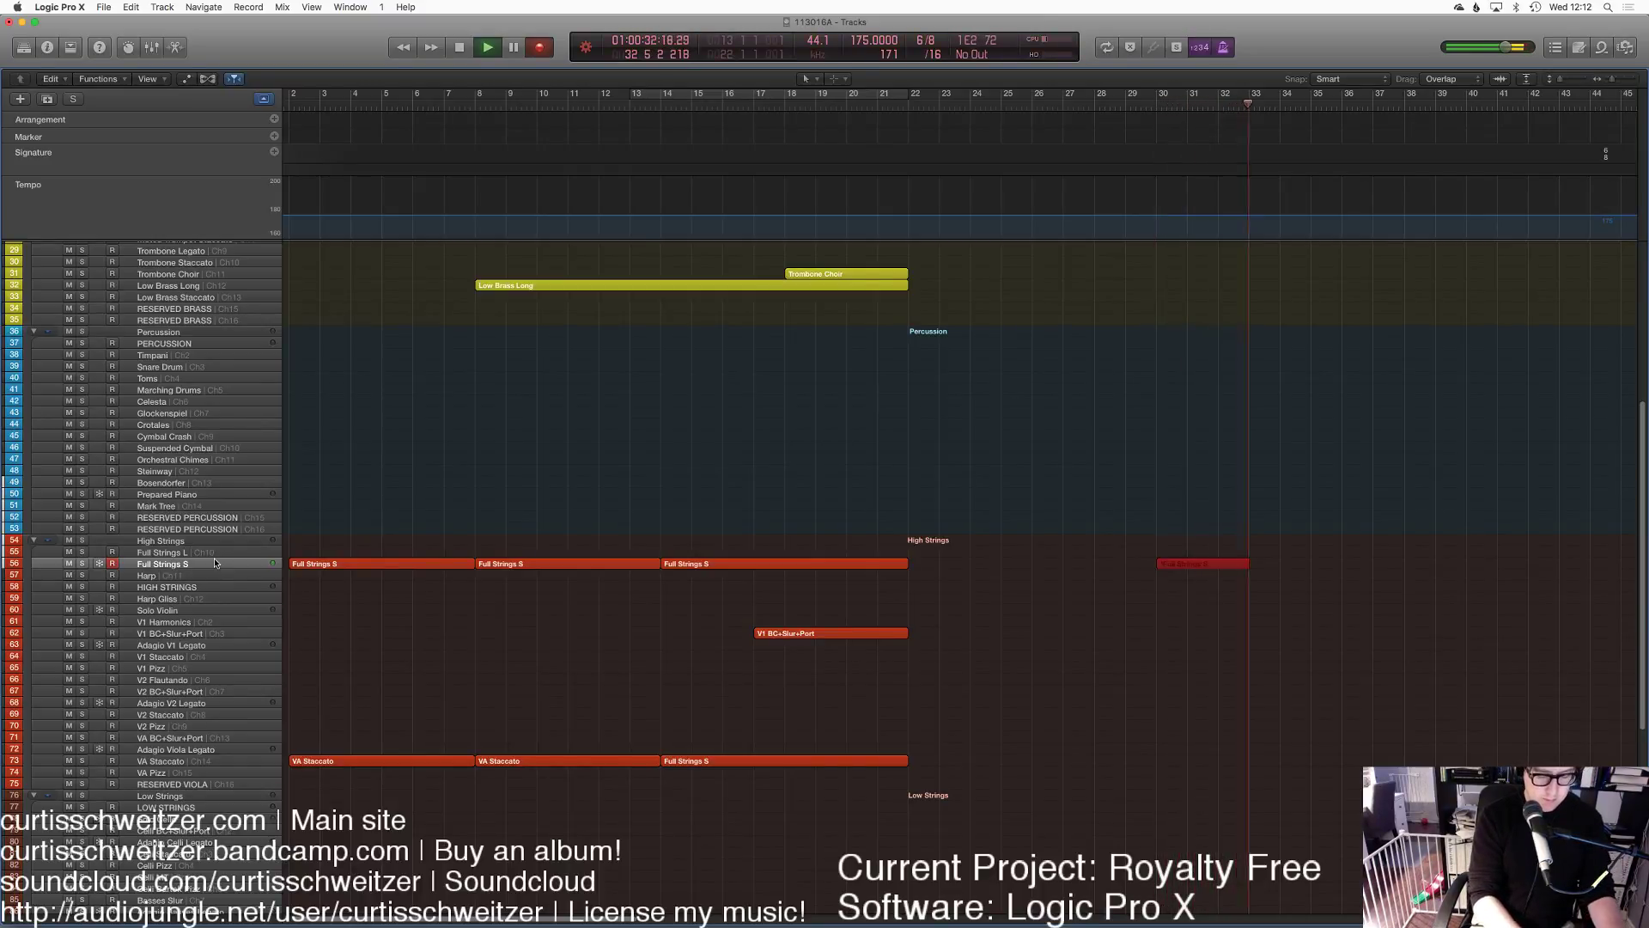
key(space)
key(super+z)
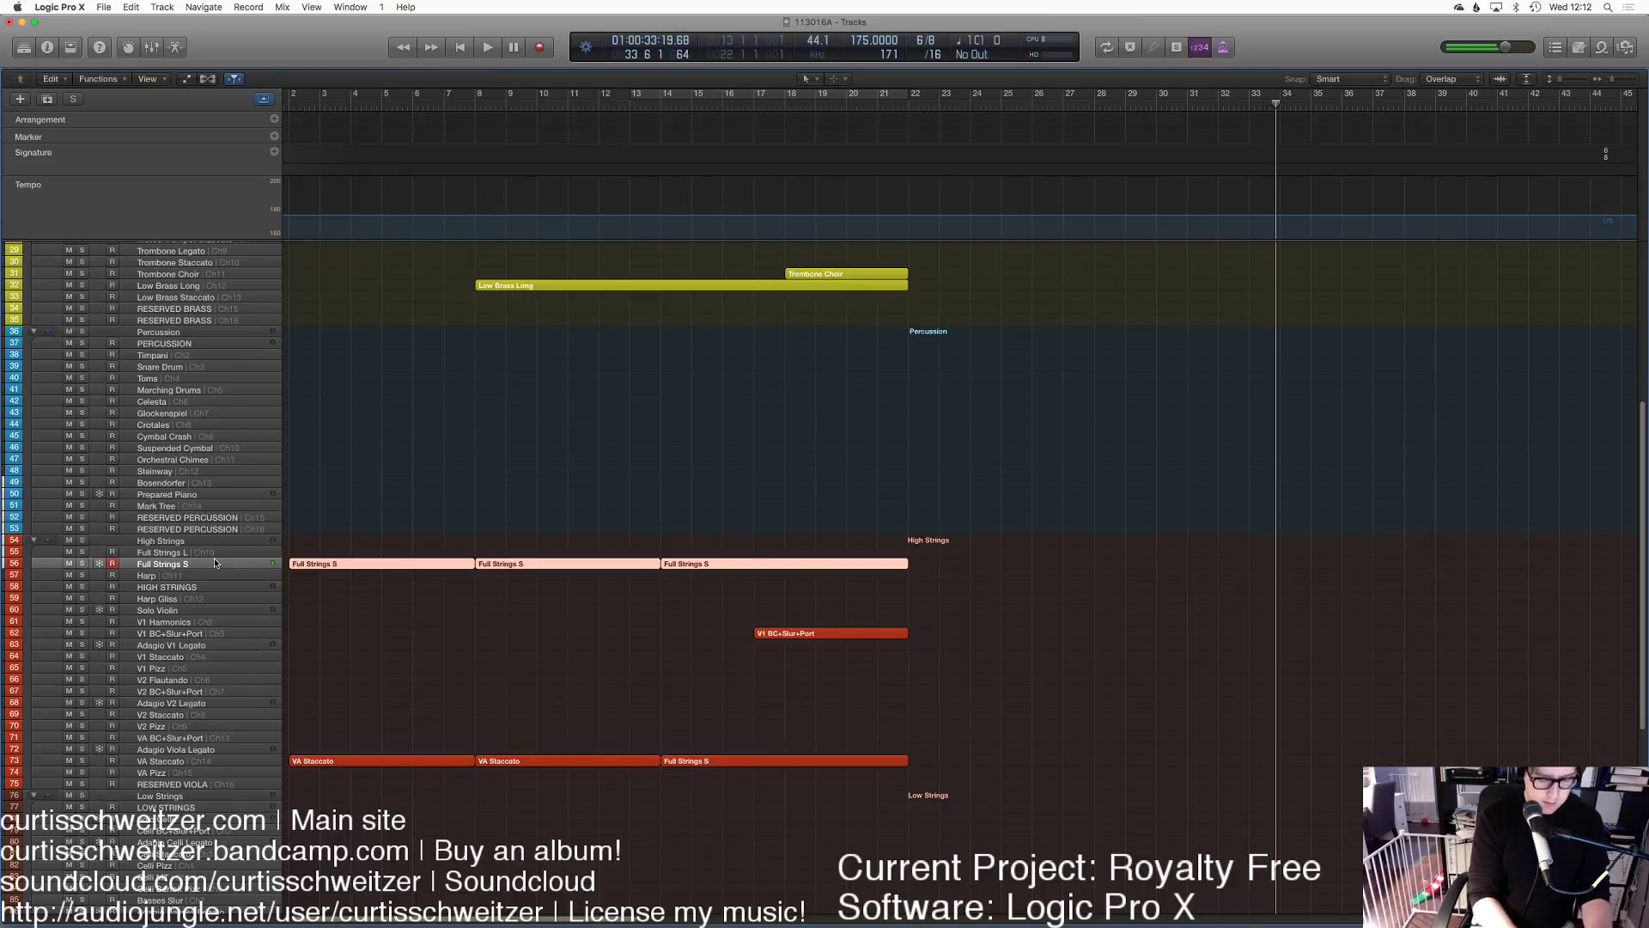
Step: Record a new part on the Full Strings S track from bar 32 to bar 37 and return the playhead to bar 32
key(r)
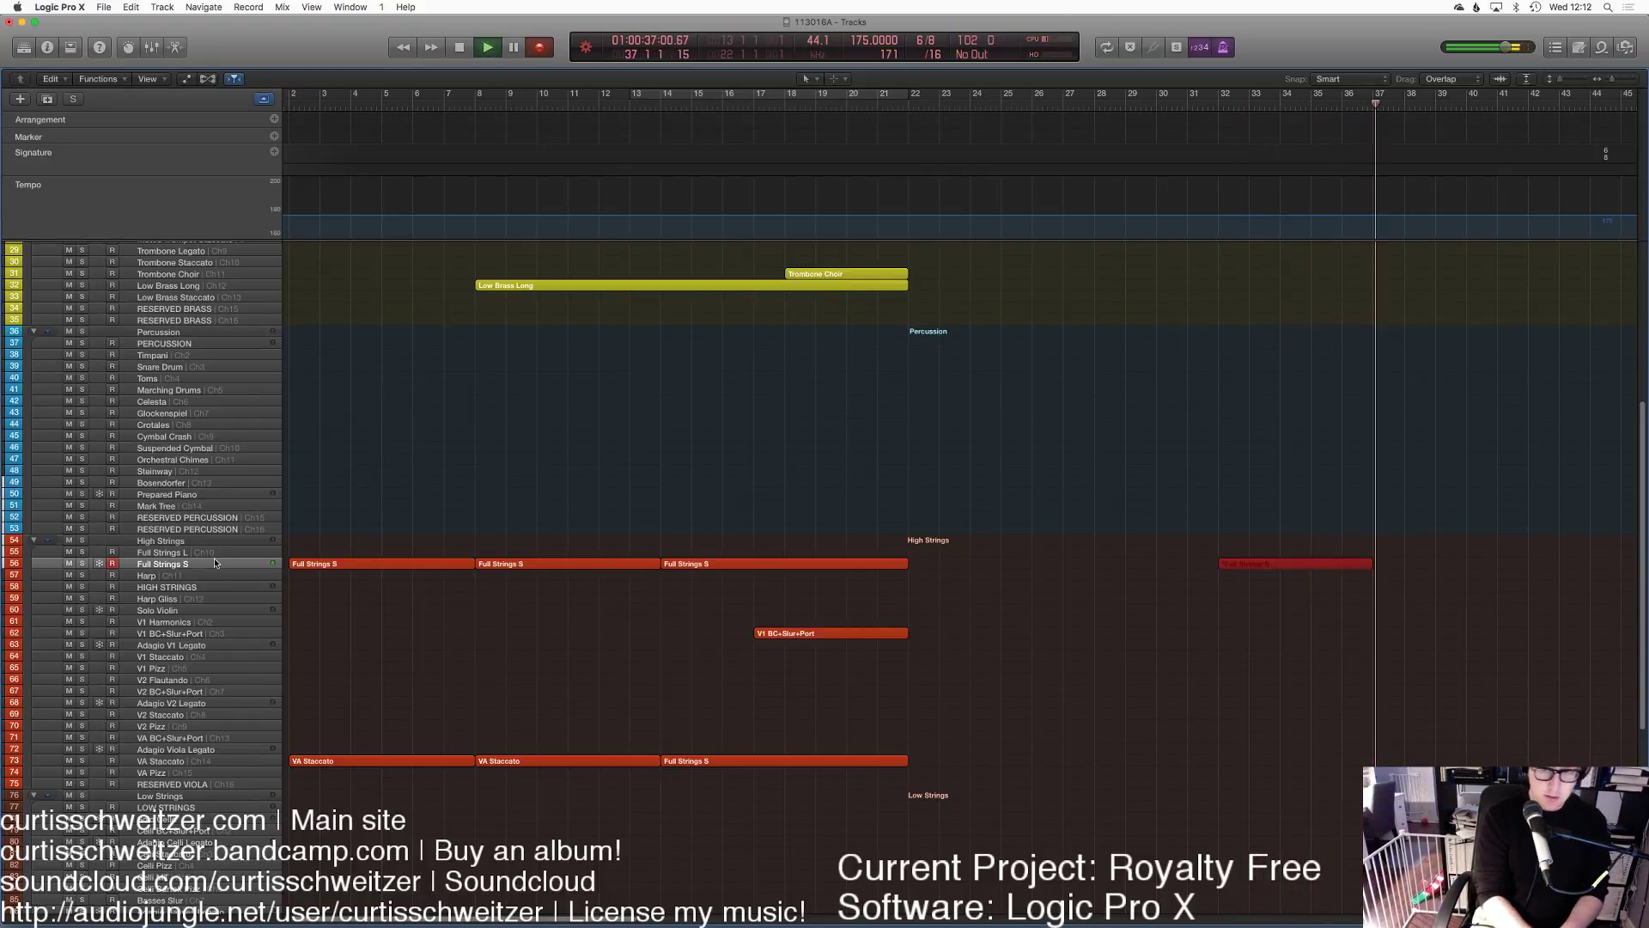
key(space)
click(1240, 101)
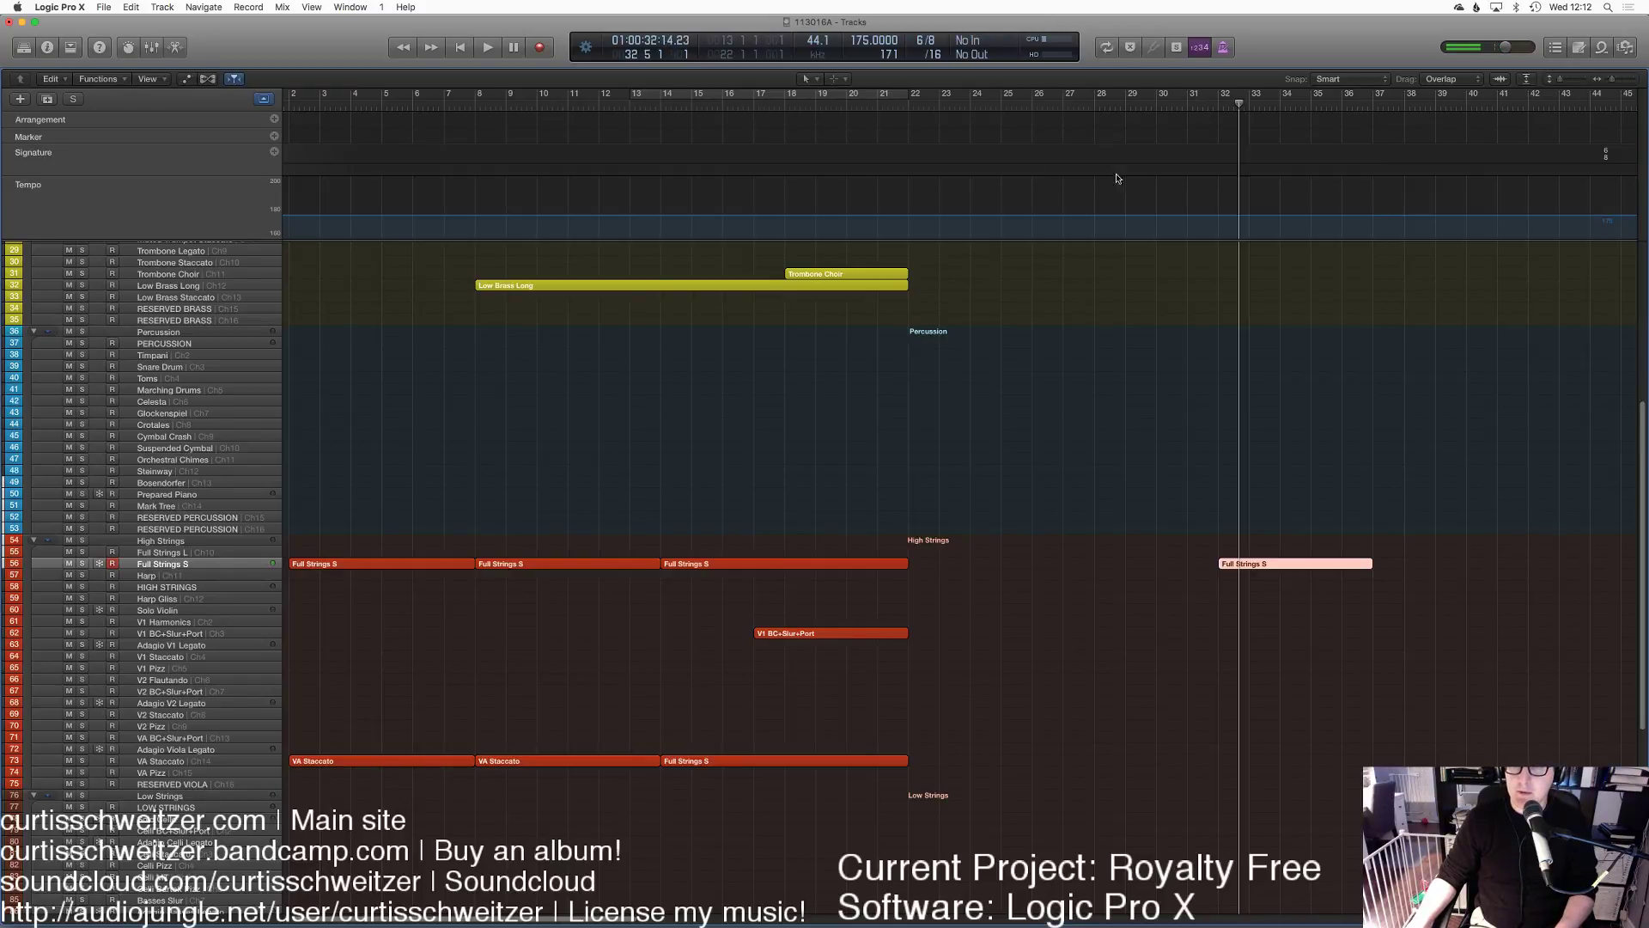
Step: Select the VA Staccato track, try a viola take around bar 32 and undo it
click(167, 762)
key(r)
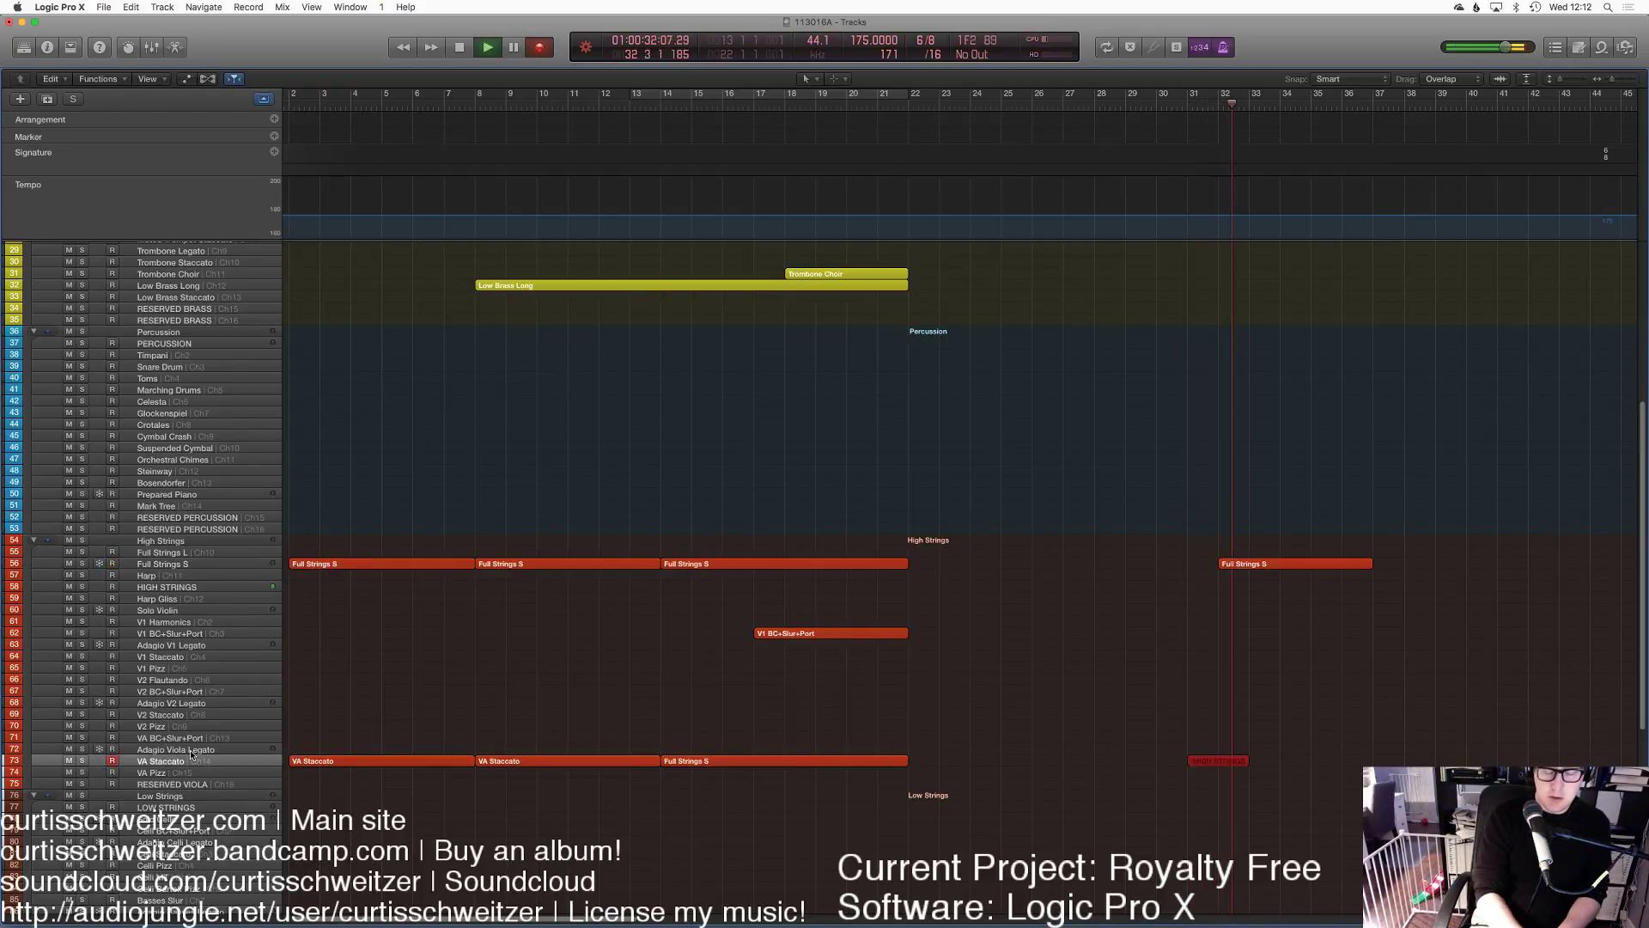
key(super+z)
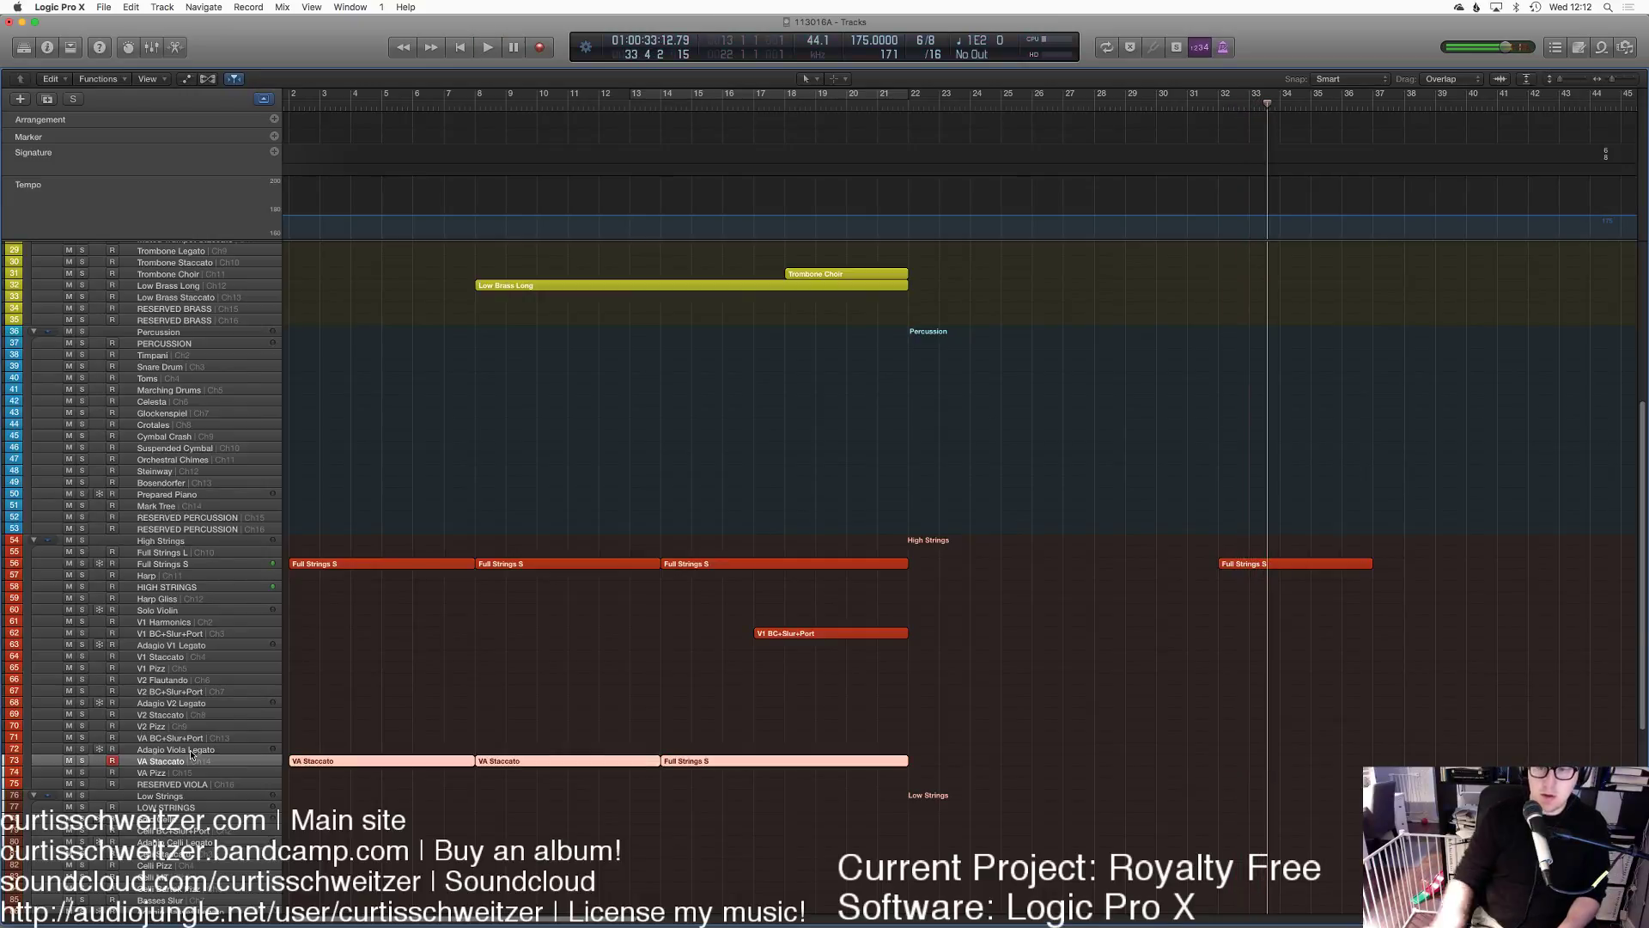
Step: Trim the start of the newly recorded Full Strings S region to bar 33 in the Piano Roll and close the editor
click(1238, 584)
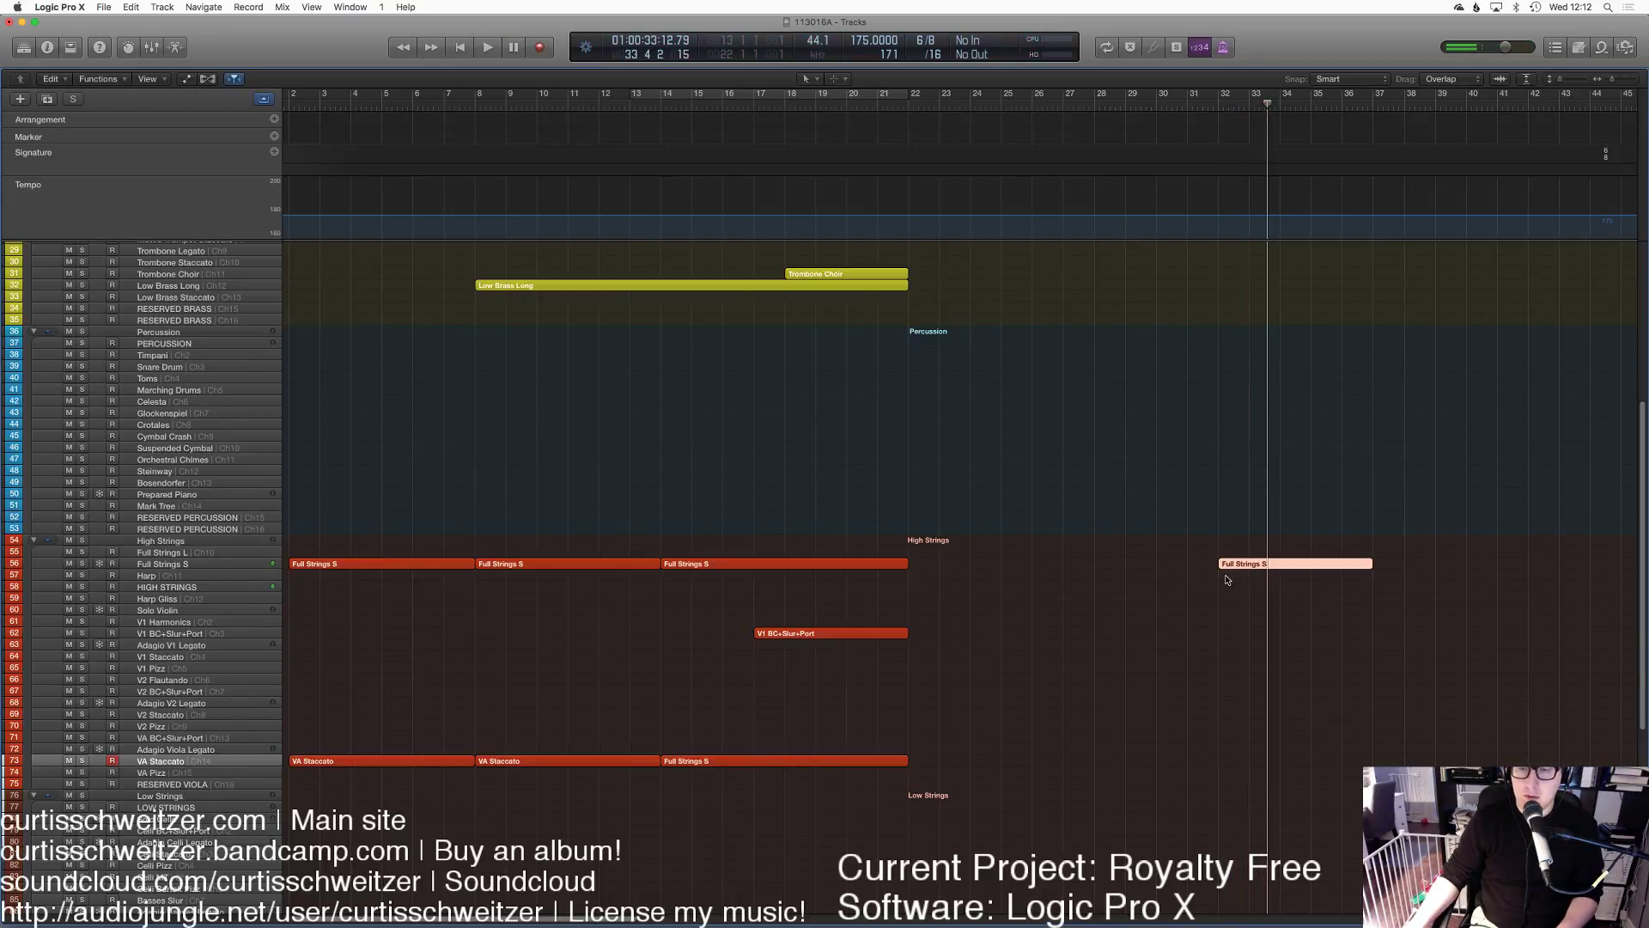
double_click(1227, 574)
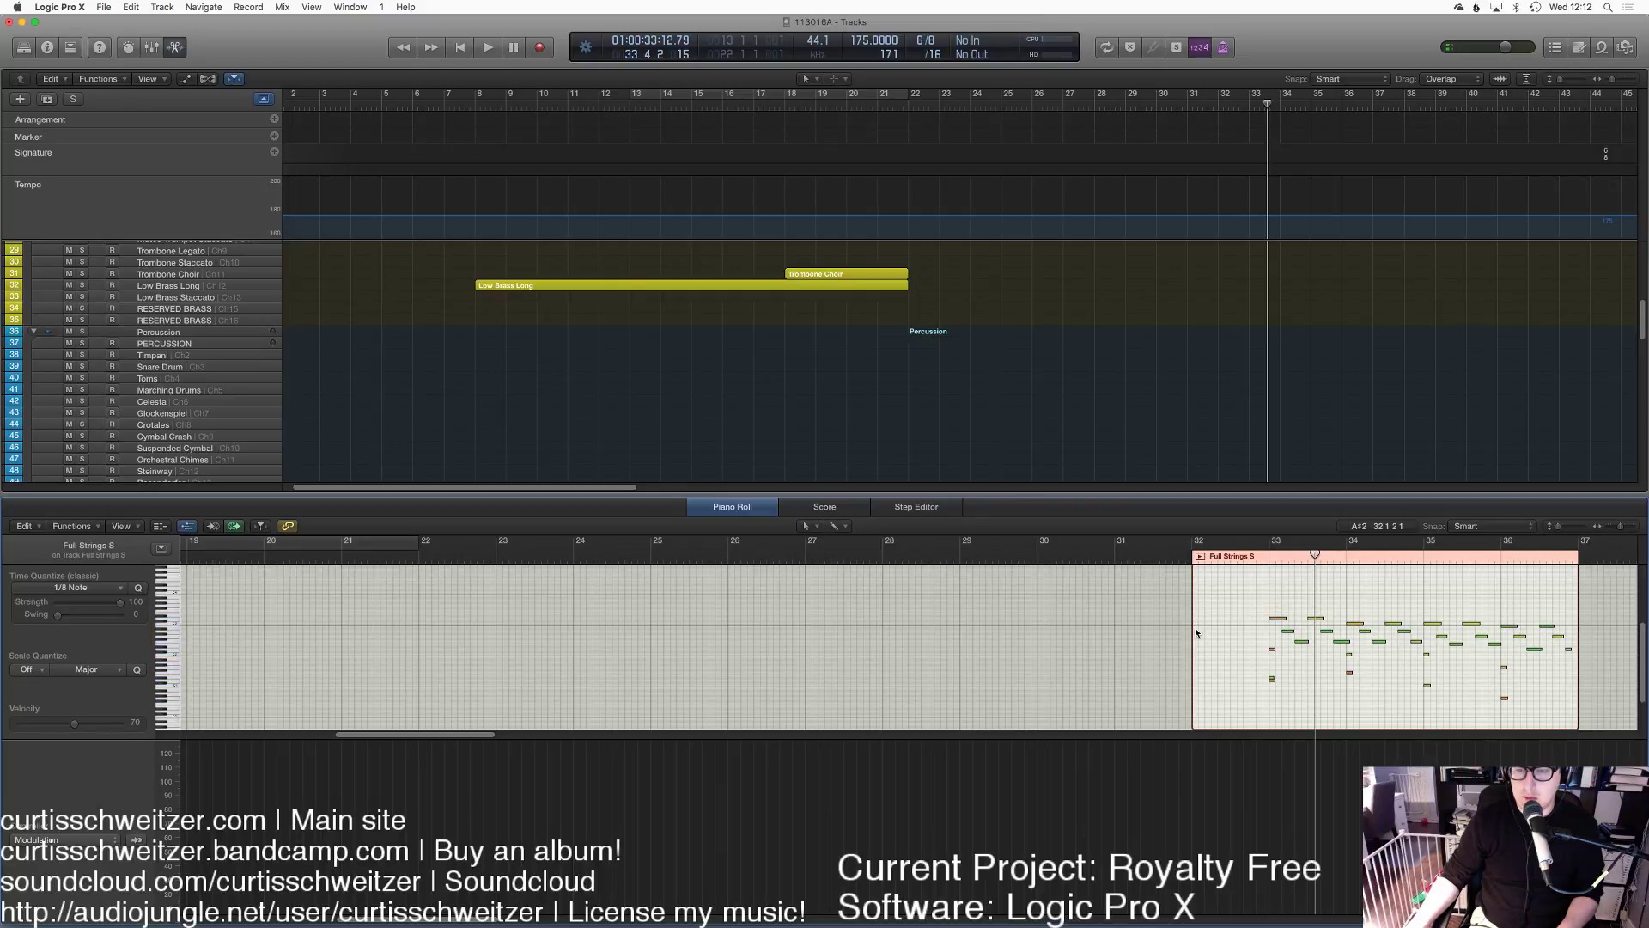
drag(1196, 633, 1270, 633)
click(1289, 411)
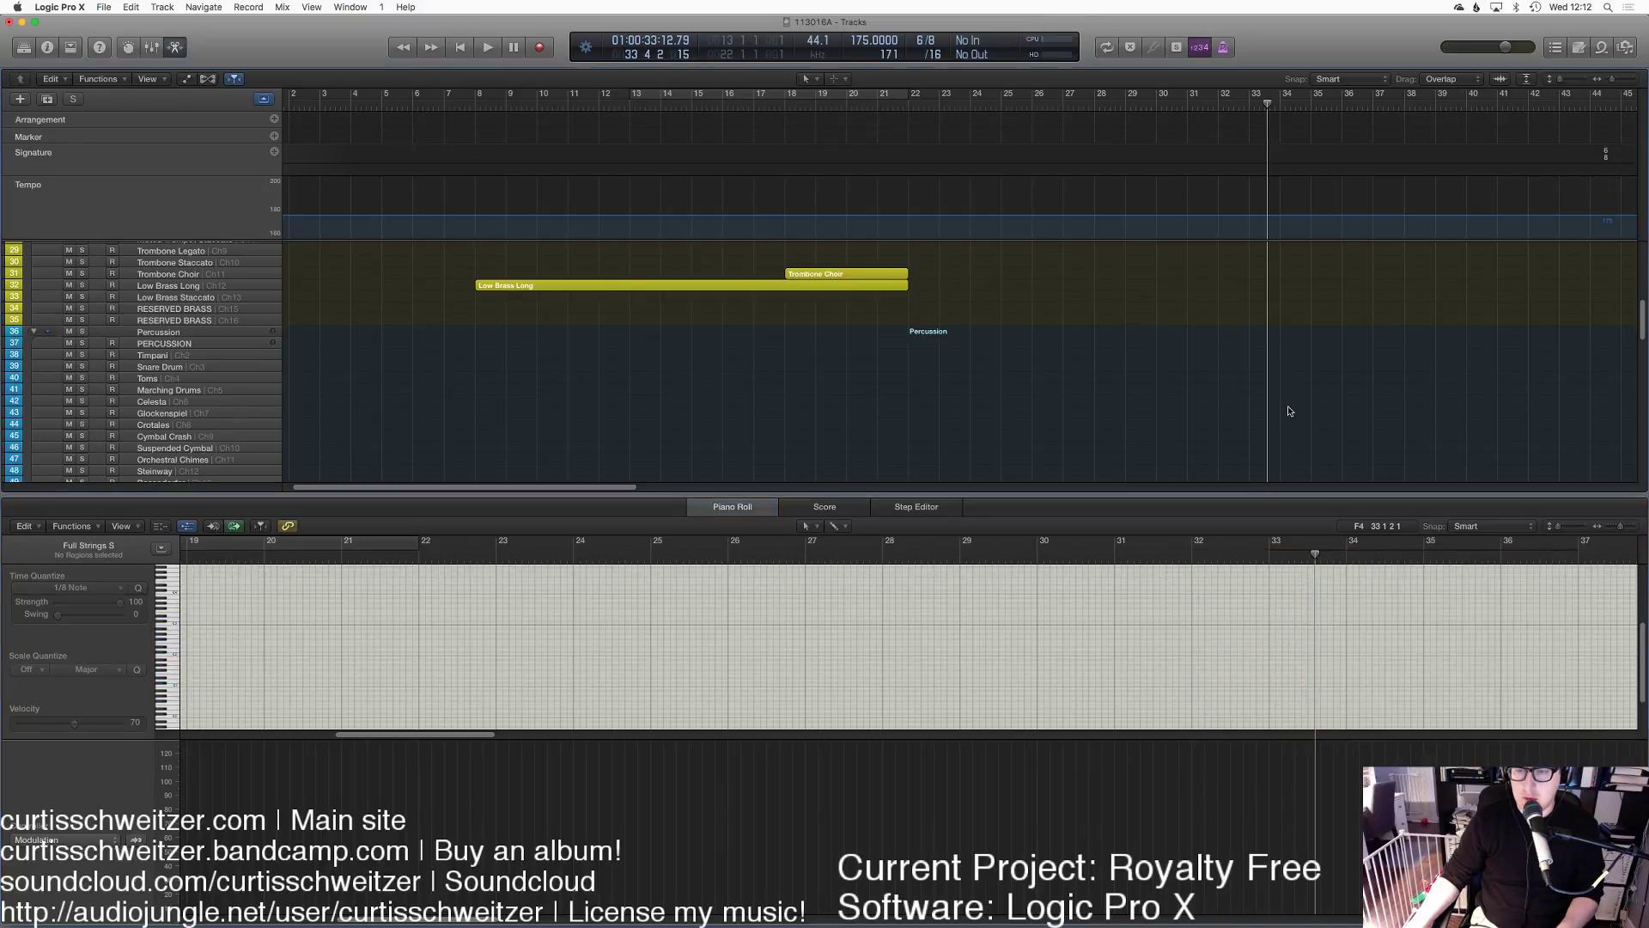
key(e)
Step: Record a viola part on the VA Staccato track from bar 33 to bar 37 and play it back
key(space)
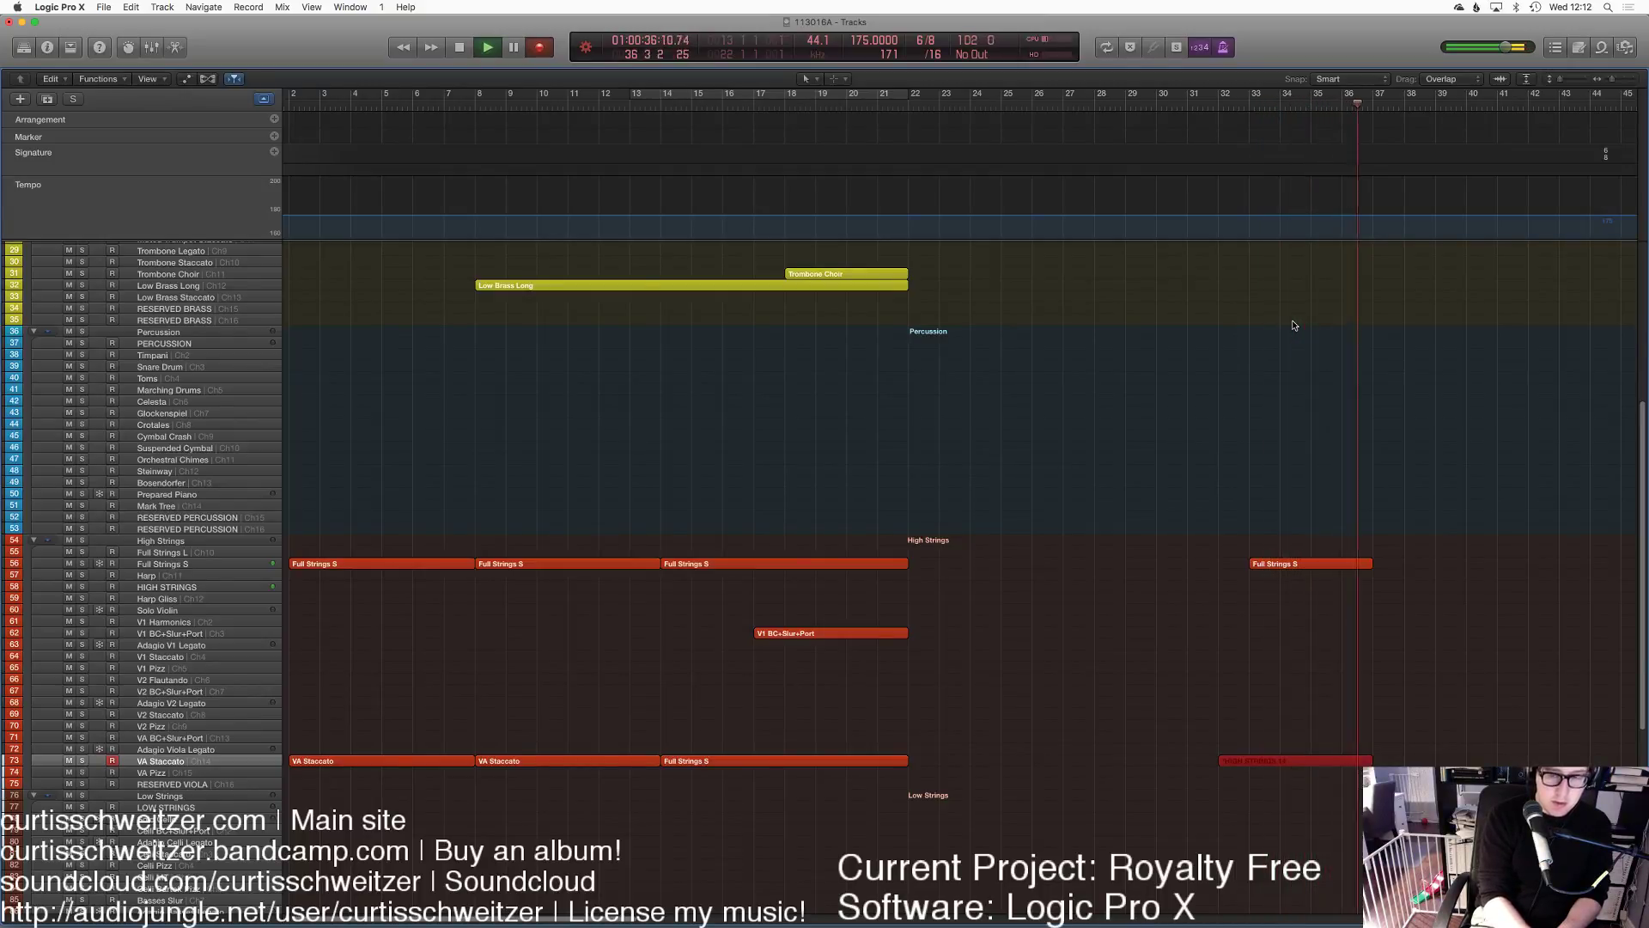
key(space)
click(1240, 107)
key(space)
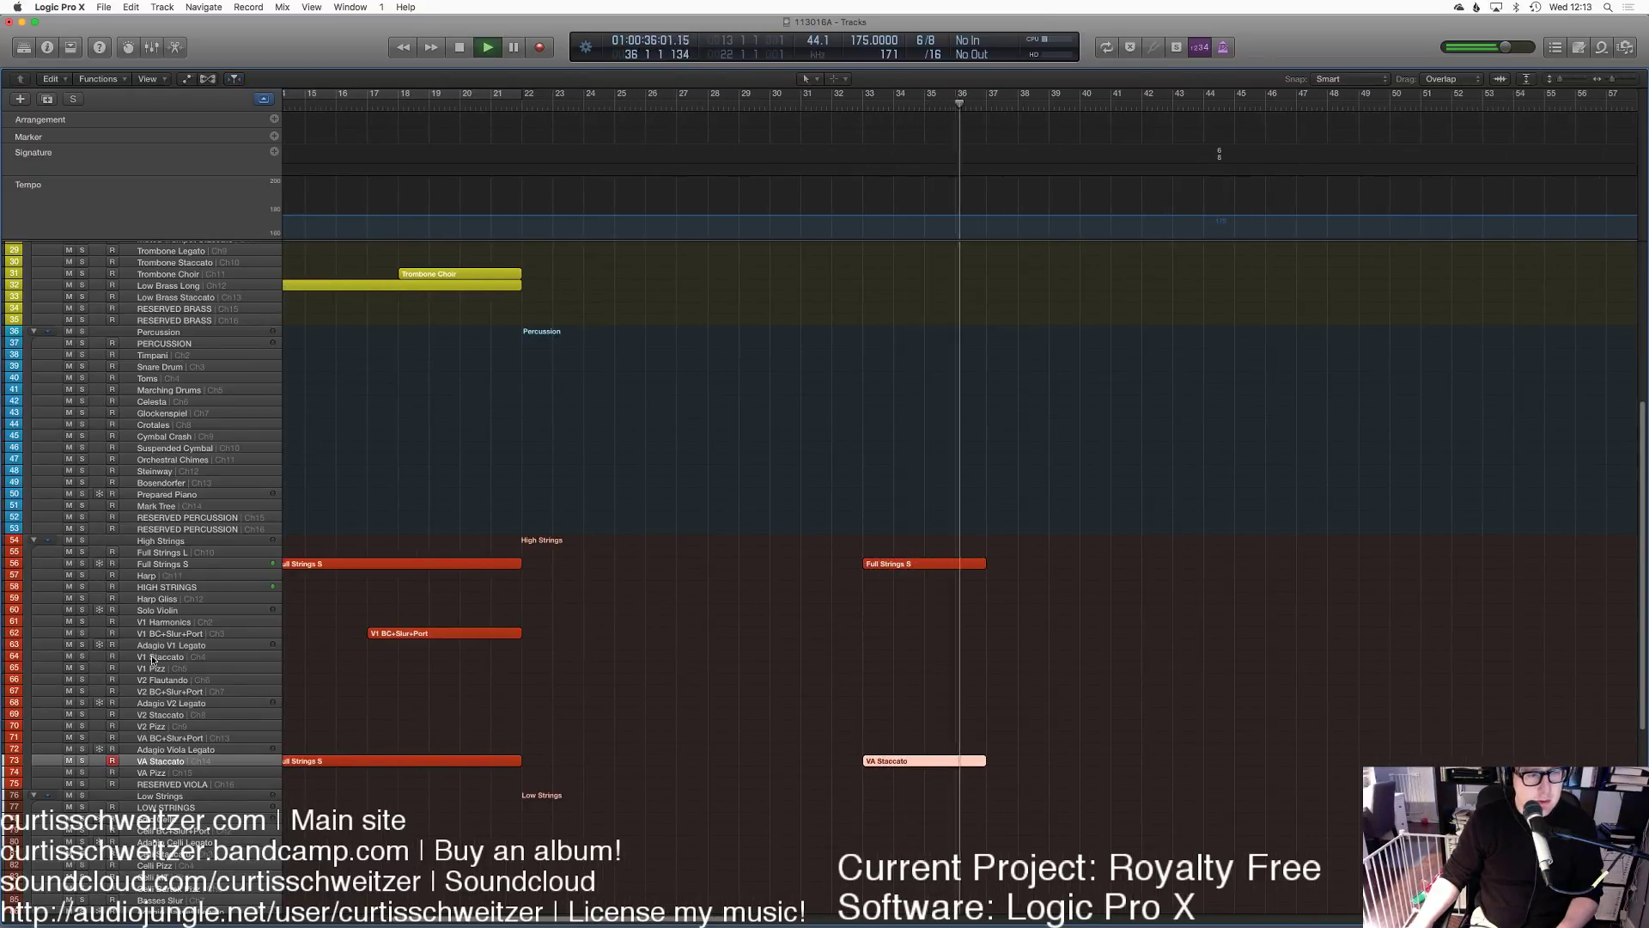
Step: Record a second violin part on the V2 Staccato track from bar 33 to bar 37
click(163, 715)
key(space)
click(852, 106)
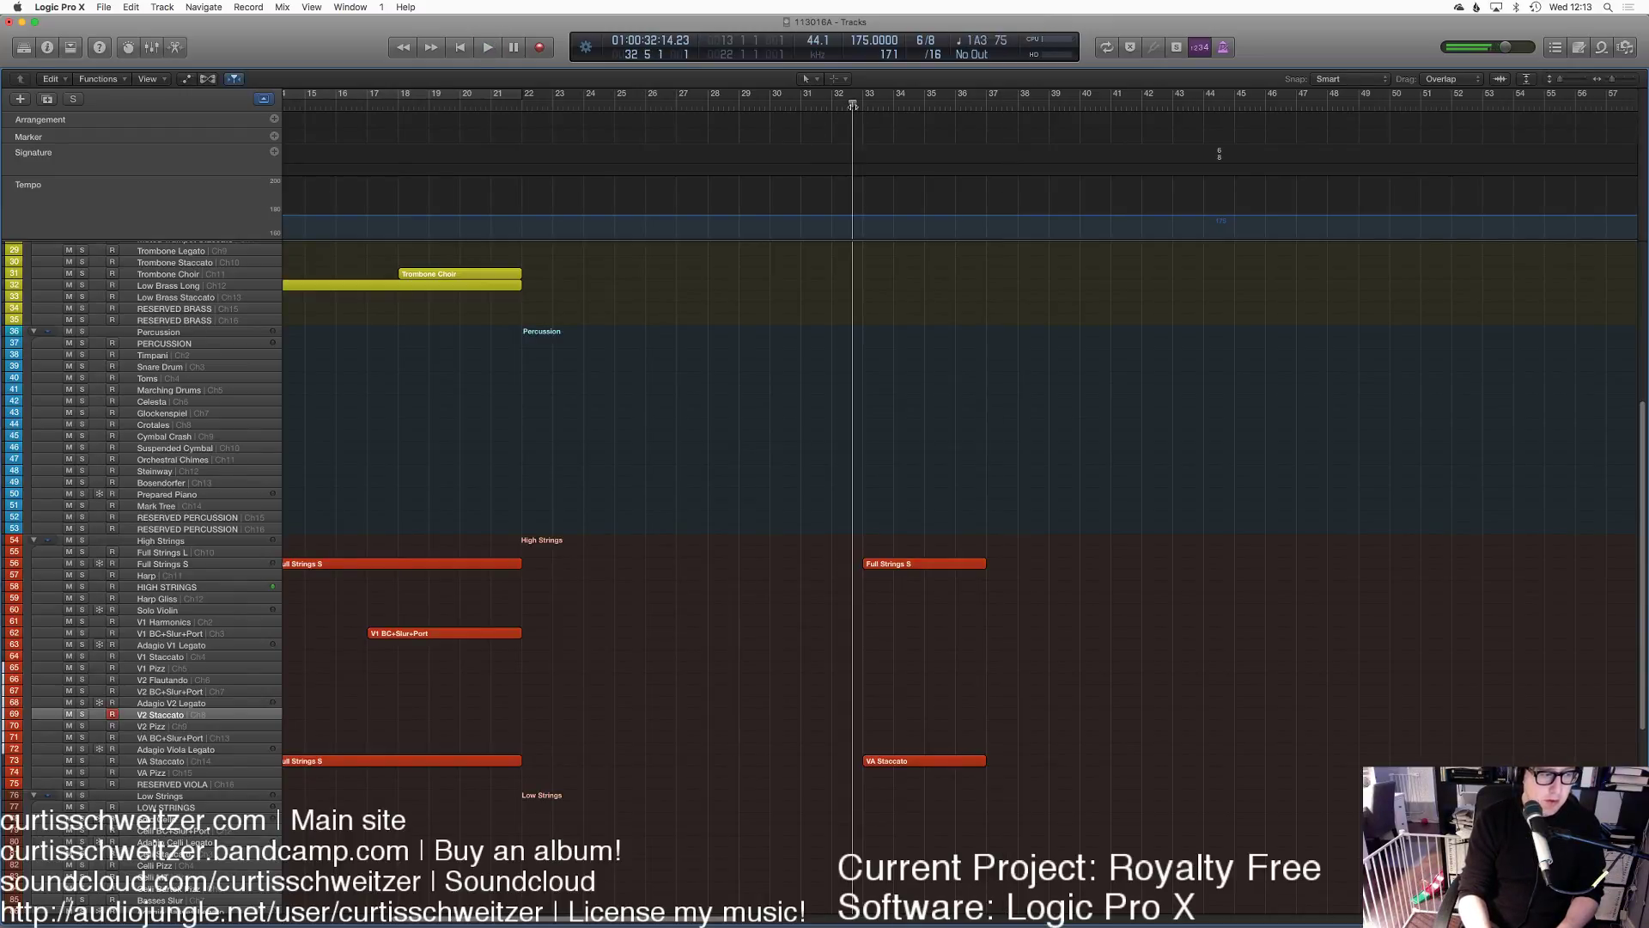
key(space)
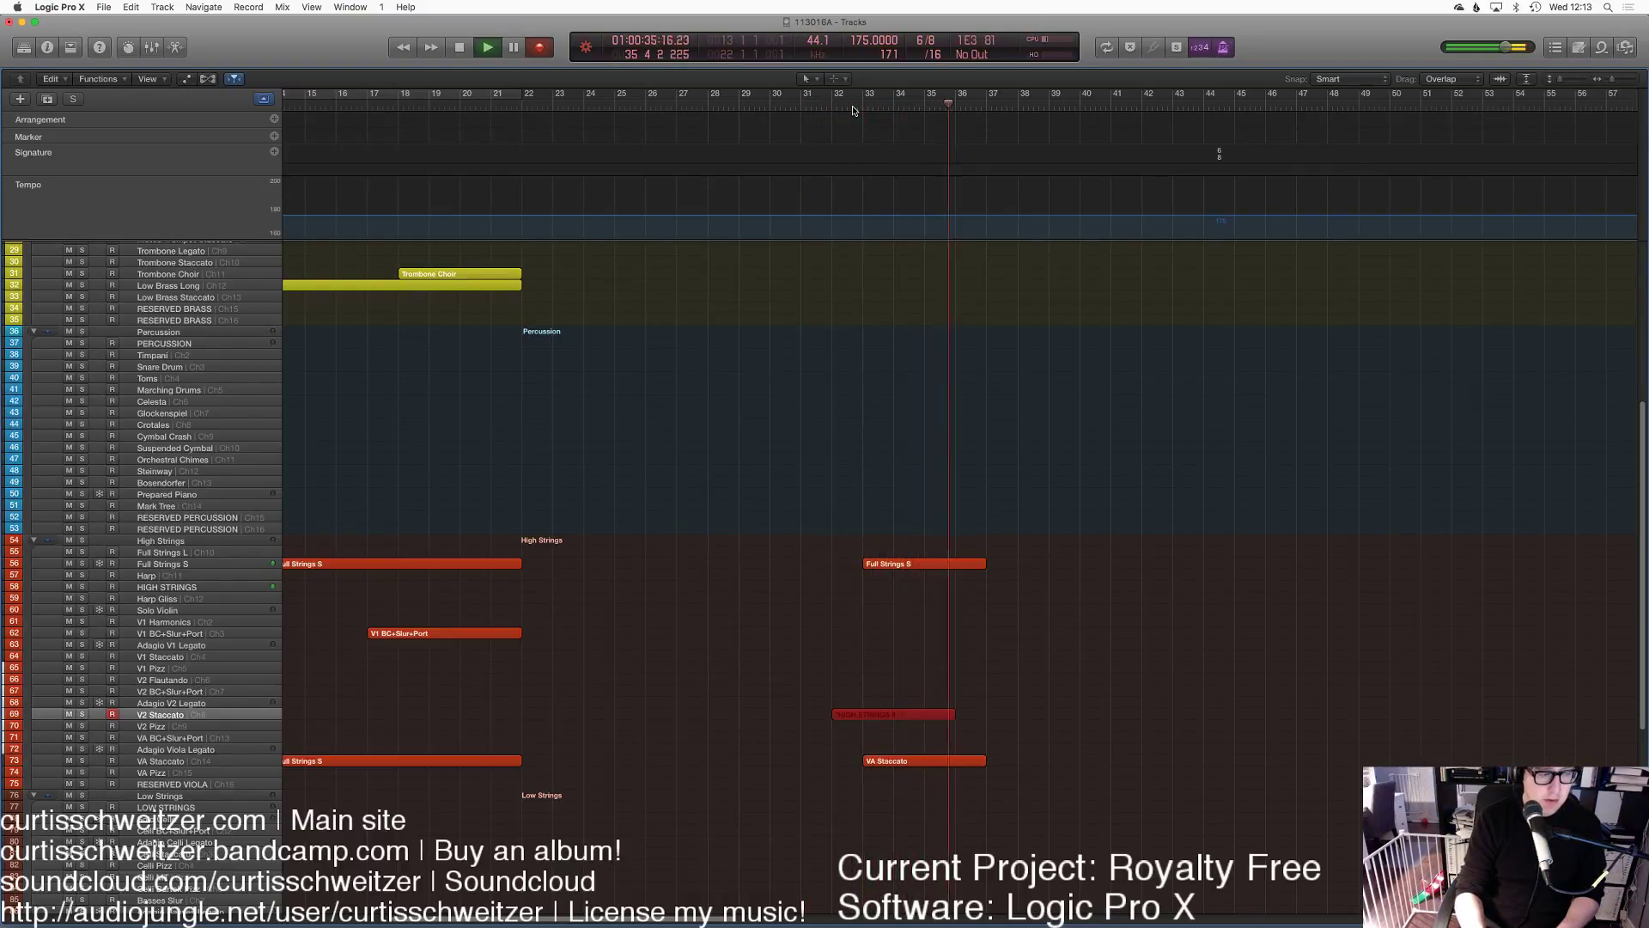
key(space)
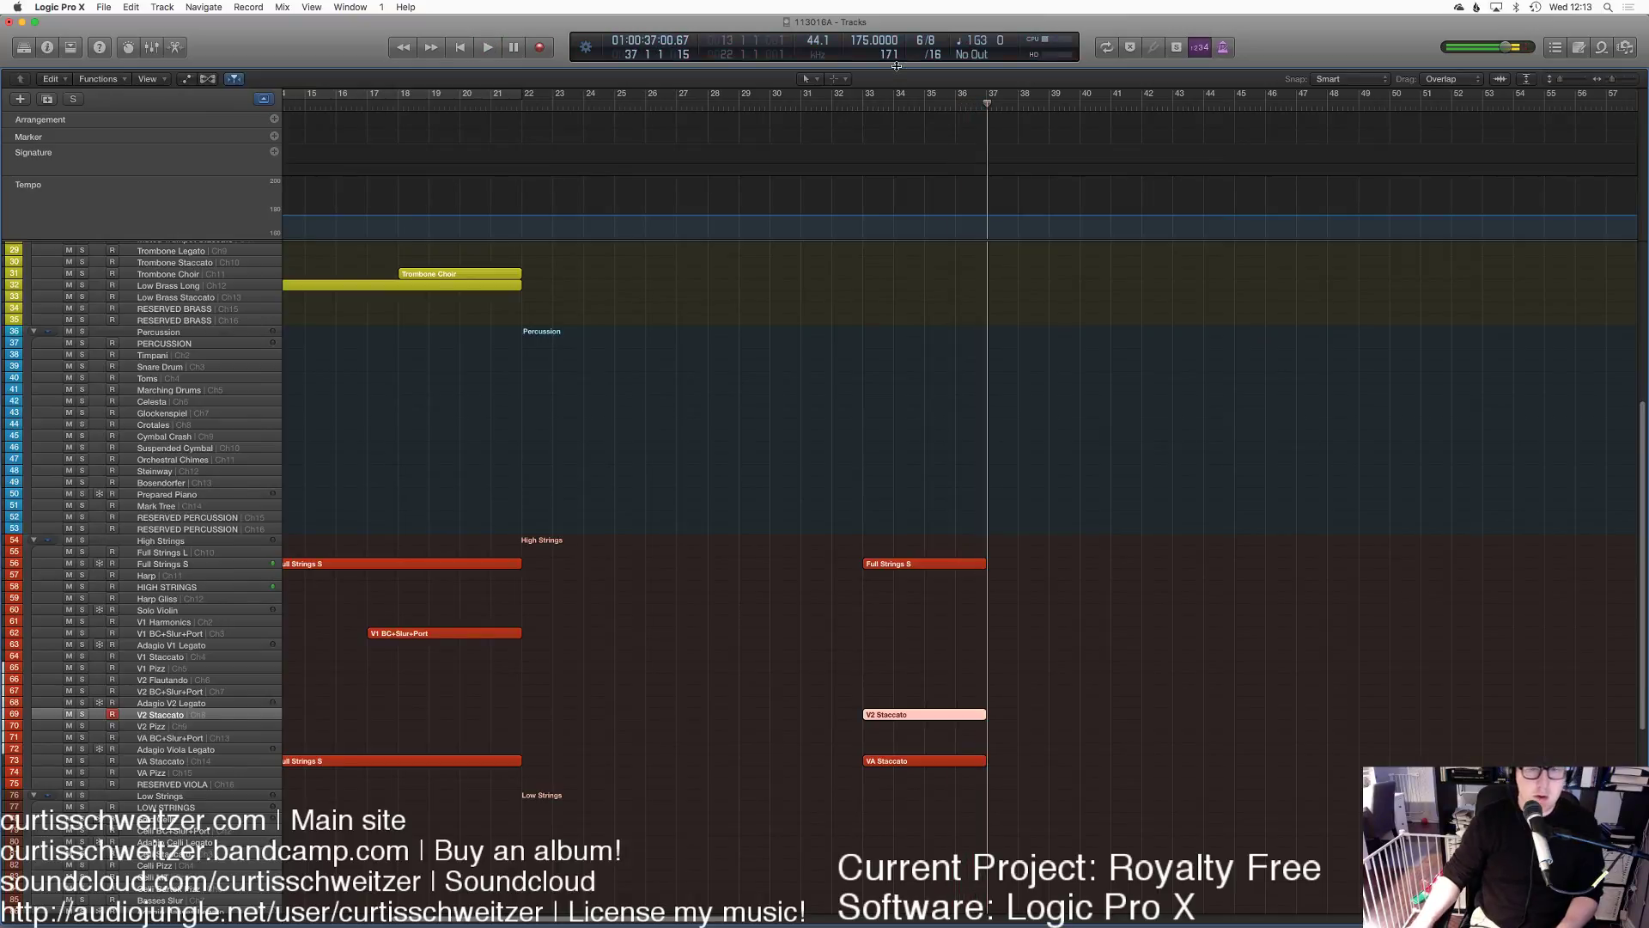
Step: Play the new strings from bar 33 and check the low note at bar 33 of the Full Strings S region in the Piano Roll
click(865, 102)
key(space)
click(907, 565)
double_click(907, 565)
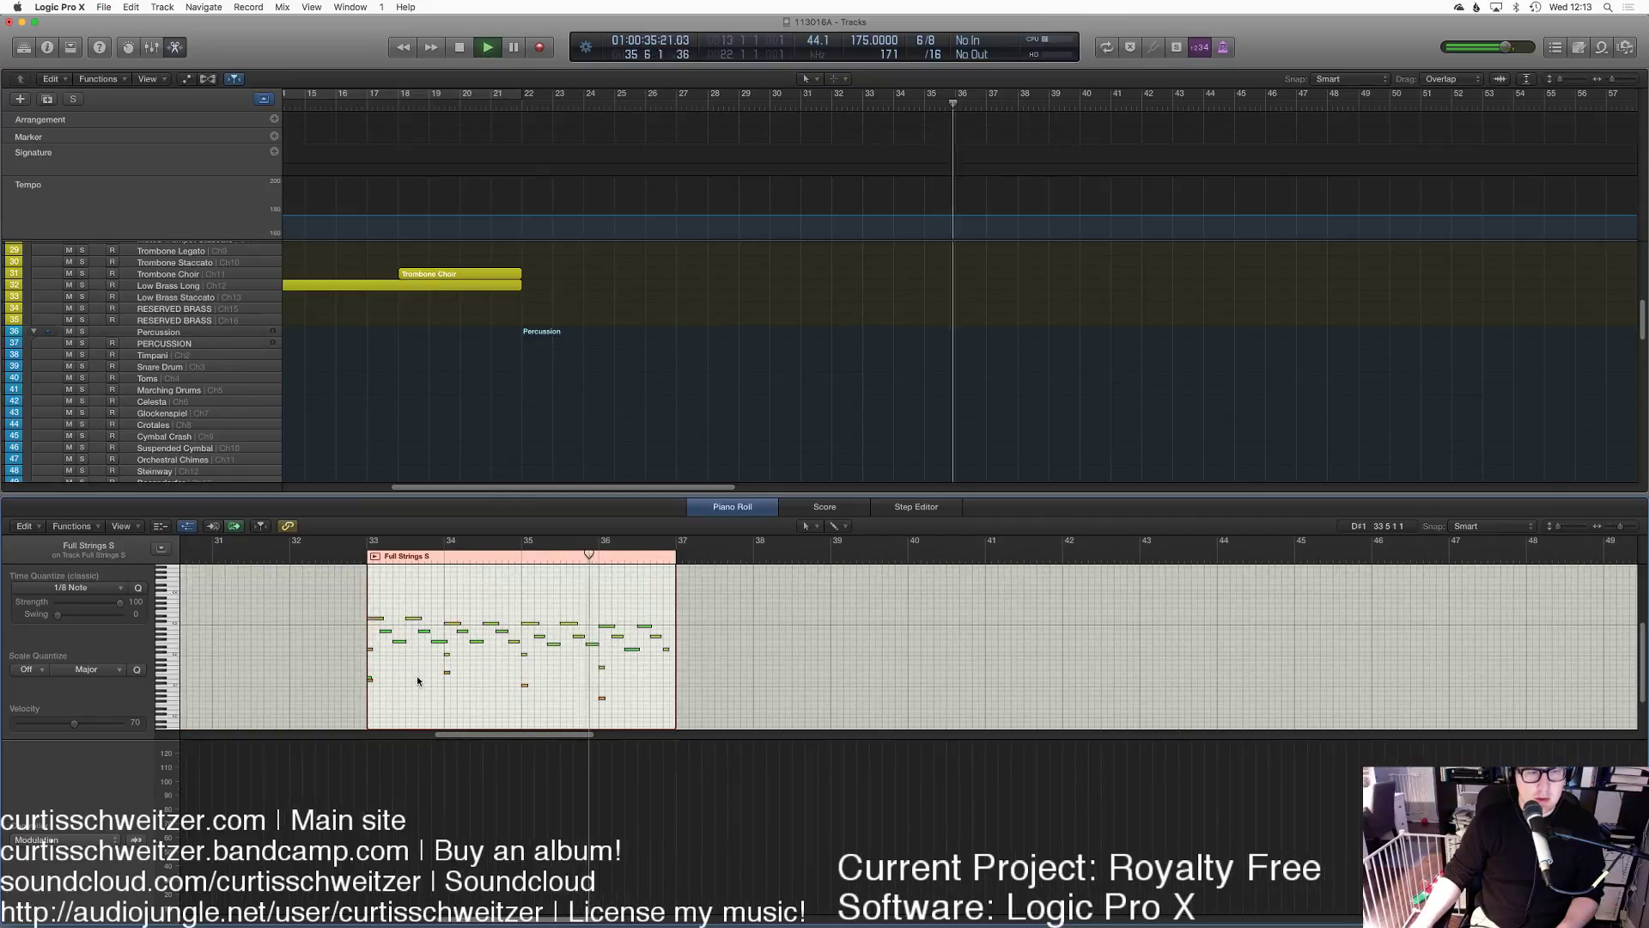
click(370, 680)
key(shift+Return)
click(678, 345)
key(e)
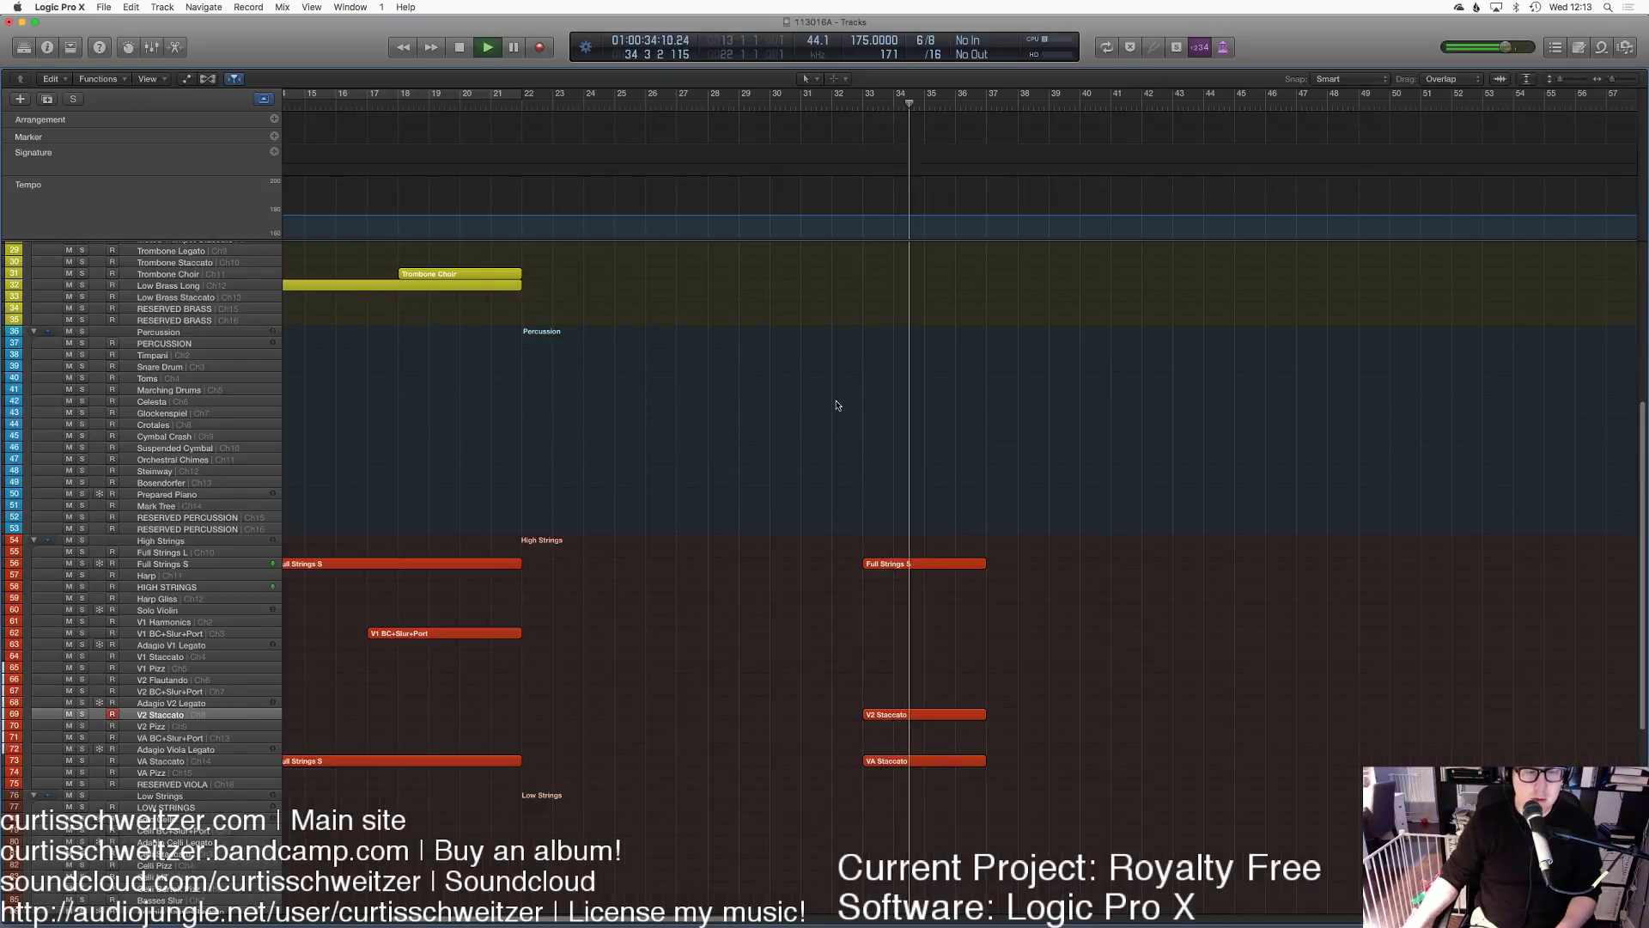
Step: Record a plucked bass part on the Basses Pizz track from bar 33 to bar 37
scroll(893, 644, down, 4)
scroll(911, 584, down, 5)
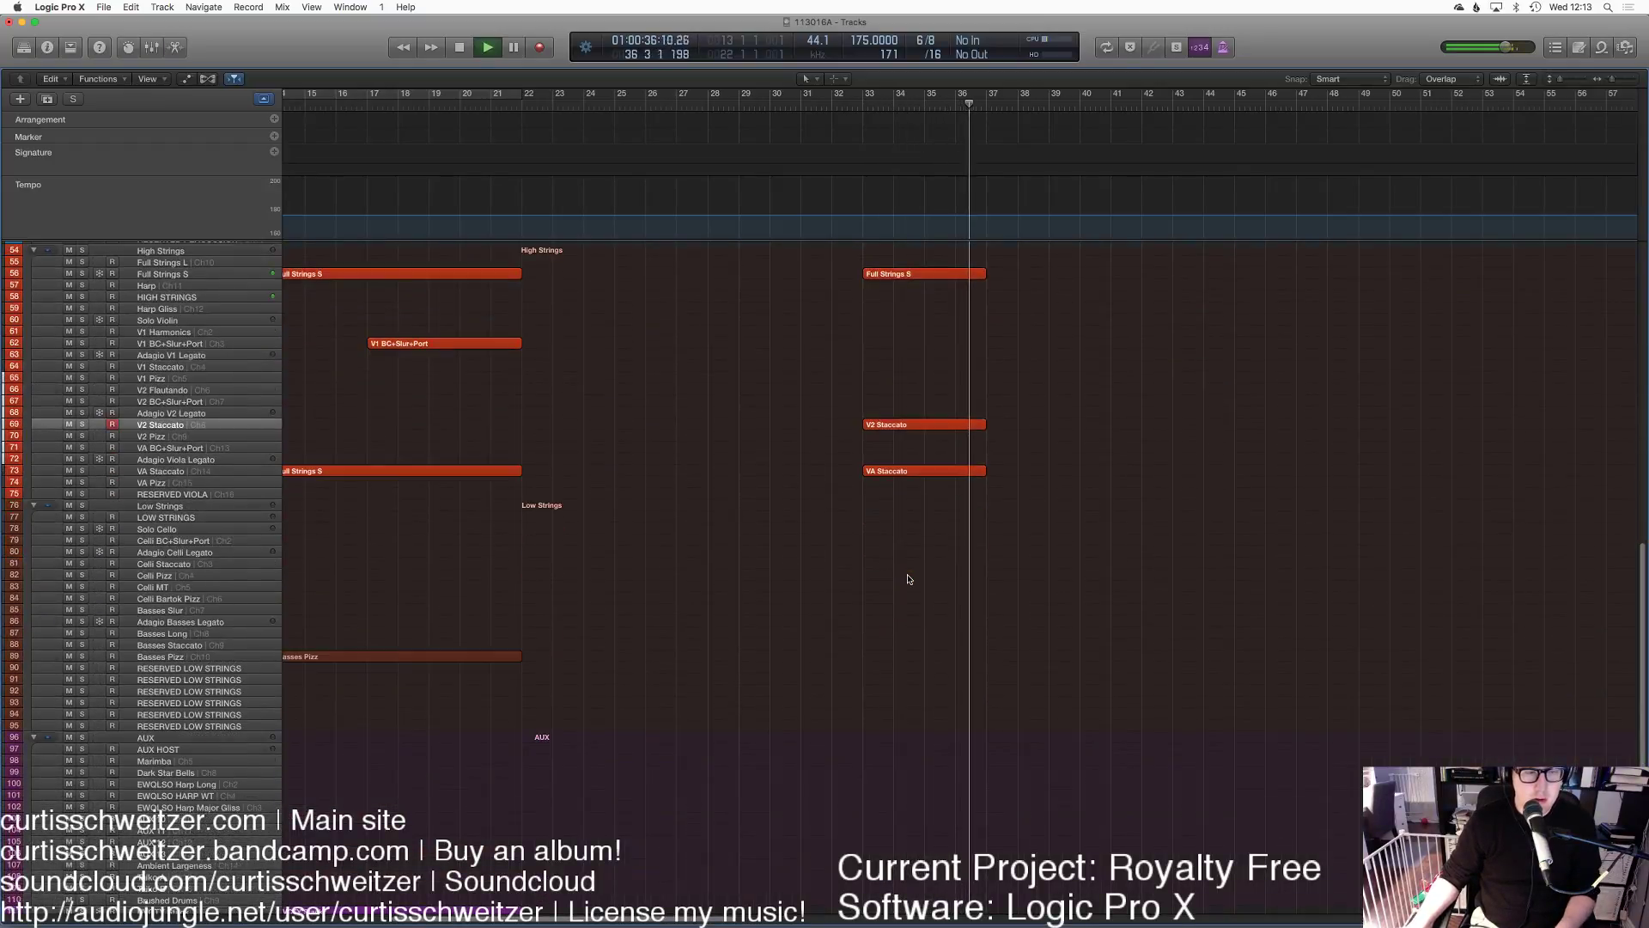
key(space)
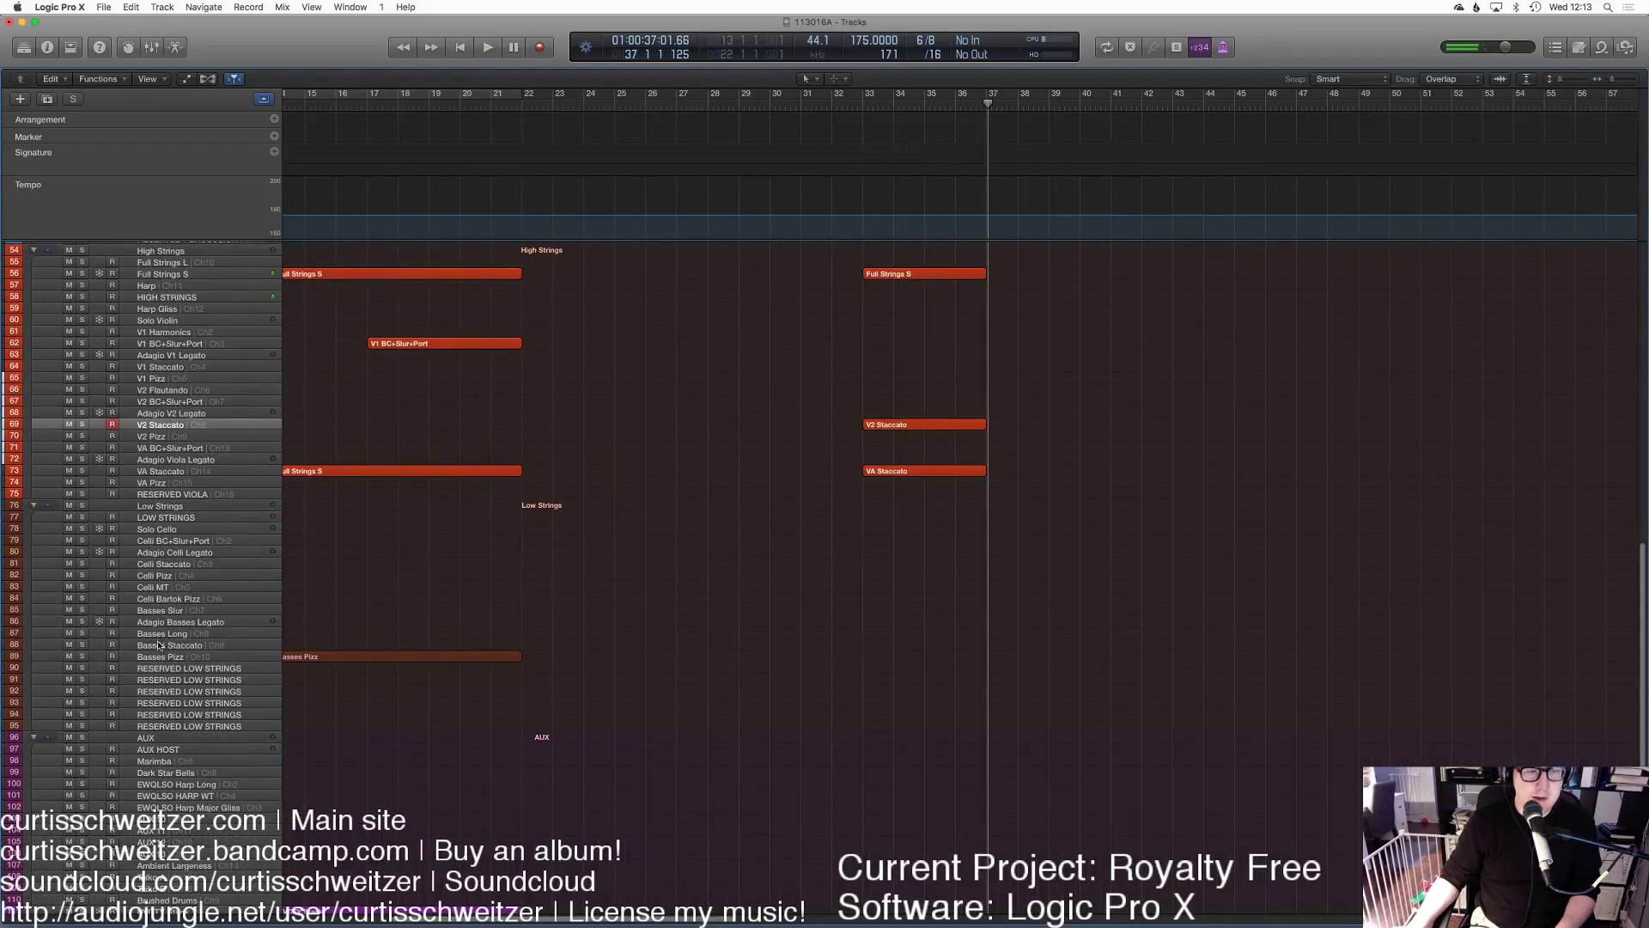
click(153, 658)
double_click(870, 110)
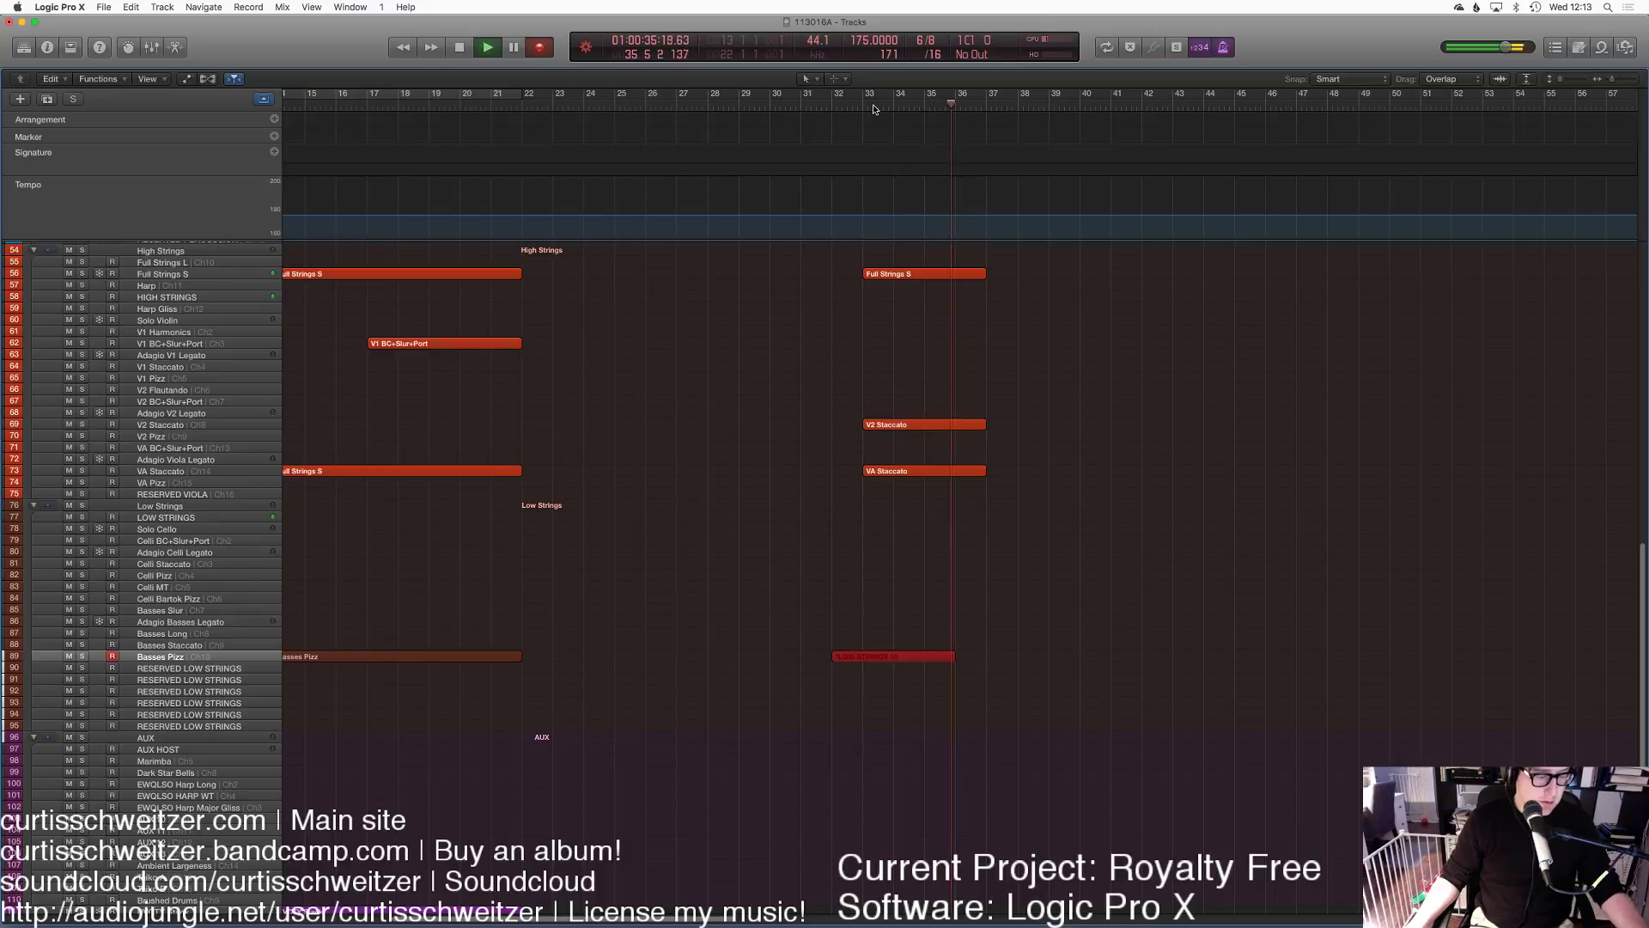
key(space)
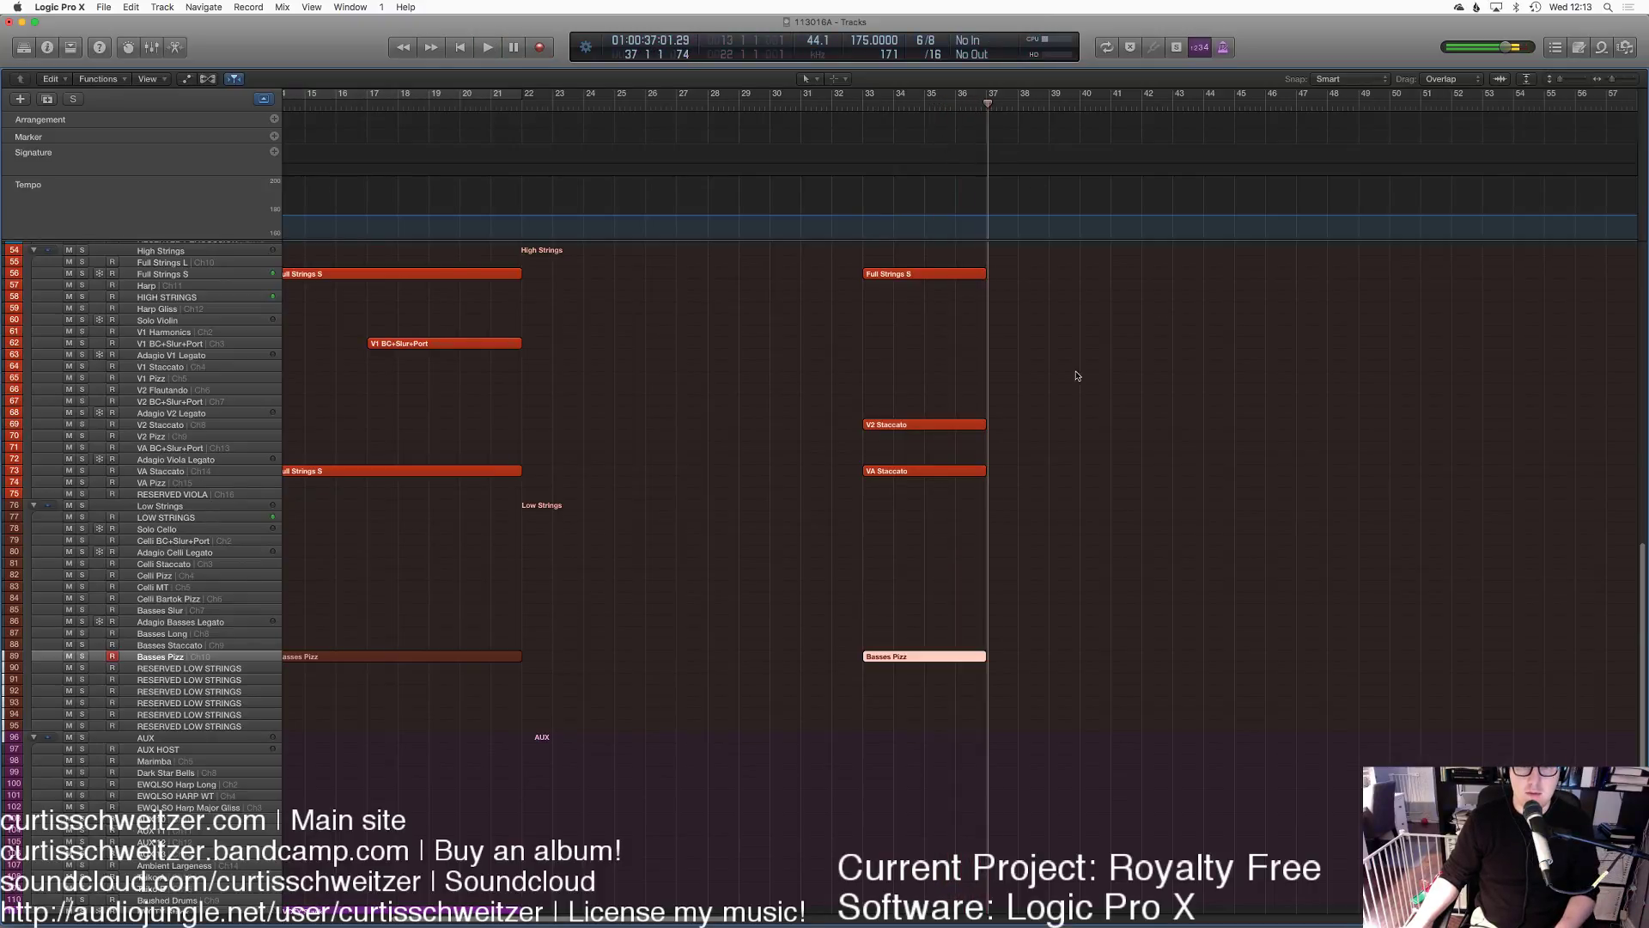
Step: Move the four new string regions from bar 33 to bar 22 and play the transition from about bar 17
drag(919, 799, 902, 188)
drag(867, 284, 526, 284)
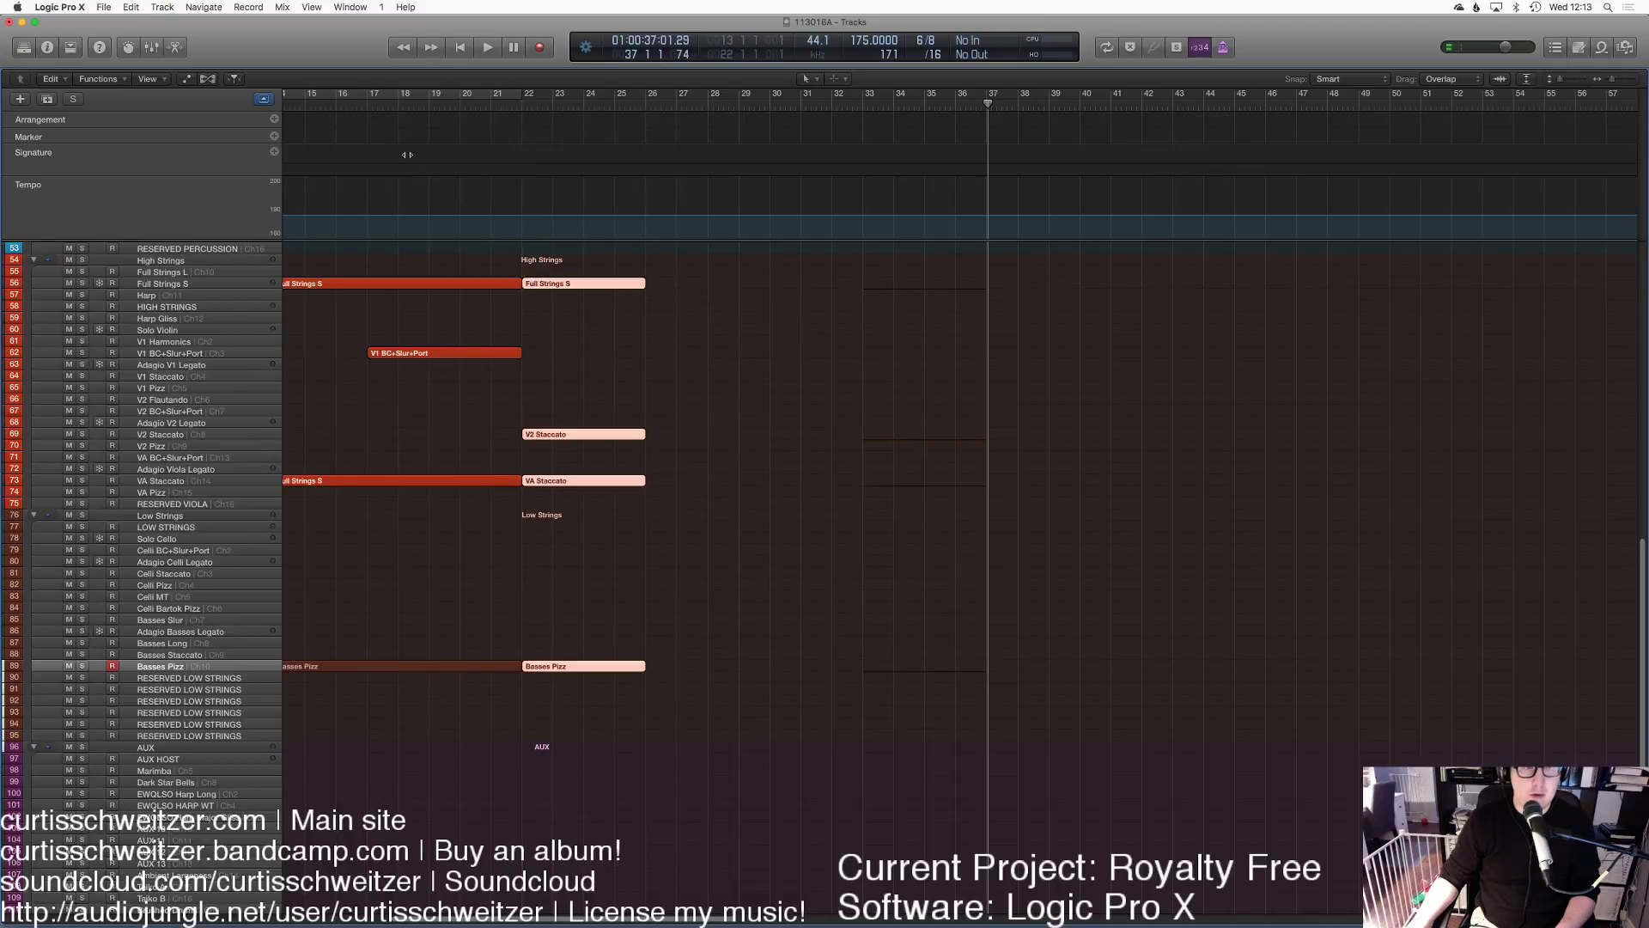
double_click(361, 105)
scroll(666, 508, up, 8)
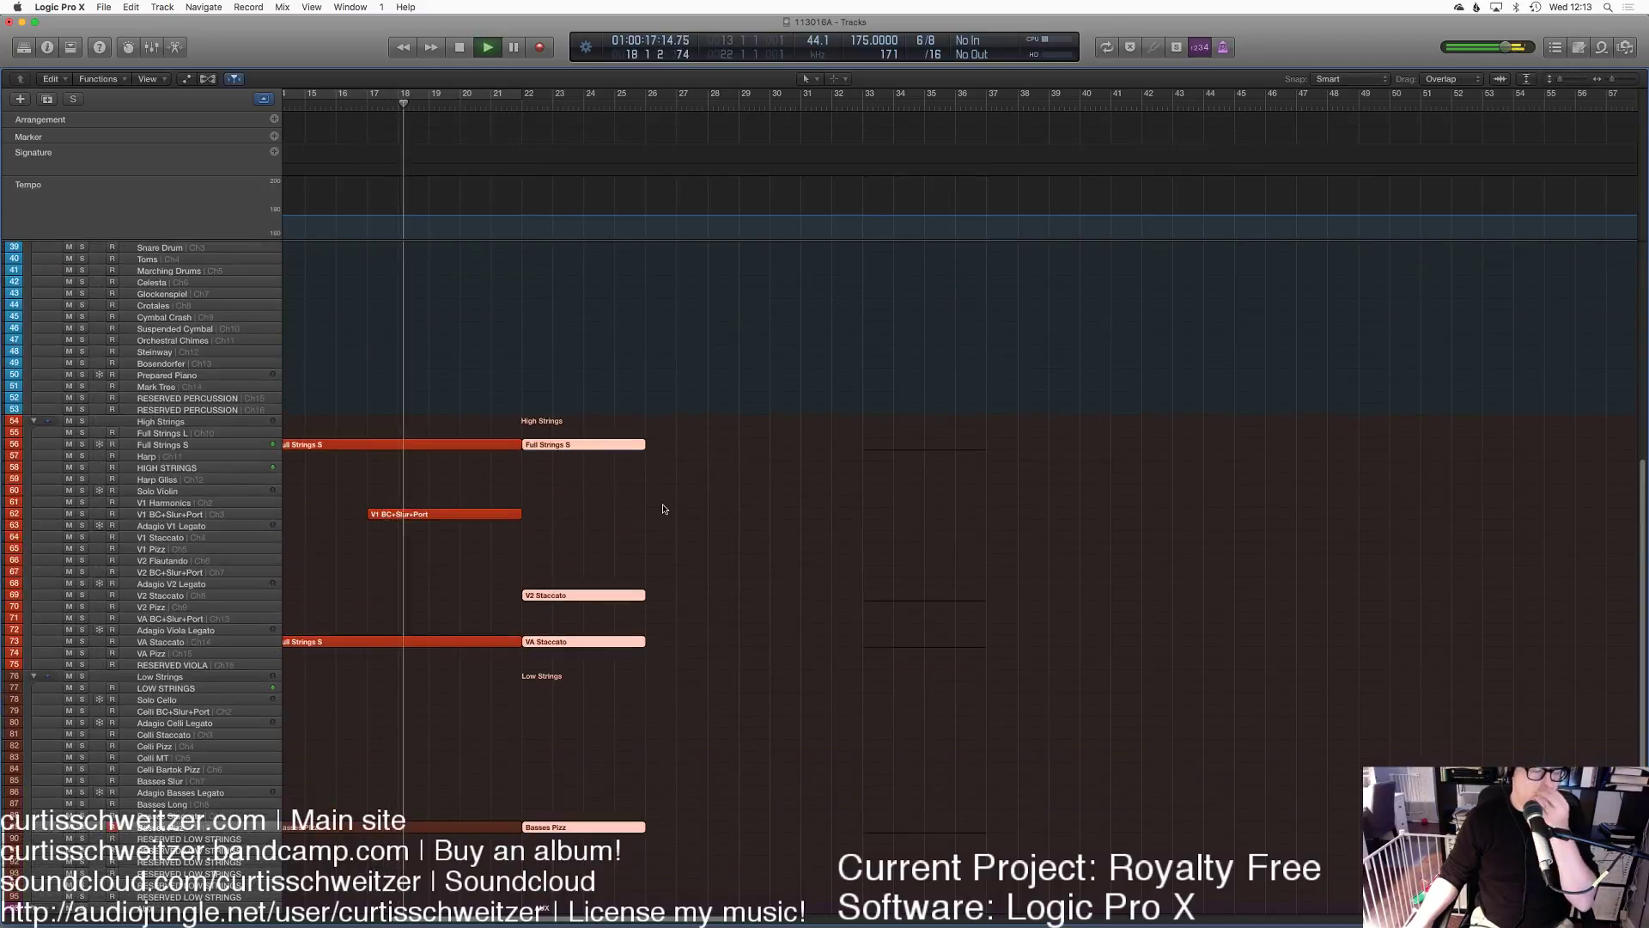
click(602, 507)
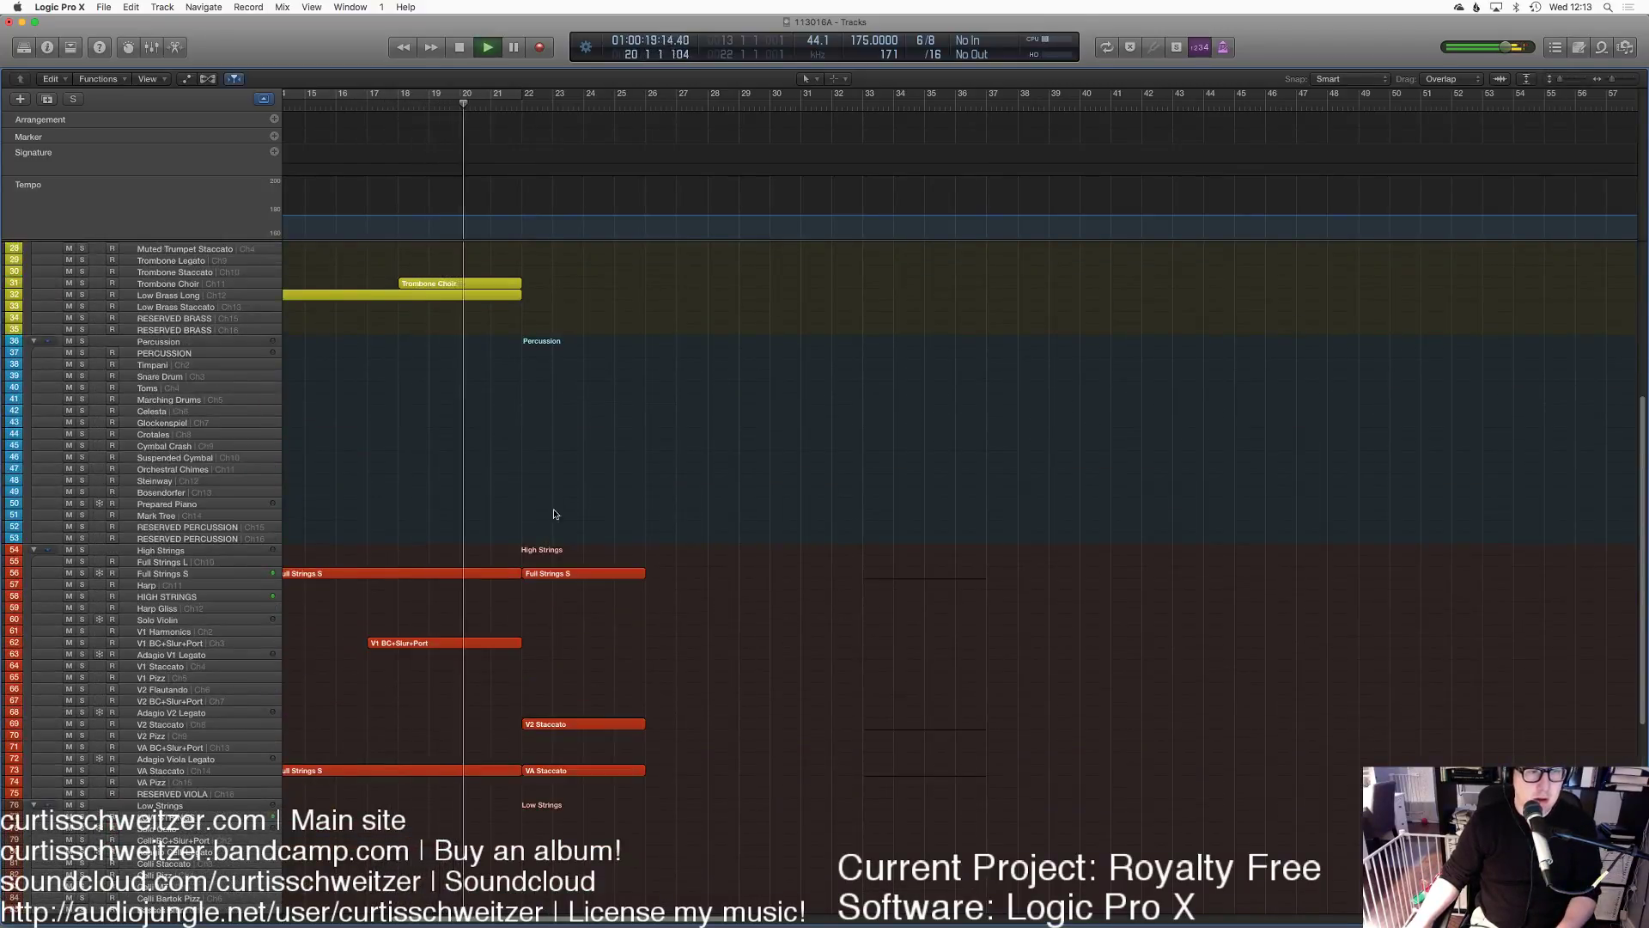
scroll(557, 469, down, 10)
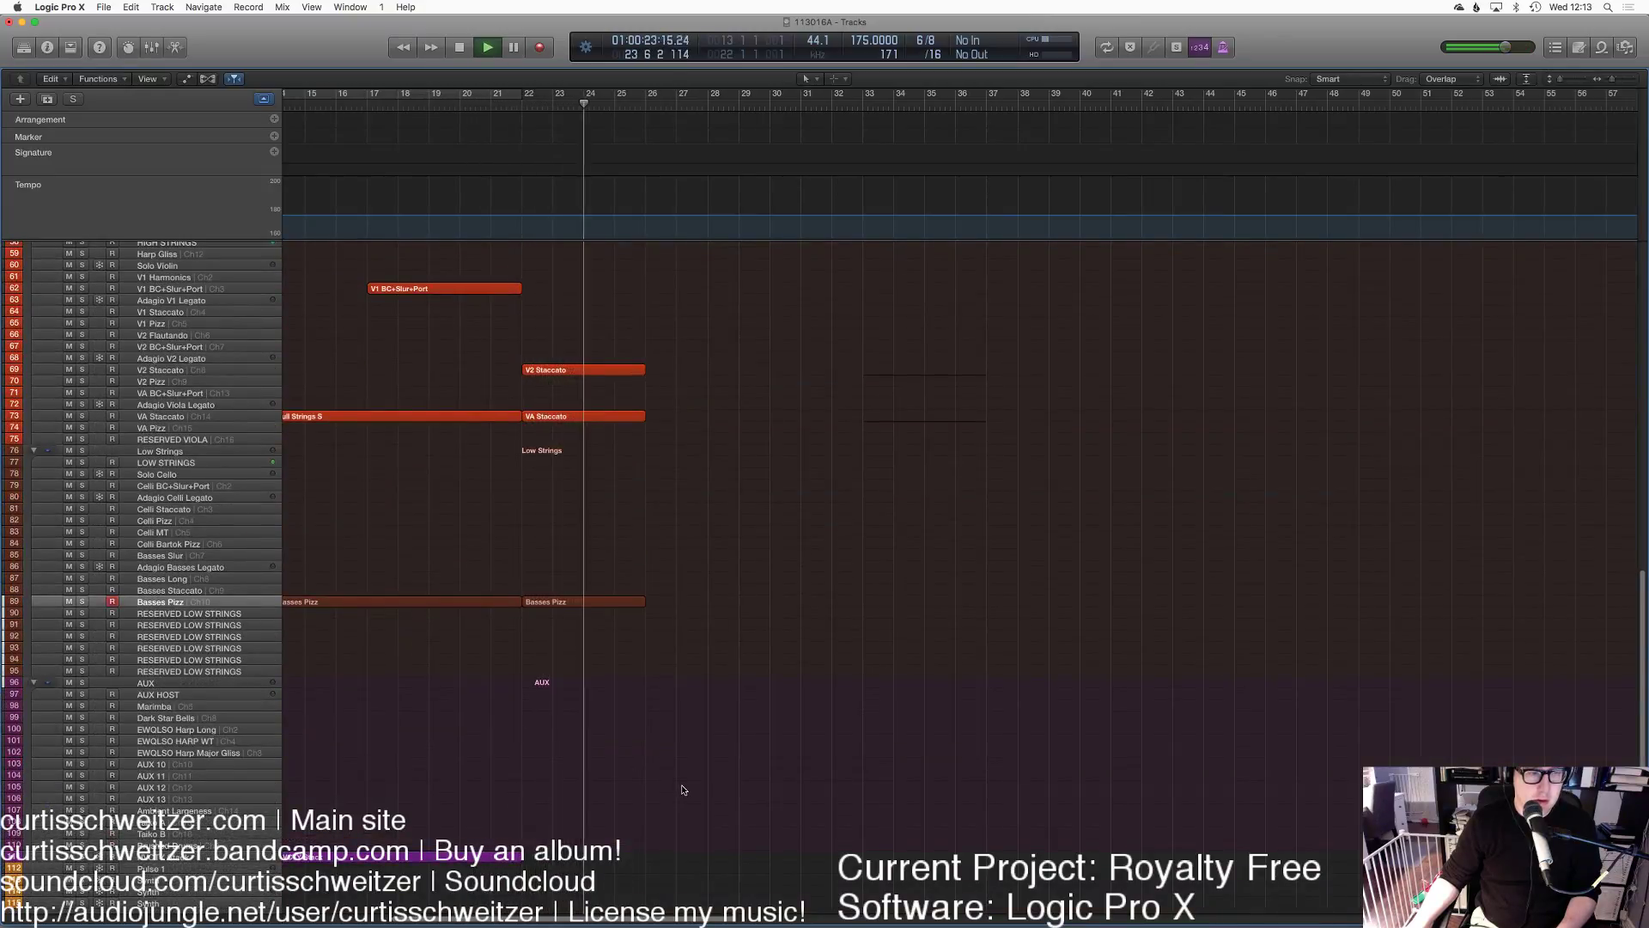
key(space)
Step: Copy the V2 Staccato, VA Staccato and Basses Pizz regions from bar 22 to bar 26
drag(706, 614, 632, 306)
drag(644, 365, 776, 401)
click(737, 295)
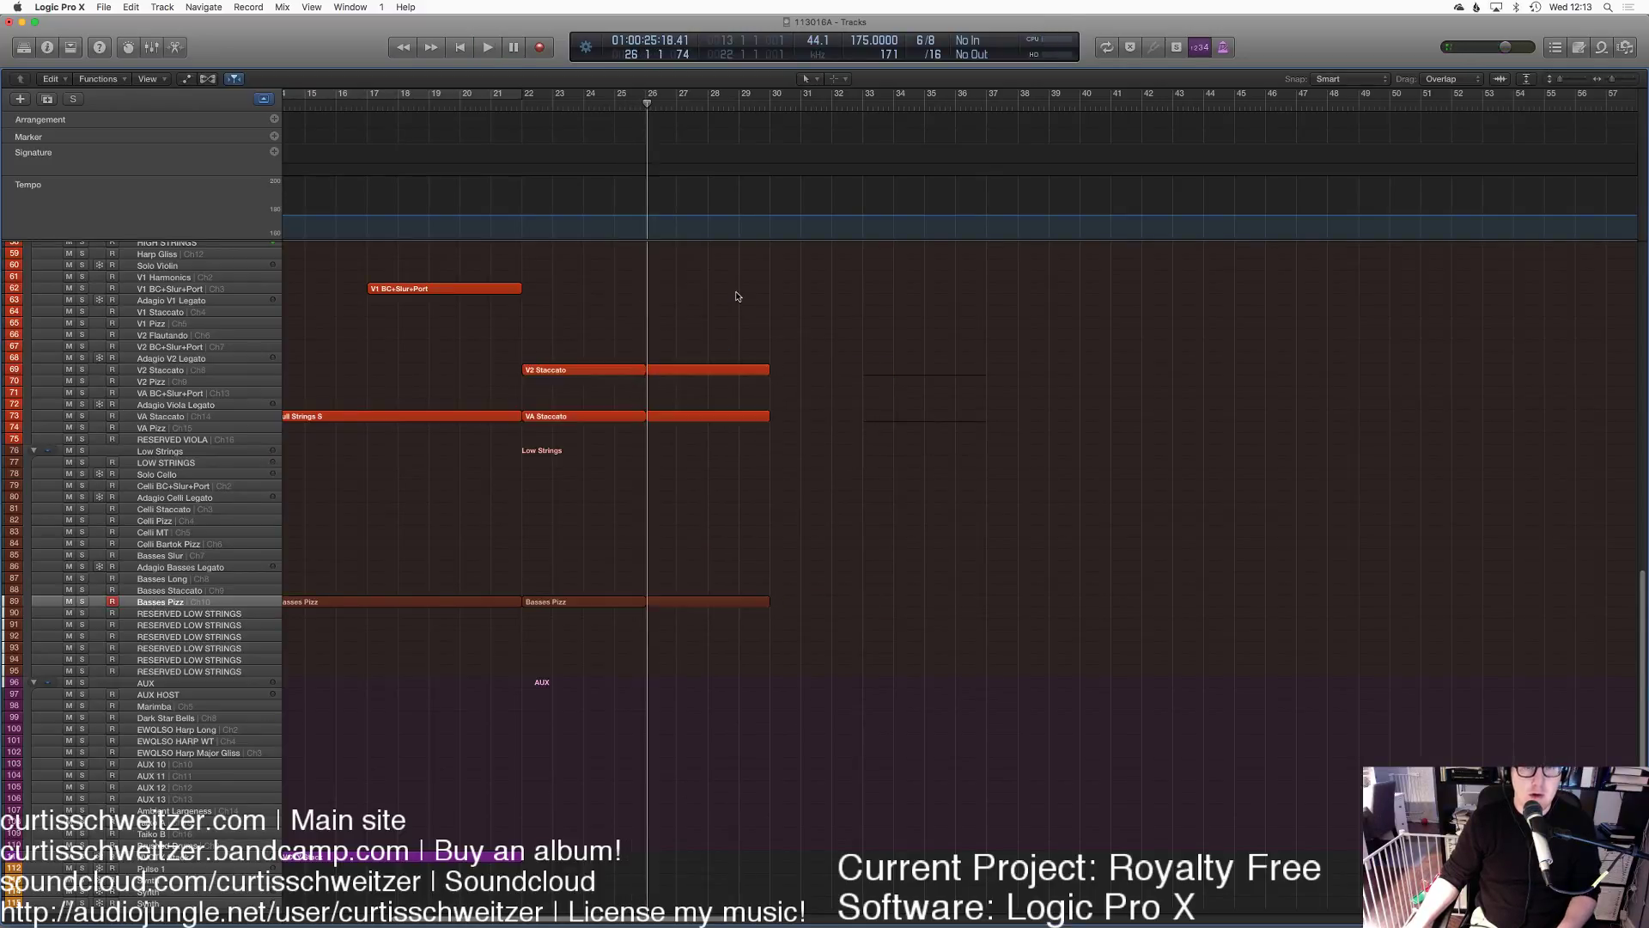
Step: Arm the V1 Pizz track and add a marker spanning bars 13 to 22
scroll(736, 295, up, 4)
key(super+a)
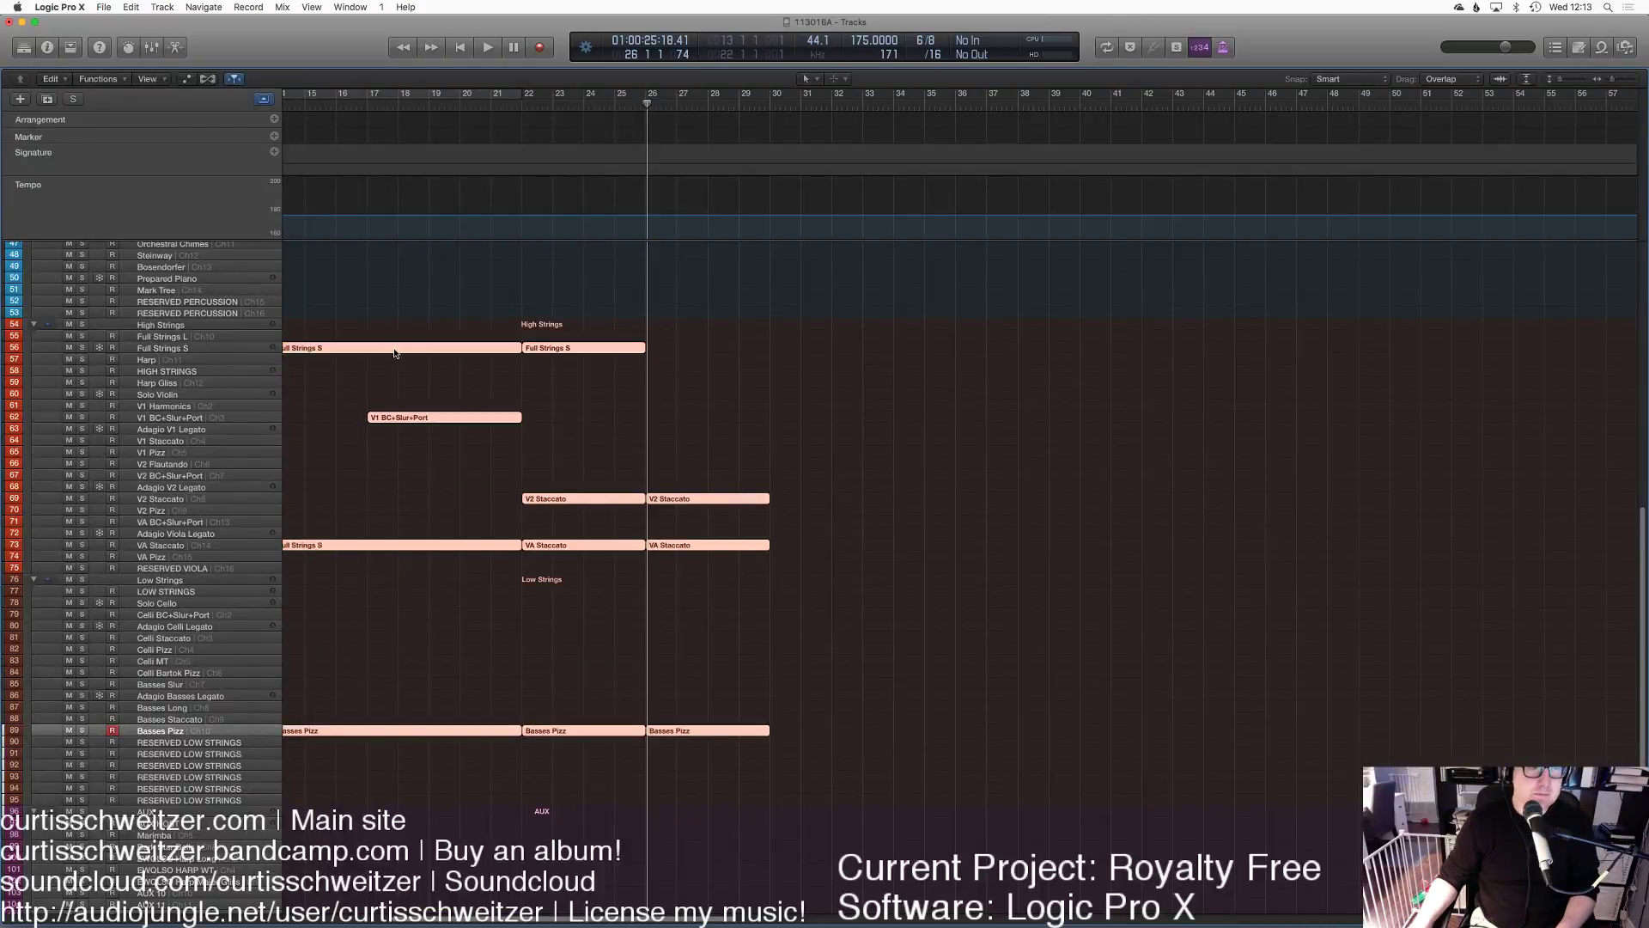
click(159, 451)
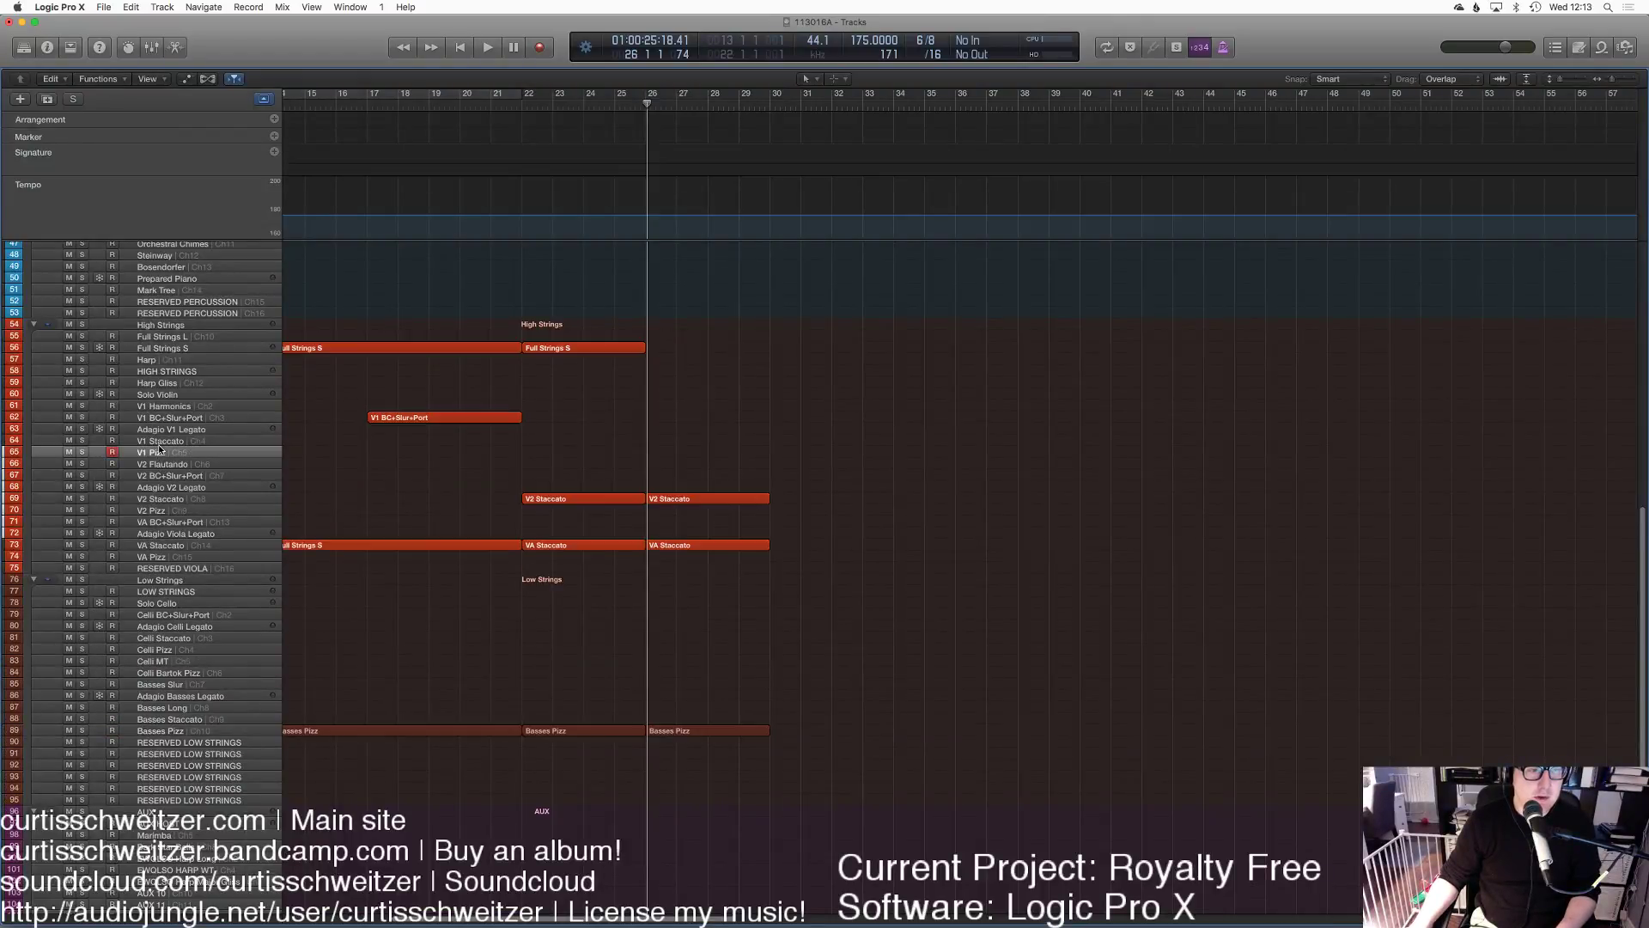
key(alt+apostrophe)
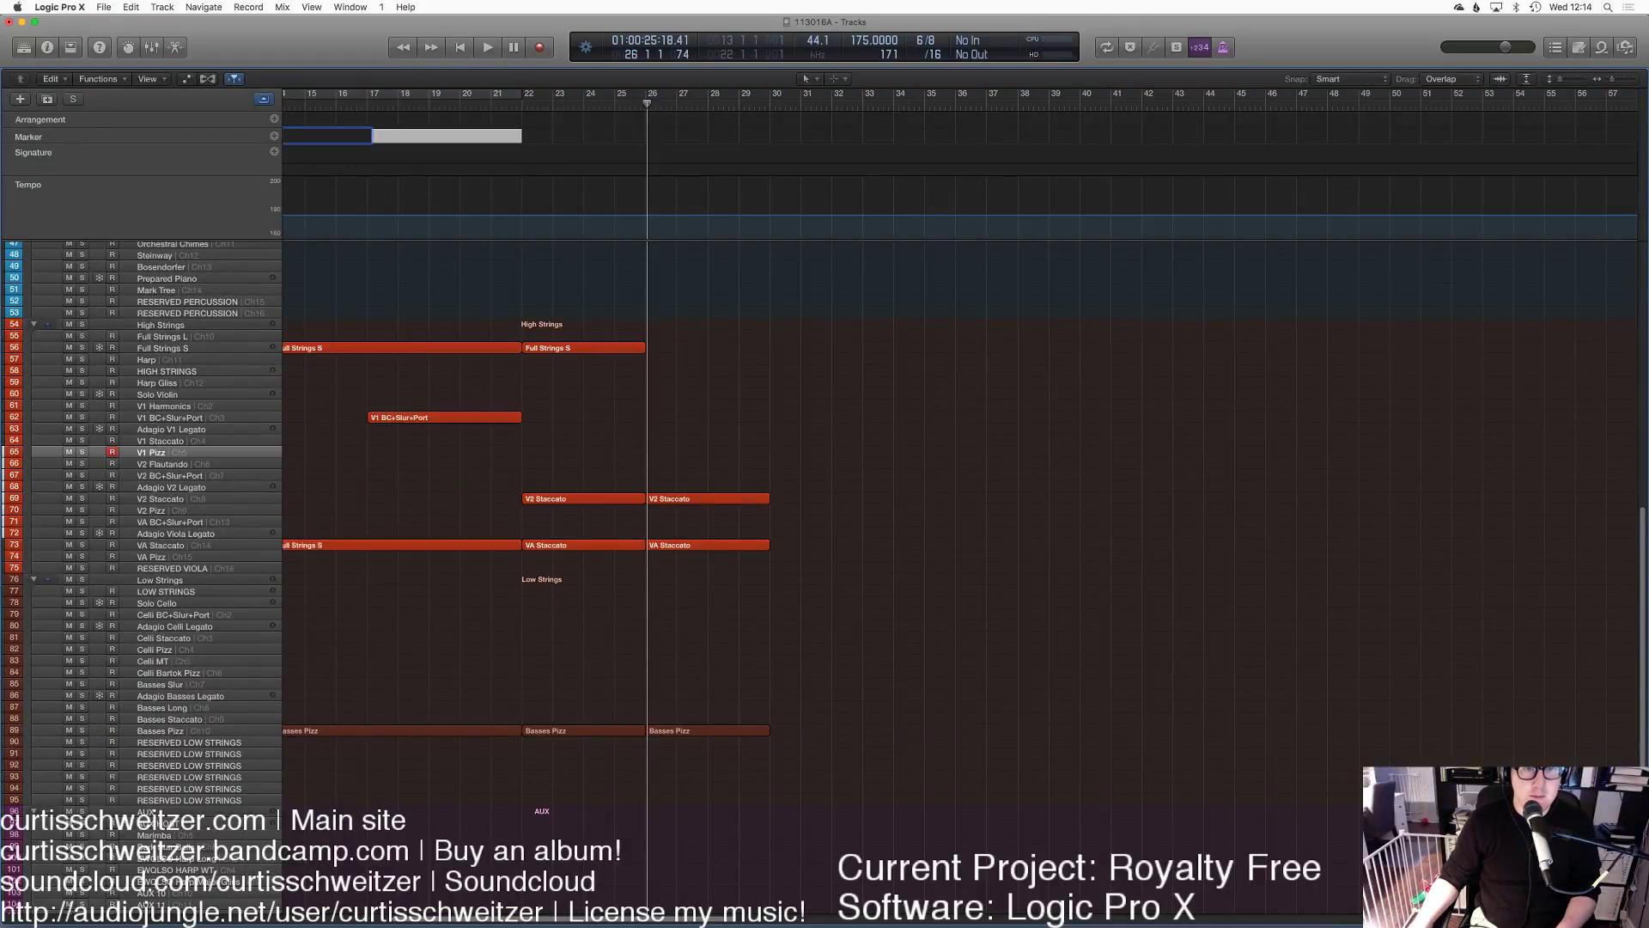
Step: Rehearse a first violin part over playback of the copied strings, first on the V1 Pizz track and again on V1 Staccato
click(578, 101)
key(space)
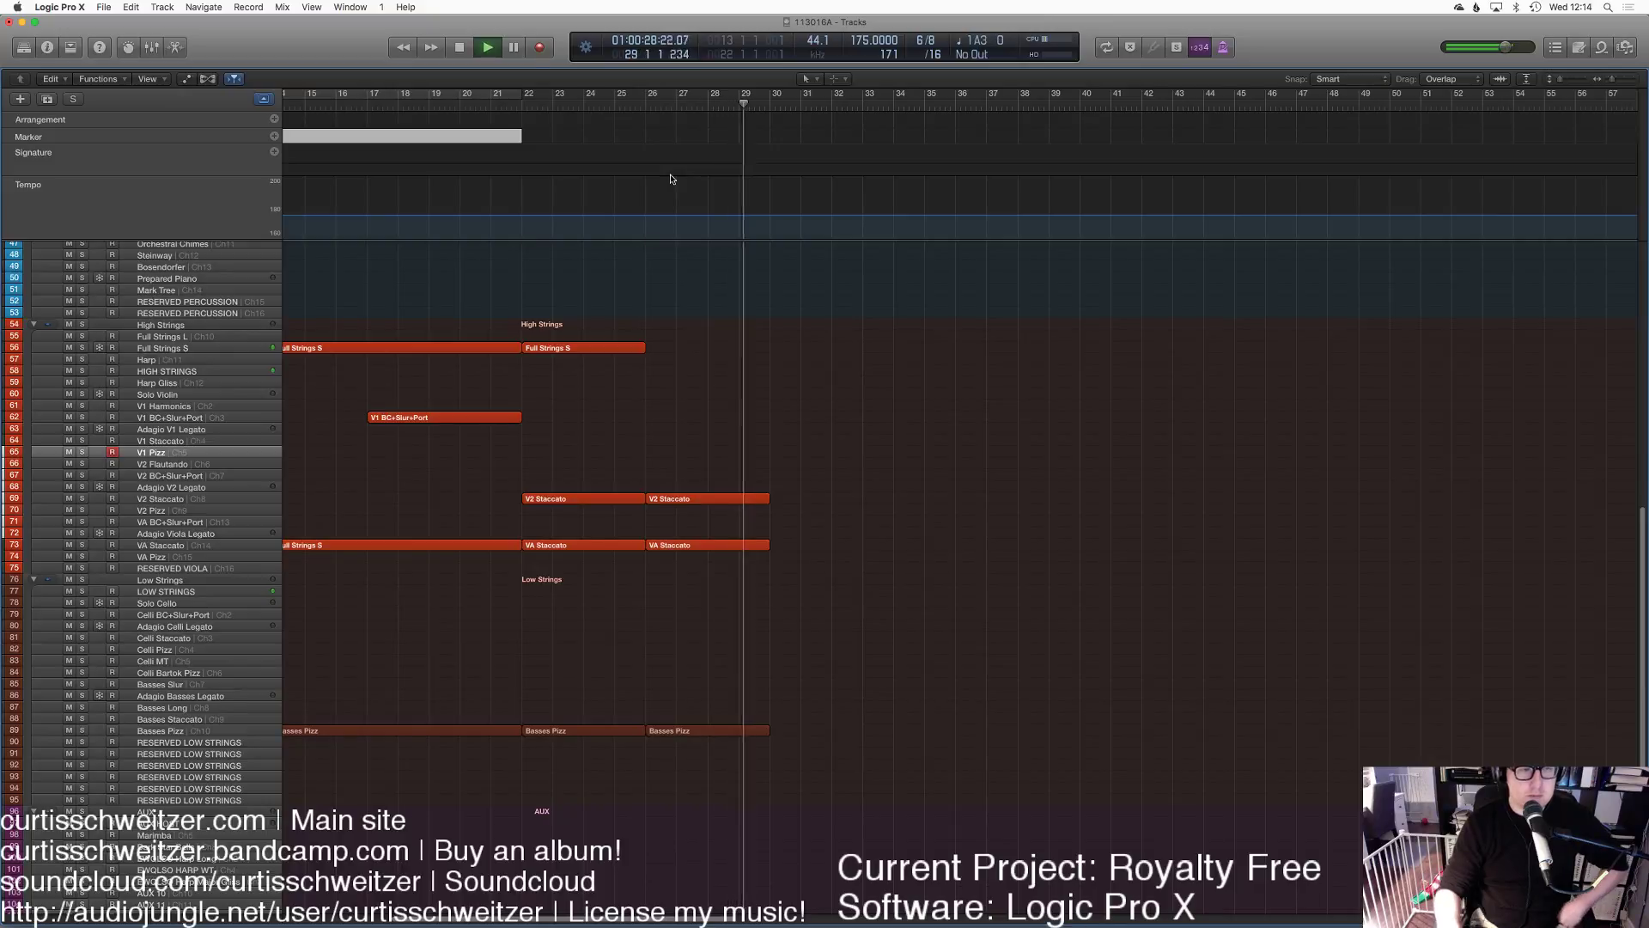
key(space)
key(Up)
click(458, 102)
key(space)
scroll(675, 408, up, 8)
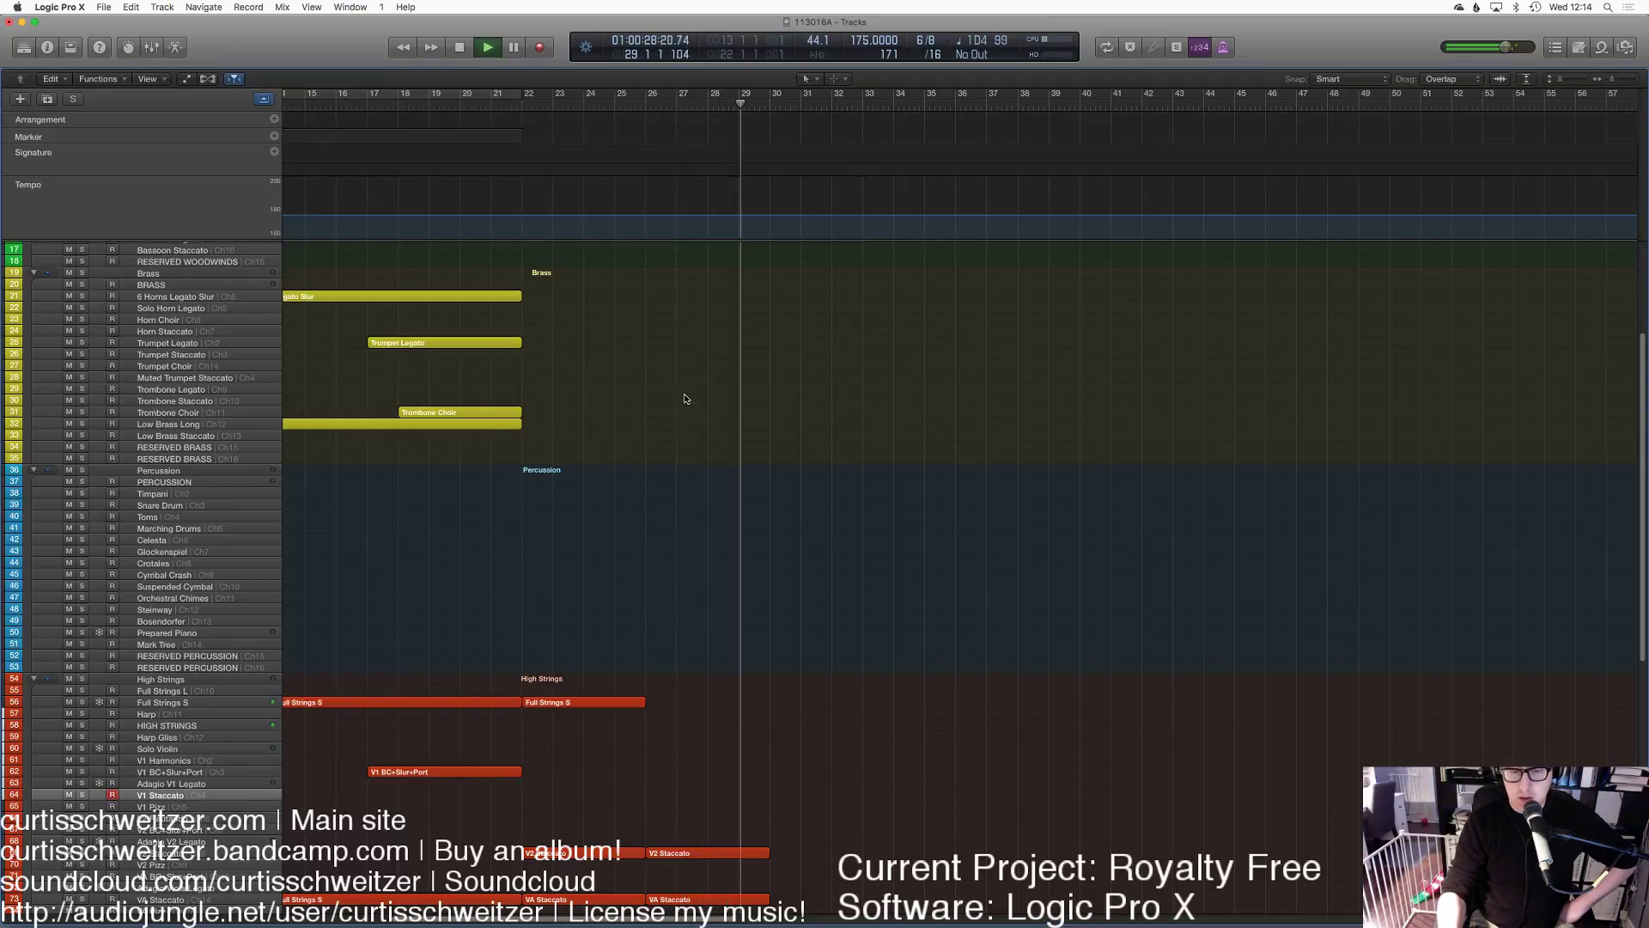
key(space)
Step: Record a first violin part on the V1 Staccato track up to bar 30 and trim the region's start to bar 26
click(635, 100)
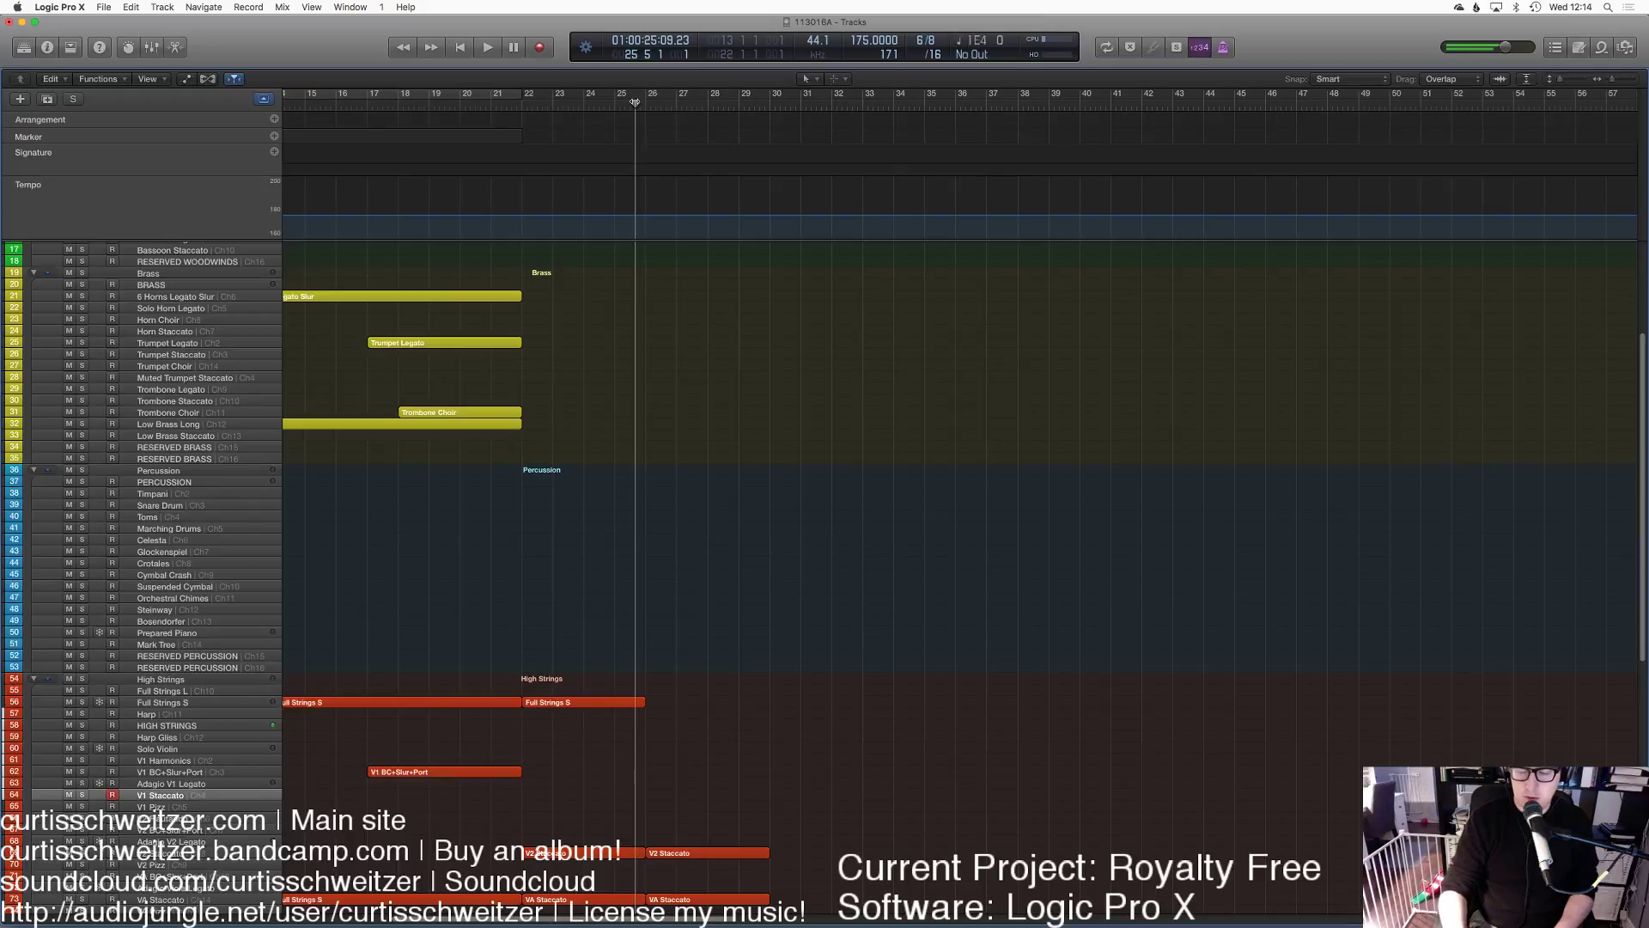
key(space)
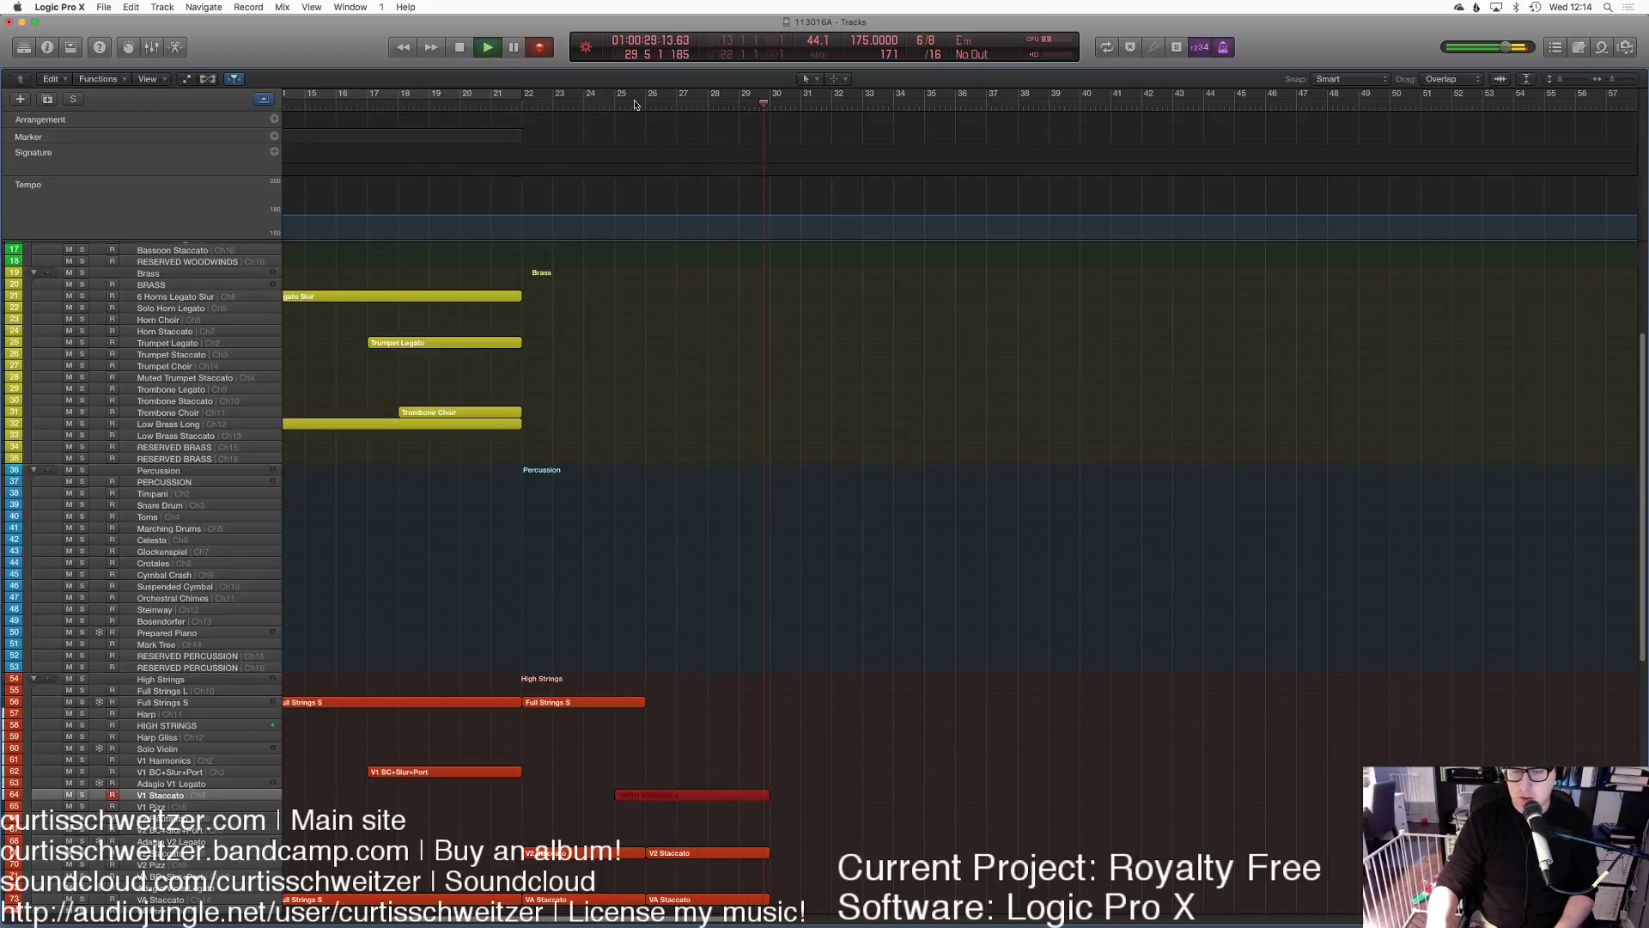
key(space)
double_click(718, 796)
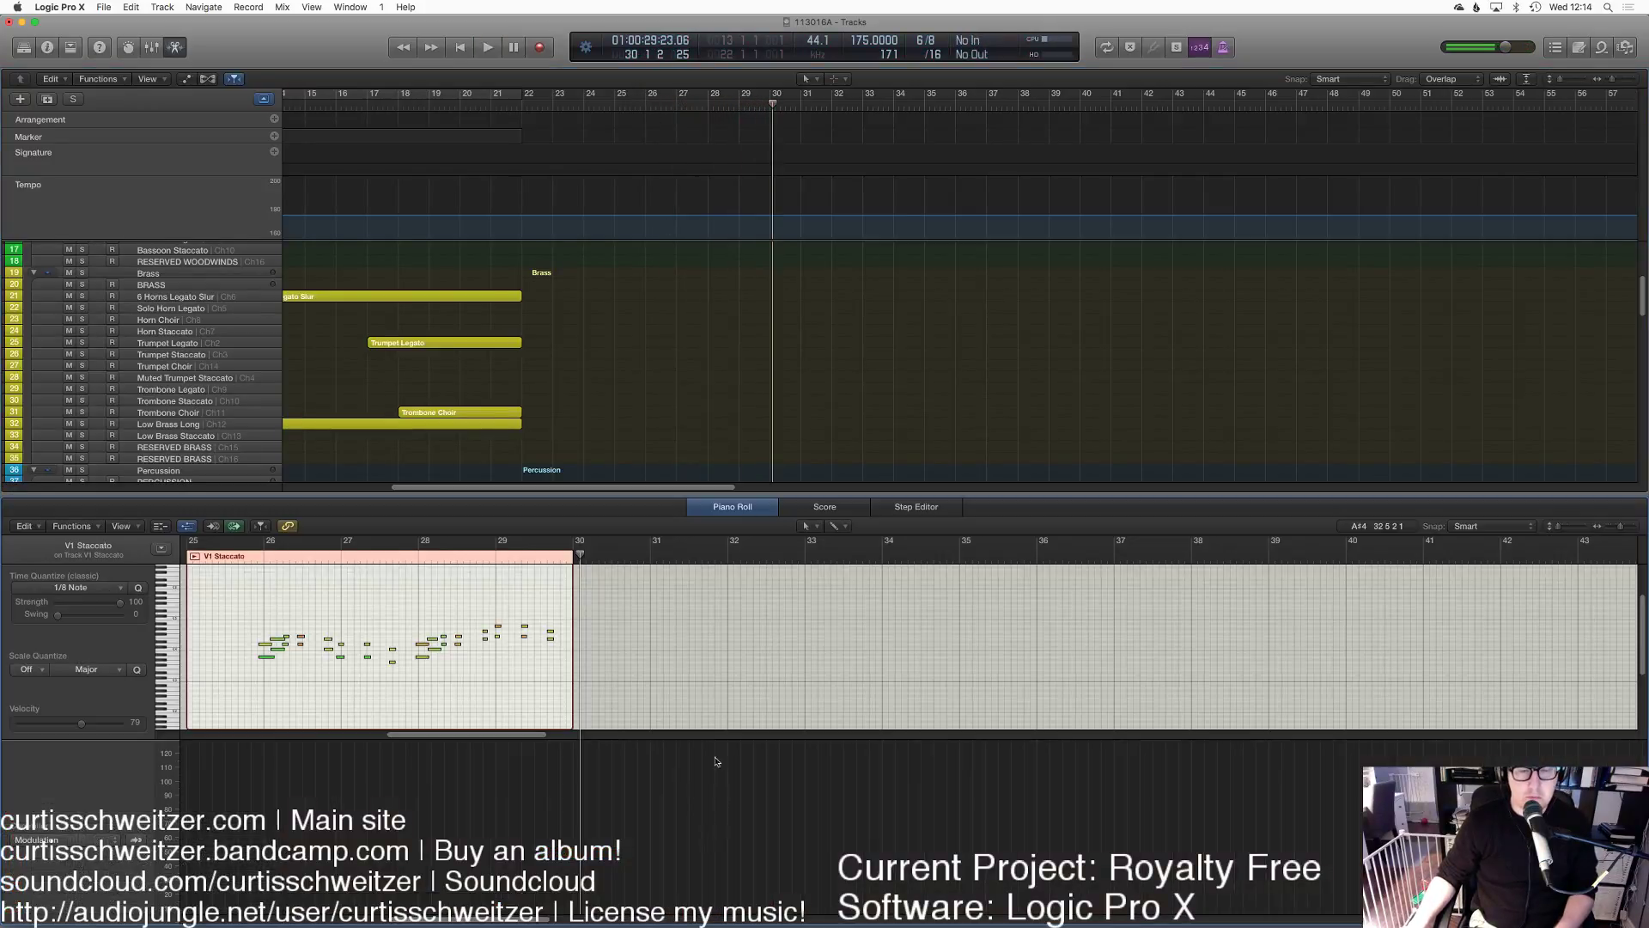
key(e)
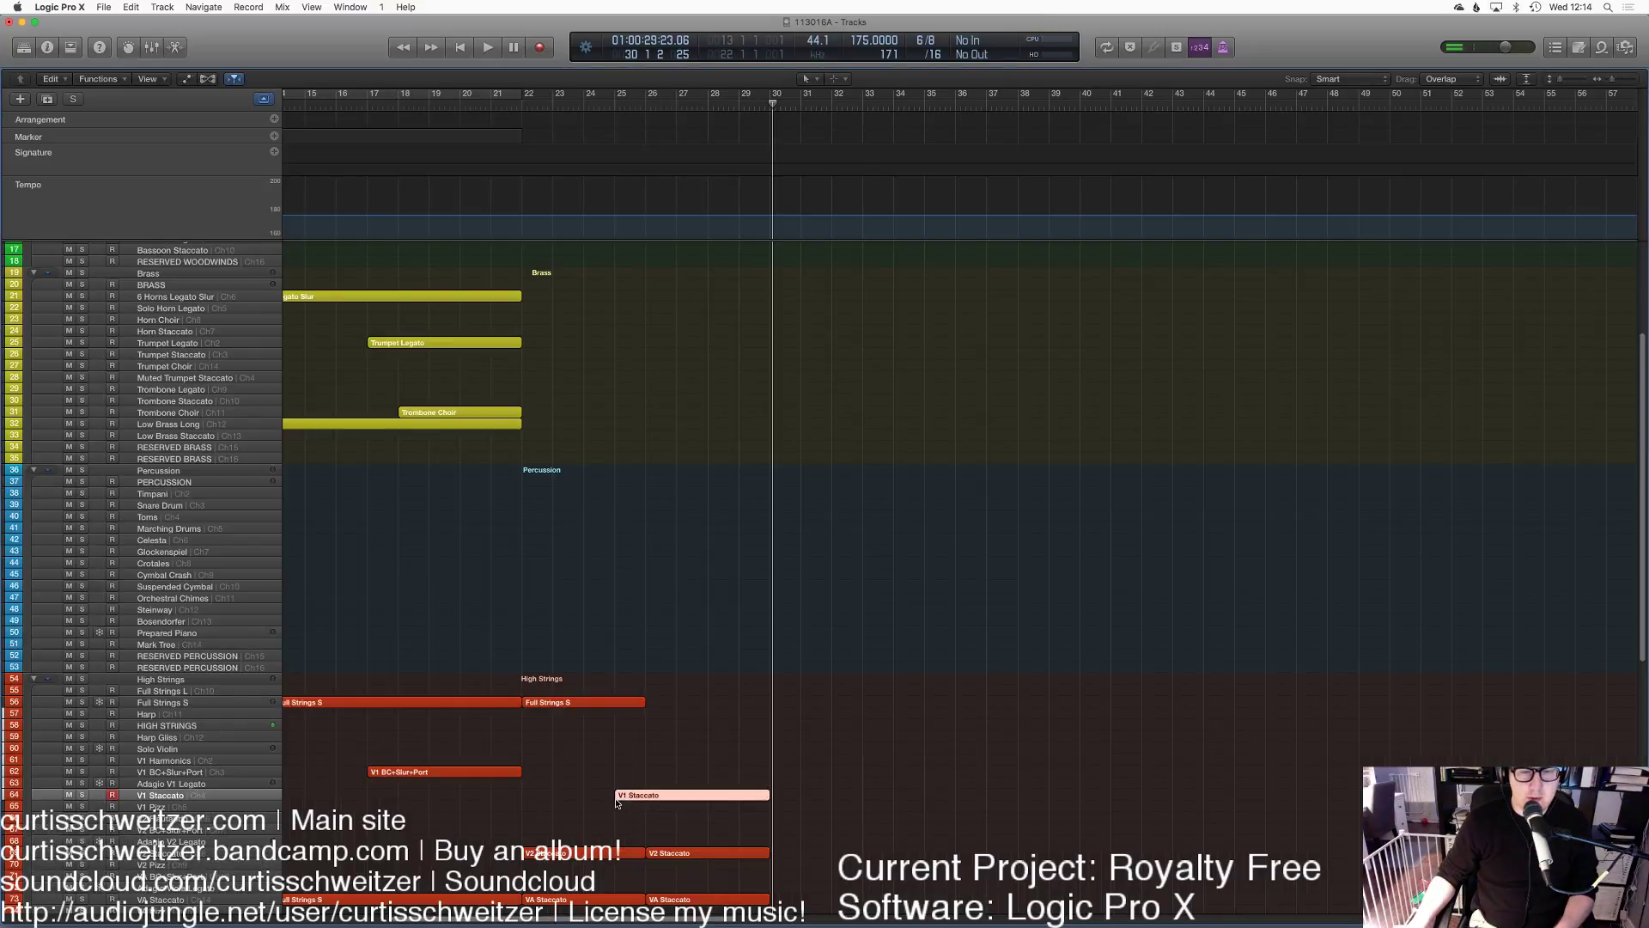
Step: Switch the V1 Staccato region's controller lane to Expression, close the Piano Roll and play the part back from bar 24
key(e)
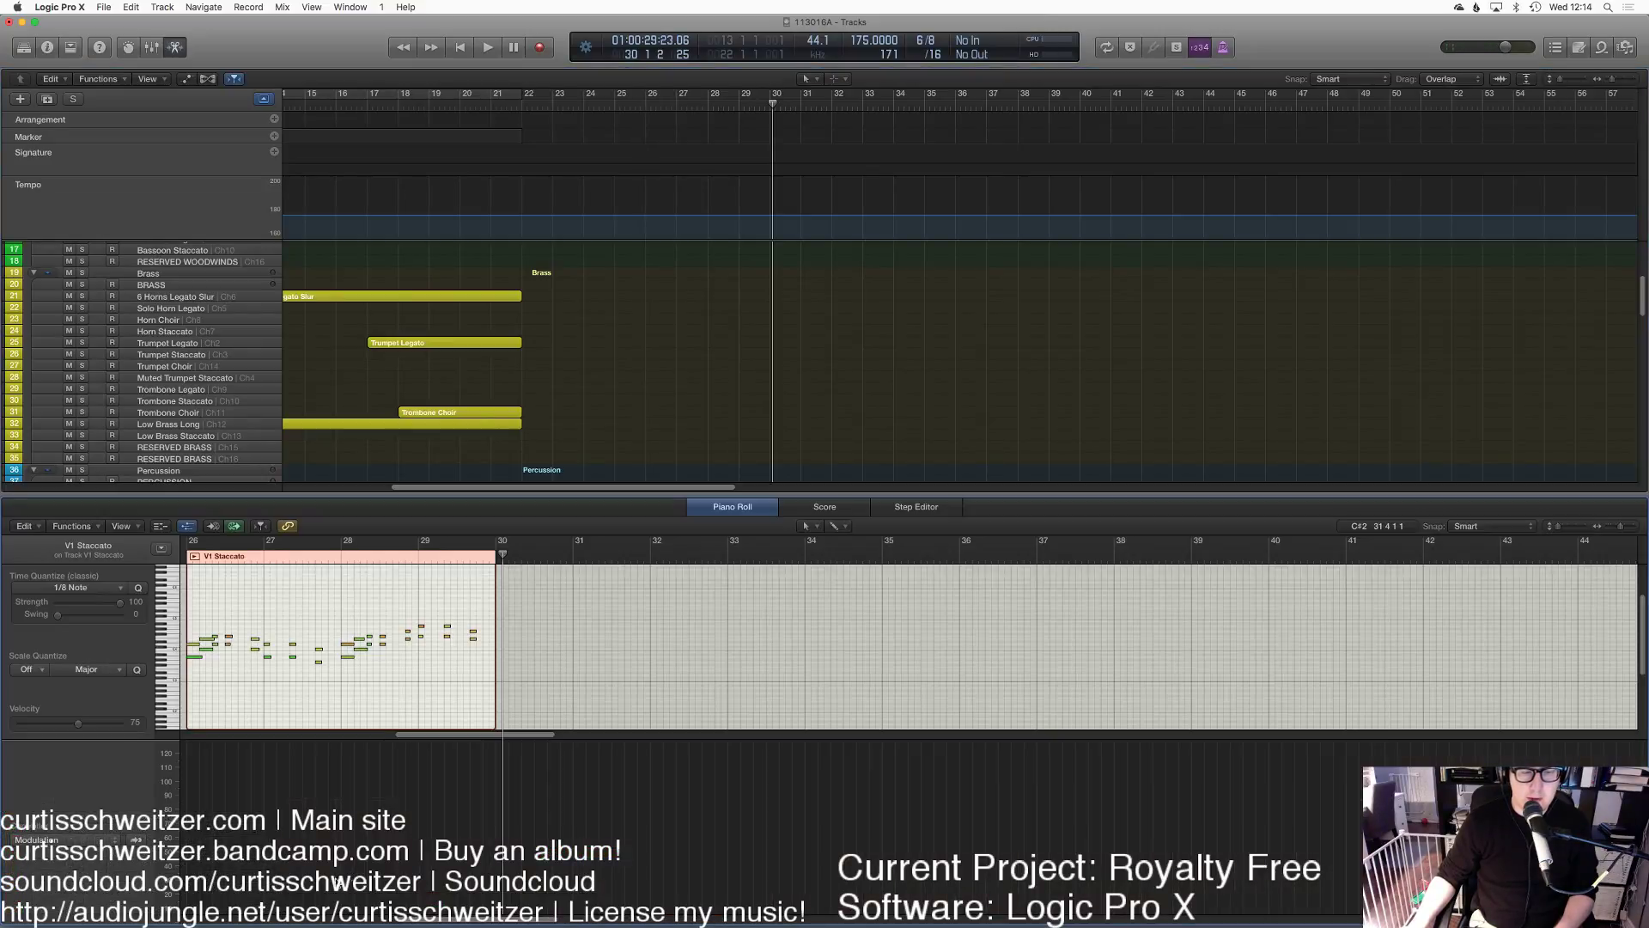
click(83, 839)
click(84, 844)
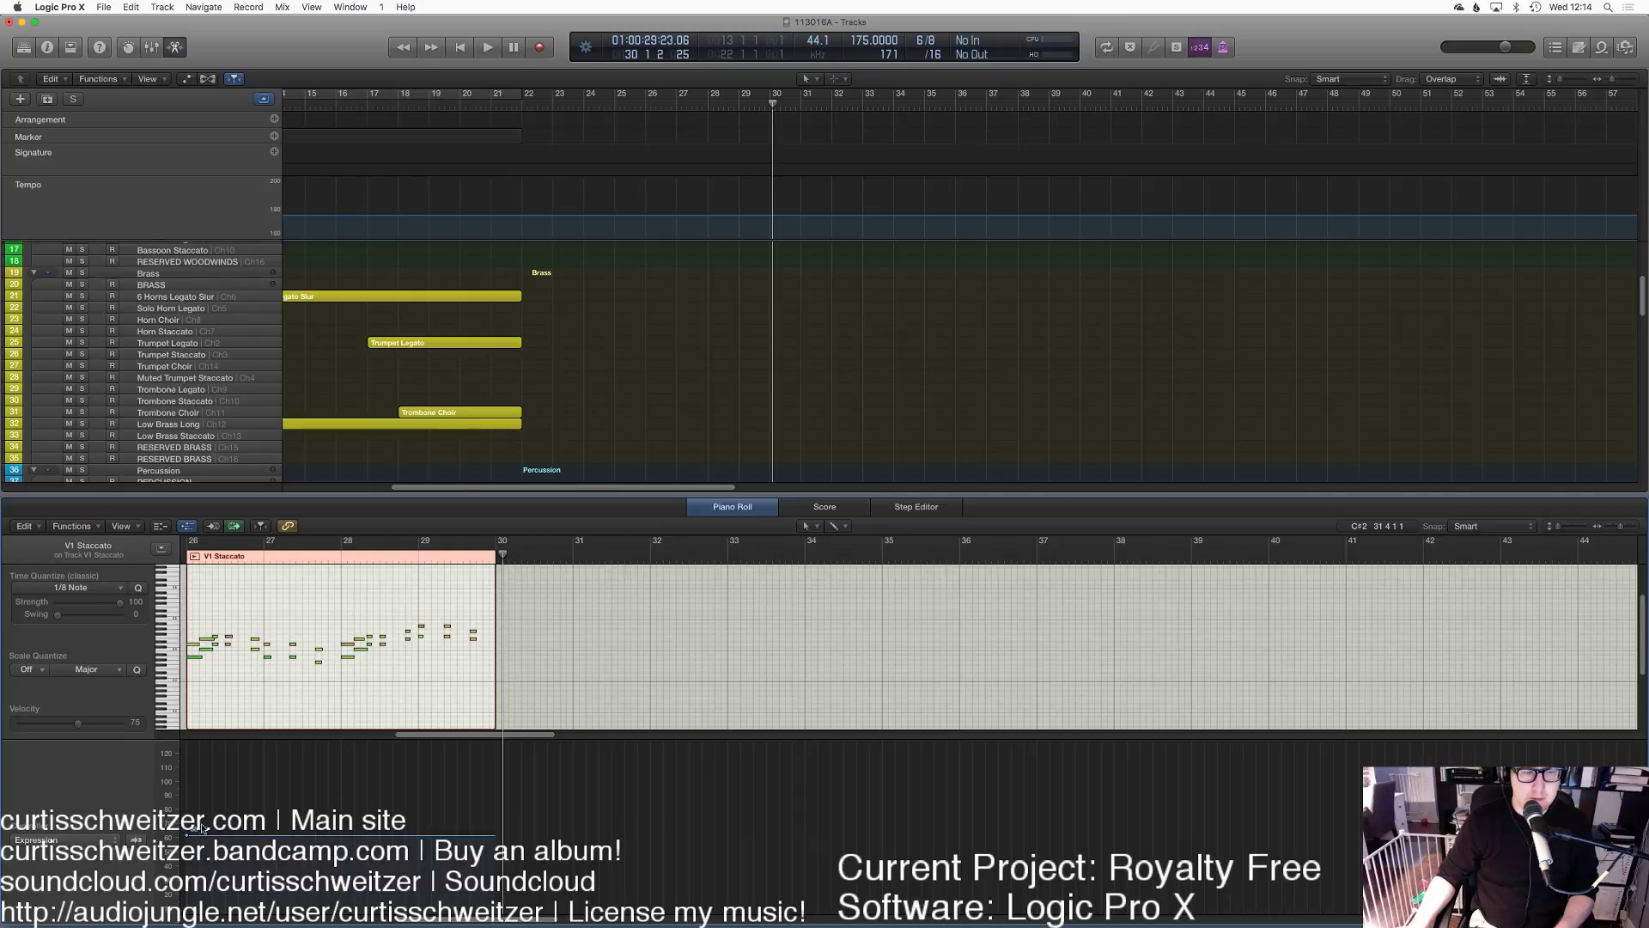
click(589, 115)
key(space)
key(e)
Step: Record a new part on the HVCTY Stack track from bar 22 to bar 30
scroll(673, 303, down, 10)
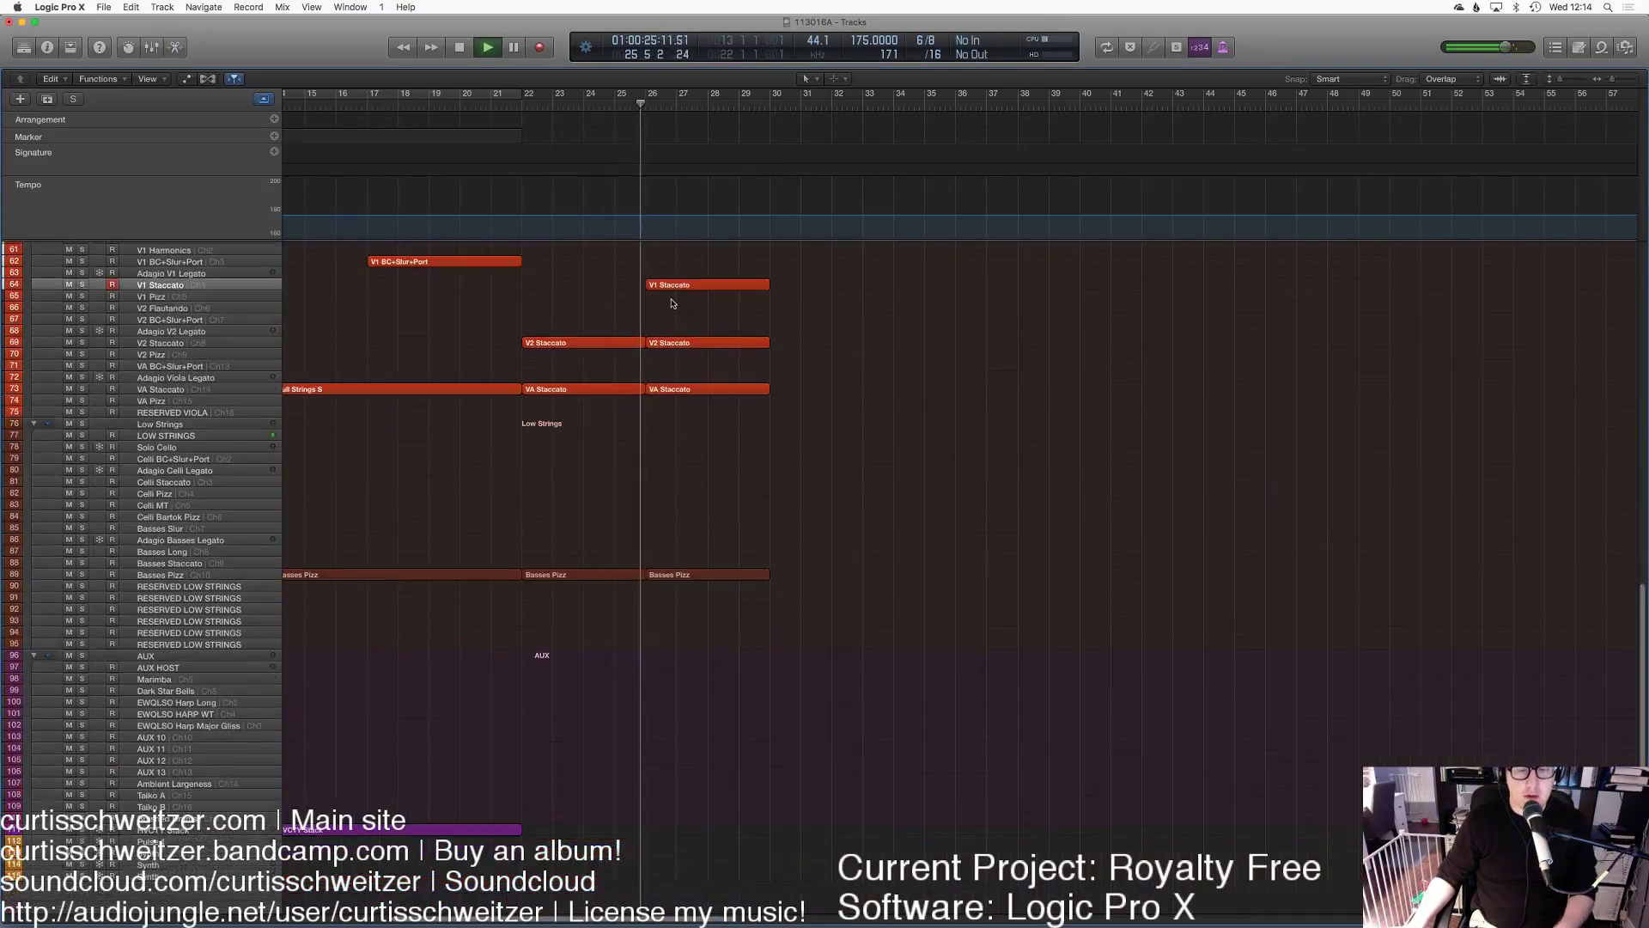
click(158, 837)
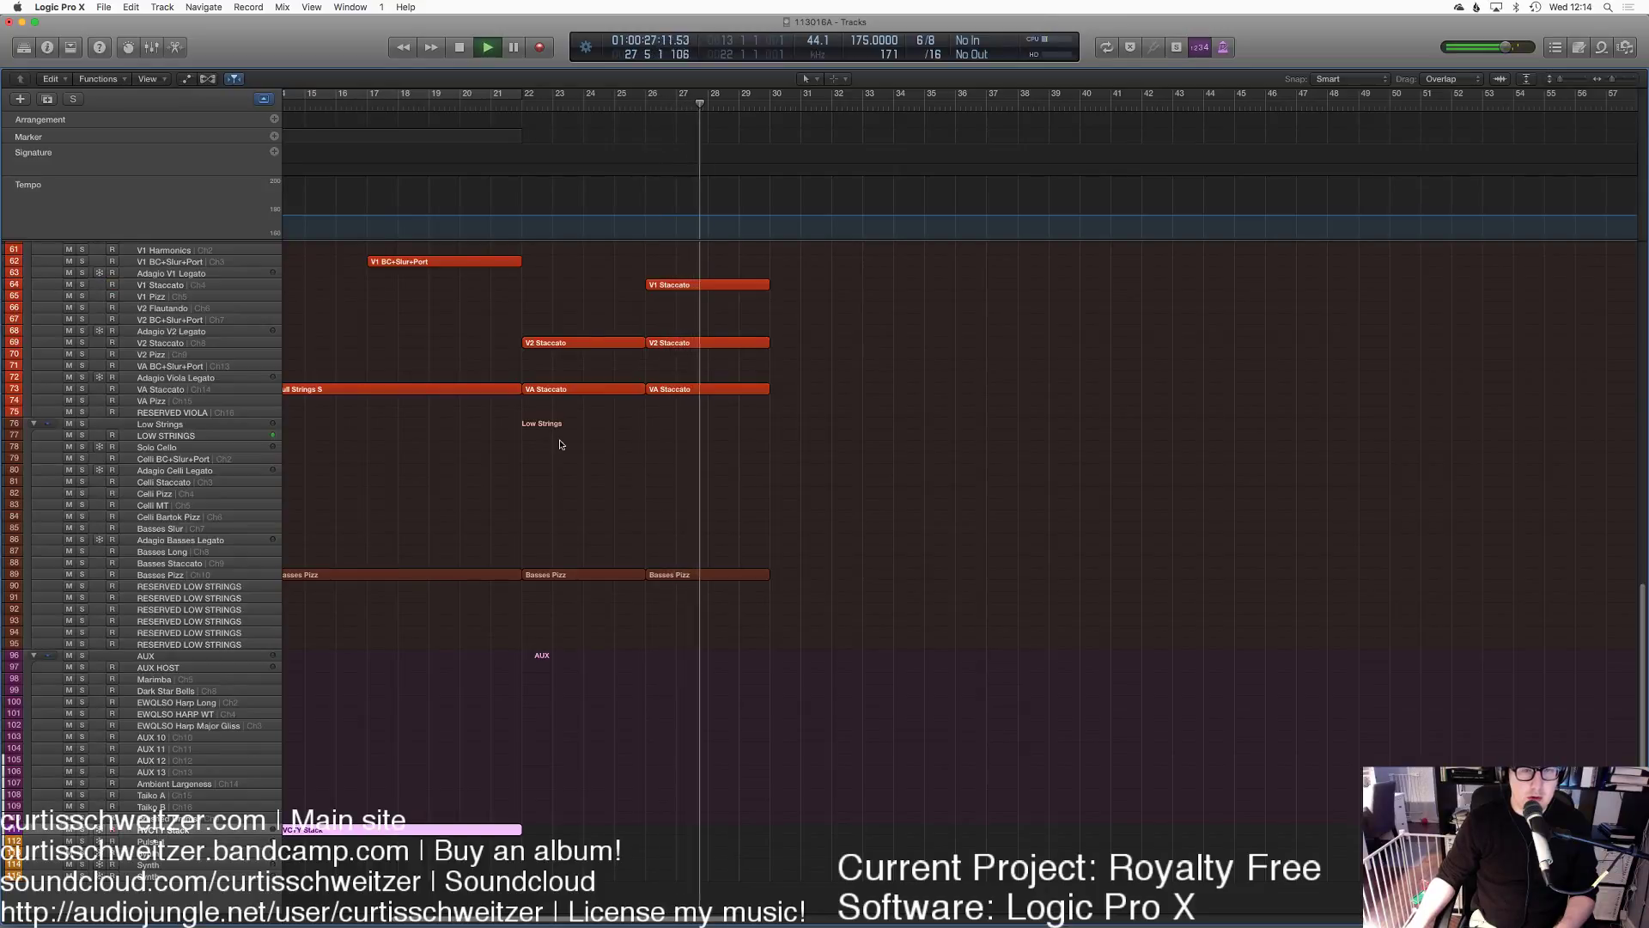
key(space)
click(538, 105)
key(space)
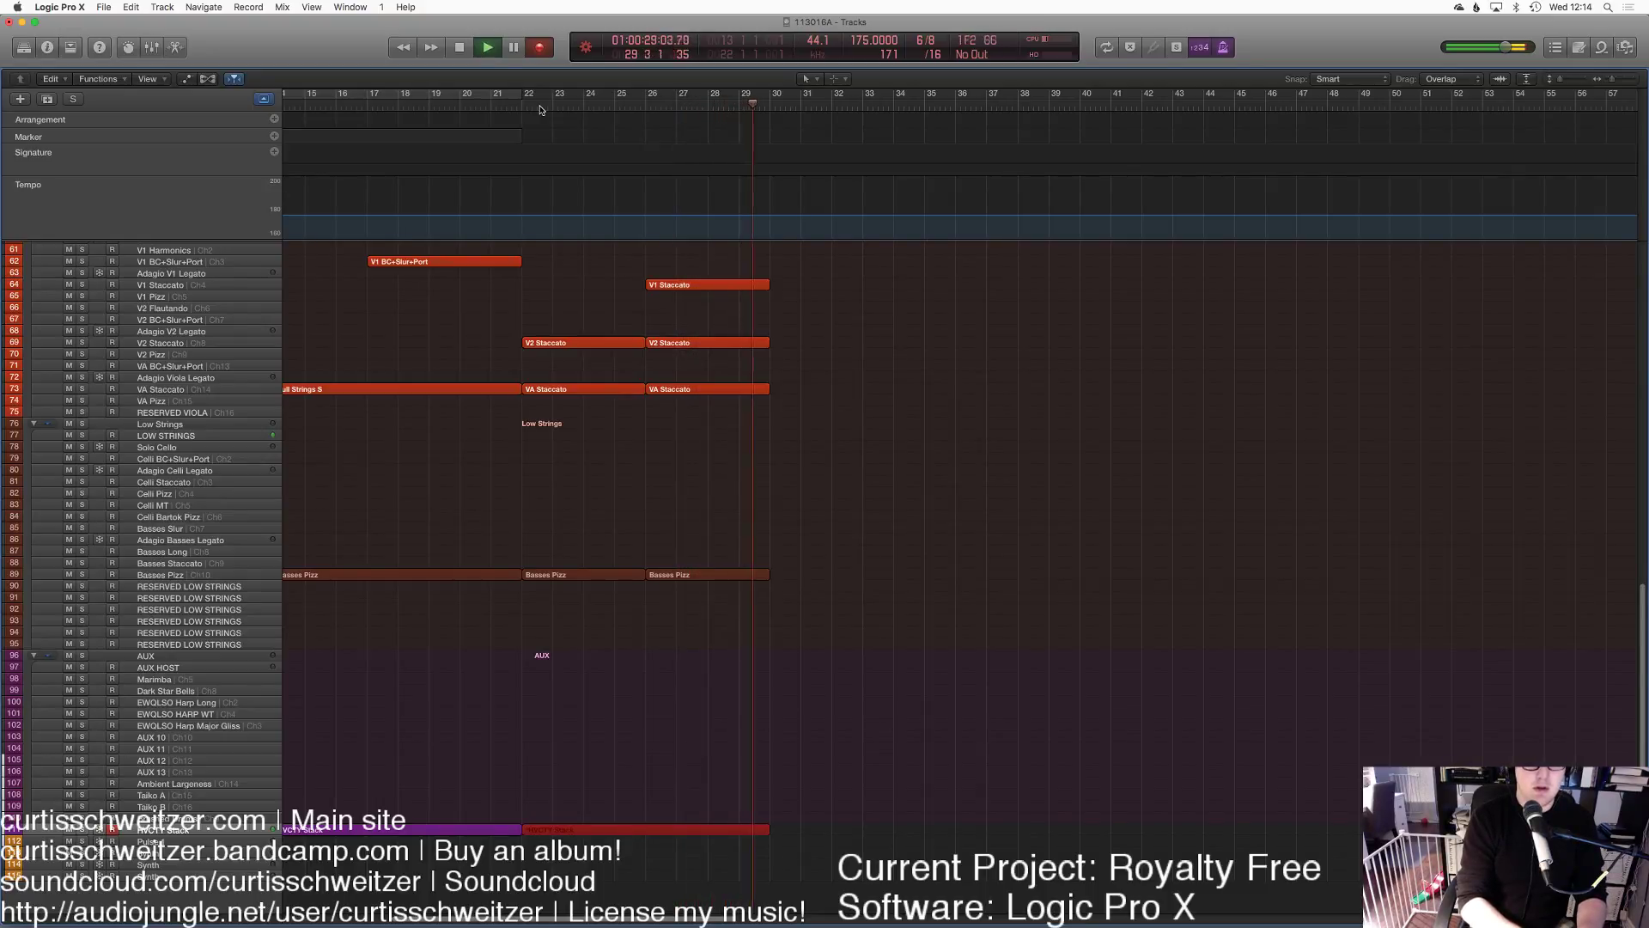
key(space)
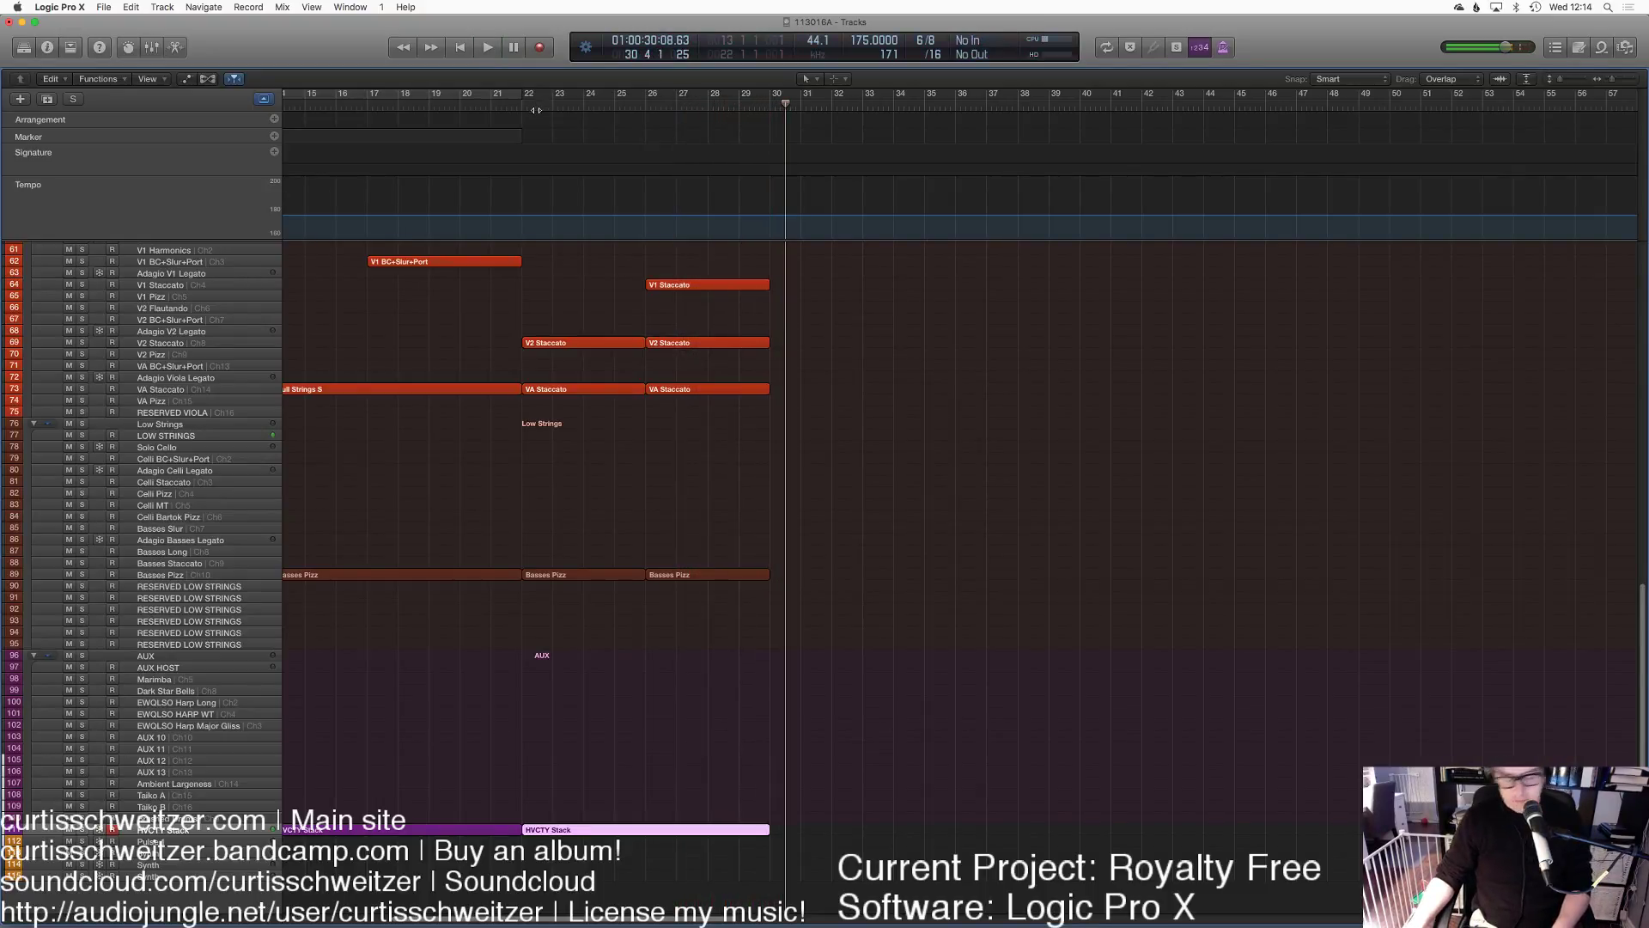
Step: Play the new section from bar 22 to bar 30 and look over the brass, percussion and string tracks
click(533, 107)
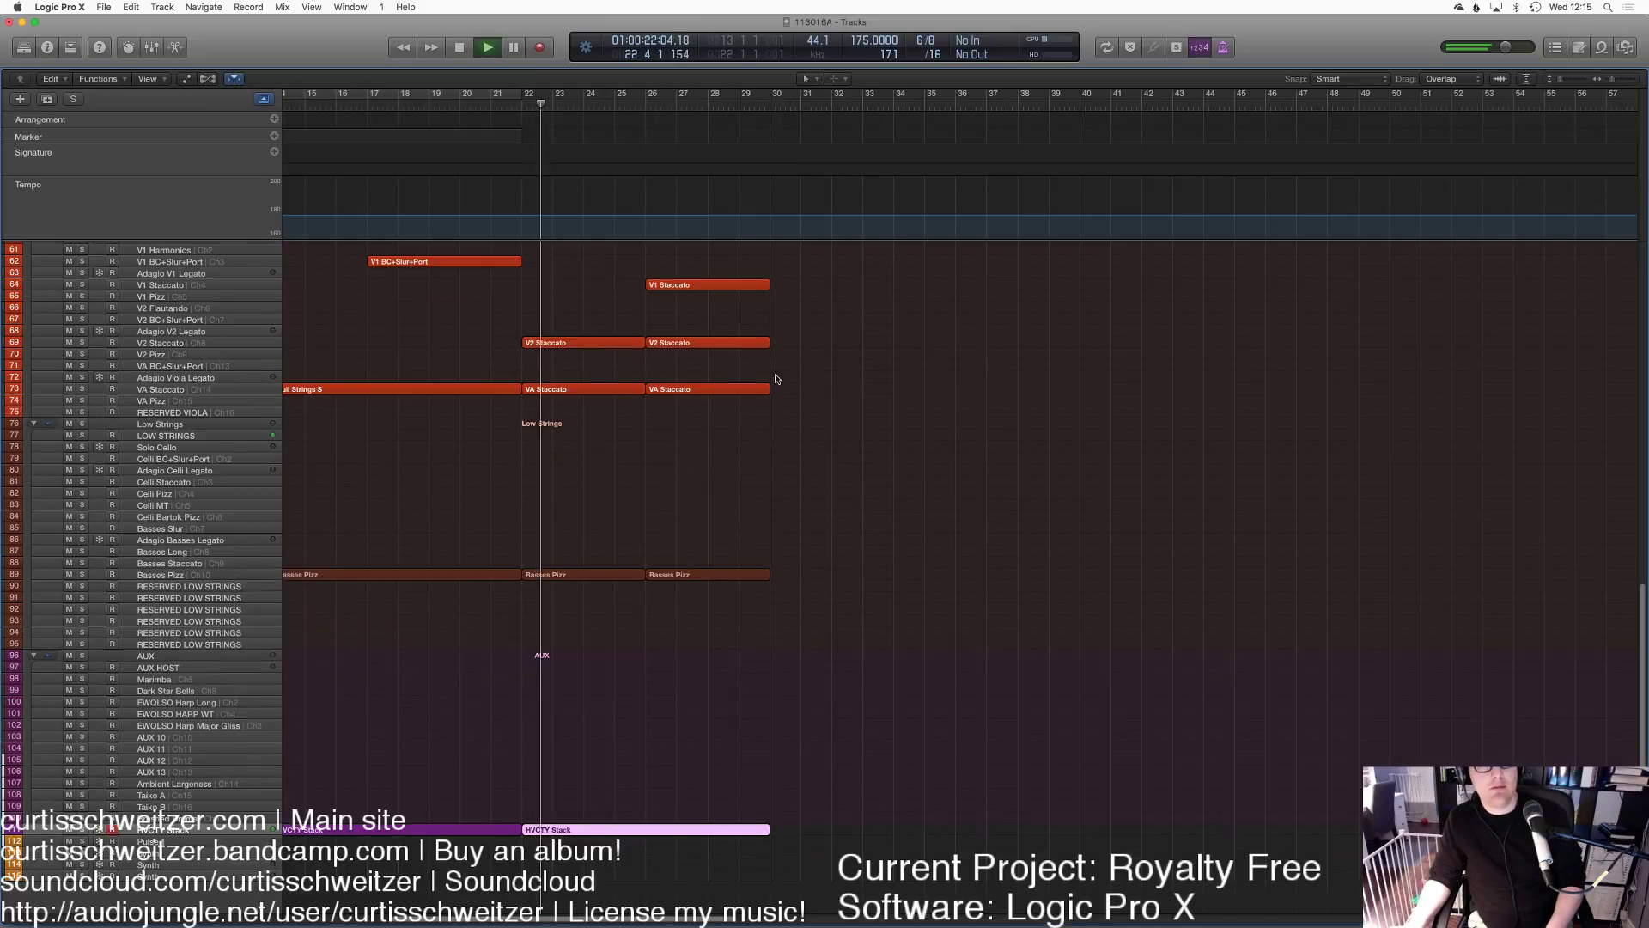
scroll(739, 412, up, 10)
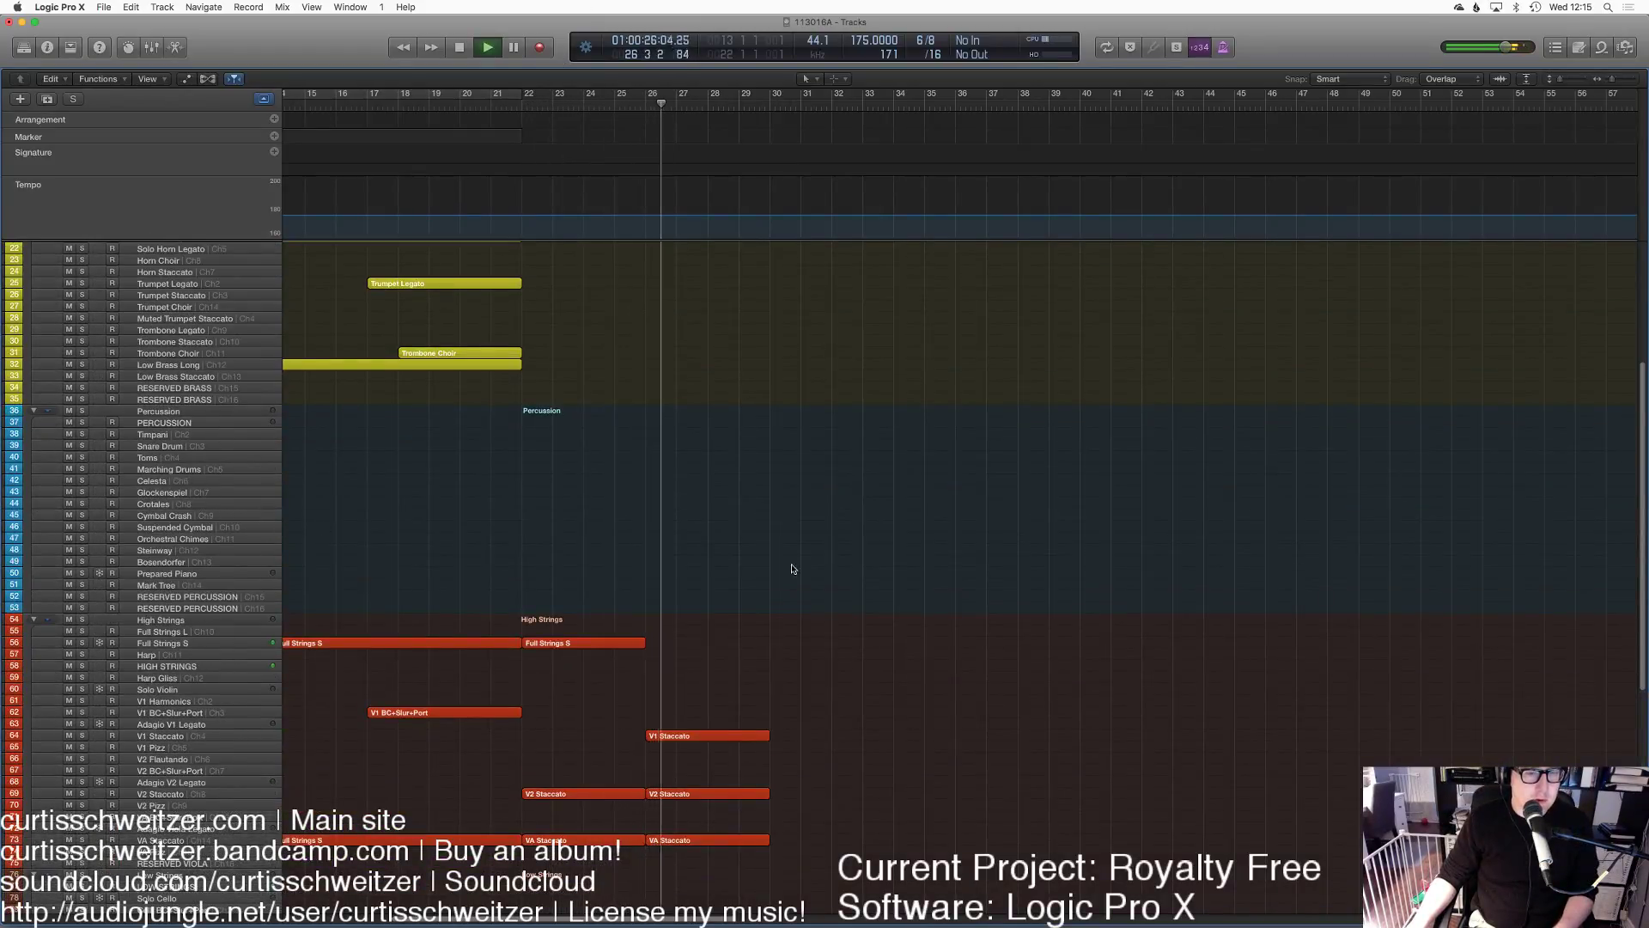
scroll(788, 566, down, 5)
scroll(624, 531, up, 6)
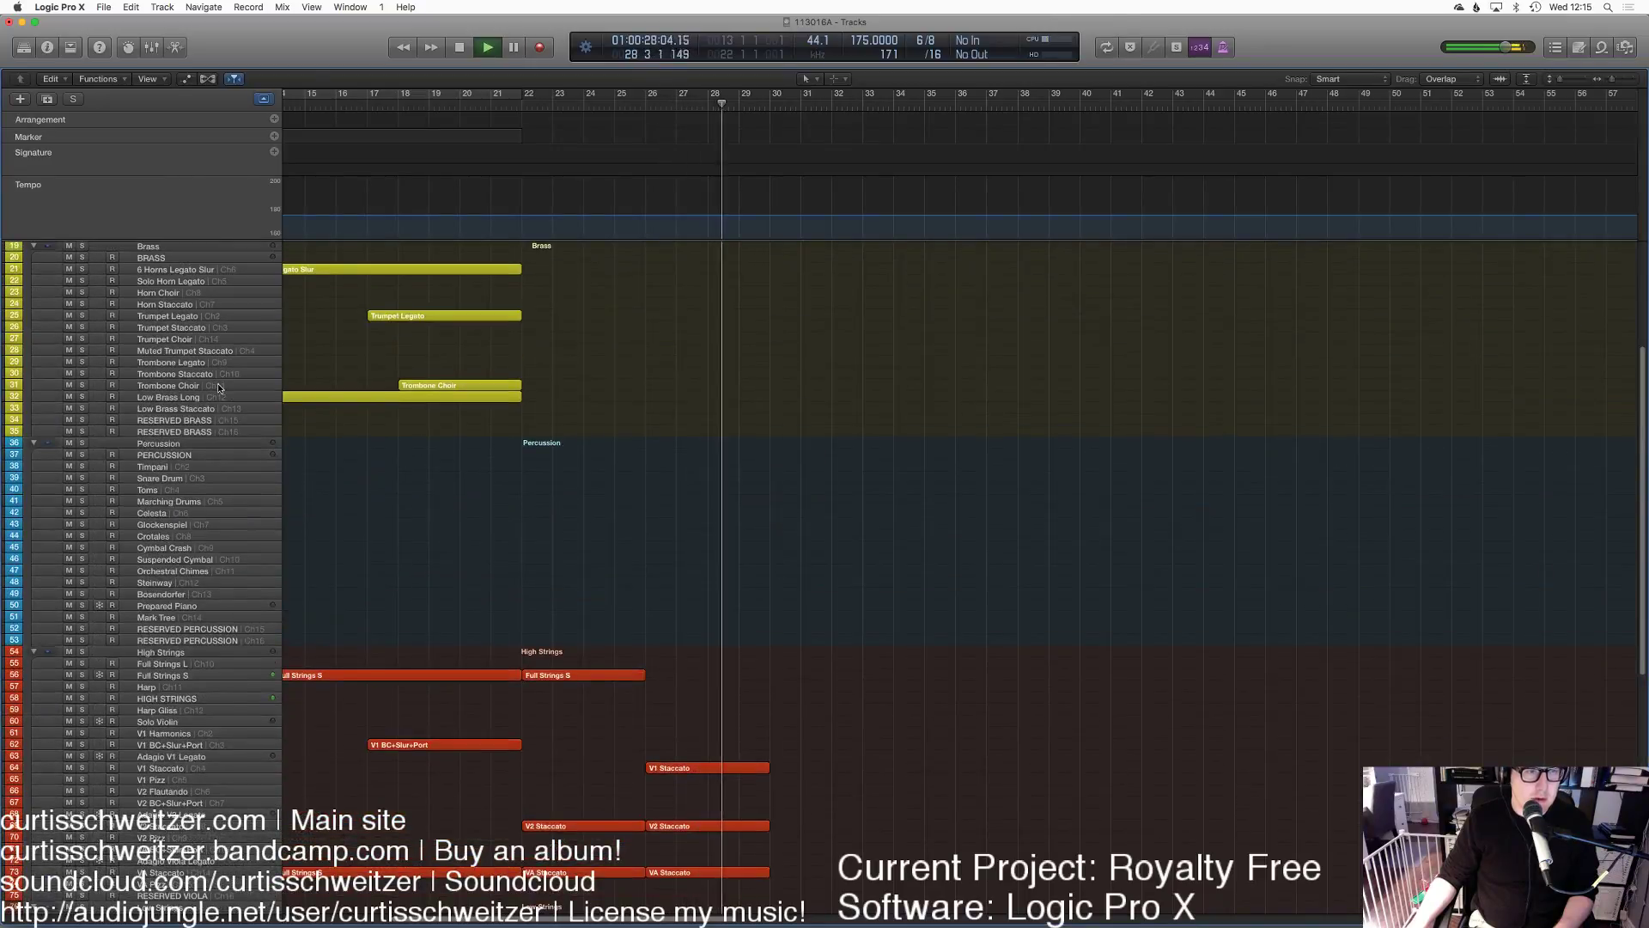
key(space)
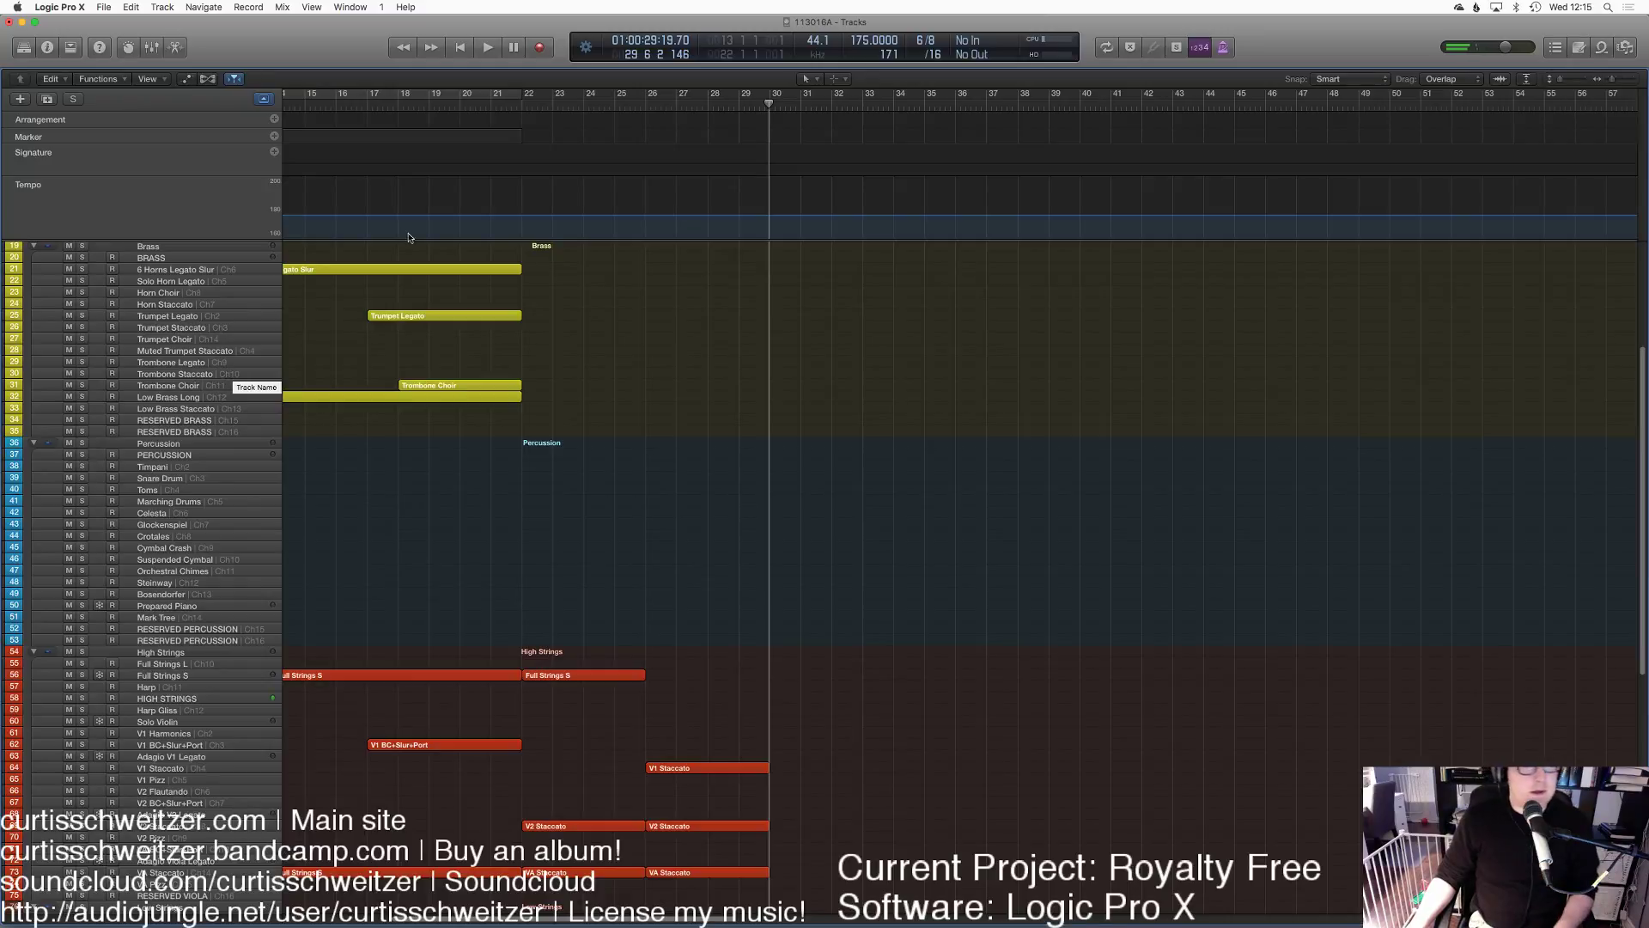
Step: Play the whole arrangement from bar 1 with all regions fitted in view and review the layers up to the new section
key(Return)
key(space)
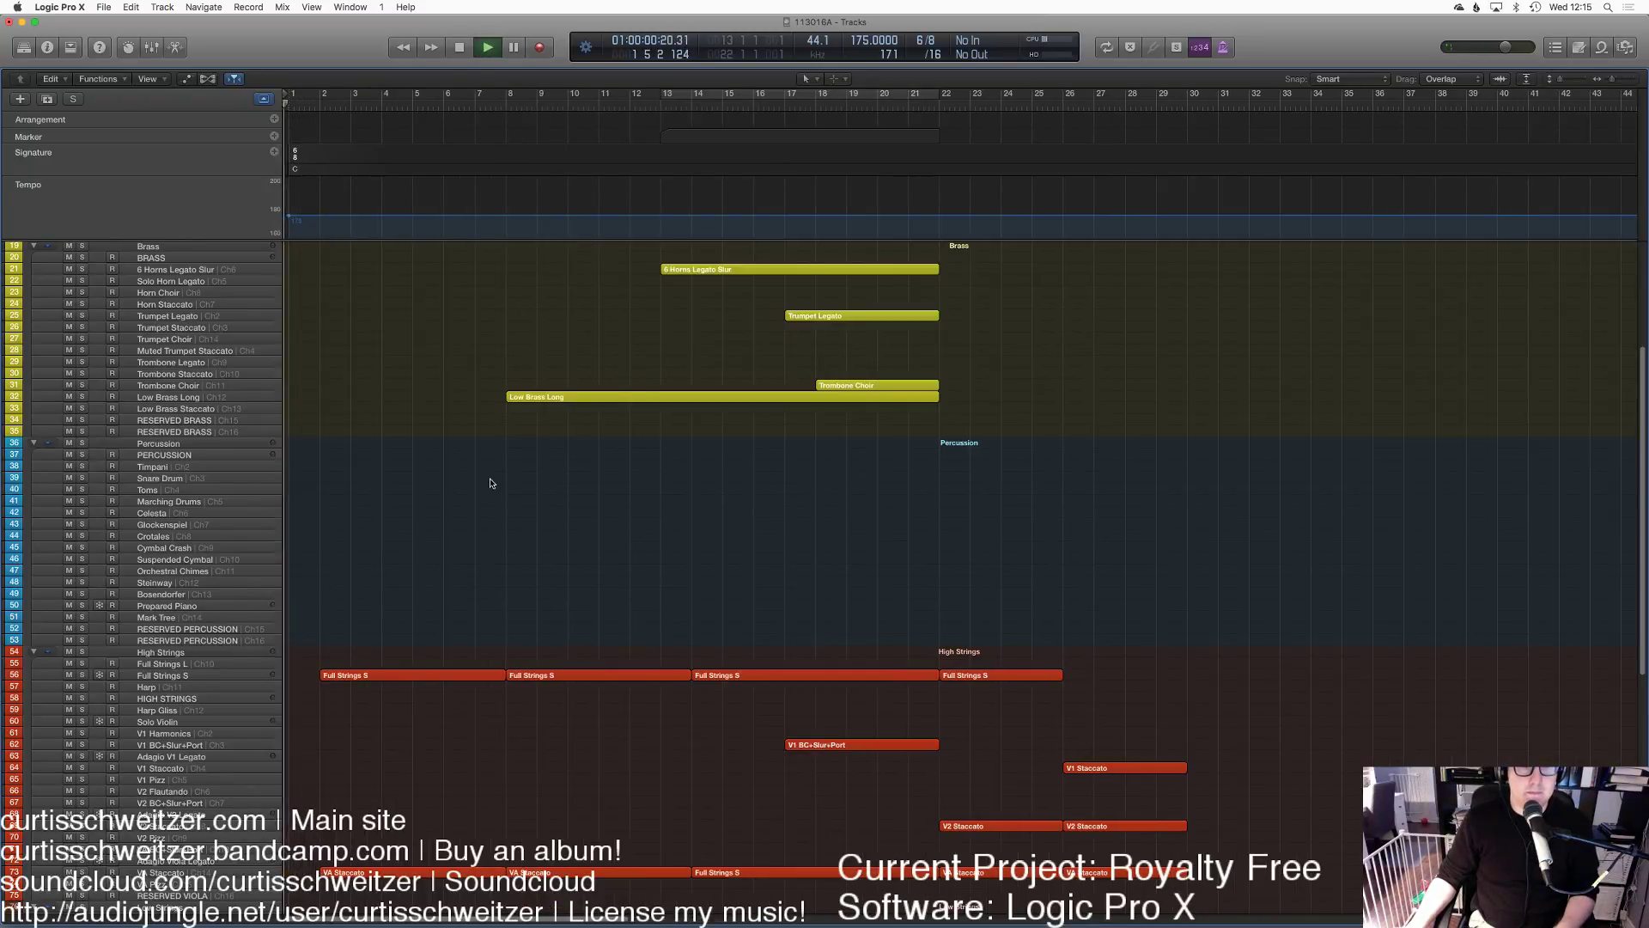
key(z)
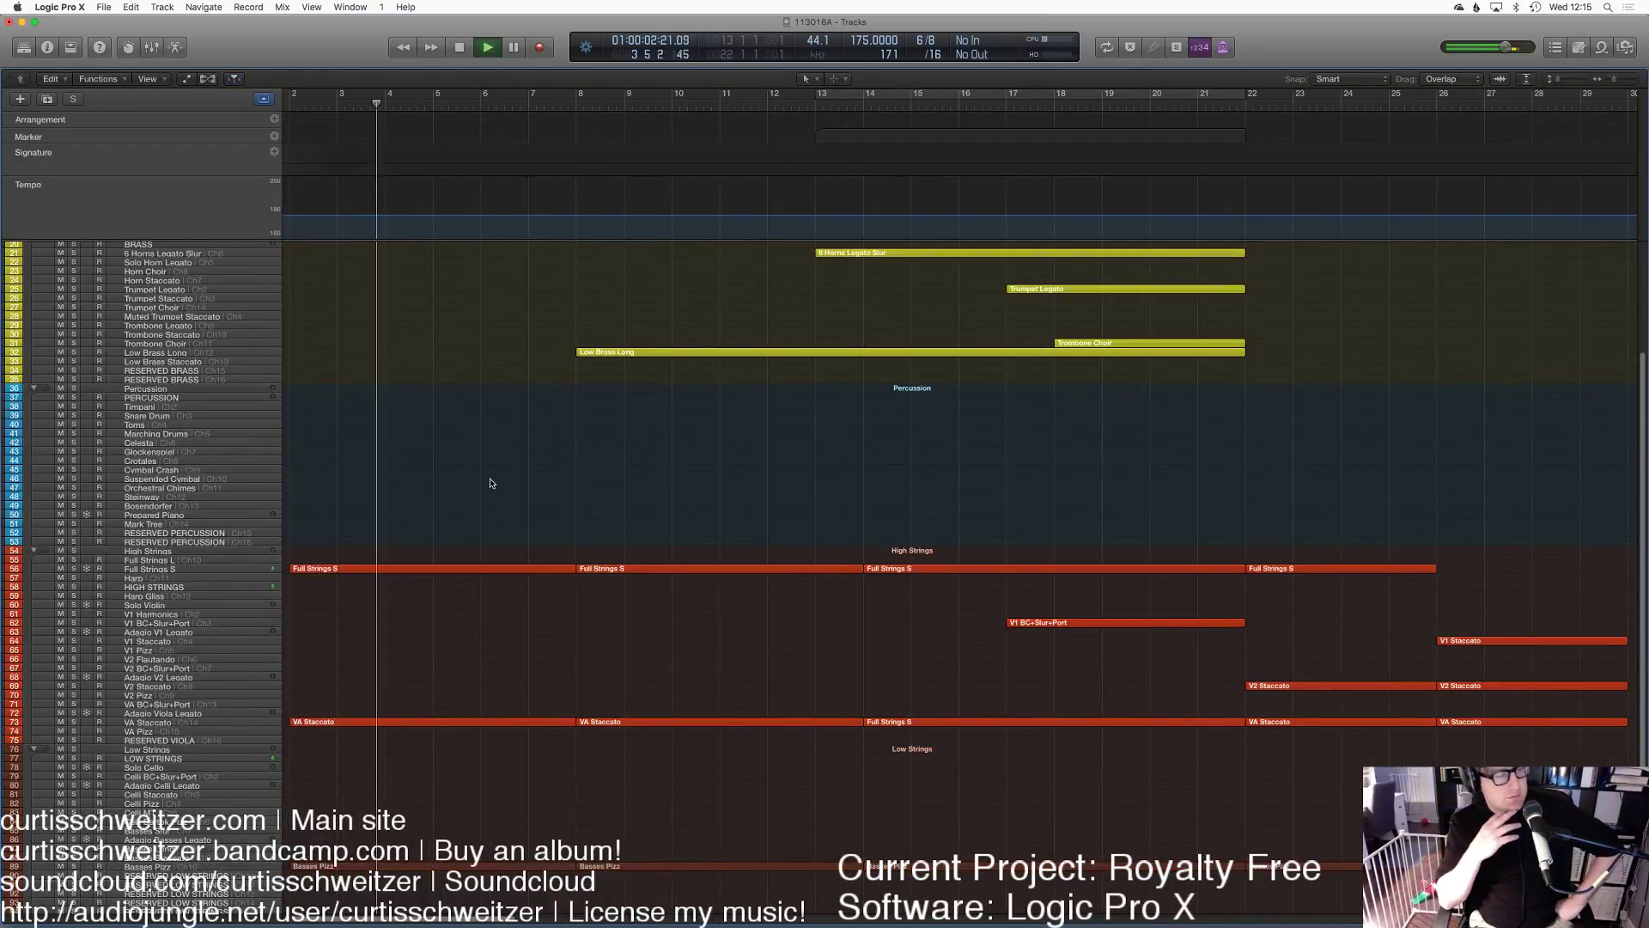
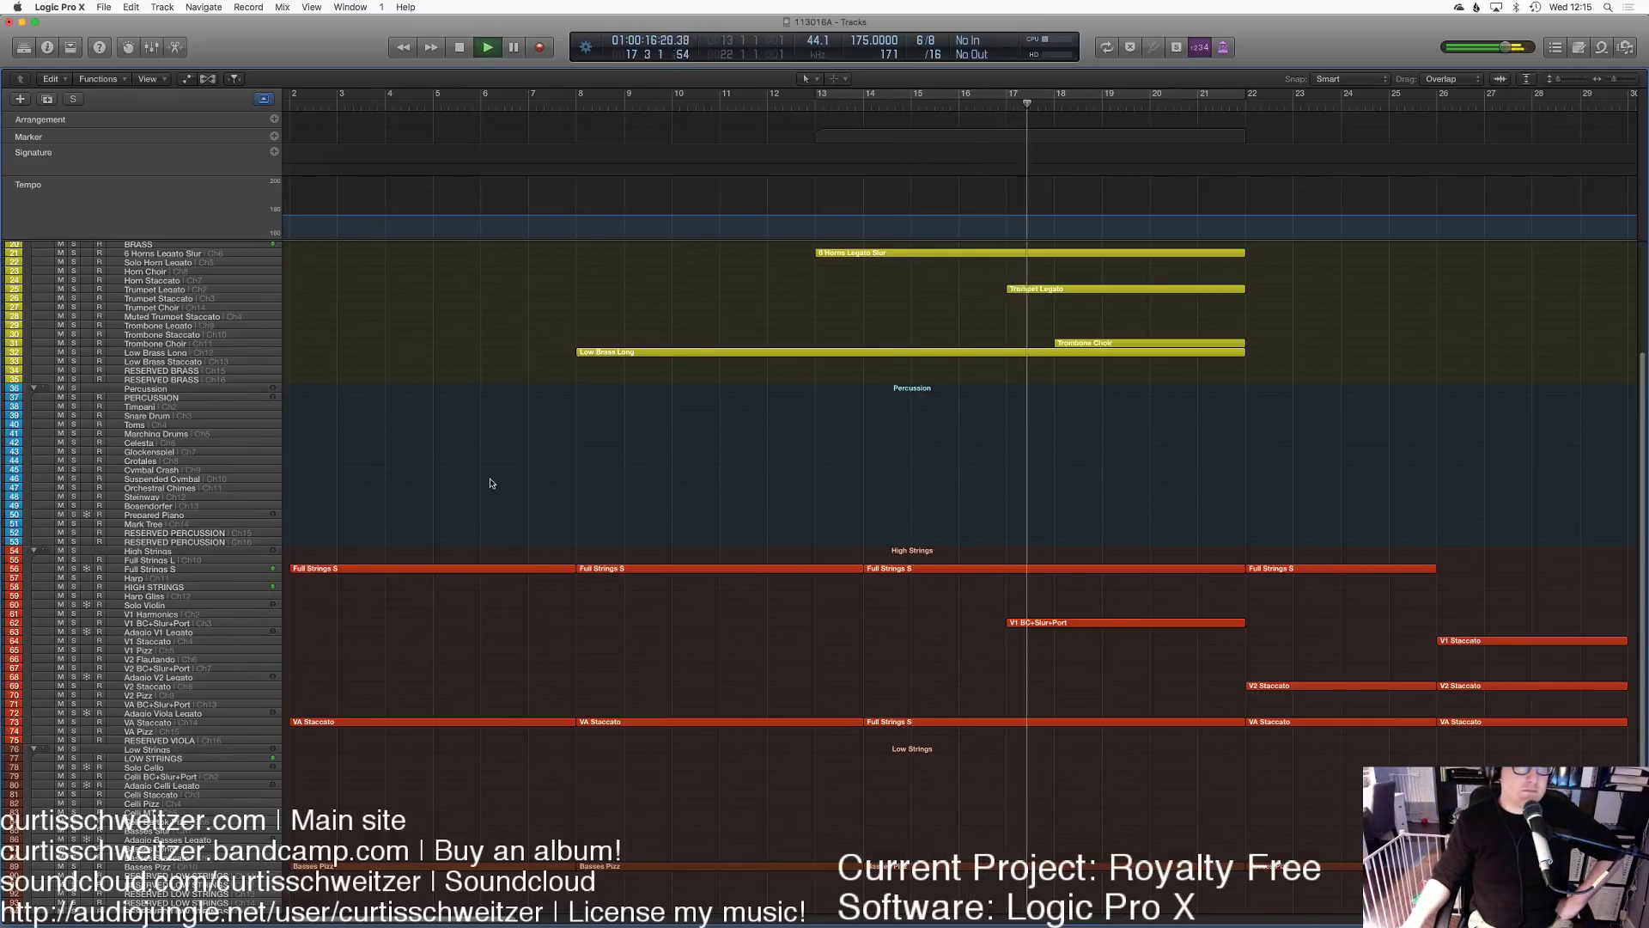
scroll(481, 475, up, 5)
scroll(550, 497, down, 2)
scroll(550, 497, right, 10)
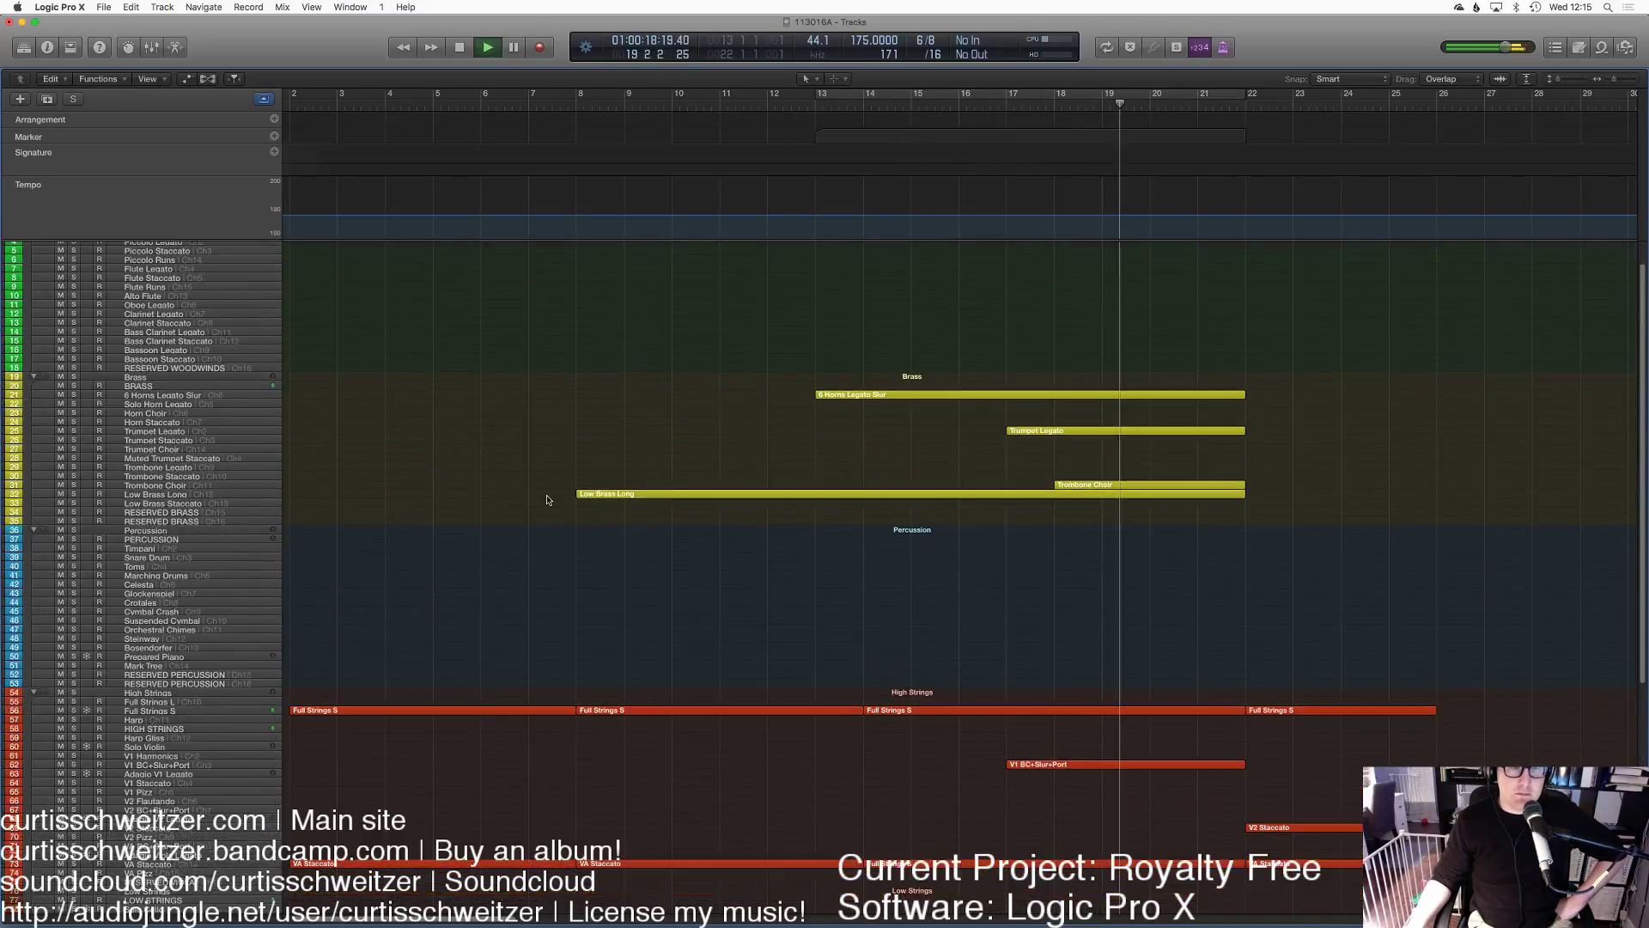
scroll(547, 500, right, 3)
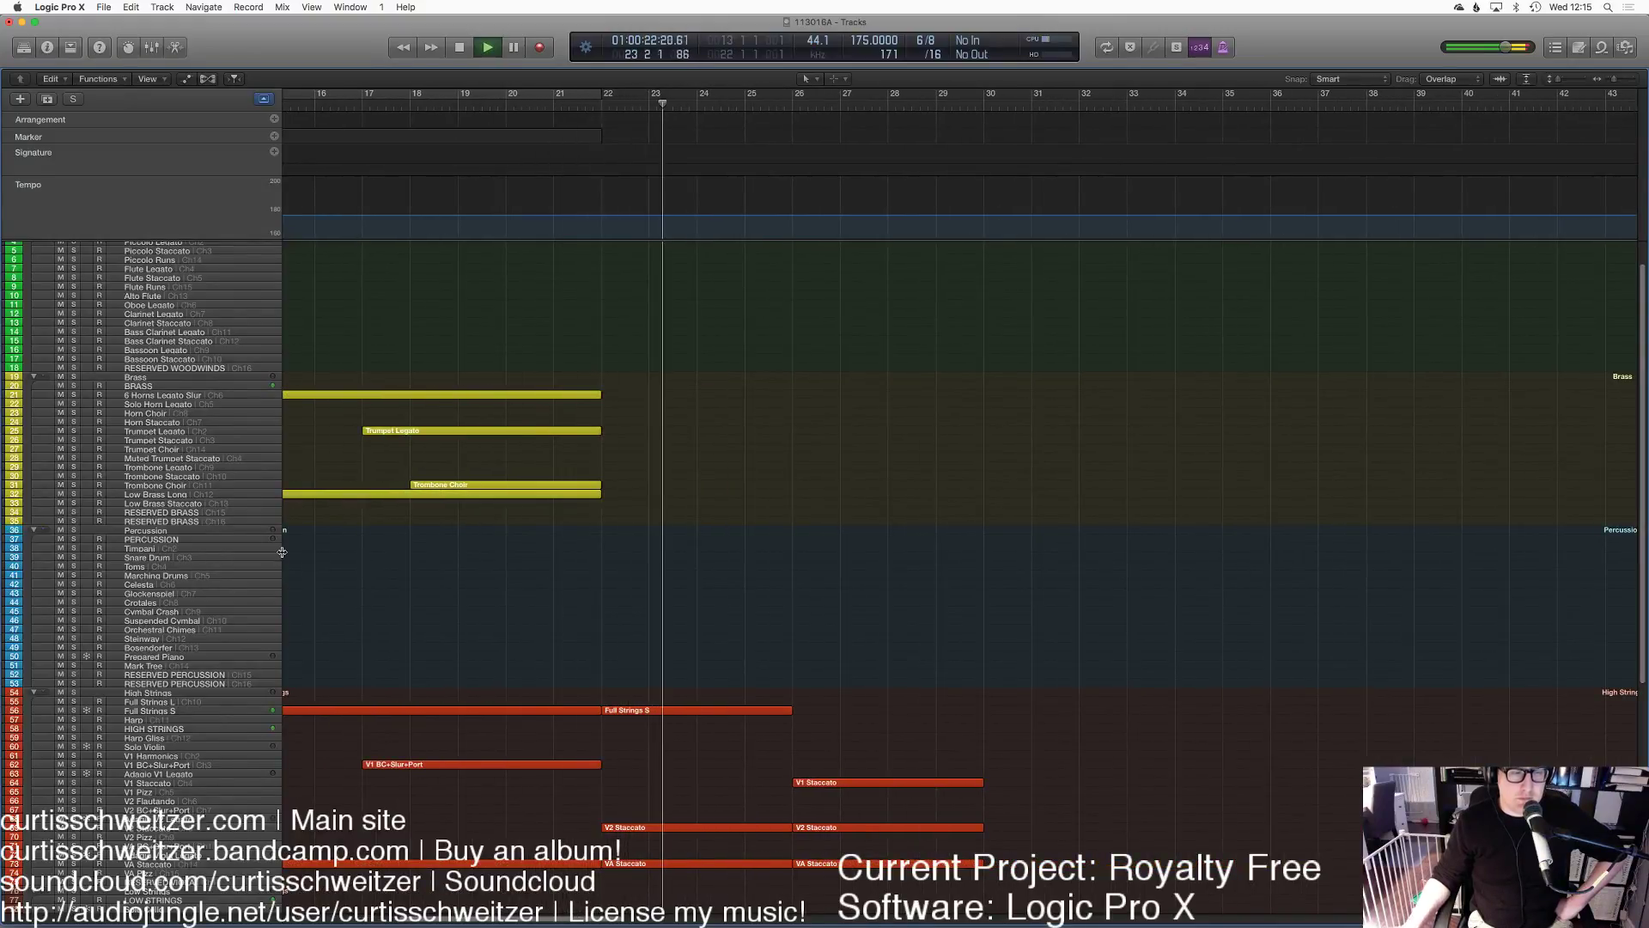
scroll(470, 612, down, 5)
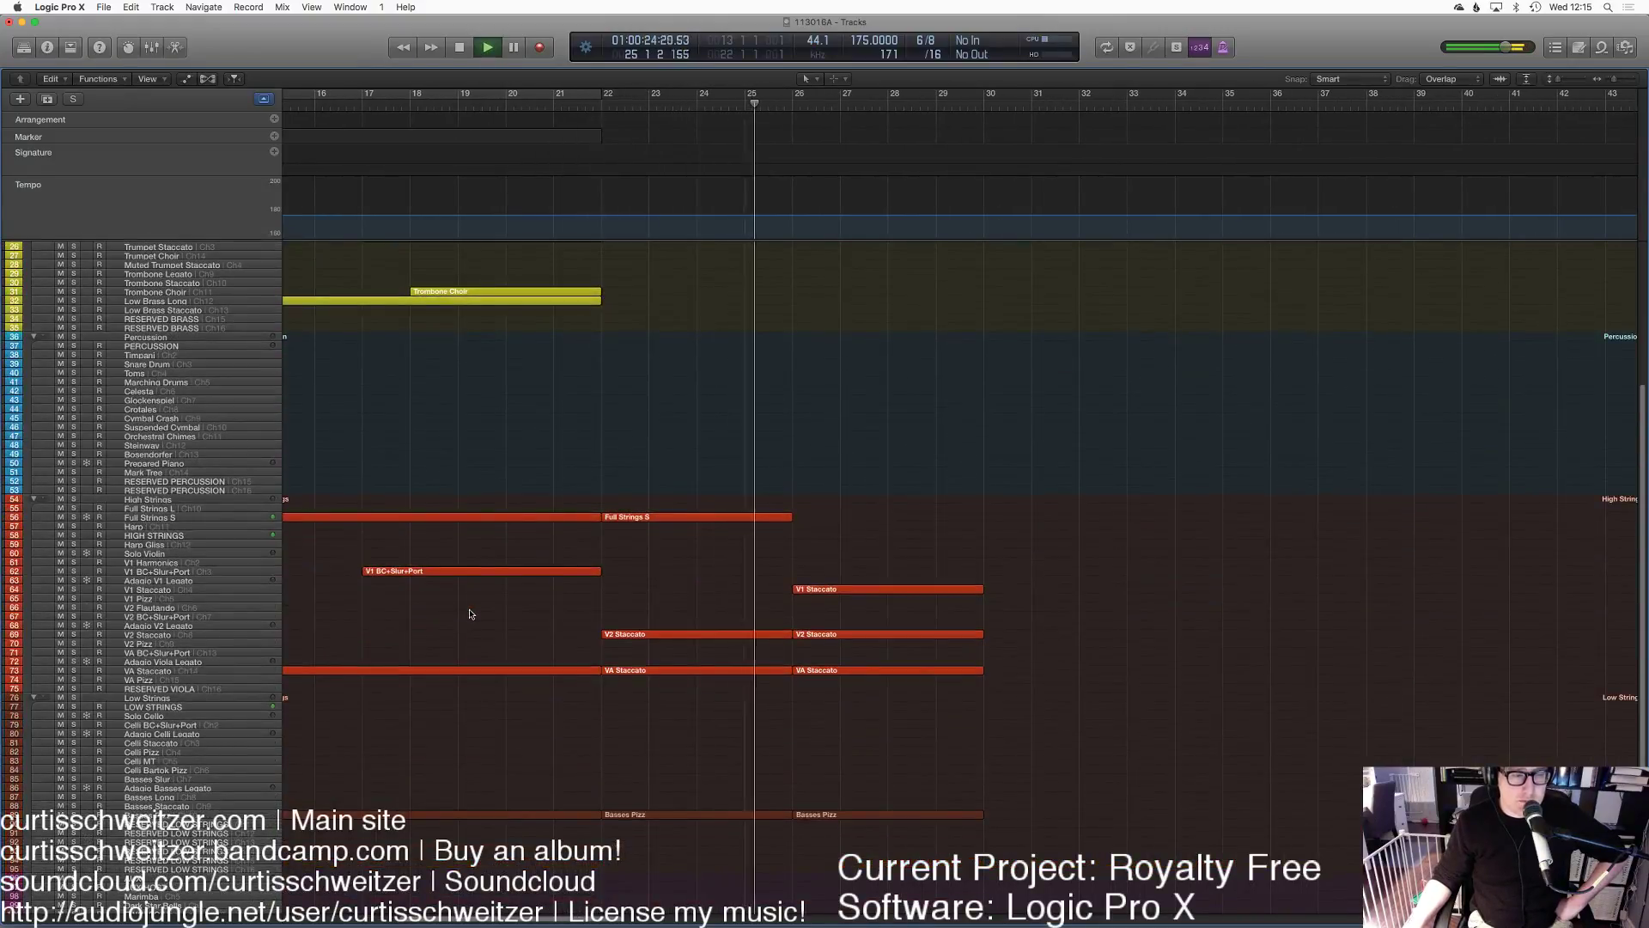
scroll(505, 635, down, 4)
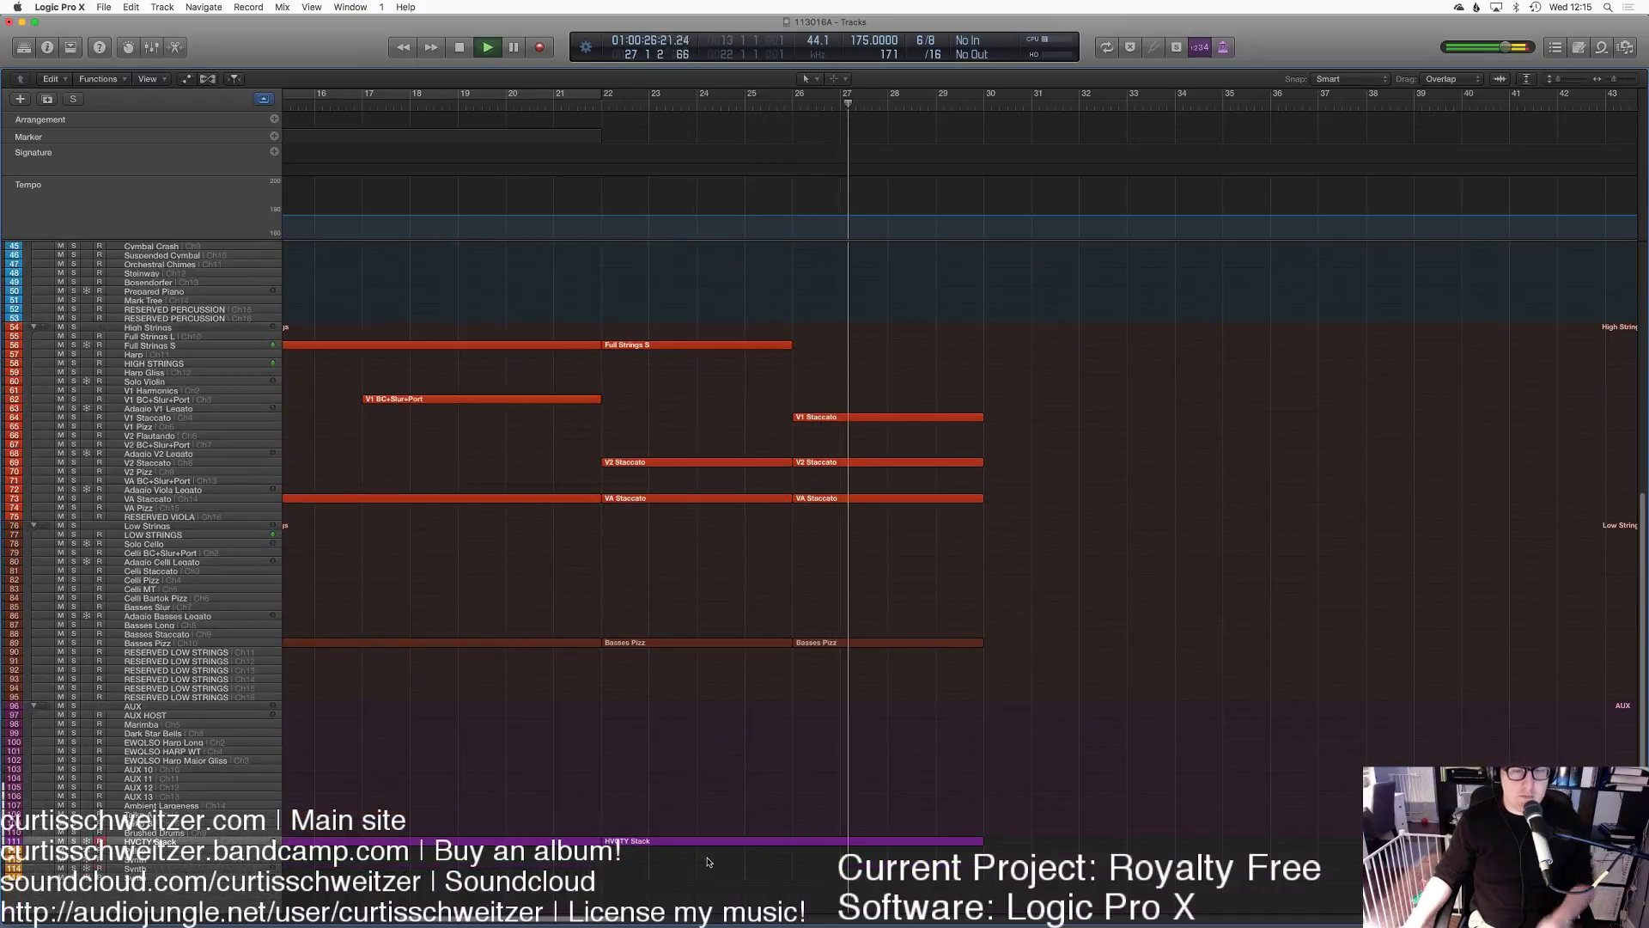
key(a)
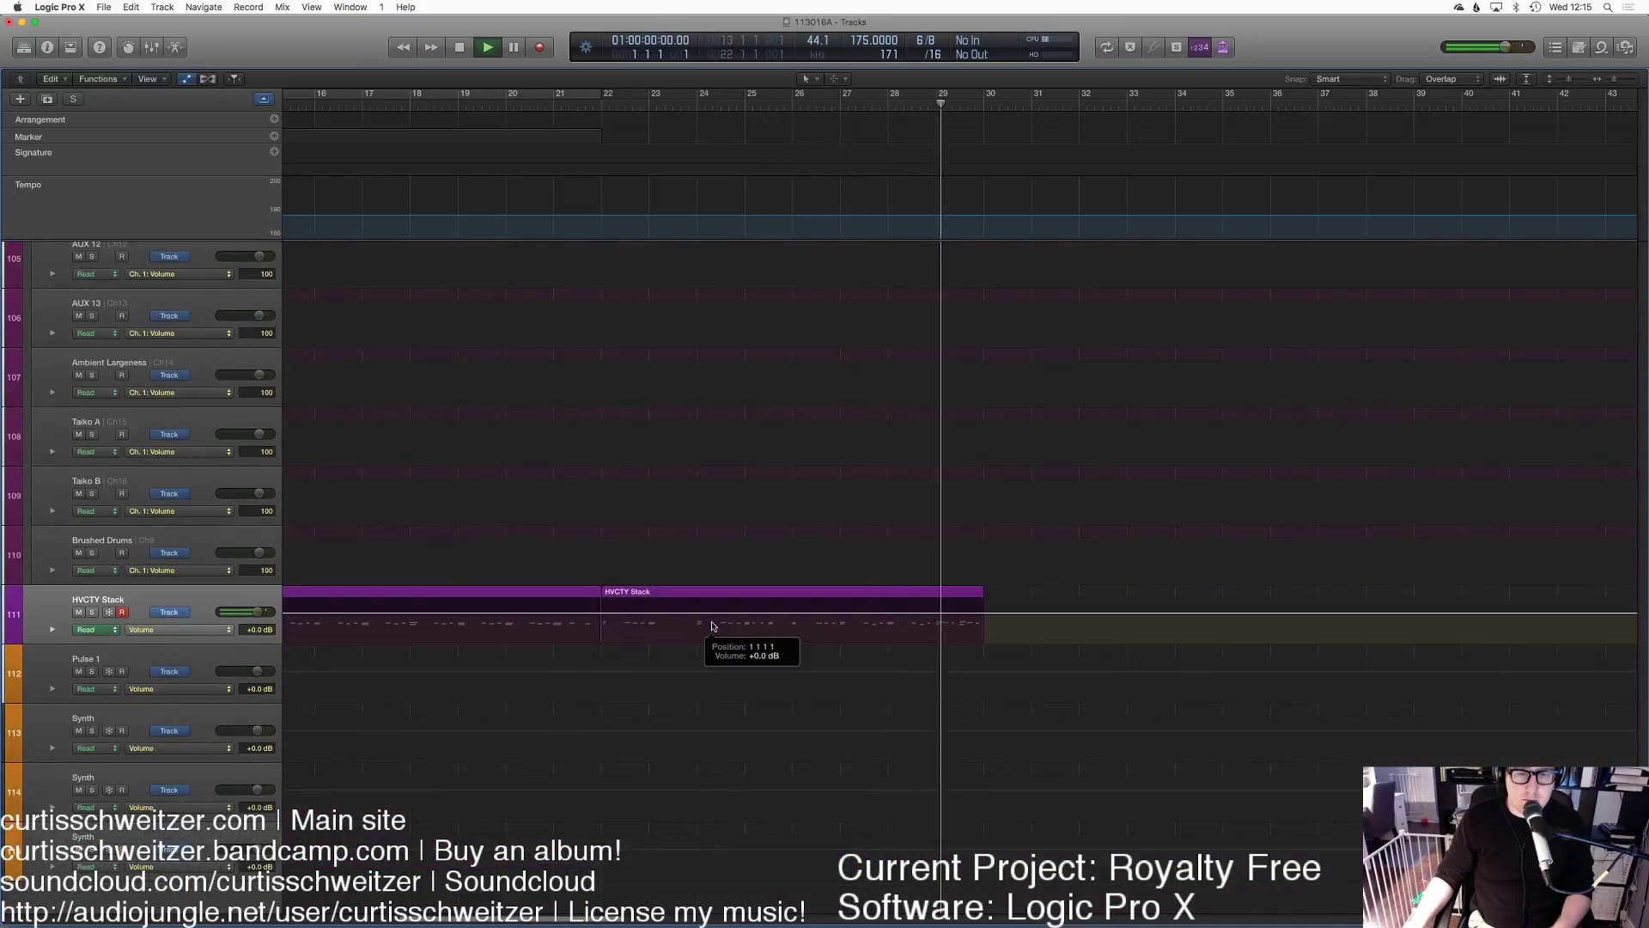
key(a)
key(space)
key(super+Up)
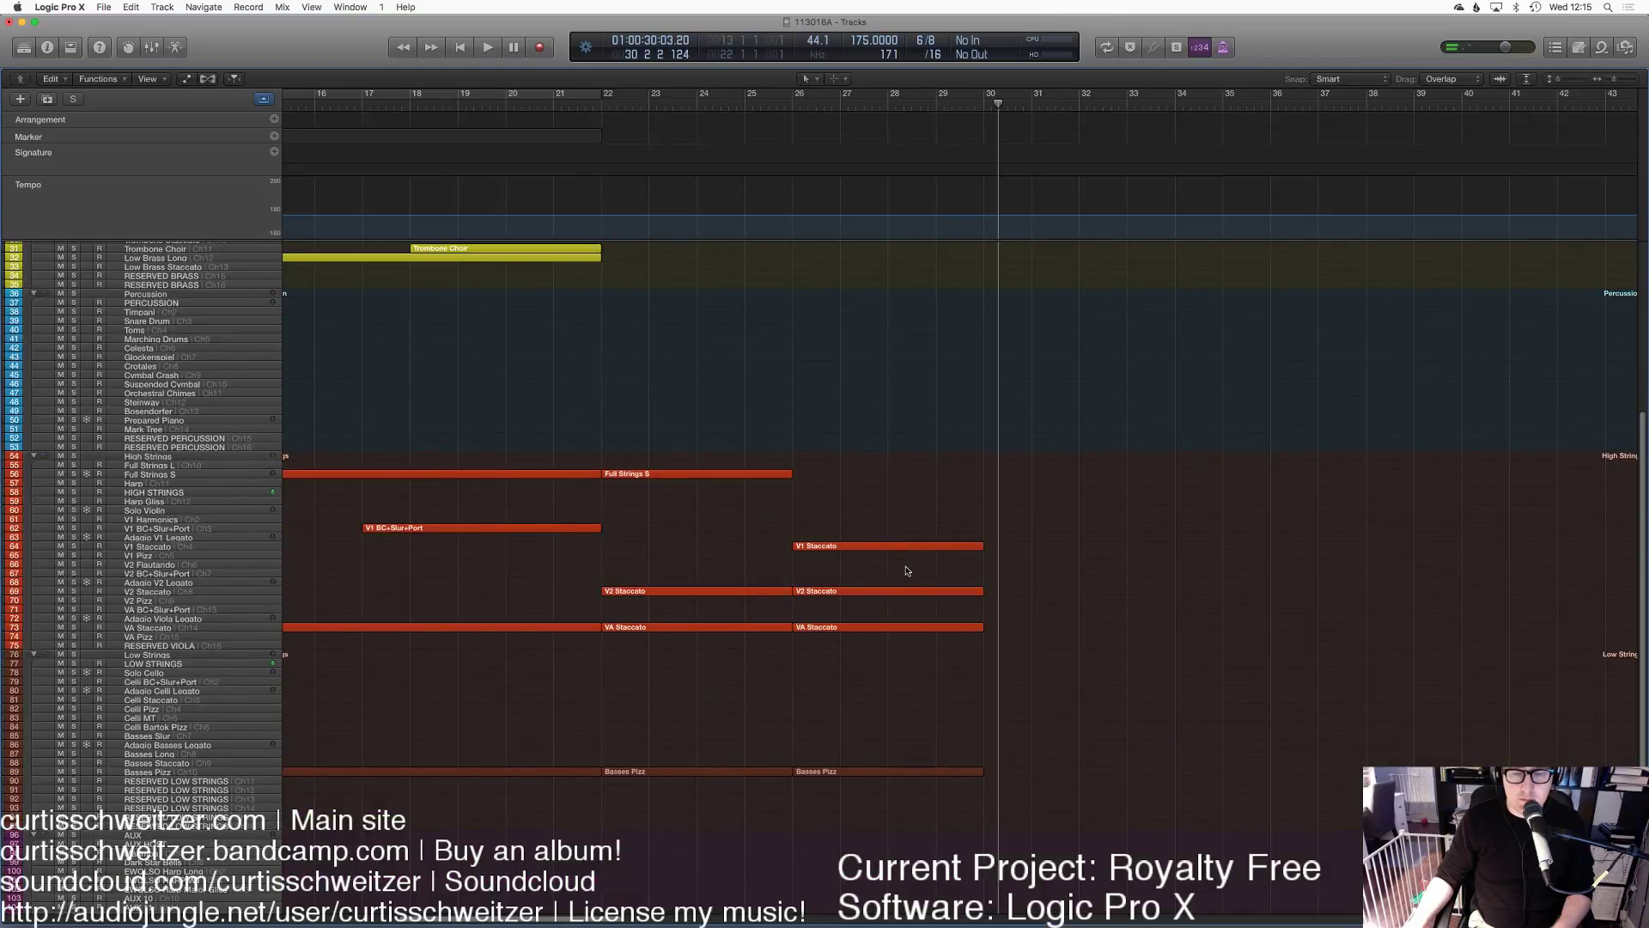
Step: Loop the last V2 Staccato, VA Staccato and Basses Pizz regions and the Full Strings S region to bar 34, converting the loops to regions
scroll(907, 570, right, 5)
scroll(773, 610, down, 3)
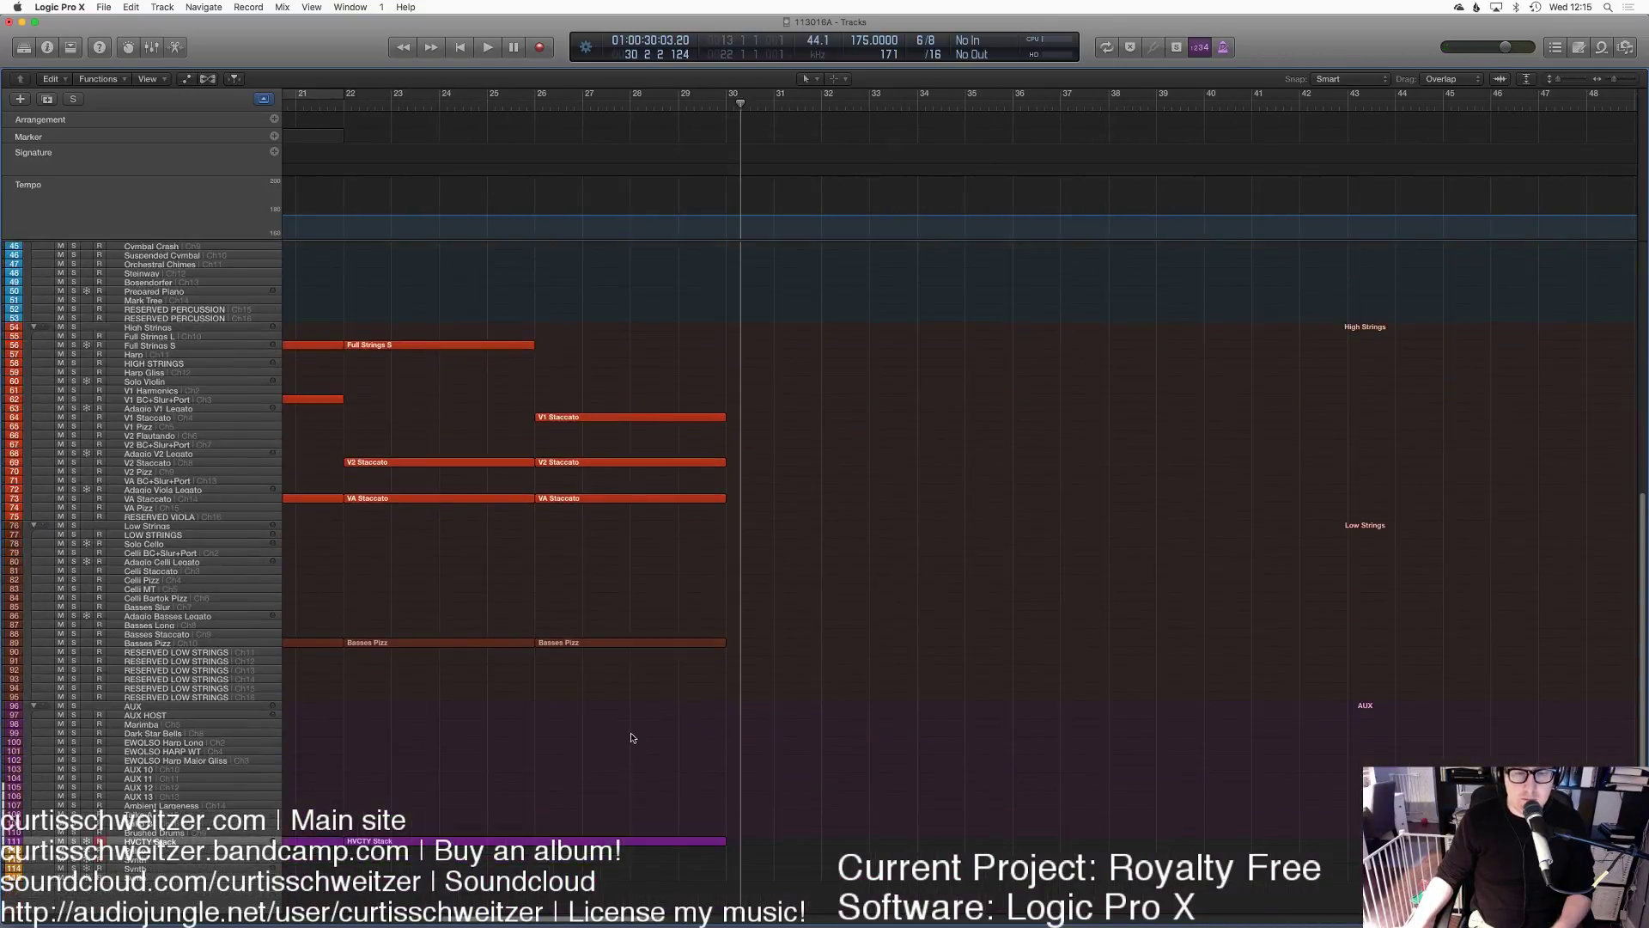
drag(633, 740, 613, 462)
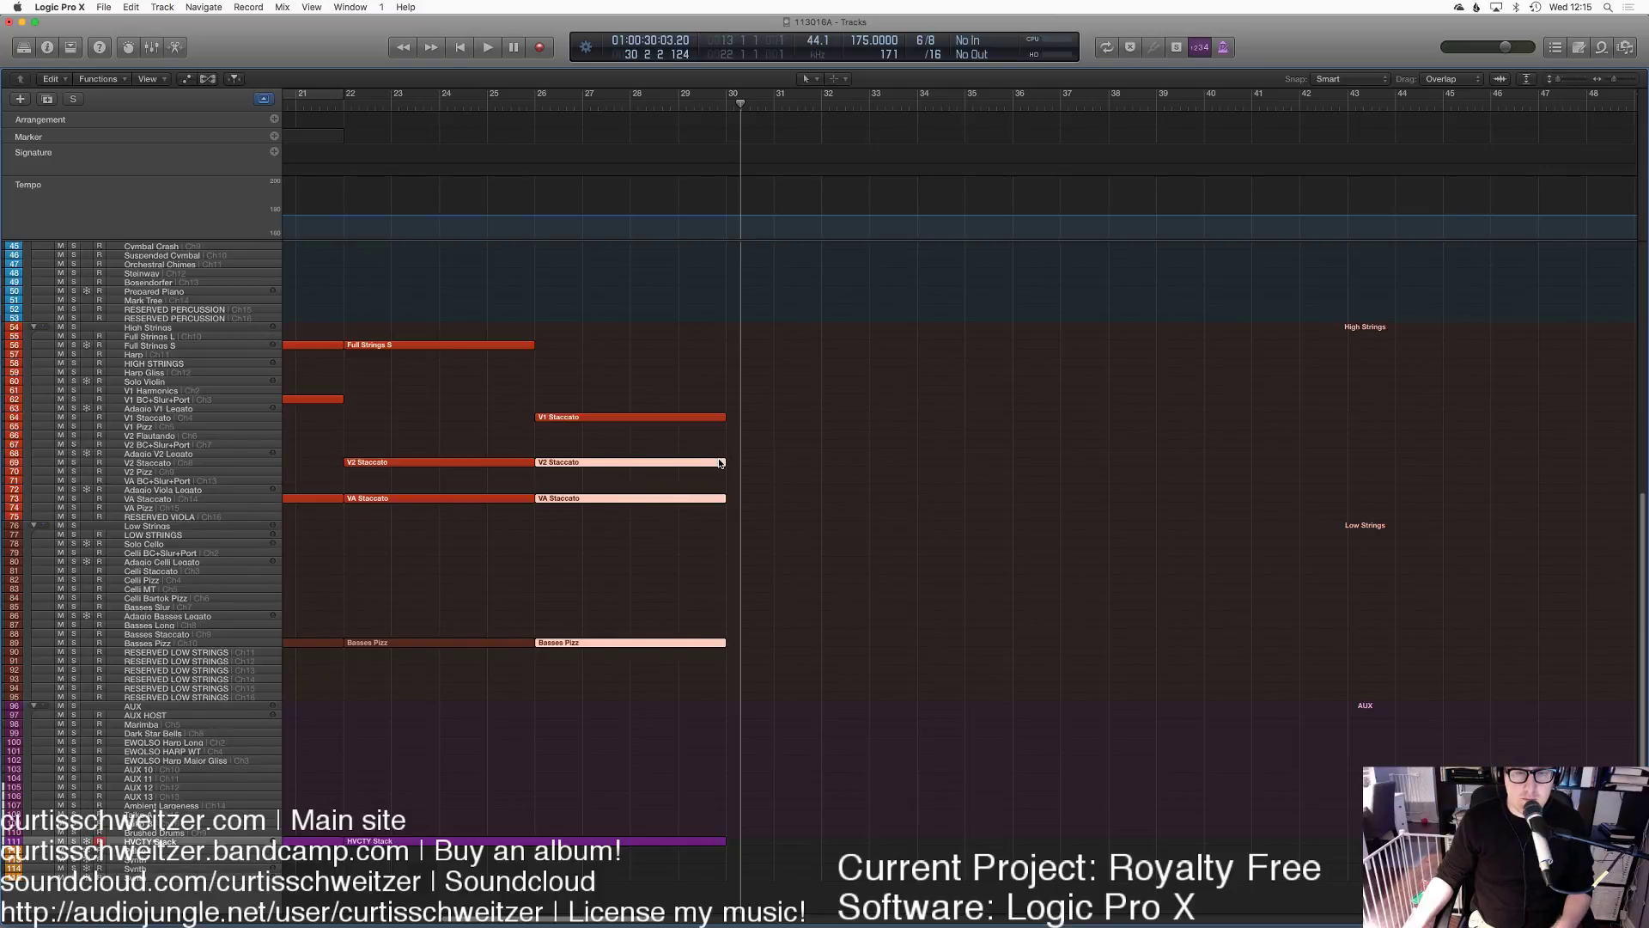
drag(723, 460, 918, 488)
click(738, 390)
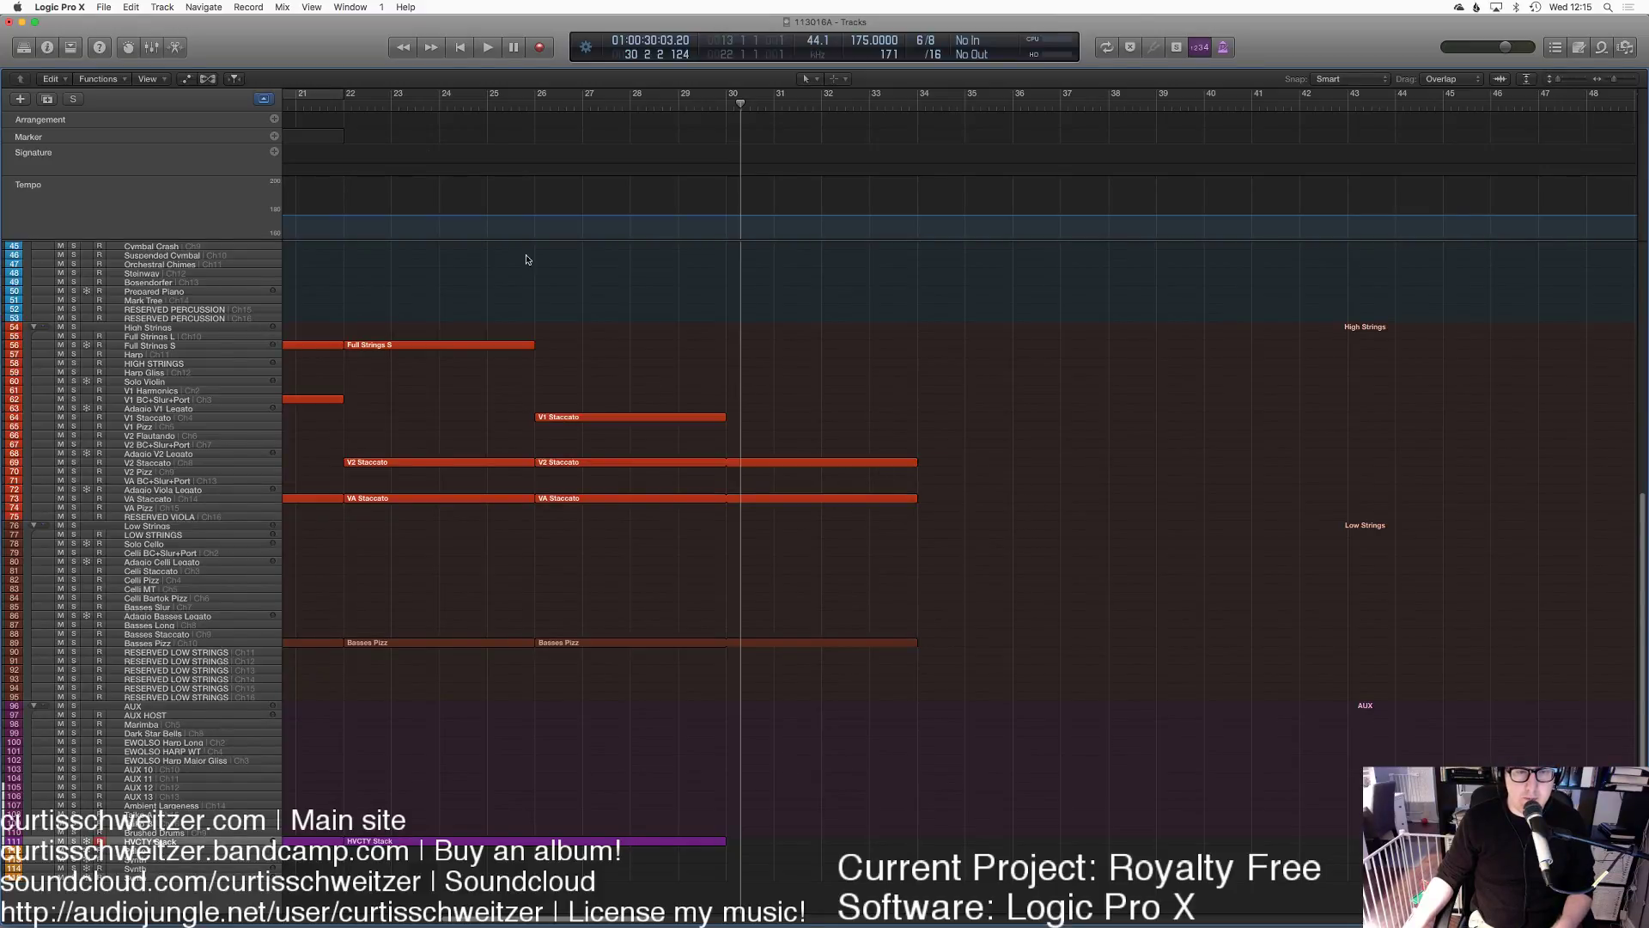
drag(553, 341, 915, 386)
key(super+a)
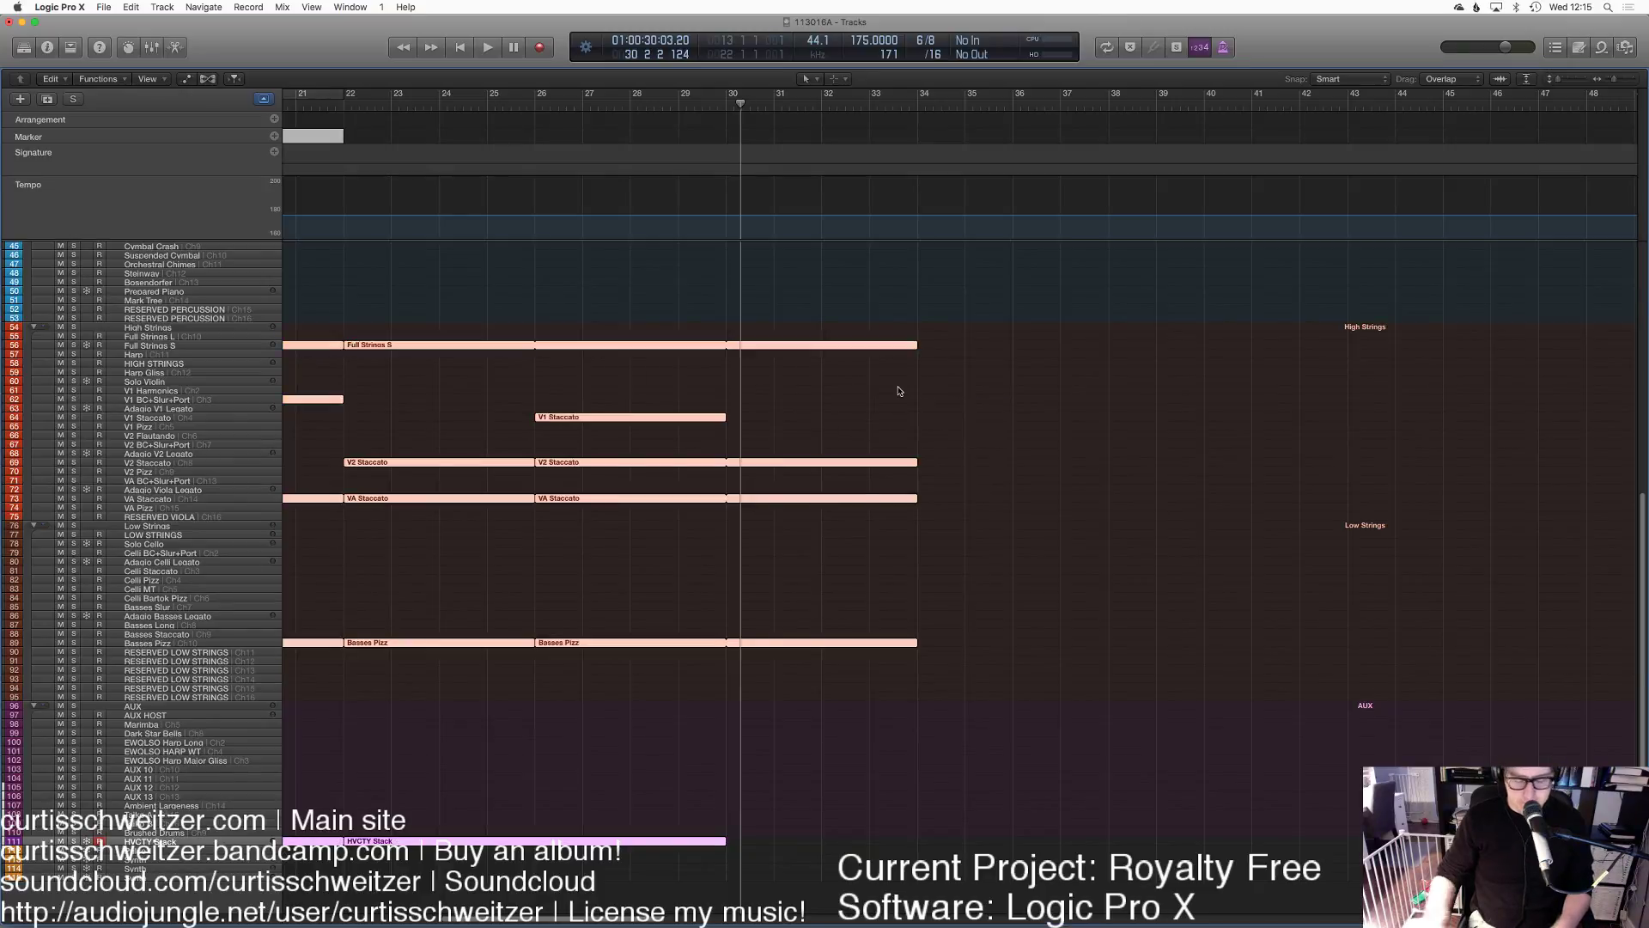
Step: Play the extended string section from bar 26 twice, with the V1 Staccato track selected for trying out a part
double_click(515, 100)
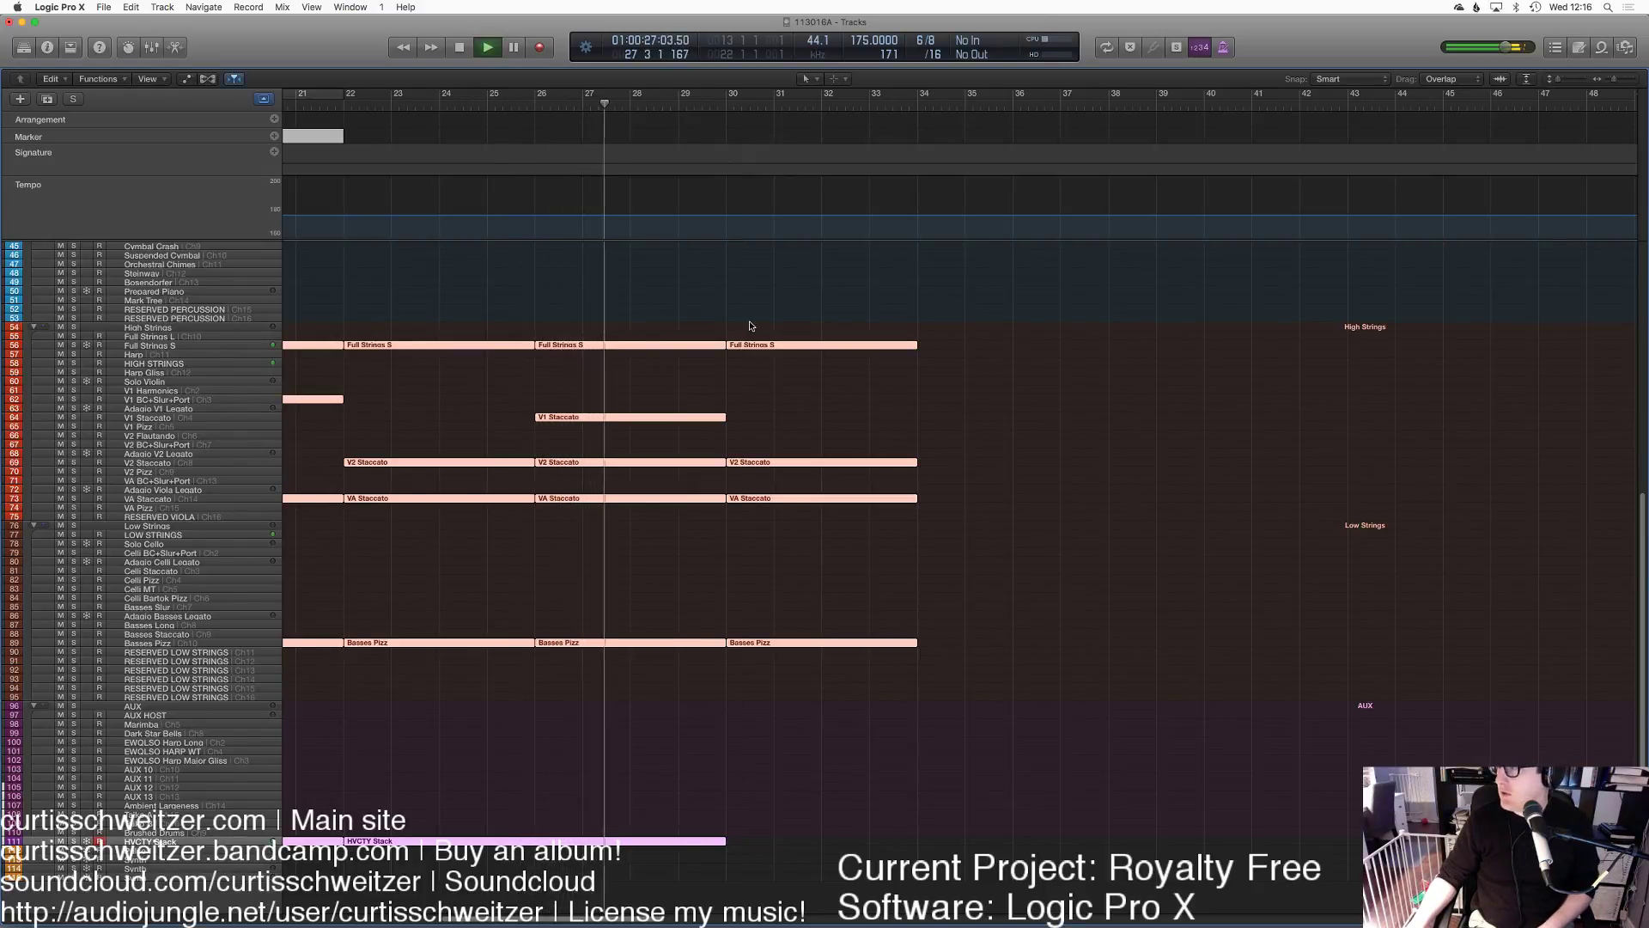
scroll(729, 481, up, 1)
scroll(728, 481, up, 4)
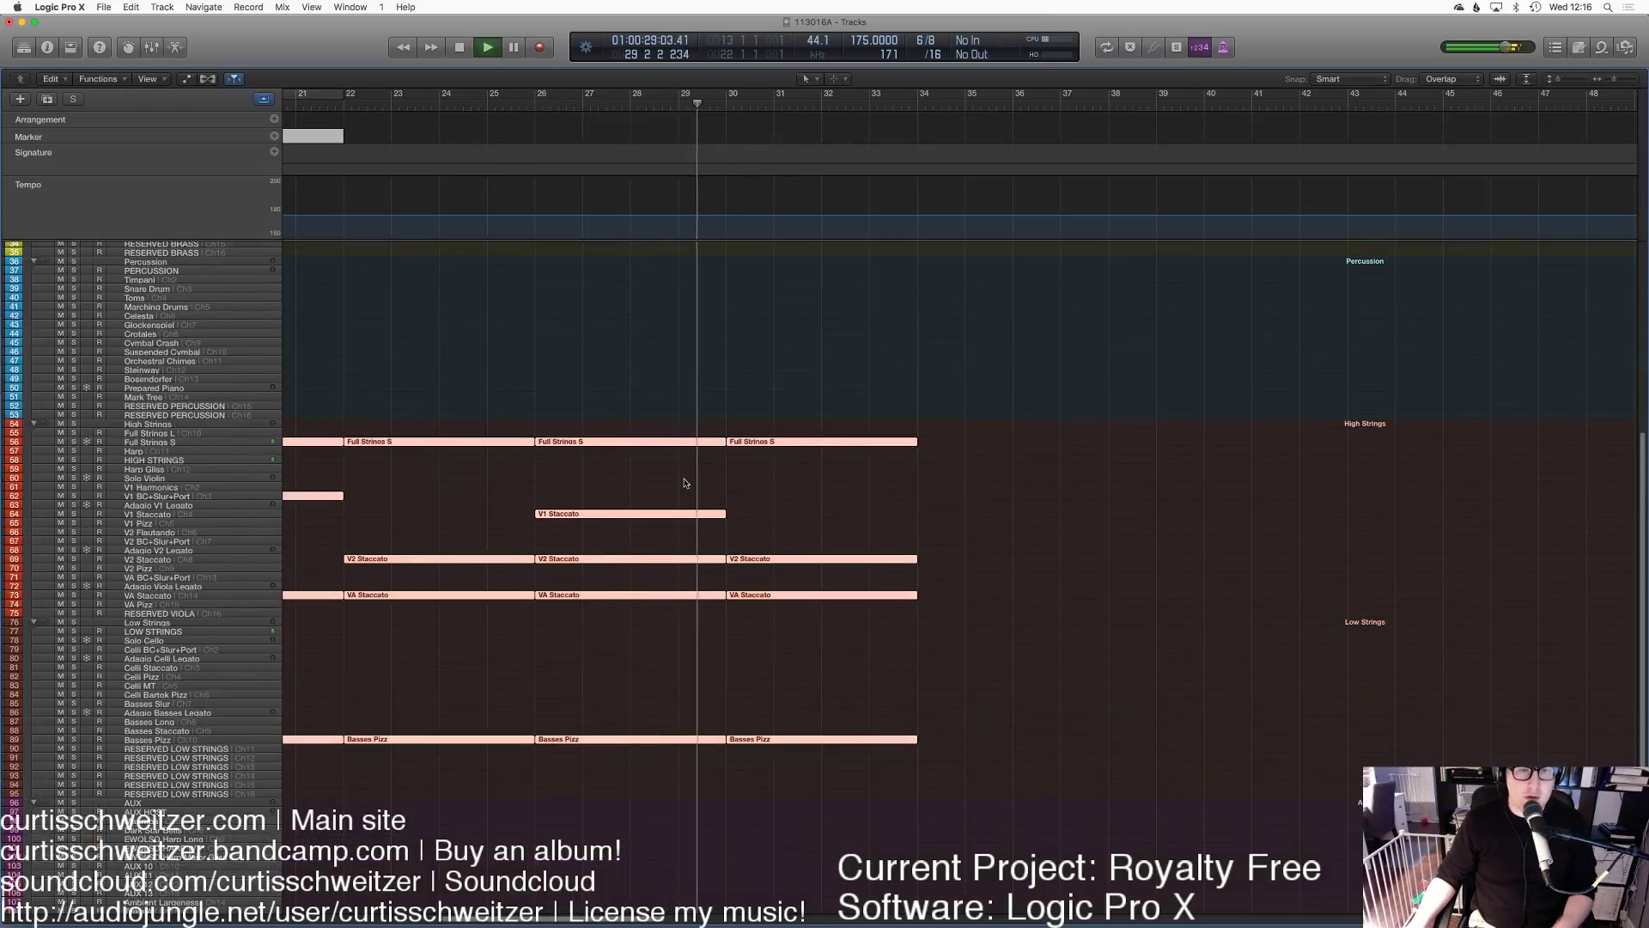
click(167, 514)
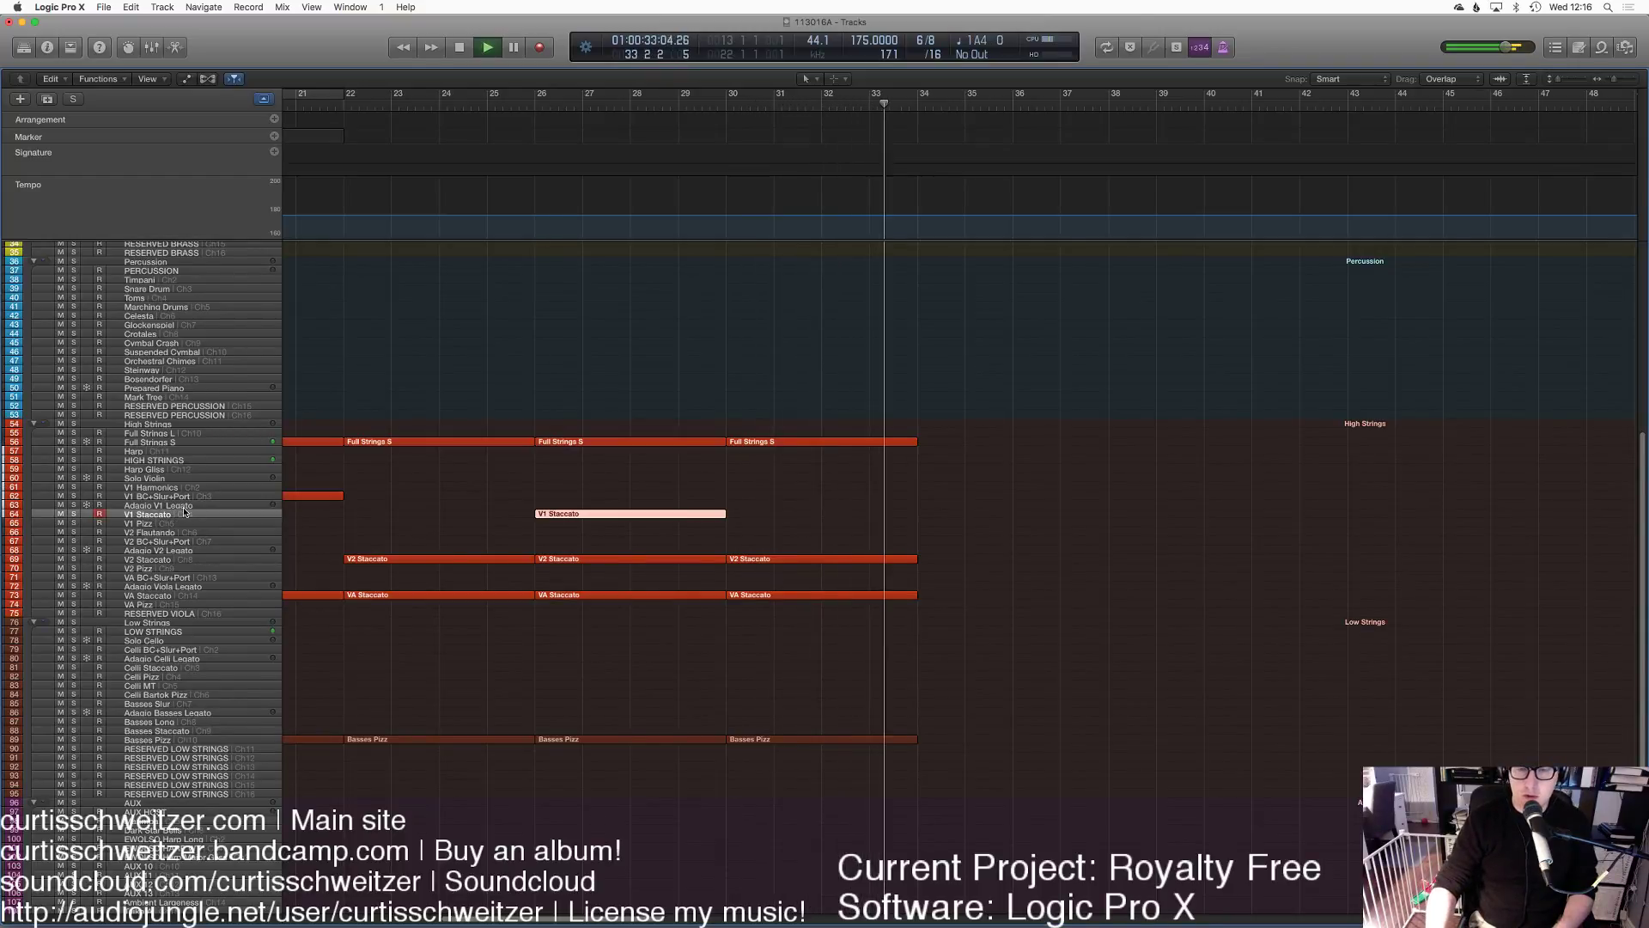
key(space)
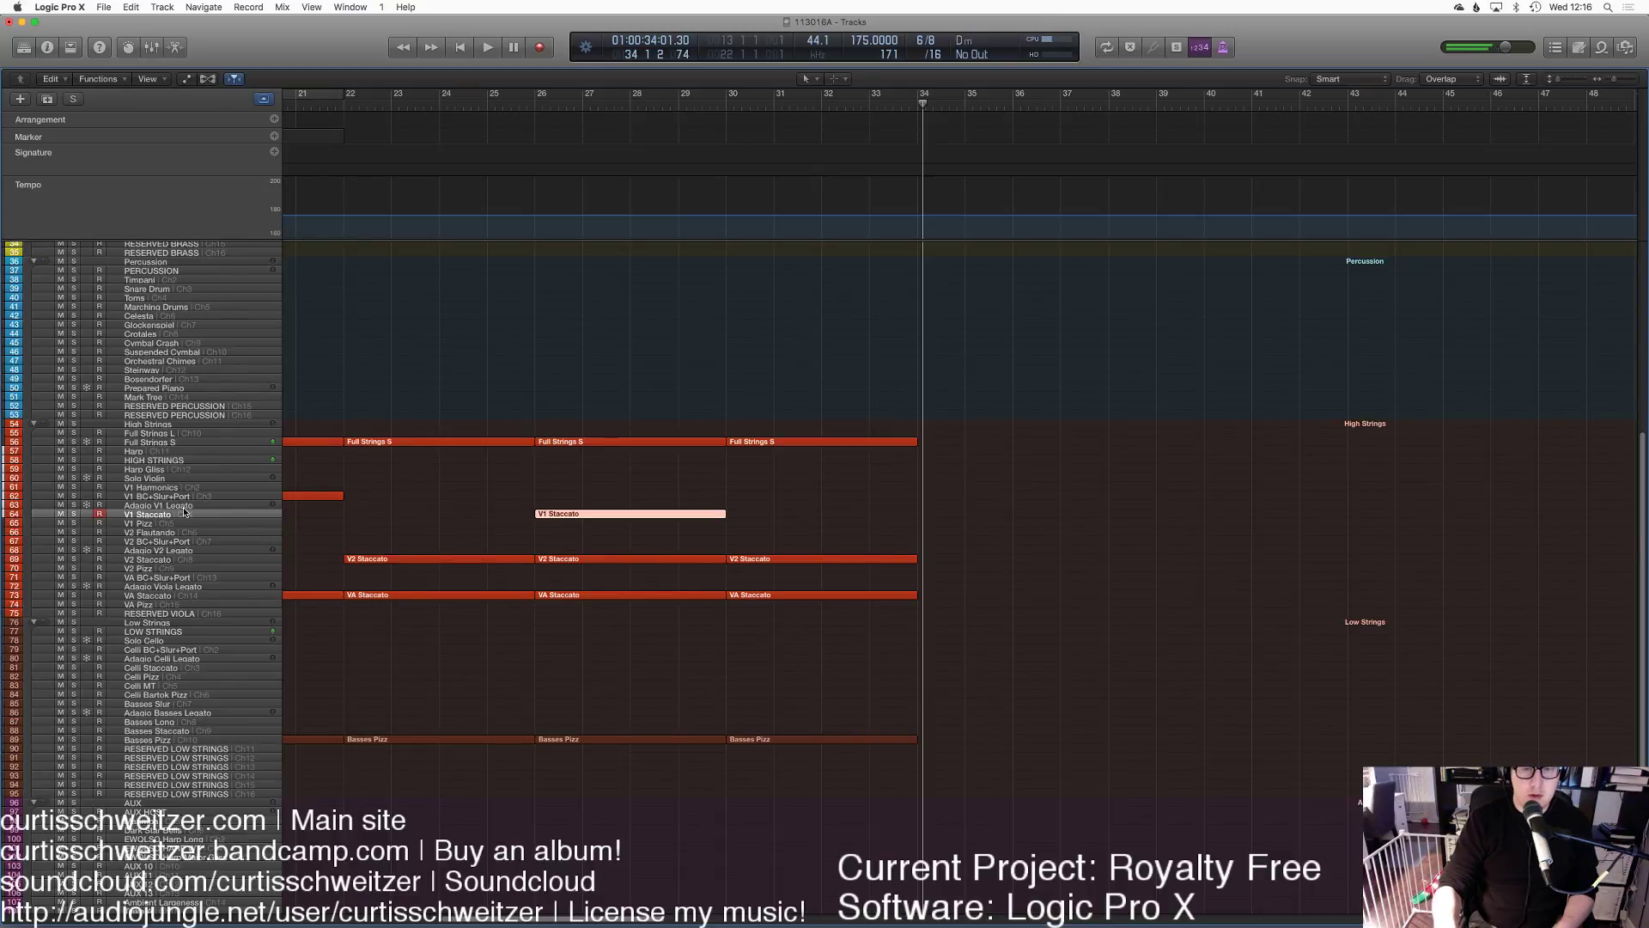
click(525, 102)
key(space)
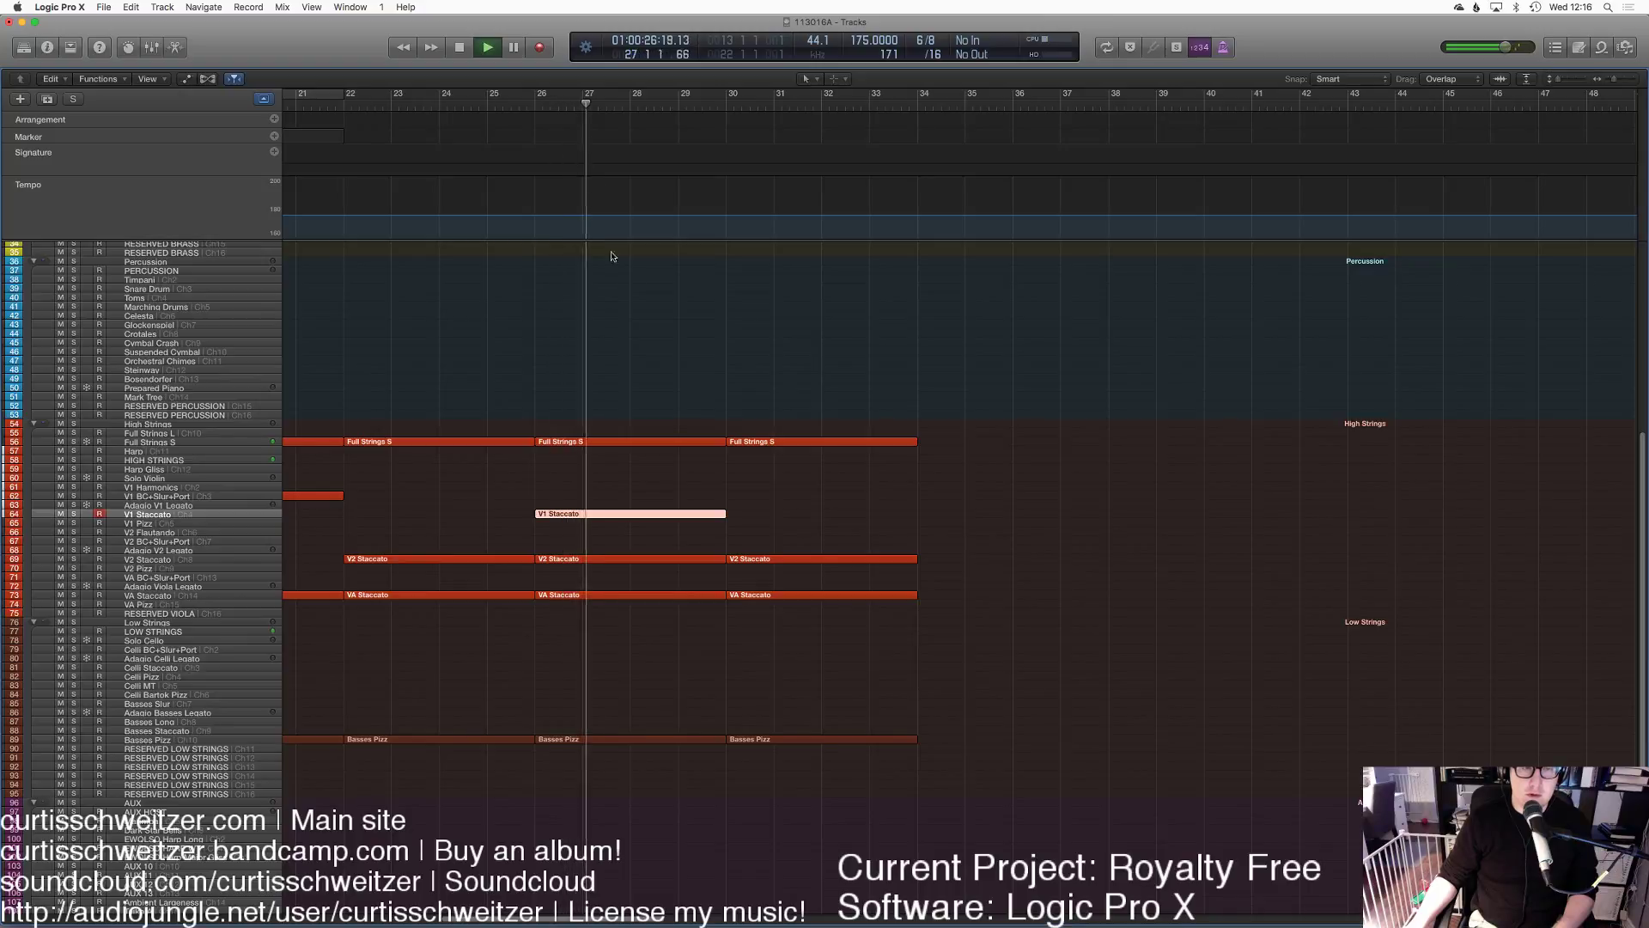
scroll(672, 408, up, 1)
scroll(672, 408, up, 5)
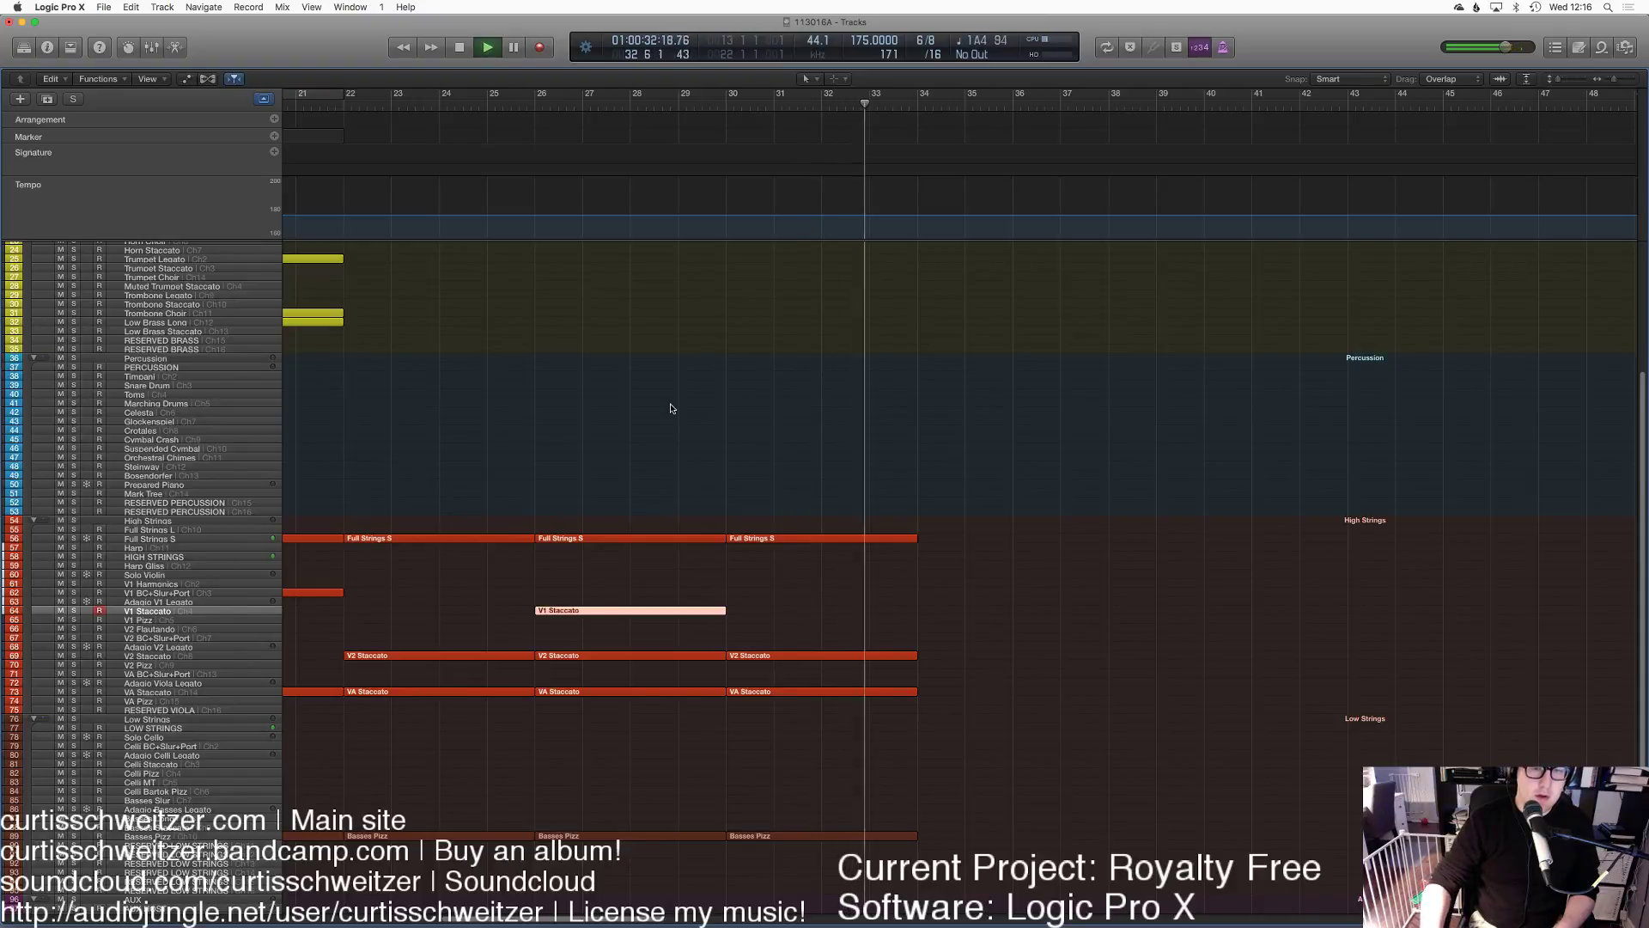
key(space)
Step: Loop the HVCTY Stack region out to bar 38, convert the loop to a region and start playback from bar 26
scroll(686, 429, down, 10)
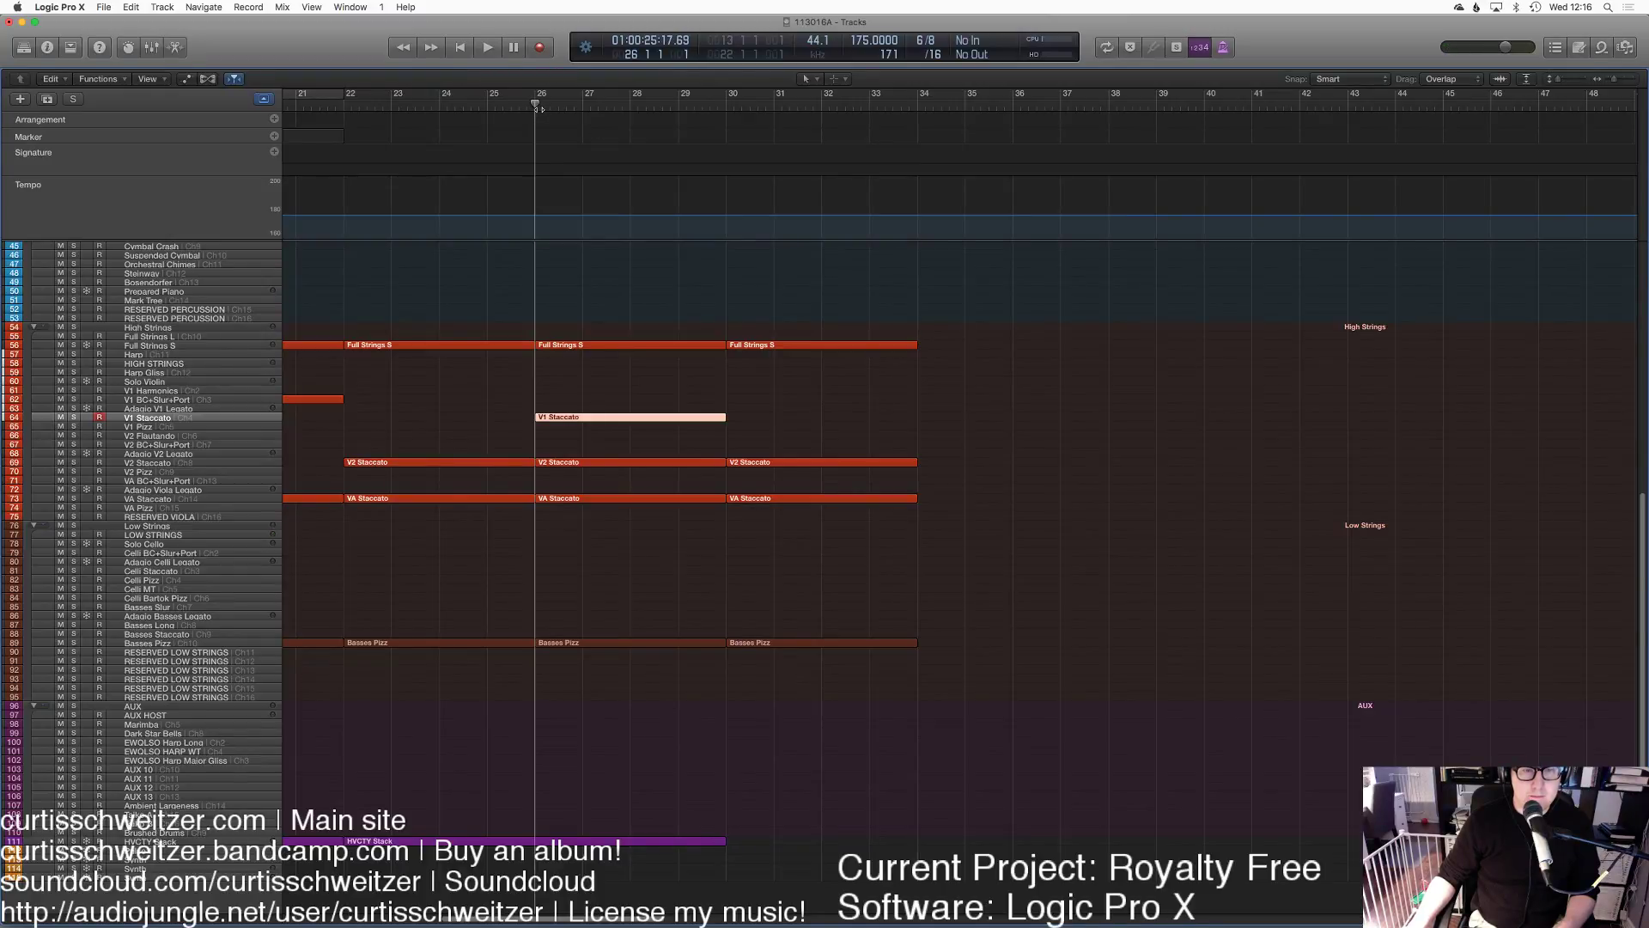
drag(723, 839, 1315, 877)
drag(1204, 874, 1090, 861)
click(1074, 692)
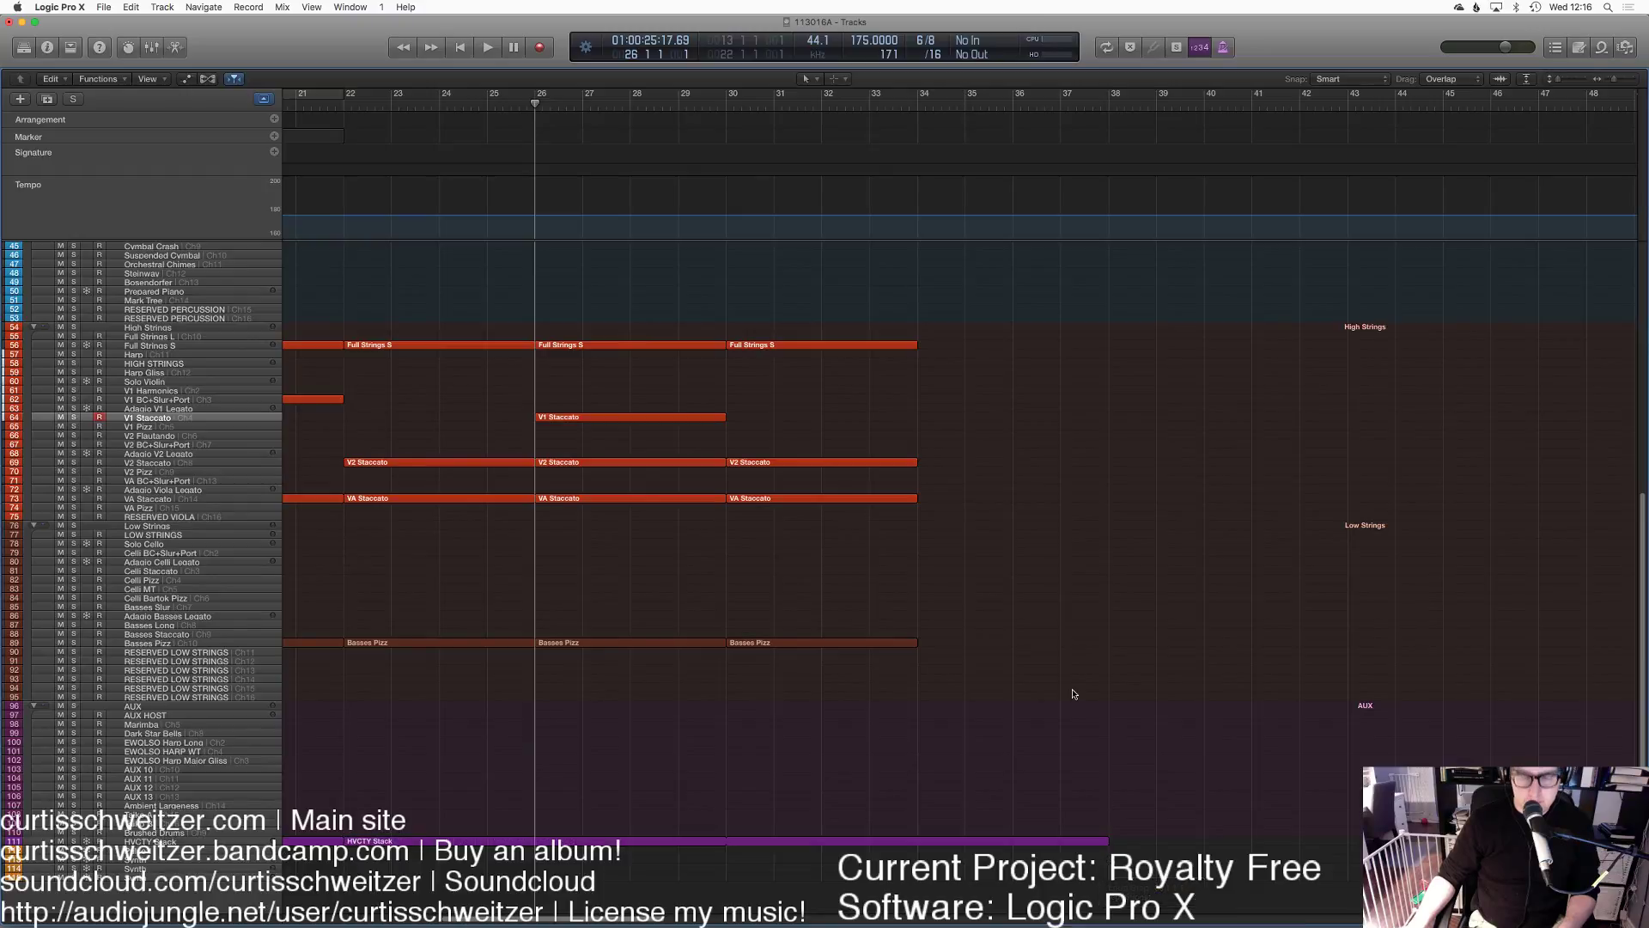
key(super+a)
key(space)
click(1074, 692)
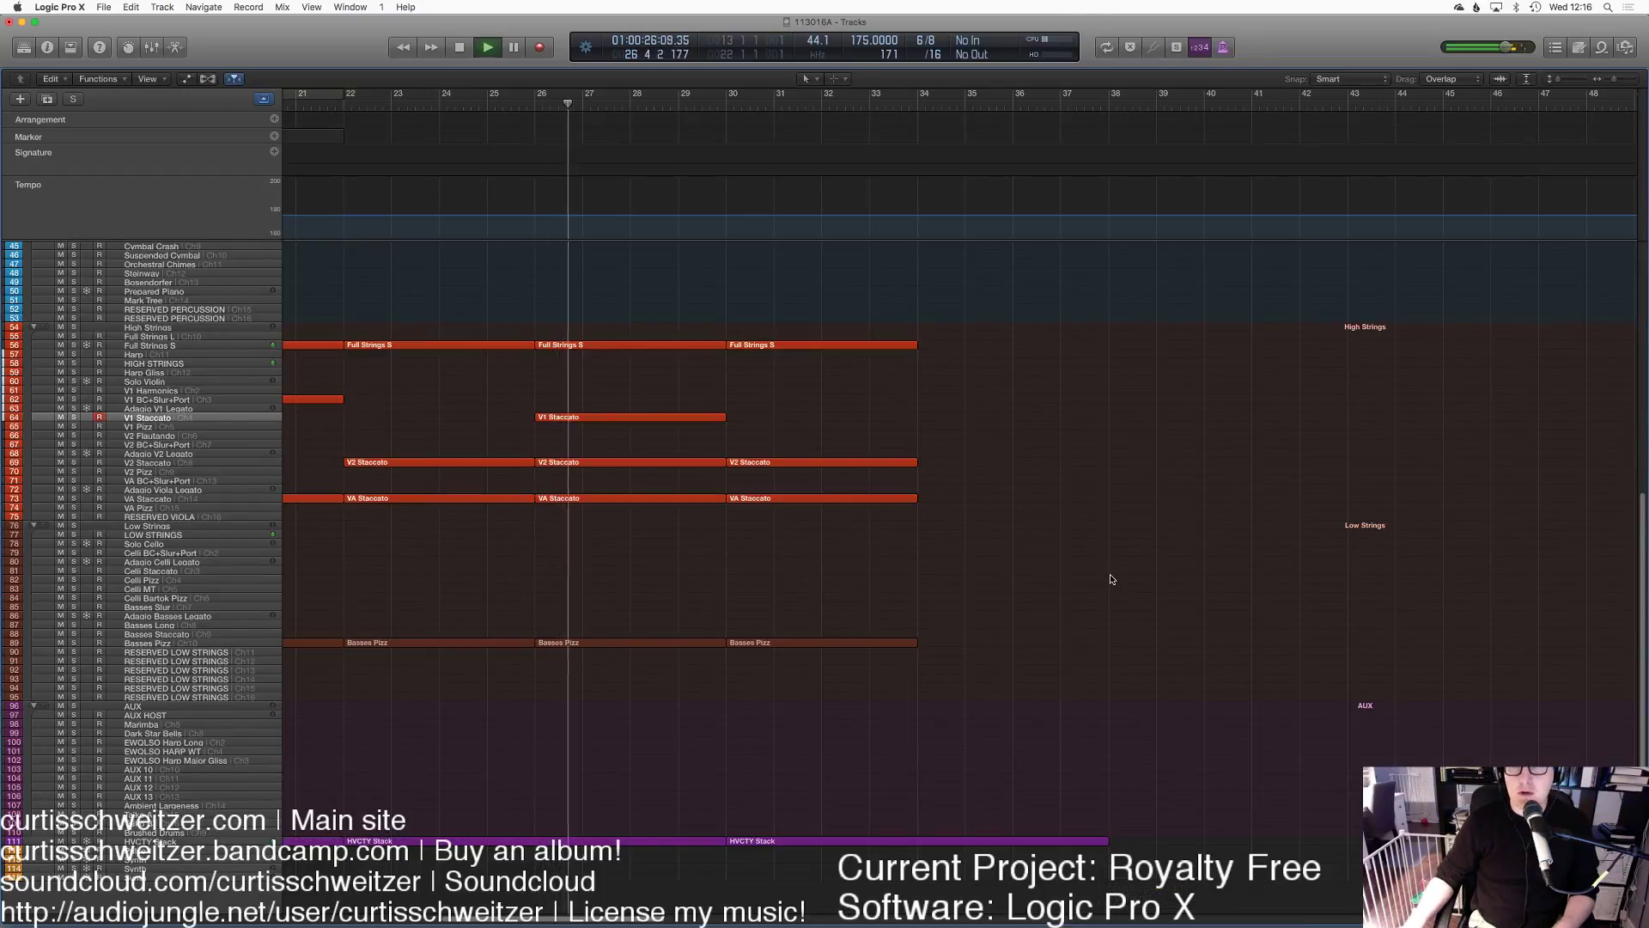
Step: Skip the running Time Machine backup while the arrangement plays
scroll(1078, 533, up, 3)
click(1479, 7)
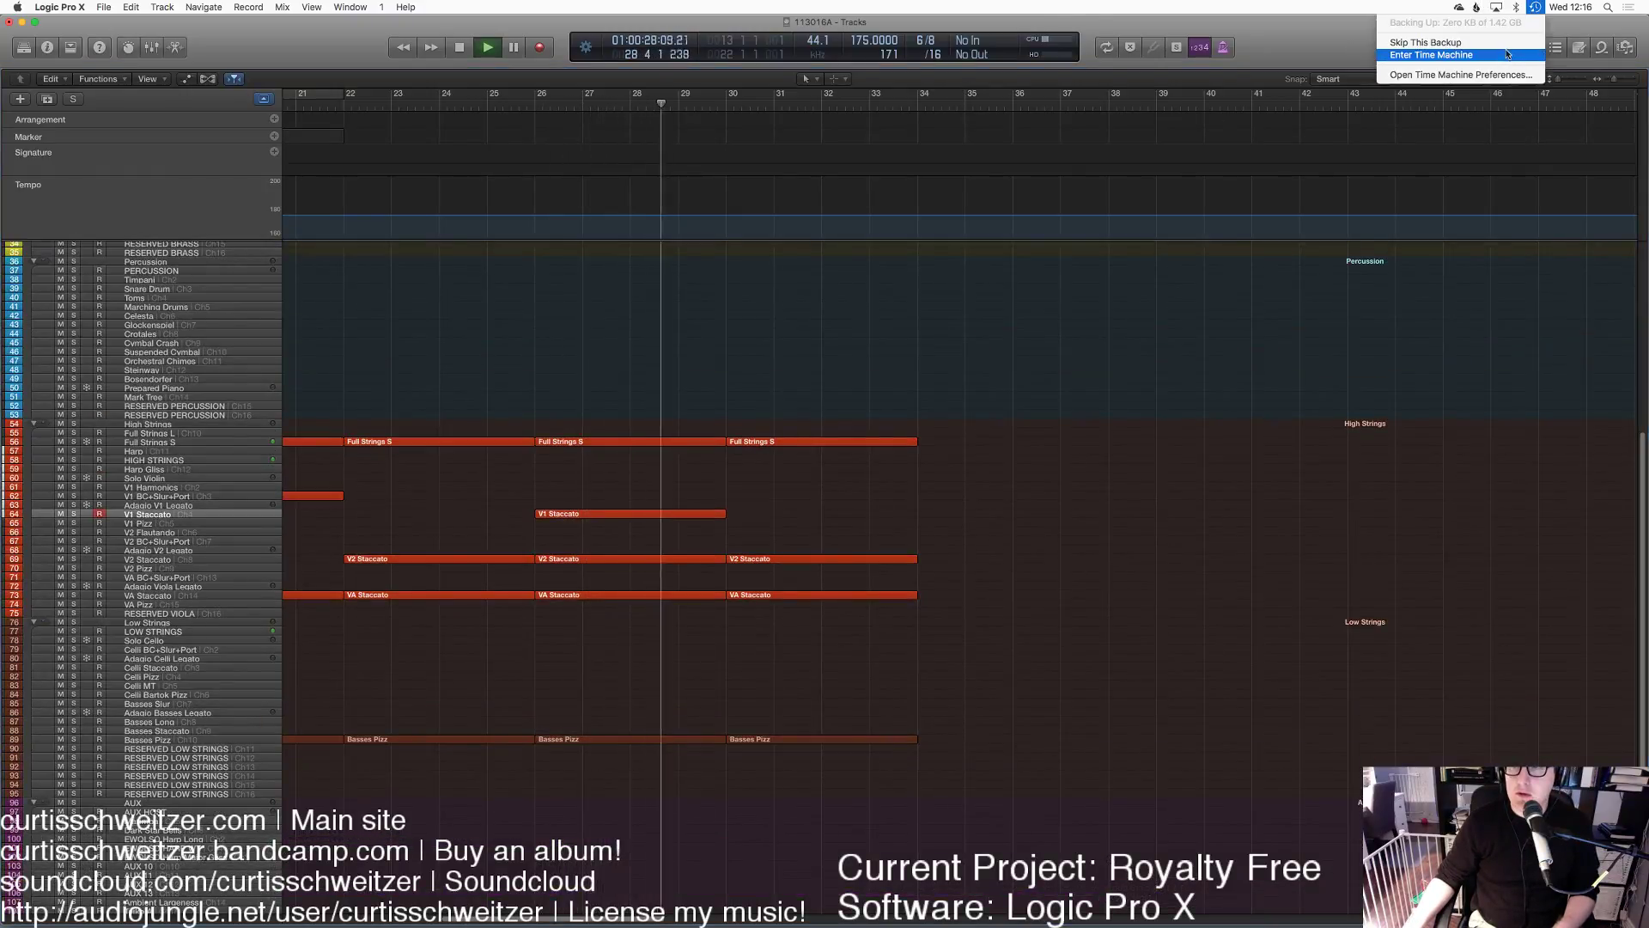
click(1426, 43)
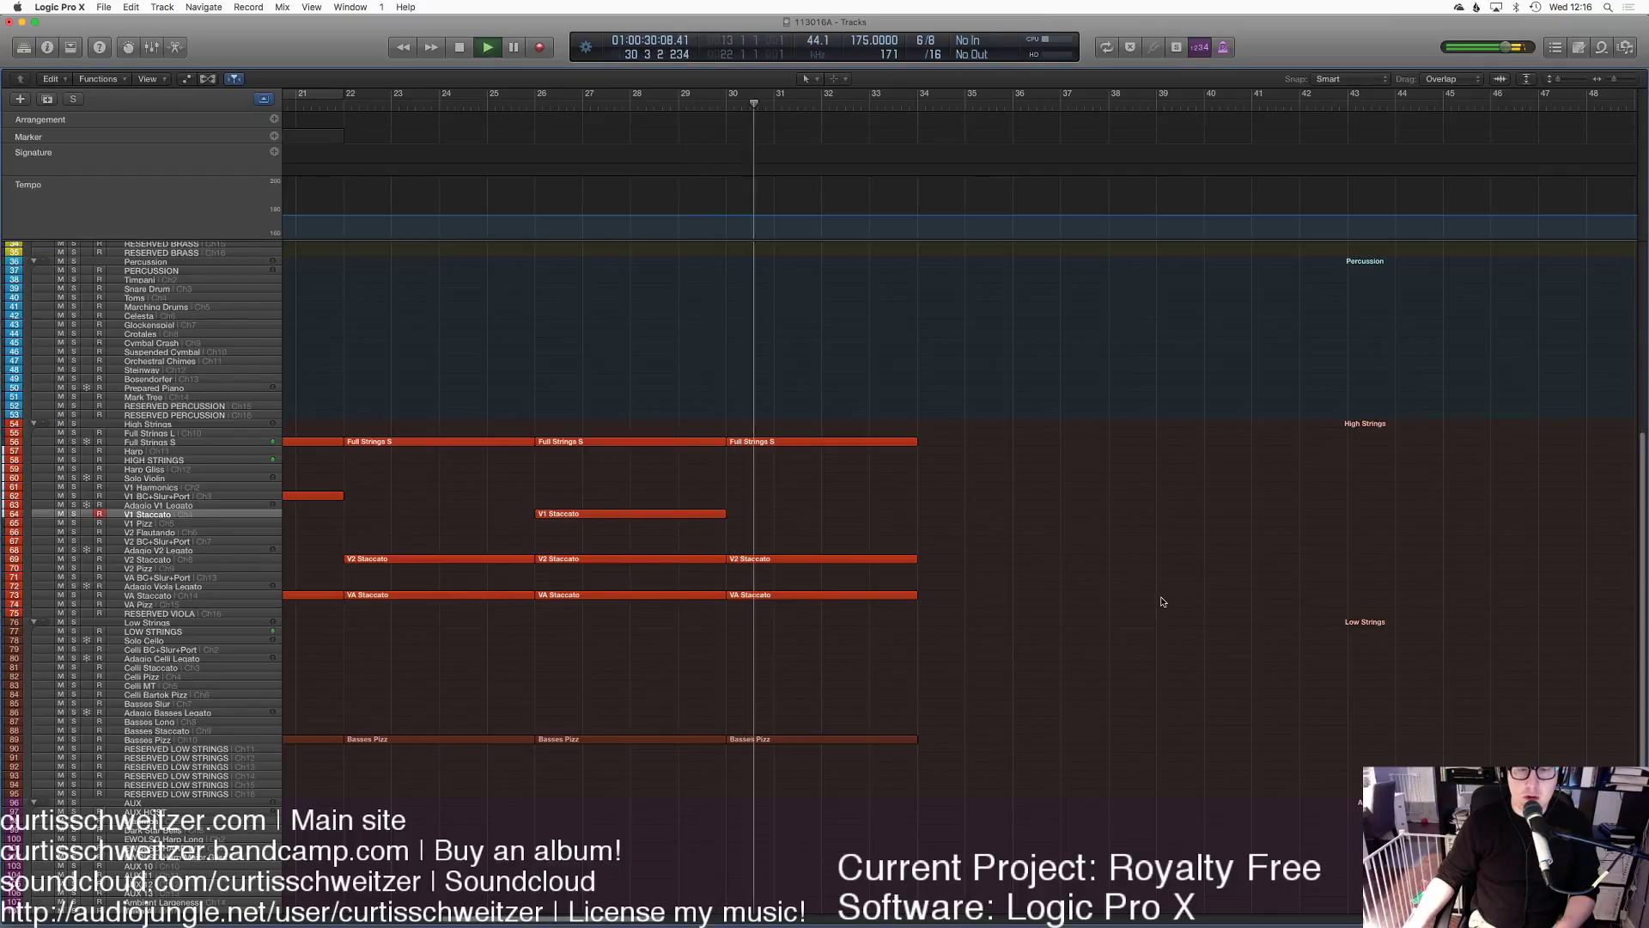
Step: Play the arrangement from bar 18 and select the 6 Horns Legato Slur track to try out a horn line over the new section
scroll(962, 544, left, 5)
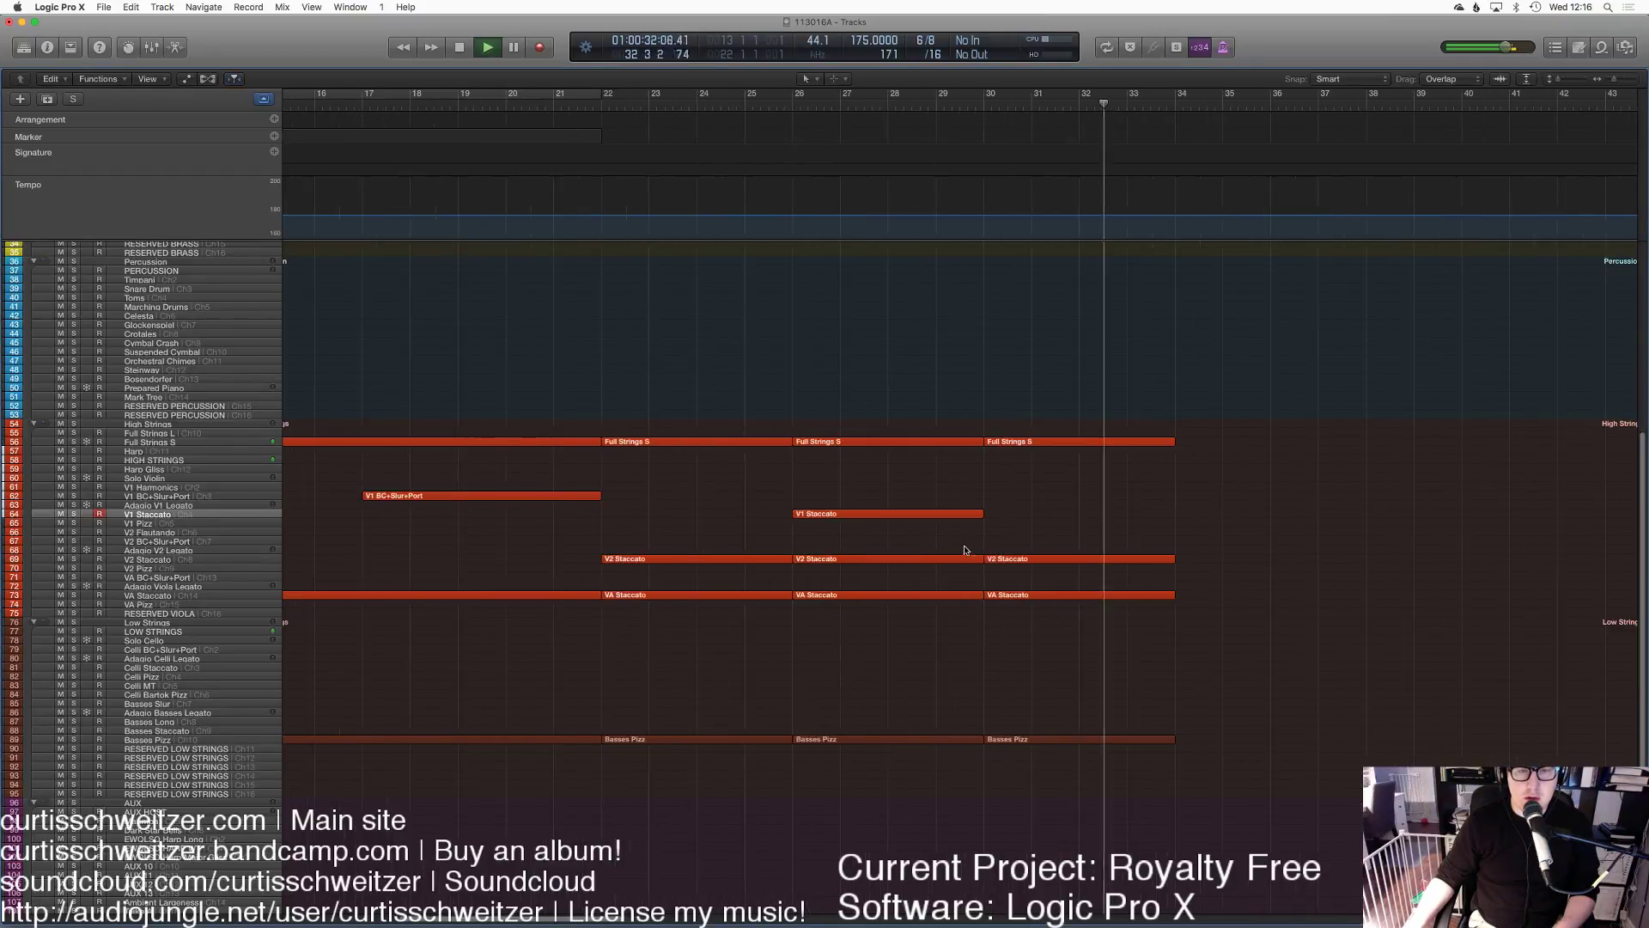
click(443, 101)
scroll(692, 357, up, 10)
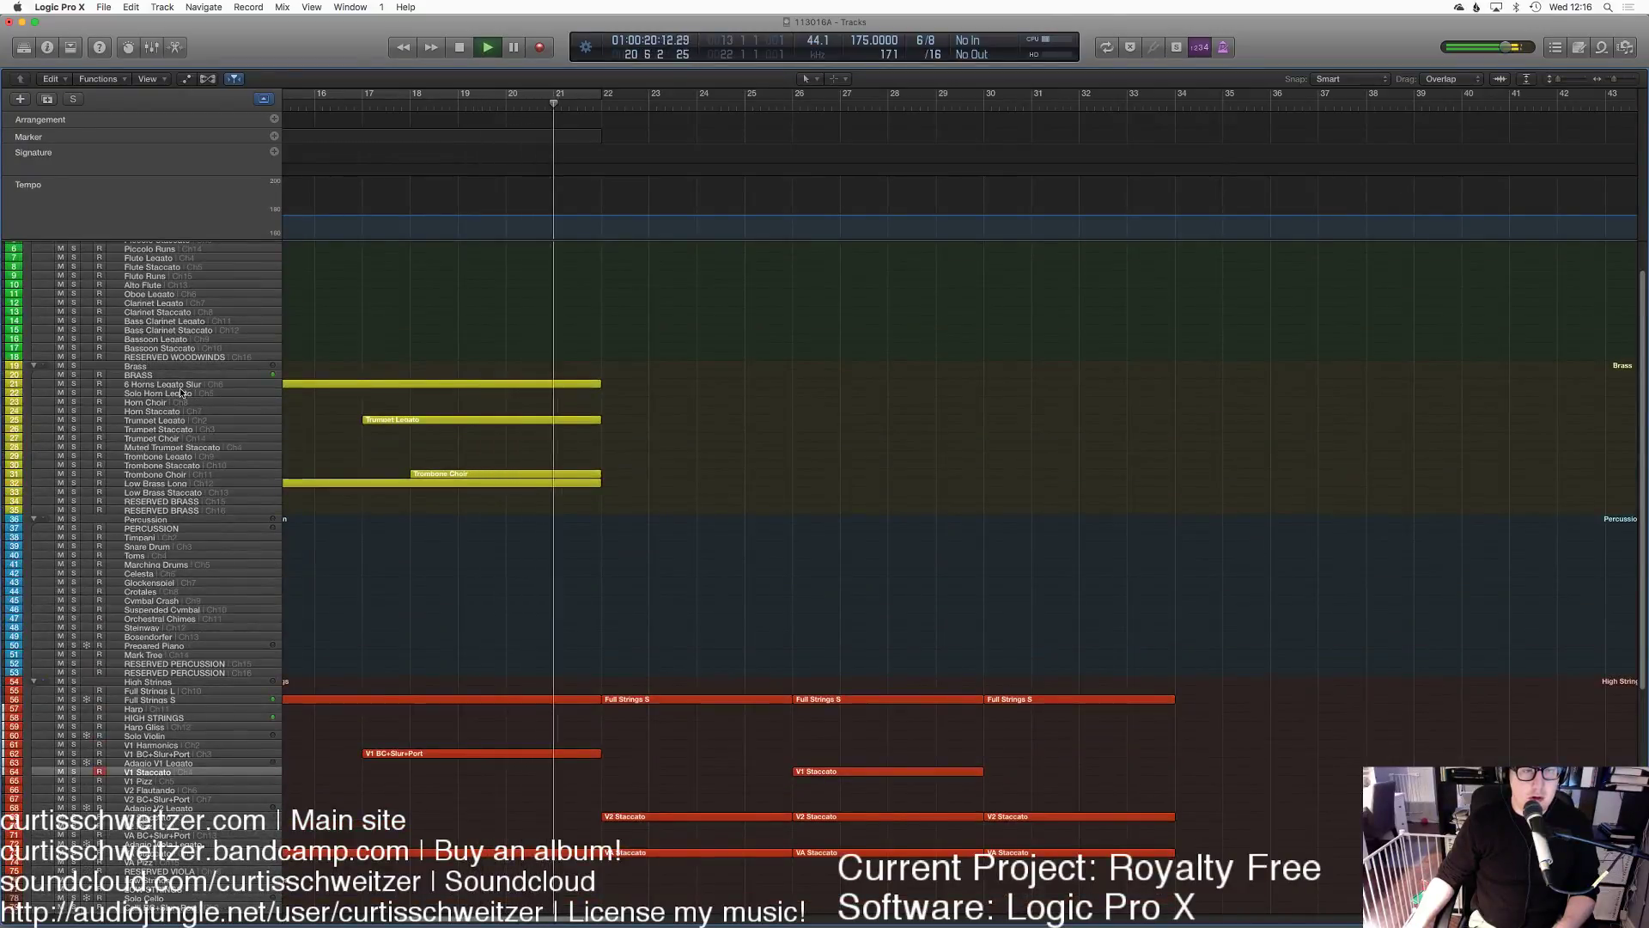
click(361, 384)
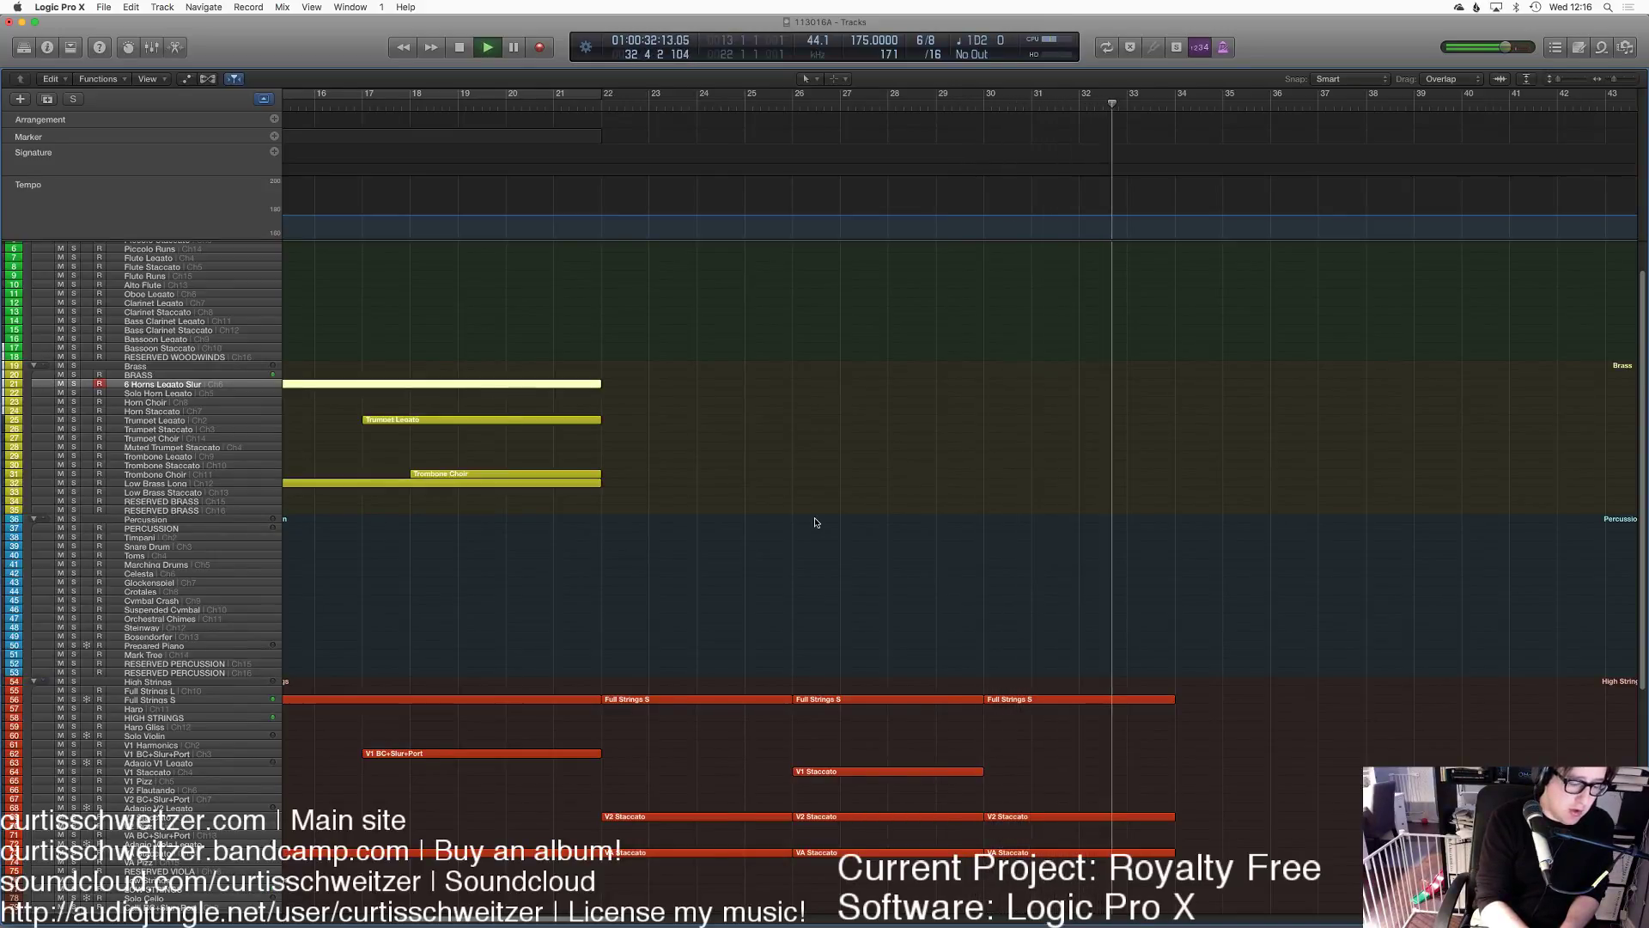
key(space)
Step: Record a horn line on the 6 Horns Legato Slur track from bar 26 to bar 34, discarding the first full take and recording it again
click(811, 101)
click(744, 103)
key(space)
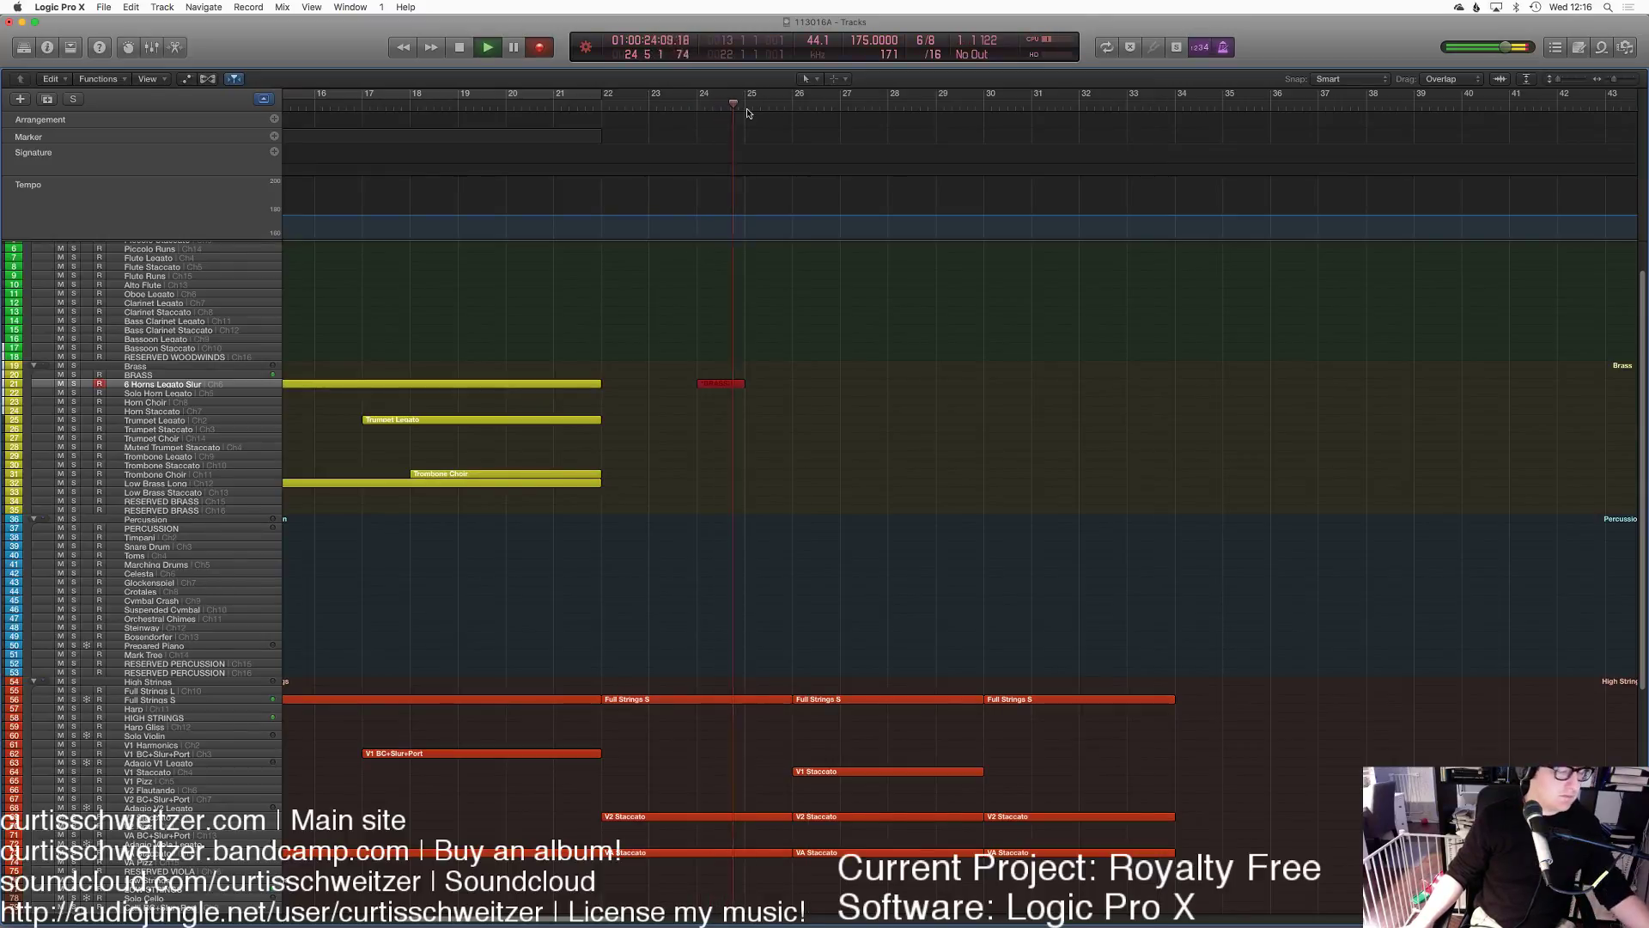
key(space)
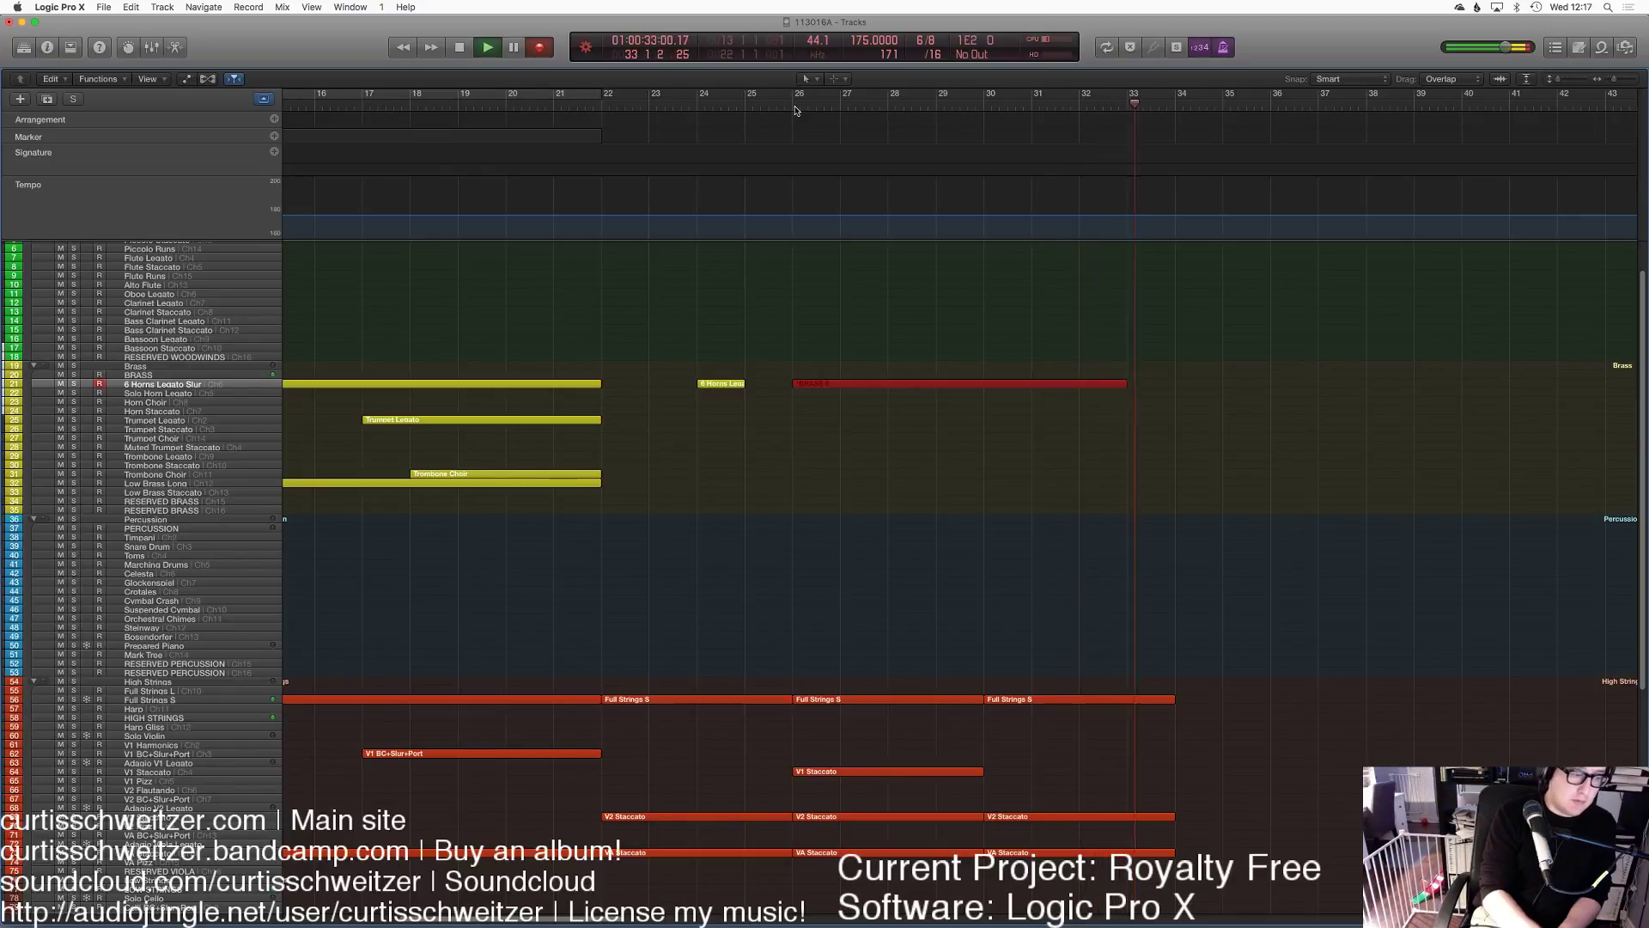
key(super+period)
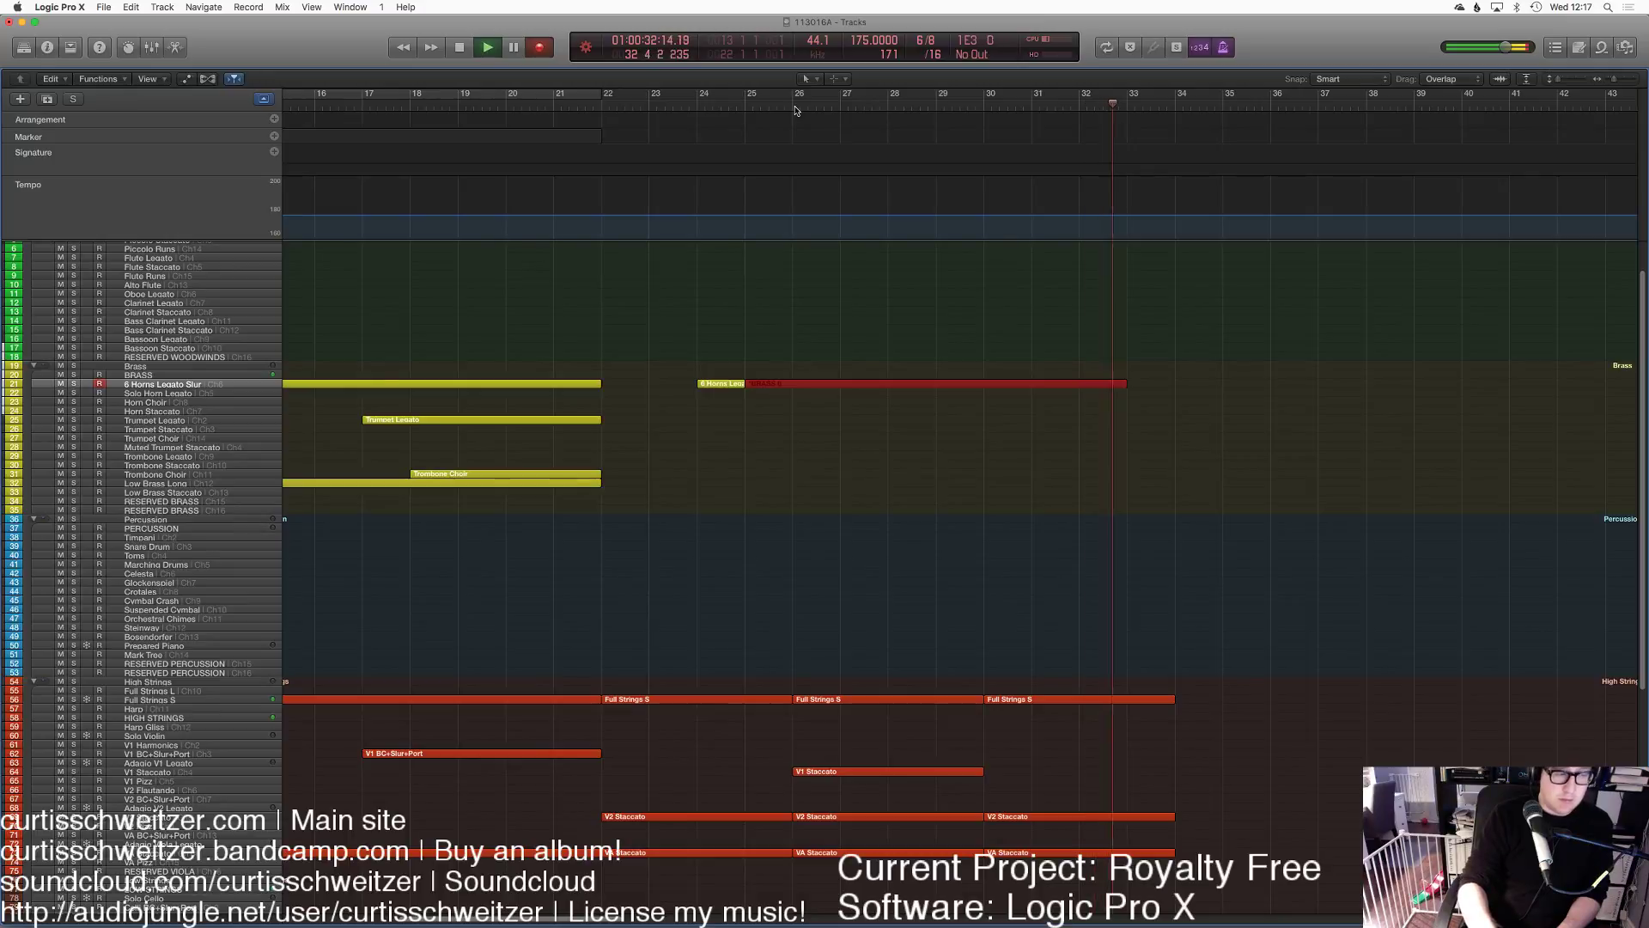
key(space)
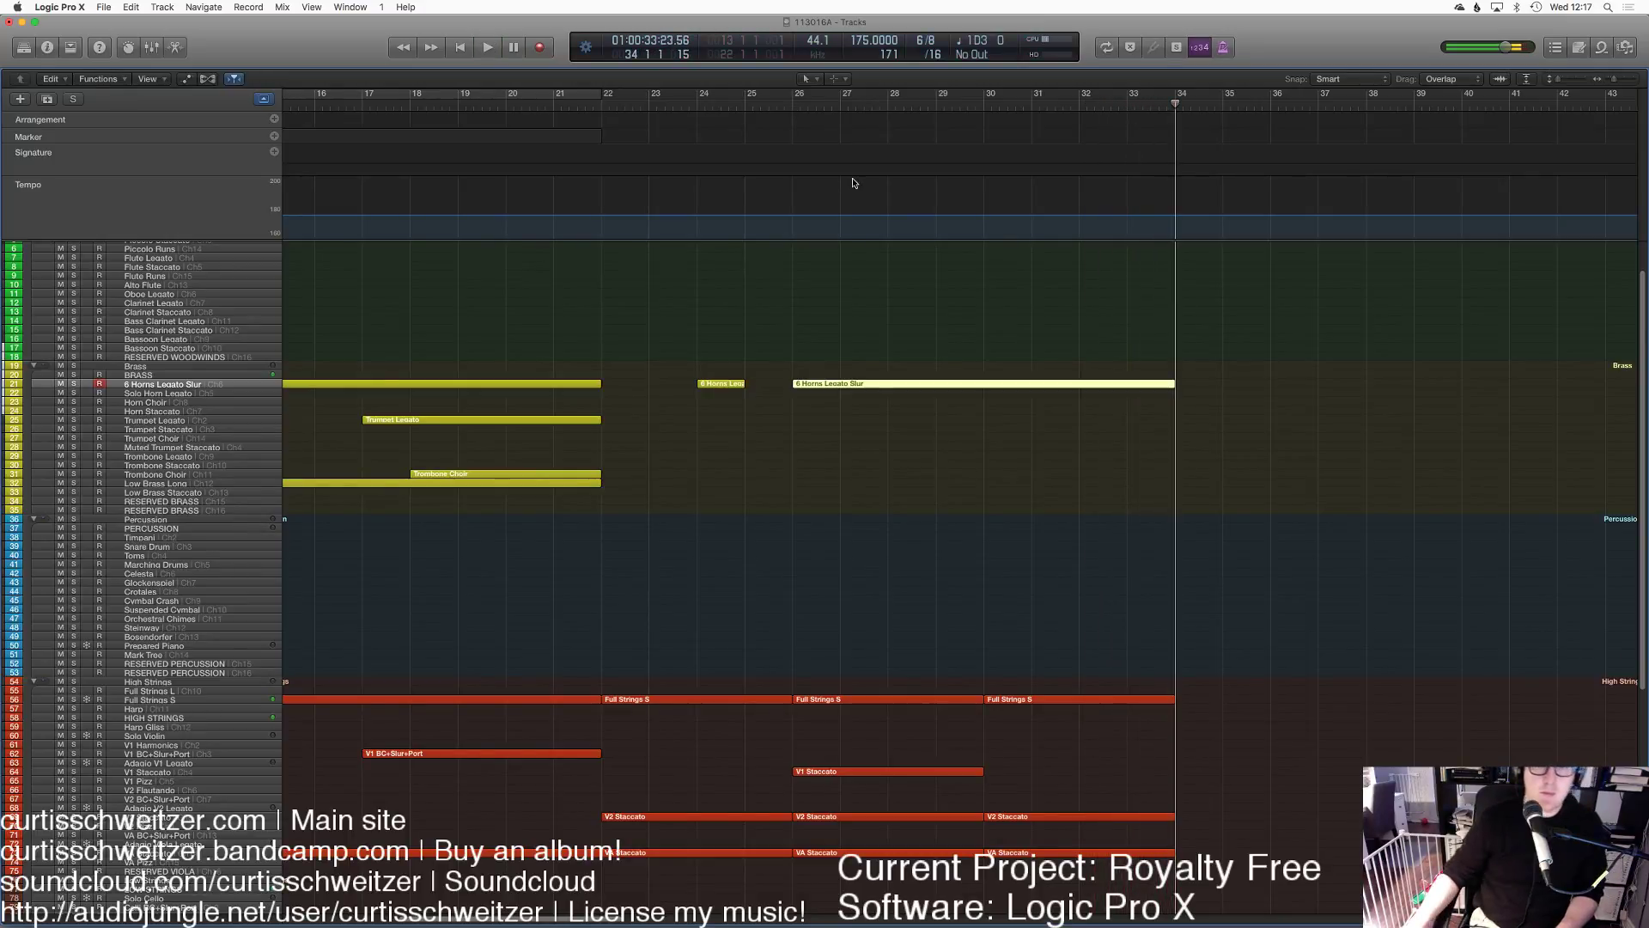
Step: Open the new horn region in the Piano Roll, show its Modulation lane and set a starting value of 75 at bar 26
key(e)
scroll(267, 660, left, 5)
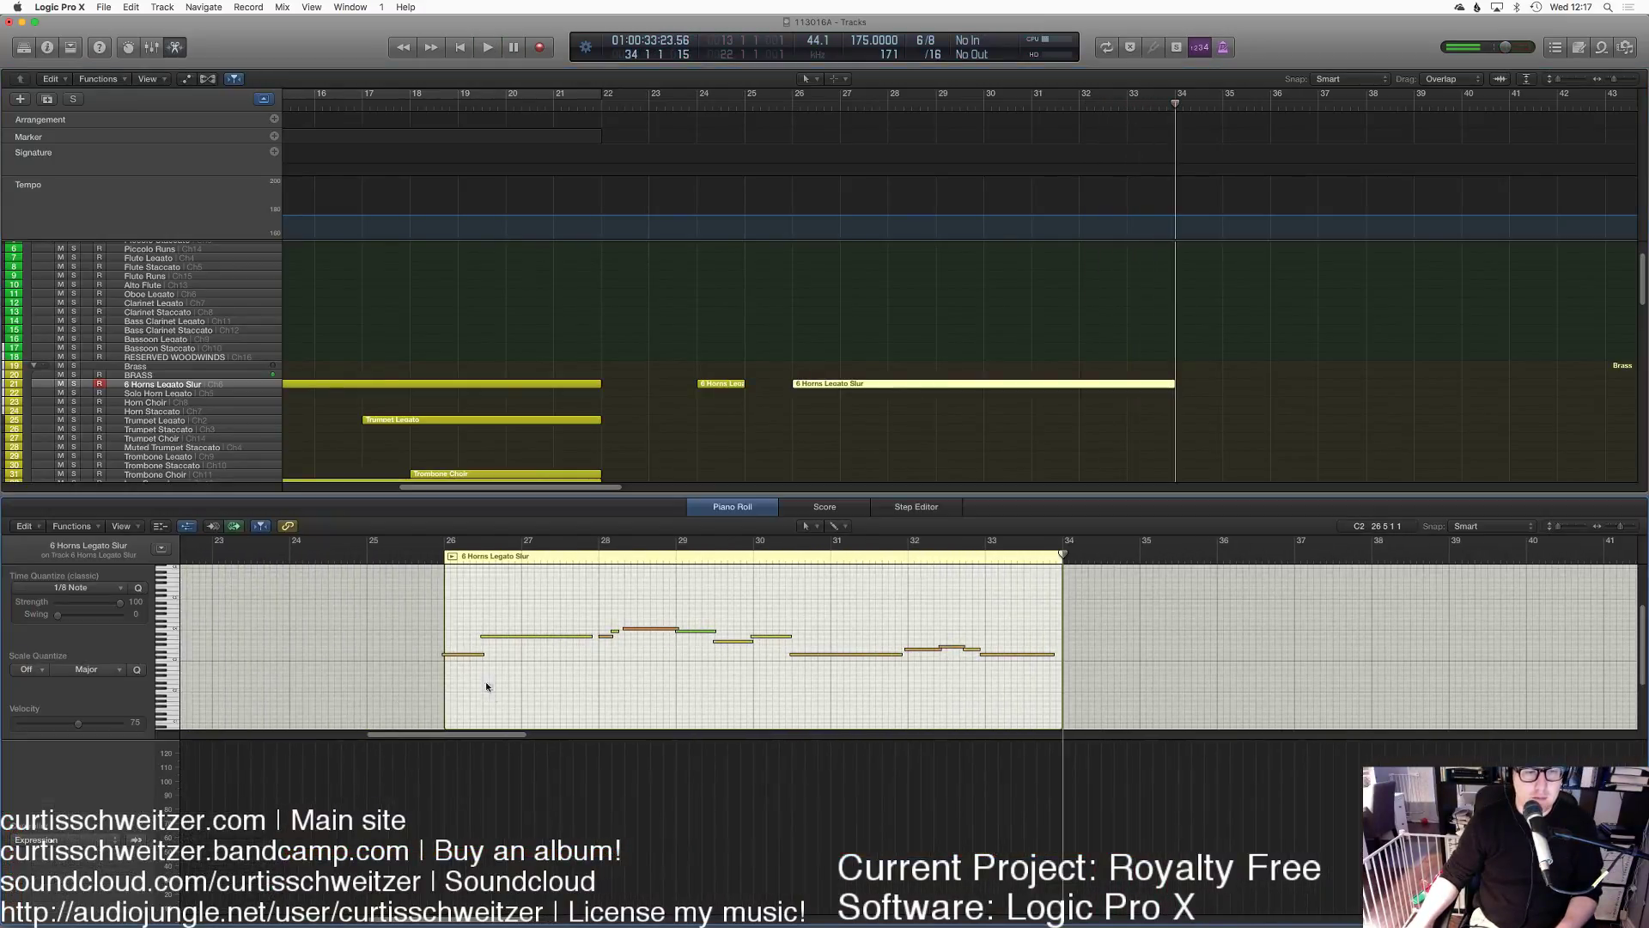
click(65, 840)
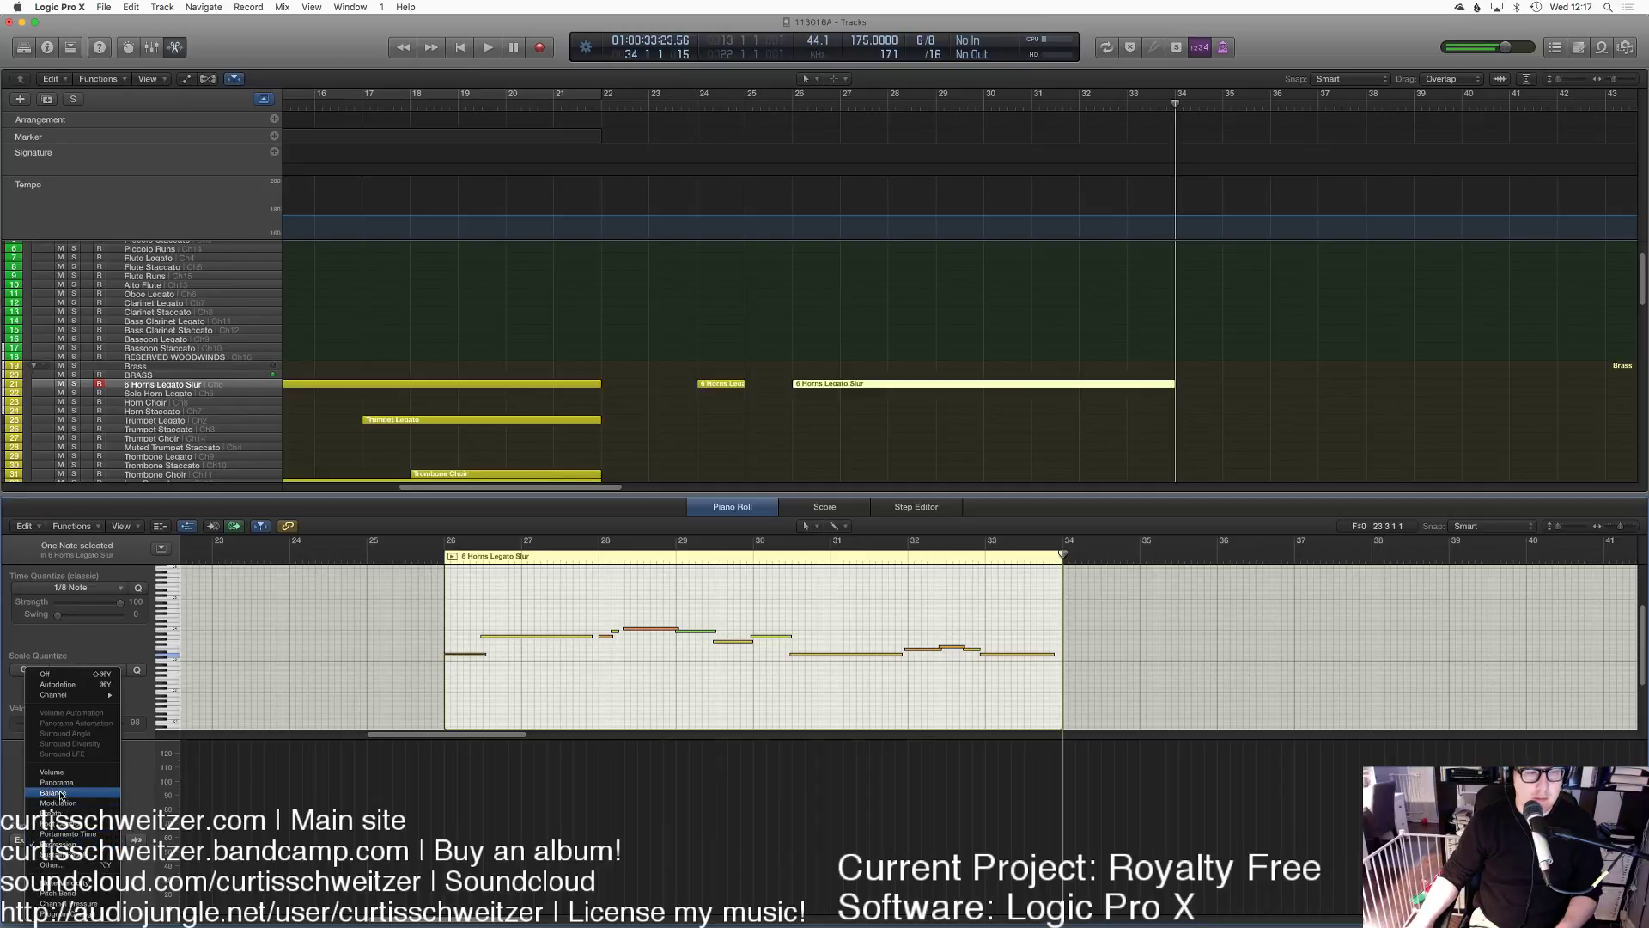
click(60, 803)
click(477, 820)
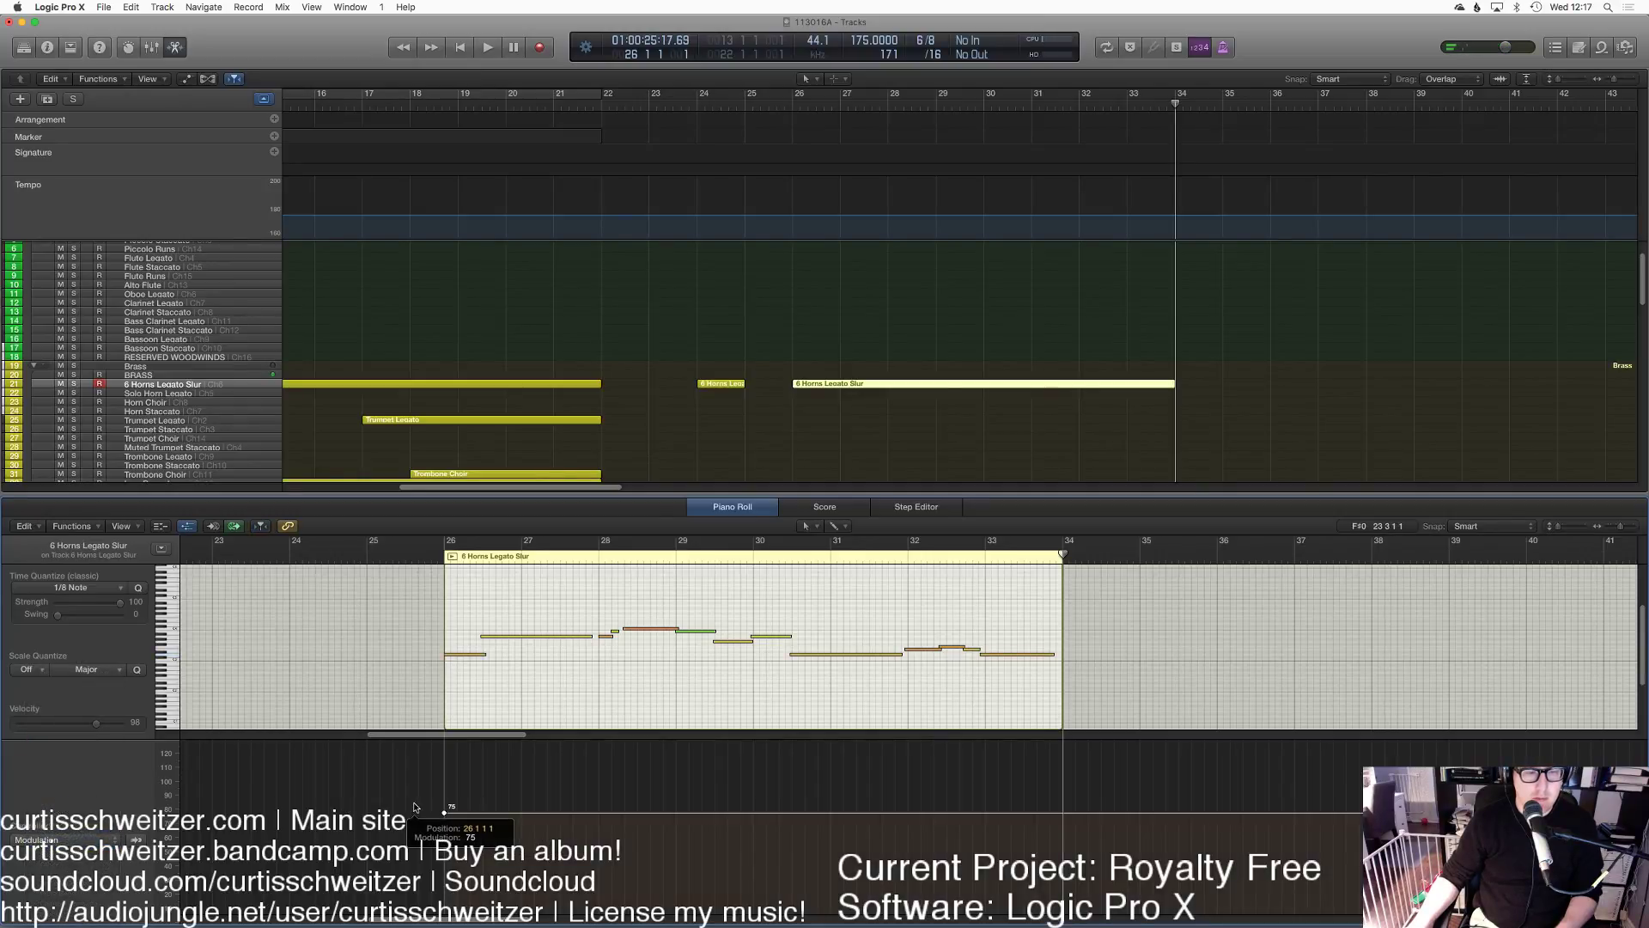
key(space)
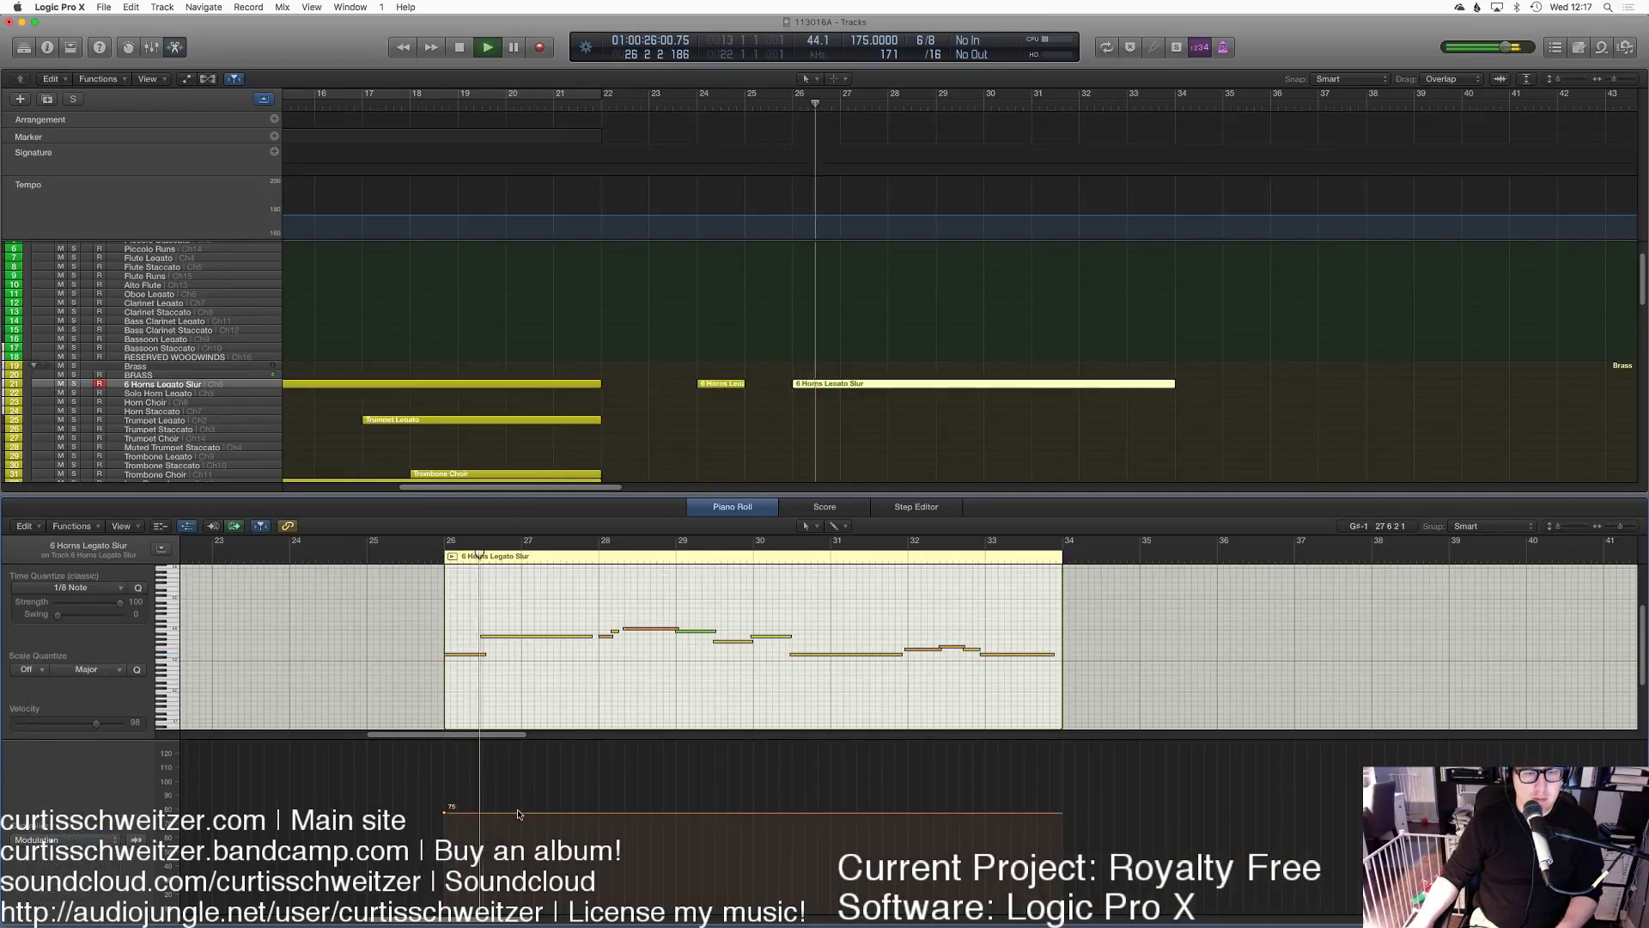
Step: Shape the horn modulation to rise to 104 after bar 28, ease to 101 at bar 32 and fall towards bar 34, raising the starting point
click(608, 787)
drag(608, 788, 638, 771)
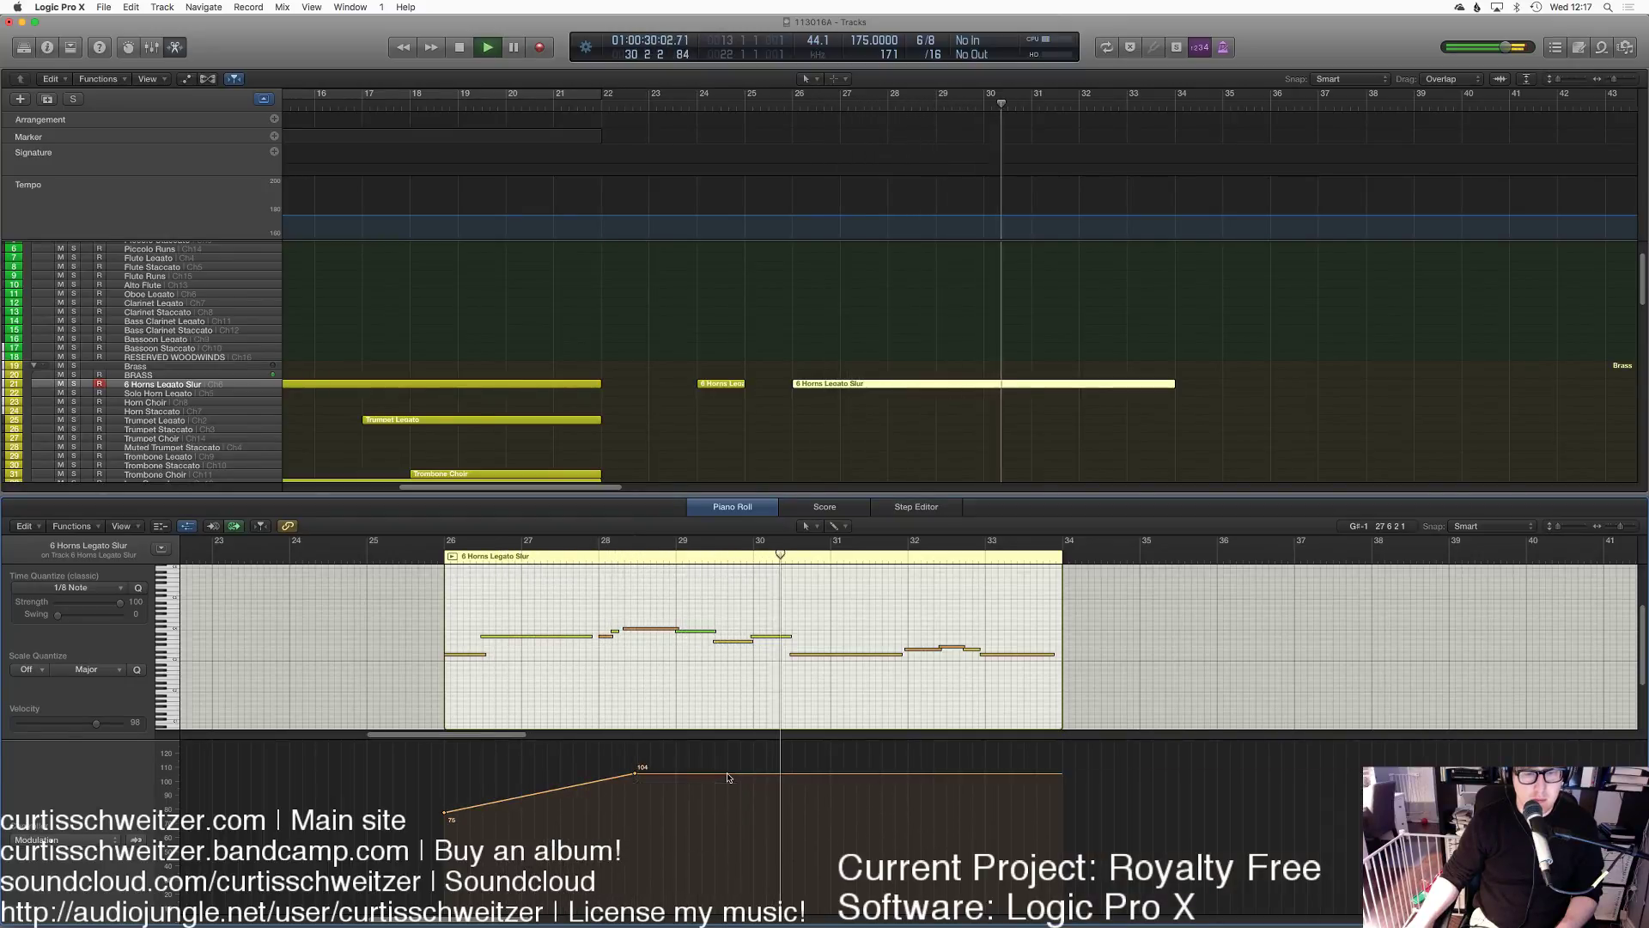
click(796, 797)
drag(796, 797, 911, 778)
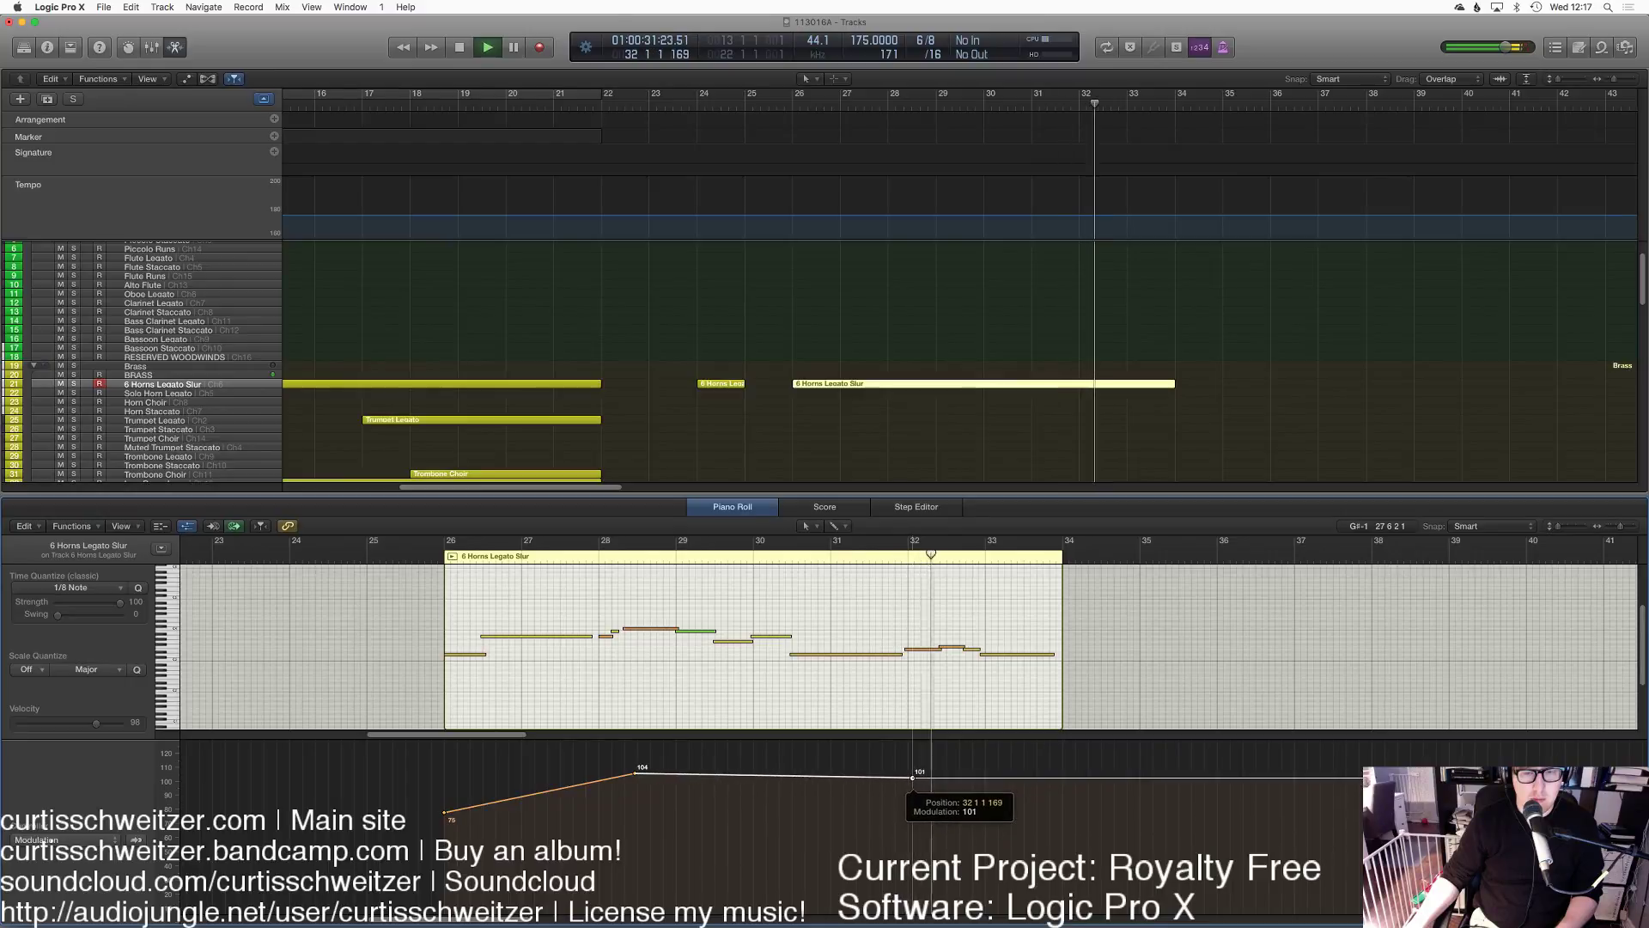
click(1062, 808)
key(shift+space)
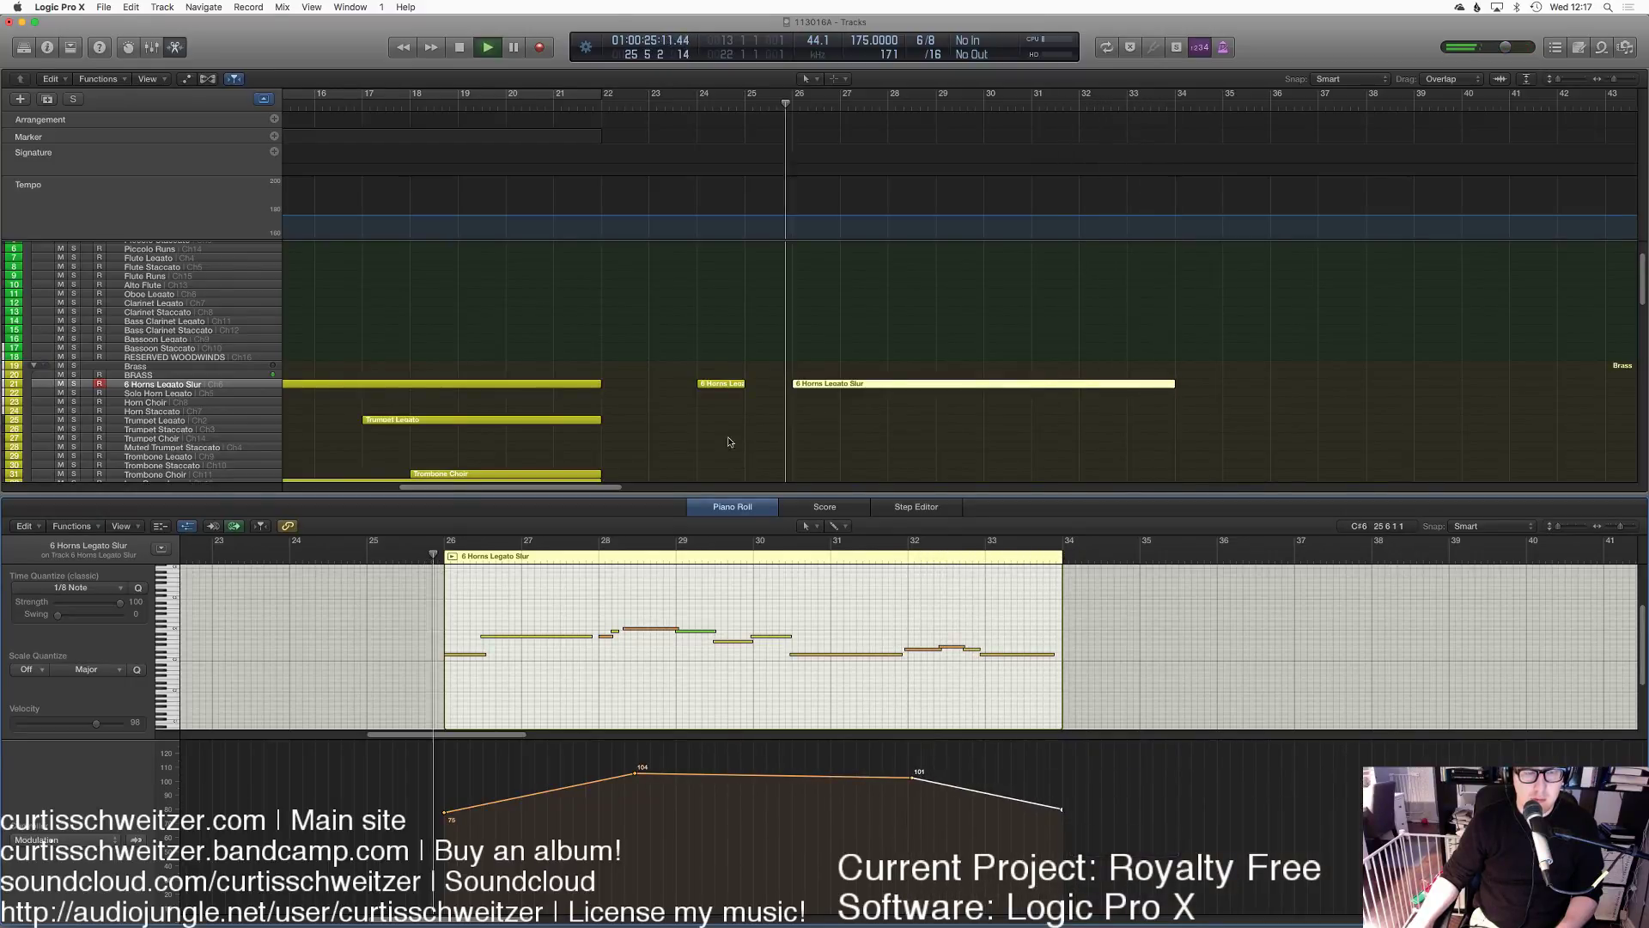
drag(448, 813, 444, 785)
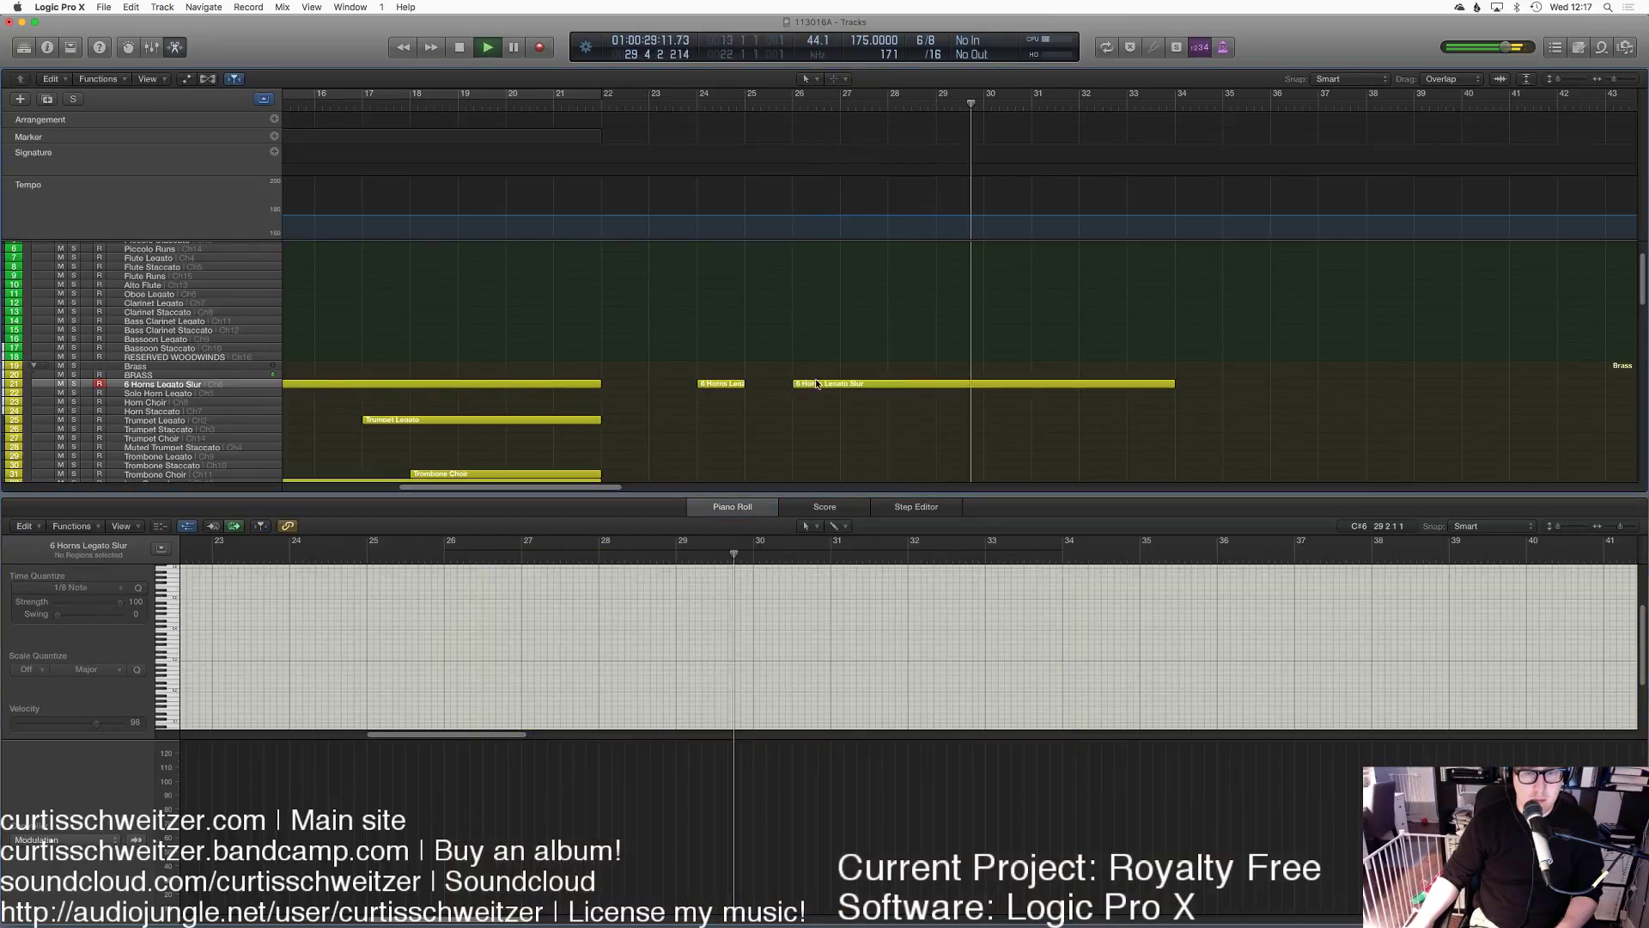
Step: Lengthen the short horn note in bar 28 to reach the next note, play the phrase back and close the Piano Roll
click(681, 589)
click(612, 631)
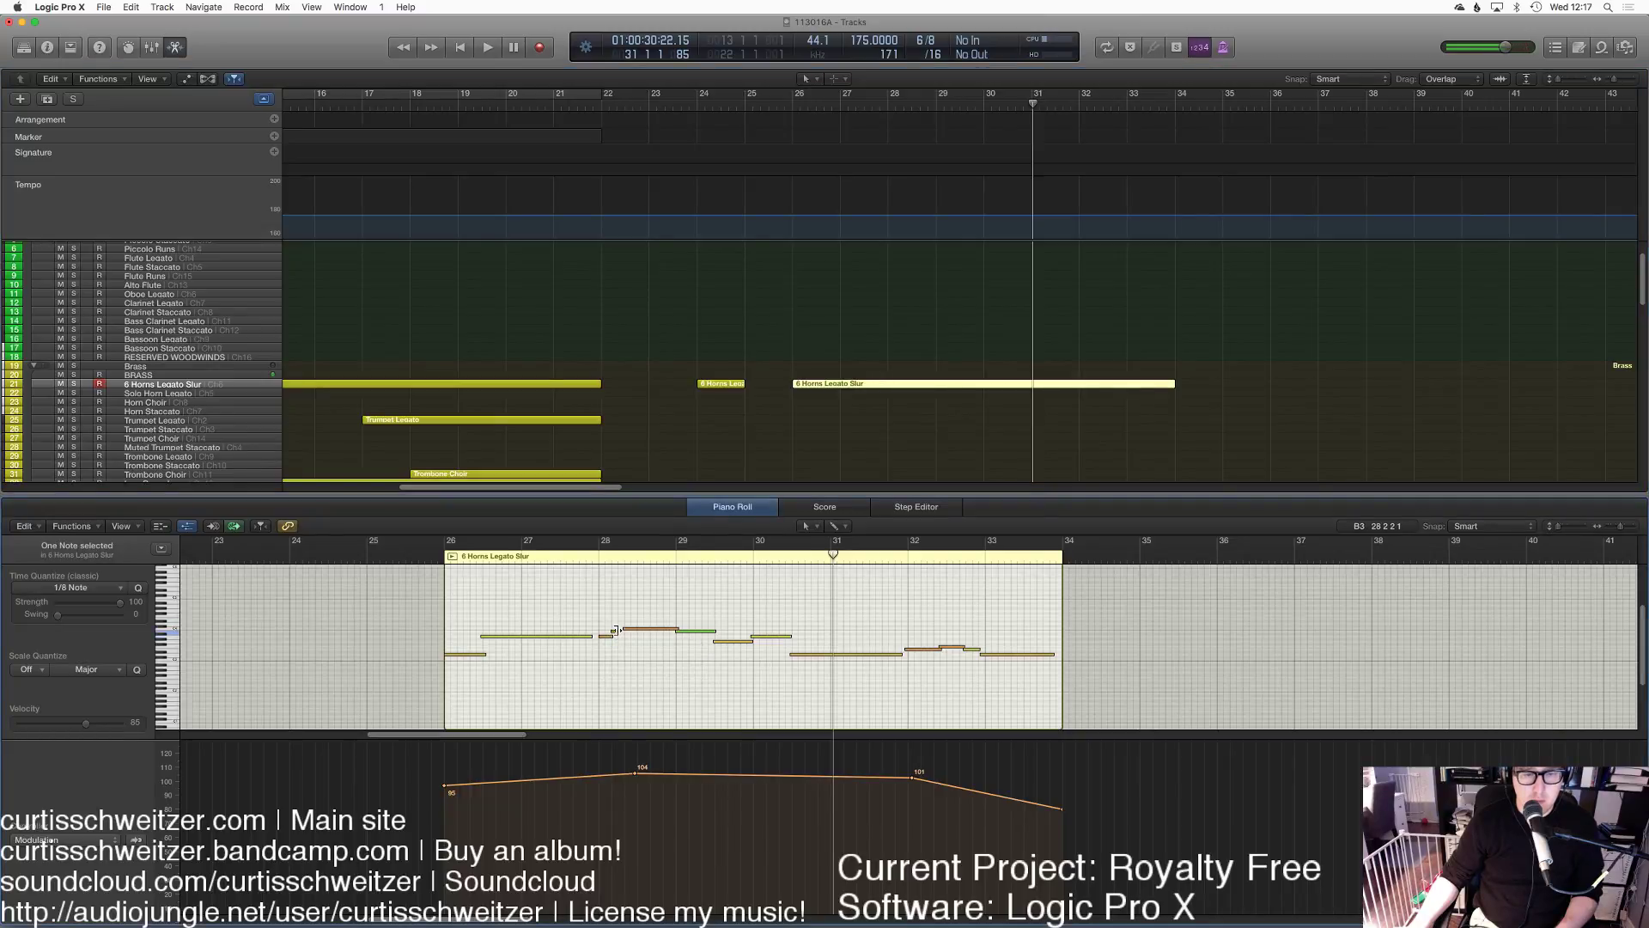
click(585, 555)
key(space)
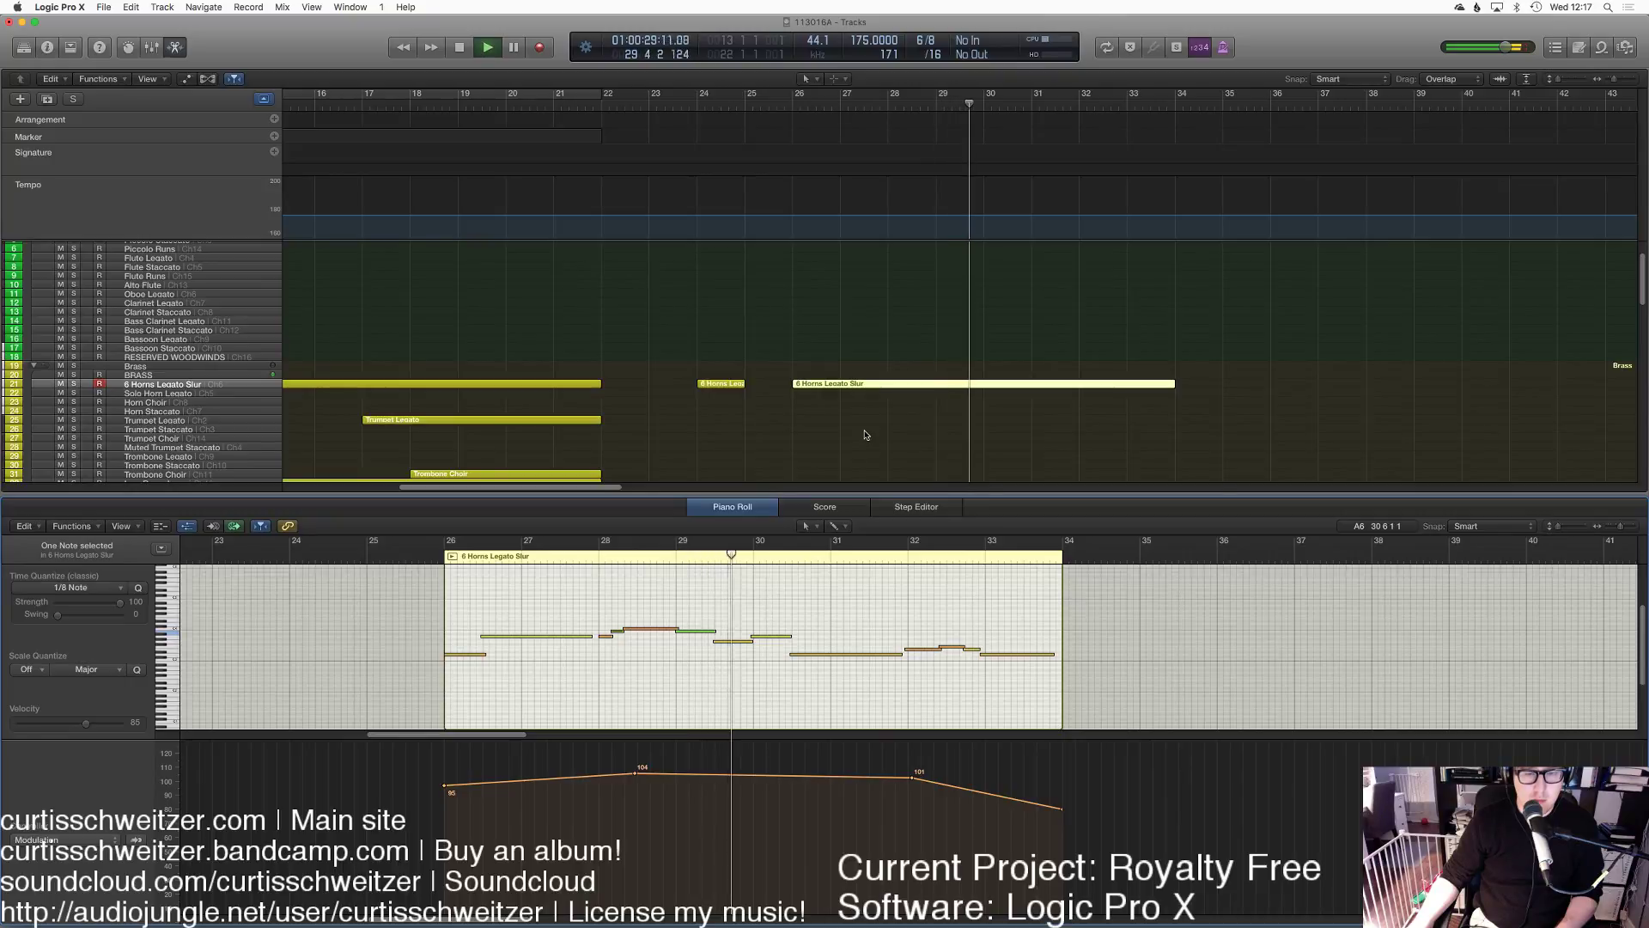
key(e)
scroll(350, 372, up, 2)
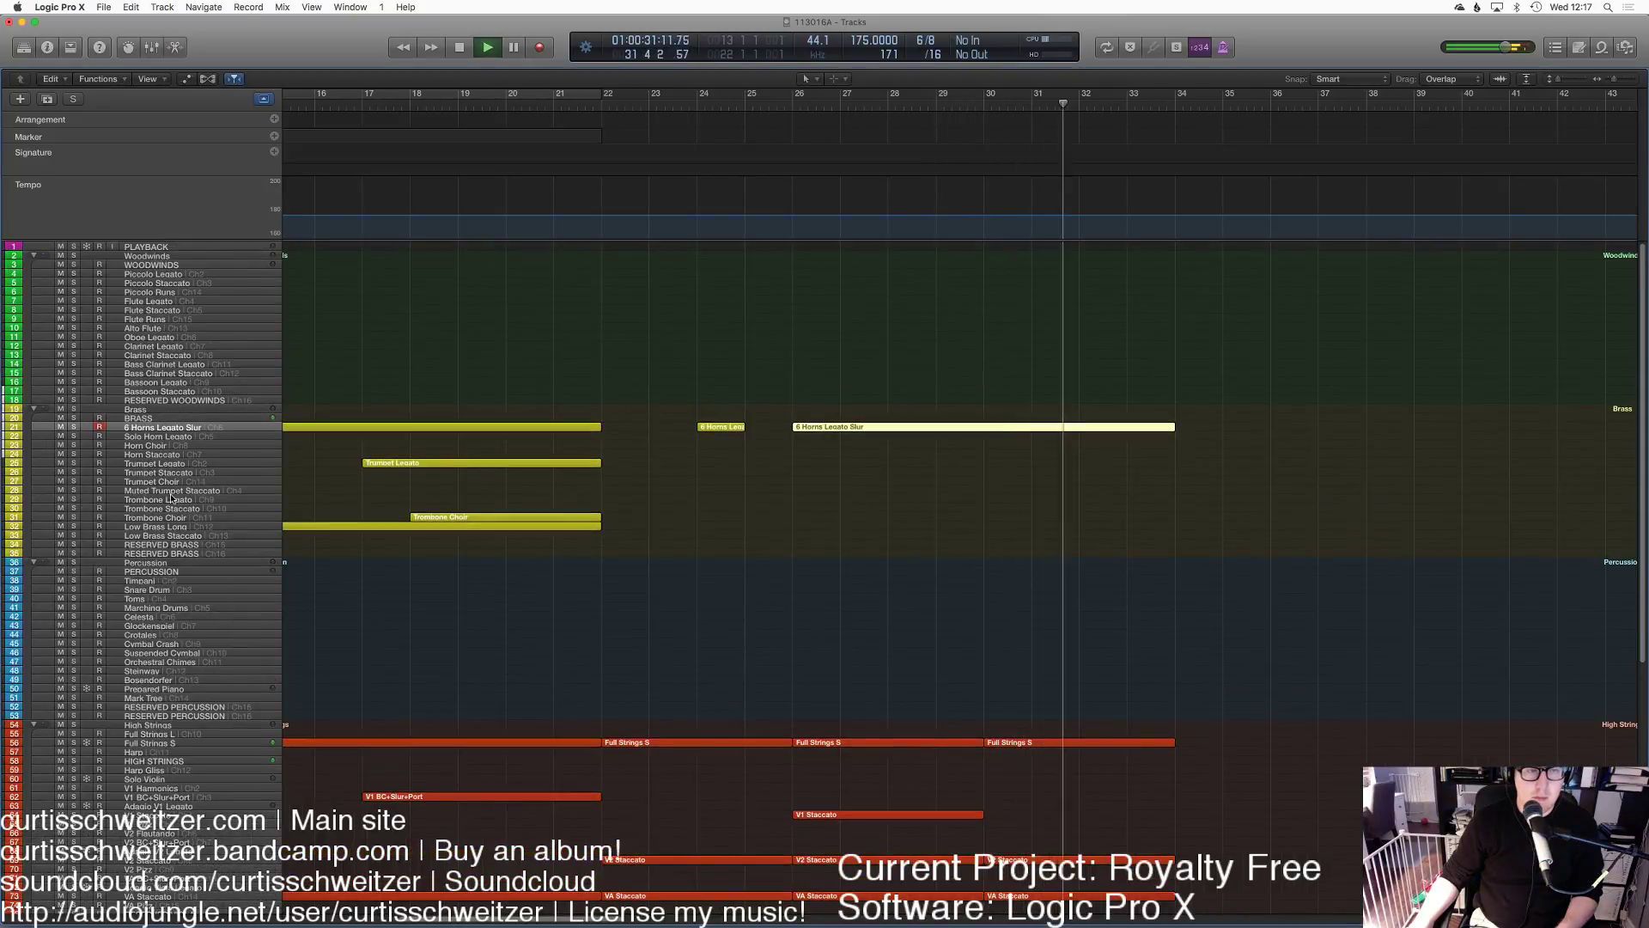
Step: Try recording a trumpet line on the Trumpet Legato track from bar 26 and discard the take
click(163, 465)
key(space)
click(818, 110)
key(space)
key(r)
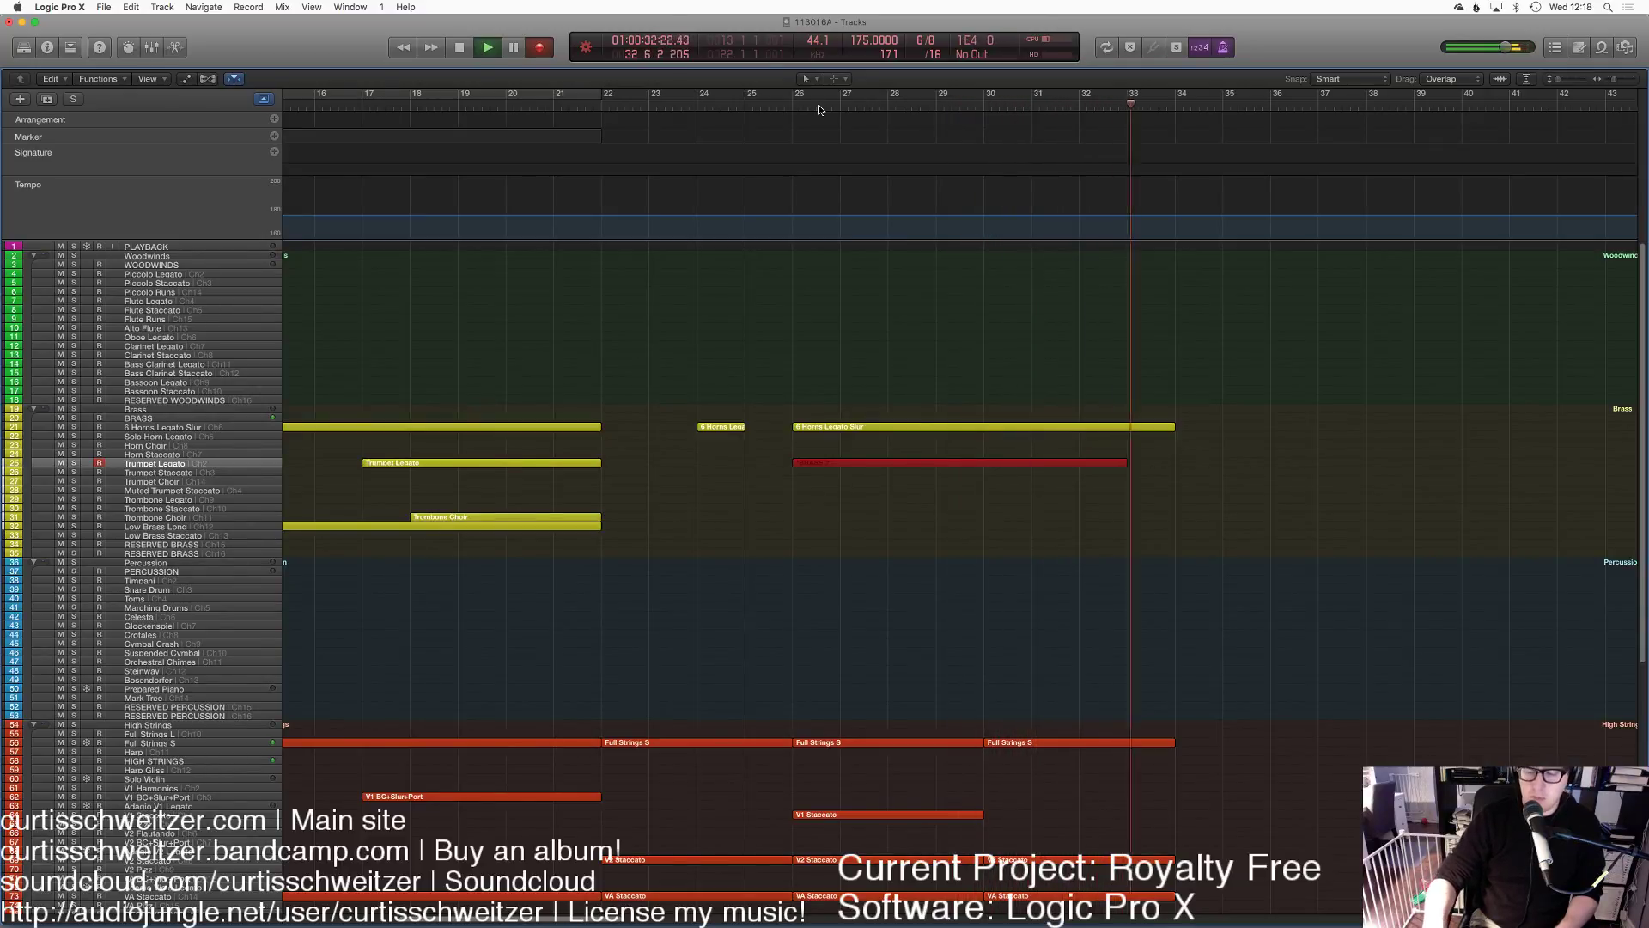
key(space)
key(Delete)
Step: Try a second Trumpet Legato take up to bar 34, delete it and briefly play back from bar 26
key(space)
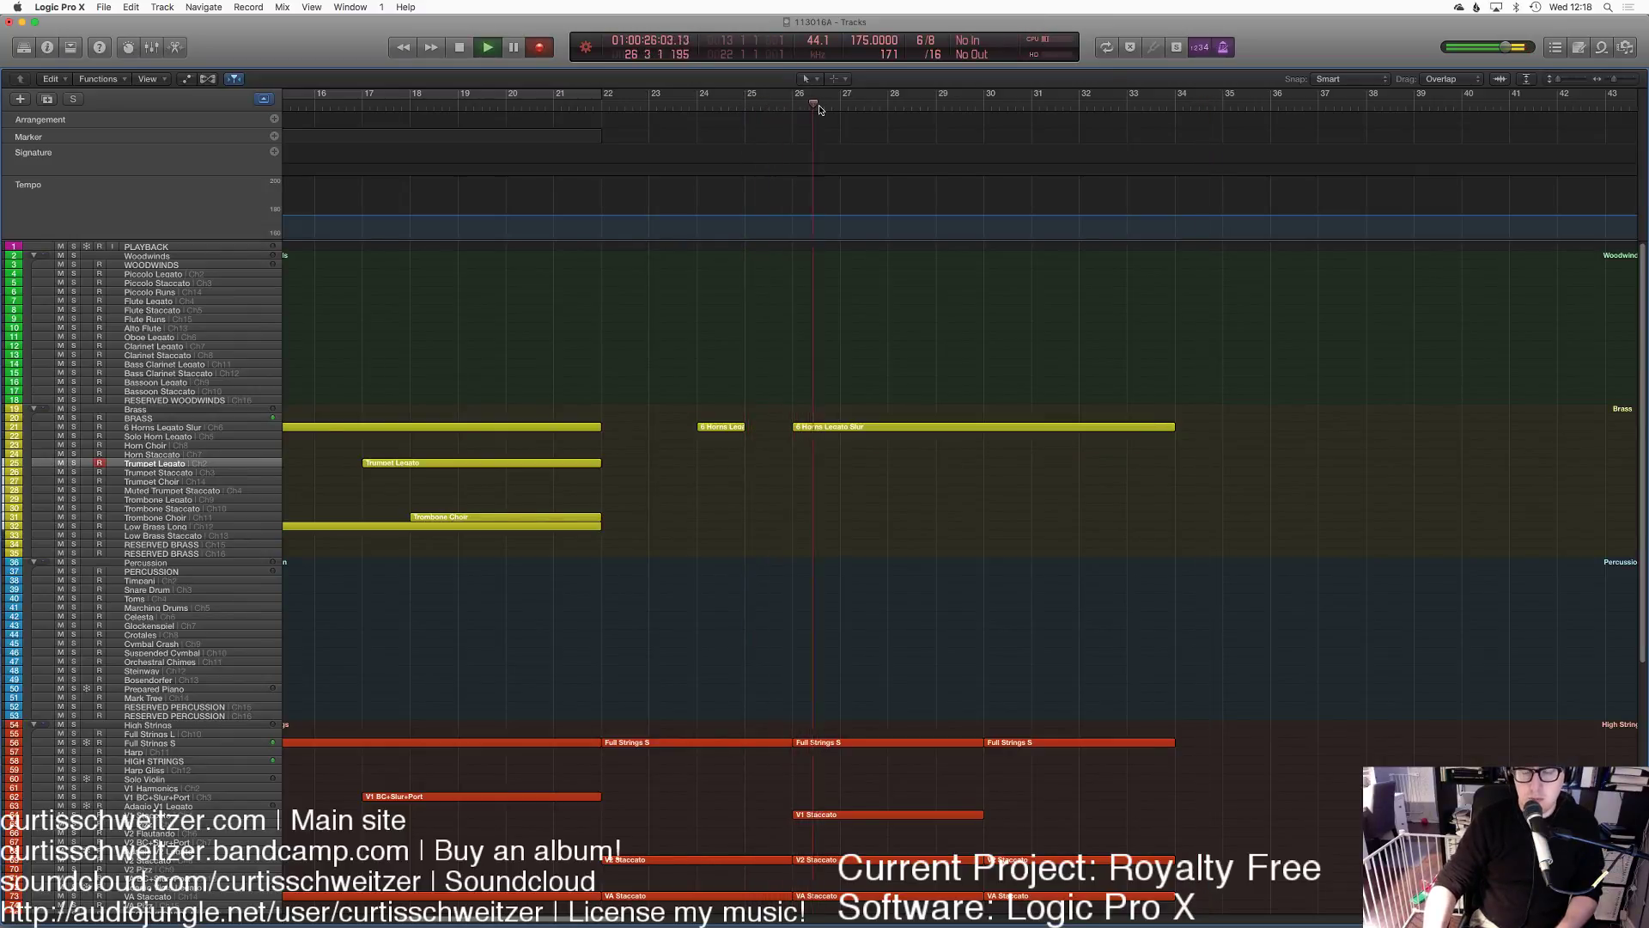
key(r)
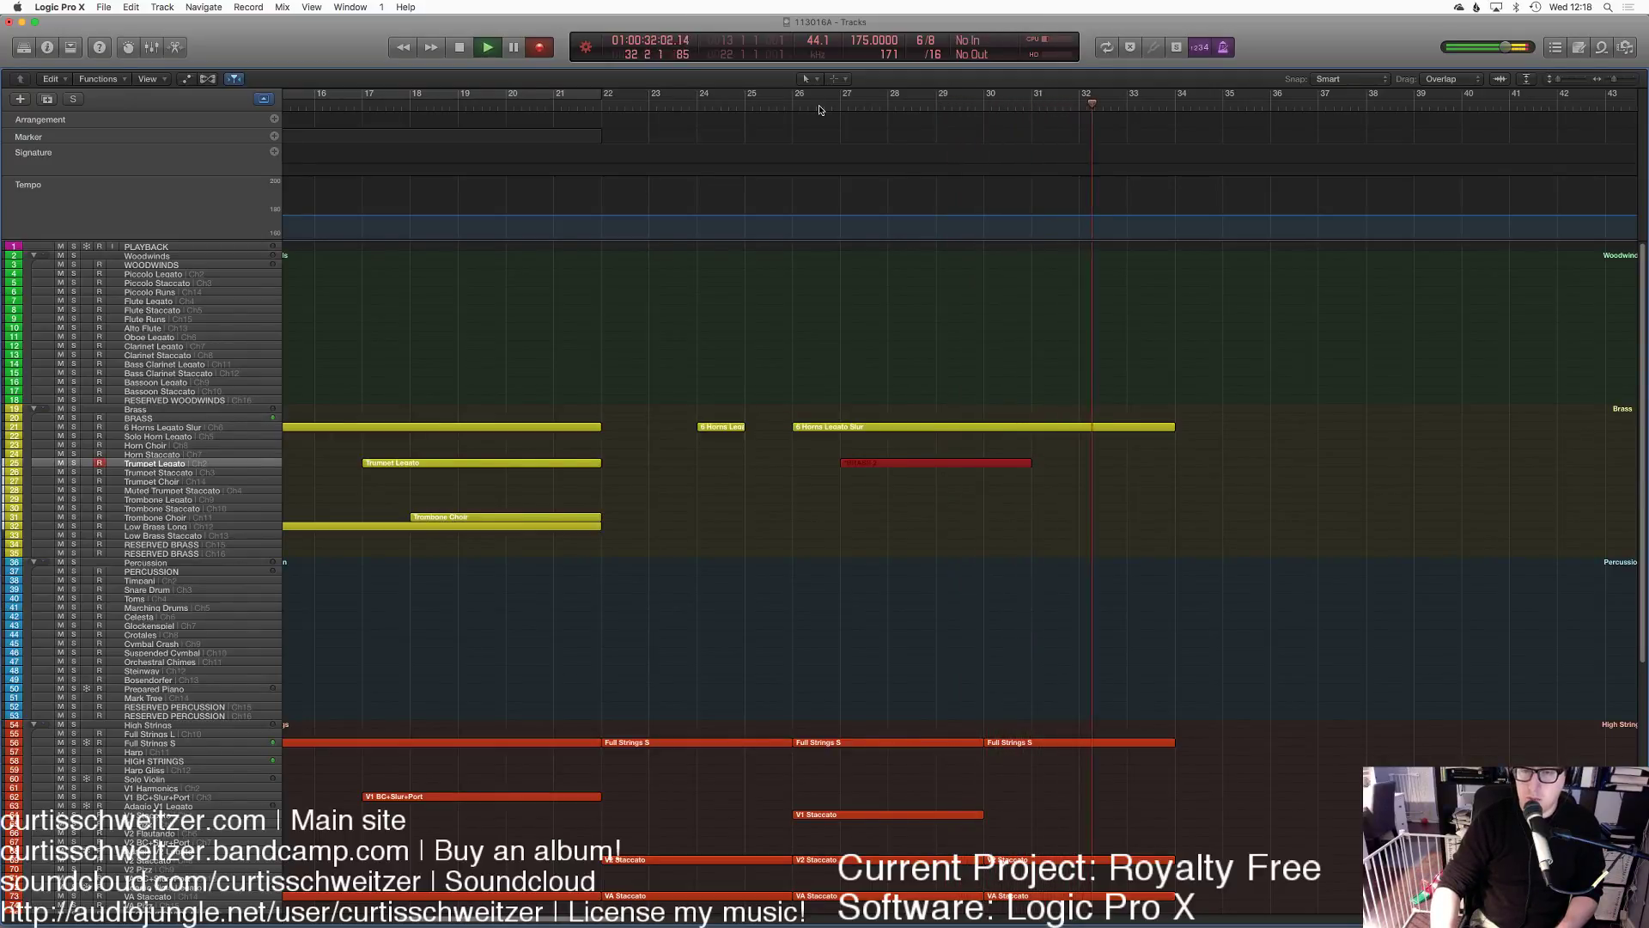
key(space)
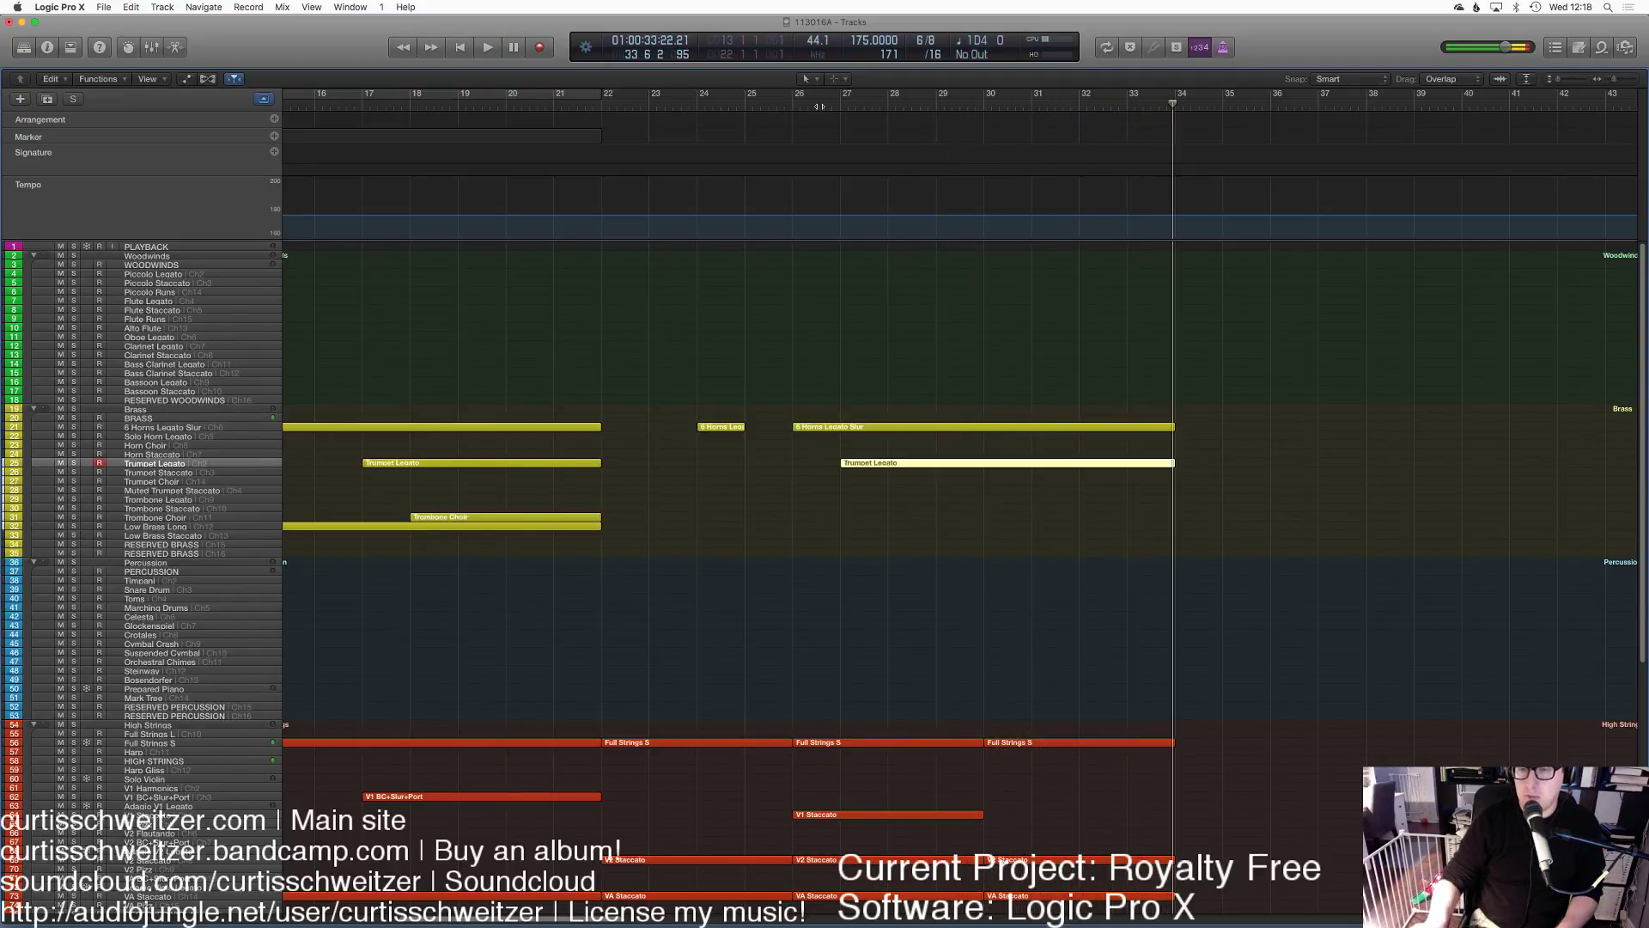
key(Delete)
click(786, 105)
key(space)
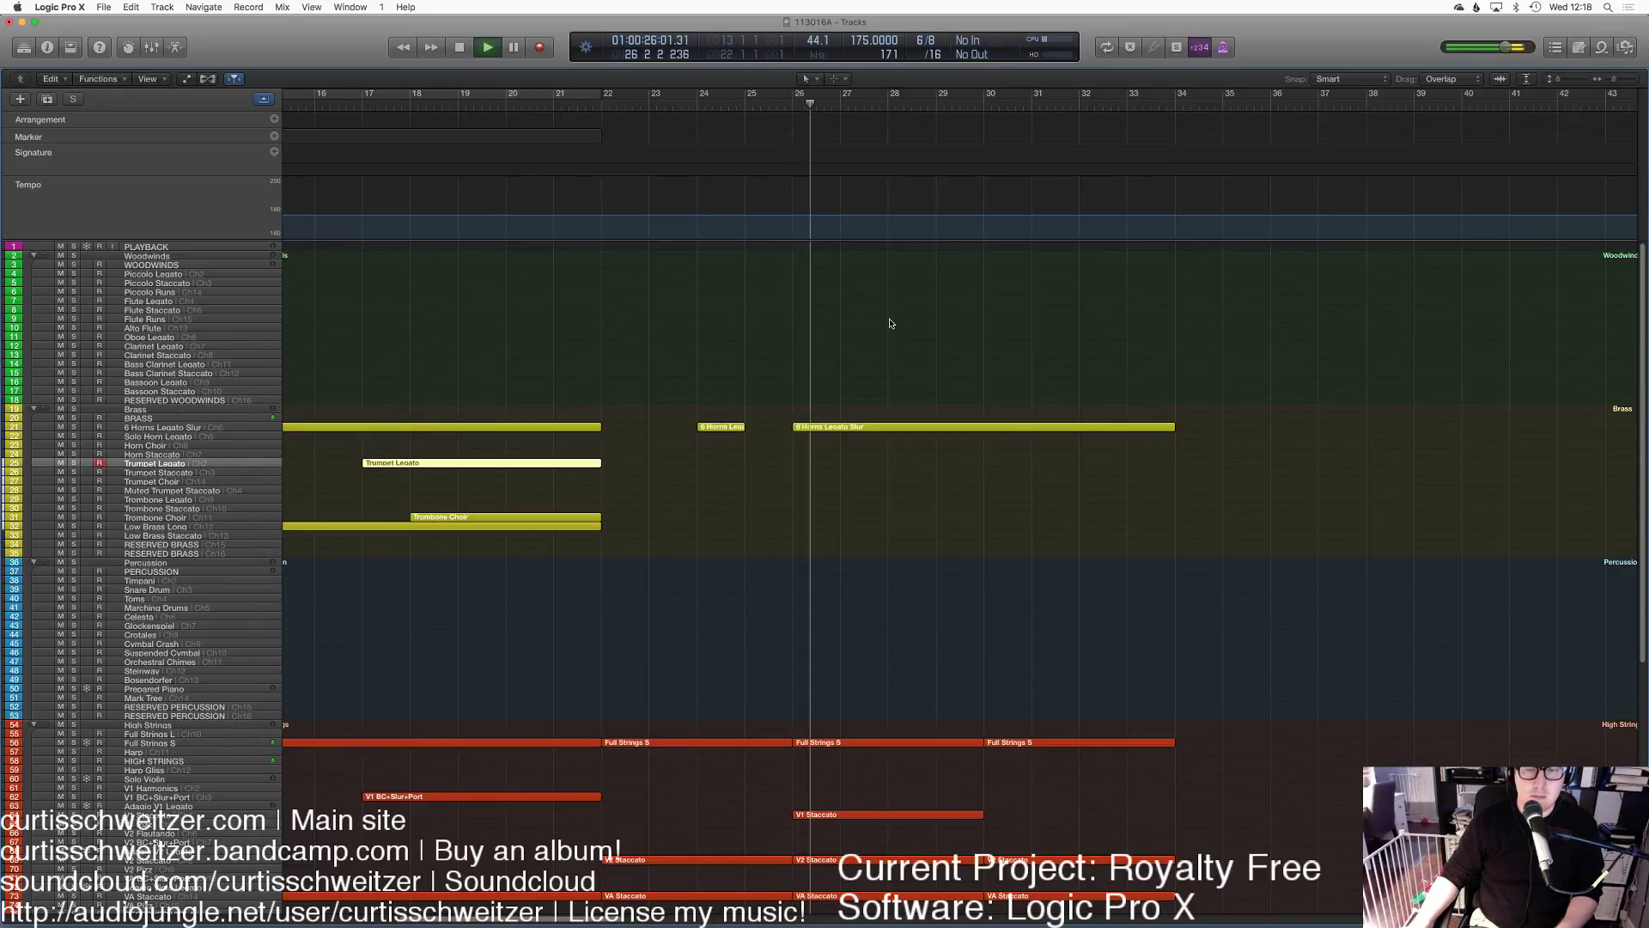
key(space)
Step: Try recording a chord part on the Trombone Choir track from bar 26 and undo the take
click(162, 517)
click(788, 103)
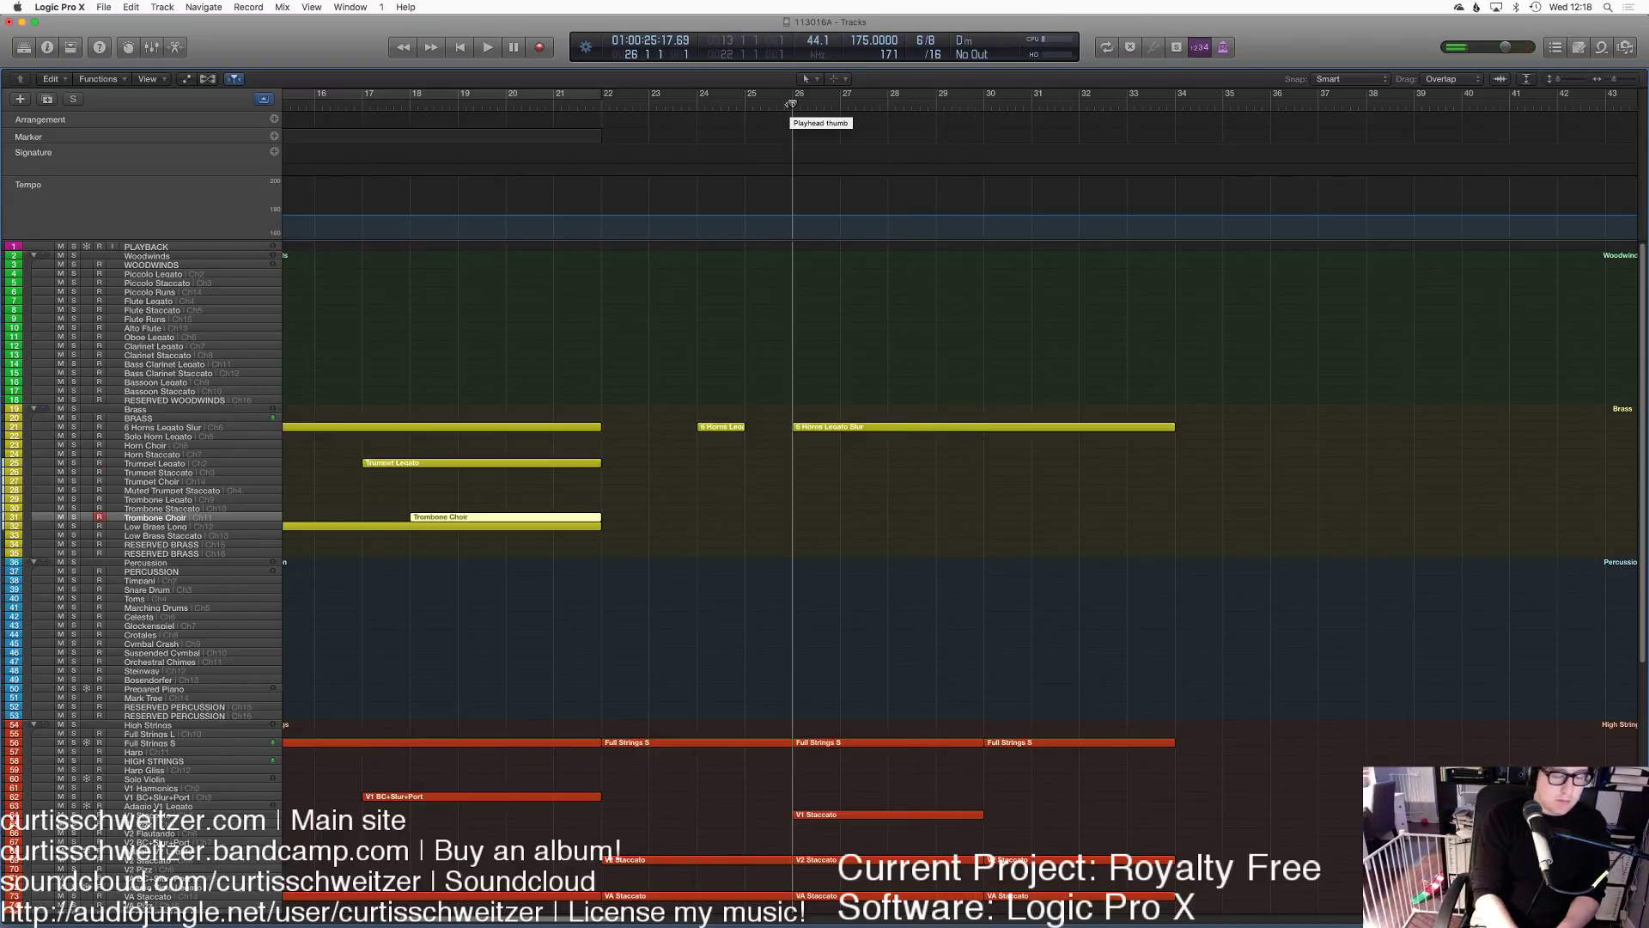
key(space)
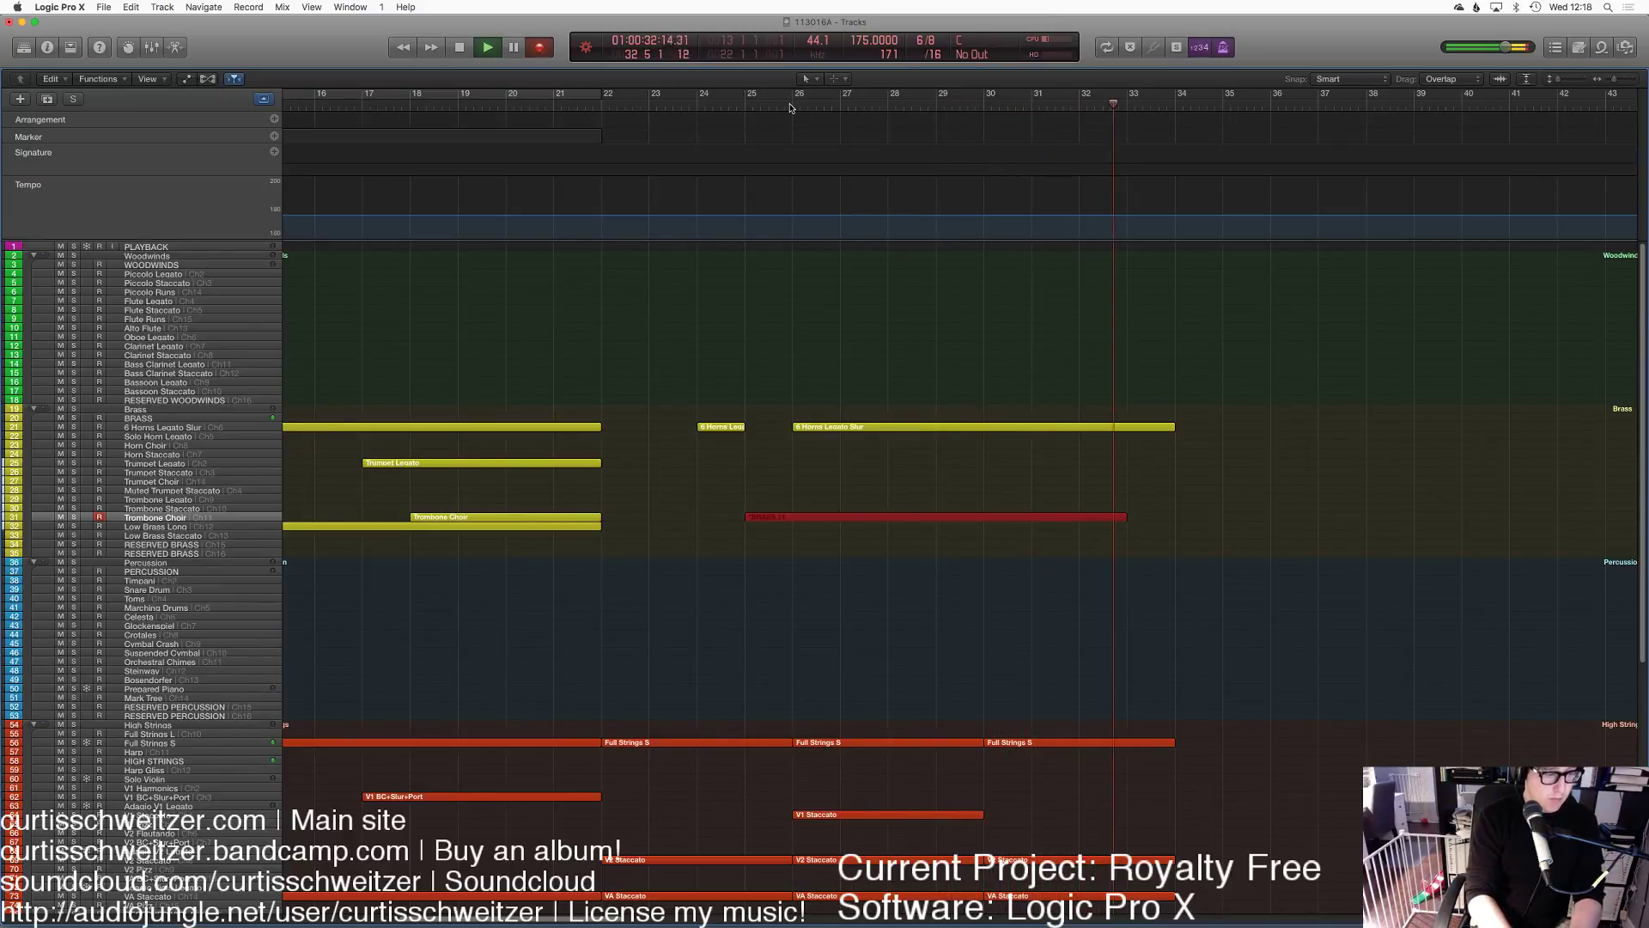
key(space)
key(super+z)
Step: Solo the Brass group, record another Trombone Choir take and undo it
click(806, 118)
click(809, 104)
click(73, 409)
key(space)
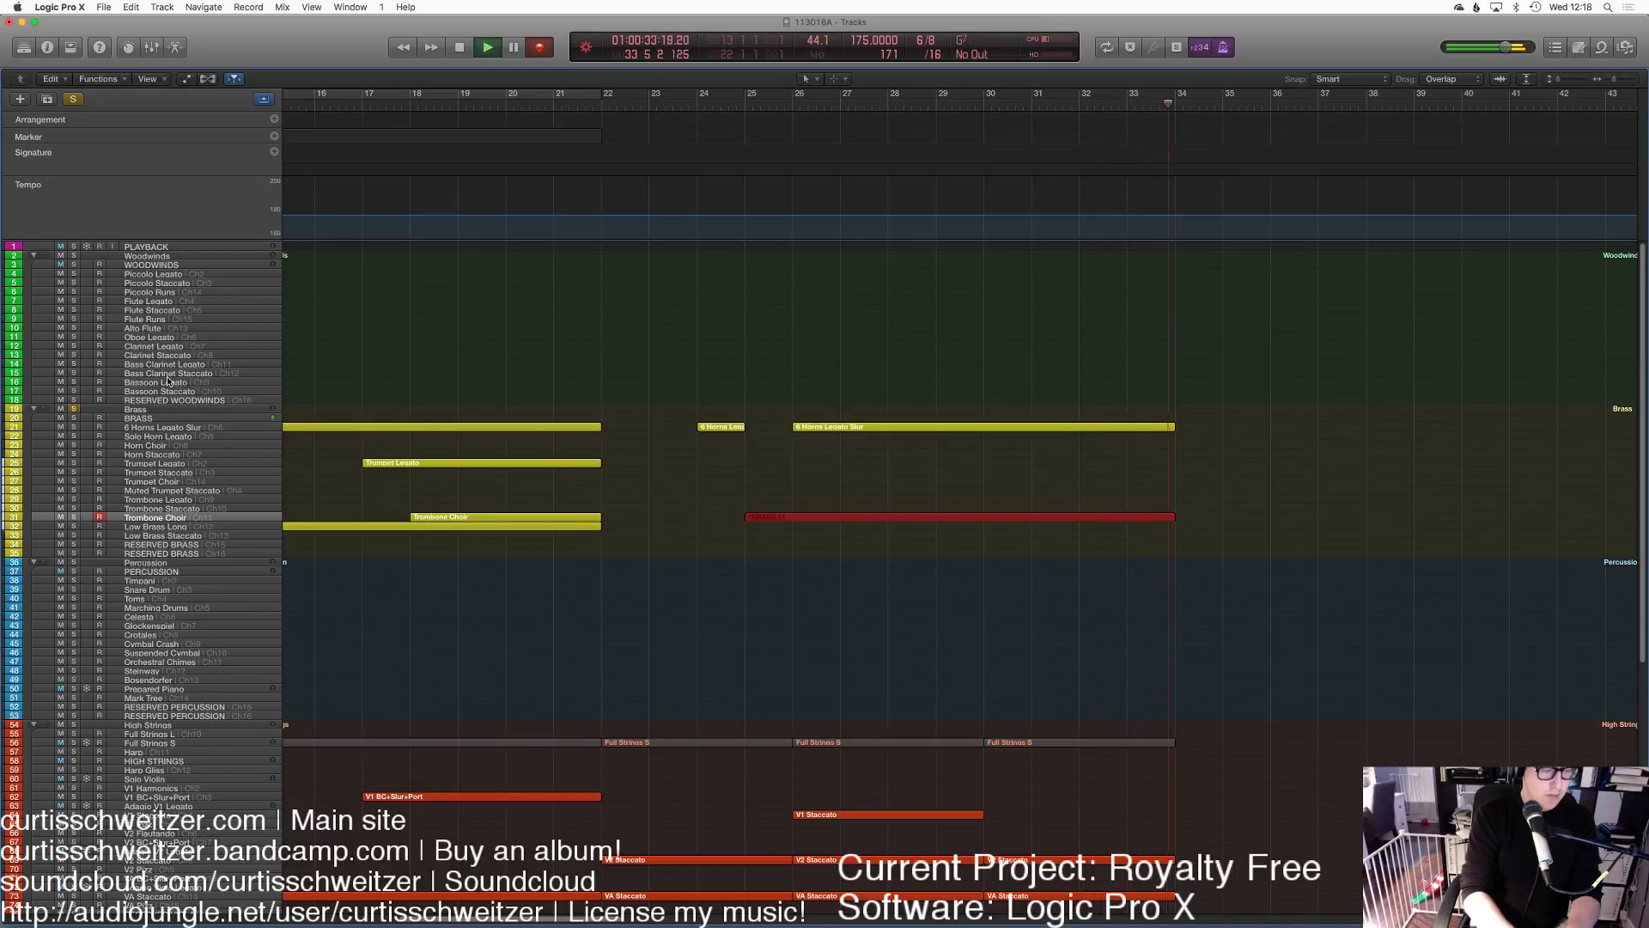
key(space)
key(super+z)
Step: Record the Trombone Choir chords from bar 26 to bar 34, check the notes and trim the region's start to bar 26
click(793, 104)
key(r)
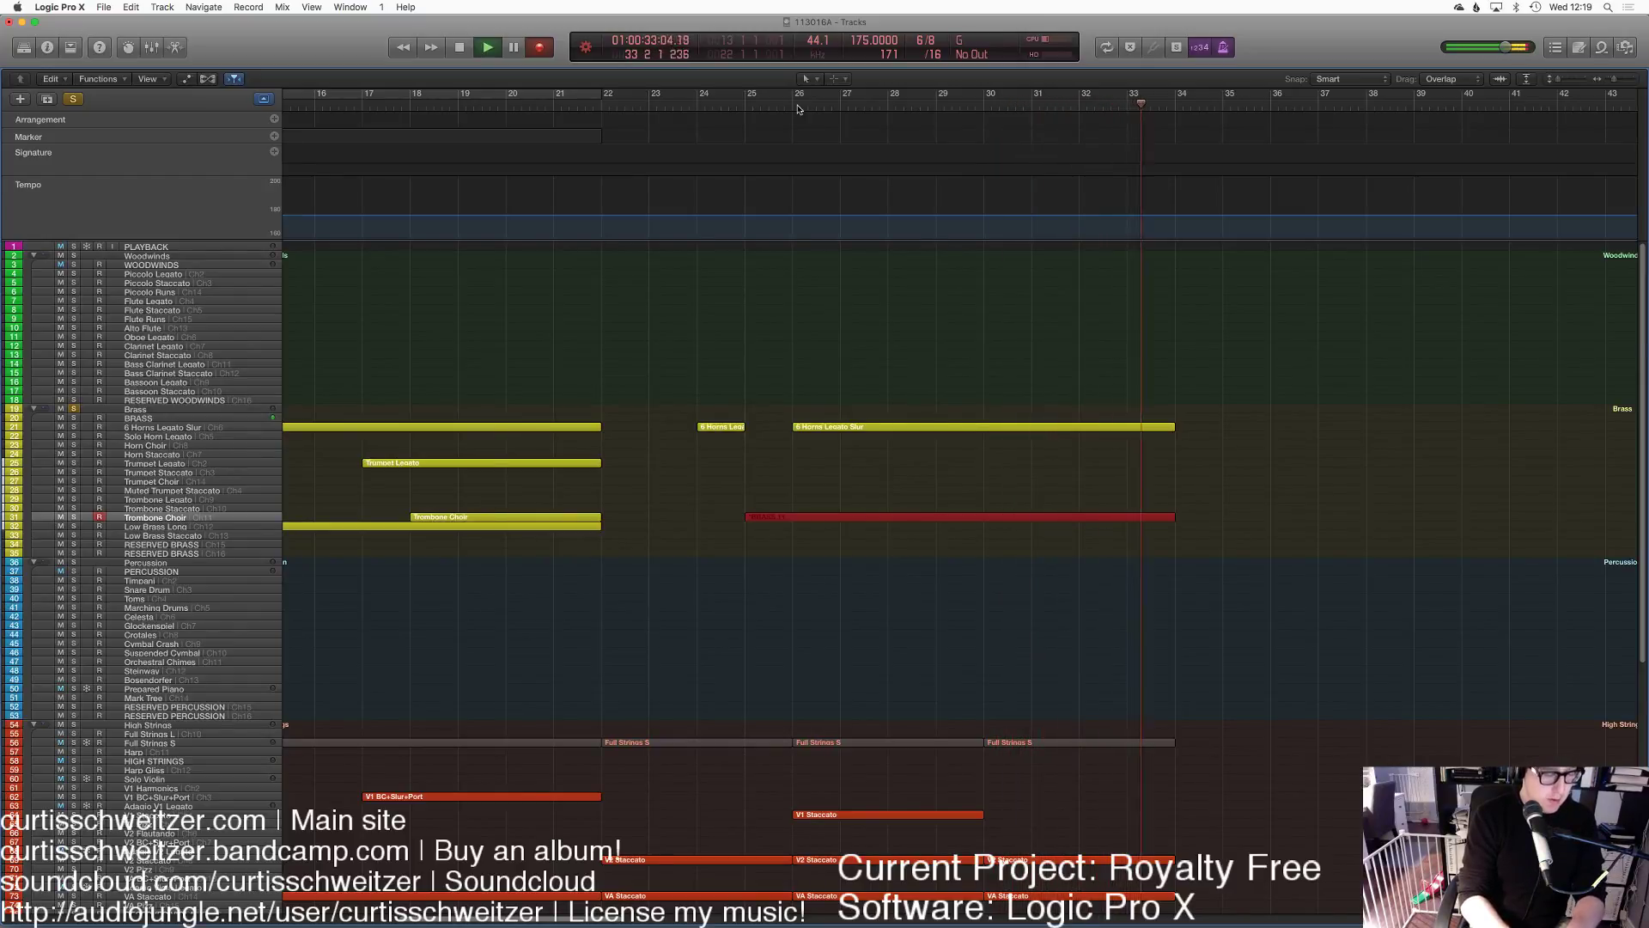
key(space)
key(e)
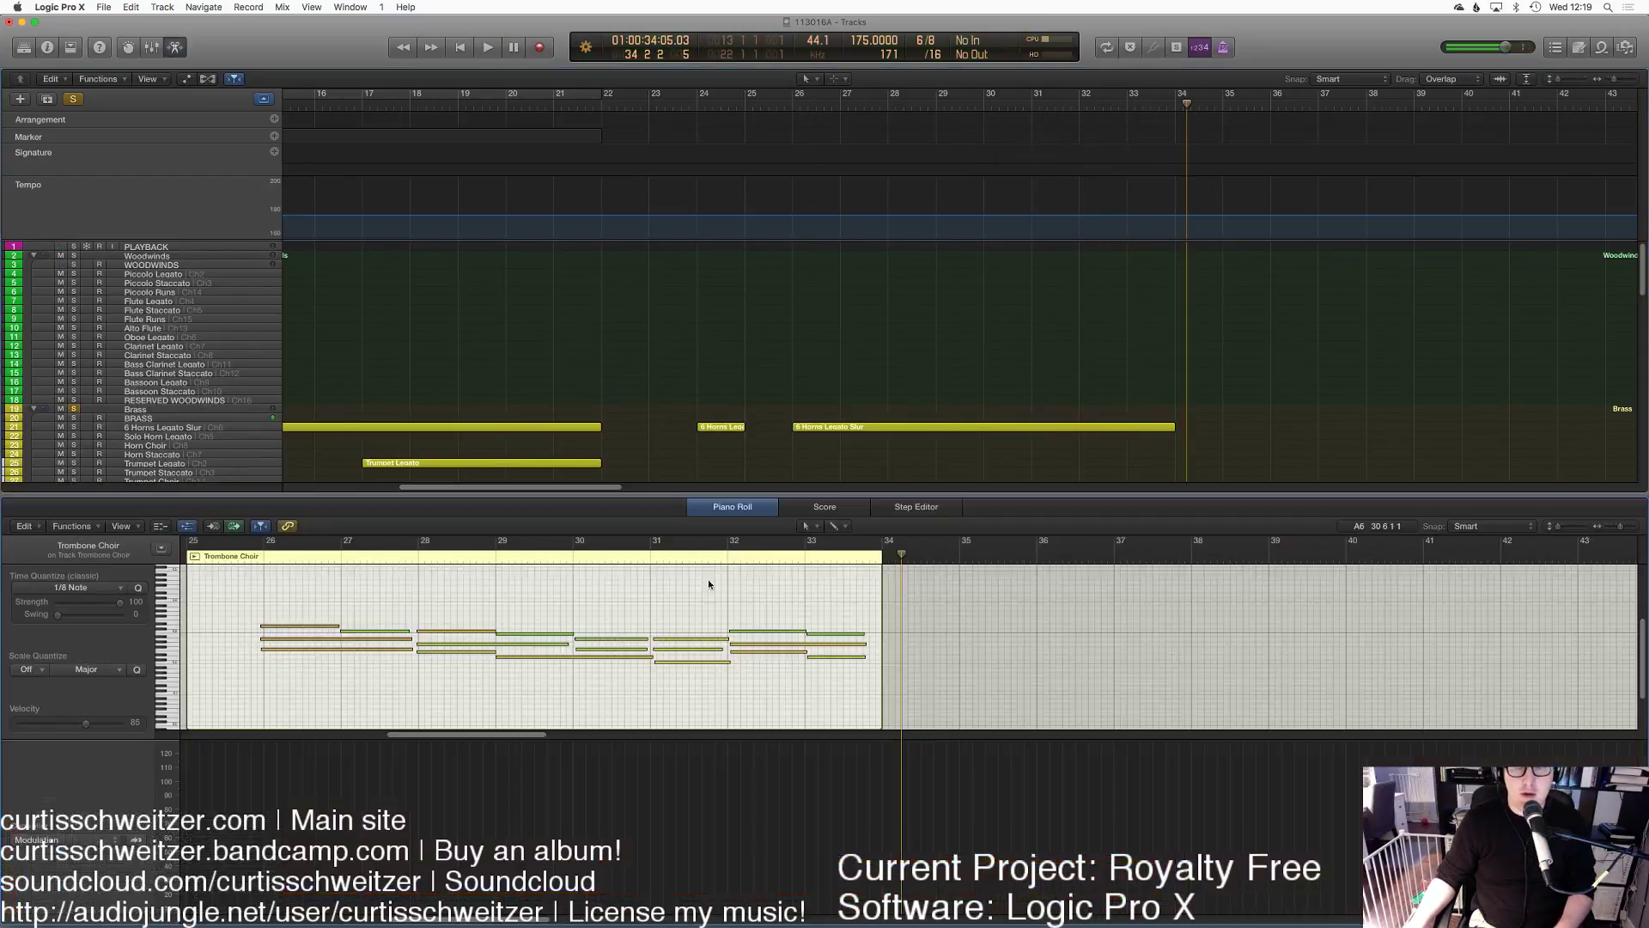
key(e)
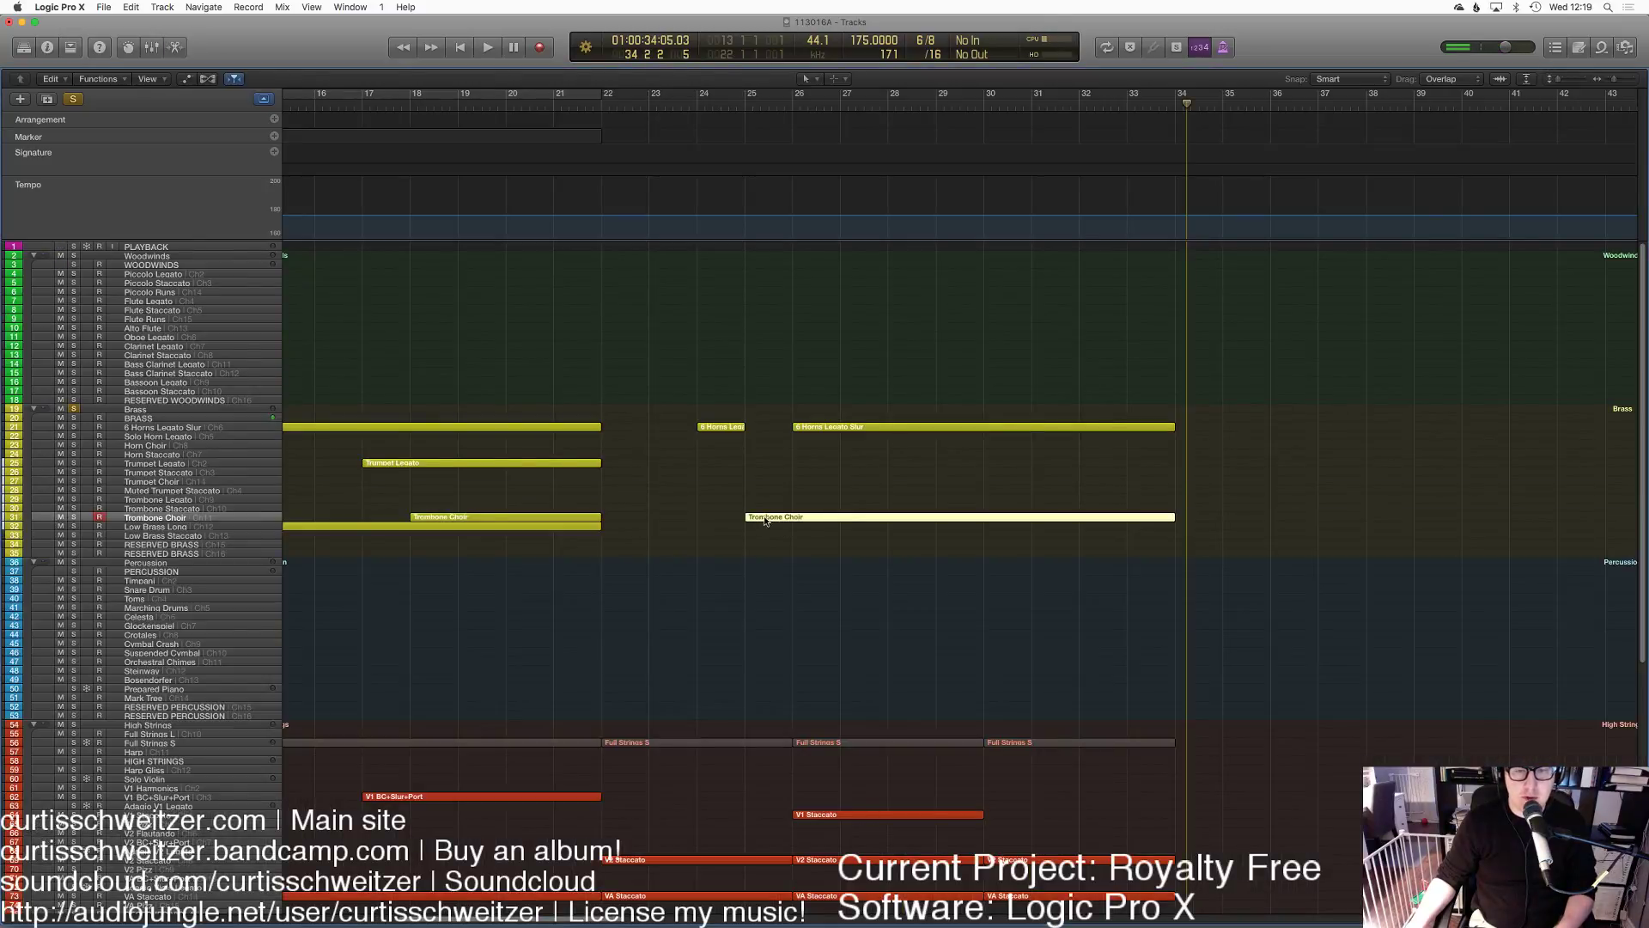
drag(751, 519, 792, 518)
Step: Give the Trombone Choir region a starting modulation of 62 at bar 26 and make it rise gradually to bar 34 during playback
key(e)
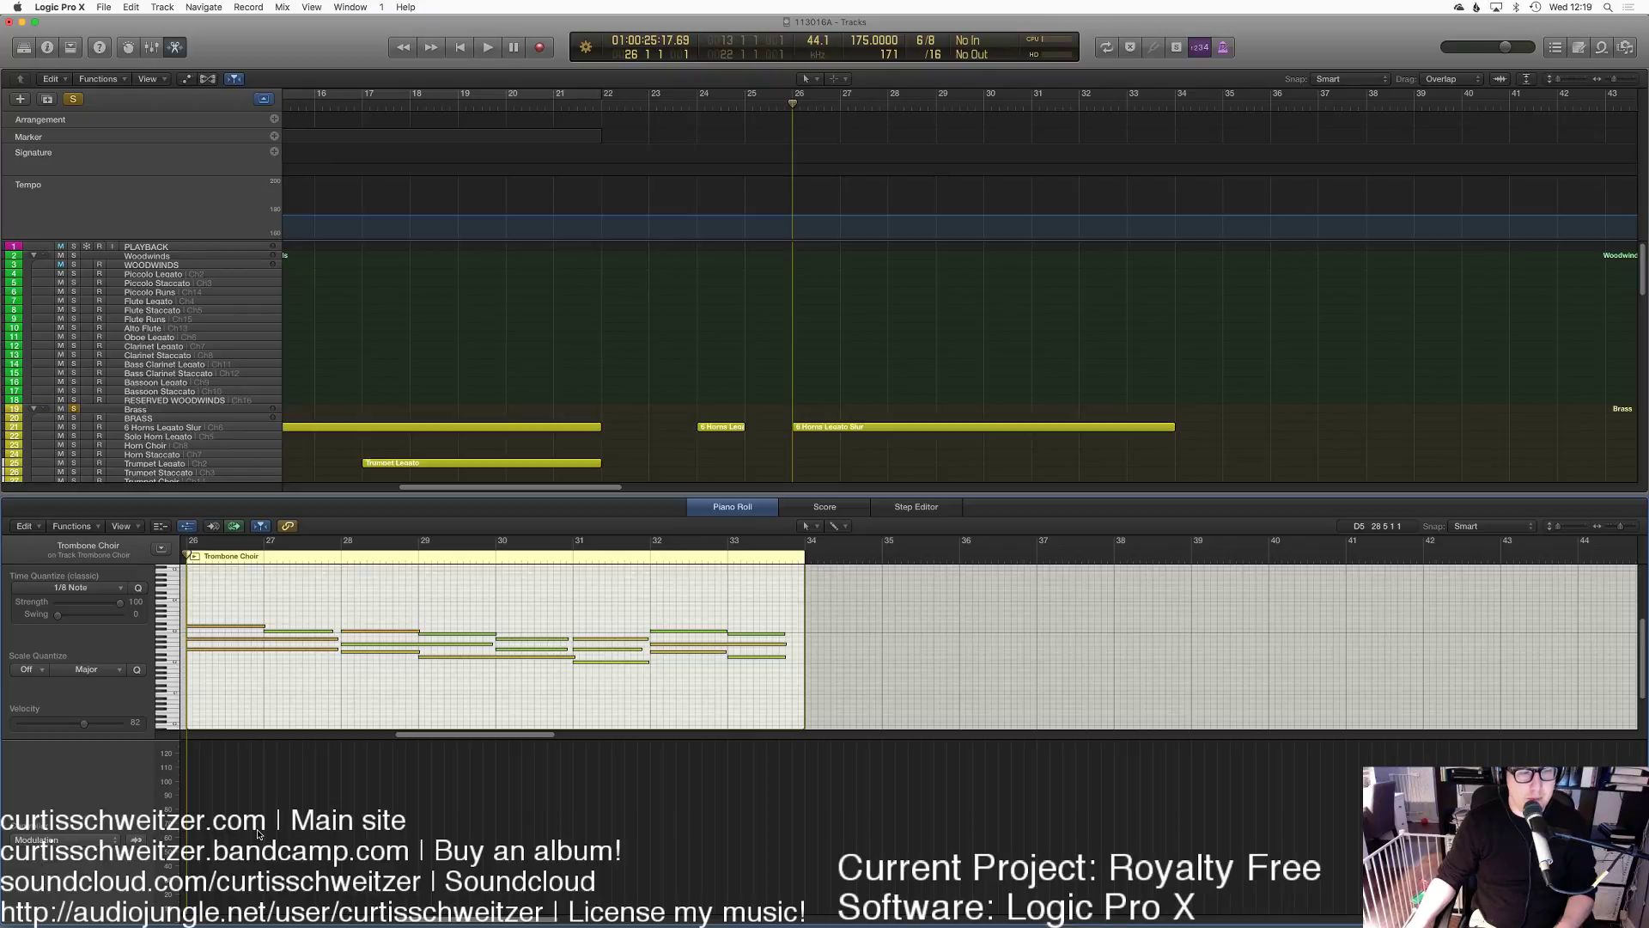
scroll(258, 829, left, 5)
click(444, 812)
key(space)
drag(502, 813, 503, 831)
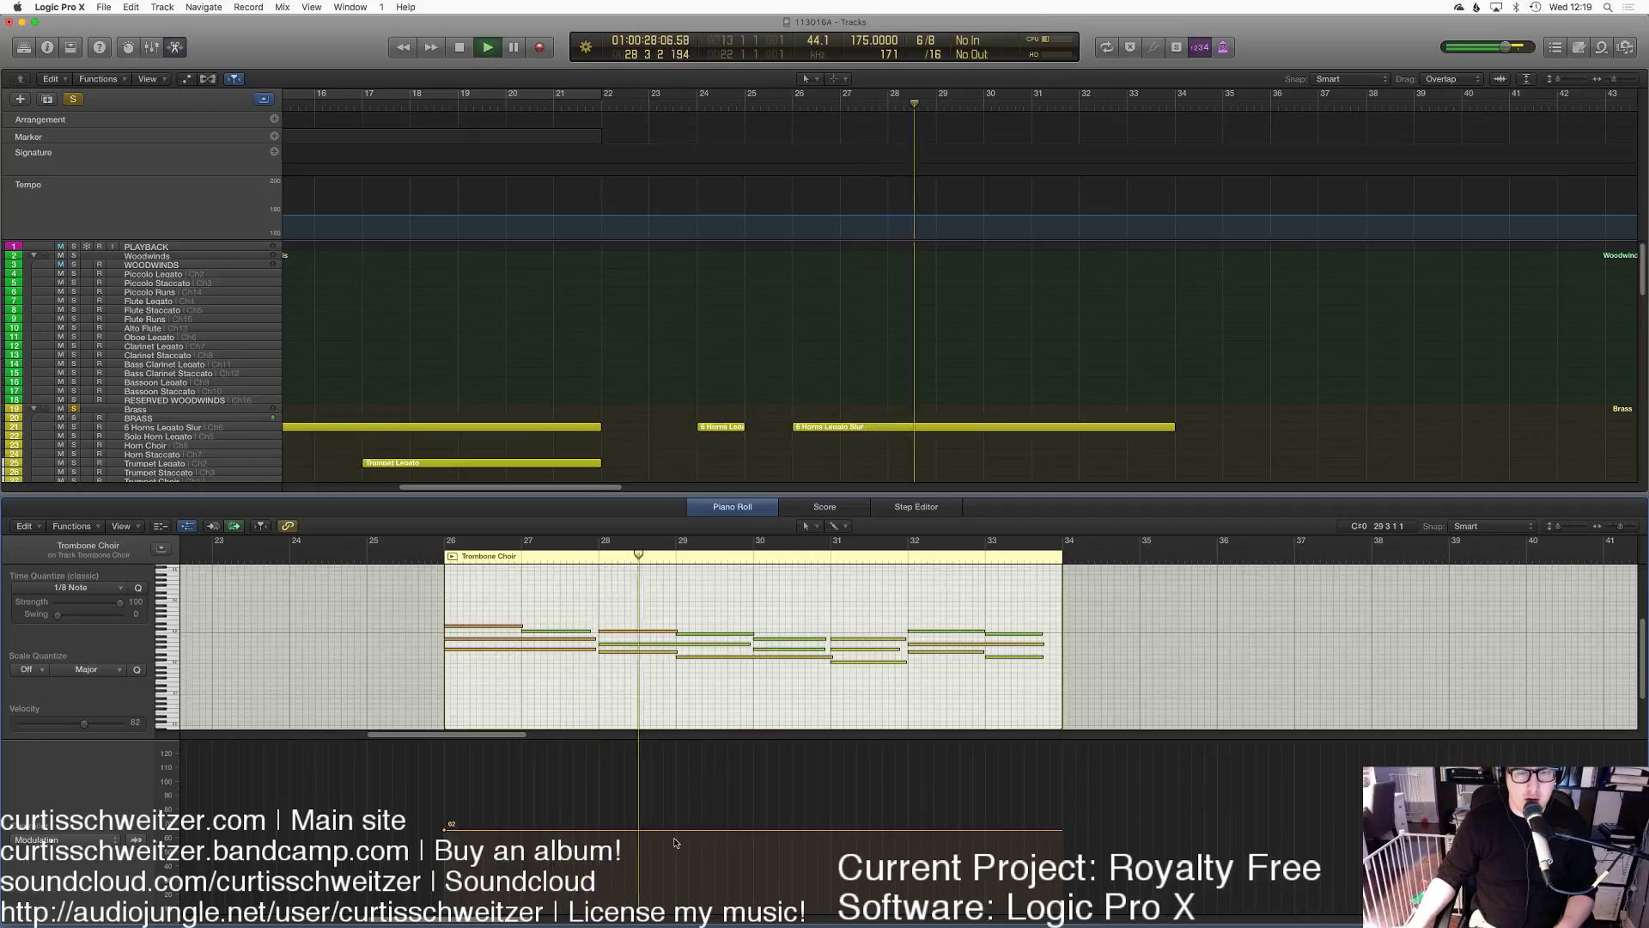
drag(953, 831, 1065, 813)
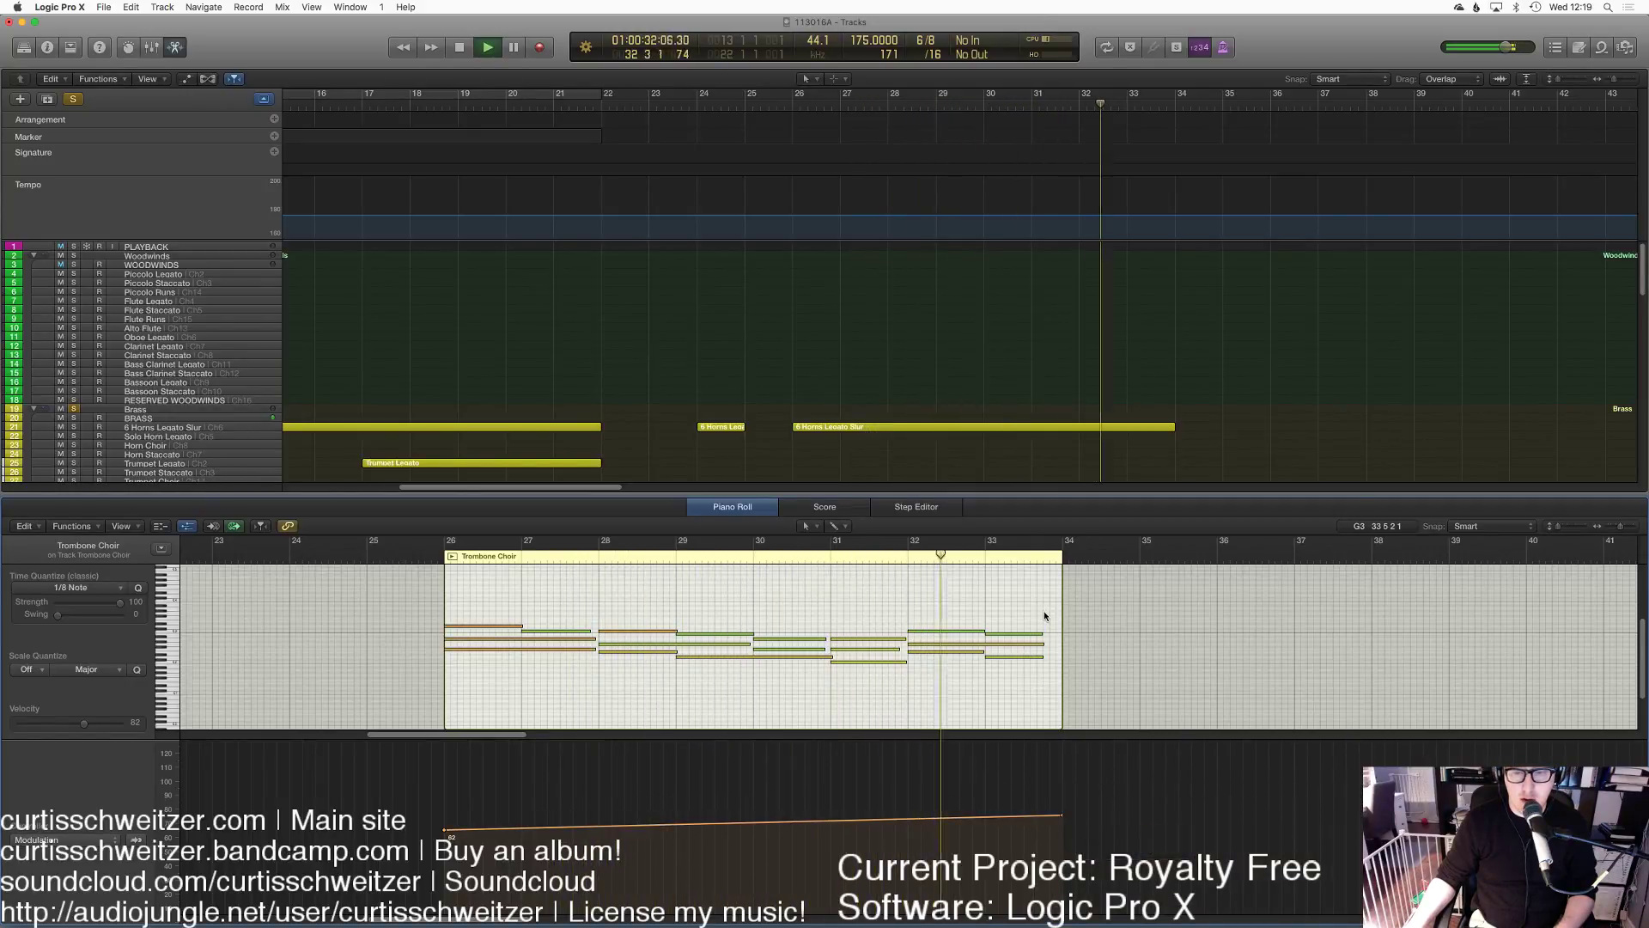
Step: Lengthen the three final Trombone Choir notes to the end of bar 33, play the phrase back and close the Piano Roll
key(space)
mouse_move(1050, 617)
mouse_down()
mouse_move(986, 663)
mouse_move(1062, 634)
mouse_up()
key(space)
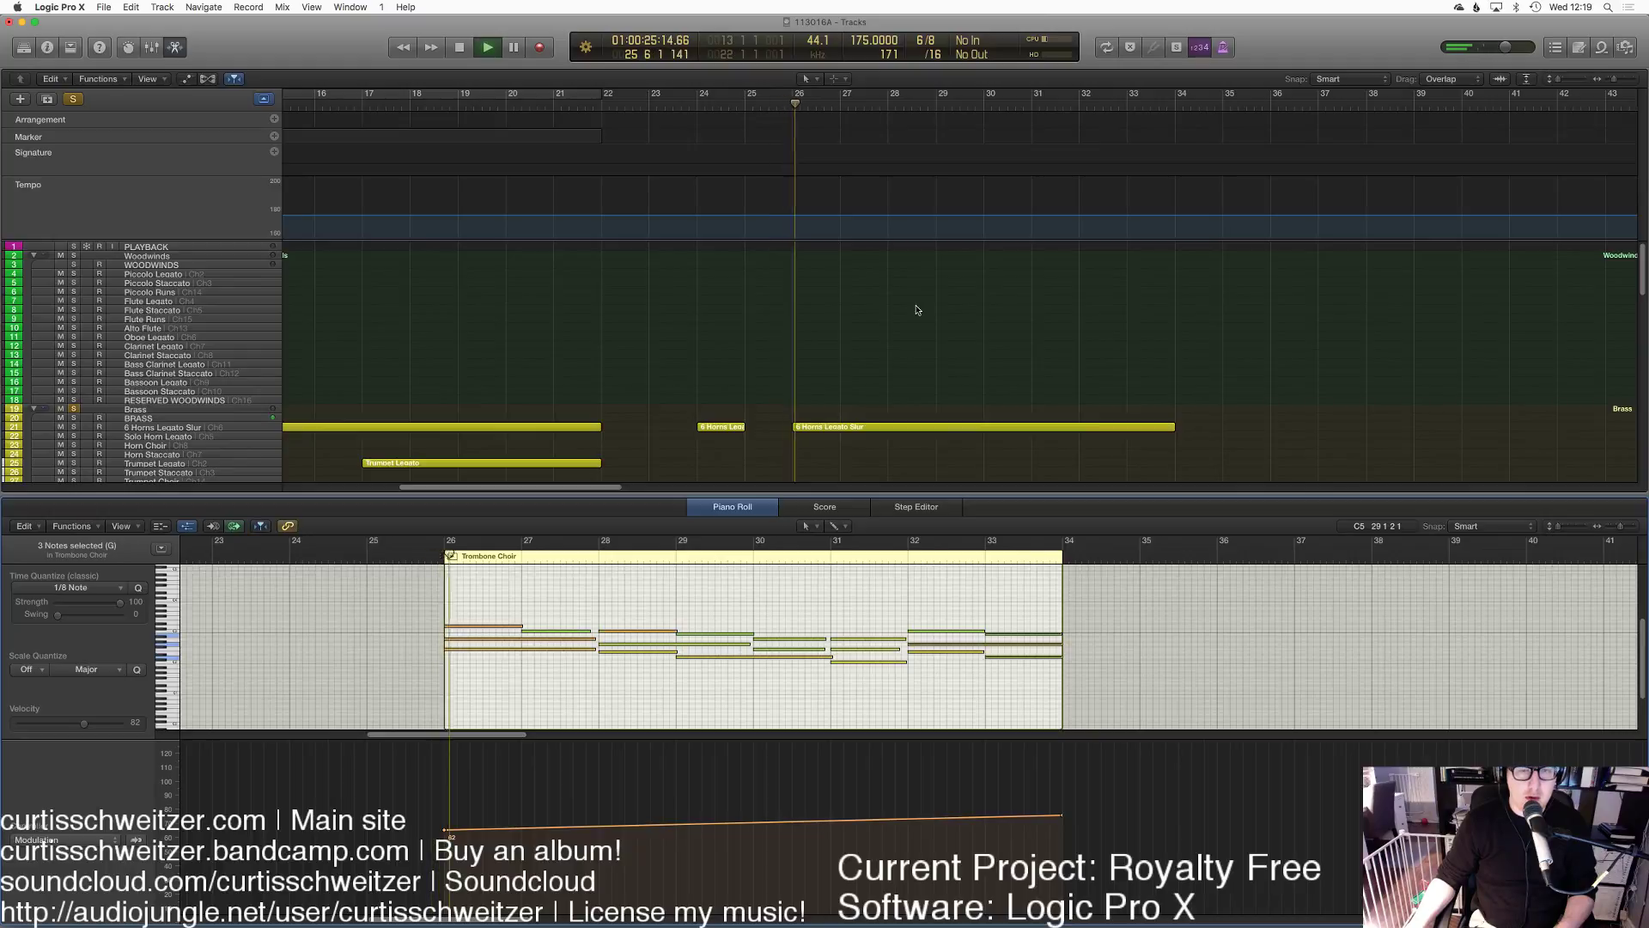
click(918, 310)
key(e)
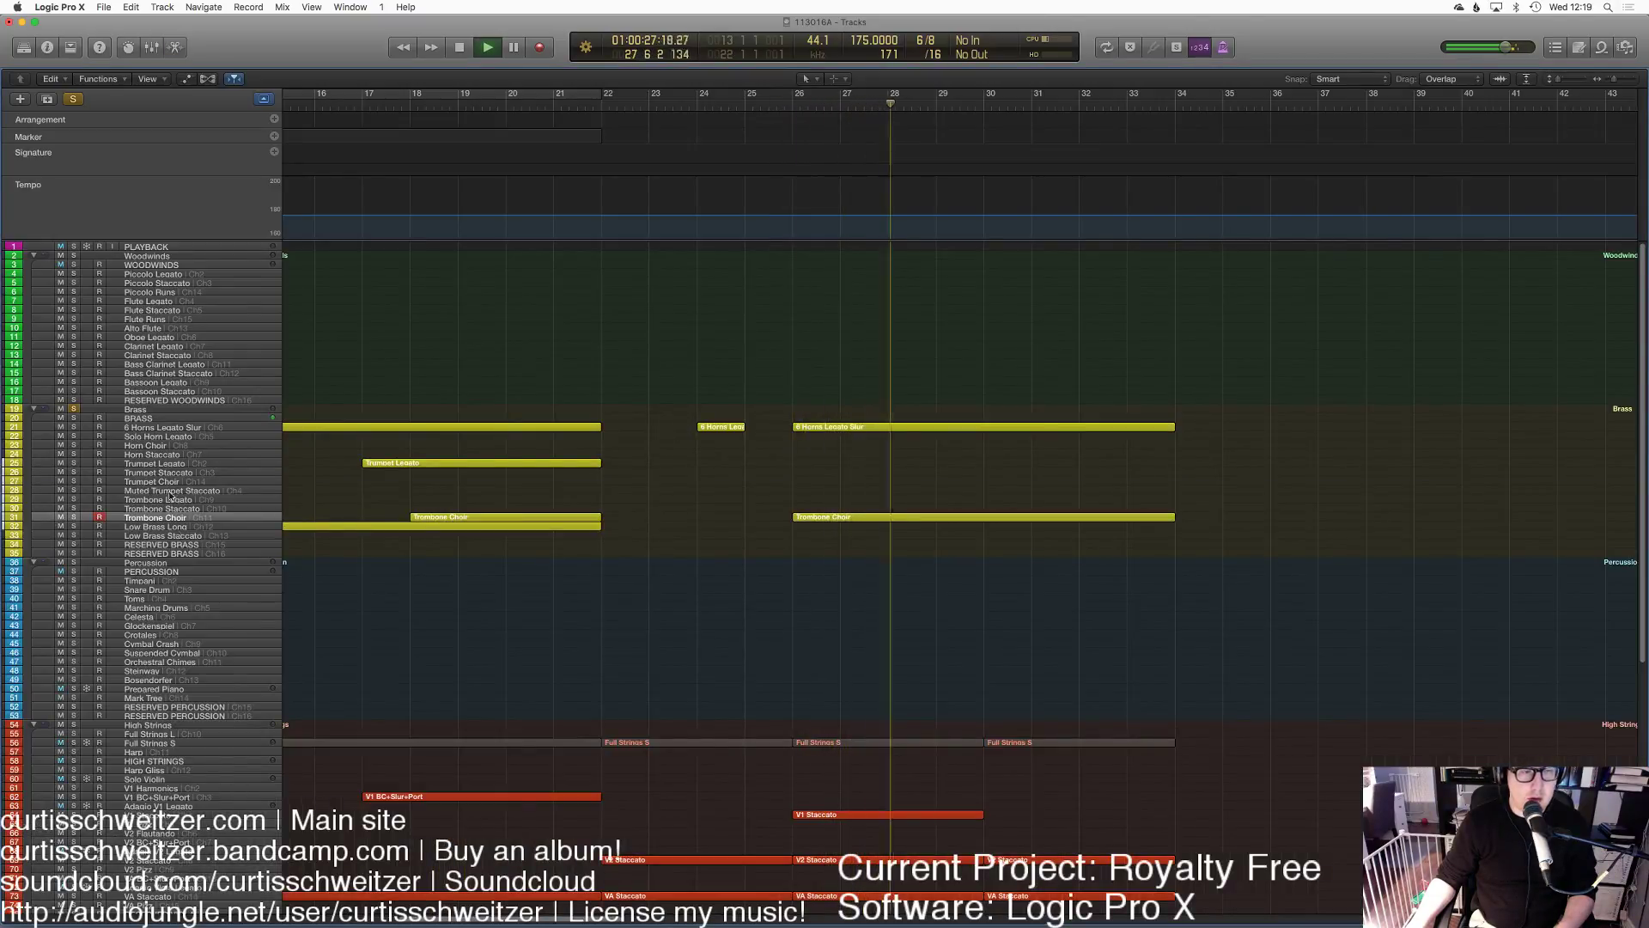
Step: Record a bass line on the Low Brass Long track from bar 26 to bar 34
click(447, 525)
key(space)
click(802, 114)
key(space)
click(838, 242)
key(r)
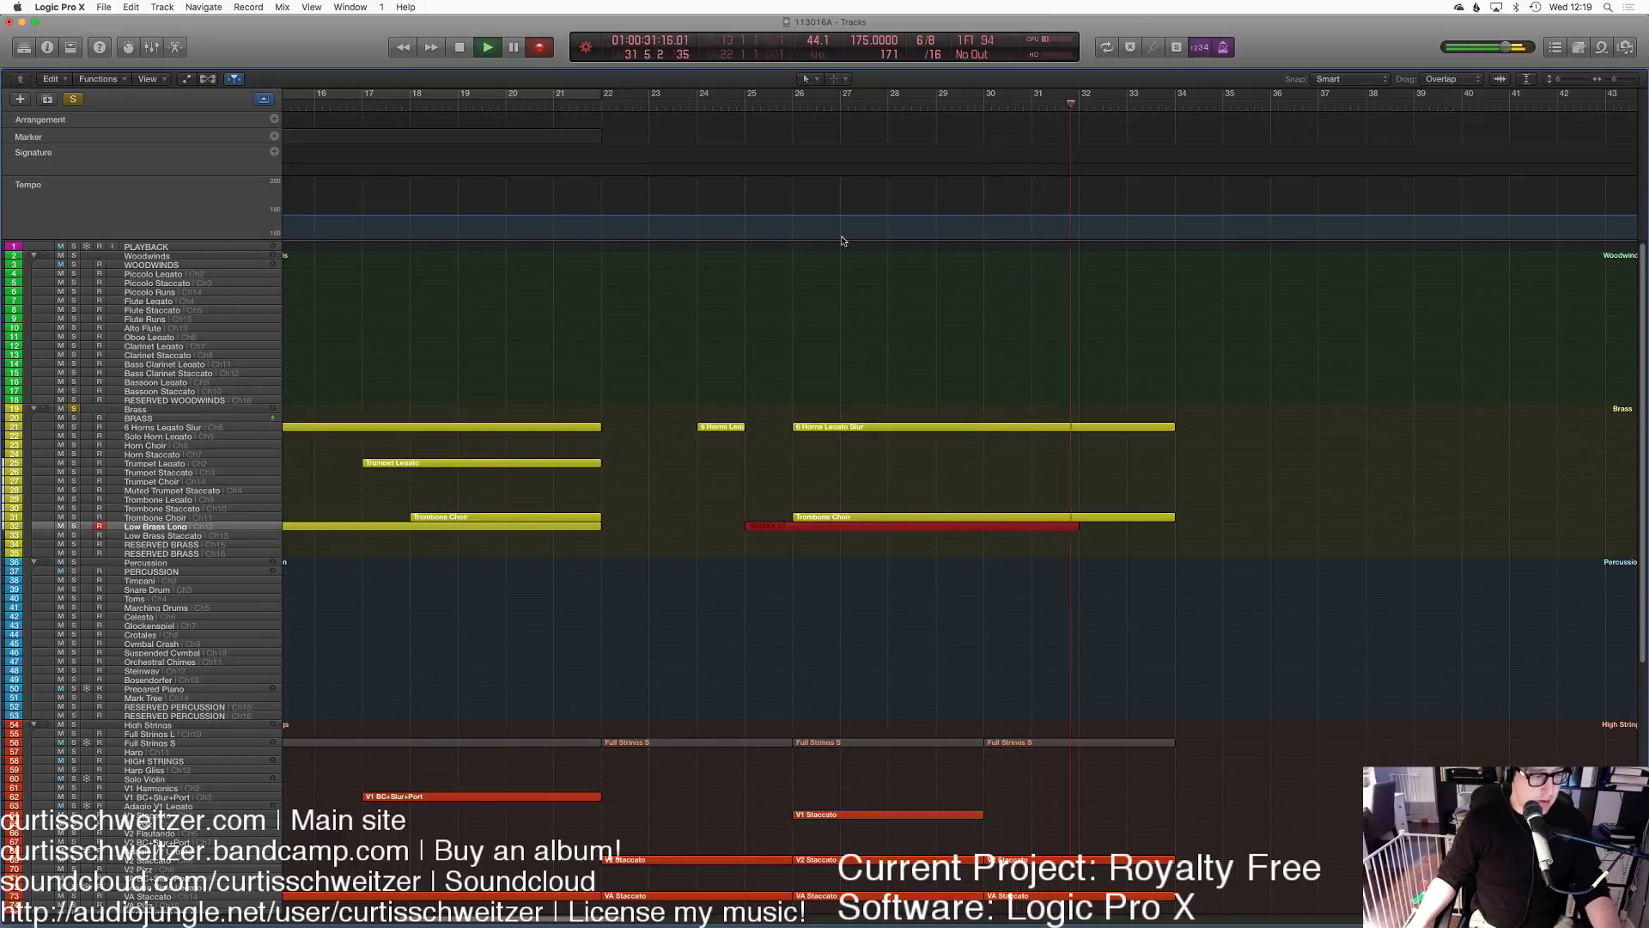
key(space)
Step: Check the new Low Brass Long notes in the Piano Roll and trim the region's start to bar 26
key(e)
drag(323, 601, 291, 663)
key(e)
drag(747, 527, 793, 528)
click(819, 471)
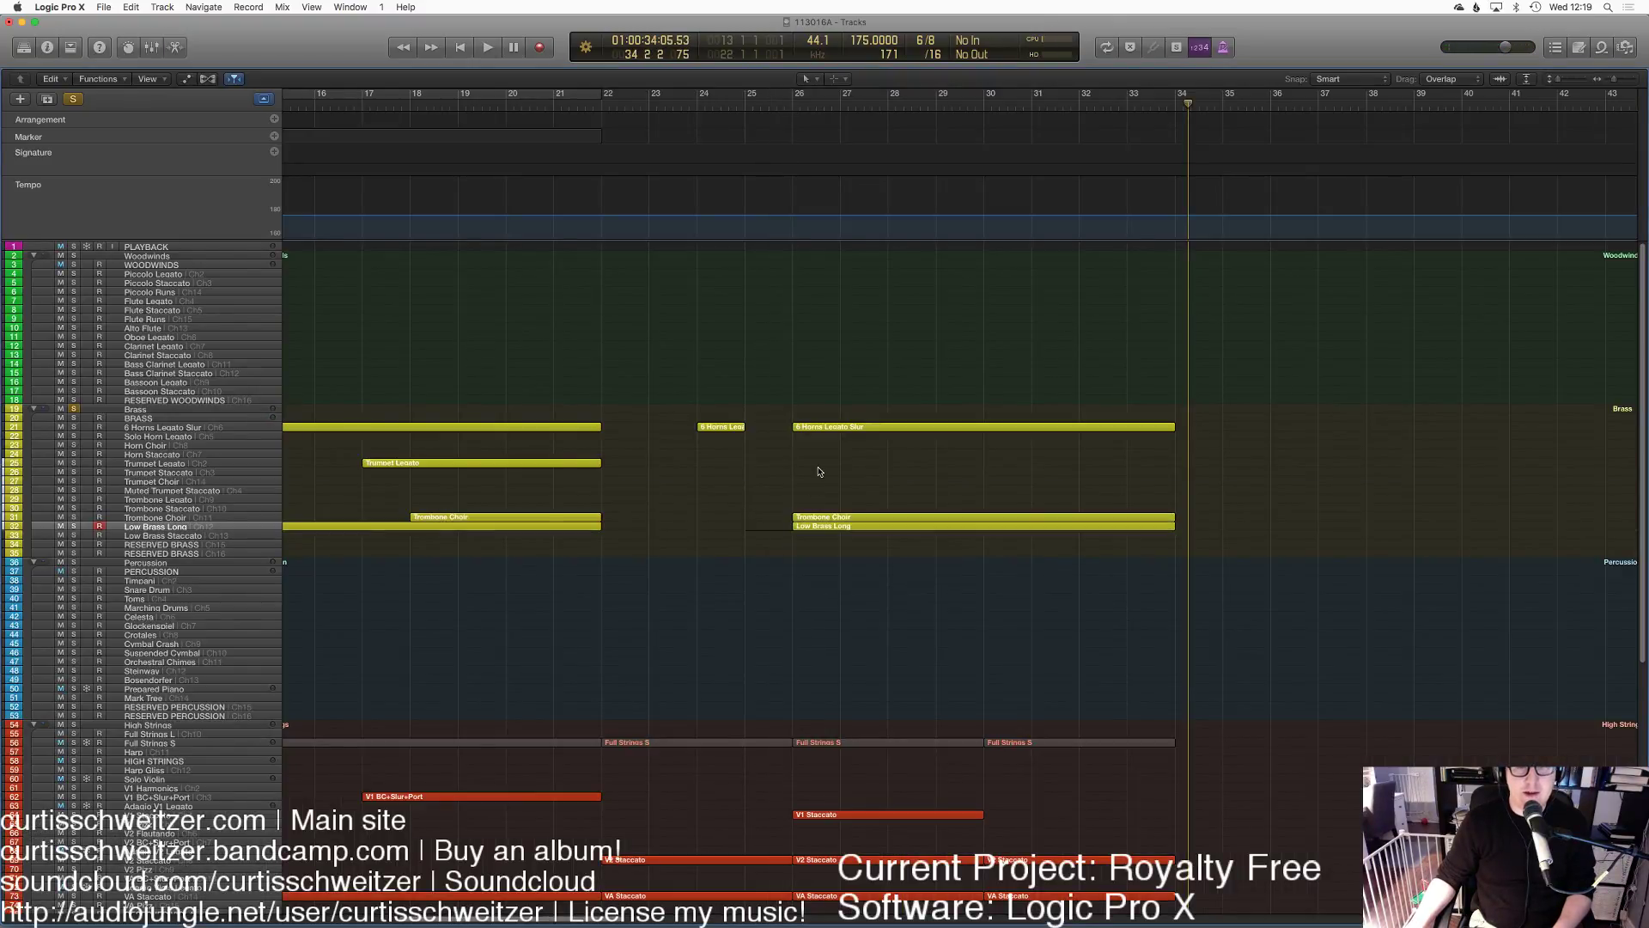
Step: Try out the Trombone Choir, Bosendorfer and Steinway tracks in turn, and turn off solo on the Brass group
click(167, 519)
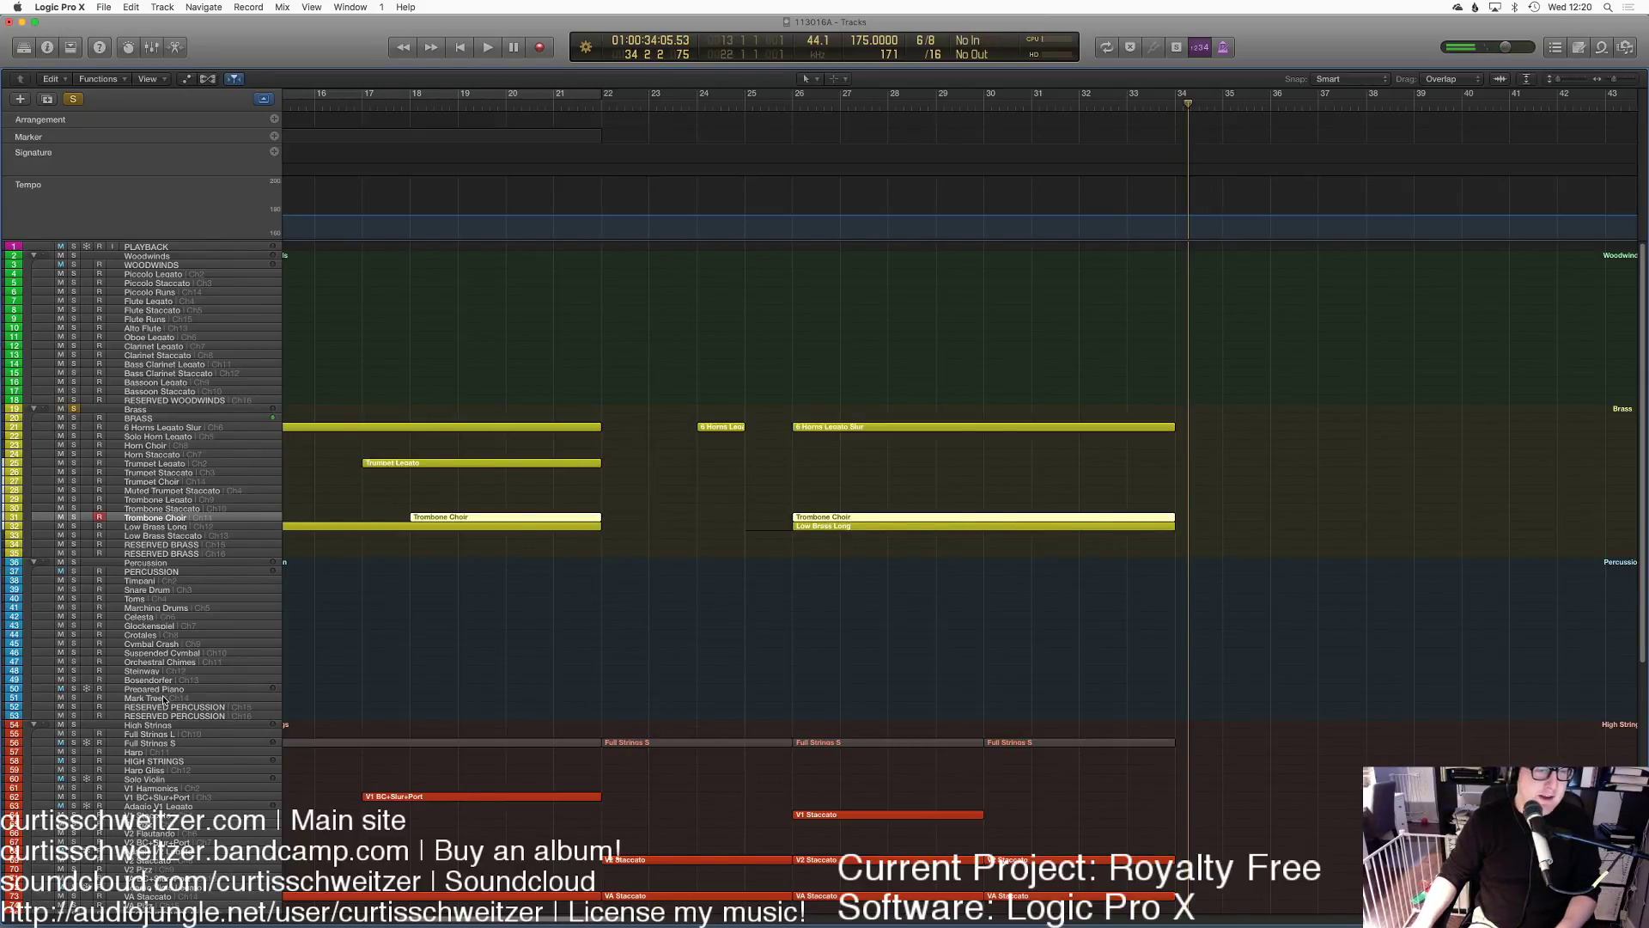
click(154, 679)
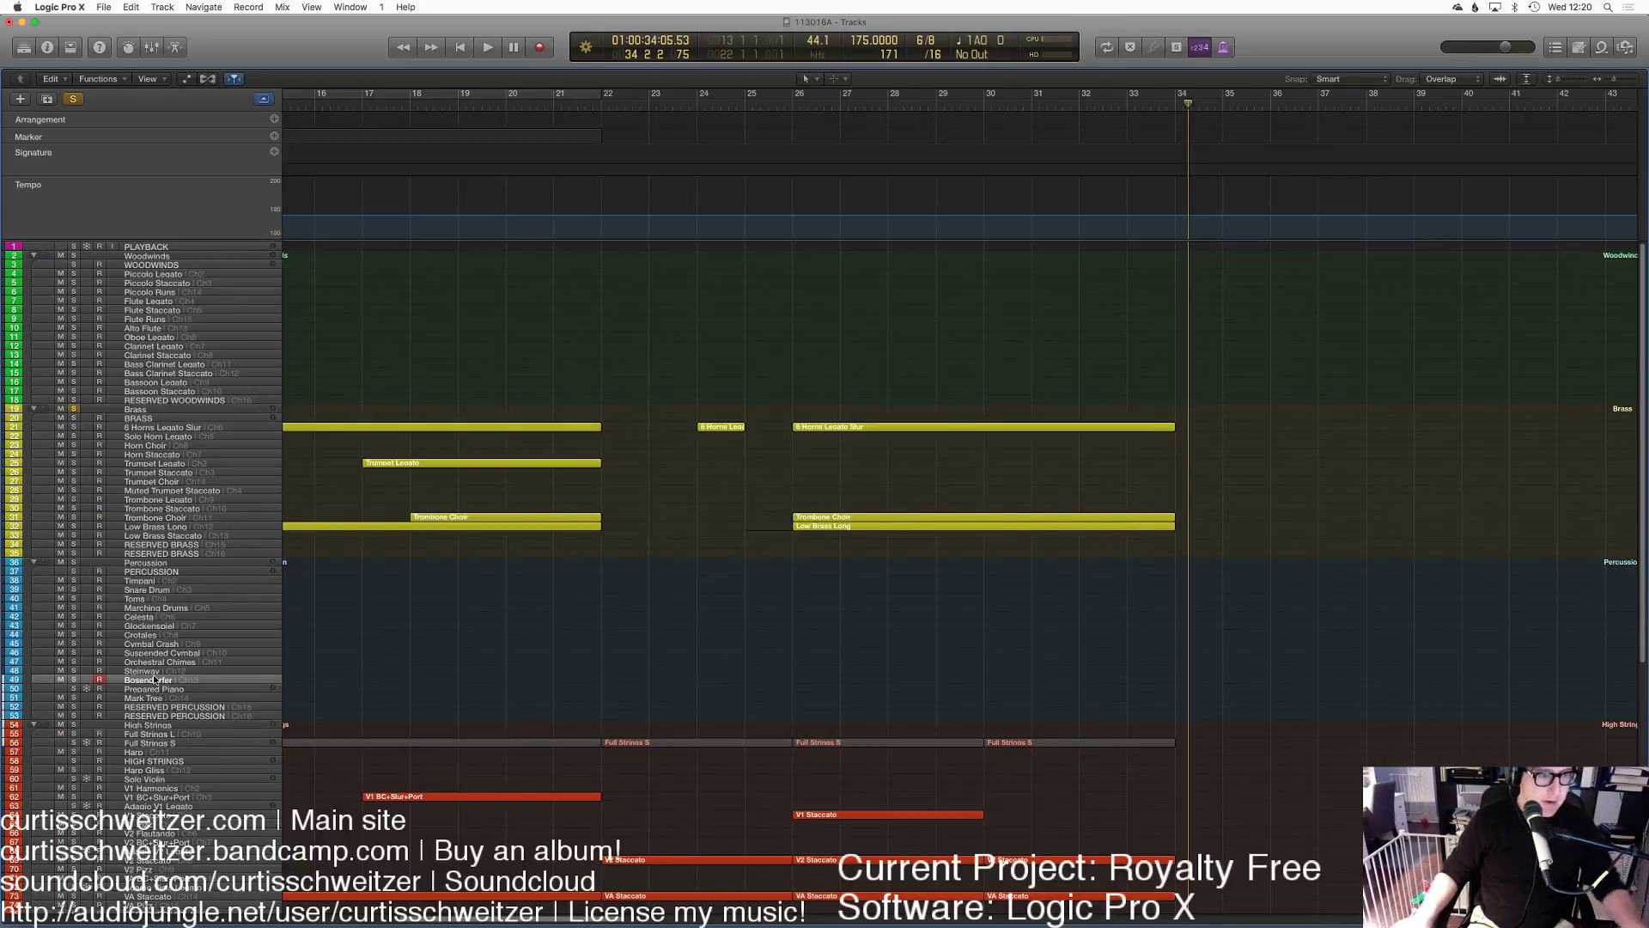
click(147, 672)
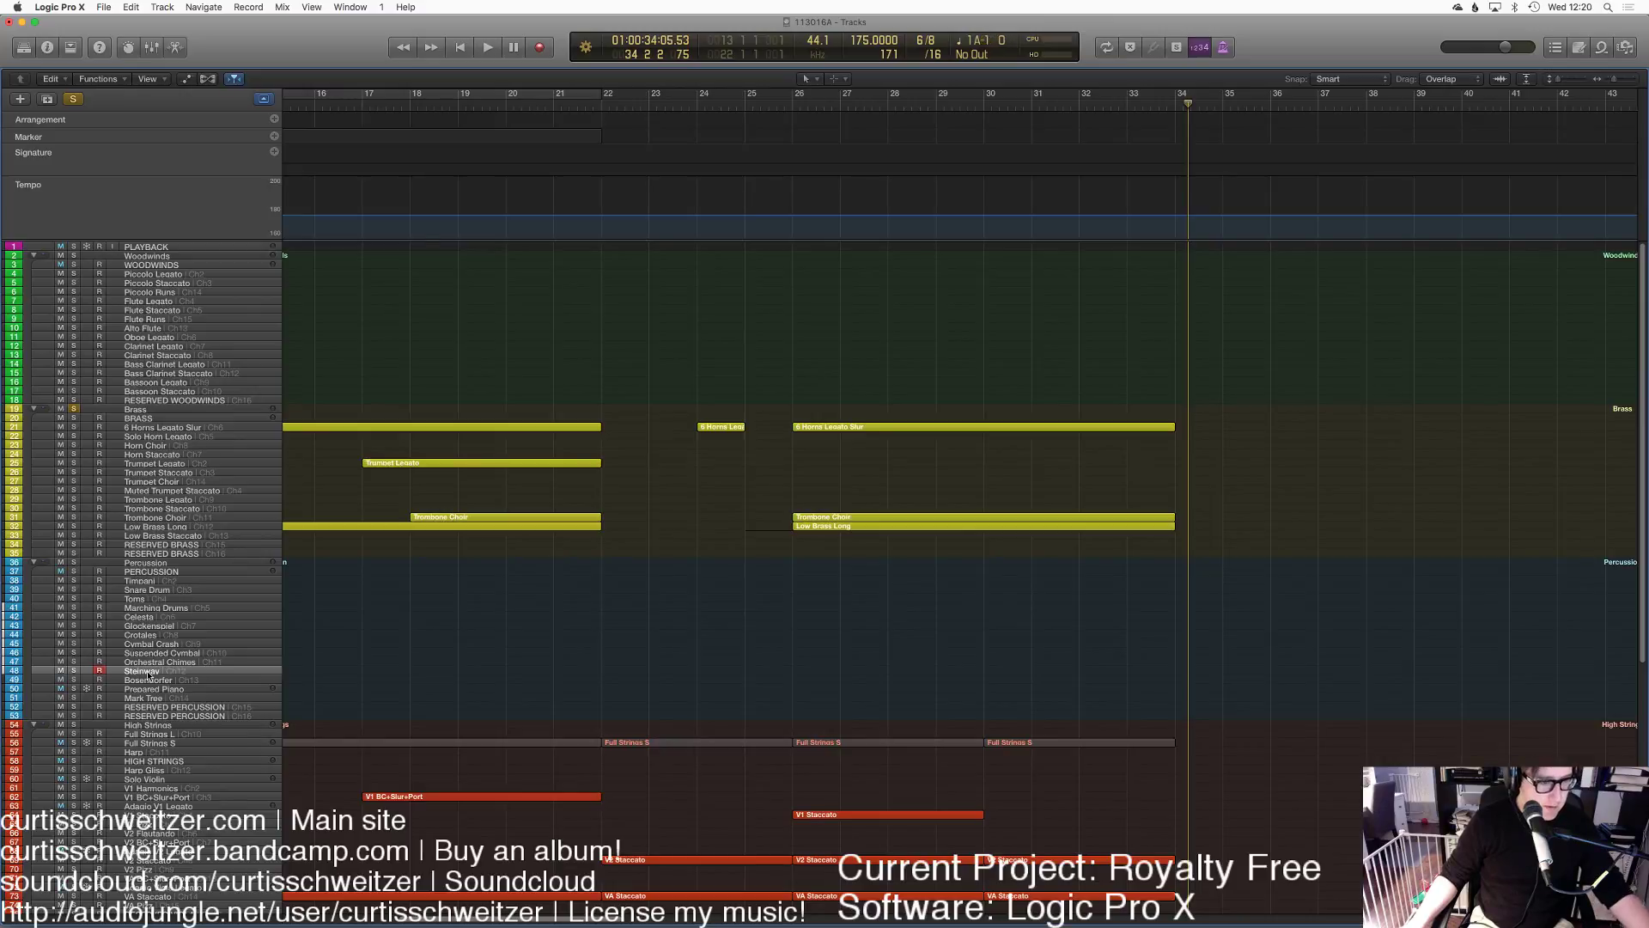
click(75, 410)
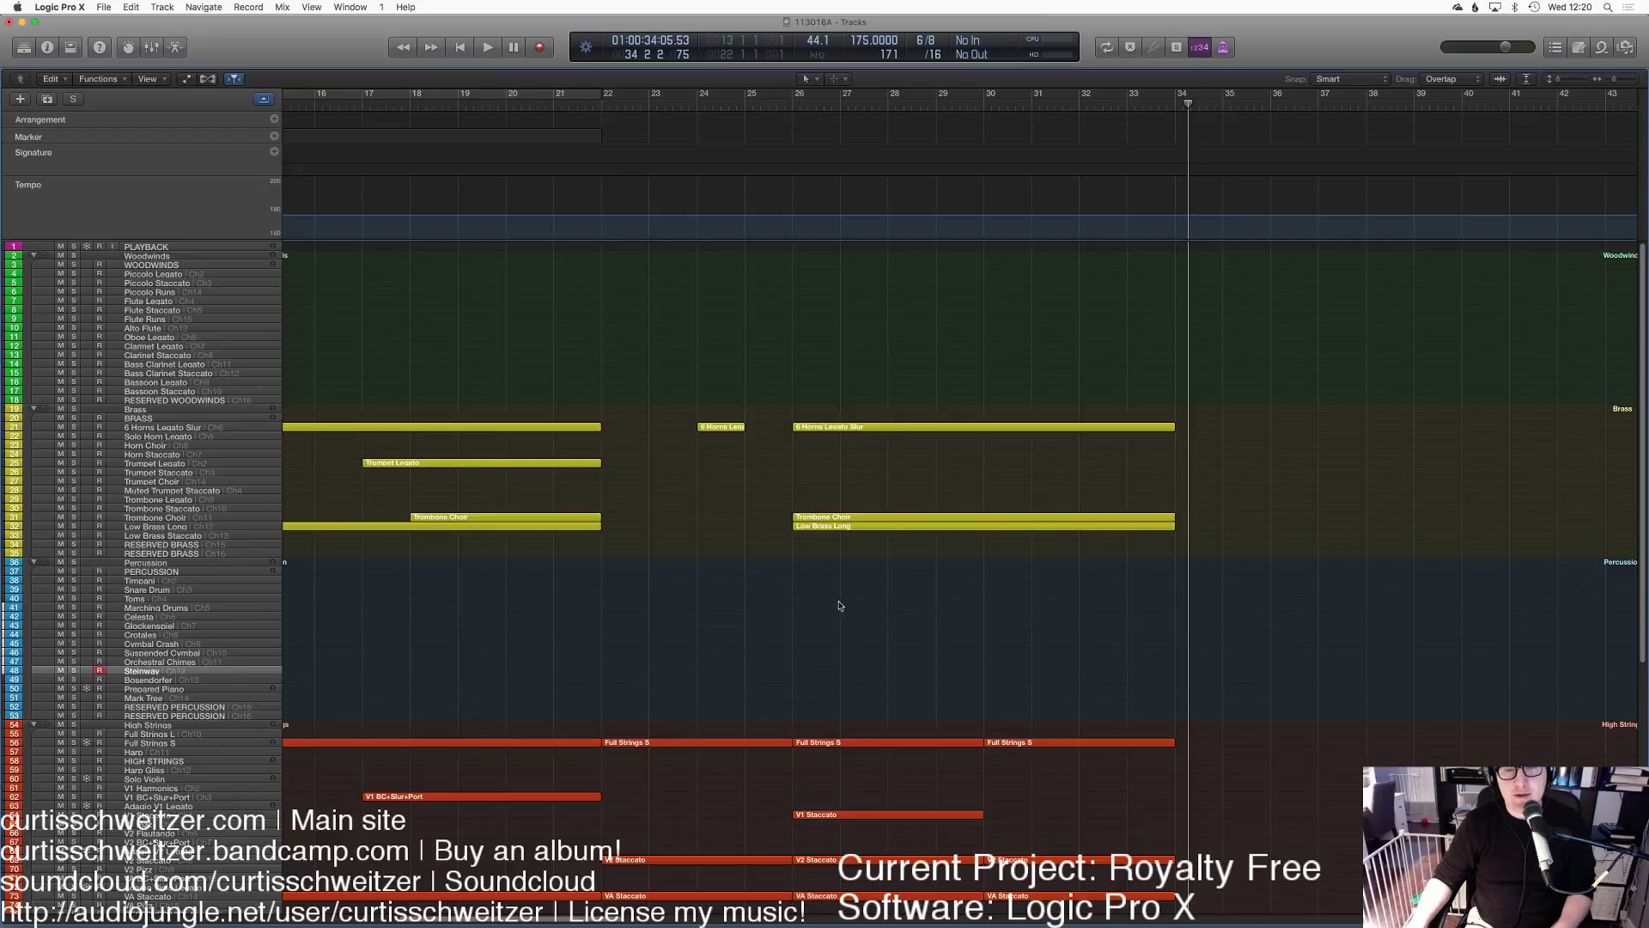
Step: Open the new Low Brass Long region in the Piano Roll and add a starting modulation point at bar 26
double_click(832, 526)
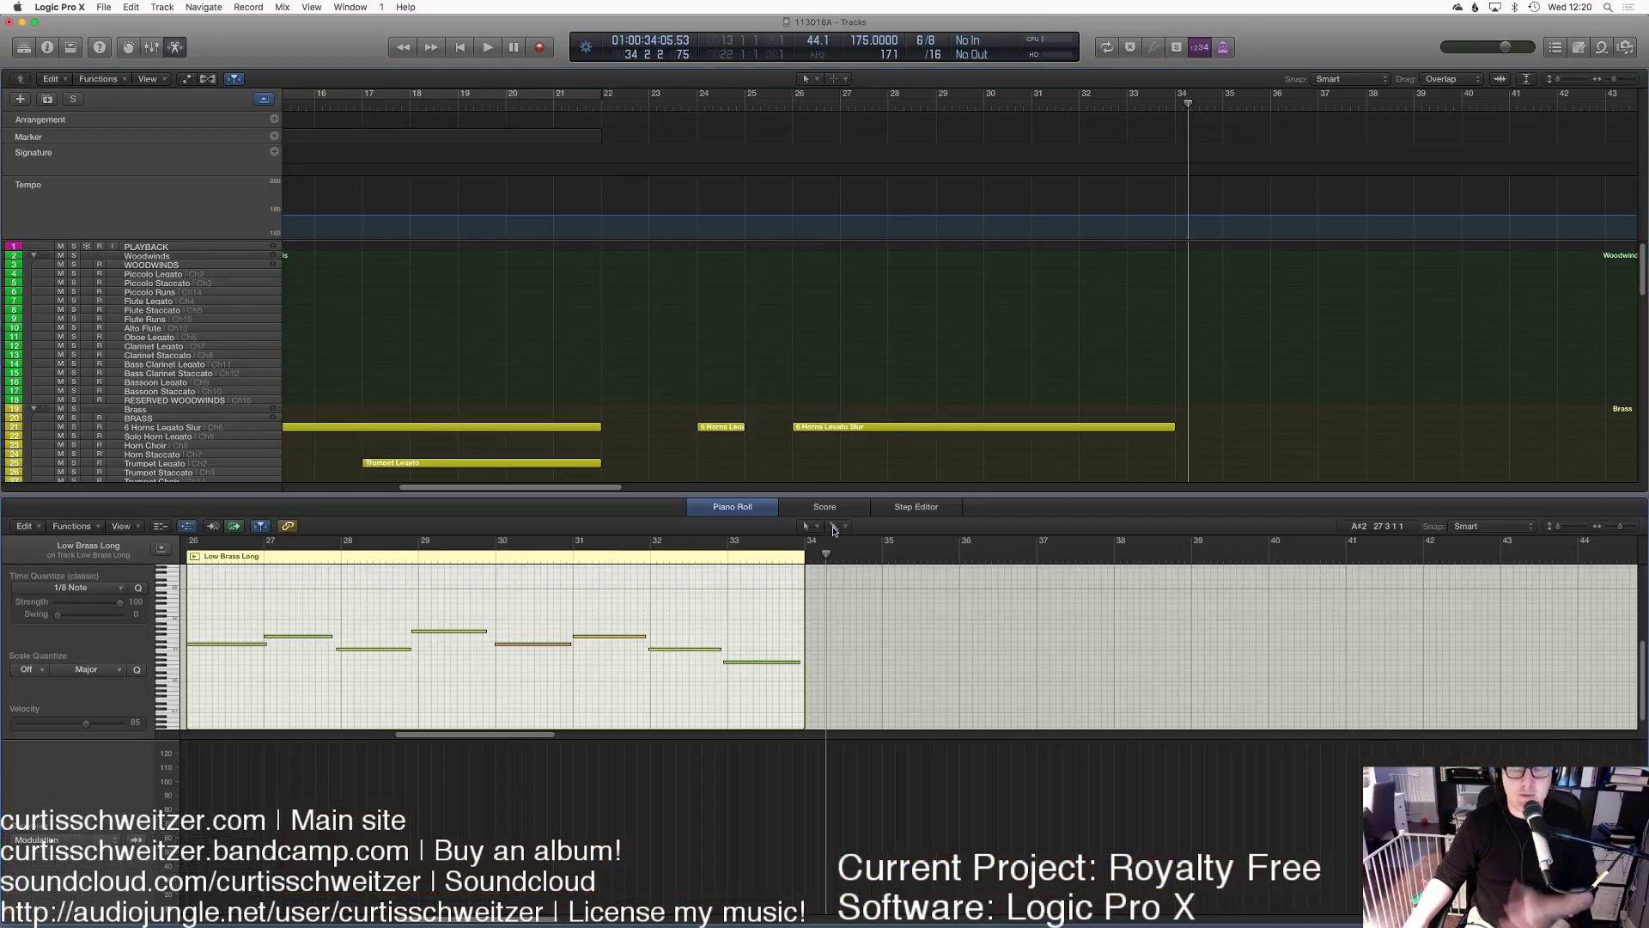
scroll(361, 679, left, 5)
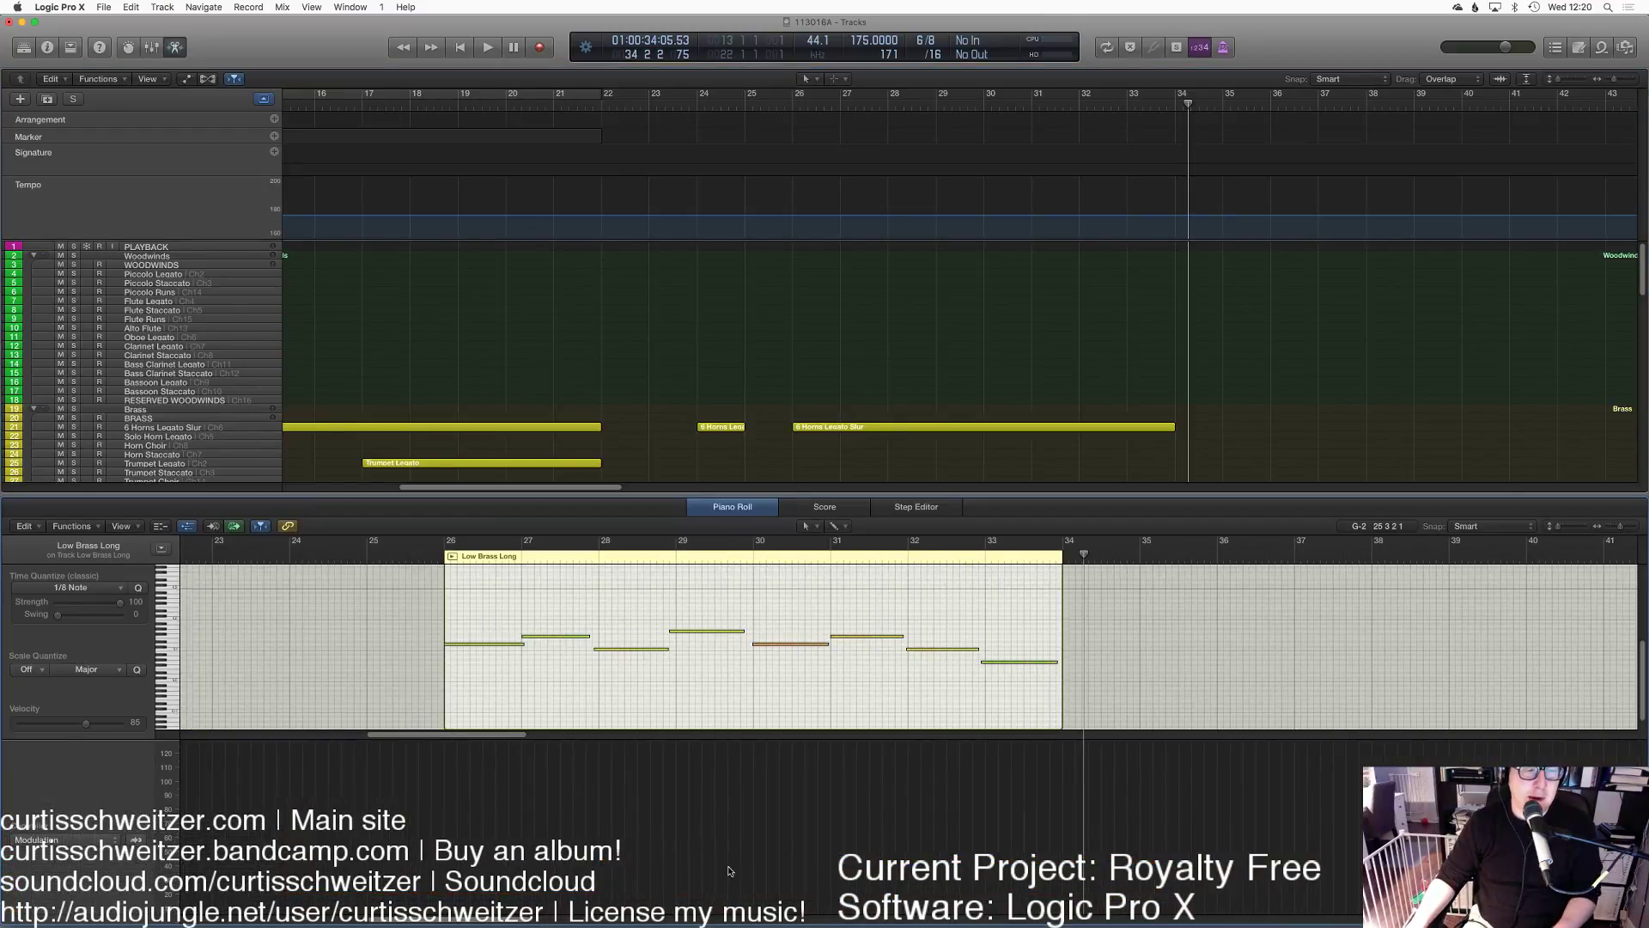
click(438, 835)
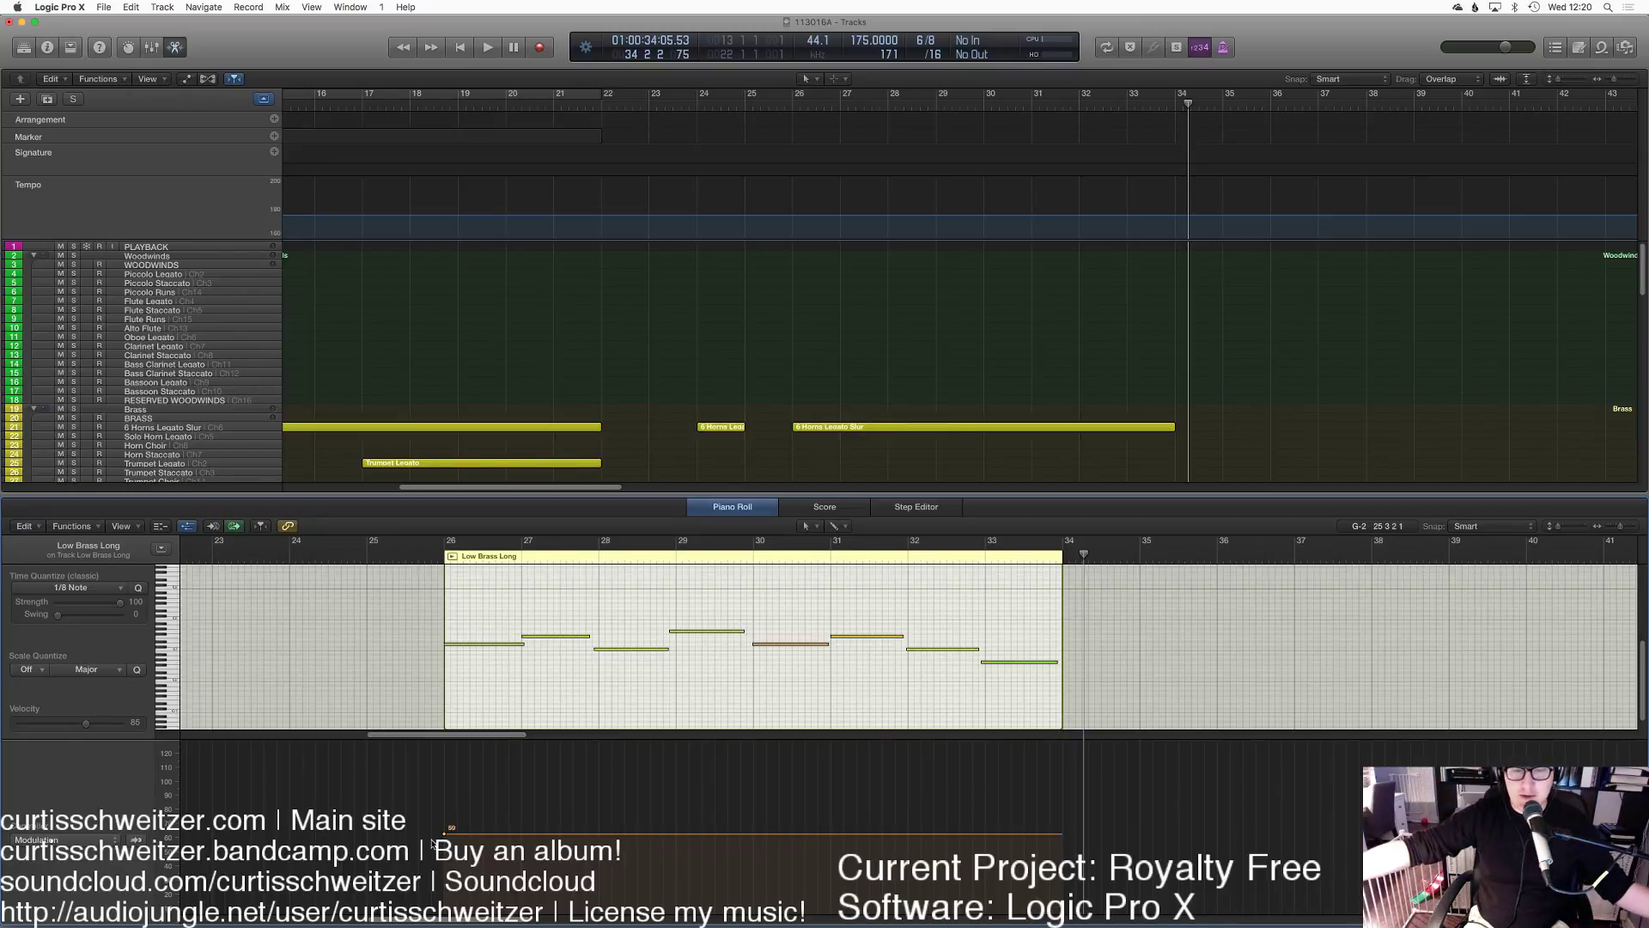
Step: Select the Trombone Choir and Trombone Legato tracks in turn, play from bar 26 and solo the Brass group
click(856, 405)
scroll(856, 406, down, 5)
click(188, 360)
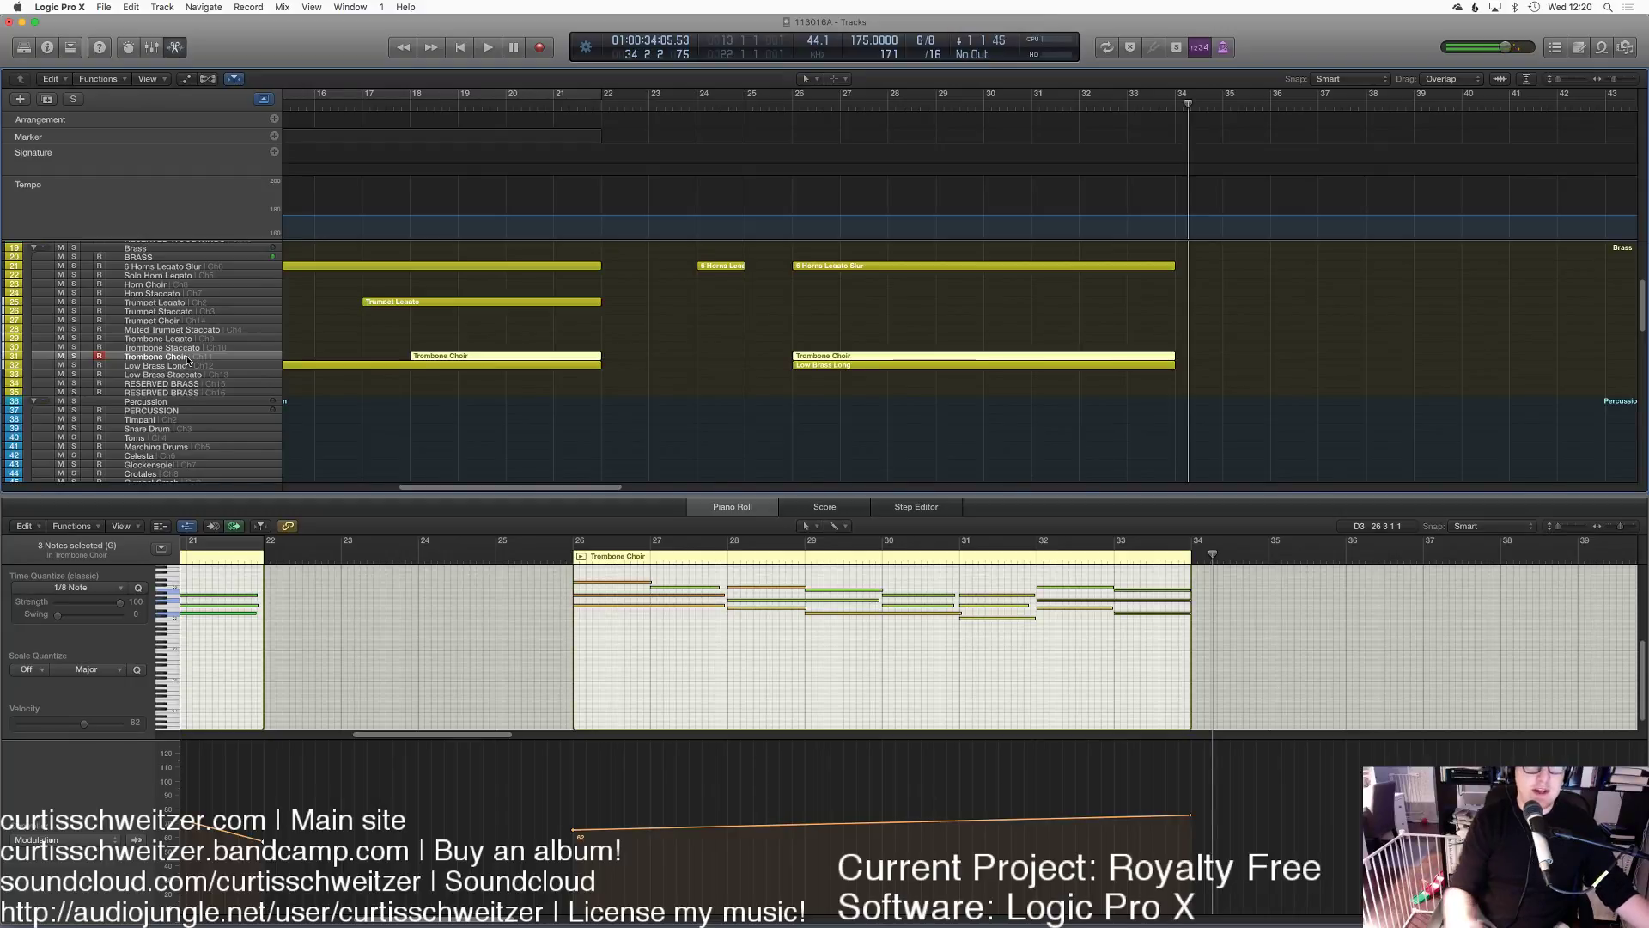
click(193, 338)
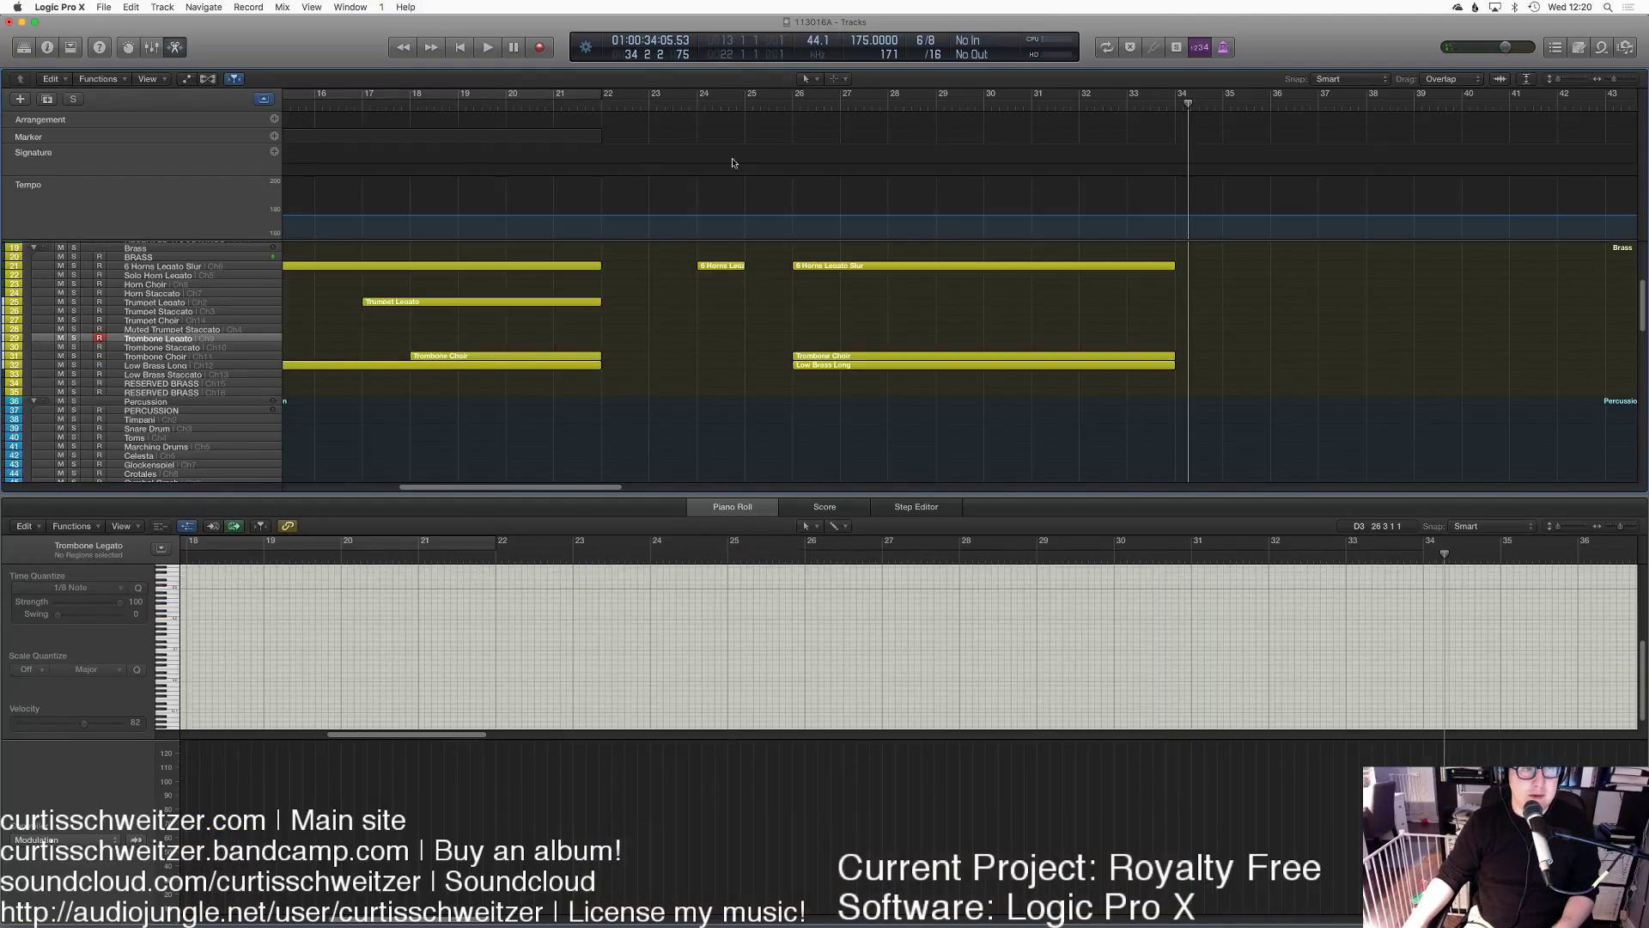
double_click(785, 111)
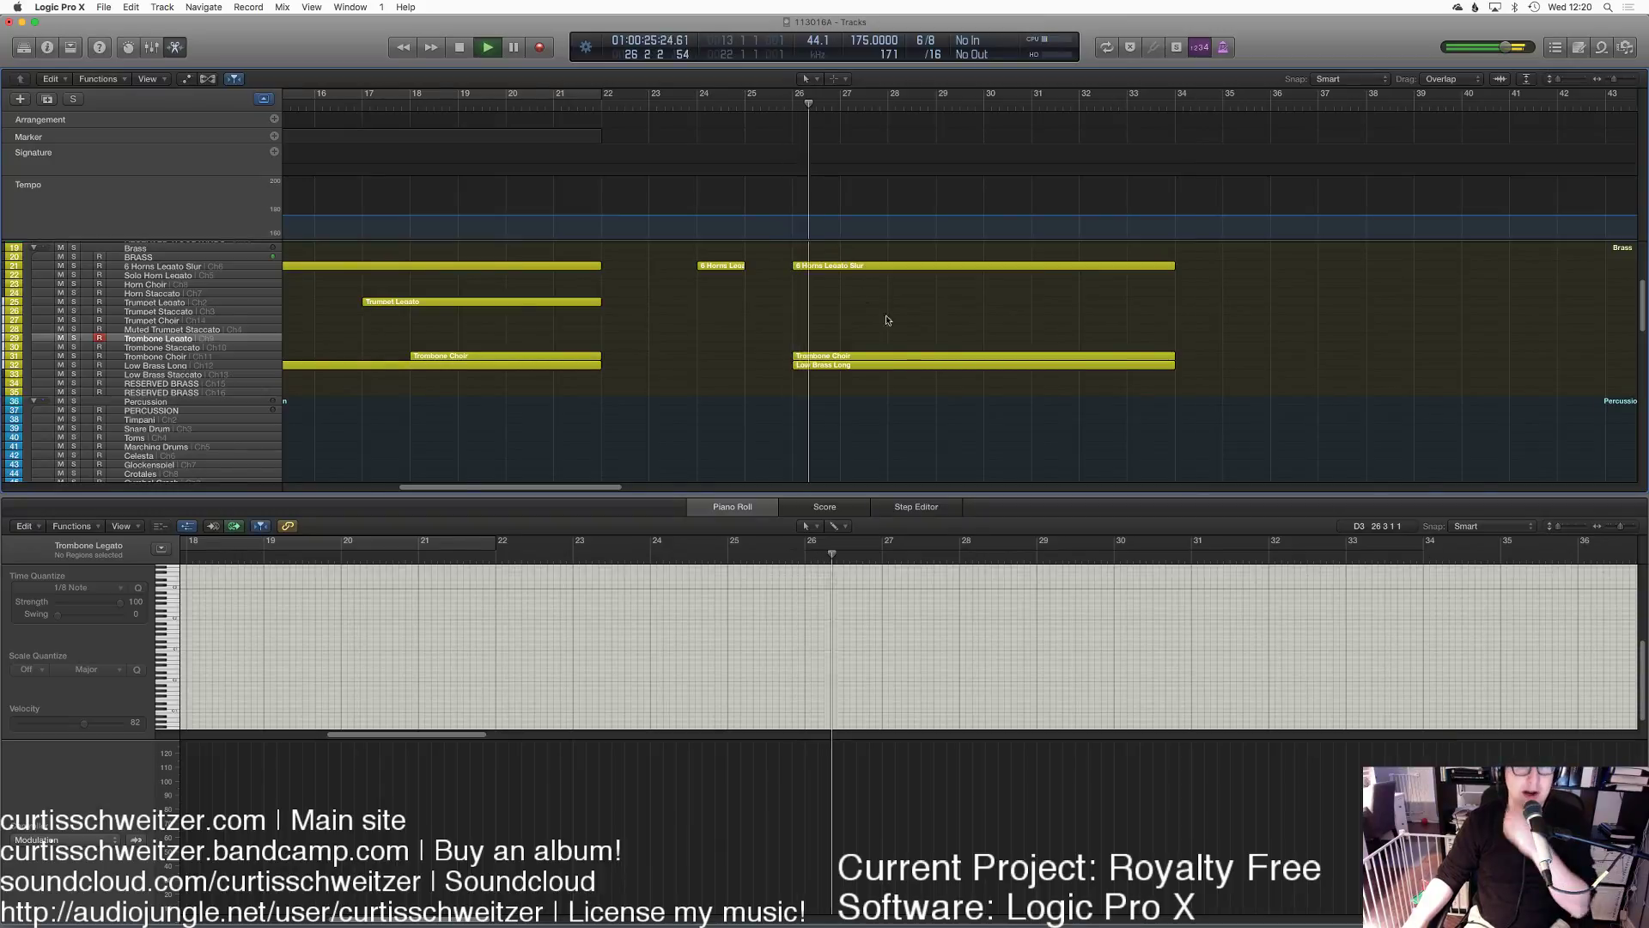
scroll(840, 344, up, 5)
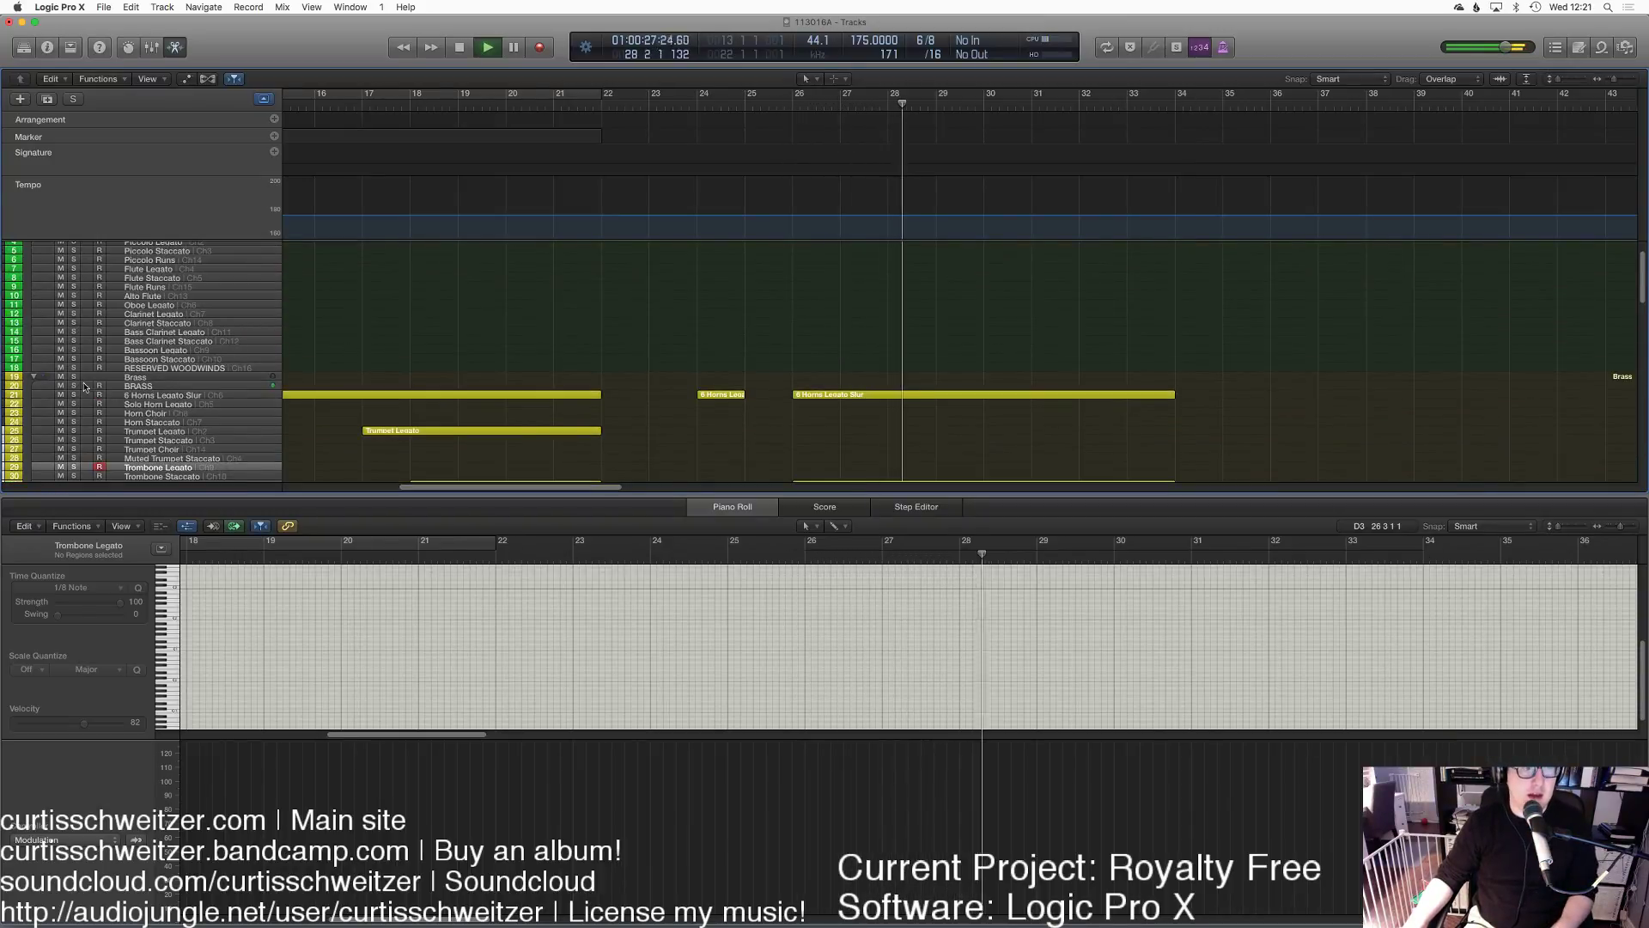
key(s)
scroll(1096, 266, down, 4)
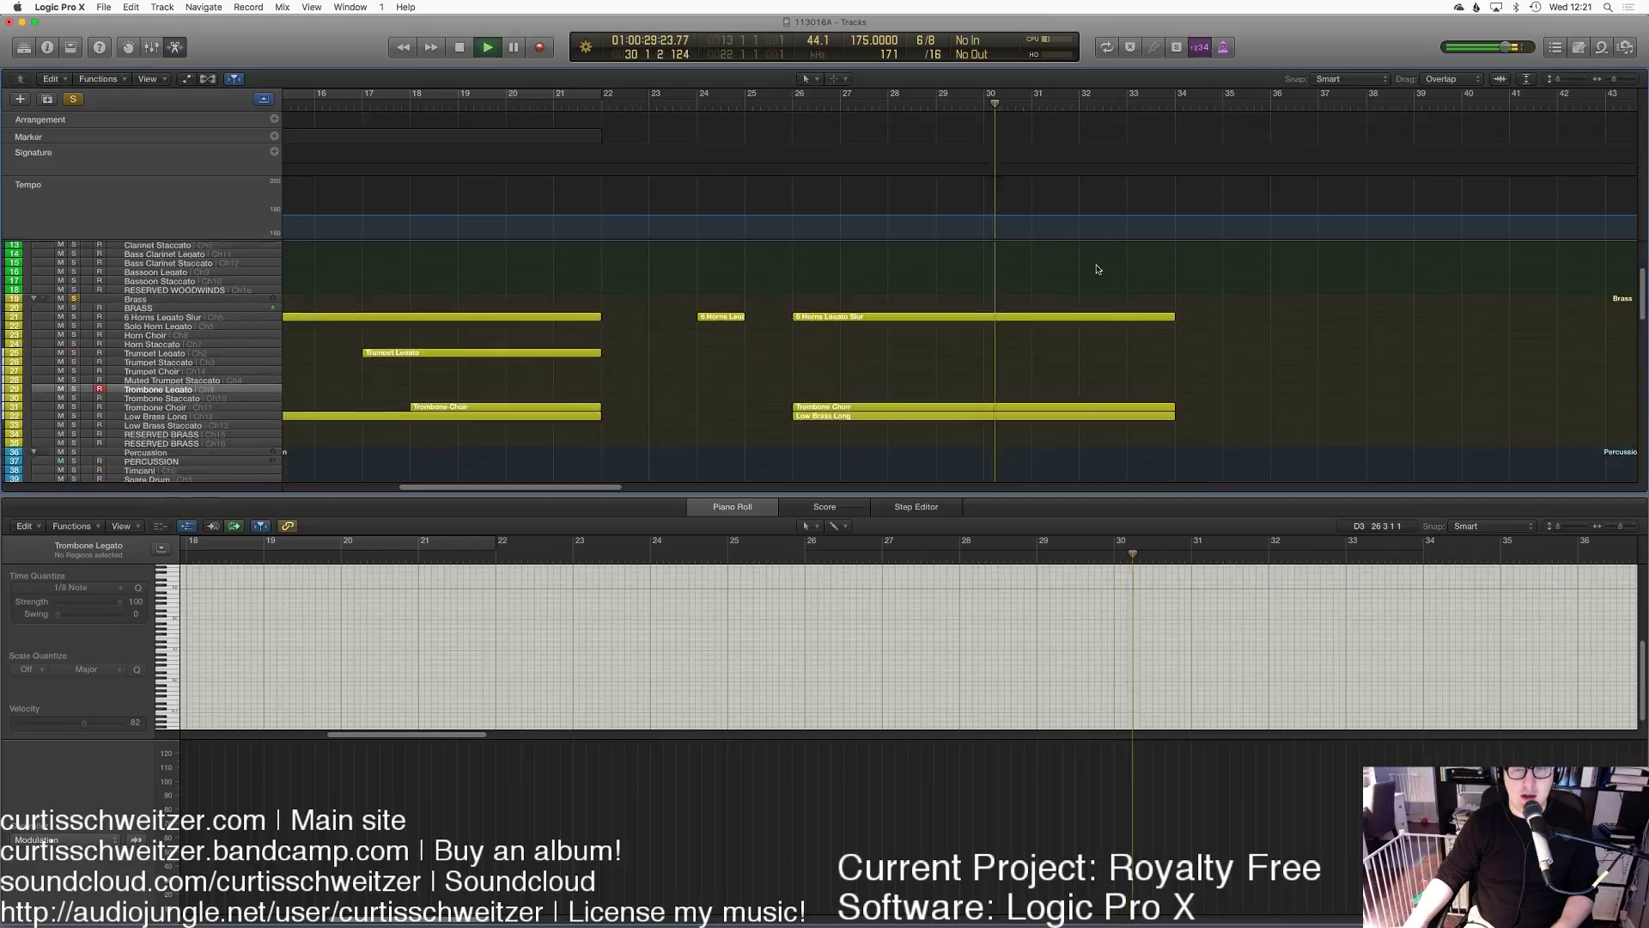
Step: Stop playback, reopen the Low Brass Long region from bar 26 and lower its starting modulation to 54
click(885, 397)
key(e)
key(space)
key(e)
scroll(580, 650, left, 10)
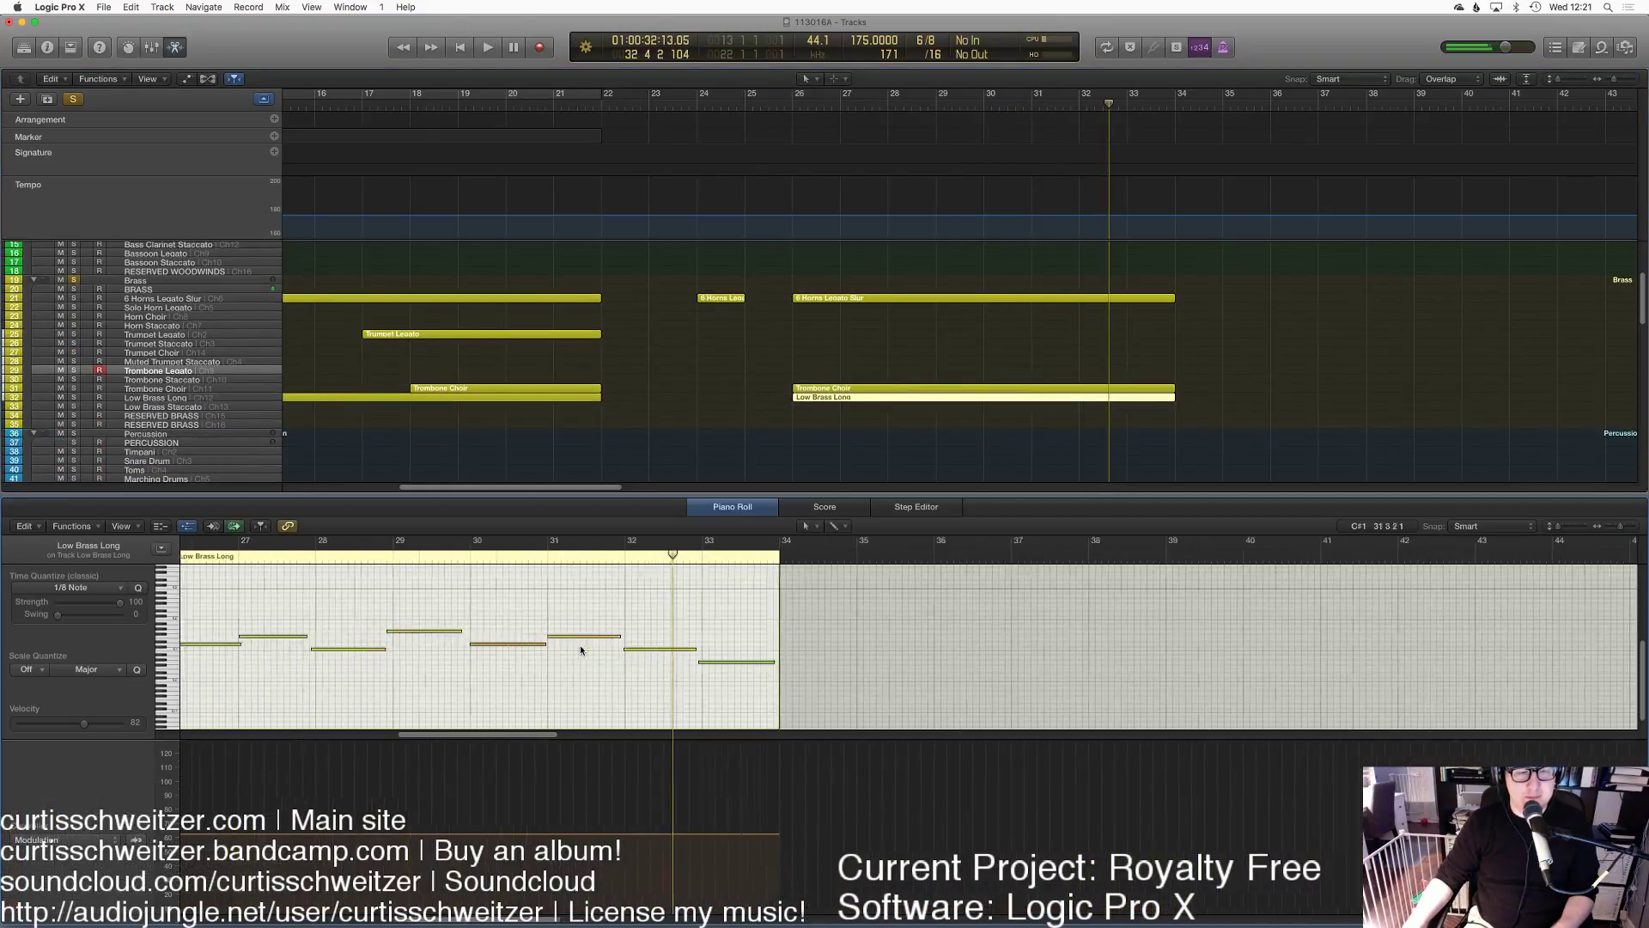
drag(662, 841, 665, 836)
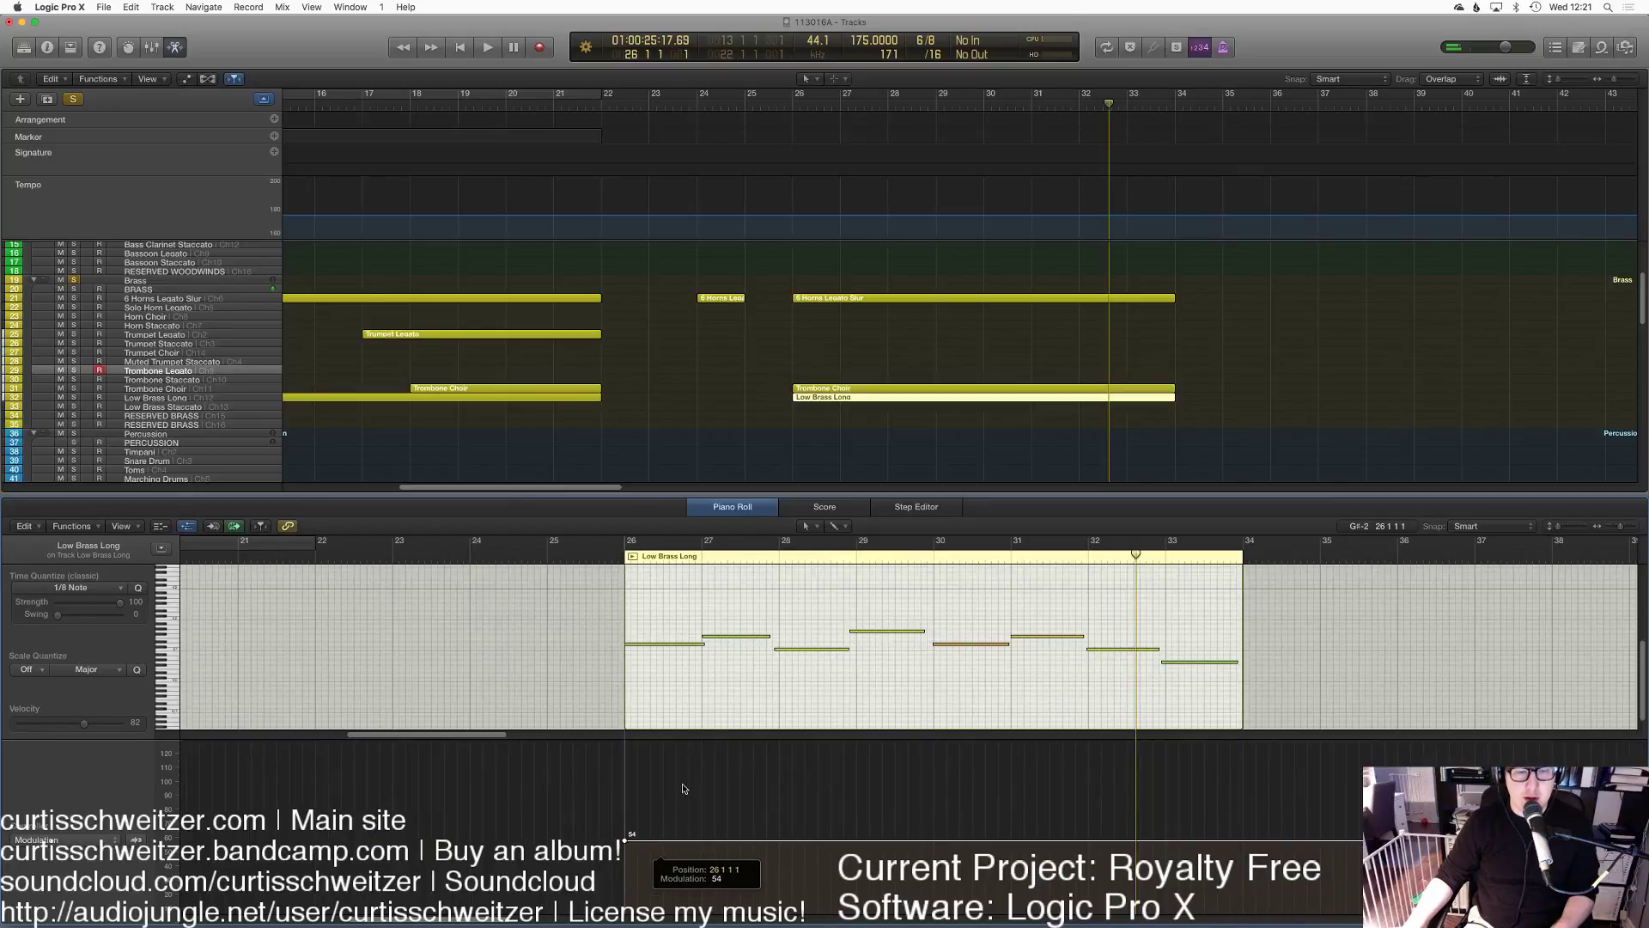
Step: Deselect the Low Brass Long region and play the soloed brass from bar 26, and again from just before it
click(831, 327)
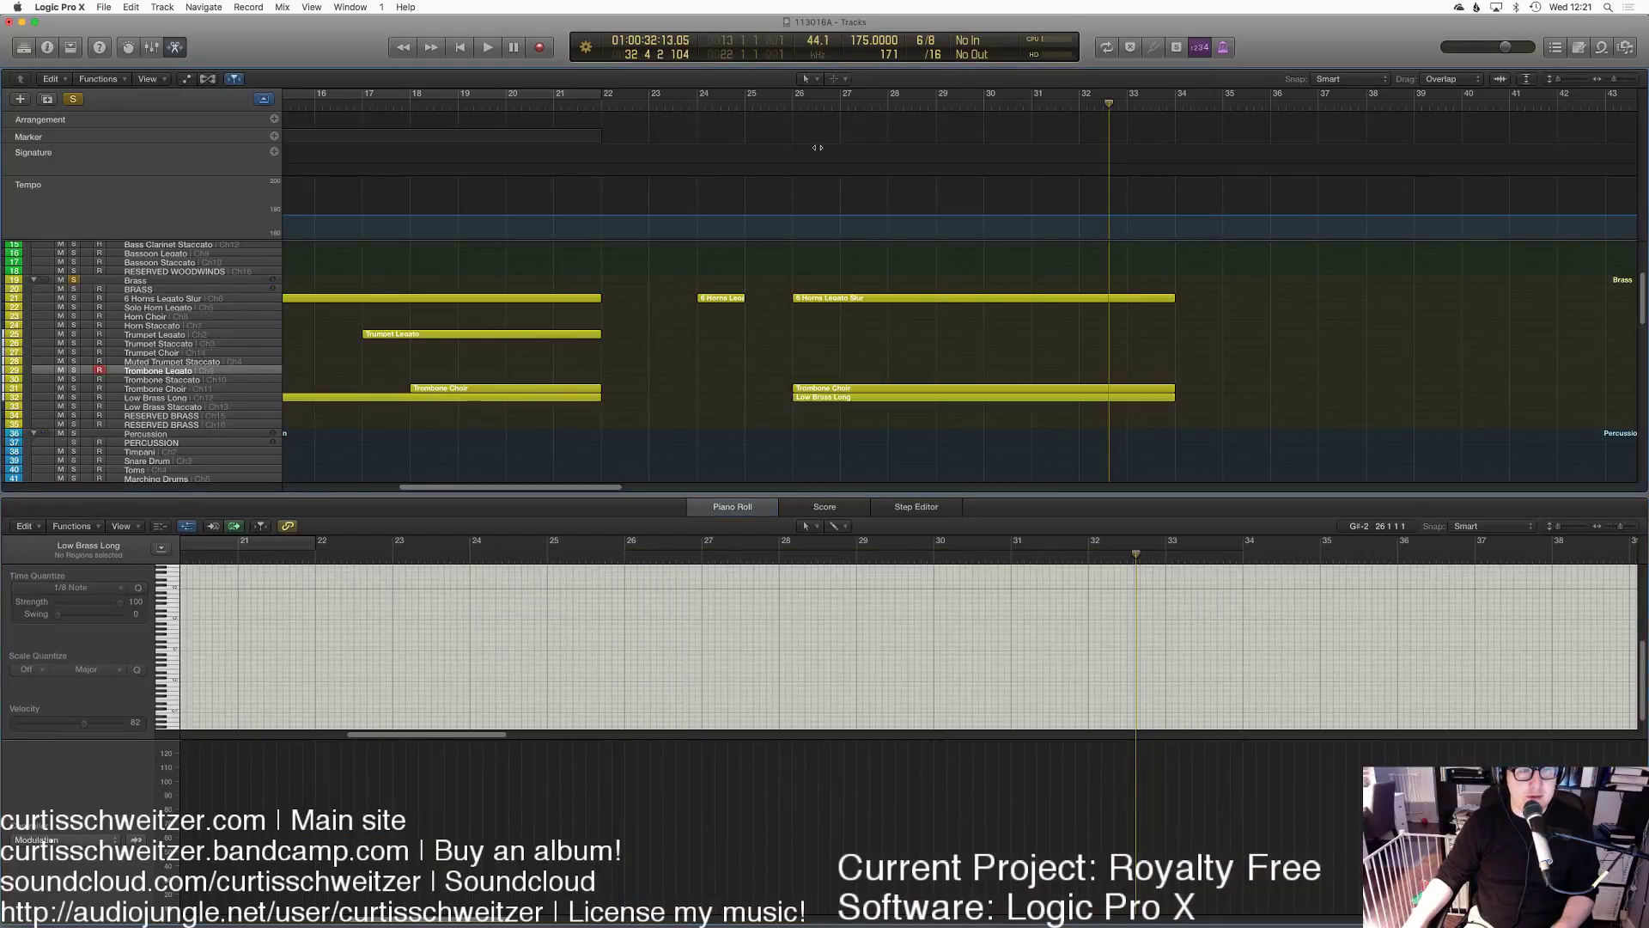
click(796, 105)
key(space)
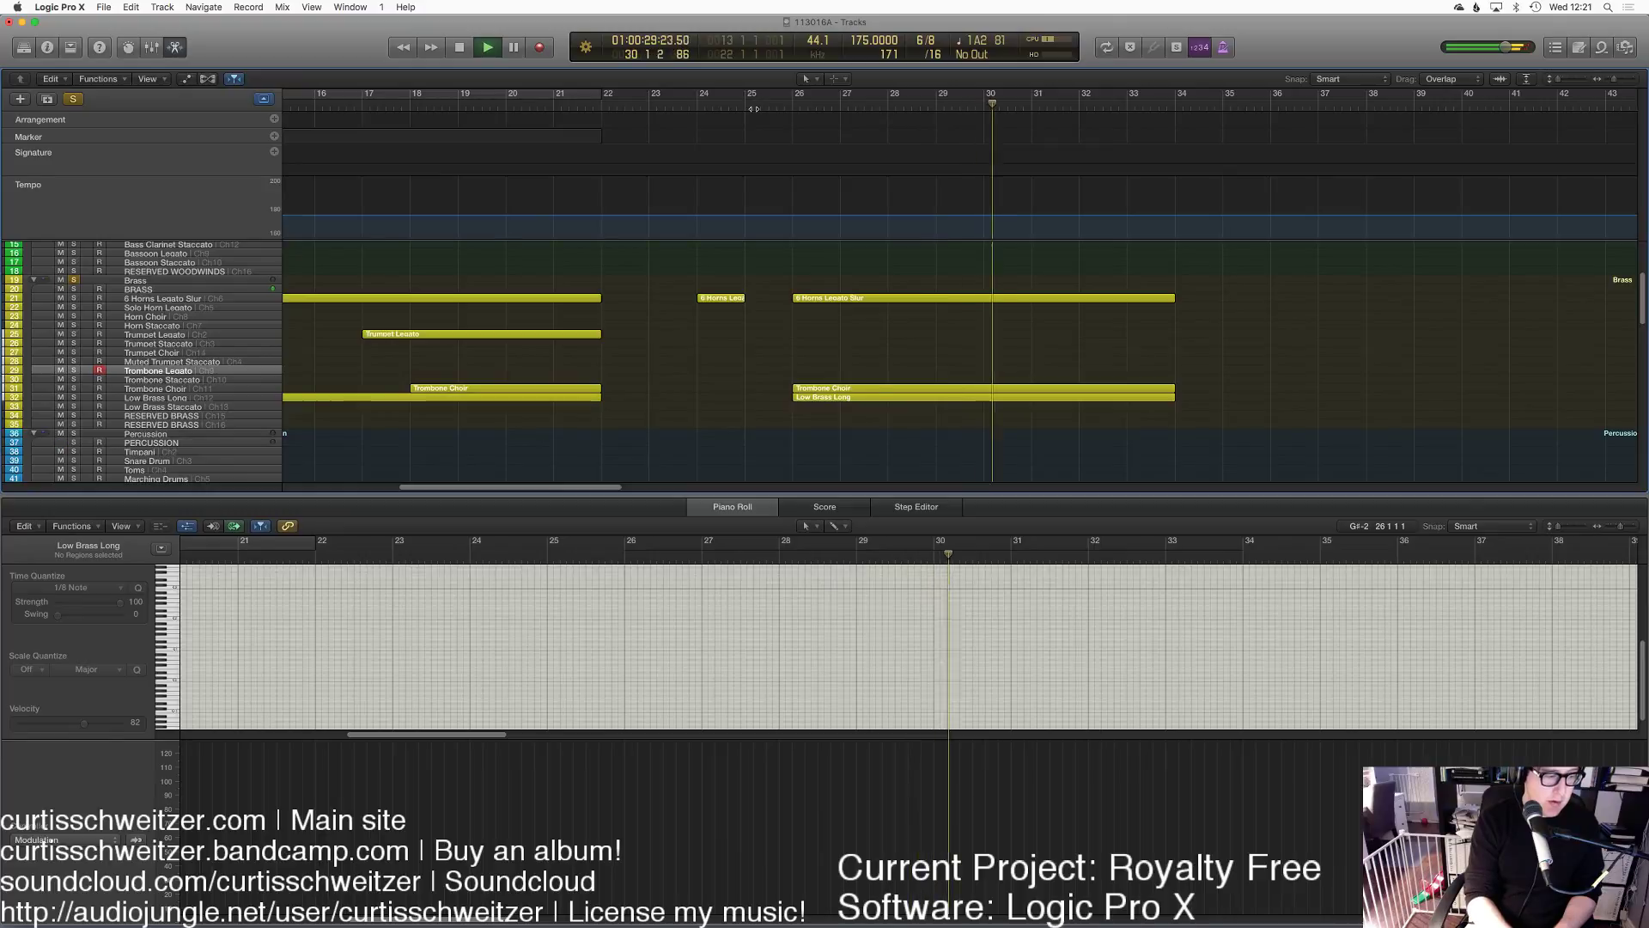
key(space)
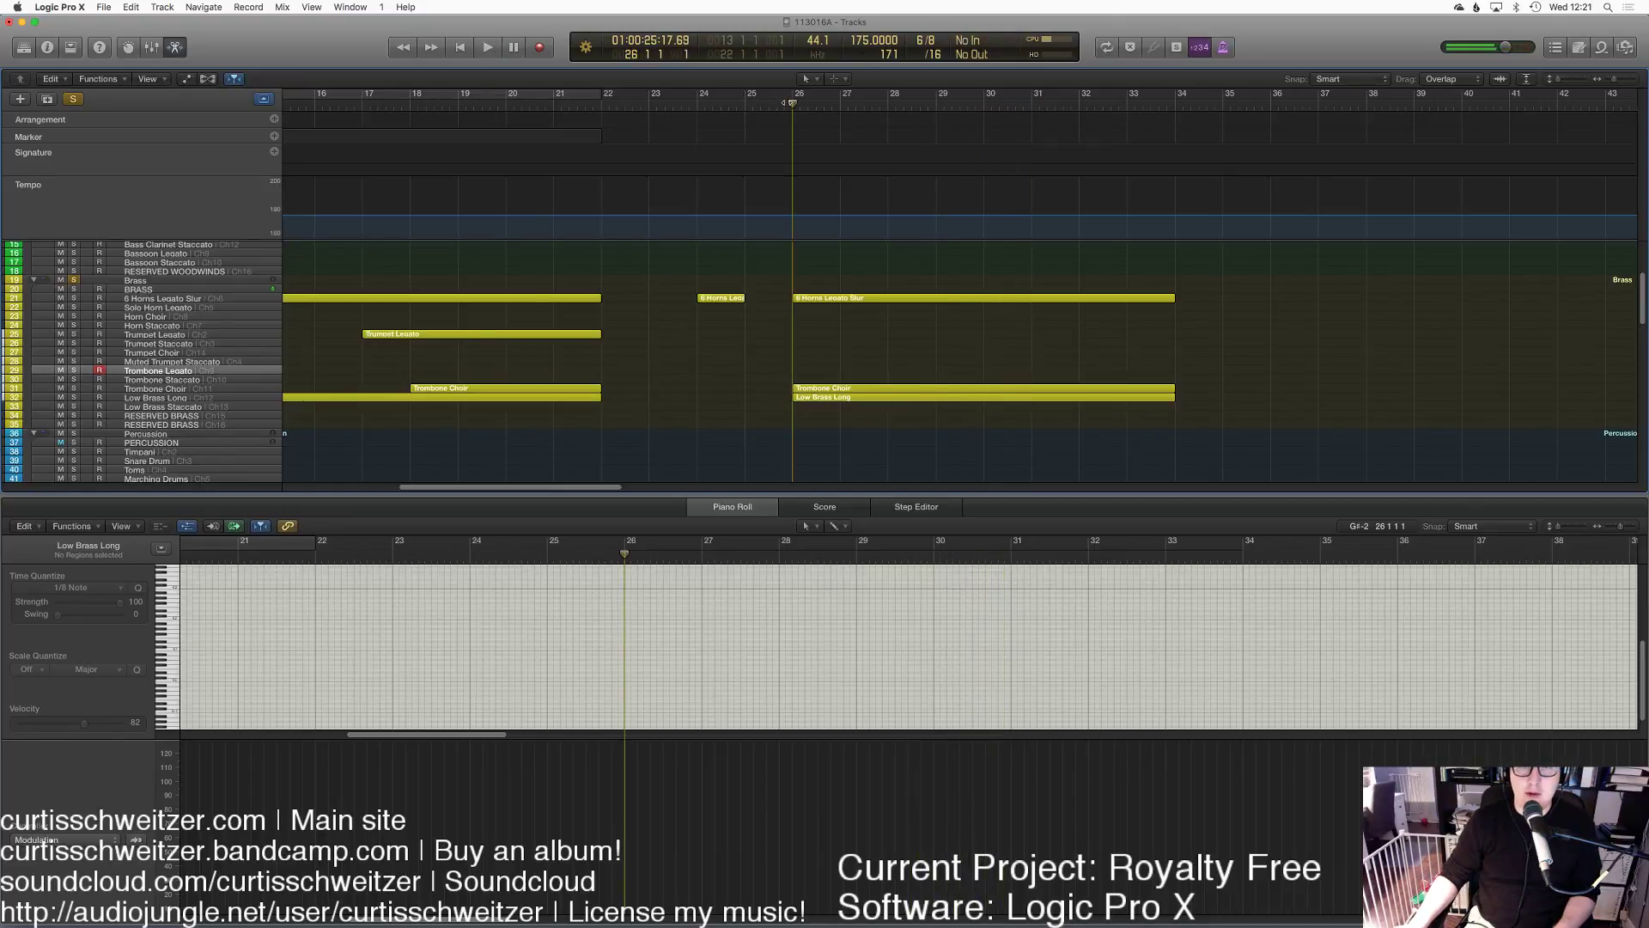
click(769, 105)
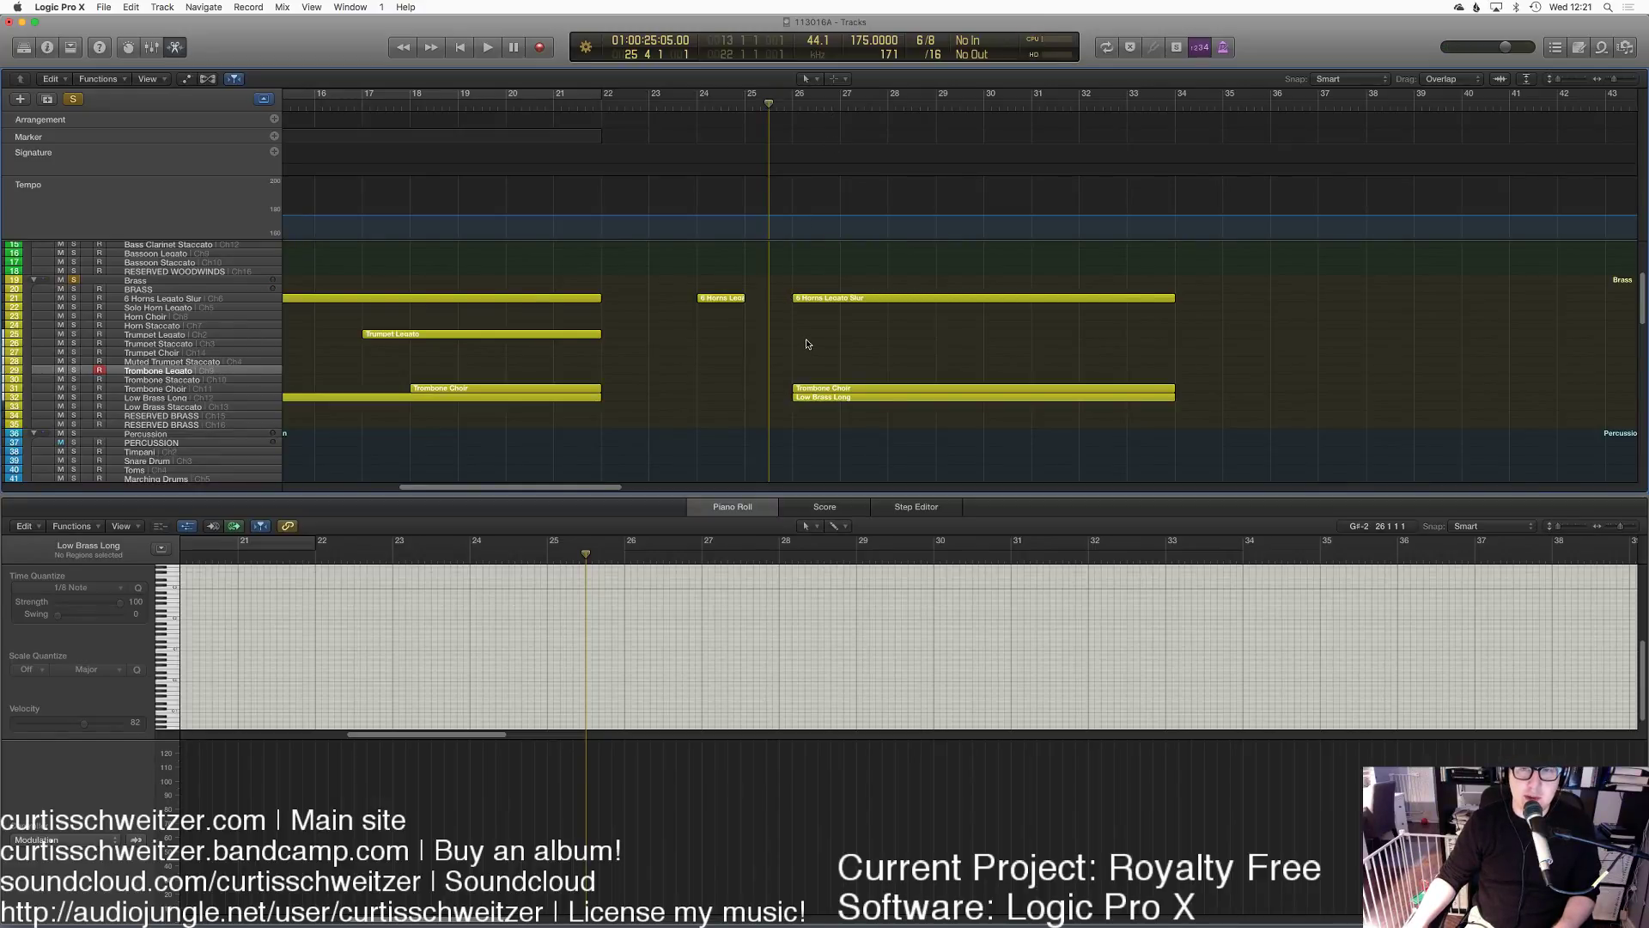
key(space)
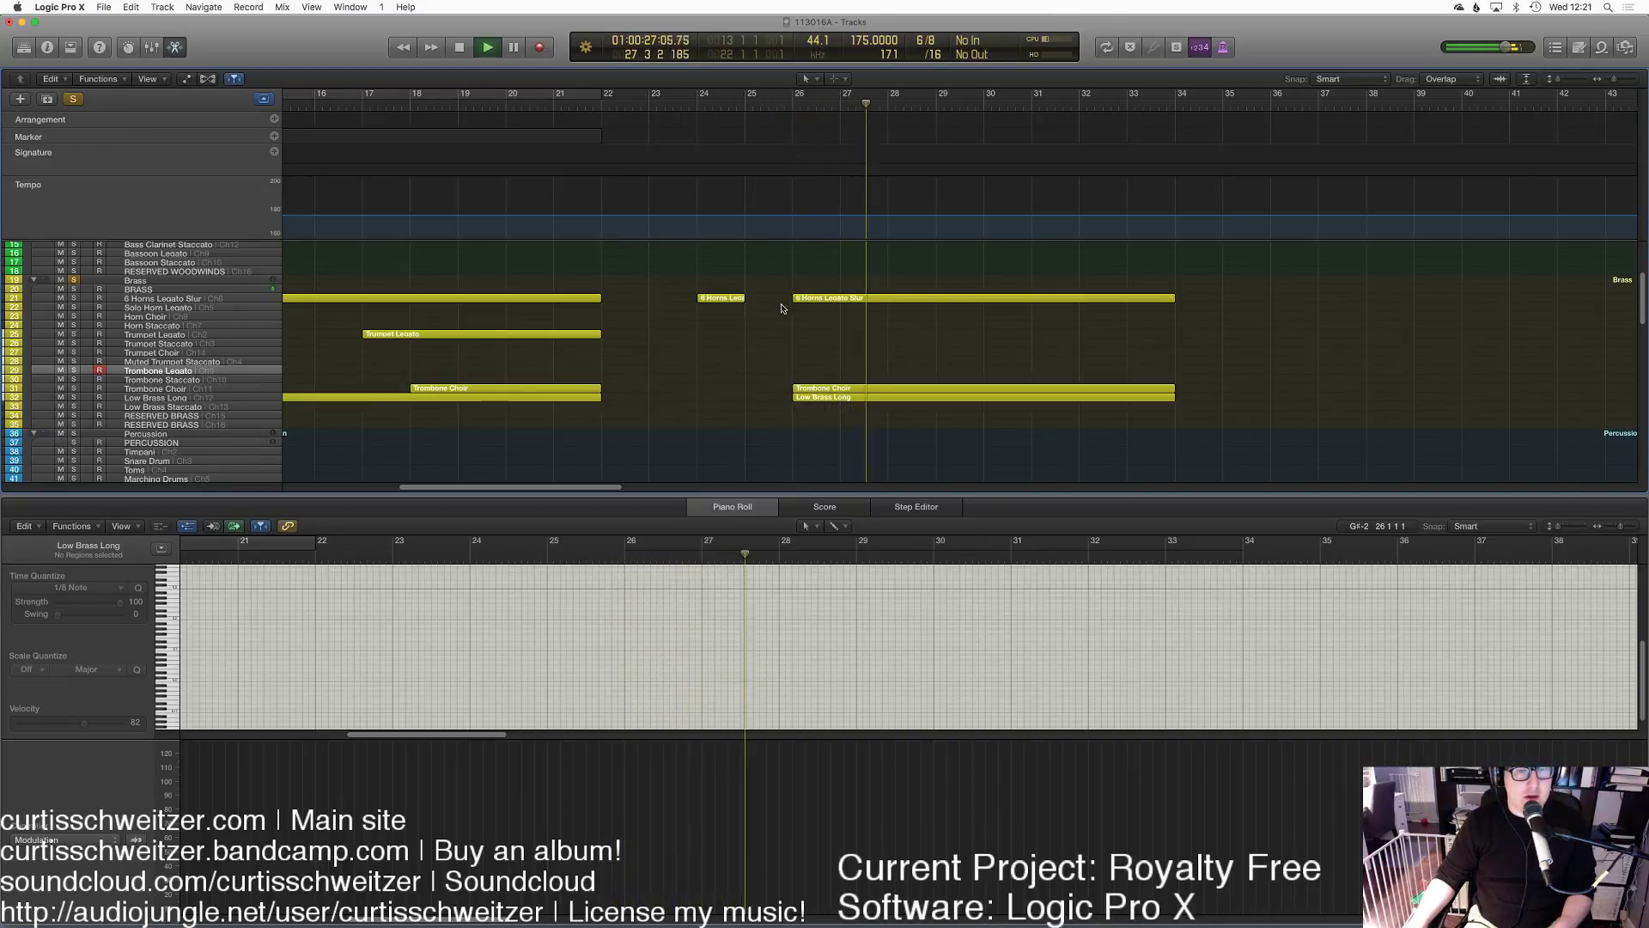
Step: Lower the modulation level of the Low Brass Long region starting at bar 26 slightly, then deselect the region
click(819, 399)
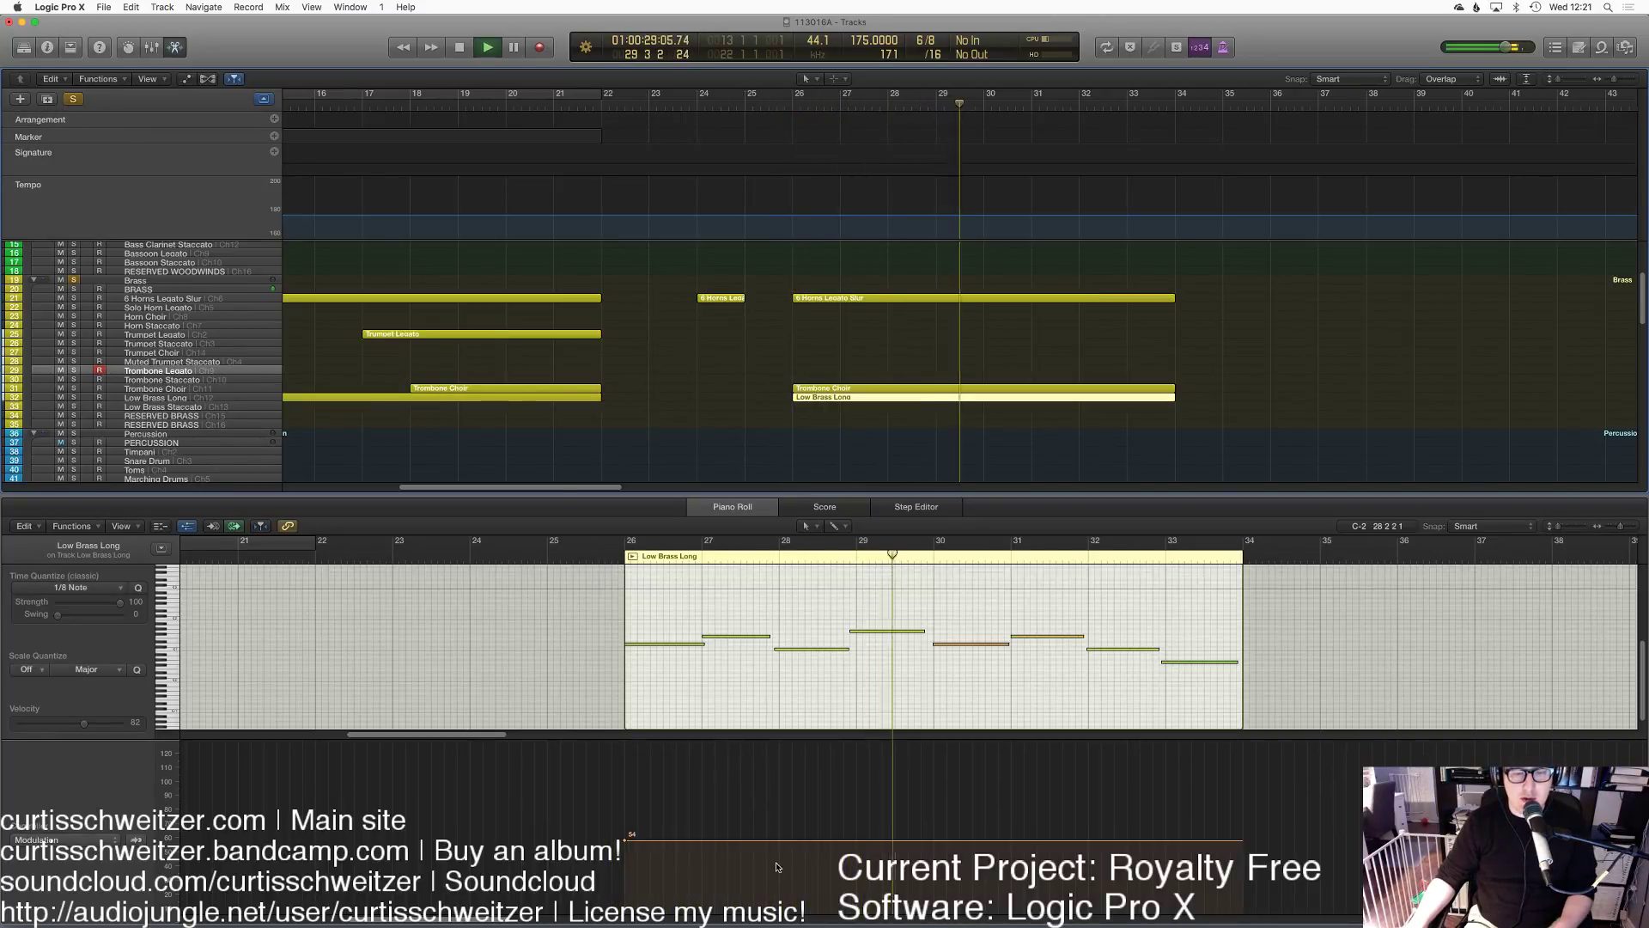
drag(767, 841, 767, 857)
click(887, 362)
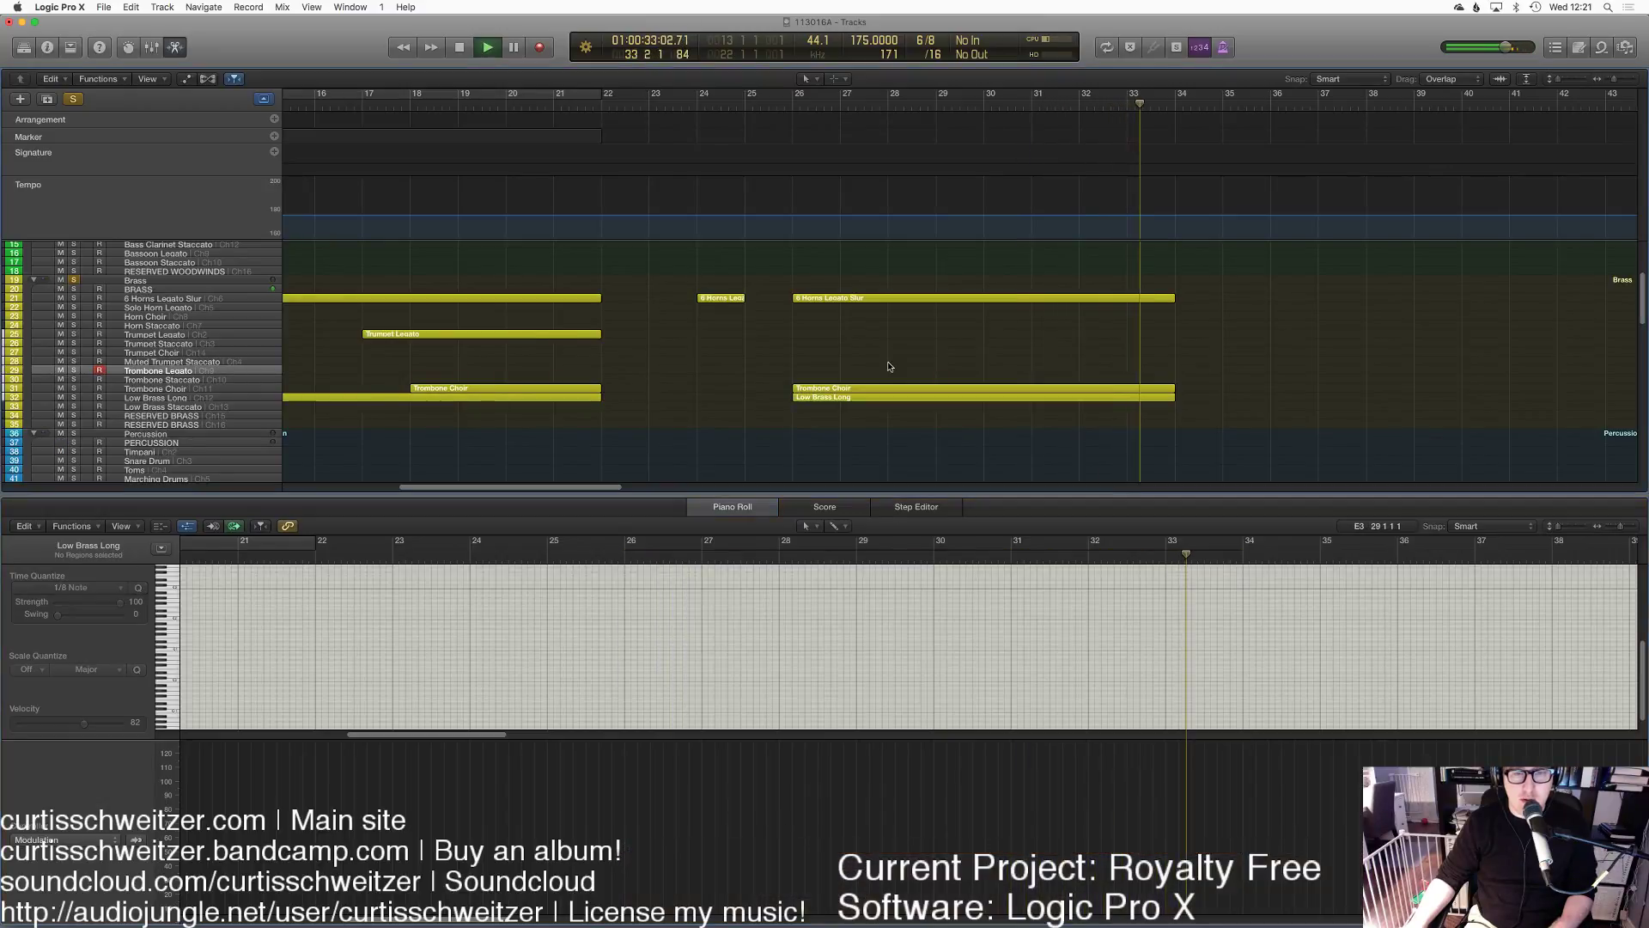
Step: Close the Piano Roll, delete the short 6 Horns Legato Slur region at bar 24 and clear the Brass solo
key(p)
key(space)
click(718, 298)
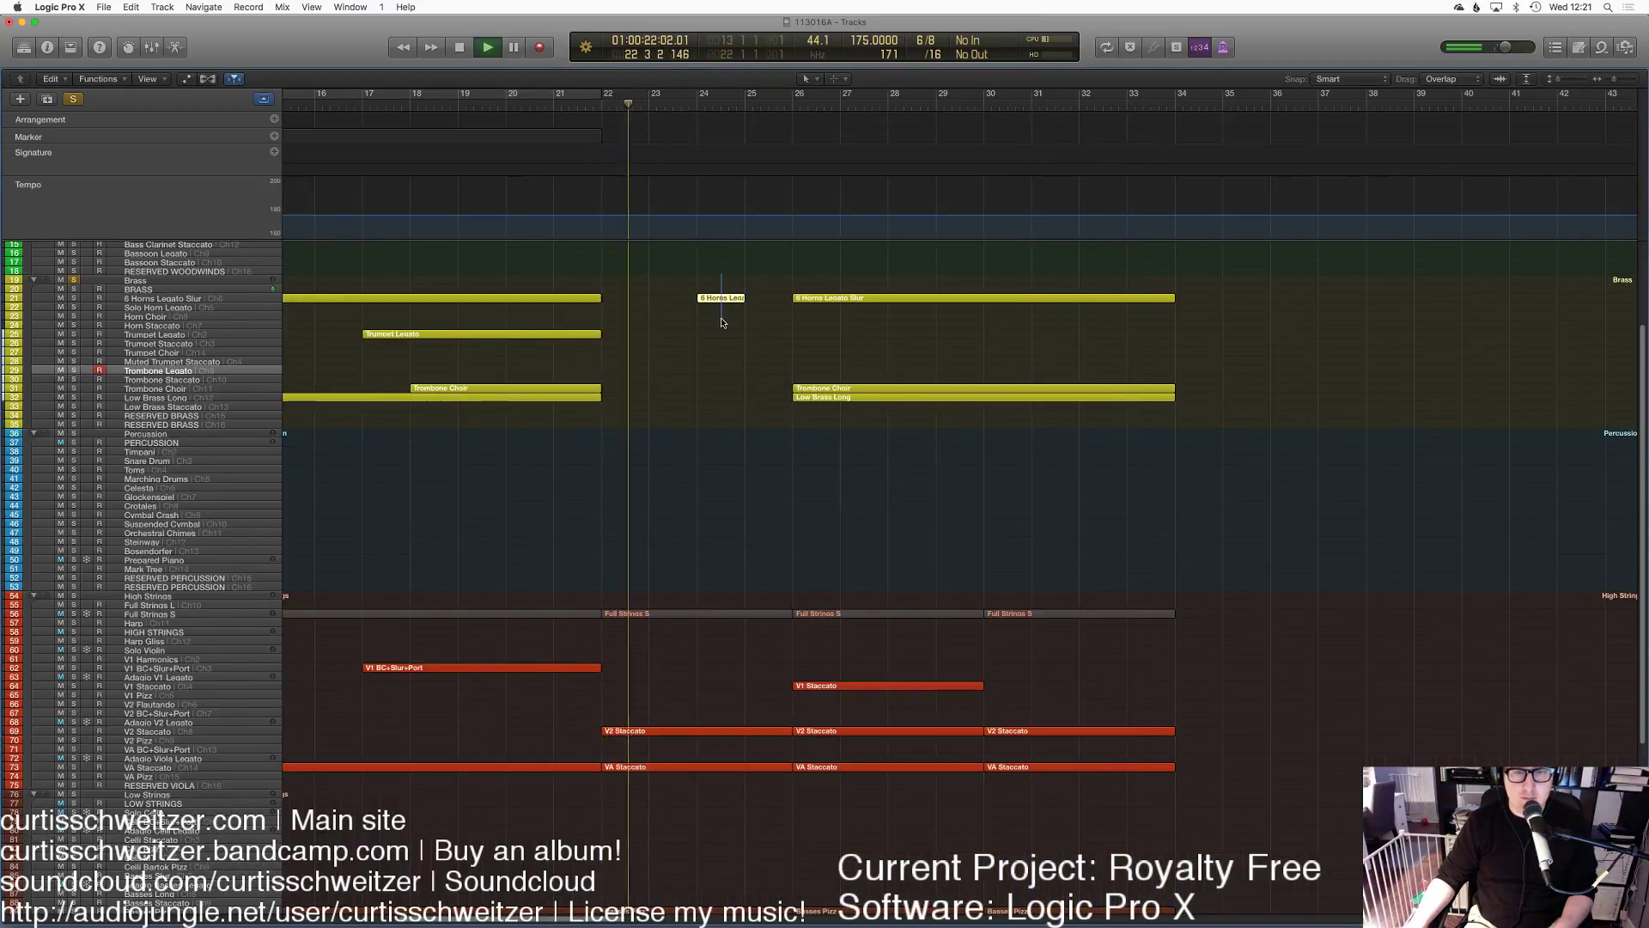
key(Delete)
key(ctrl+alt+super+s)
Step: Play the full arrangement, select the Crotales track in the Percussion group for recording and stop playback
scroll(704, 353, up, 2)
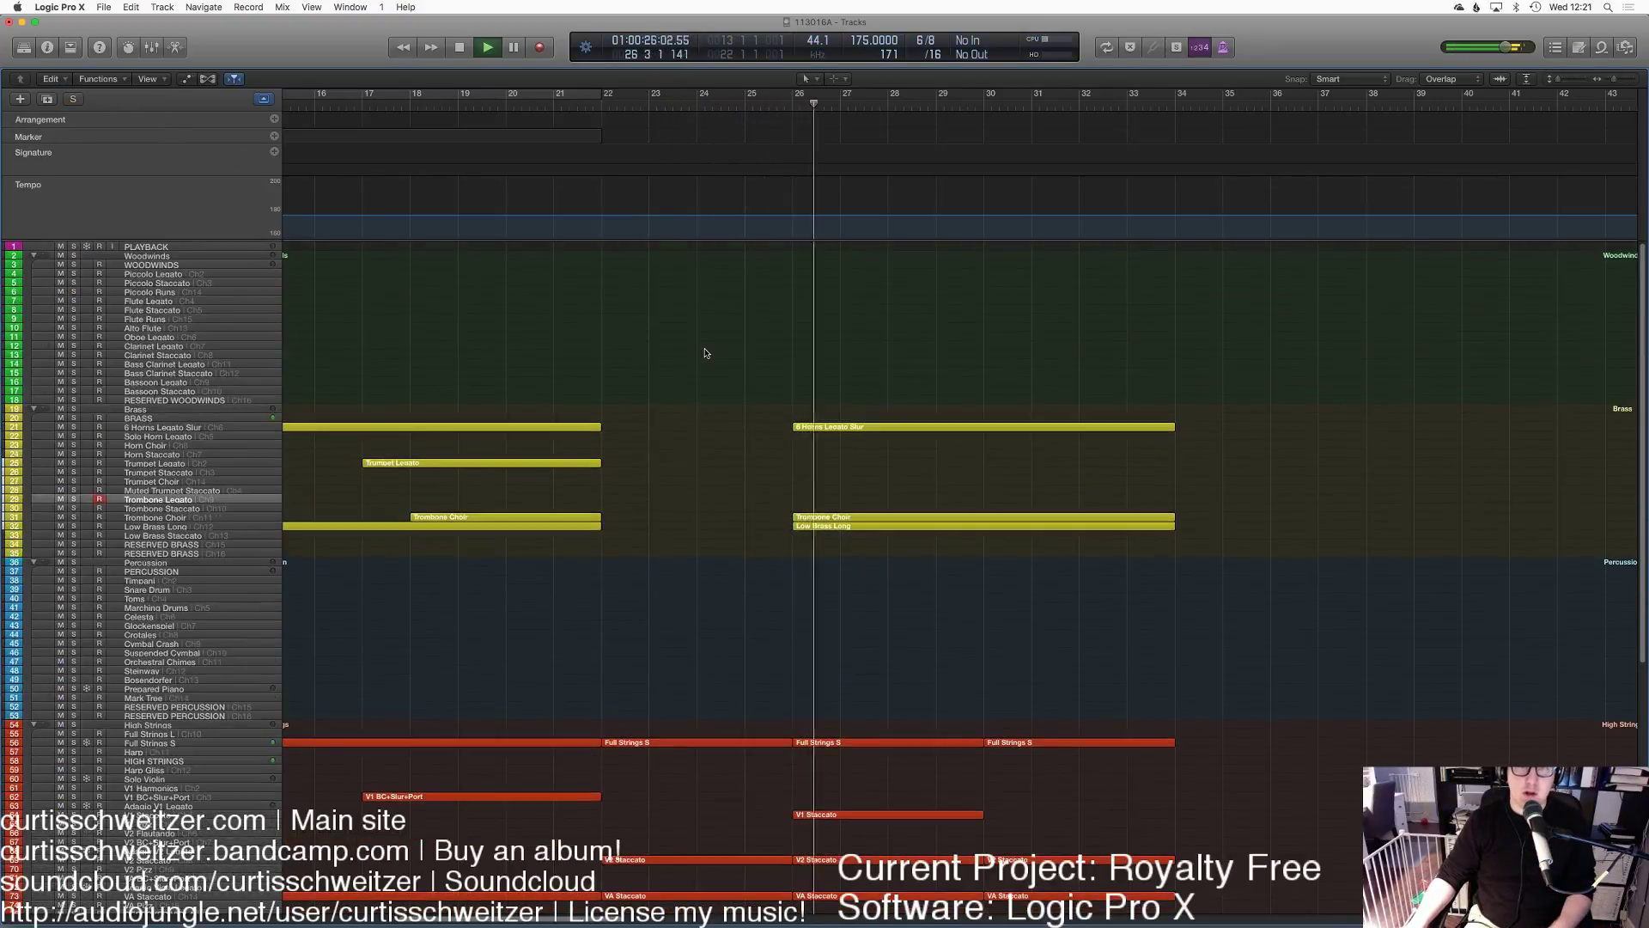
scroll(773, 379, down, 4)
scroll(975, 383, right, 5)
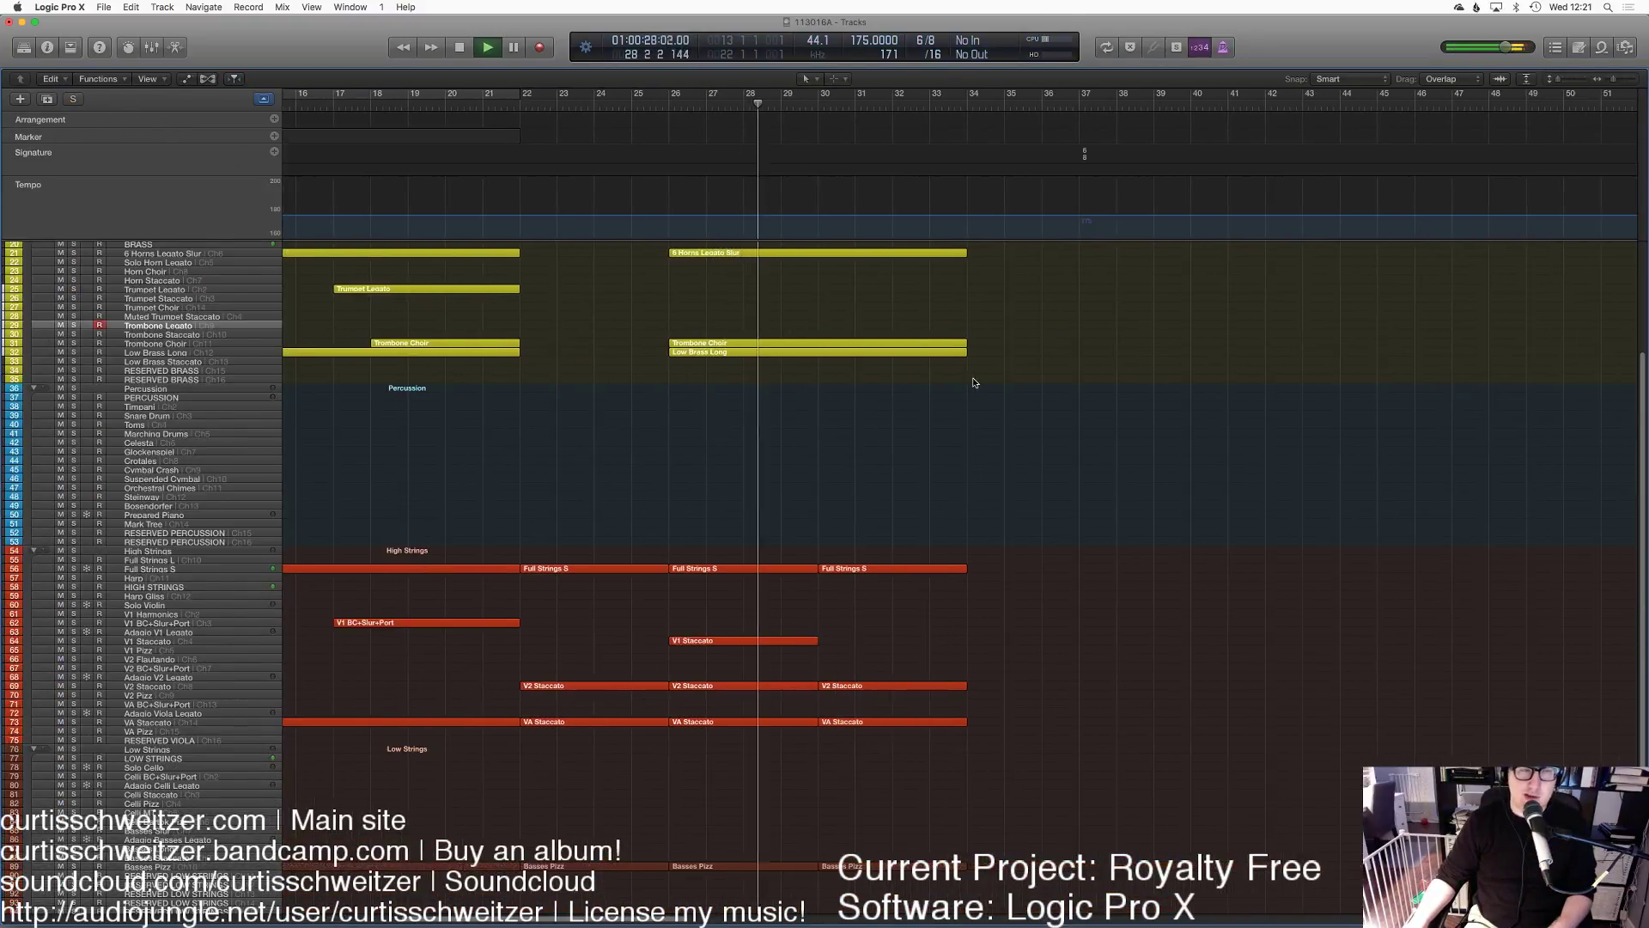
scroll(972, 382, up, 2)
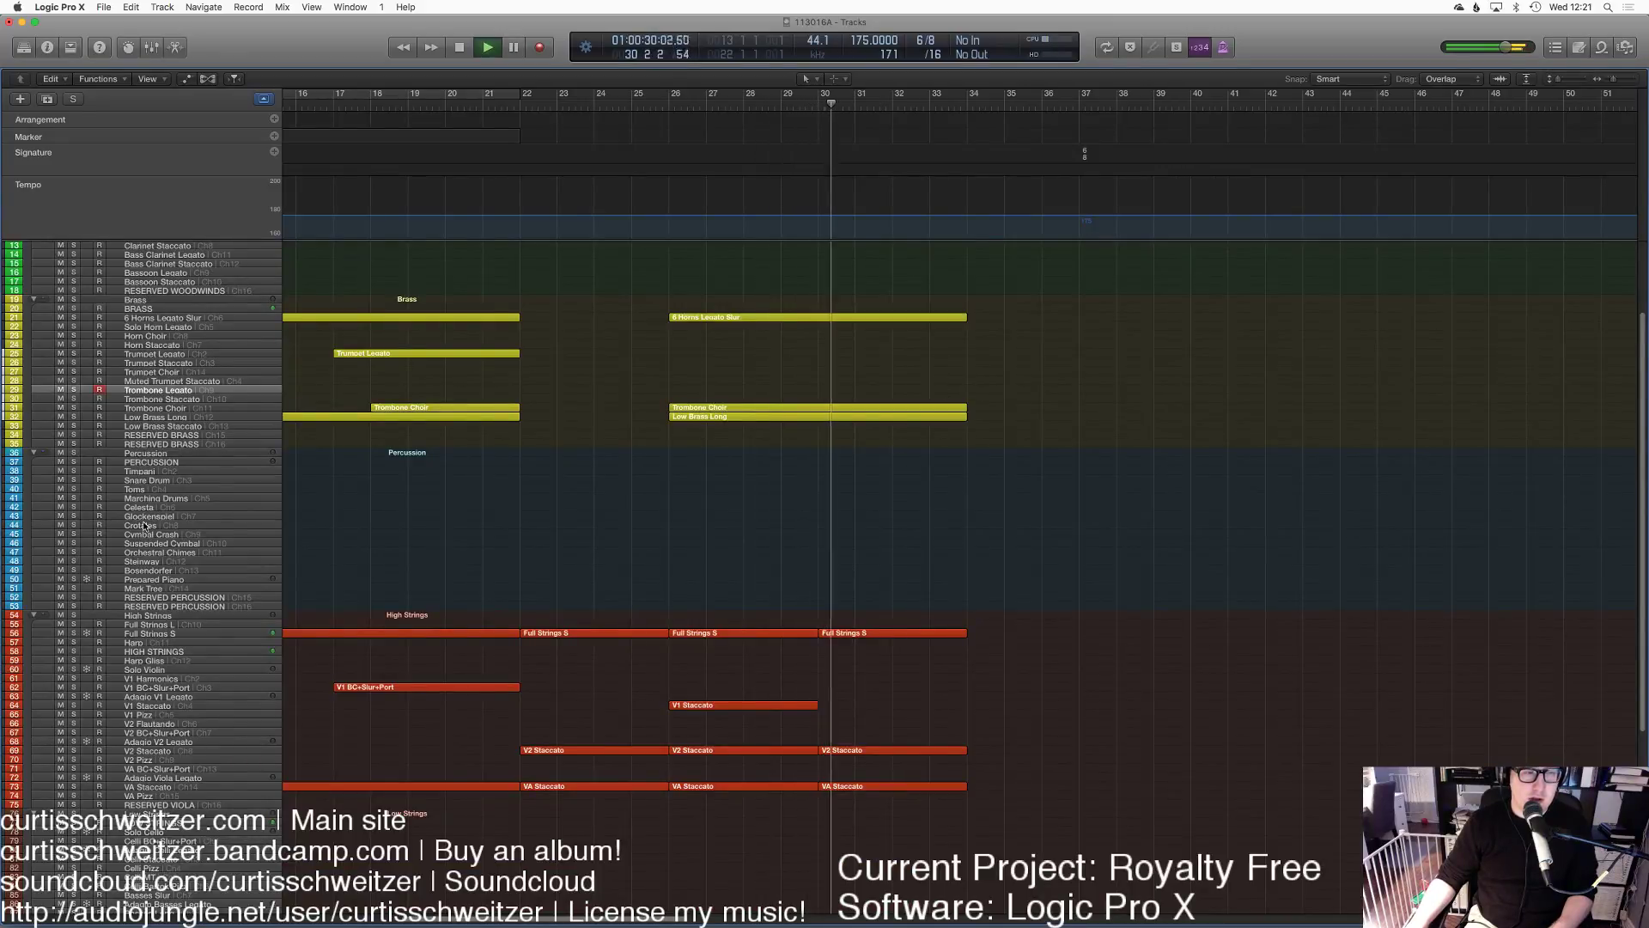
click(634, 522)
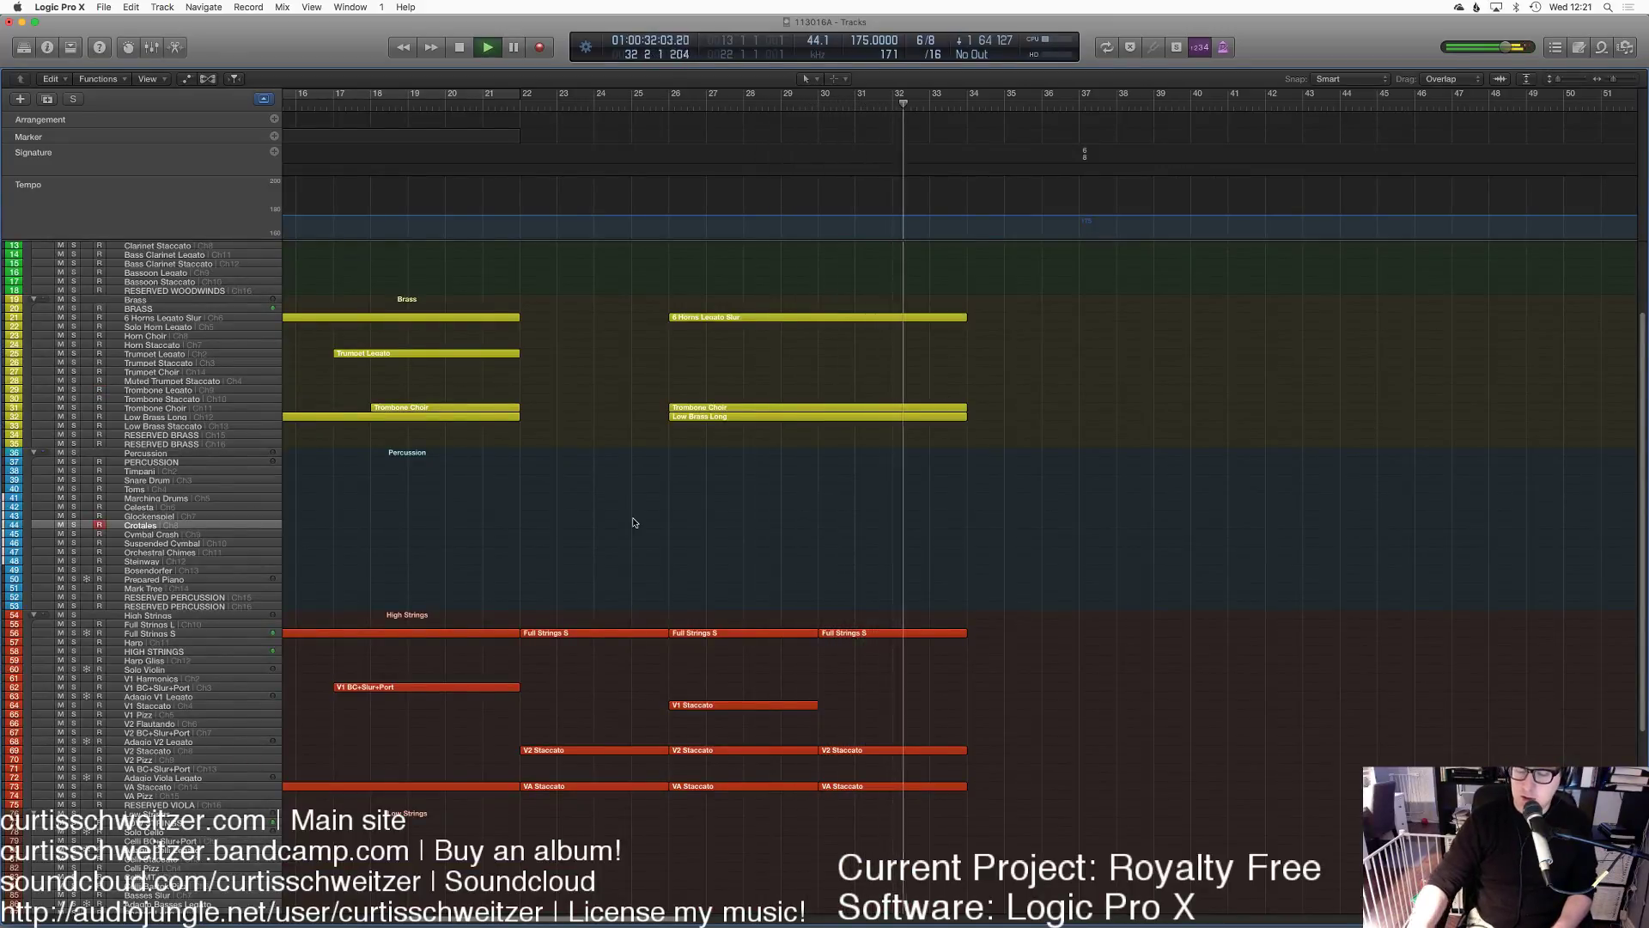
key(space)
scroll(833, 394, up, 2)
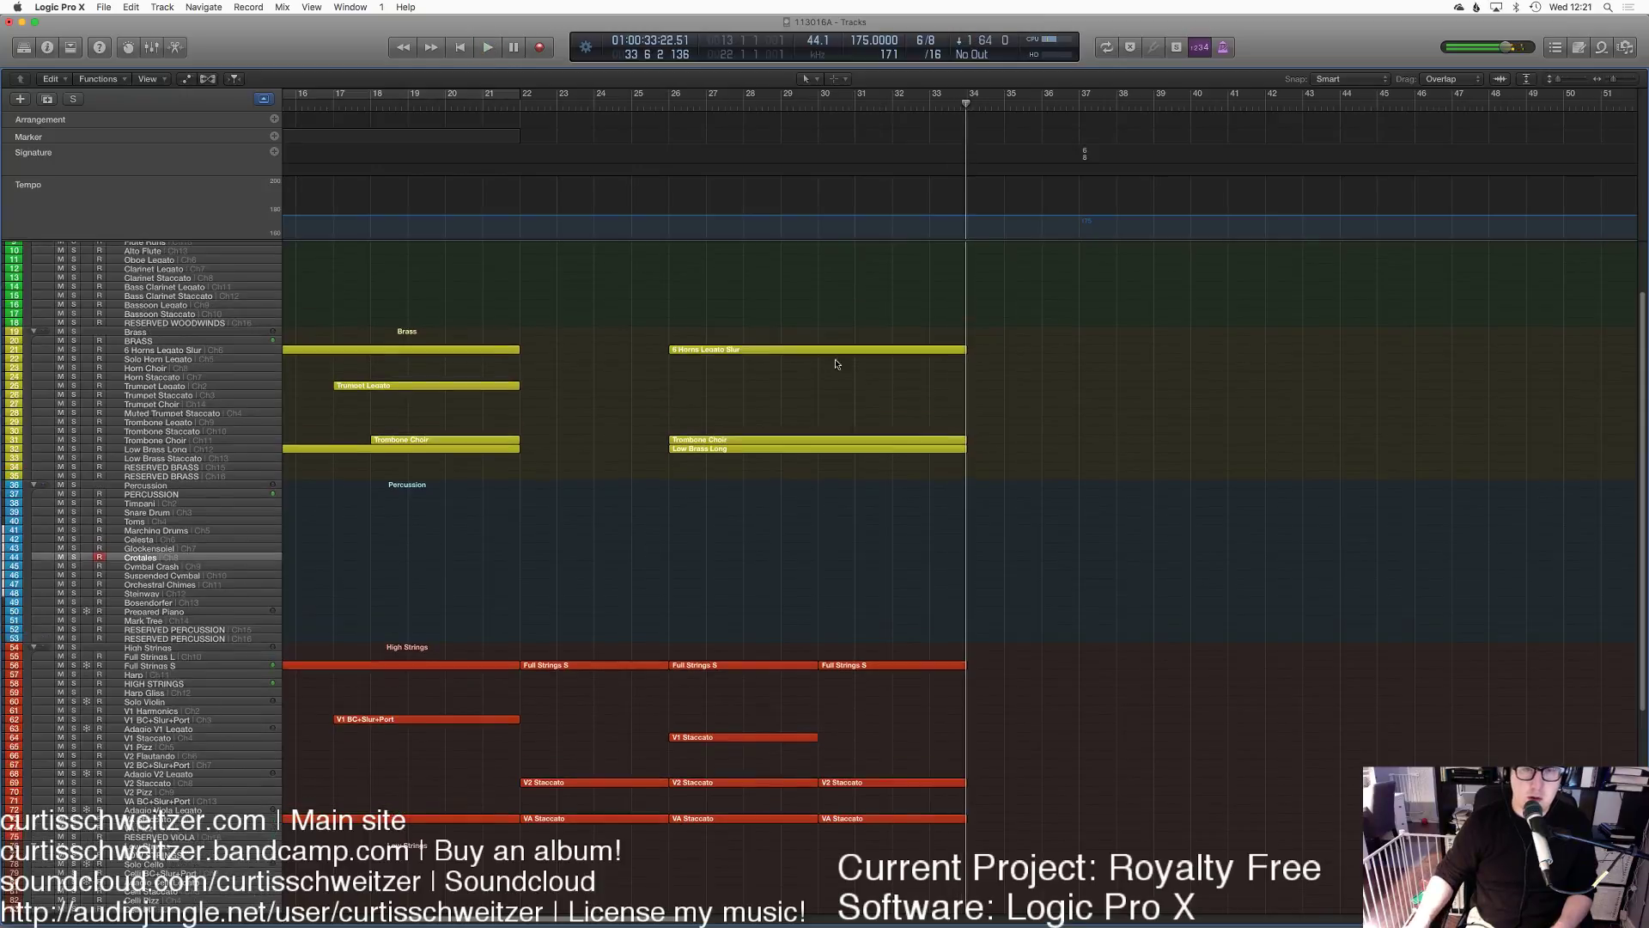
Step: Try recording a Crotales part from bar 26 and delete the take
click(670, 105)
key(r)
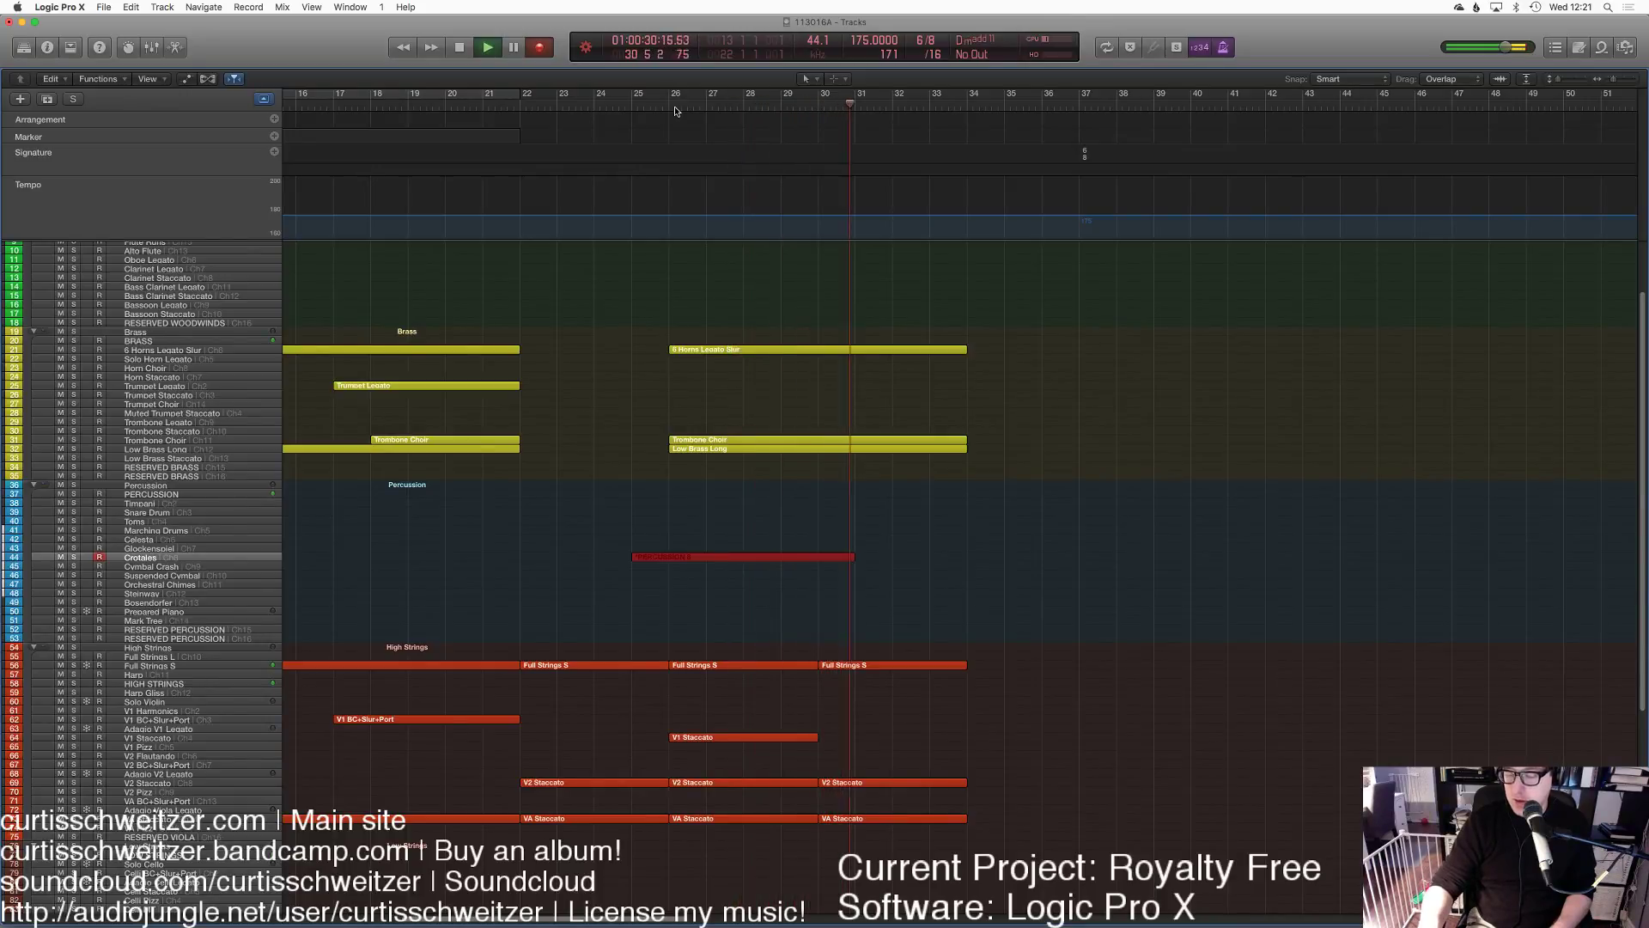
key(space)
key(Delete)
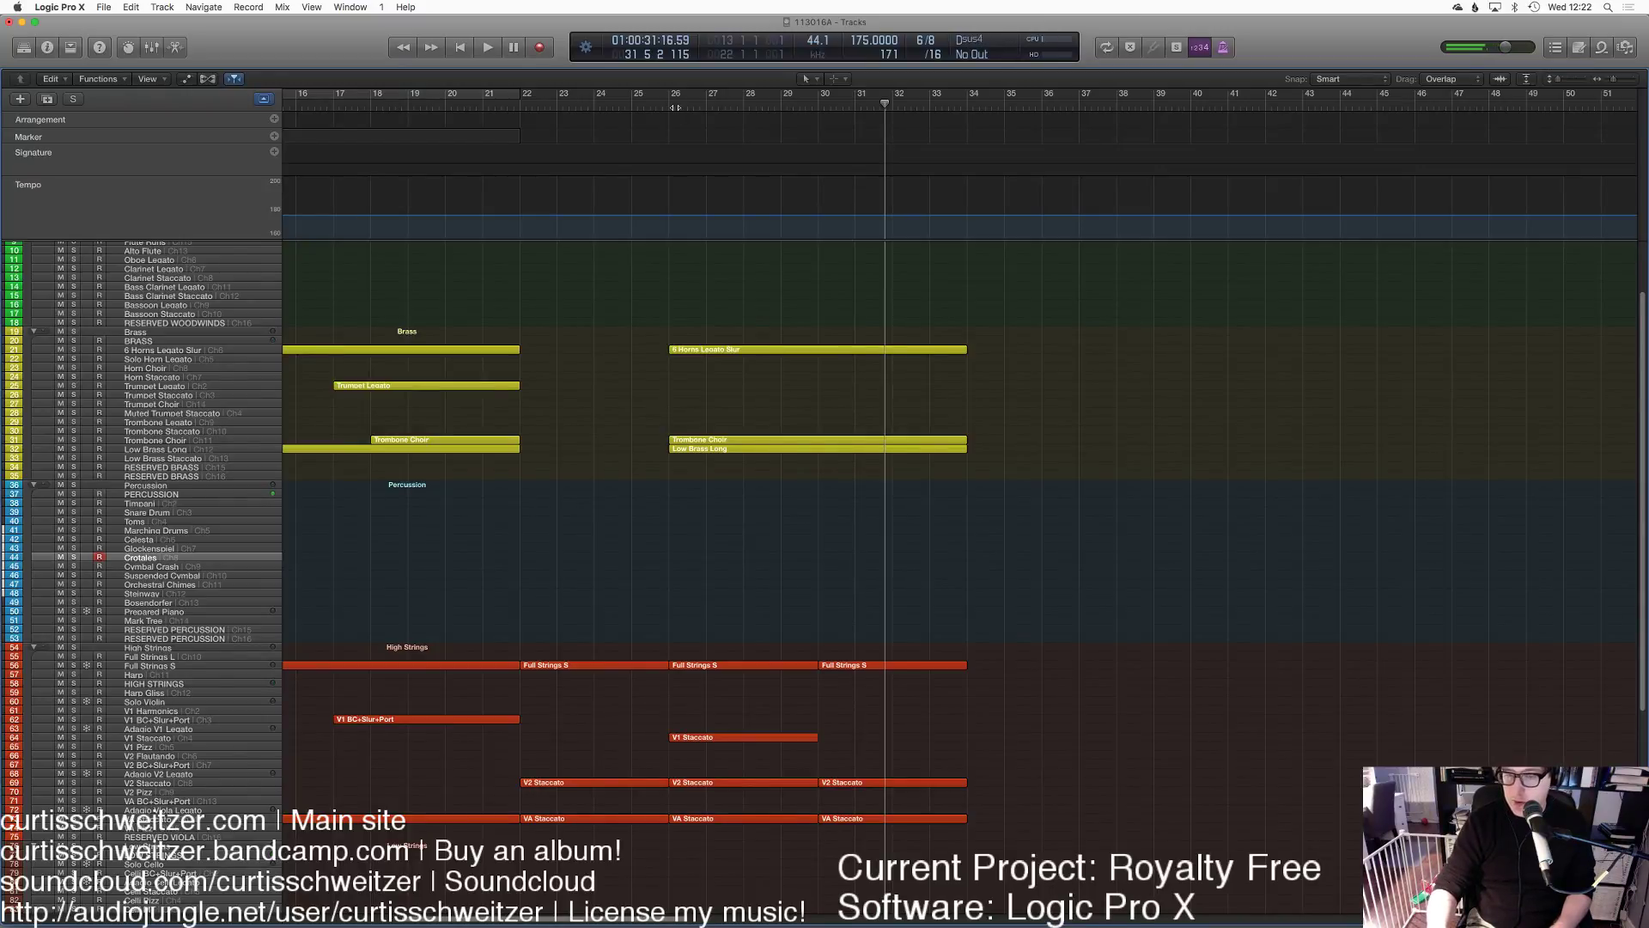
Step: Record a Crotales part from bar 26 to bar 34
click(671, 109)
key(r)
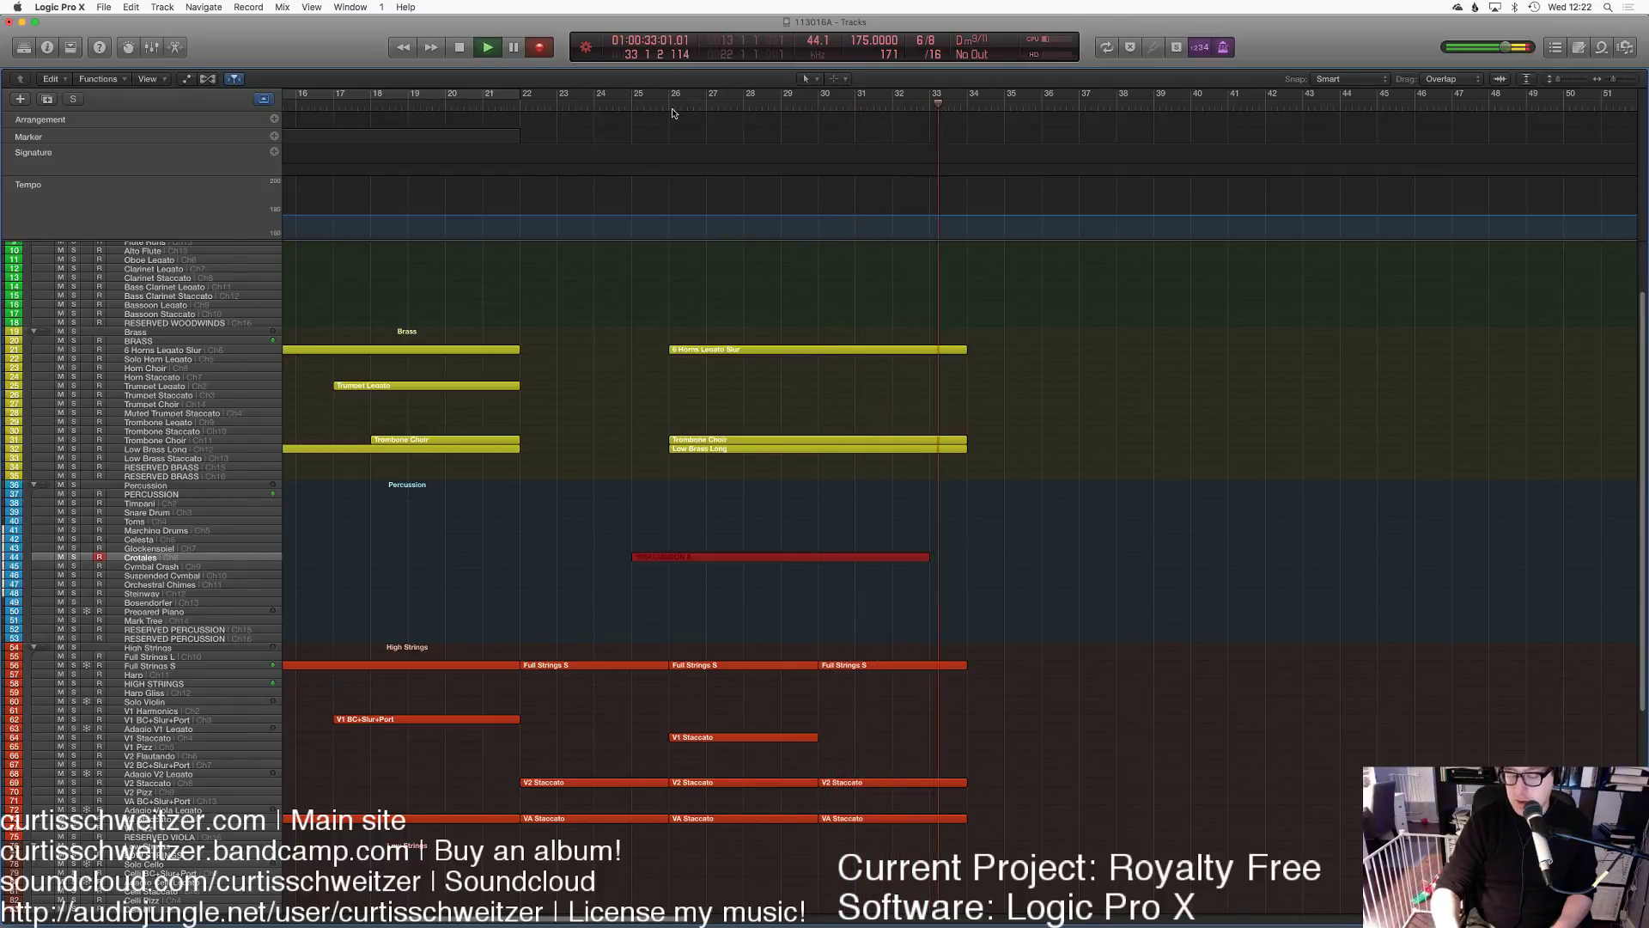
key(space)
Step: Trim the start of the Crotales region to bar 26 in the Piano Roll and close the editor
key(p)
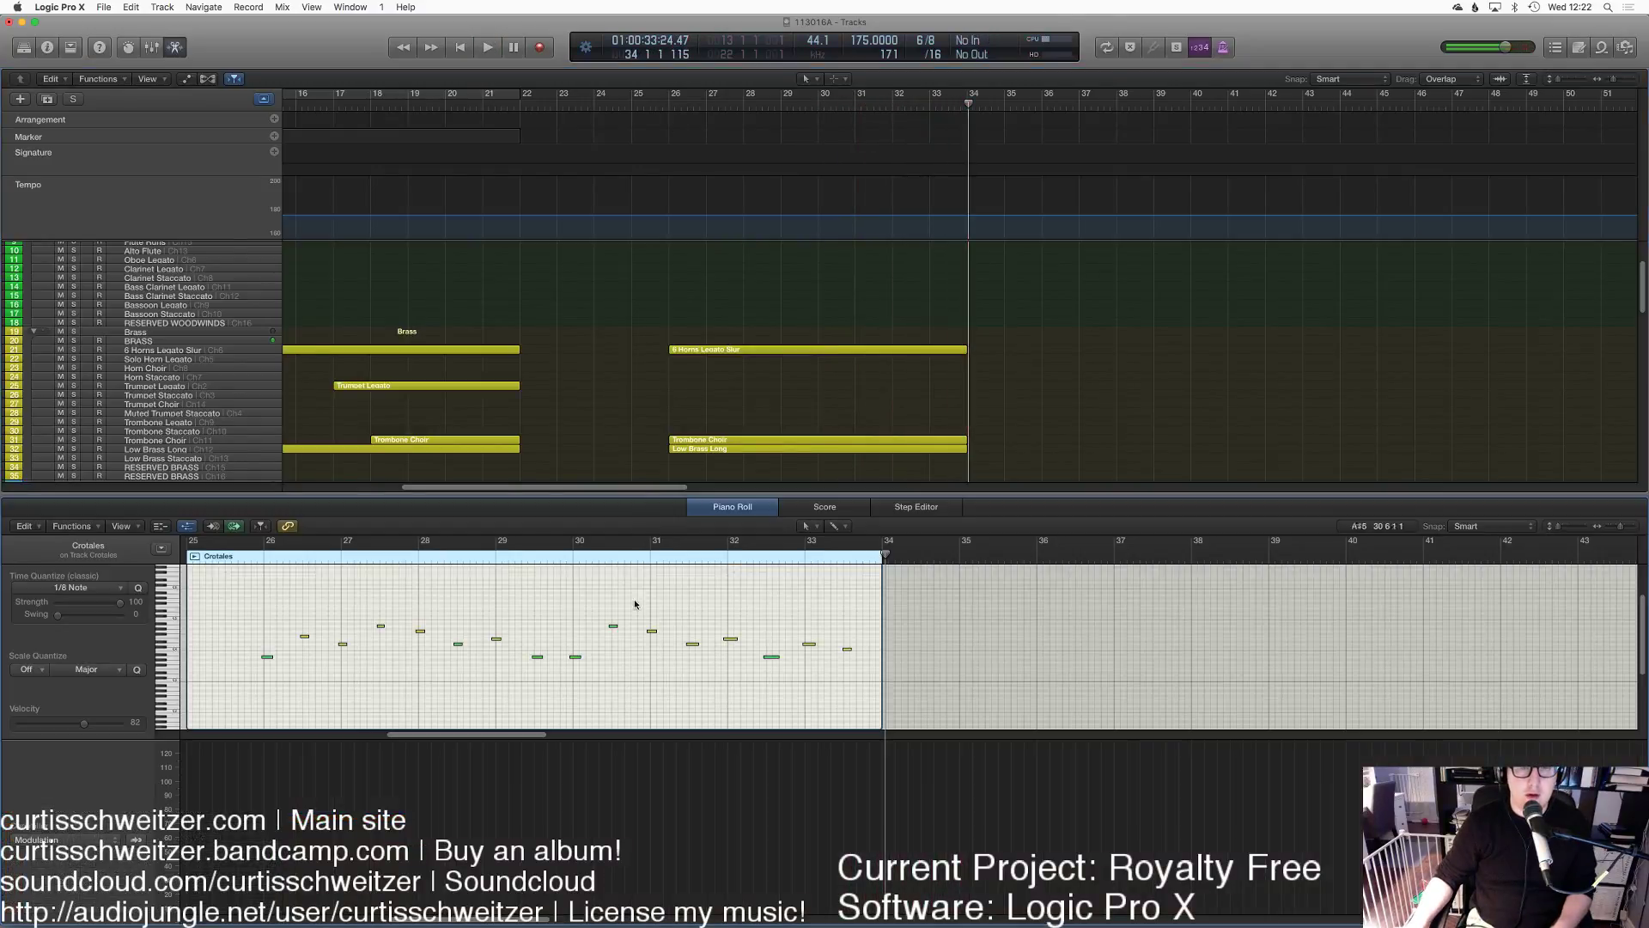
scroll(634, 611, left, 3)
drag(317, 628, 395, 628)
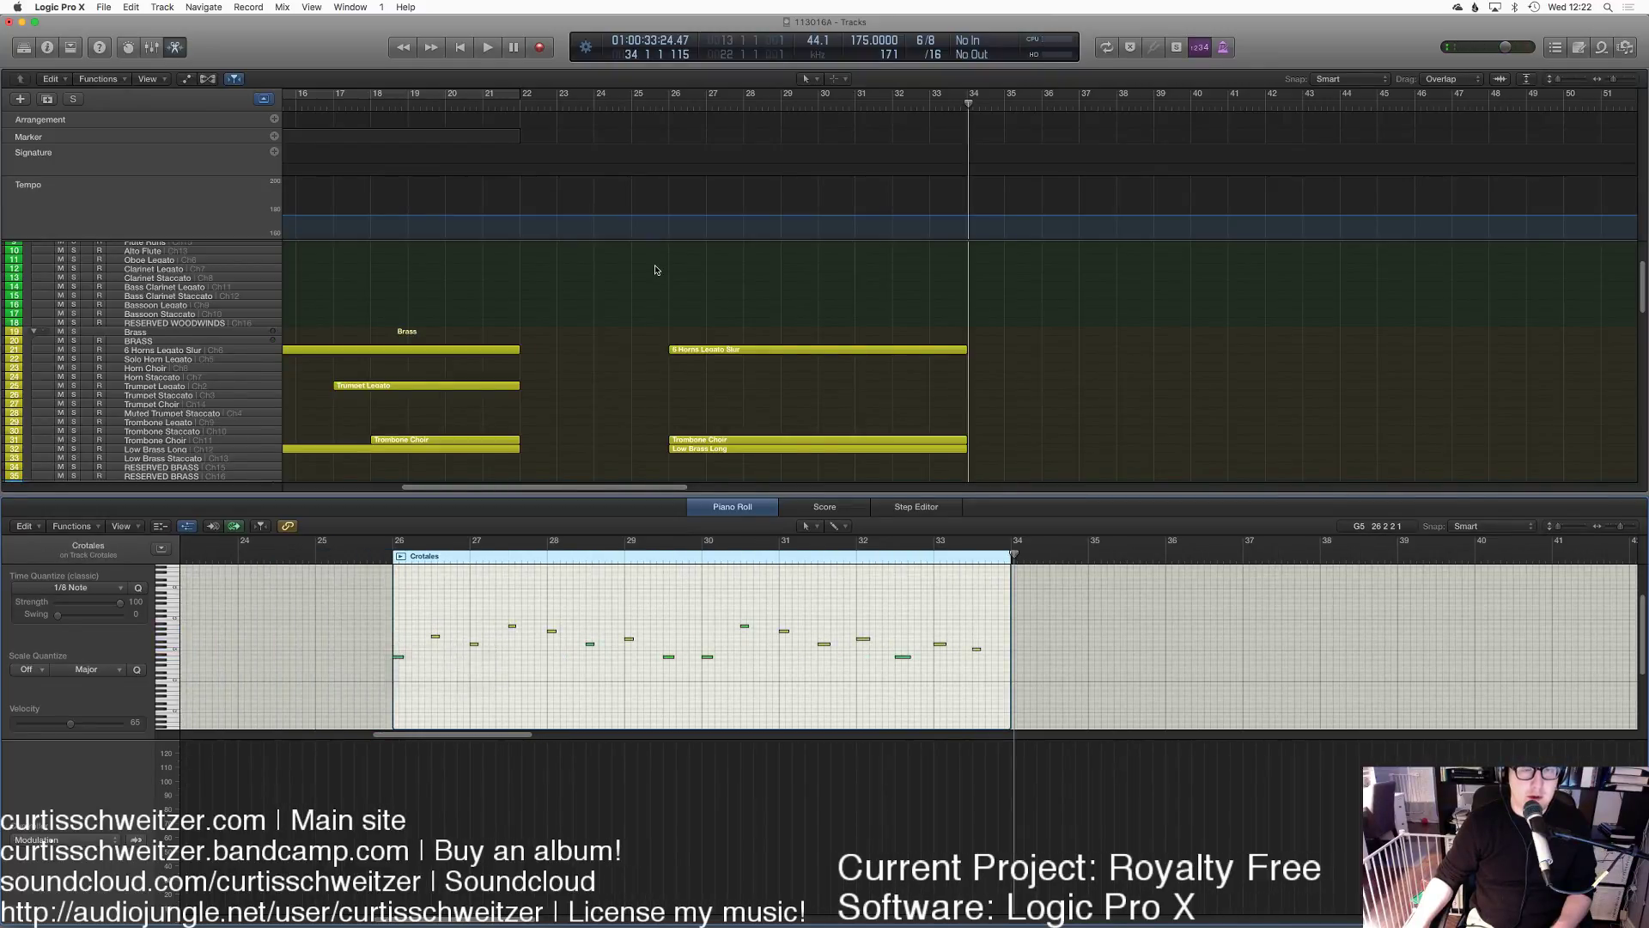
key(p)
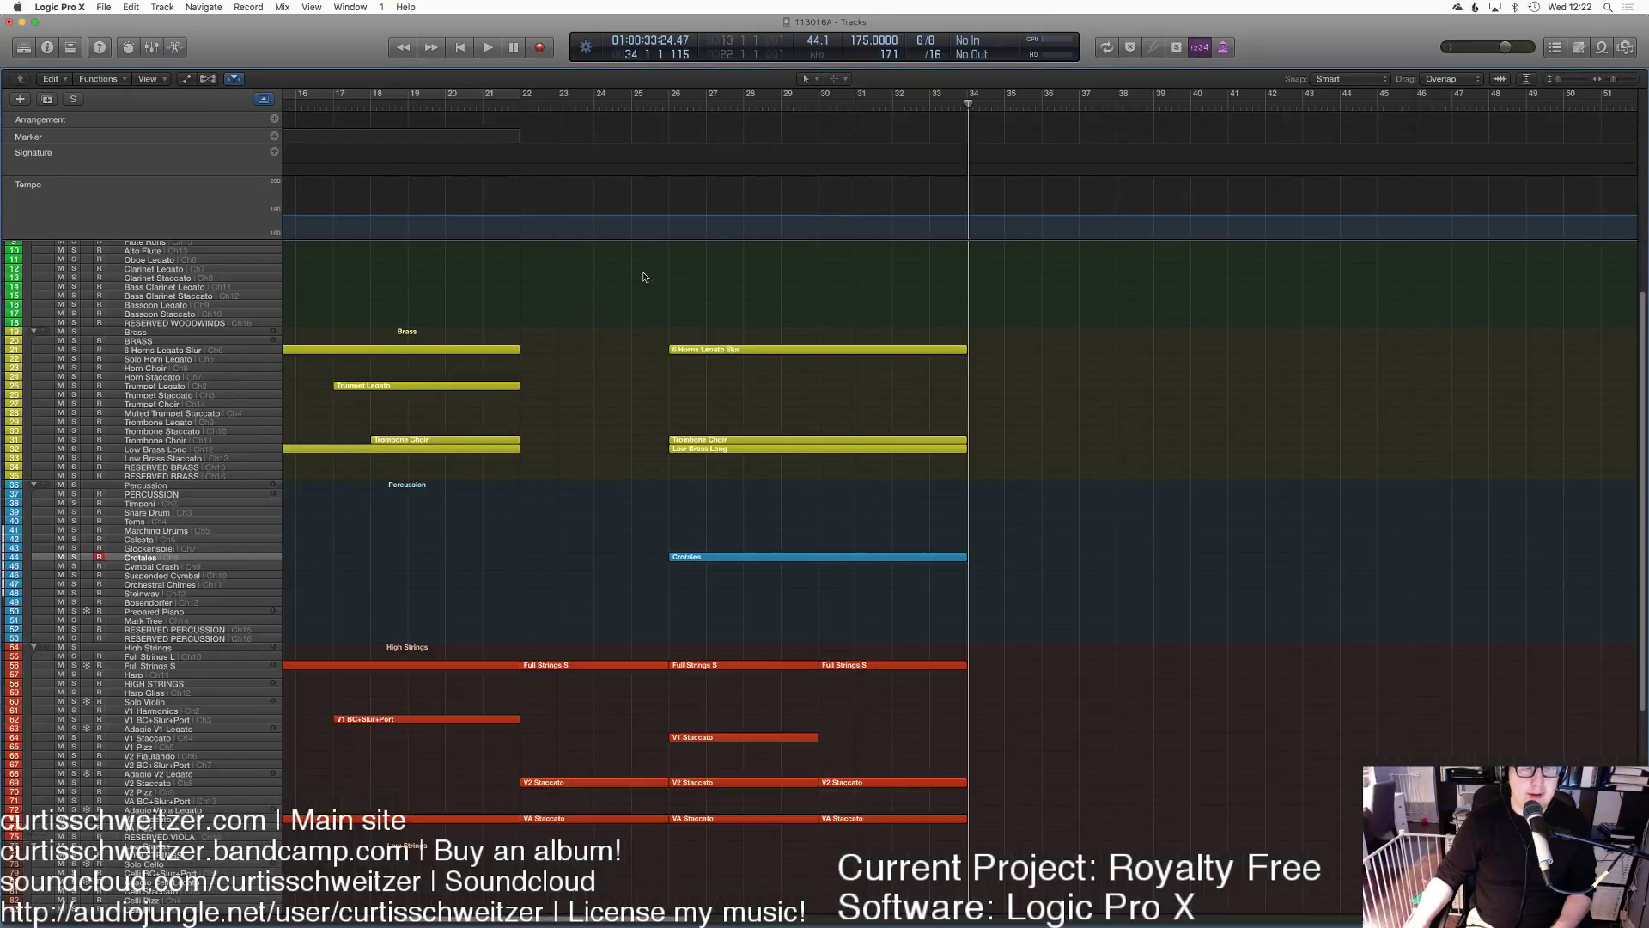
Step: Try out chords on the Steinway track, record a Trombone Choir part from bar 34 to bar 38 and check its notes
click(177, 443)
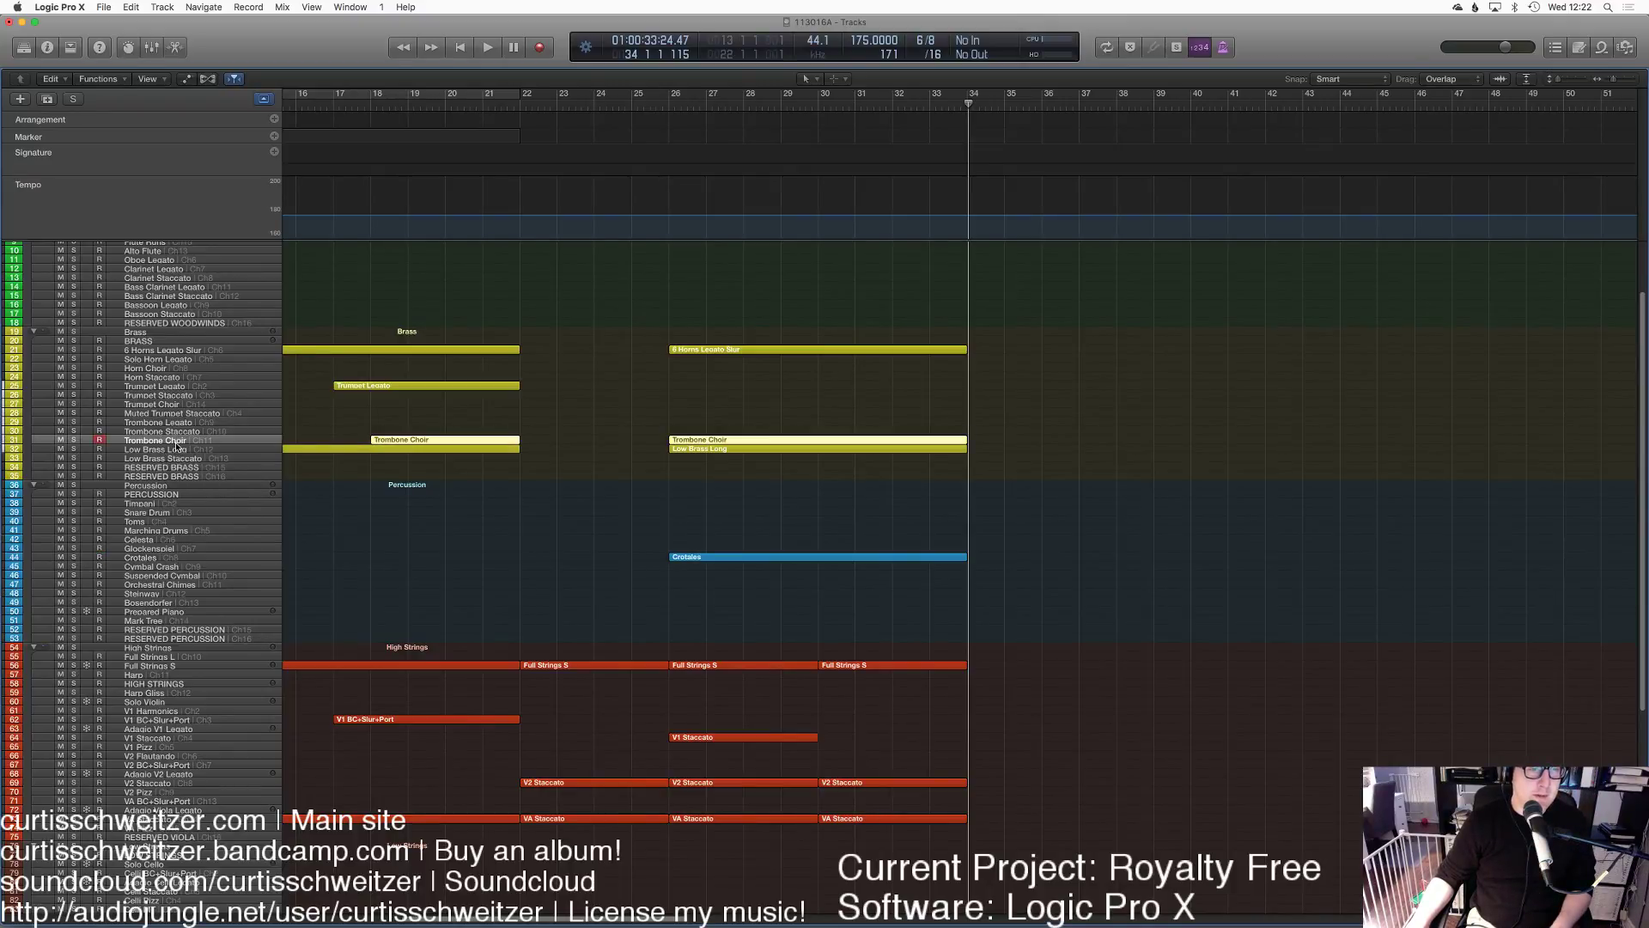
click(145, 593)
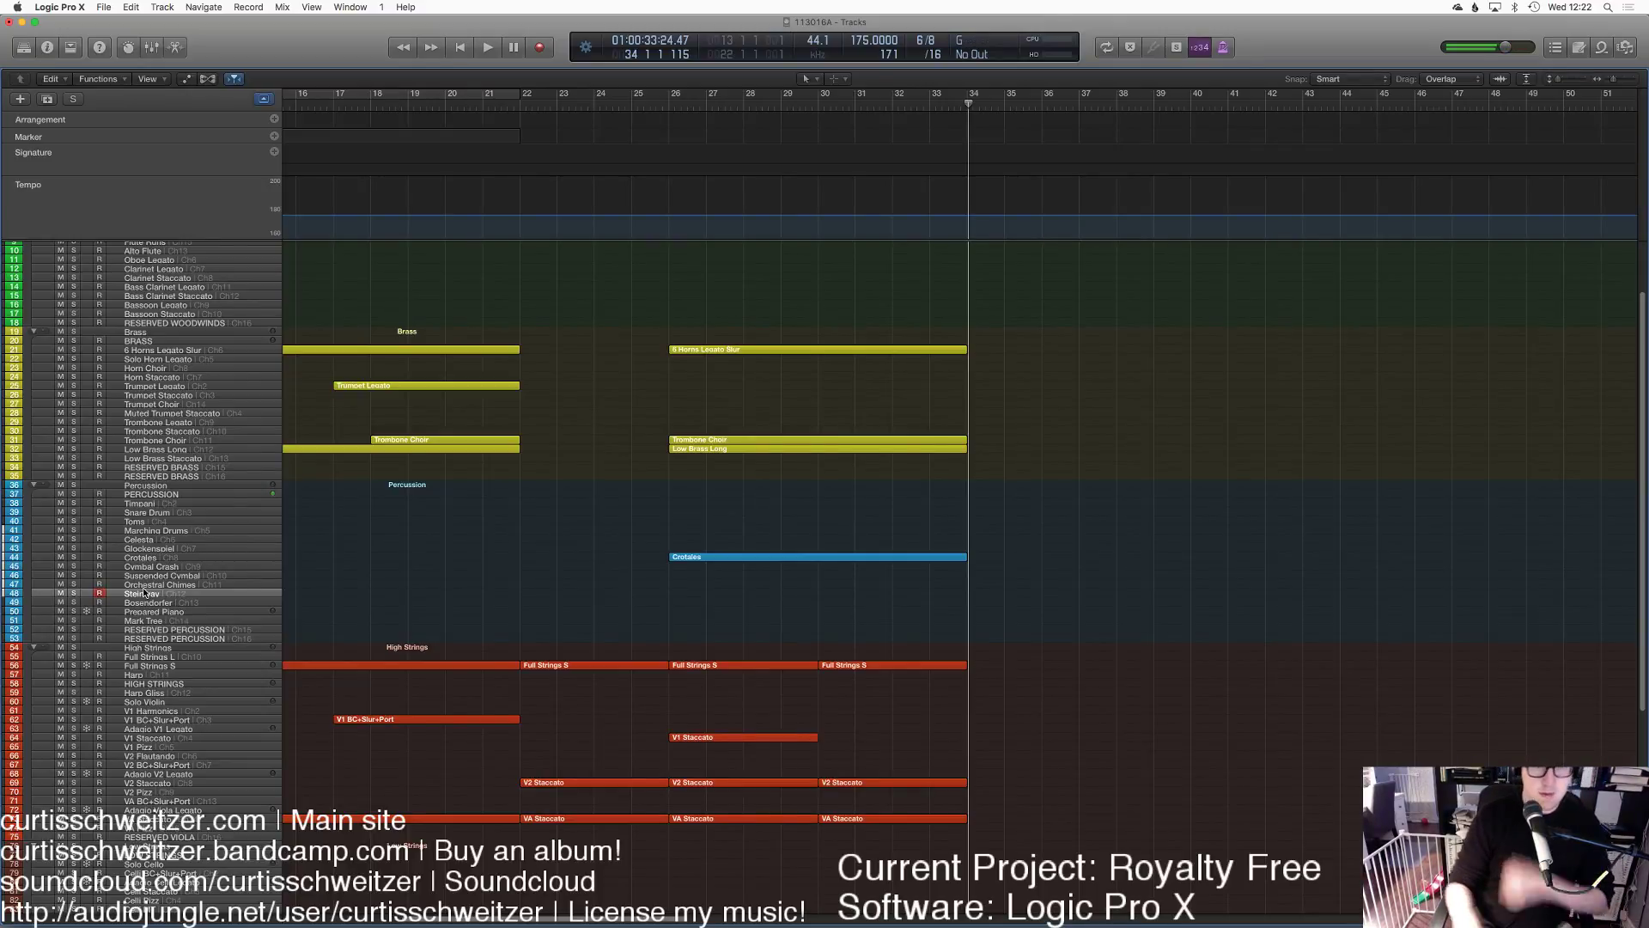
click(191, 438)
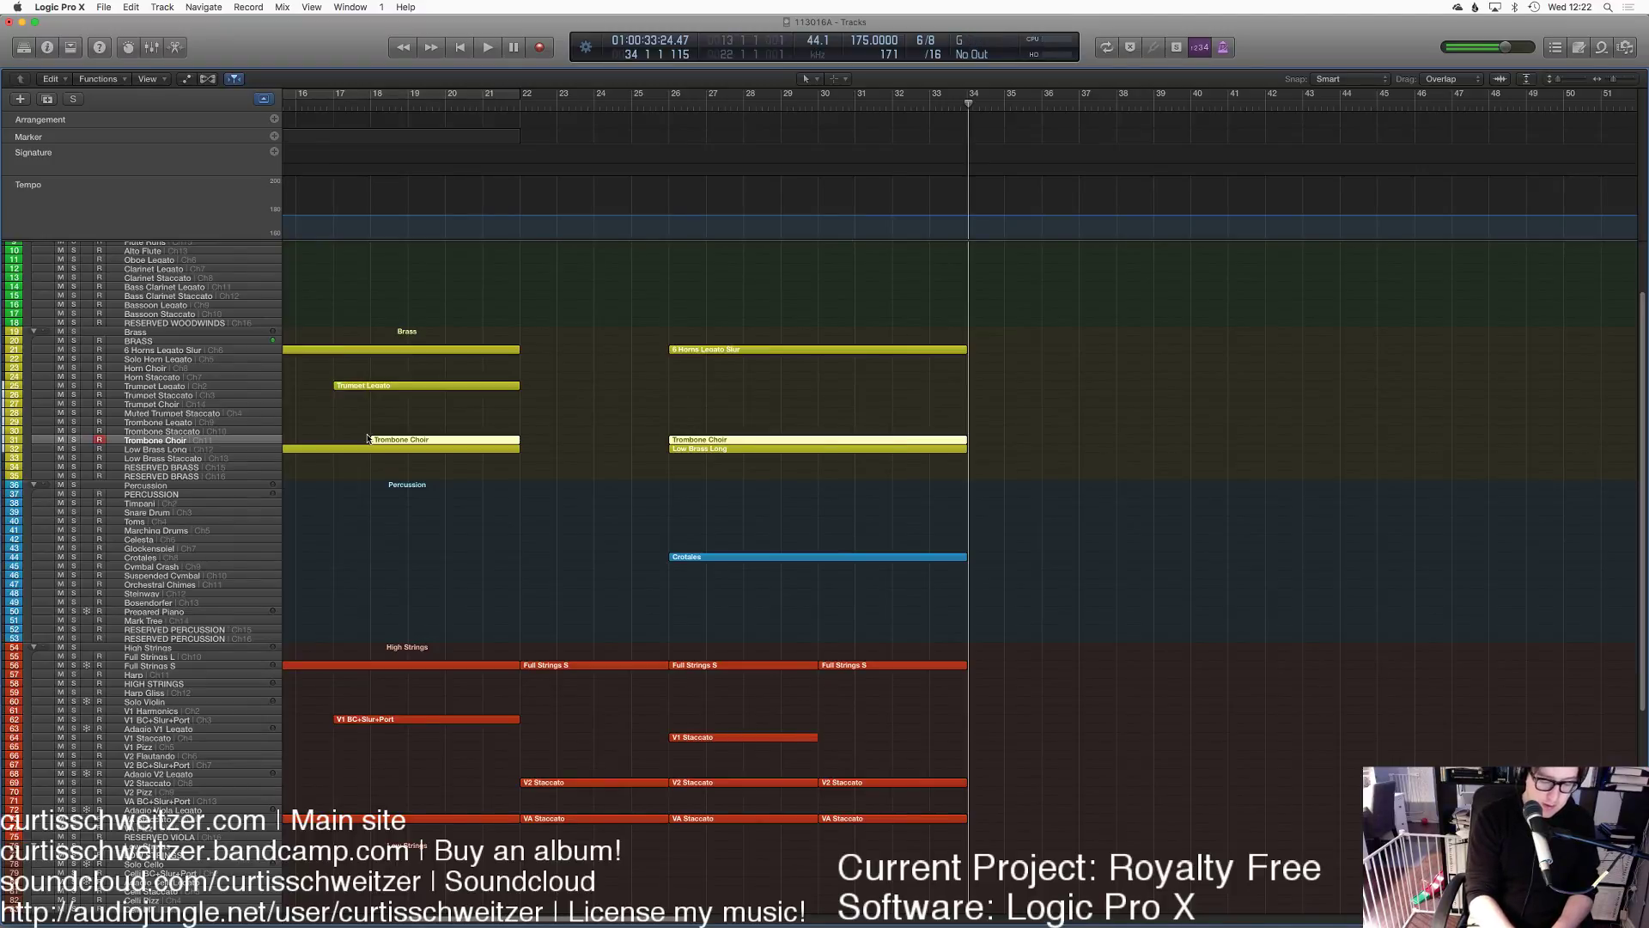
key(r)
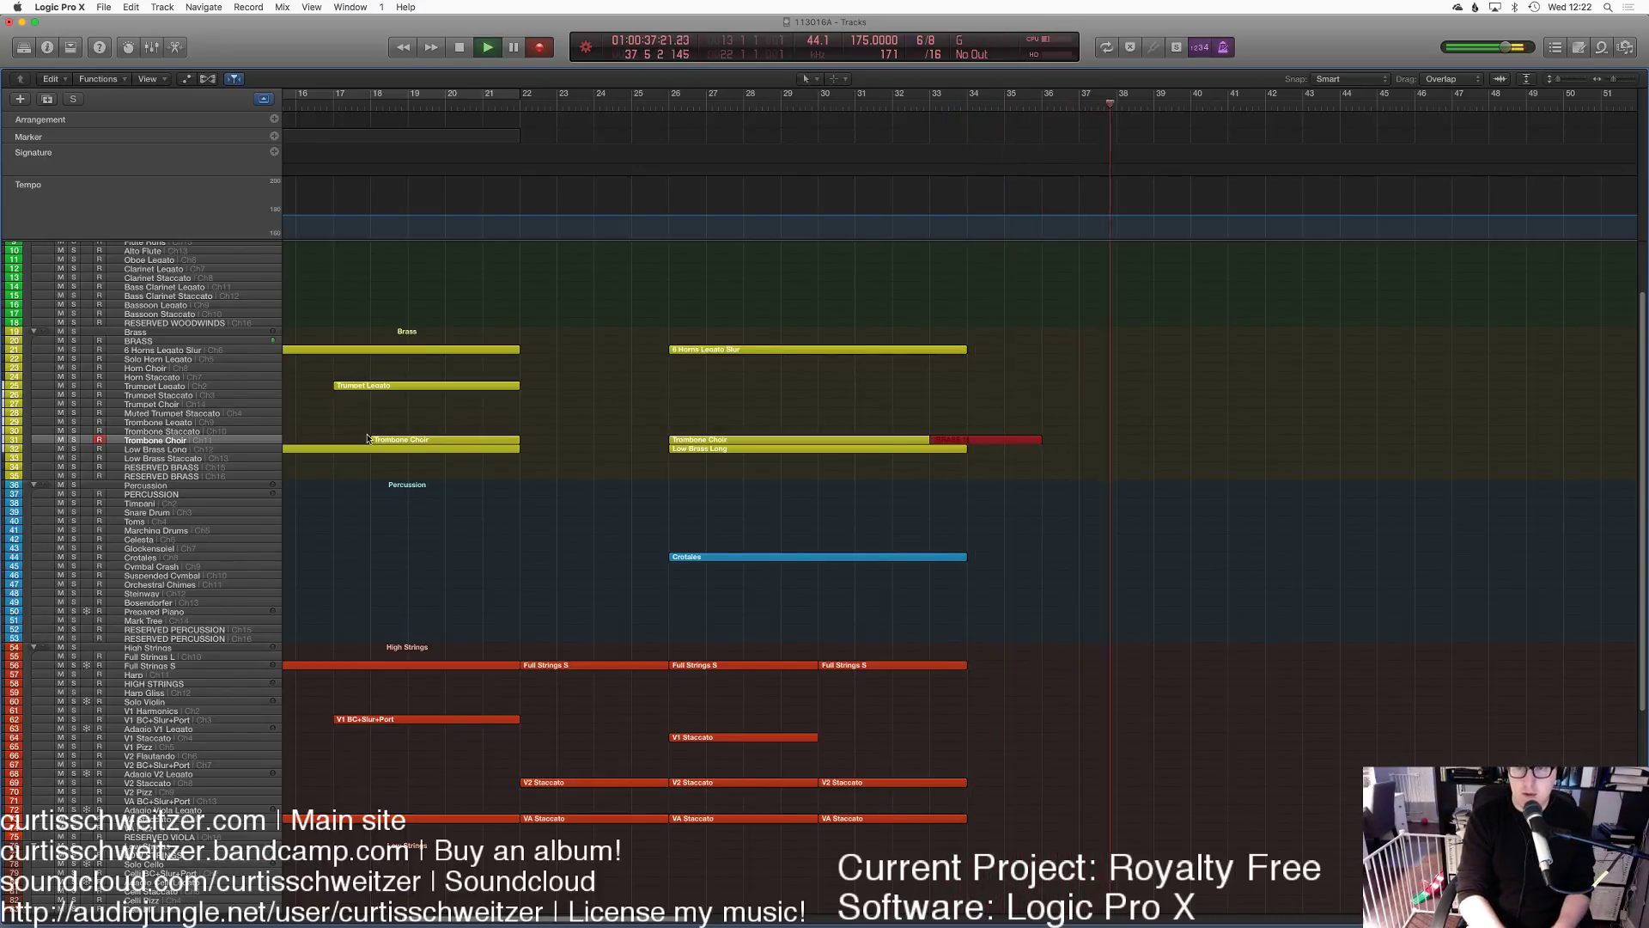
key(space)
key(e)
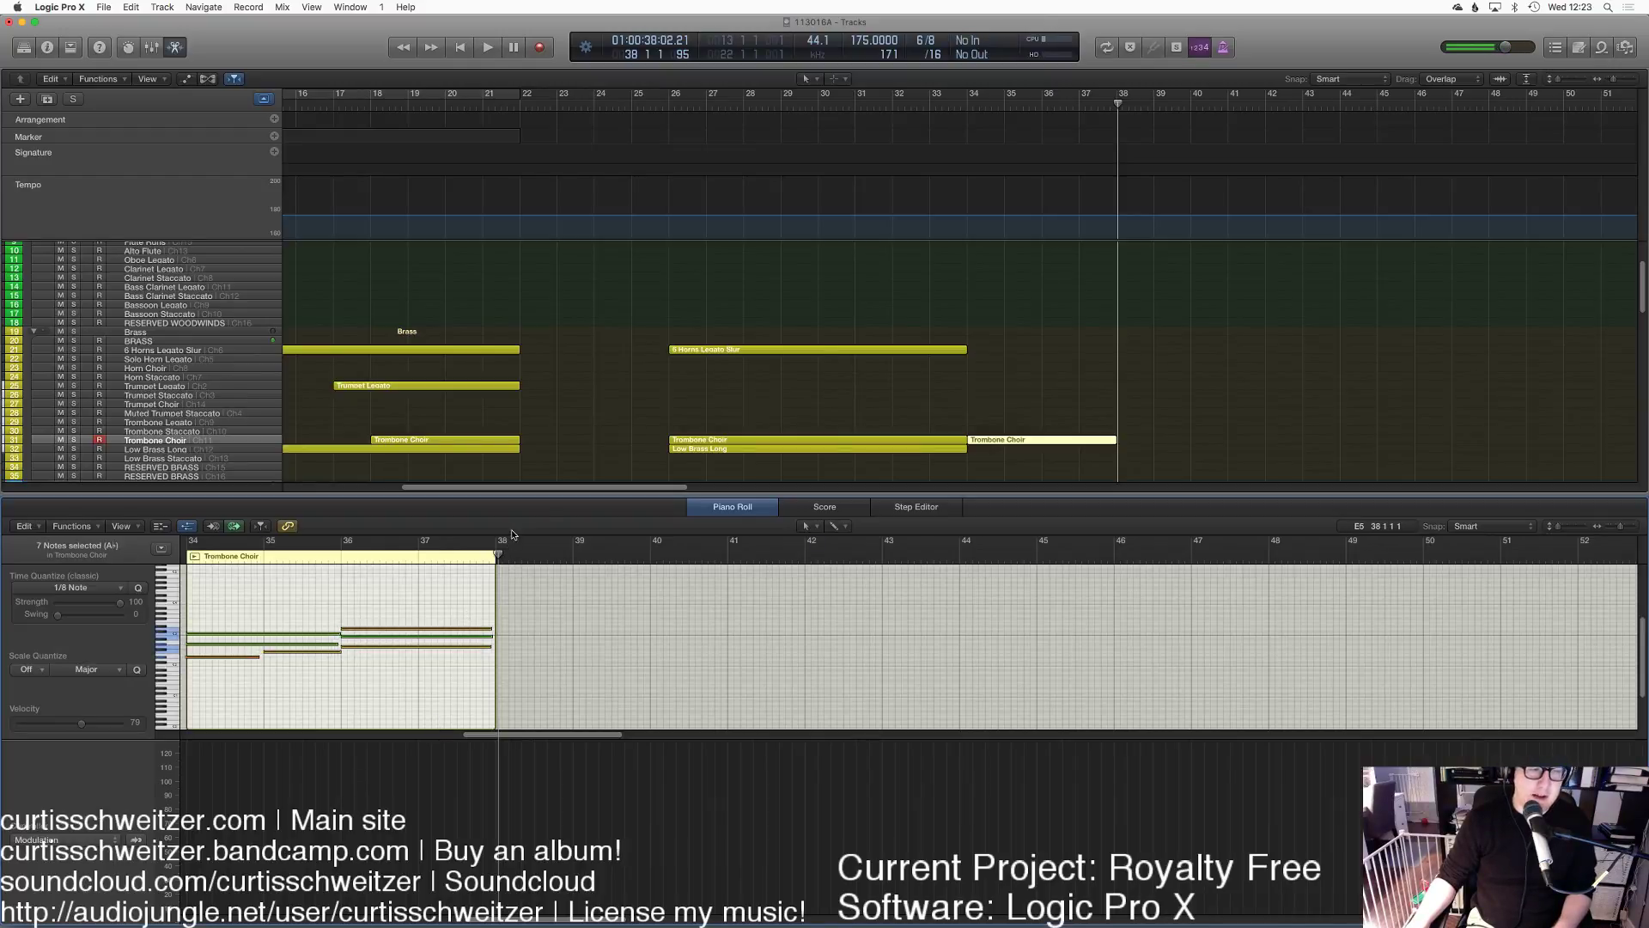
key(e)
click(939, 388)
Step: Record a Low Brass Long part from bar 34 to bar 38
click(978, 104)
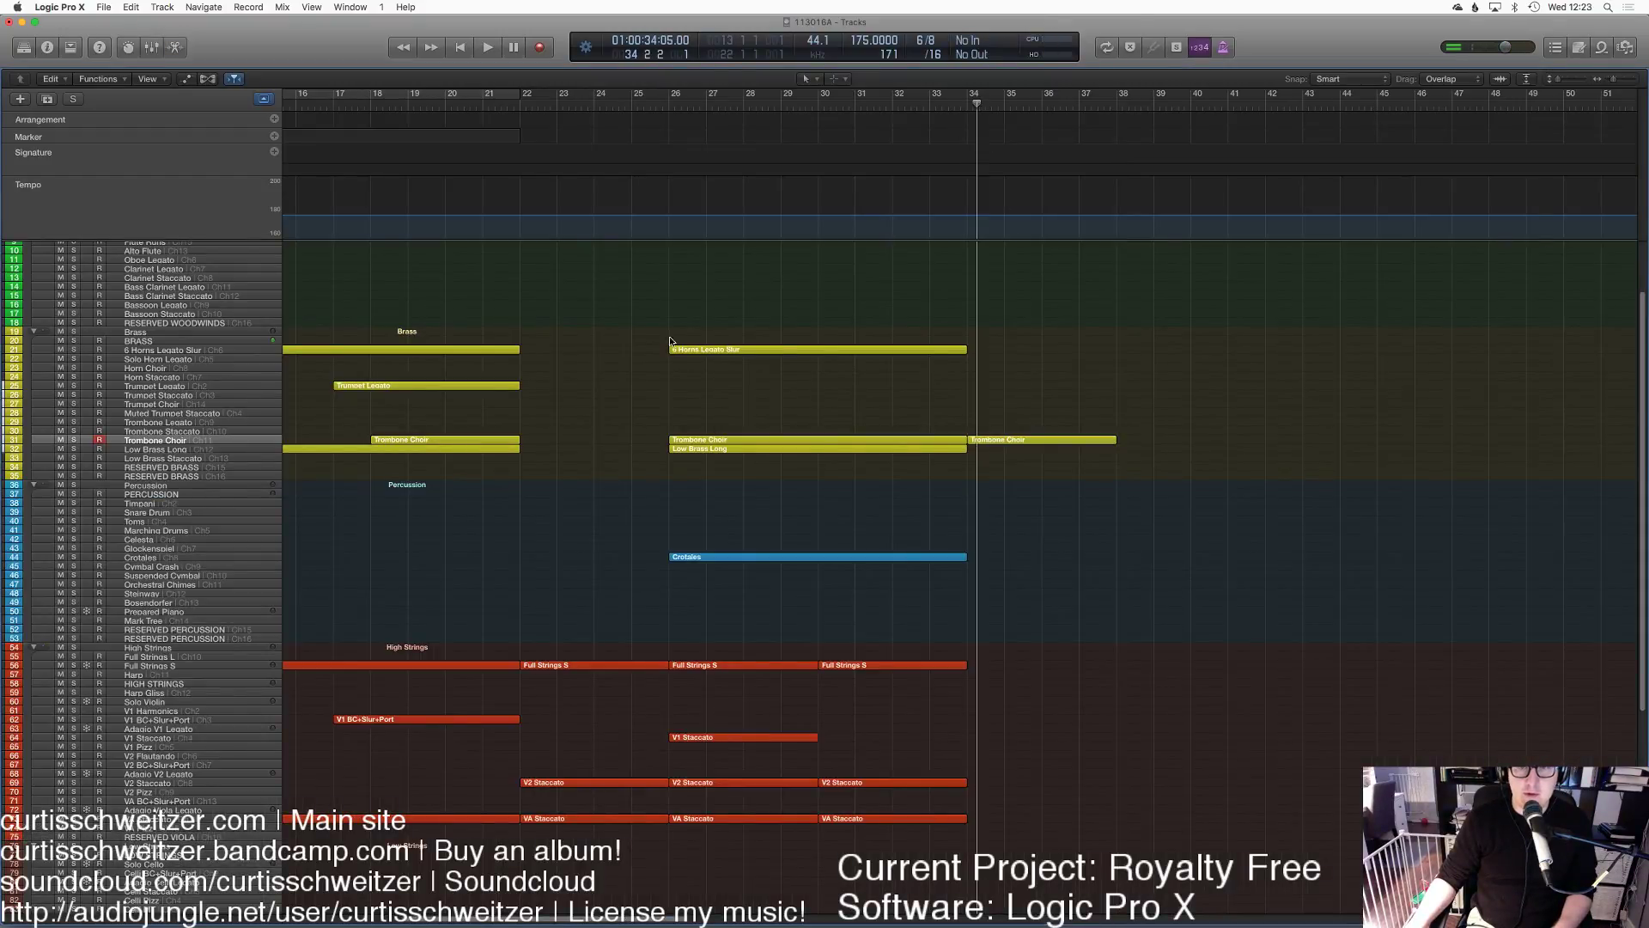
click(207, 451)
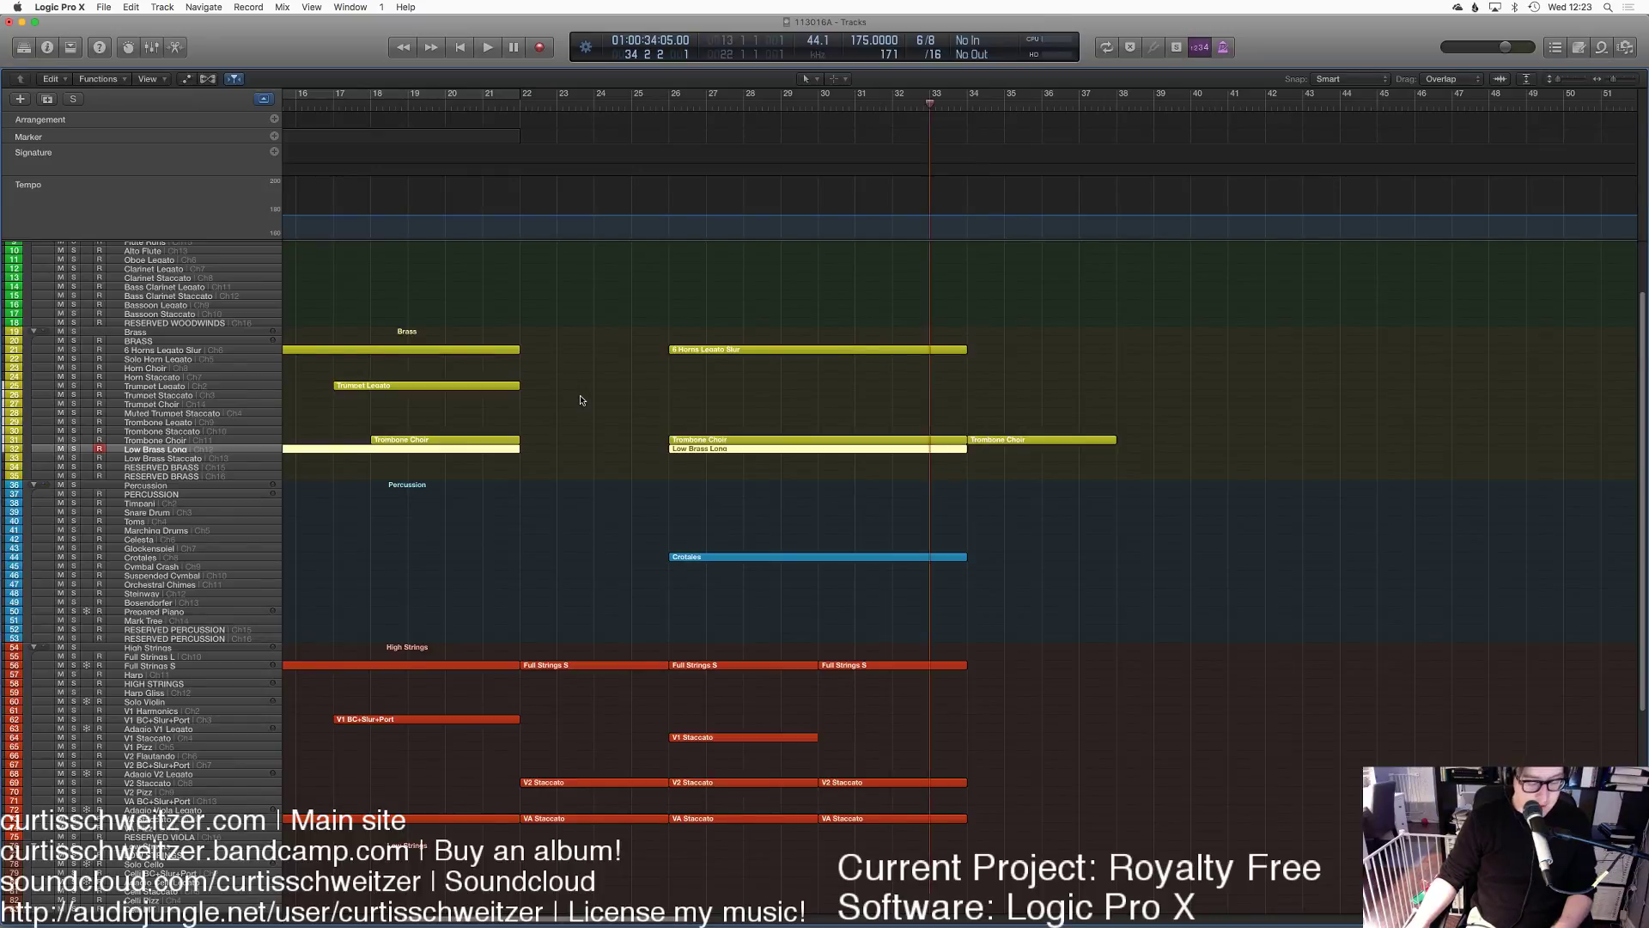
key(r)
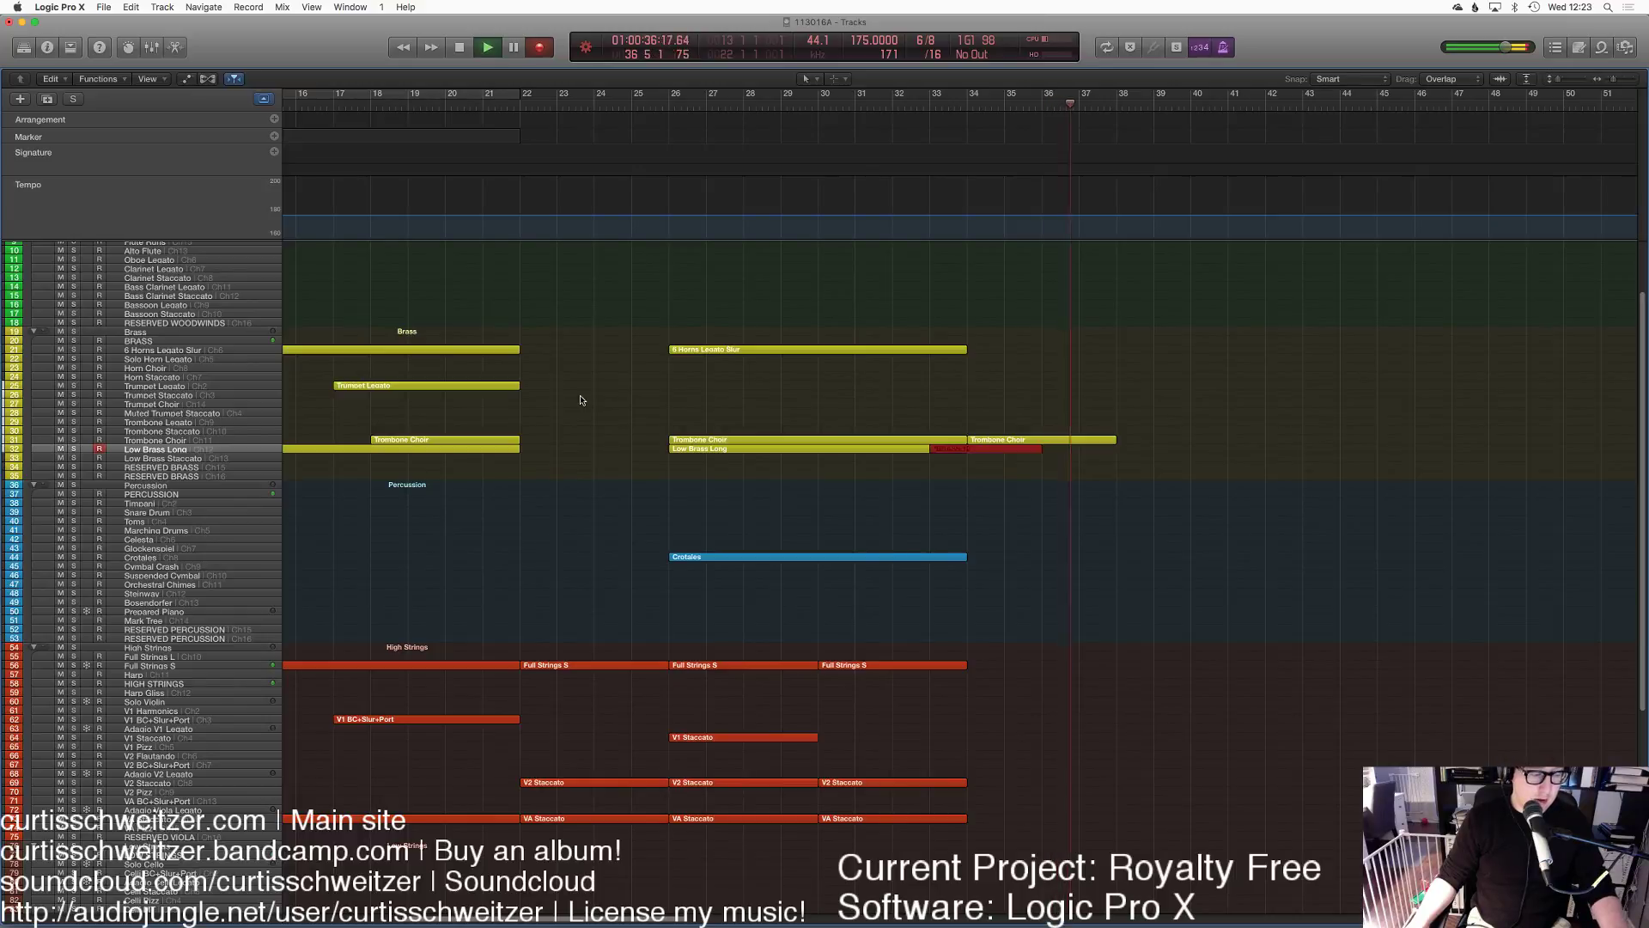
key(space)
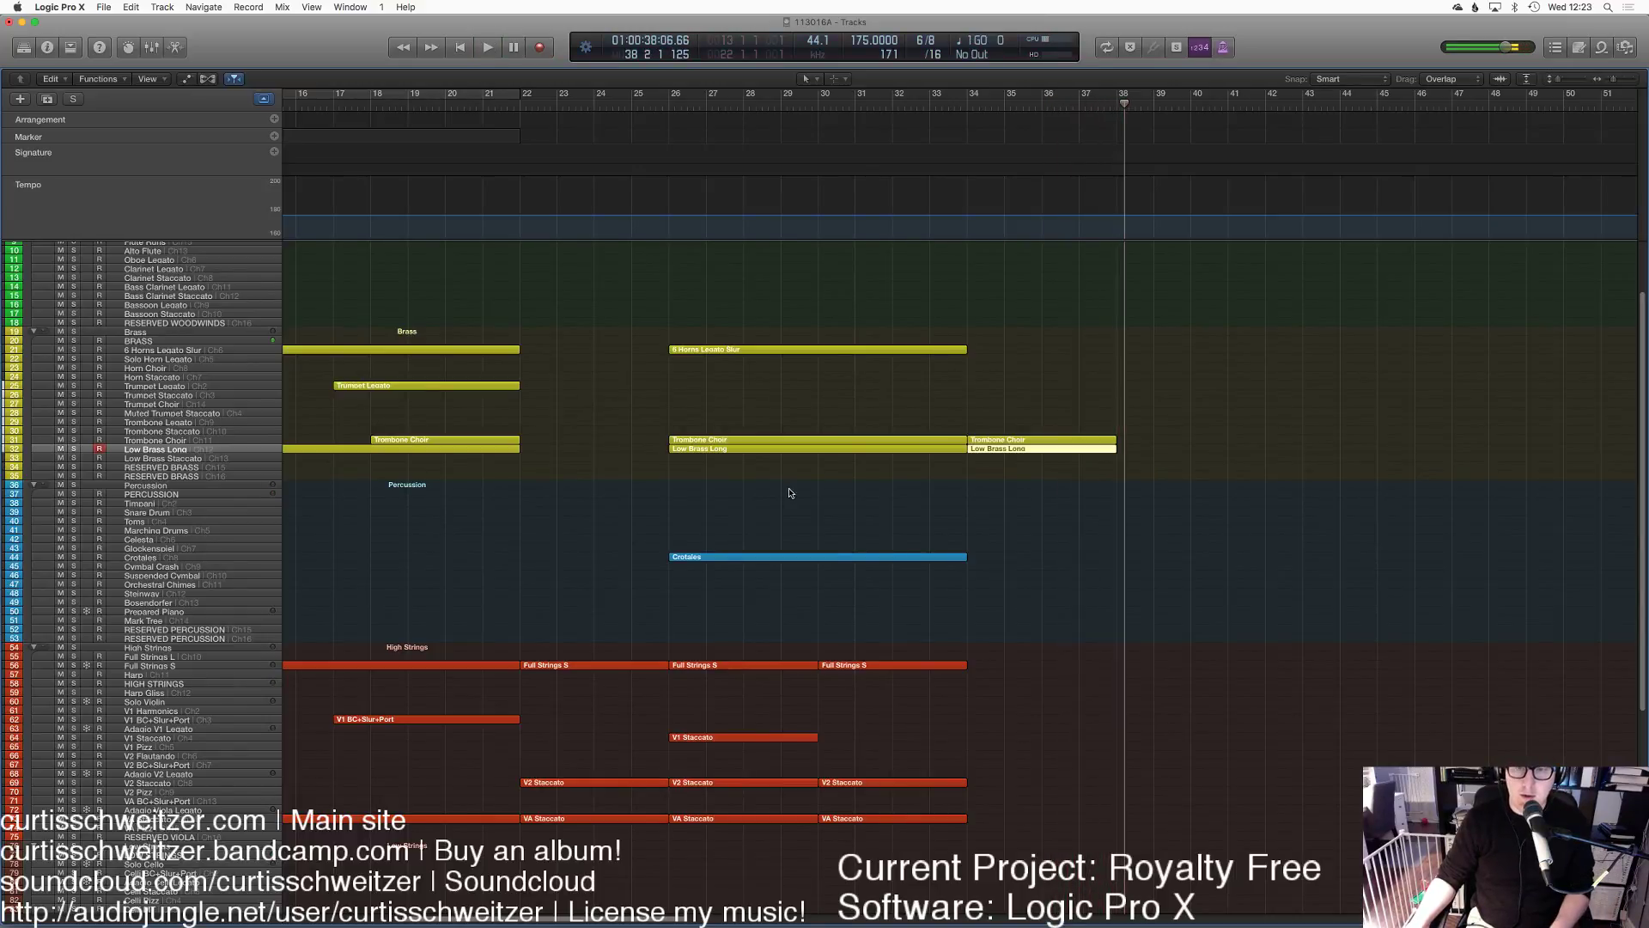
Step: Play back the new brass parts from about bar 30 and select the 6 Horns Legato Slur track
click(837, 110)
key(space)
click(223, 350)
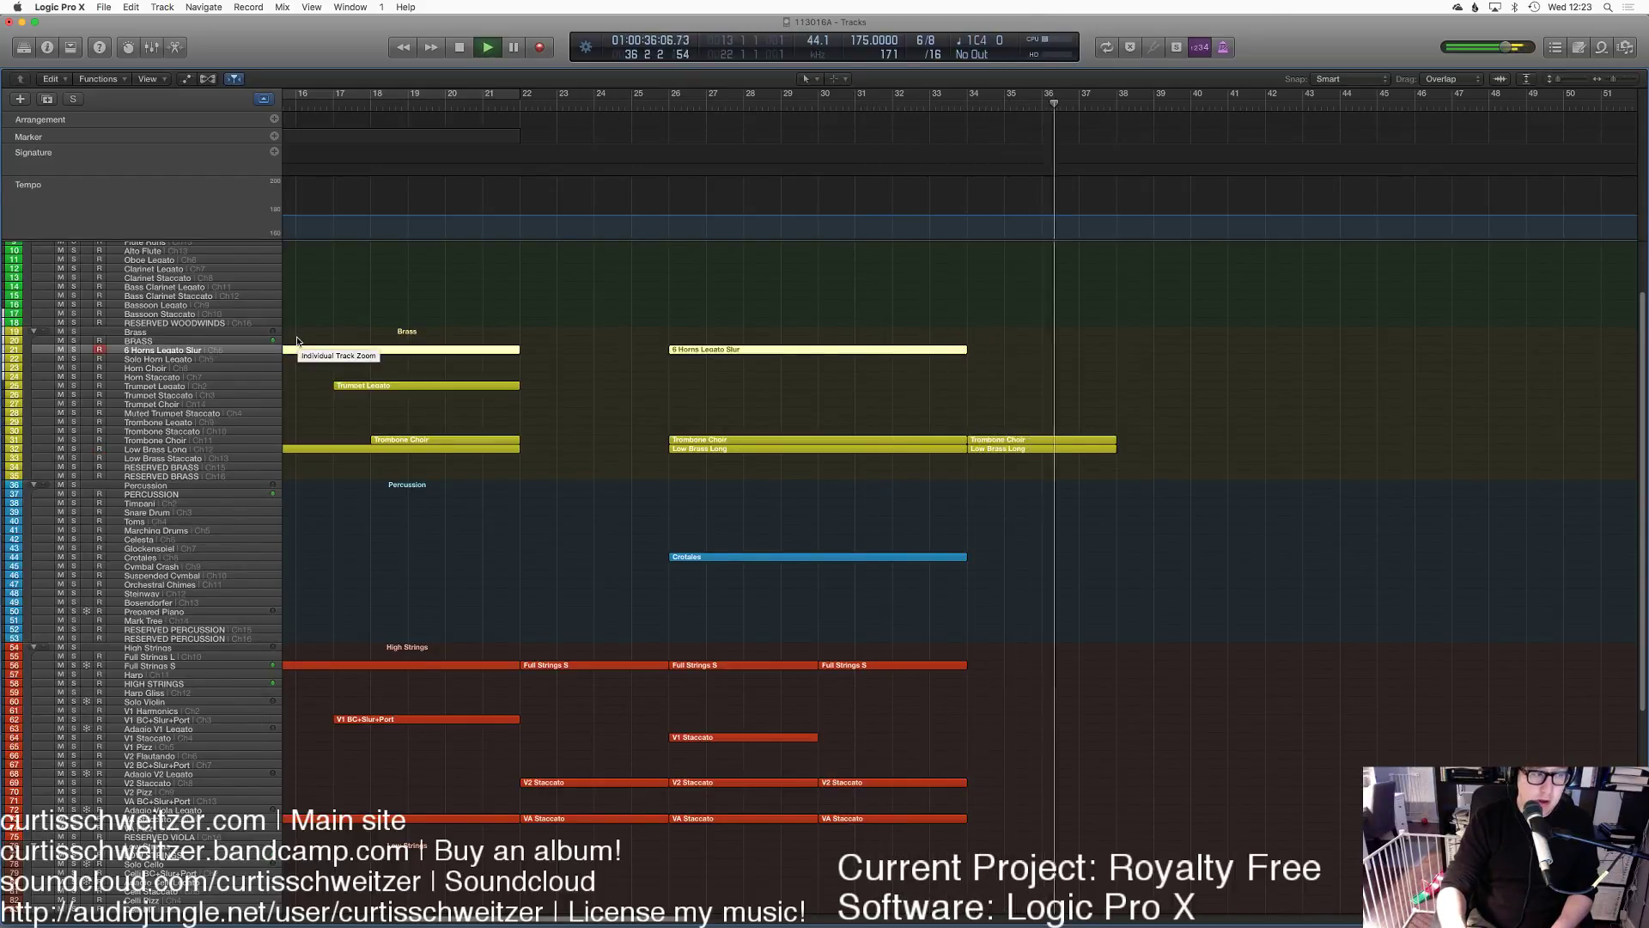
key(space)
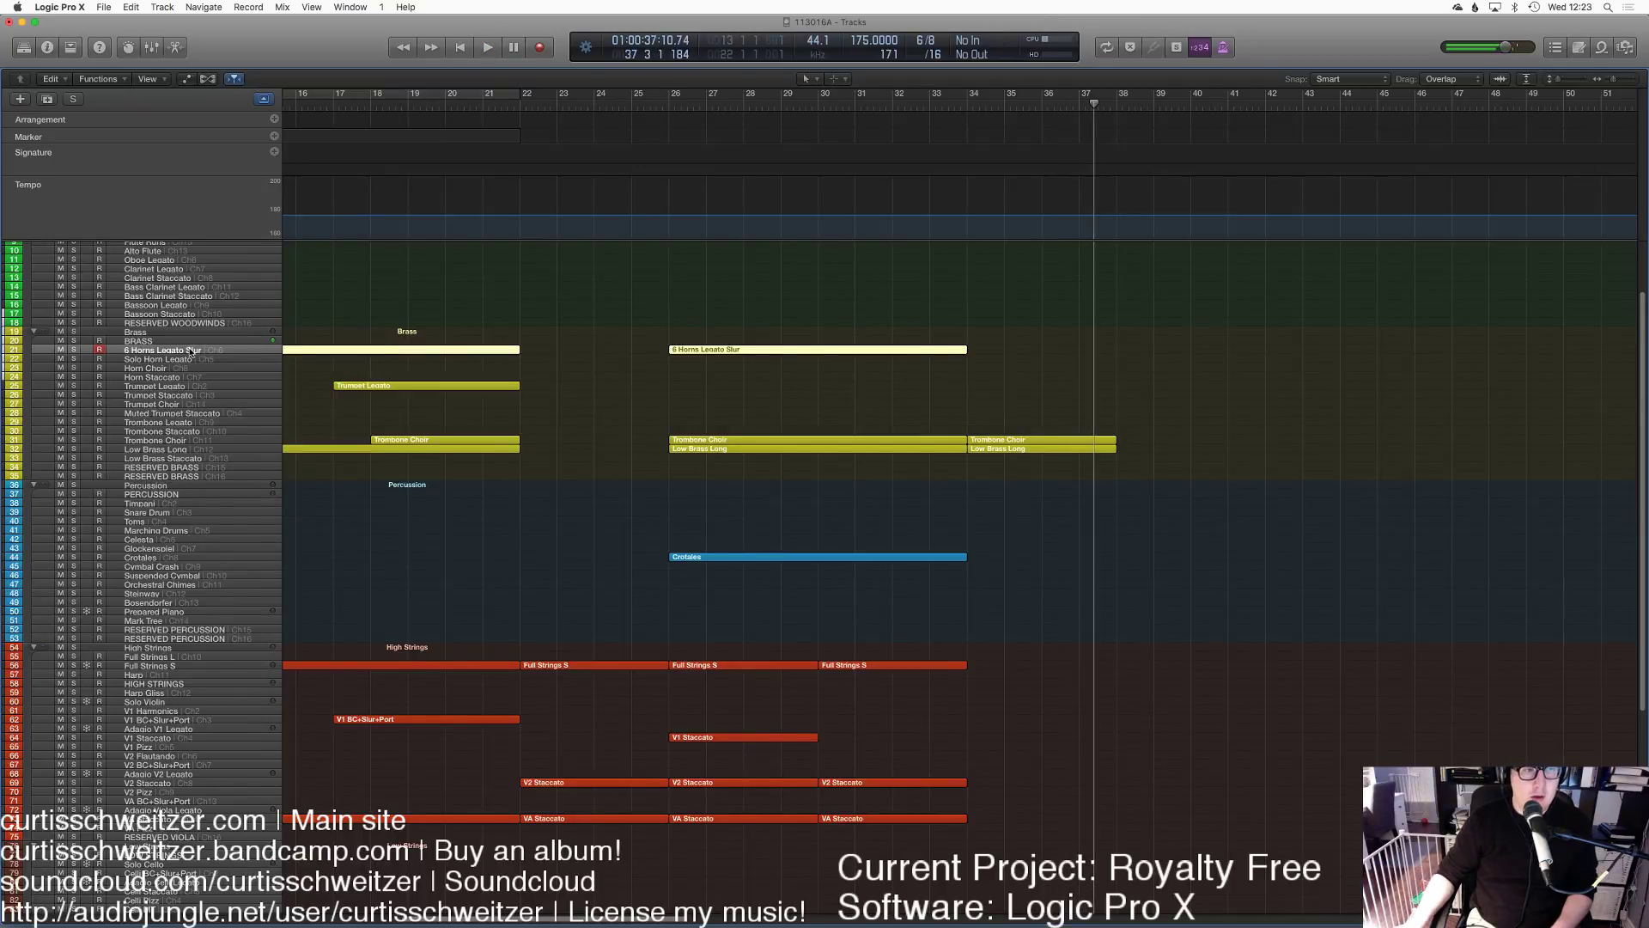
Step: Record a 6 Horns Legato Slur part from bar 34 to bar 38
click(967, 104)
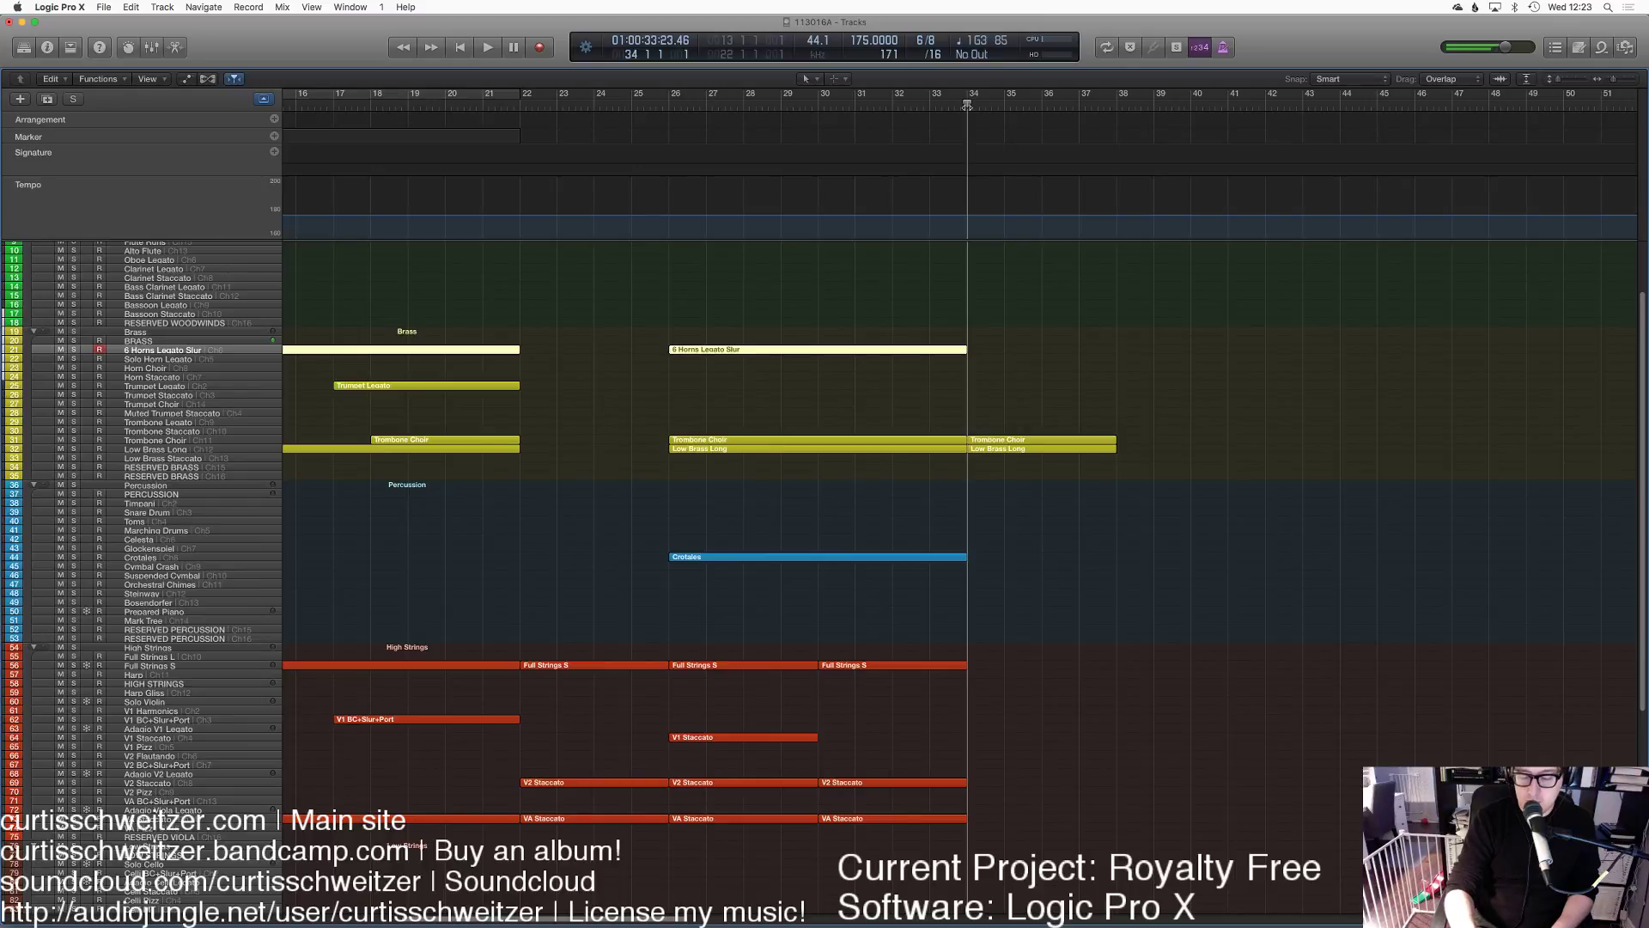
key(r)
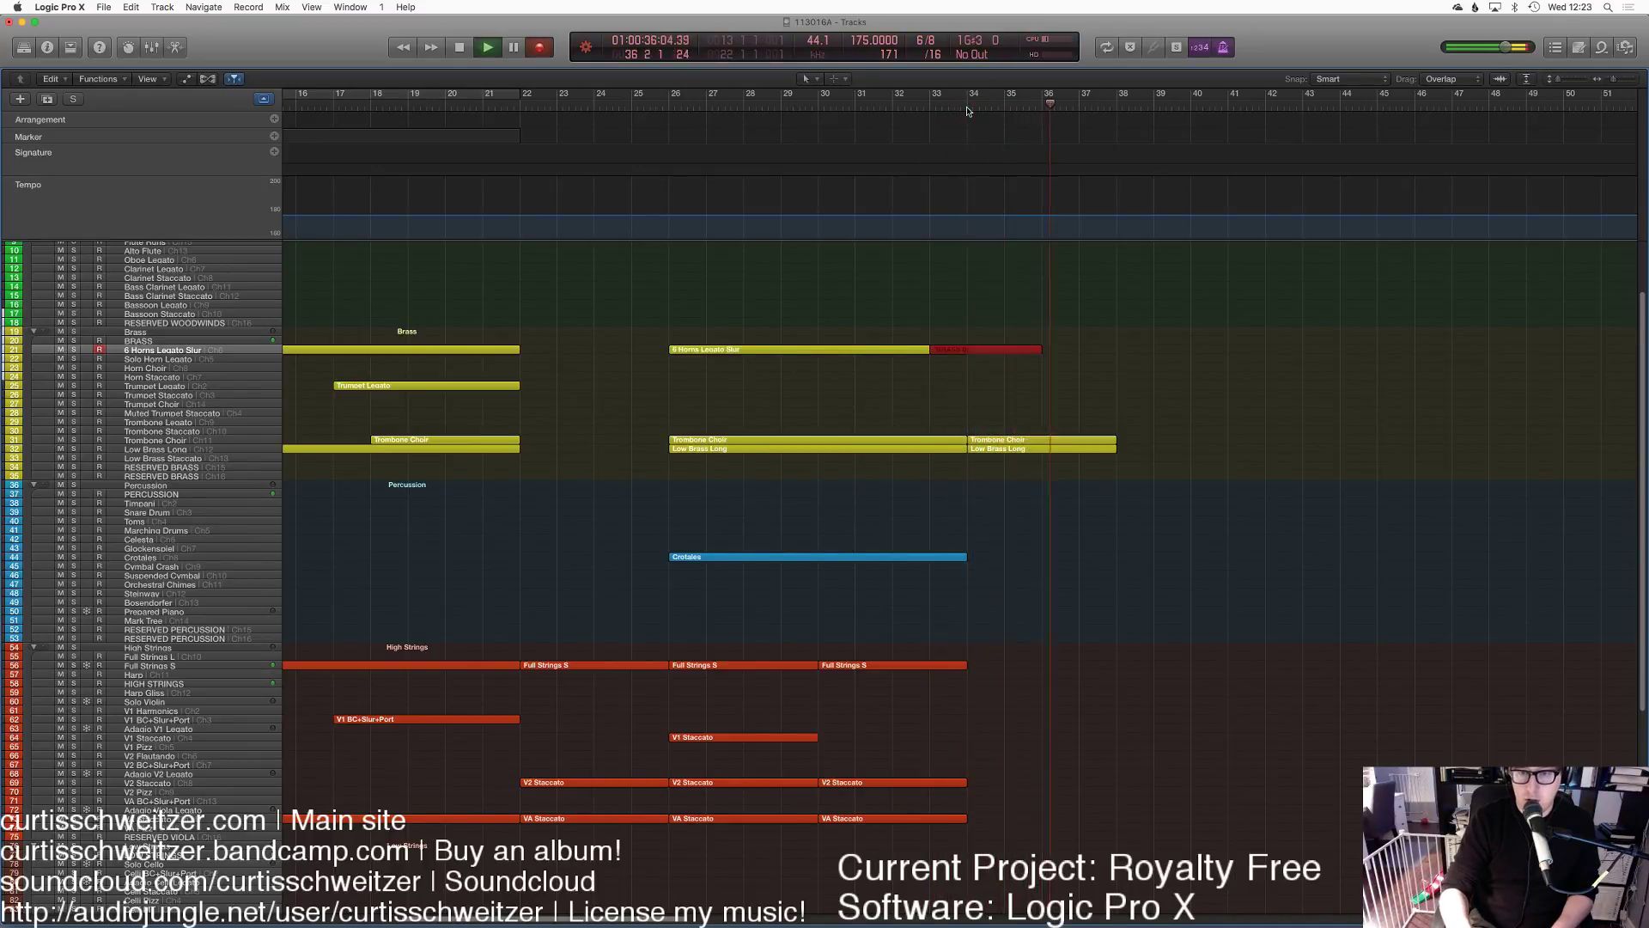
key(space)
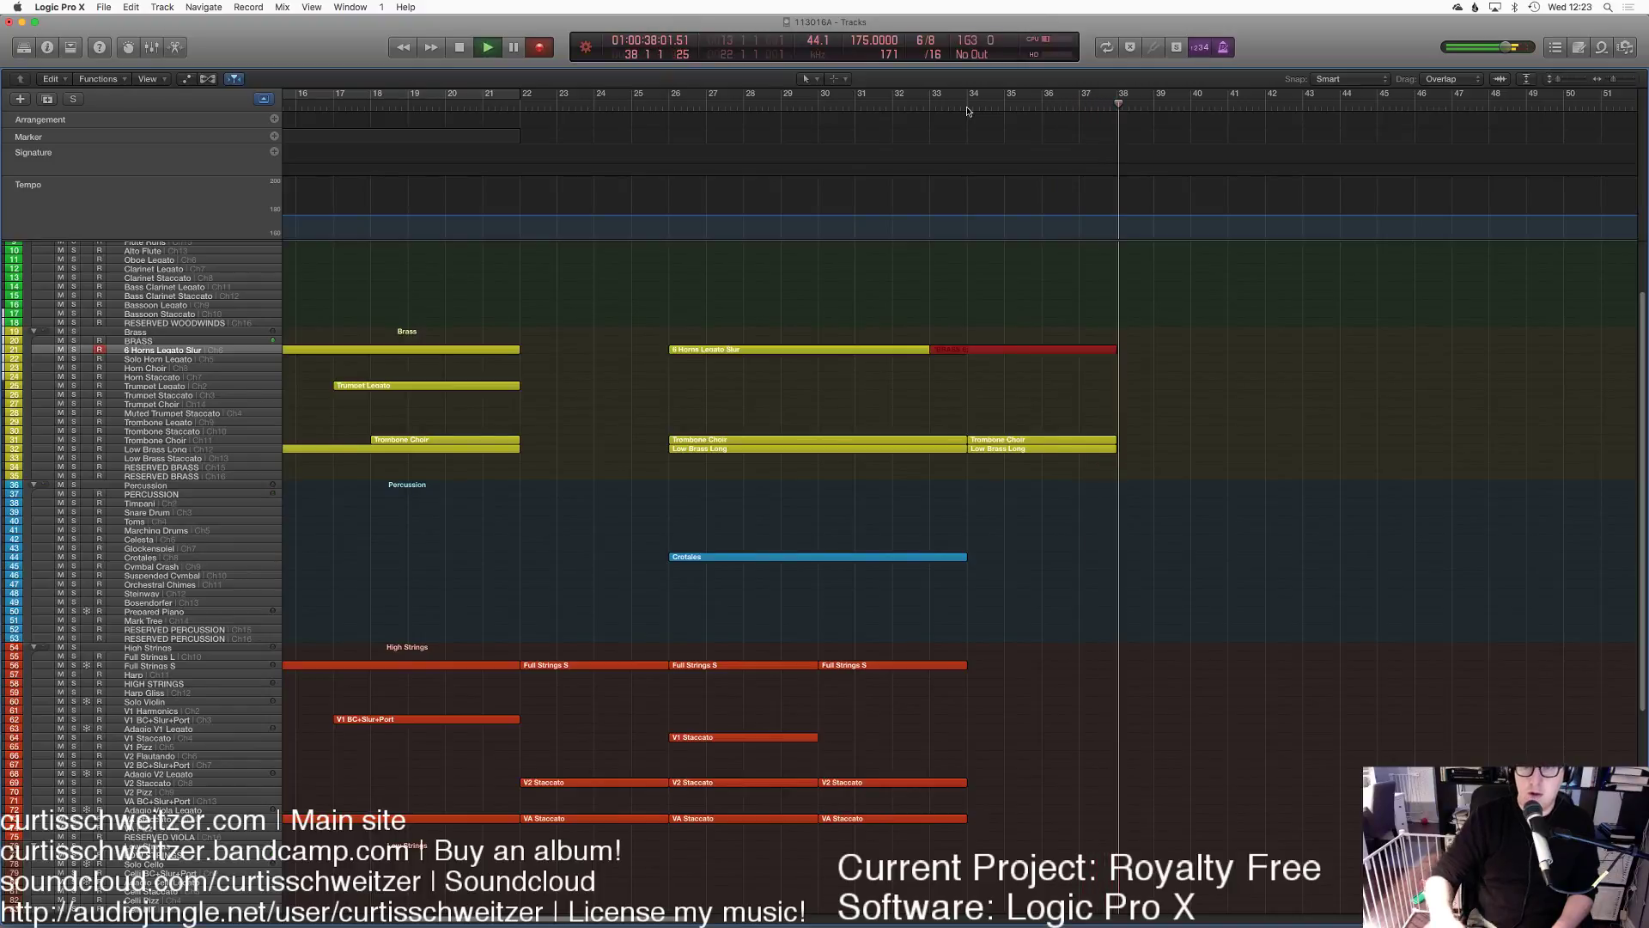
Step: Join the new horn region with the preceding 6 Horns Legato Slur region and move the playhead to bar 33
shift+click(882, 349)
key(cmd+j)
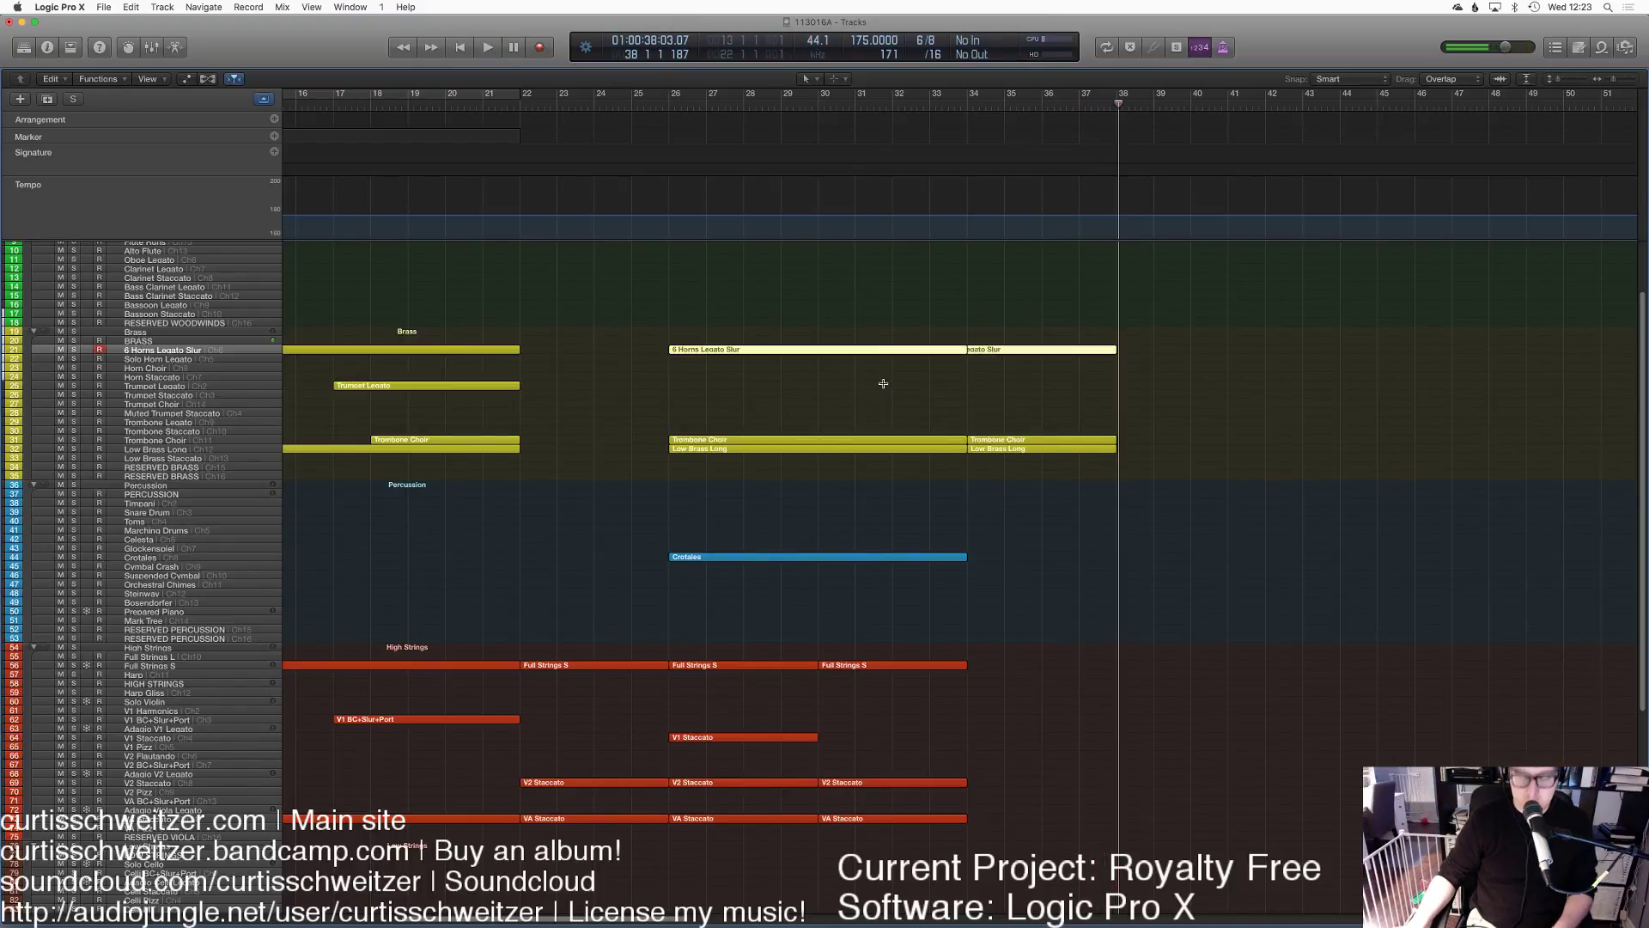
click(929, 111)
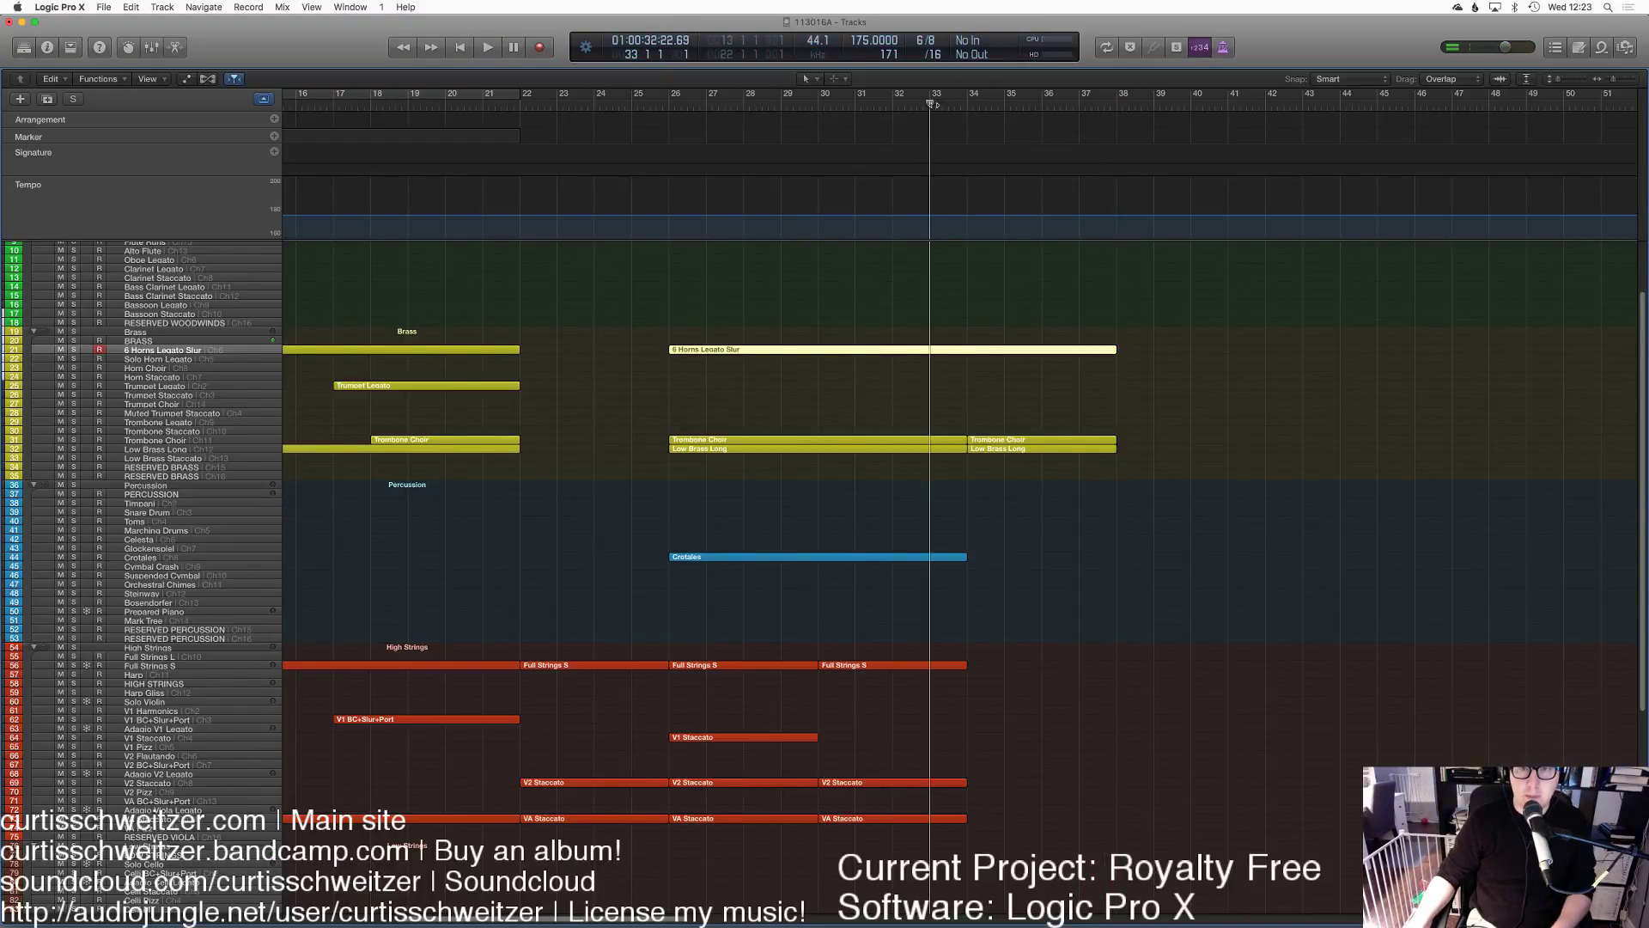
Step: Shape the 6 Horns Legato Slur modulation to rise from bar 34 to bar 36, fall toward bar 38, and play it back
key(p)
scroll(1146, 771, right, 5)
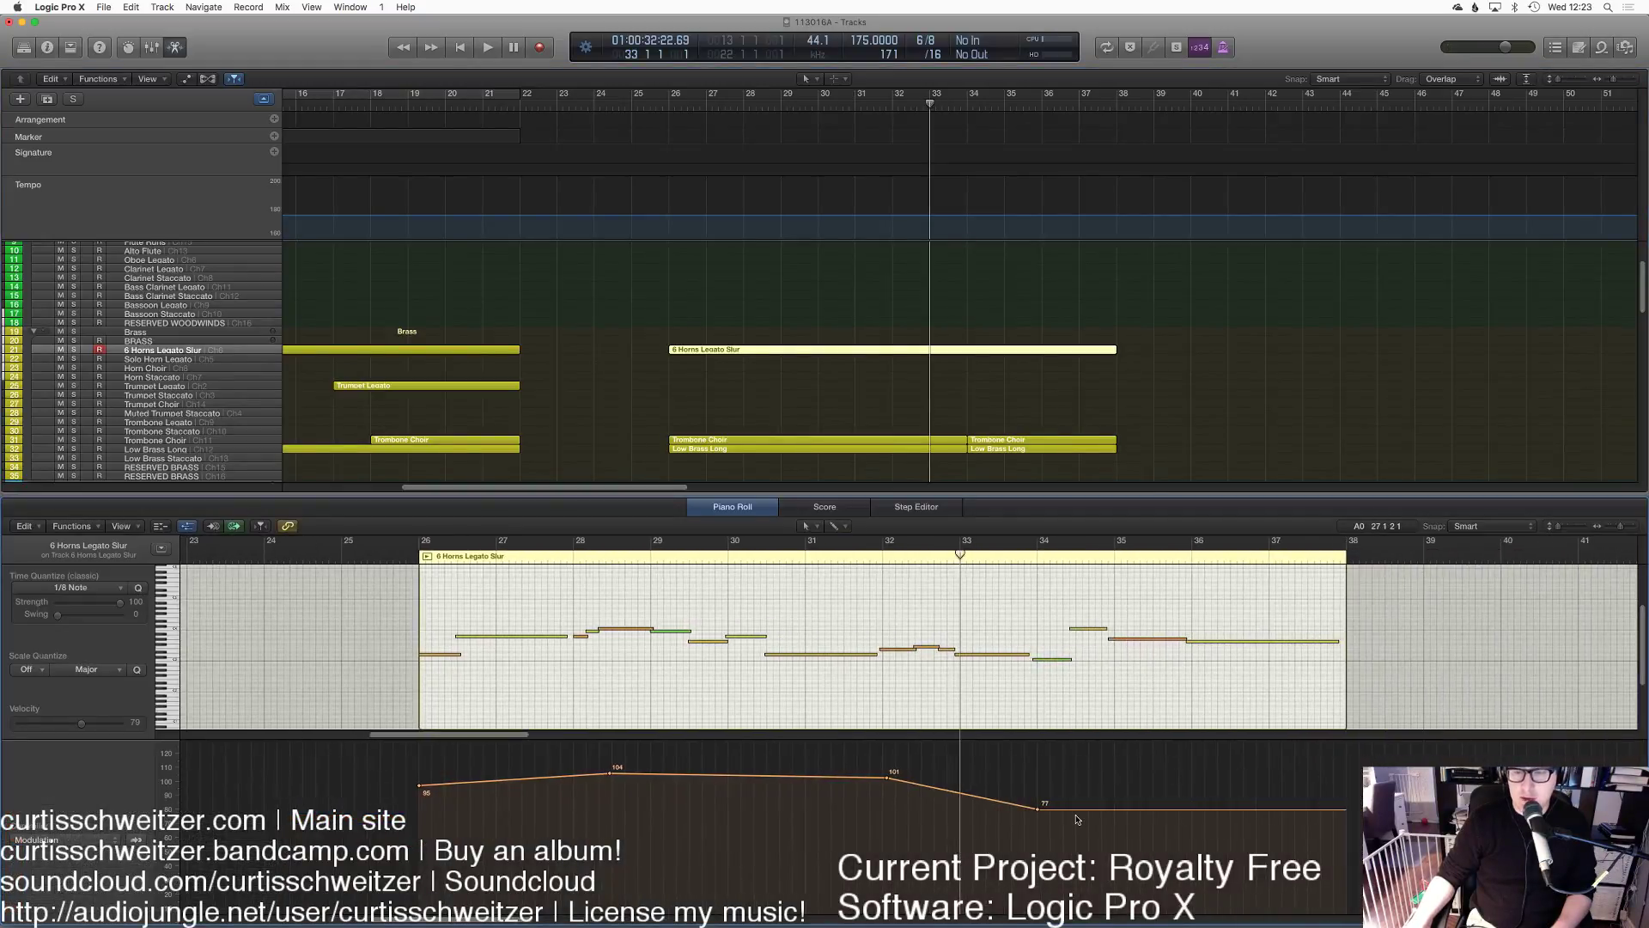
click(1072, 810)
drag(1055, 808, 1196, 787)
key(space)
click(1347, 821)
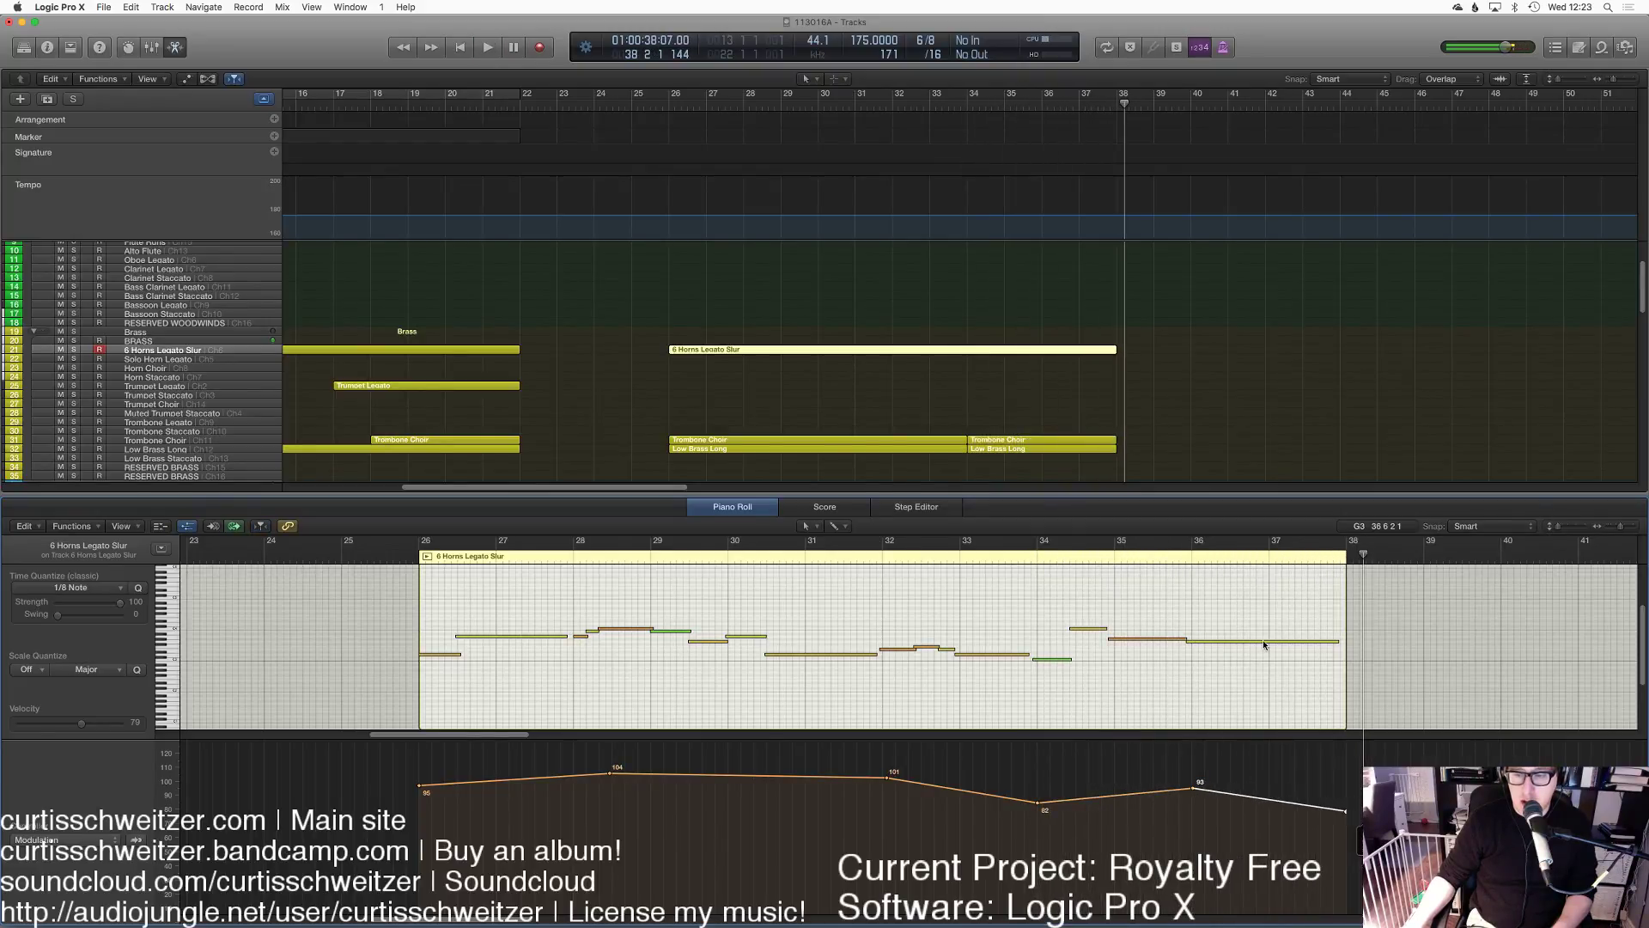
key(space)
key(e)
scroll(1256, 446, up, 1)
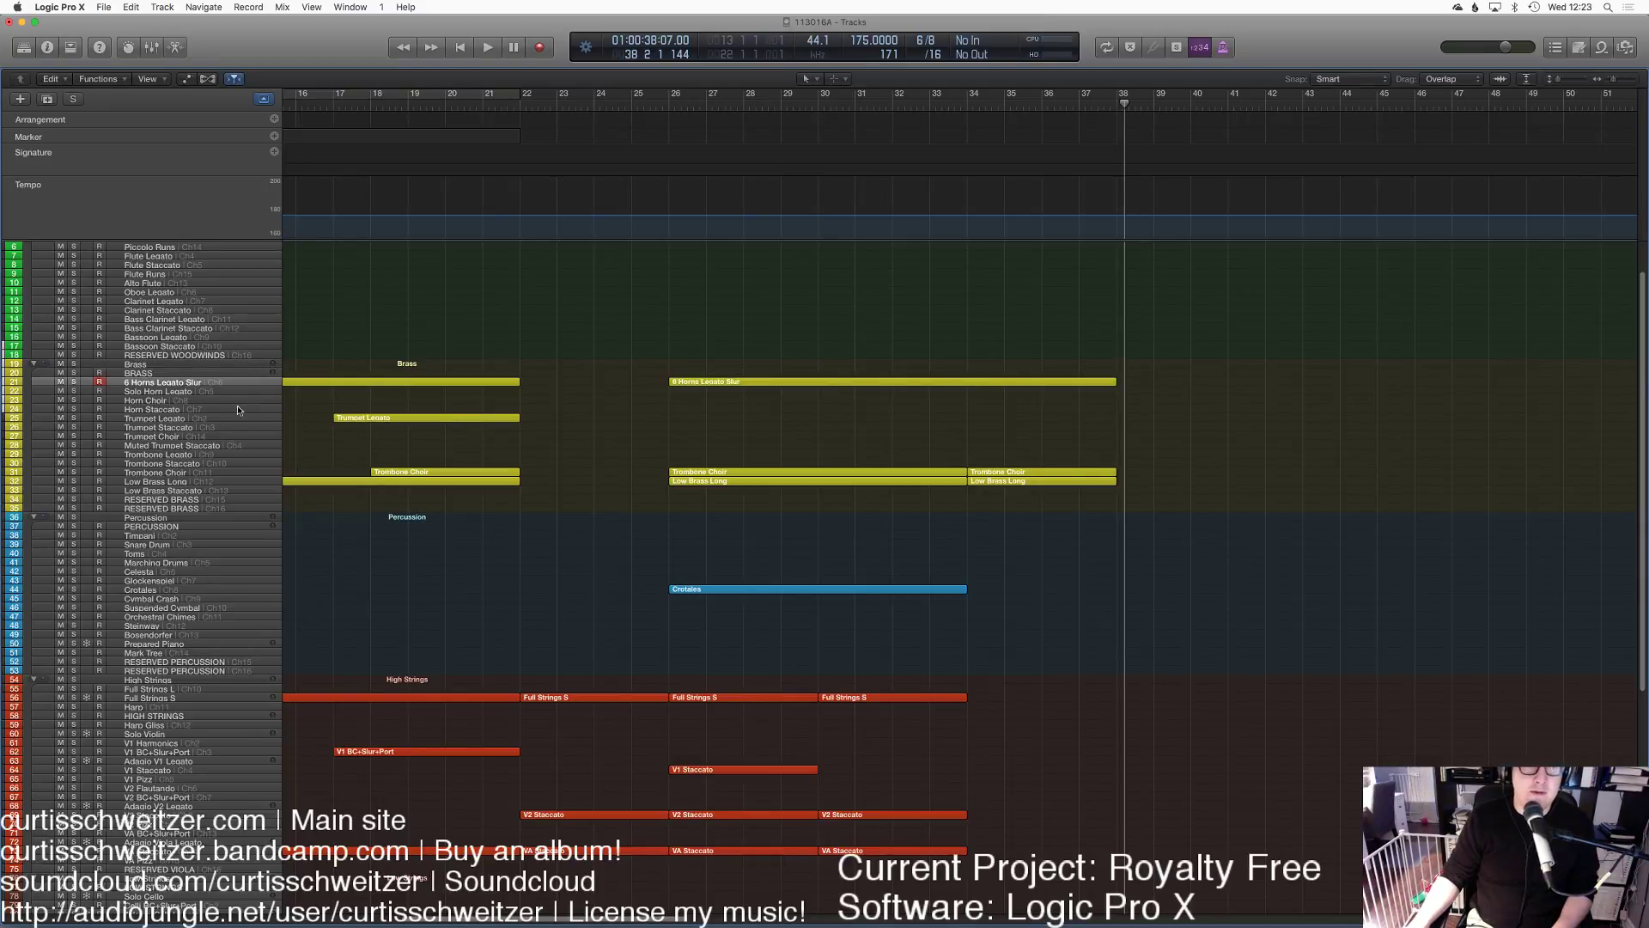
Step: Rehearse and record a Trumpet Legato part from bar 34 to bar 38
click(153, 457)
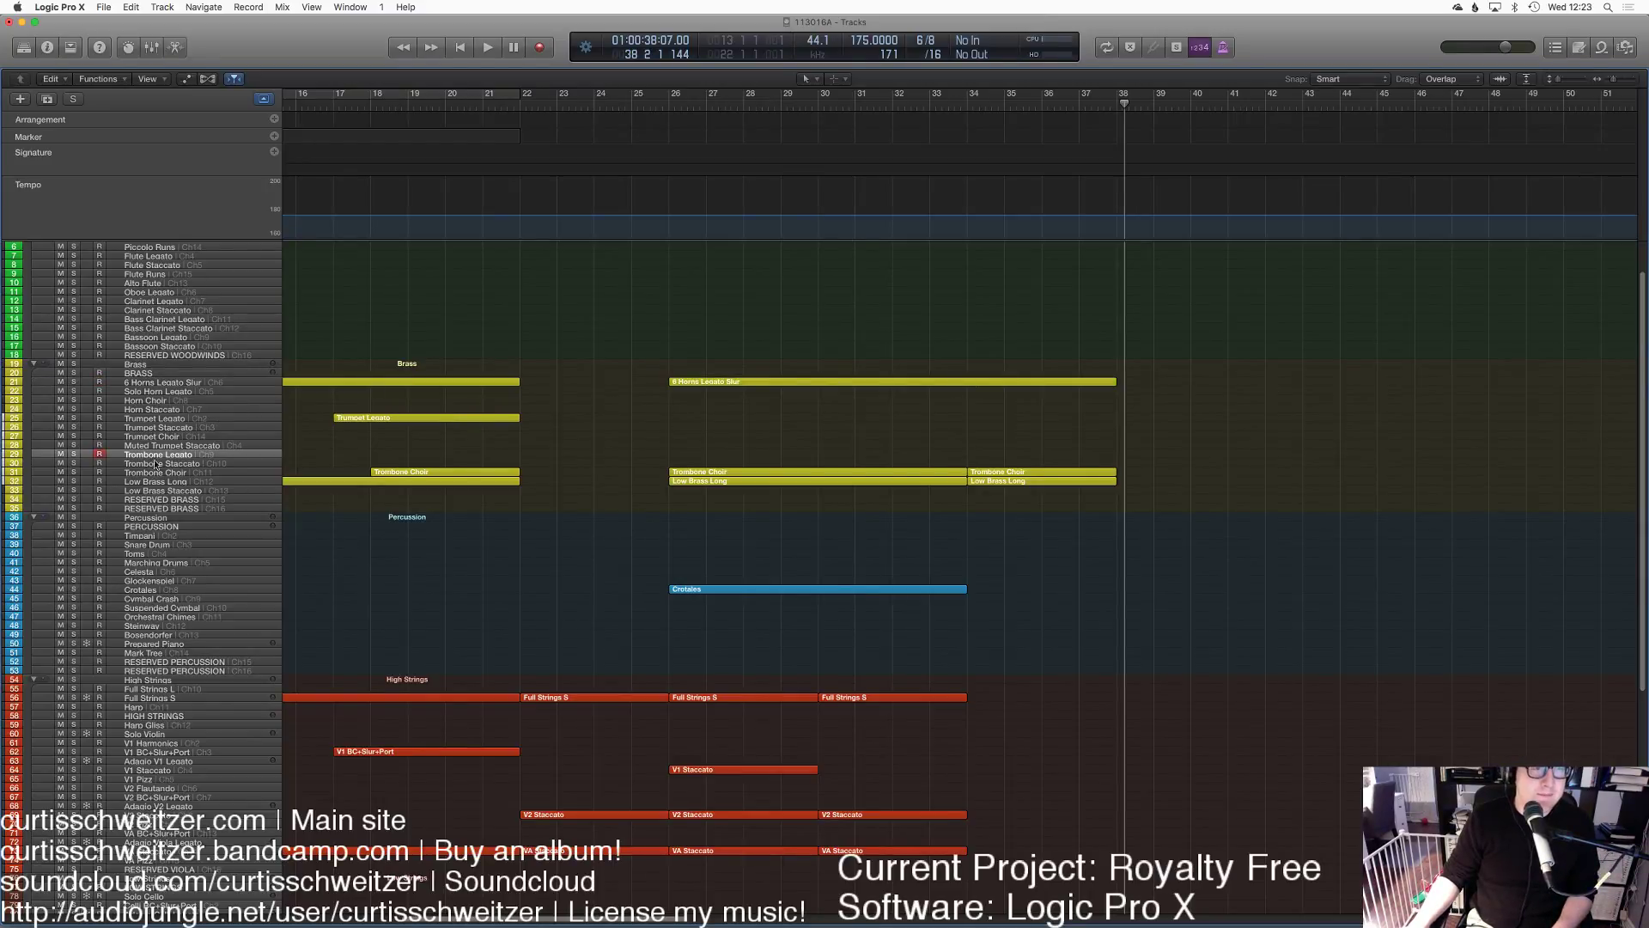
click(183, 426)
double_click(183, 419)
click(172, 420)
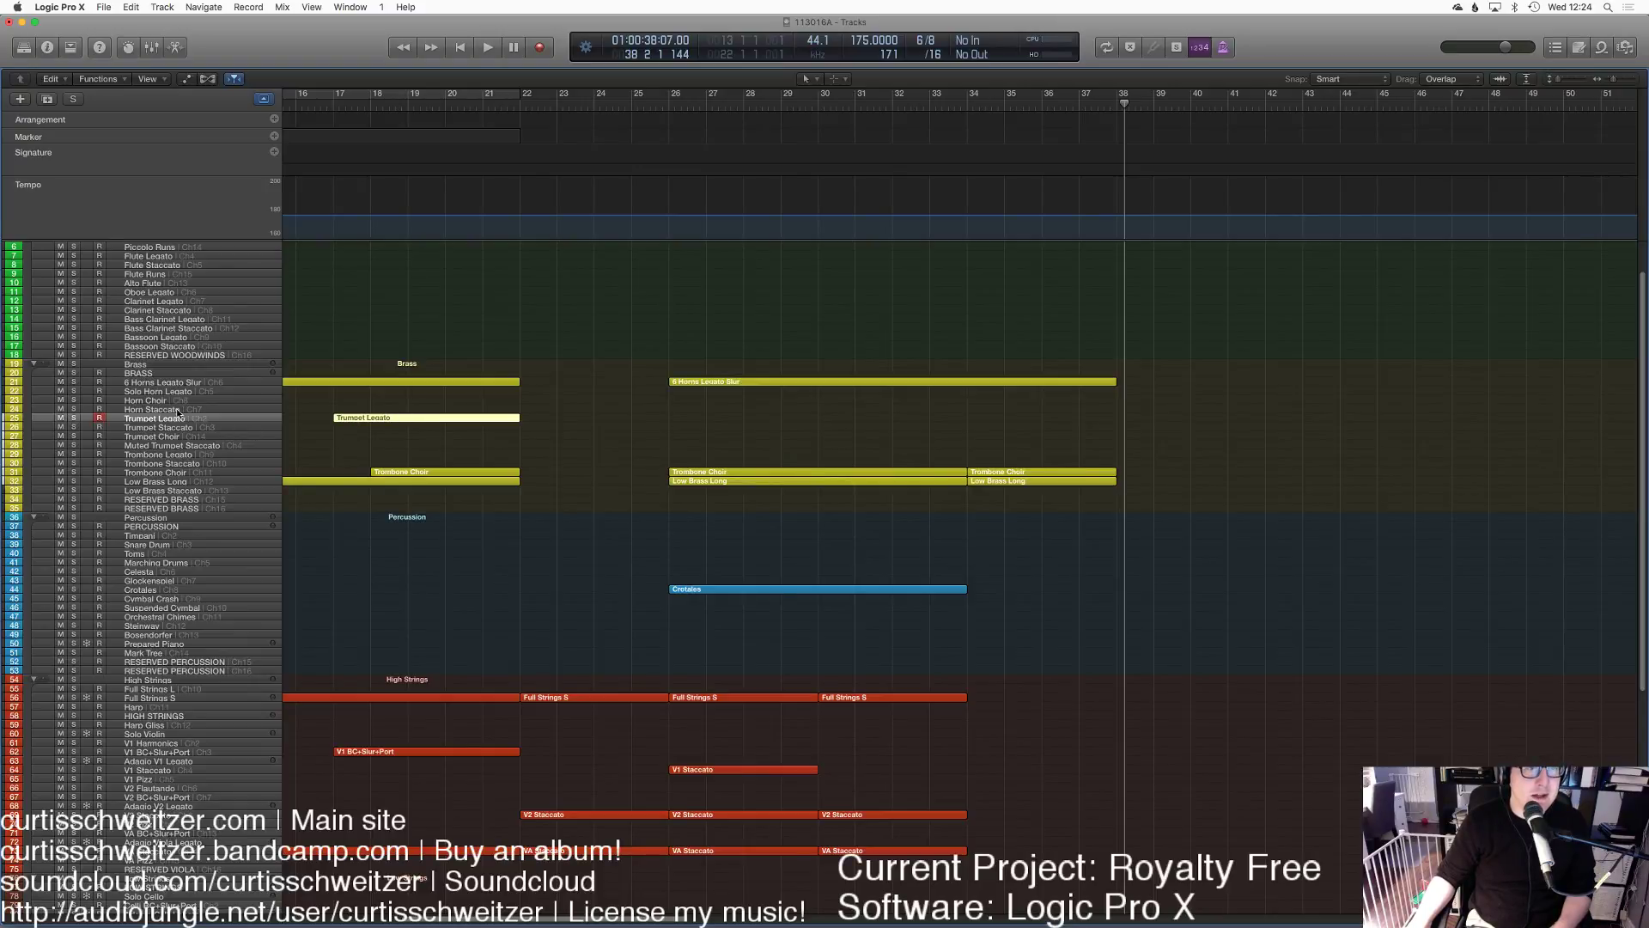
click(968, 108)
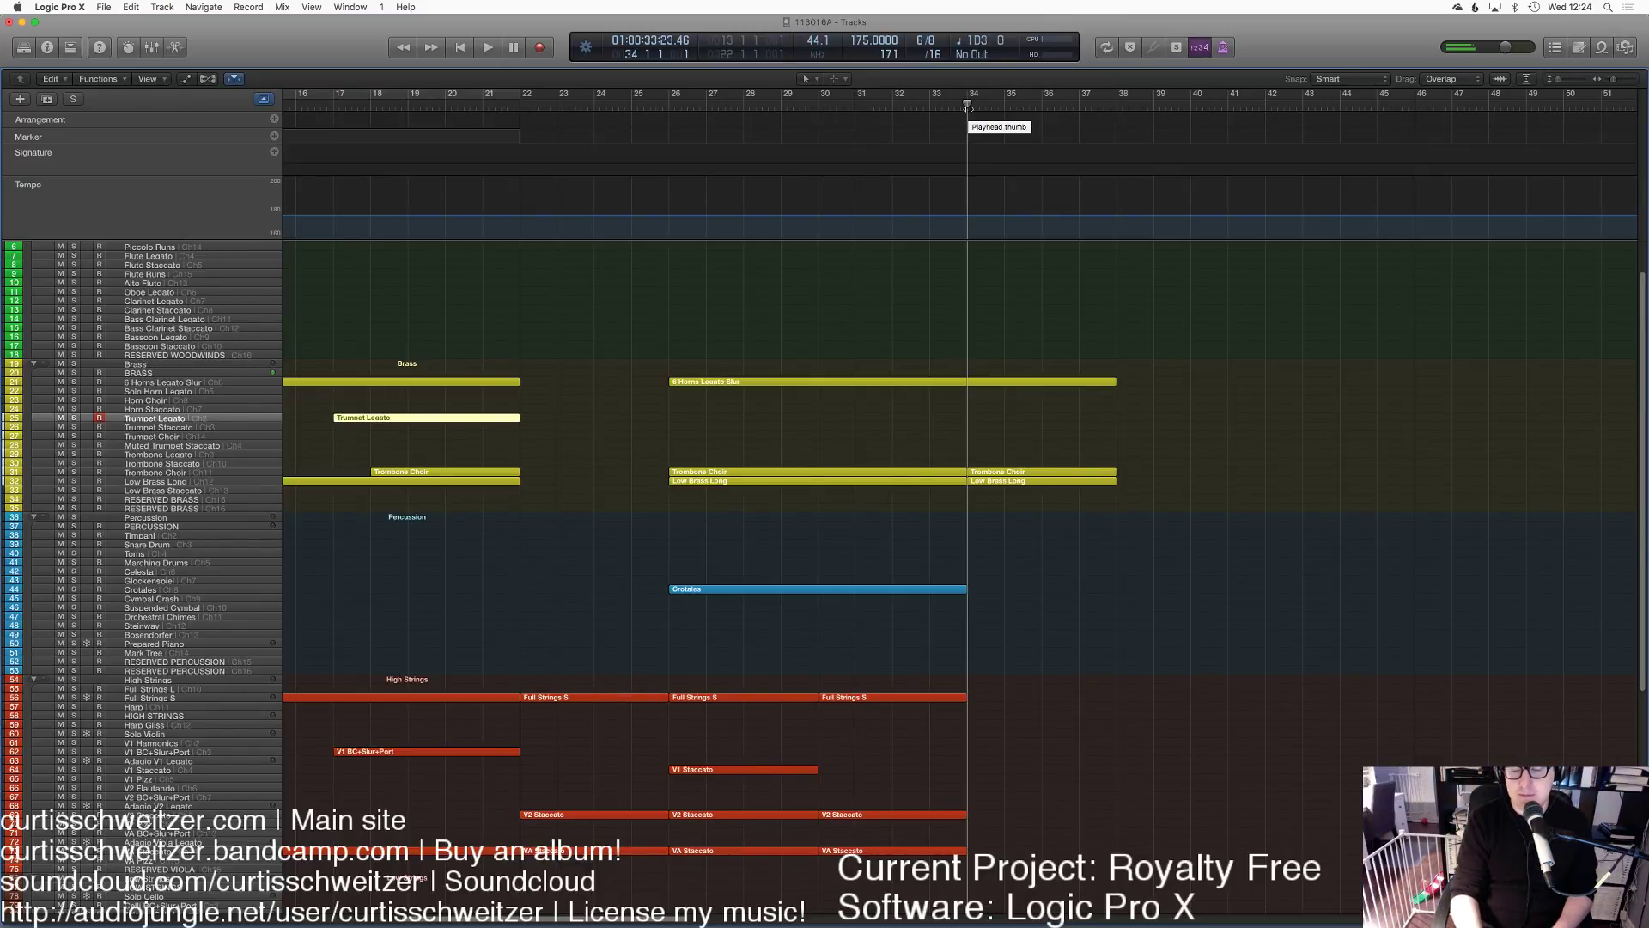
key(space)
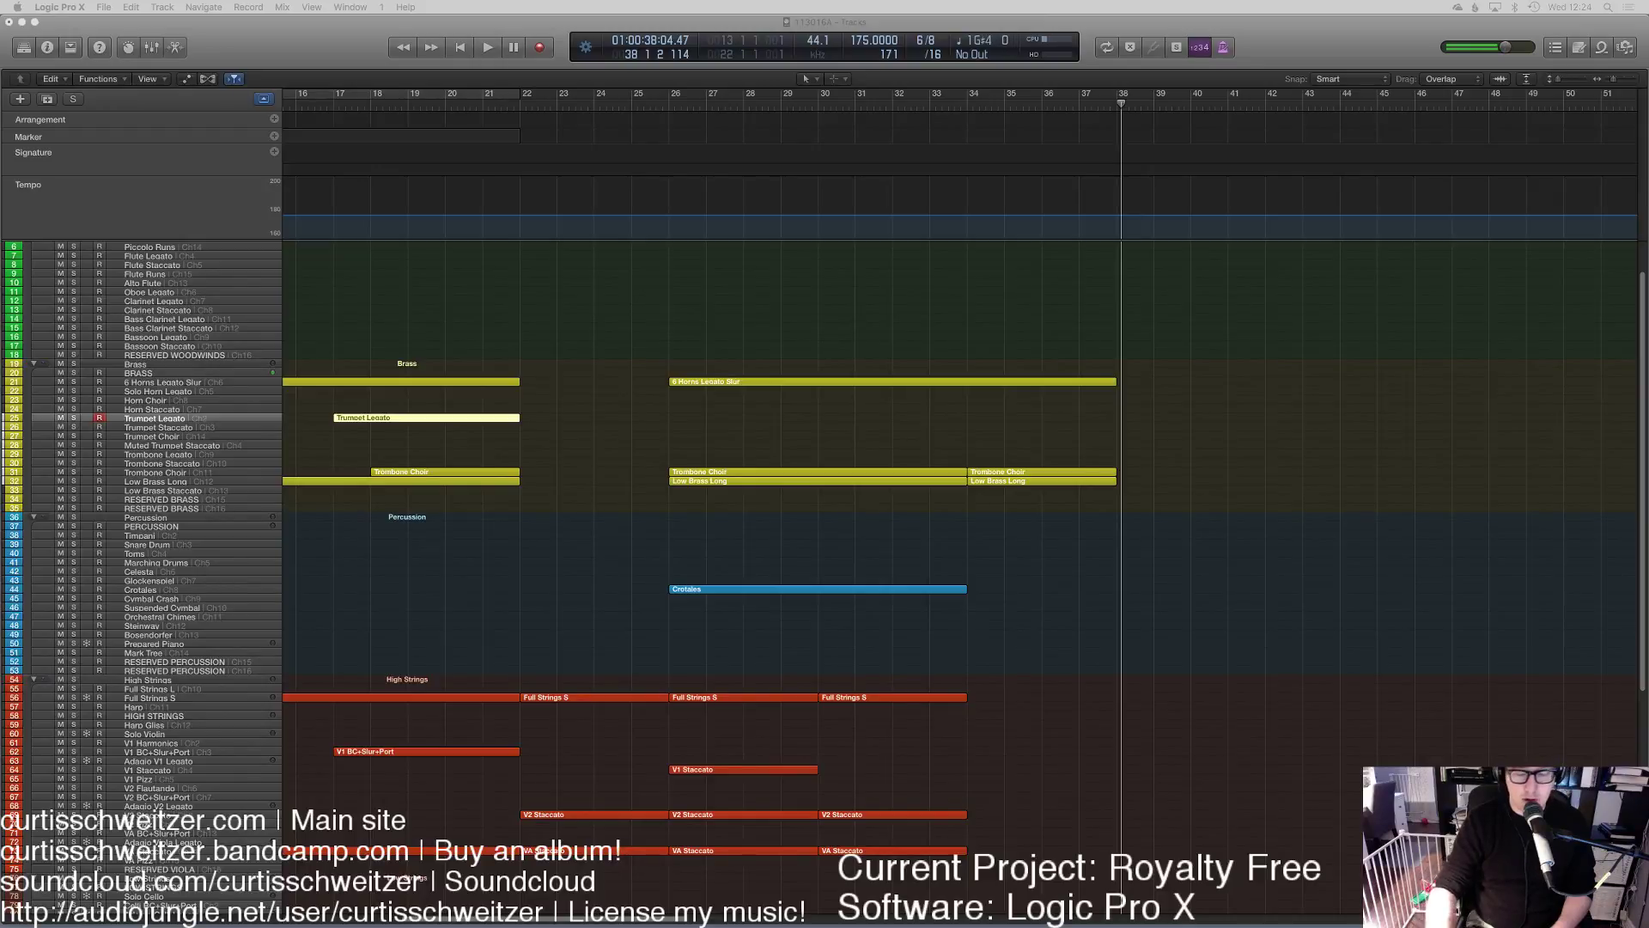
key(space)
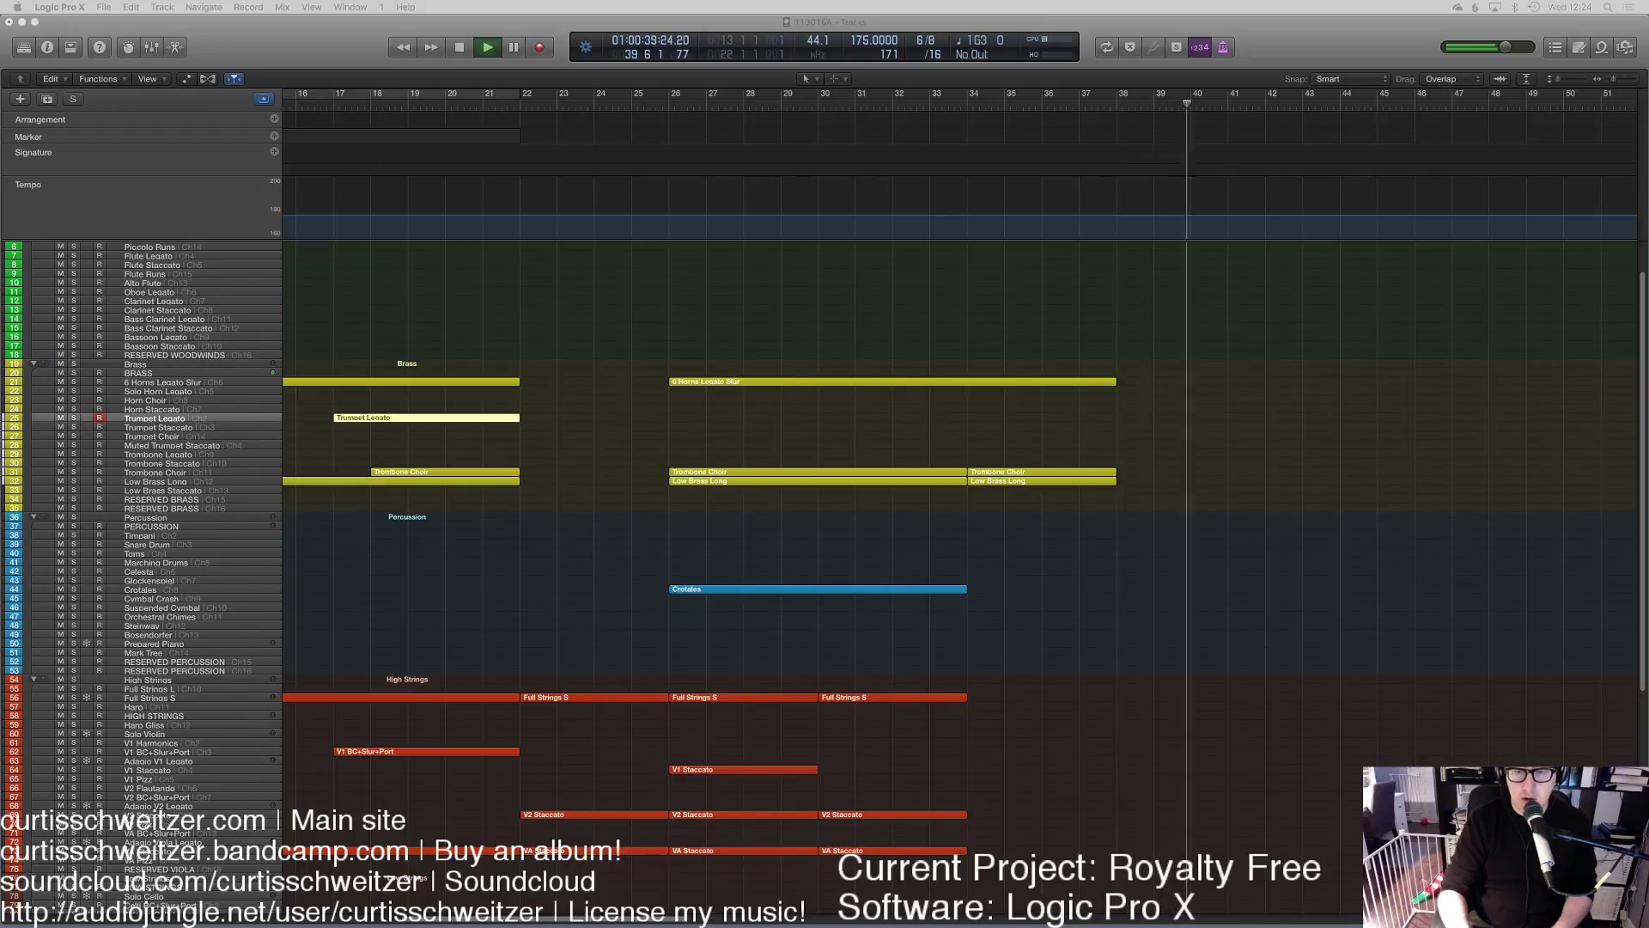
key(space)
click(980, 103)
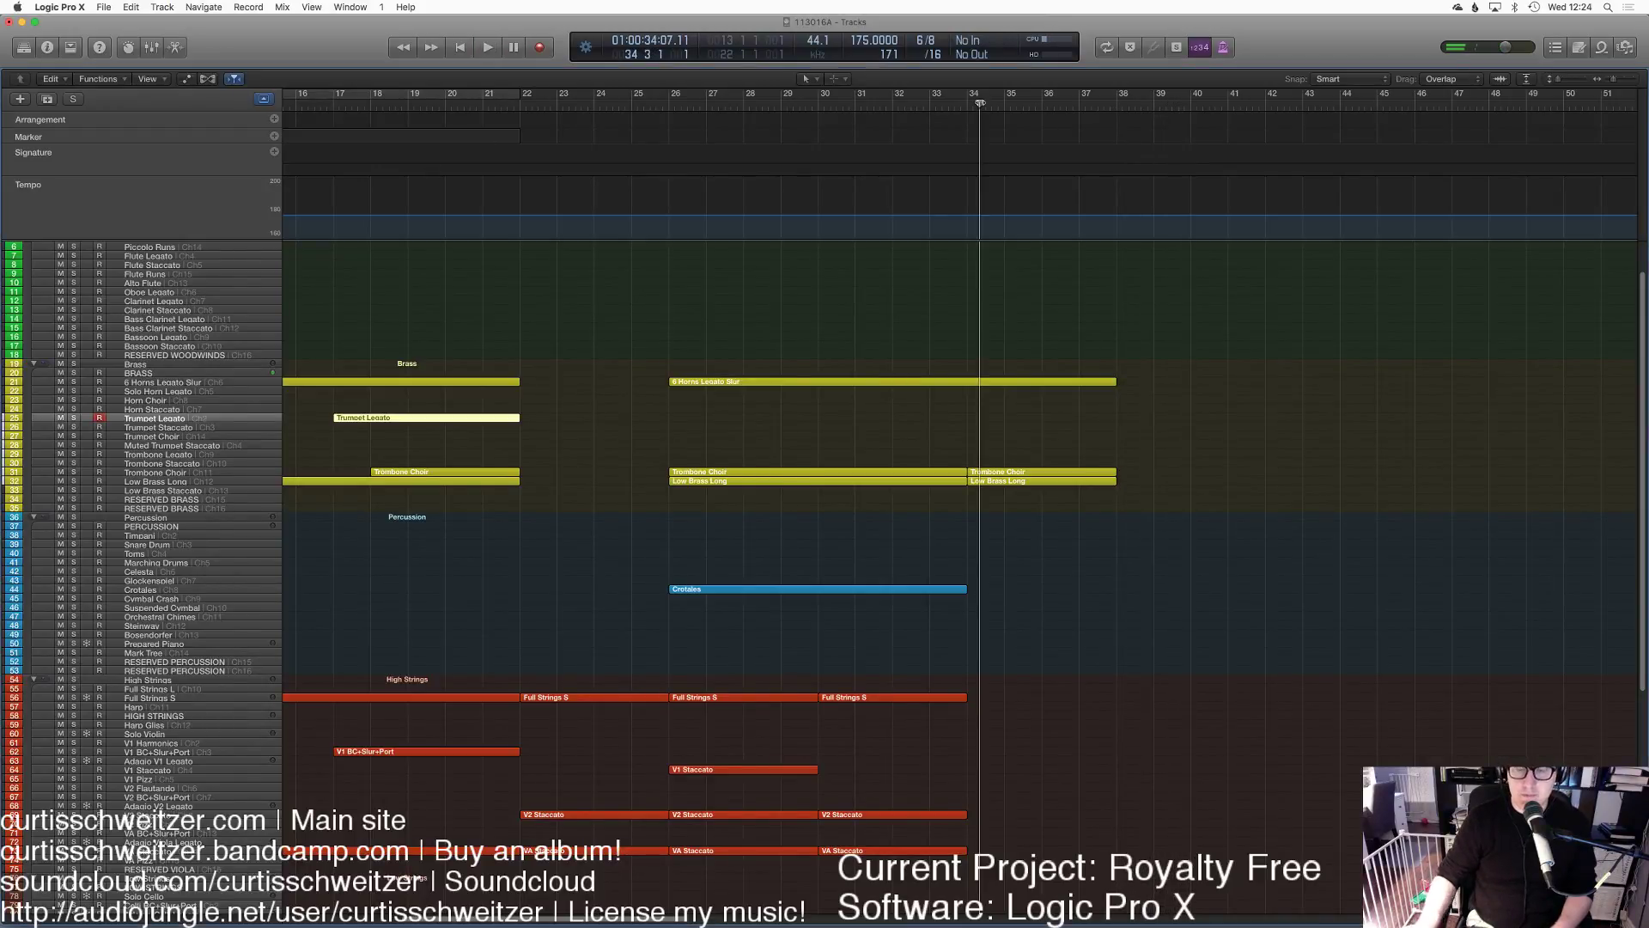
key(space)
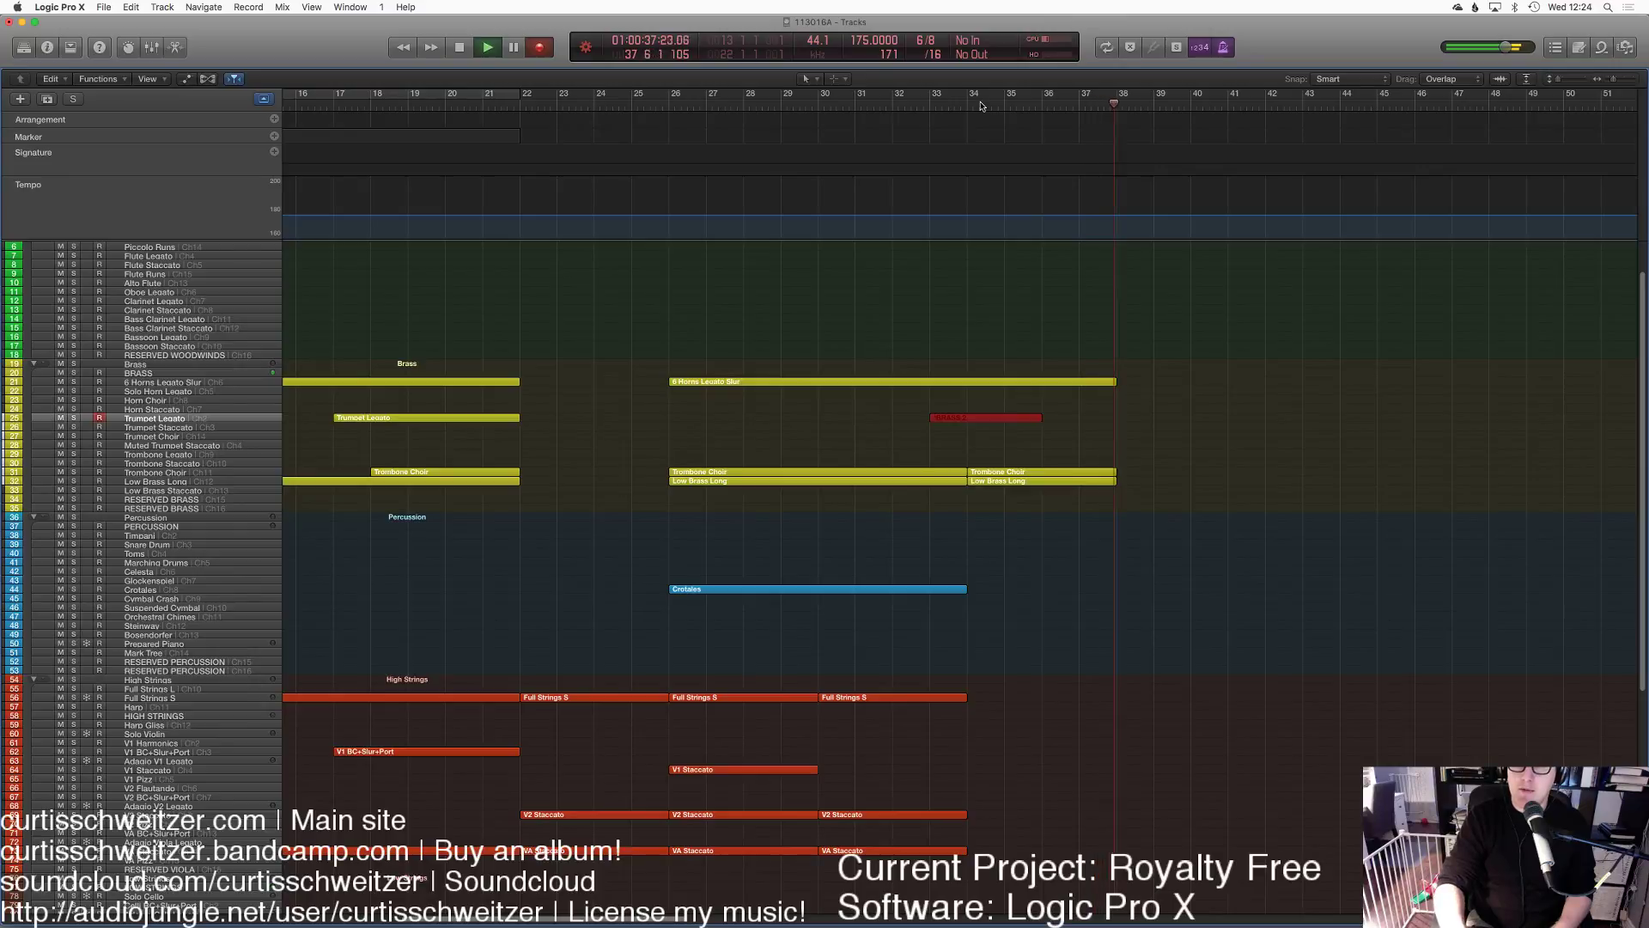
key(space)
Step: Draw the new Trumpet Legato region's modulation rising from bar 34 to near maximum at bar 36, falling toward bar 38
key(p)
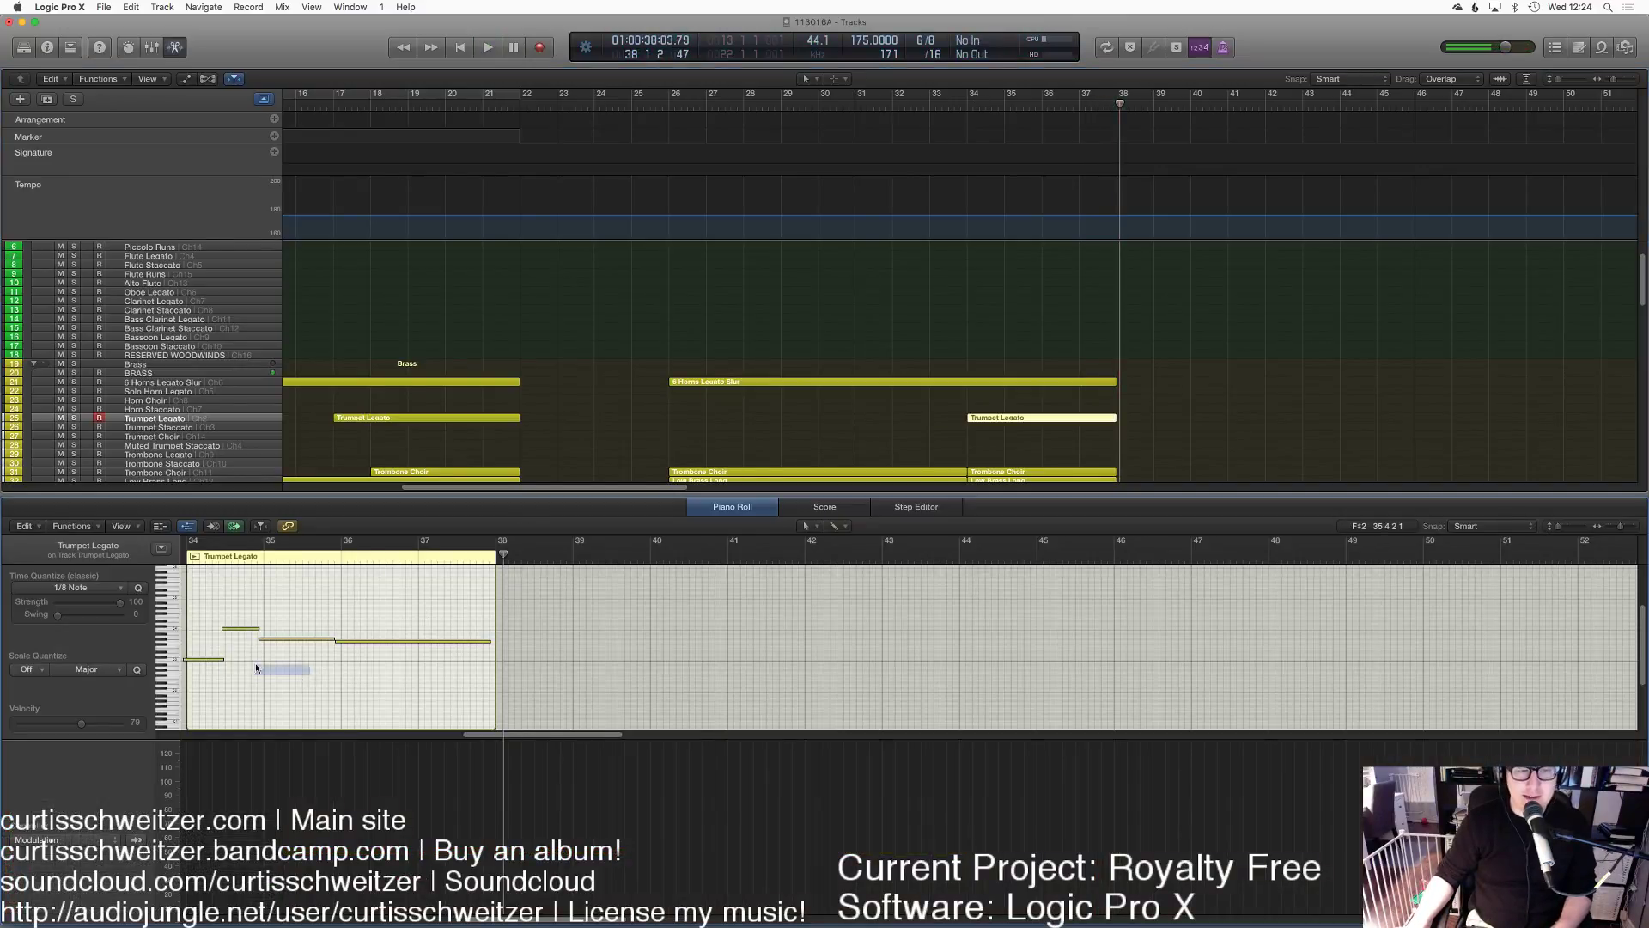
scroll(207, 664, left, 5)
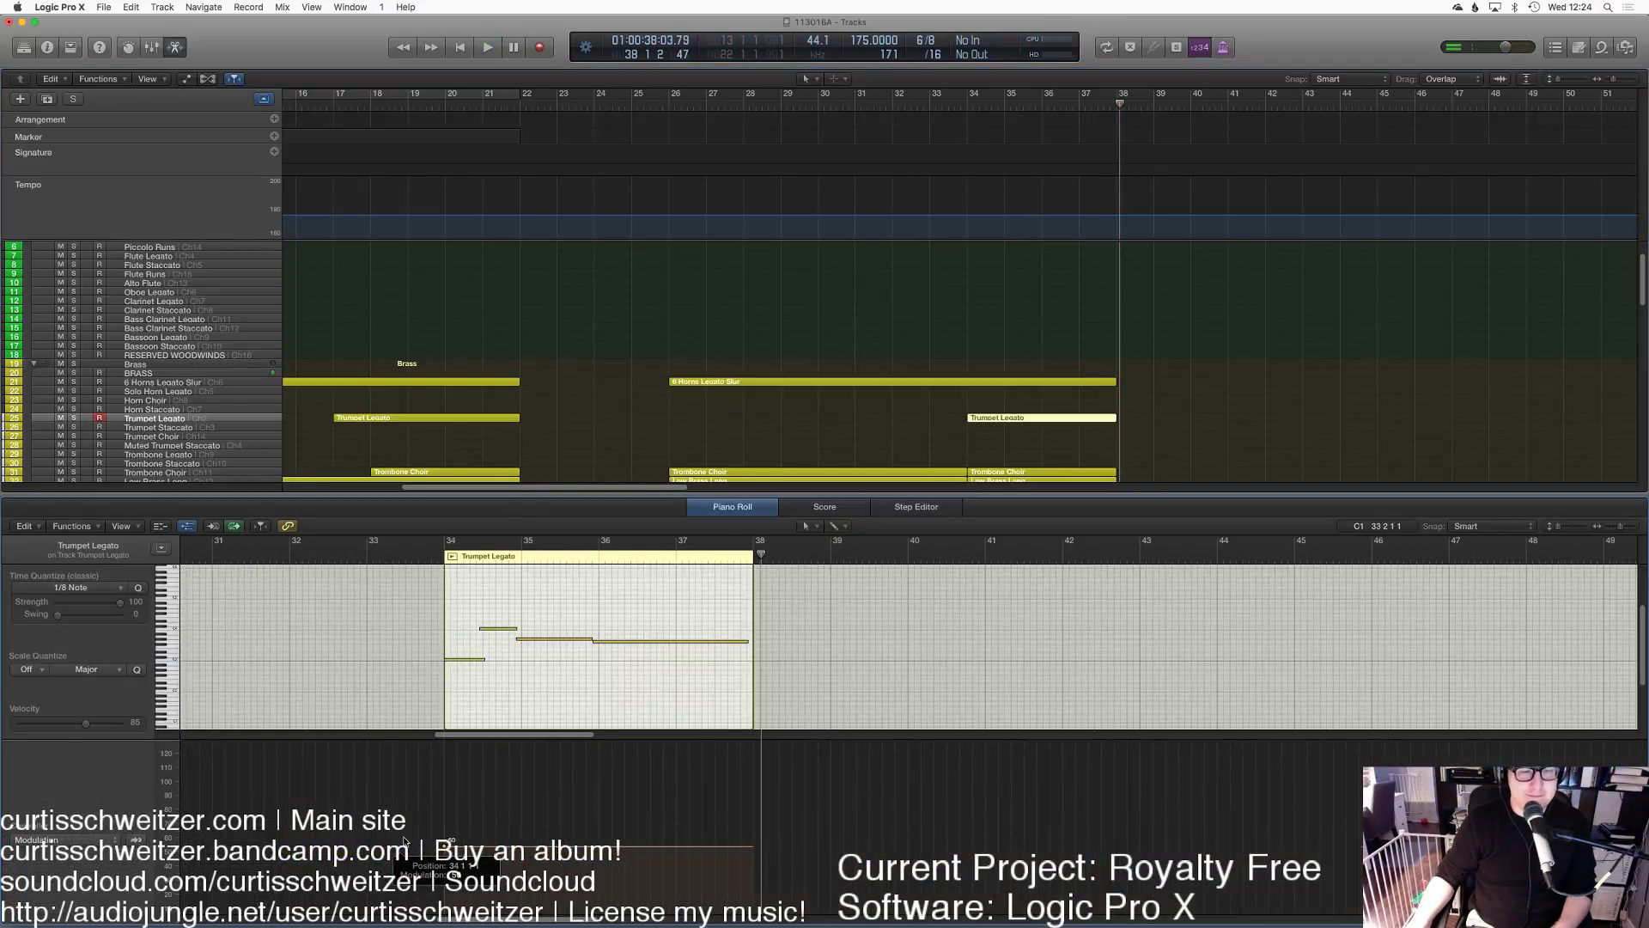
drag(457, 857, 604, 747)
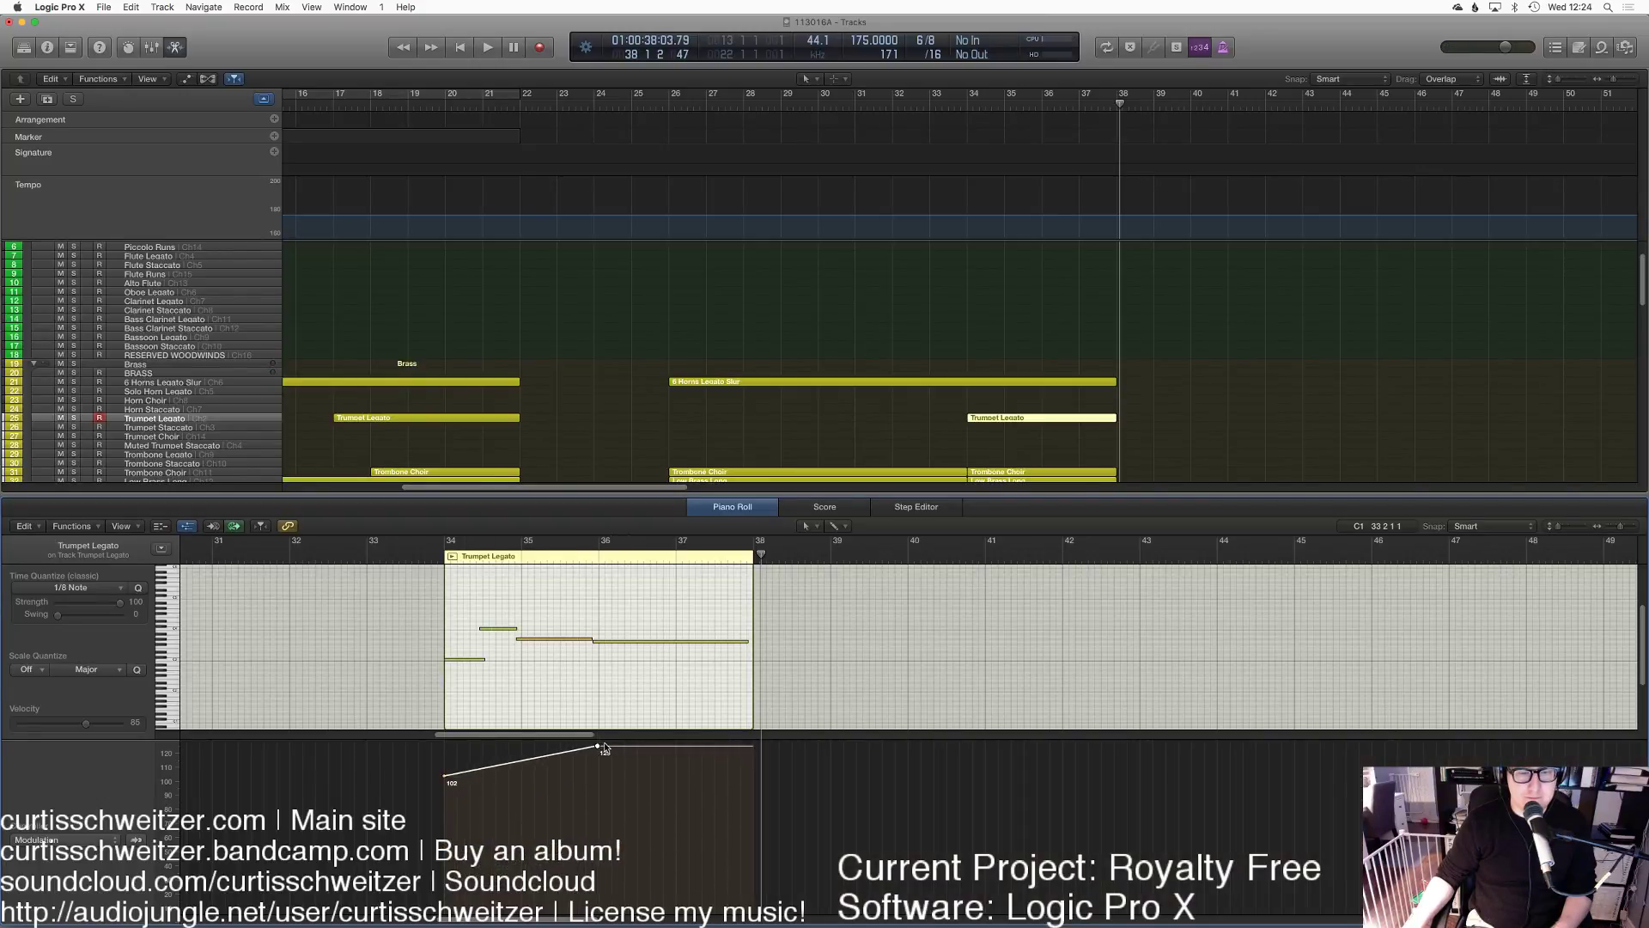
click(754, 773)
Step: Play back the brass parts with the new trumpet line through bar 38 in the full arrangement
key(space)
click(866, 313)
key(e)
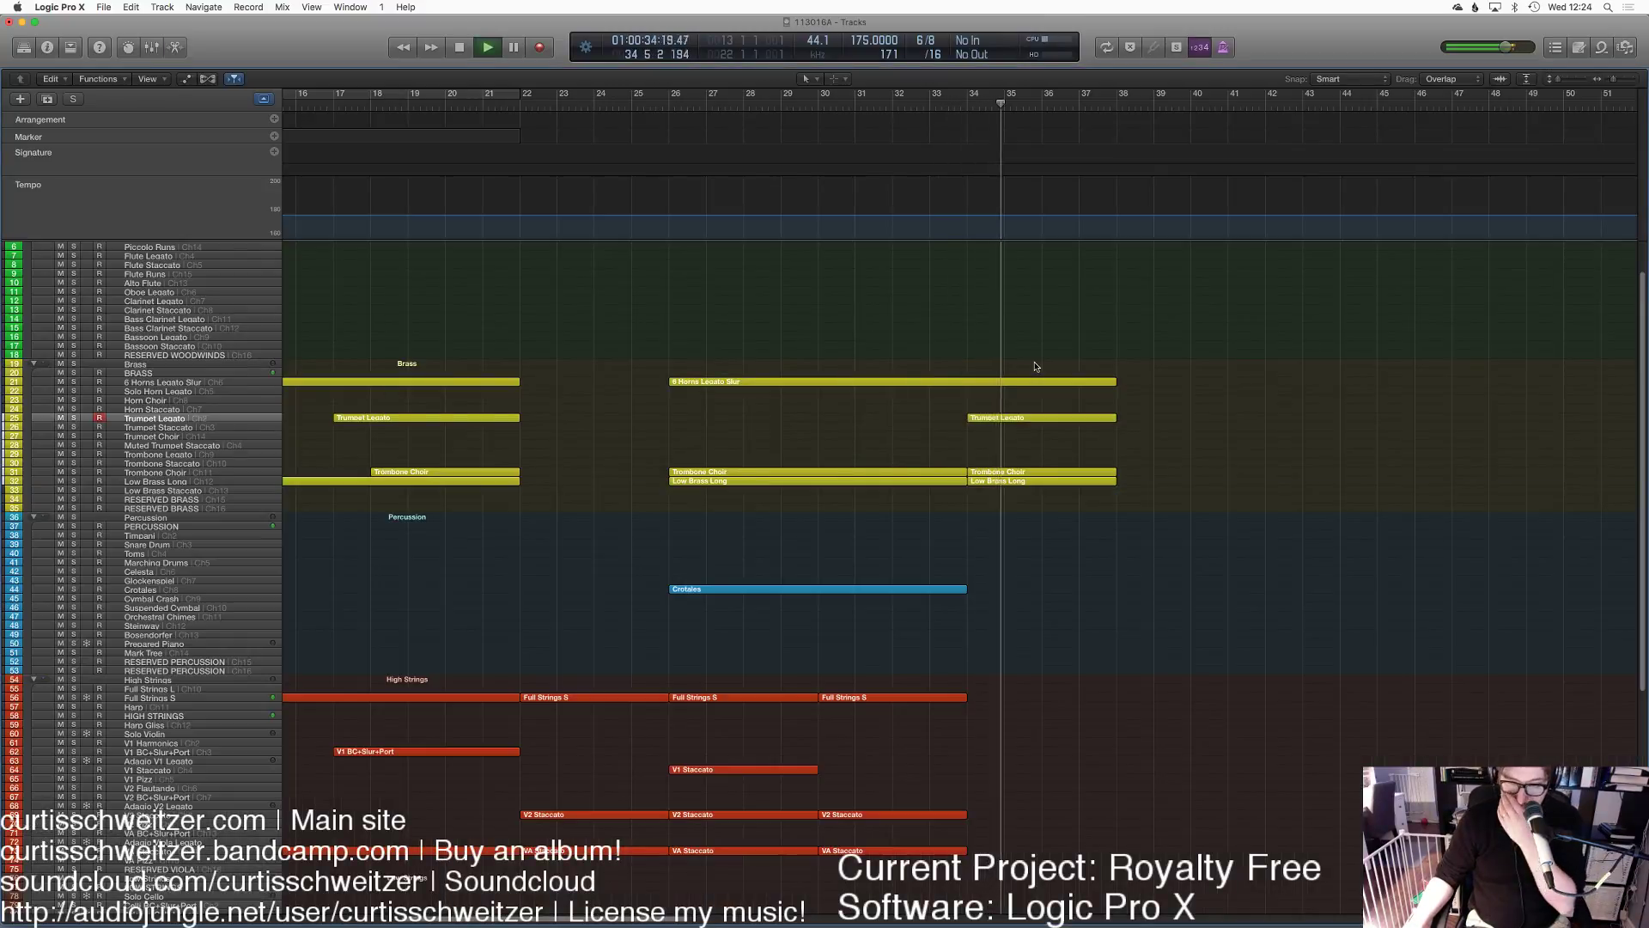
scroll(1033, 369, right, 5)
scroll(1031, 404, down, 5)
scroll(1029, 413, up, 5)
key(space)
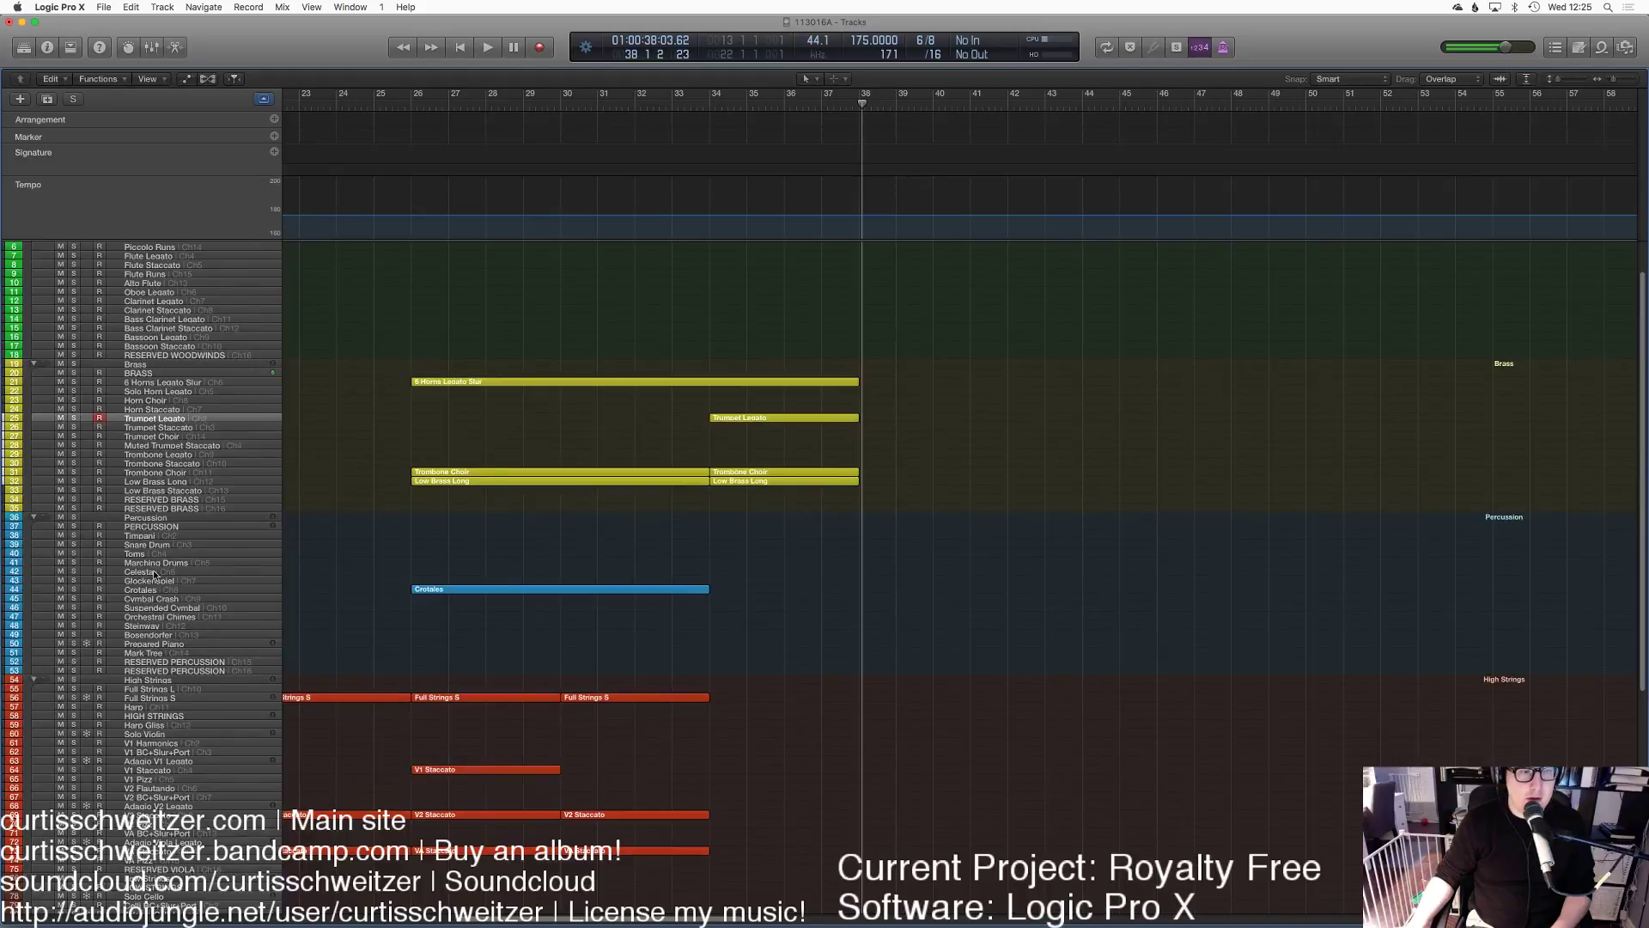
Step: Record a Cymbal Crash part from bar 34 to bar 38
click(158, 601)
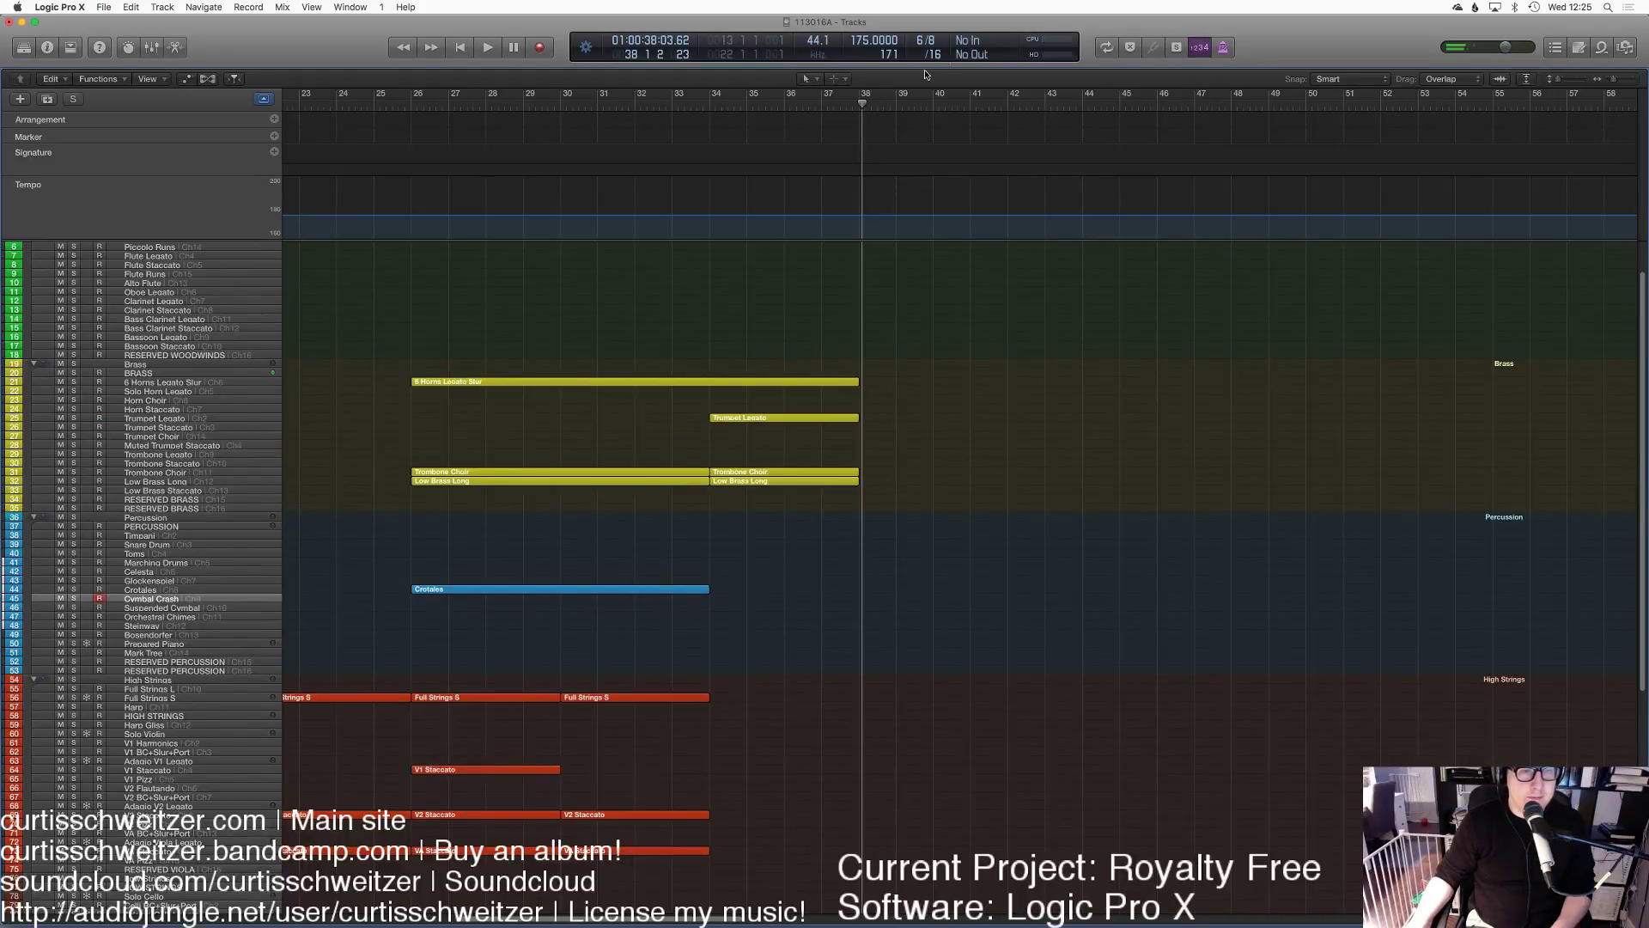
click(720, 105)
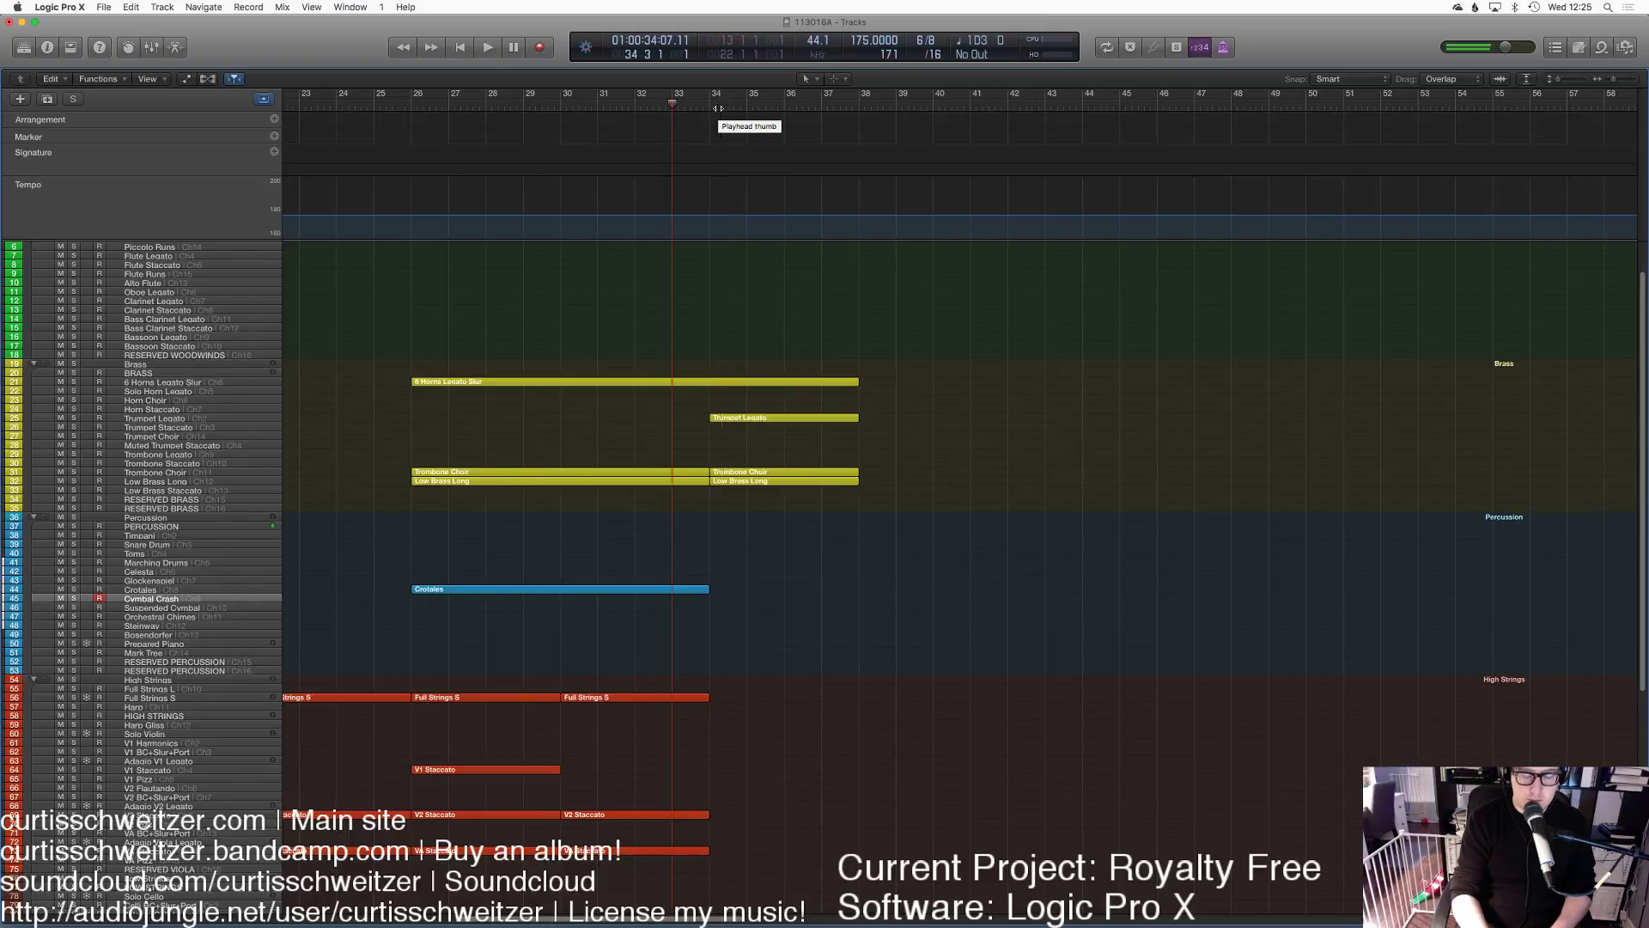
key(r)
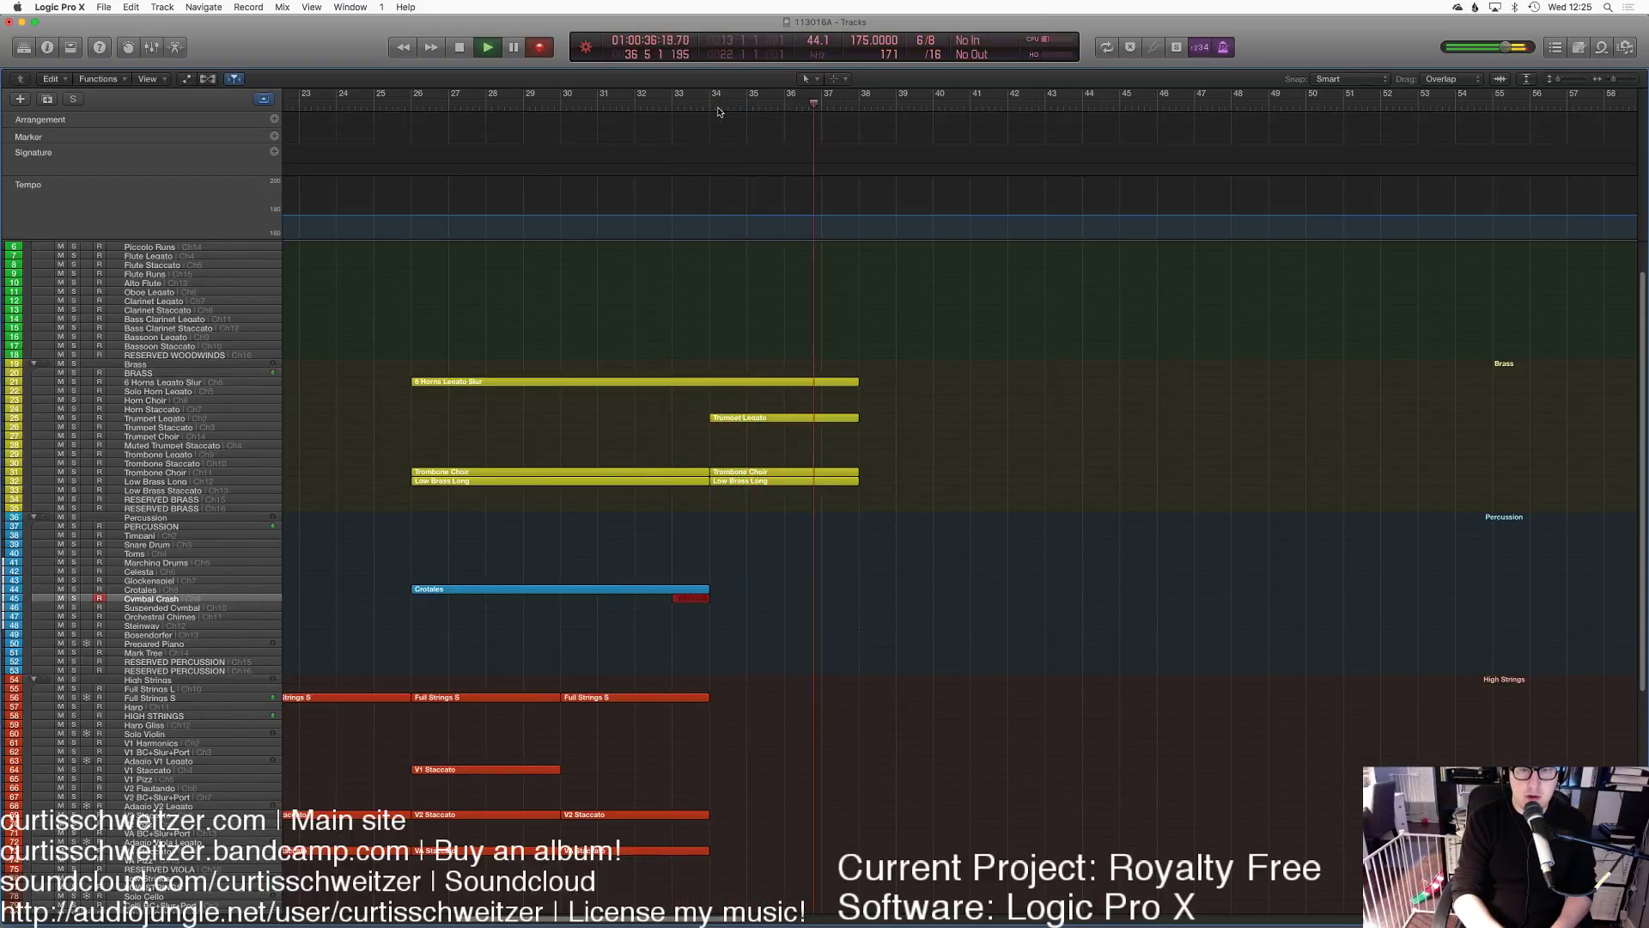
key(space)
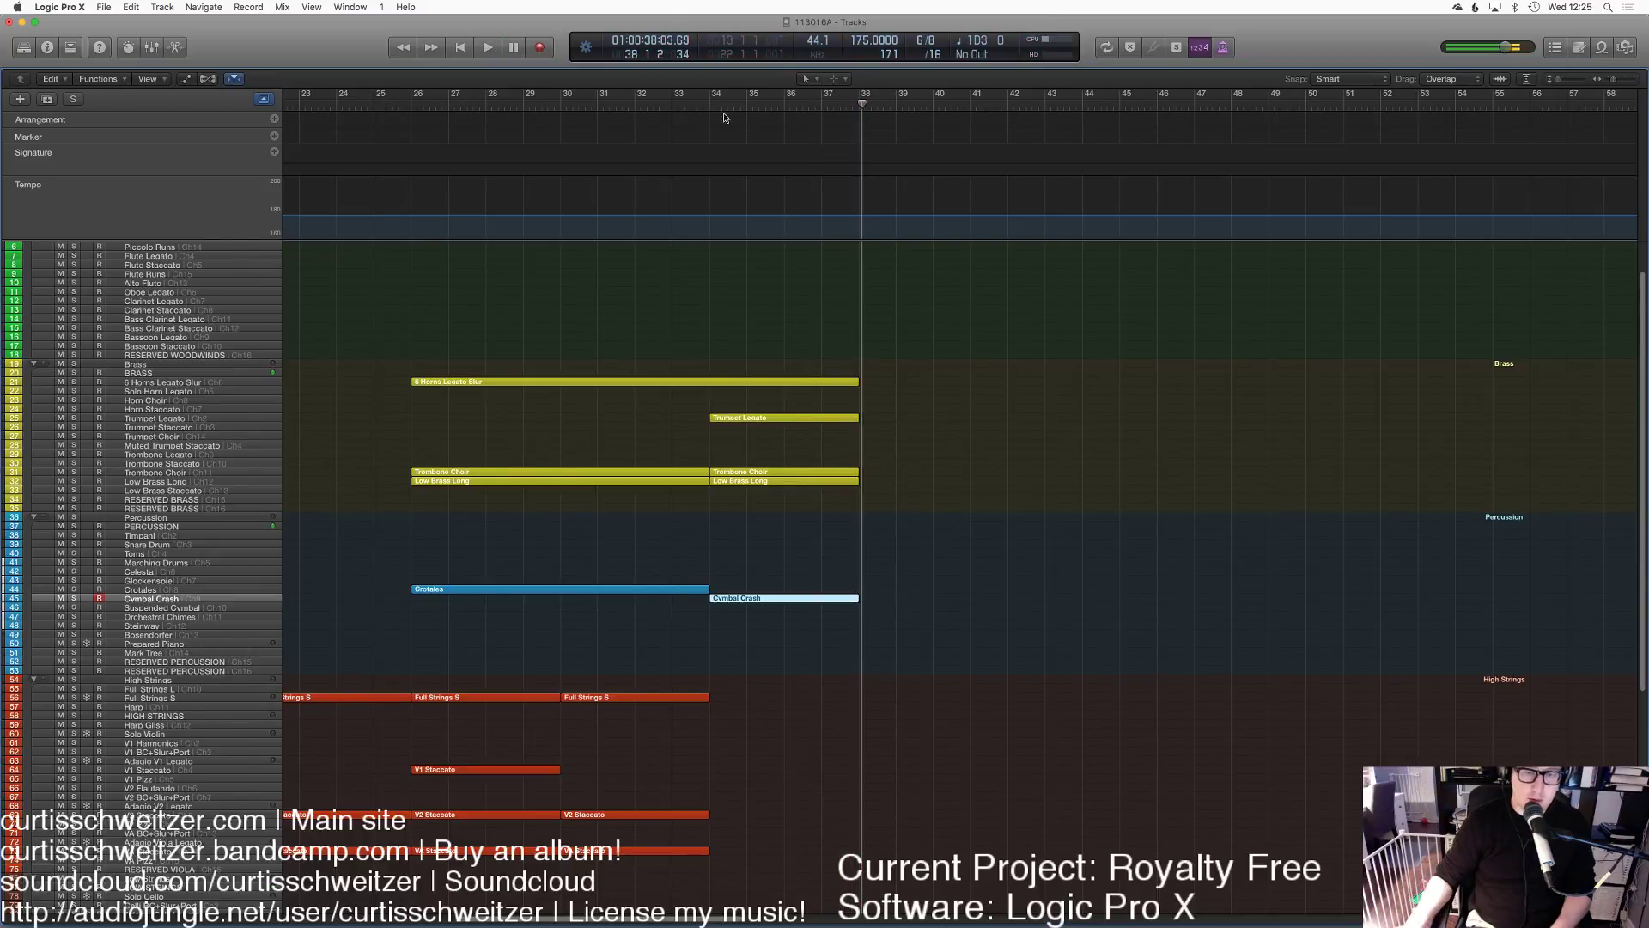
Step: Record a Suspended Cymbal roll on its own starting at bar 42 and ending at bar 49
click(716, 103)
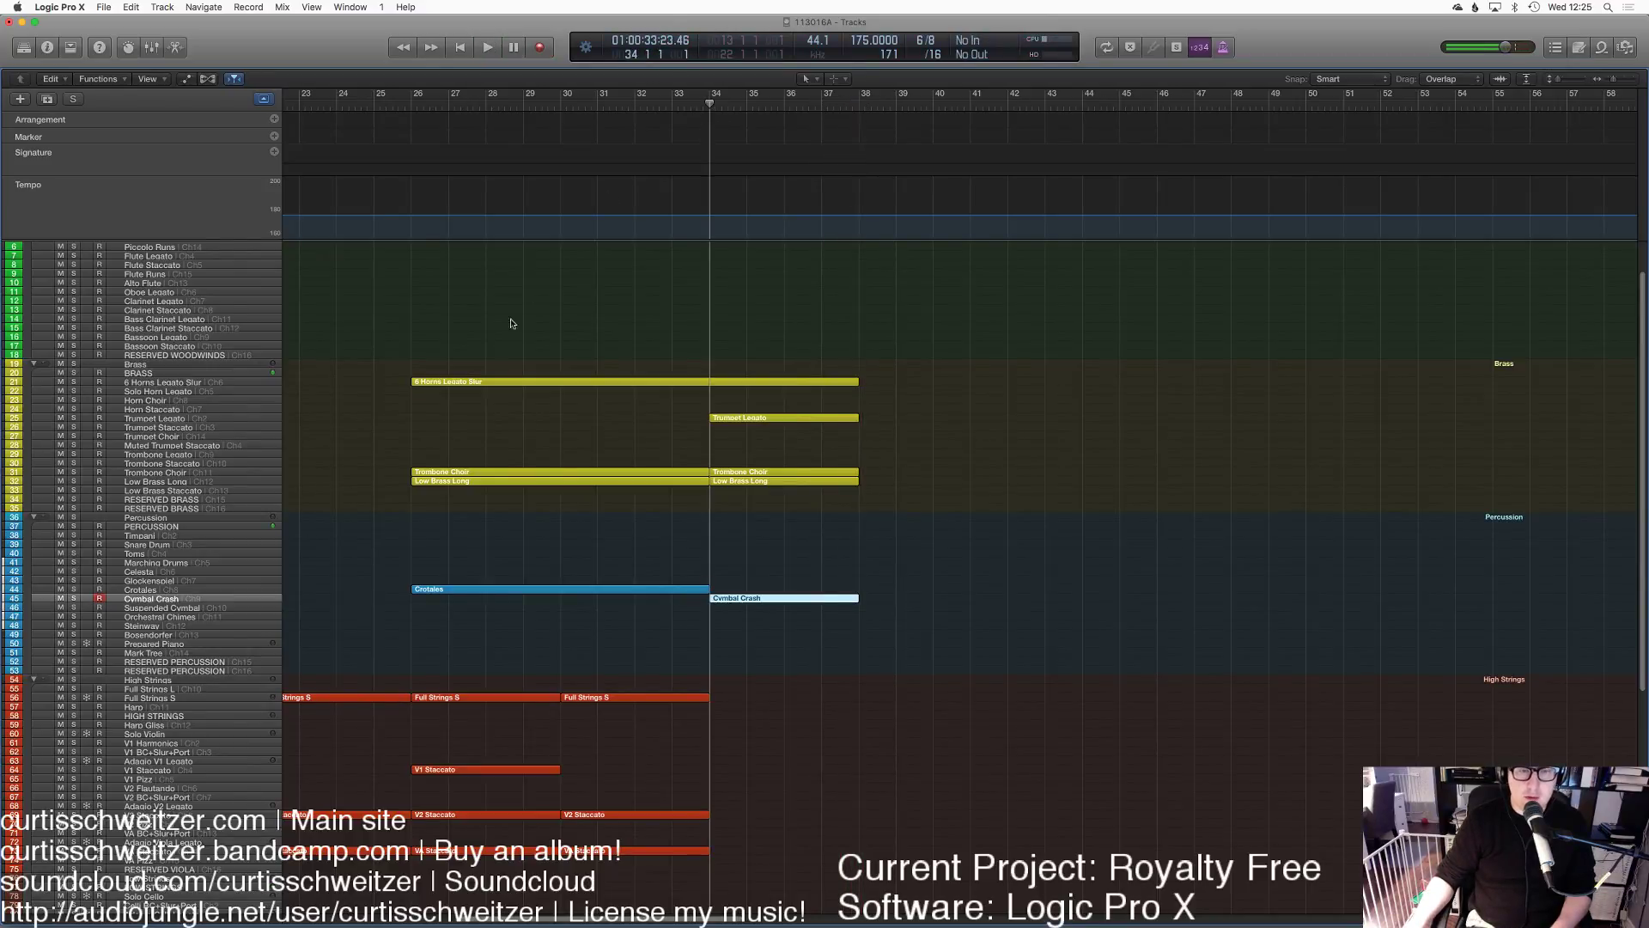
click(1005, 103)
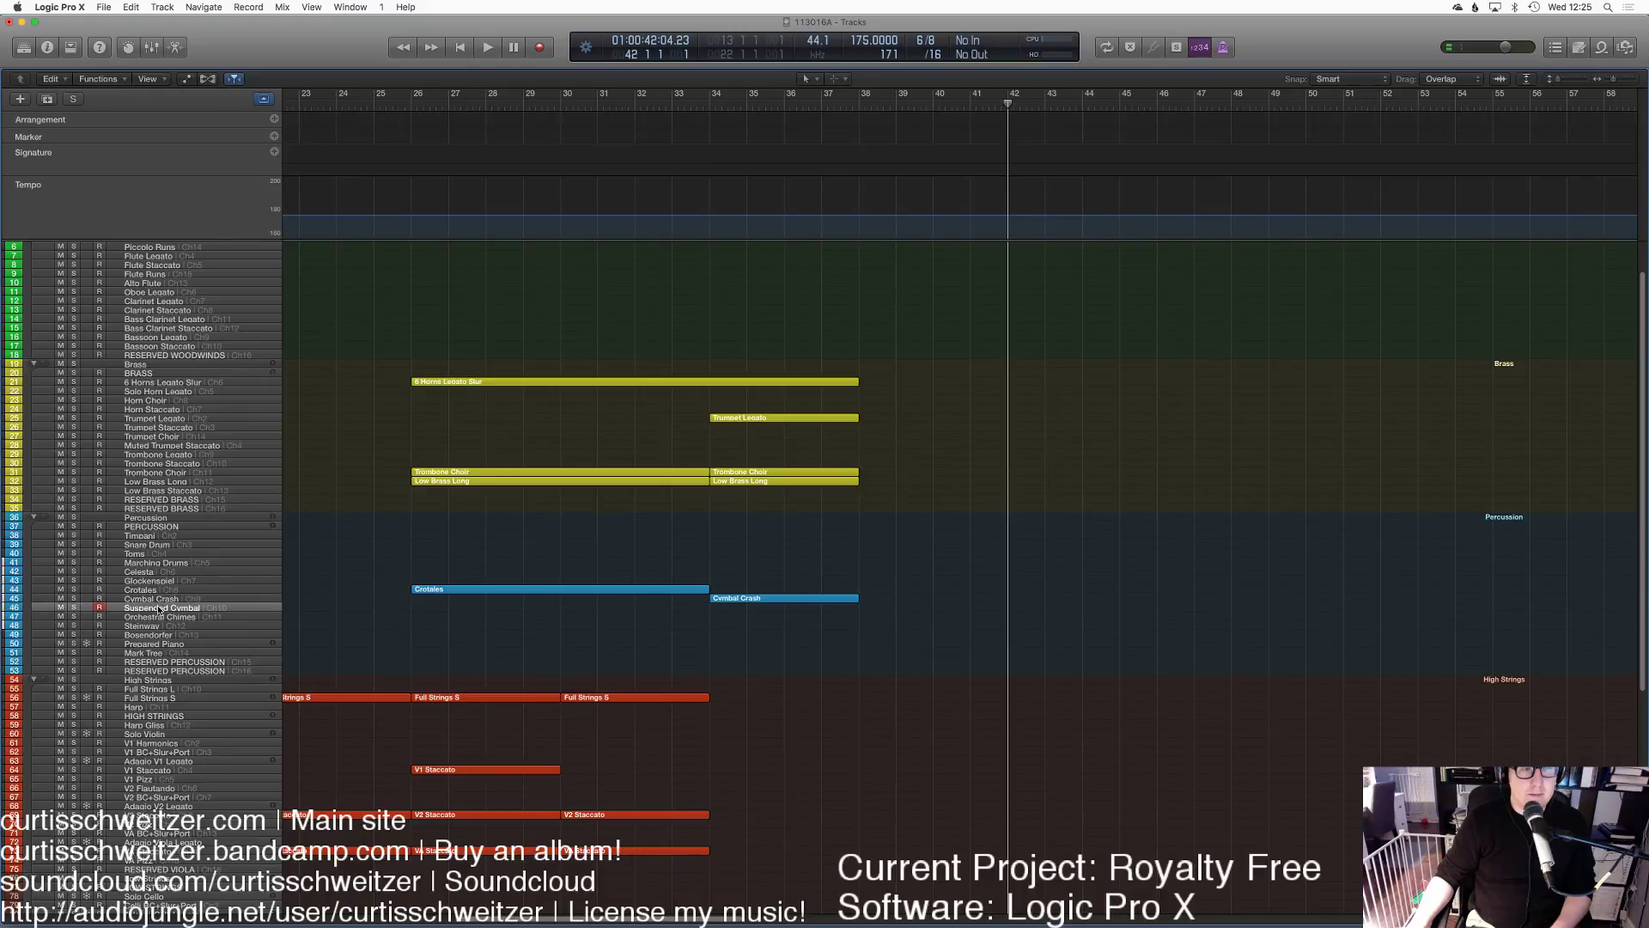
key(r)
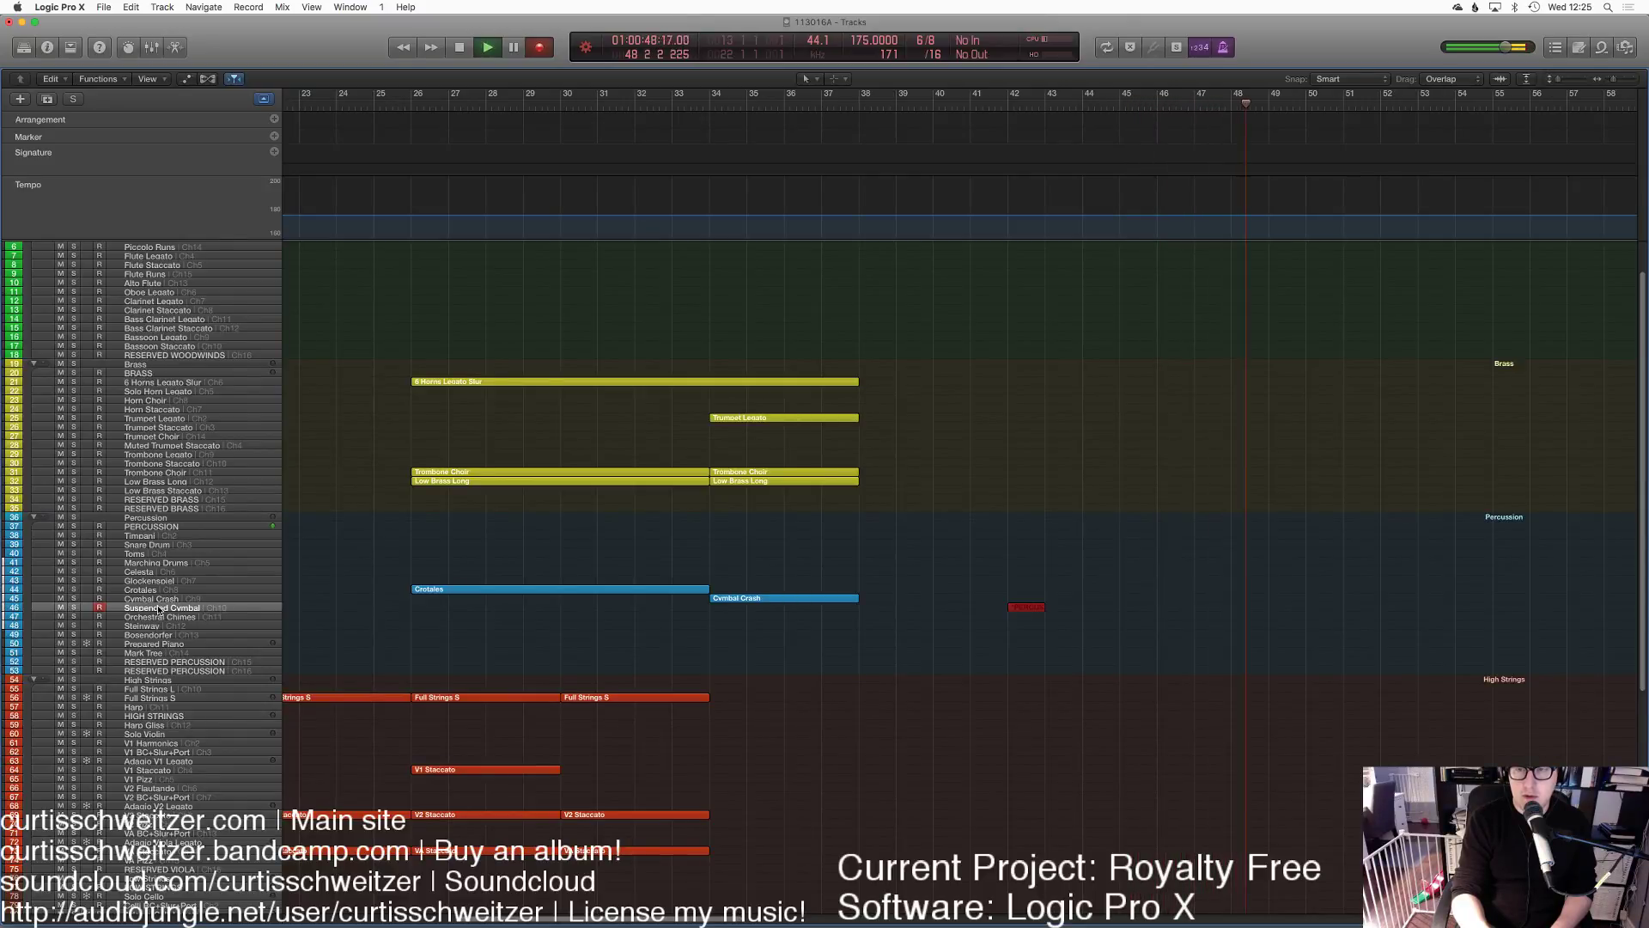
key(space)
Step: Reposition the Suspended Cymbal note to start shortly after bar 42, auditioning its swell
key(e)
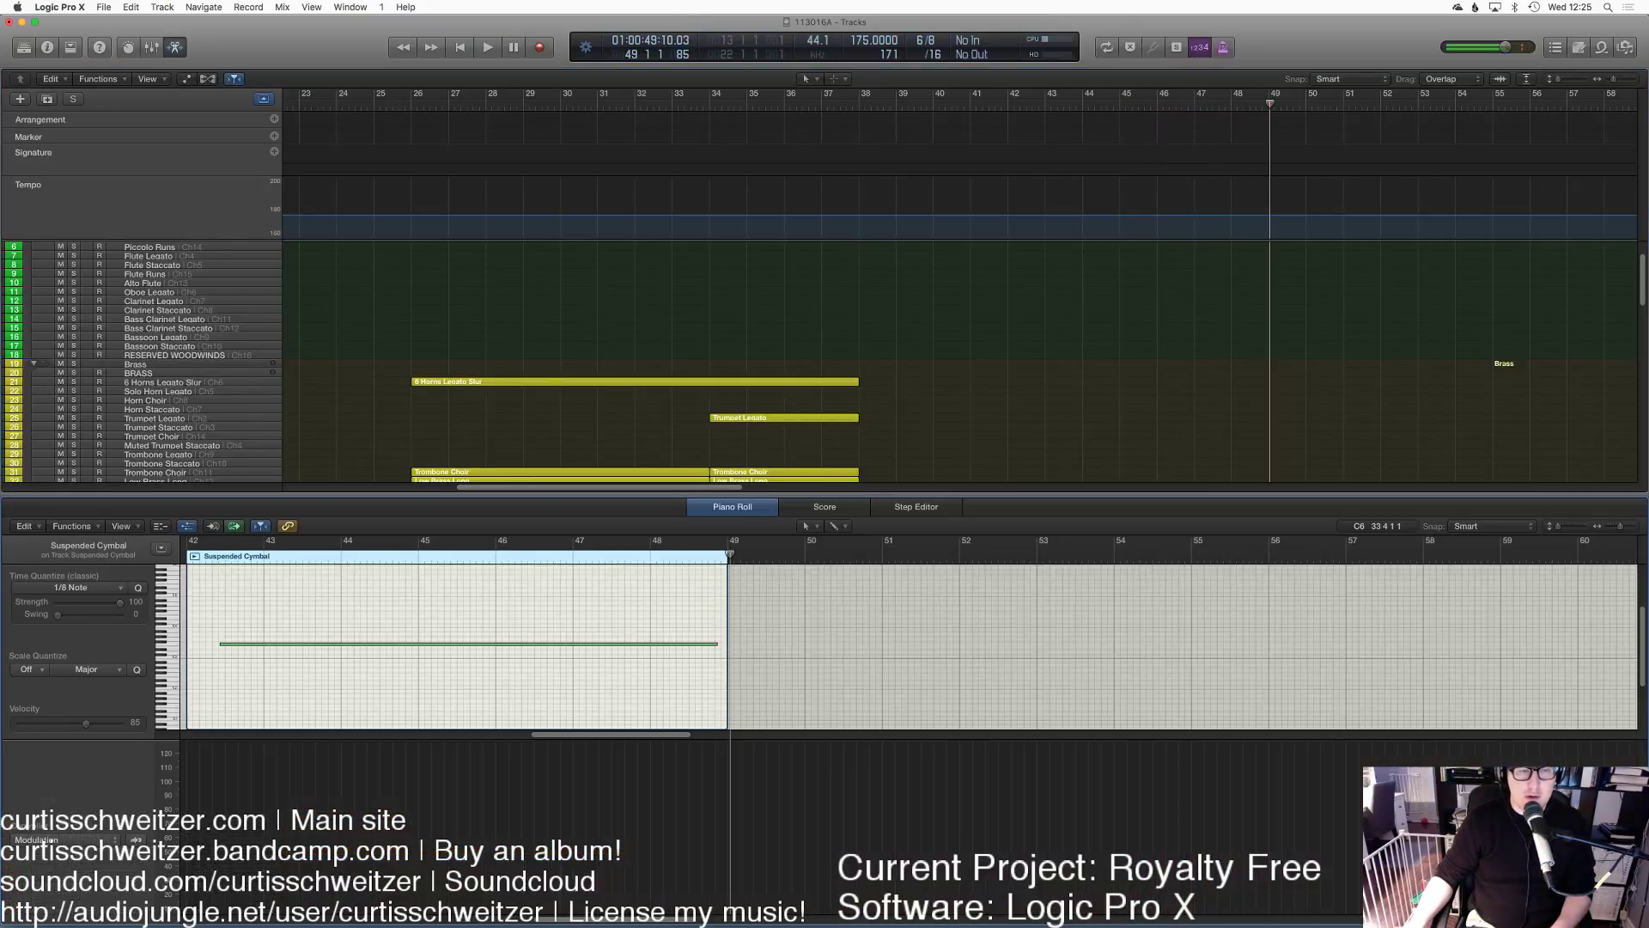
scroll(658, 748, left, 5)
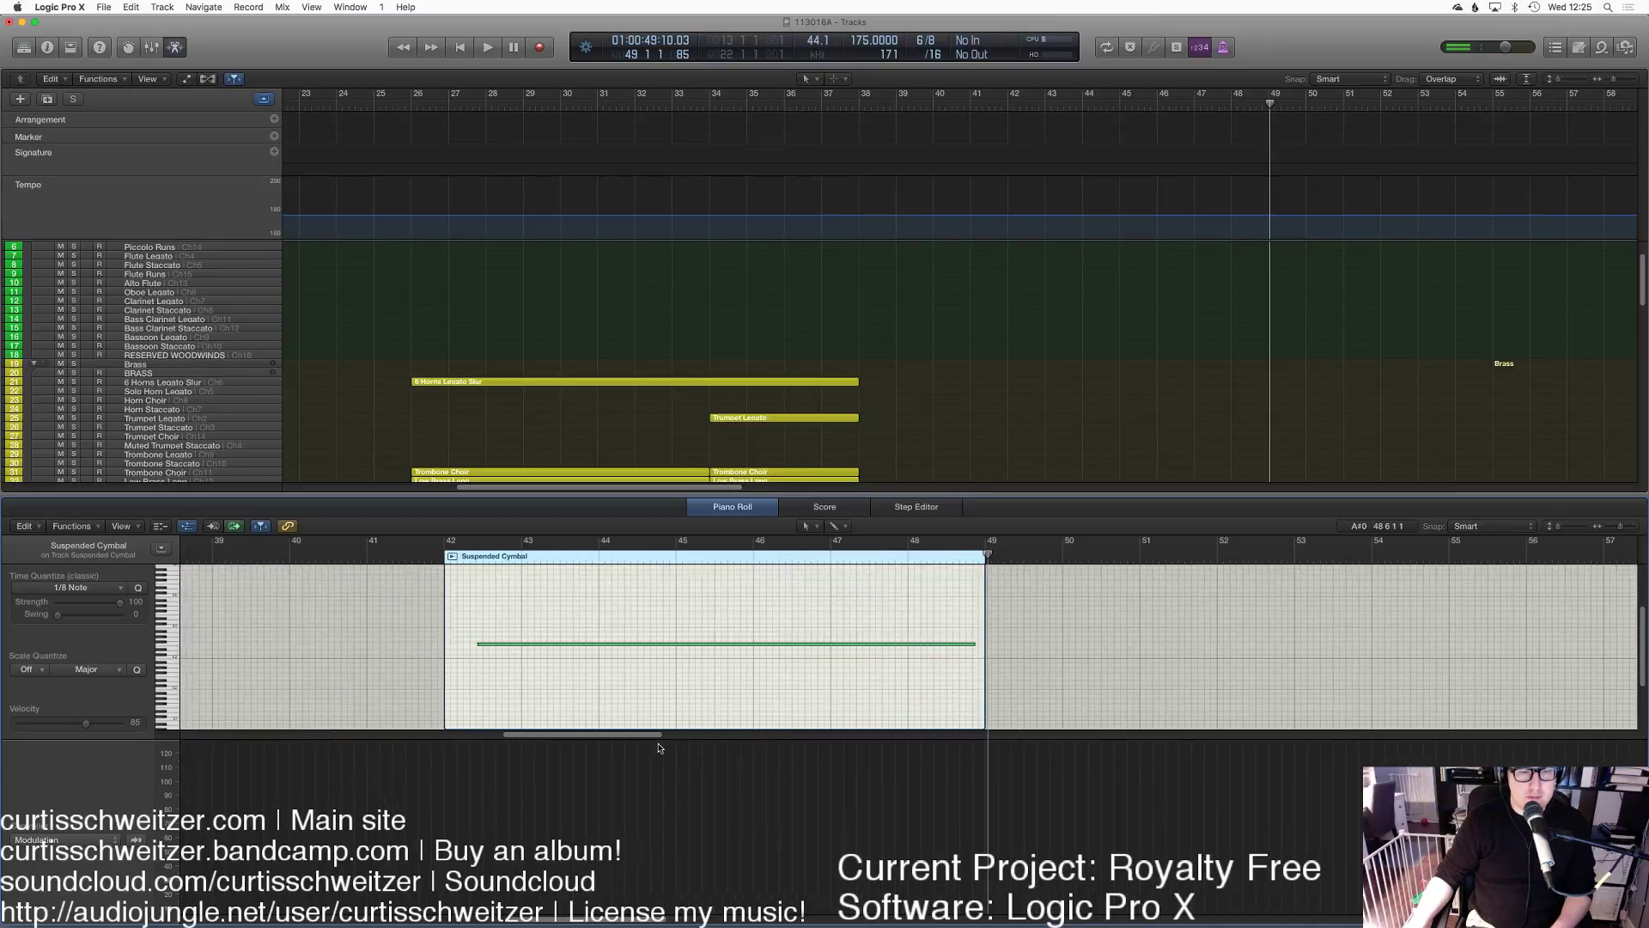
drag(573, 646, 540, 647)
click(418, 557)
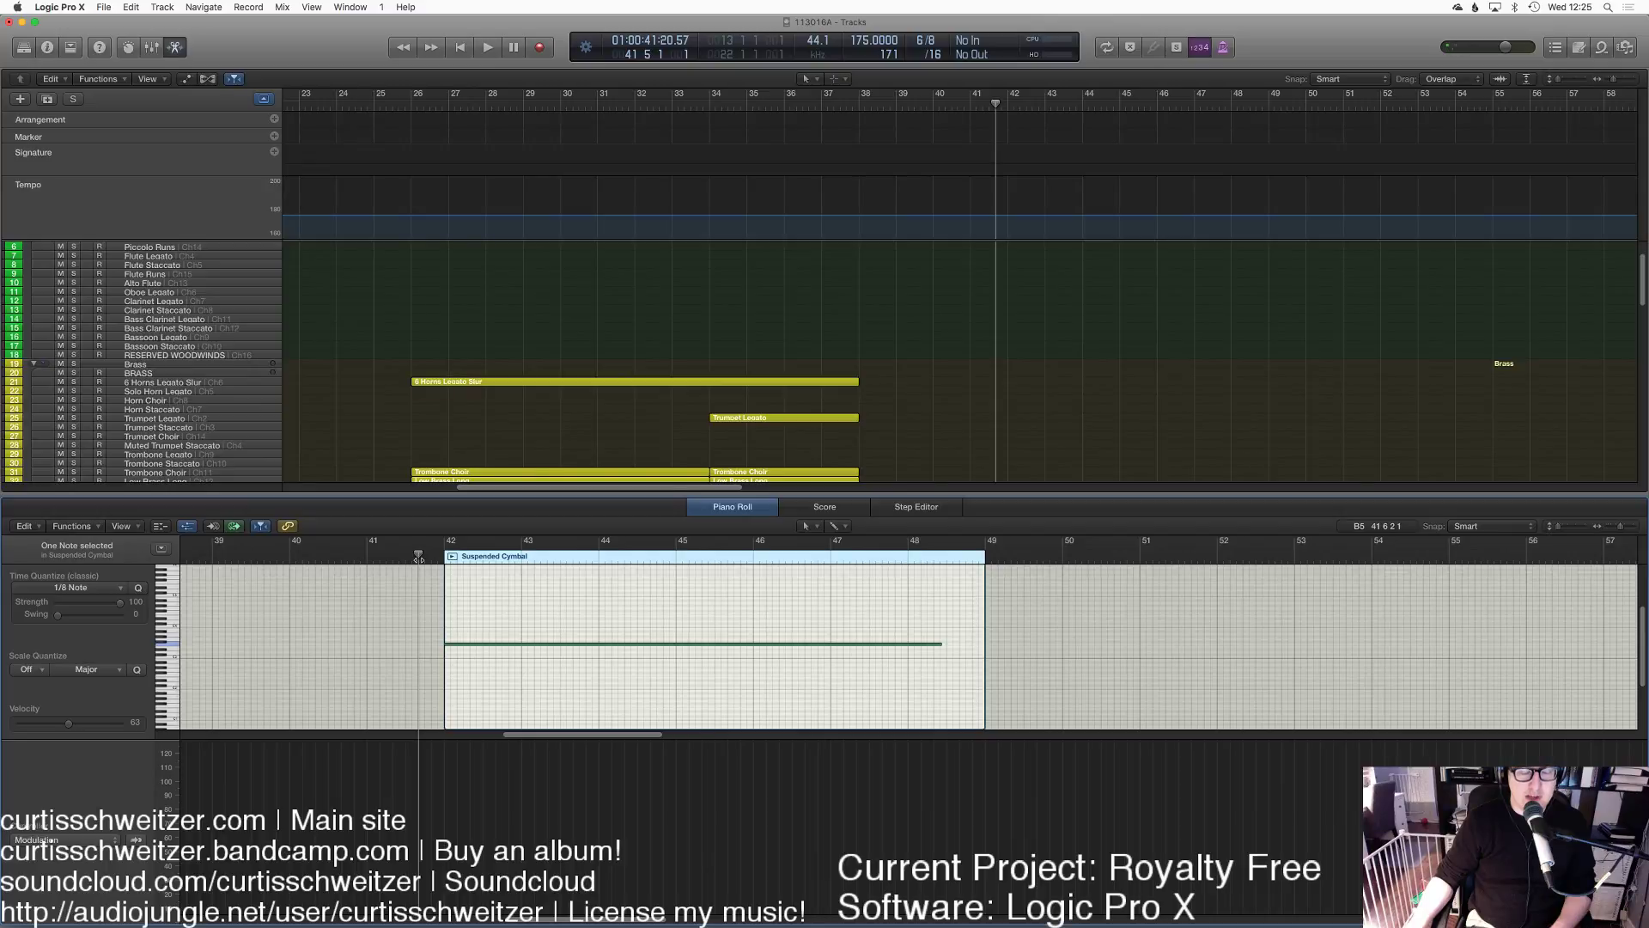
key(space)
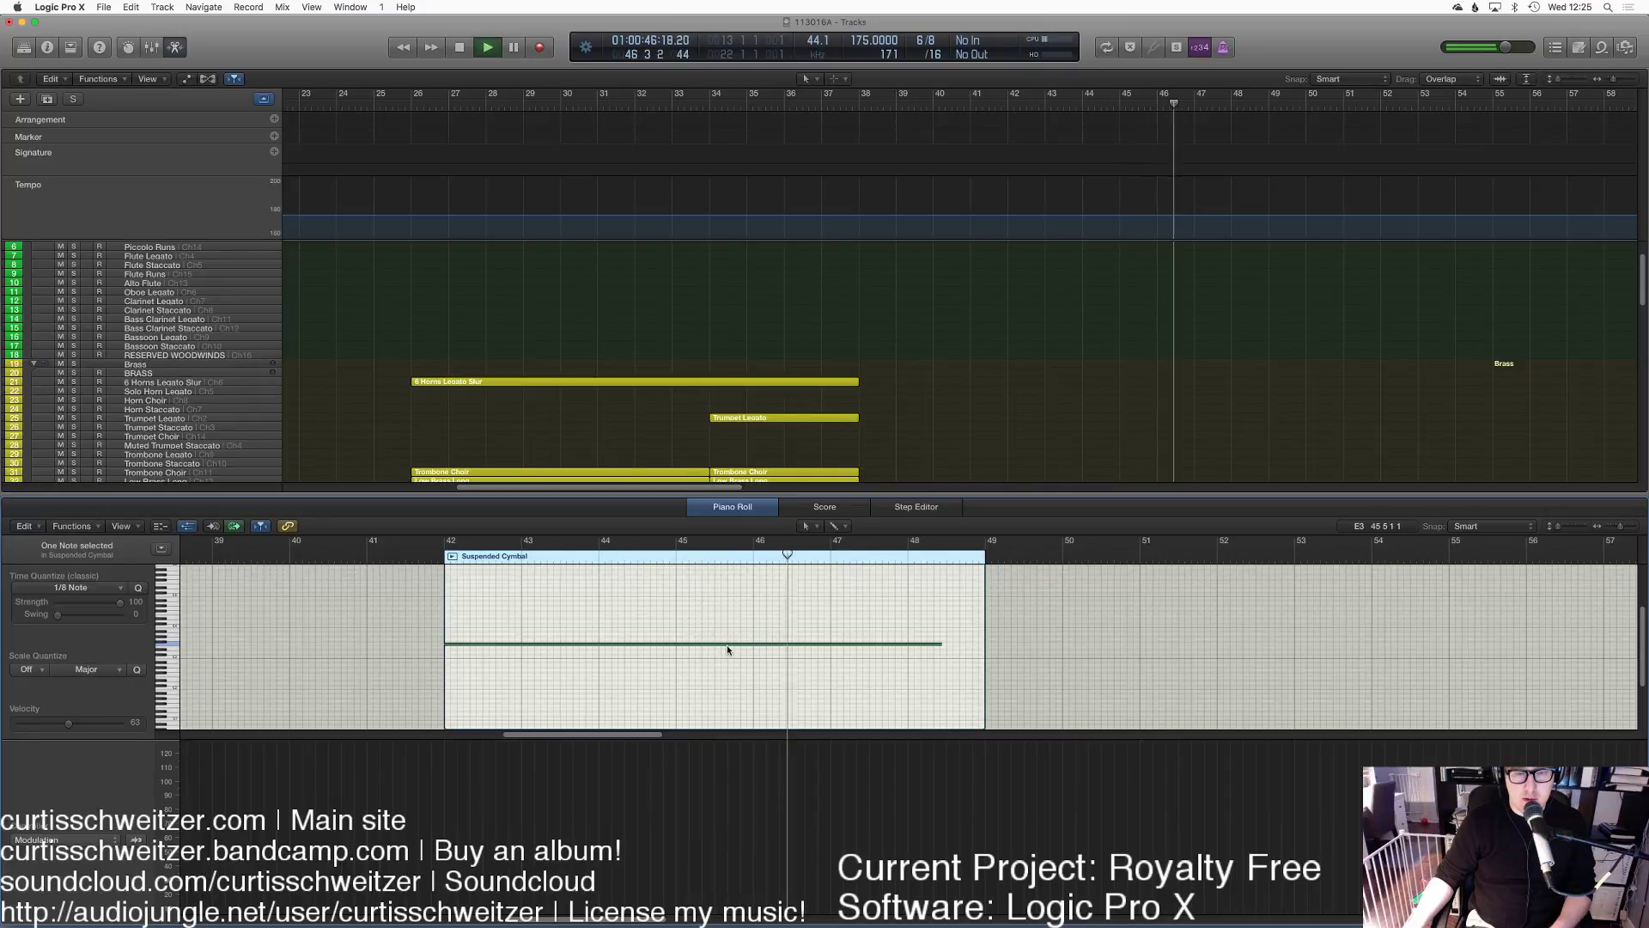
drag(727, 646, 753, 648)
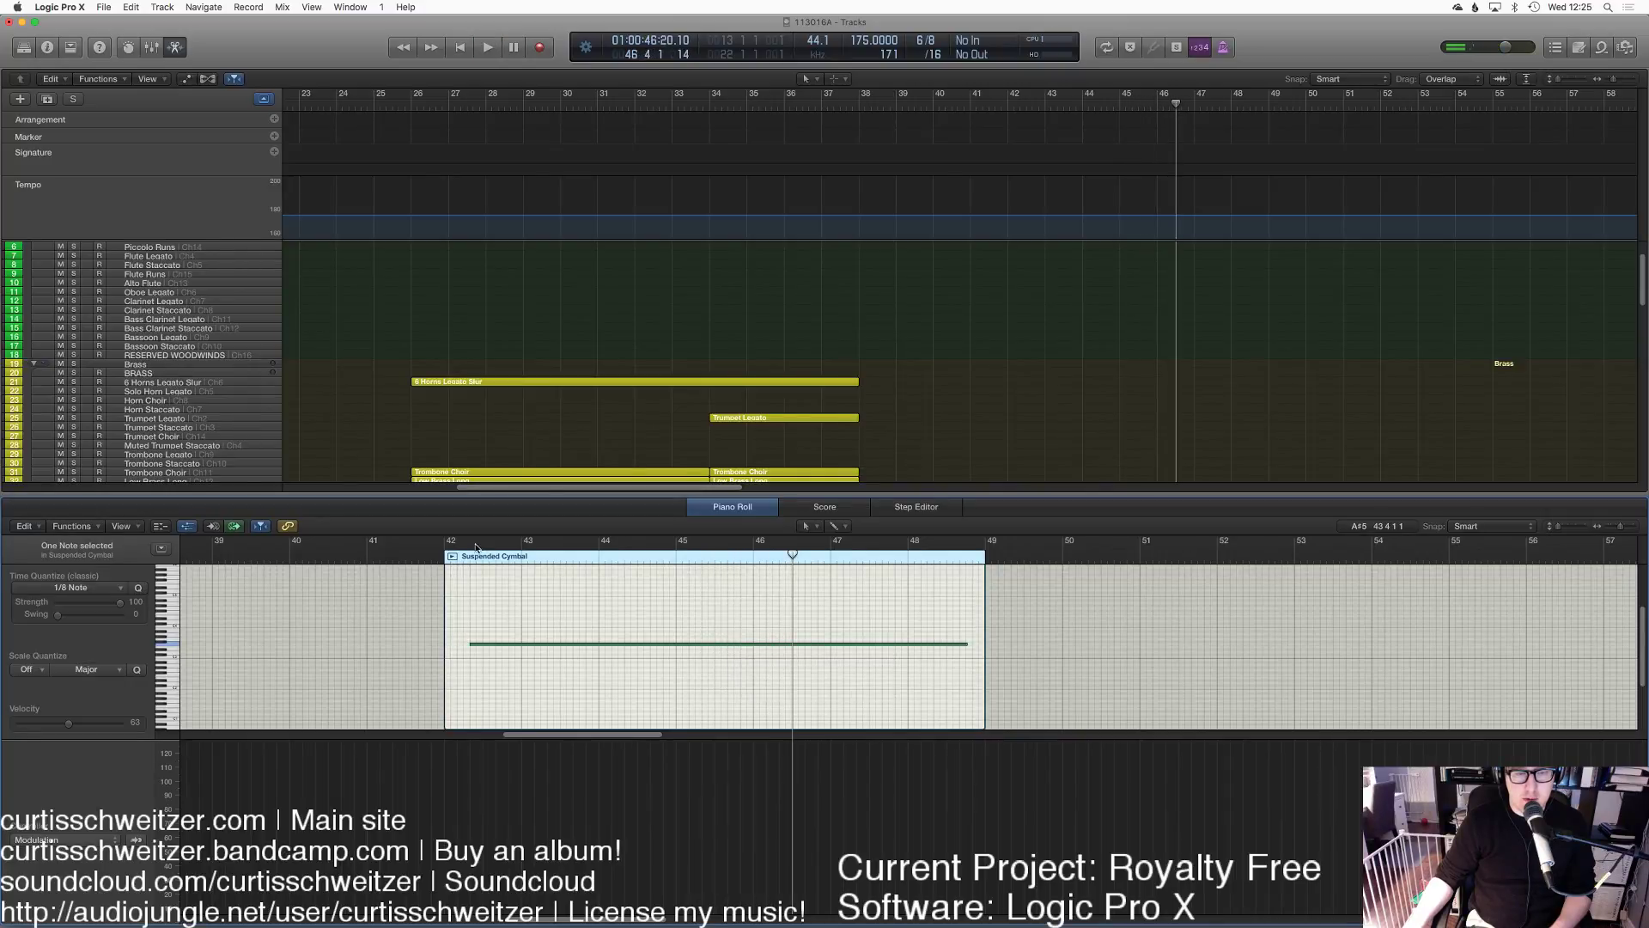
double_click(424, 552)
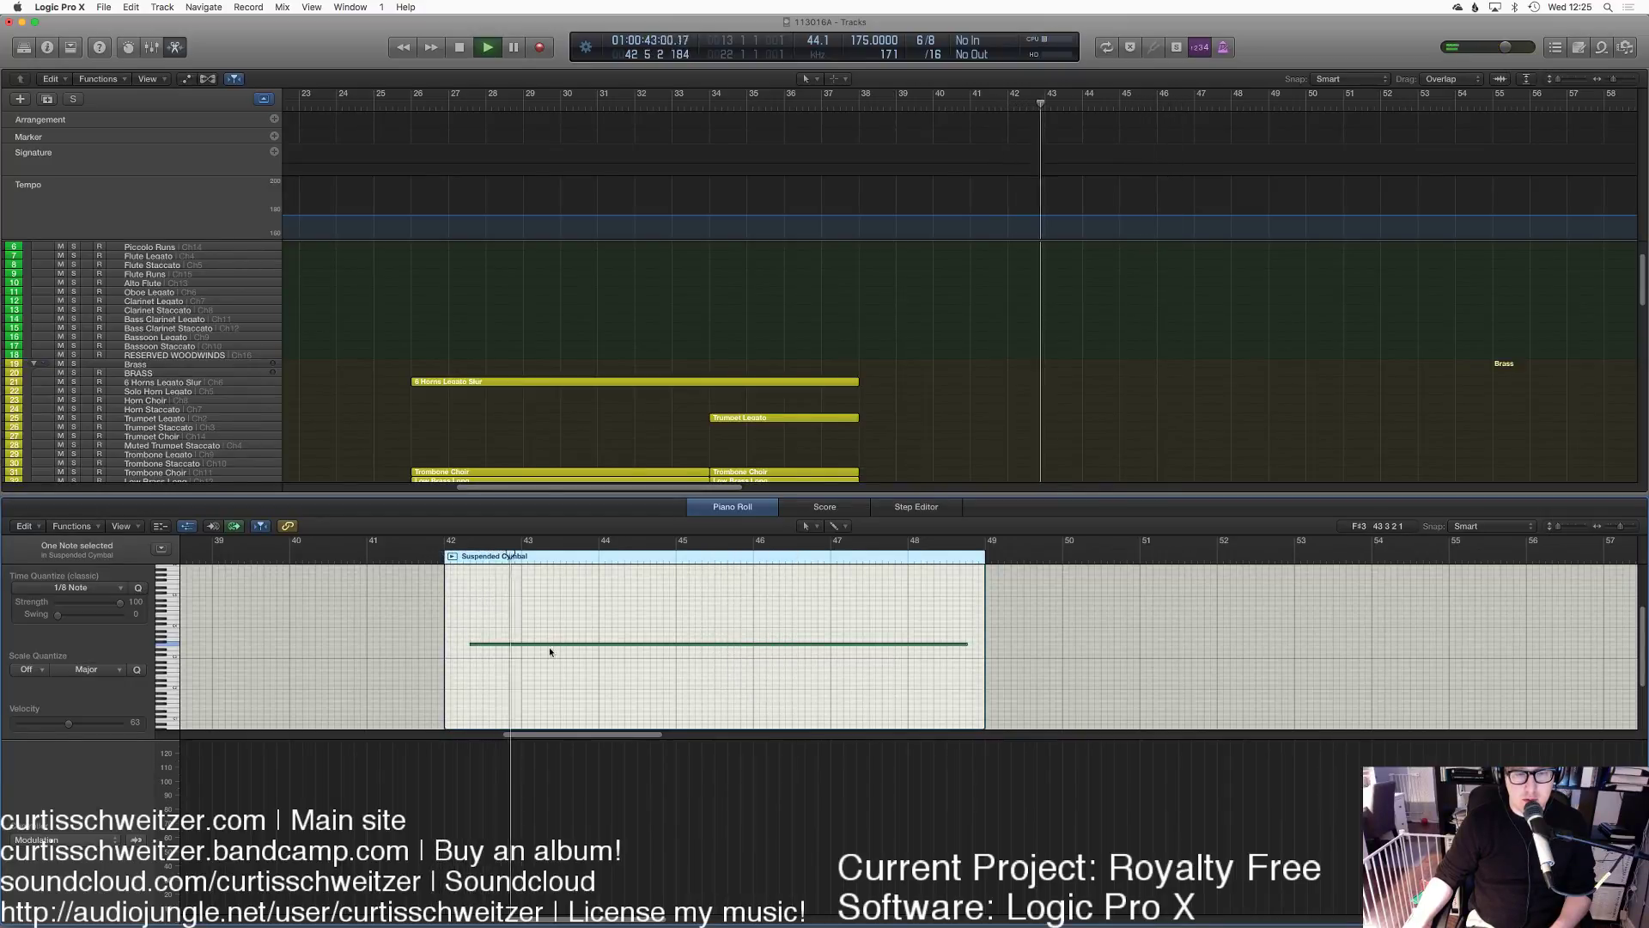
Step: Show note velocity for the Suspended Cymbal region, raise the roll's velocity and play it back
click(79, 838)
click(60, 888)
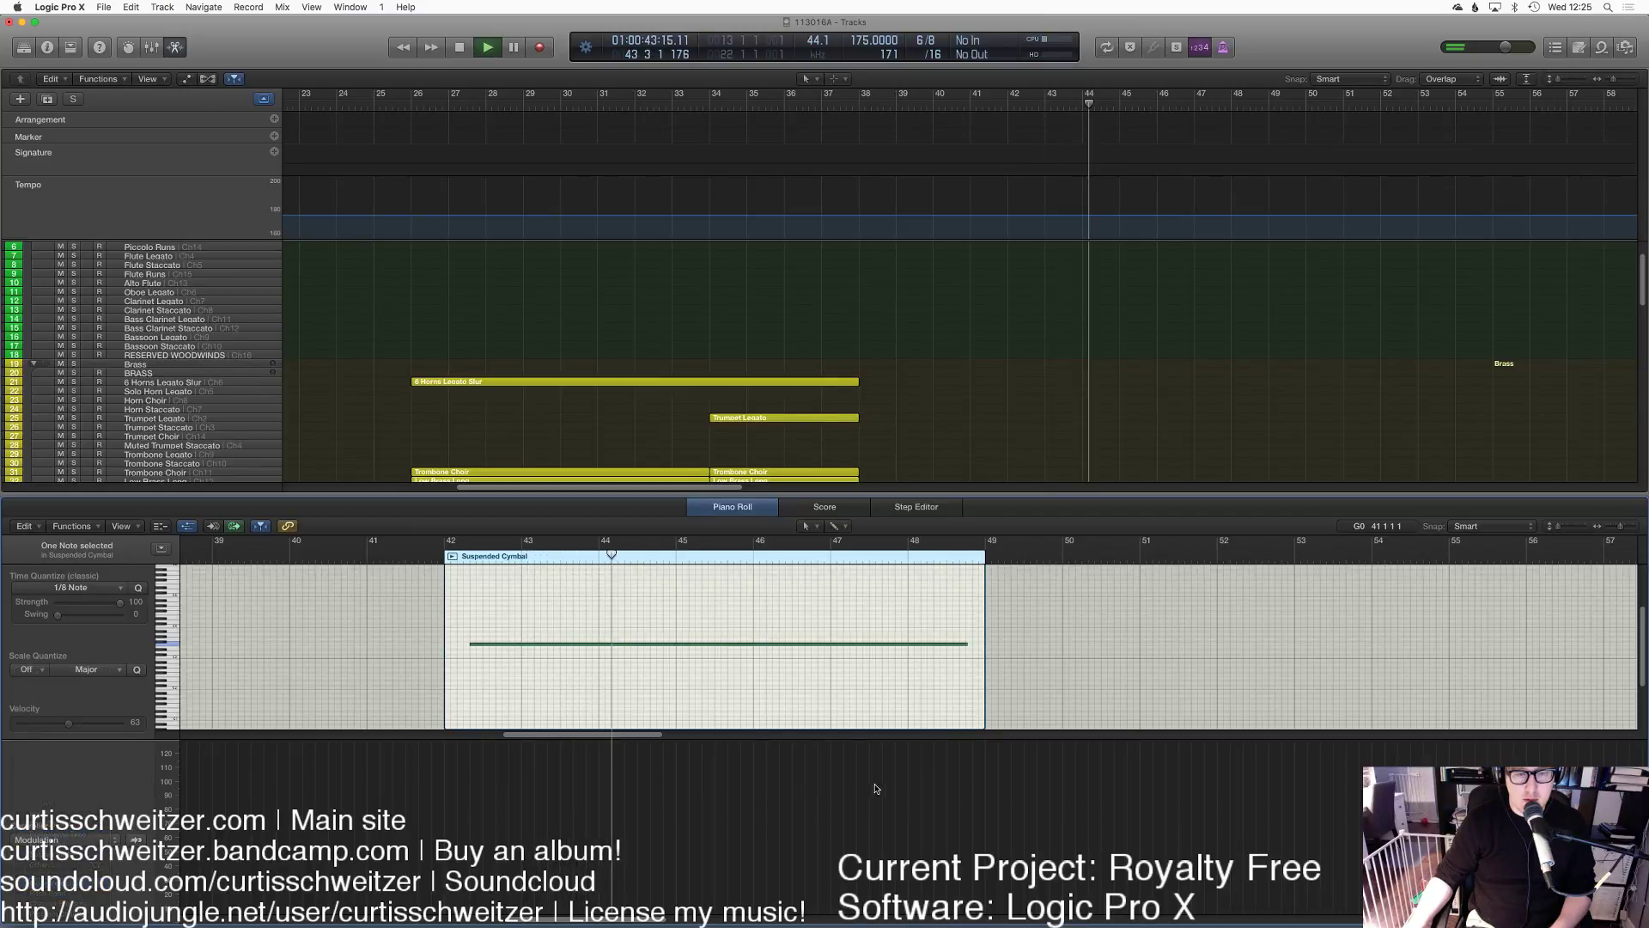
click(662, 830)
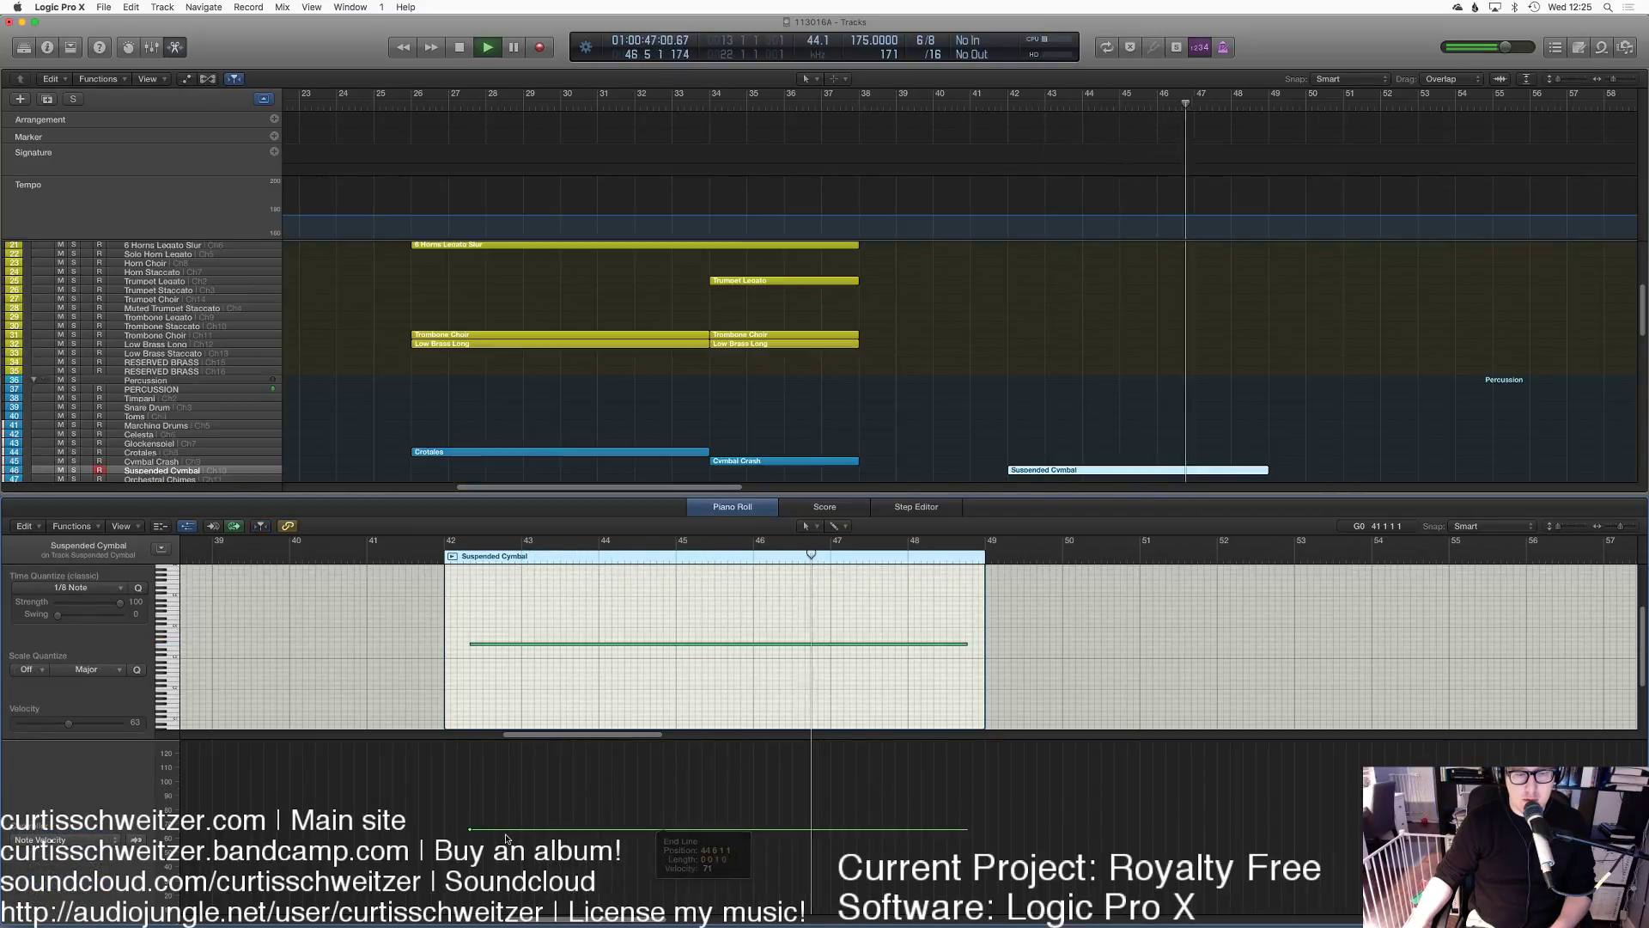
drag(474, 832, 473, 812)
click(429, 557)
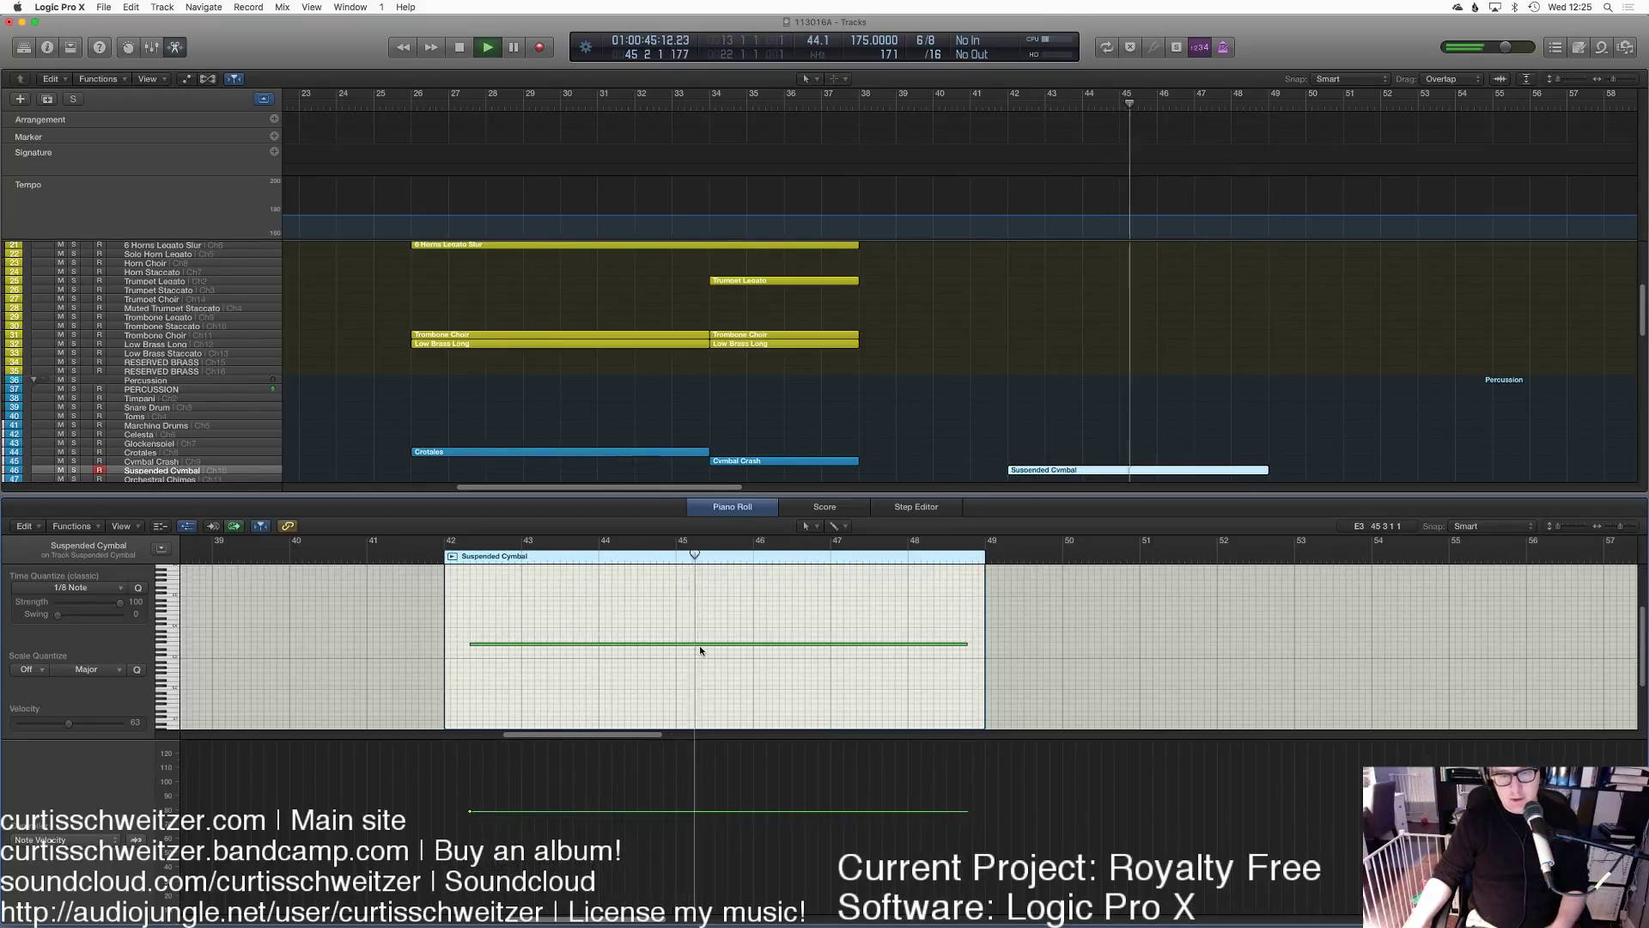
Step: Shift the Suspended Cymbal note later, closer to bar 43, extend the region to bar 50 and audition it
key(space)
drag(794, 646, 831, 646)
drag(986, 604, 1062, 644)
key(space)
click(914, 683)
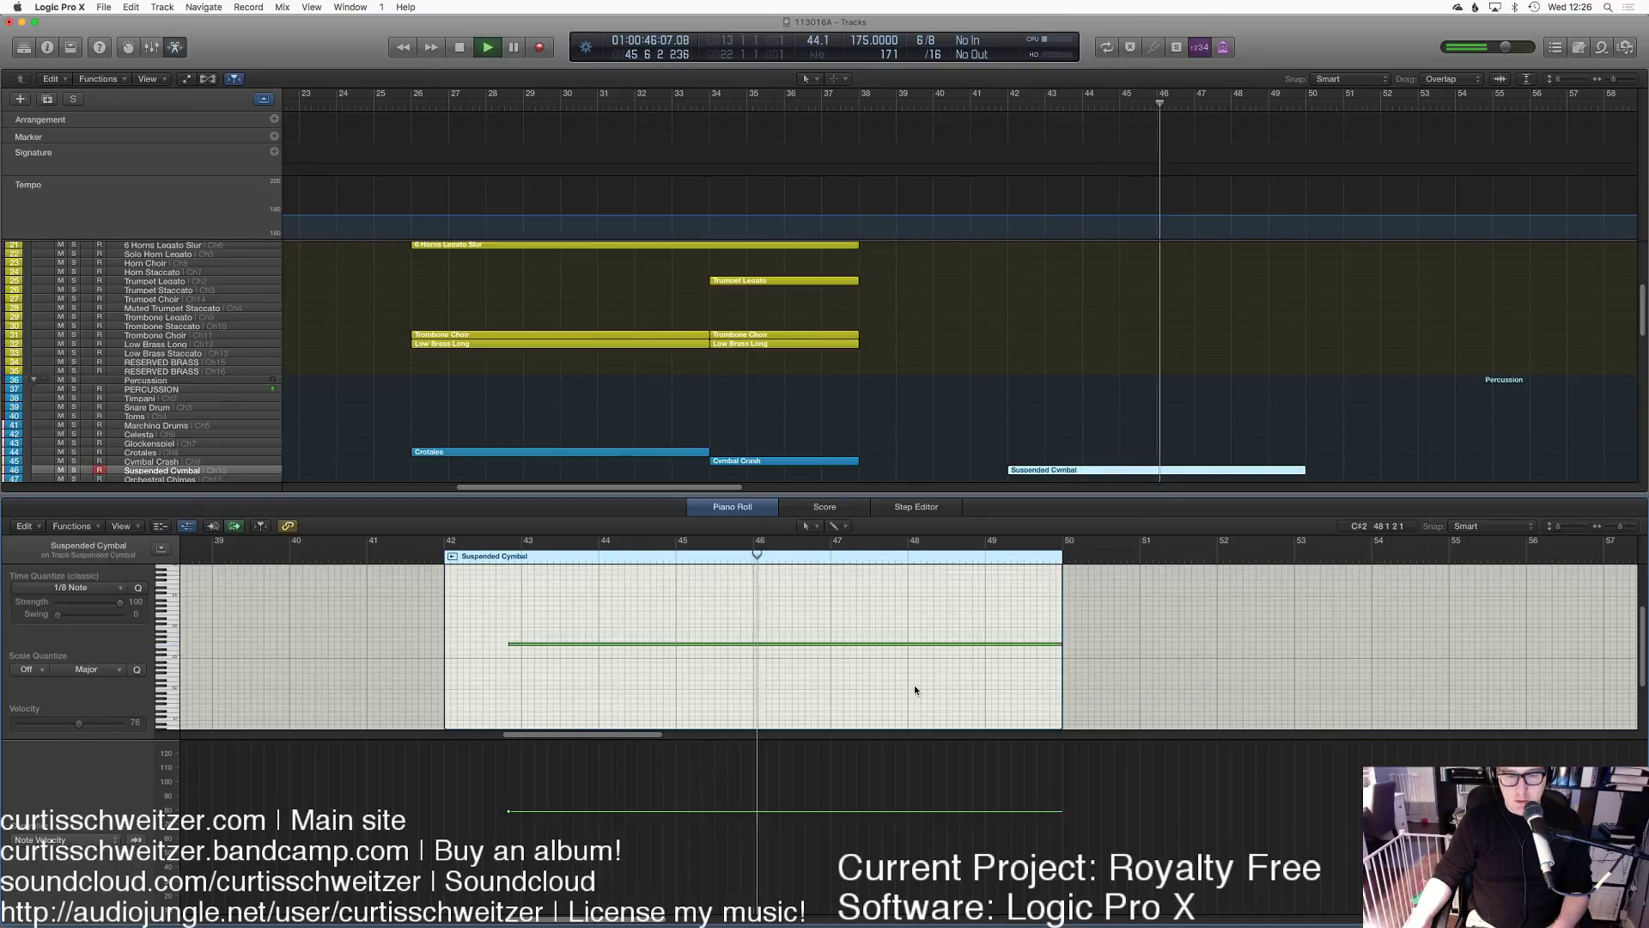
key(space)
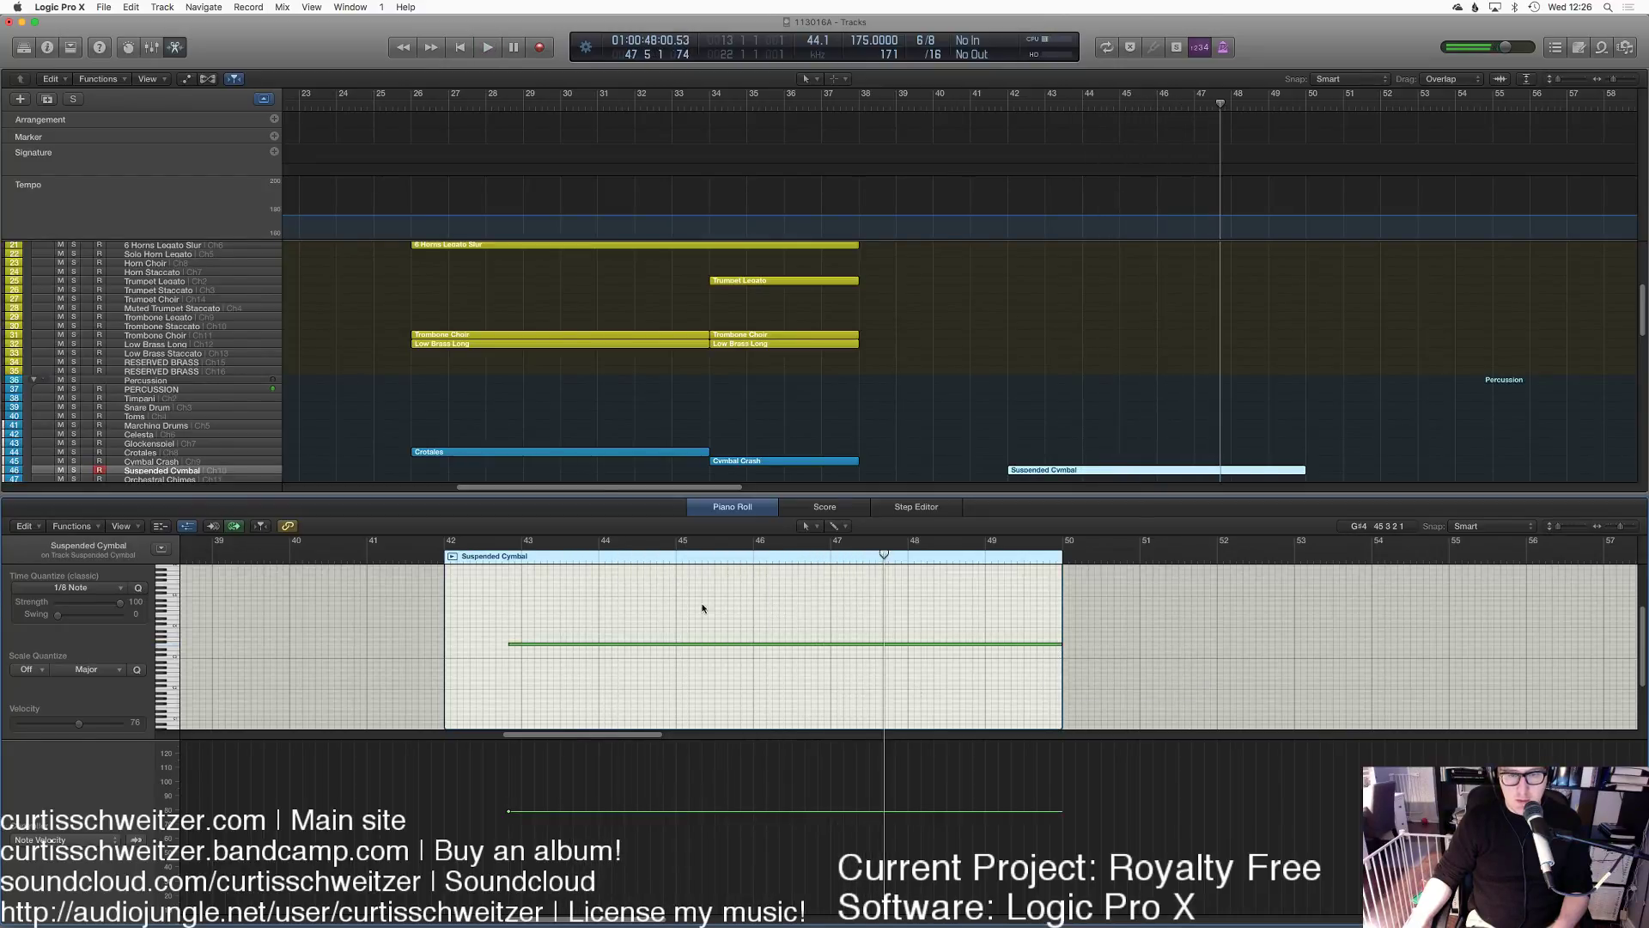
Step: Move the Suspended Cymbal region to start at bar 33 in the arrangement
key(e)
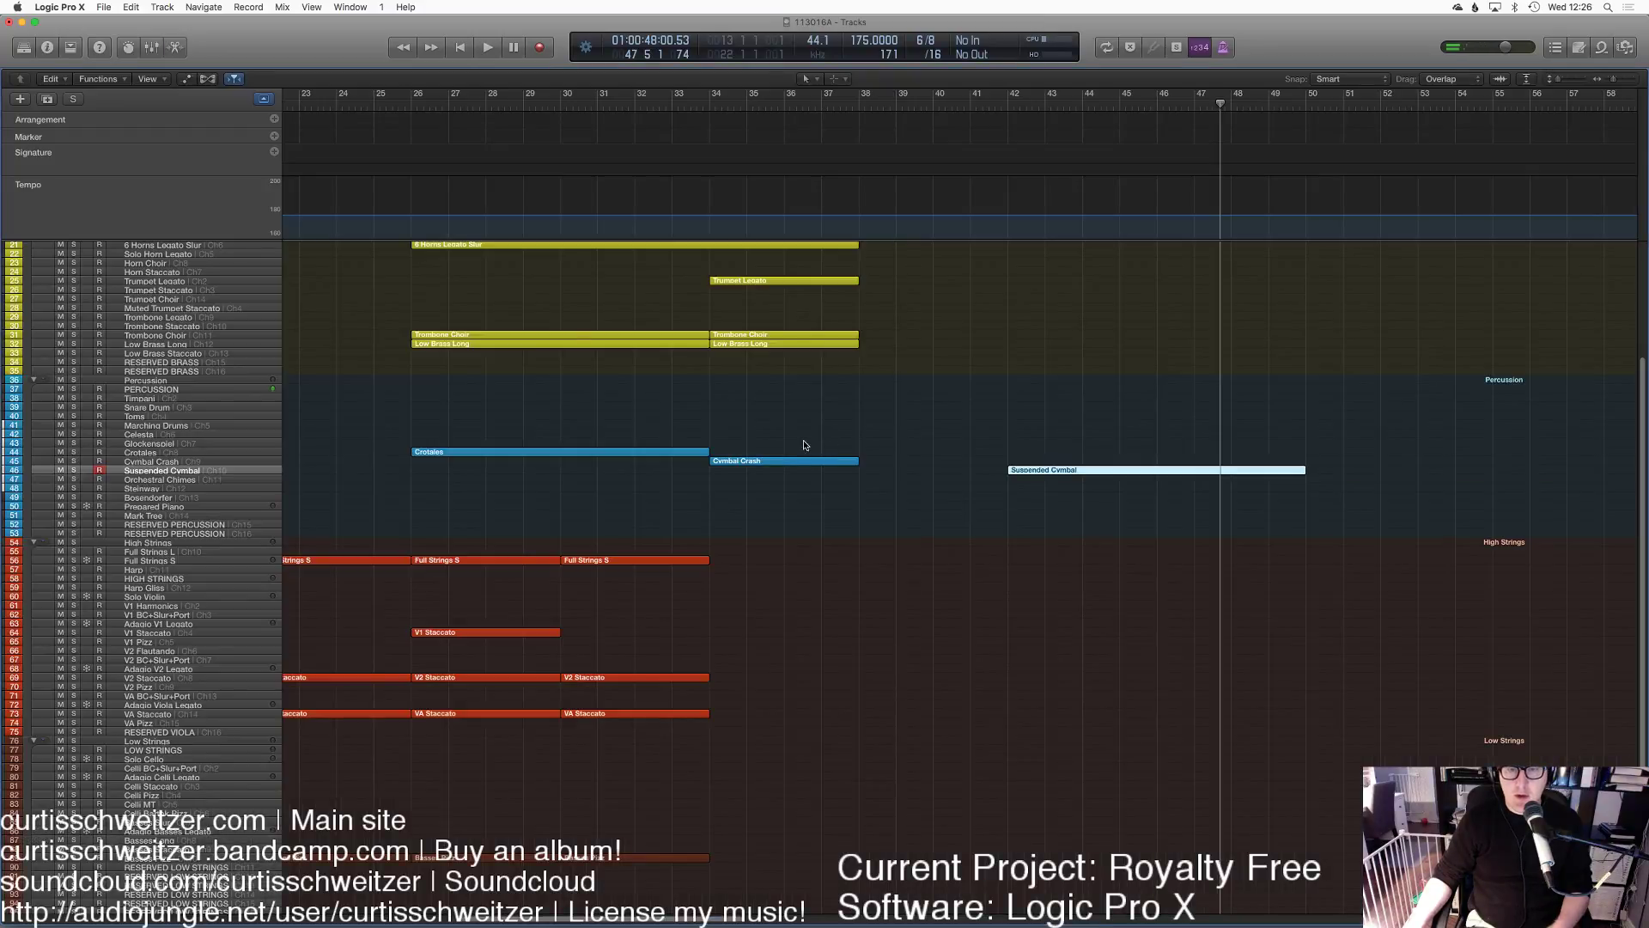
drag(1091, 476, 754, 473)
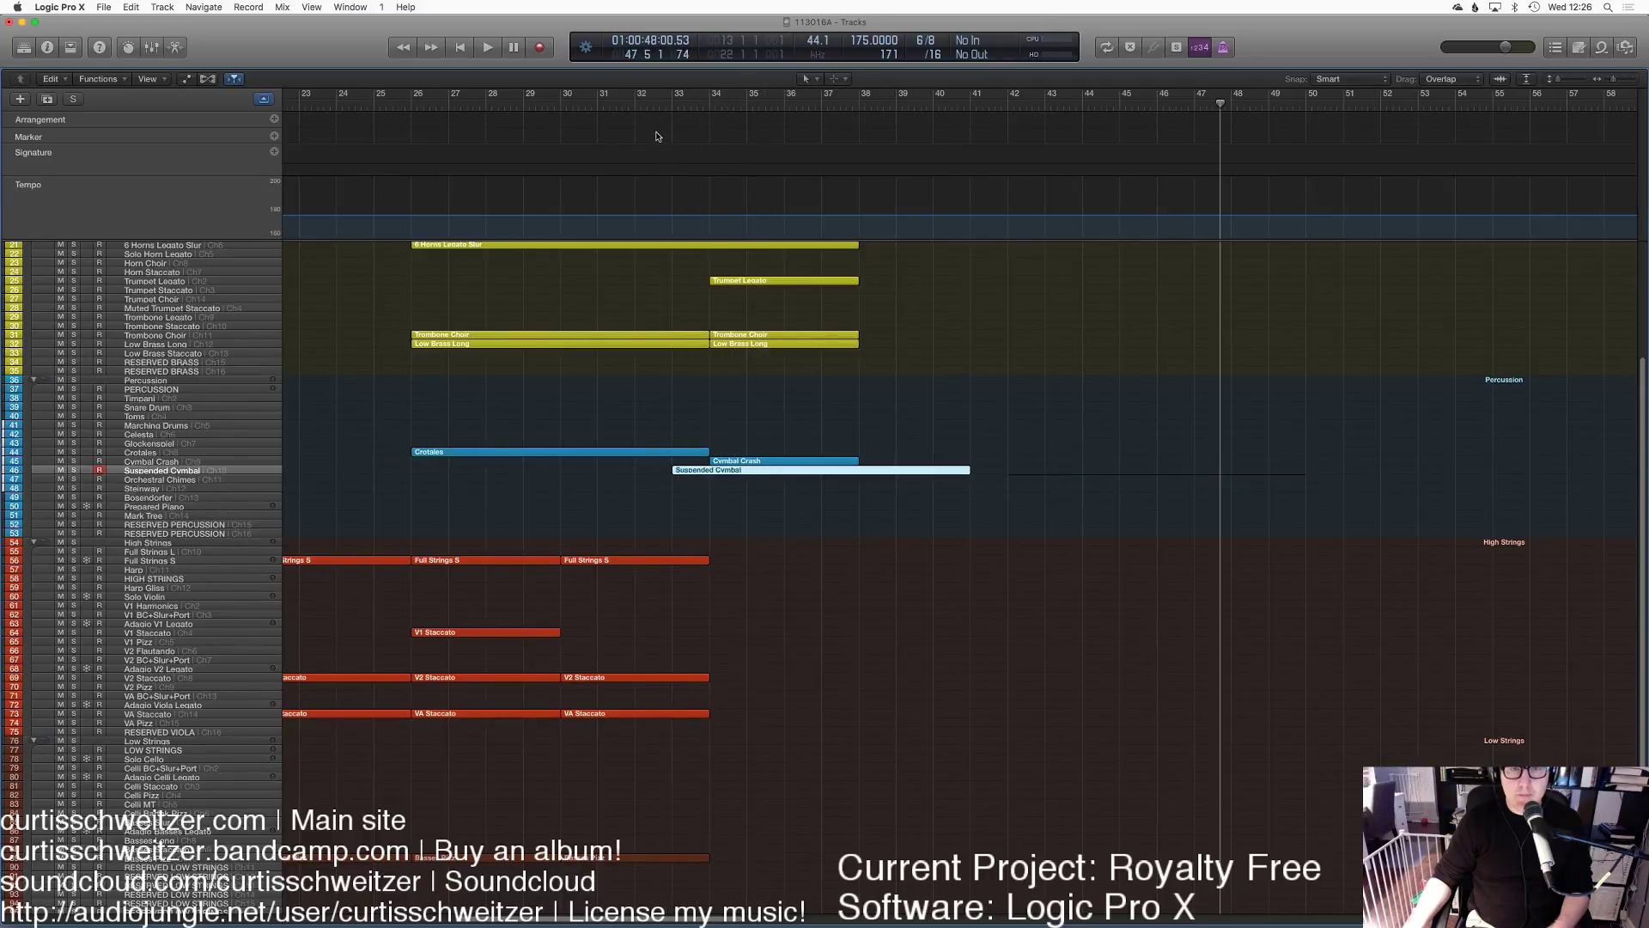
Step: Play the arrangement from bar 33 to audition the moved Suspended Cymbal swell against the brass
double_click(668, 109)
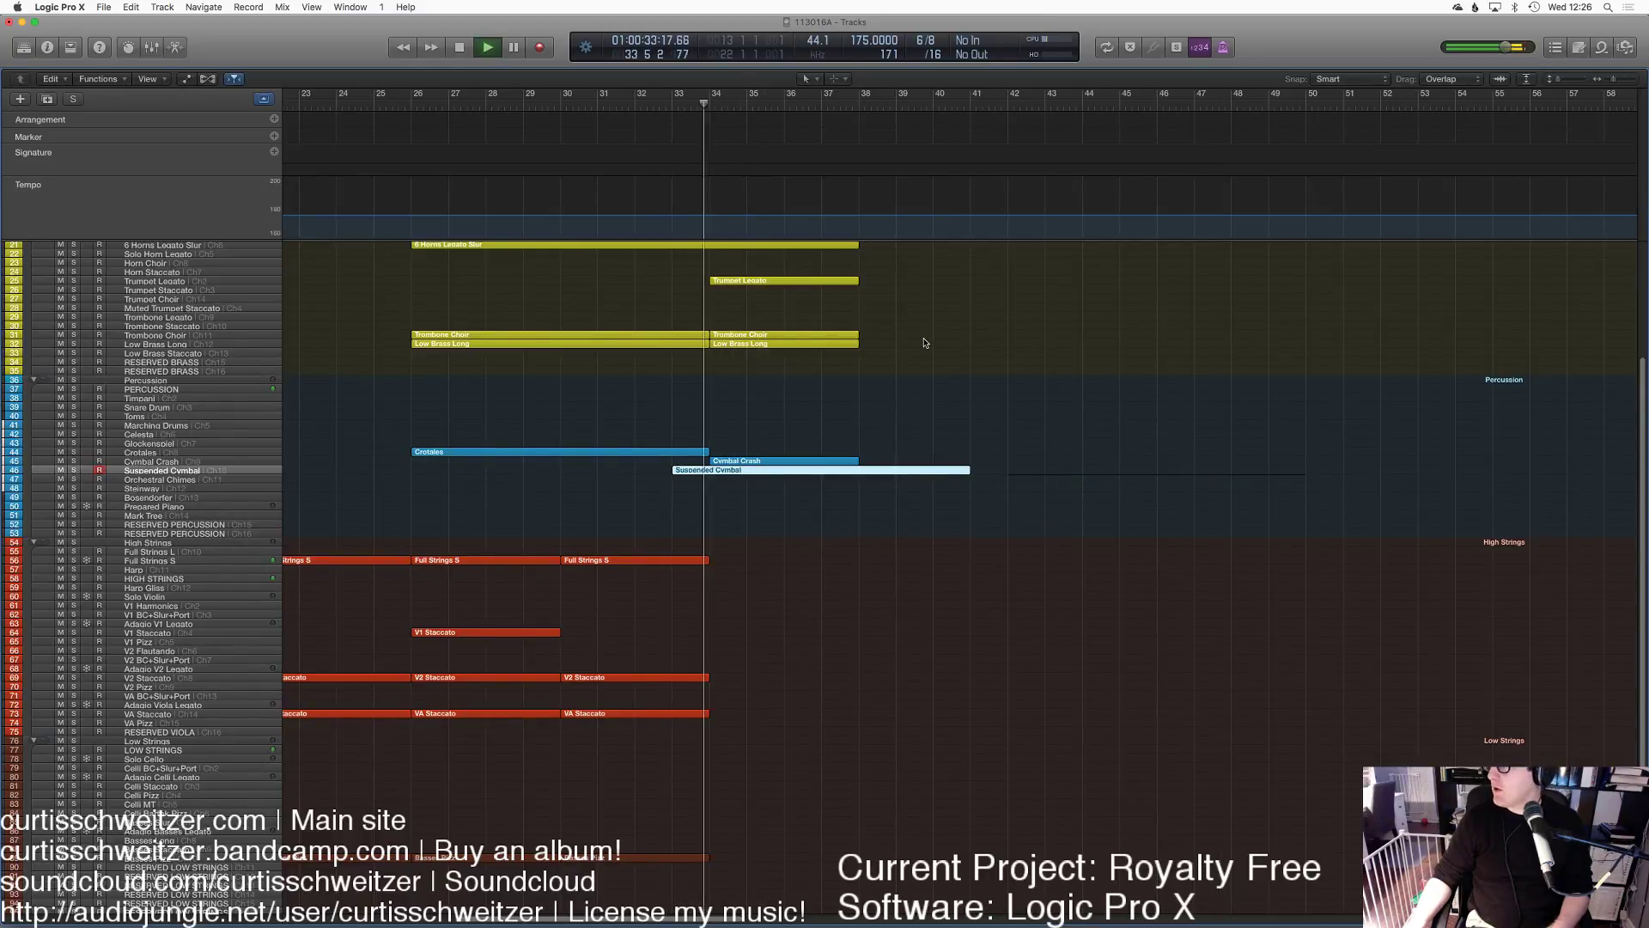
scroll(924, 343, up, 5)
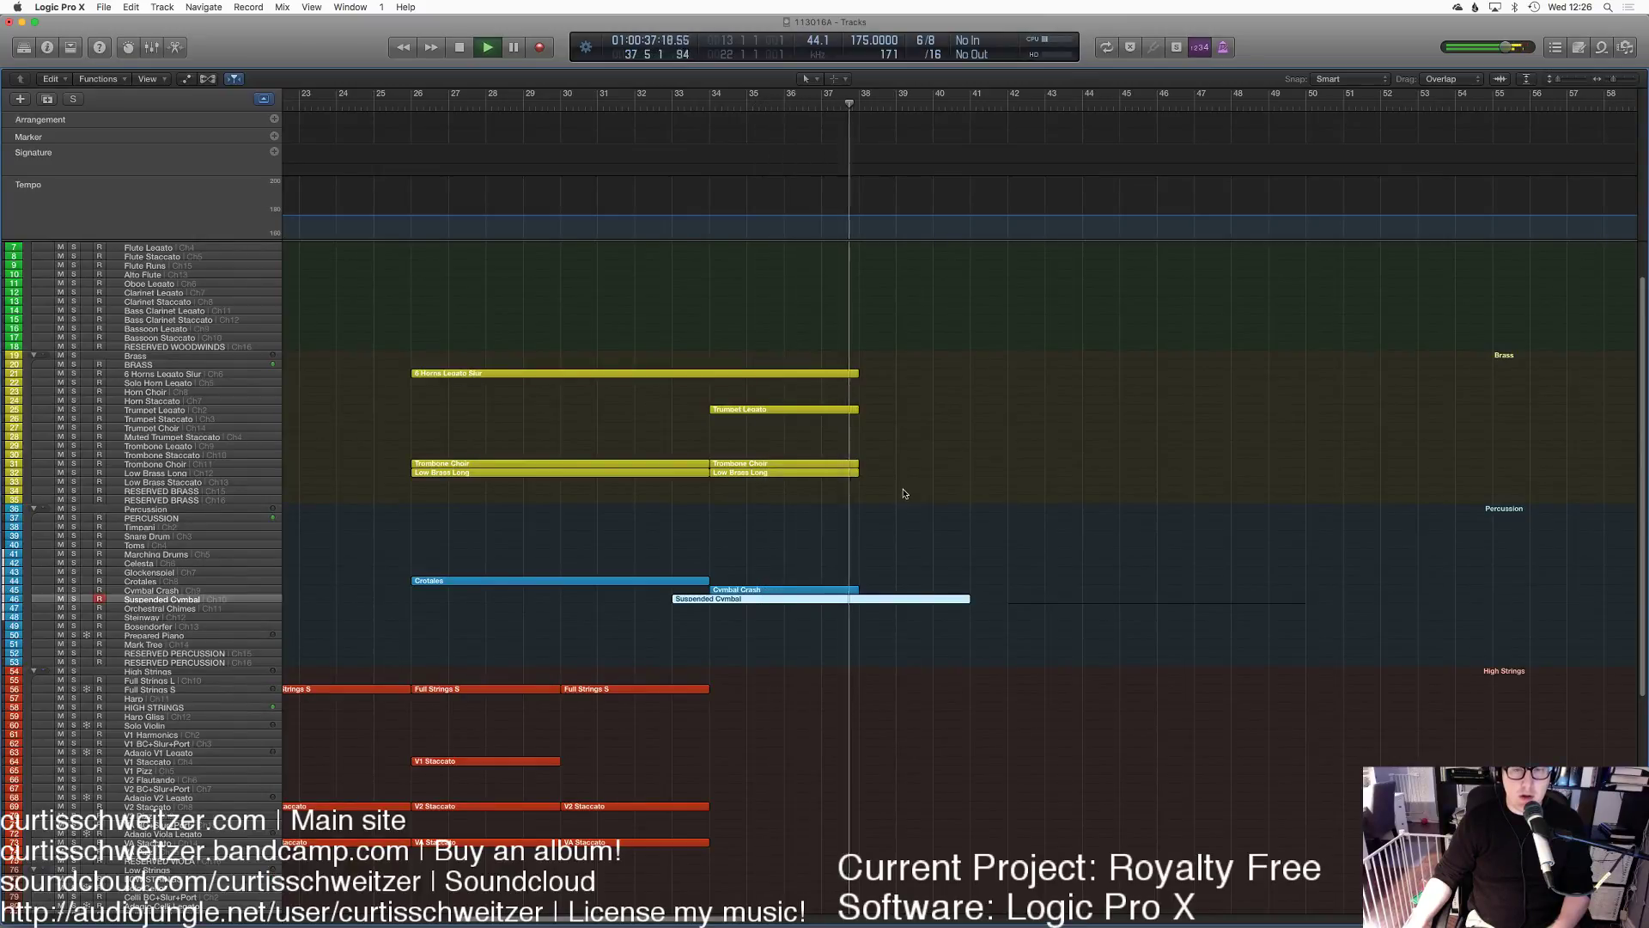
scroll(903, 493, left, 10)
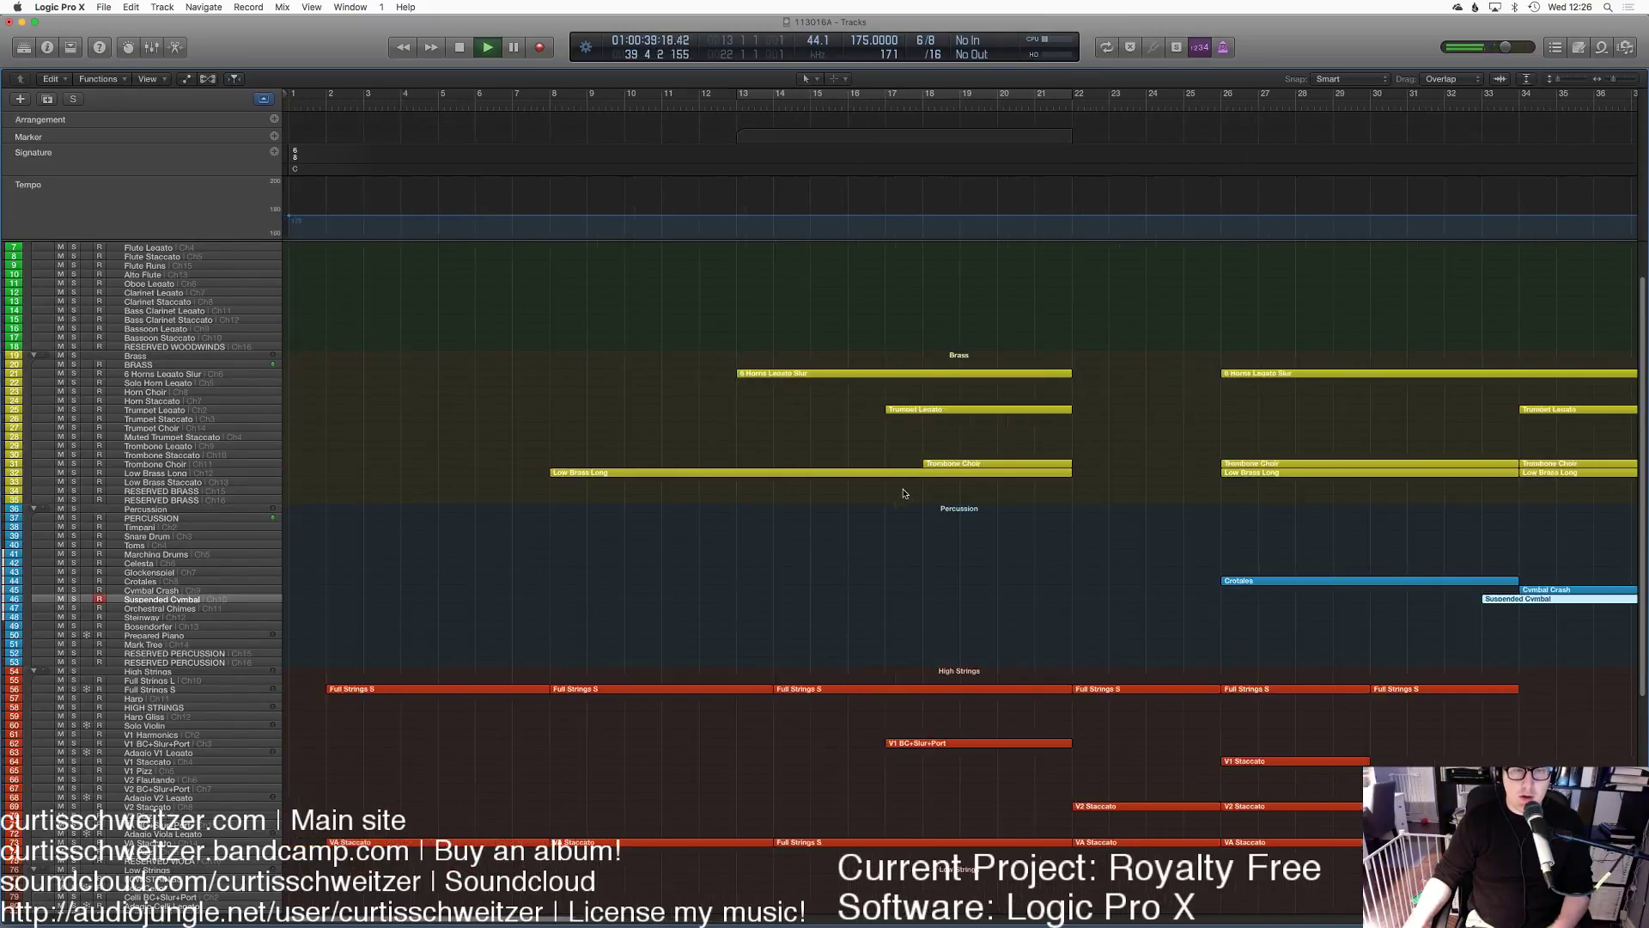
Step: Copy the string and harp glissando regions from bars 2 to 8 and paste them at bar 38, with Full Strings S as the target track
drag(447, 493, 515, 923)
scroll(518, 820, down, 4)
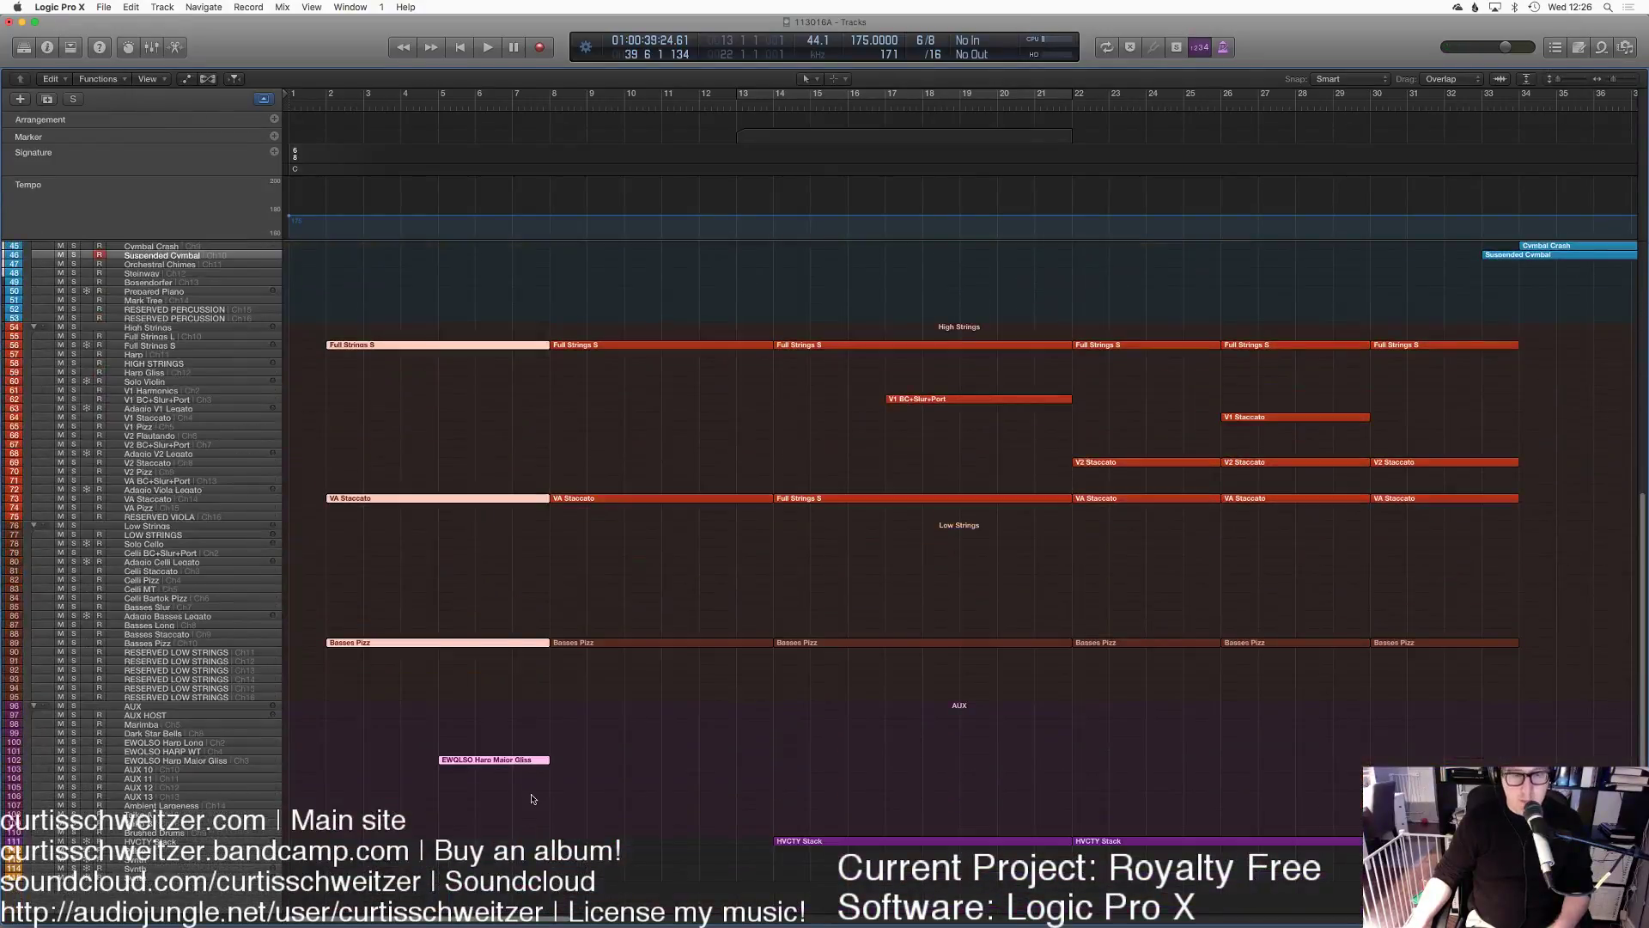
click(194, 344)
scroll(1104, 116, right, 6)
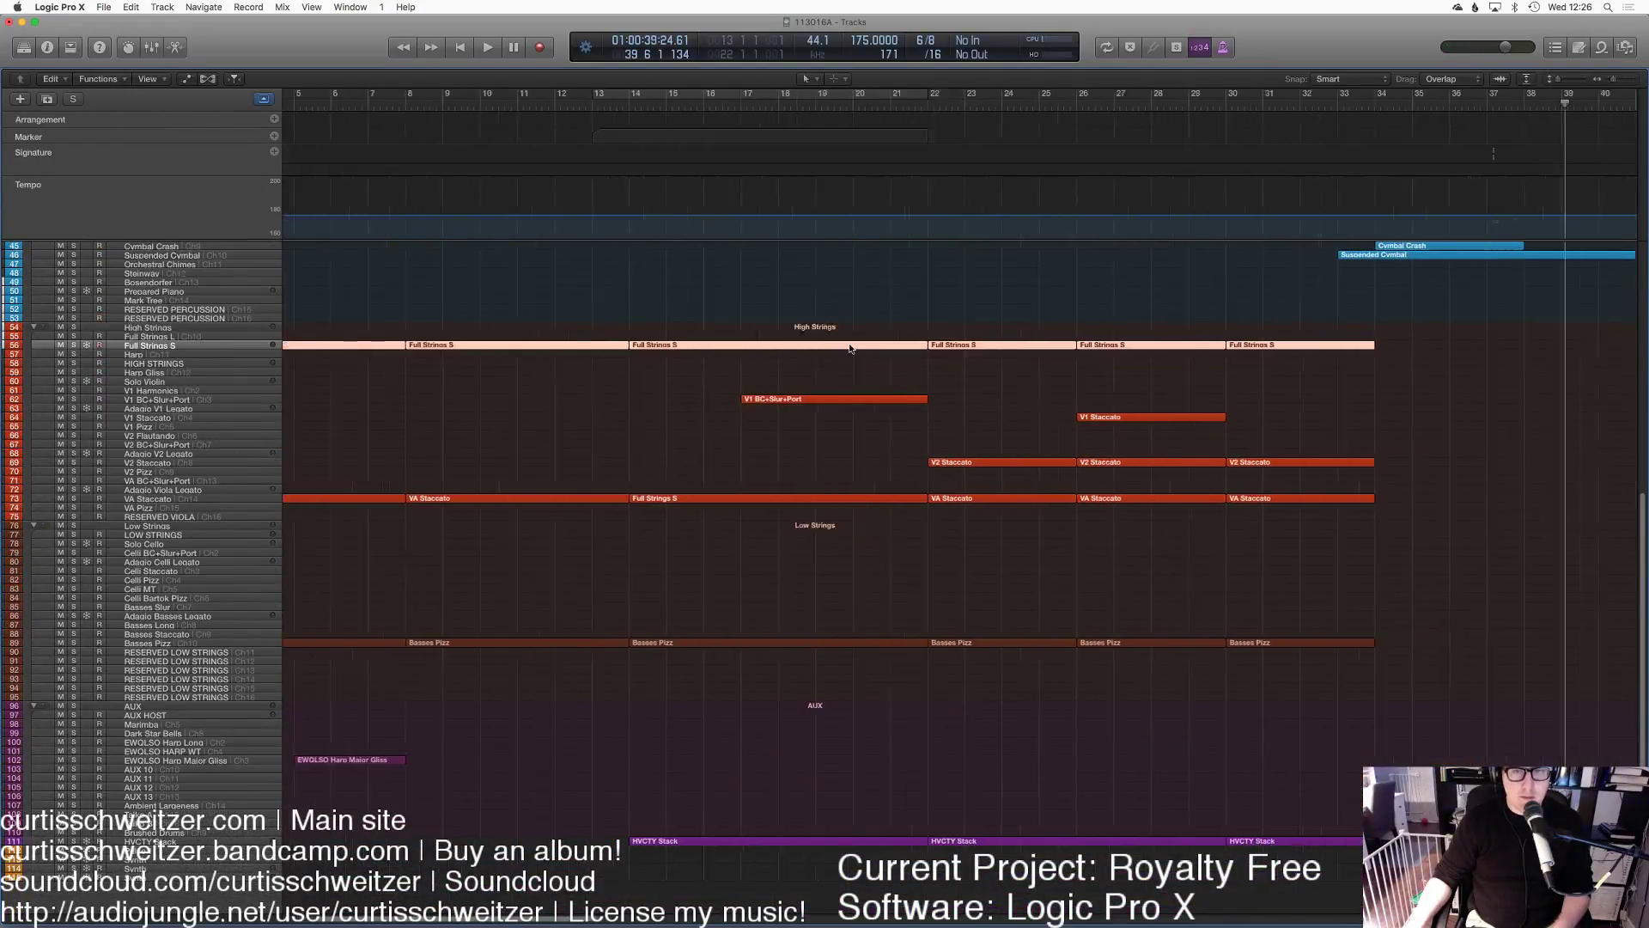
drag(1134, 102, 1152, 102)
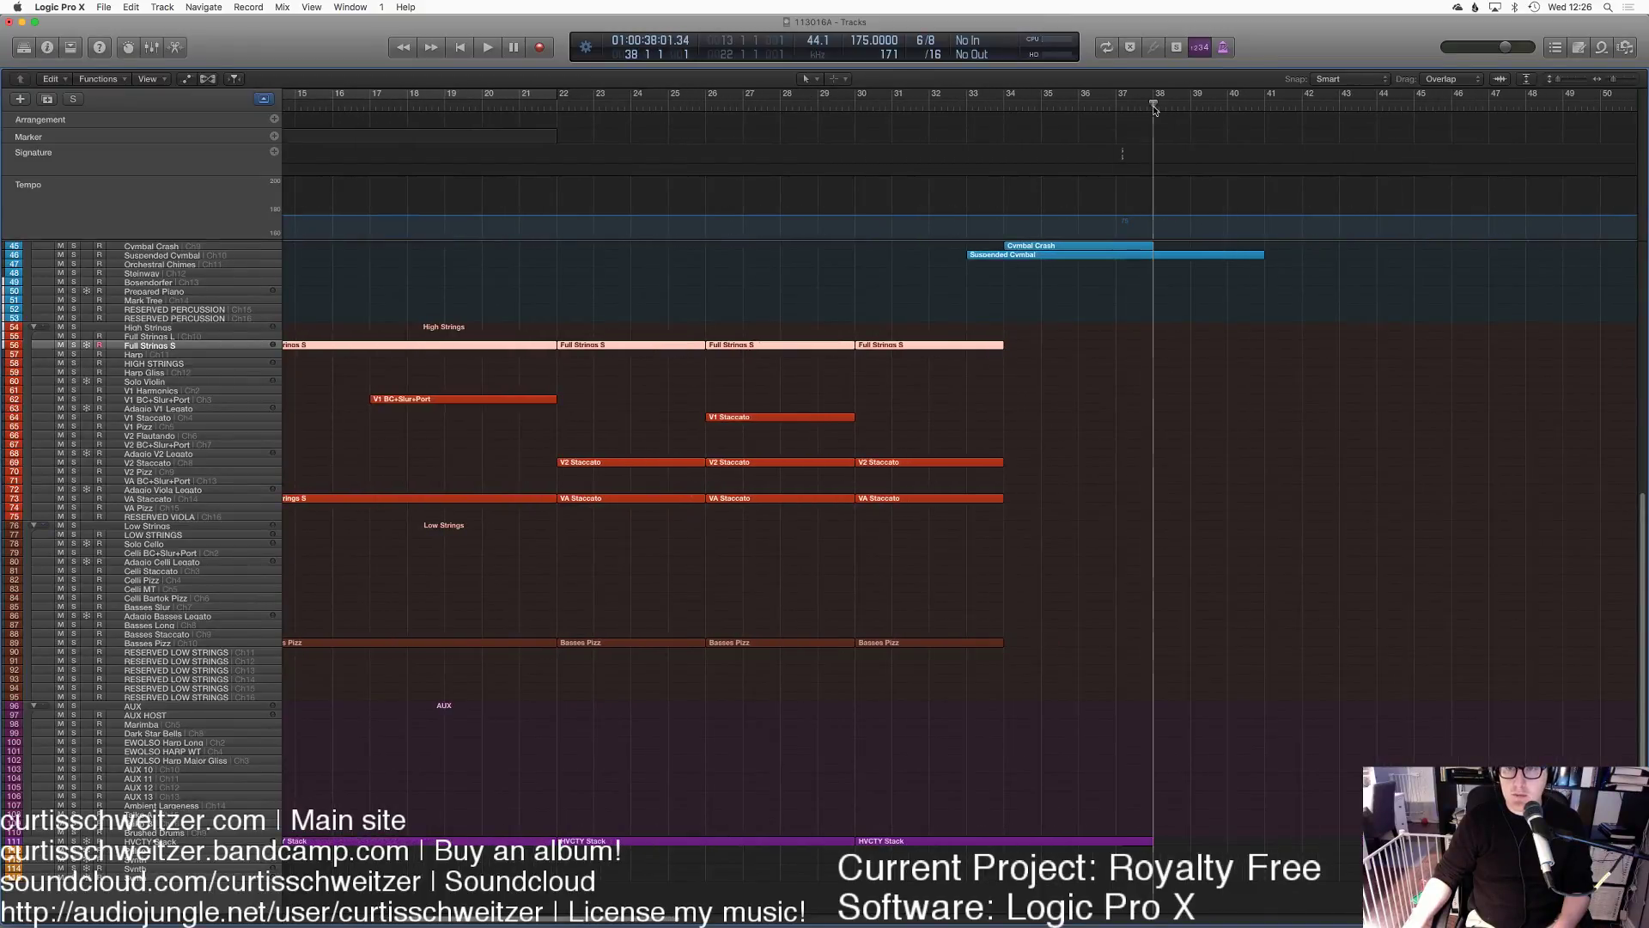
key(cmd+v)
Step: Play the arrangement from just before bar 22 through the pasted string and harp regions at bars 38 to 44
click(542, 101)
key(space)
click(767, 374)
scroll(766, 373, up, 5)
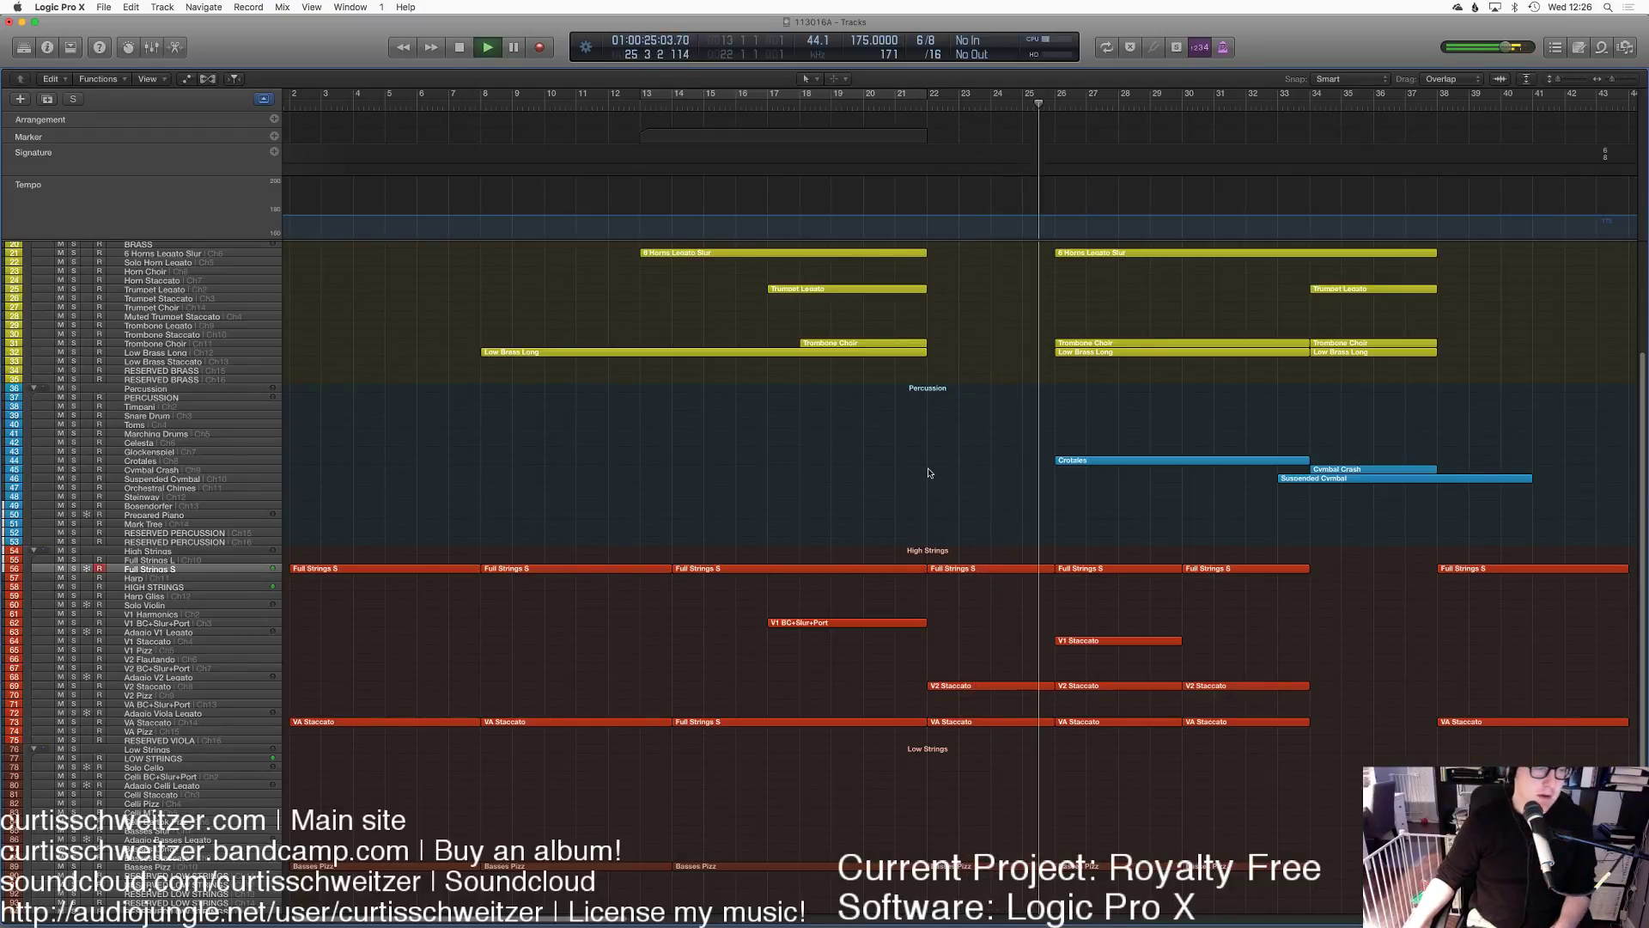
scroll(1088, 515, up, 3)
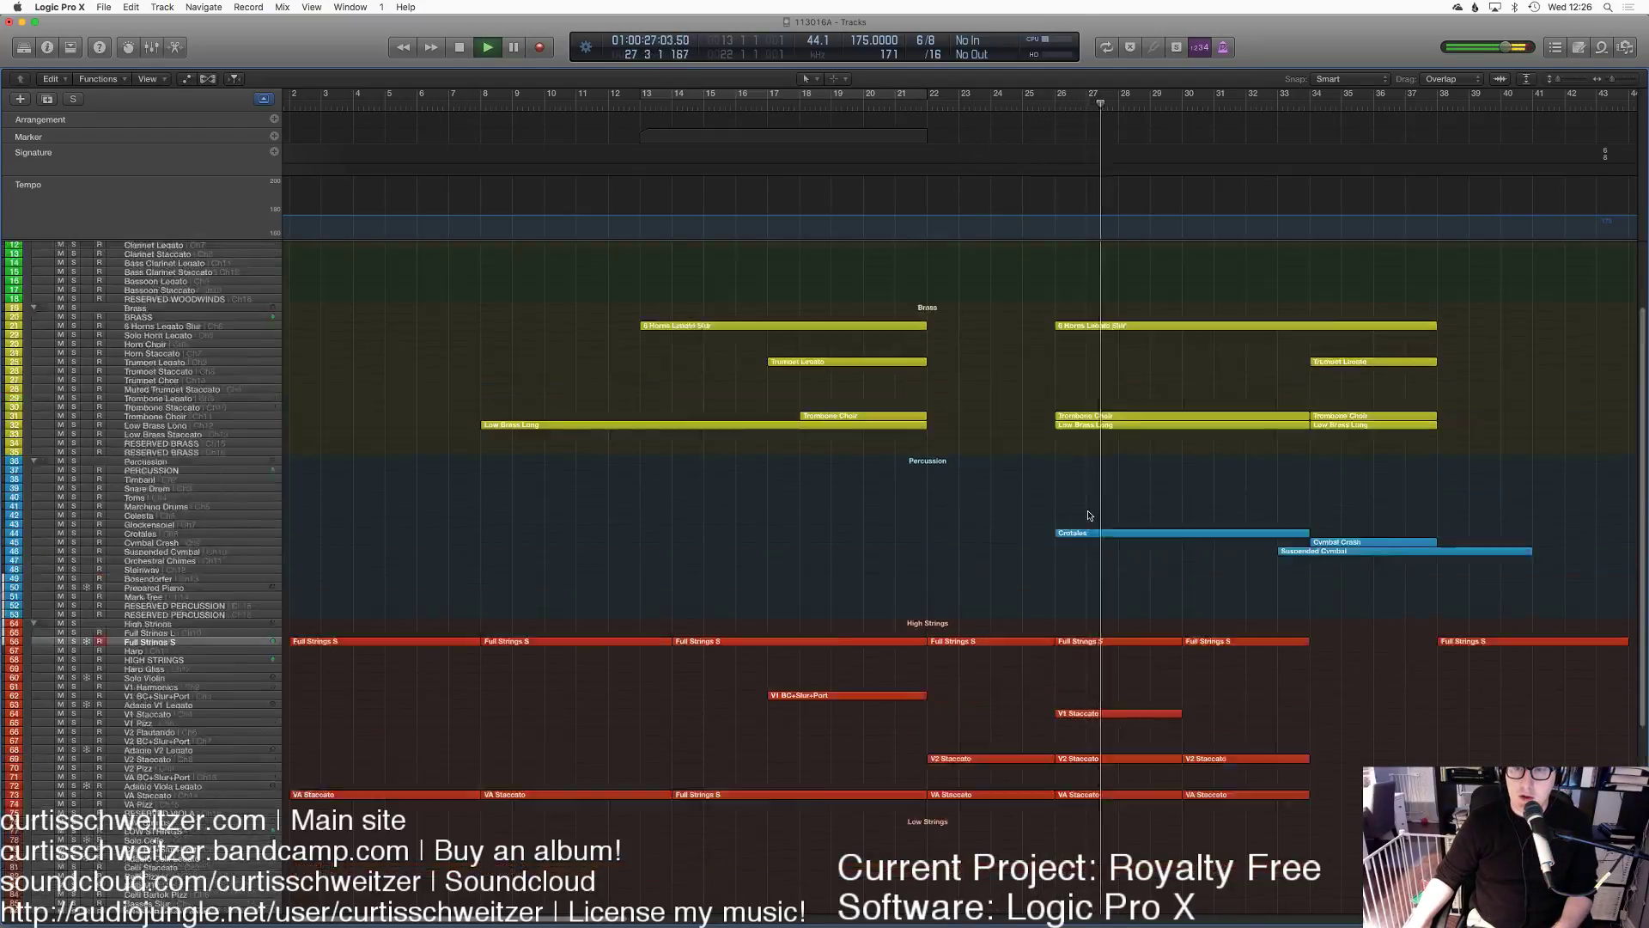
scroll(1089, 515, right, 10)
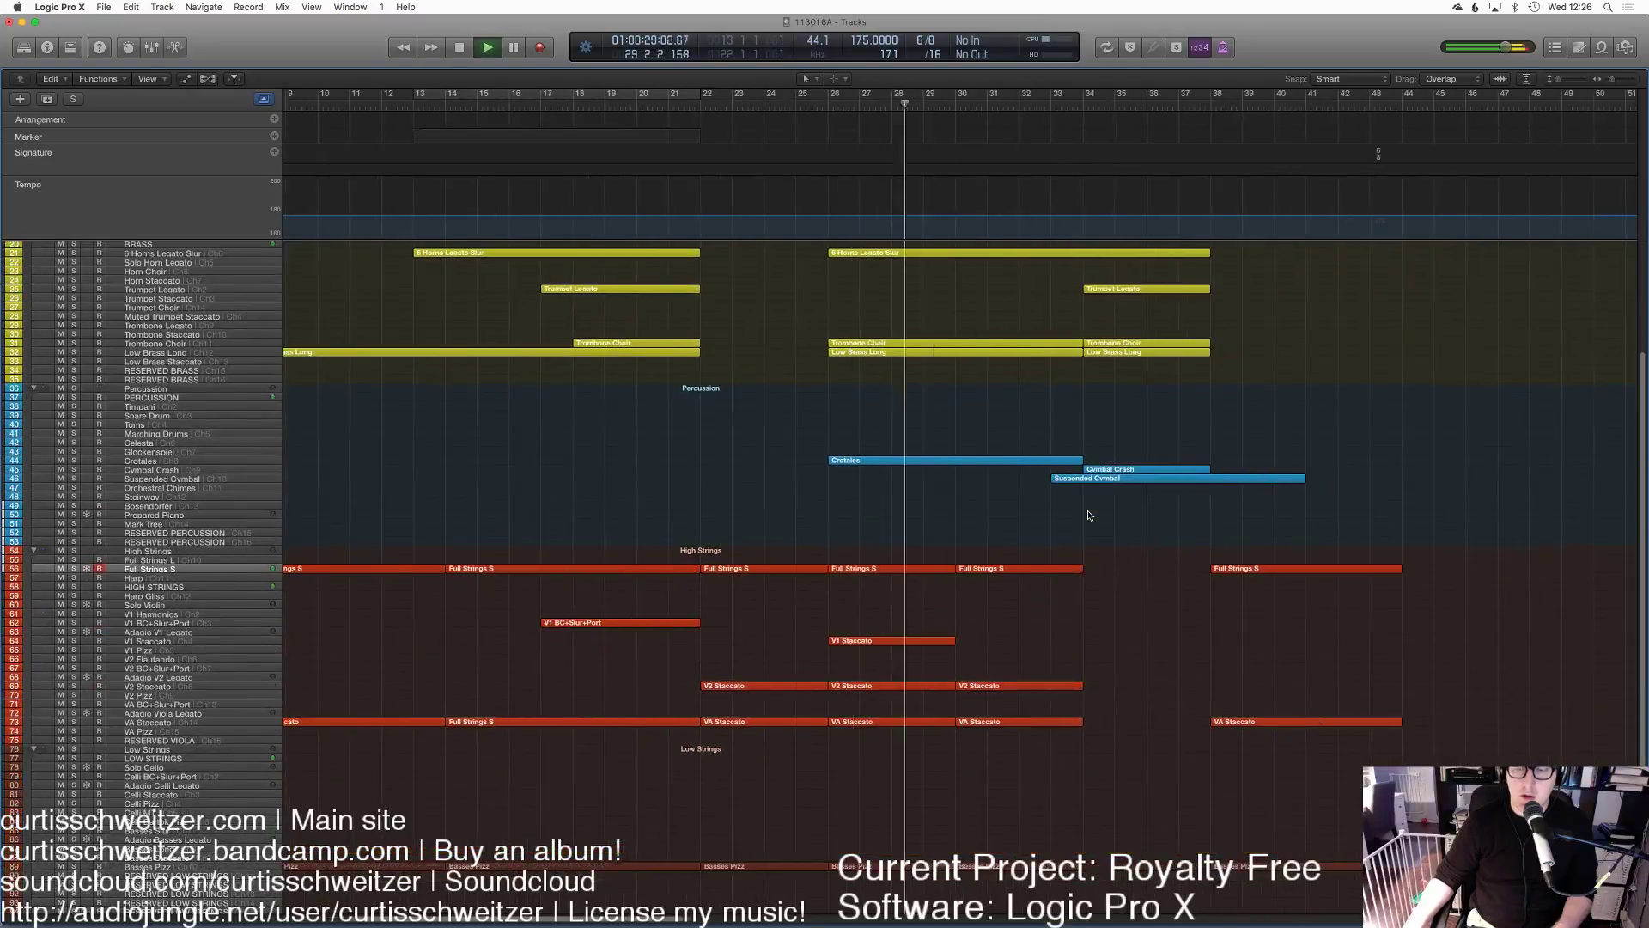
scroll(925, 516, left, 2)
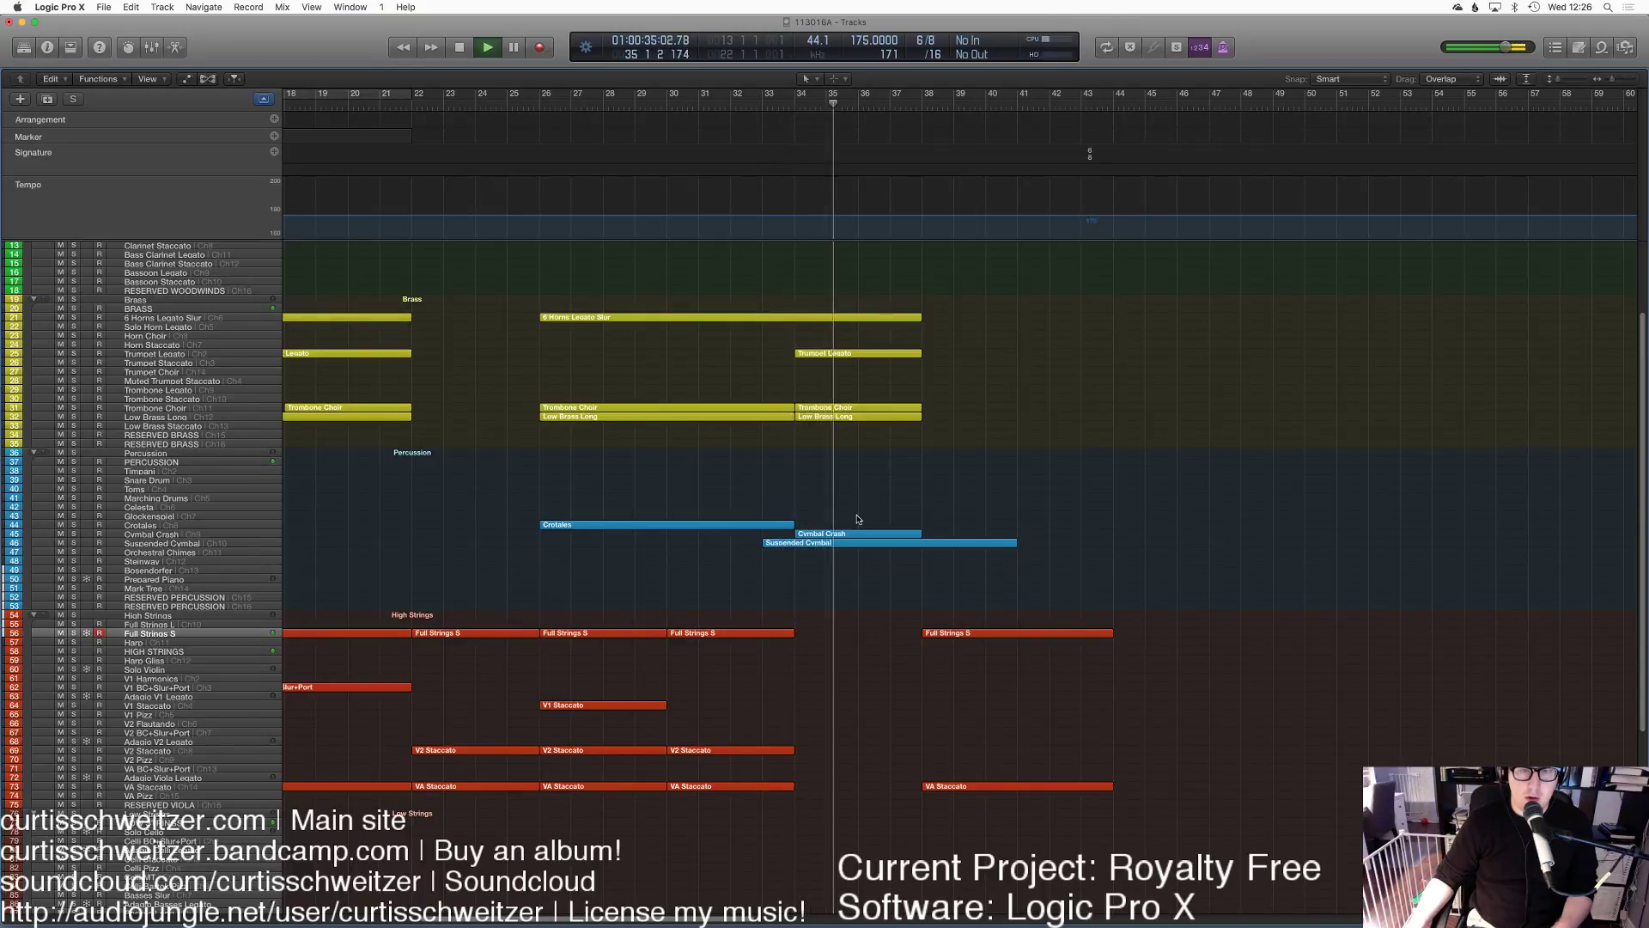
scroll(857, 521, up, 3)
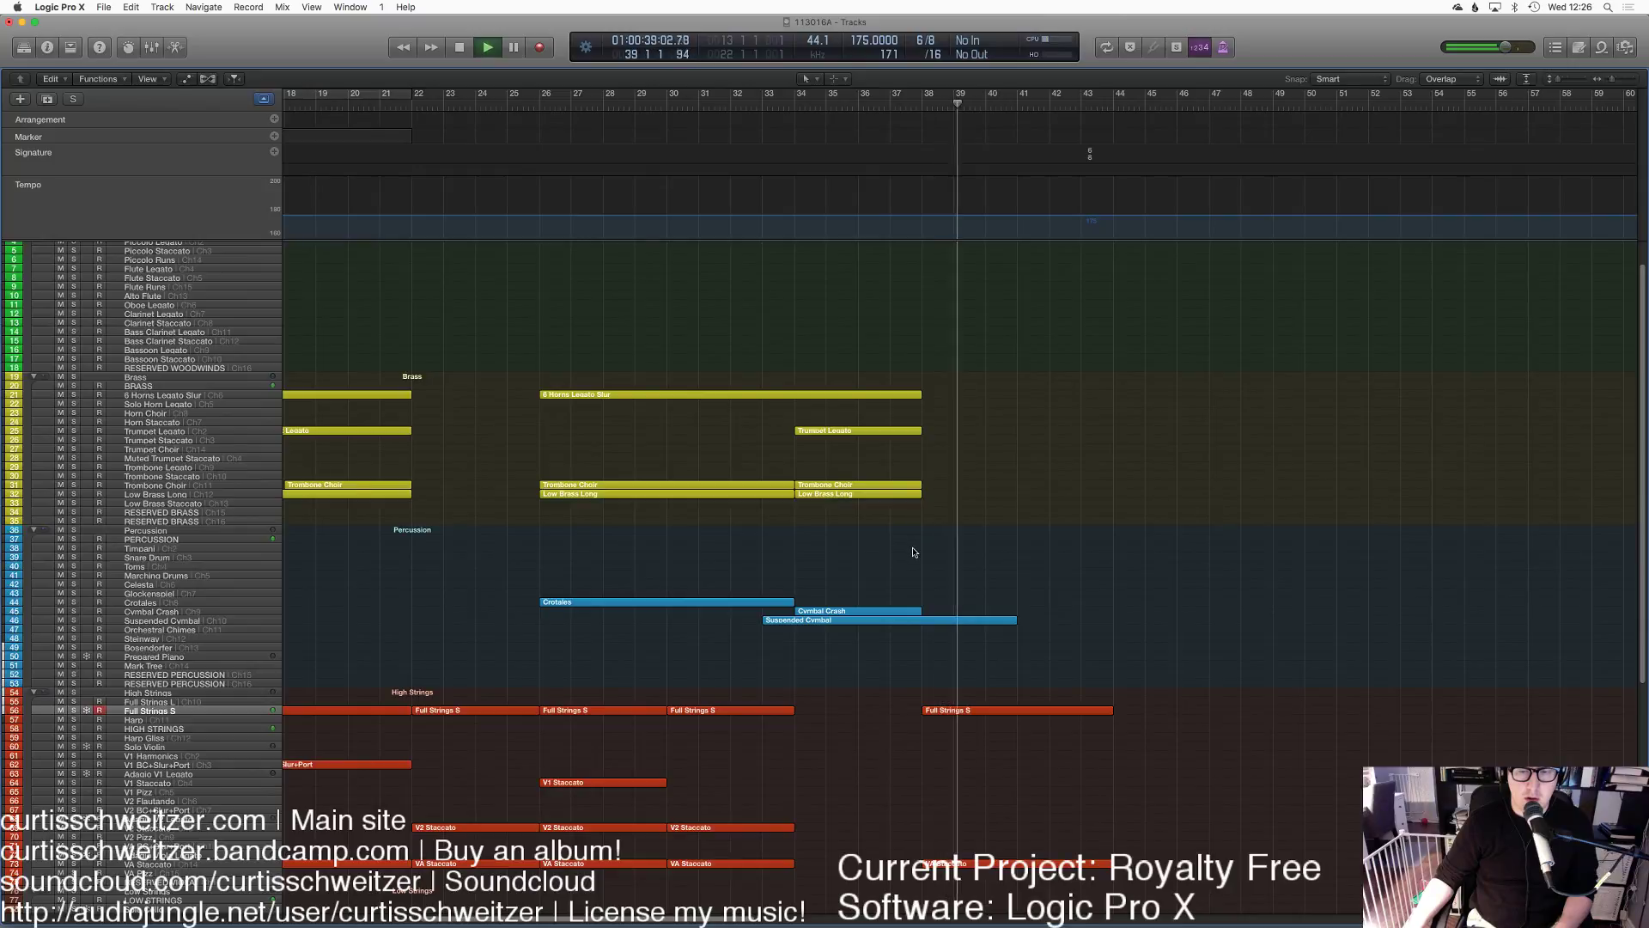
scroll(952, 567, down, 5)
scroll(957, 571, down, 4)
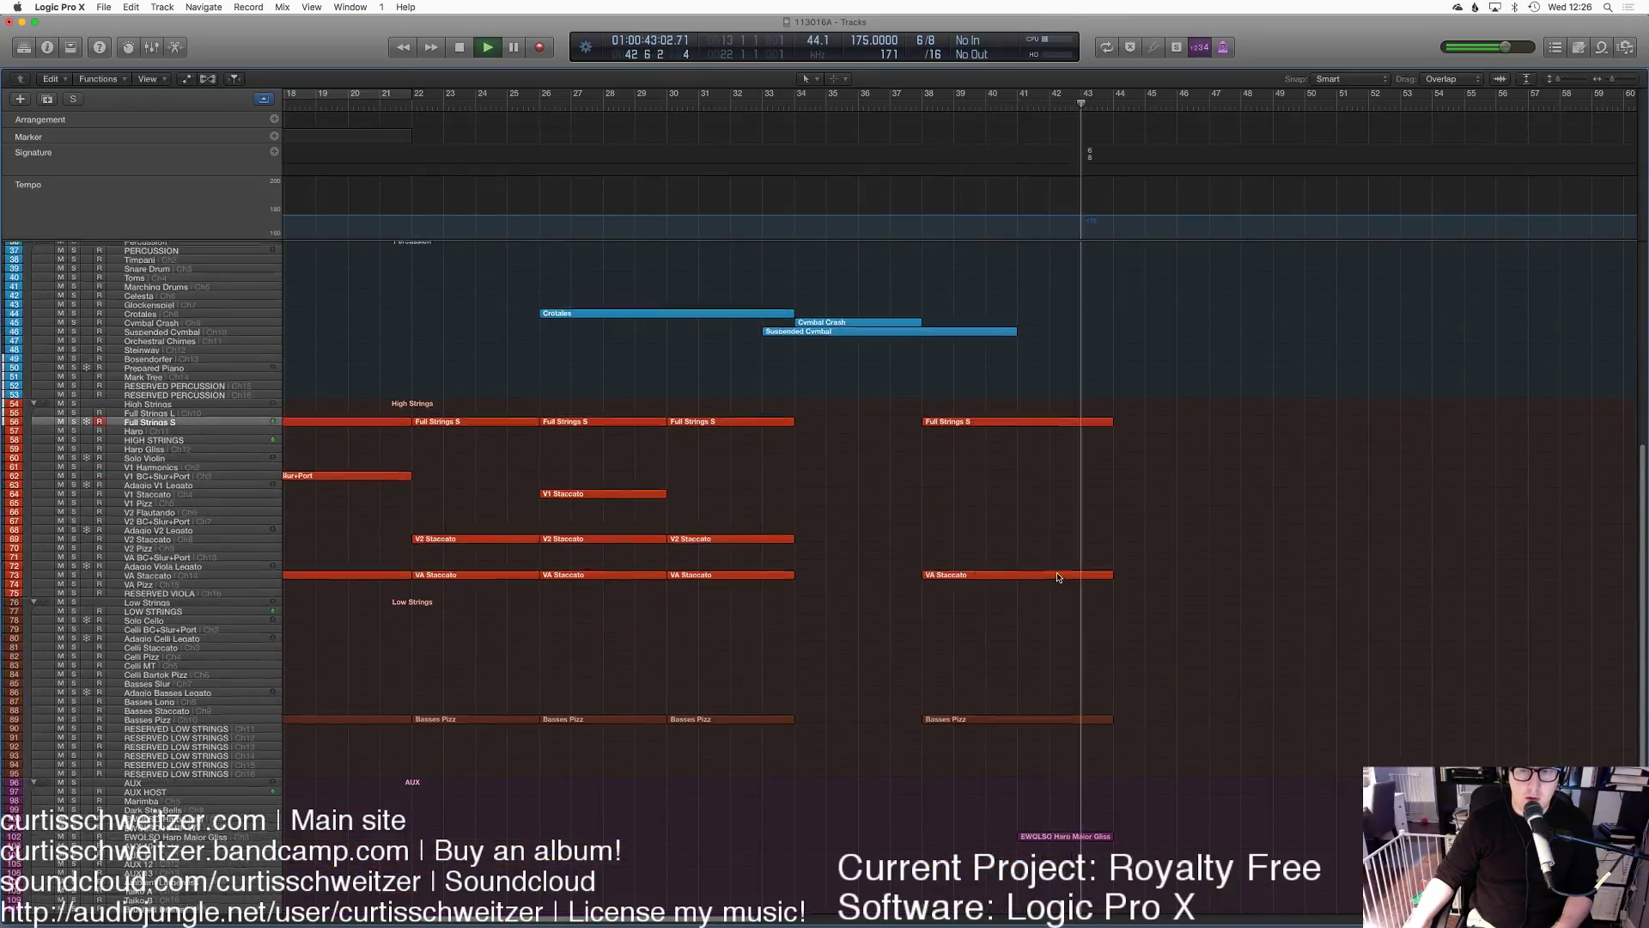
scroll(959, 573, up, 6)
key(space)
Step: Open the full score of all instruments and zoom out until every staff fits in view
scroll(955, 633, down, 6)
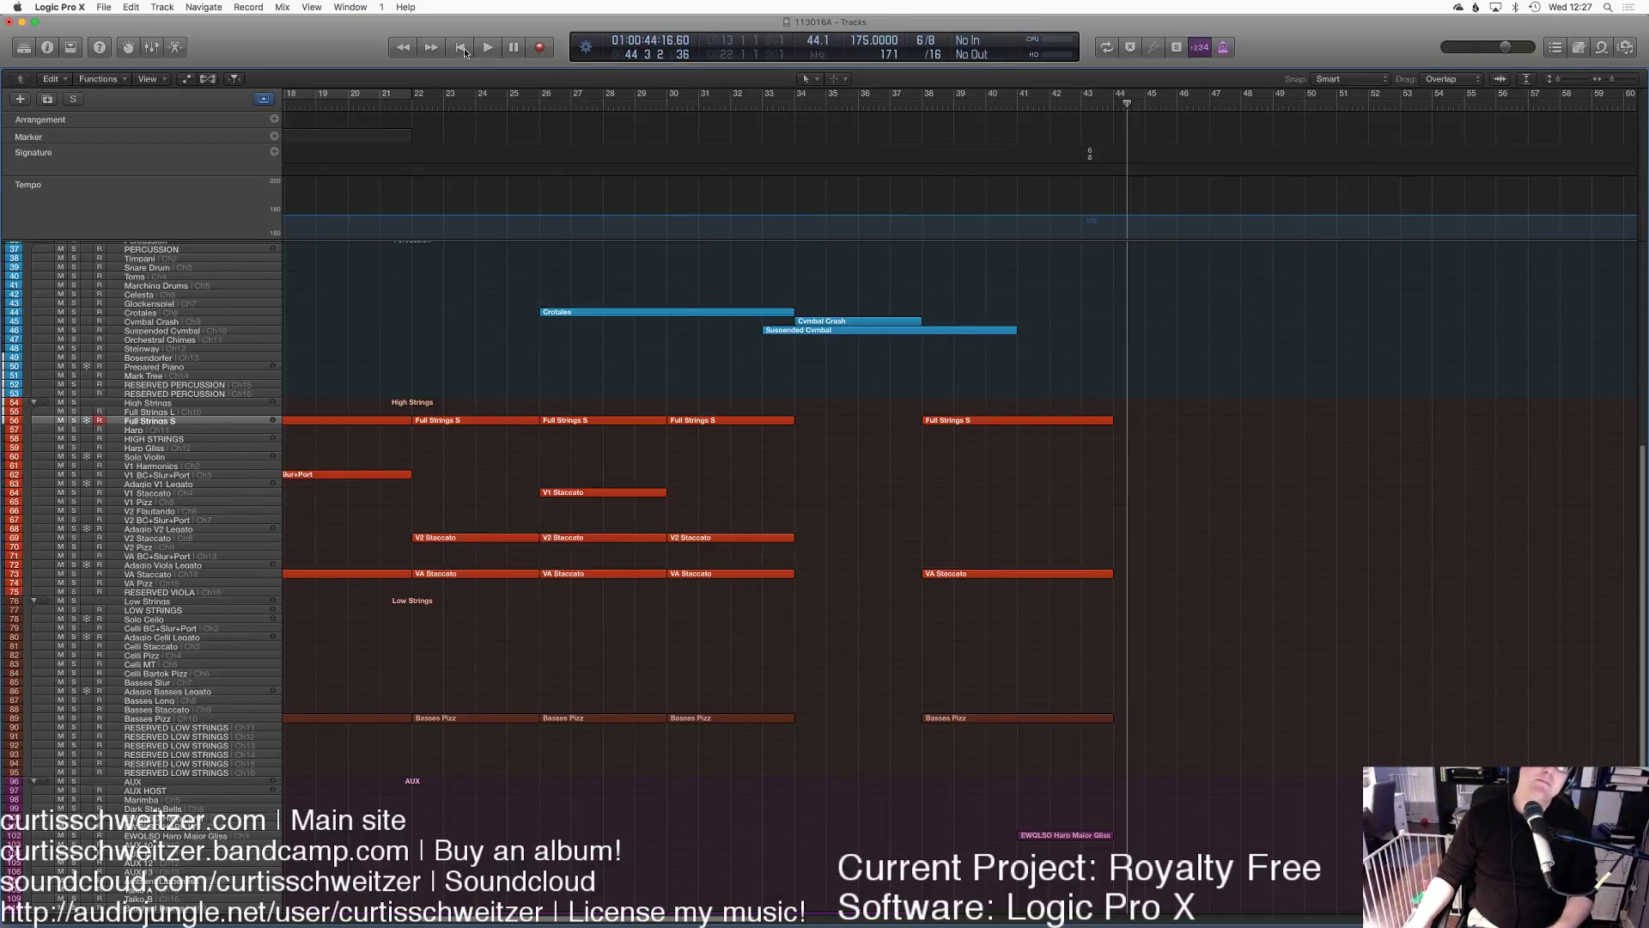
scroll(723, 339, down, 3)
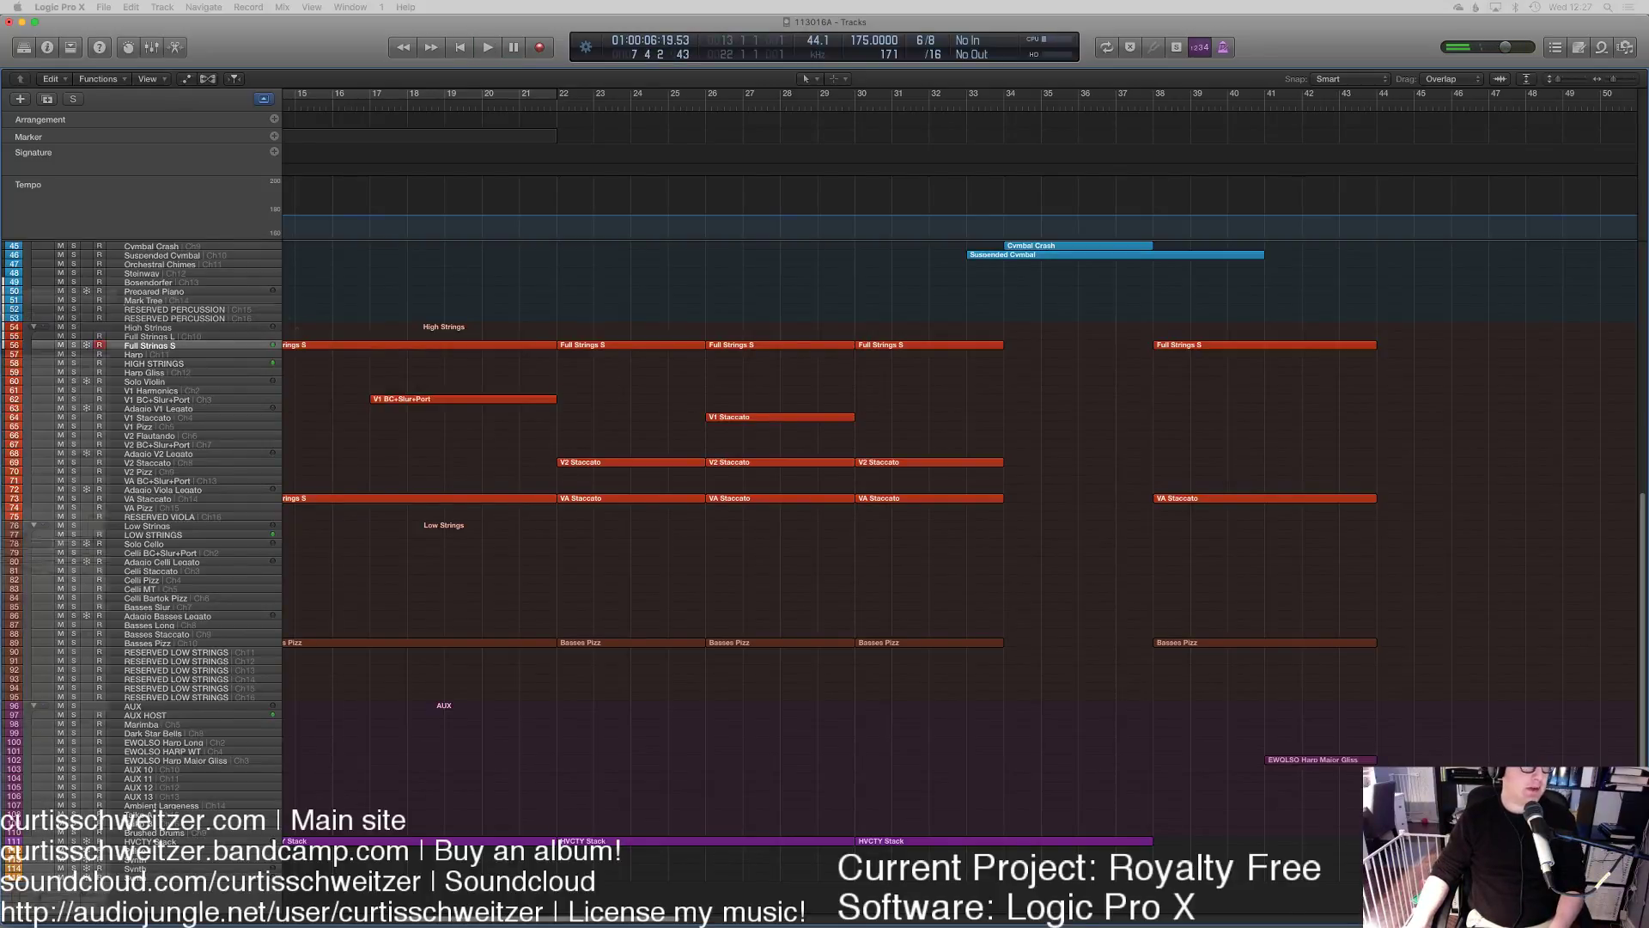
key(super+3)
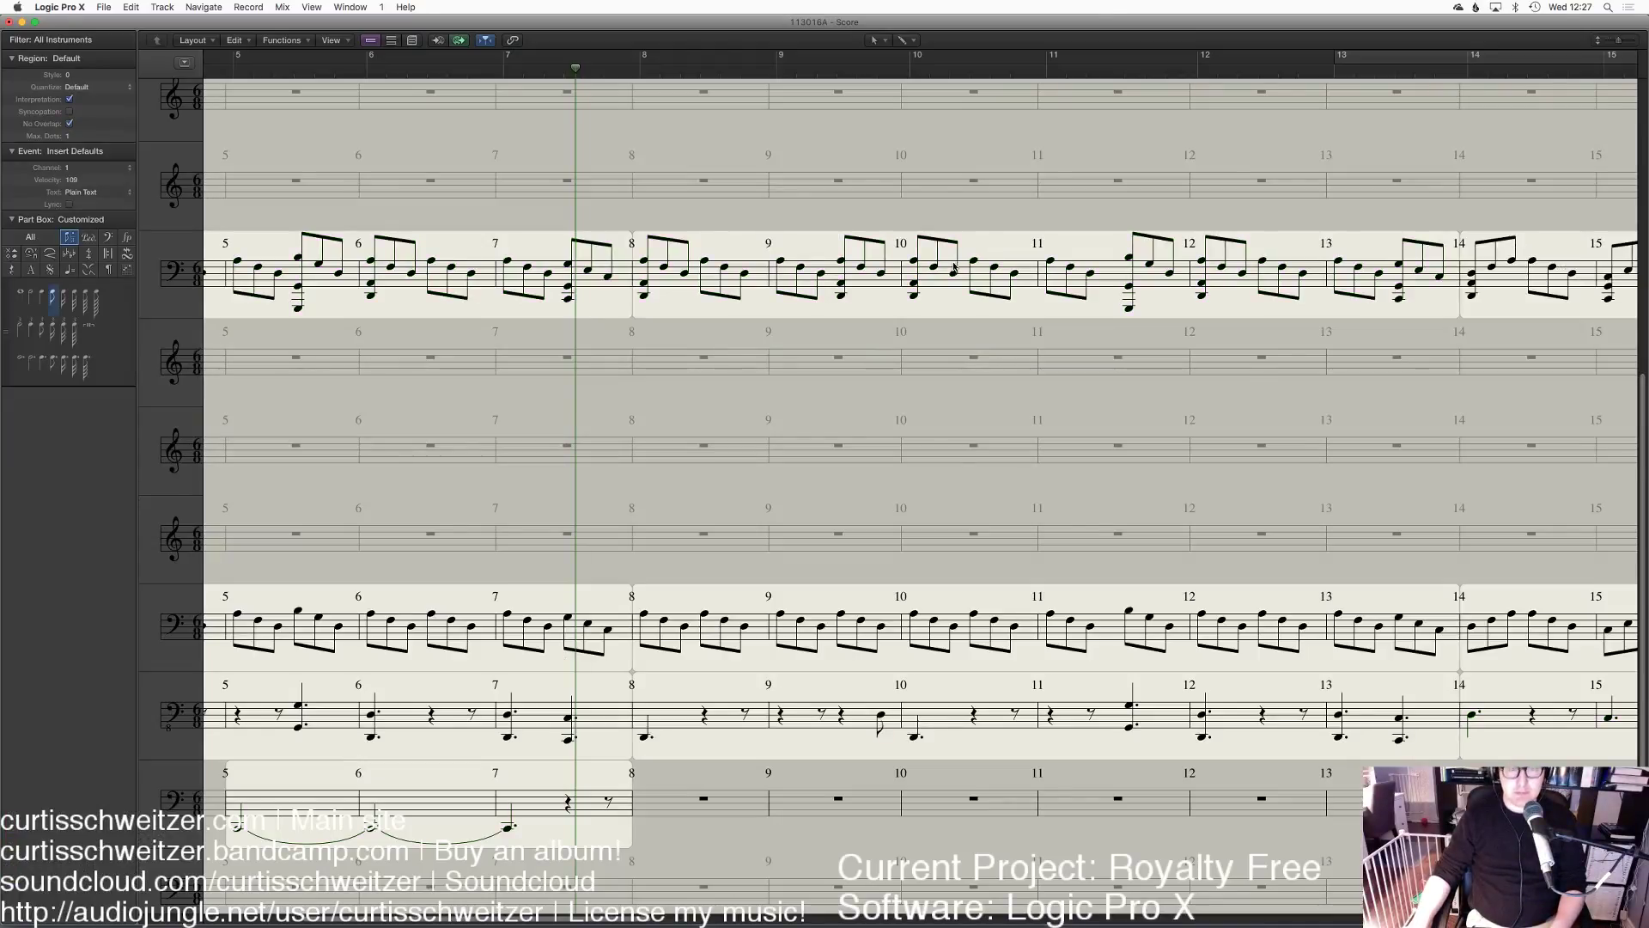
key(super+Left)
key(super+Left)
key(super+Left)
key(super+Left)
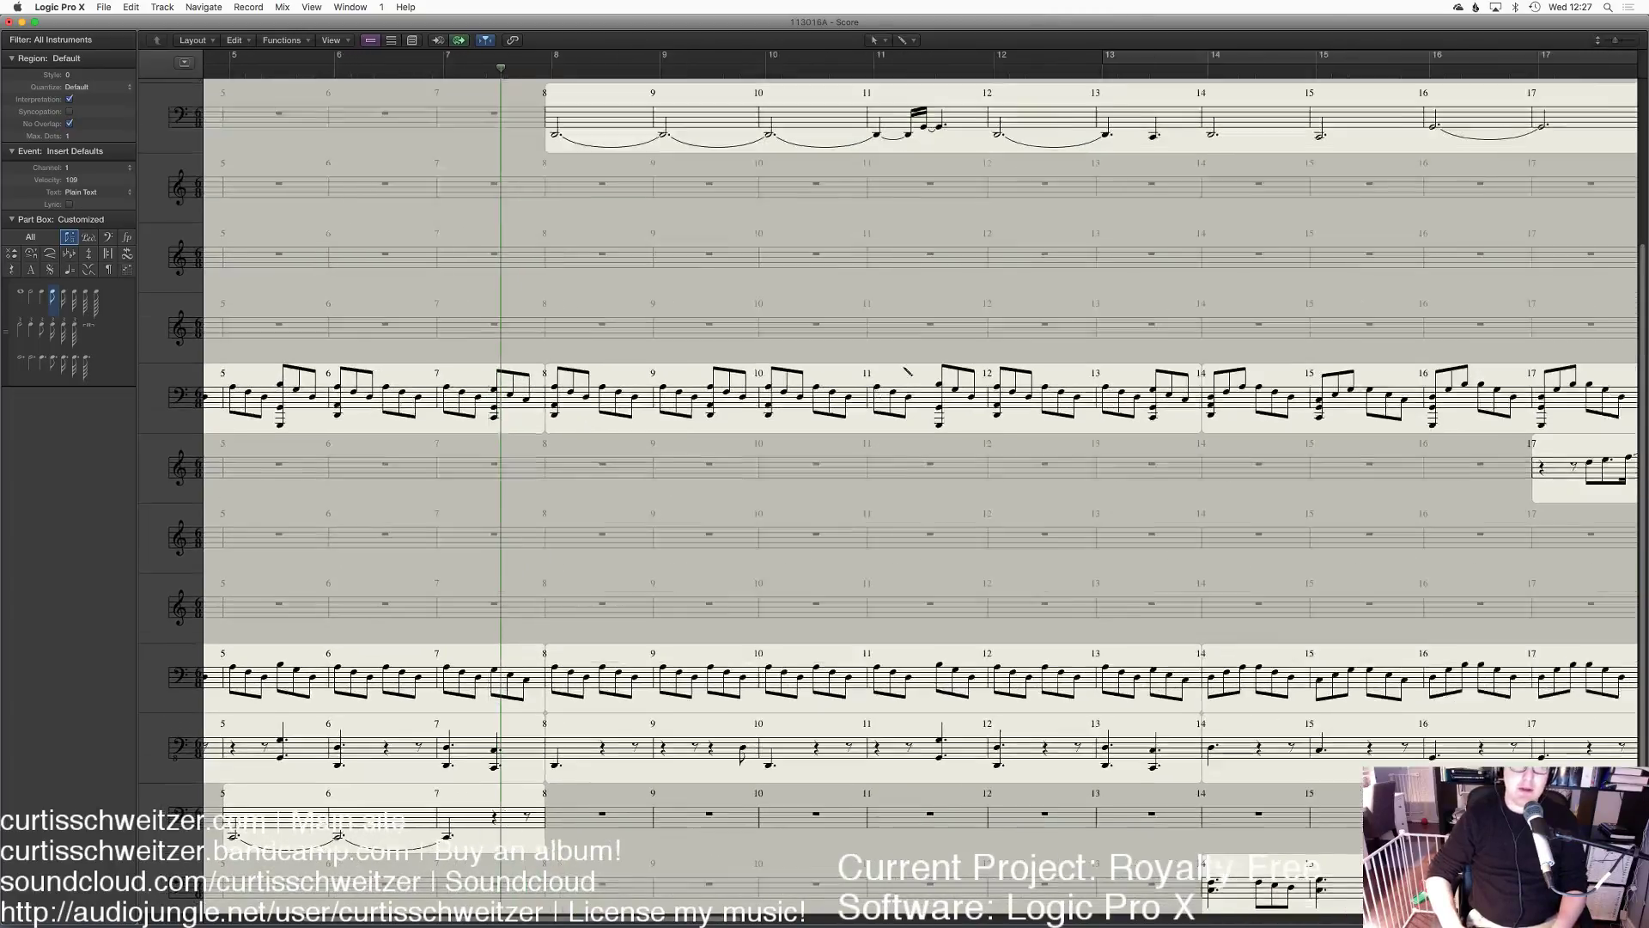
key(super+Left)
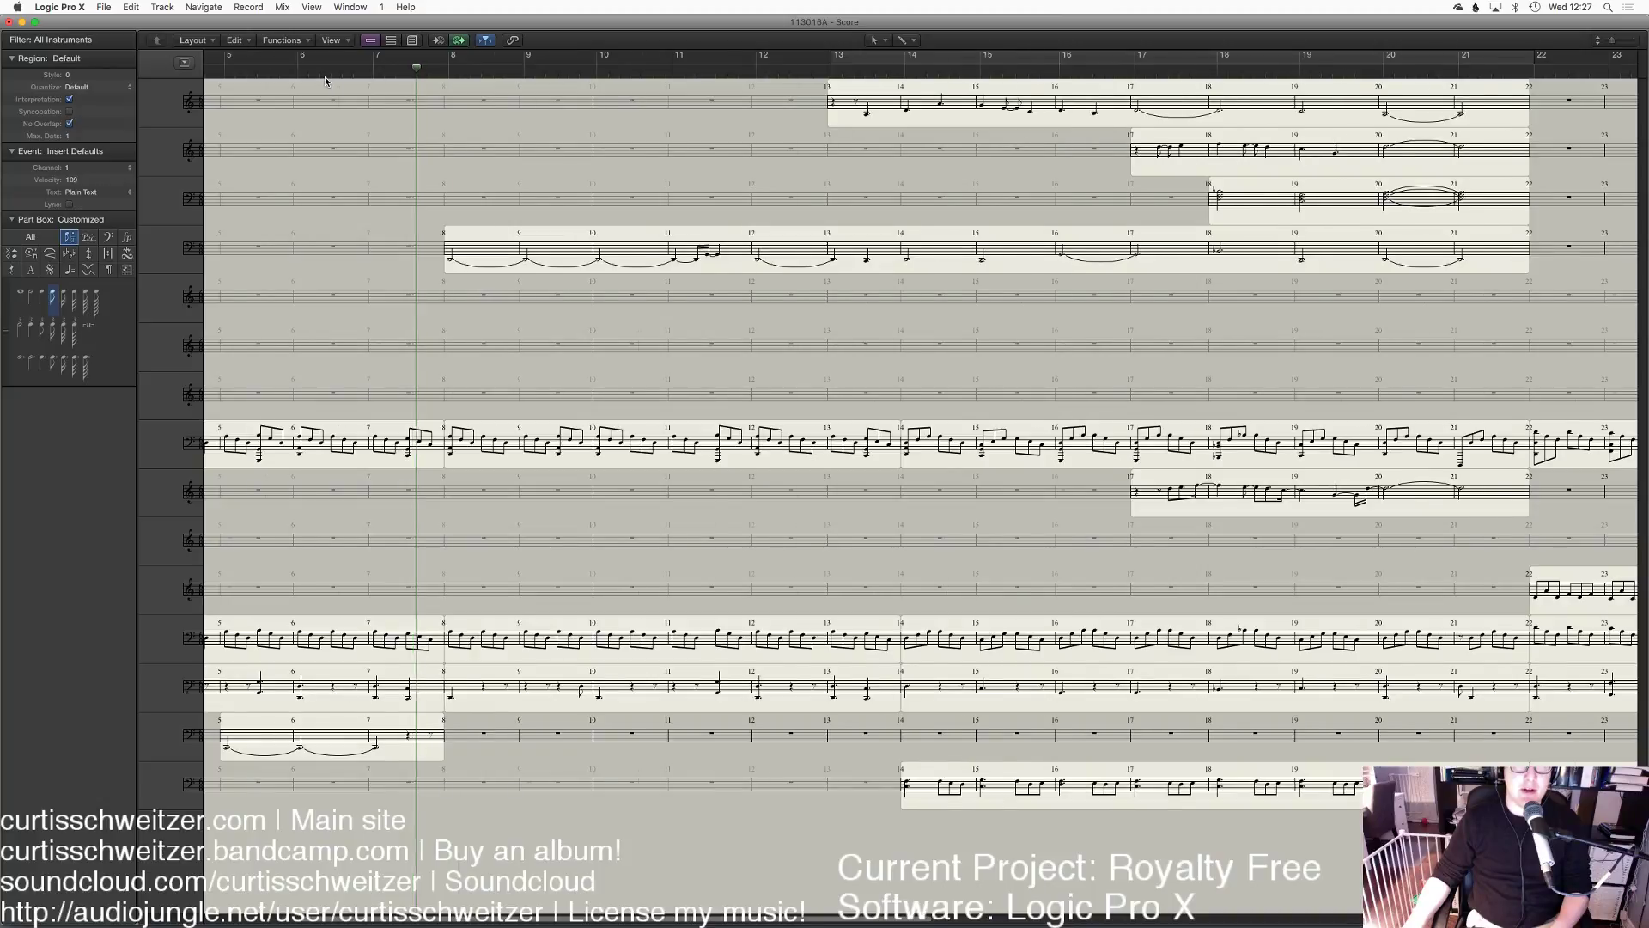
Step: Play the piece in the score from the opening past bar 44 while following the notation, and close the score
scroll(326, 81, left, 5)
drag(307, 74, 125, 78)
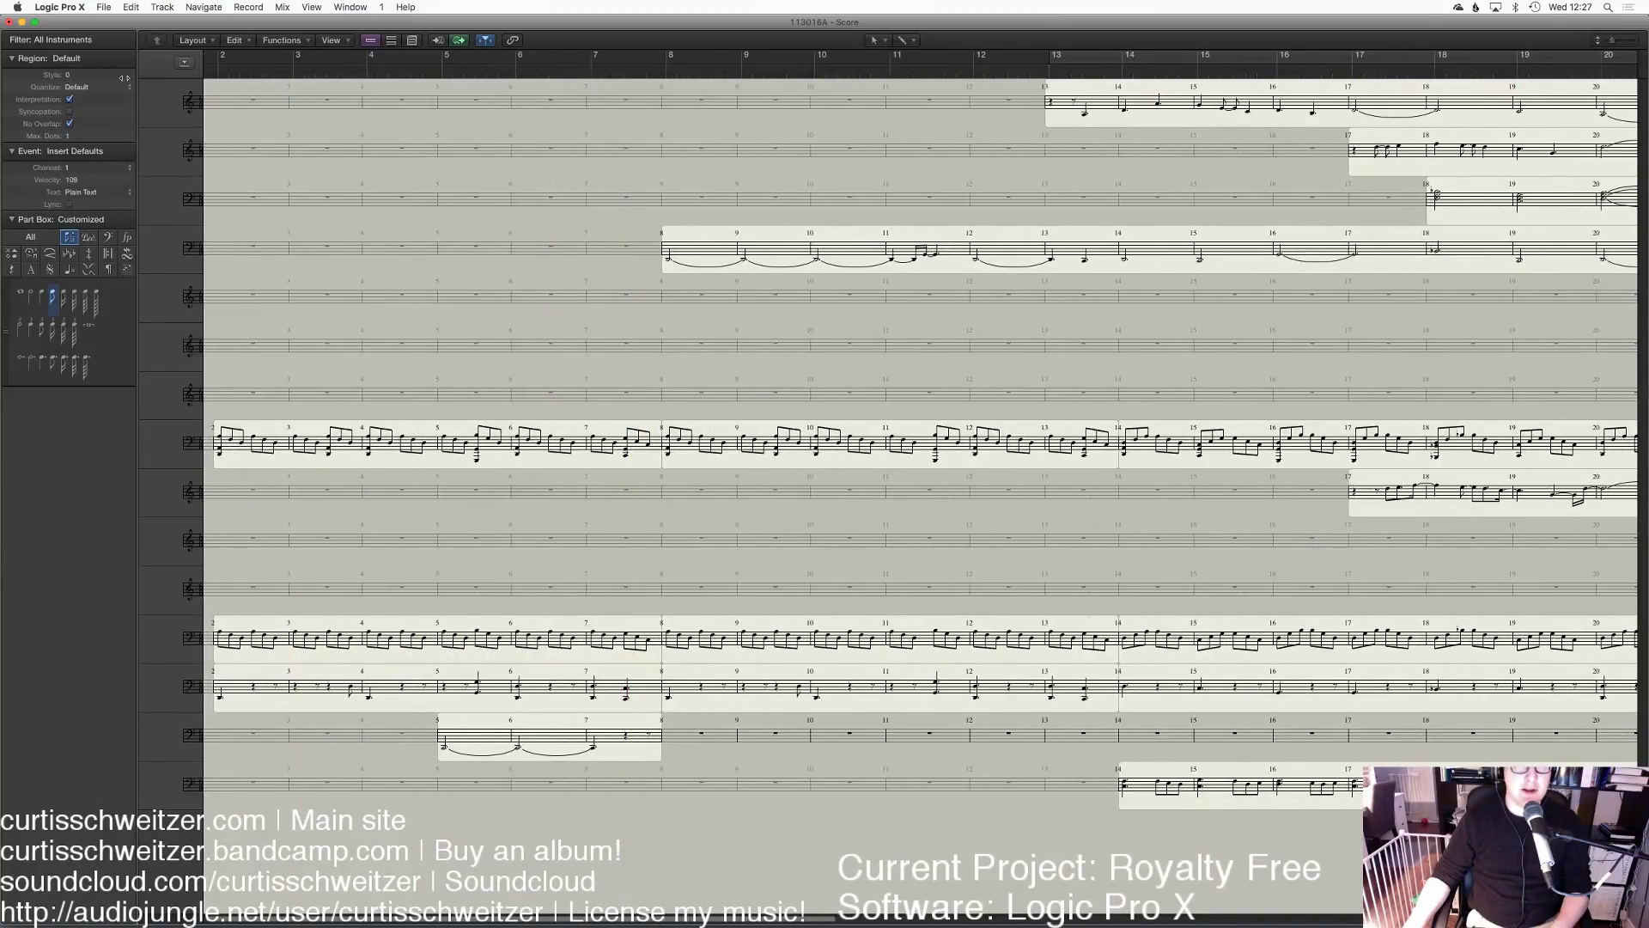
key(space)
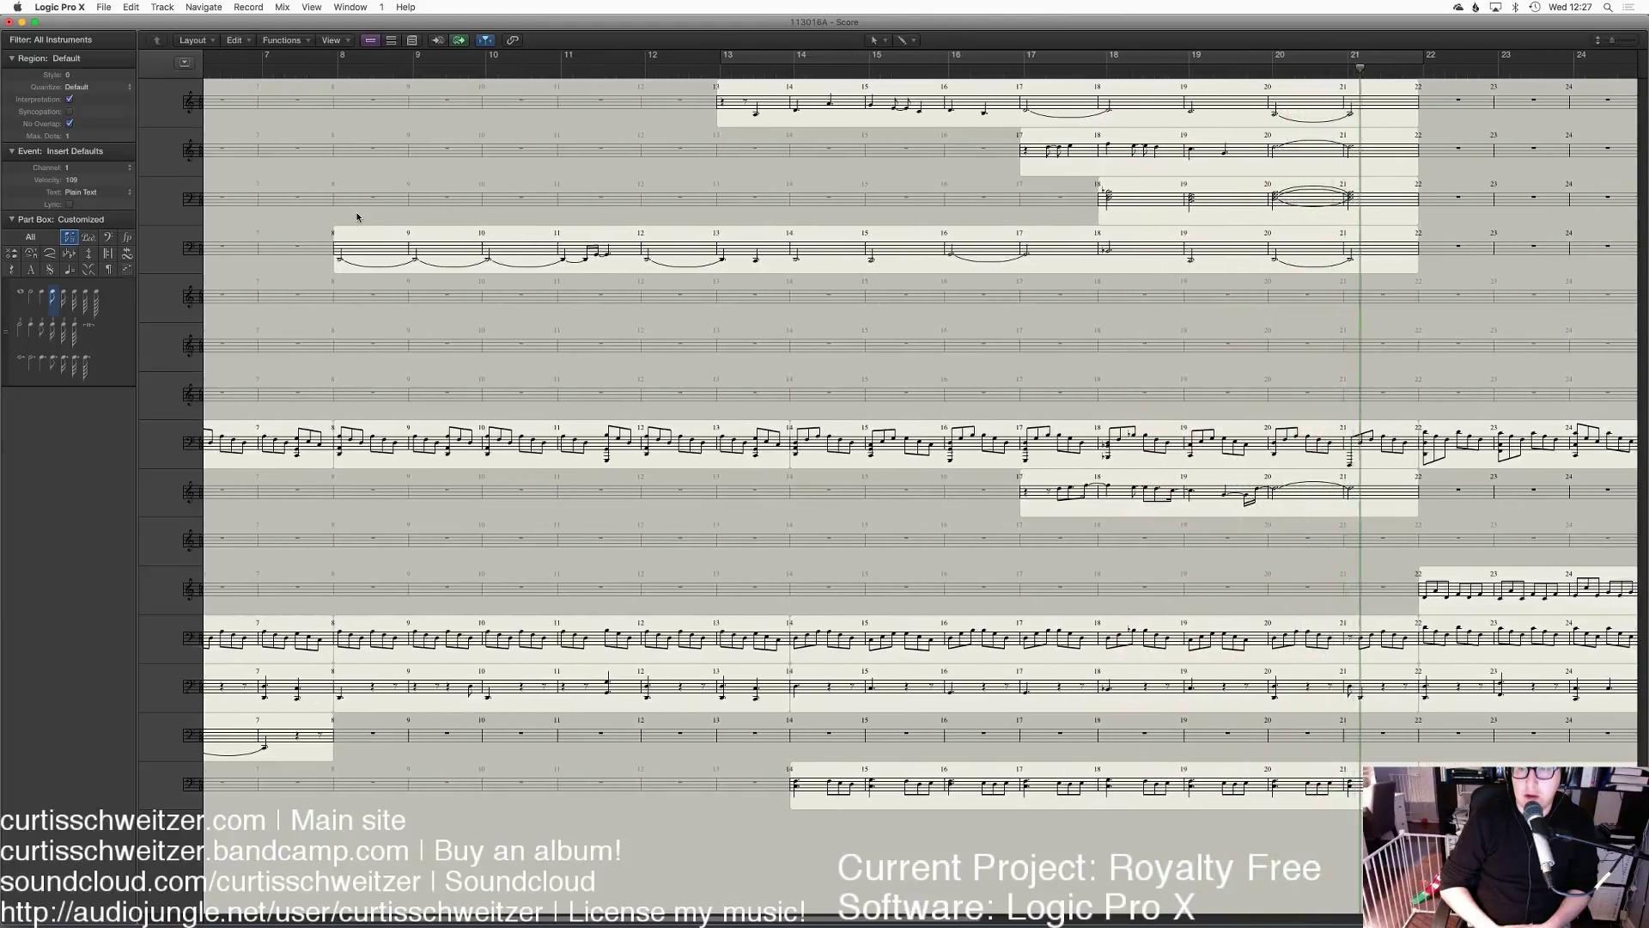
scroll(357, 216, right, 5)
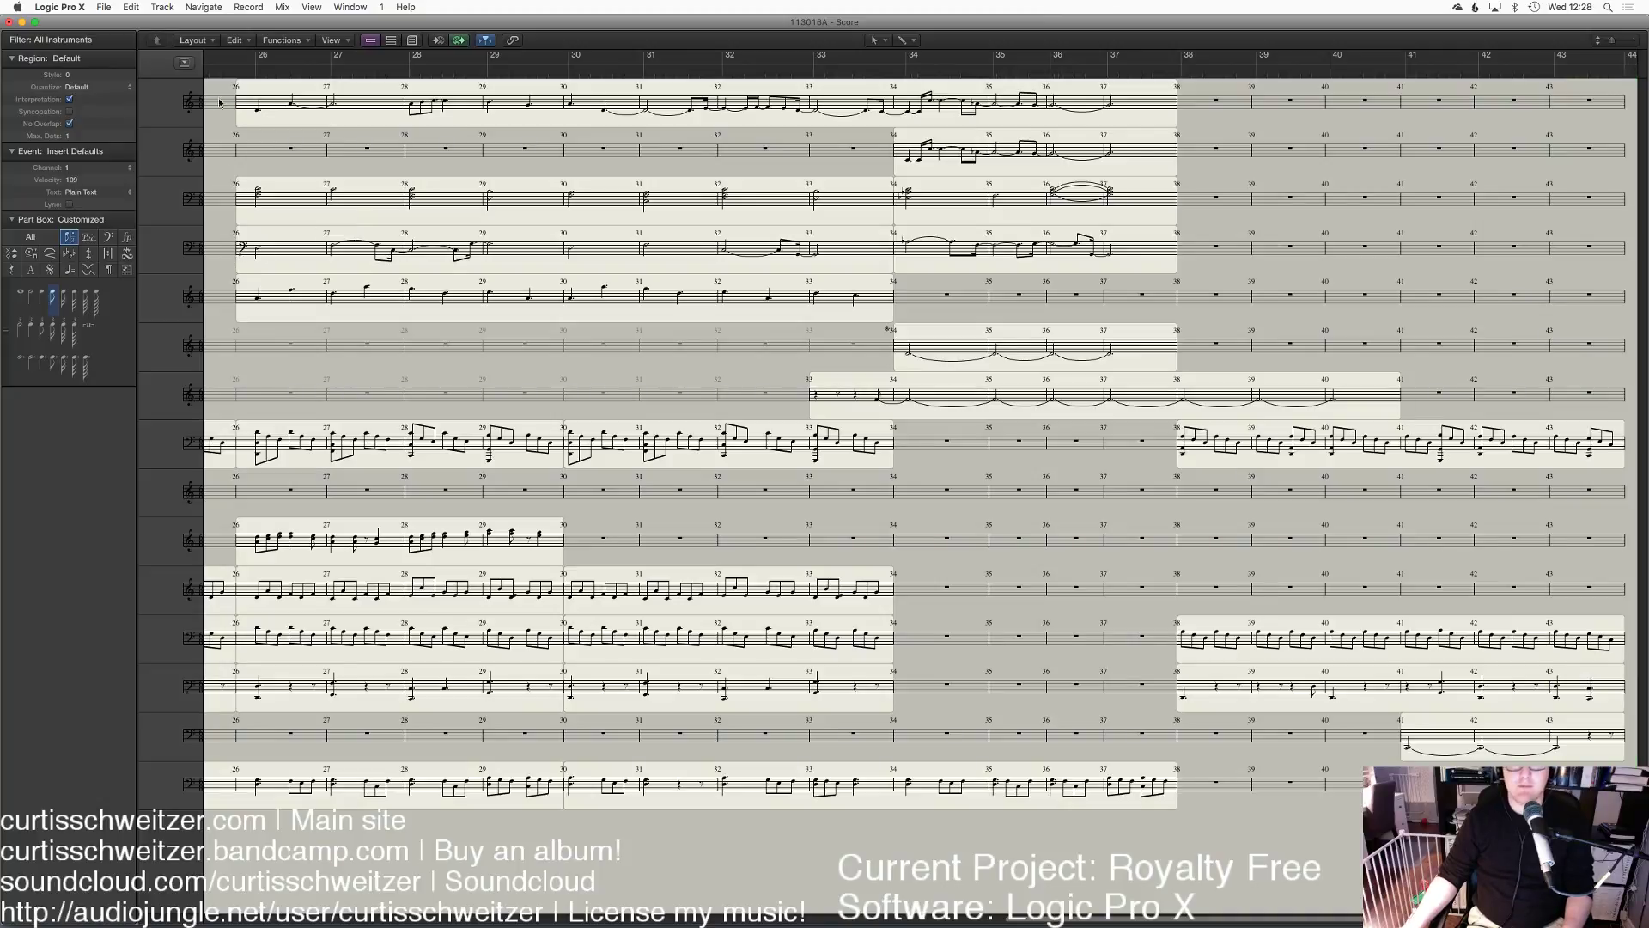
key(super+w)
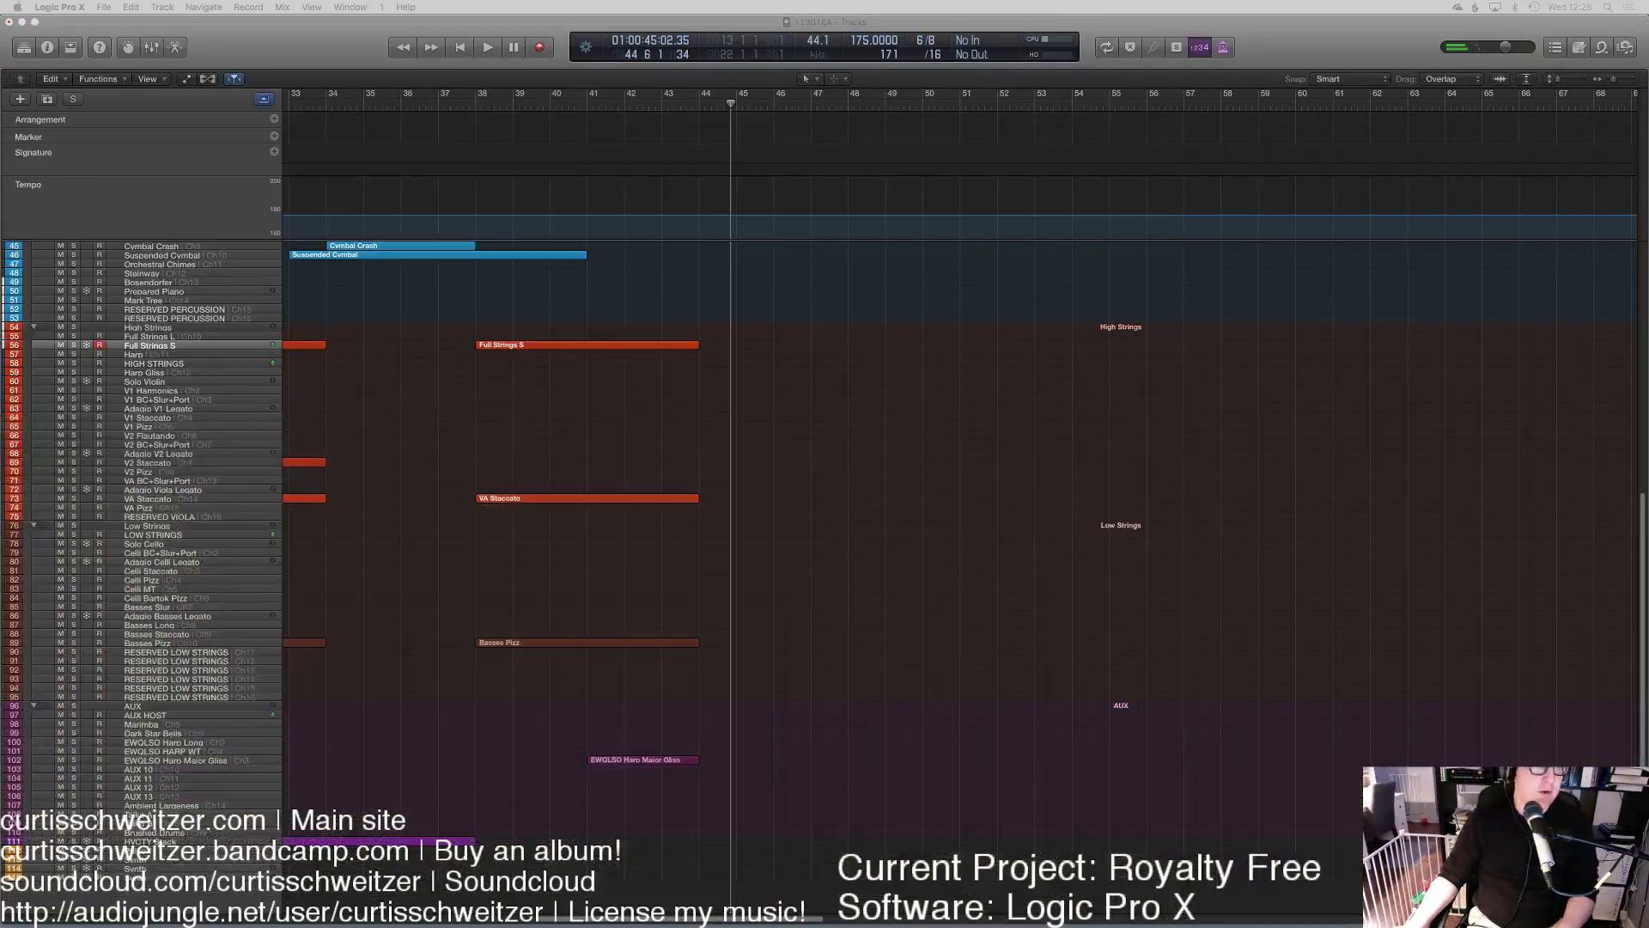
Step: Play from shortly before bar 37 to audition the transition into the pasted Full Strings S region
click(661, 347)
scroll(658, 346, up, 5)
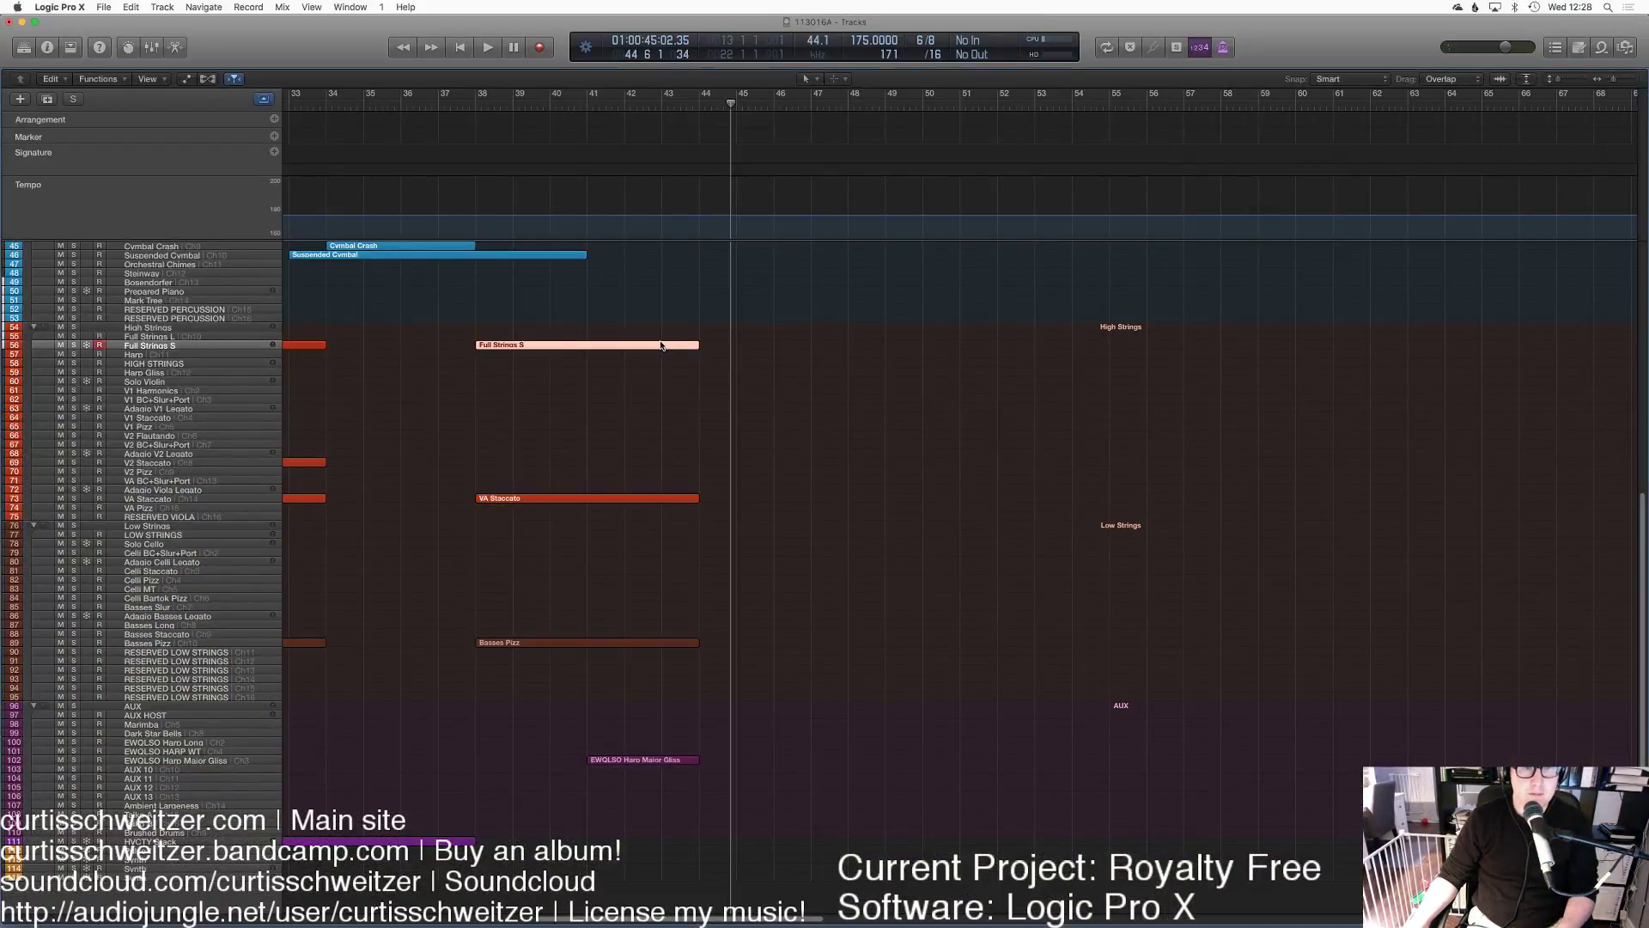
click(423, 101)
key(space)
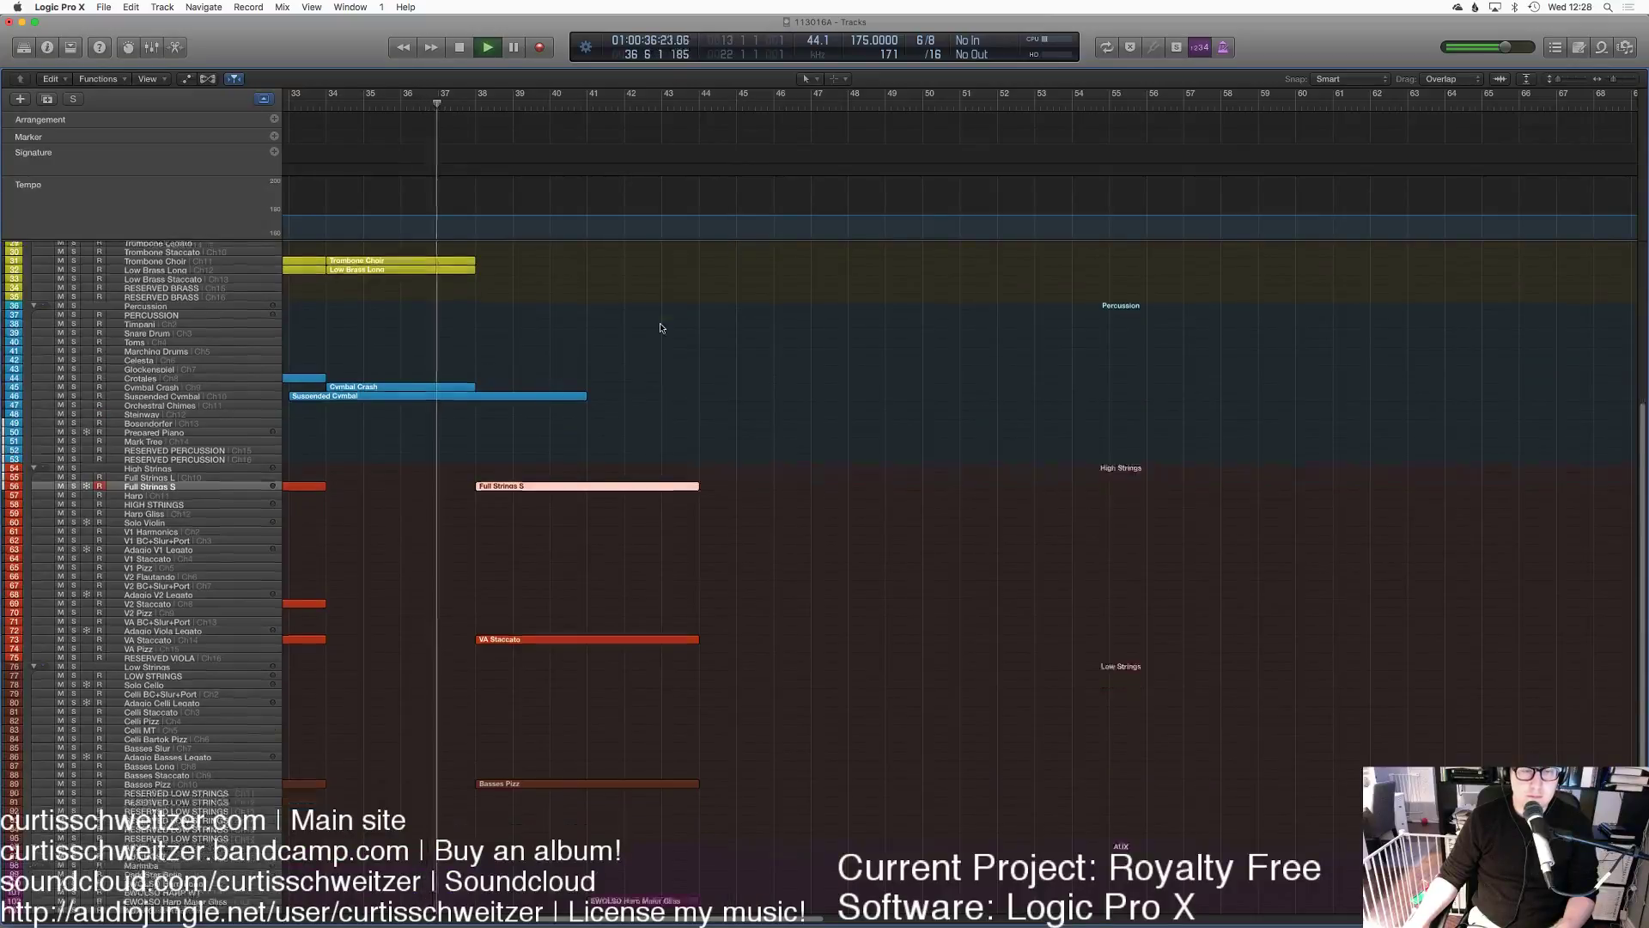
scroll(694, 486, down, 5)
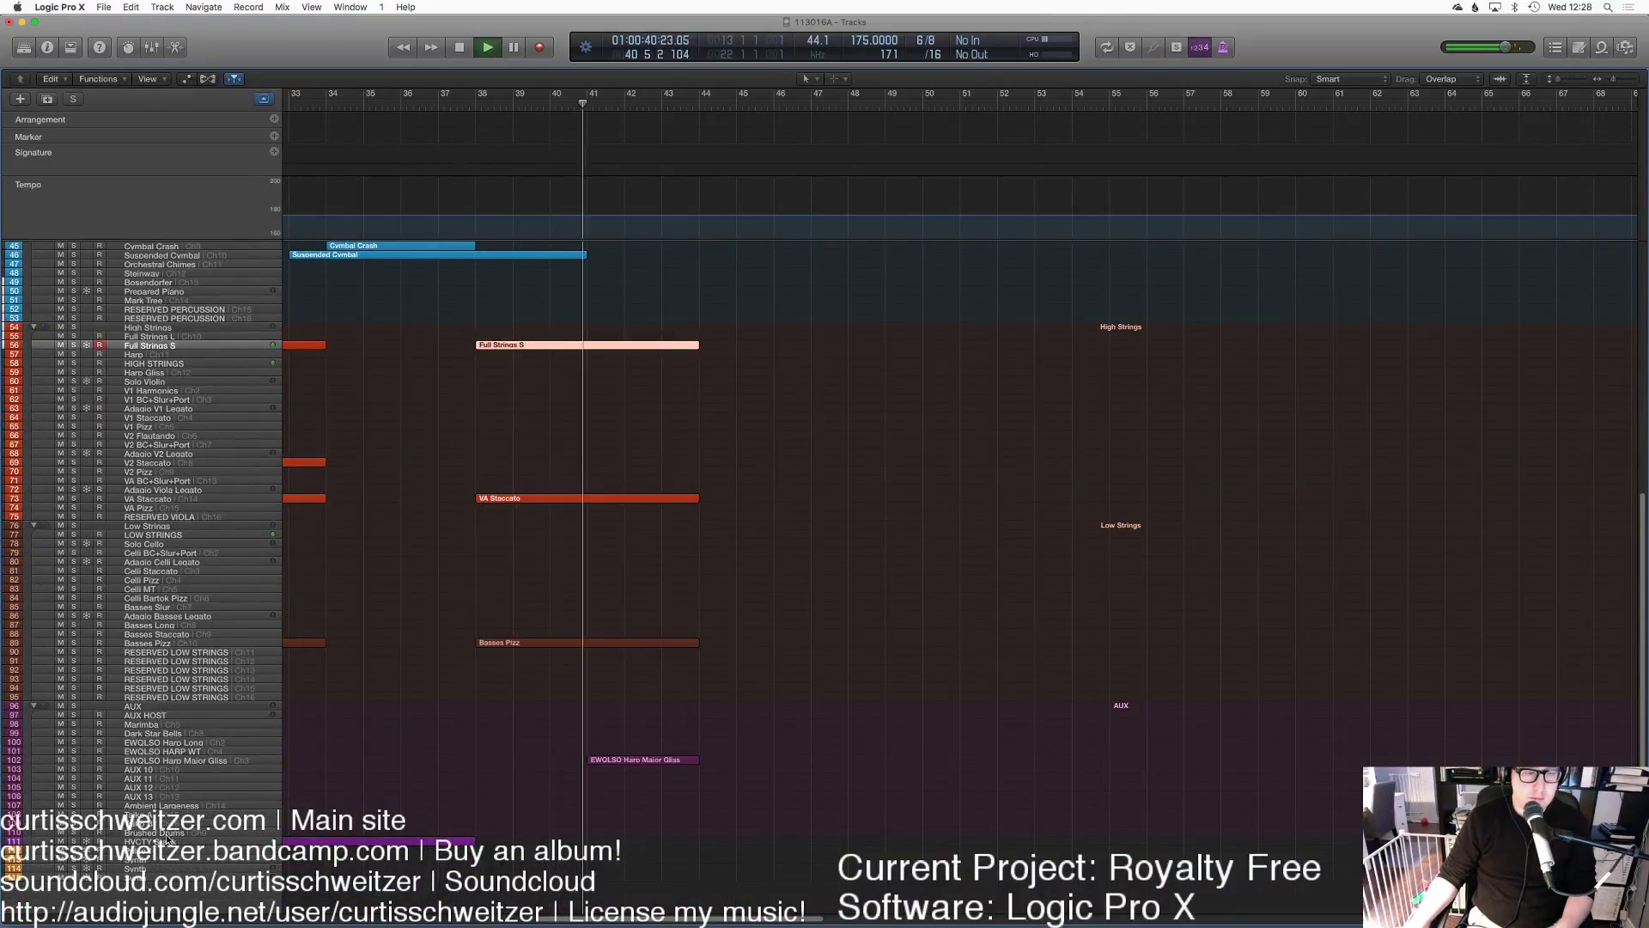
Step: Record an HVCTY Stack part over bars 38 to 44 and inspect its notes in the Piano Roll
click(430, 841)
key(space)
click(487, 112)
key(r)
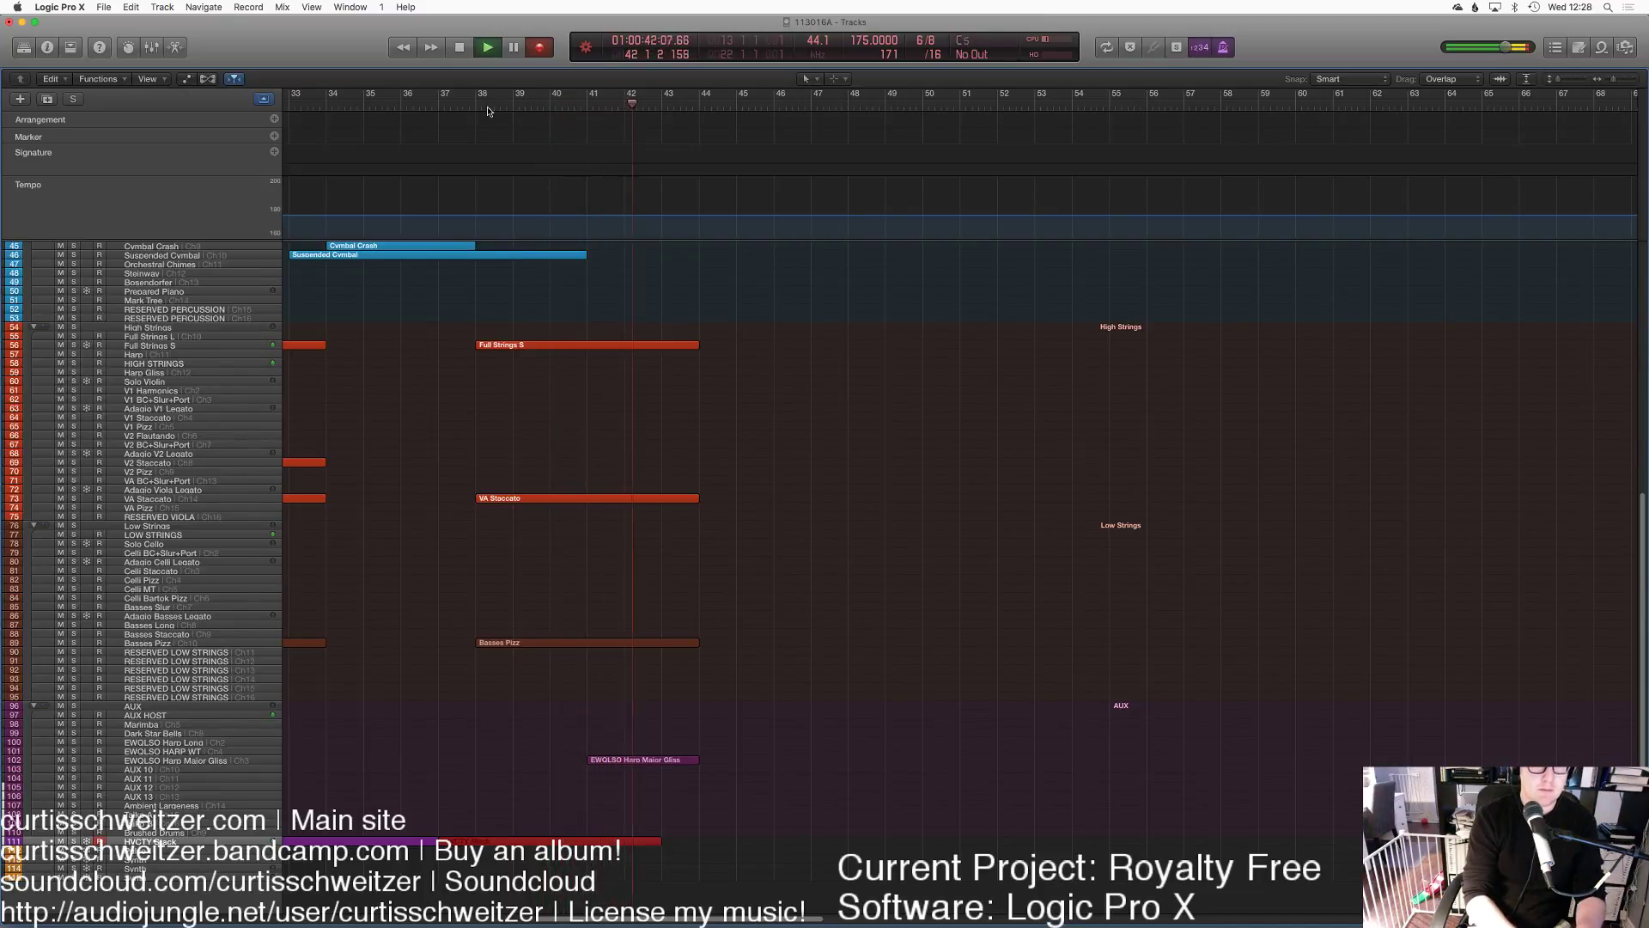
key(space)
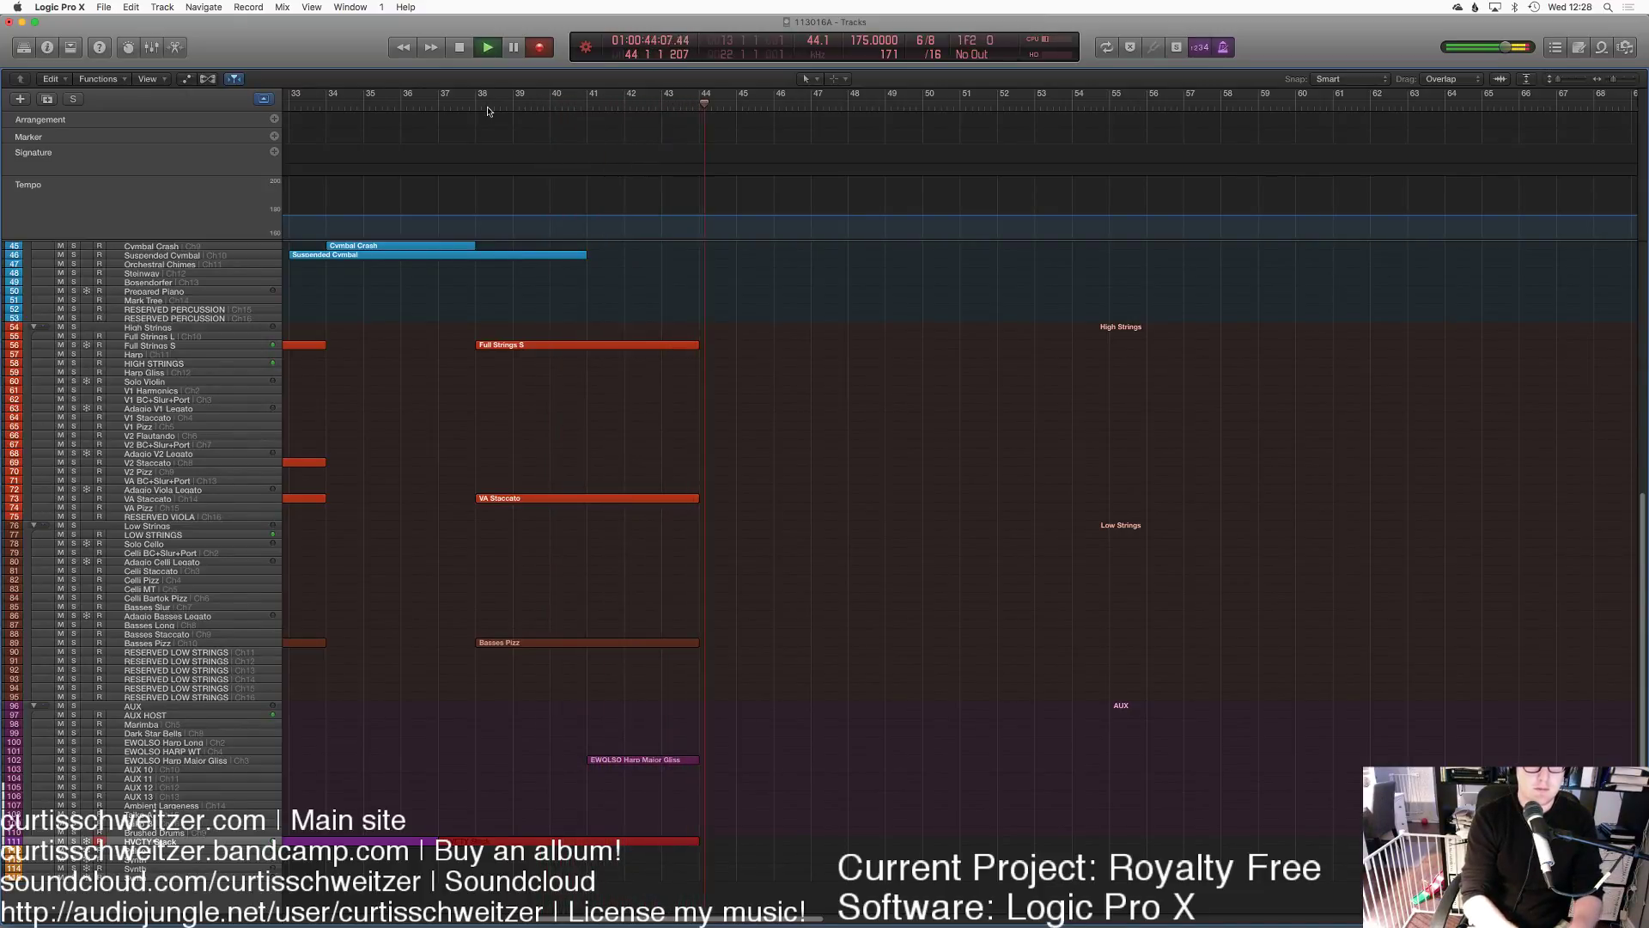
key(p)
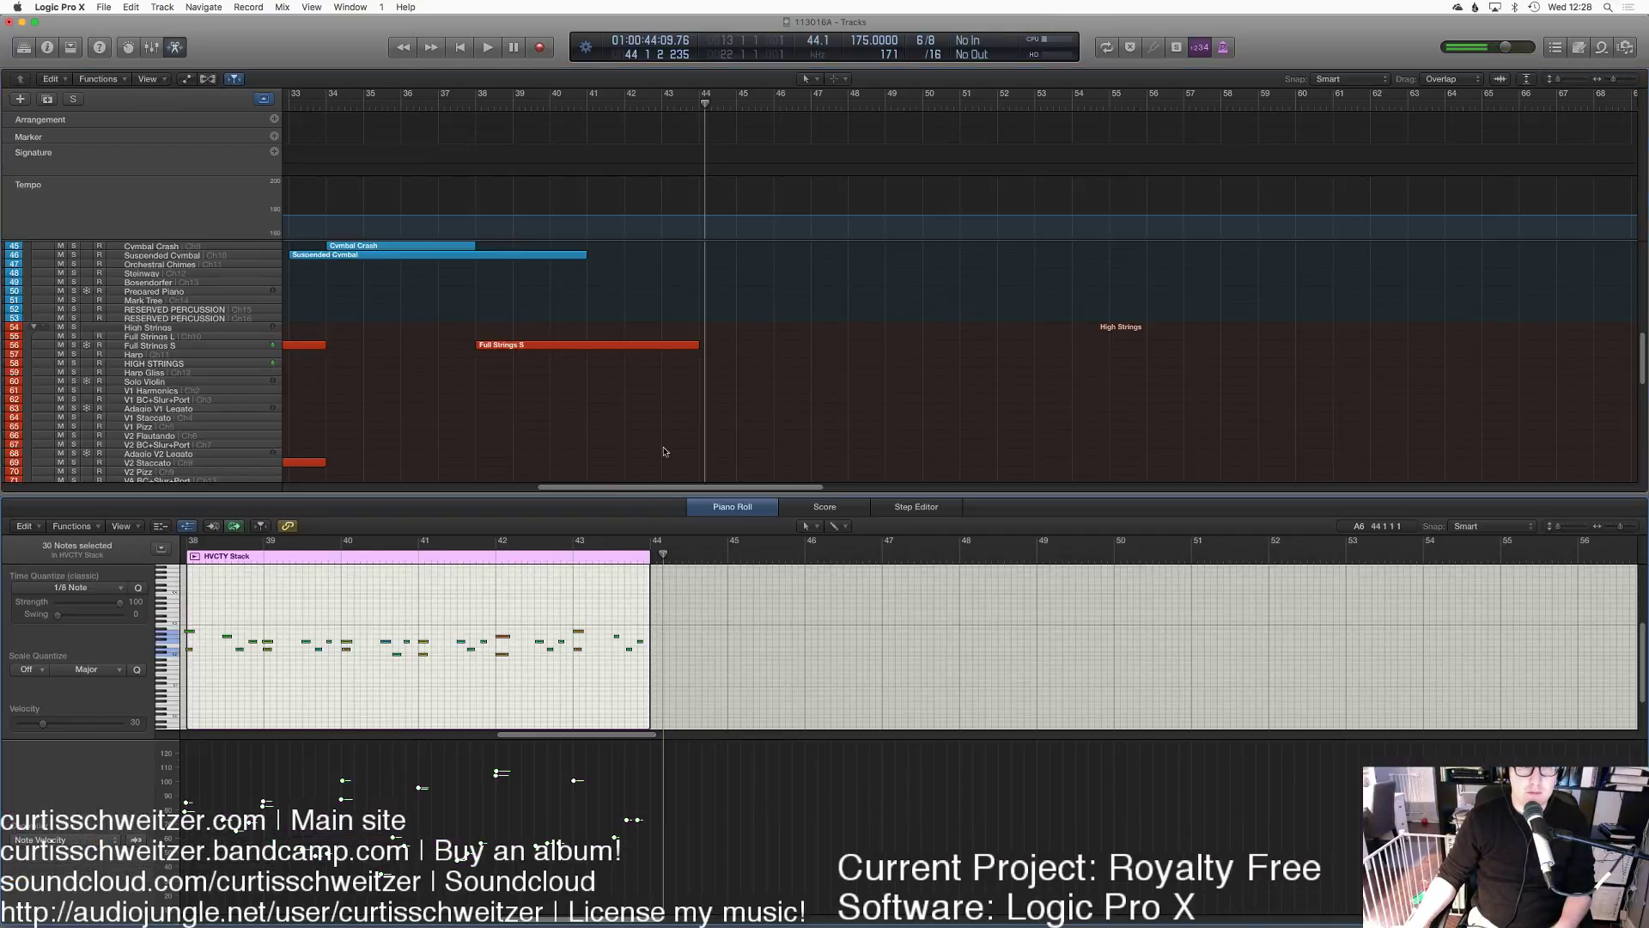
key(p)
Step: Play back the new HVCTY Stack recording with the strings from about bar 37
click(438, 117)
key(space)
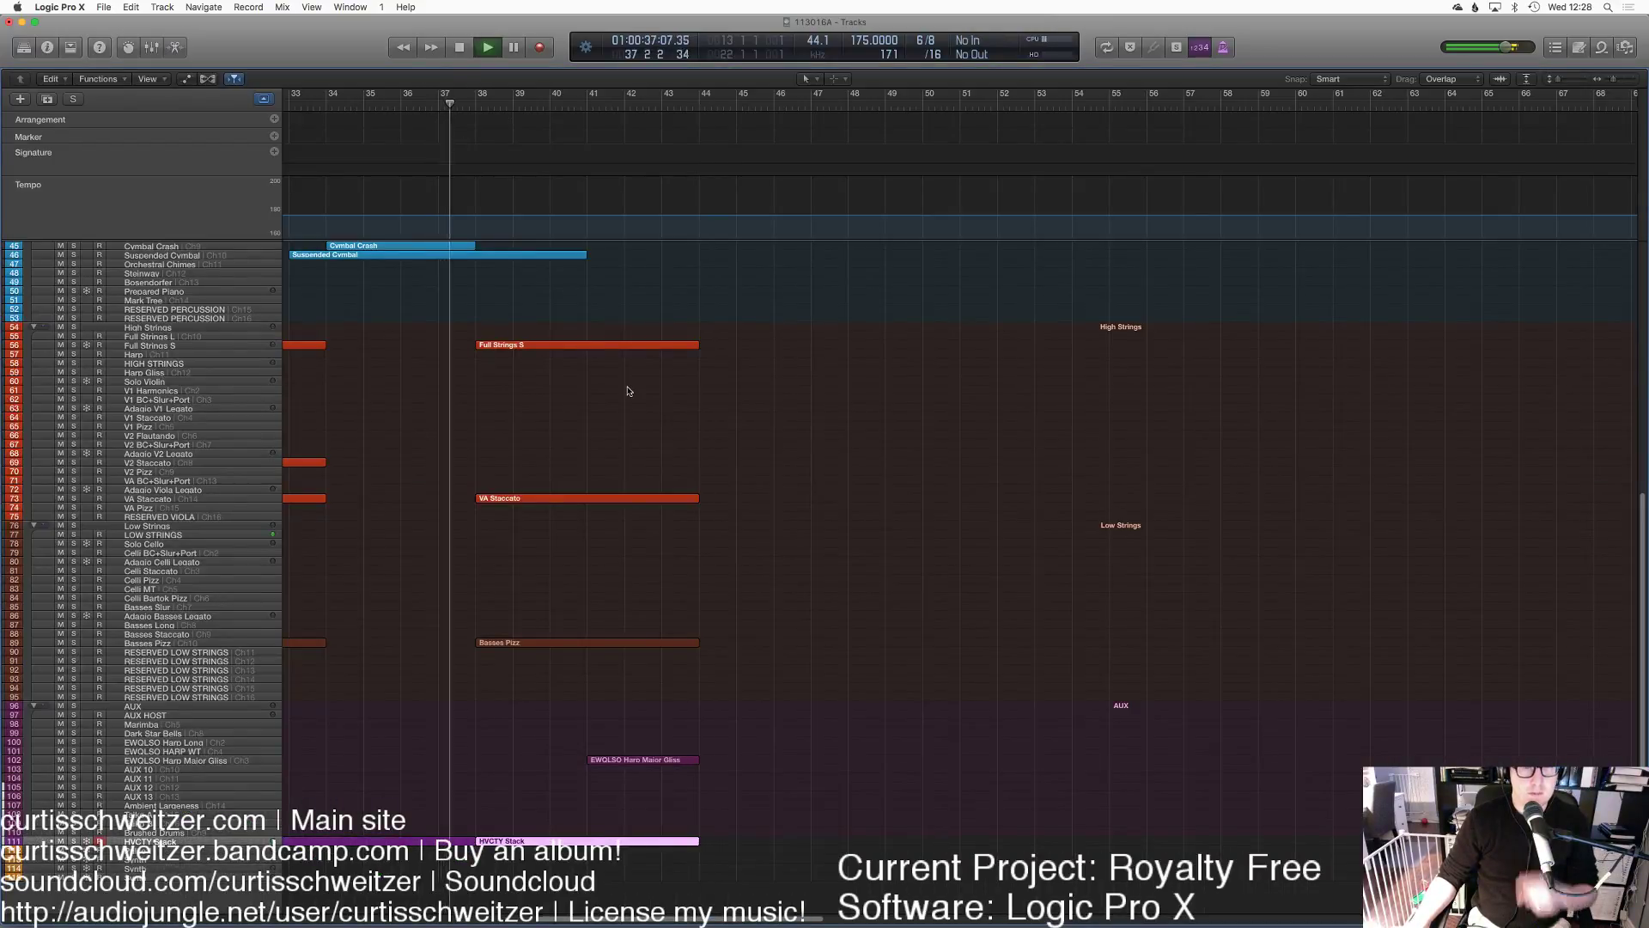
scroll(653, 395, up, 5)
scroll(748, 416, left, 5)
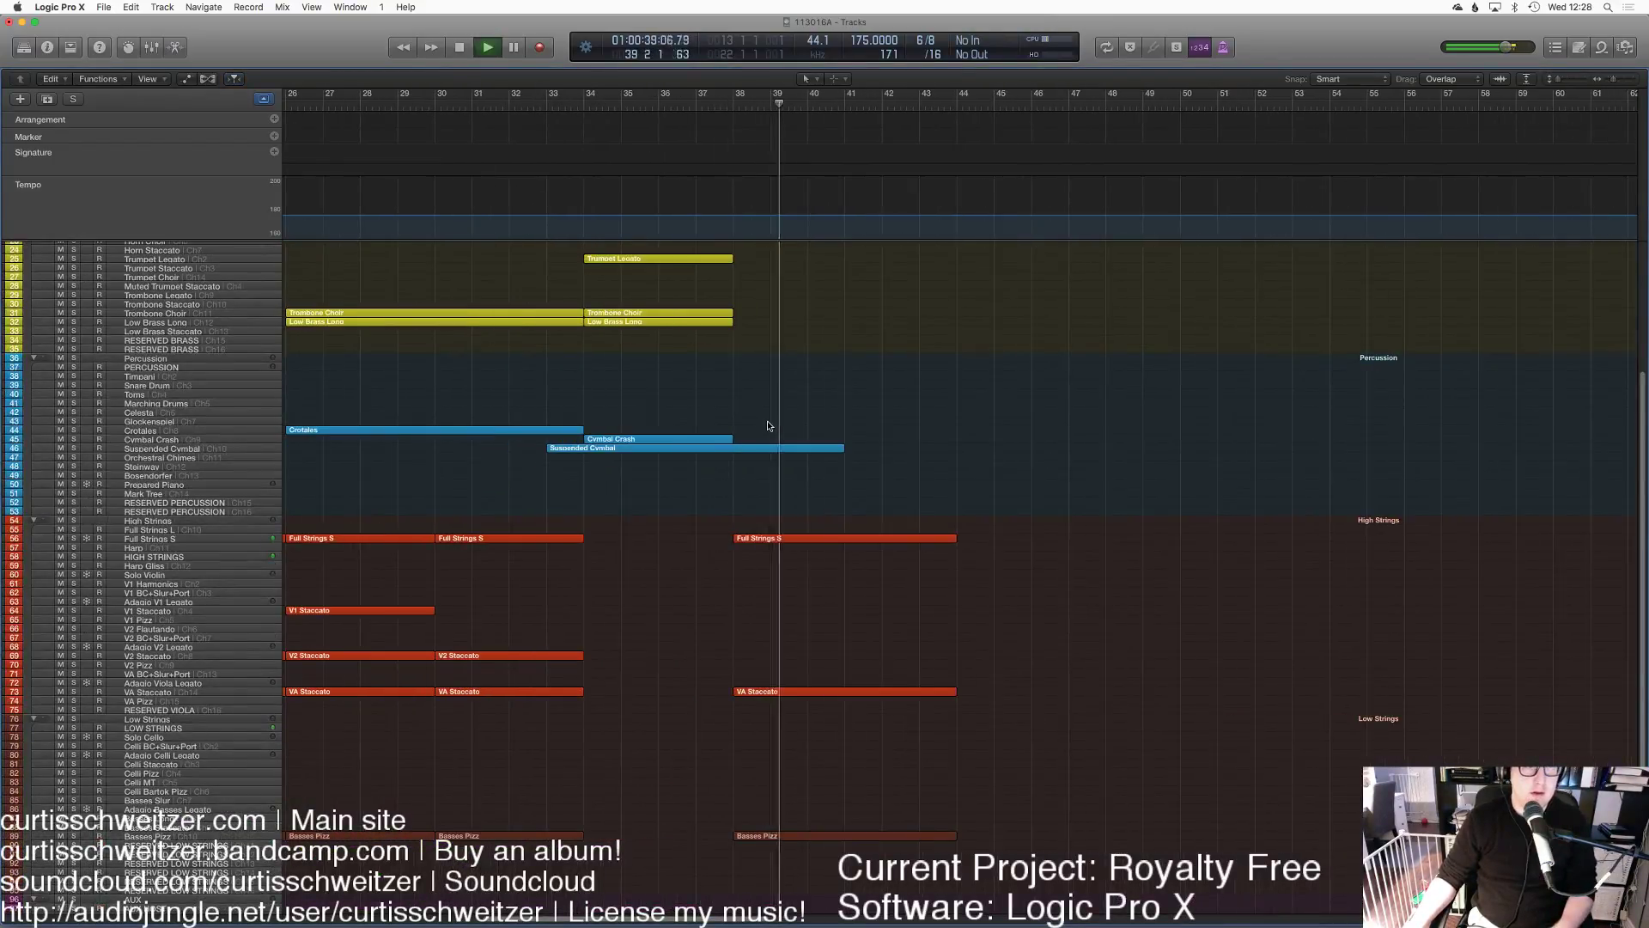
scroll(314, 328, up, 3)
scroll(314, 328, up, 3)
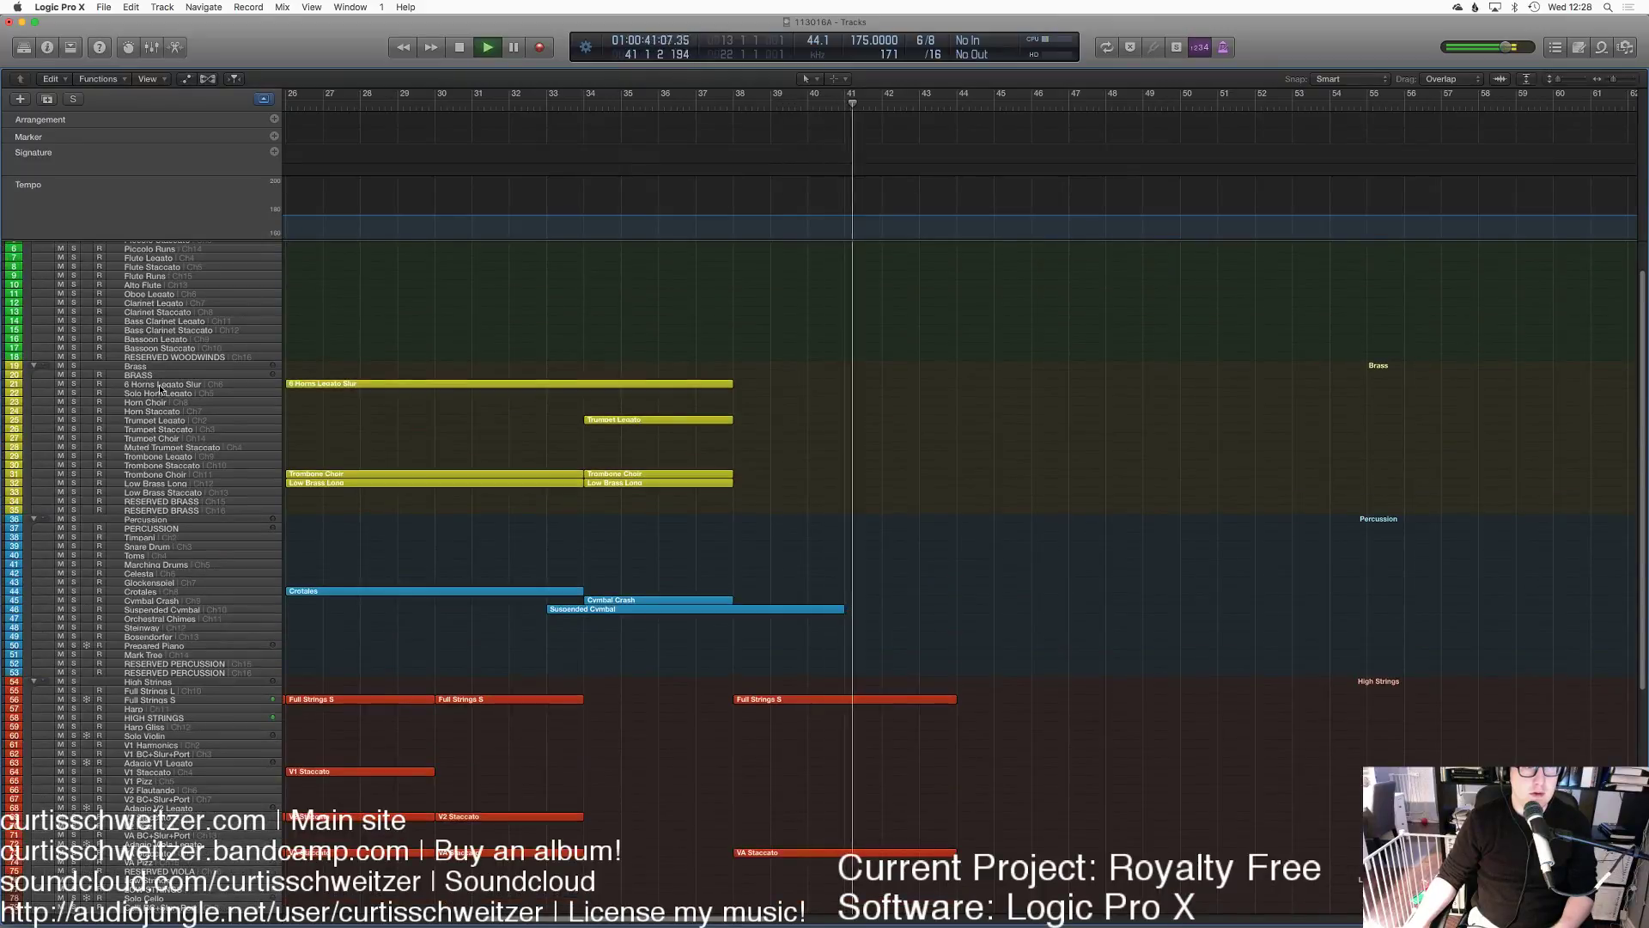
Step: Select the Piccolo Legato track and try out a part against playback from bar 37 to the end of bar 44
click(151, 256)
scroll(150, 252, up, 2)
key(space)
click(176, 281)
click(175, 274)
click(709, 105)
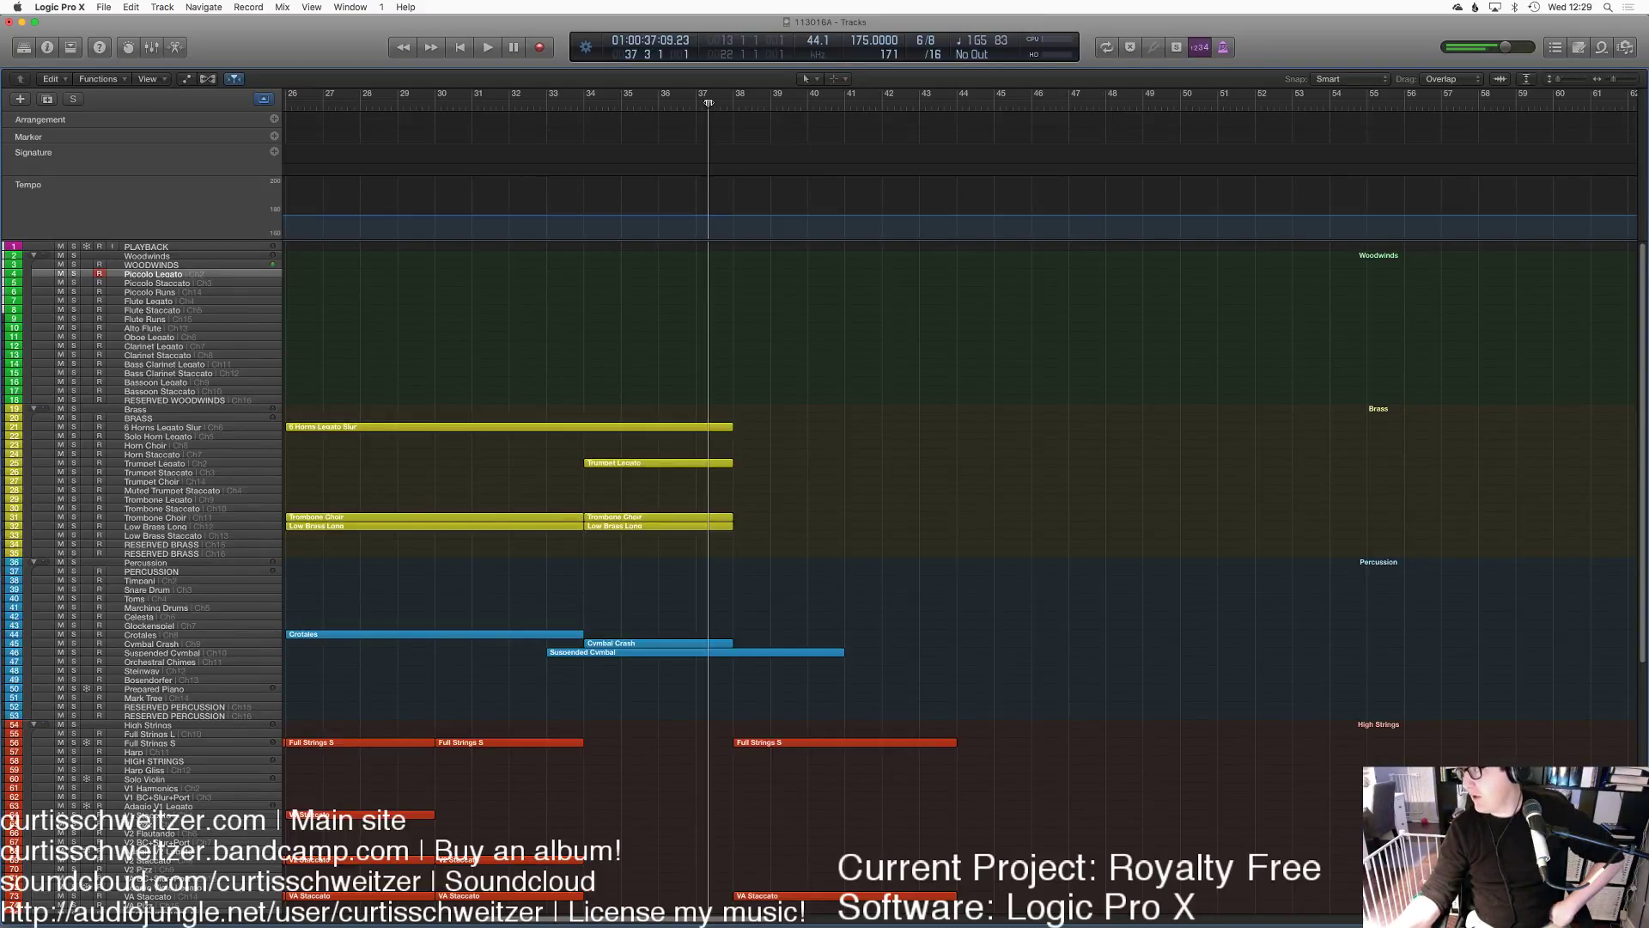
key(space)
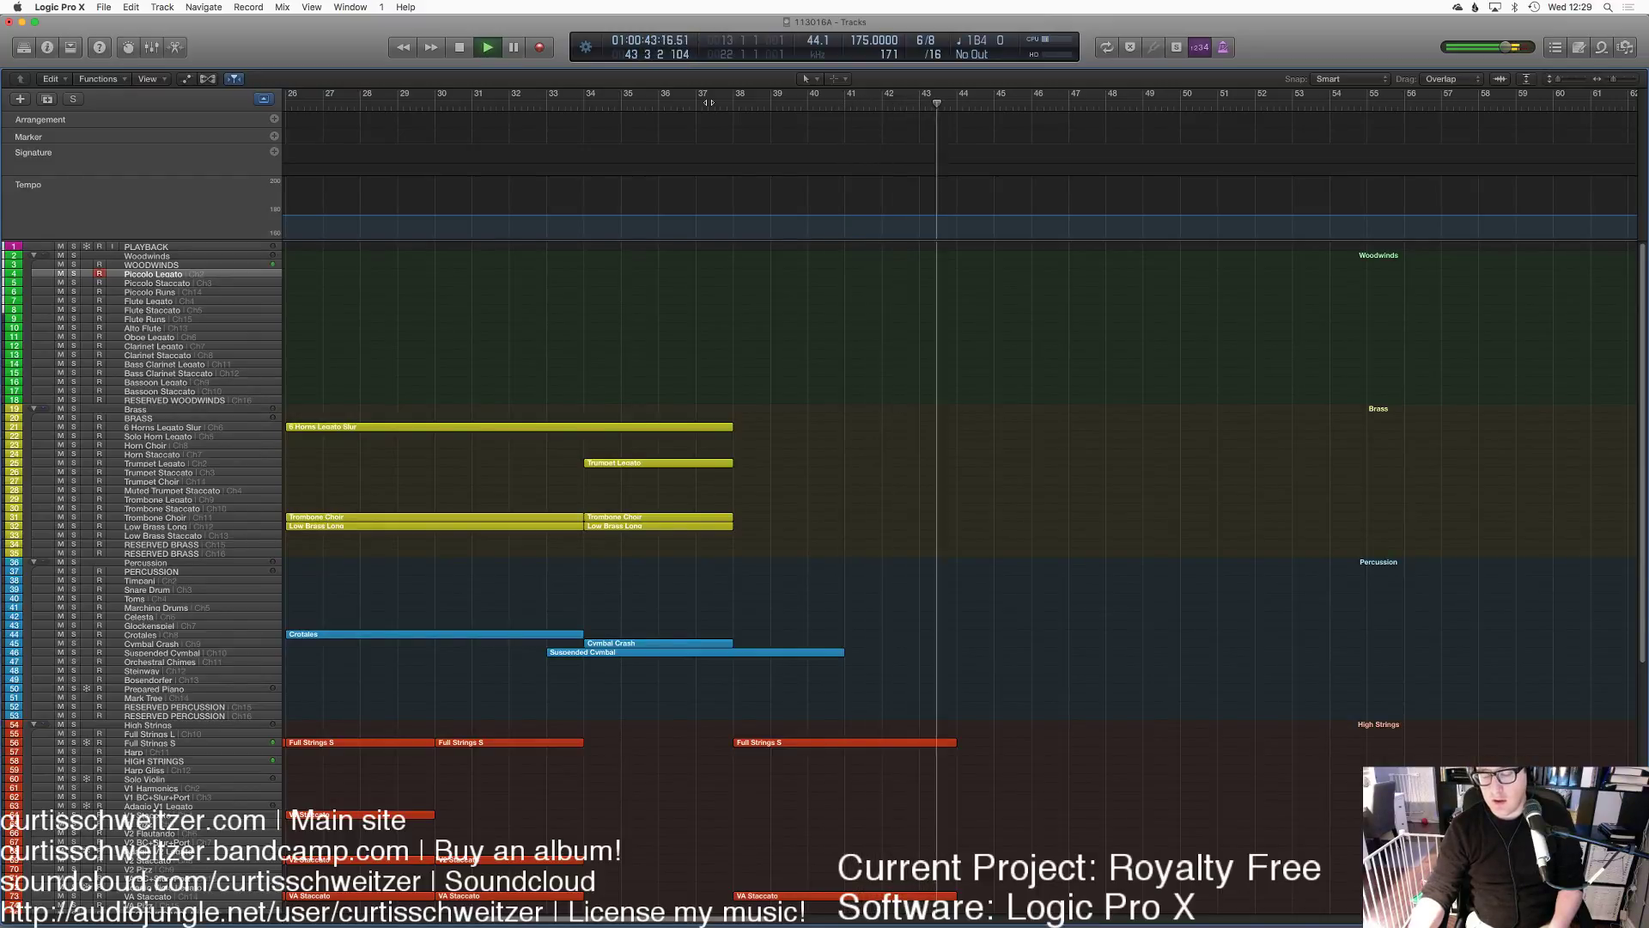
key(space)
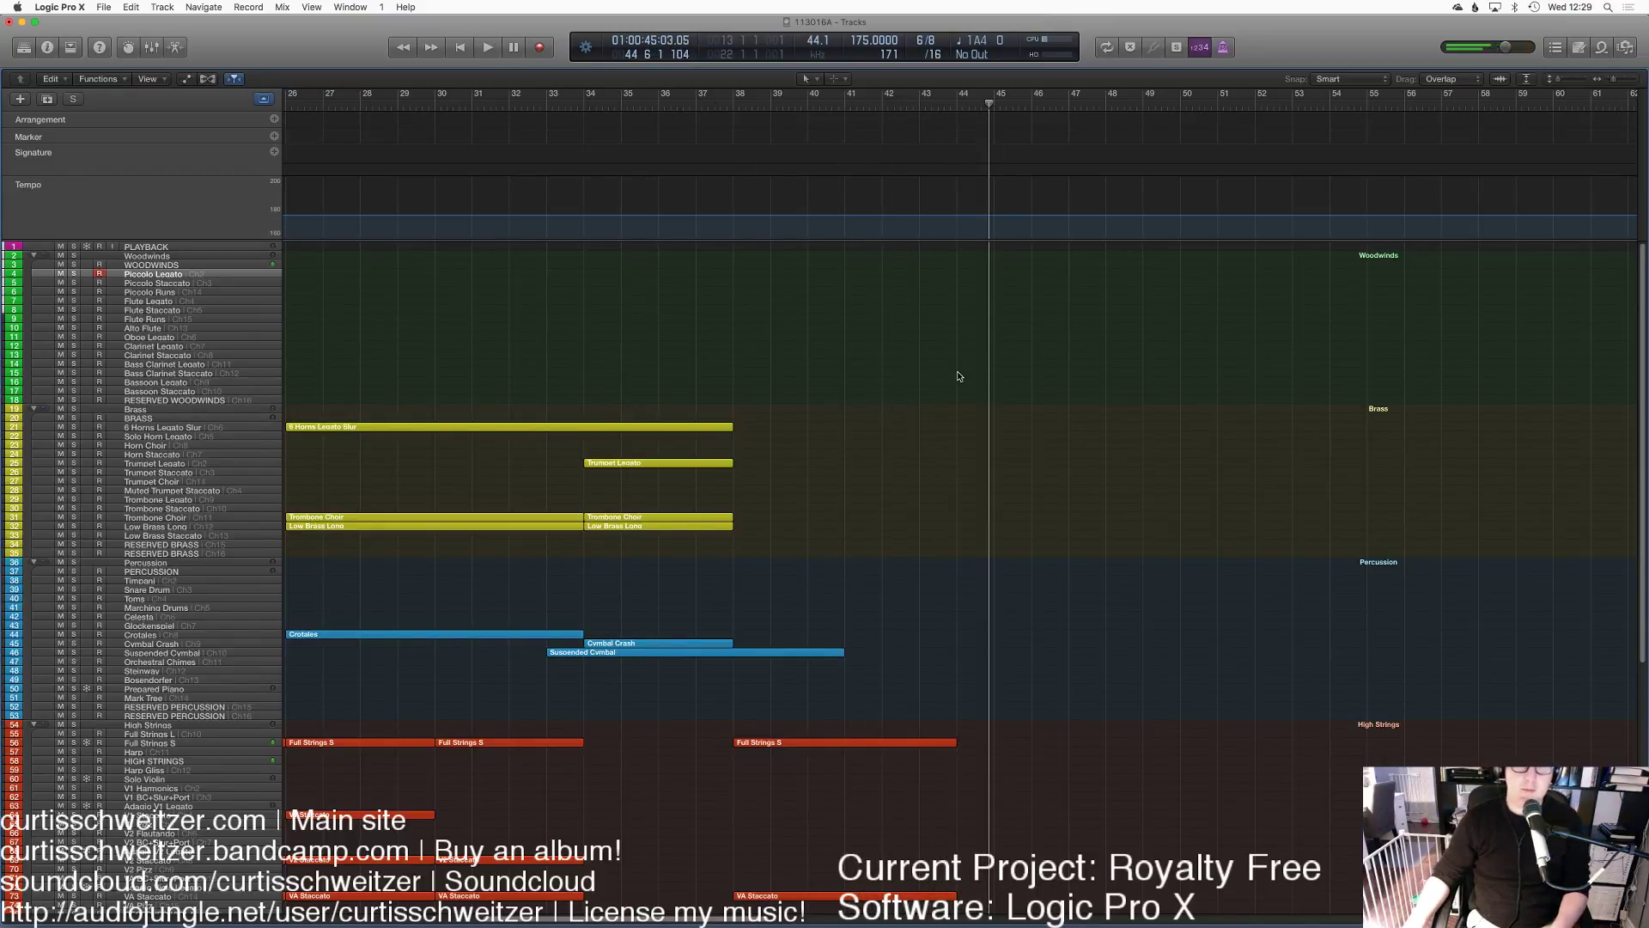
Step: Duplicate the bar 38 to 44 regions so the copies start at bar 44, and place the playhead shortly before bar 38
scroll(940, 477, down, 8)
drag(792, 914, 821, 323)
drag(960, 388, 1163, 422)
click(1067, 468)
scroll(1067, 468, up, 5)
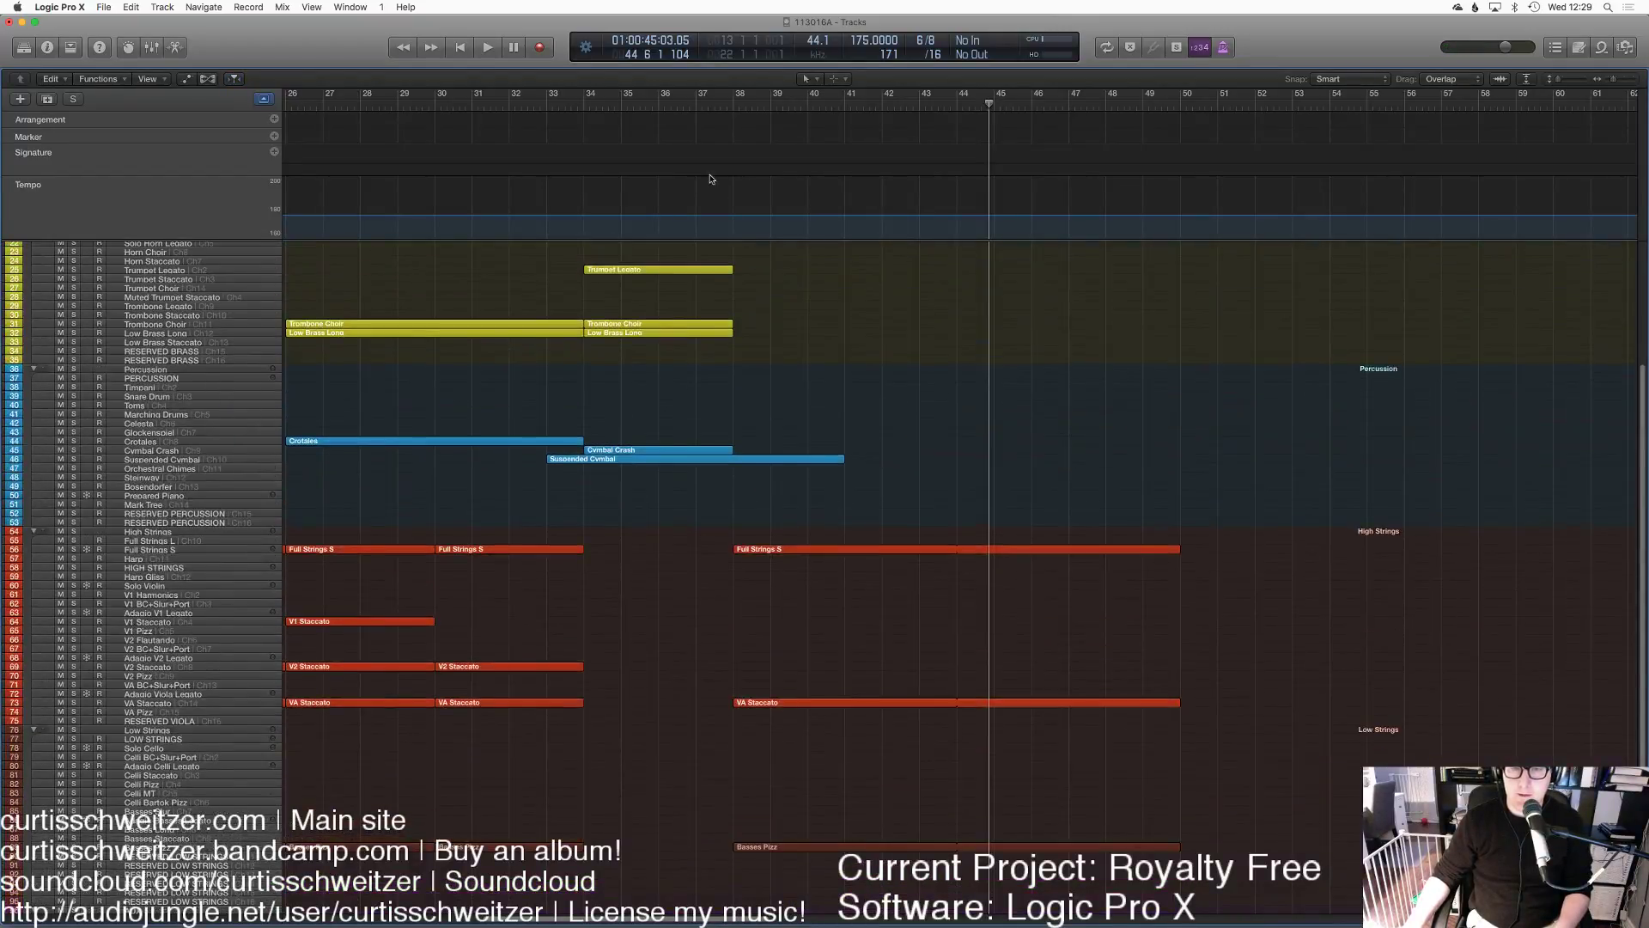
click(714, 105)
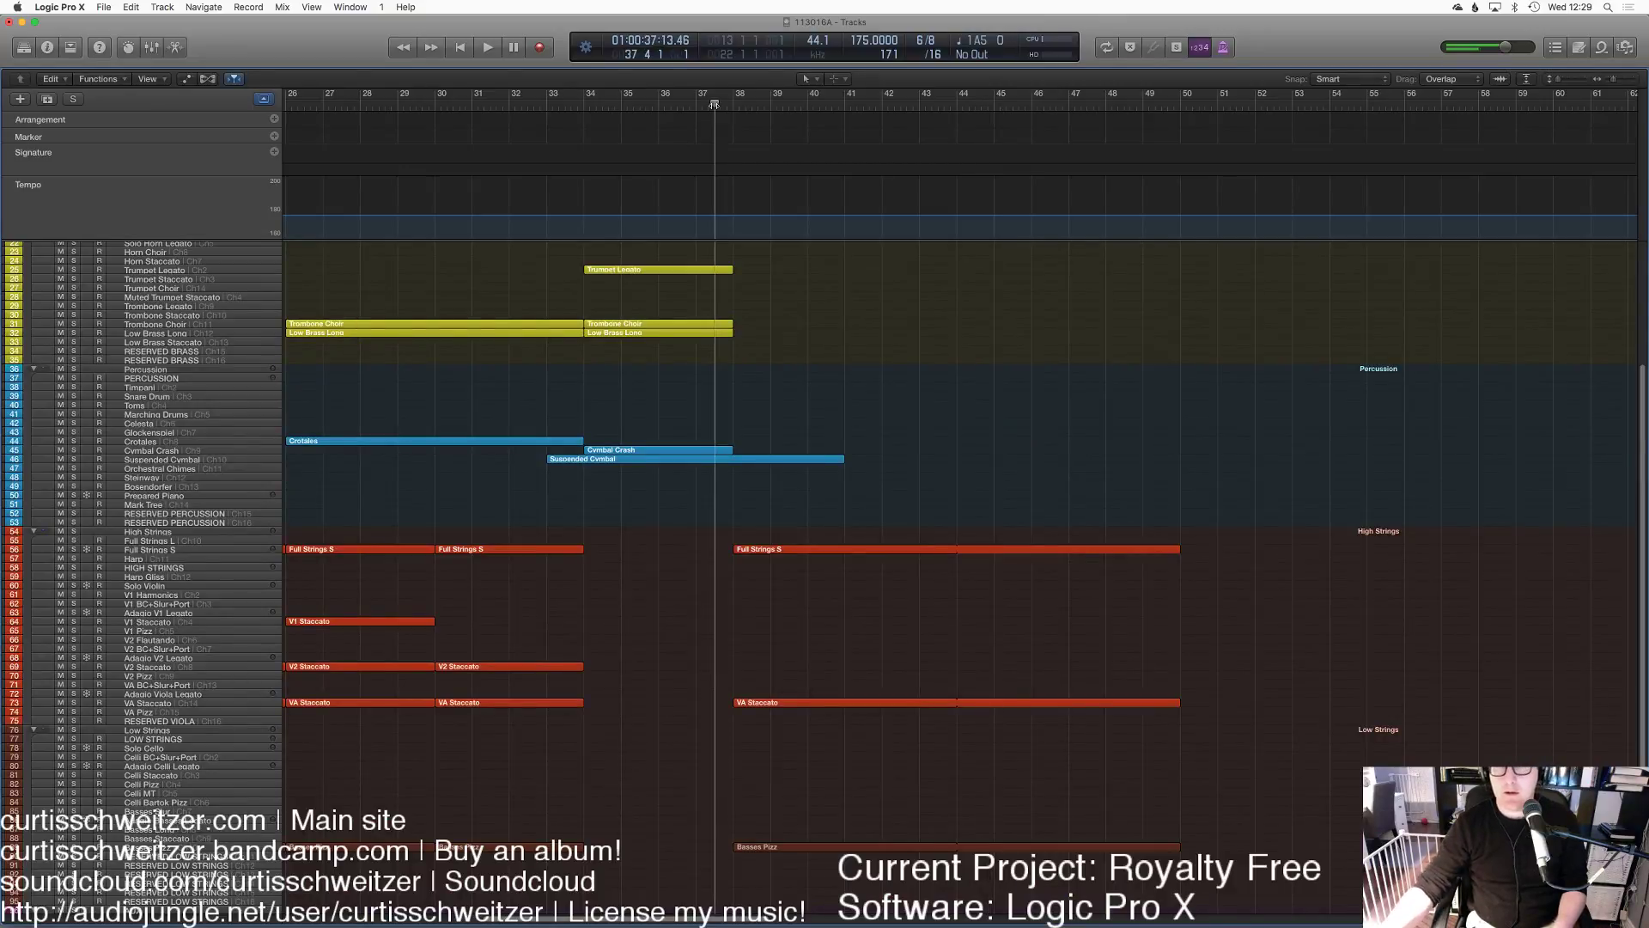
Step: Play back the duplicated string section from shortly before bar 38 through bar 46
key(space)
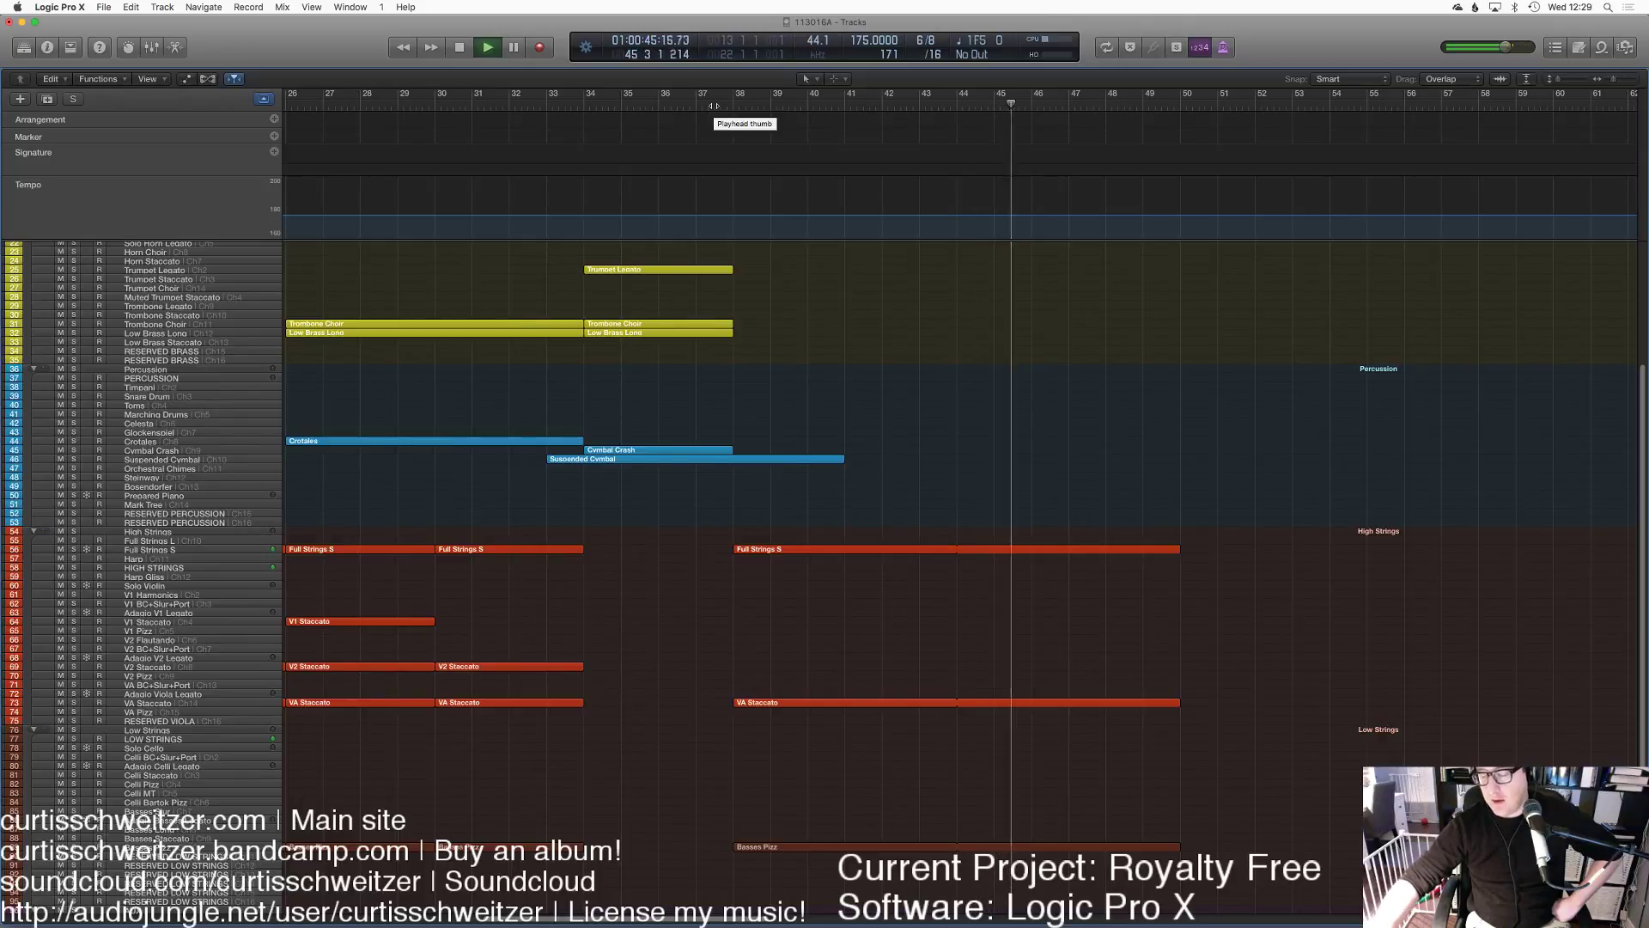
key(space)
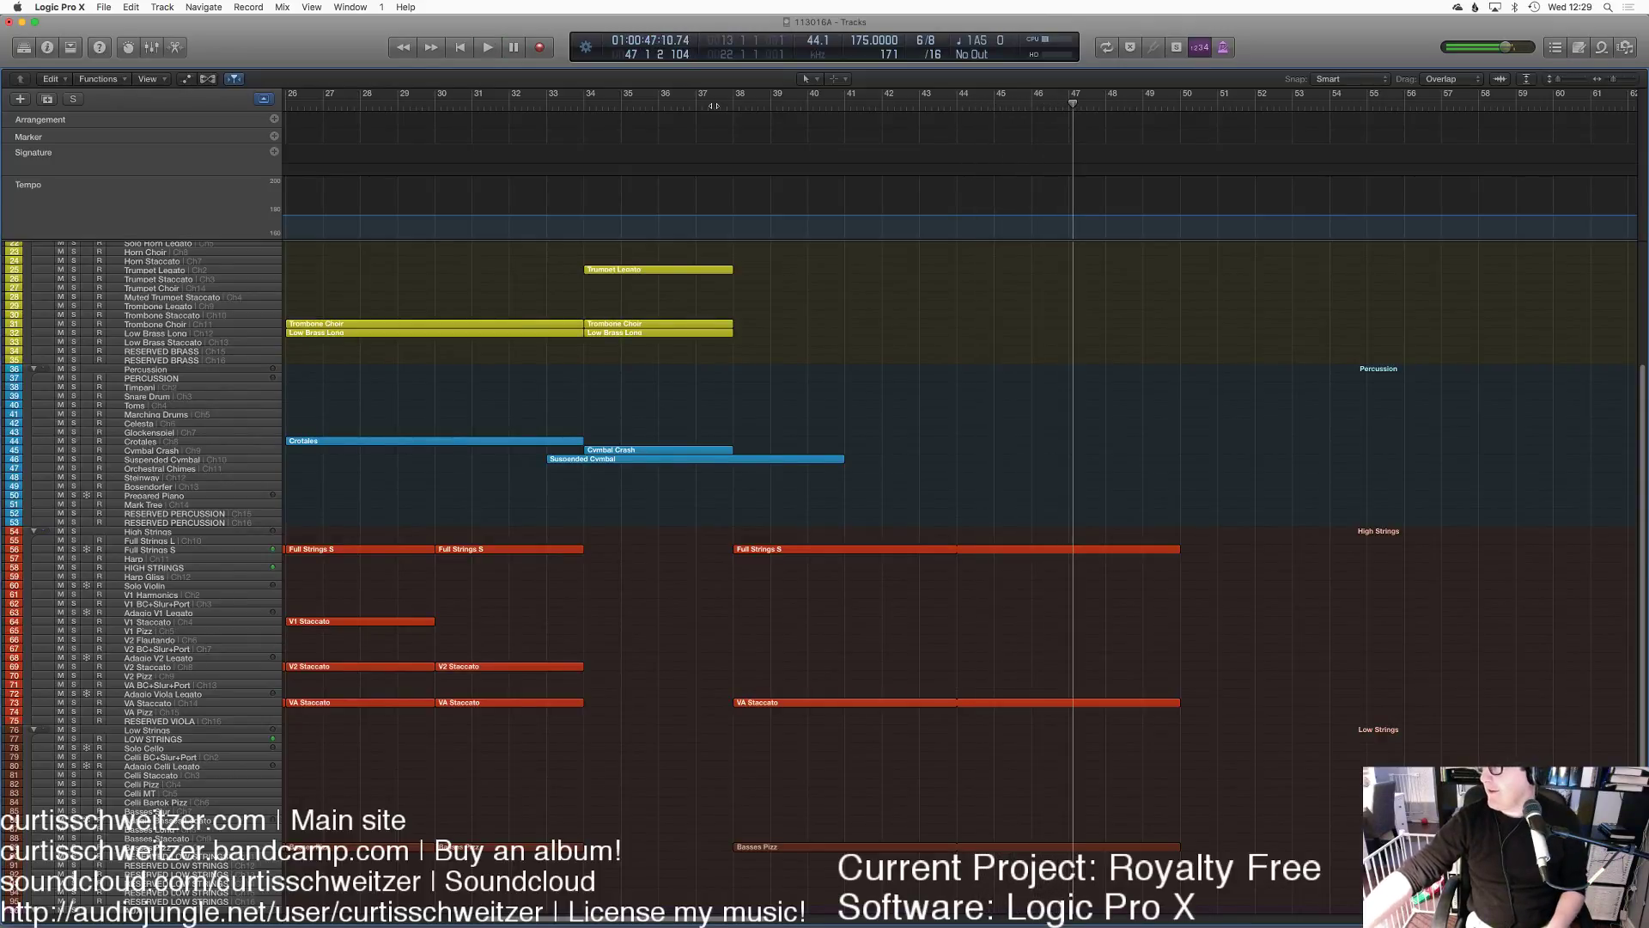
Step: Record a Piccolo Legato part over bars 41 to 47 and open the recording in the Piano Roll
scroll(858, 386, up, 5)
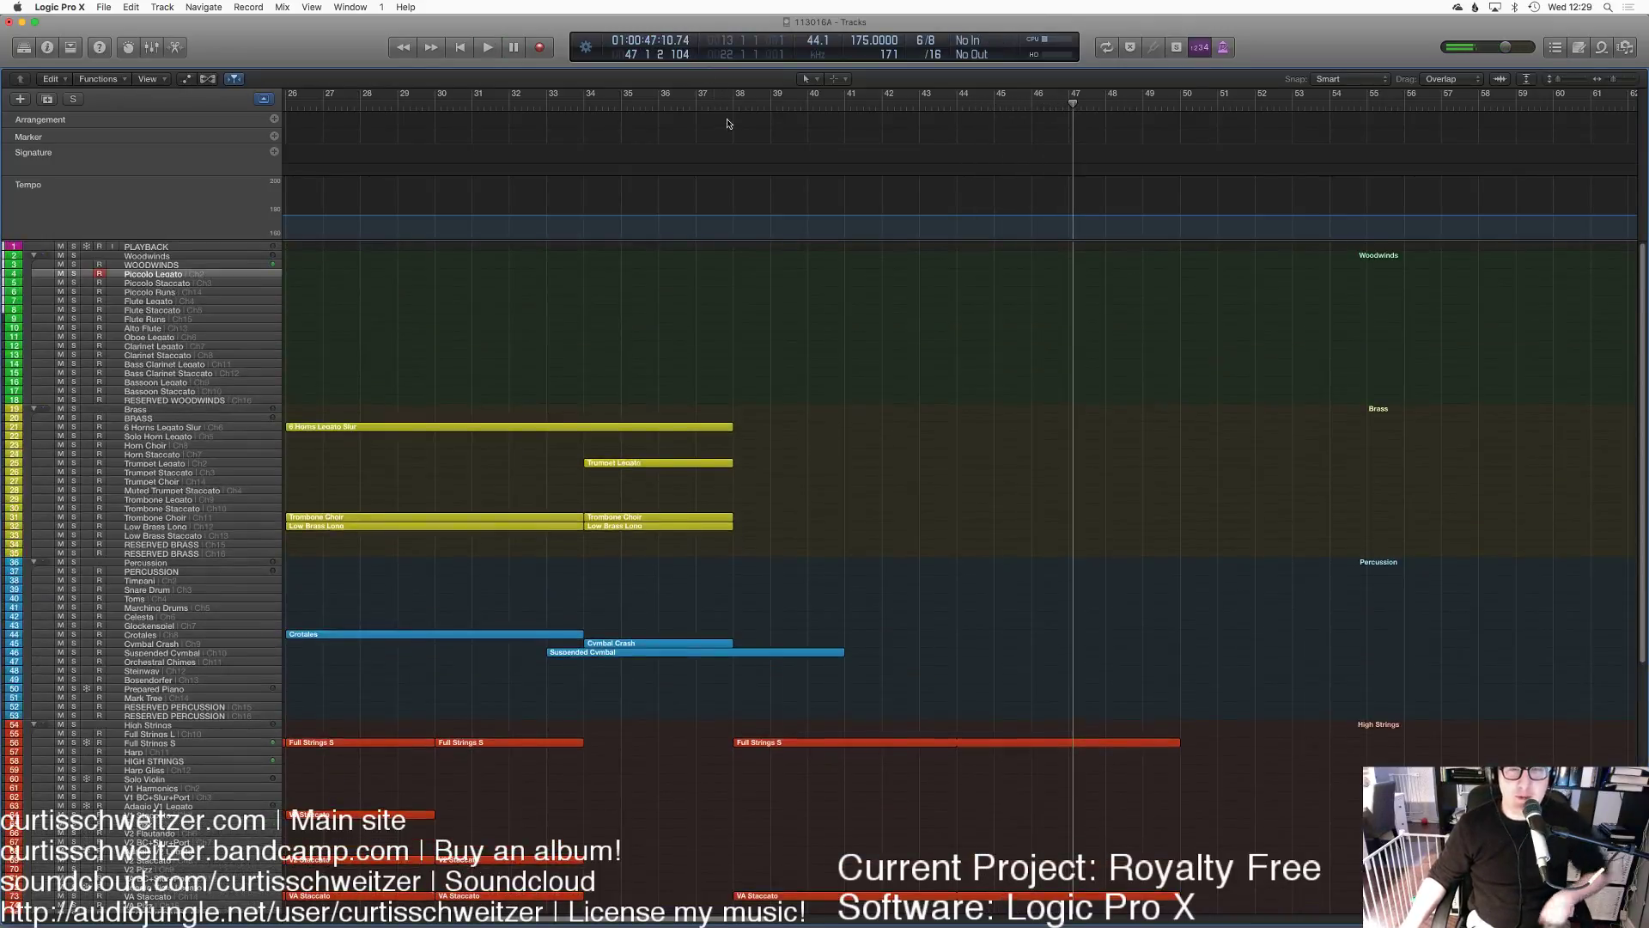
click(729, 104)
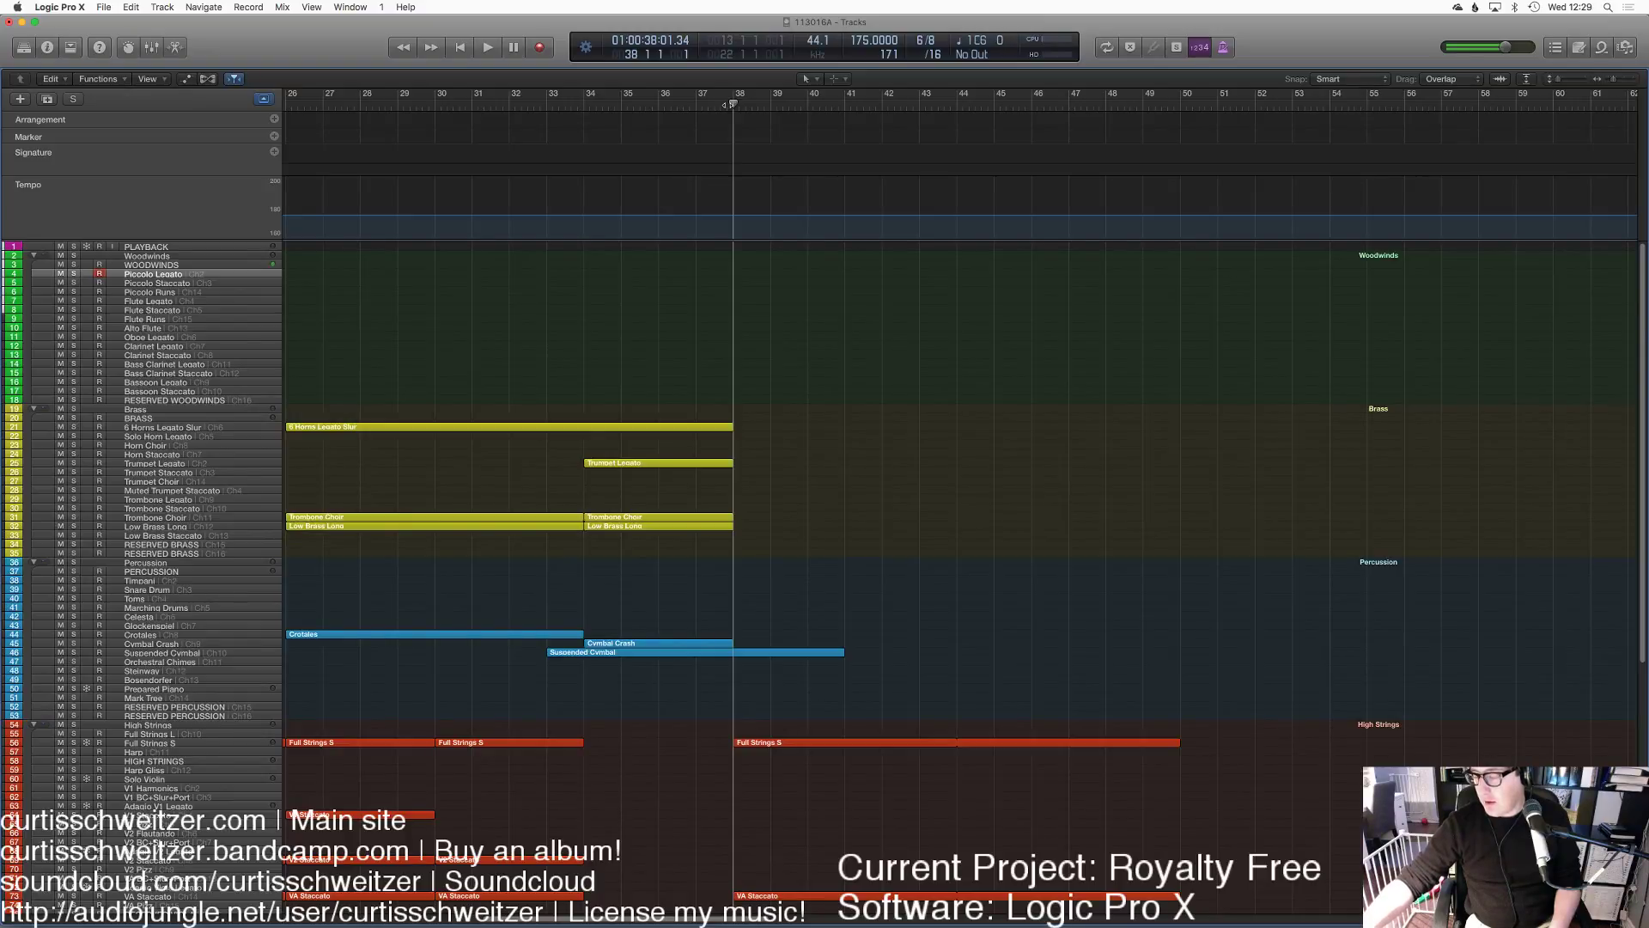
key(space)
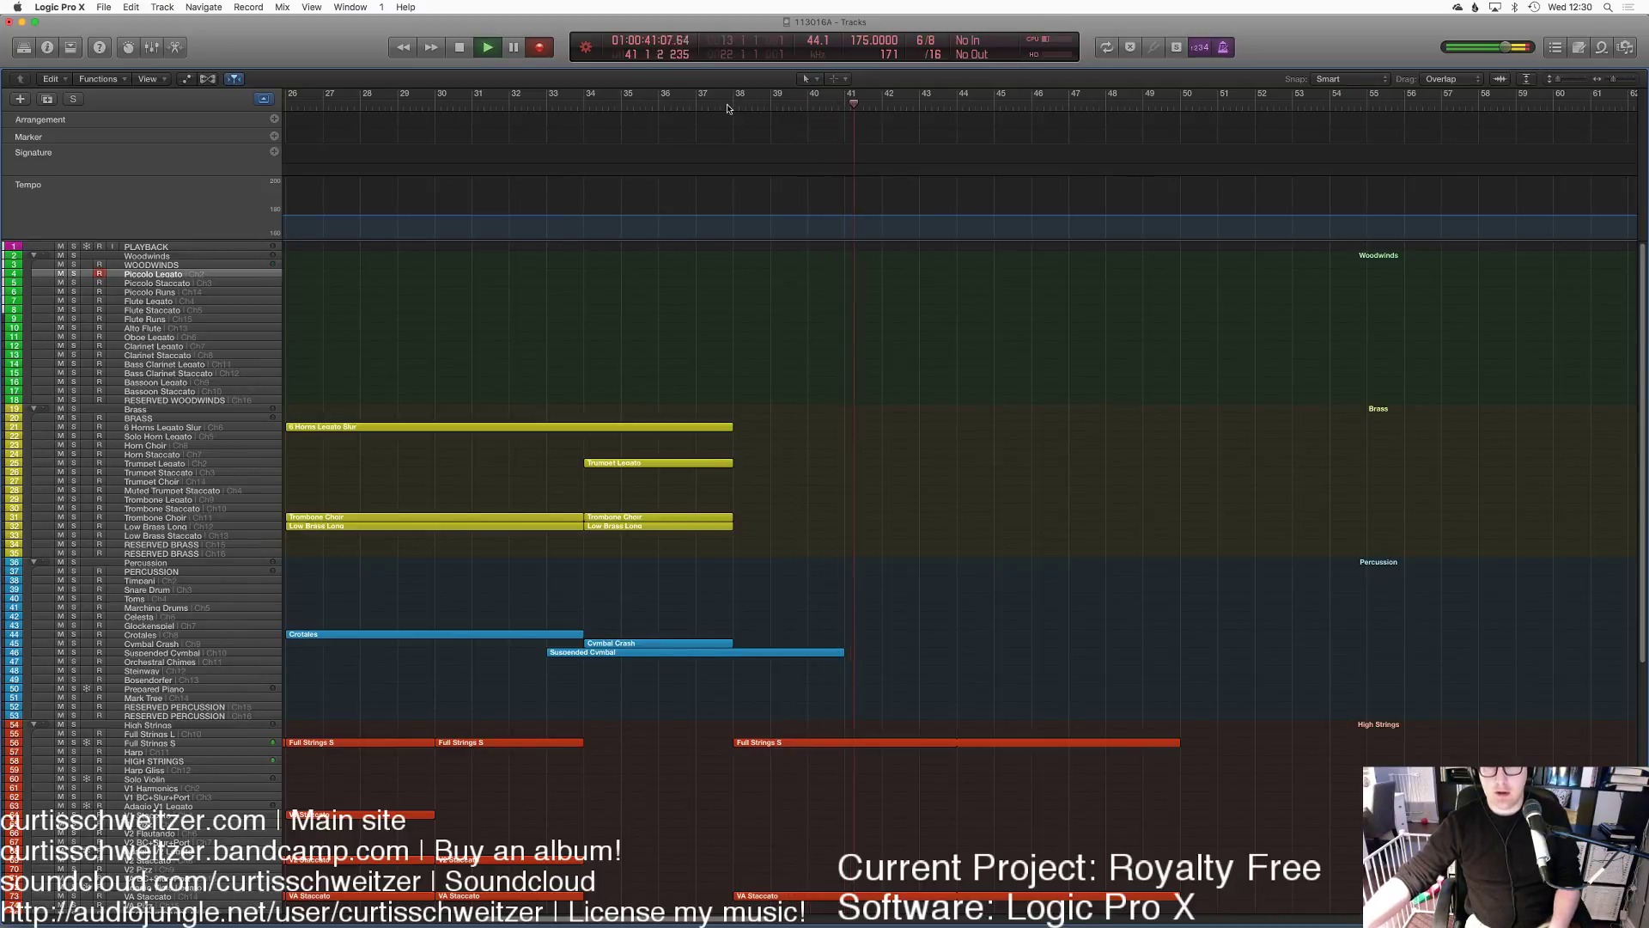
key(r)
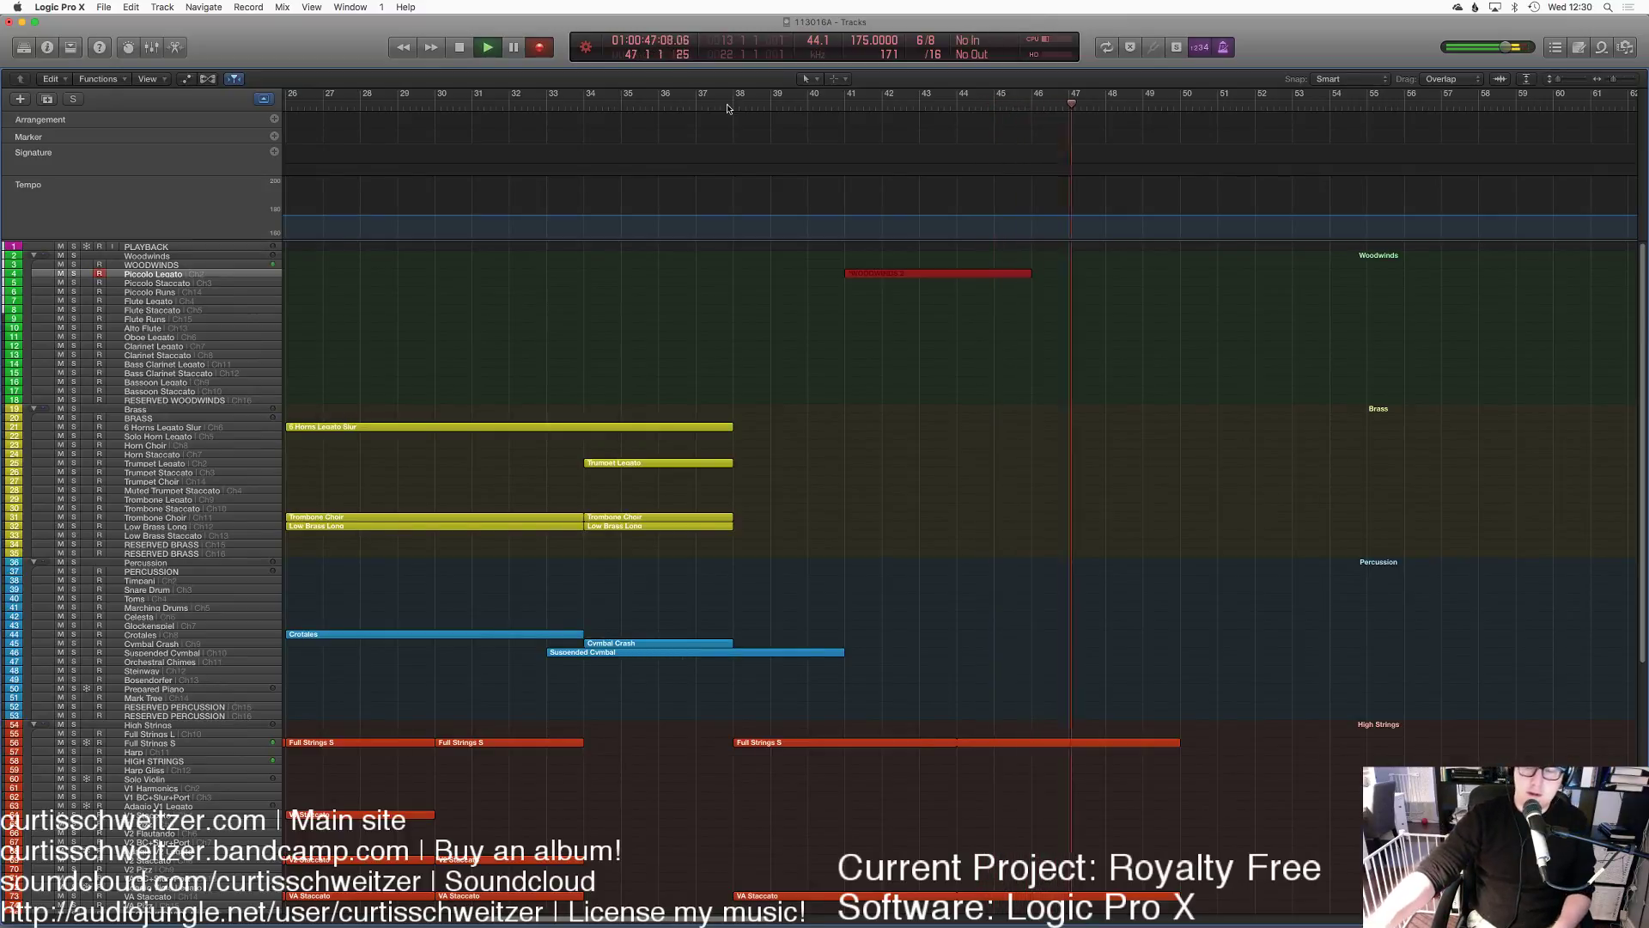
key(space)
key(p)
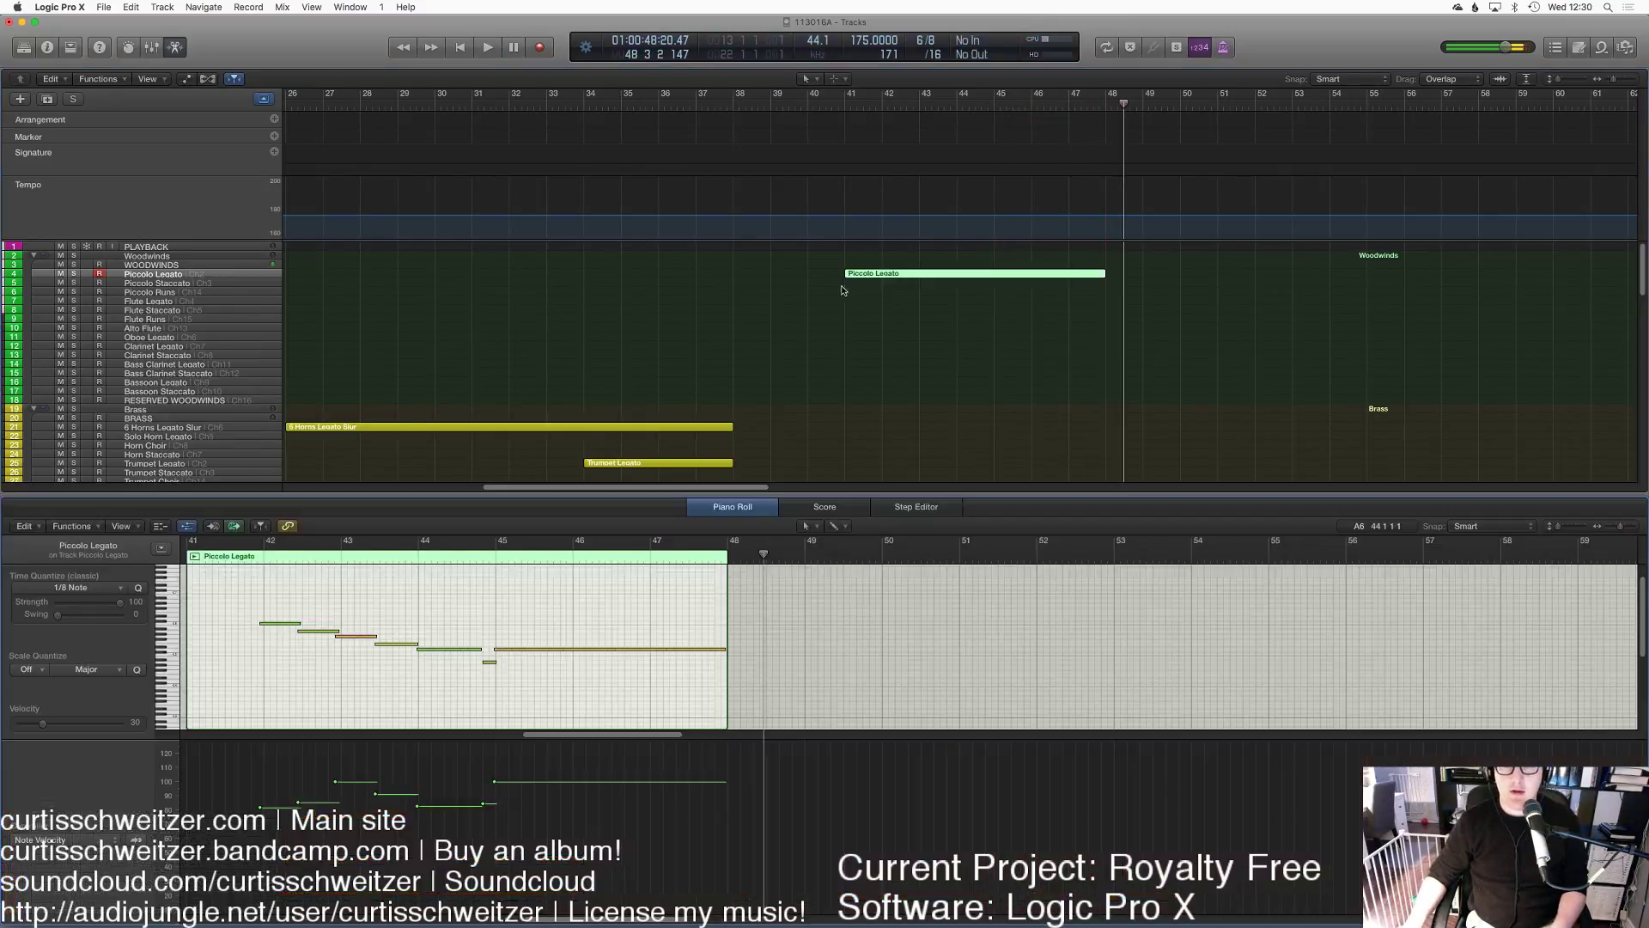
Step: Show the Expression data of the Piccolo Legato region and listen to the part from about bar 41 to bar 45
scroll(564, 626, left, 5)
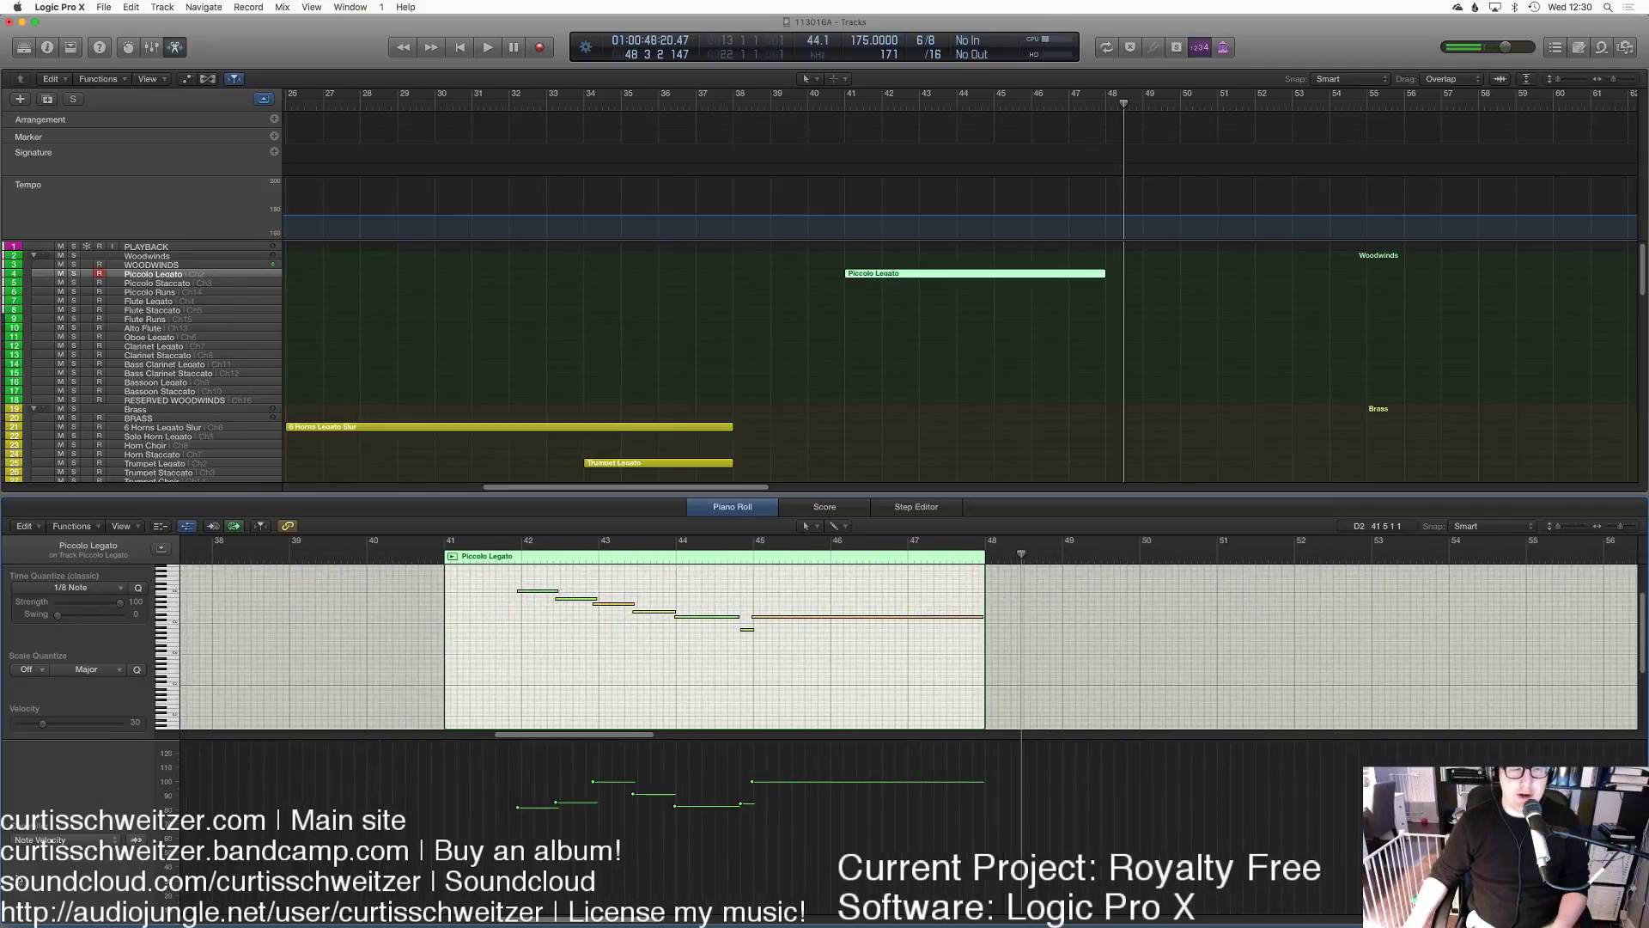
click(19, 842)
click(56, 845)
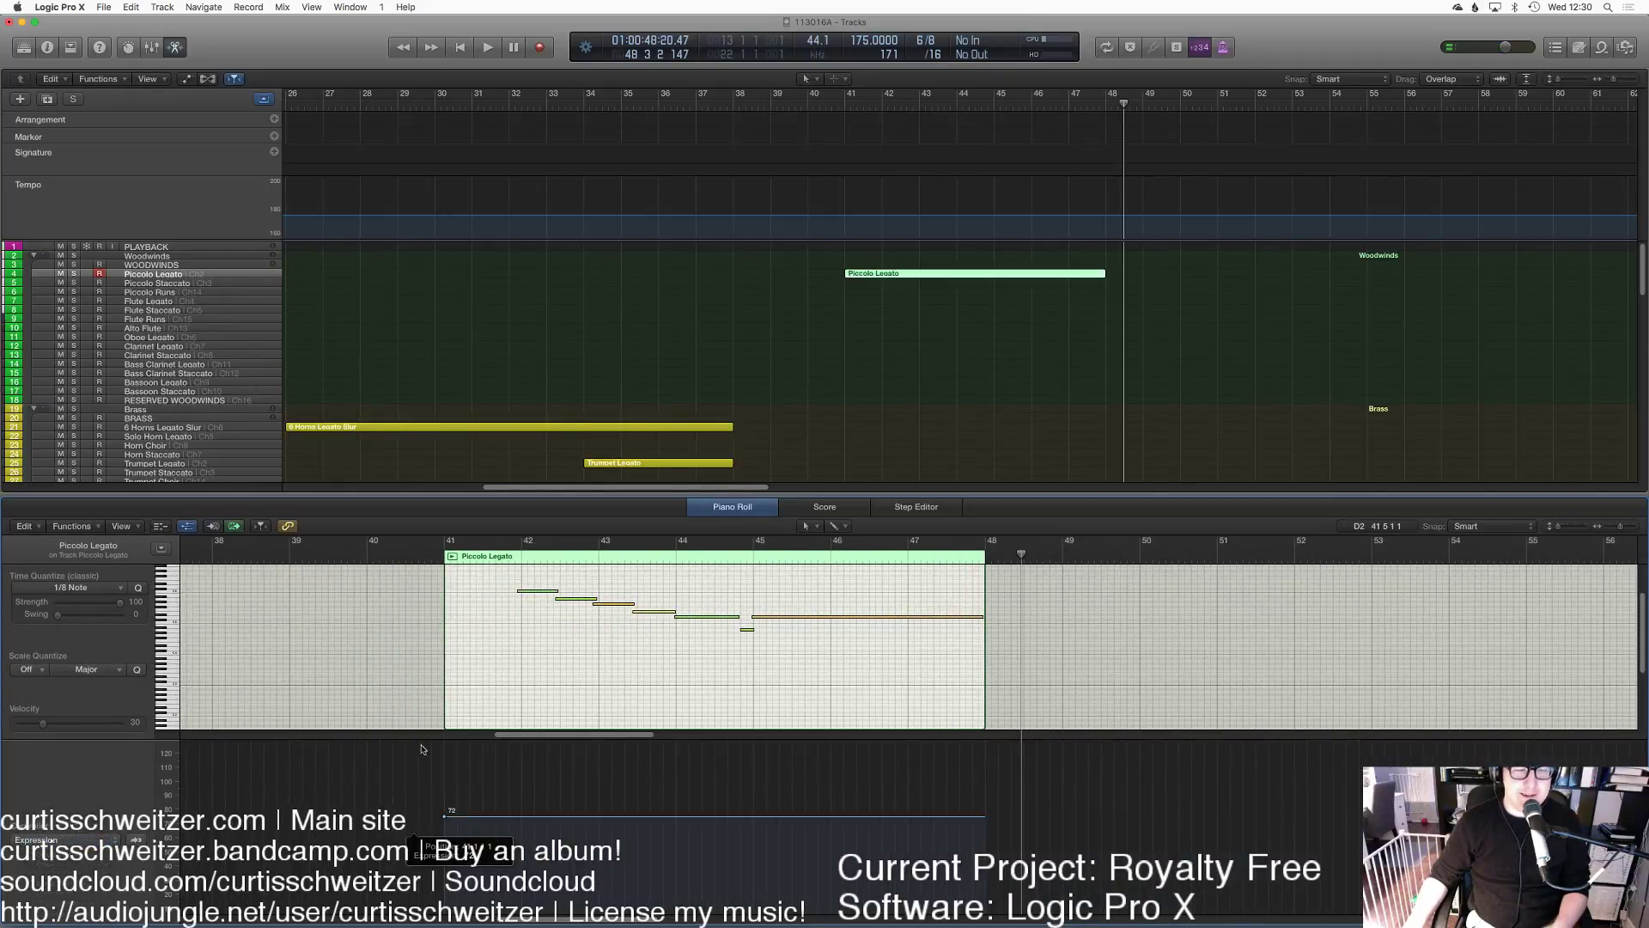
click(419, 555)
key(space)
click(881, 376)
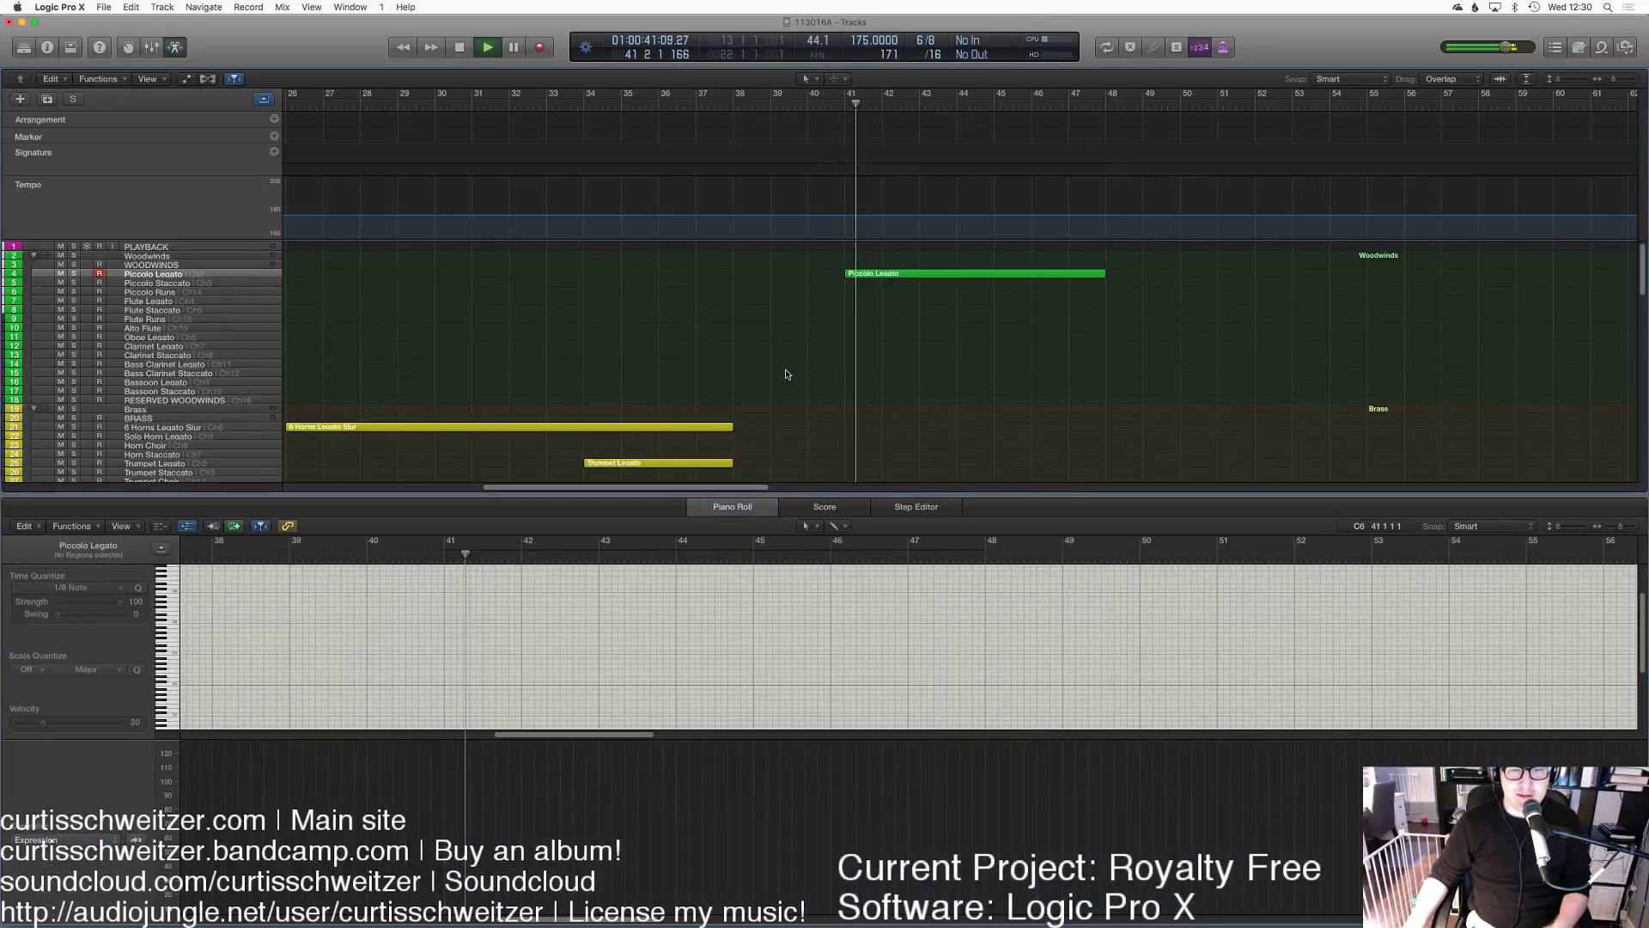
key(p)
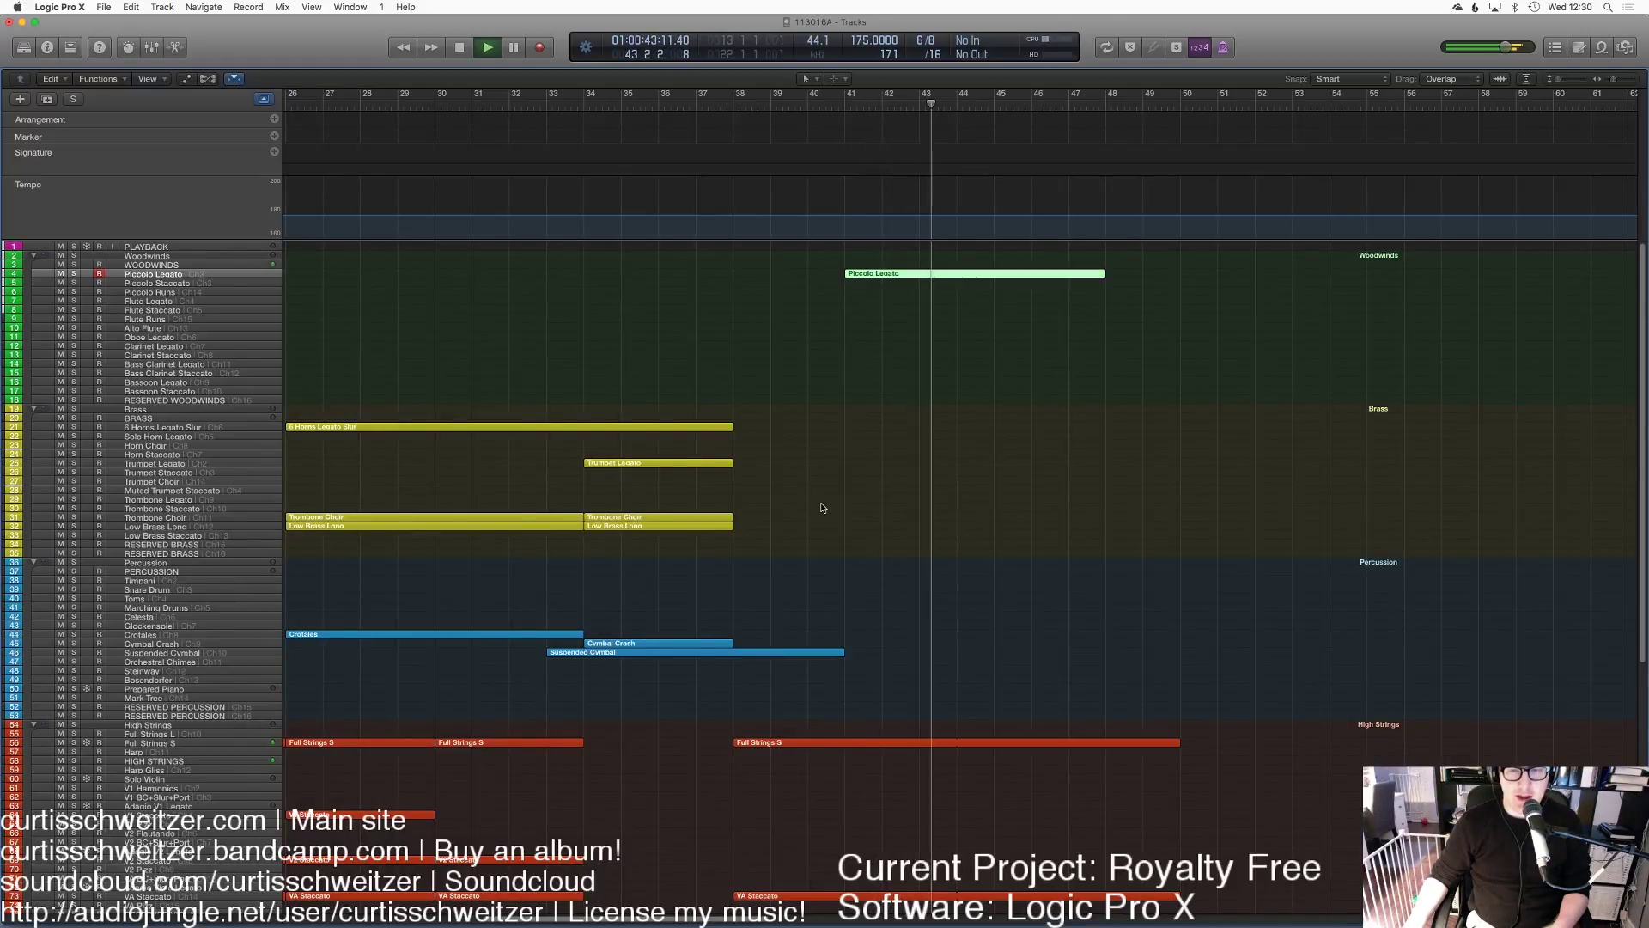
key(p)
scroll(515, 665, left, 5)
key(space)
click(817, 378)
key(p)
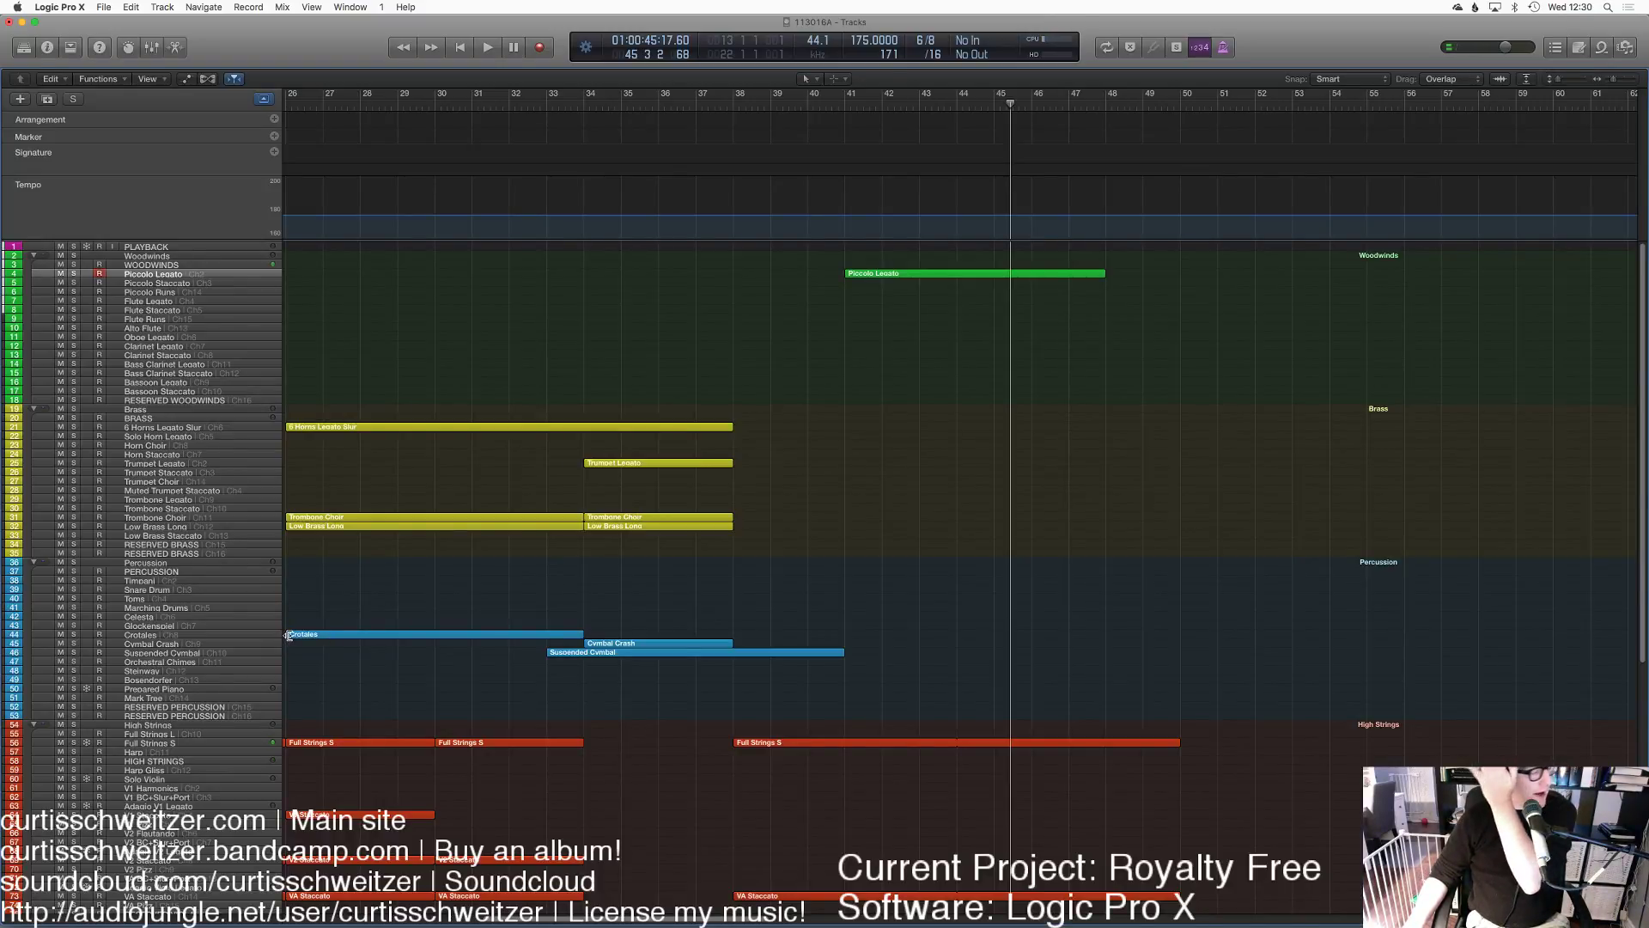
Step: Show the mixer and insert Kontakt 5 as the instrument on the empty Uke channel strip
scroll(256, 638, down, 10)
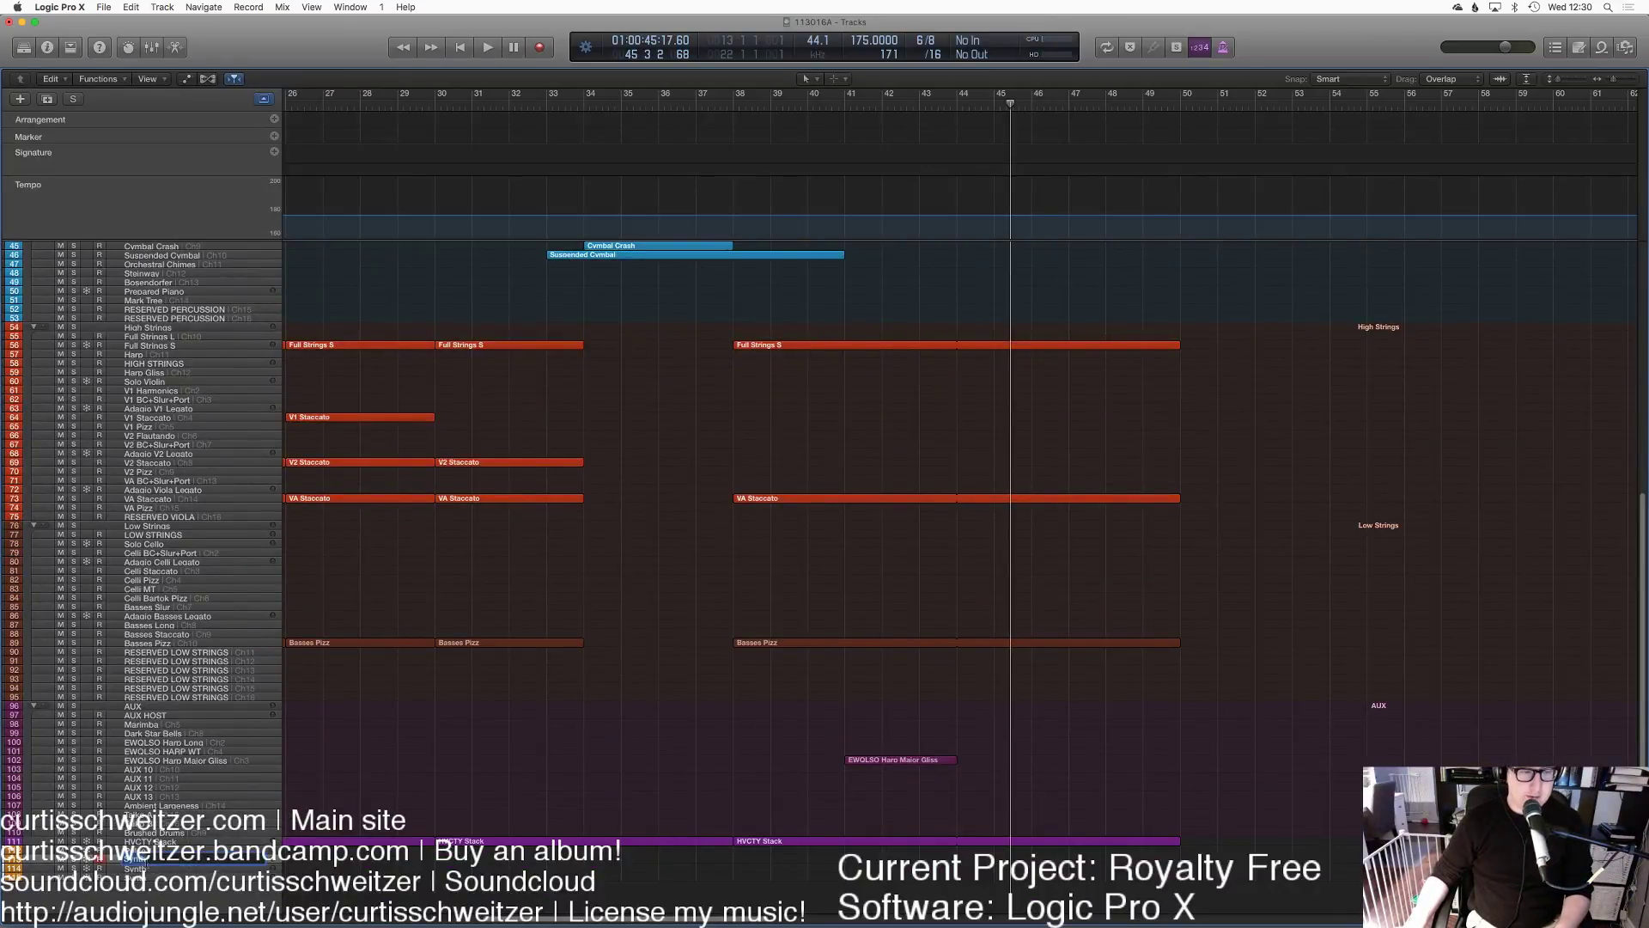
key(x)
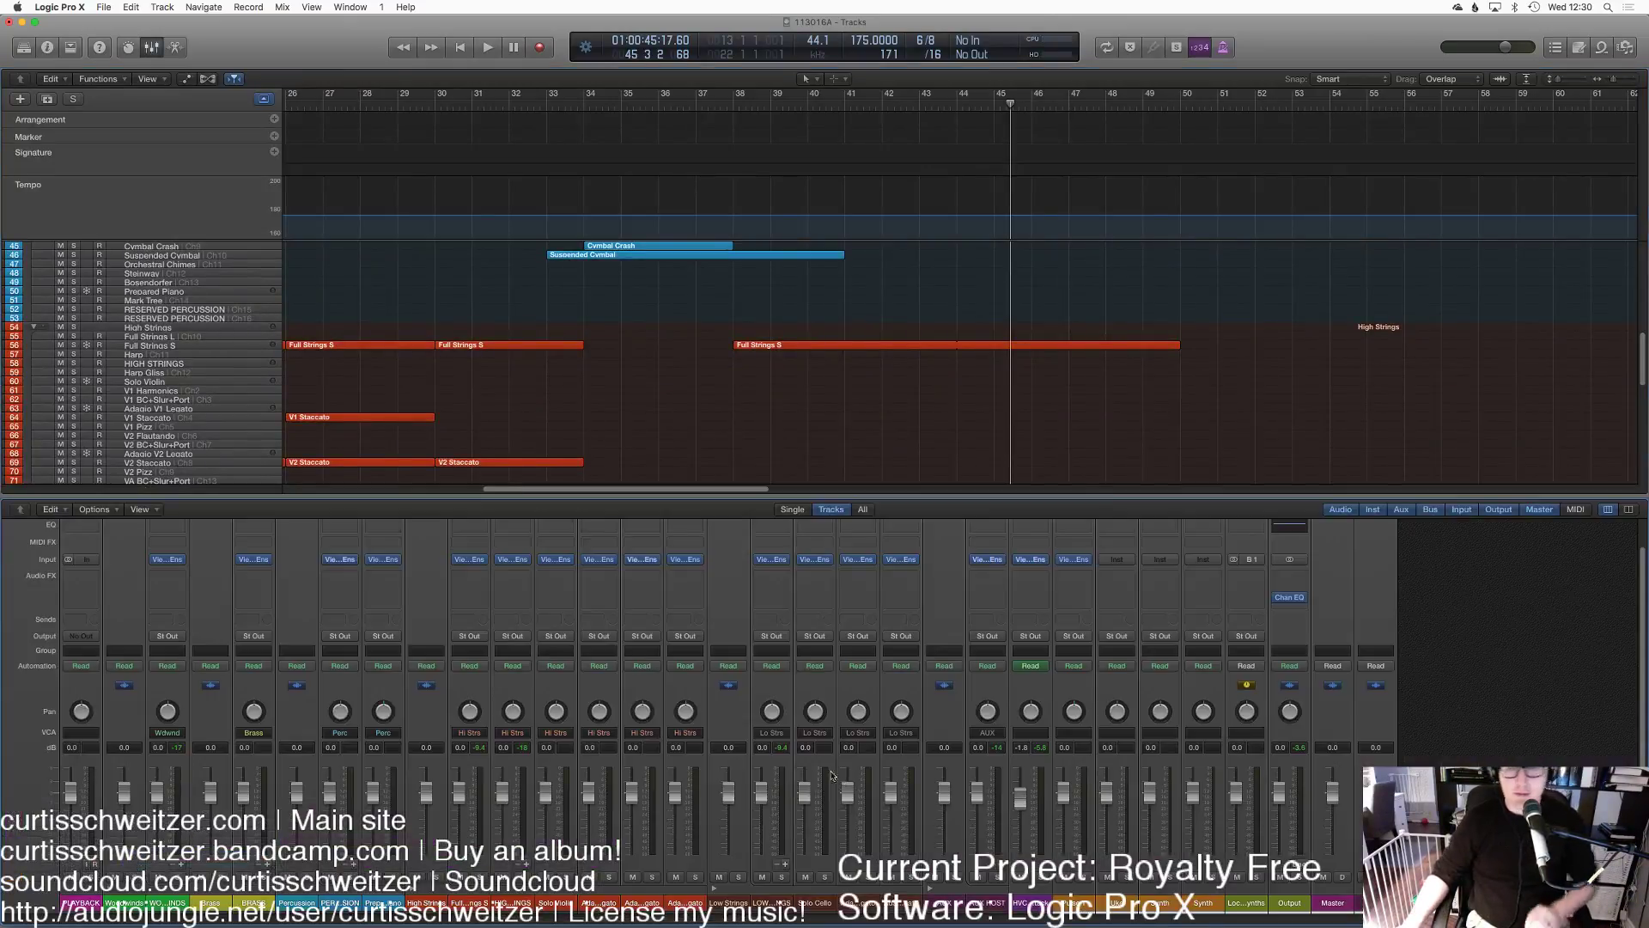
click(1100, 561)
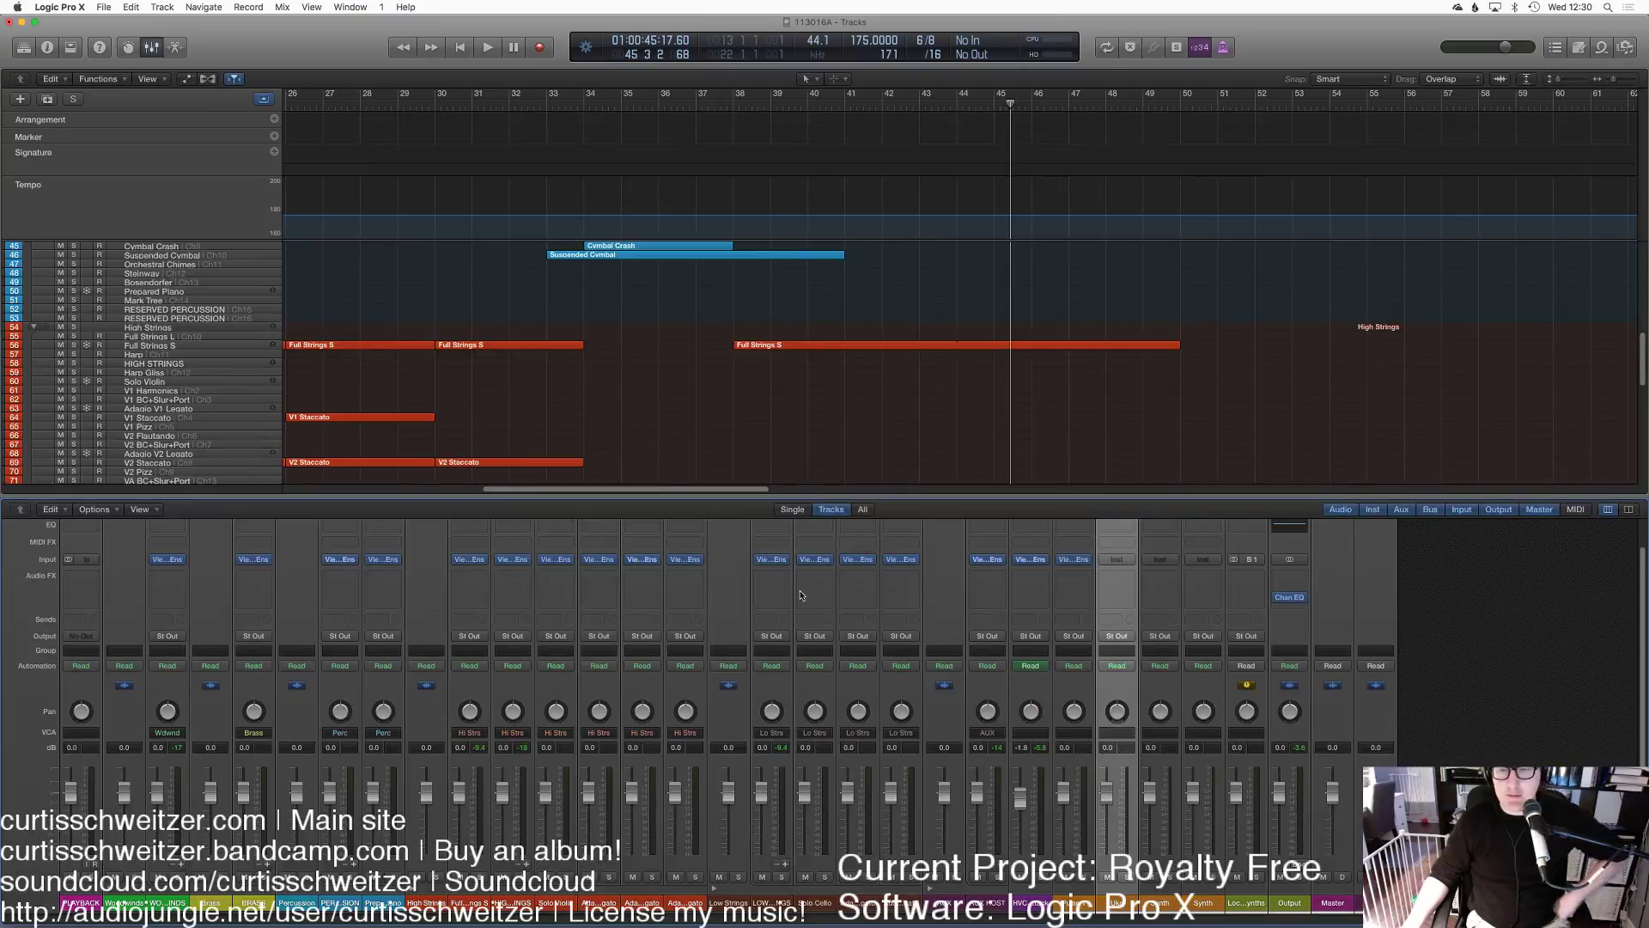
click(1128, 562)
mouse_move(1173, 795)
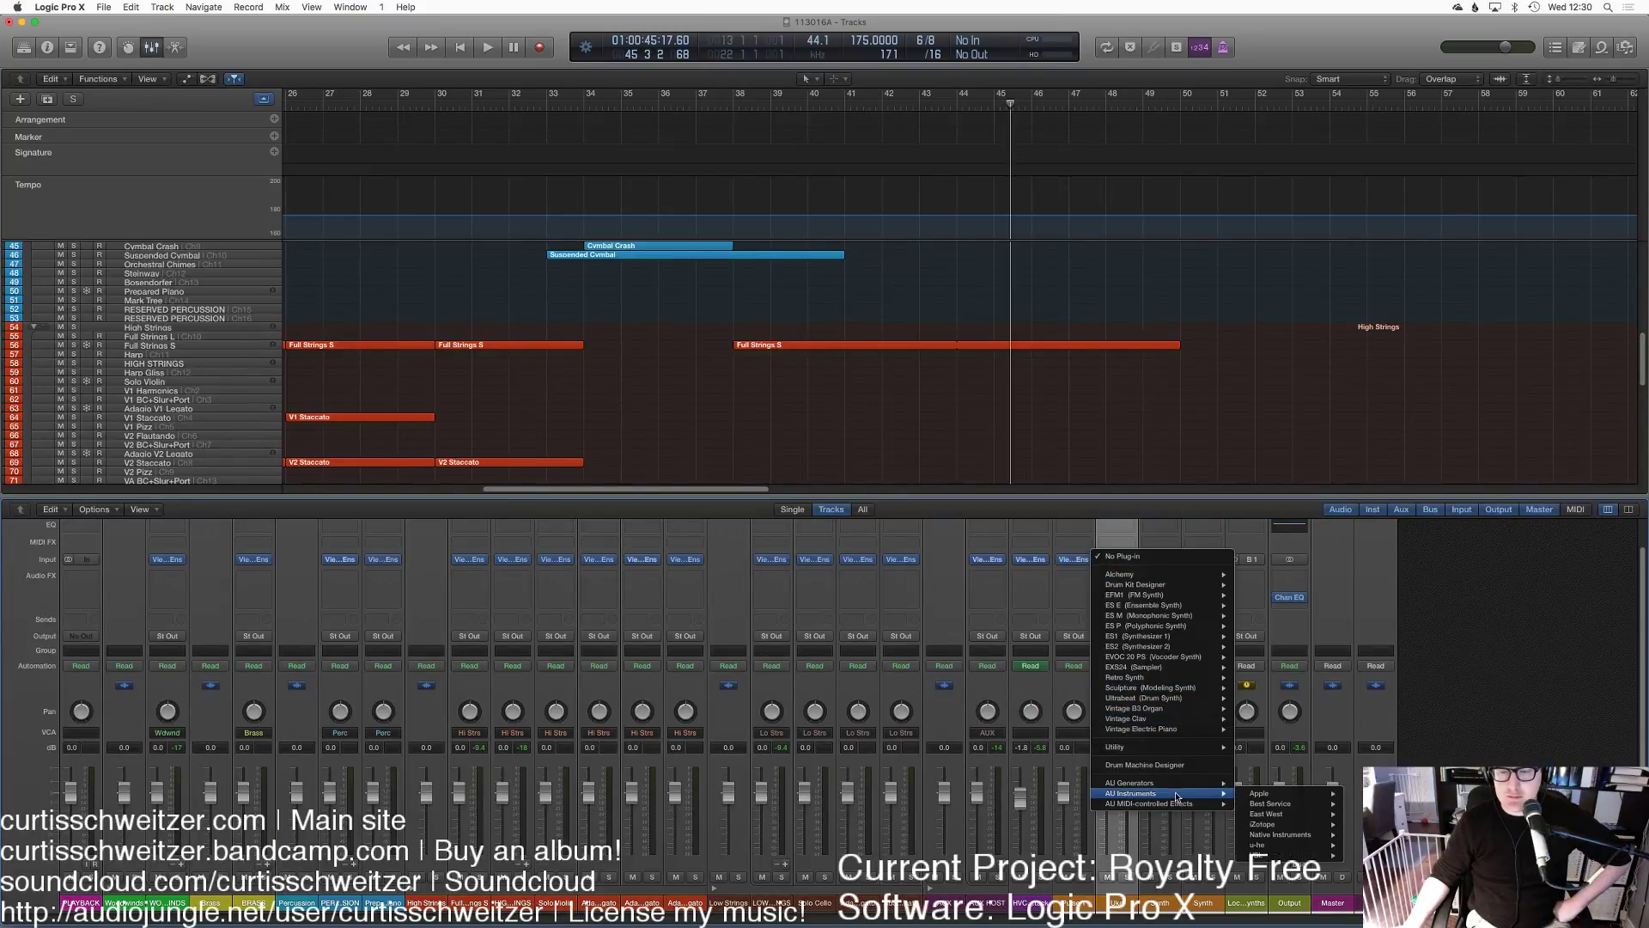
key(Escape)
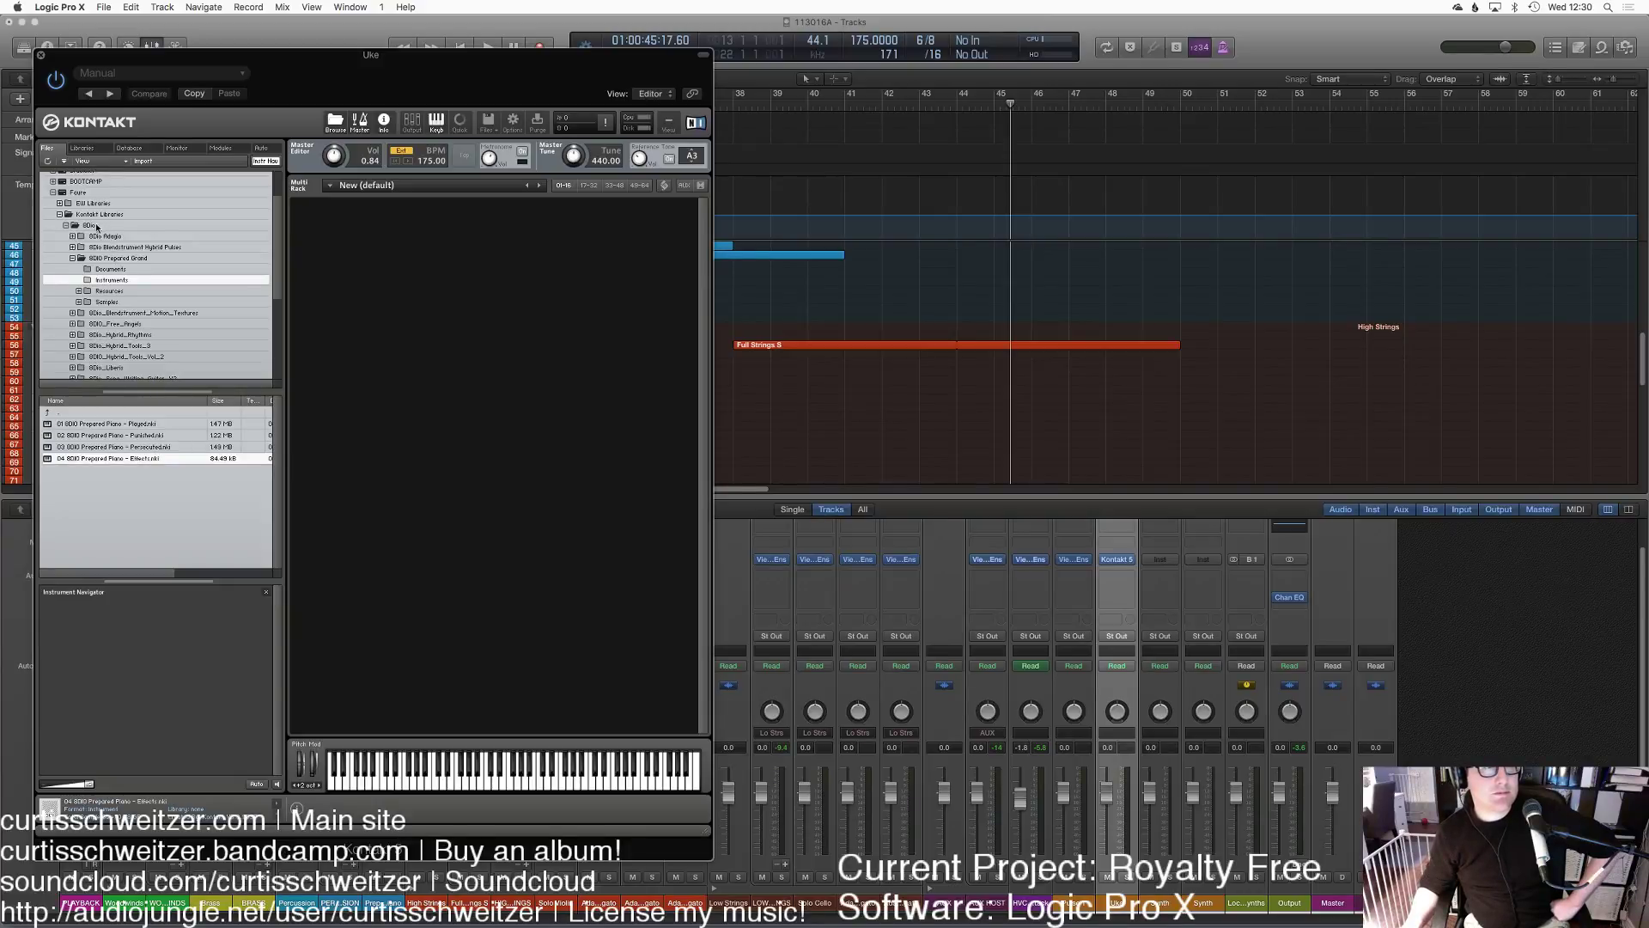
Step: Load the 8DIO_Ukulele_Solo_Main instrument into Kontakt from the main instruments of the 8DIO Ukulele Solo library
click(75, 259)
scroll(110, 278, down, 3)
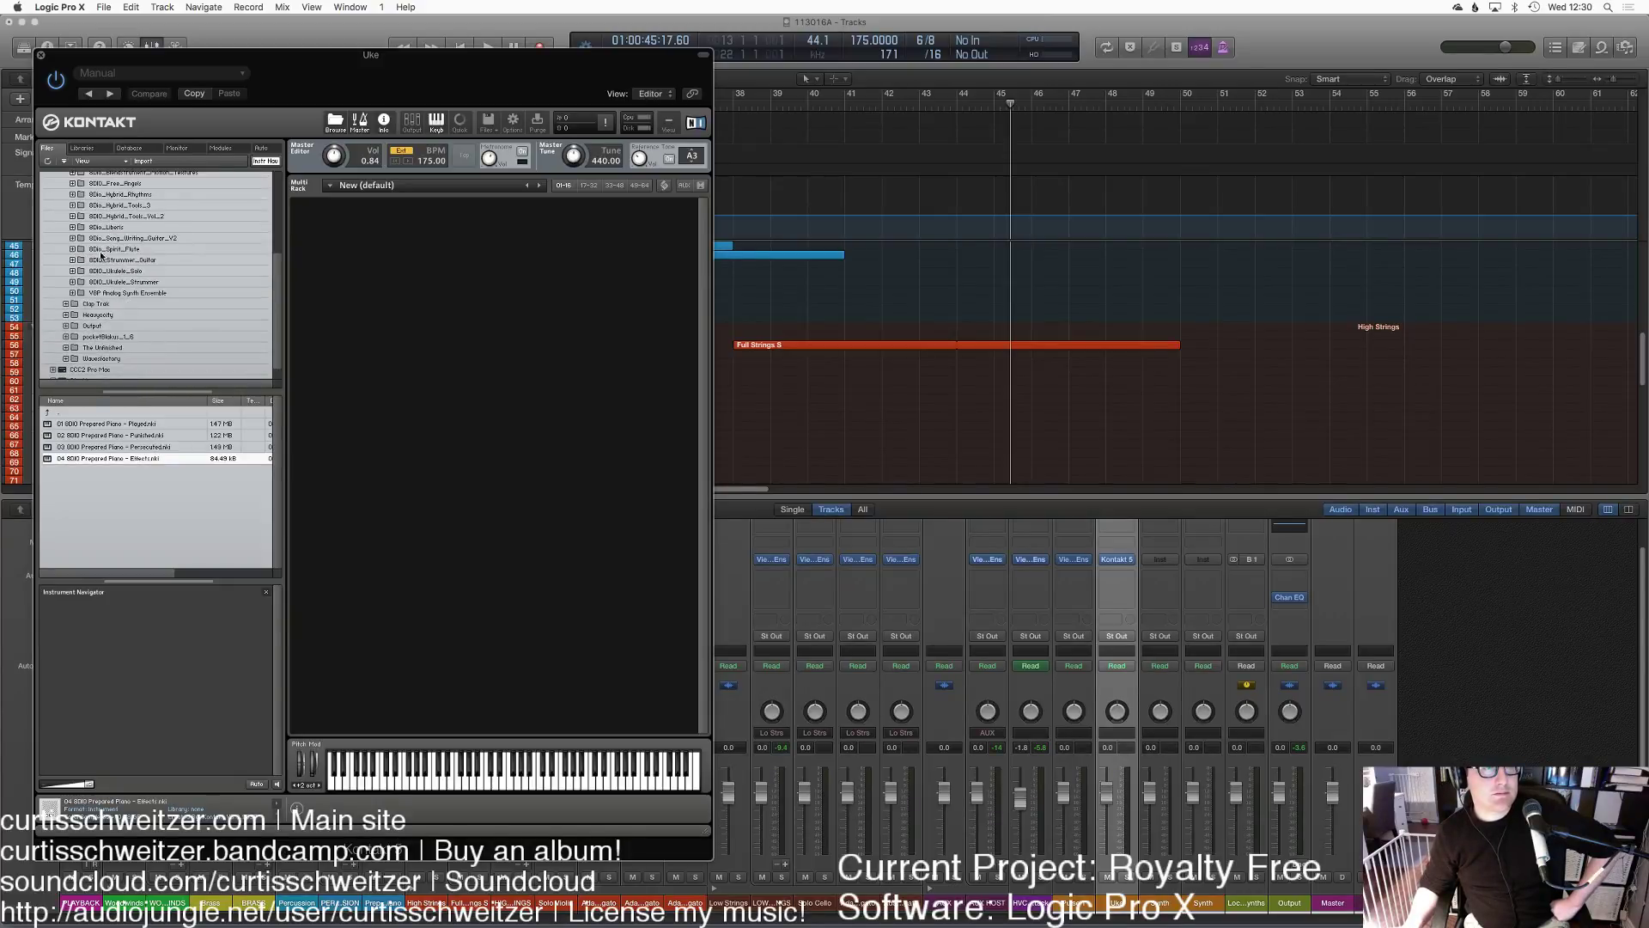
click(73, 282)
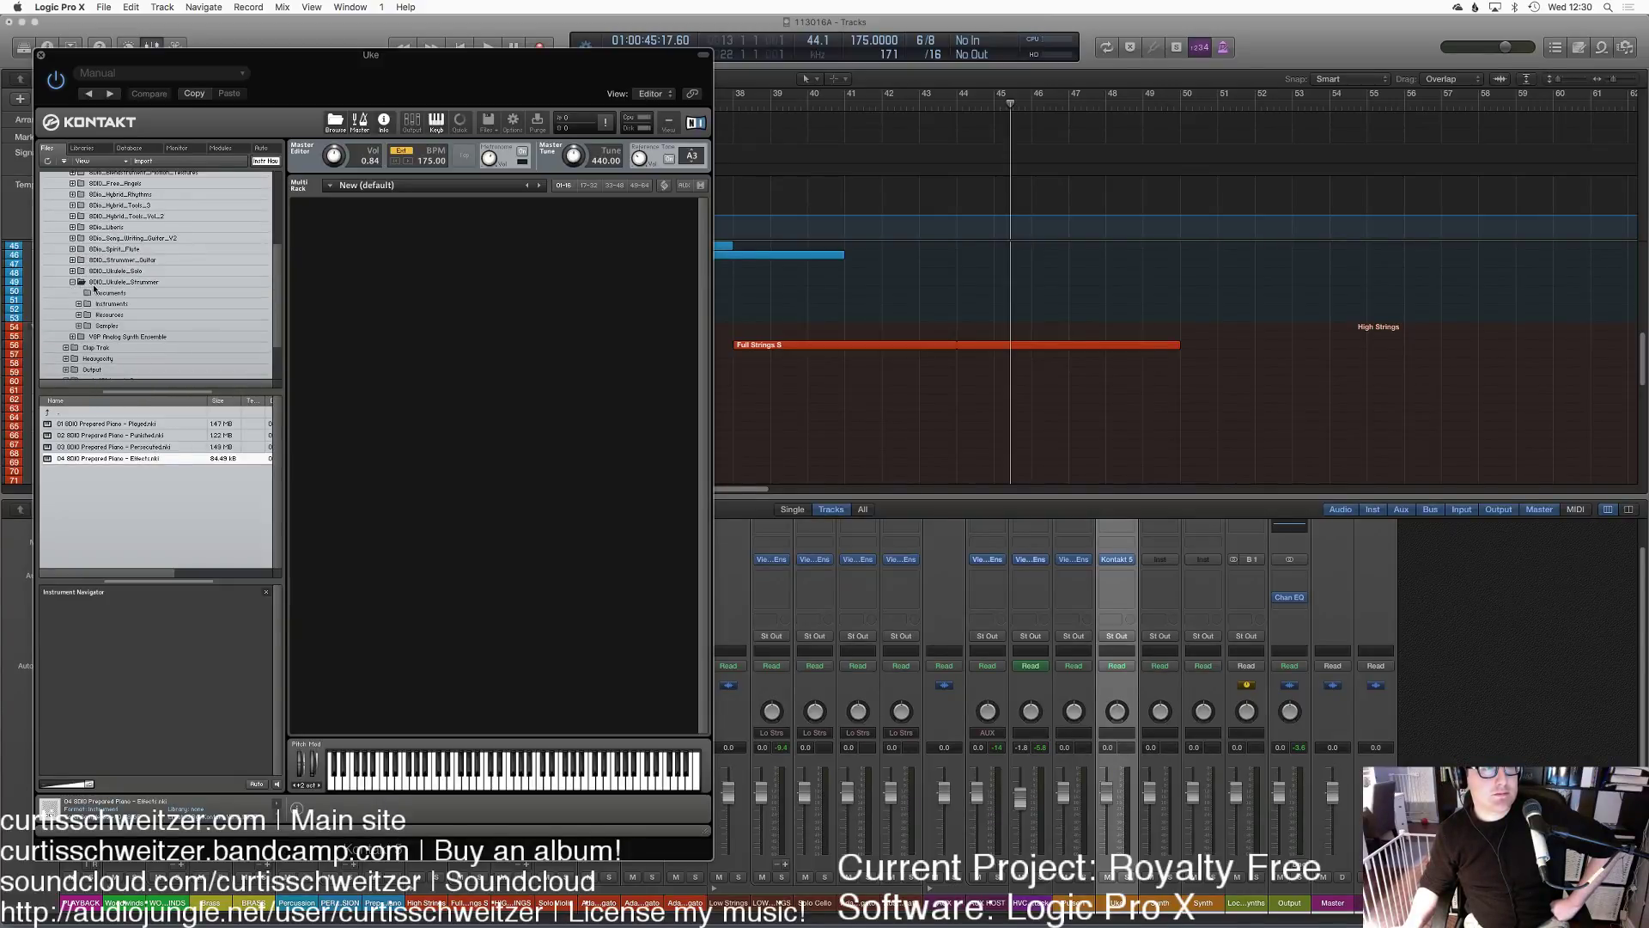
double_click(98, 272)
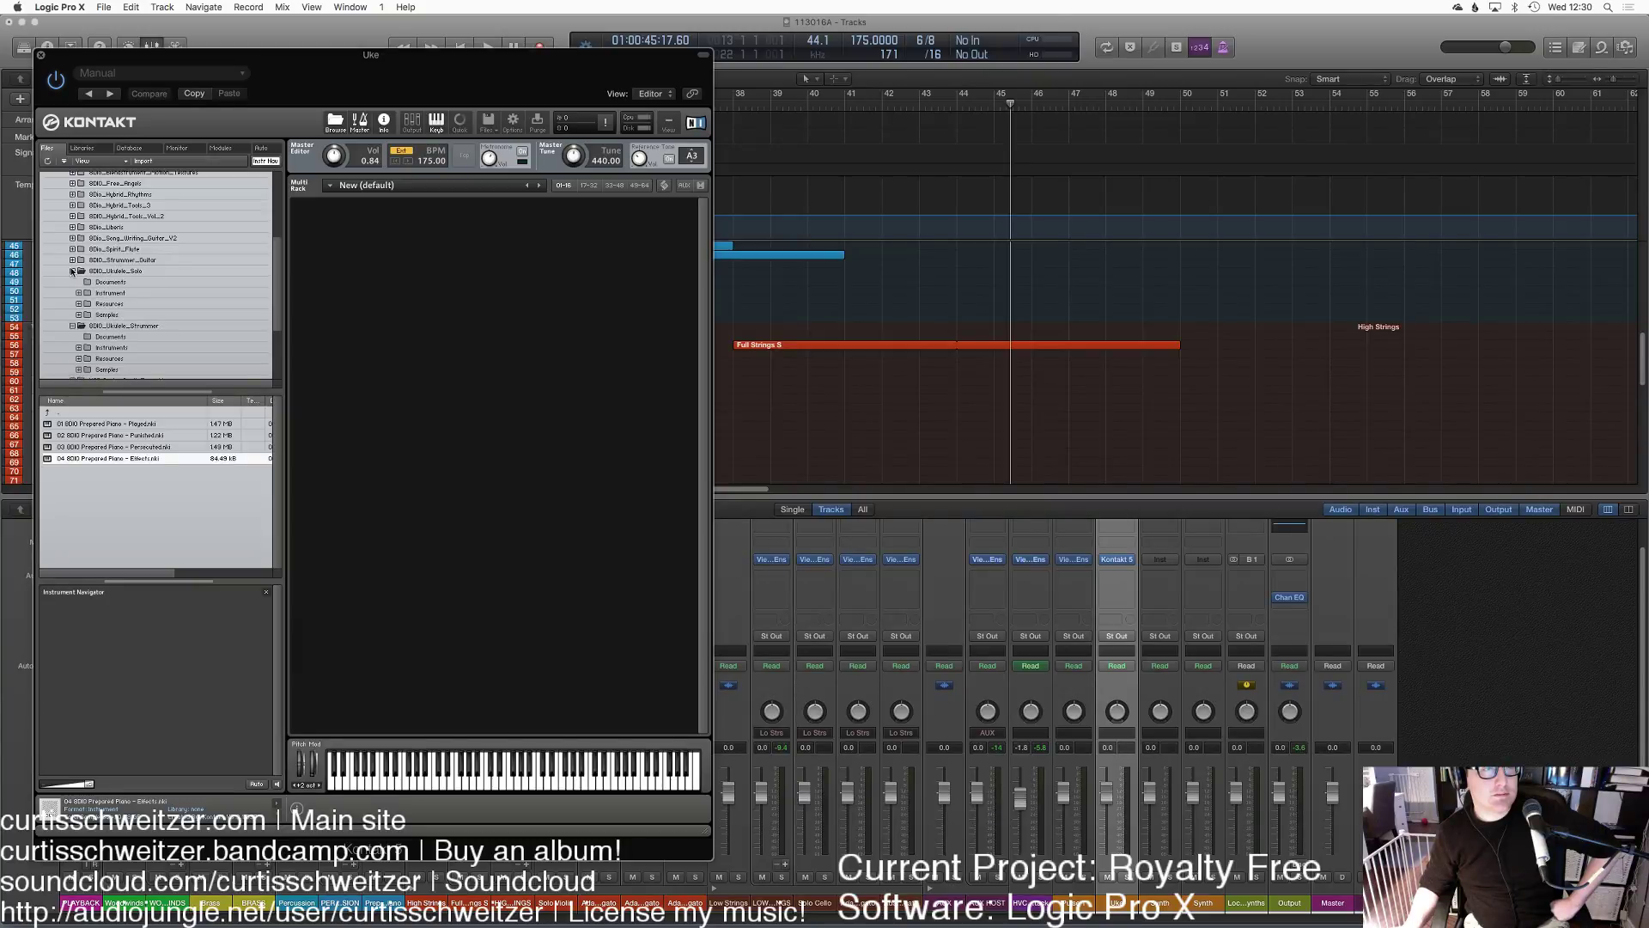
click(73, 435)
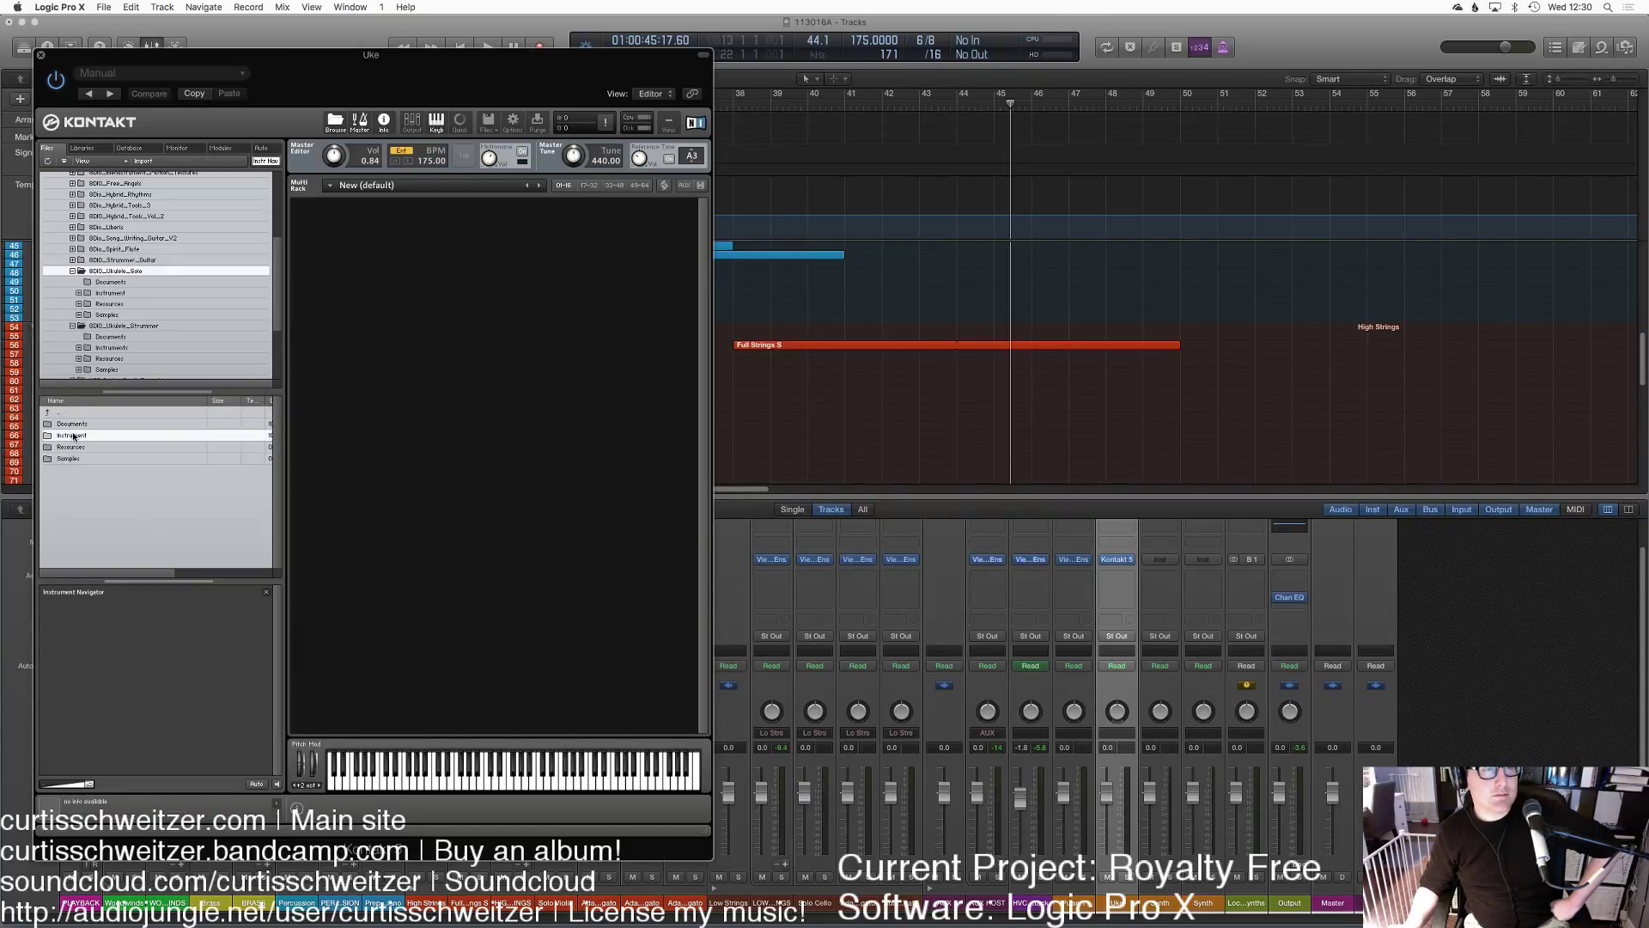
double_click(73, 436)
double_click(77, 425)
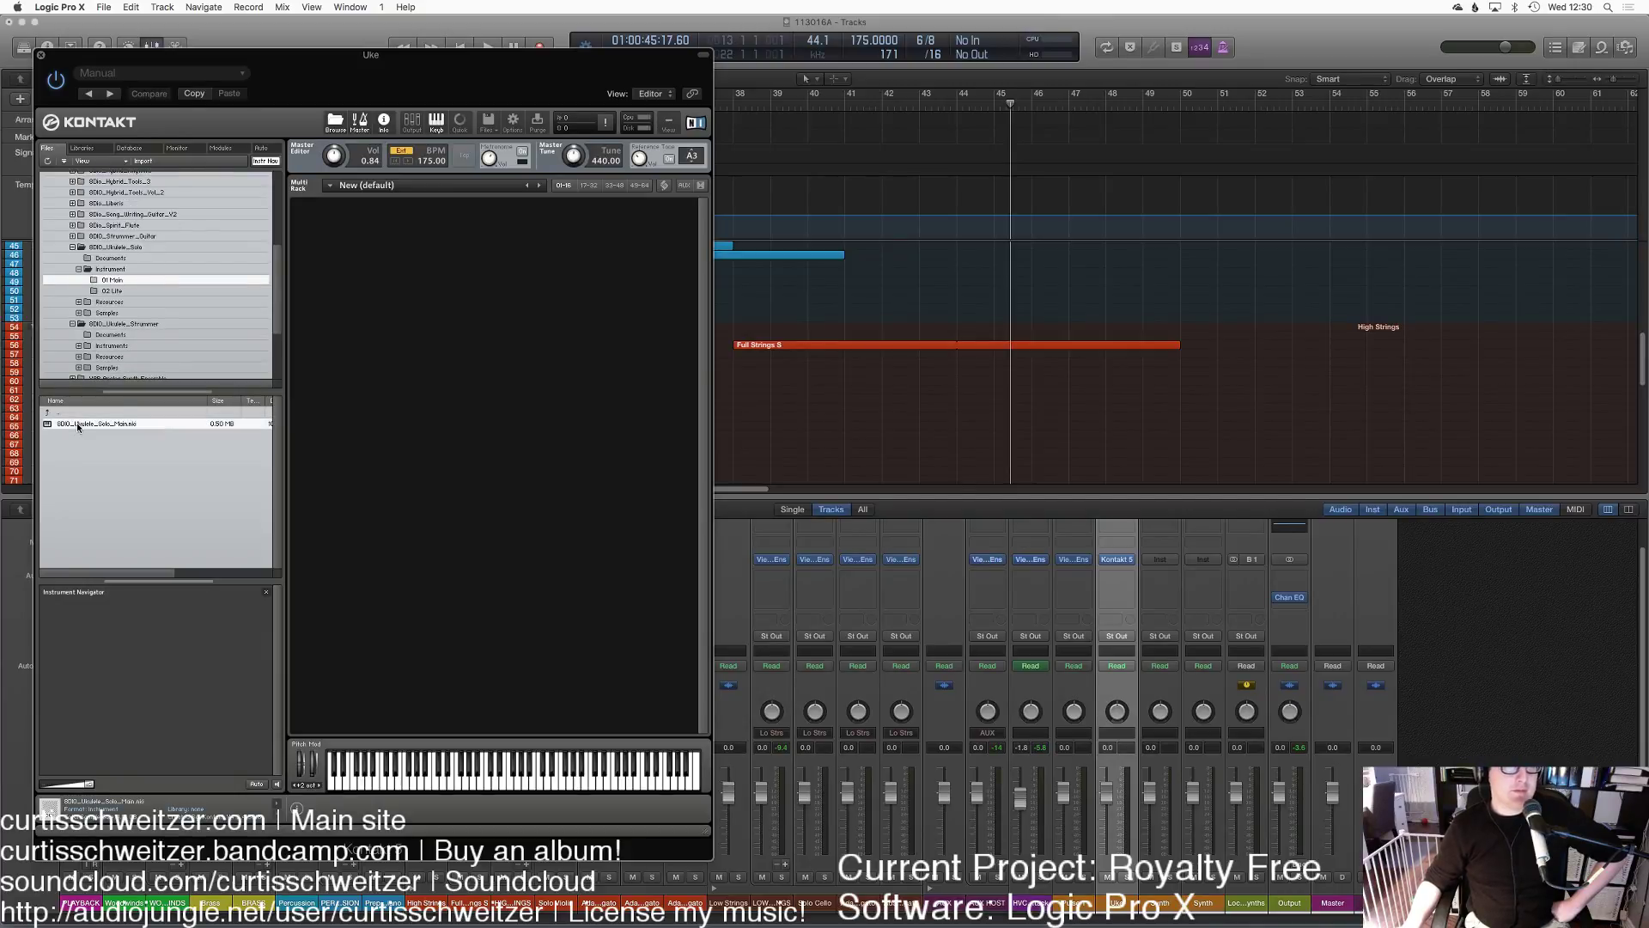
double_click(78, 424)
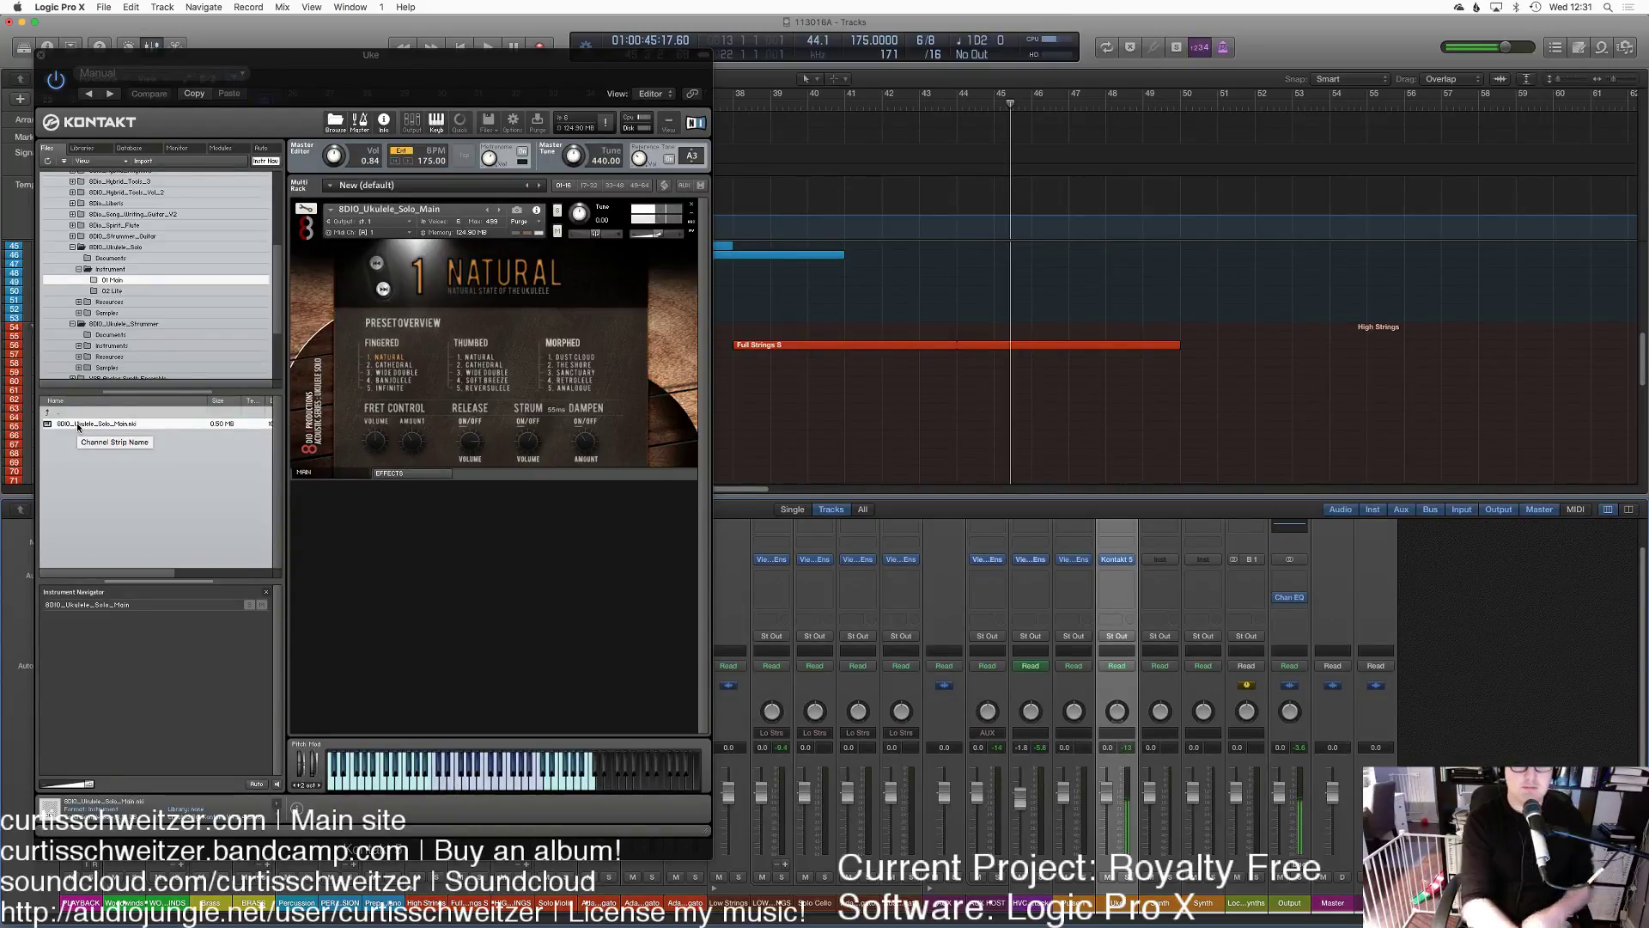
Step: Try out the ukulele against playback from shortly before bar 38 and choose the Thumbed Natural preset
click(720, 106)
key(space)
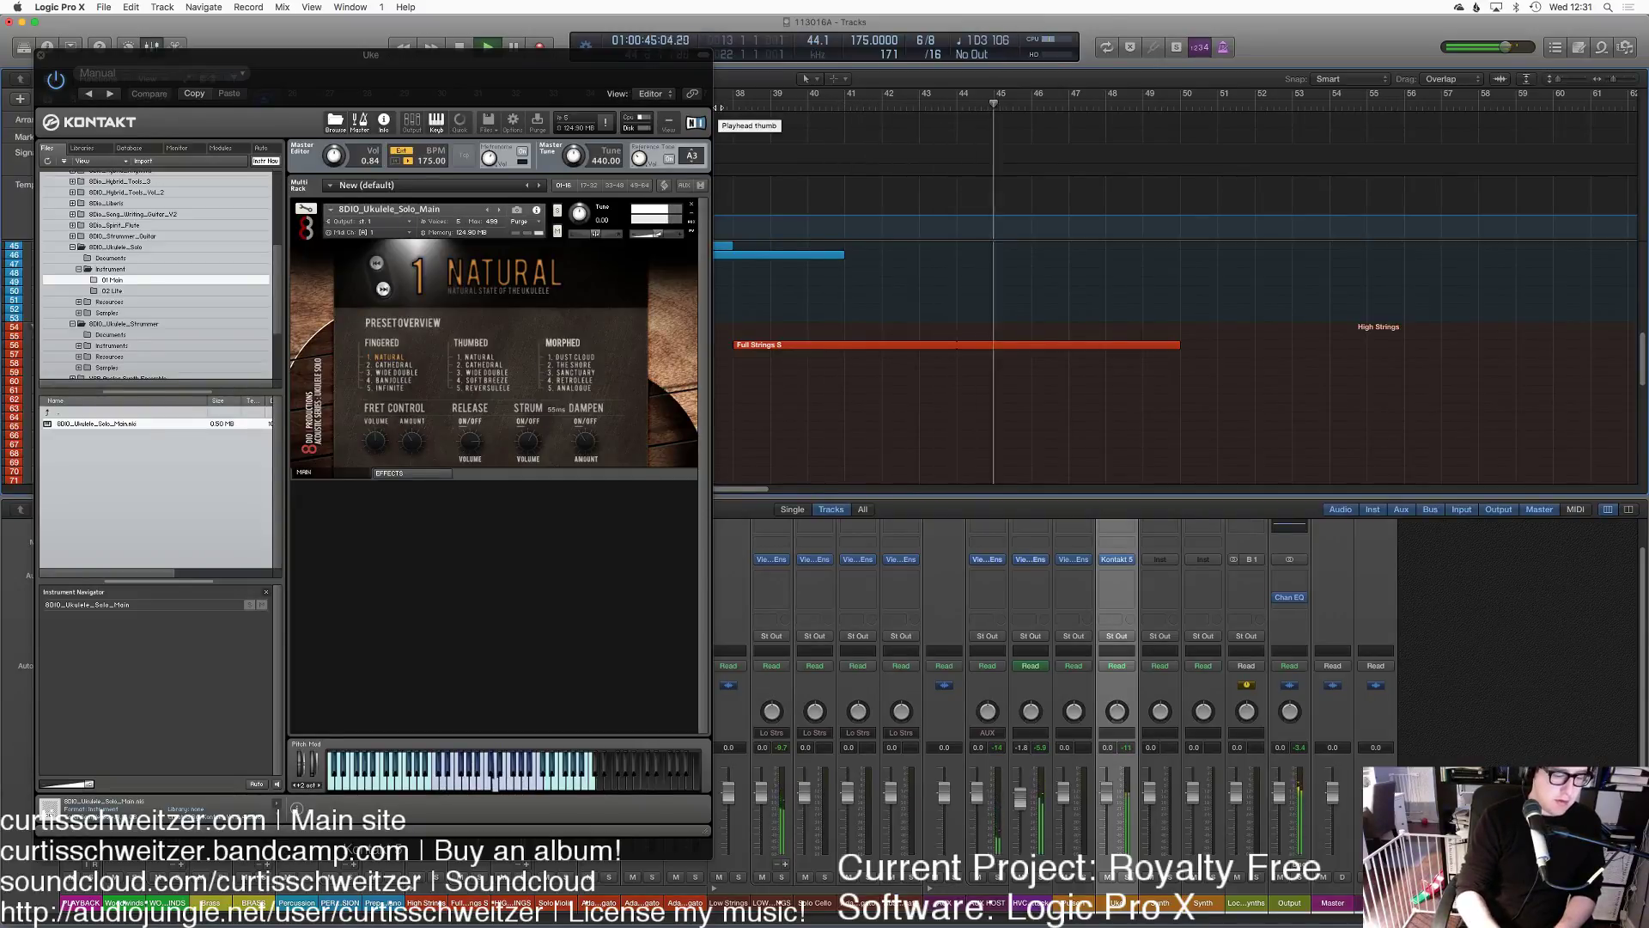
key(space)
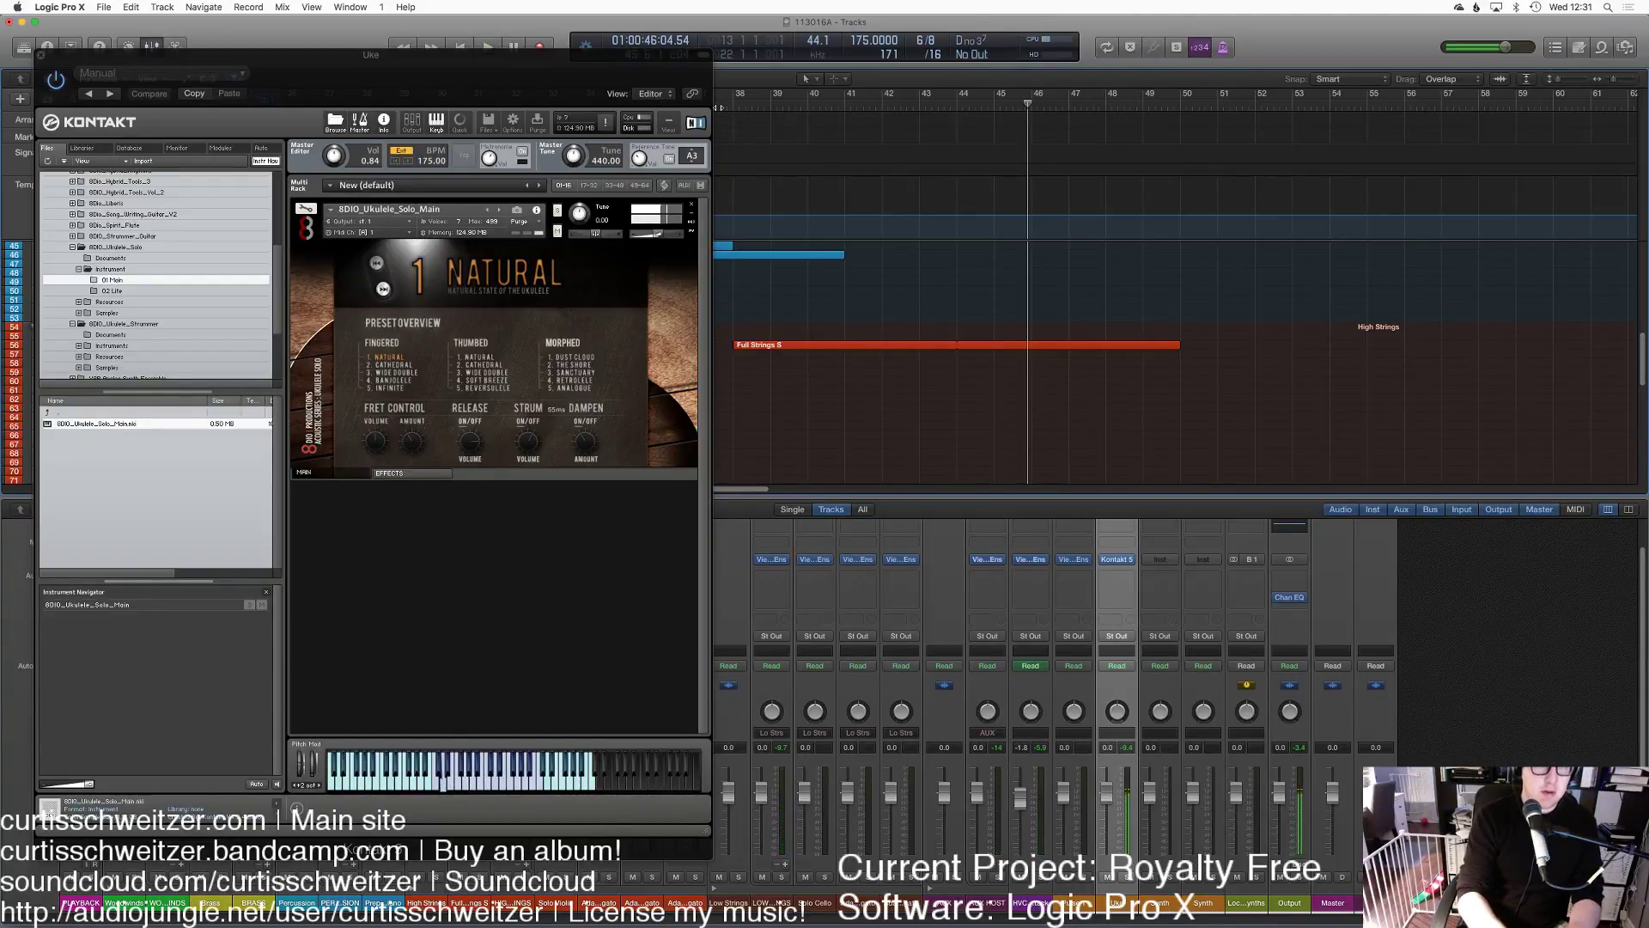
click(485, 355)
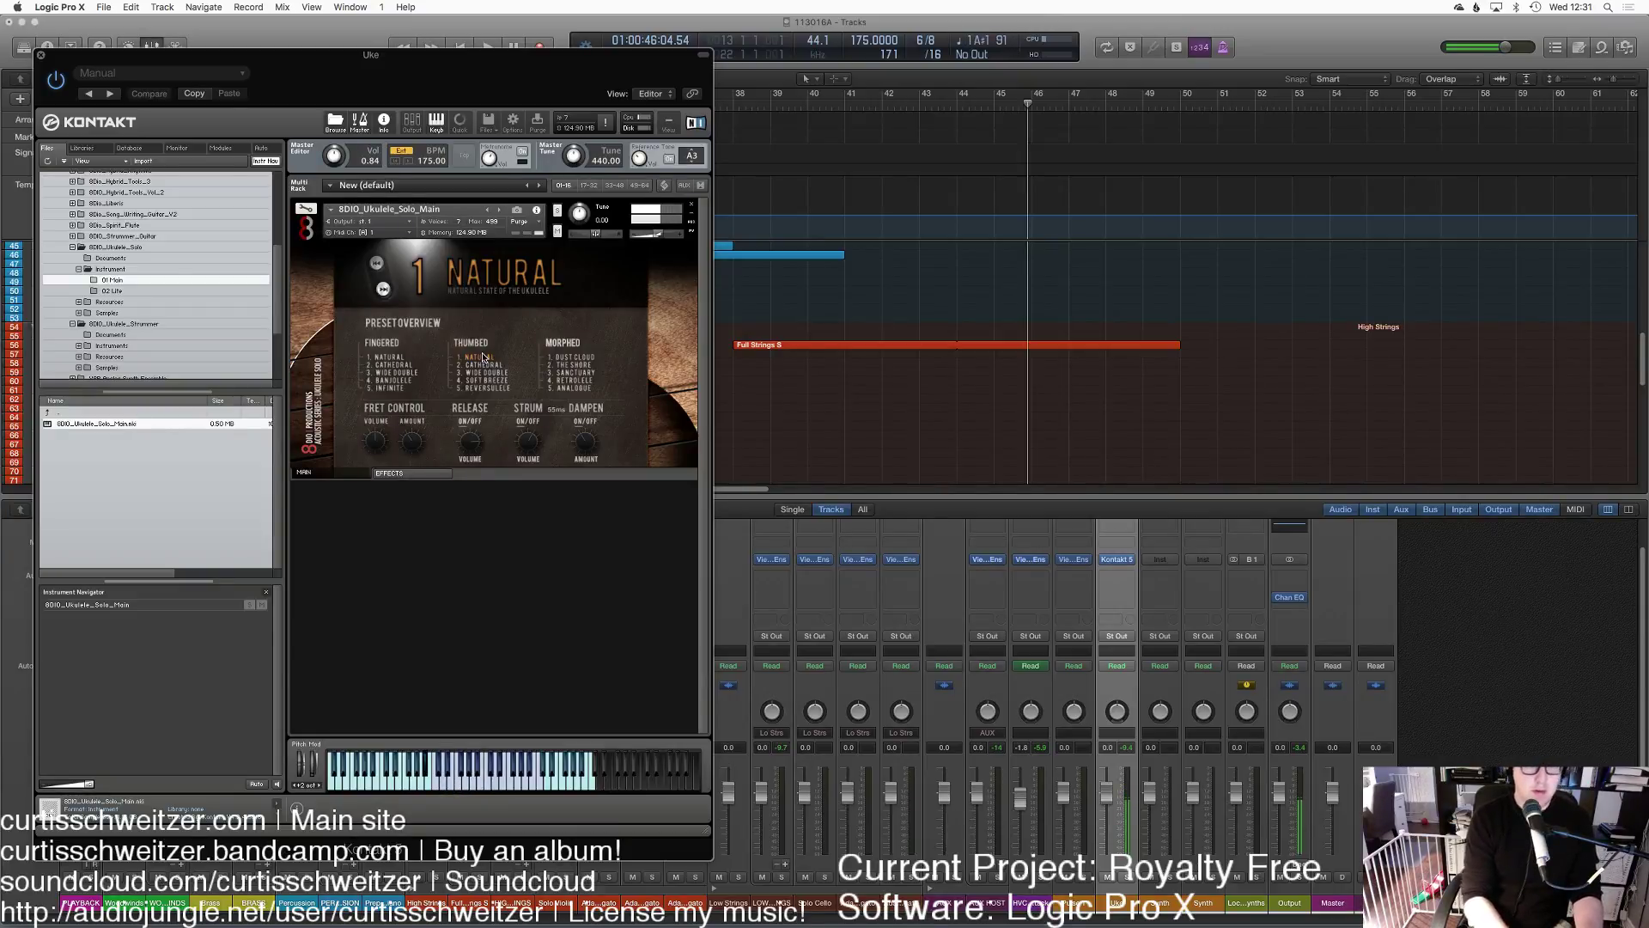
Step: Add QL Spaces to the Uke channel with the Rock Drums Guitar preset LA Guitar Venue TS FR 2.1s, and close both plug-in windows
click(1130, 578)
mouse_move(1142, 732)
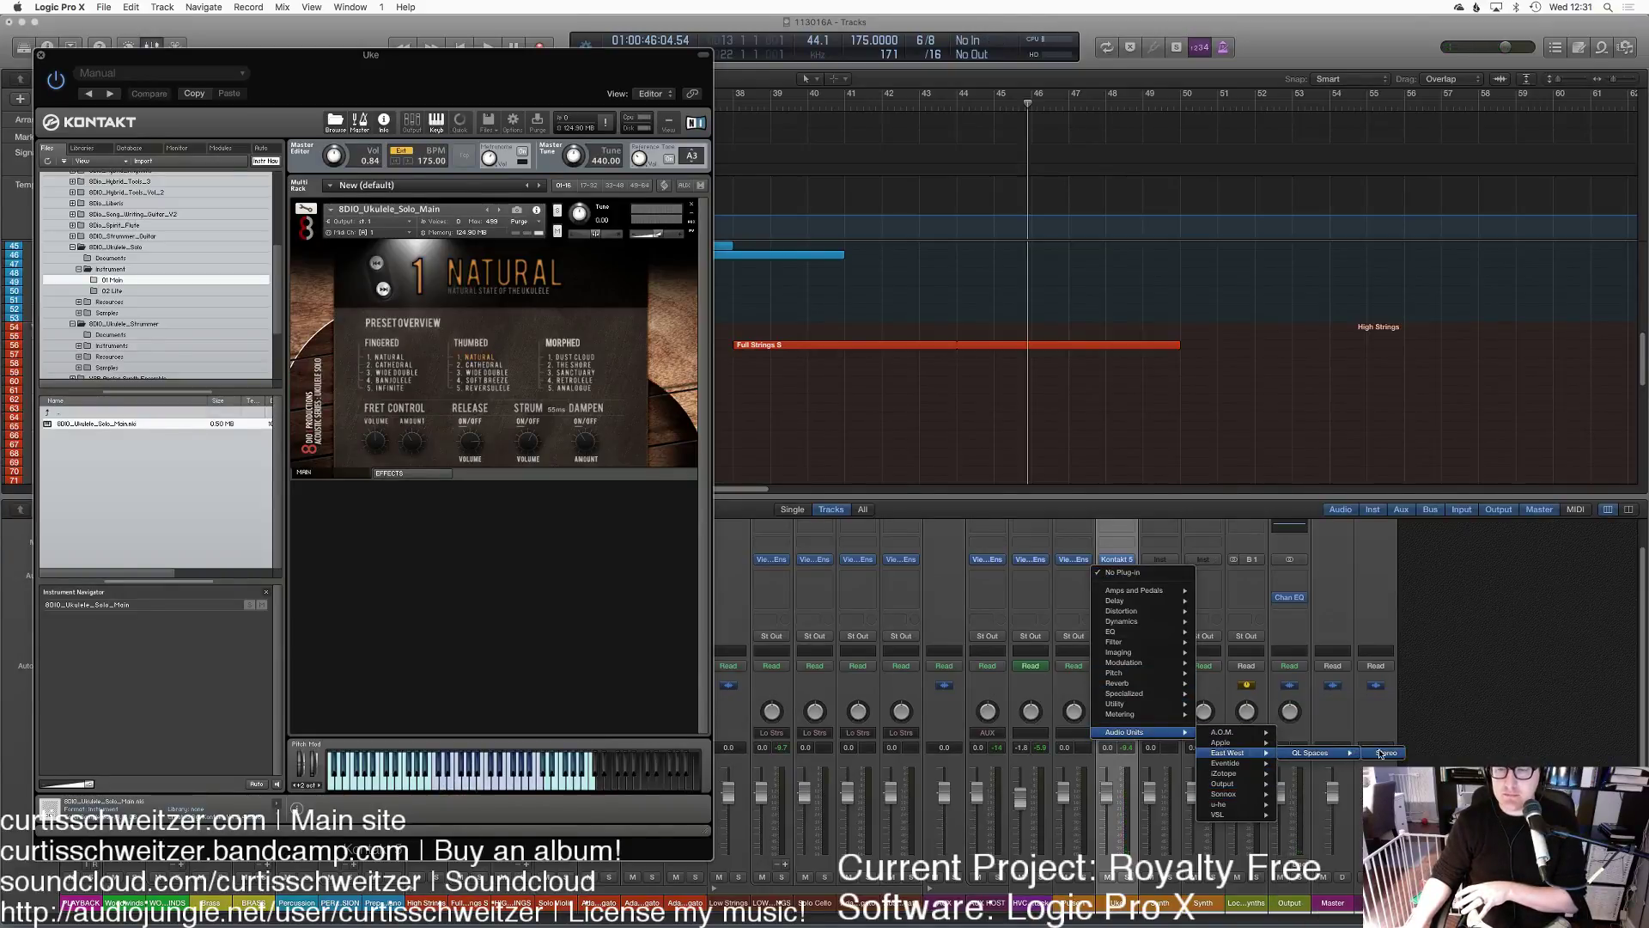
click(1380, 753)
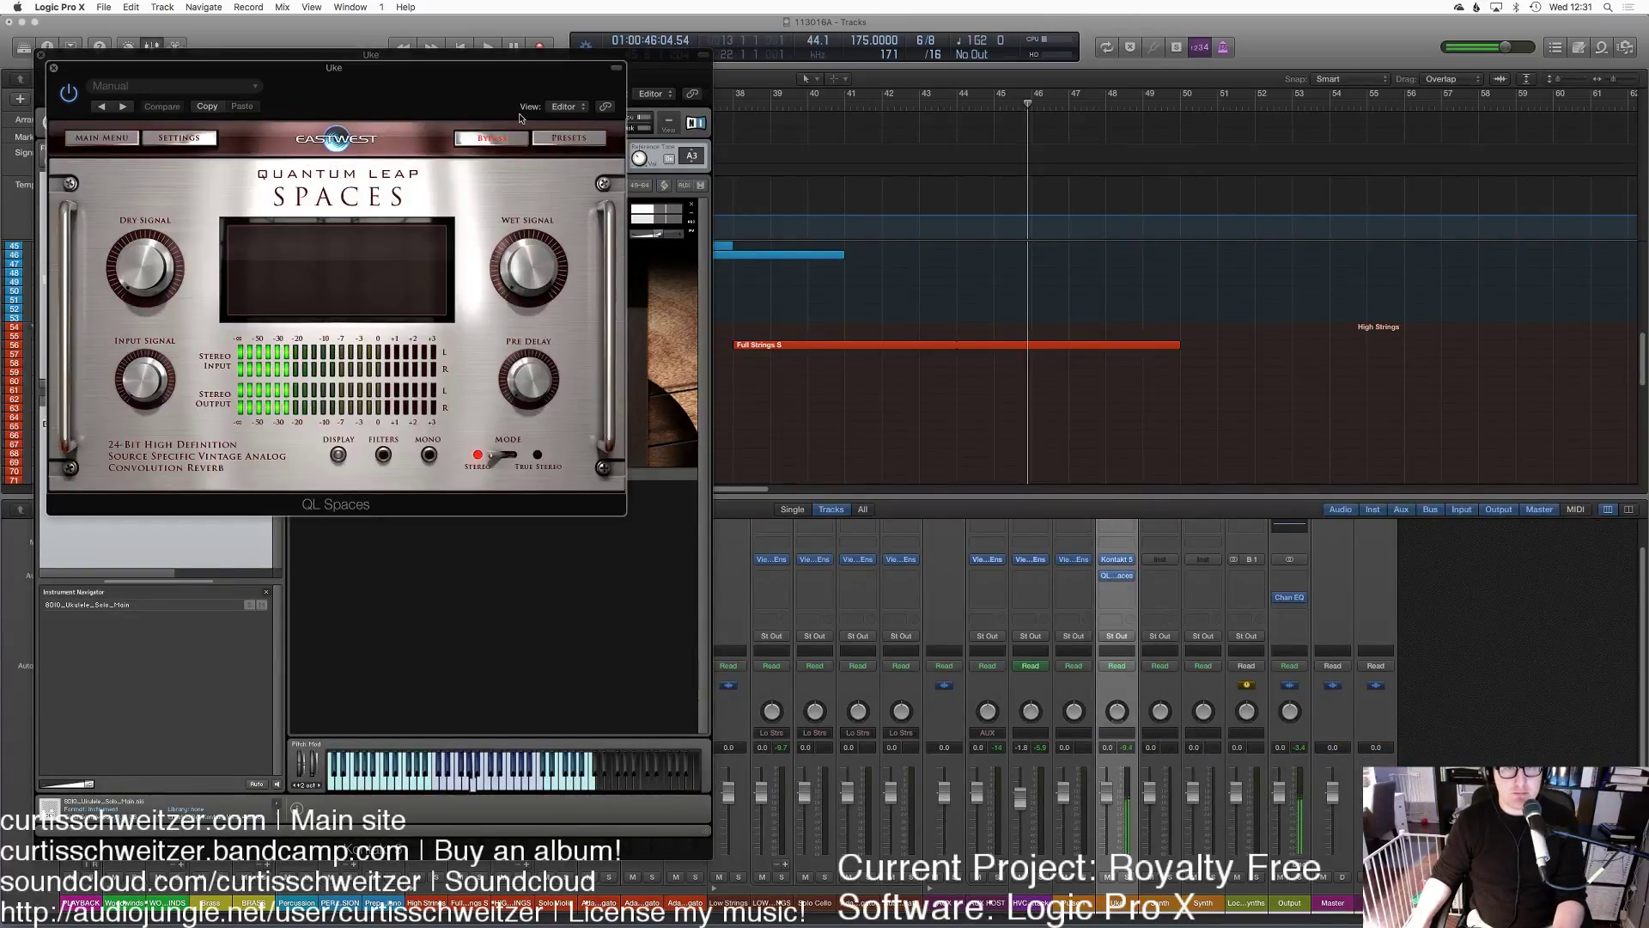
click(568, 140)
click(129, 194)
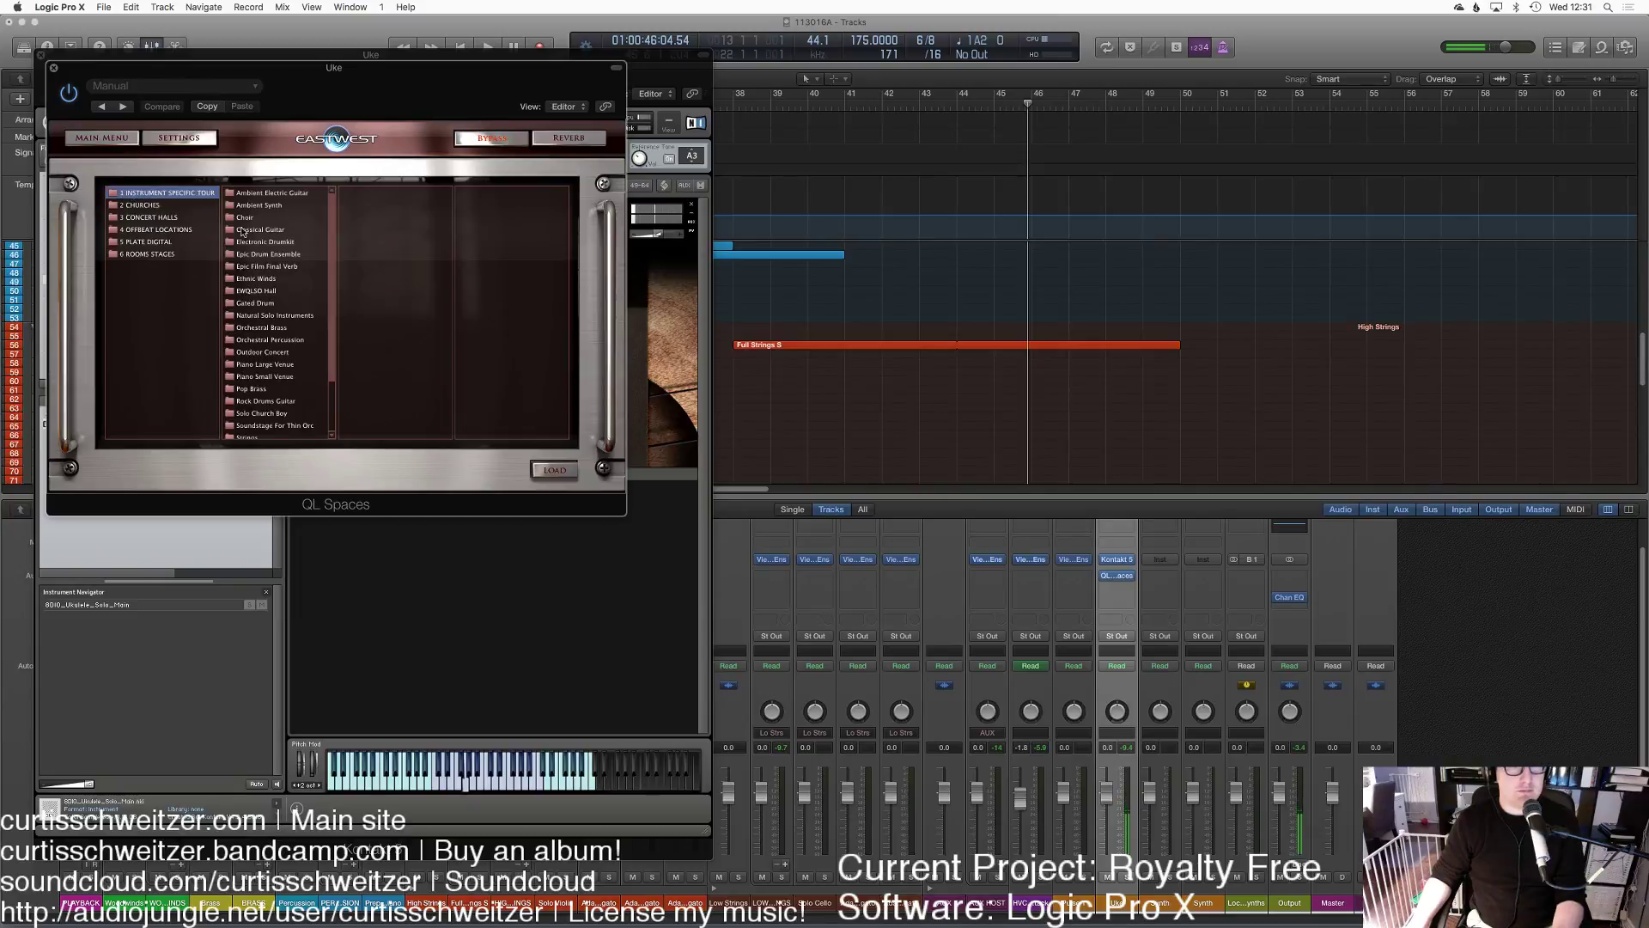
scroll(278, 331, down, 3)
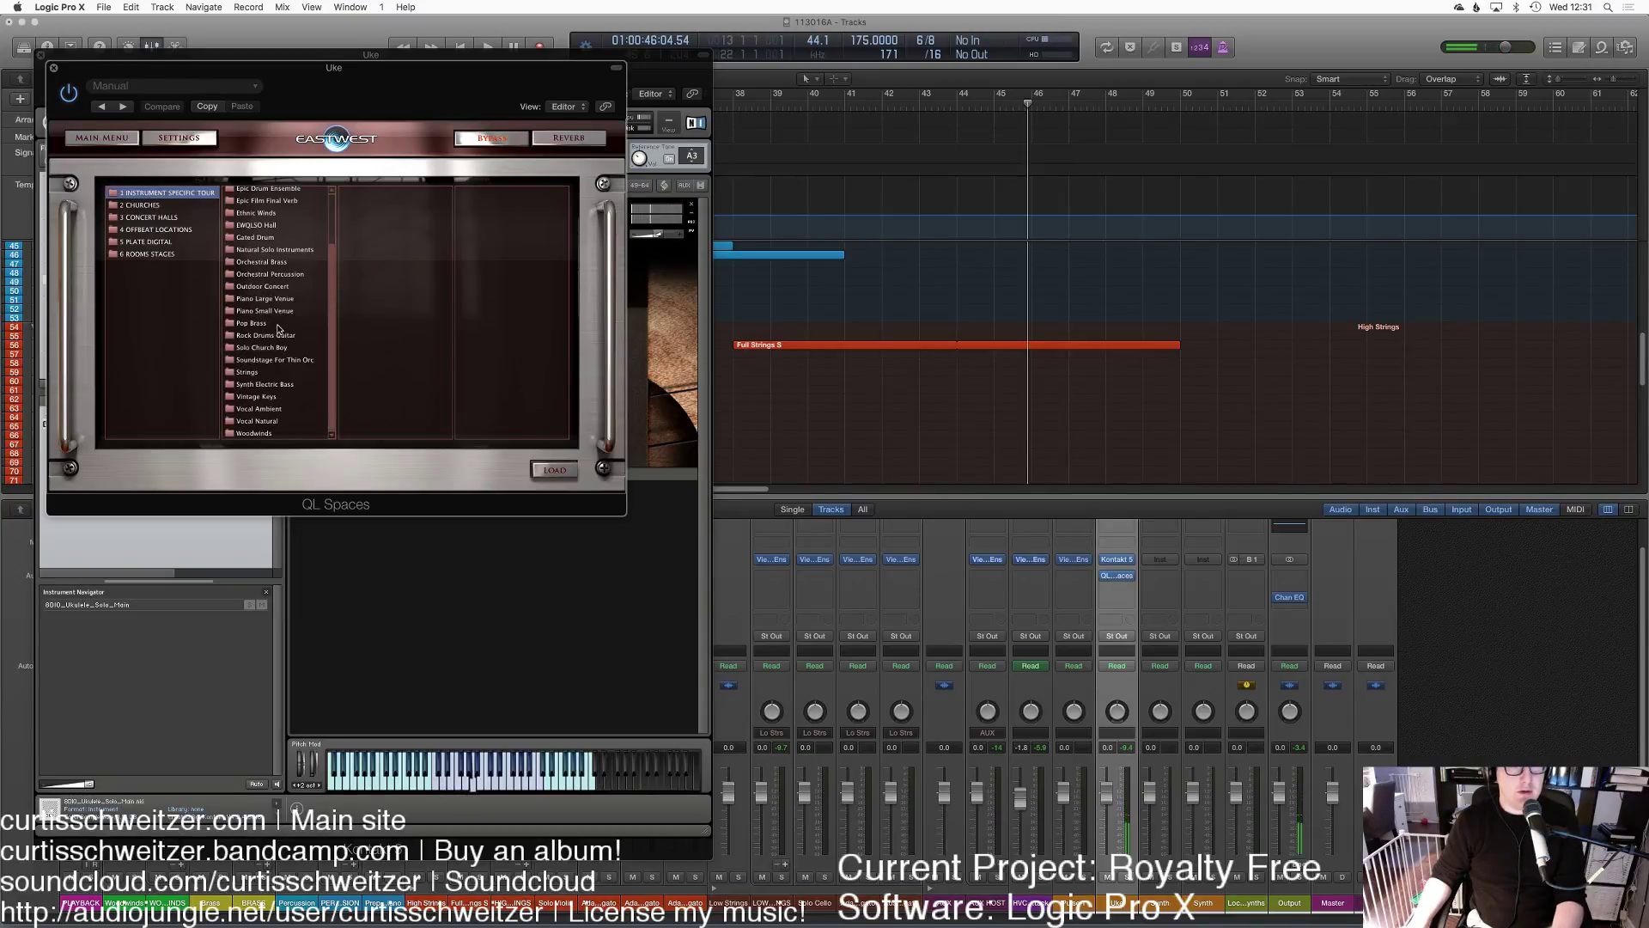
click(267, 337)
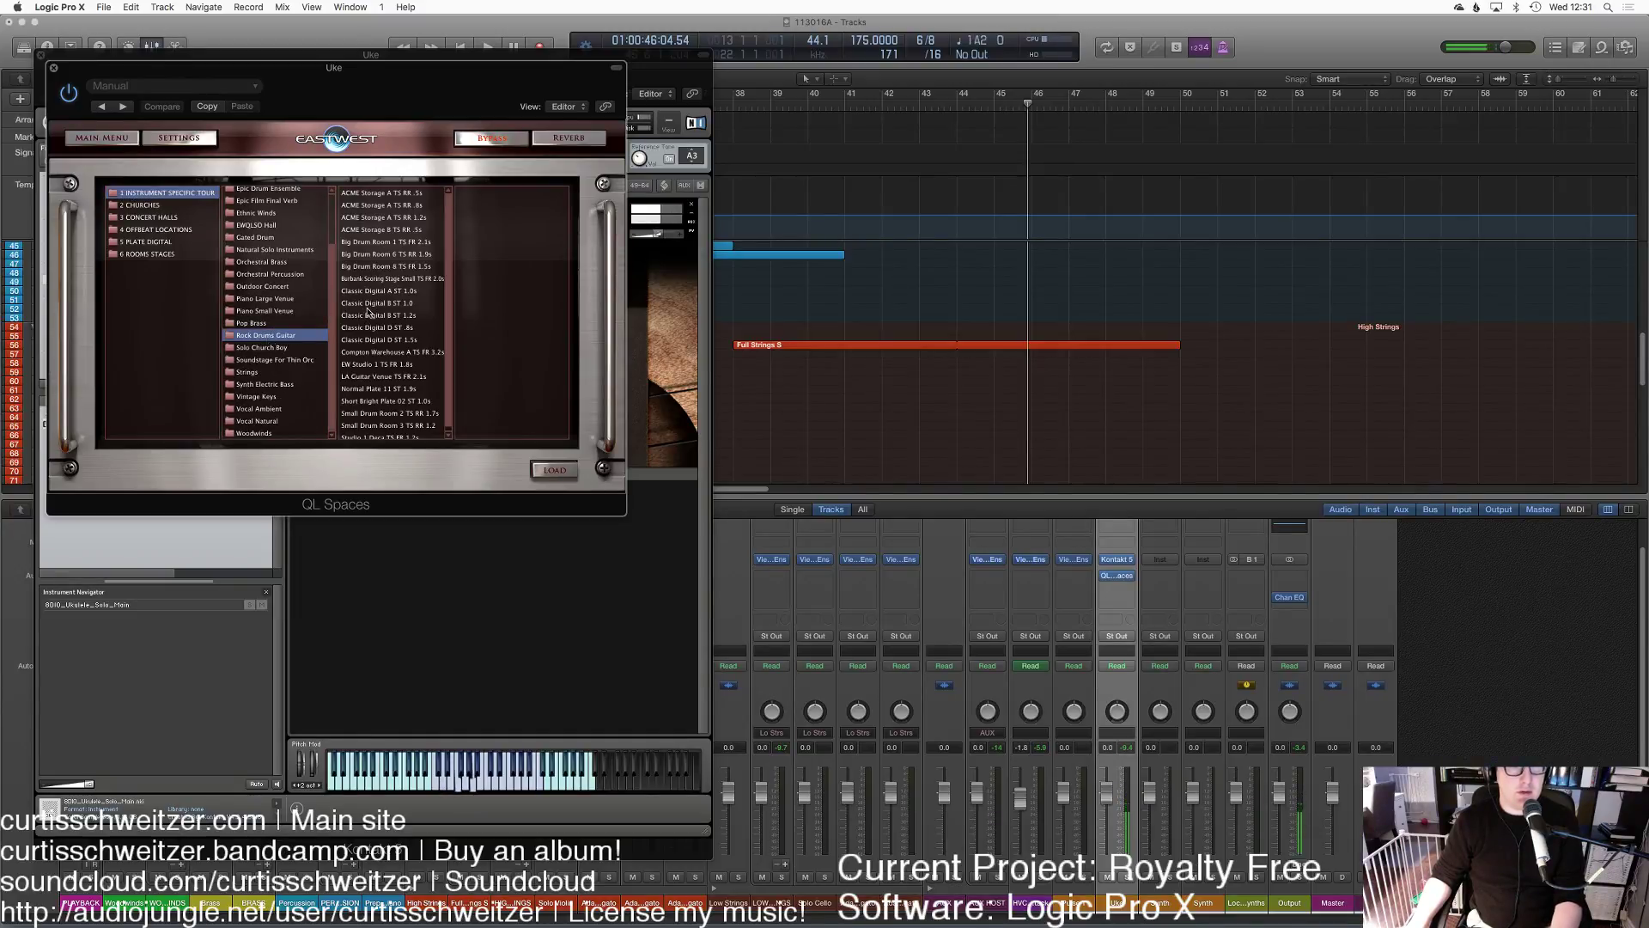
scroll(391, 292, down, 1)
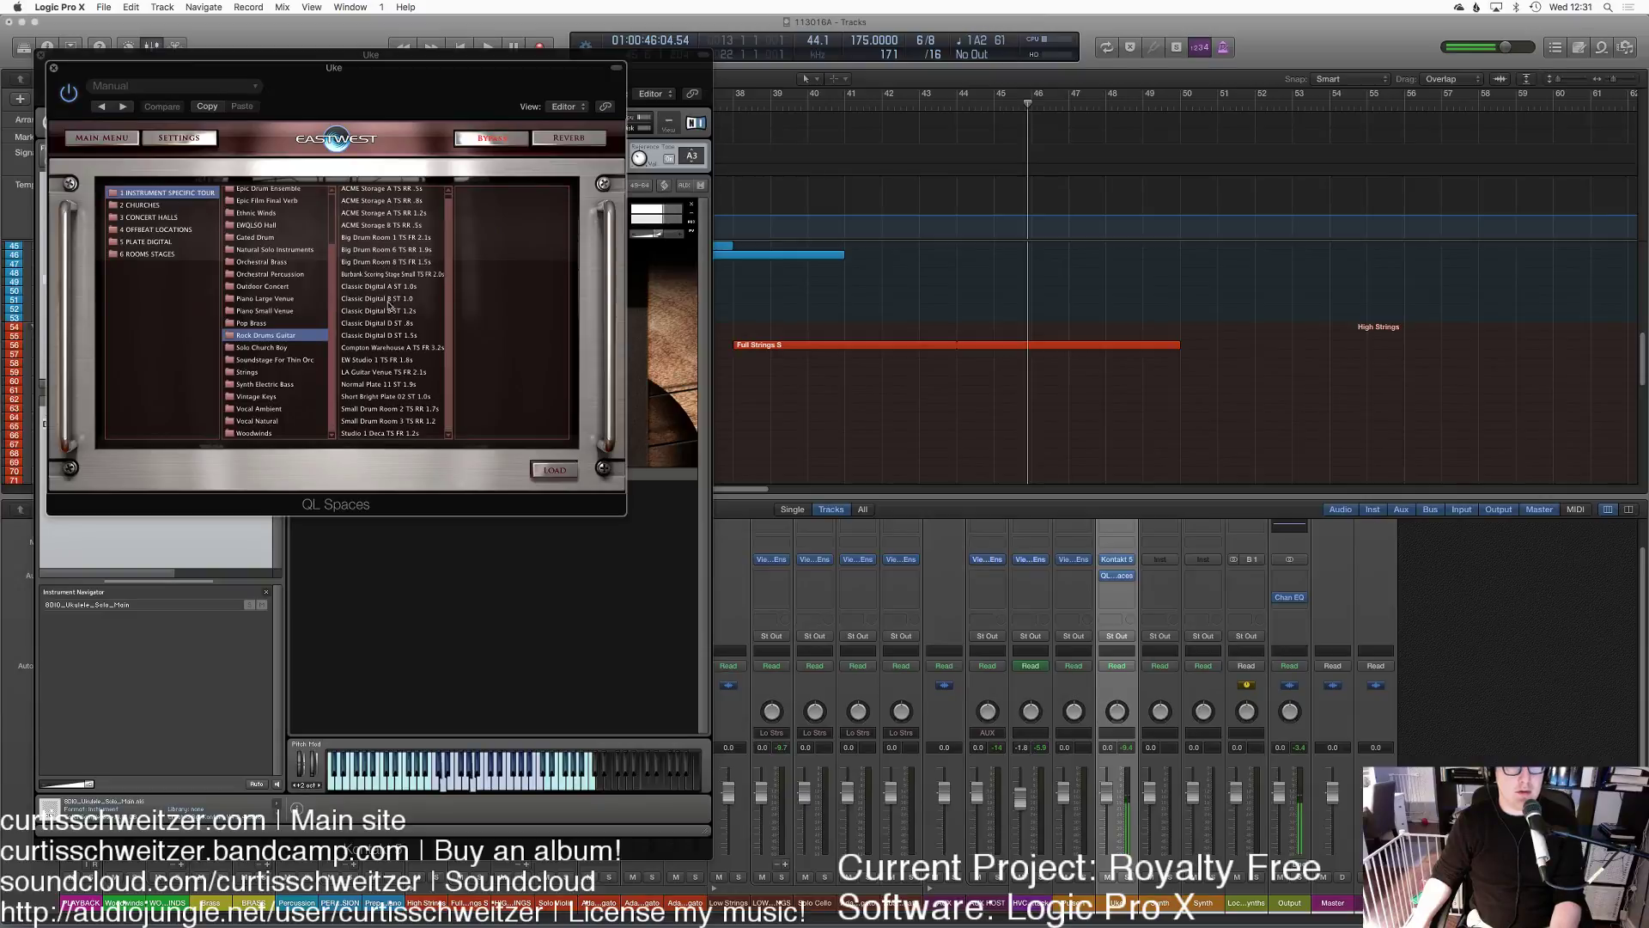
double_click(394, 373)
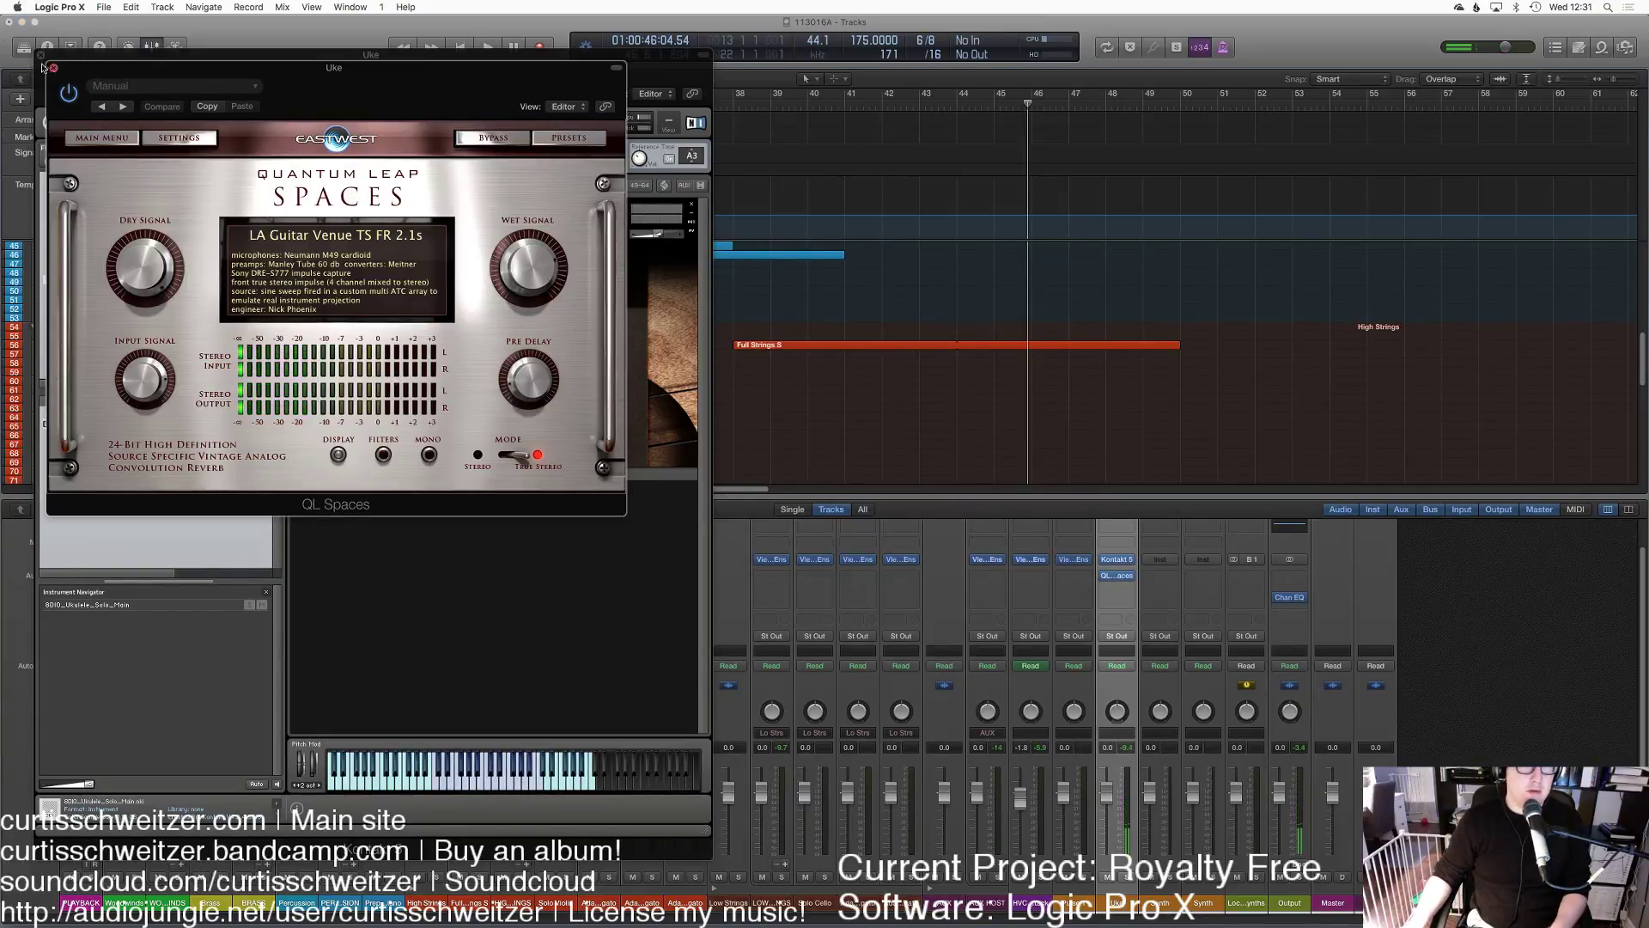
click(52, 69)
click(40, 54)
Step: Play back from shortly before bar 34 to bar 50 while trying out a ukulele part
click(576, 103)
key(space)
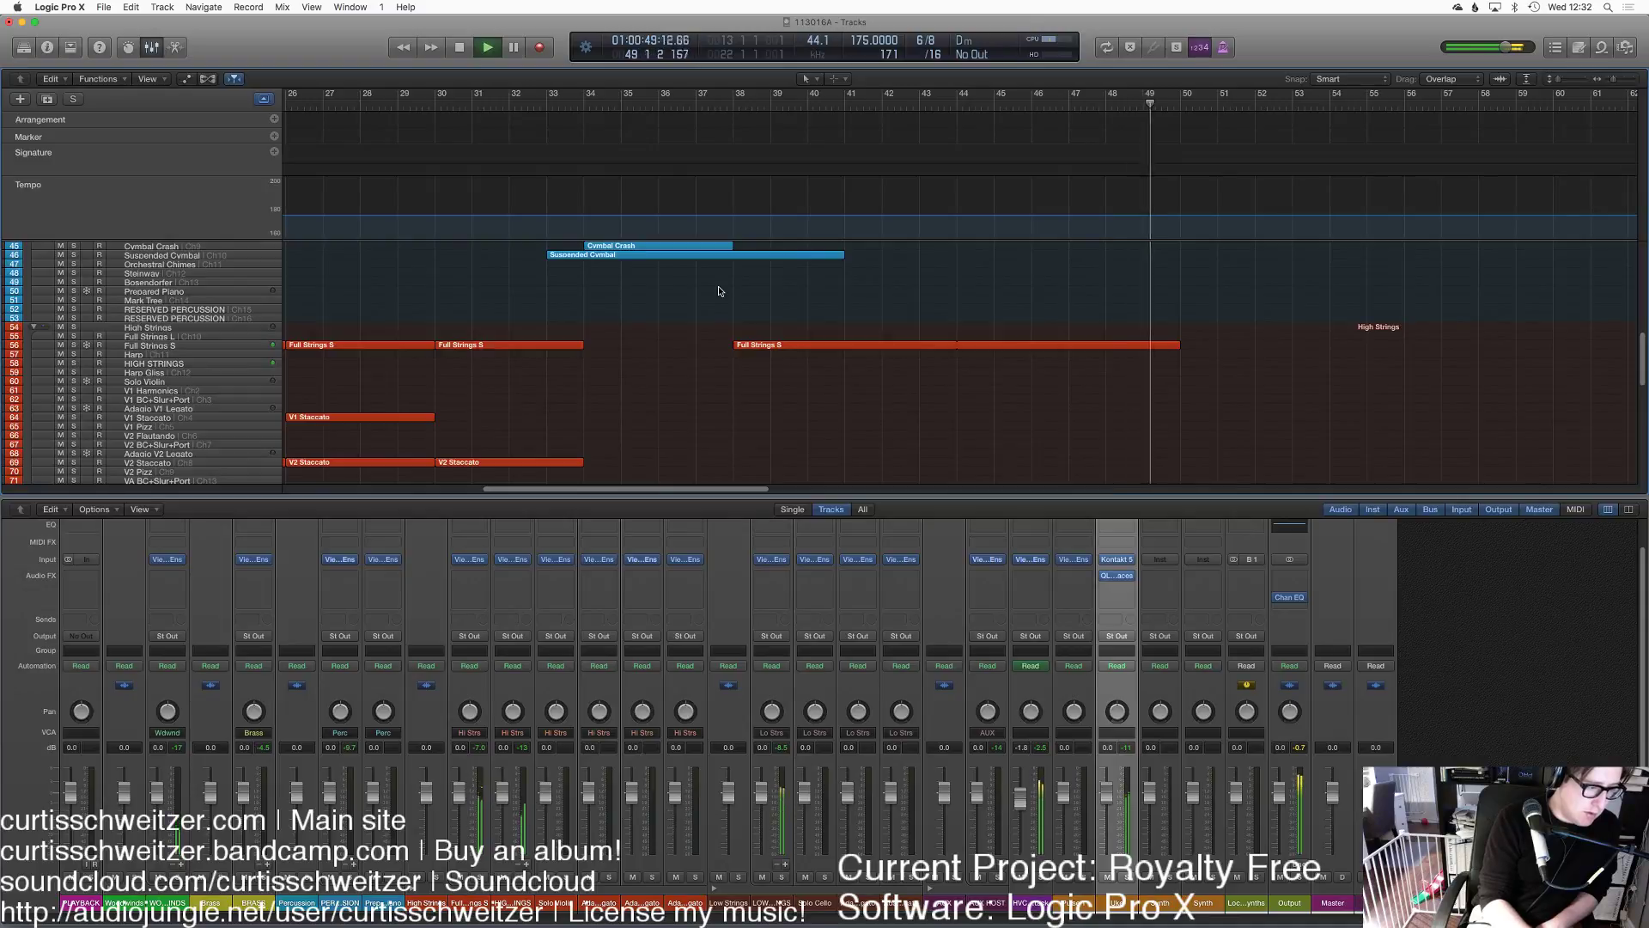
key(space)
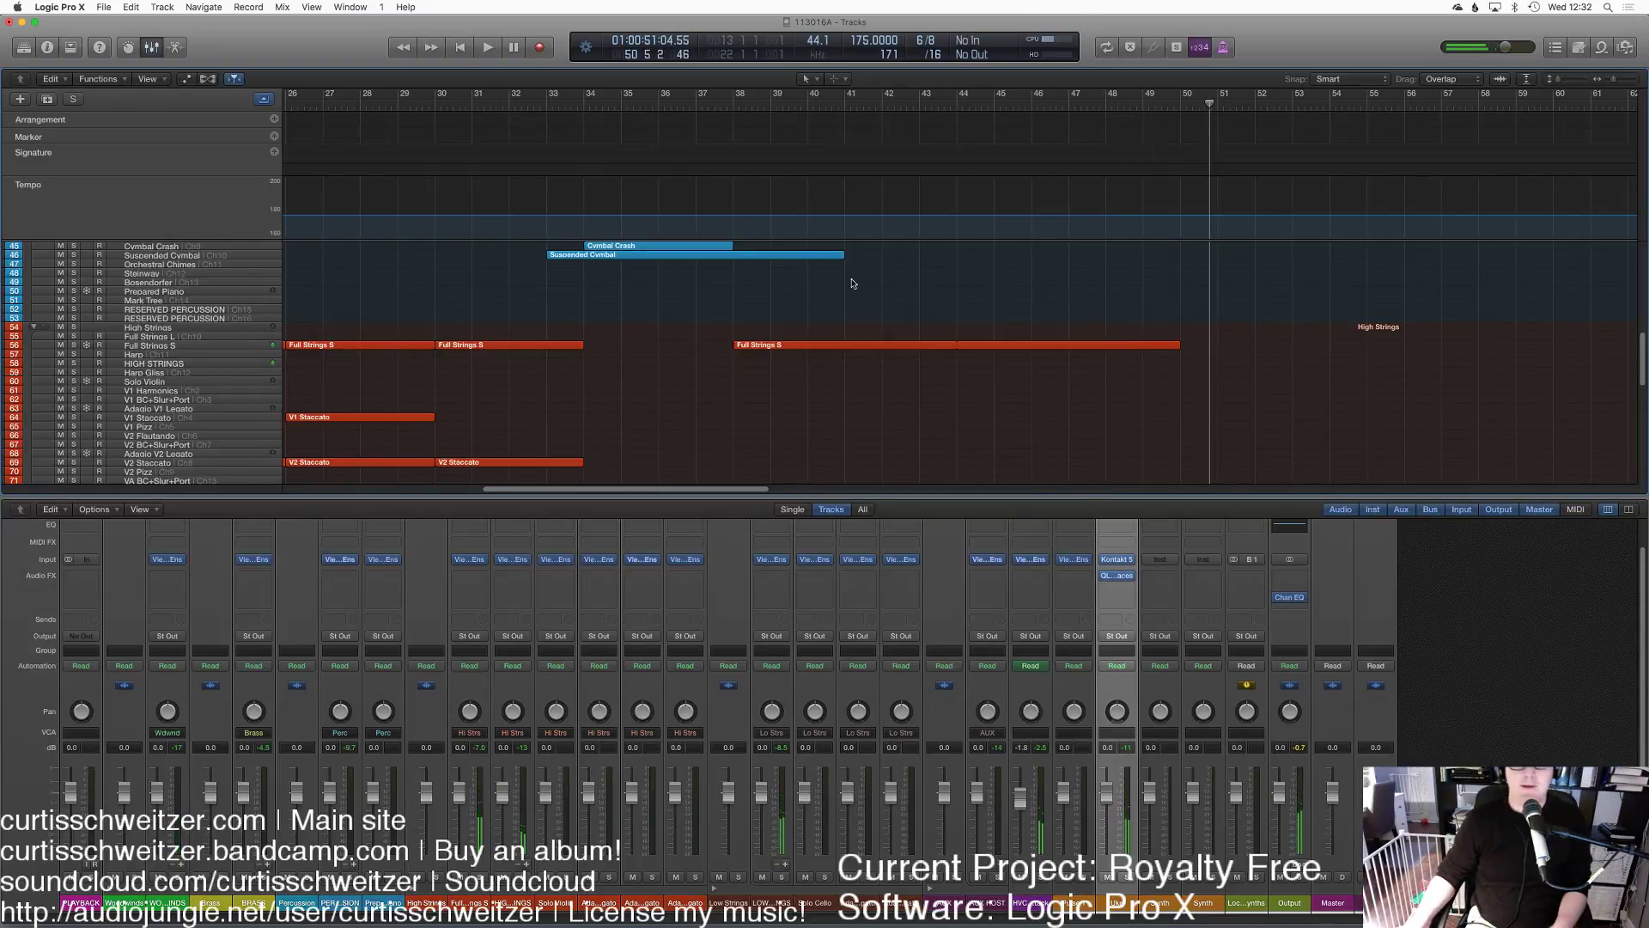
Step: Record a ukulele part on the Uke track from bar 38 to bar 44
scroll(851, 284, down, 10)
click(726, 118)
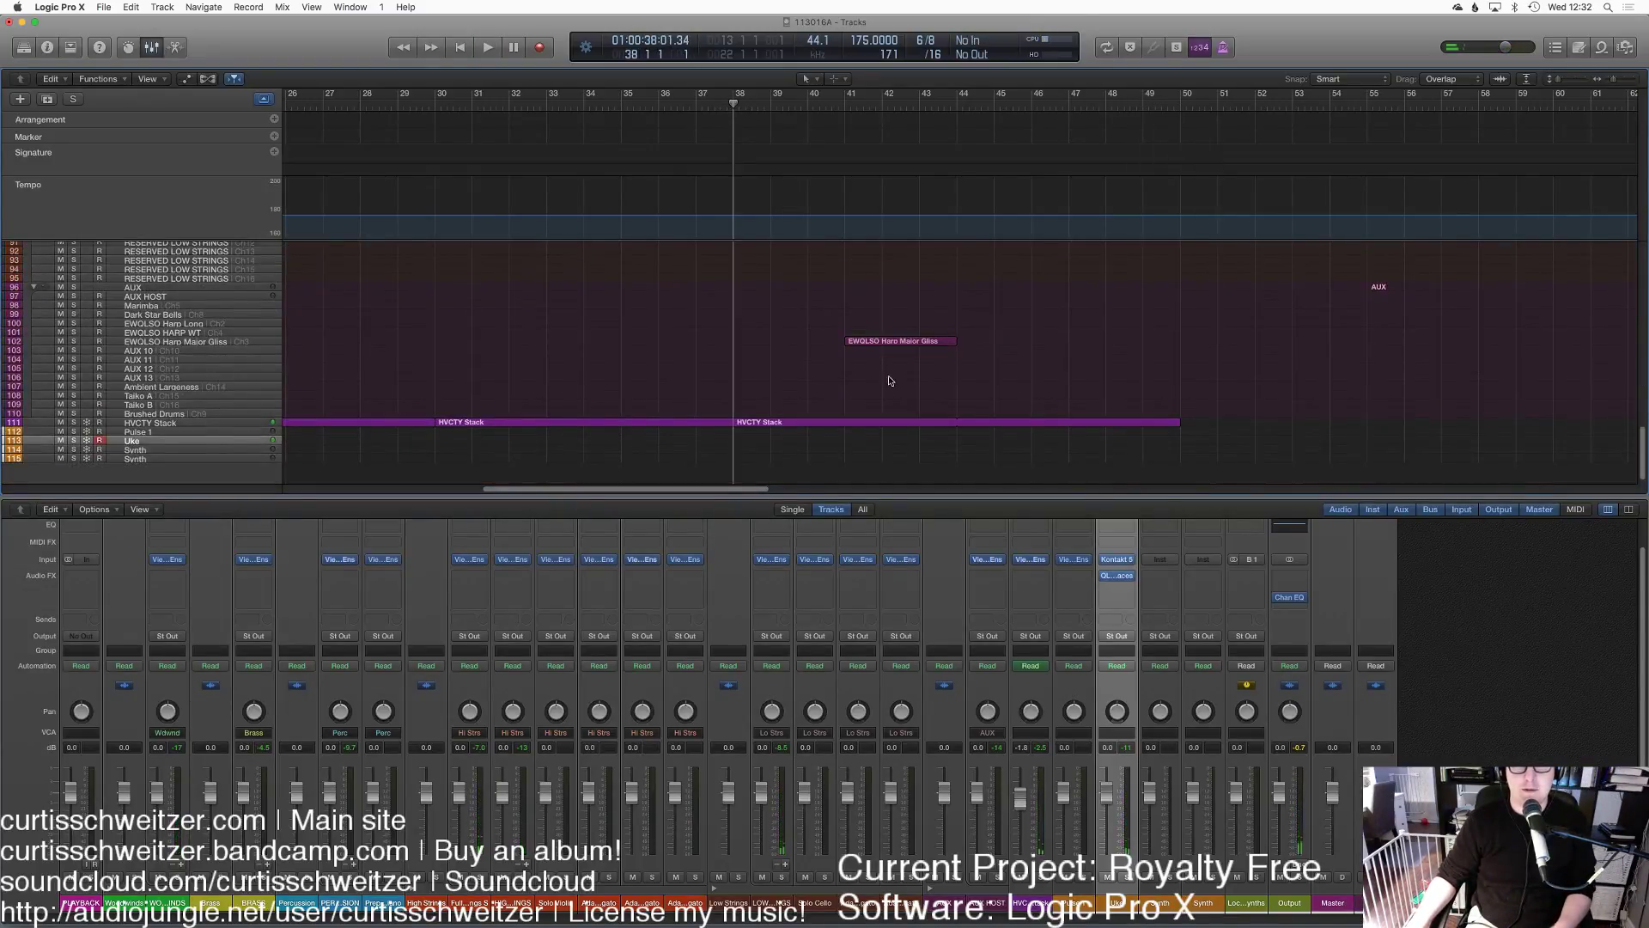
scroll(913, 450, up, 5)
key(space)
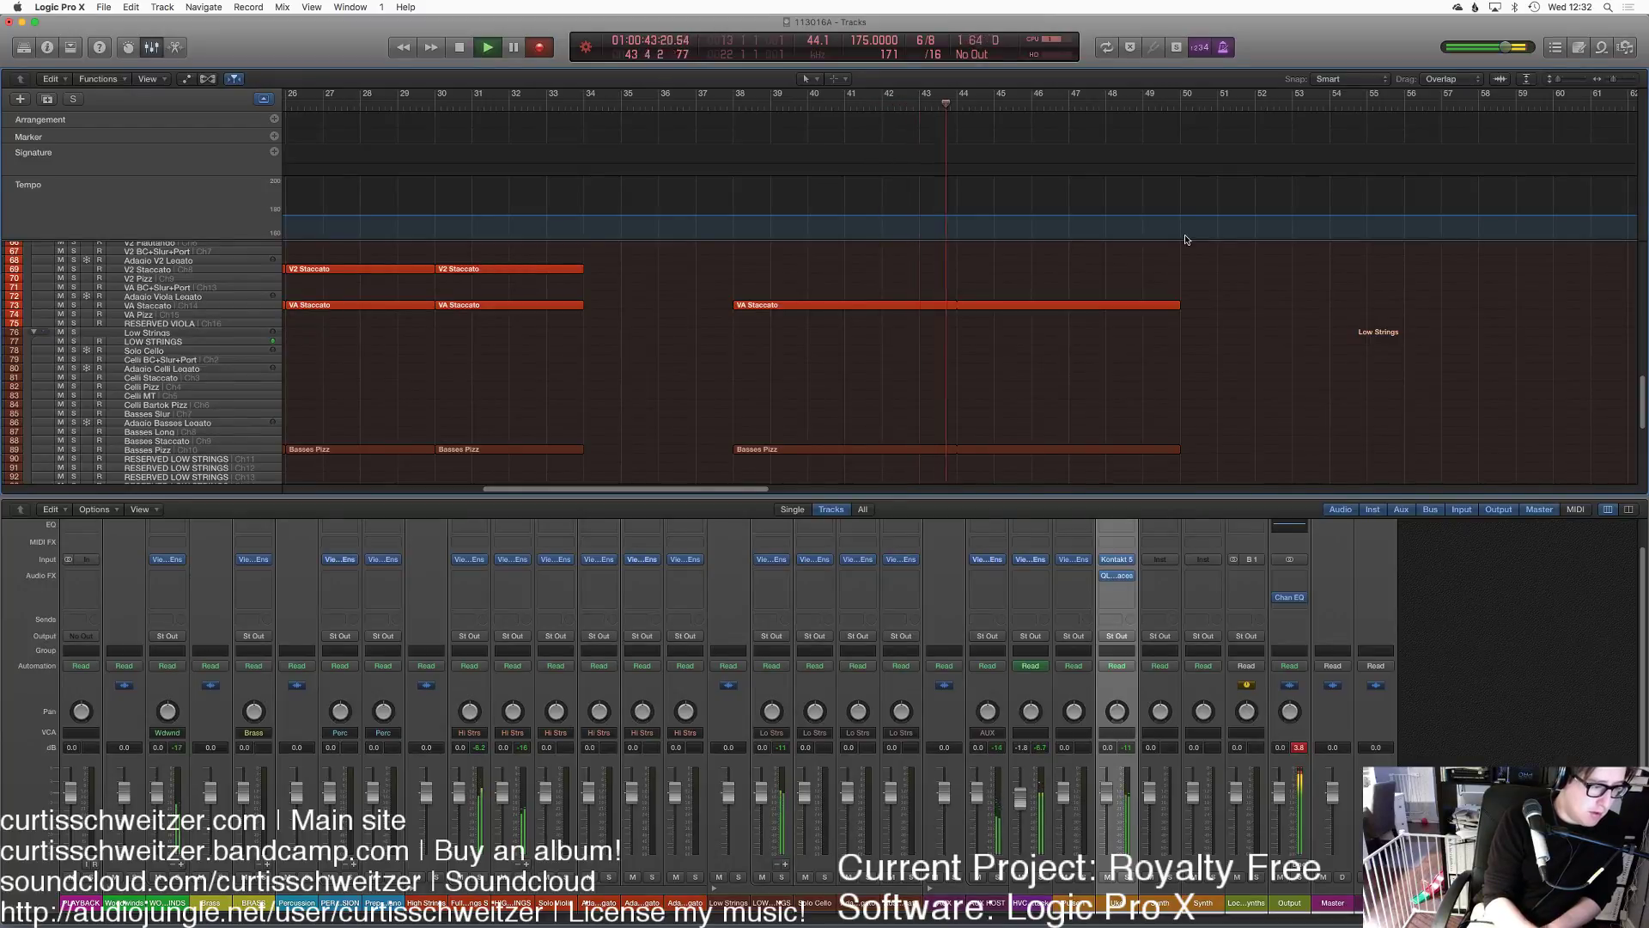
key(p)
key(space)
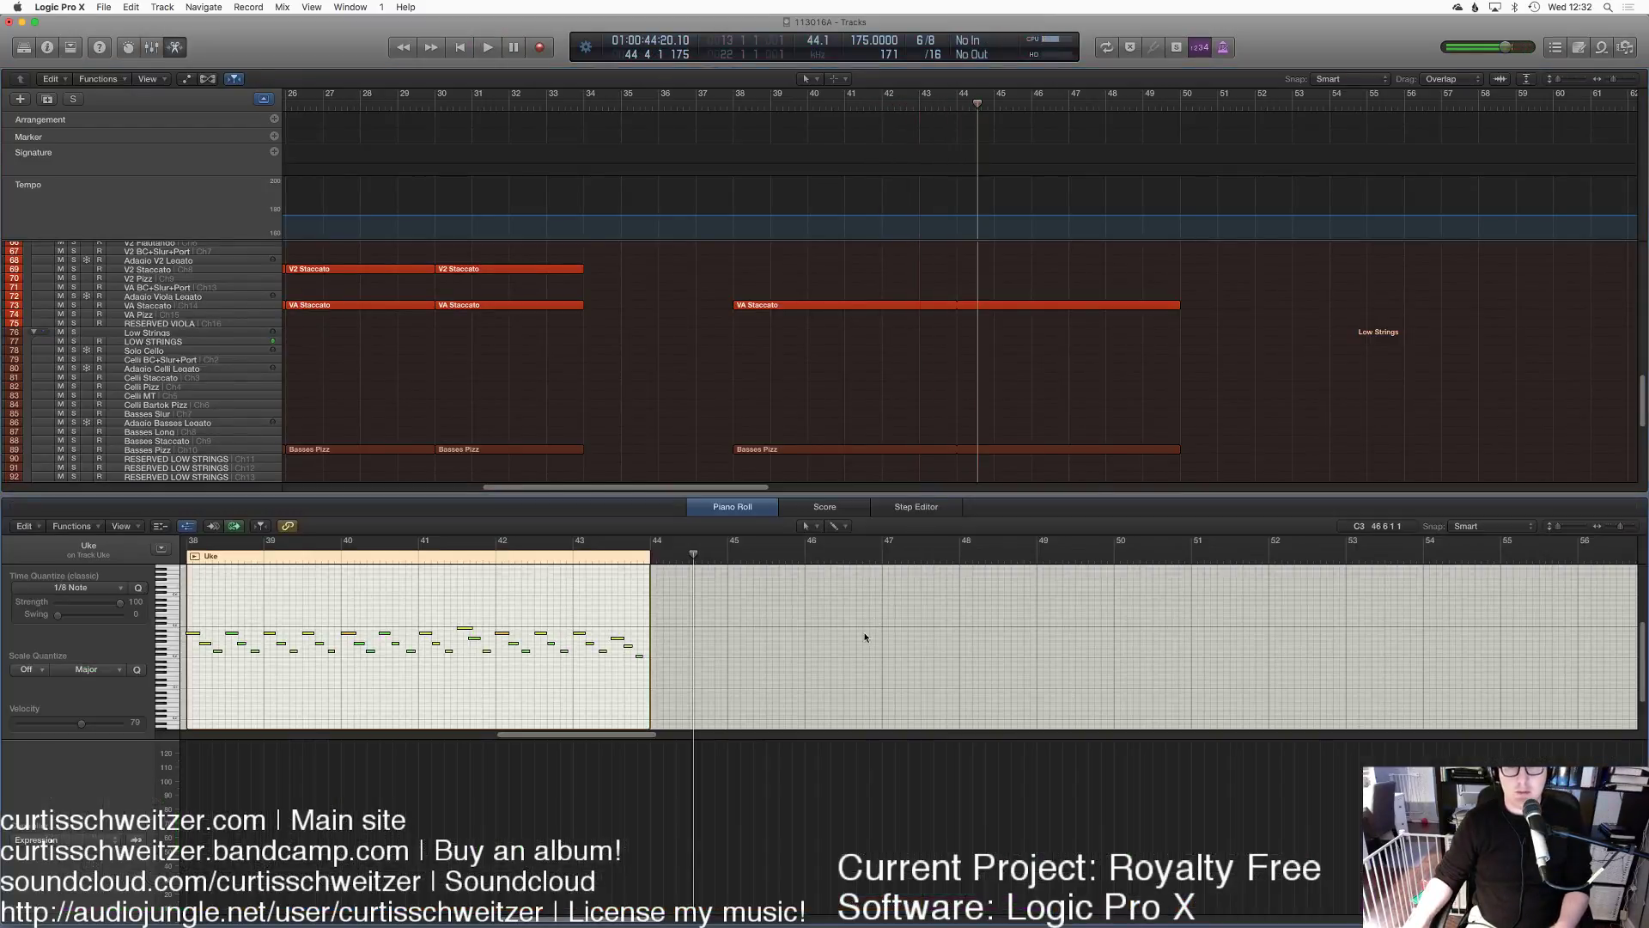
Step: Show the Uke region's sustain pedal data in the Piano Roll, then repeat the part out to bar 50
click(65, 839)
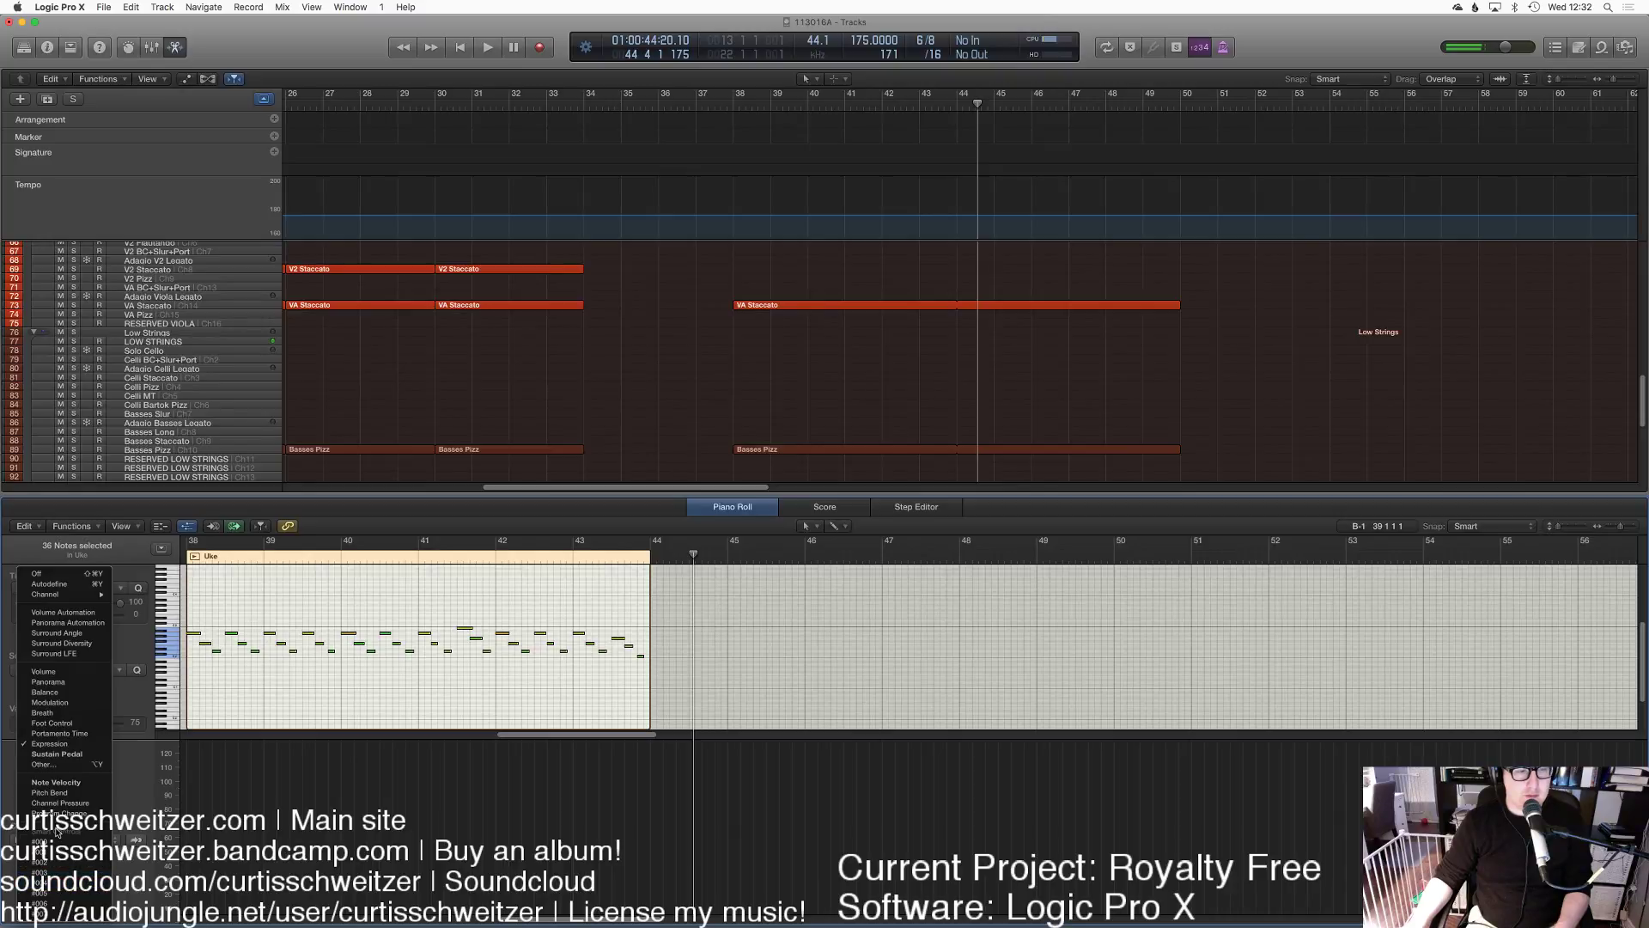
click(54, 753)
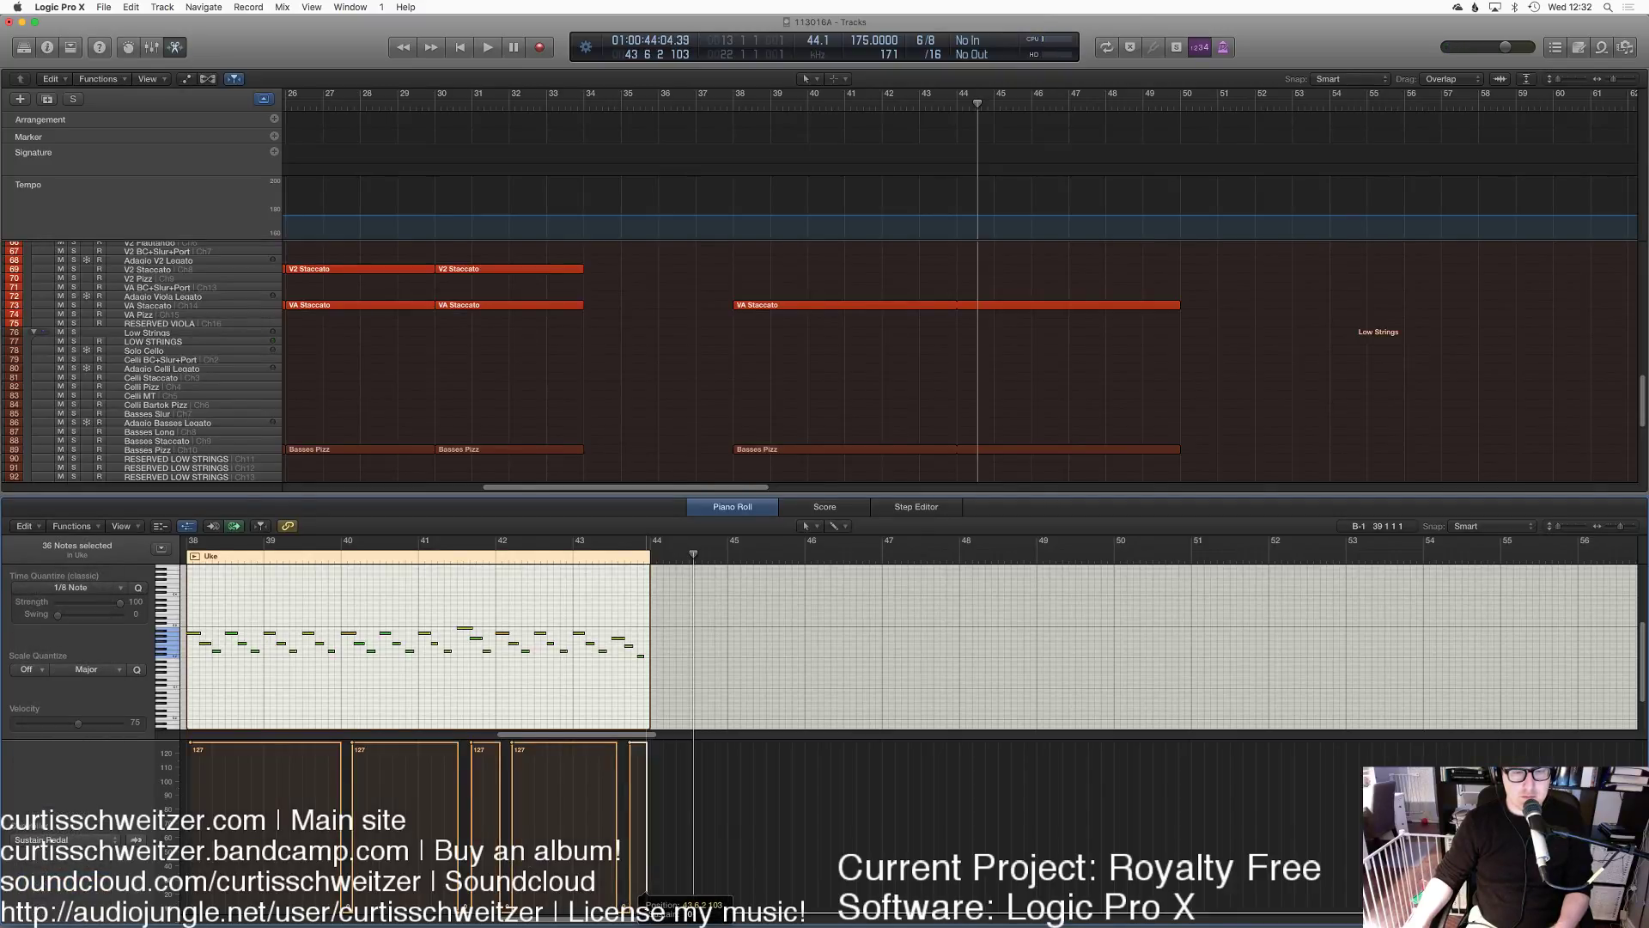
key(p)
drag(958, 862, 1180, 861)
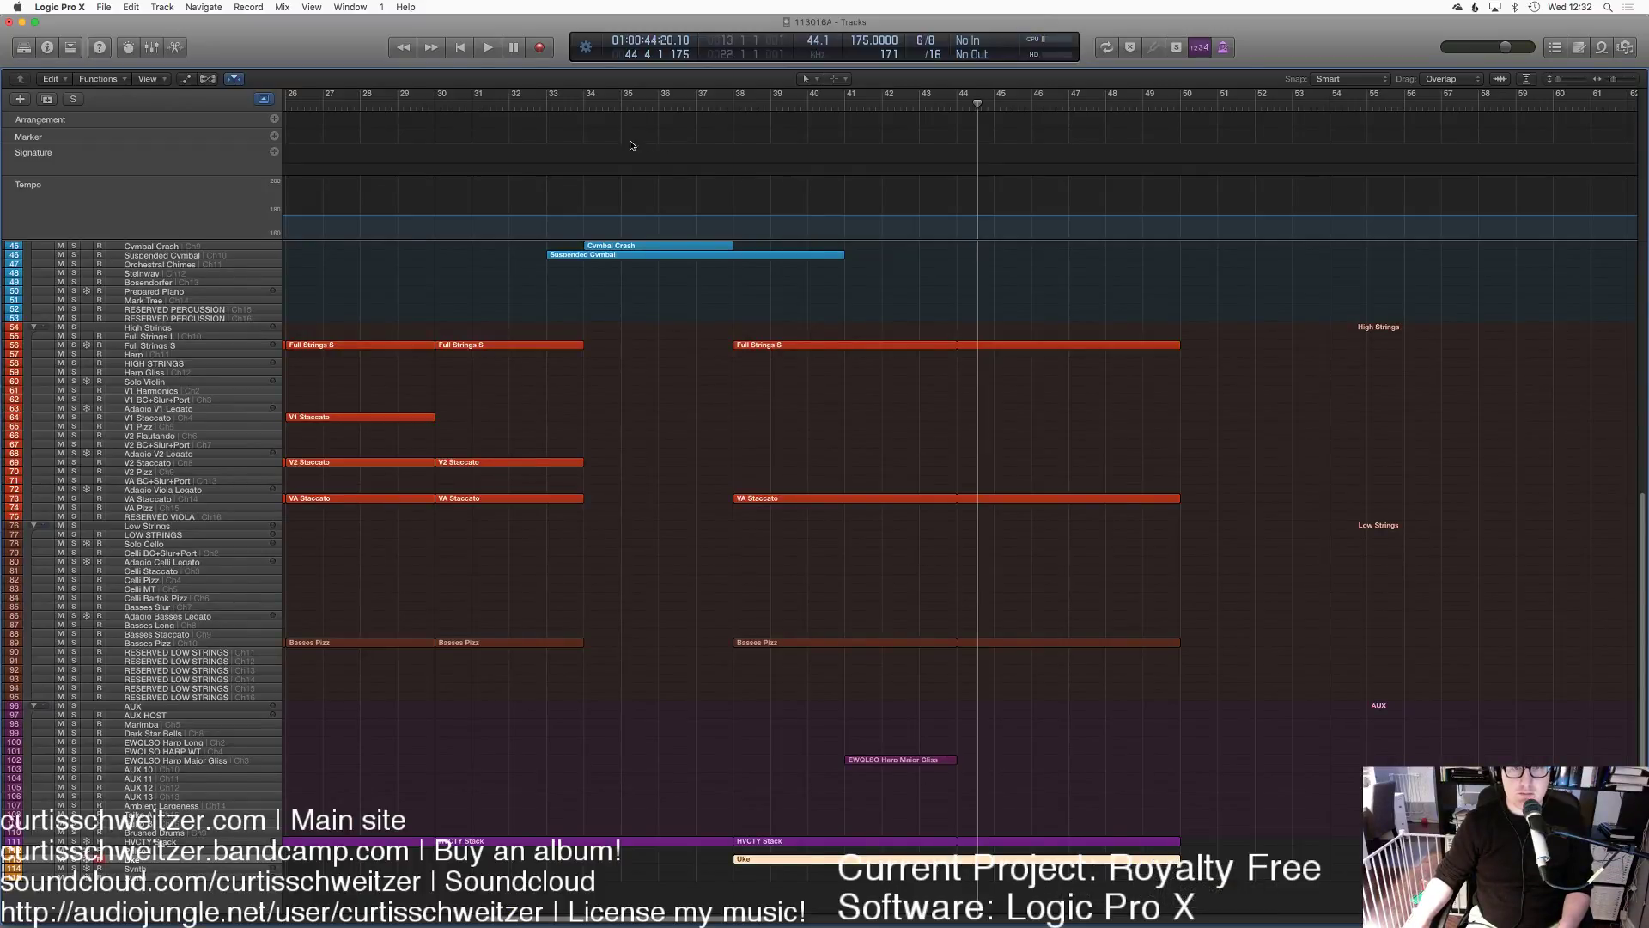
Step: Play back from bar 33 with the repeated ukulele part and lower the Uke track's volume during playback
click(547, 107)
key(space)
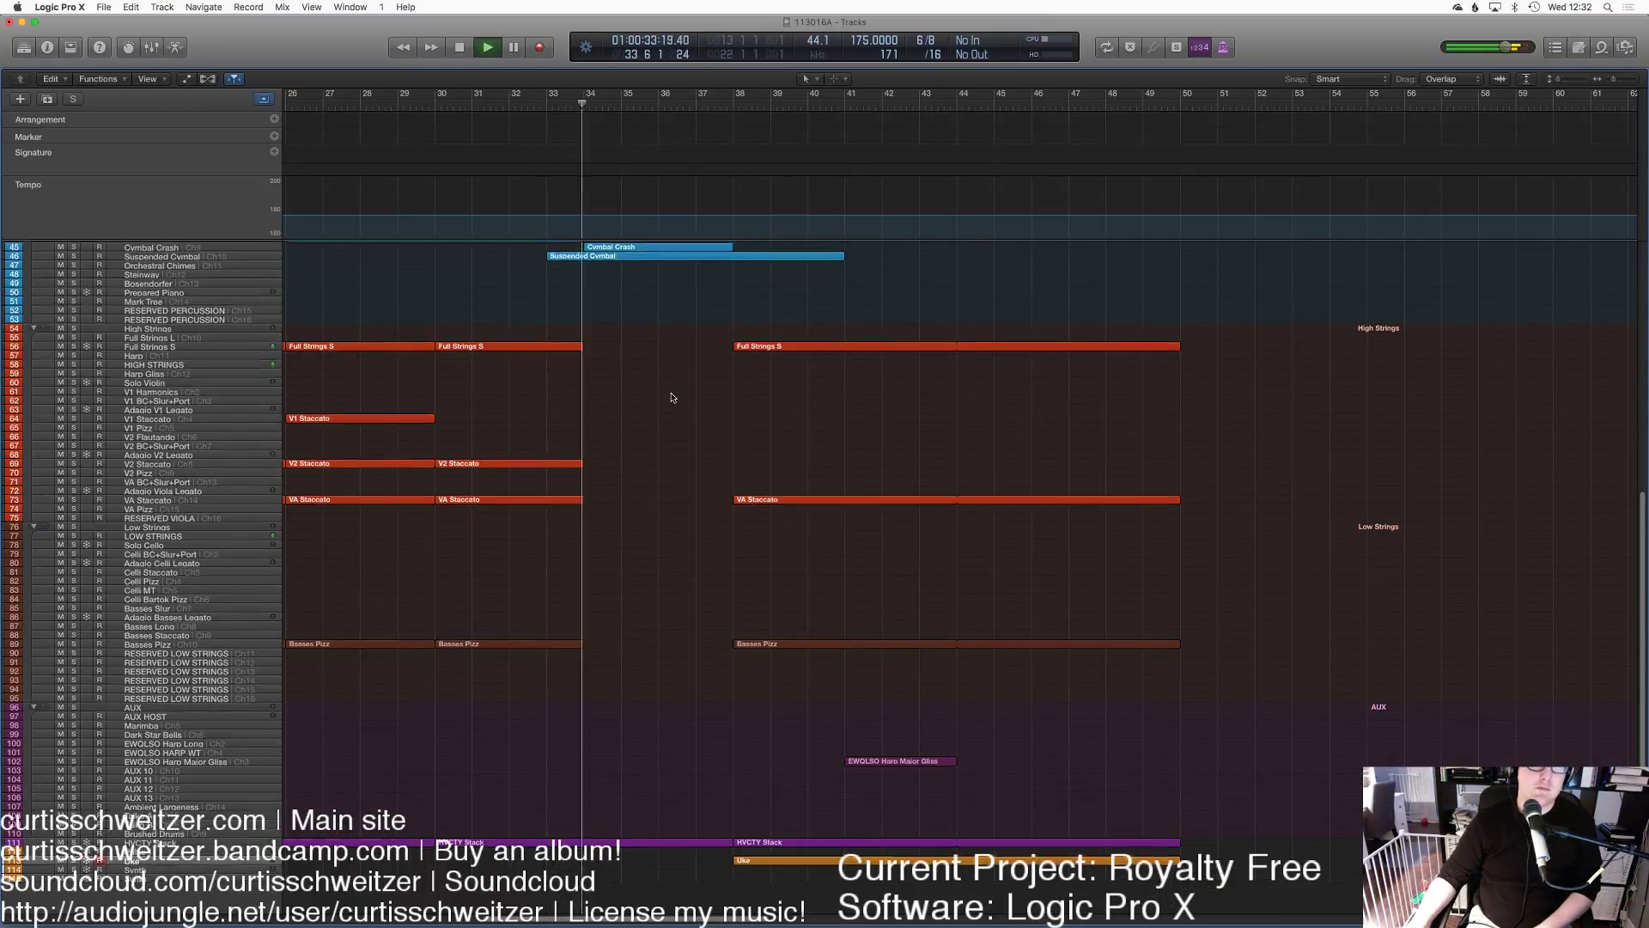
scroll(670, 396, up, 5)
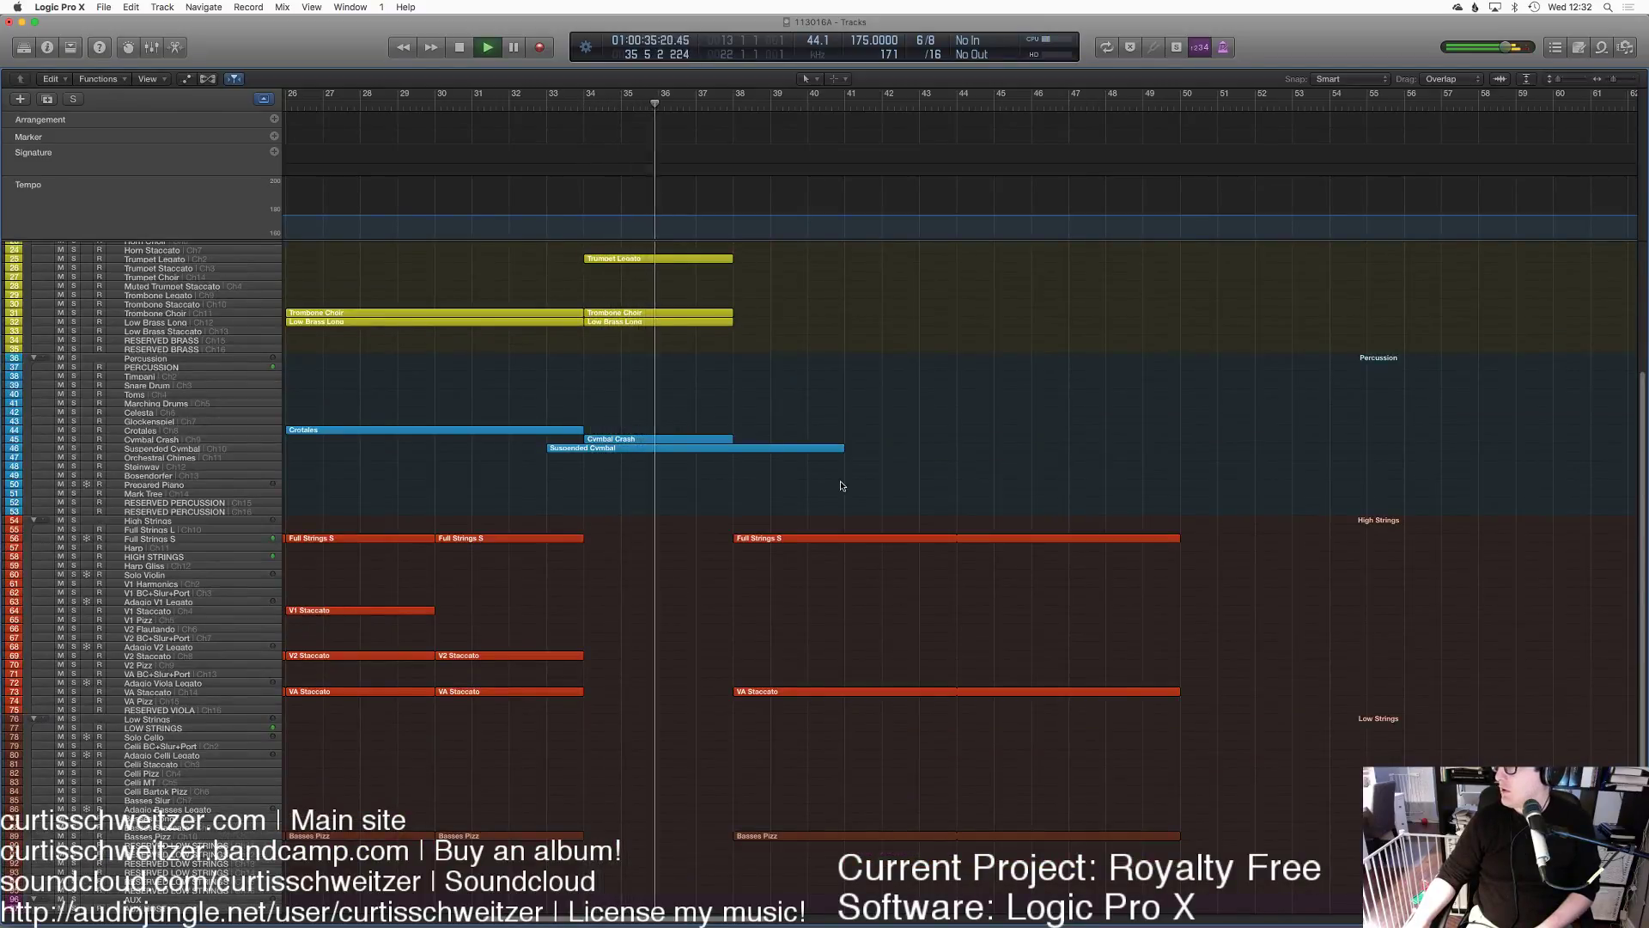
scroll(846, 463, up, 4)
scroll(883, 405, up, 1)
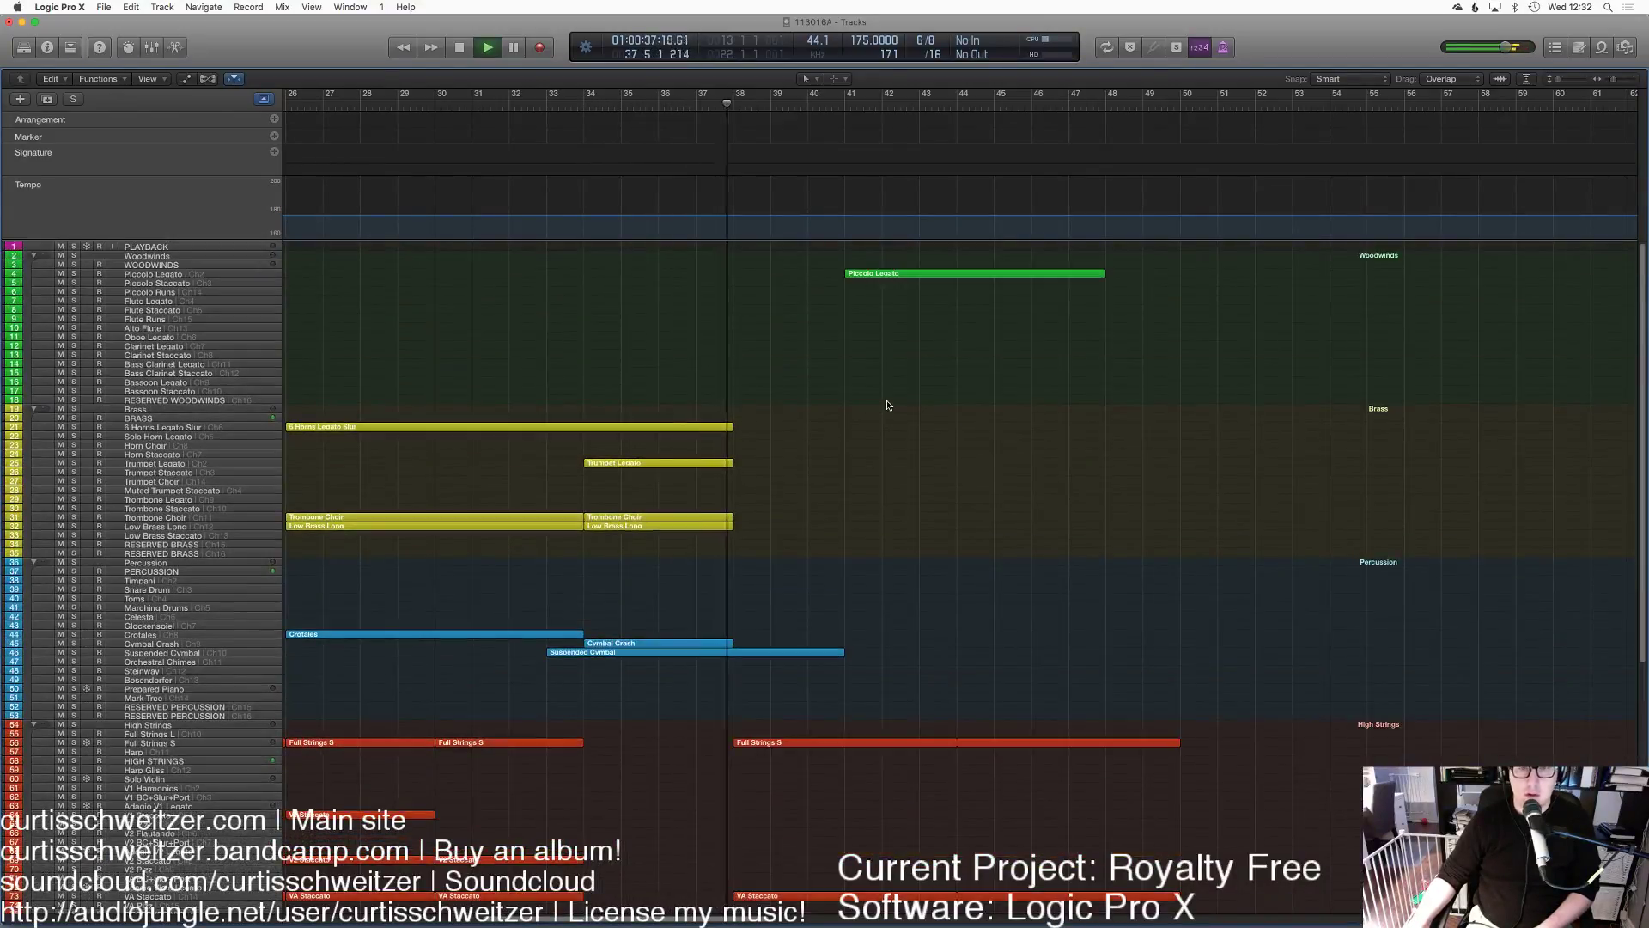
scroll(916, 411, down, 5)
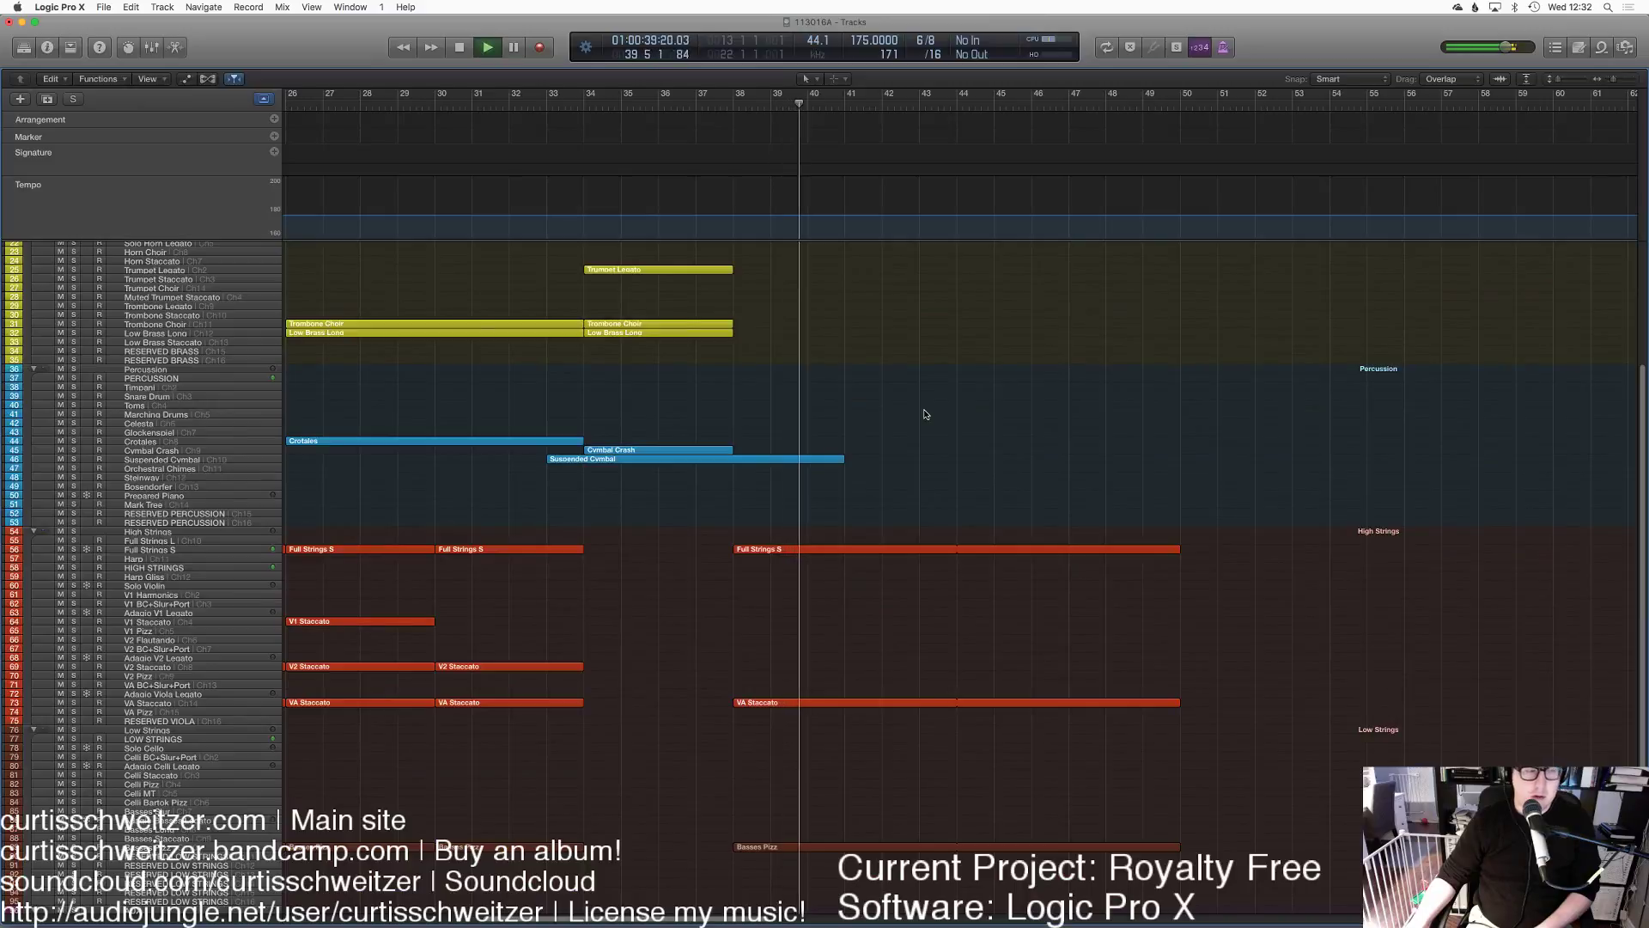
scroll(926, 415, down, 10)
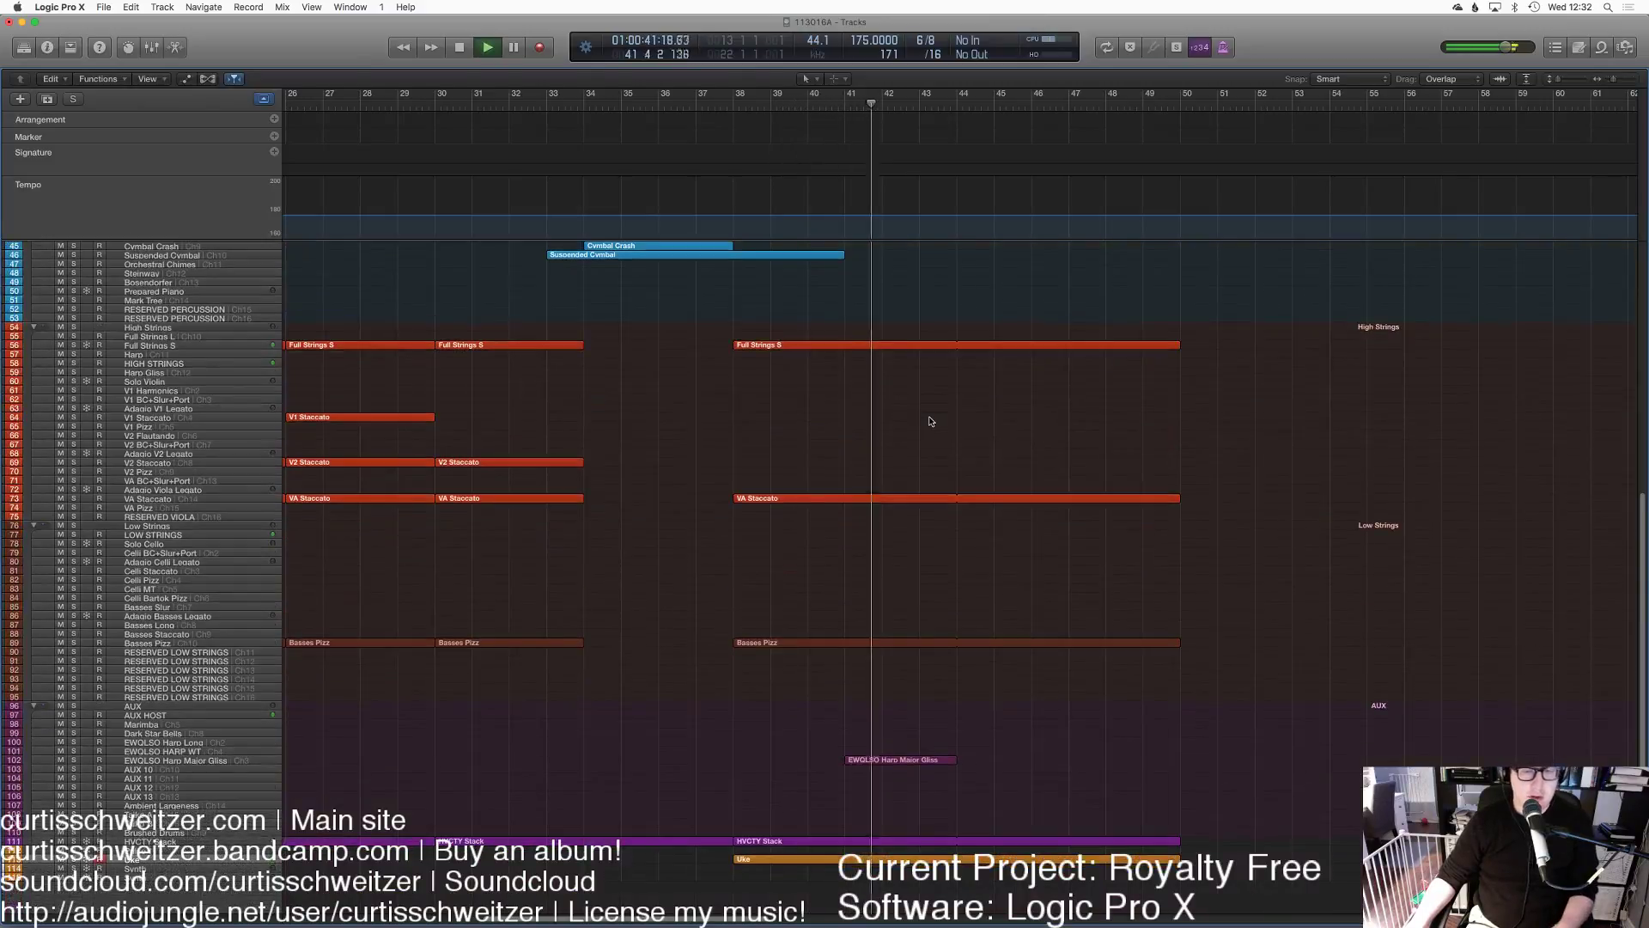
scroll(925, 741, up, 3)
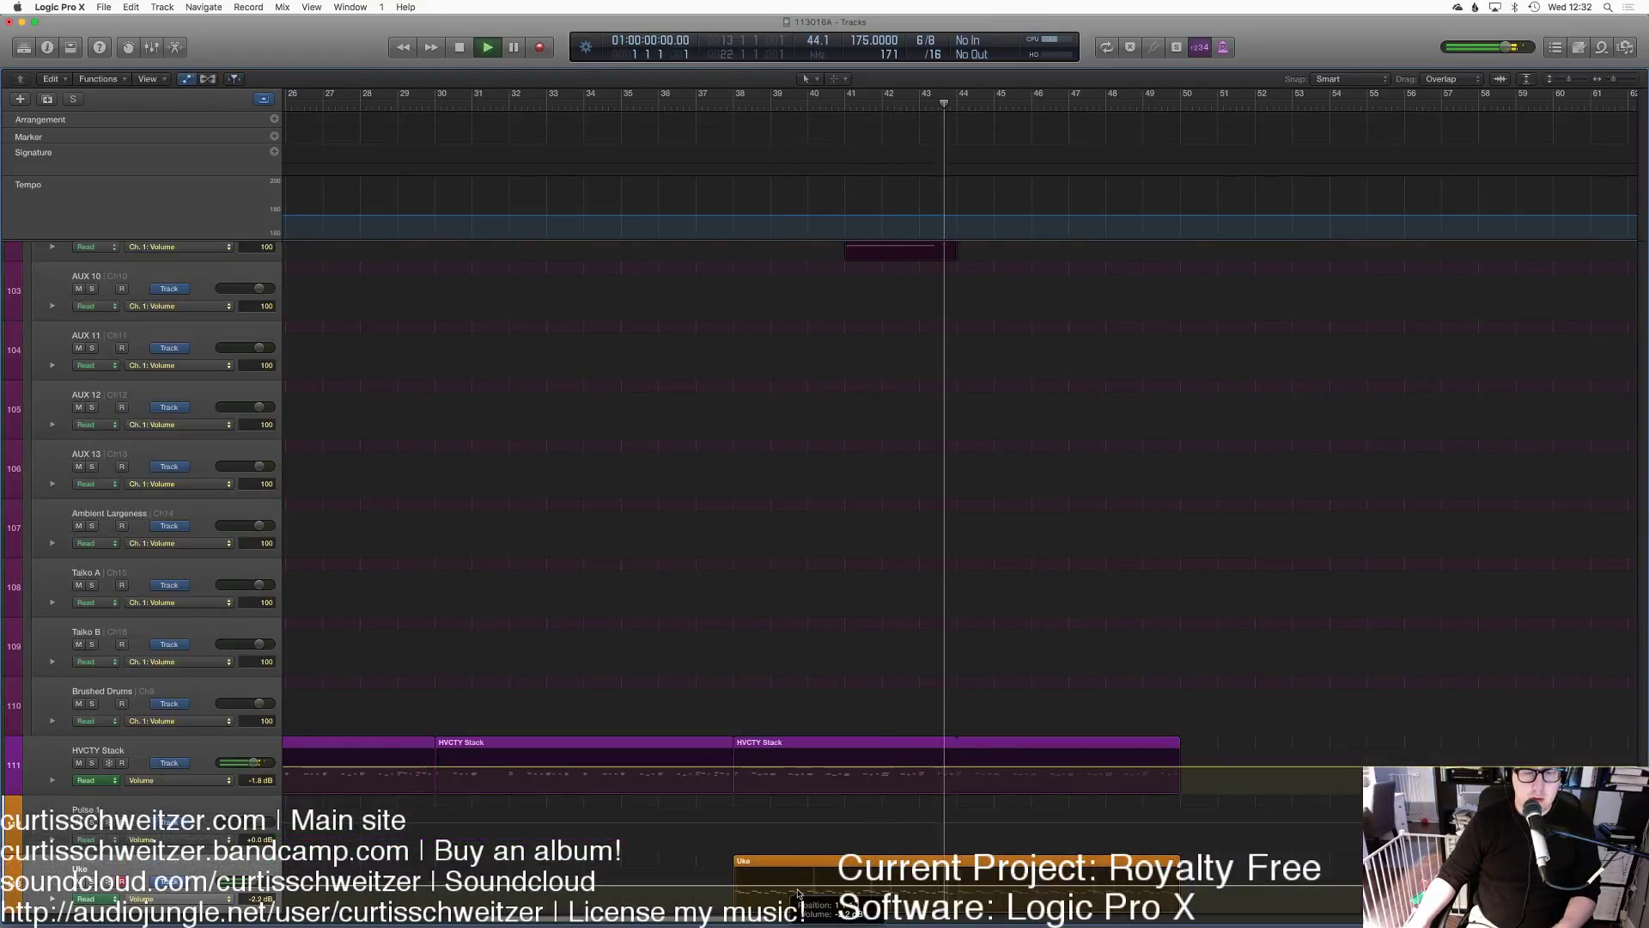
scroll(816, 632, down, 5)
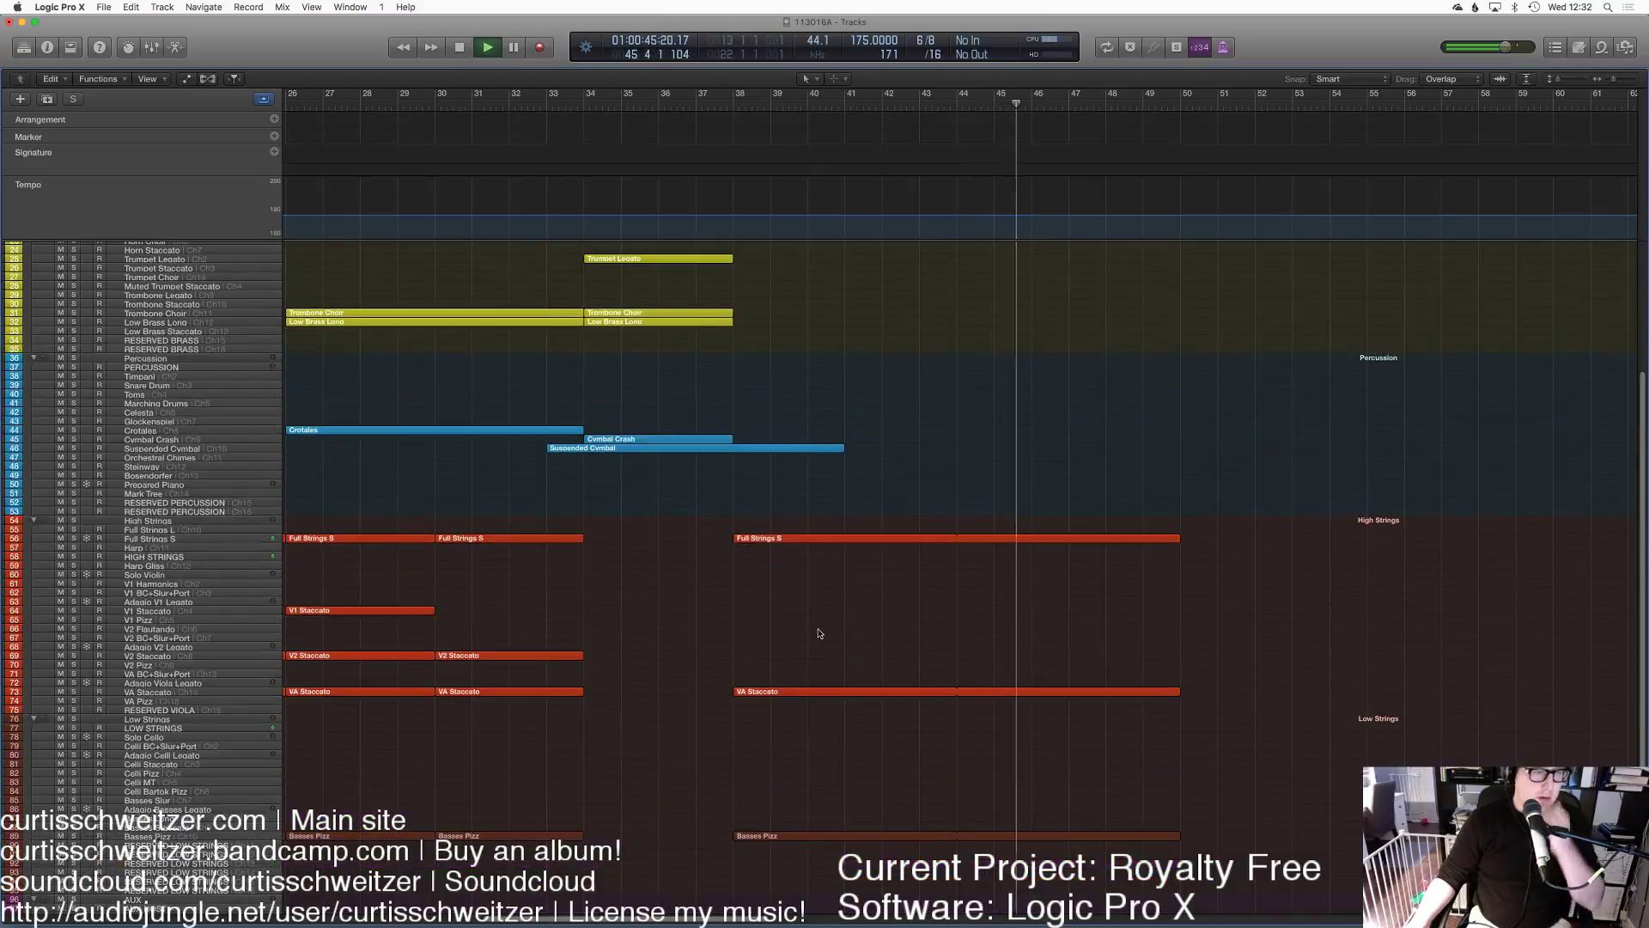
scroll(730, 551, down, 1)
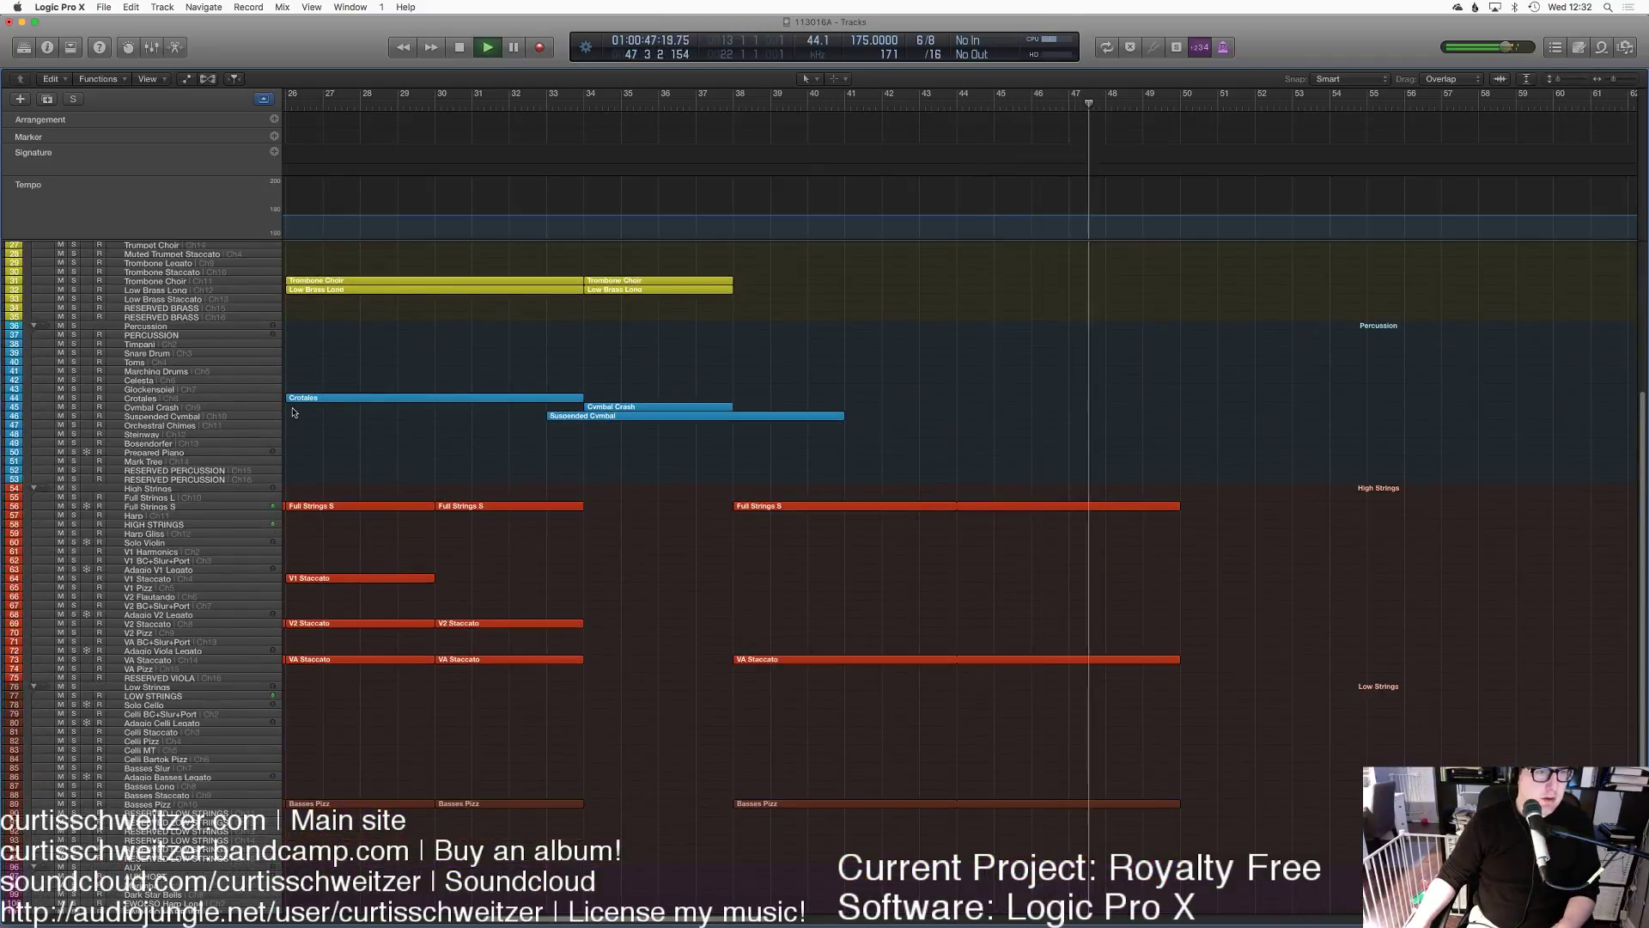
Step: Record a part on the Glockenspiel track from bar 38 to about bar 53
click(200, 386)
key(space)
click(733, 106)
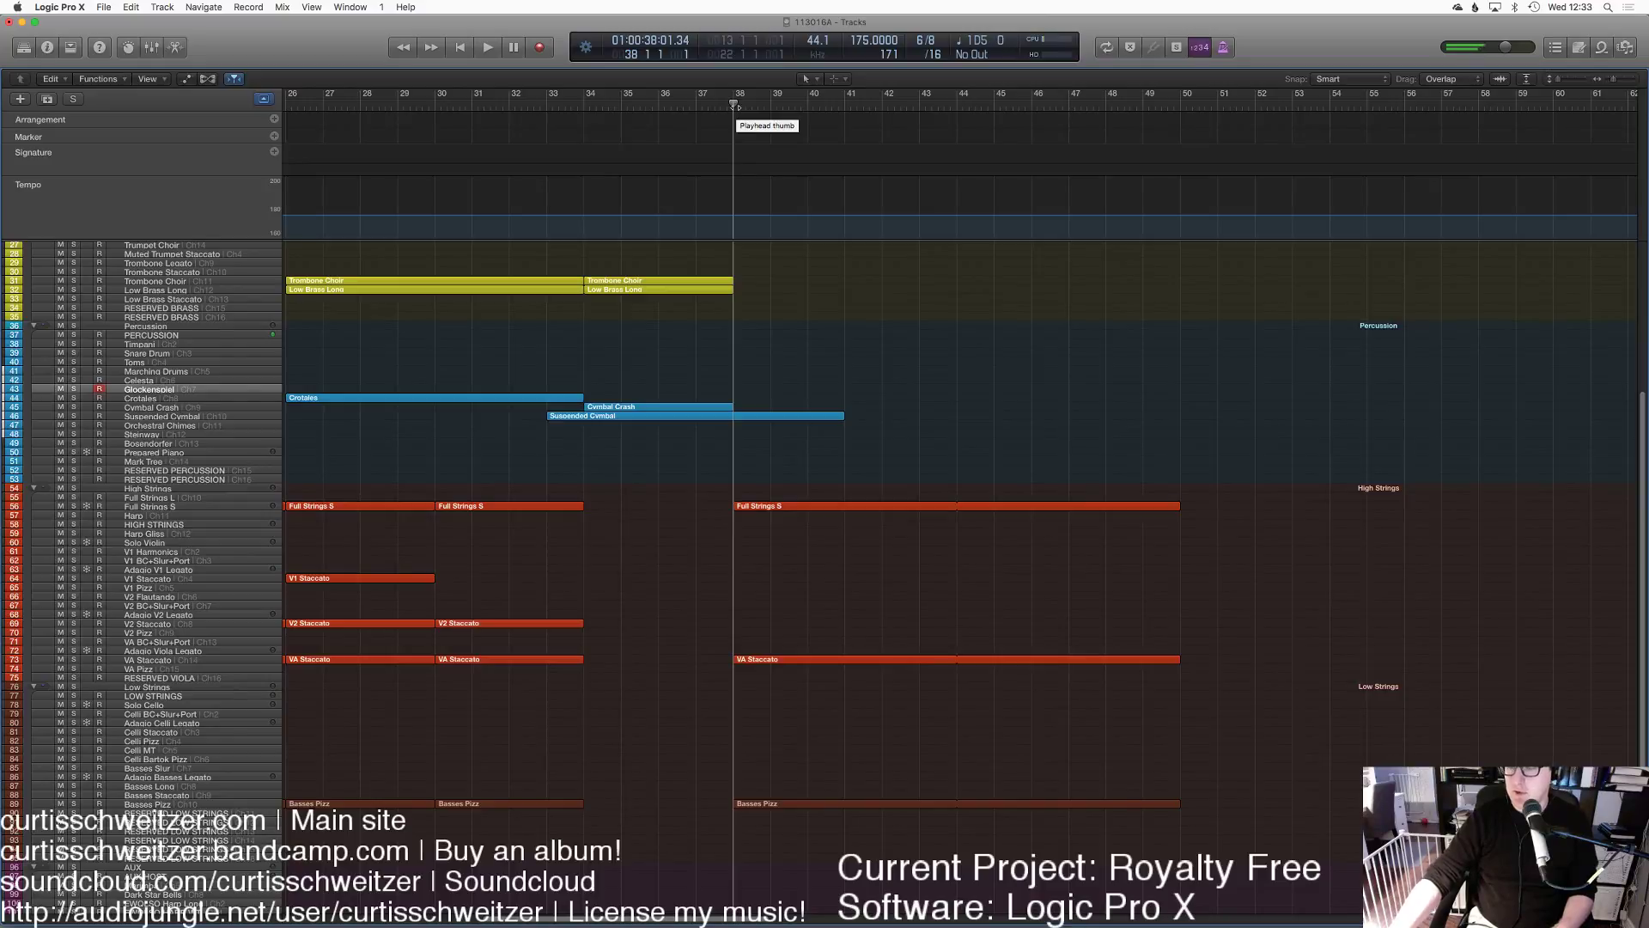
key(r)
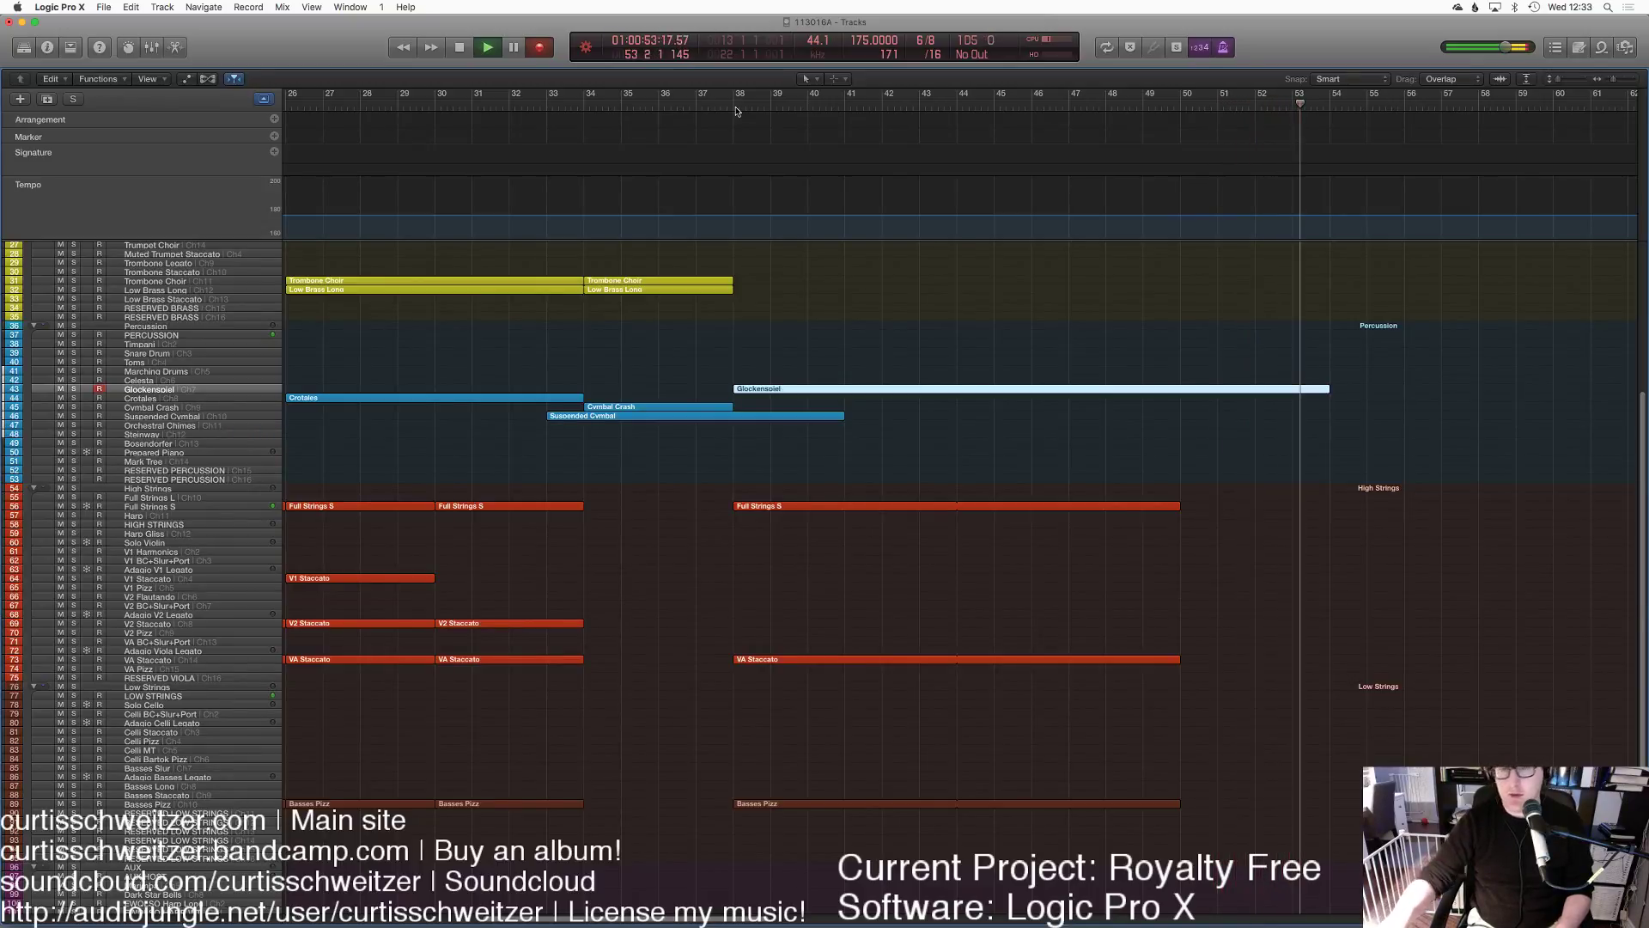
key(space)
Step: Play the audio file Clear the Track.wav in QuickTime Player for reference, then quit the player and return to Logic Pro X
mouse_move(655, 902)
click(555, 909)
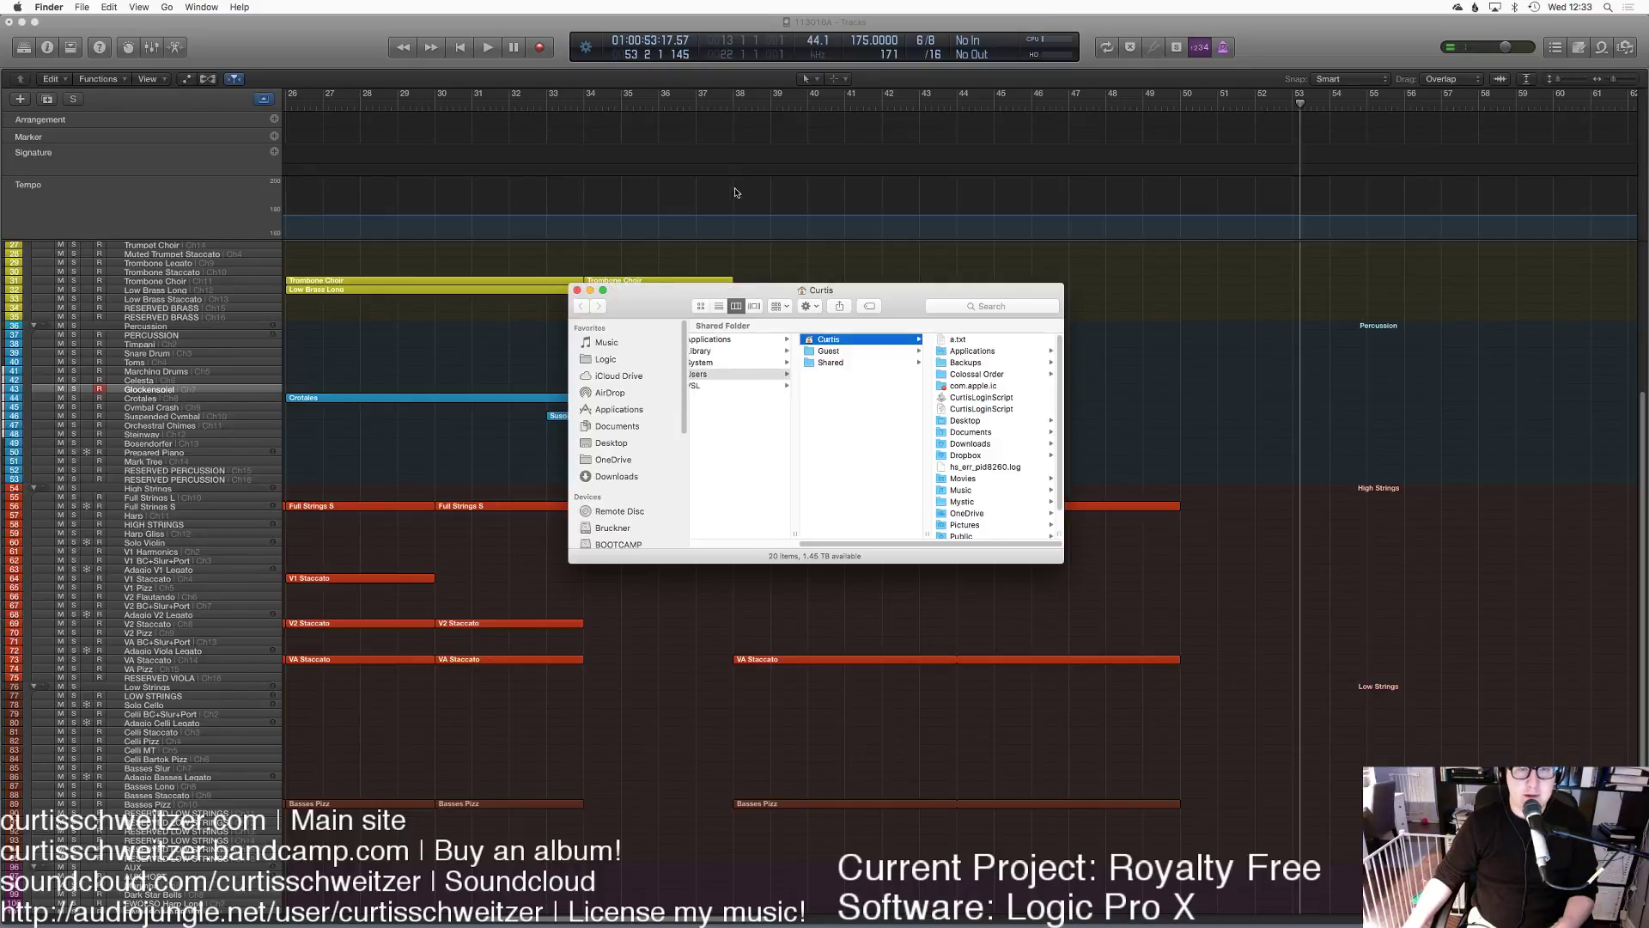
key(super+w)
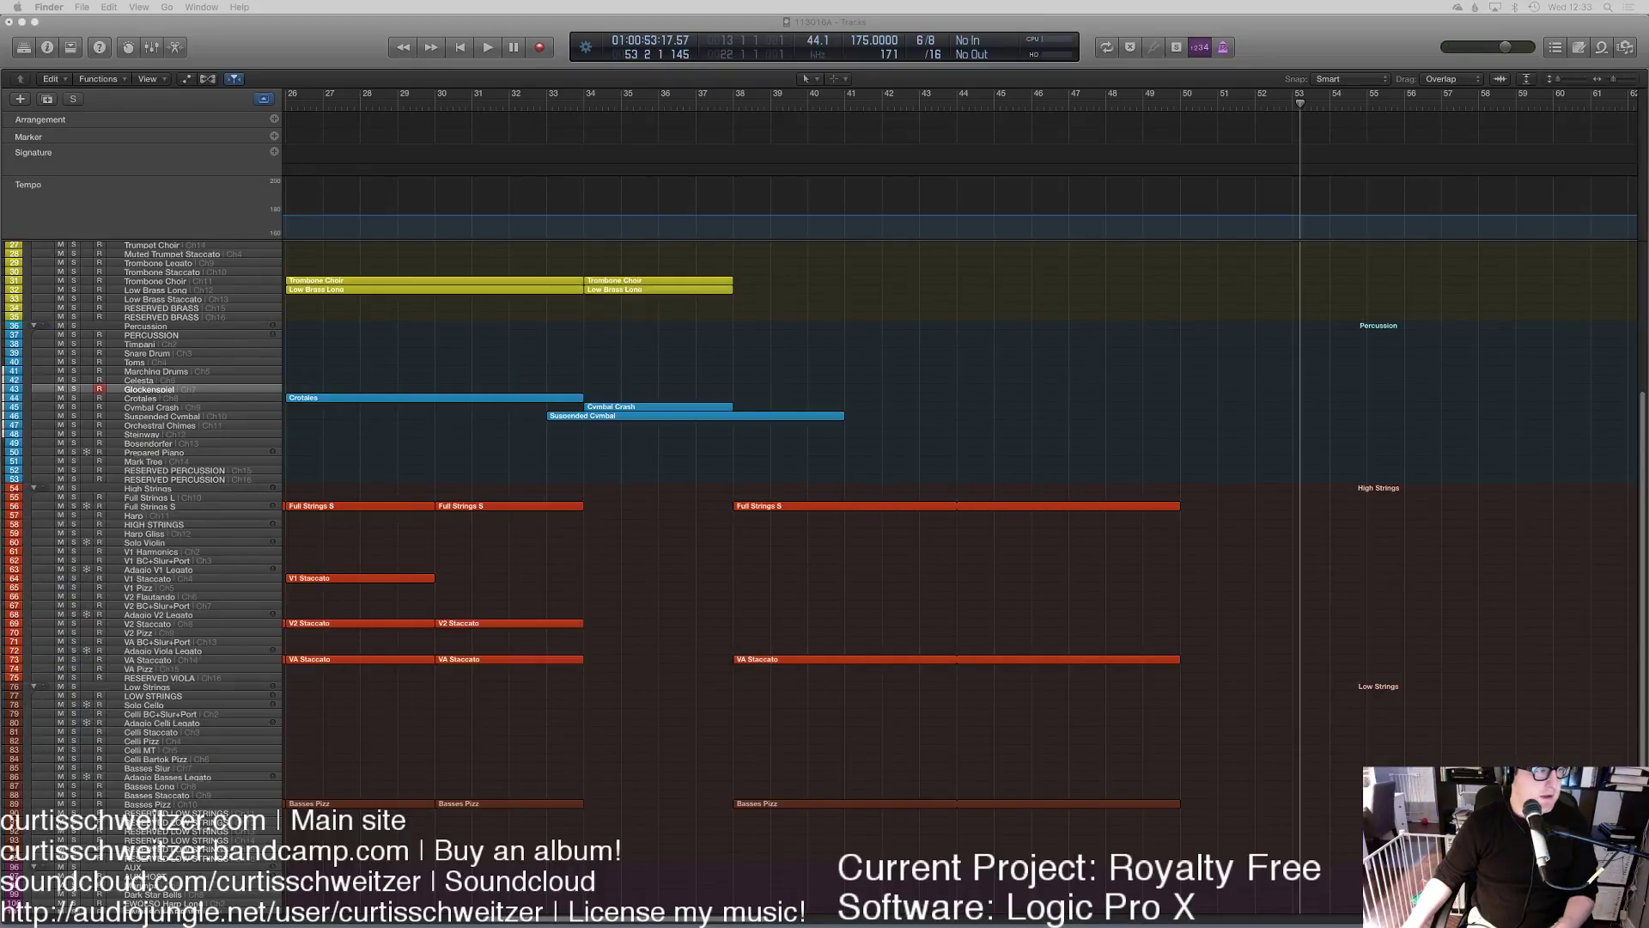
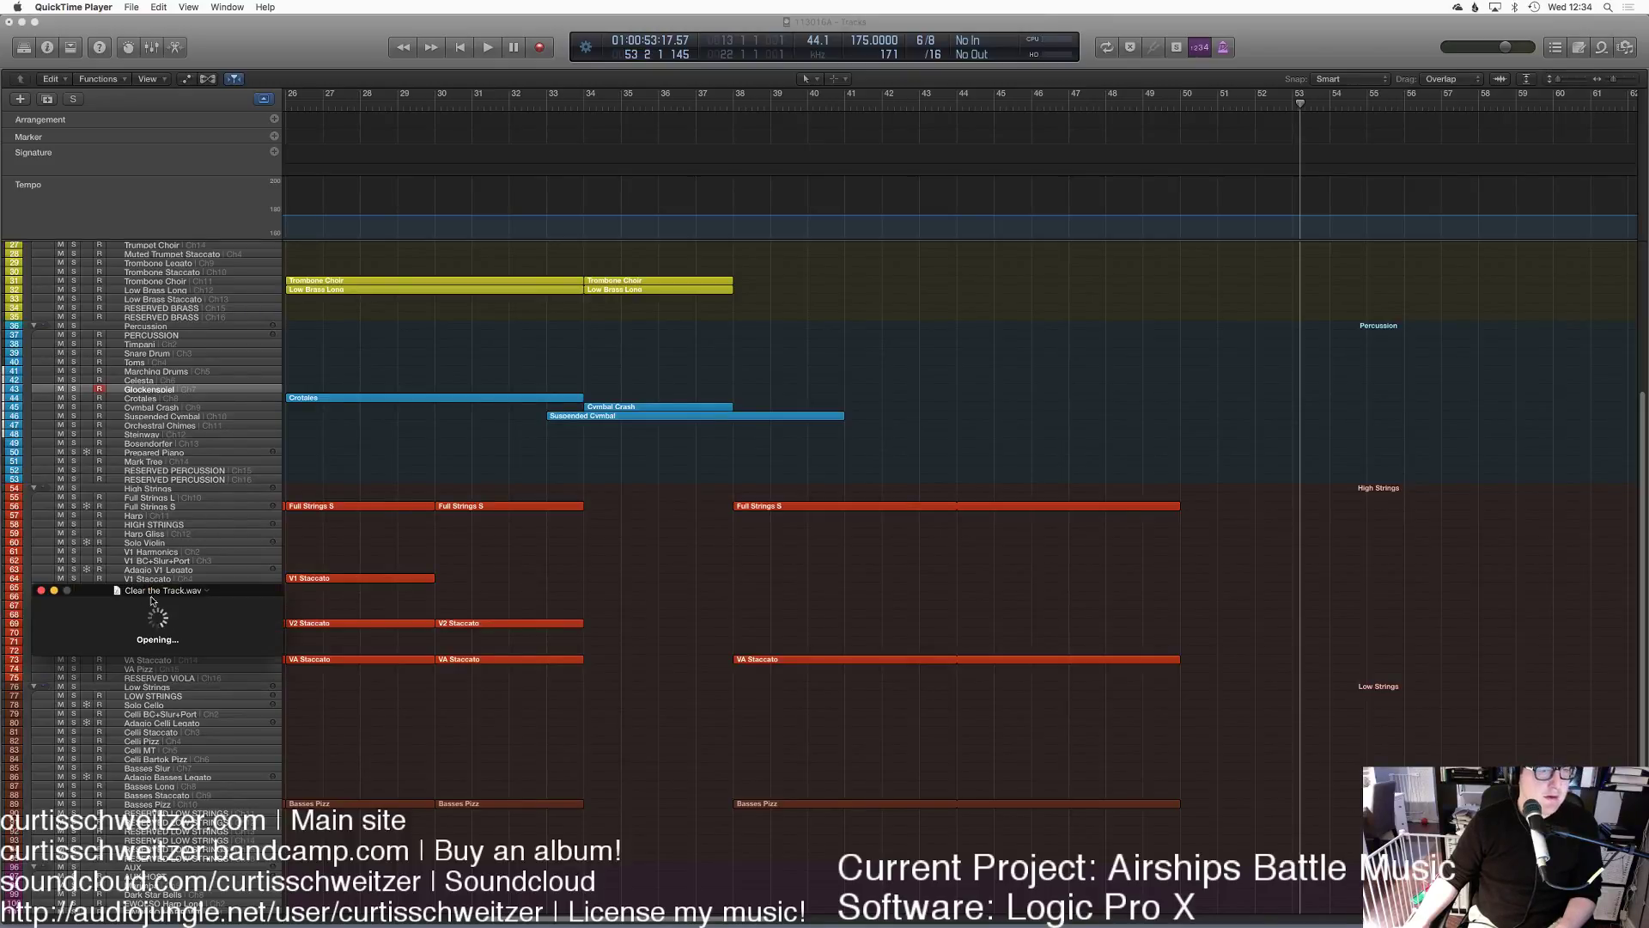
click(764, 423)
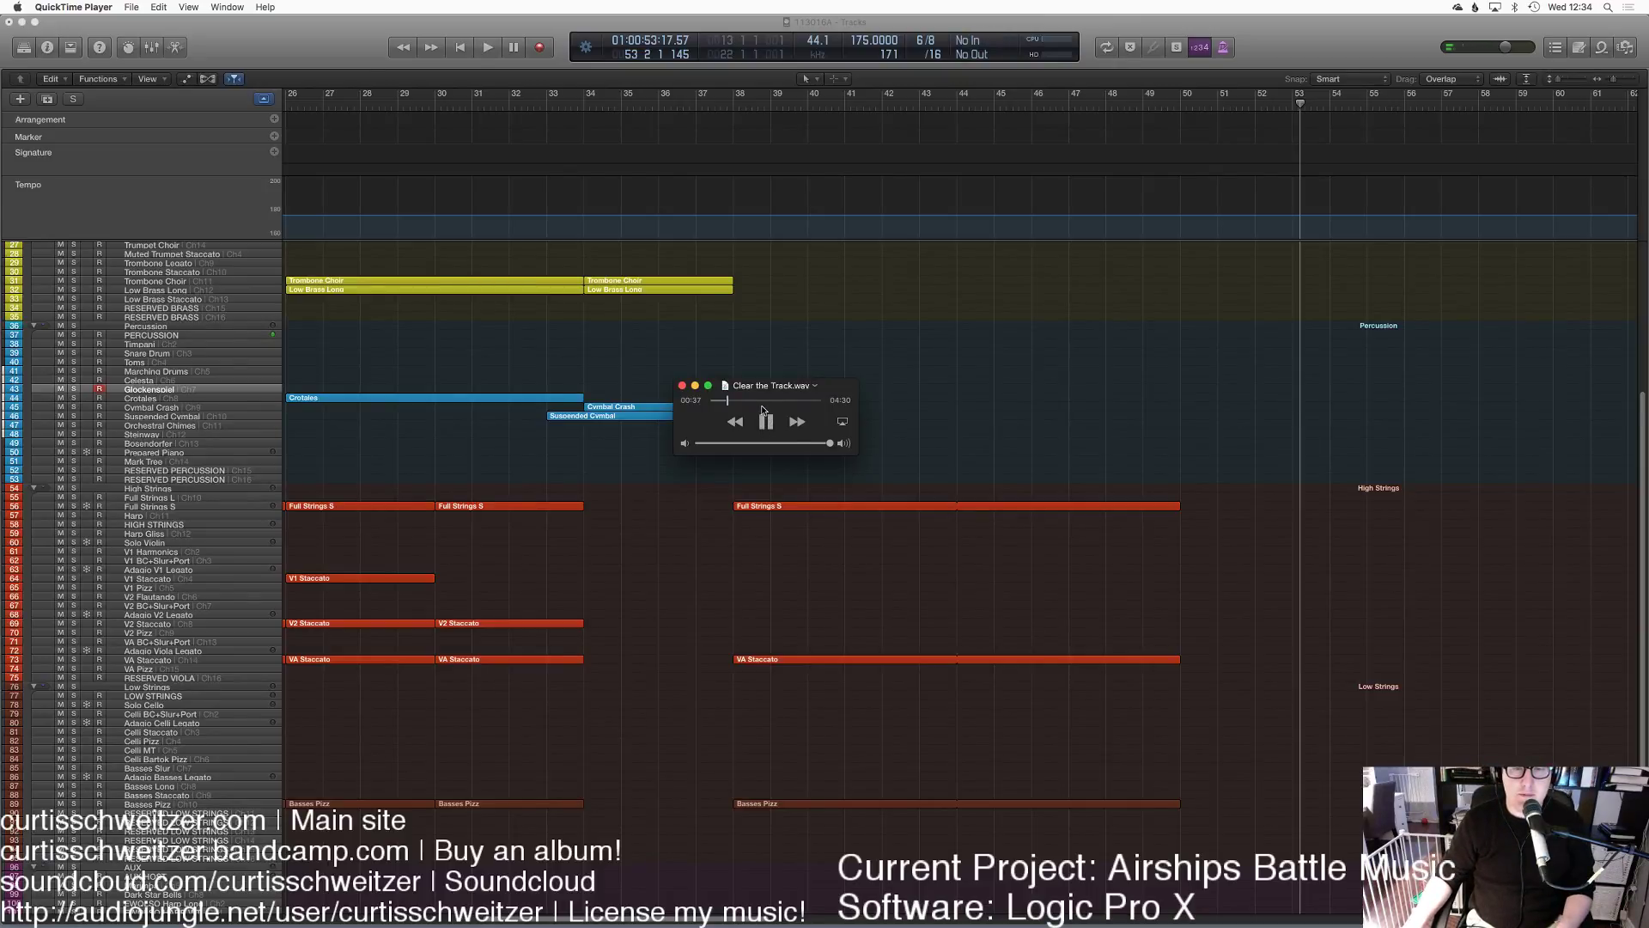
click(94, 7)
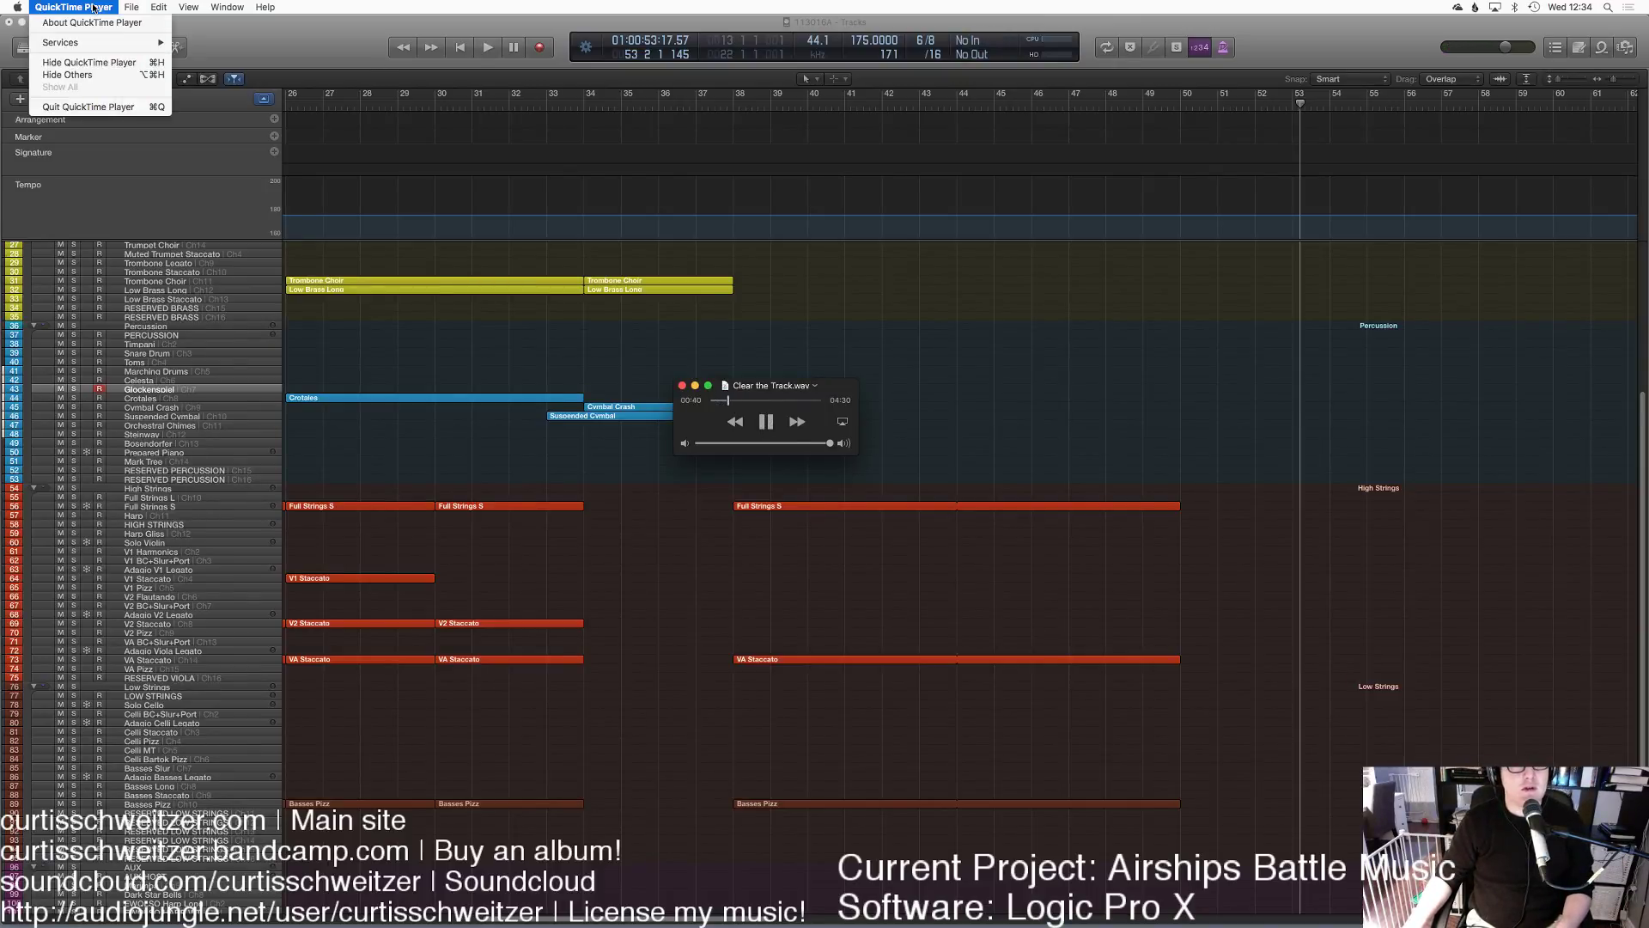
click(121, 108)
Step: Try out glockenspiel ideas against playback from shortly before bar 38 and again from bar 40
key(space)
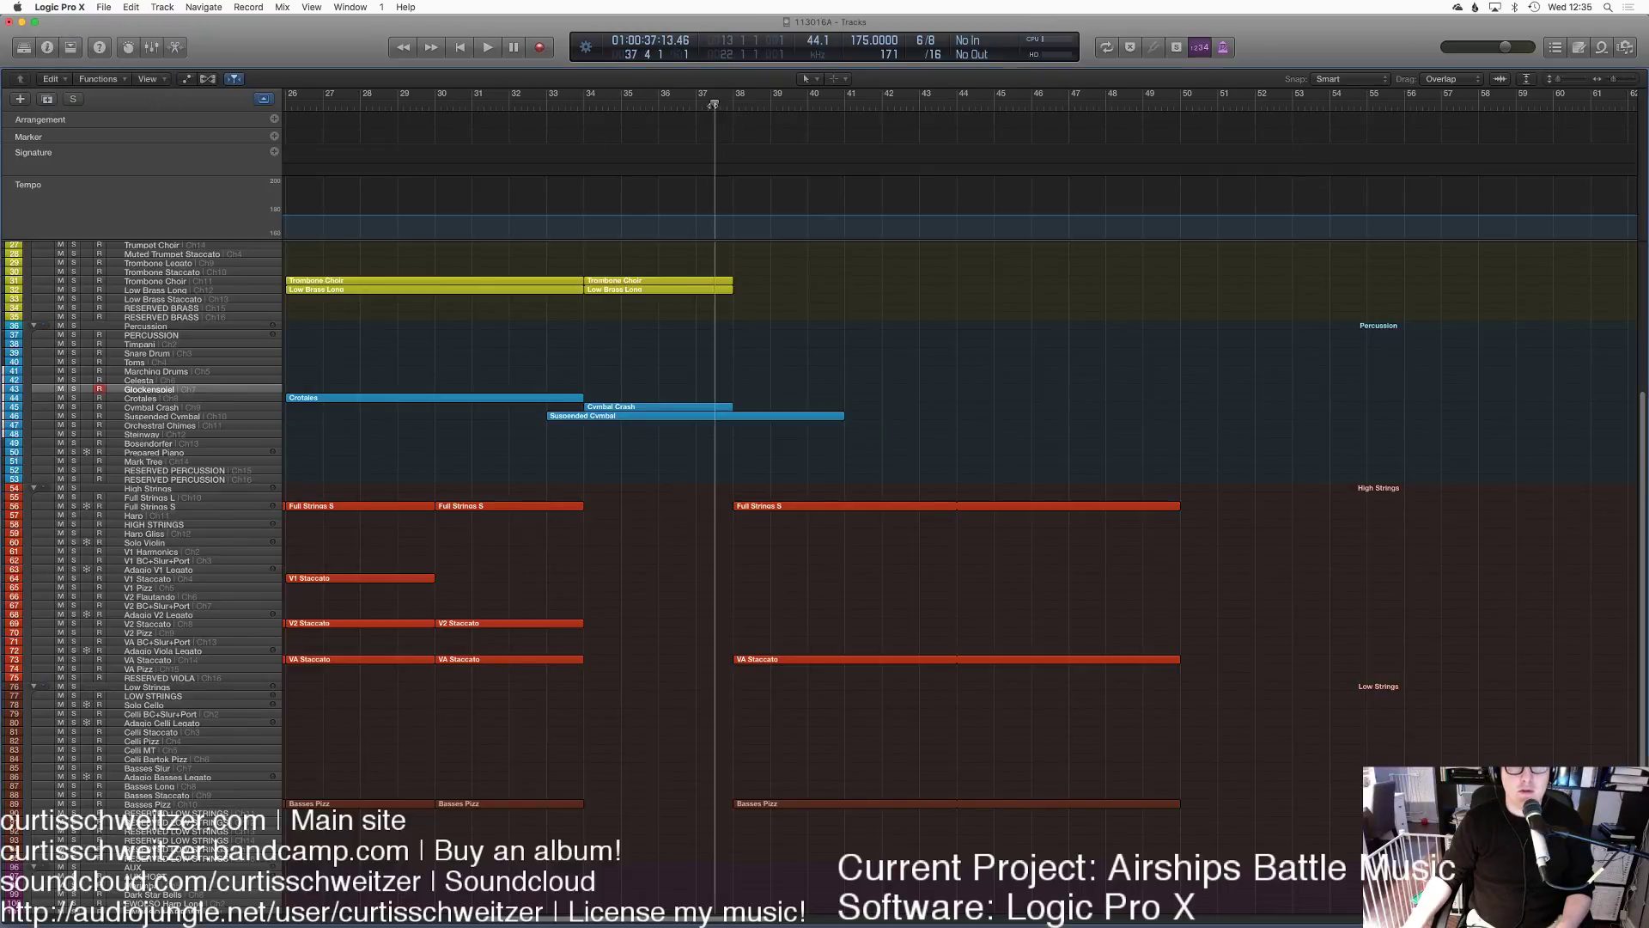
scroll(899, 389, up, 5)
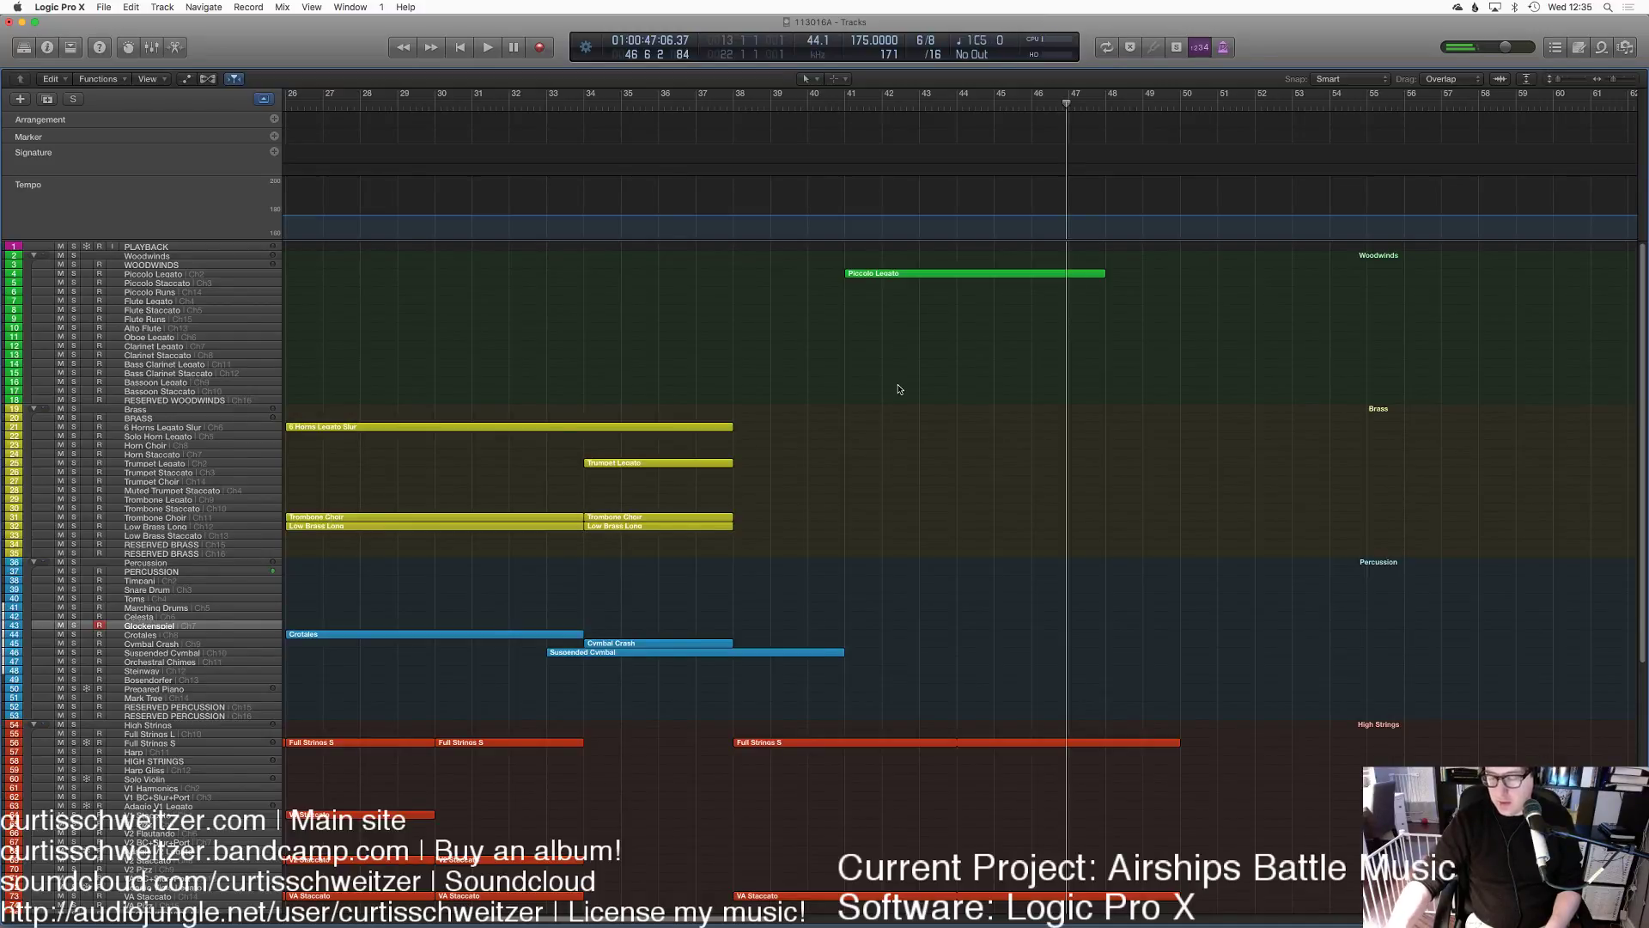
click(815, 100)
key(space)
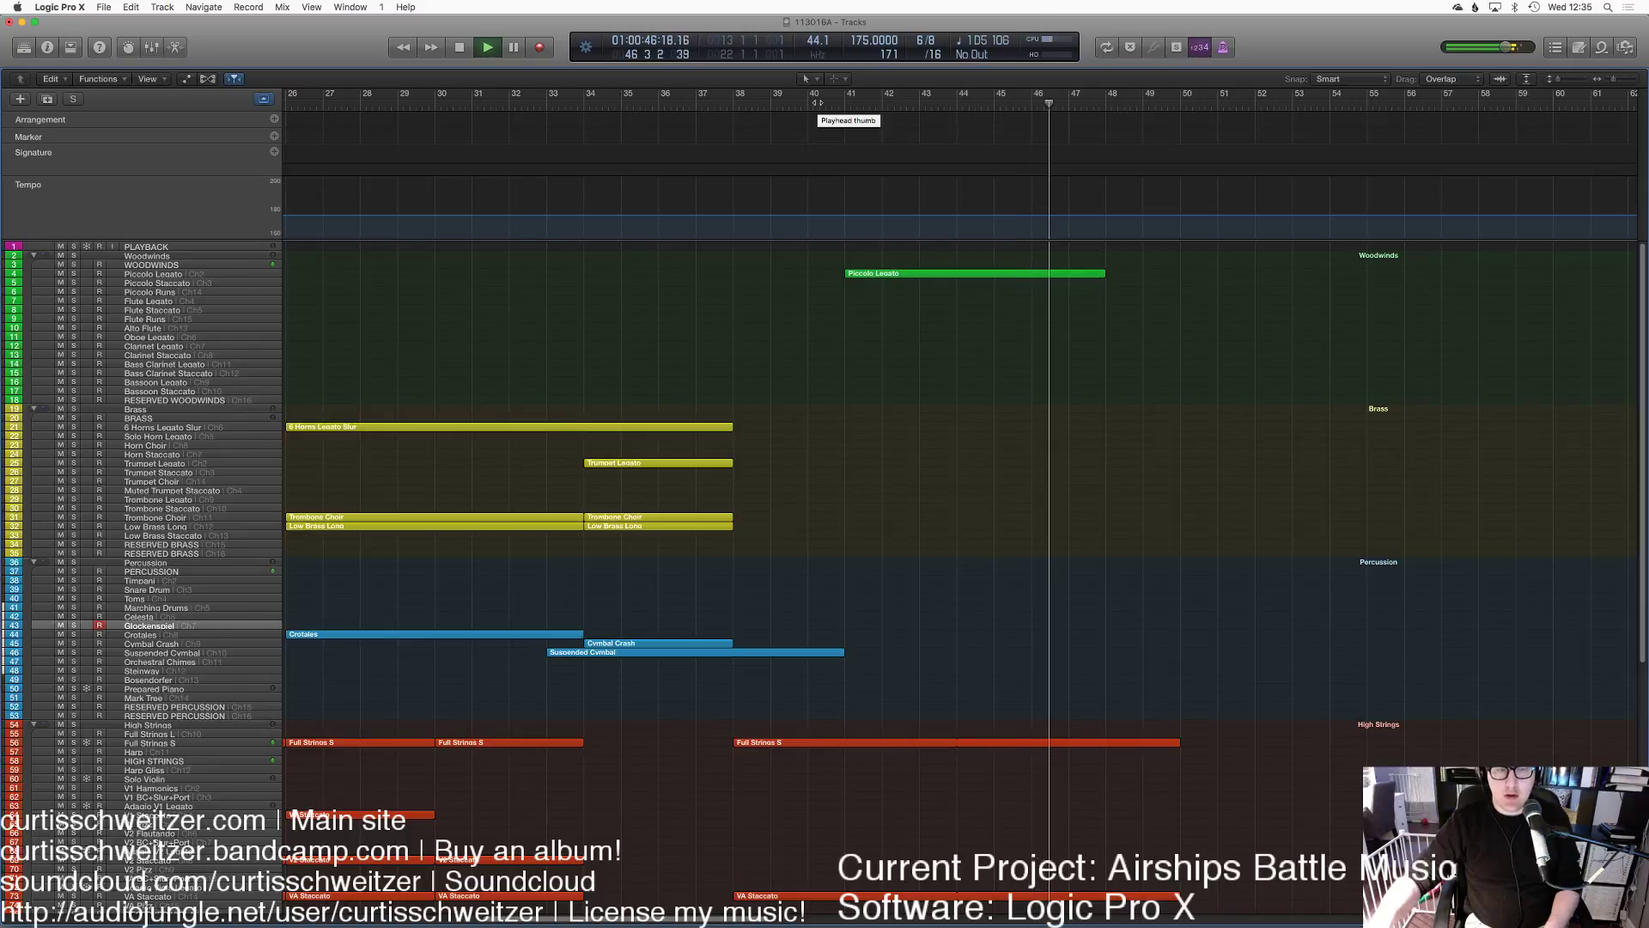
key(space)
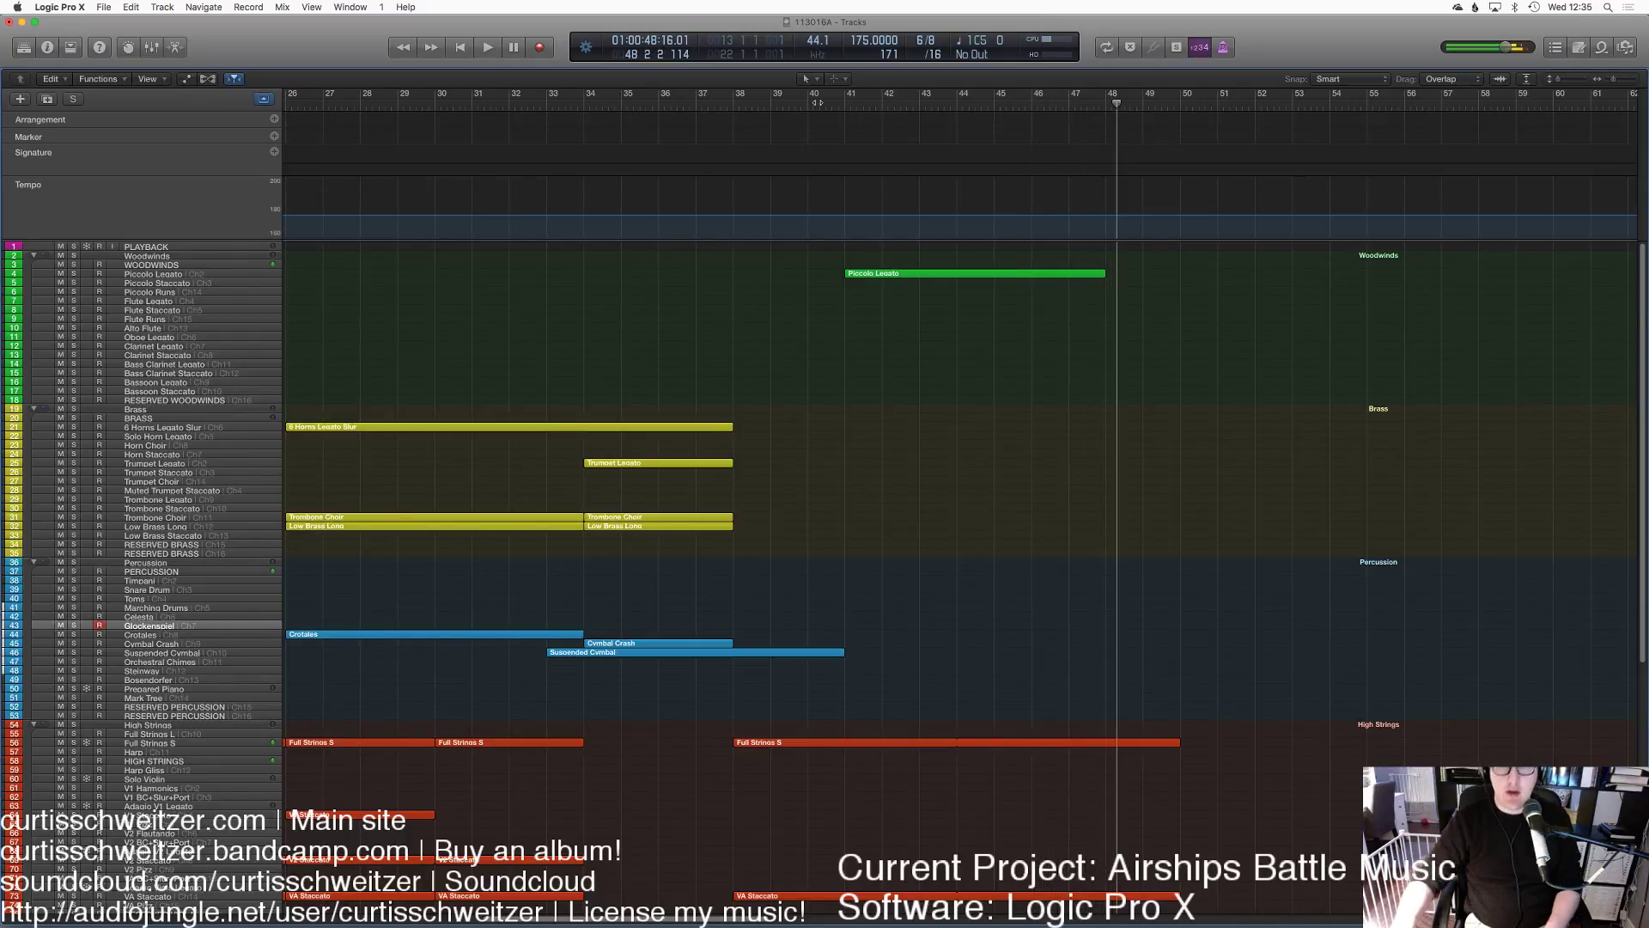
Step: Play back from bar 38 while trying out the Horn Staccato track, and select the Low Brass Staccato track
click(737, 116)
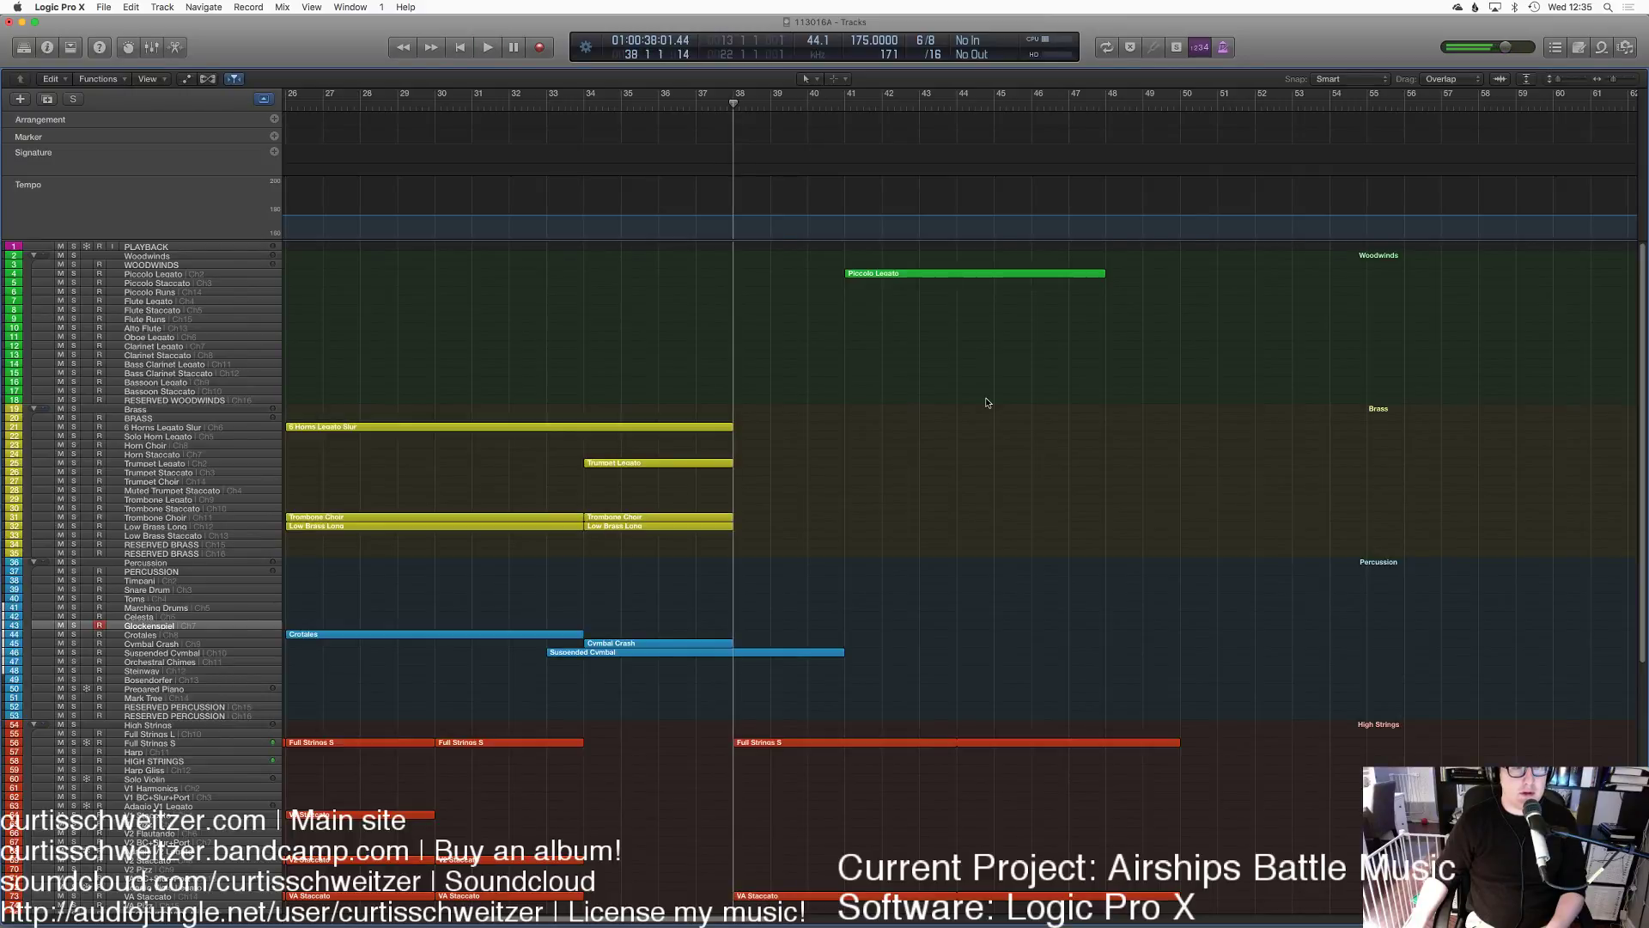
click(151, 456)
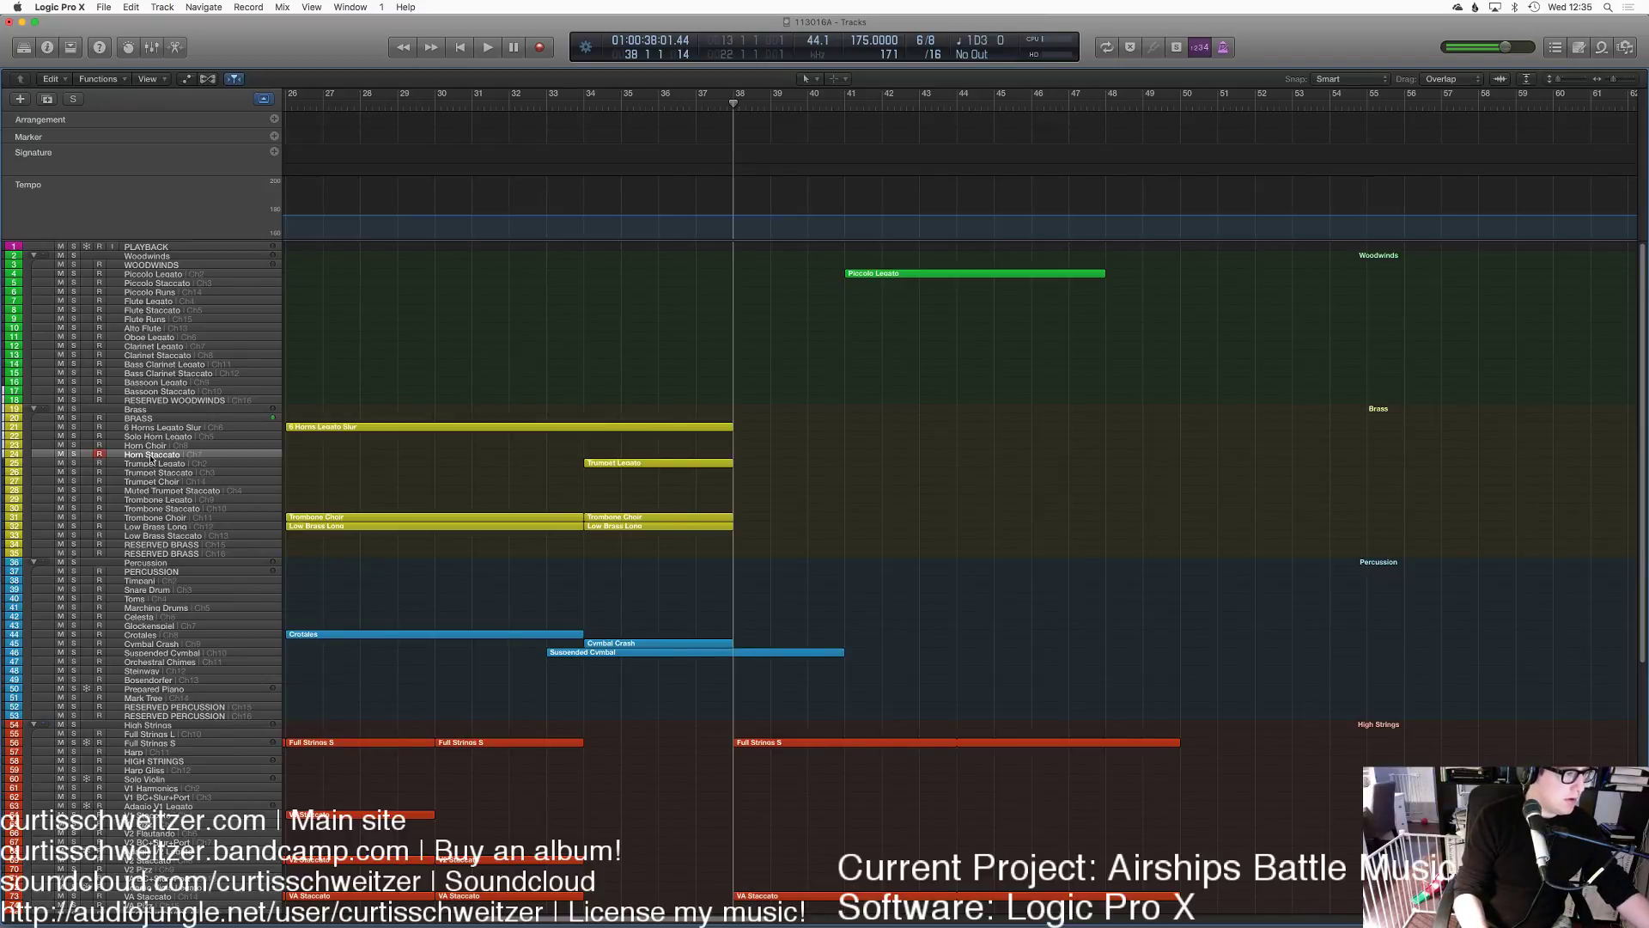
key(space)
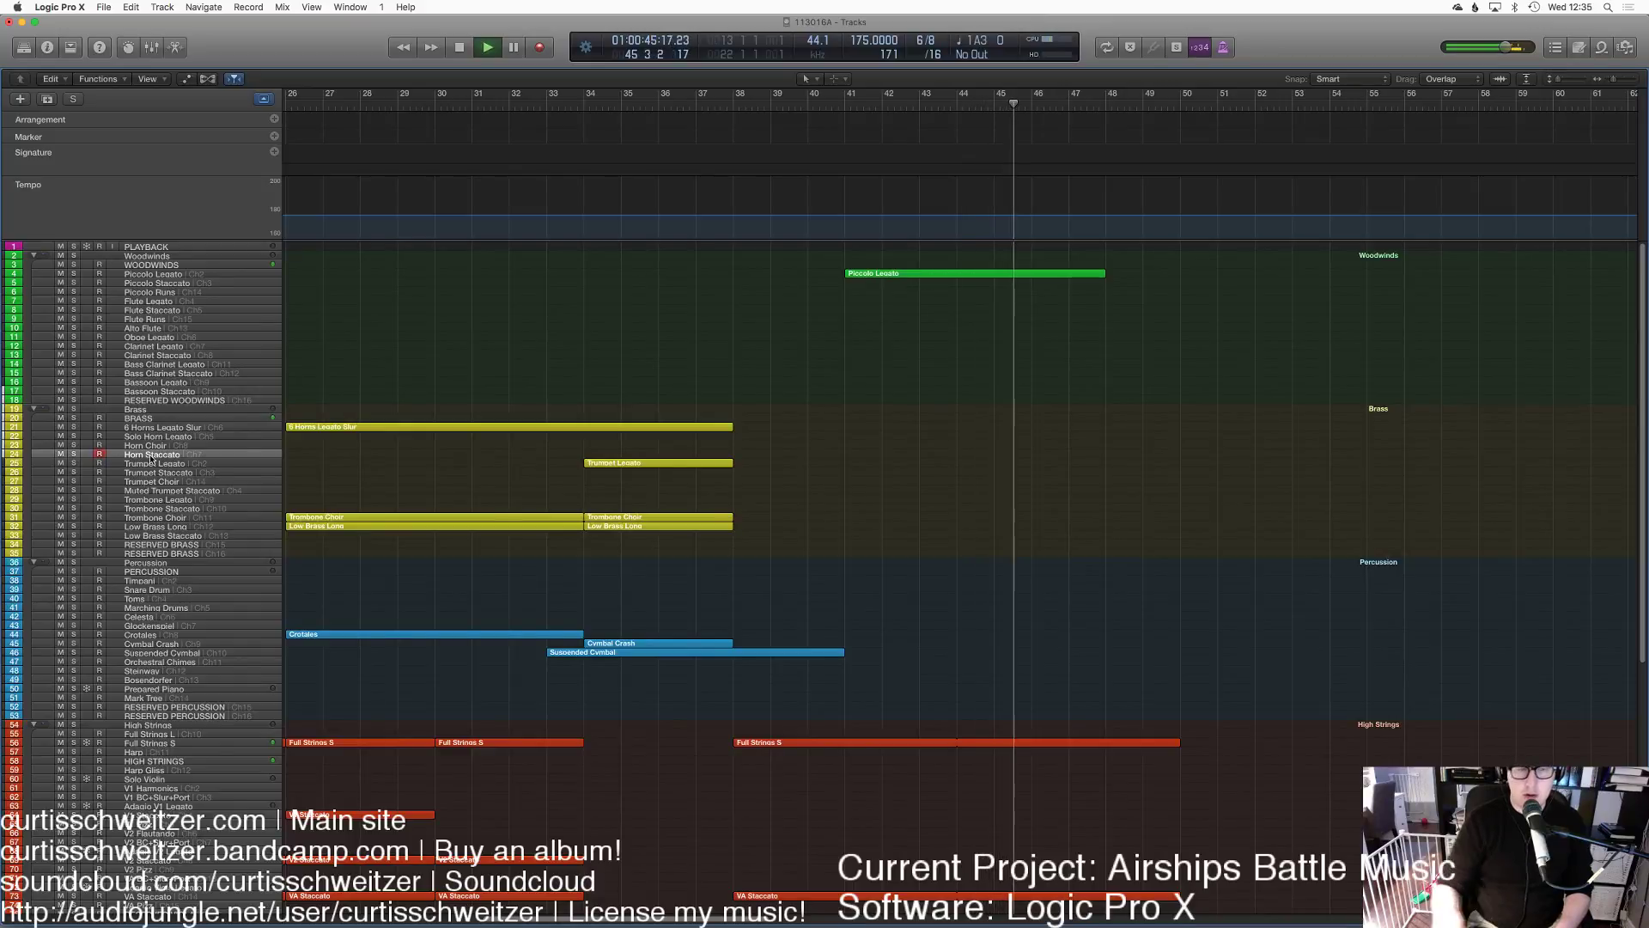
scroll(151, 458, down, 3)
click(216, 502)
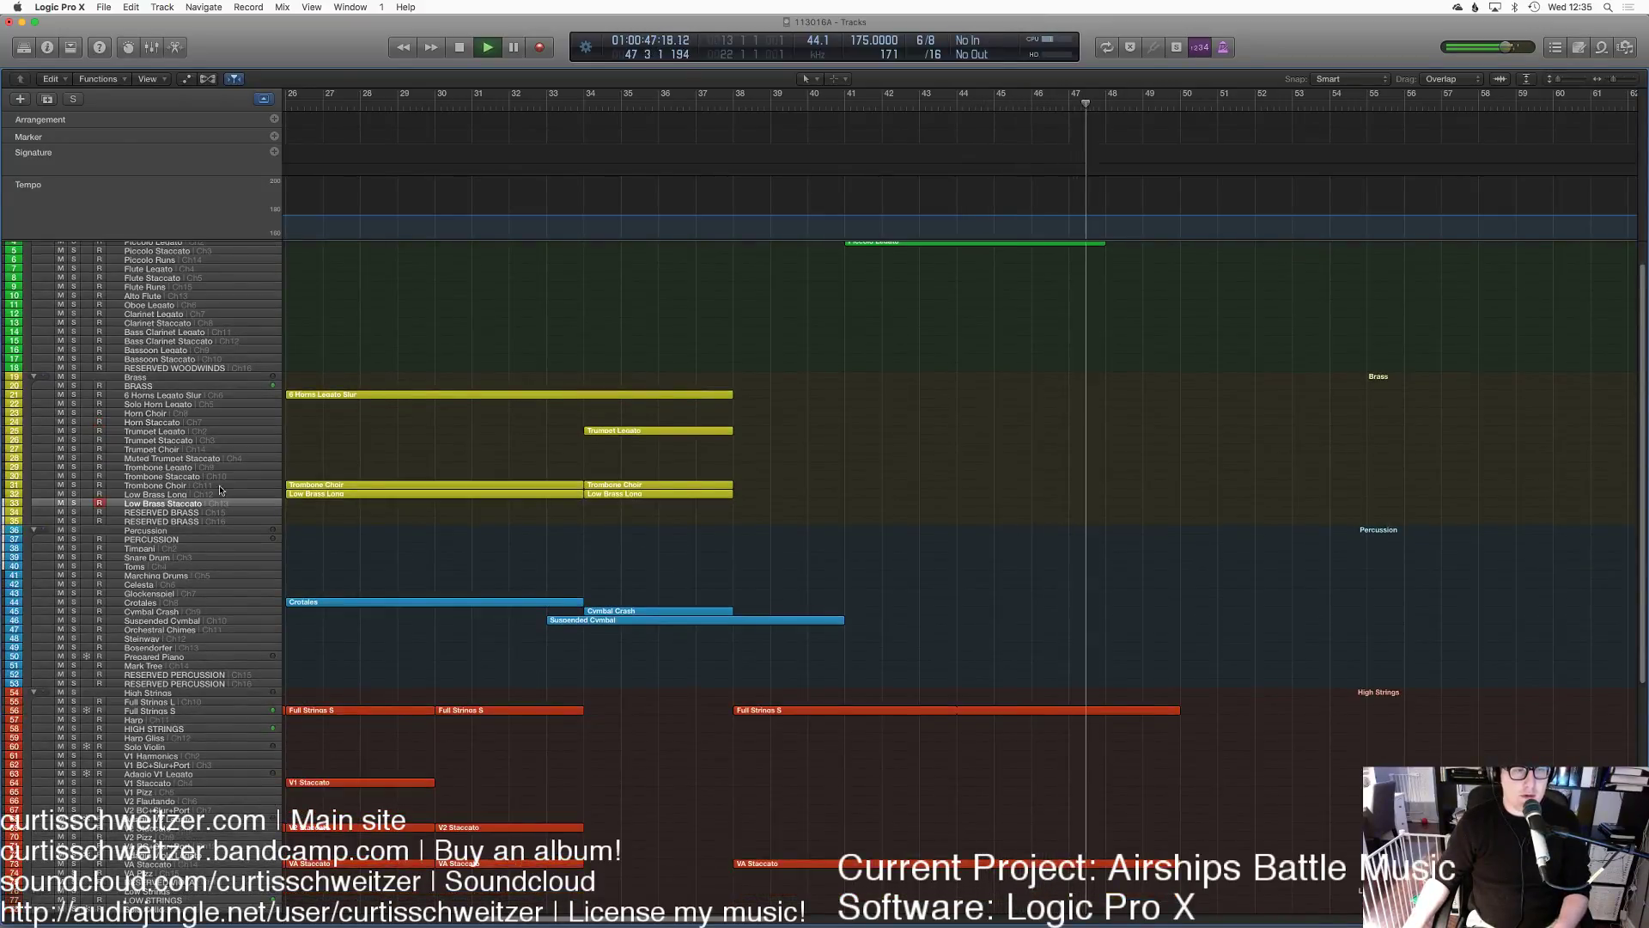
scroll(997, 430, right, 5)
key(space)
Step: Delete the Piccolo Legato region from bars 41 to 48 and place the playhead just before bar 38
scroll(807, 421, up, 3)
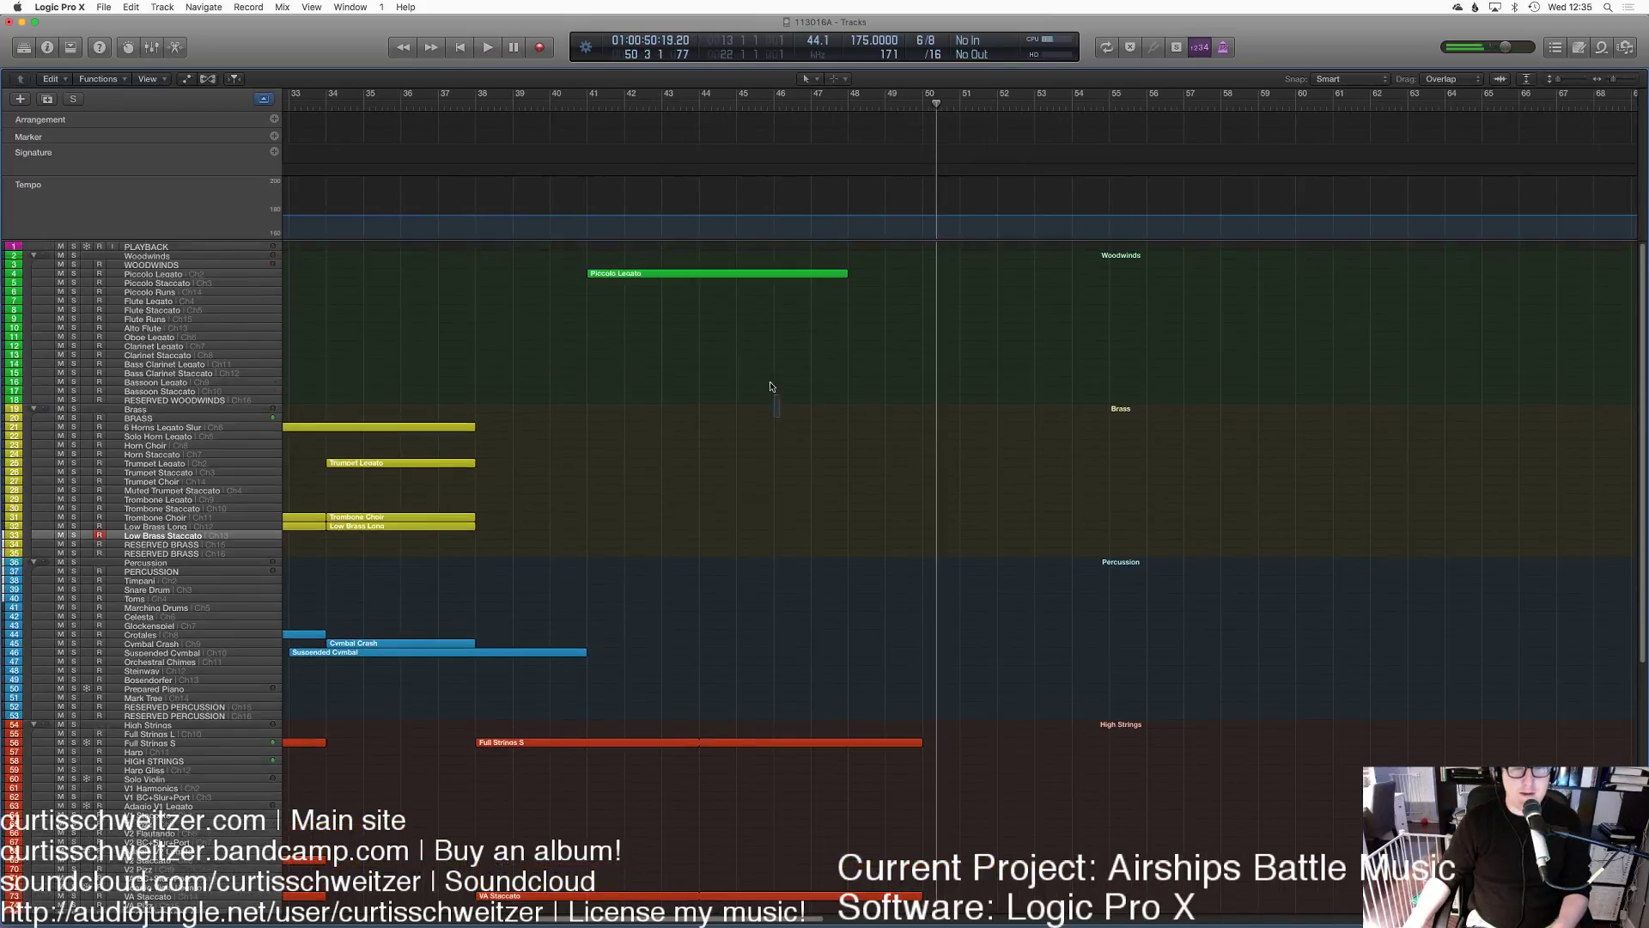
click(467, 112)
scroll(644, 378, left, 20)
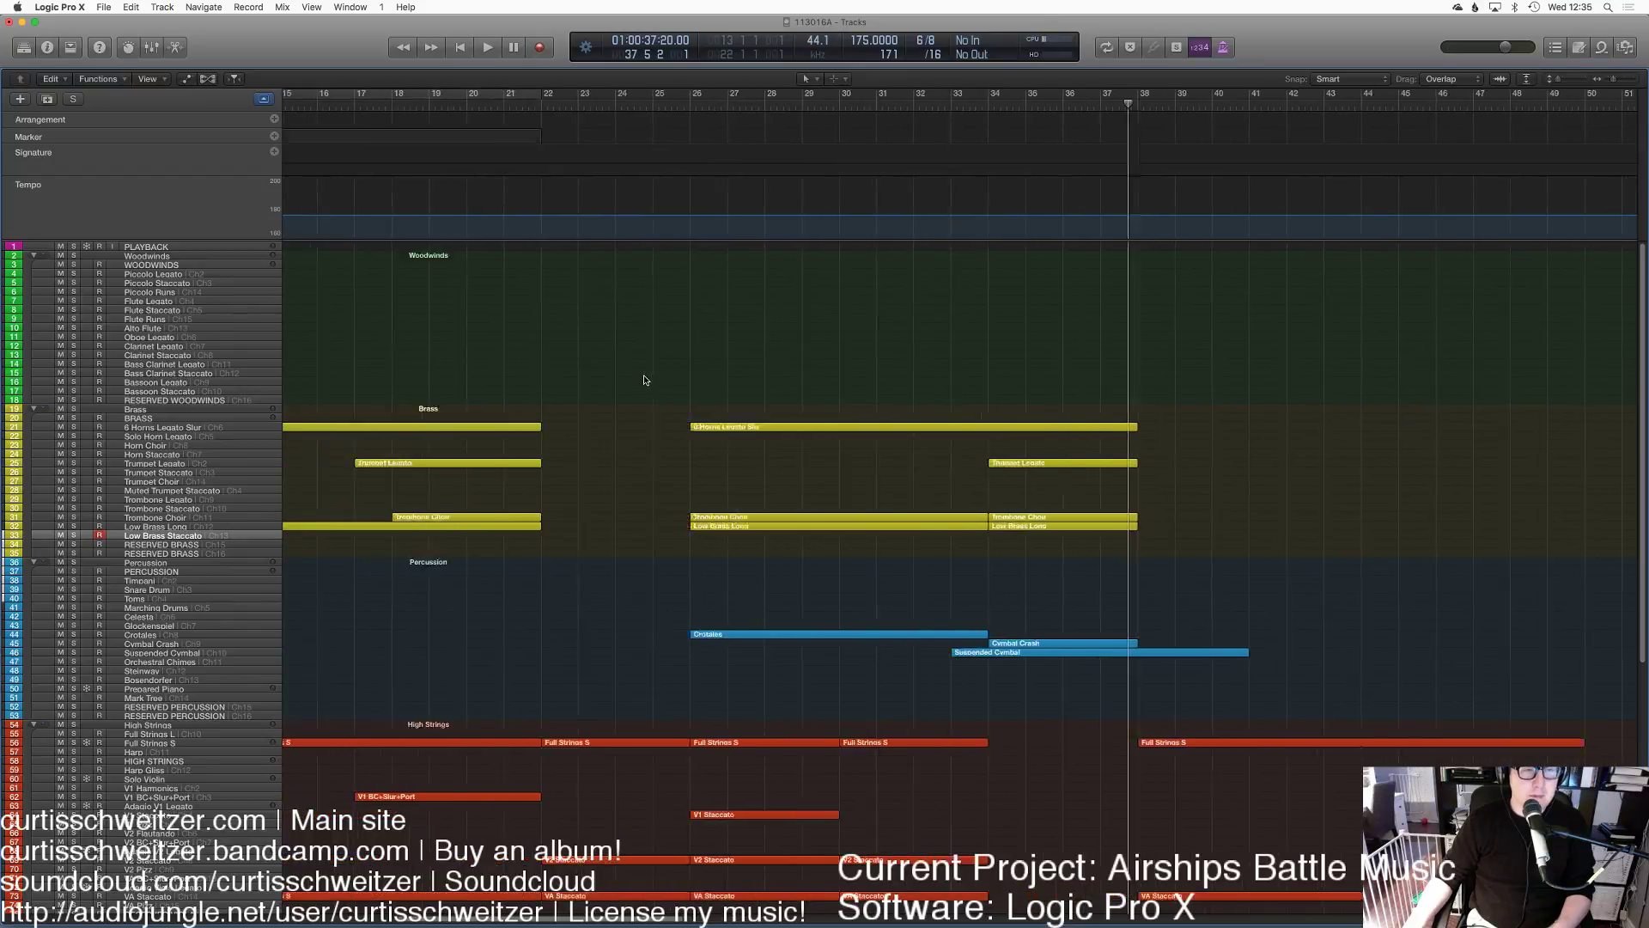
Step: Play back the whole piece from bar 1 to bar 50 and look over the track regions
scroll(398, 287, left, 2)
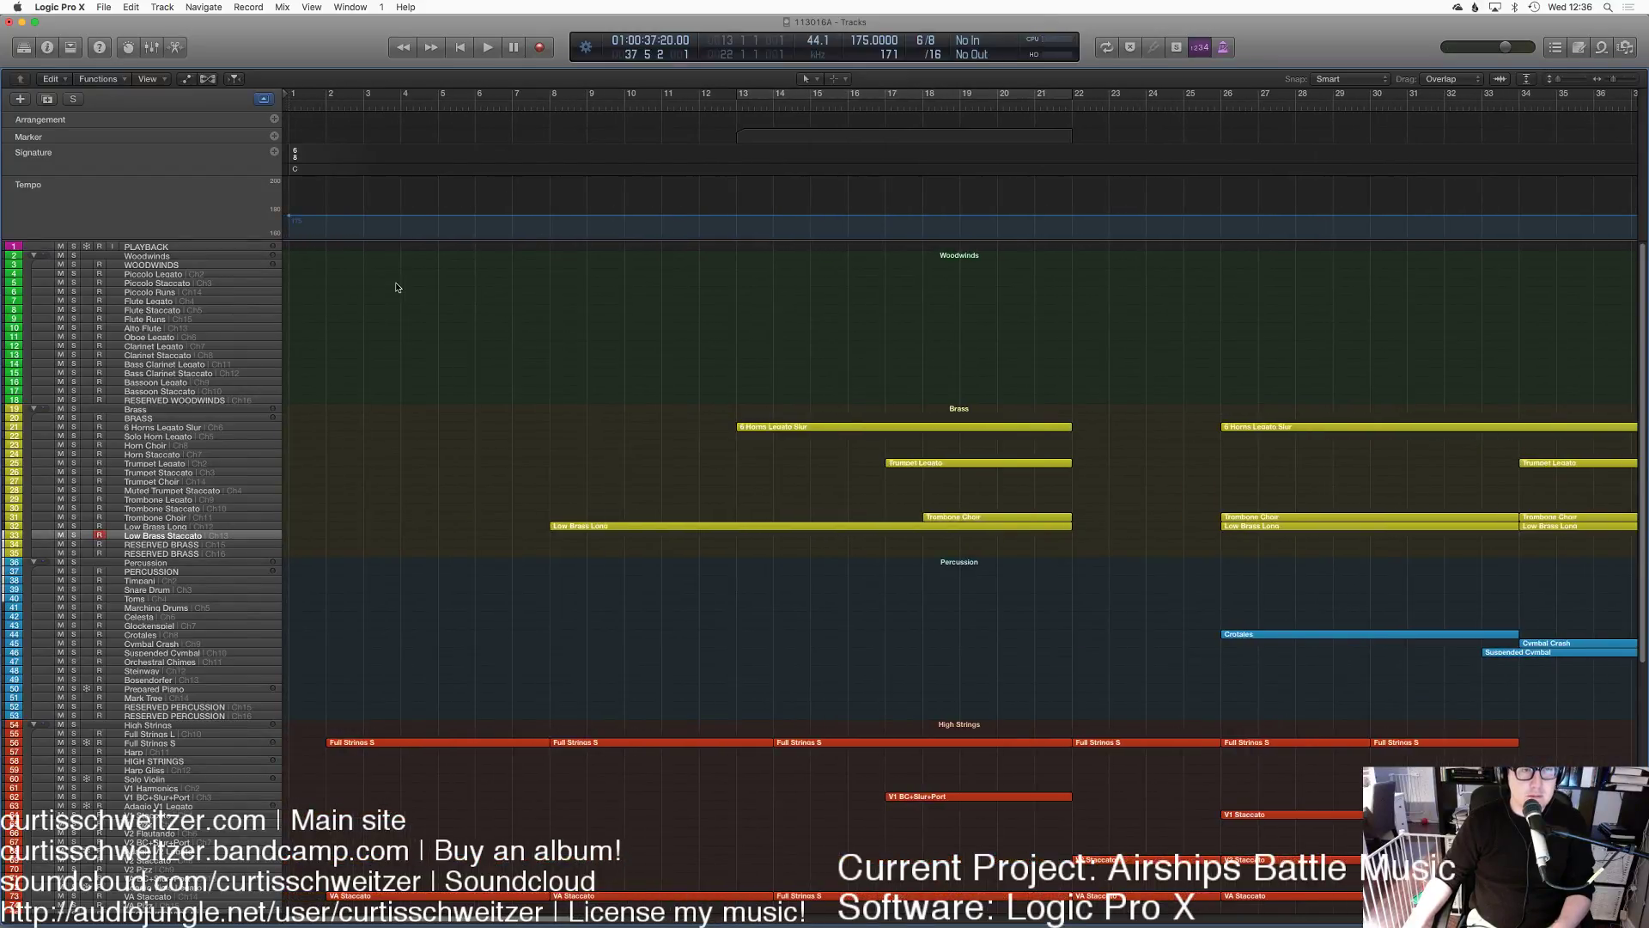
key(space)
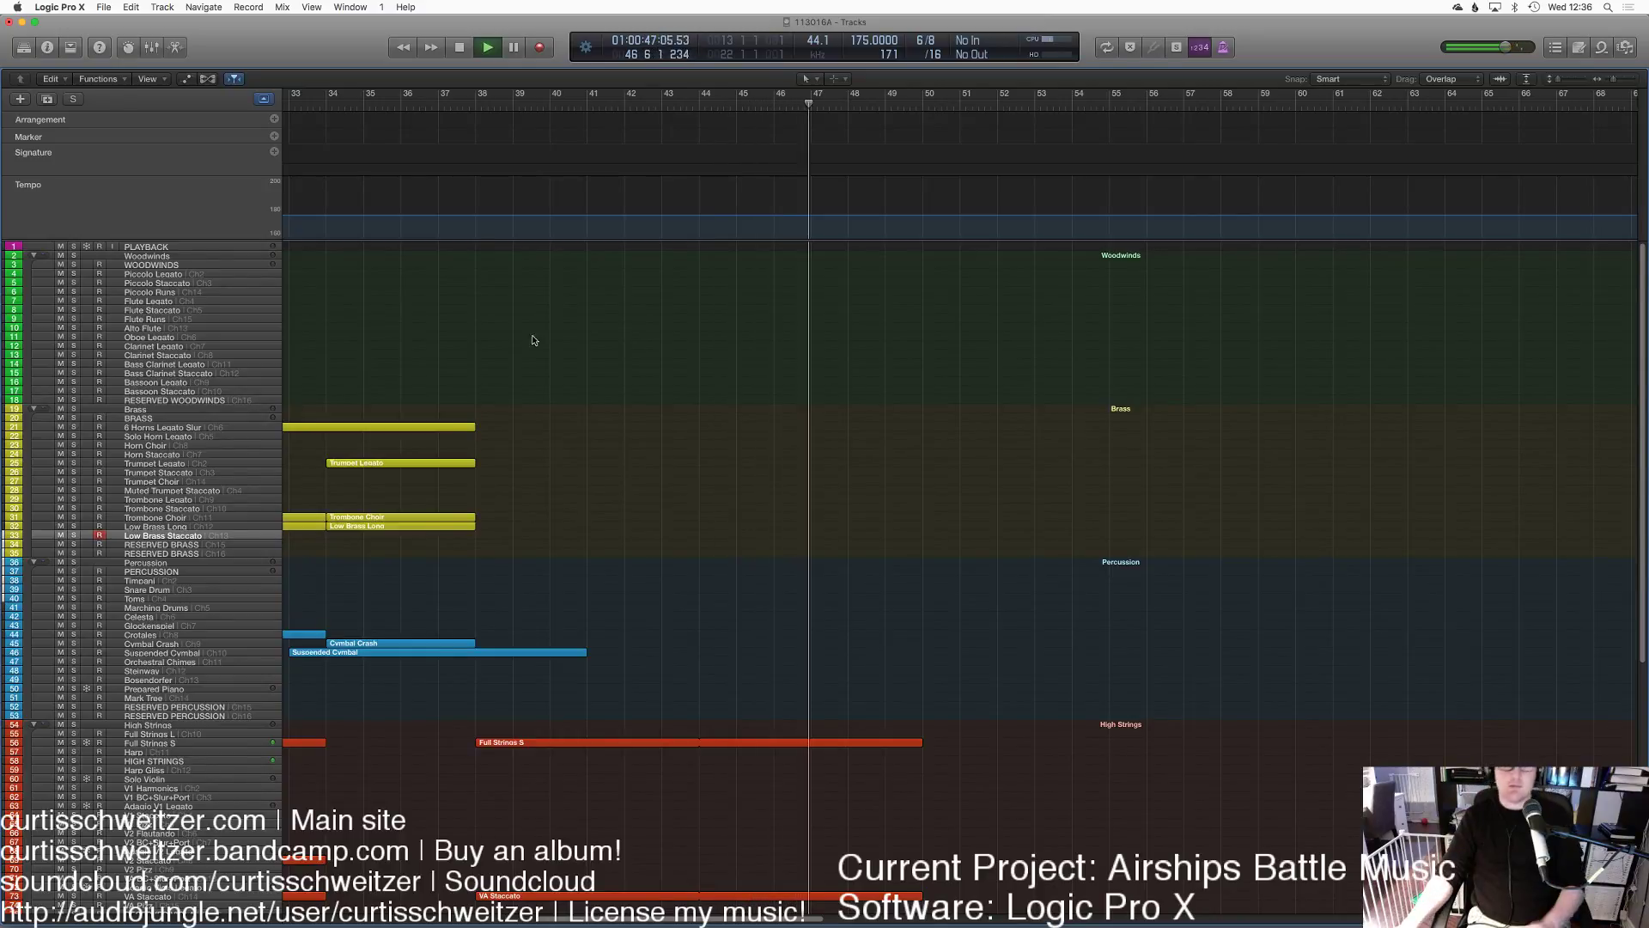
scroll(817, 467, down, 10)
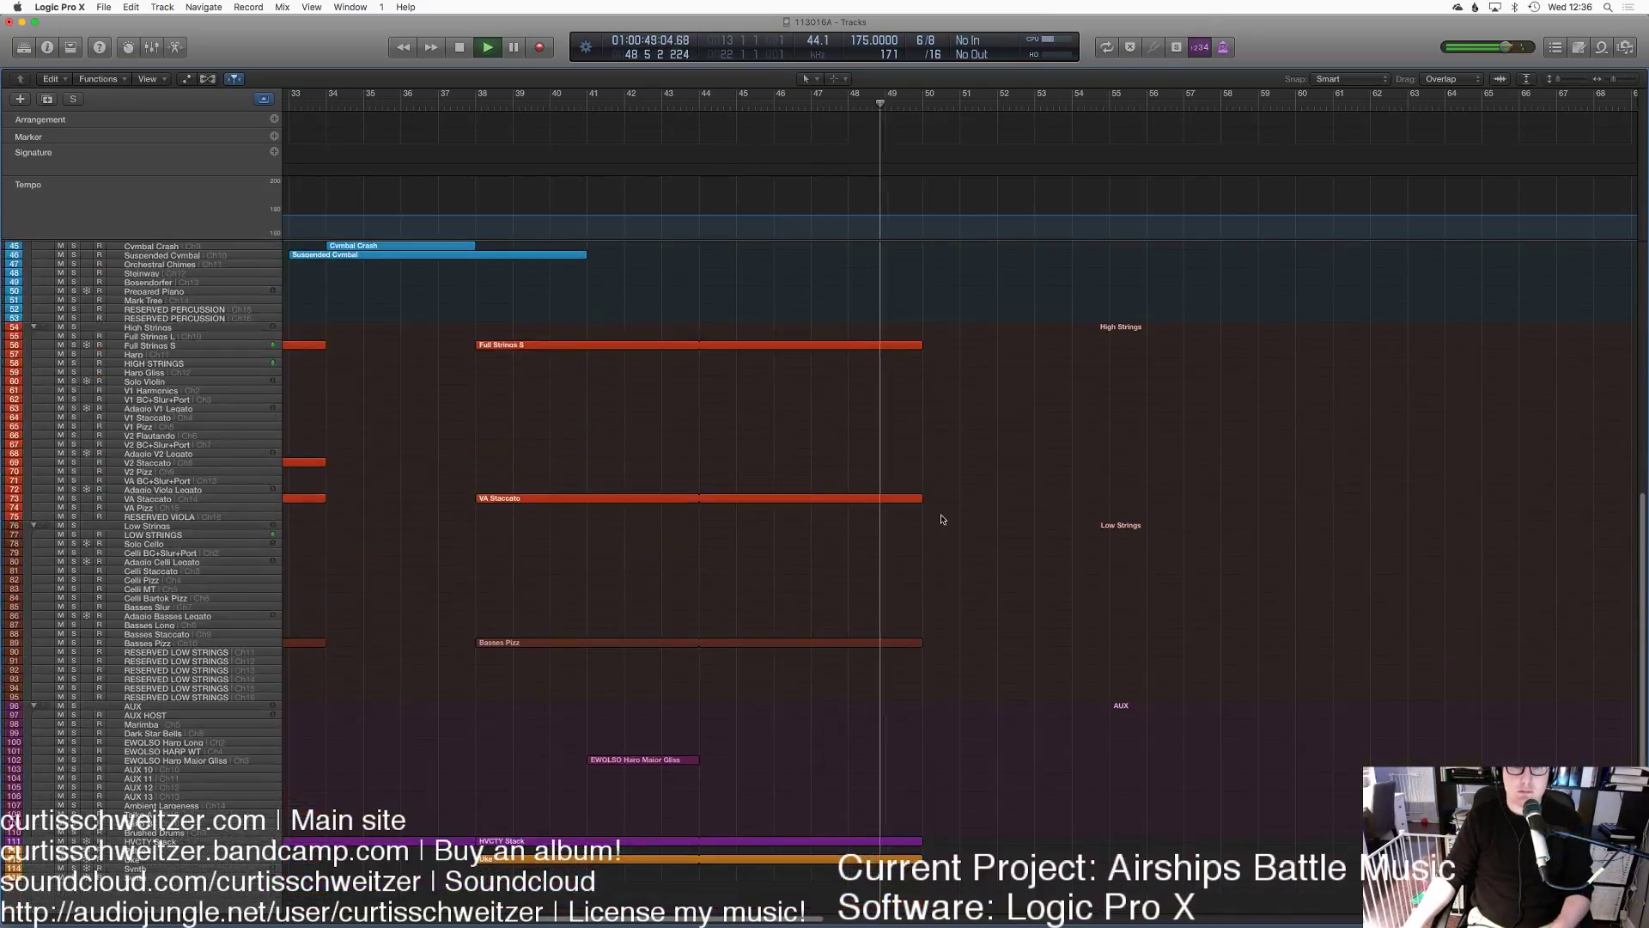
scroll(928, 494, up, 3)
scroll(916, 468, down, 3)
key(space)
scroll(902, 455, right, 3)
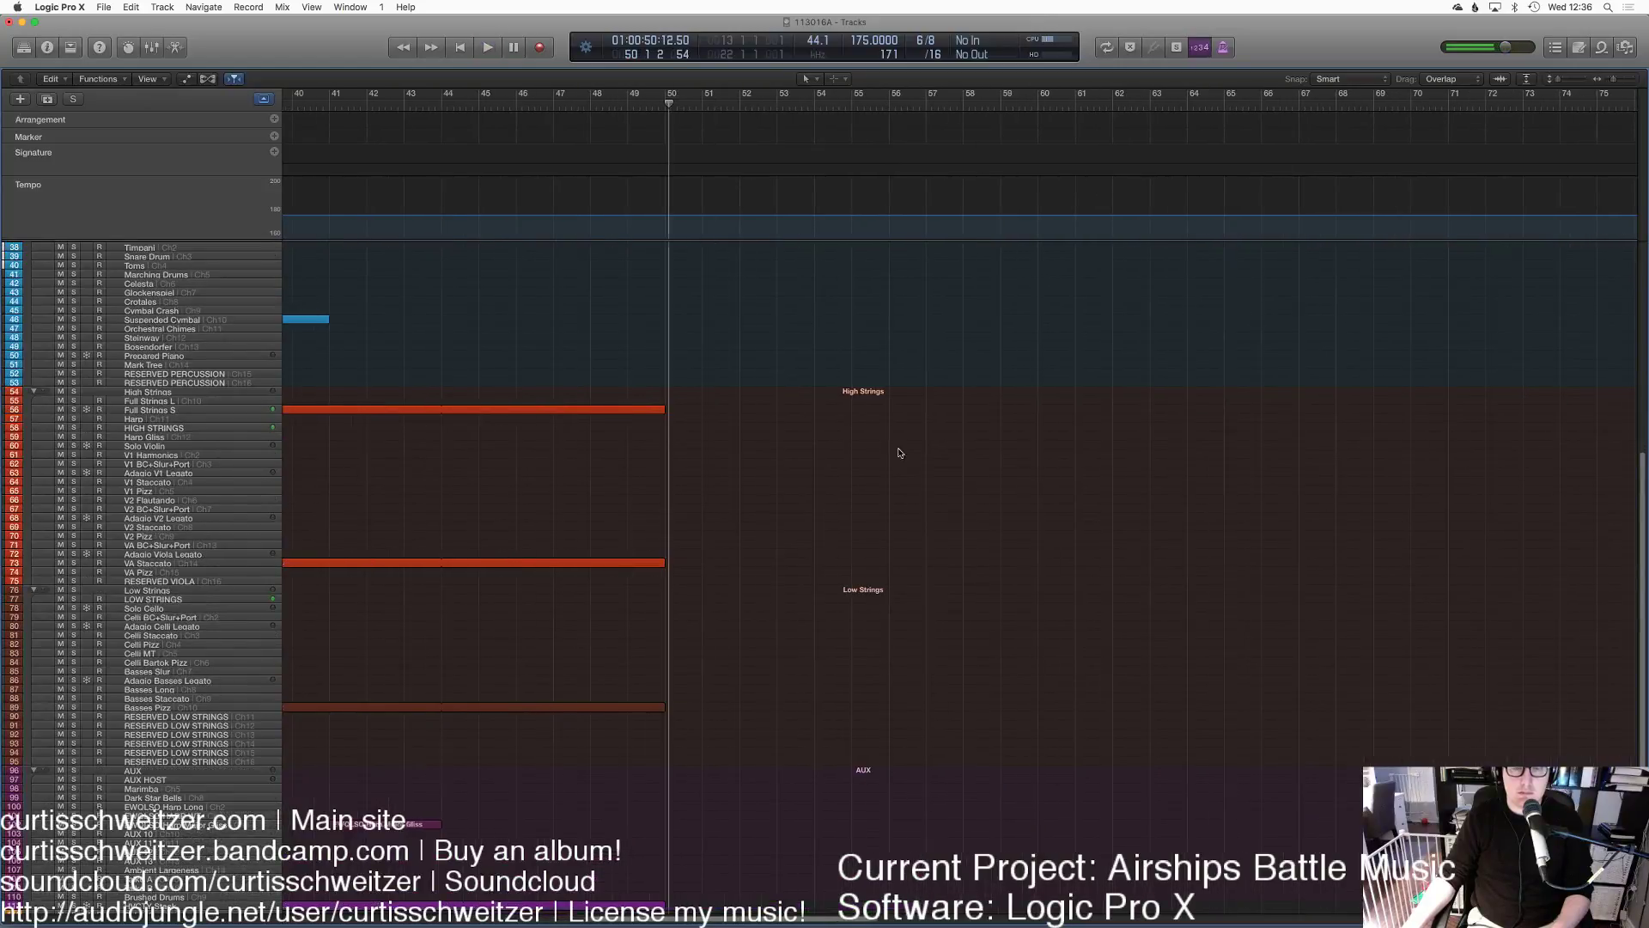
Step: Try out the V1 Staccato track, then play back from just before bar 38 through about bar 49
scroll(837, 449, up, 1)
scroll(837, 450, up, 3)
scroll(769, 449, left, 4)
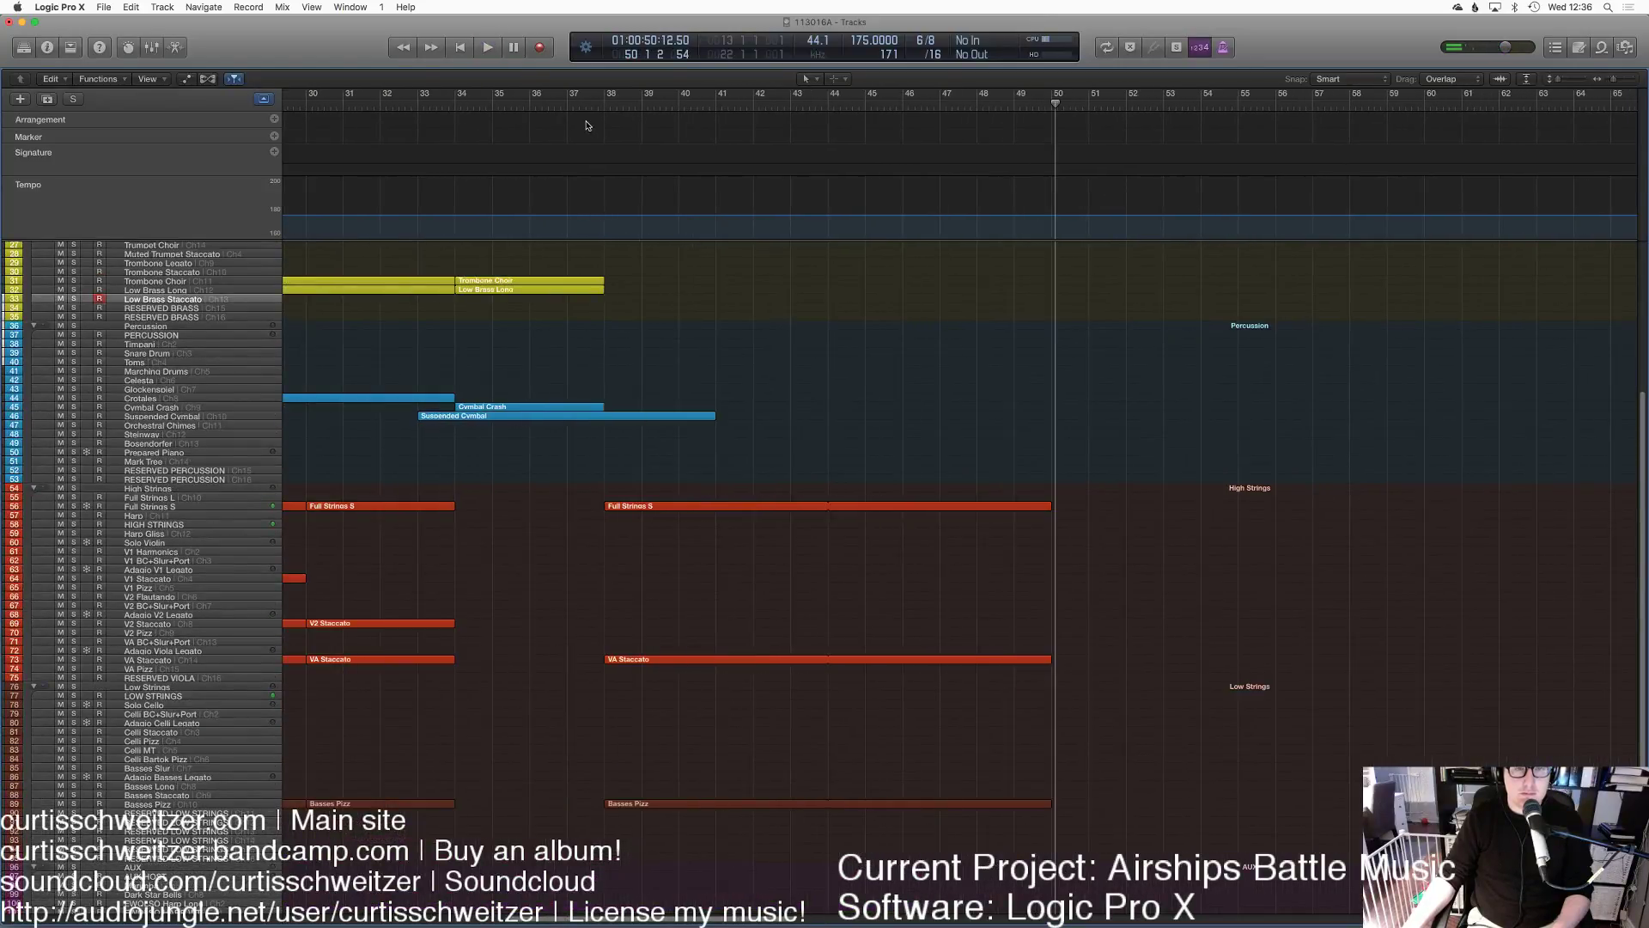
click(589, 100)
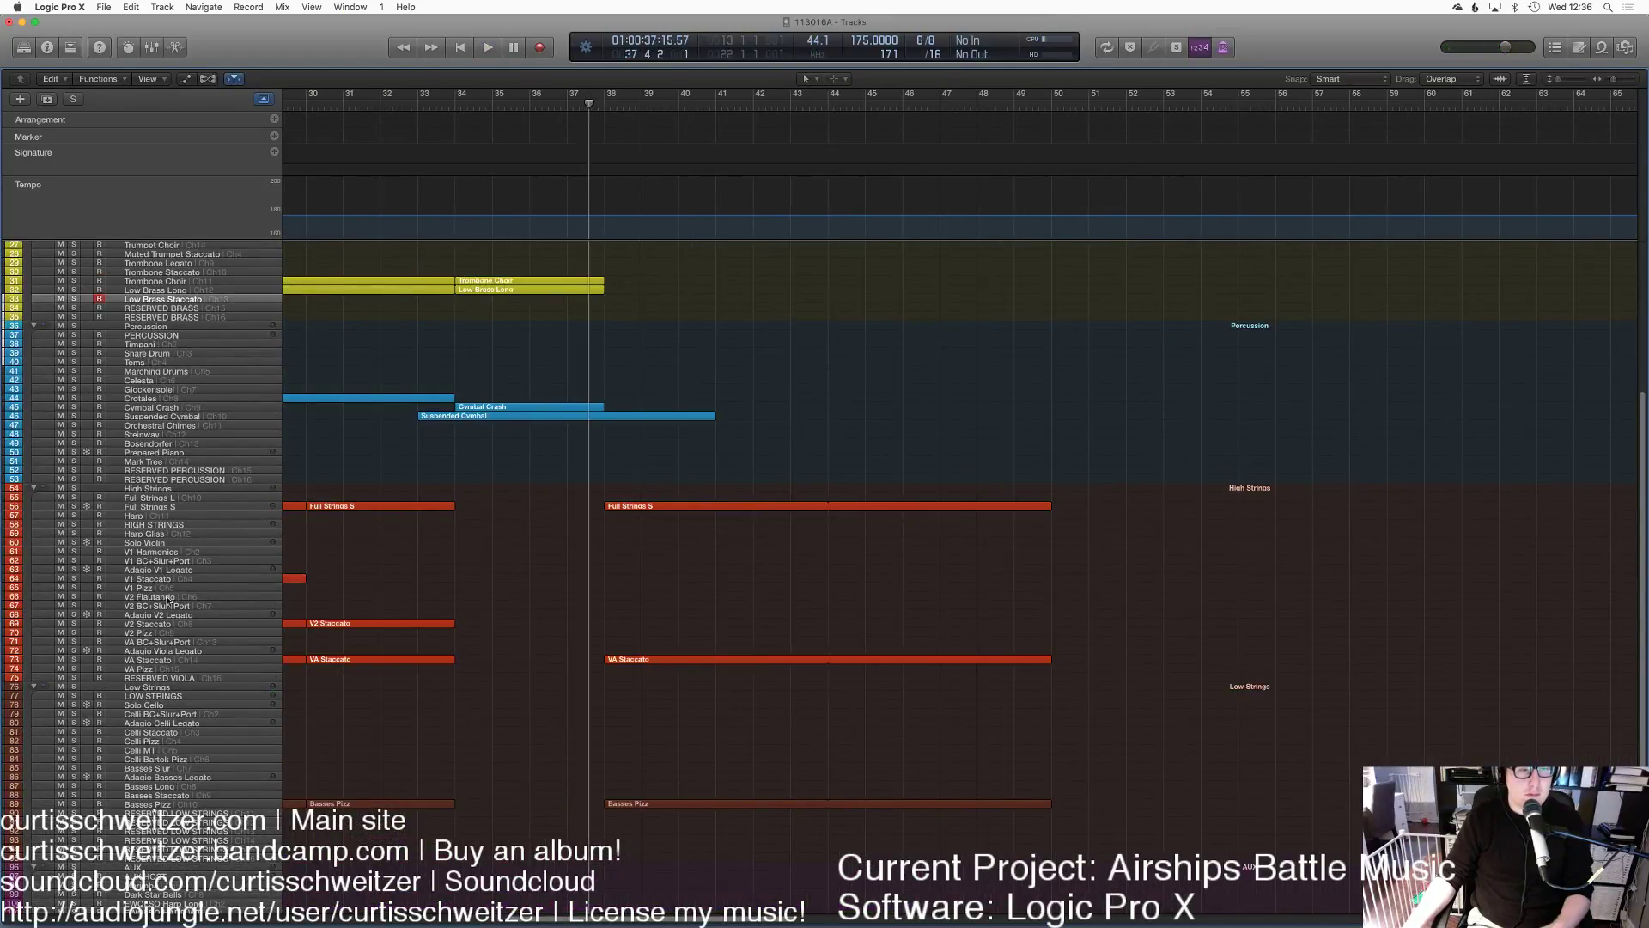
click(154, 582)
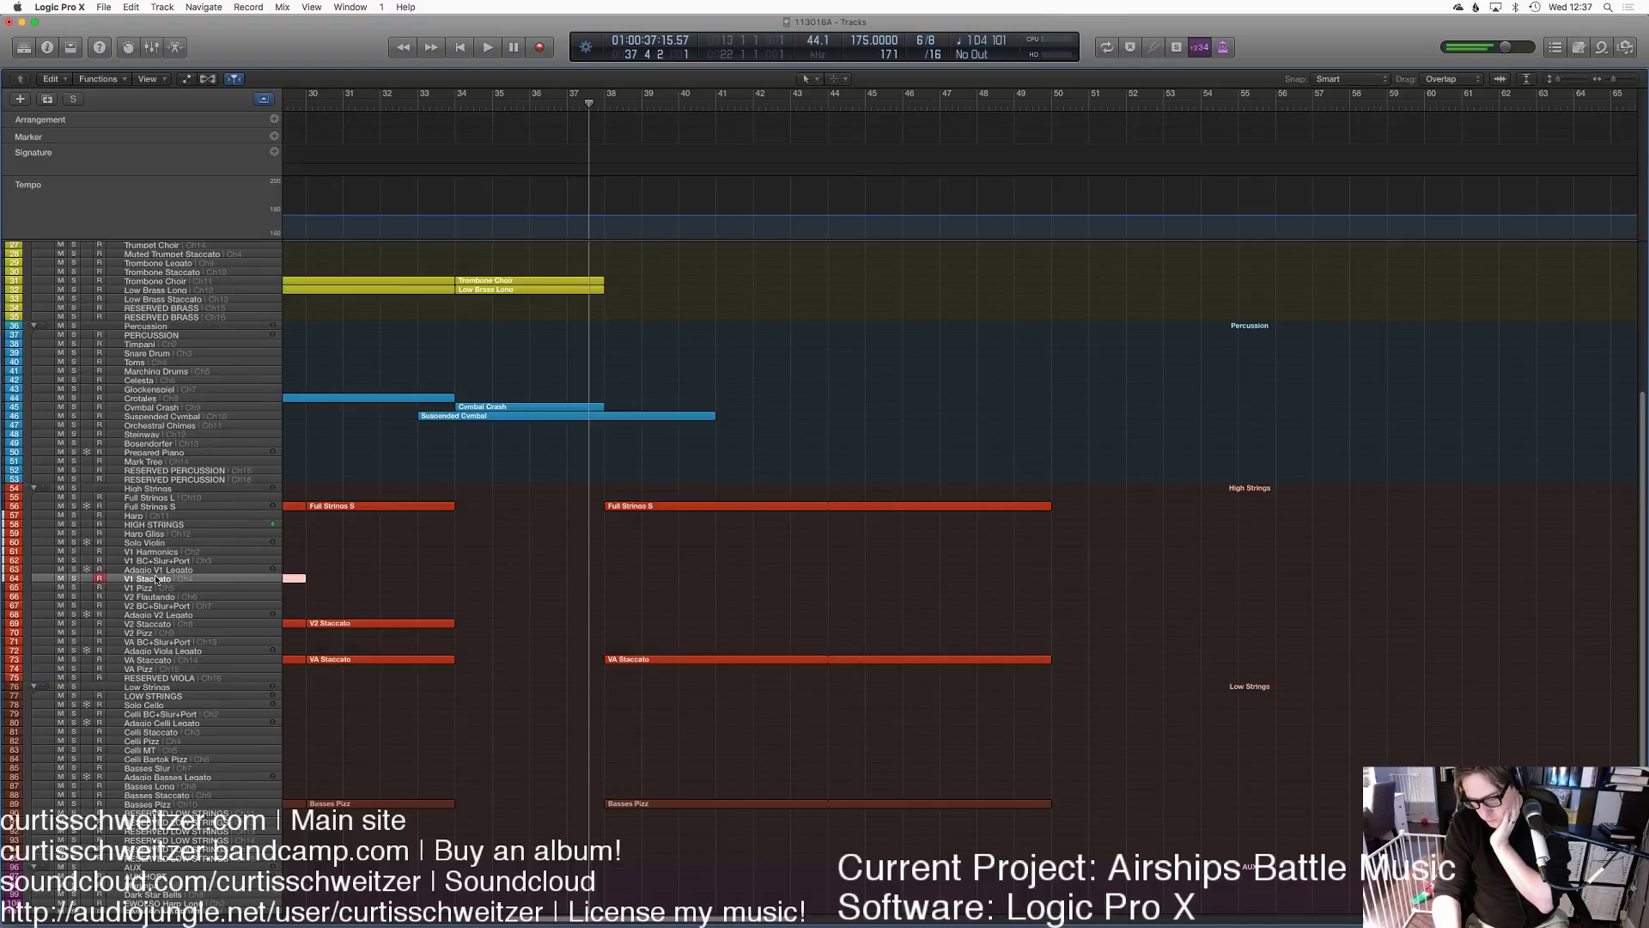
key(space)
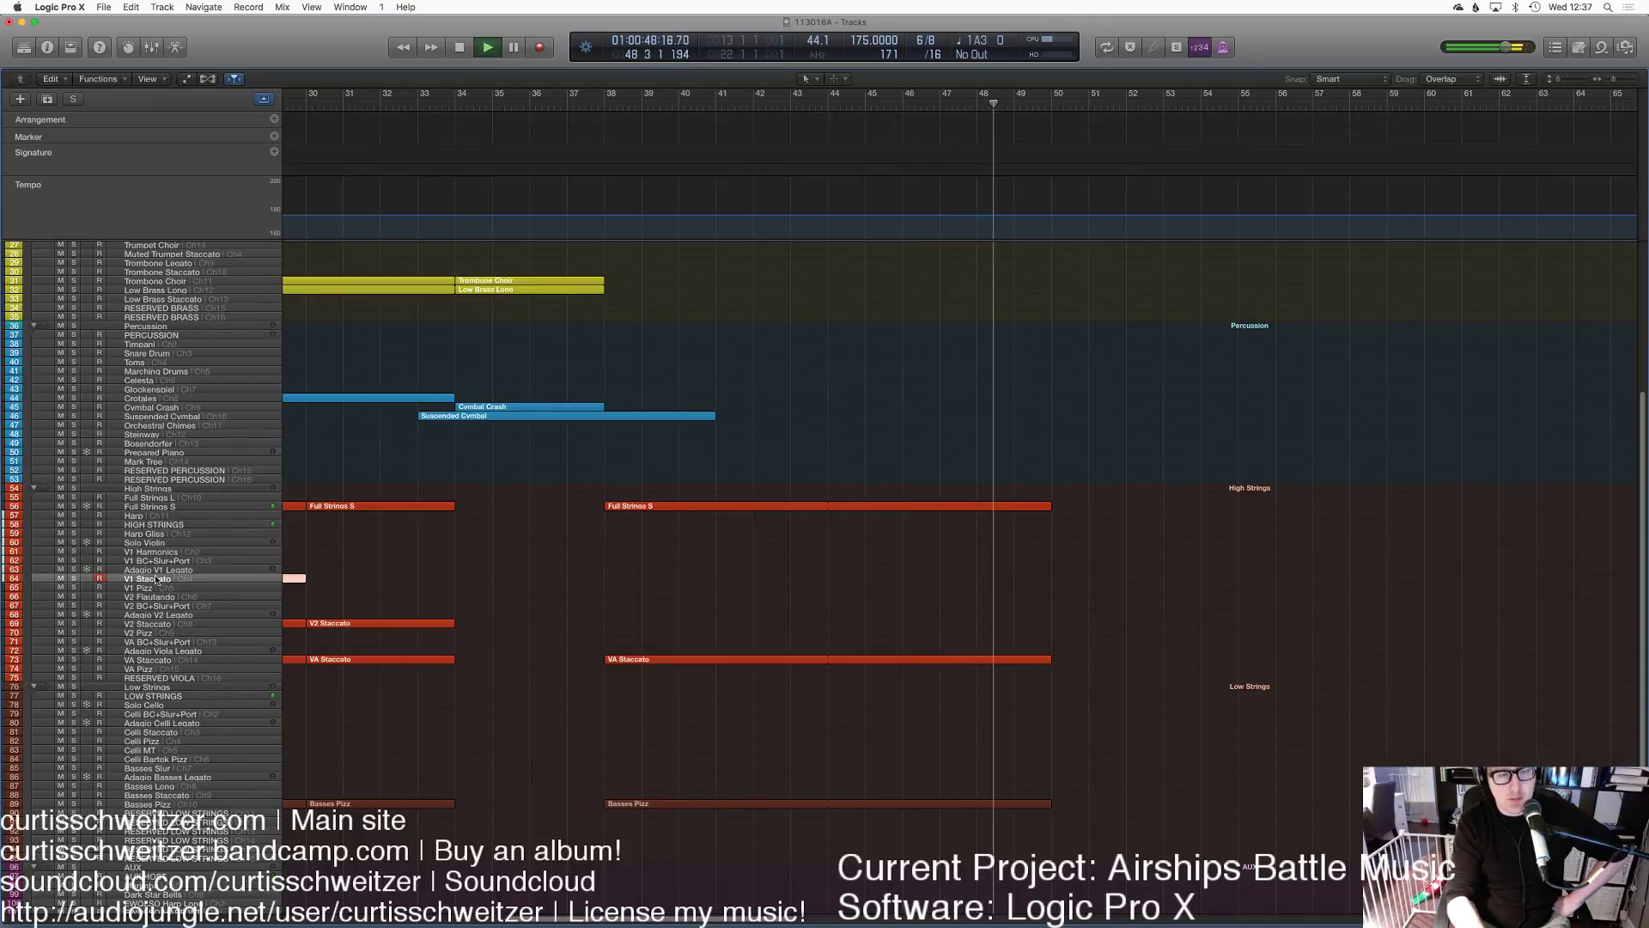
key(space)
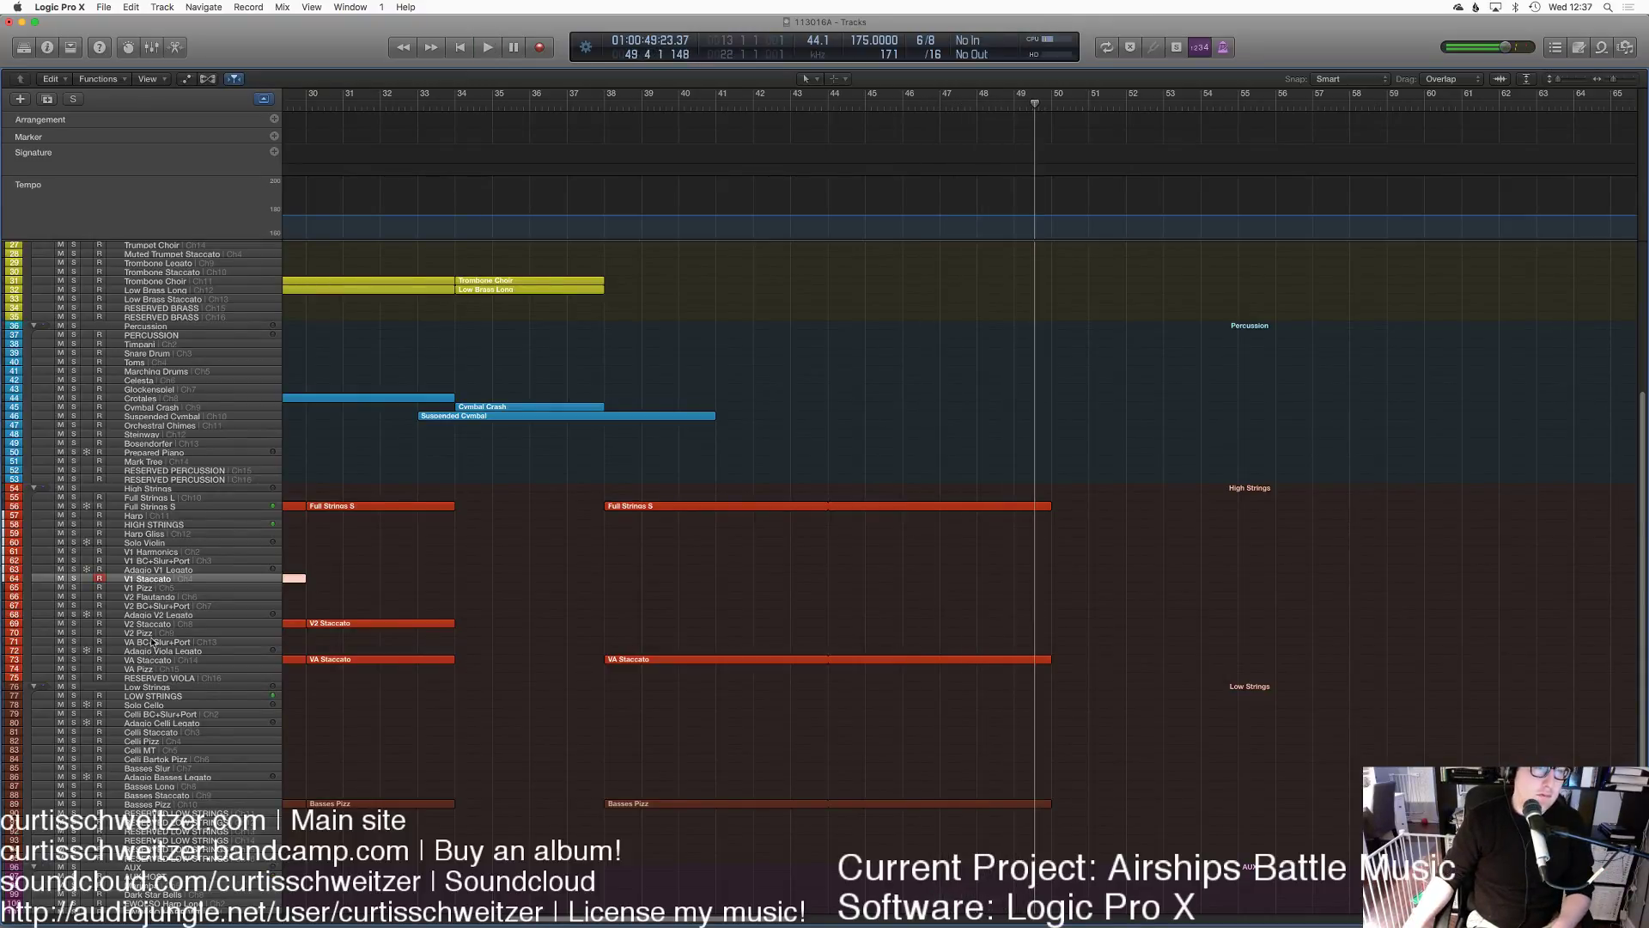
Step: Record a V2 Staccato take from bar 38 to about bar 51 and inspect its notes in the Piano Roll
click(153, 627)
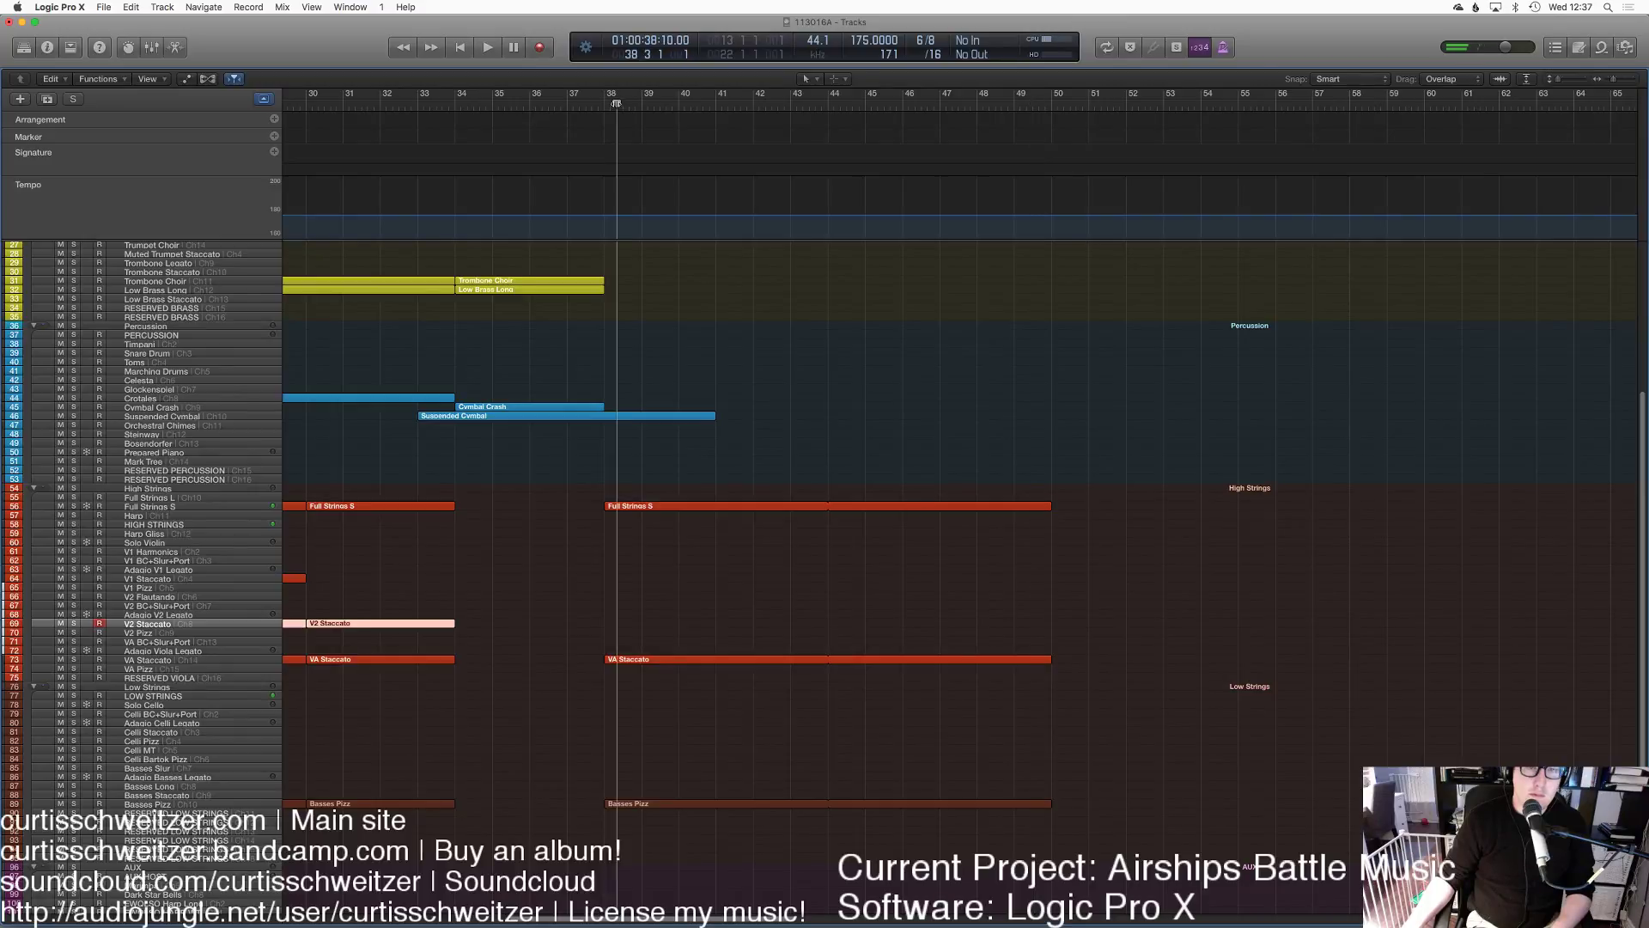
double_click(616, 108)
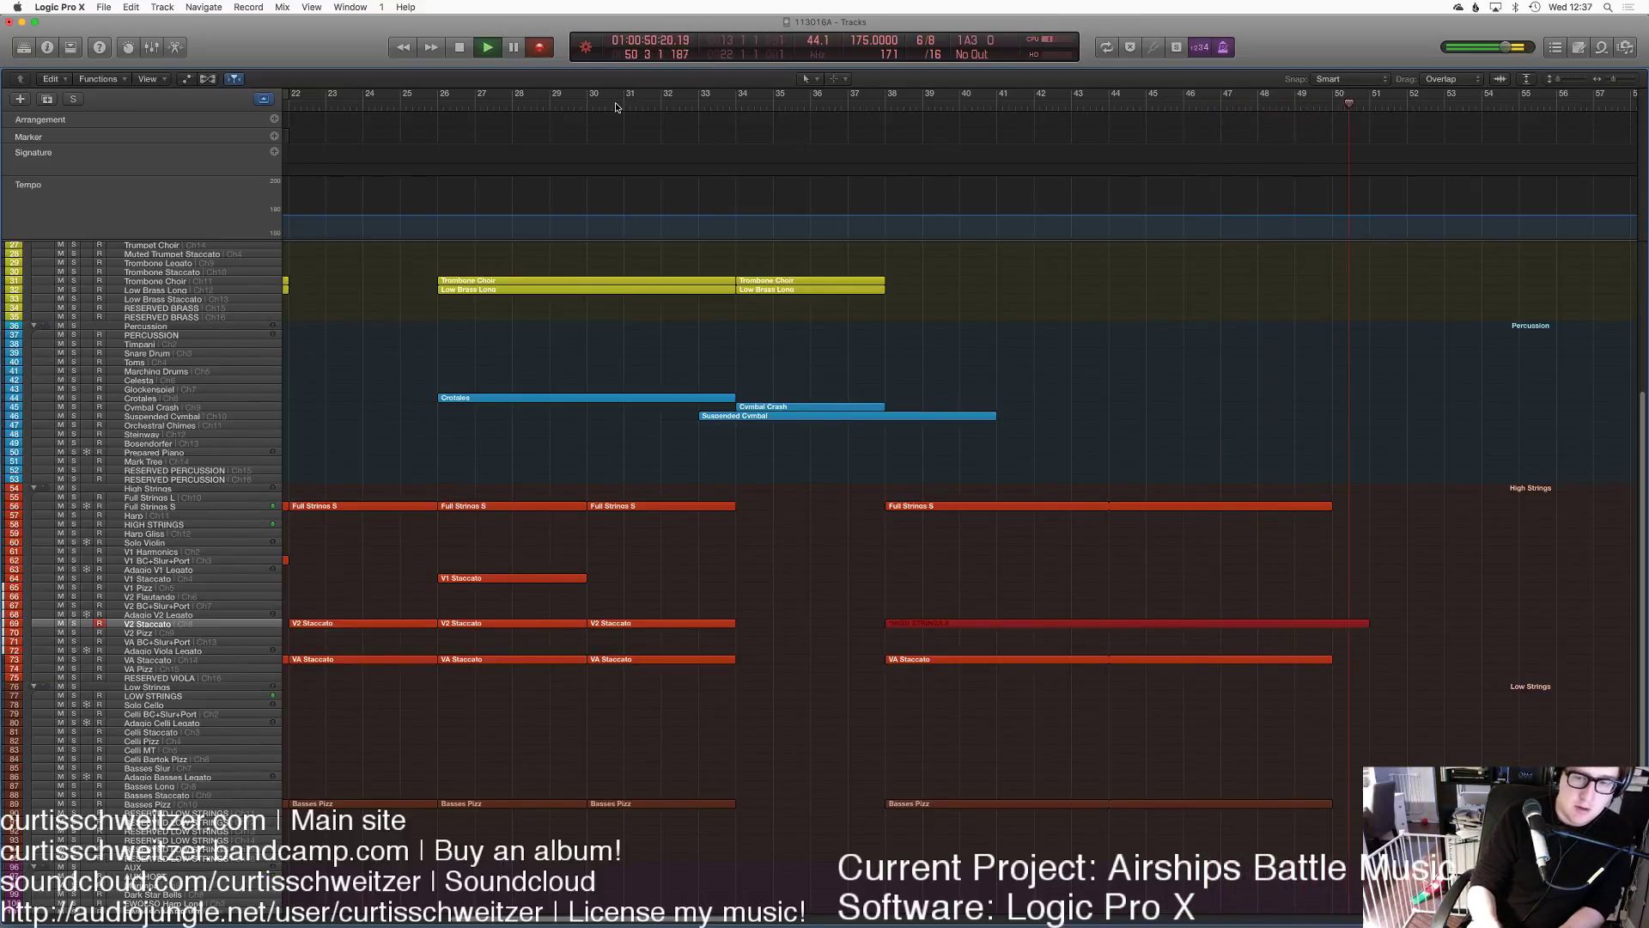
key(space)
click(1031, 622)
key(p)
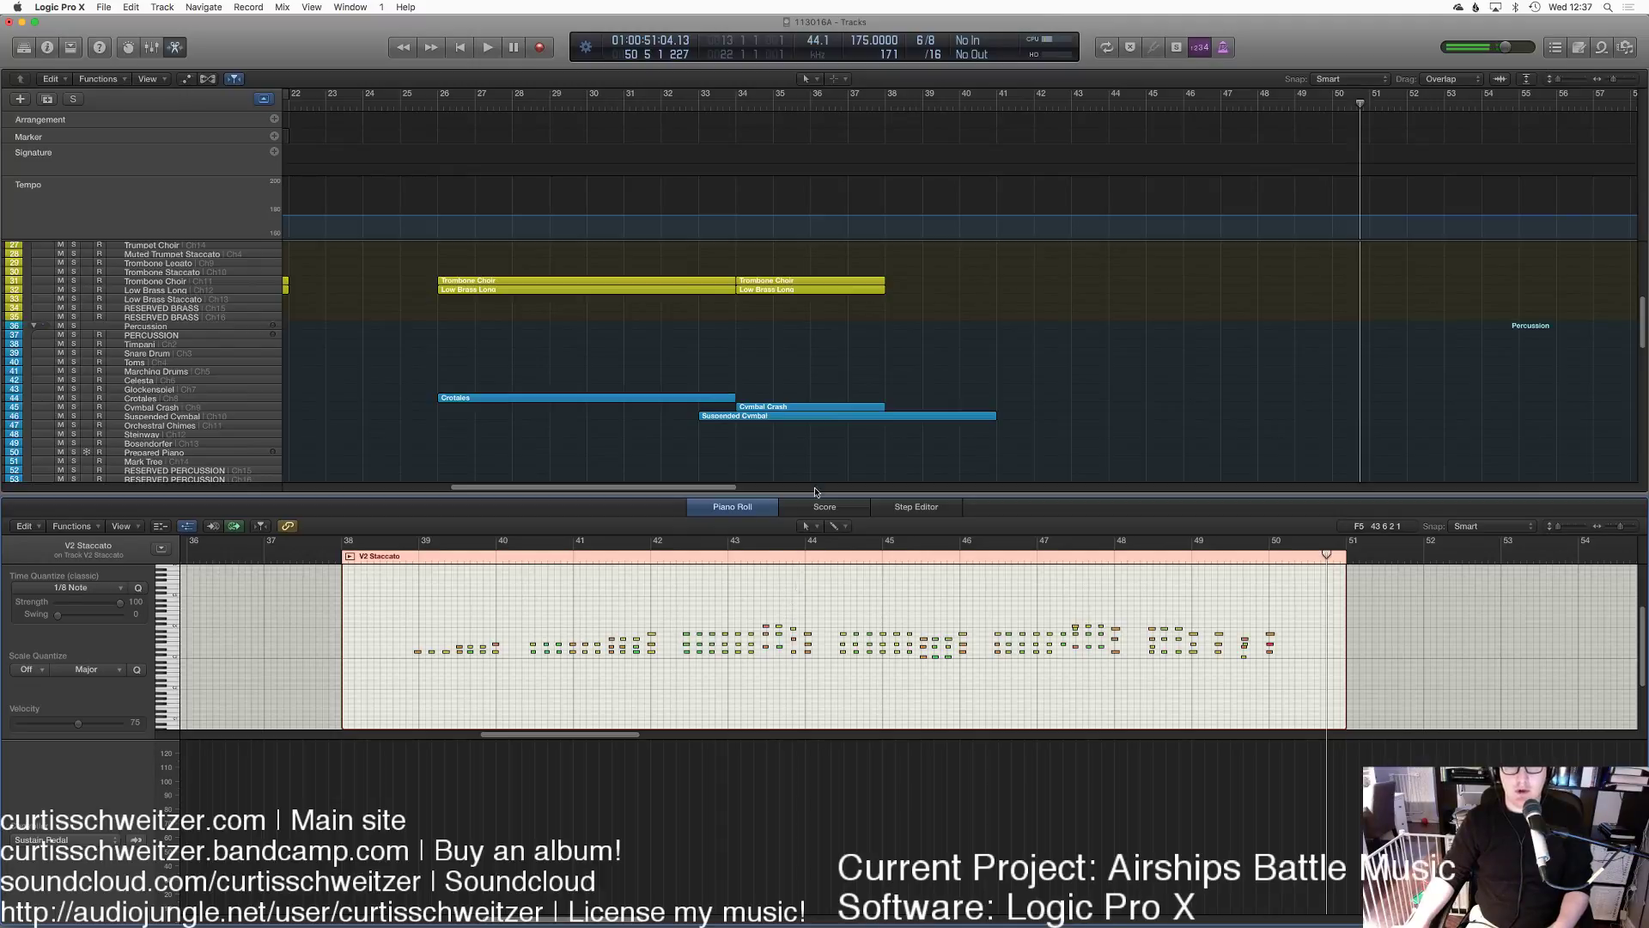
key(p)
Step: Record a new V2 Staccato take against the reprise, keeping a region from bar 42 to 50, and check its notes
click(906, 108)
key(space)
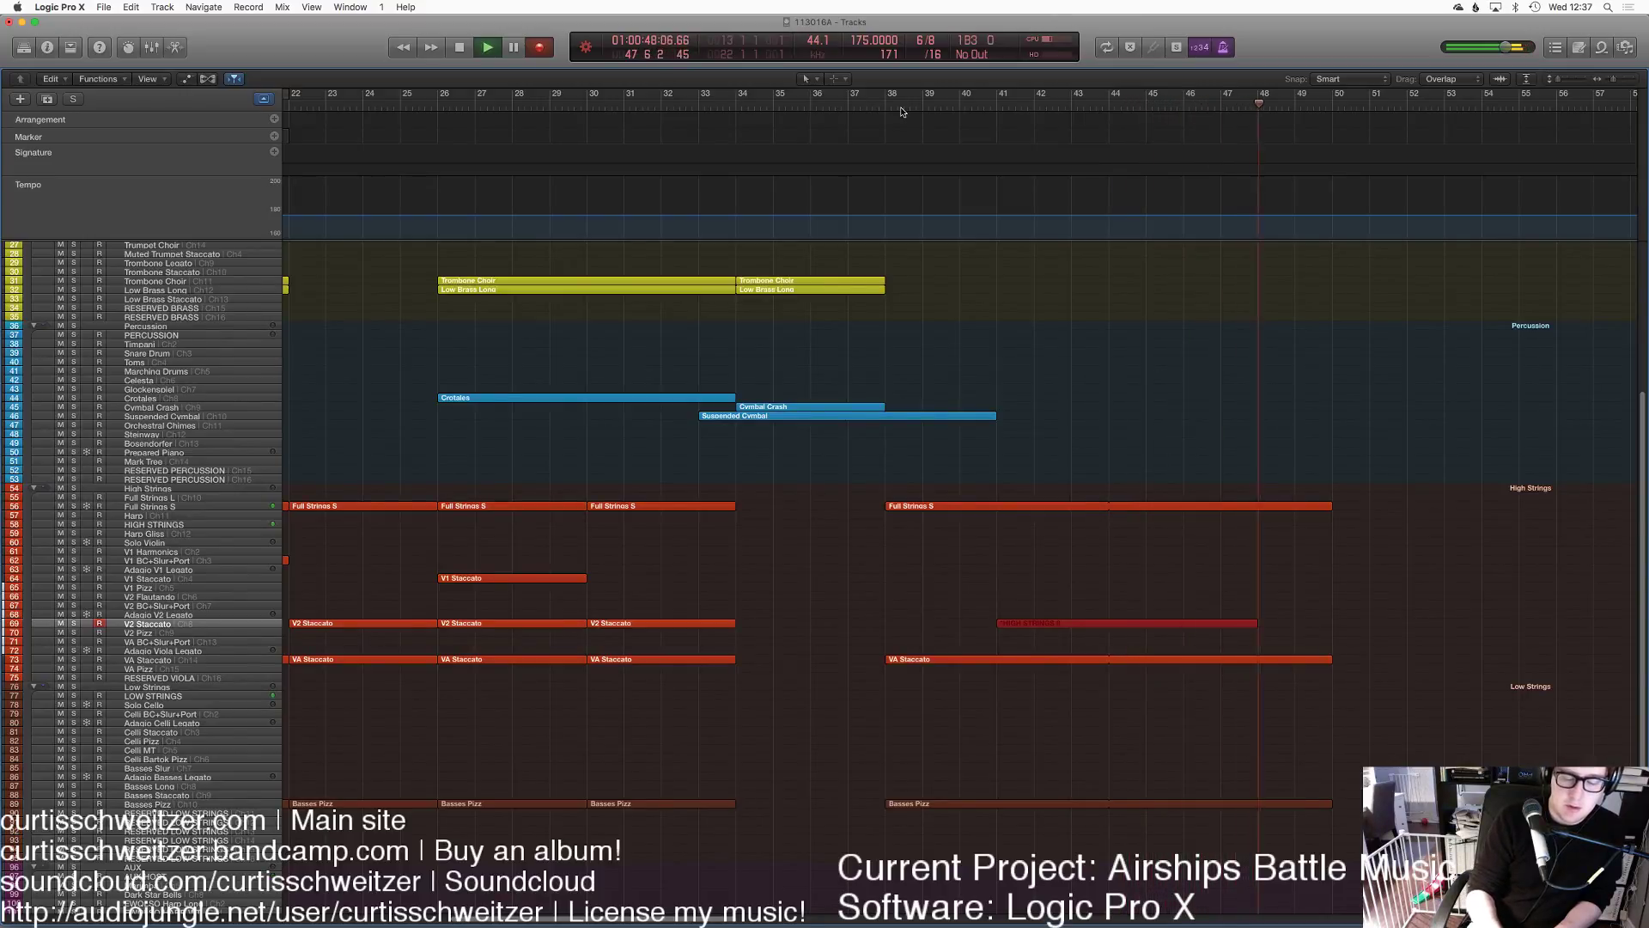
key(space)
key(p)
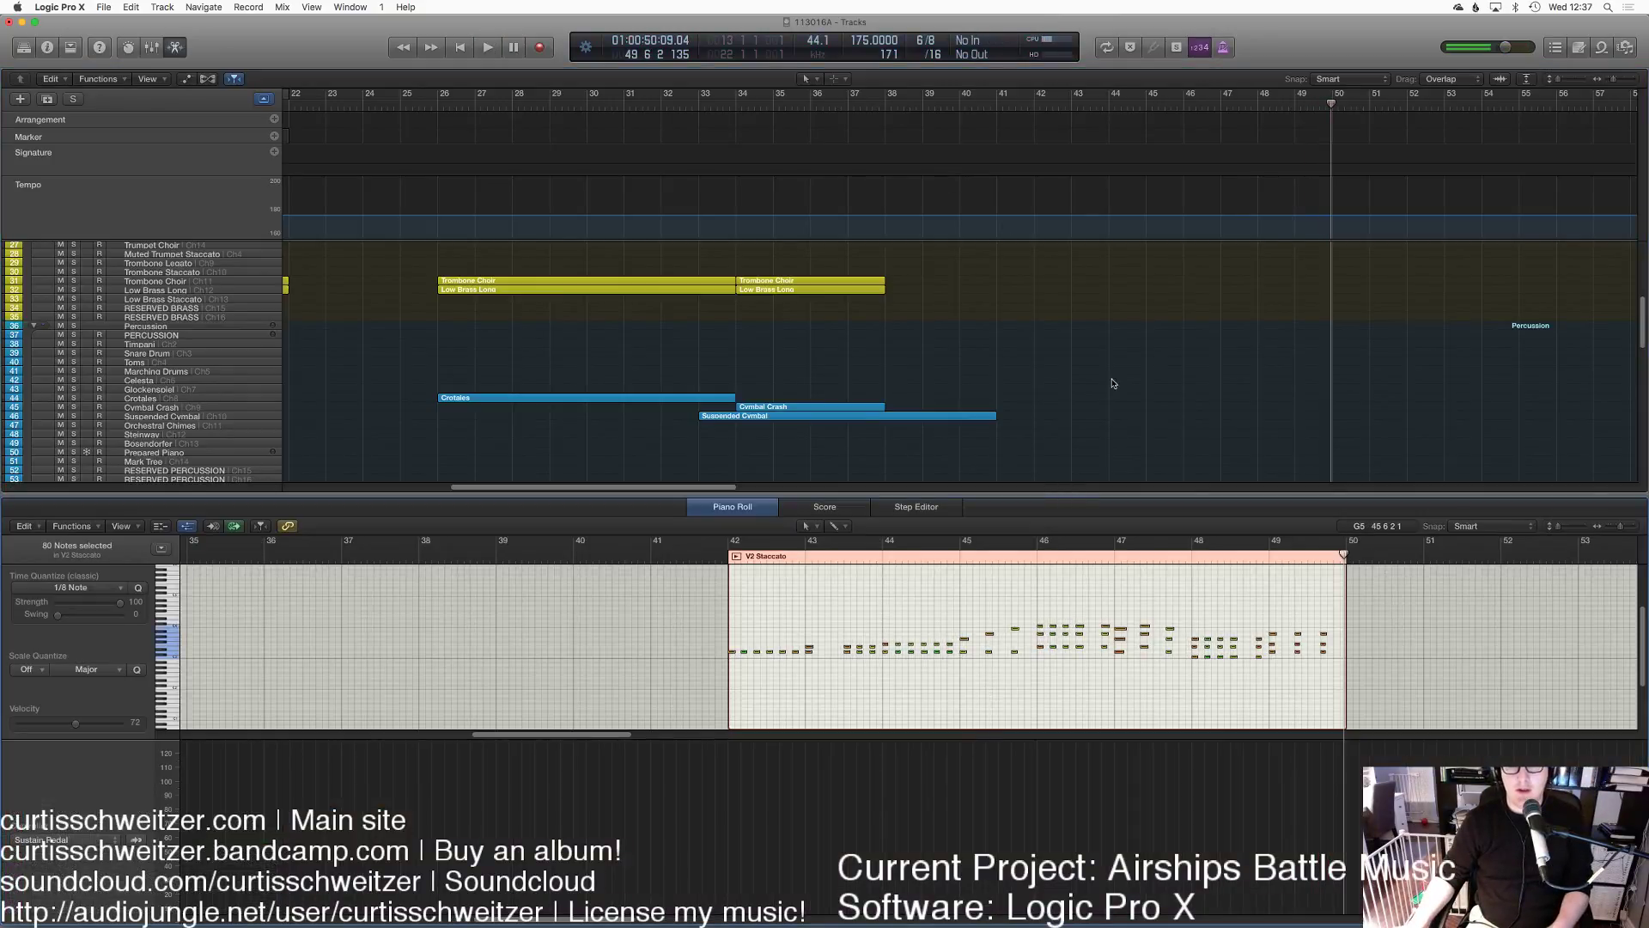
key(p)
Step: Copy the V2 Staccato region onto the Trumpet Staccato track at bar 42 and play it back
scroll(149, 292, up, 3)
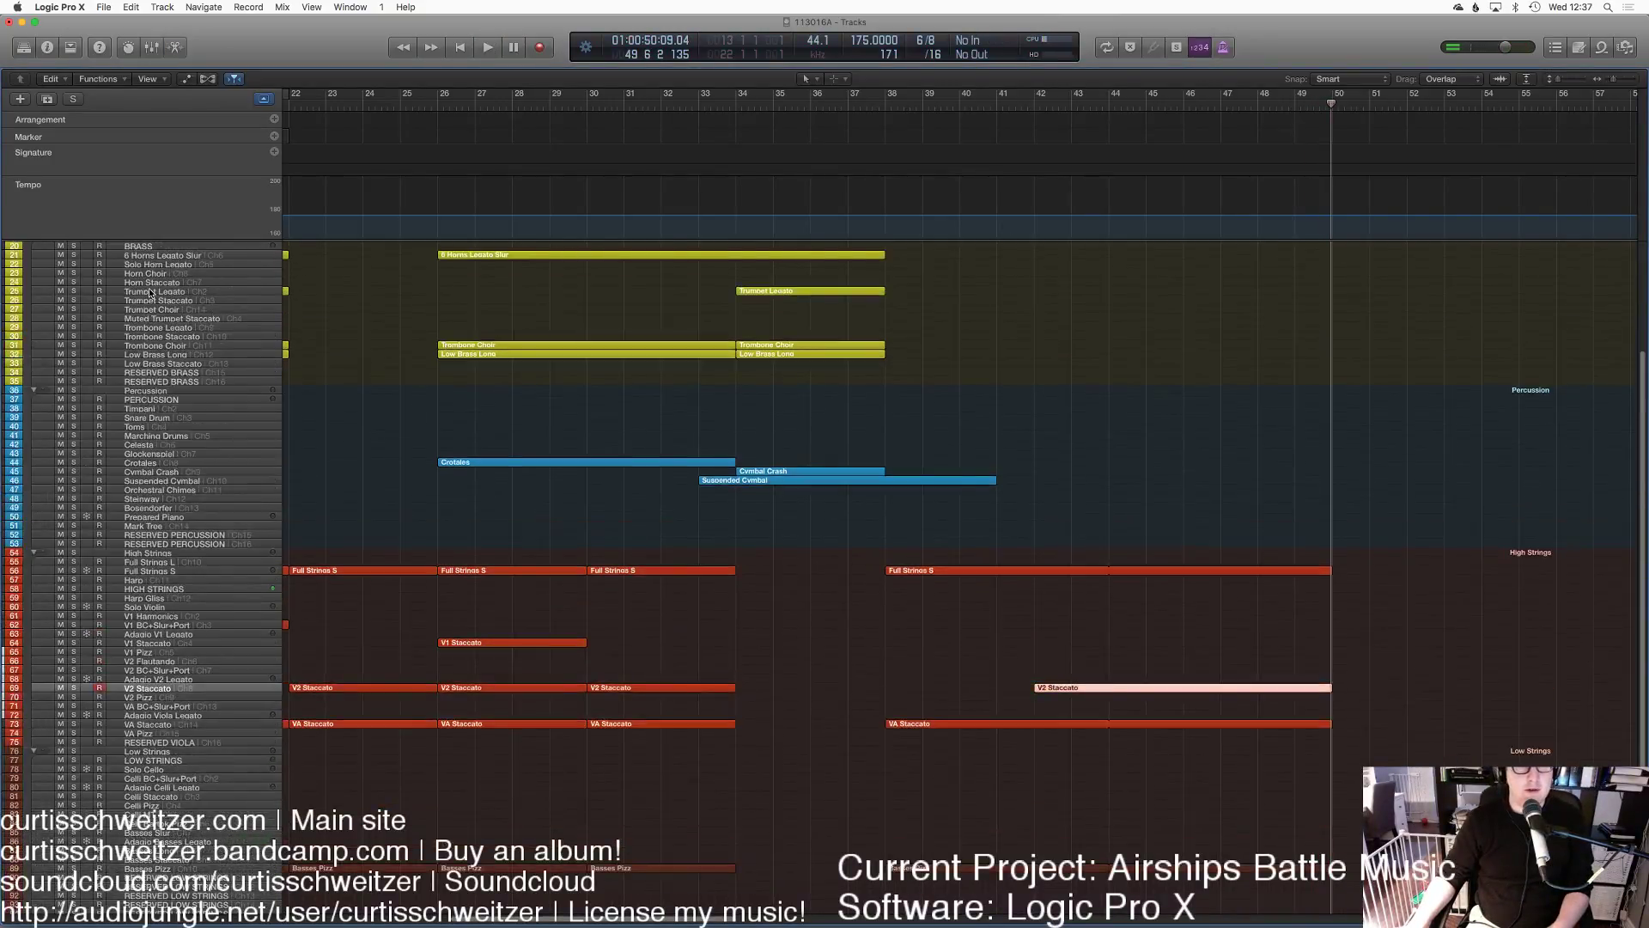
click(138, 284)
click(141, 292)
click(145, 302)
drag(1047, 689, 1053, 697)
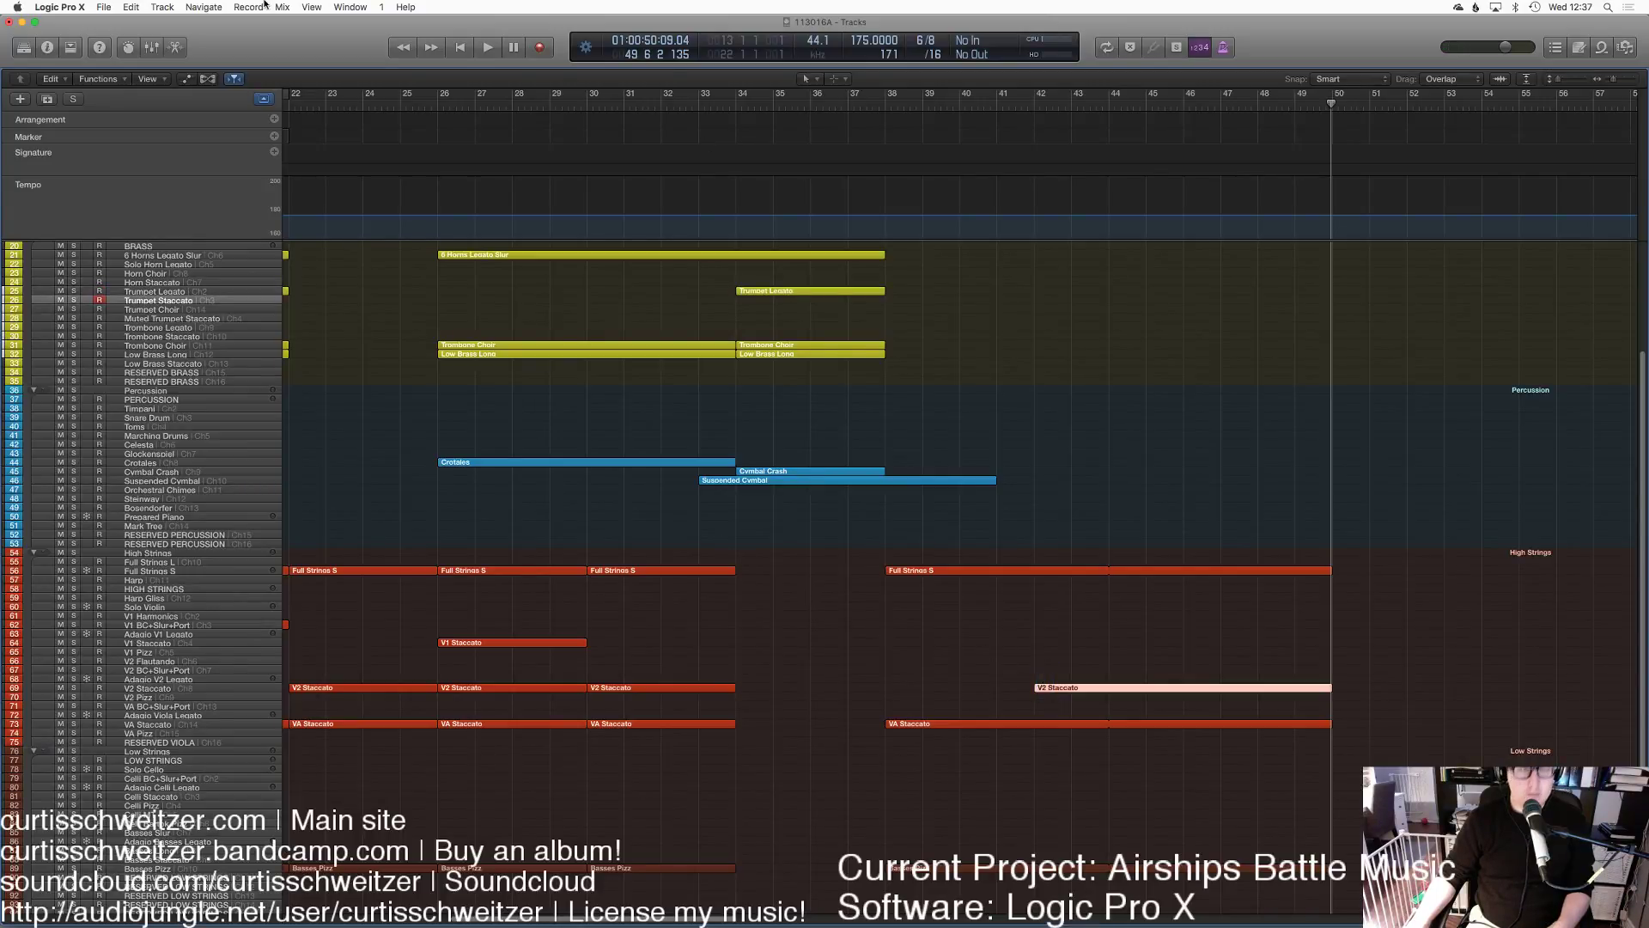
click(131, 7)
click(172, 129)
click(1007, 106)
key(space)
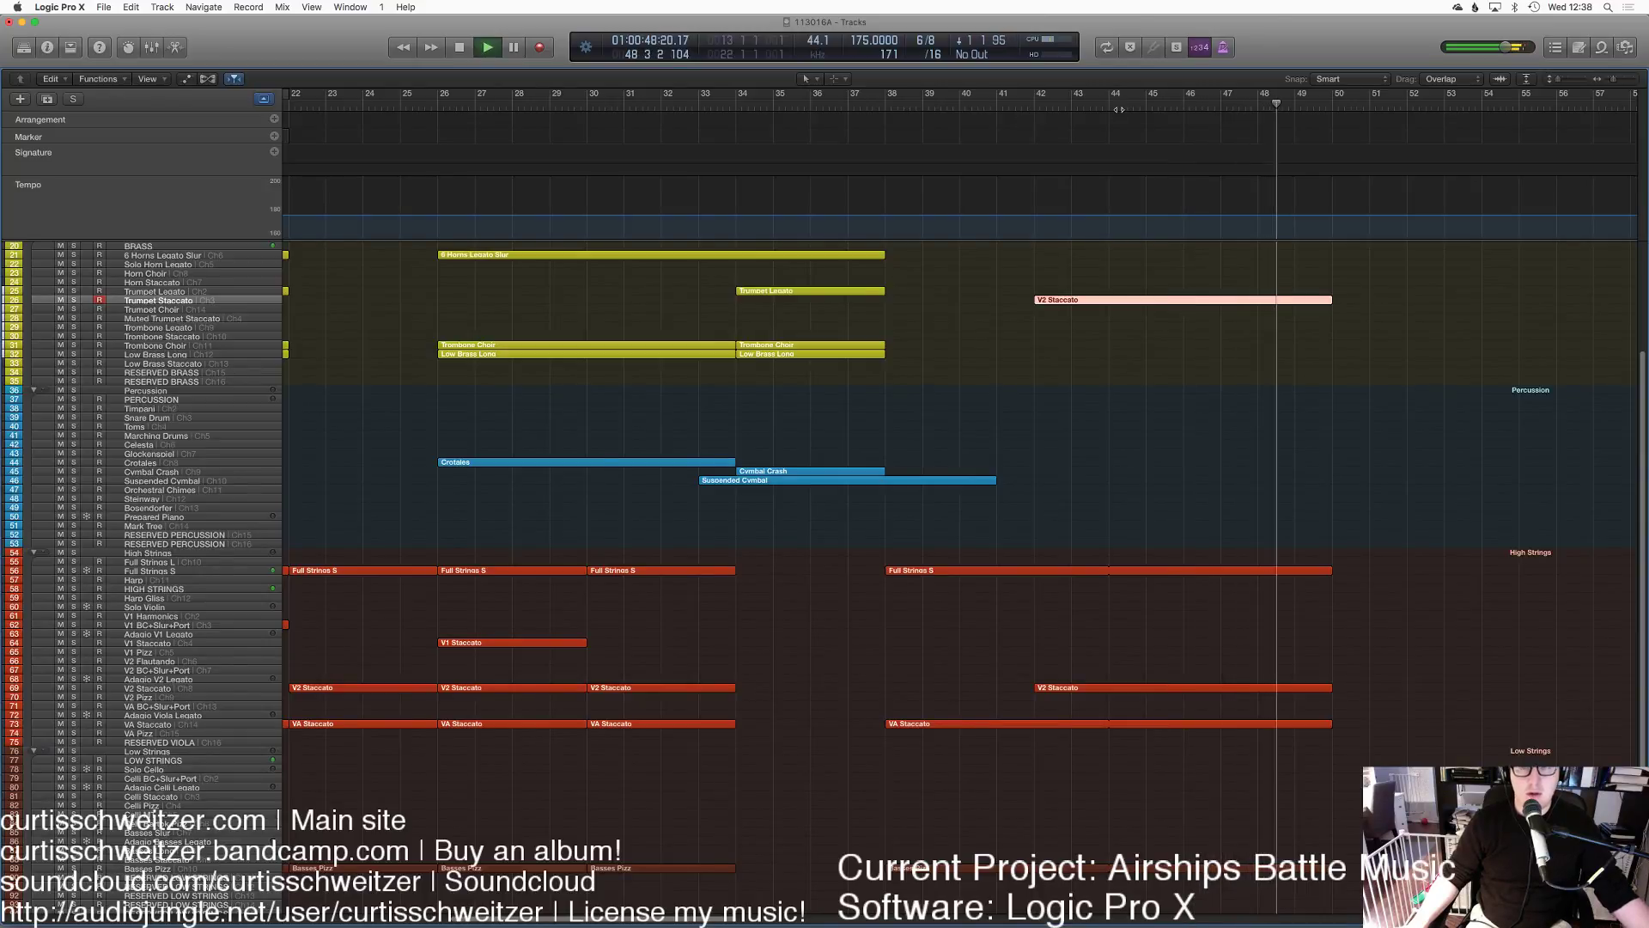
key(space)
Step: Record a Trumpet Staccato part up to bar 50 and cut off its opening so the region starts at bar 42
click(1052, 108)
click(1007, 107)
key(r)
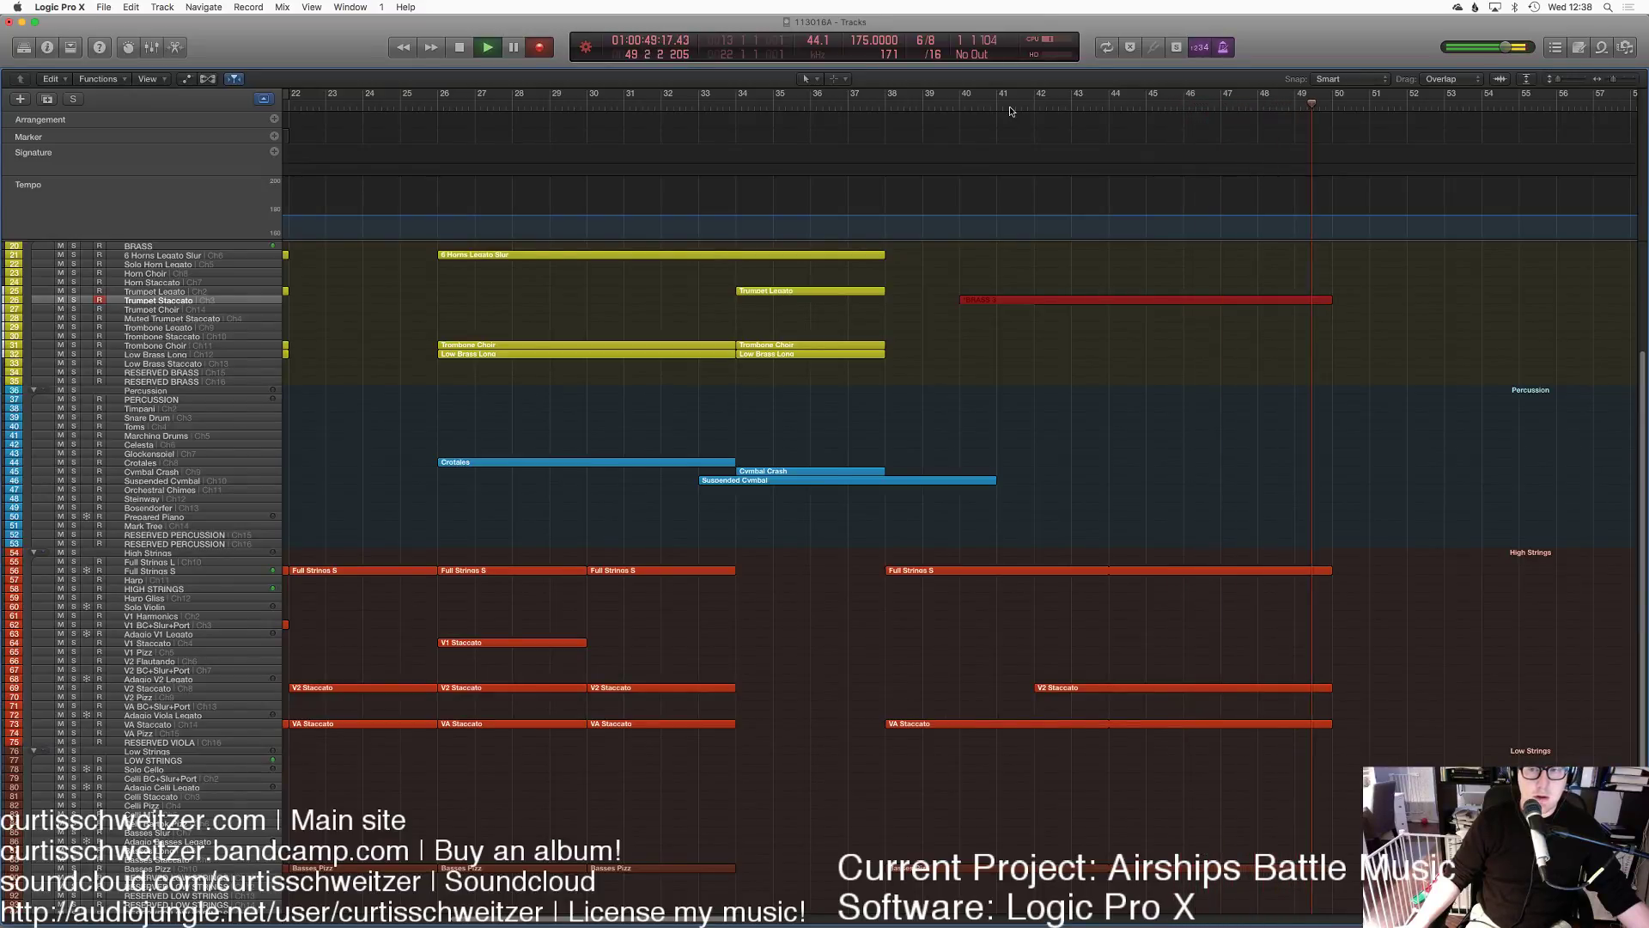
key(space)
click(1259, 391)
drag(1260, 376, 1047, 286)
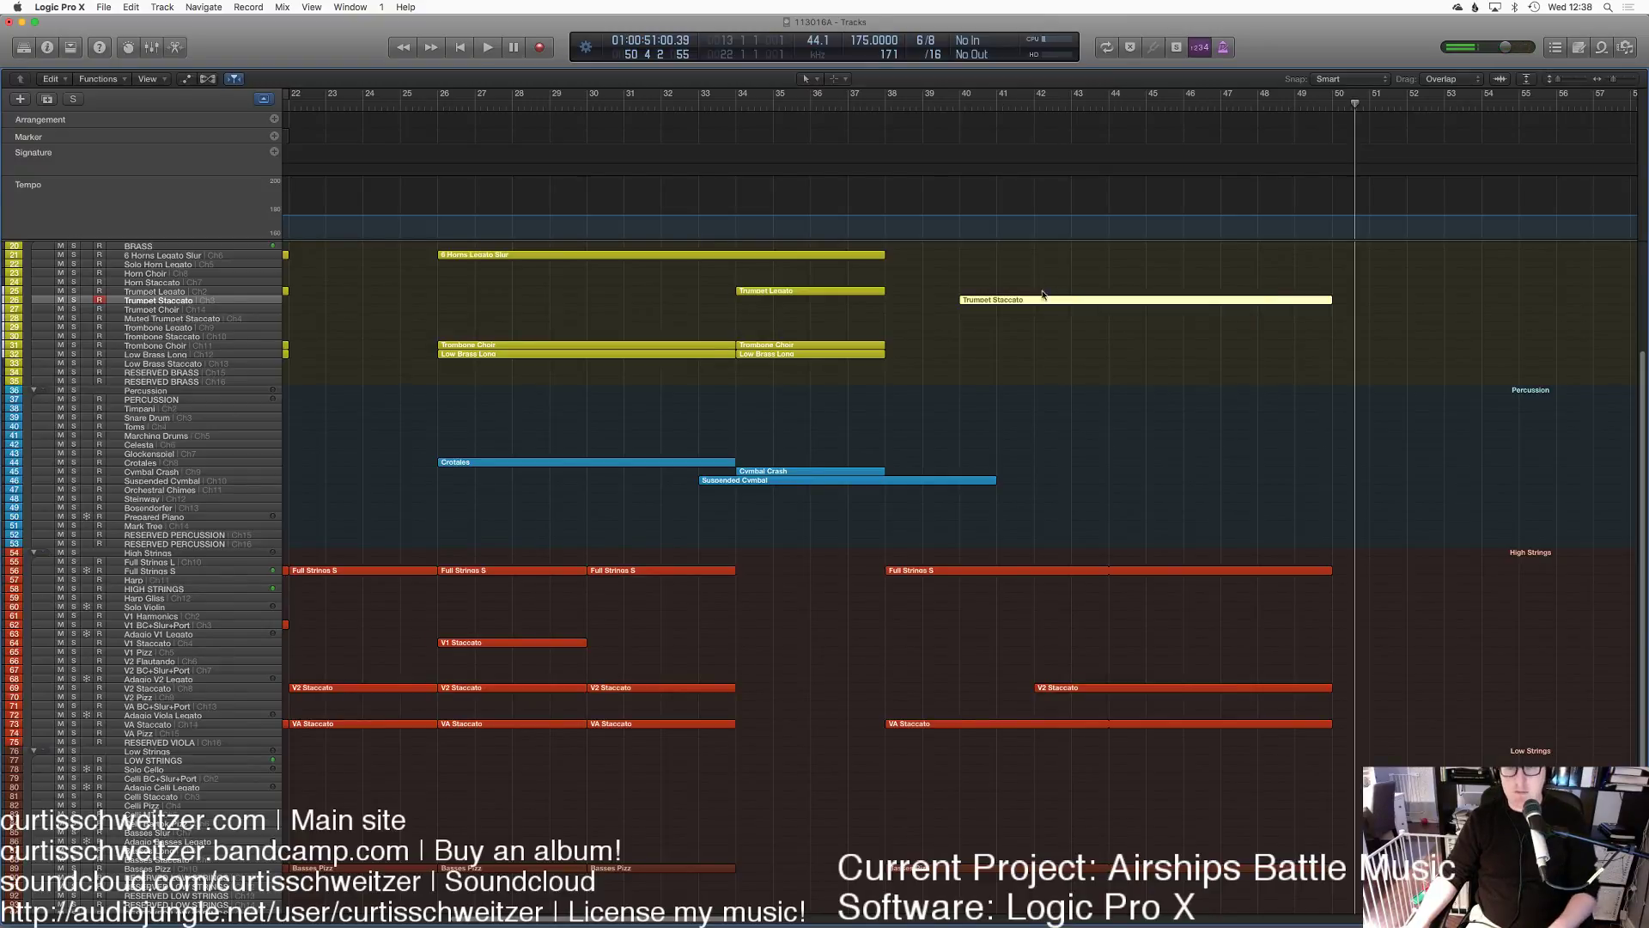
drag(996, 103, 1034, 118)
click(996, 302)
key(Delete)
Step: Play back the layered passage up to bar 50 and select the Full Strings S track
key(space)
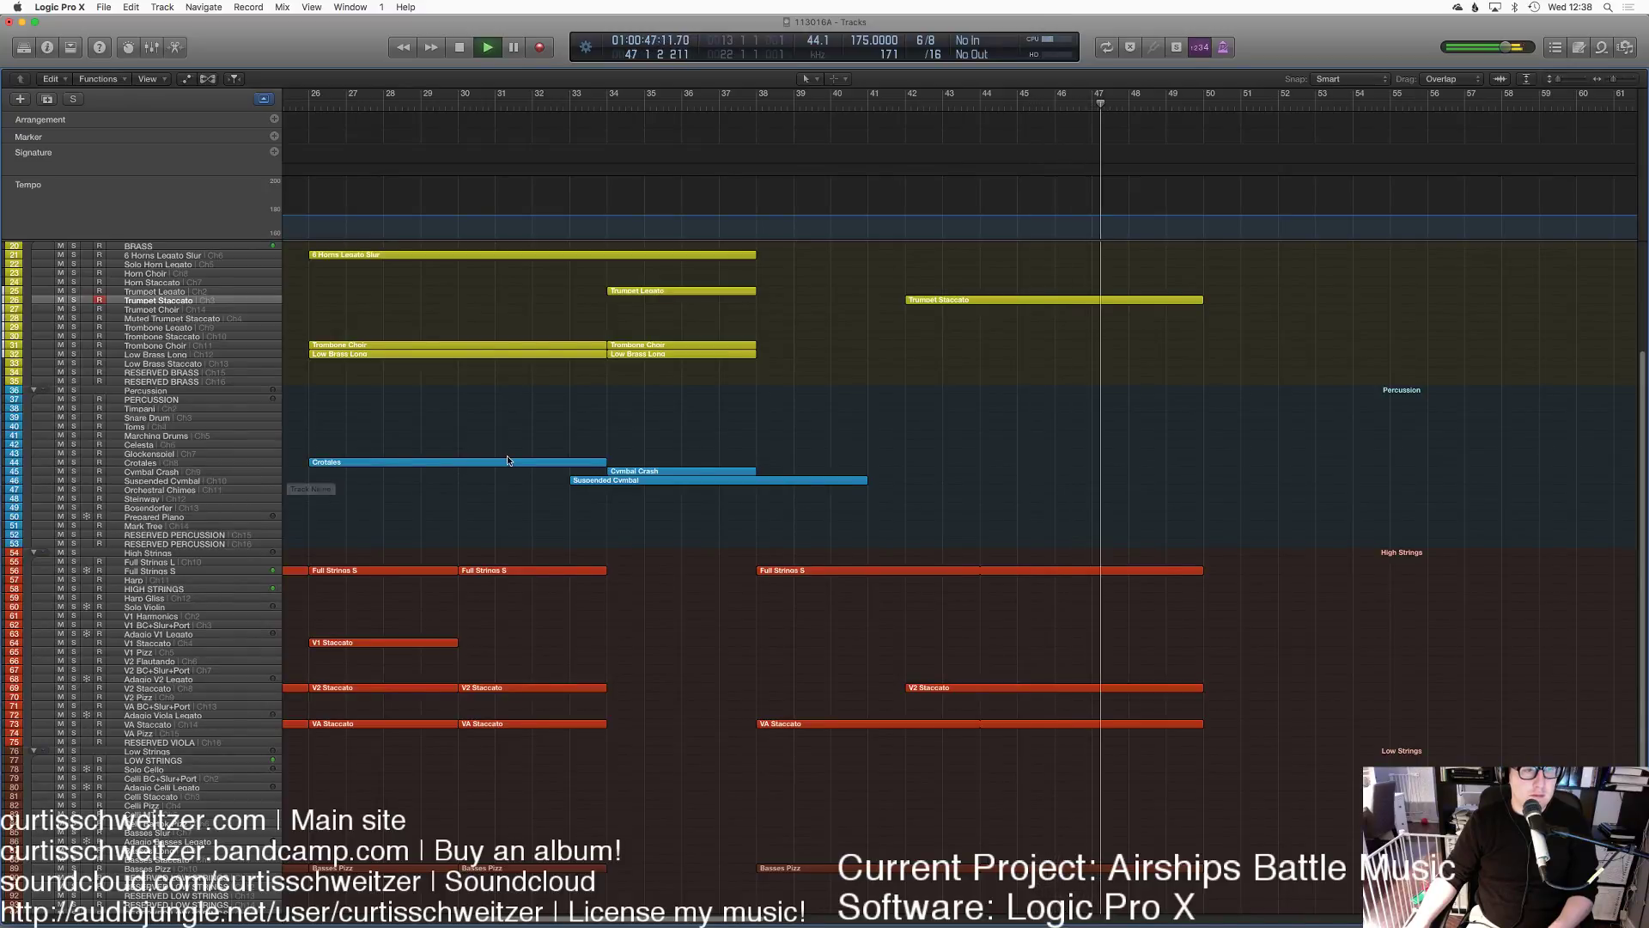
scroll(527, 430, up, 6)
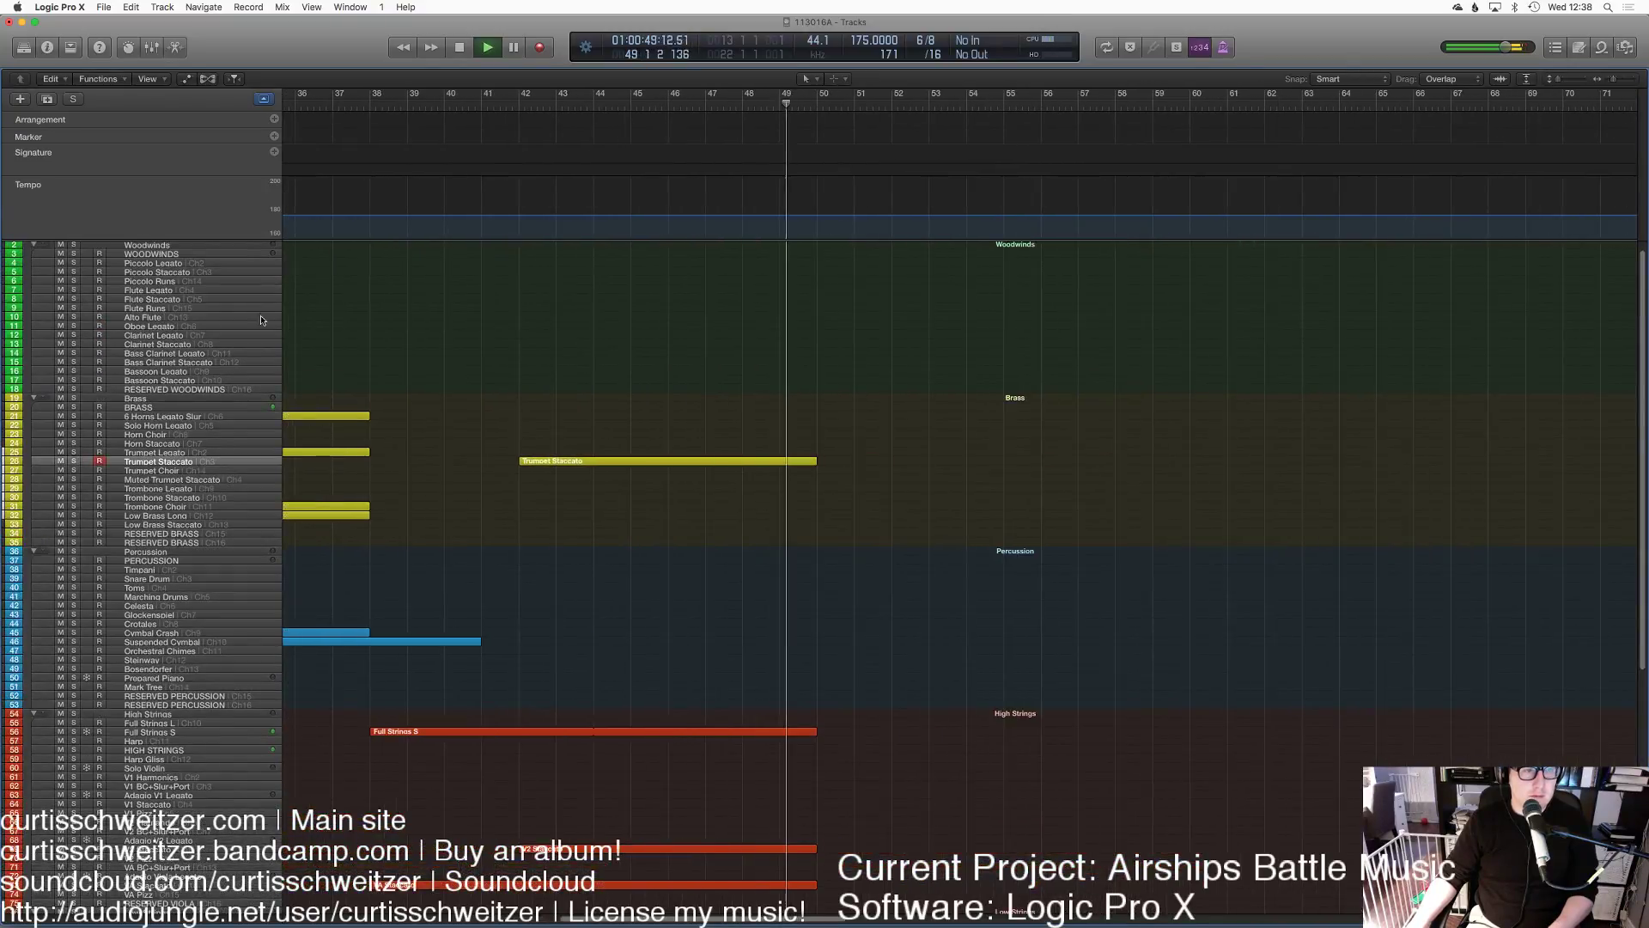
key(space)
scroll(939, 361, down, 12)
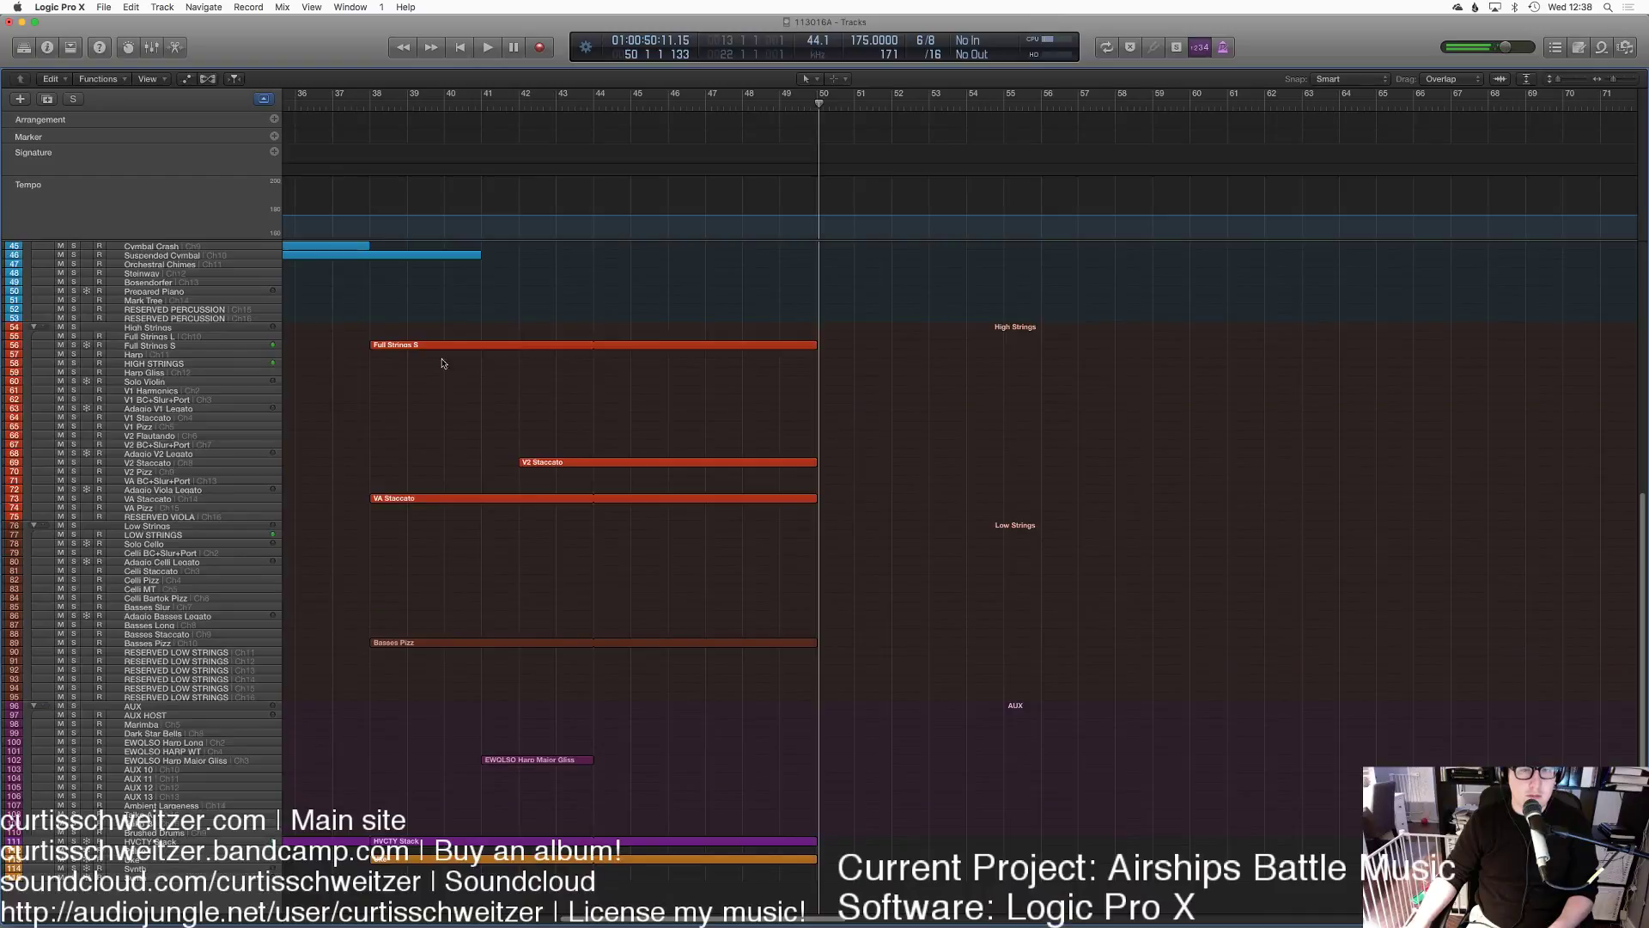
click(158, 346)
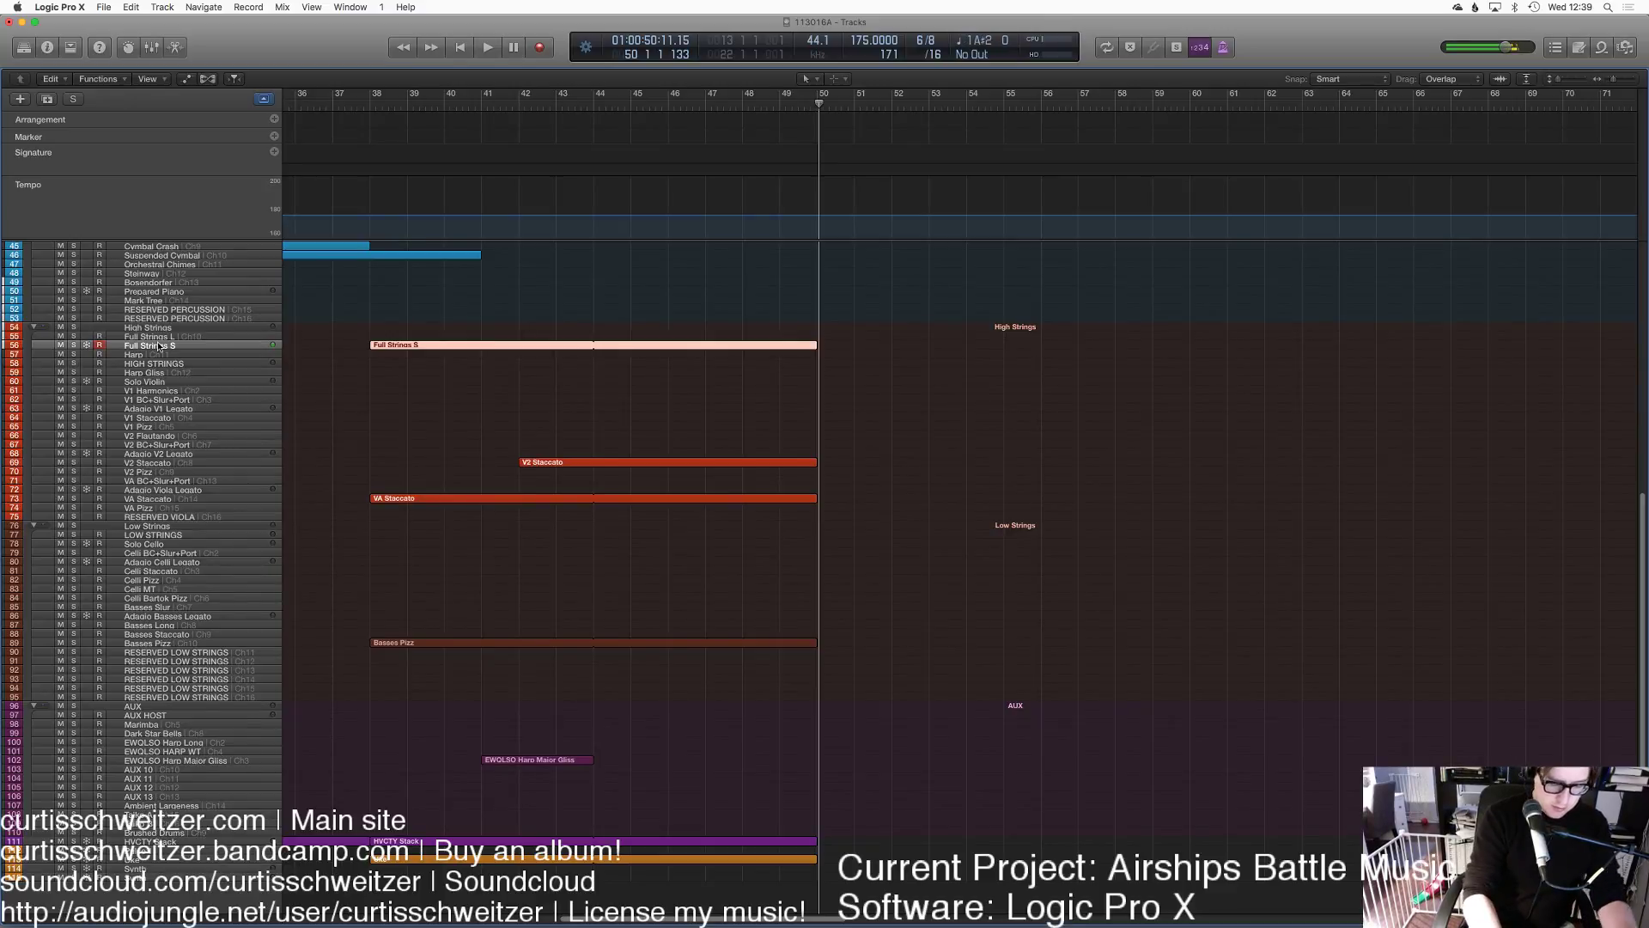
key(space)
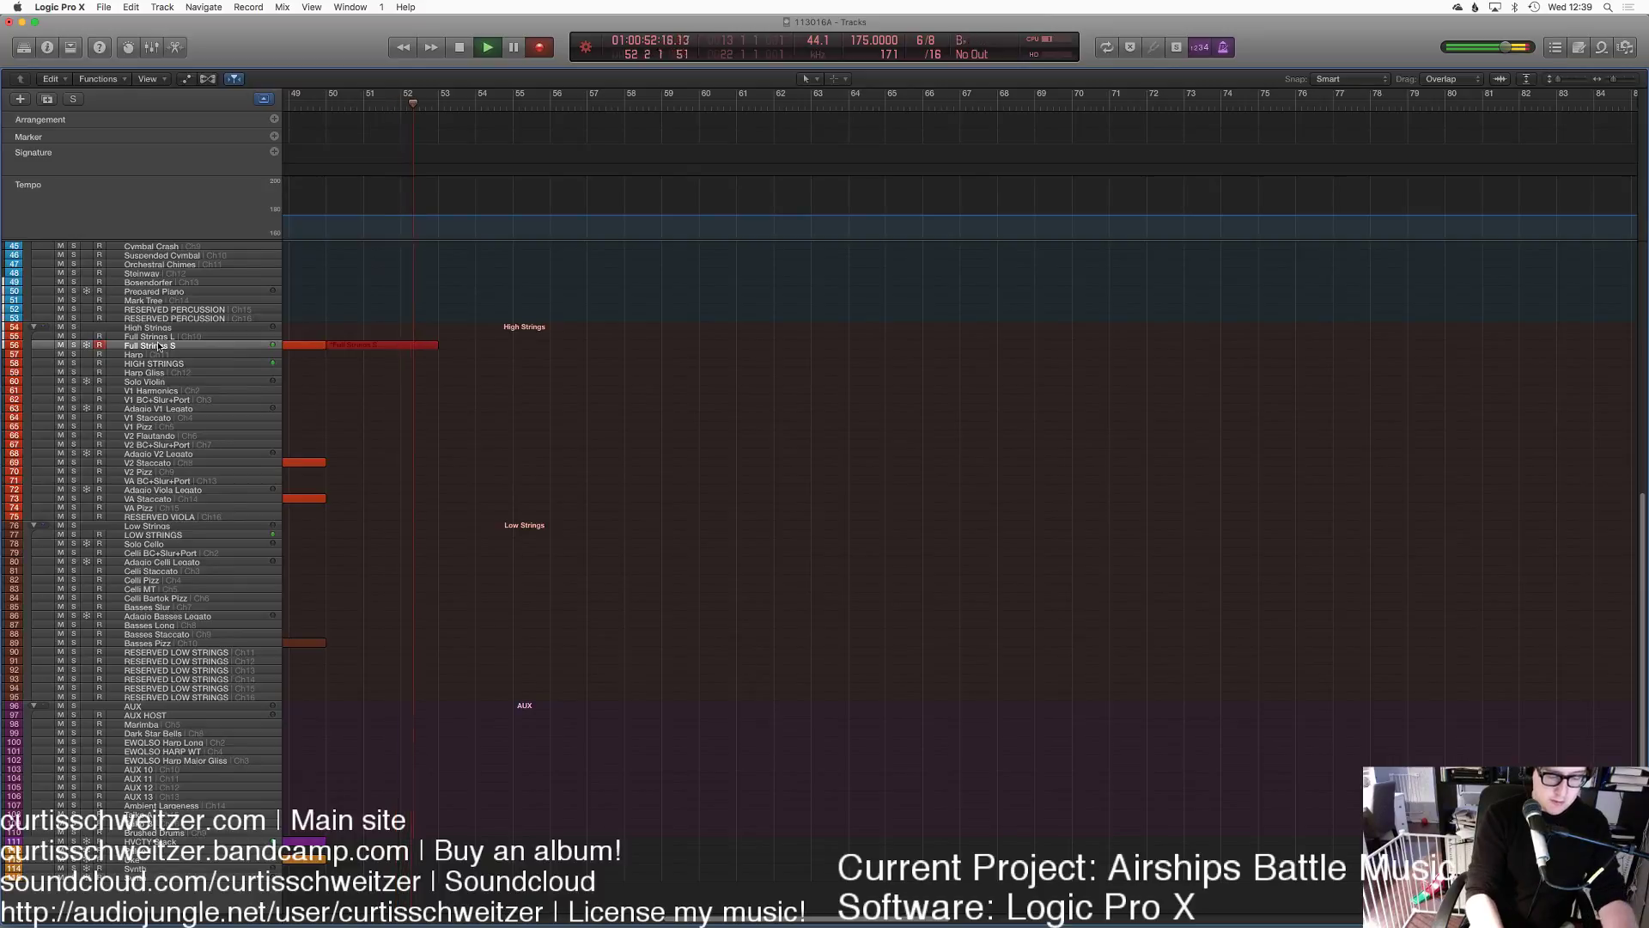
key(space)
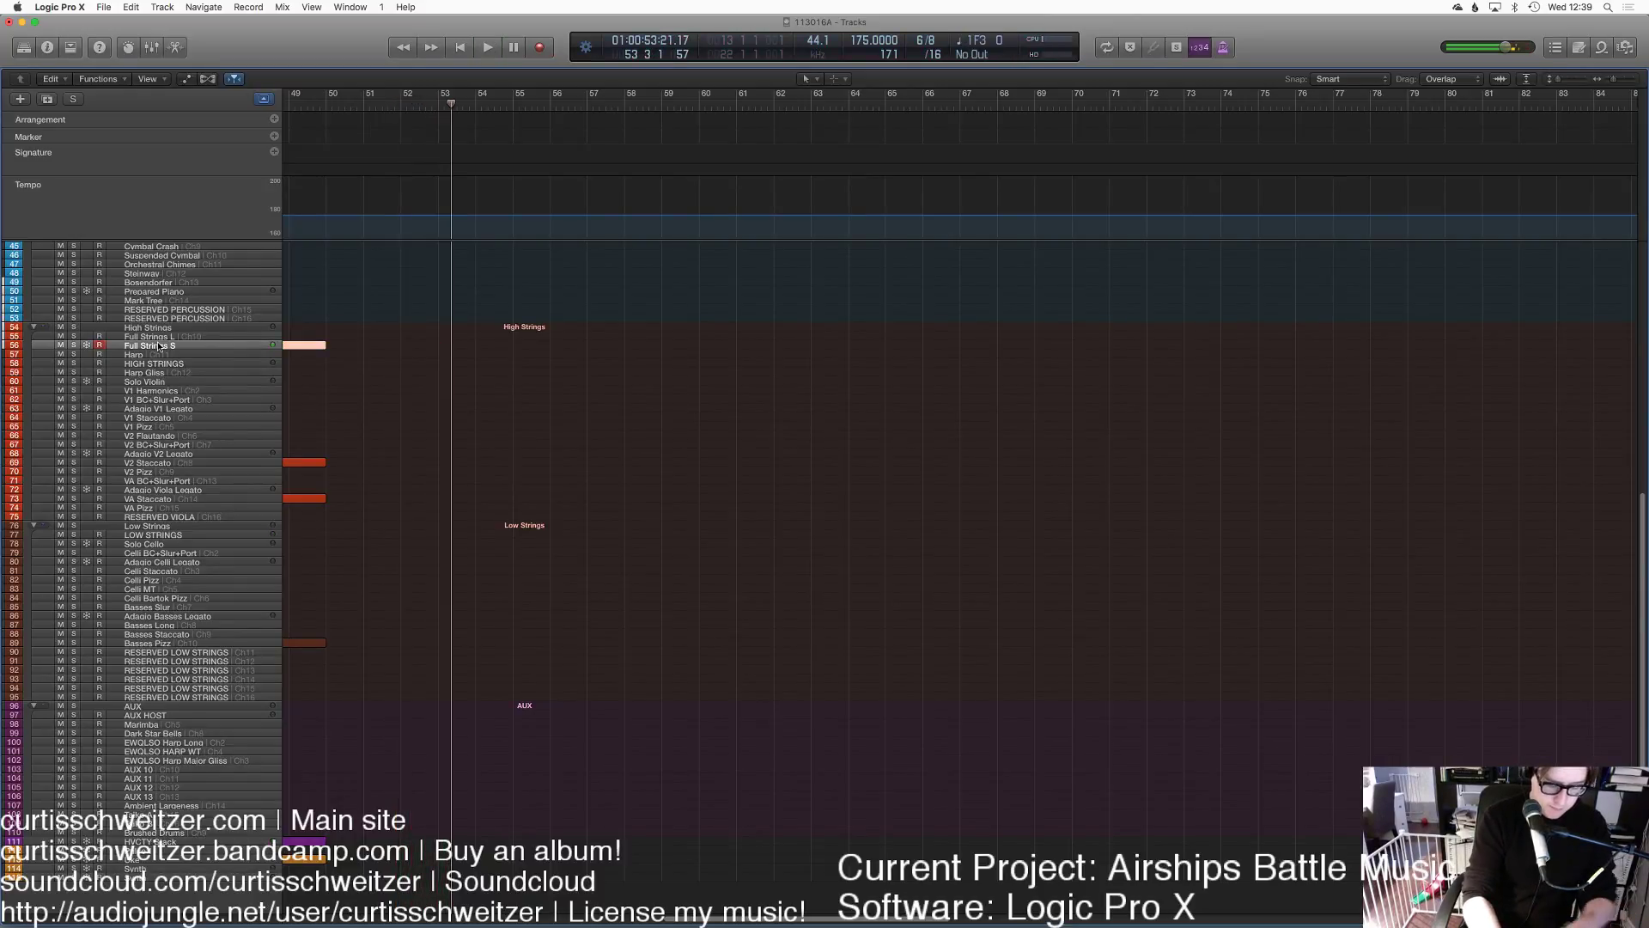
key(r)
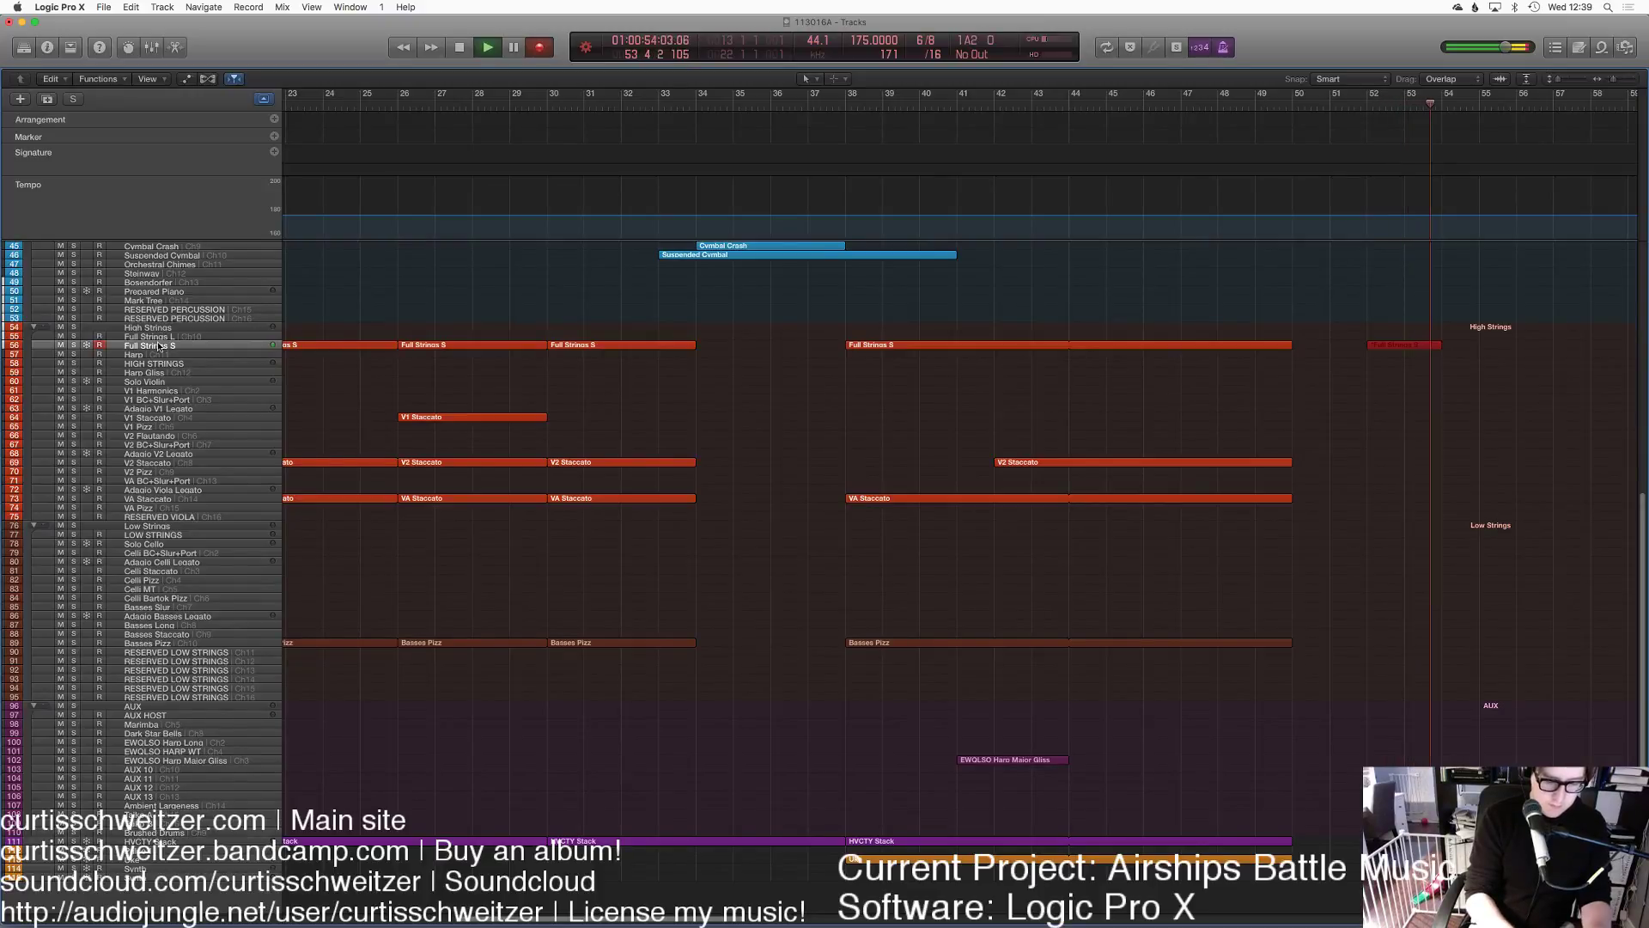
key(super+period)
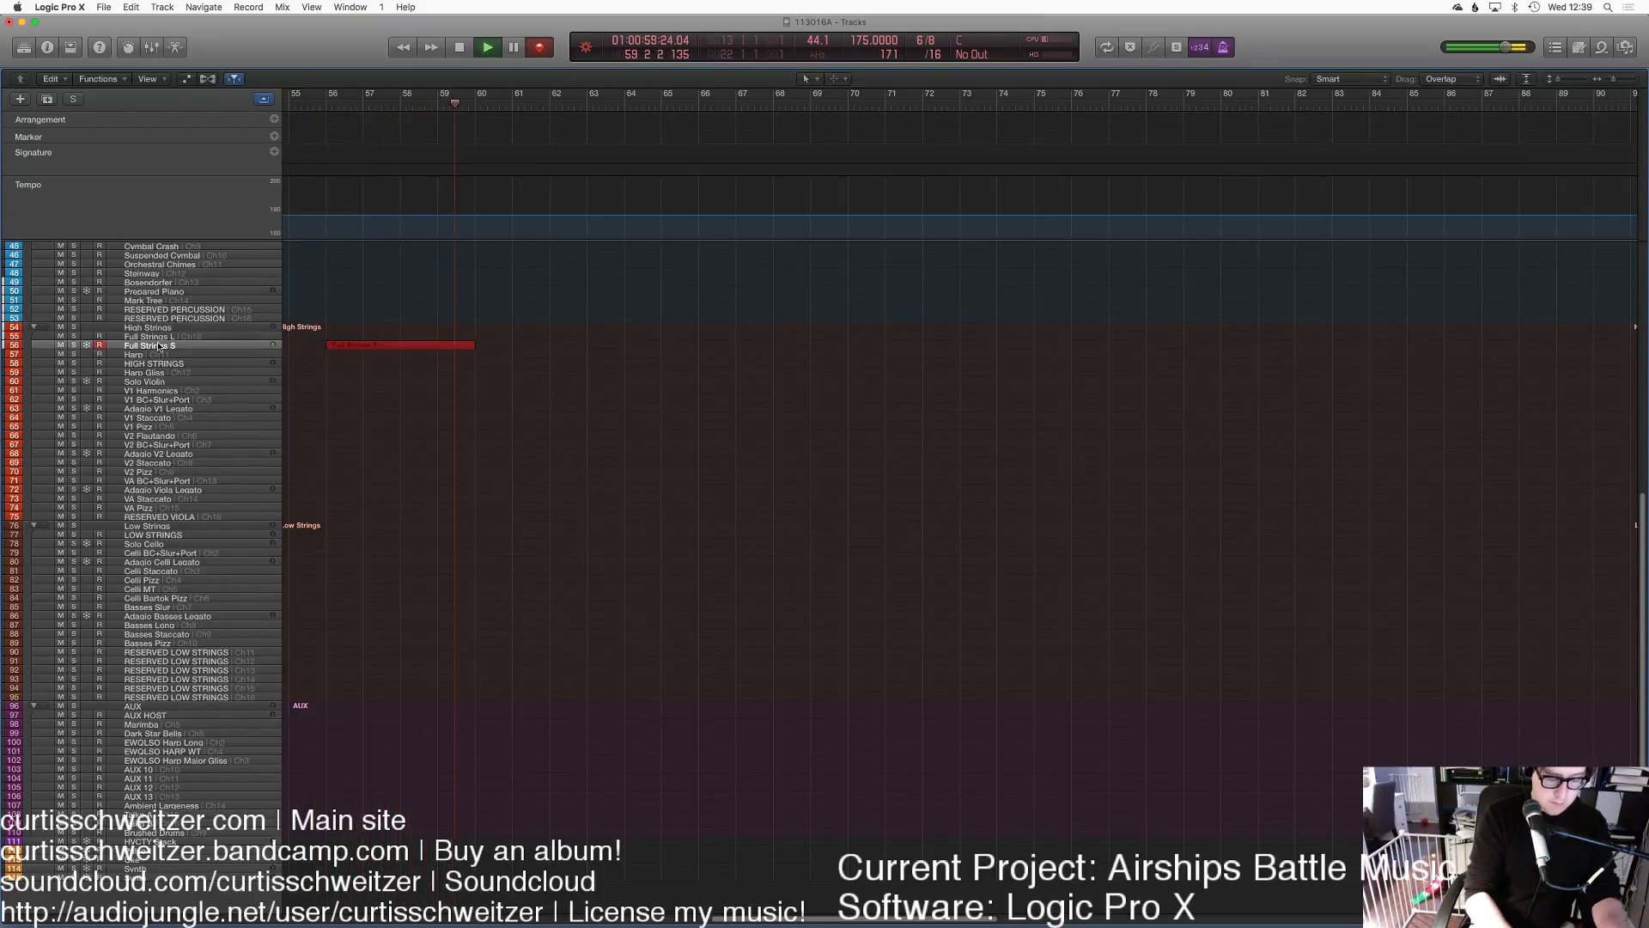
Step: Finish the Full Strings S recording beginning at bar 57, quantize all its notes to 1/8 Note, and play them back
key(space)
key(p)
key(super+a)
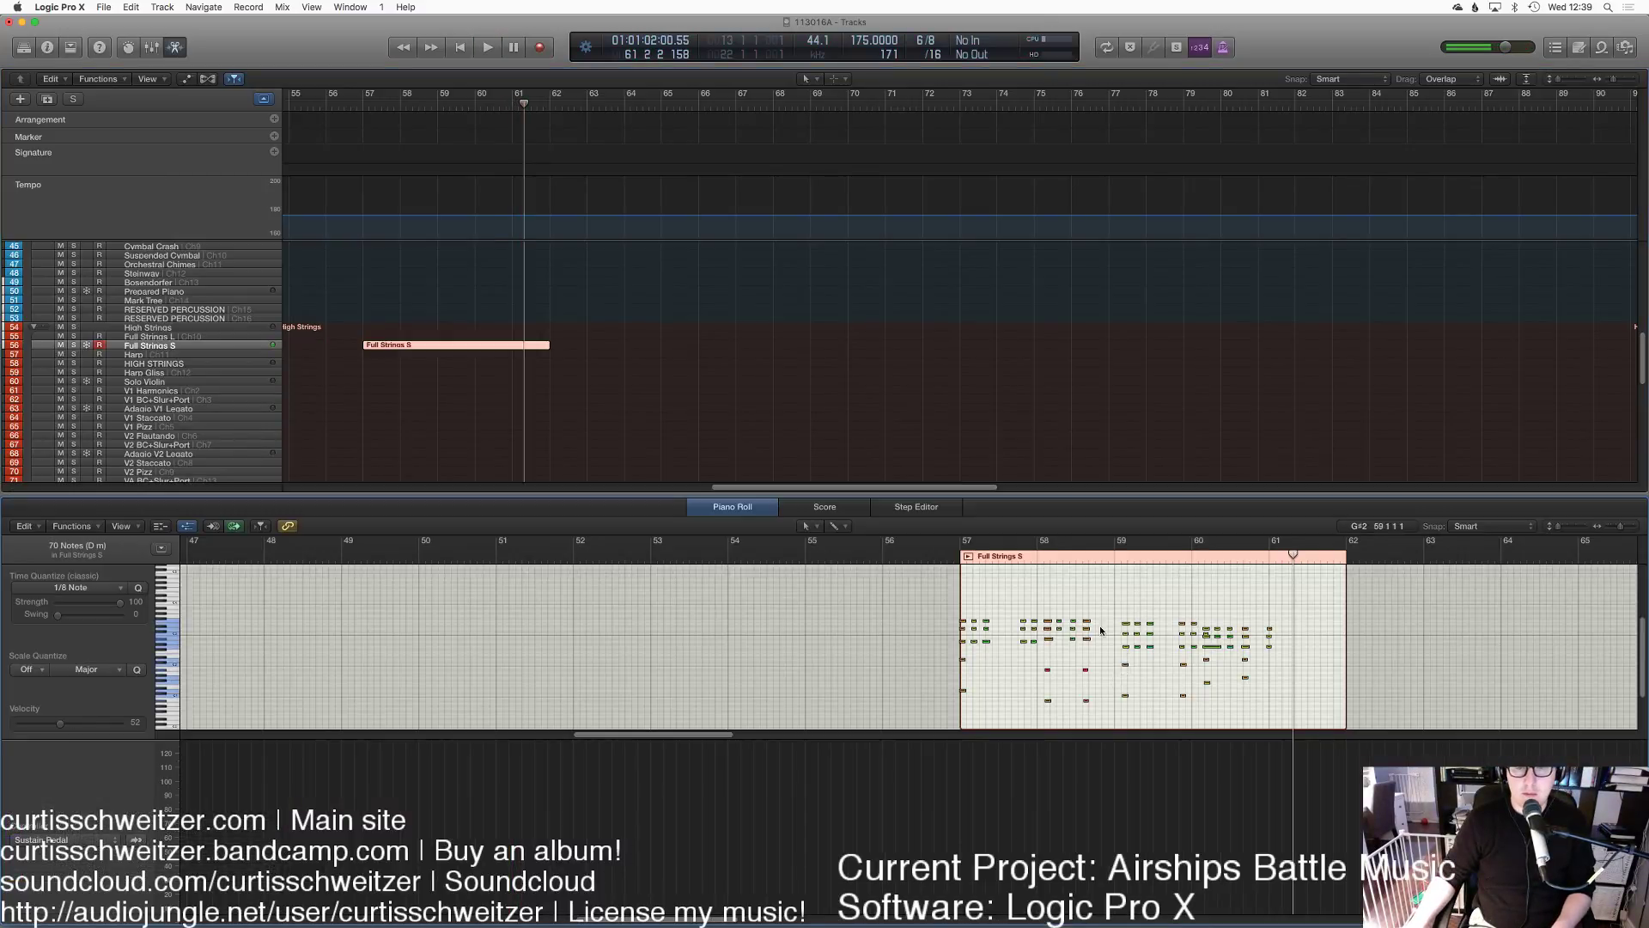
key(q)
key(shift+space)
scroll(1048, 614, left, 5)
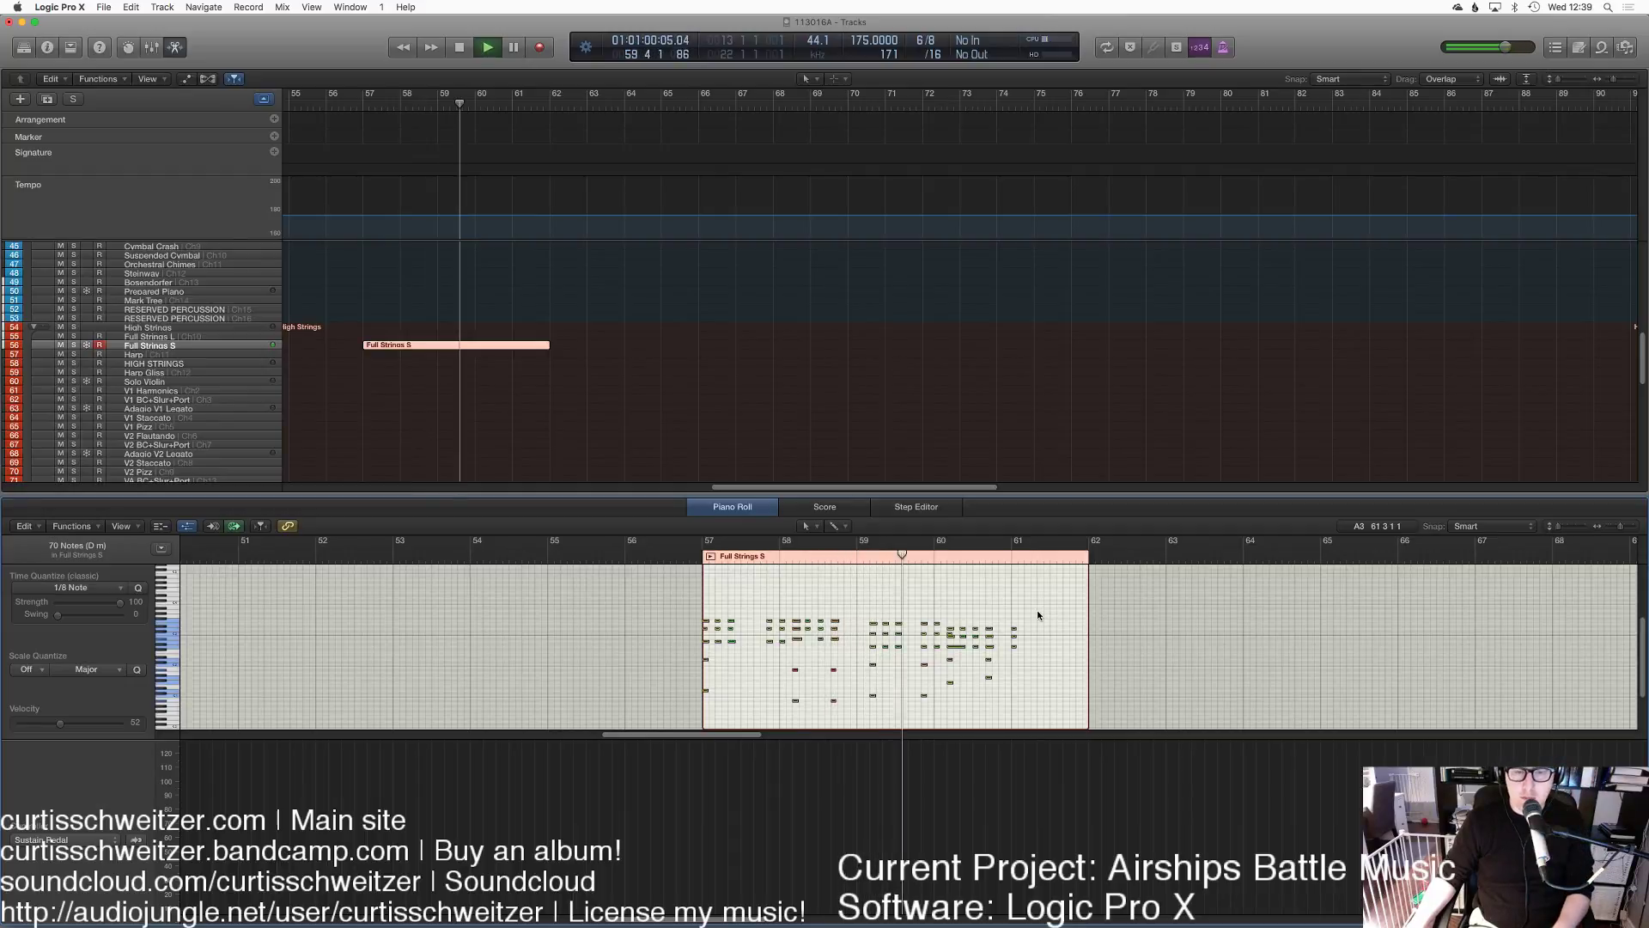
key(space)
Step: Delete the last chord of the new Full Strings S region and shorten the region to end at bar 61
click(968, 678)
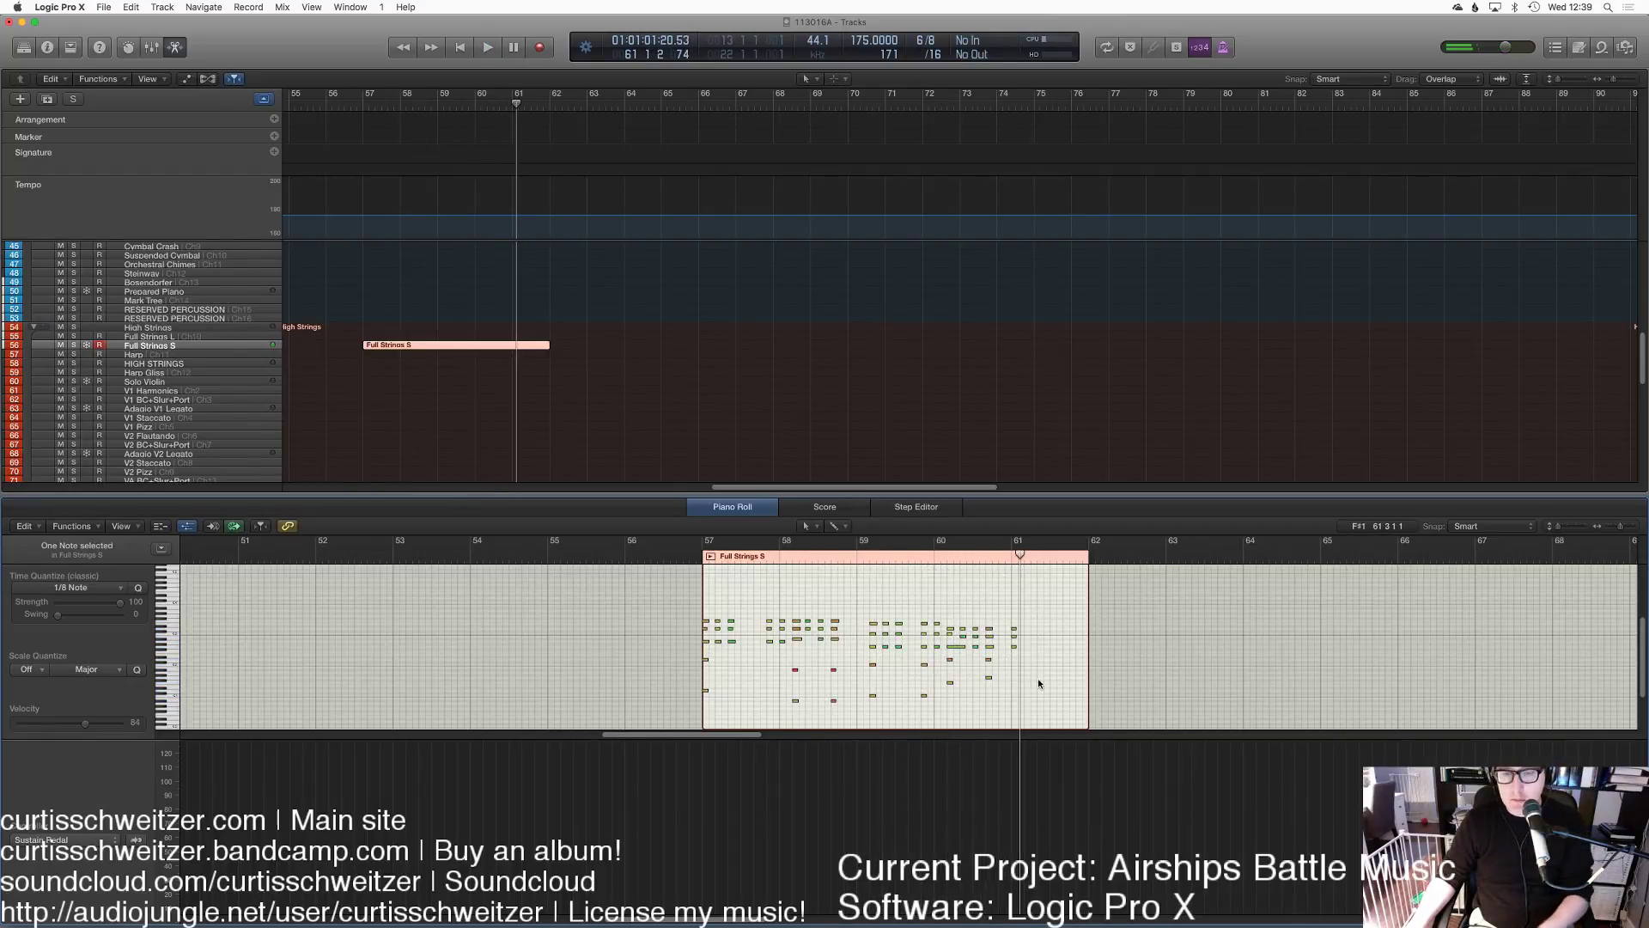
drag(1043, 692, 1015, 616)
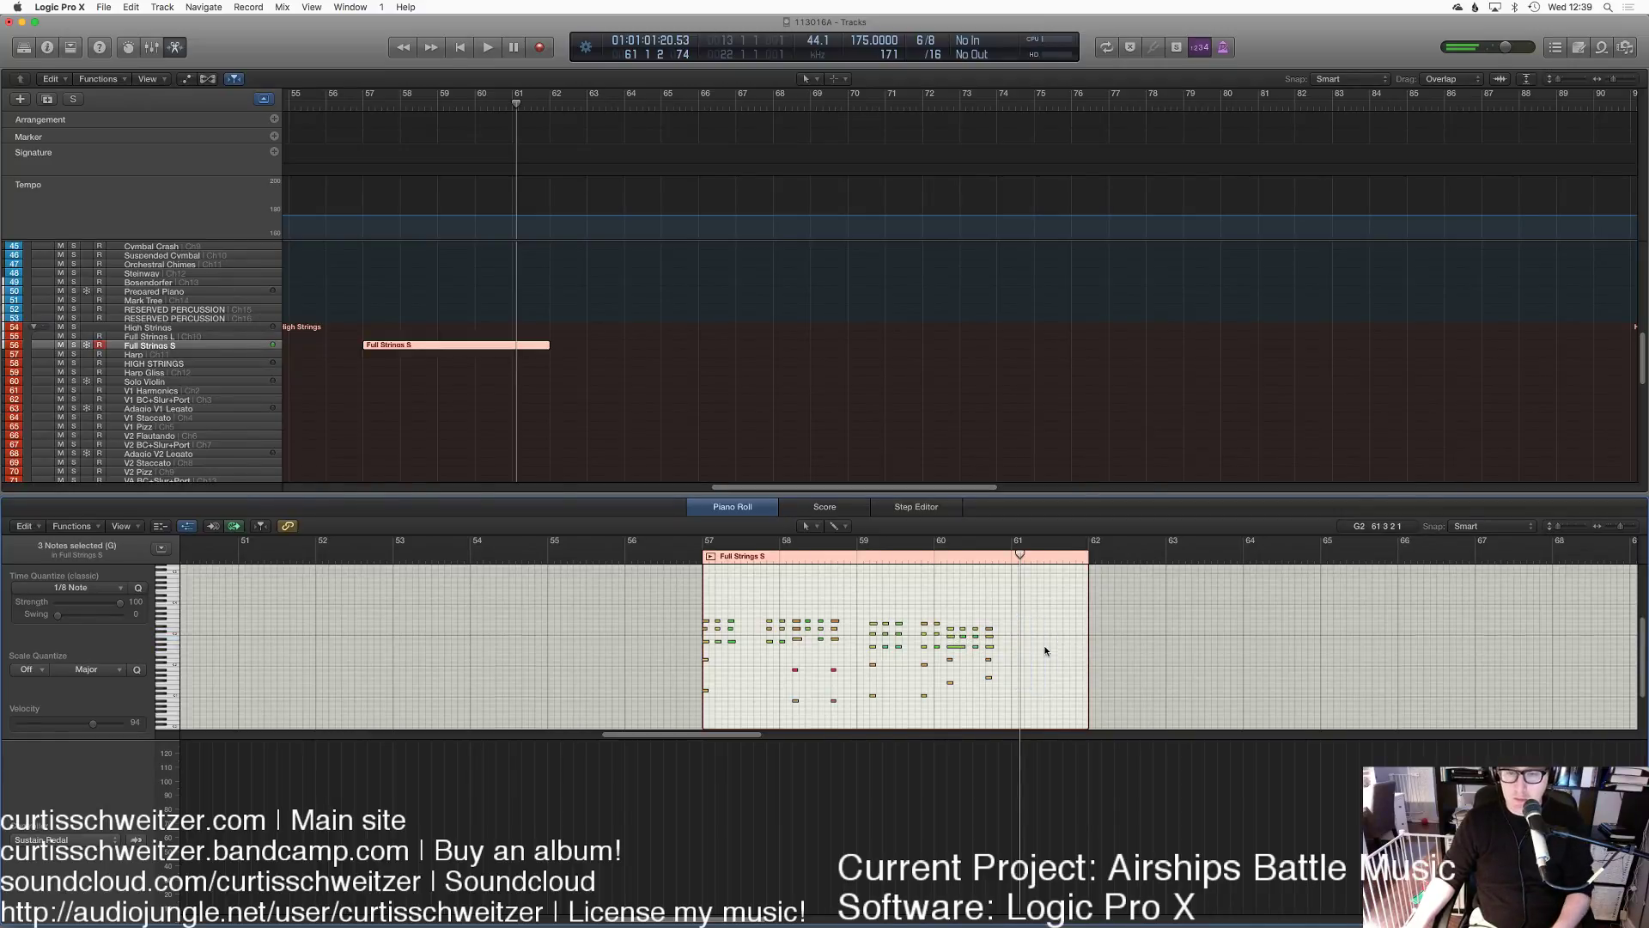
scroll(1037, 626, up, 3)
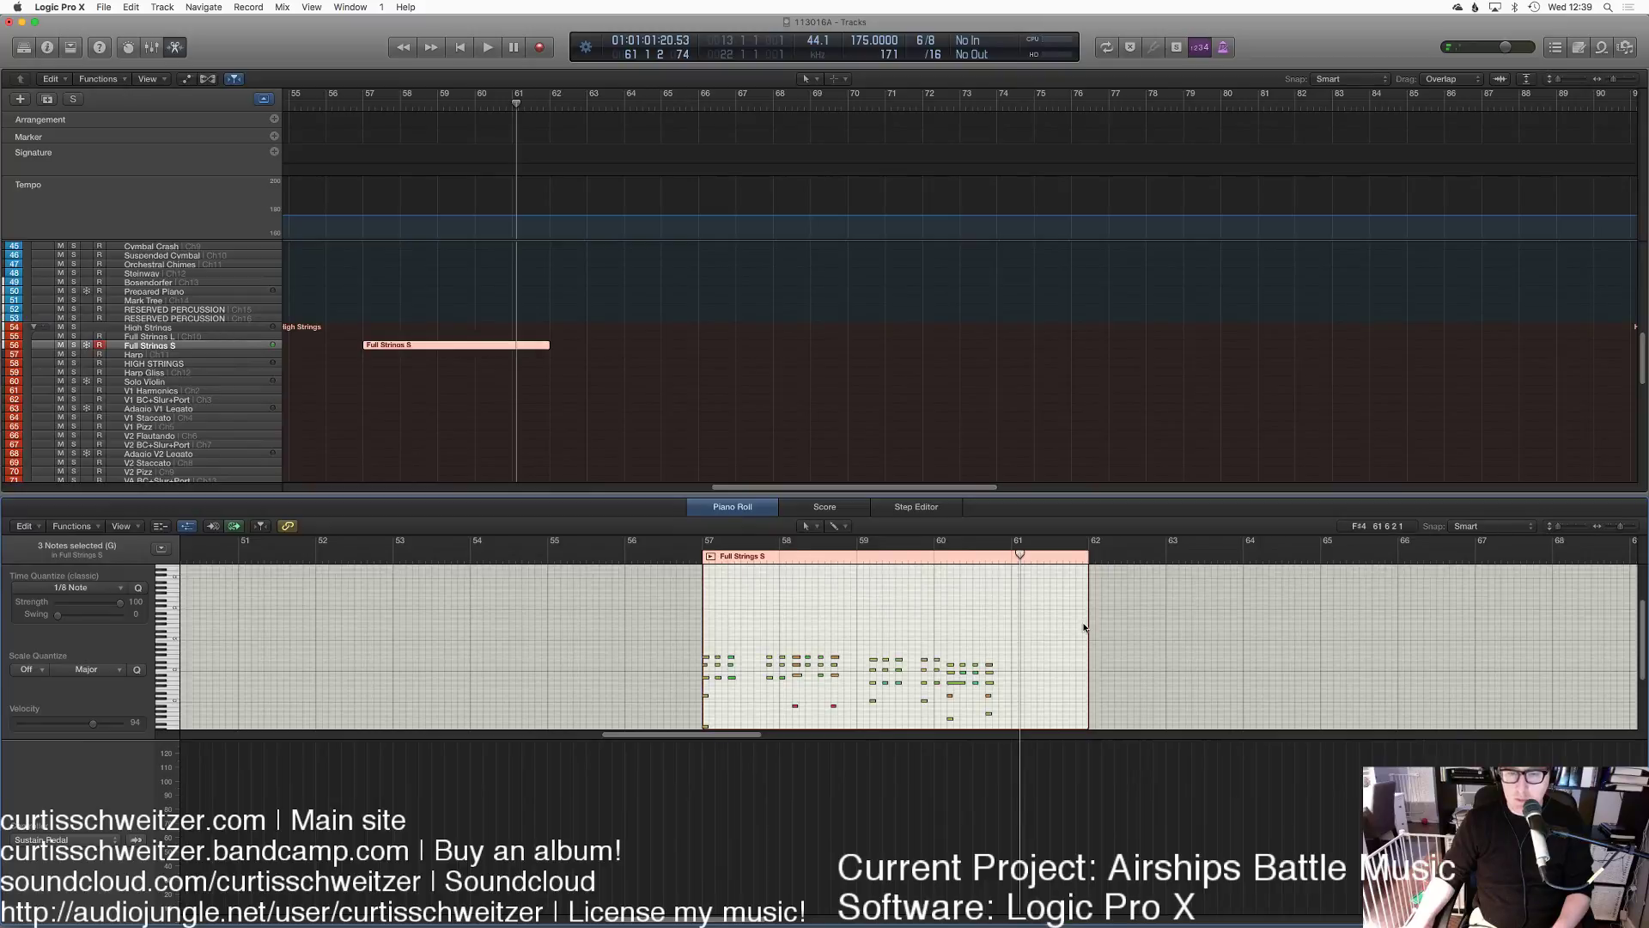
drag(1050, 627, 973, 640)
scroll(967, 658, down, 7)
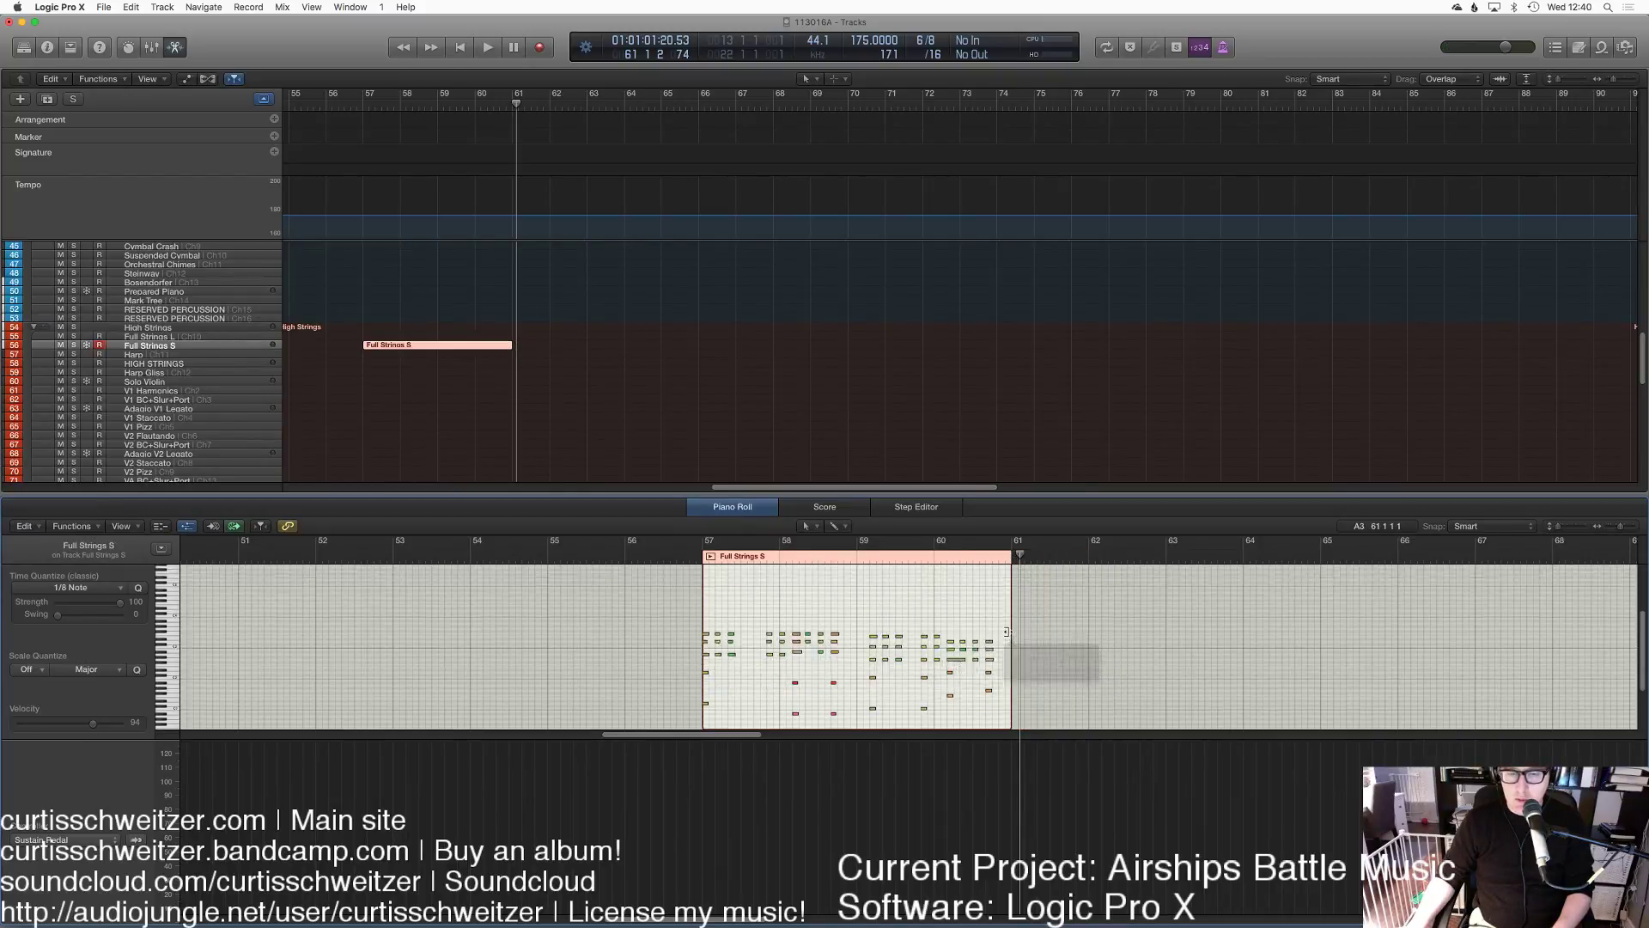
Step: Move all Full Strings S notes after the first three chords an eighth note earlier and play the result
scroll(967, 658, up, 3)
mouse_move(1006, 704)
mouse_down()
mouse_move(700, 582)
mouse_move(997, 692)
mouse_up()
drag(792, 596, 779, 595)
key(space)
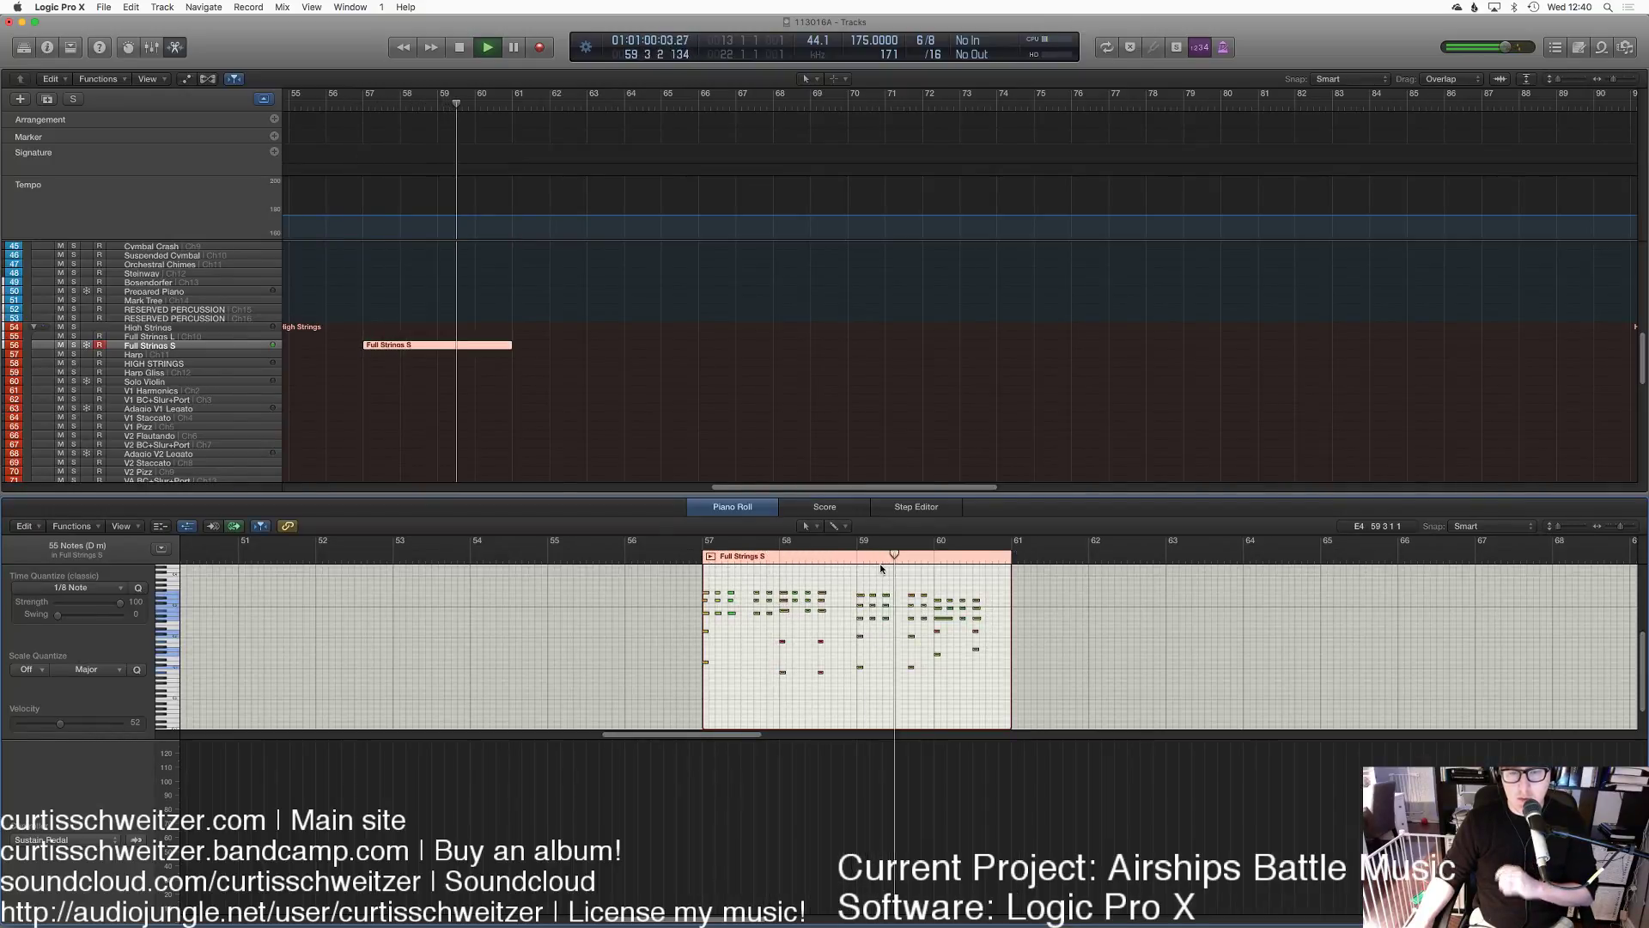
Step: Move the new Full Strings S region to start at bar 50 and play back from bar 42
key(e)
scroll(824, 344, left, 10)
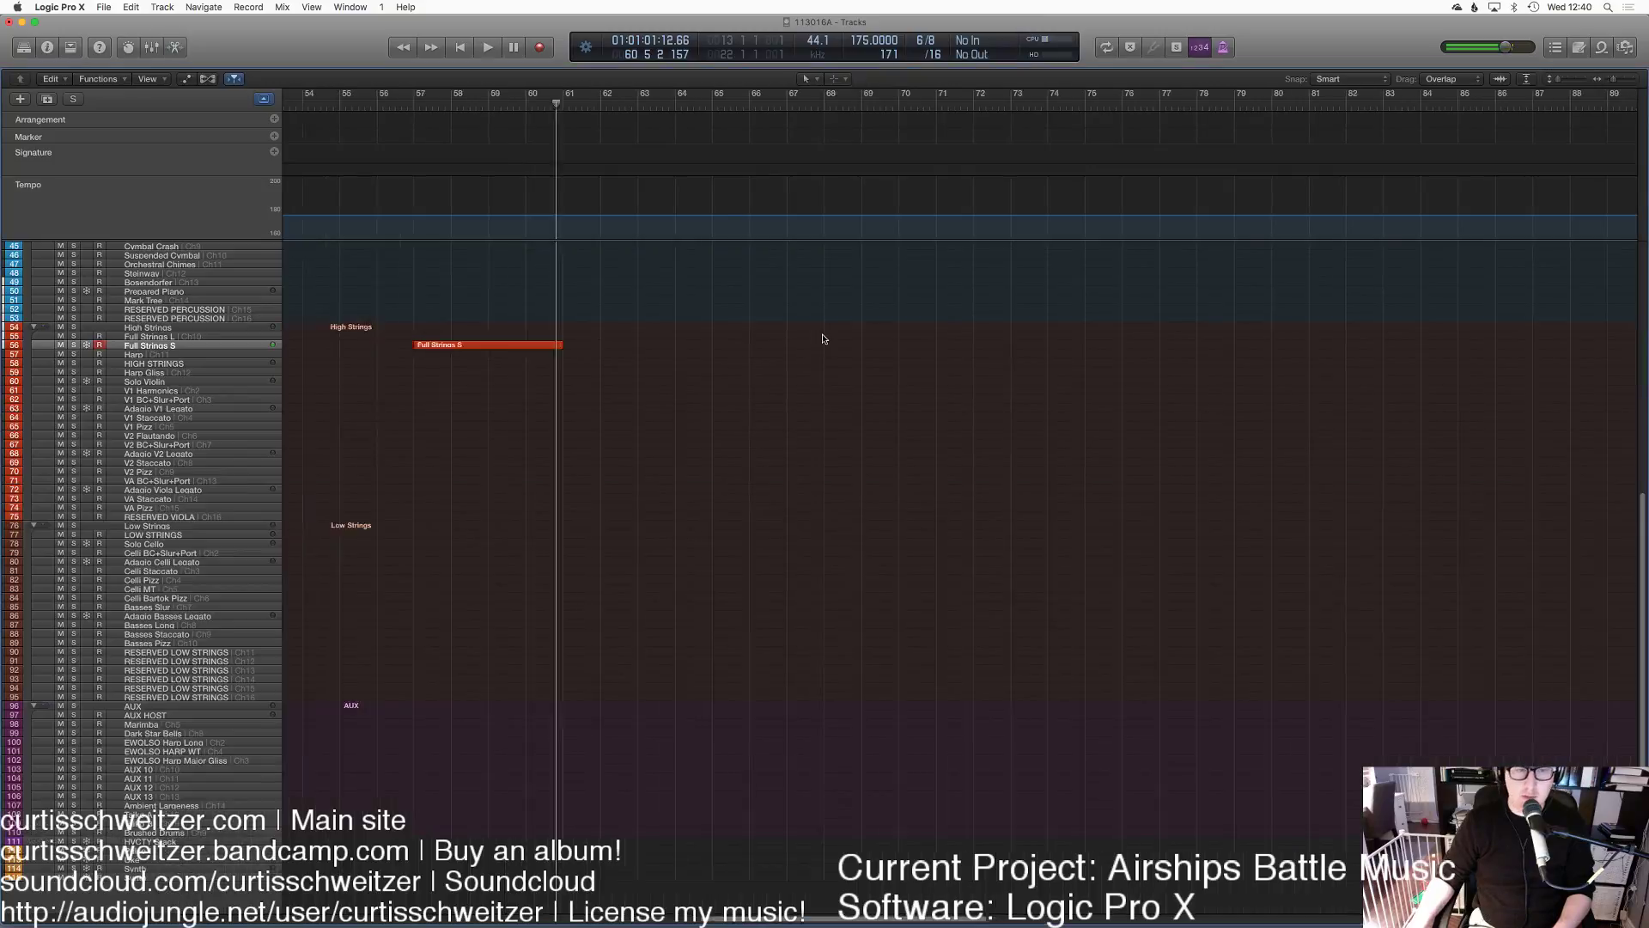
drag(901, 345, 641, 344)
click(320, 100)
key(space)
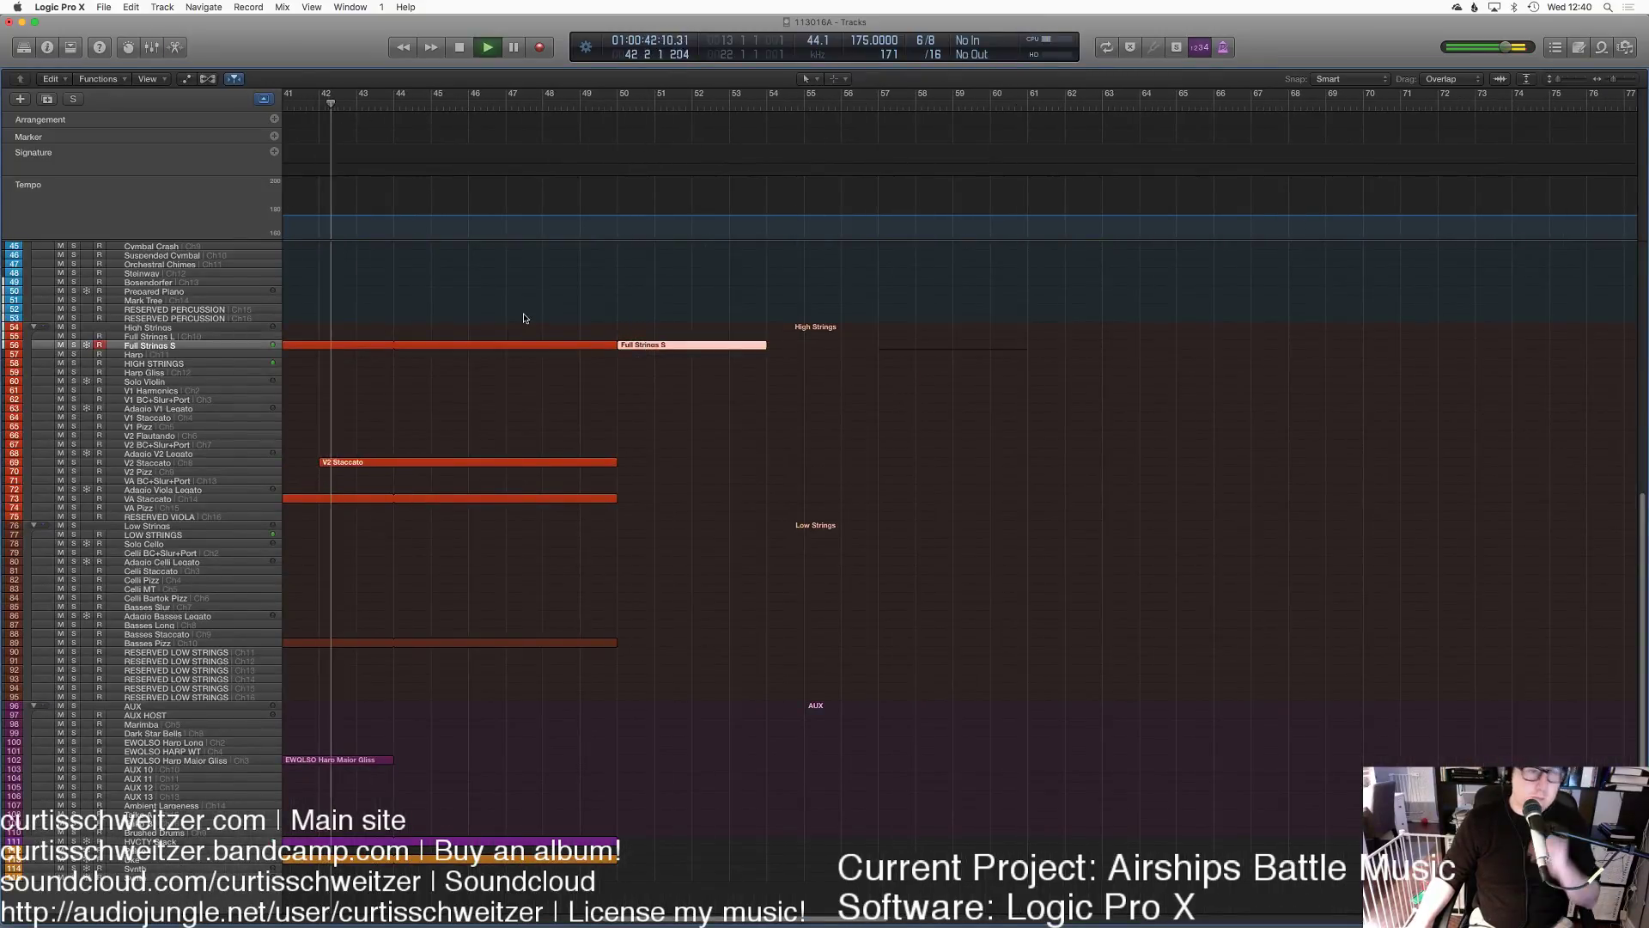
Step: Select the V2 Staccato track and look over the string, percussion and brass tracks while playback runs past bar 50
click(190, 460)
click(808, 451)
scroll(806, 453, up, 3)
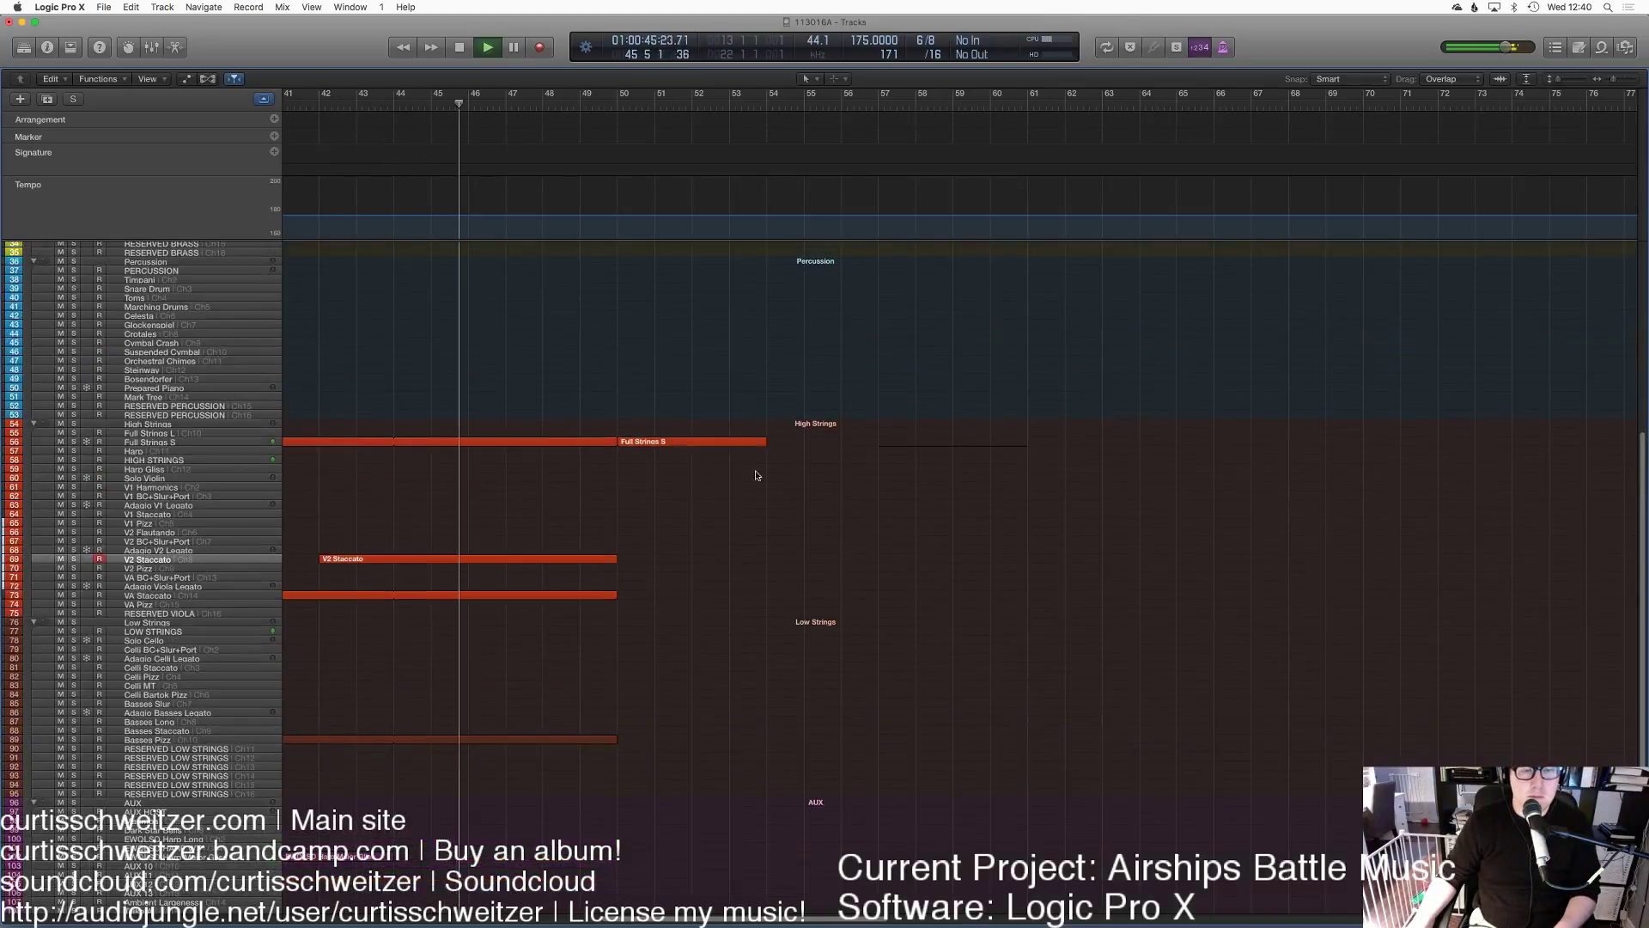
scroll(720, 612, down, 3)
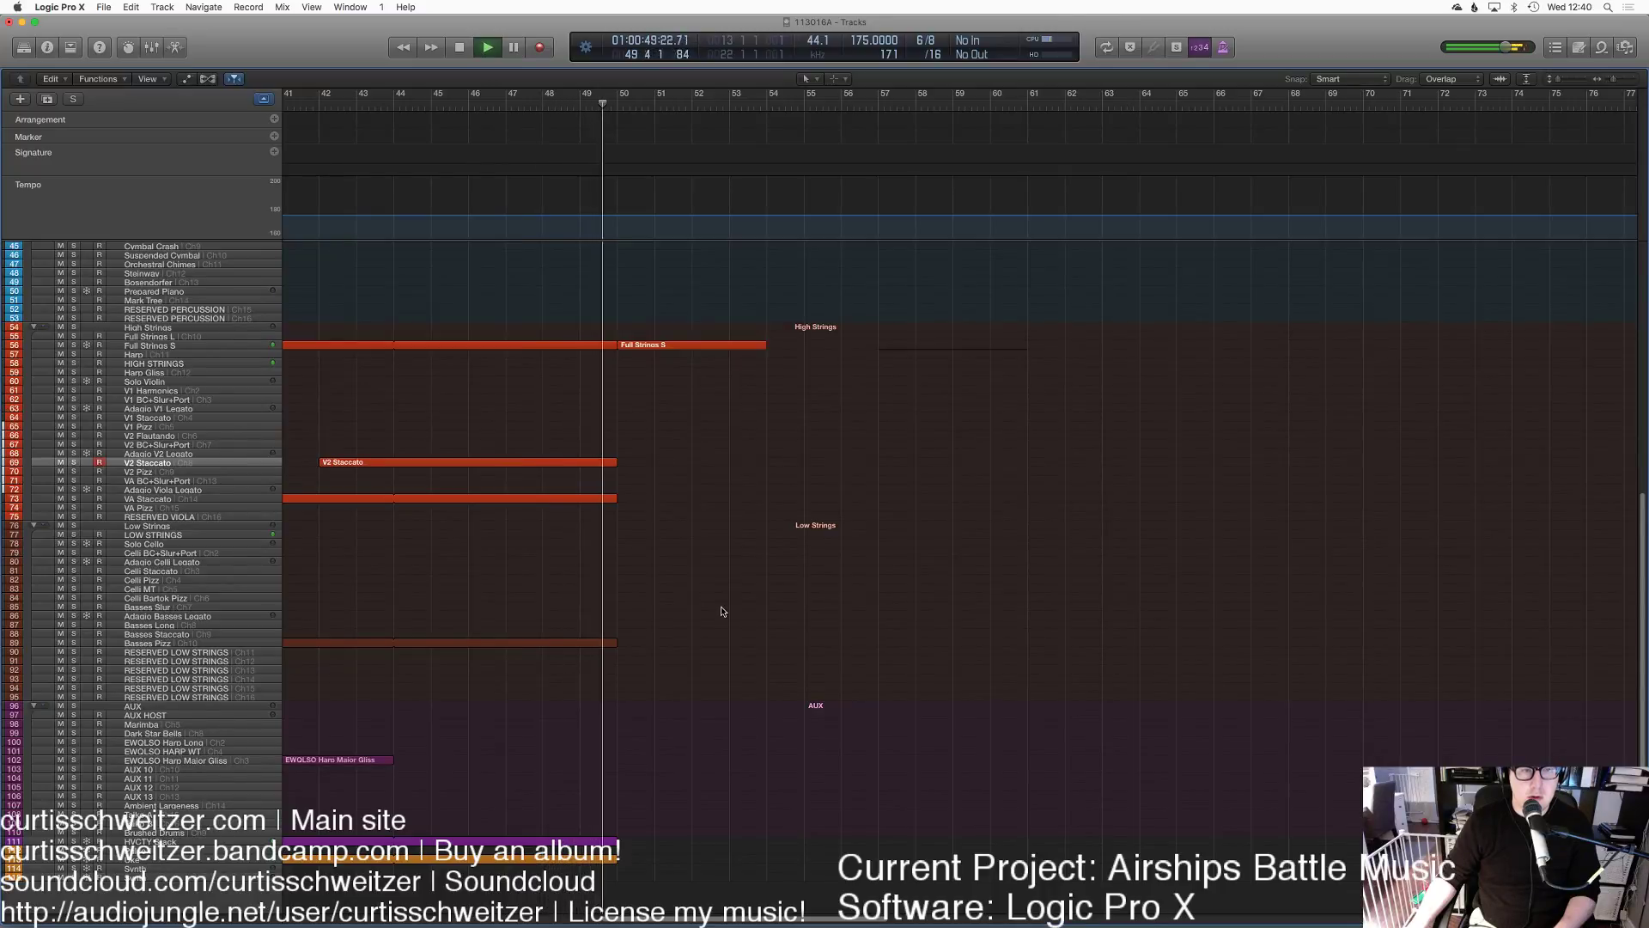
scroll(722, 611, up, 6)
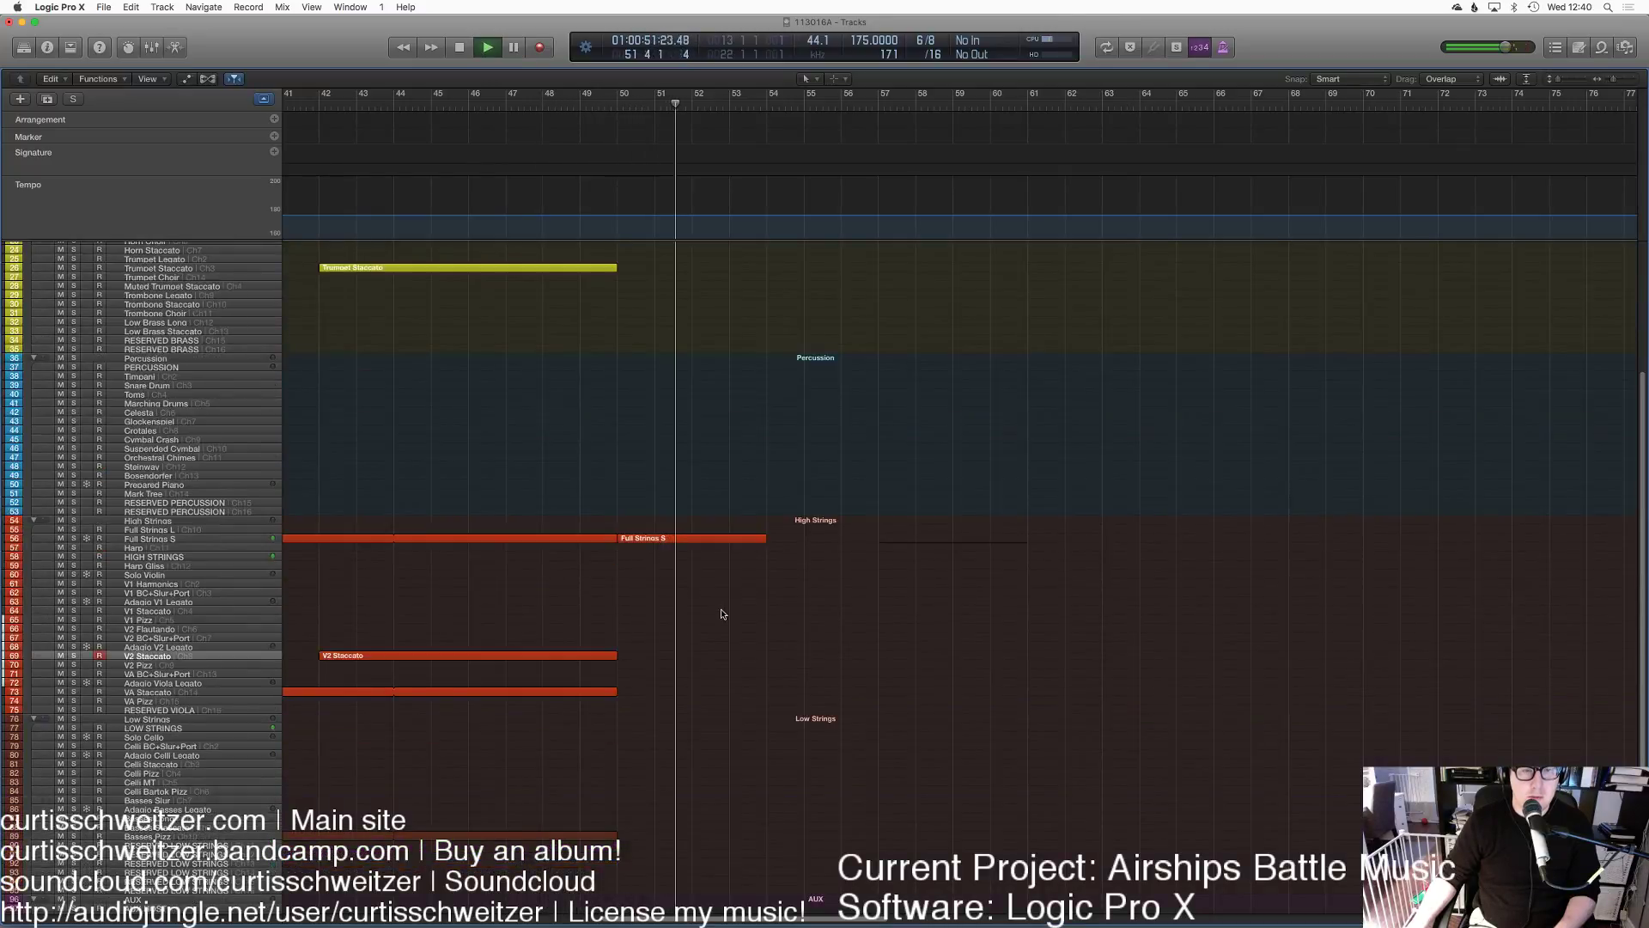
Step: Try to record a V2 Staccato part from bar 50 and undo the take
scroll(723, 613, down, 2)
scroll(724, 613, down, 4)
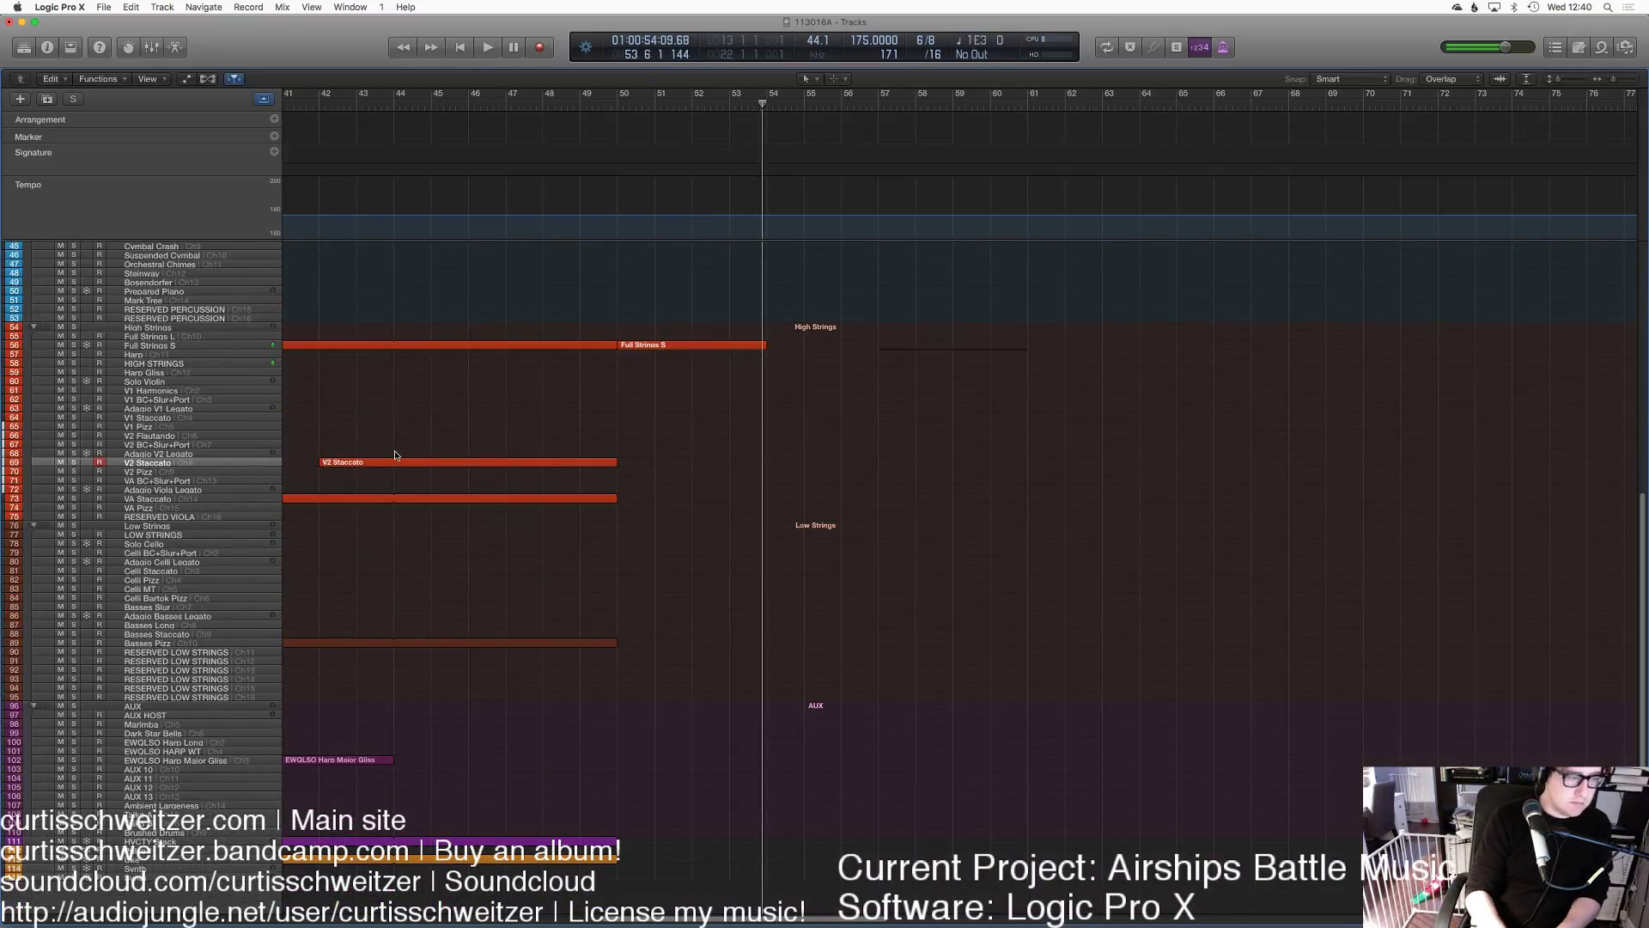
key(ctrl+Up)
key(ctrl+Up)
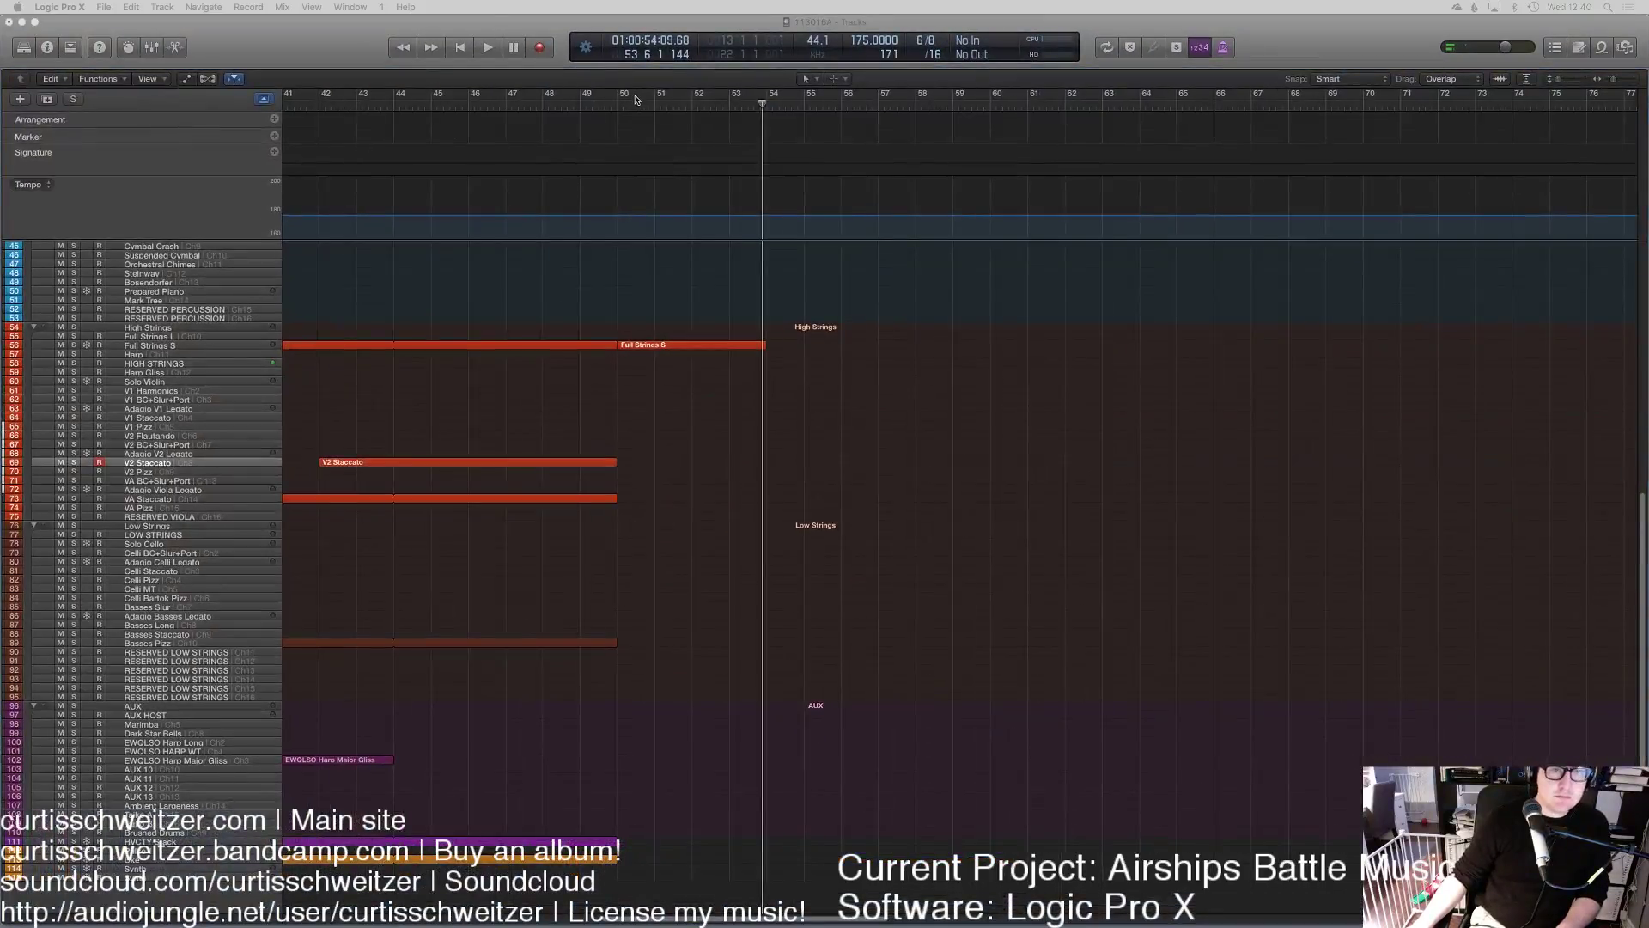
click(620, 108)
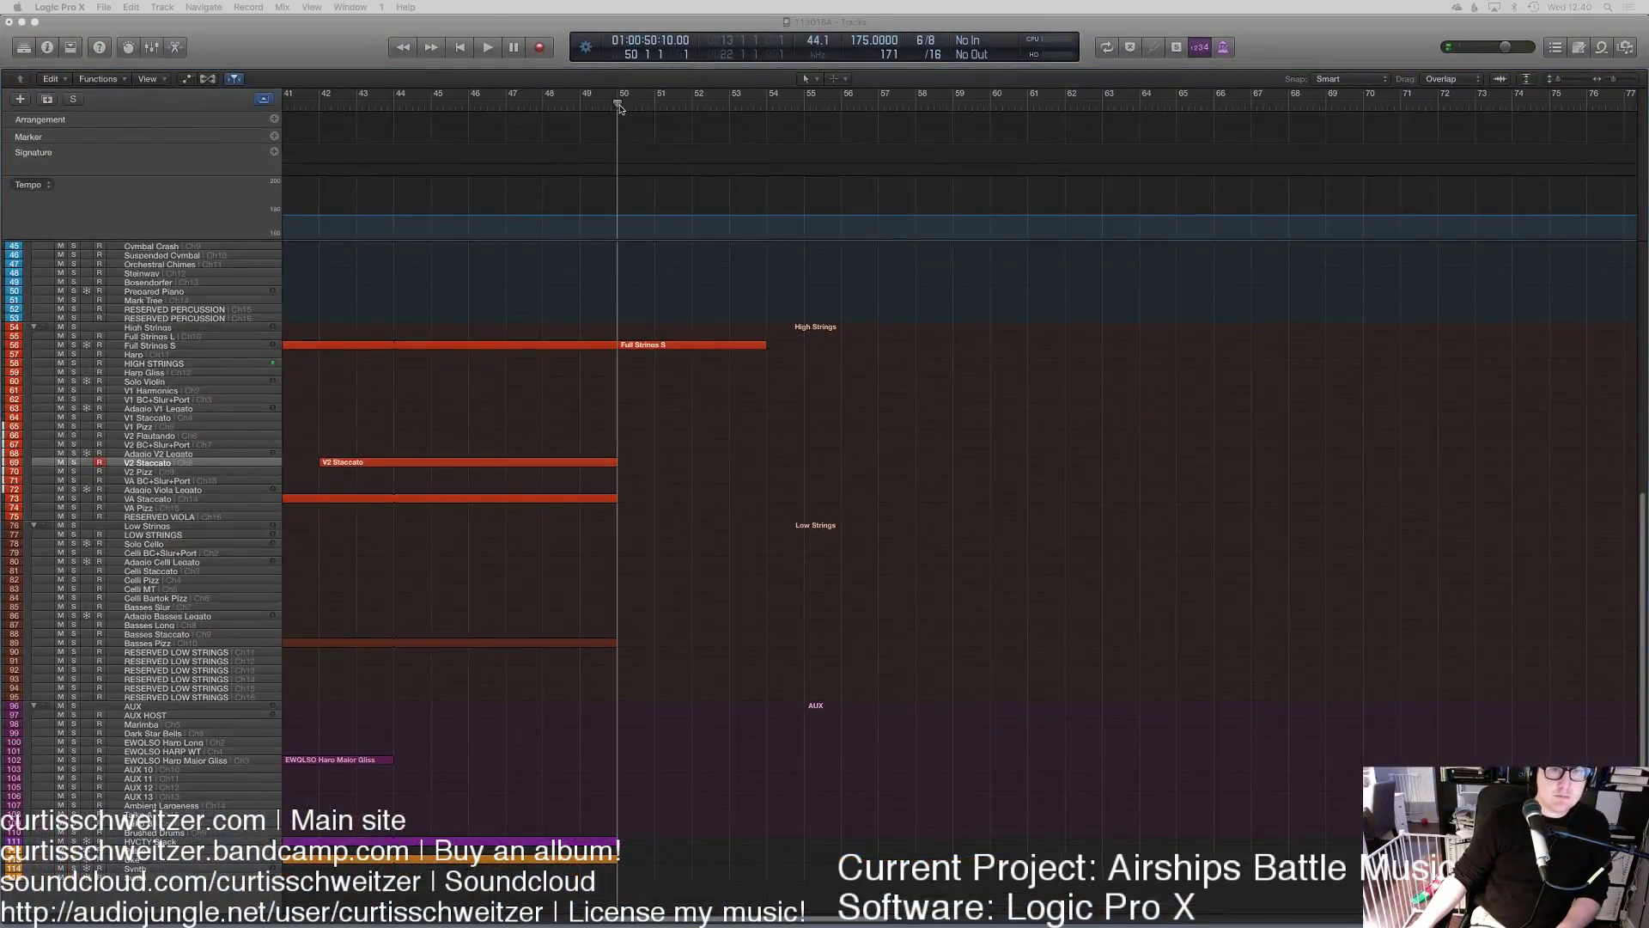
key(space)
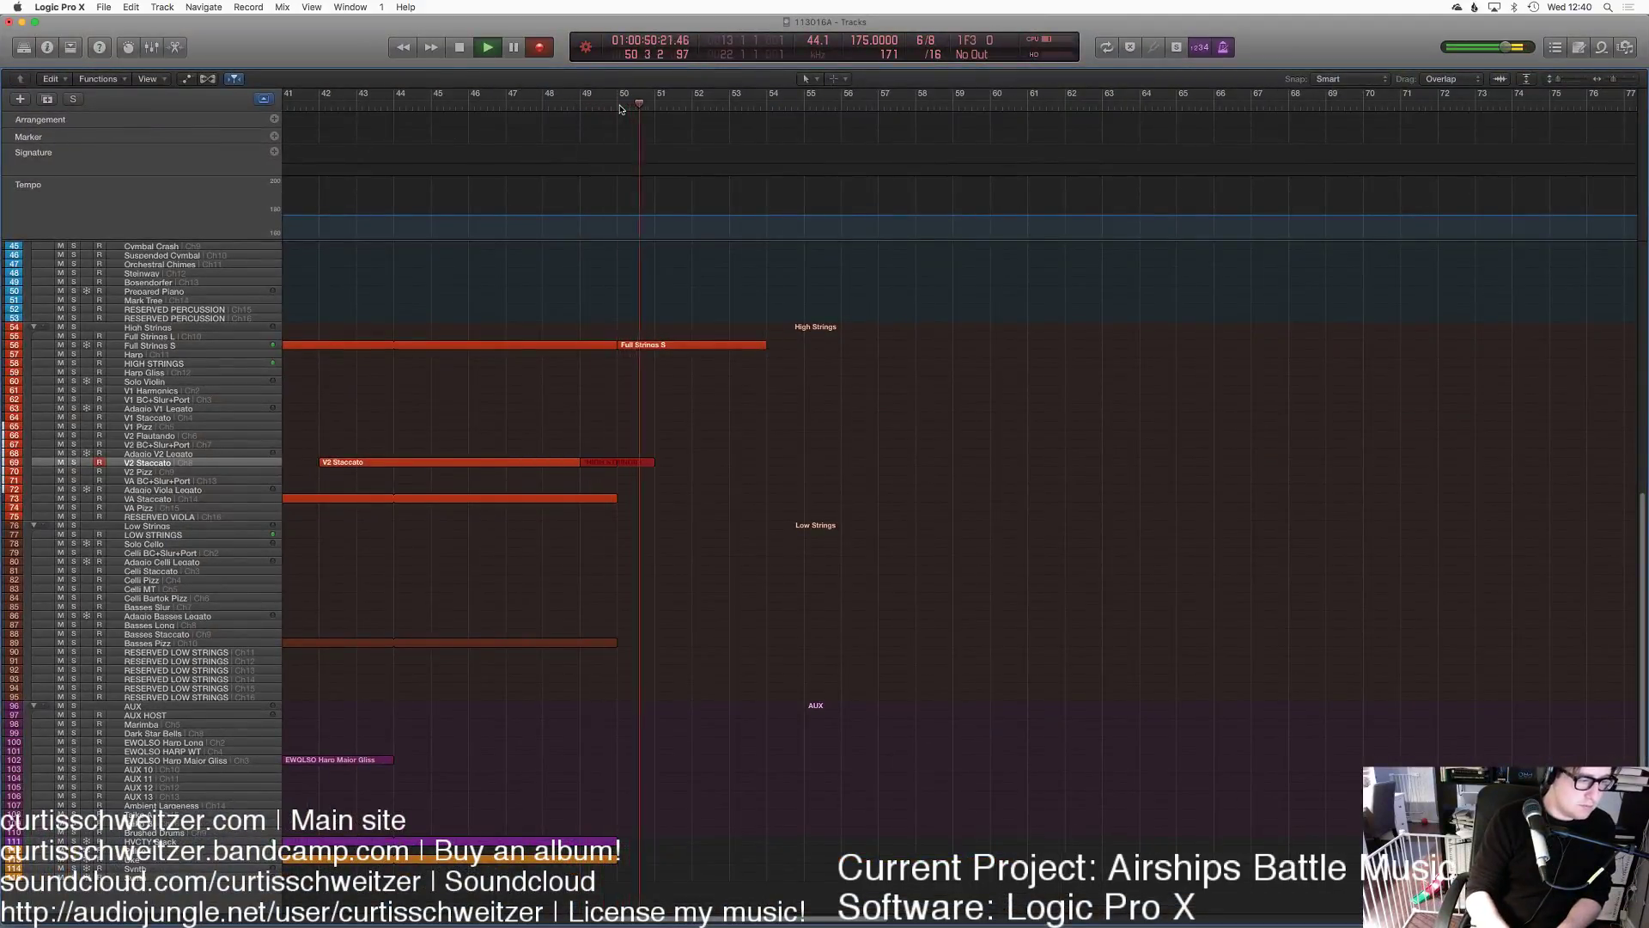
click(620, 109)
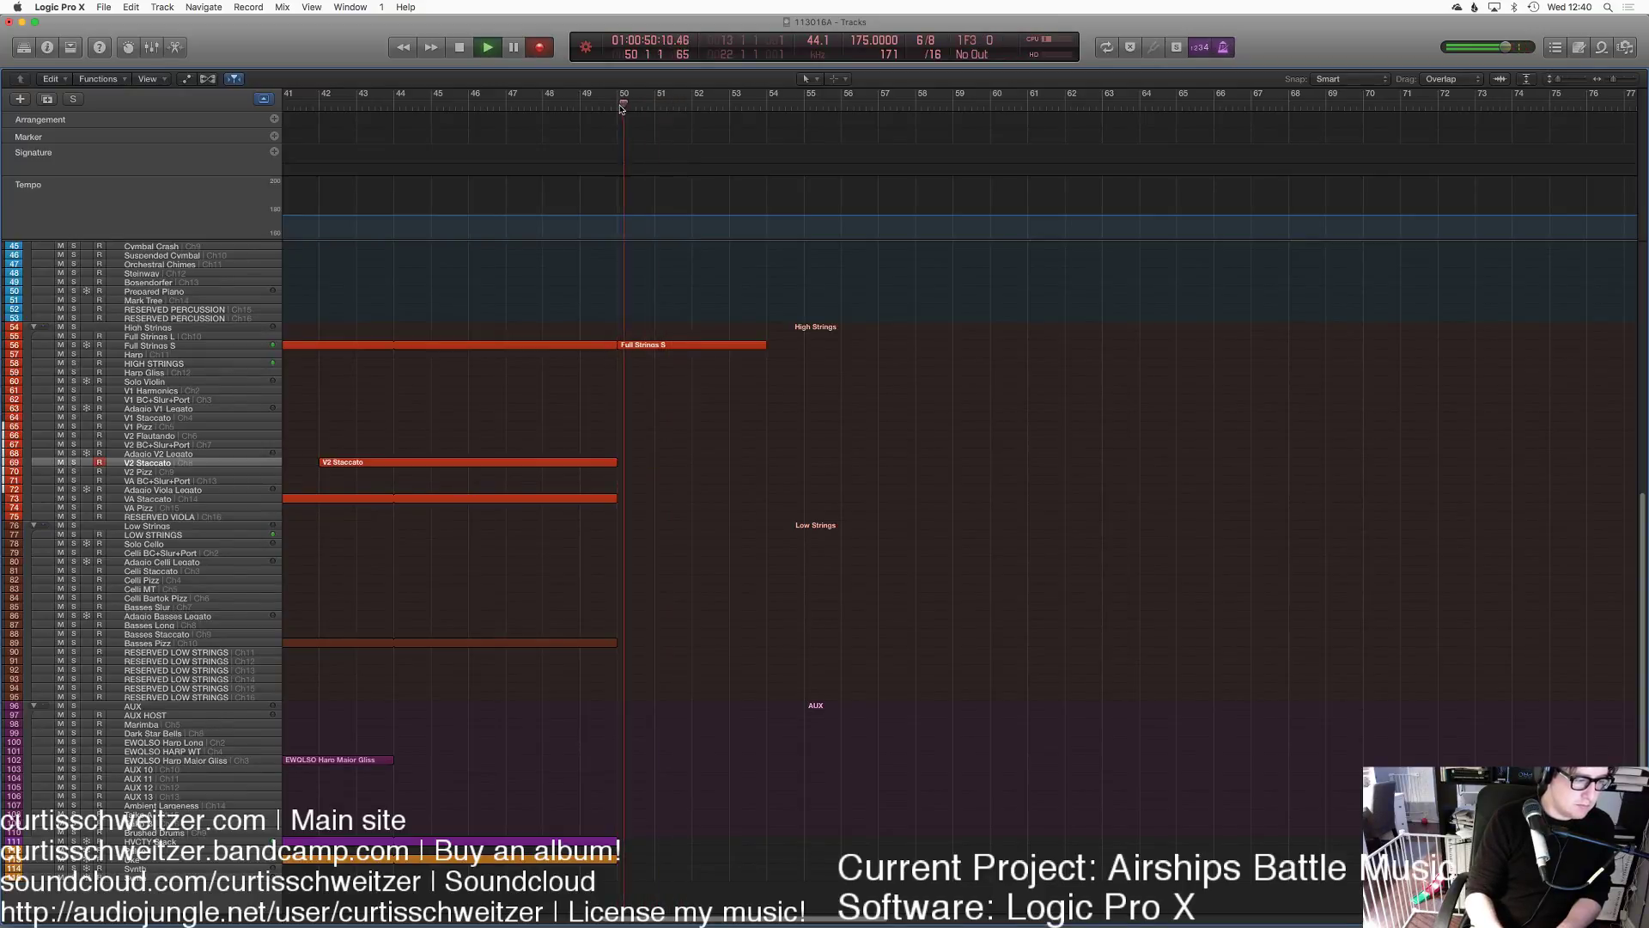
click(620, 108)
click(620, 109)
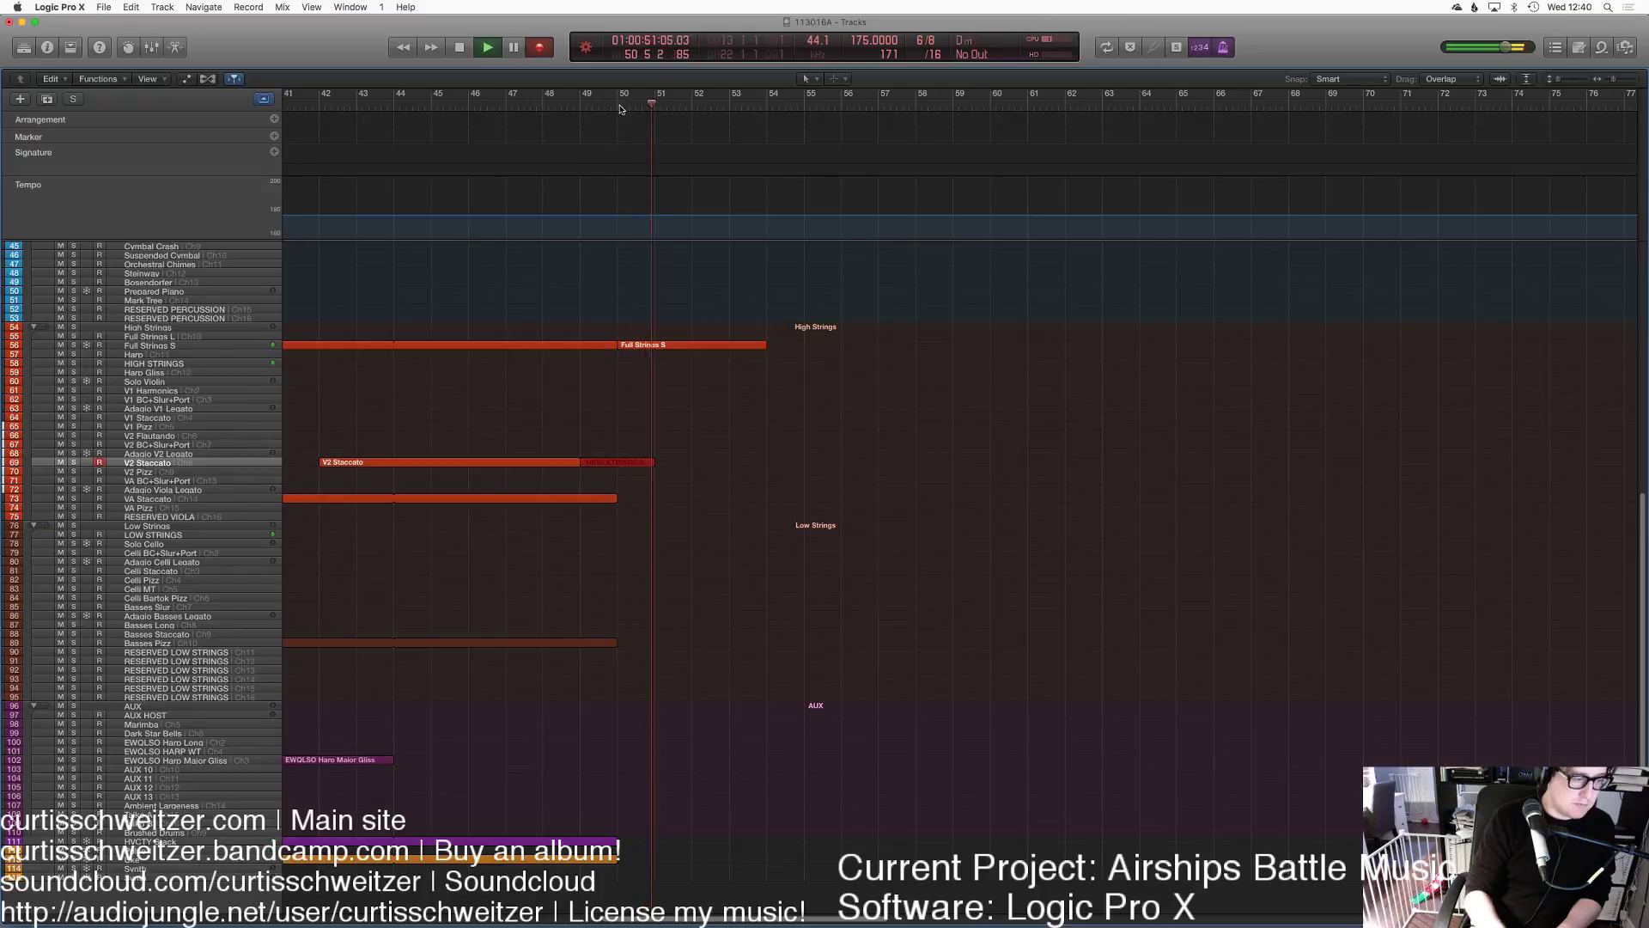
key(space)
key(cmd+z)
Step: Retry the V2 Staccato recording from bar 50 and discard the further takes
key(r)
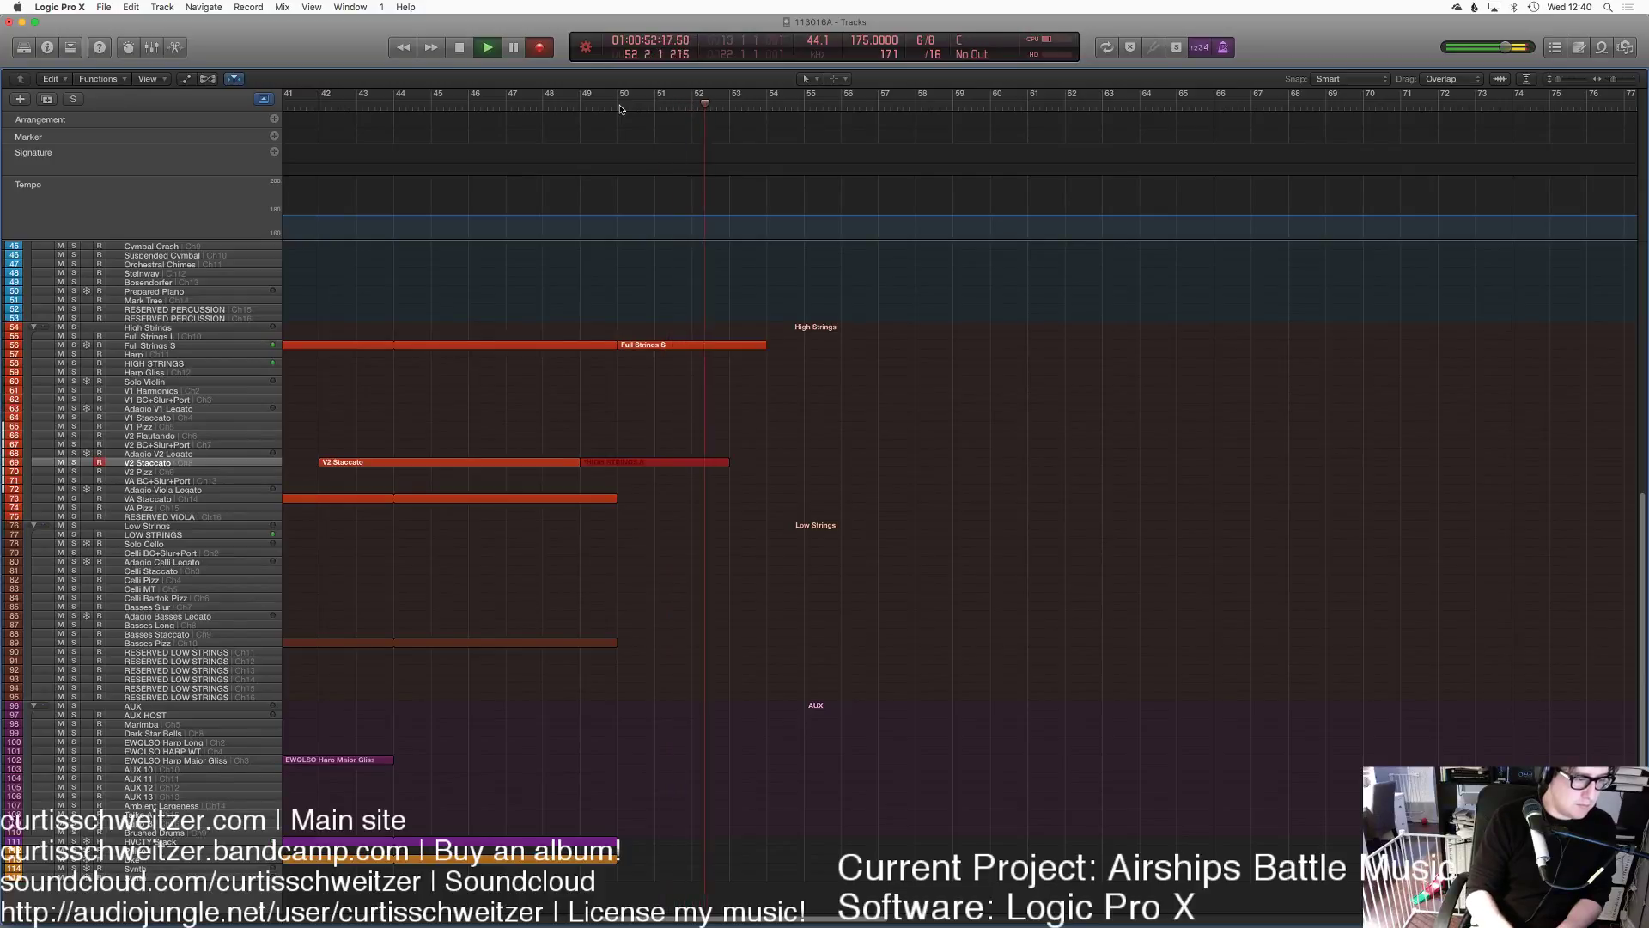
key(space)
key(cmd+z)
key(r)
click(620, 108)
key(r)
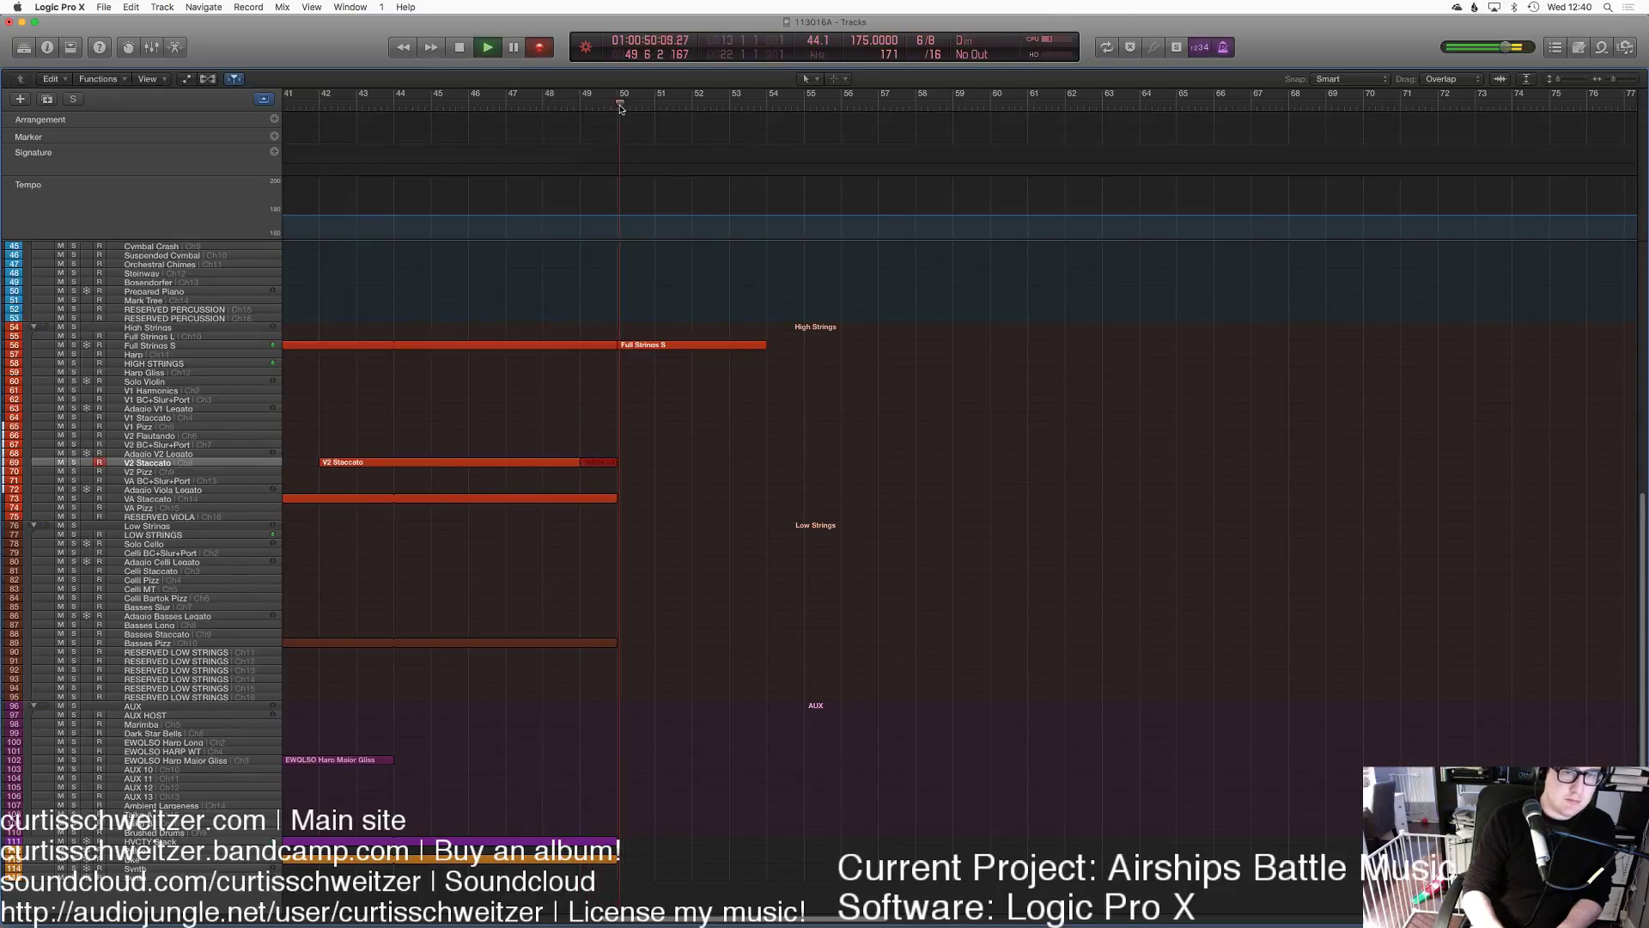
key(space)
key(super+z)
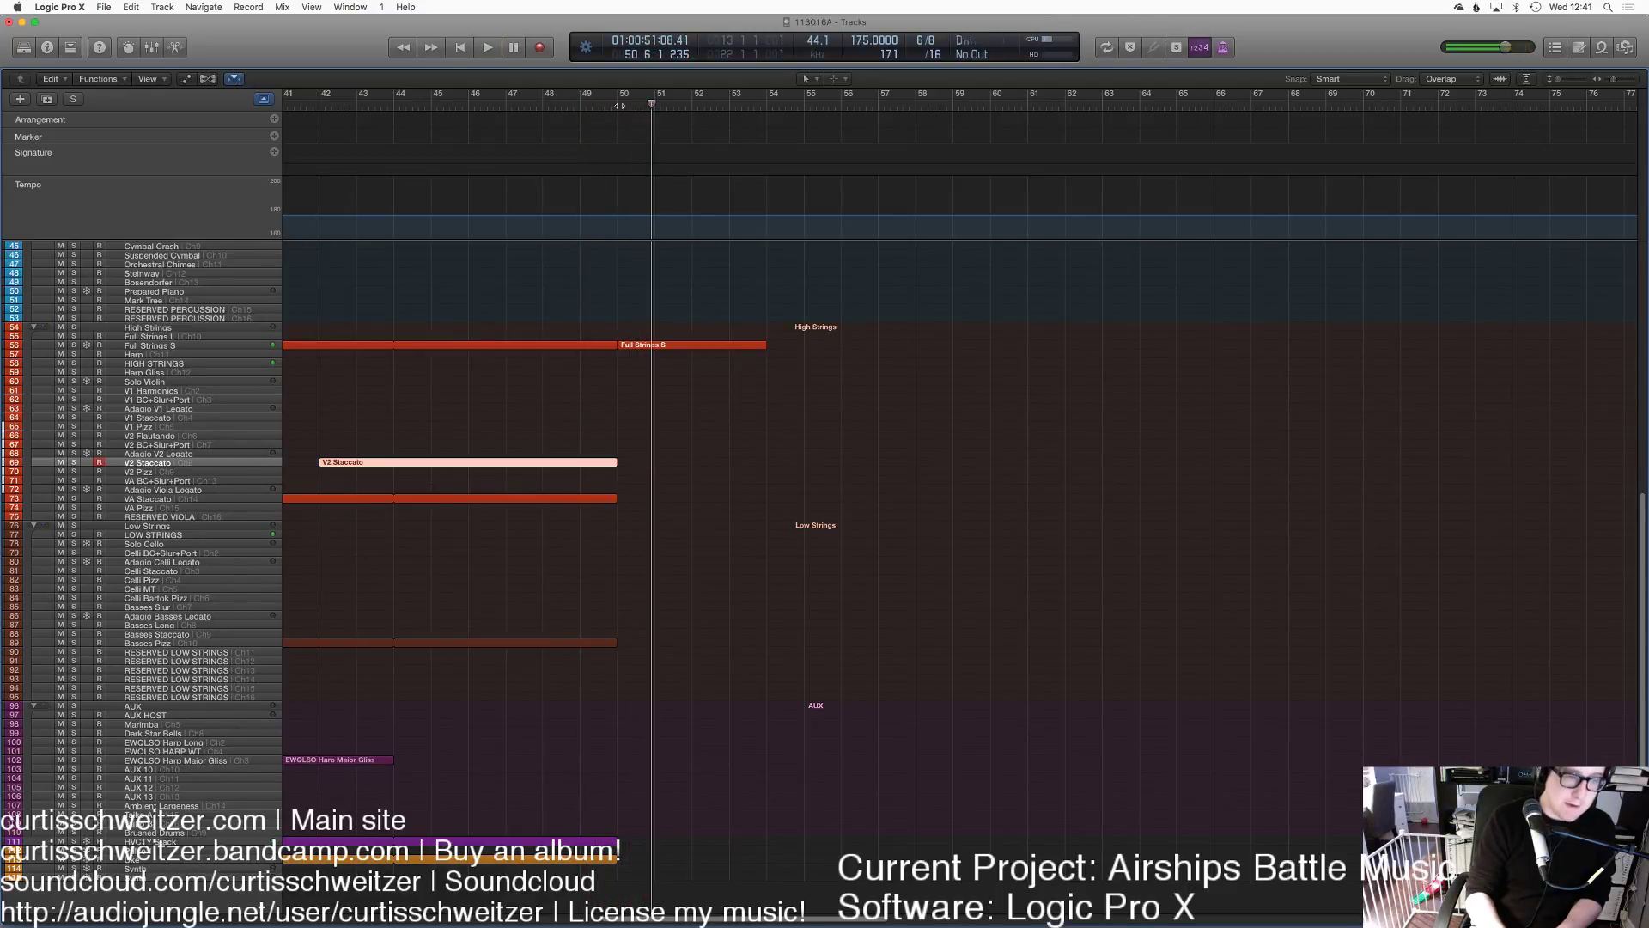
Step: Record a staccato double-note part on the V2 Staccato track over bars 50 and 51
double_click(621, 106)
scroll(620, 106, left, 10)
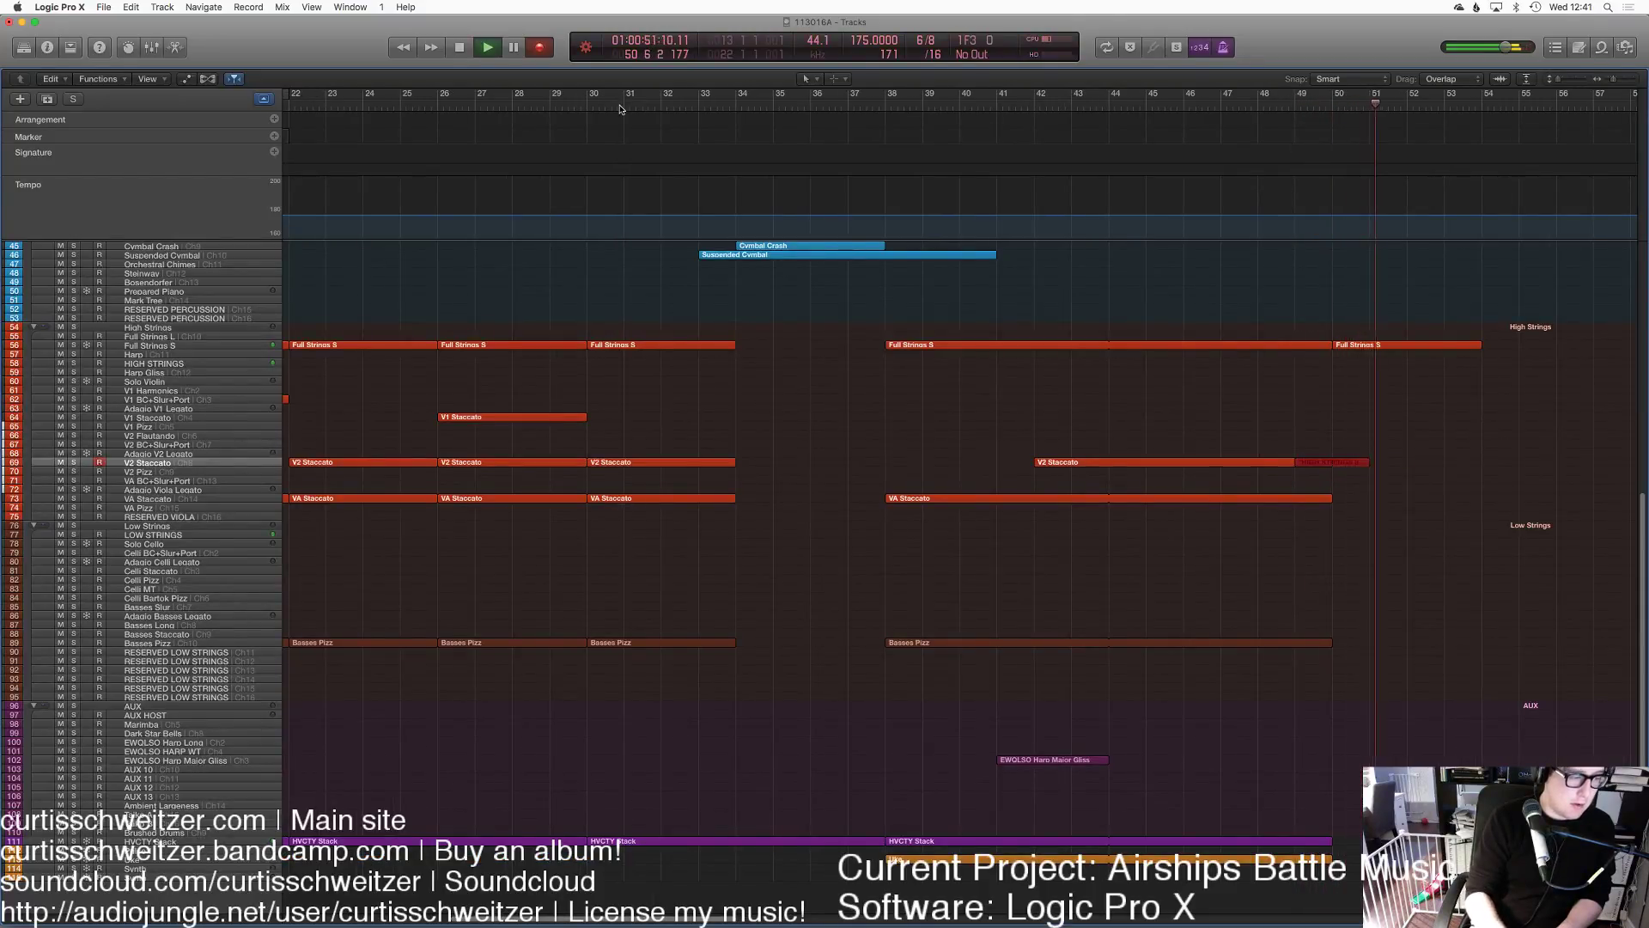
key(space)
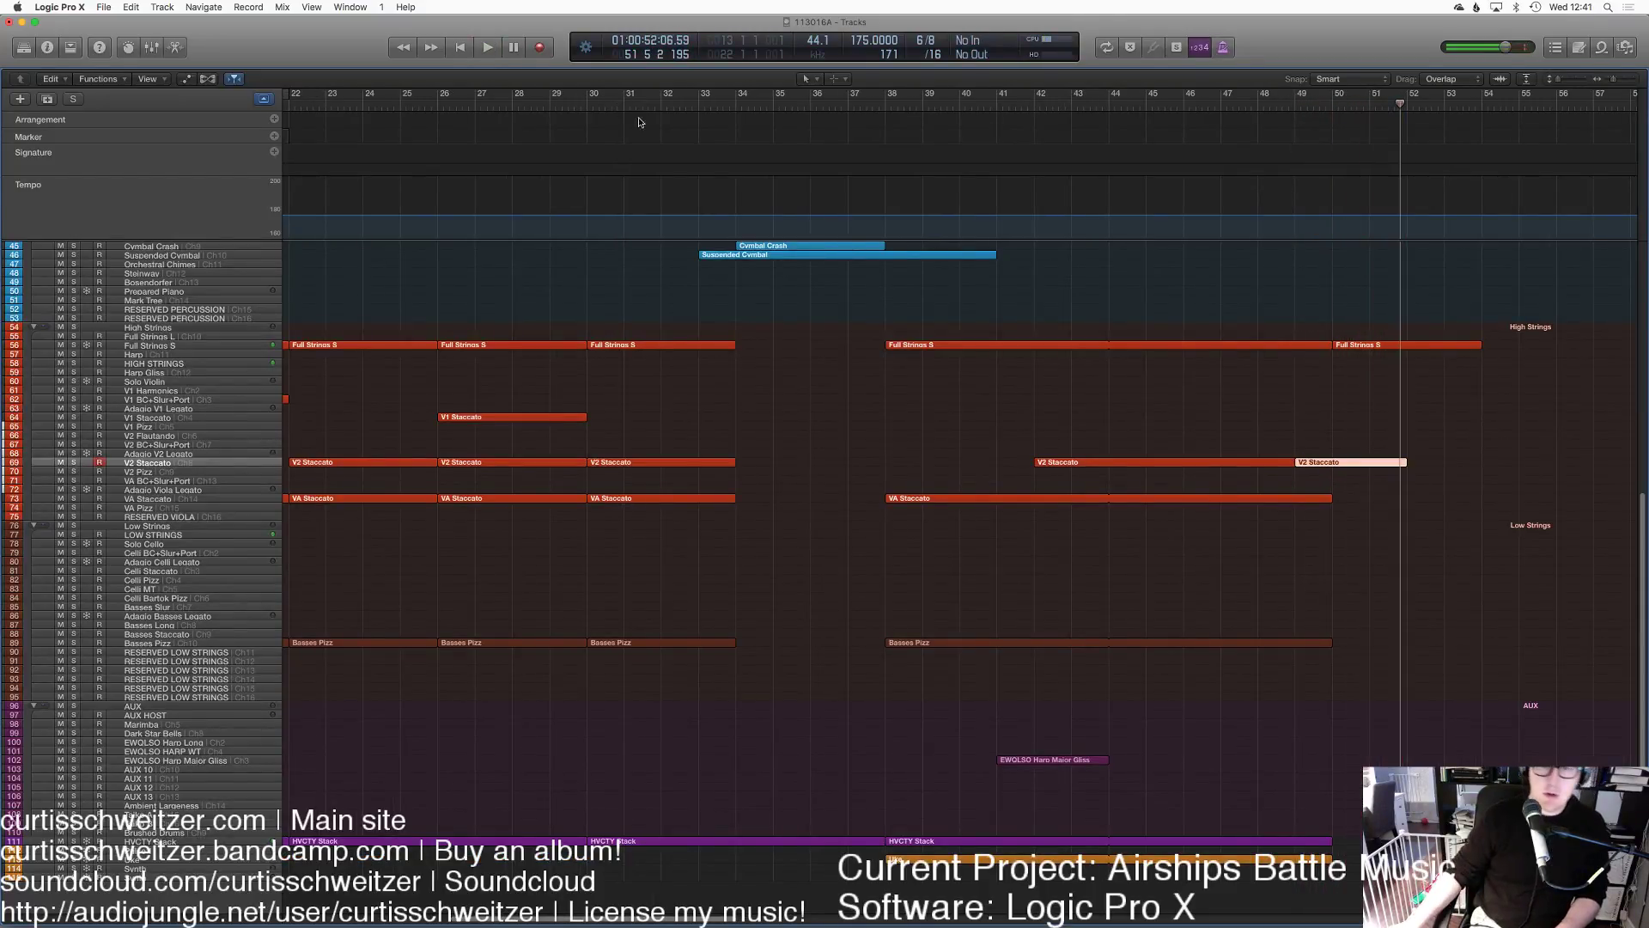
Step: Trim the start of the new V2 Staccato region to bar 50 and play it back
key(e)
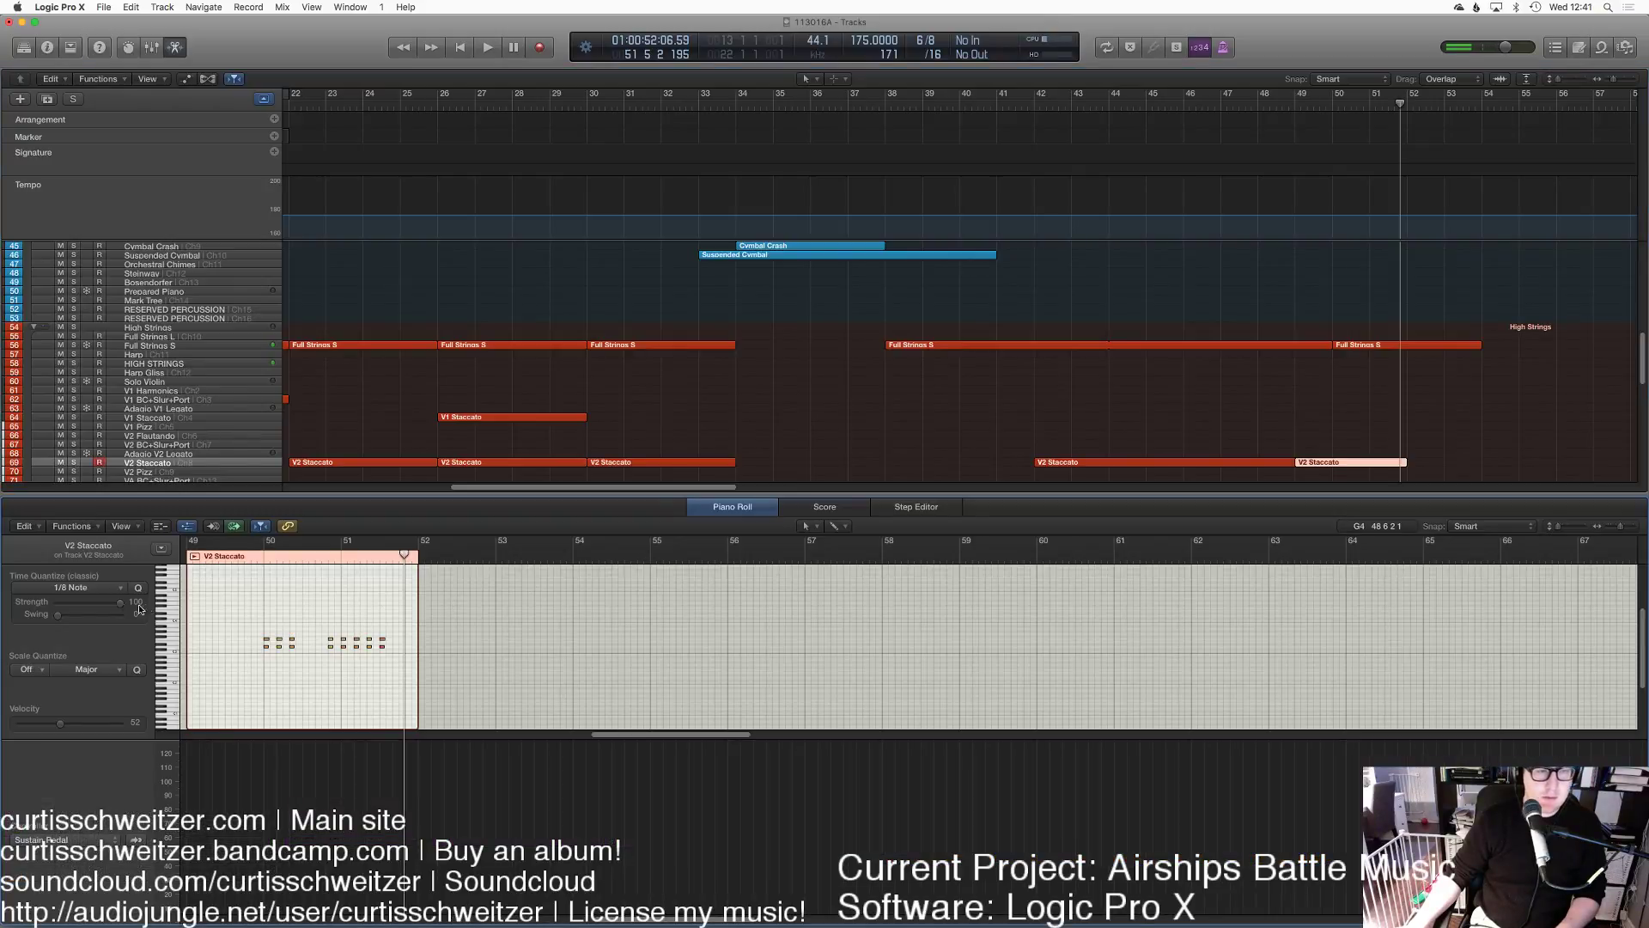
drag(193, 613, 266, 612)
key(space)
key(e)
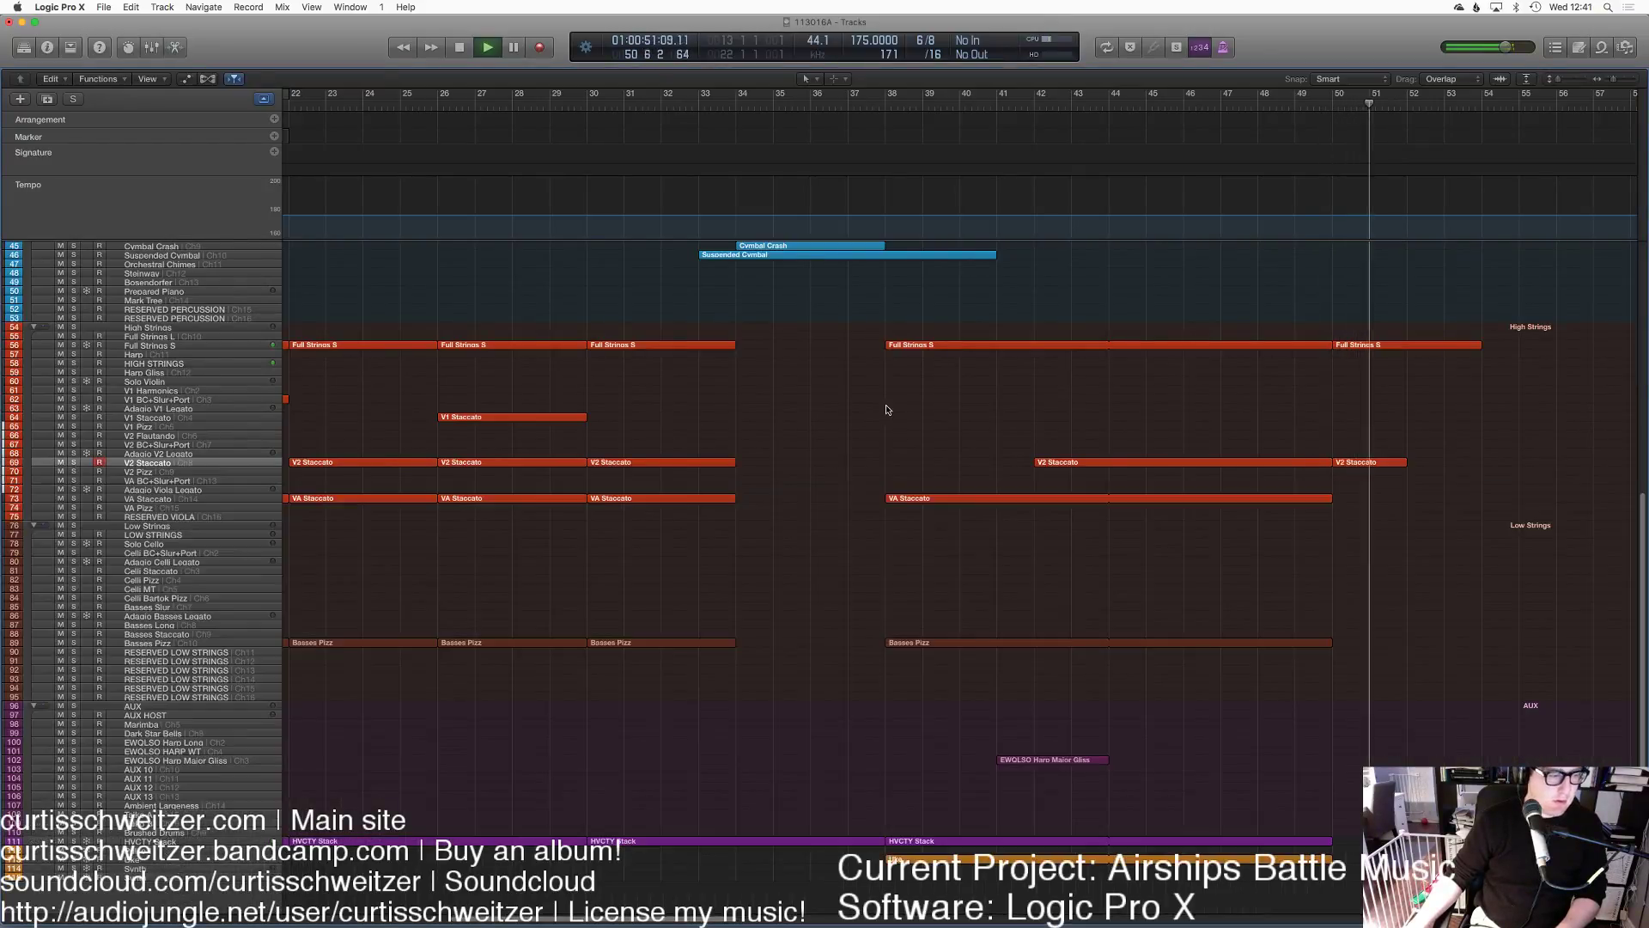
Step: Record the continuation of the V2 Staccato part over bars 52 and 53 and check its notes
key(space)
key(space)
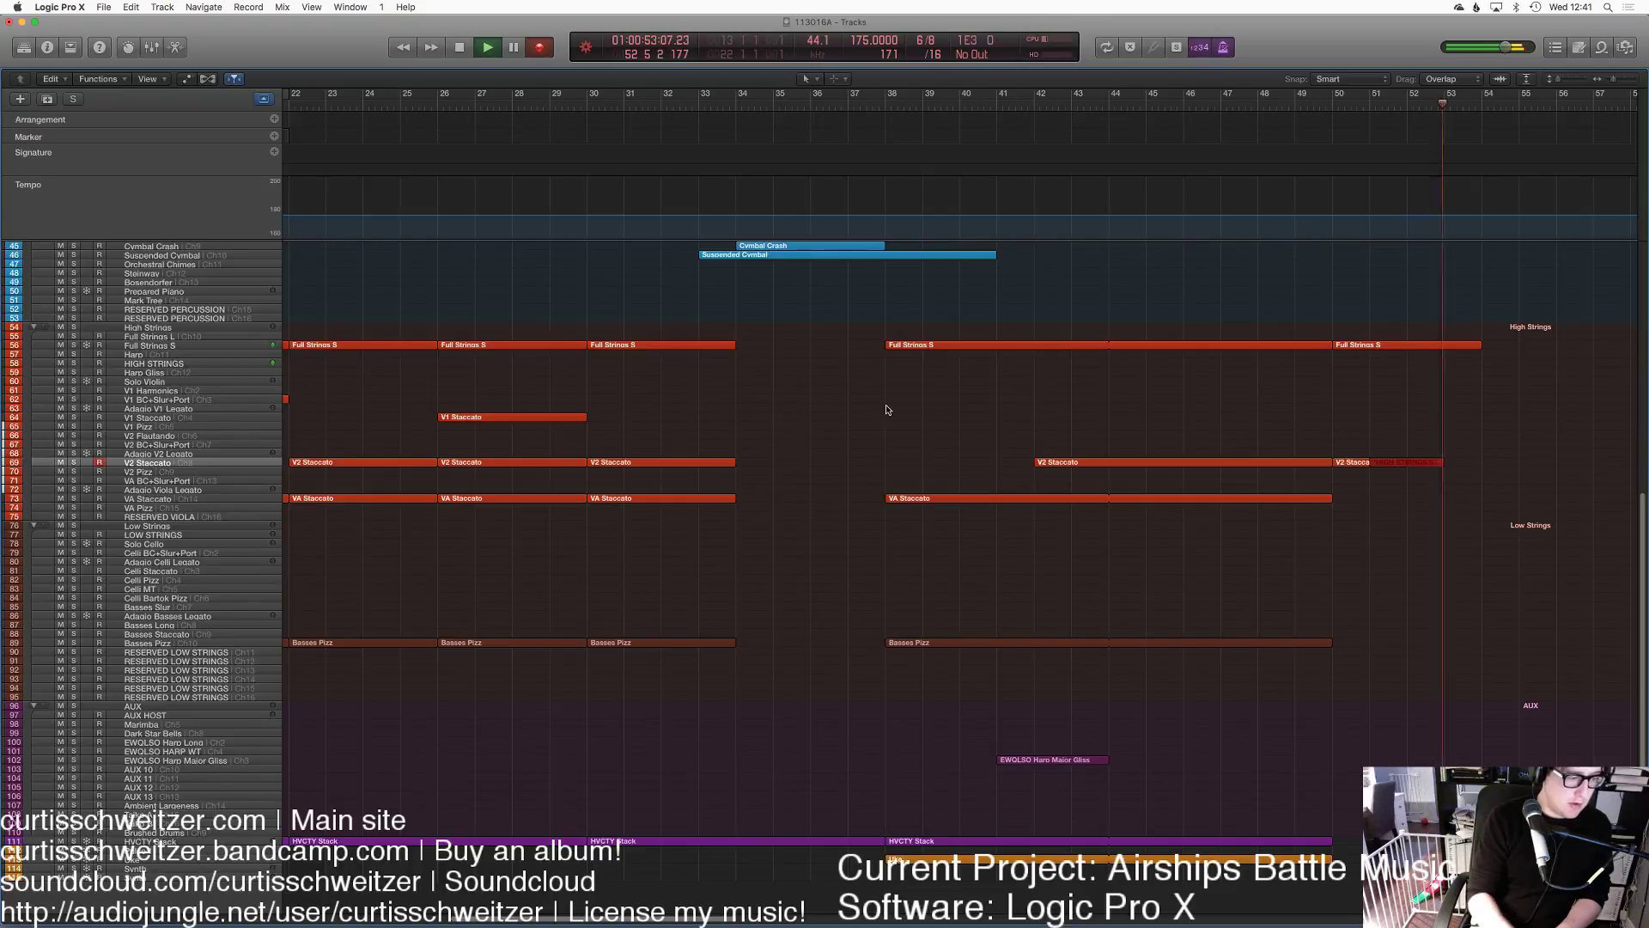
key(space)
key(e)
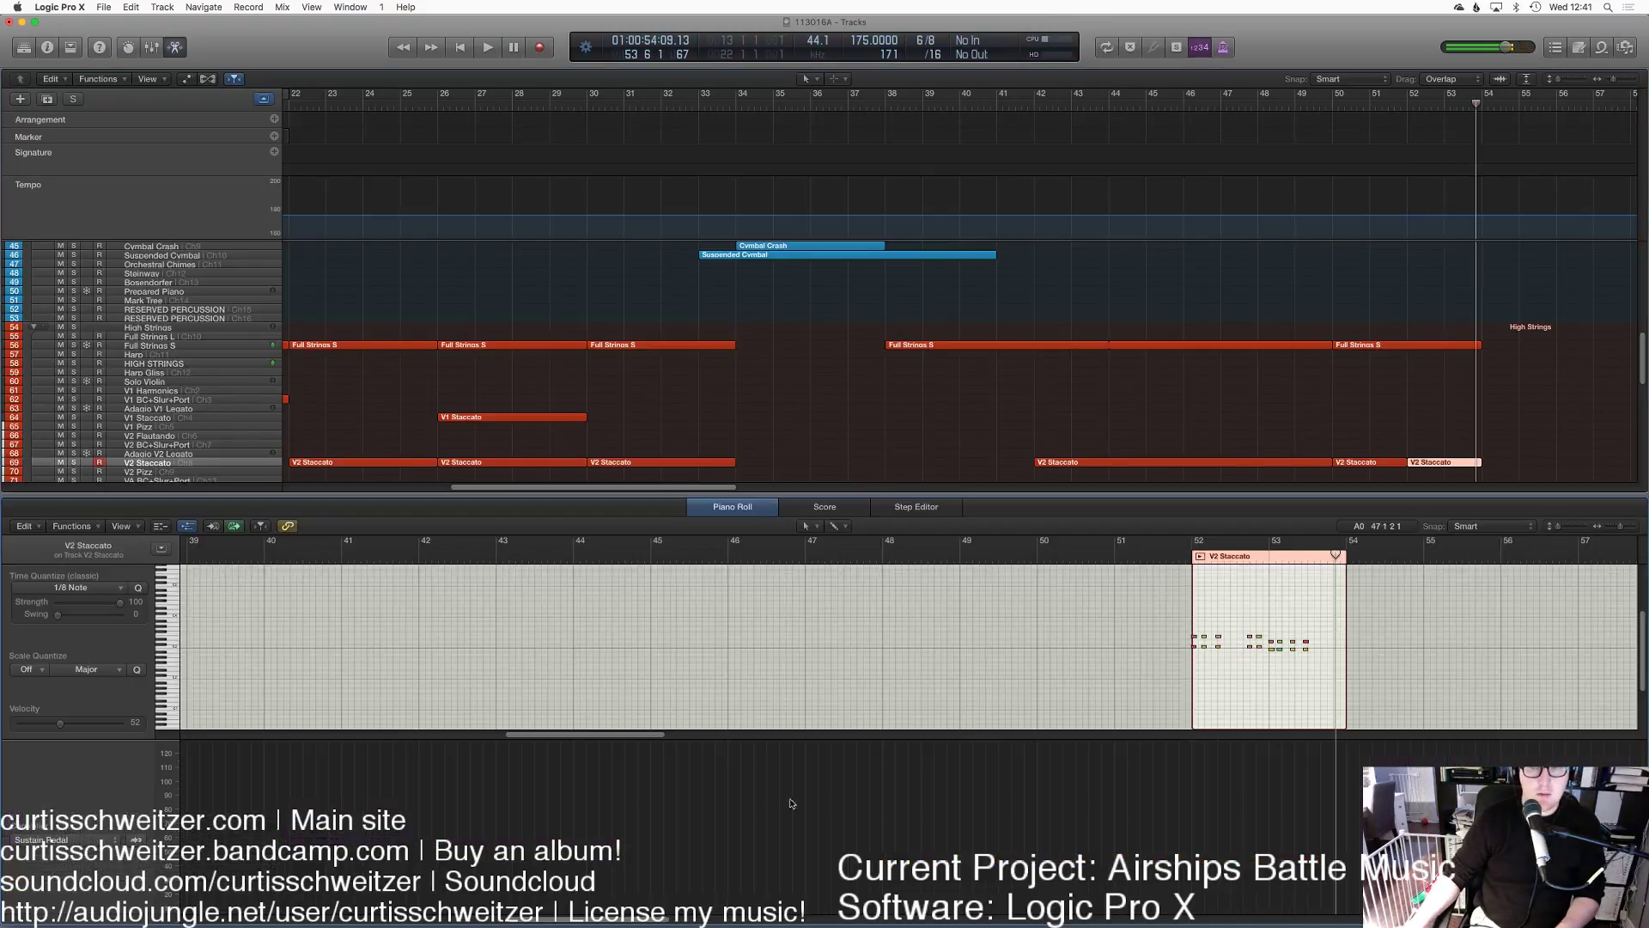
key(e)
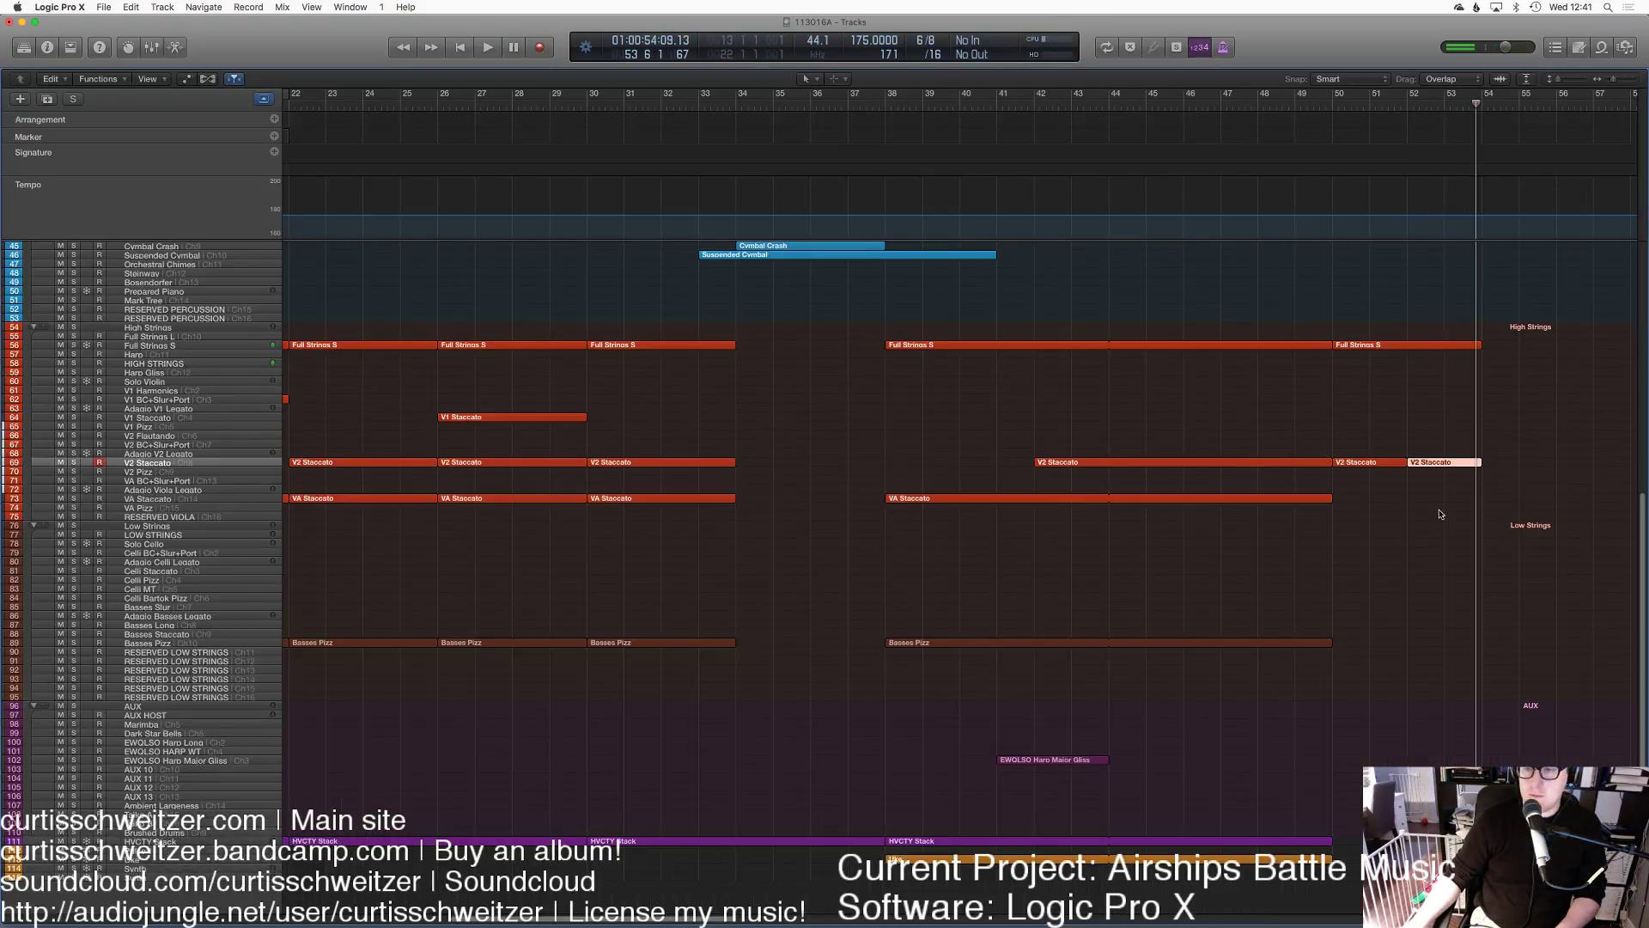
Step: Join the two new V2 Staccato regions into one from bar 50 to 54 and play back the ending
click(1396, 108)
key(space)
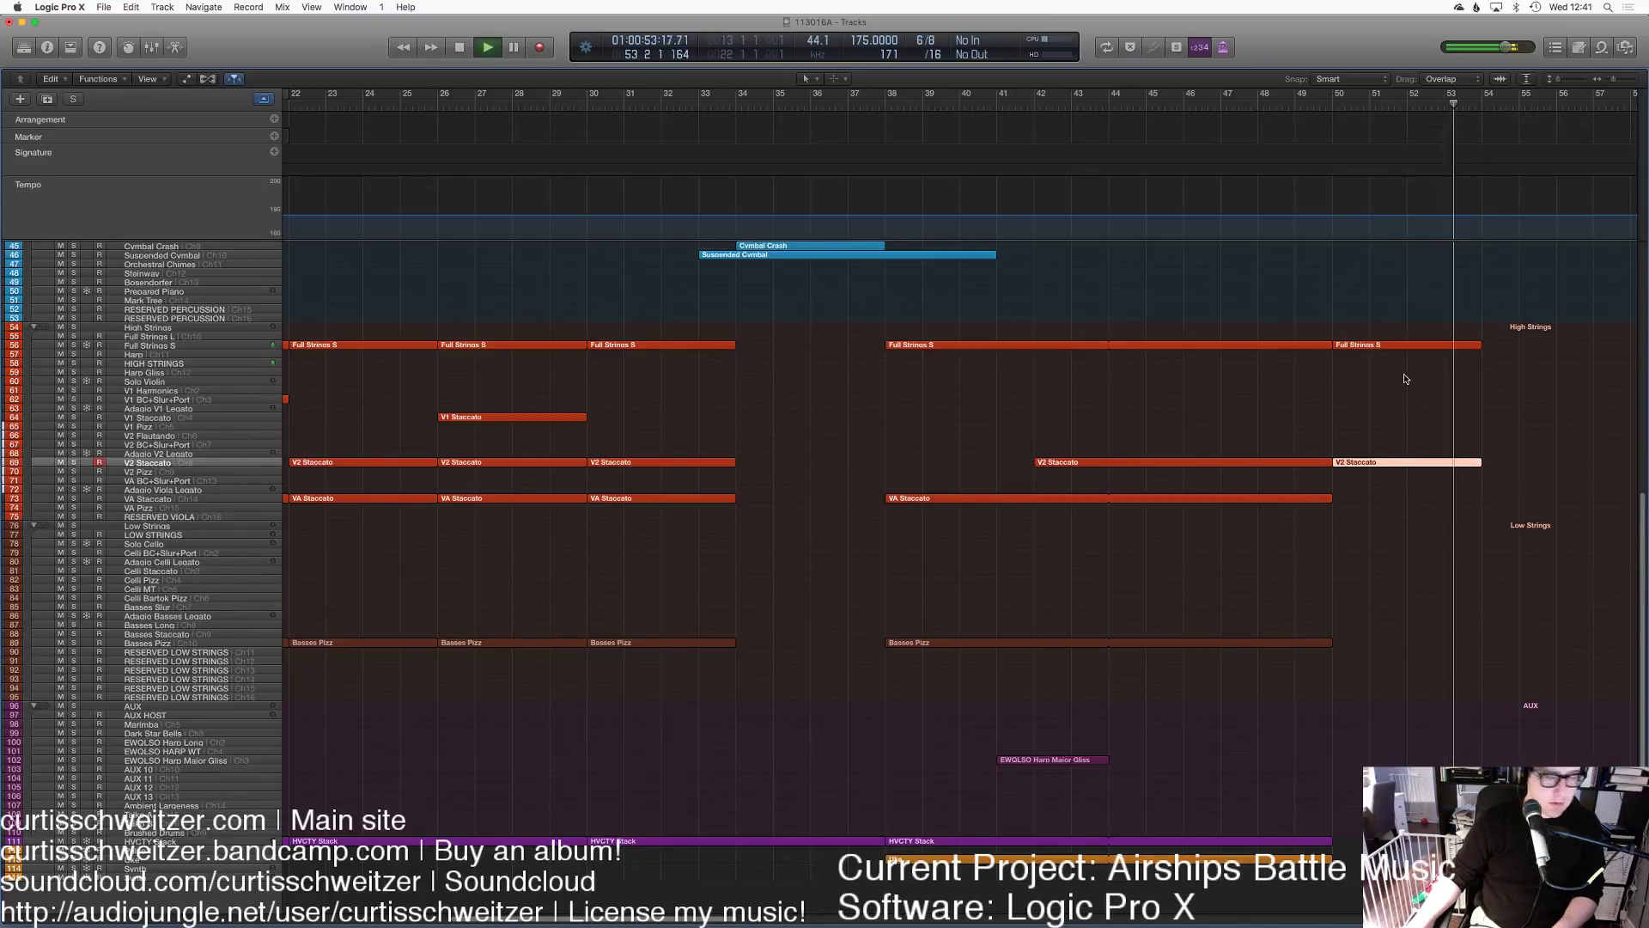
key(space)
Step: Record a chordal Horn Staccato part from bar 50 to bar 54
scroll(489, 210, up, 10)
scroll(489, 210, right, 5)
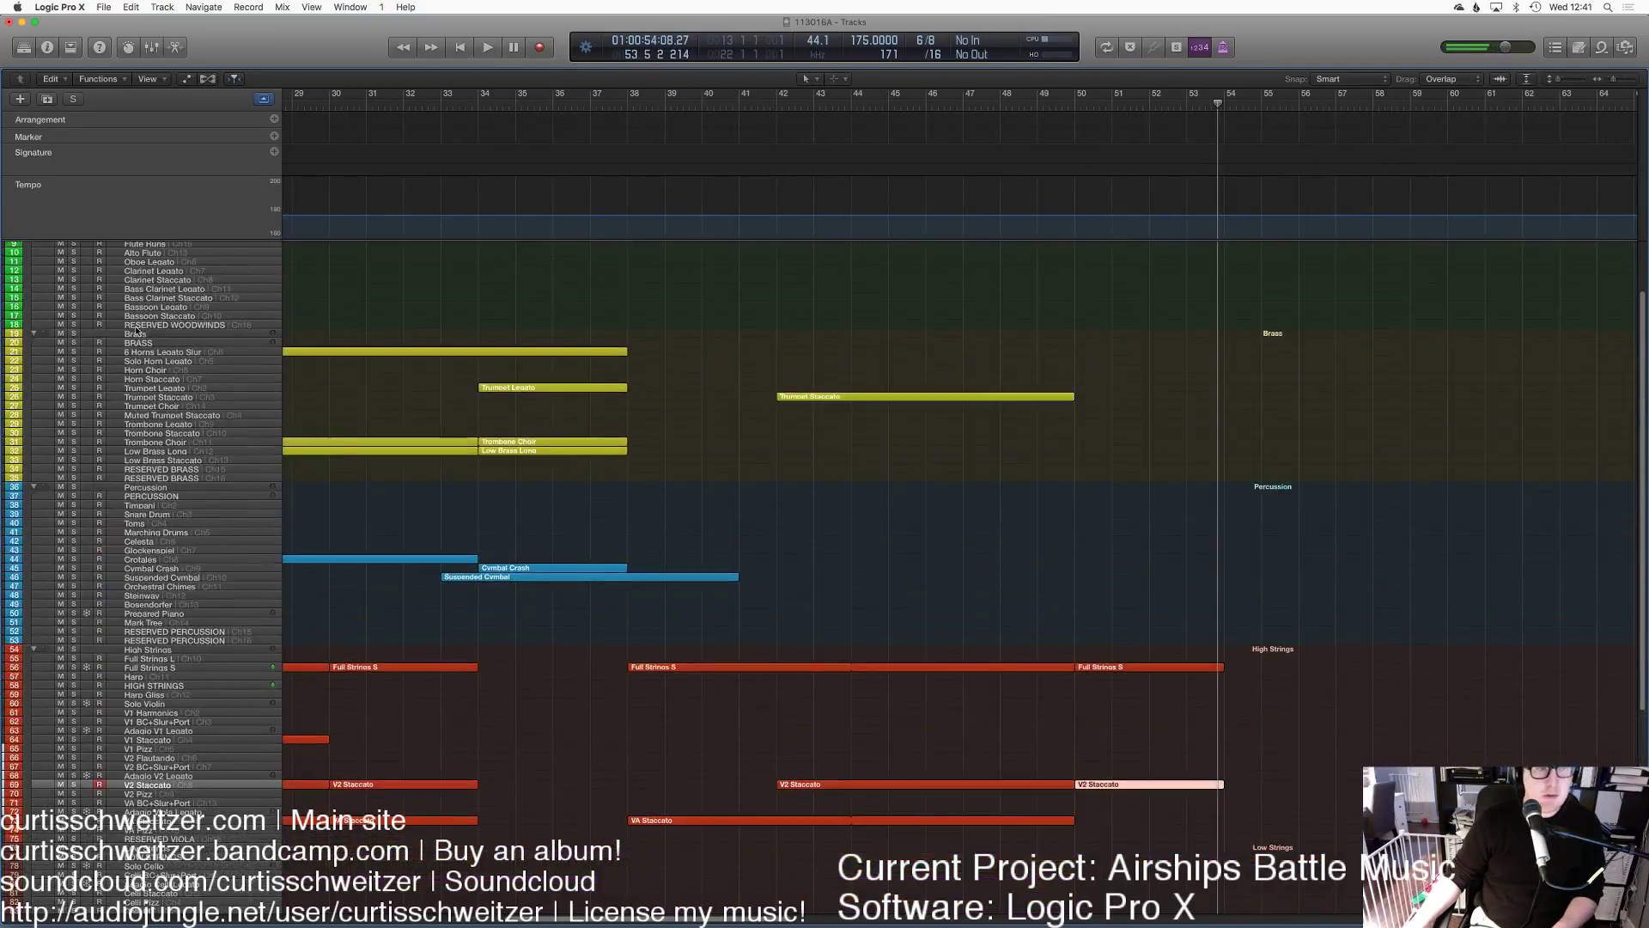
click(146, 381)
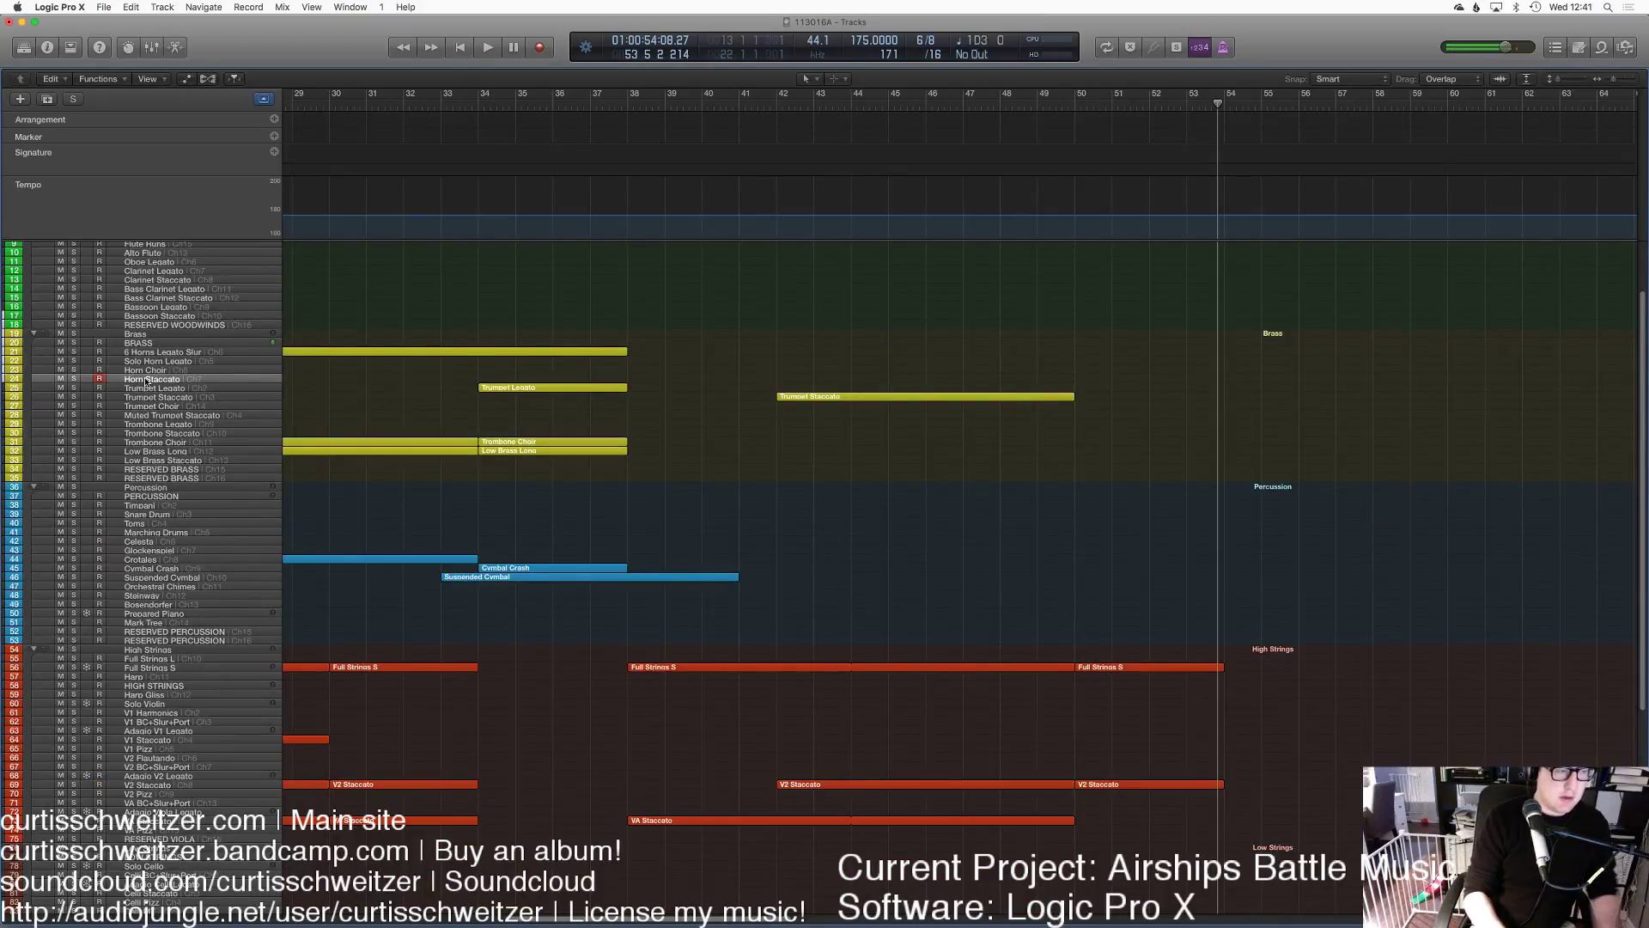
scroll(185, 404, up, 3)
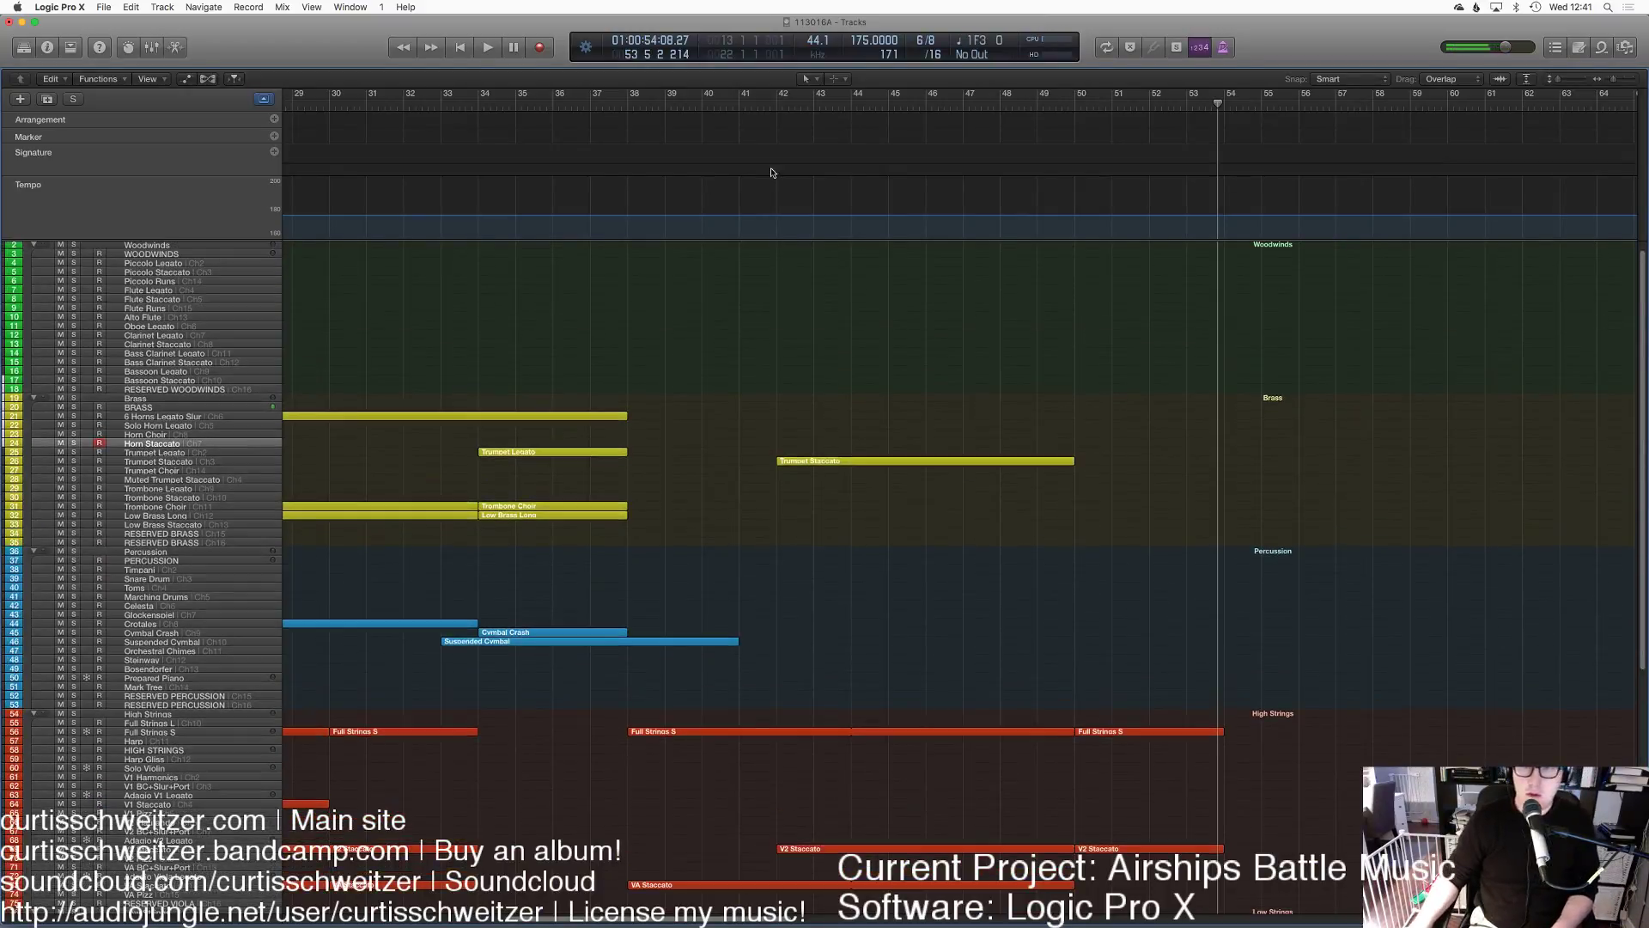
click(1082, 107)
key(space)
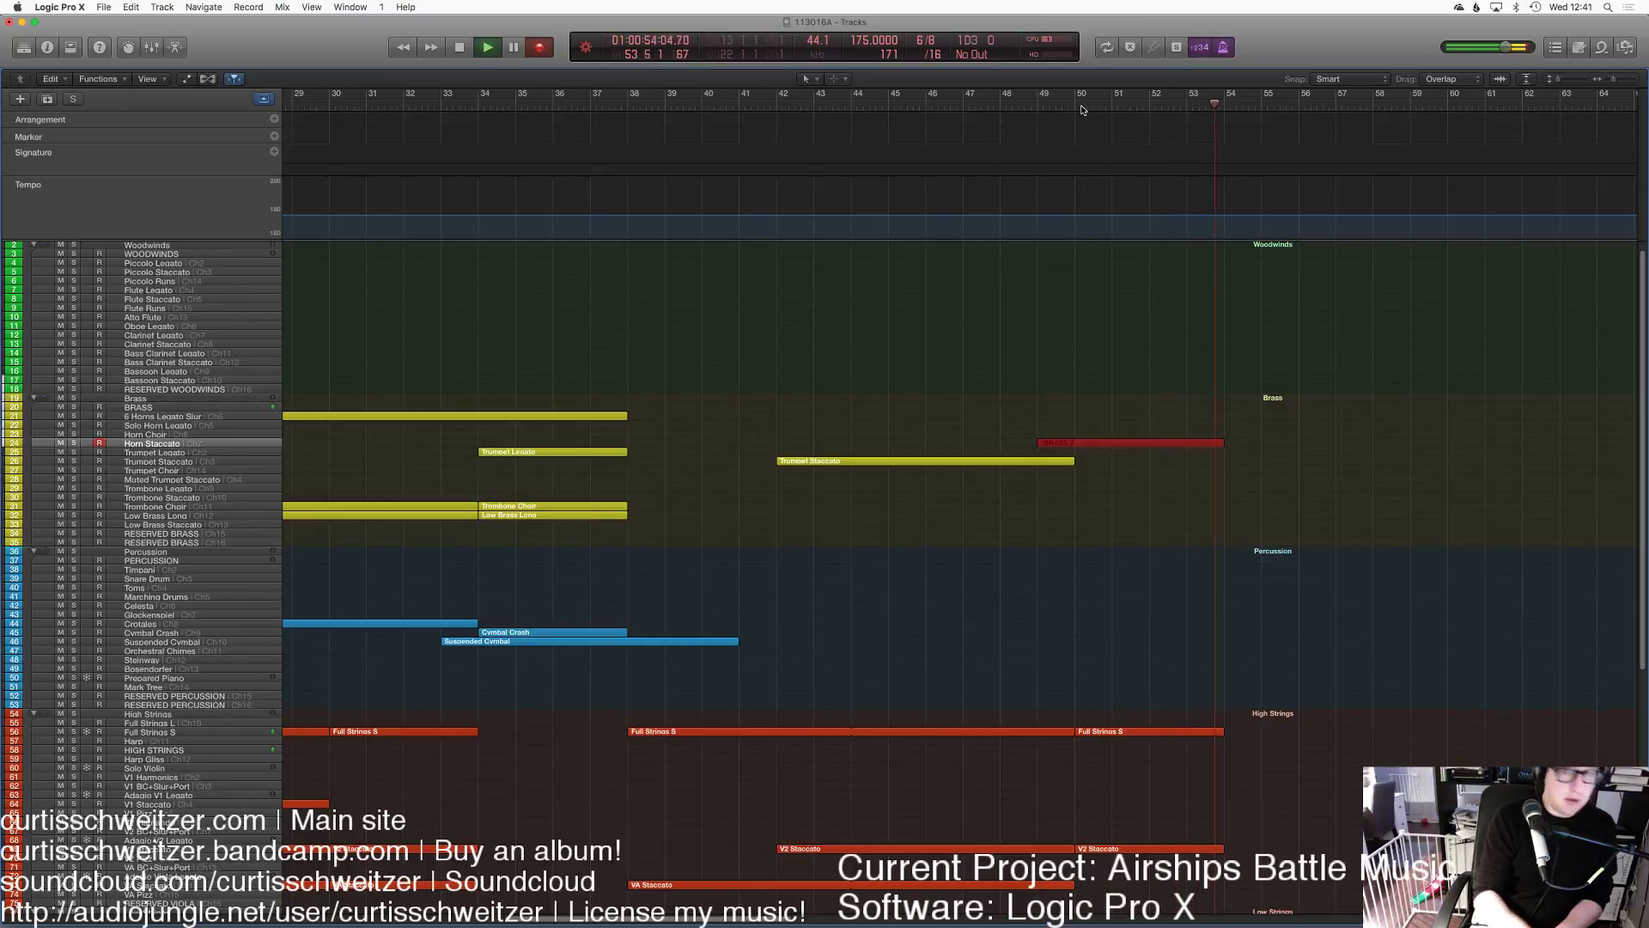
key(space)
Step: Quantize the Horn Staccato notes to 1/8 notes and draw a modulation ramp rising from about 109 to 127 across the region
key(p)
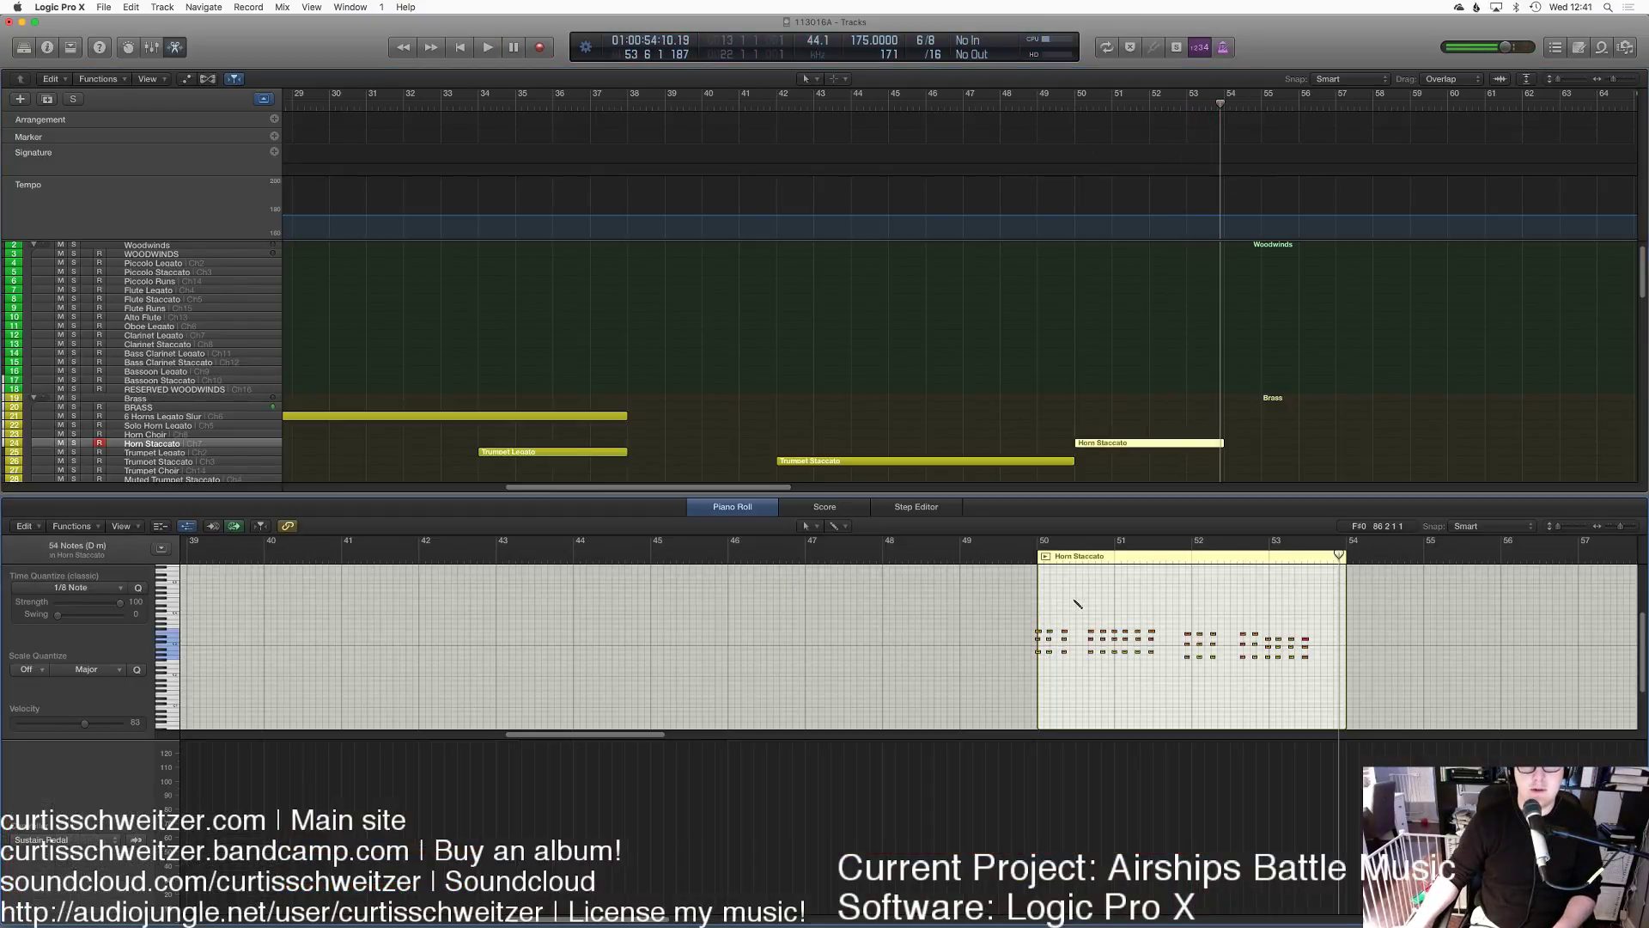
click(41, 838)
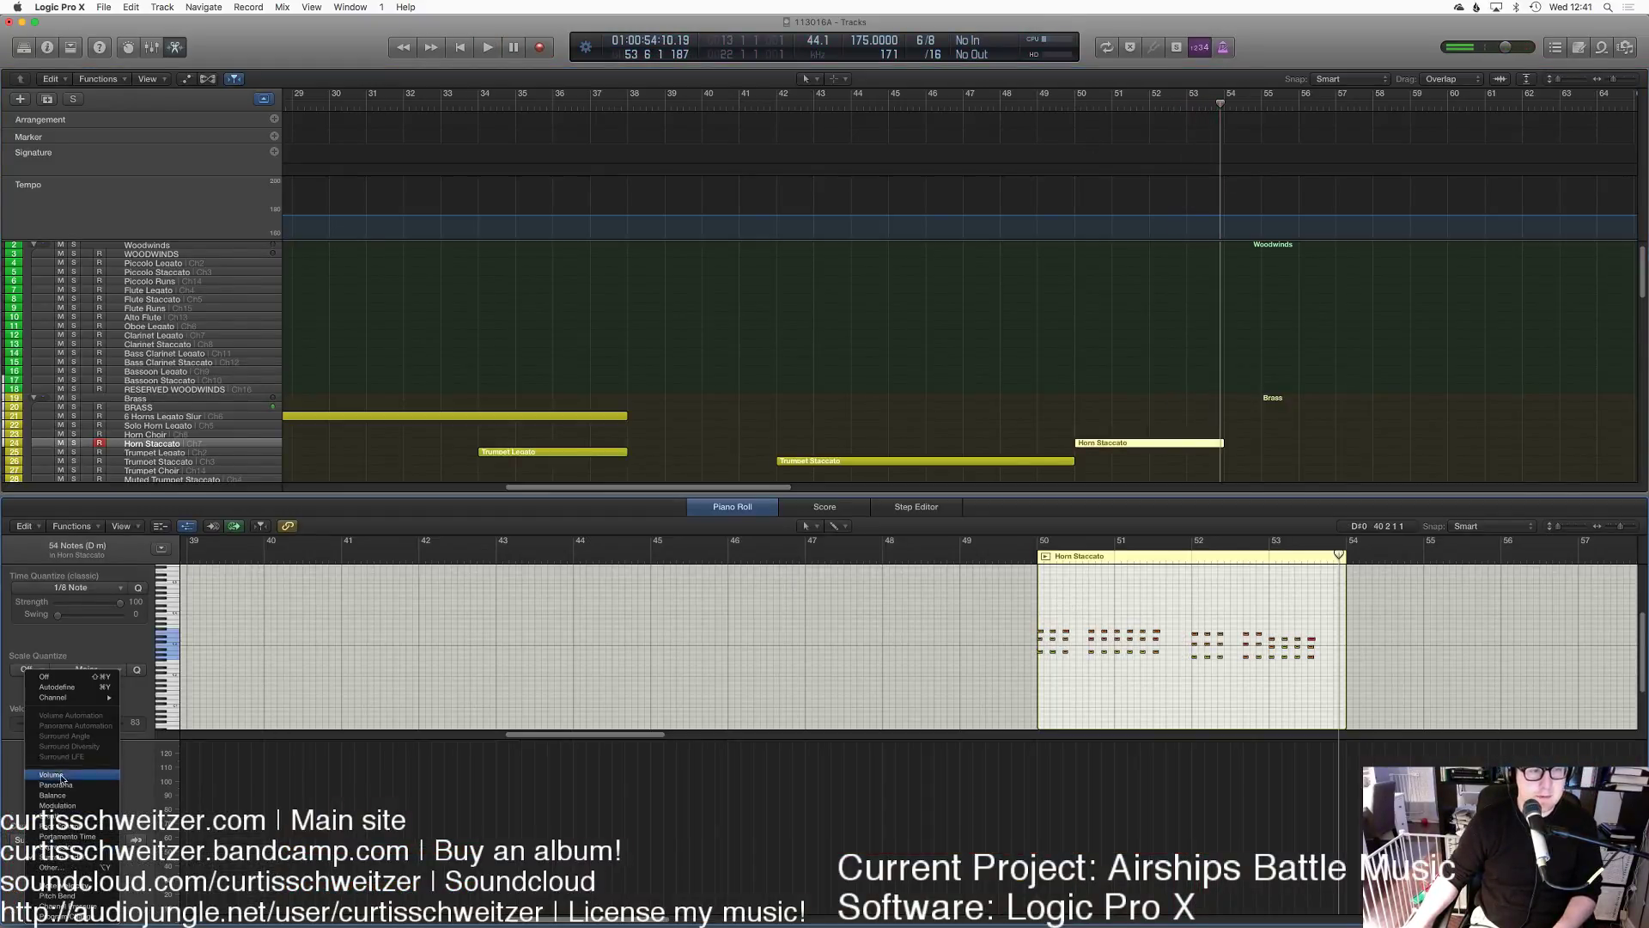
click(766, 798)
click(1047, 815)
drag(1083, 805, 1085, 764)
key(shift+space)
drag(1202, 764, 1323, 742)
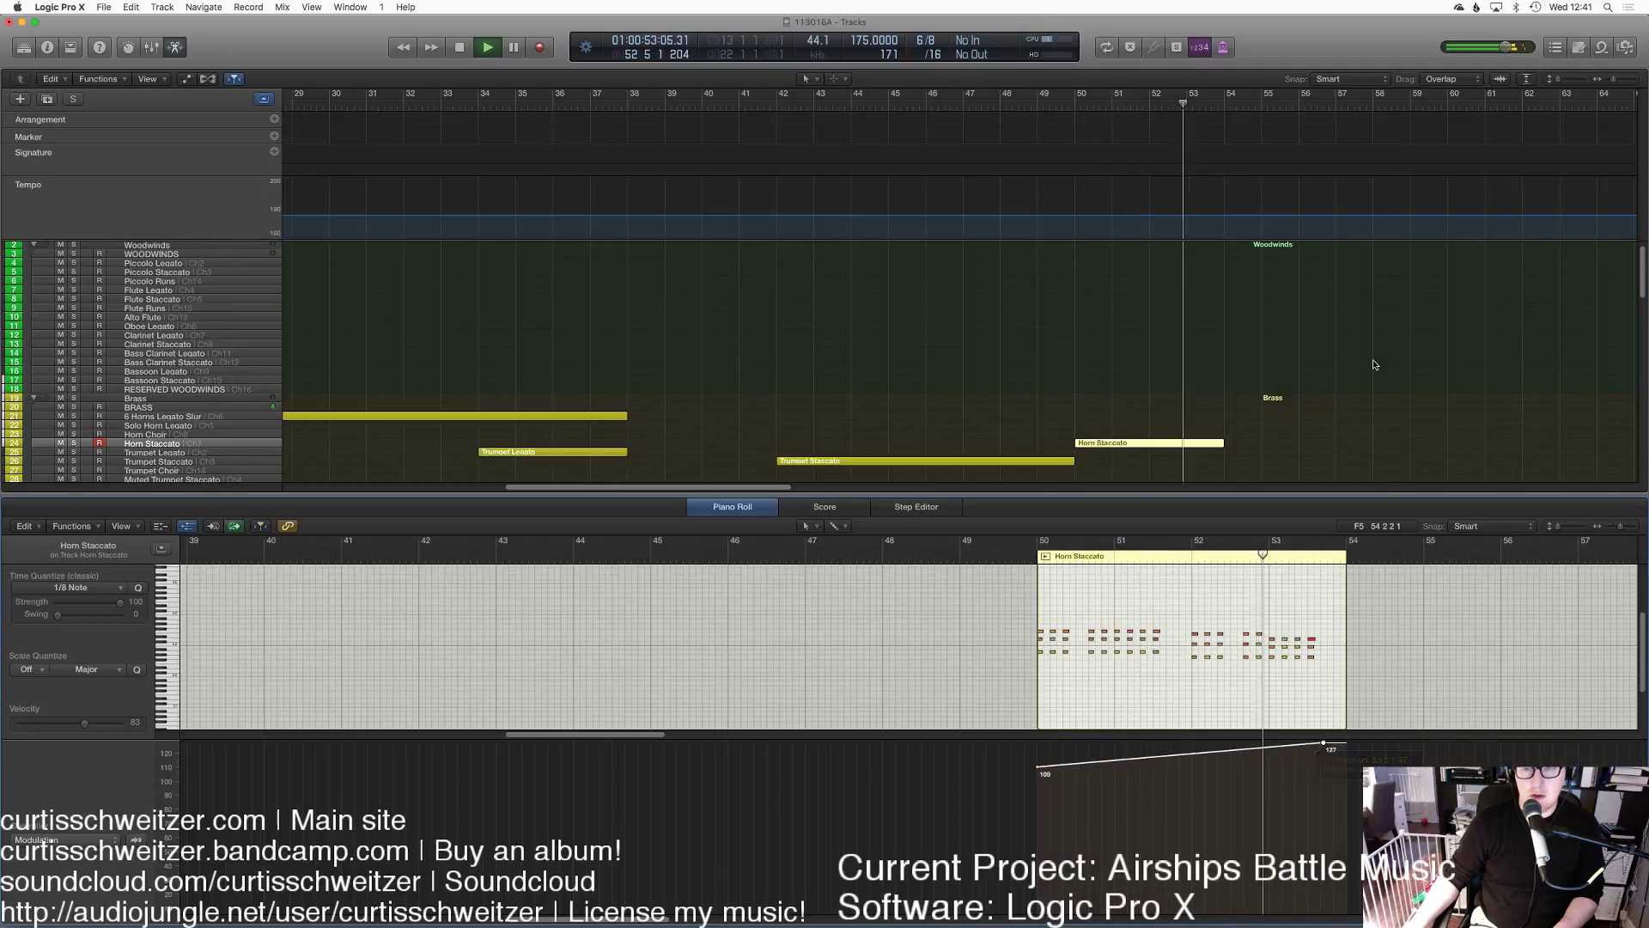
key(e)
scroll(1366, 360, right, 5)
key(space)
Step: Try to record a Low Brass Staccato part from bar 50, discarding the takes and switching cycle mode back off
key(shift+Return)
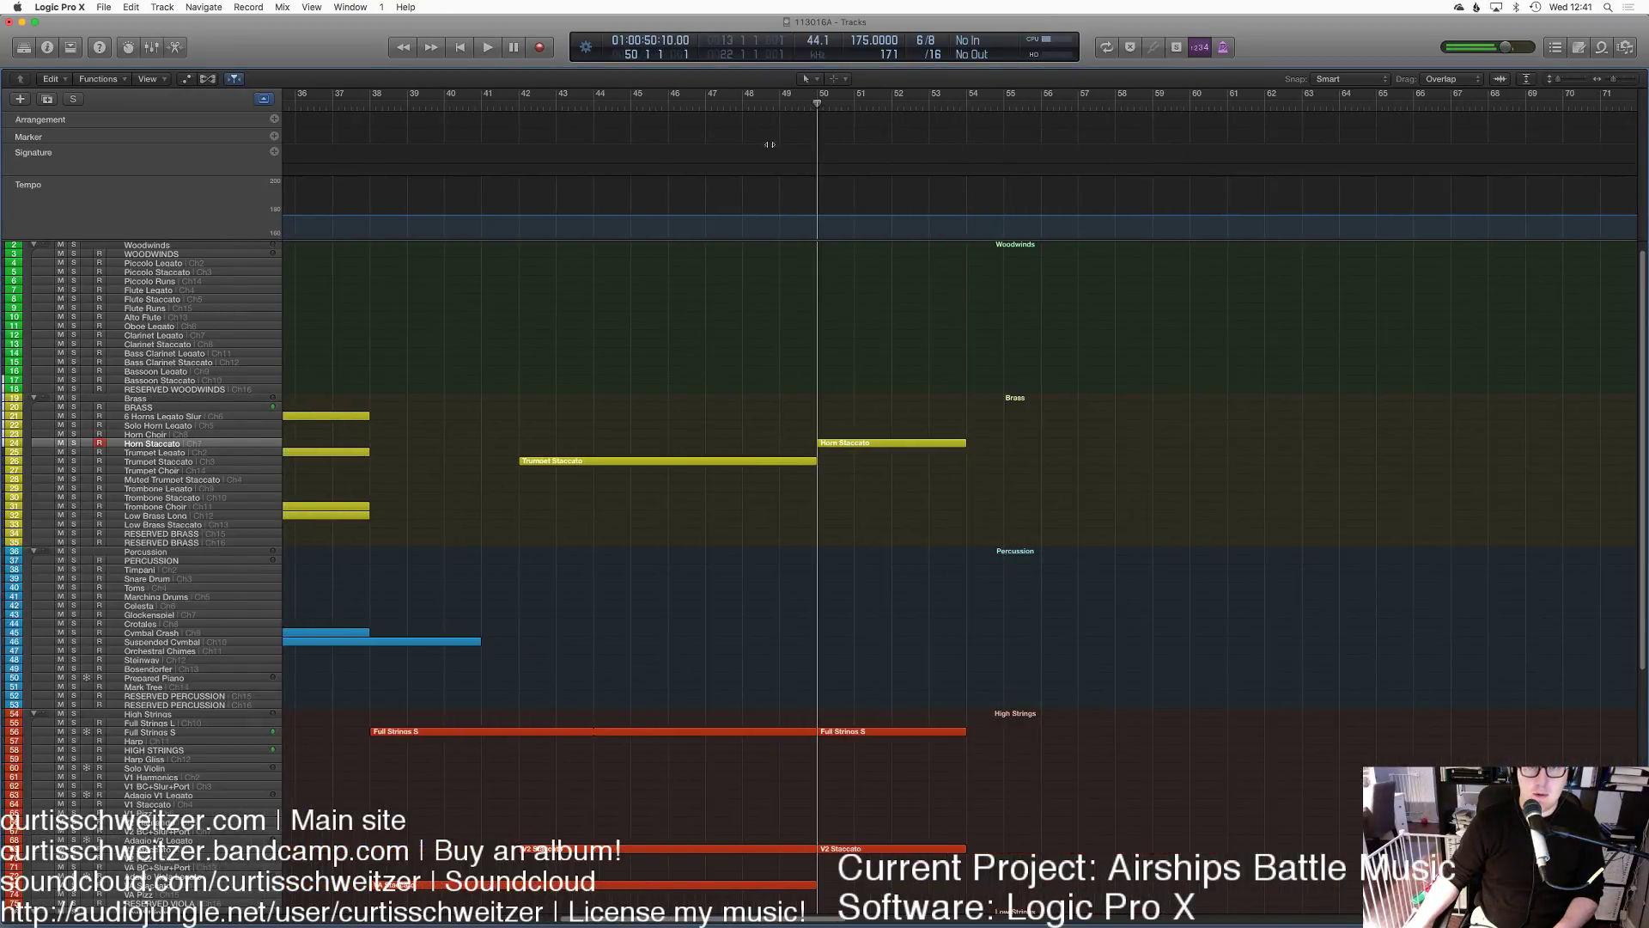
click(172, 524)
key(r)
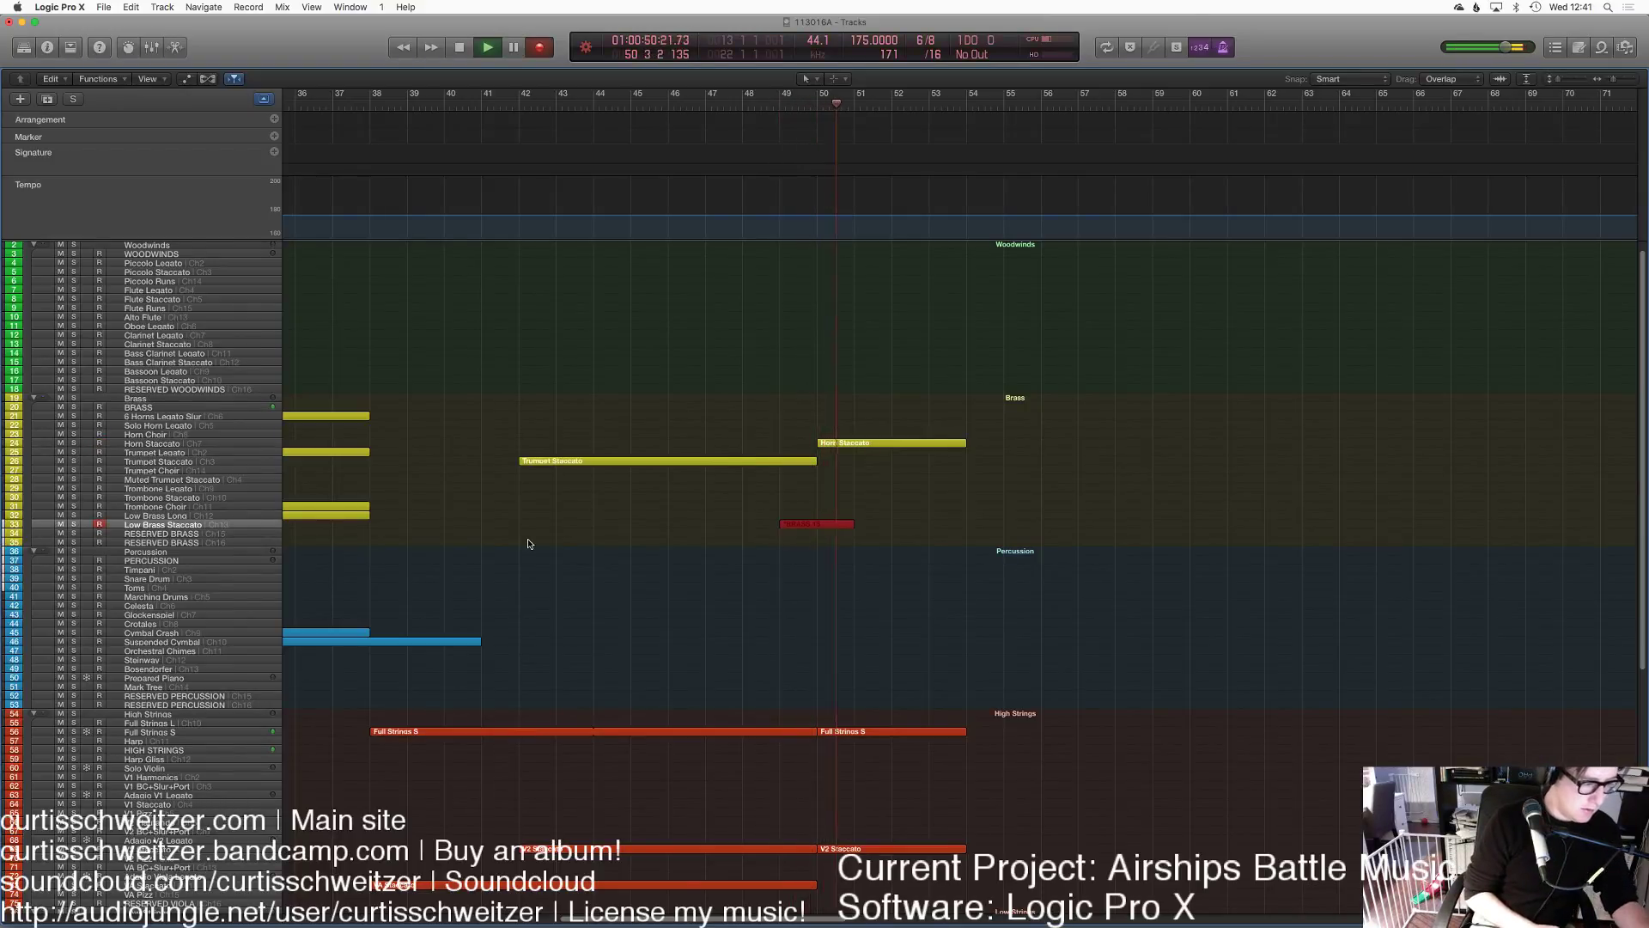
key(x)
key(c)
key(space)
key(x)
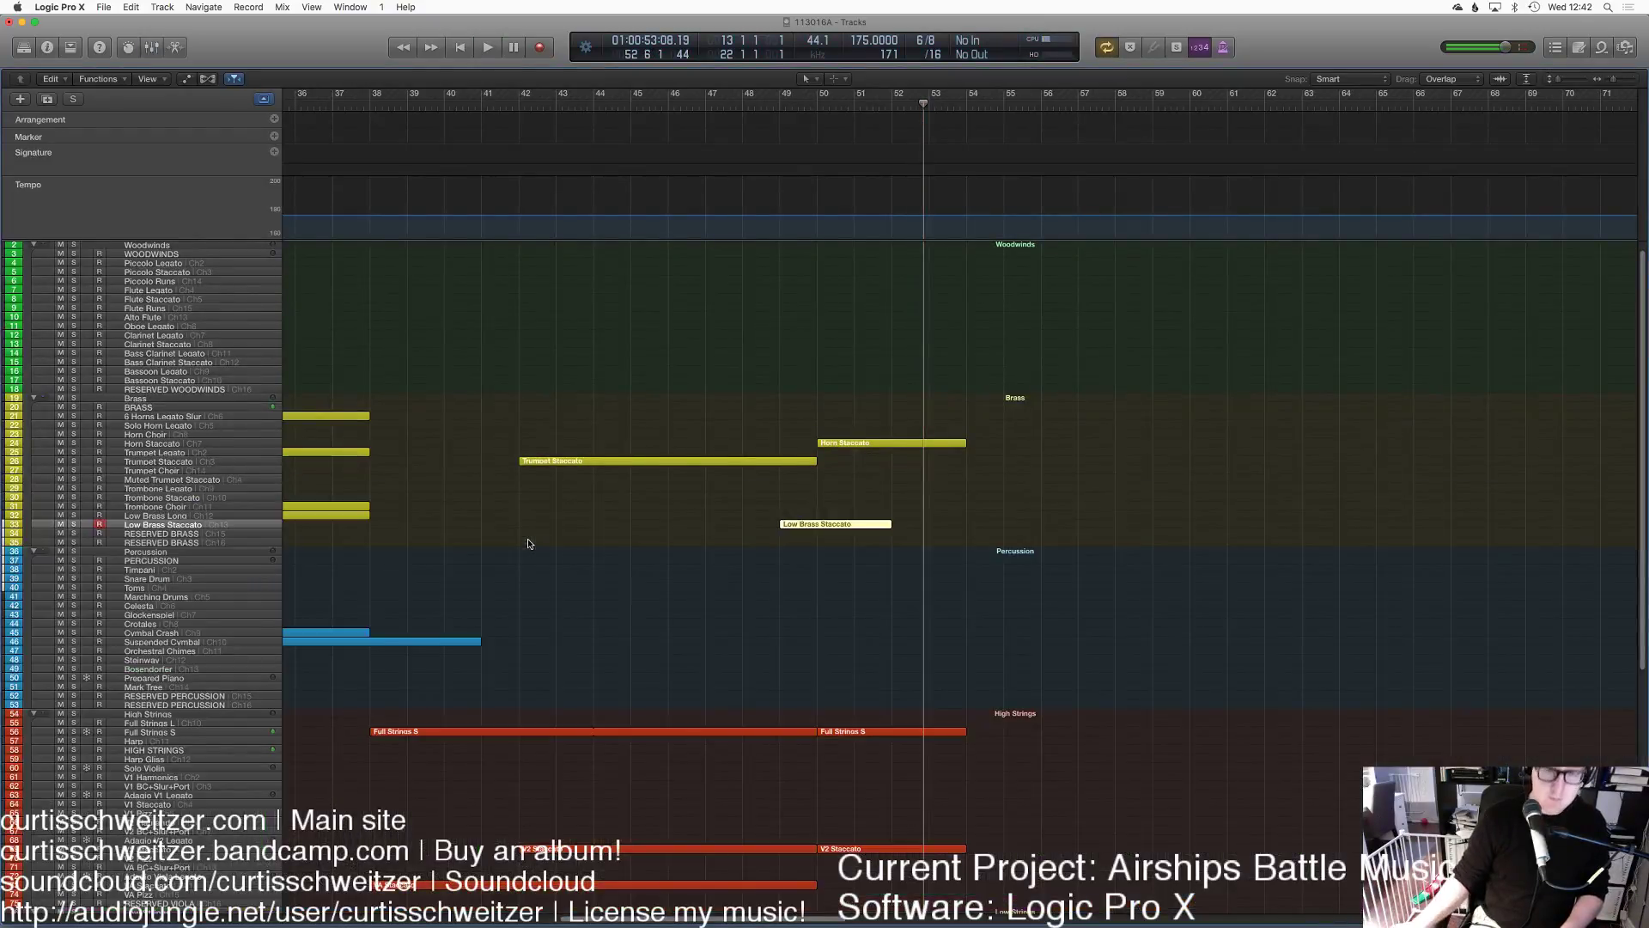
click(835, 104)
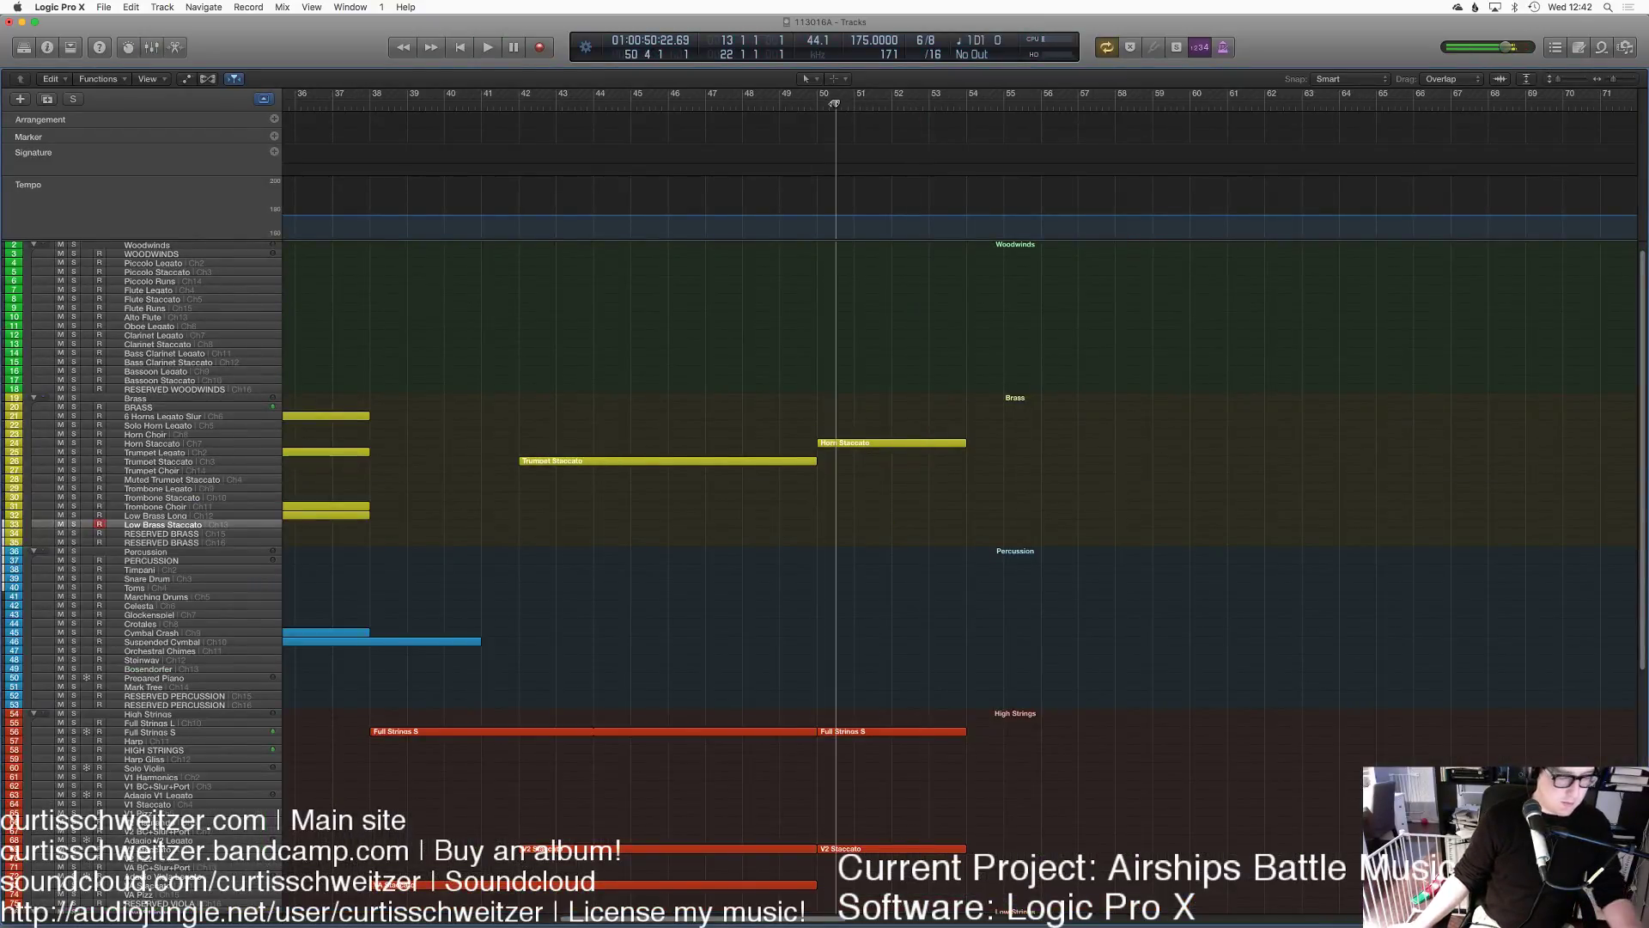
key(space)
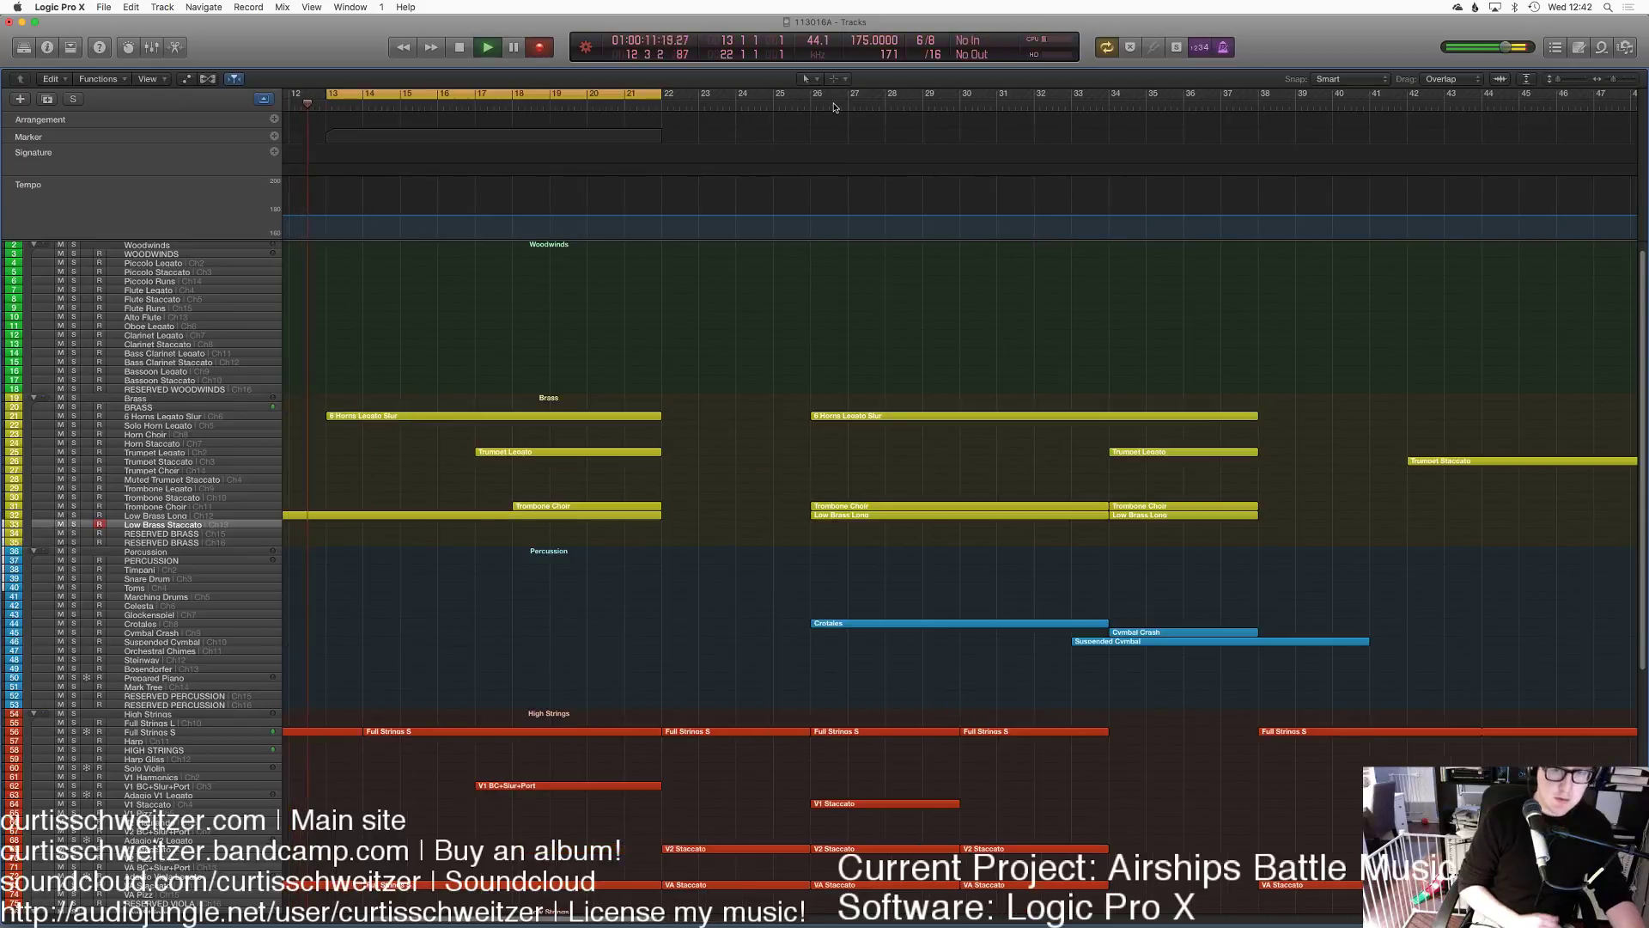
key(c)
Step: Record a single-note Low Brass Staccato line from bar 50, one note per bar
click(1400, 107)
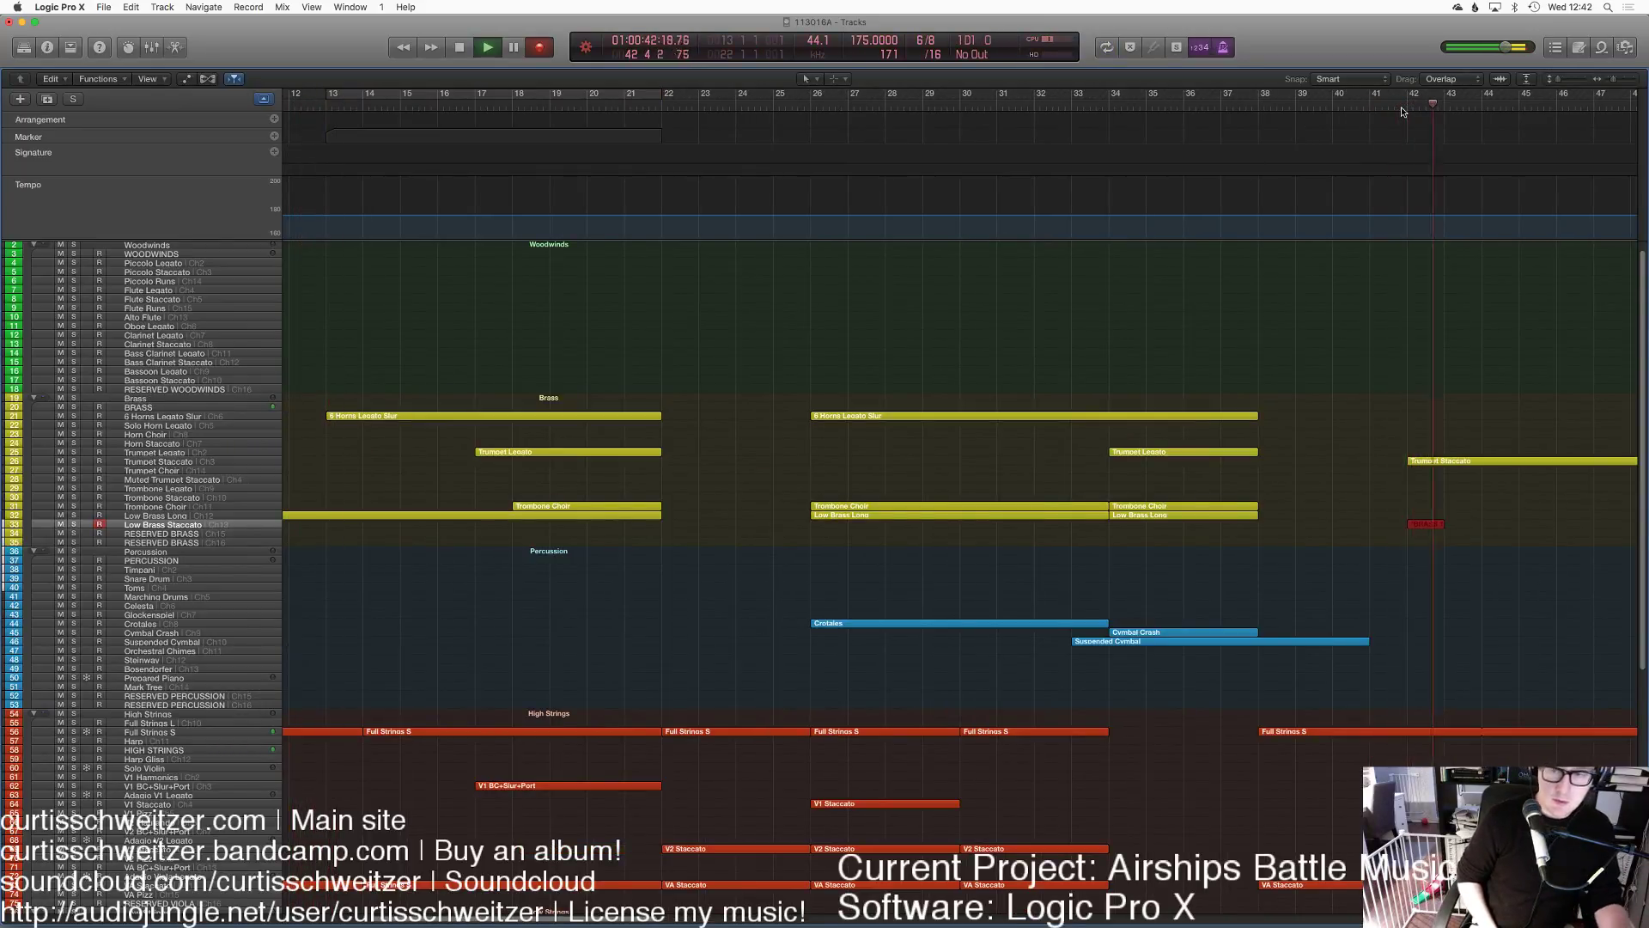
key(space)
key(alt+KP_Multiply)
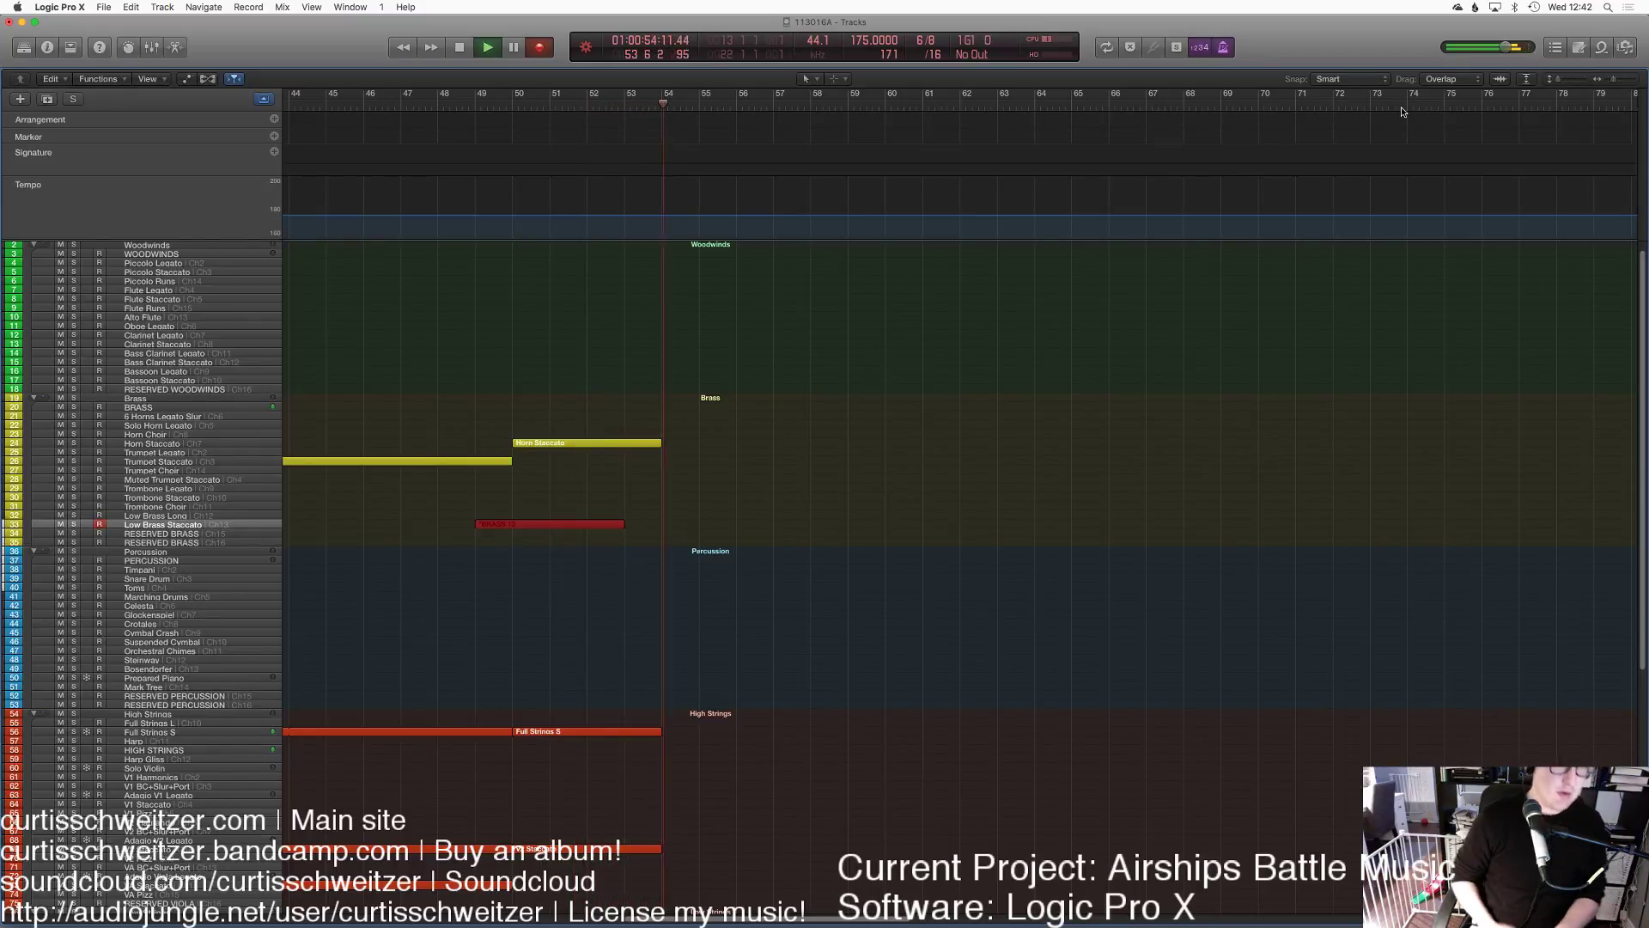
key(space)
Step: Extend the Low Brass Staccato region to end at bar 54, quantize its notes to 1/8 notes, and play from bar 50
key(p)
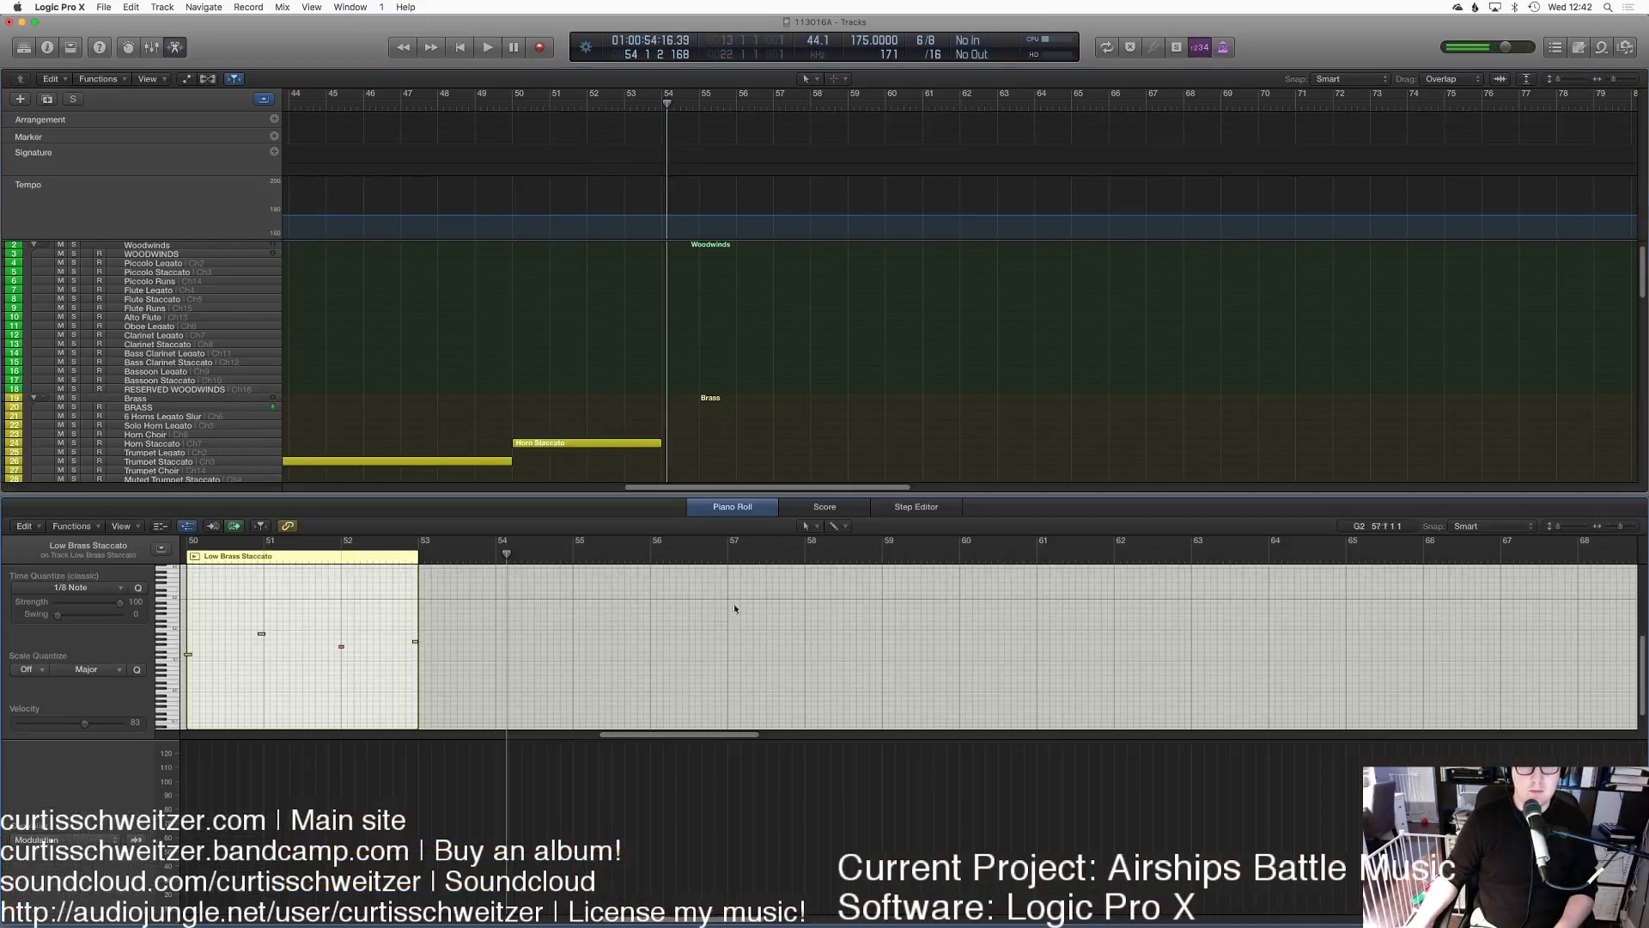
scroll(612, 475, down, 6)
click(660, 450)
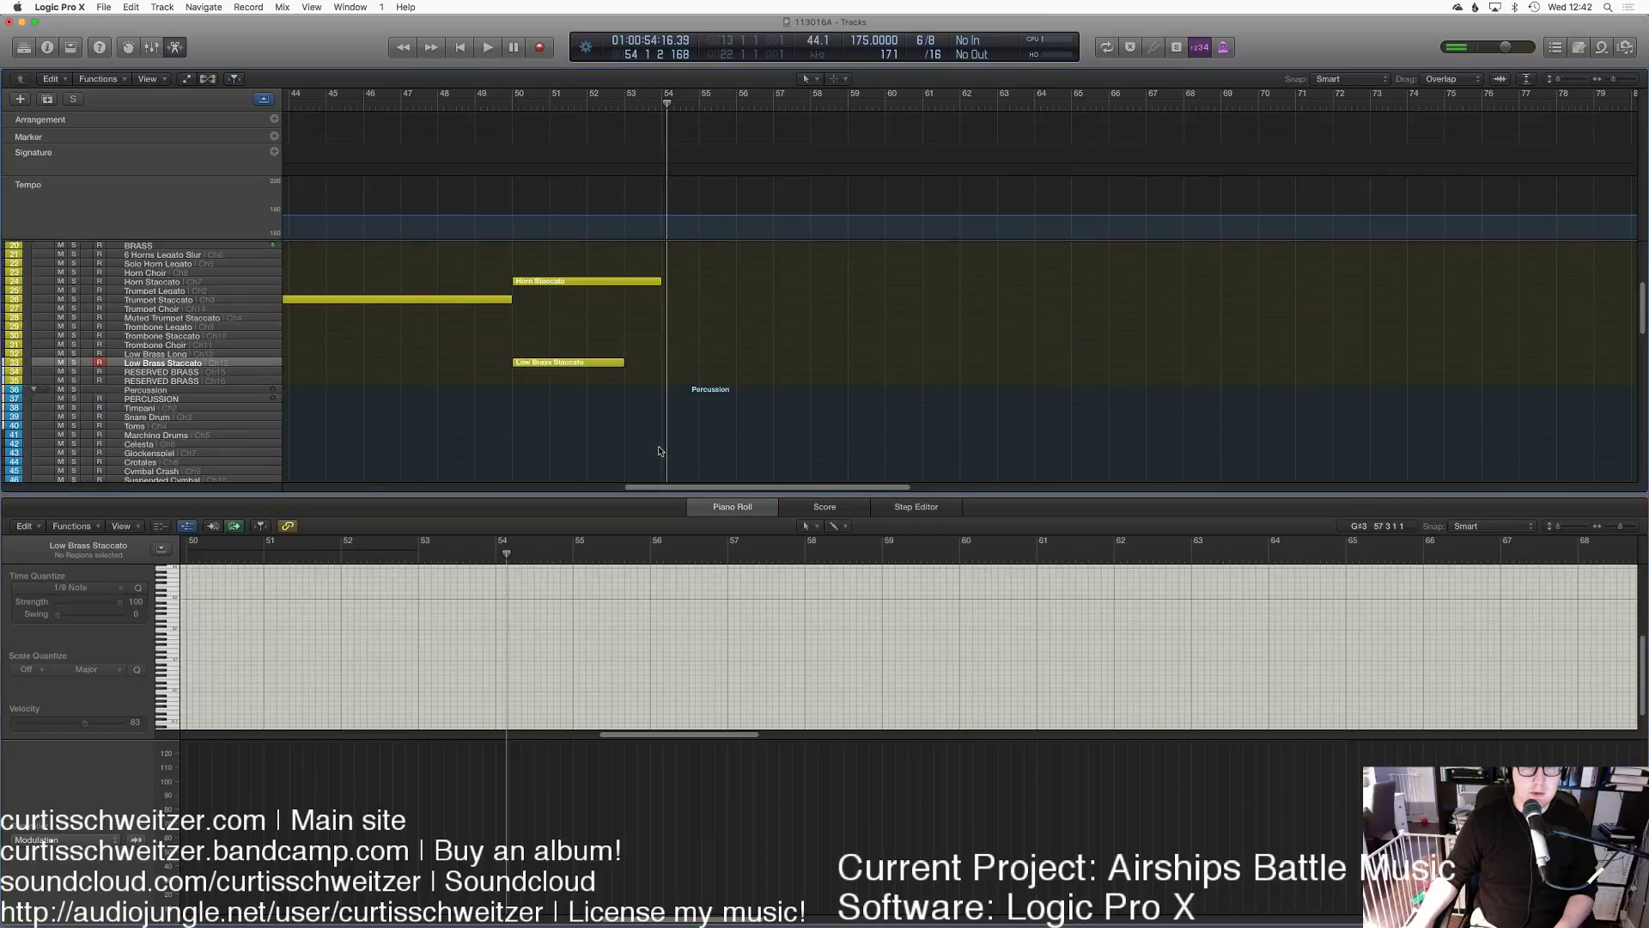
click(621, 364)
drag(623, 364, 661, 364)
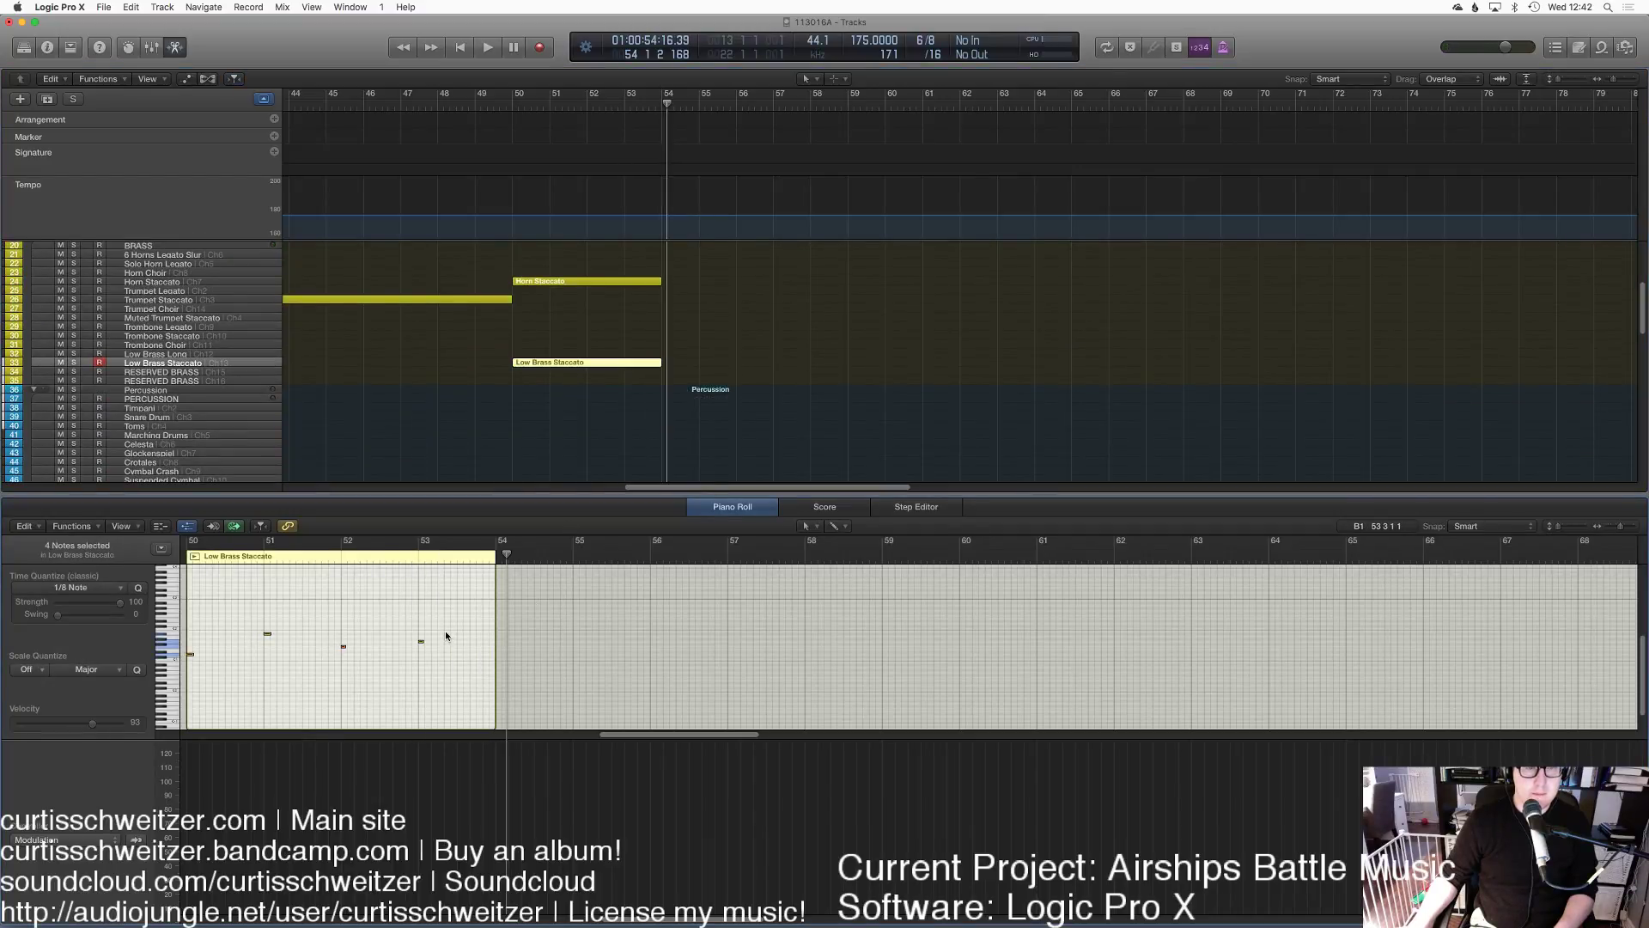
click(498, 119)
key(space)
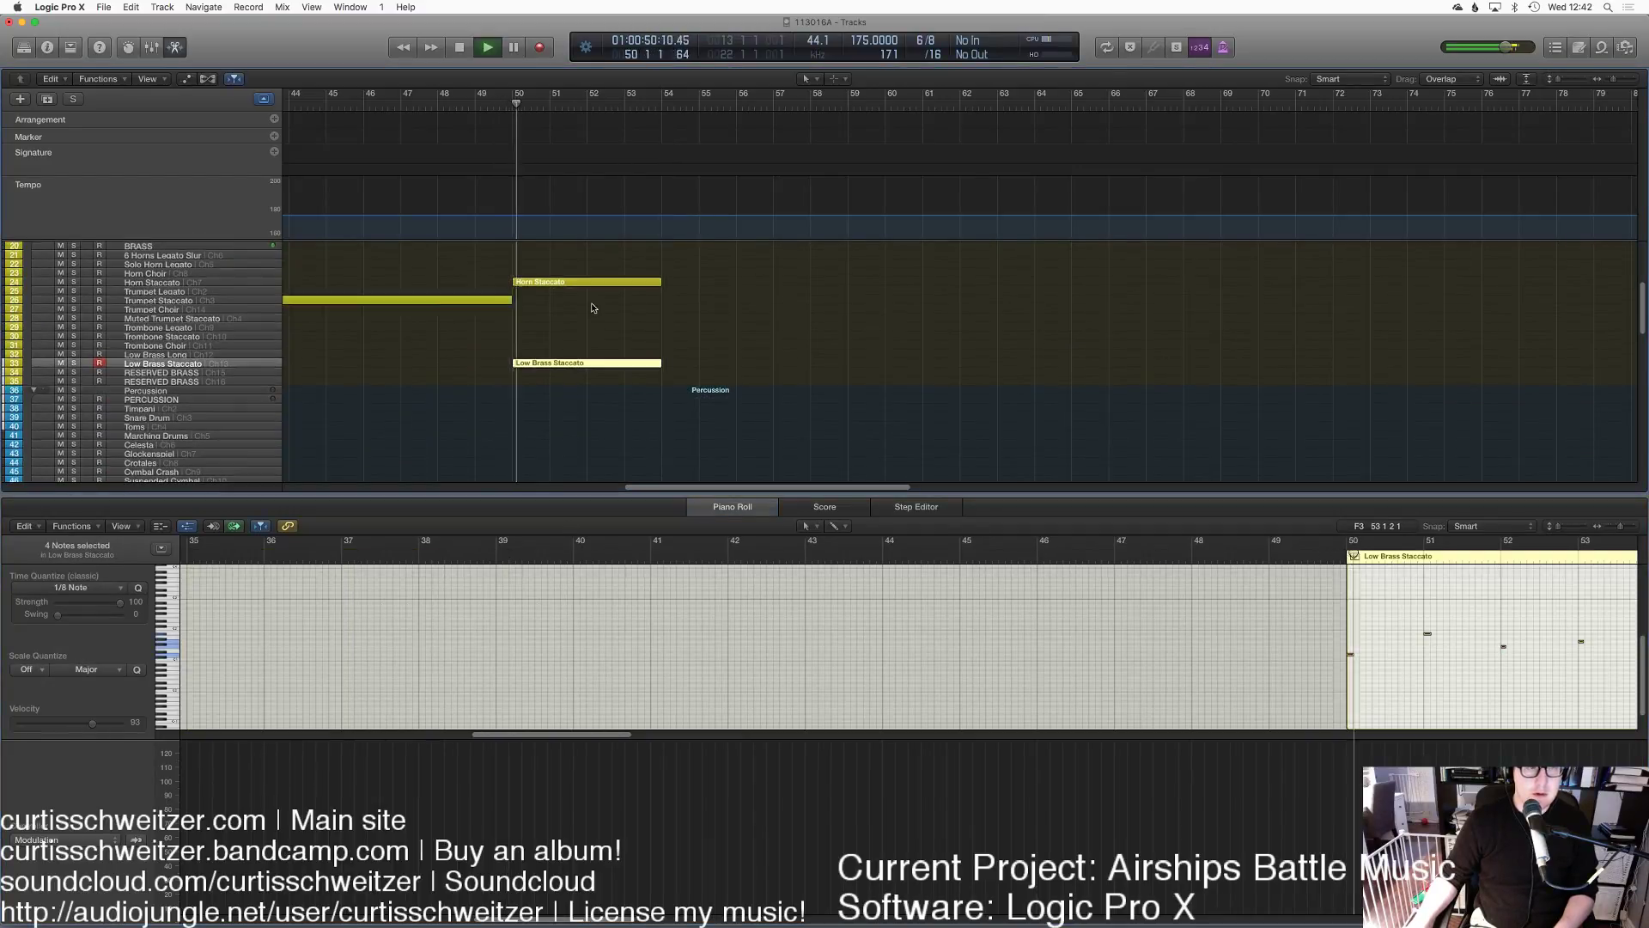
Step: Set the modulation of the Low Brass Staccato region to a flat 78 and listen to the section from bar 50
key(p)
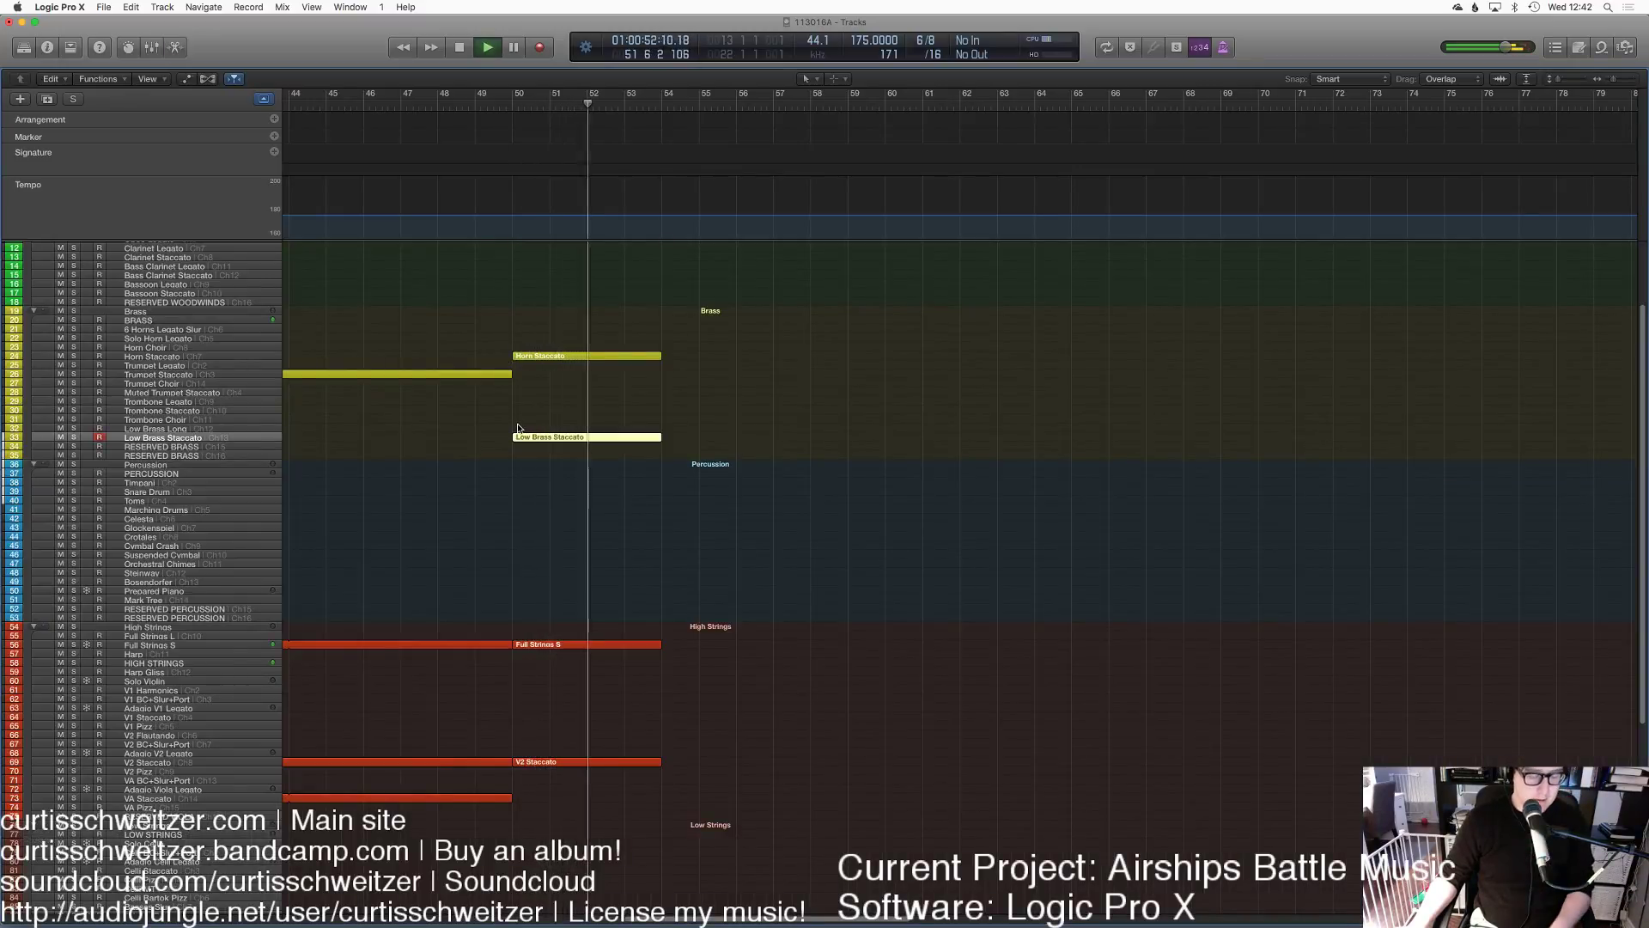
key(p)
key(space)
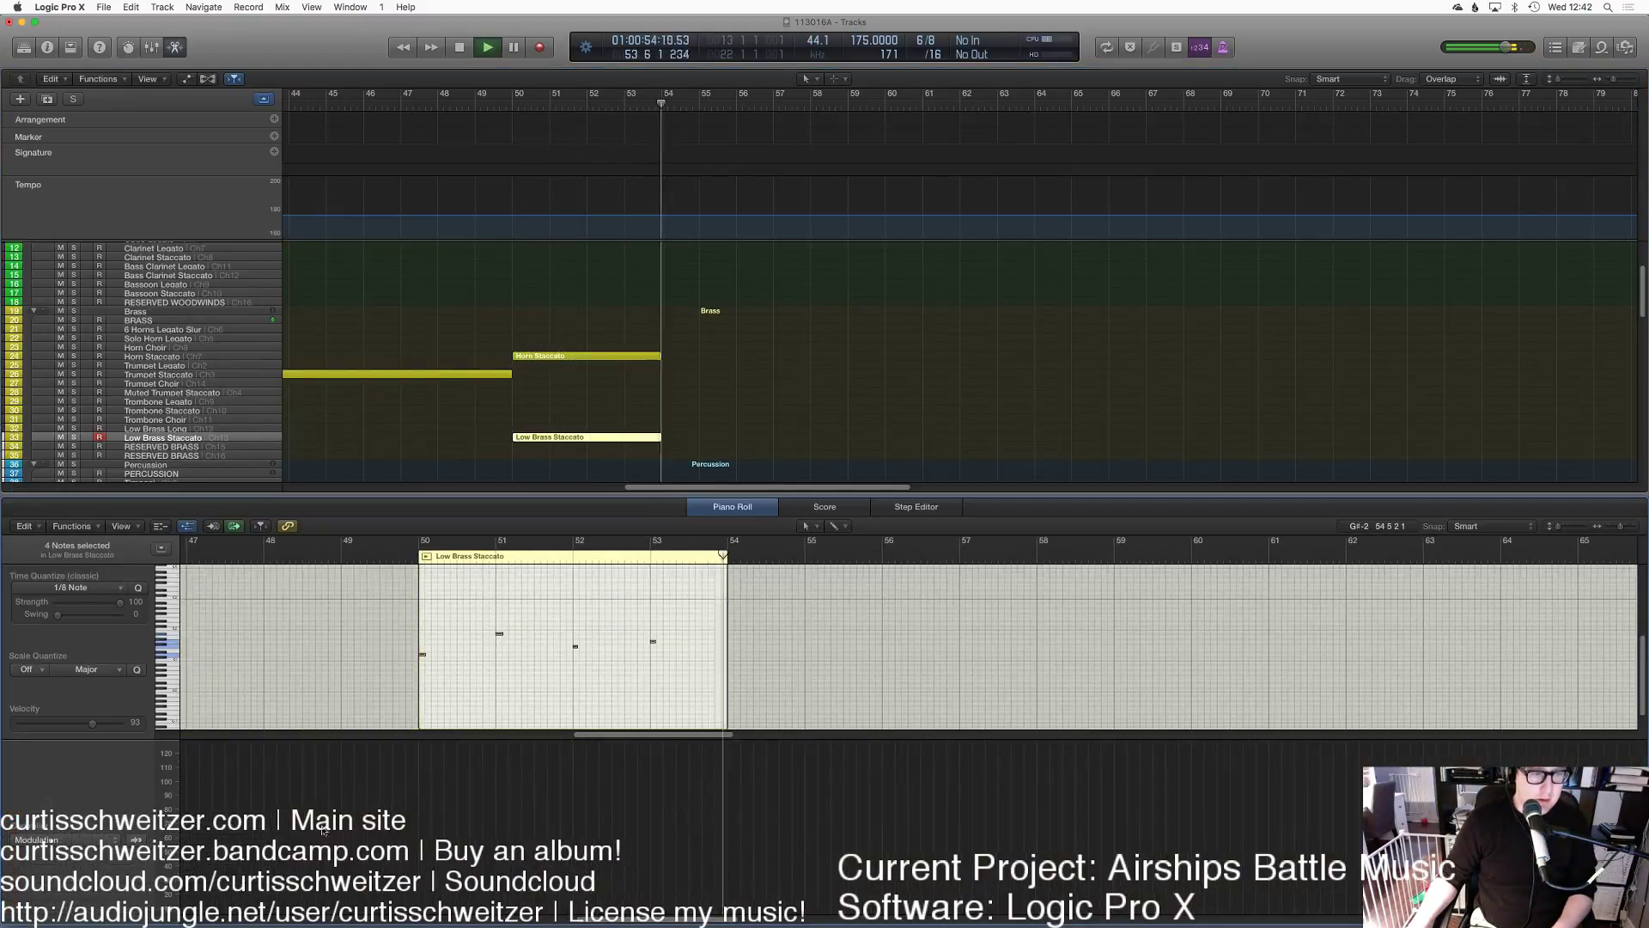
key(space)
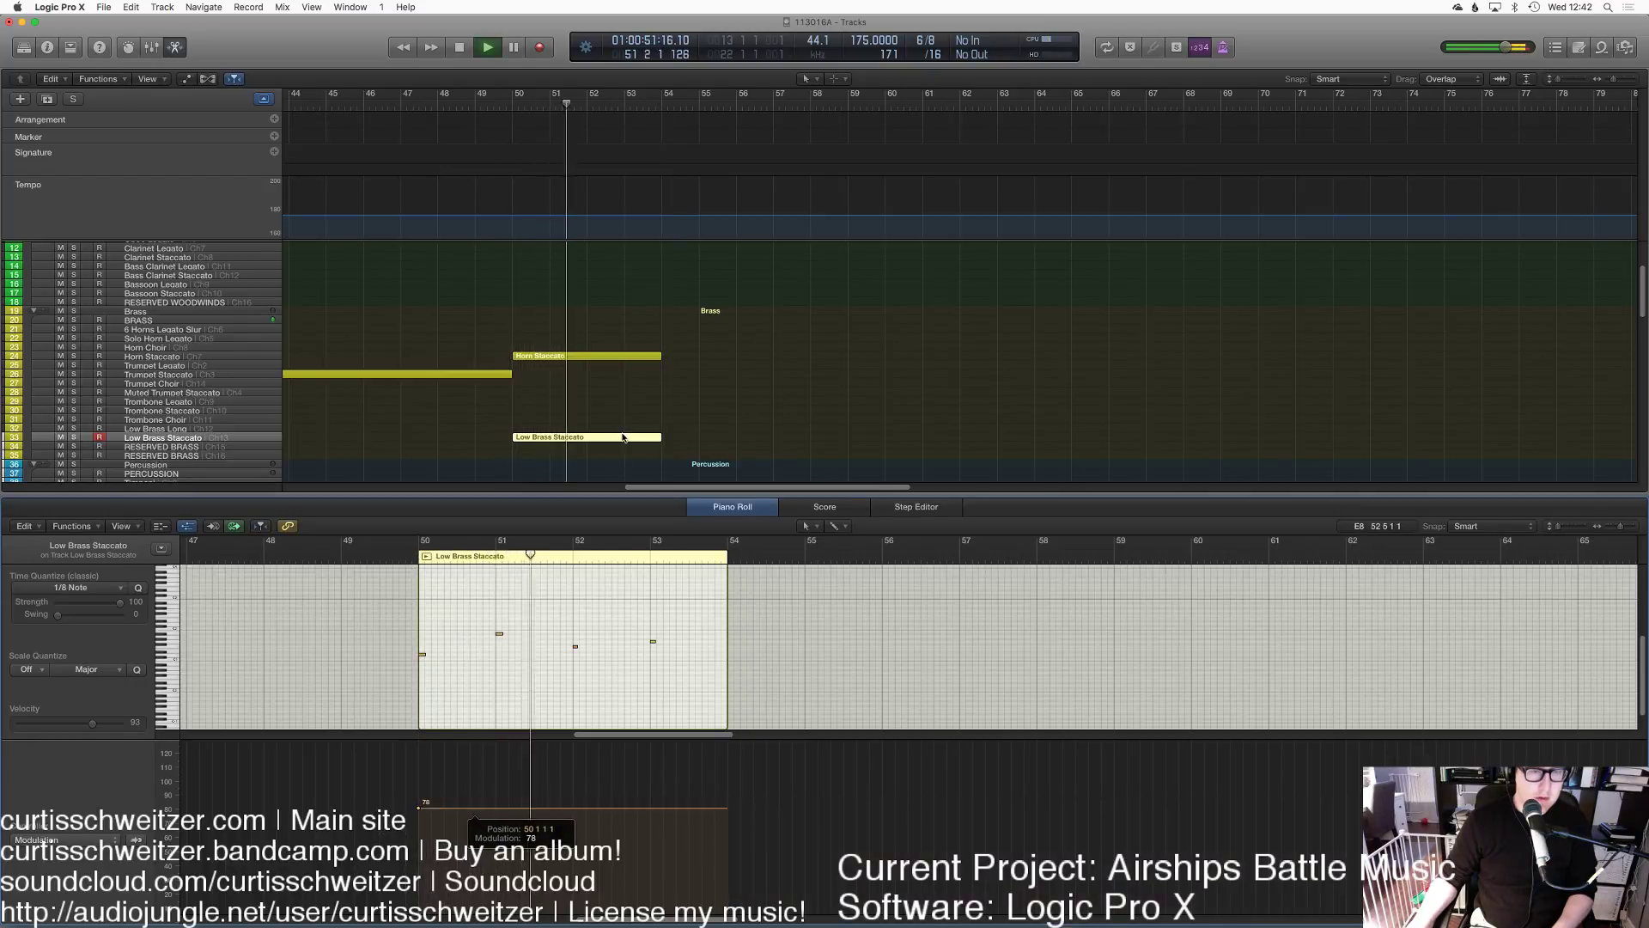
key(p)
scroll(623, 437, up, 4)
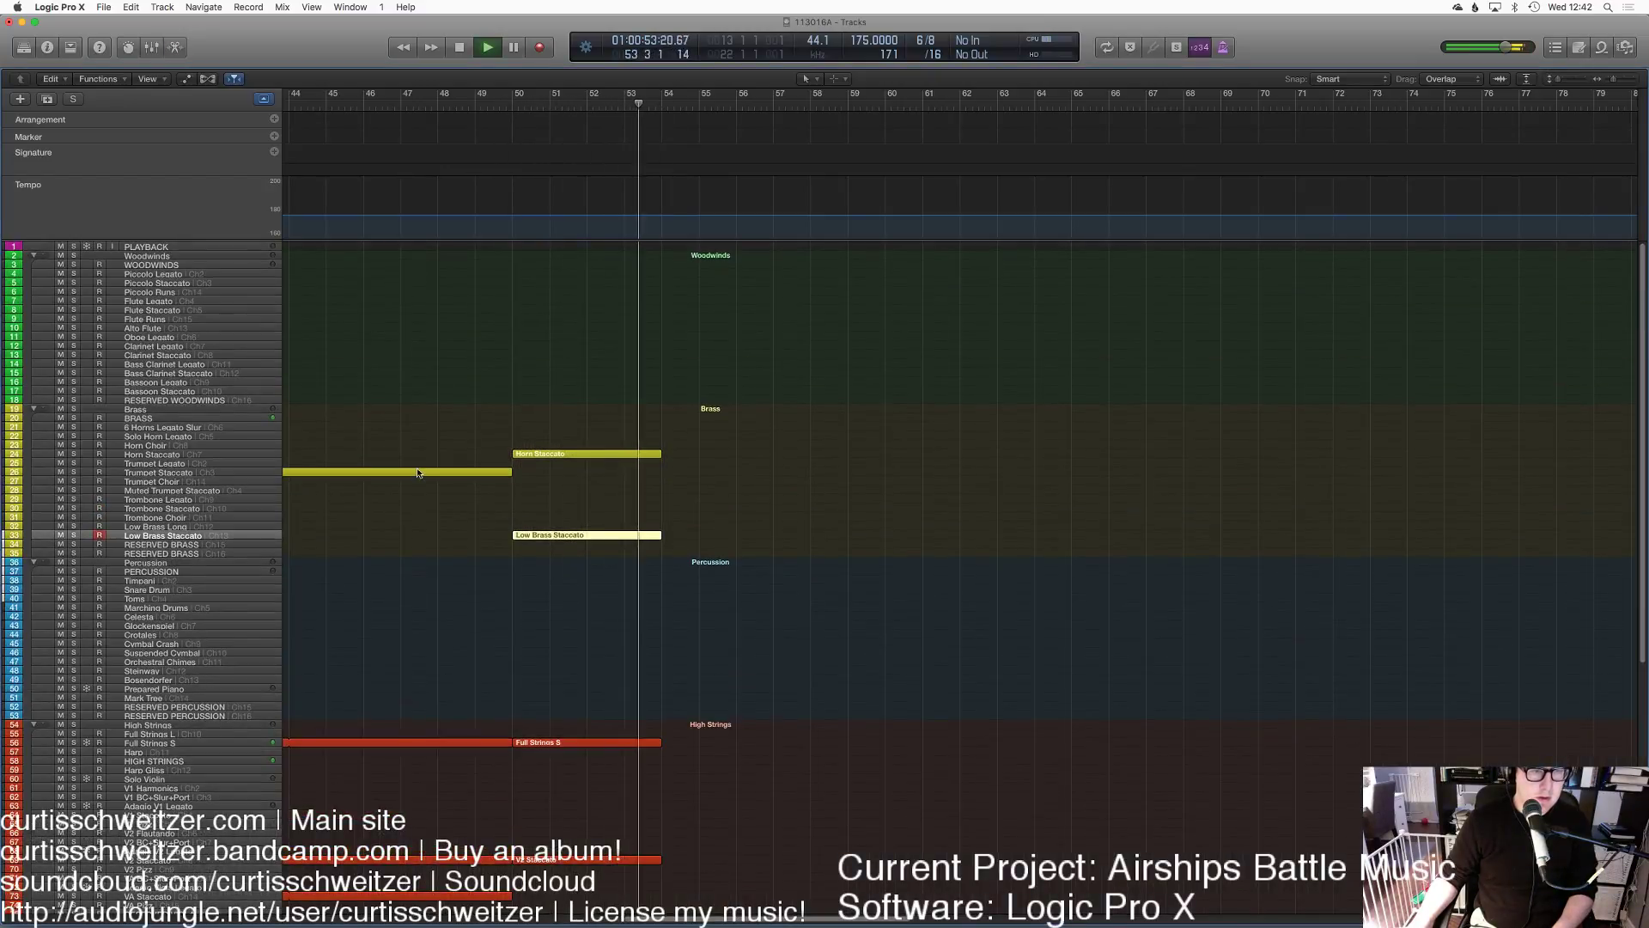
key(space)
Step: Record a chordal part on the Trombone Choir track from bar 50 to bar 54
click(178, 509)
click(178, 516)
click(525, 104)
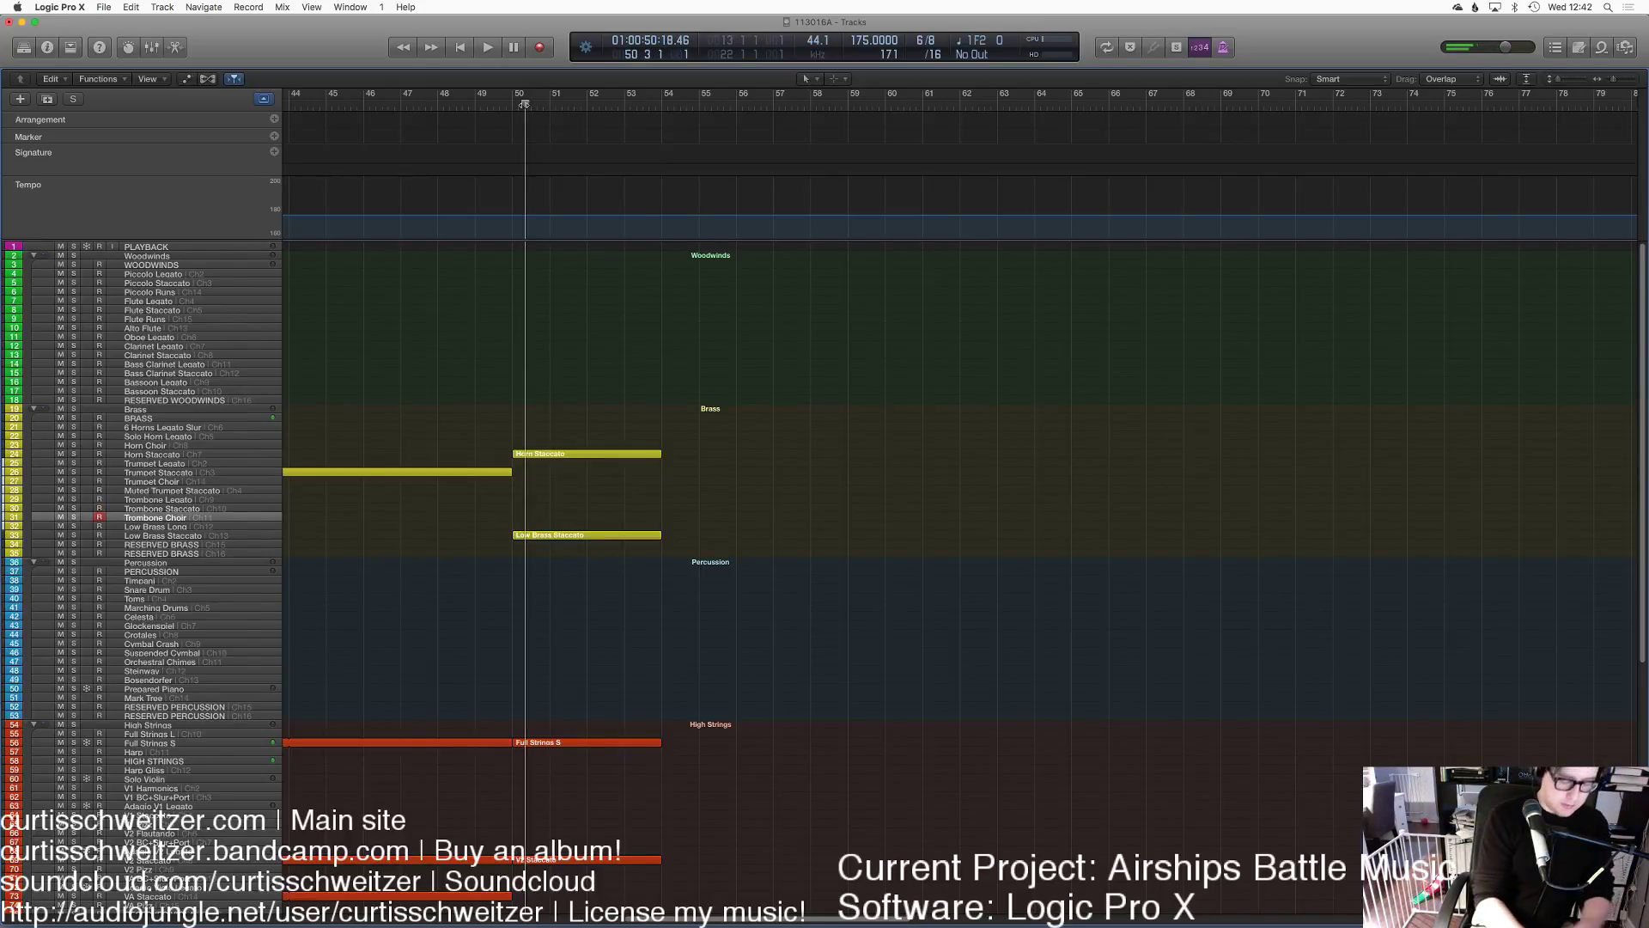
key(r)
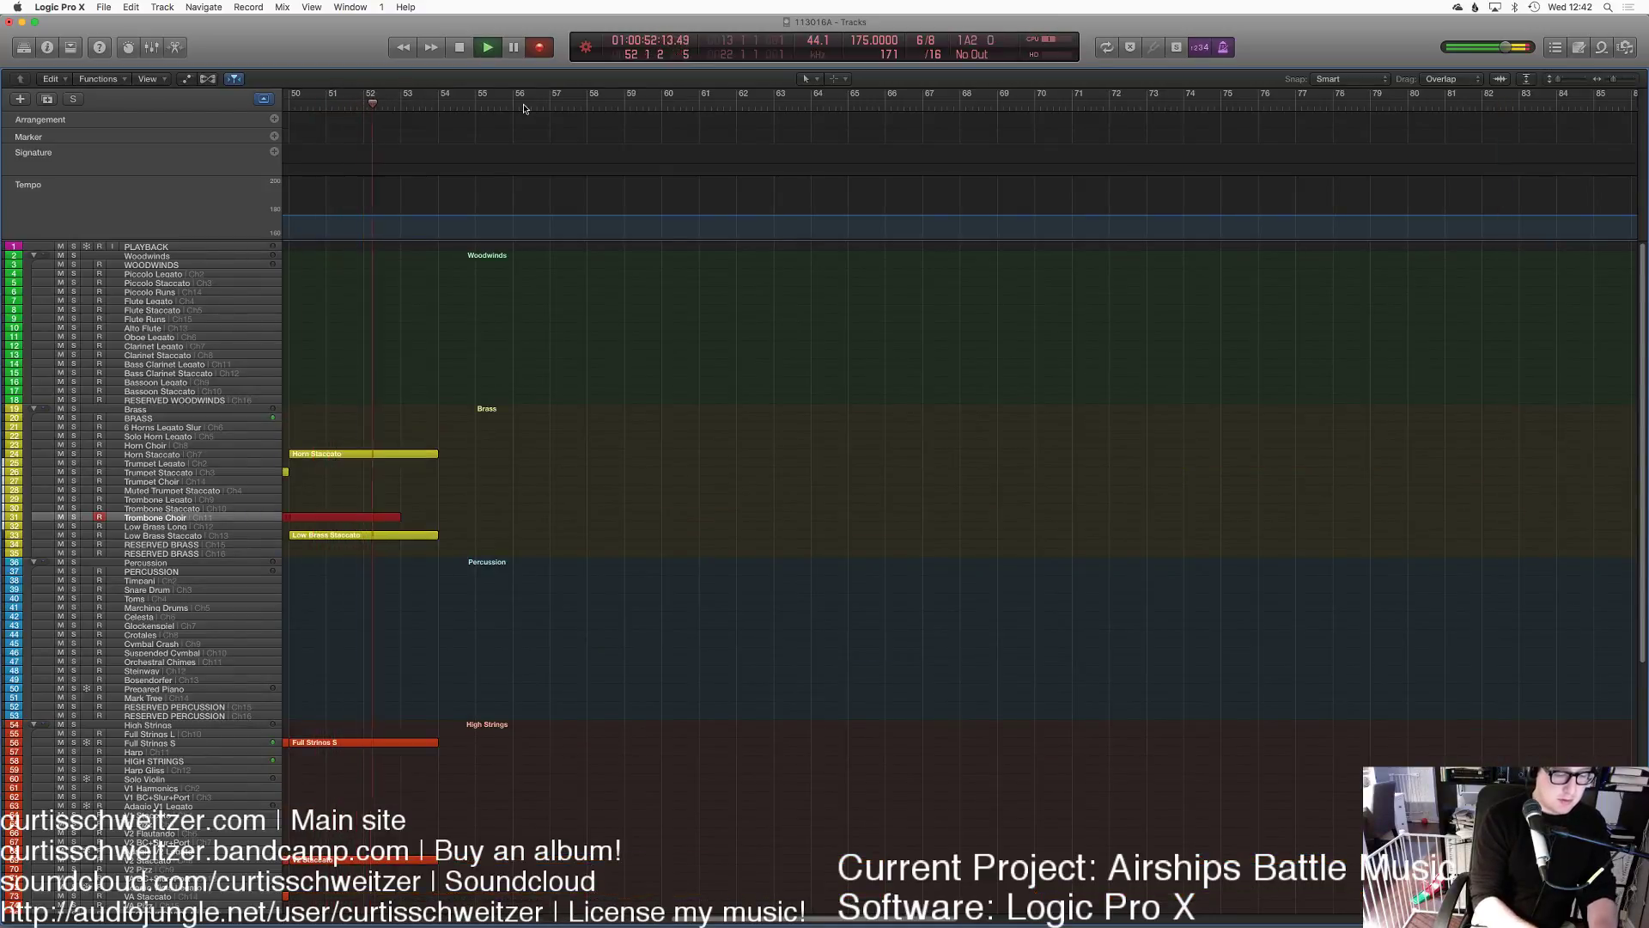
key(space)
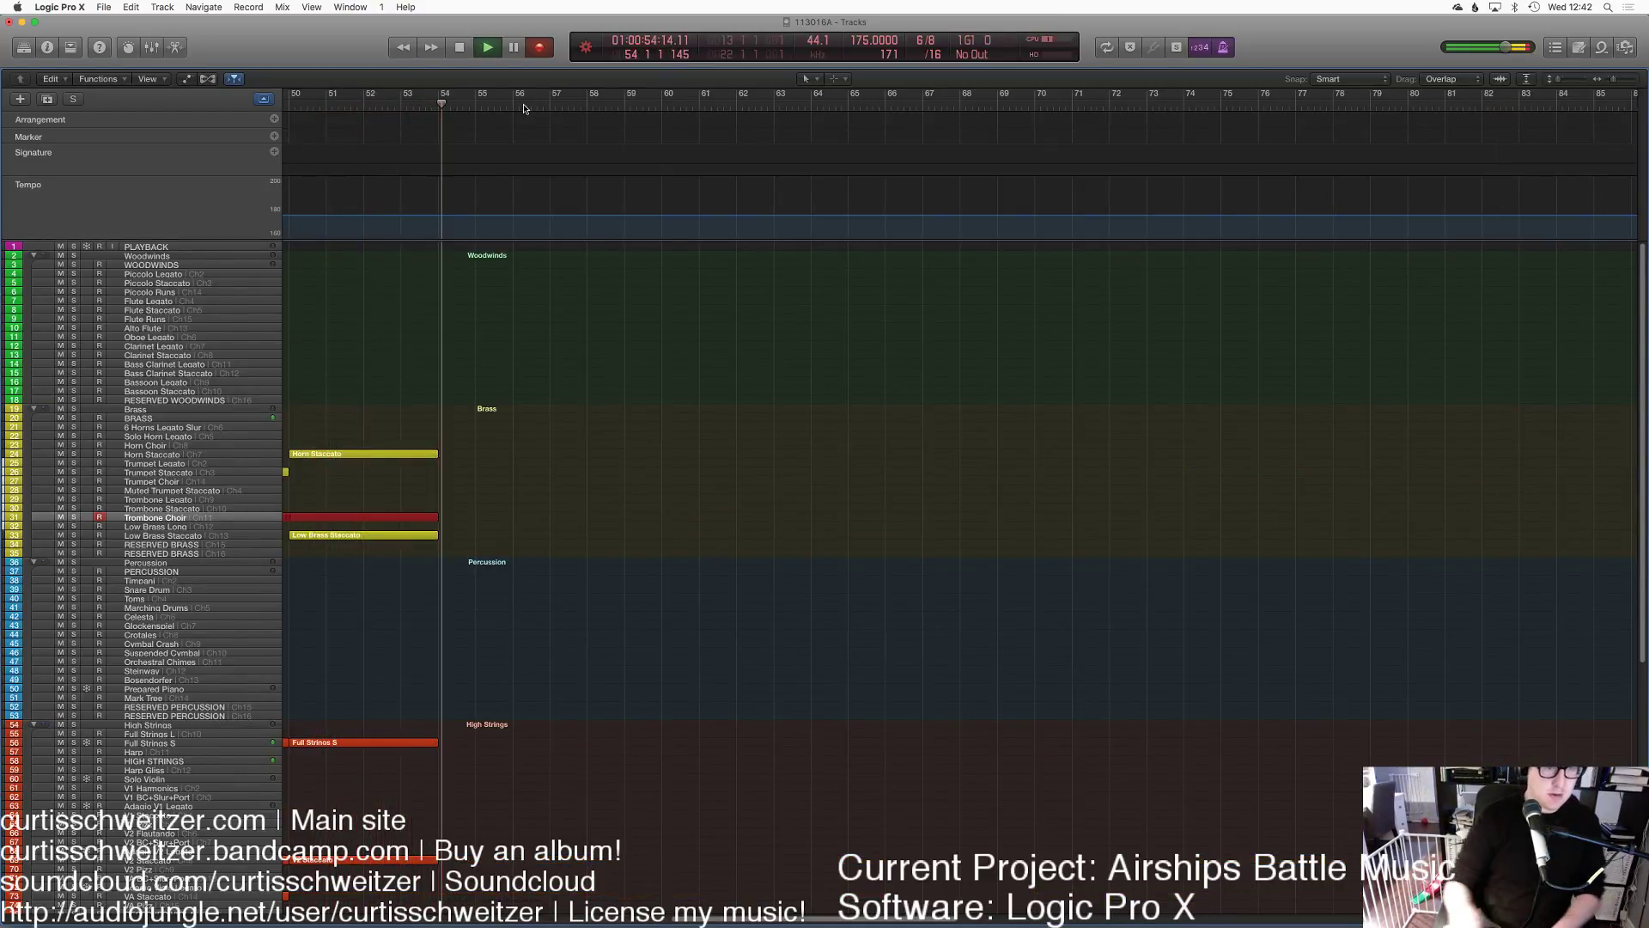
Step: Move the recorded Trombone Choir region onto the Trombone Staccato track and open its notes
key(p)
scroll(544, 687, left, 3)
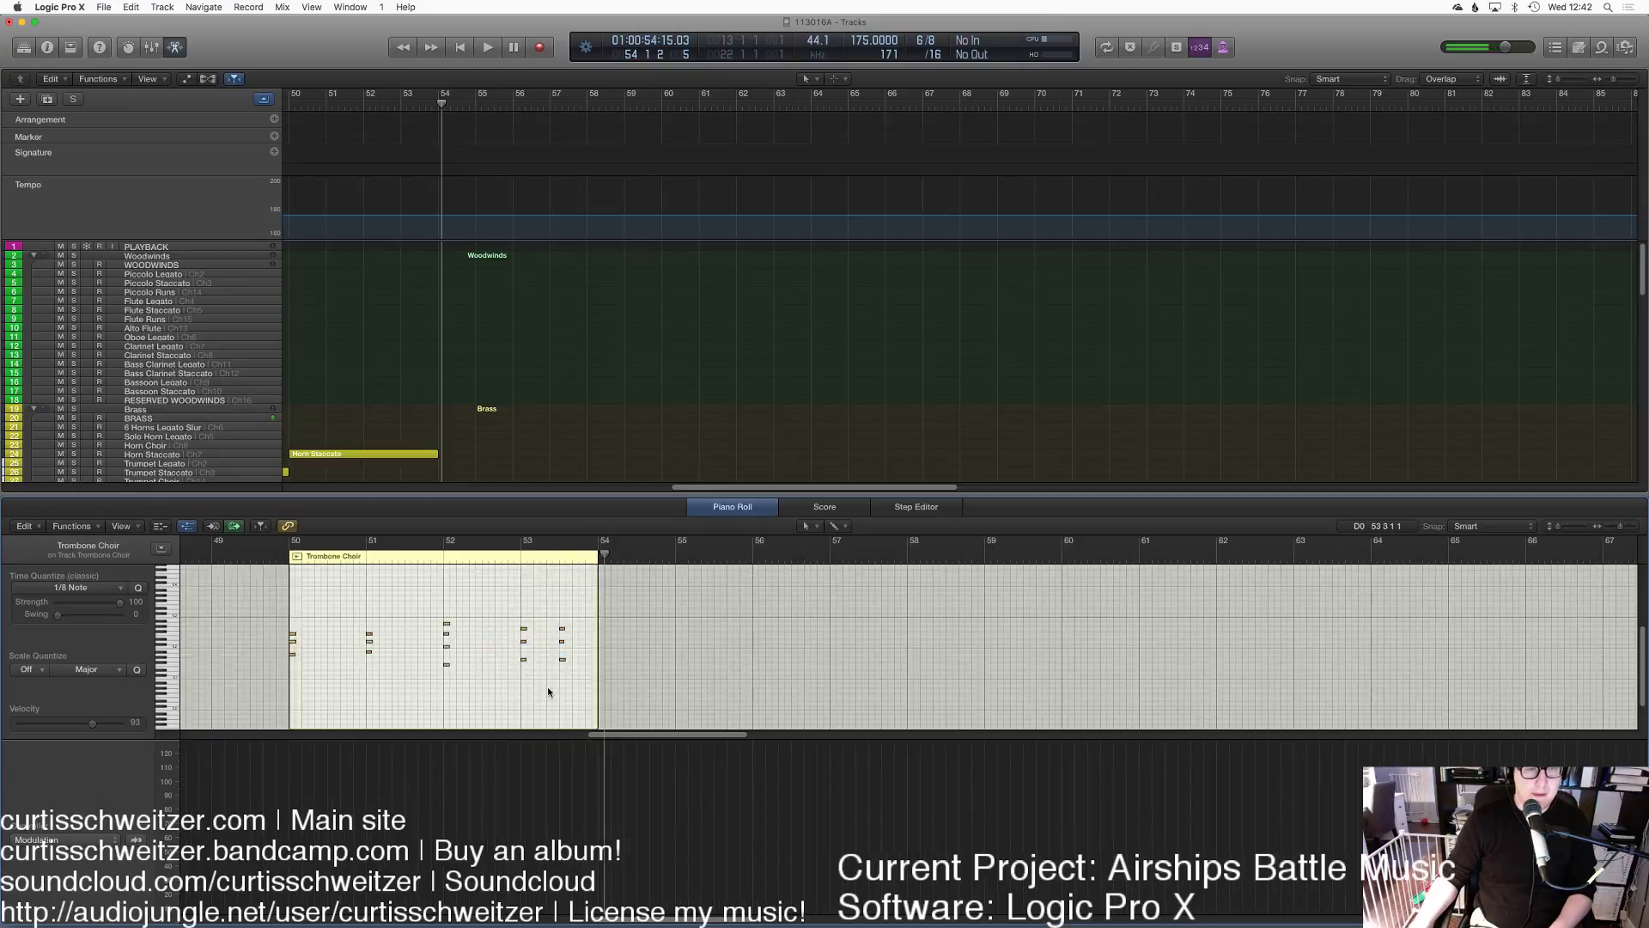
key(p)
key(Up)
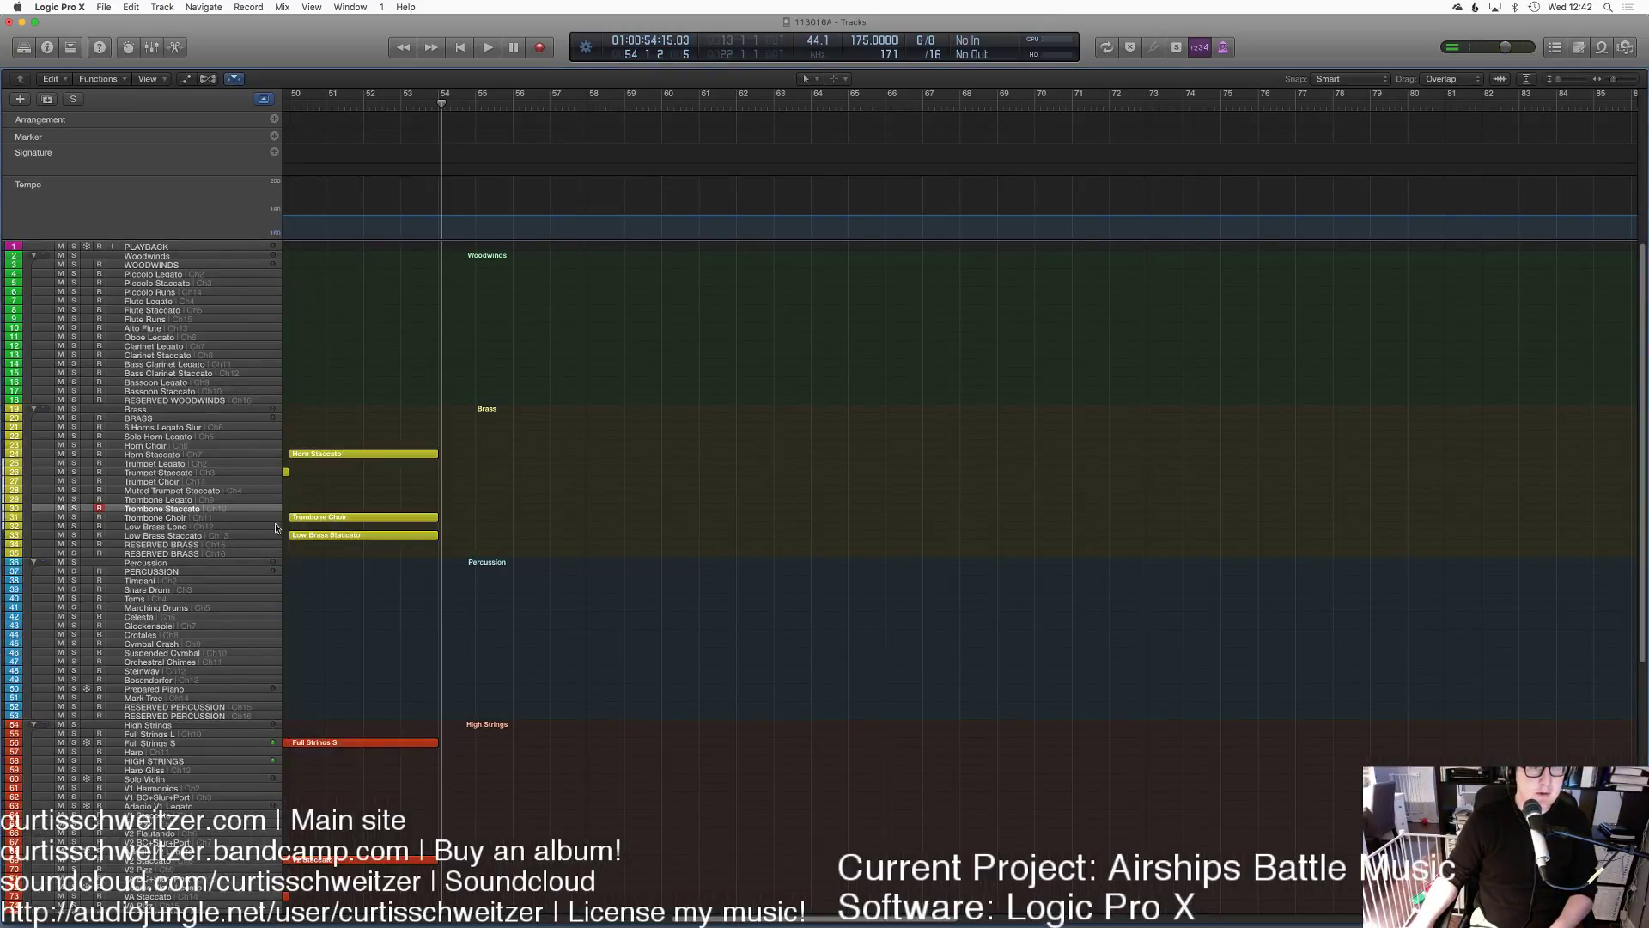
mouse_move(305, 520)
mouse_down()
mouse_move(304, 503)
mouse_move(327, 513)
mouse_up()
double_click(327, 512)
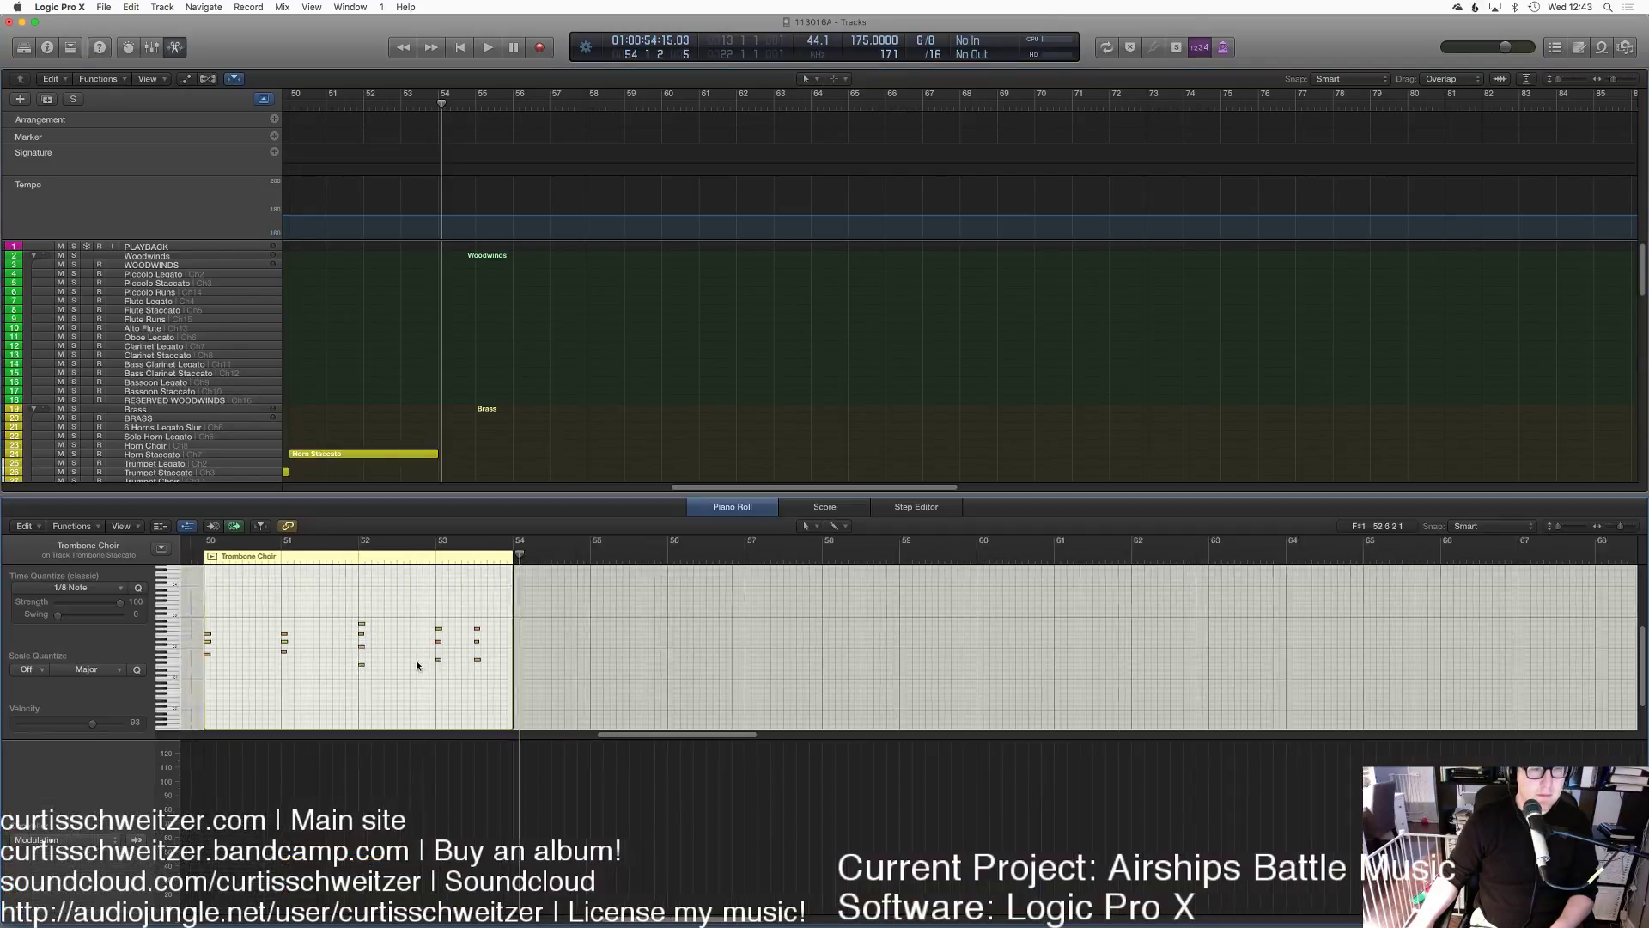
Step: Add a modulation point to the trombone region and play the section back
click(413, 815)
key(shift+space)
click(460, 342)
key(e)
Step: Try to record an HVCTY Stack part from bar 50, abandoning the incomplete takes
scroll(463, 346, down, 10)
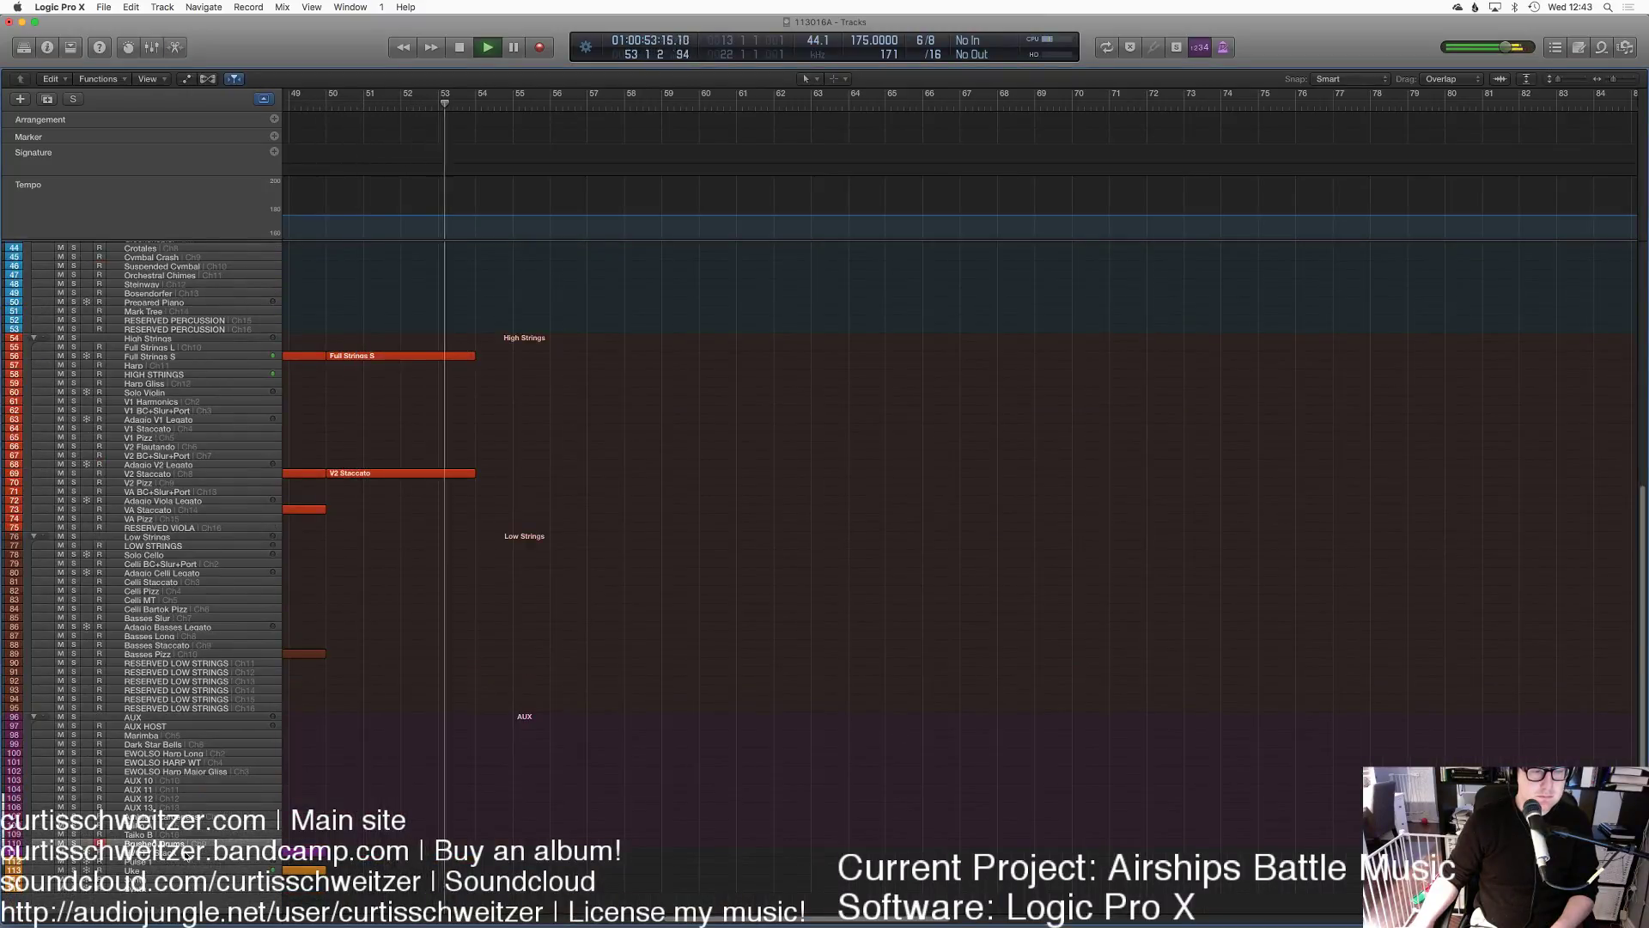
key(space)
click(329, 109)
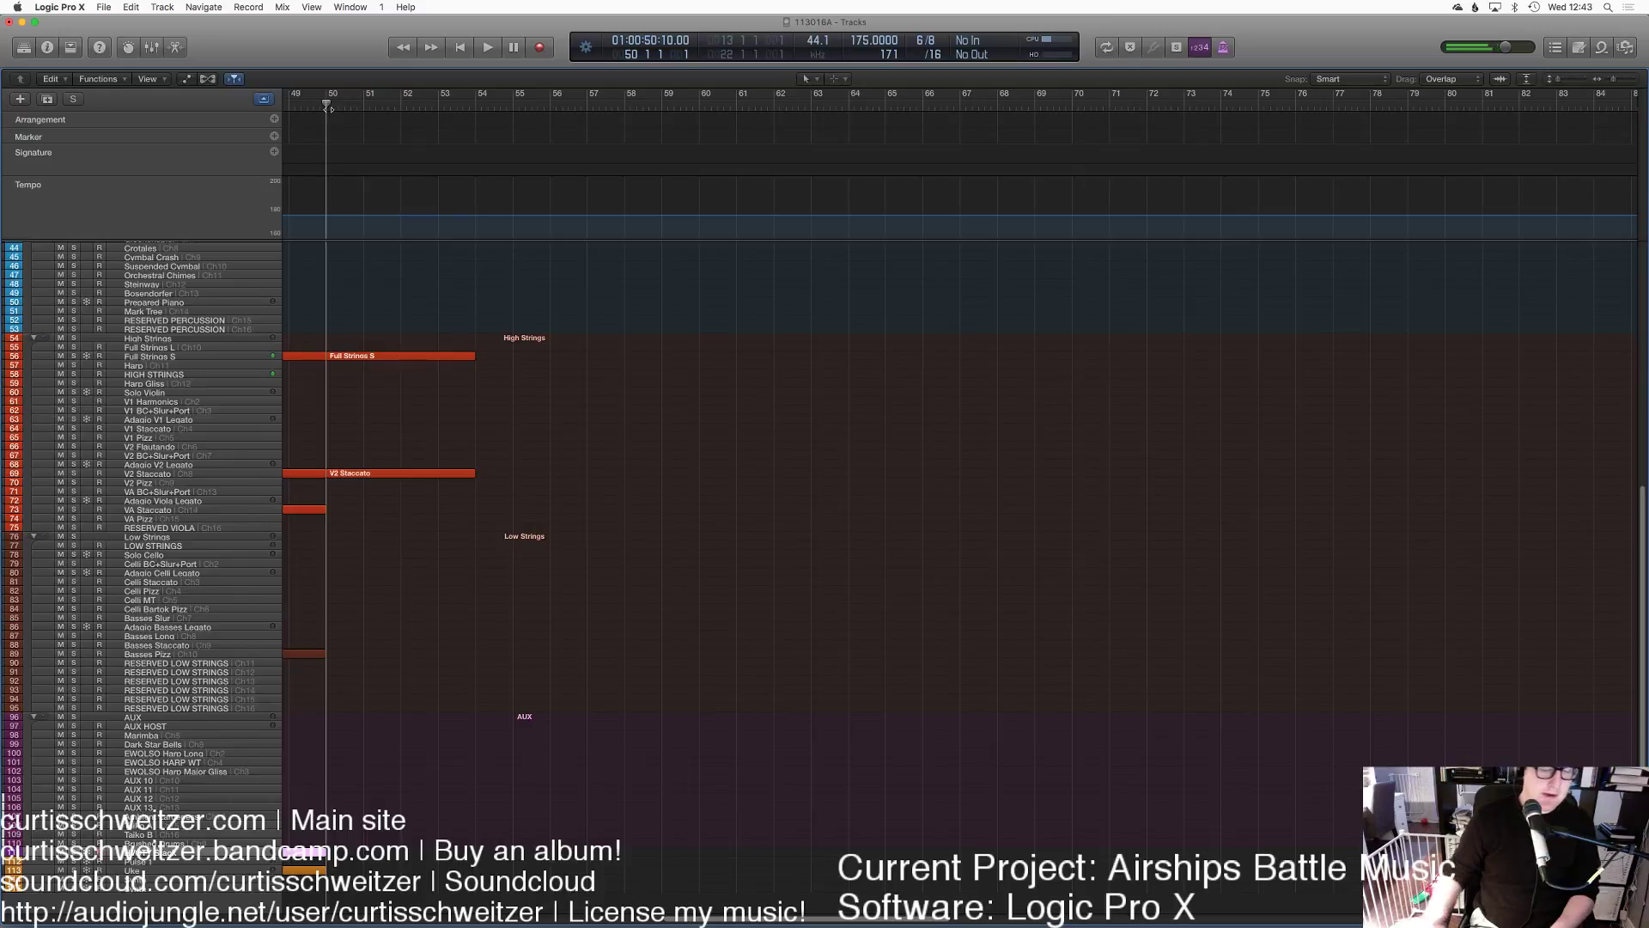
key(r)
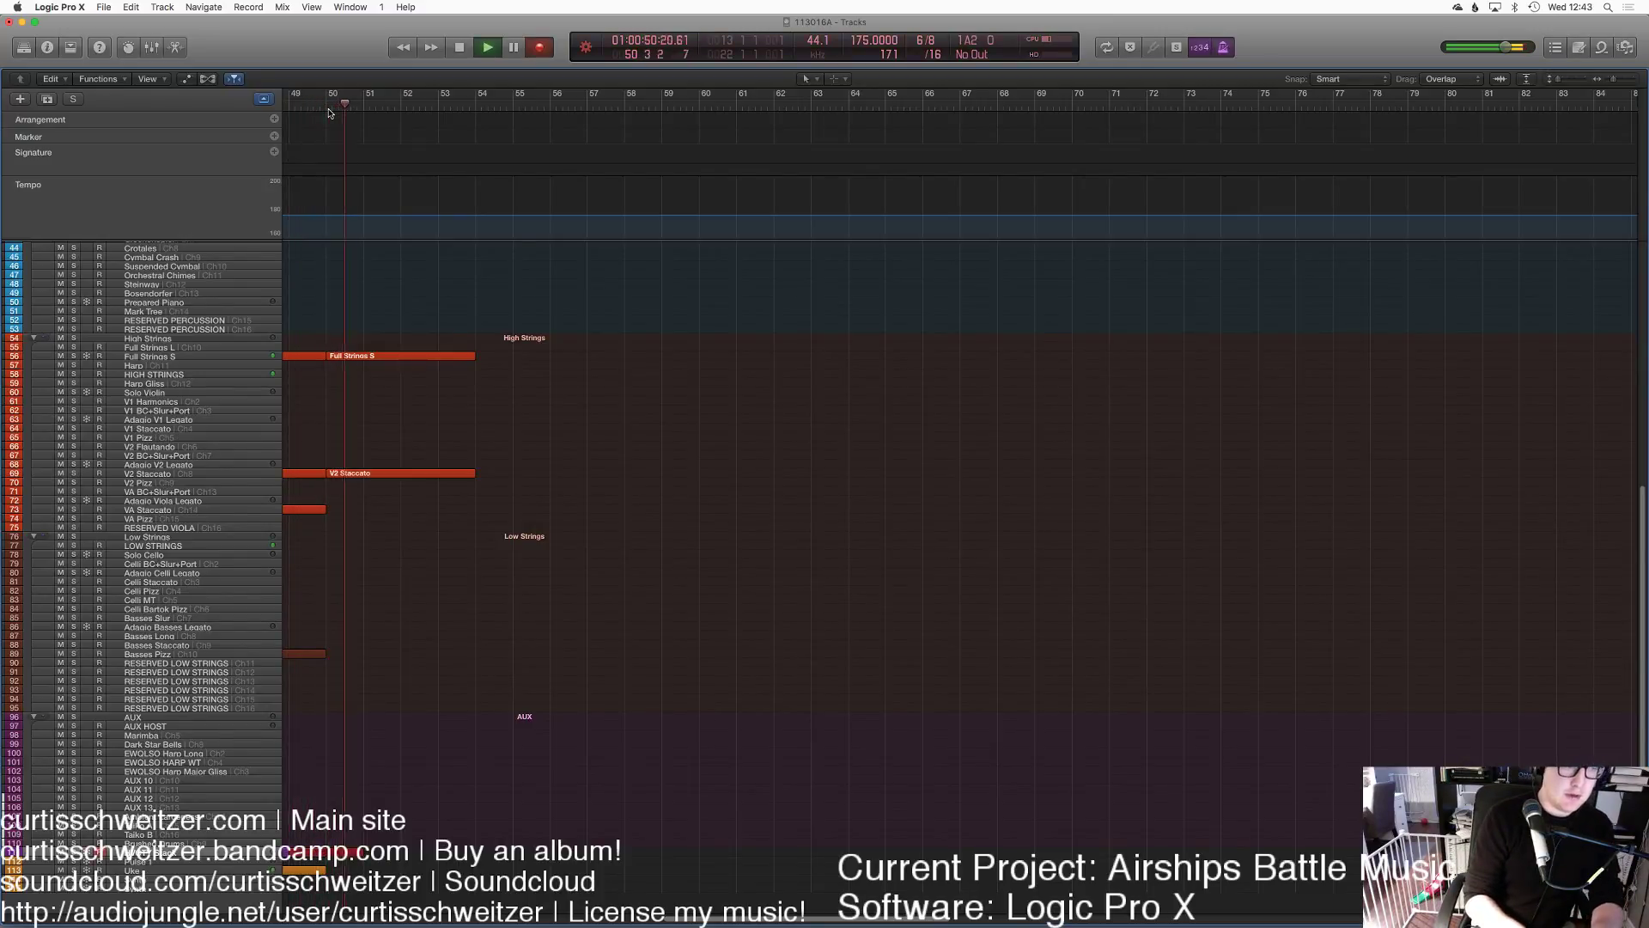
key(space)
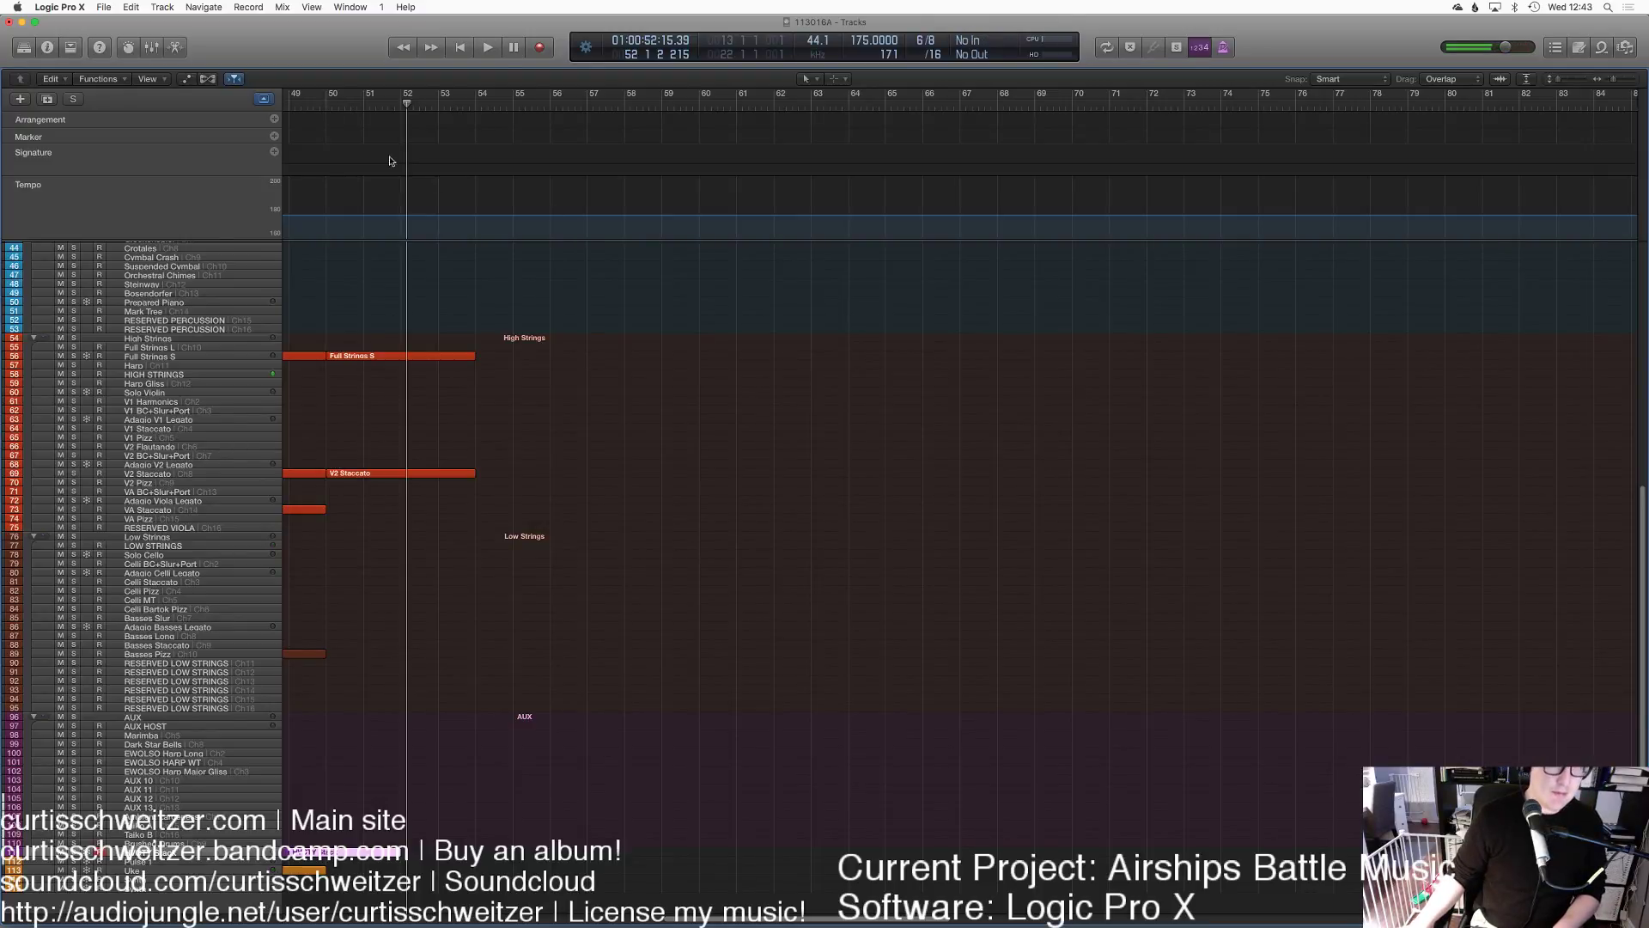
click(342, 108)
key(r)
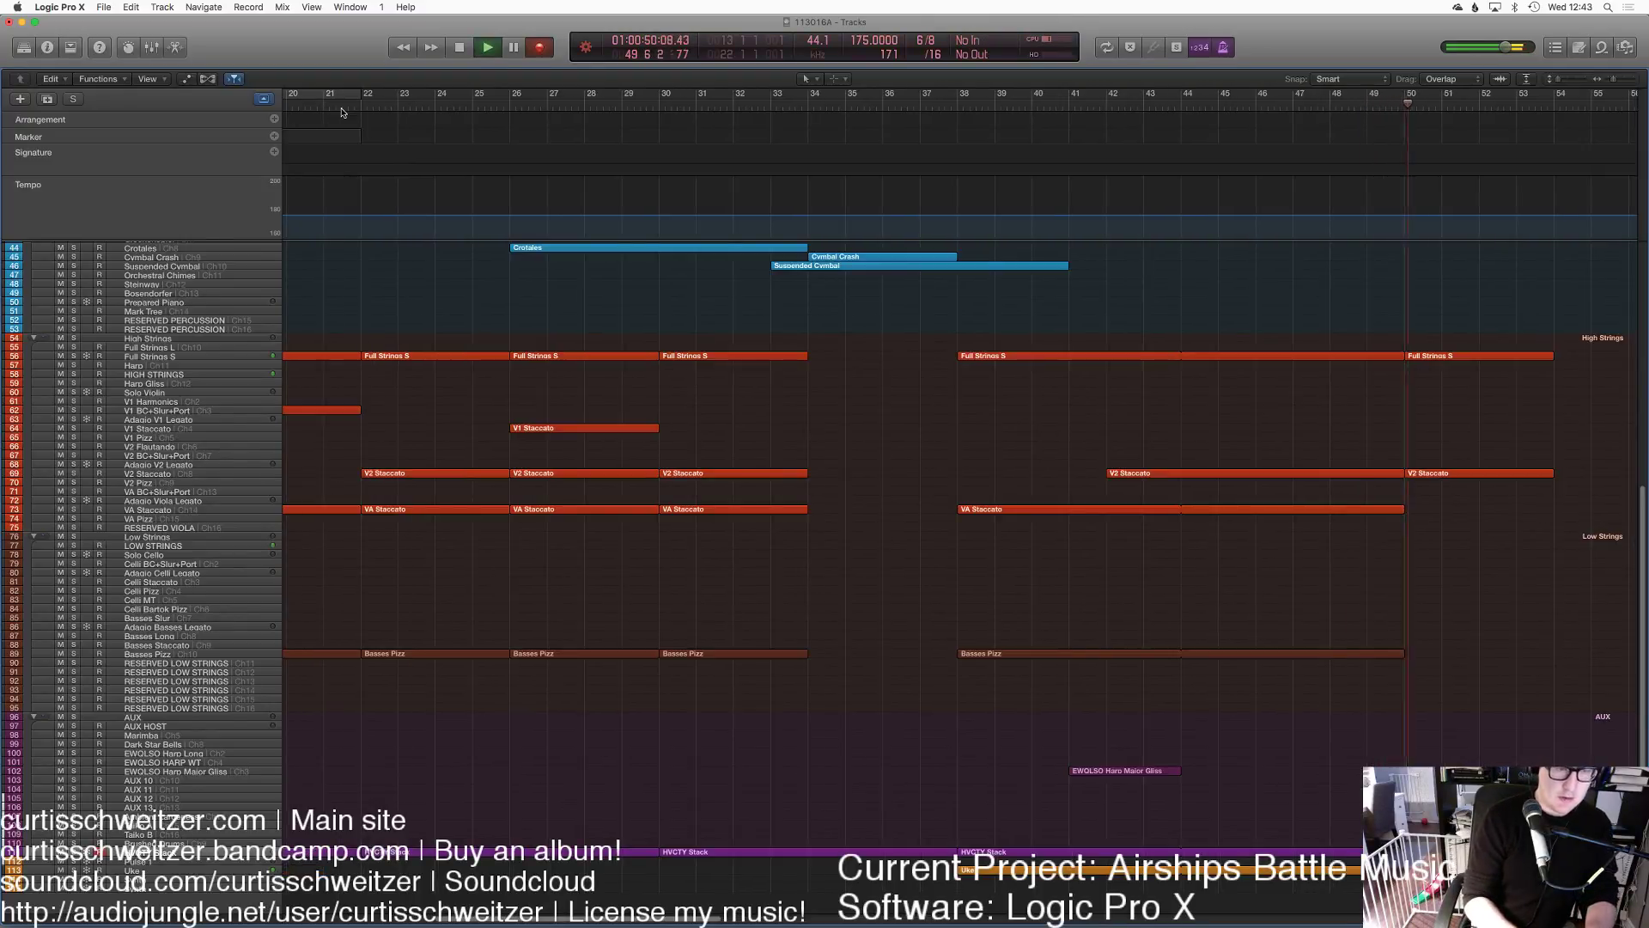
key(space)
Step: Record the HVCTY Stack part from bar 50 to bar 54, quantize its notes to 1/8 notes and play it back
key(r)
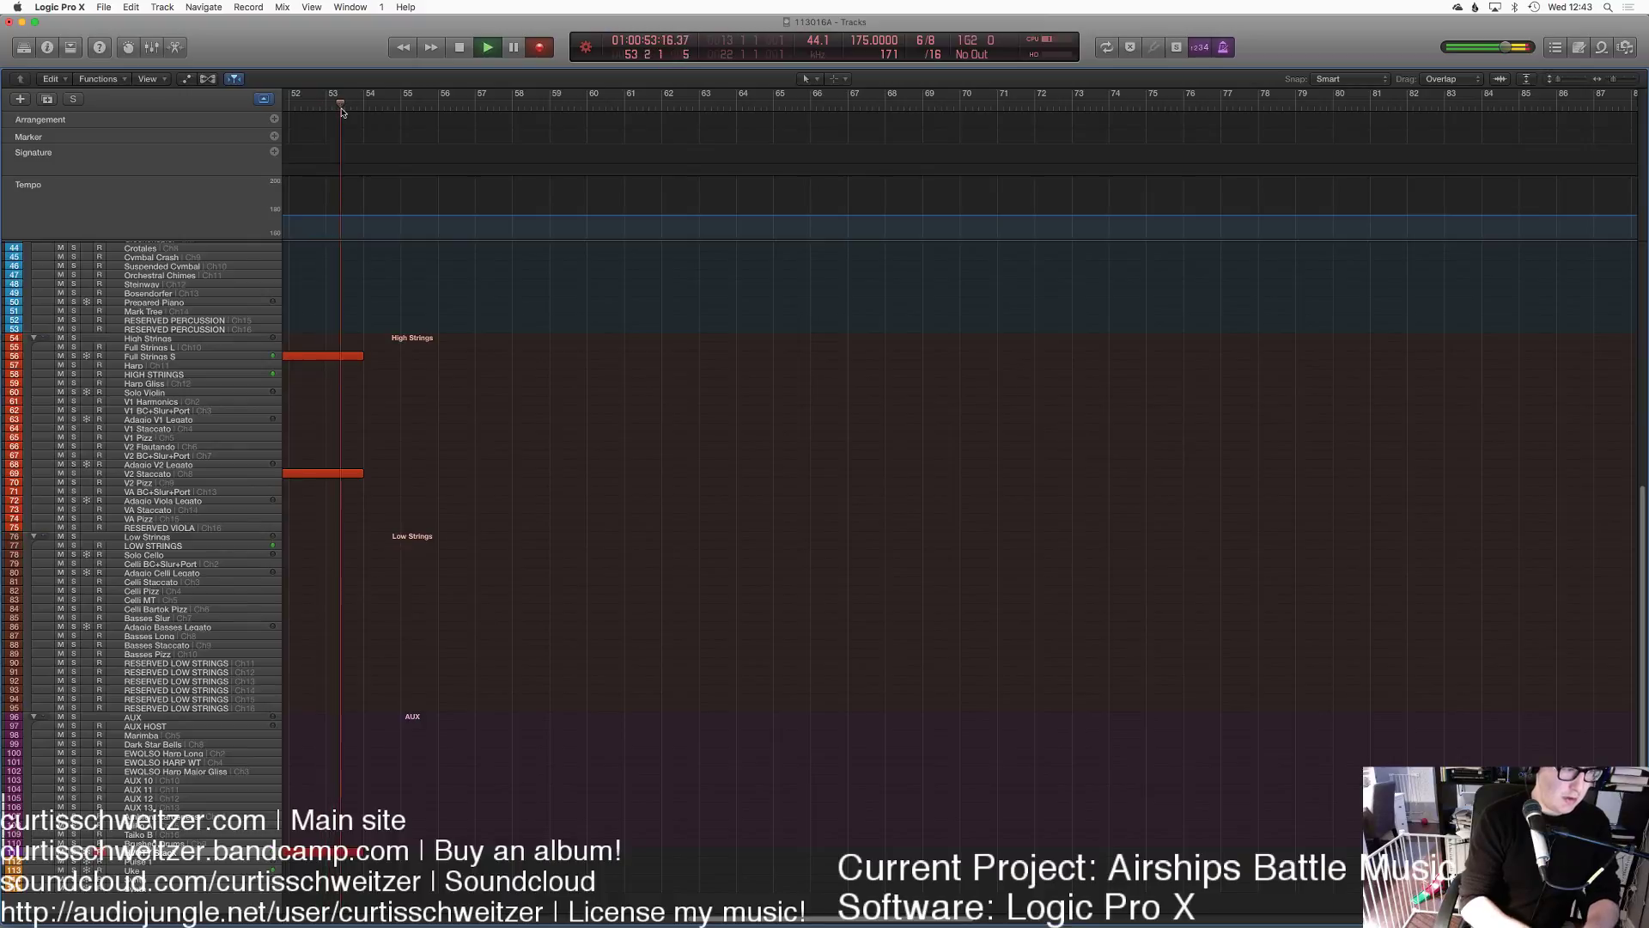
key(space)
key(p)
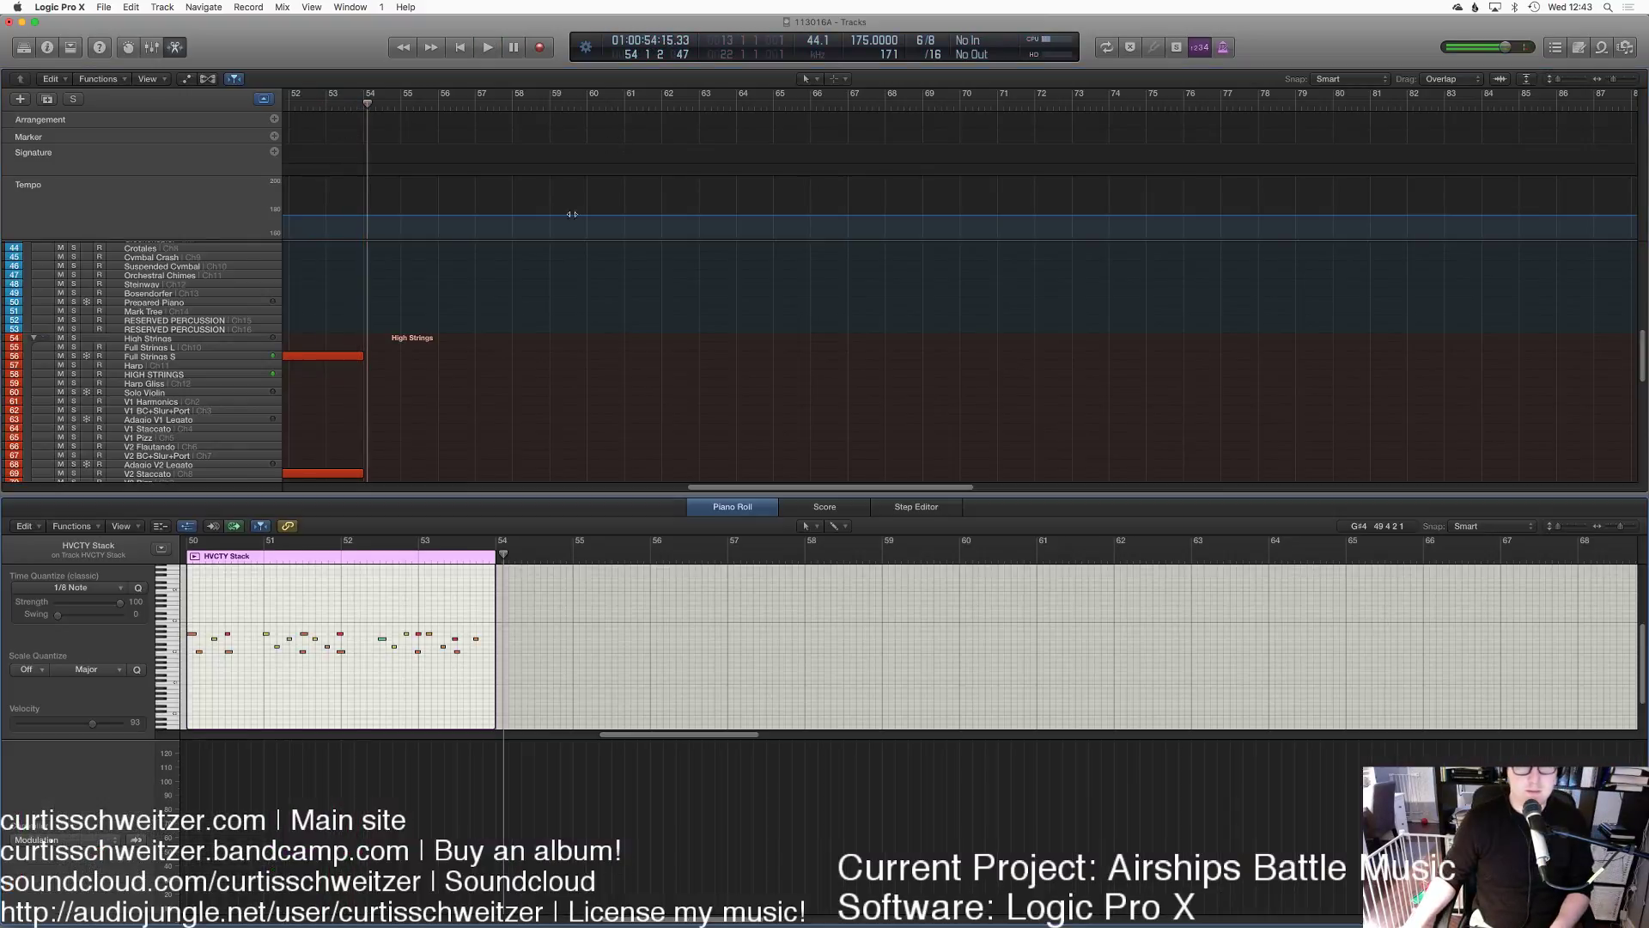
scroll(460, 629, left, 5)
key(shift+space)
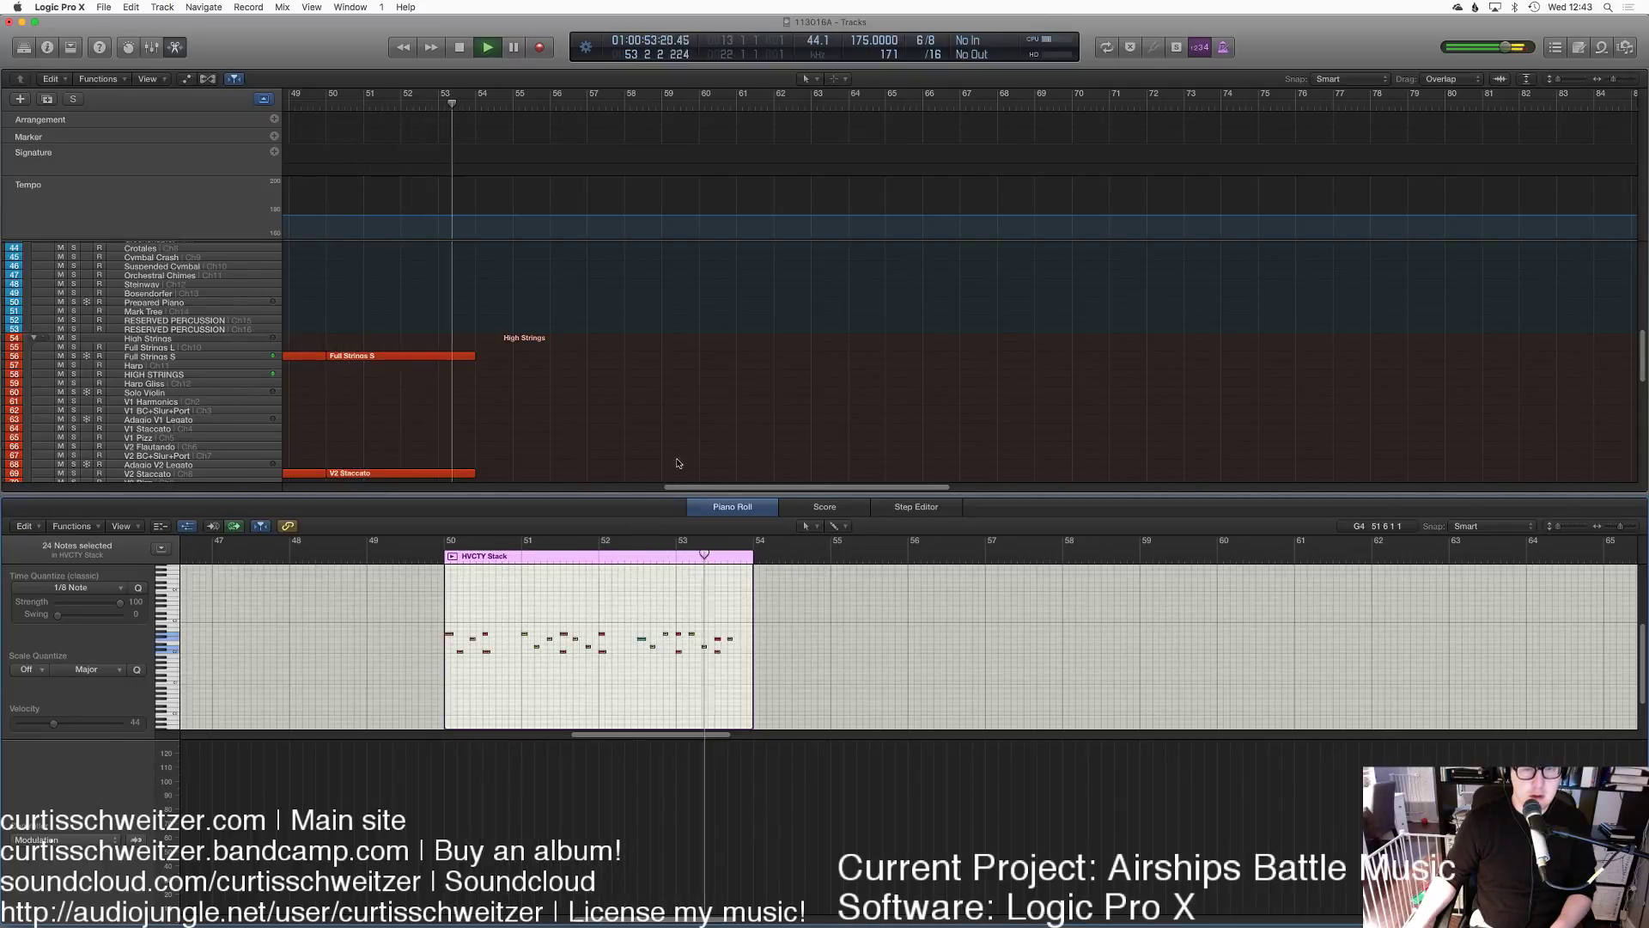
key(e)
key(space)
Step: Delete the Low Brass Staccato region at bar 50 and listen to the arrangement from about bar 45
scroll(740, 398, left, 5)
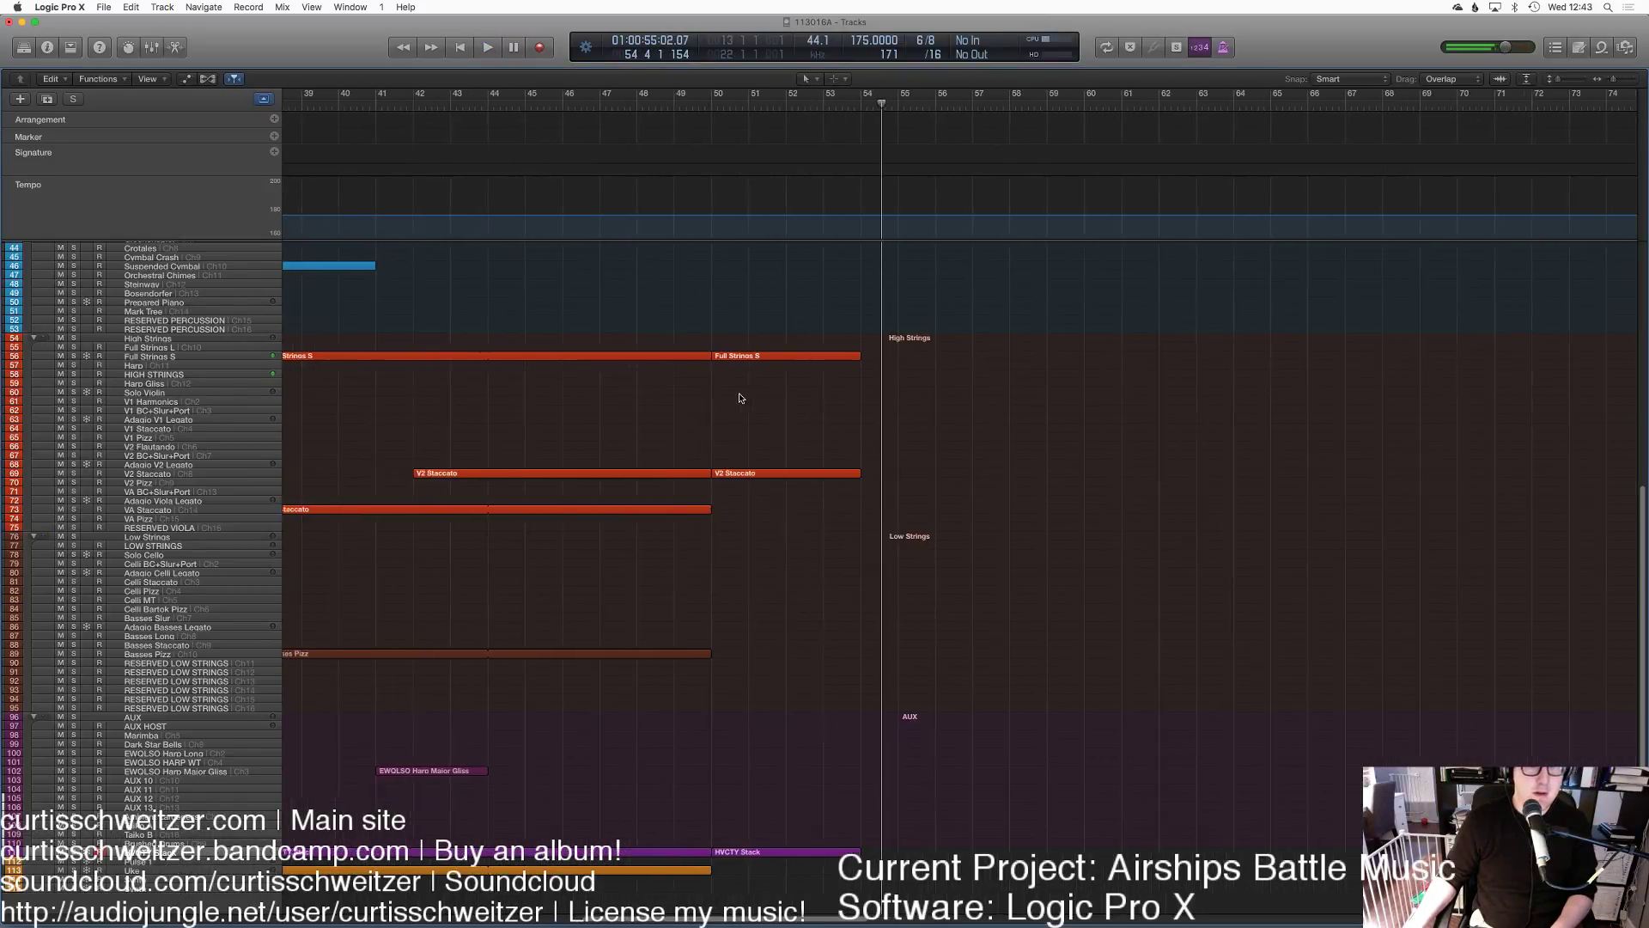
scroll(729, 298, up, 6)
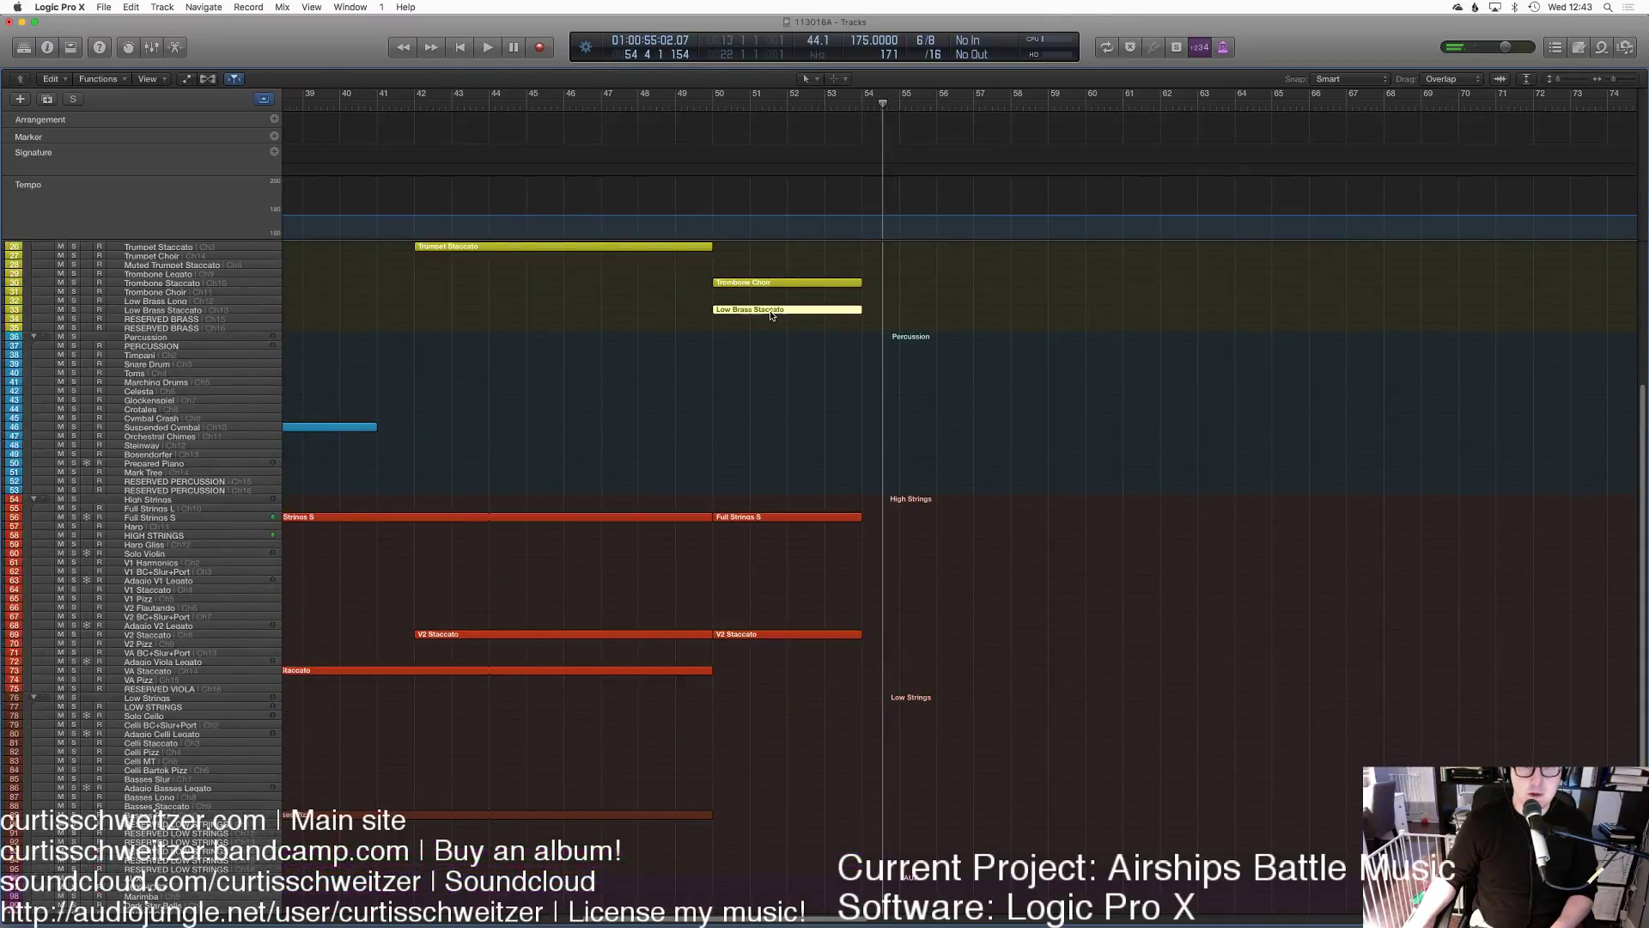
key(Delete)
click(547, 110)
key(space)
scroll(655, 398, up, 8)
scroll(657, 403, down, 6)
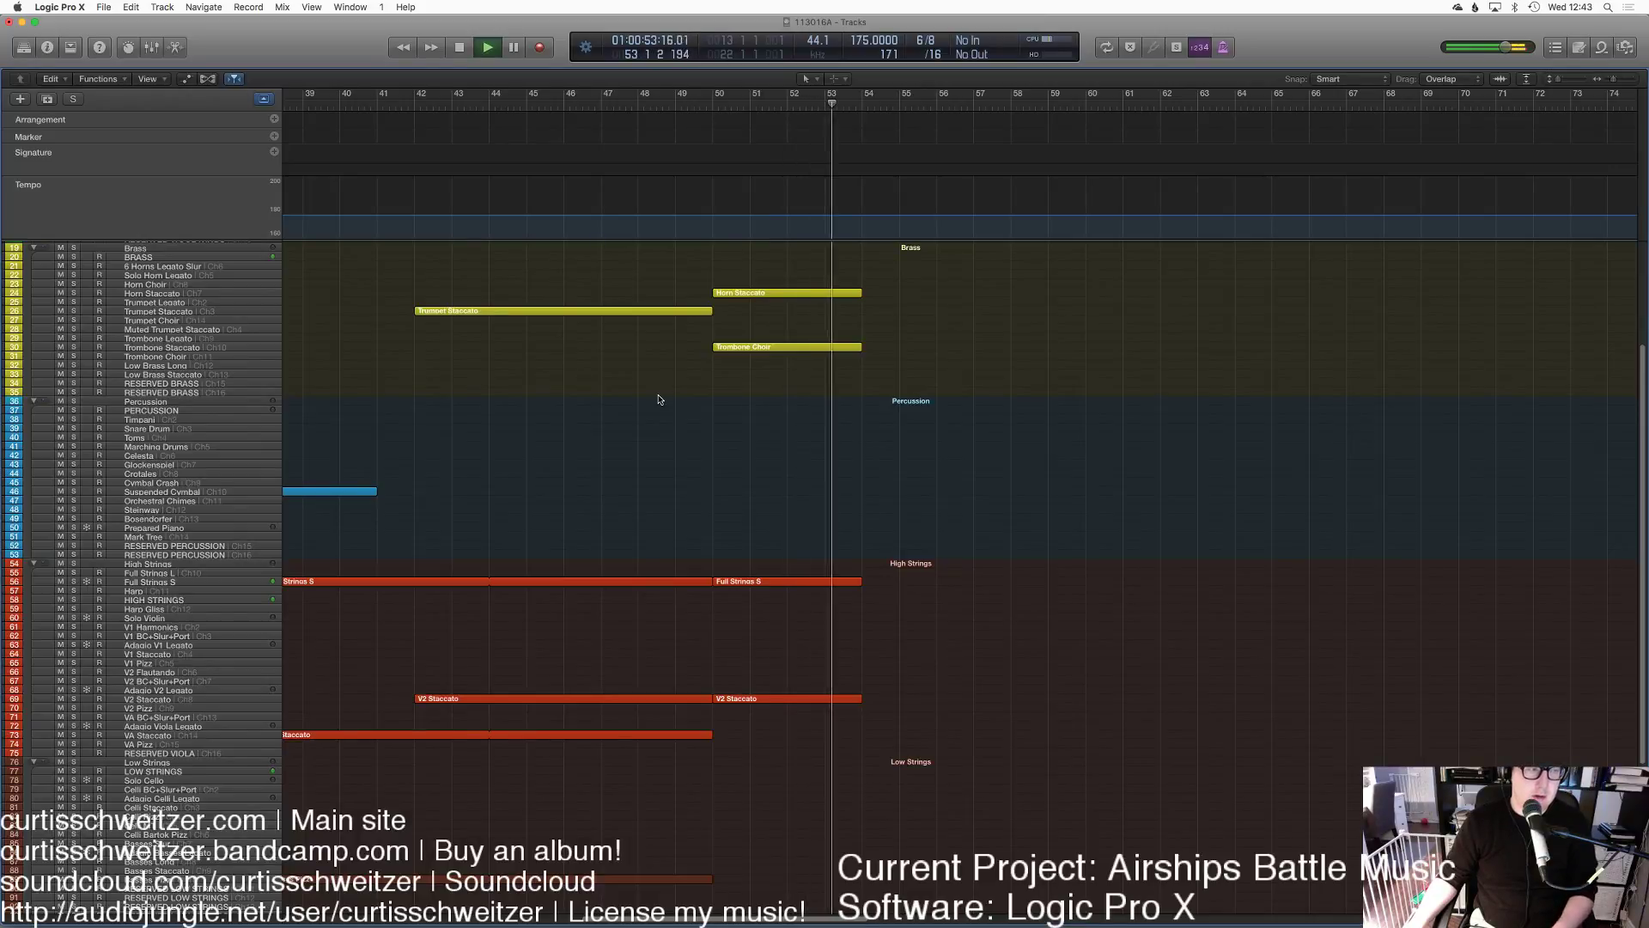
key(space)
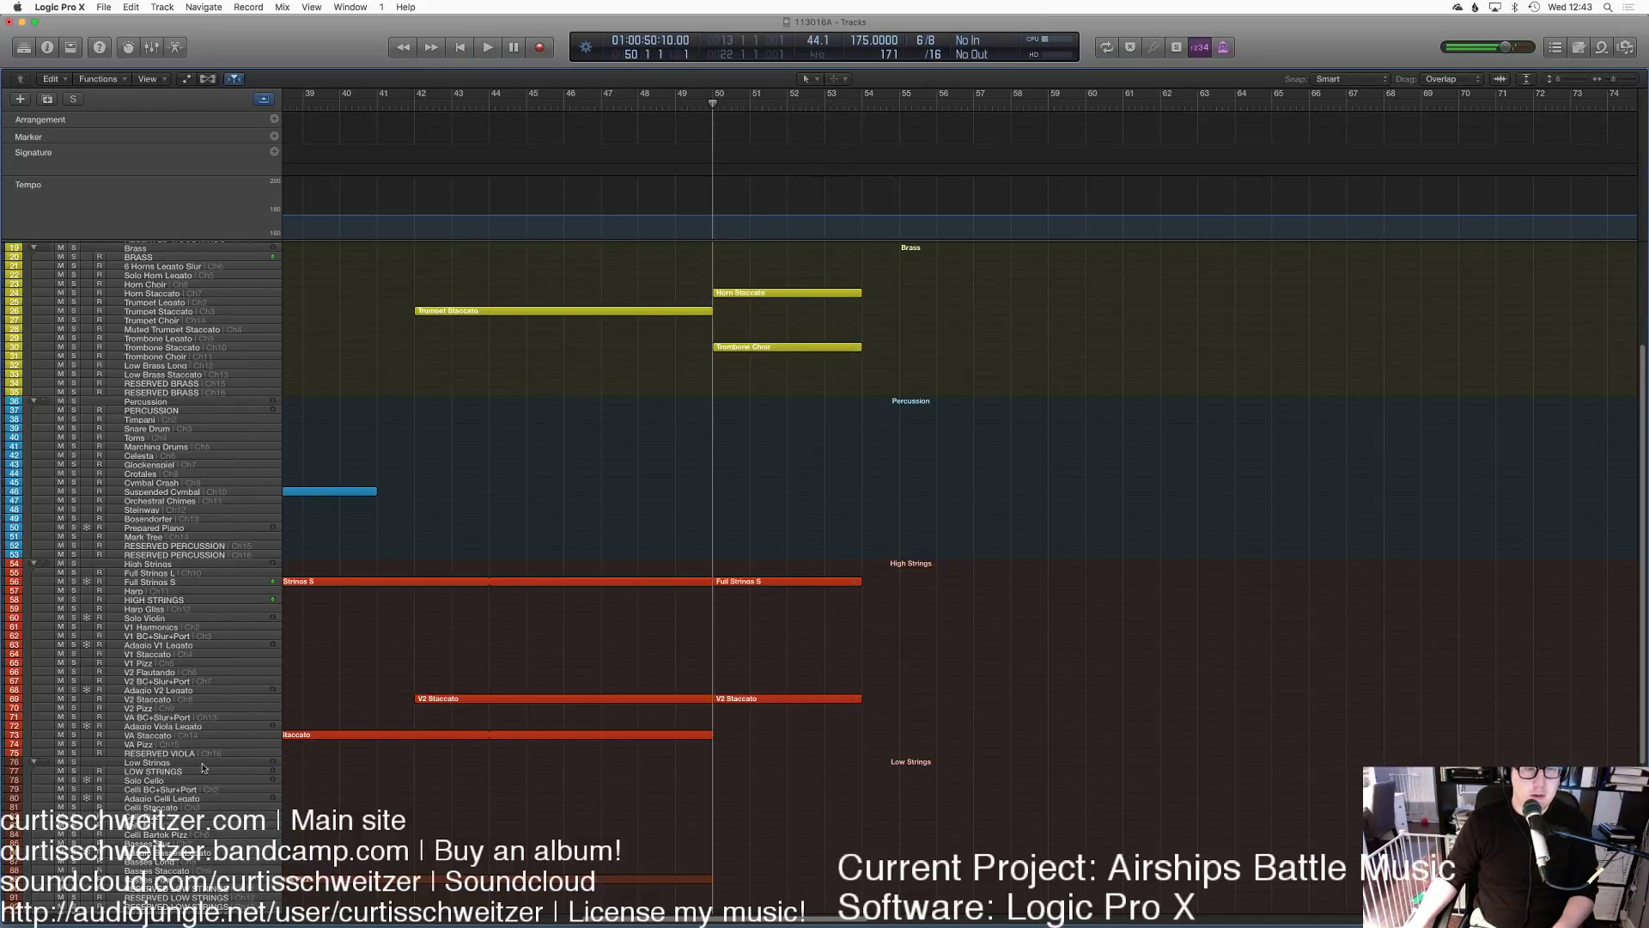
Step: Record a Celli Staccato part from bar 50 to bar 54, redoing the first take
click(175, 805)
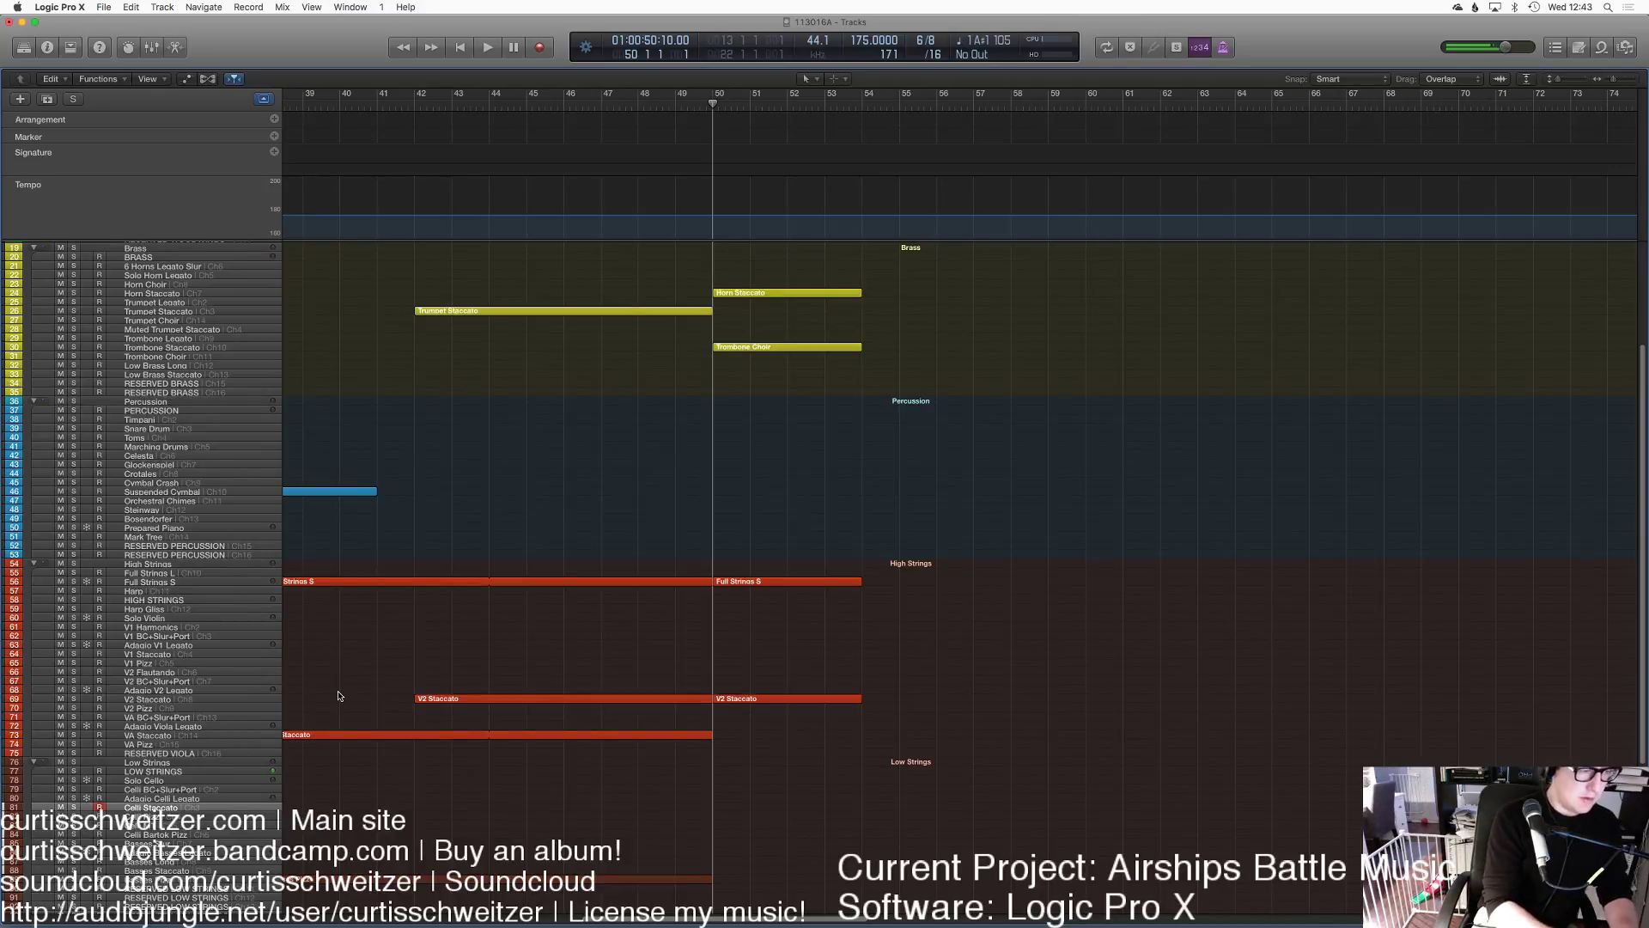
key(r)
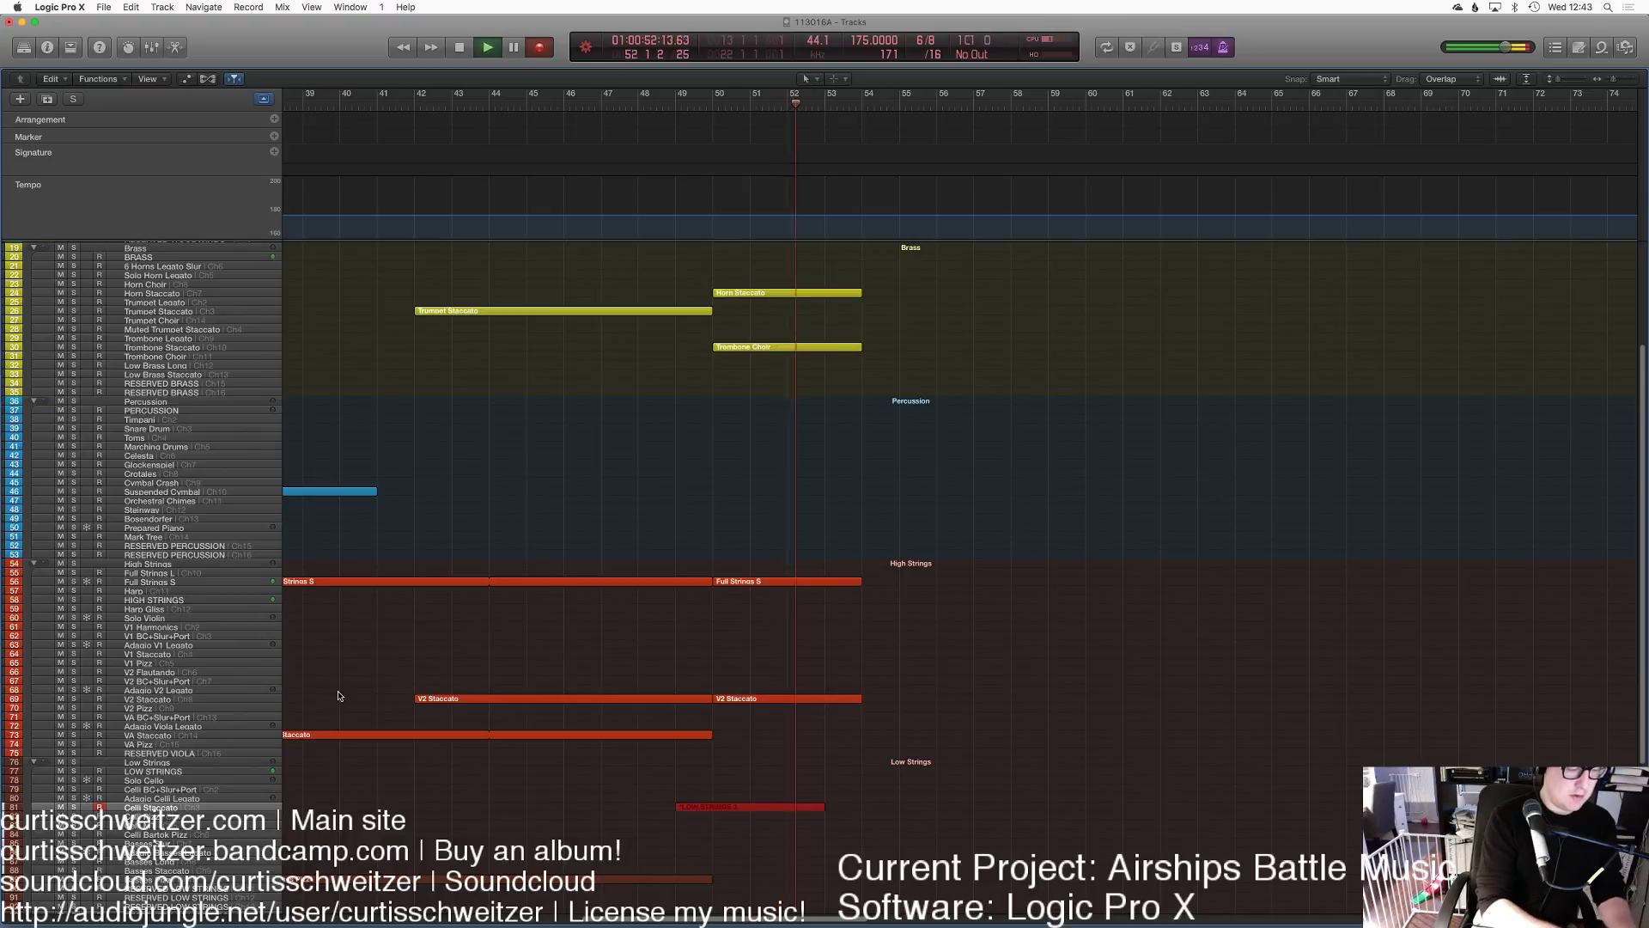
key(space)
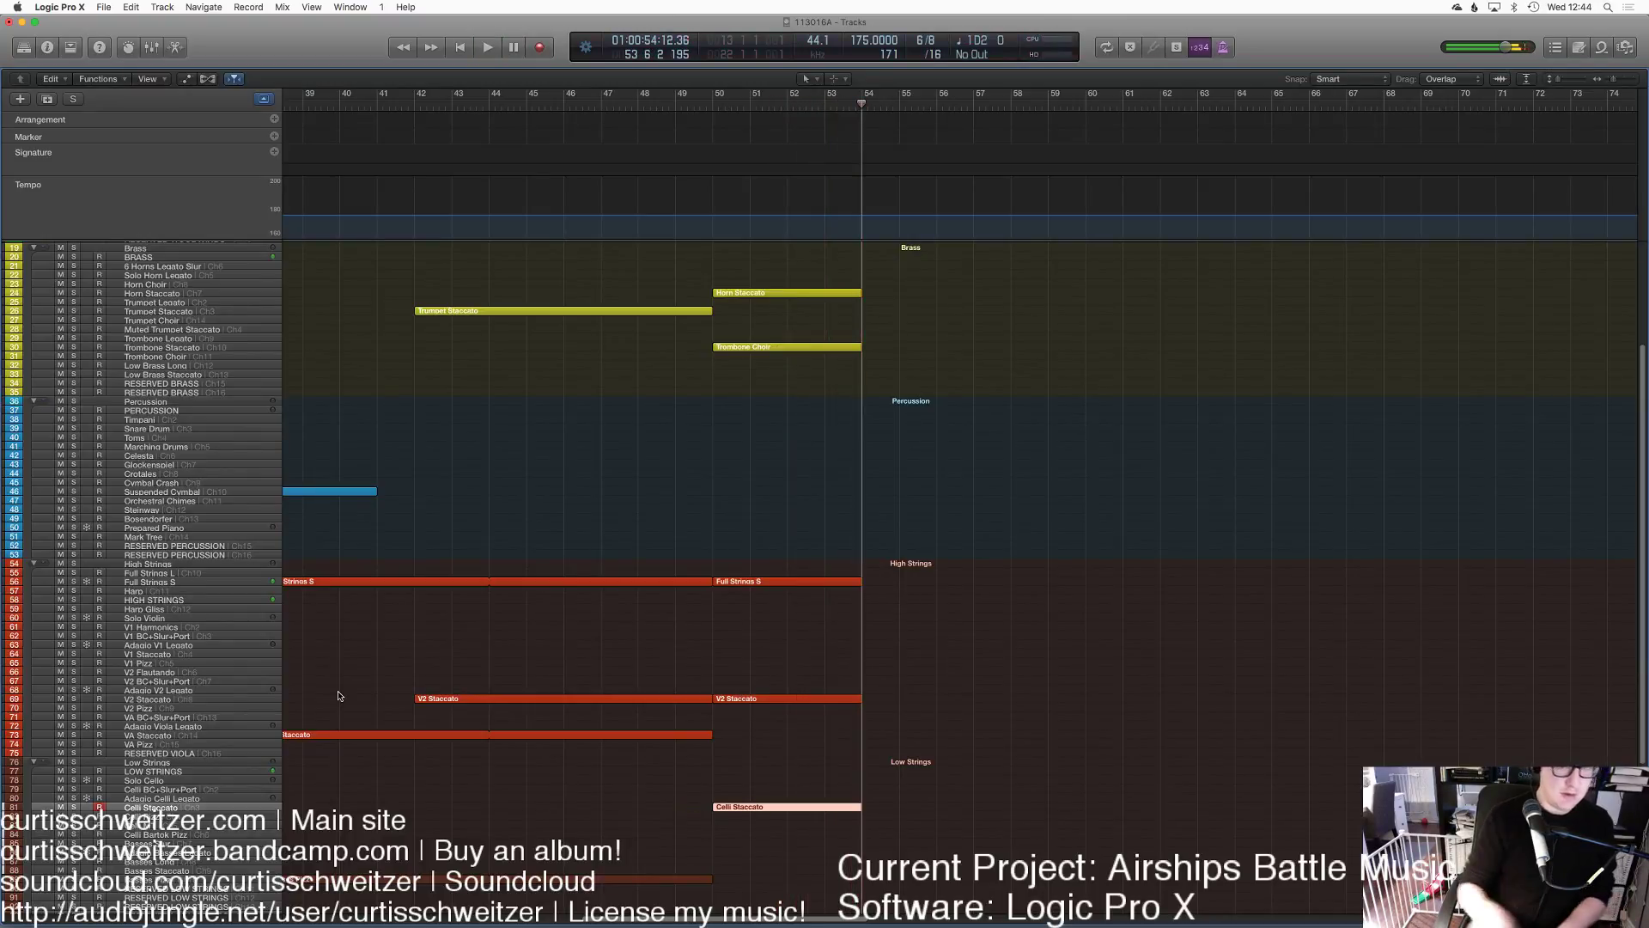
click(724, 110)
key(r)
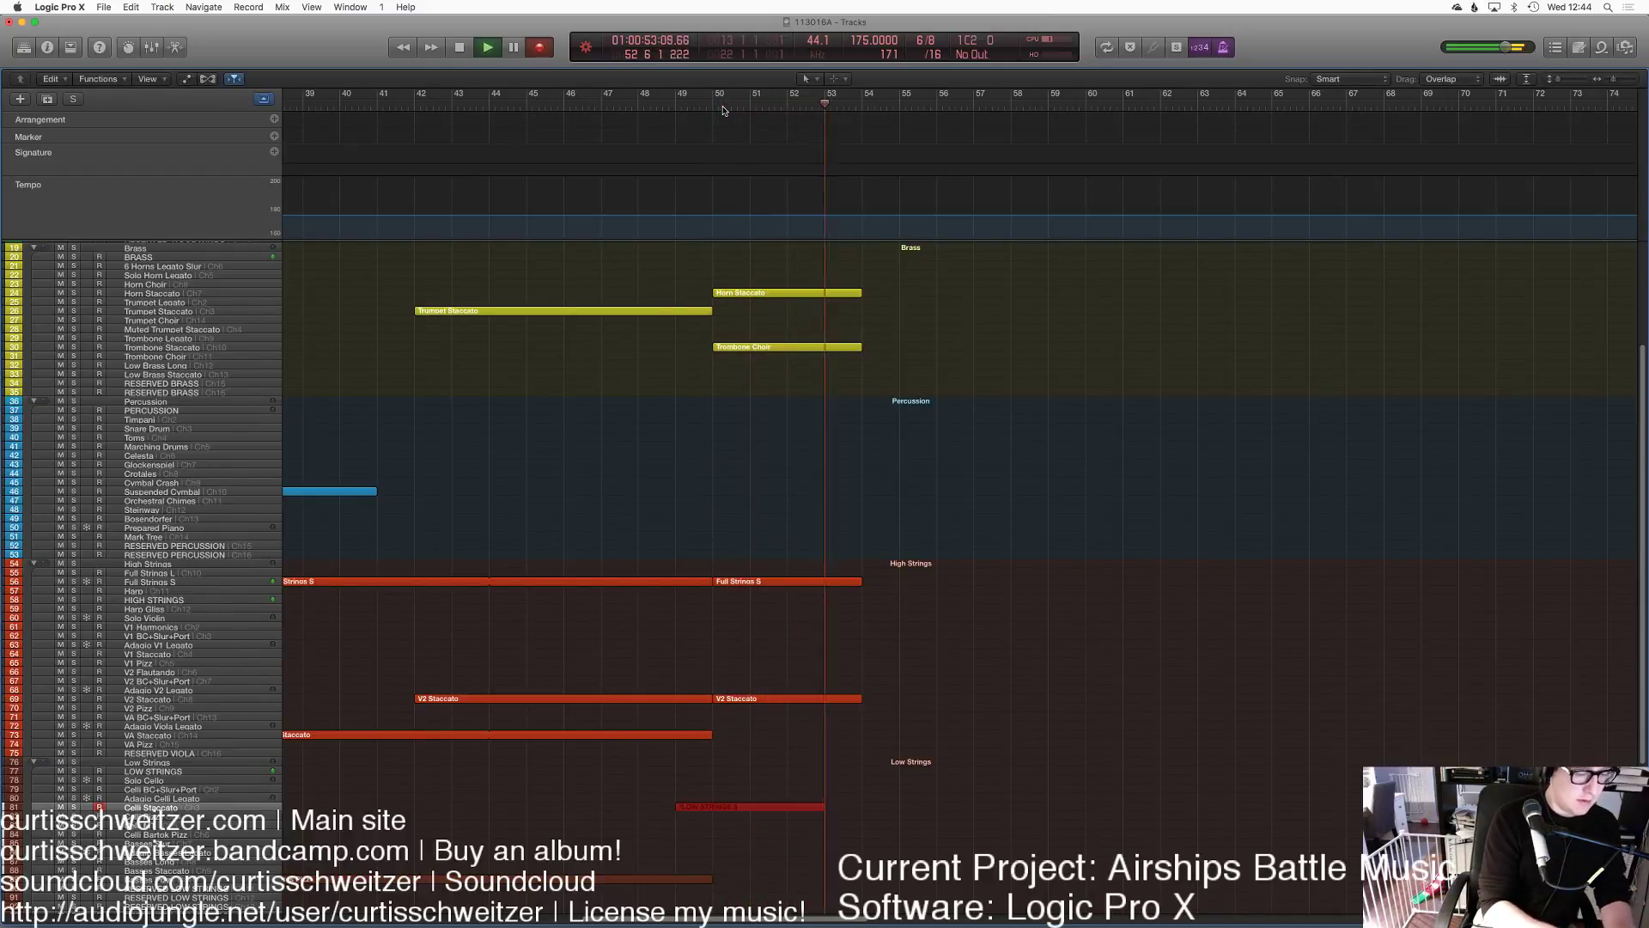
key(space)
Step: Quantize the Celli Staccato notes to 1/8 notes and raise the pitch of the four notes in bar 53
key(p)
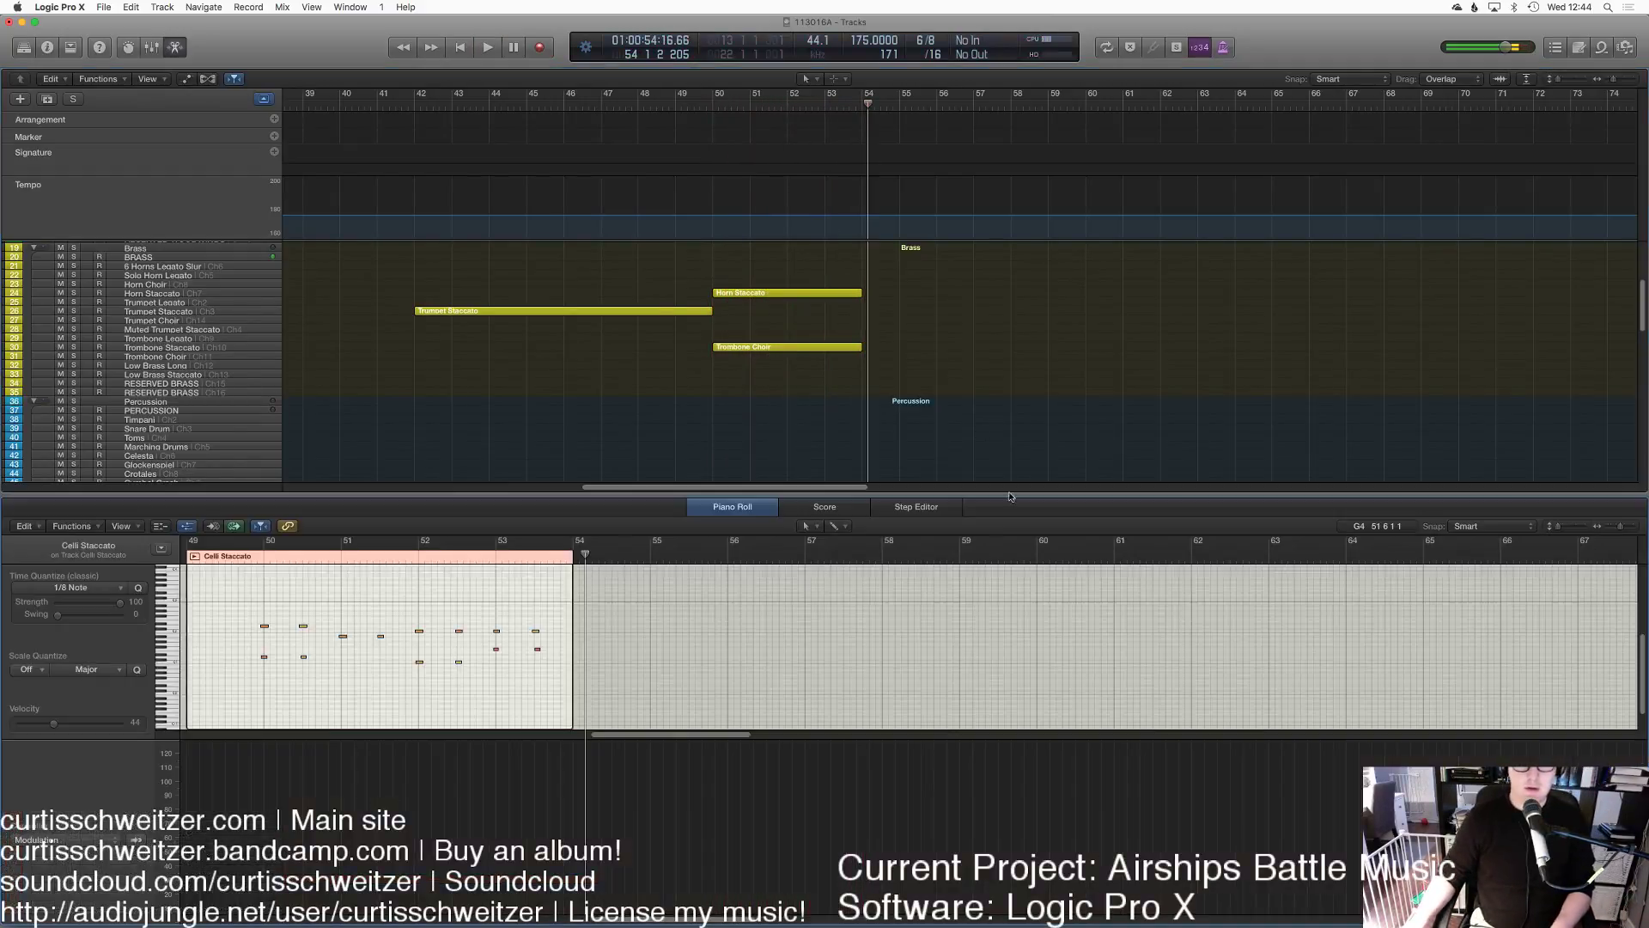
drag(498, 631, 498, 628)
key(space)
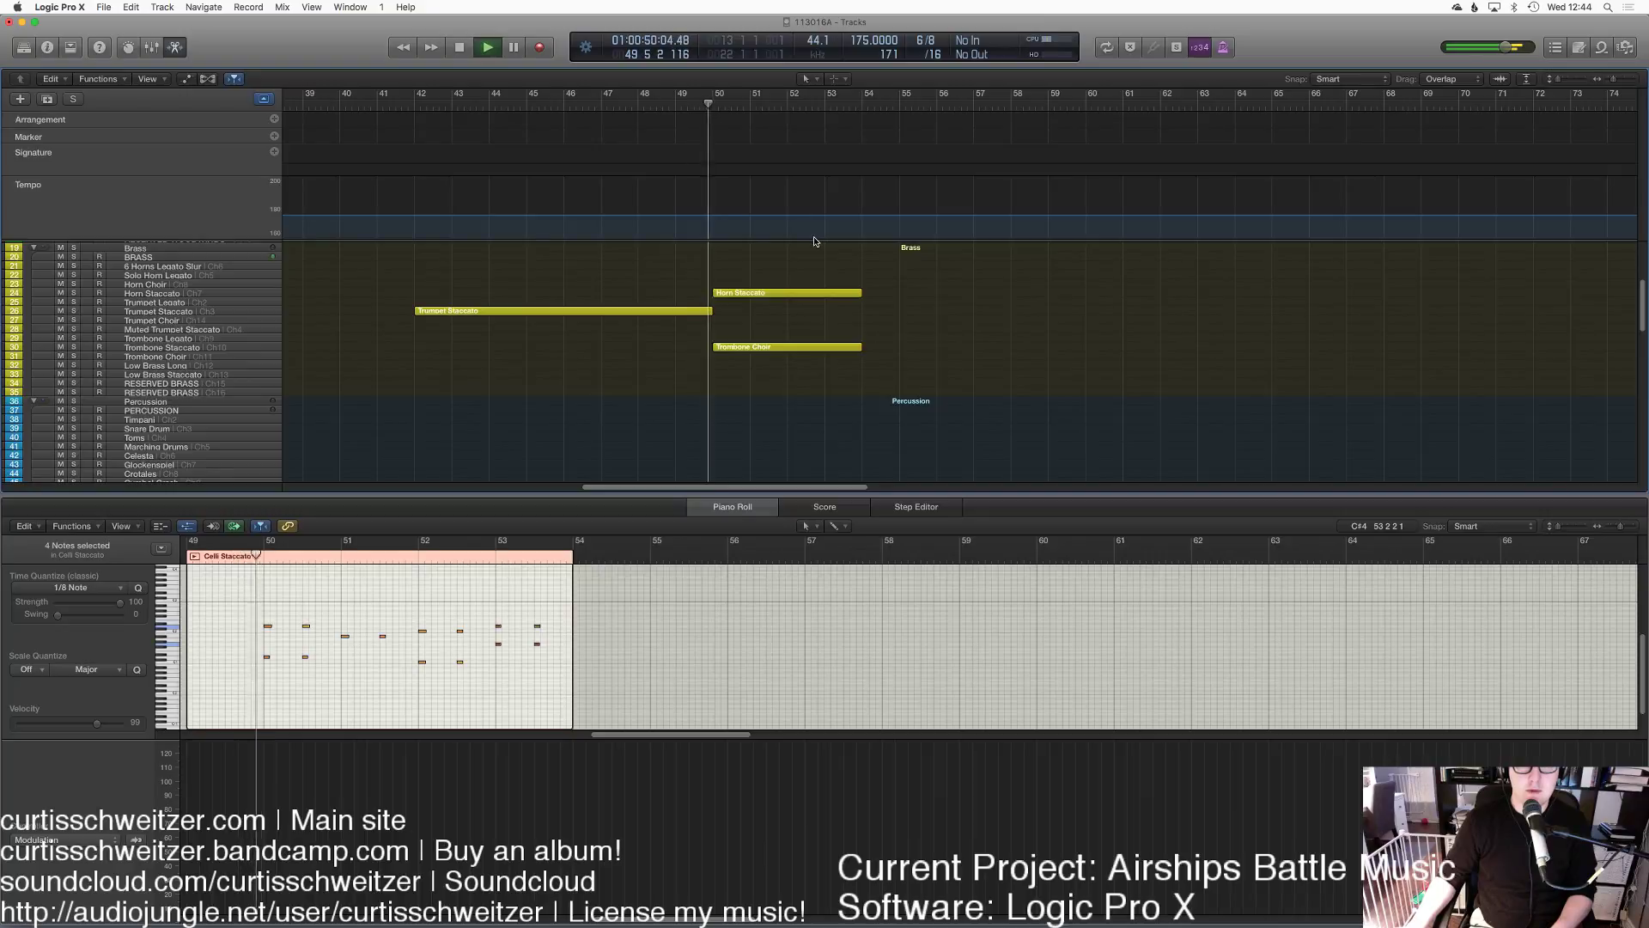
Step: Trim the start of the Celli Staccato region to bar 50
key(p)
scroll(665, 461, down, 2)
scroll(664, 462, down, 1)
drag(679, 743, 713, 744)
click(832, 691)
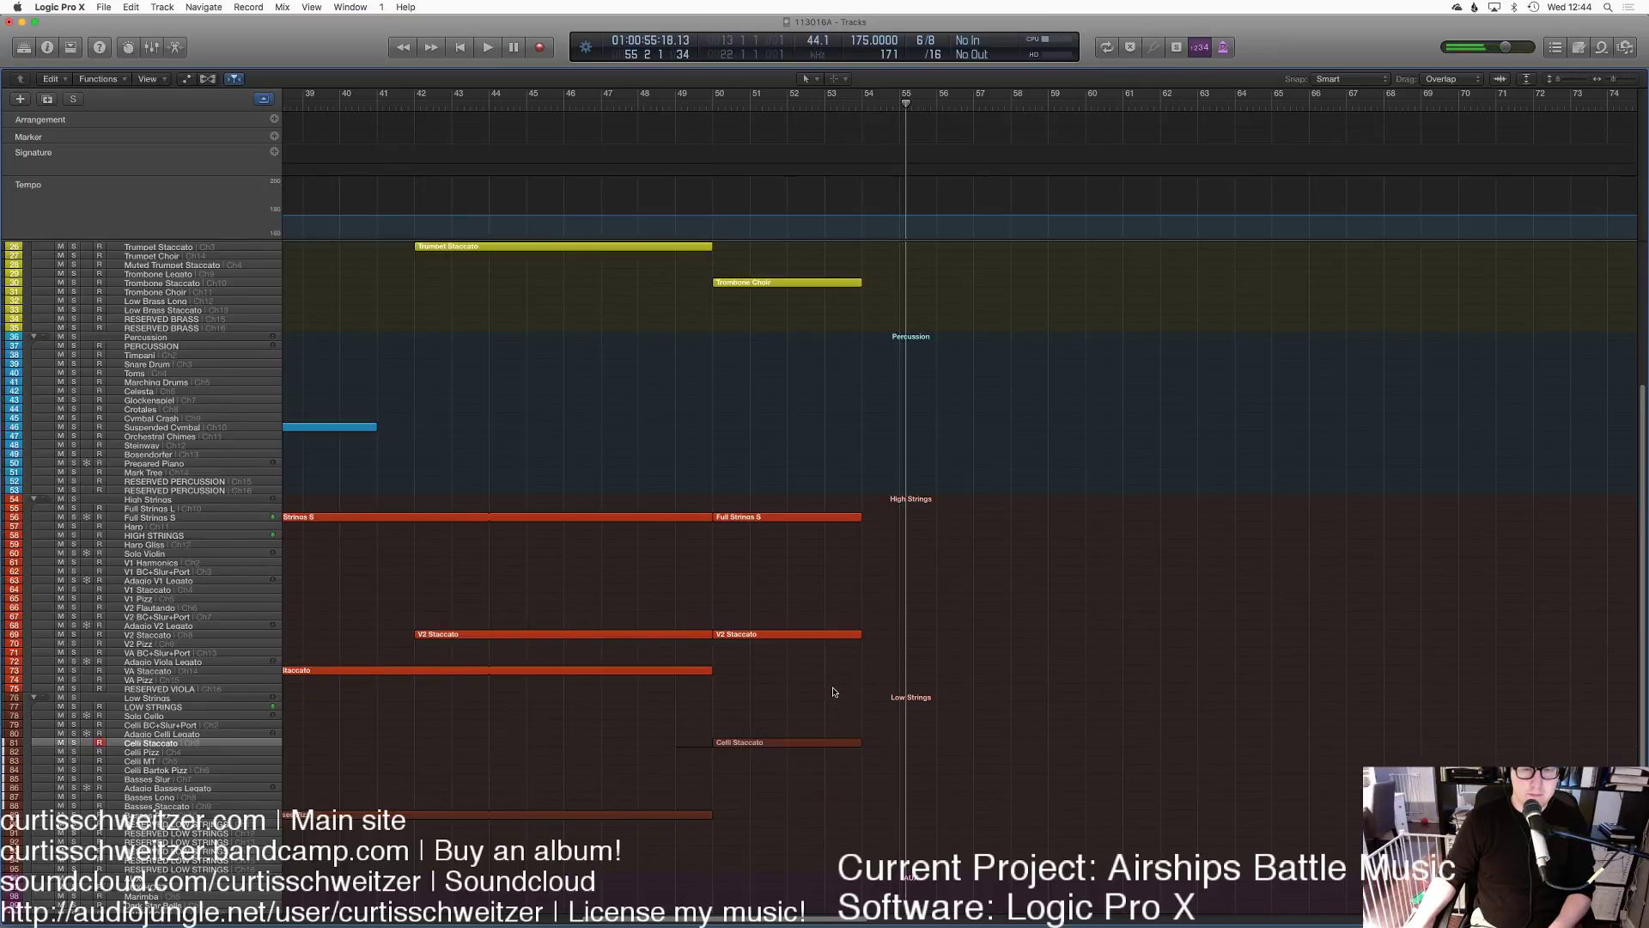
Step: Loop all the regions that start at bar 50, including horns, trombones, violins and celli, until bar 58
scroll(832, 692, down, 5)
scroll(844, 314, up, 10)
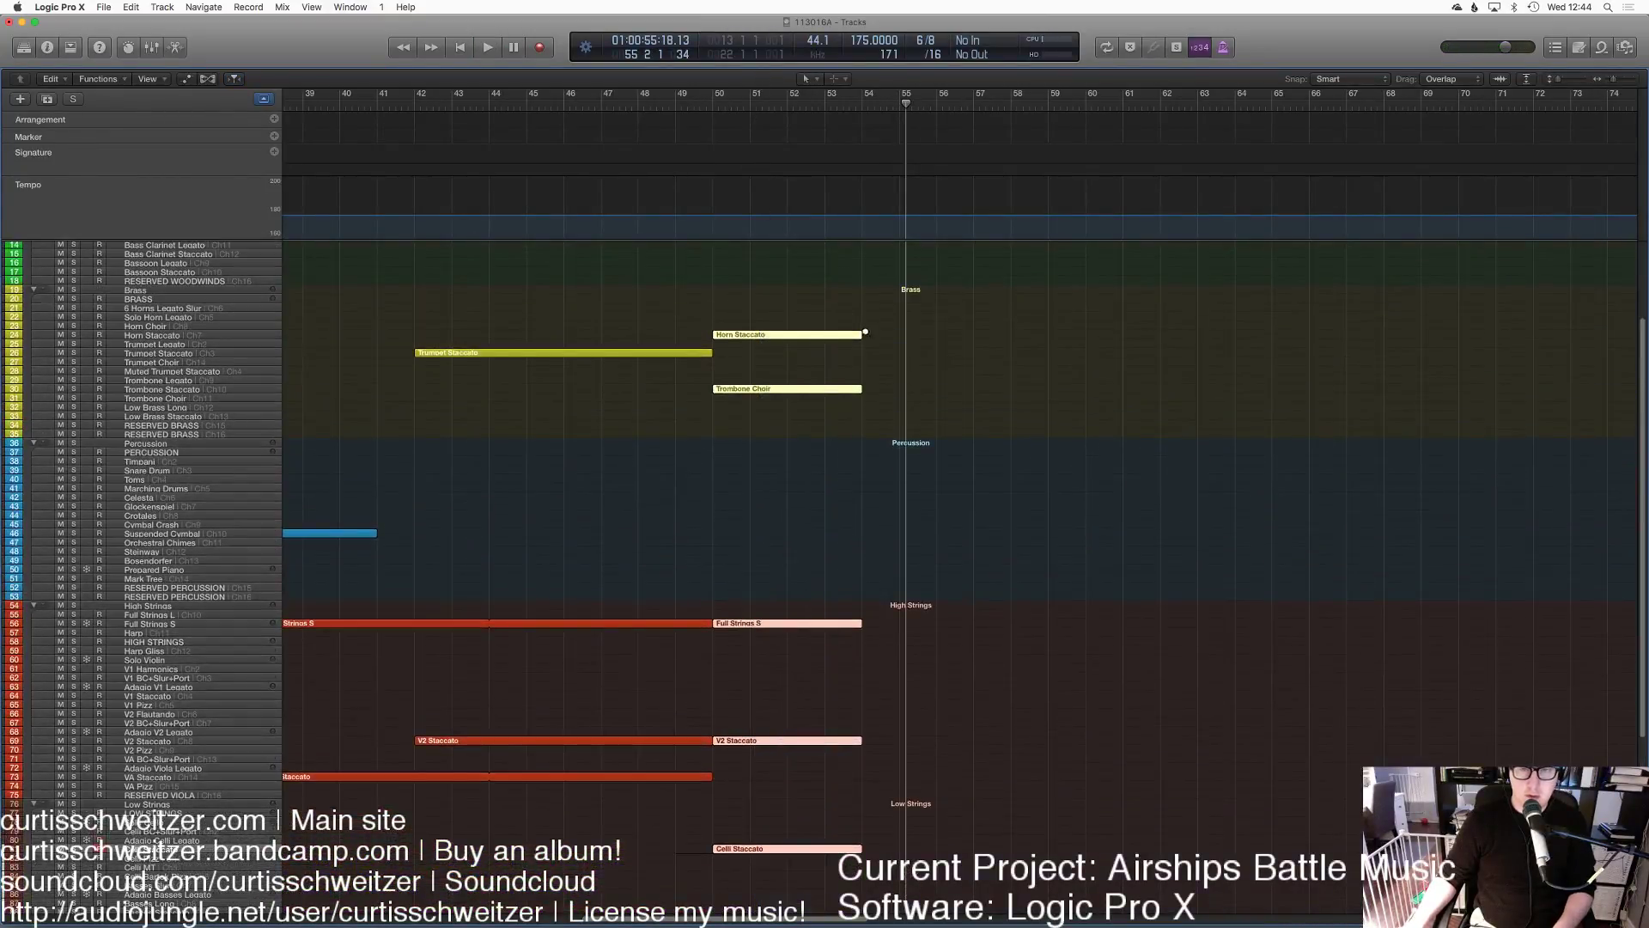
drag(945, 339, 1014, 359)
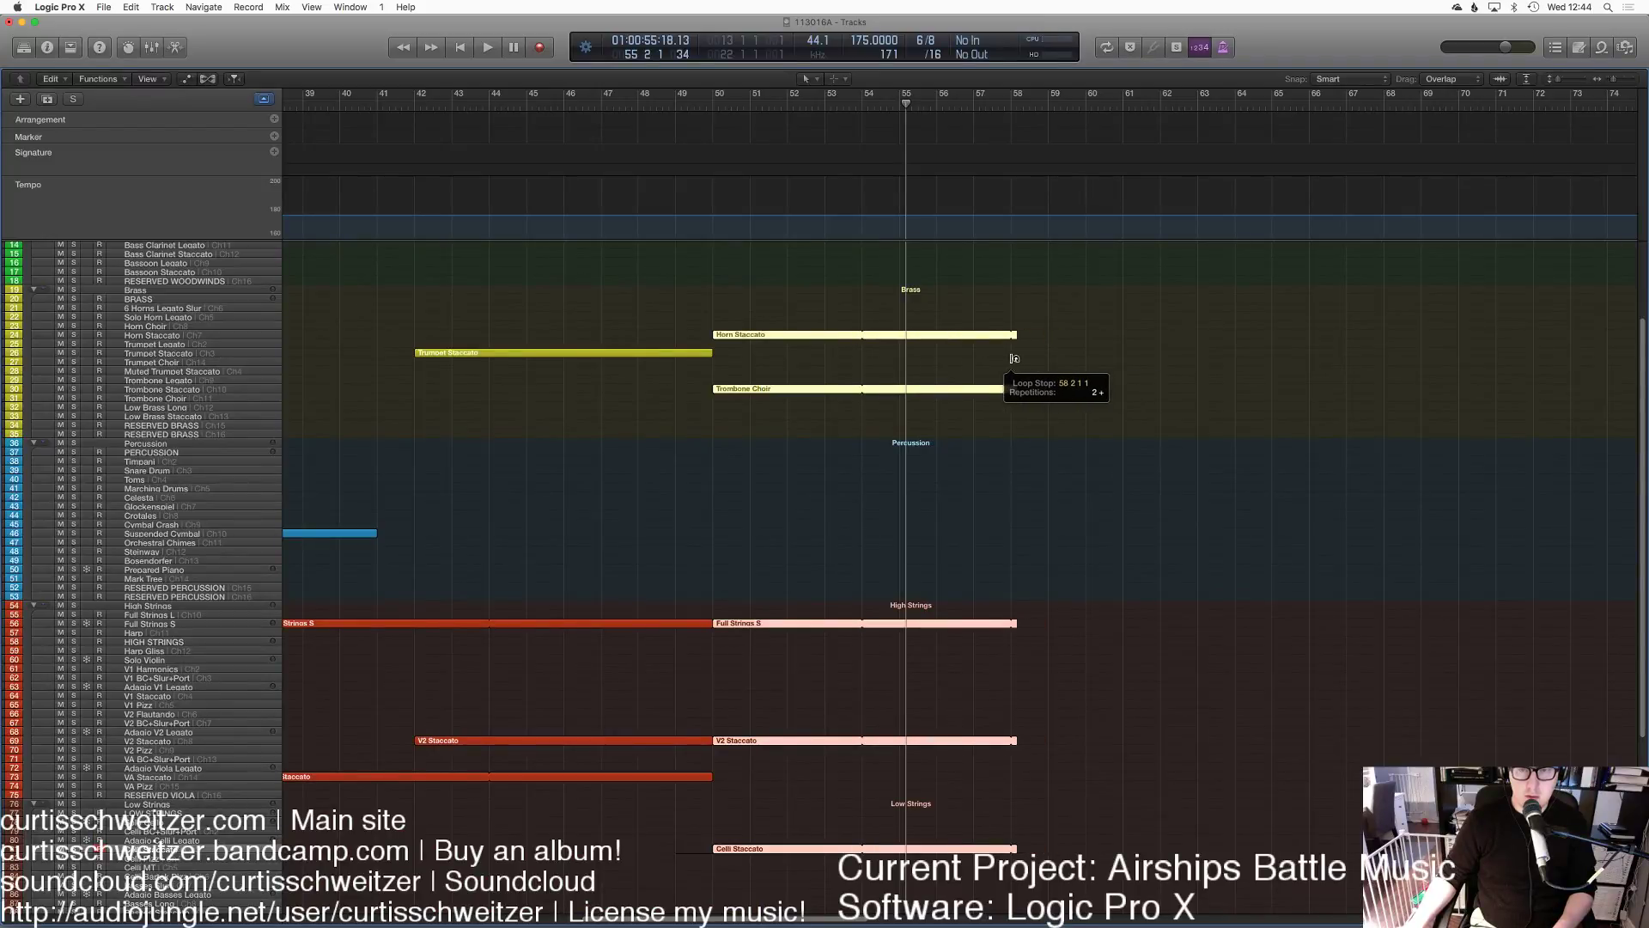
click(920, 316)
Step: Audition the section from bar 50 and select the Trumpet Legato track for recording
key(space)
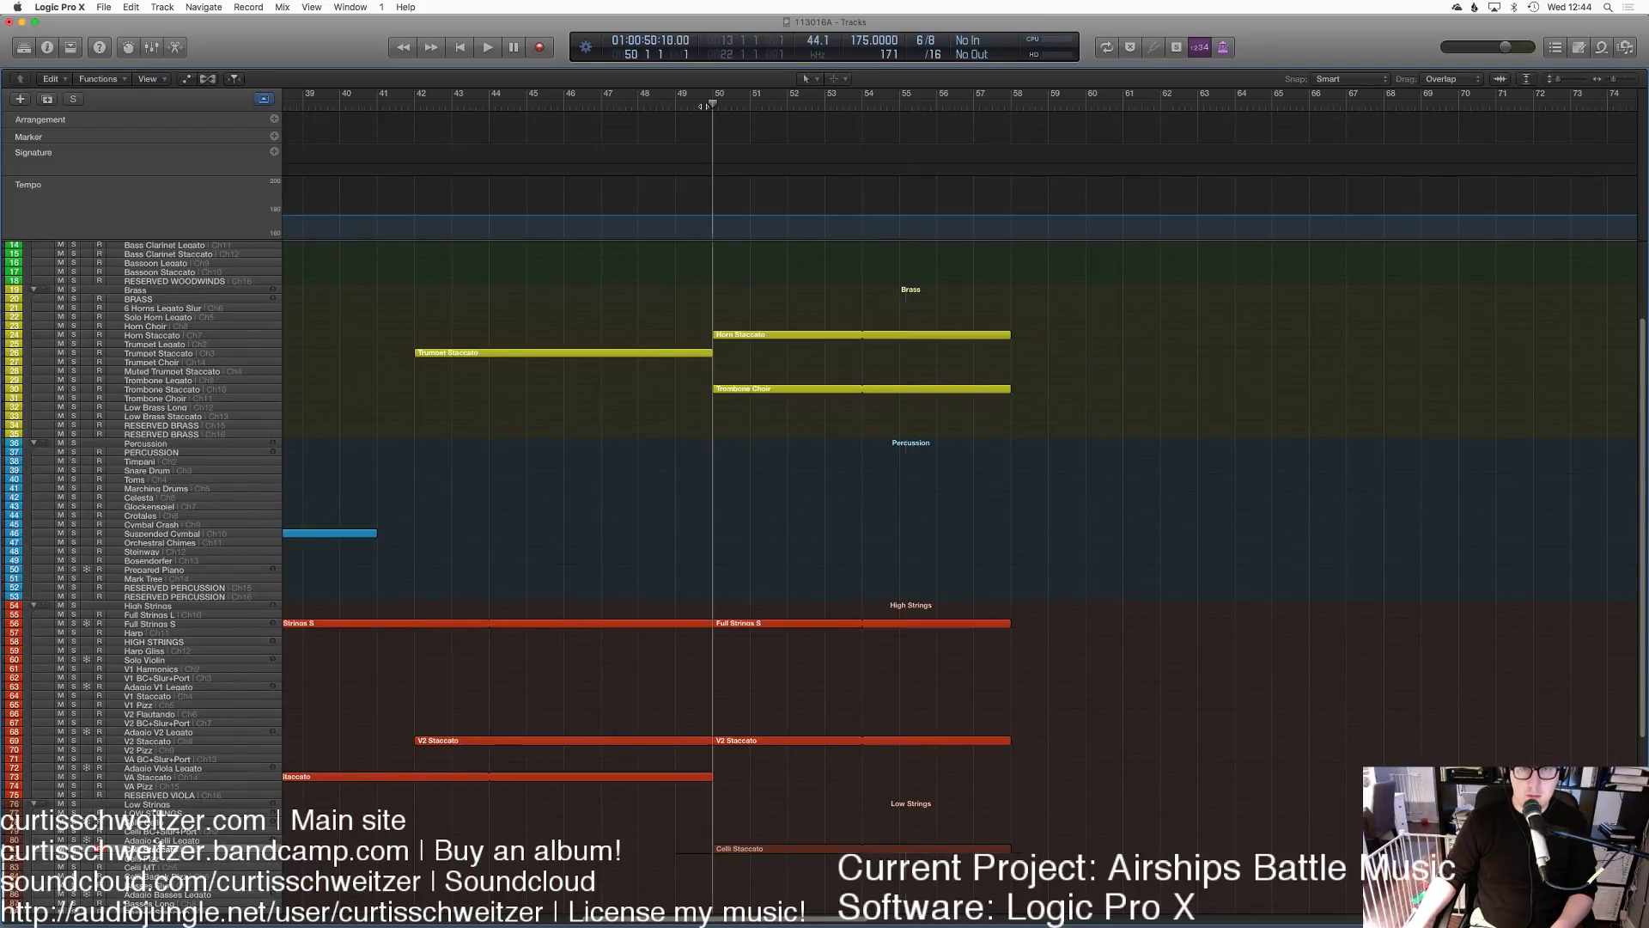
click(130, 337)
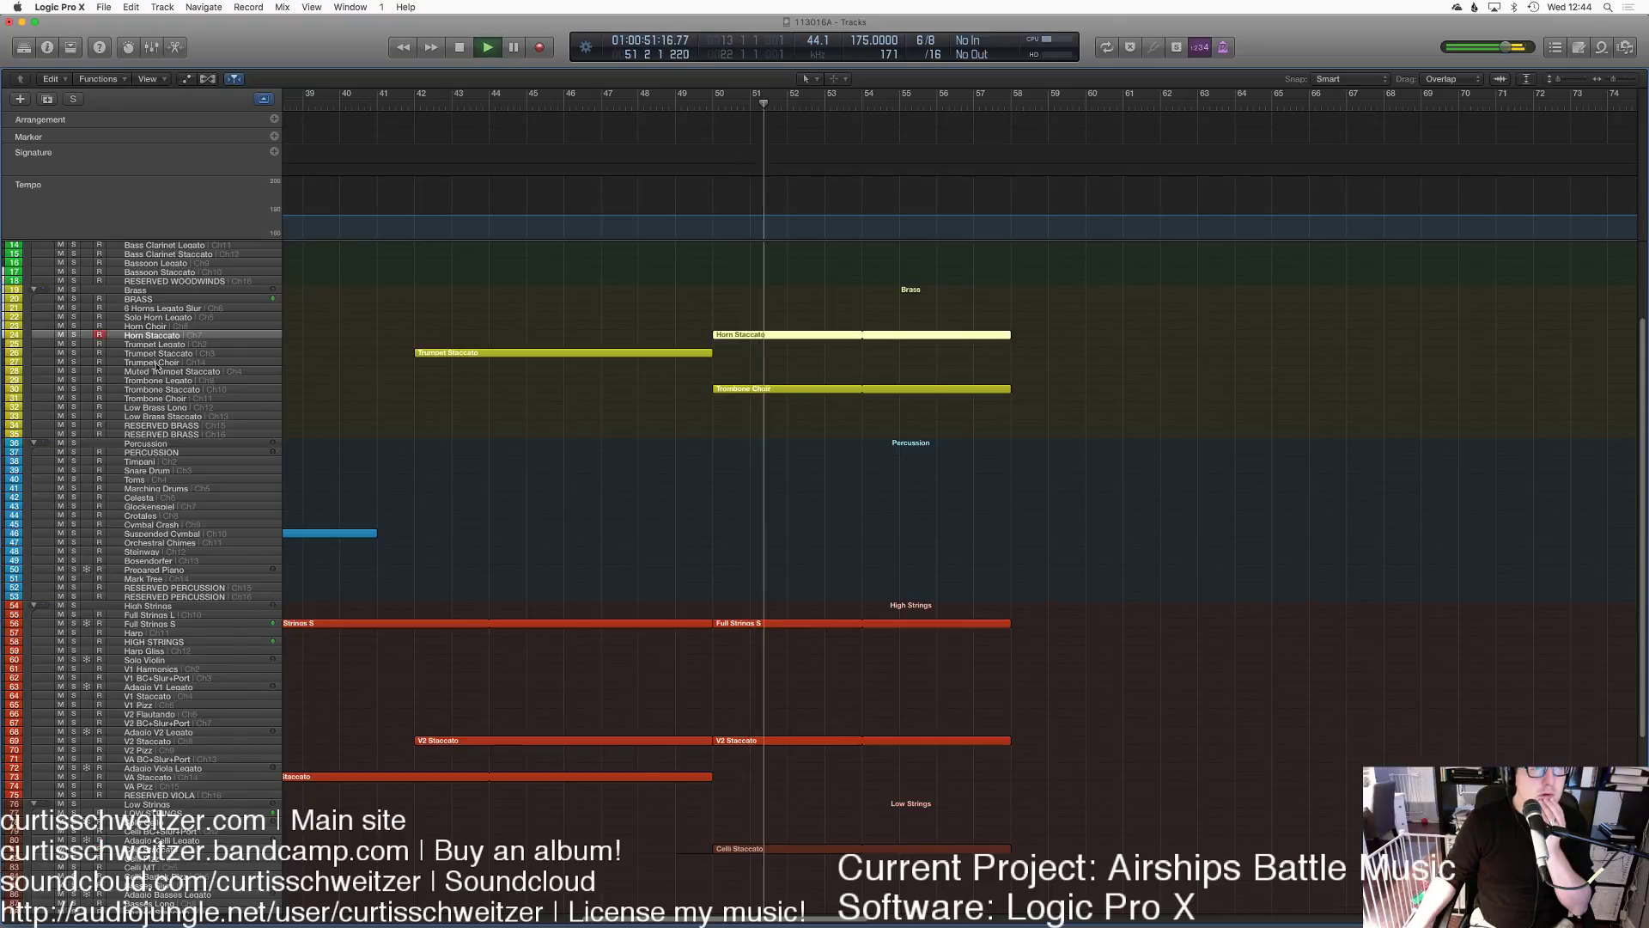
key(Down)
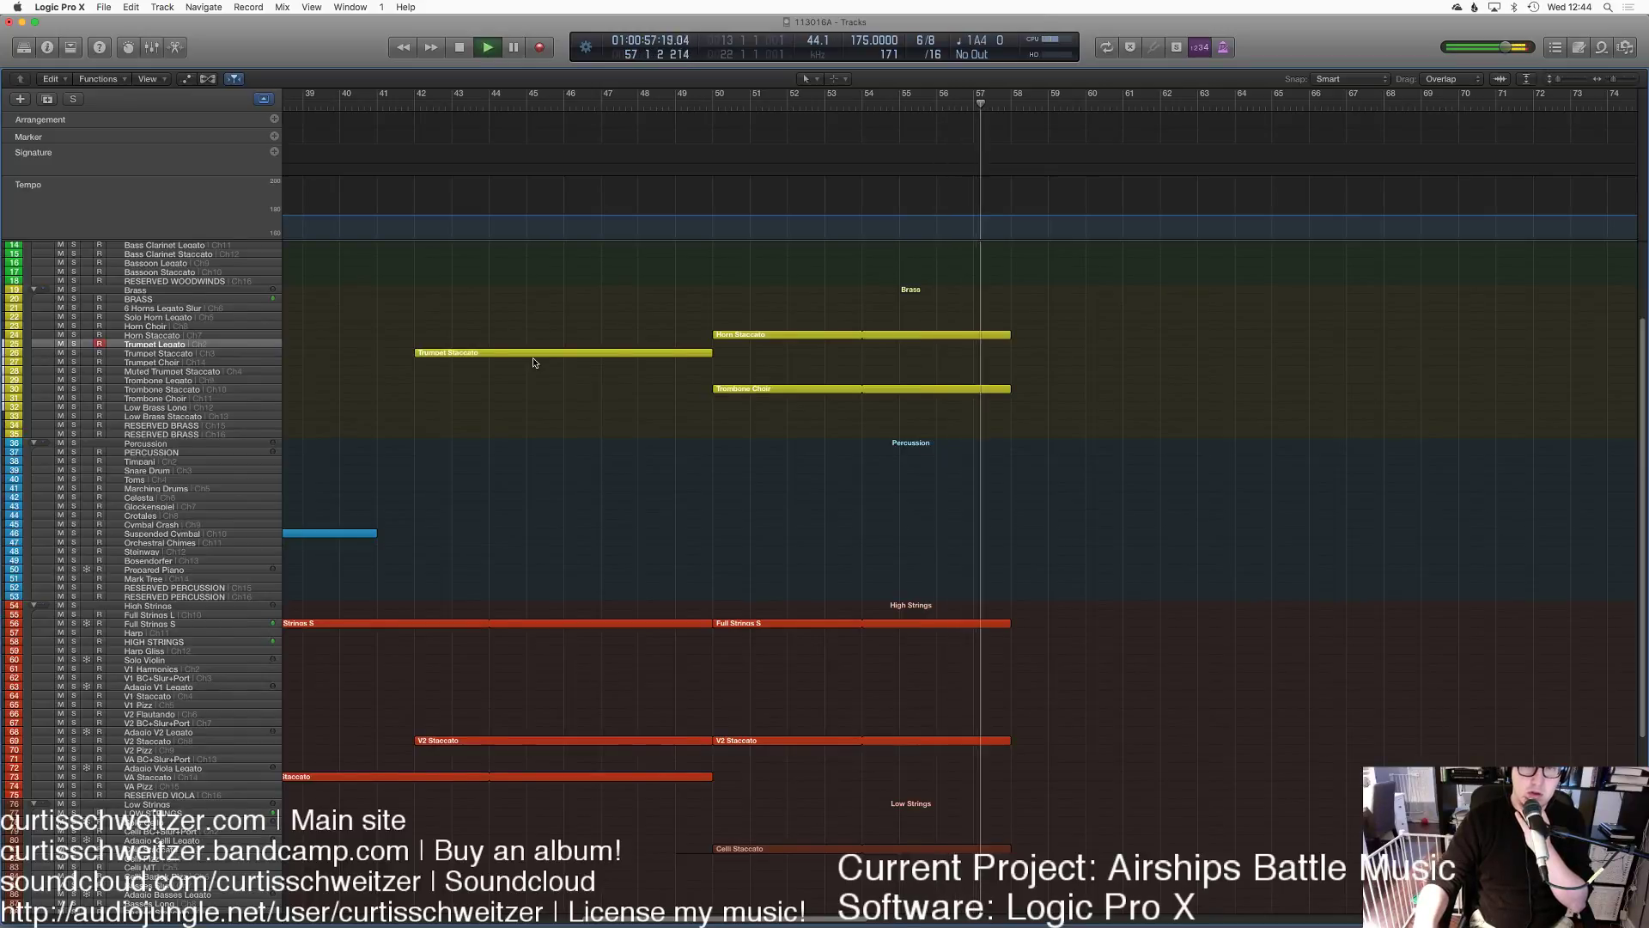
Step: Record a Trumpet Legato melody from bar 54 to bar 58, redoing the discarded takes
click(853, 112)
key(space)
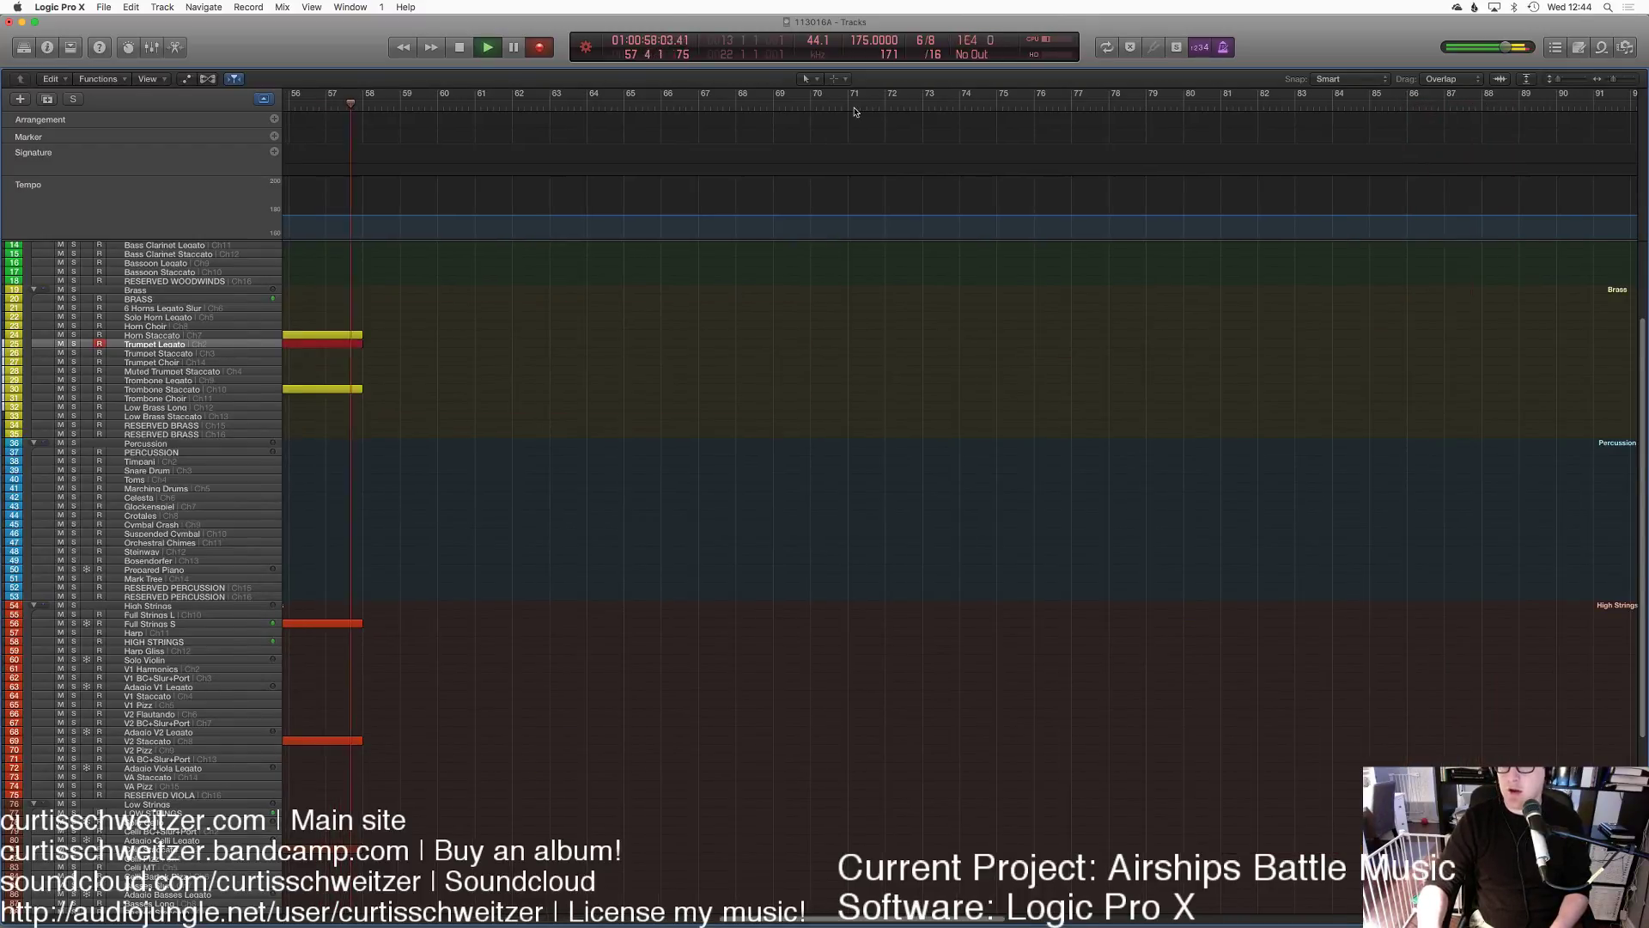
key(space)
scroll(909, 479, left, 5)
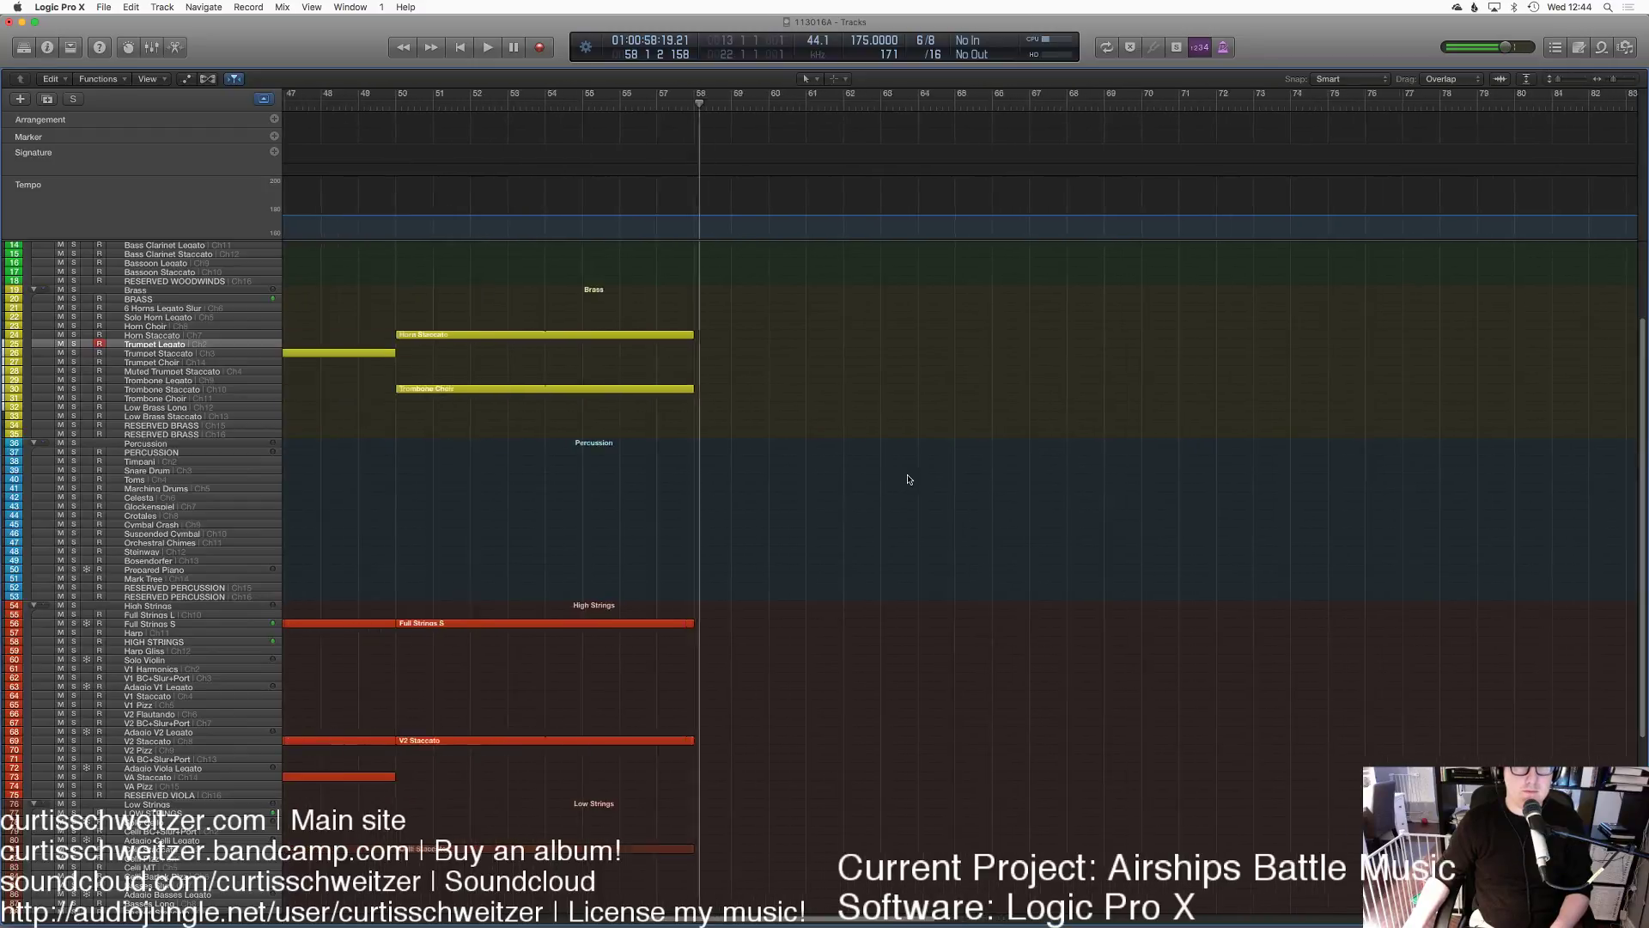
click(604, 103)
key(space)
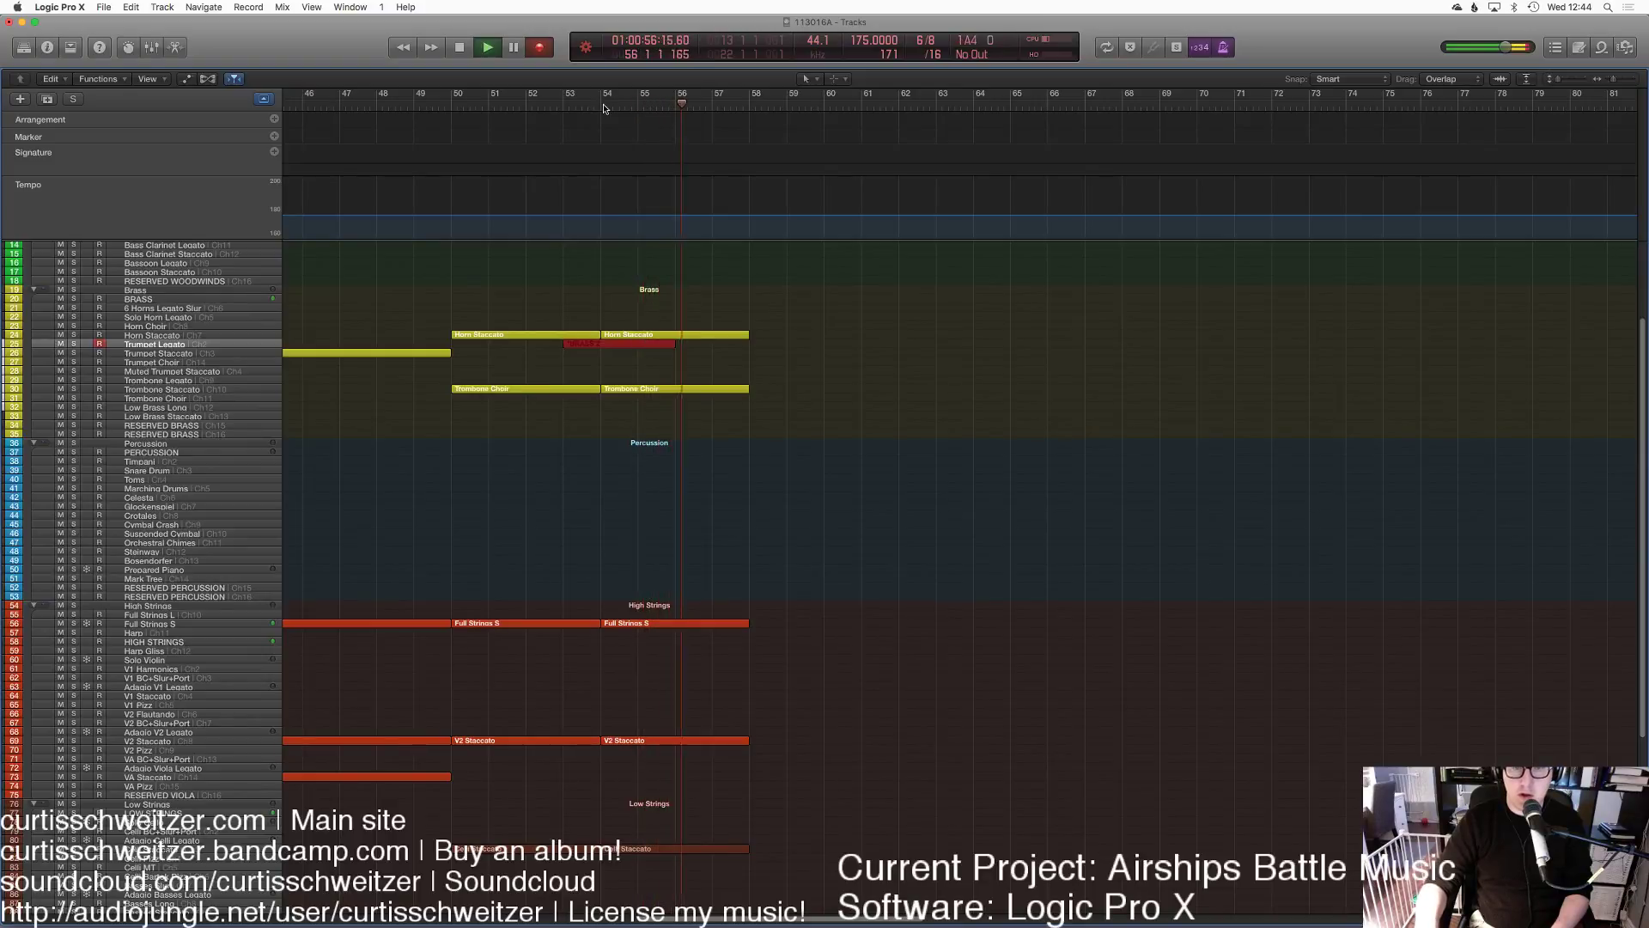
key(space)
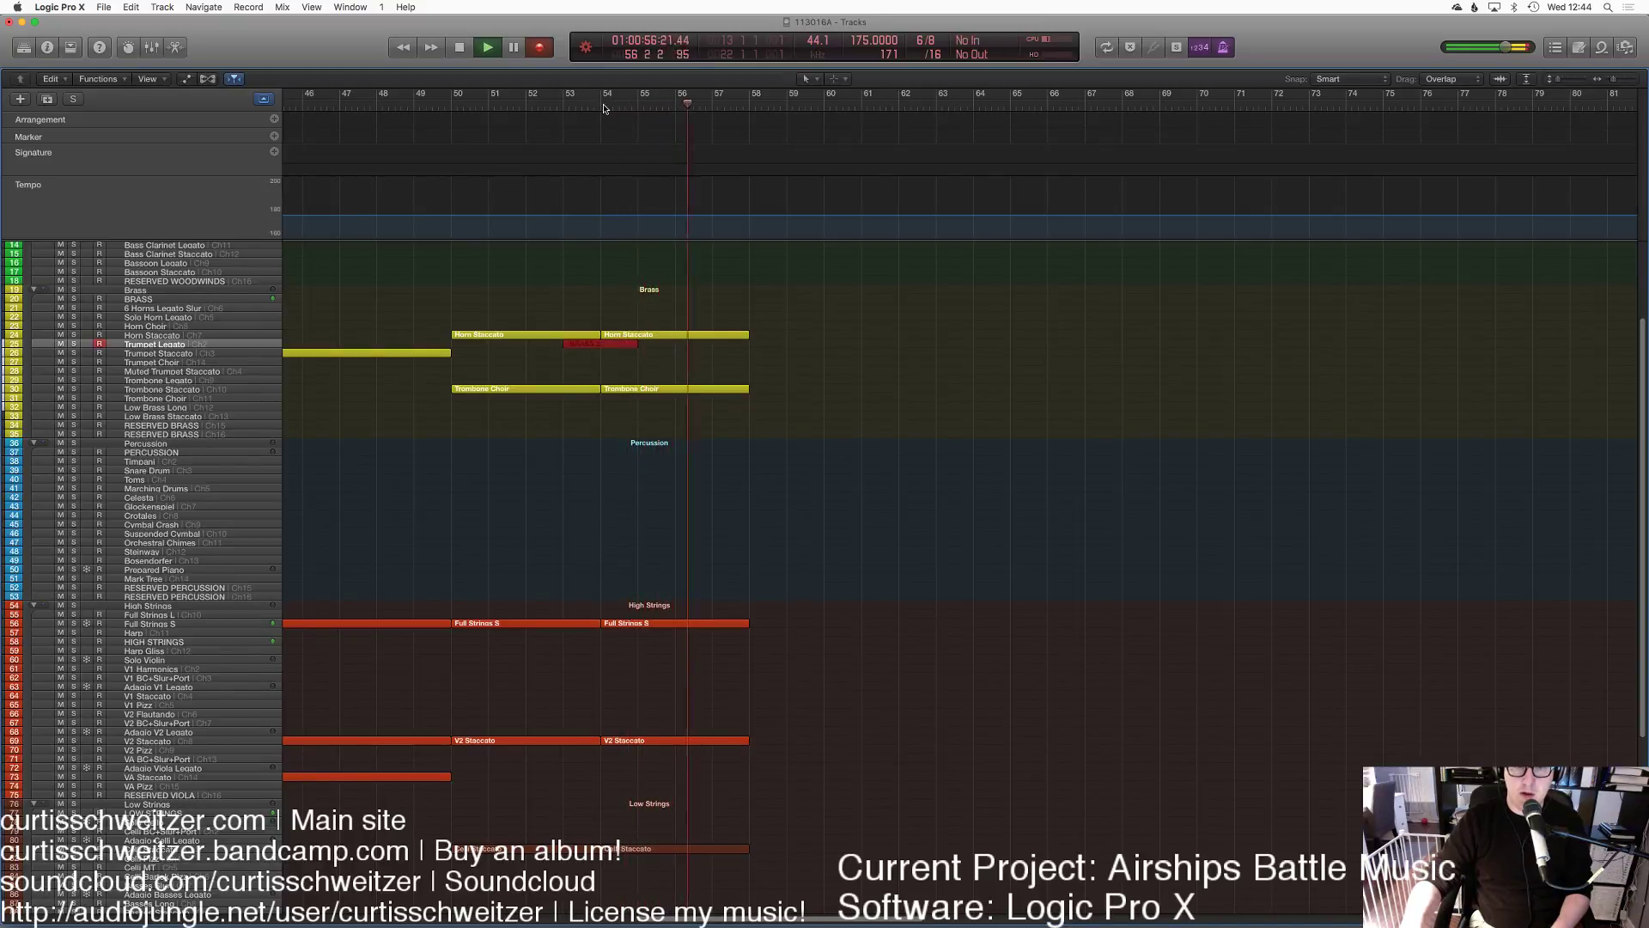
key(space)
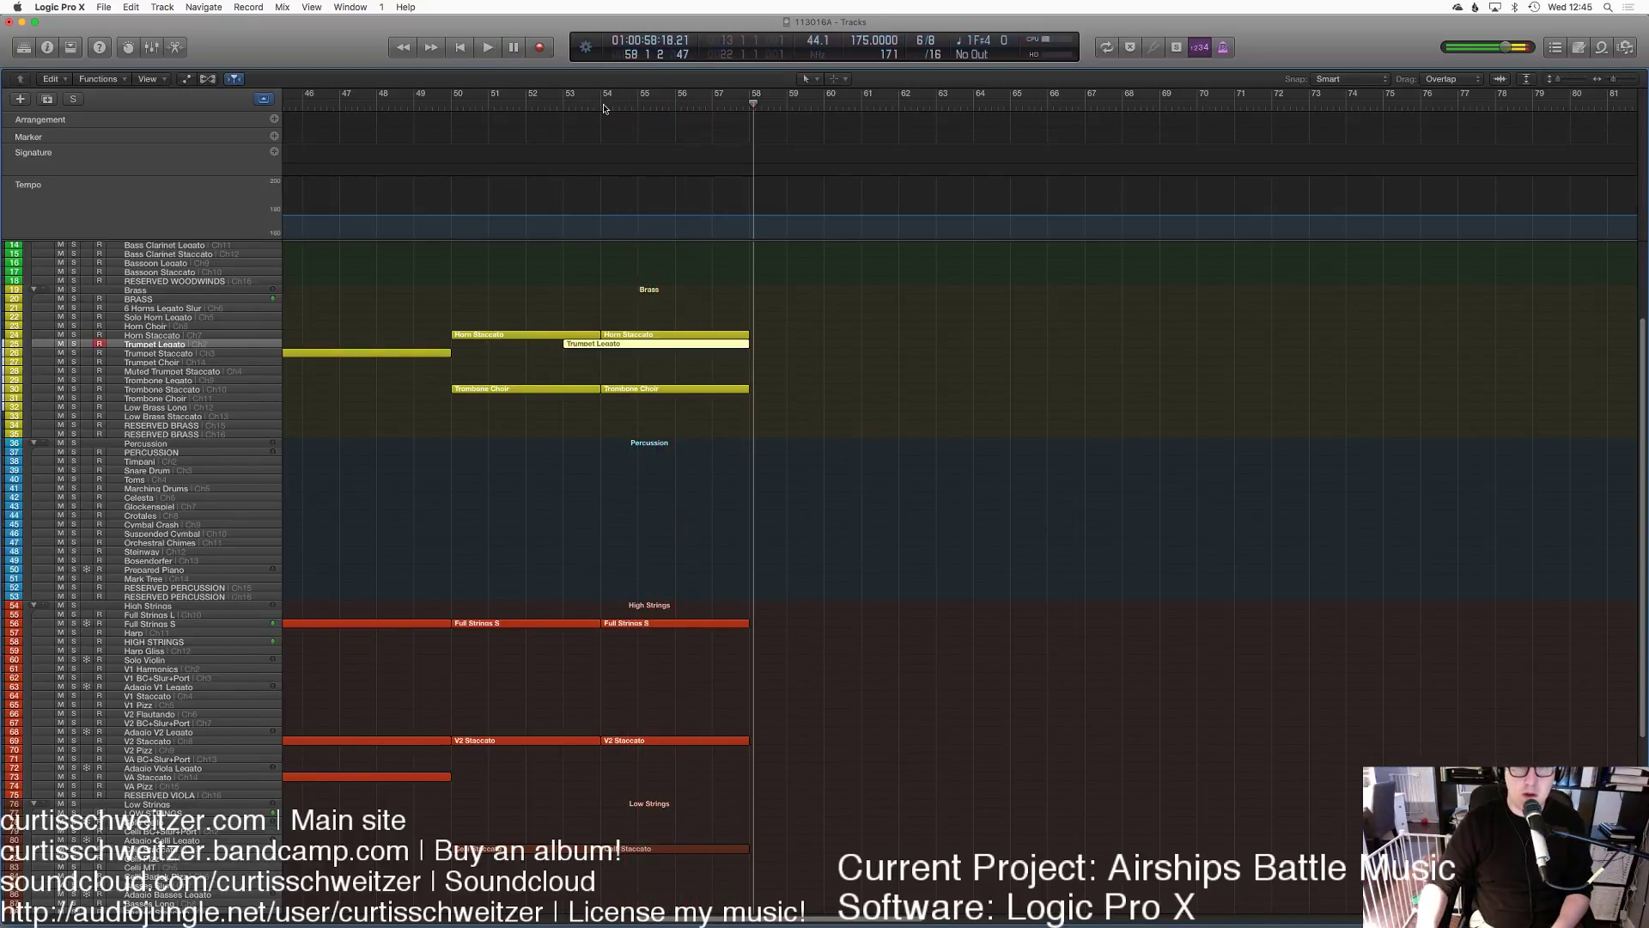
key(super+z)
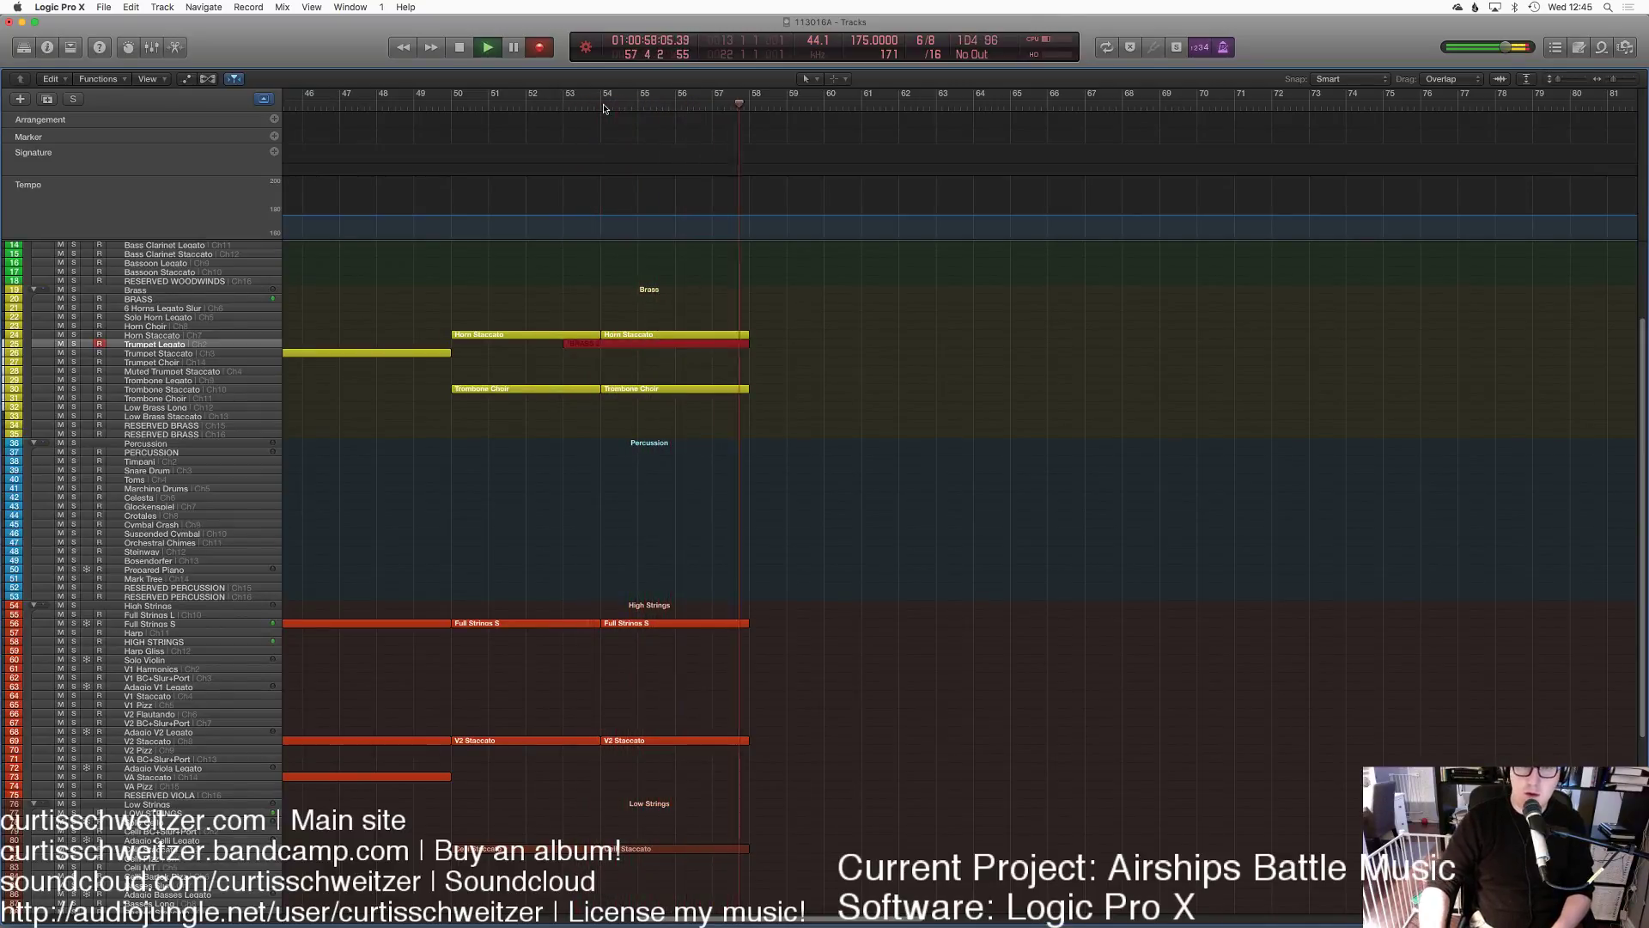
key(space)
Step: Trim the start of the Trumpet Legato region to bar 54 and draw a rising Modulation curve into bar 56
key(e)
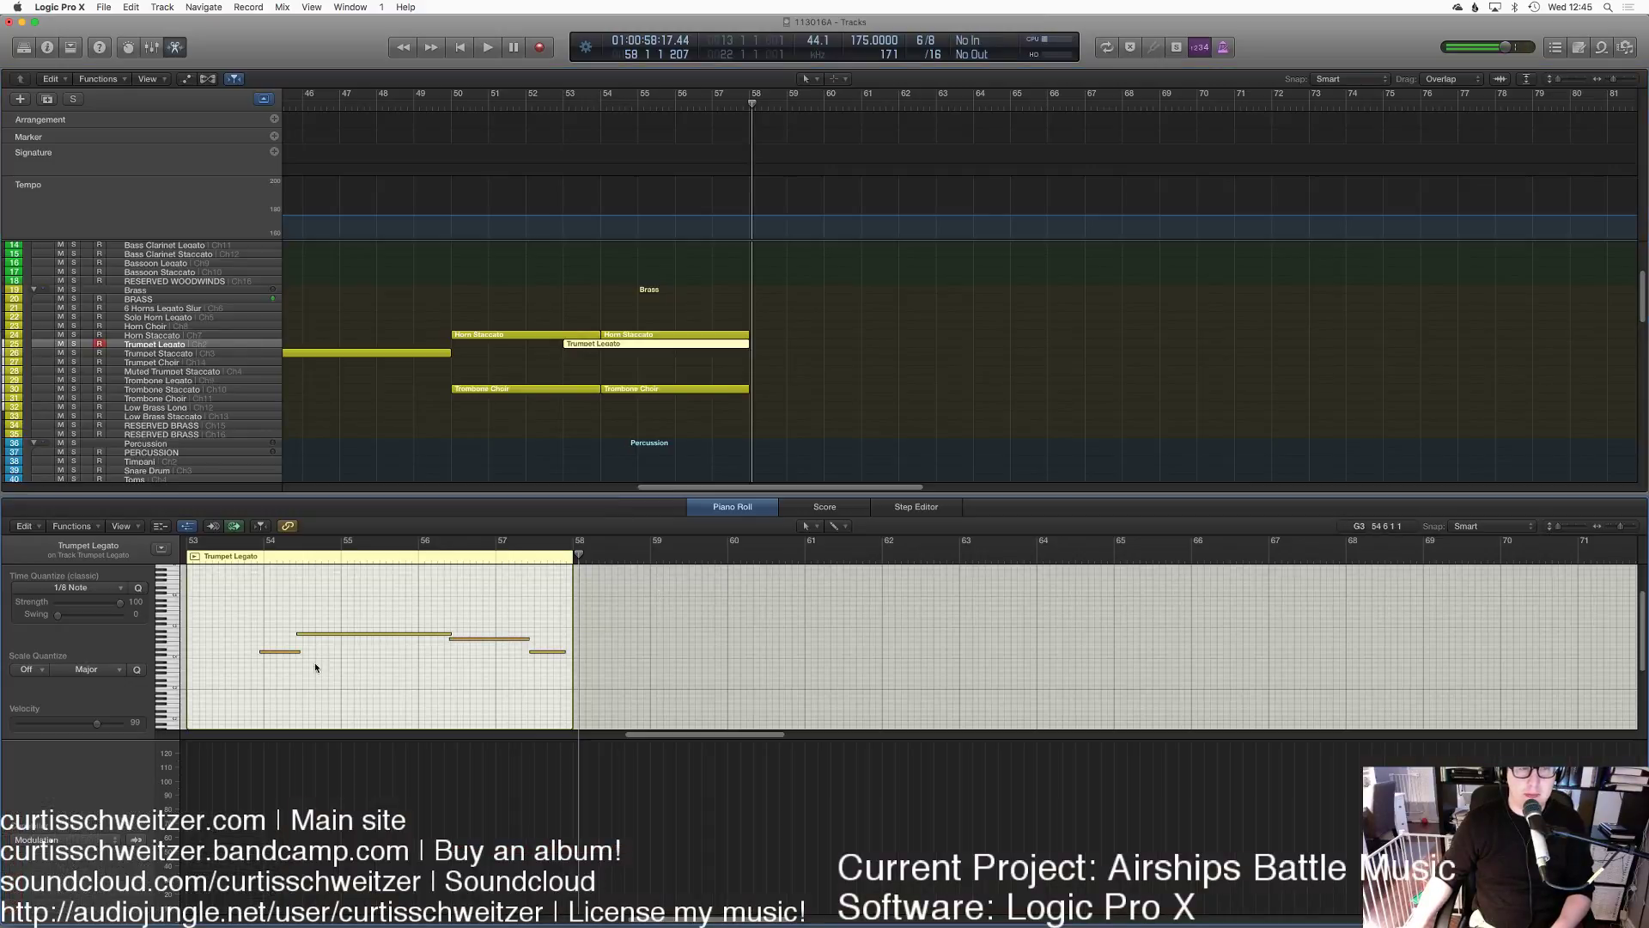
drag(189, 607, 265, 610)
key(shift+space)
drag(395, 778, 465, 774)
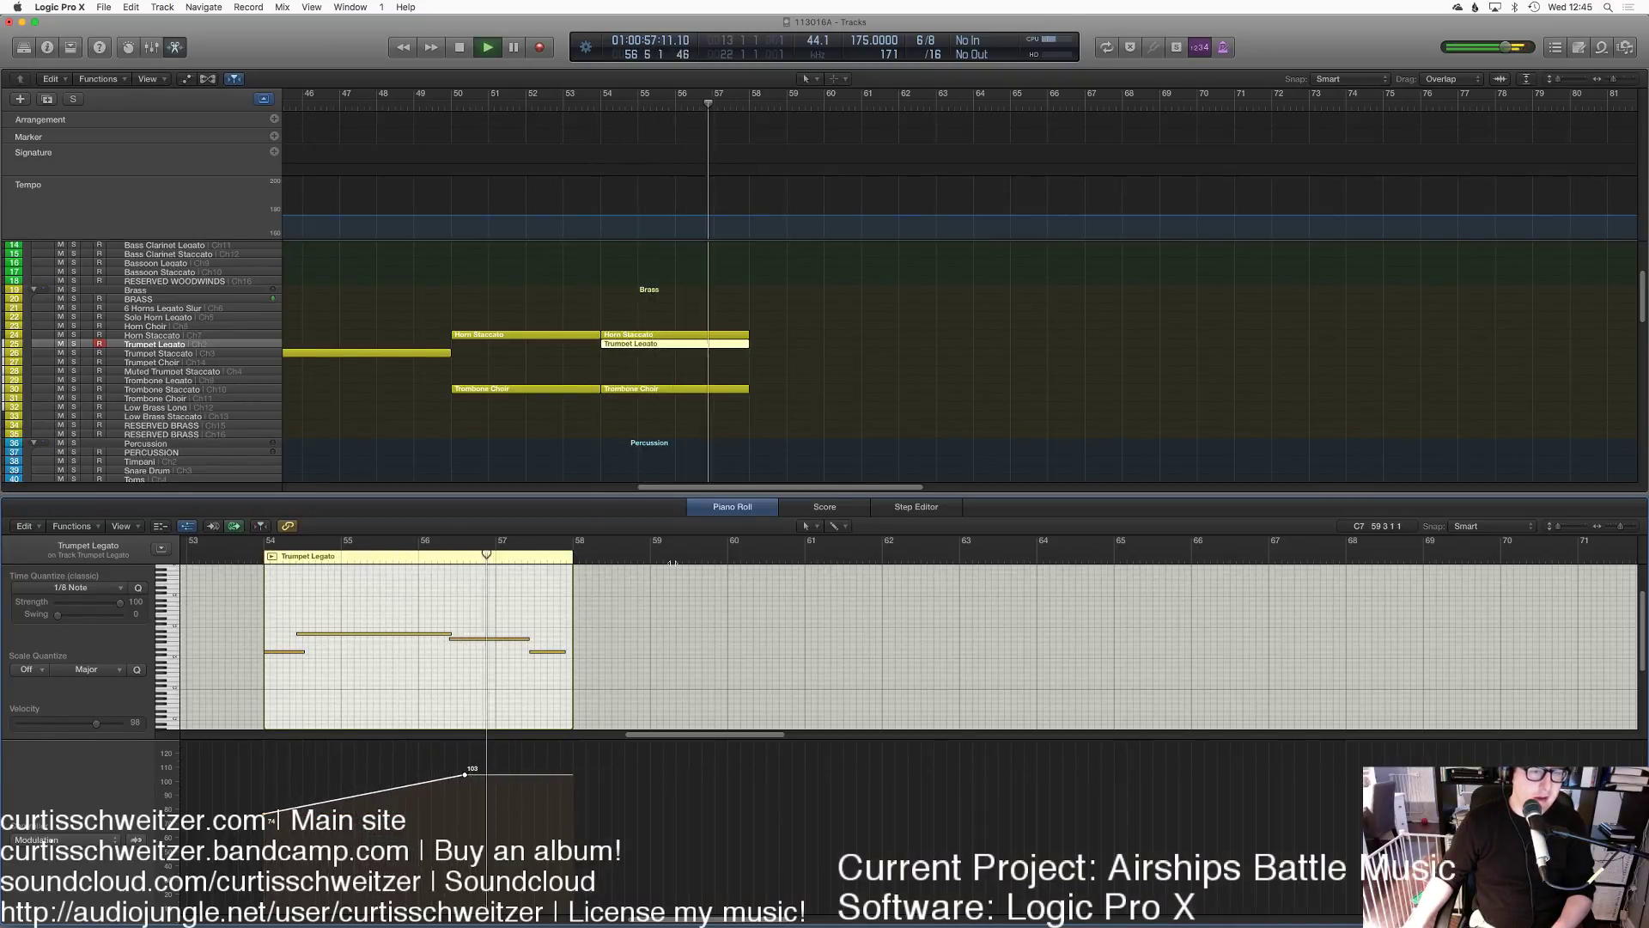
click(847, 369)
key(space)
key(e)
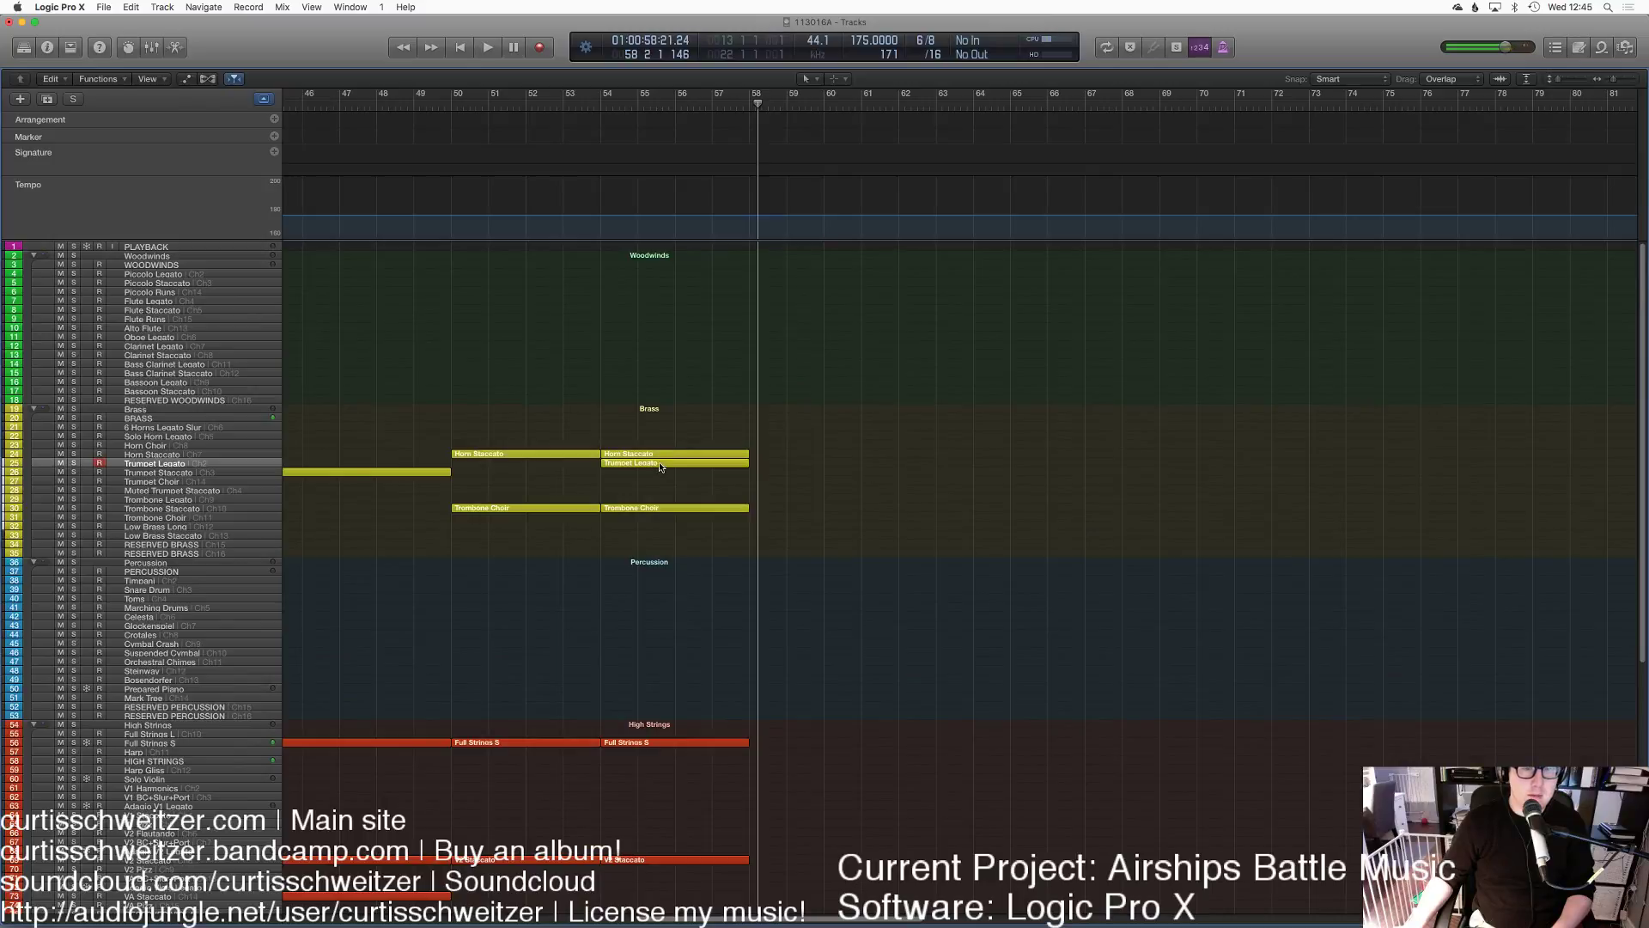
Step: Copy the new Trumpet Legato region to the Oboe Legato track at its original position, bar 54
click(148, 340)
click(131, 8)
click(190, 120)
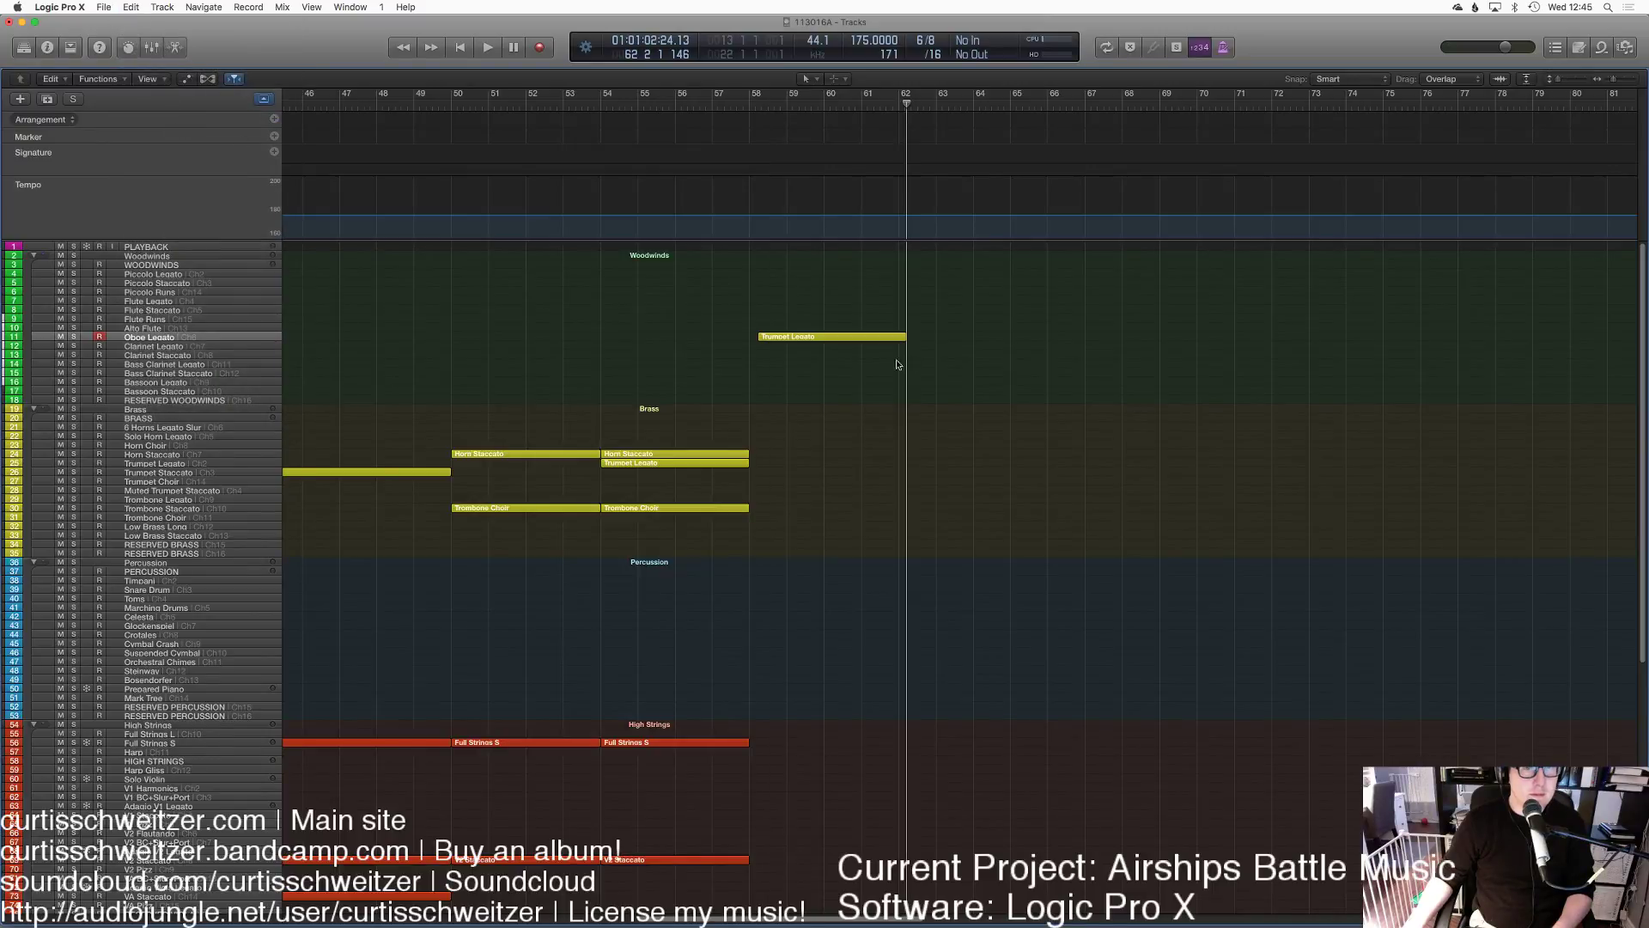
click(196, 7)
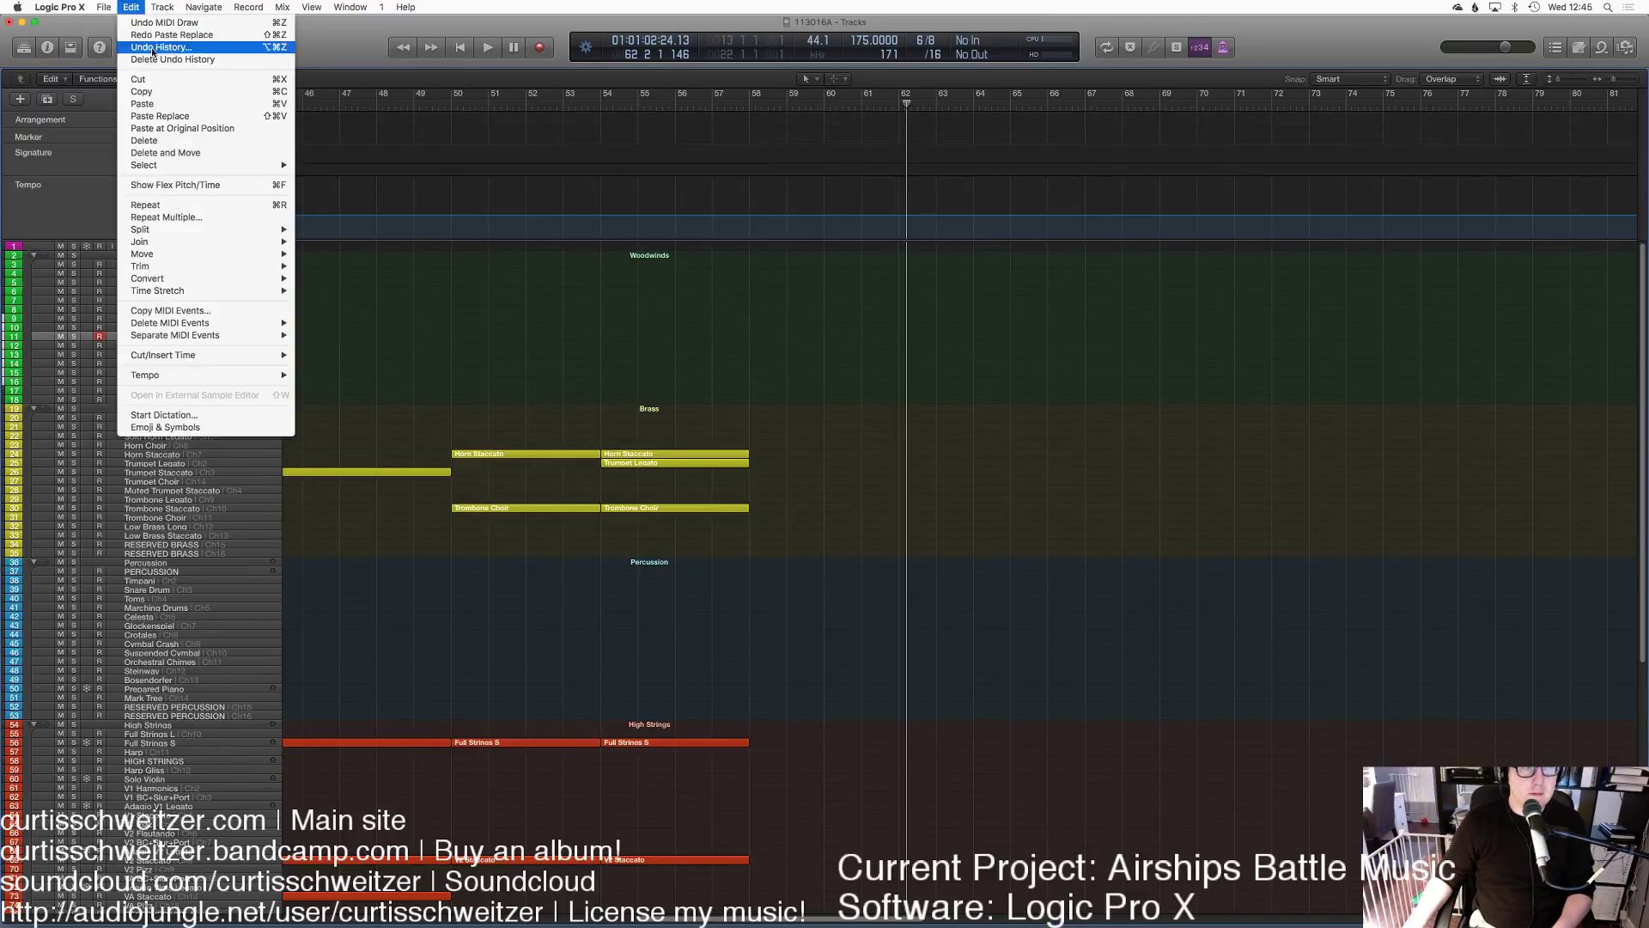
click(180, 129)
key(super+v)
Step: Audition the copied region on the Oboe Legato track and add an Expression point at bar 54
click(563, 103)
key(space)
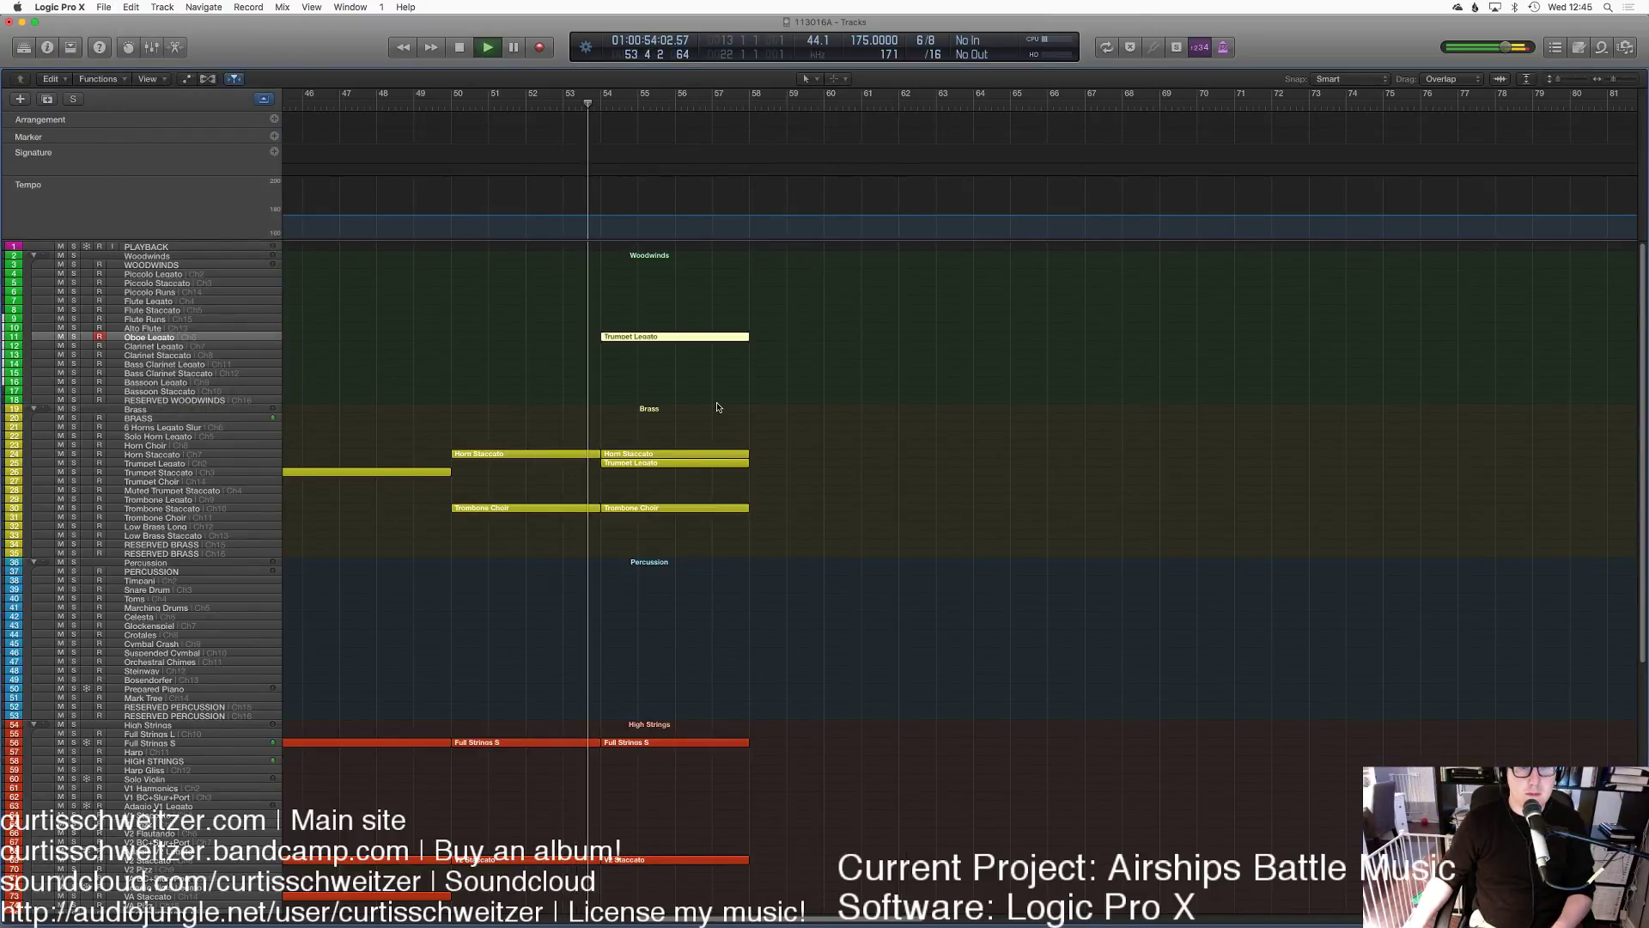
key(p)
click(101, 838)
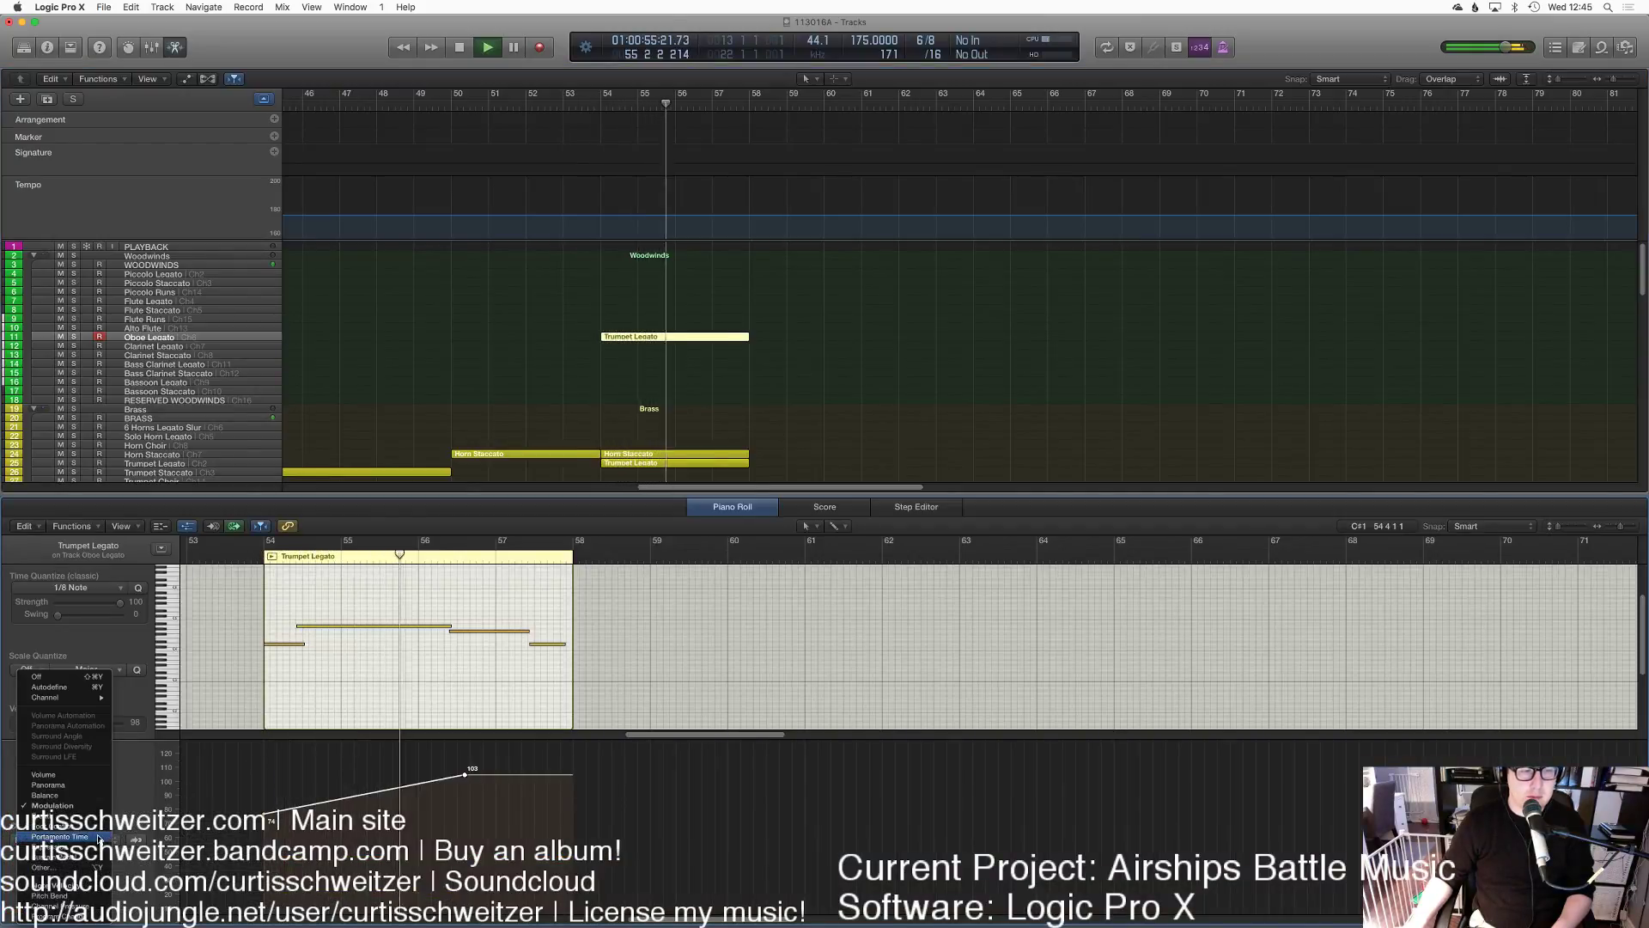
click(60, 859)
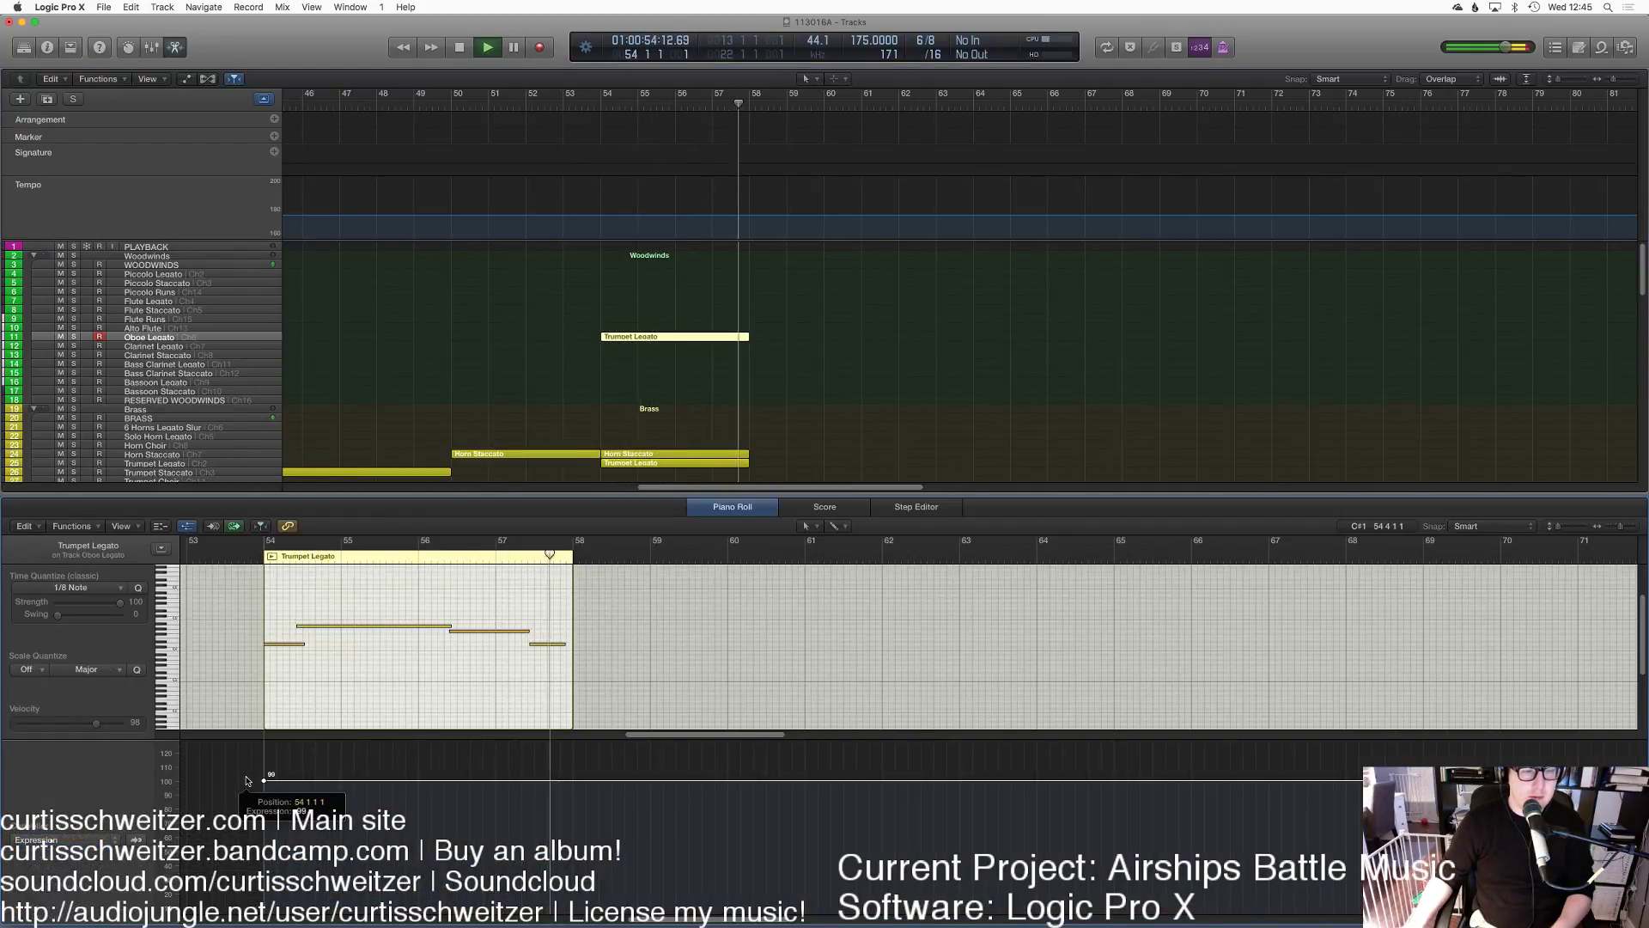
key(space)
key(p)
Step: Play the section from just before bar 50 and review the layered parts up to bar 58
click(432, 104)
key(space)
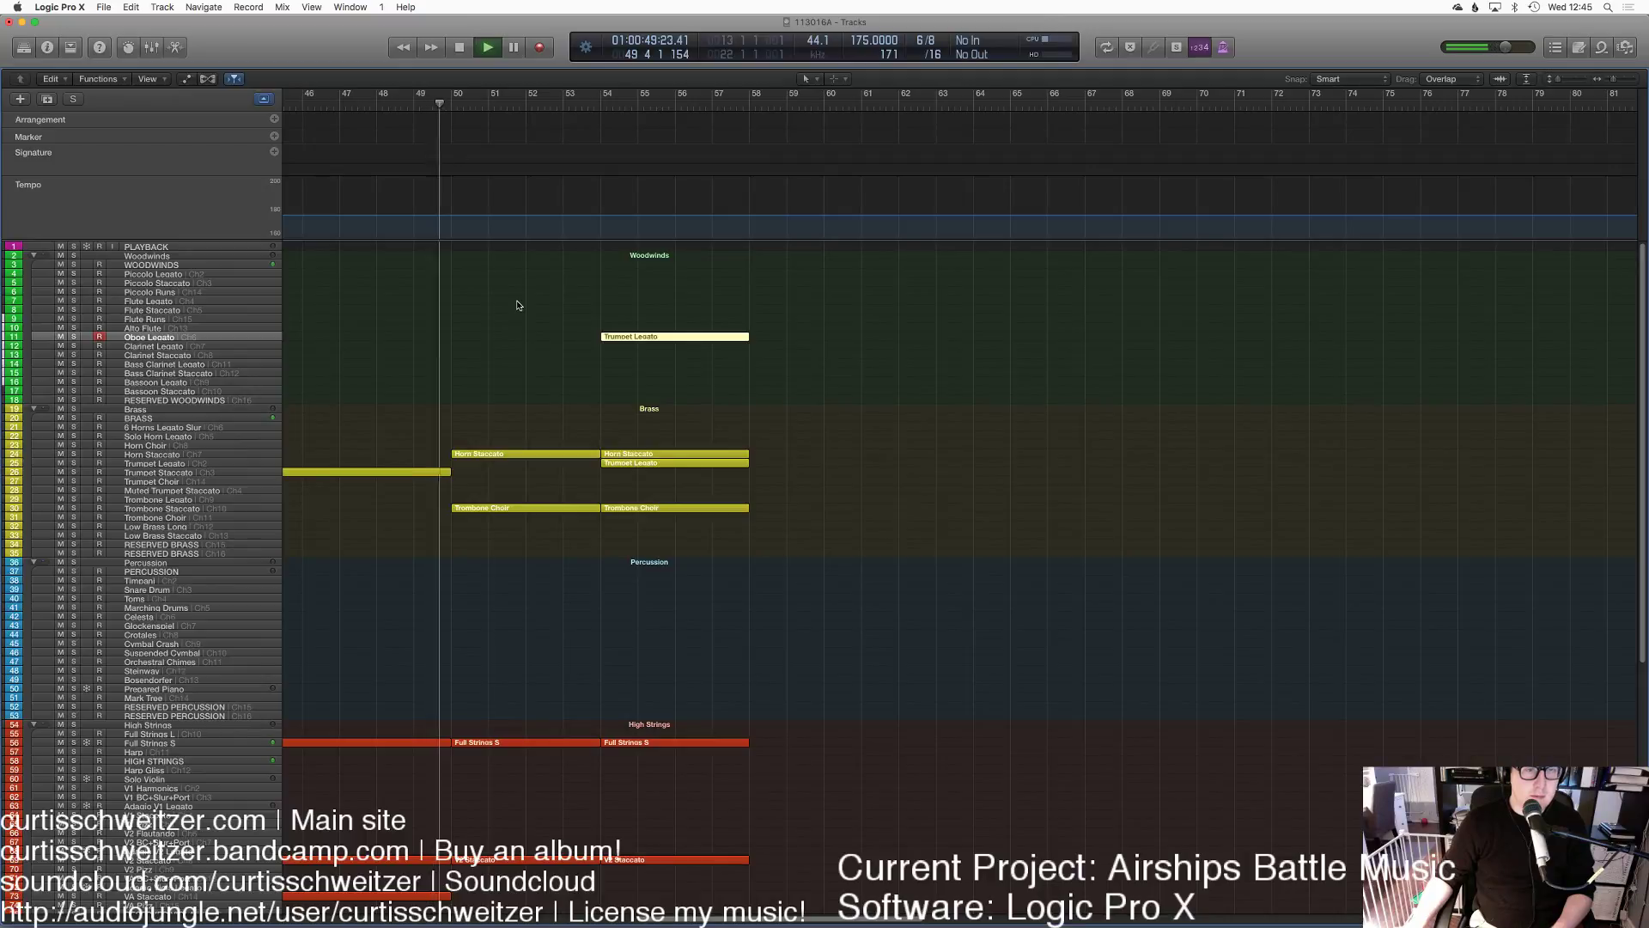
click(516, 310)
key(p)
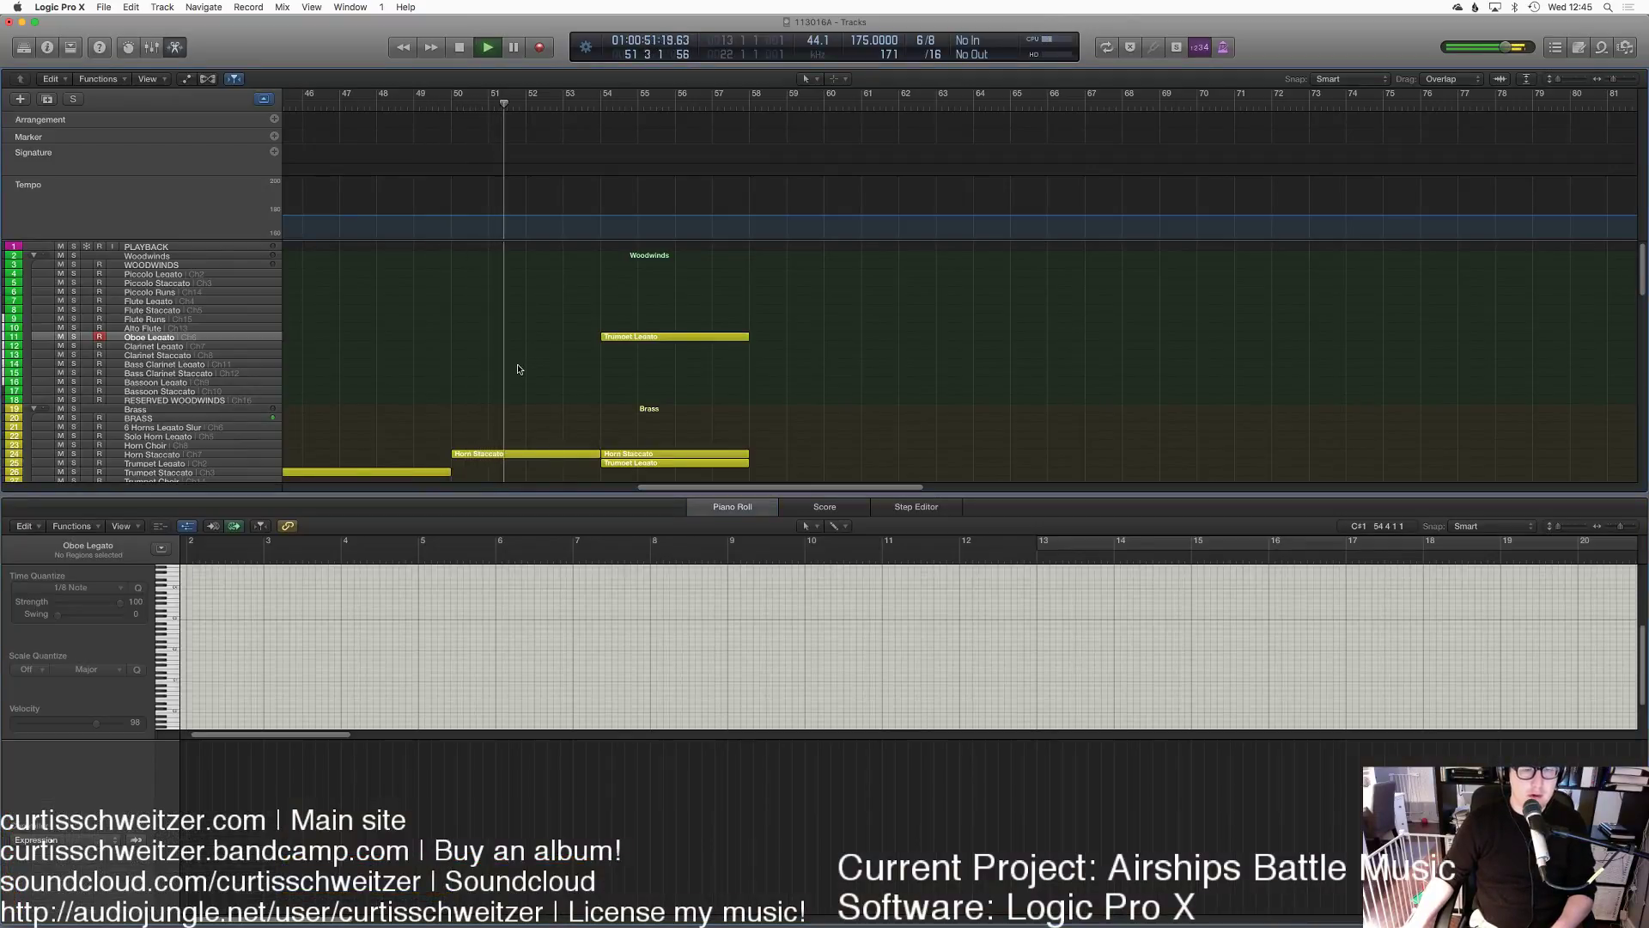
key(p)
key(z)
scroll(885, 473, right, 10)
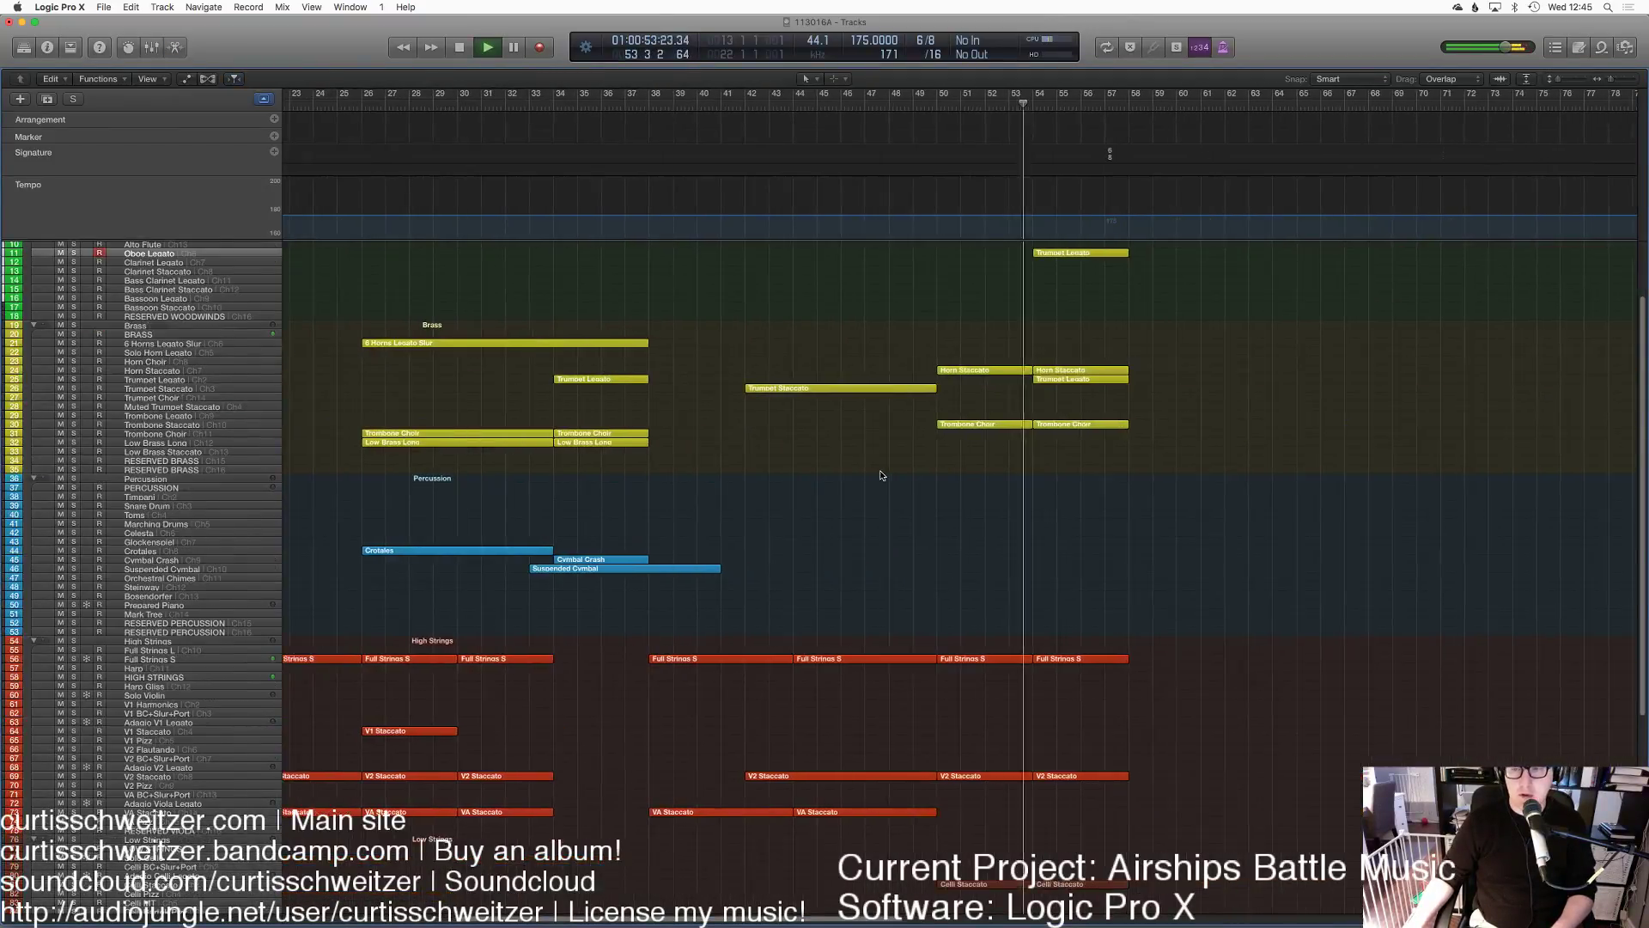
scroll(898, 483, down, 6)
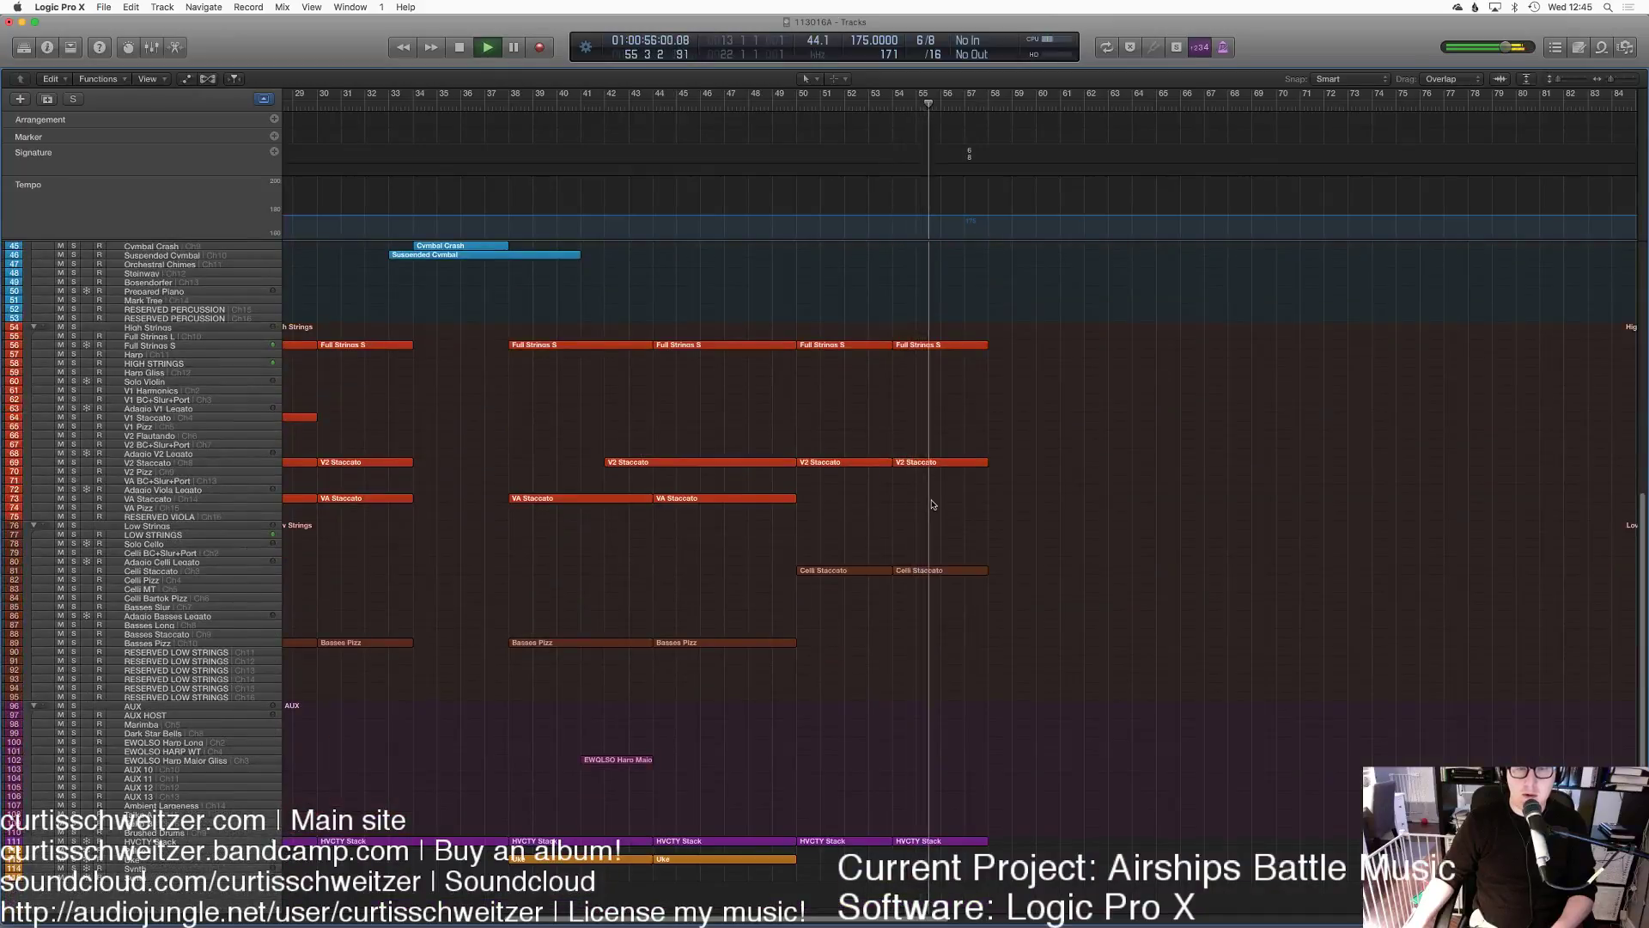
scroll(937, 469, up, 3)
scroll(984, 477, up, 3)
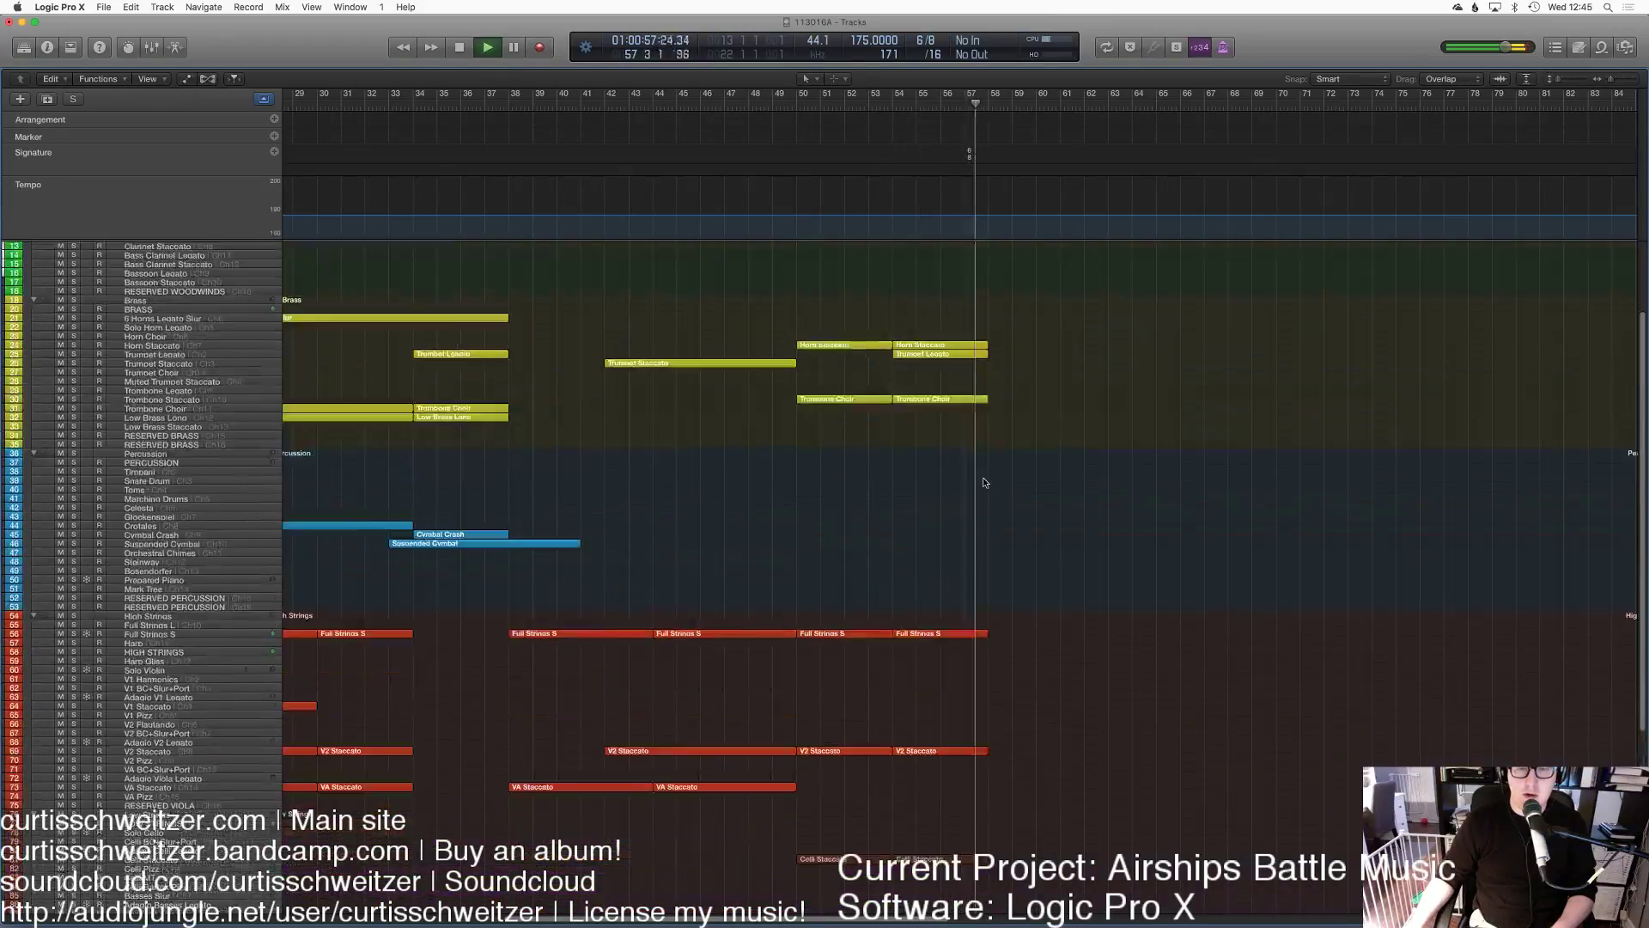
key(space)
Step: Play the track from the beginning and review the percussion, low strings and aux tracks, including their automation
scroll(1115, 601, down, 1)
scroll(1115, 602, up, 3)
scroll(474, 123, left, 5)
click(460, 47)
key(space)
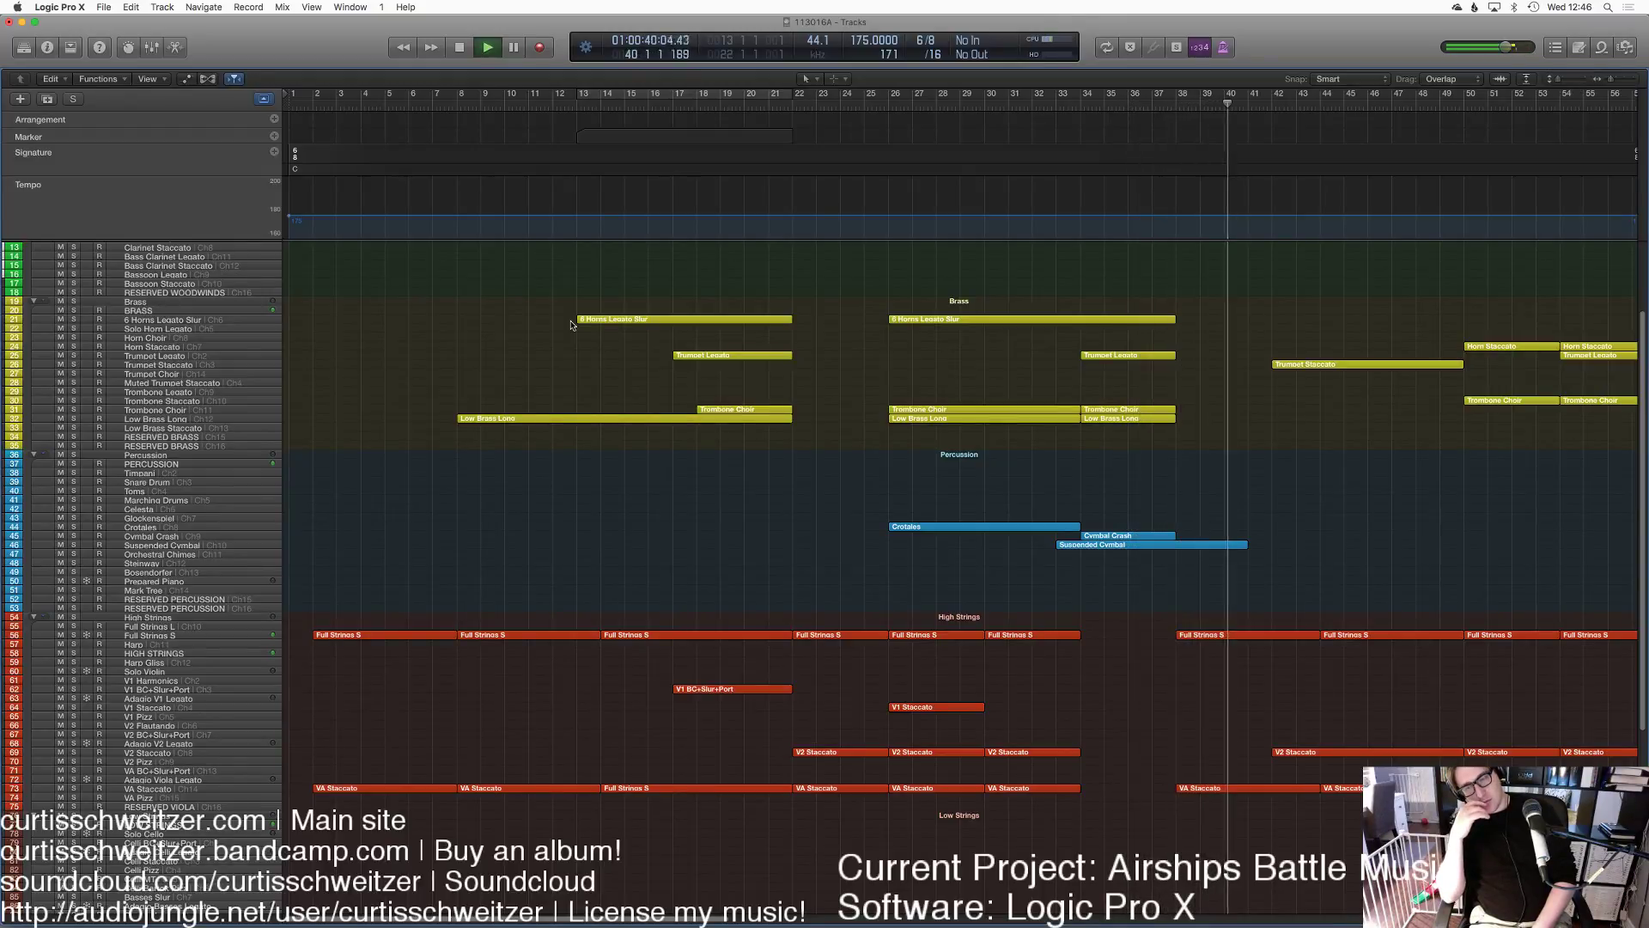
key(a)
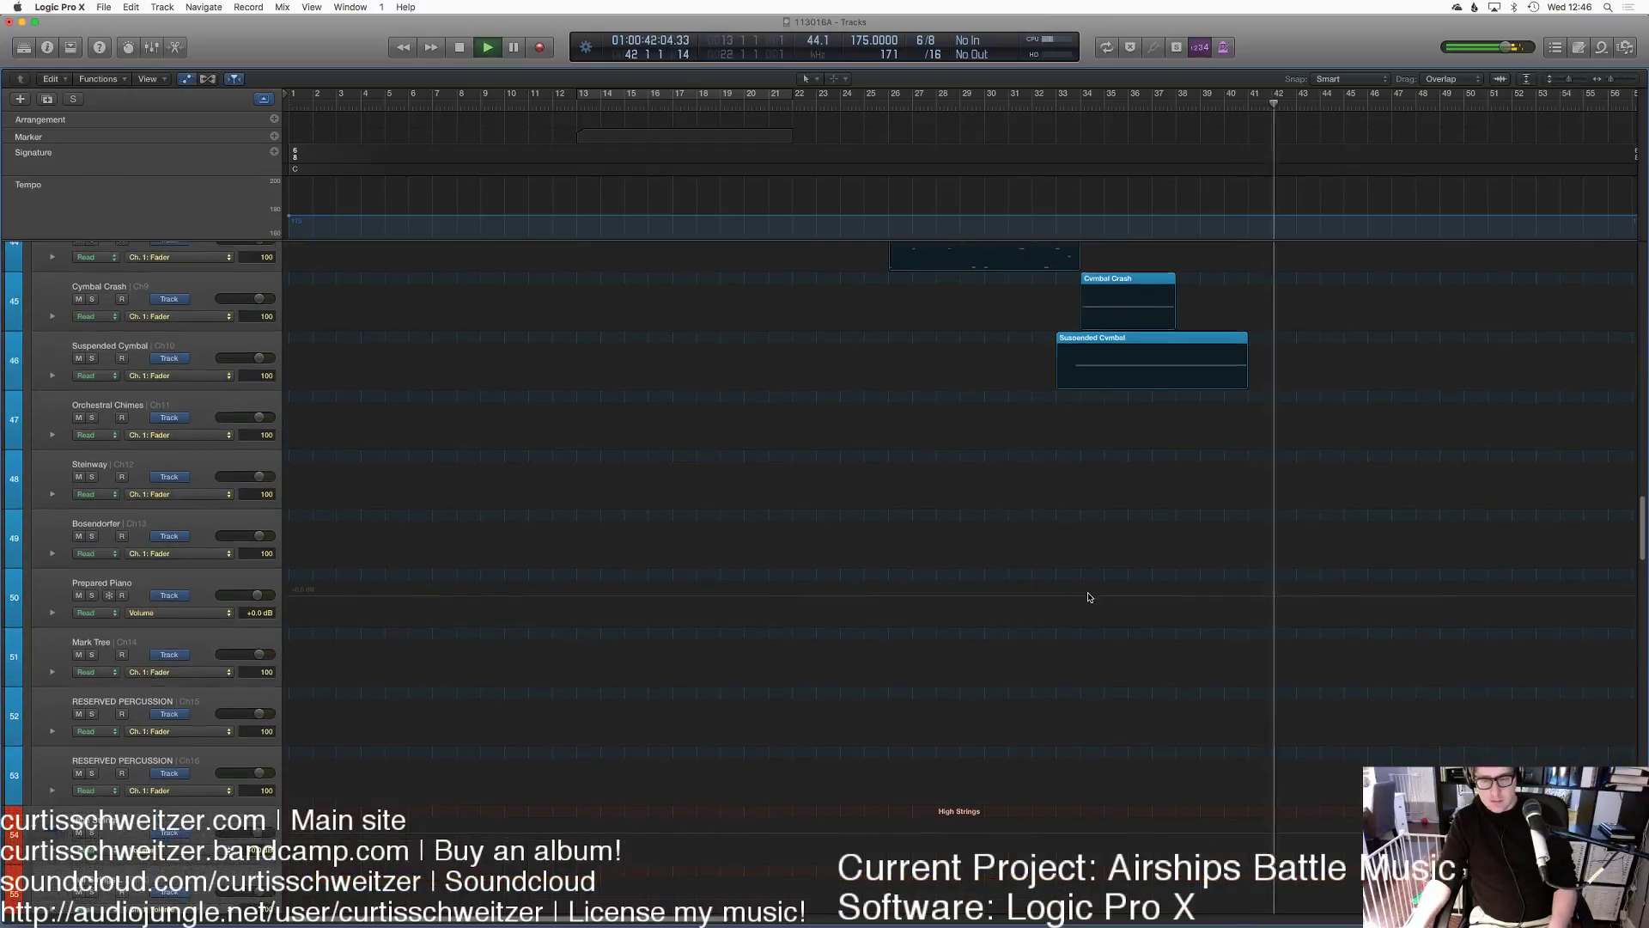
scroll(1089, 597, down, 8)
scroll(1089, 597, down, 15)
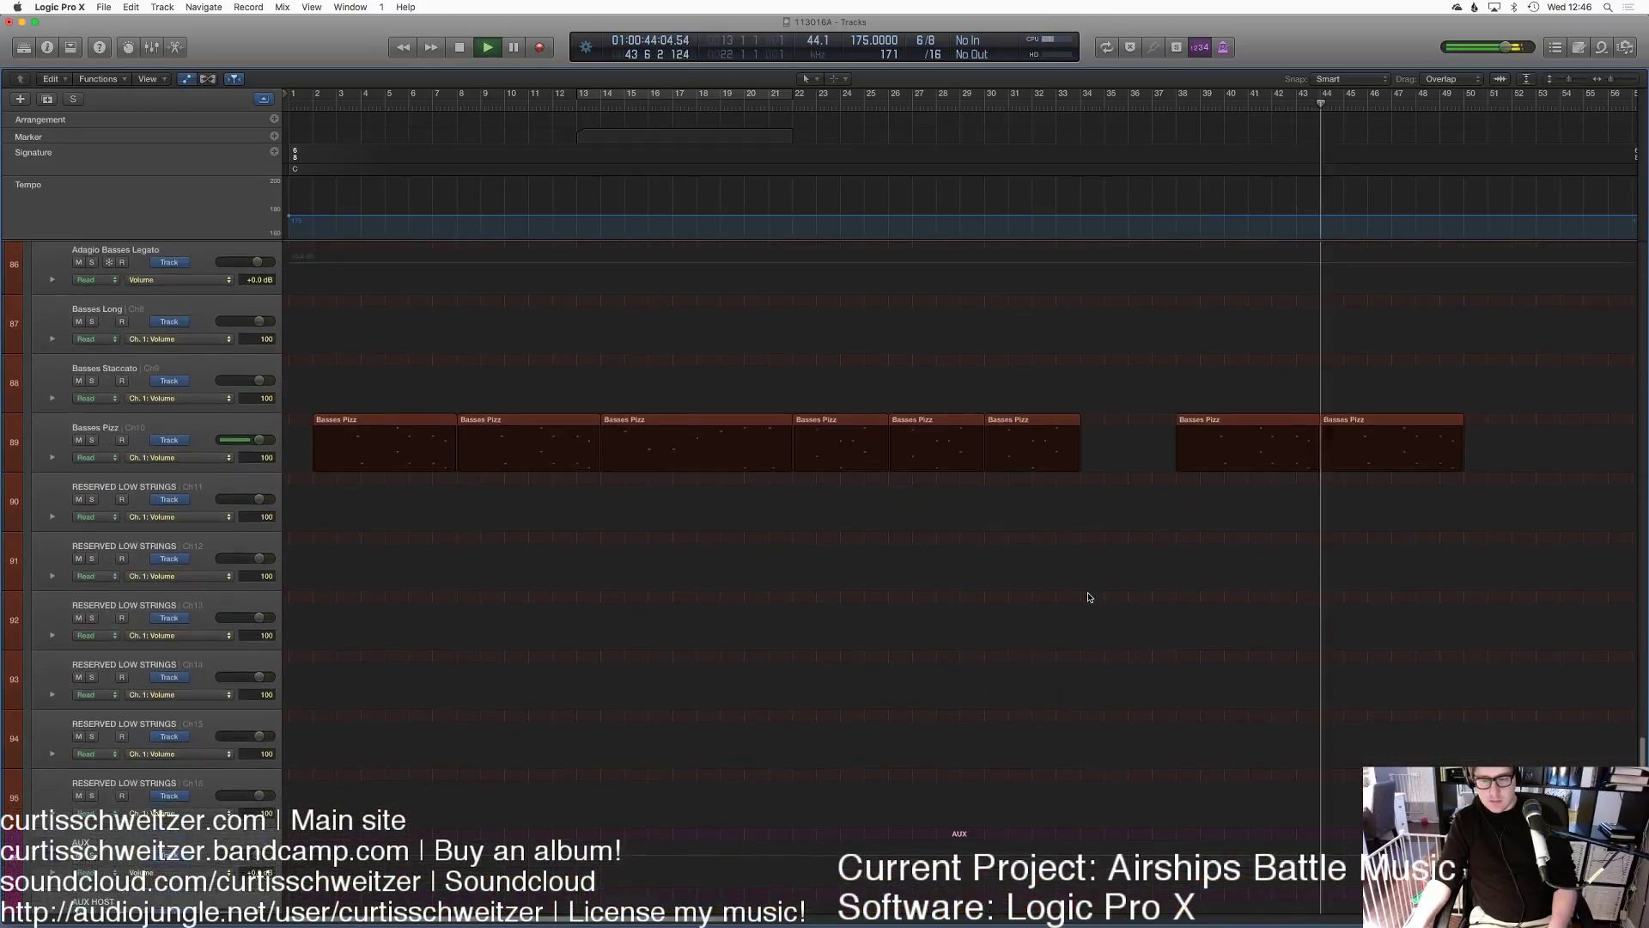
scroll(1089, 597, down, 2)
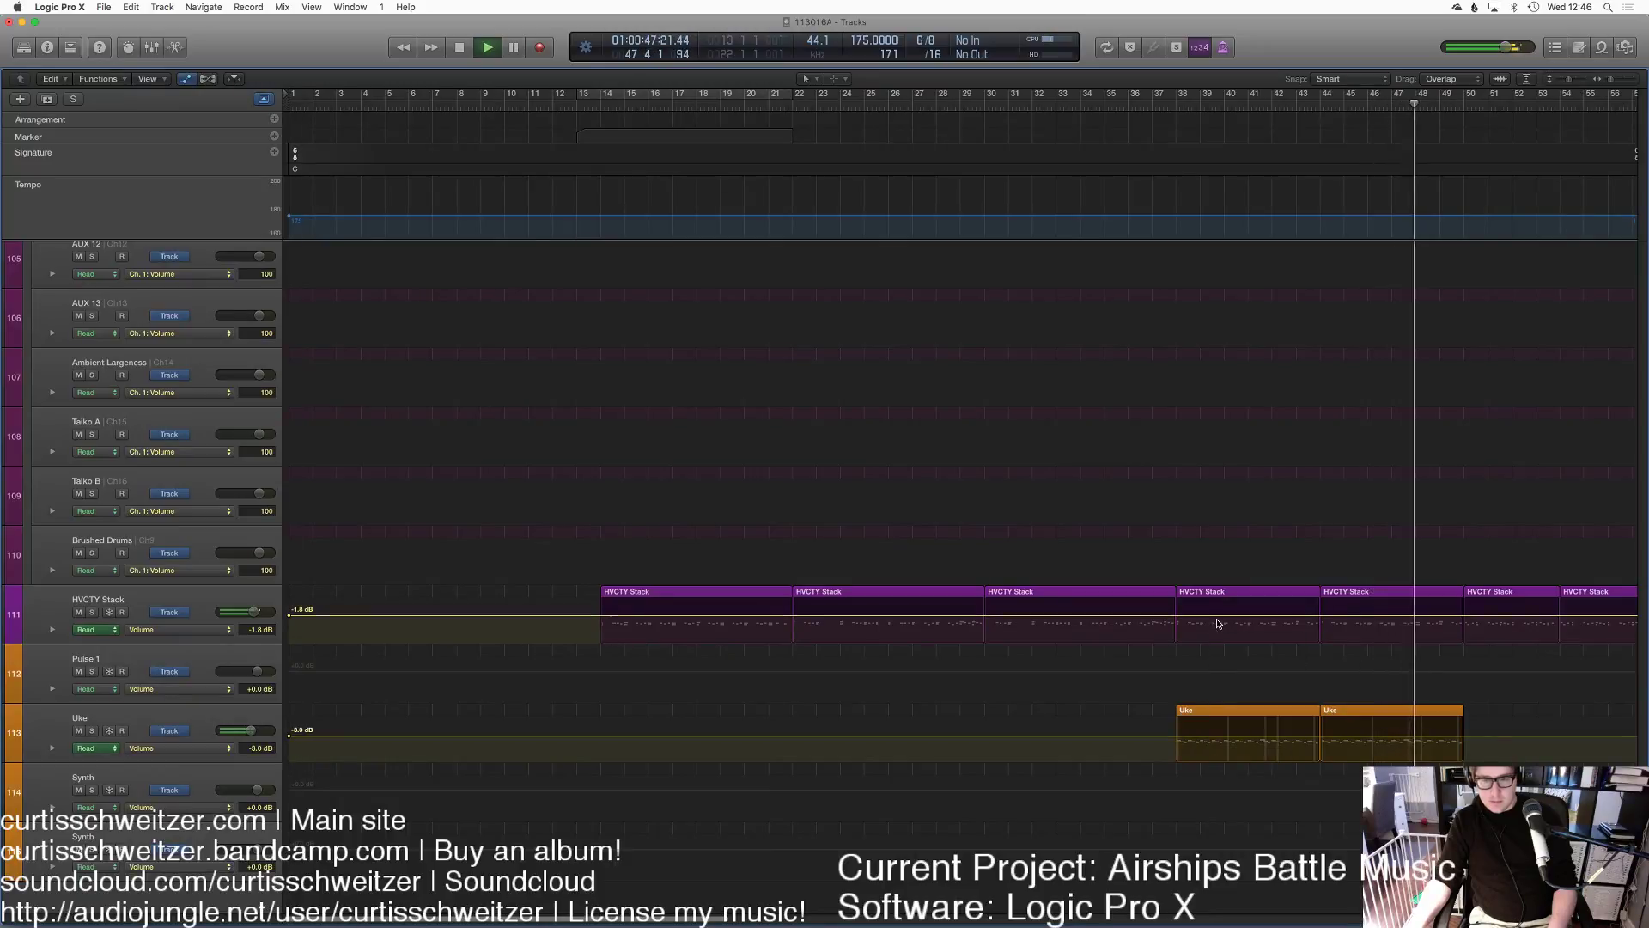
key(super+Up)
key(super+Up)
key(super+Up)
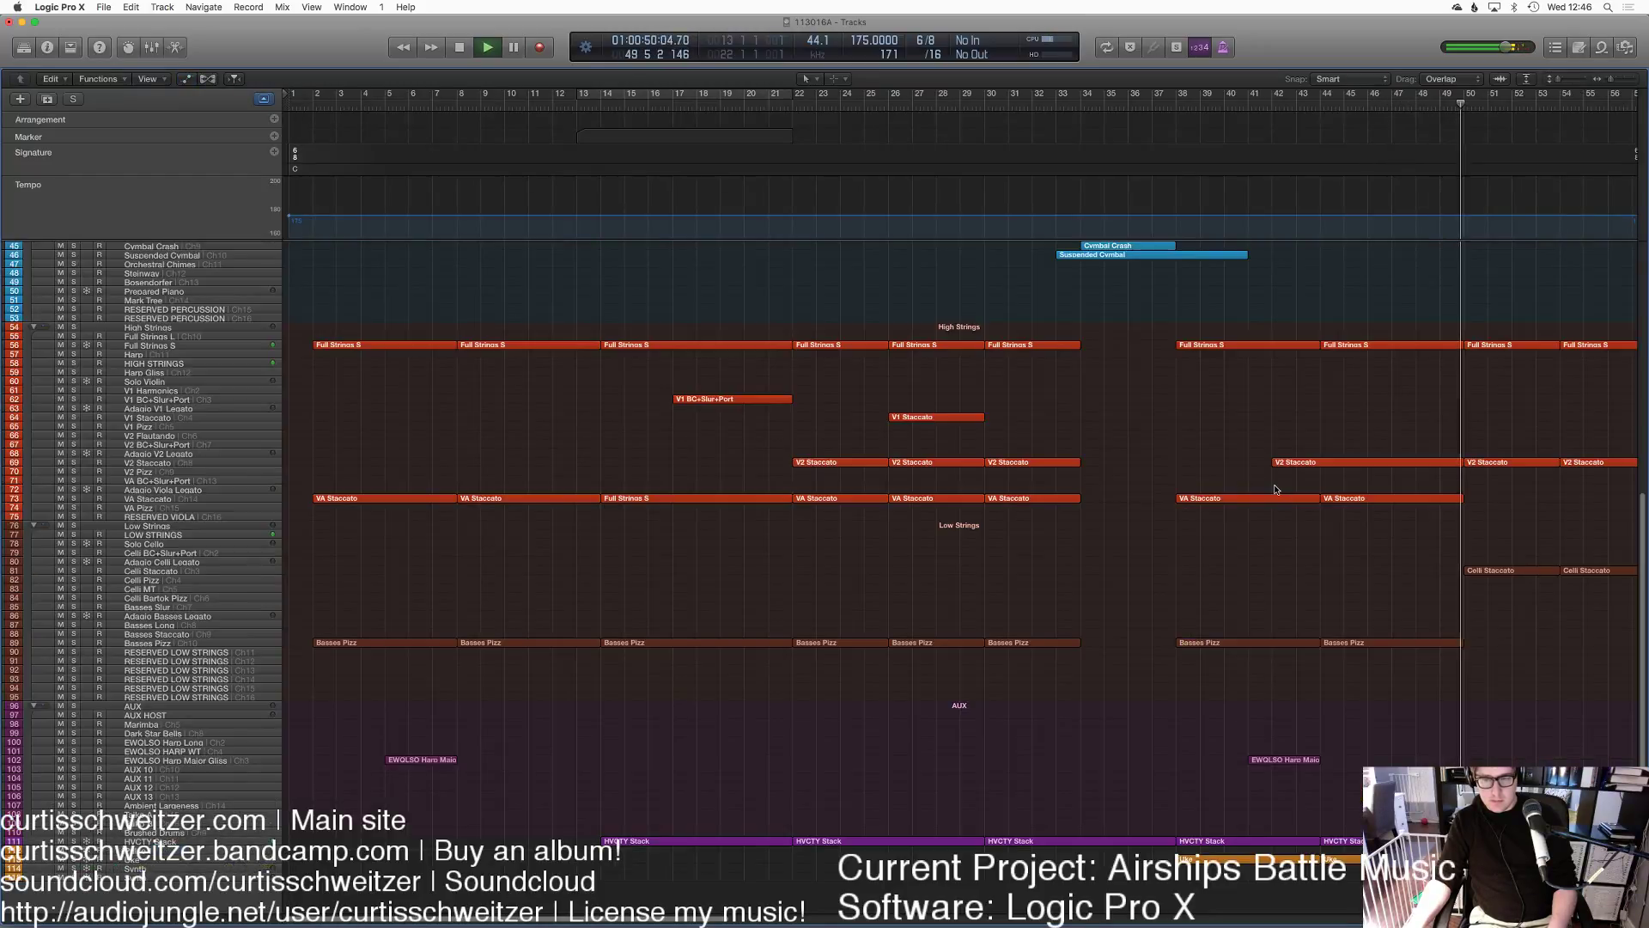
Step: Continue playback to bar 58 while reviewing the woodwind, brass and string regions
scroll(1276, 490, up, 5)
scroll(1433, 488, right, 10)
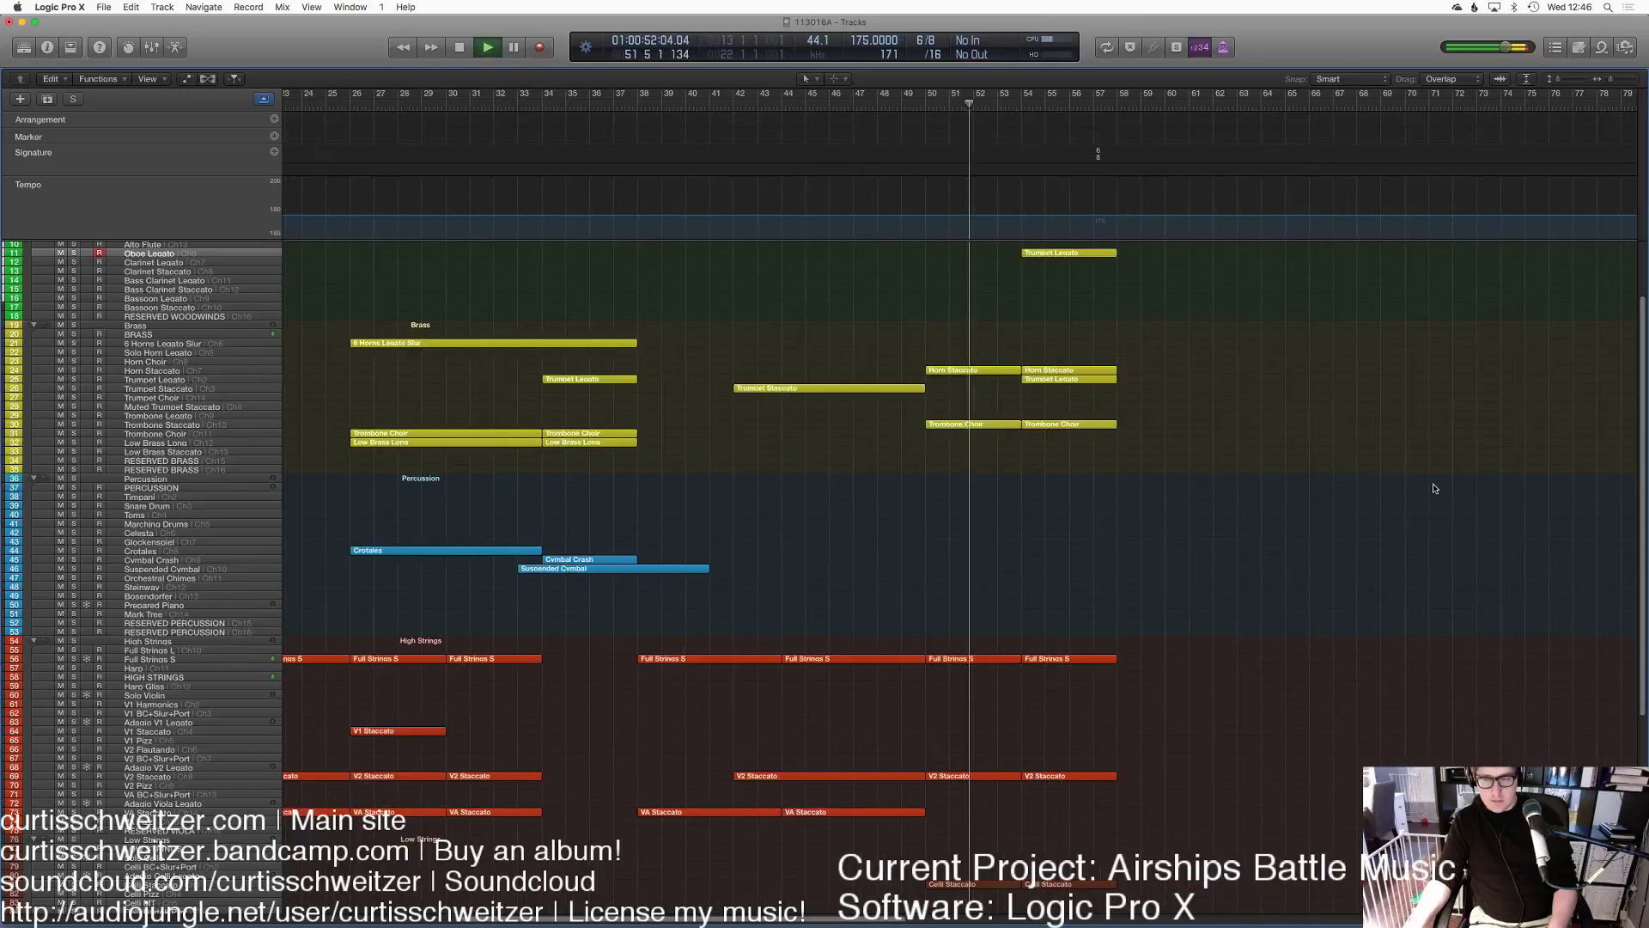
scroll(1407, 483, up, 2)
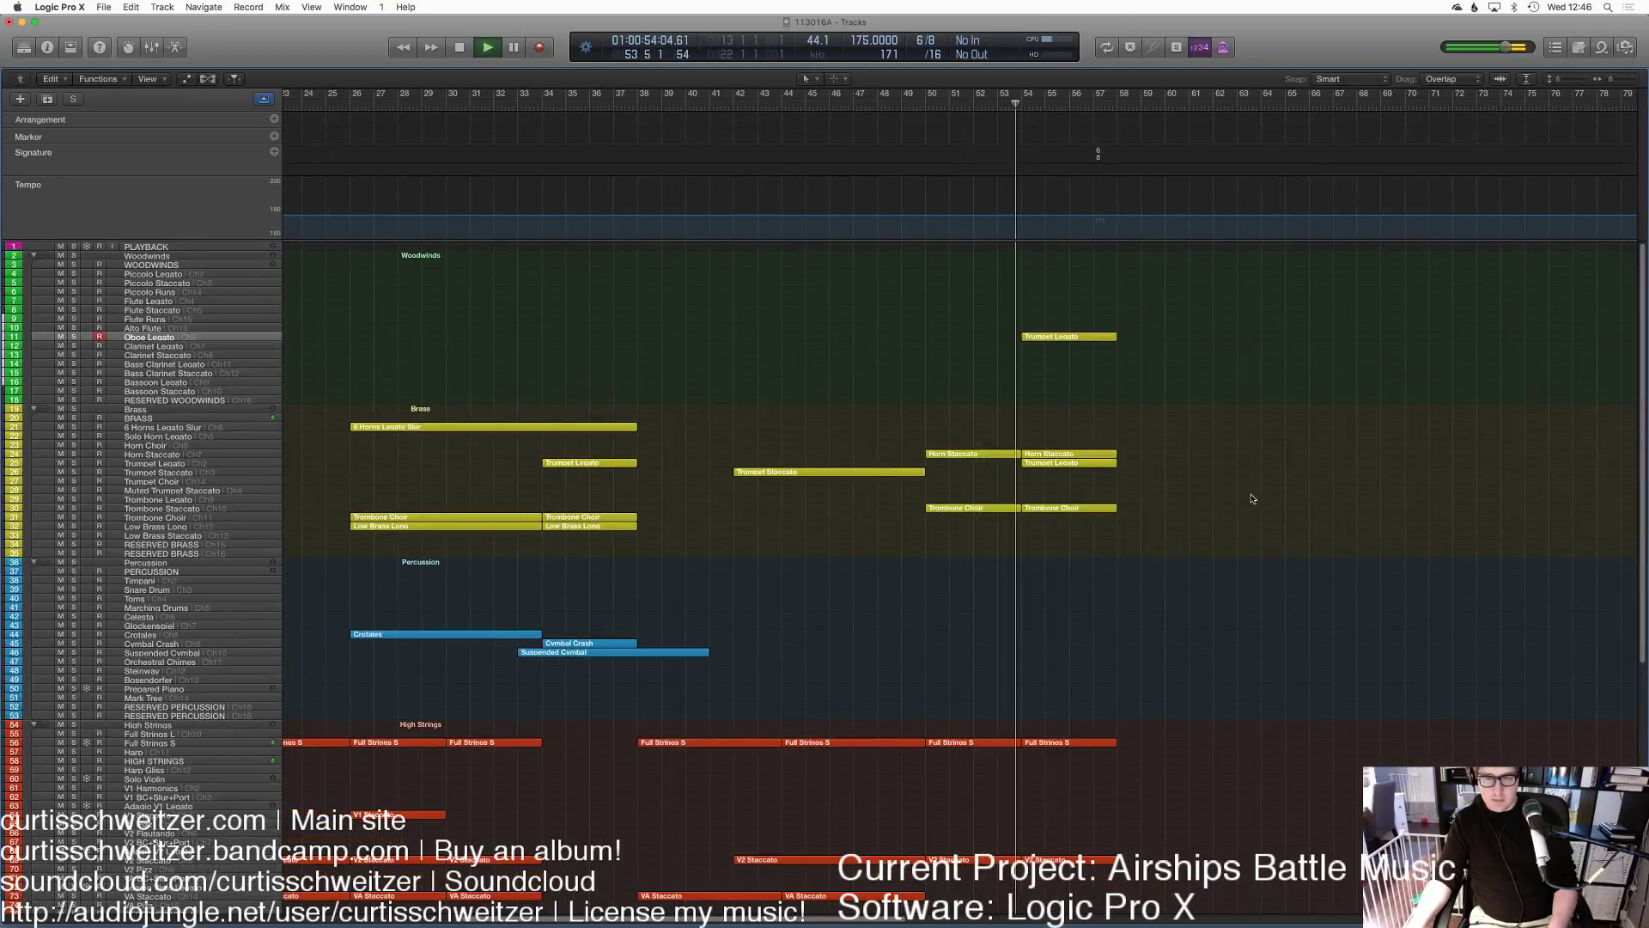
scroll(1254, 498, down, 3)
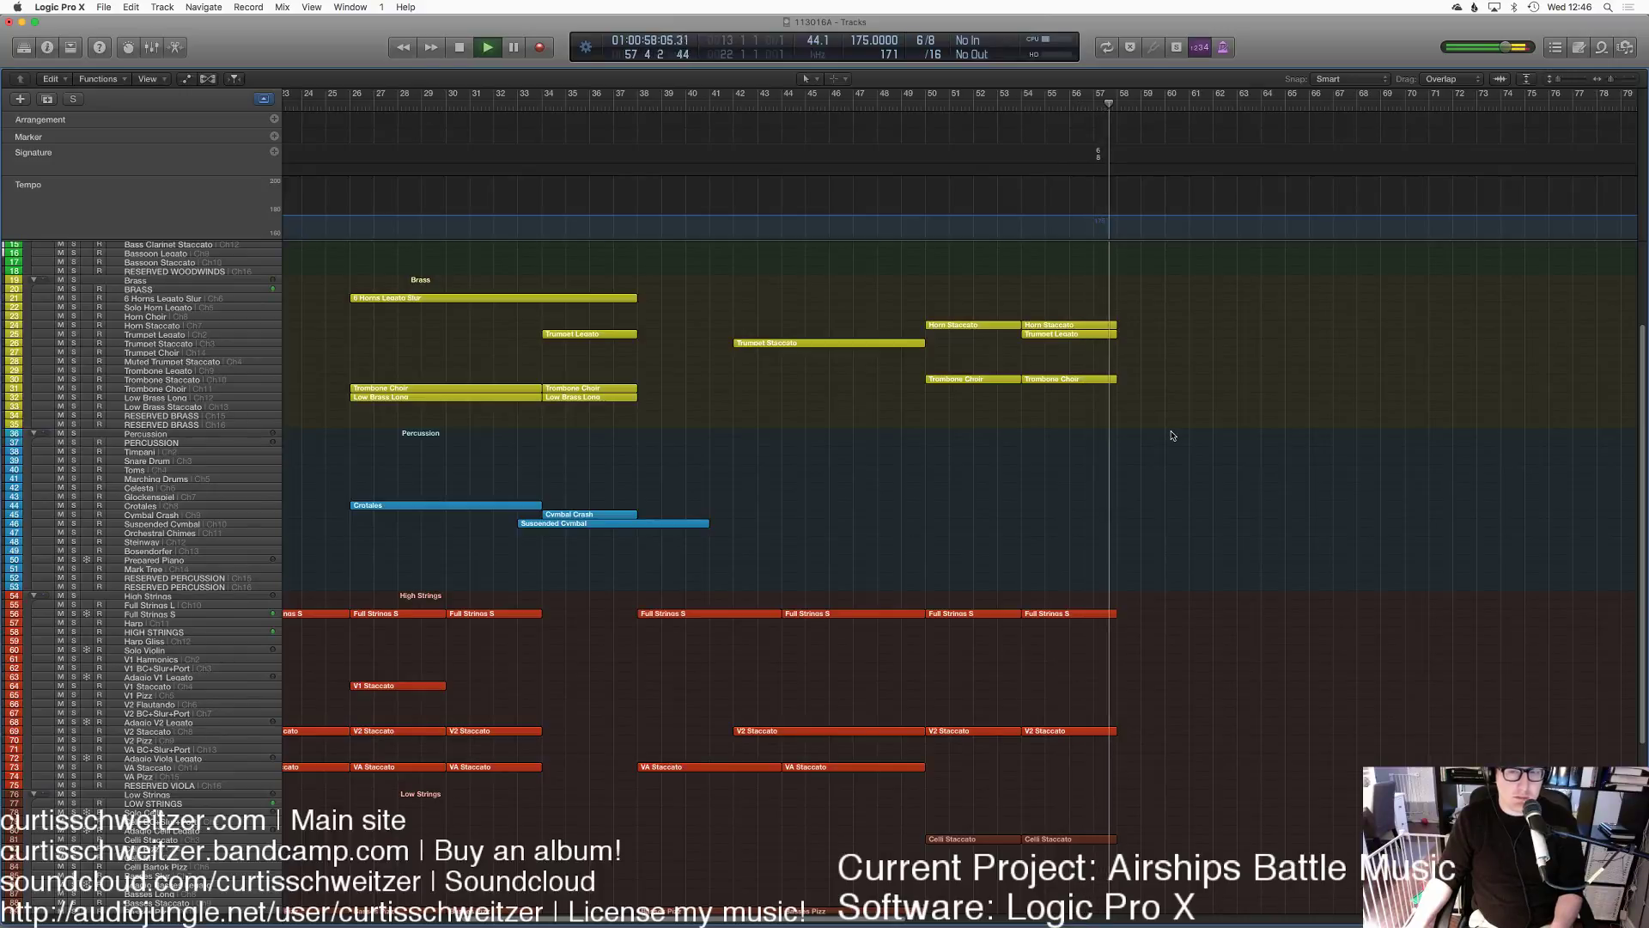
scroll(1151, 455, up, 3)
key(space)
Step: Record a first violin melody on the V1 BC+Slur+Port track from bar 58 to bar 62
scroll(1173, 421, down, 3)
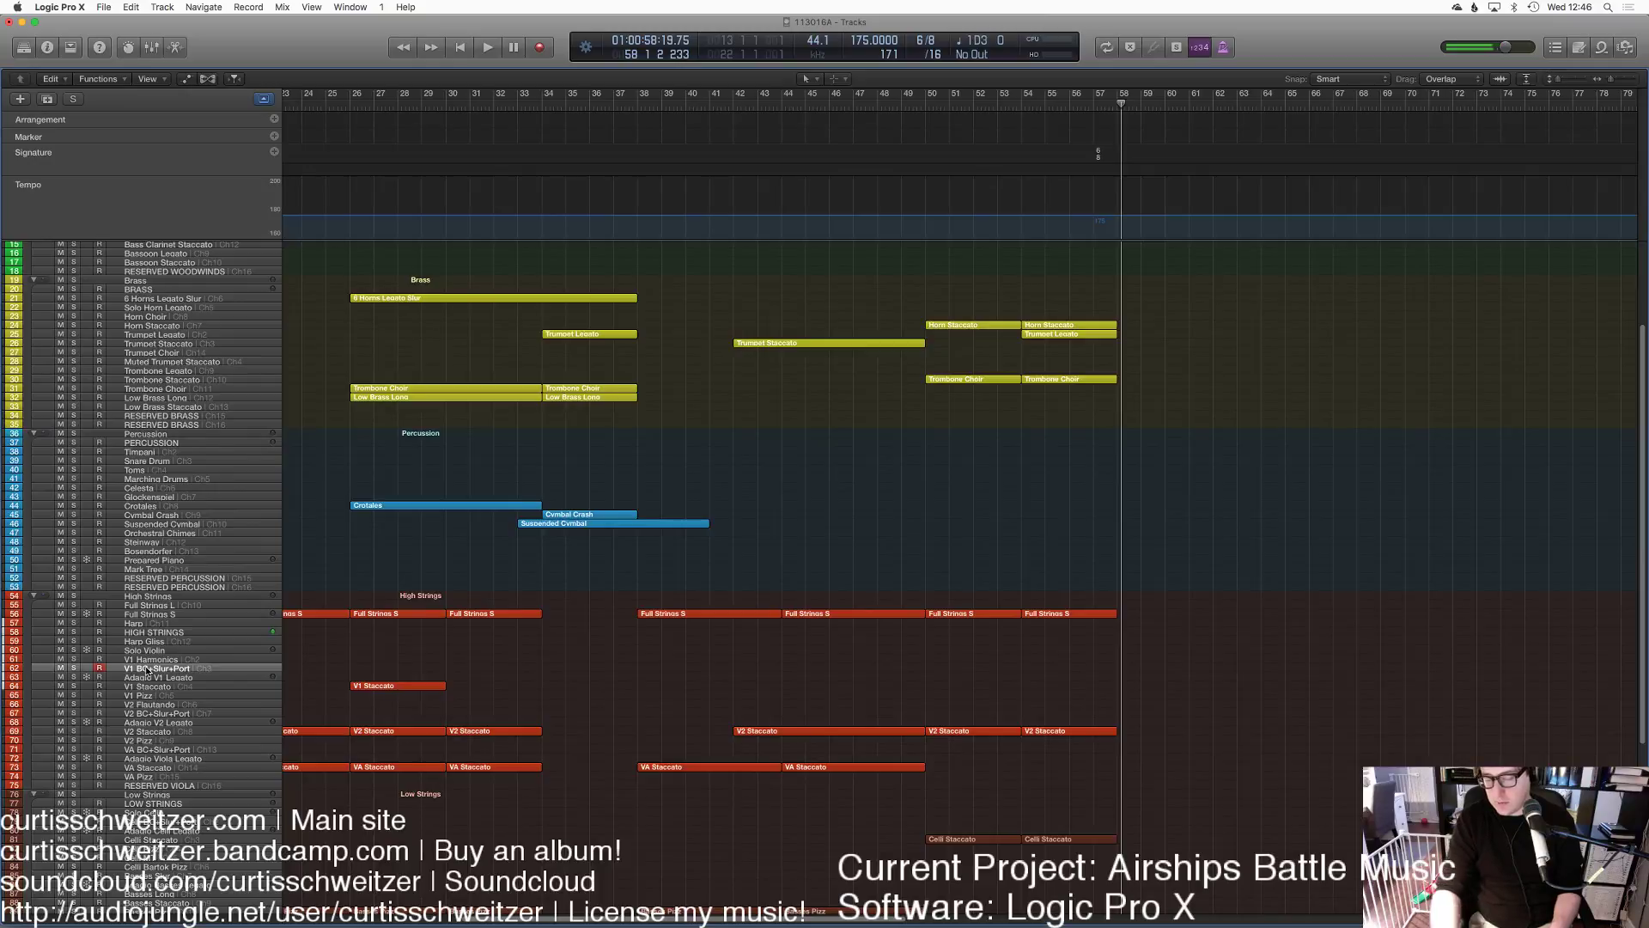
key(r)
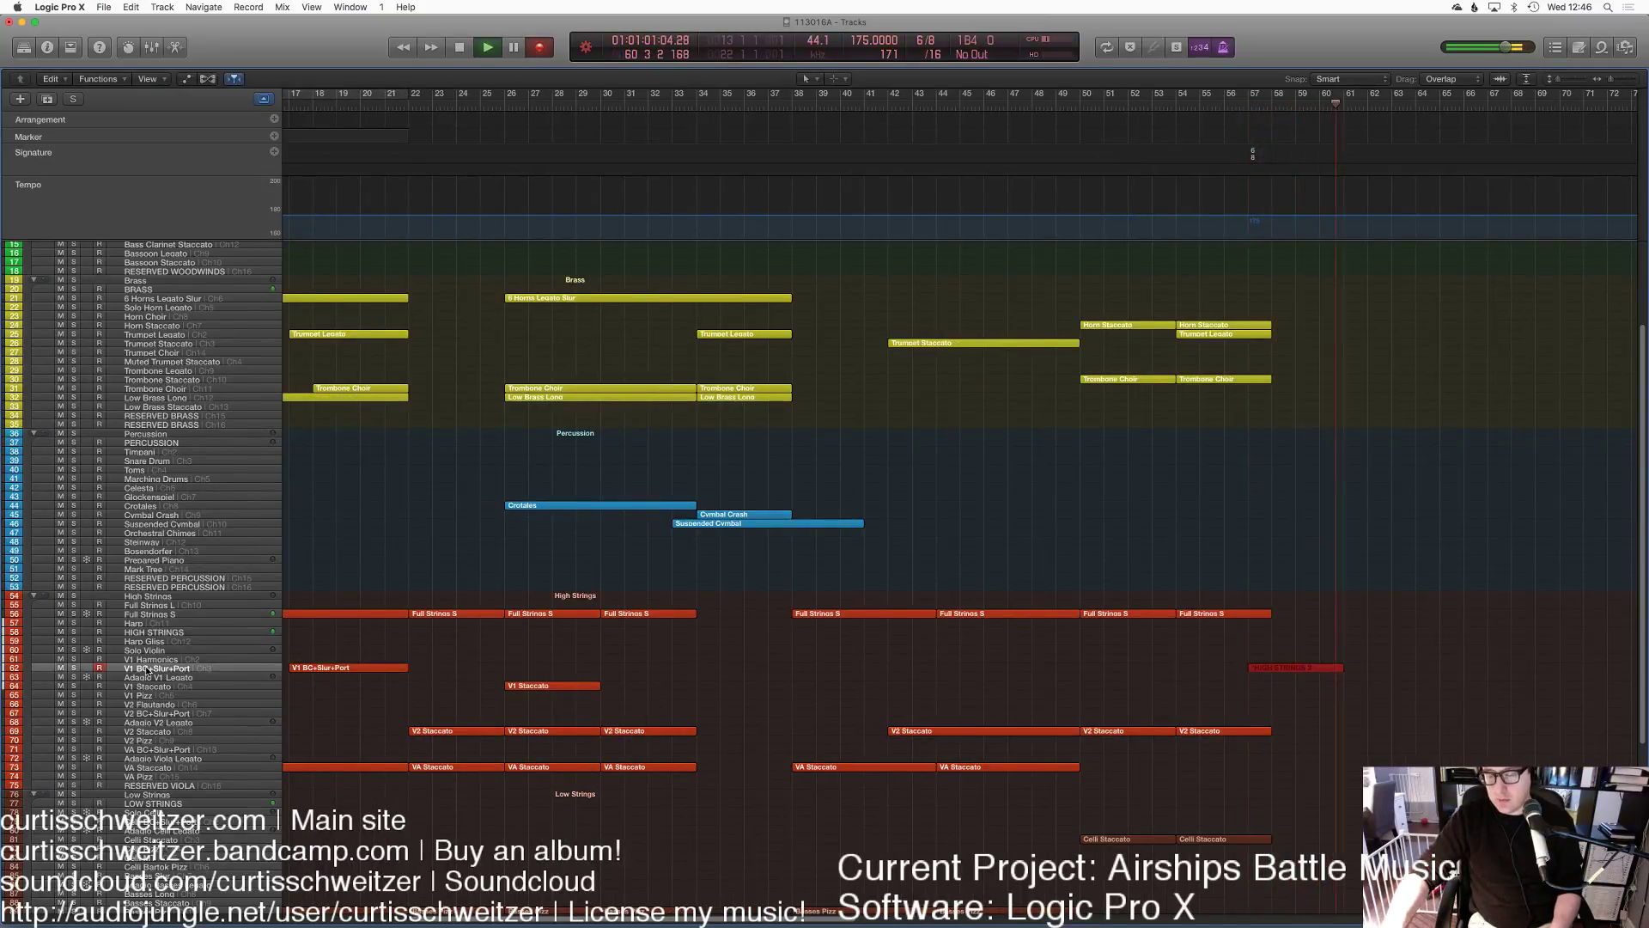
key(space)
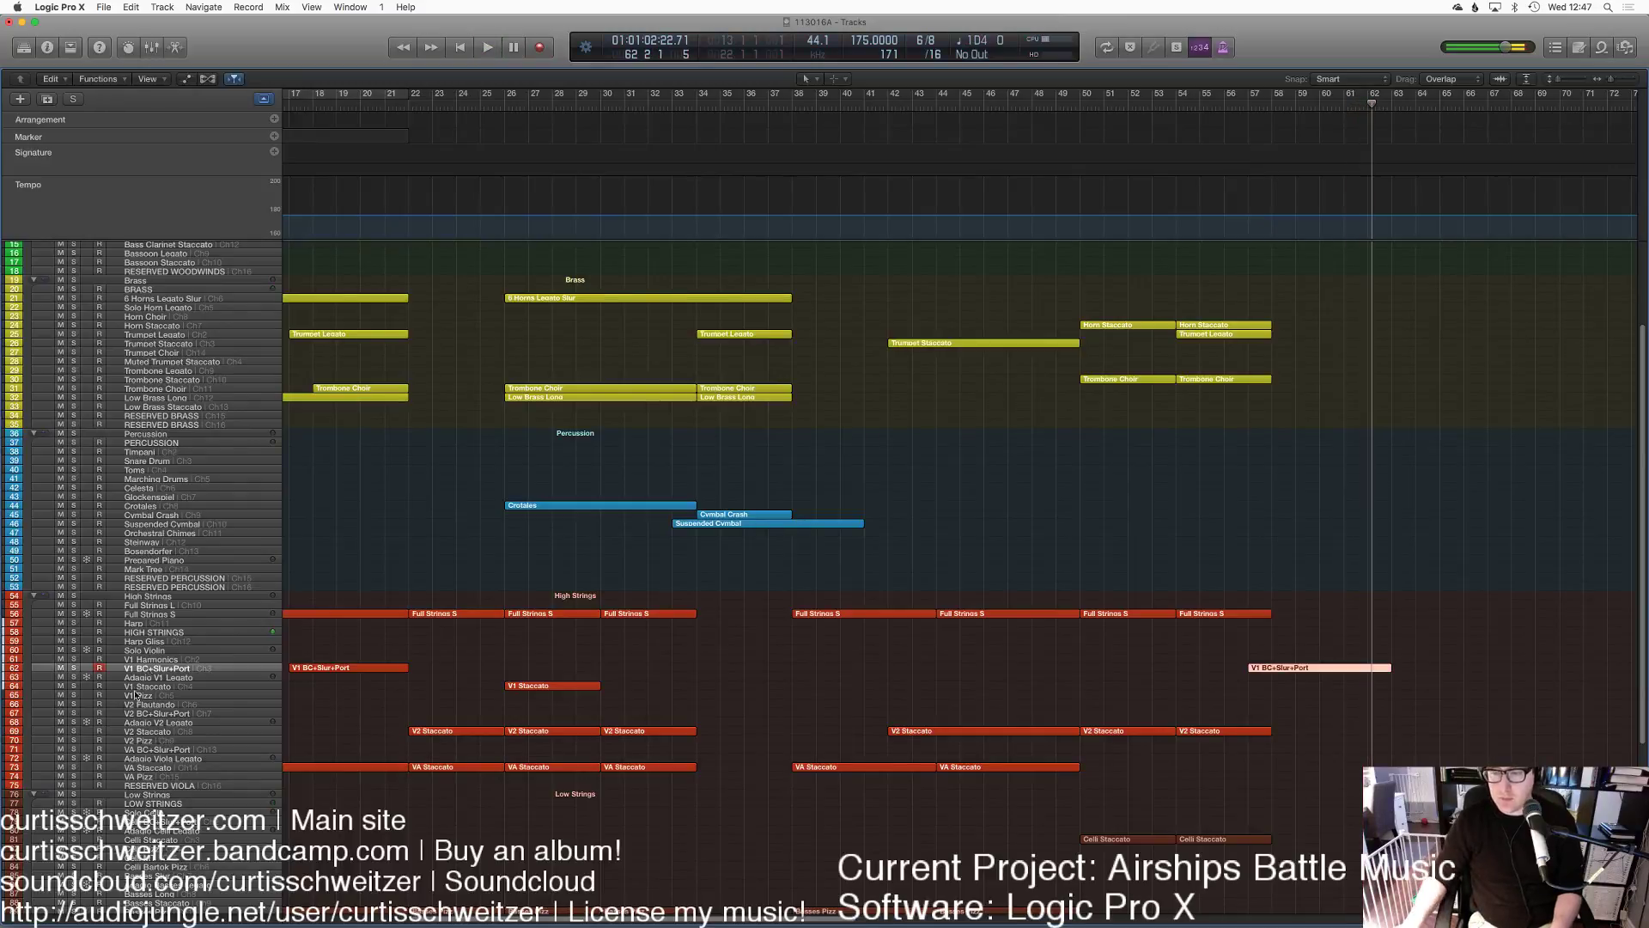
Step: Trim the start of the new V1 BC+Slur+Port region to bar 58 and set its Expression to 127
key(p)
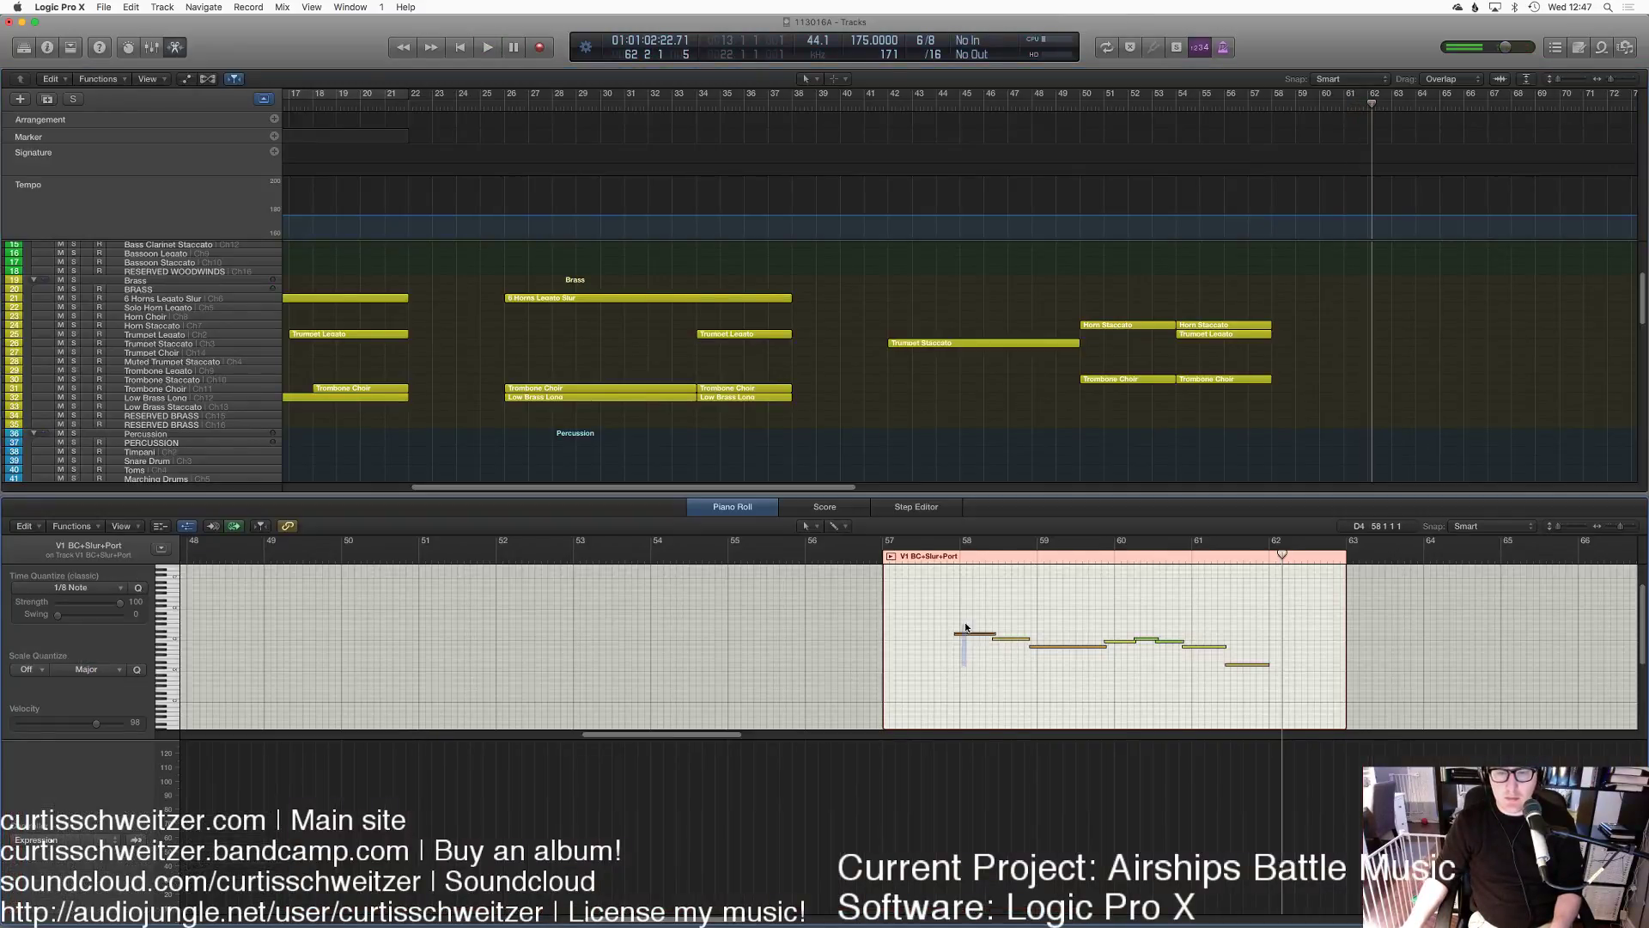
drag(884, 647, 959, 650)
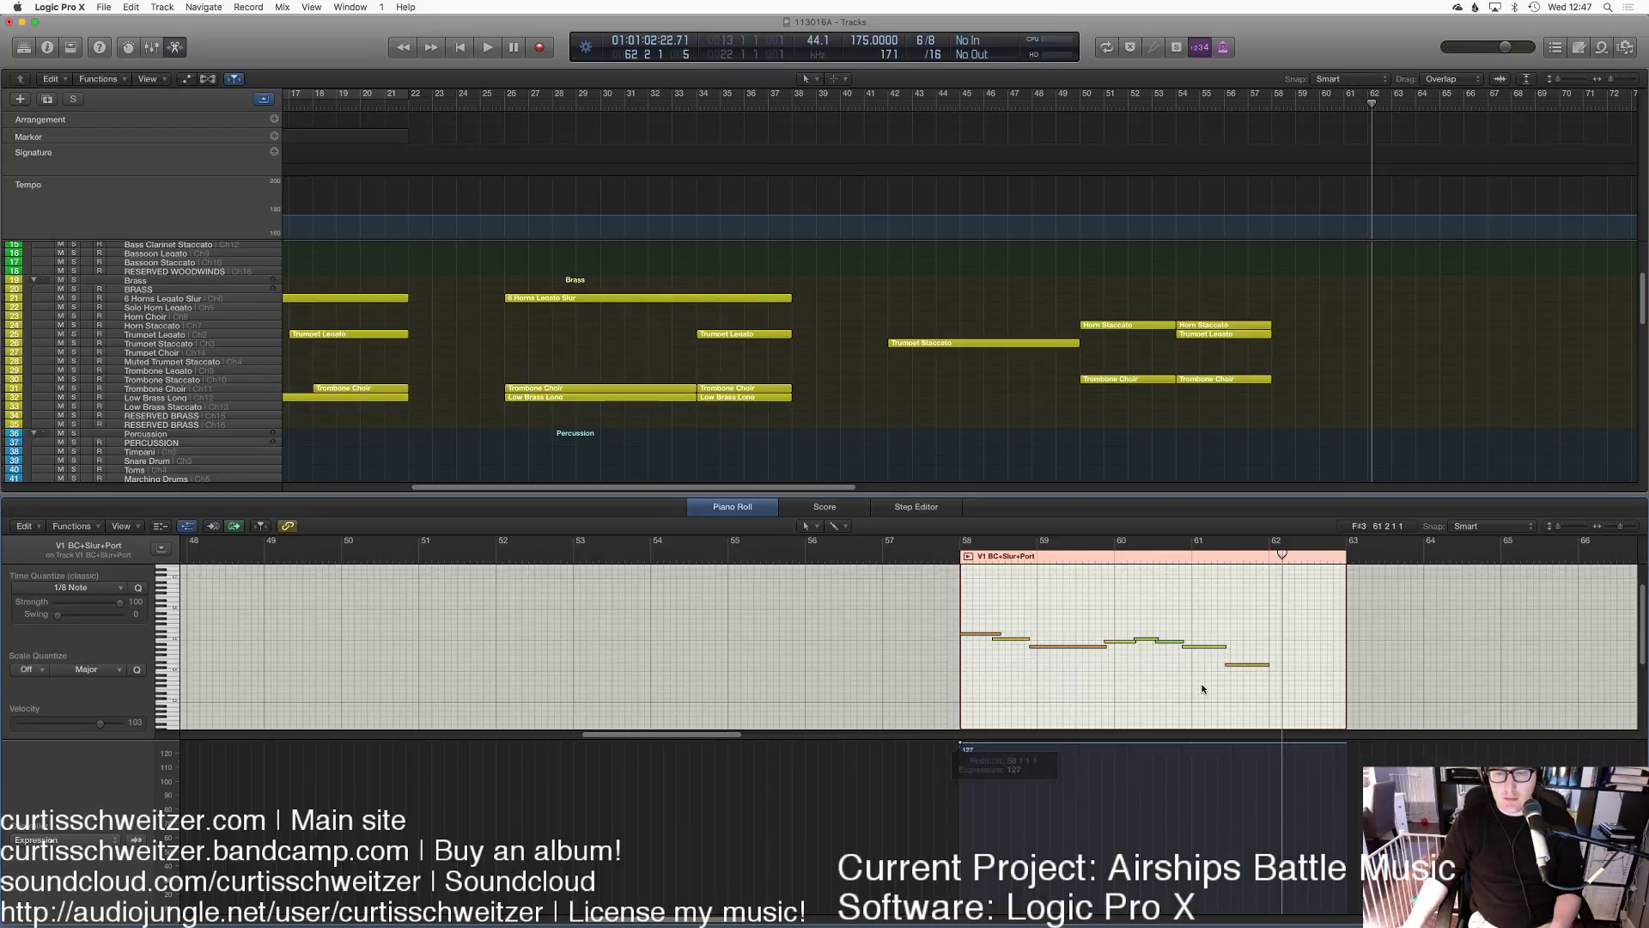
Step: Shorten the V1 BC+Slur+Port region to end at bar 62 and copy it to the V2 BC+Slur+Port track at its original position
drag(1329, 652, 1270, 671)
key(p)
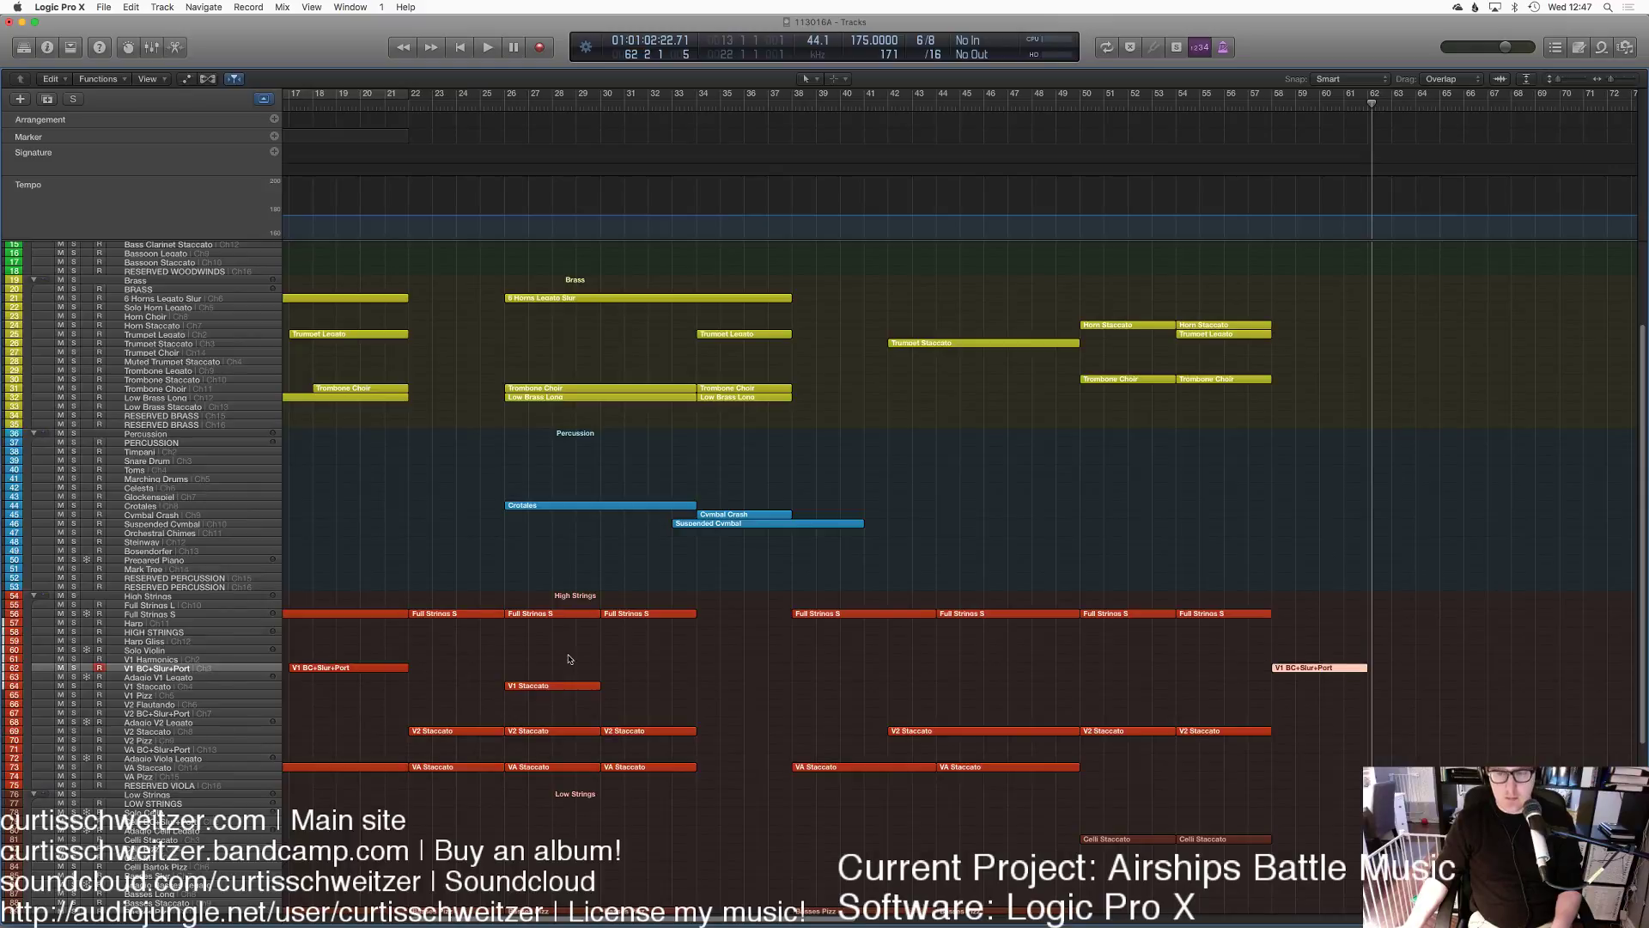
click(145, 732)
click(150, 724)
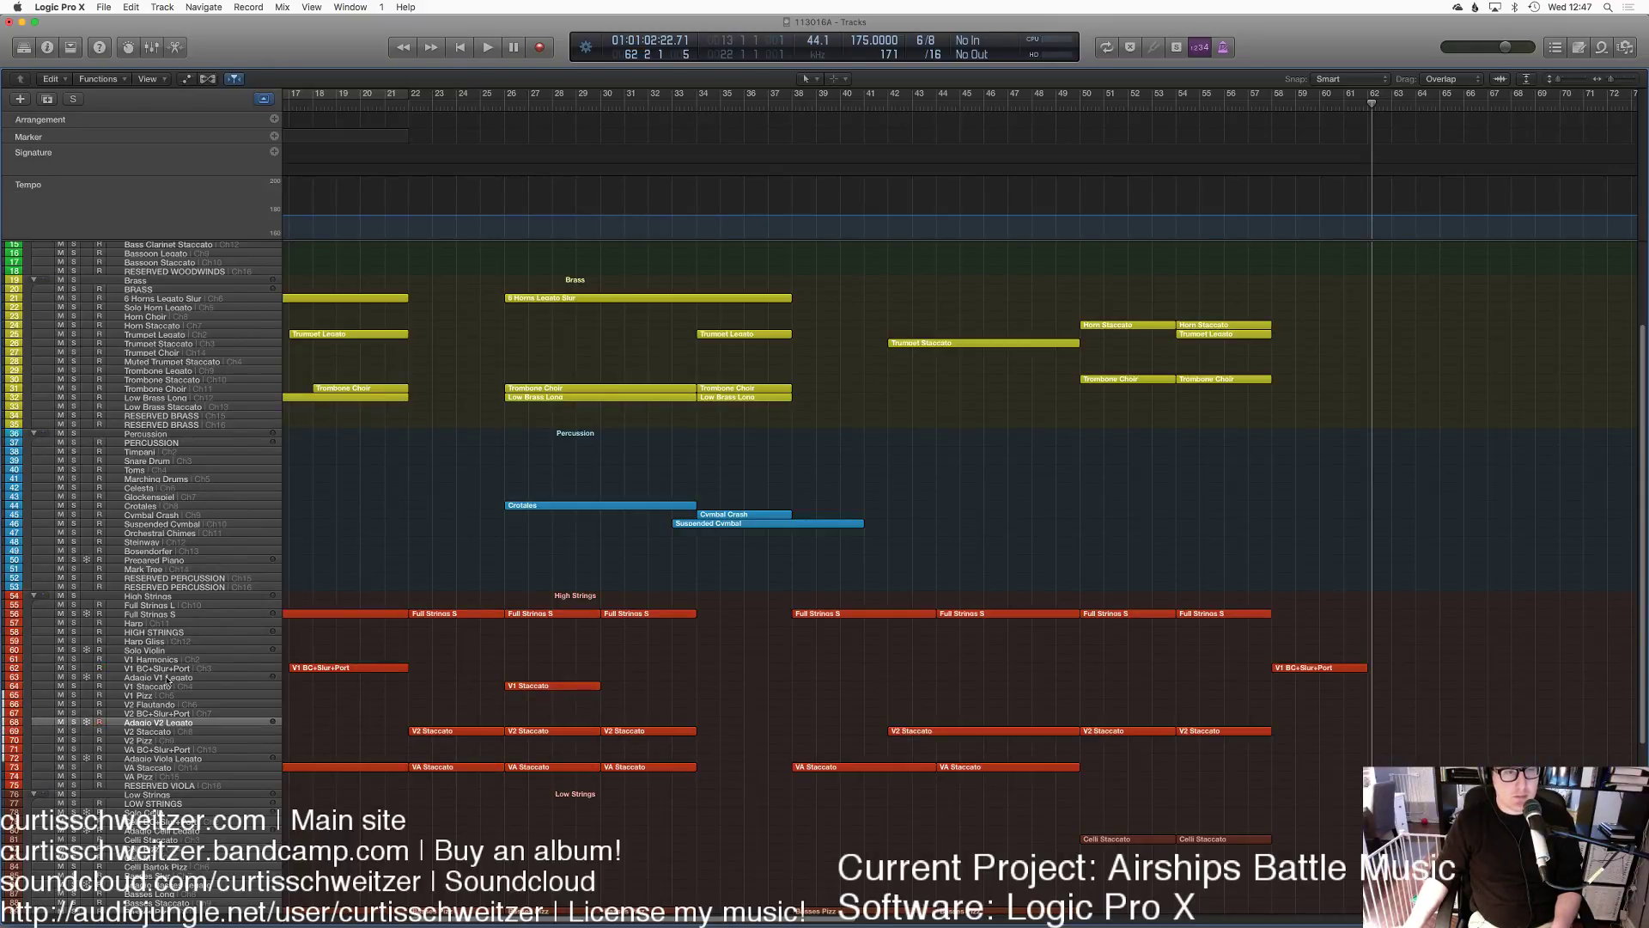
click(154, 712)
click(131, 6)
click(130, 7)
click(131, 7)
click(182, 128)
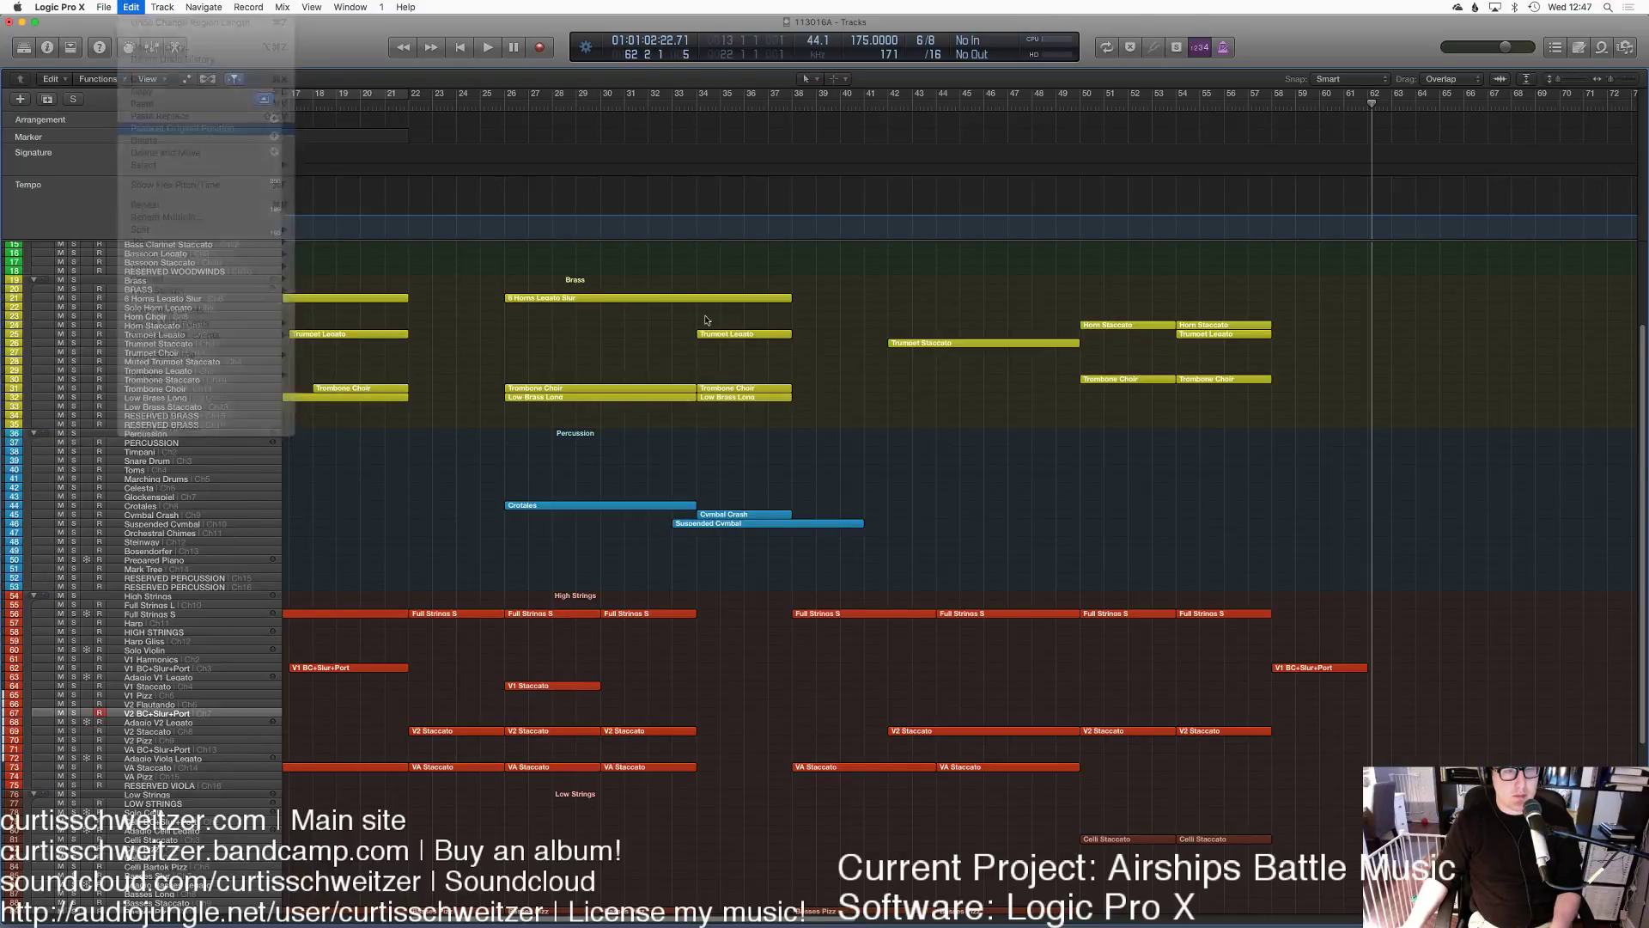
Step: Loop the bar 54 Full Strings S, V2 Staccato and Celli Staccato regions up to bar 62 and play from bar 58
scroll(1551, 743, down, 5)
drag(1233, 737, 1395, 447)
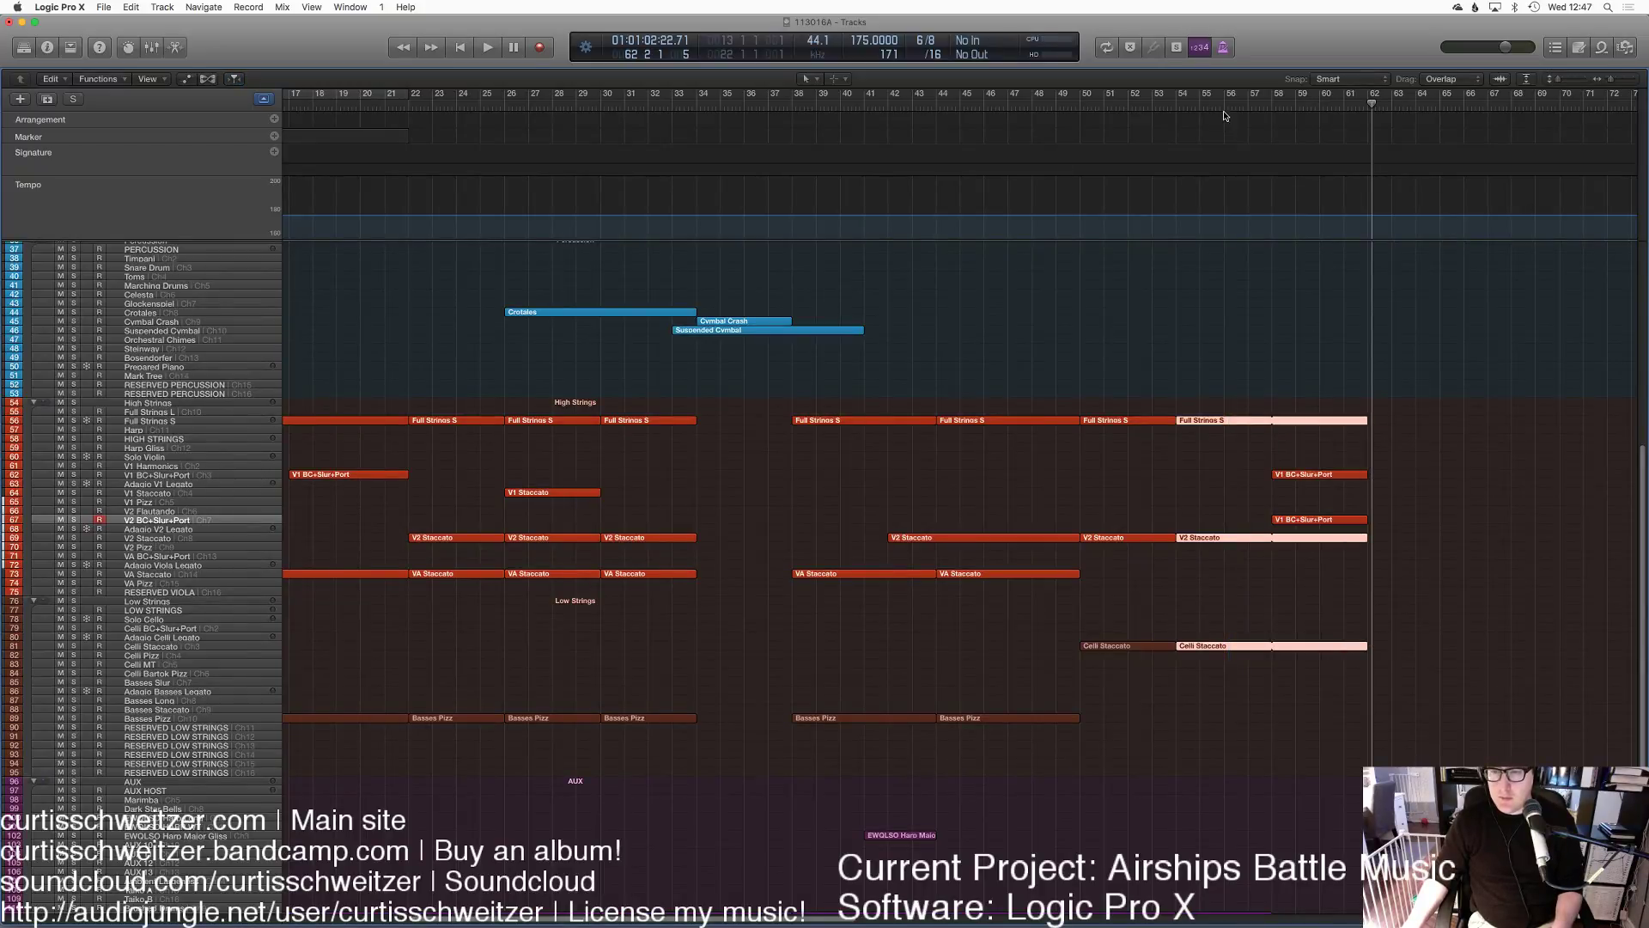
key(space)
click(1409, 365)
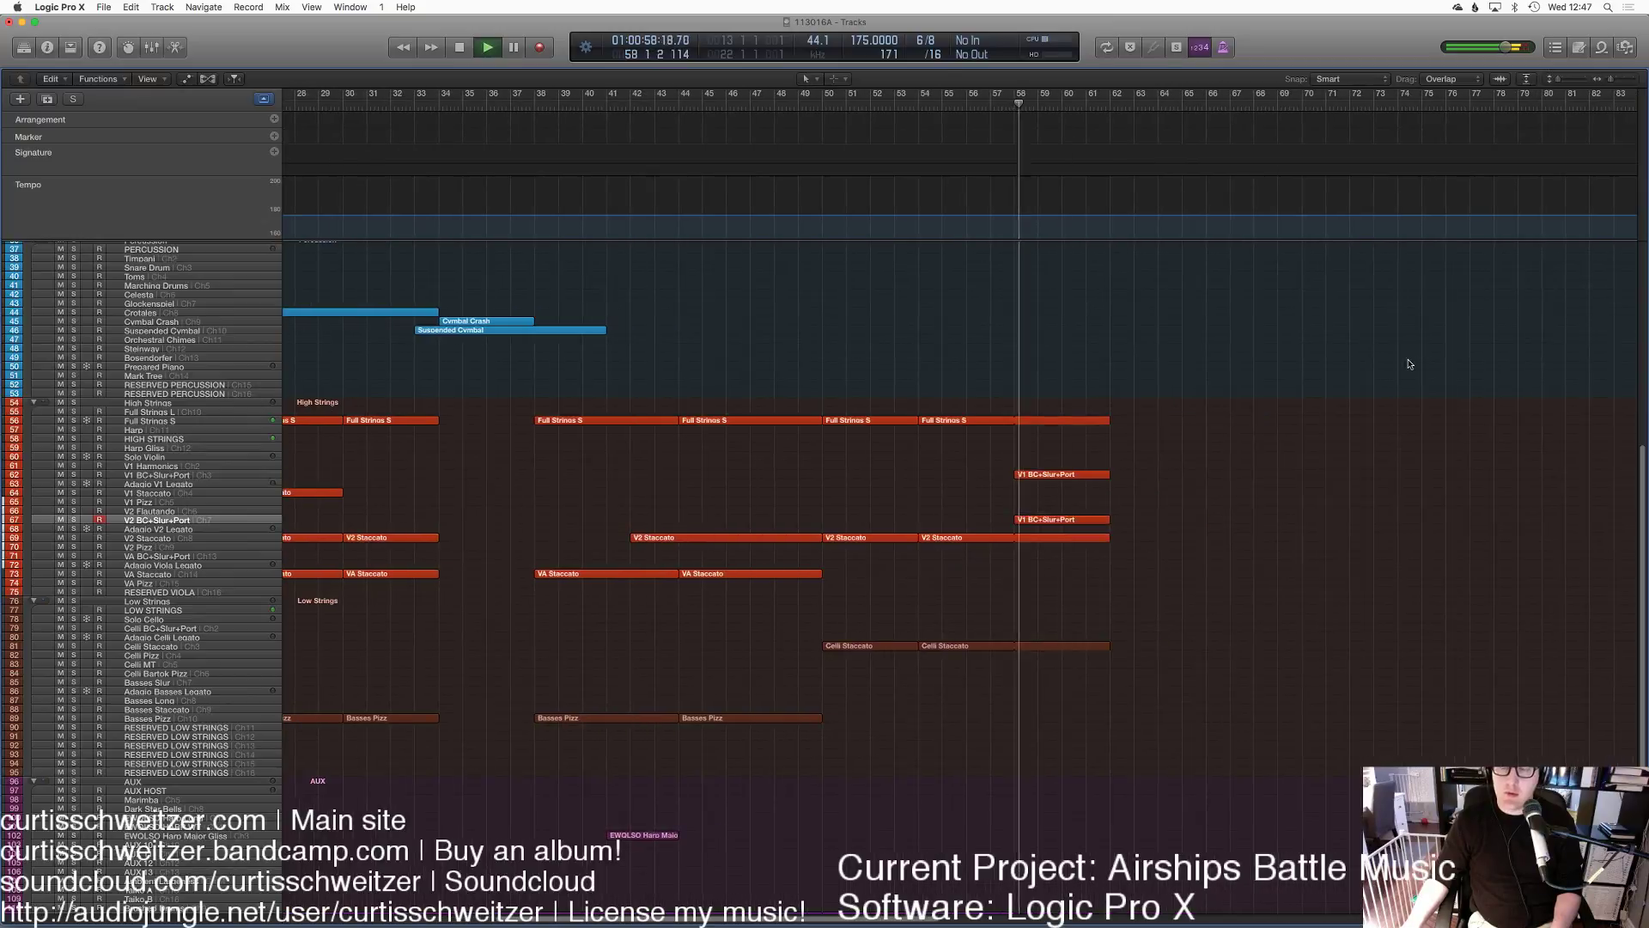
scroll(1409, 364, up, 3)
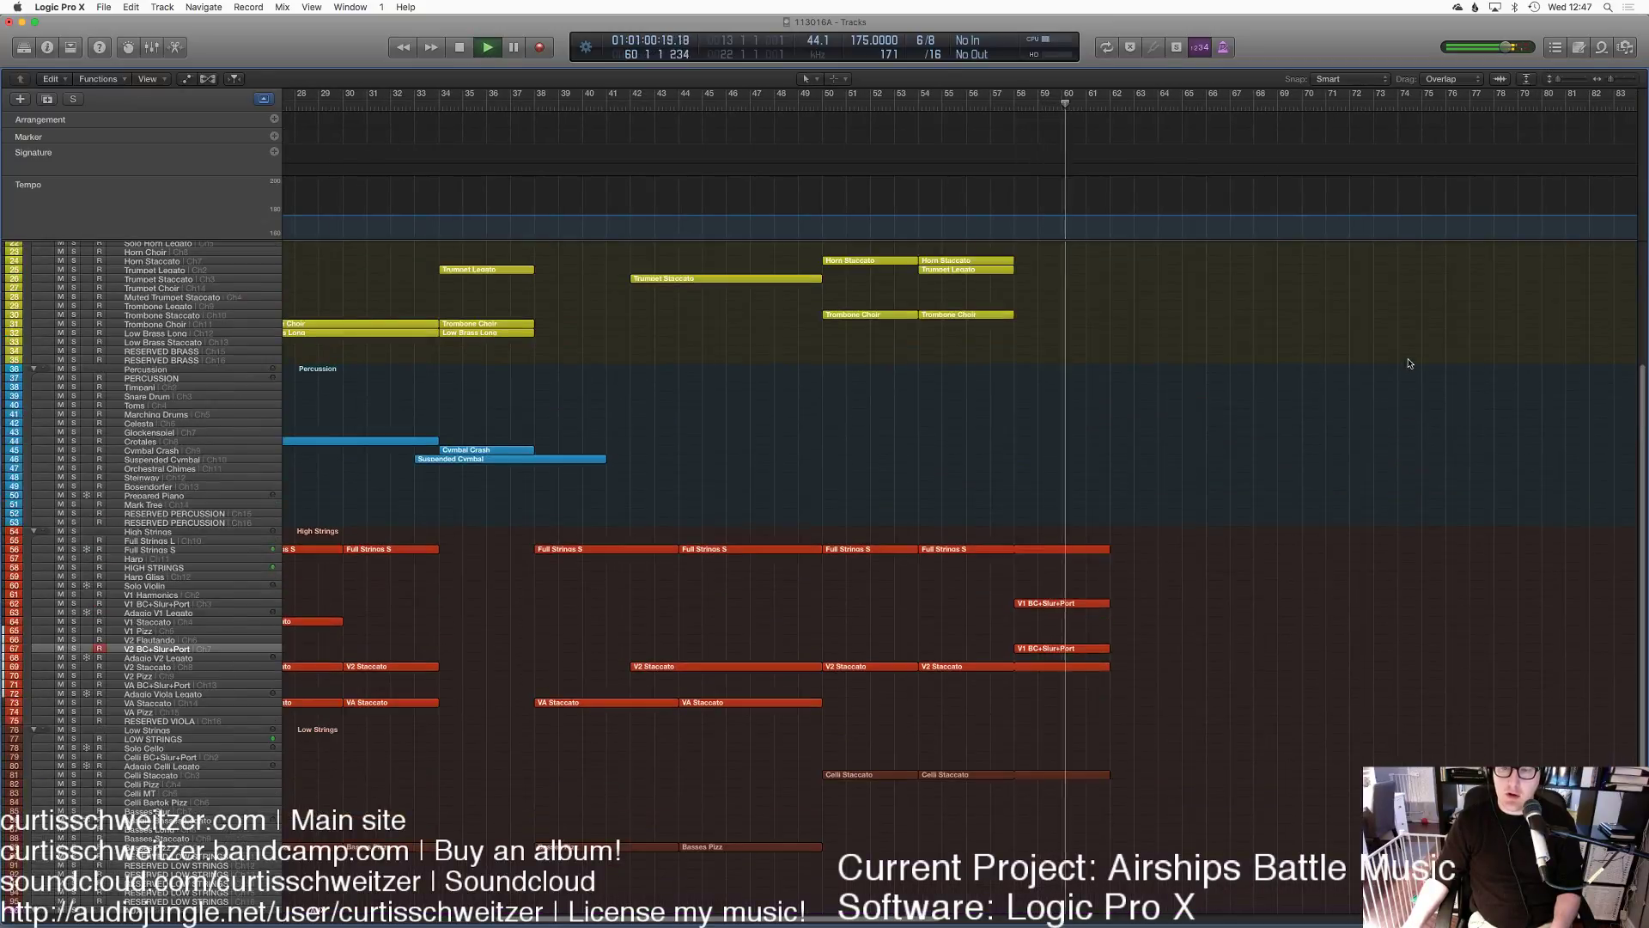
Step: Play the passage from bar 54 while reviewing the brass and woodwind regions
key(space)
click(918, 110)
key(space)
scroll(998, 501, up, 5)
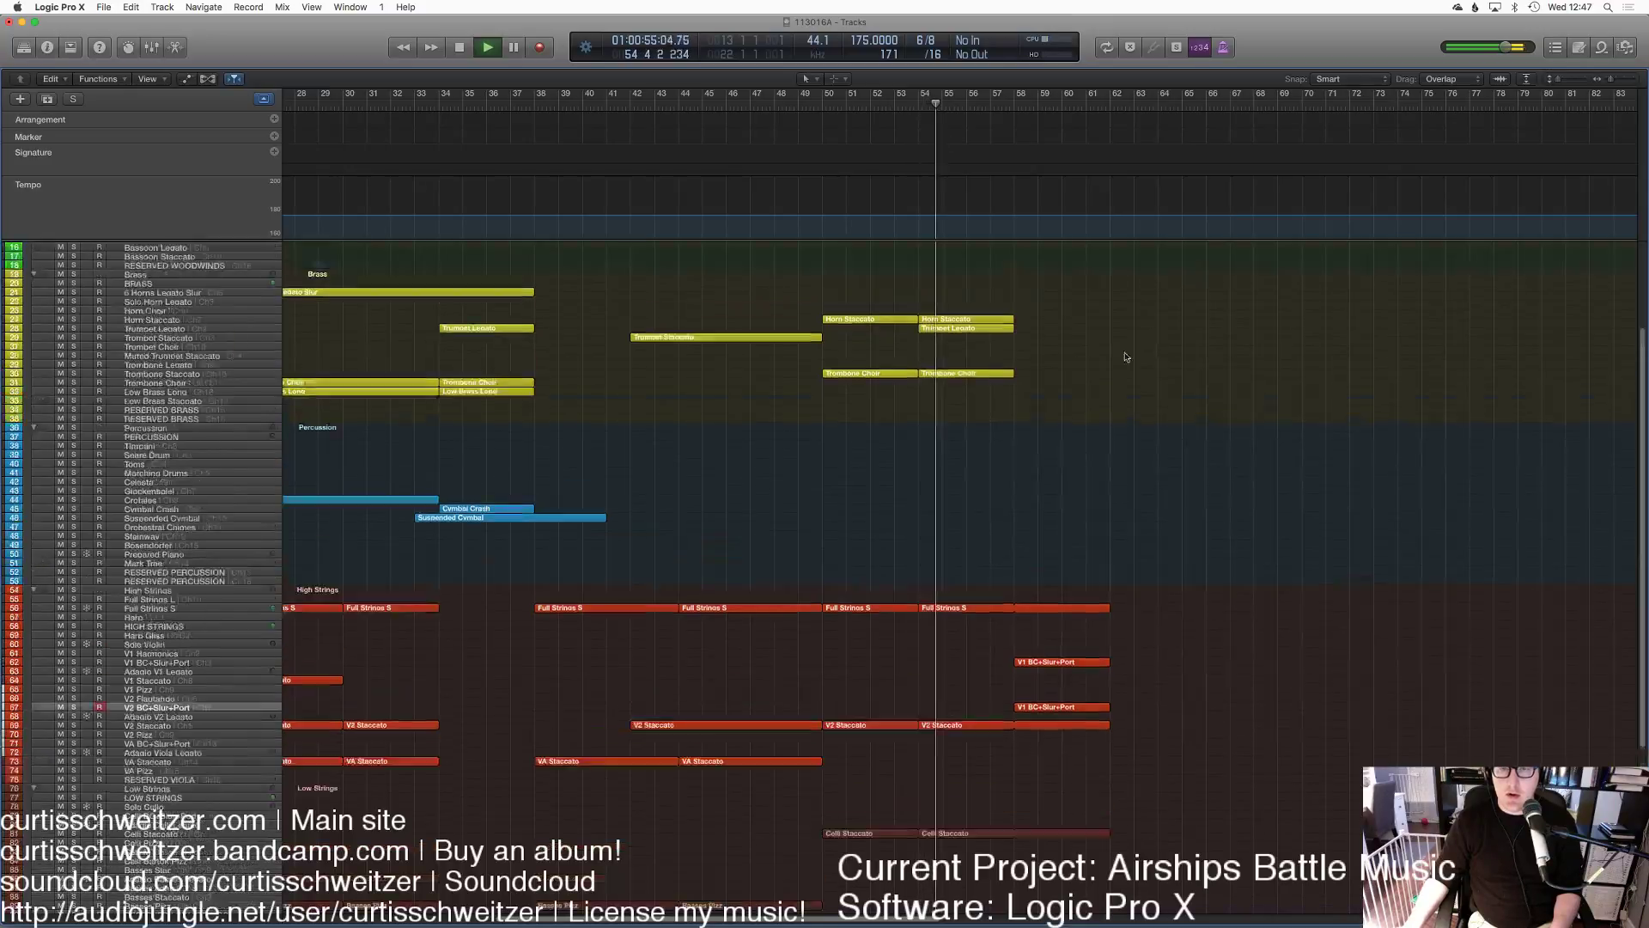
click(994, 508)
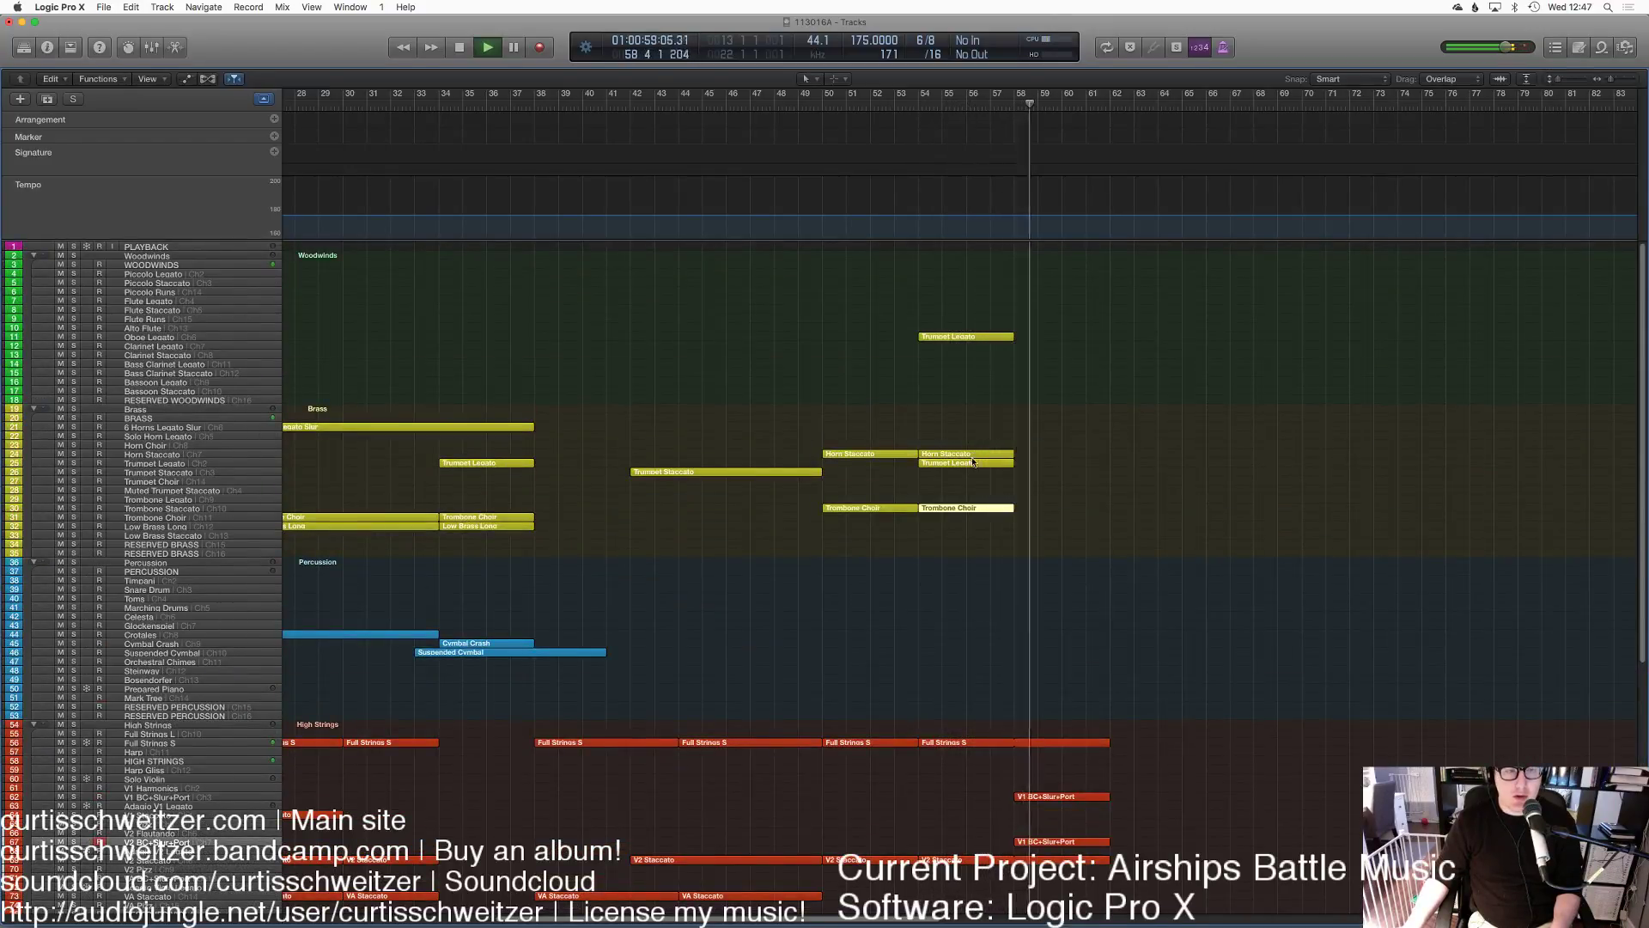
Step: Rename and recolor all regions to match the names and colors of their tracks
key(space)
drag(866, 512, 863, 512)
drag(864, 510, 866, 509)
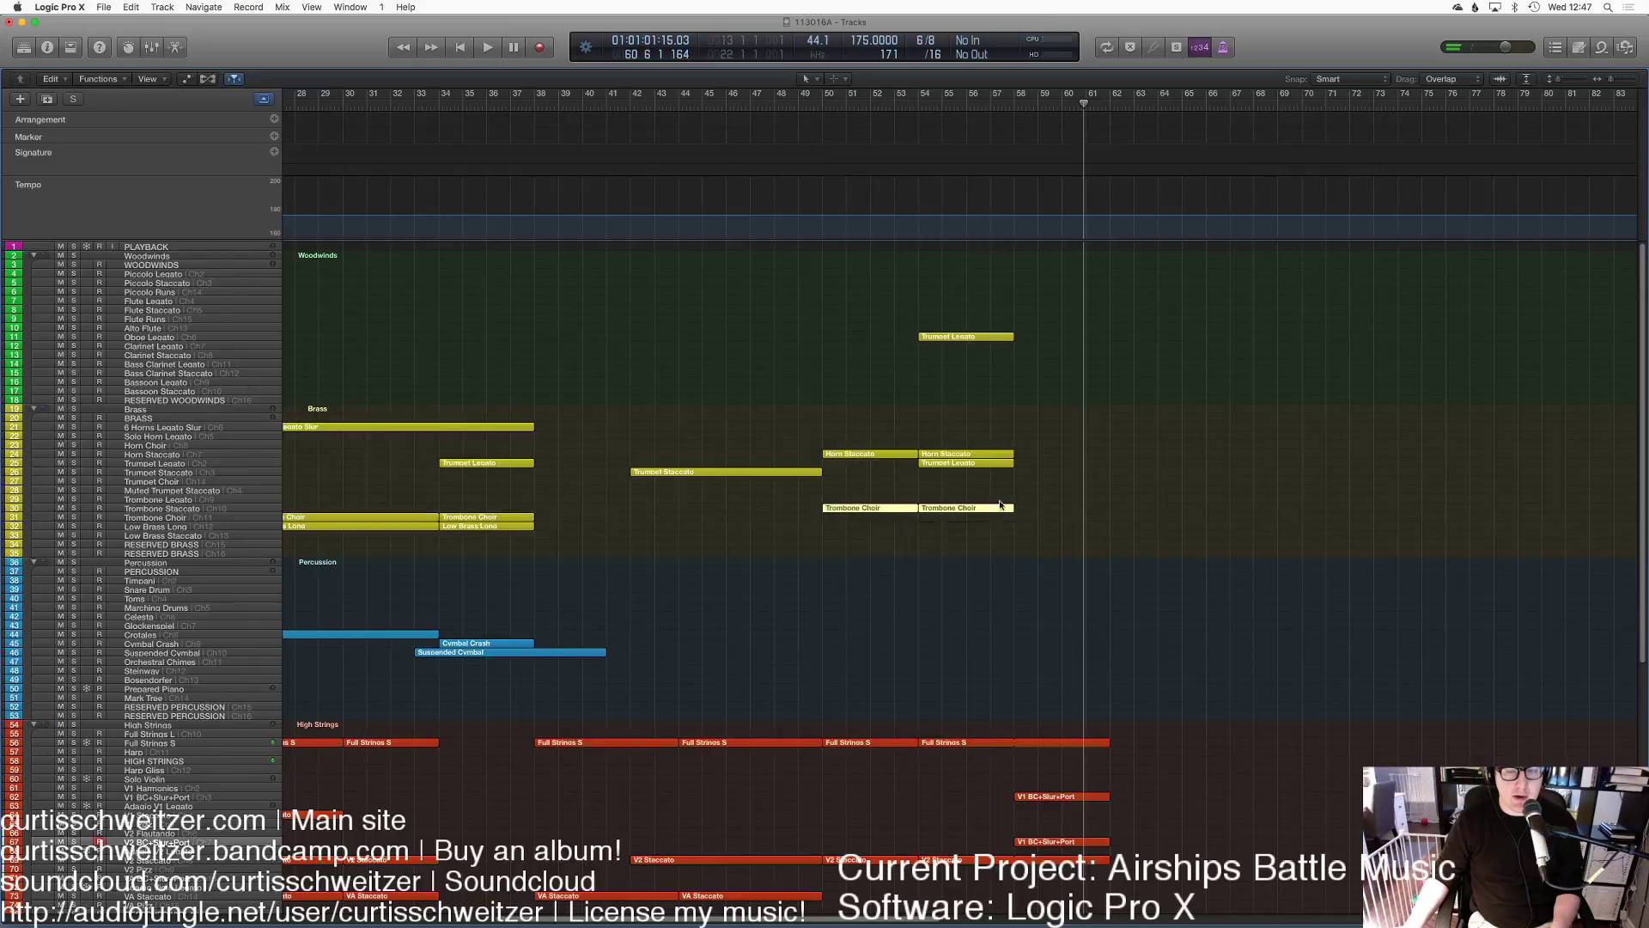
key(super+a)
right_click(937, 457)
click(954, 462)
right_click(945, 456)
click(1001, 473)
Step: Loop the Horn Staccato and Trombone Staccato regions starting at bar 54 up to bar 62
click(941, 545)
drag(964, 550, 967, 350)
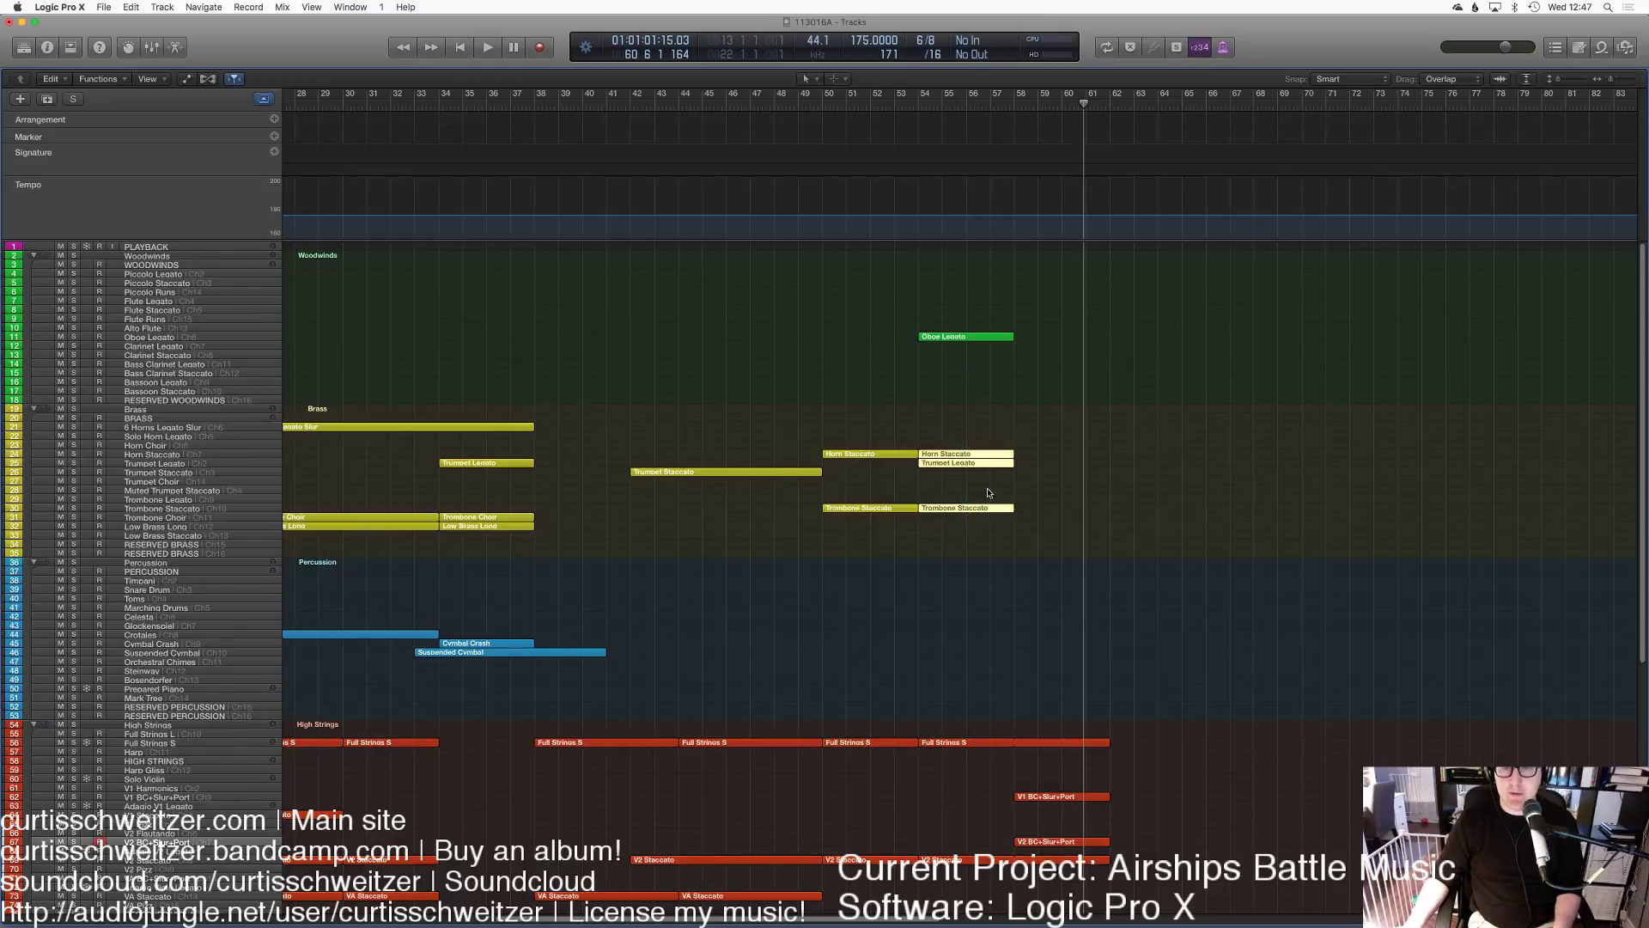
click(984, 457)
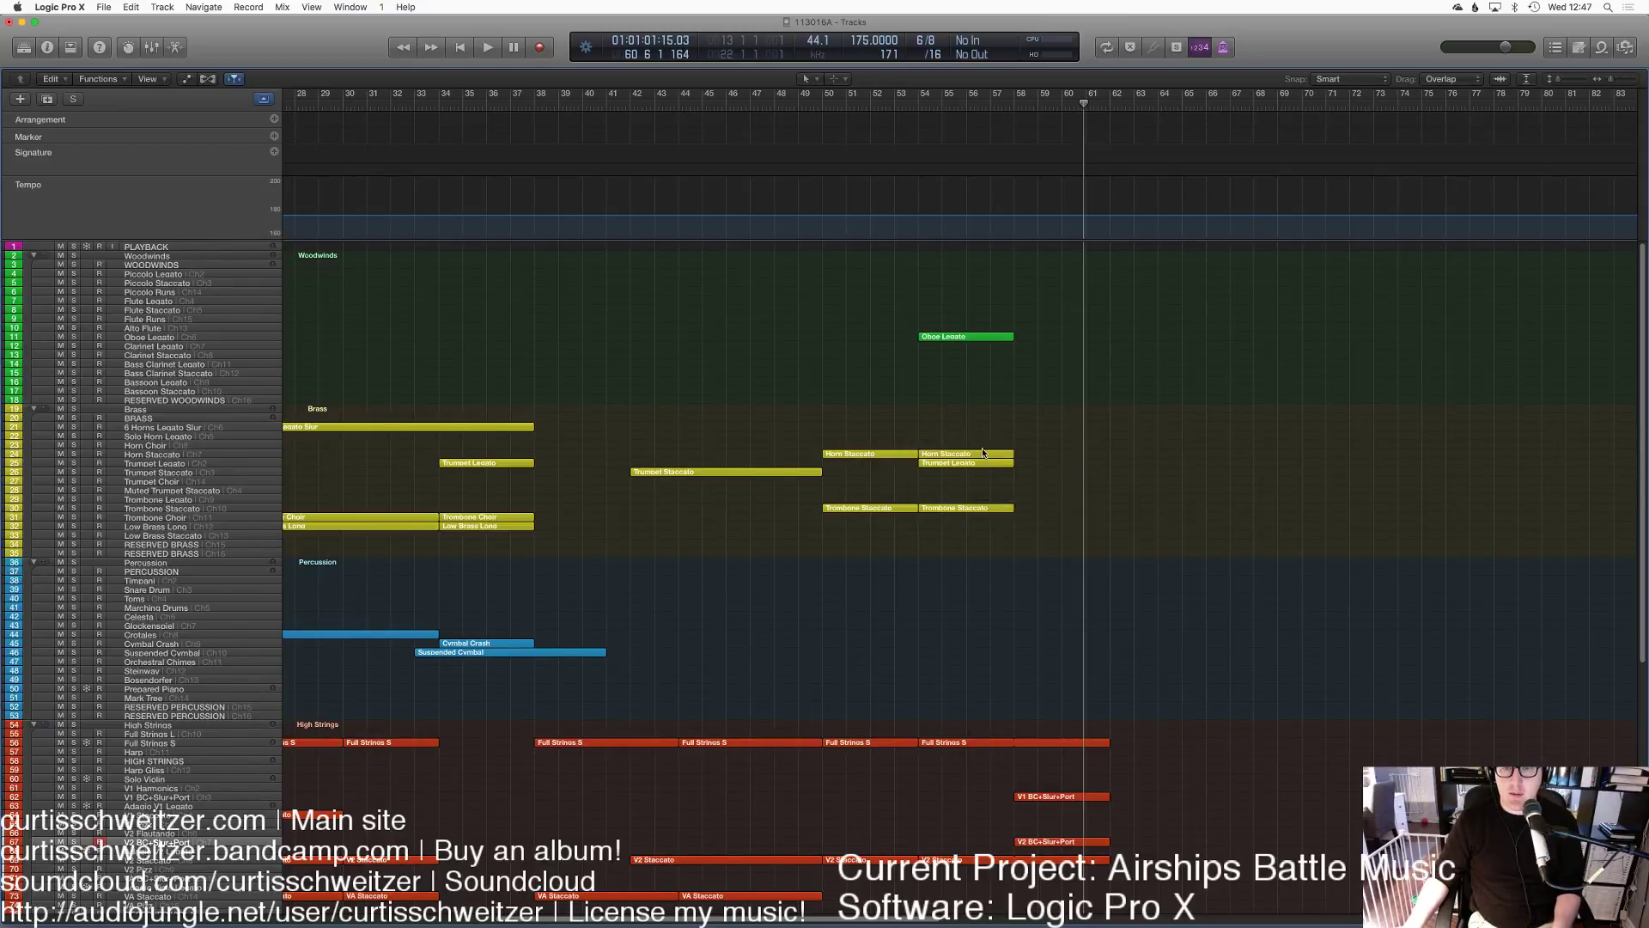
click(987, 508)
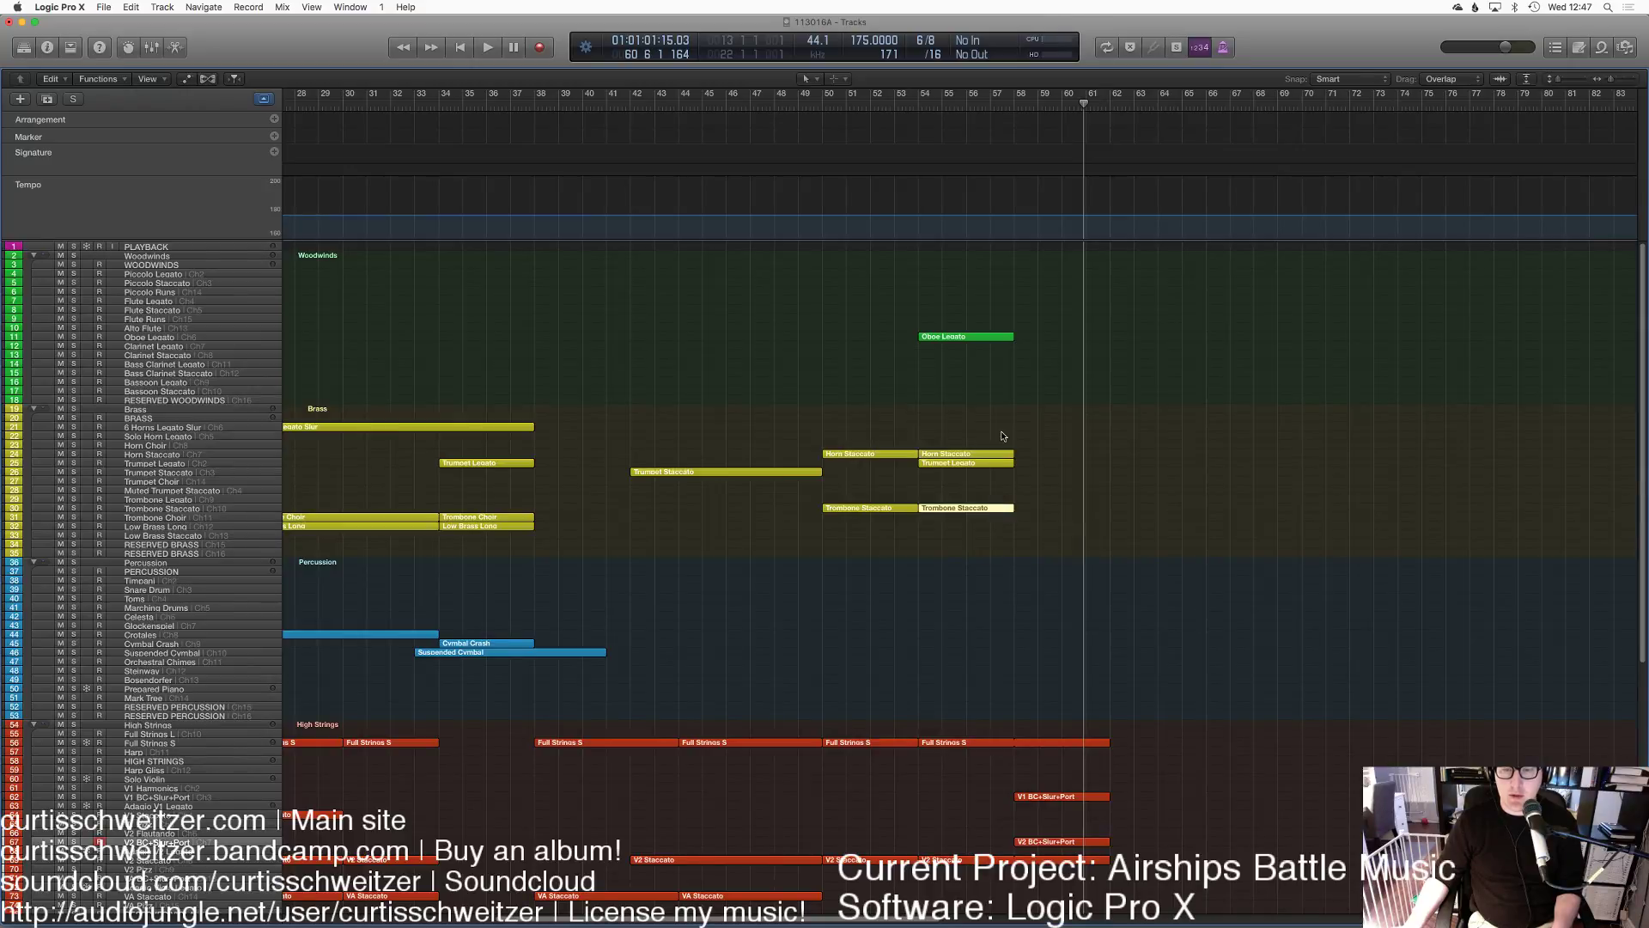
drag(1013, 453, 1107, 481)
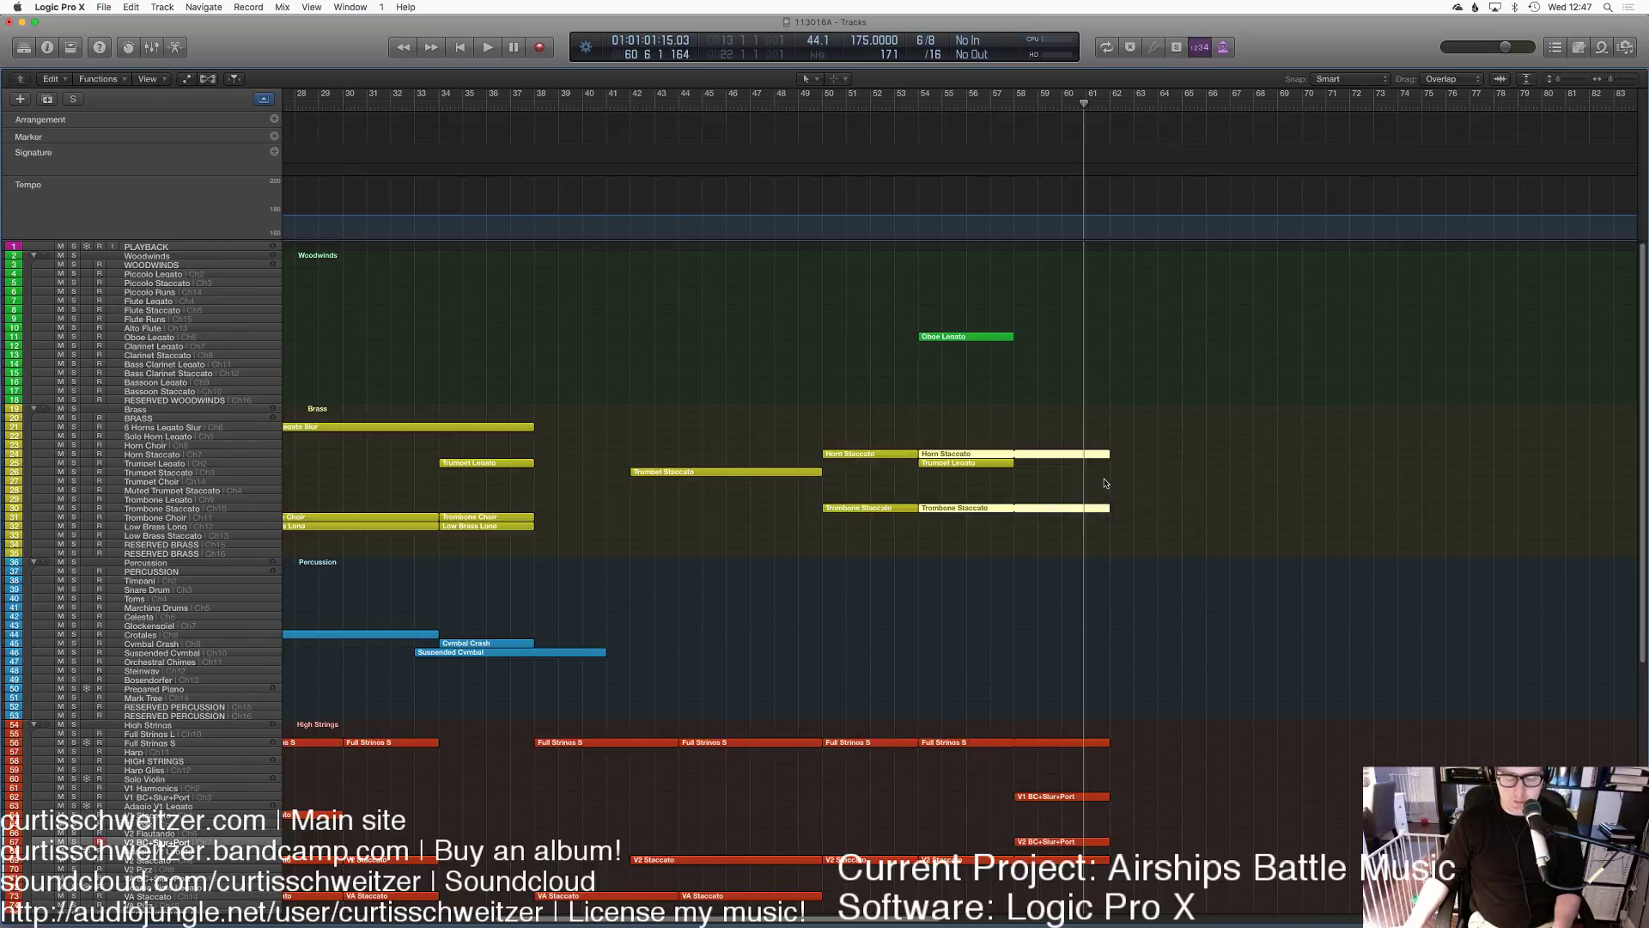
Step: Convert the loops on all tracks into separate regions and play back from bar 54
key(super+a)
click(915, 103)
key(space)
click(1093, 414)
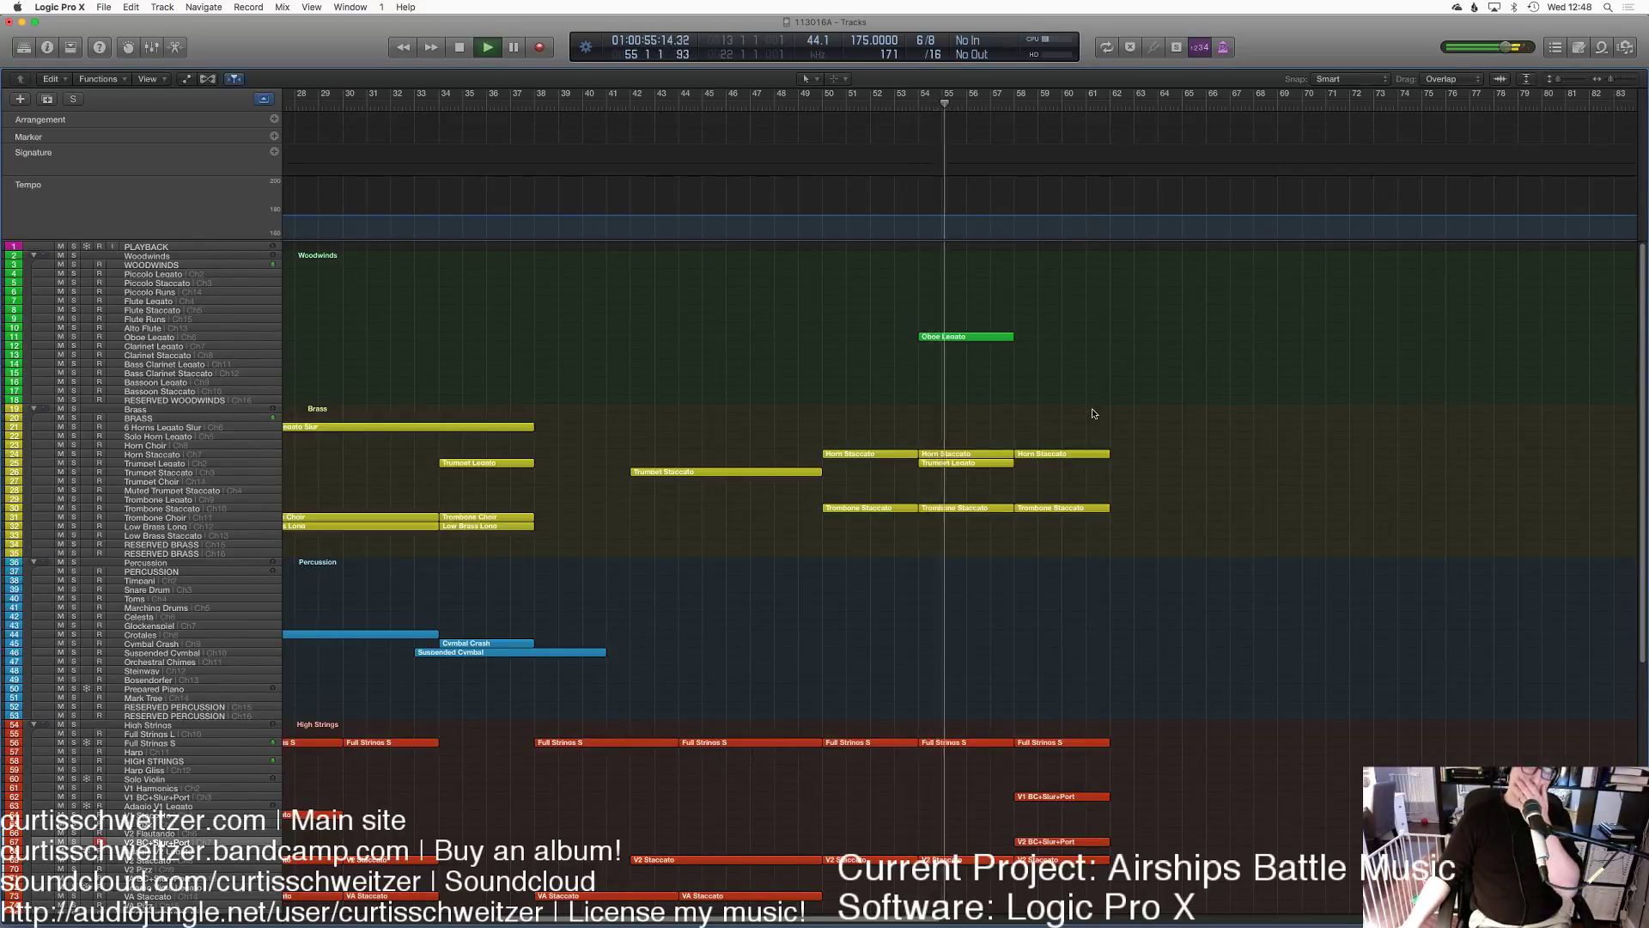
Step: Loop the HVCTY Stack region from bar 58 to bar 62 and stop playback
scroll(1093, 414, down, 5)
scroll(1093, 414, right, 10)
scroll(1093, 414, left, 8)
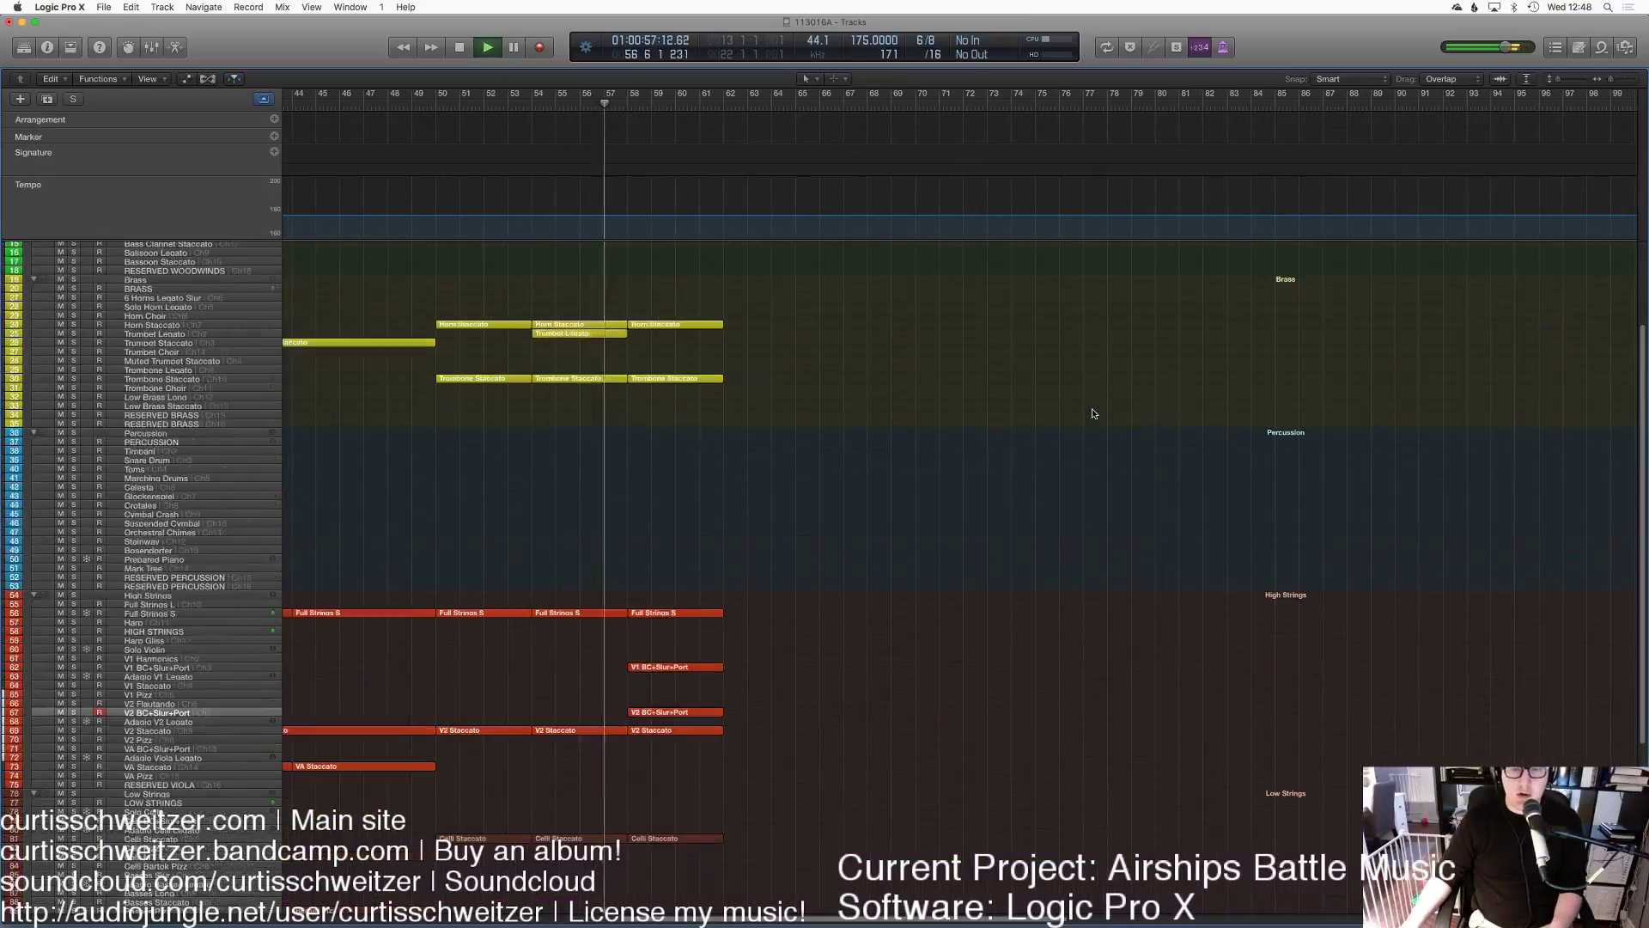
scroll(1093, 414, down, 5)
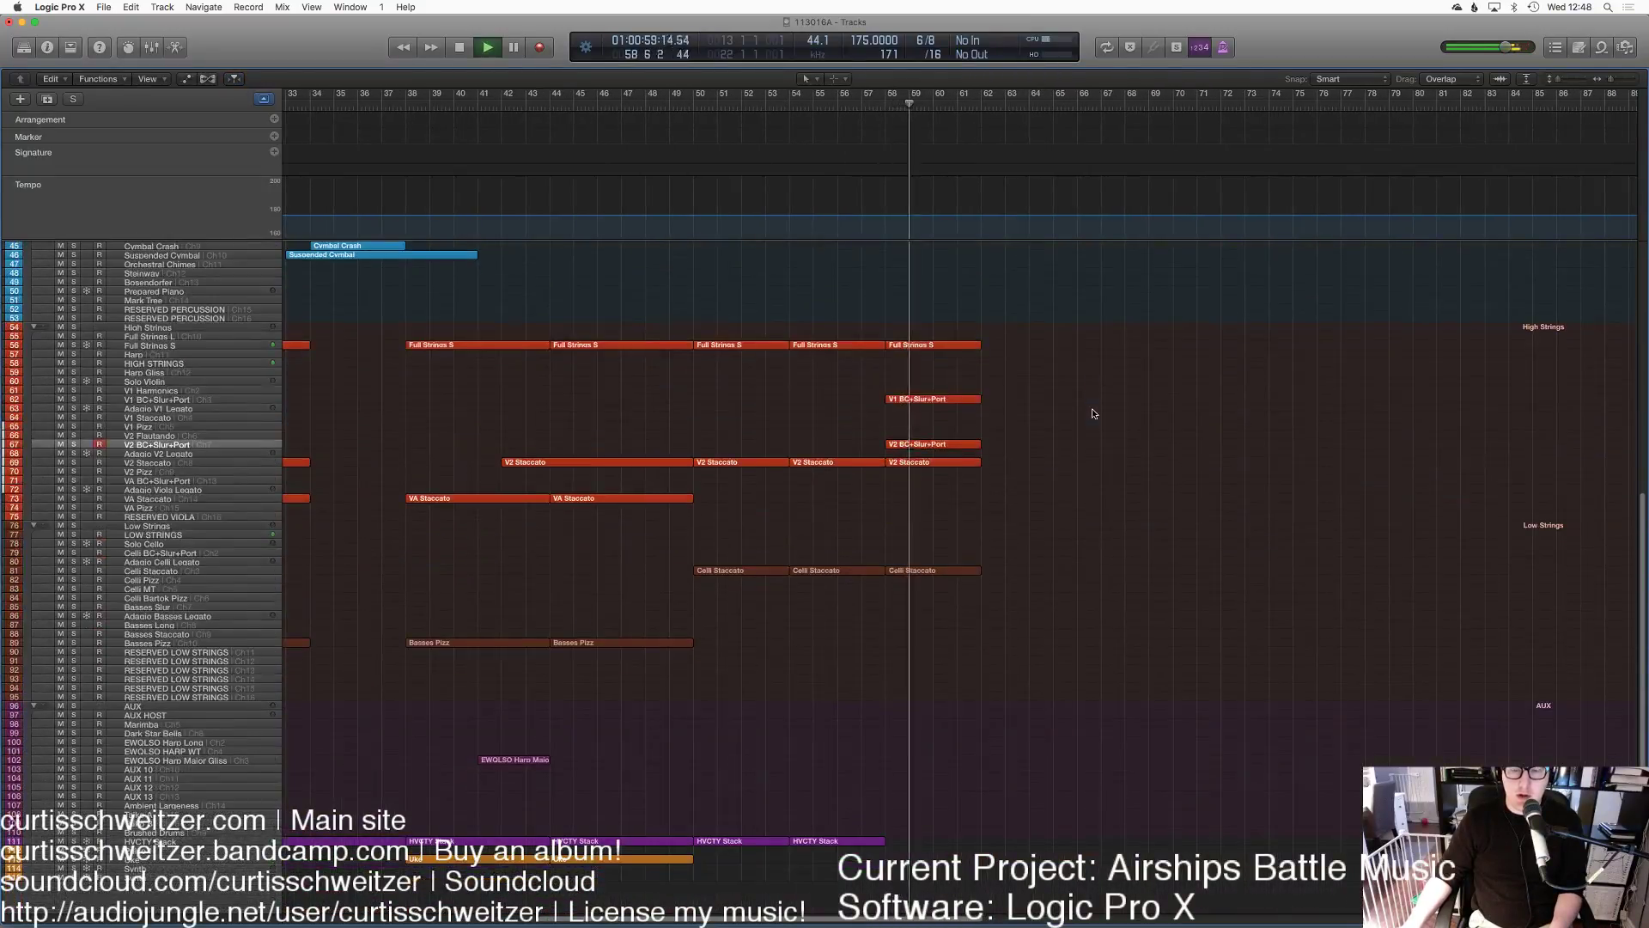
drag(885, 839, 985, 842)
key(space)
Step: Copy the V1 BC+Slur+Port melody region to the Flute Legato track at bar 58
scroll(1045, 676, up, 10)
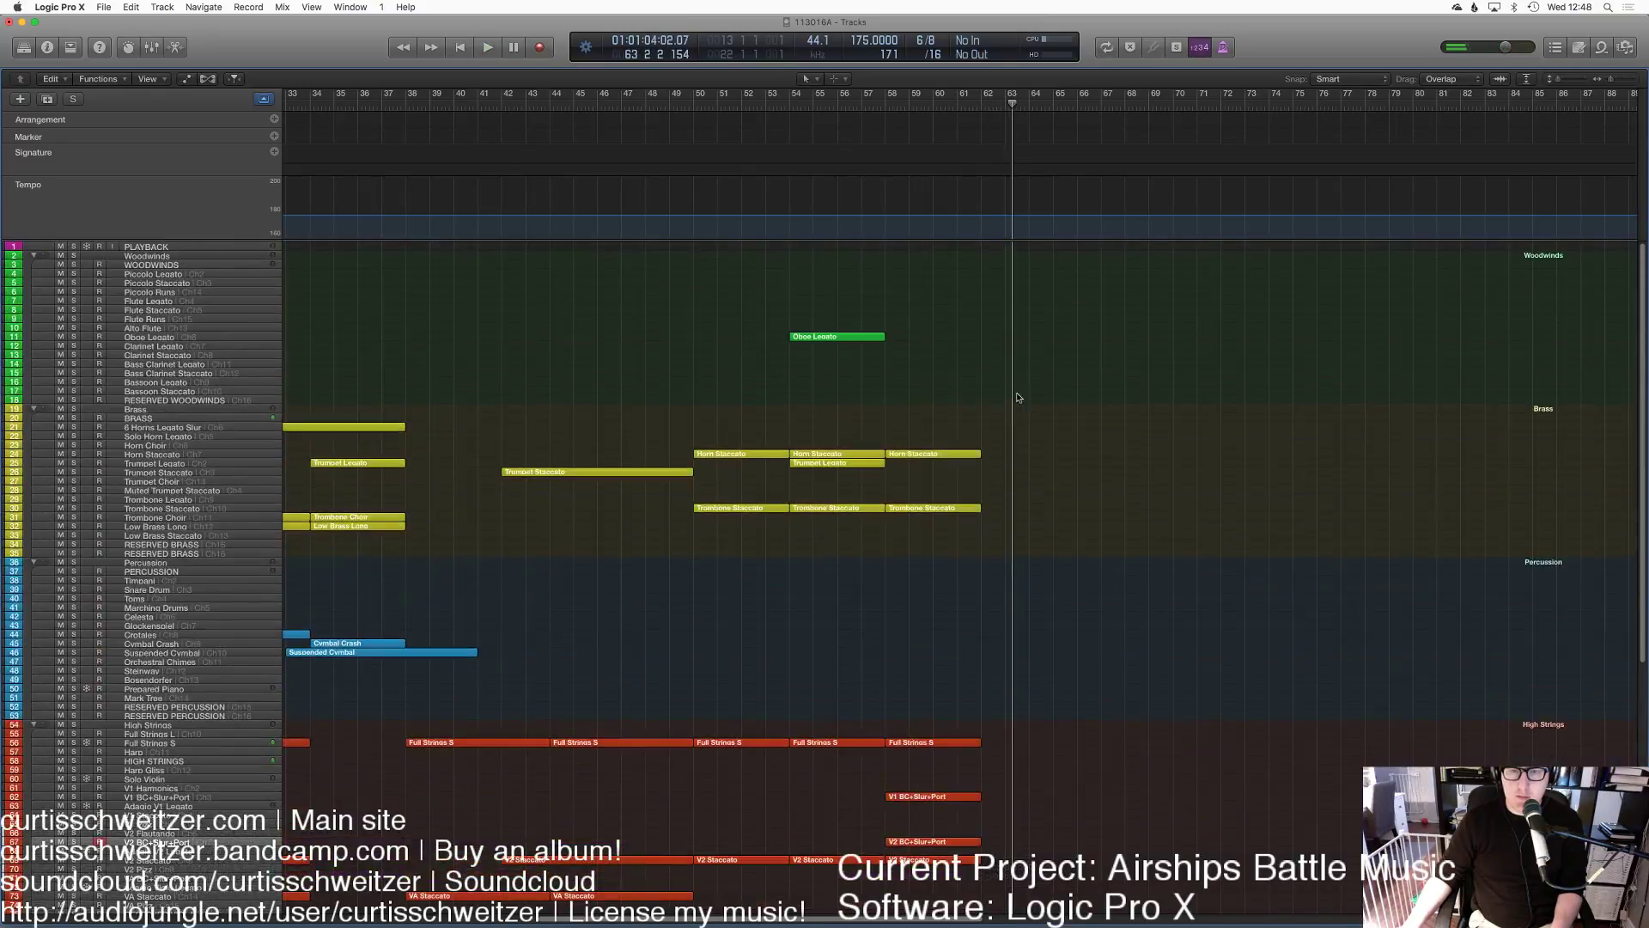
click(157, 304)
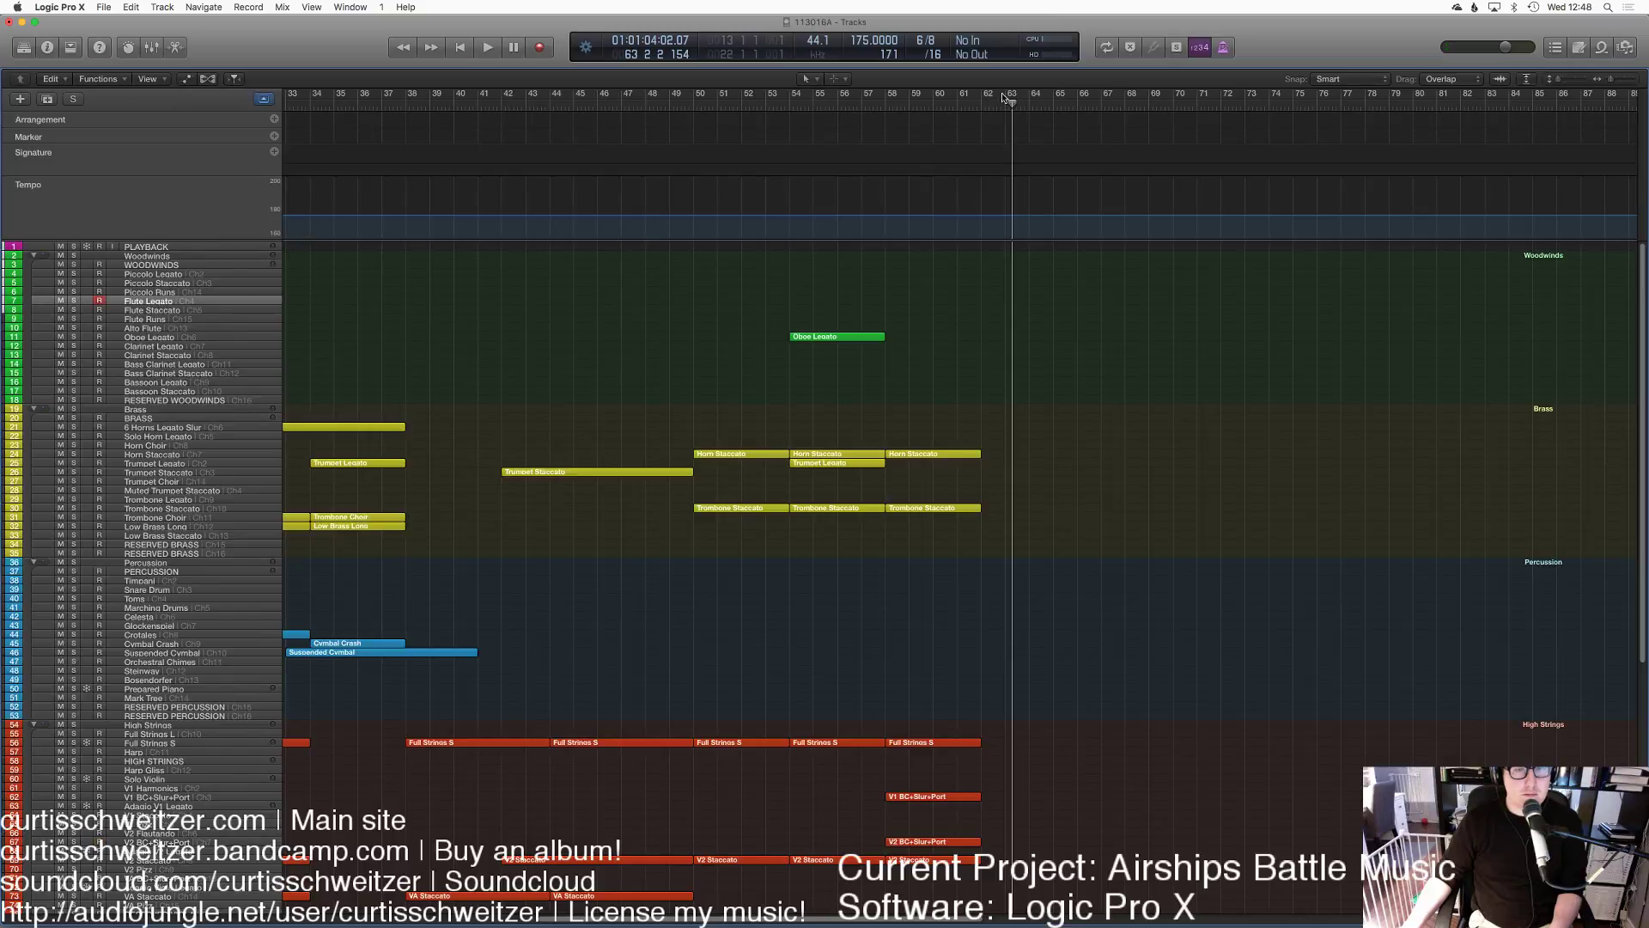
click(899, 108)
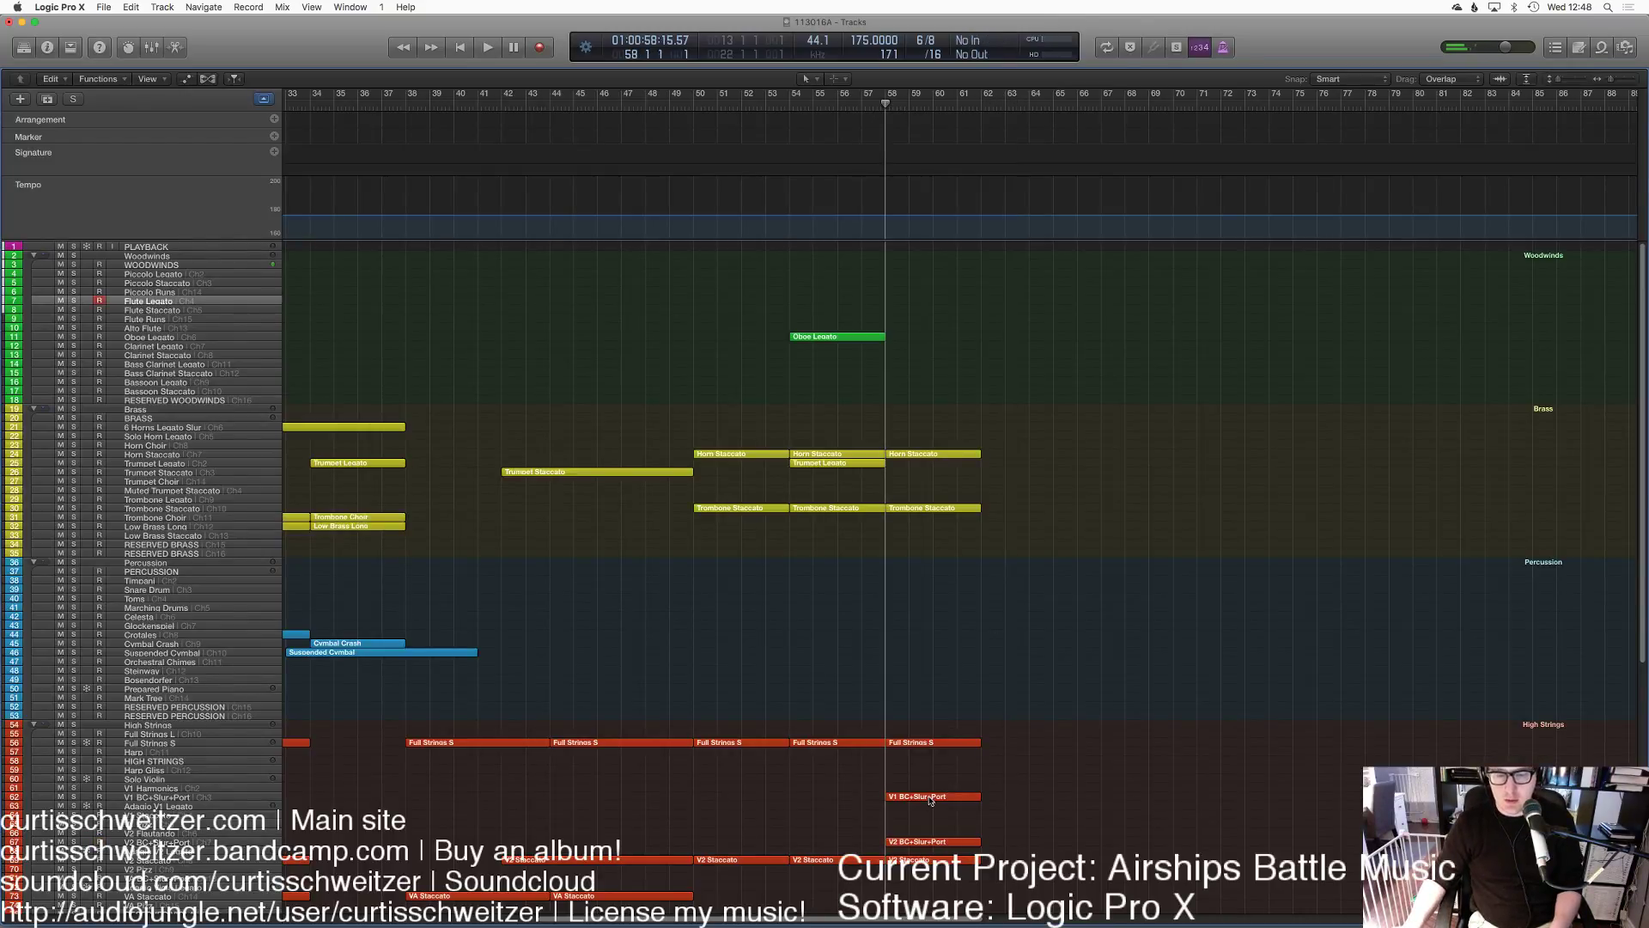
click(132, 8)
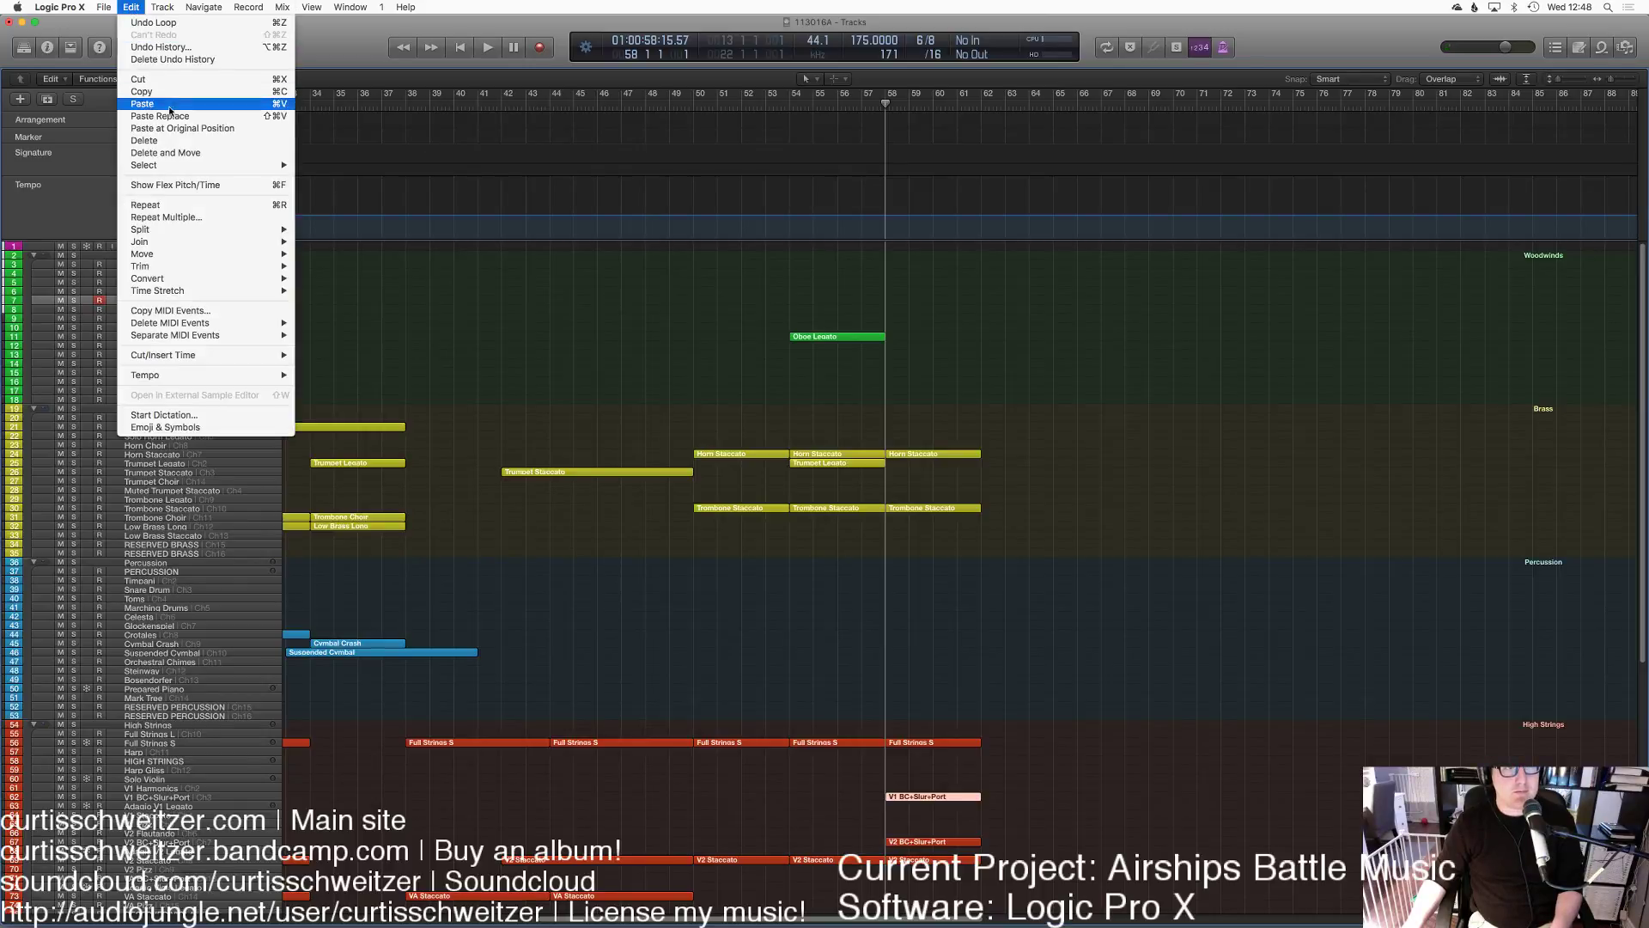
click(621, 254)
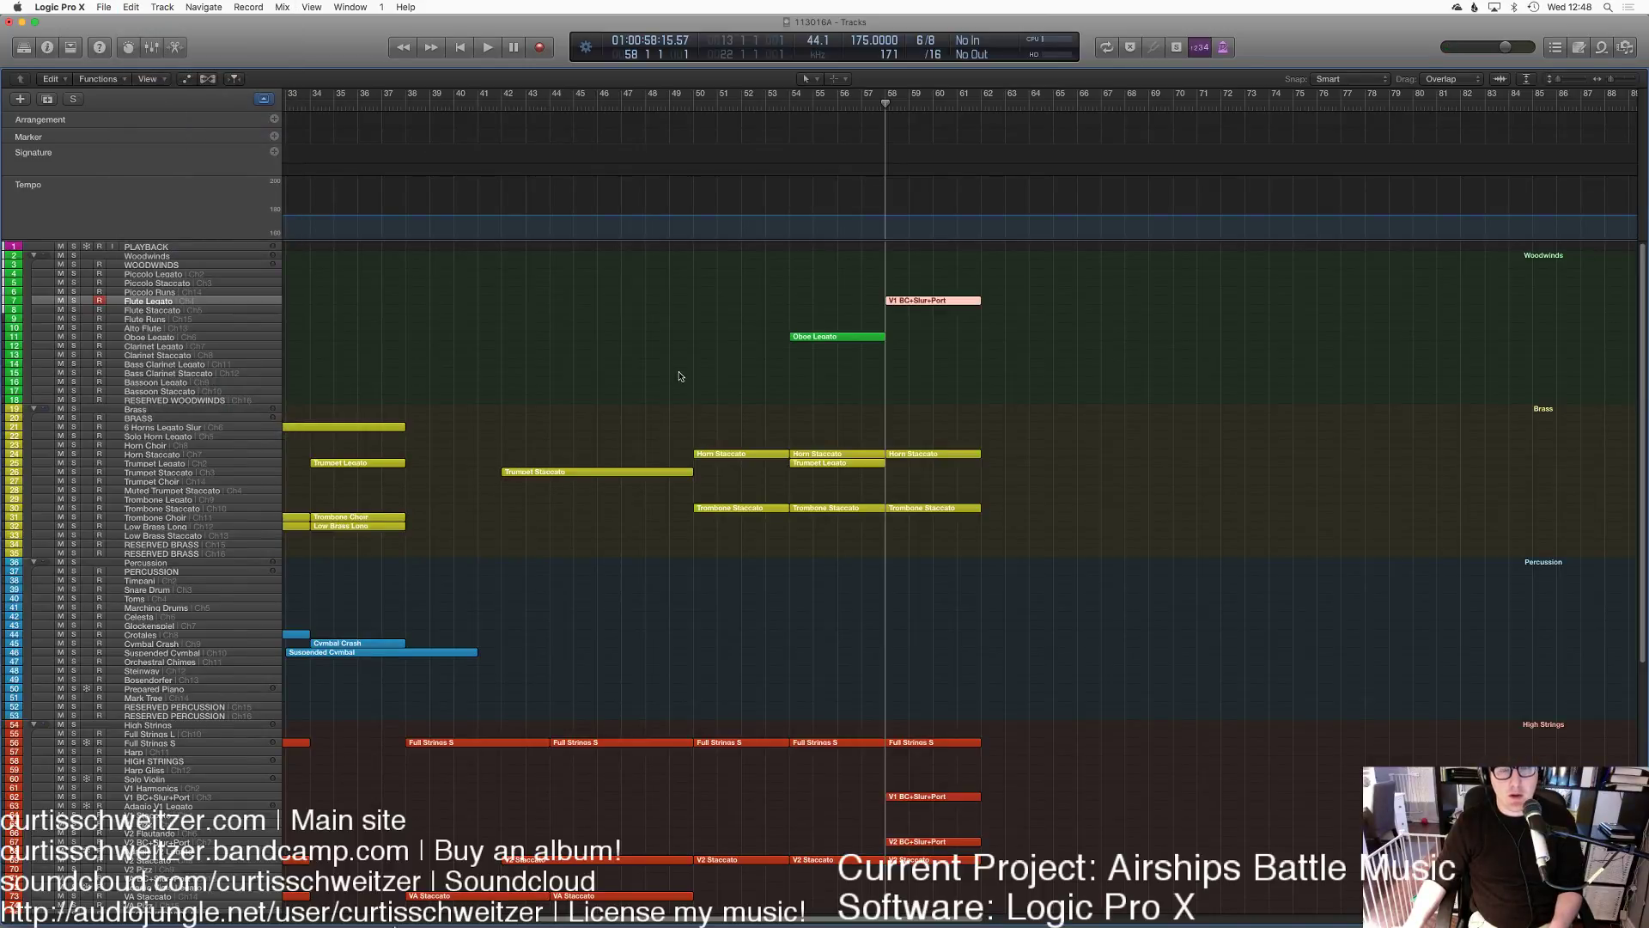
Step: Lower the Expression of the copied region on Flute Legato to about 98 and play it back from bar 58
key(e)
key(space)
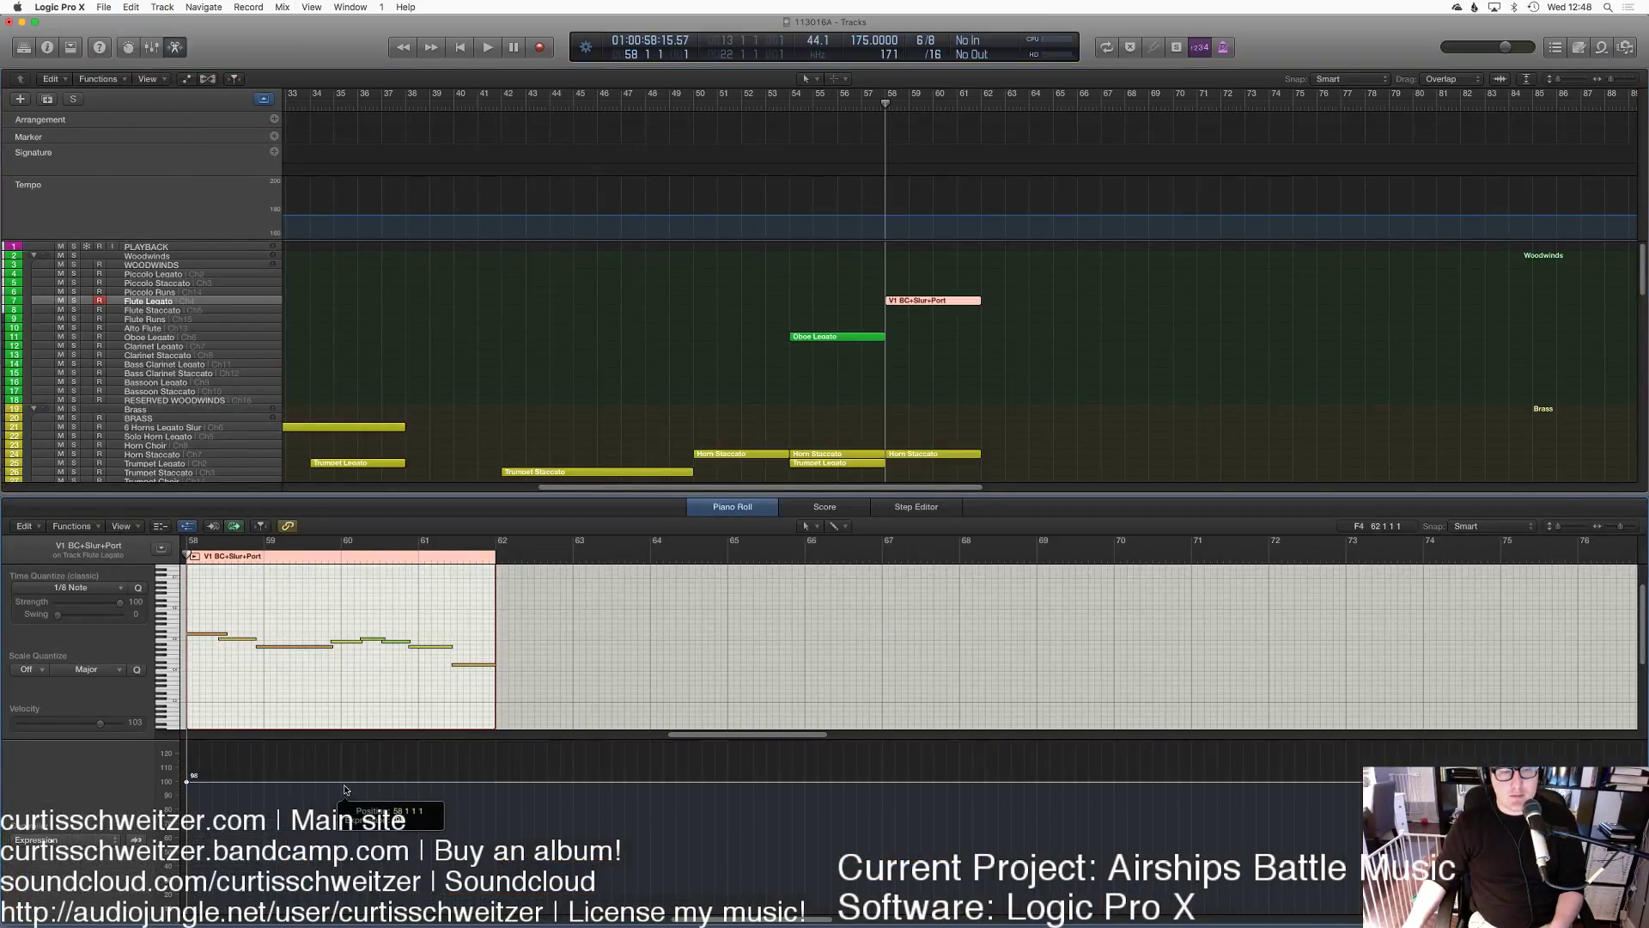
double_click(939, 302)
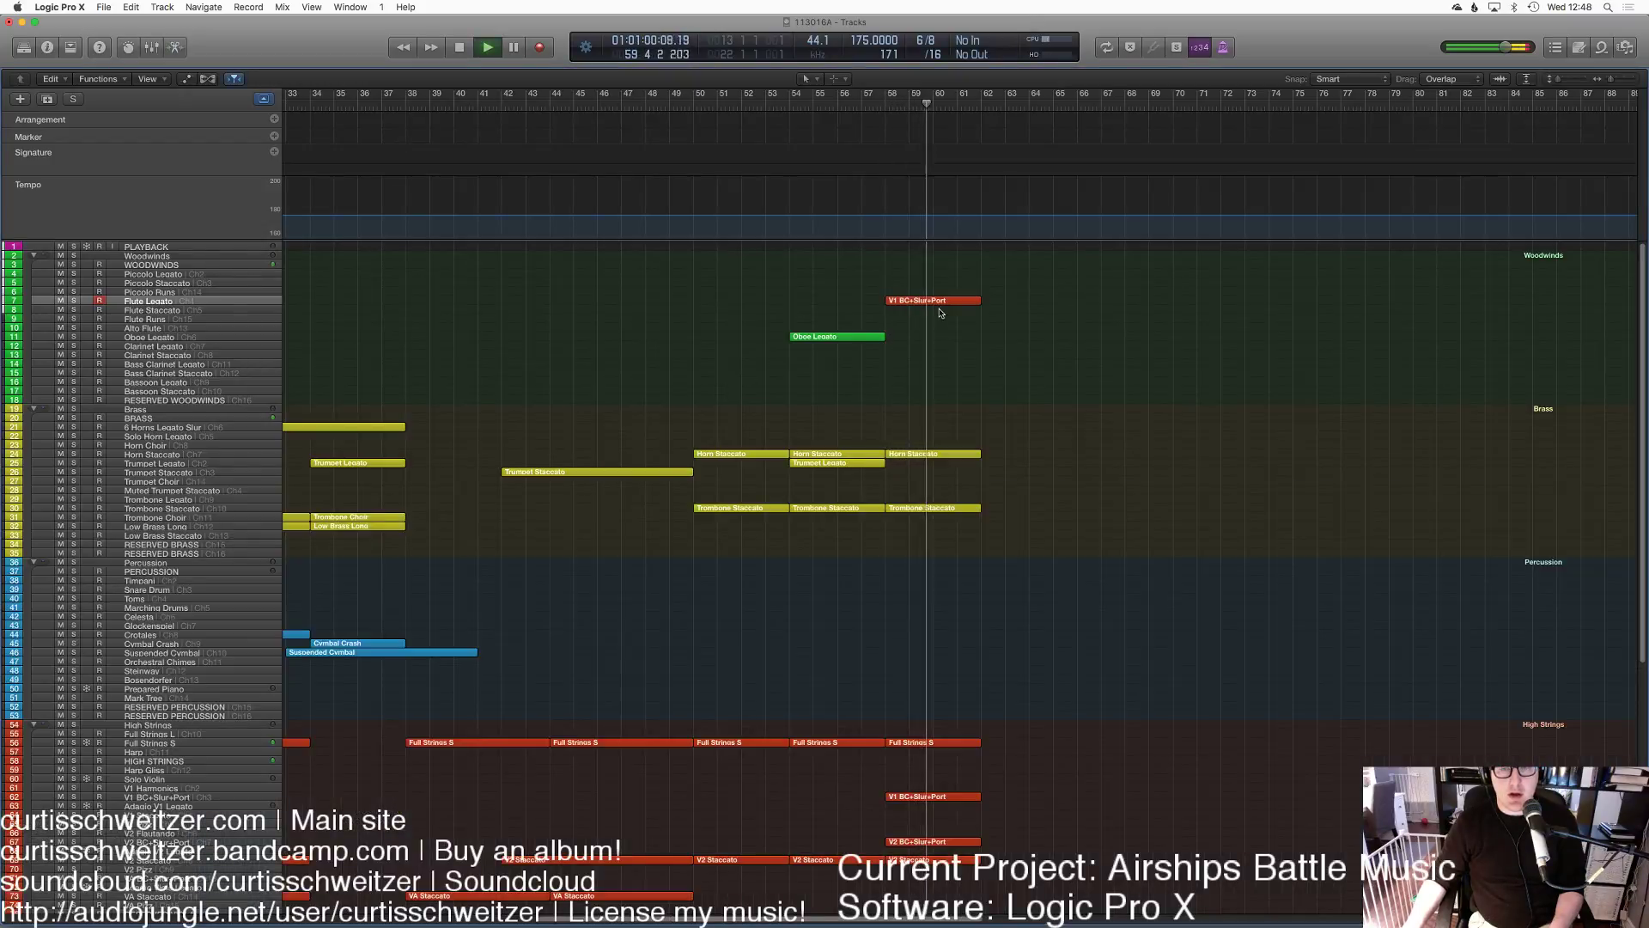
double_click(944, 303)
key(space)
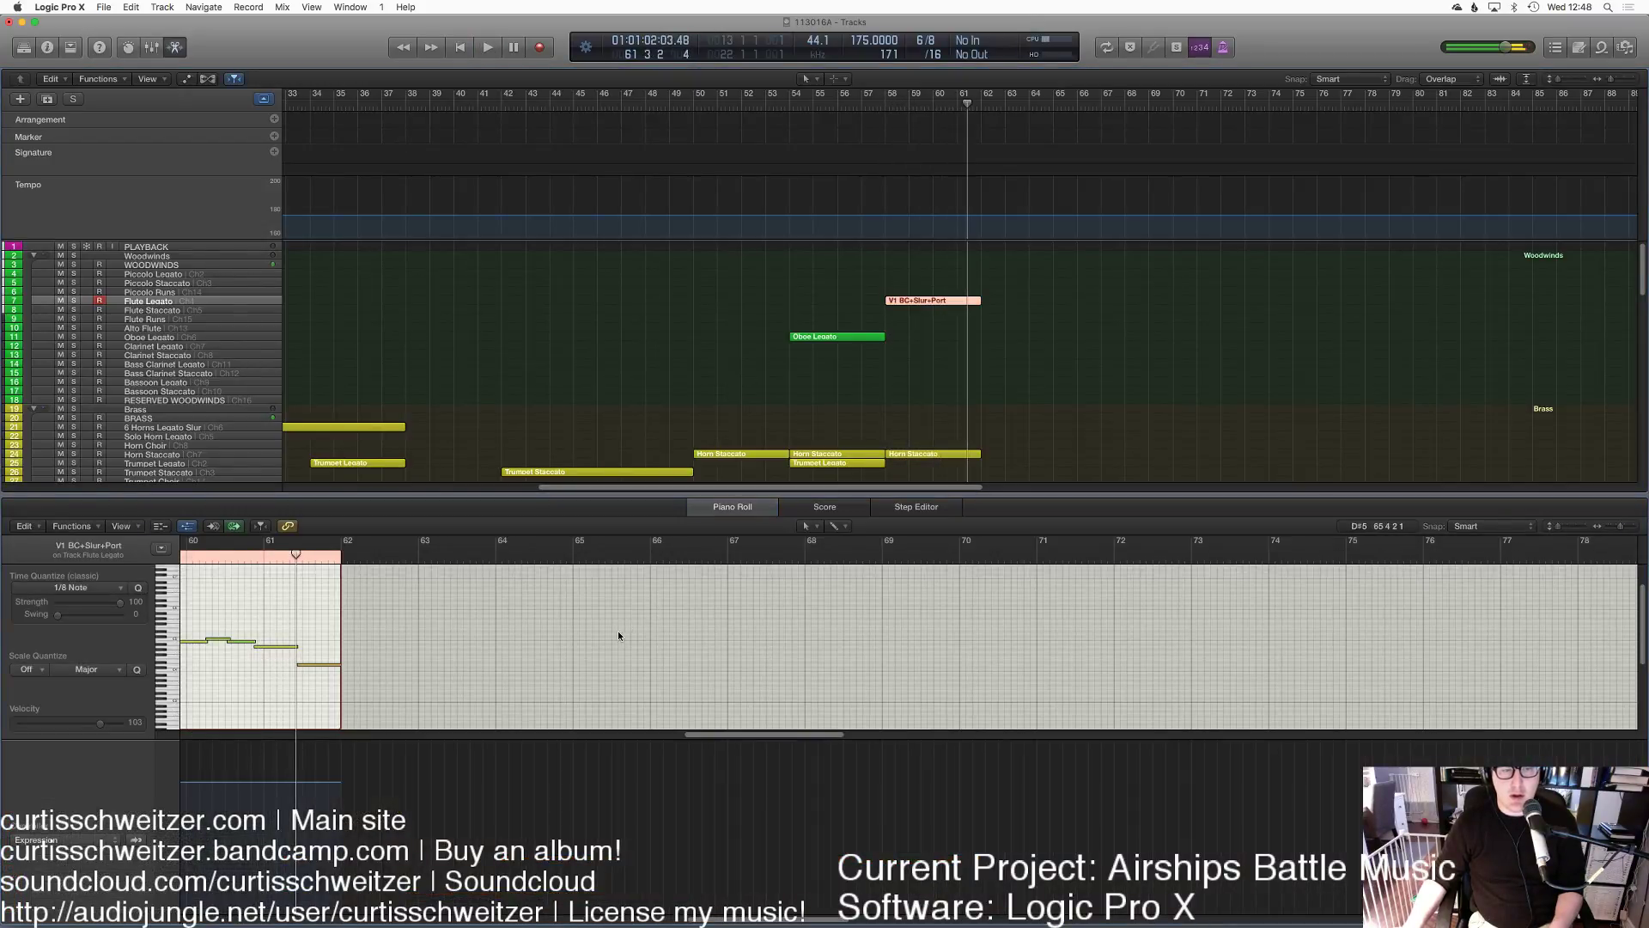
Step: Quantize all notes of the Flute Legato region to 1/8 notes and listen to the result from bar 58
scroll(617, 636, left, 2)
scroll(617, 636, left, 3)
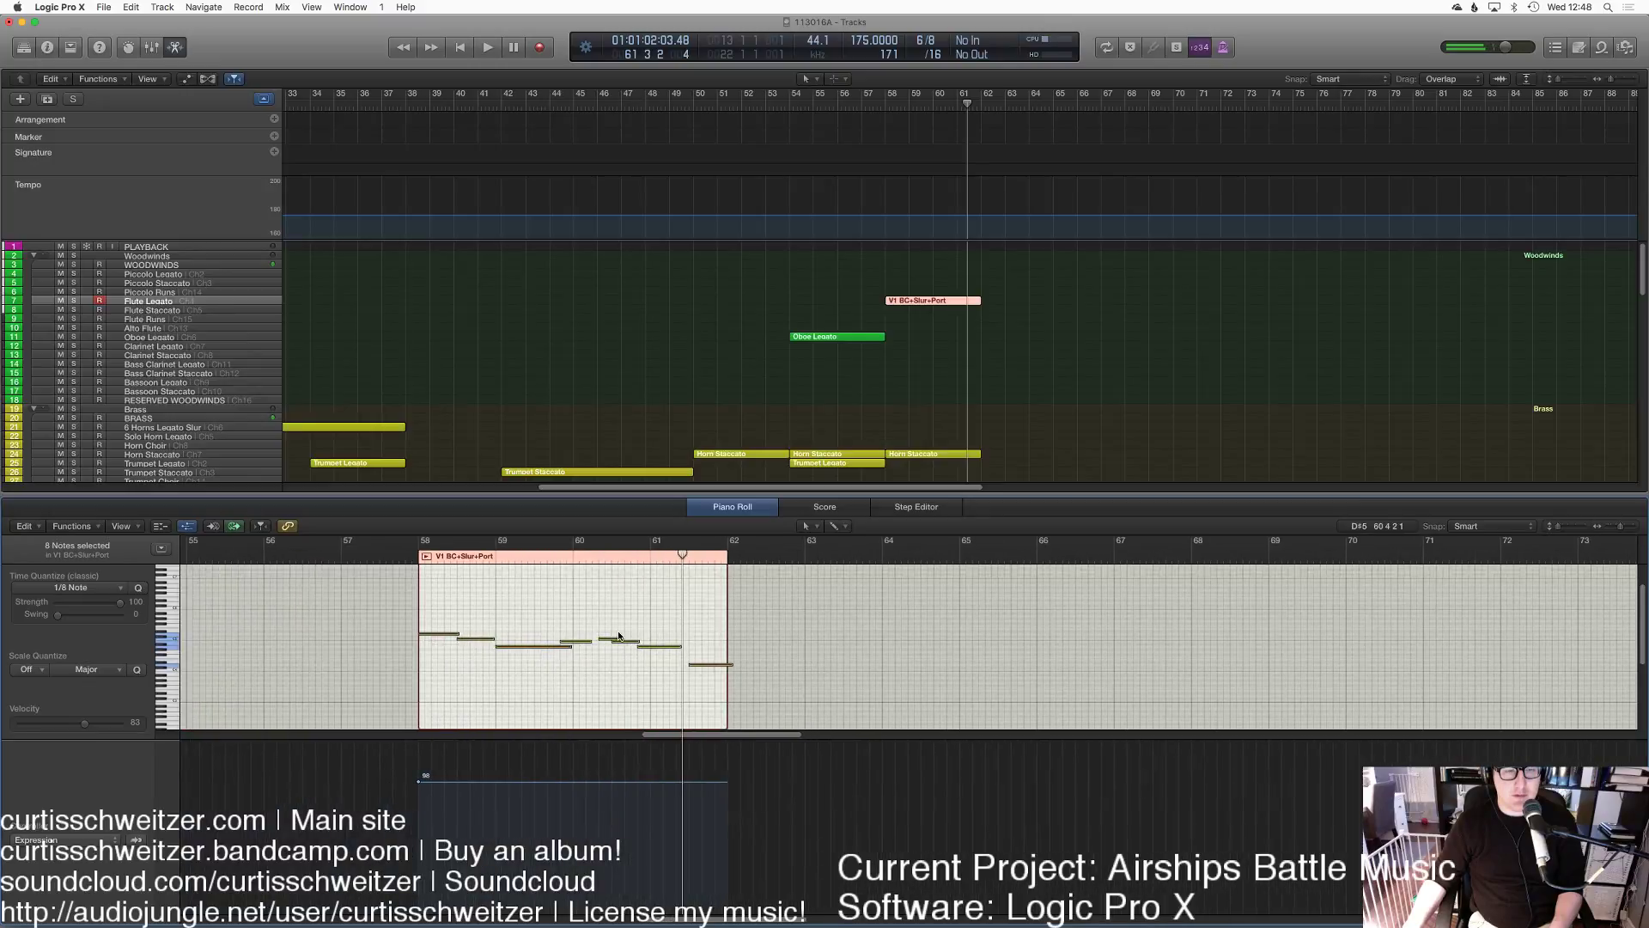
key(shift+space)
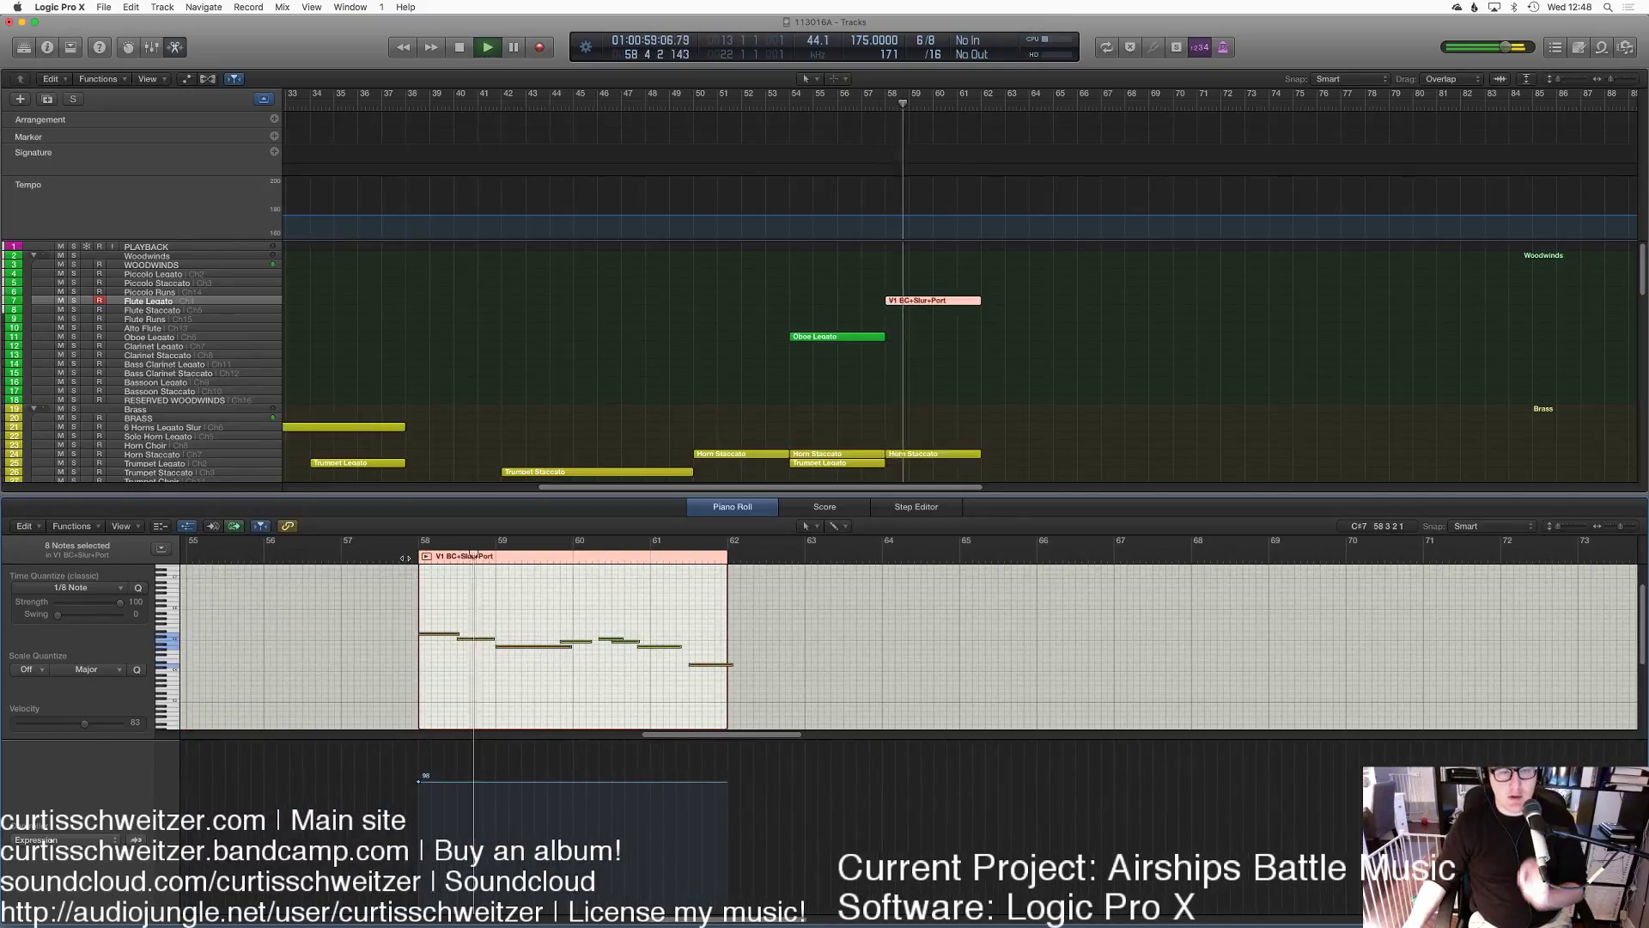
click(644, 681)
key(space)
Step: Move the mistimed notes around bar 60 of the Flute Legato region one eighth note later
drag(705, 693, 605, 640)
click(619, 643)
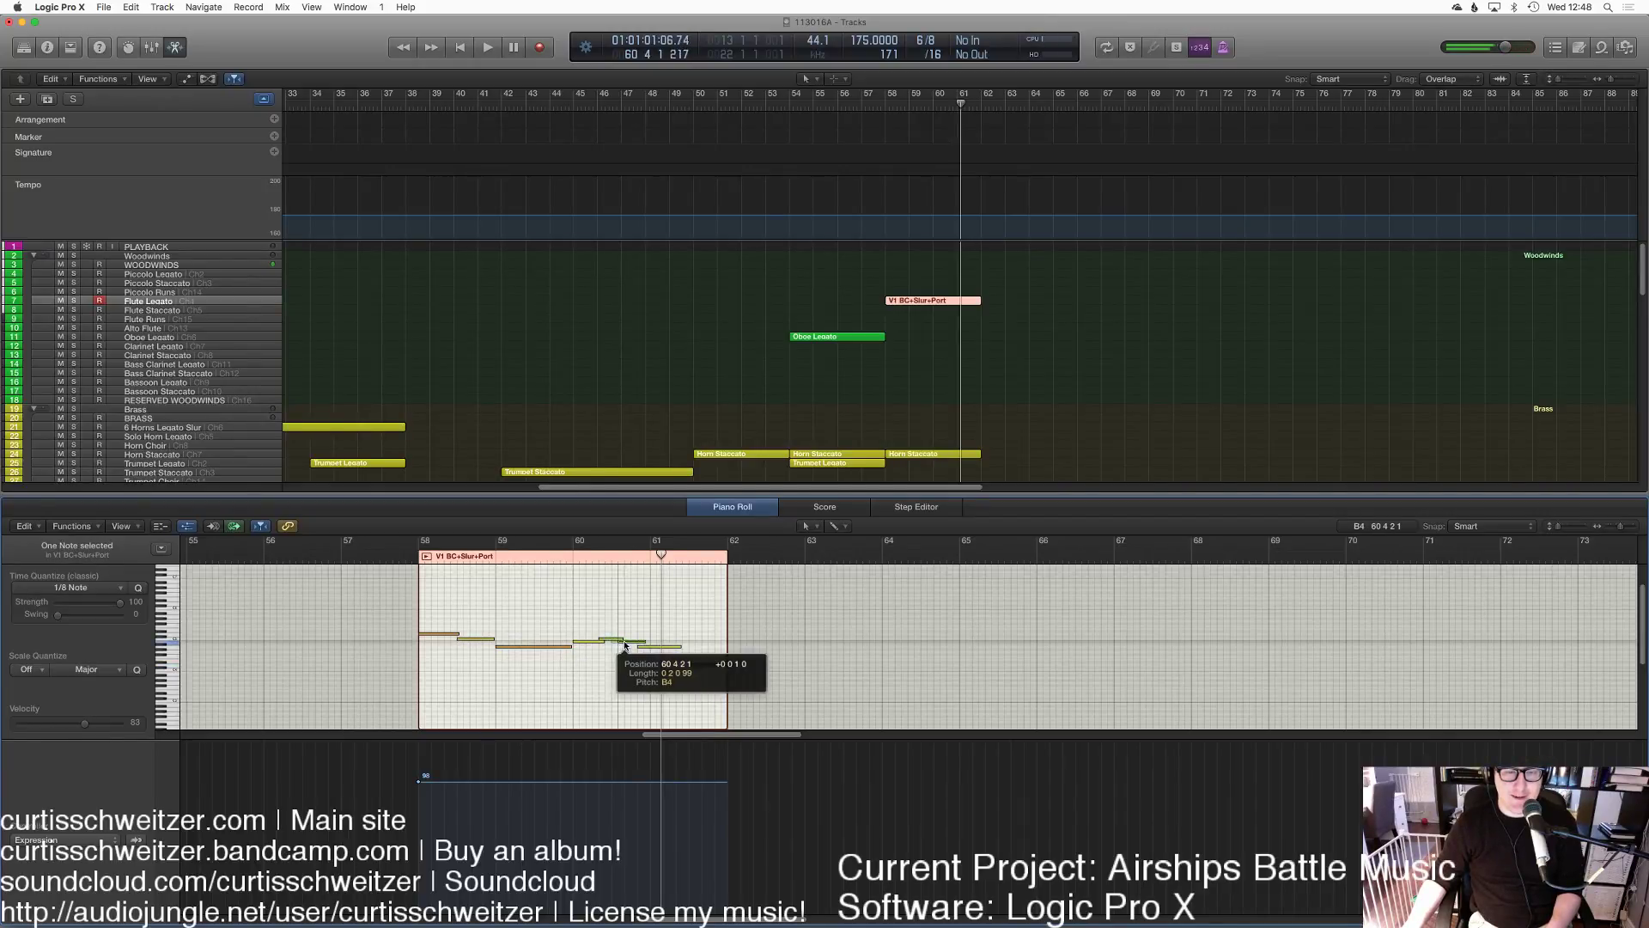
mouse_move(668, 651)
mouse_down()
mouse_move(728, 665)
mouse_move(636, 646)
mouse_up()
click(620, 646)
Step: Play back the corrected flute melody, close the note editor and listen to the full arrangement around bar 58
key(space)
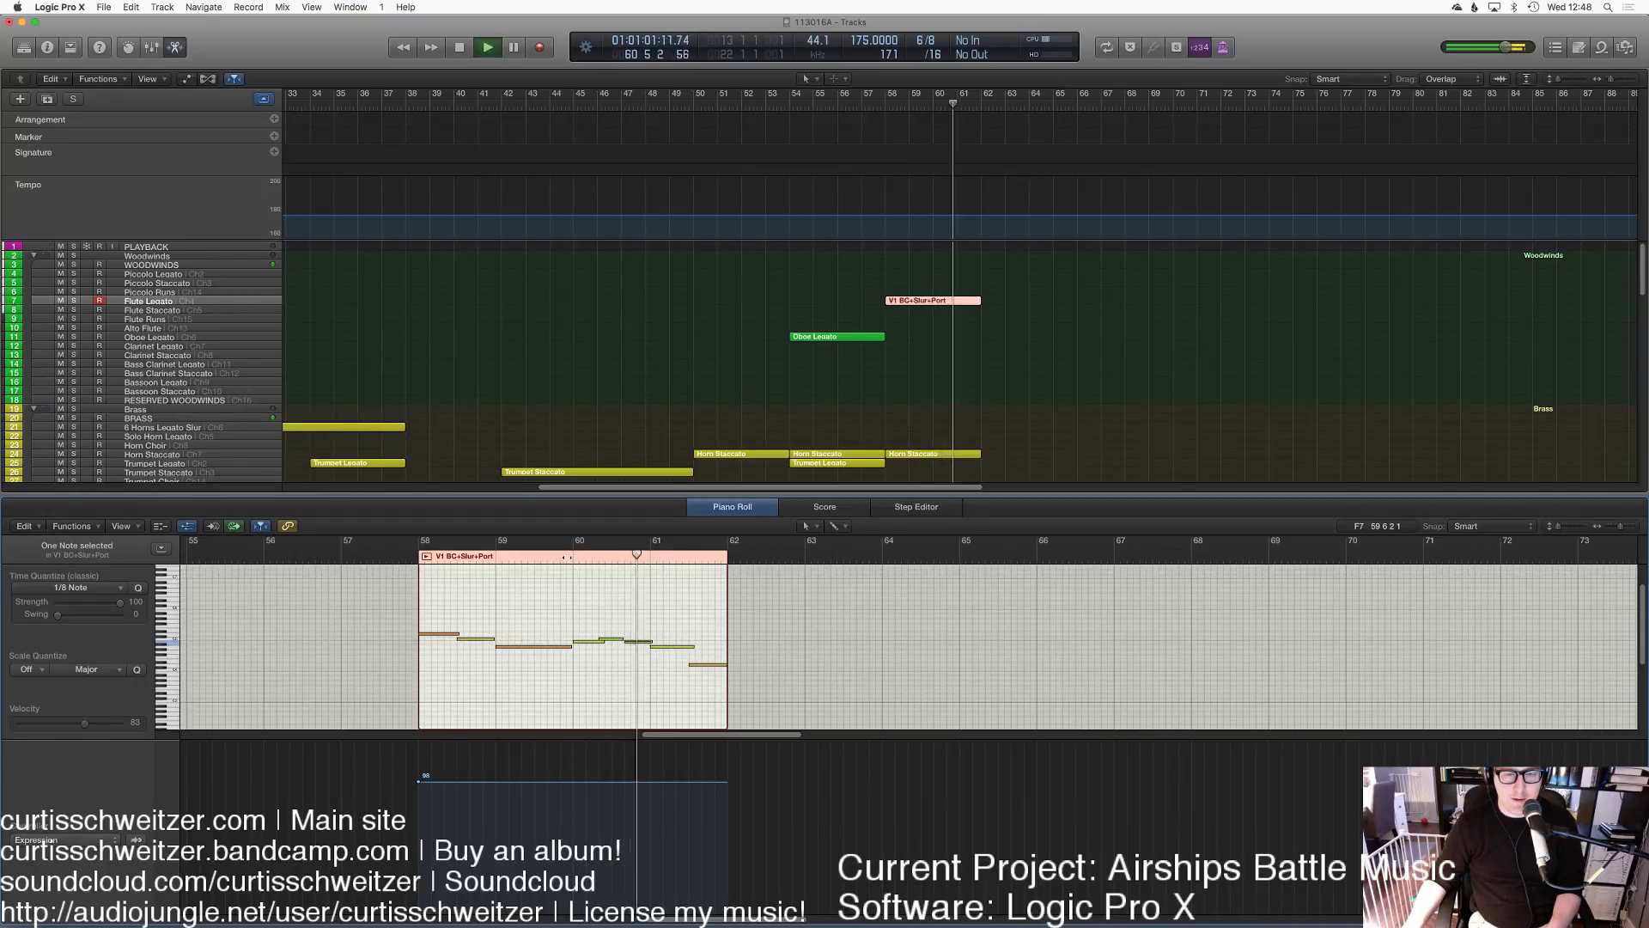
key(space)
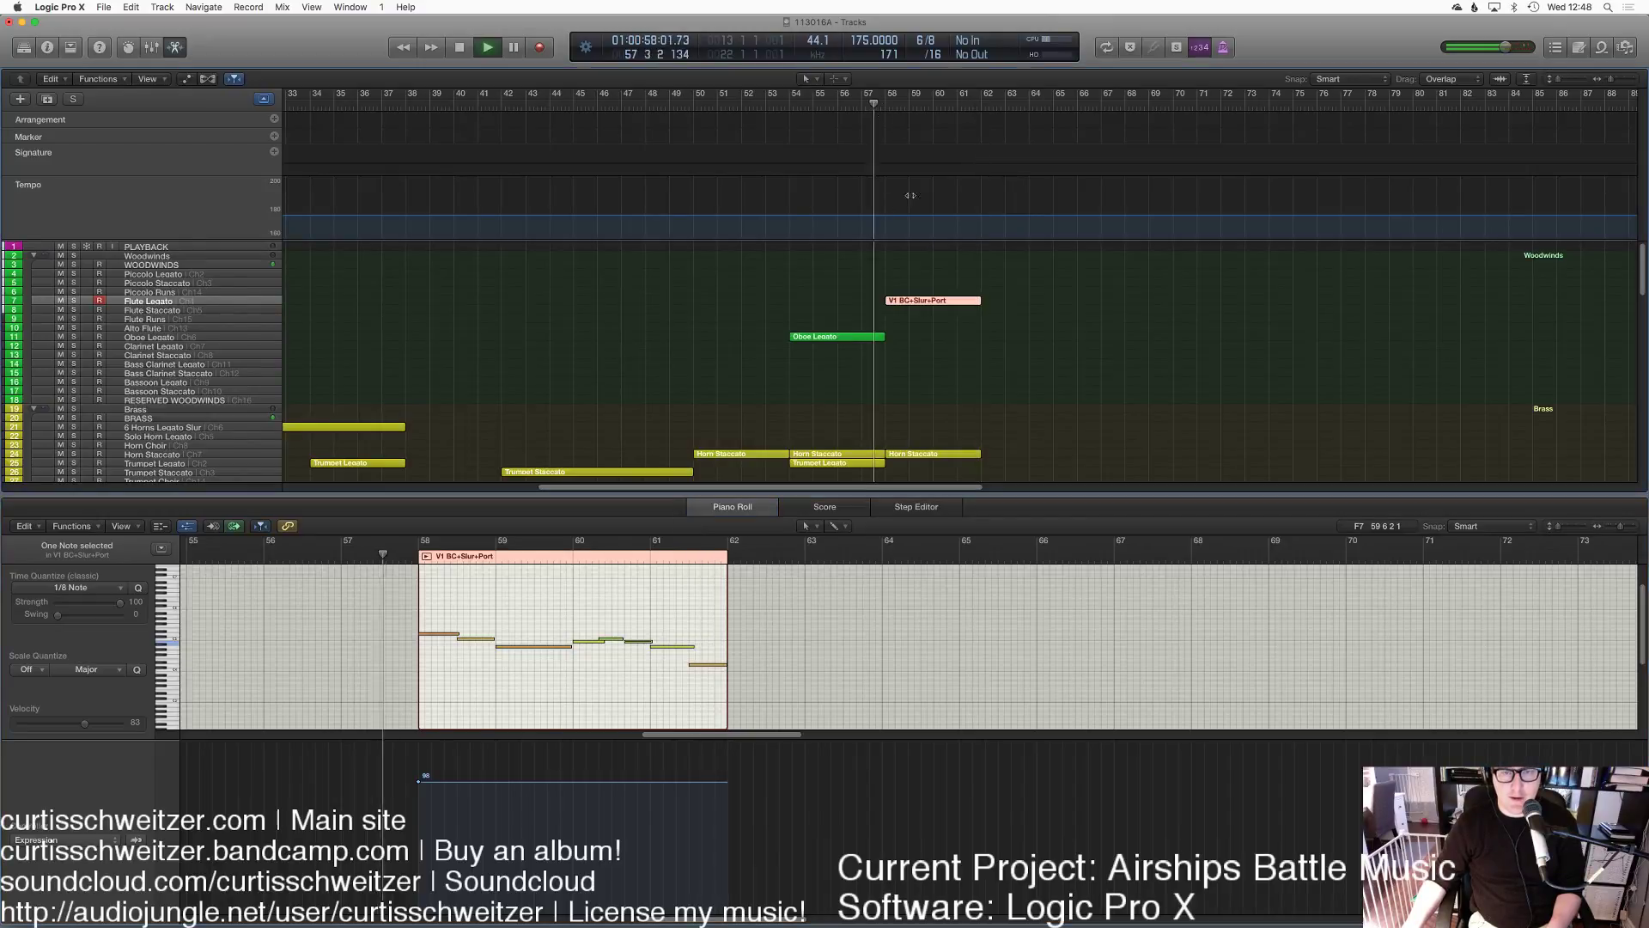
key(space)
click(1004, 323)
key(e)
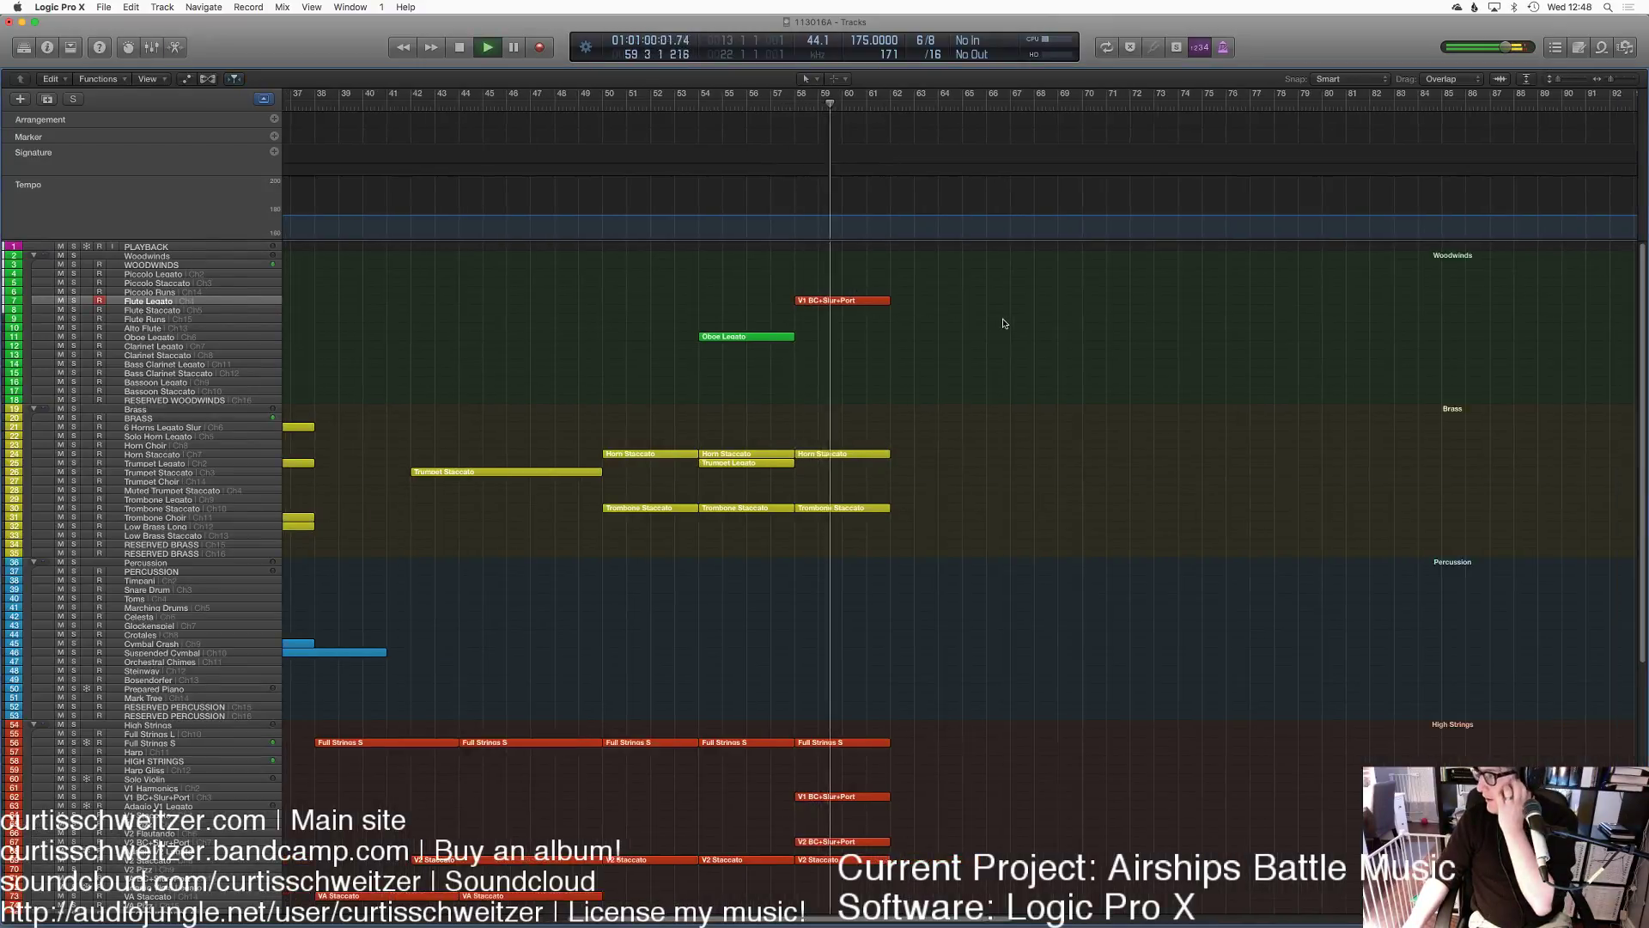
Step: Record a part on the Timpani track over bars 58 to 61 and check its notes in the Piano Roll
scroll(939, 338, right, 5)
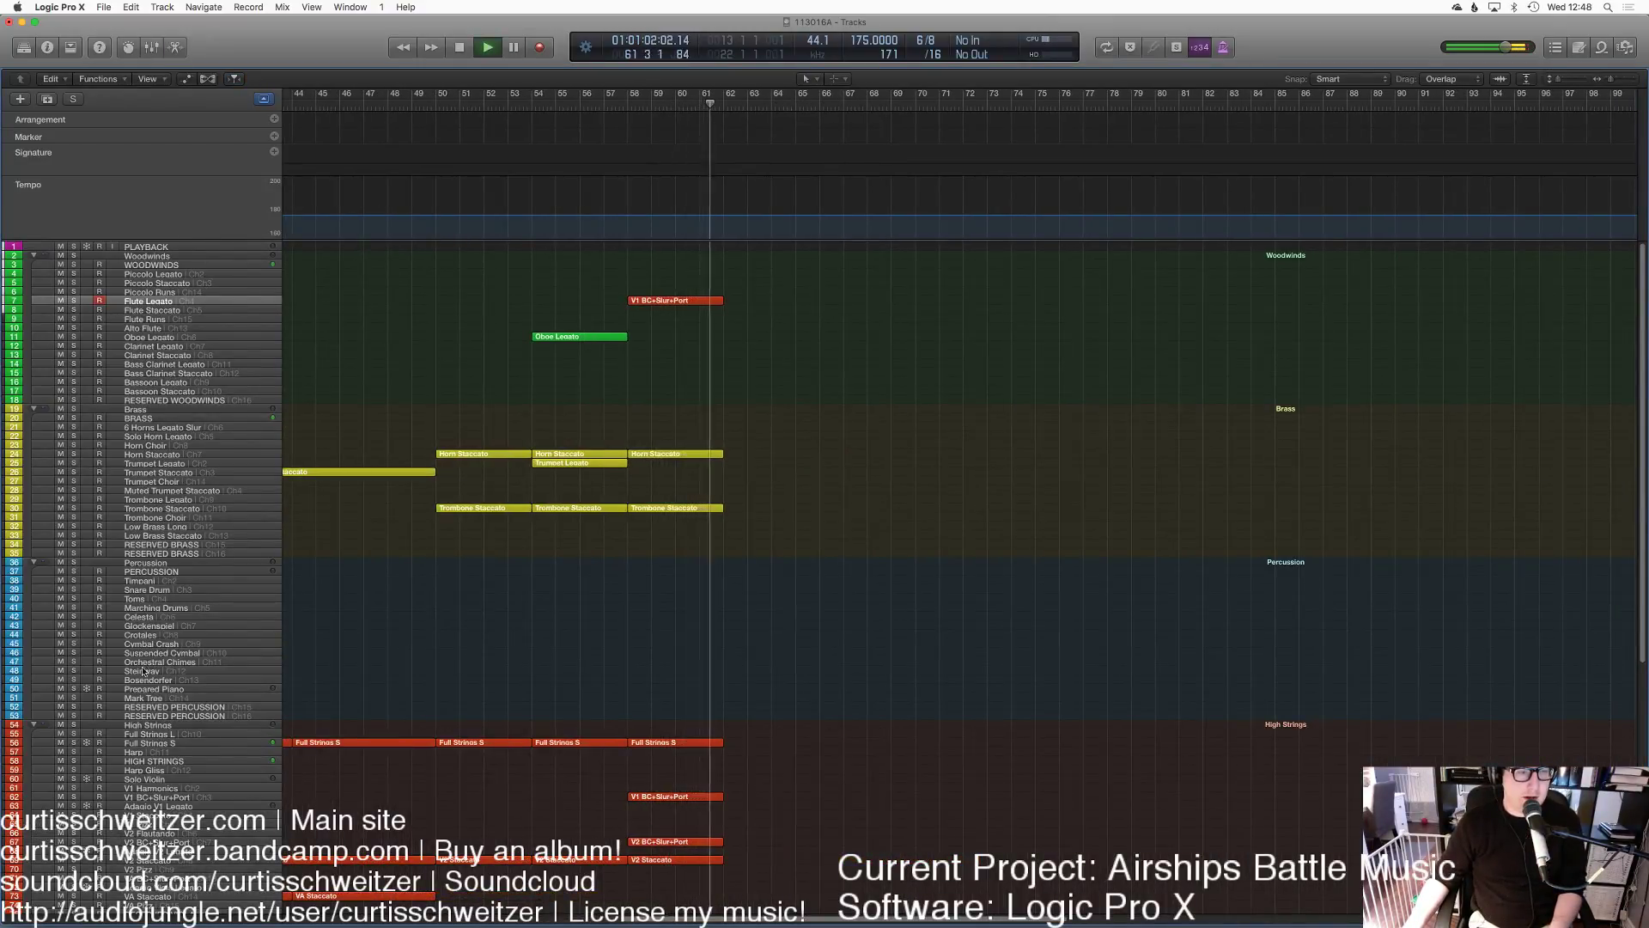
key(space)
click(142, 581)
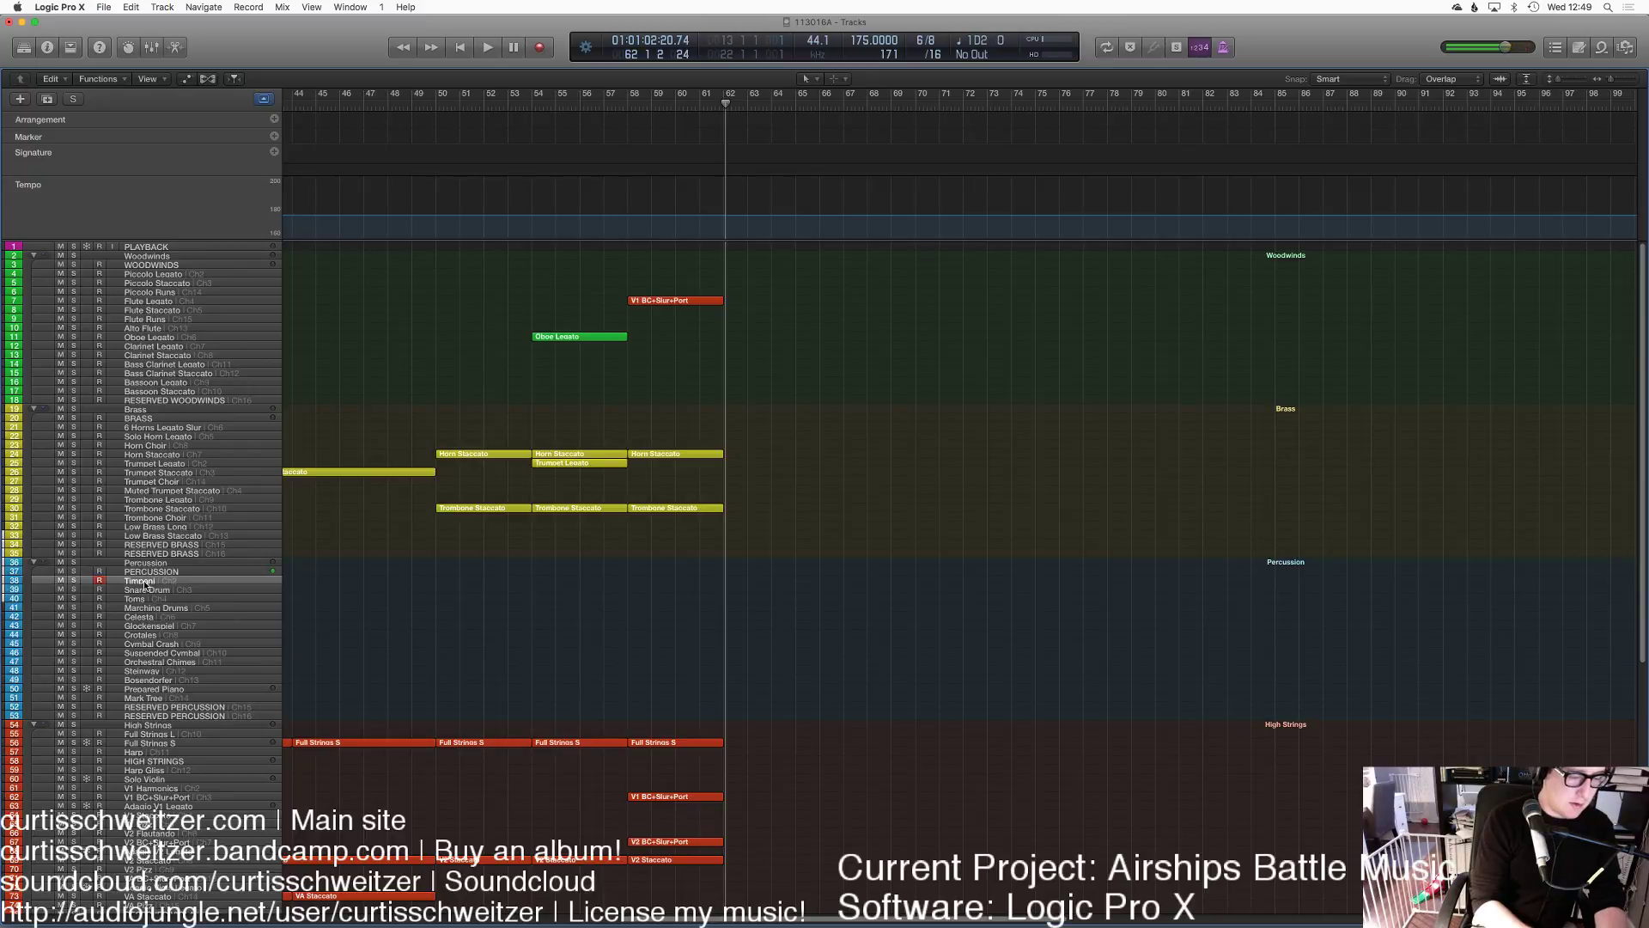
click(632, 105)
key(r)
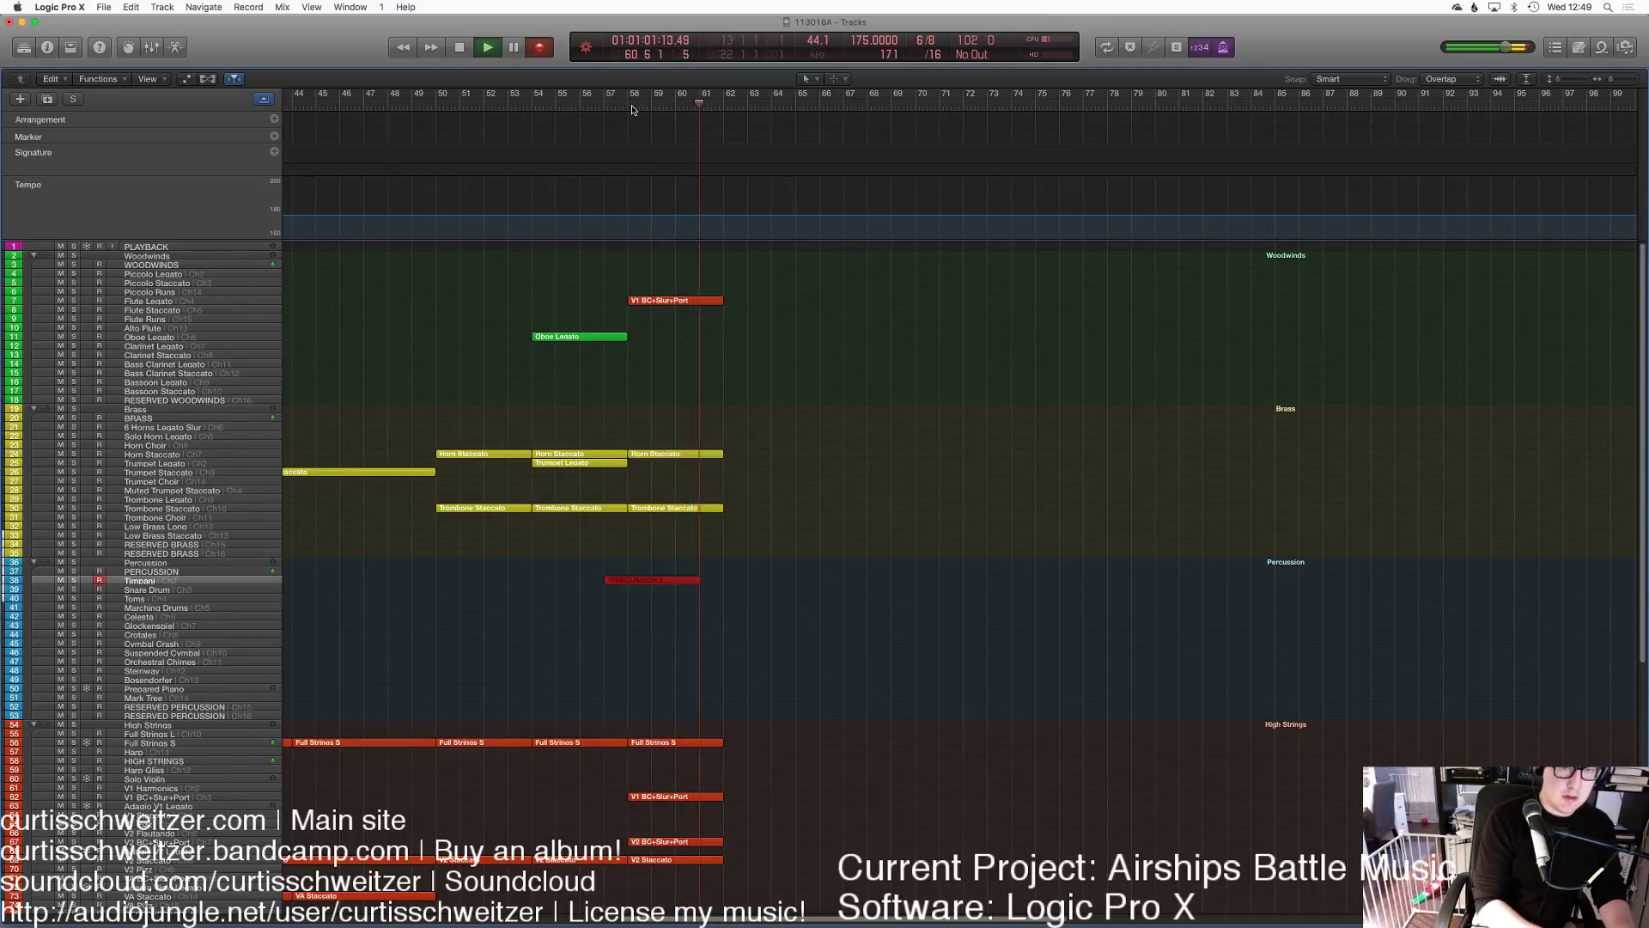
key(space)
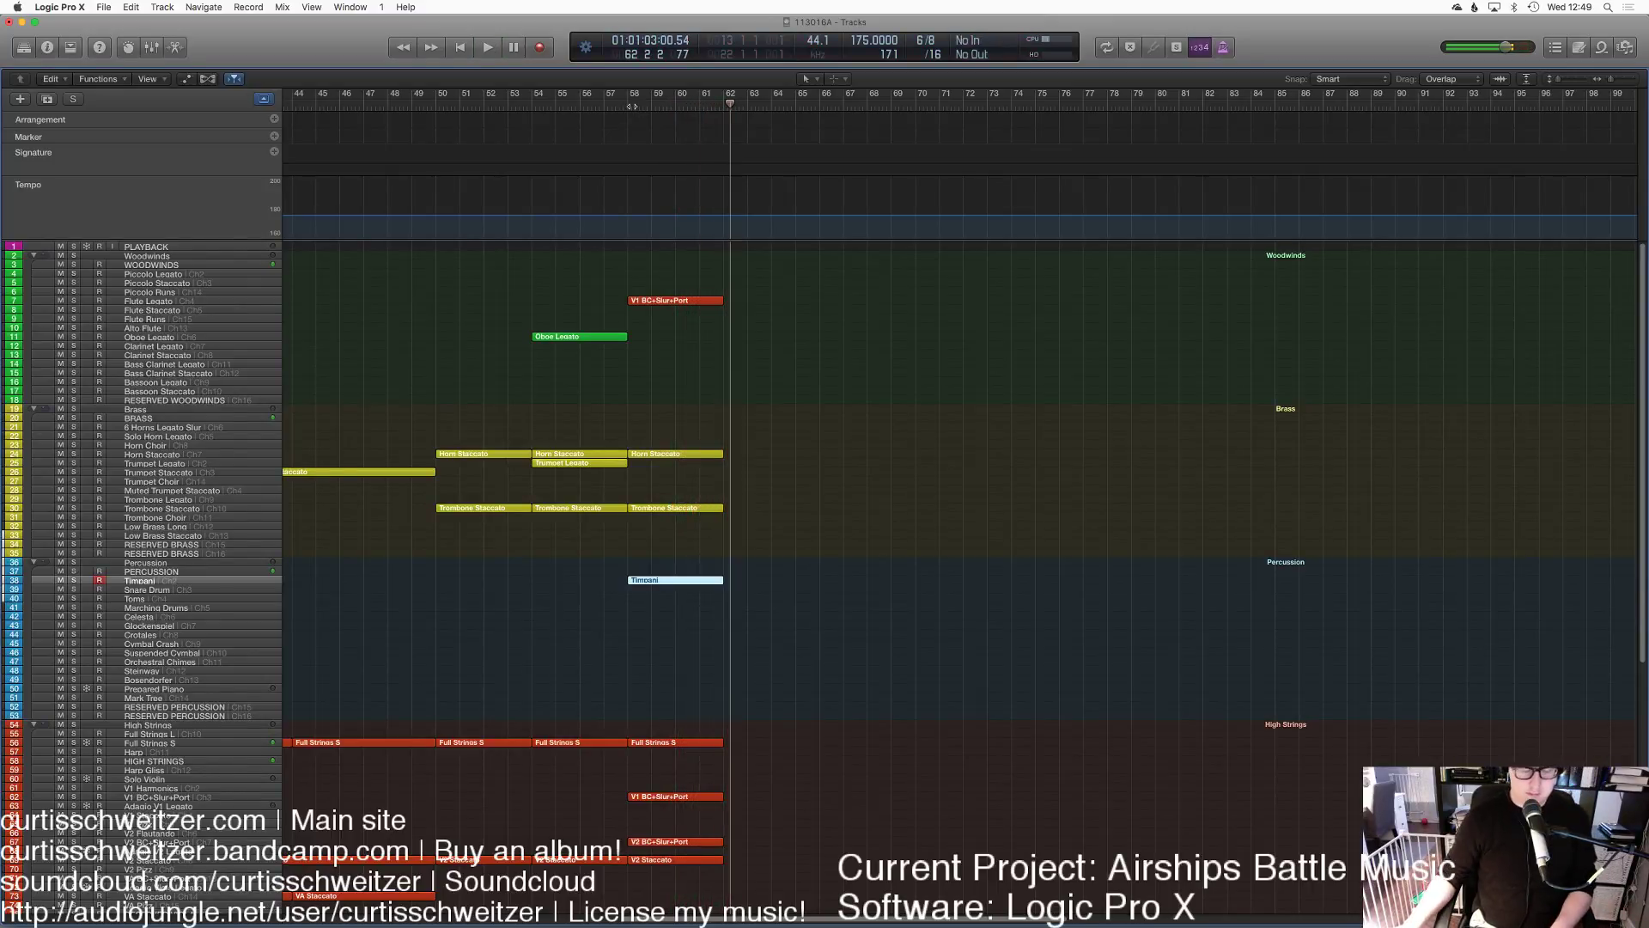
key(p)
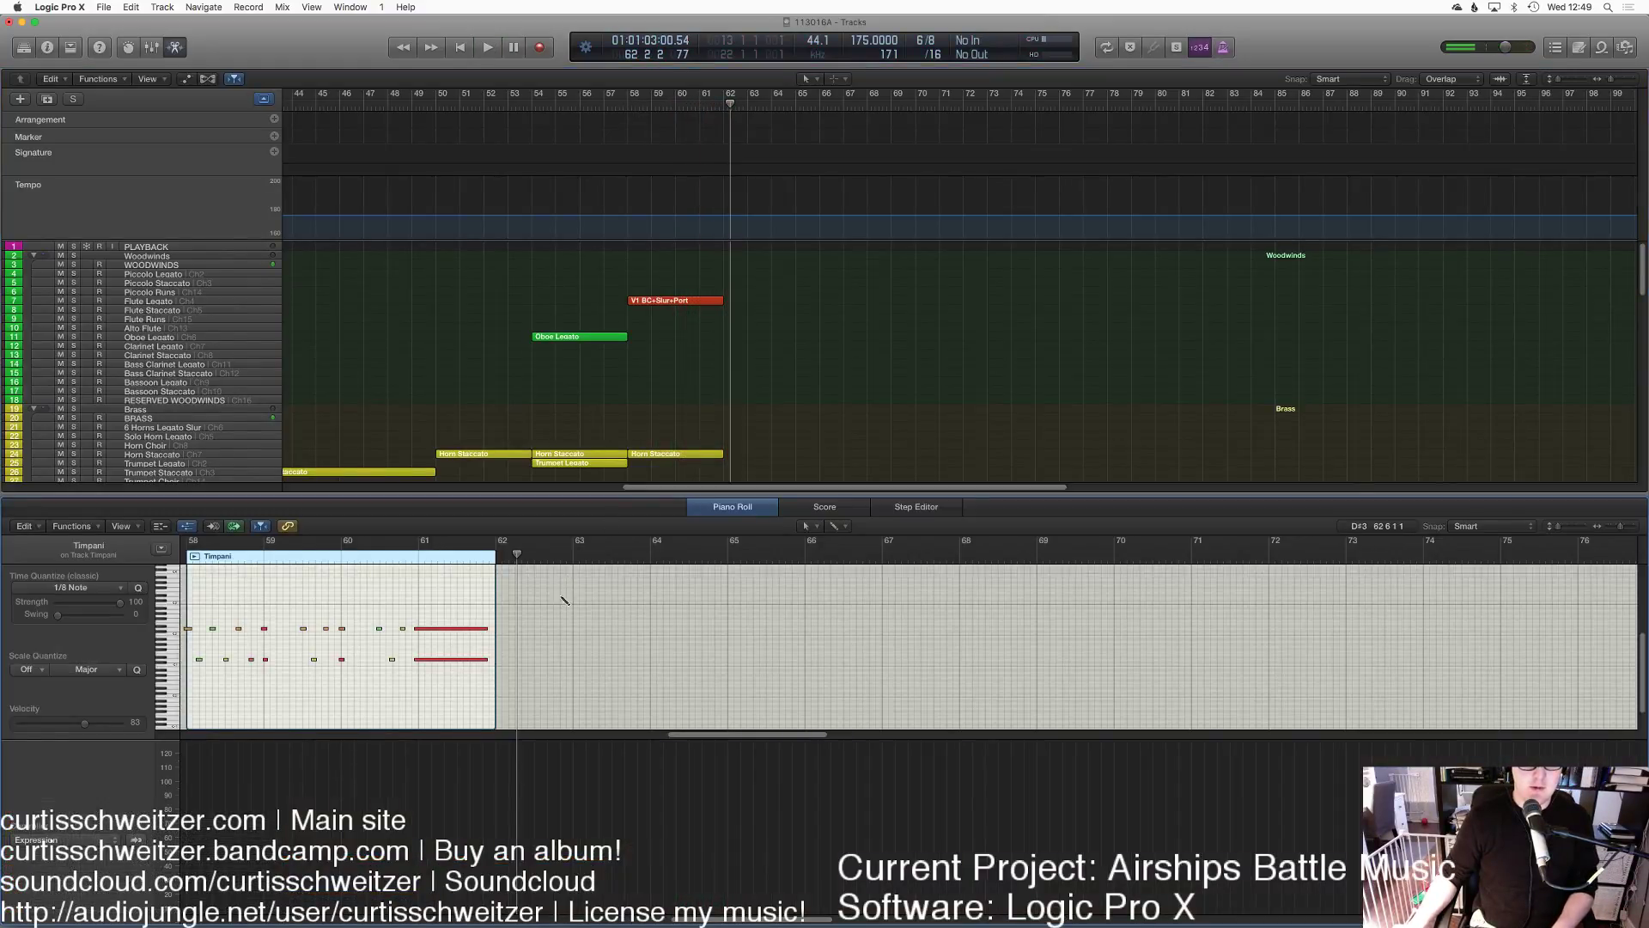
key(p)
Step: Overdub a second layer of notes onto the Timpani region from bar 58
click(640, 104)
key(r)
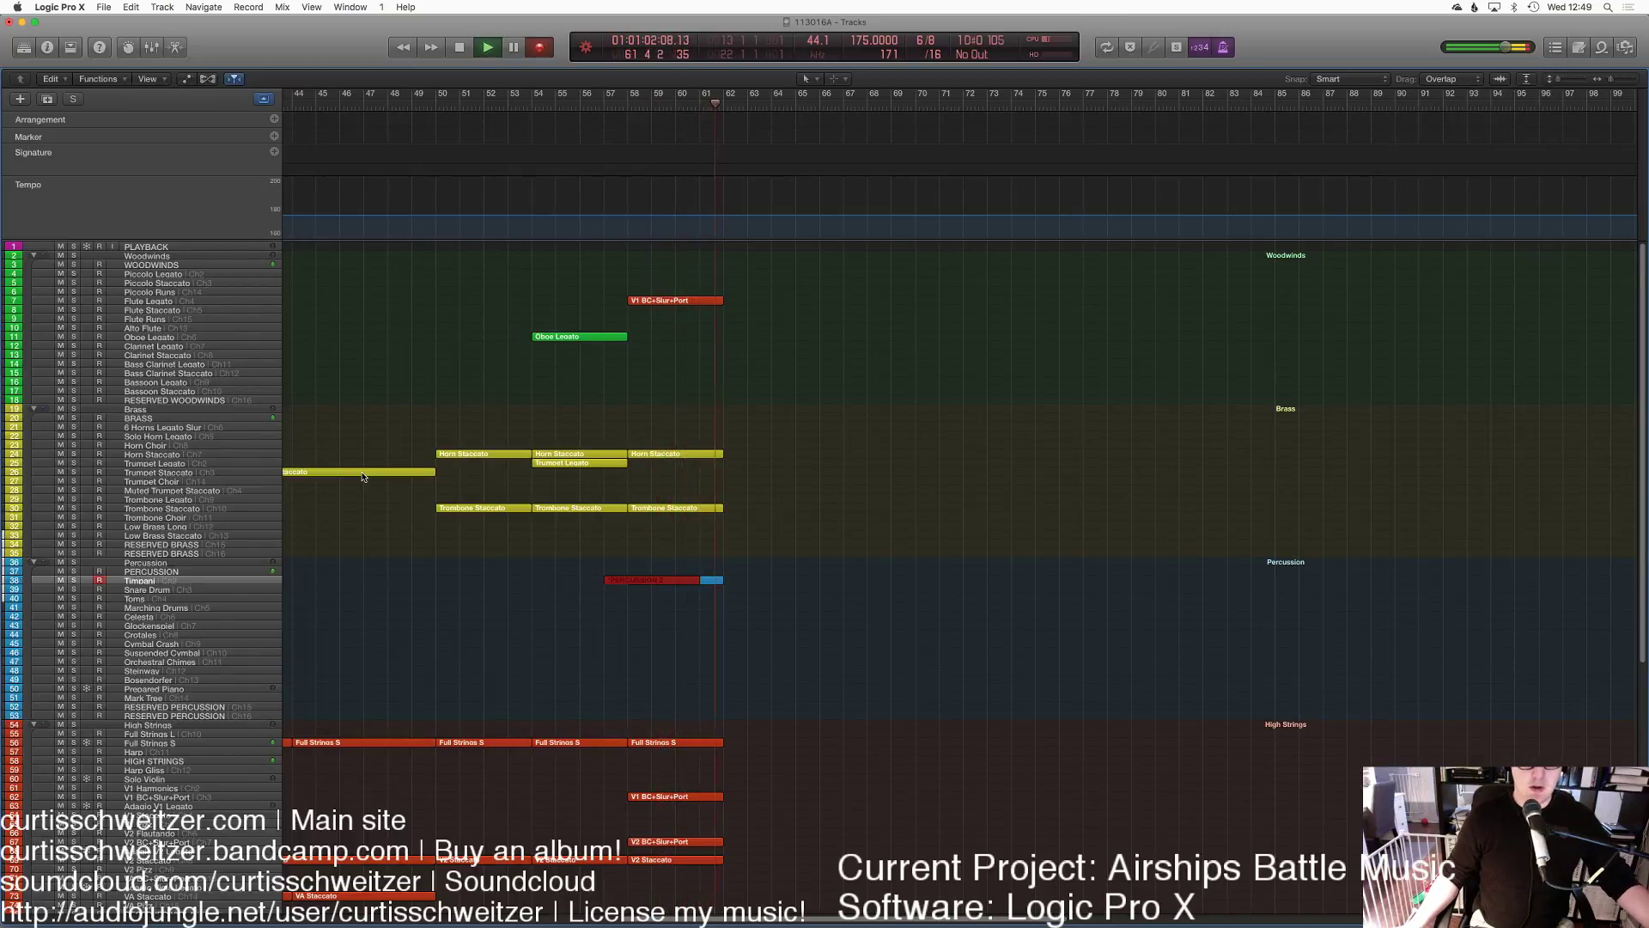
key(space)
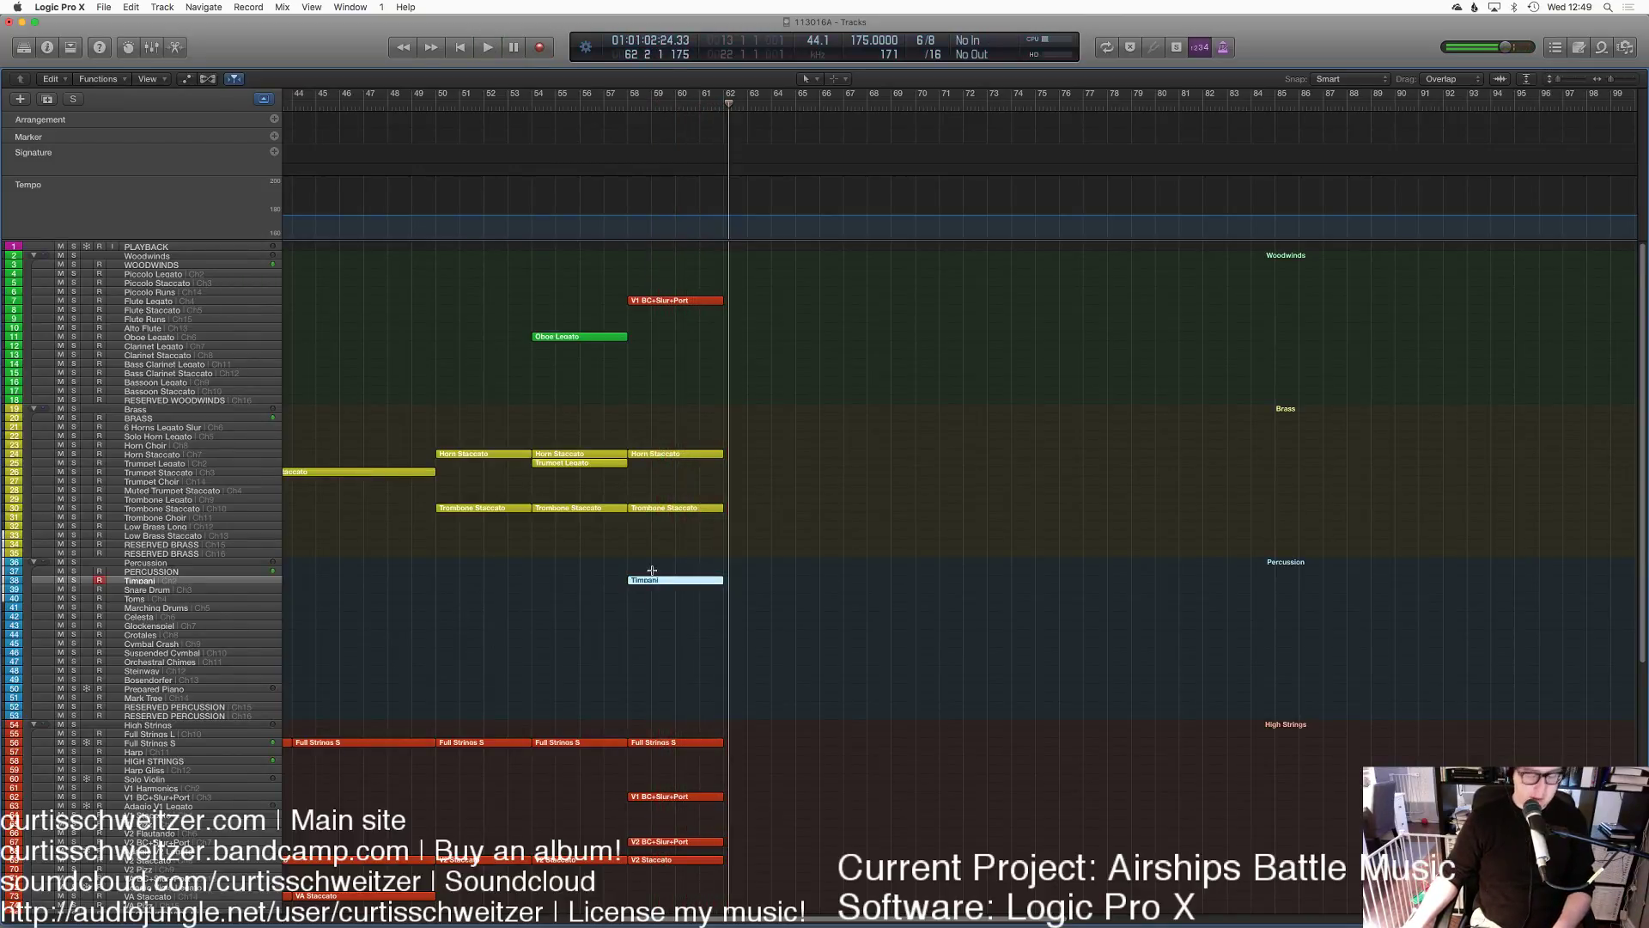
Step: Lower the Timpani region's Modulation level and draw a curved rise from about bar 61 to the region's end
key(p)
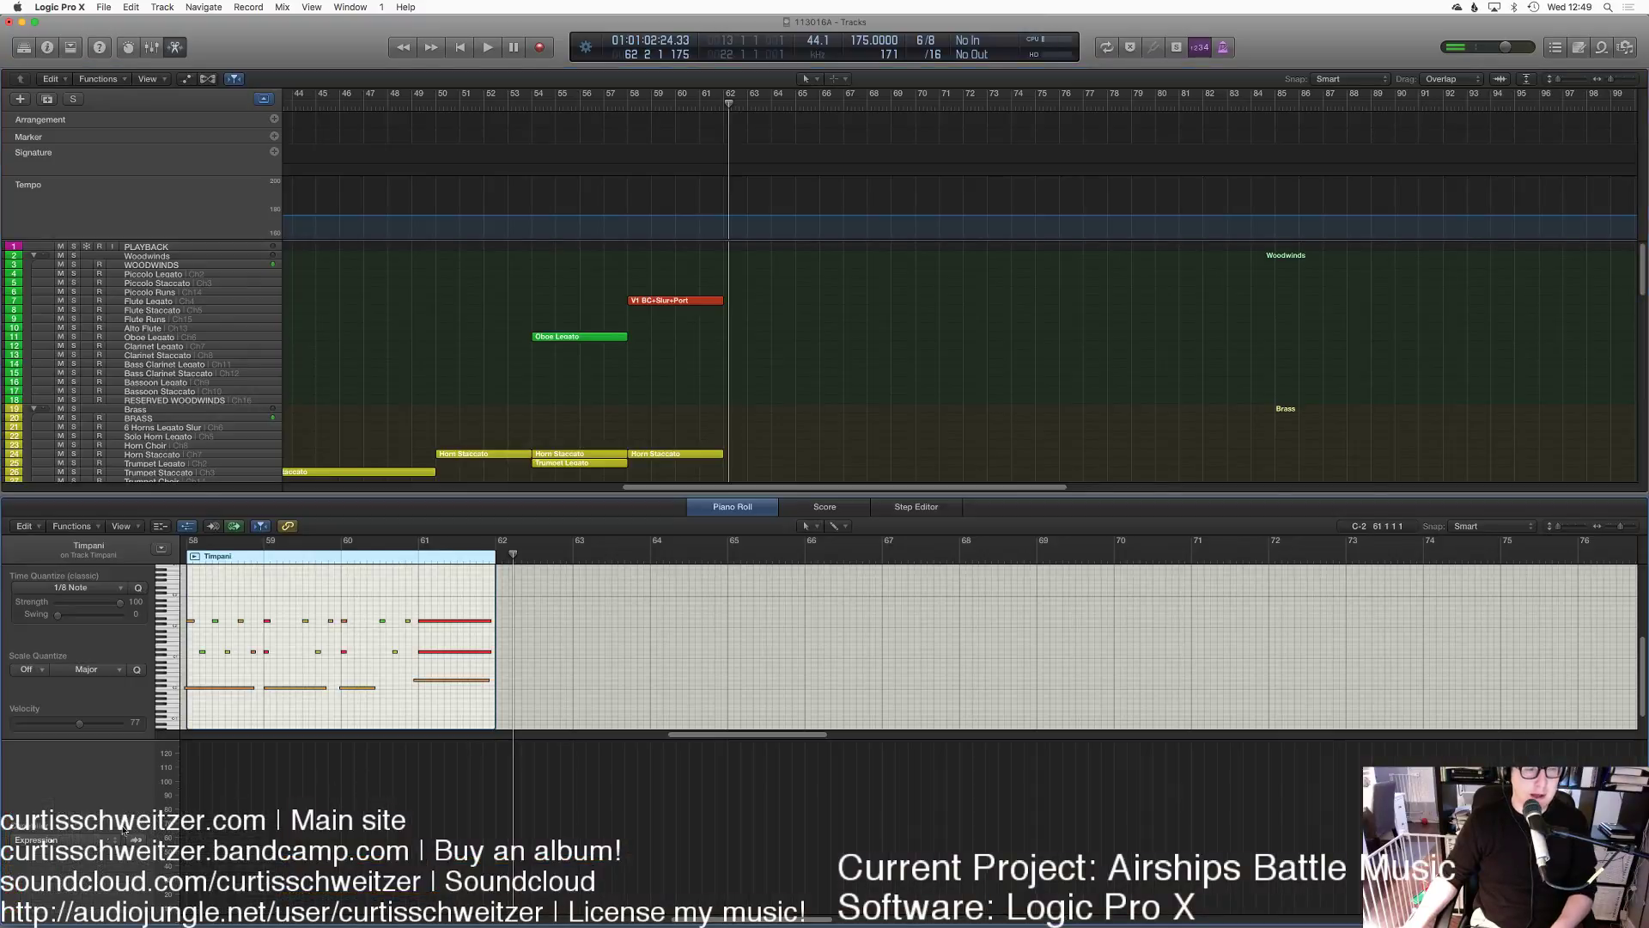
click(67, 841)
click(58, 805)
scroll(343, 773, left, 5)
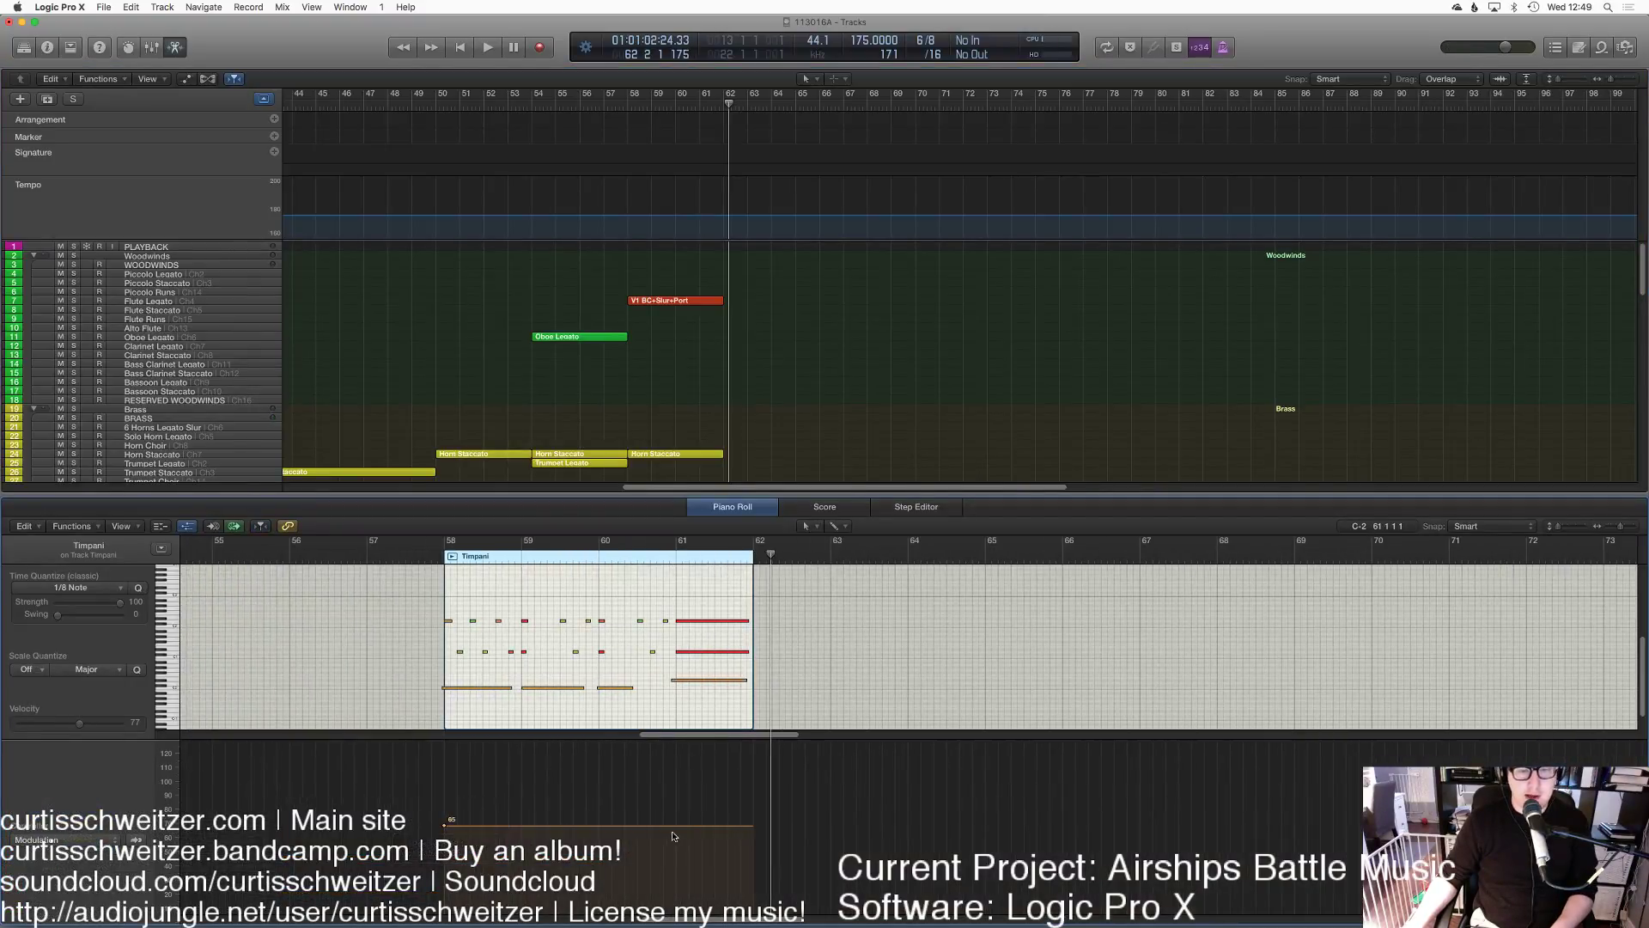
drag(669, 829, 684, 849)
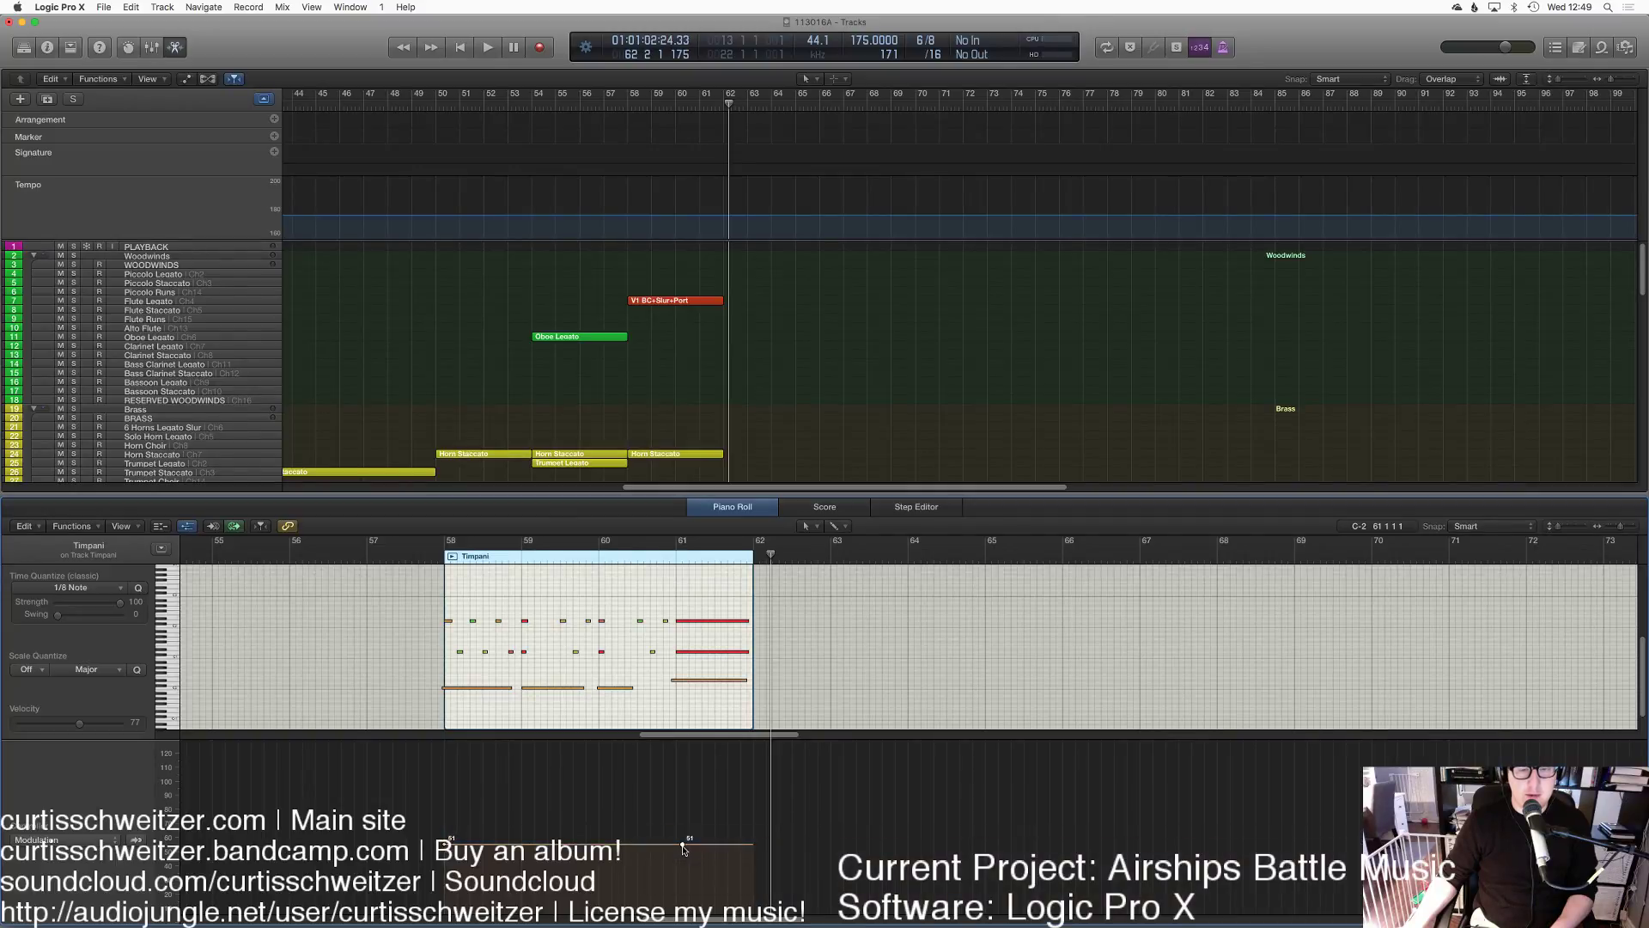
key(t)
click(724, 792)
key(t)
drag(719, 812, 735, 835)
Step: Play back the timpani part from just before bar 58 and close the Piano Roll
click(419, 560)
key(space)
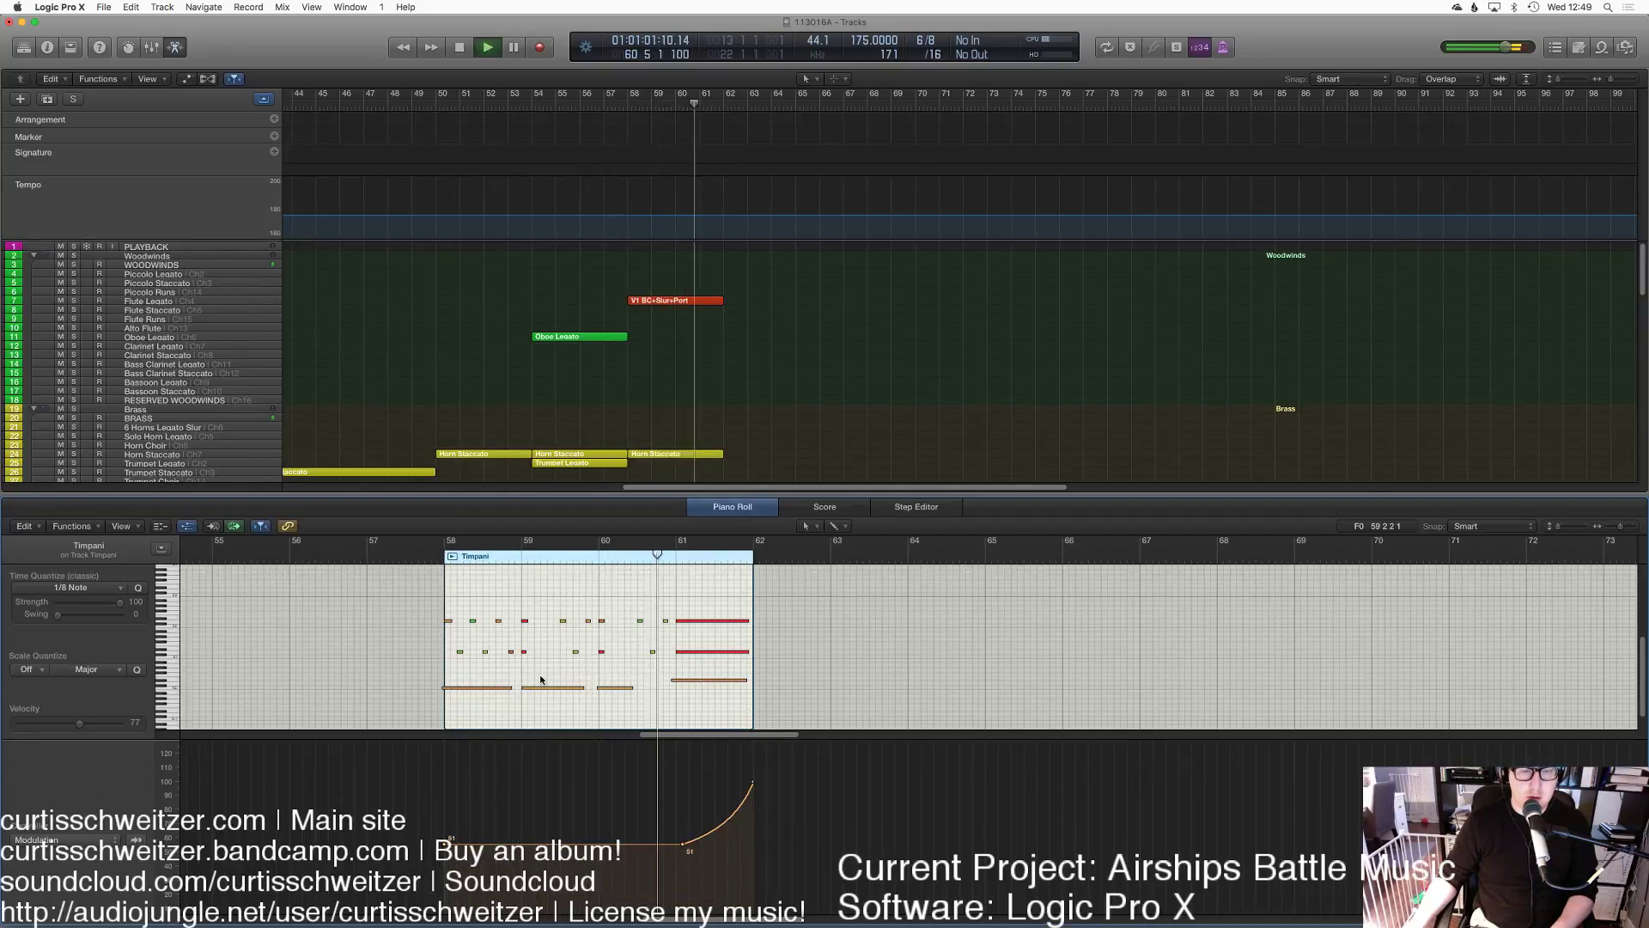
key(space)
click(727, 399)
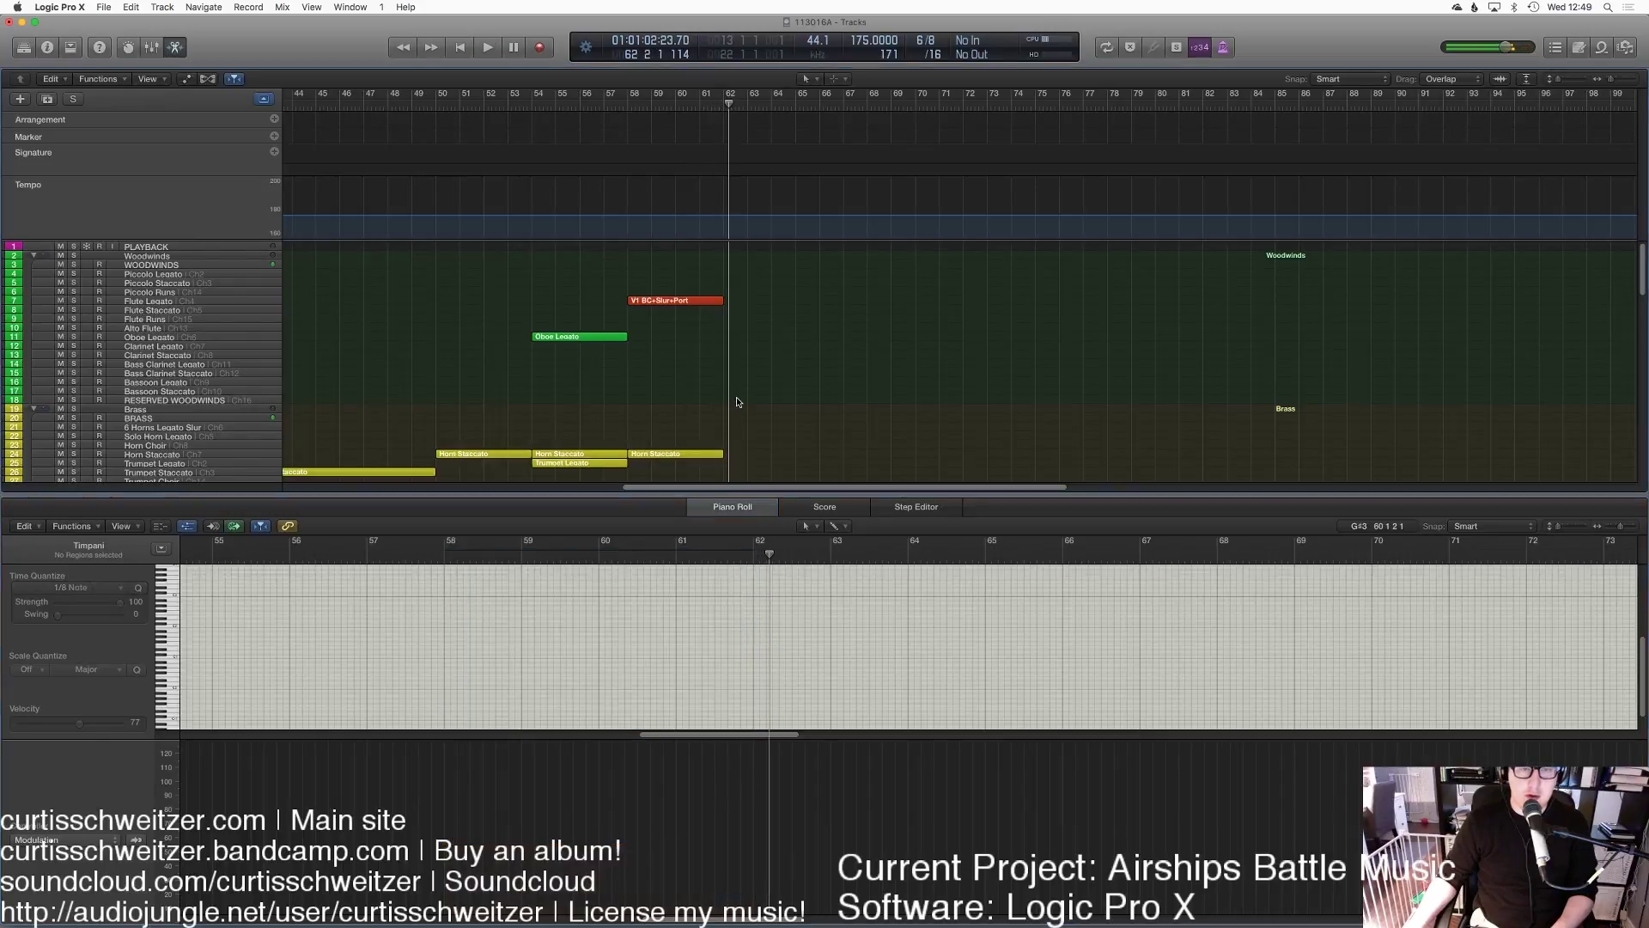
key(e)
Step: Play the arrangement from about bar 33 and check the volume automation on the HVCTY Stack and Uke tracks
scroll(727, 399, left, 10)
click(545, 105)
key(space)
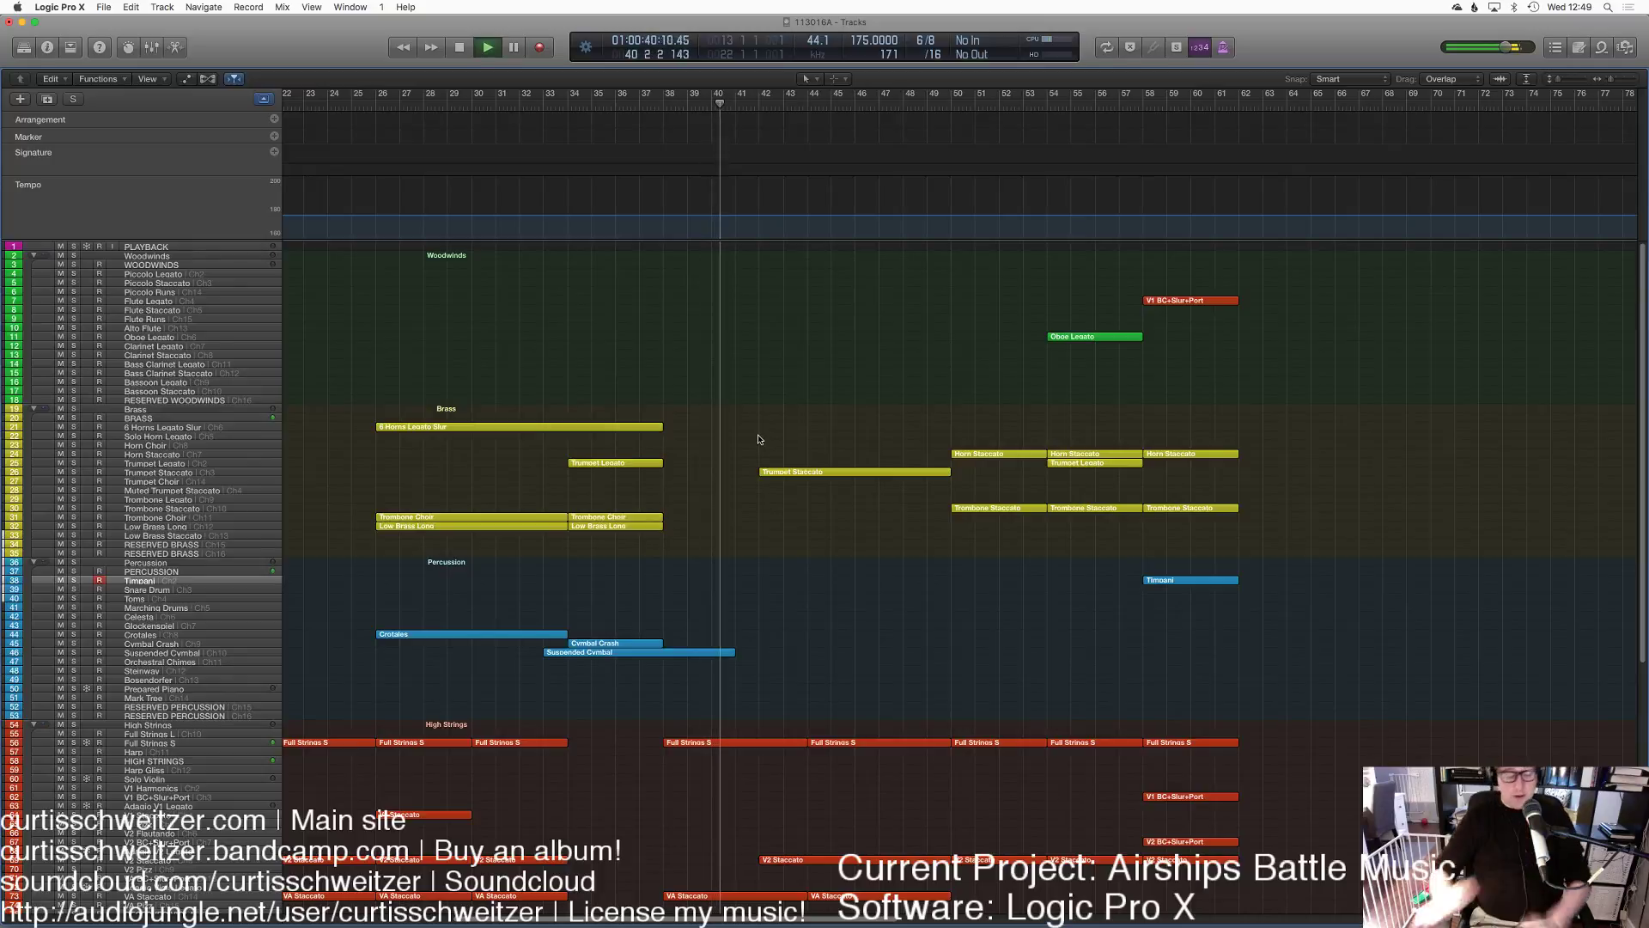
key(a)
scroll(711, 560, down, 20)
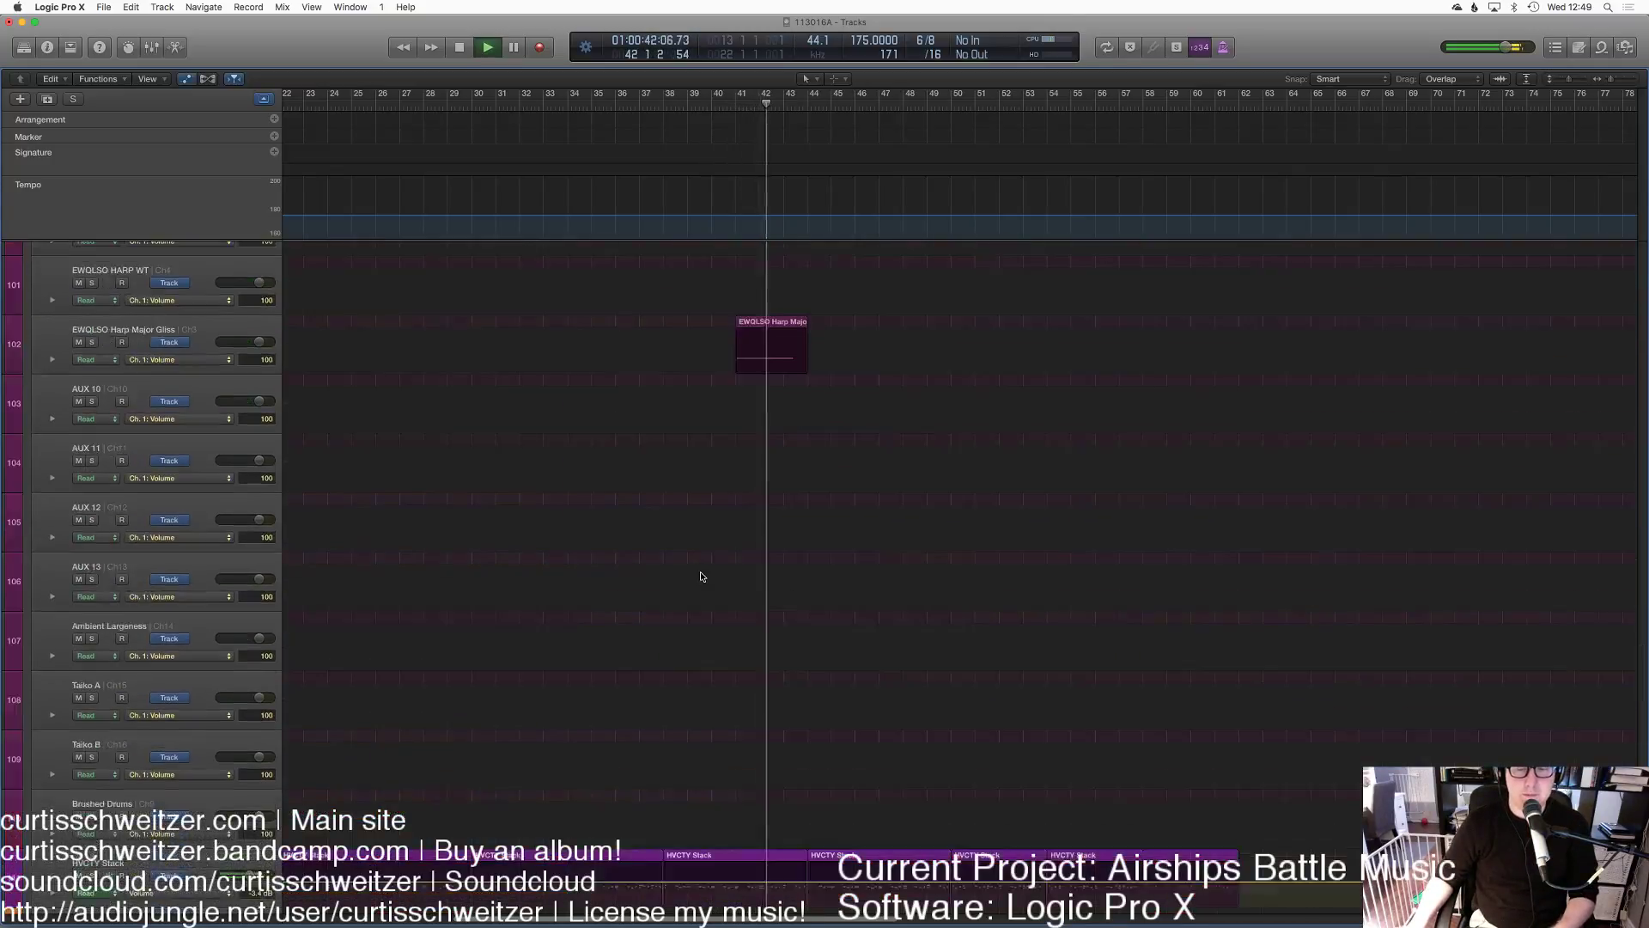
scroll(701, 576, down, 5)
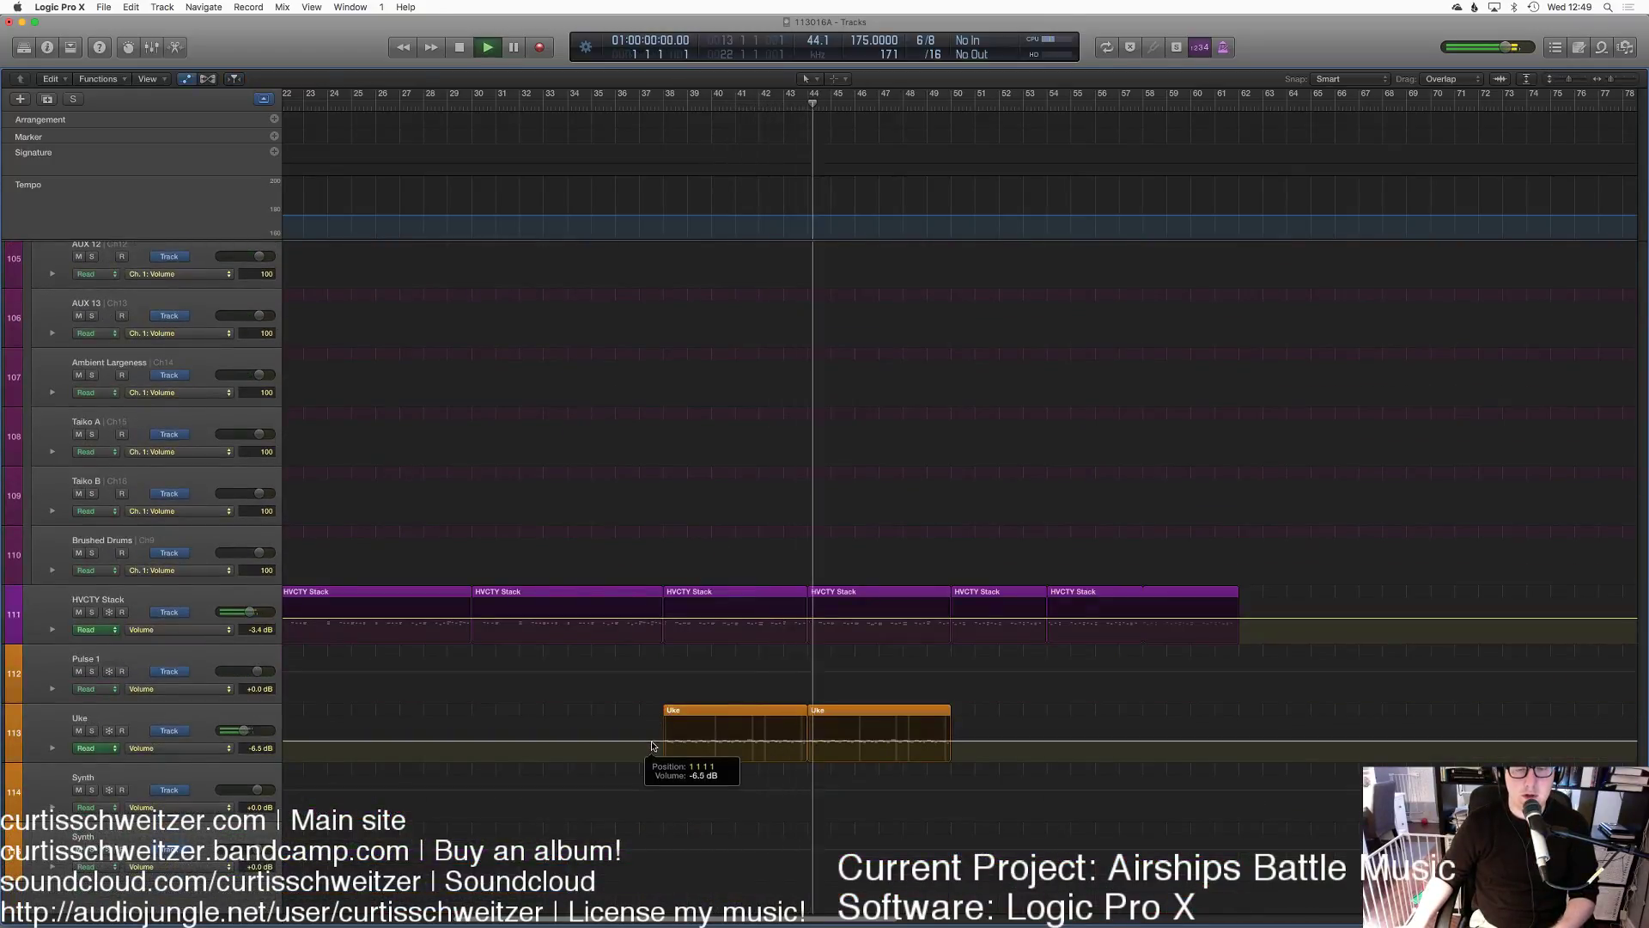
key(a)
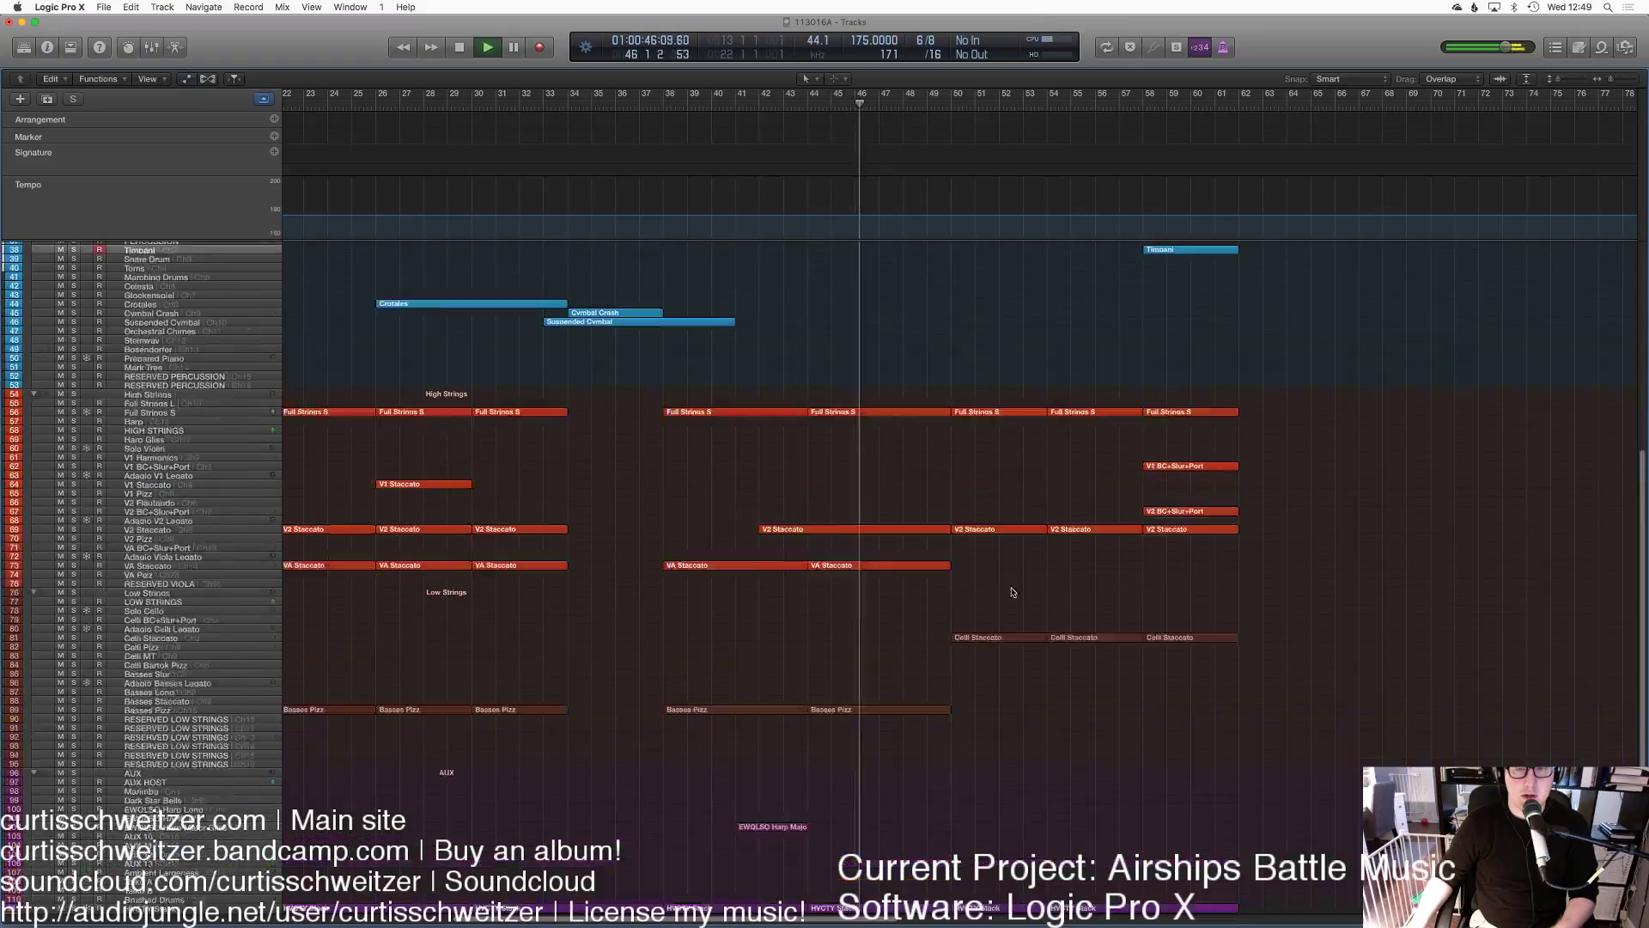
Step: Listen on through bar 61 while reviewing the regions on the string, brass, woodwind and percussion tracks
scroll(1012, 592, up, 4)
drag(1169, 629, 1042, 618)
scroll(1042, 619, down, 7)
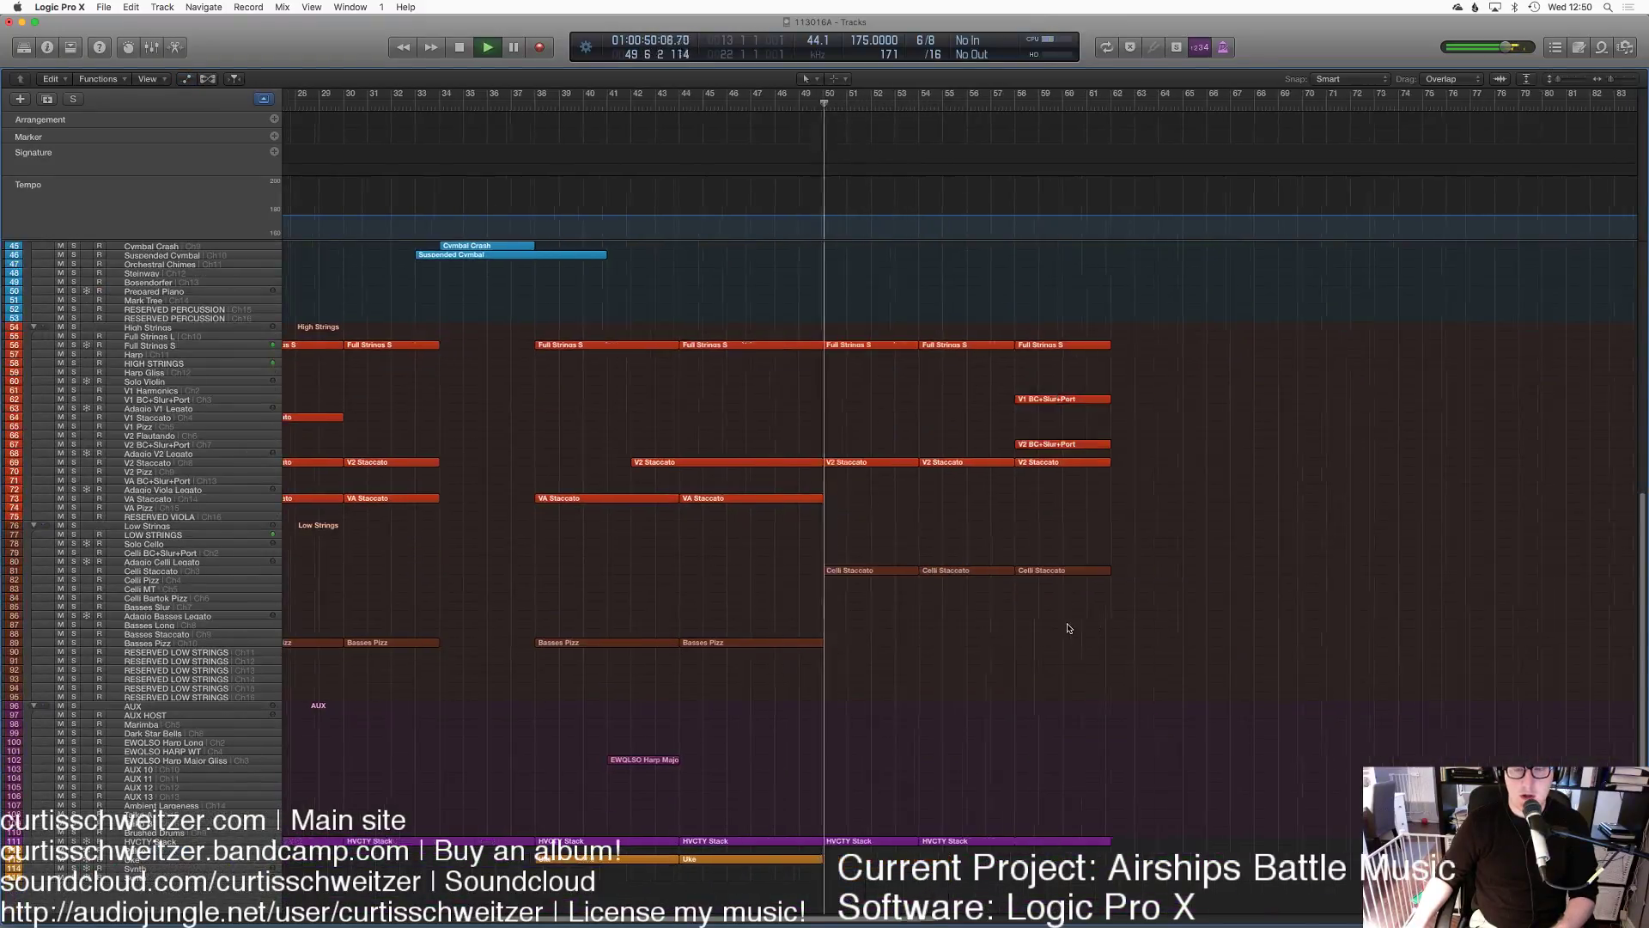
scroll(1069, 628, up, 15)
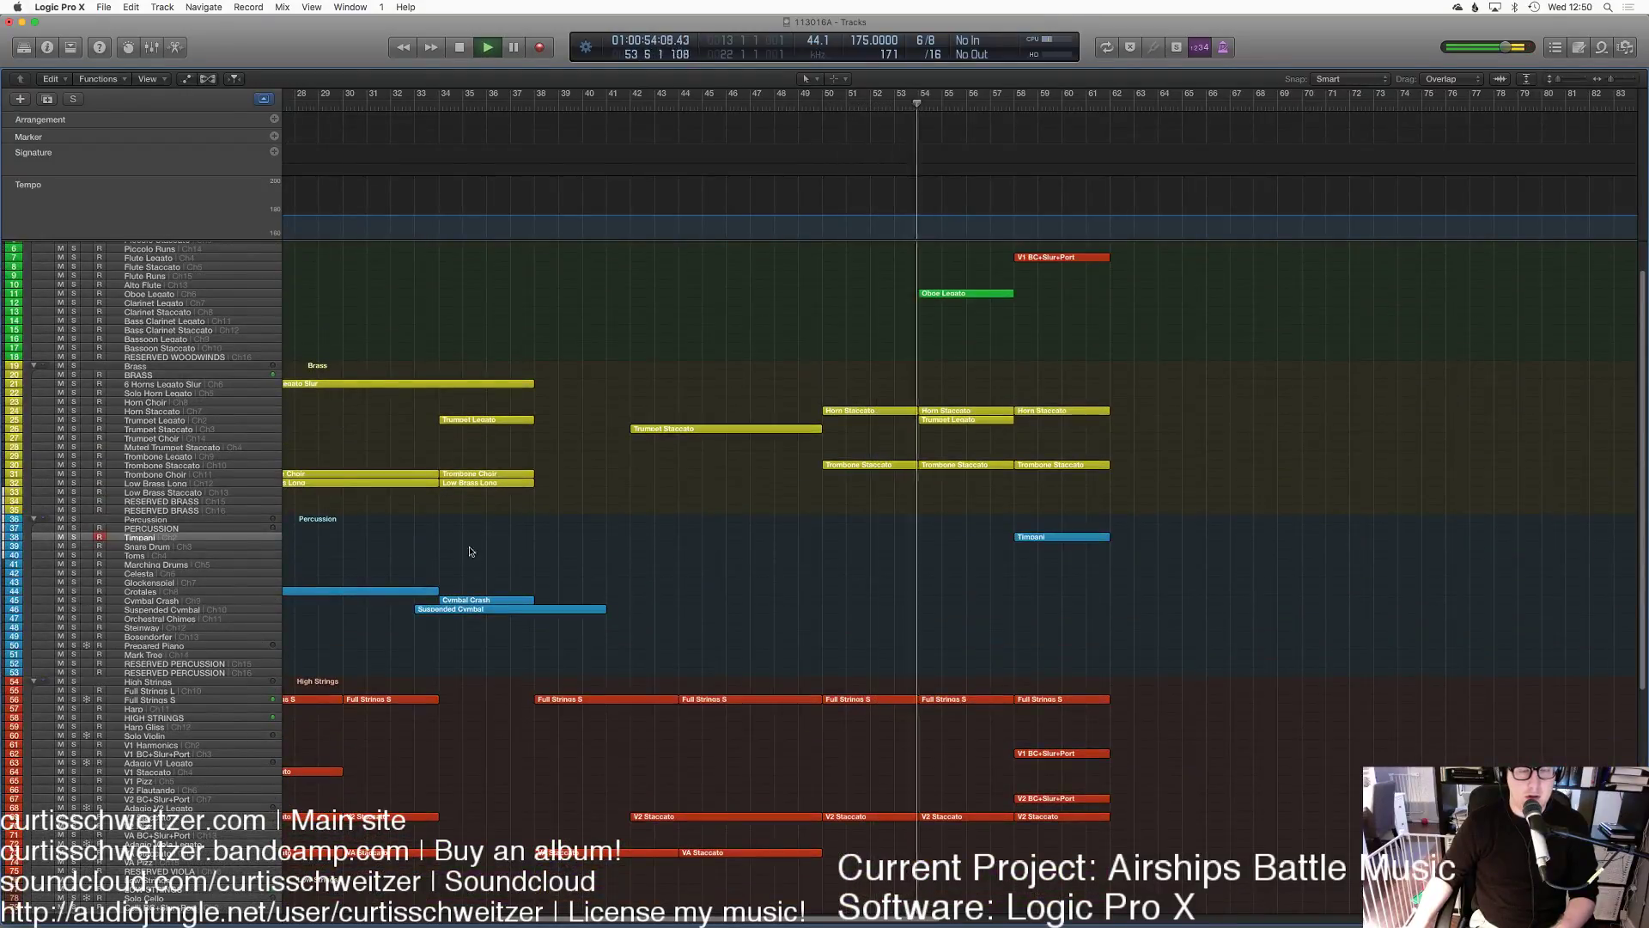
scroll(1065, 584, up, 2)
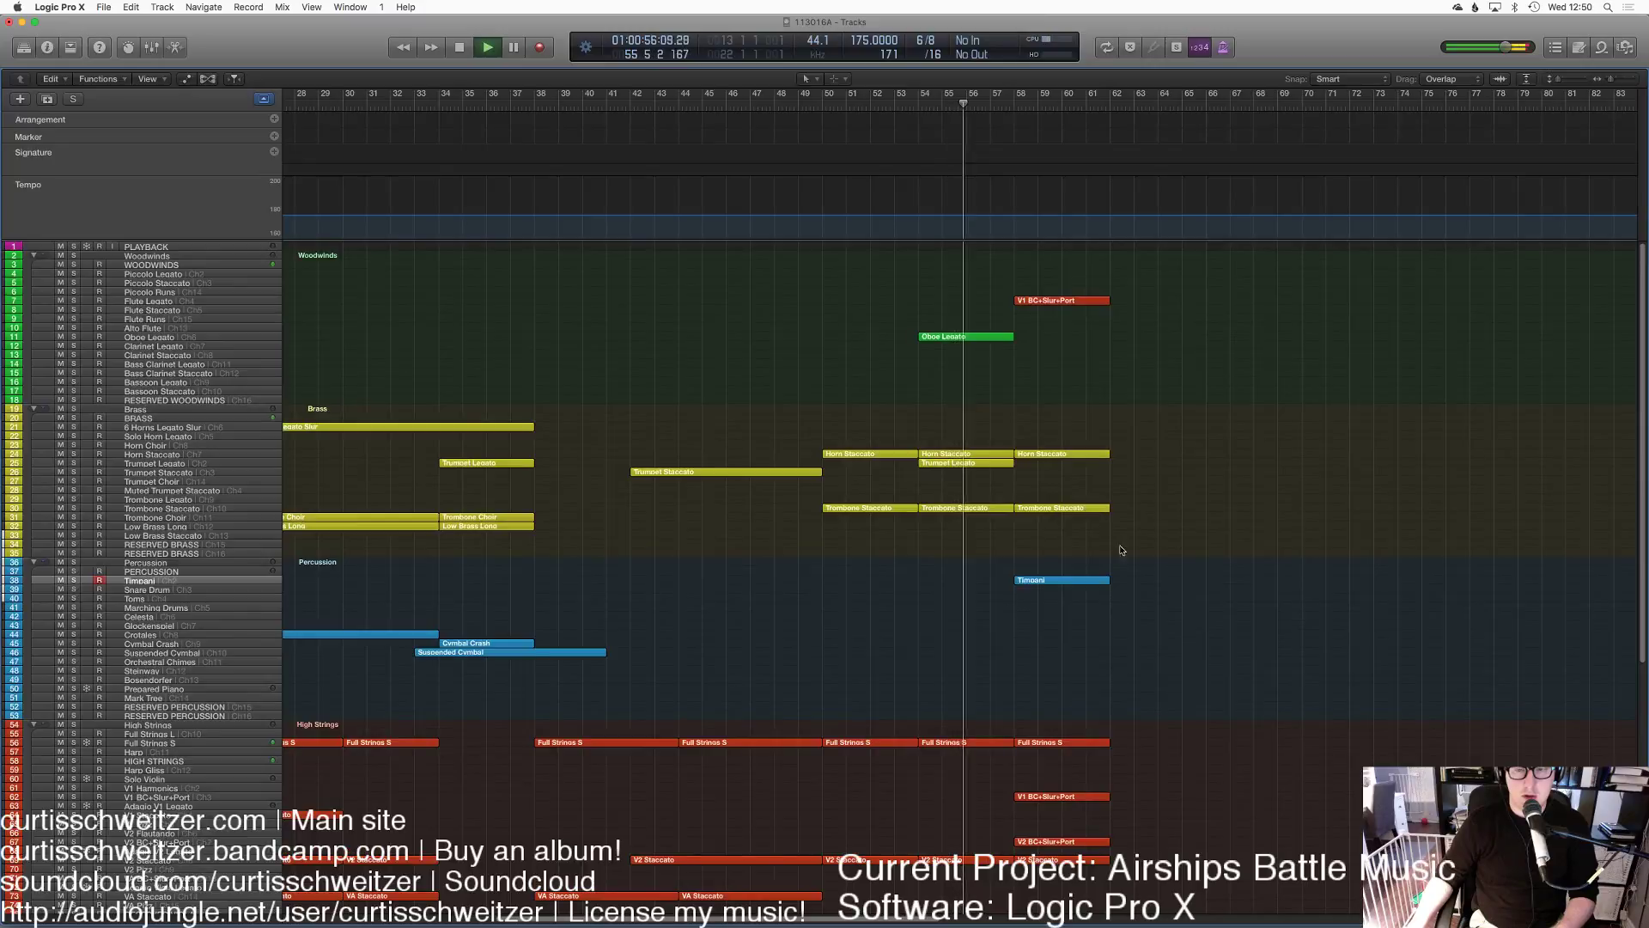
scroll(1289, 498, down, 5)
scroll(1220, 442, up, 5)
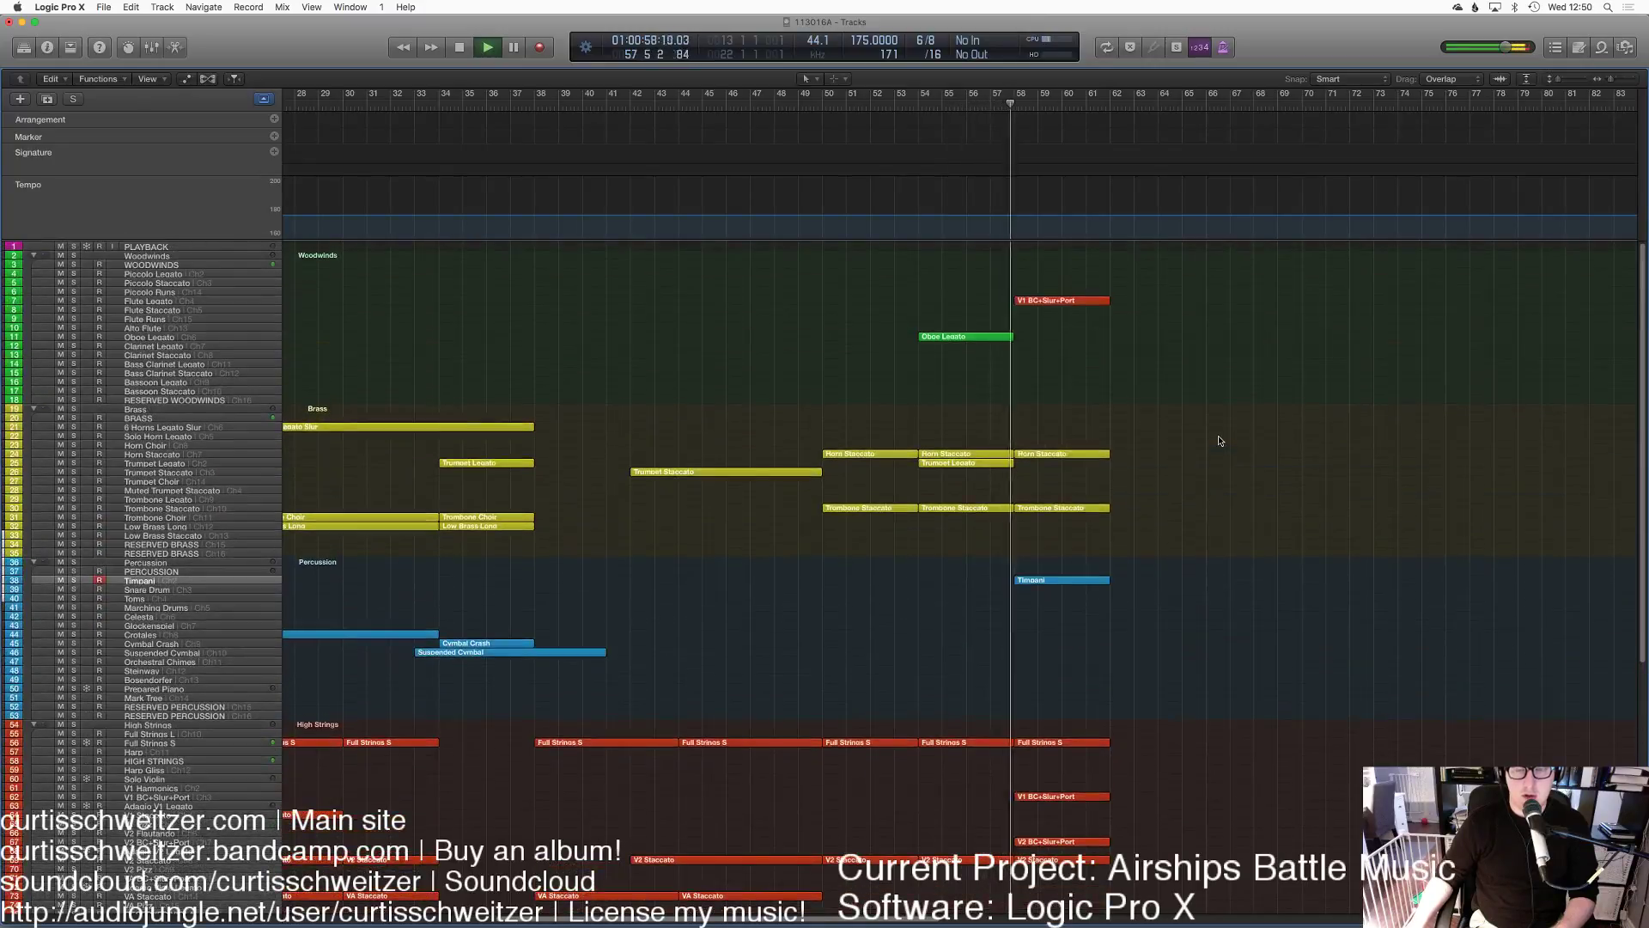
scroll(1277, 542, down, 5)
scroll(1296, 543, right, 3)
scroll(1237, 544, right, 5)
scroll(867, 536, left, 5)
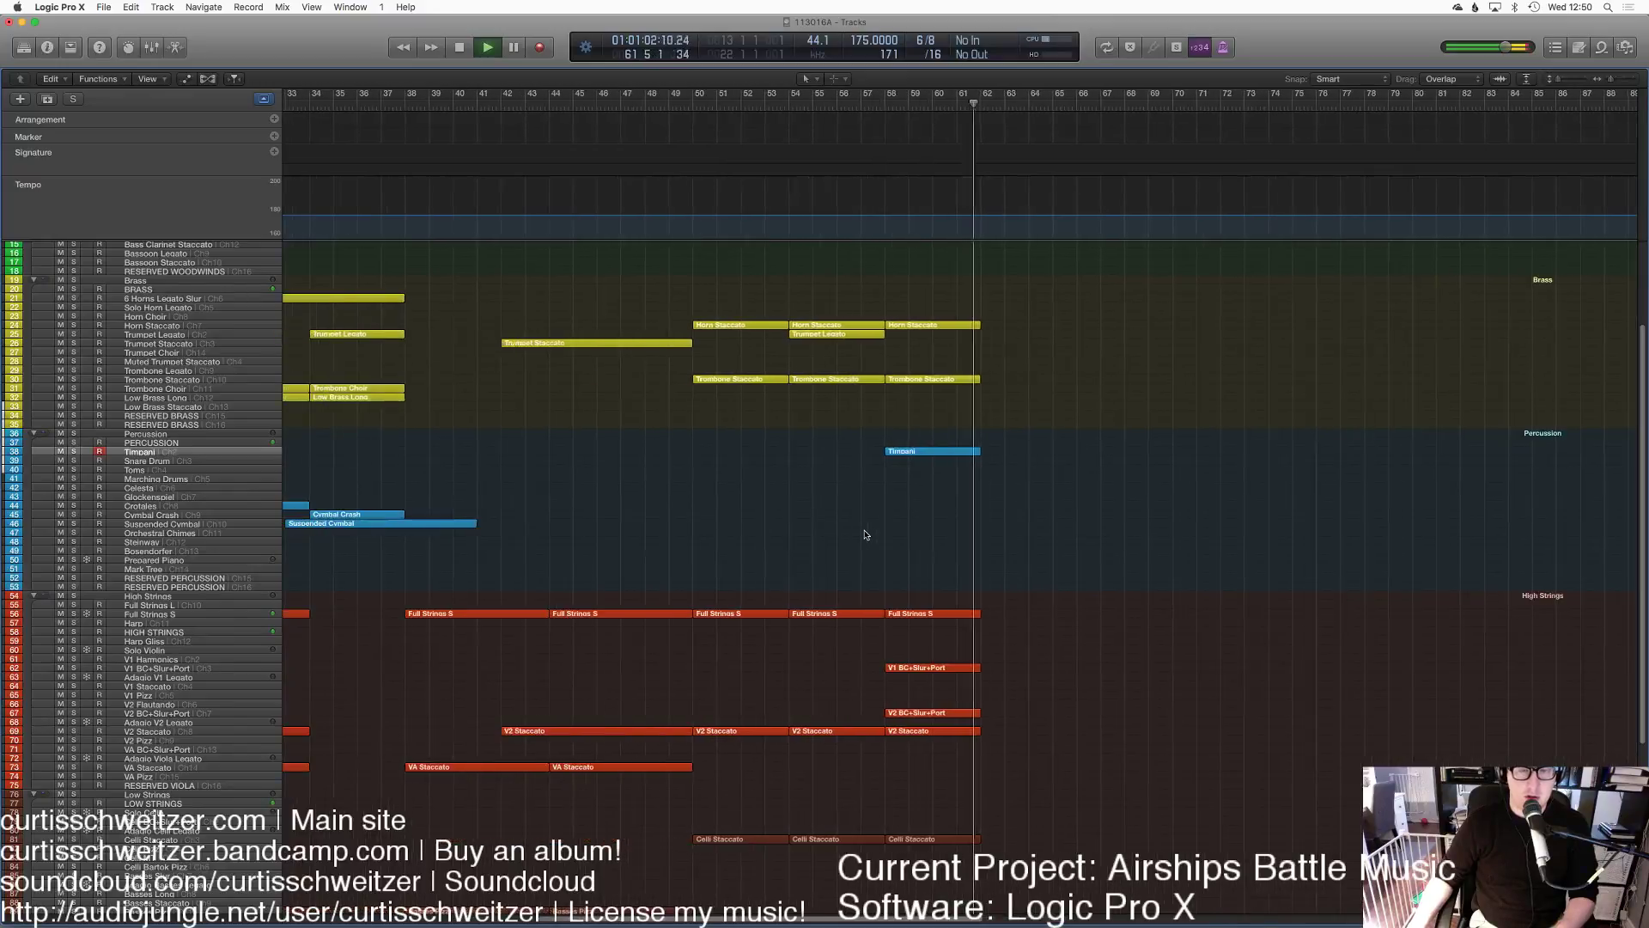
Step: Arm the V1 Staccato track and rehearse a part over playback from bar 50
click(693, 104)
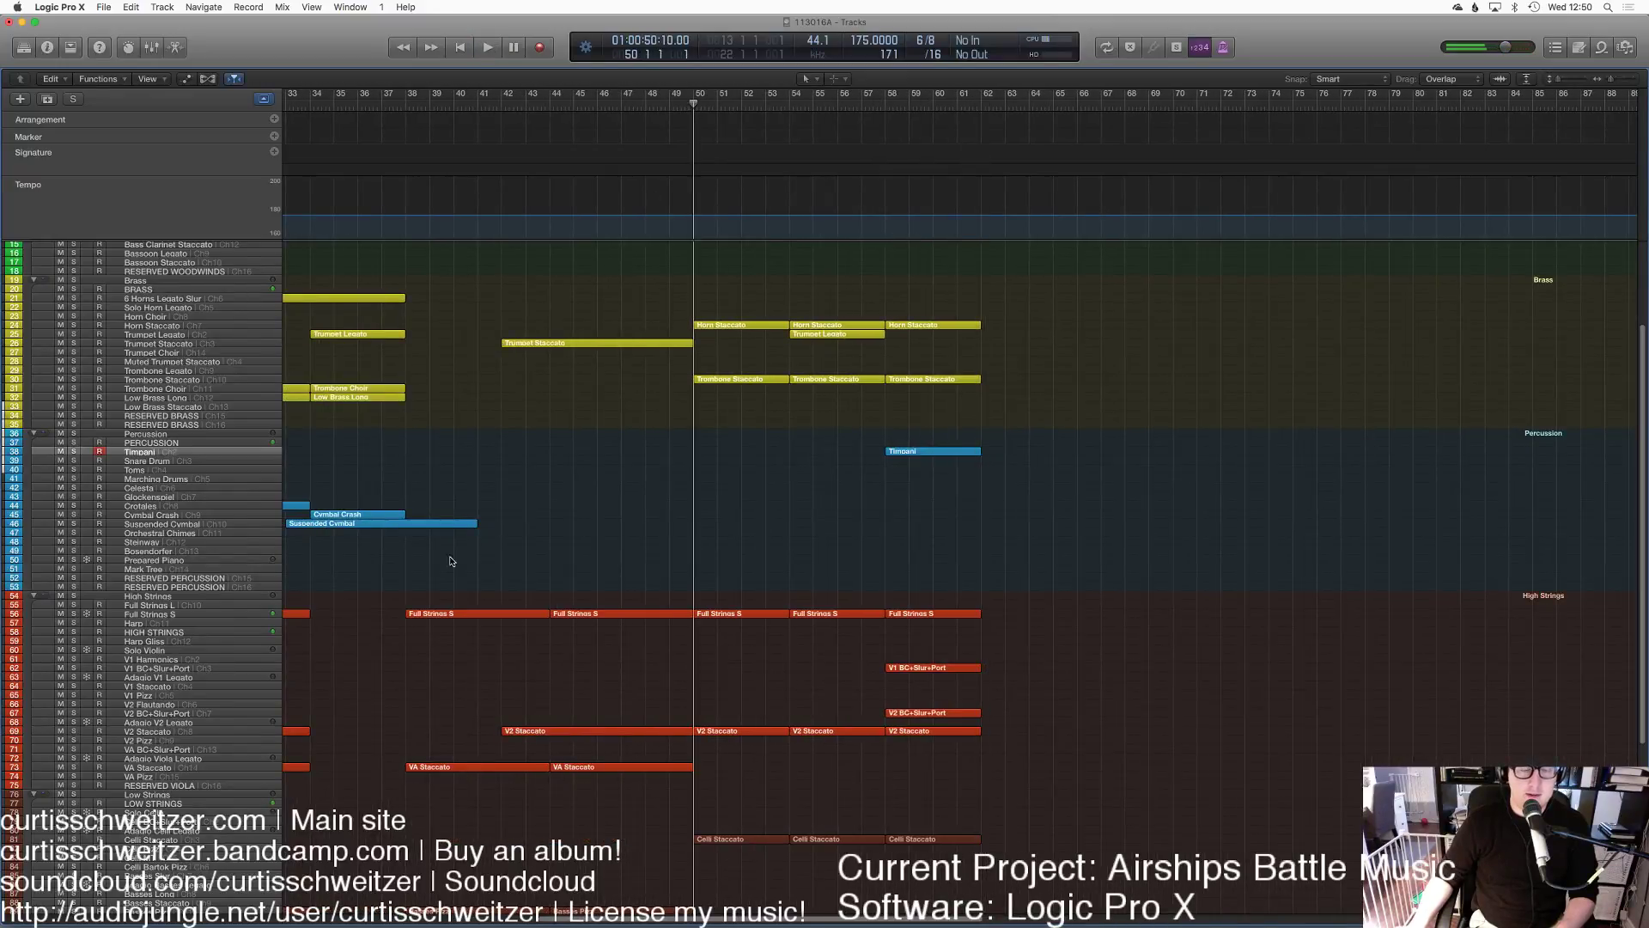
click(144, 686)
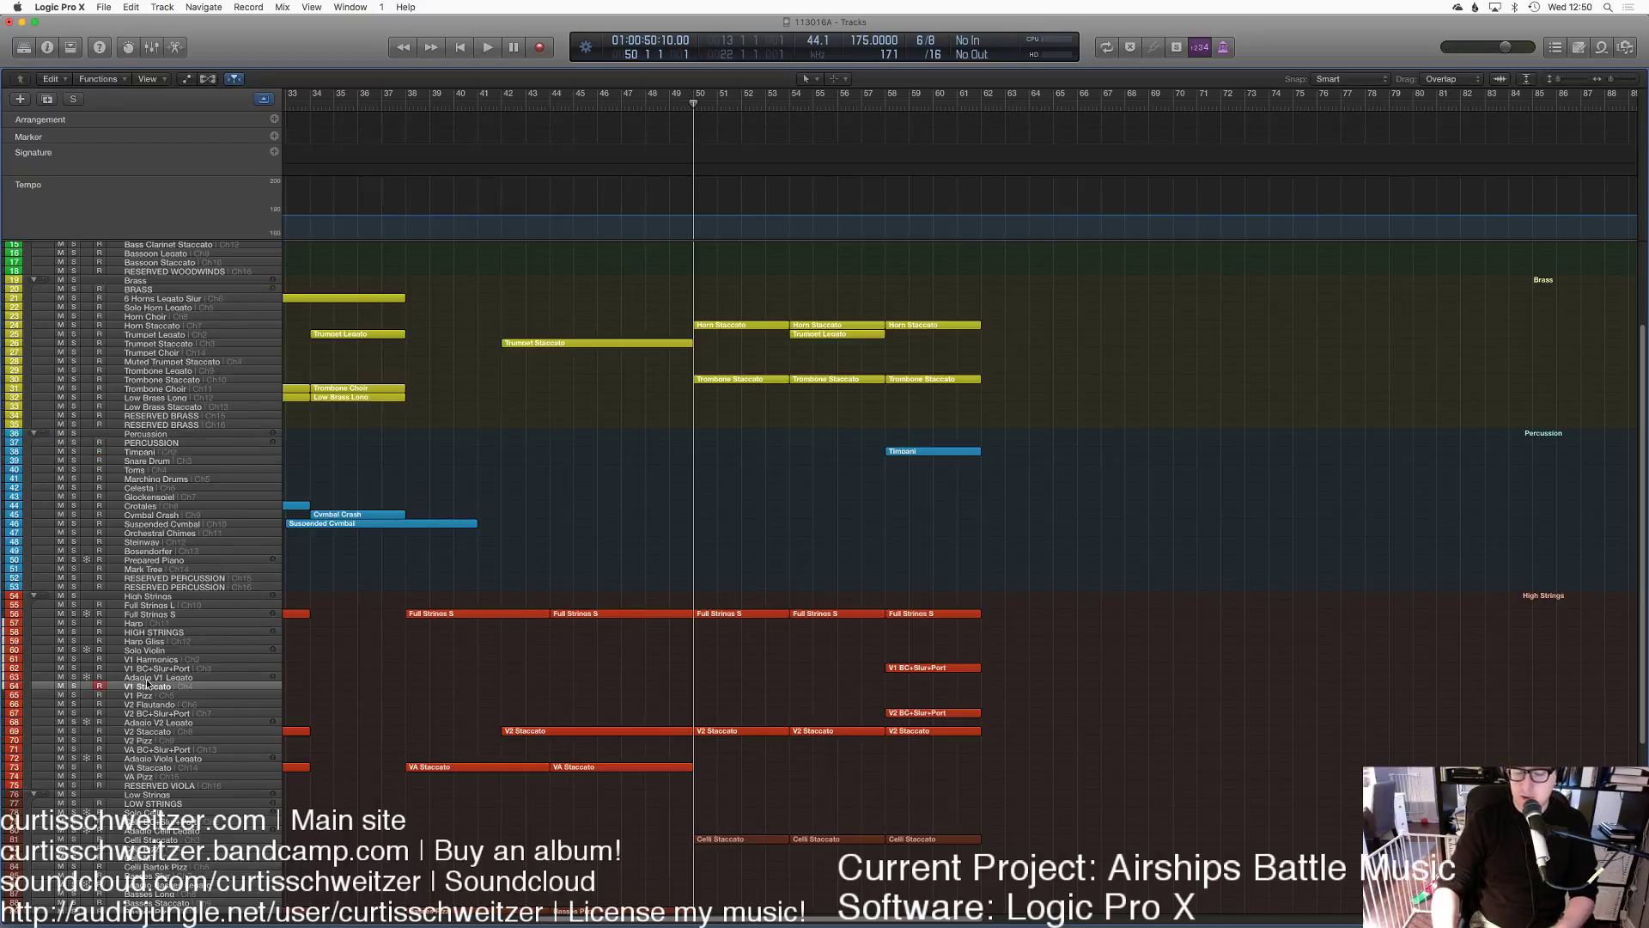
key(space)
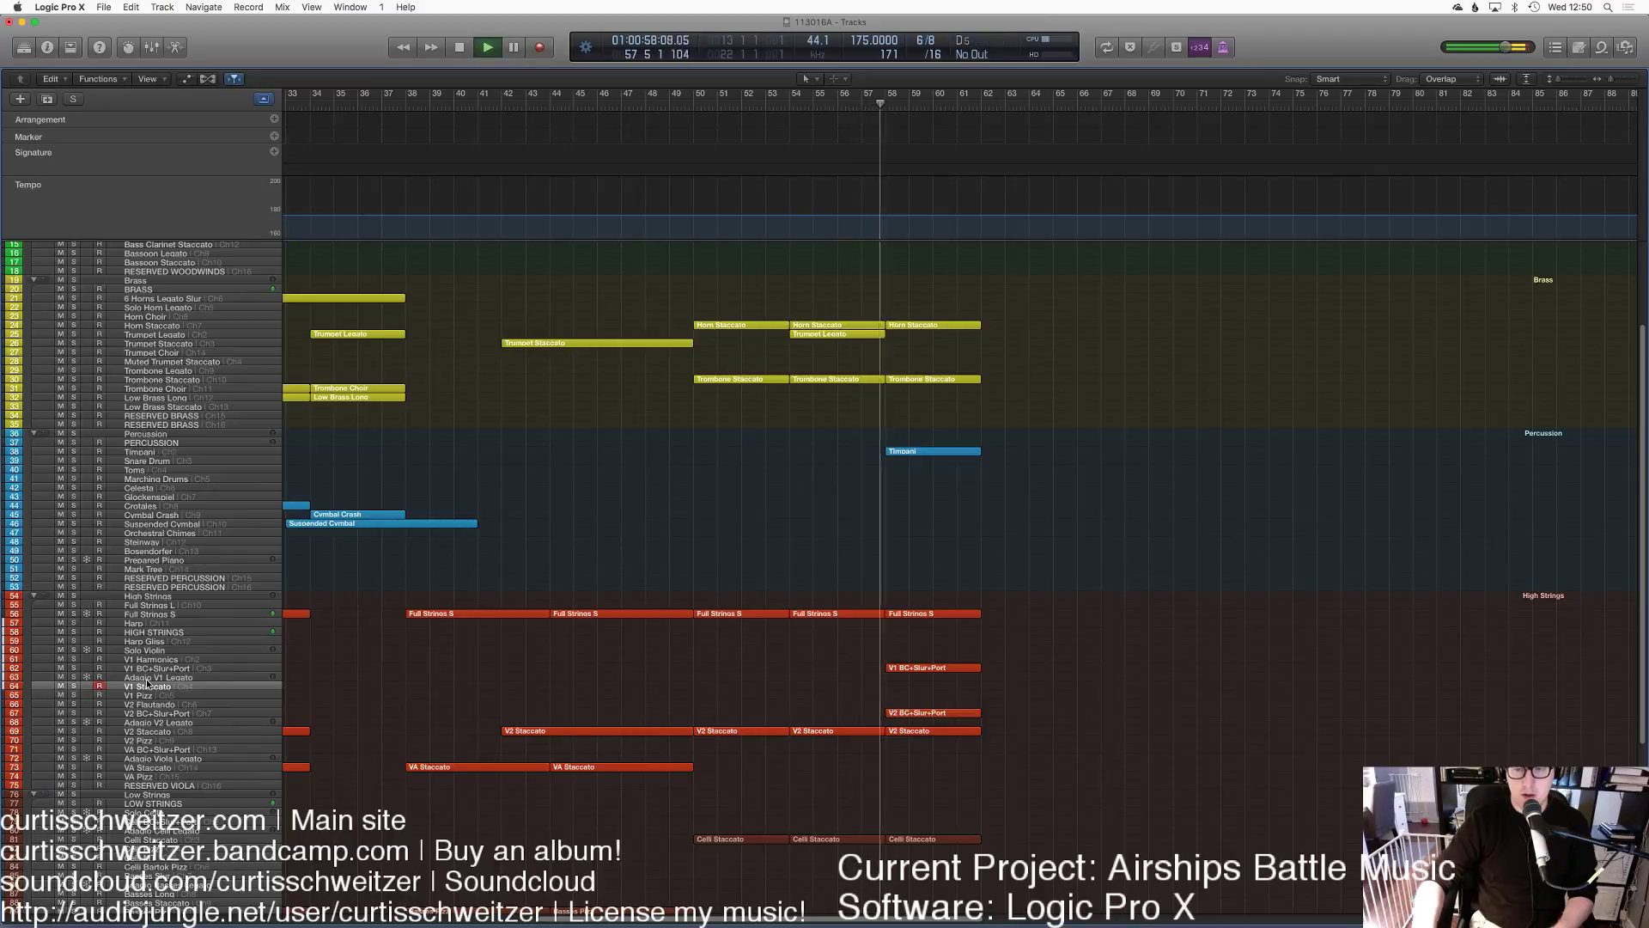
key(space)
click(701, 105)
key(space)
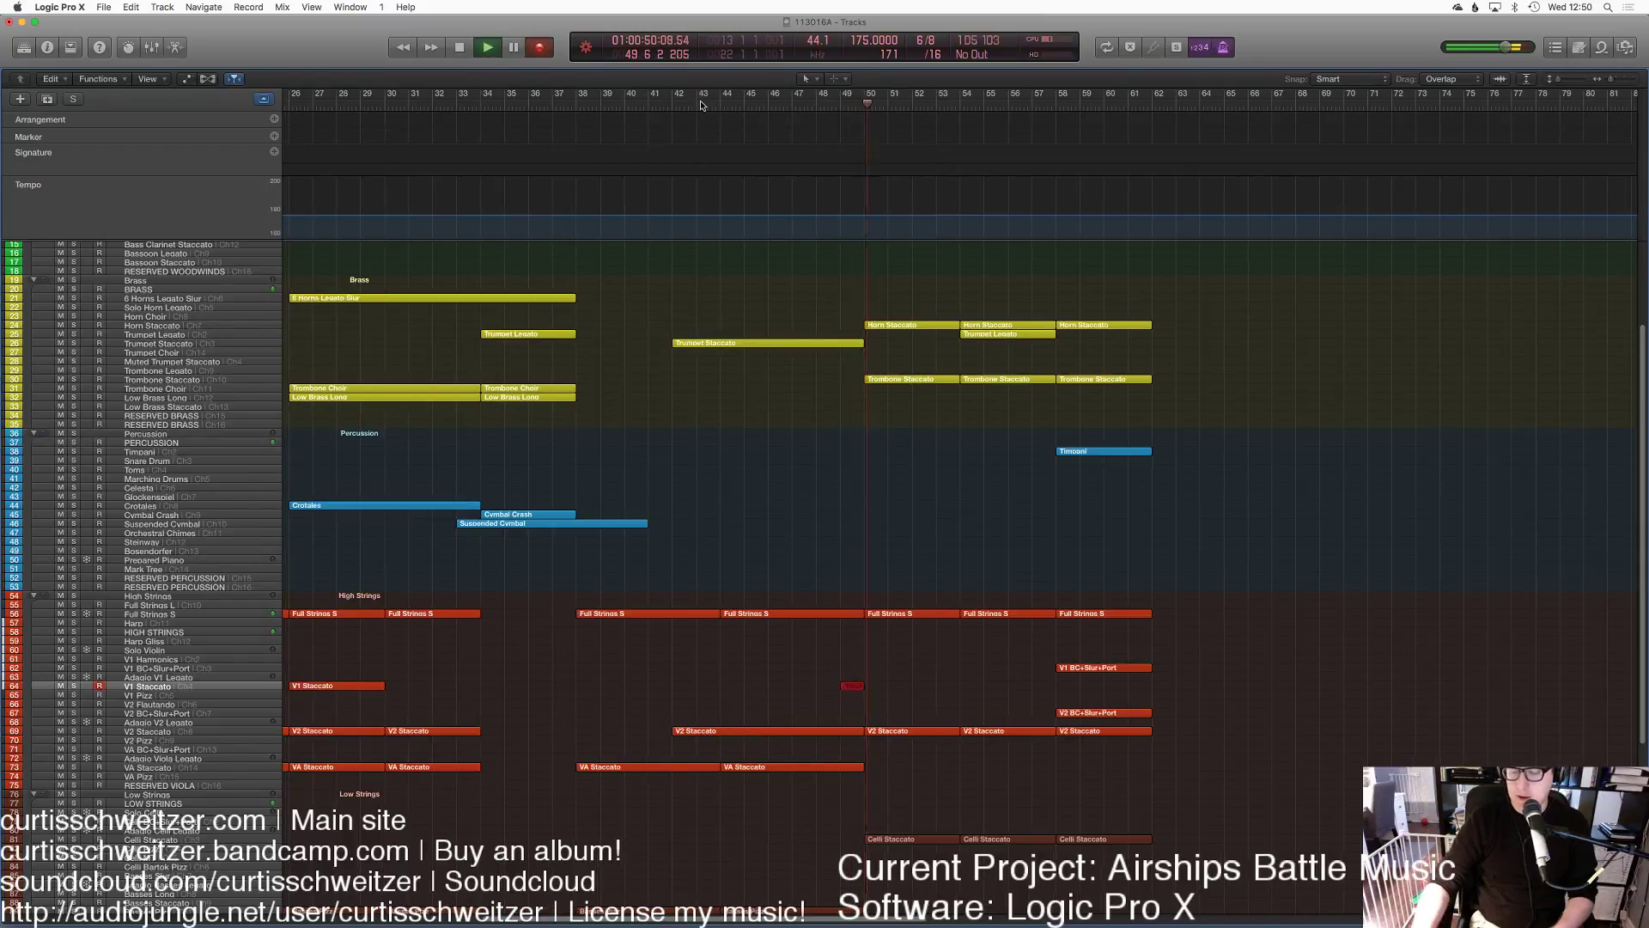
key(space)
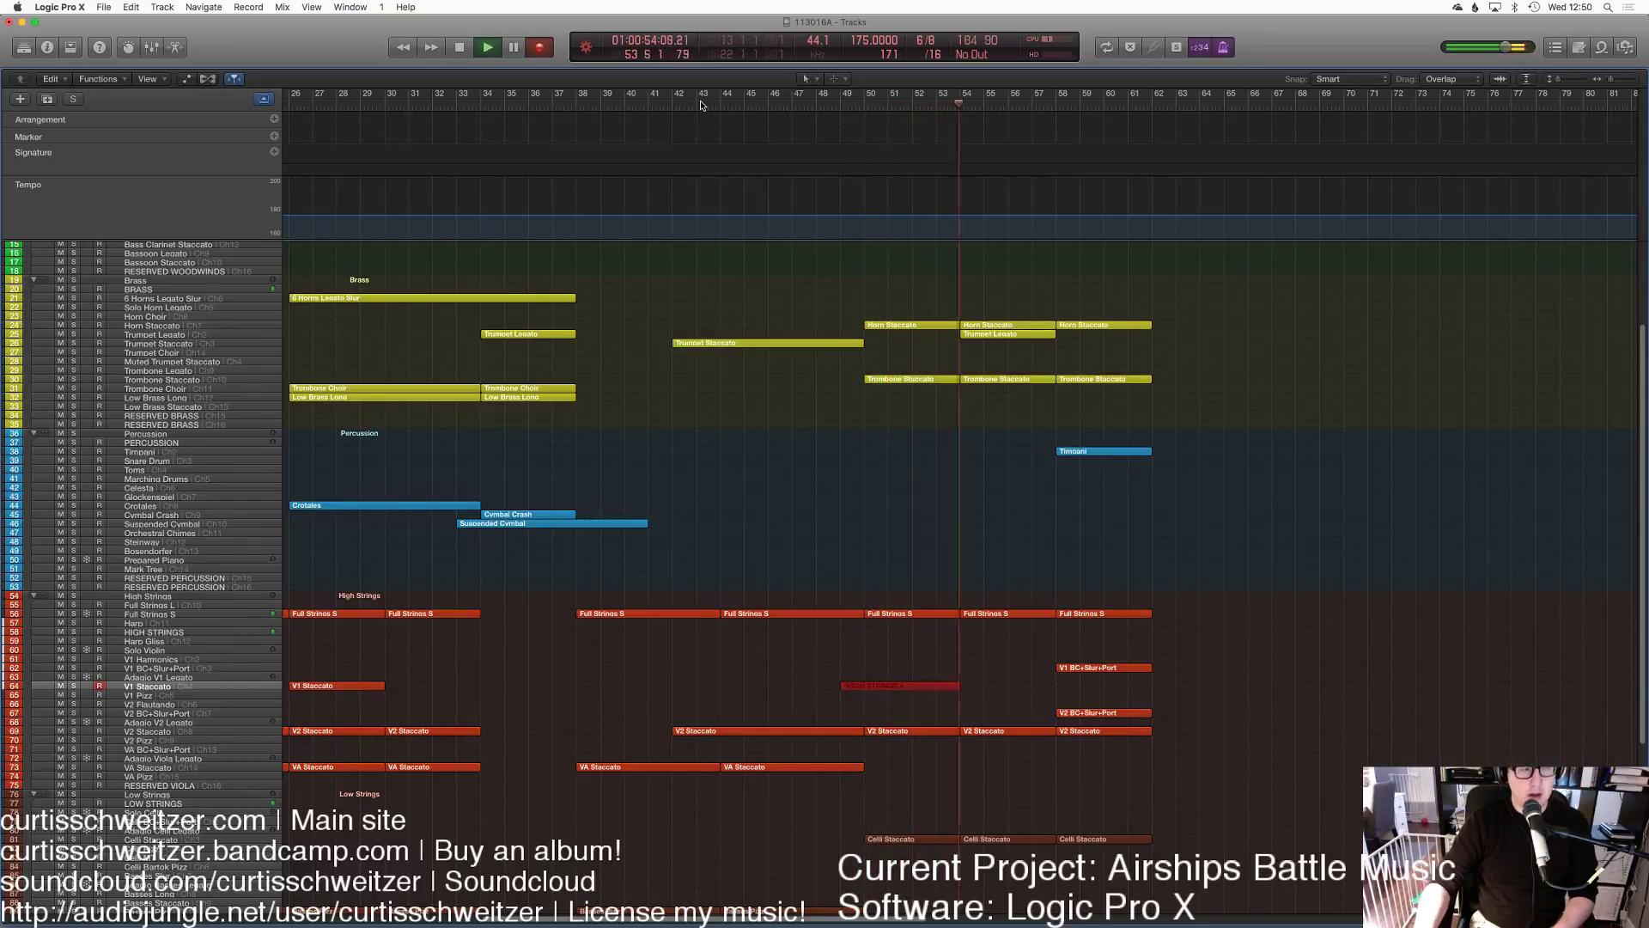
key(space)
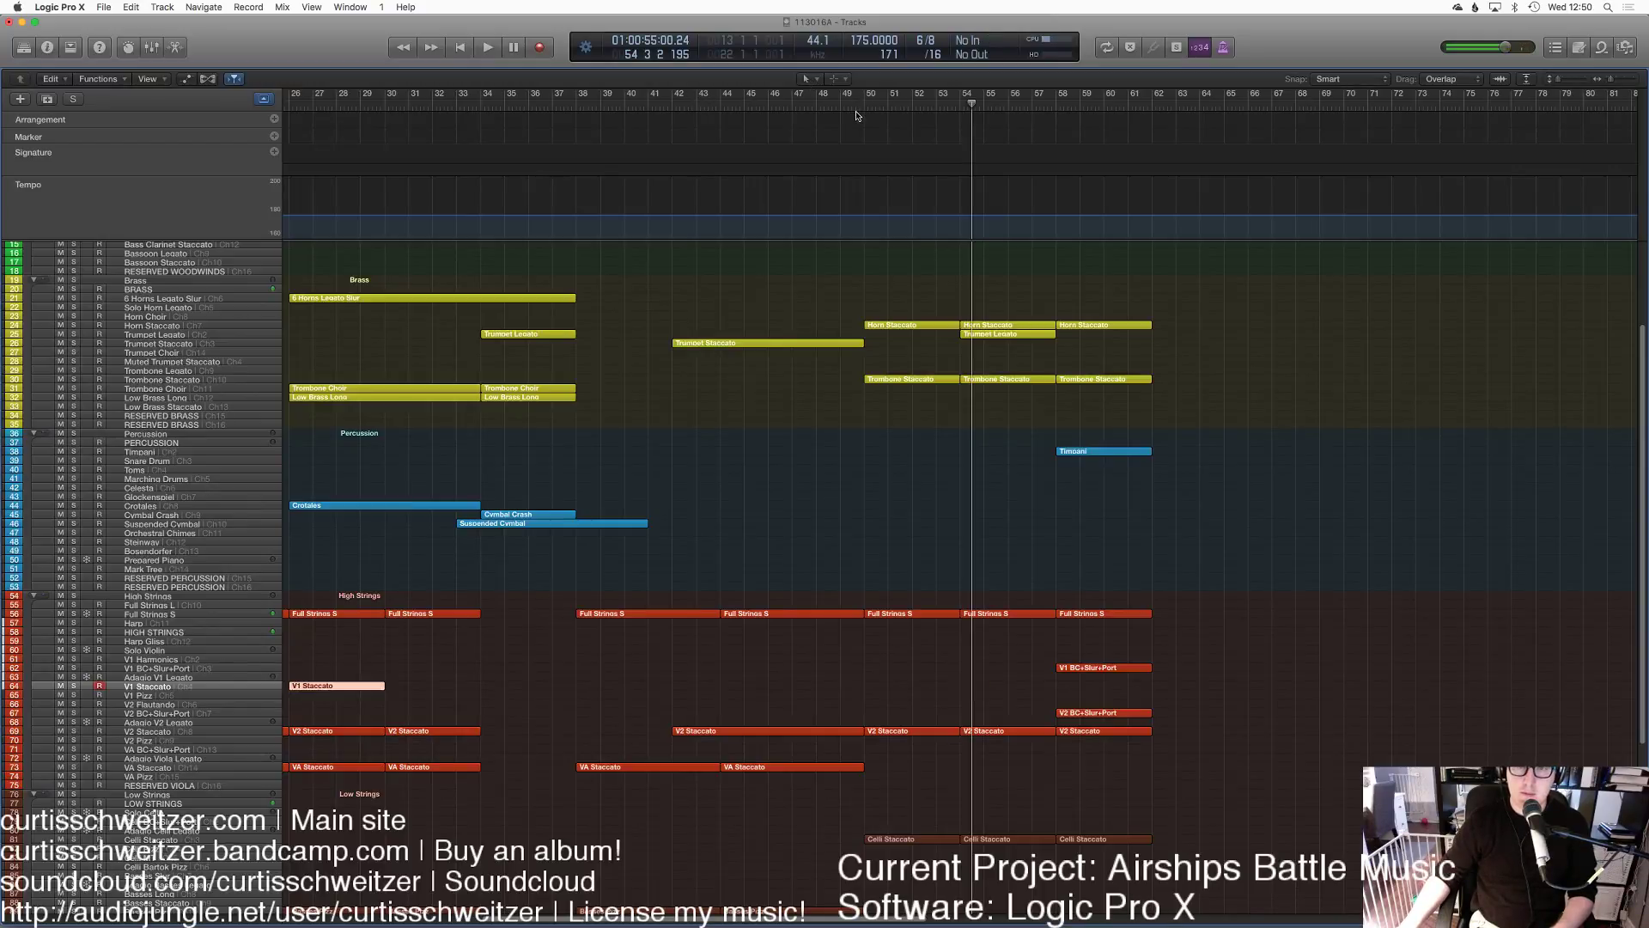
Step: Record a V1 Staccato part over bars 50 to 61 and check its notes in the Piano Roll
click(856, 107)
key(space)
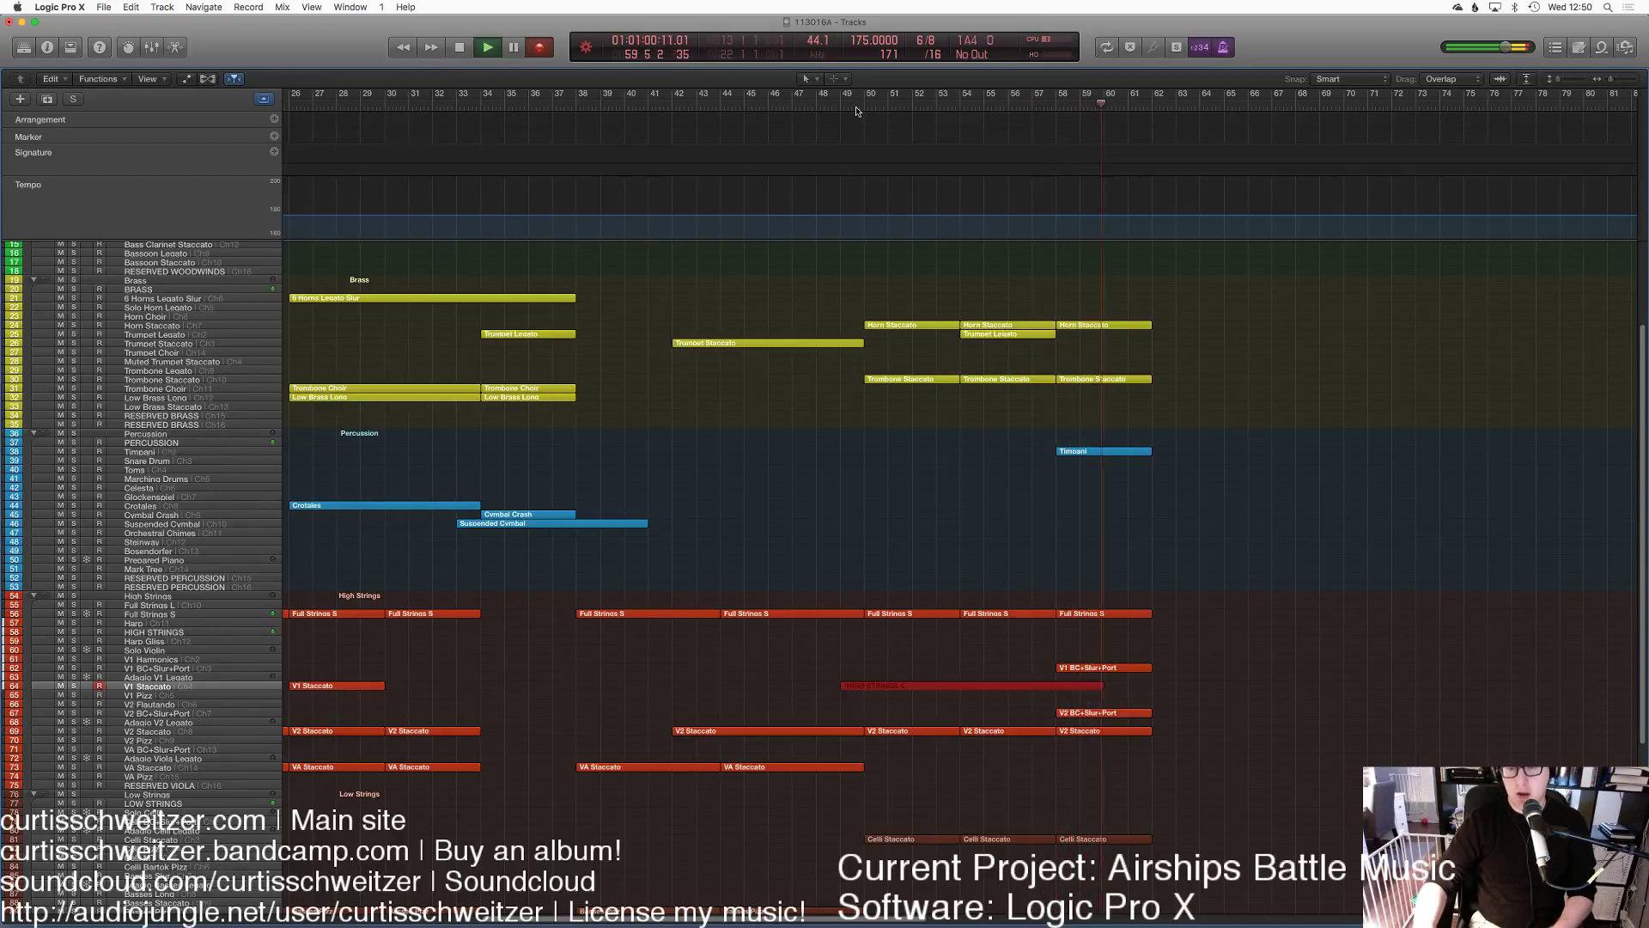
key(space)
key(p)
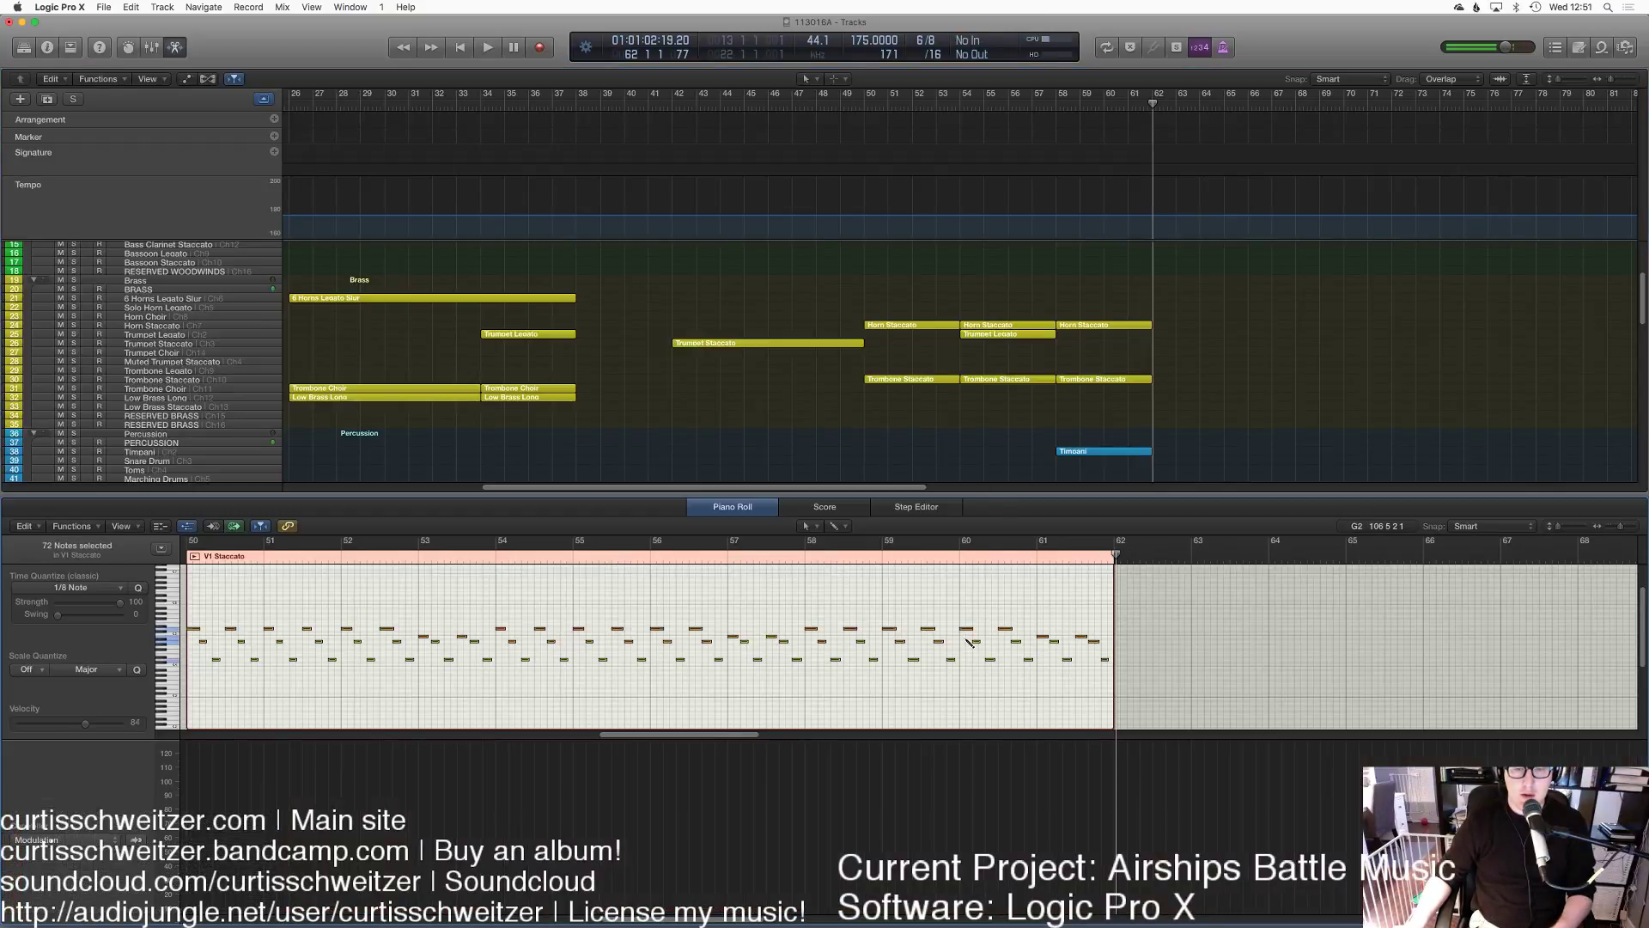
key(p)
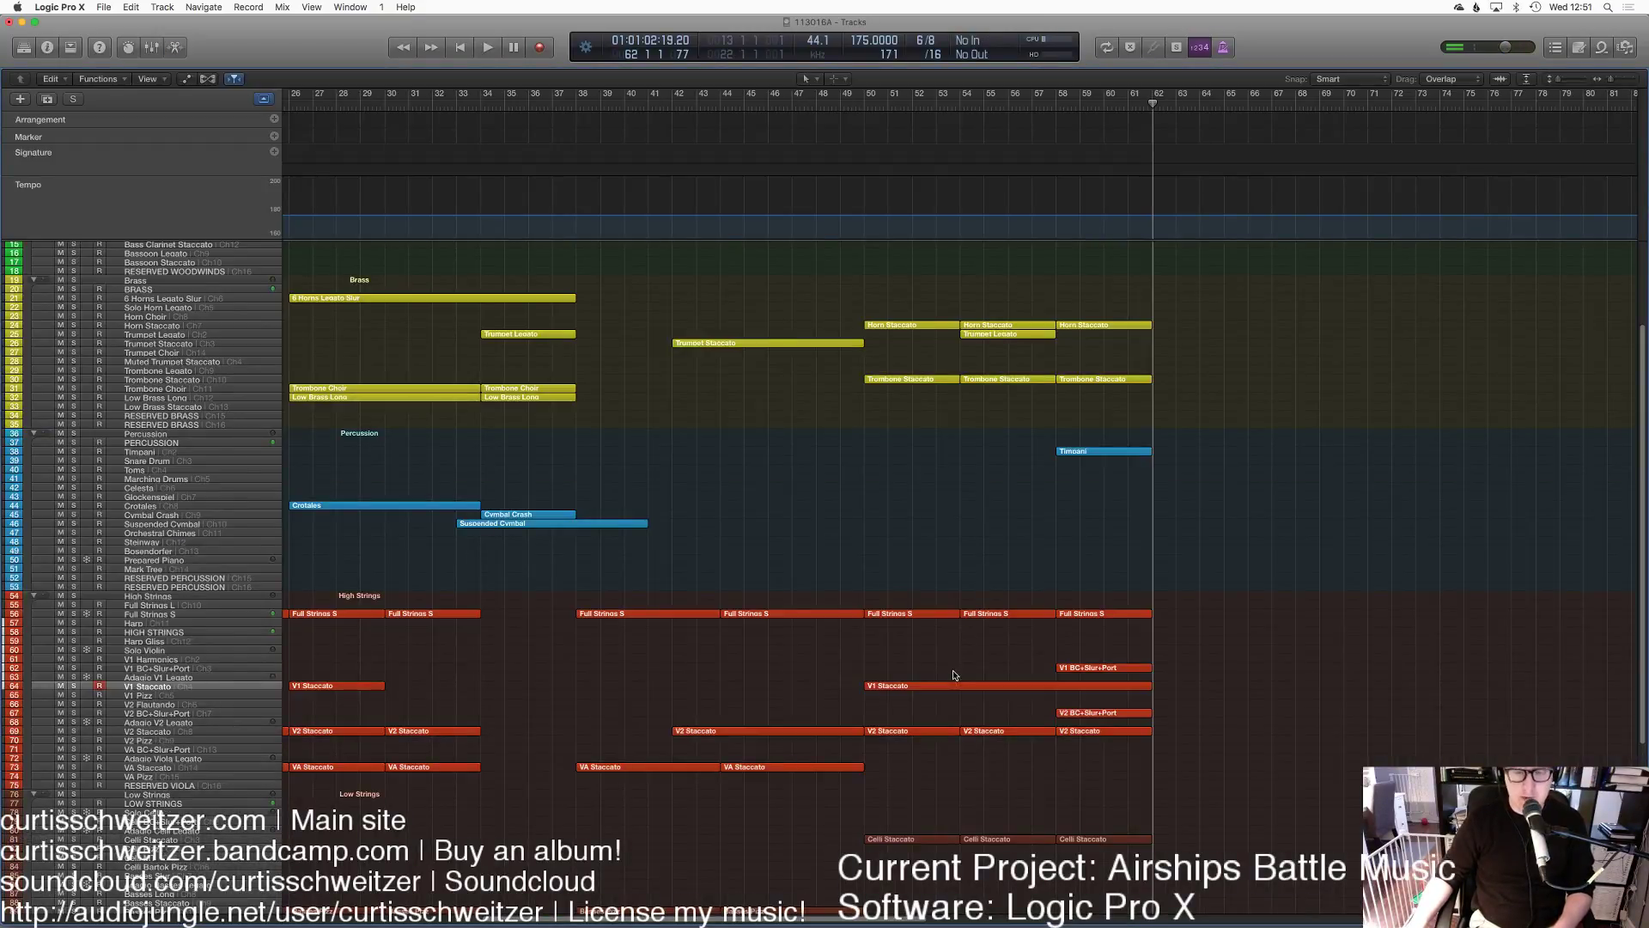
Step: Copy the new V1 Staccato region onto the Flute Staccato track at its original position, bar 50
scroll(963, 695, up, 5)
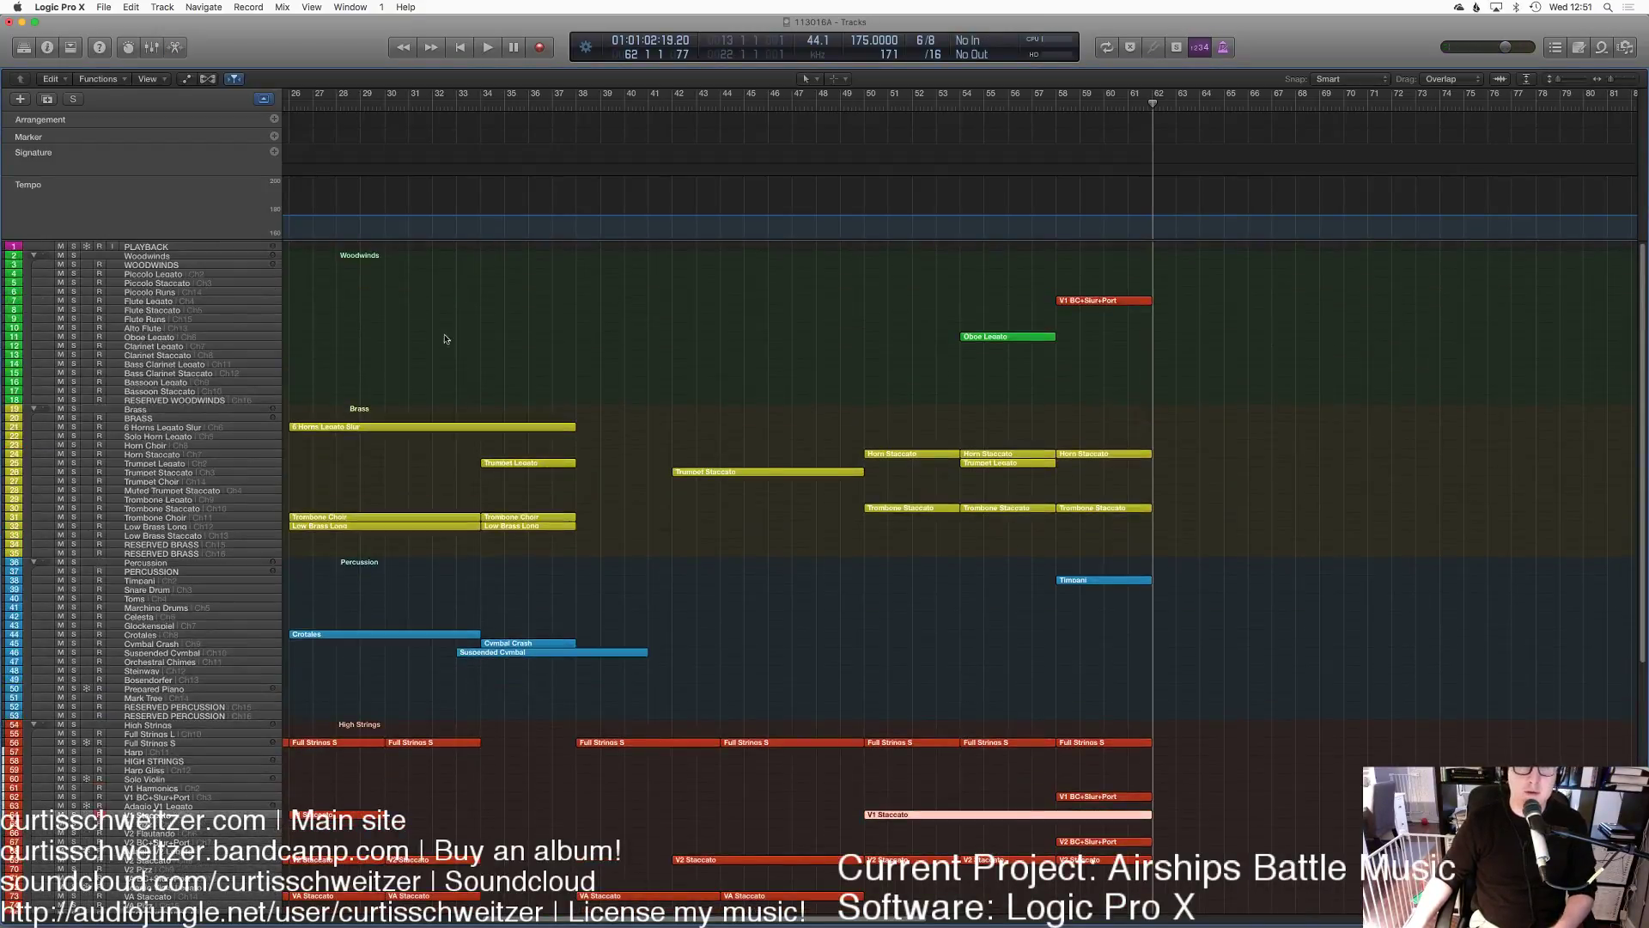
click(188, 313)
click(130, 7)
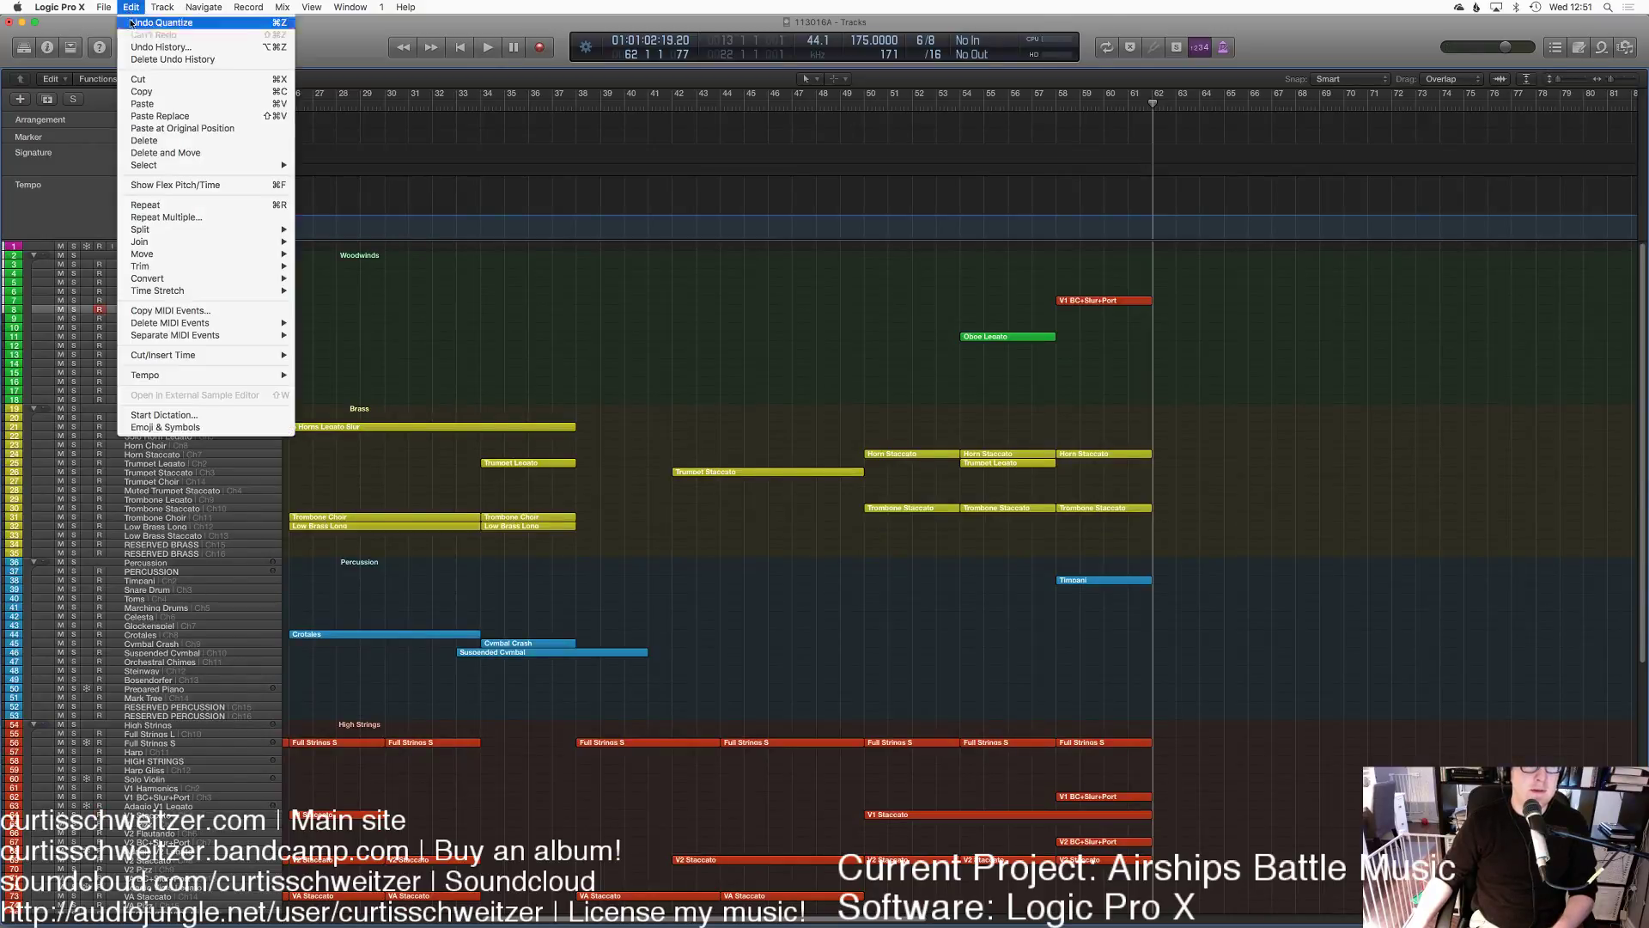
click(990, 154)
Step: Play from around bar 50 and set the Expression level of the copied region on the Flute Staccato track to 85
click(844, 108)
key(space)
click(931, 269)
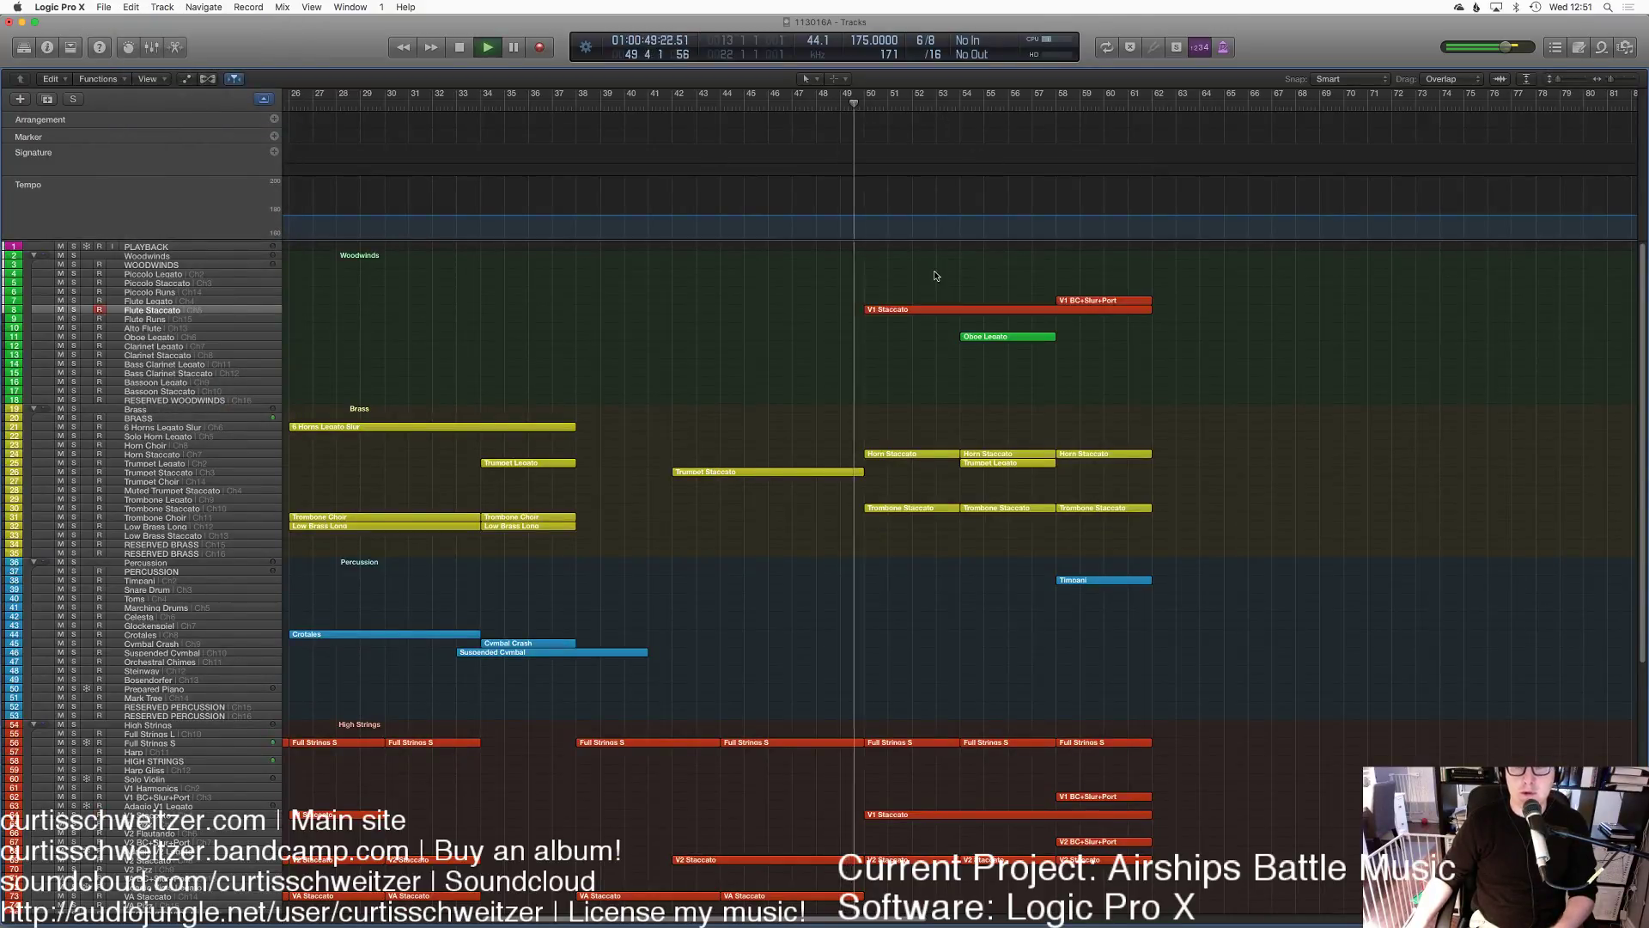
double_click(906, 309)
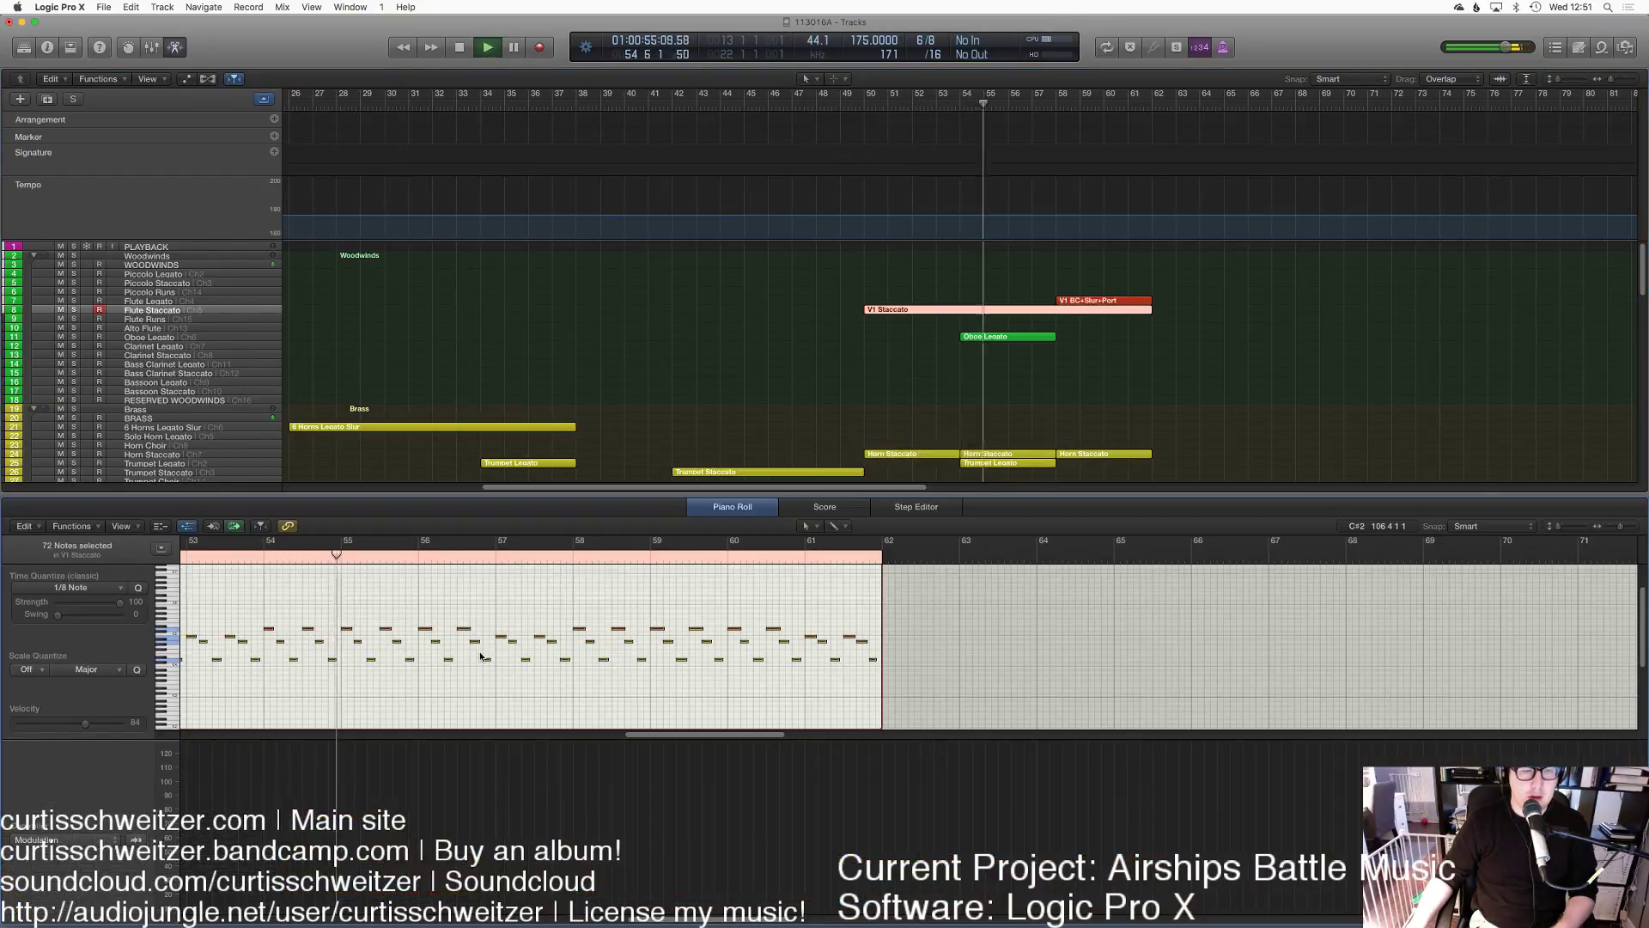
key(super+a)
key(z)
click(51, 839)
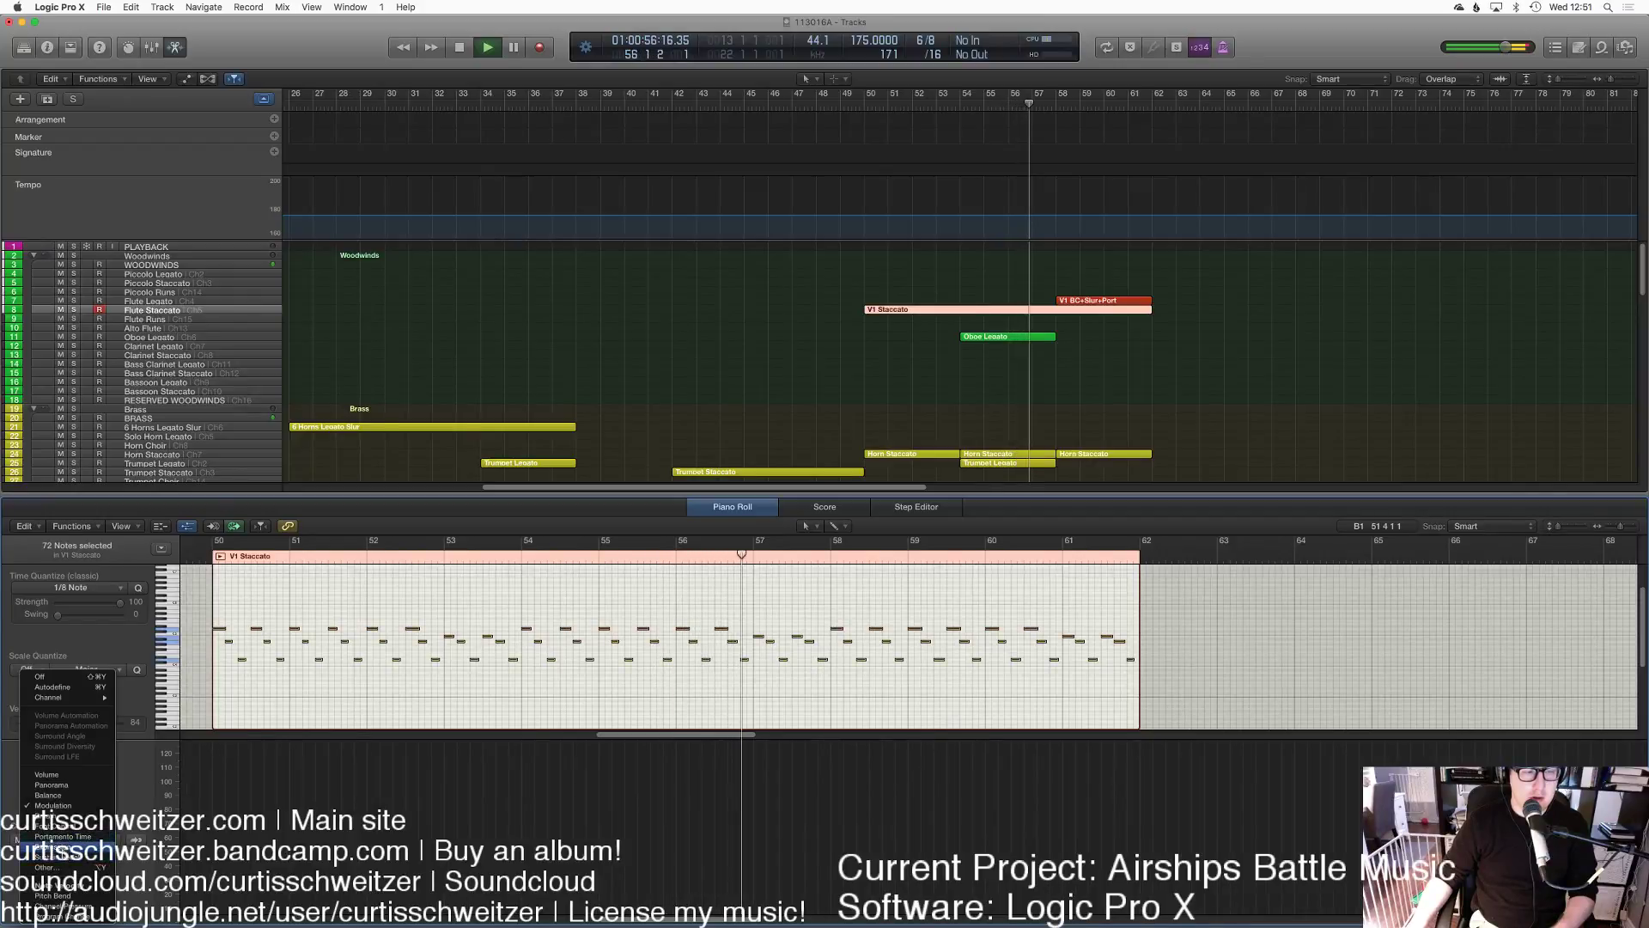
click(52, 846)
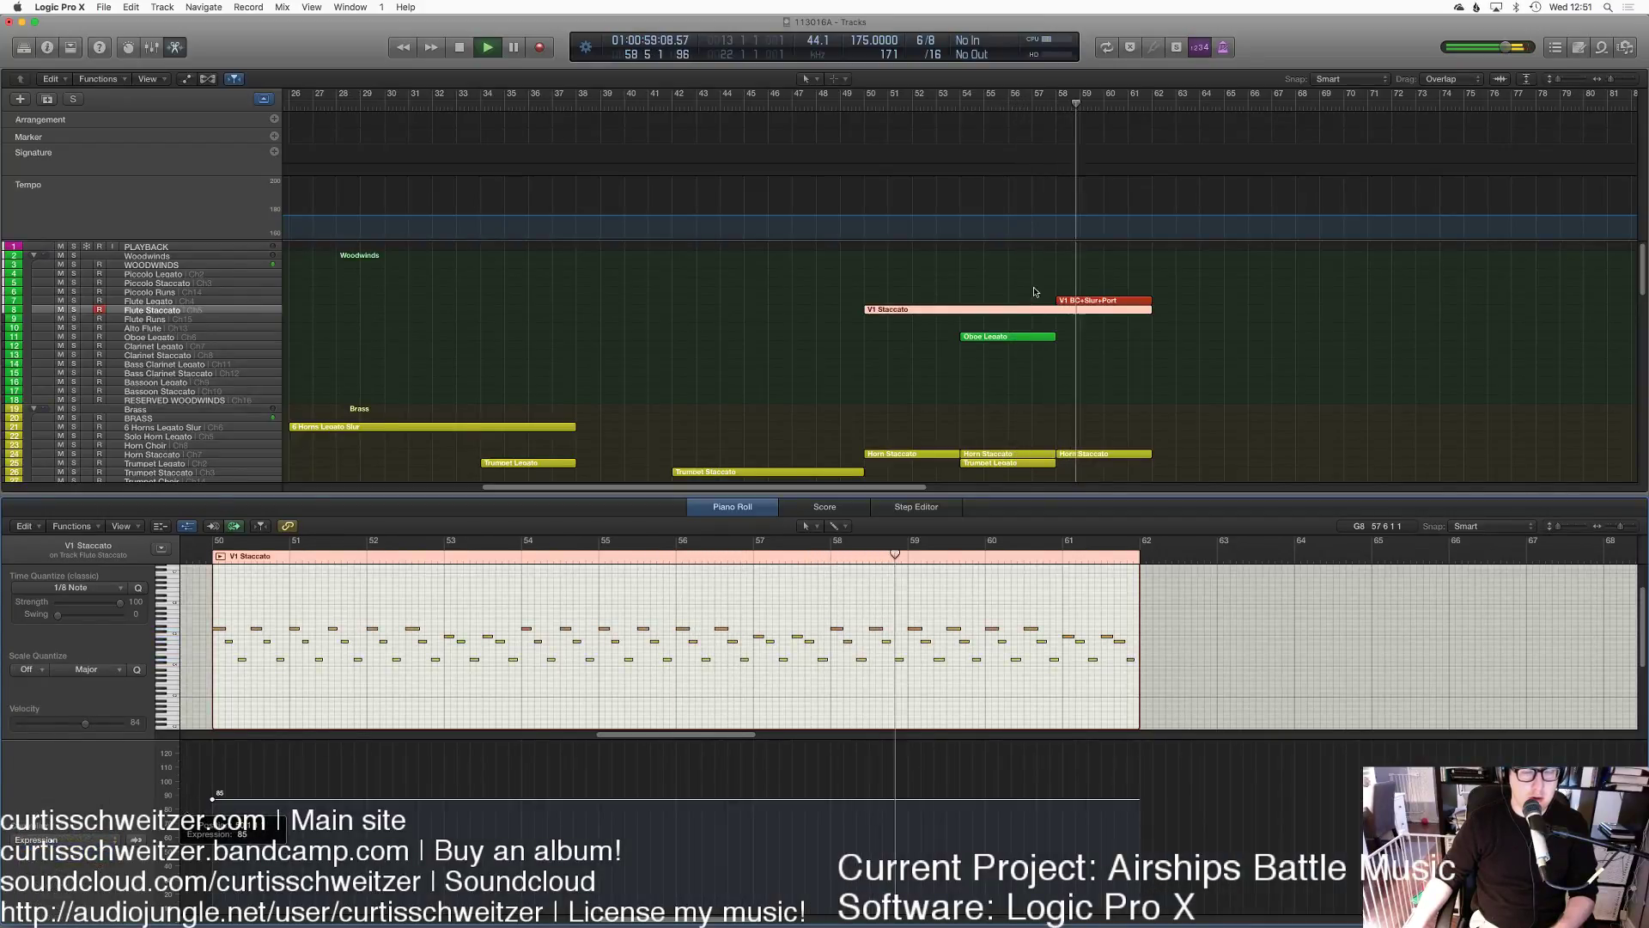
key(e)
Step: Copy the V1 Staccato region at bar 50 onto the Full Strings S track at its original position
click(889, 813)
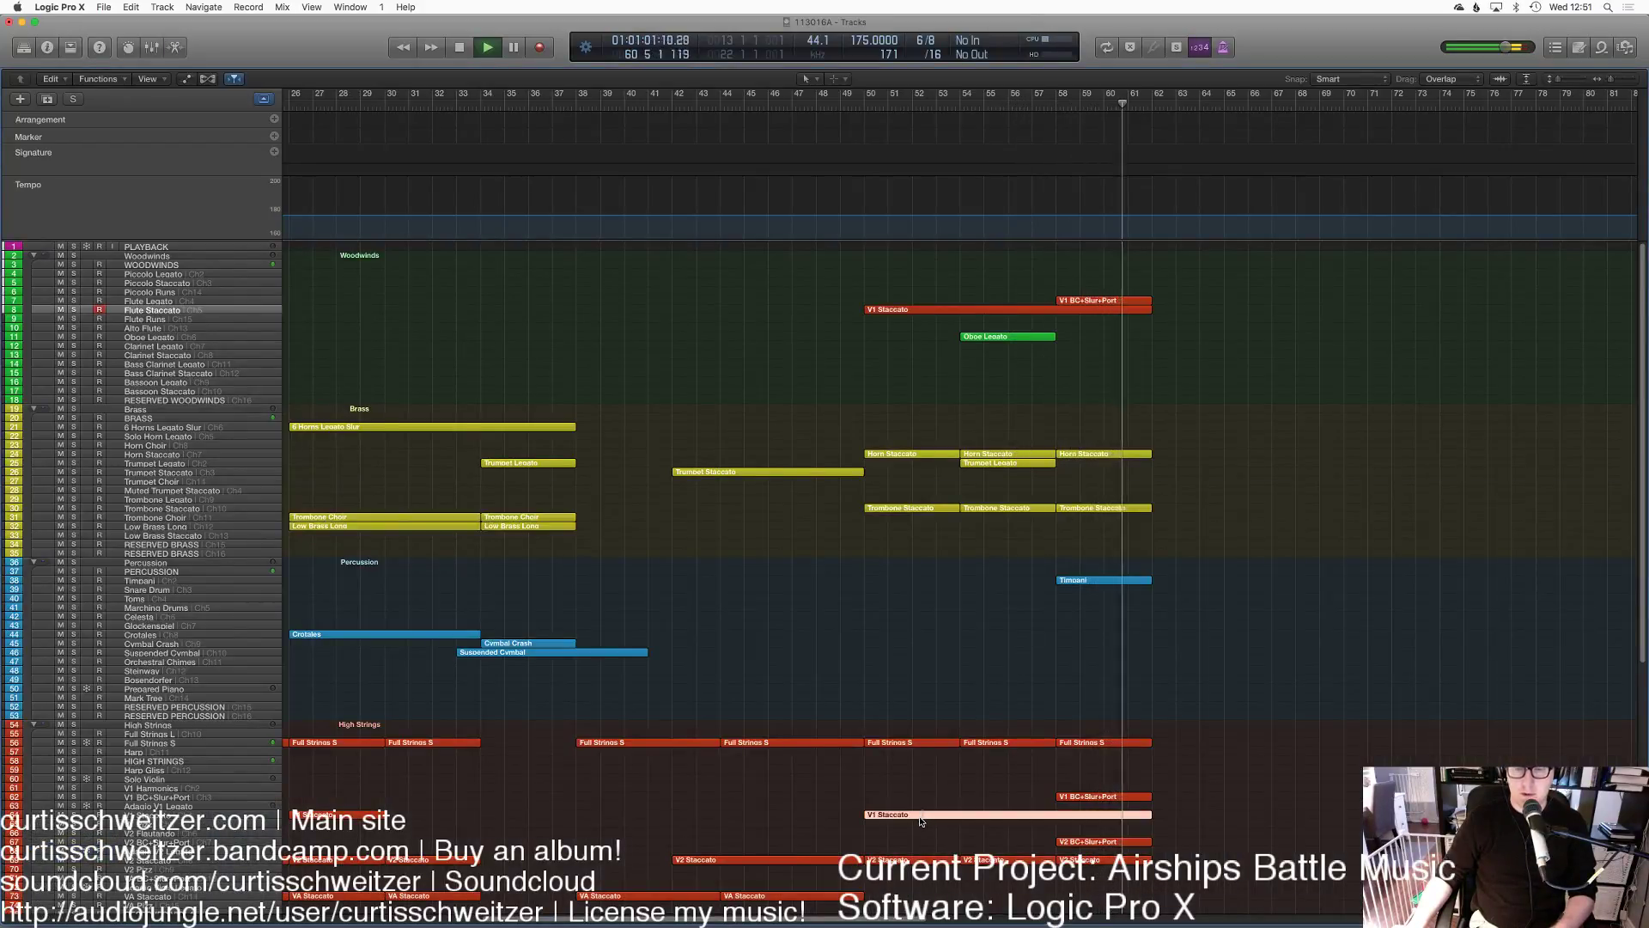
click(150, 743)
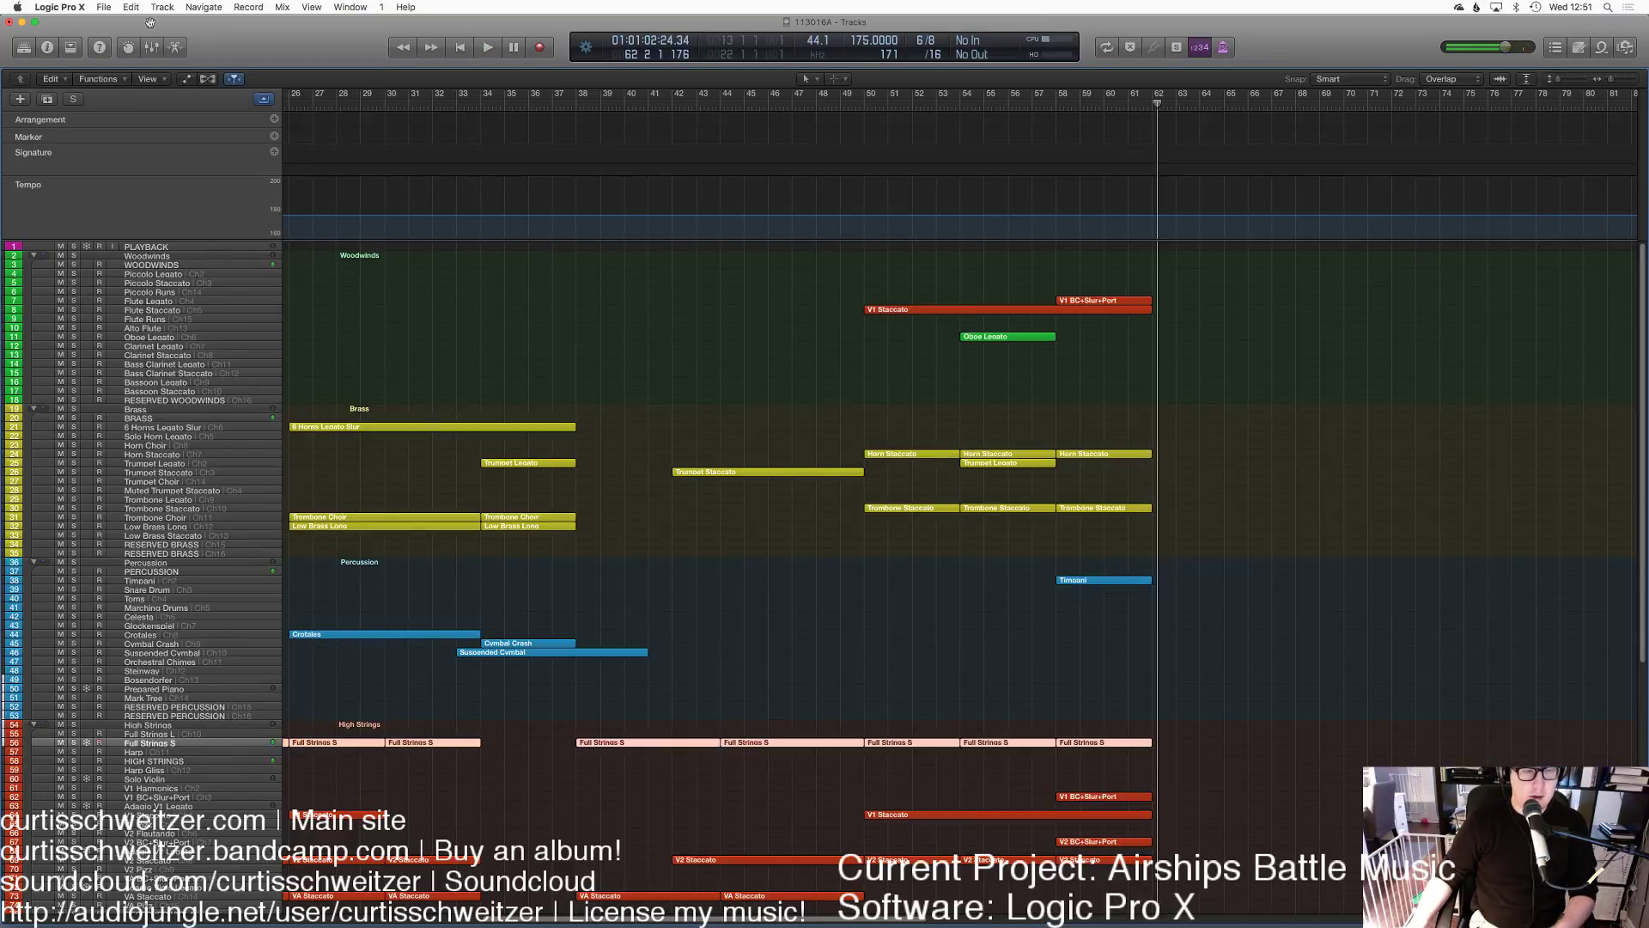
click(131, 7)
click(182, 128)
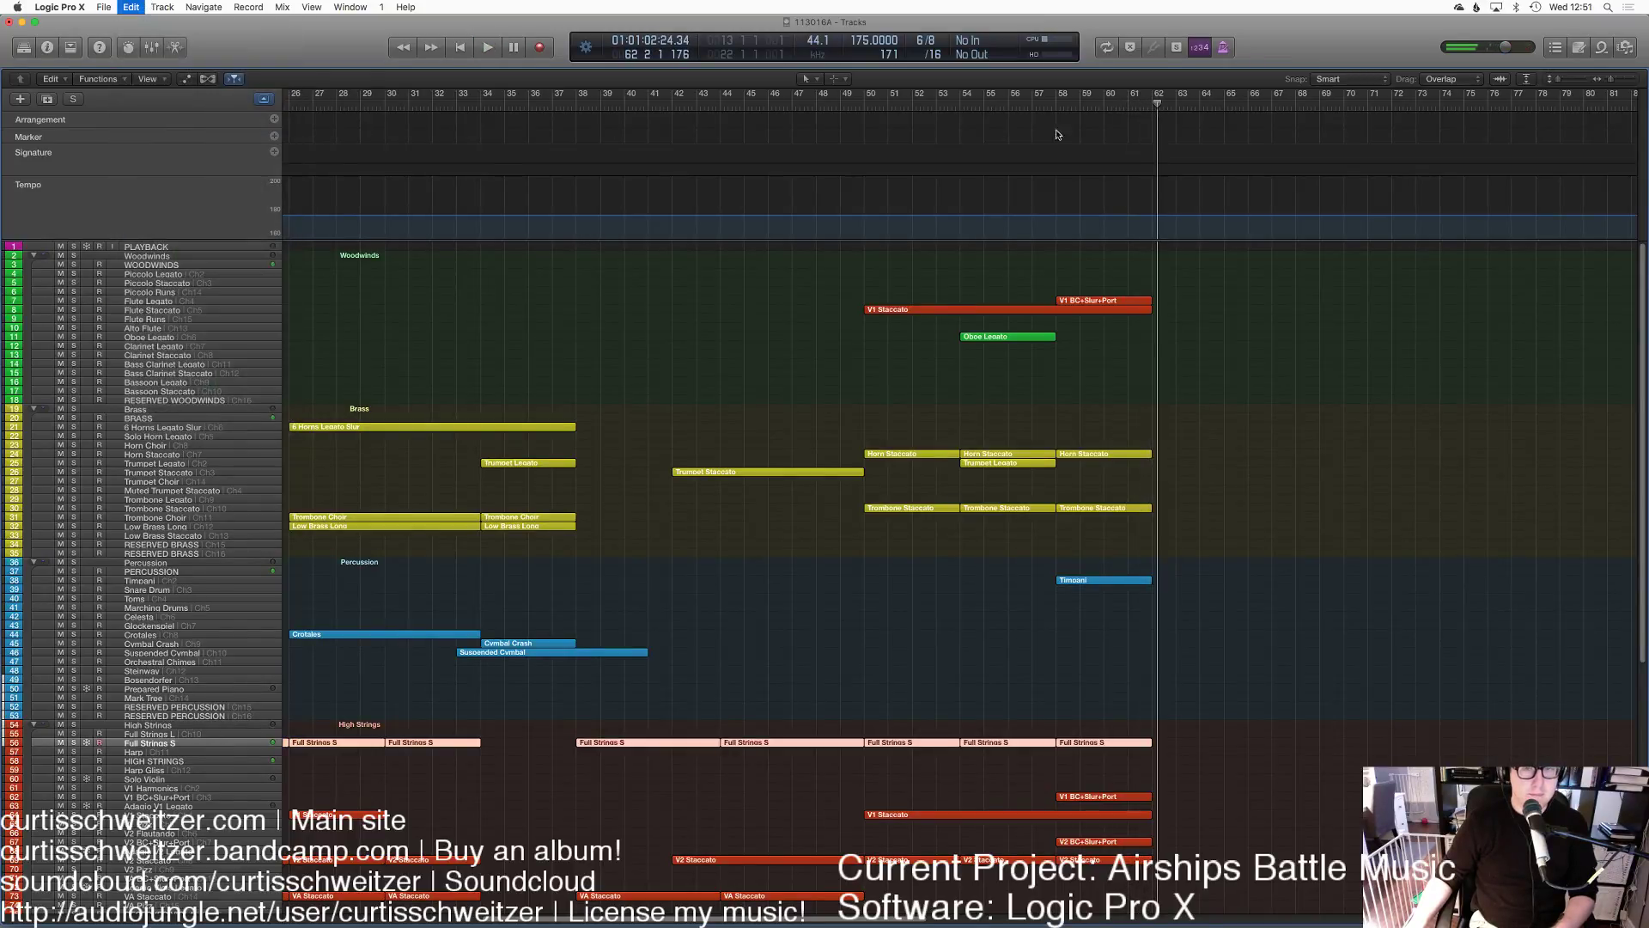
key(super+z)
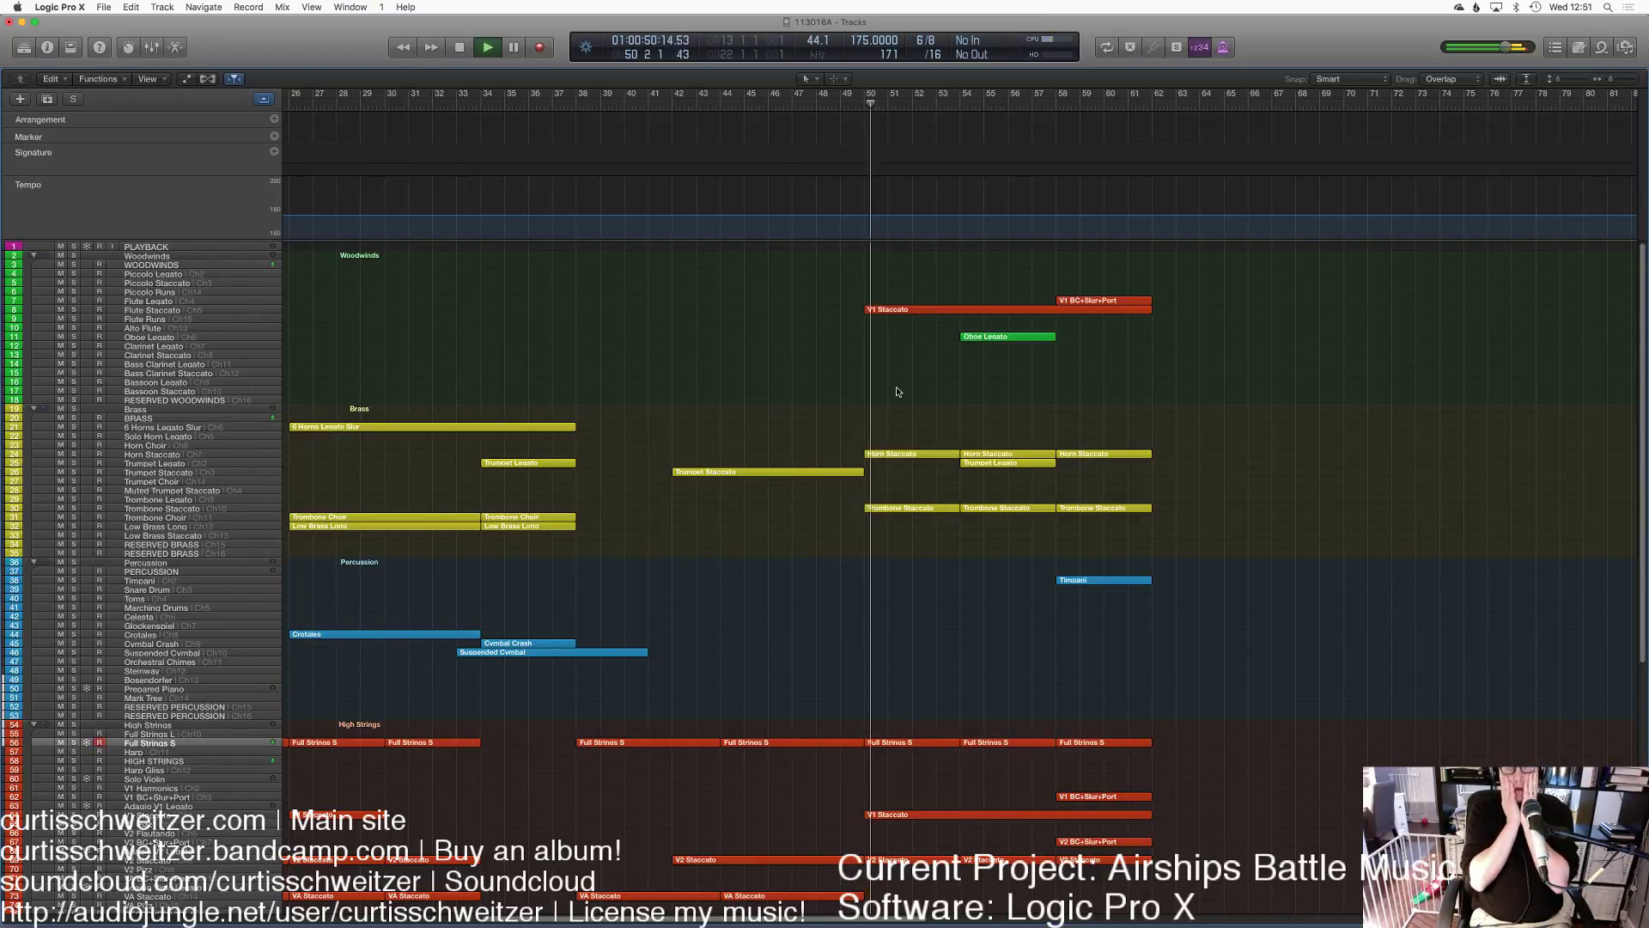
Step: Try a recorded Marching Drums part over bars 50 to 61 and delete the take
scroll(842, 601, right, 10)
scroll(842, 601, down, 2)
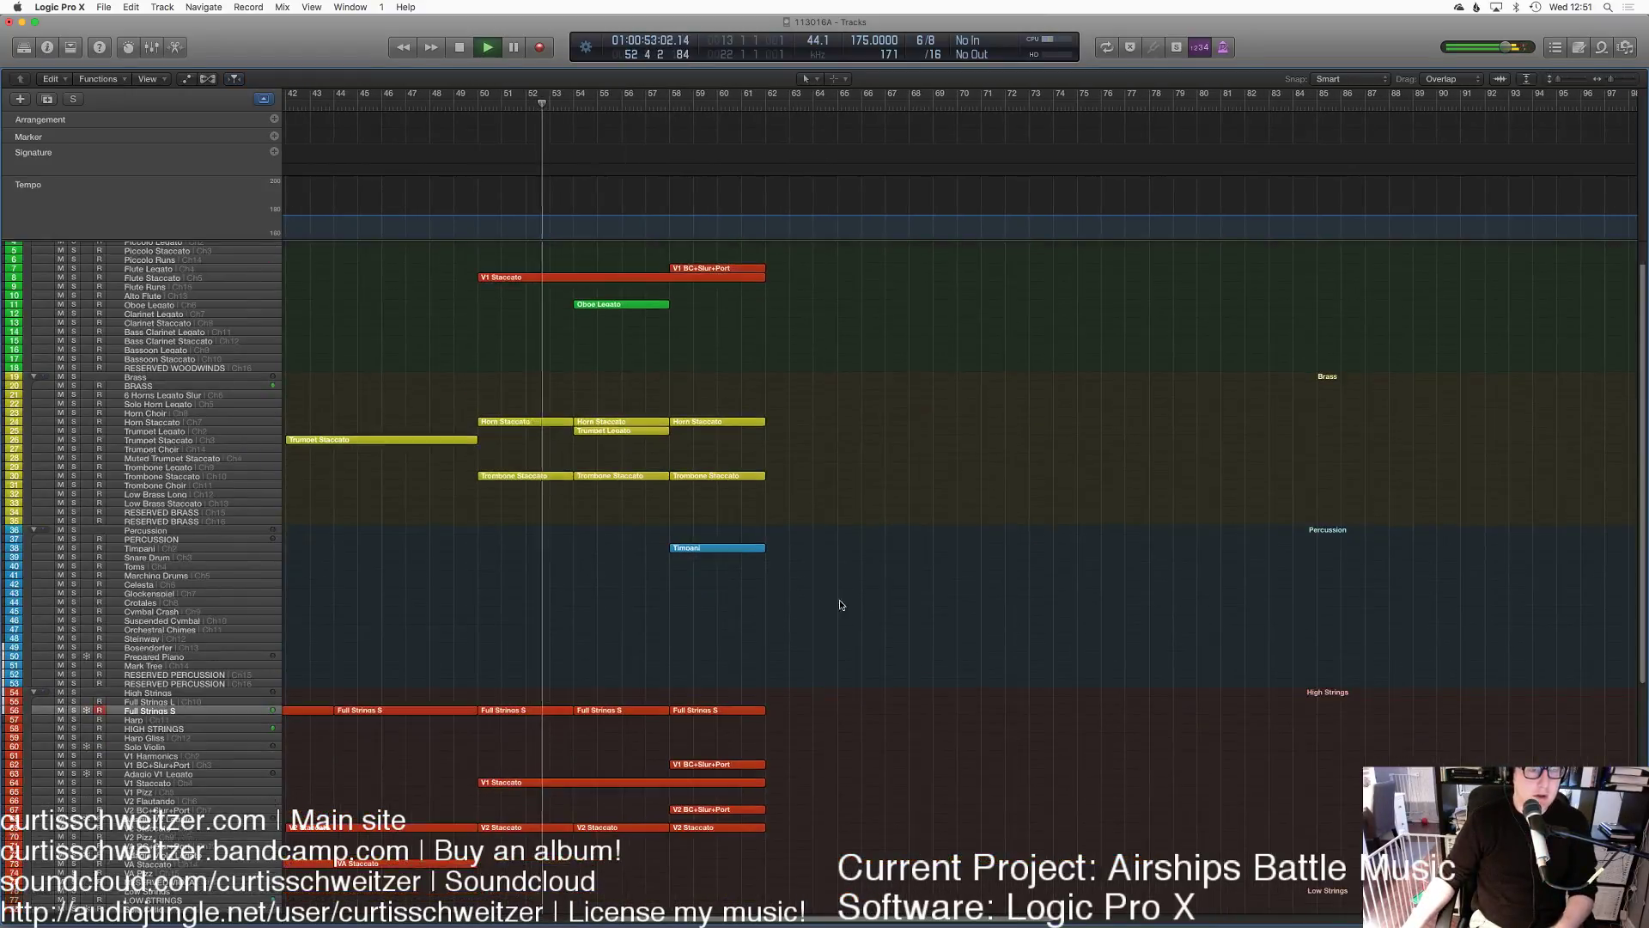
click(146, 577)
click(479, 104)
key(r)
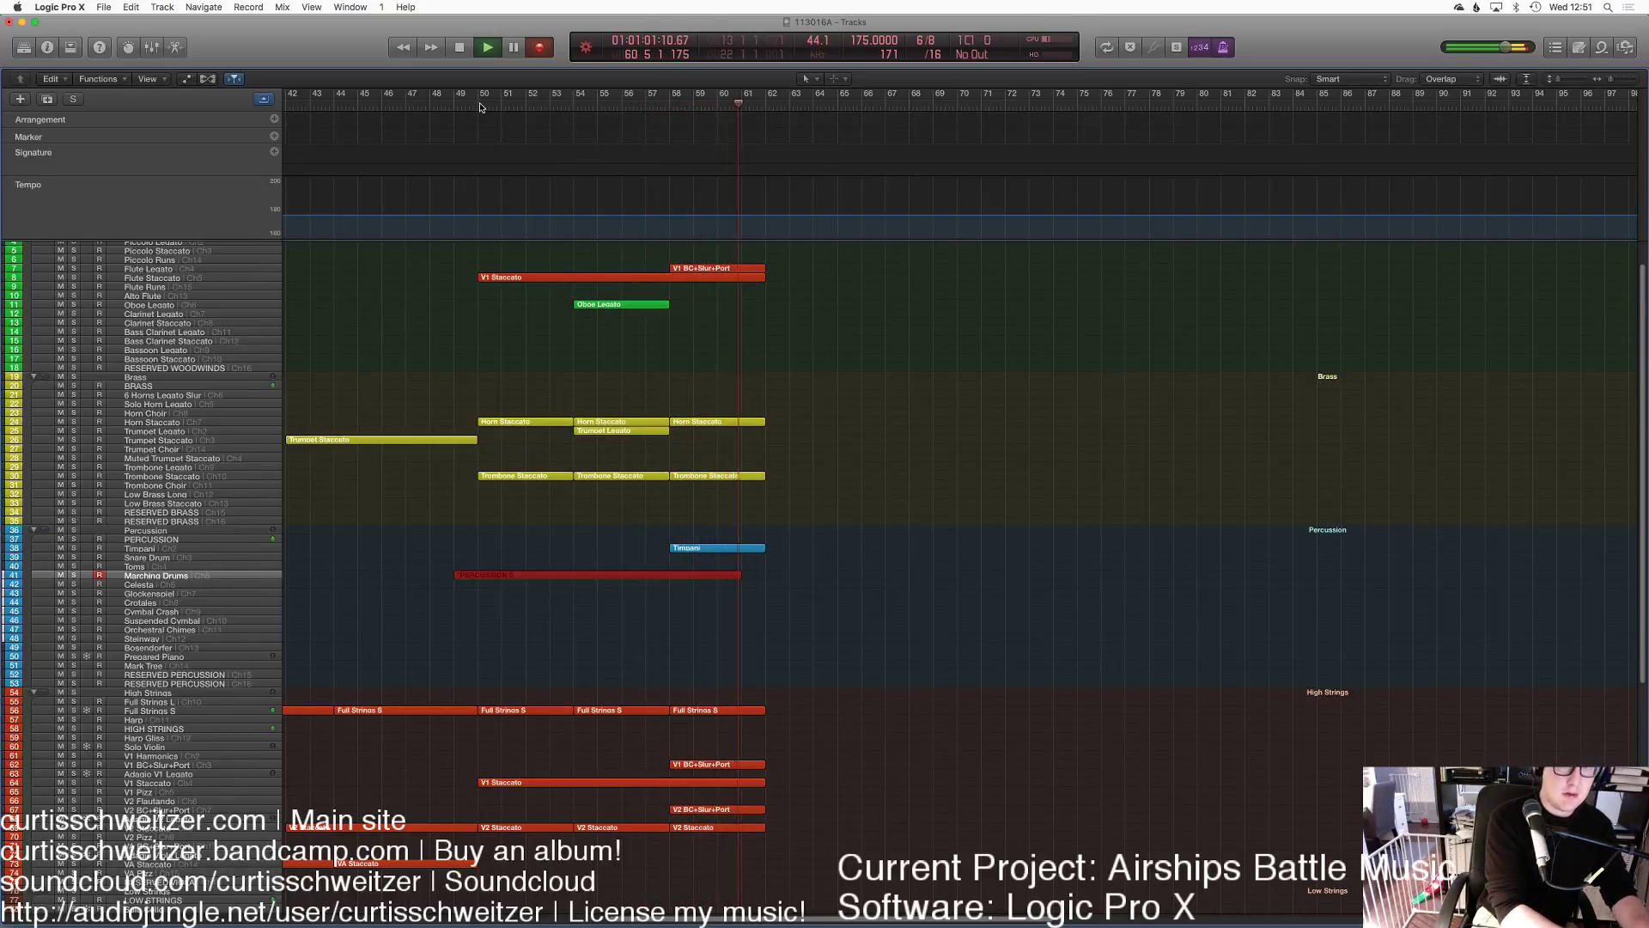
key(space)
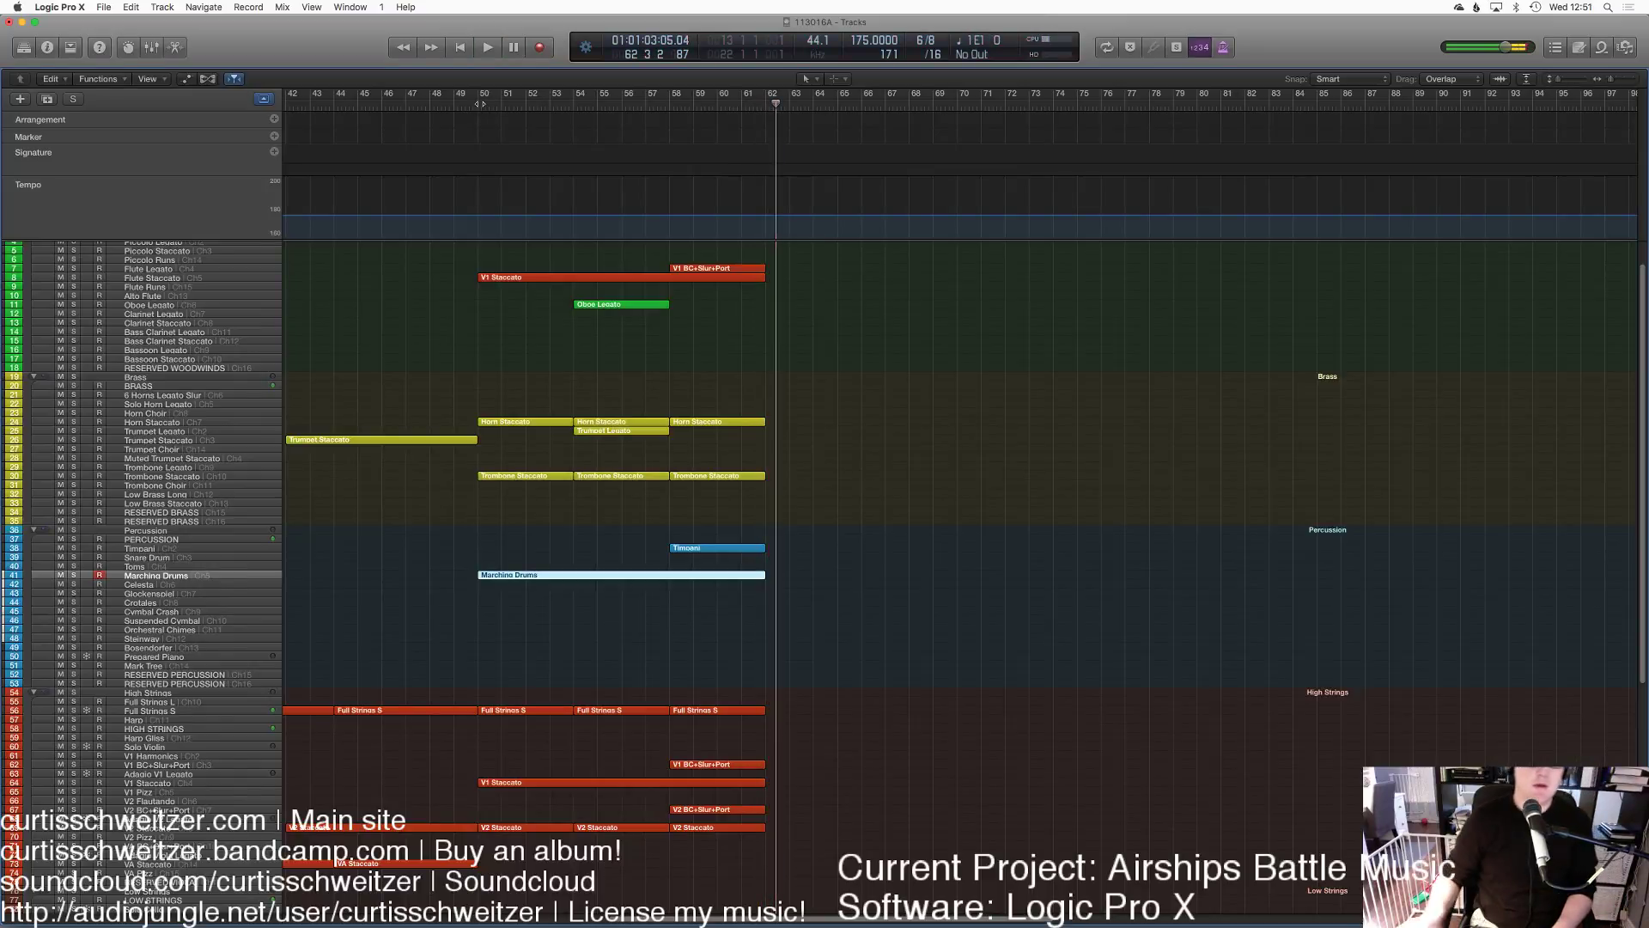
key(Delete)
Step: Rehearse a part on the Marimba track over playback and record it over bars 50 to 61
click(489, 99)
key(space)
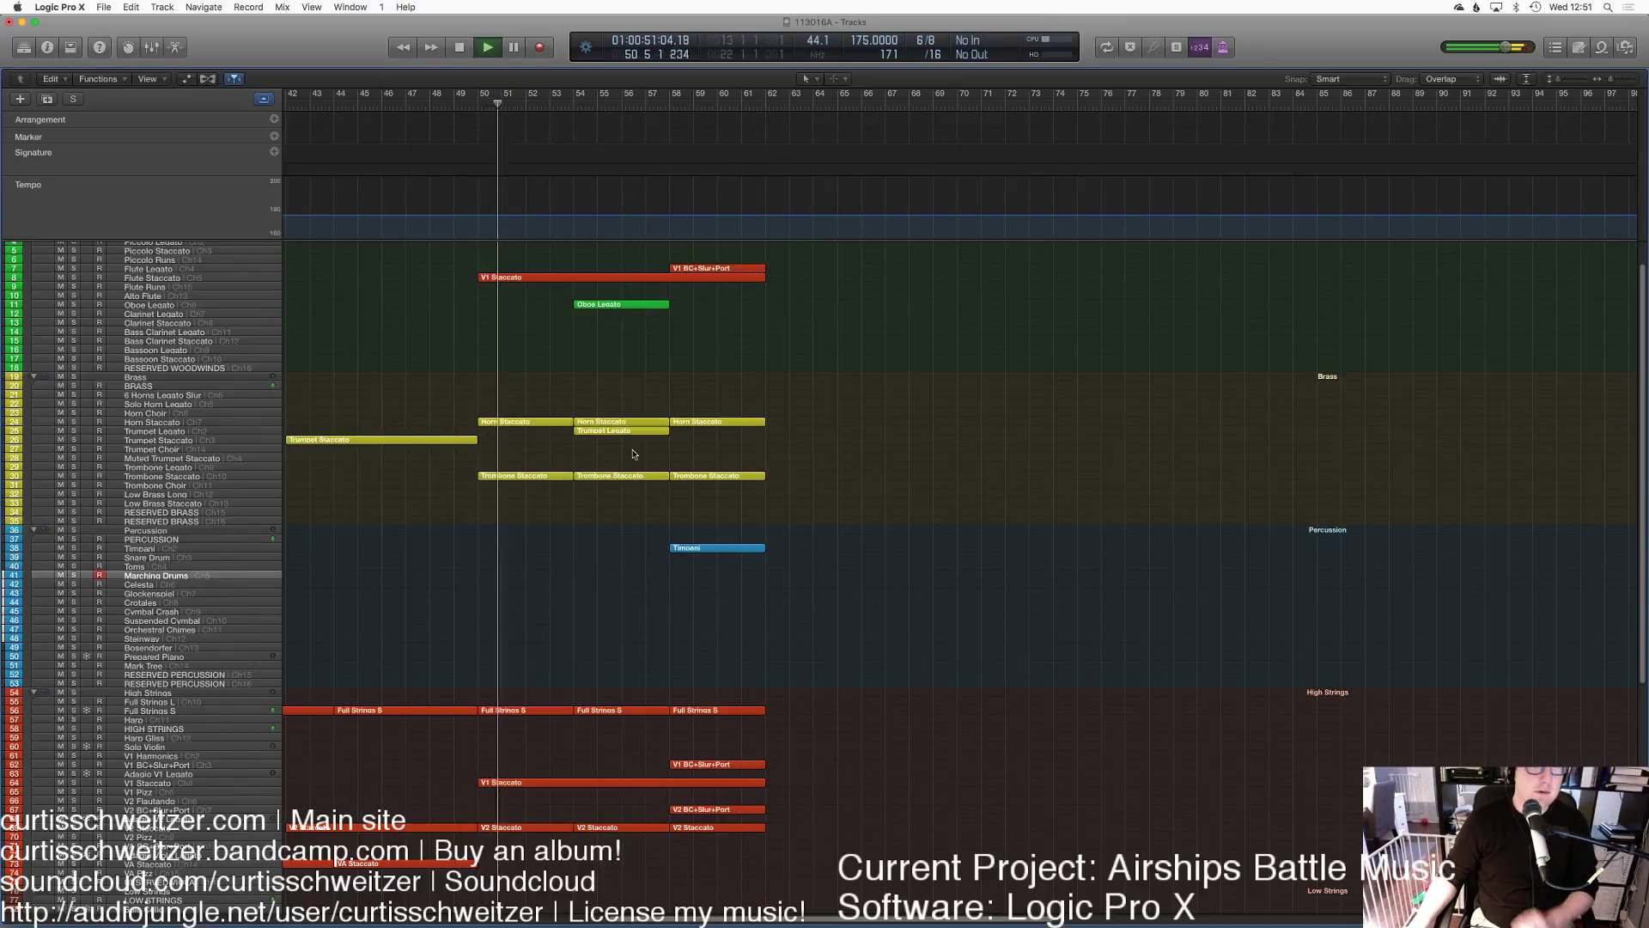
scroll(556, 563, left, 5)
scroll(494, 588, down, 3)
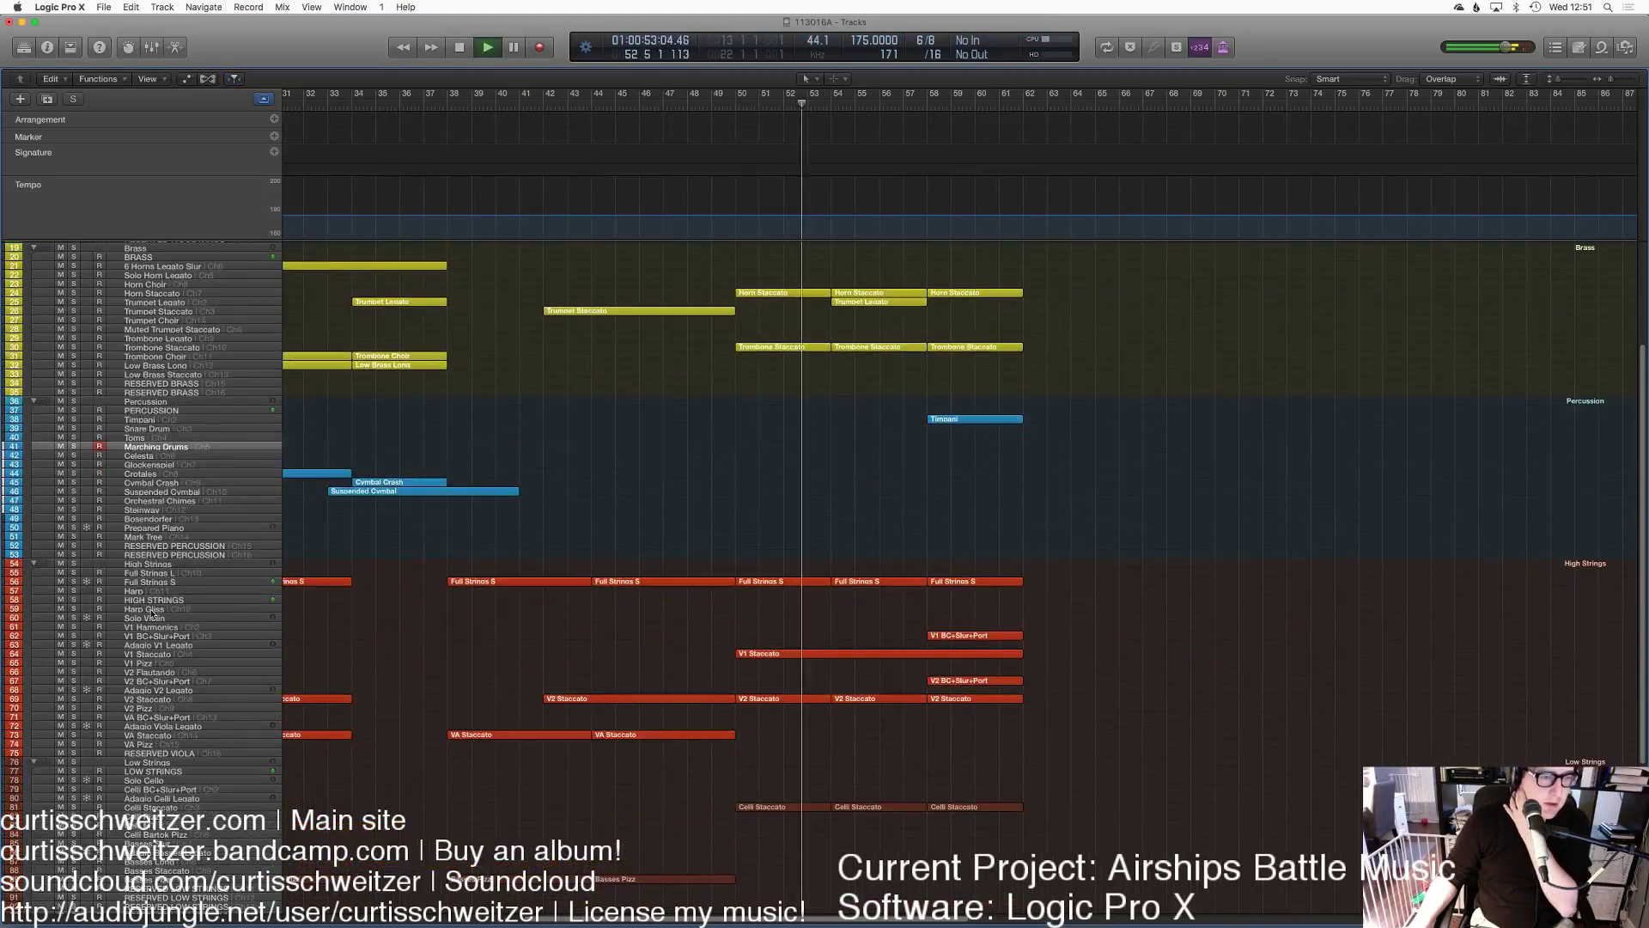
scroll(262, 720, down, 5)
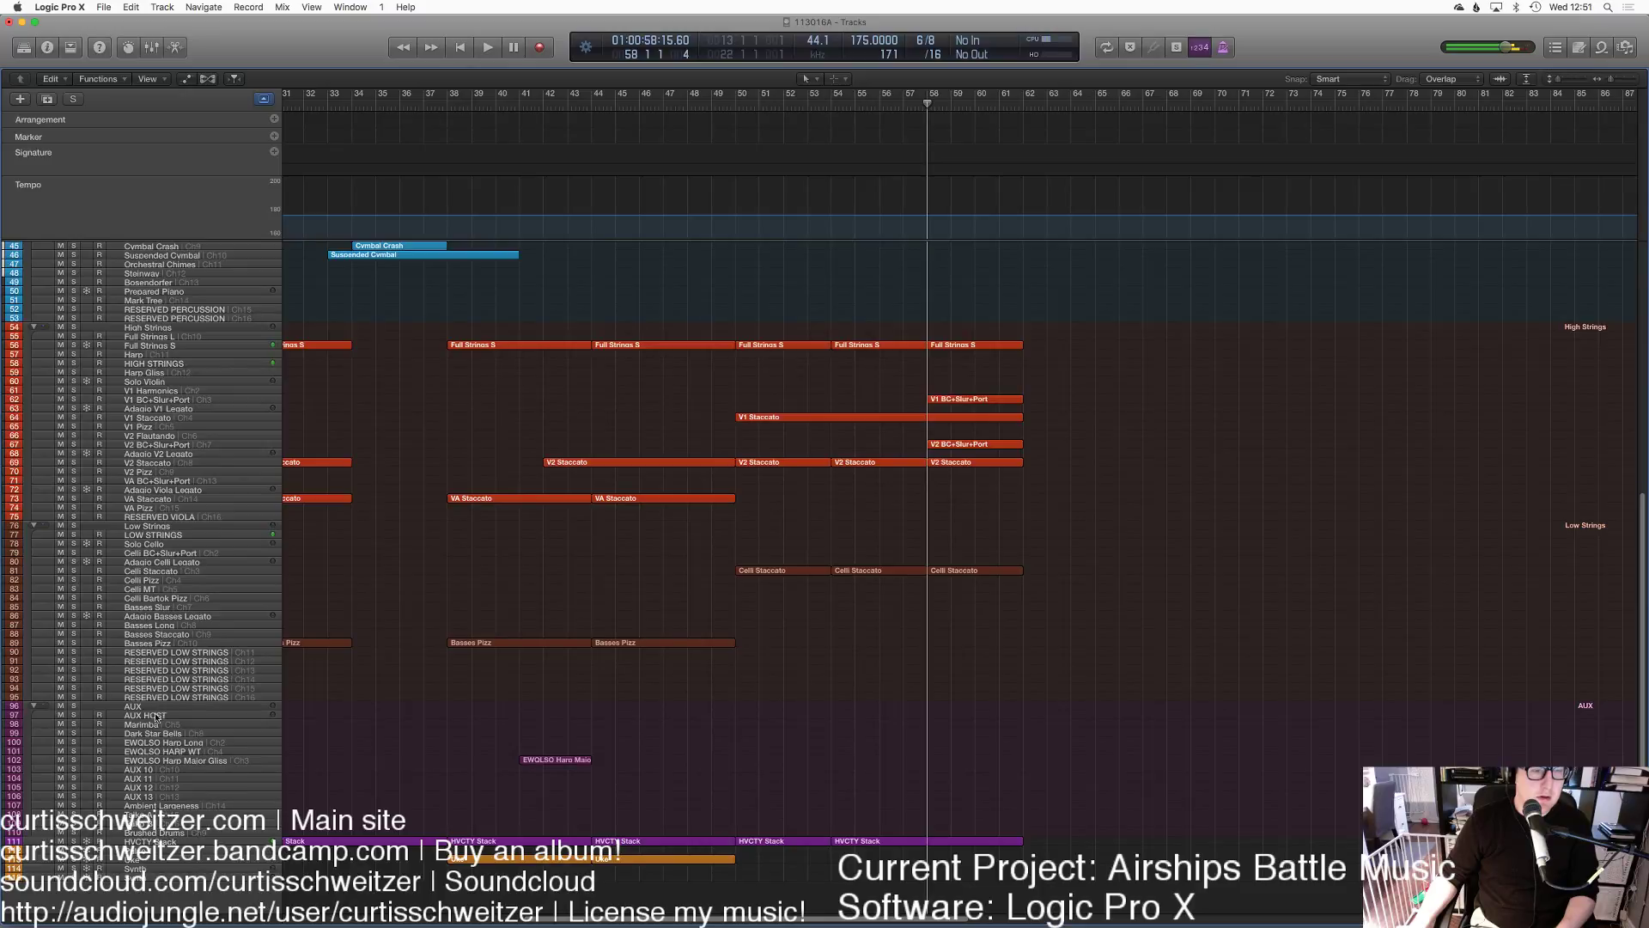
click(149, 723)
double_click(692, 103)
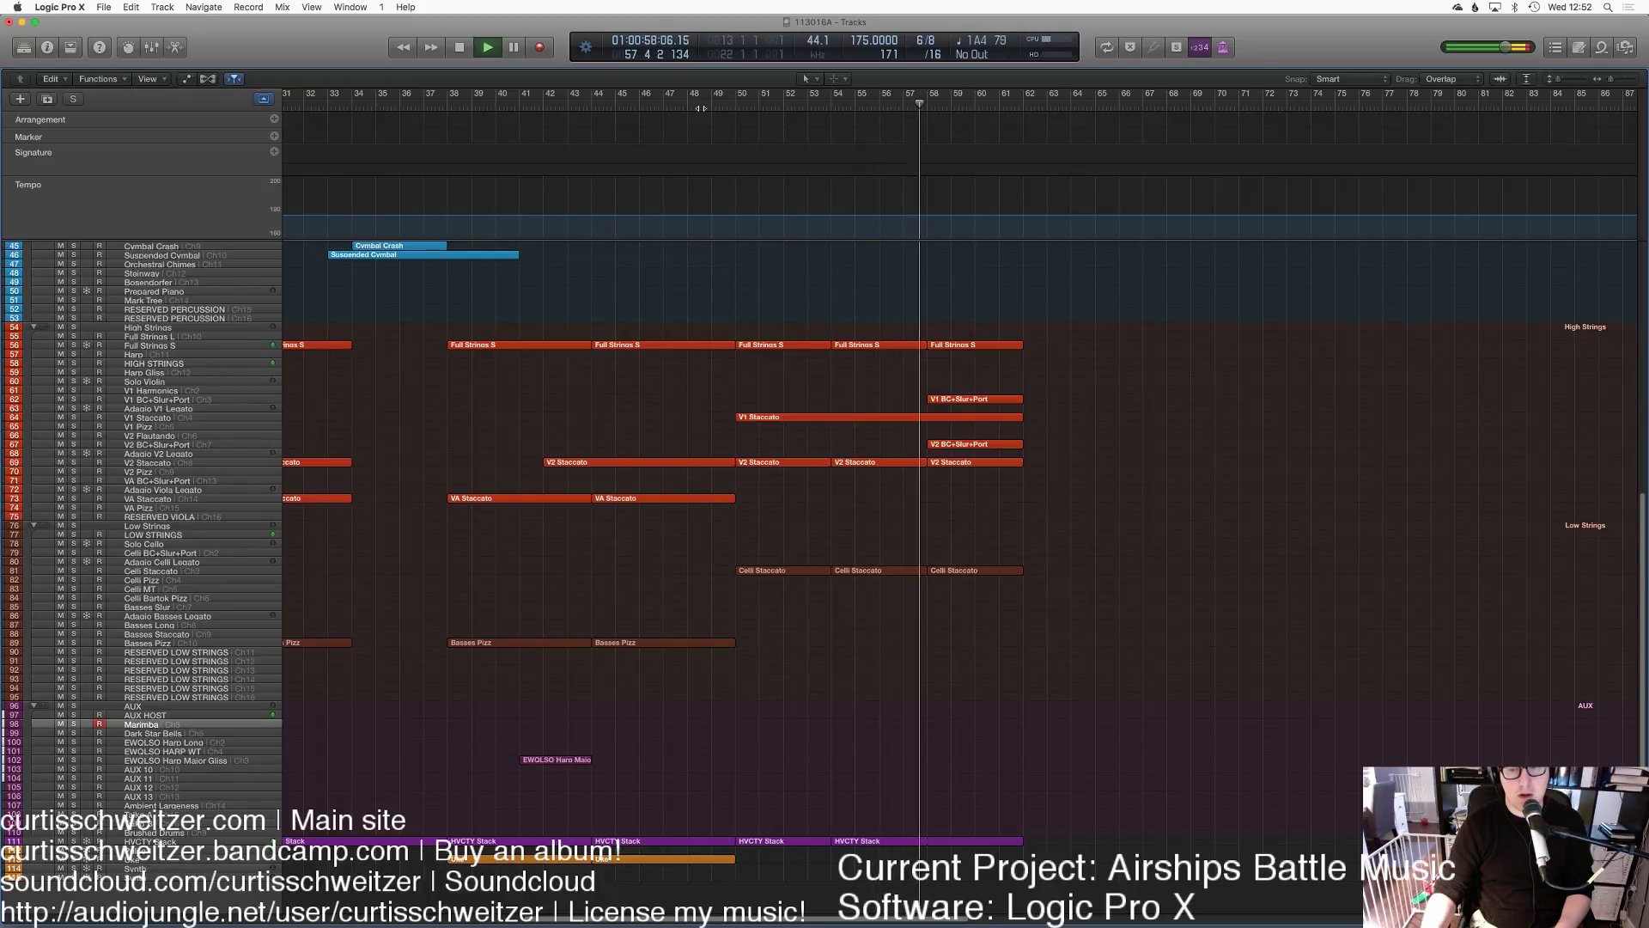
key(space)
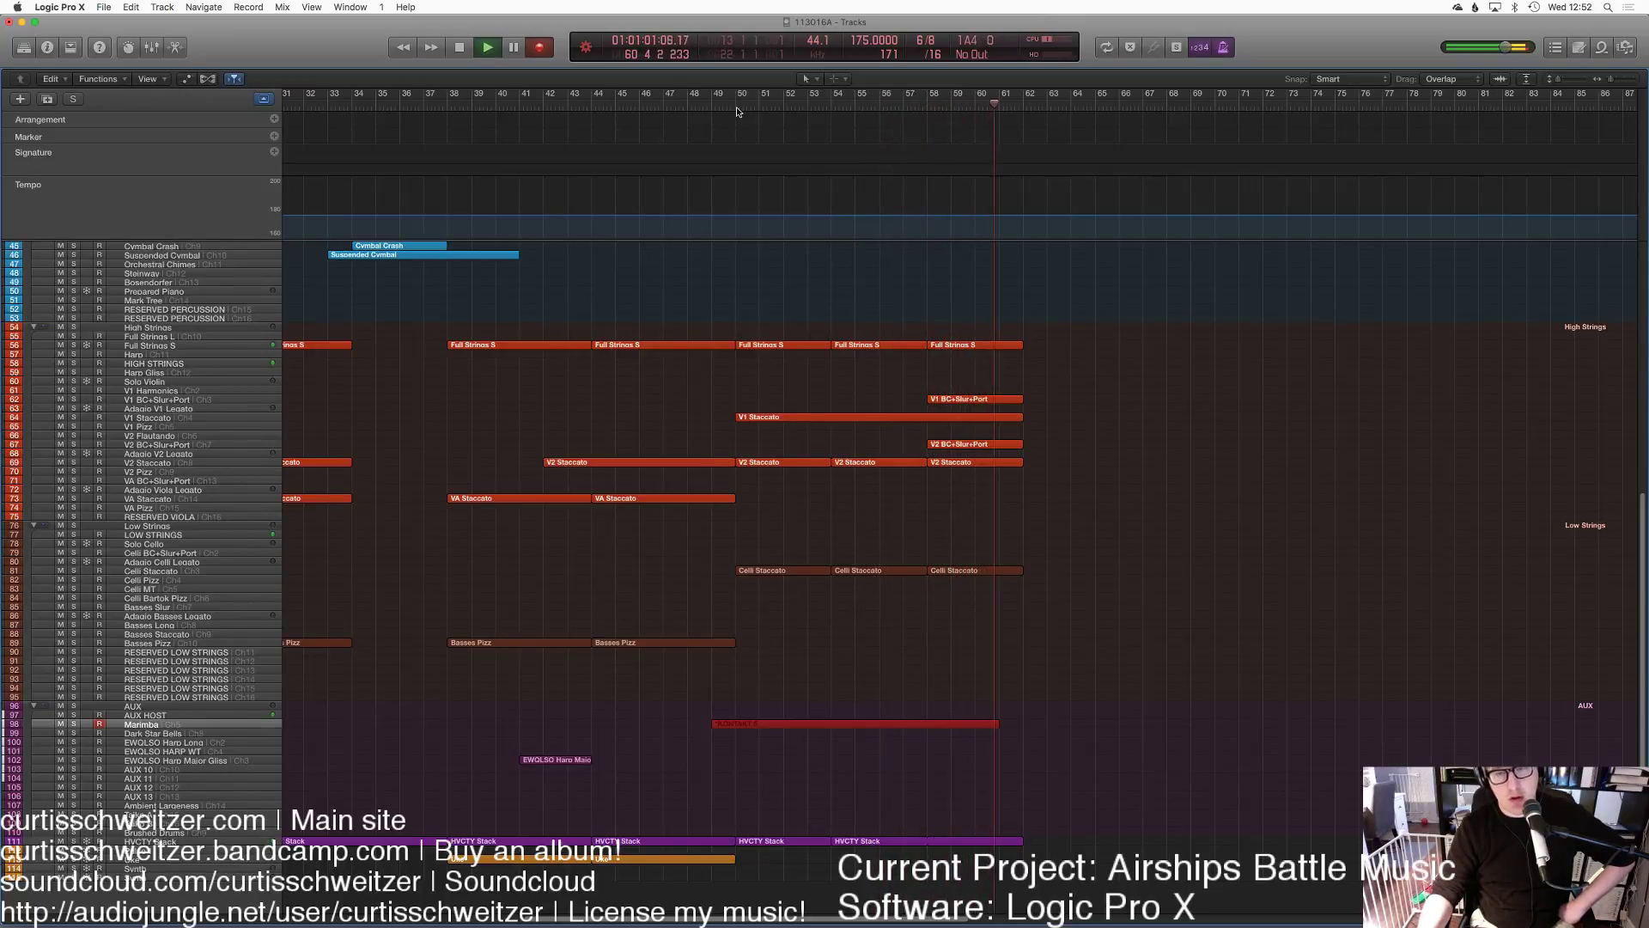
key(space)
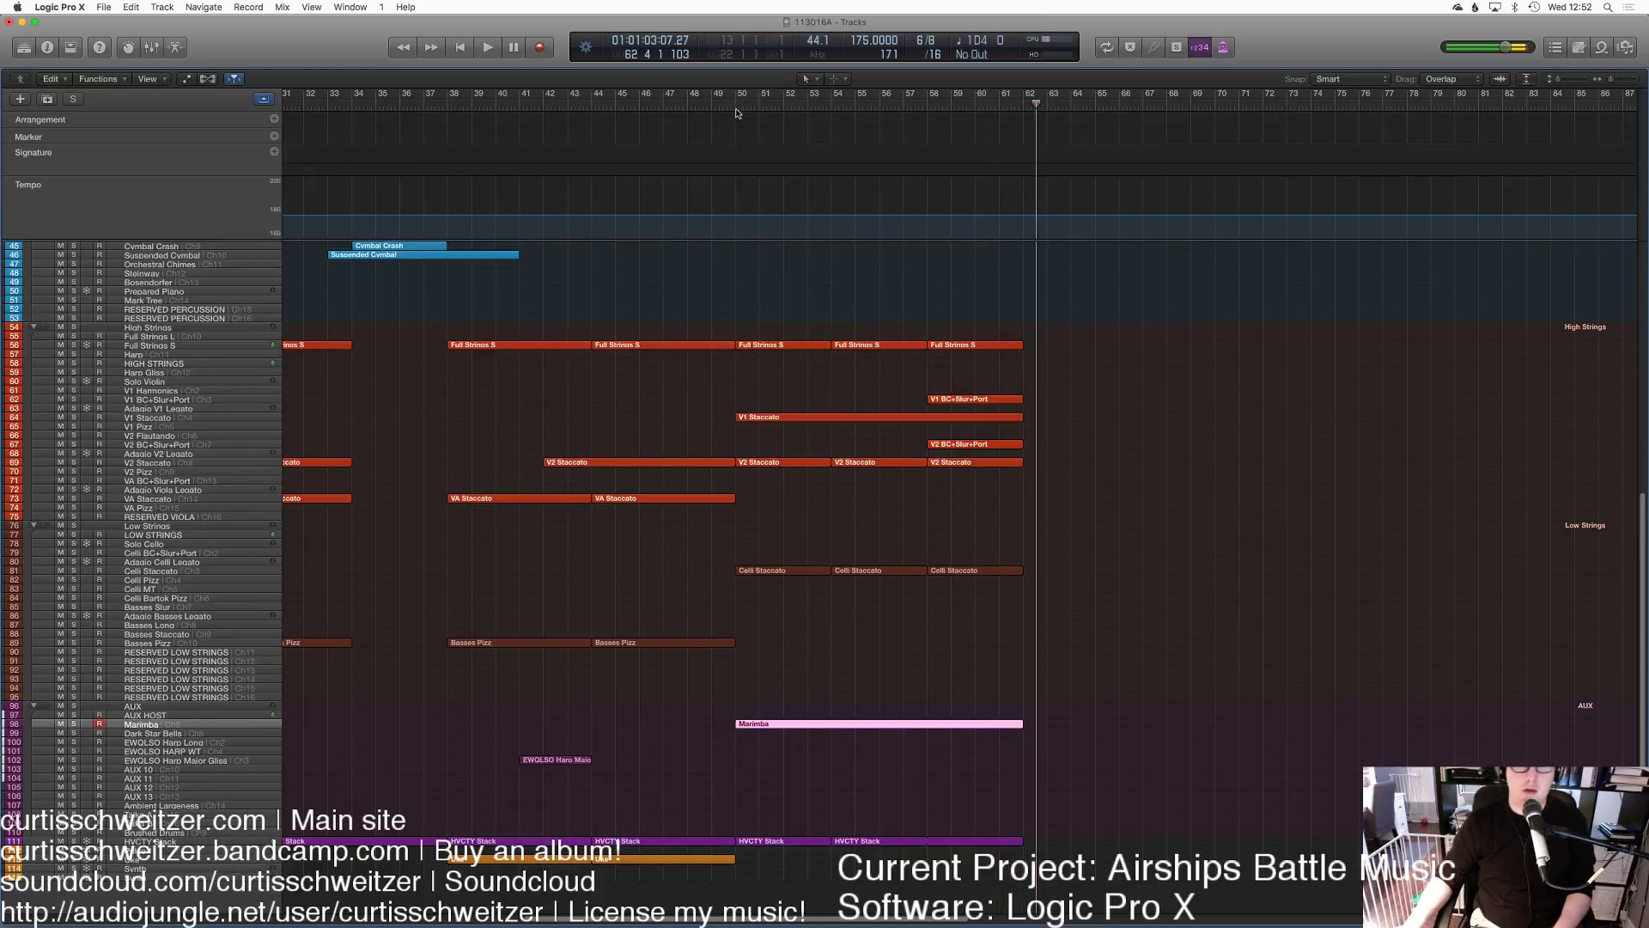
Step: Play the passage back from around bar 47 to check the recorded Marimba part against the other tracks
key(e)
scroll(831, 708, left, 5)
key(super+a)
click(662, 108)
key(space)
click(767, 314)
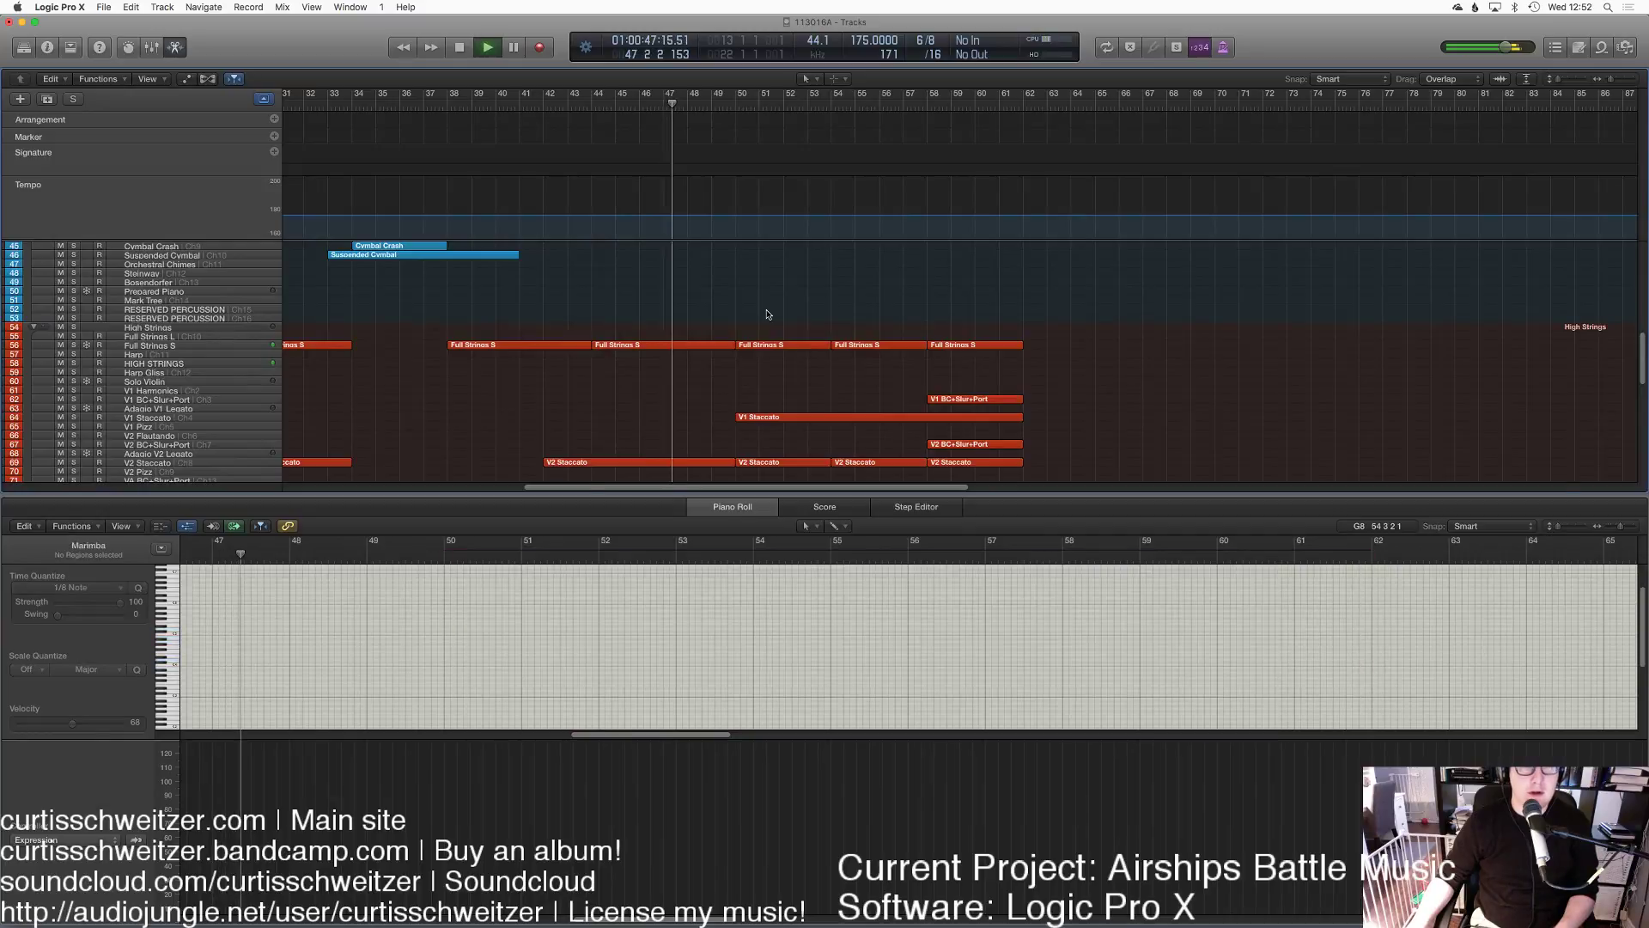
key(e)
scroll(767, 314, up, 4)
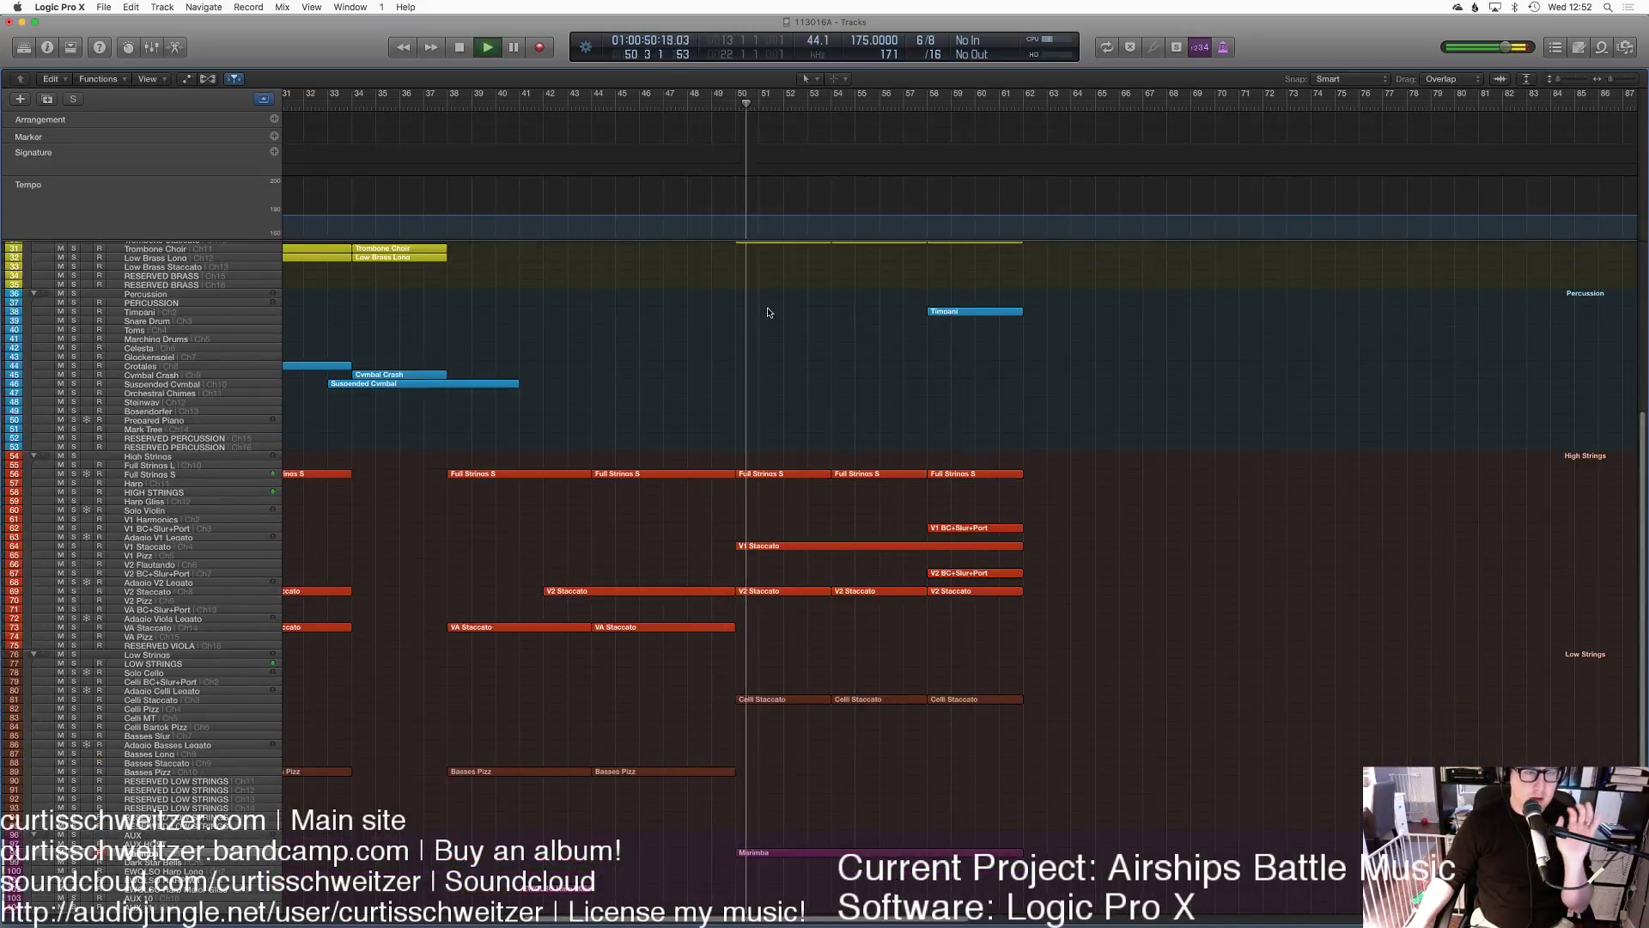
Step: Set the time quantize of all notes in the Marimba region to 1/4 Note
click(852, 854)
key(e)
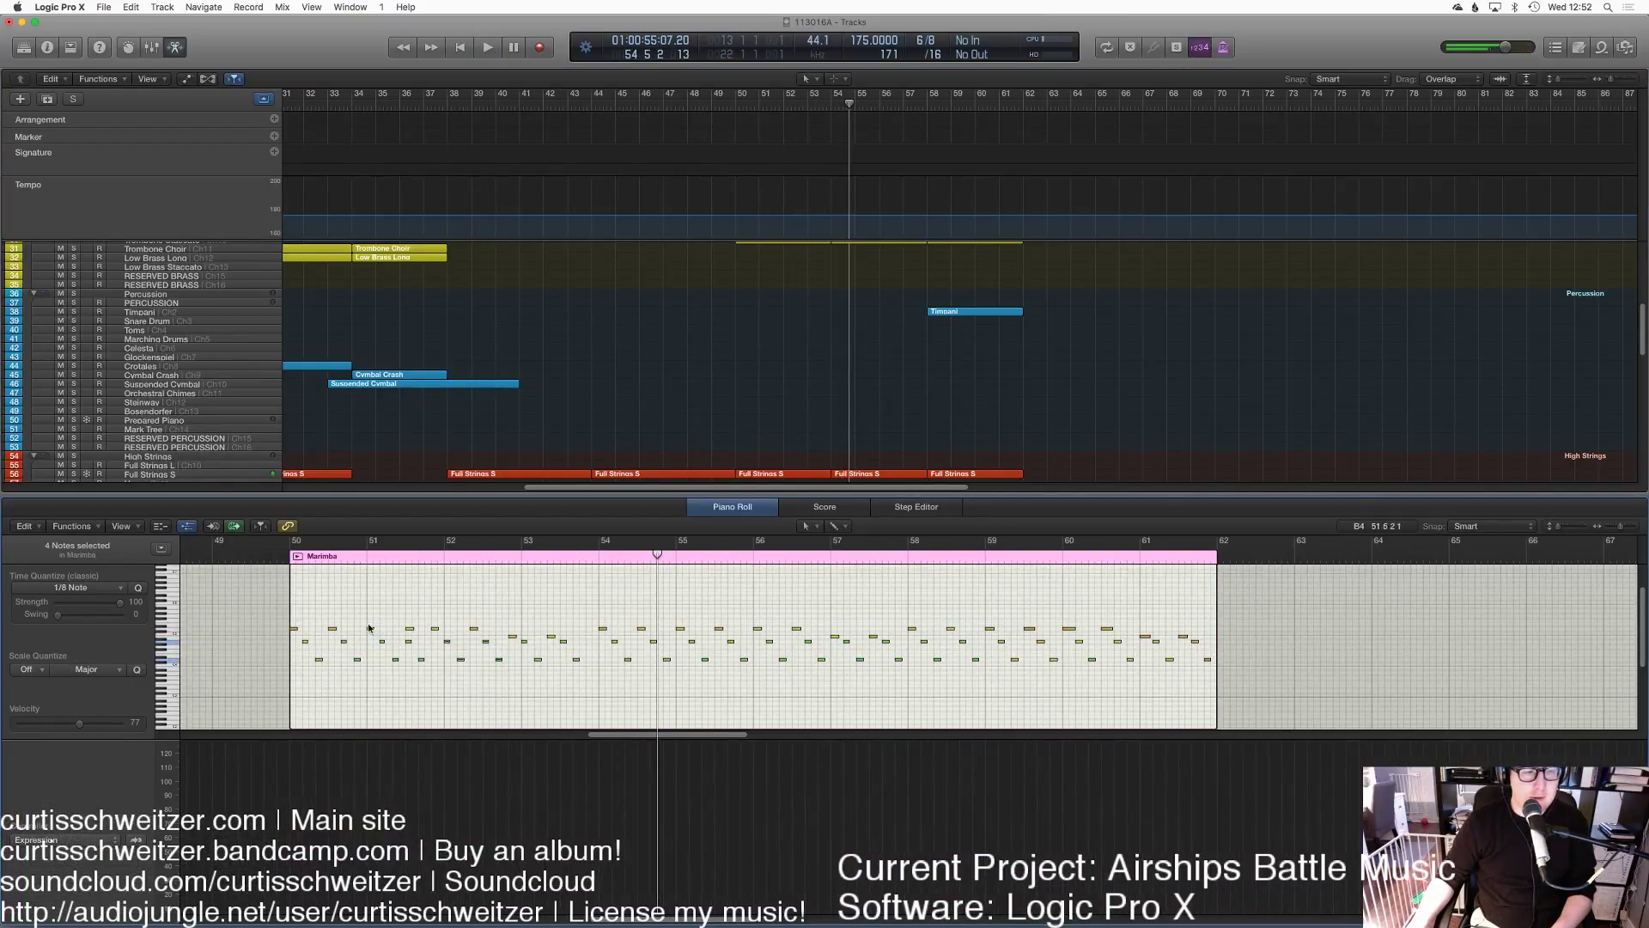
click(94, 588)
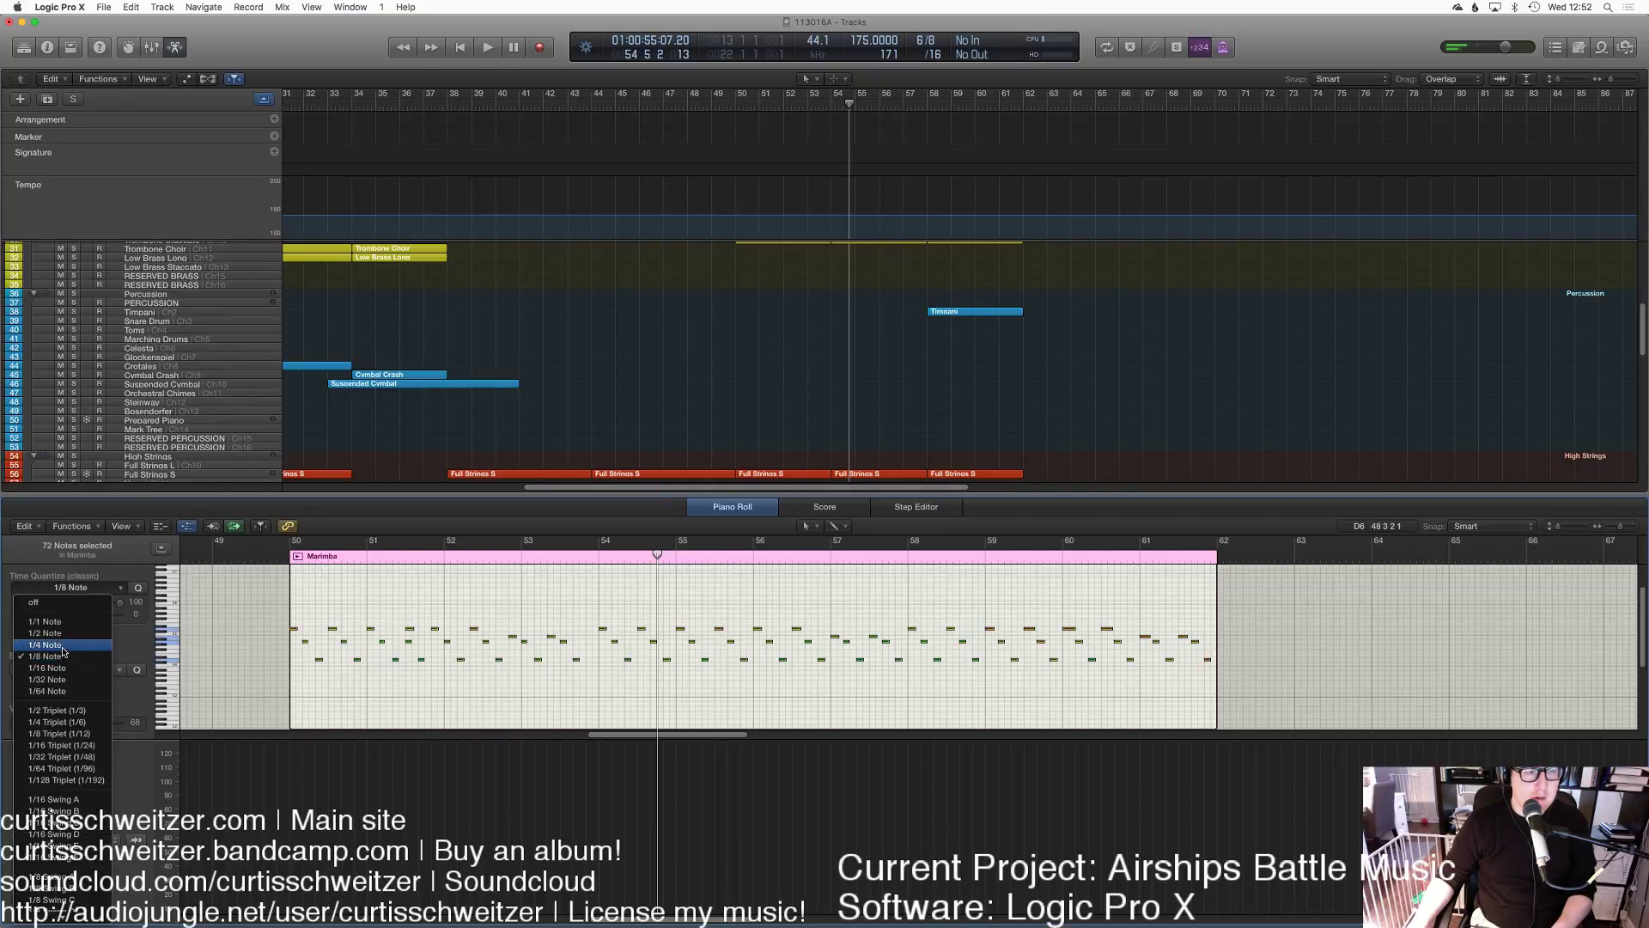
key(Escape)
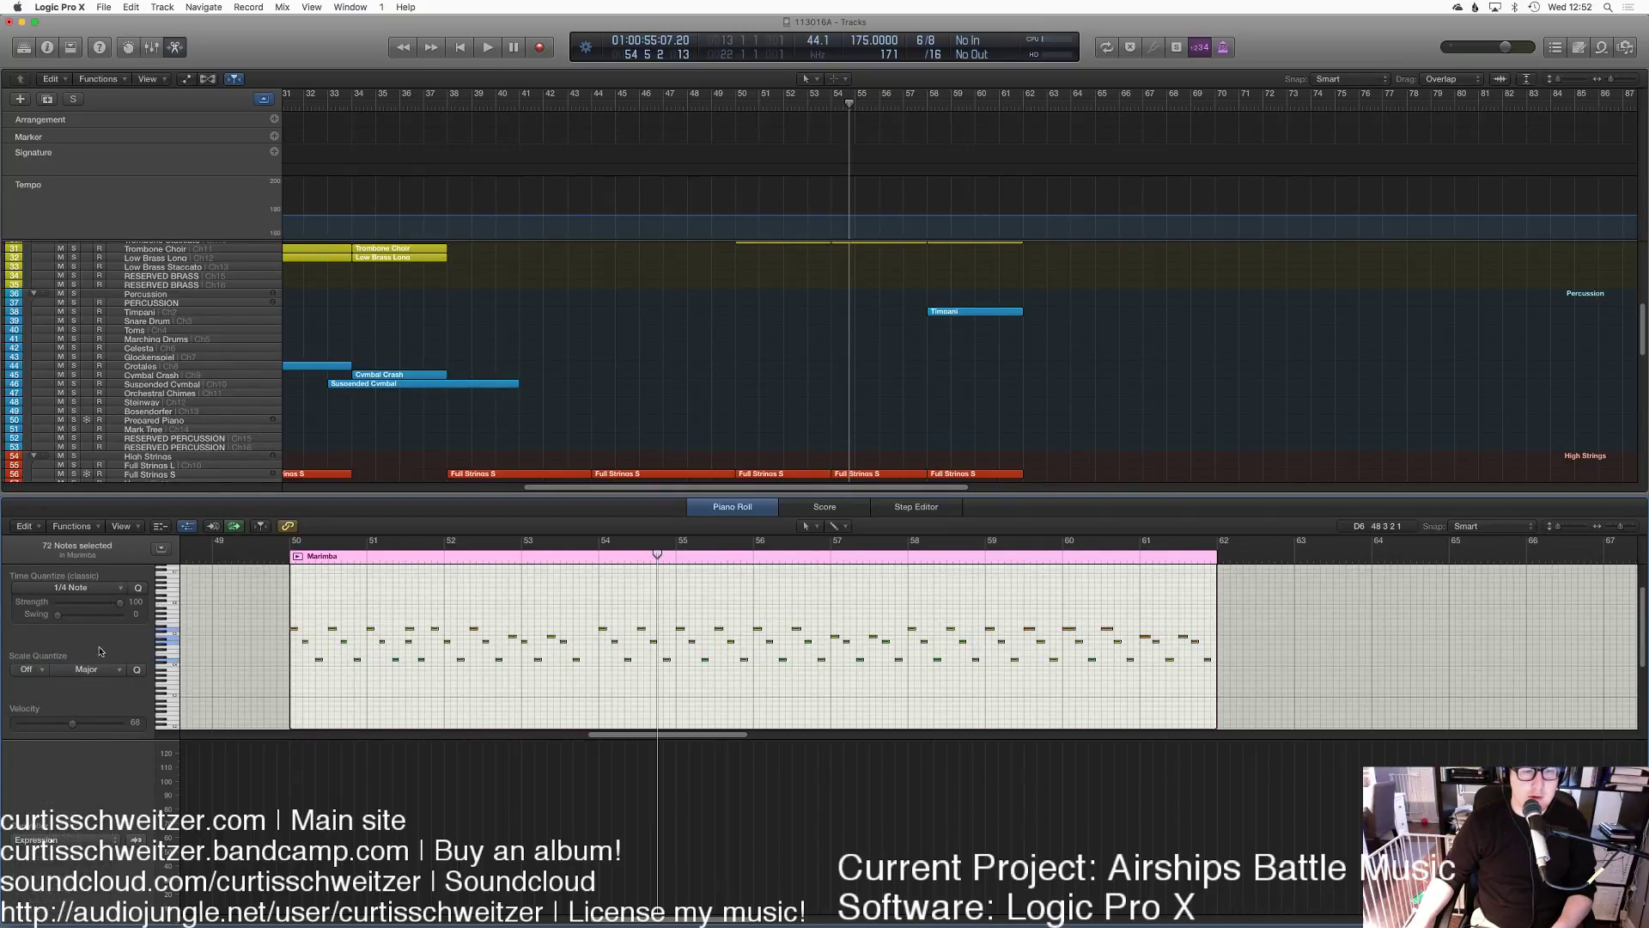
Step: Delete the recorded Marimba region and replace it with a copy of the V1 Staccato region at its original position, bar 50
key(p)
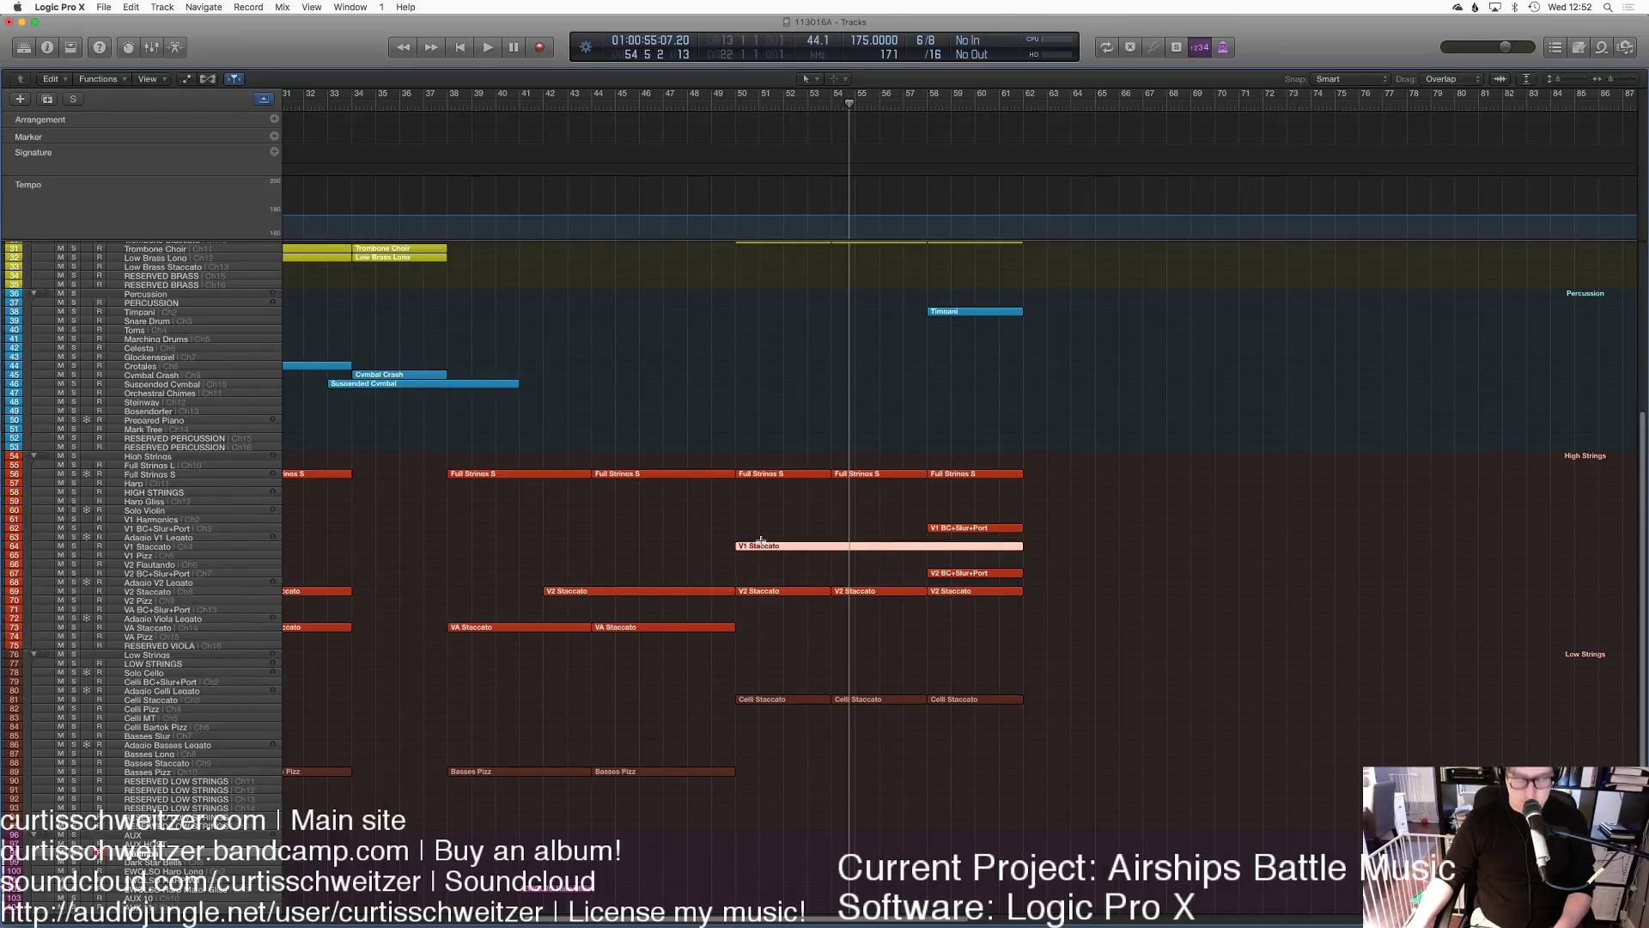
click(108, 9)
mouse_move(133, 7)
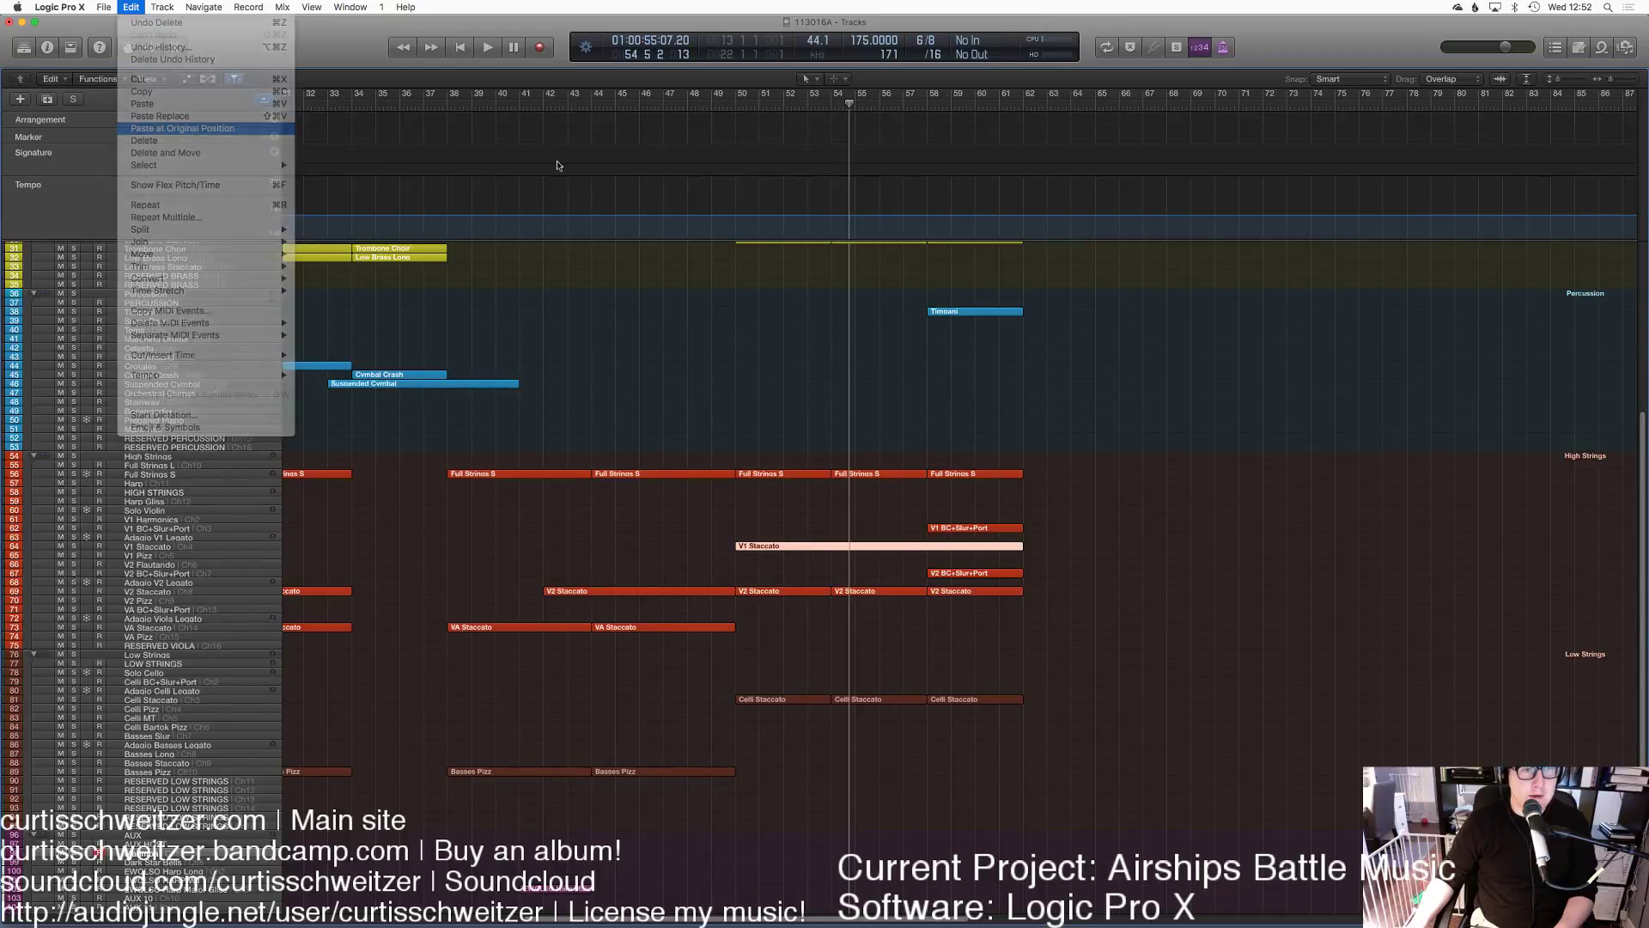
click(163, 128)
Step: Play from bar 50 and lower the velocities of all notes together in the copied region on the Marimba track
click(732, 114)
key(space)
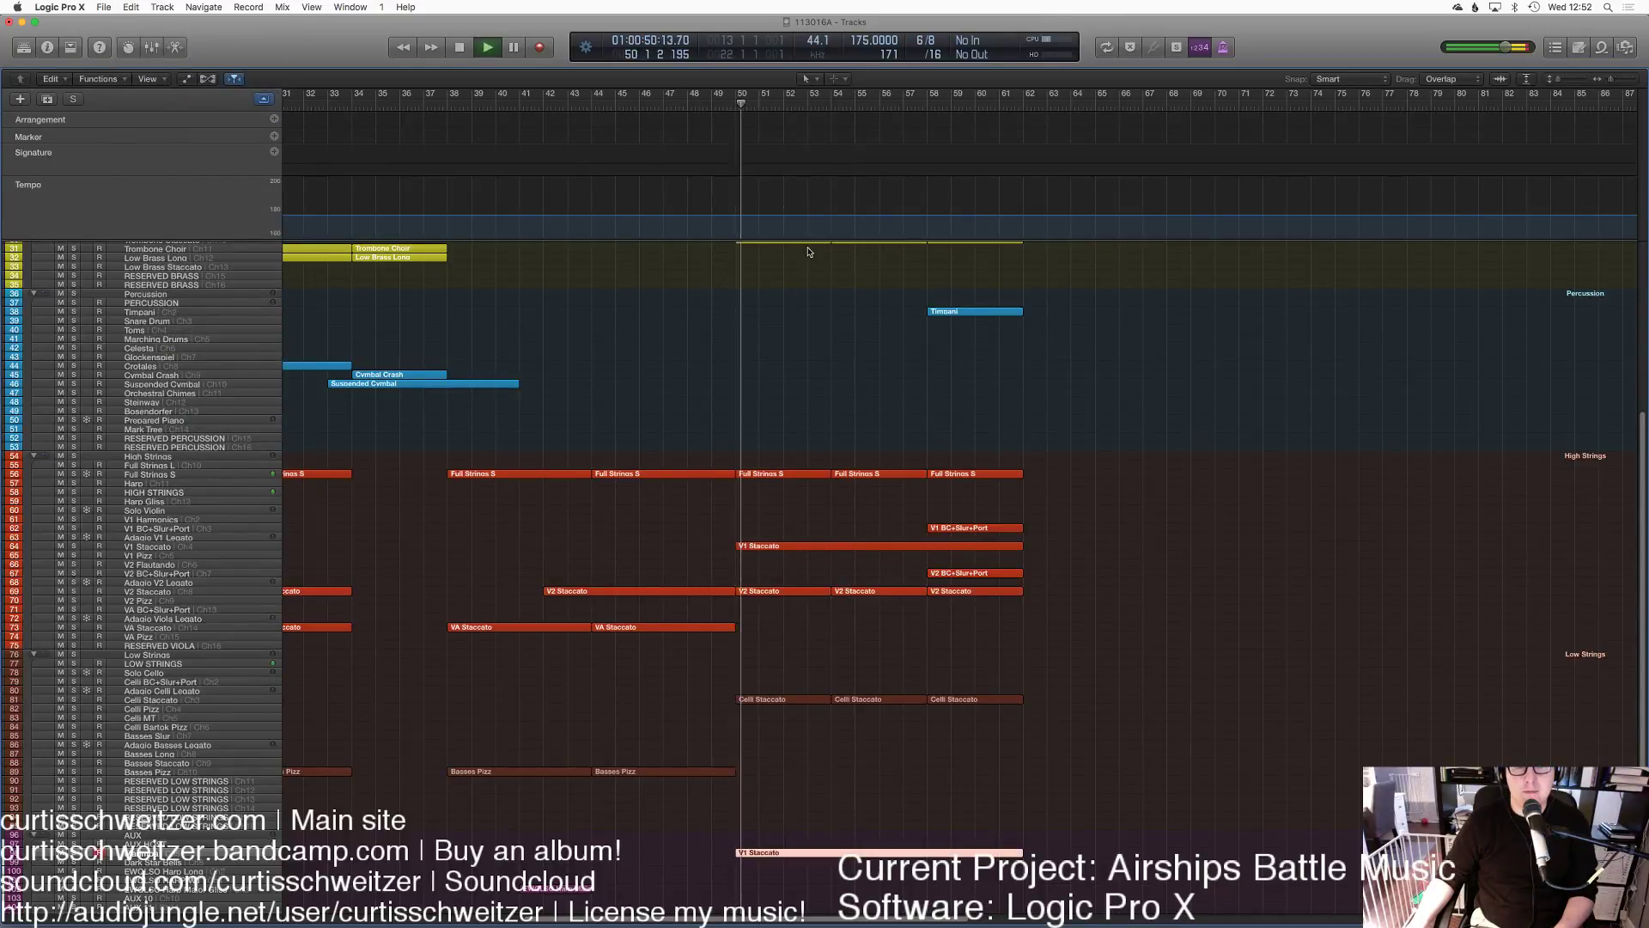
click(858, 361)
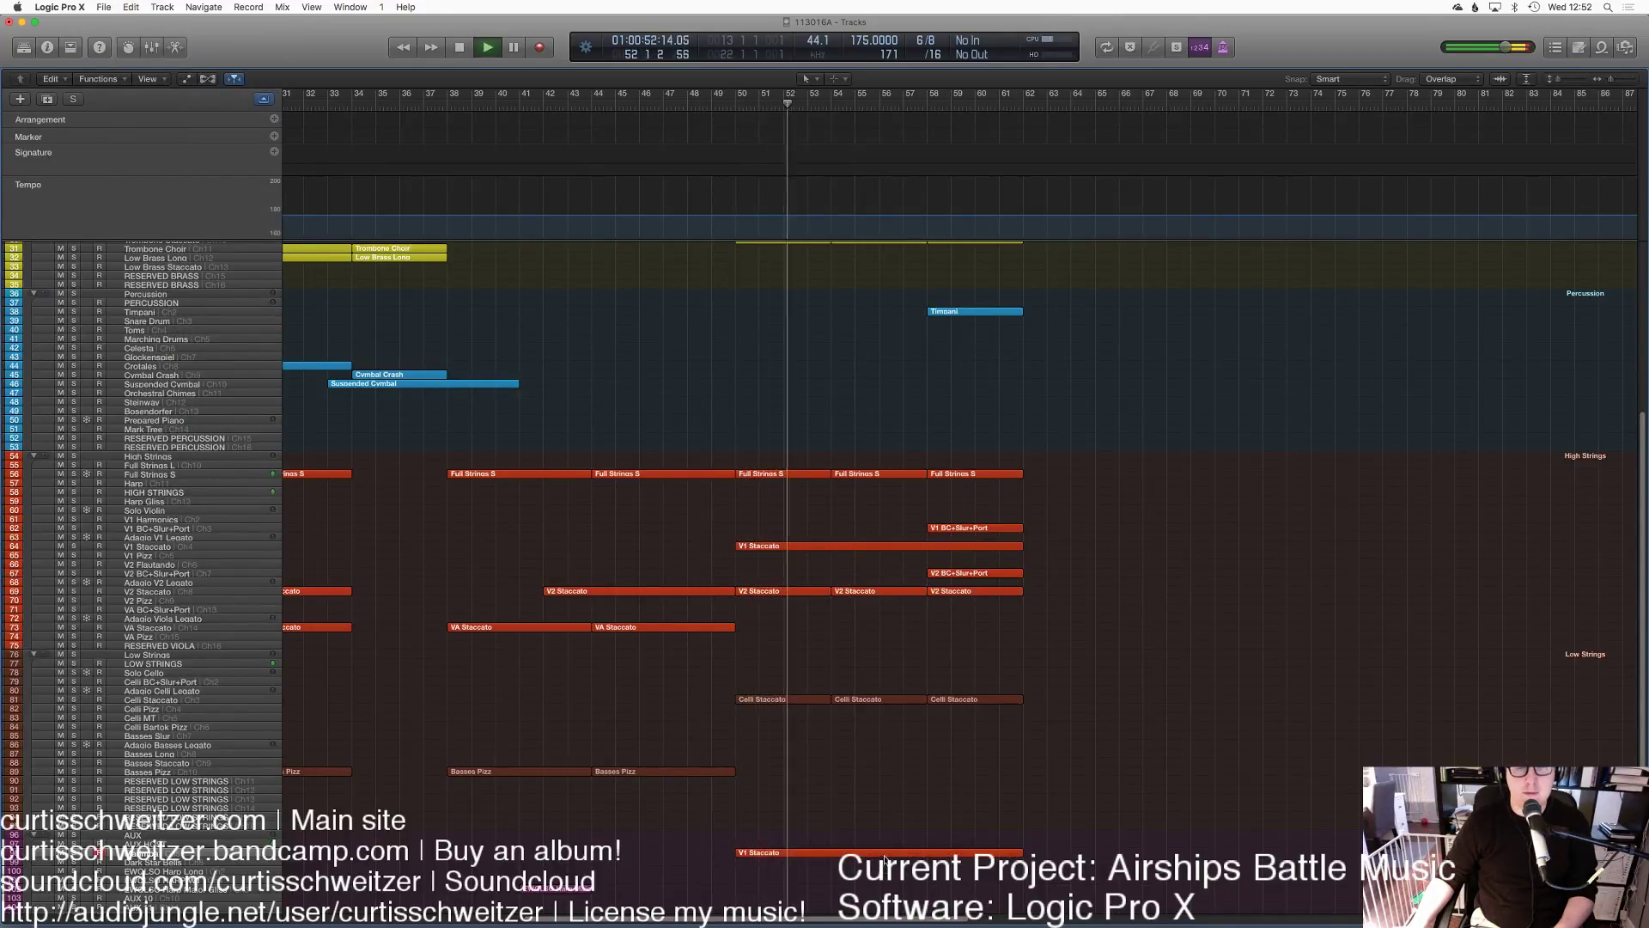
key(p)
click(39, 839)
click(375, 778)
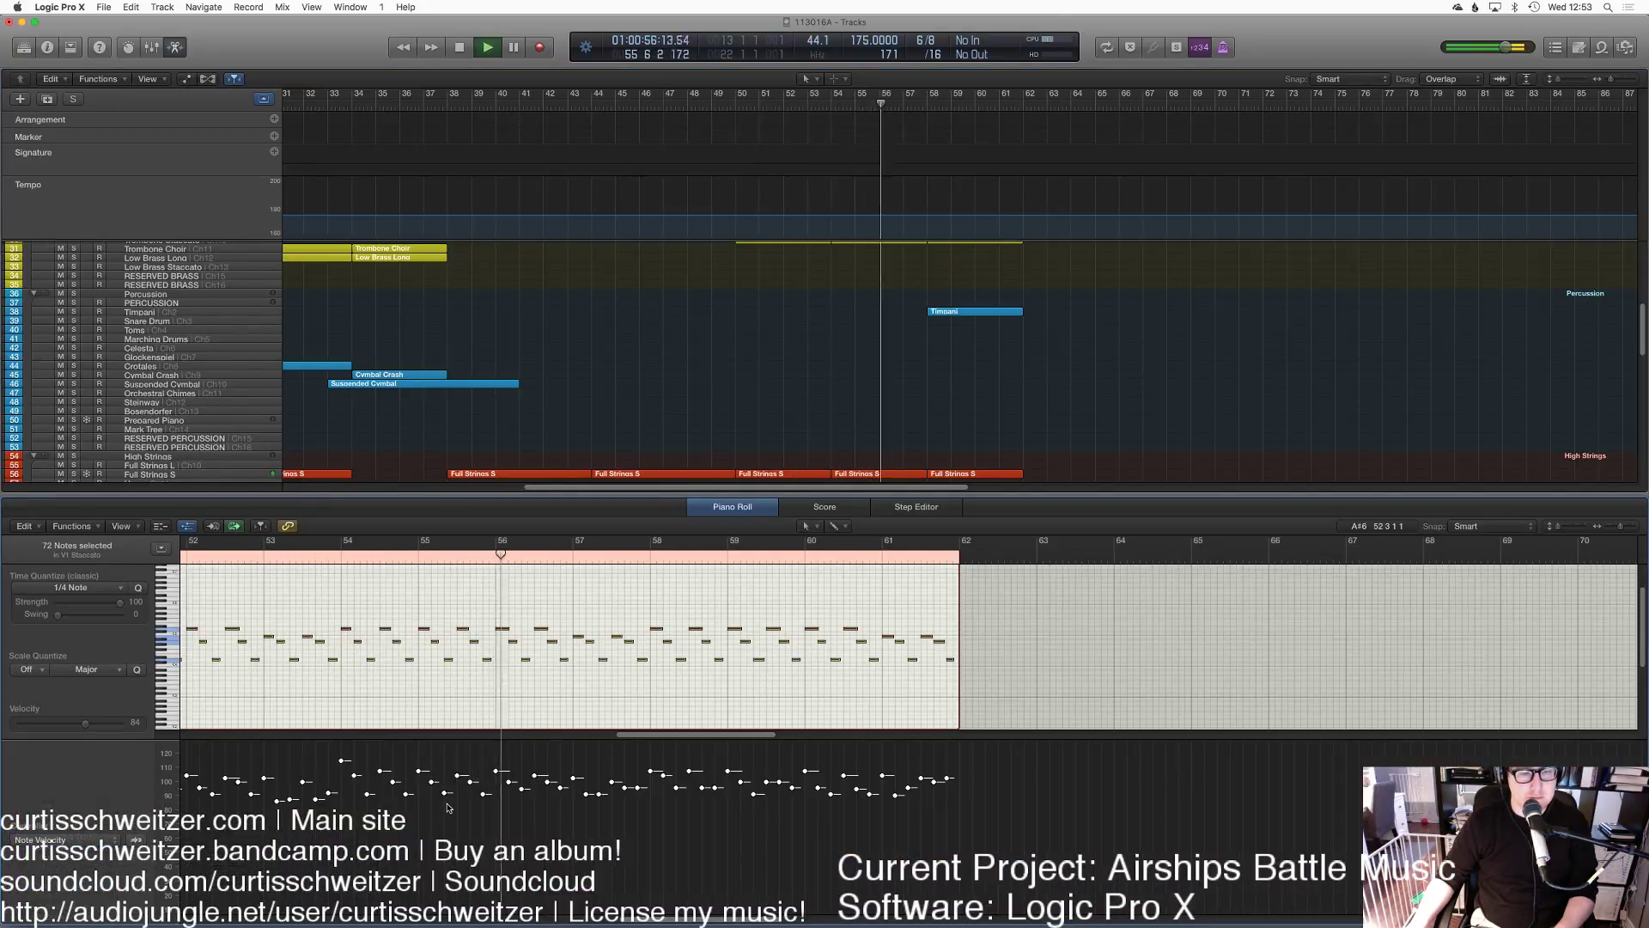
click(445, 853)
drag(444, 853, 454, 829)
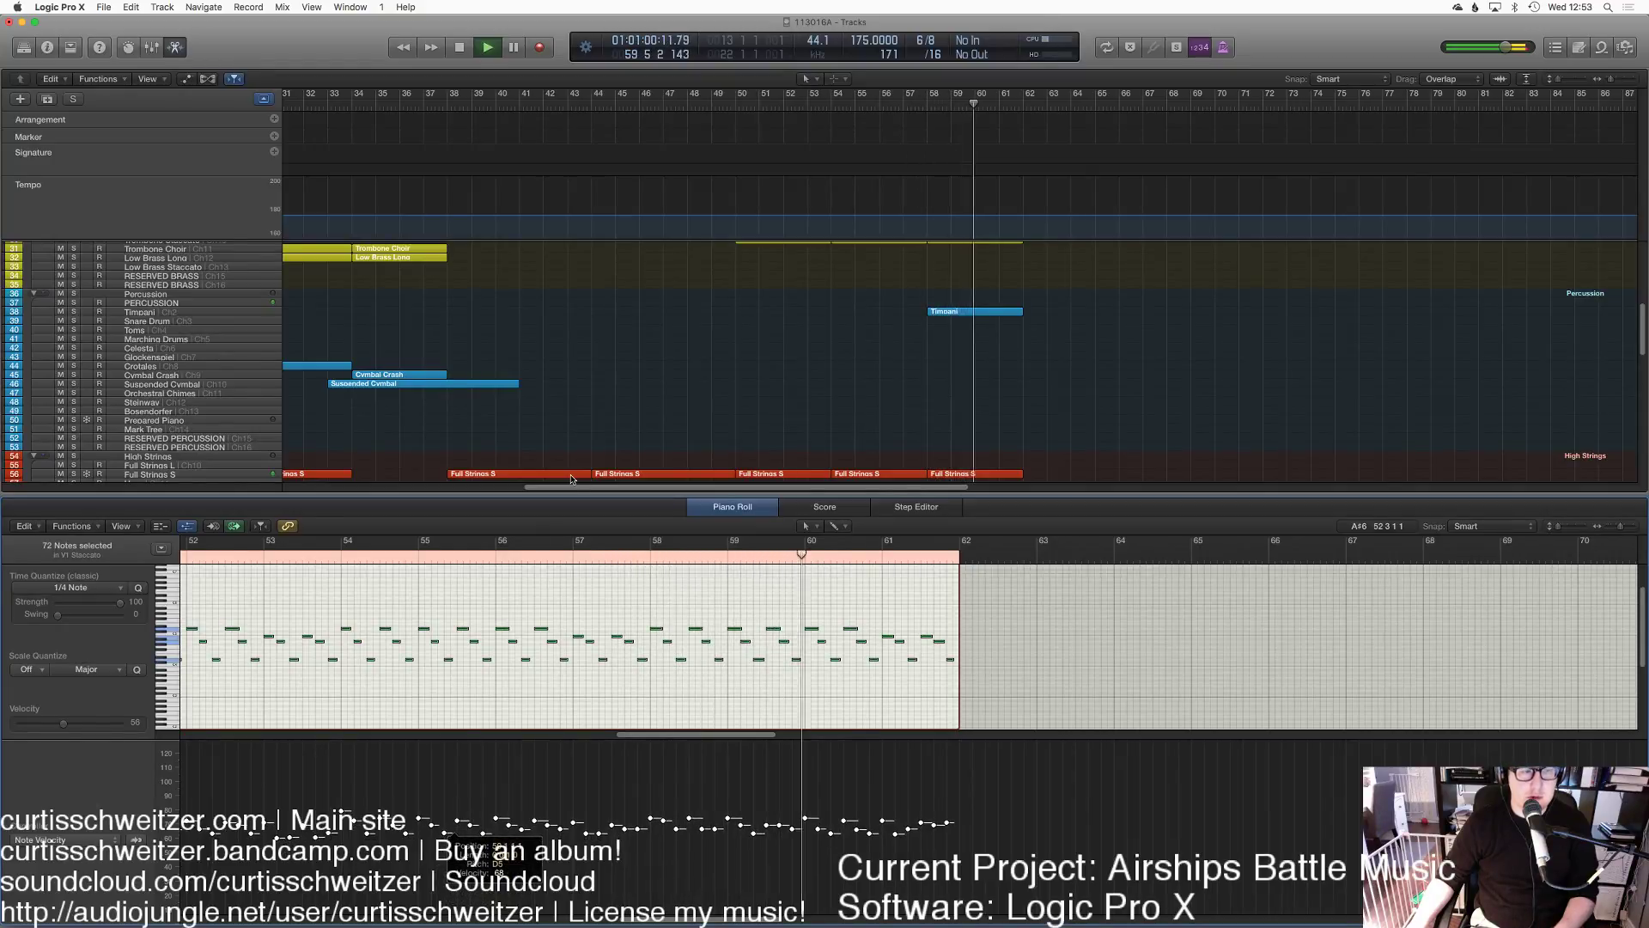
key(e)
Step: Play the whole arrangement from the beginning through bar 61 to review it
scroll(756, 366, up, 3)
scroll(756, 365, right, 3)
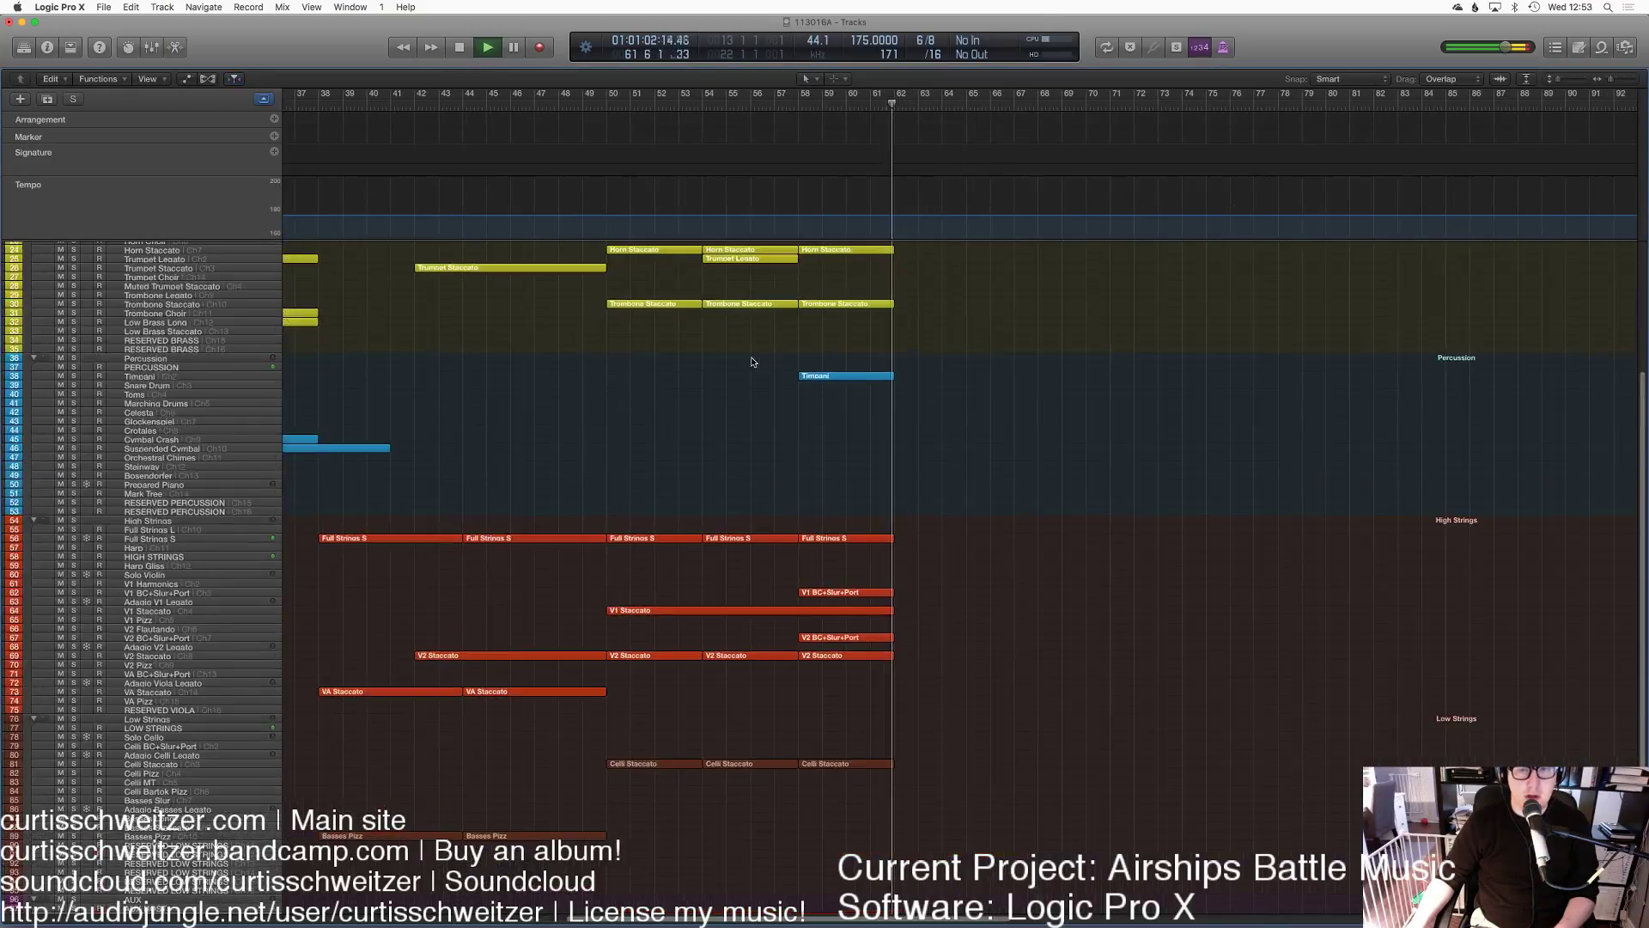
scroll(700, 386, left, 10)
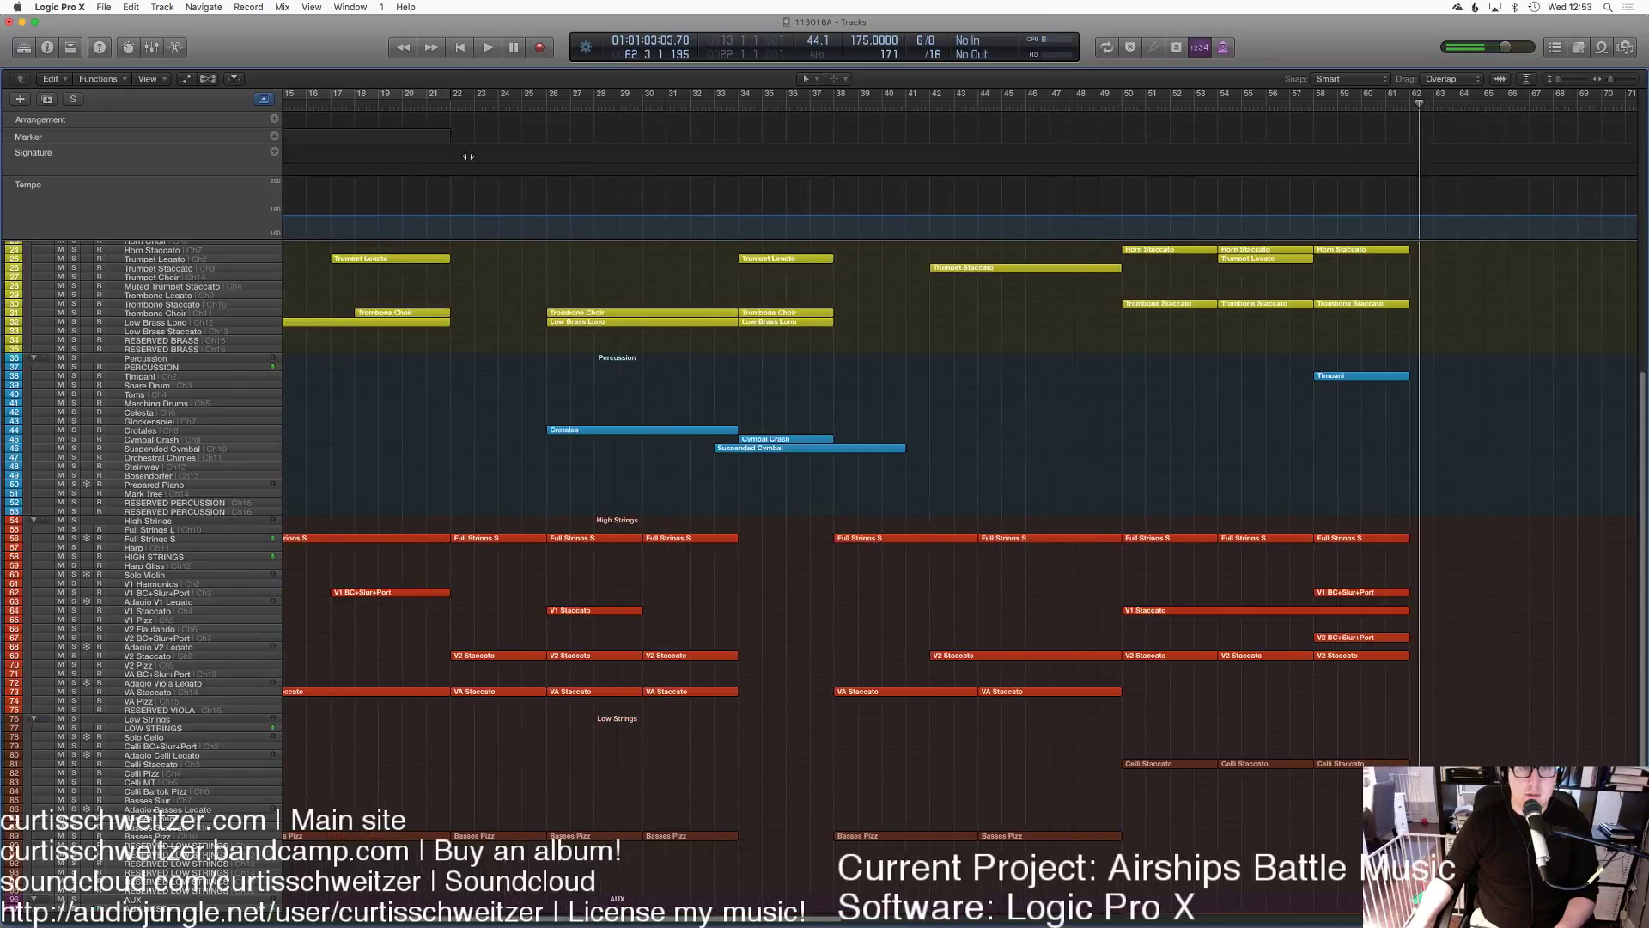
click(462, 49)
key(space)
scroll(625, 501, up, 5)
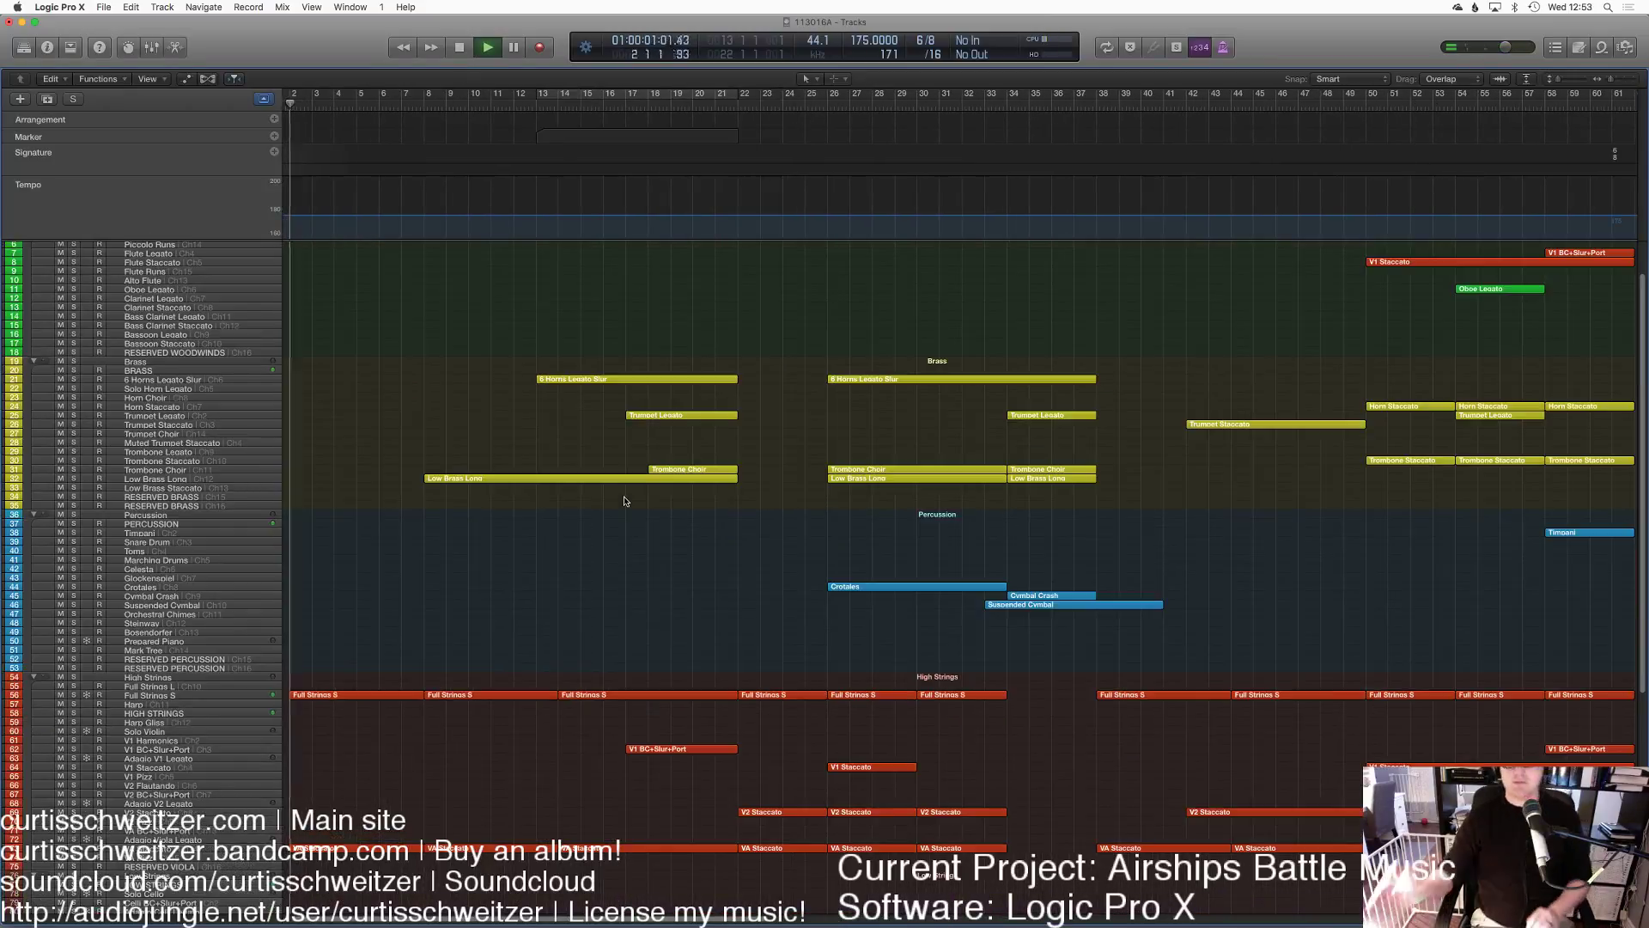
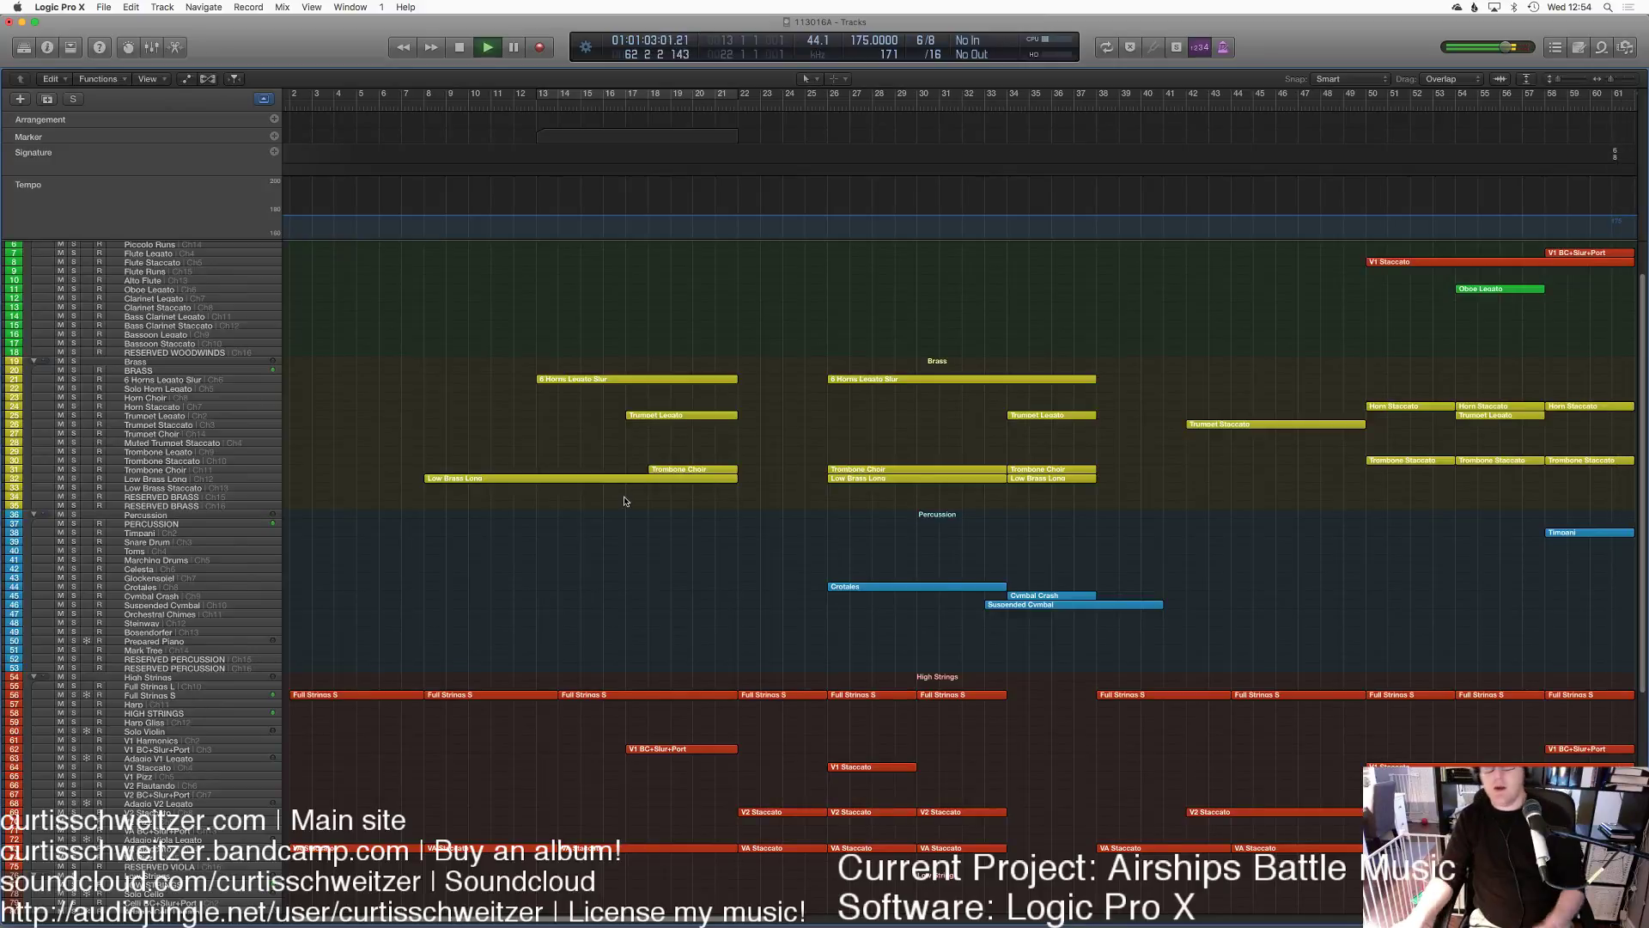
Step: Select all regions in the project and name and color them by their tracks
scroll(881, 610, right, 10)
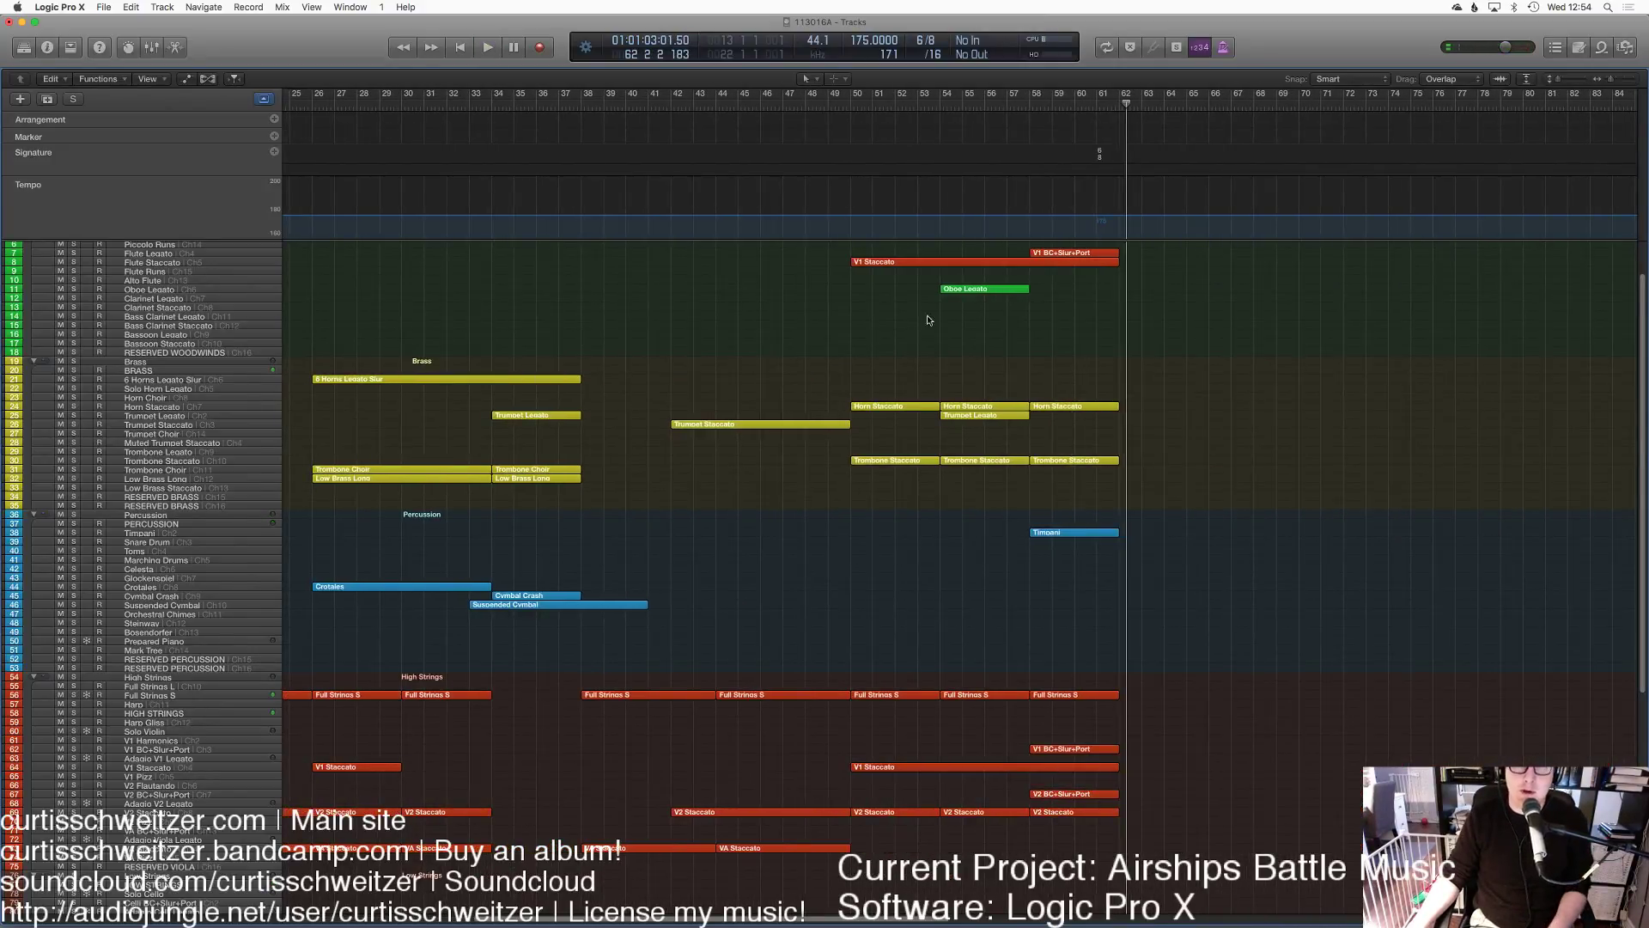
key(super+a)
right_click(911, 262)
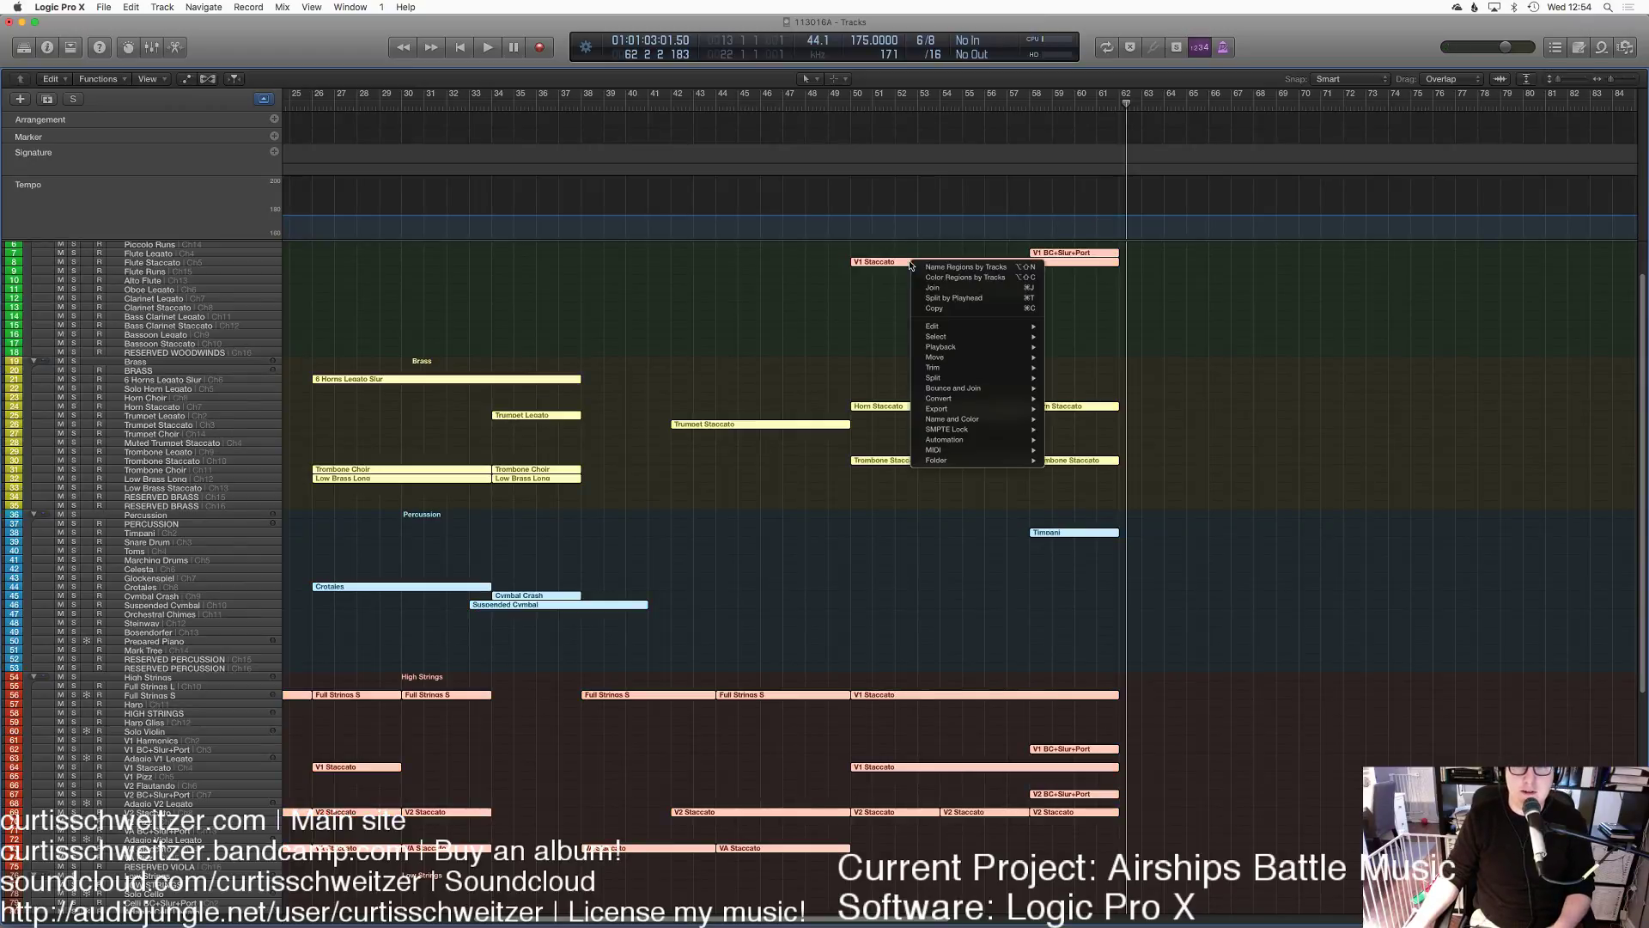
click(912, 267)
right_click(909, 264)
click(924, 269)
right_click(922, 262)
click(938, 275)
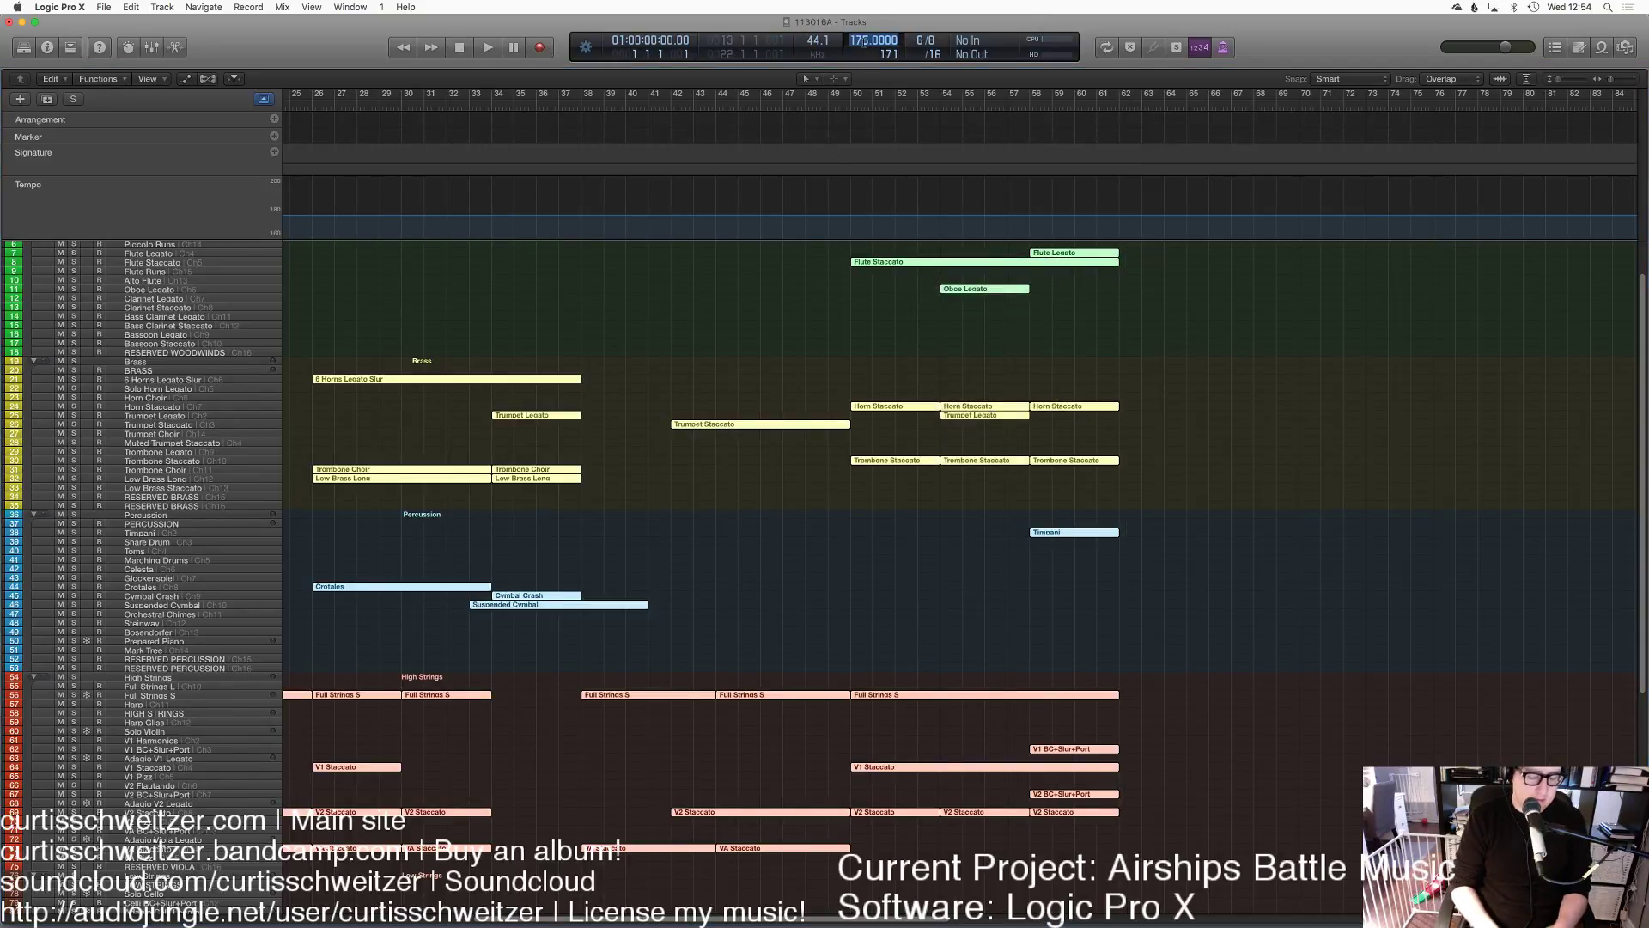
Step: Play the arrangement from bar 1 to about bar 59 while reviewing the regions on all tracks
key(space)
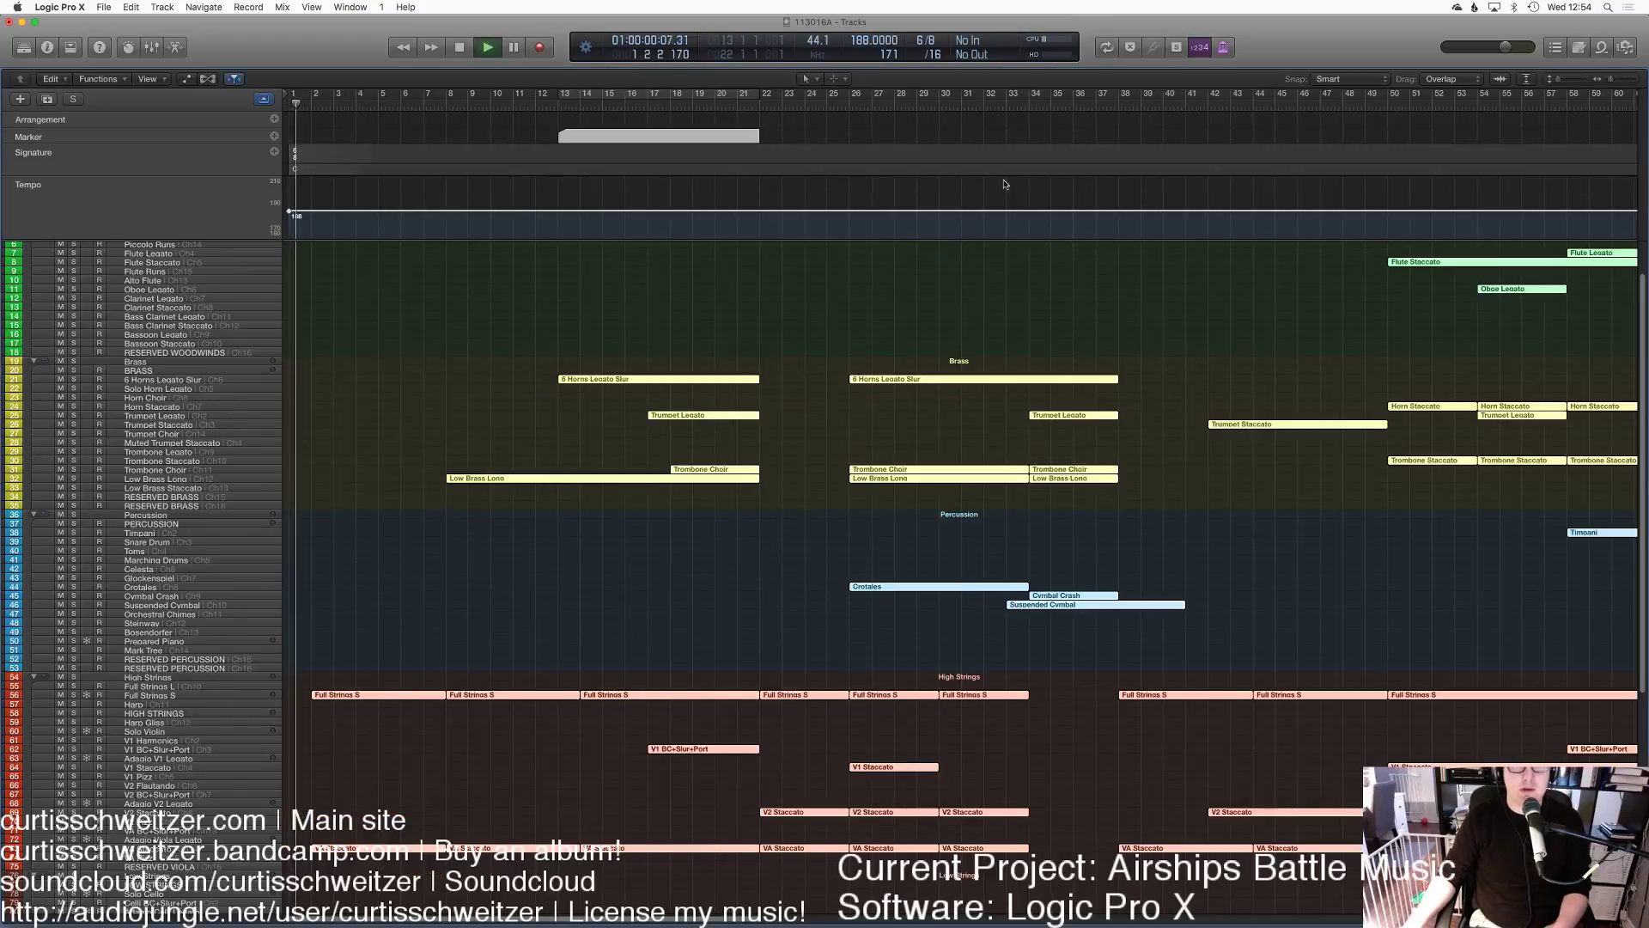
click(867, 315)
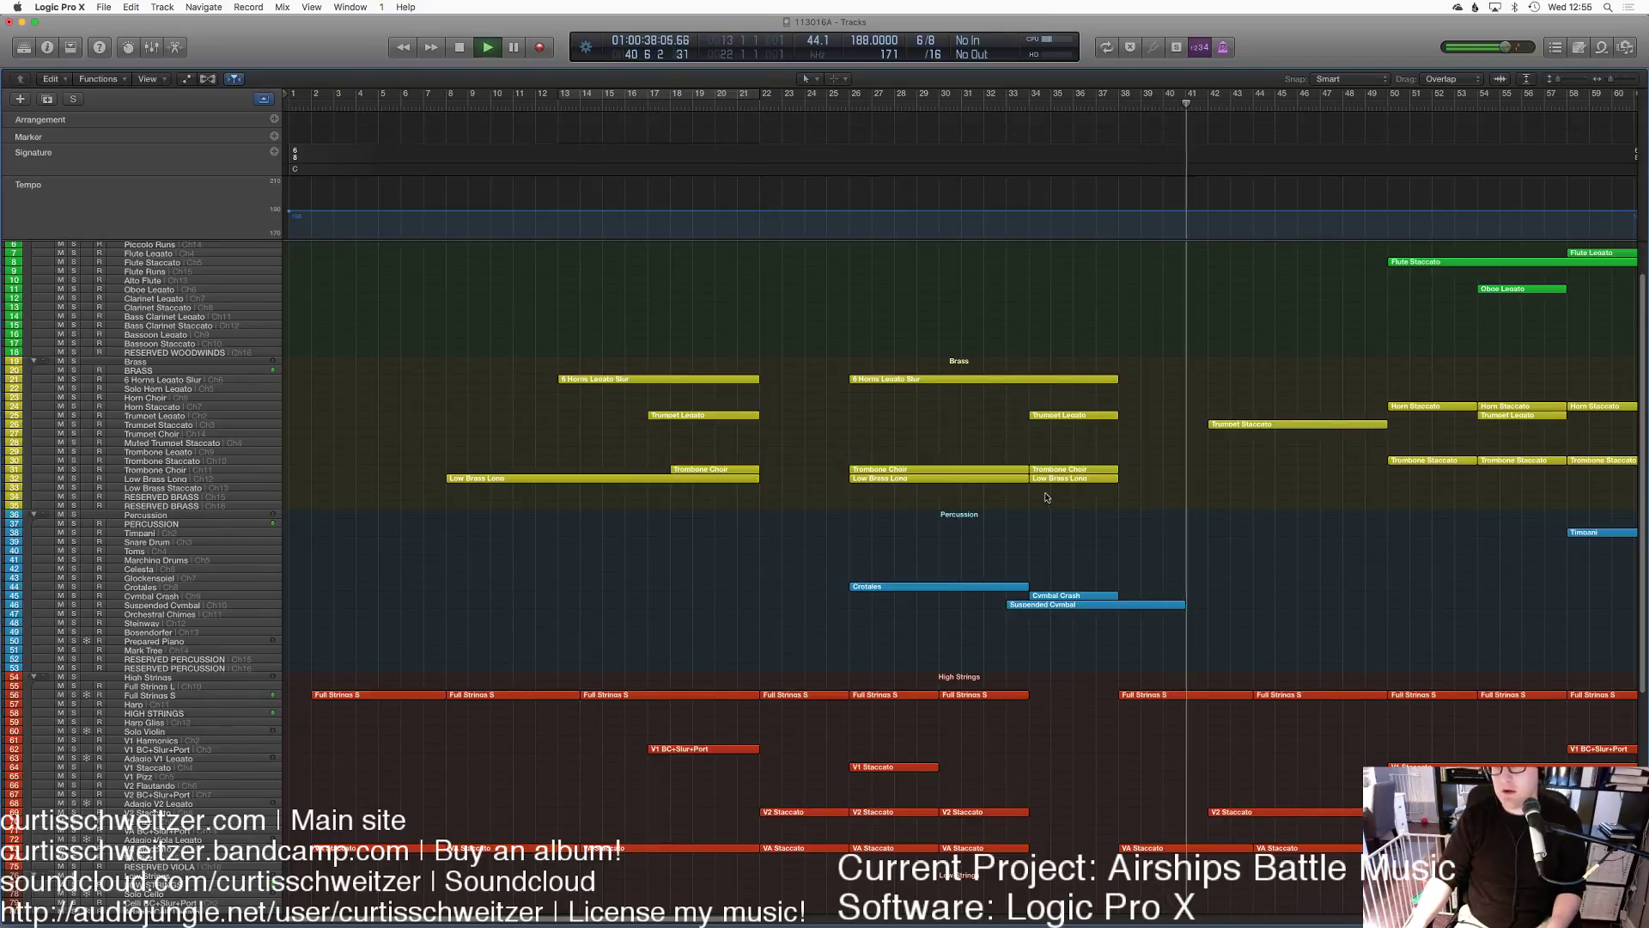
scroll(1137, 516, right, 10)
scroll(1137, 515, down, 3)
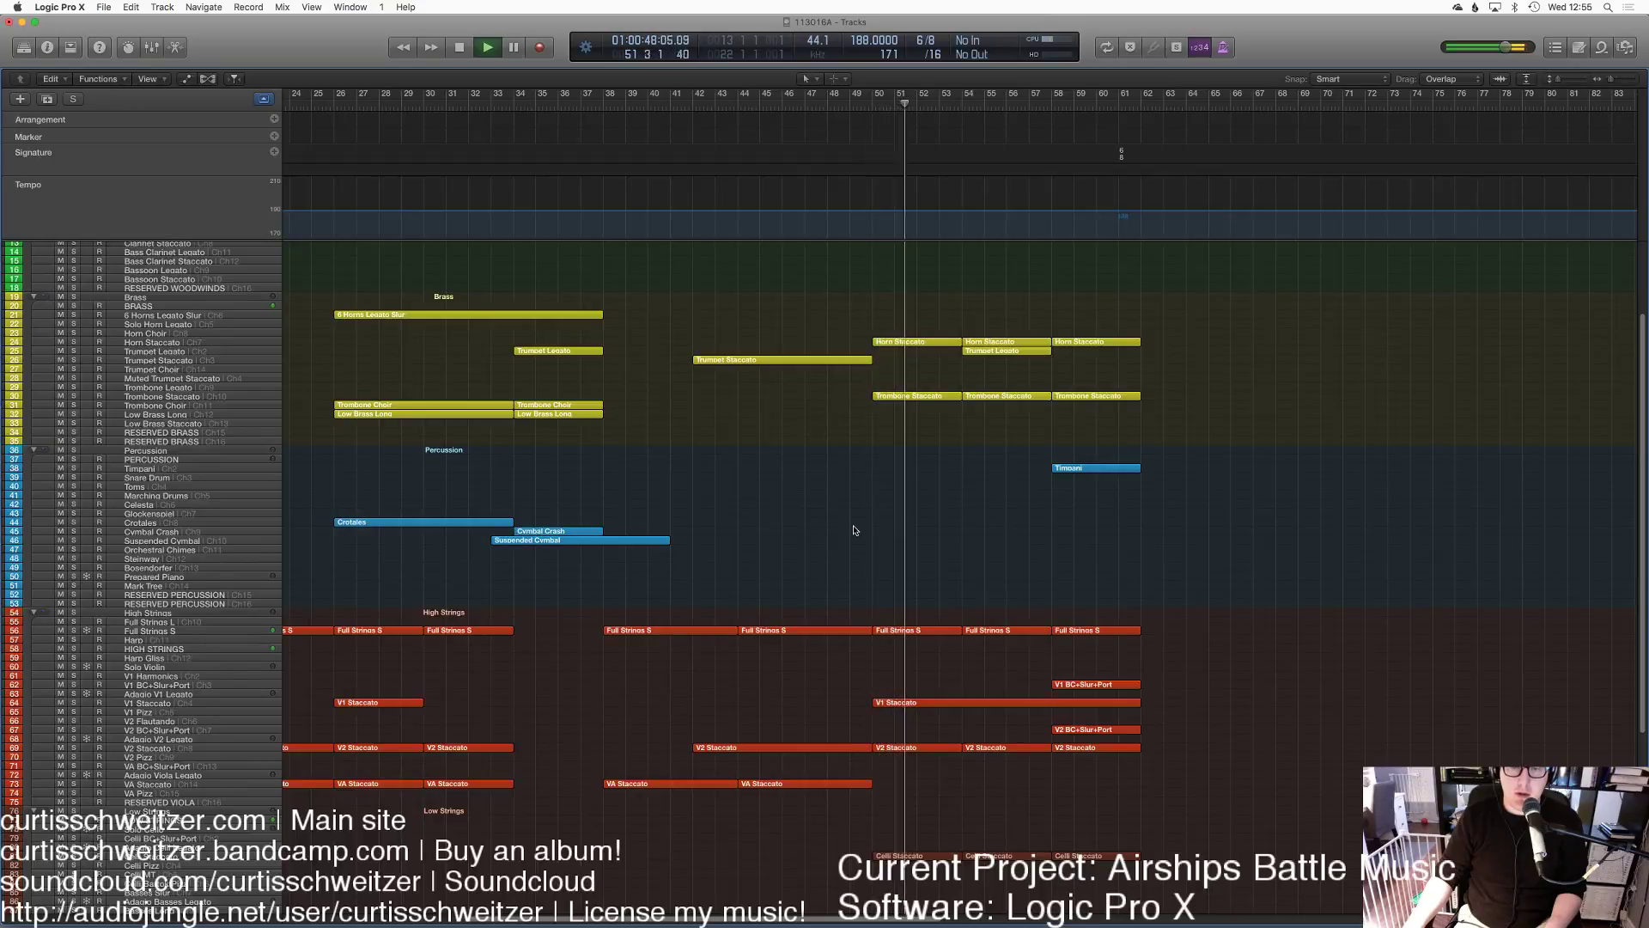
scroll(859, 541, down, 10)
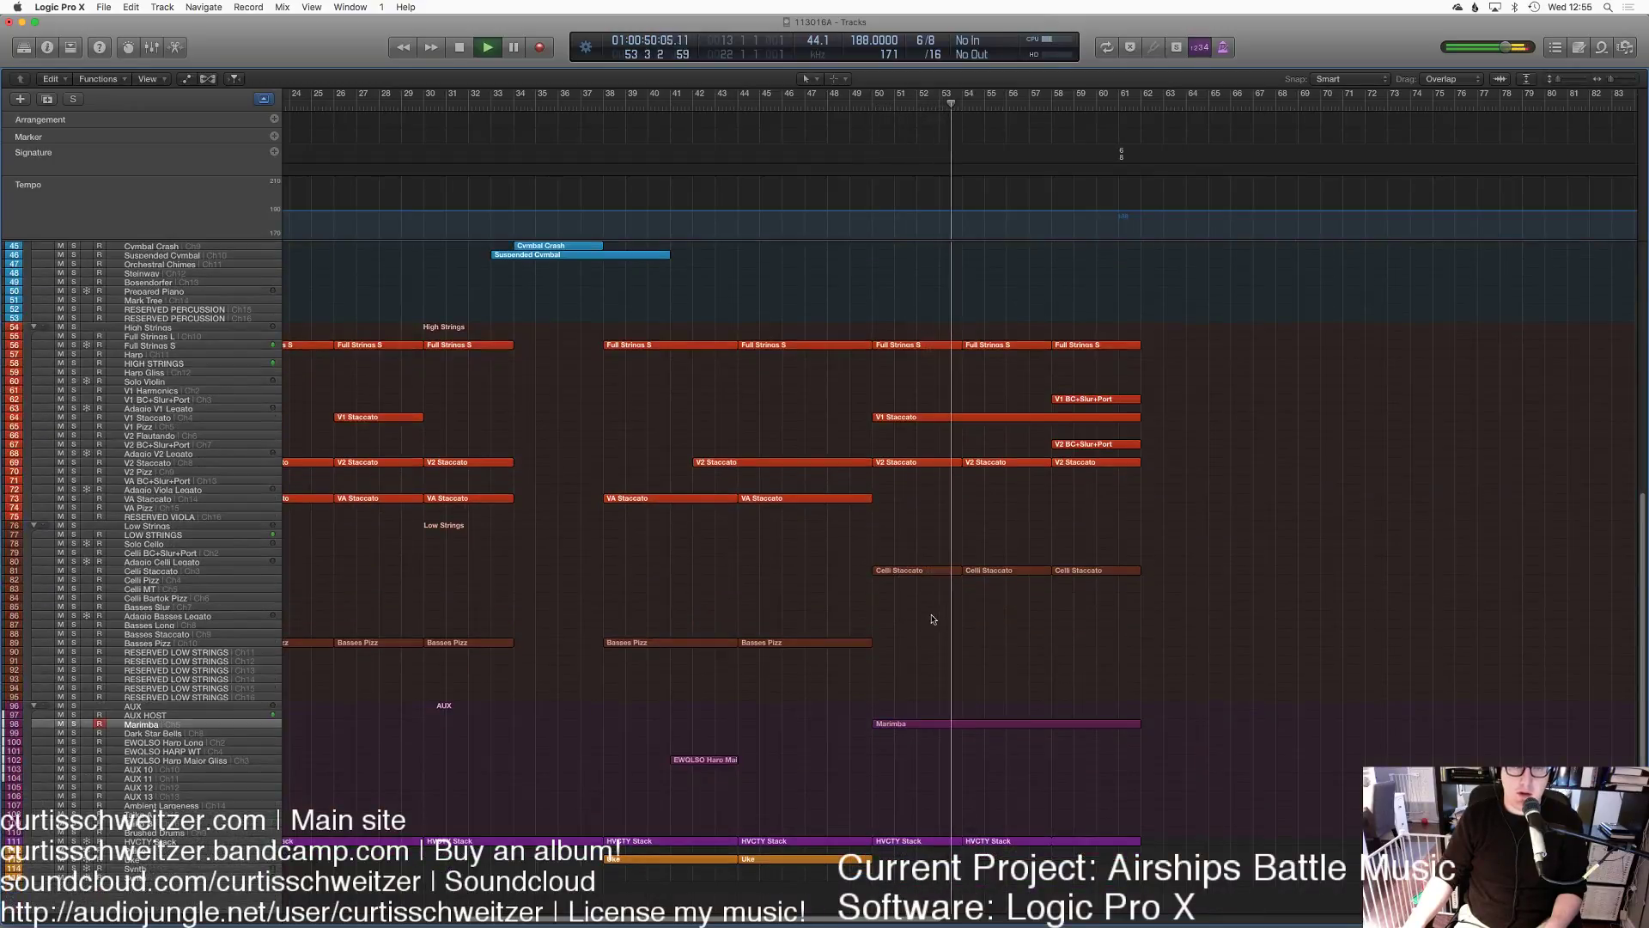
scroll(932, 618, up, 9)
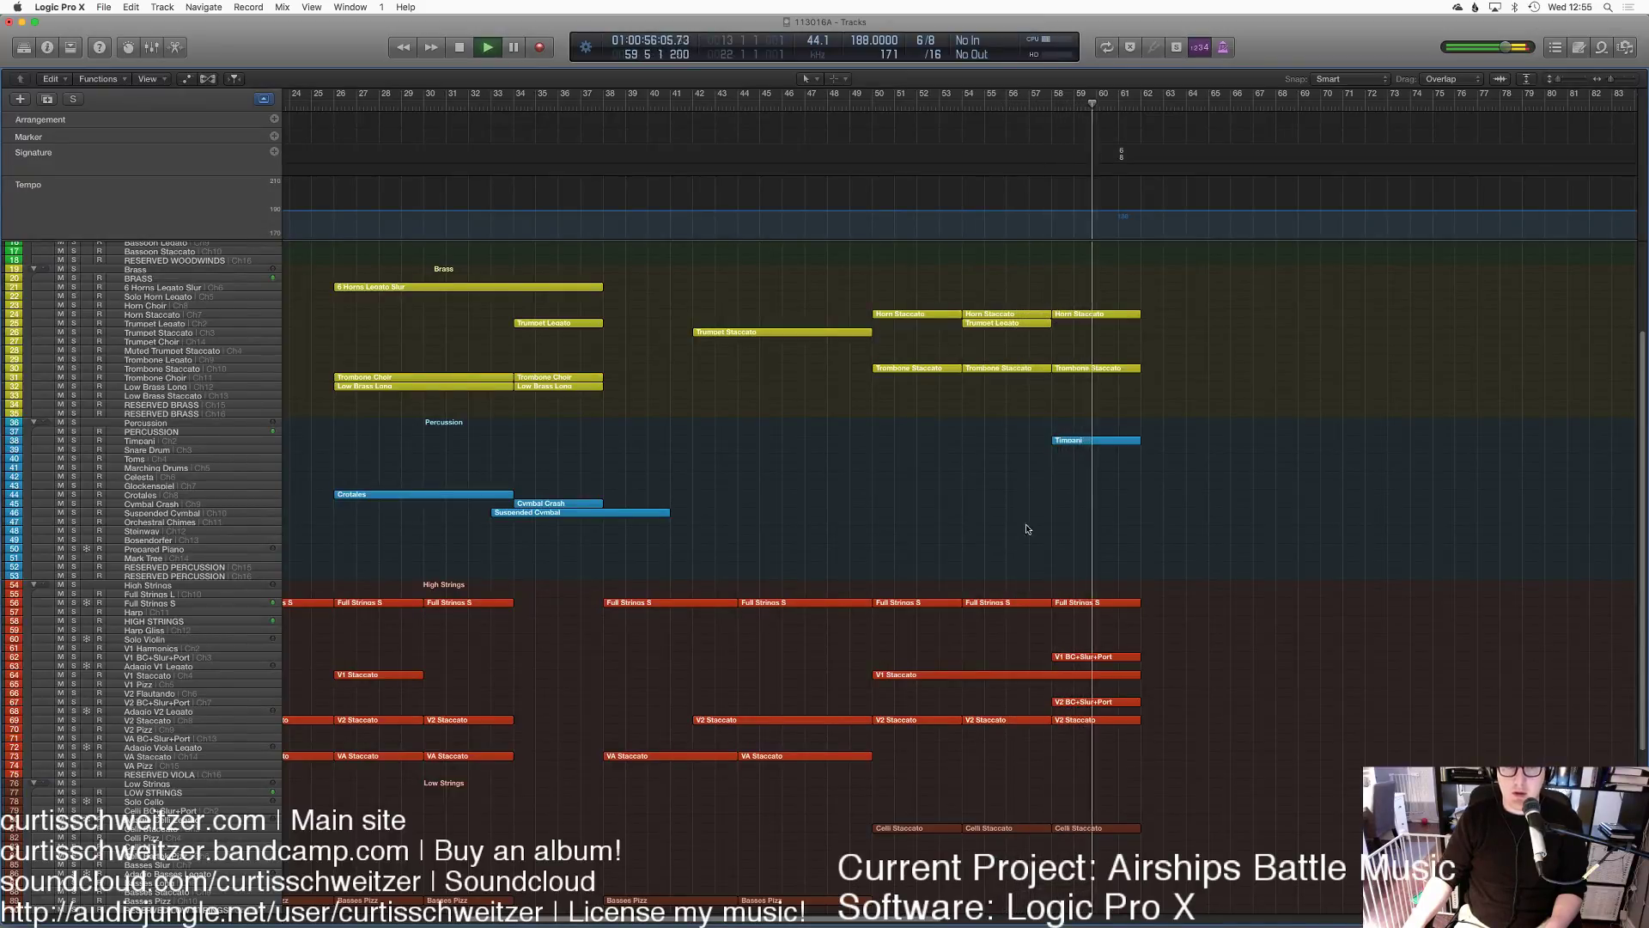
key(space)
Step: Record a part on the Cymbal Crash track from bar 58 through bar 61
click(1053, 103)
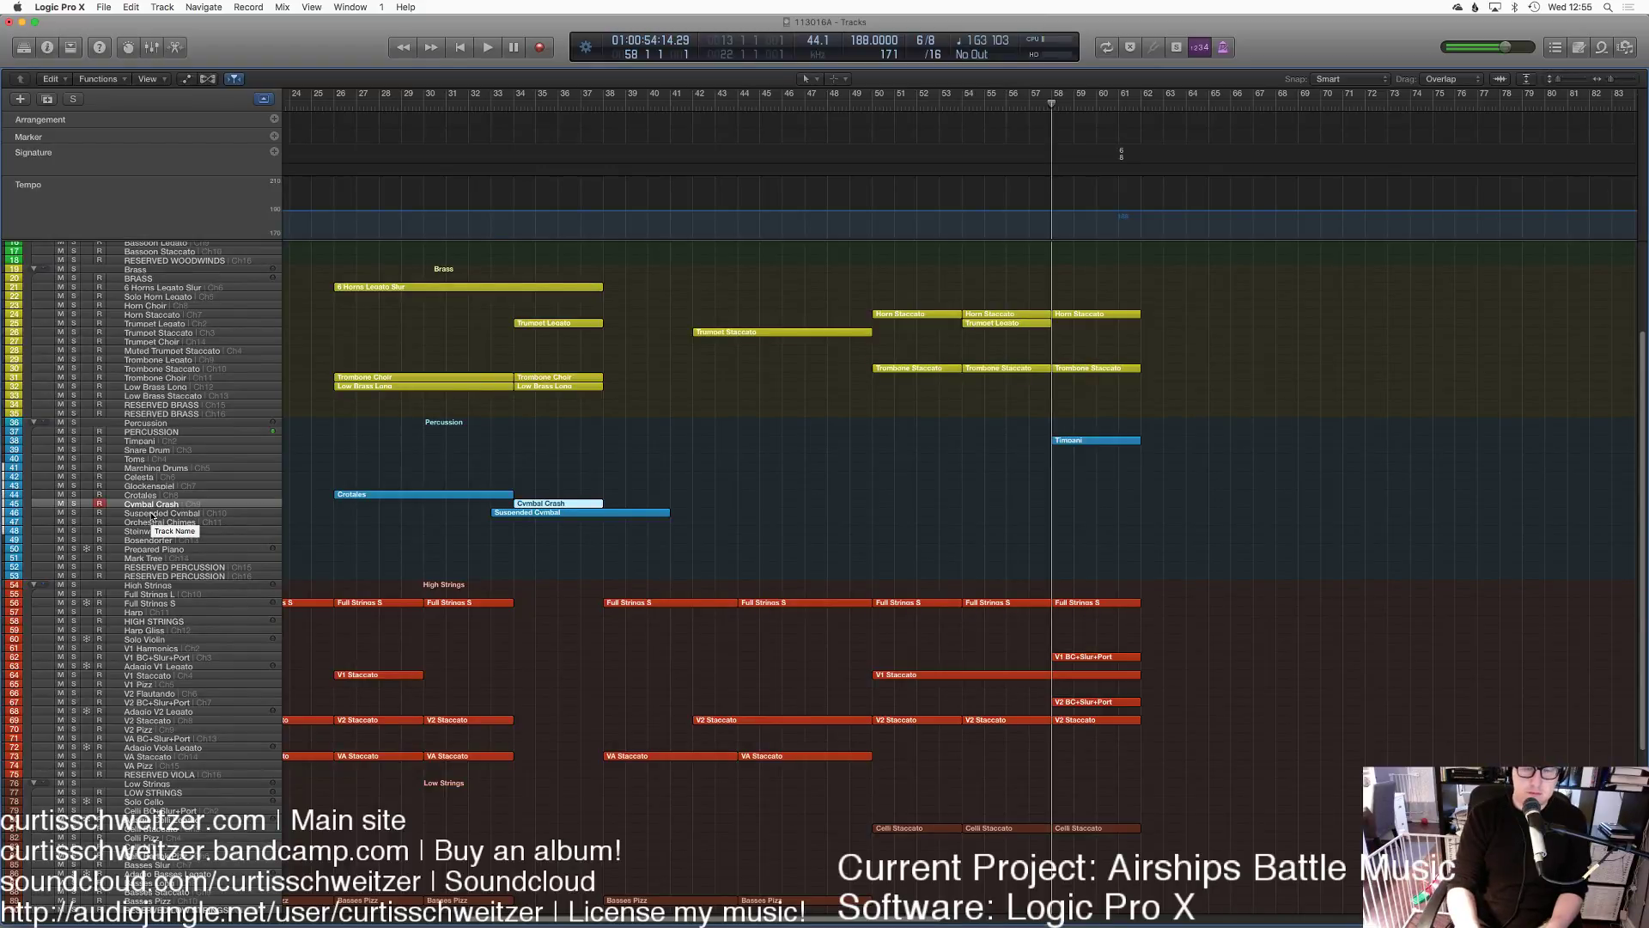
key(r)
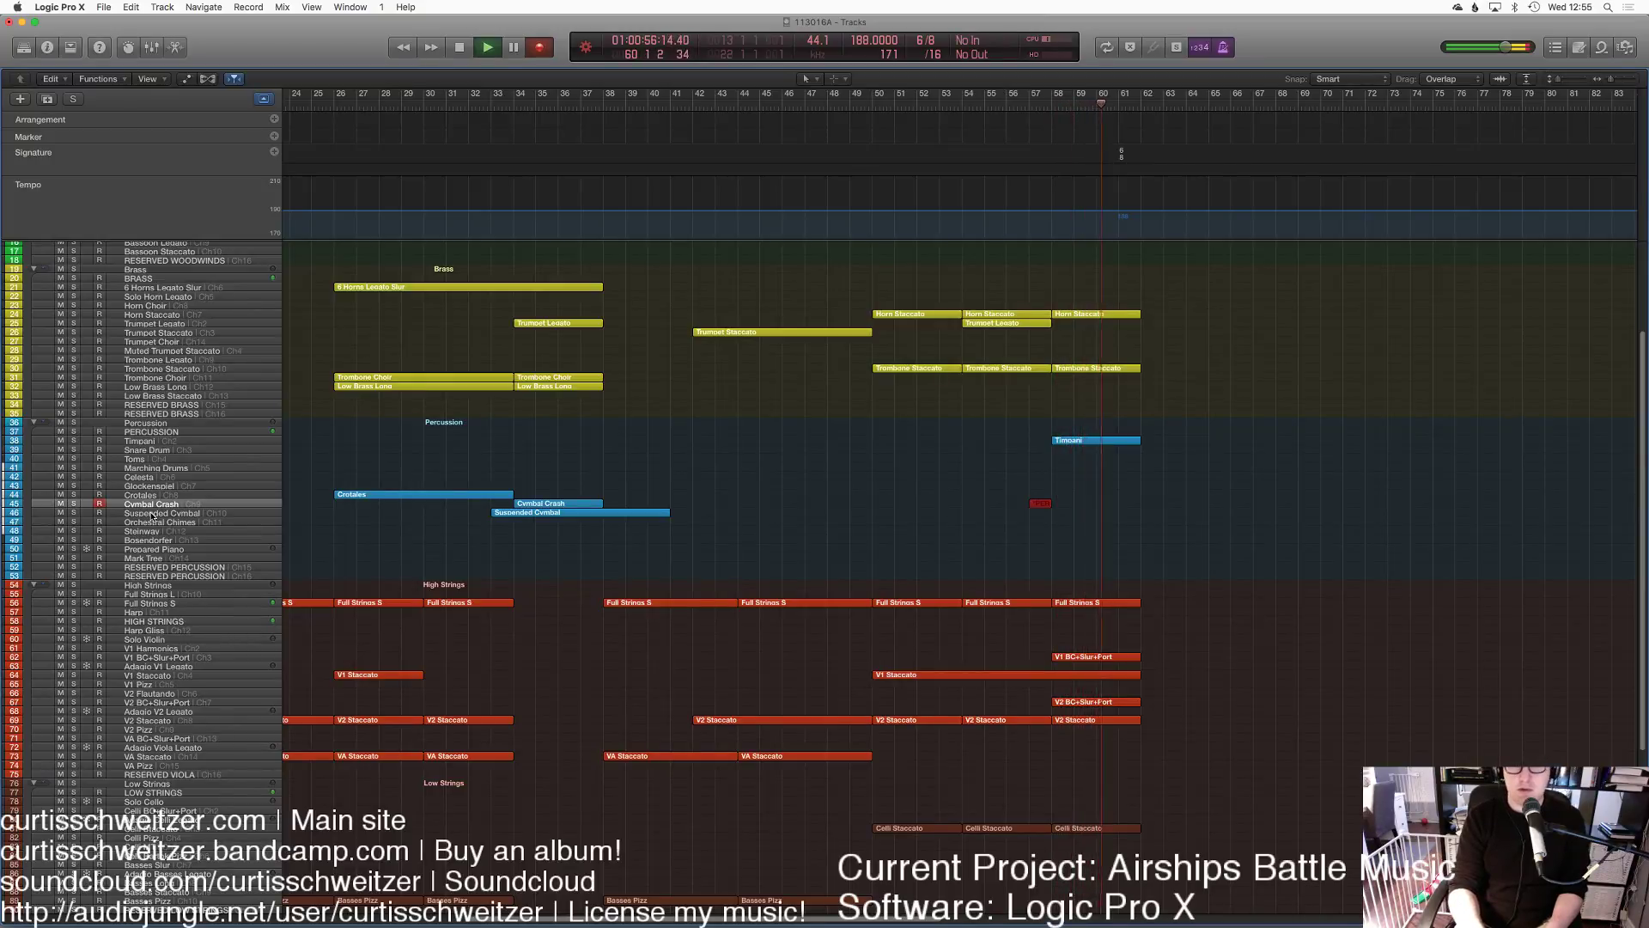
key(space)
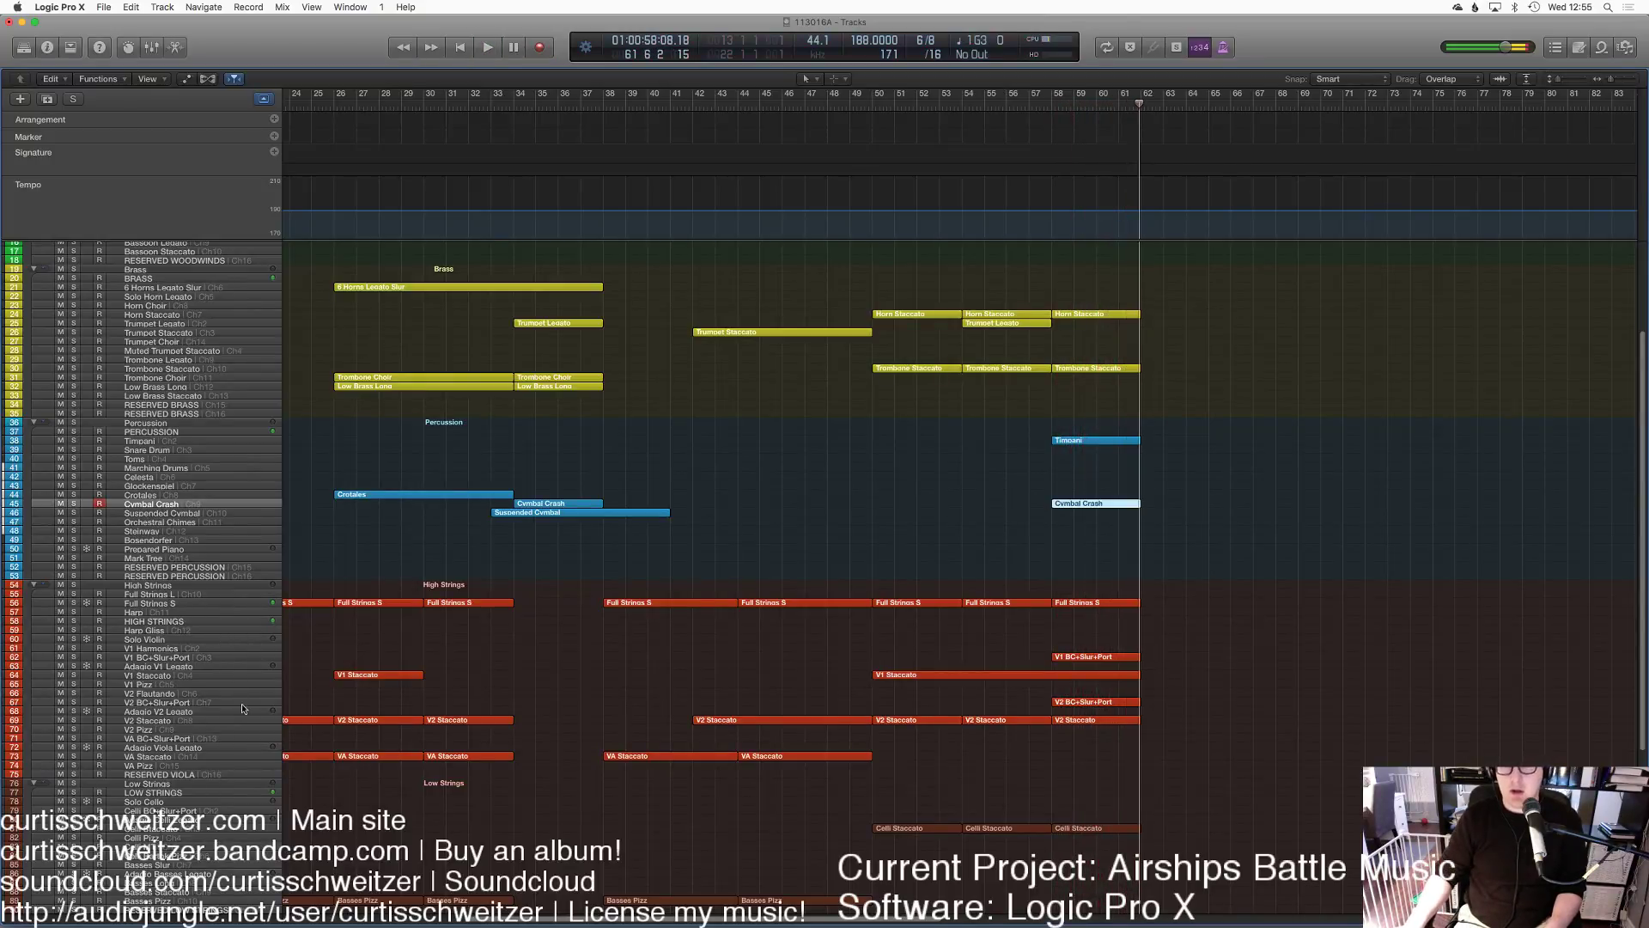
Step: Lower the velocities of all notes together in the Timpani region at bar 58, playing the passage to check the level
double_click(1084, 437)
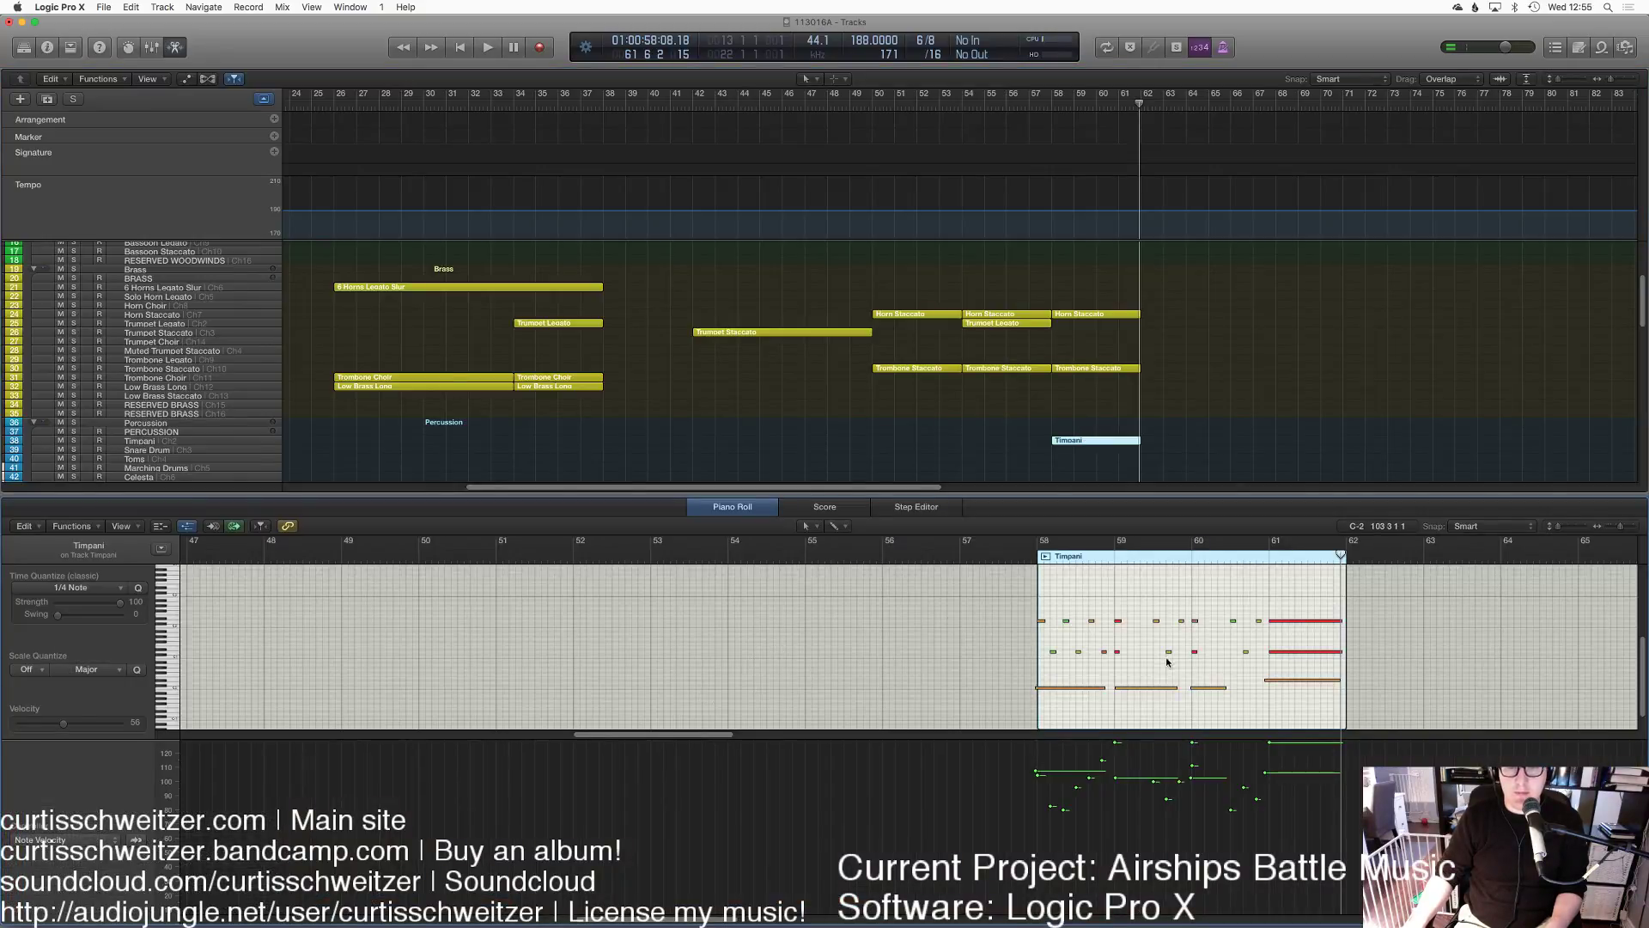
drag(1115, 744, 1114, 769)
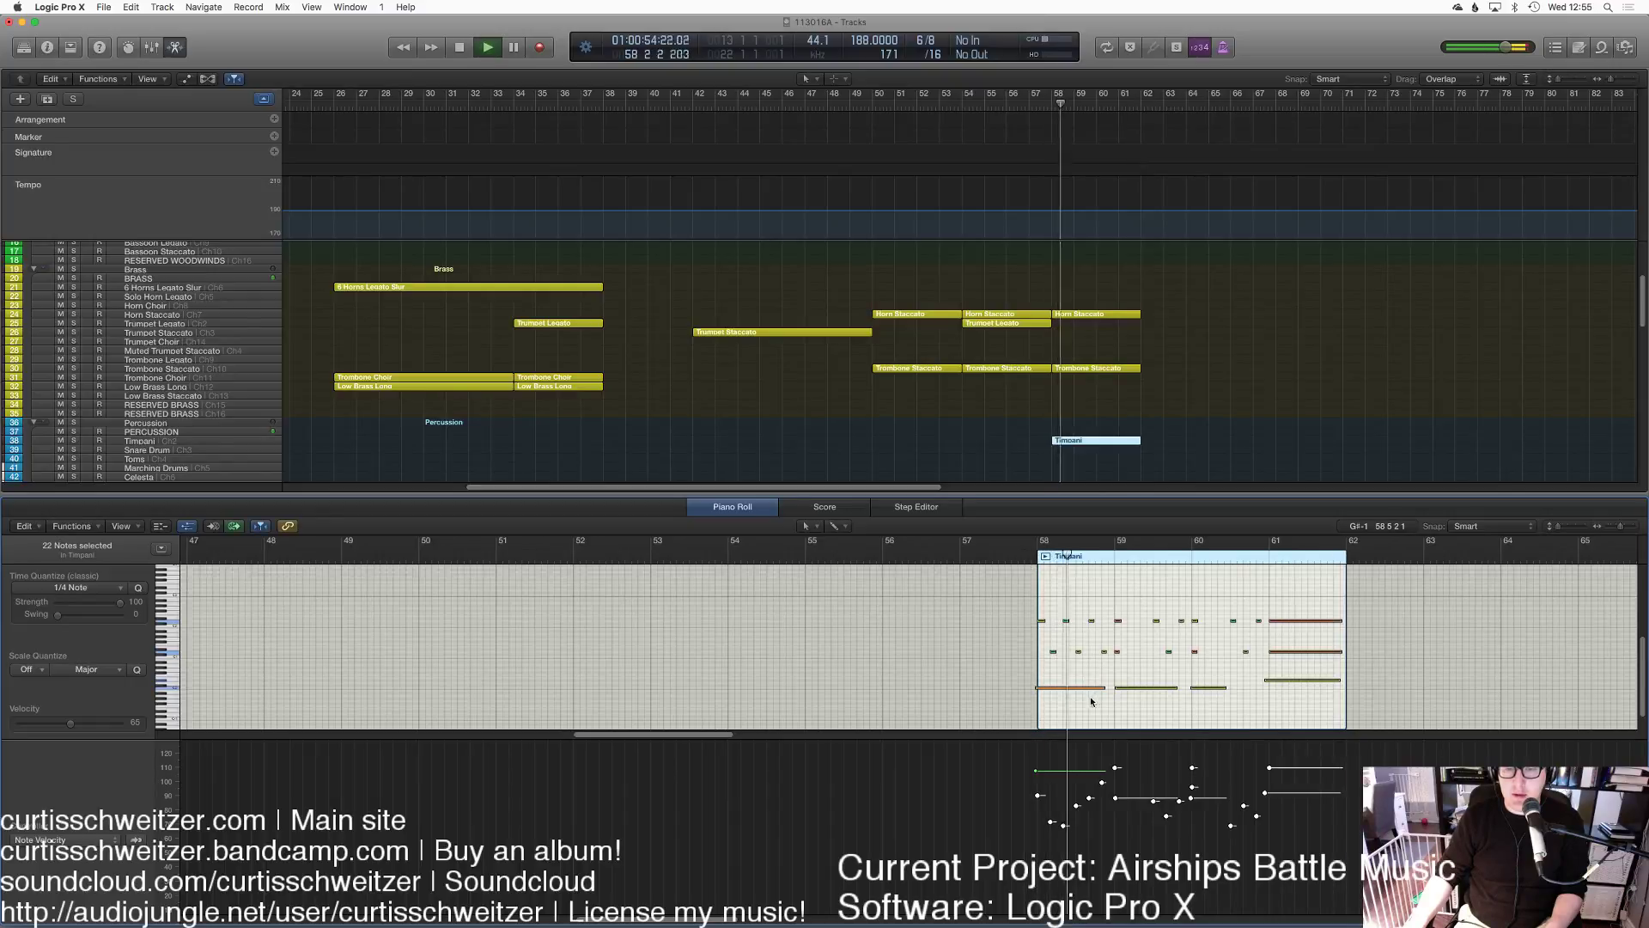
click(1134, 410)
key(e)
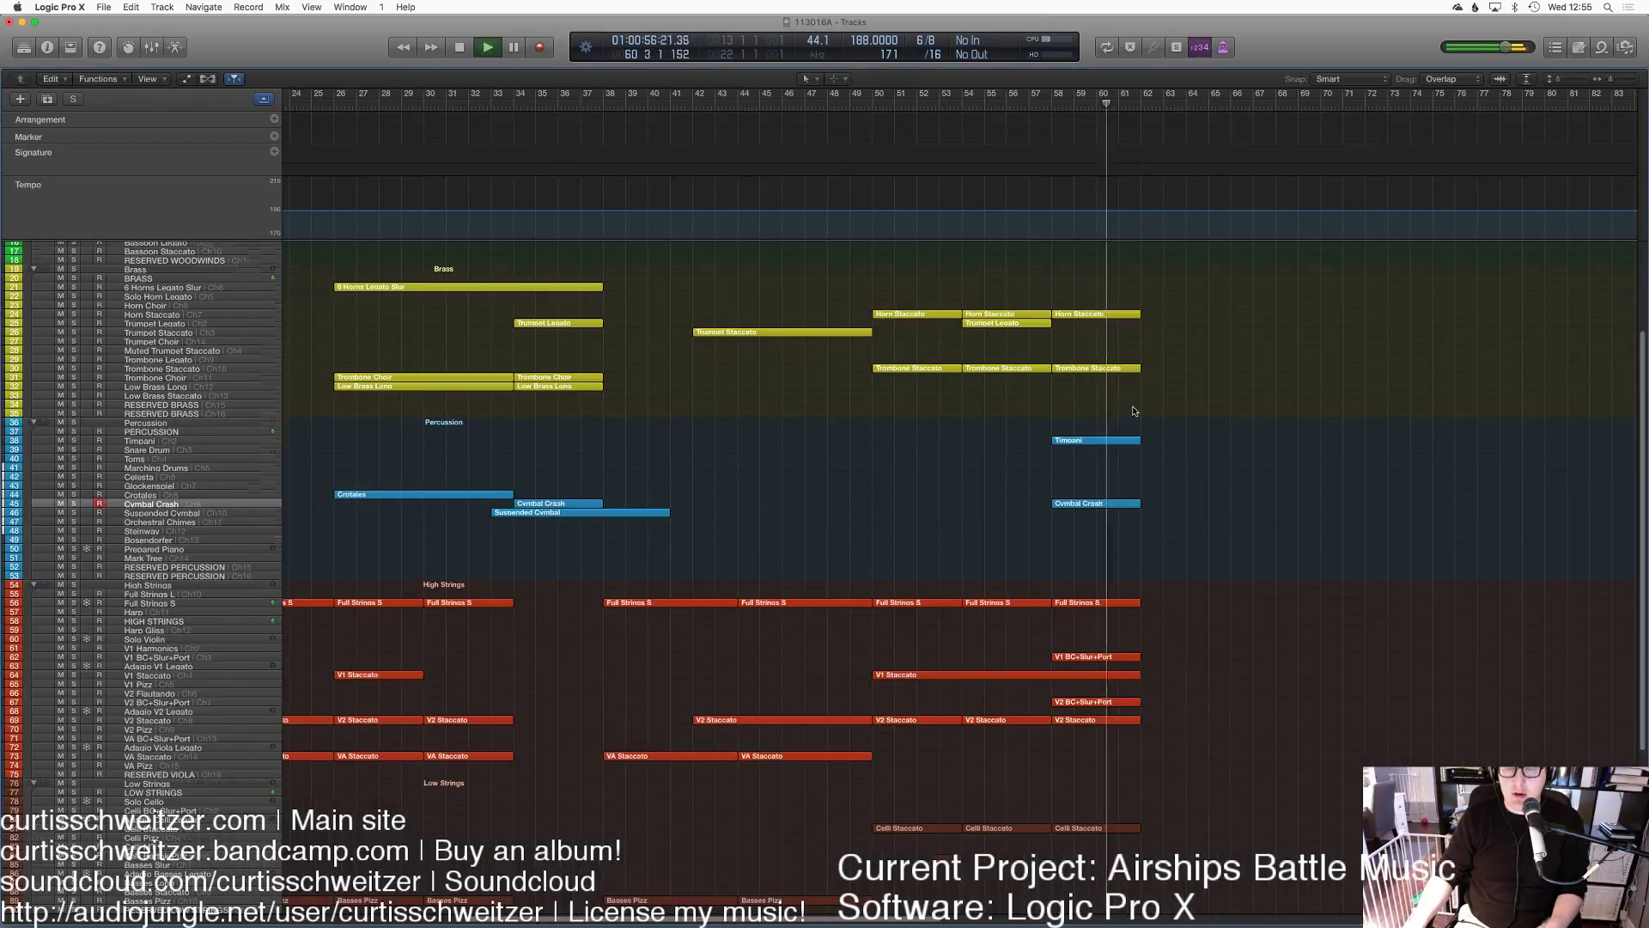
scroll(1127, 405, up, 3)
key(space)
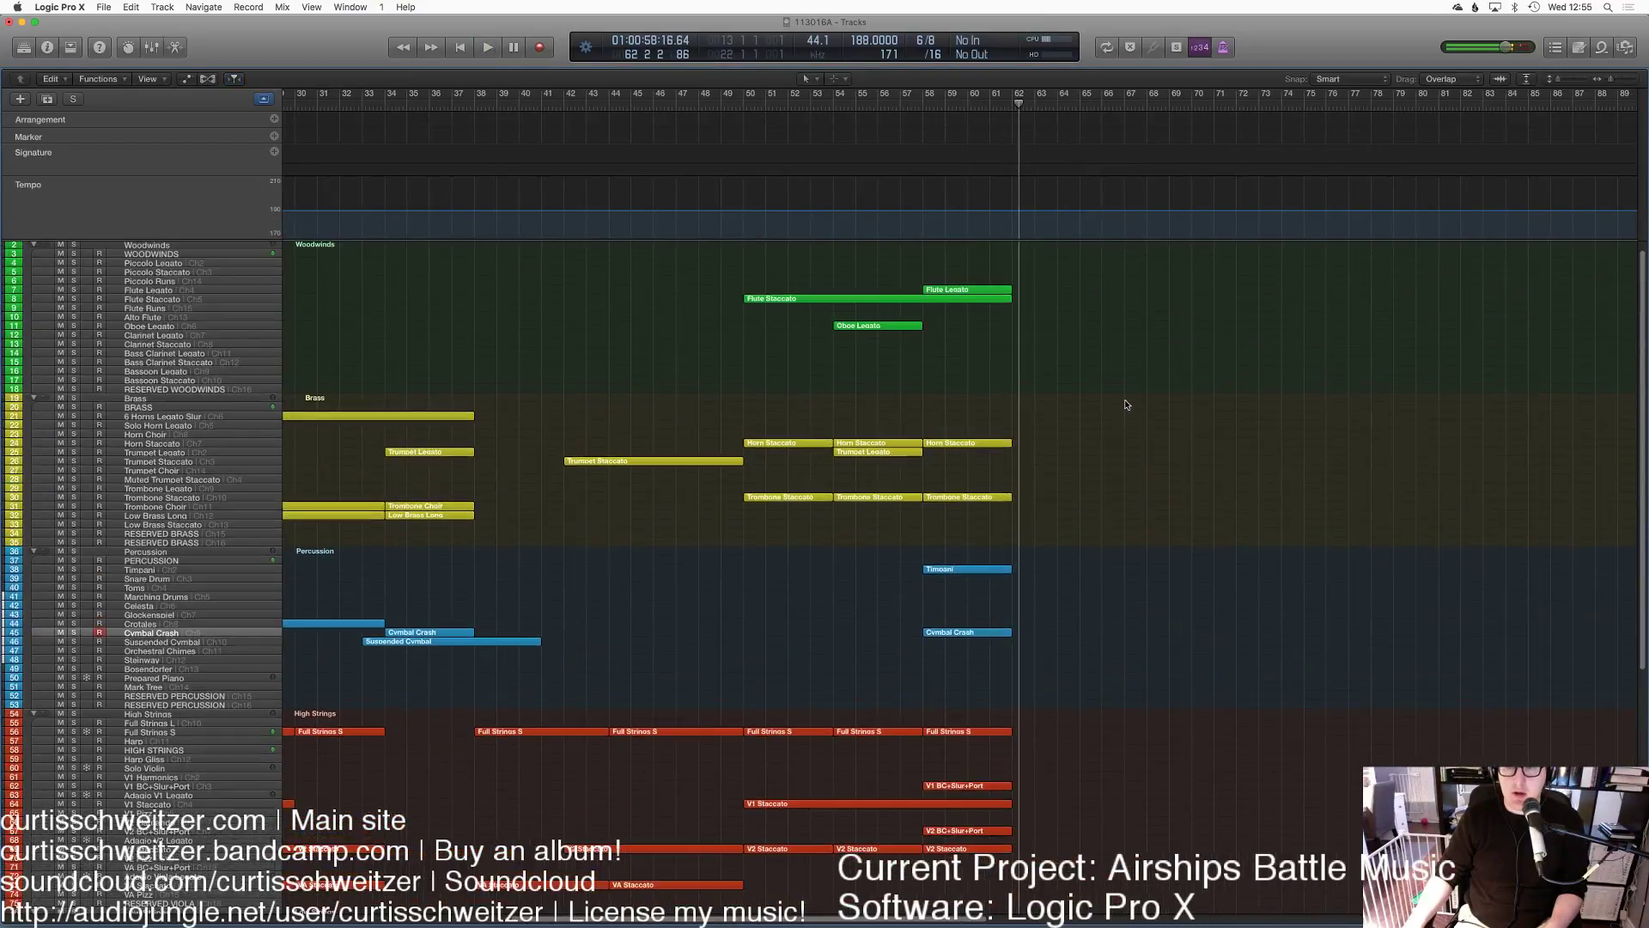
Step: Record a part on the Suspended Cymbal track from bar 57 to bar 65
scroll(590, 626, left, 5)
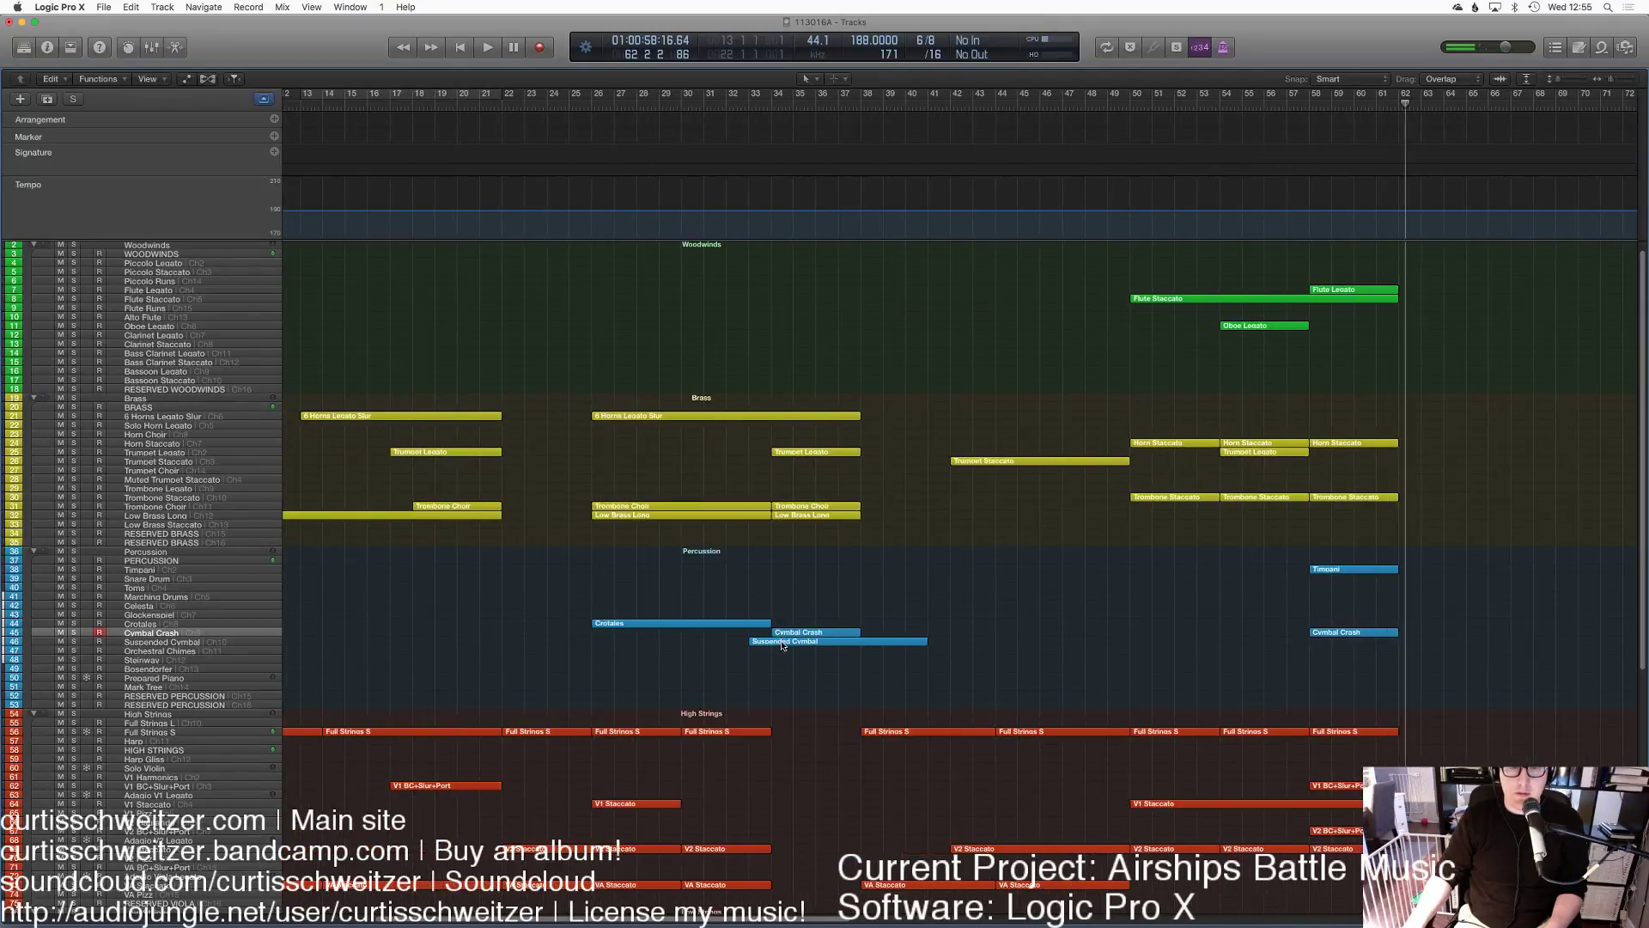
click(219, 643)
drag(1377, 110, 1287, 115)
key(r)
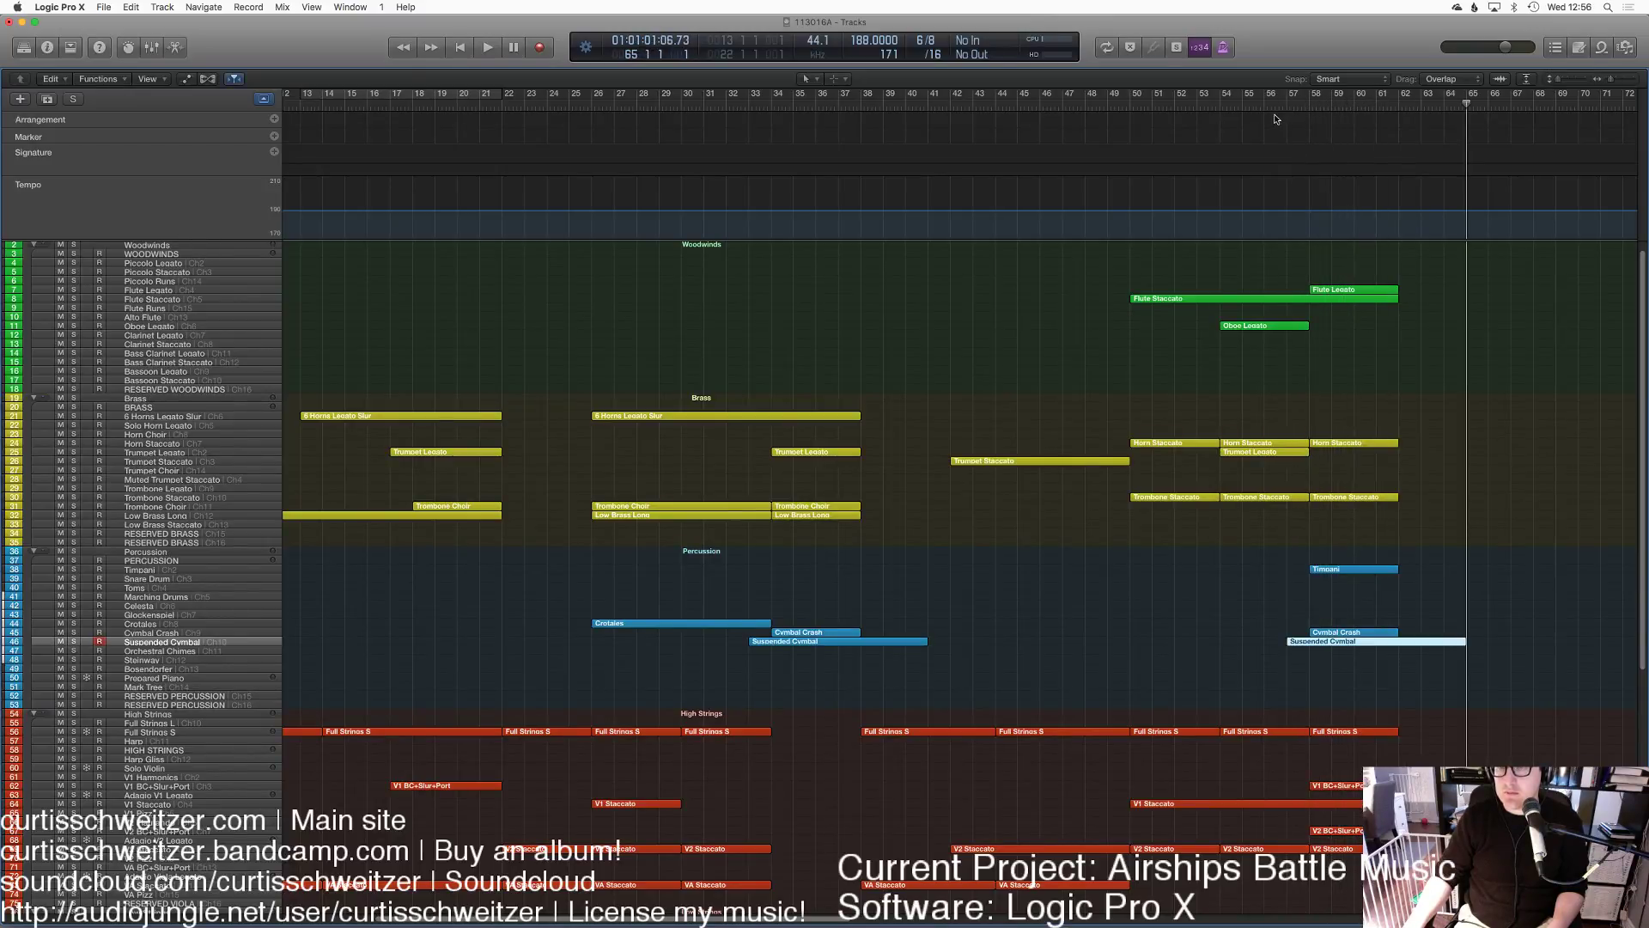
Step: Play from about bar 56 to bar 62 to check the new cymbal parts against the other tracks
double_click(1272, 109)
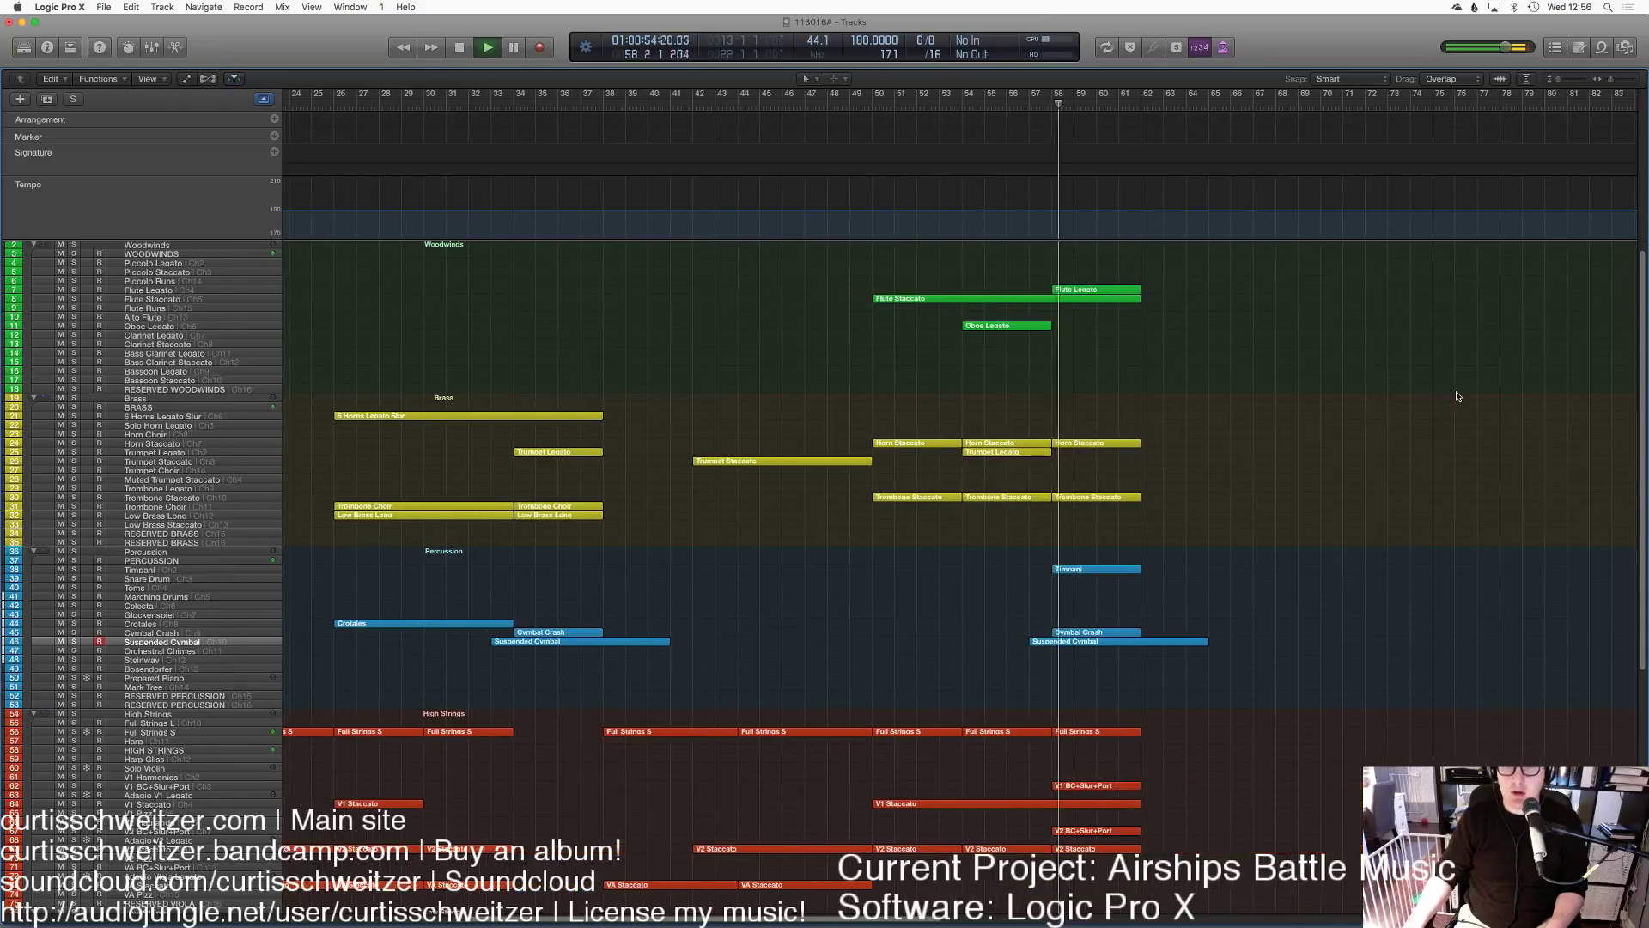
scroll(1458, 396, down, 5)
scroll(1458, 396, right, 5)
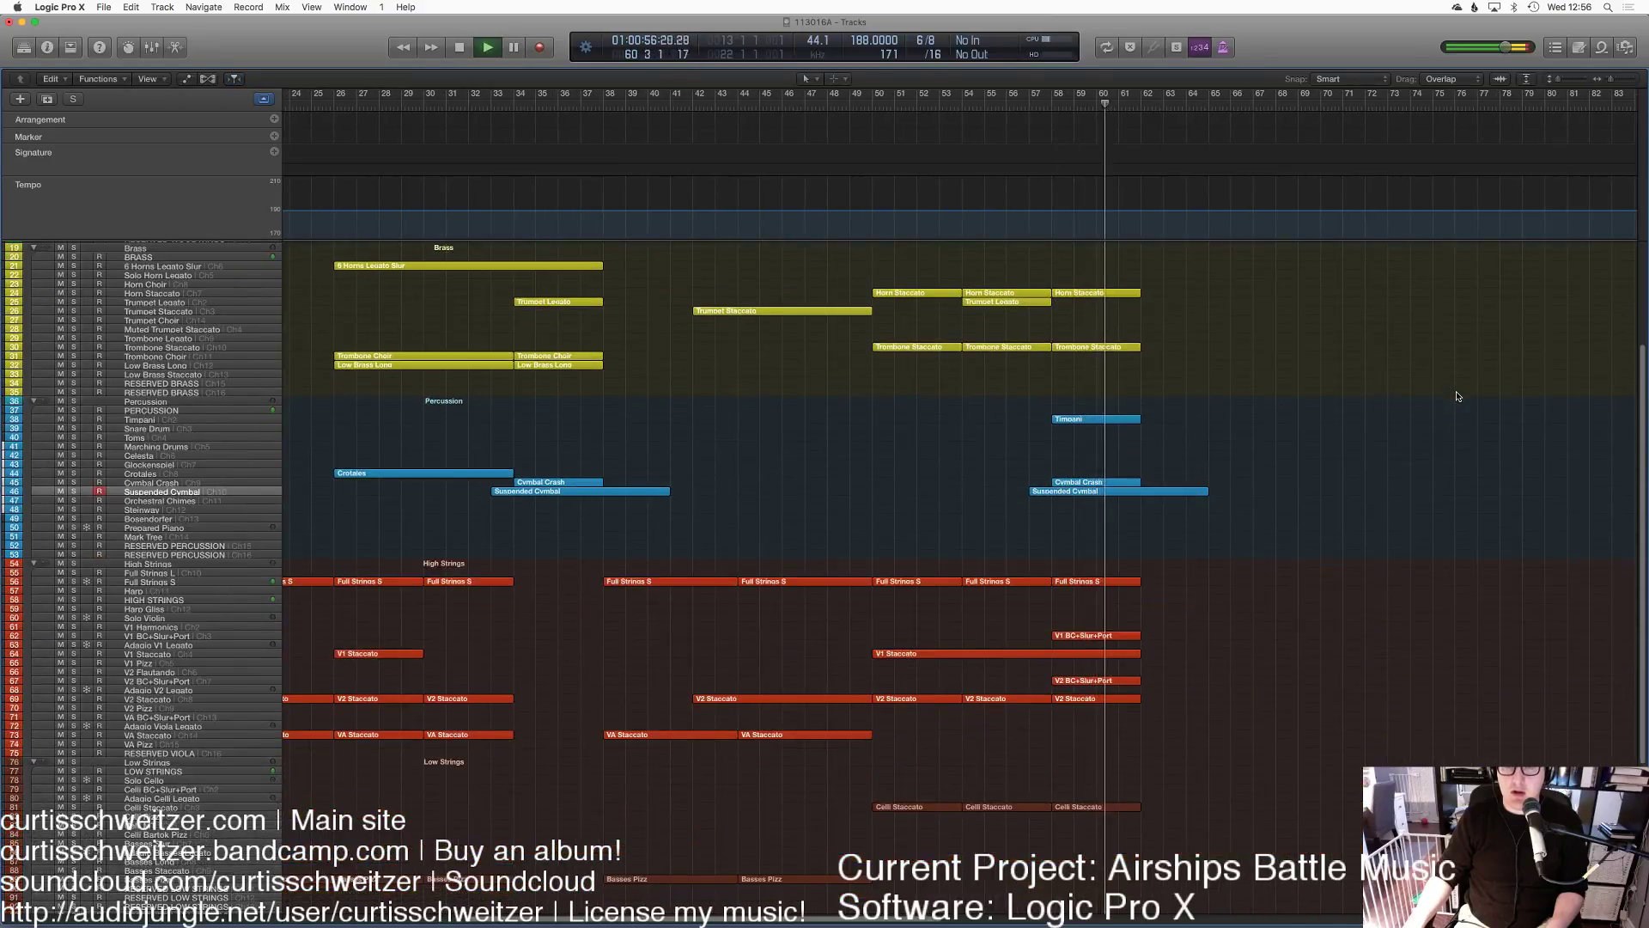
scroll(1458, 396, up, 5)
key(space)
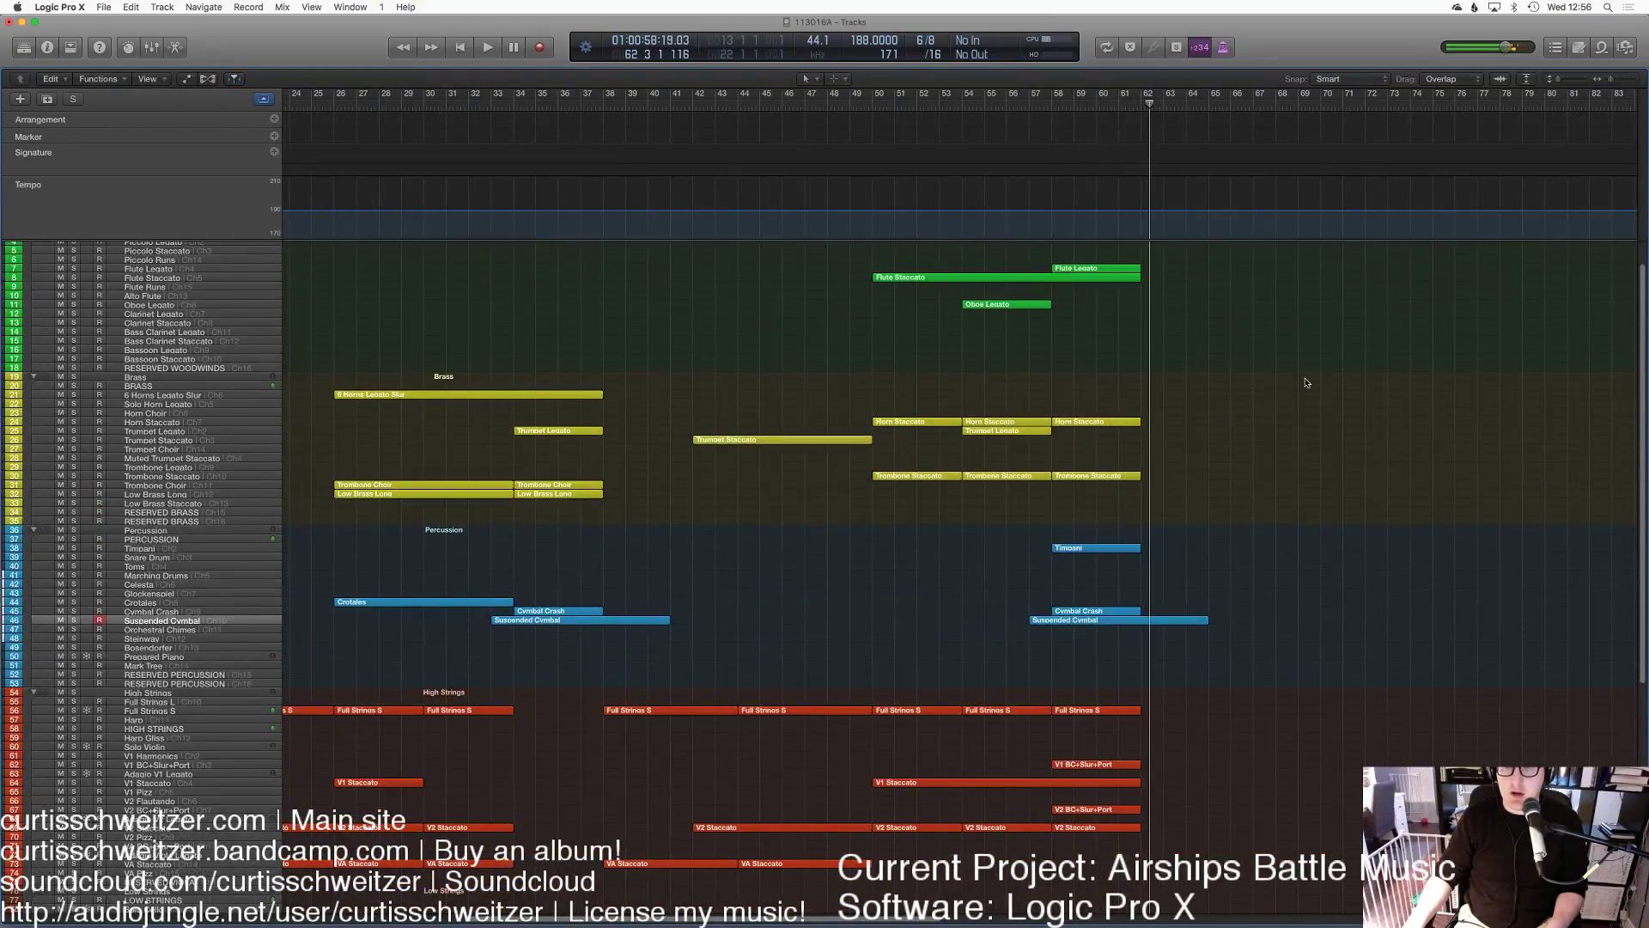
Step: Delete the recorded Suspended Cymbal region at bar 57 and select the earlier one at bar 33
scroll(1375, 388, left, 10)
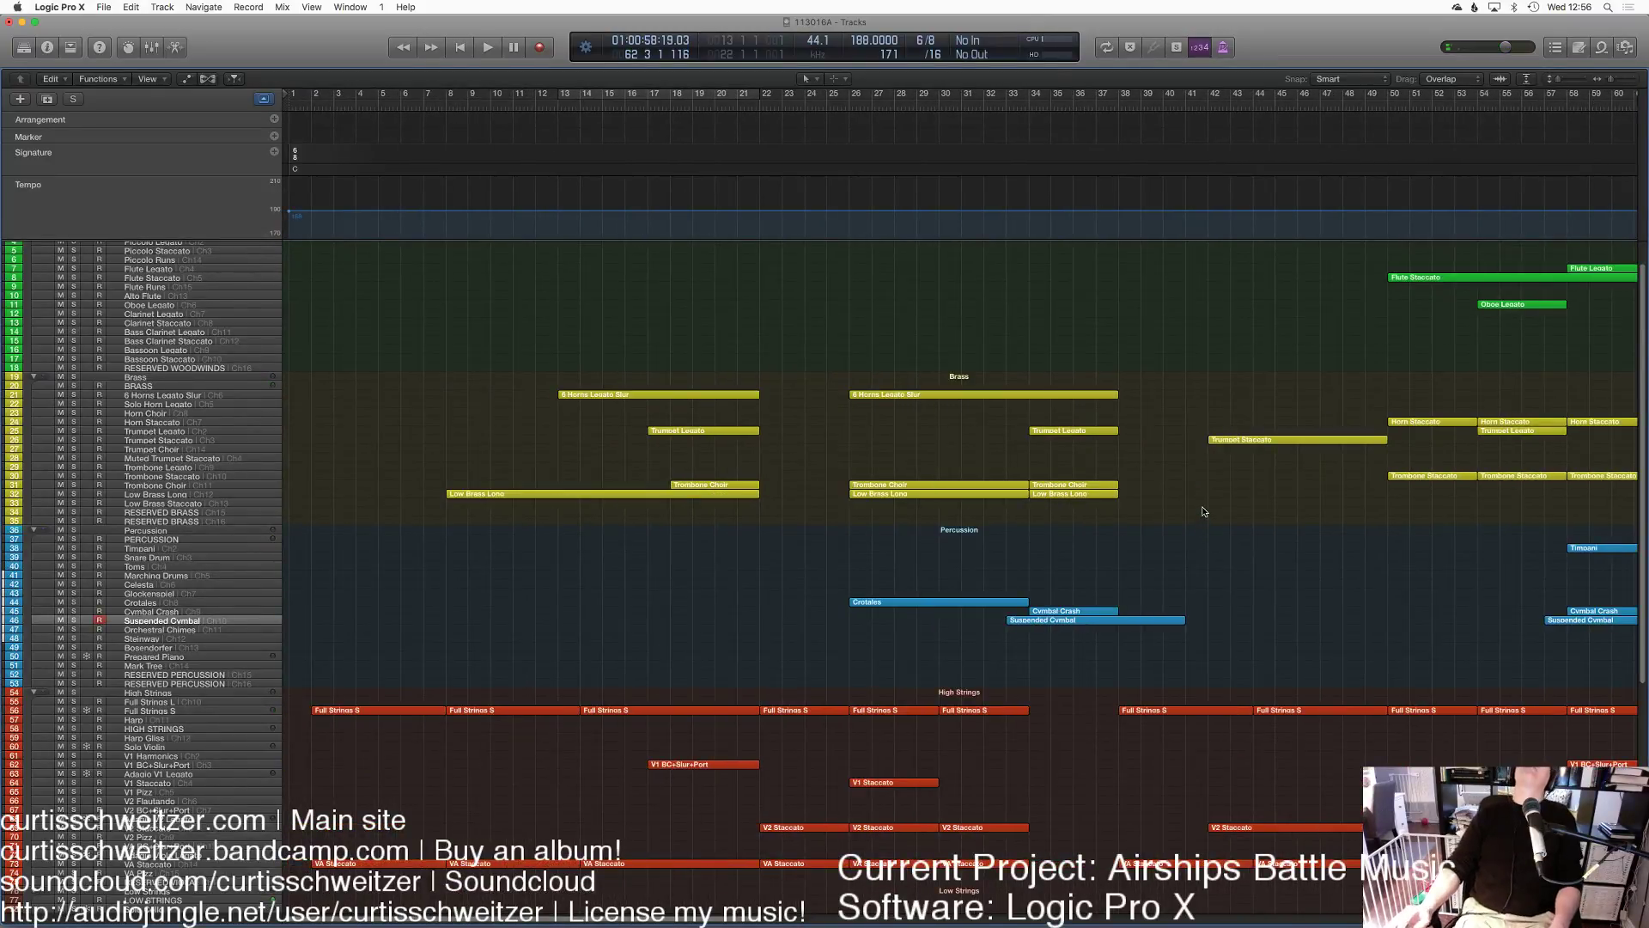
click(1047, 624)
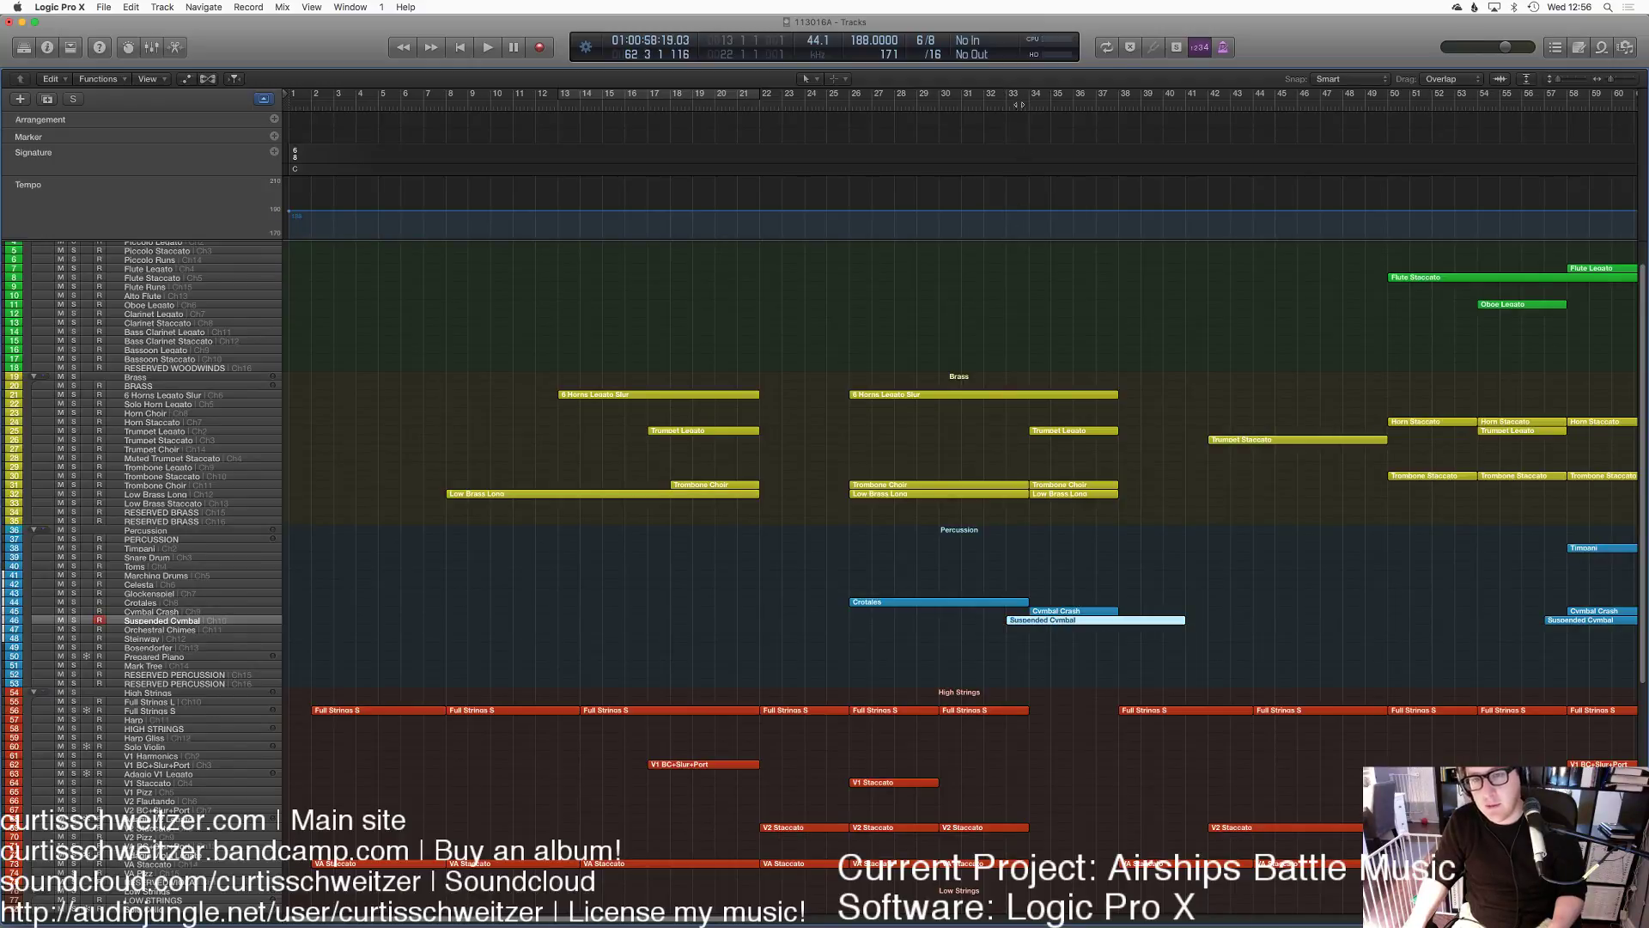
click(1567, 621)
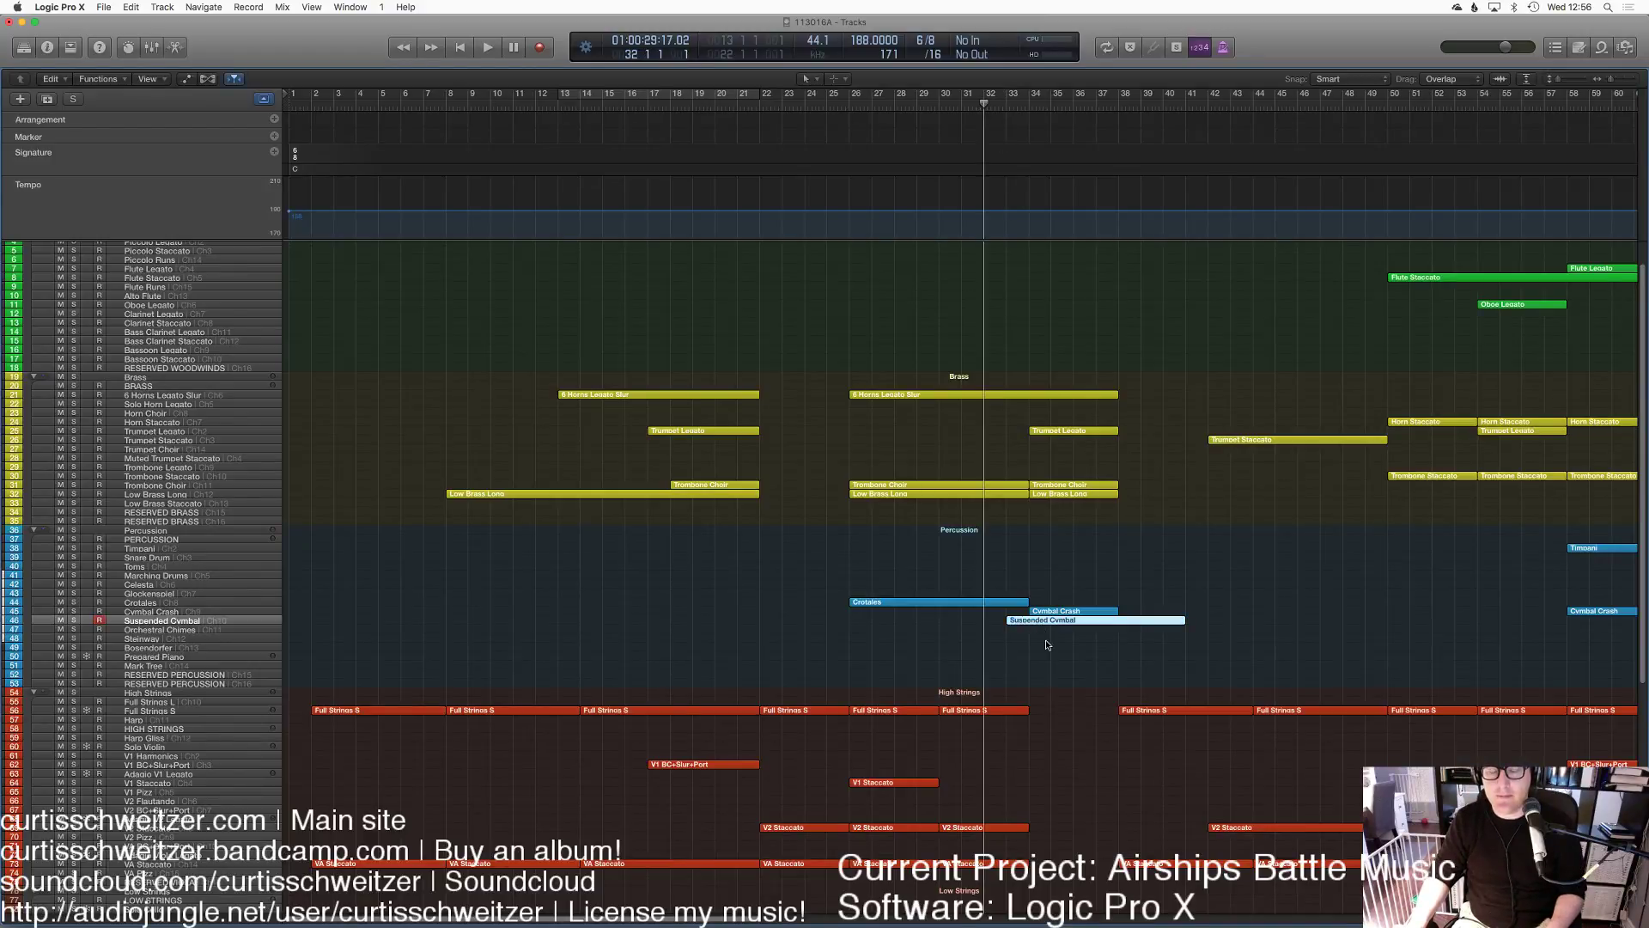
Step: Examine the notes of the bar 33 Suspended Cymbal region while playing from bar 32
key(p)
key(space)
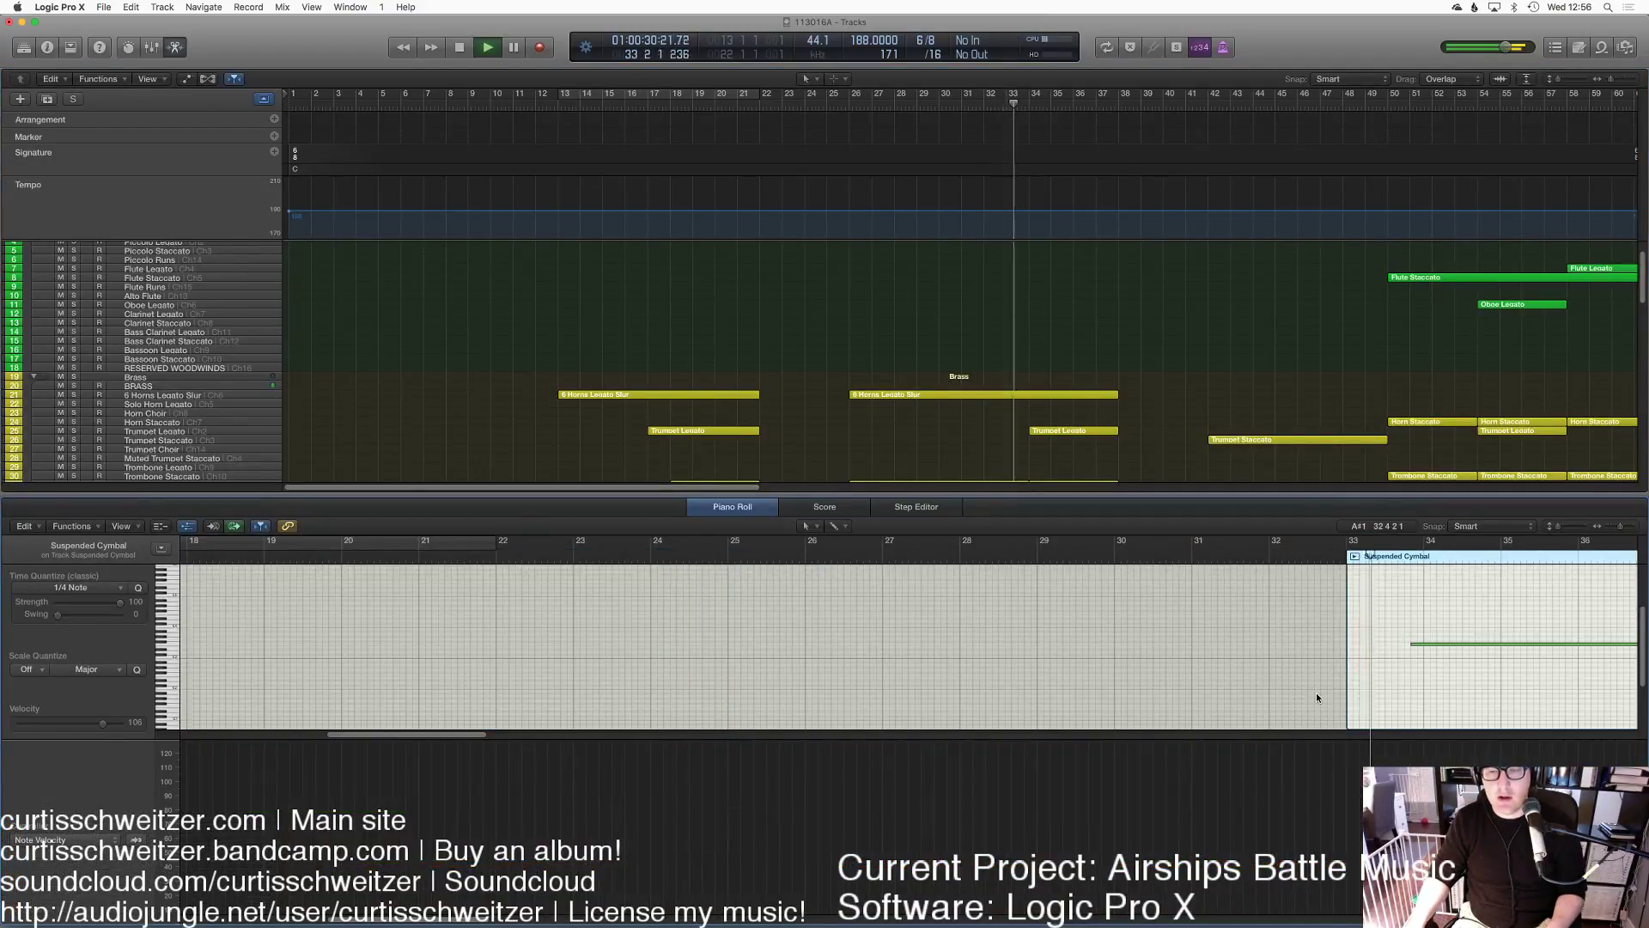
scroll(1316, 692, right, 10)
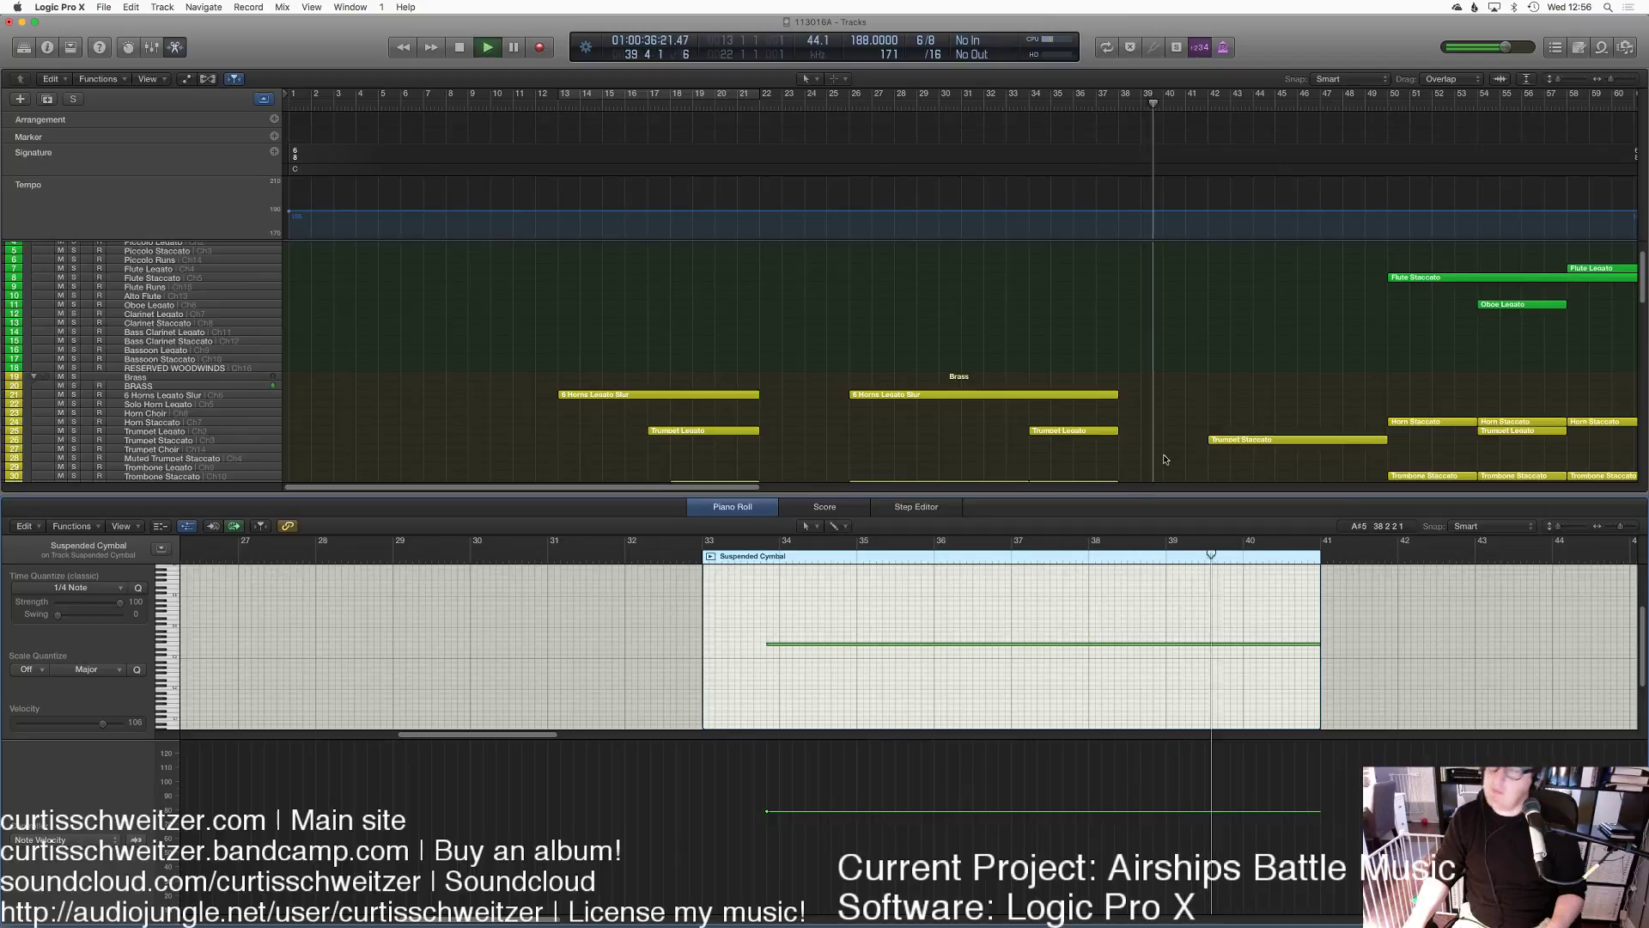
key(e)
scroll(1166, 457, right, 5)
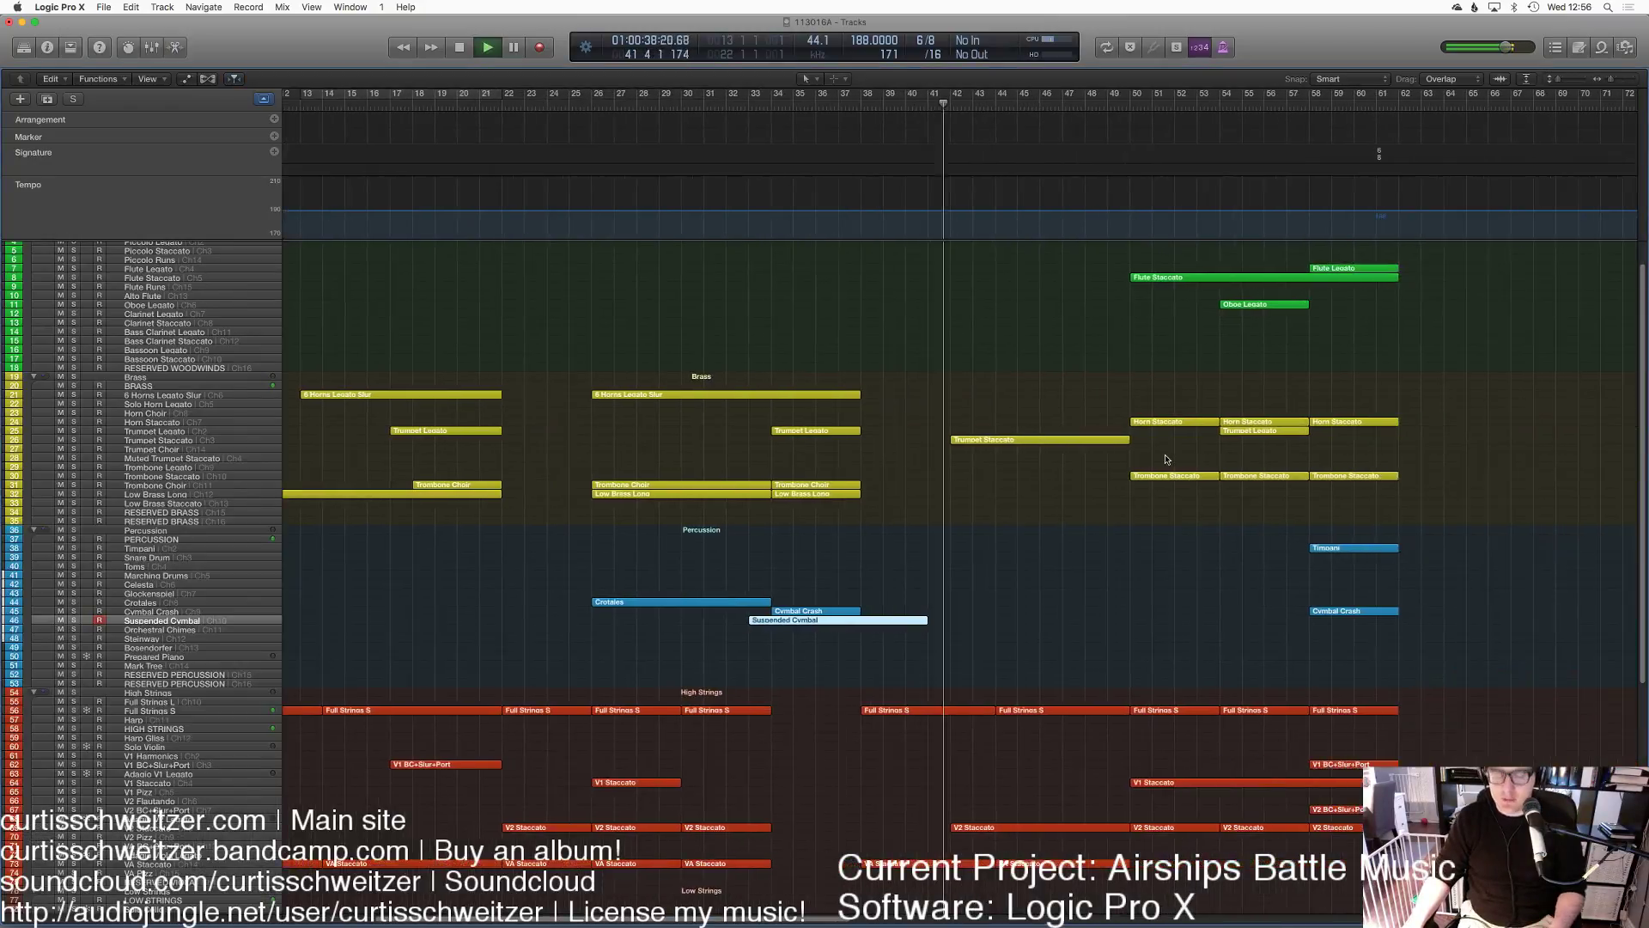
Step: Place a copy of the bar 33 Suspended Cymbal region at bar 57 and review the tracks during playback
key(super+v)
click(1365, 382)
scroll(1365, 382, down, 2)
scroll(1365, 384, right, 5)
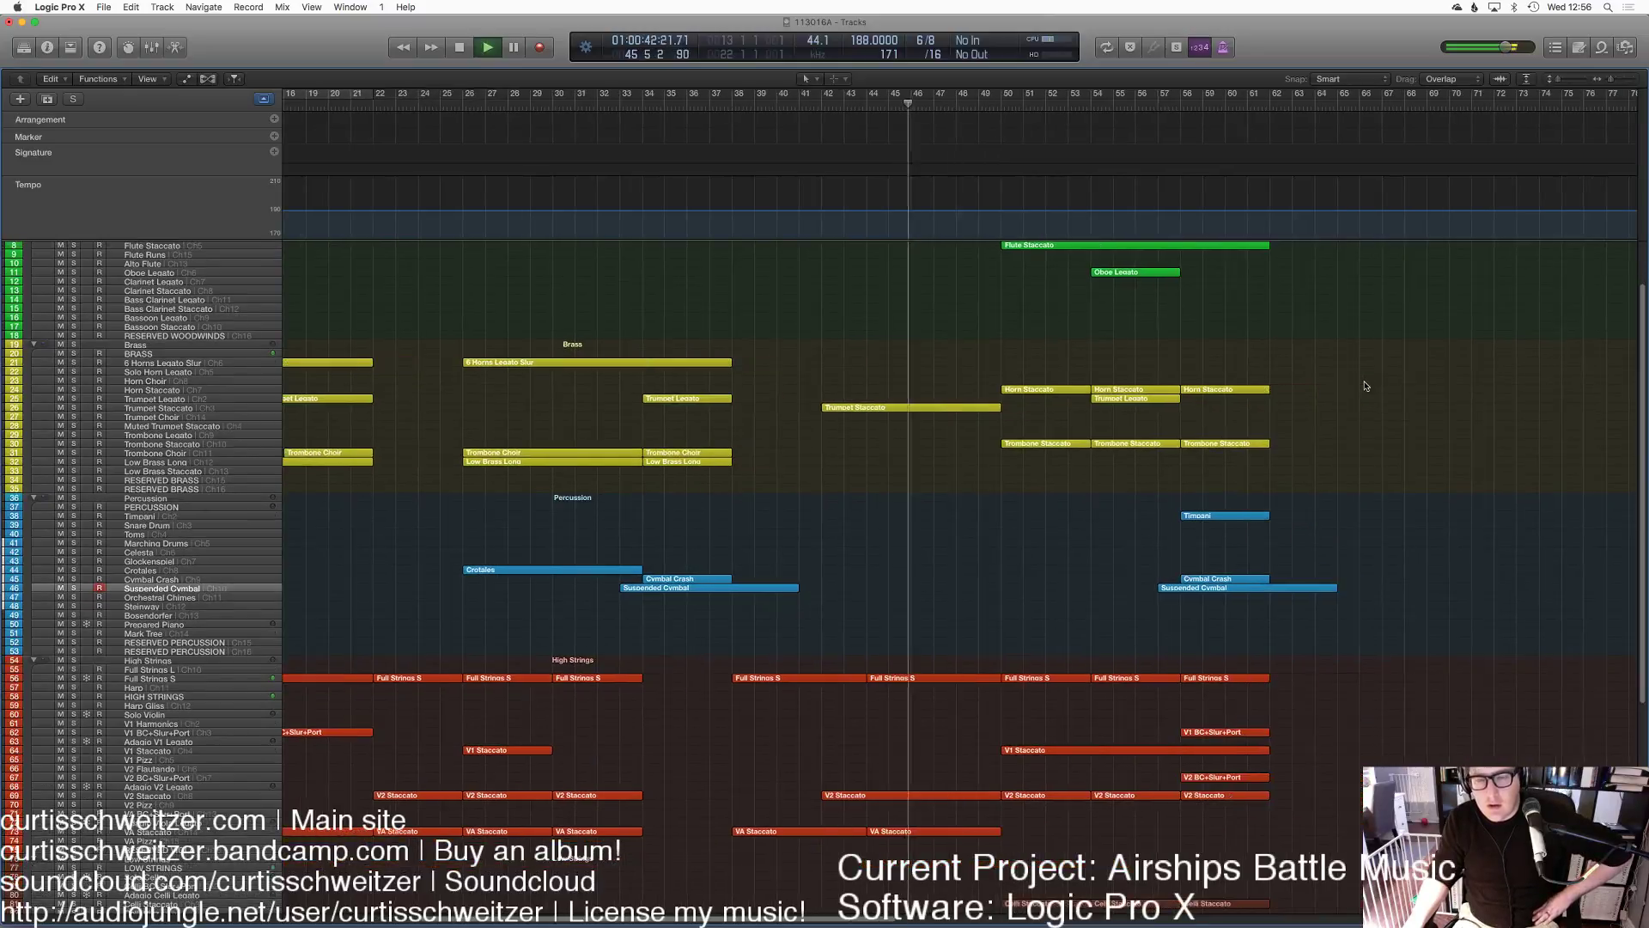
scroll(1366, 386, up, 3)
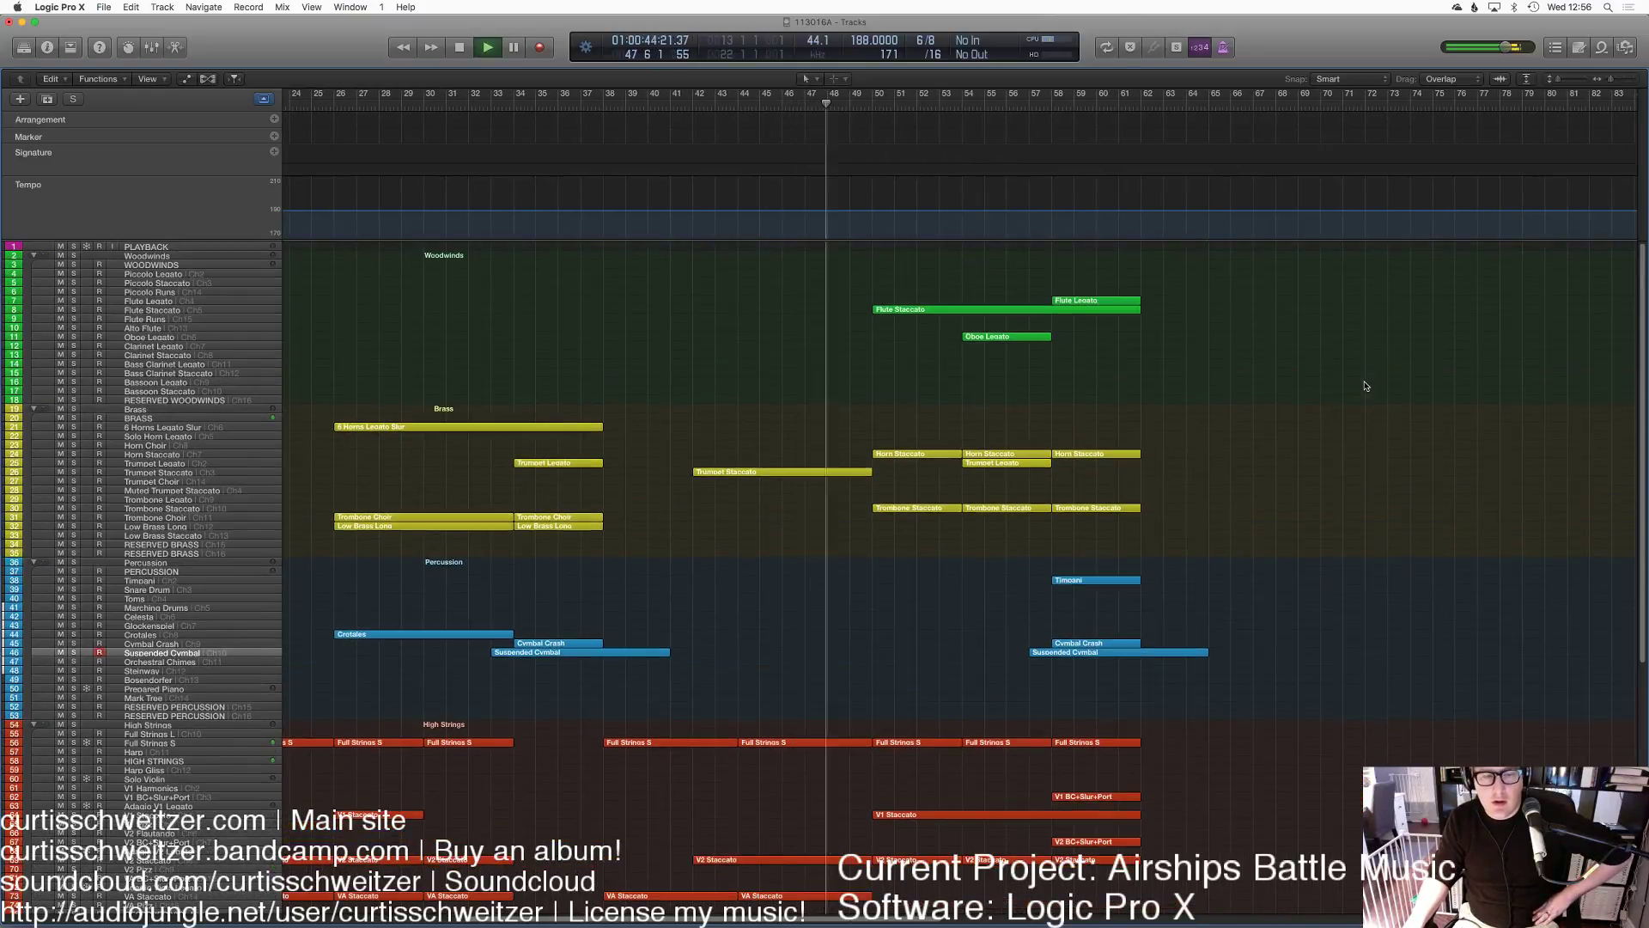
scroll(1366, 386, down, 6)
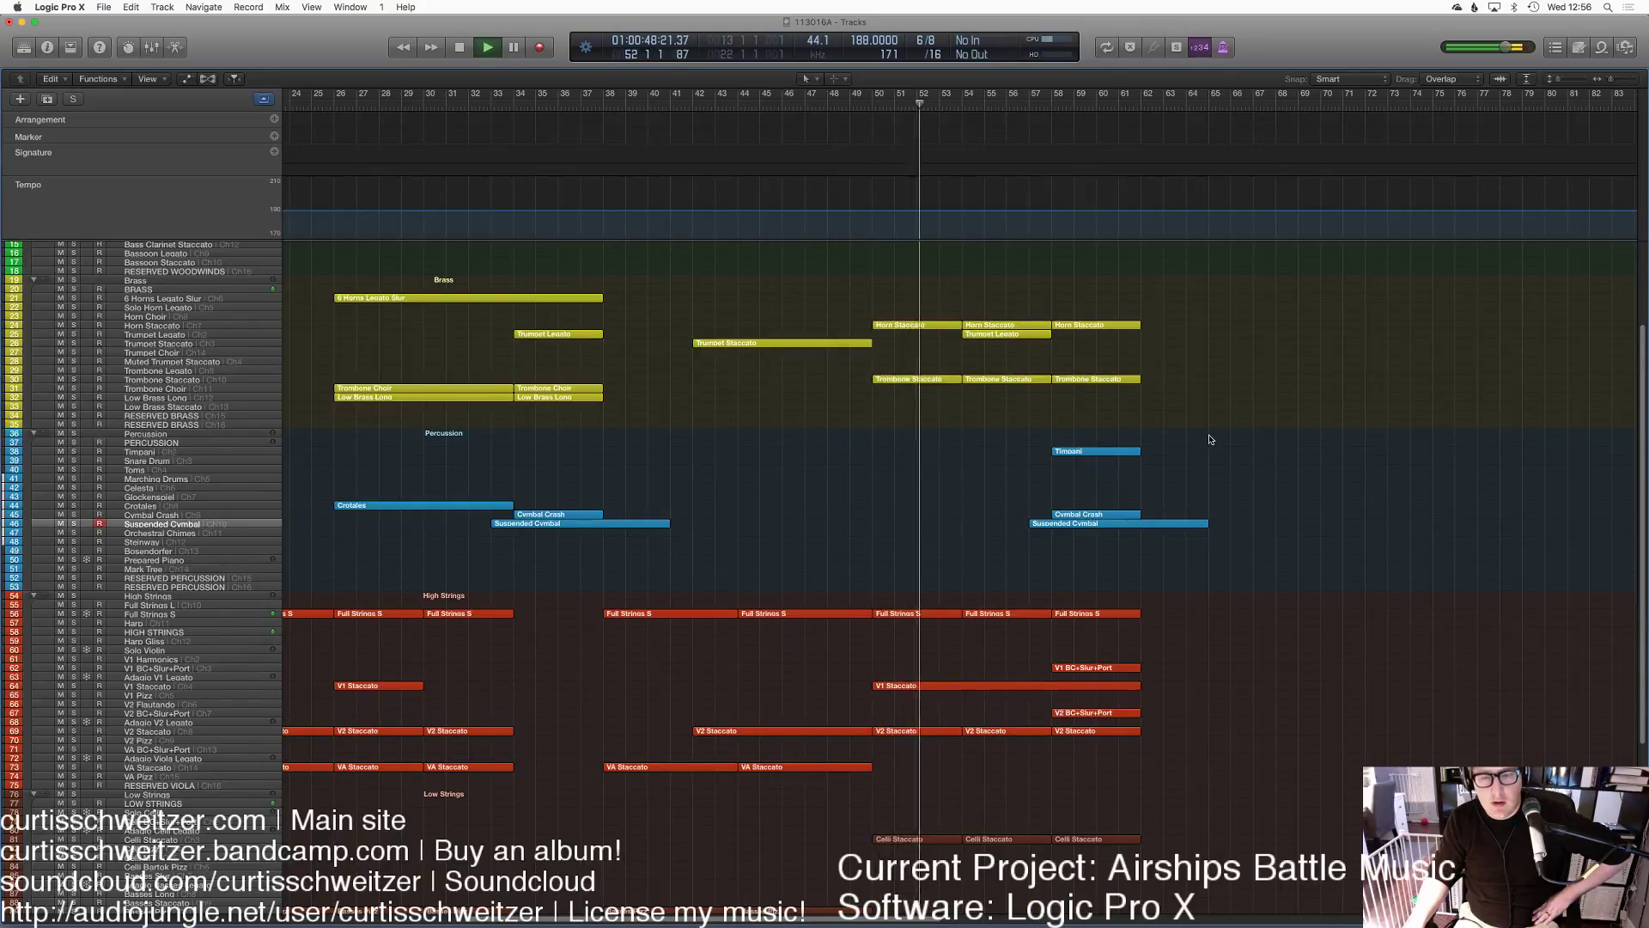
scroll(1211, 439, down, 7)
scroll(1210, 439, up, 10)
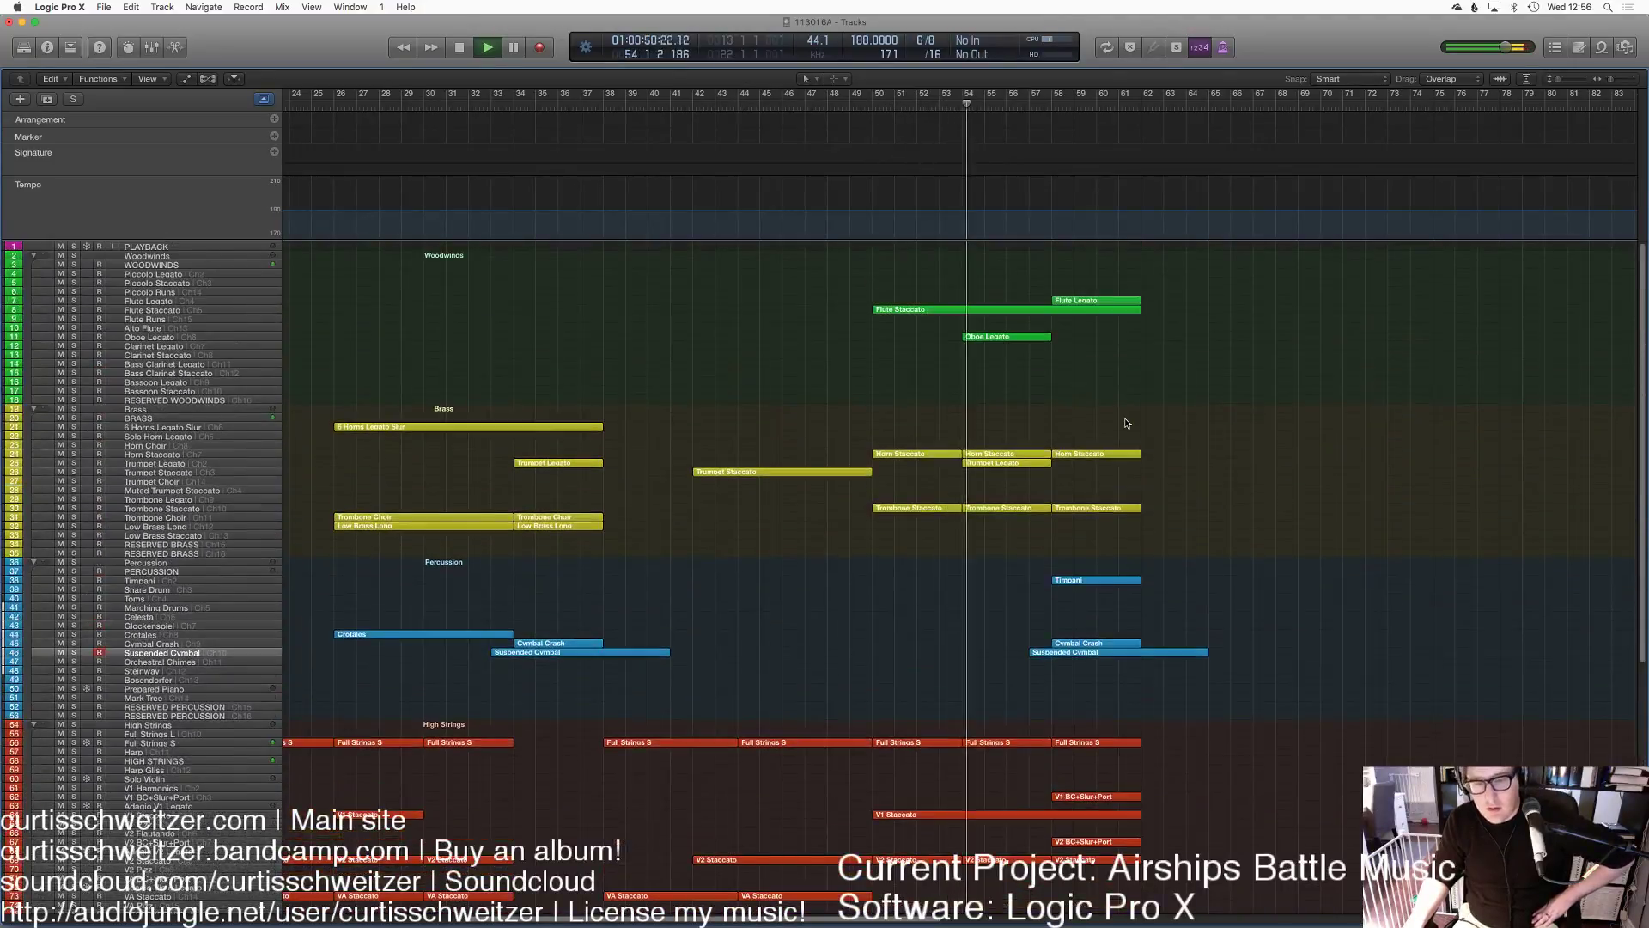
Step: Delete the Marimba region at bar 50 and keep playing through bar 62 to review the ending
scroll(1246, 468, down, 10)
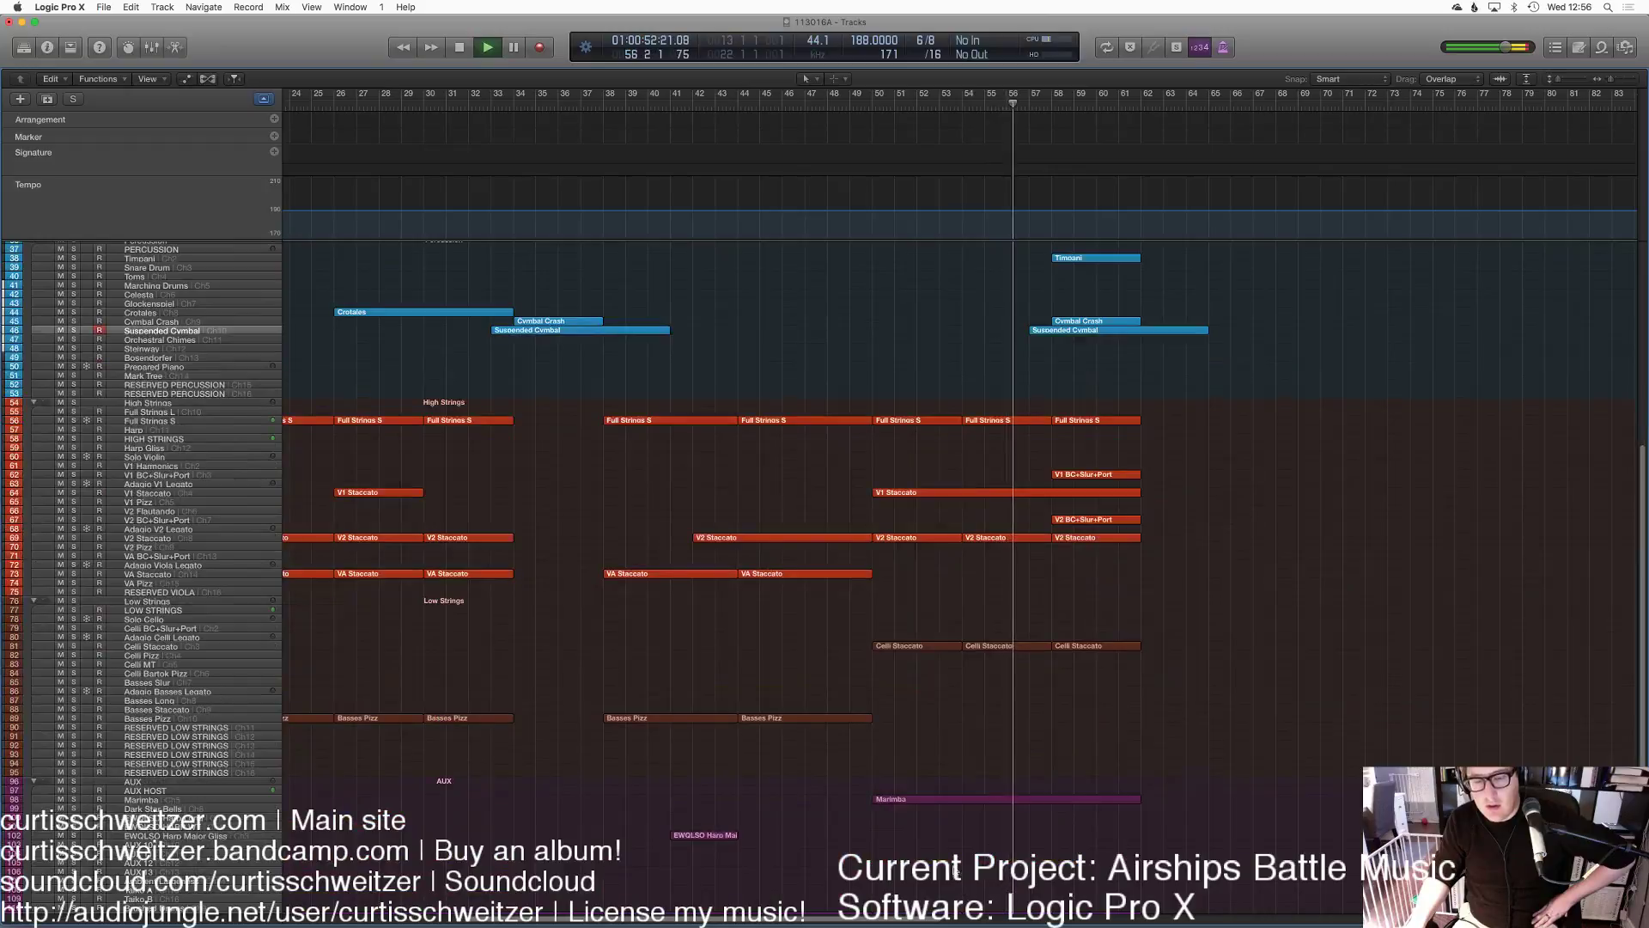
key(Delete)
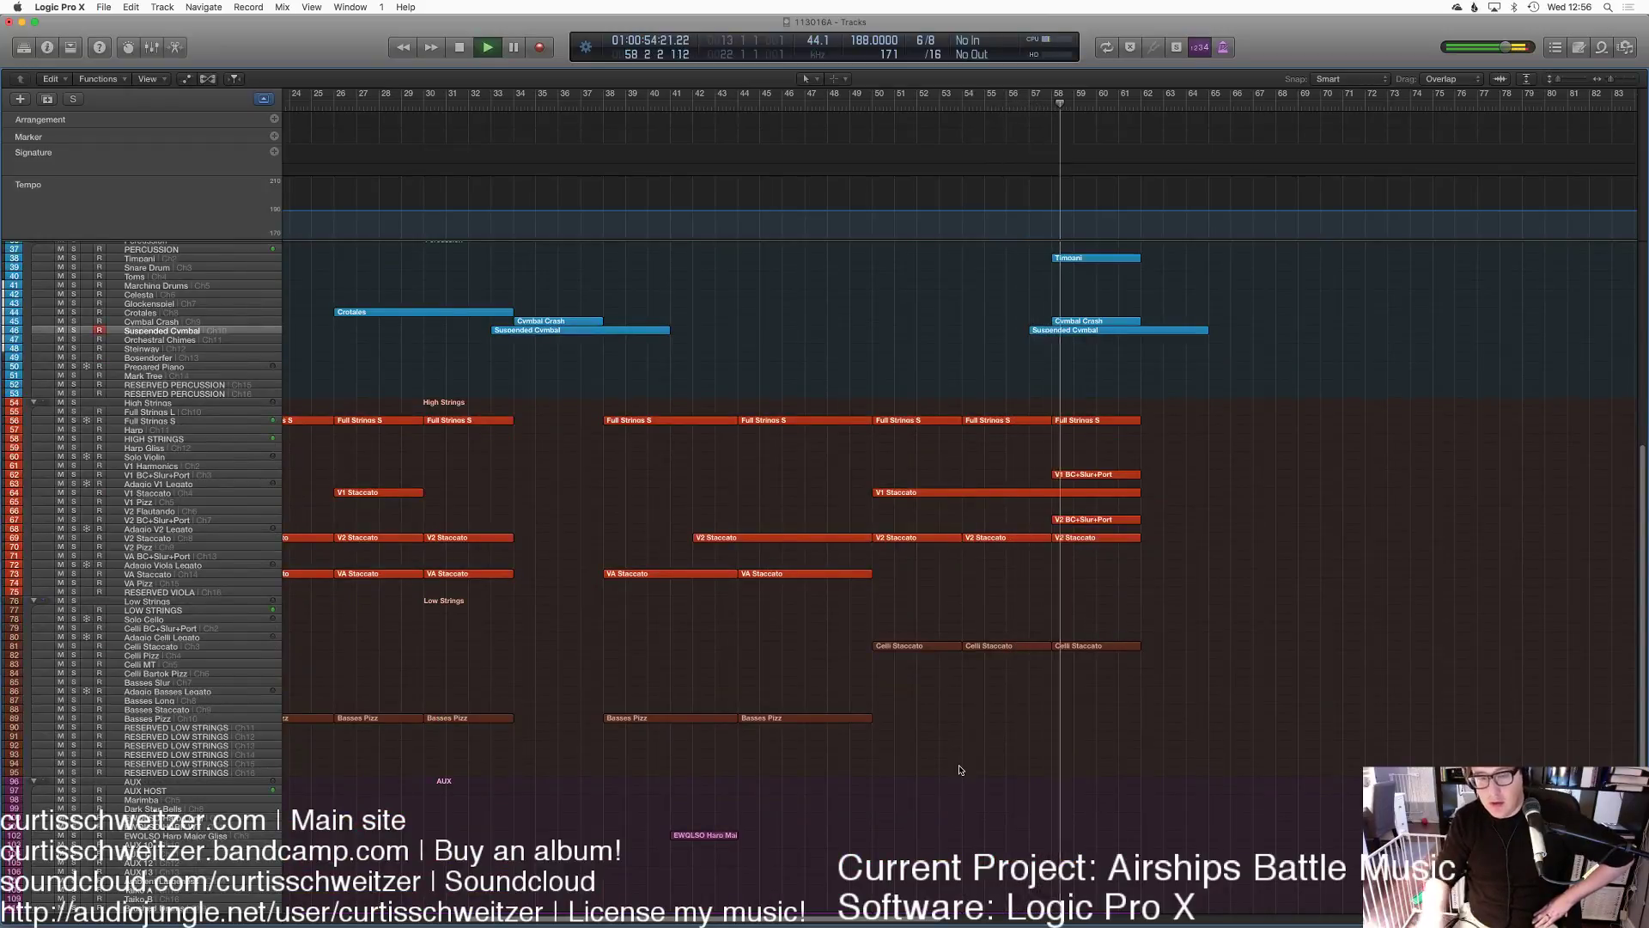
scroll(1175, 555, up, 8)
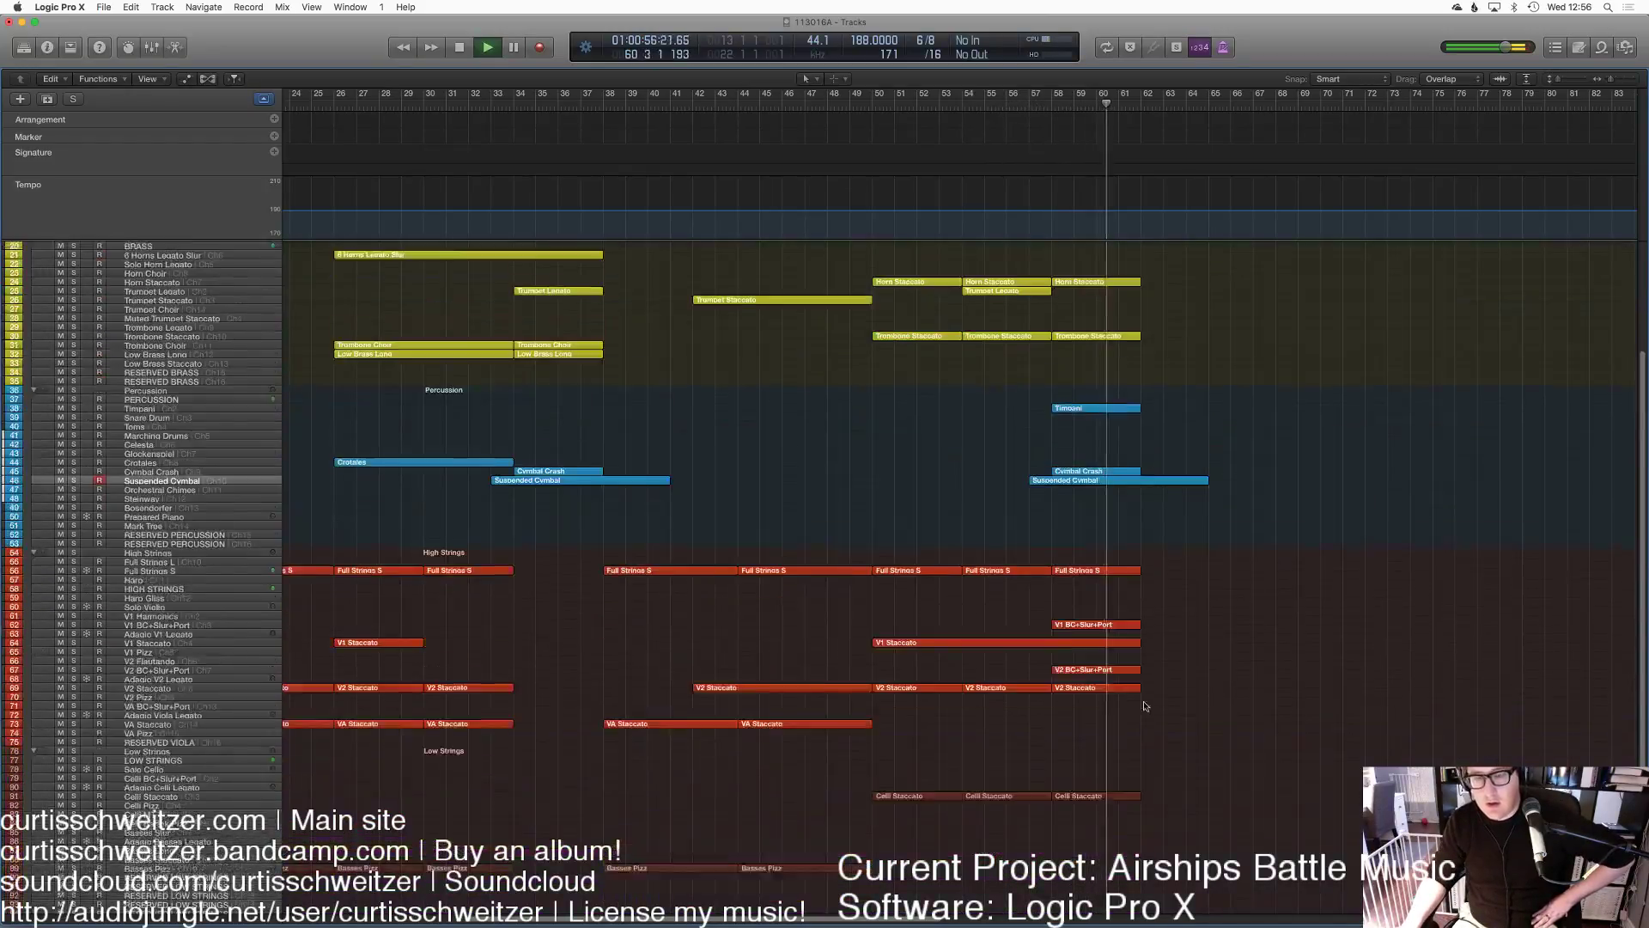
scroll(1280, 485, right, 10)
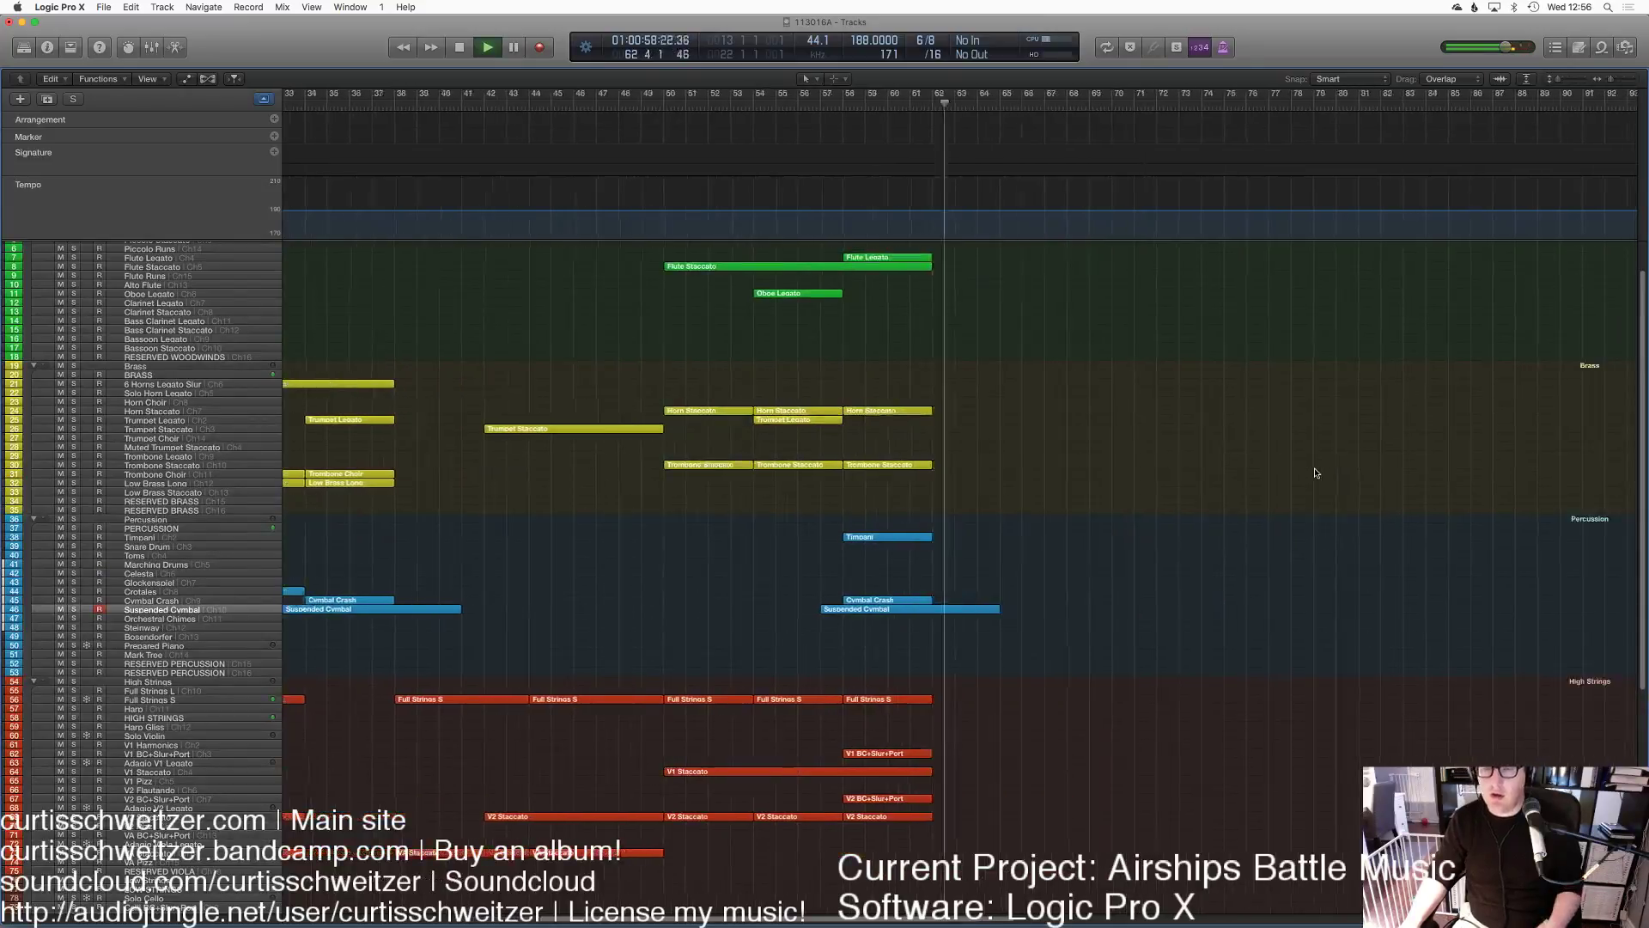
scroll(1317, 472, down, 5)
key(space)
scroll(1272, 456, left, 10)
scroll(1227, 437, down, 2)
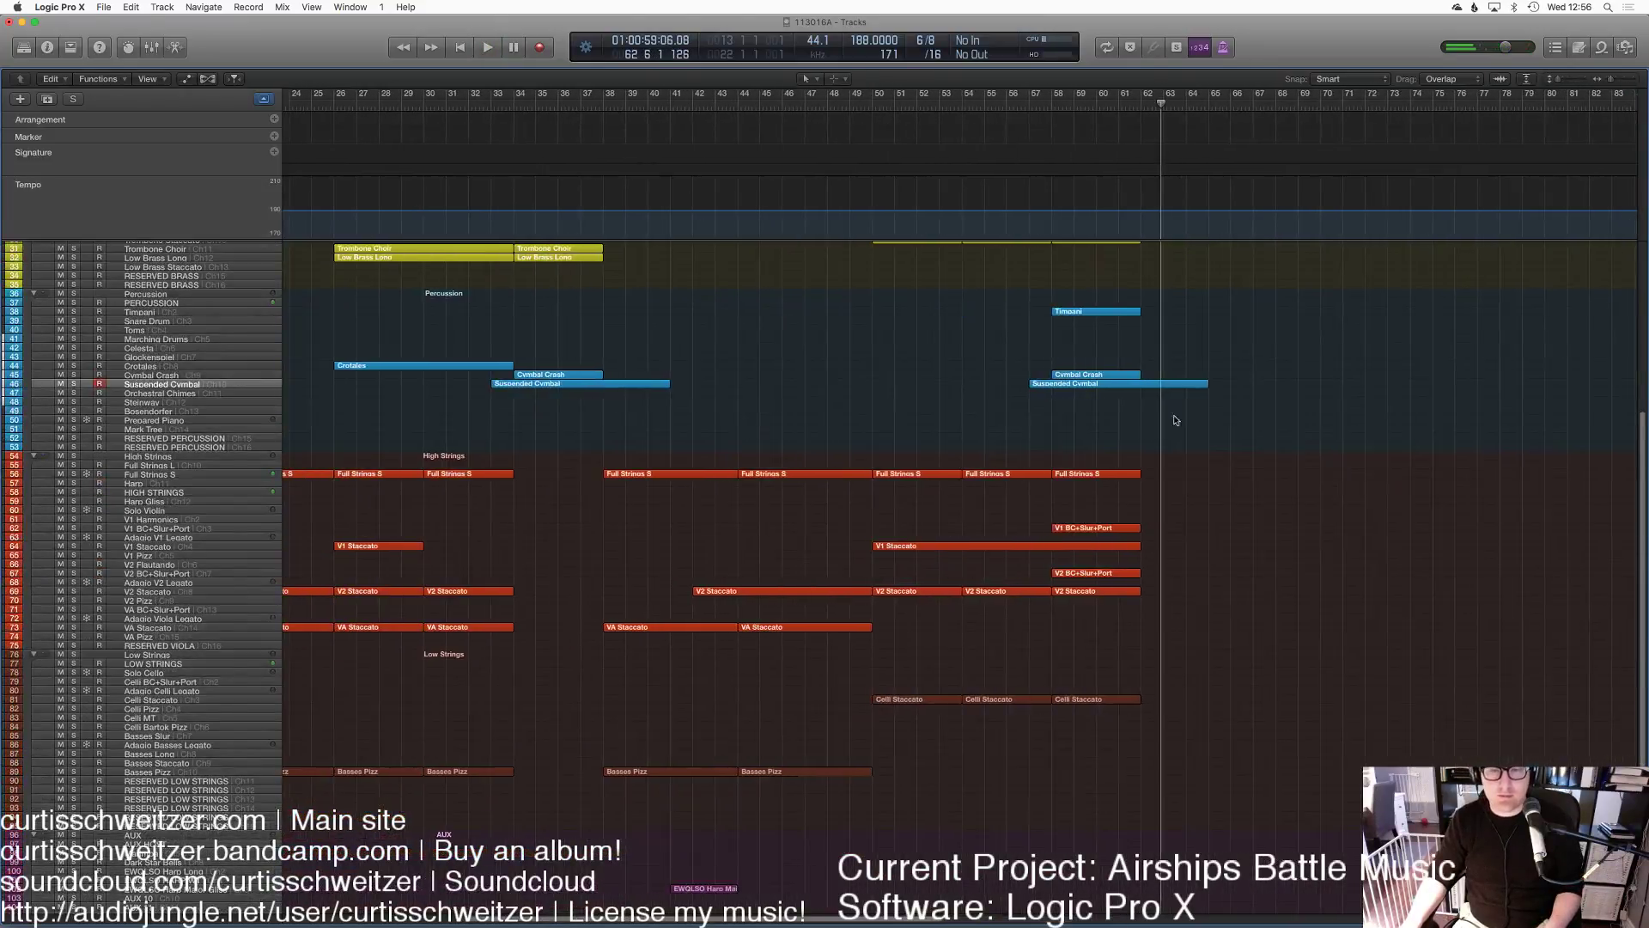
Step: Try the bar 57 Suspended Cymbal region one bar earlier at bar 56, play the passage, and undo the move
drag(1076, 388, 1053, 388)
click(982, 106)
key(space)
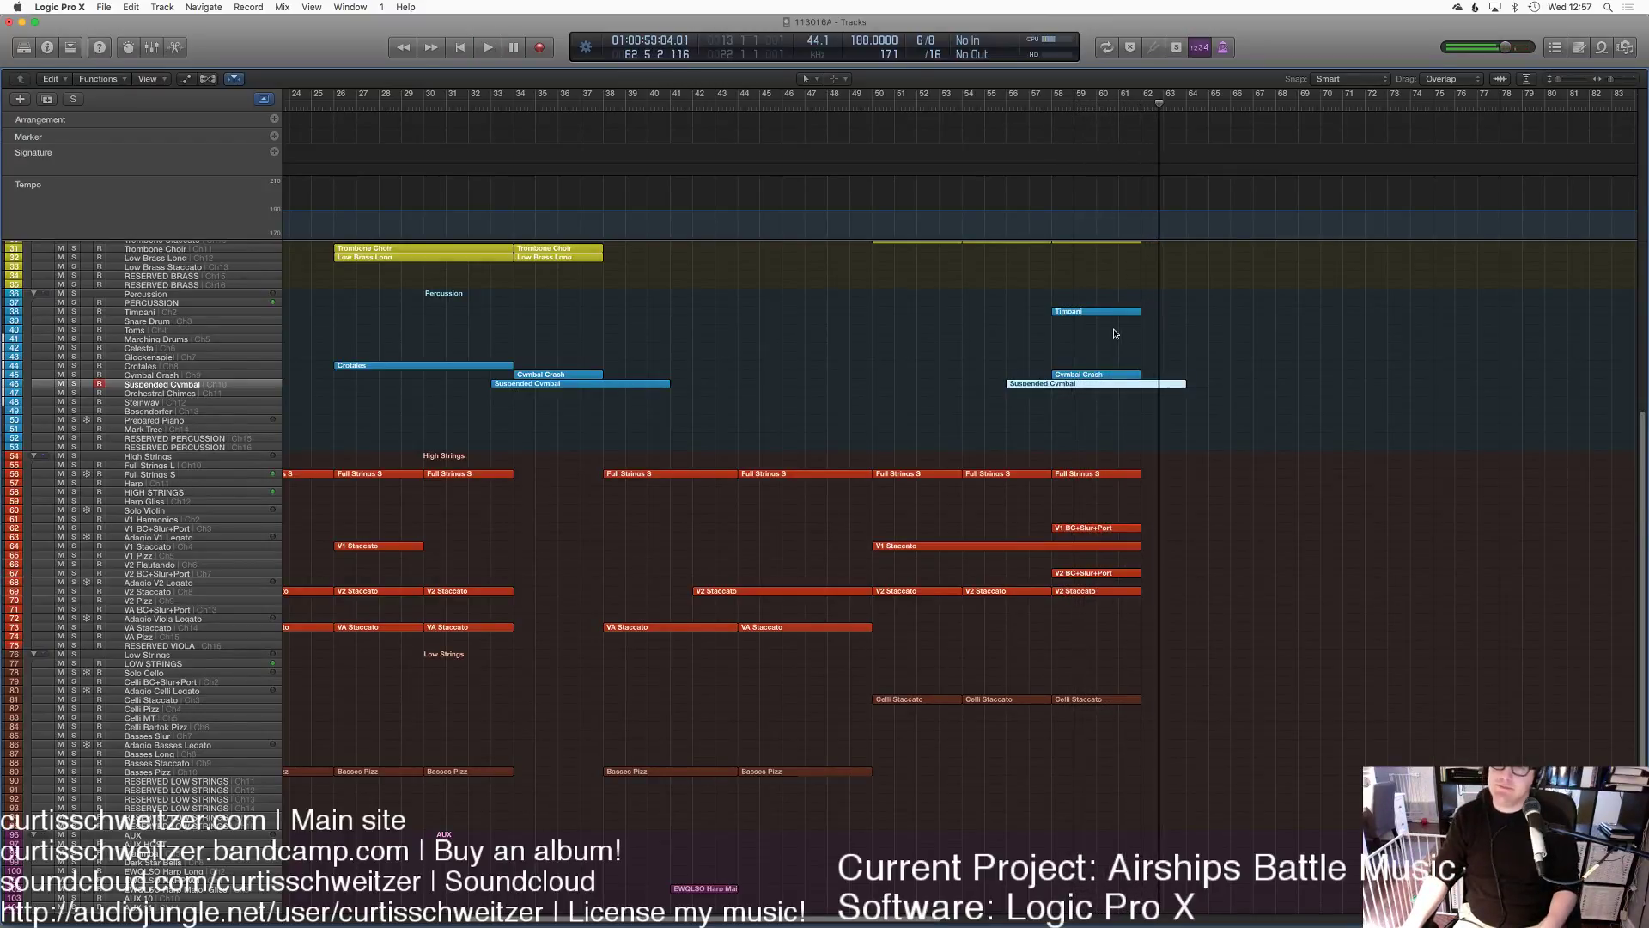
key(x)
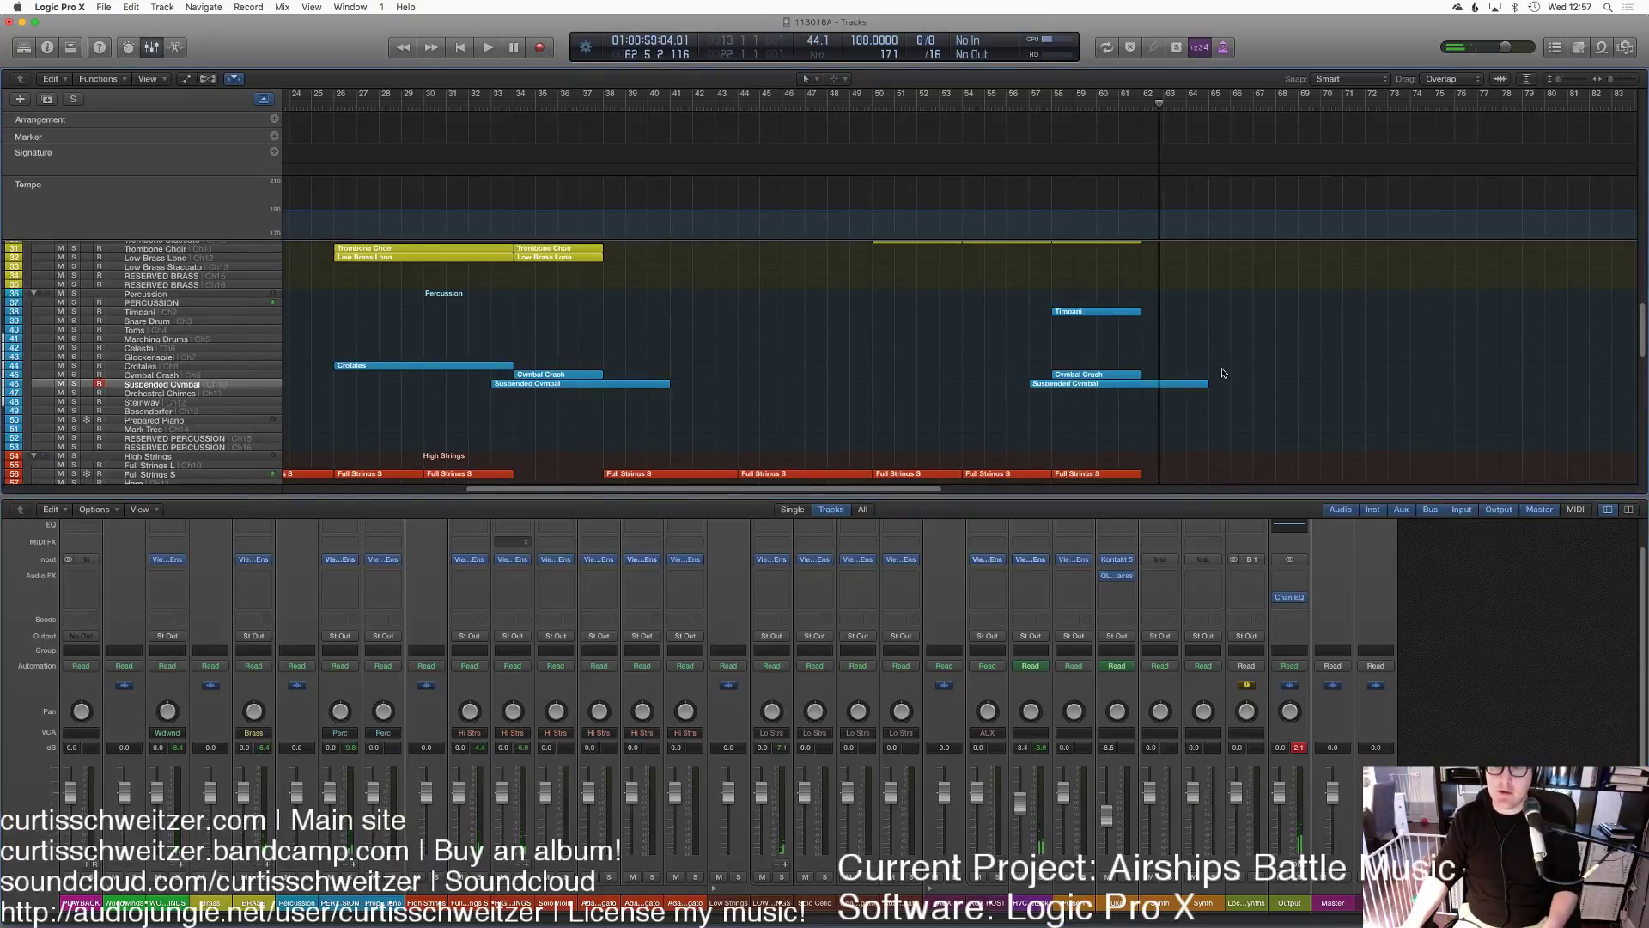
key(p)
key(p)
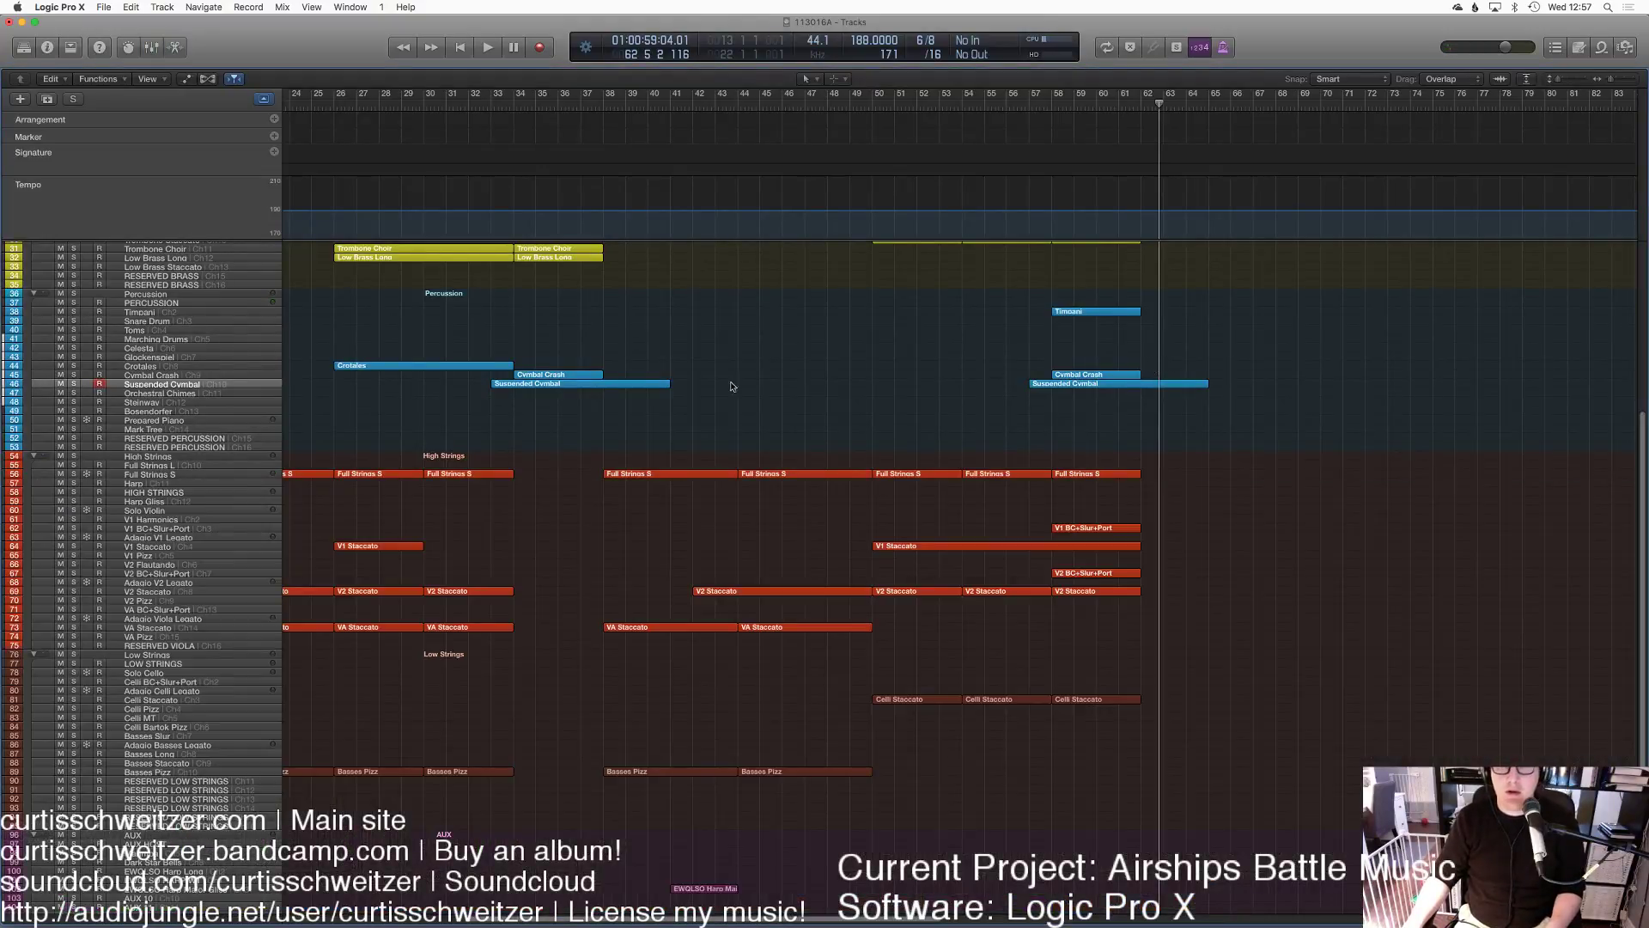
Step: Record a new passage after bar 62 on the Full Strings S track in two takes and move it to start at bar 62
click(127, 482)
click(147, 476)
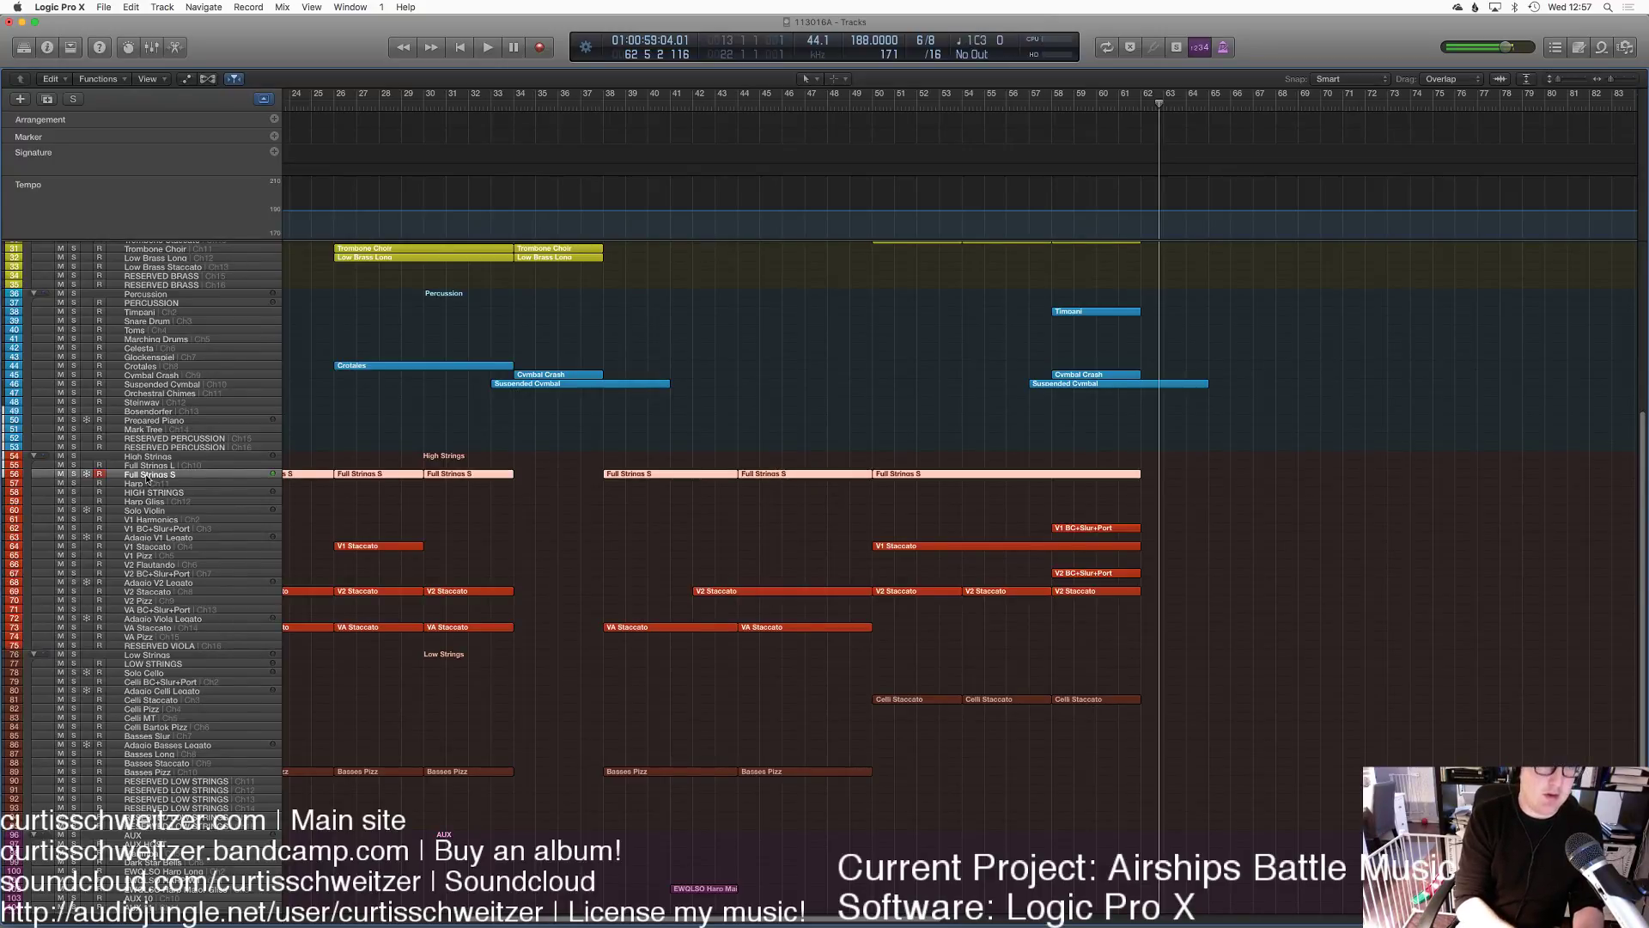
key(space)
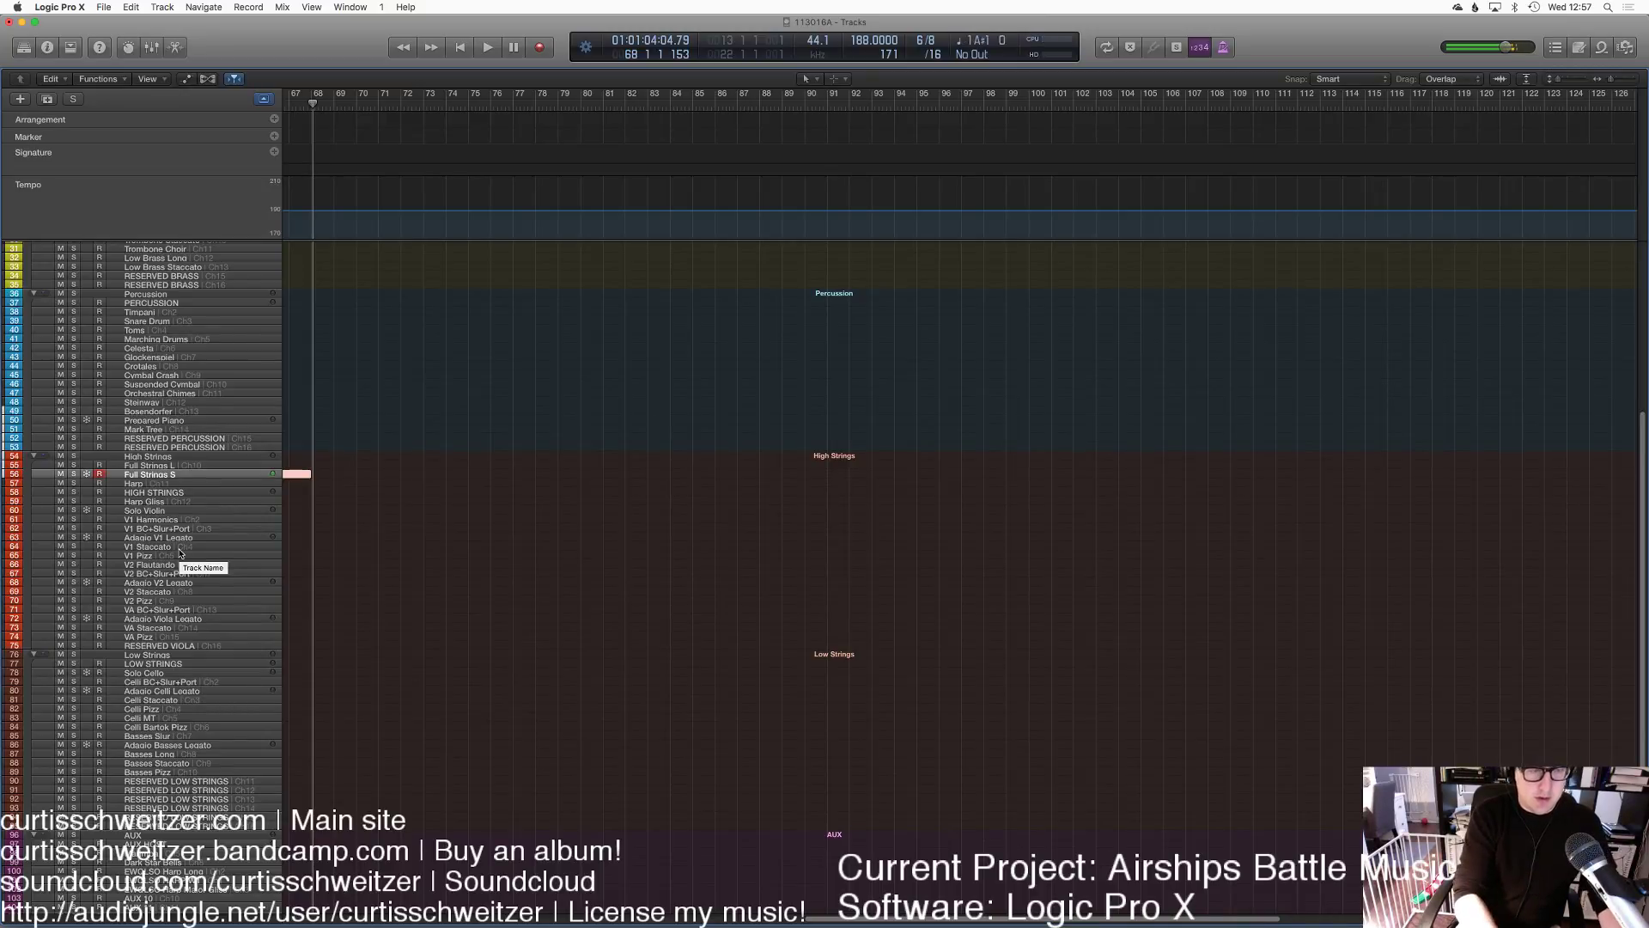
key(r)
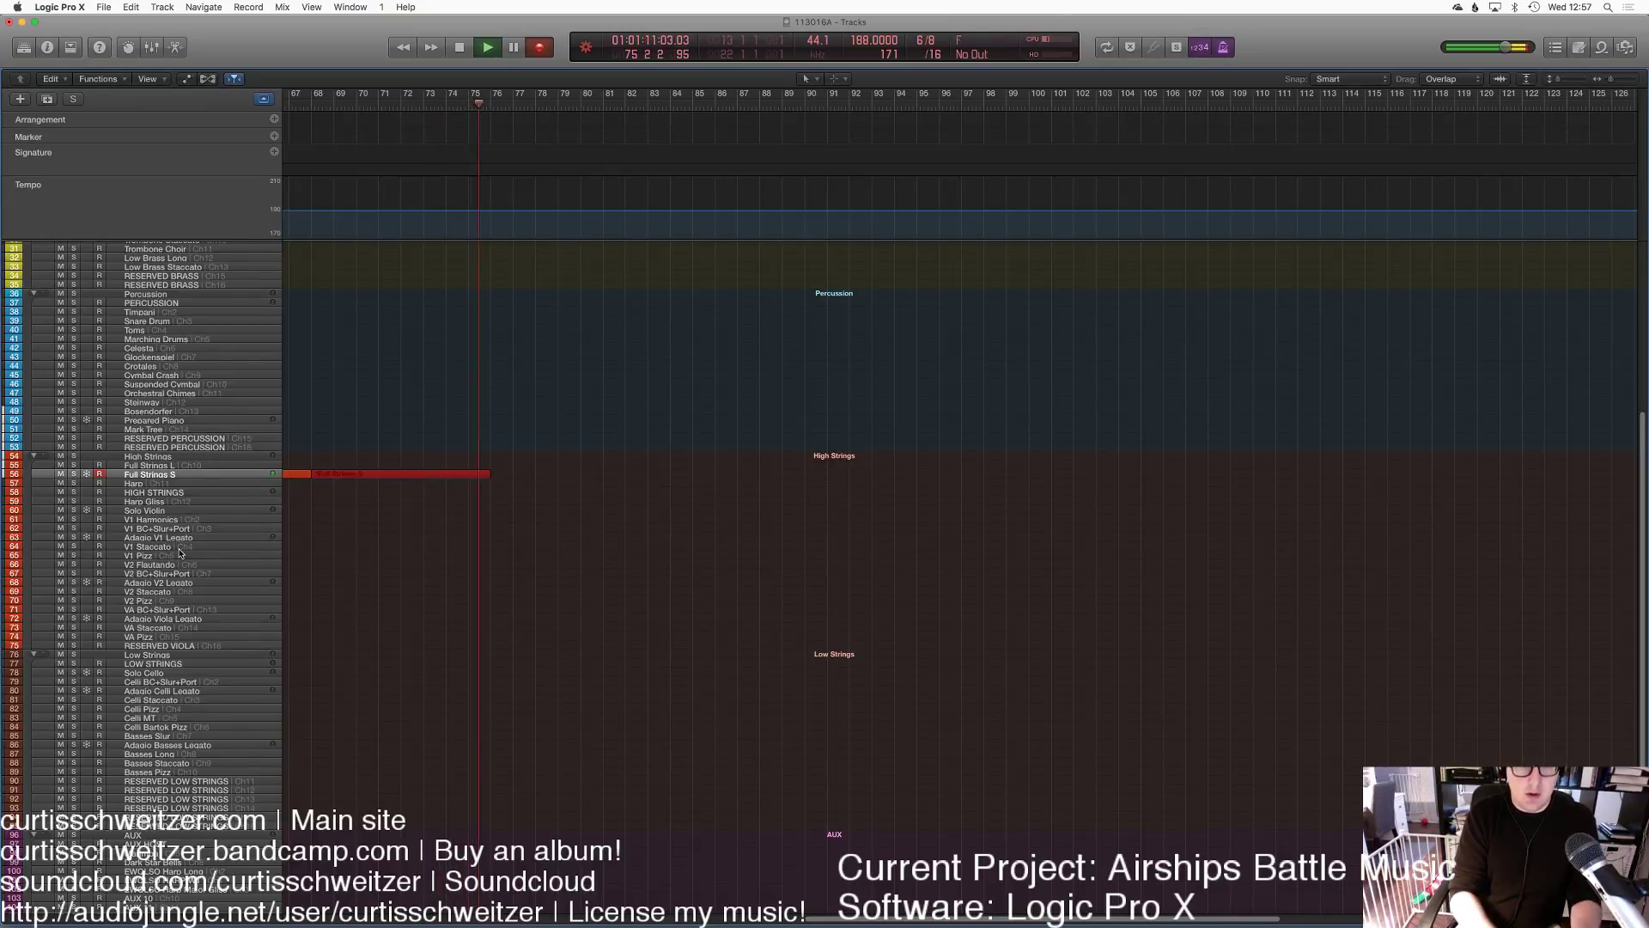
key(space)
scroll(342, 681, left, 10)
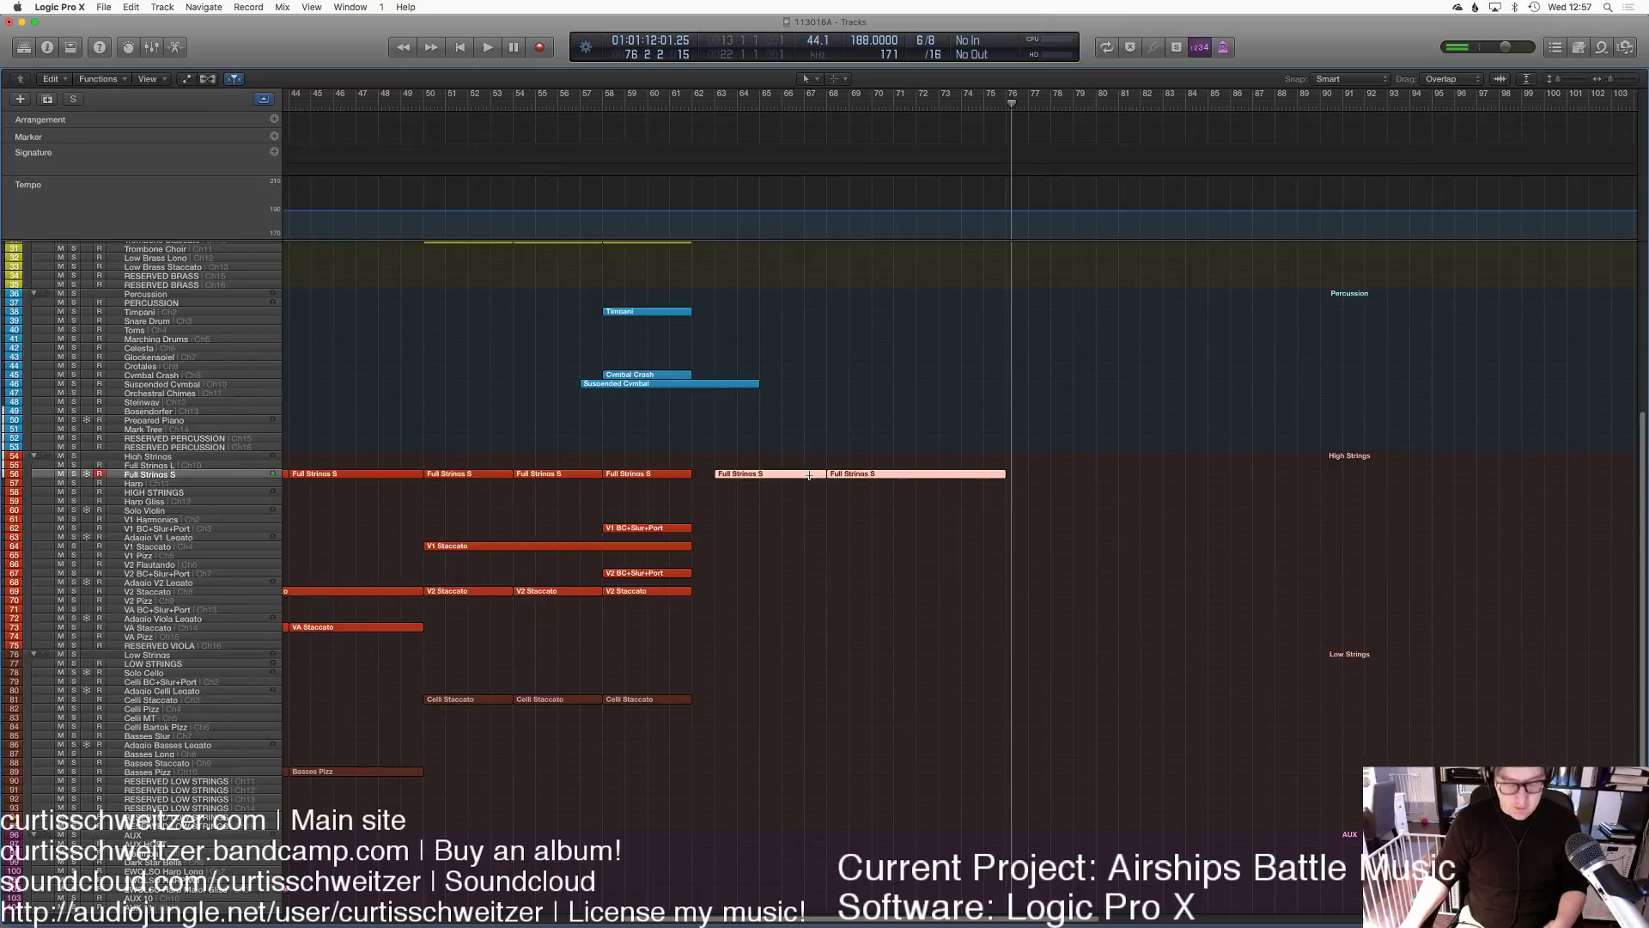
drag(805, 476, 782, 477)
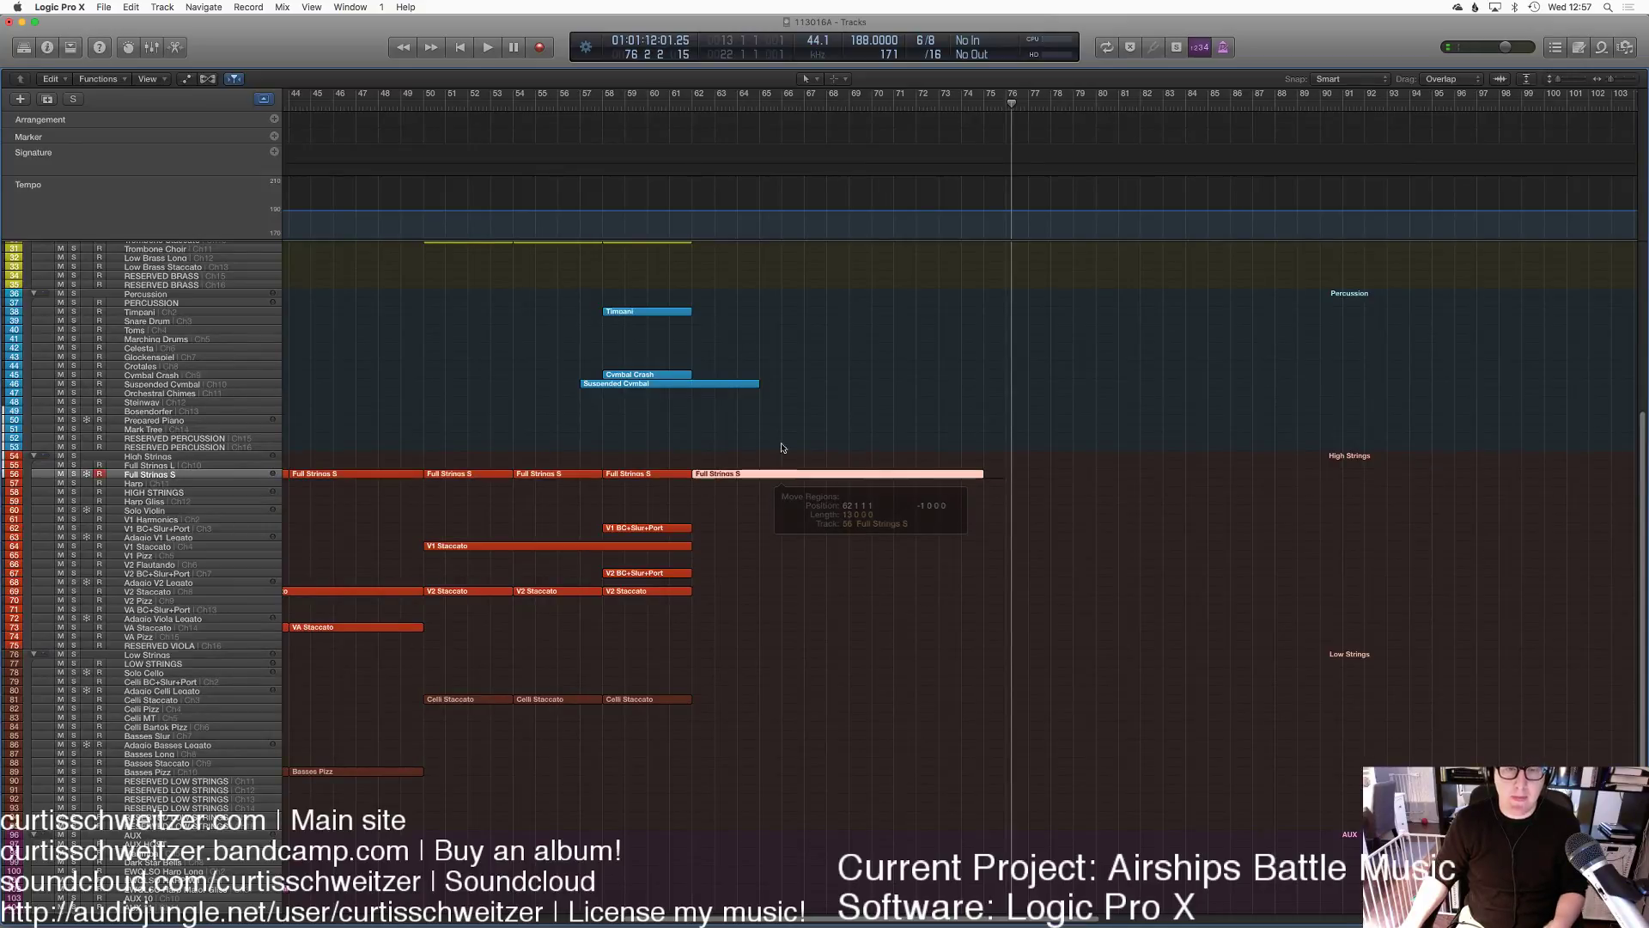
Step: Play the transition from bar 57 and trim the start of the new Full Strings S region to bar 63
click(581, 106)
key(space)
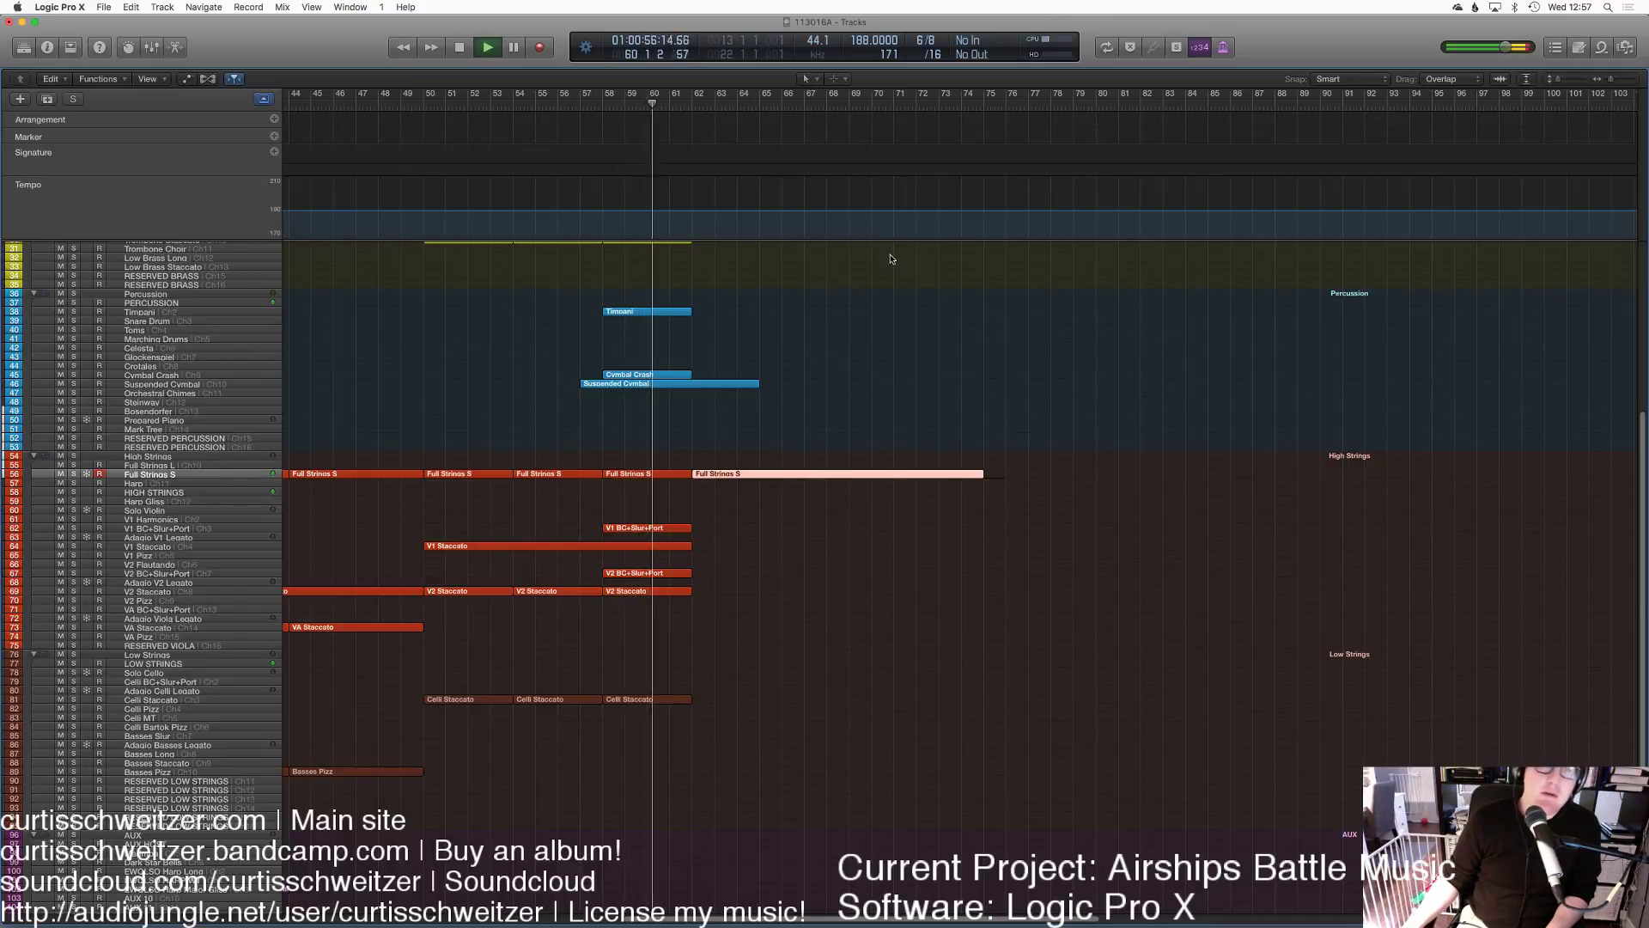
scroll(895, 366, up, 3)
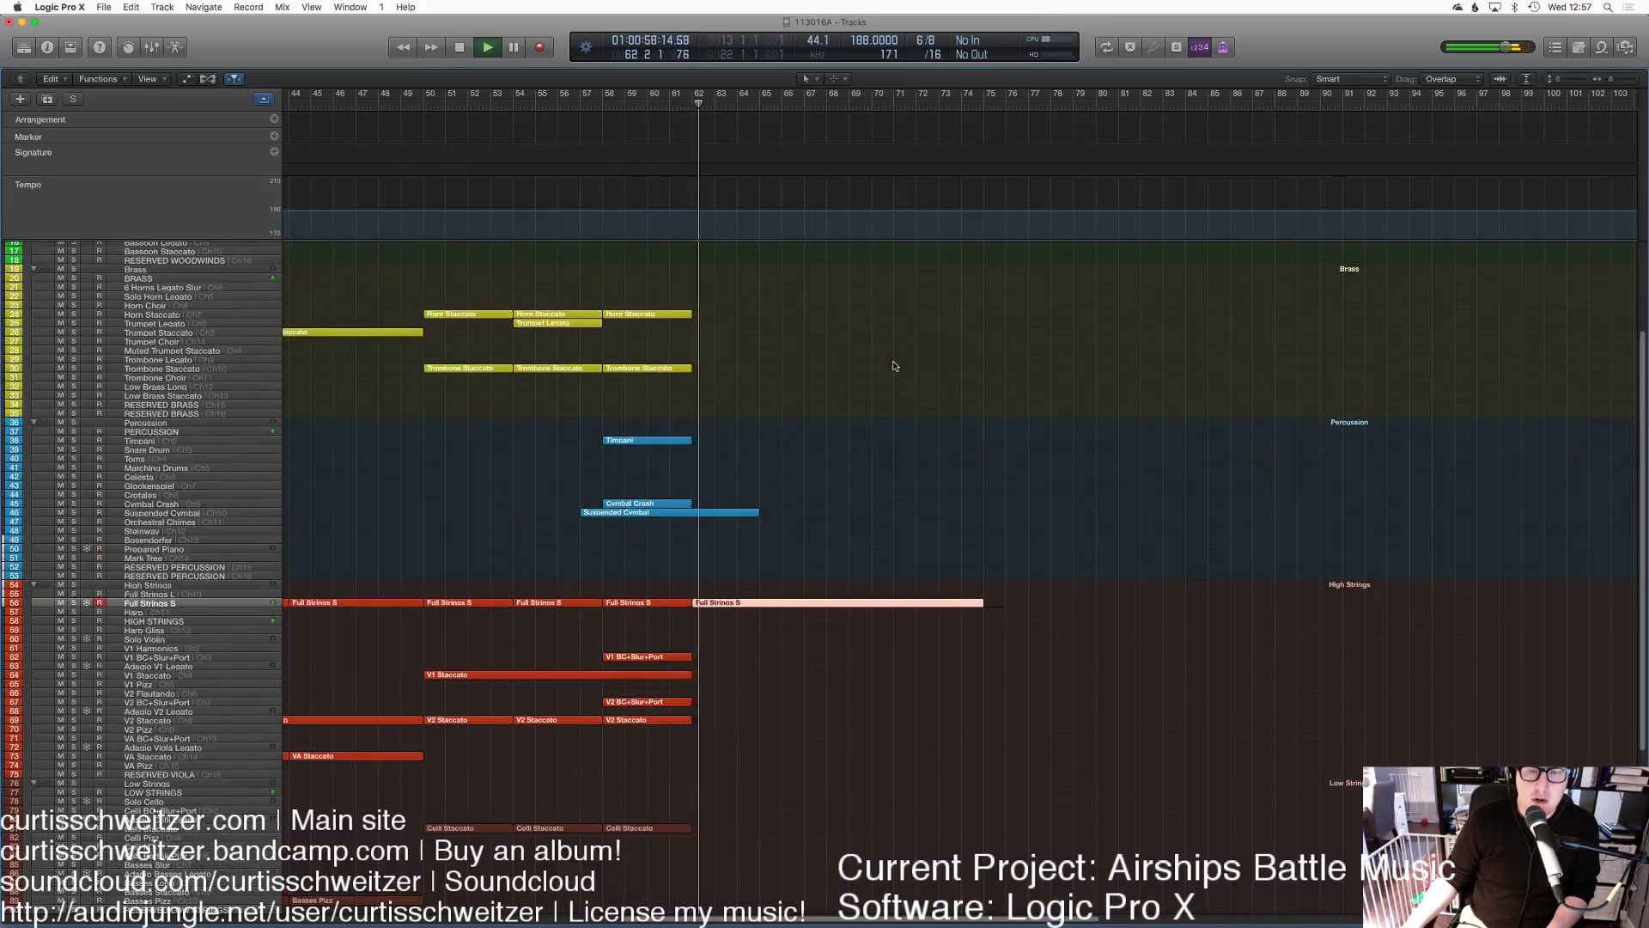
click(700, 614)
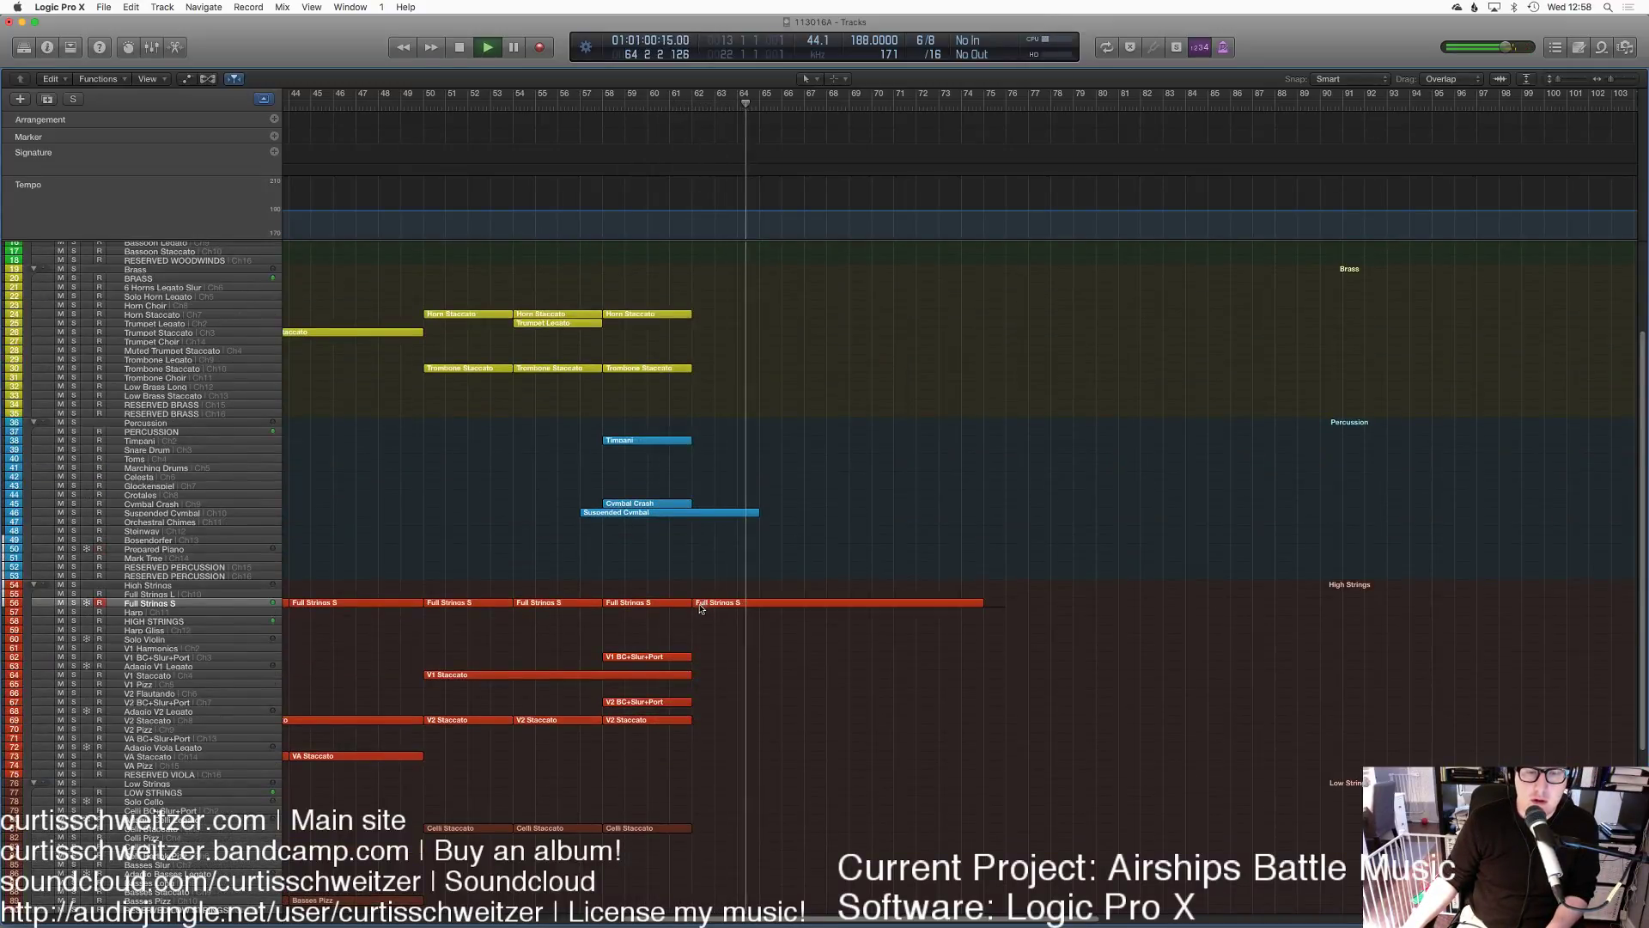
drag(697, 604, 718, 604)
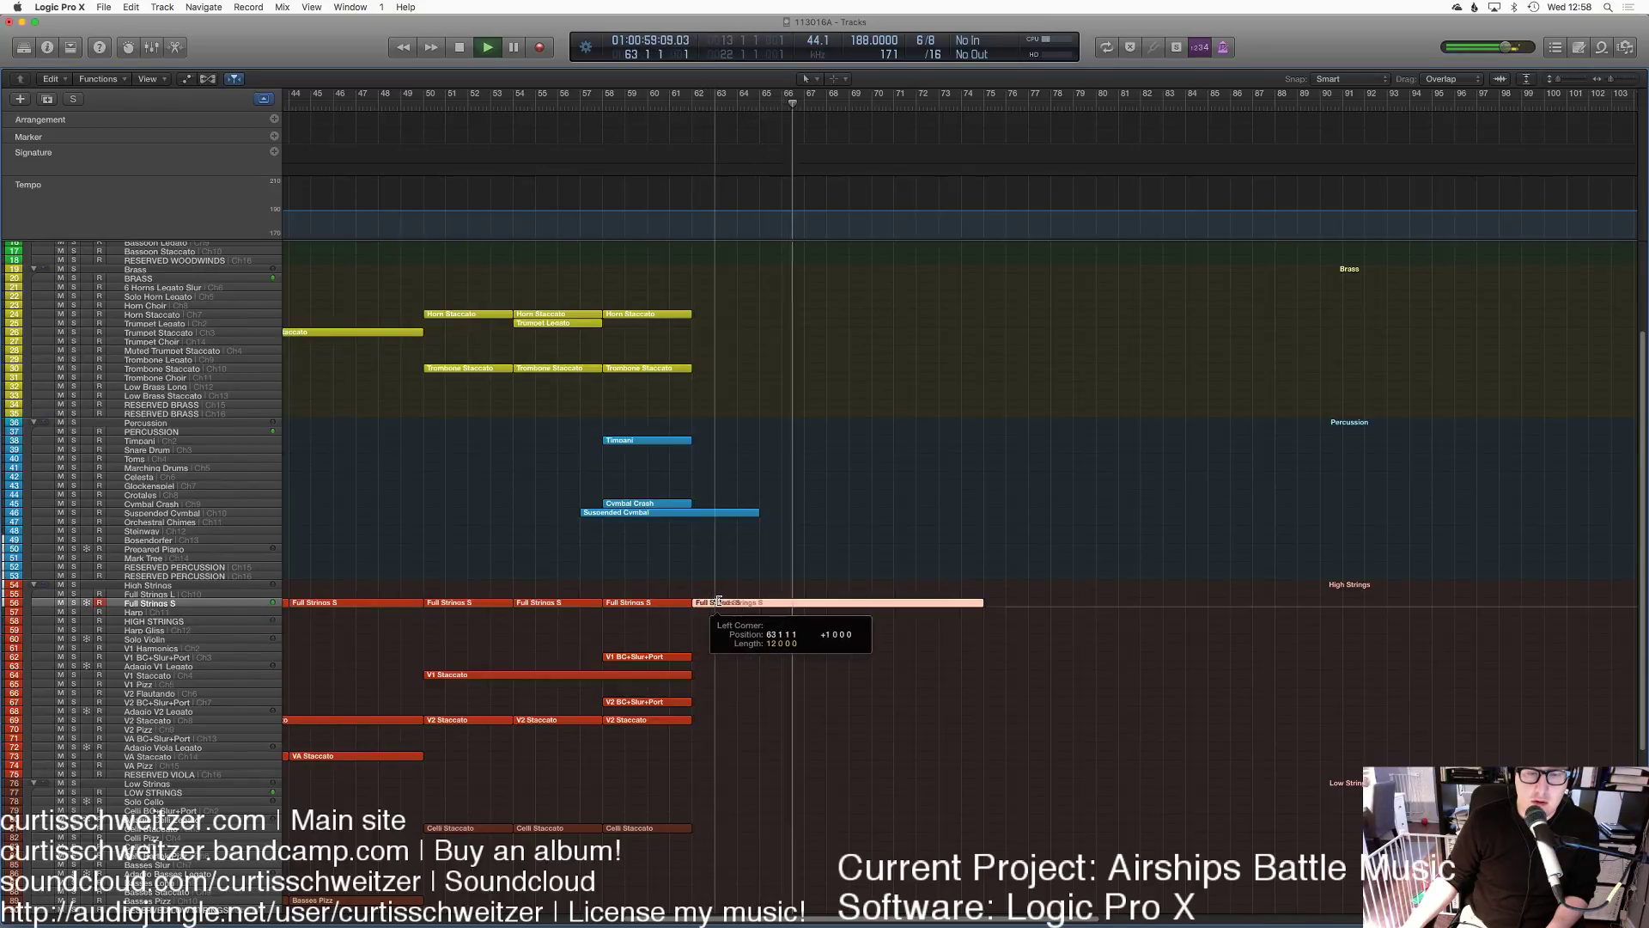
Step: Open the bar 63 Full Strings S region in the Piano Roll and quantize all its notes to 1/8 Note
click(736, 605)
double_click(735, 605)
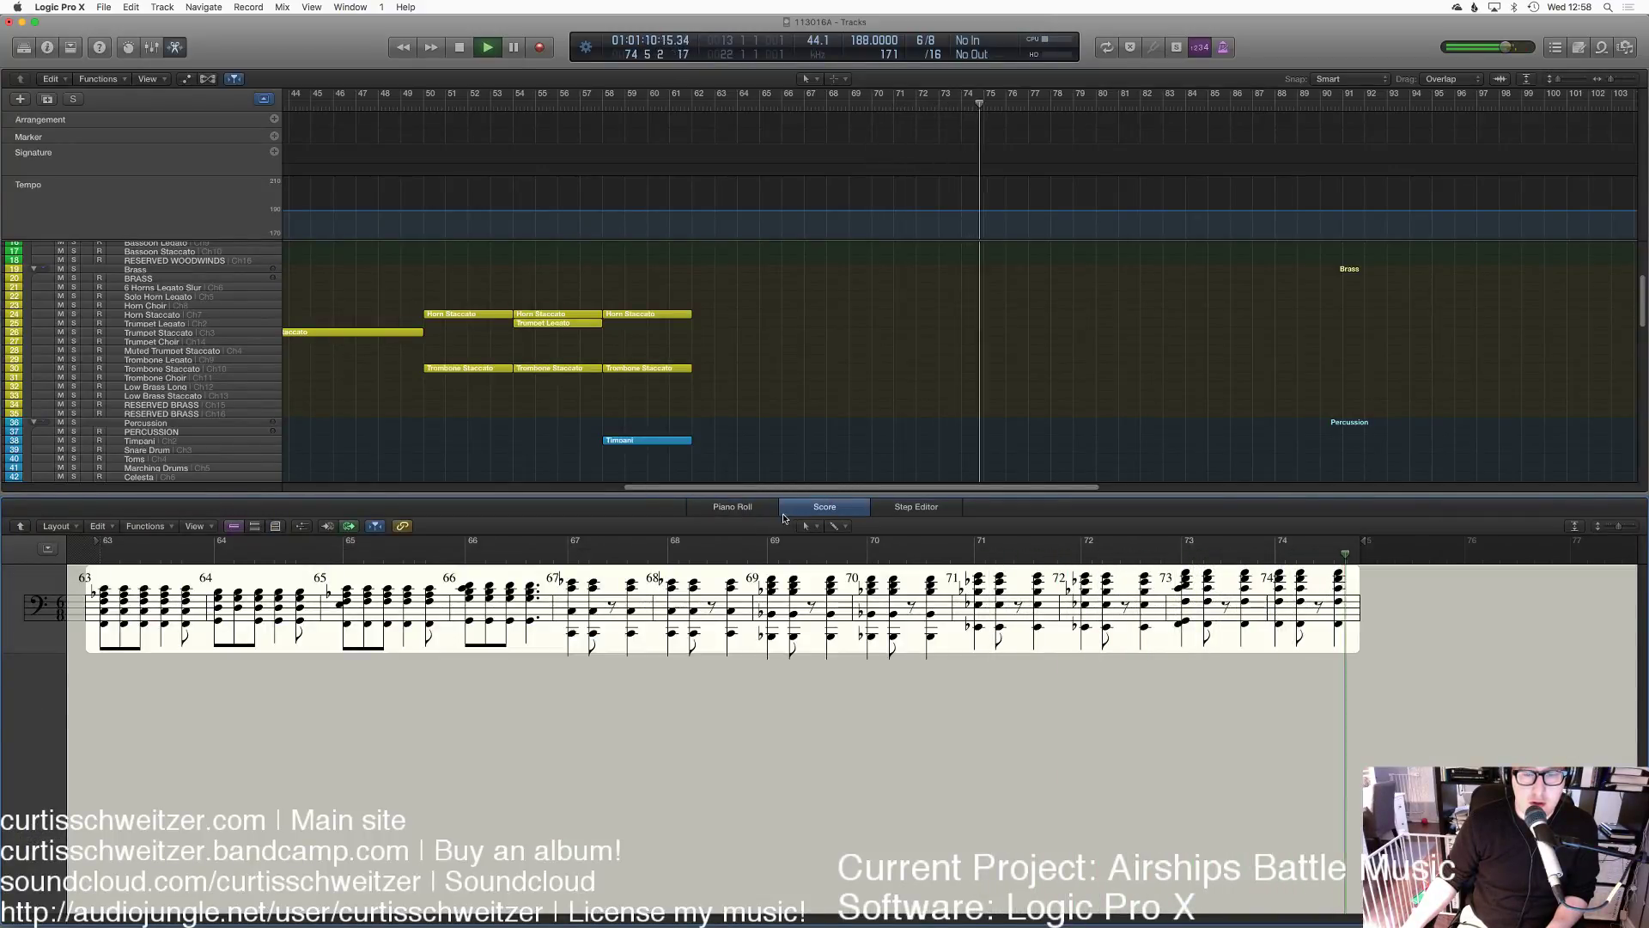
click(733, 508)
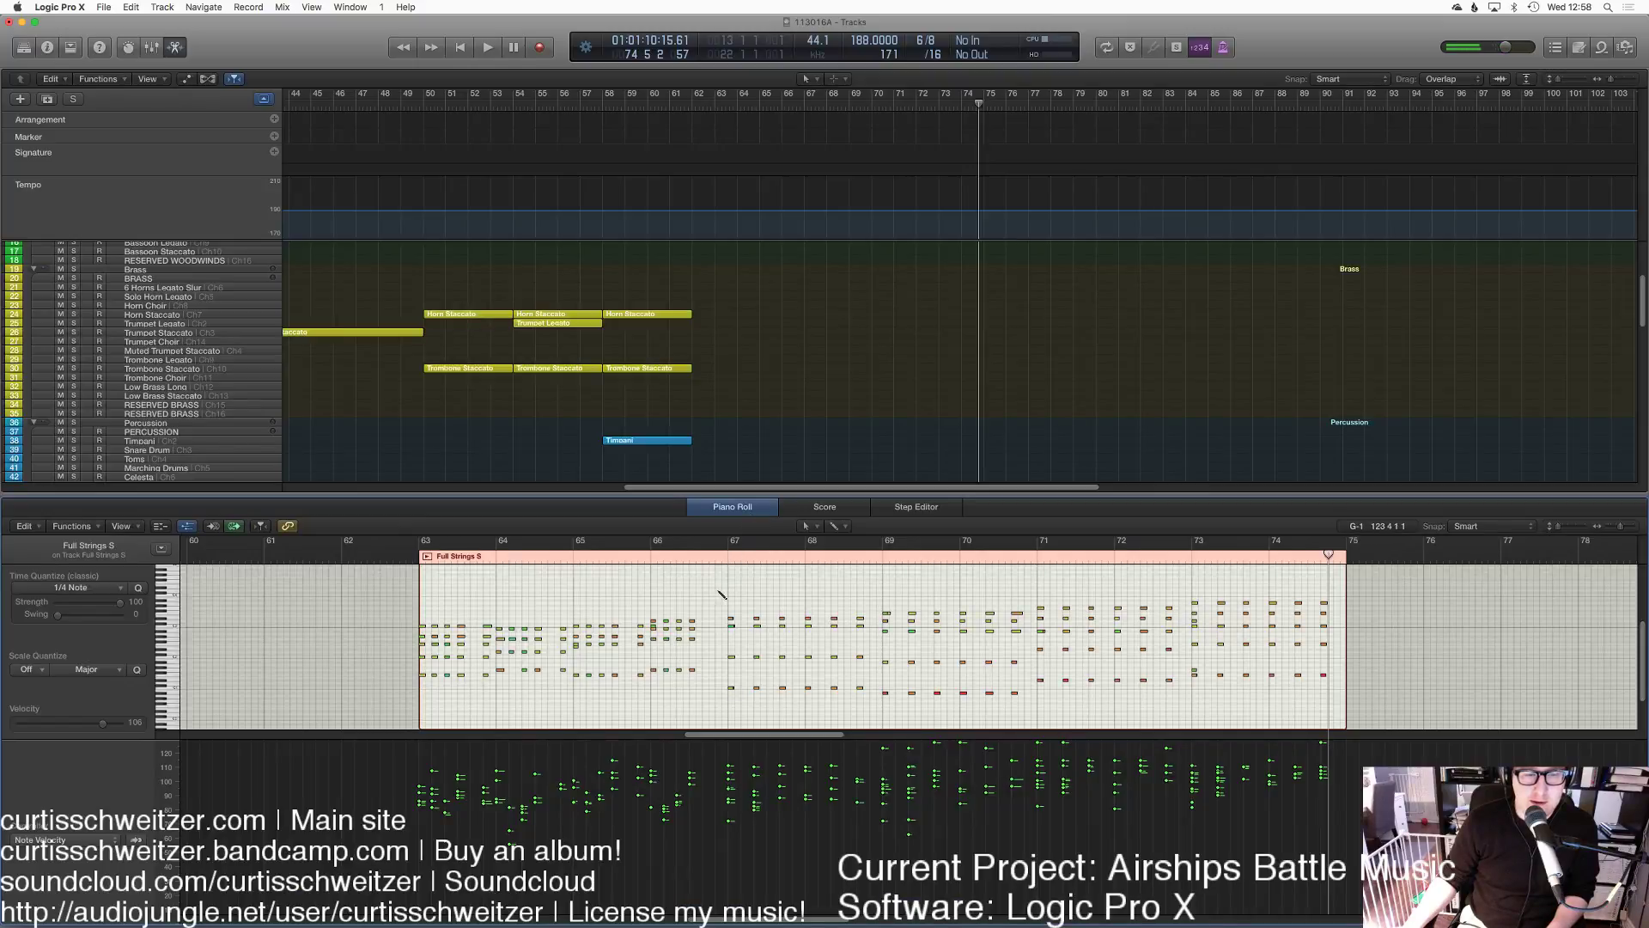
key(super+a)
click(76, 588)
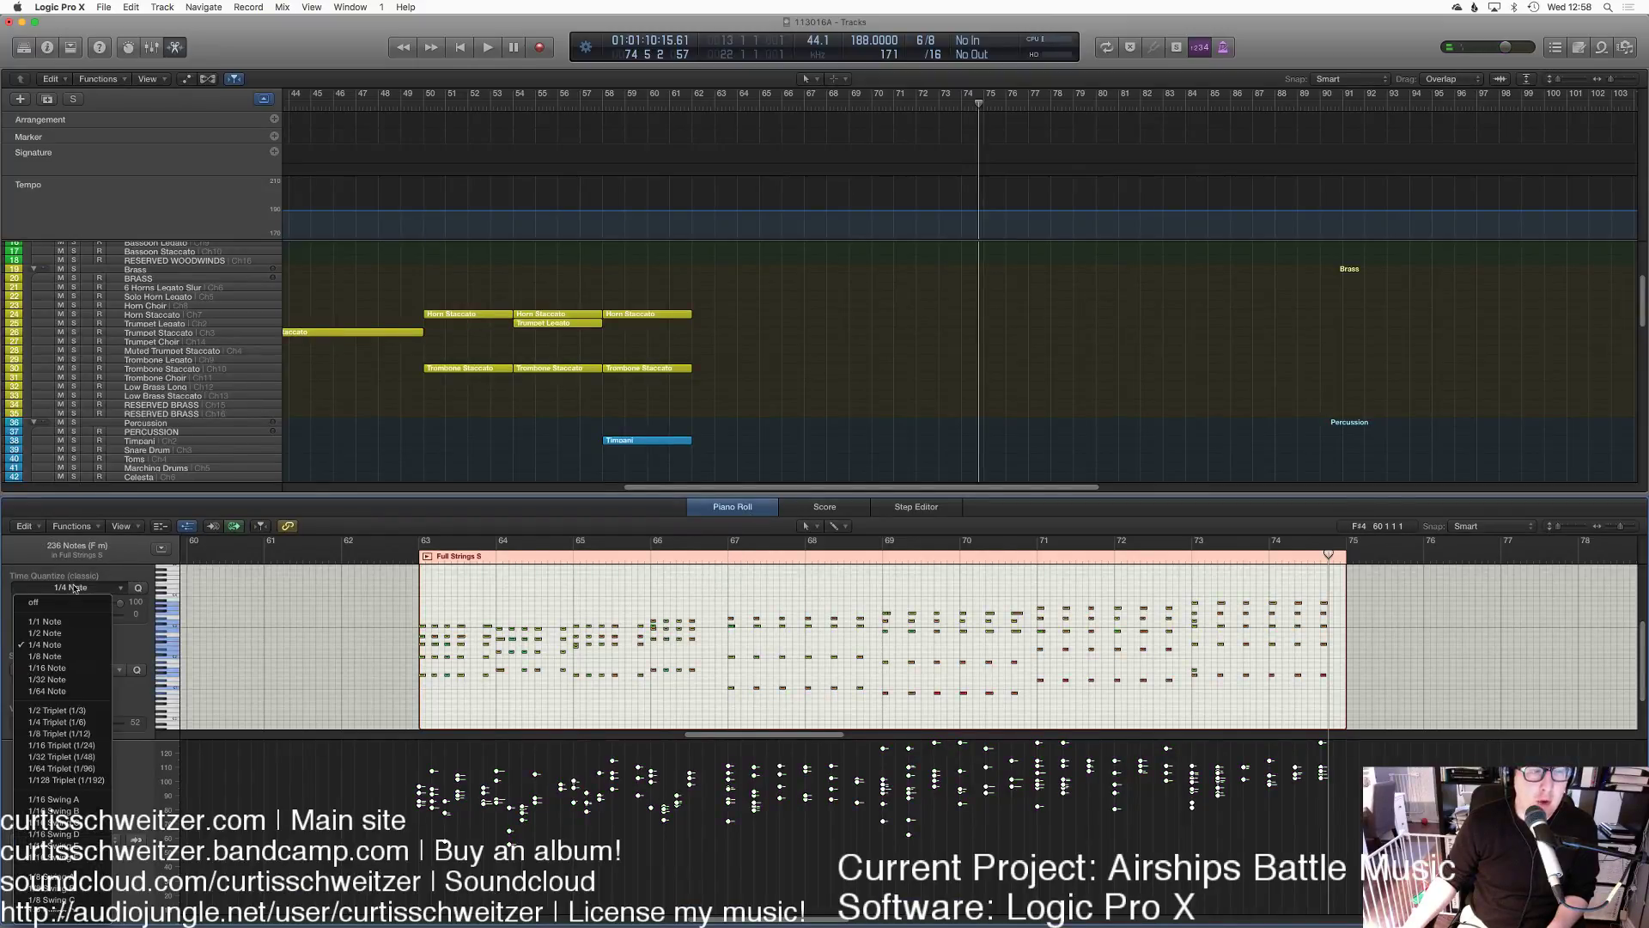
click(62, 657)
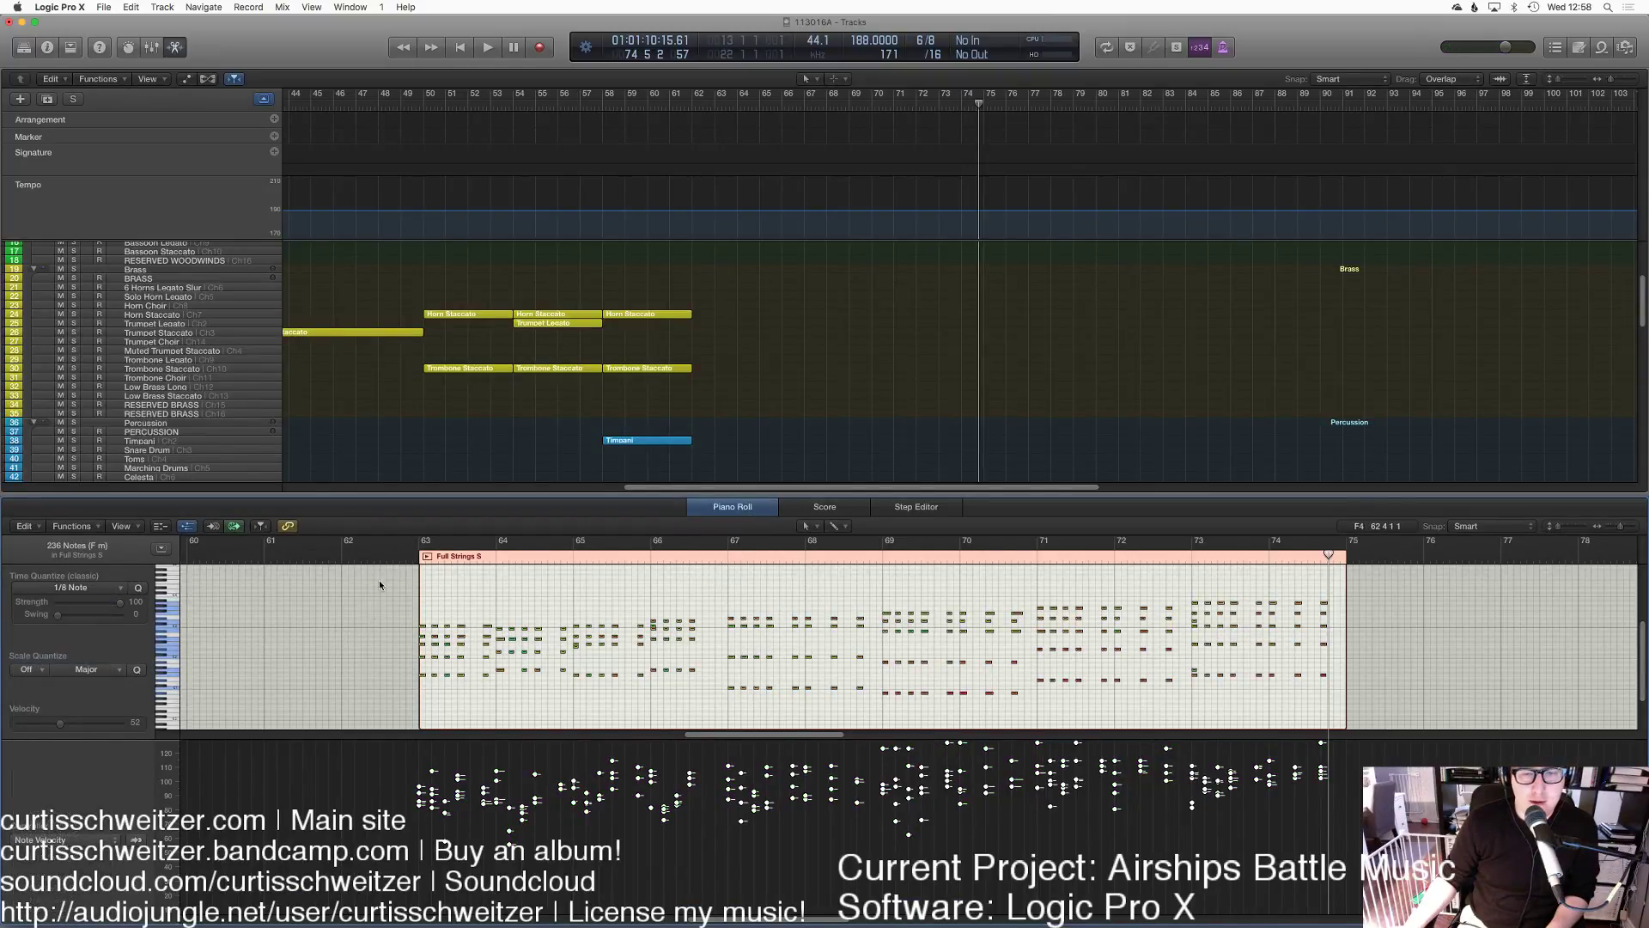
Step: Play the quantized Full Strings S region from bar 63 while reviewing its notation in the score
key(space)
key(n)
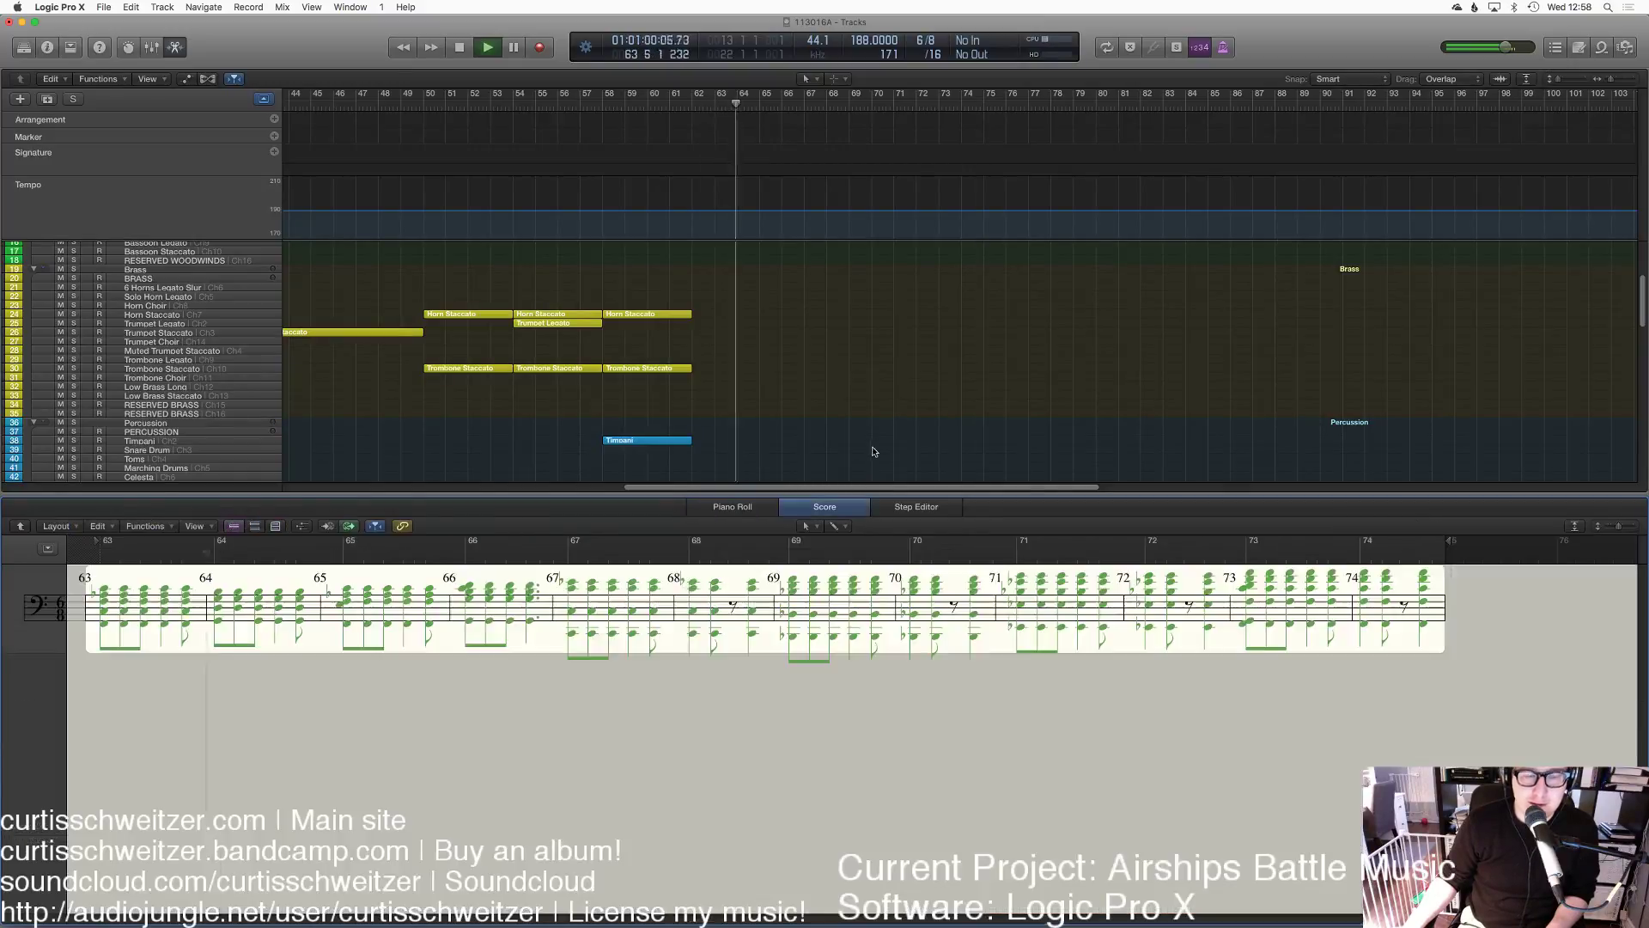
scroll(876, 421, down, 5)
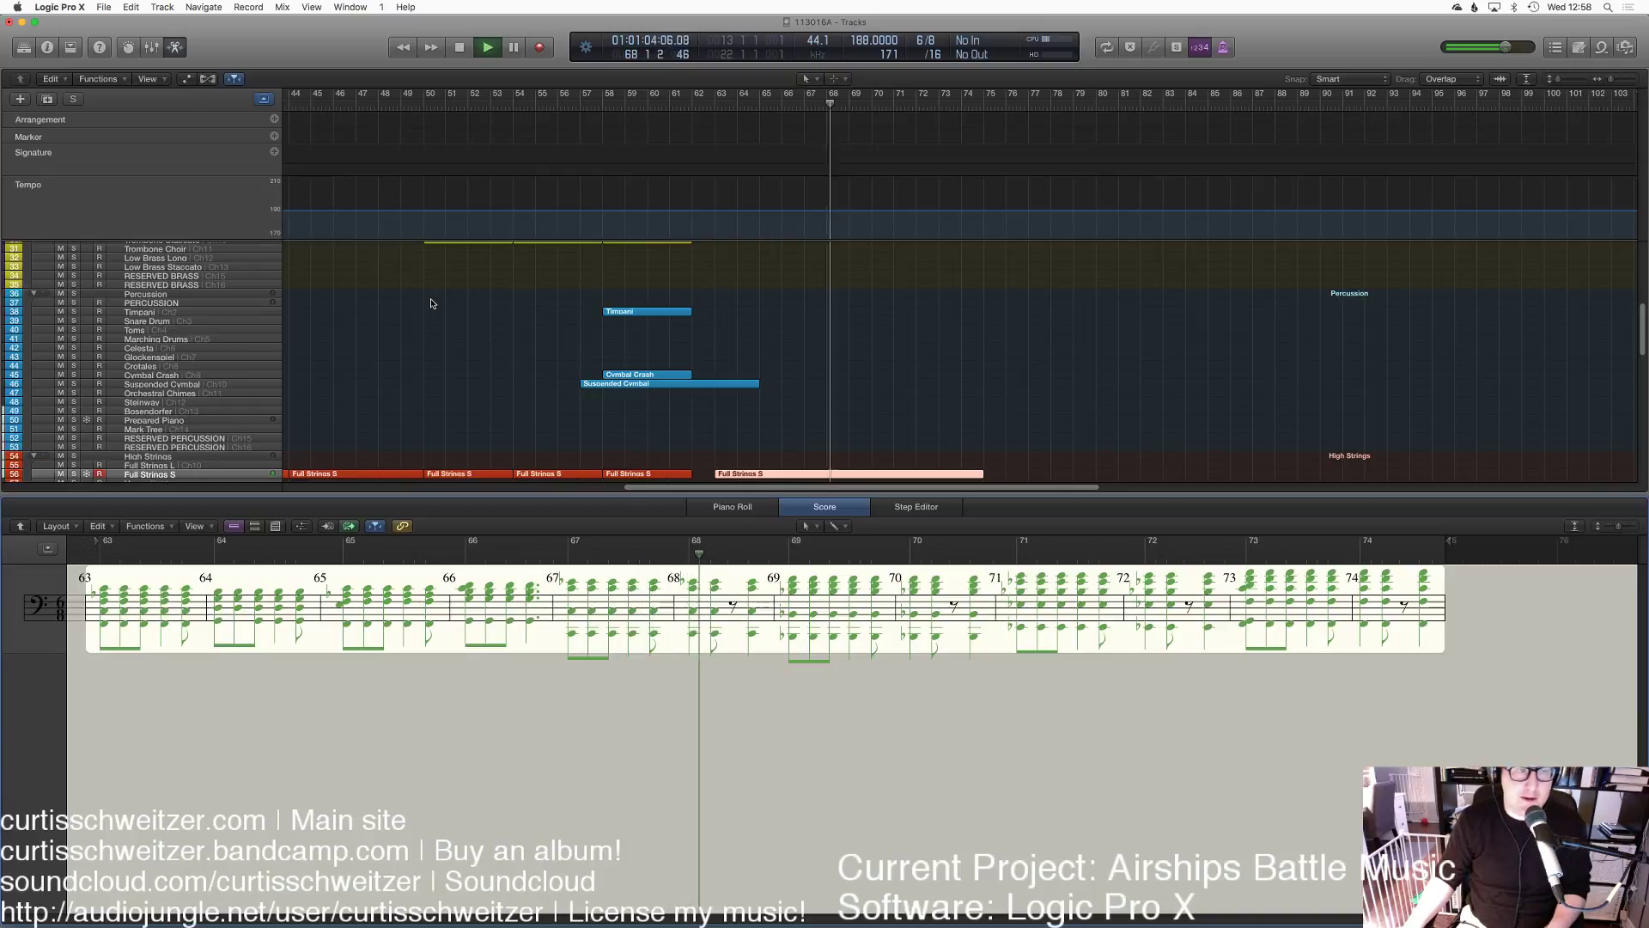
scroll(355, 301, up, 2)
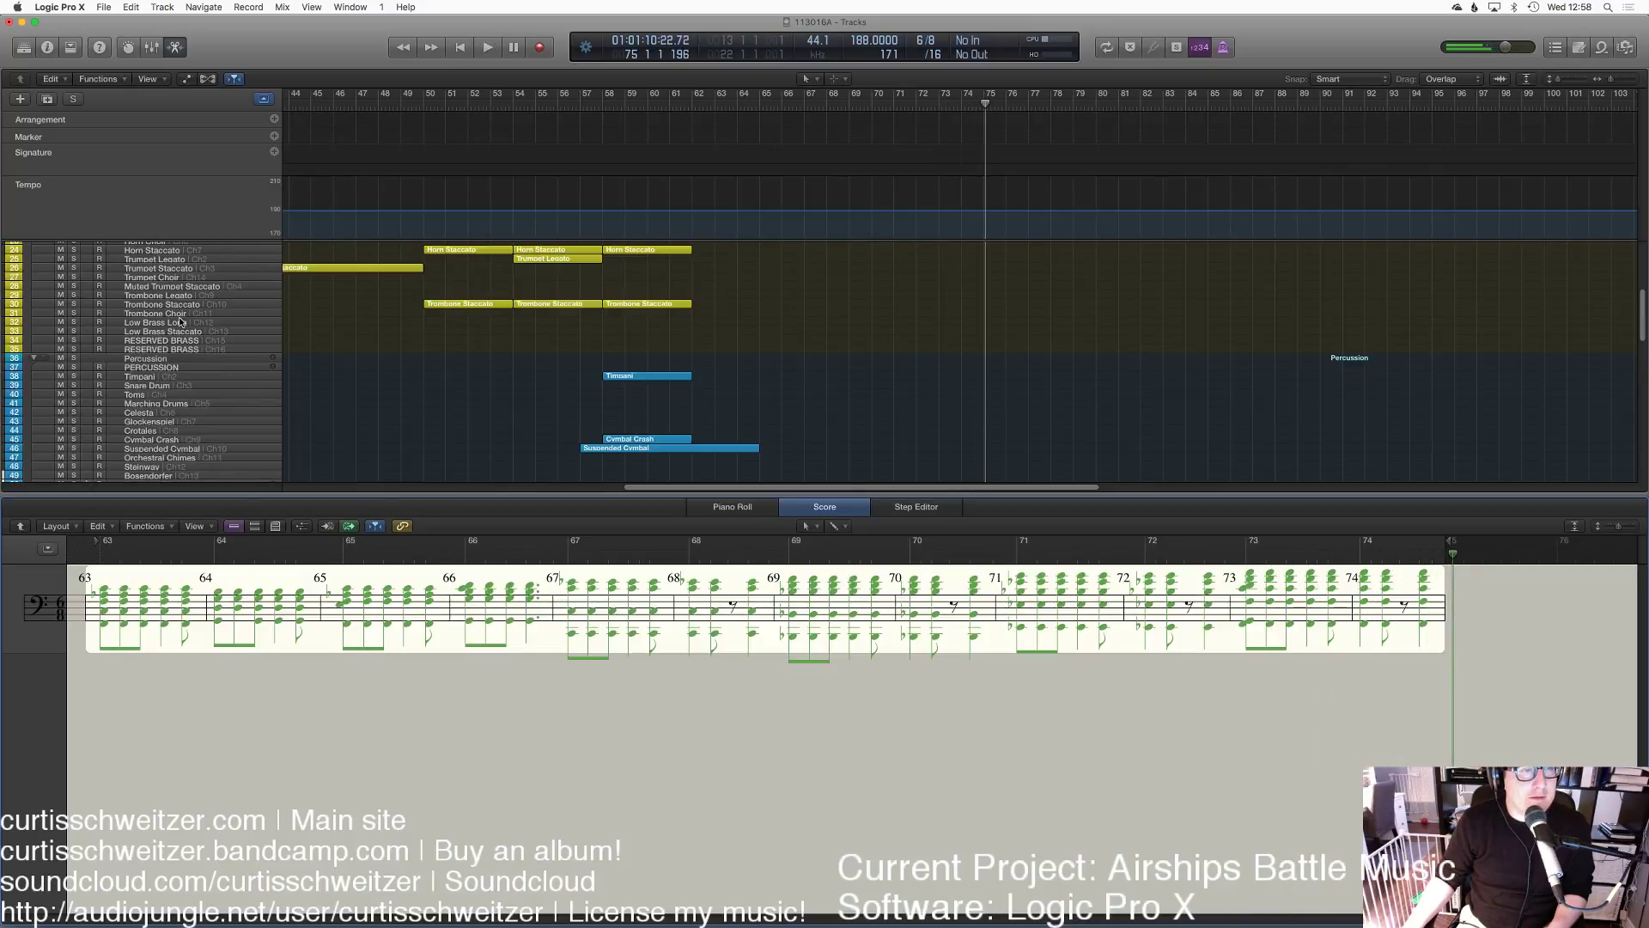
Step: Select the Solo Horn Legato track and bring up the notation of the bar 63 Full Strings S region
scroll(171, 288, up, 2)
click(213, 258)
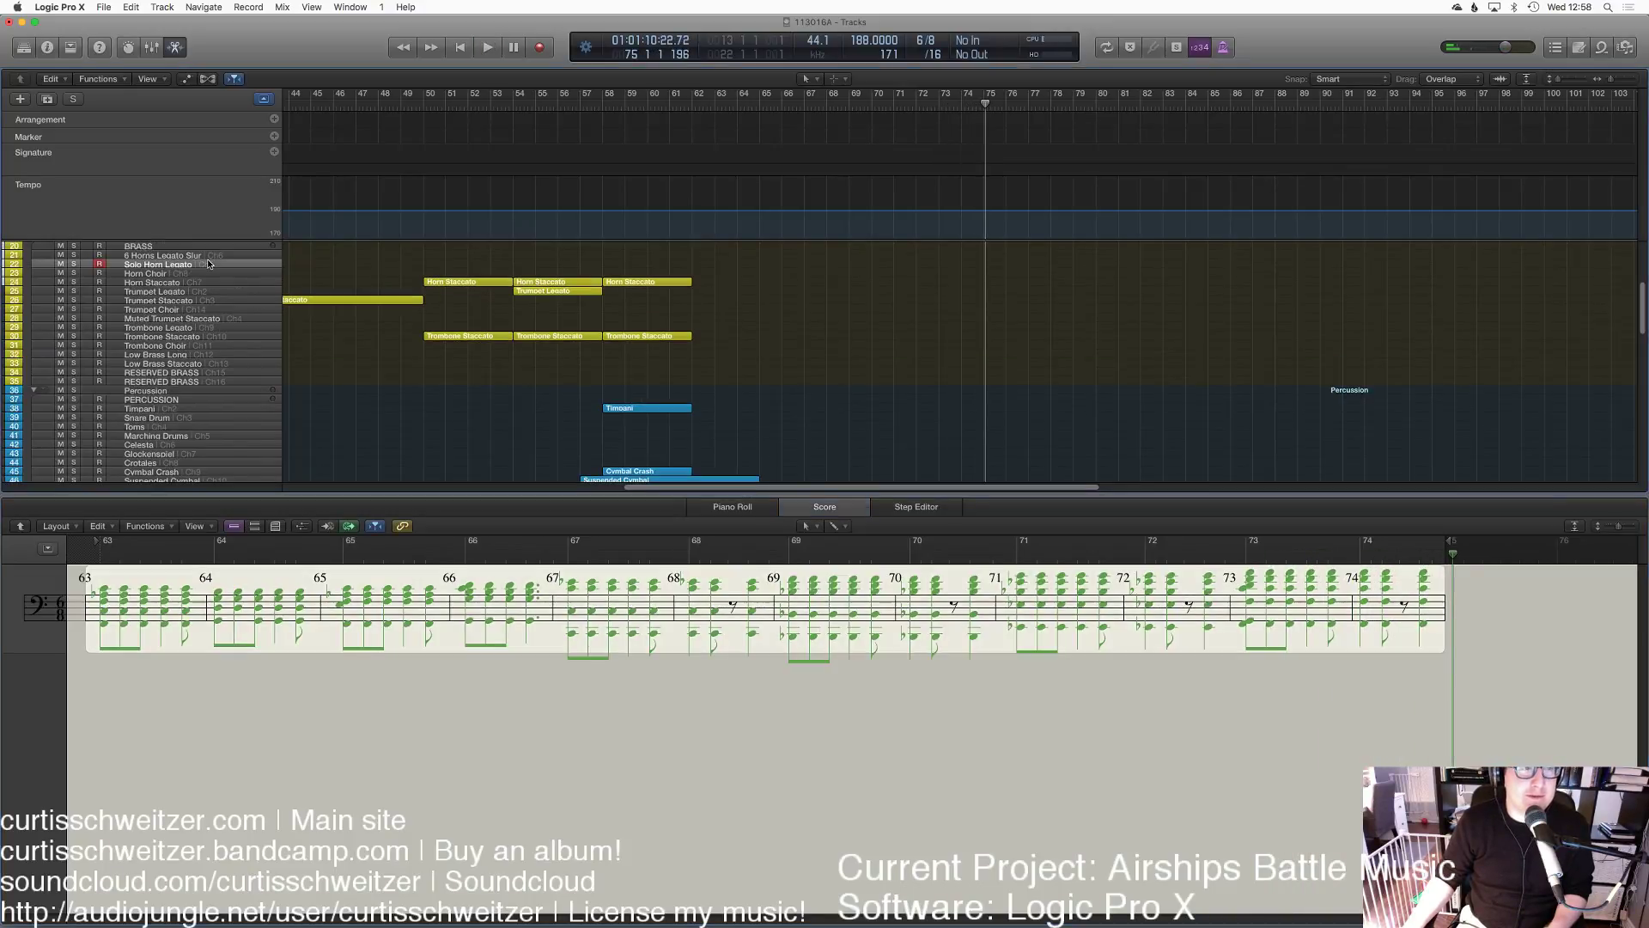
scroll(668, 389, down, 6)
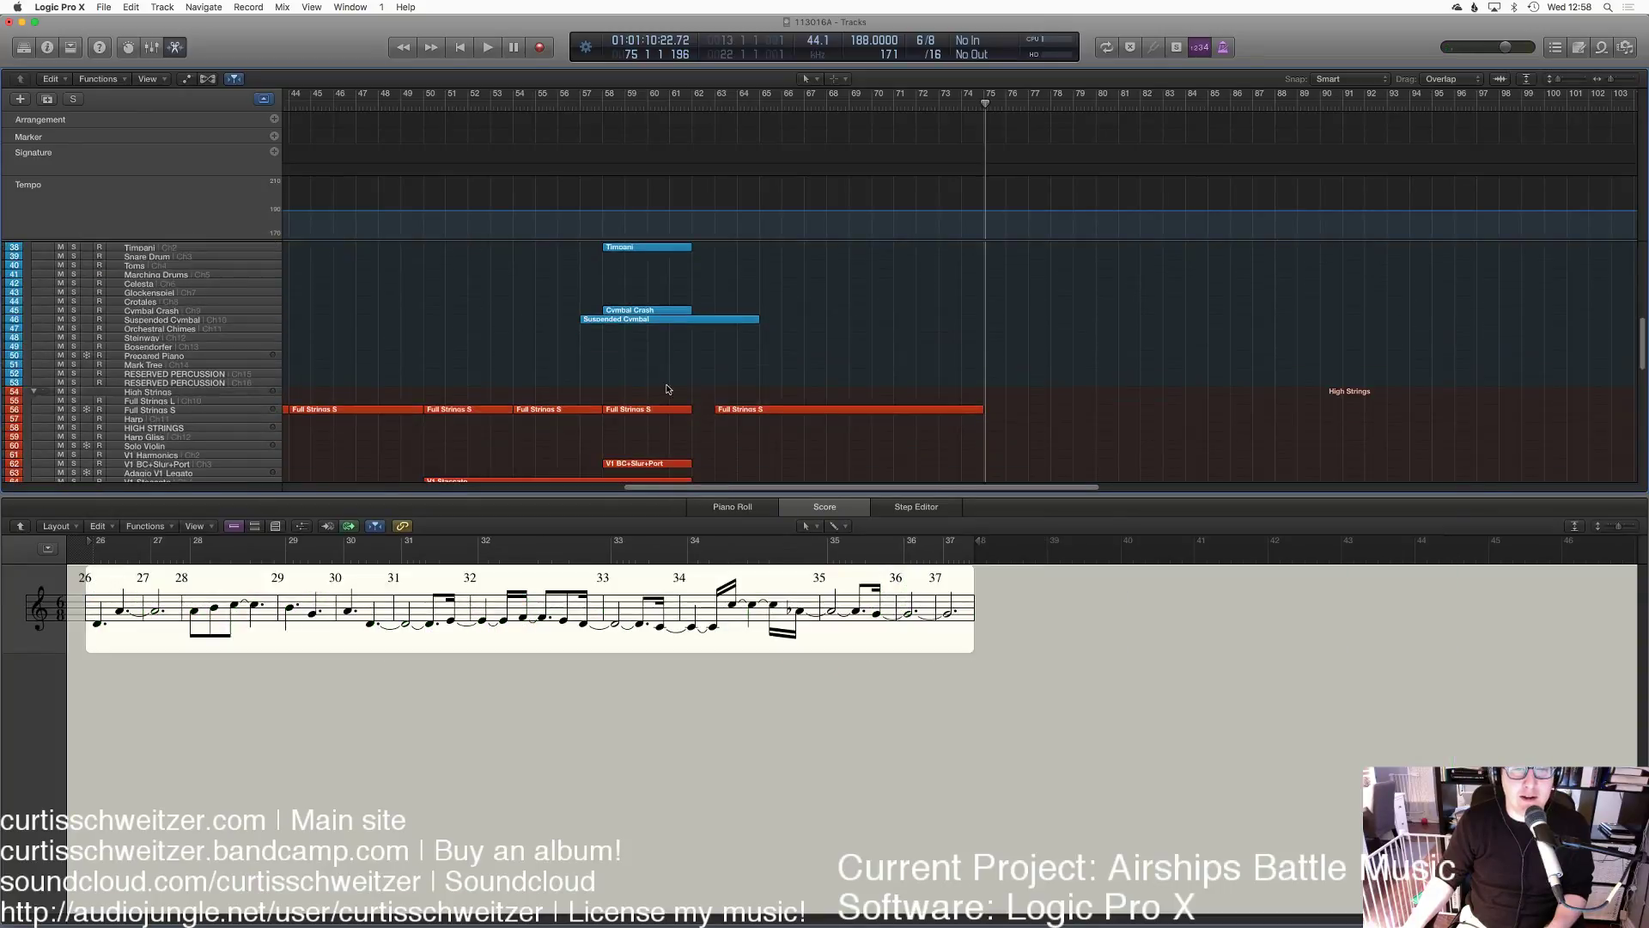
click(718, 410)
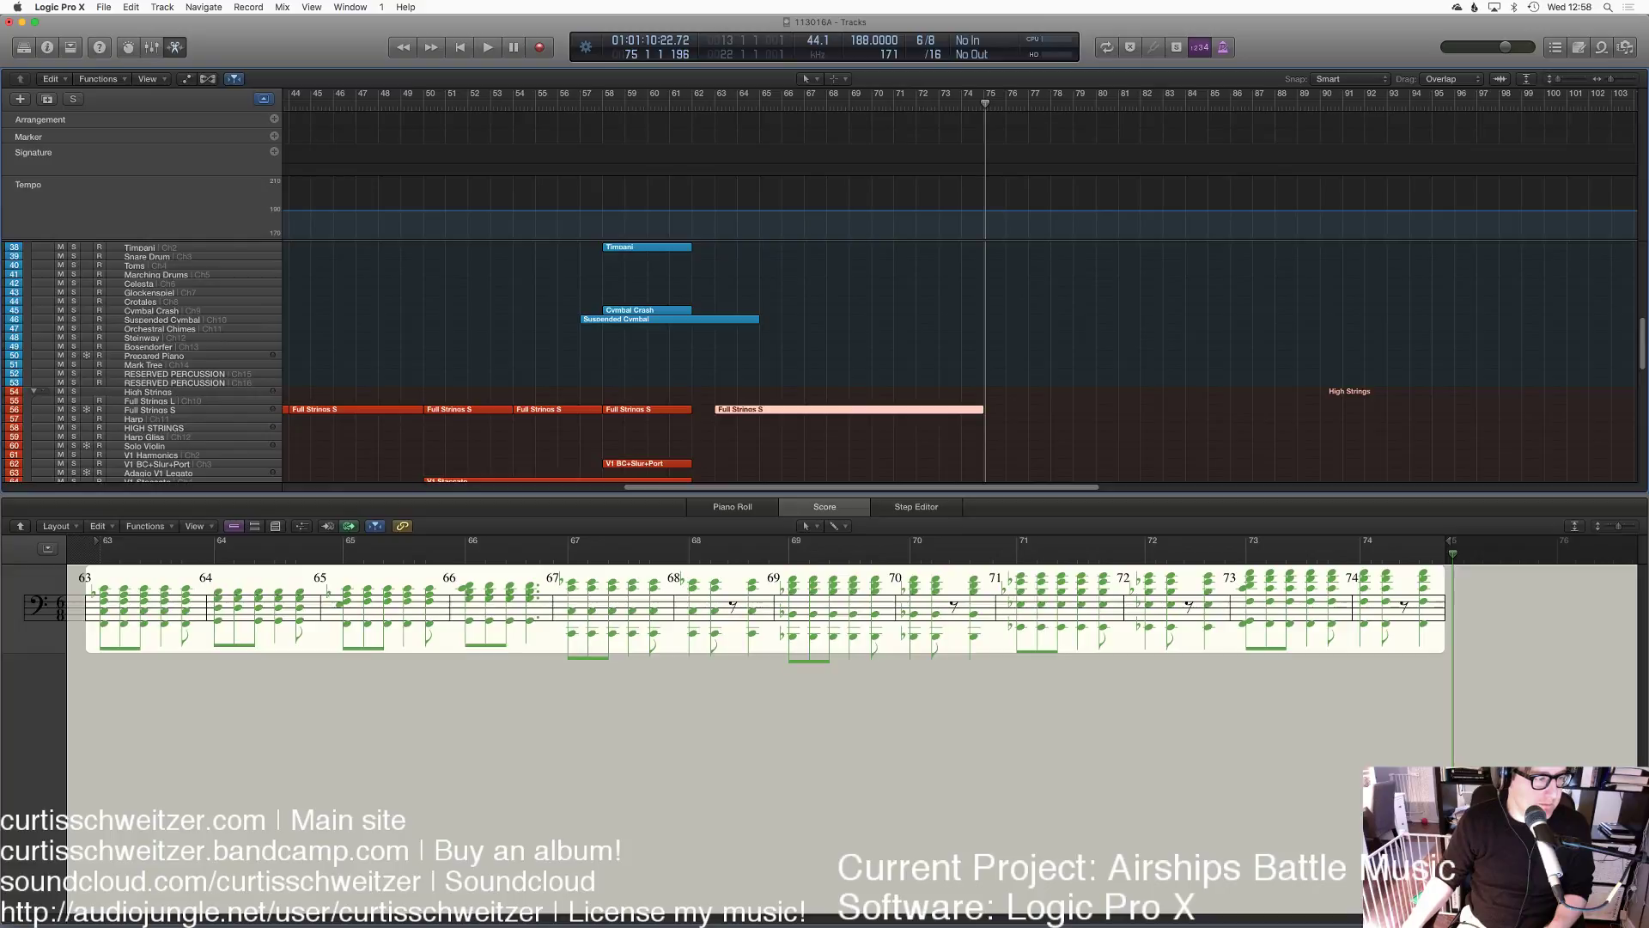
Step: Try several takes of a horn melody over the strings from around bar 63
click(718, 104)
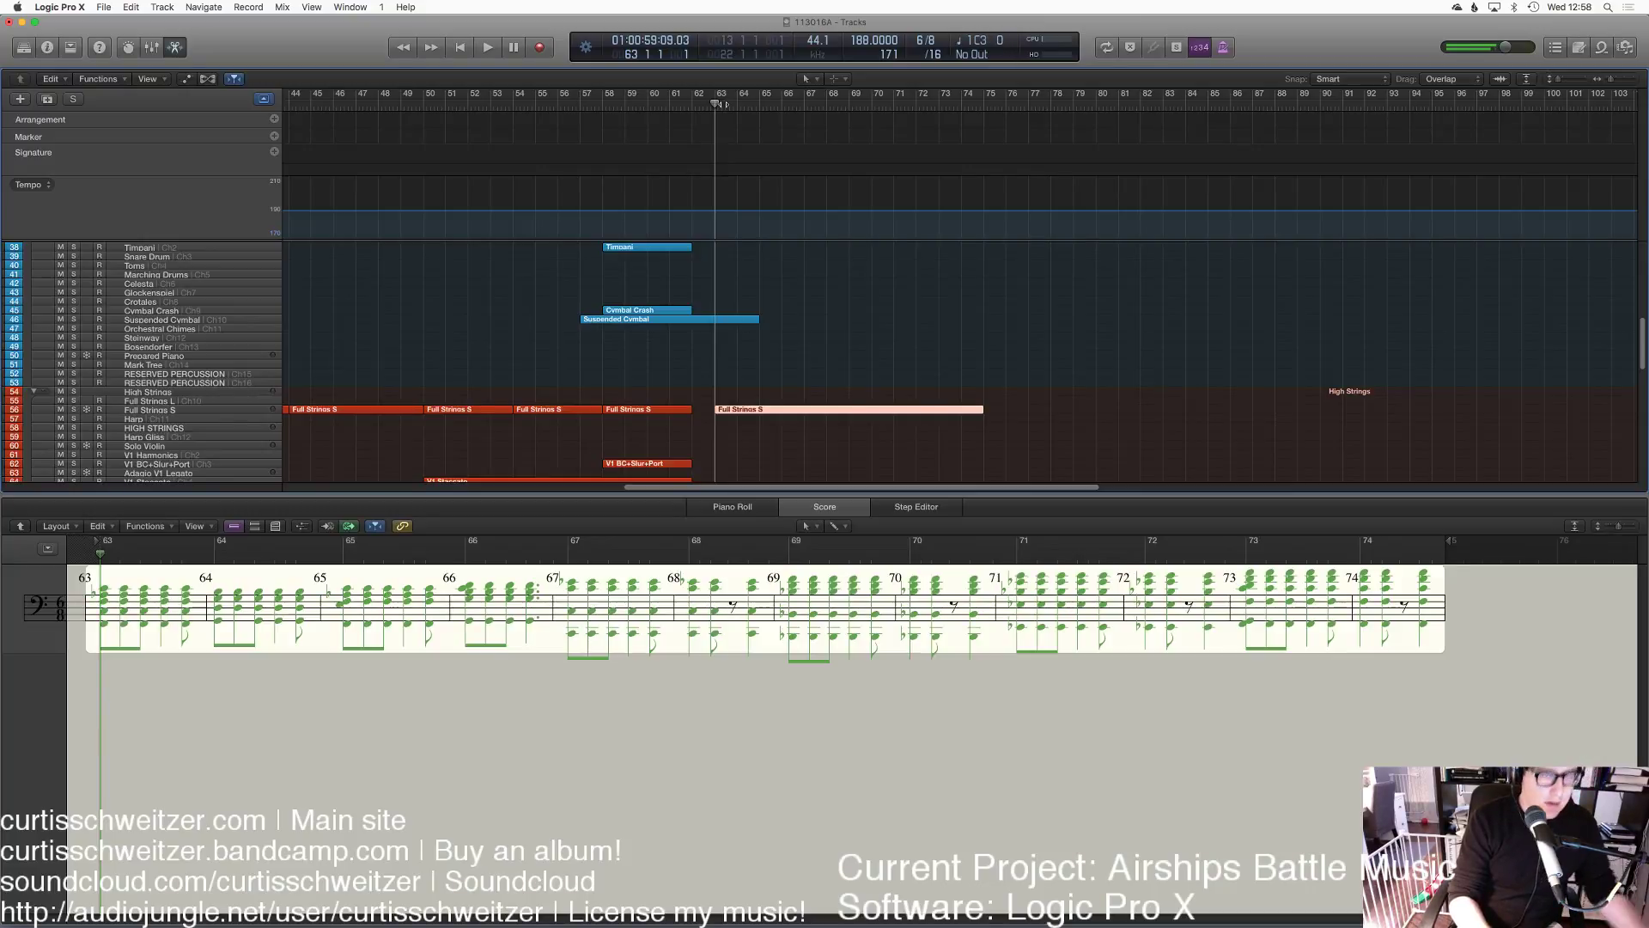
key(space)
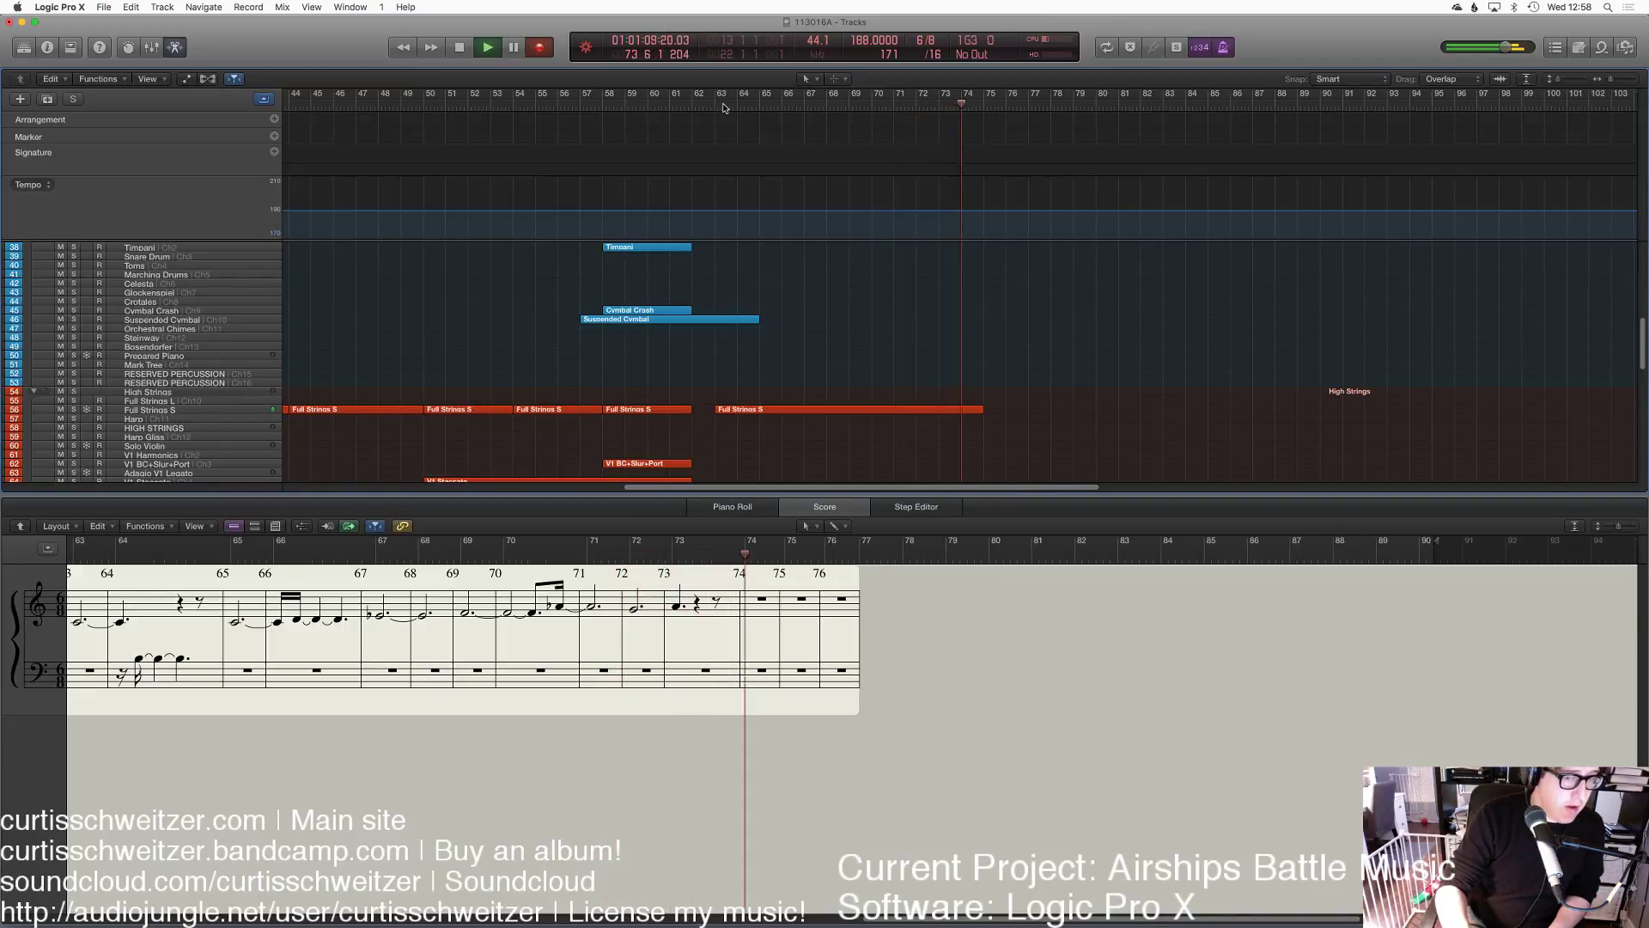
key(space)
click(725, 105)
key(space)
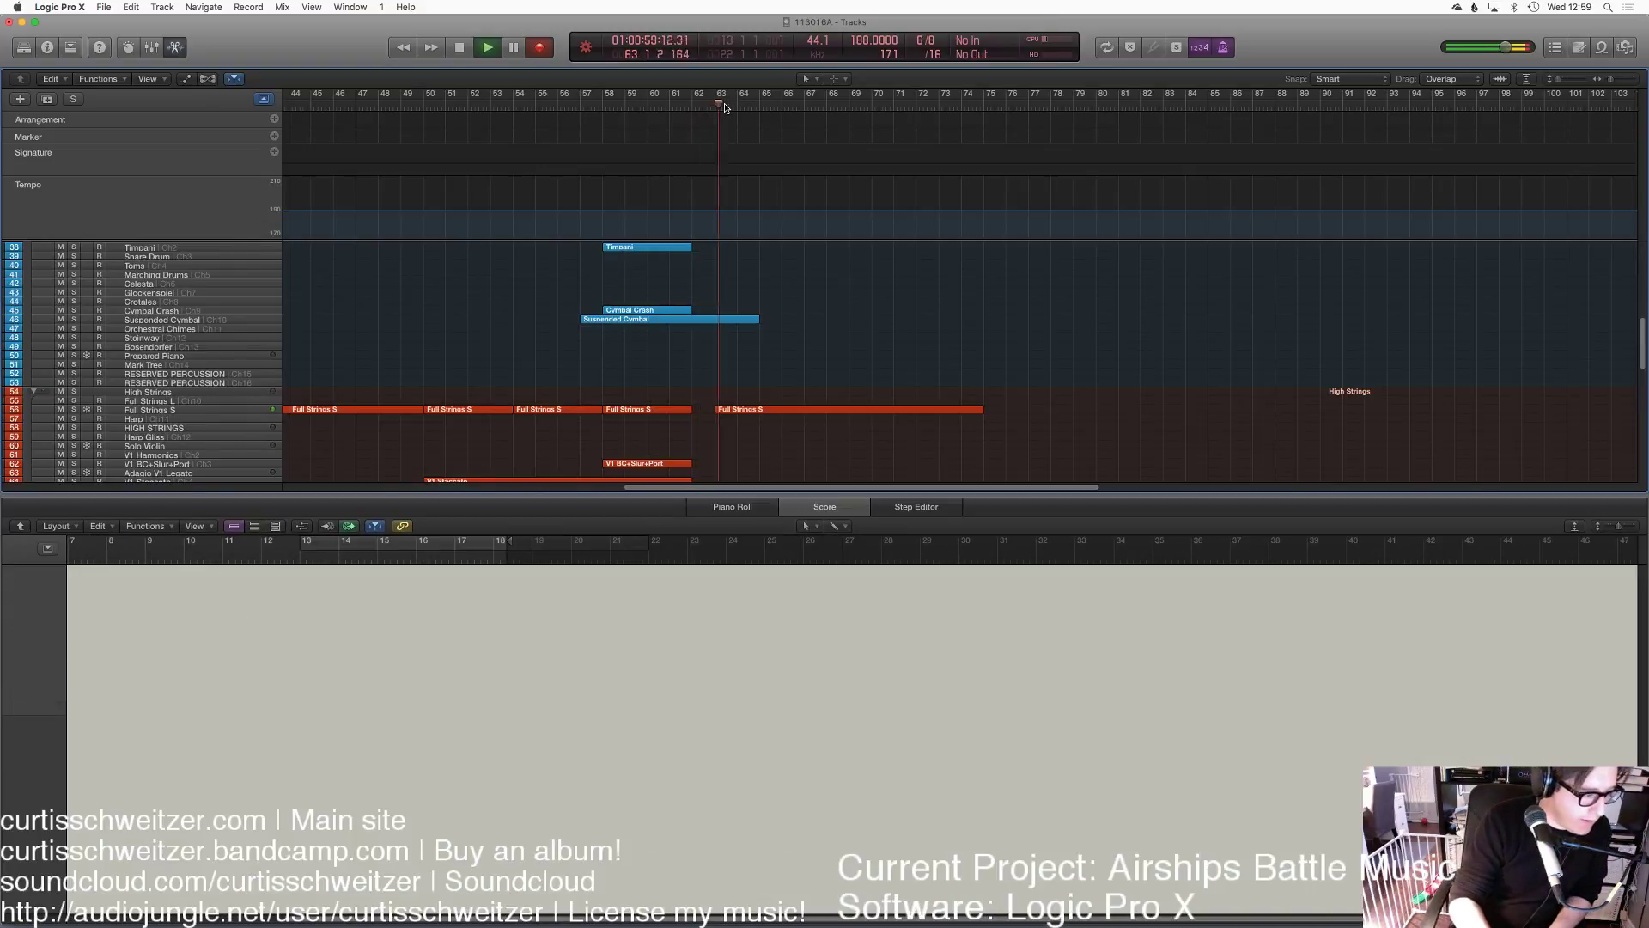
key(space)
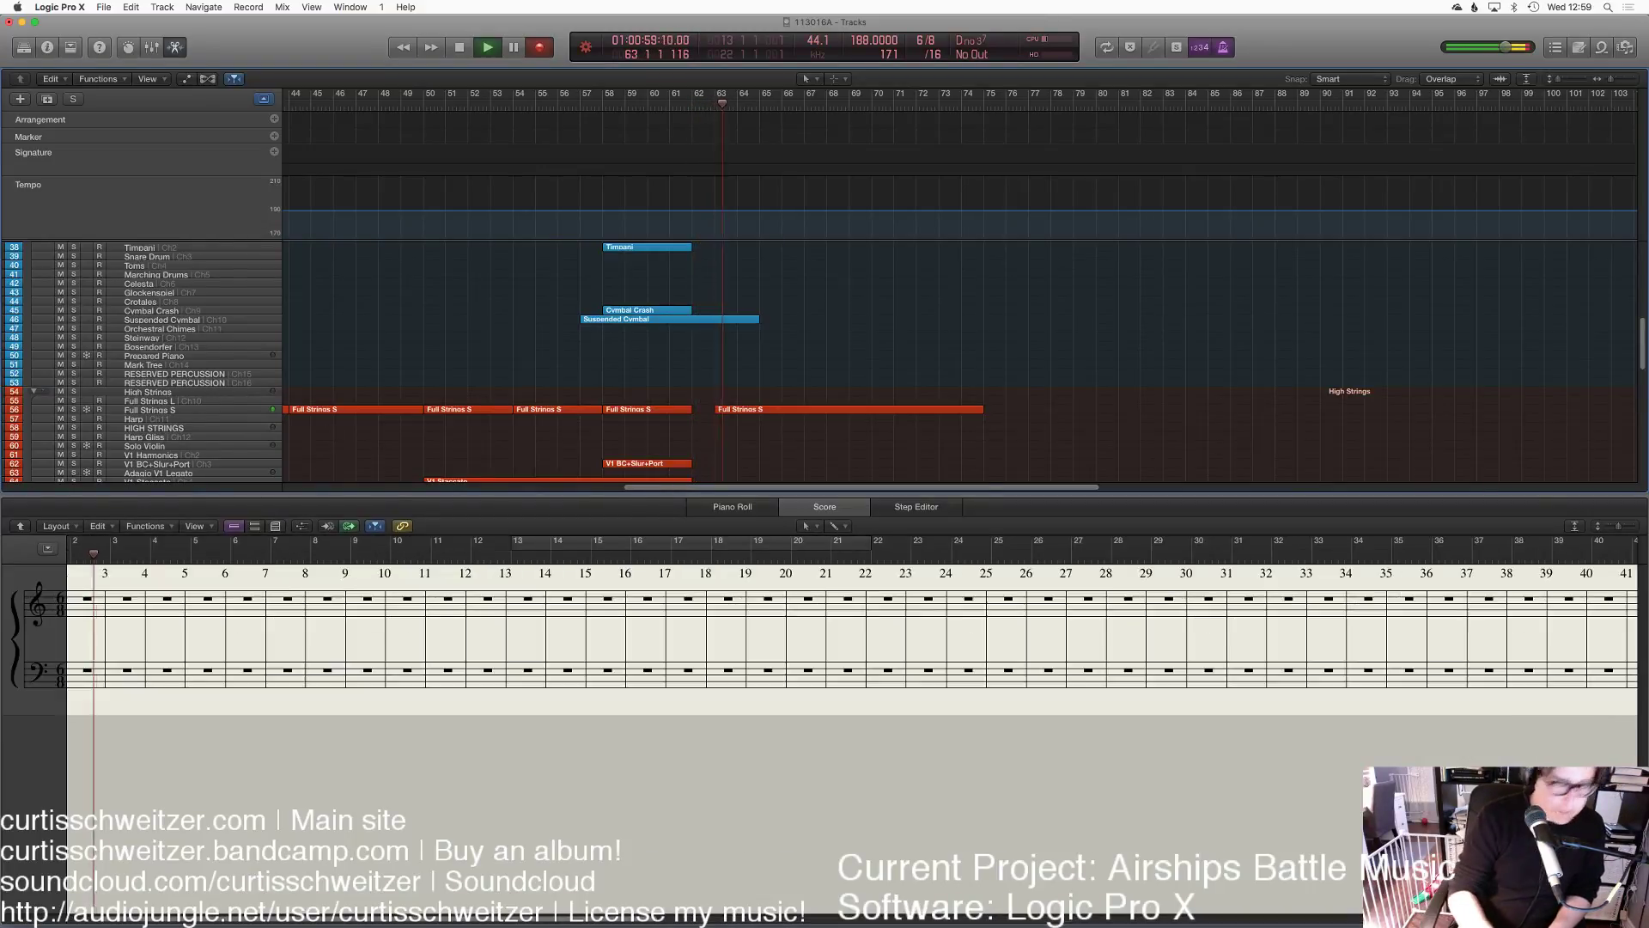
key(space)
key(space)
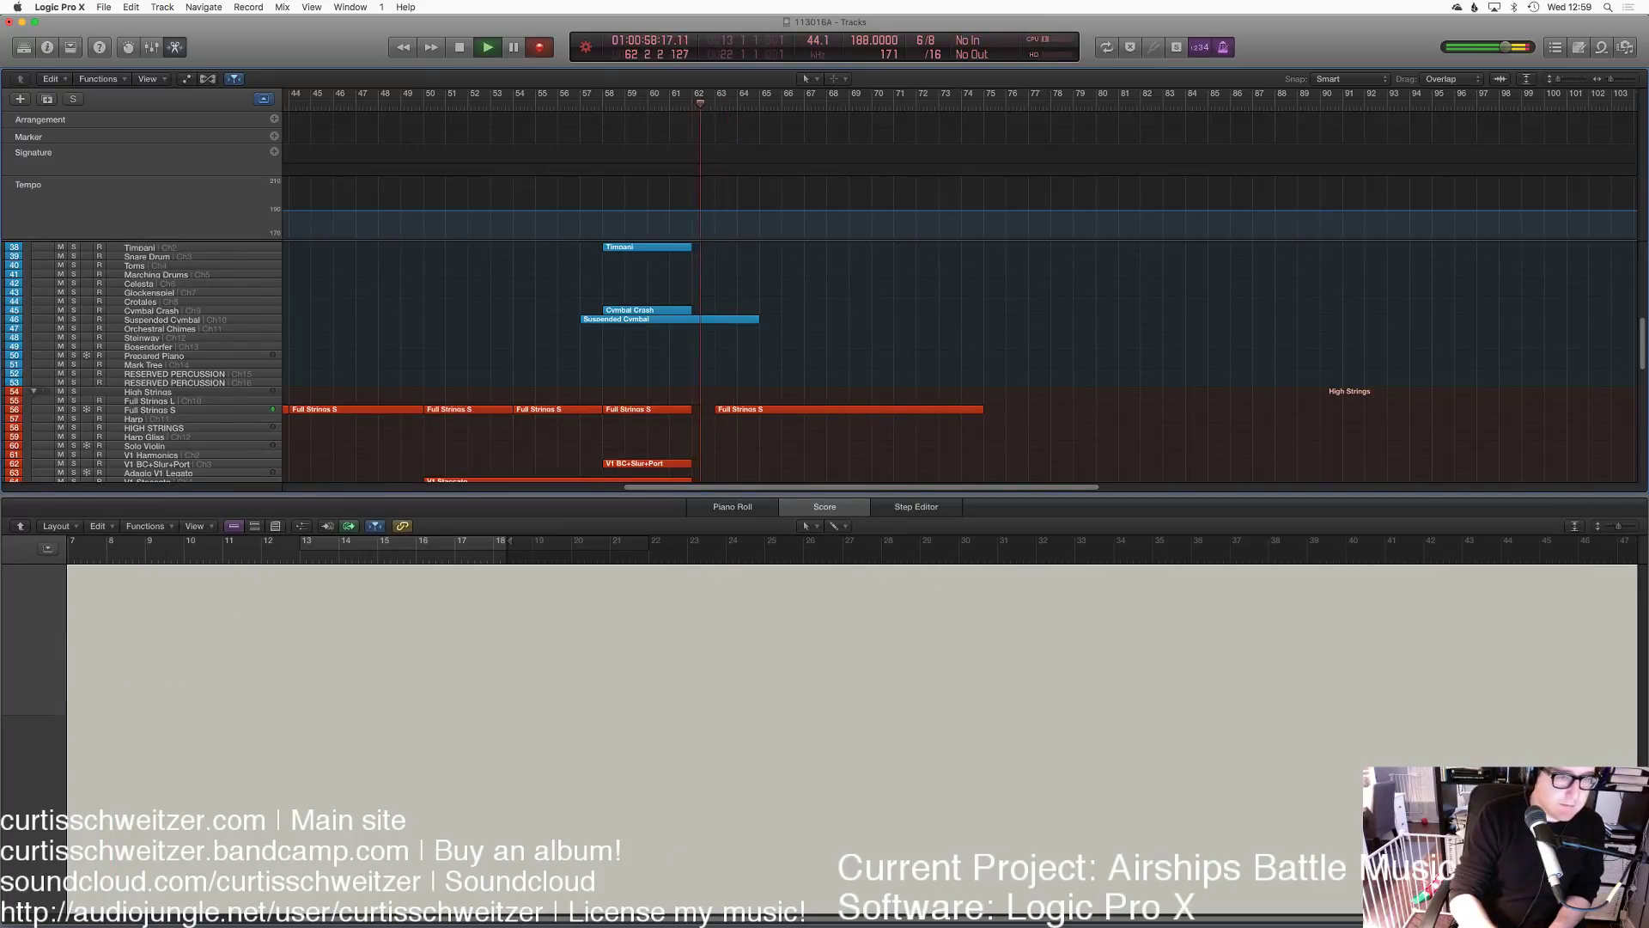
key(space)
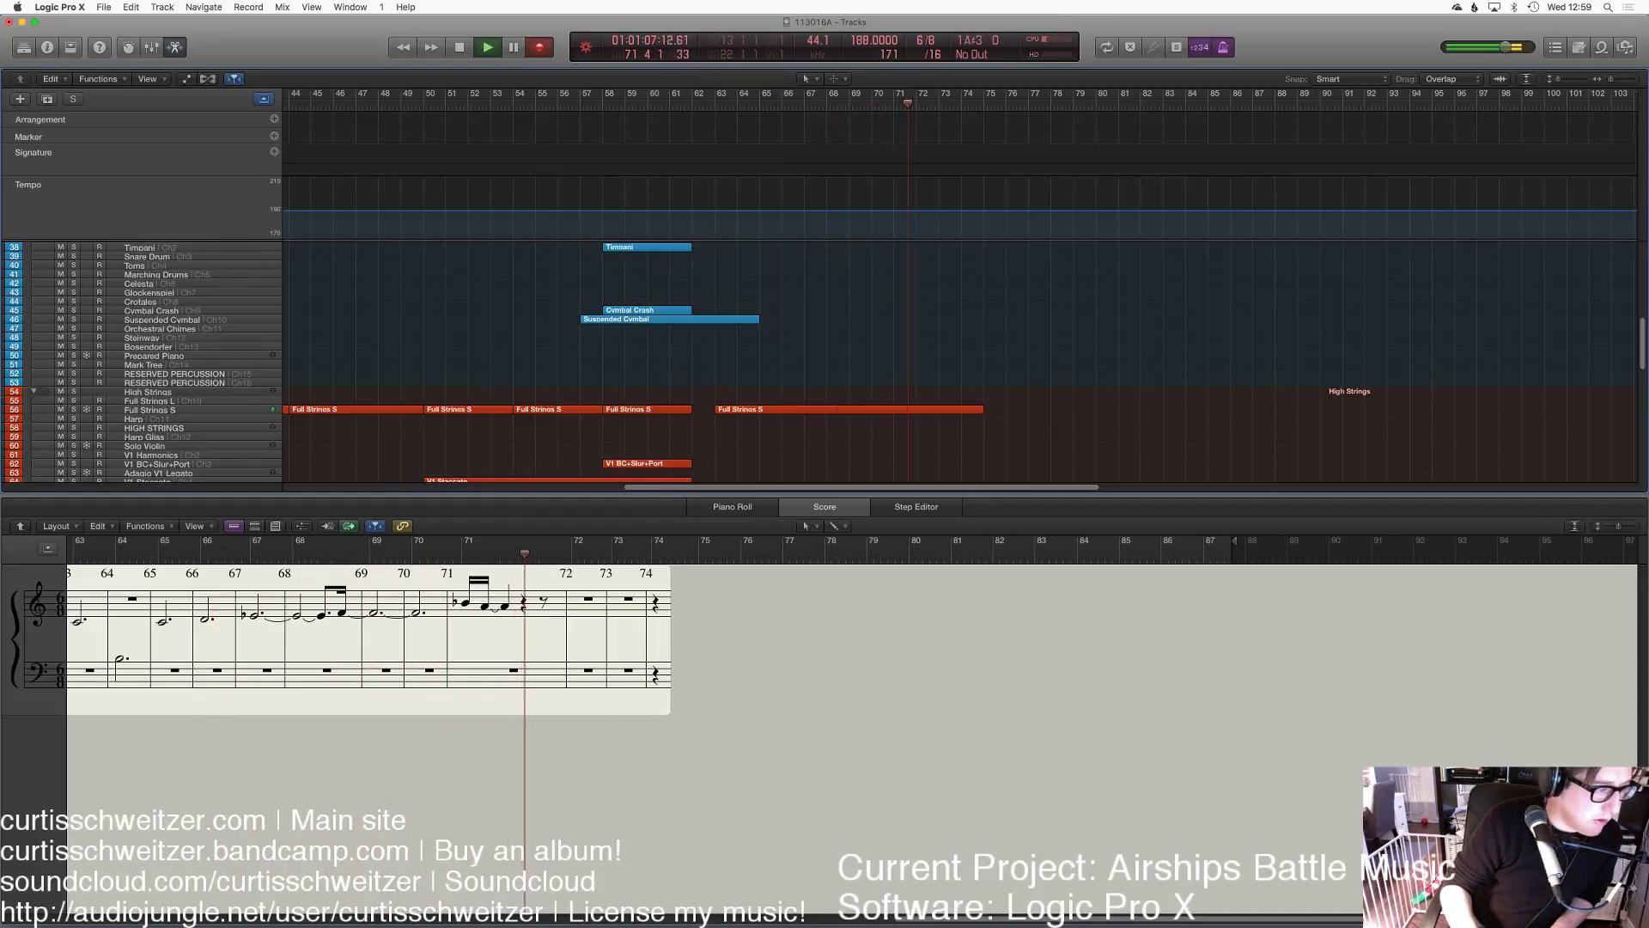
key(space)
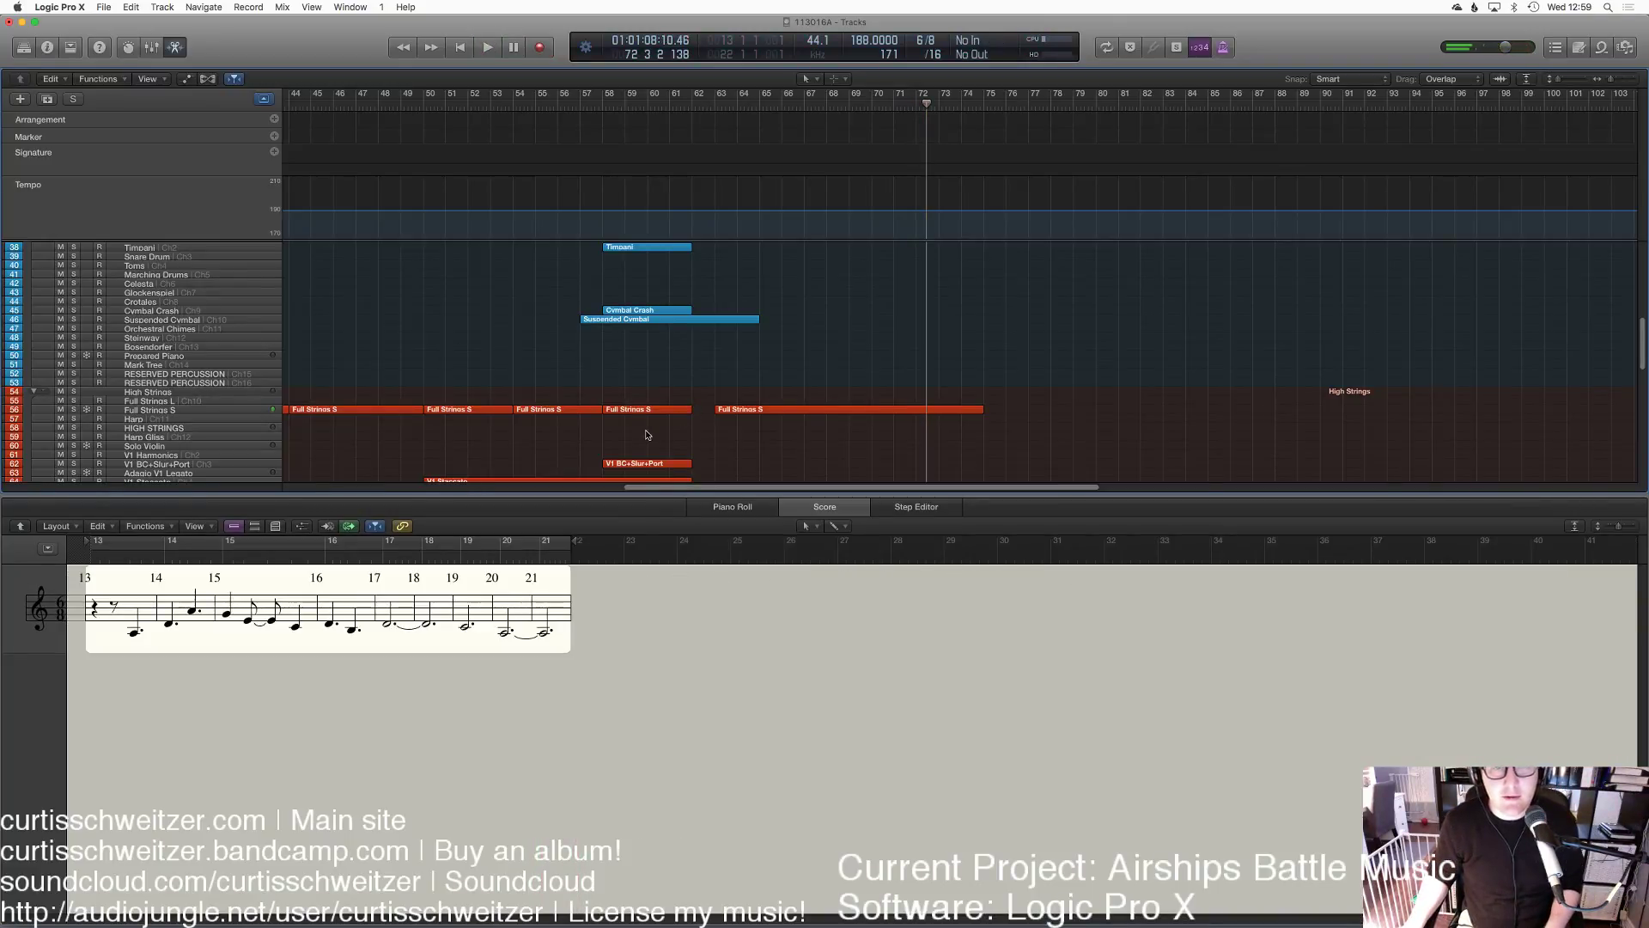
Step: Show the bar 63 Full Strings S region in the score, turn off the editor's linking, and place the playhead in bar 63
click(737, 411)
click(400, 533)
click(724, 109)
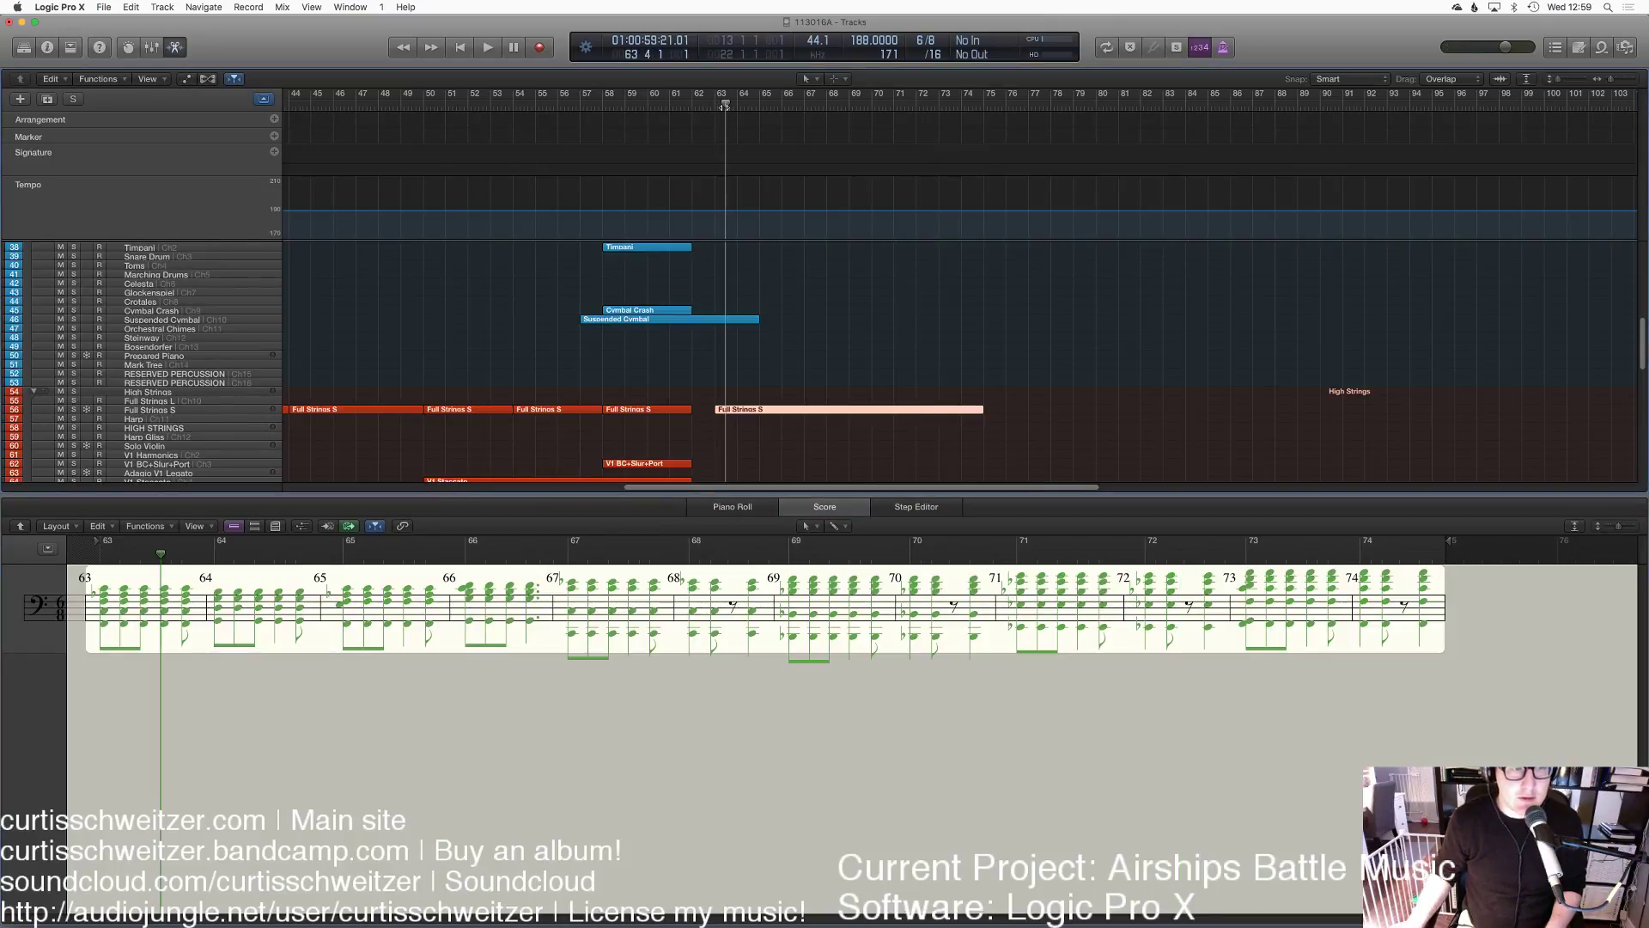
Step: Record a melody over the strings on the 6 Horns Legato Slur track from bar 63 to bar 75
key(space)
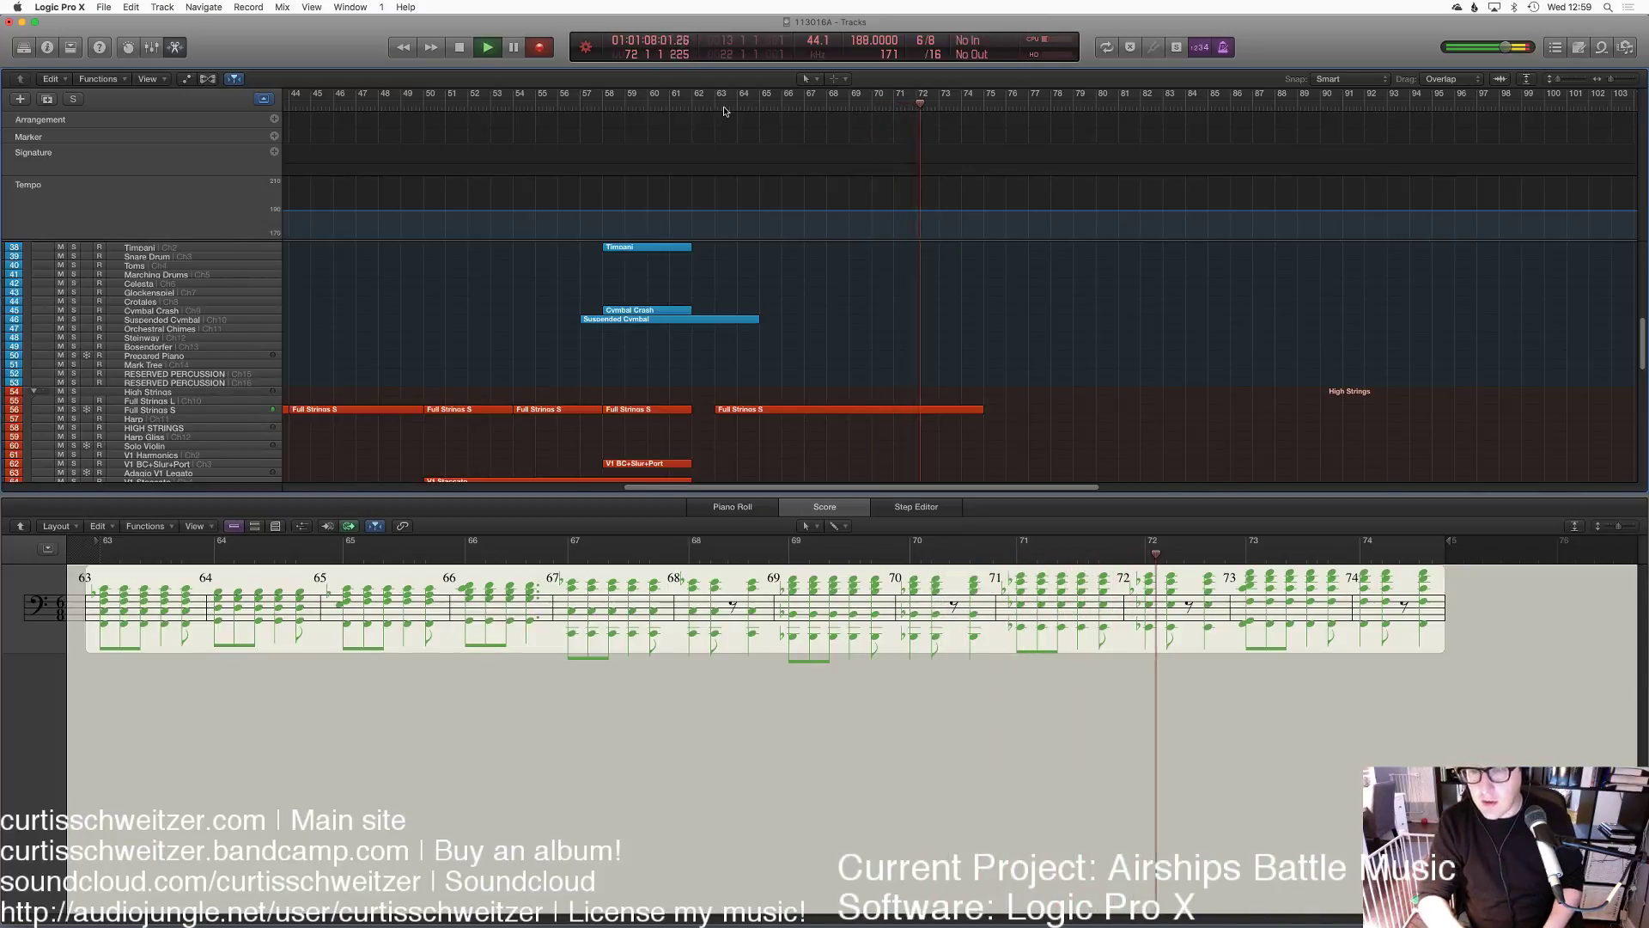
key(space)
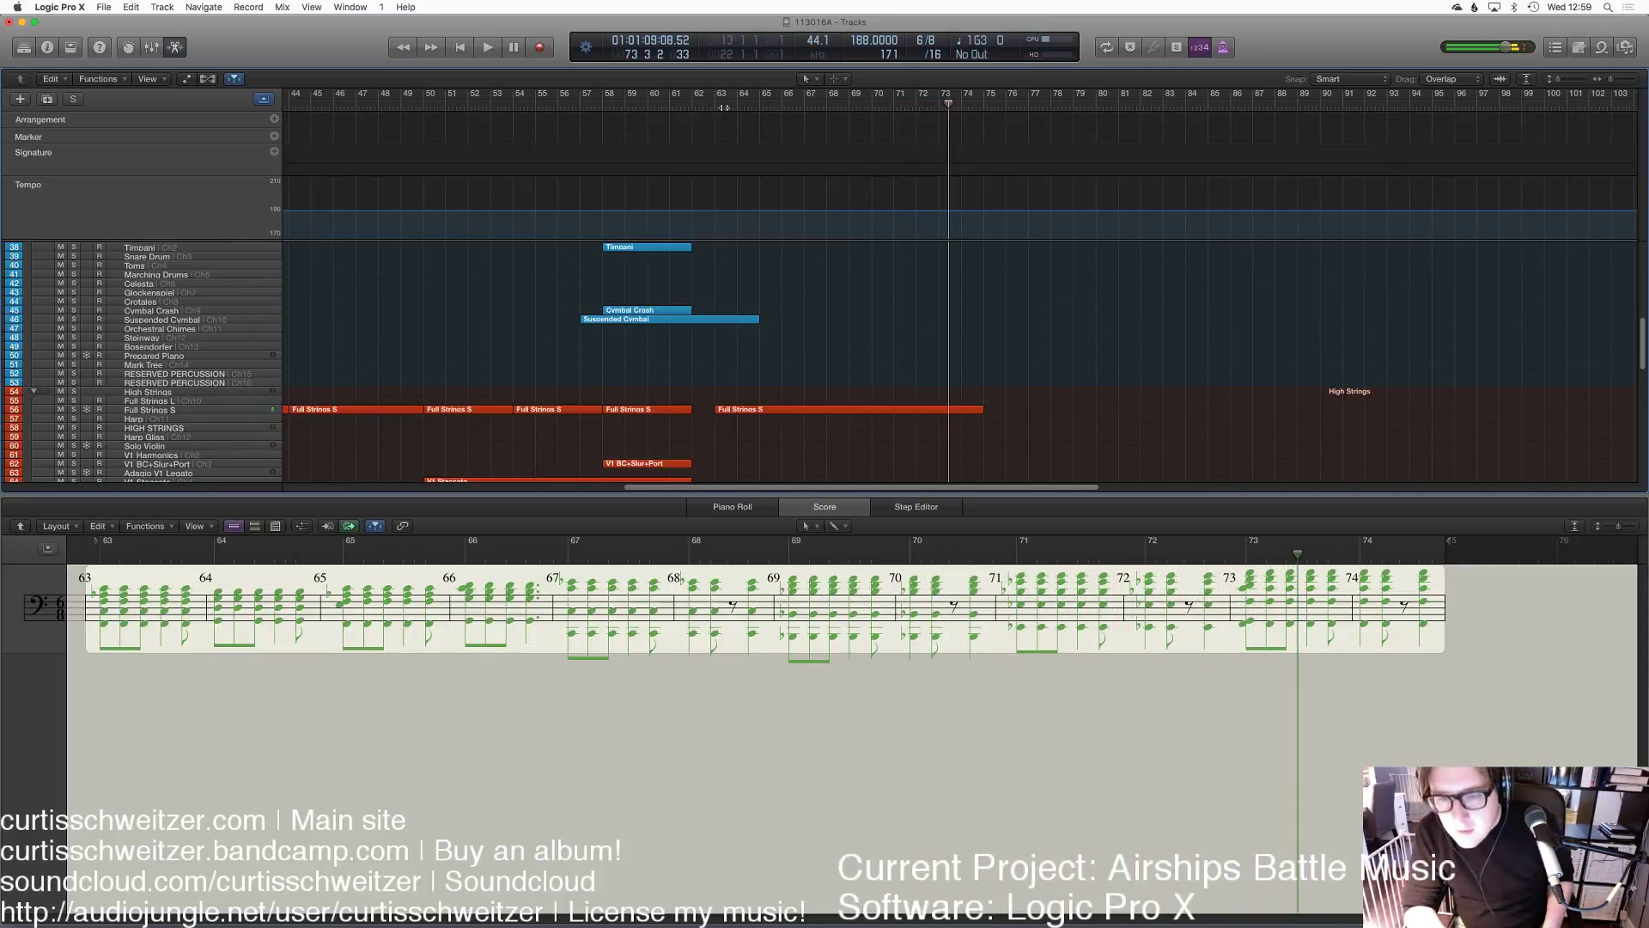
click(724, 110)
key(space)
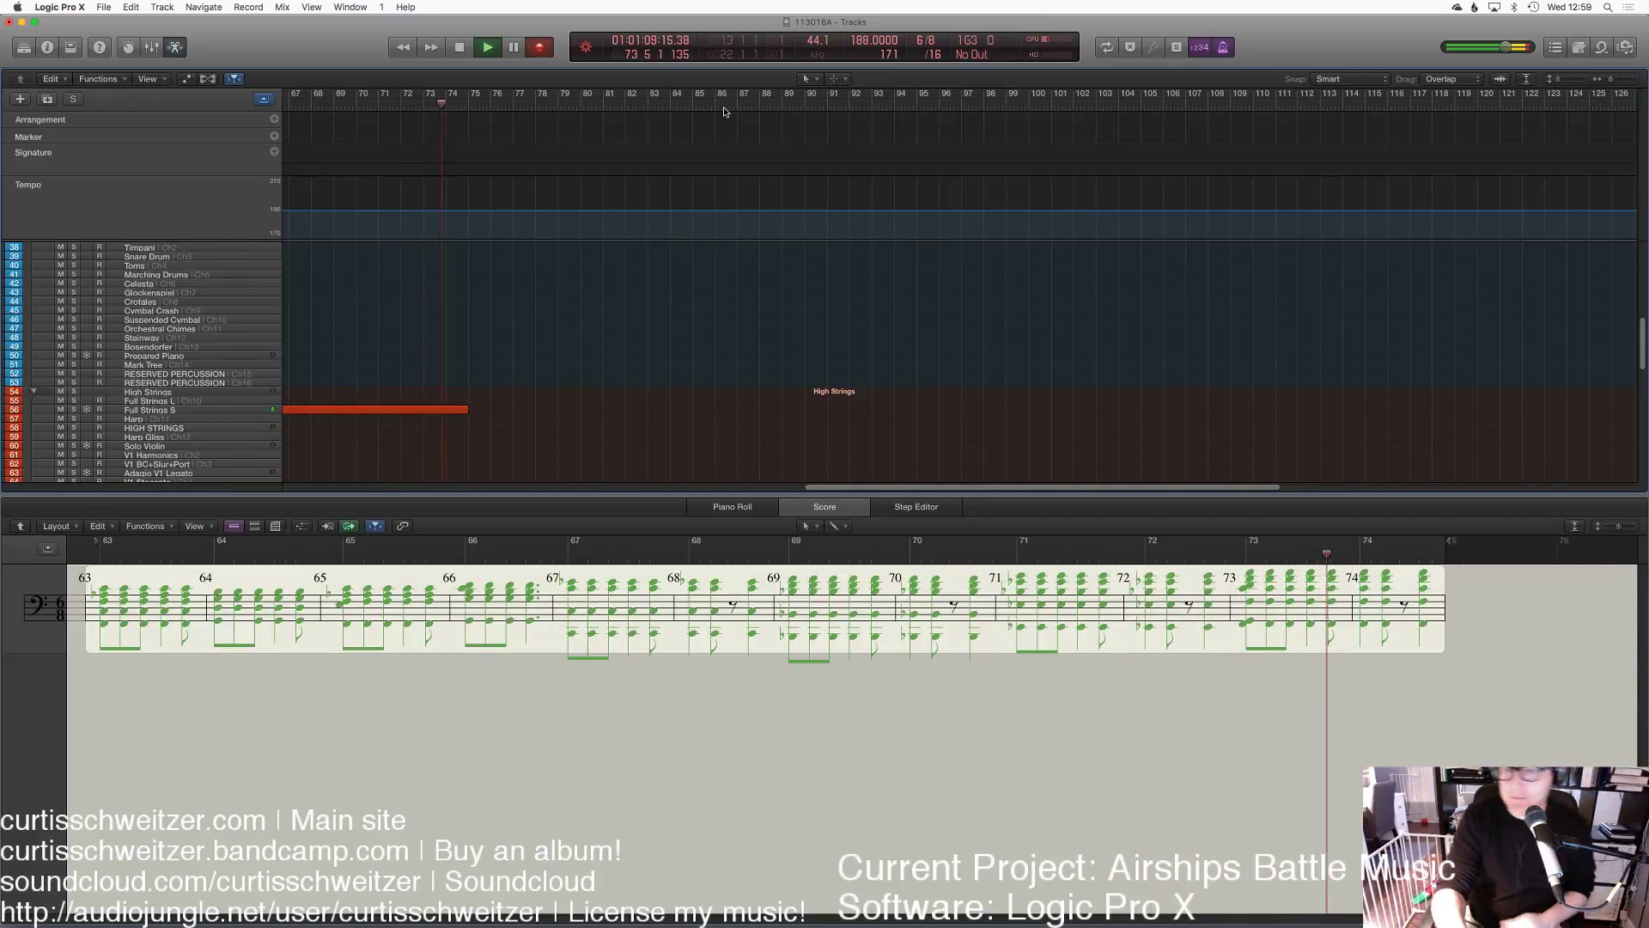
scroll(567, 310, left, 5)
scroll(601, 322, up, 10)
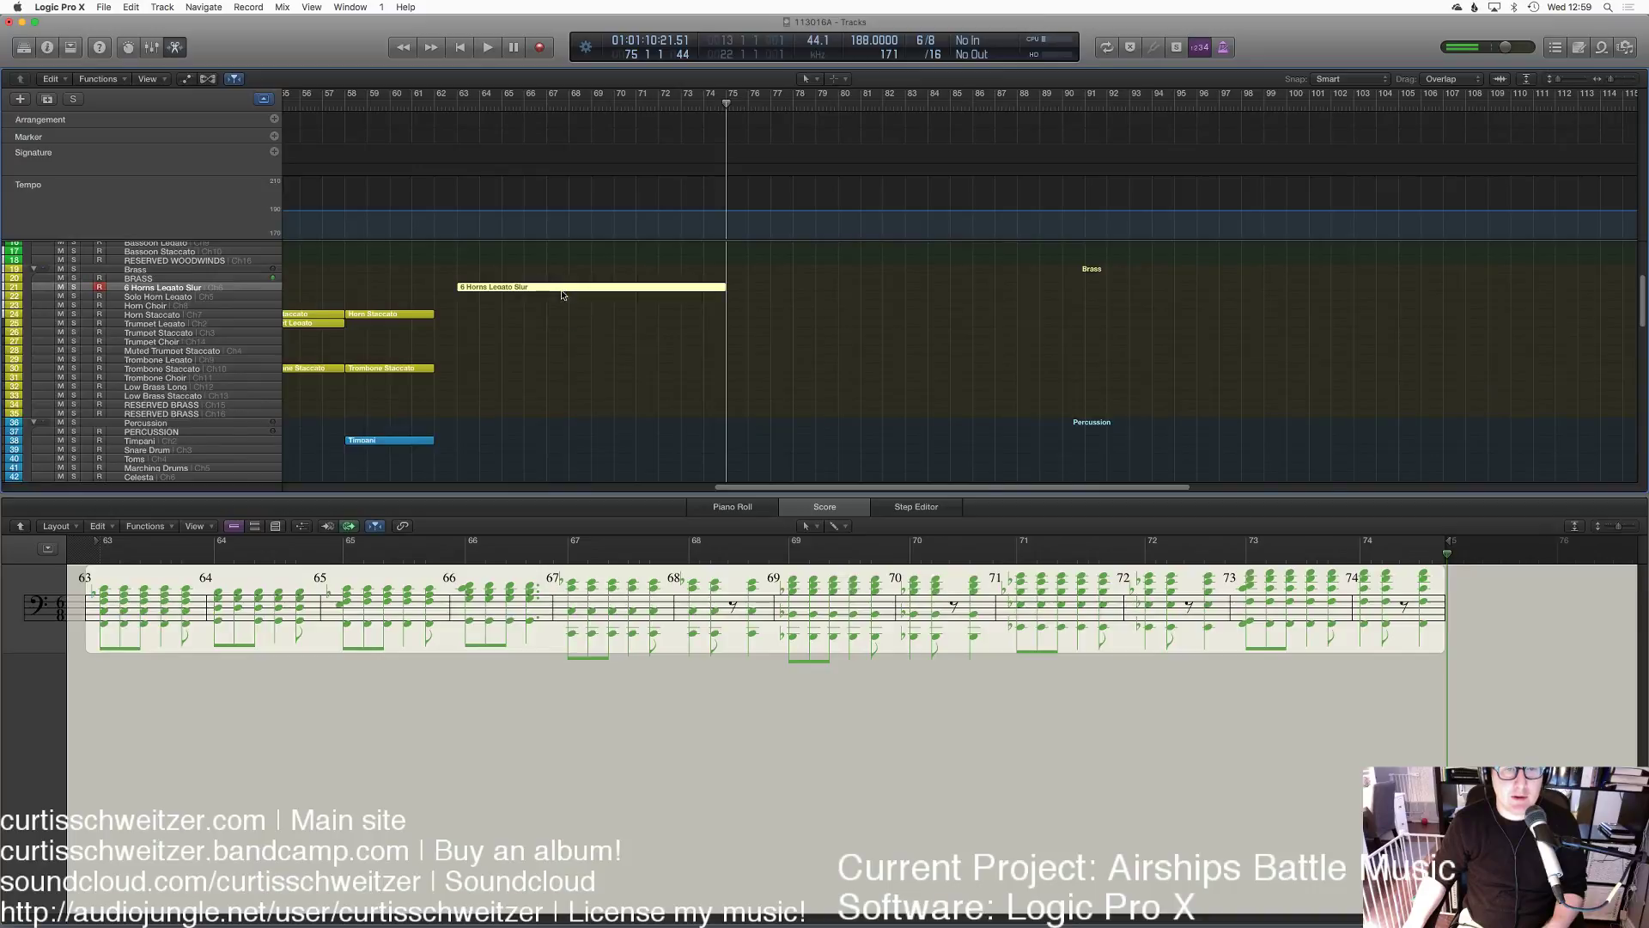
Step: Open the 6 Horns Legato Slur region in the Piano Roll and draw a rising Modulation ramp from bar 63 to bar 75
key(n)
key(n)
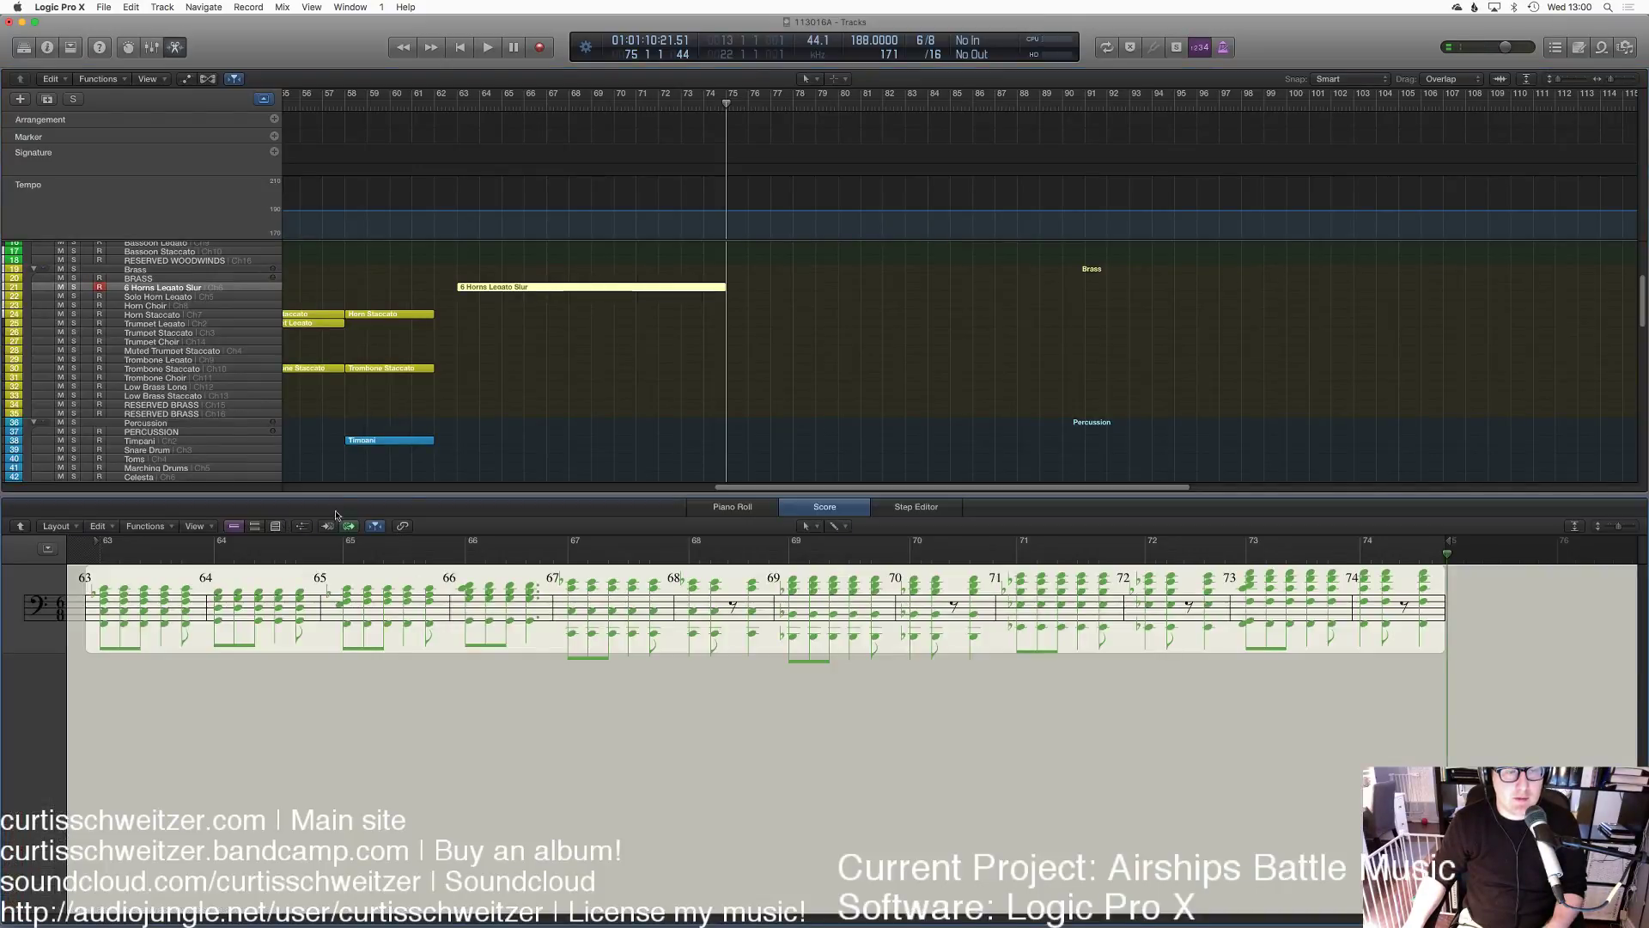
click(763, 510)
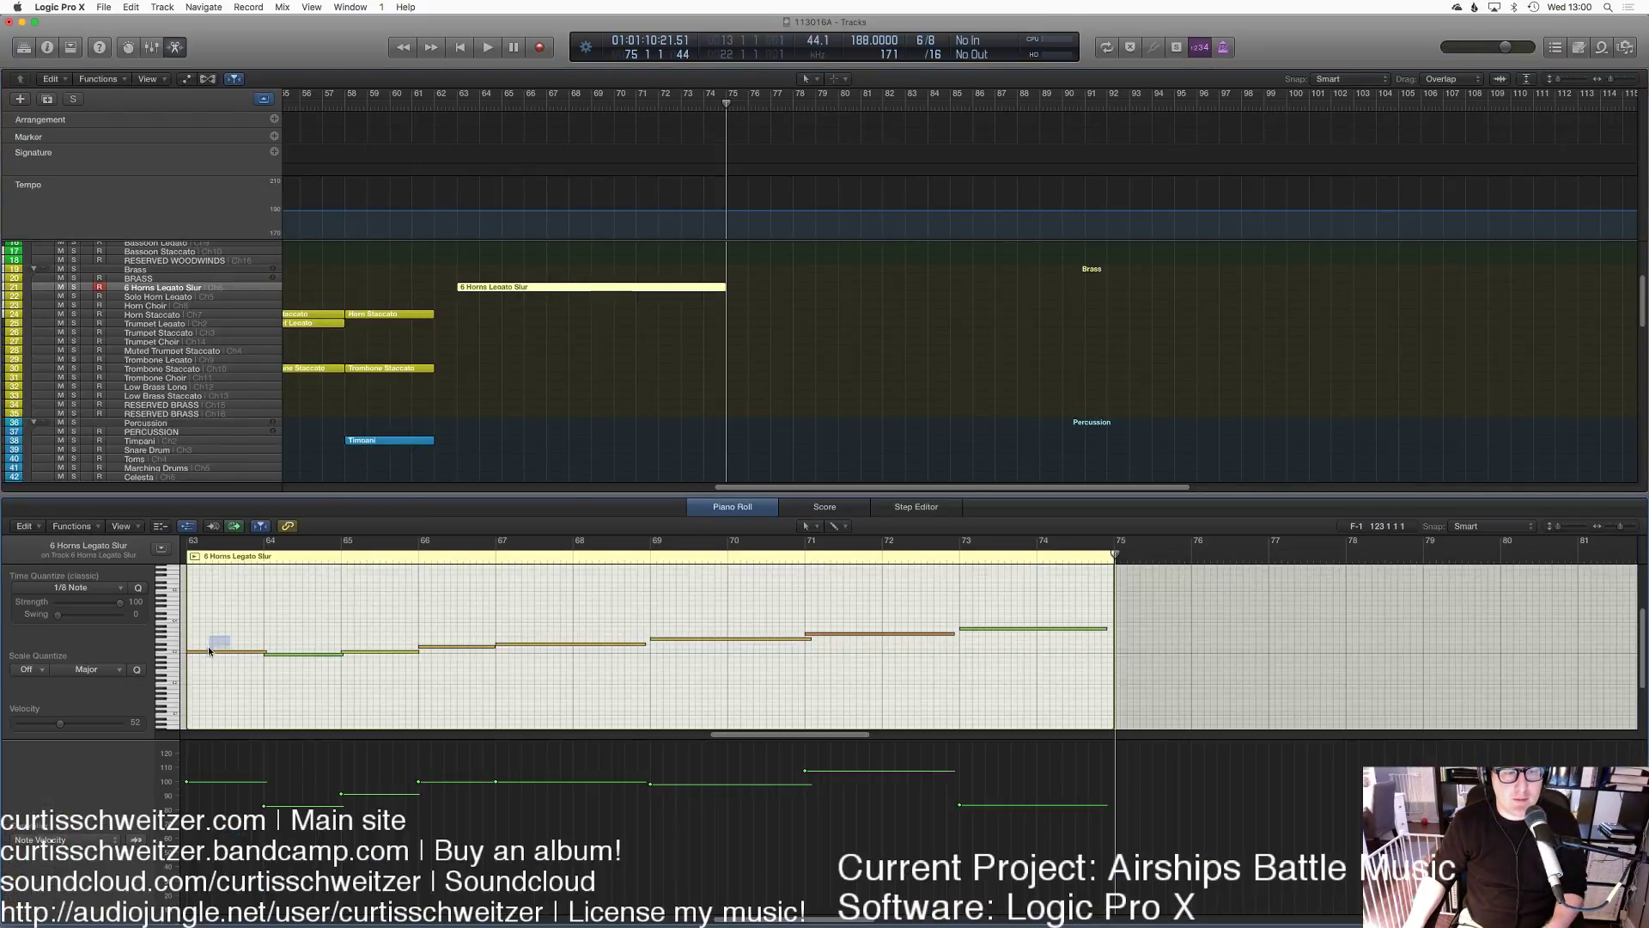
scroll(214, 651, left, 2)
click(64, 840)
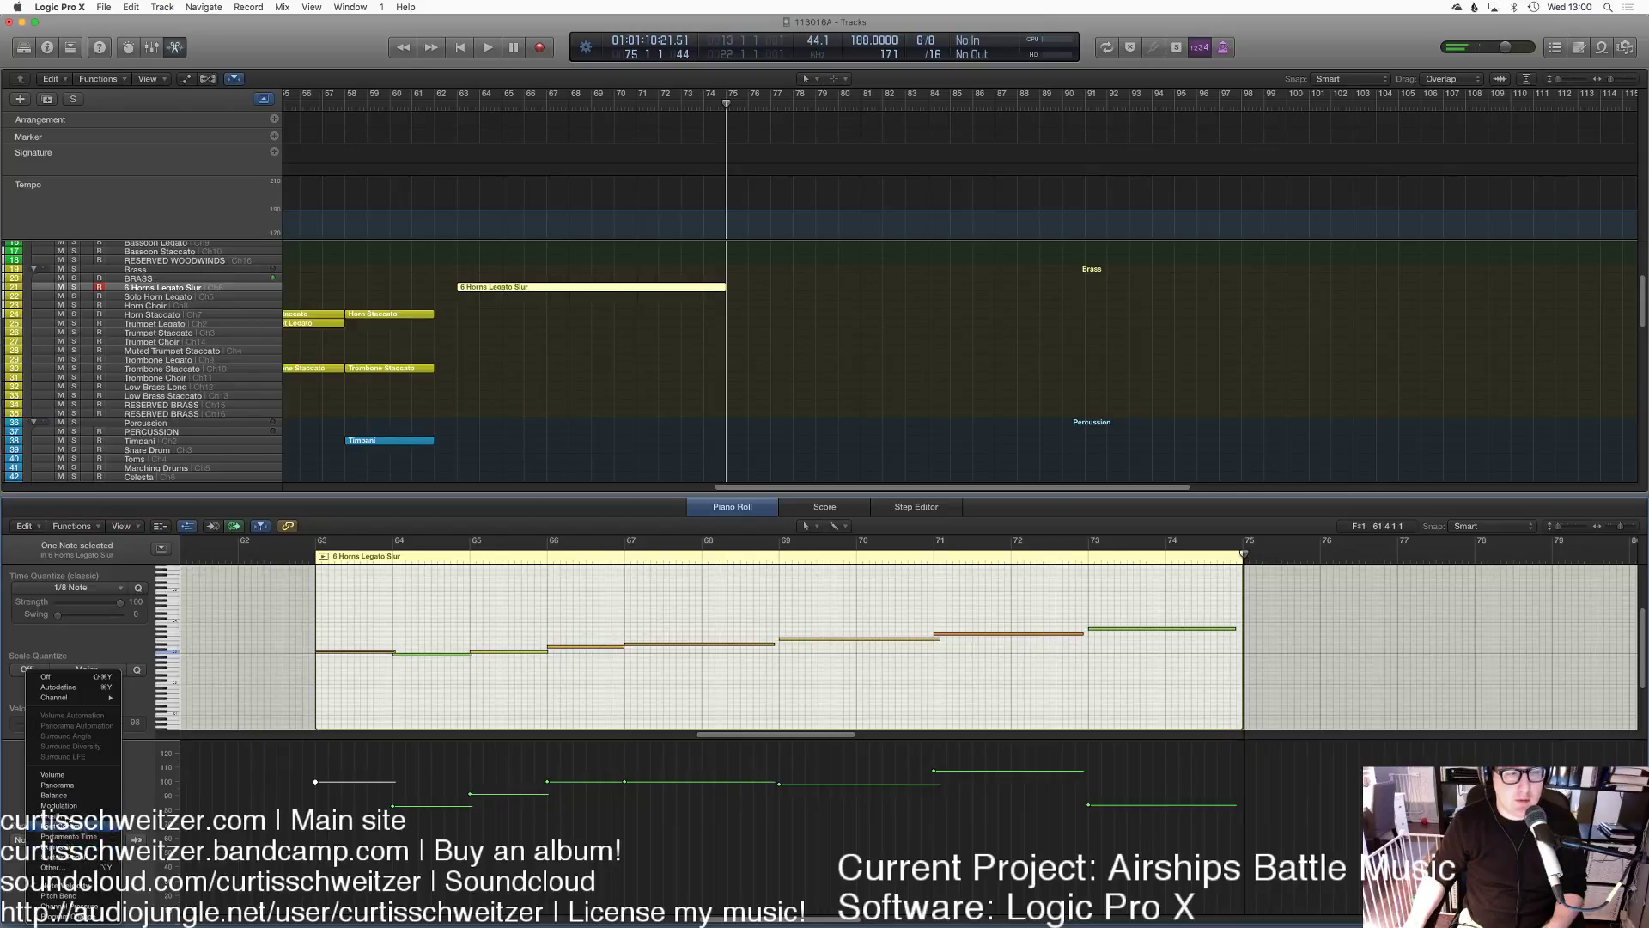
click(64, 808)
click(336, 827)
click(1243, 743)
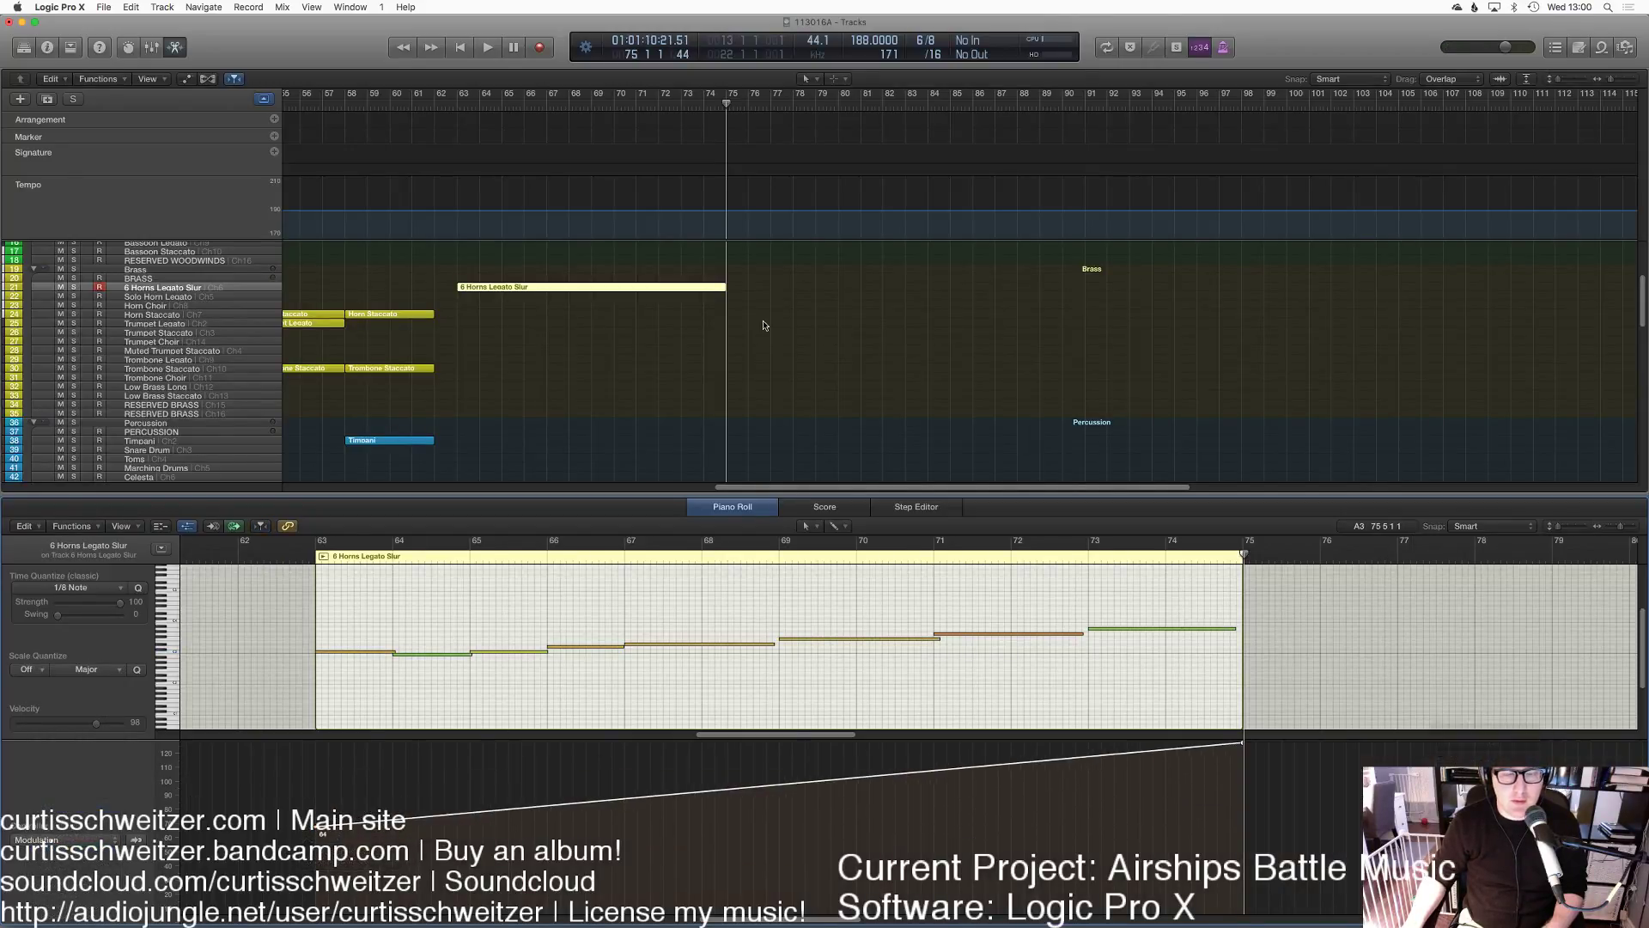
Step: Record a bass line on the Low Brass Long track from bar 63 to bar 75, following the strings score
key(shift+Return)
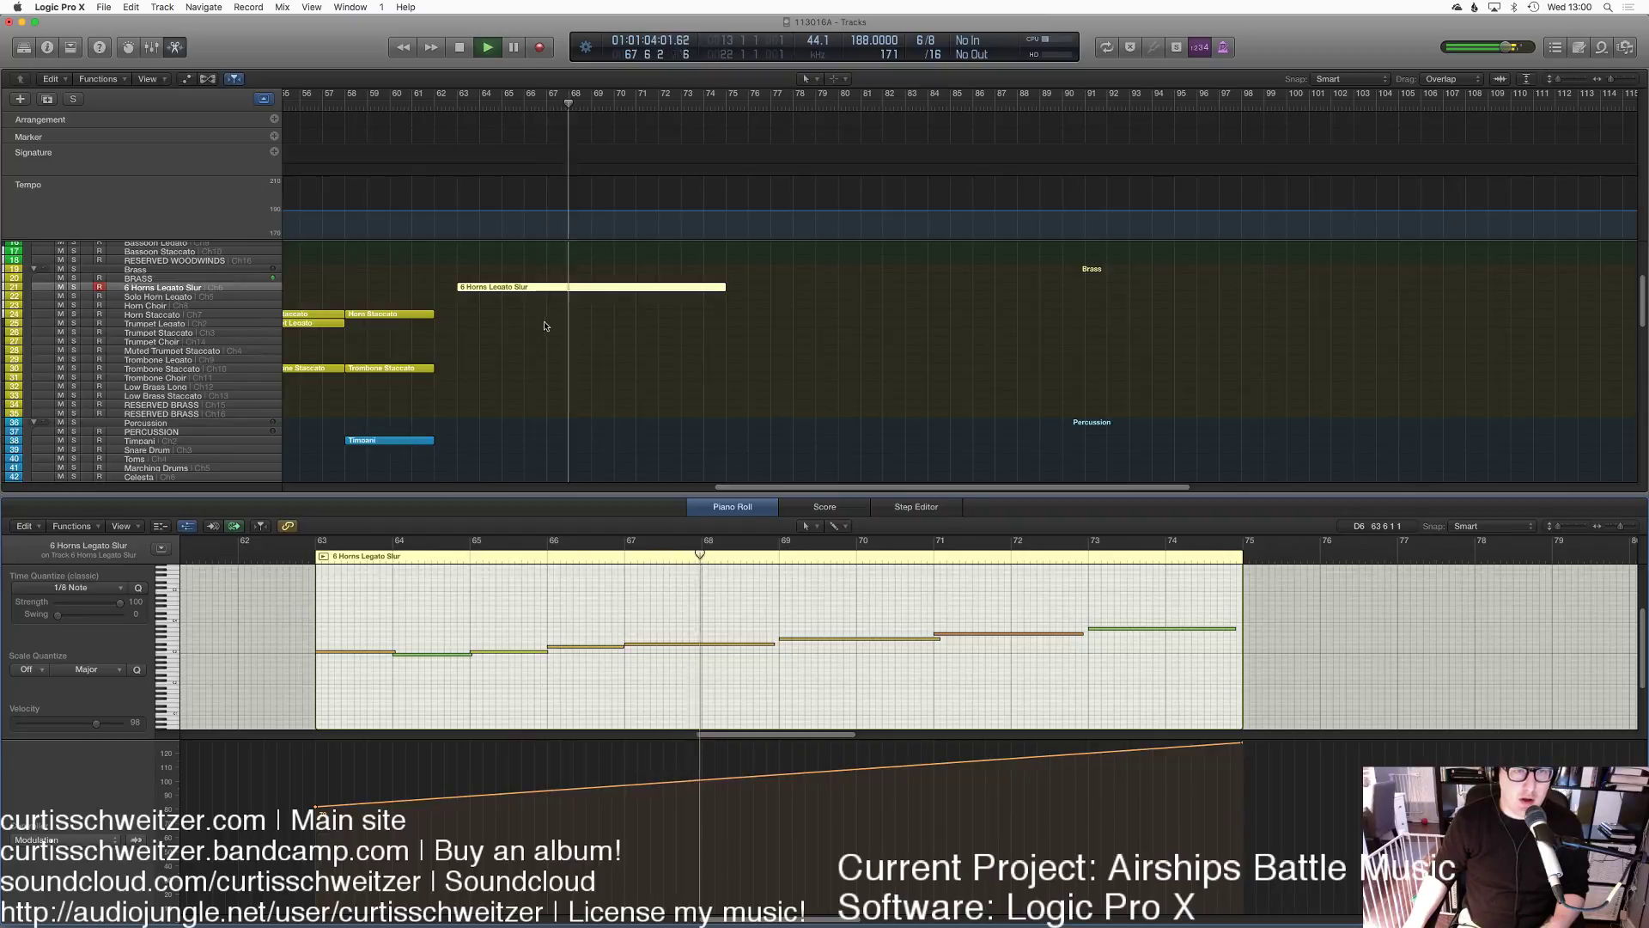
click(165, 343)
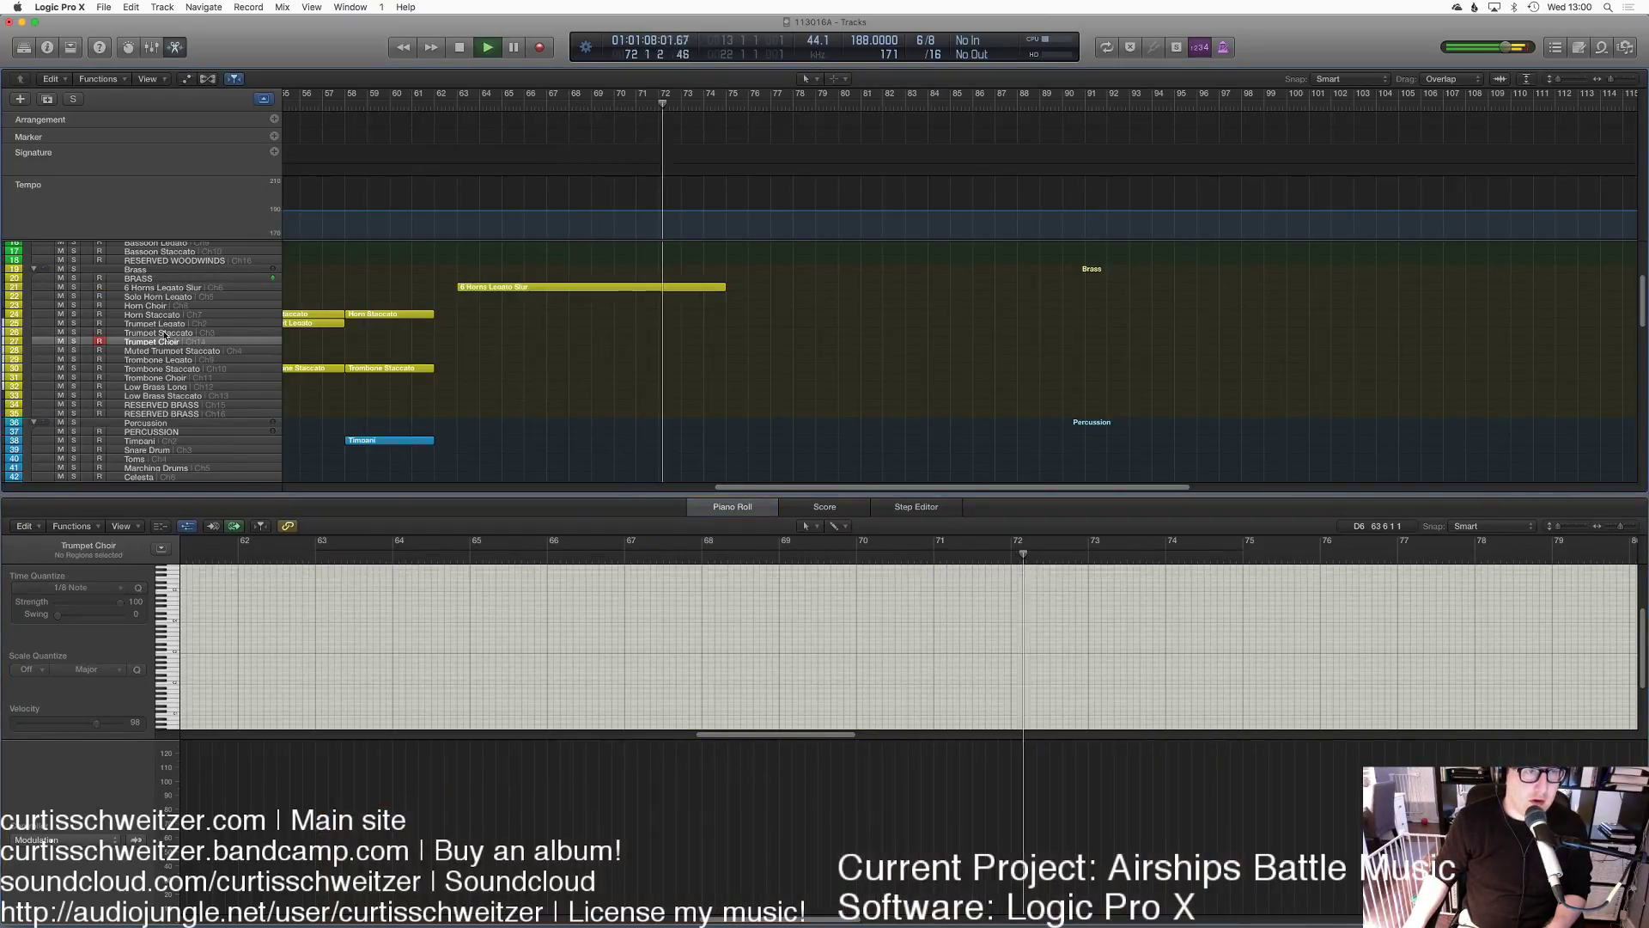
click(165, 389)
key(space)
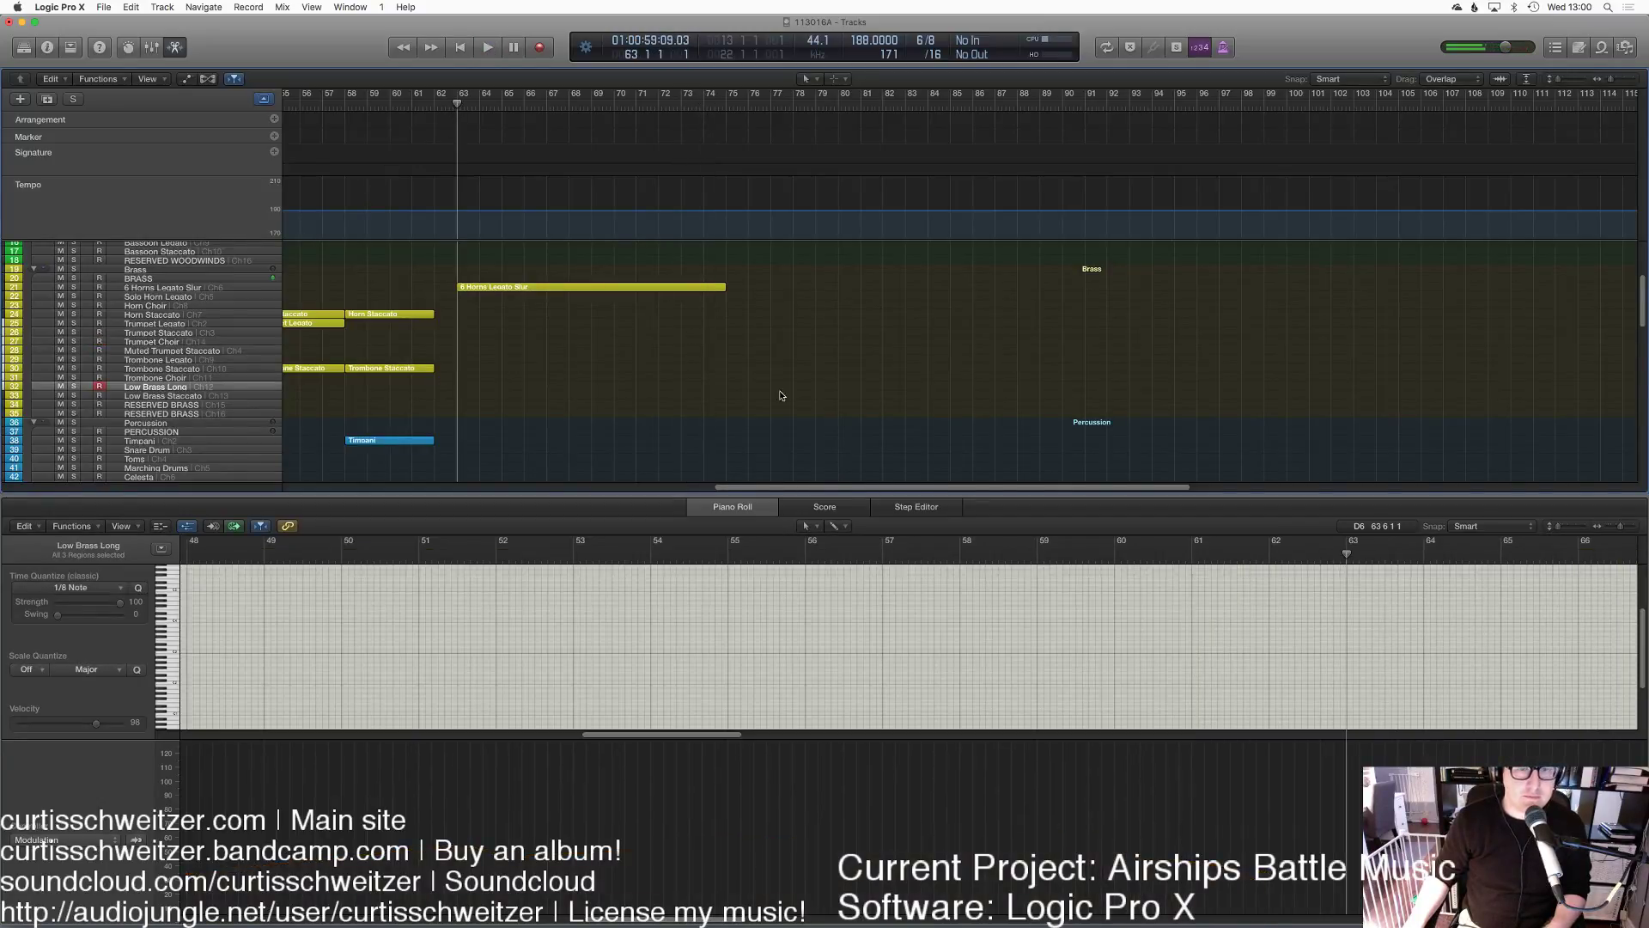
click(824, 507)
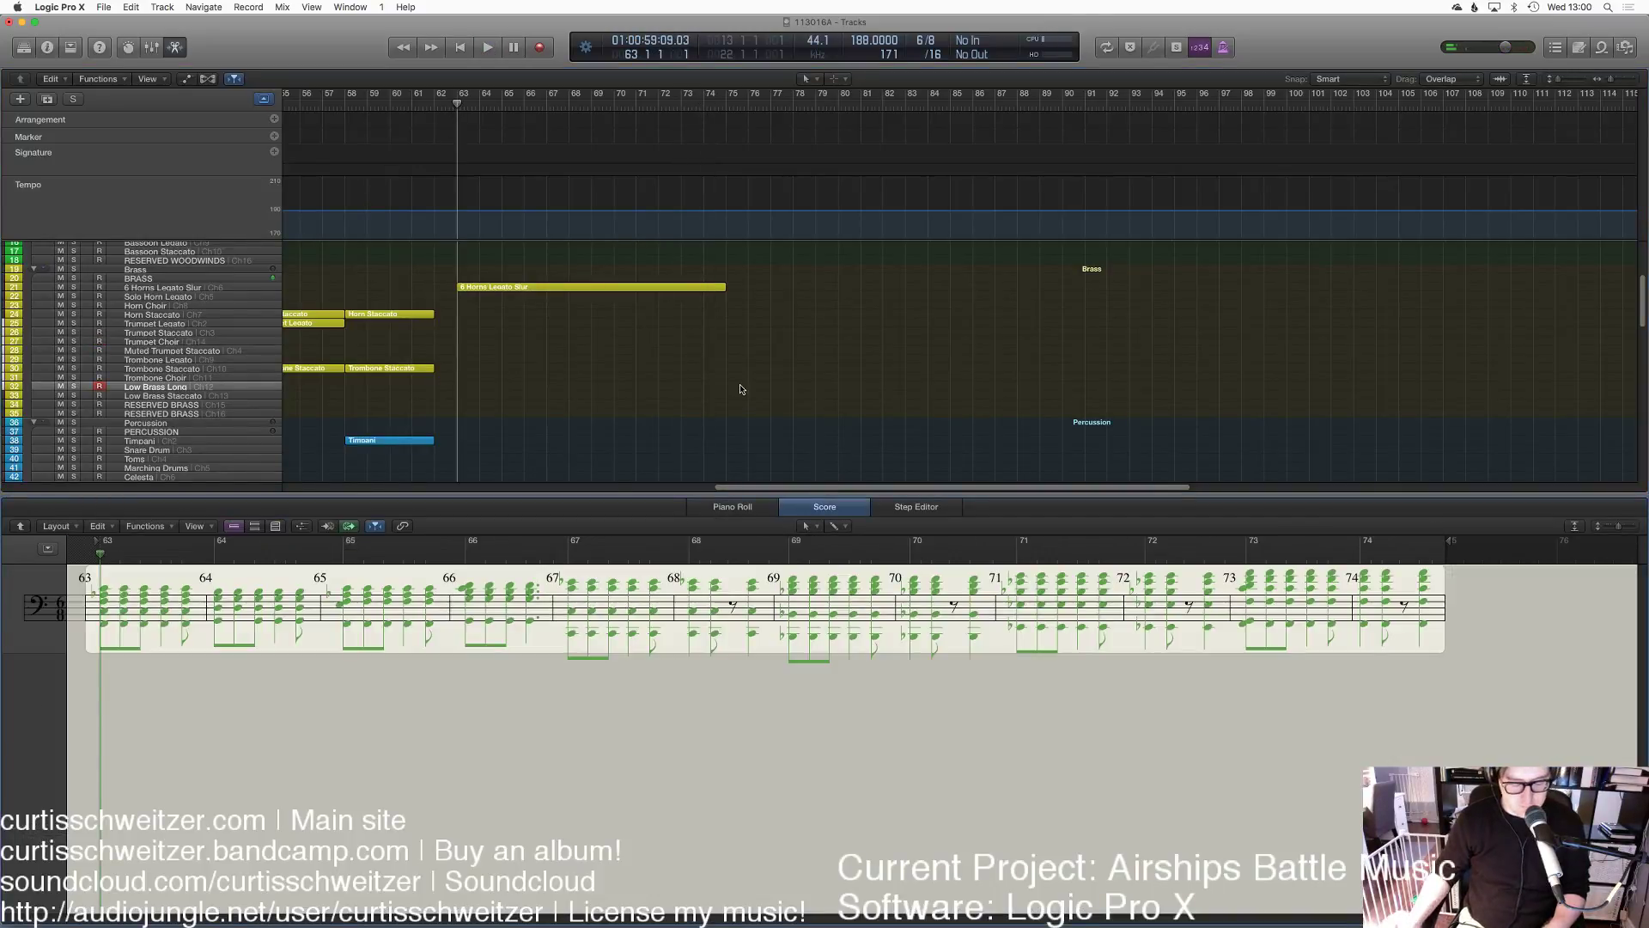
key(space)
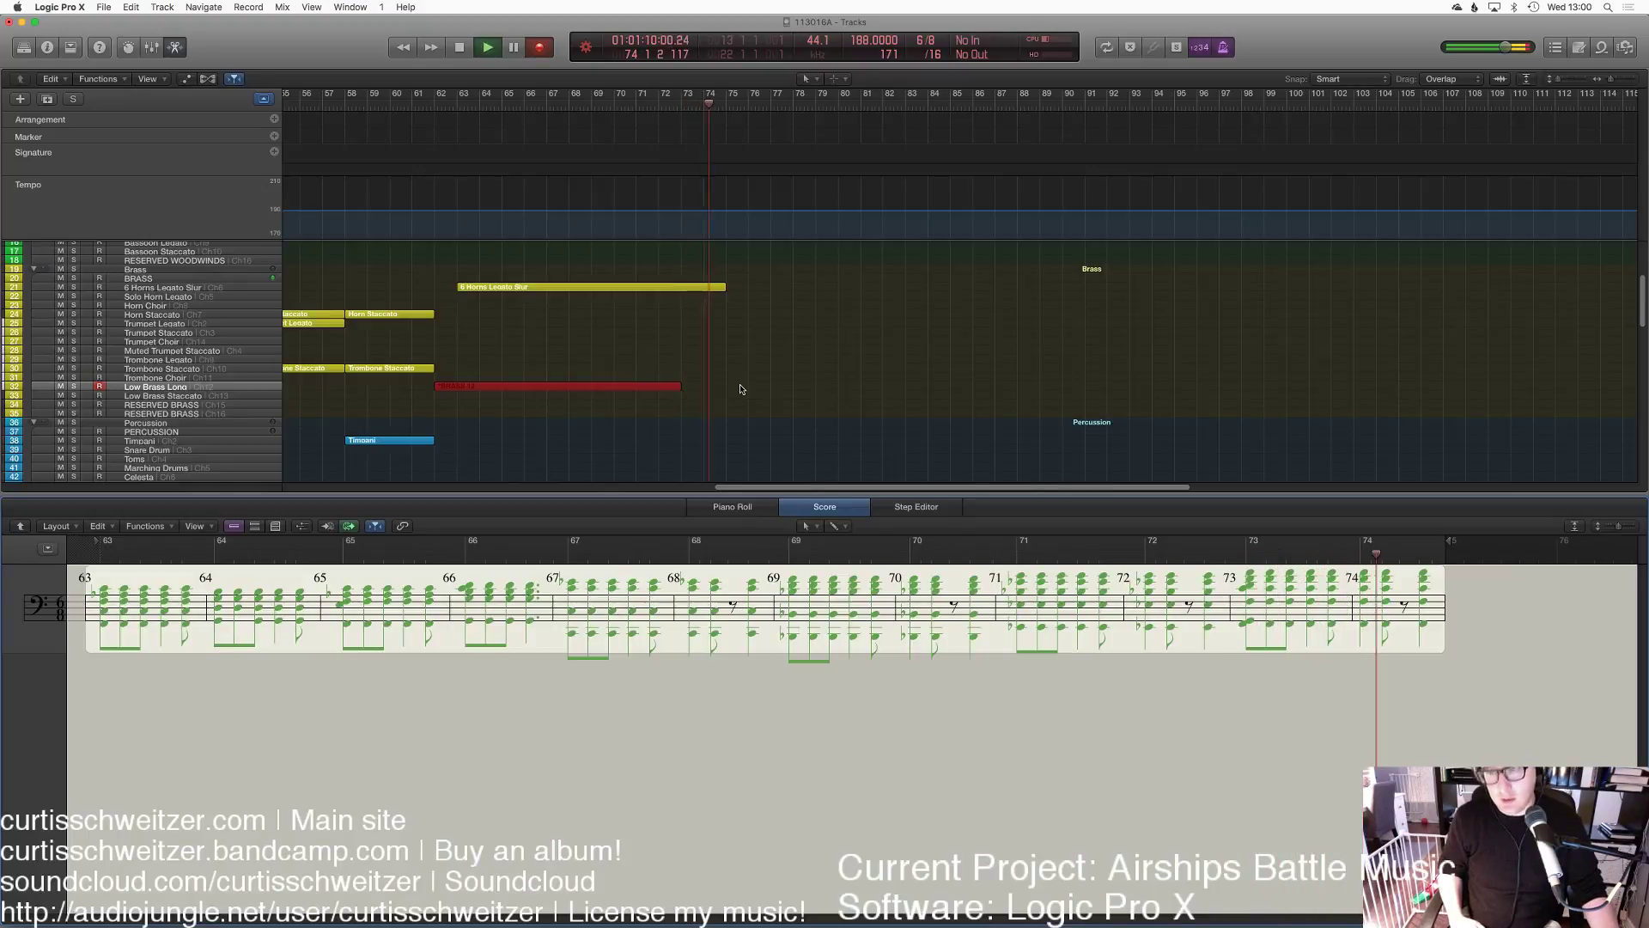
key(space)
Step: Open the Low Brass Long region in the Piano Roll and add Modulation automation from bar 63 to bar 75
key(e)
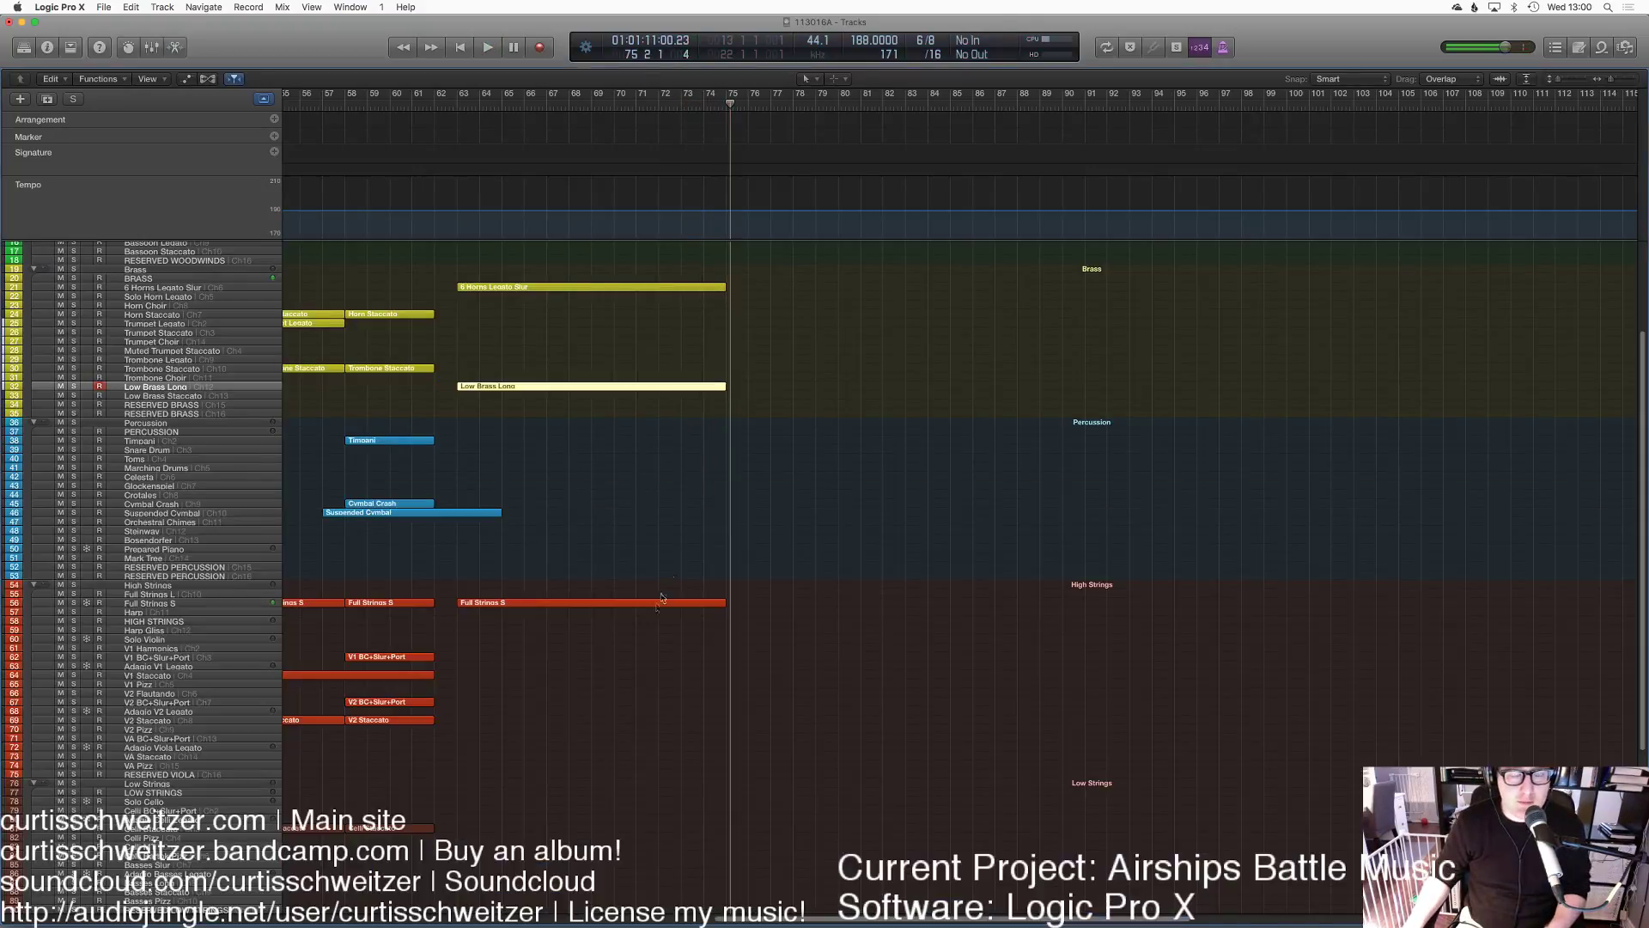
key(e)
click(701, 513)
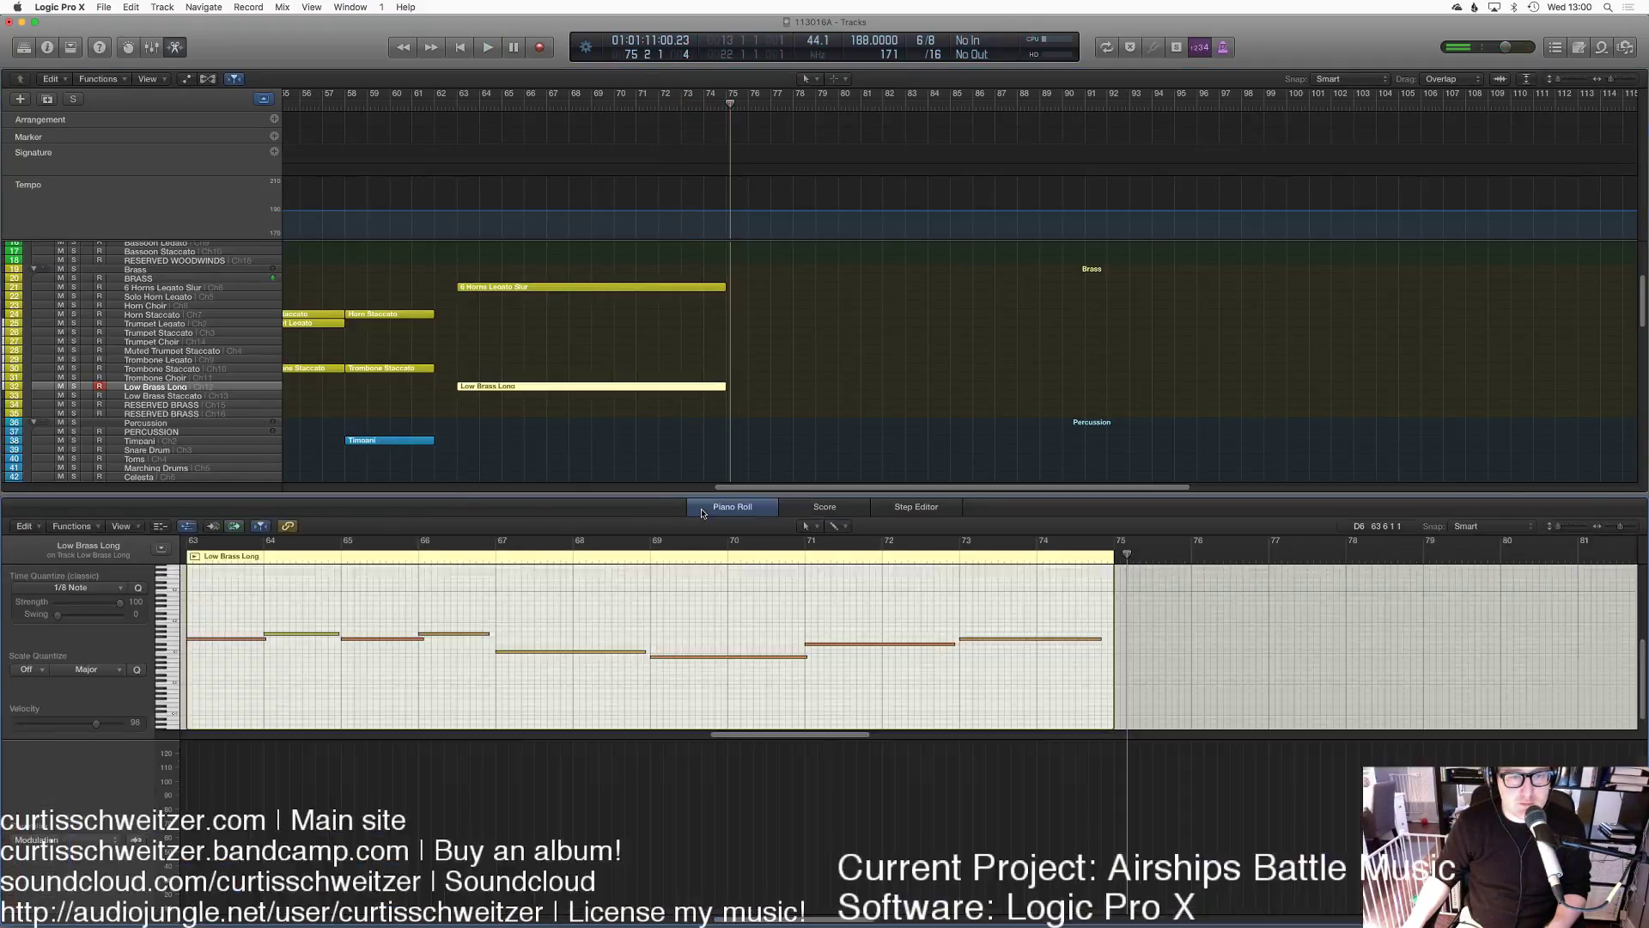
click(245, 816)
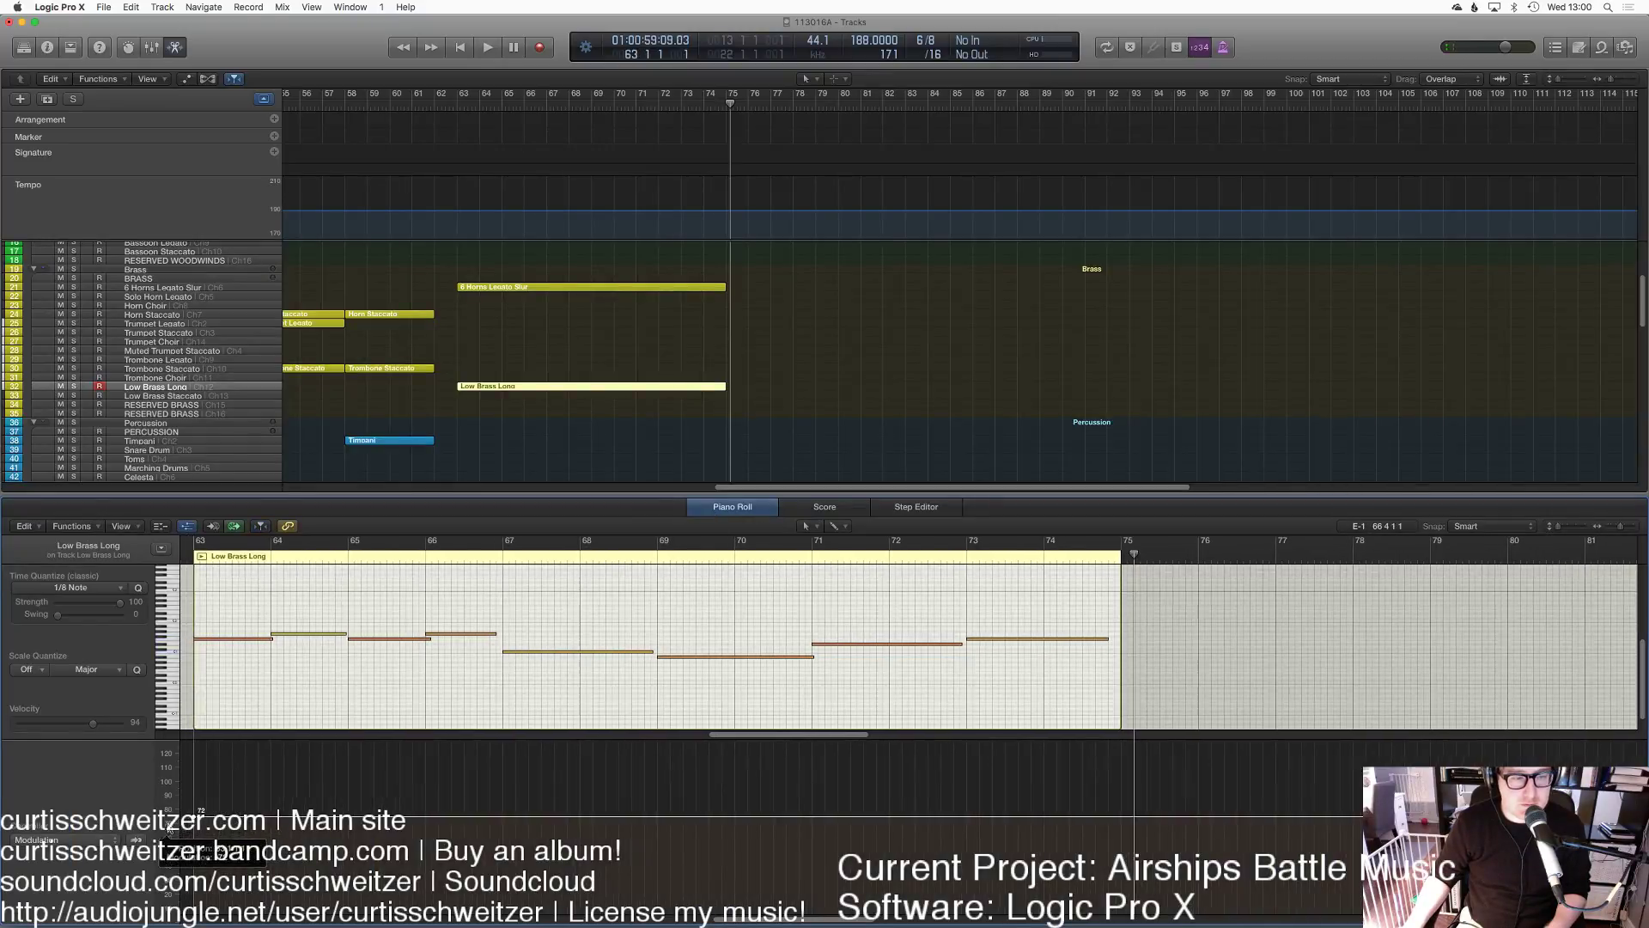
drag(249, 816, 249, 868)
click(1153, 799)
Step: Bend the 6 Horns Legato Slur region's Modulation ramp into a curve and play the section back from bar 63
click(469, 286)
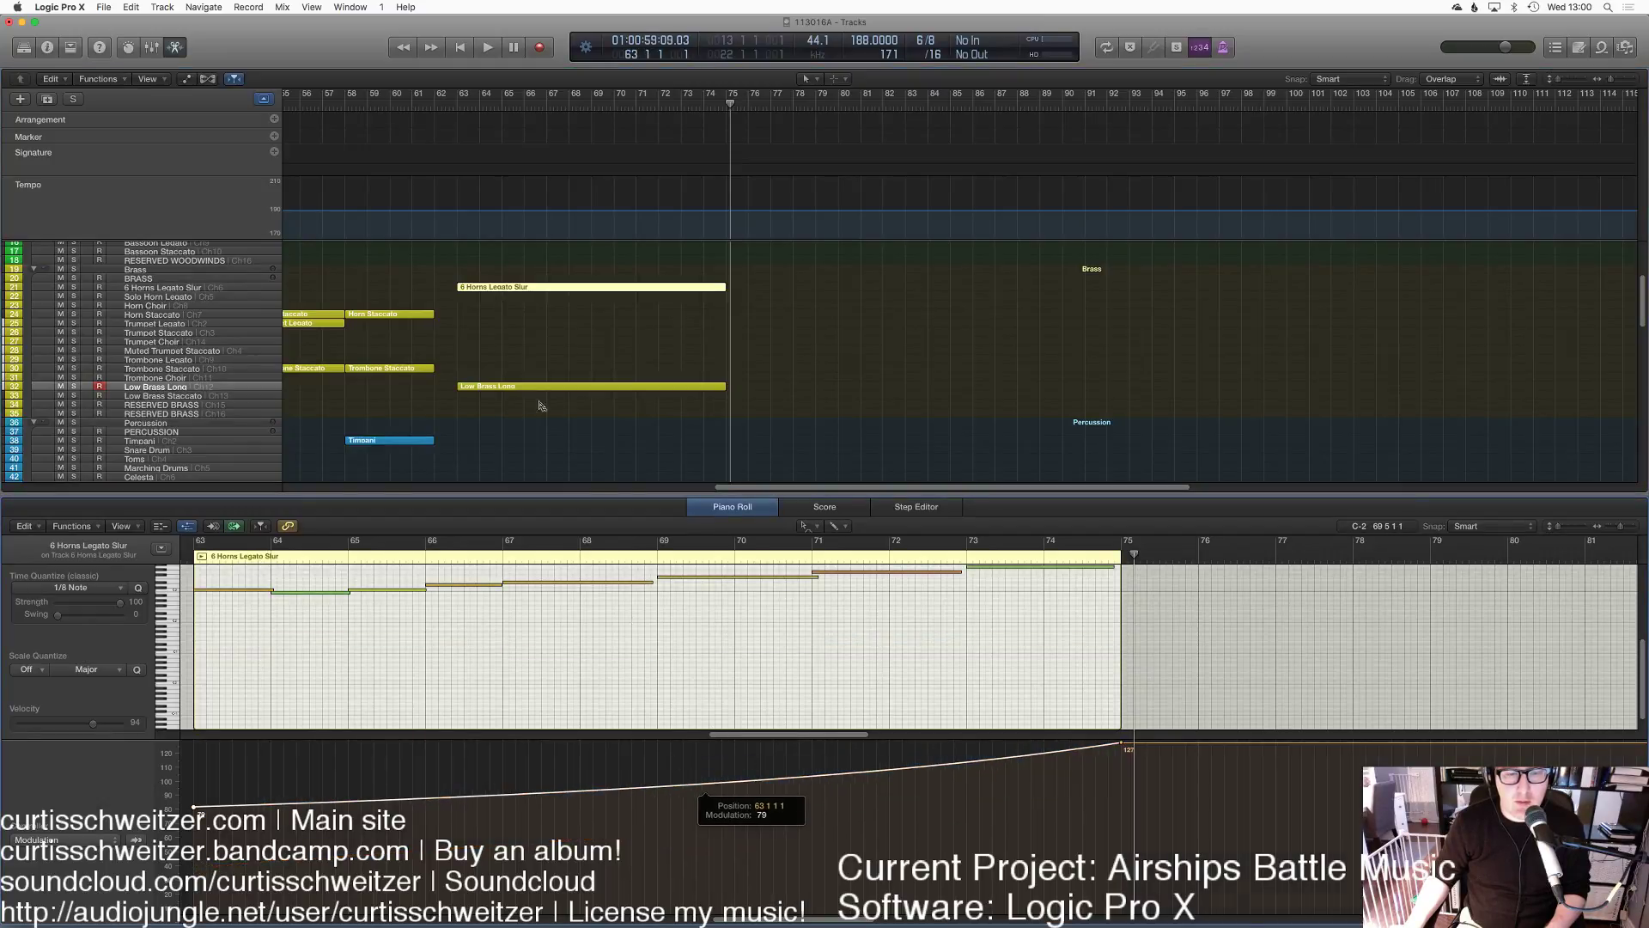
key(shift+space)
key(space)
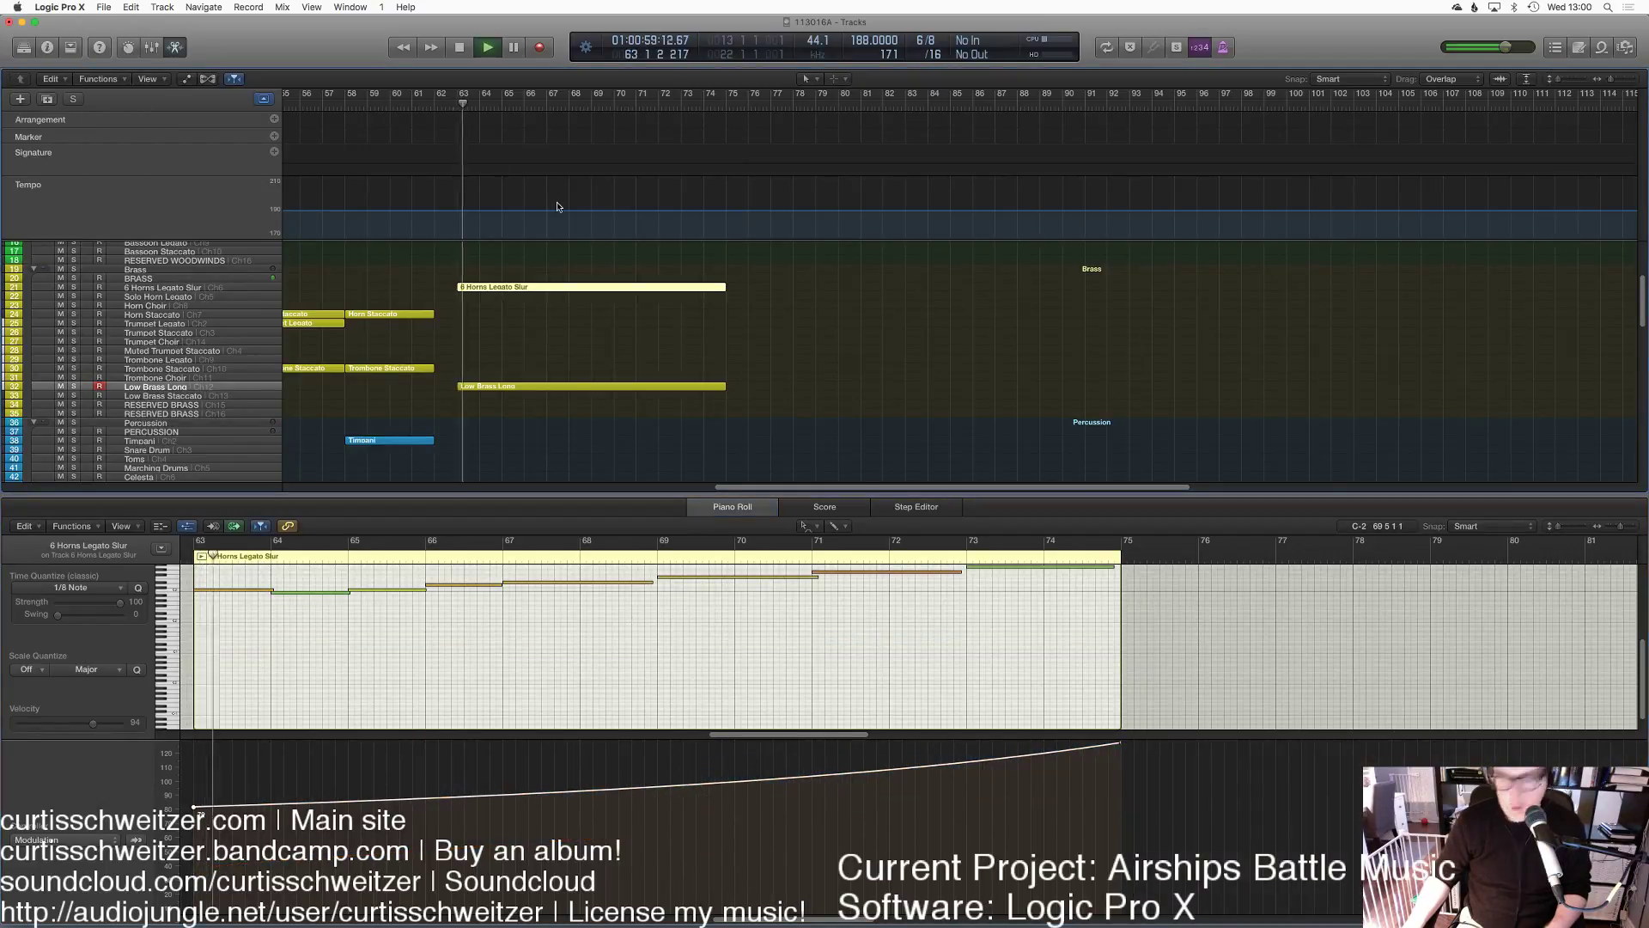
click(859, 387)
key(e)
scroll(863, 389, up, 3)
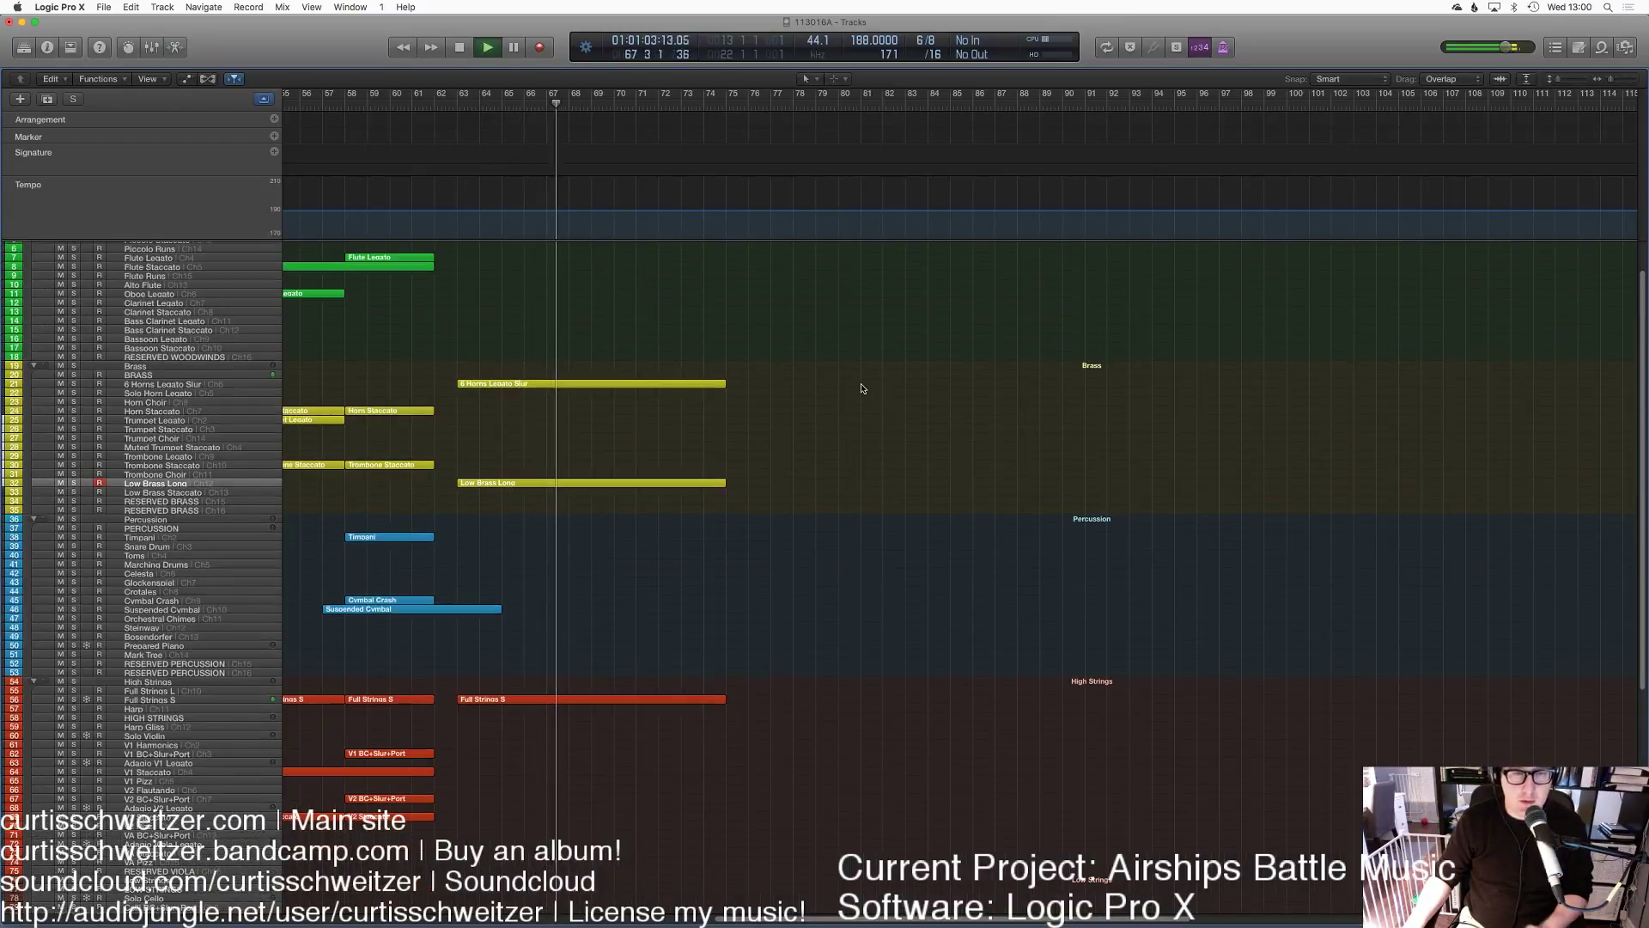
scroll(843, 388, left, 10)
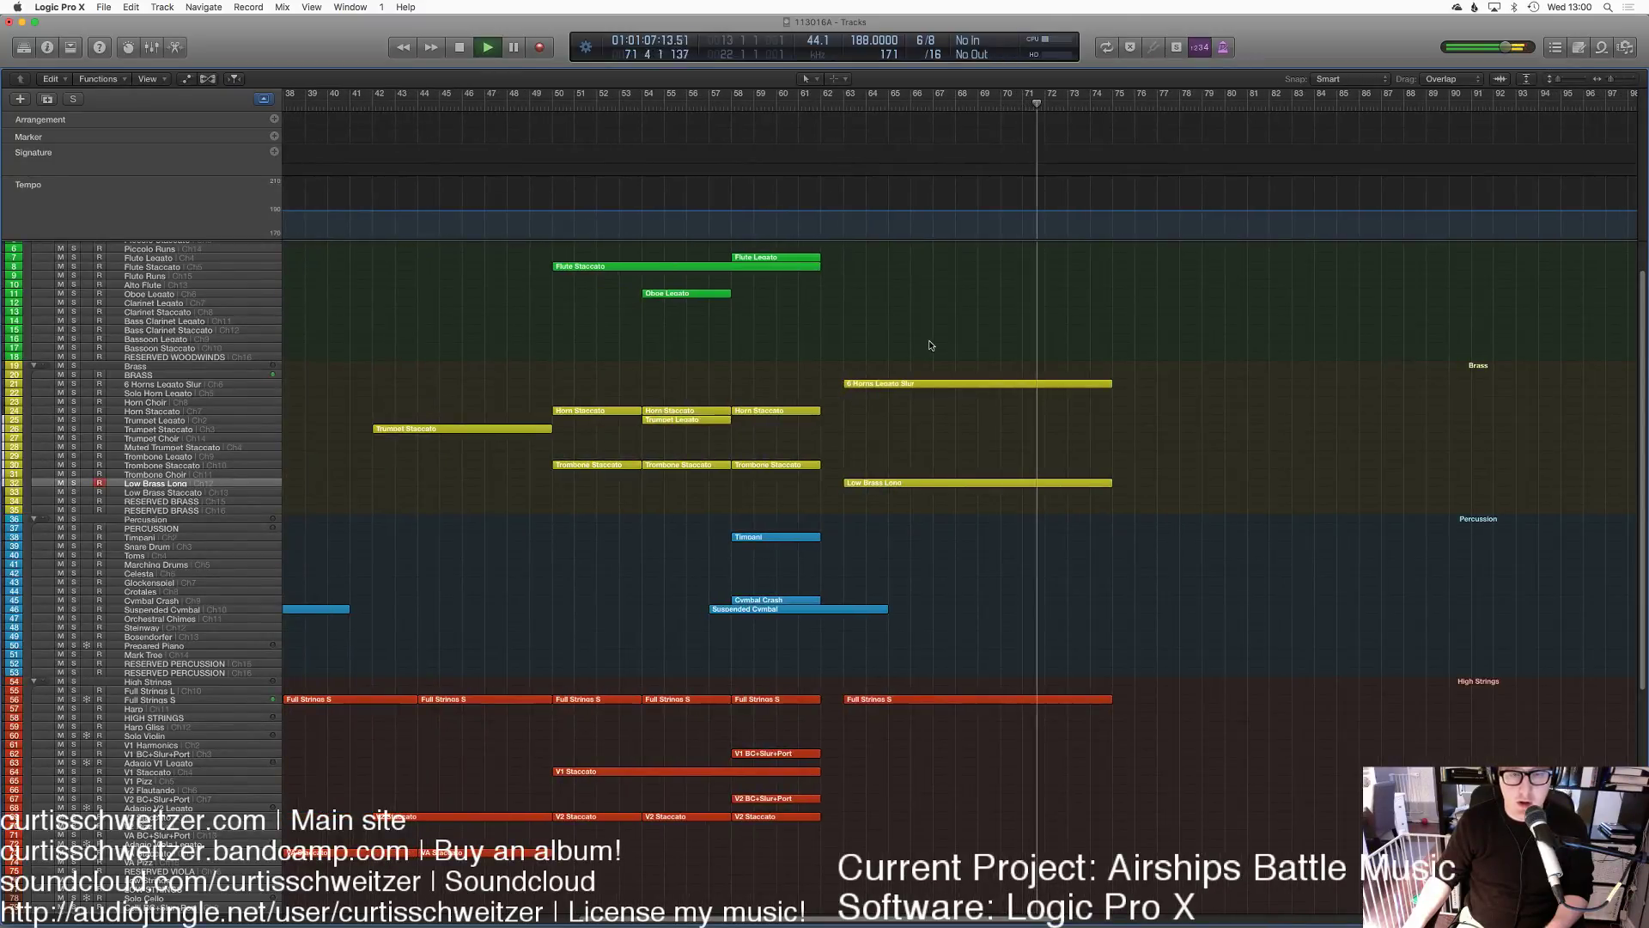
scroll(968, 371, down, 10)
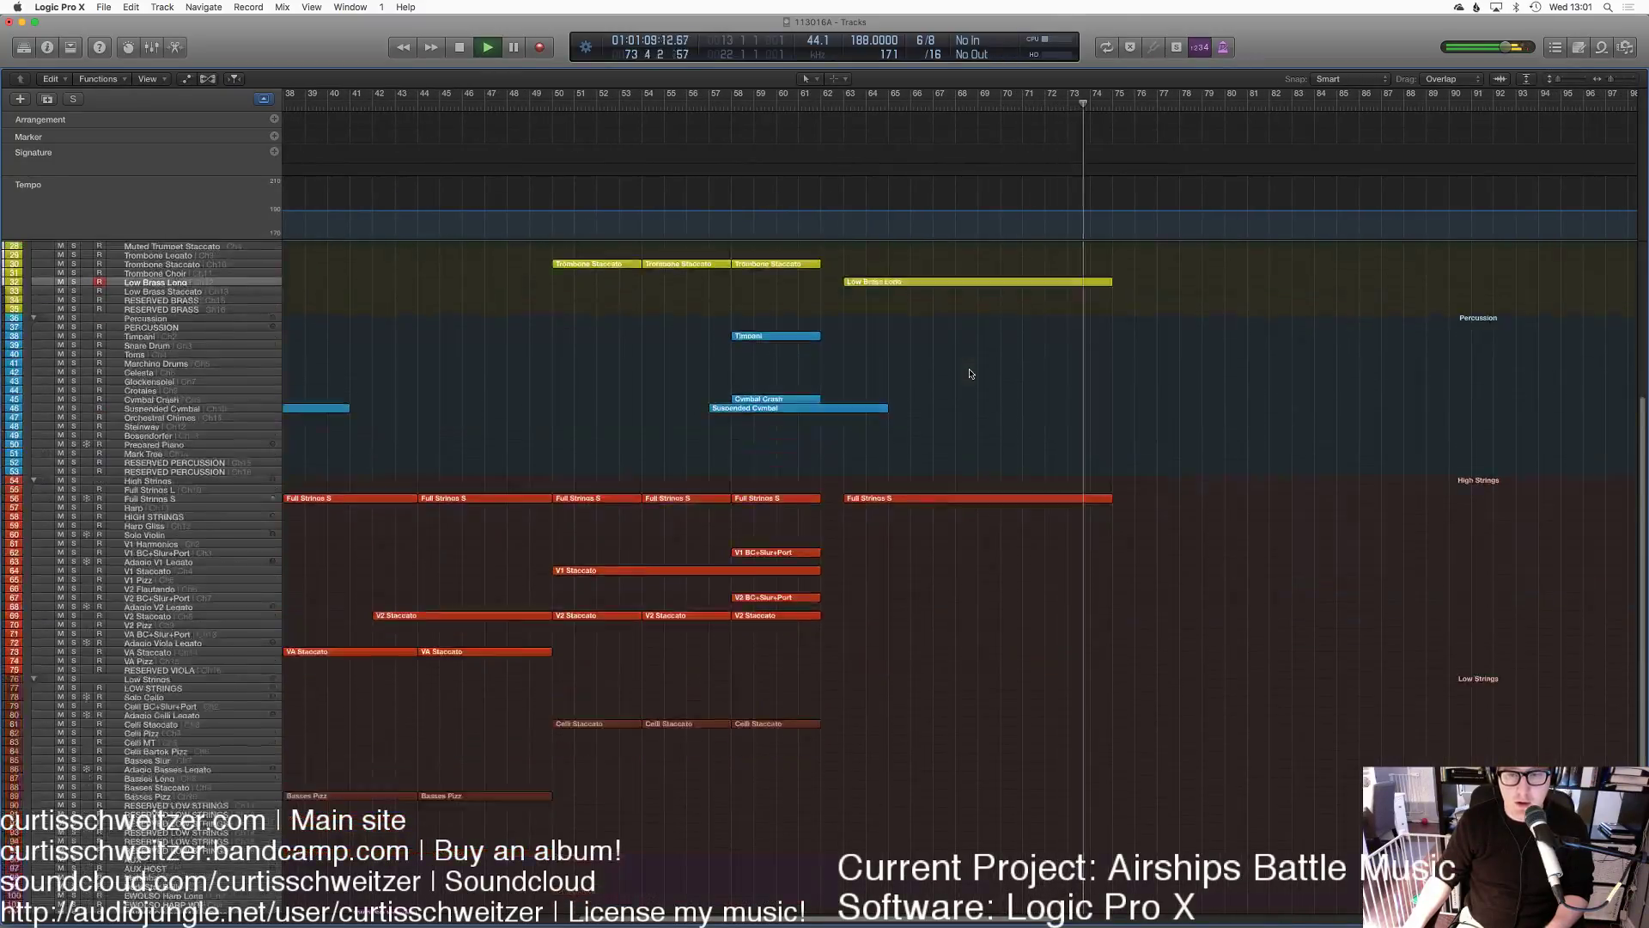
Step: Record a percussion part on the HVCTY Stack track from bar 63 to bar 75 and check it in the Piano Roll
click(855, 106)
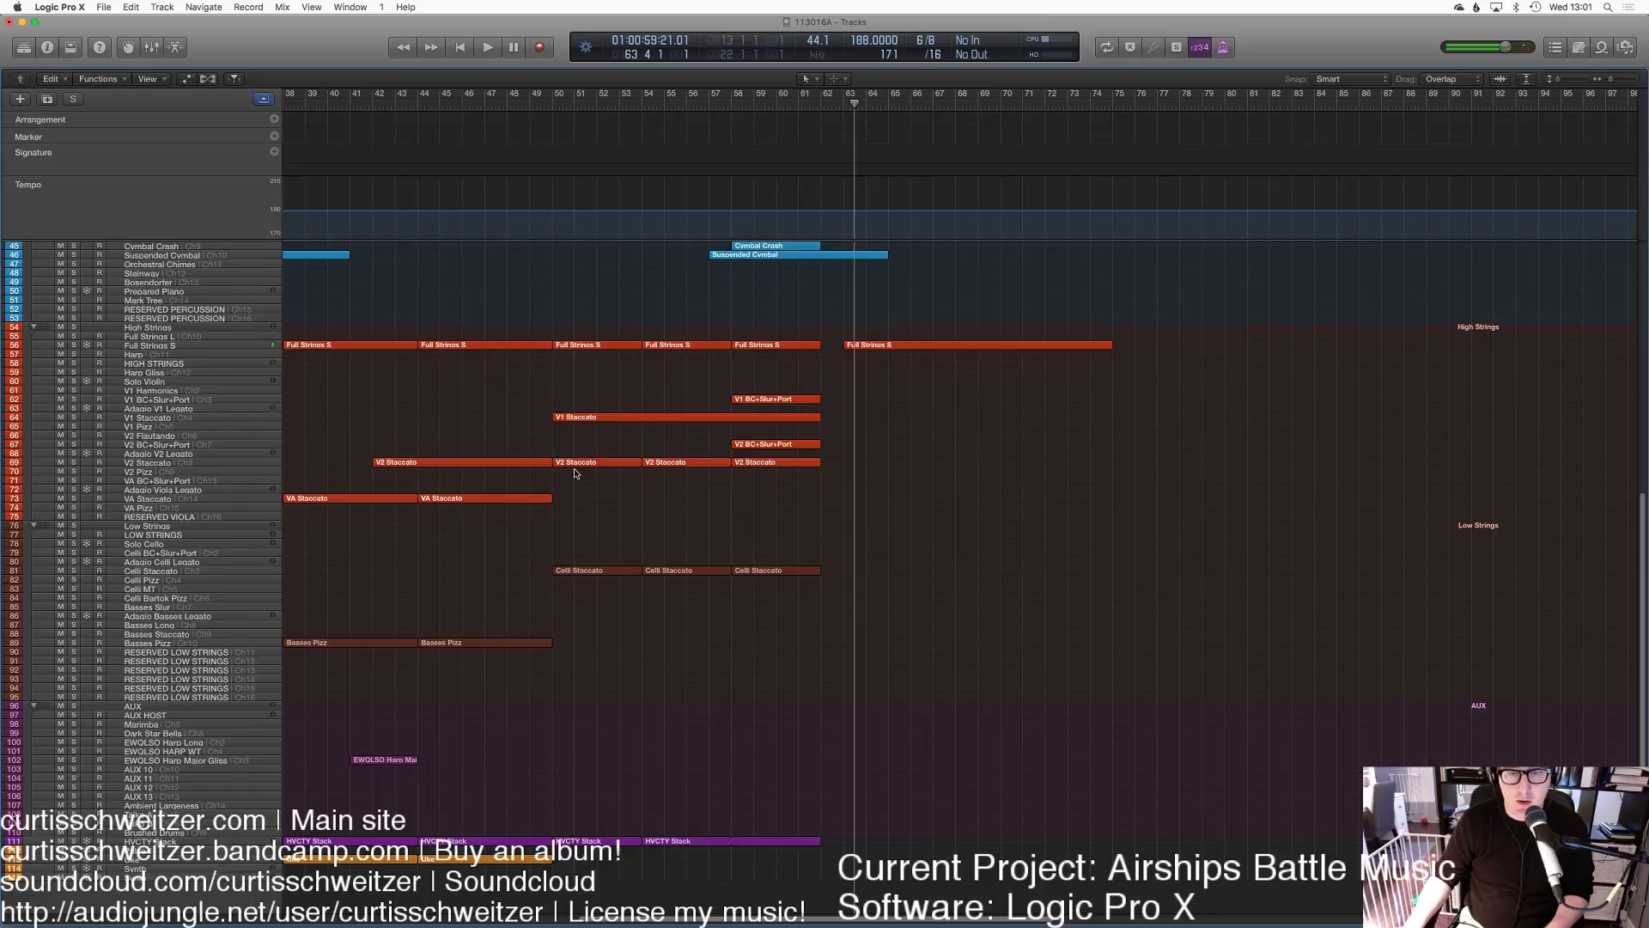
click(172, 840)
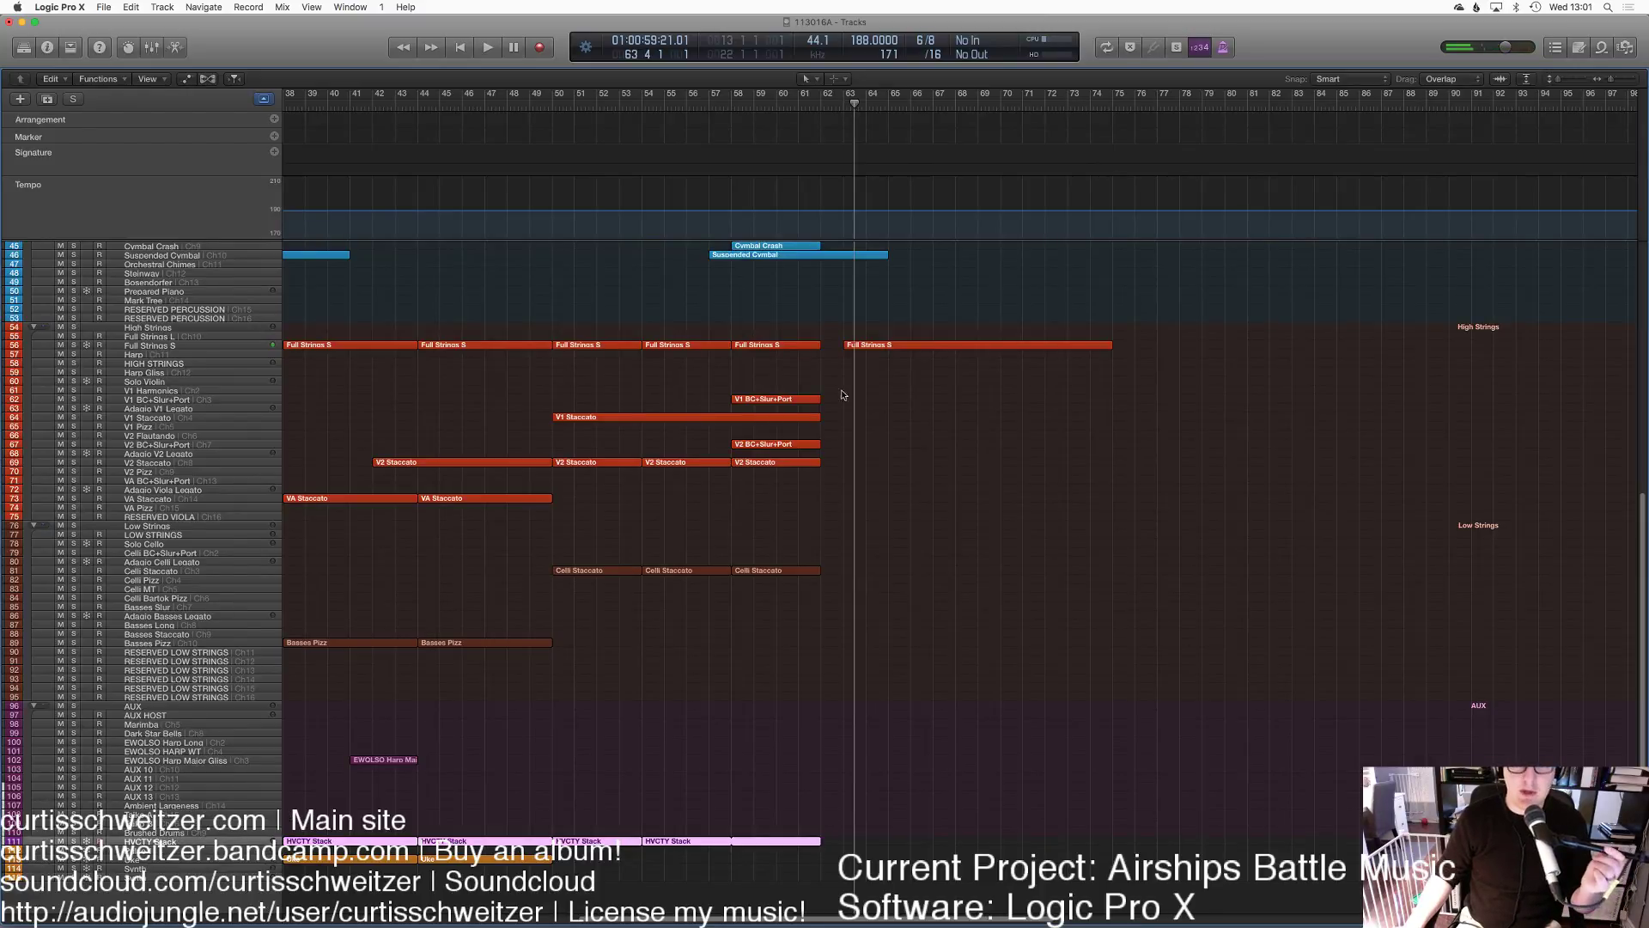
key(space)
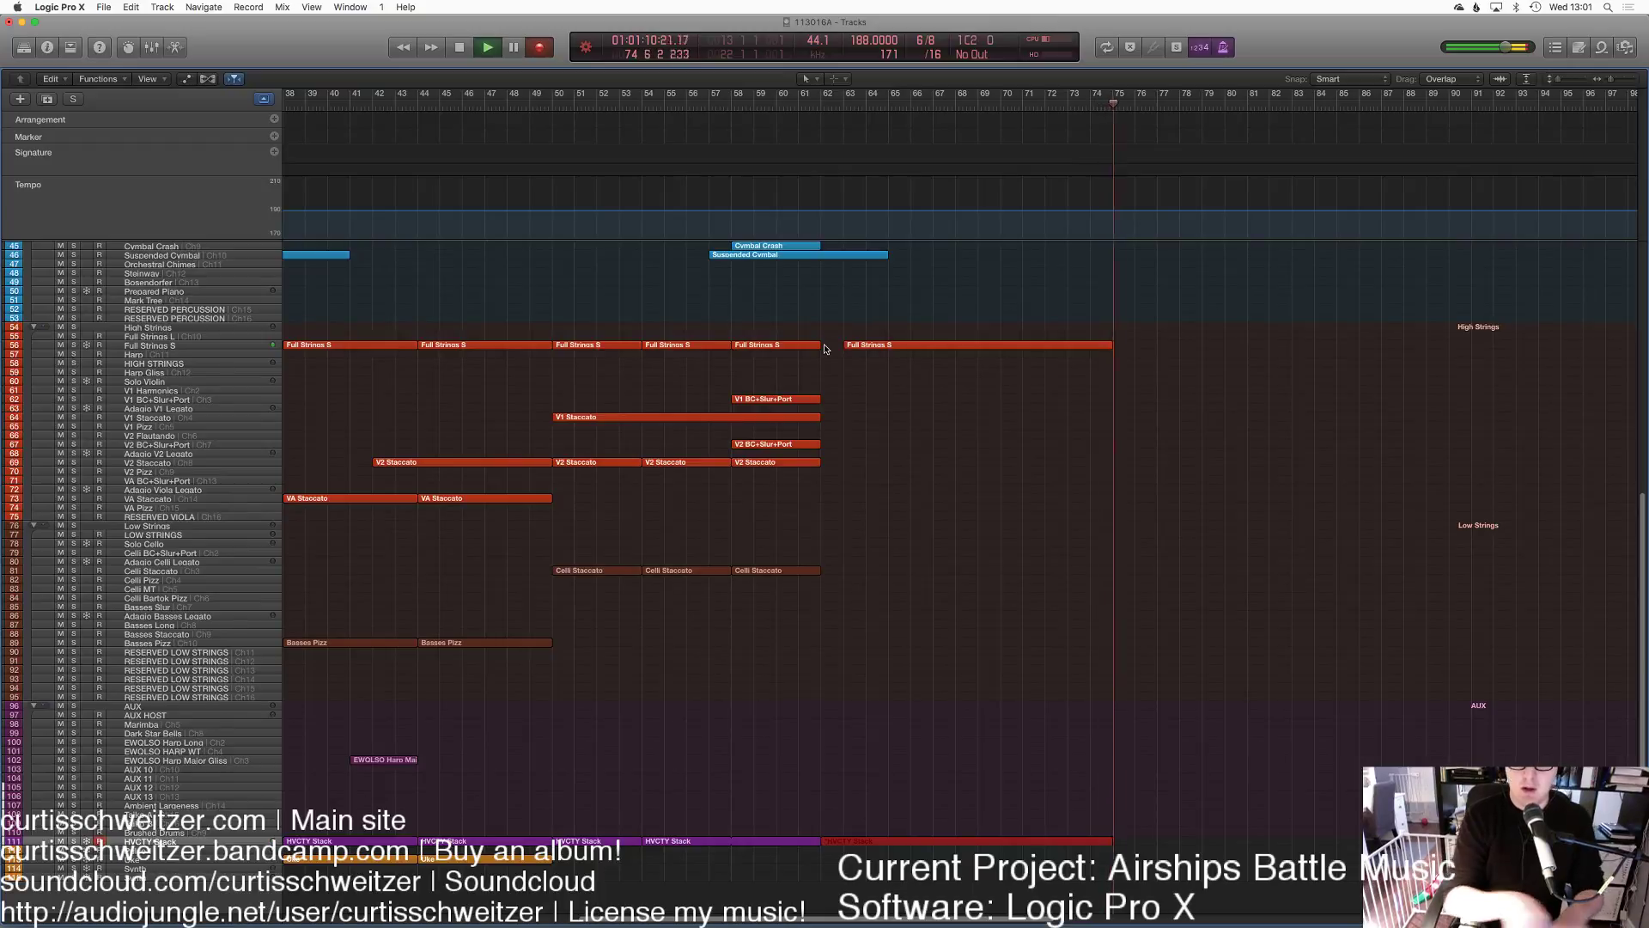
key(space)
key(e)
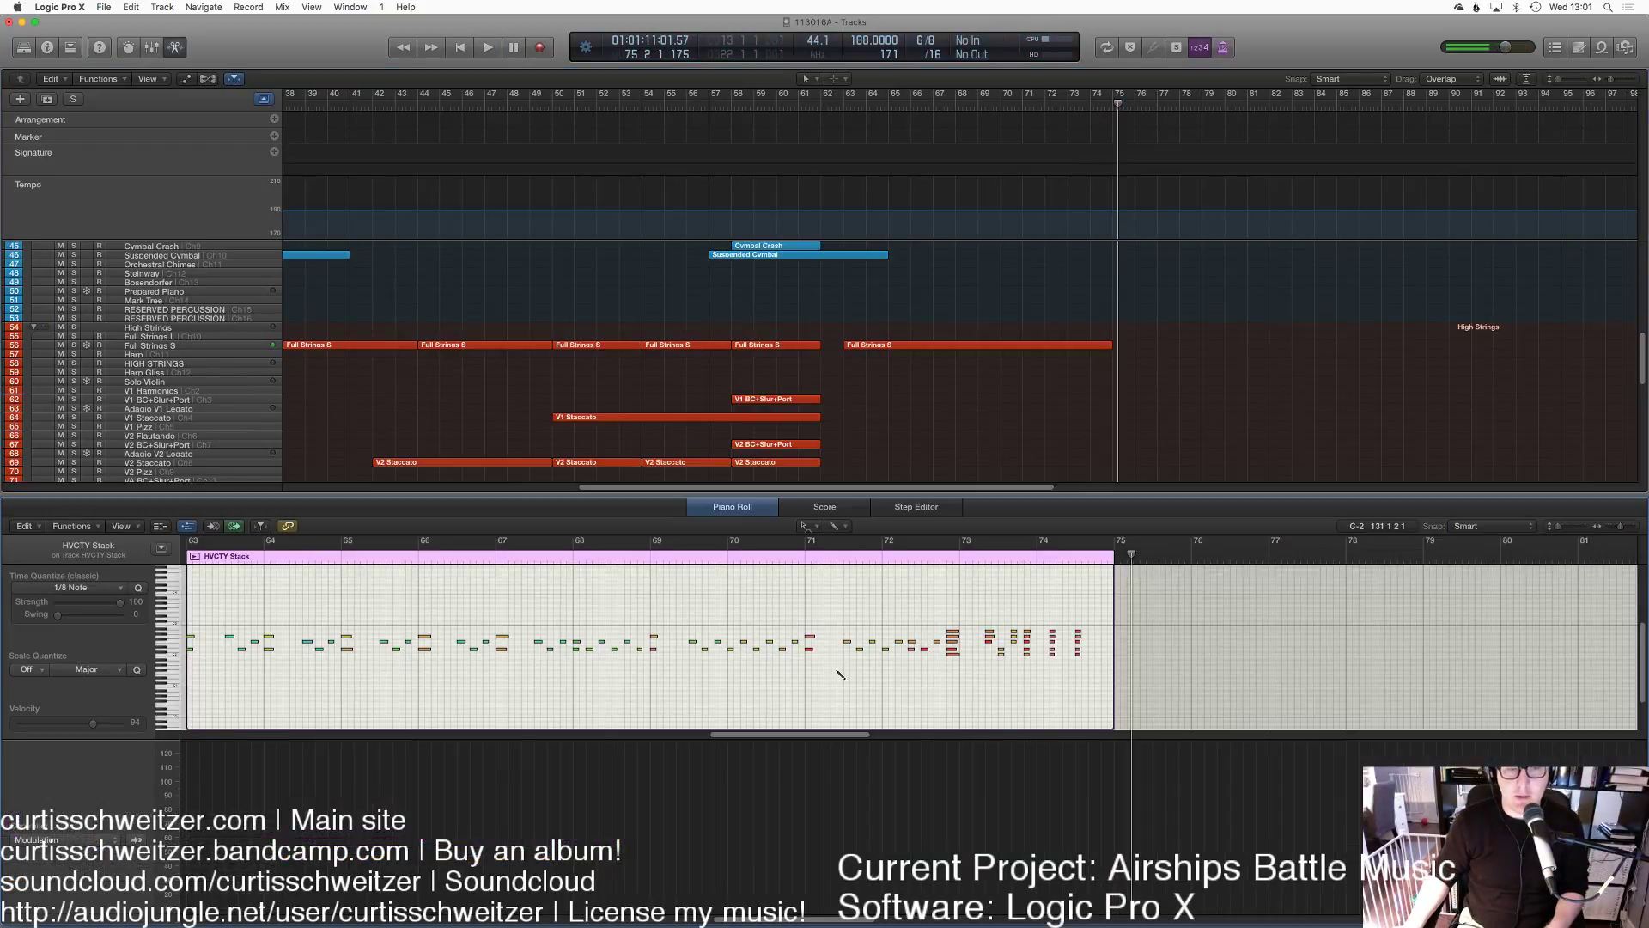
key(e)
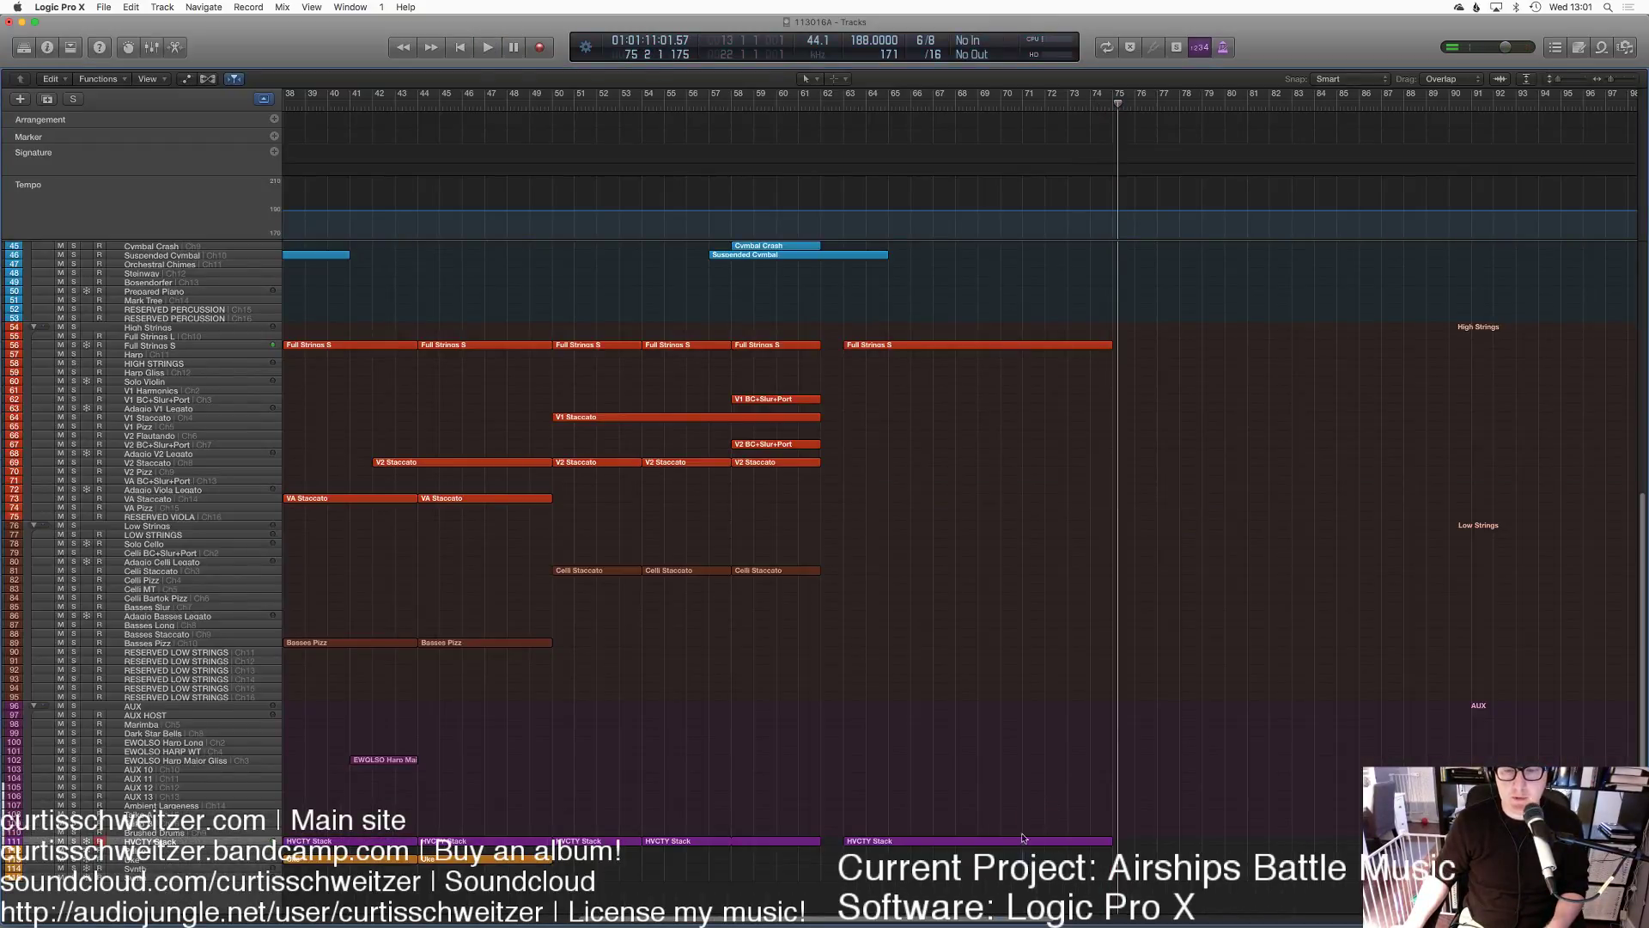
Step: Move the bar 63 horn, low brass, strings and HVCTY Stack regions to bar 62 without moving the track automation
scroll(1027, 869, up, 10)
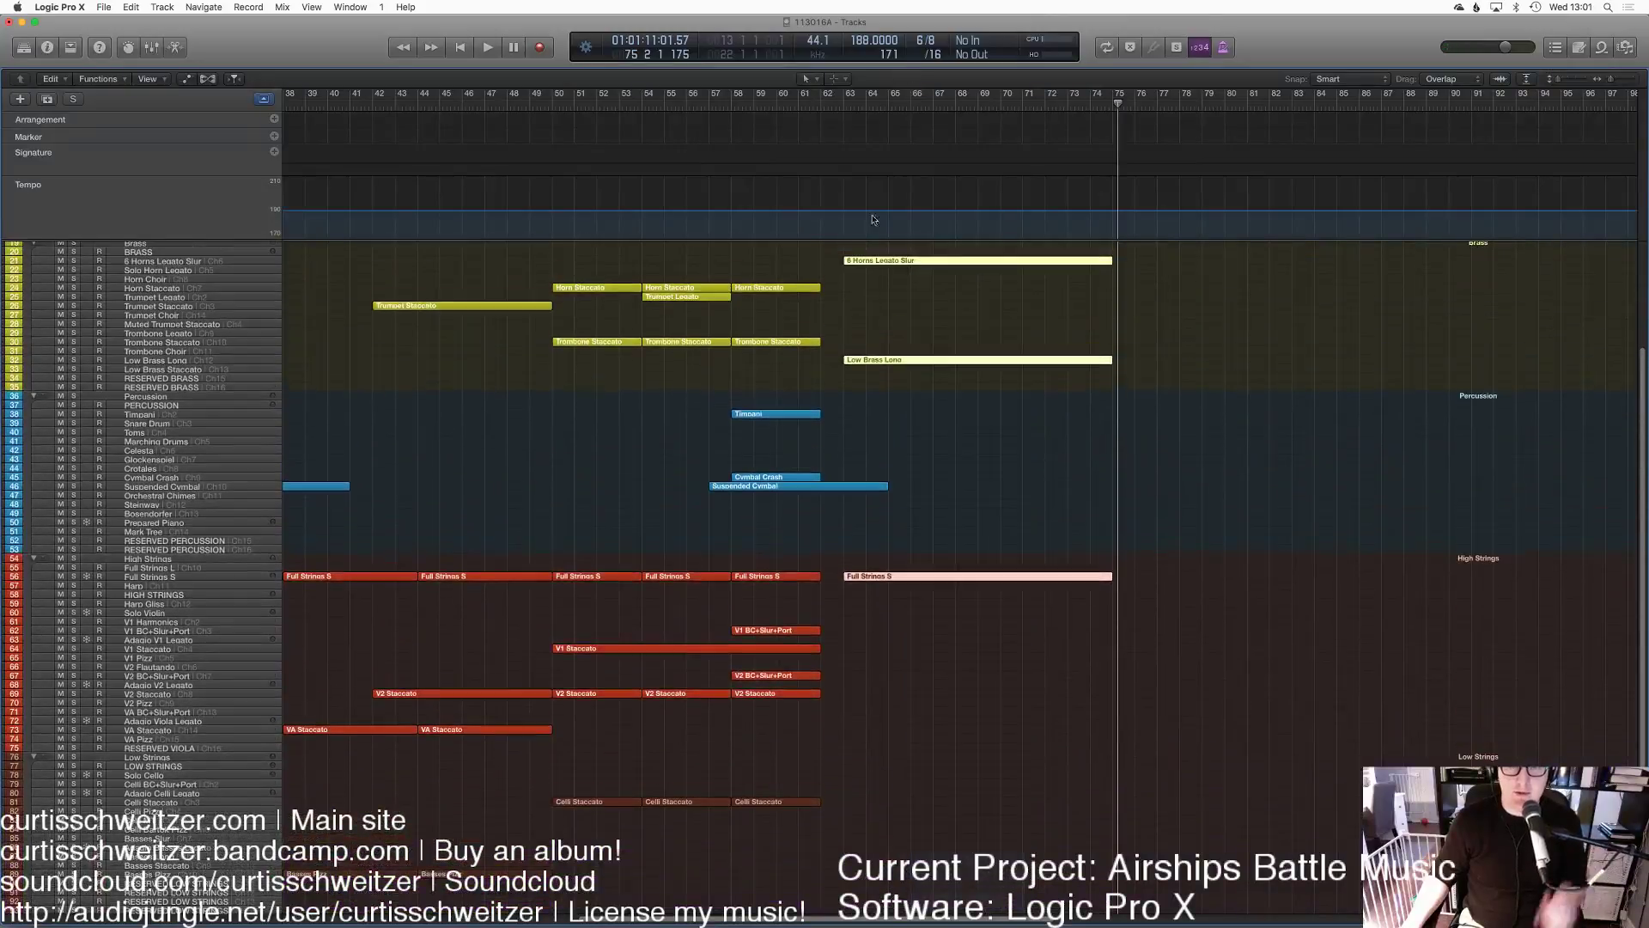
scroll(879, 319, up, 3)
drag(857, 328, 835, 328)
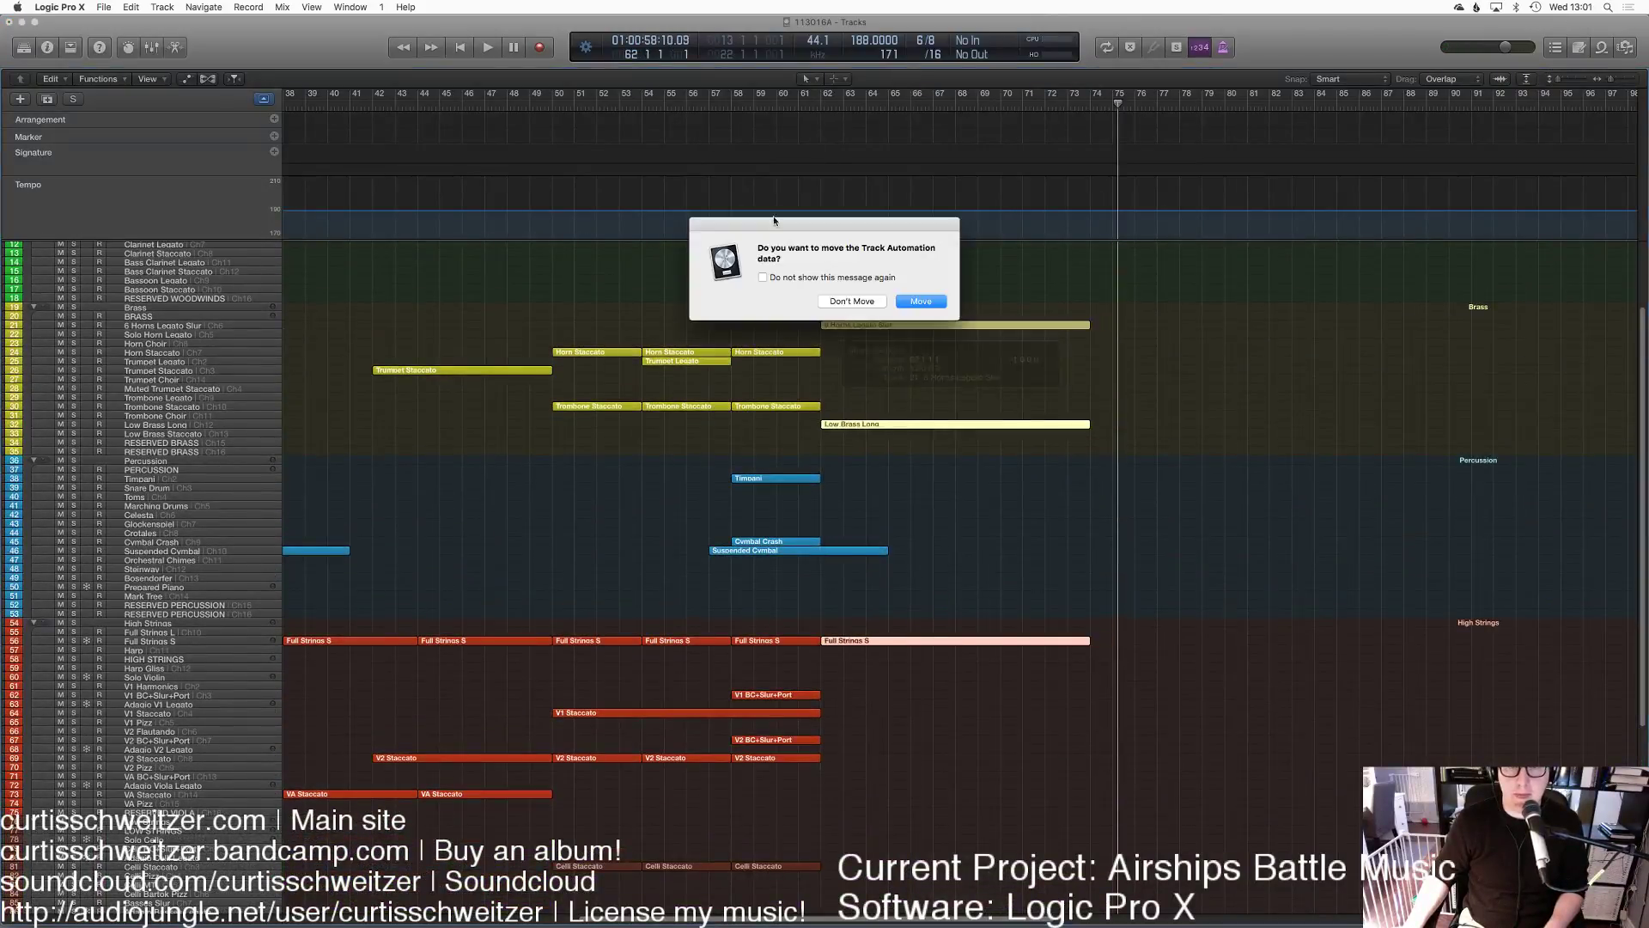
click(865, 302)
Step: Play the transition into the new section from bar 58 through to about bar 73
click(742, 103)
key(space)
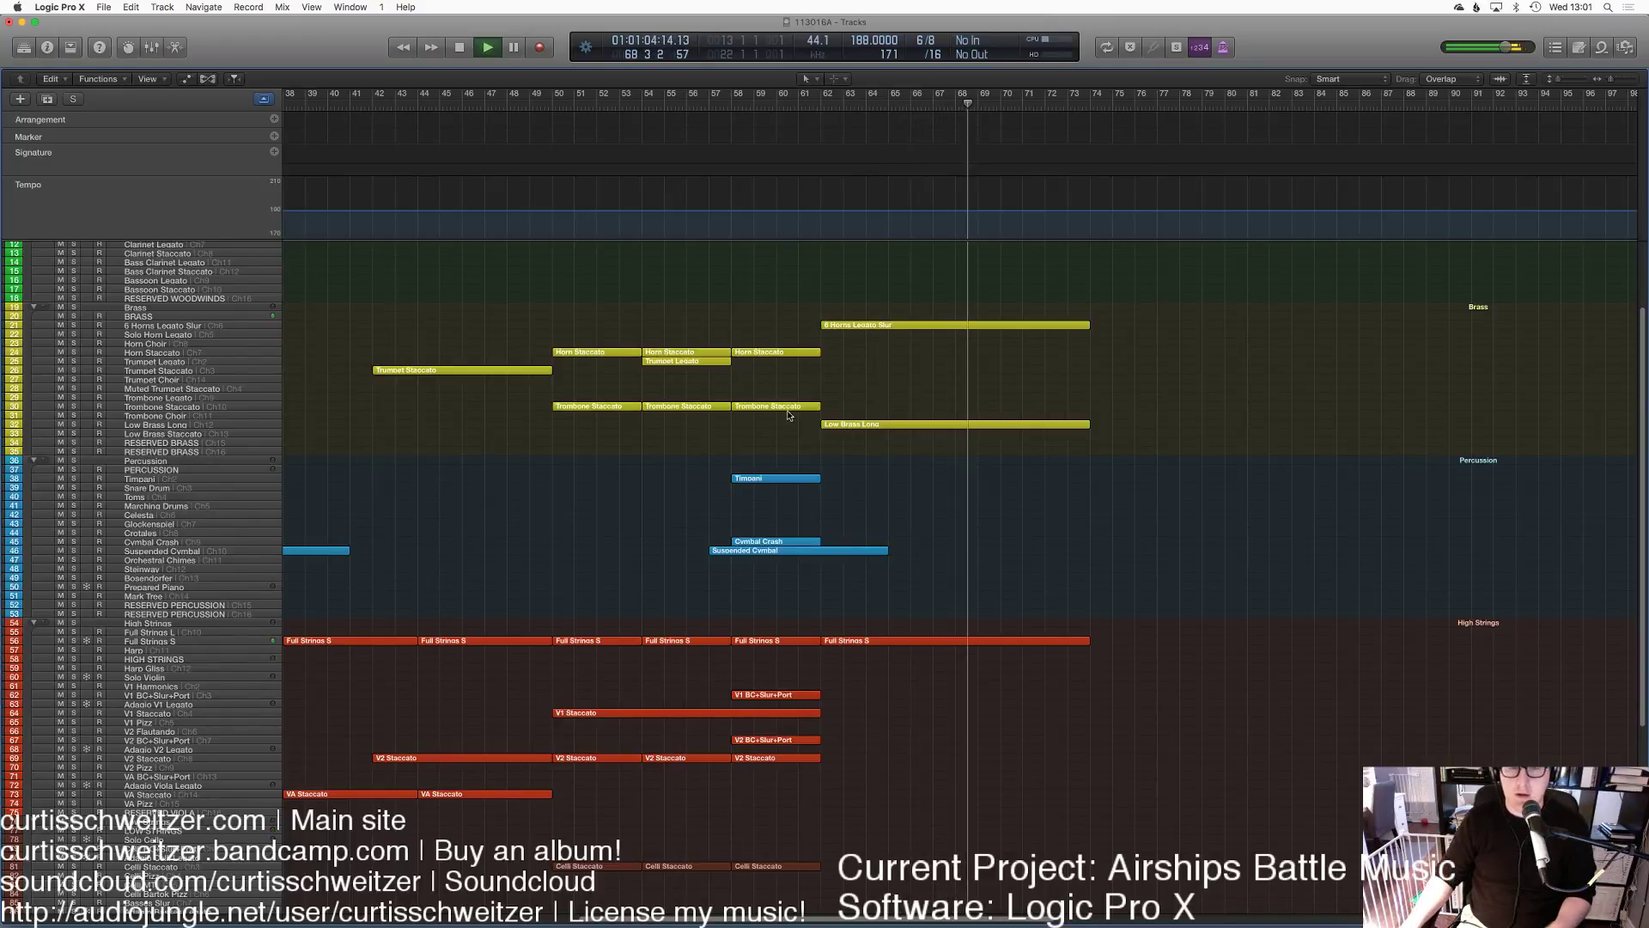
scroll(896, 678, down, 5)
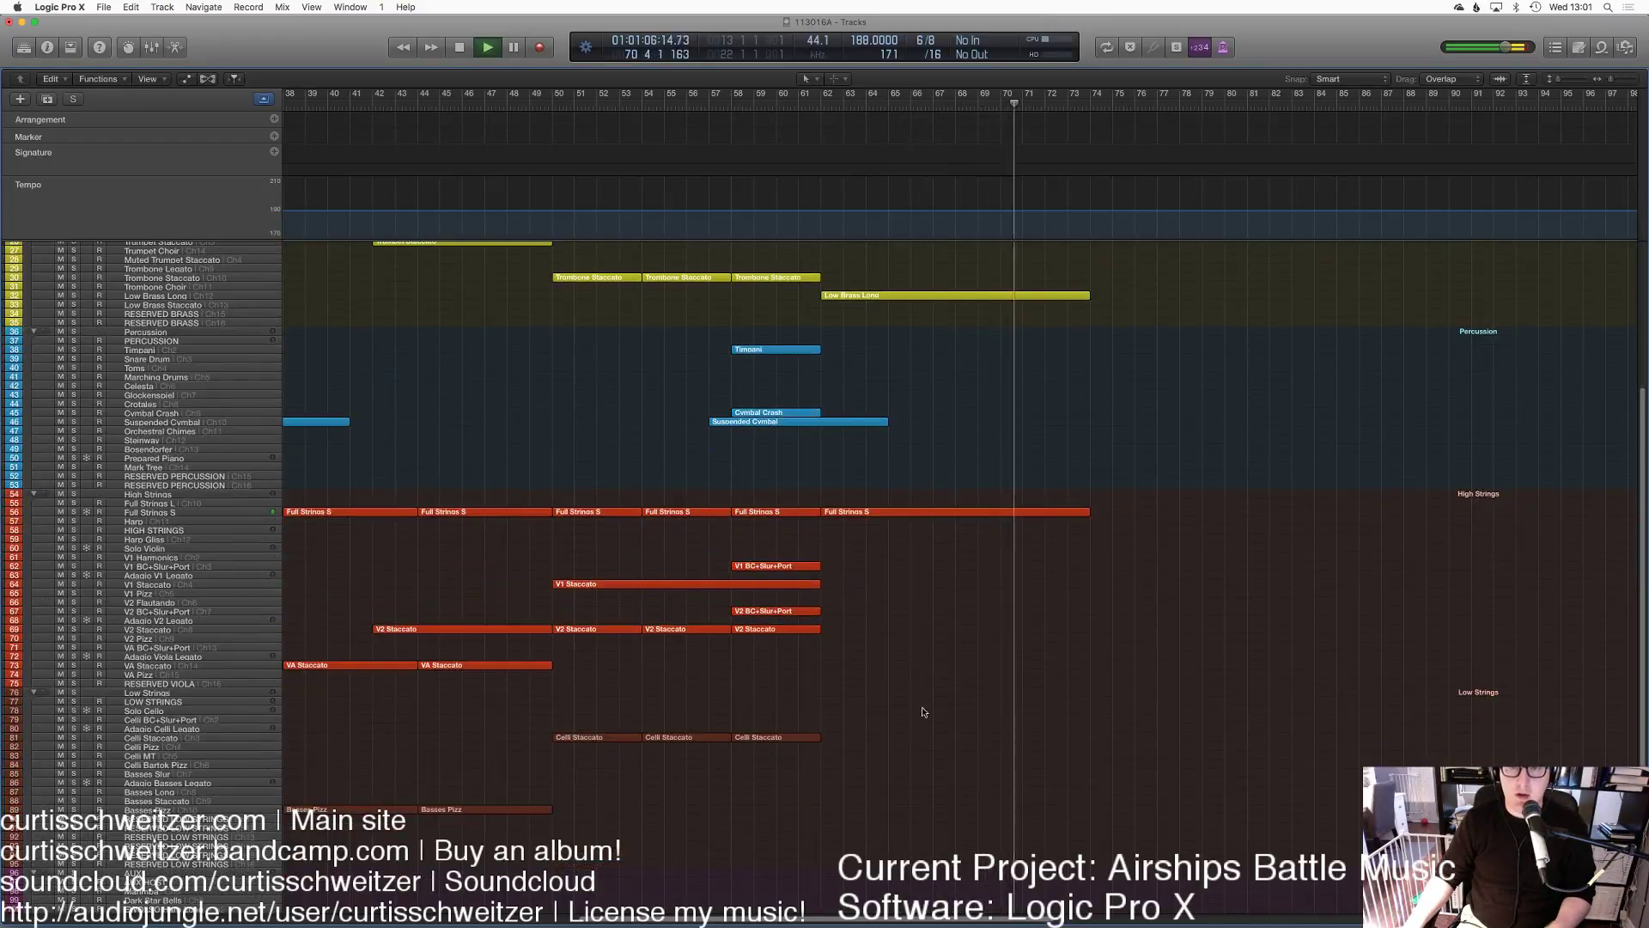
scroll(1031, 716, up, 4)
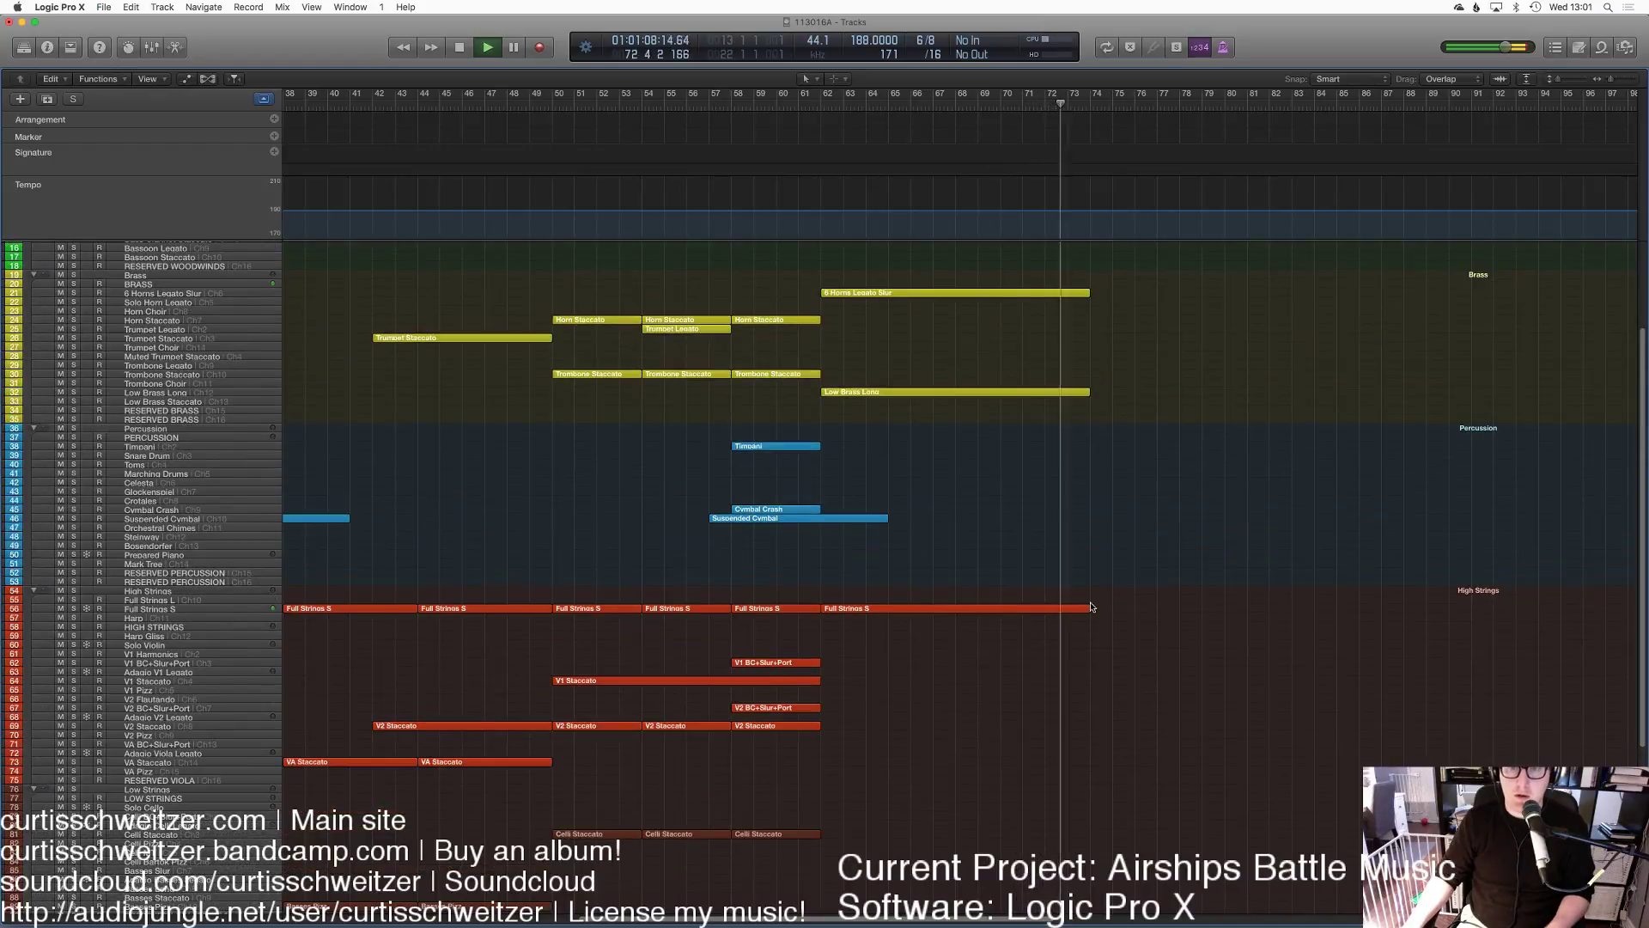
key(space)
Step: Open the bar 62 HVCTY Stack region in the Piano Roll and play back its ending
scroll(1117, 683, down, 10)
key(p)
key(p)
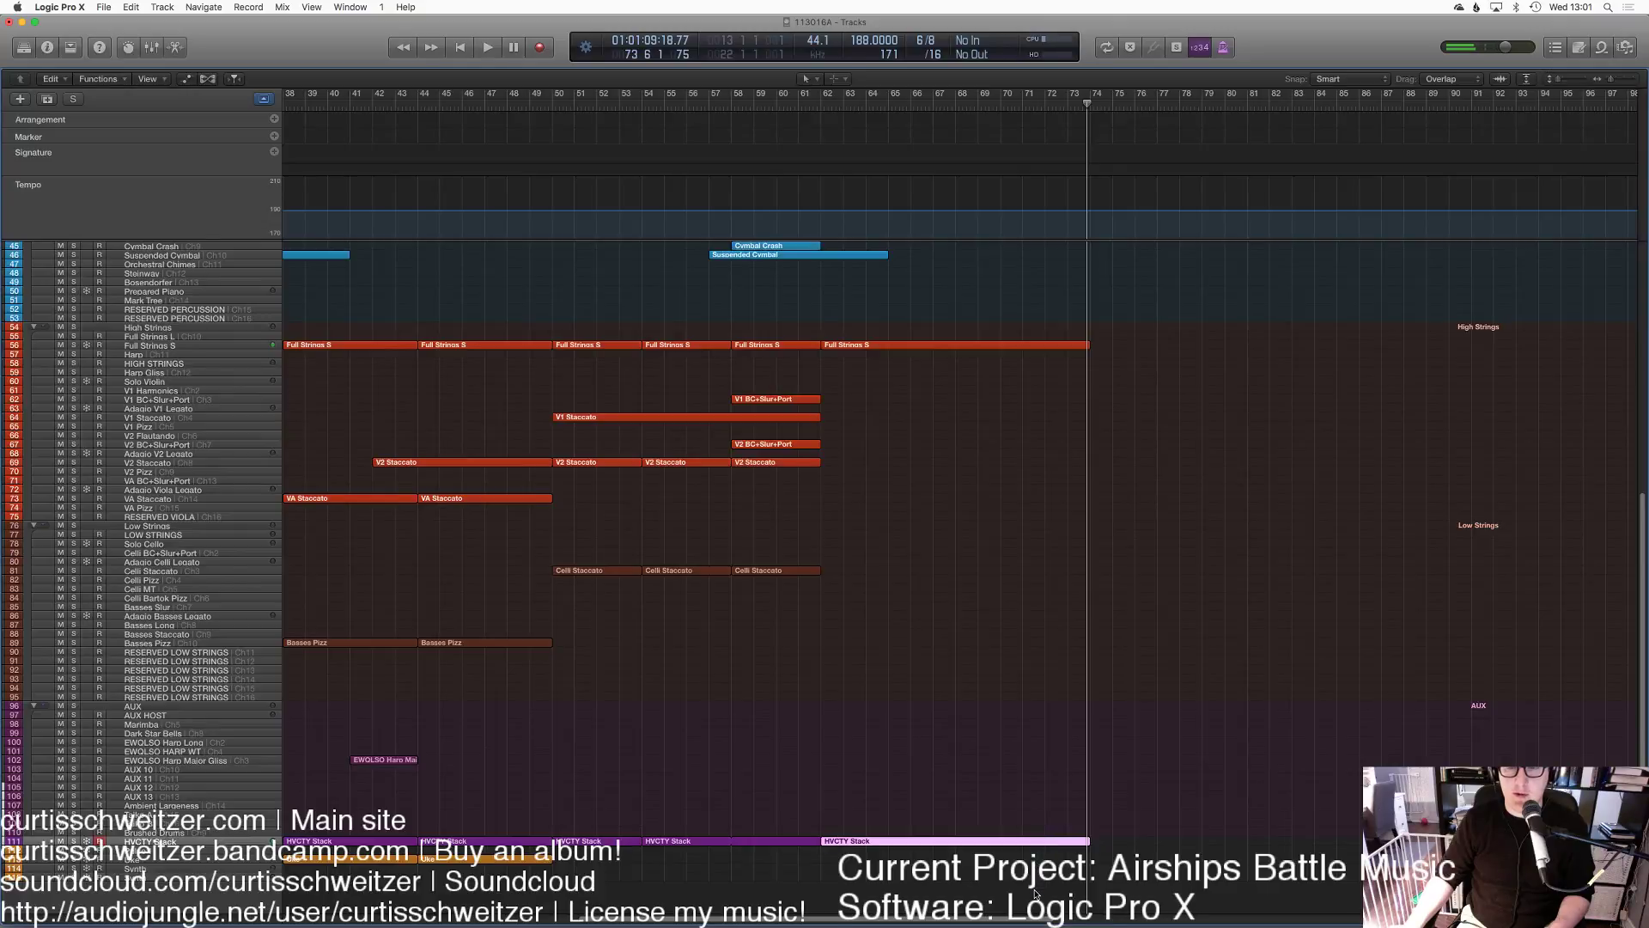
key(p)
double_click(1177, 558)
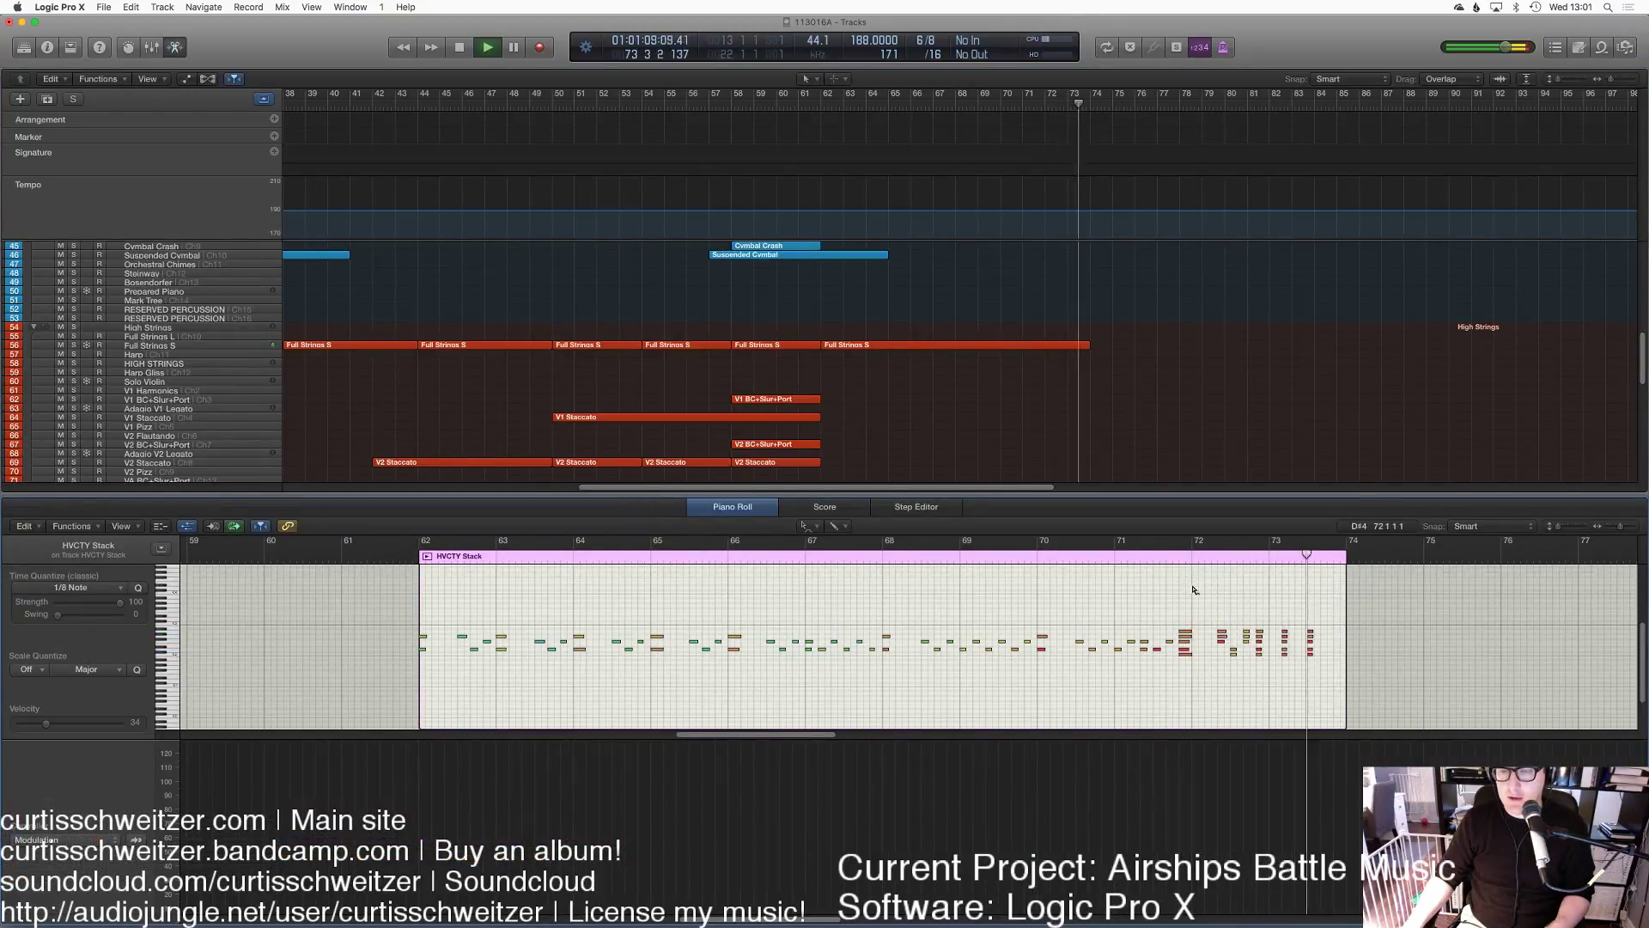
Step: Close the editor and play the whole new section from about bar 62 to bar 74
double_click(817, 109)
key(p)
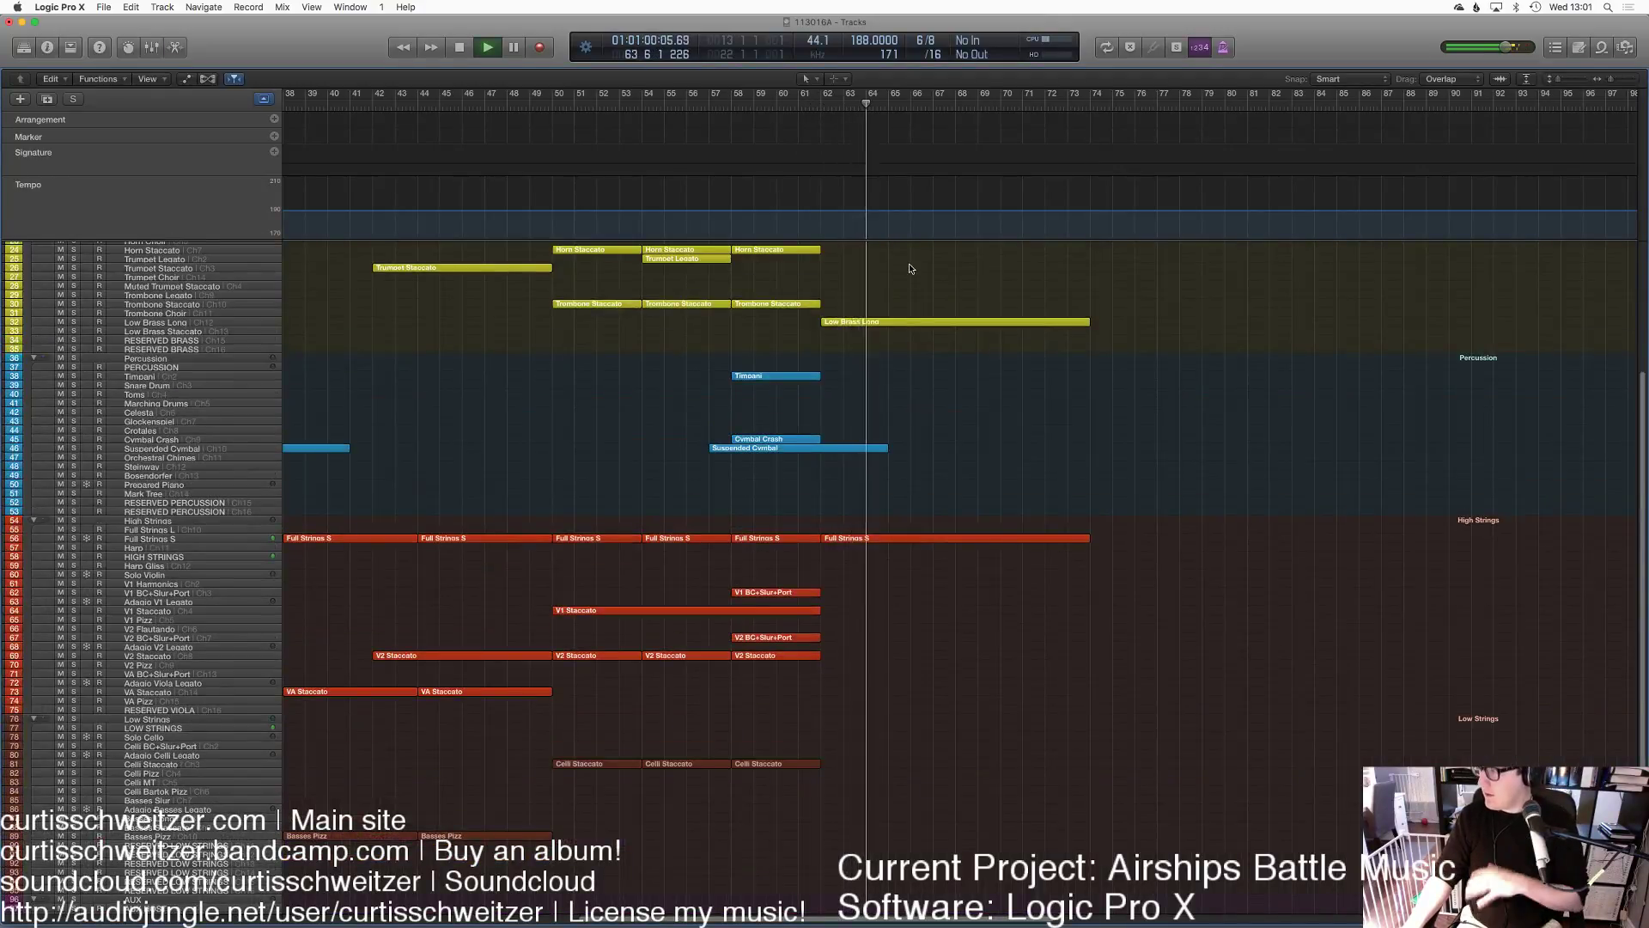
scroll(1009, 429, up, 5)
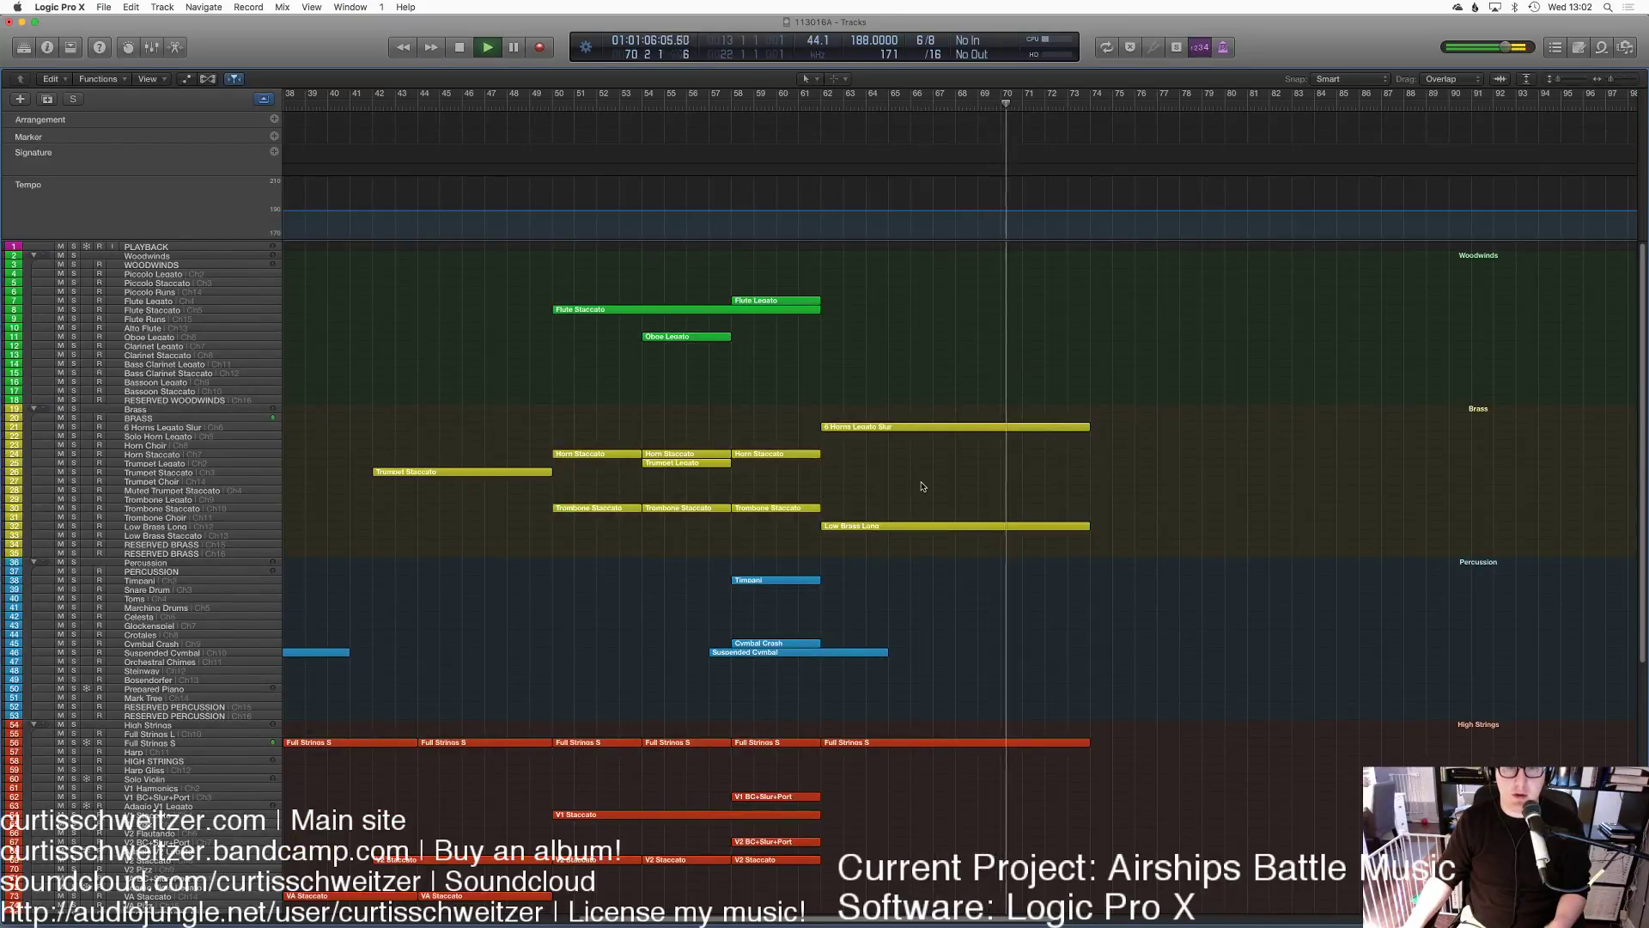
scroll(932, 486, right, 5)
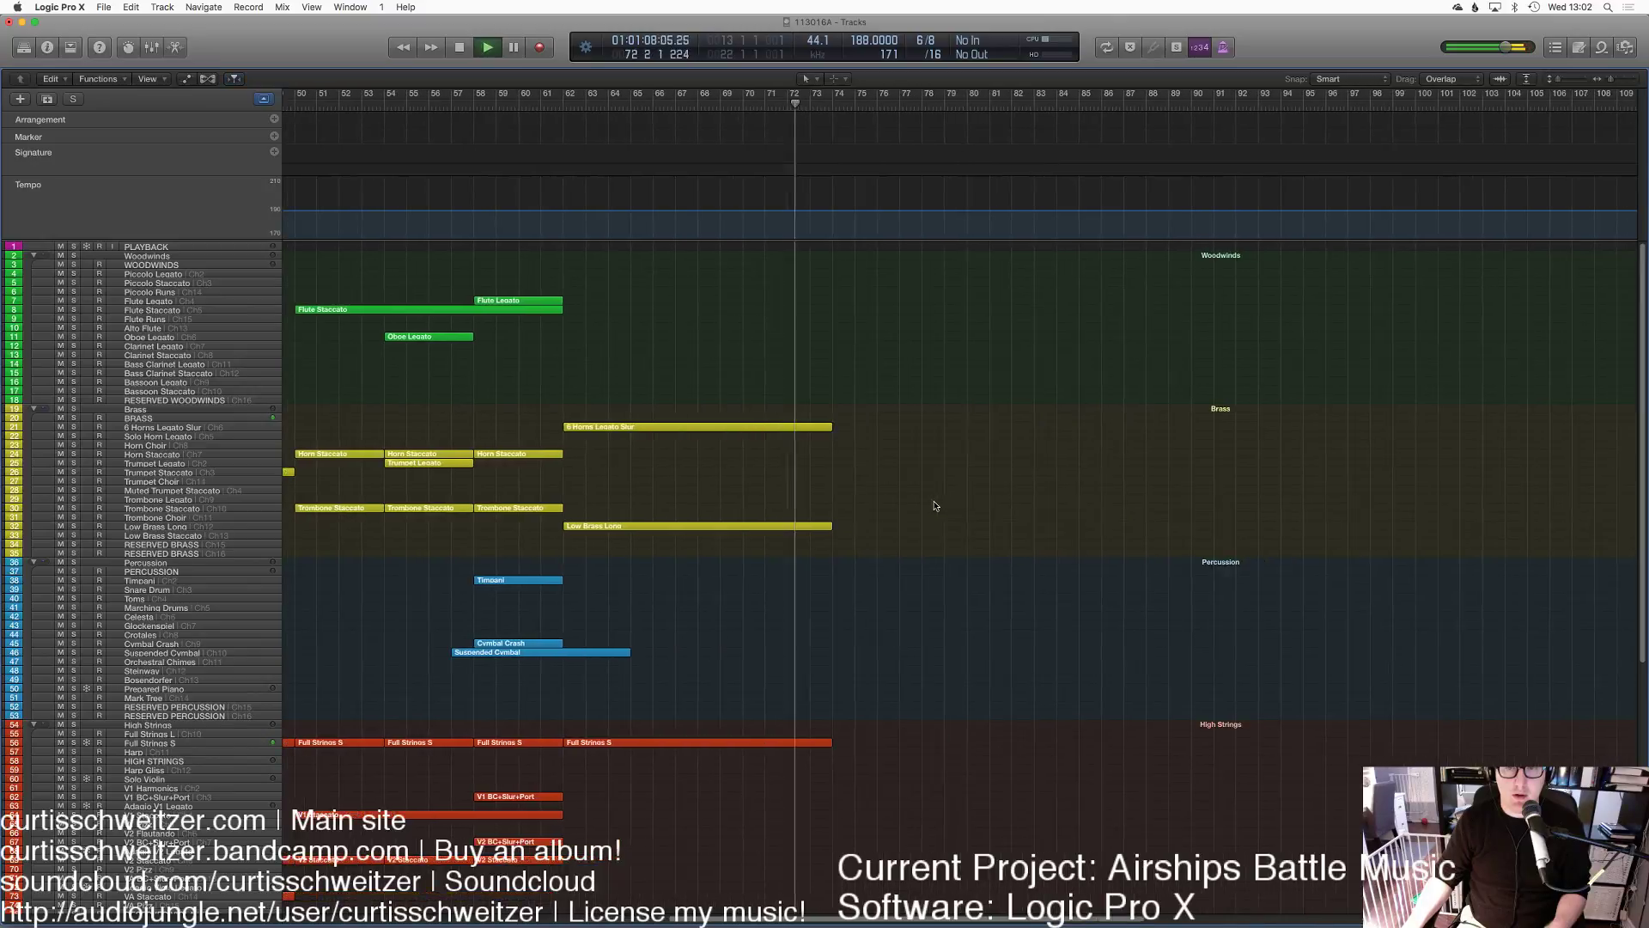
key(space)
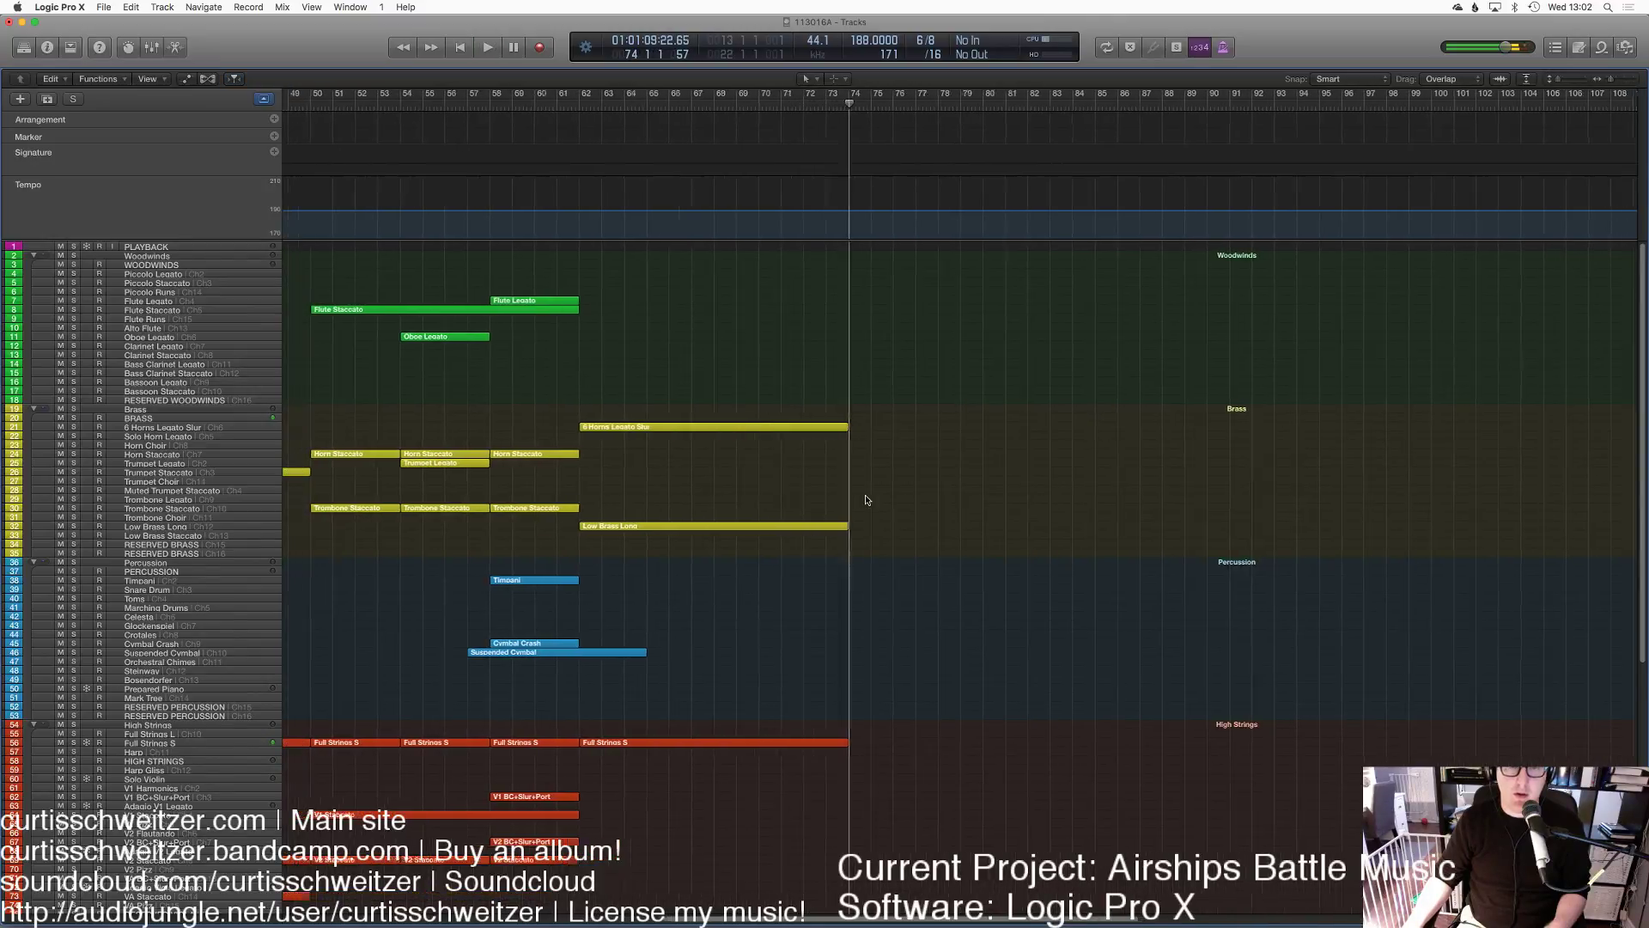
Step: Copy the Suspended Cymbal region that starts at bar 57, paste it at bar 69 on the same track, and play it
scroll(940, 496, left, 5)
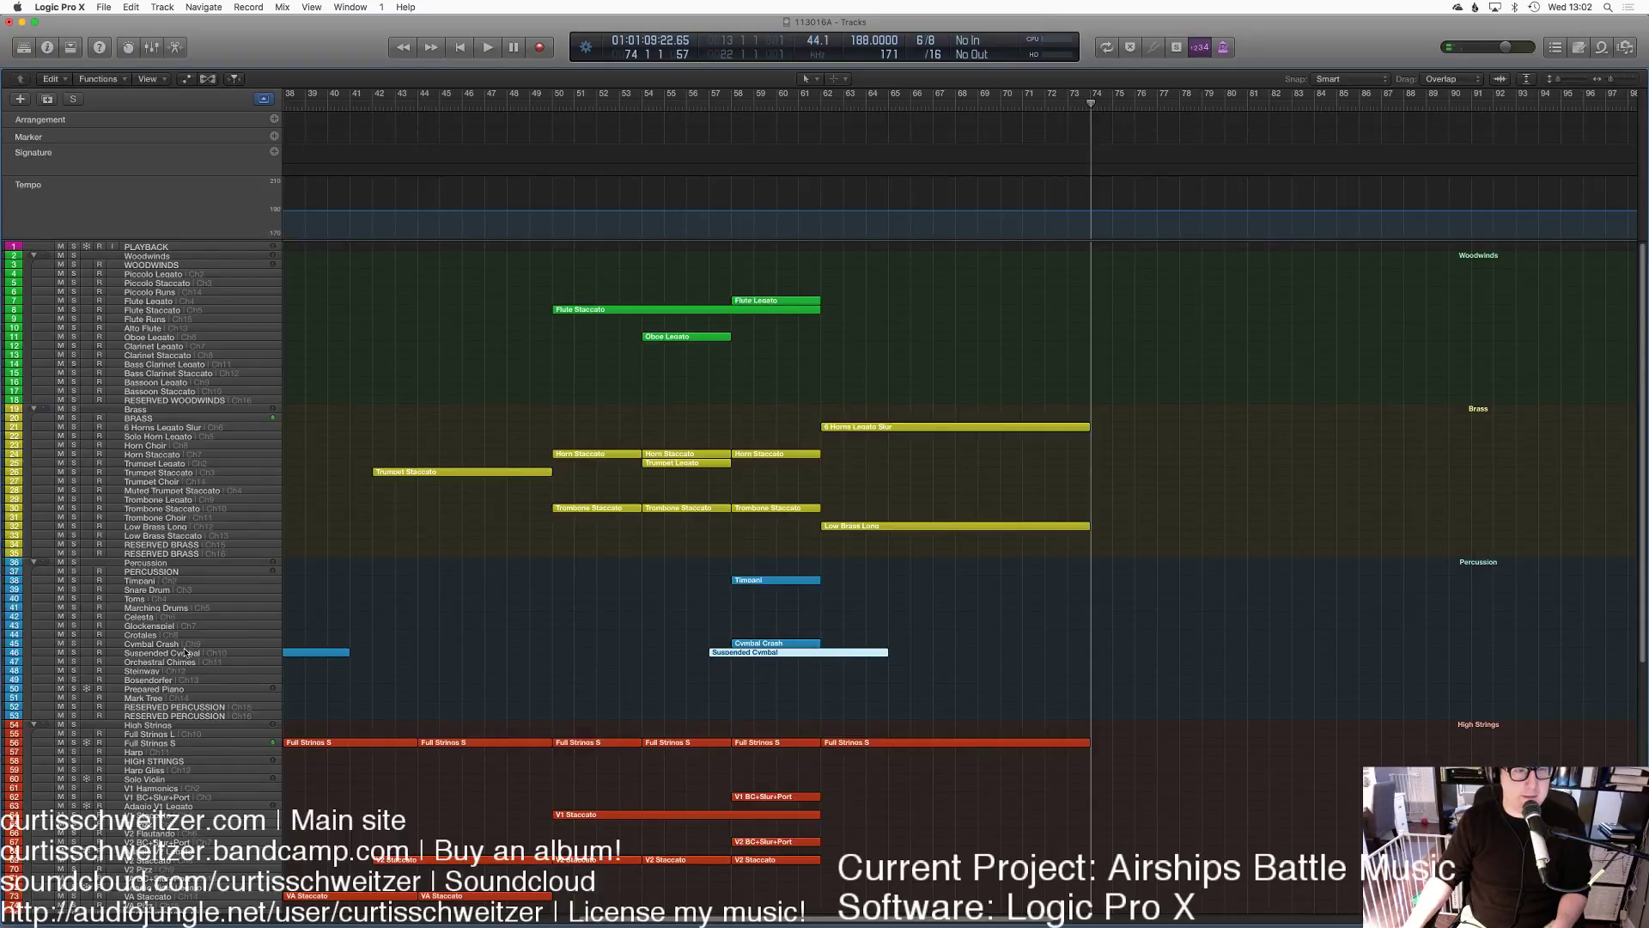
drag(1052, 107, 972, 114)
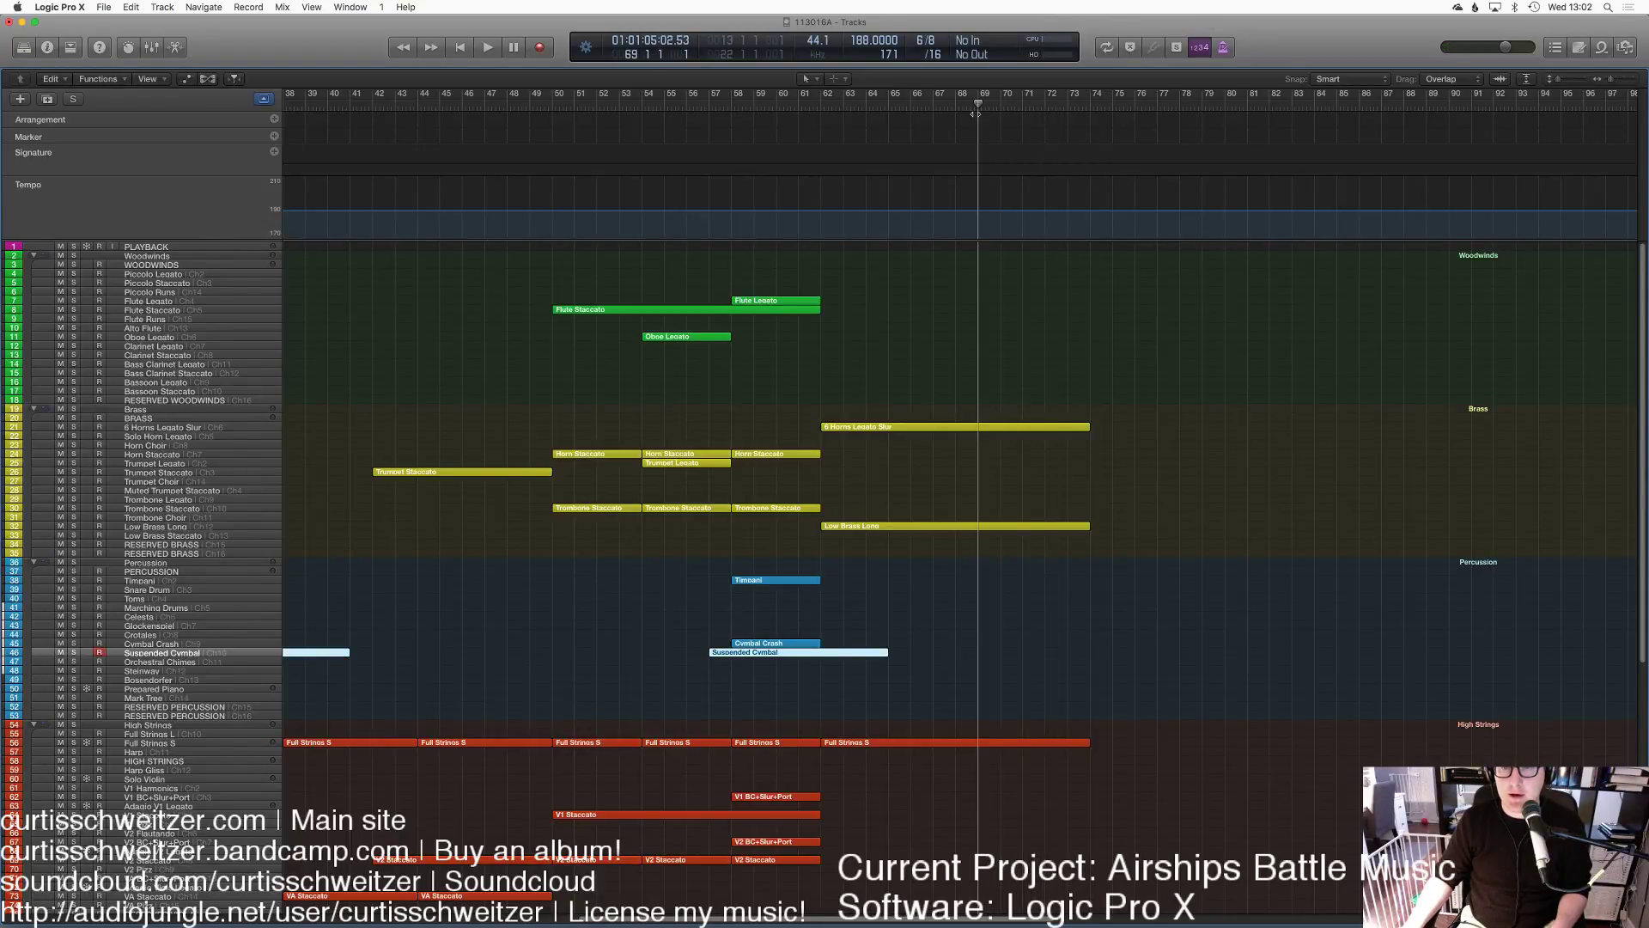
key(super+v)
key(space)
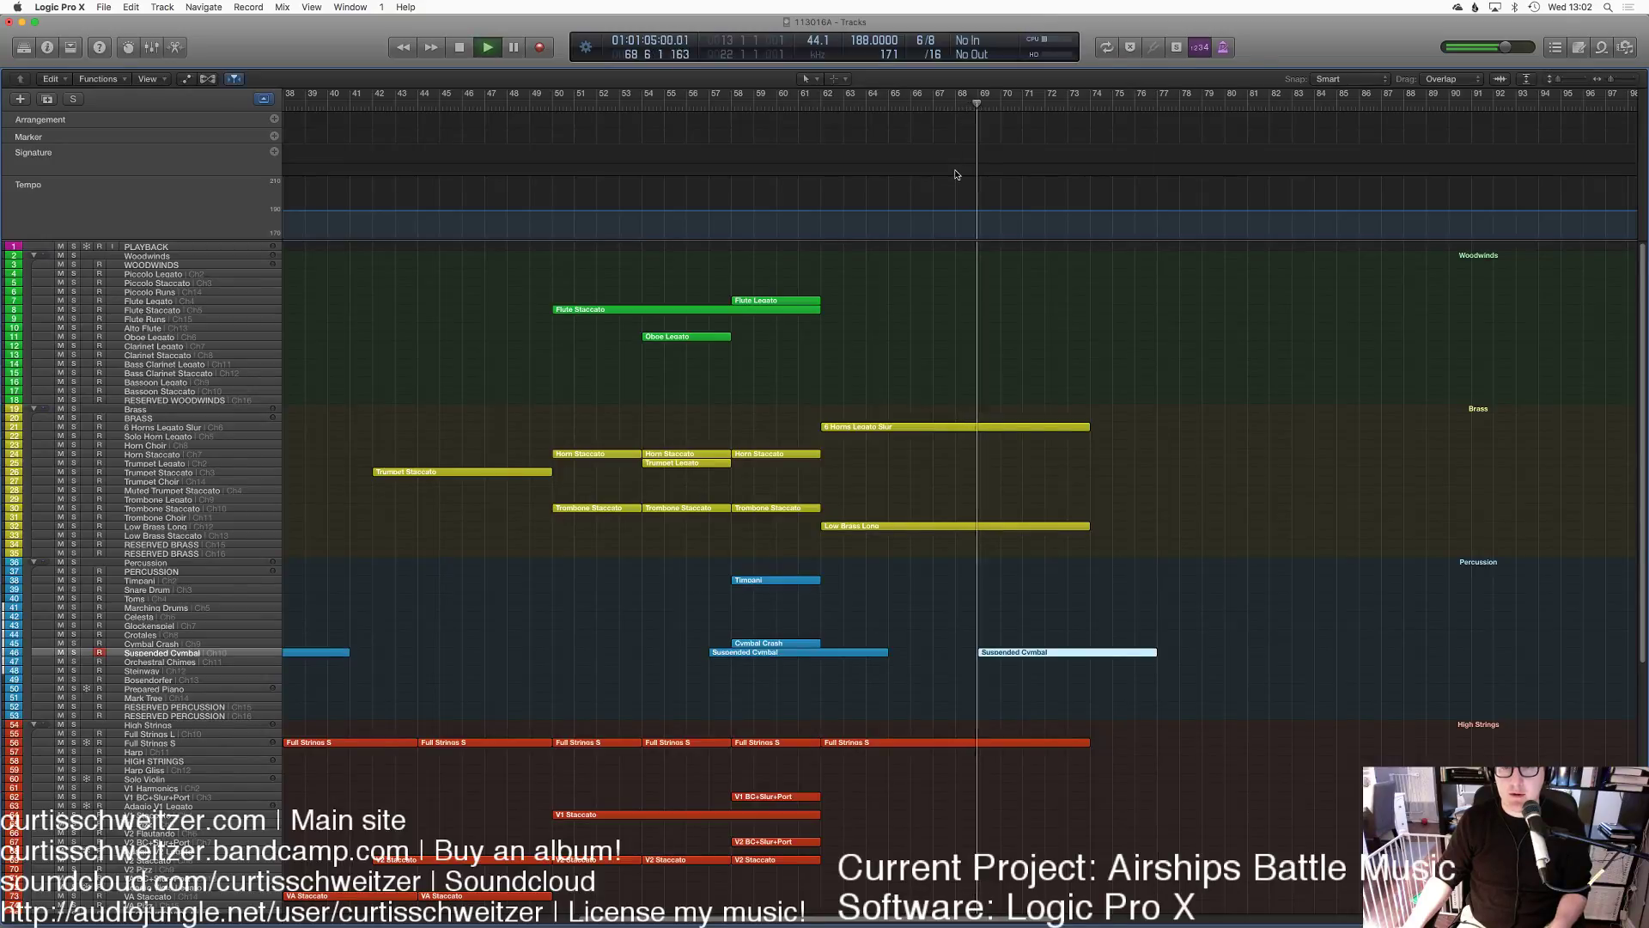
Step: Open the pasted bar 69 Suspended Cymbal region in the Piano Roll, show Note Velocity, and raise its note's velocity to about 100
key(e)
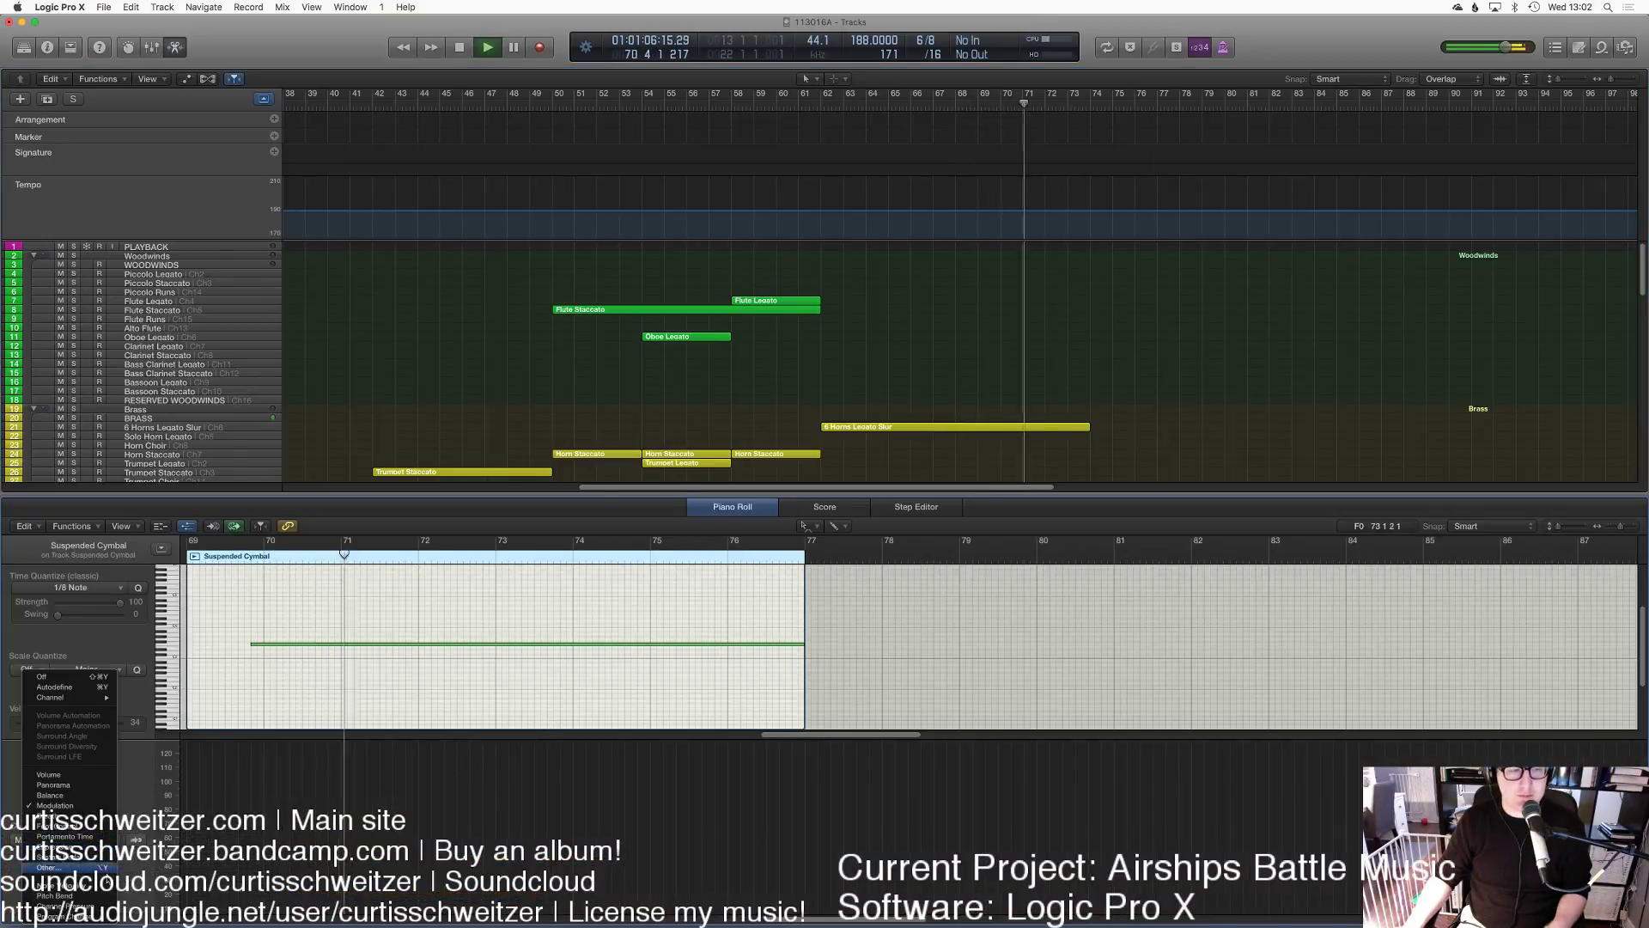
click(65, 839)
click(68, 825)
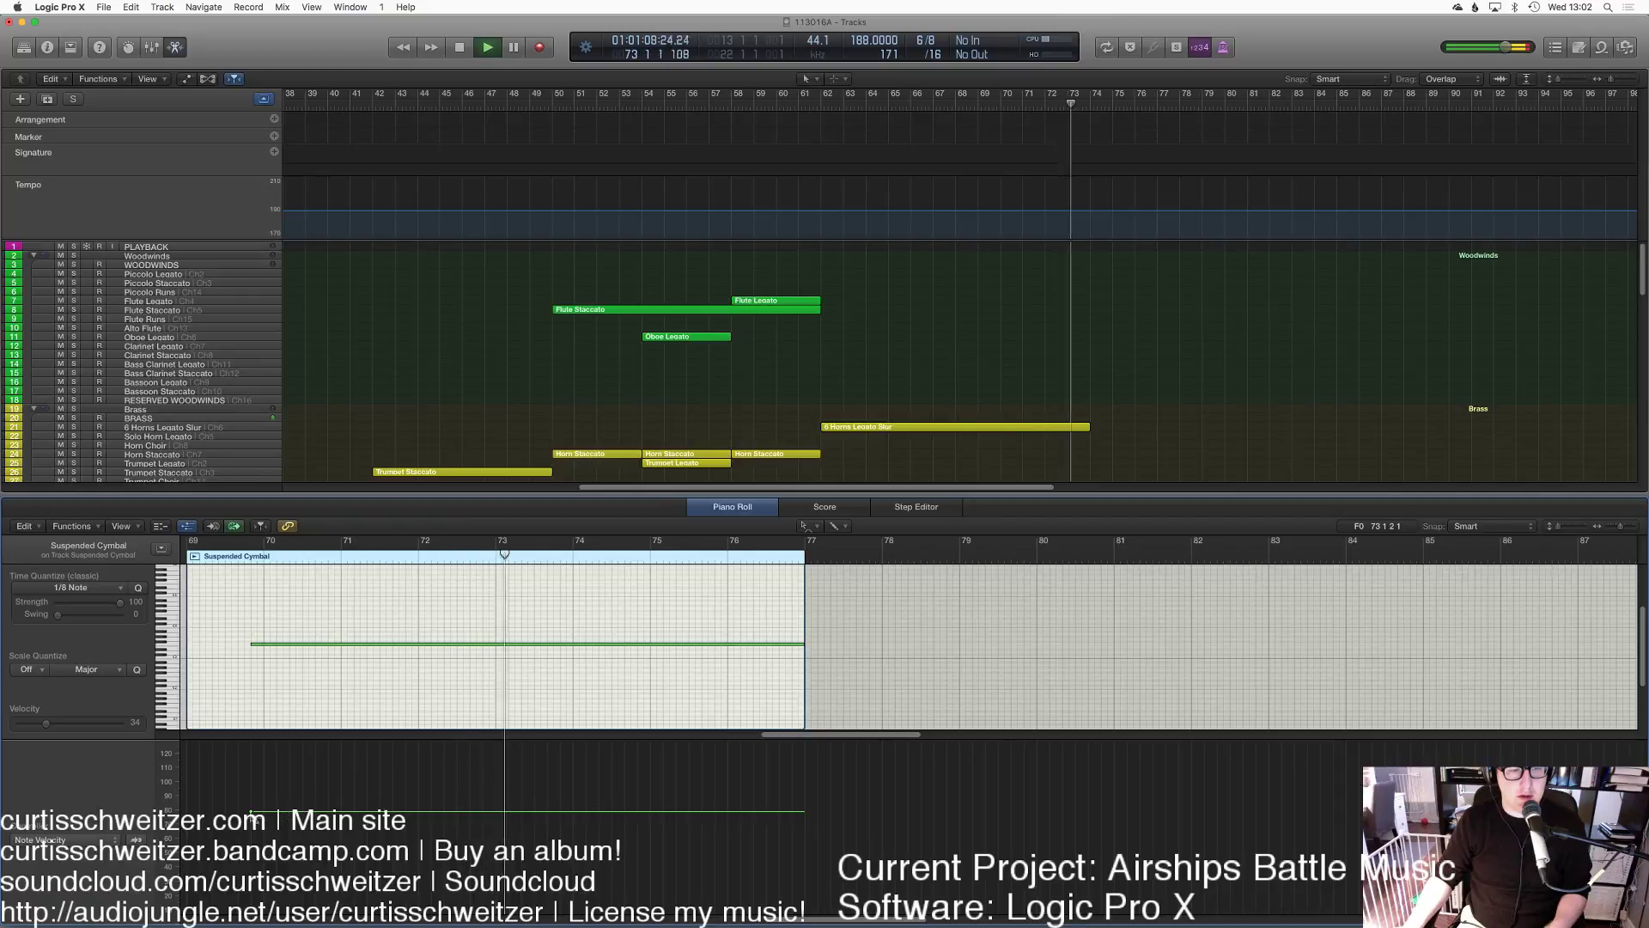
key(space)
key(t)
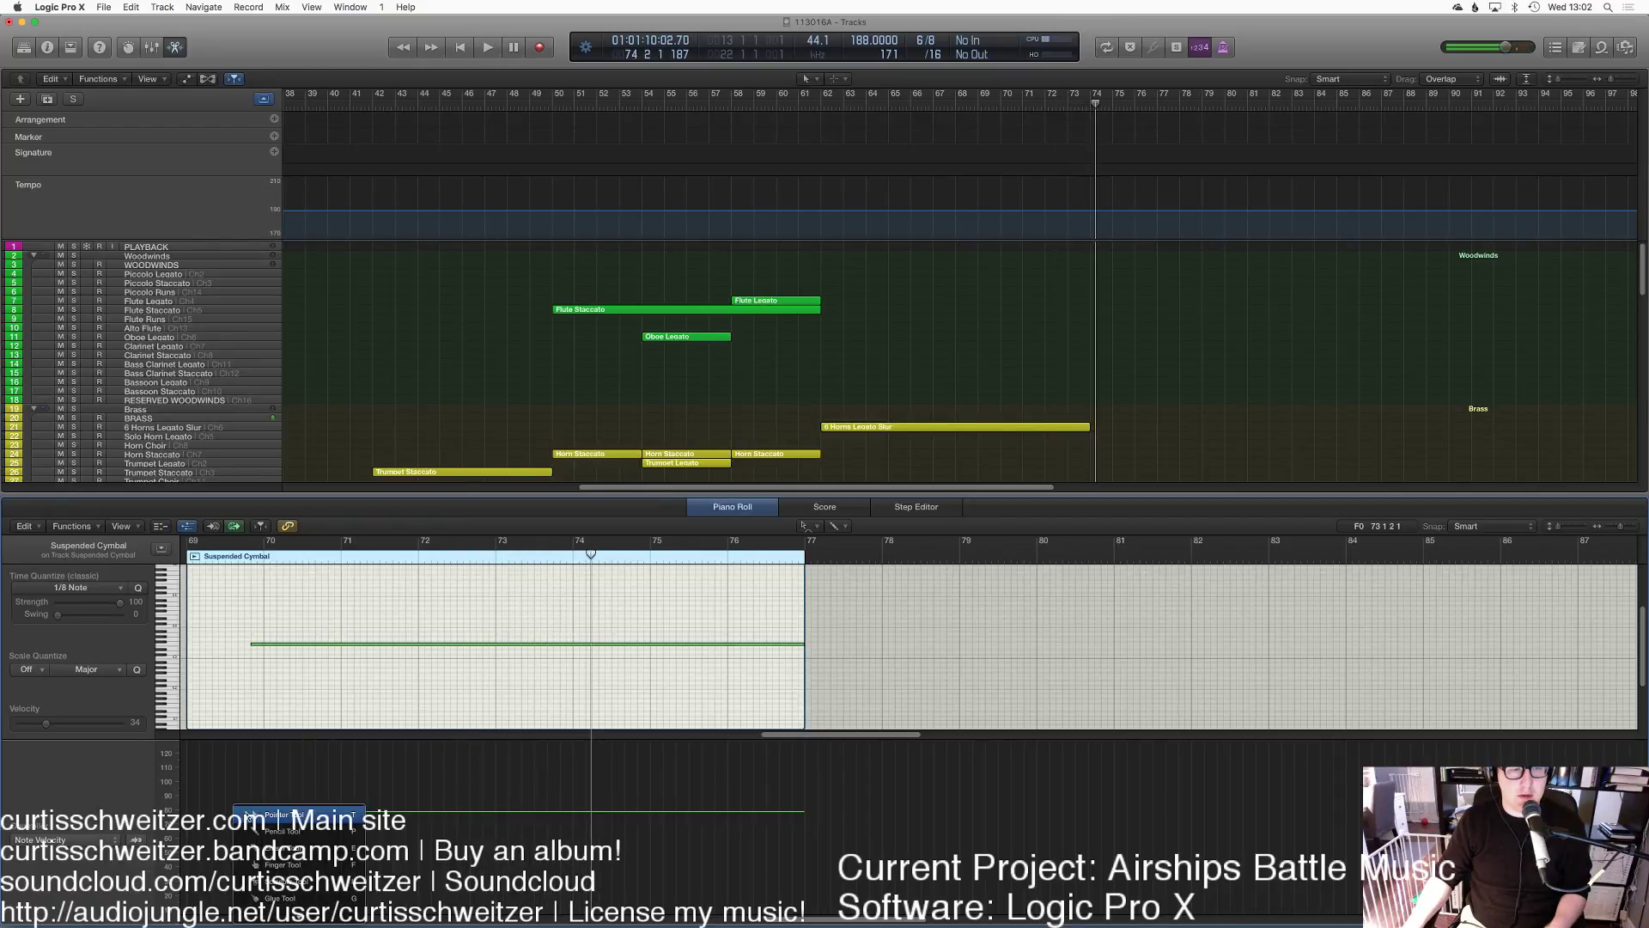
click(248, 814)
drag(250, 811, 255, 779)
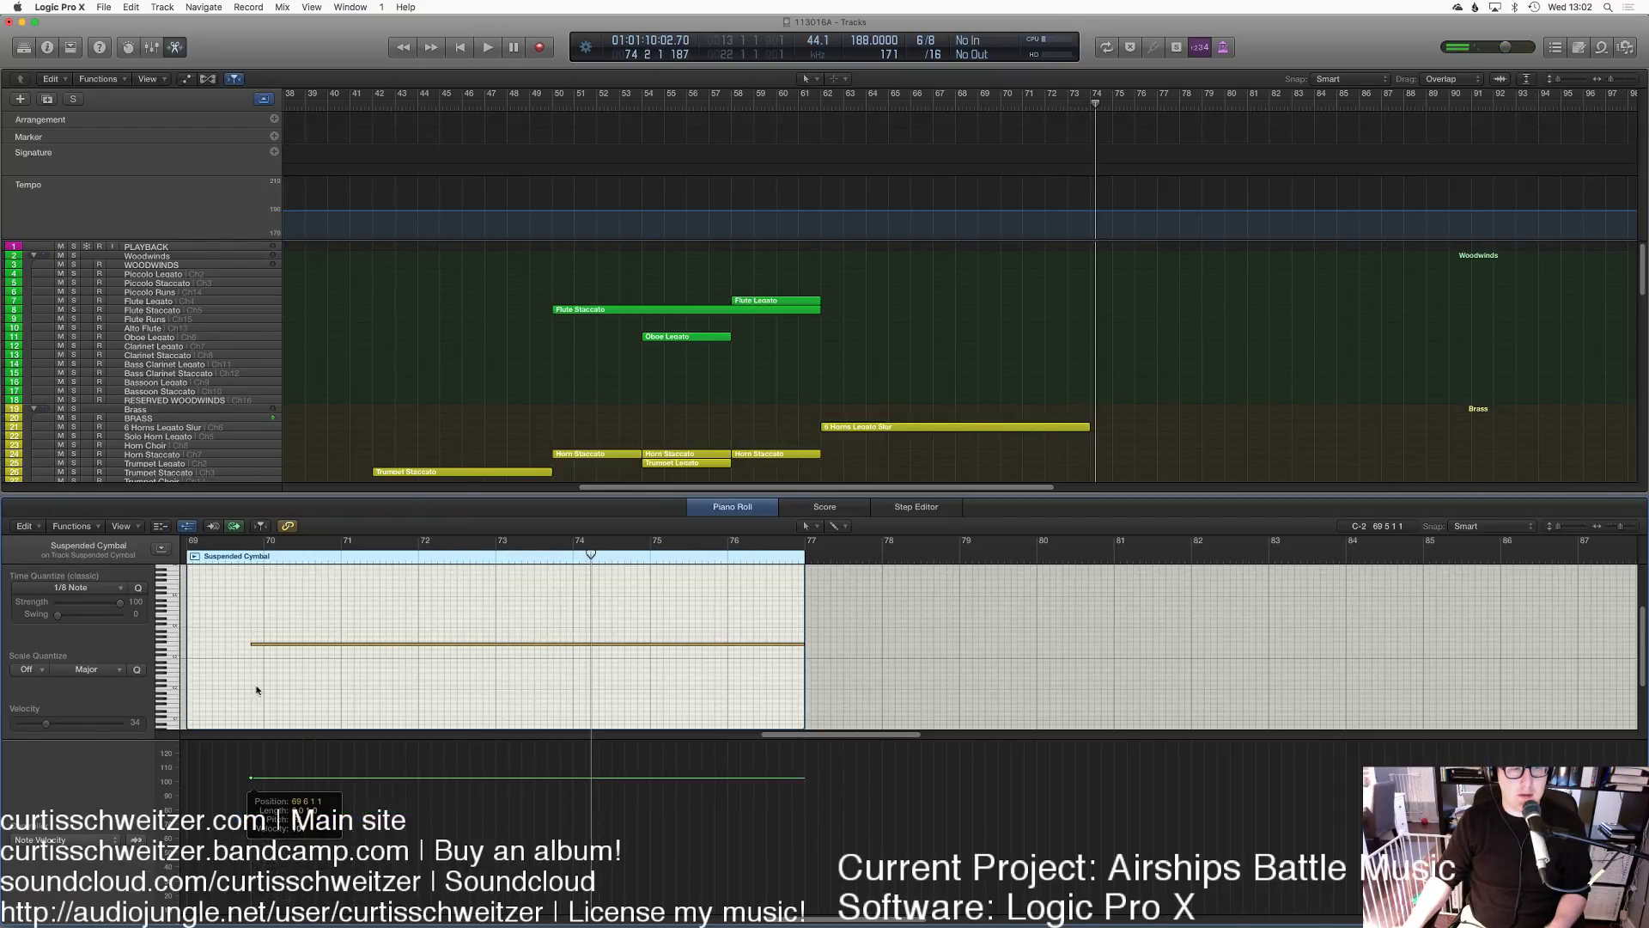
Step: Play the new section from about bar 62 to bar 74 and close the editor to view the full arrangement
click(814, 102)
key(space)
click(902, 314)
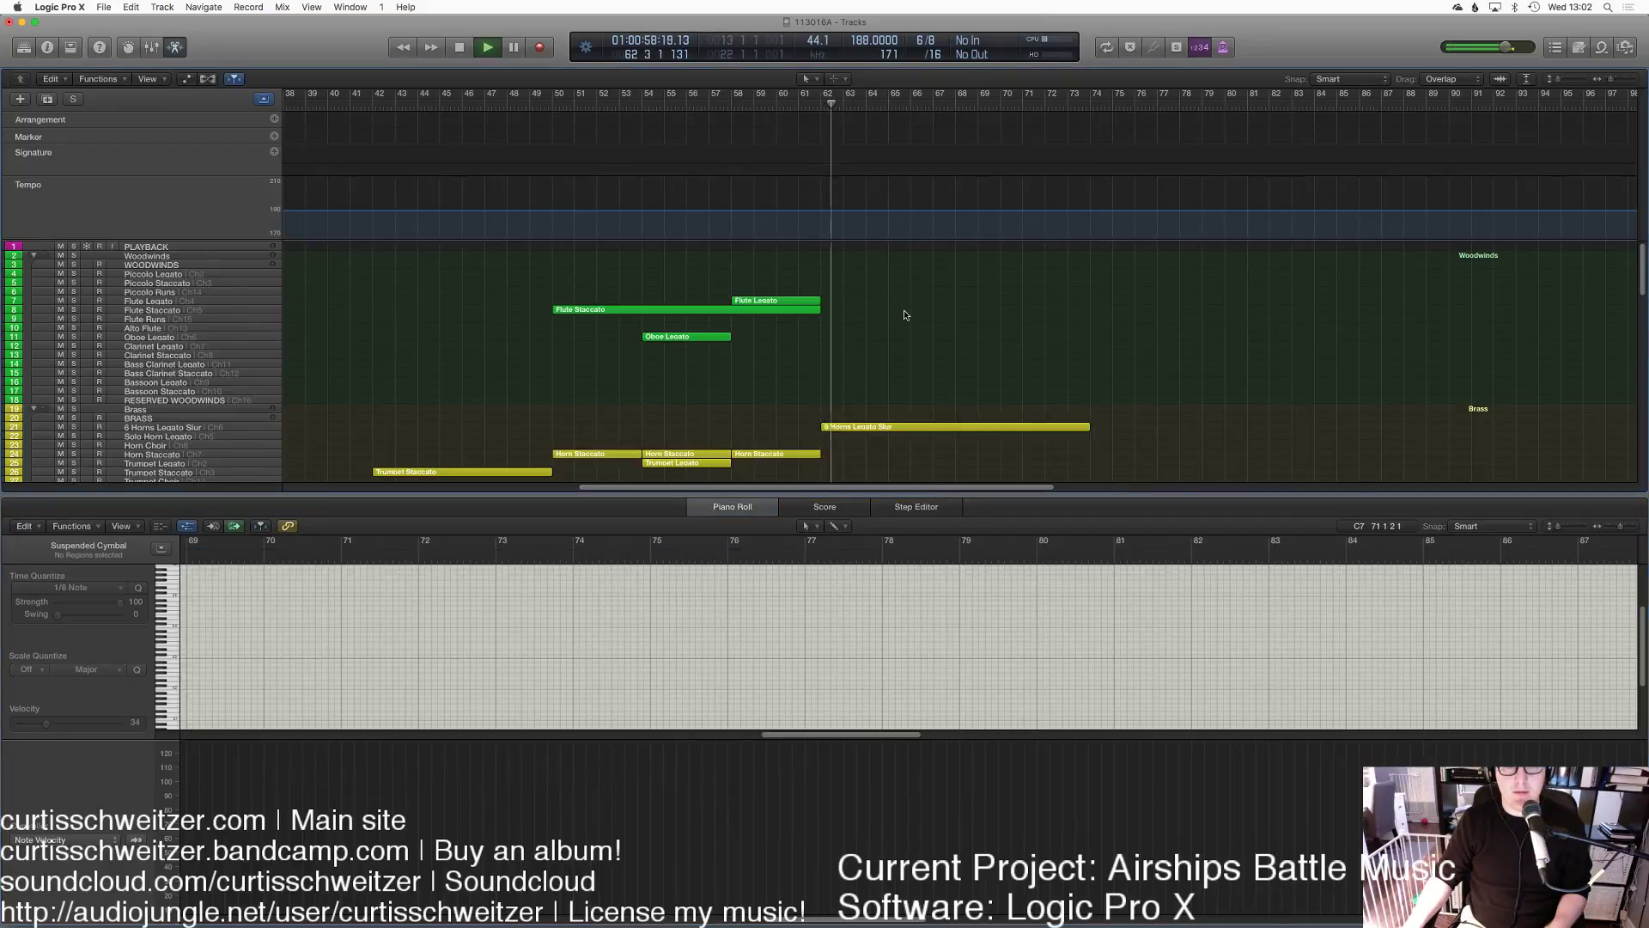
key(e)
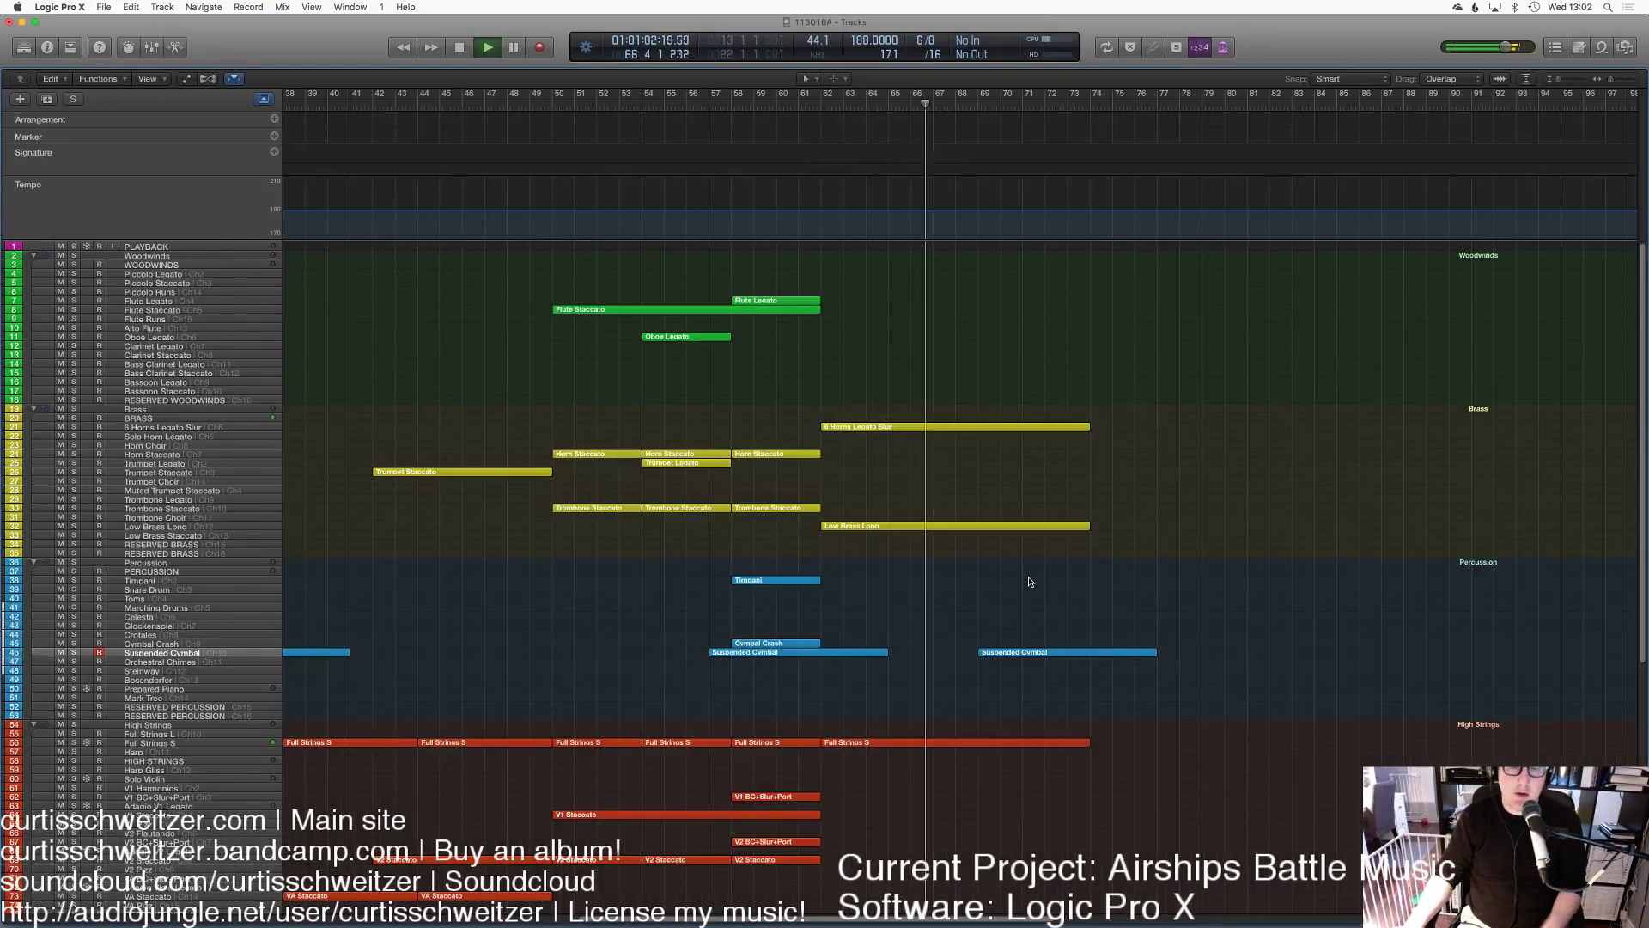
scroll(1029, 579, down, 10)
scroll(1056, 636, up, 5)
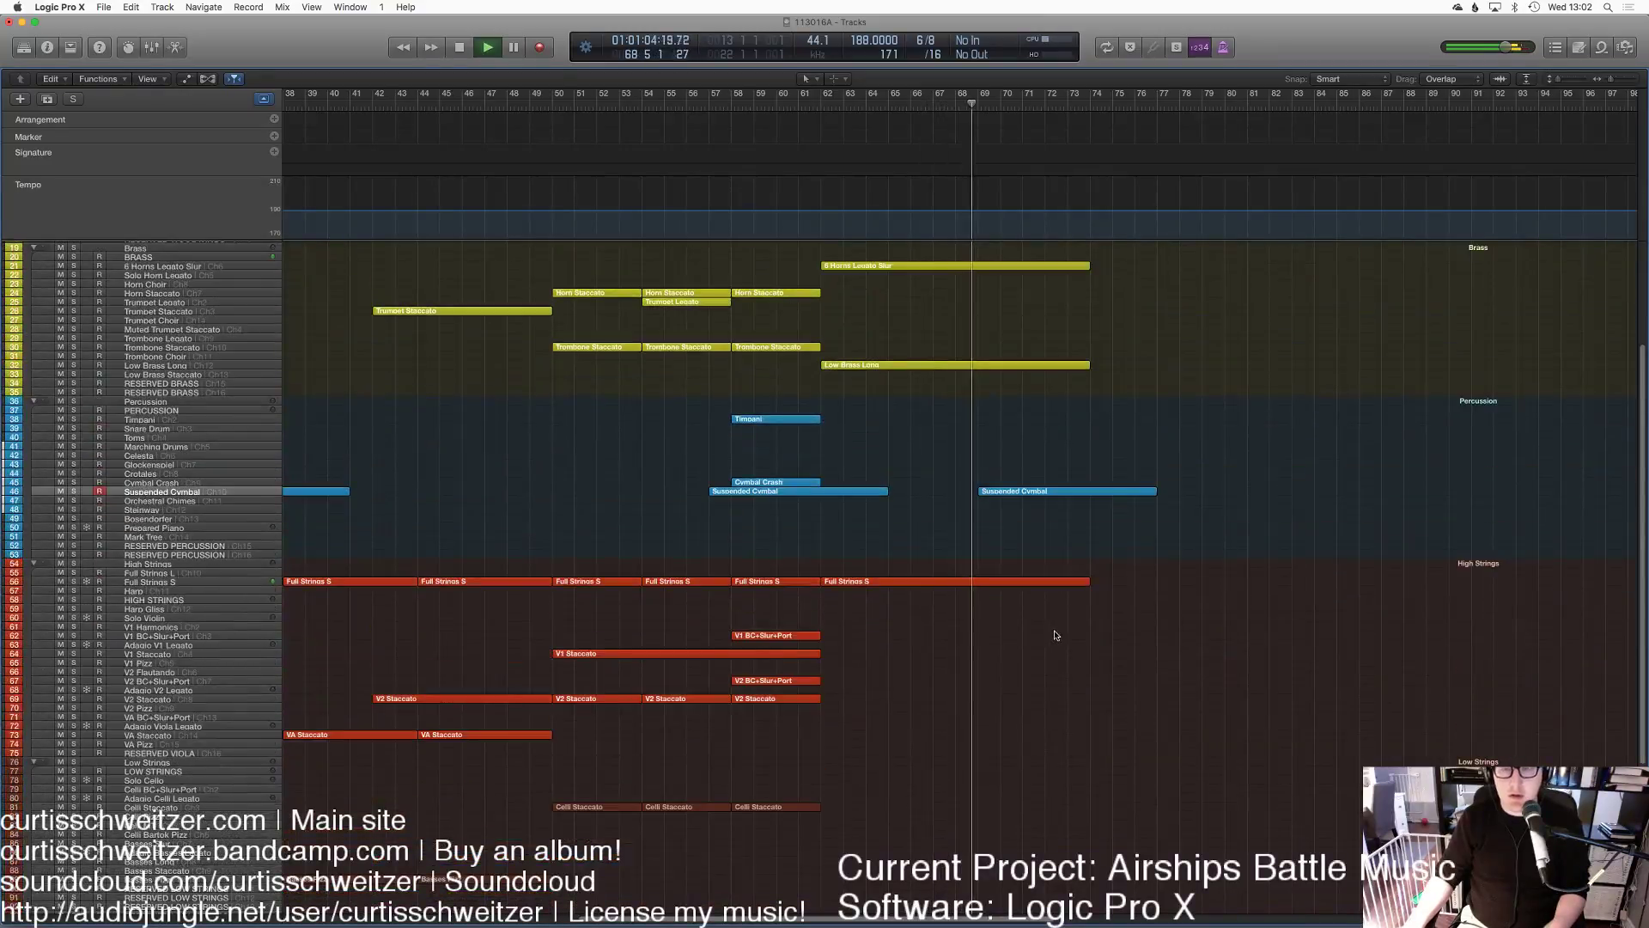
scroll(1061, 636, up, 4)
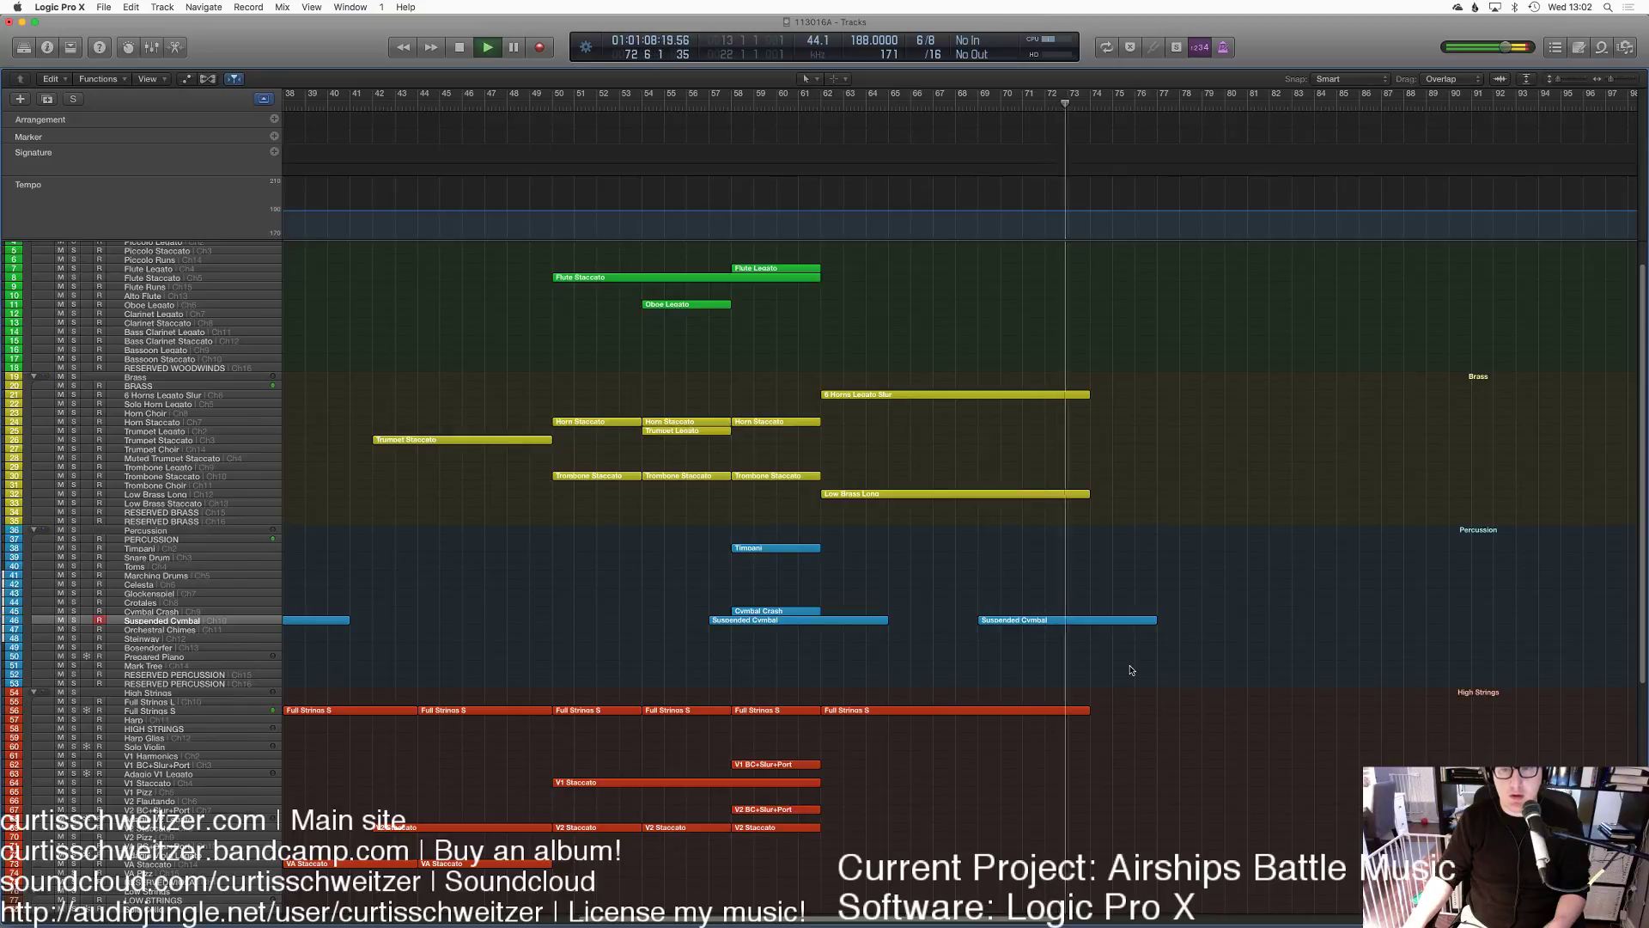
key(space)
scroll(1130, 667, down, 8)
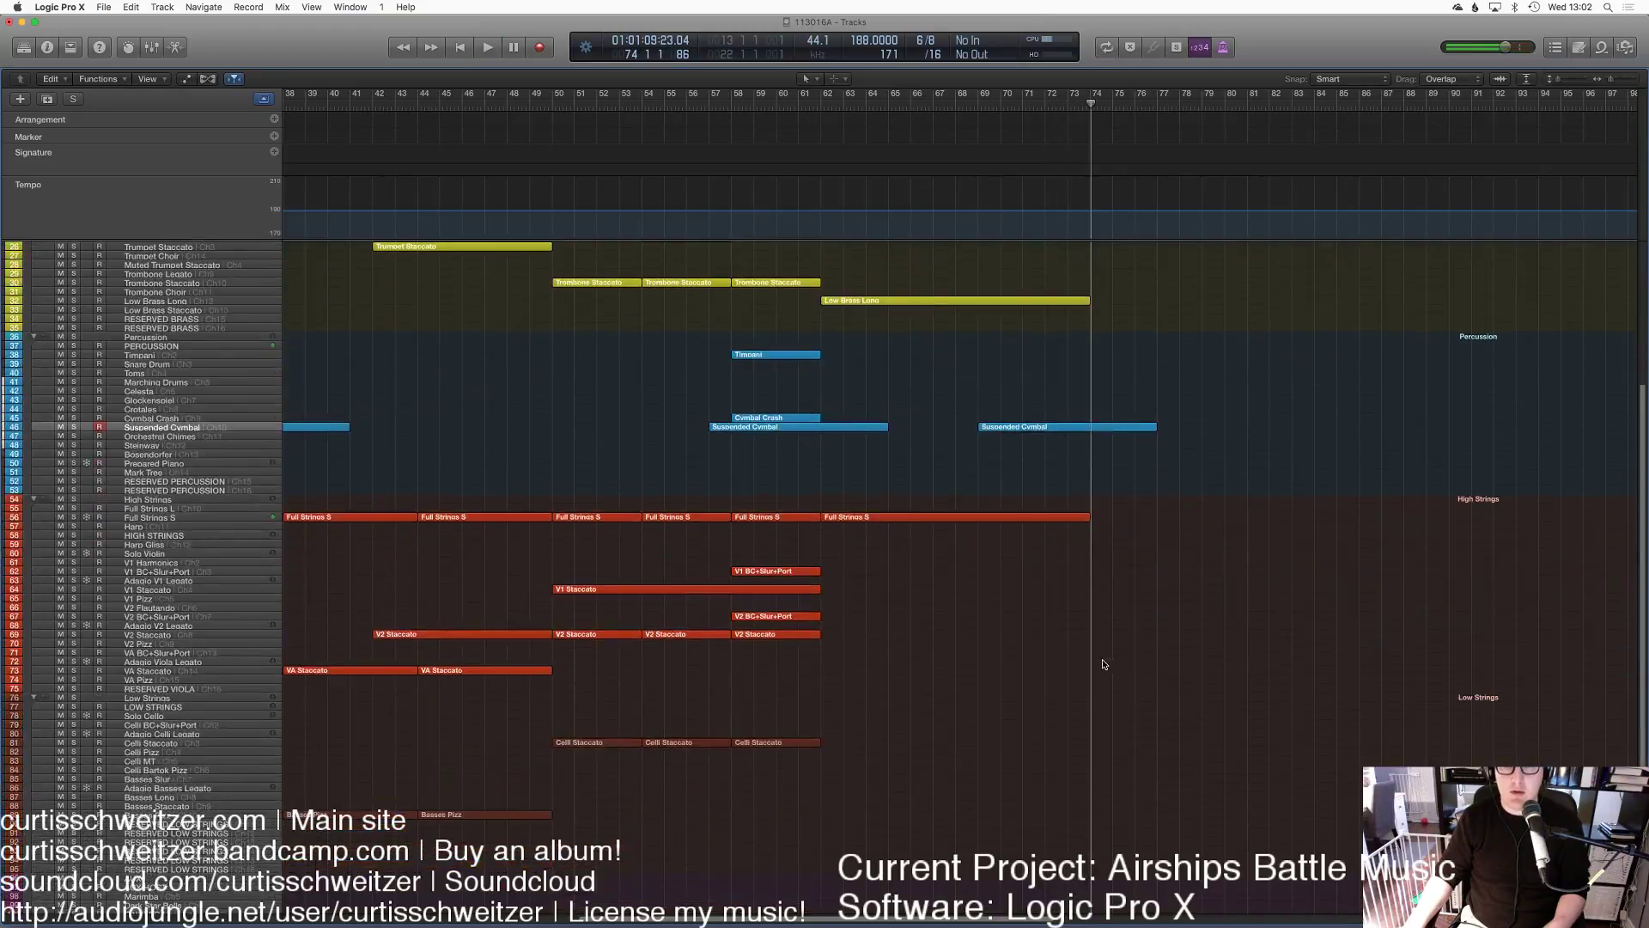
Step: Lower the Output channel's level to -3.0 dB in the Mixer and return to the full arrangement
key(x)
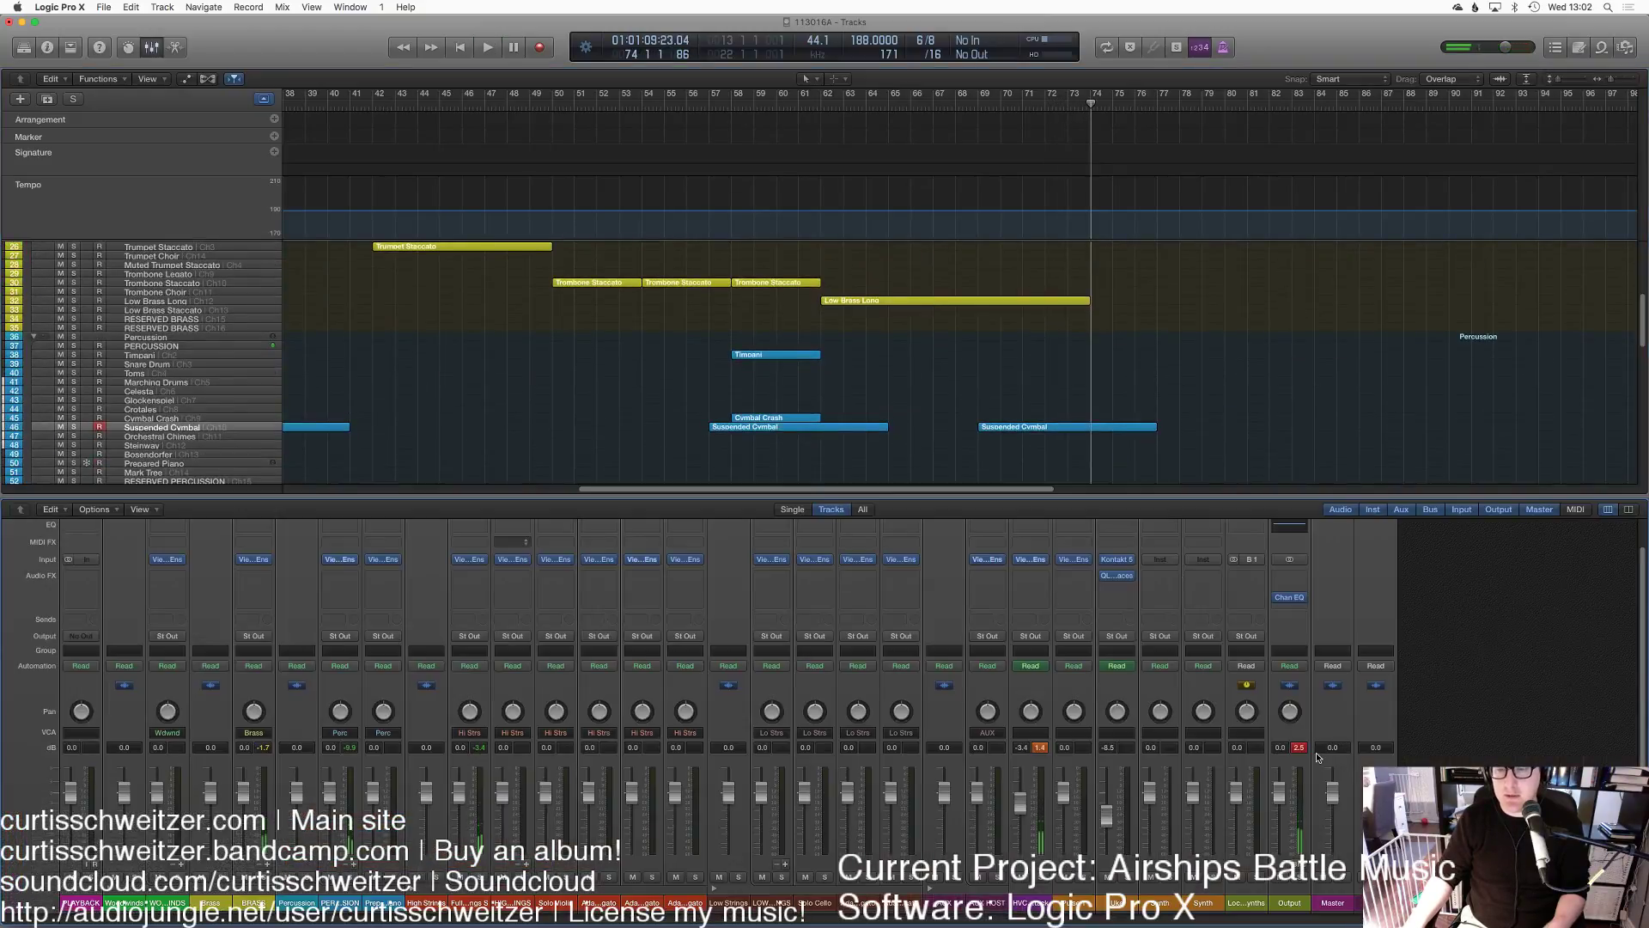
click(1279, 748)
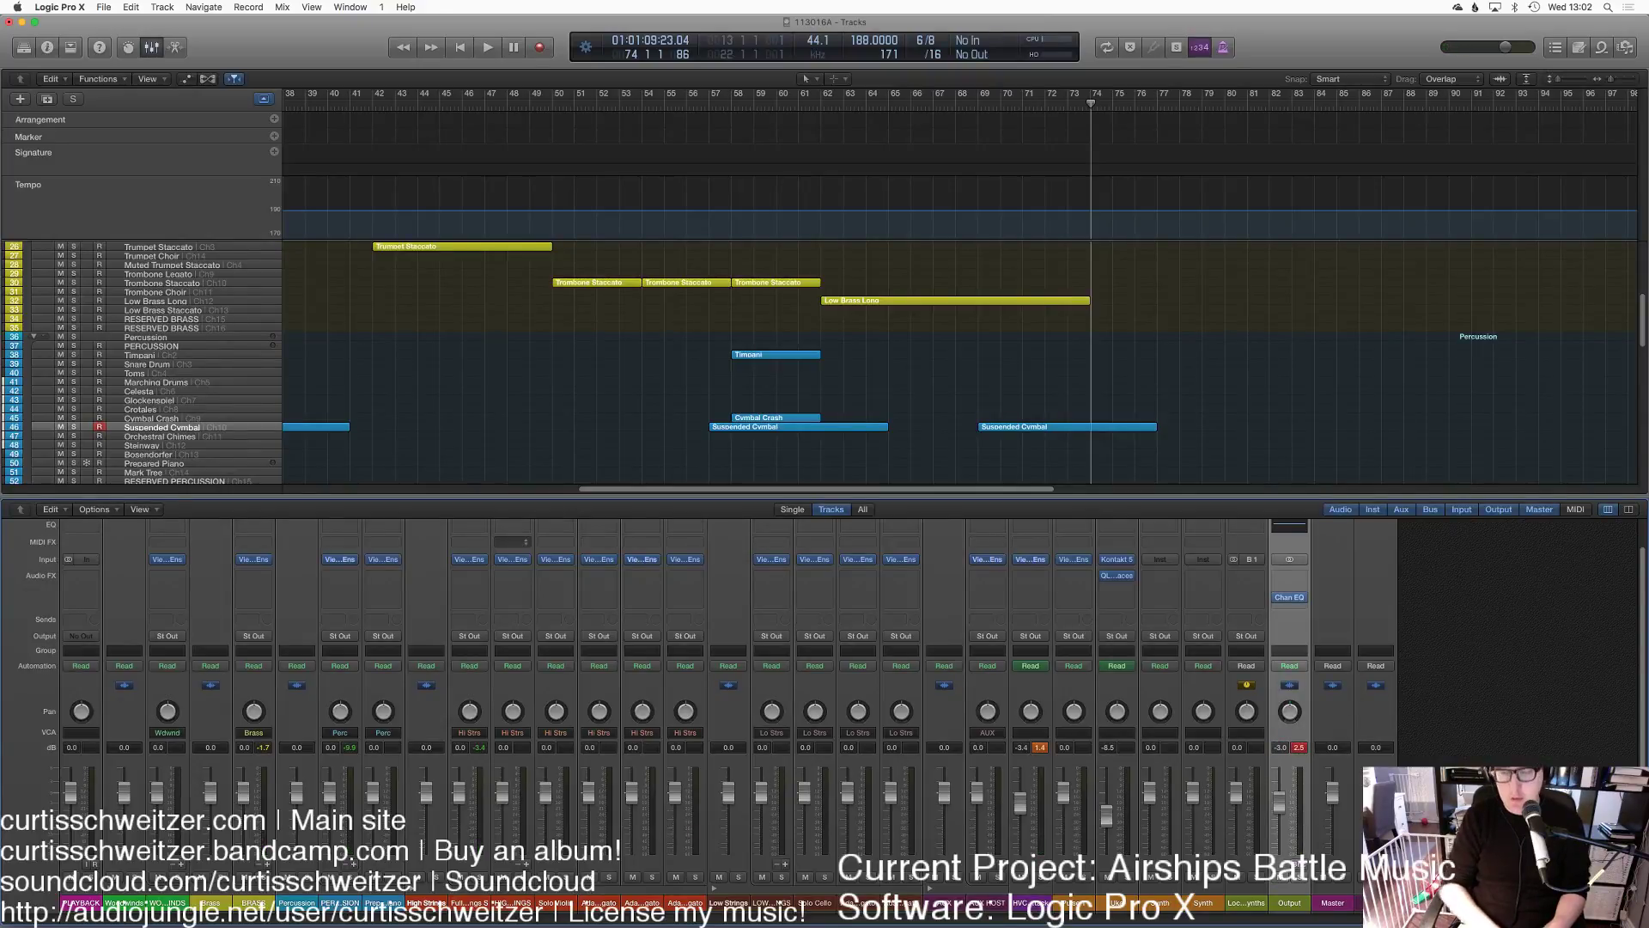
key(p)
key(x)
key(p)
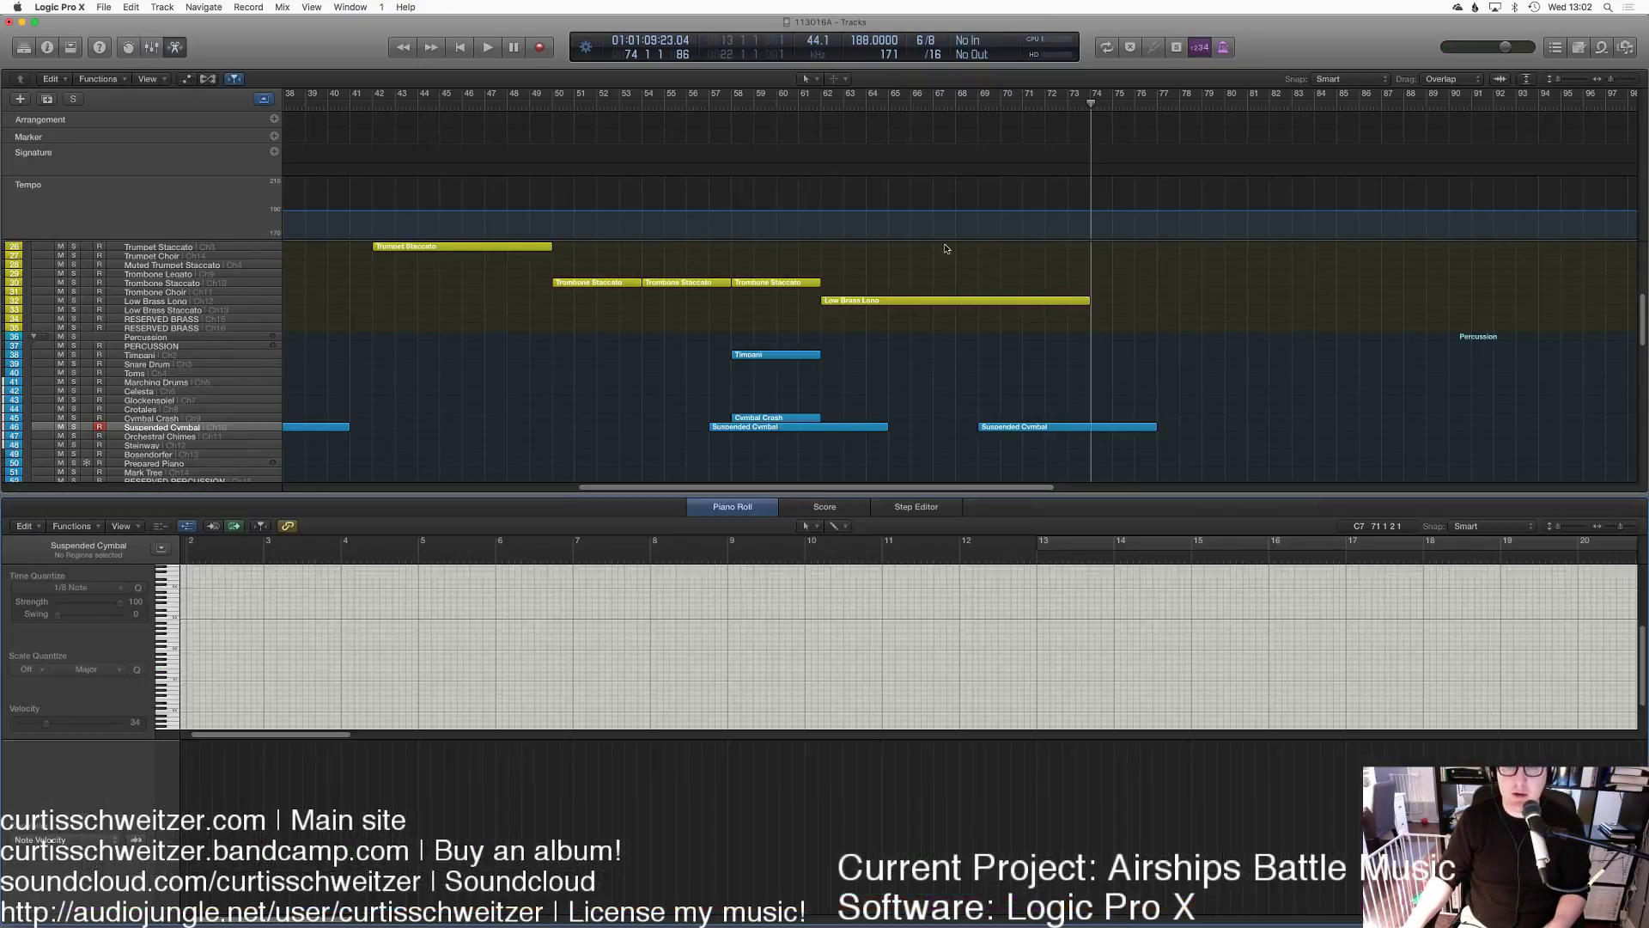
key(p)
Step: Copy the bar 62 Full Strings S region onto the Celli Staccato track at its original position
double_click(821, 105)
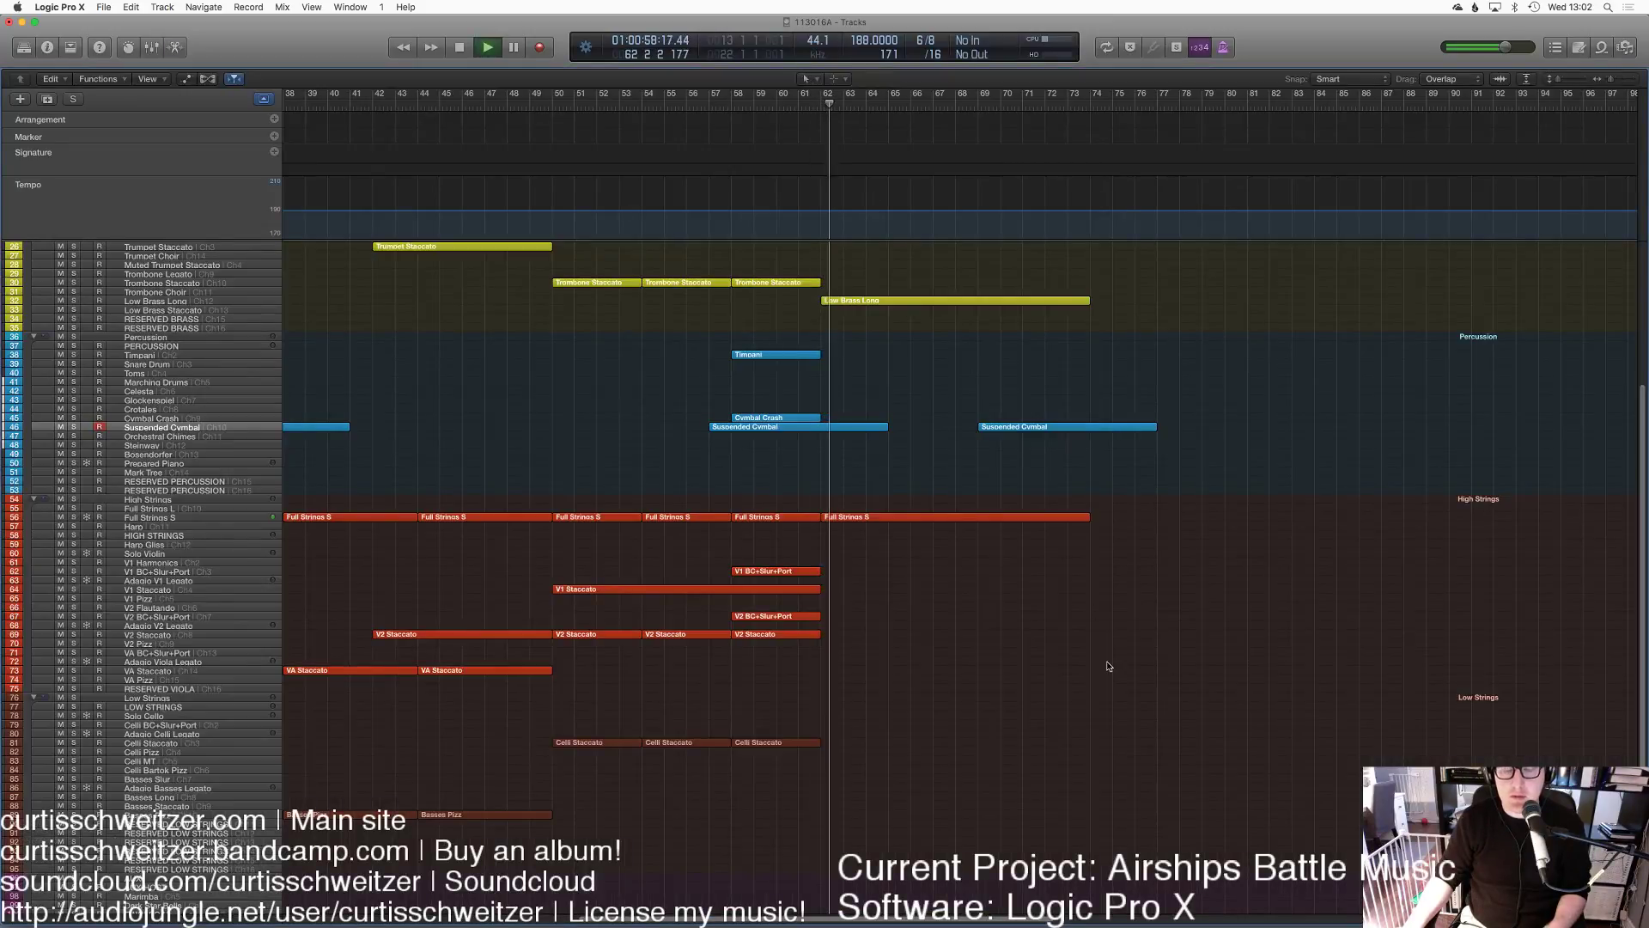
drag(1061, 620, 984, 518)
key(space)
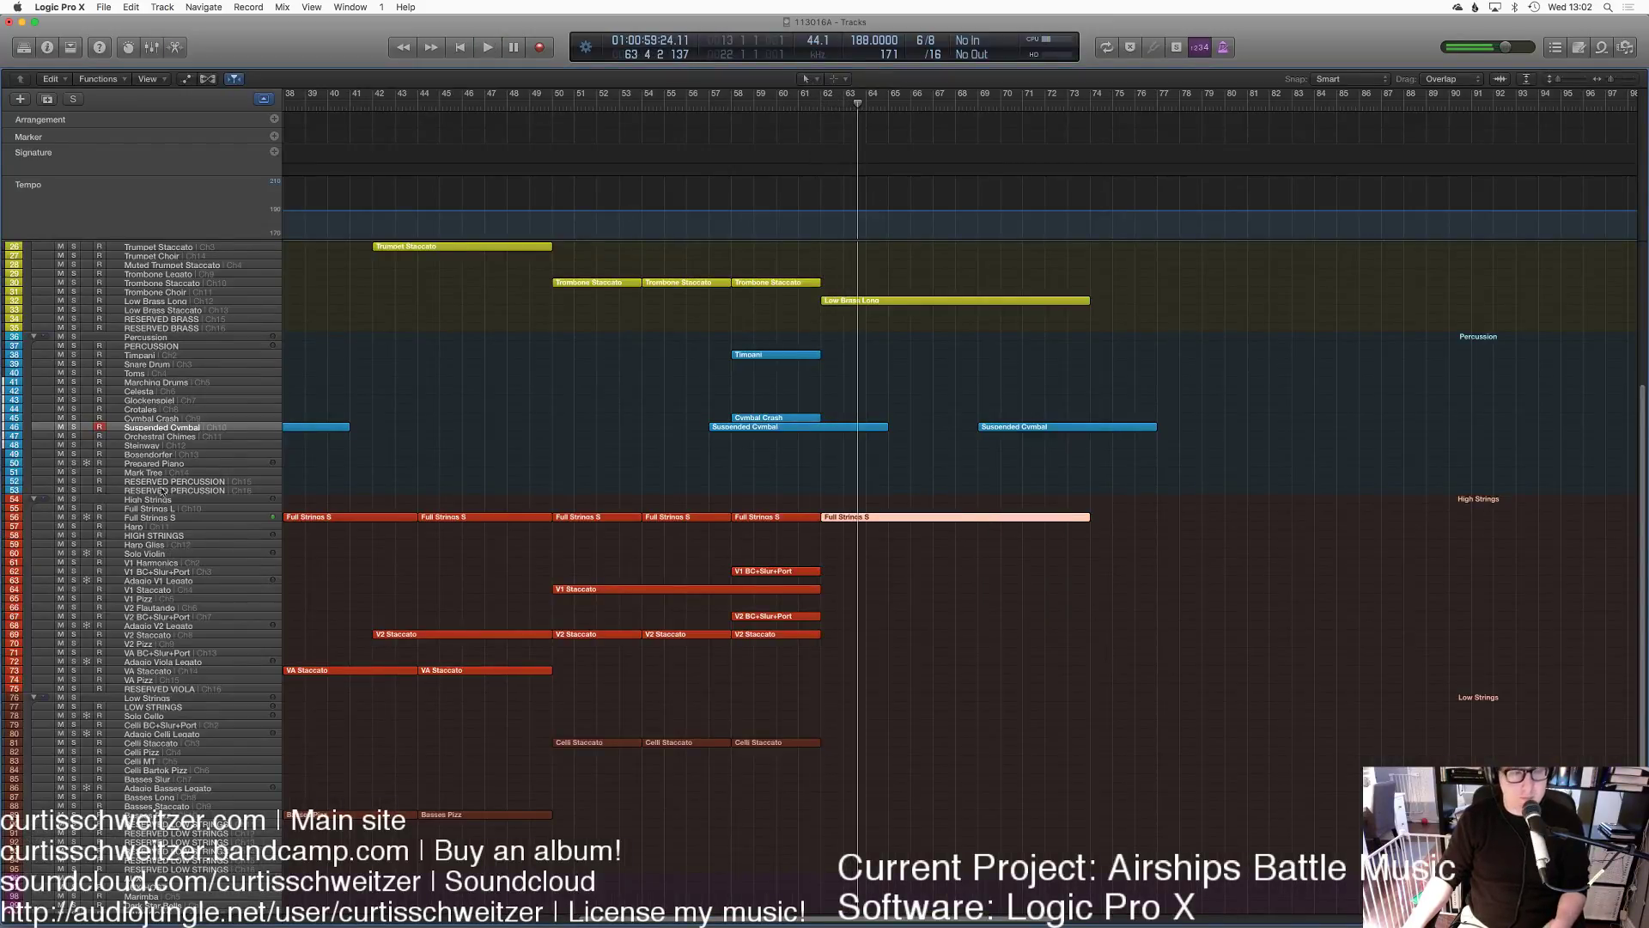
click(140, 744)
click(145, 6)
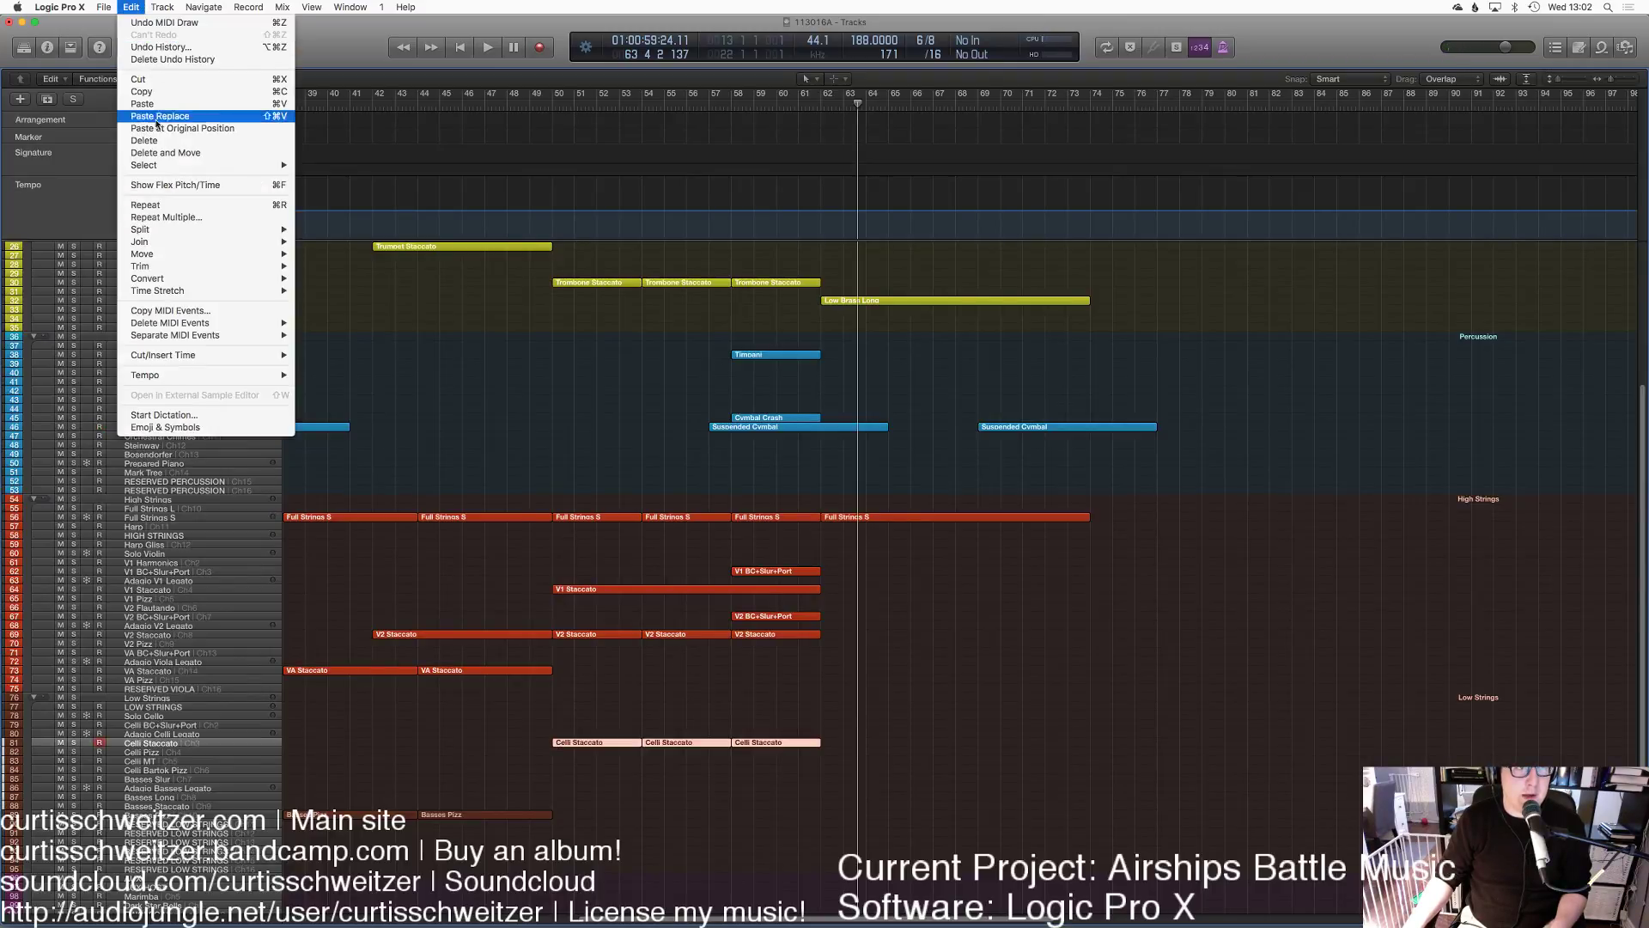
click(154, 141)
Step: Delete the upper notes throughout the copied Celli Staccato region, including the remaining upper voice over bars 62 to 65
key(p)
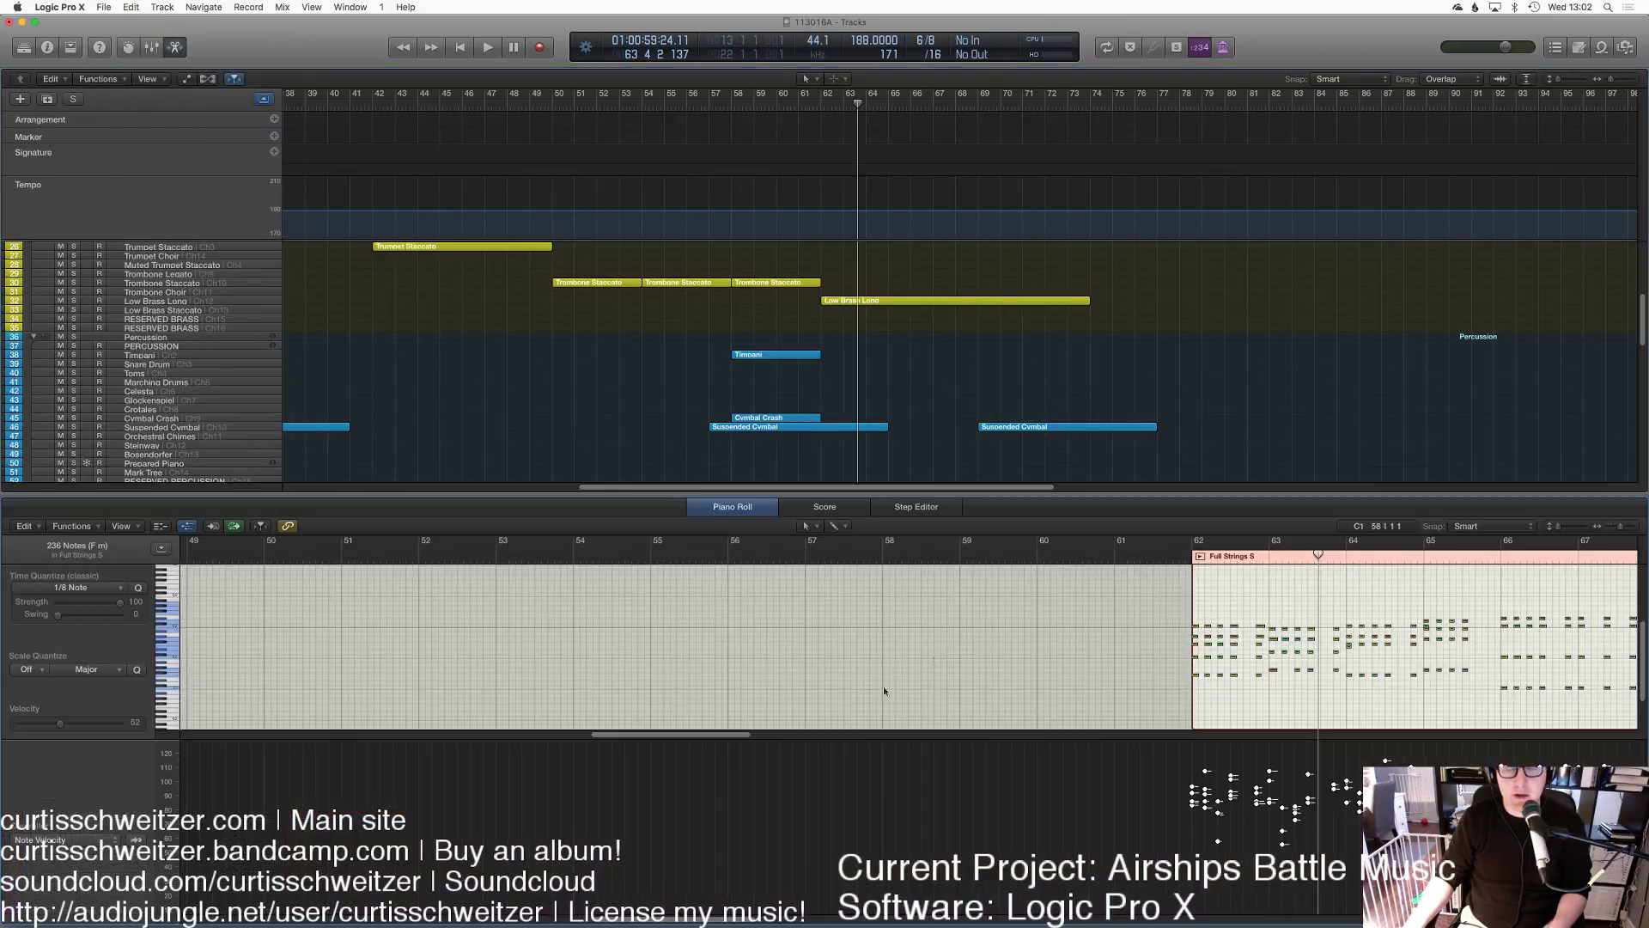
key(z)
key(z)
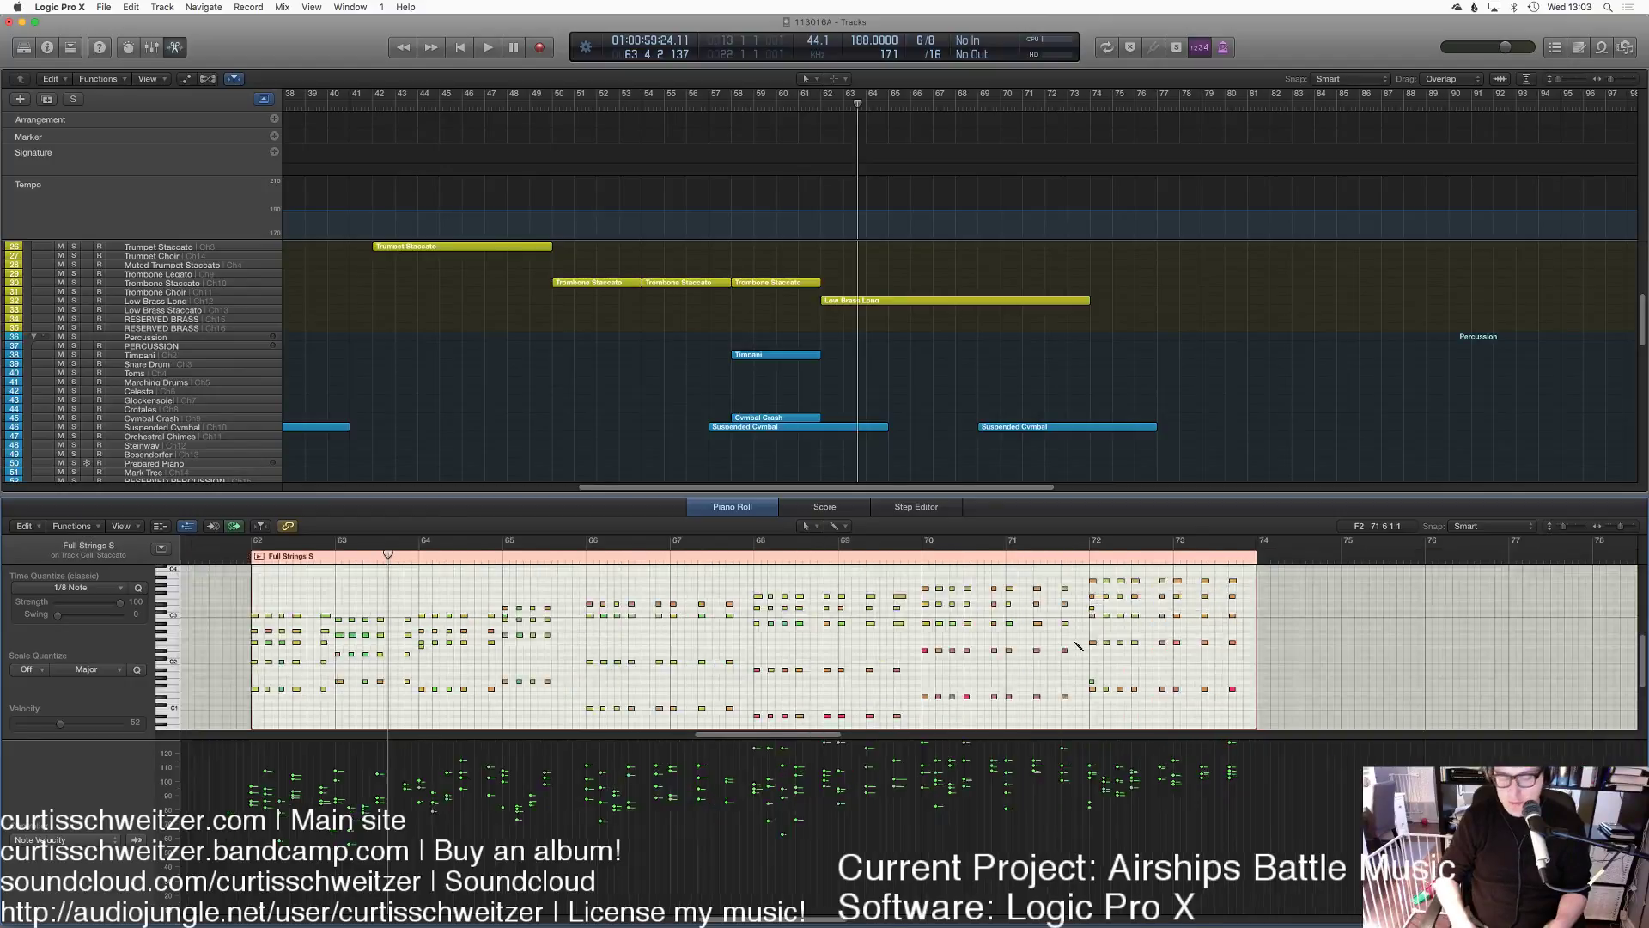
drag(1055, 635, 275, 565)
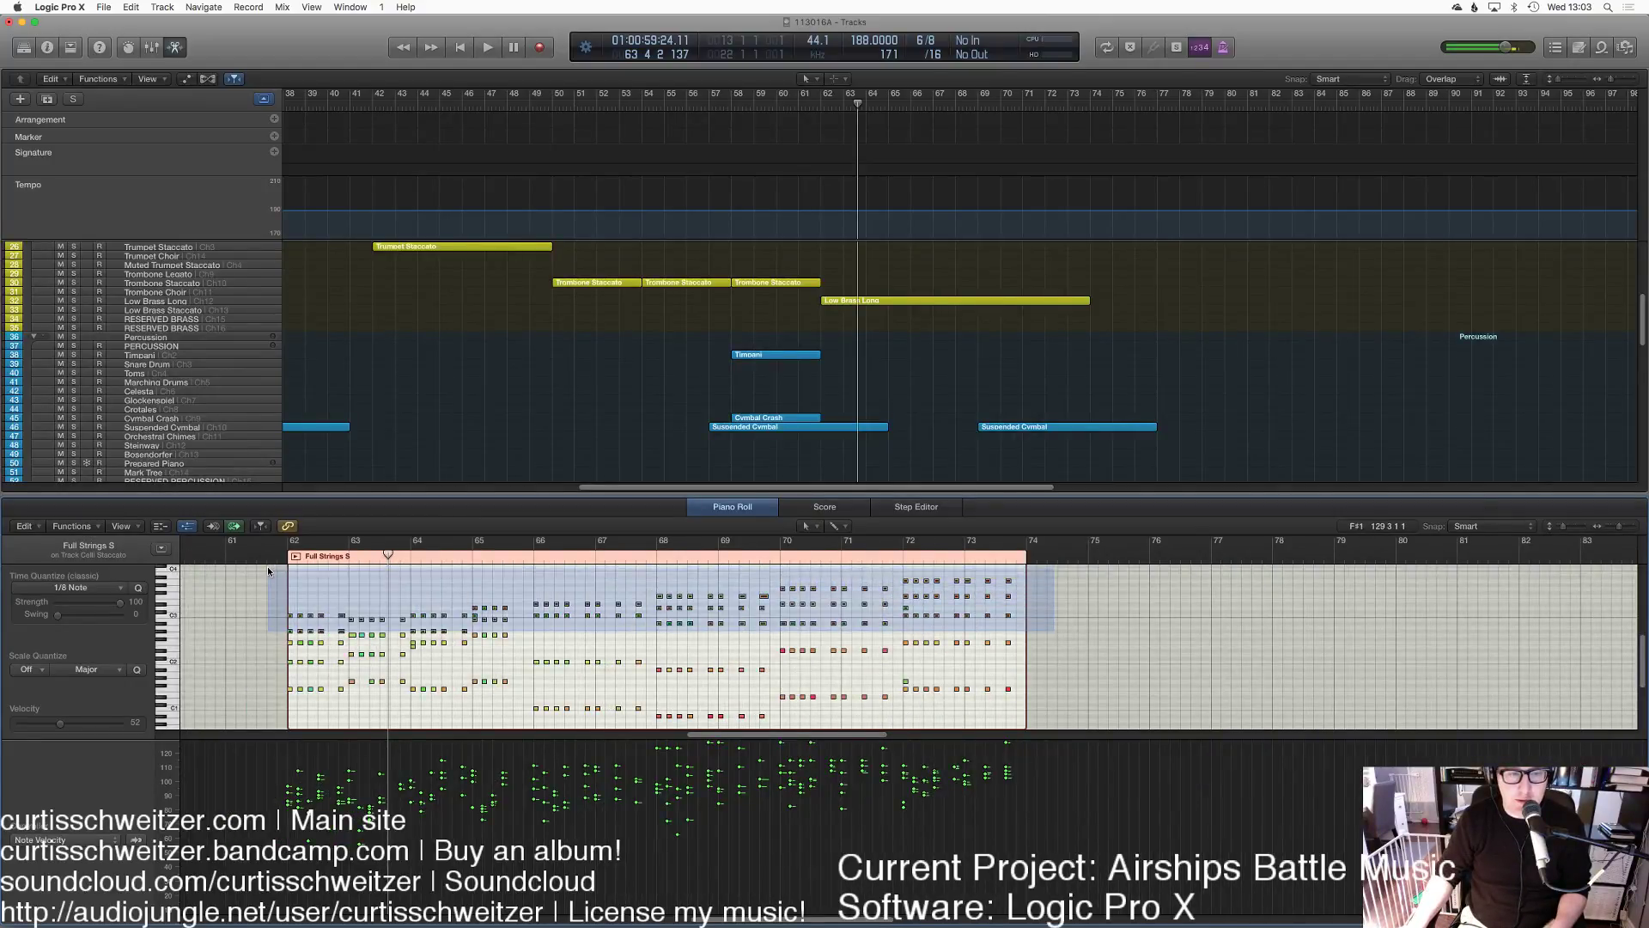
key(Delete)
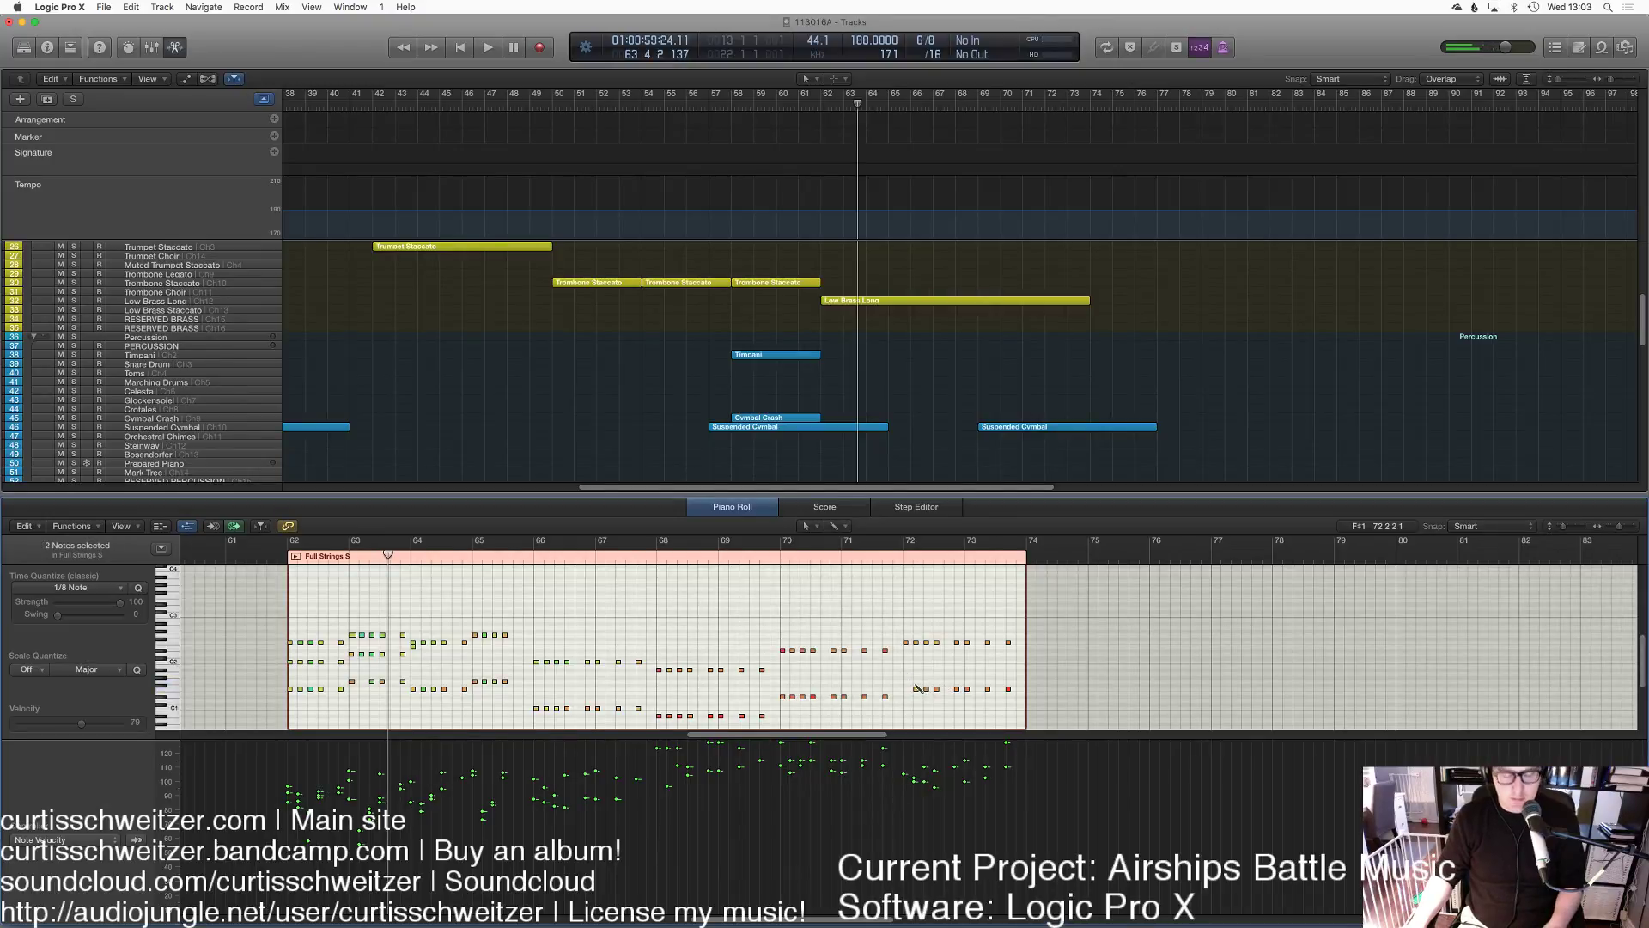
click(920, 685)
drag(527, 651, 272, 594)
key(Delete)
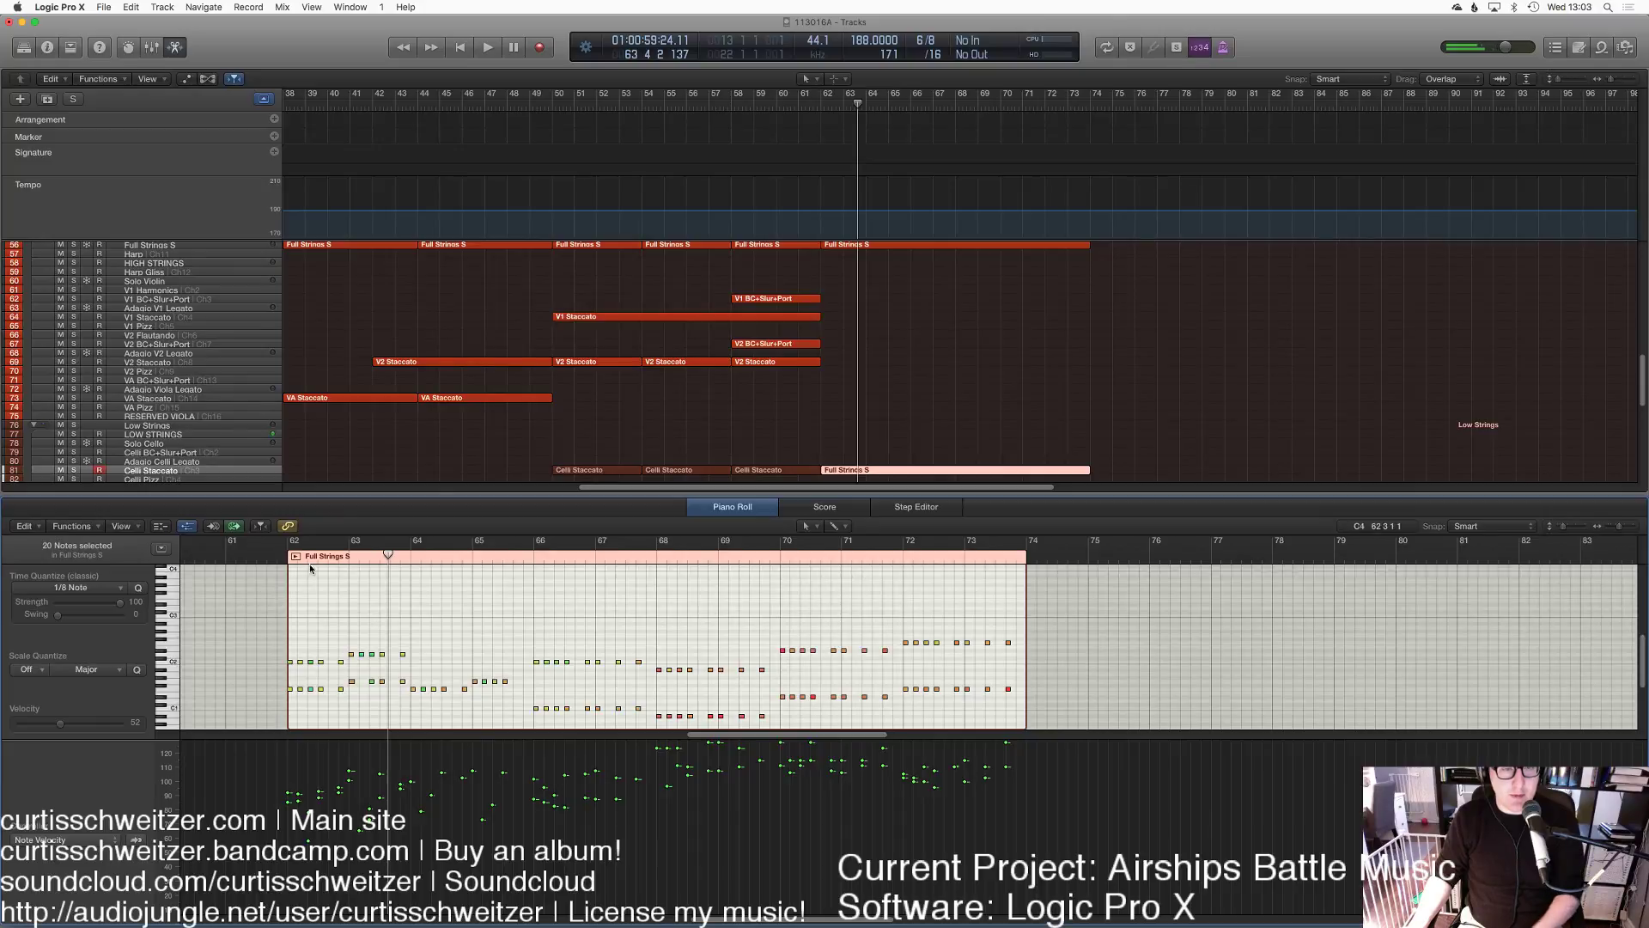
Step: Play the celli part to bar 74, briefly soloing the Low Strings folder, and close the editor while listening
key(space)
click(74, 425)
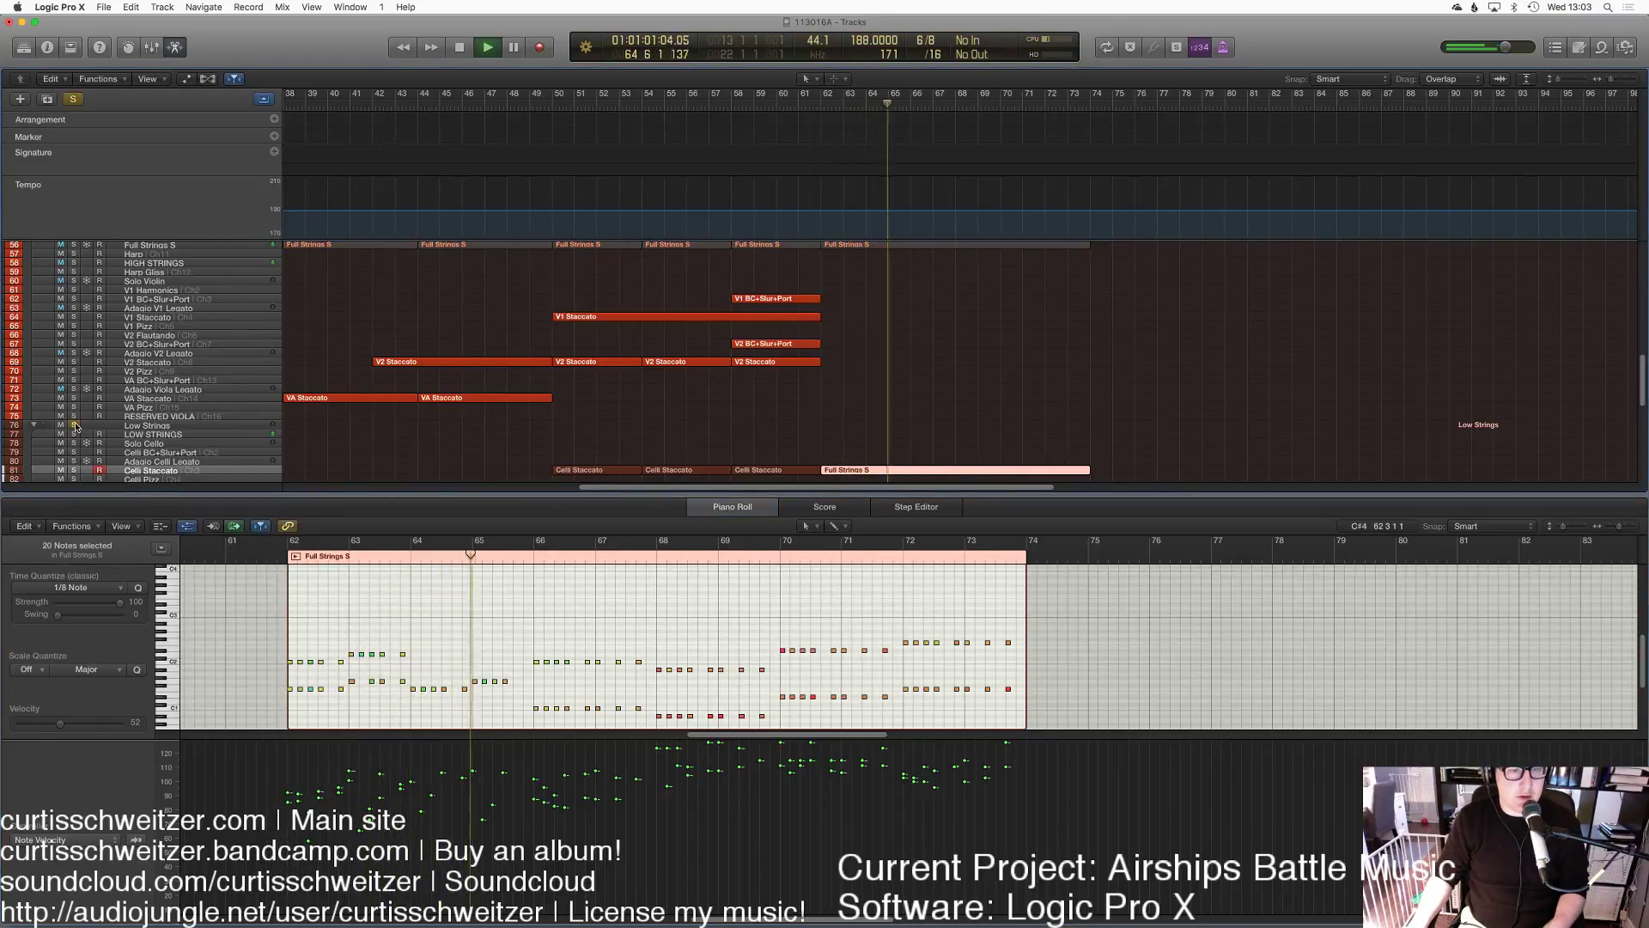
click(73, 426)
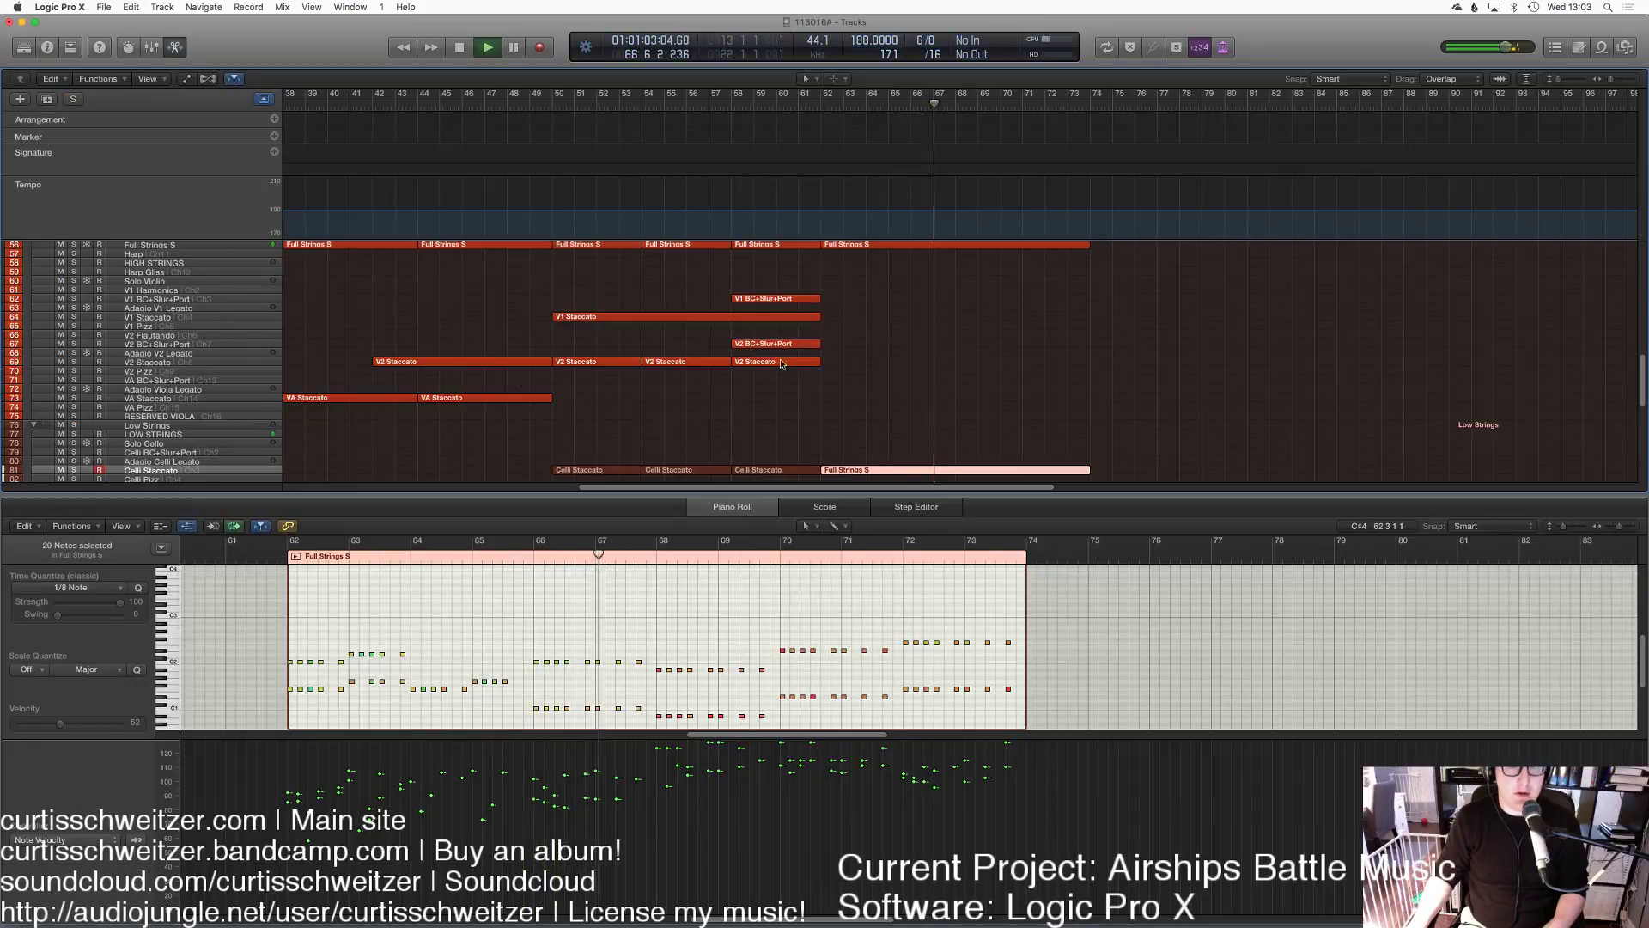
key(e)
scroll(1116, 440, up, 5)
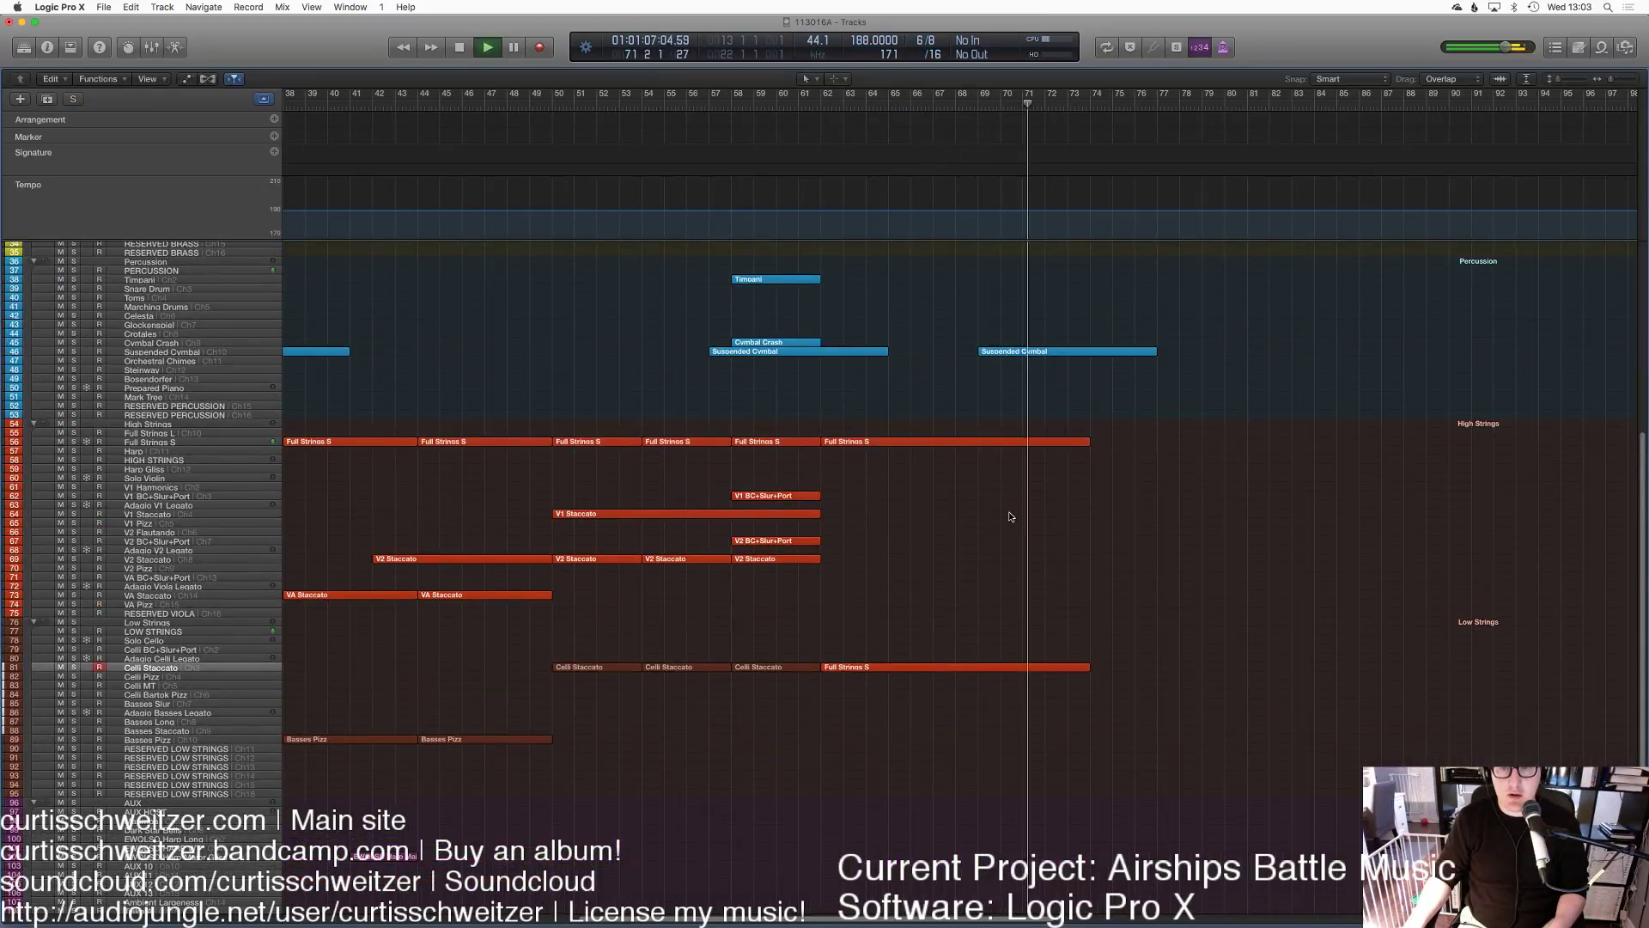
scroll(1116, 550, up, 5)
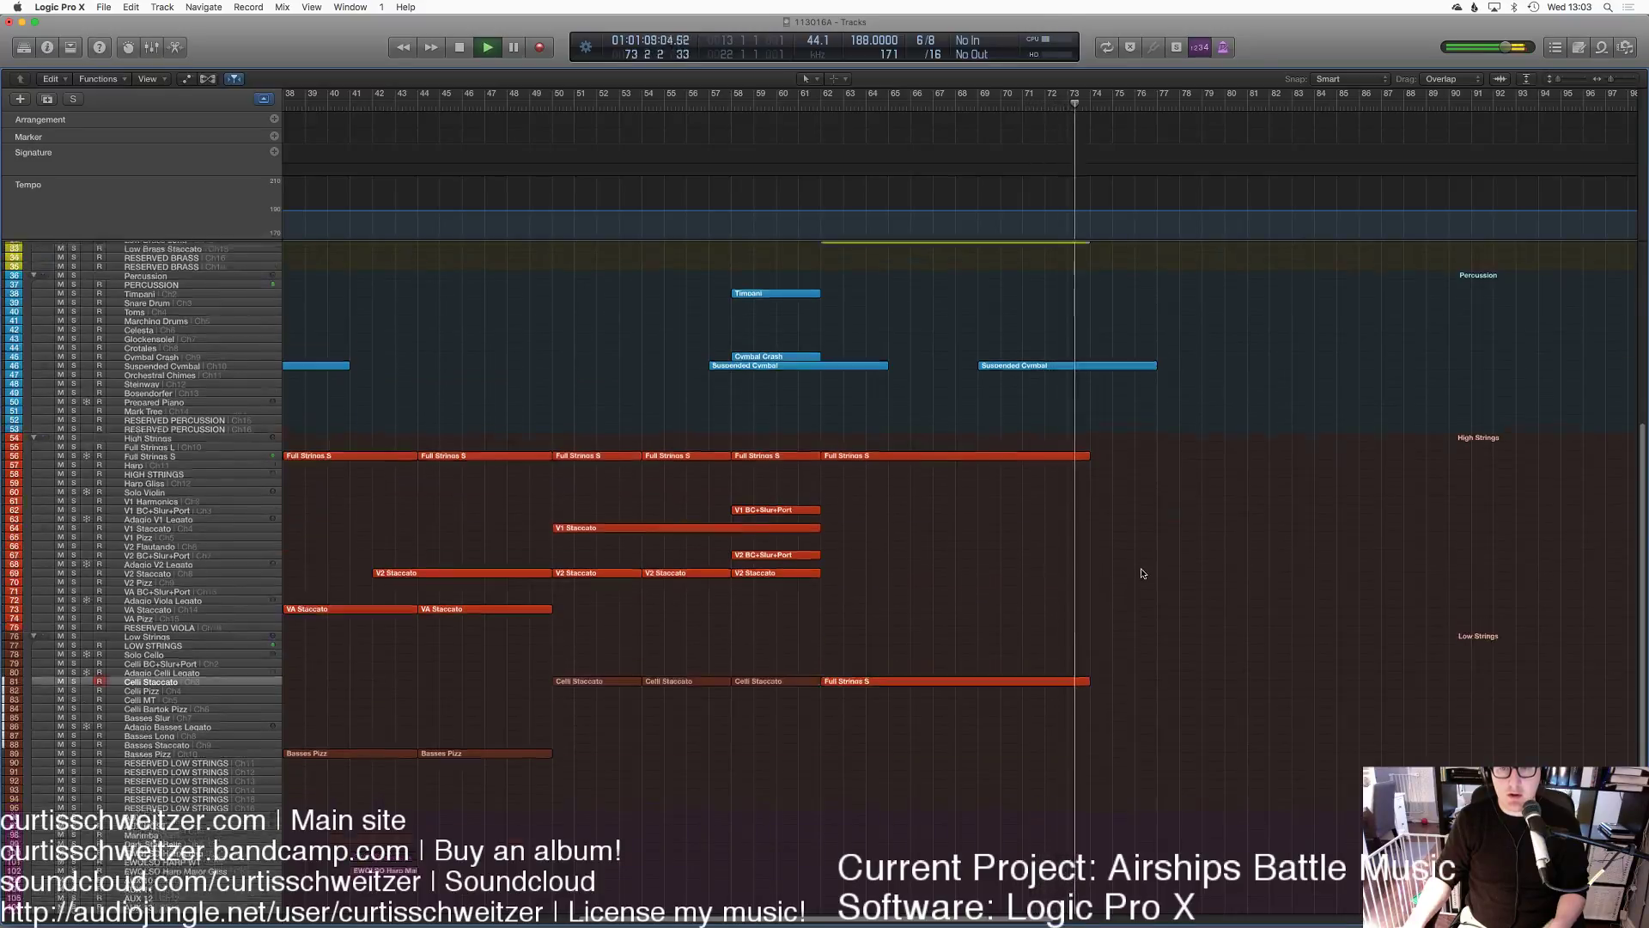
key(space)
Step: Copy all regions in the arrangement and paste them at bar 74 without copying the automation data
scroll(1140, 569, left, 15)
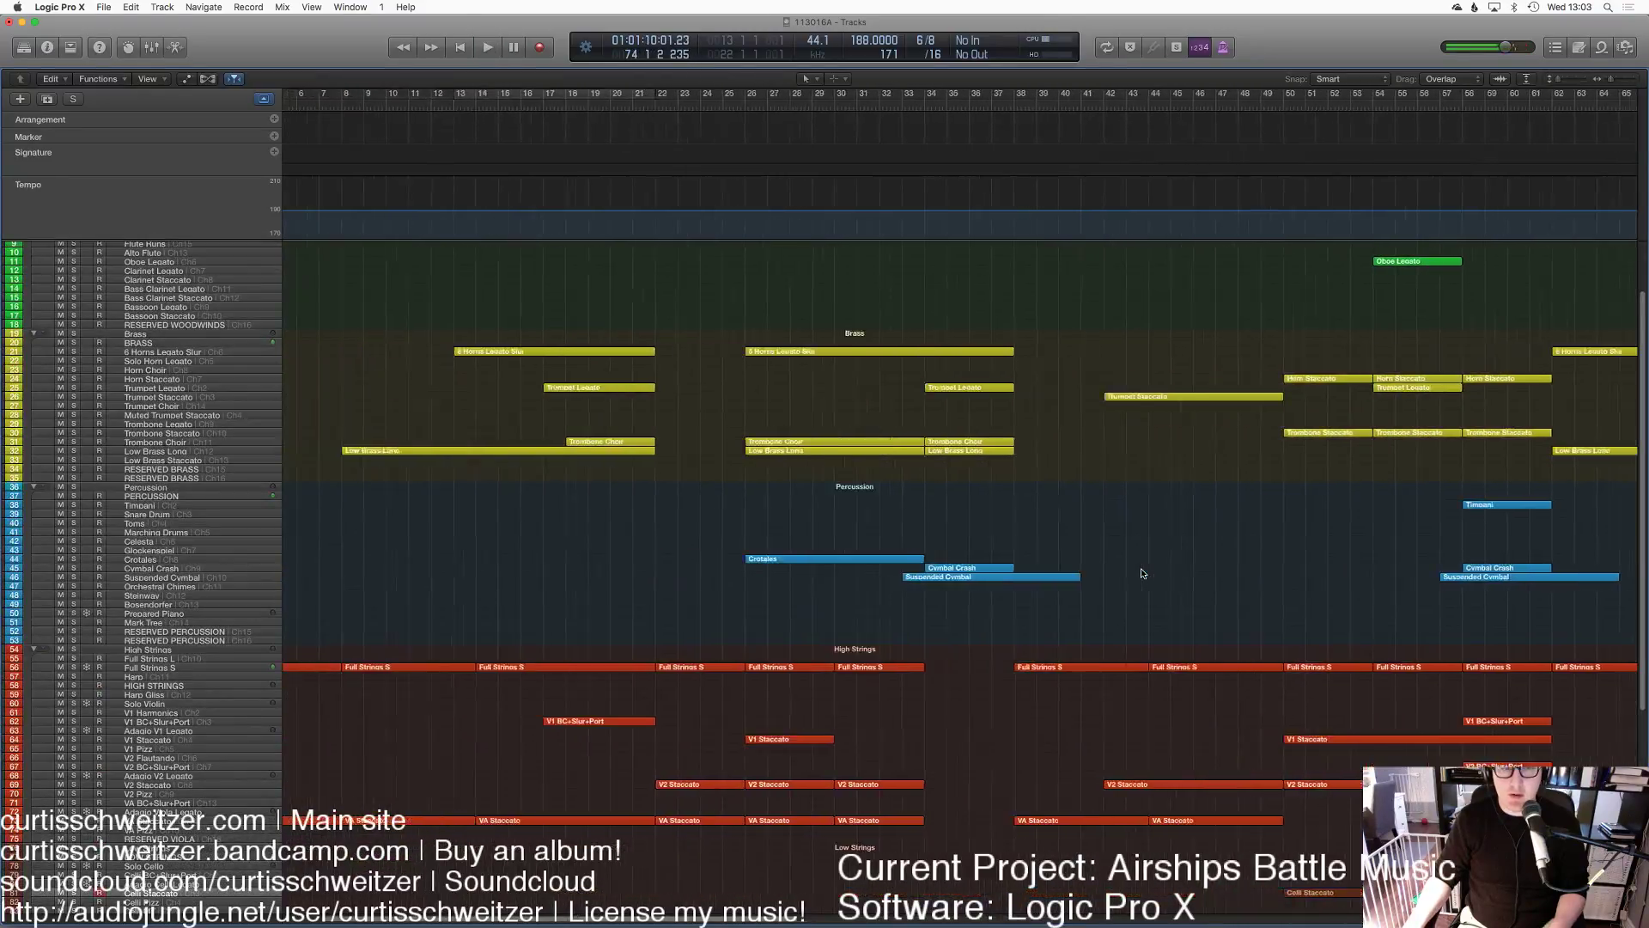
key(super+a)
scroll(1140, 573, right, 15)
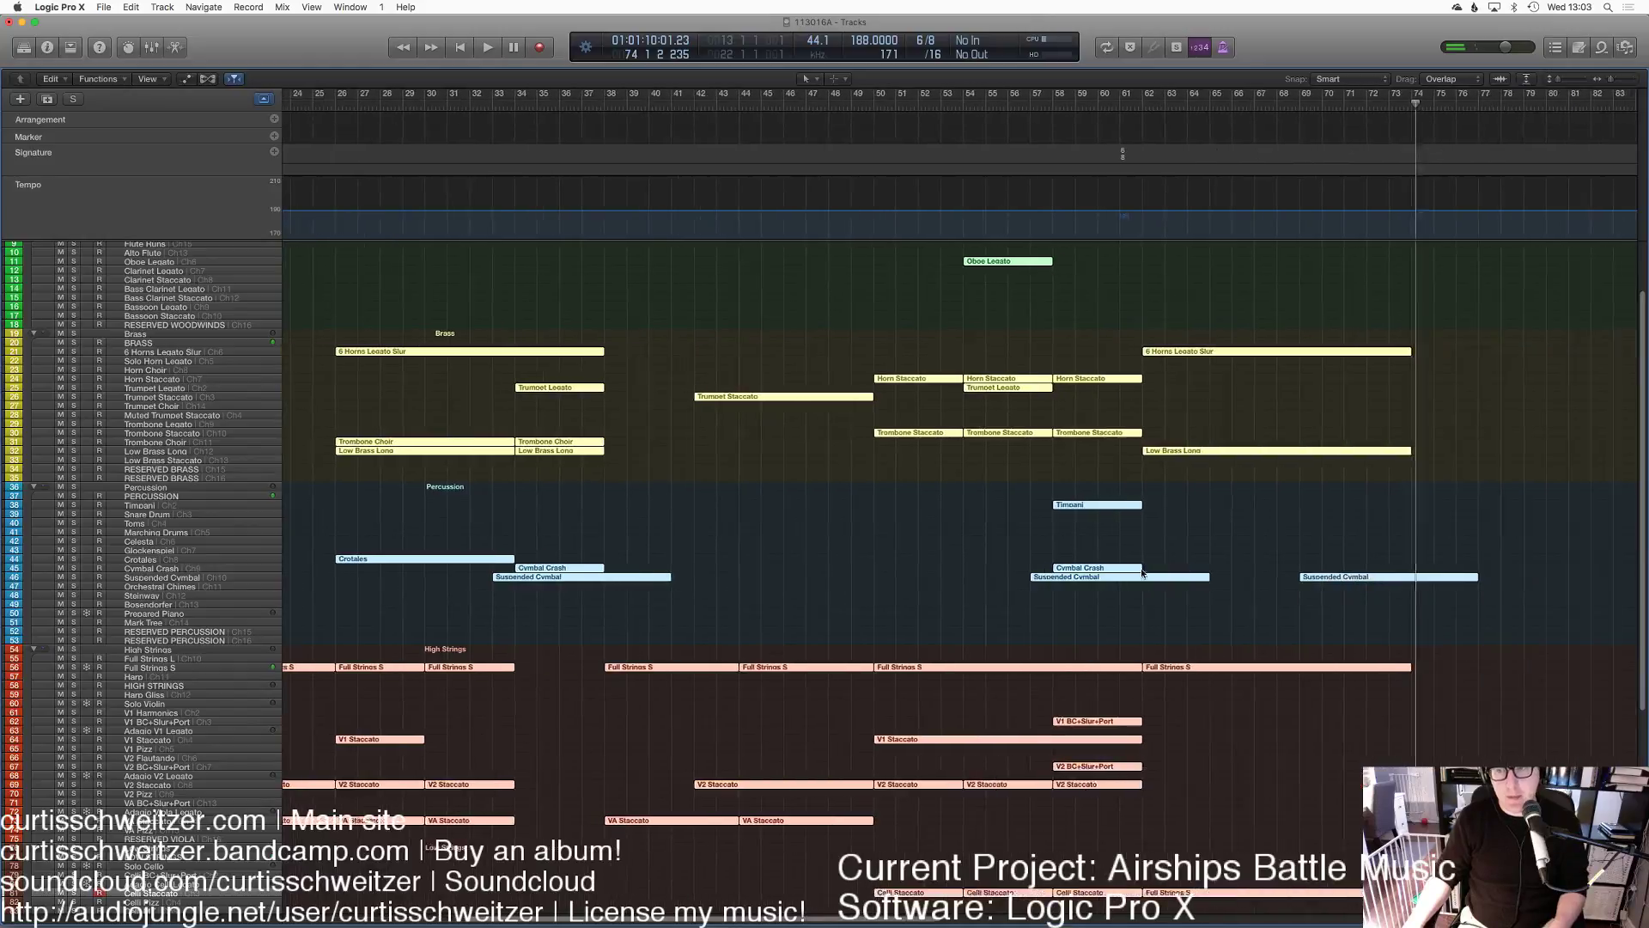
drag(1188, 109, 1155, 104)
key(super+v)
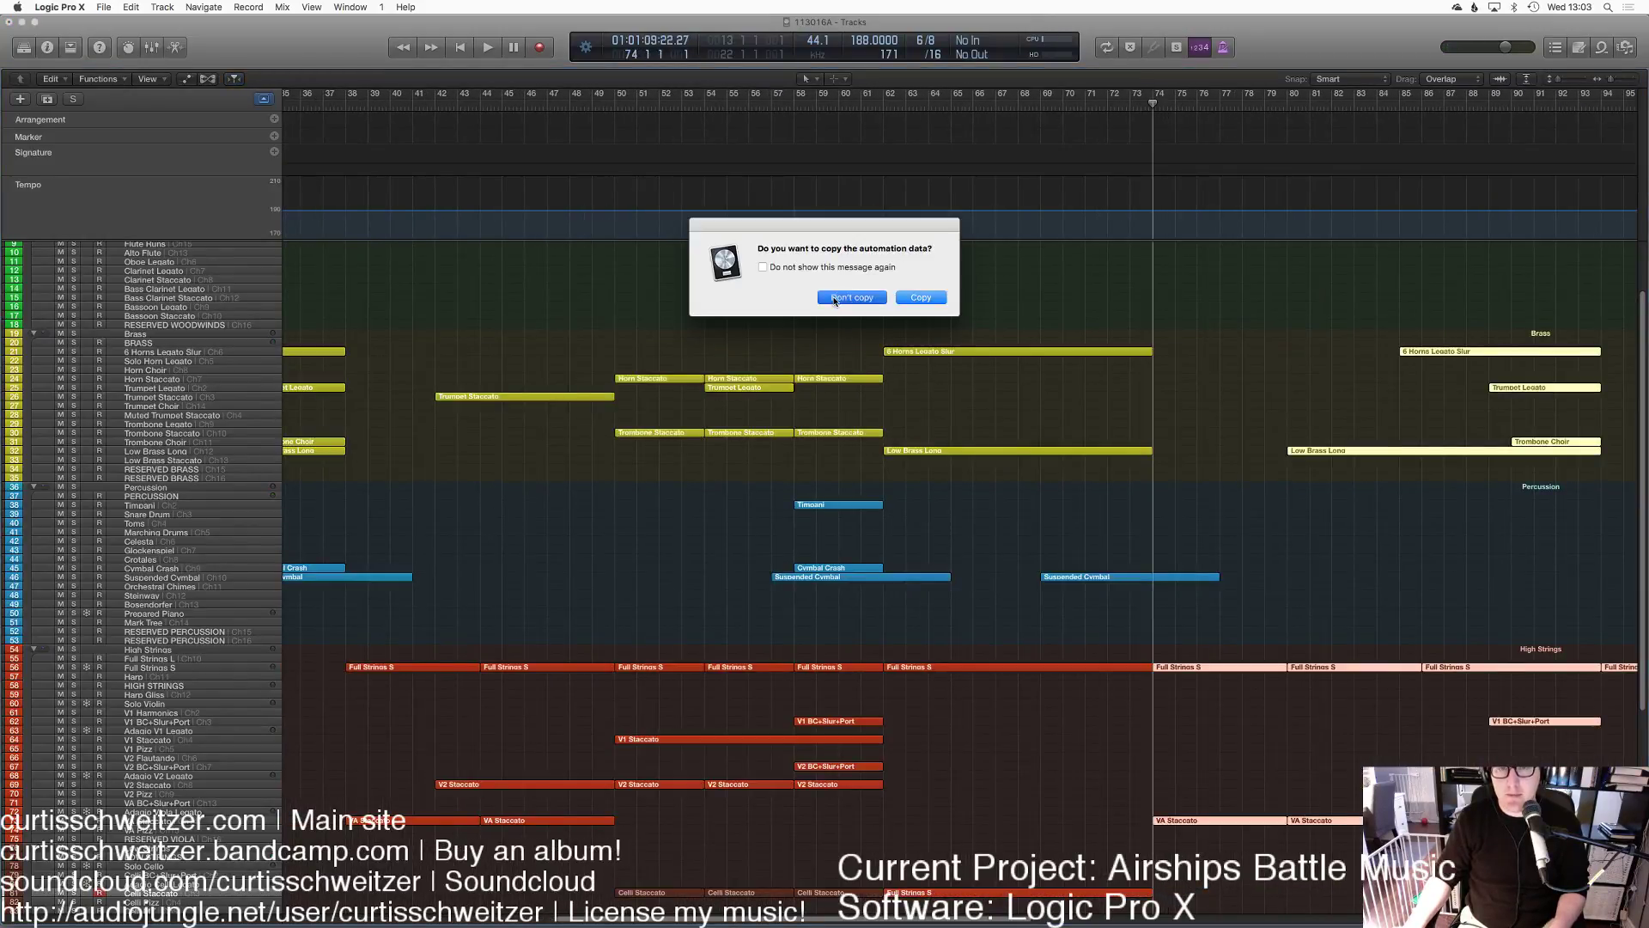
click(834, 298)
click(1031, 418)
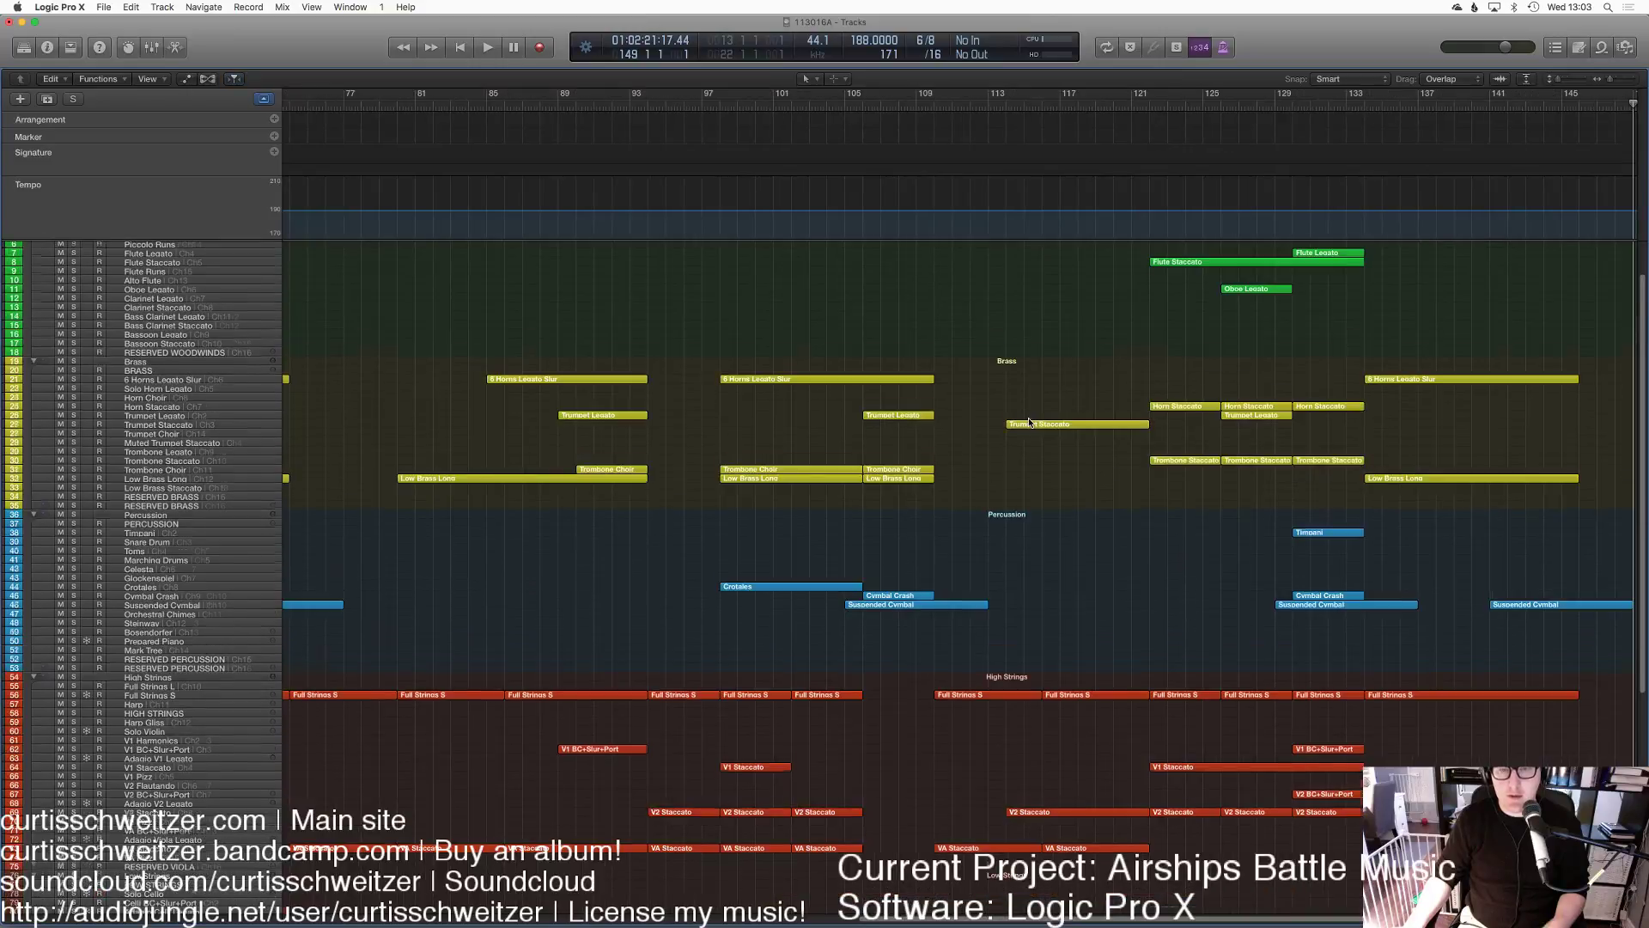
Step: Play the pasted repeat from about bar 101 and look over its regions
scroll(945, 515, down, 3)
click(791, 104)
scroll(1014, 408, up, 2)
scroll(1018, 413, down, 8)
scroll(1026, 417, up, 8)
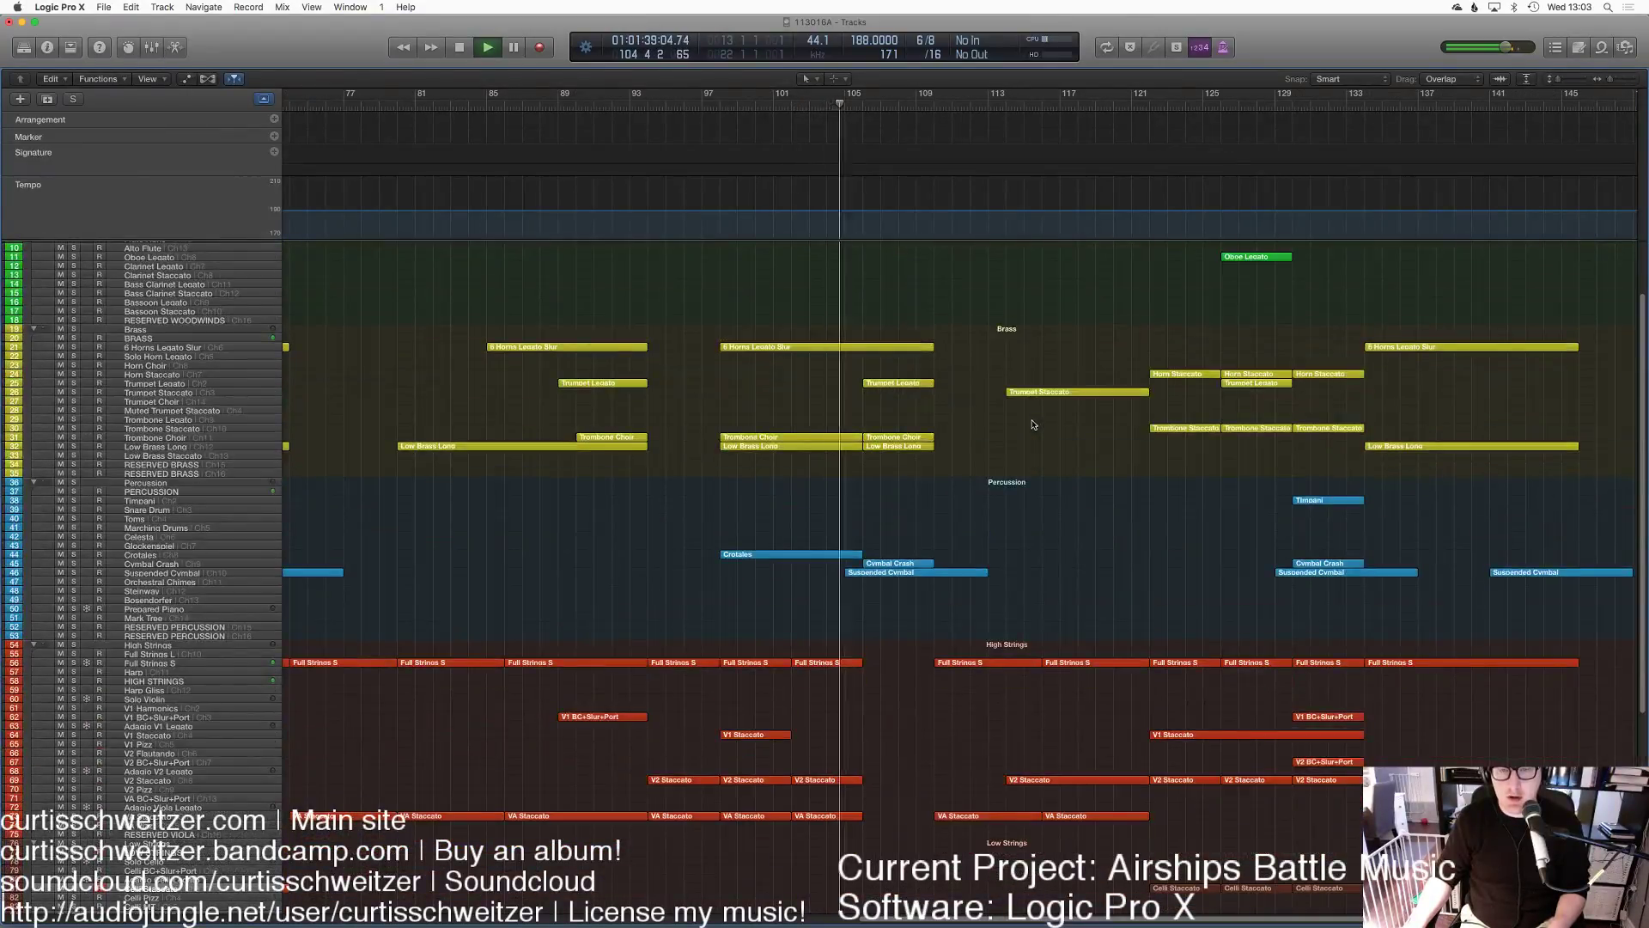
Step: Fit the whole arrangement in view and play from about bar 56 through the join at bar 74
key(z)
click(789, 100)
key(space)
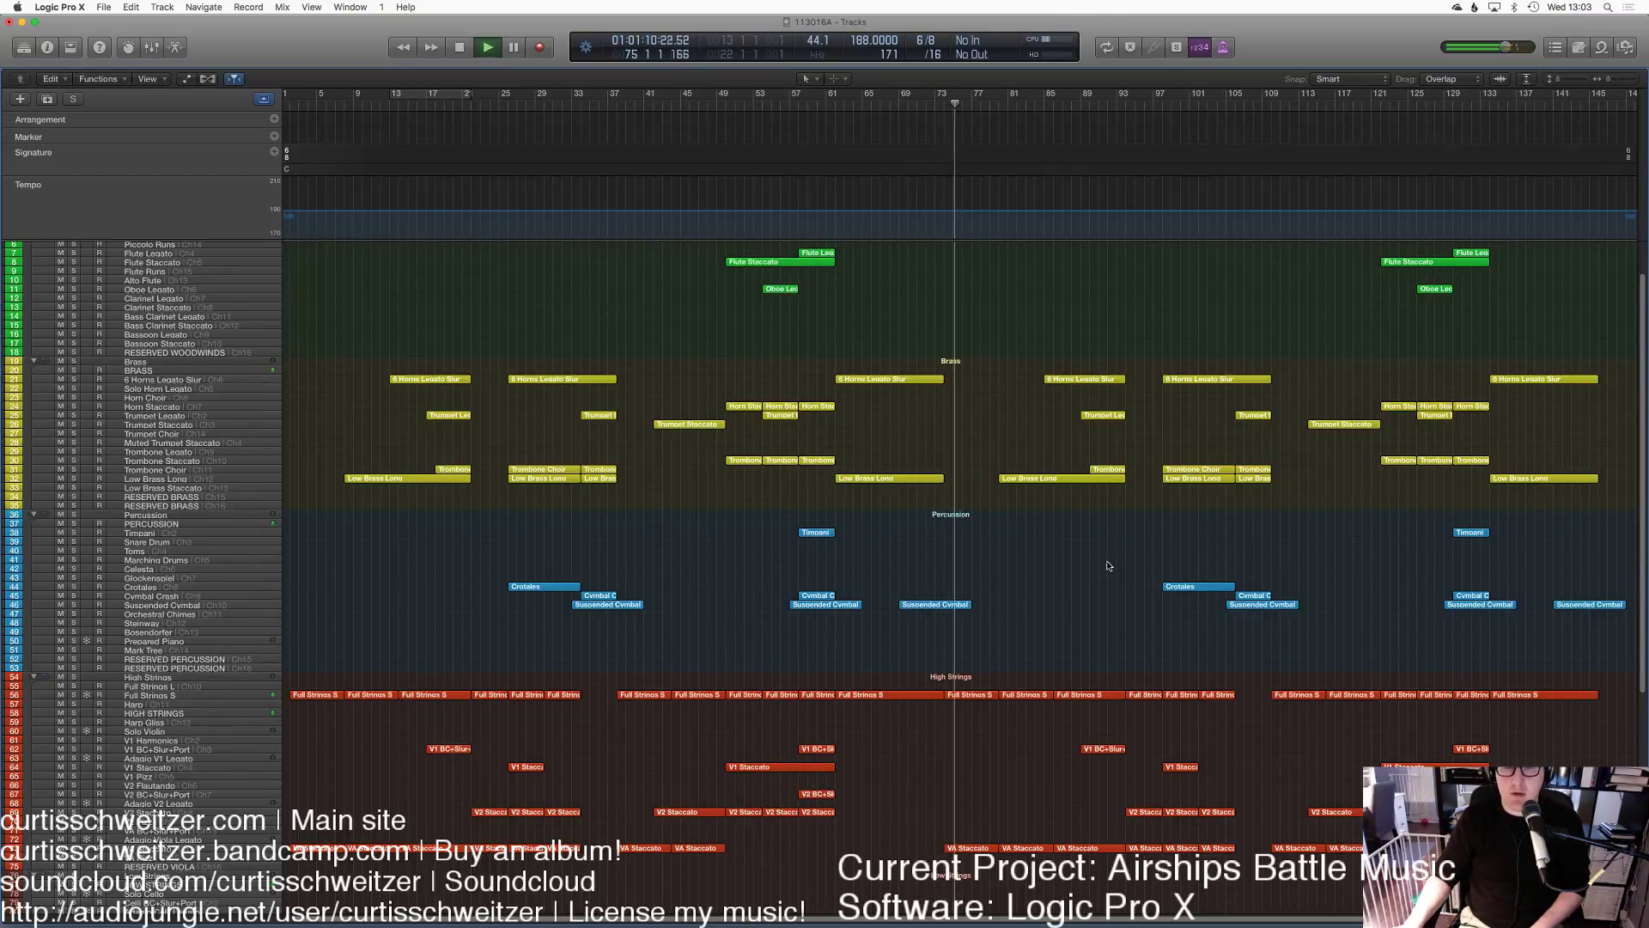
Step: Record a new part on the Ambient track in the AUX group from about bar 74 to bar 79
scroll(1108, 563, down, 10)
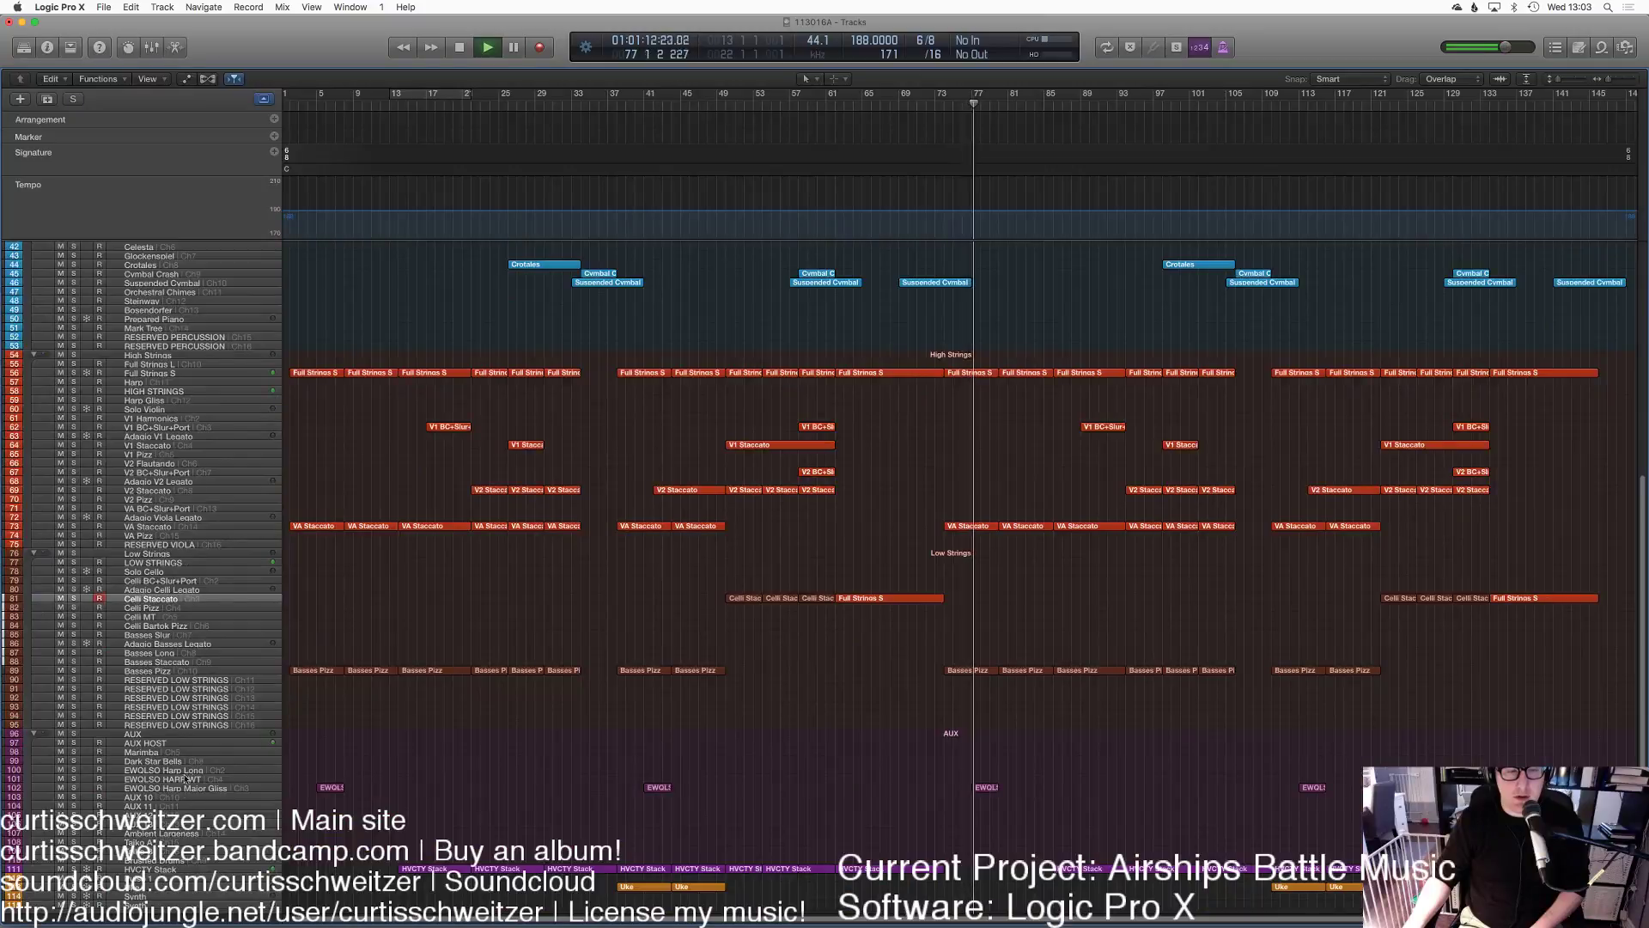
click(172, 832)
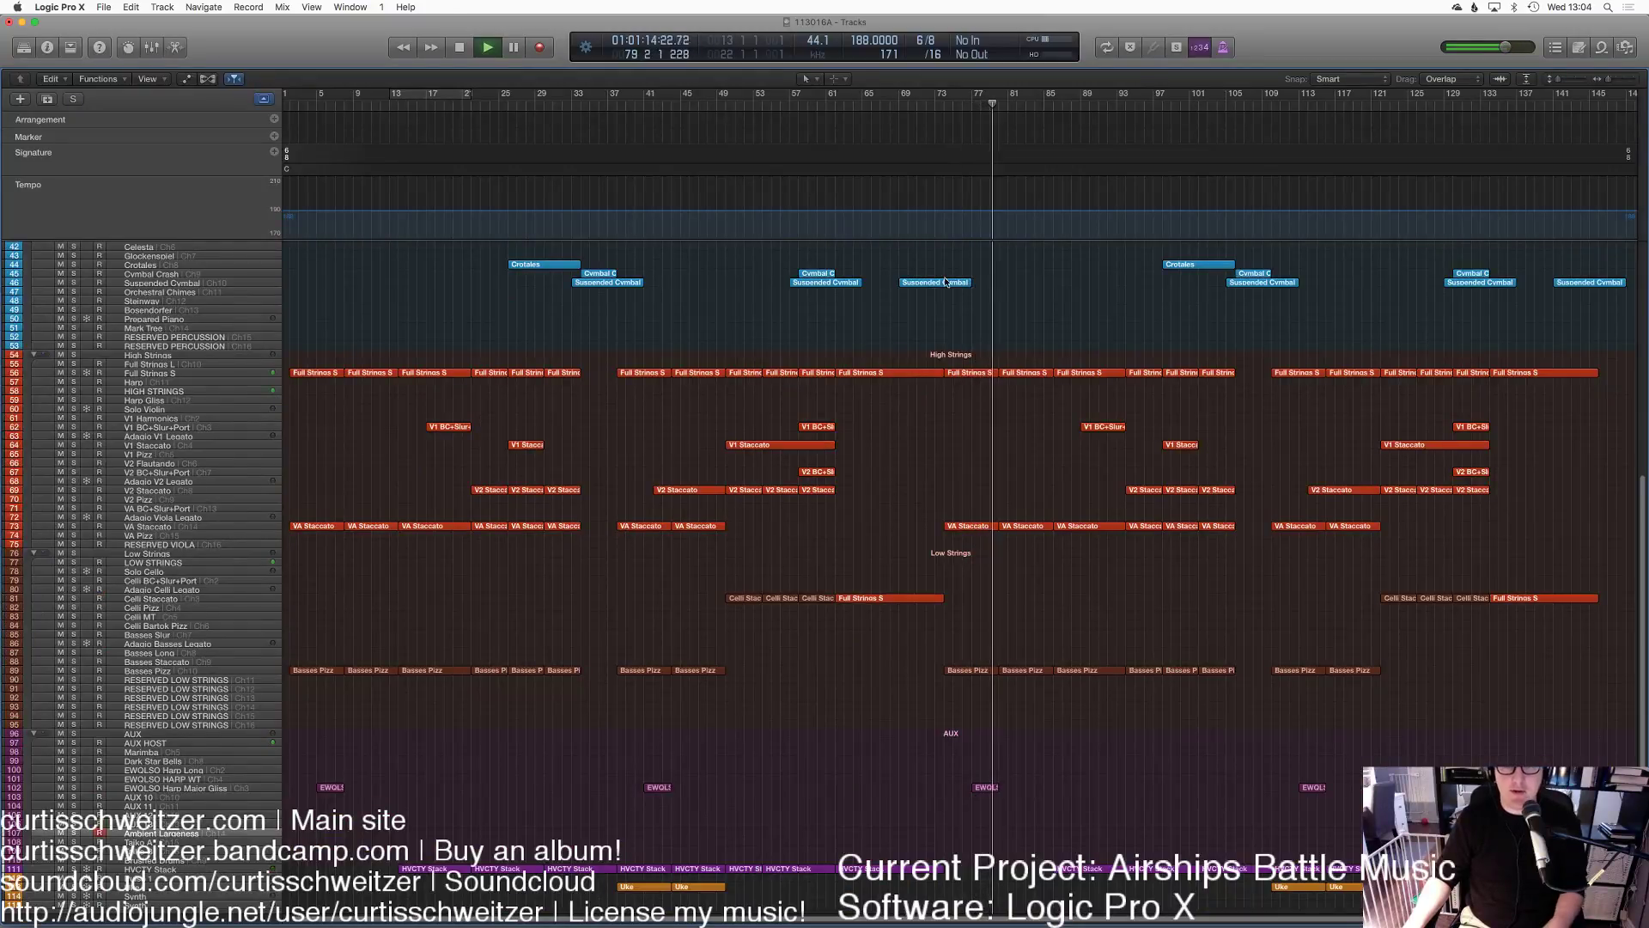
click(941, 103)
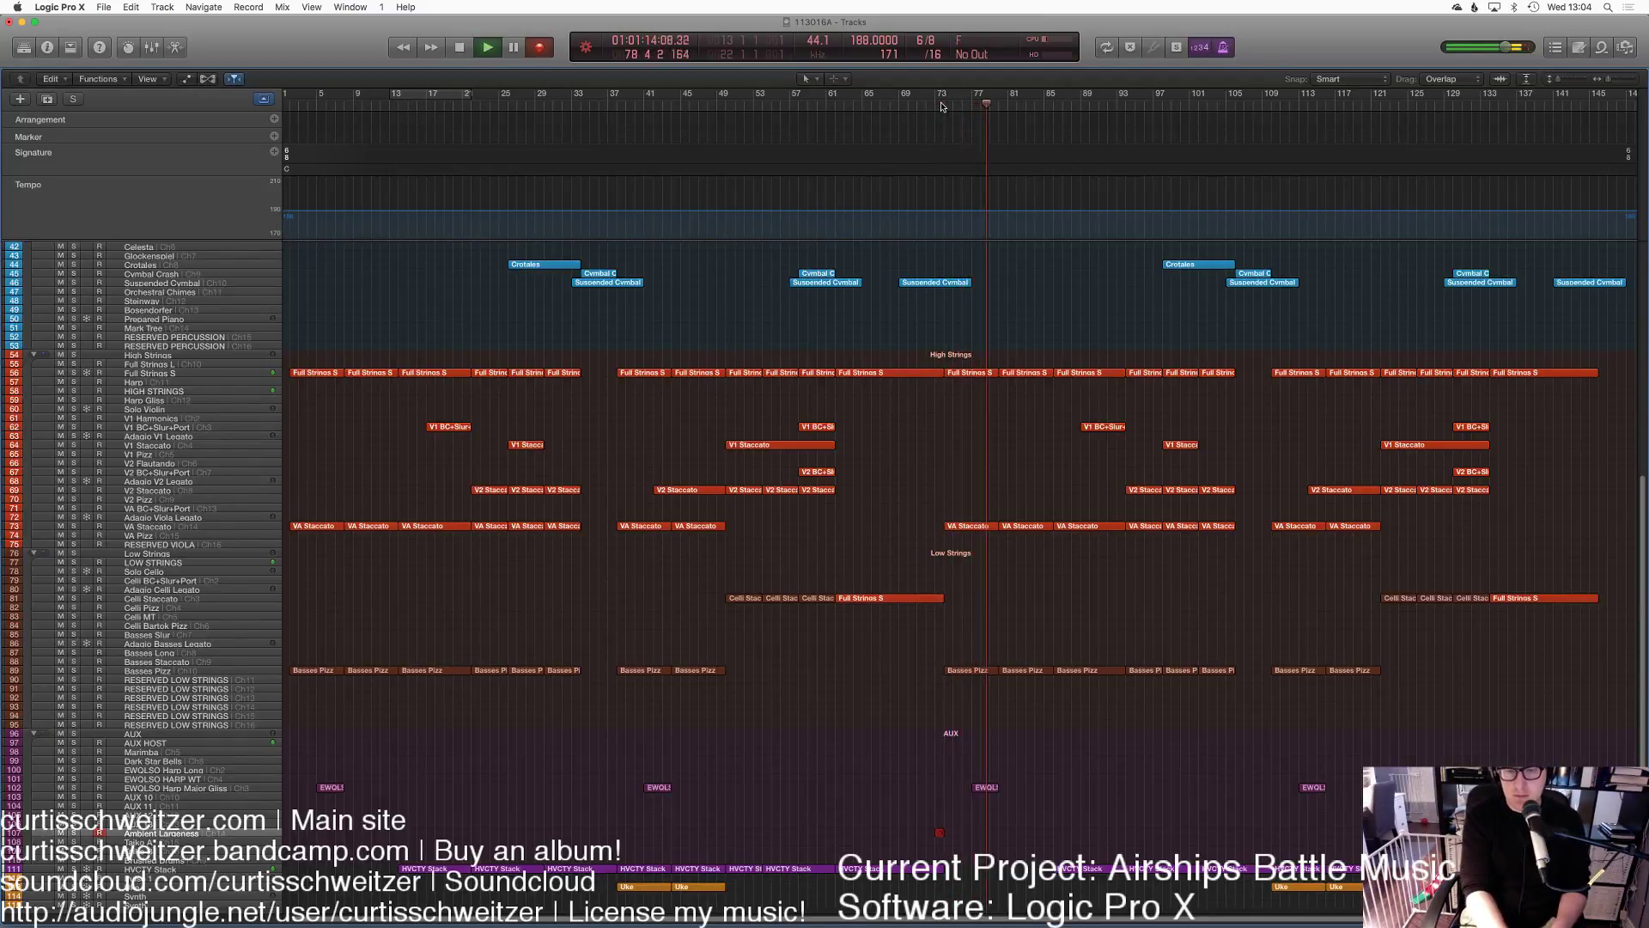
key(space)
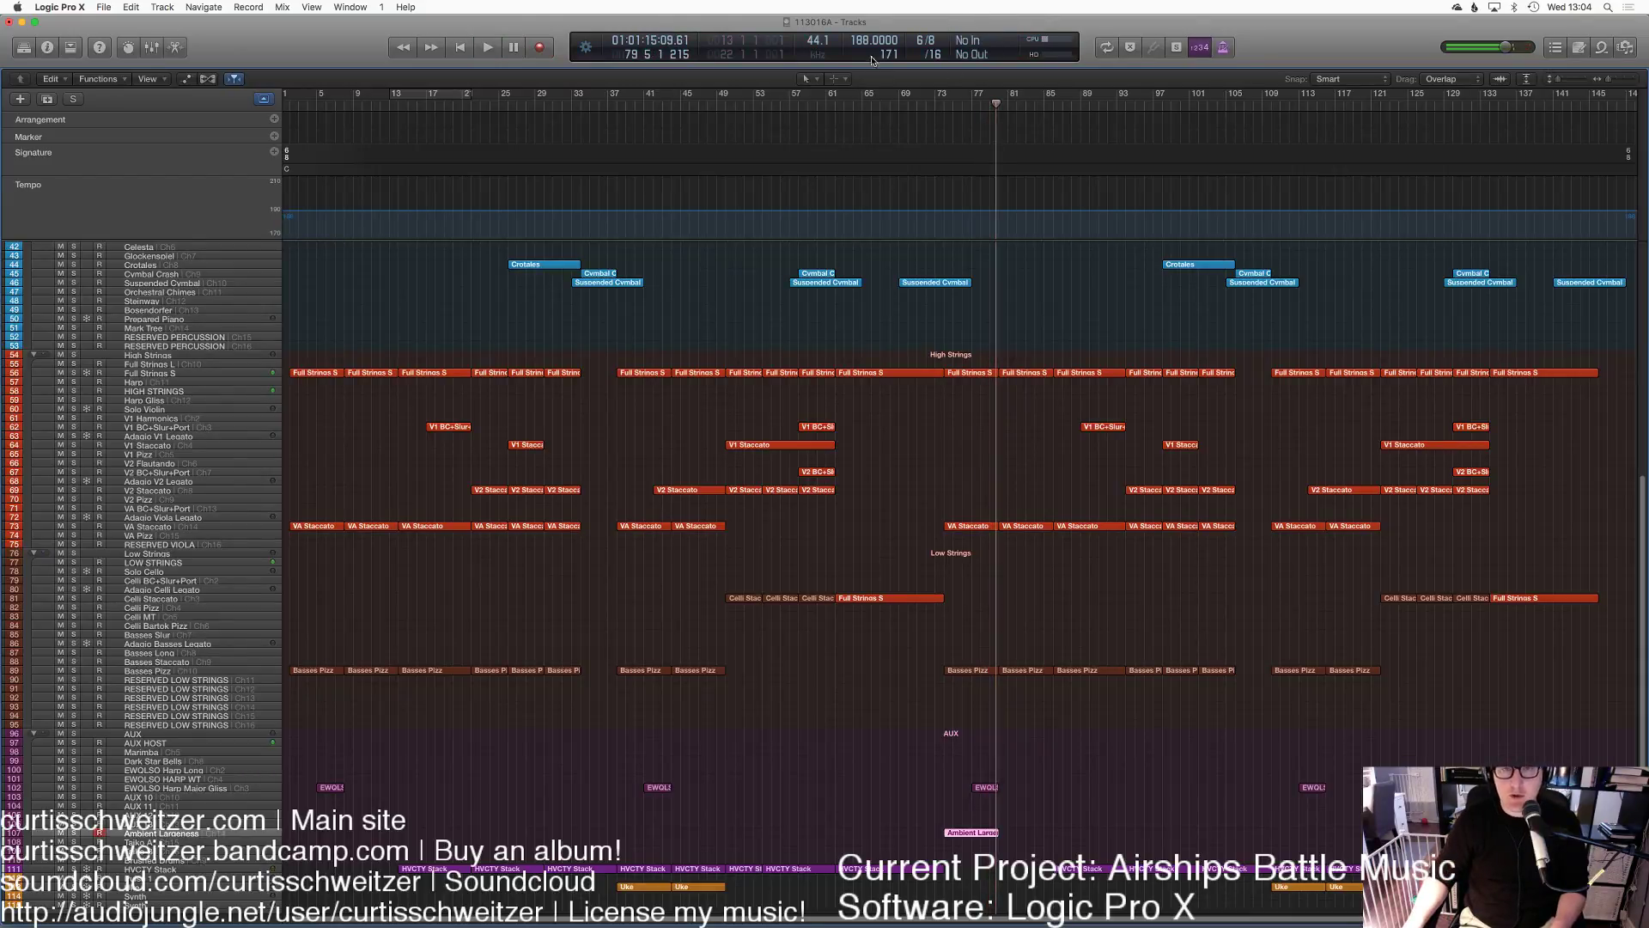
Step: Play the arrangement from about bar 60 into the repeat and review the brass, percussion and strings regions
click(821, 106)
key(space)
scroll(967, 421, up, 10)
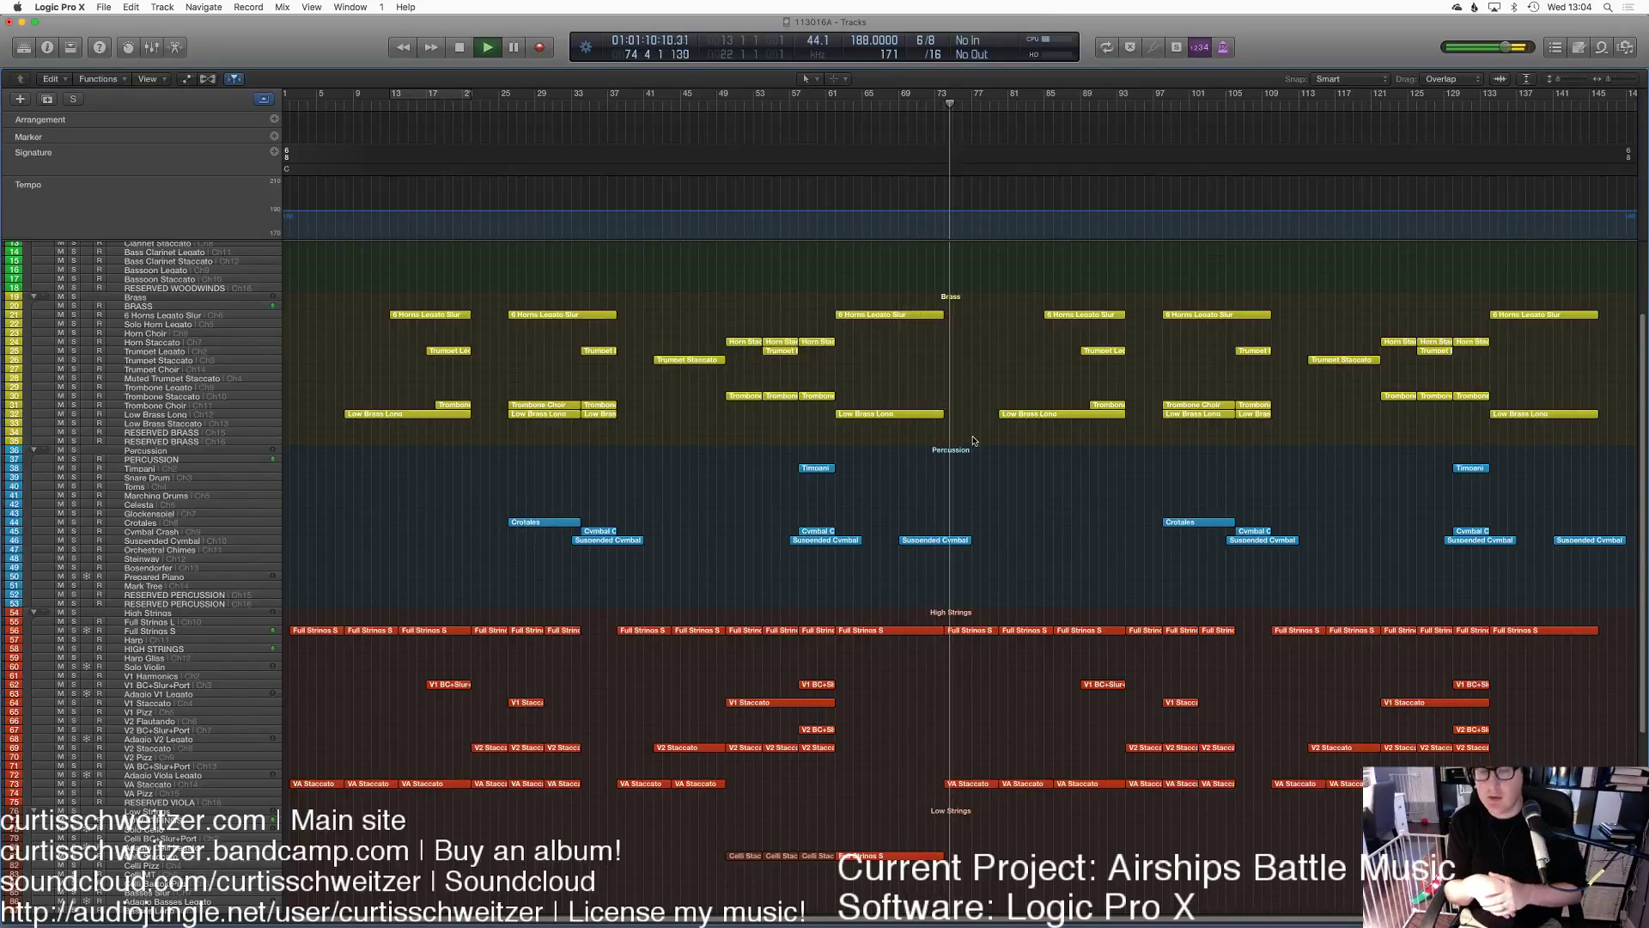
Step: Record a new part on the HVCTY Stack track in the AUX group from bar 74 to about bar 77
scroll(1212, 560, down, 3)
scroll(1212, 559, down, 10)
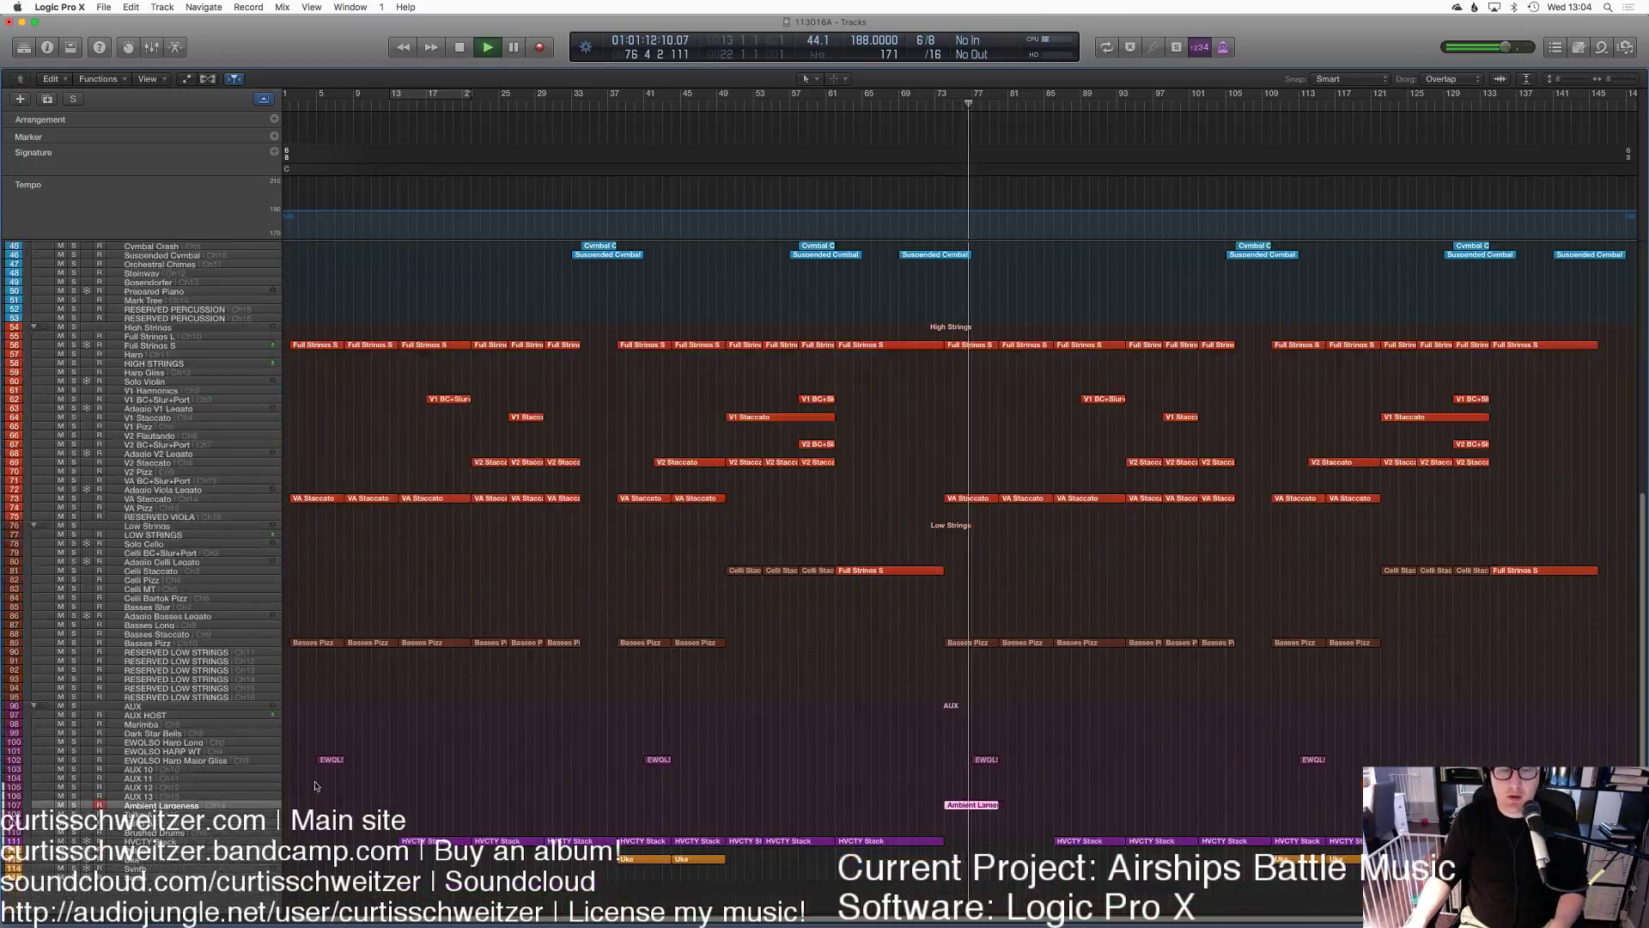
click(203, 842)
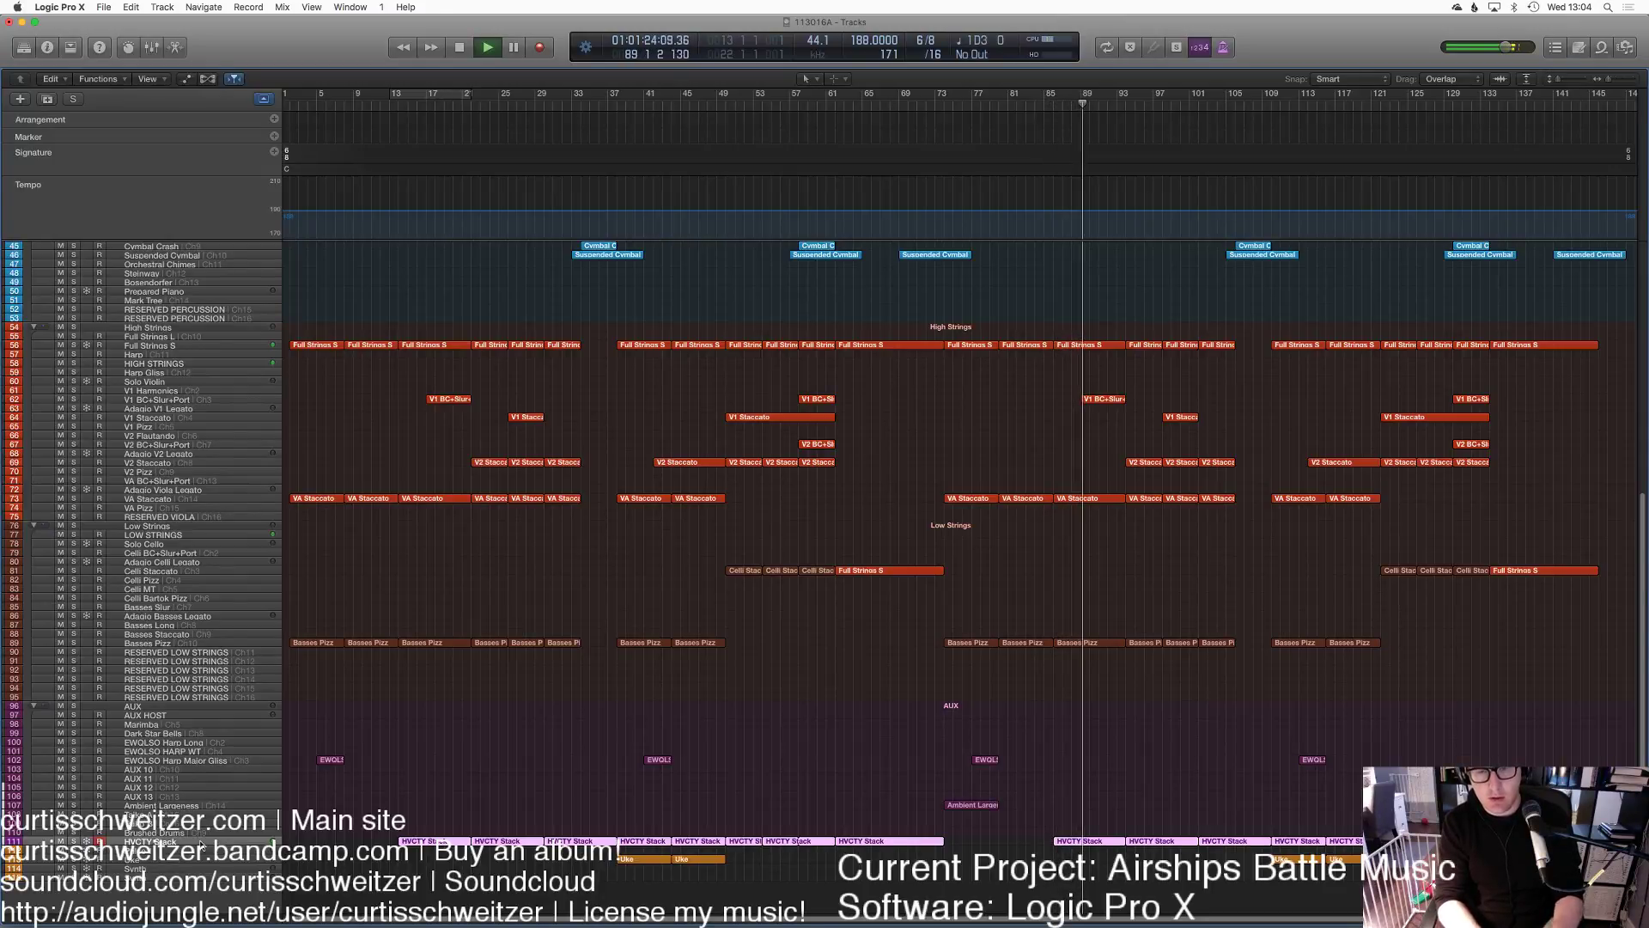
key(space)
click(951, 109)
key(space)
key(e)
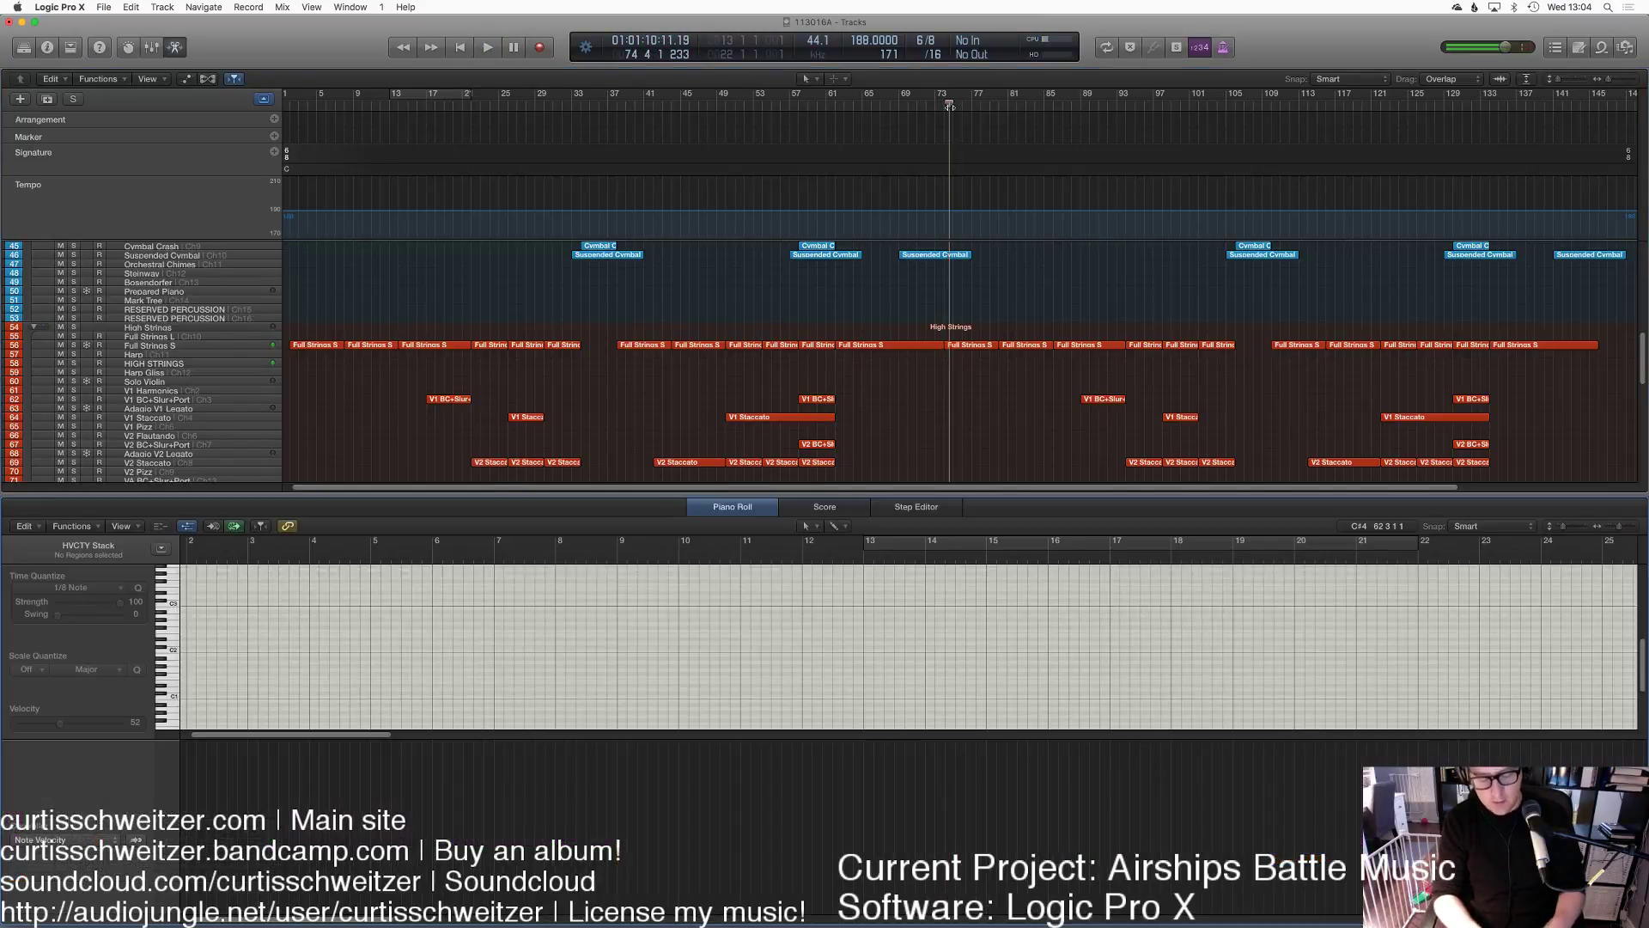
key(e)
key(r)
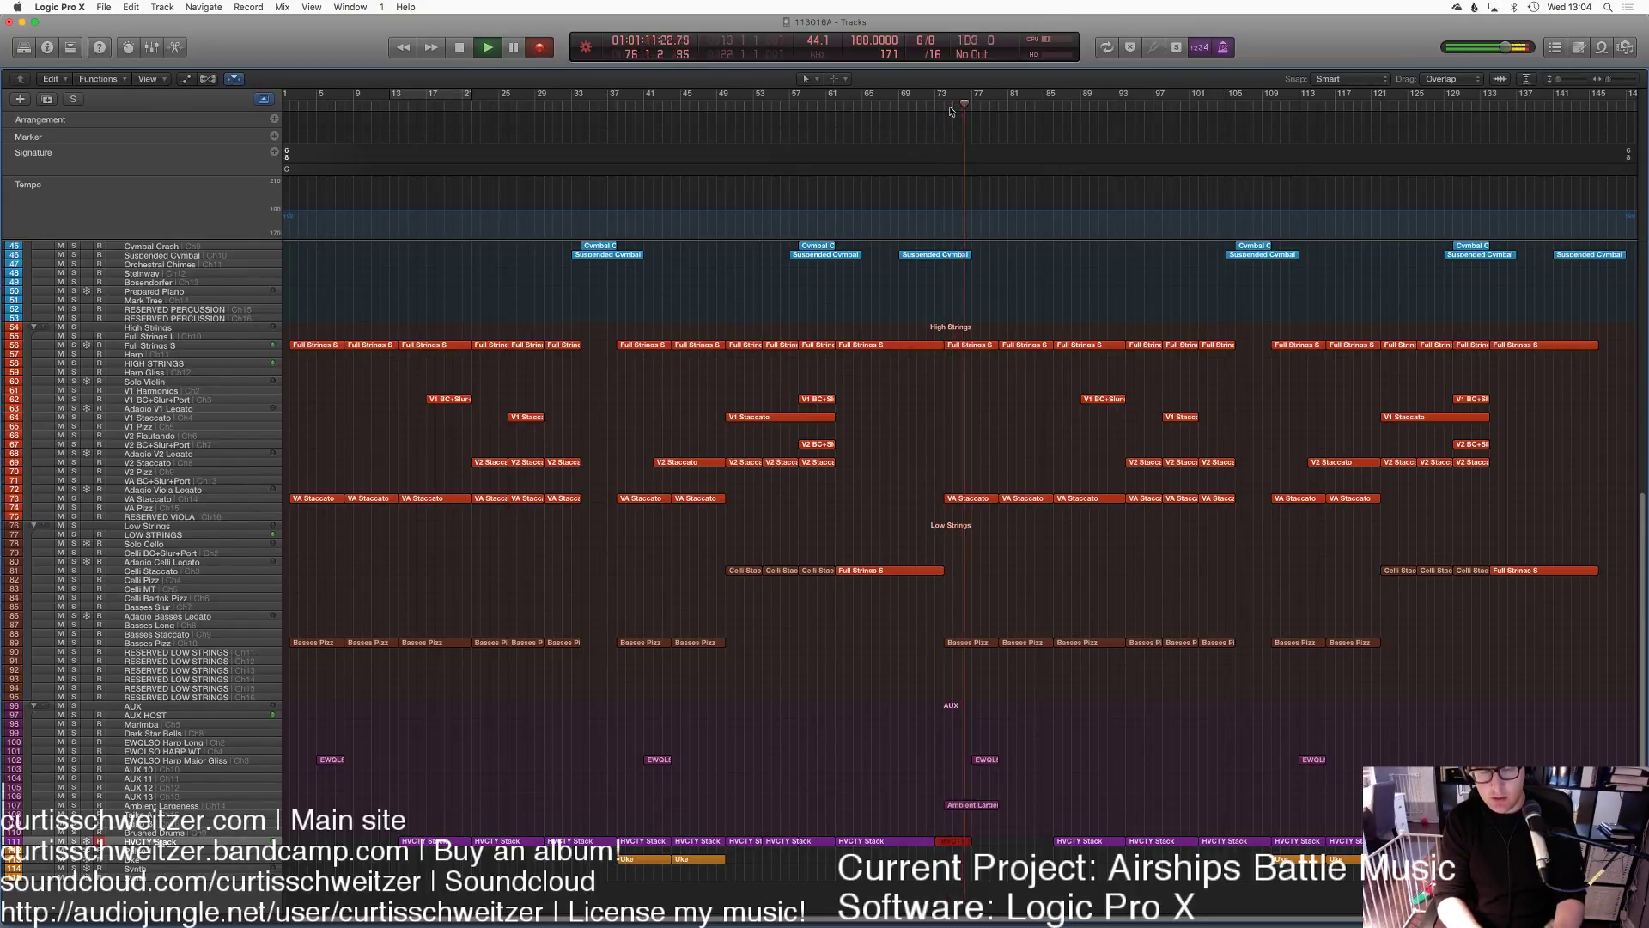
key(space)
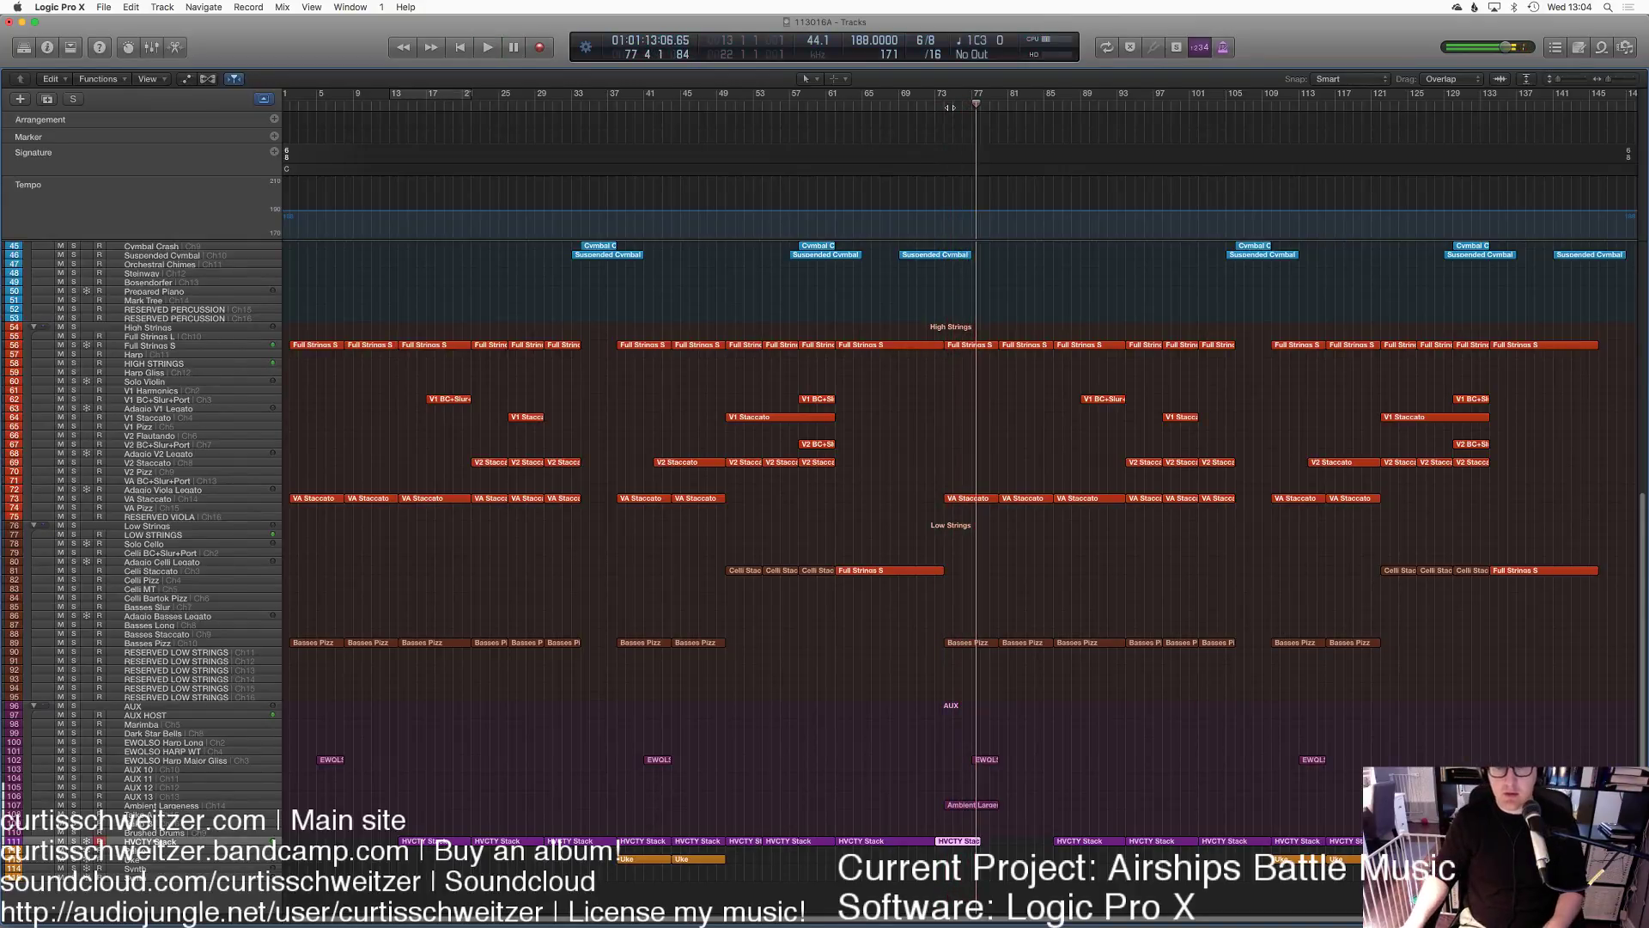
Step: Clean up the new HVCTY Stack recording so that its region starts exactly at bar 74
key(e)
drag(1093, 621, 1103, 608)
key(p)
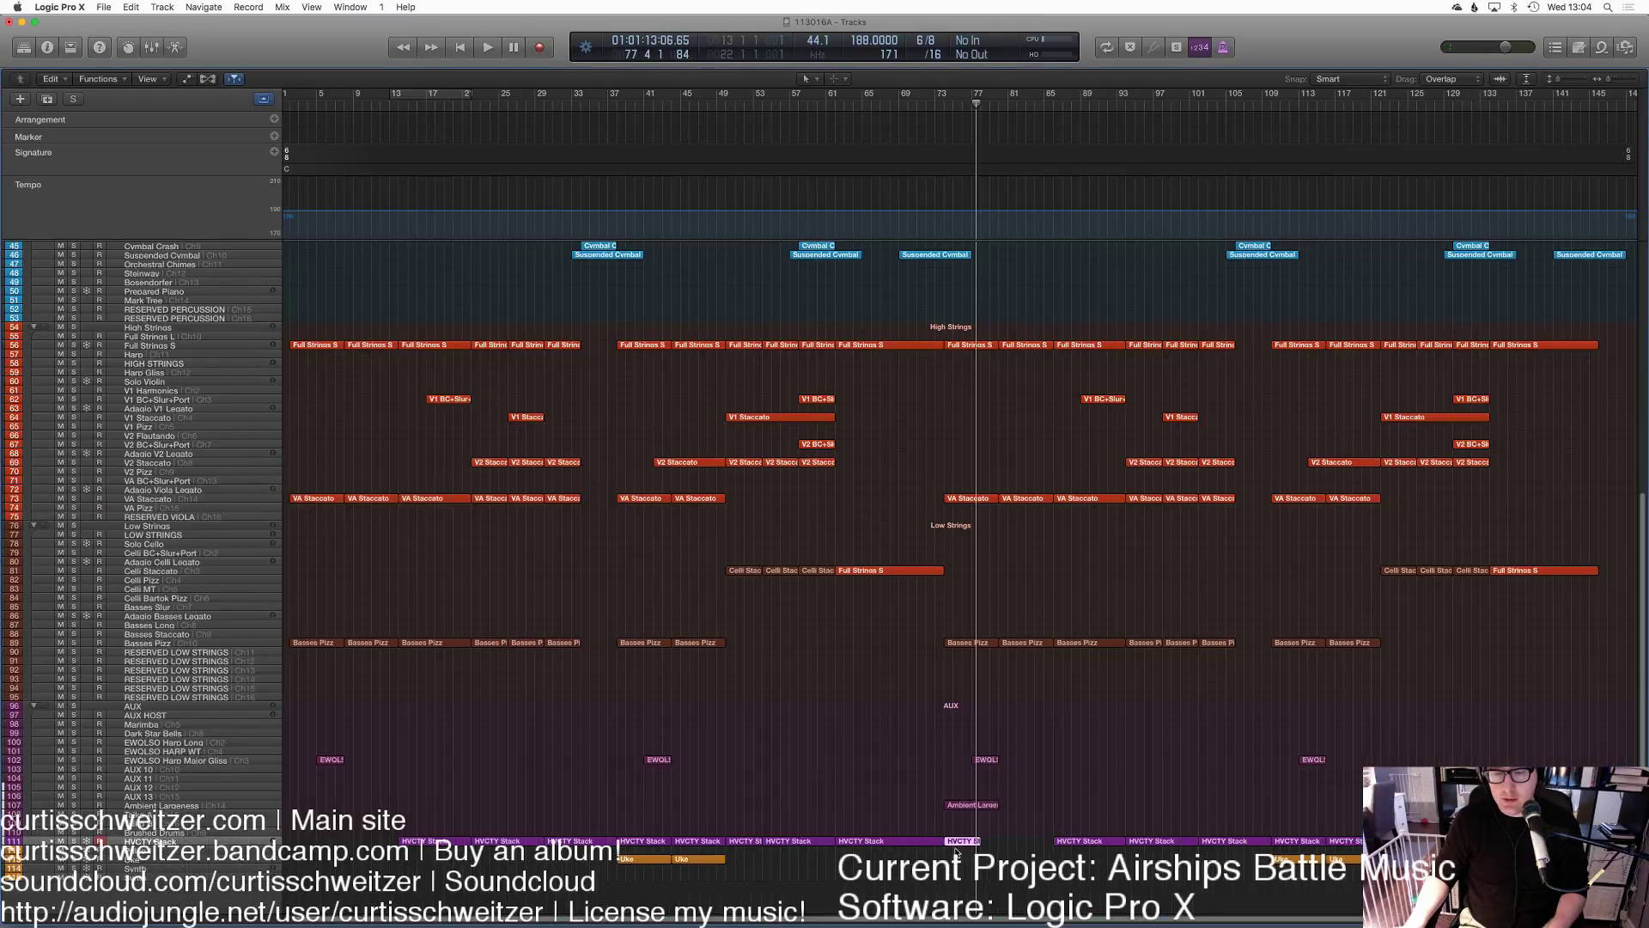
double_click(953, 843)
key(p)
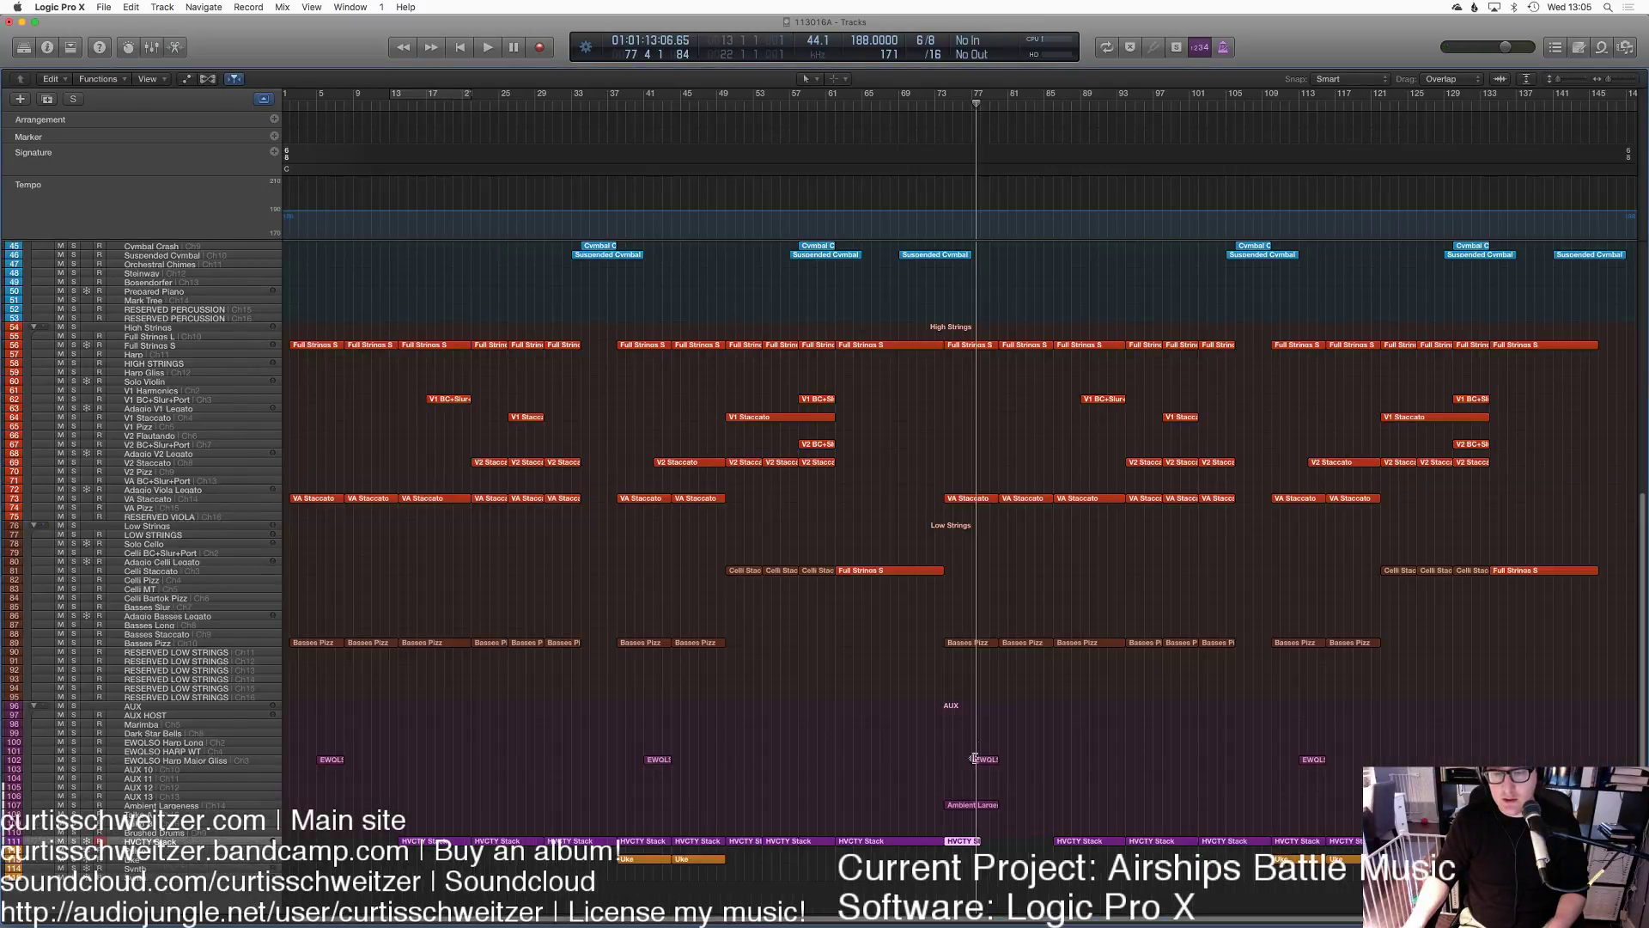
Step: Play from about bar 72 and loop the new HVCTY Stack region from bar 74 up to bar 86
key(super+Right)
key(super+Right)
key(super+Right)
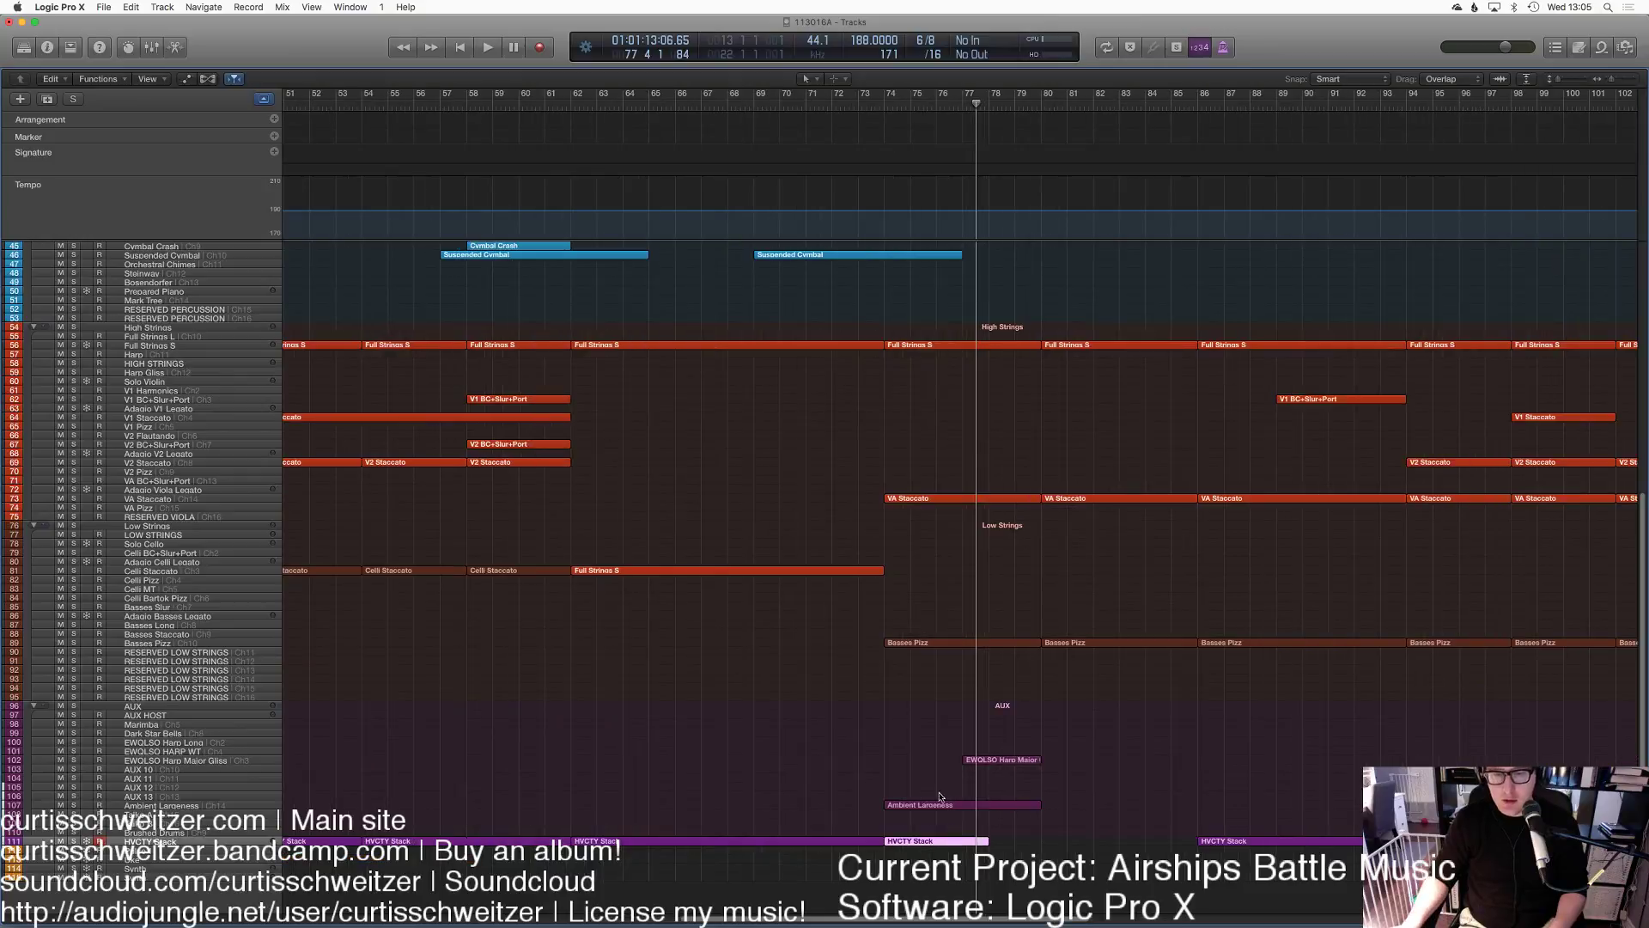
click(846, 125)
key(space)
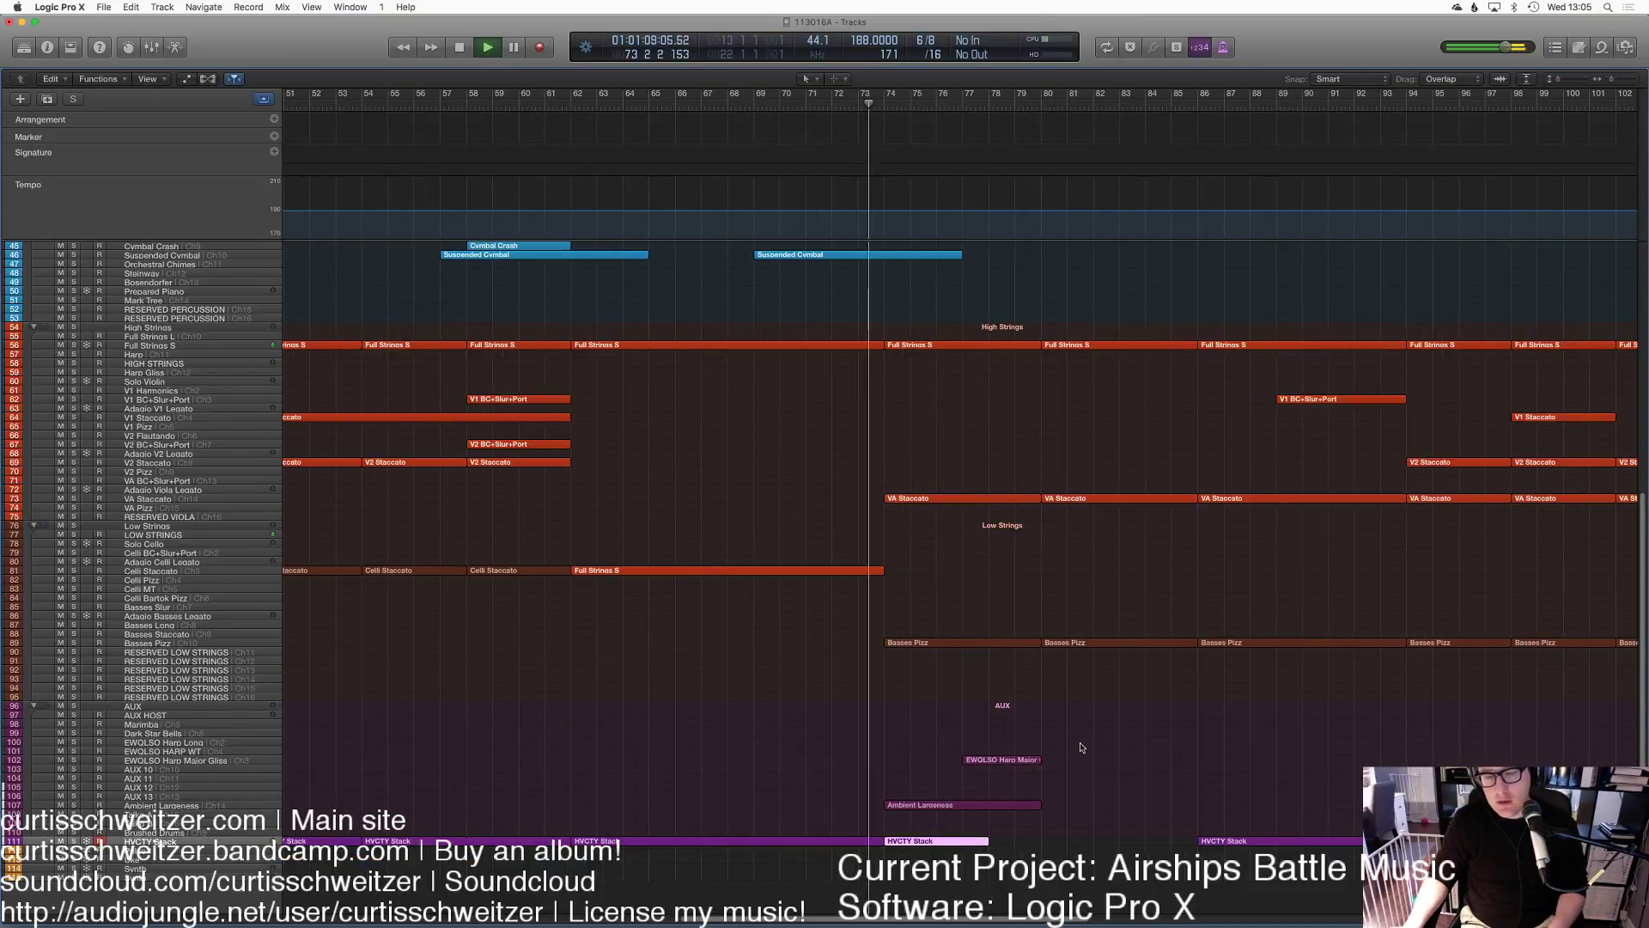
drag(986, 841, 1145, 831)
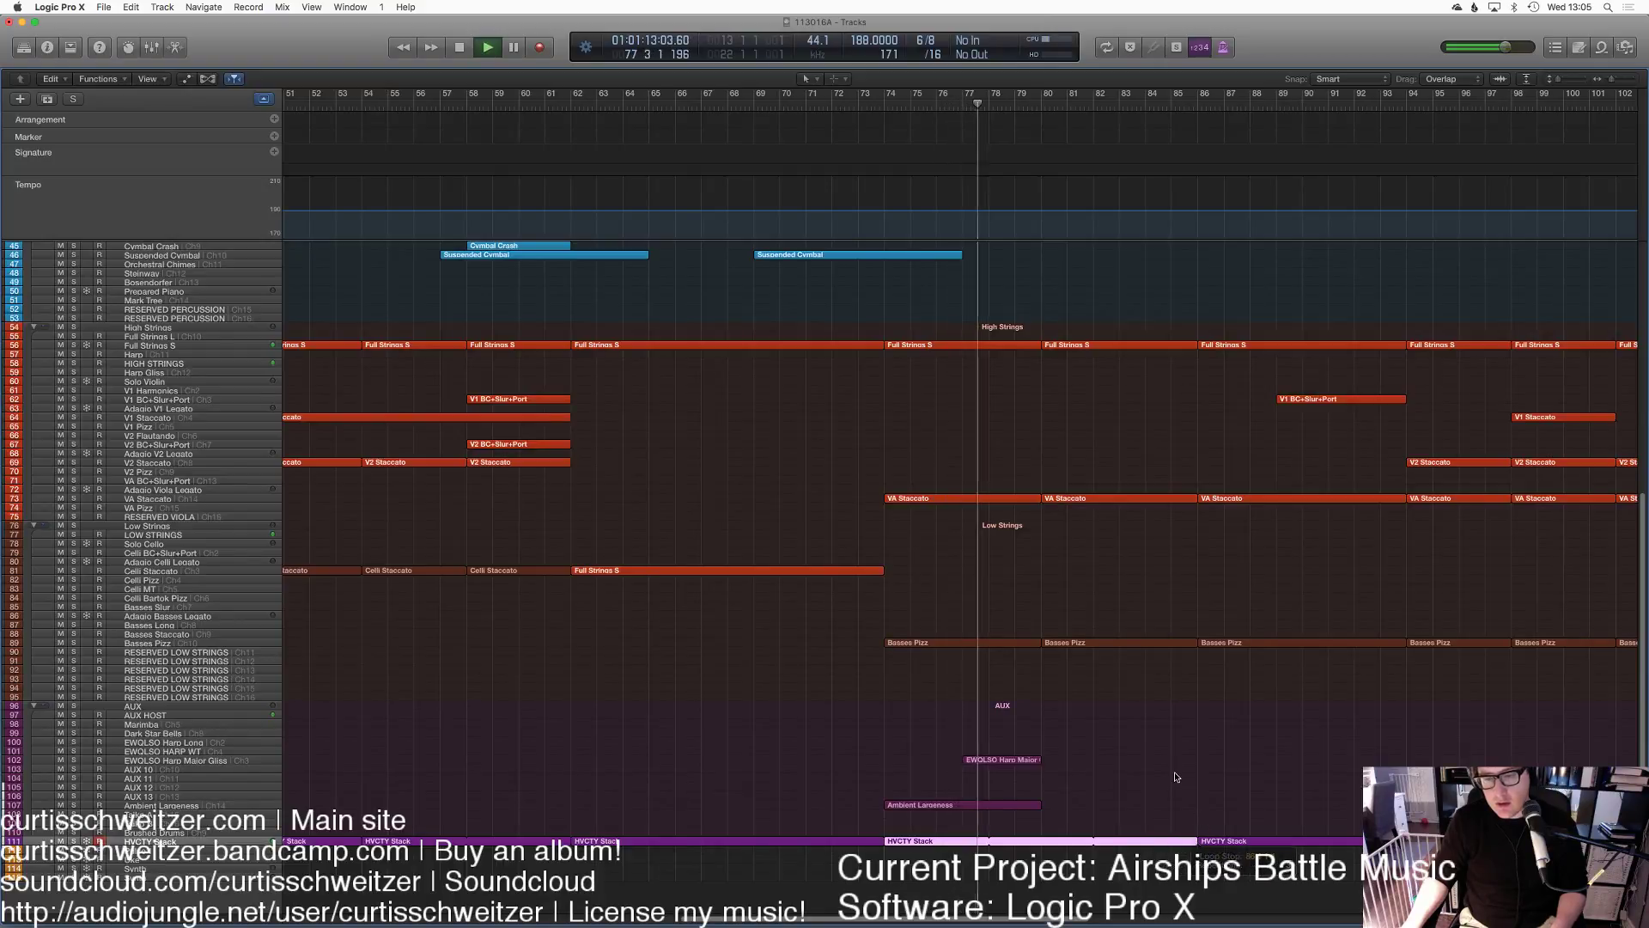
Step: Review the regions around the join and replay the arrangement from about bar 68
scroll(1176, 776, up, 1)
scroll(1176, 776, up, 3)
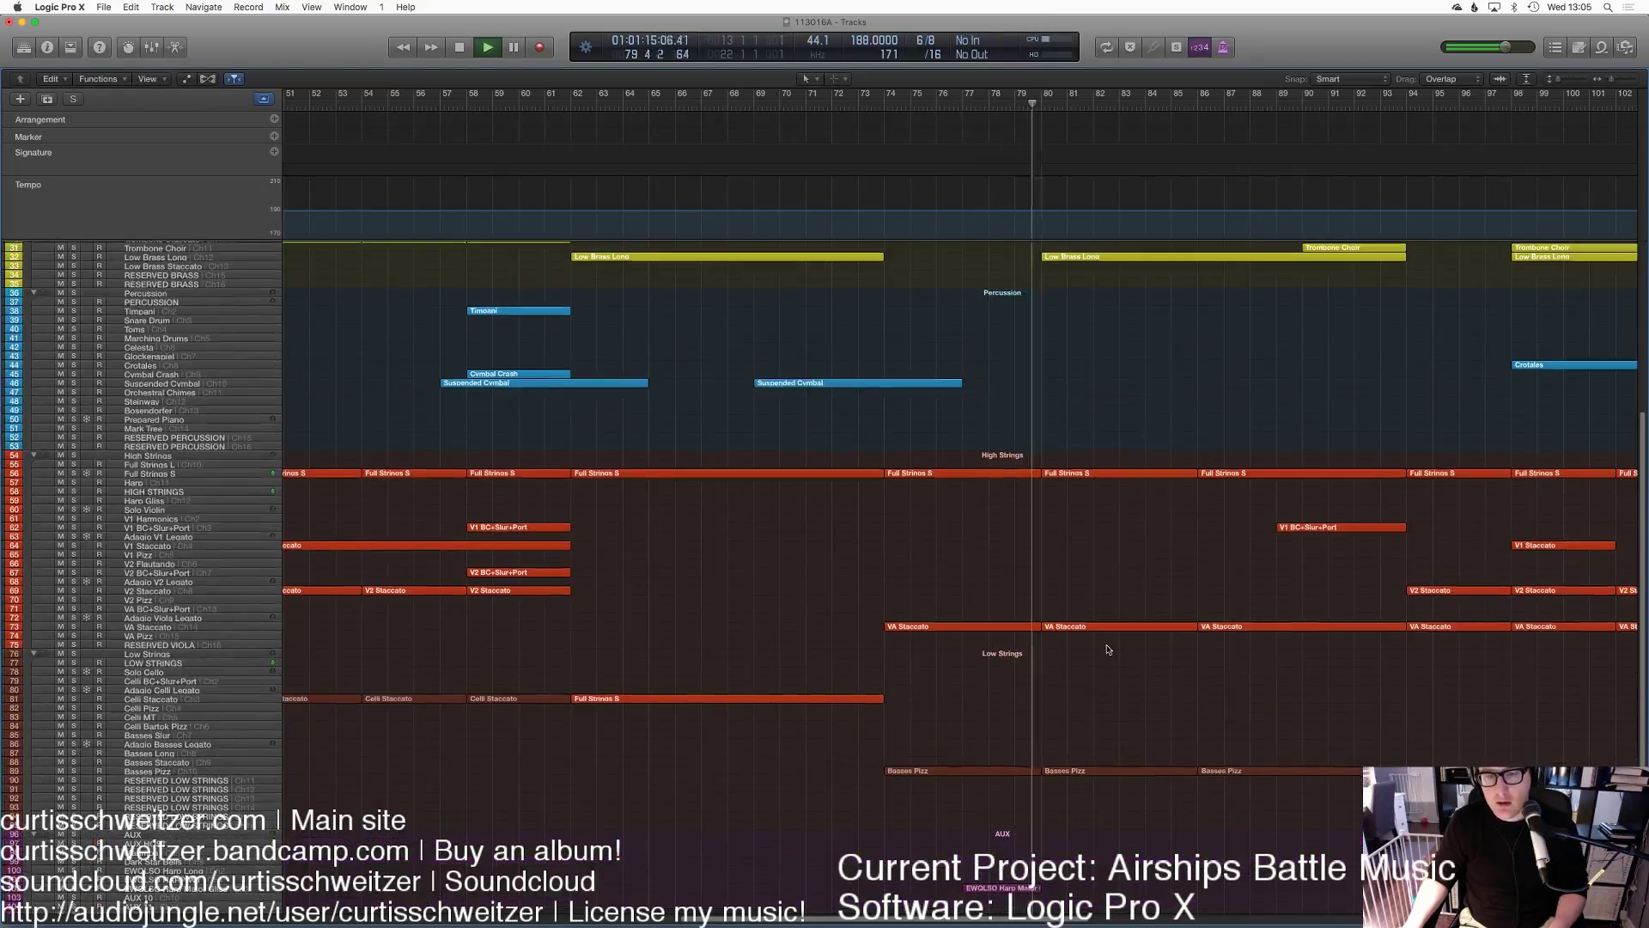
scroll(1105, 648, down, 4)
click(733, 105)
key(space)
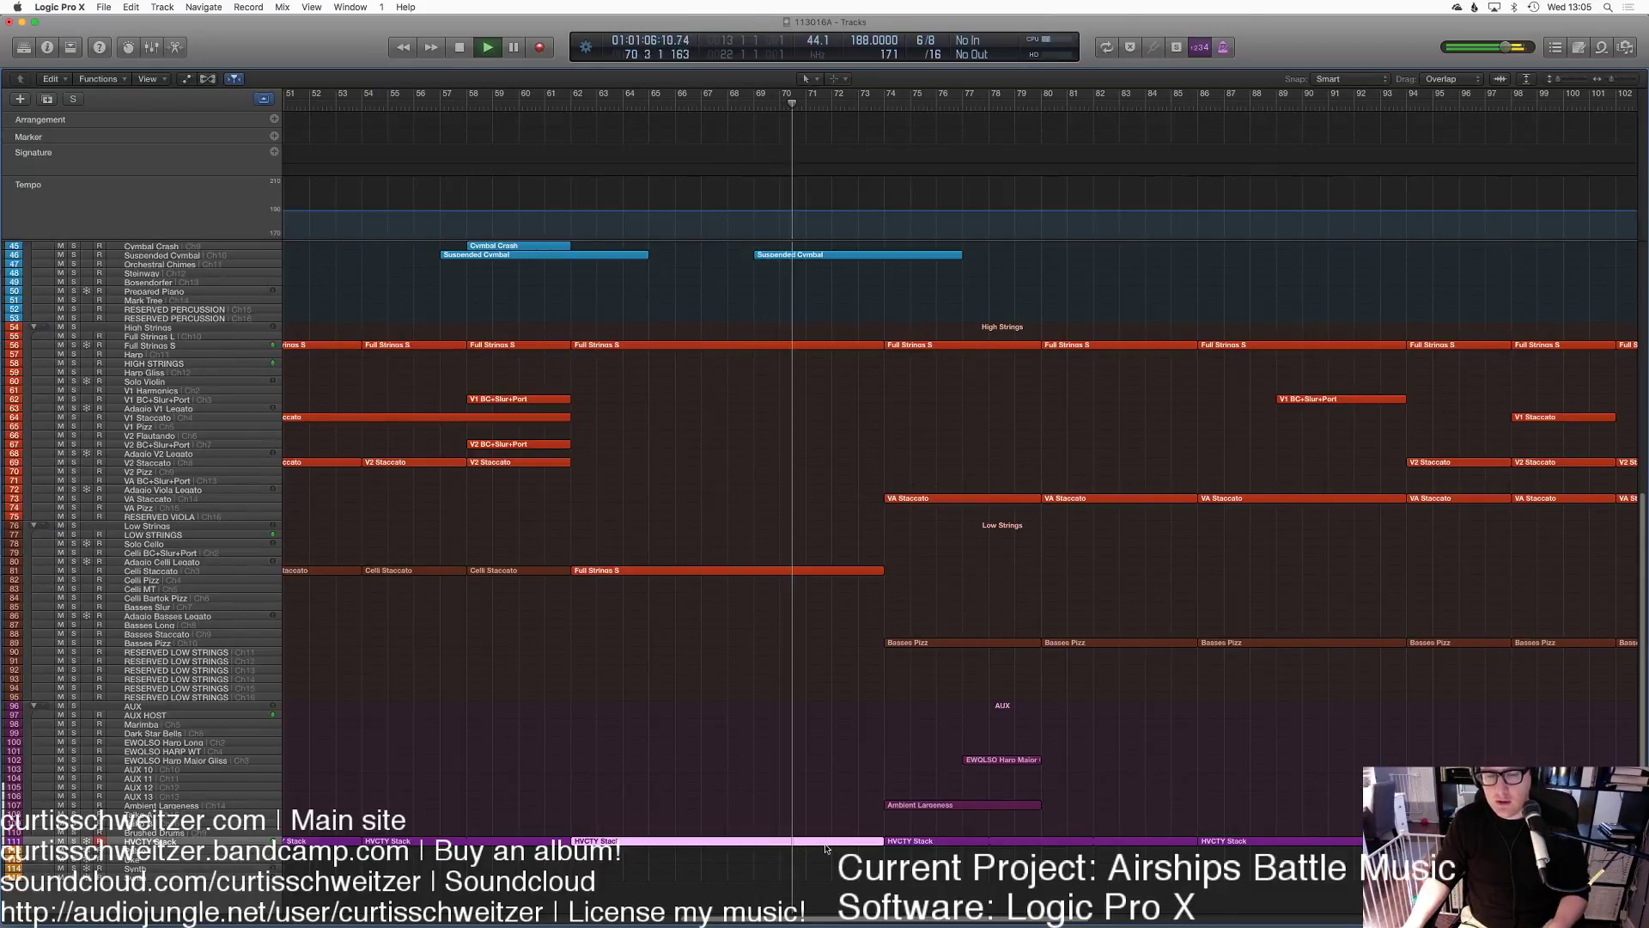
Step: Inspect the HVCTY Stack notes leading up to bar 74 in the Piano Roll and play from about bar 71 into the repeat
key(e)
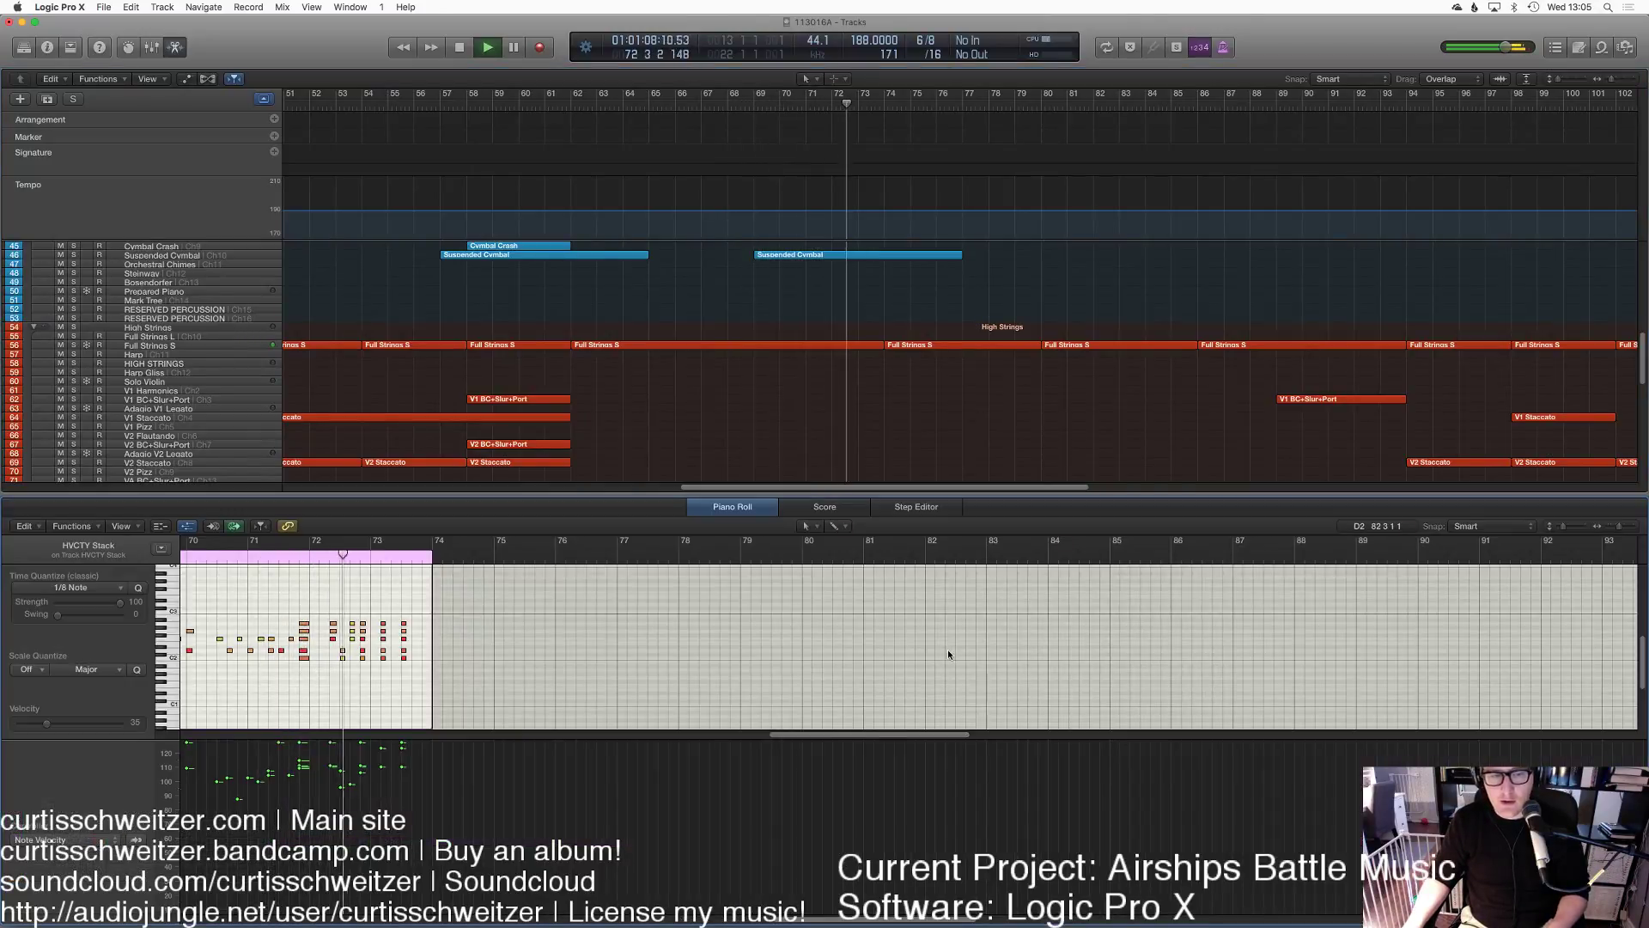
scroll(625, 634, left, 3)
key(space)
mouse_move(546, 687)
mouse_down()
mouse_move(454, 608)
mouse_move(451, 628)
mouse_up()
click(417, 558)
key(space)
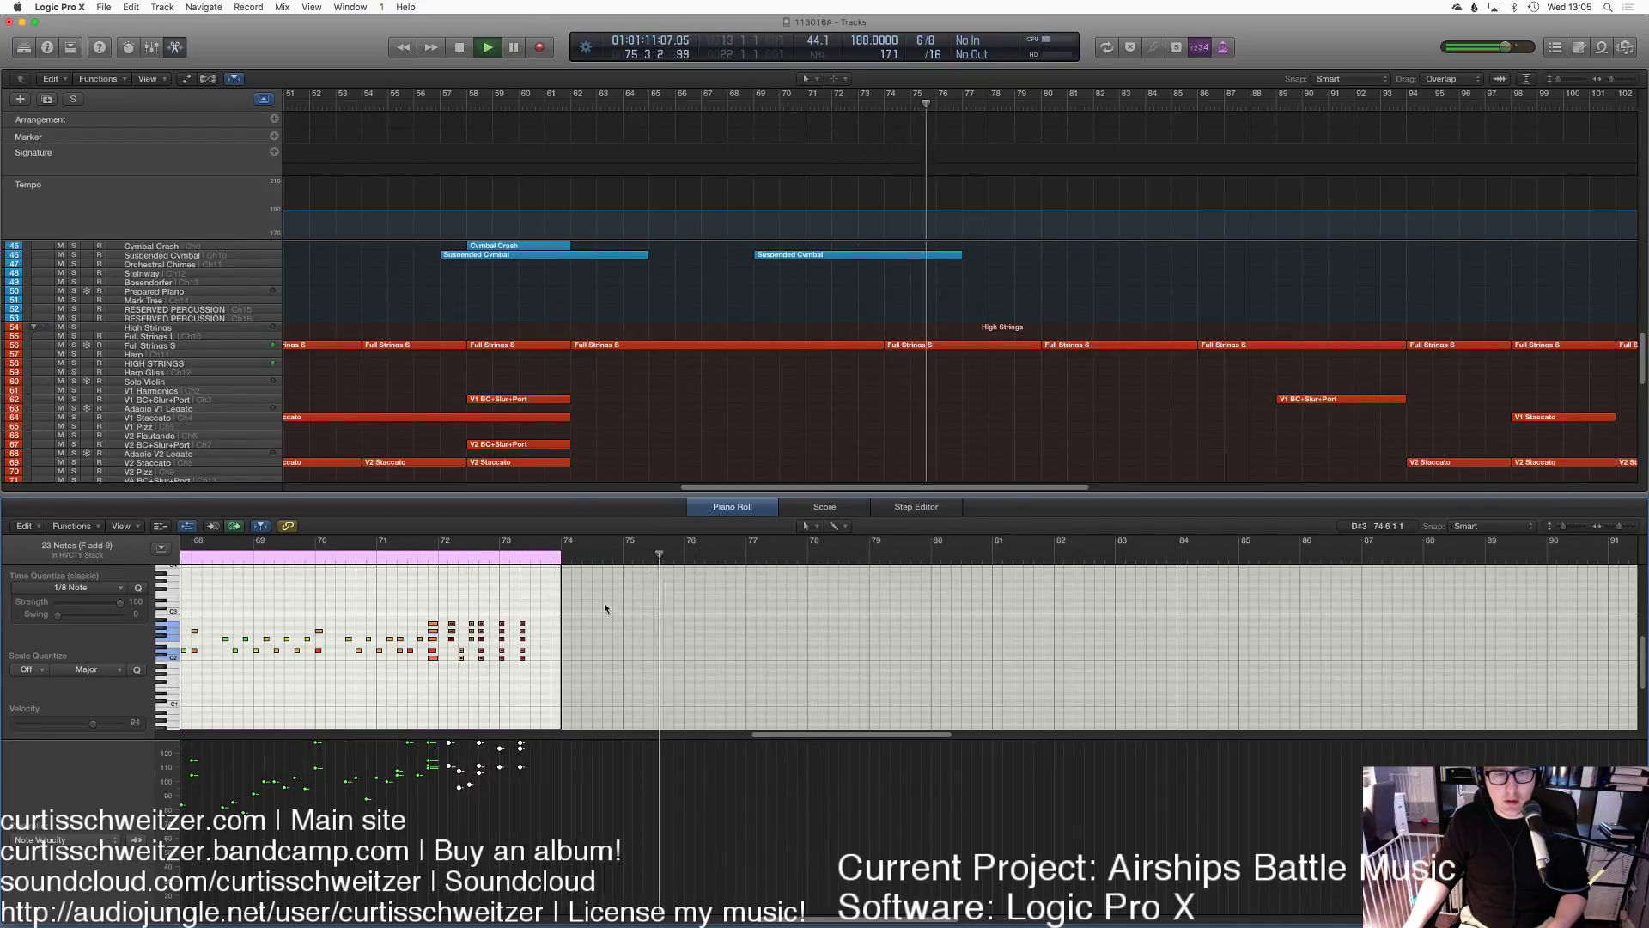
key(e)
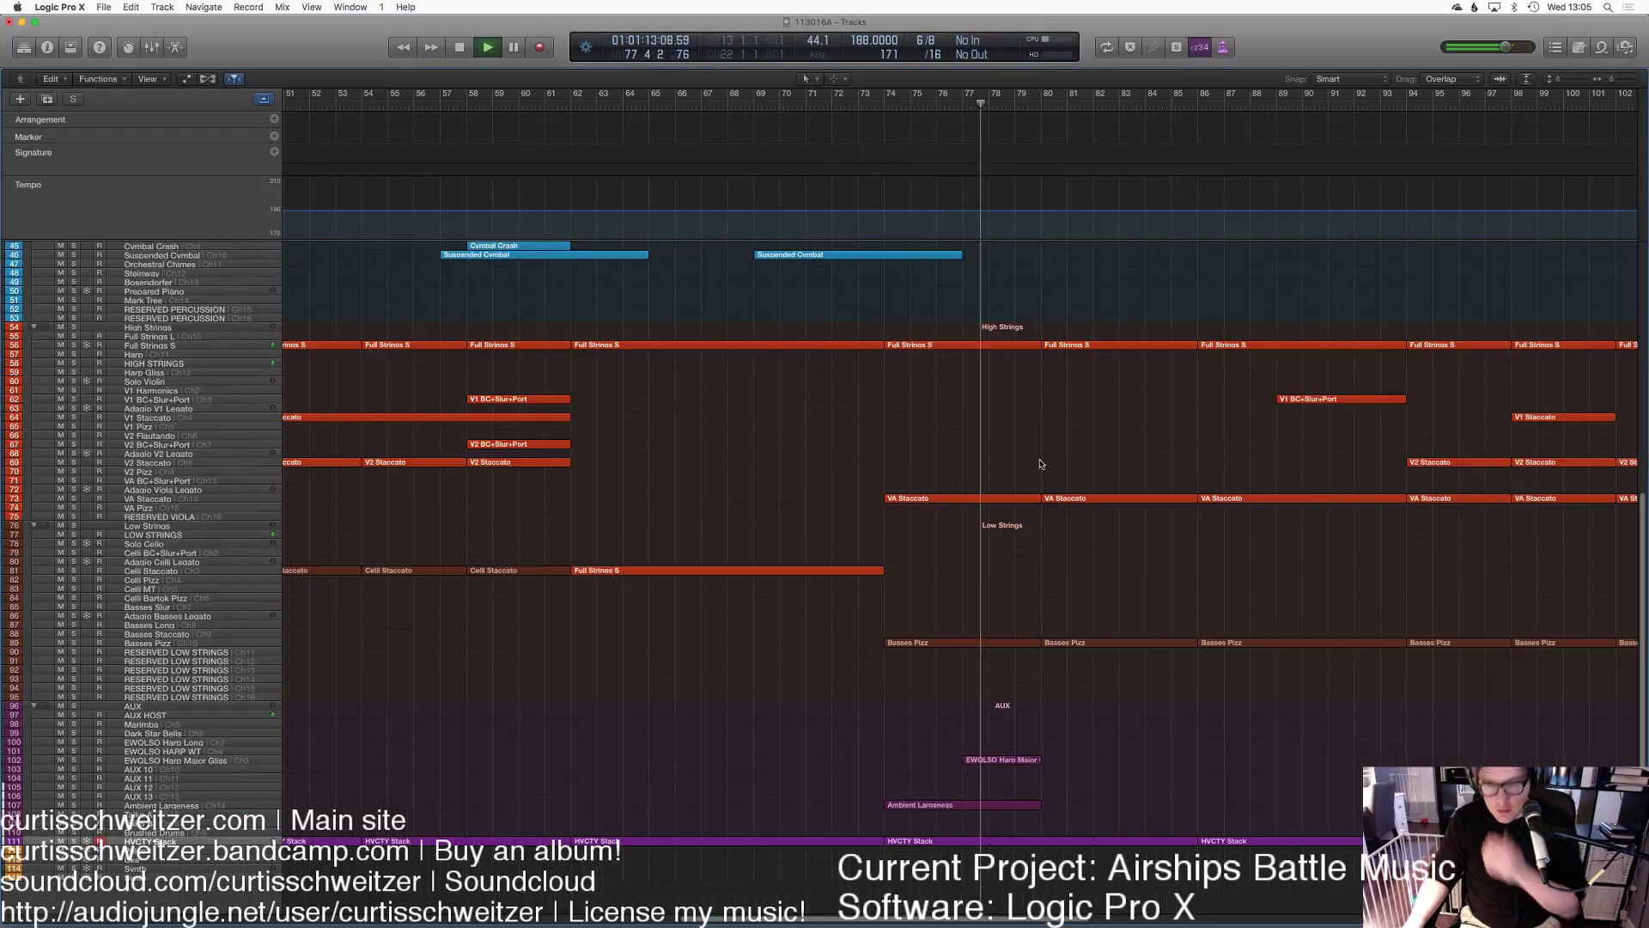
Step: Listen to the repeated section through to the end at about bar 150 while reviewing the regions
scroll(1042, 446, up, 5)
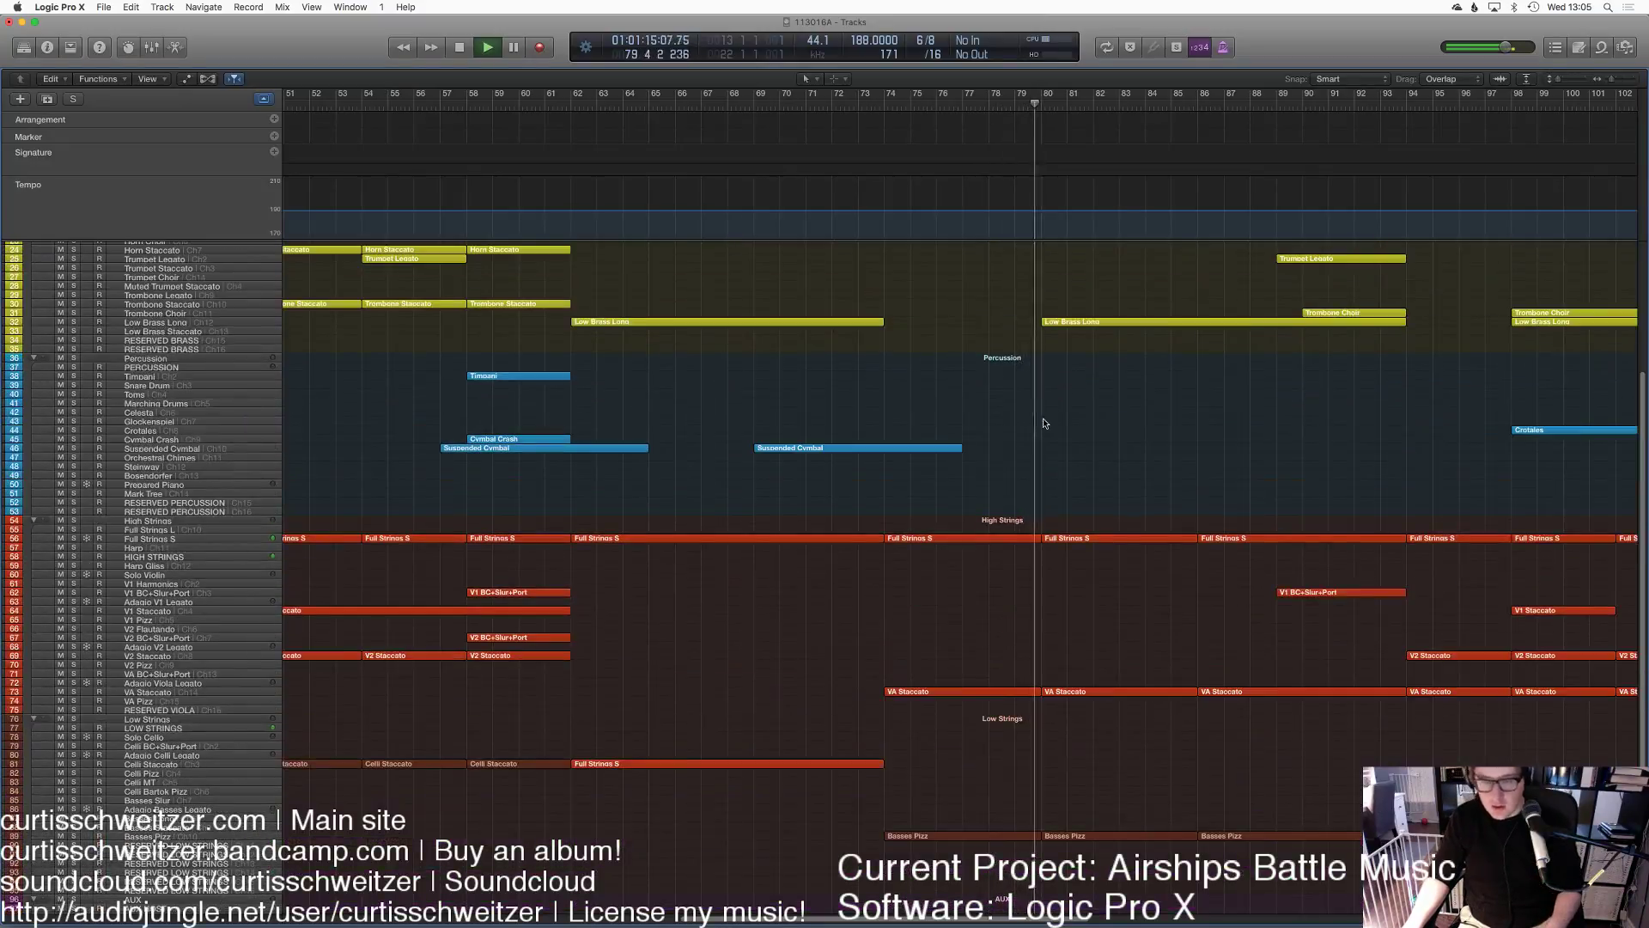
key(z)
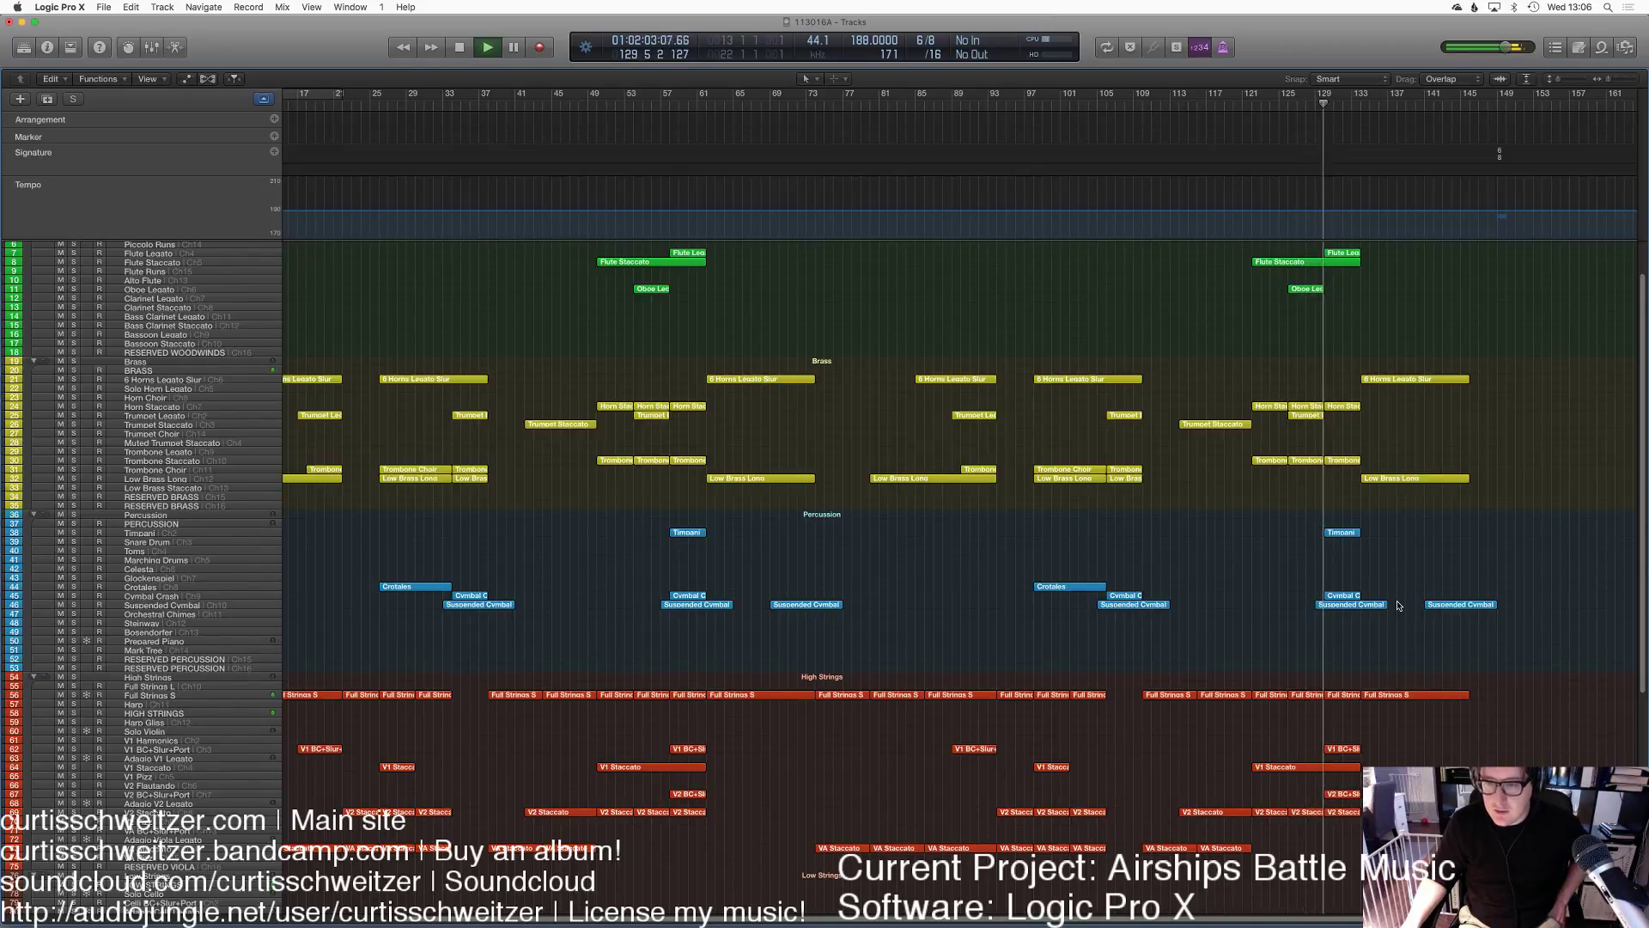
scroll(1397, 601, up, 1)
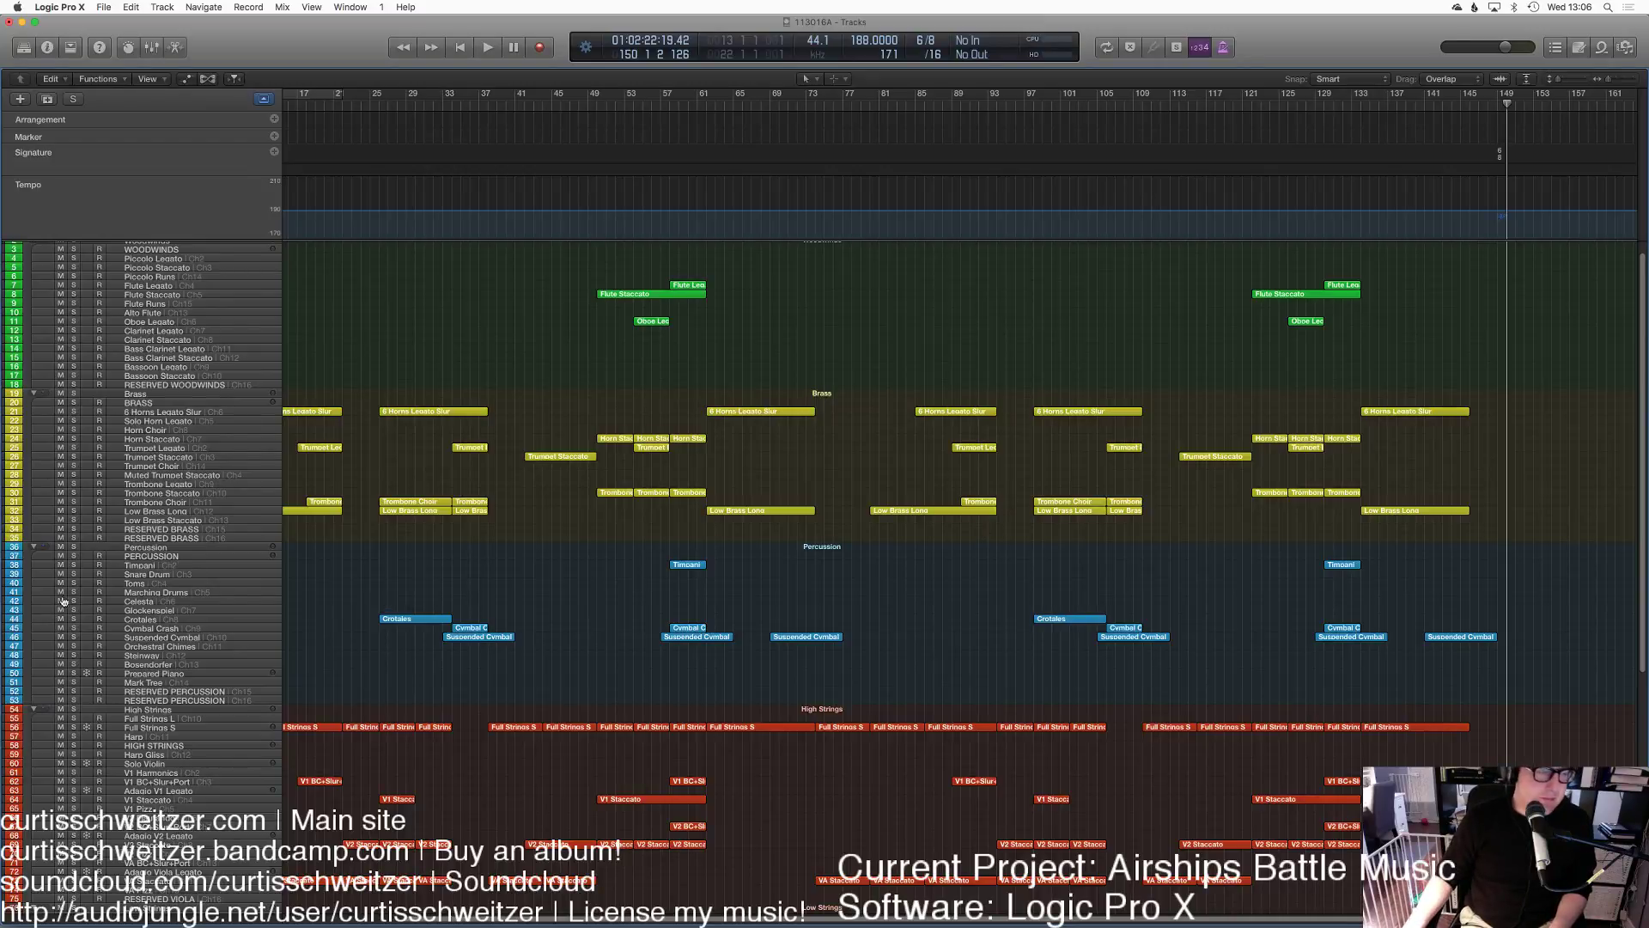
Step: Switch to QuickTime Player, listen to Leave her Johnny.wav and move its window clear of the arrangement
key(super+Tab)
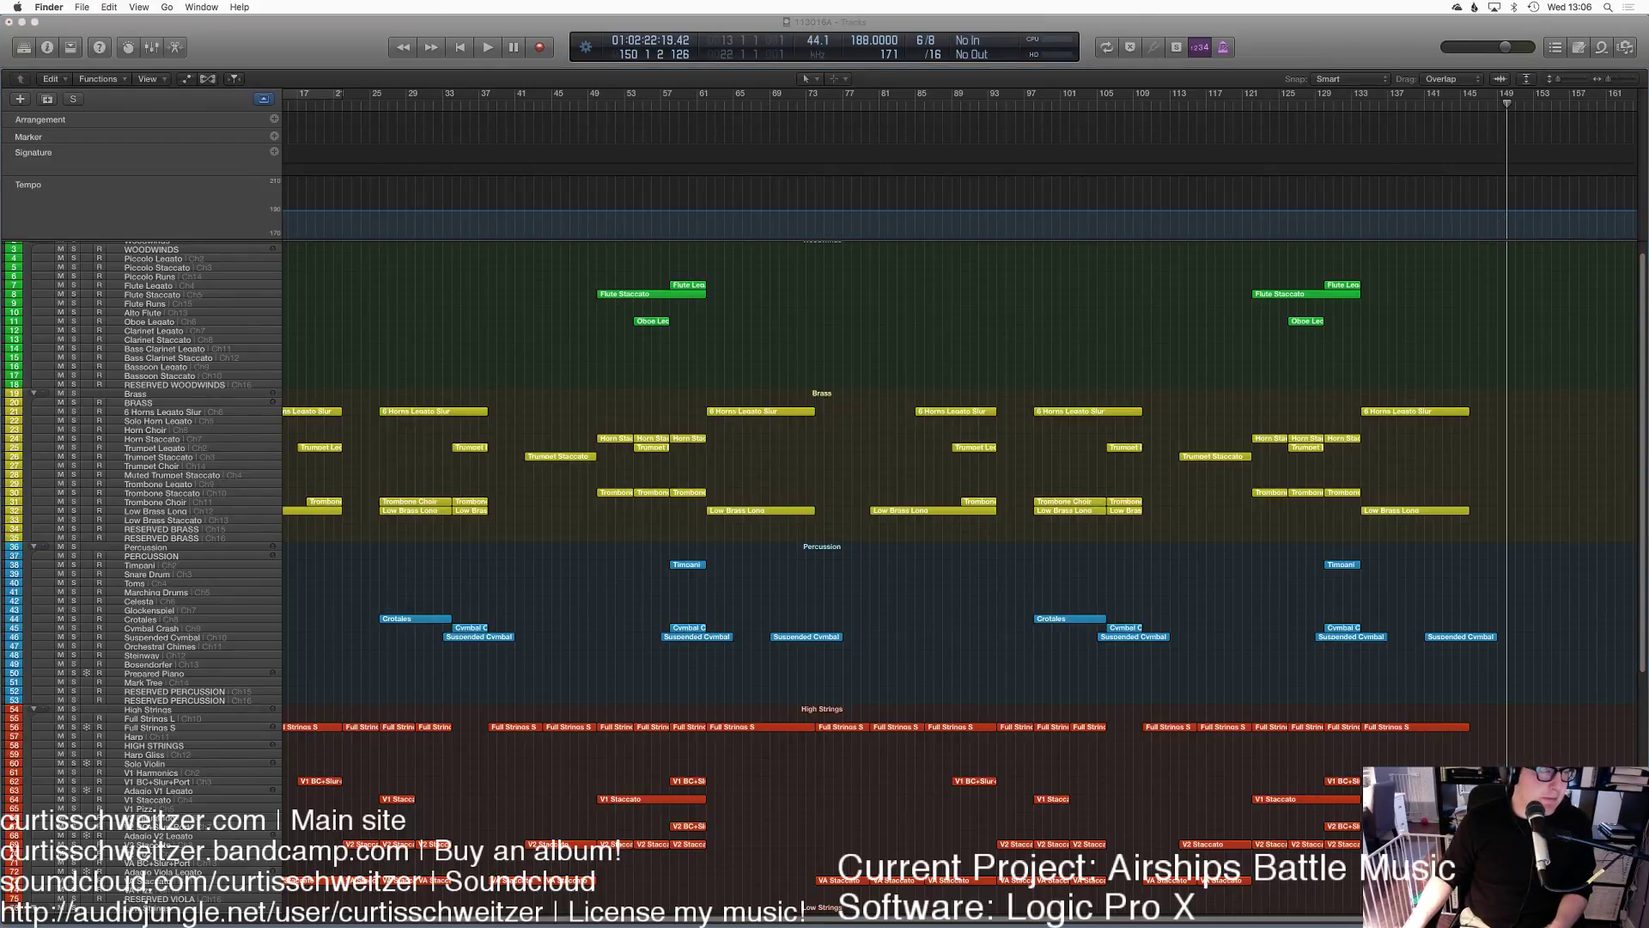
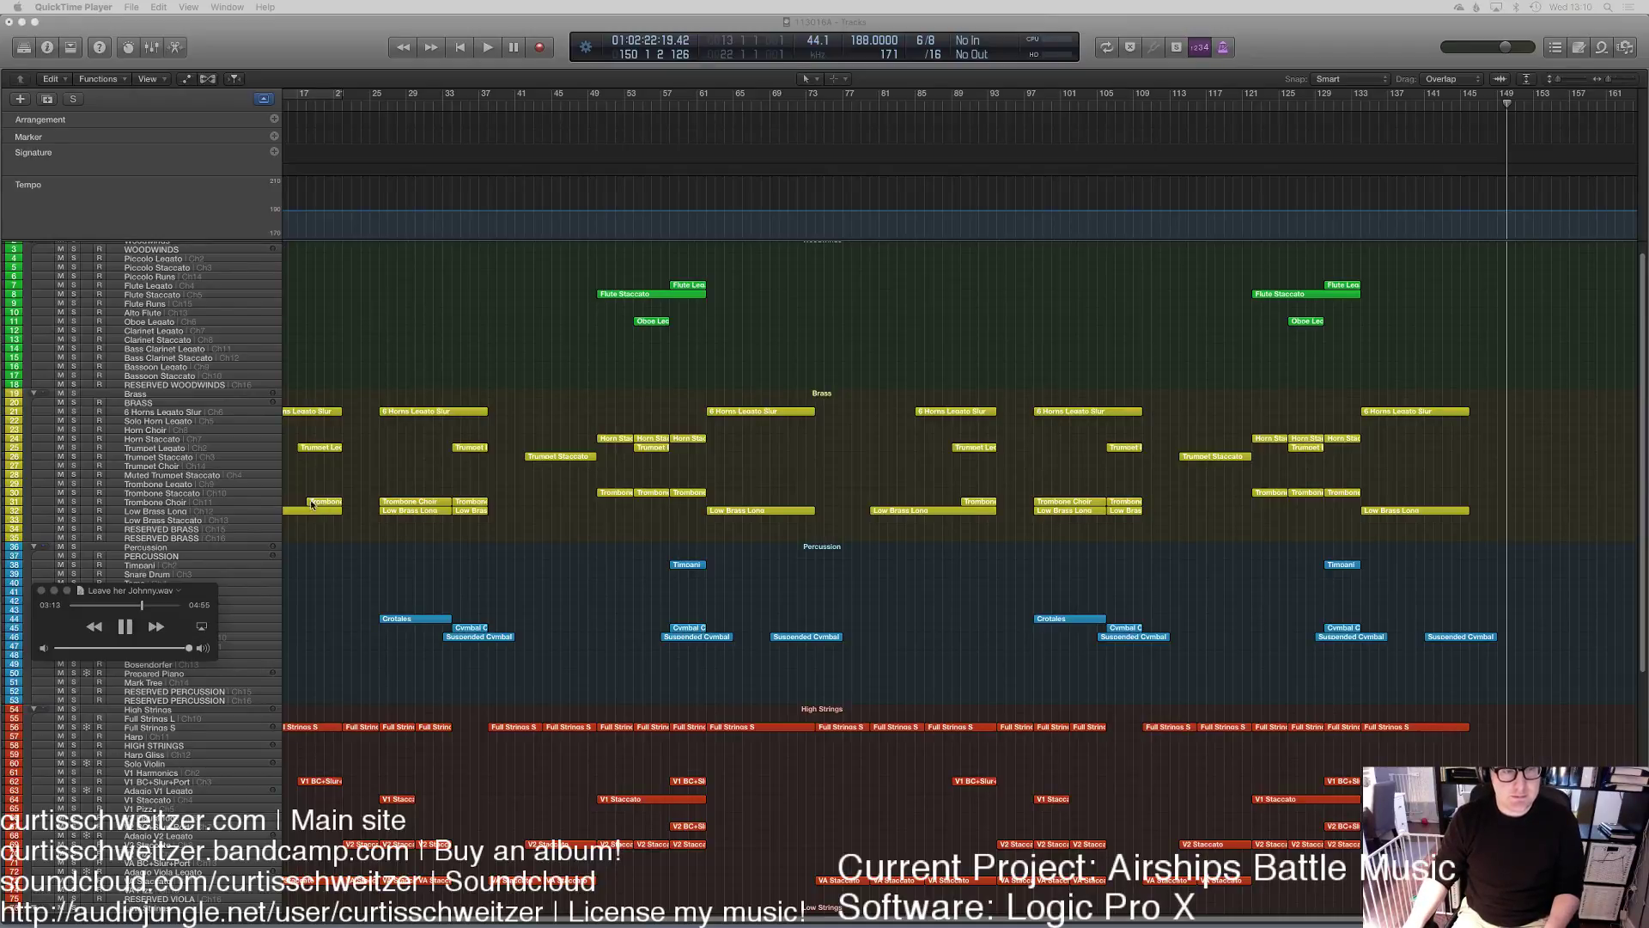
drag(127, 585, 832, 338)
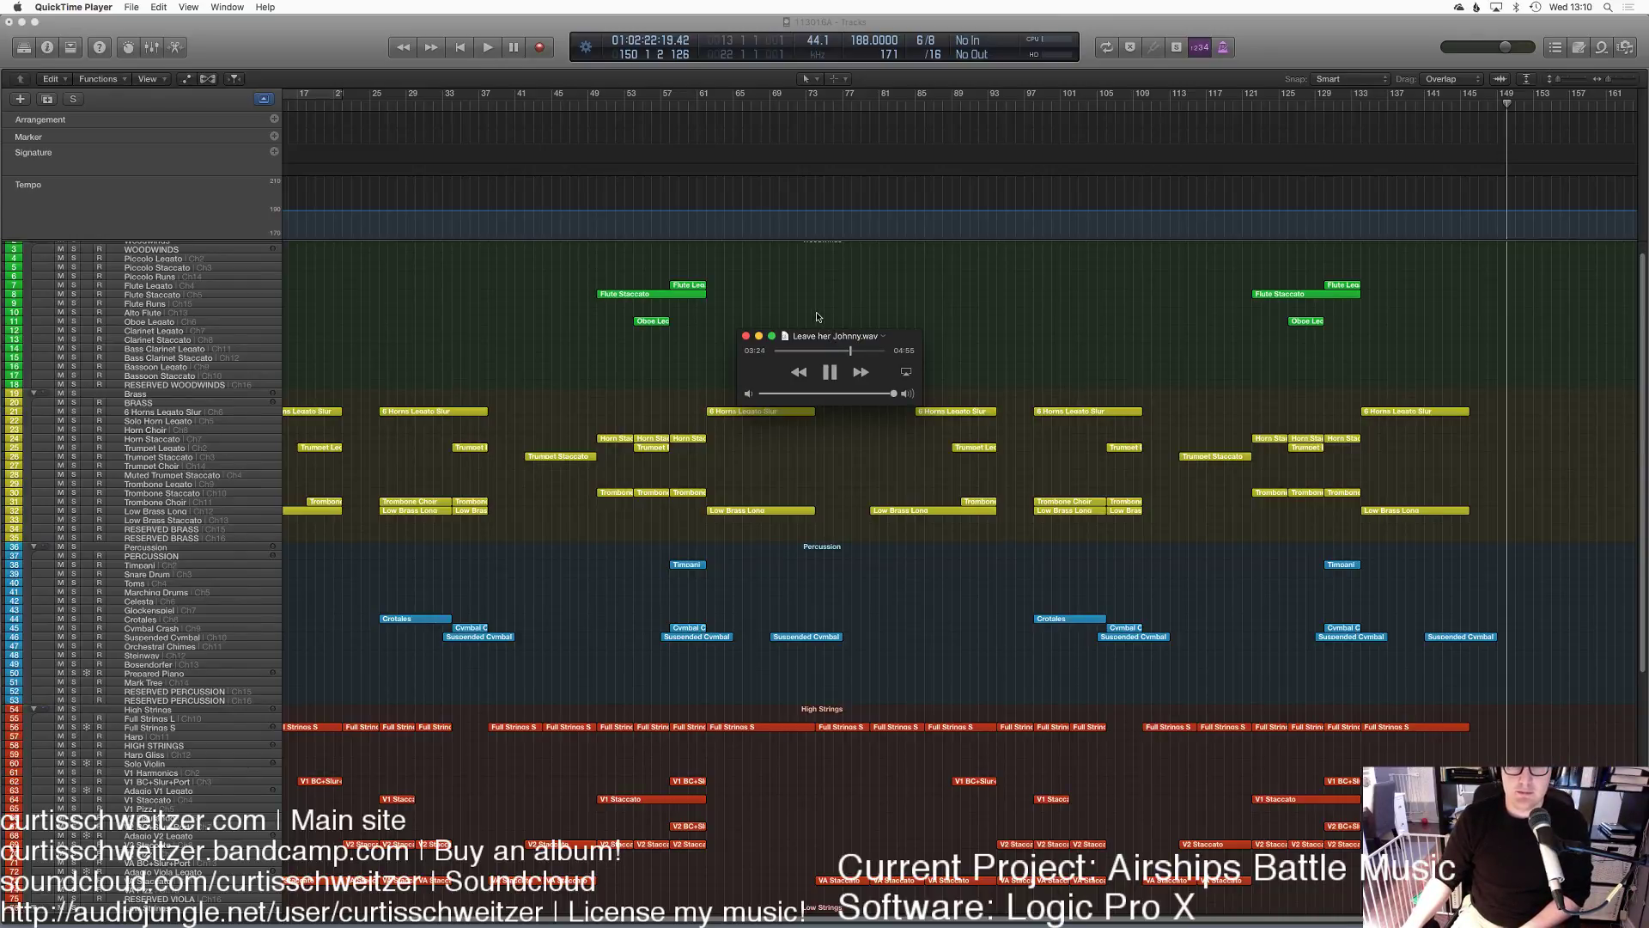
drag(822, 336, 0, 438)
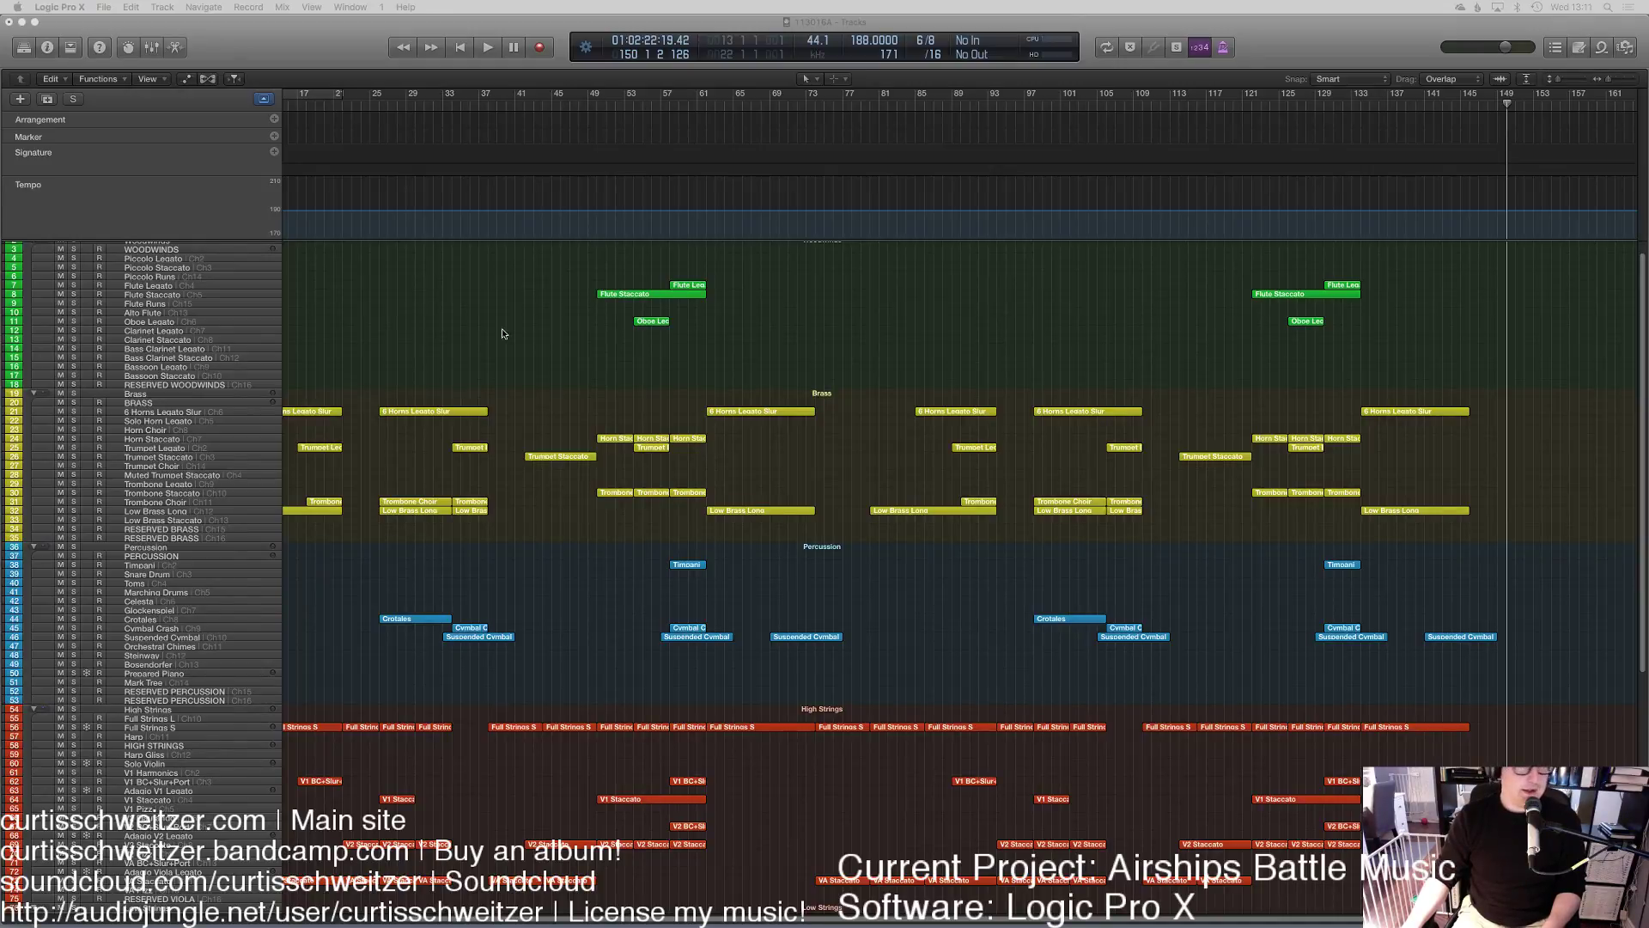
Step: Return to Logic Pro X and play the arrangement from about bar 48 through the join into the repeat
scroll(876, 307, down, 5)
scroll(1067, 402, up, 5)
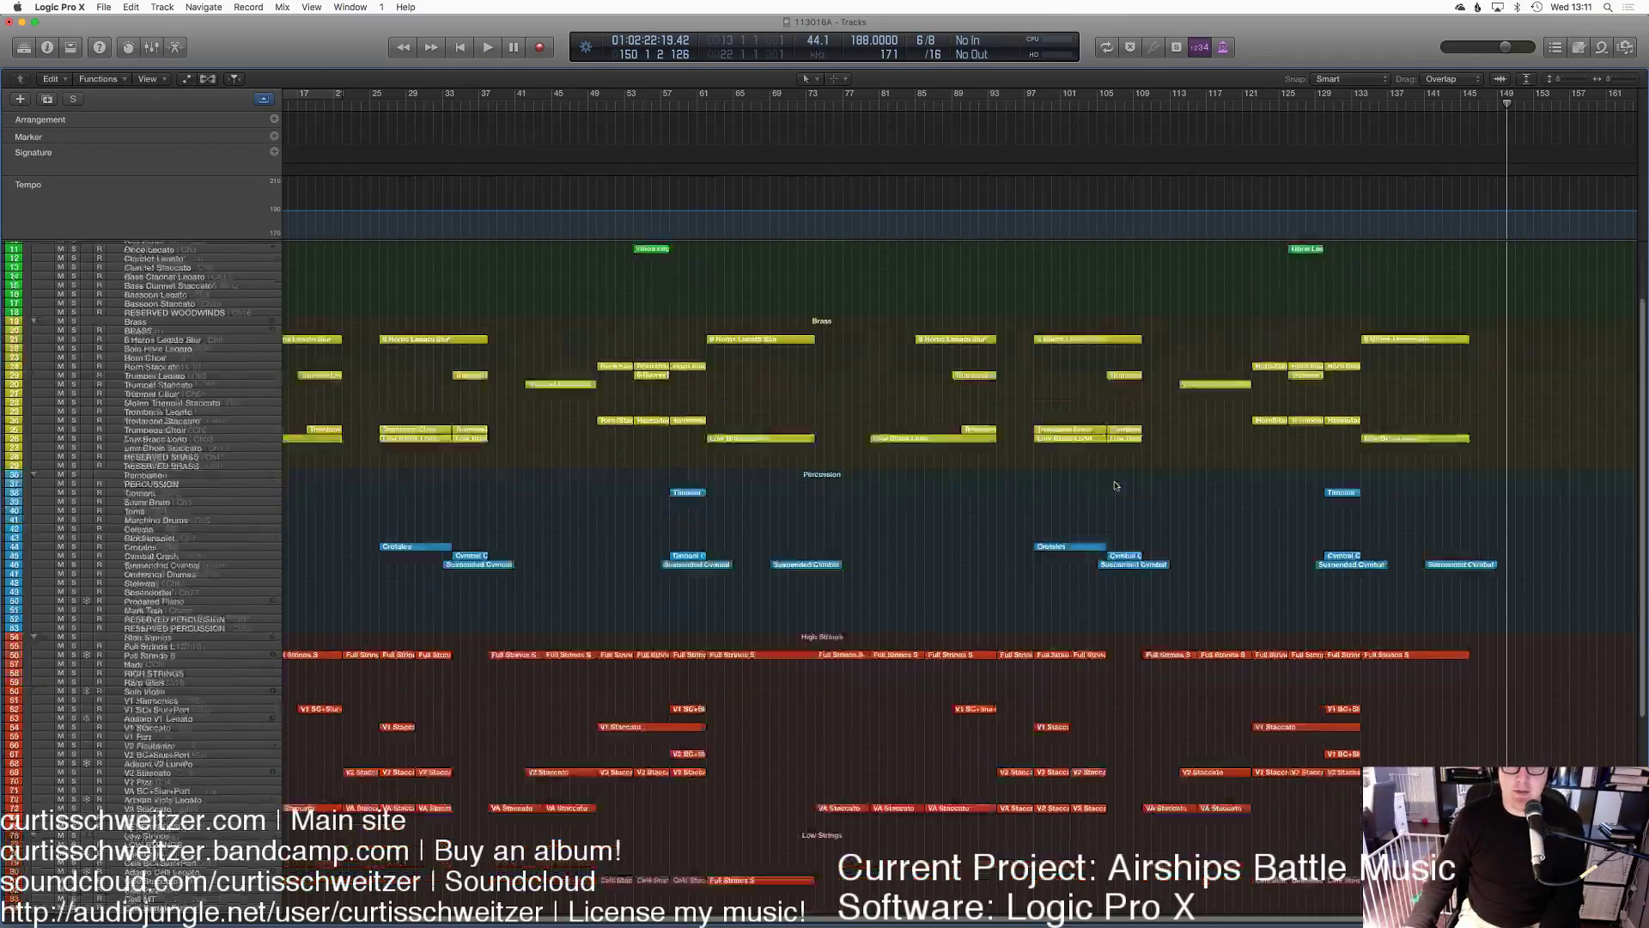
scroll(1112, 473, down, 5)
scroll(882, 328, up, 4)
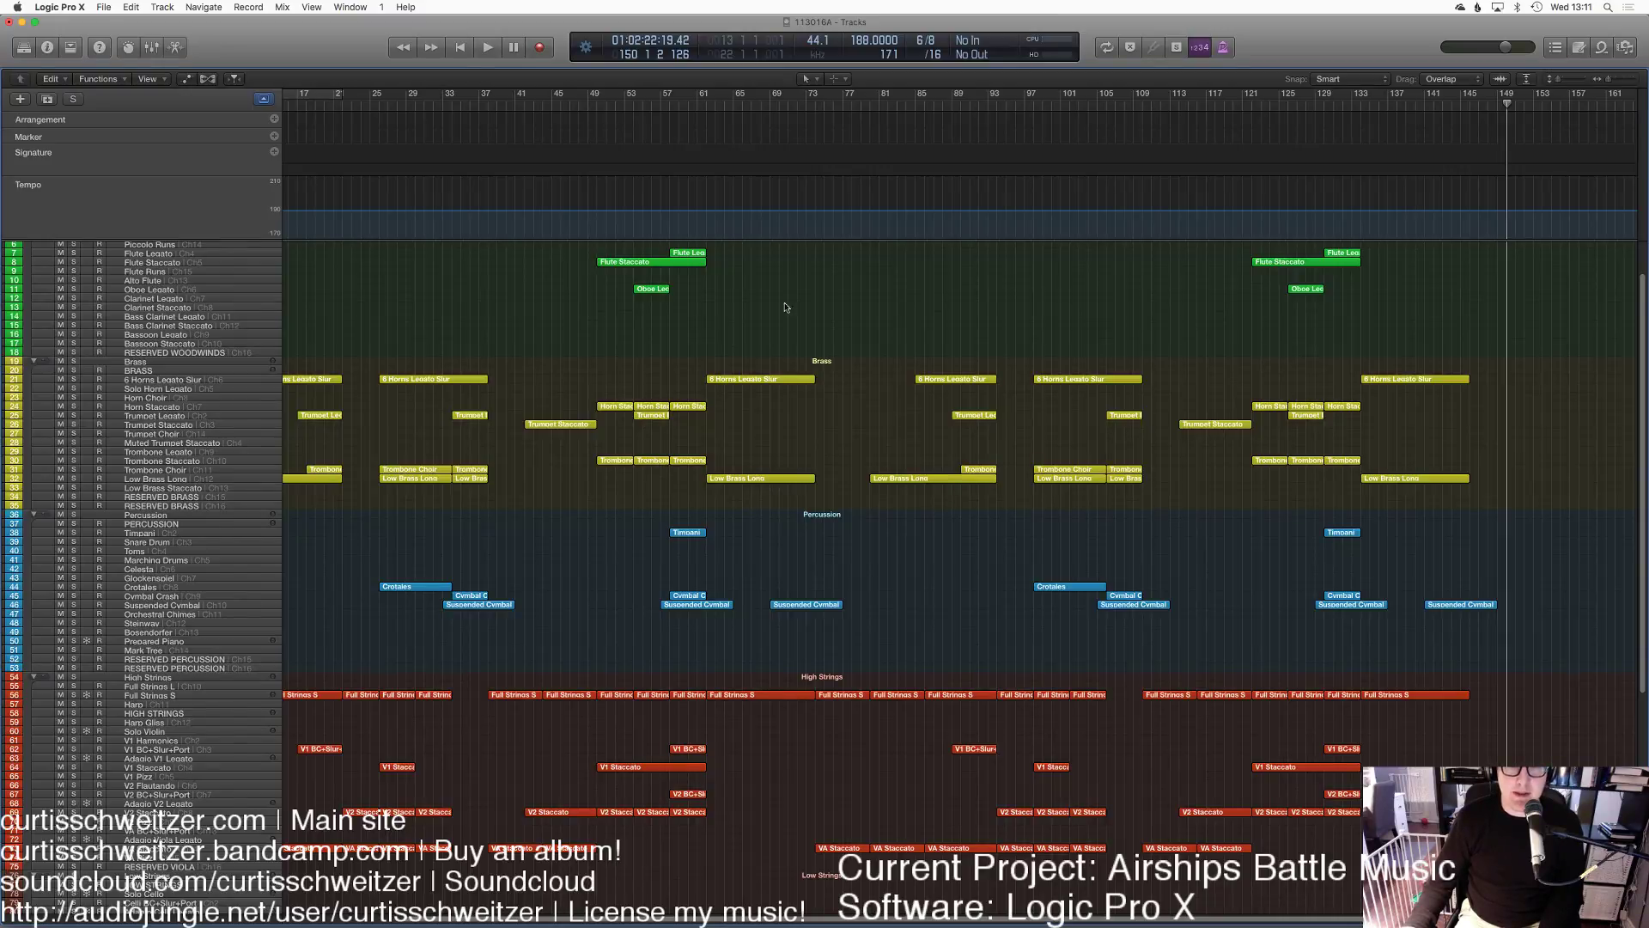
click(581, 104)
key(space)
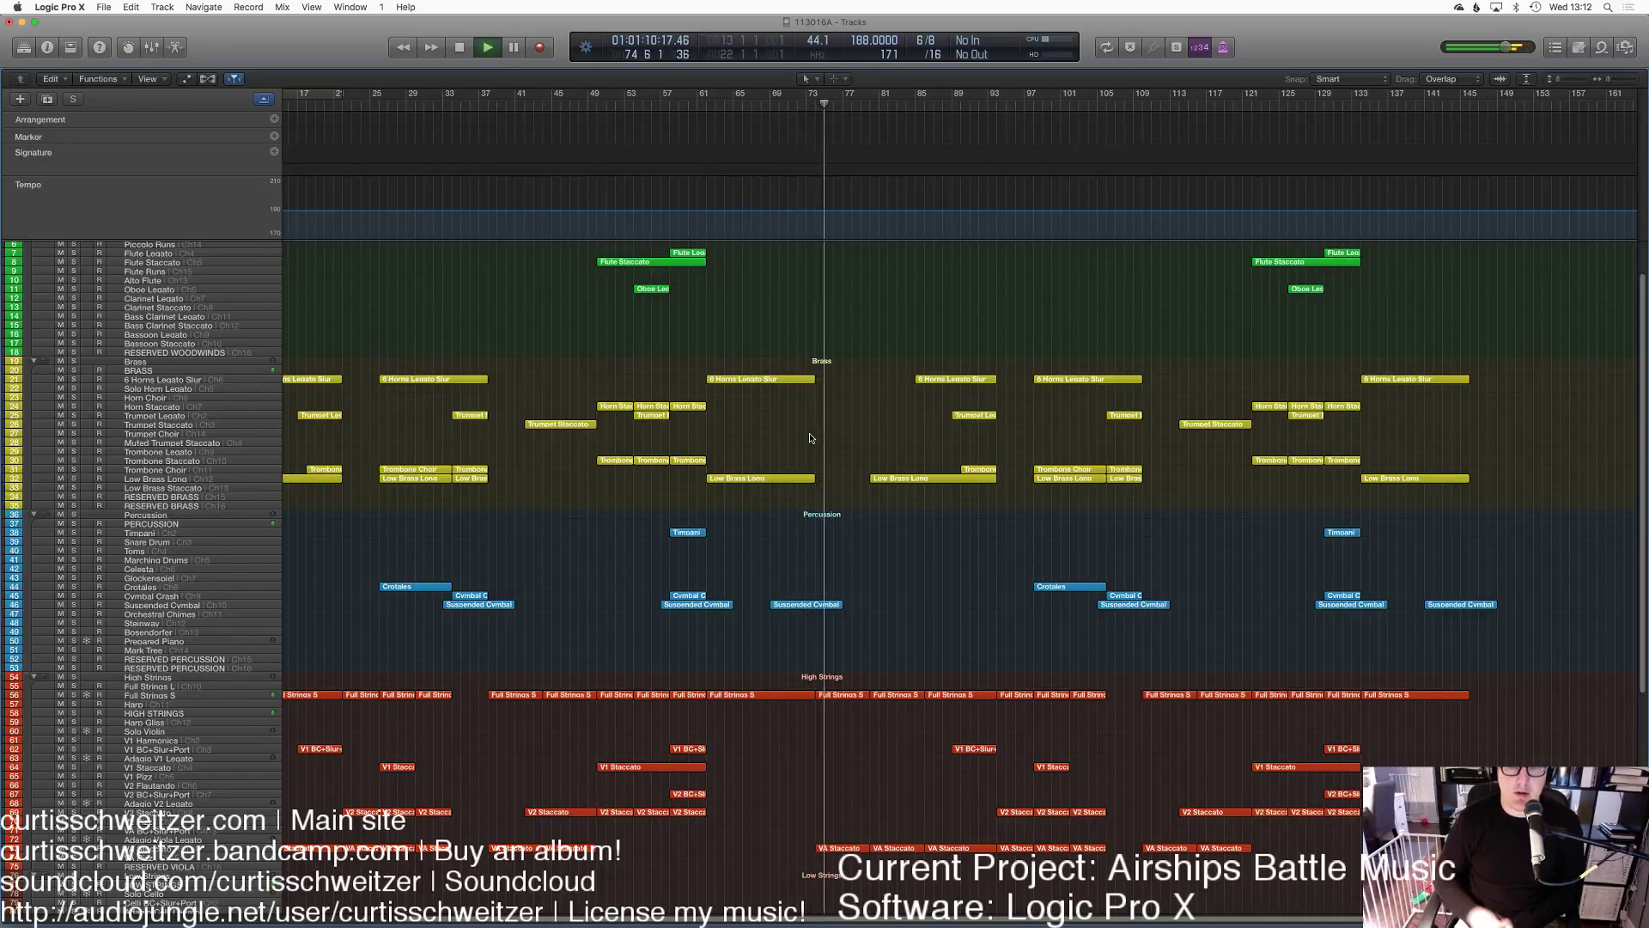
scroll(810, 438, down, 3)
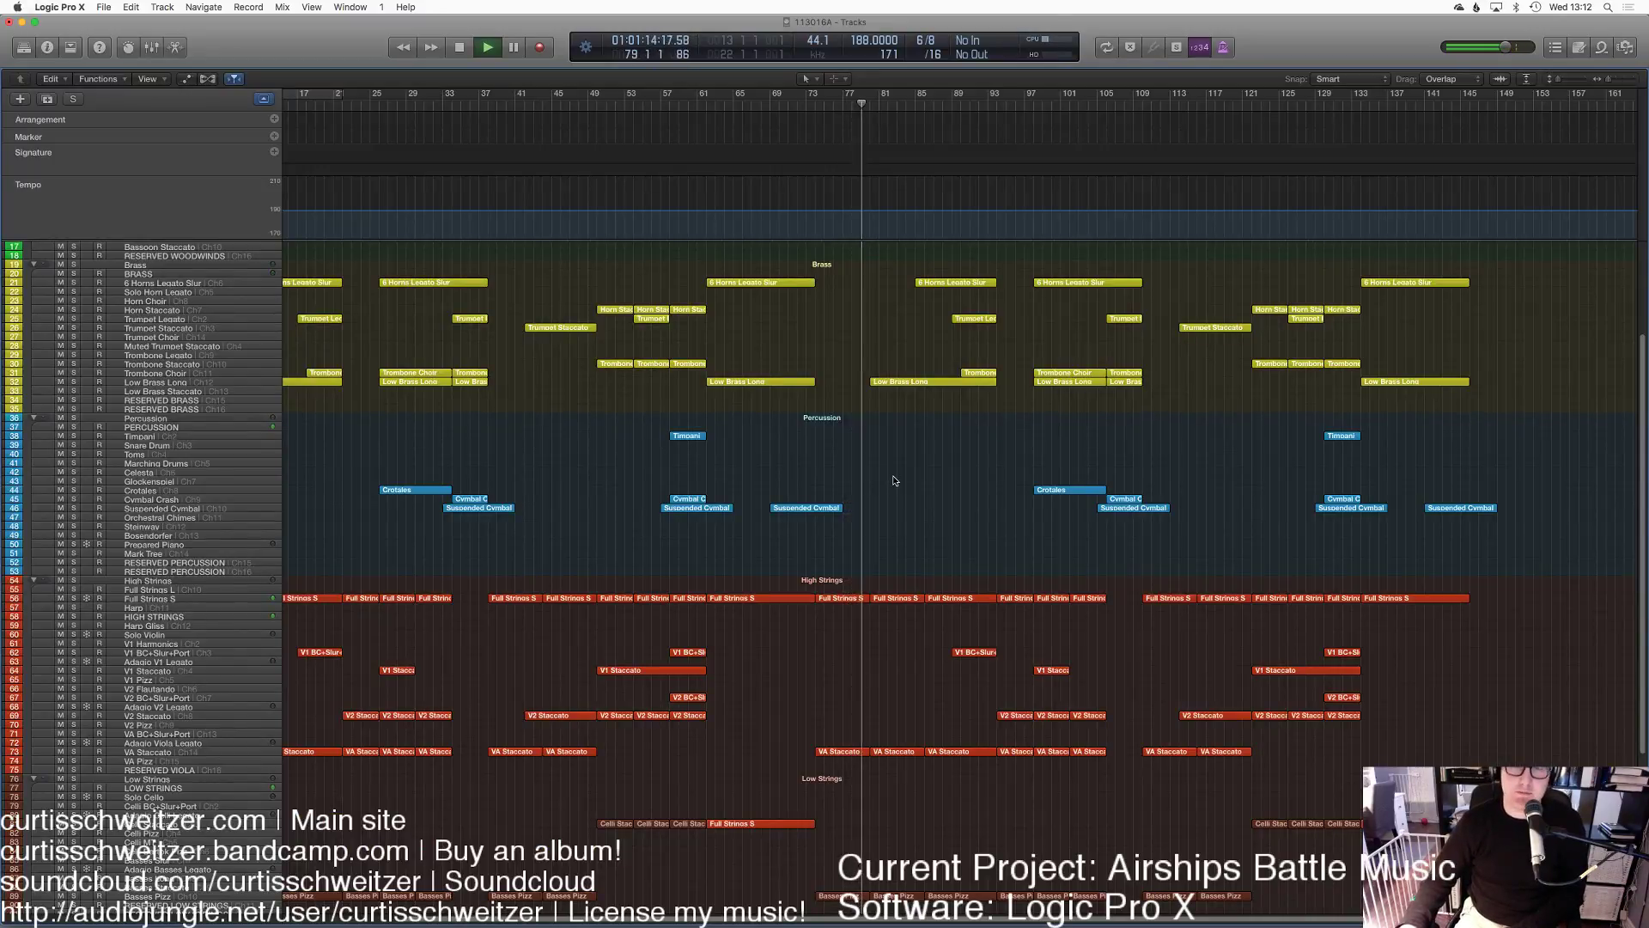
scroll(894, 480, up, 2)
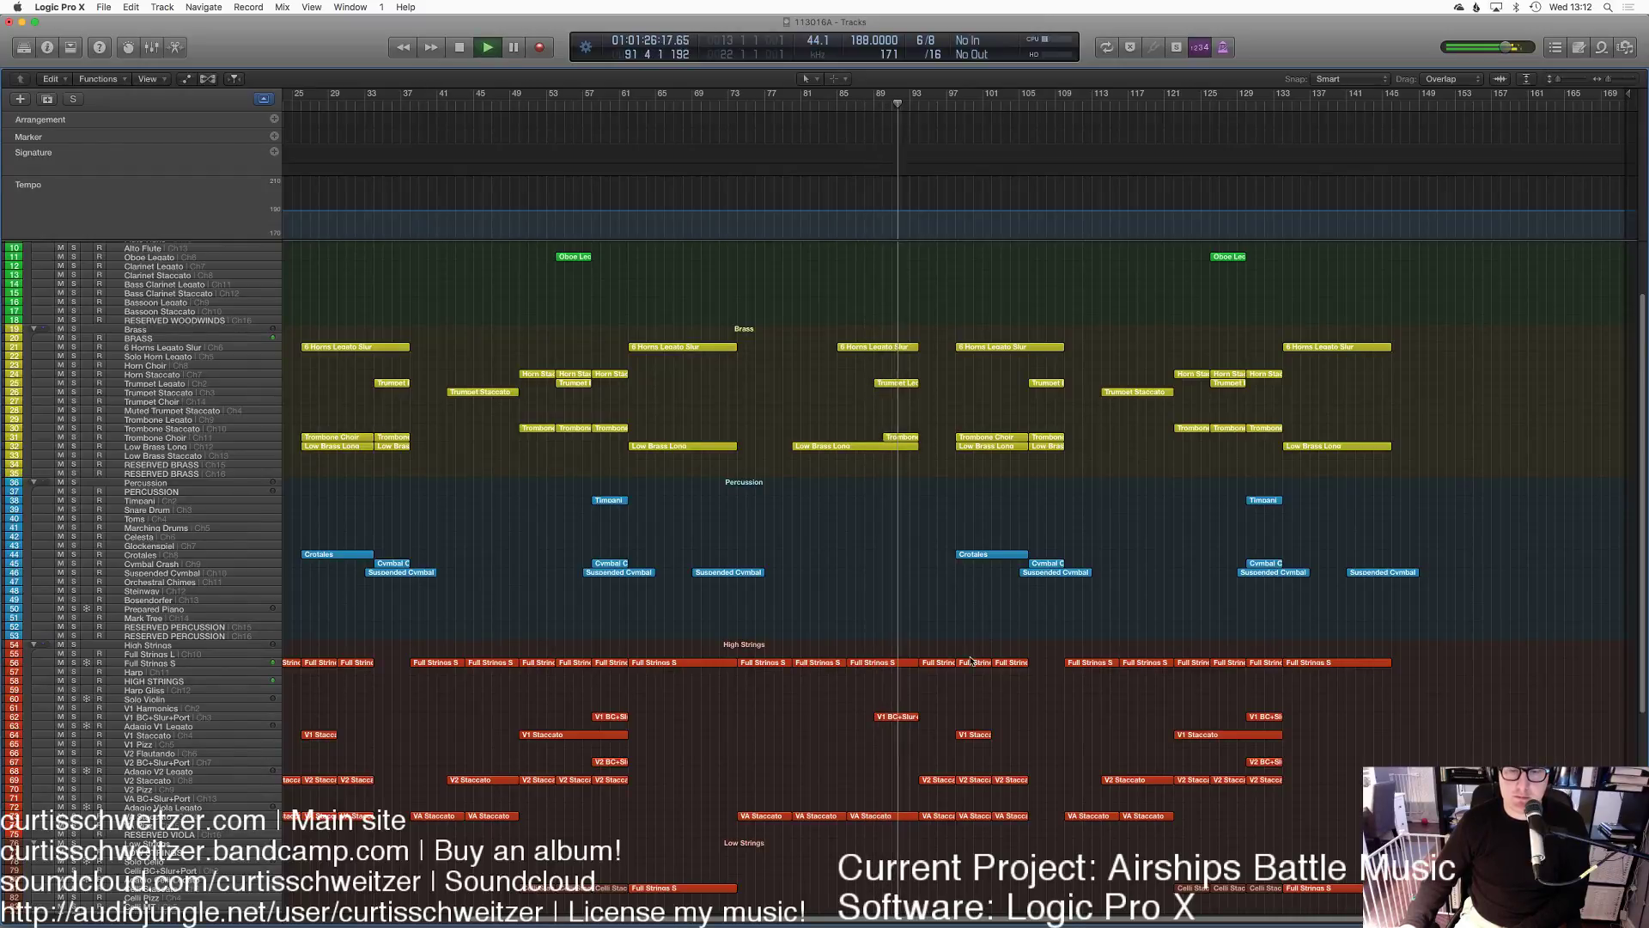
Step: Raise the expression of the V1 BC+Slur+Port region at bars 89 to 94 to 127 in the Piano Roll
click(897, 717)
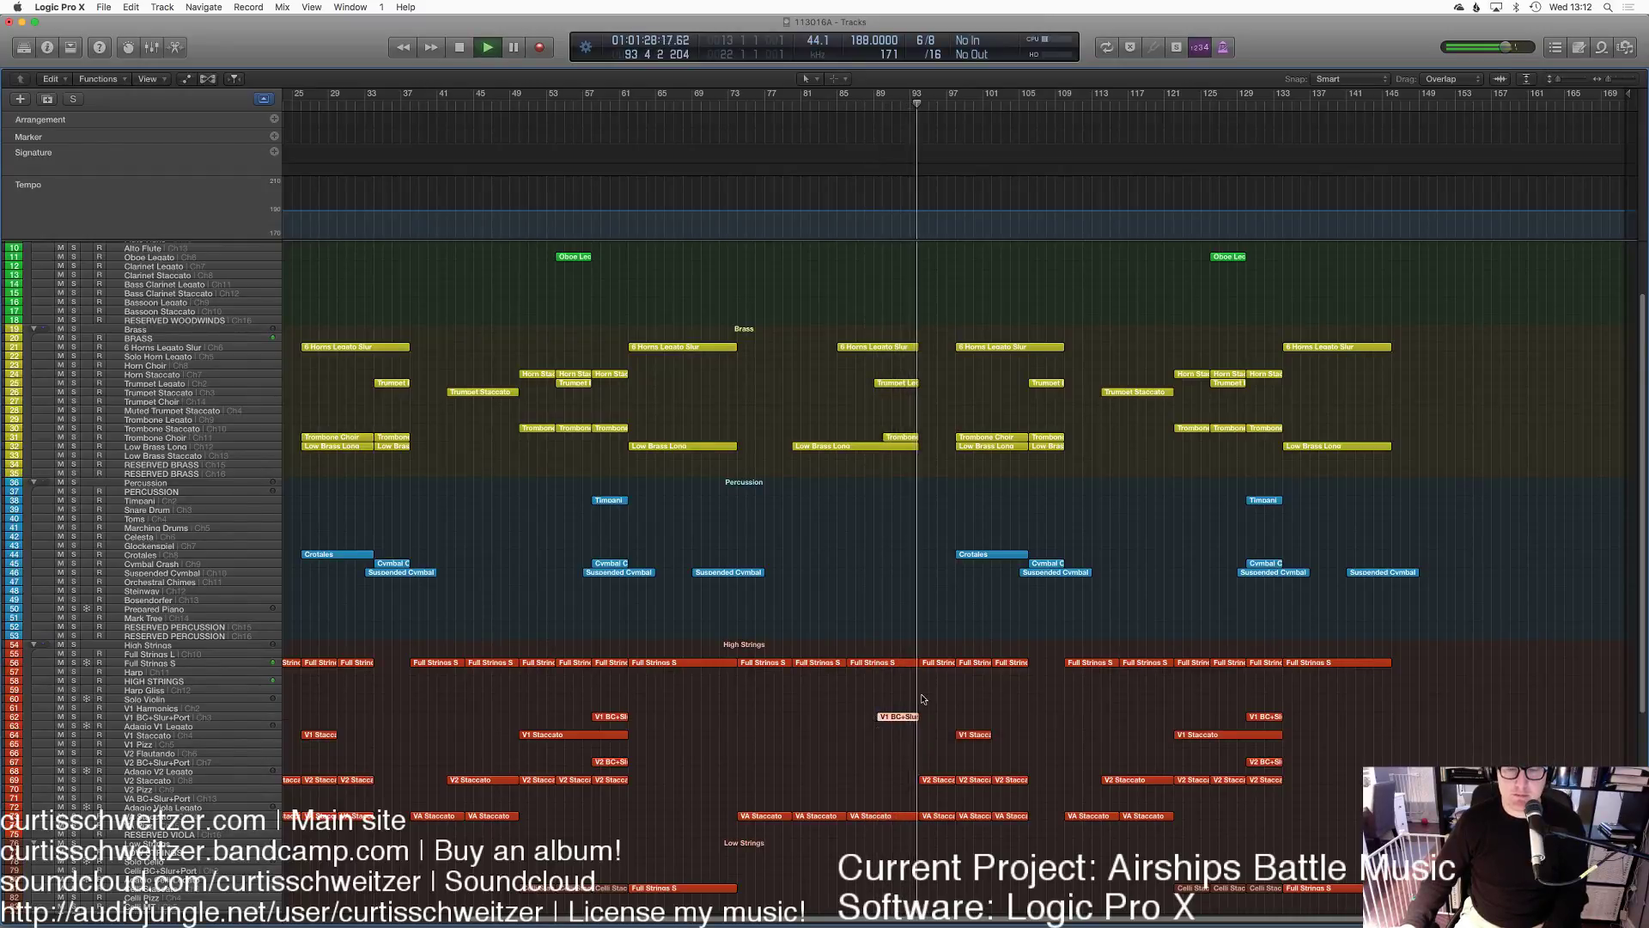
key(p)
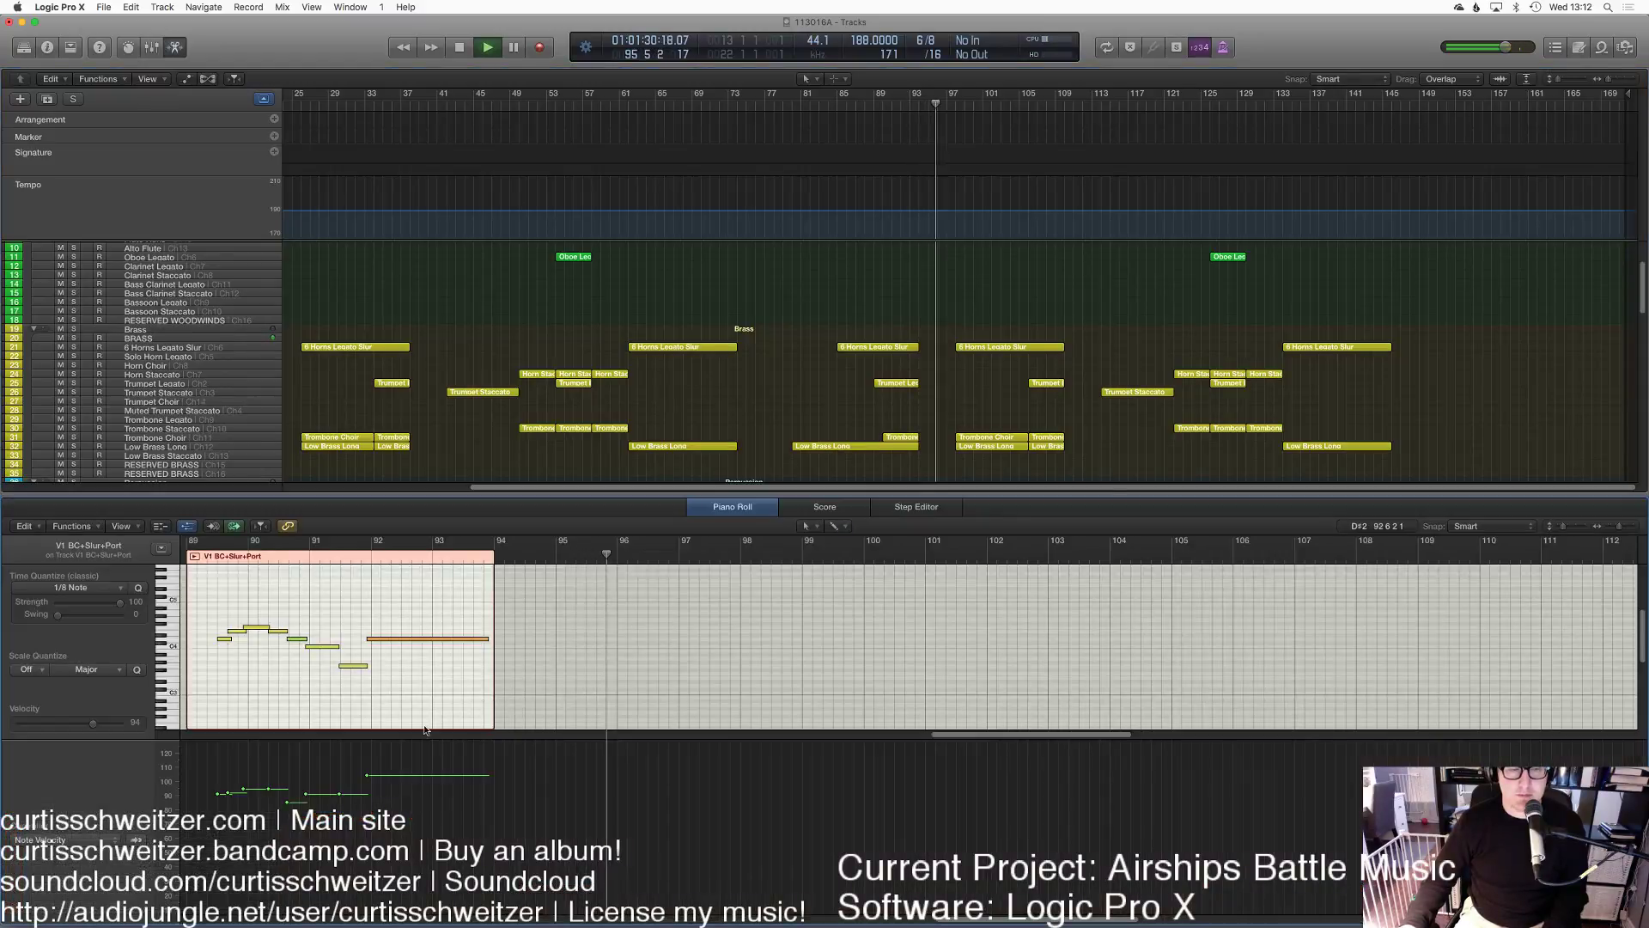
click(101, 839)
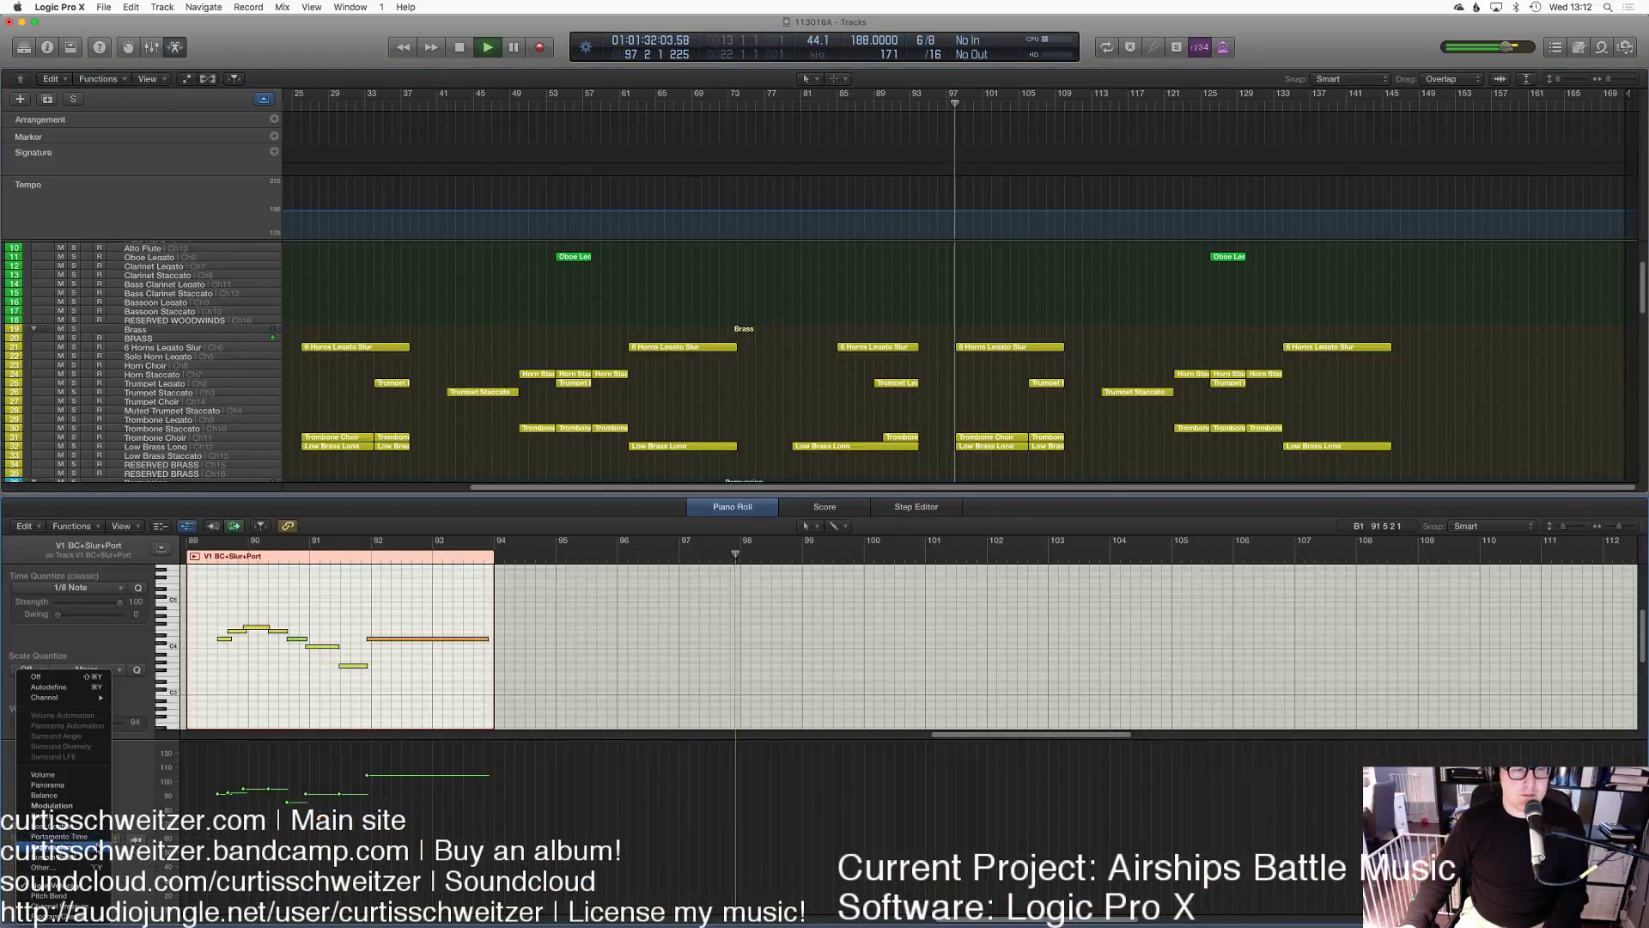
click(60, 756)
scroll(340, 740, left, 5)
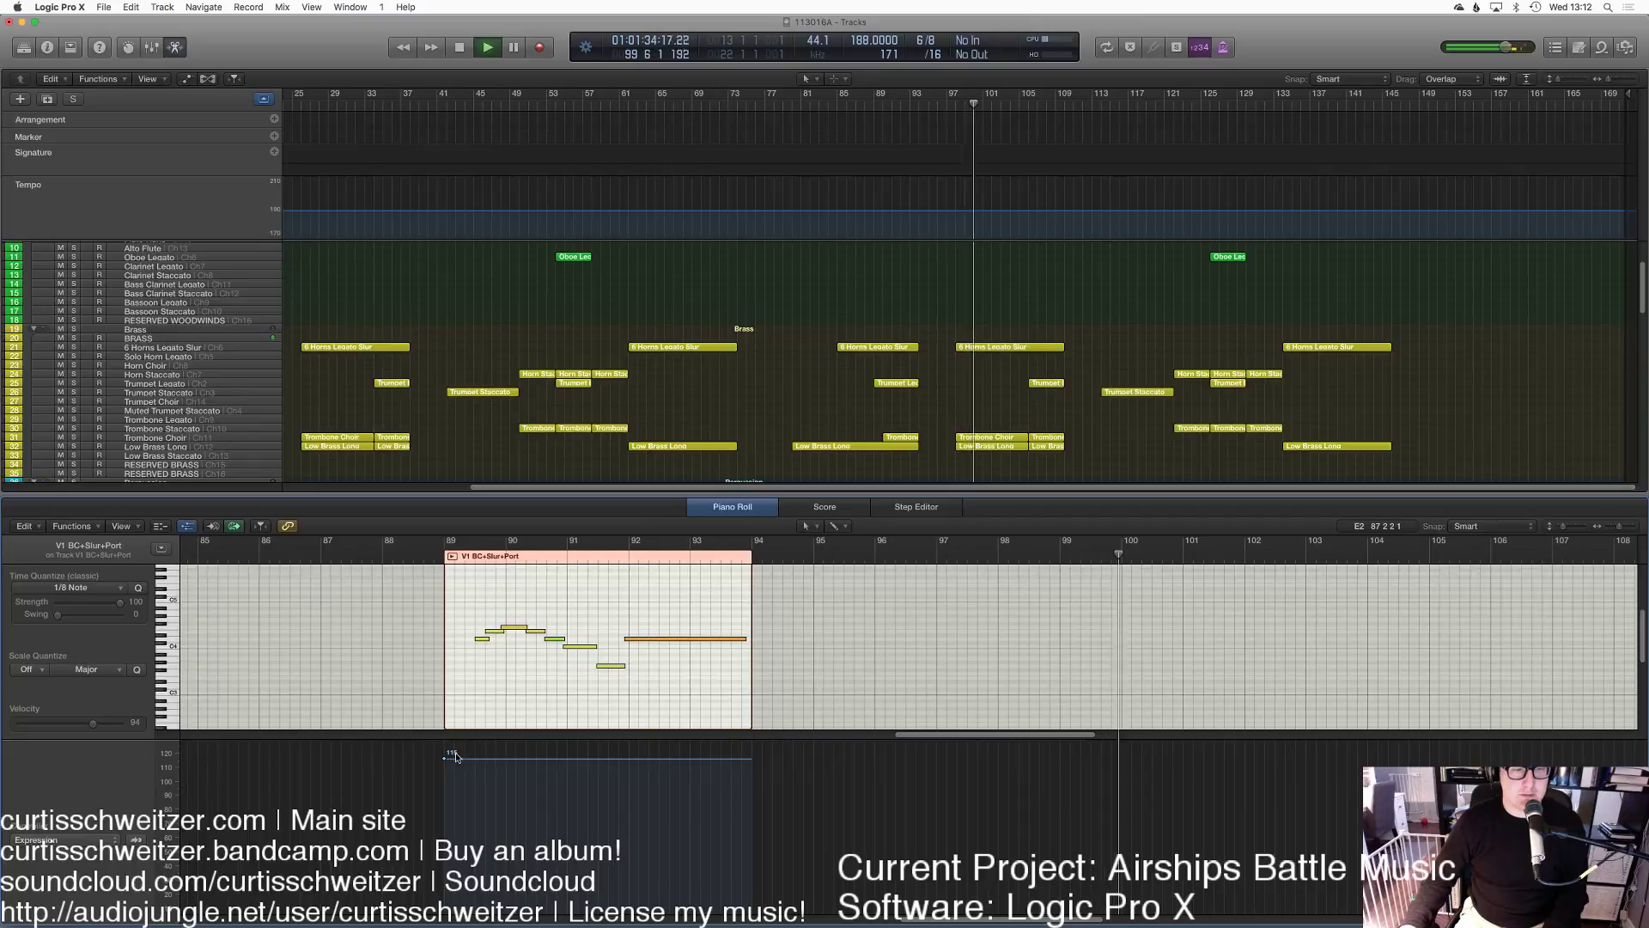
drag(445, 758, 494, 665)
Step: Transpose all notes of the V1 BC+Slur+Port region at bar 89 up an octave
key(super+a)
right_click(482, 577)
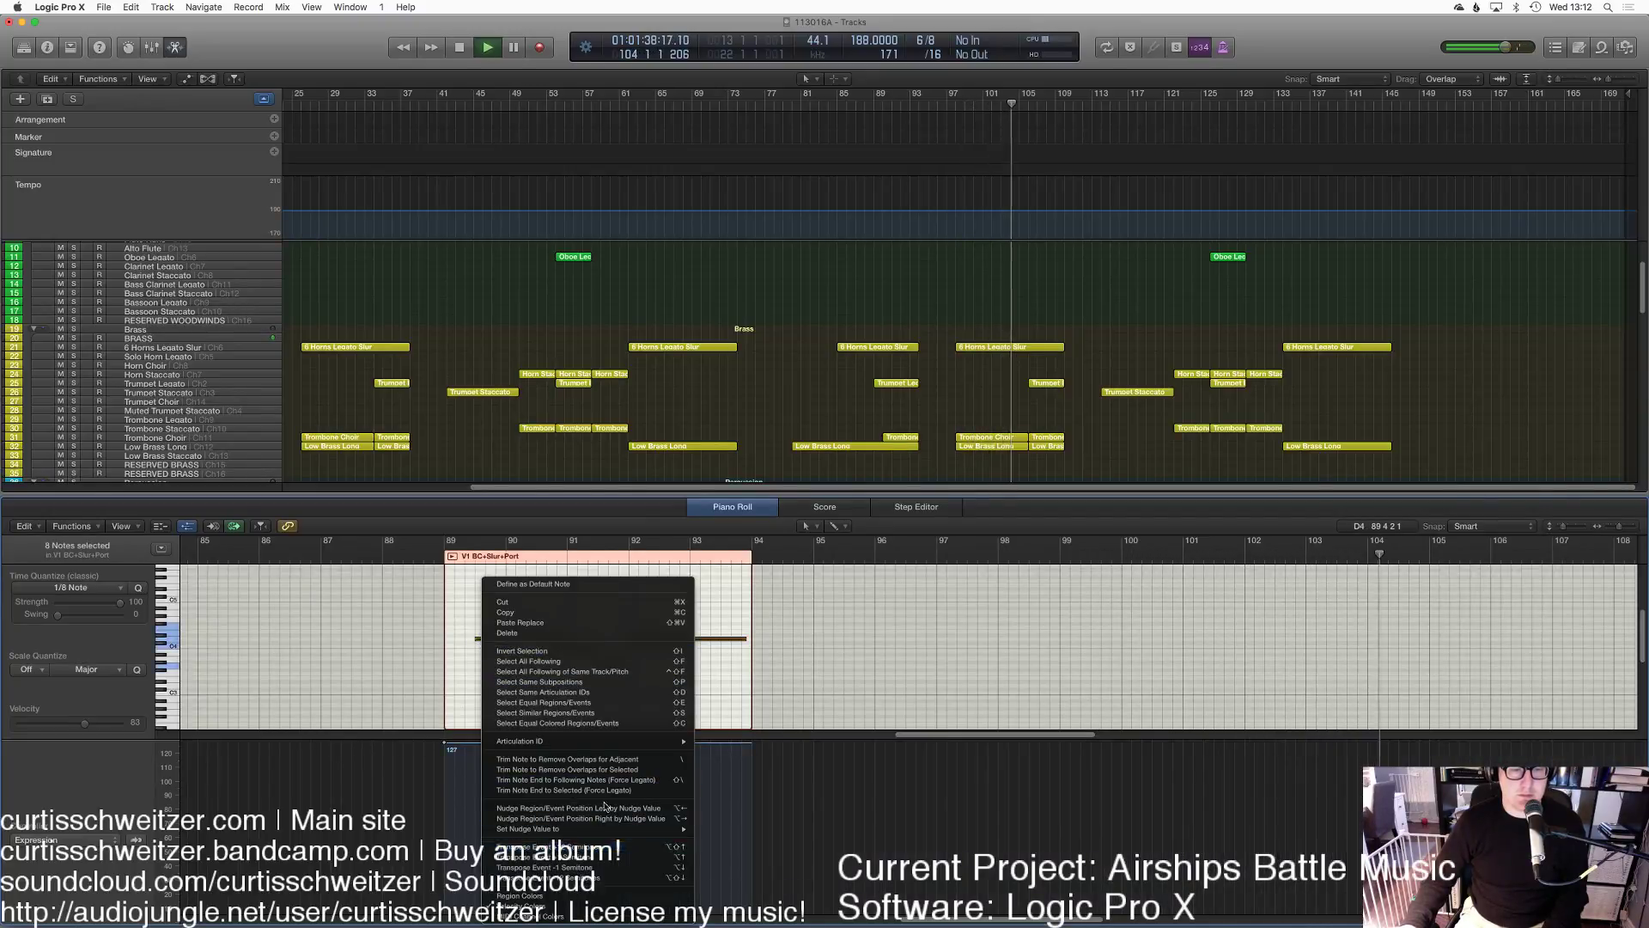
click(574, 846)
key(e)
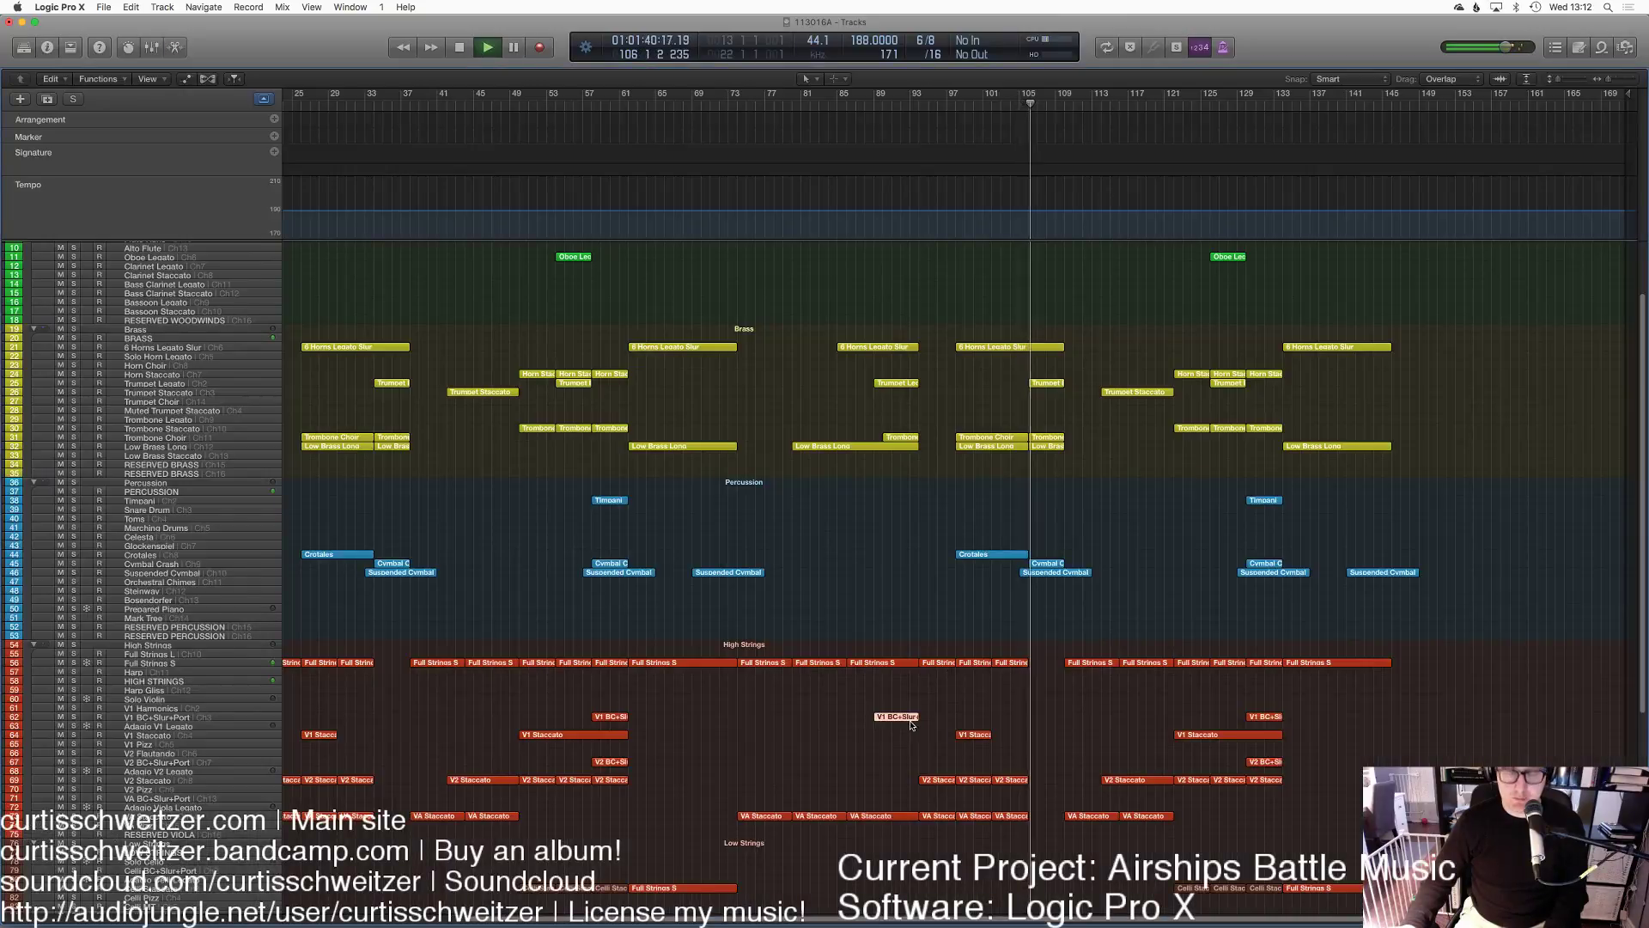
Step: Paste a copy of the V1 BC+Slur+Port region onto the V2 BC+Slur+Port track at its original position, bar 89
click(172, 762)
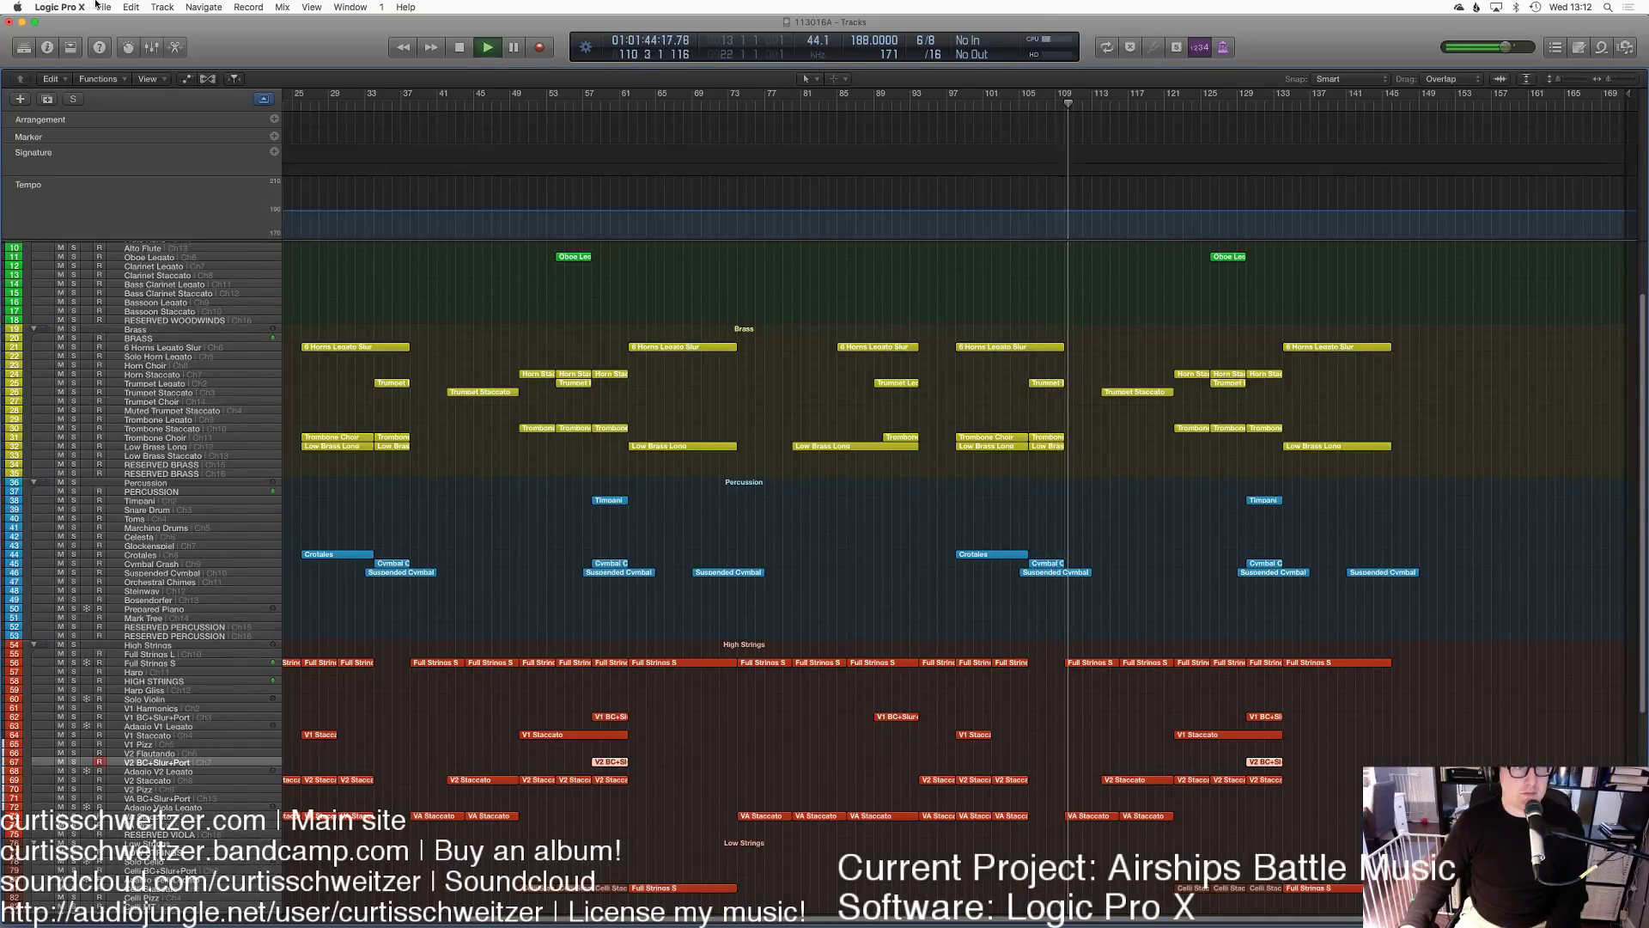
click(130, 6)
click(163, 128)
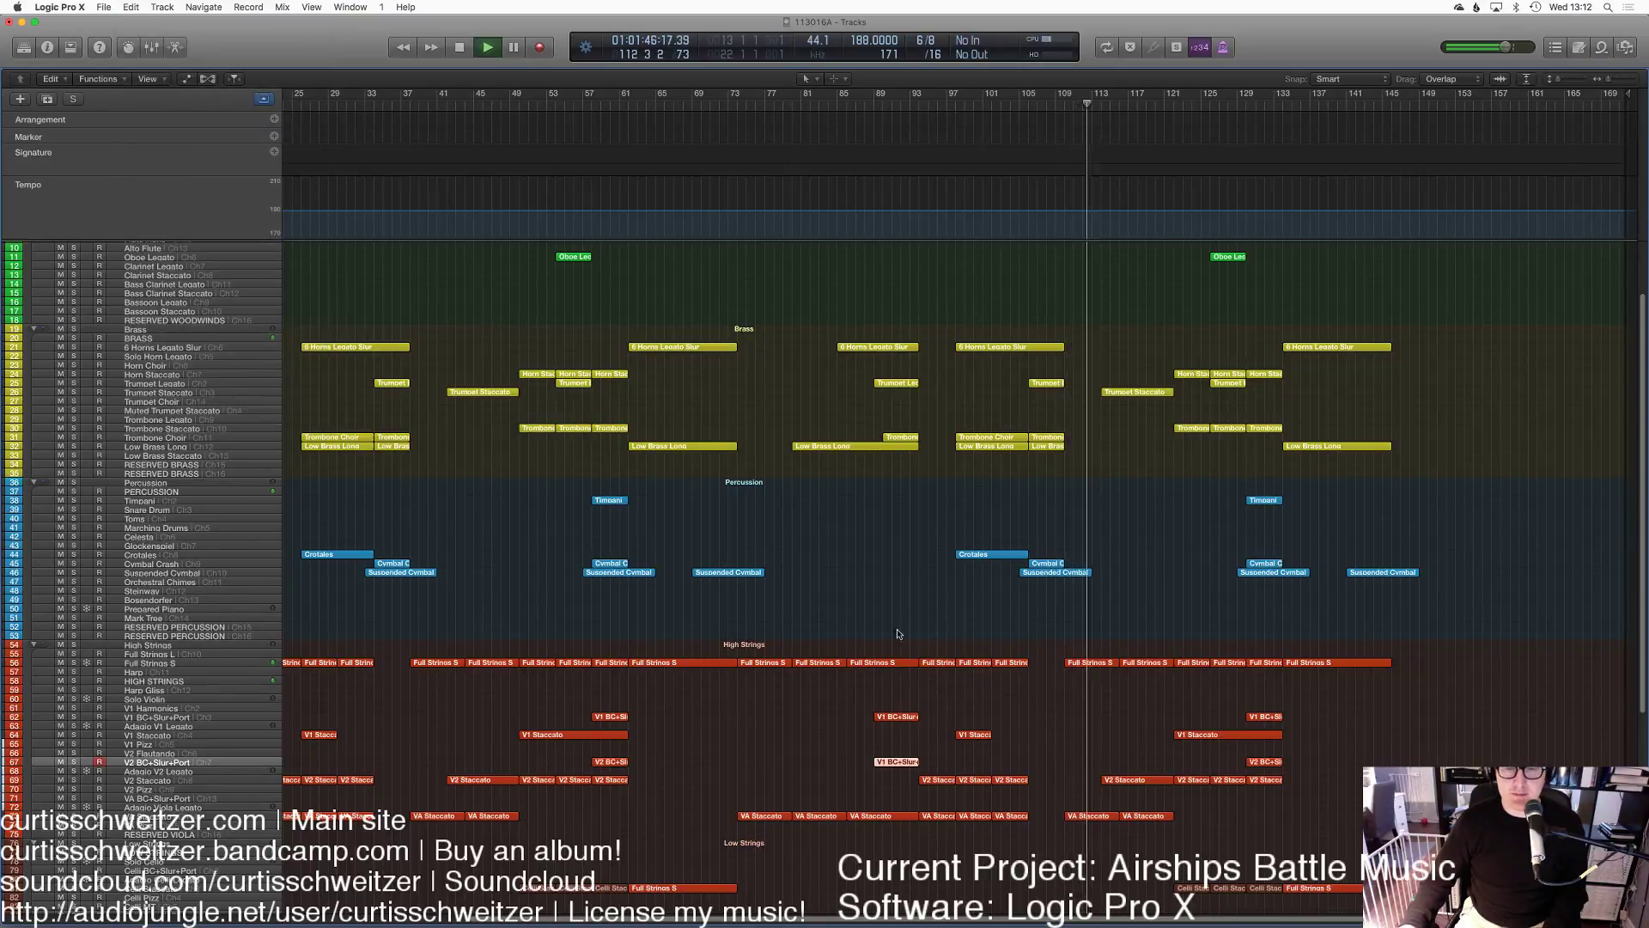
Step: Transpose all notes of the V2 BC+Slur+Port region at bar 89 down an octave and play the result
double_click(896, 761)
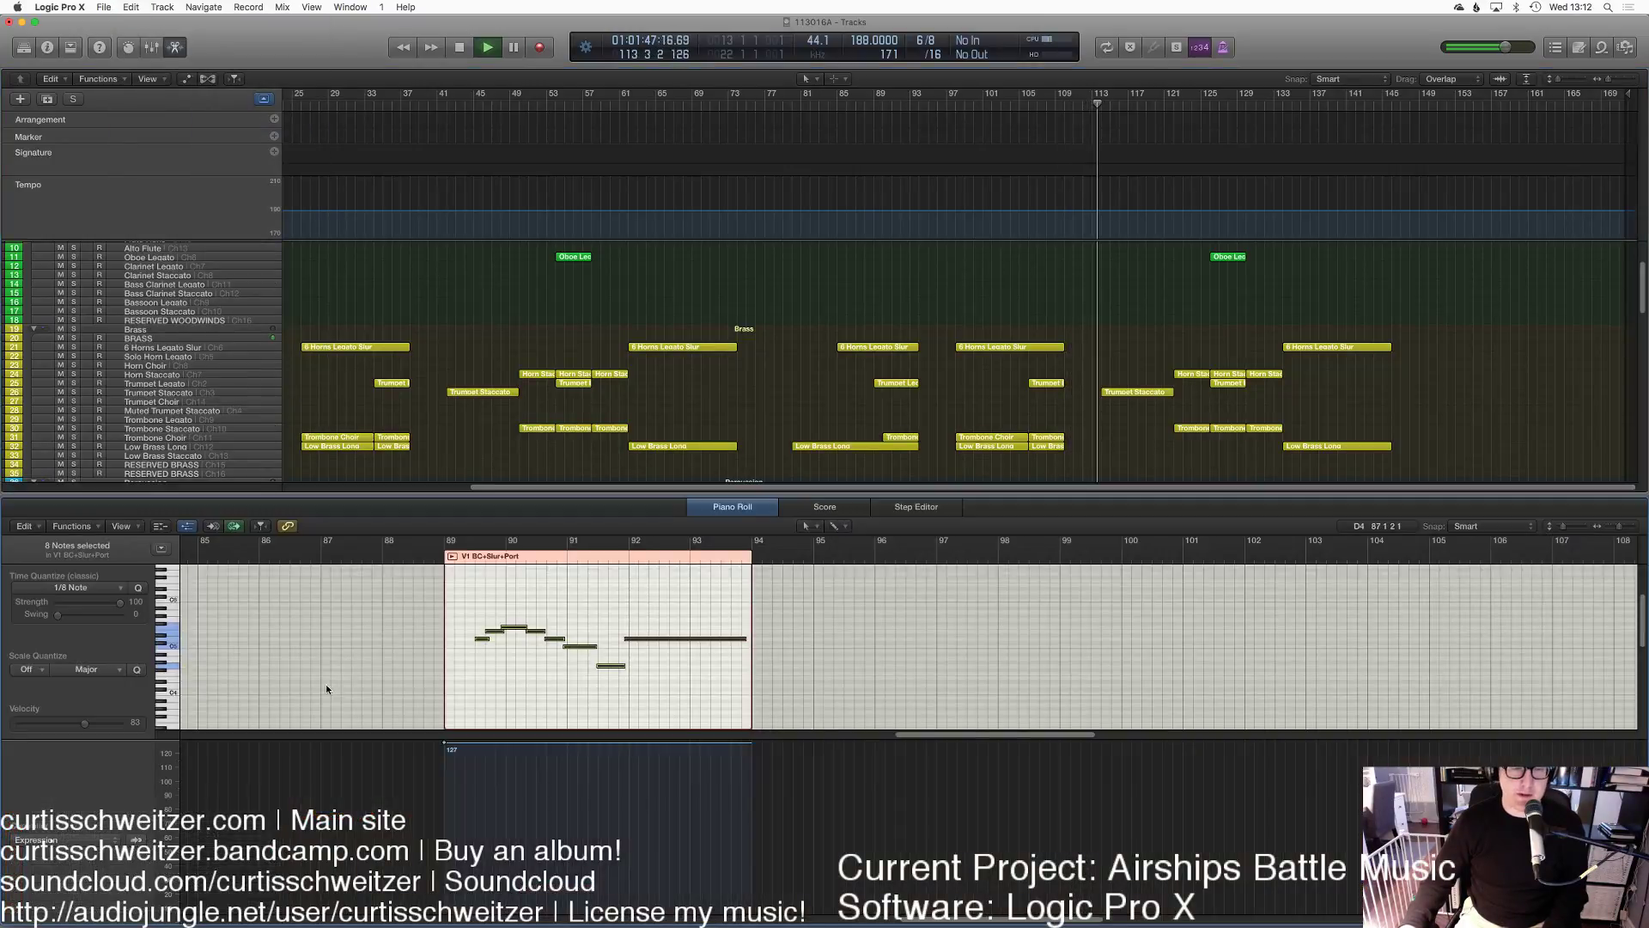
right_click(487, 638)
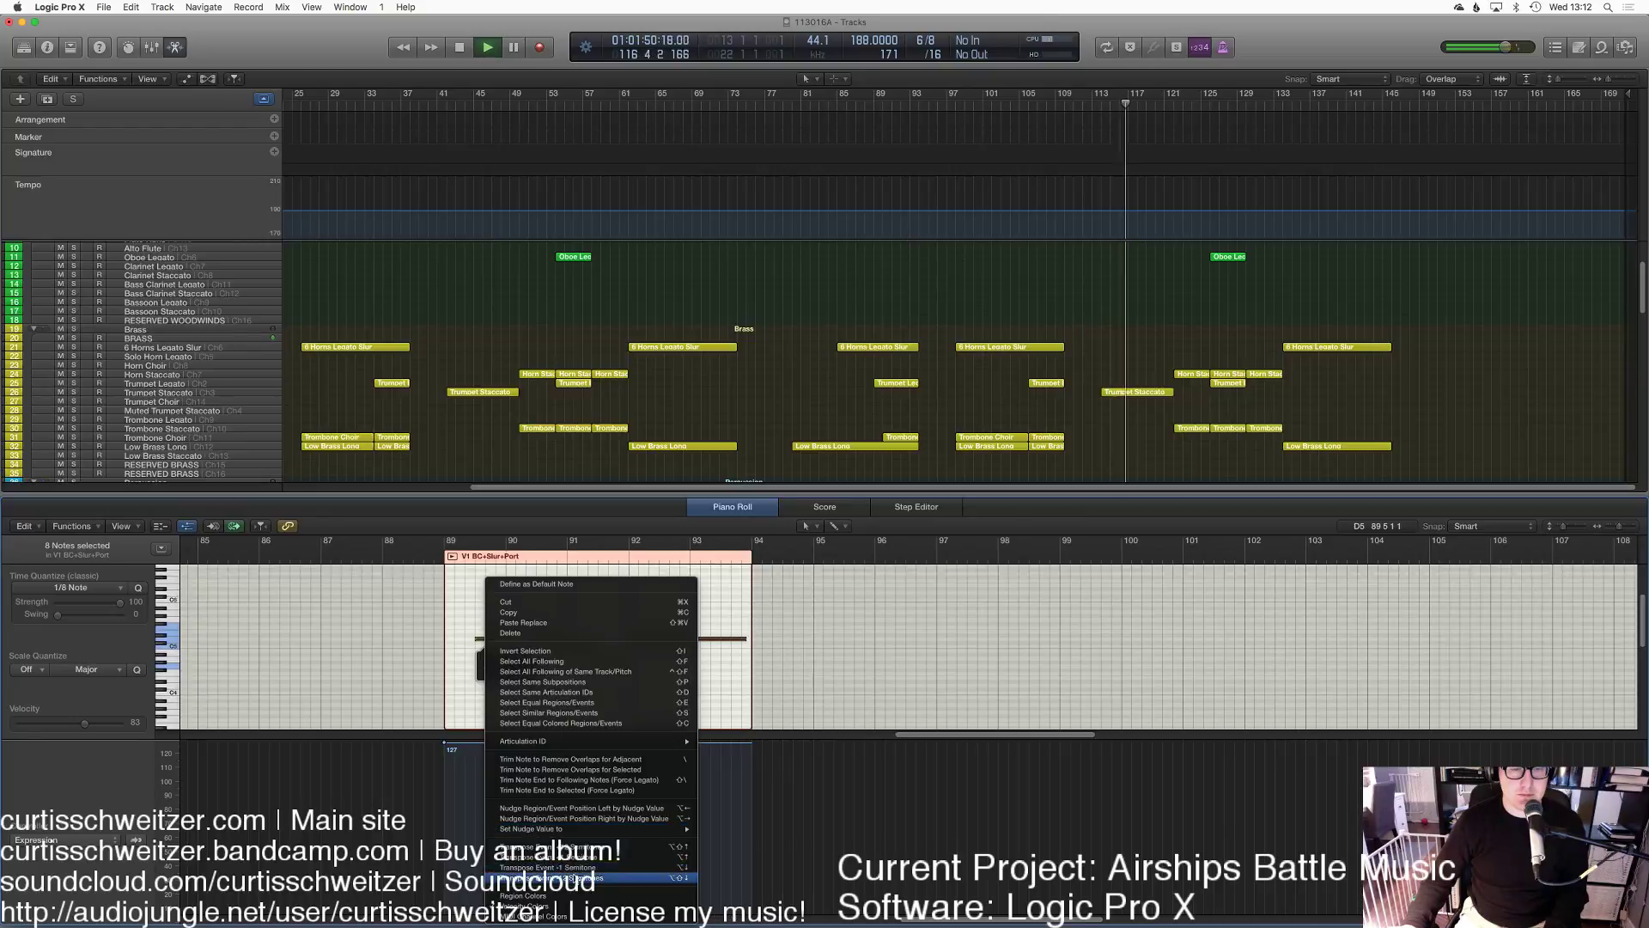
click(558, 878)
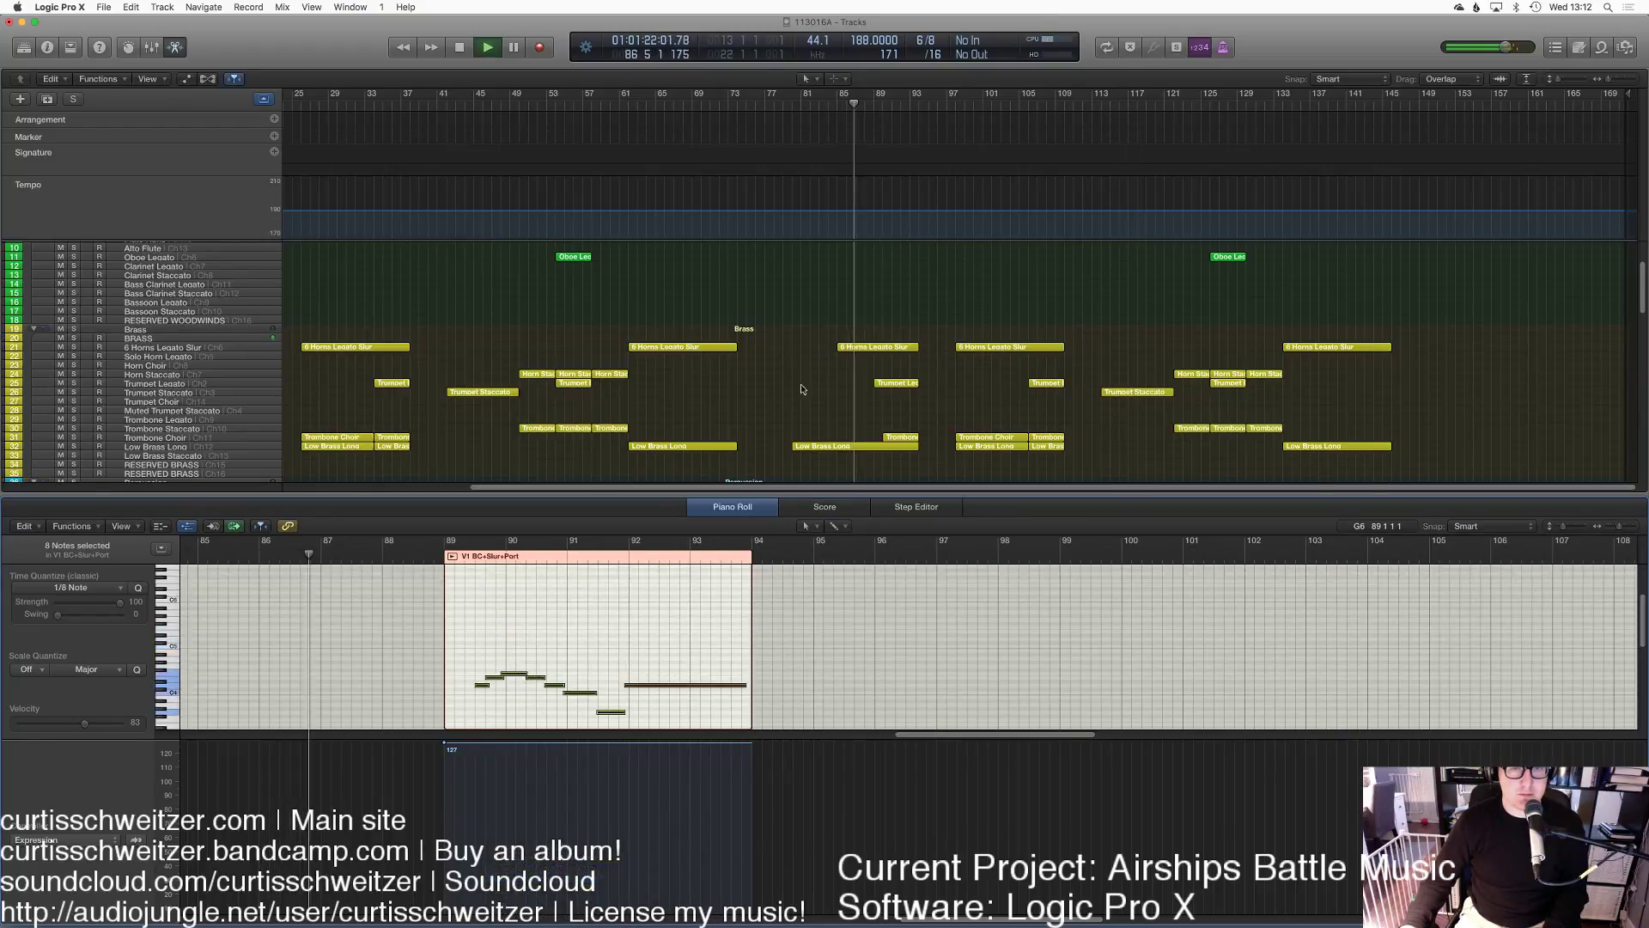
key(e)
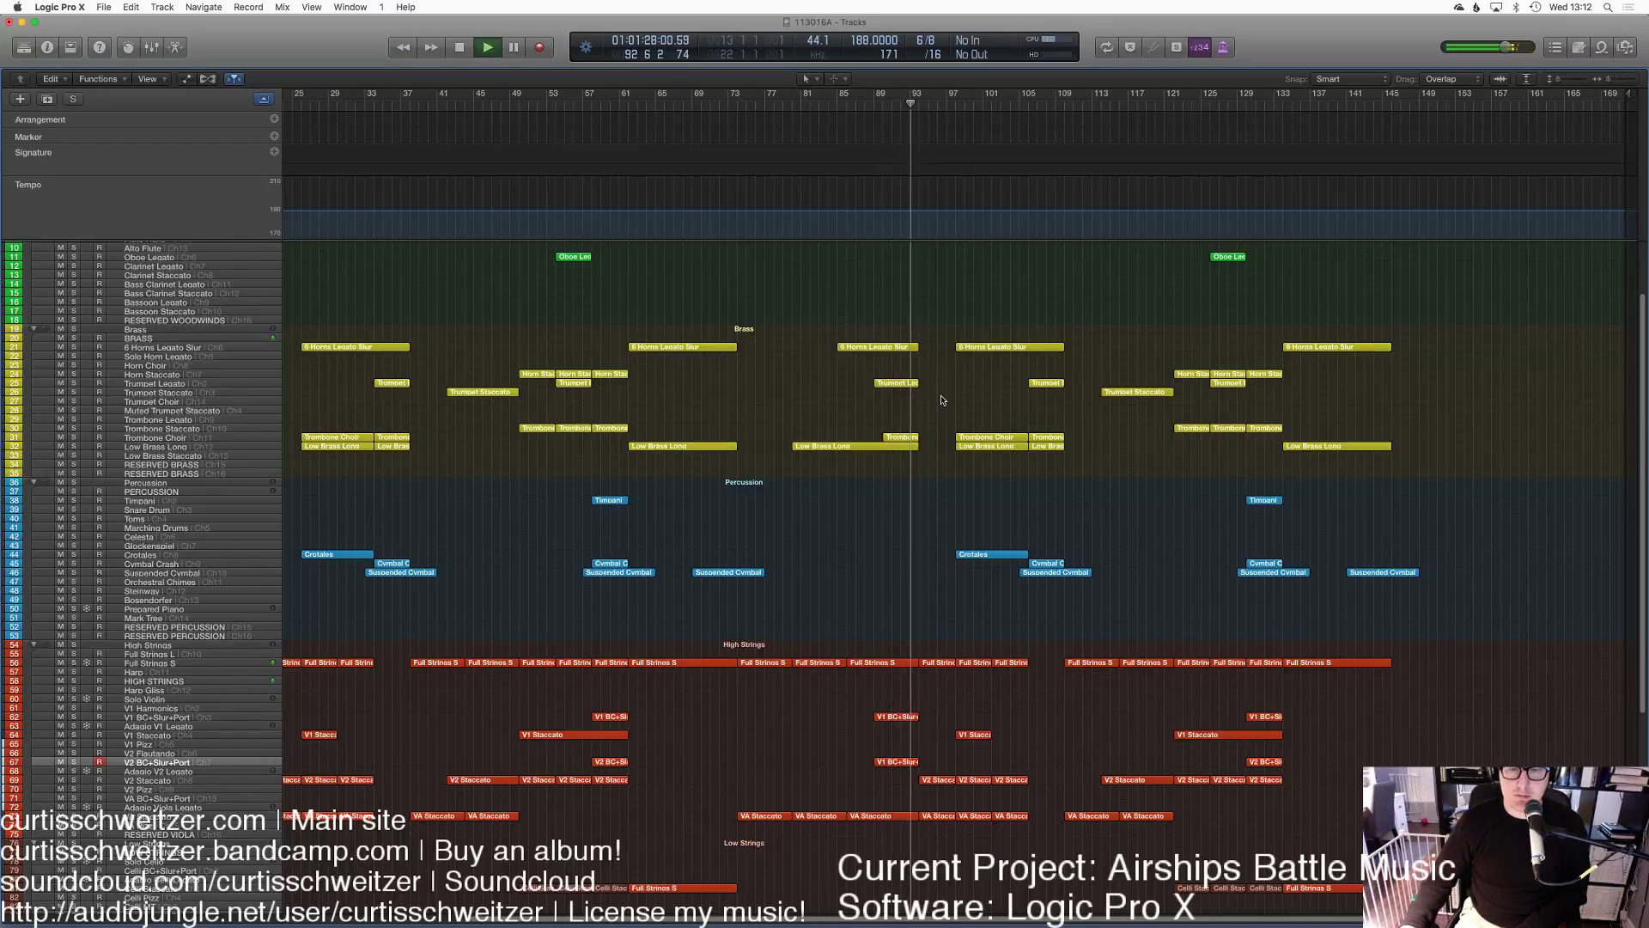
scroll(940, 400, down, 2)
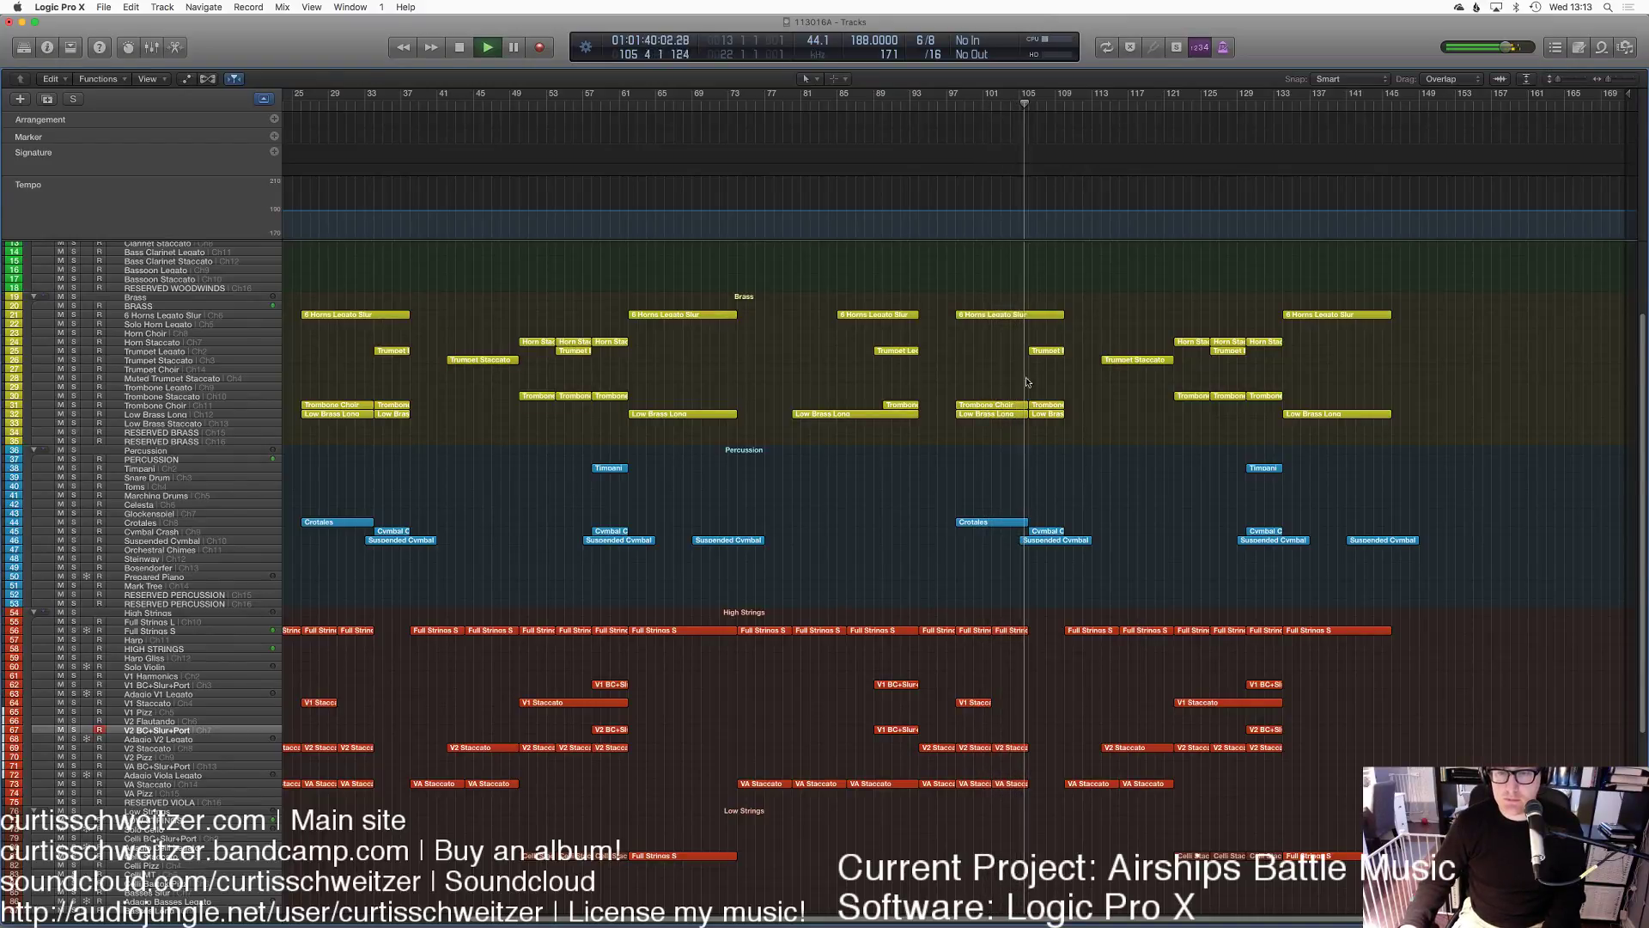
Step: Try to split all regions at bar 106, keeping the notes that cross the split point
key(space)
click(1027, 105)
key(super+a)
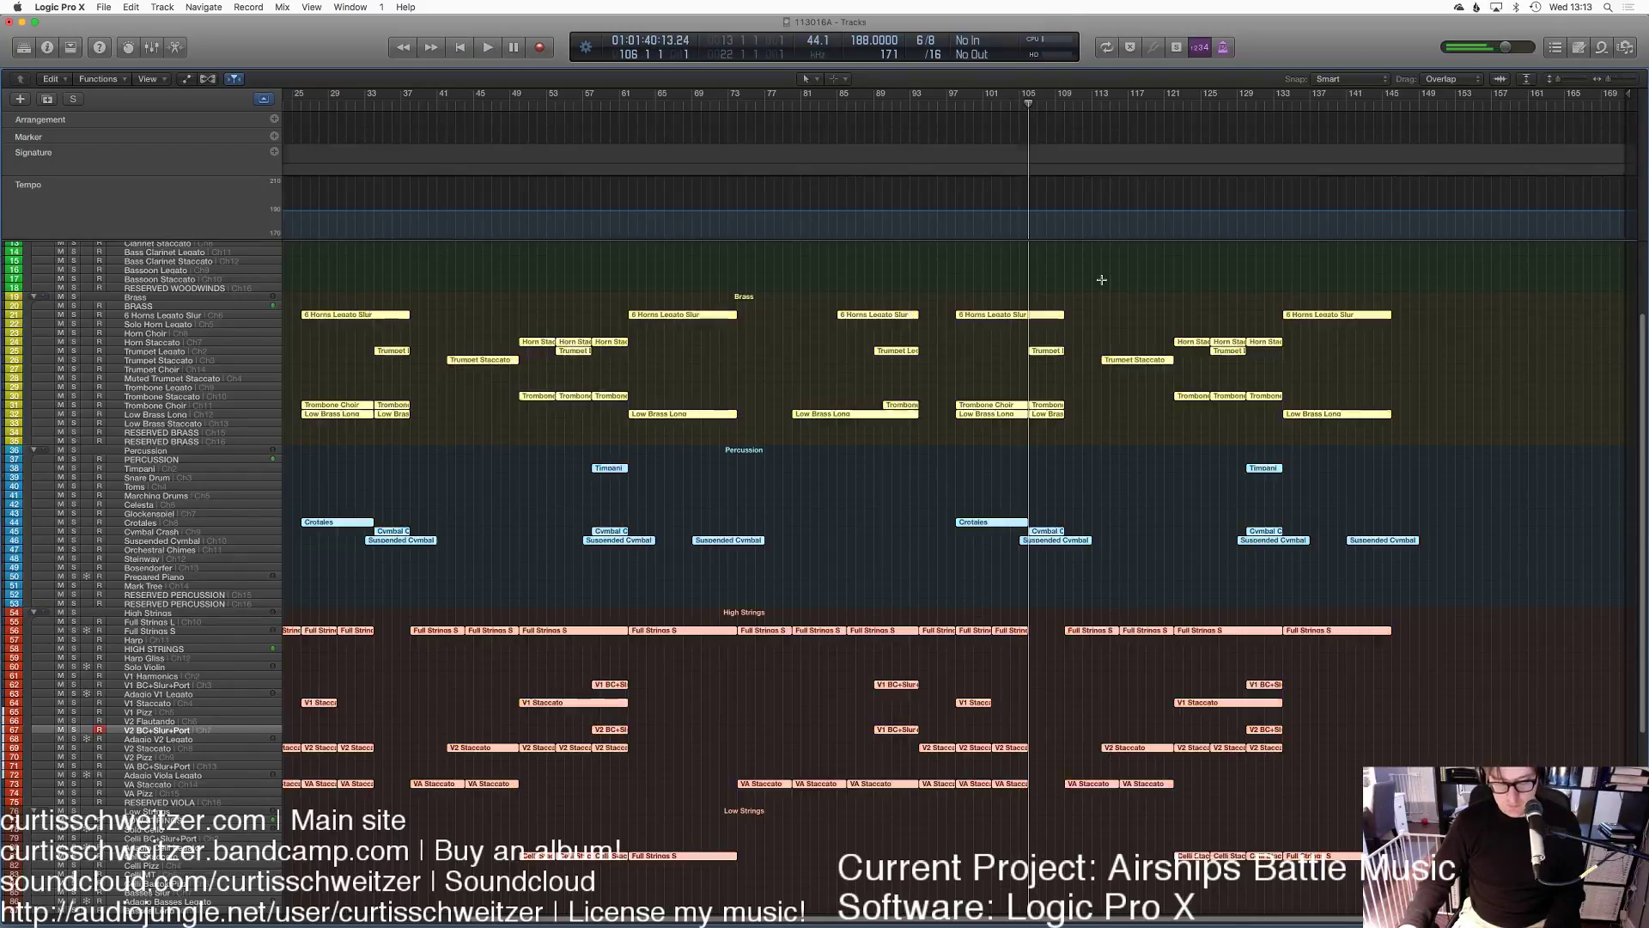
key(super+t)
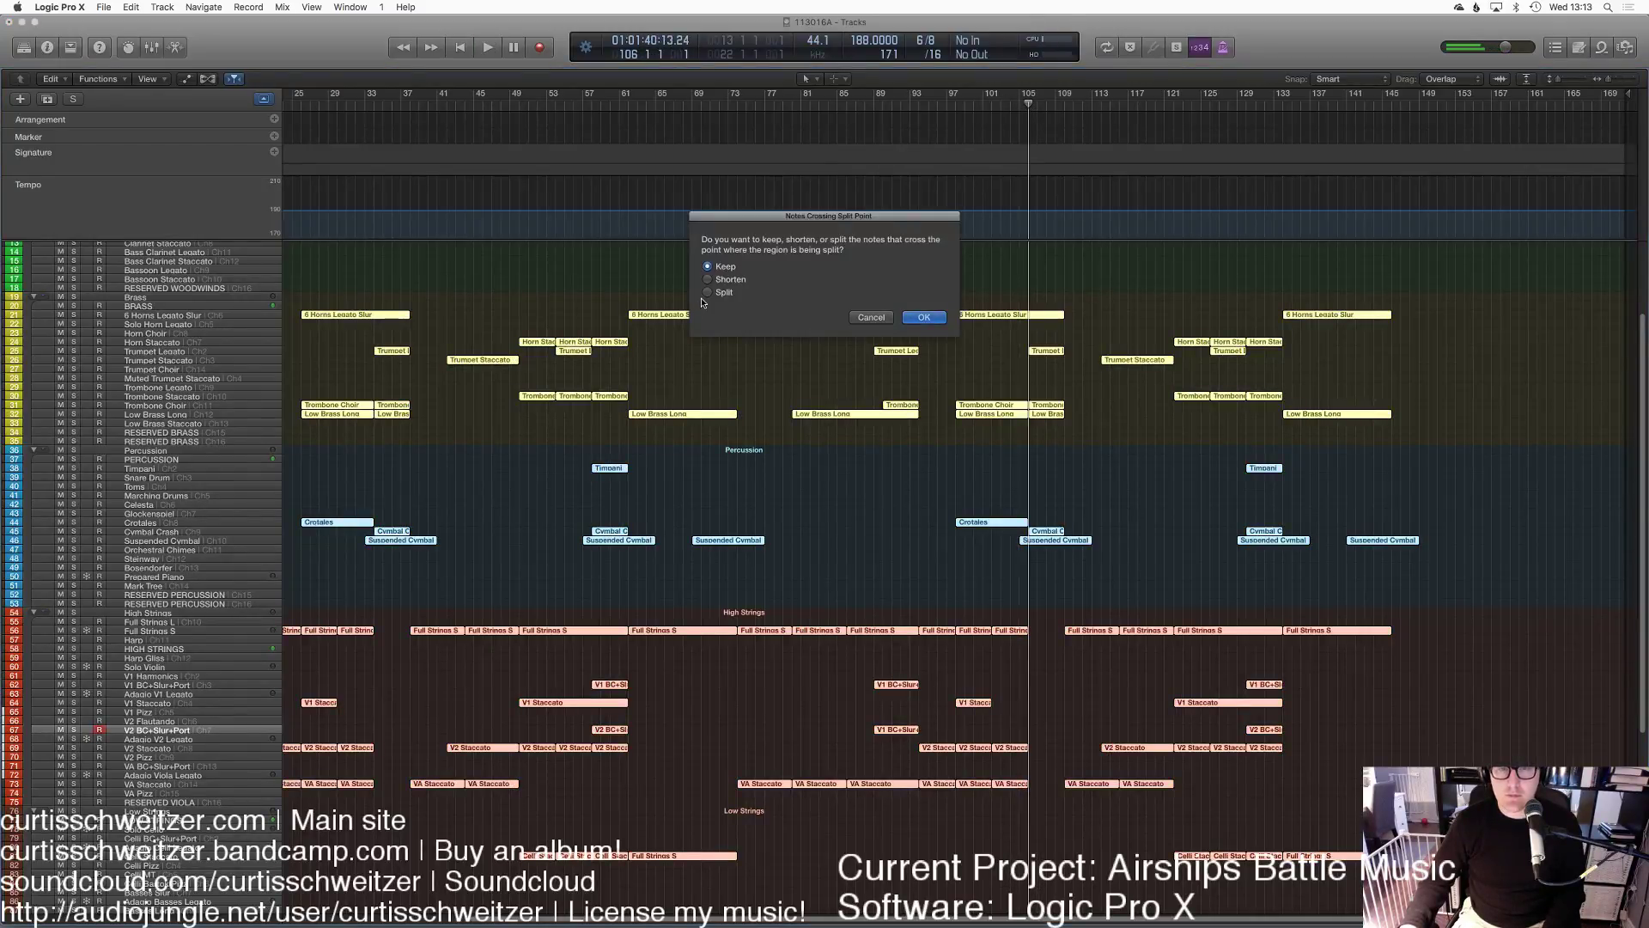
click(923, 318)
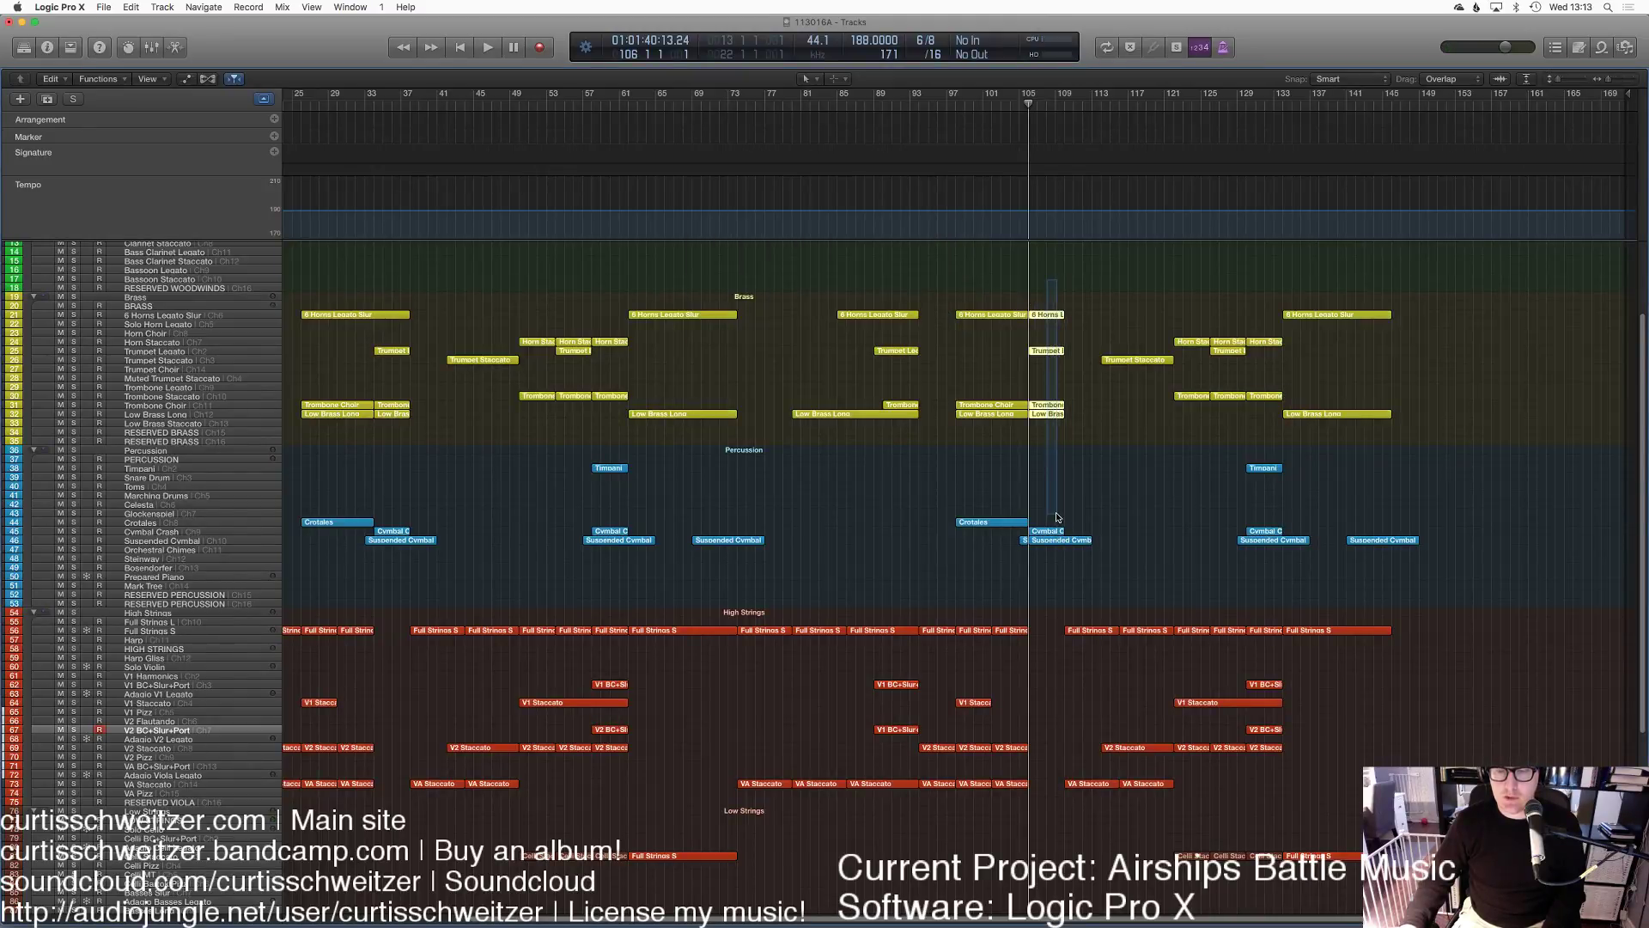
key(super+z)
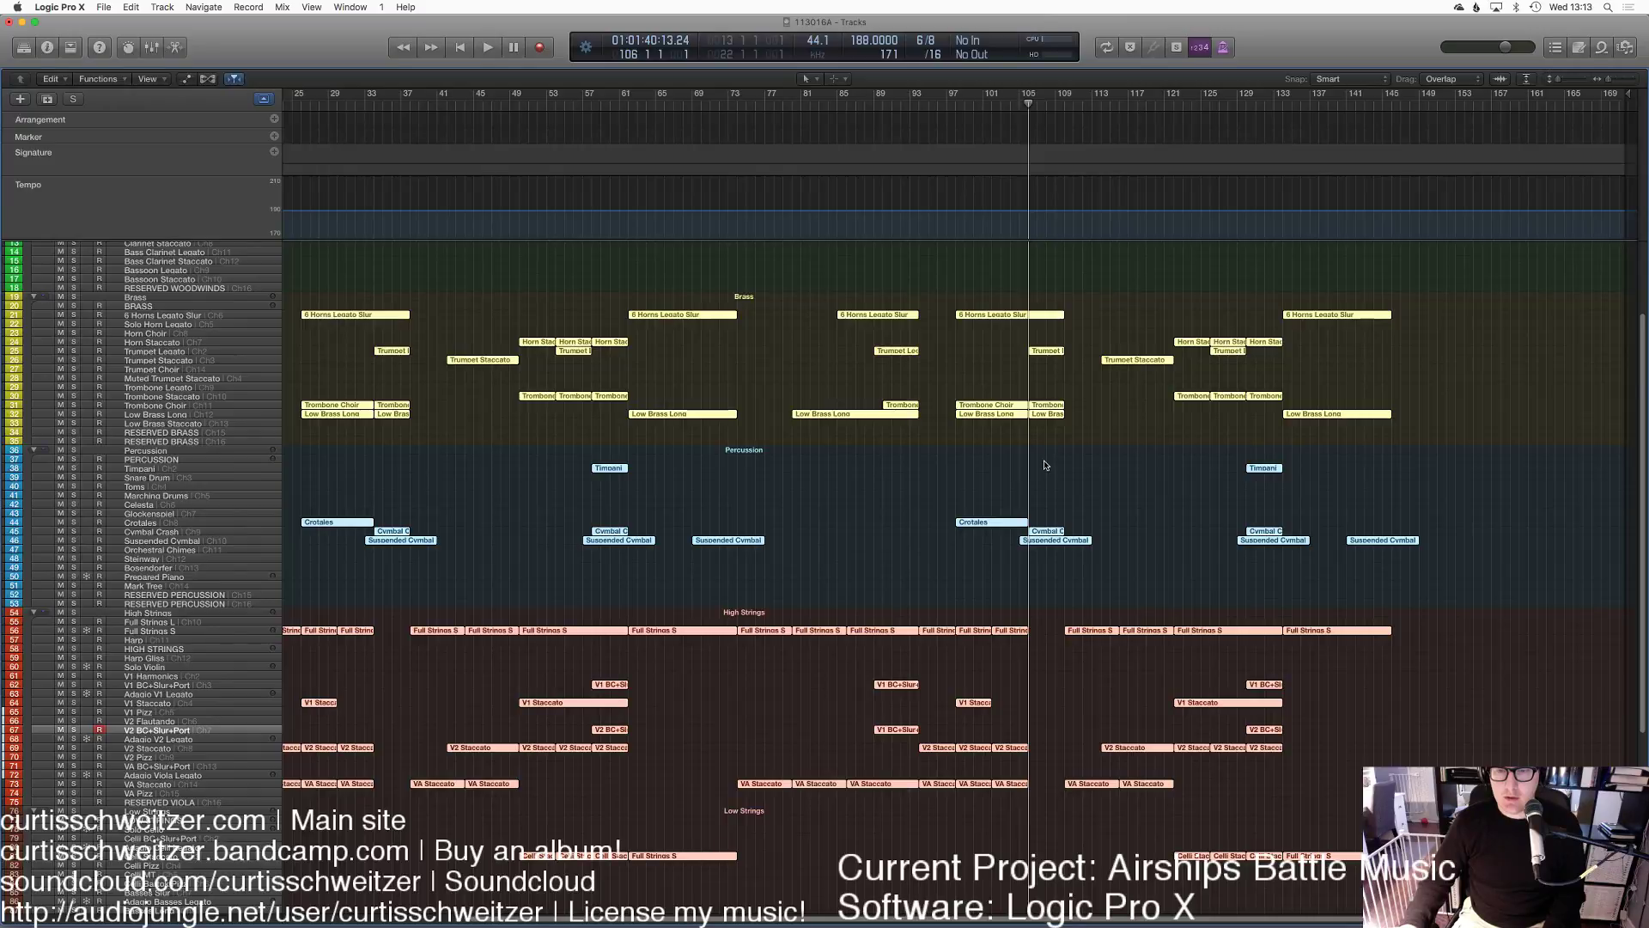
Step: Split the 6 Horns Legato Slur region at bar 106, keeping crossing notes, and delete the brass regions from bar 106 to 110
click(1045, 465)
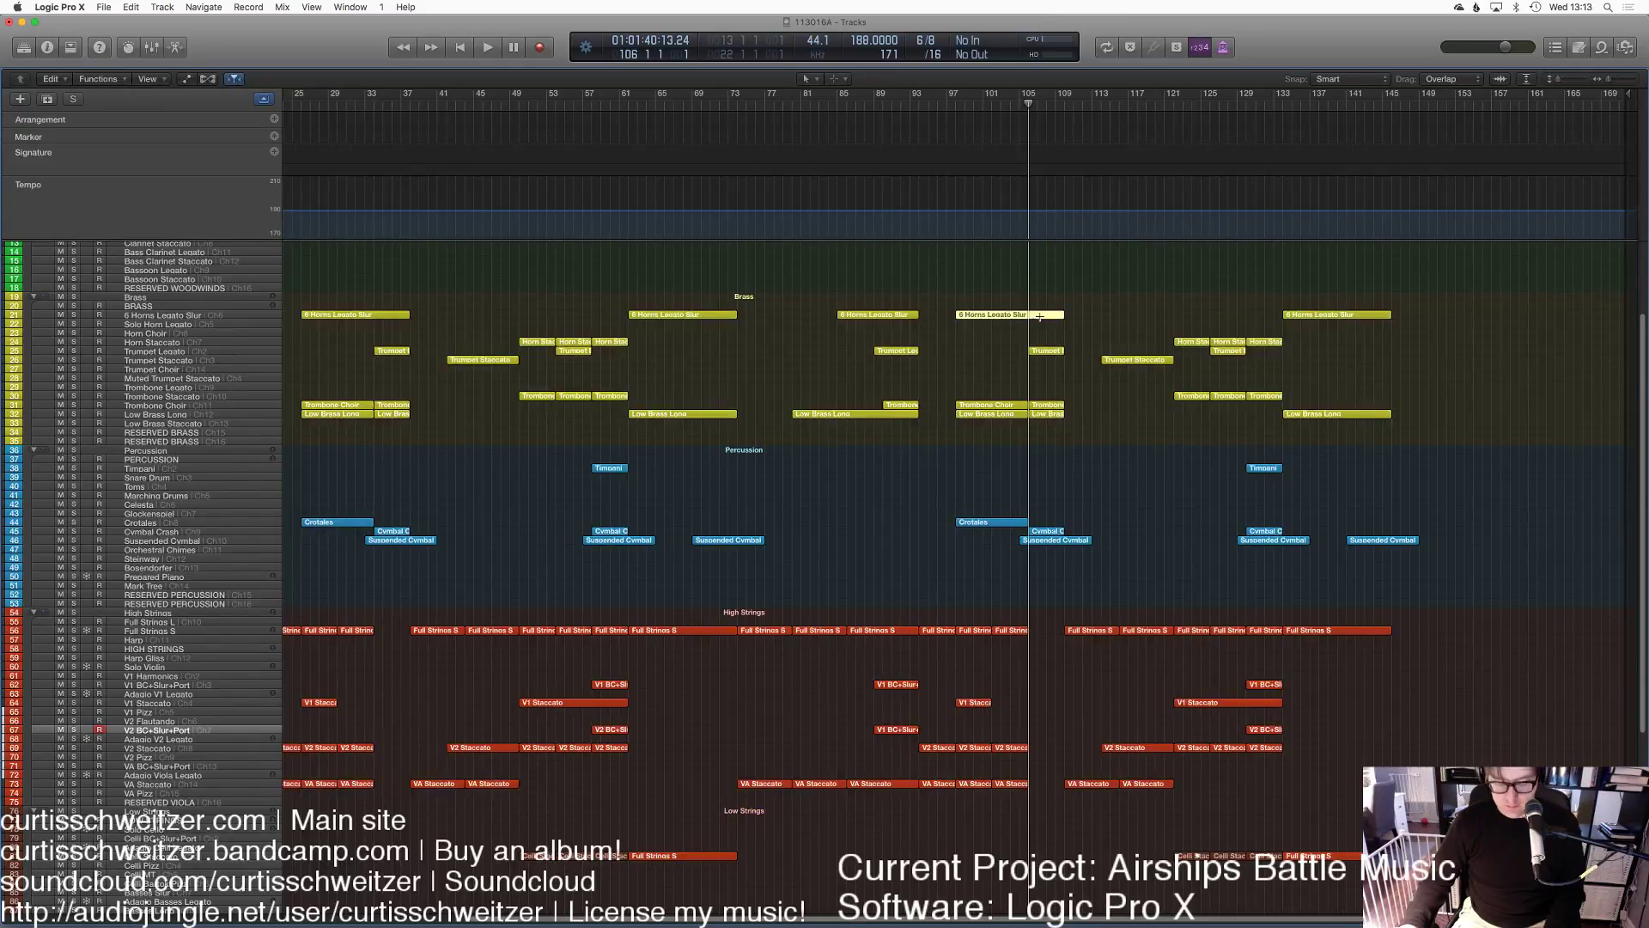
key(super+t)
click(947, 317)
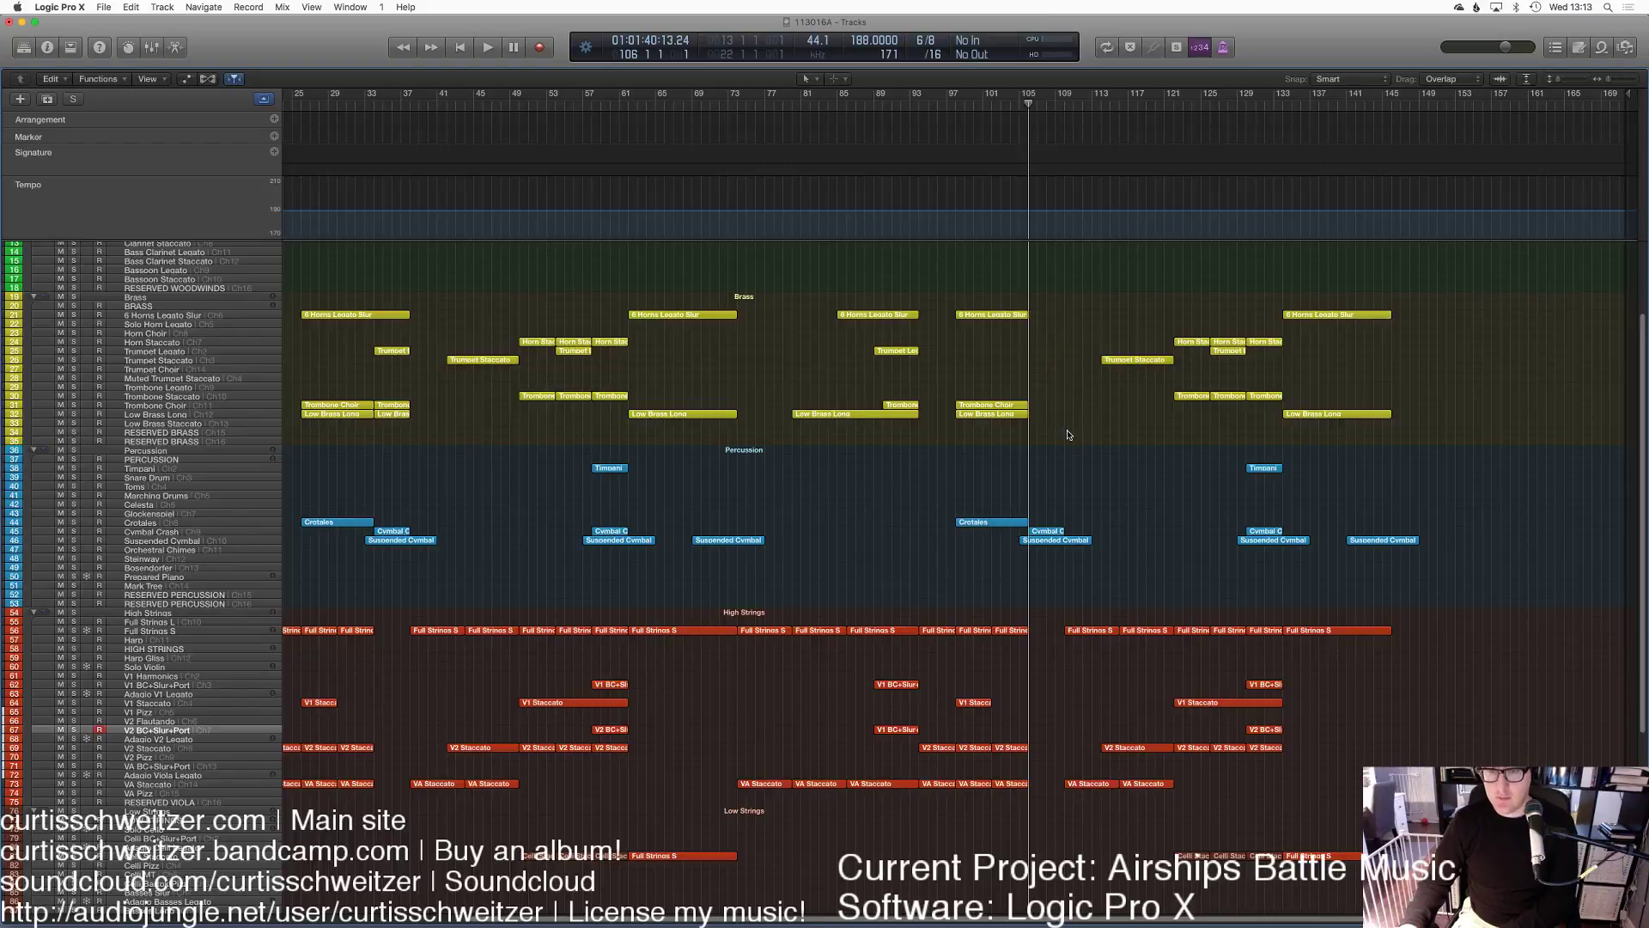
Step: Delete the Suspended Cymbal region around bars 105 to 113 while playing from about bar 97
scroll(1069, 434, down, 5)
click(948, 121)
key(space)
click(1074, 348)
key(Delete)
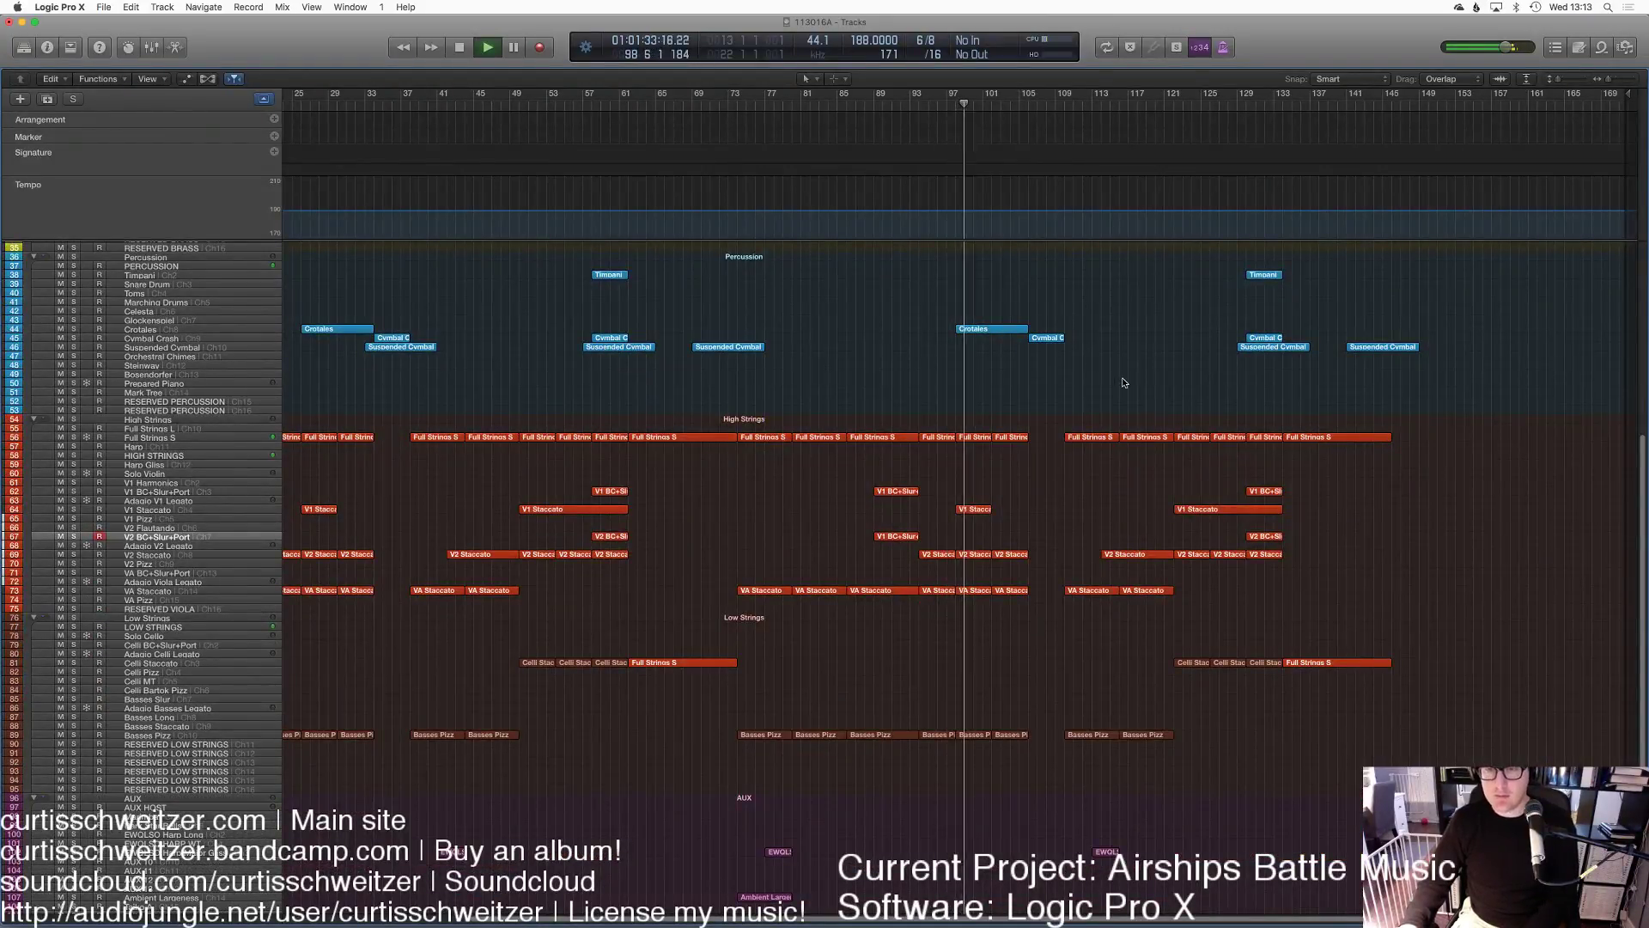
Step: Play from bar 121 and copy the brass, percussion and string regions between bars 122 and 134, leaving out the woodwinds
scroll(1073, 350, up, 4)
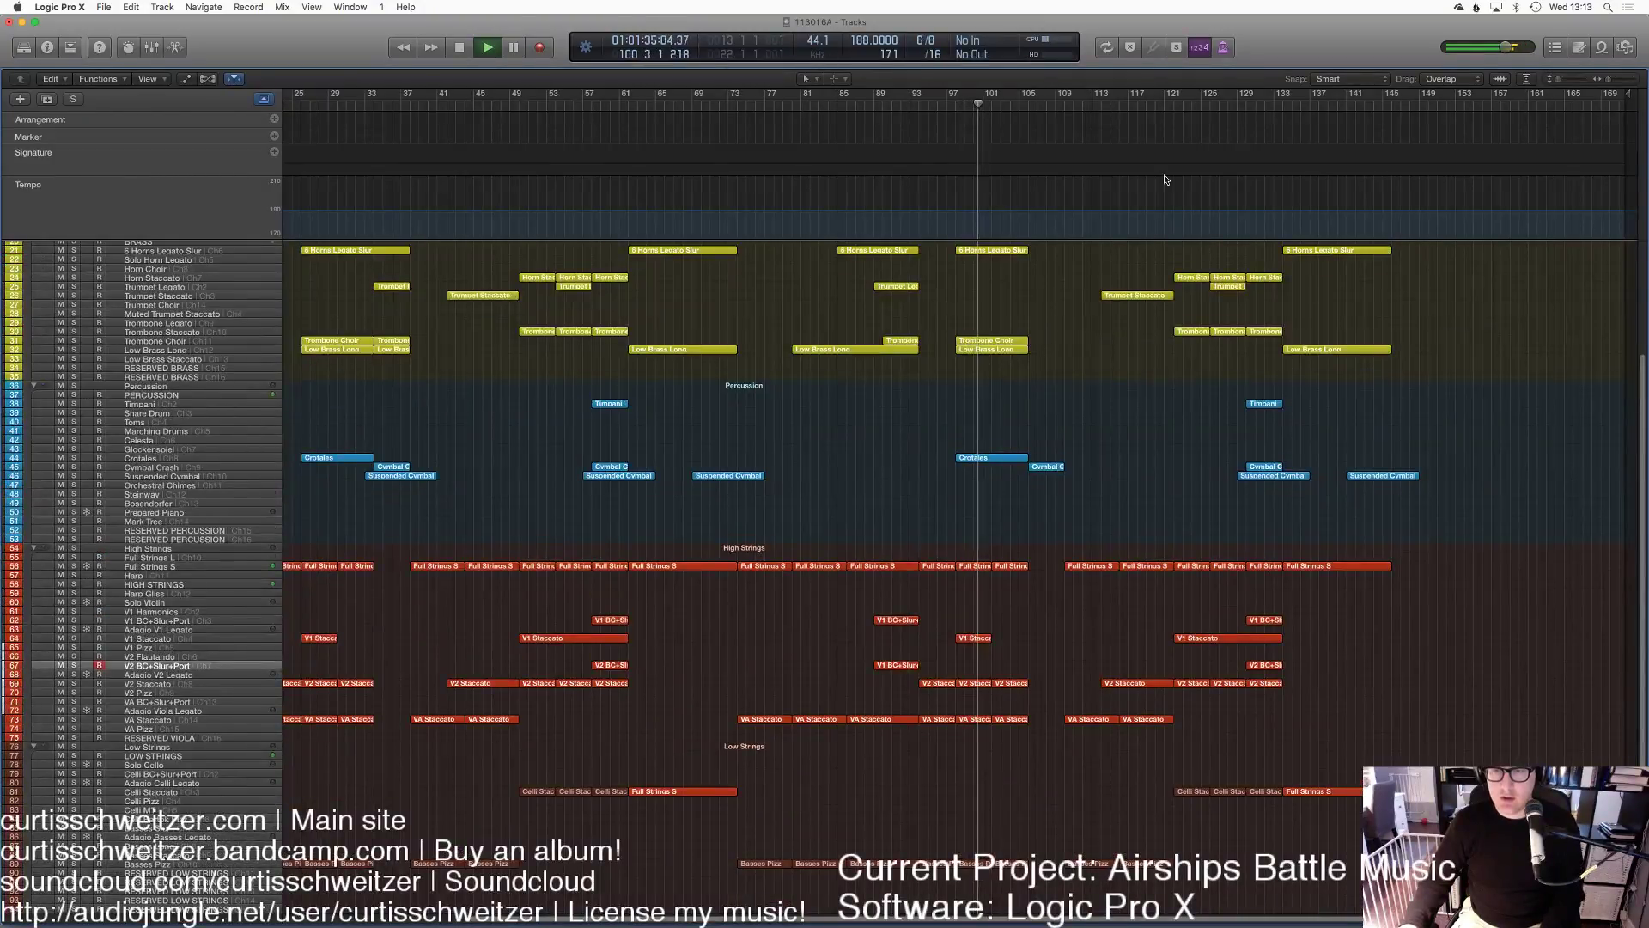
key(space)
click(1157, 104)
key(space)
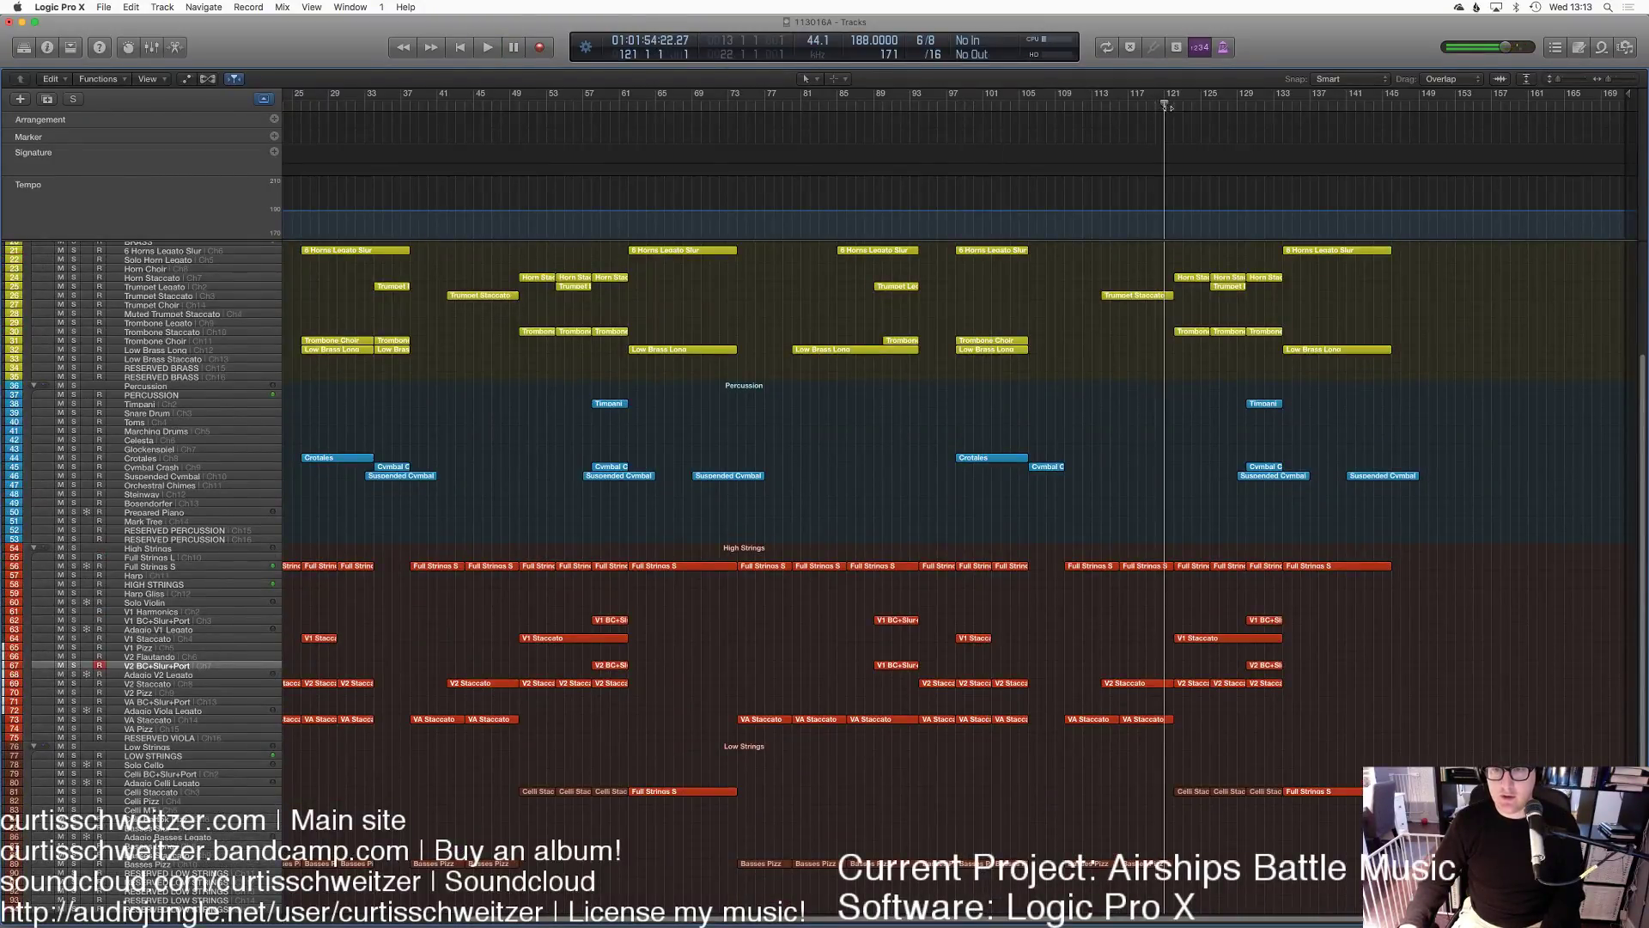
scroll(1232, 314, up, 5)
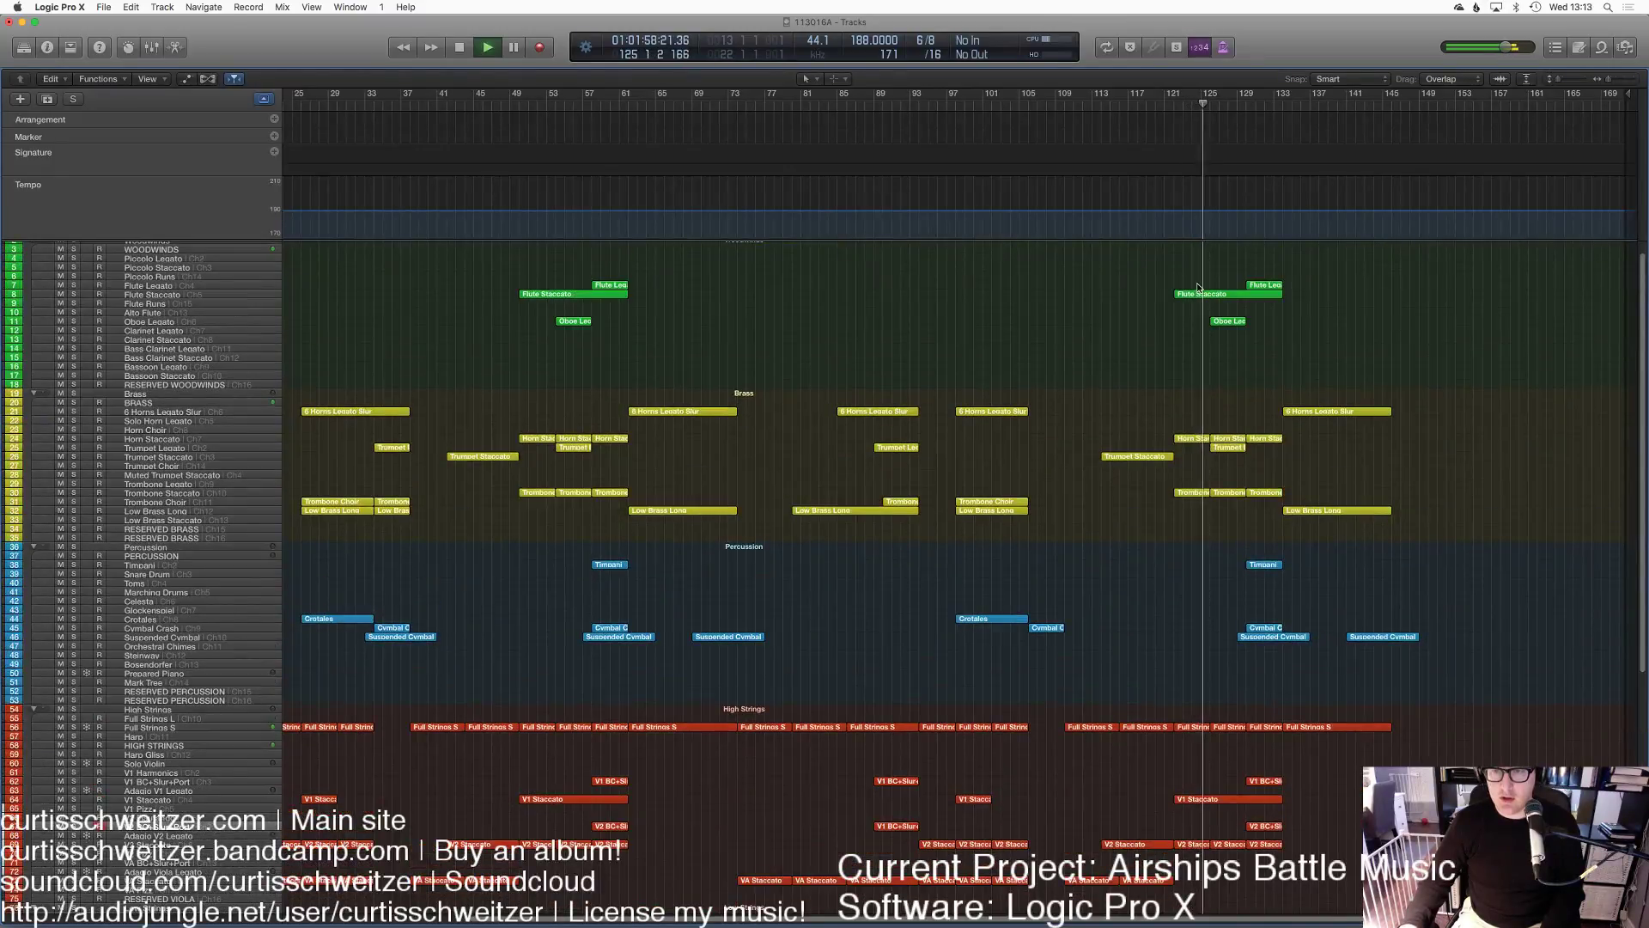
drag(1197, 422, 1269, 569)
drag(1188, 414, 1298, 711)
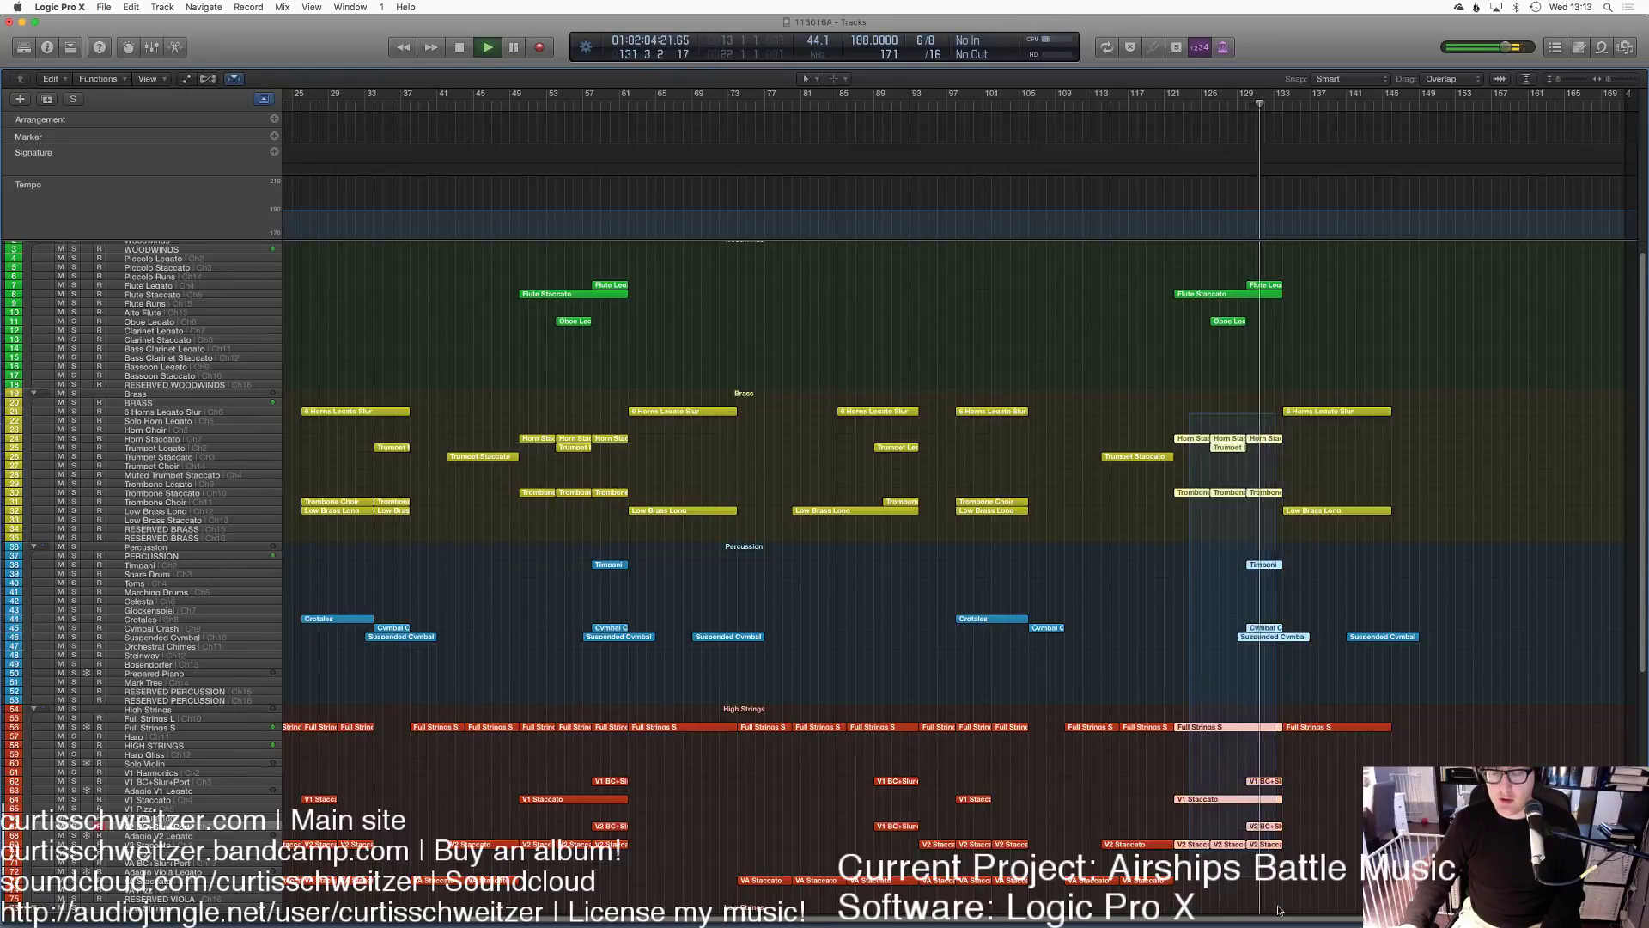
scroll(1263, 816, down, 5)
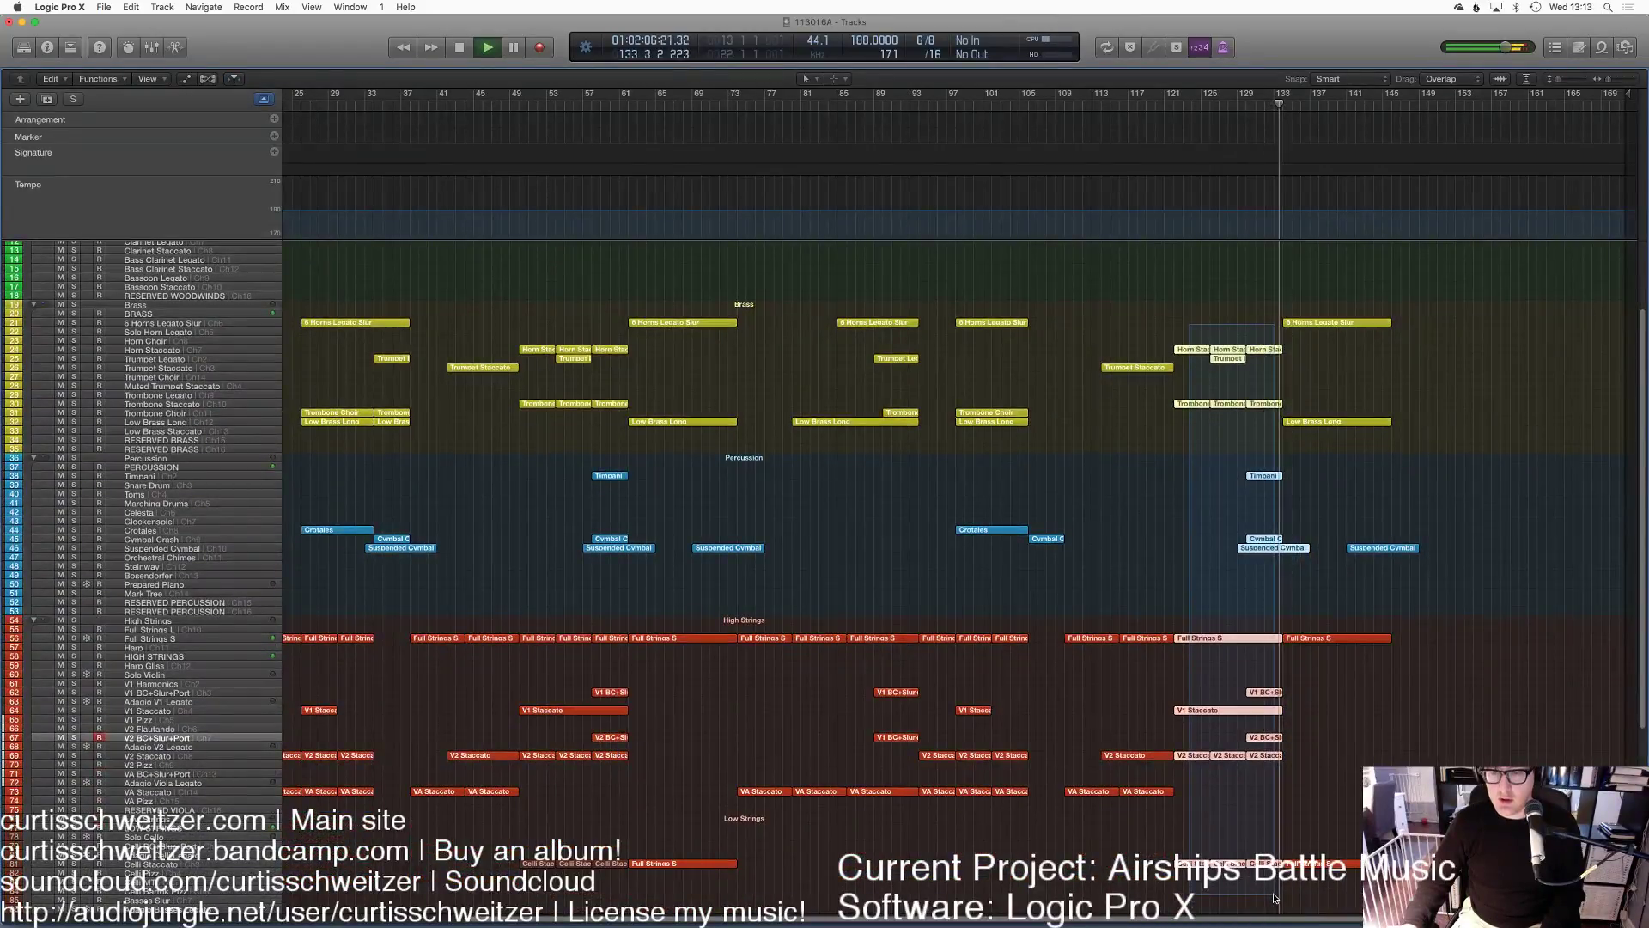
scroll(1275, 899, down, 8)
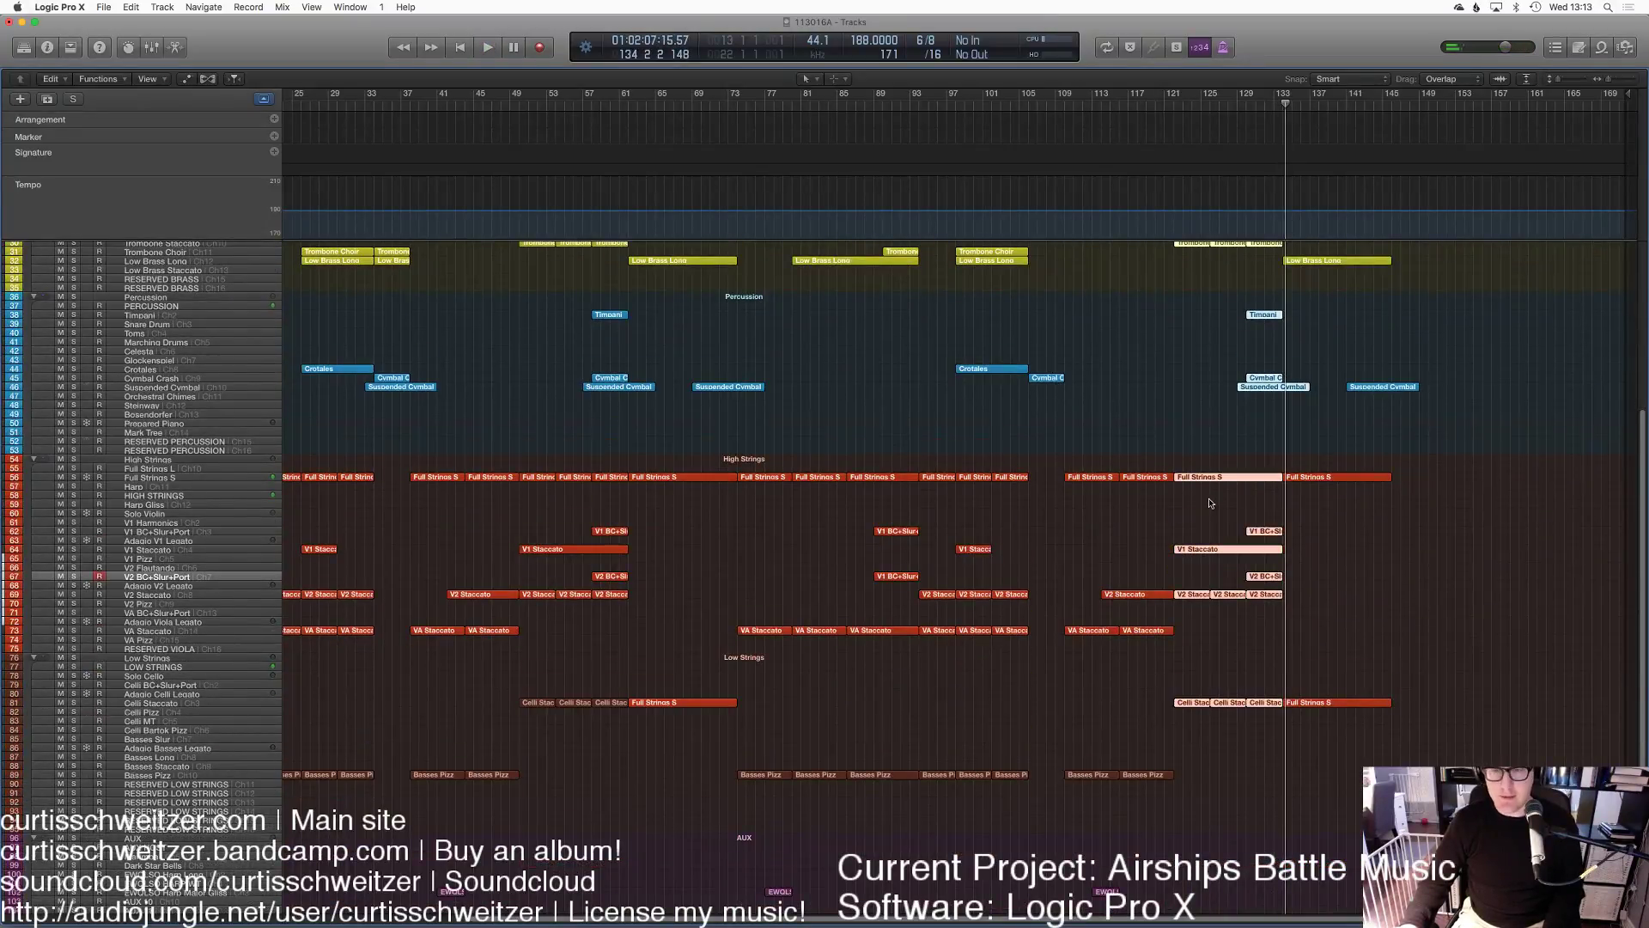
scroll(1081, 810, down, 7)
Step: Delete all regions after bar 106 on every track and erase their automation data
scroll(1035, 550, up, 20)
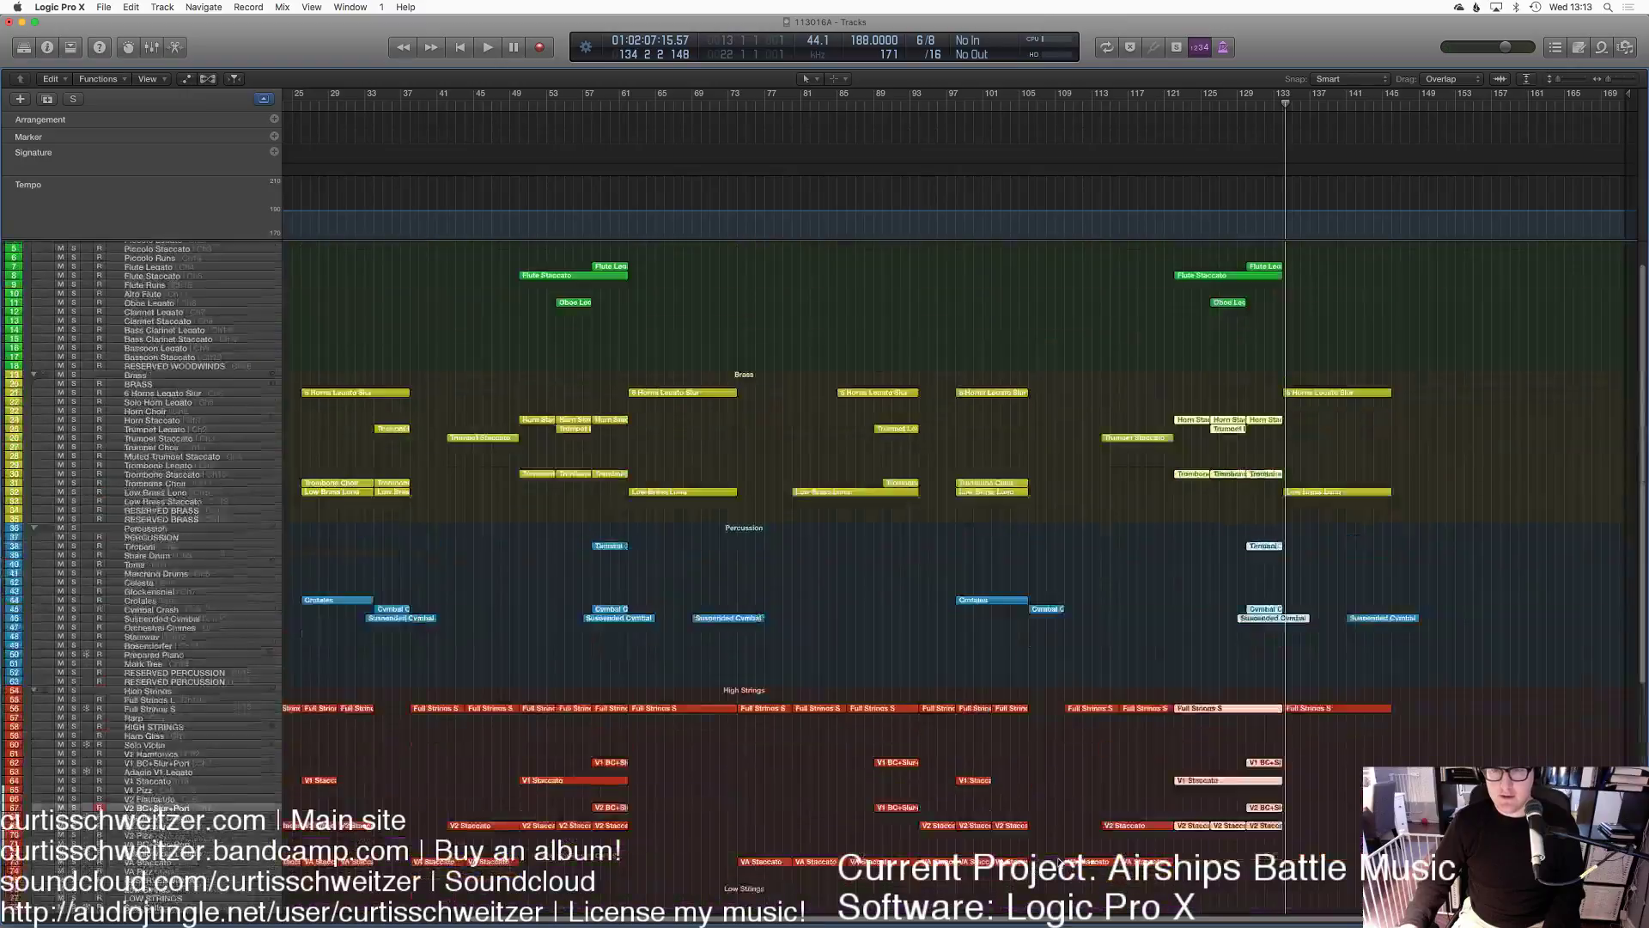
mouse_move(1032, 270)
mouse_down()
mouse_move(1288, 455)
mouse_move(1391, 908)
mouse_move(1413, 915)
mouse_move(1374, 859)
mouse_up()
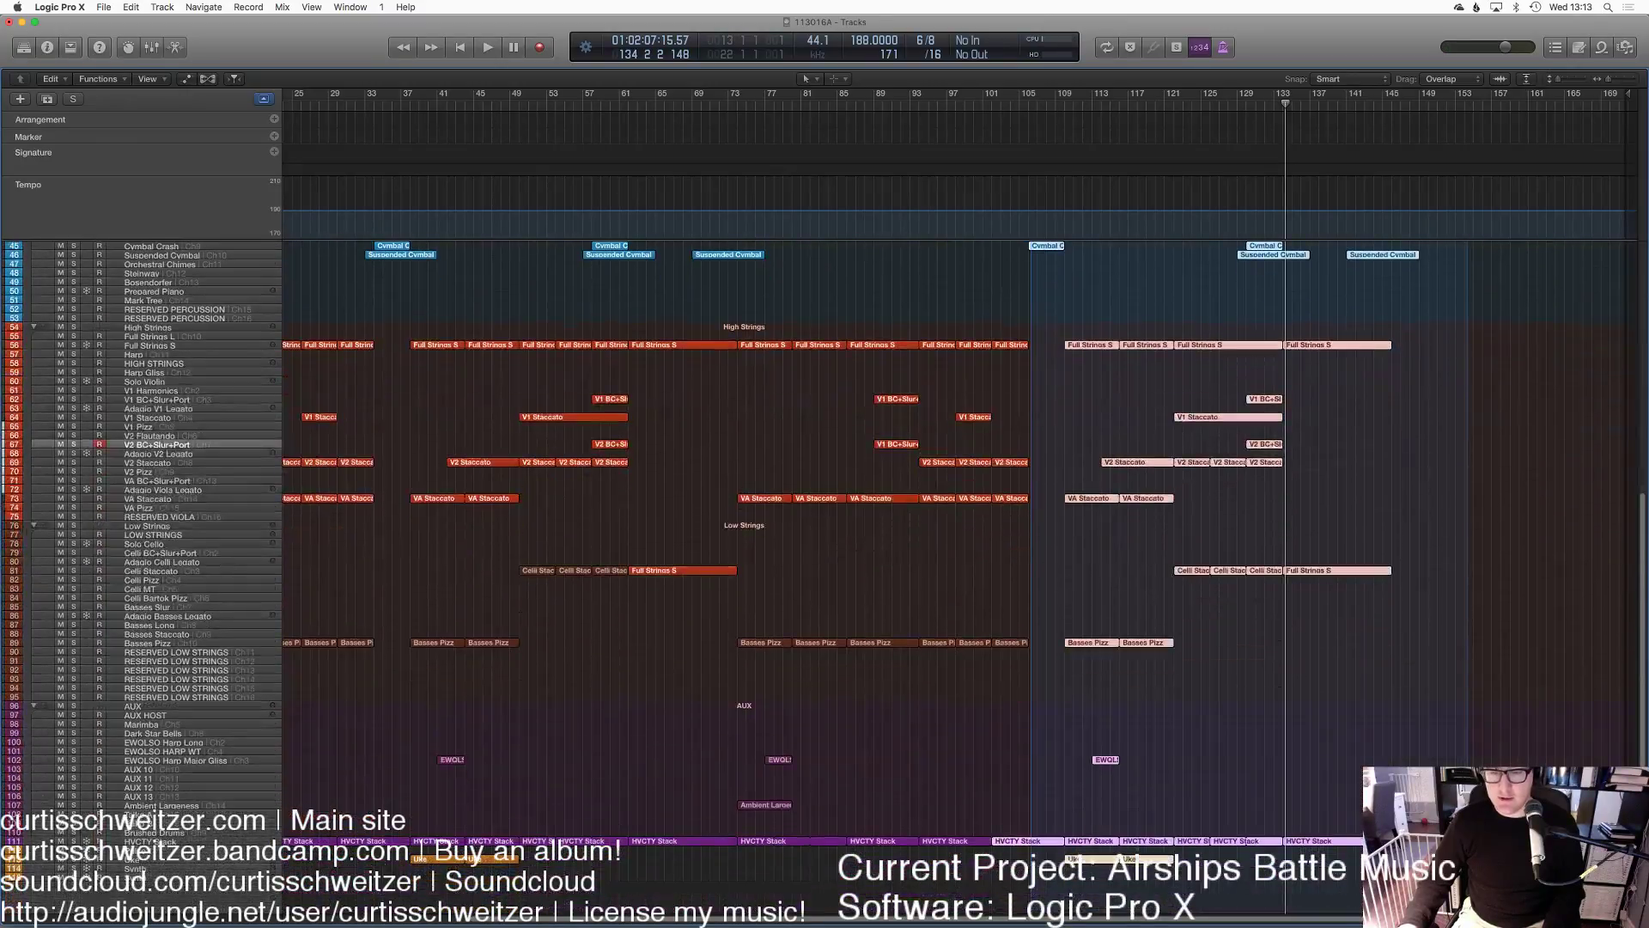
key(Delete)
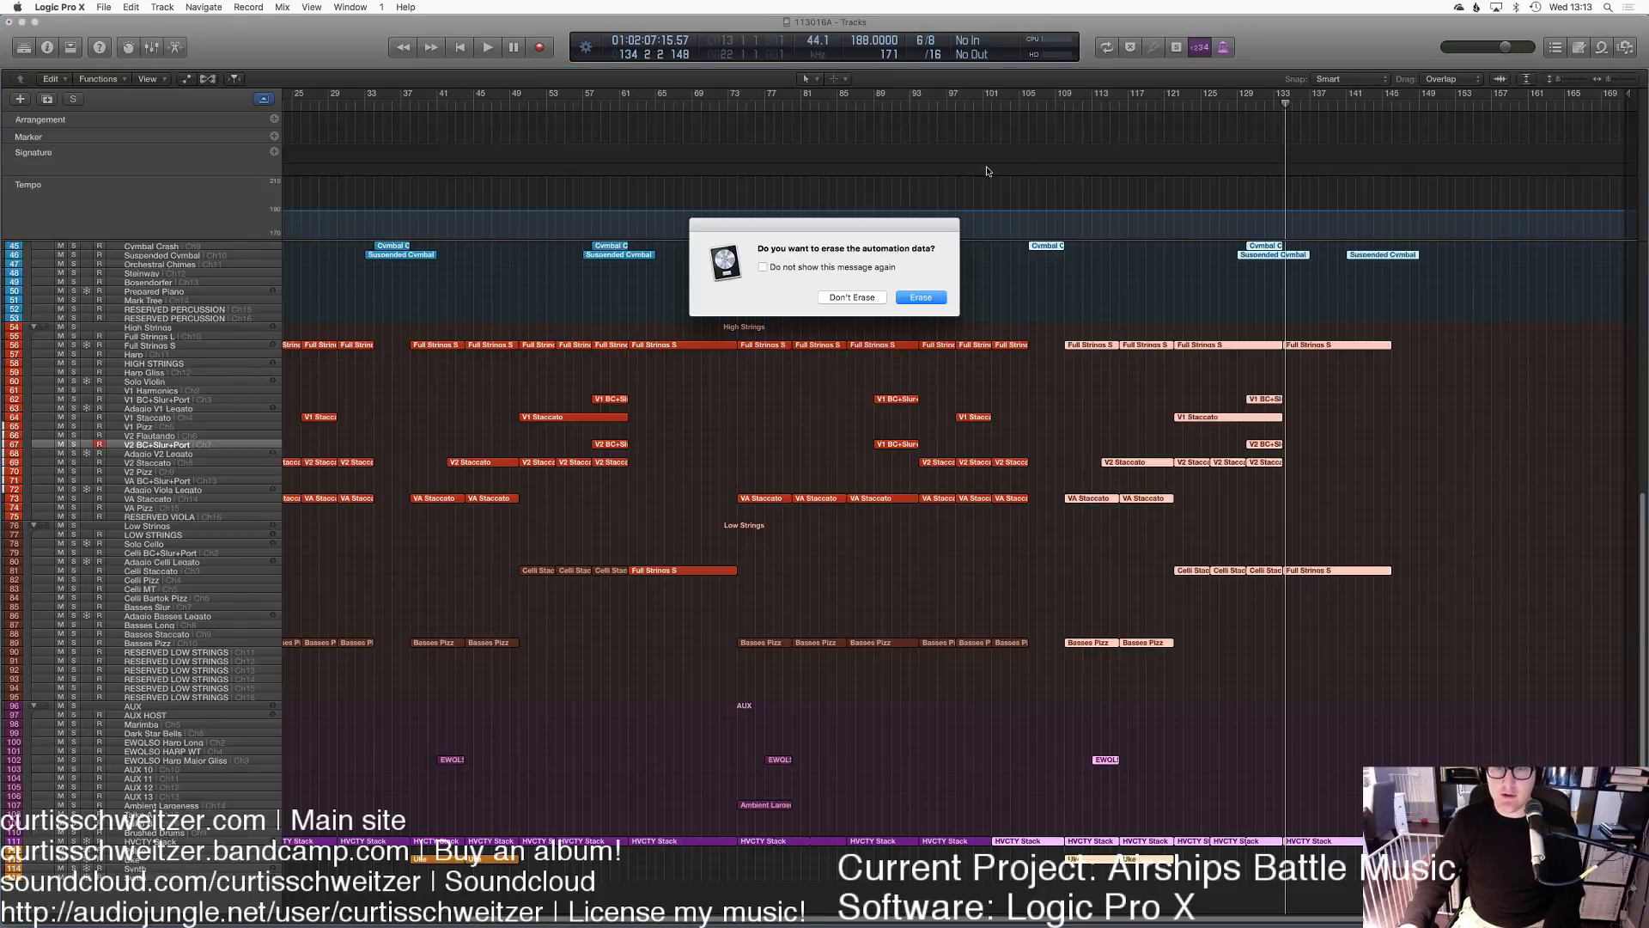
key(Return)
Step: Paste the copied brass, percussion and string regions at bar 106 and play from bar 102
drag(1011, 115, 1027, 108)
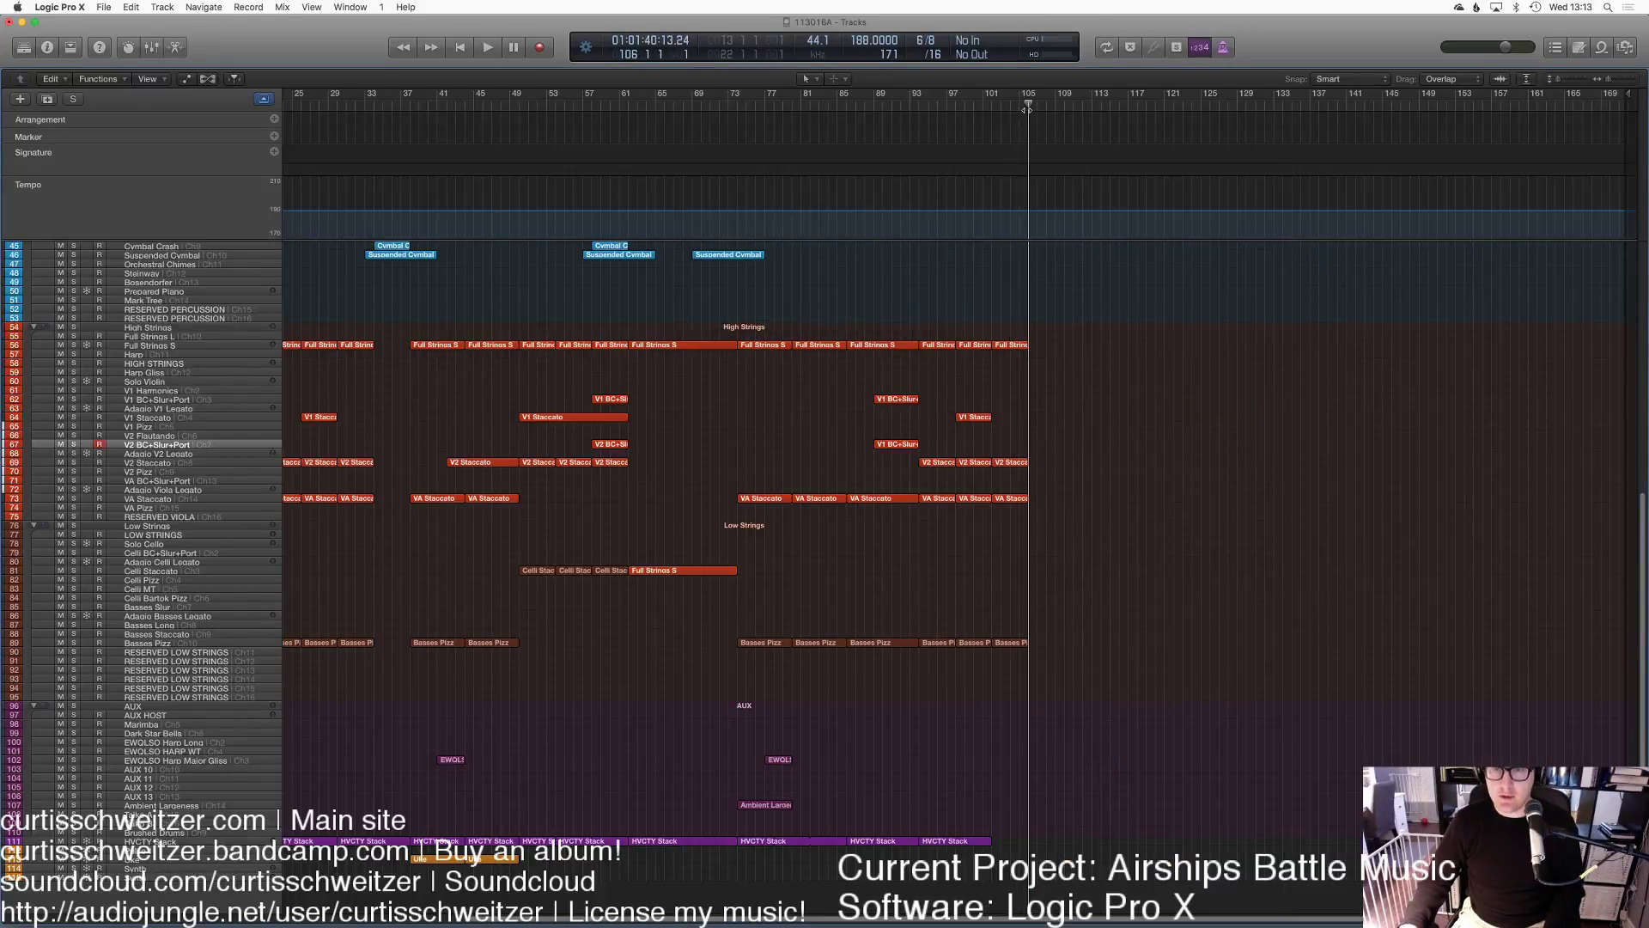
key(super+v)
click(996, 107)
key(space)
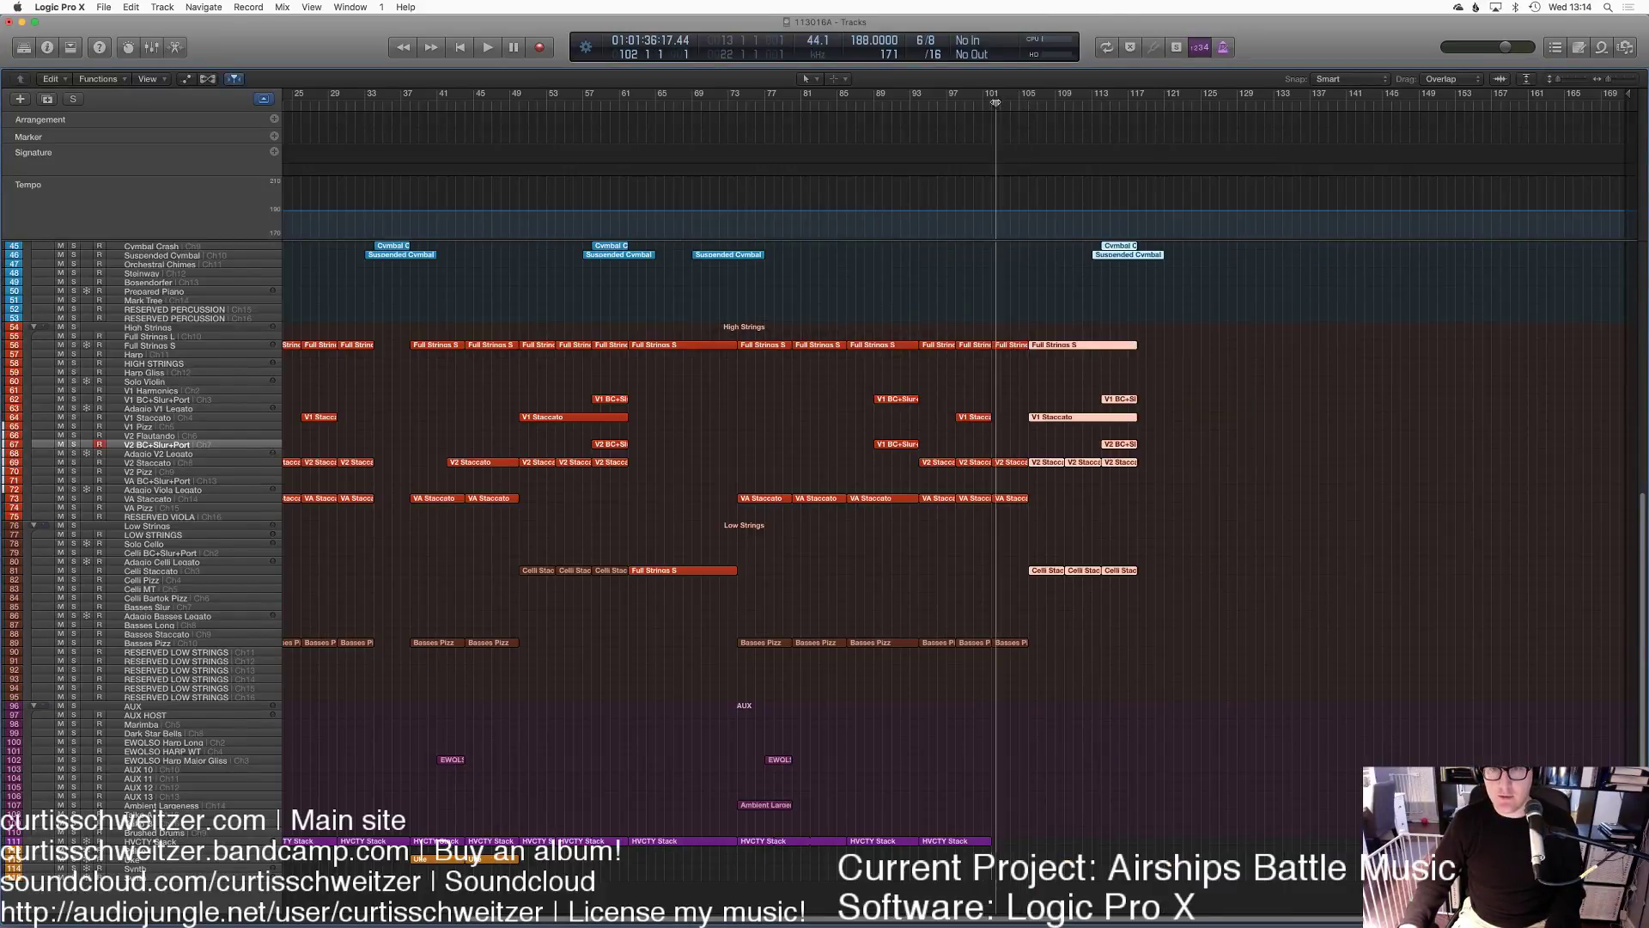
scroll(1128, 354, up, 8)
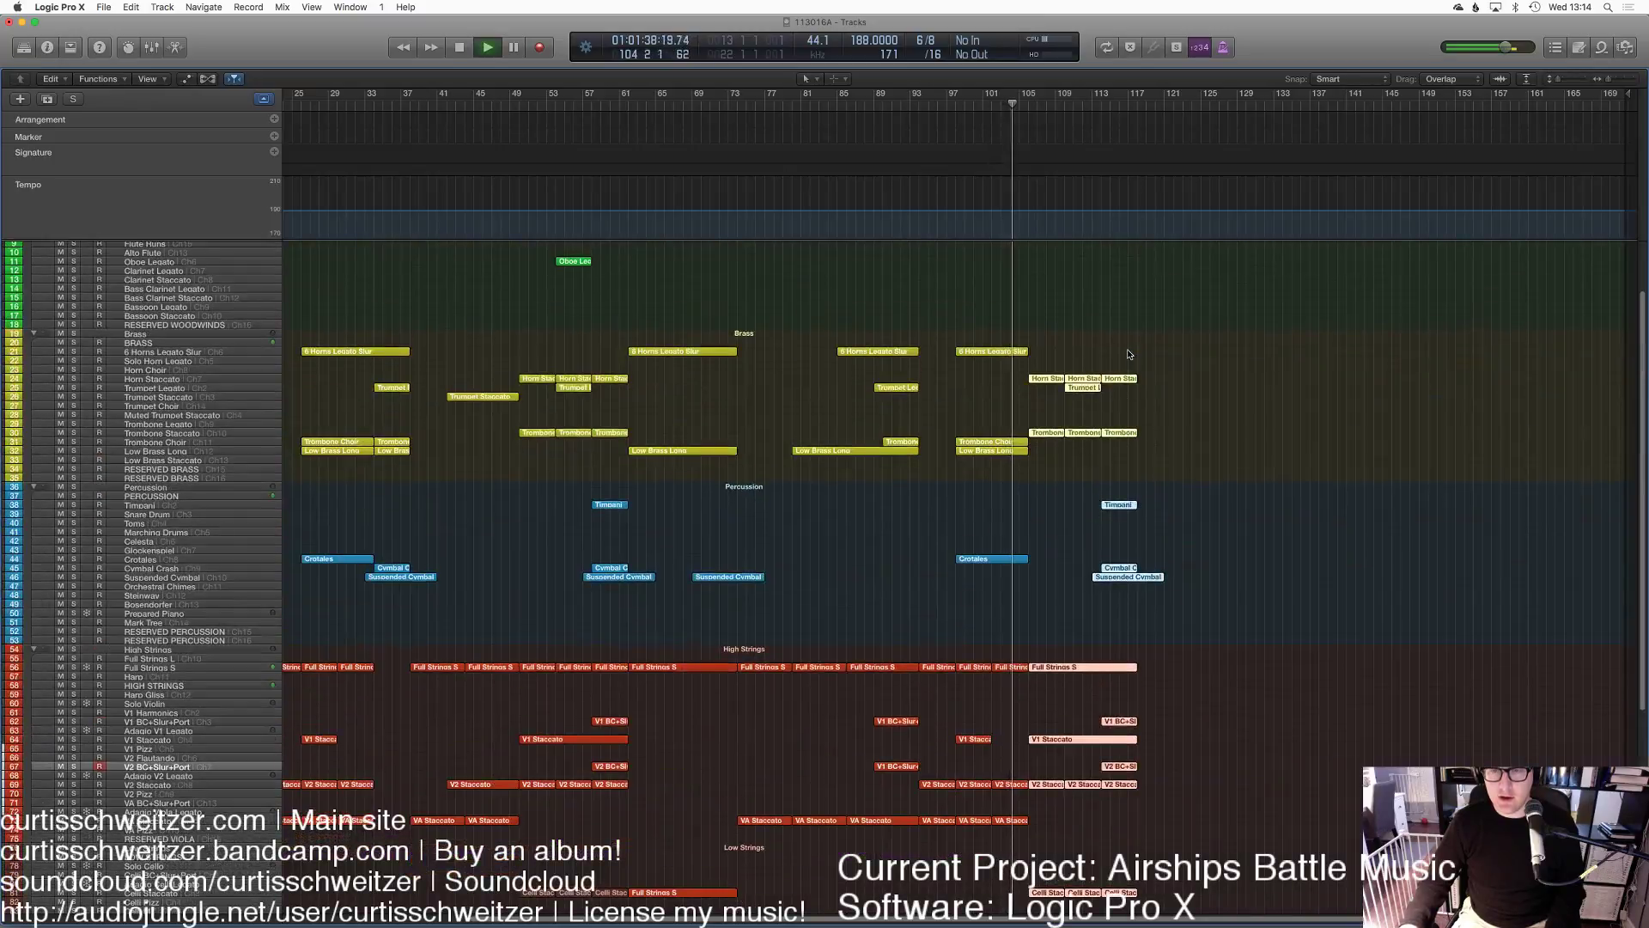
scroll(1121, 448, down, 8)
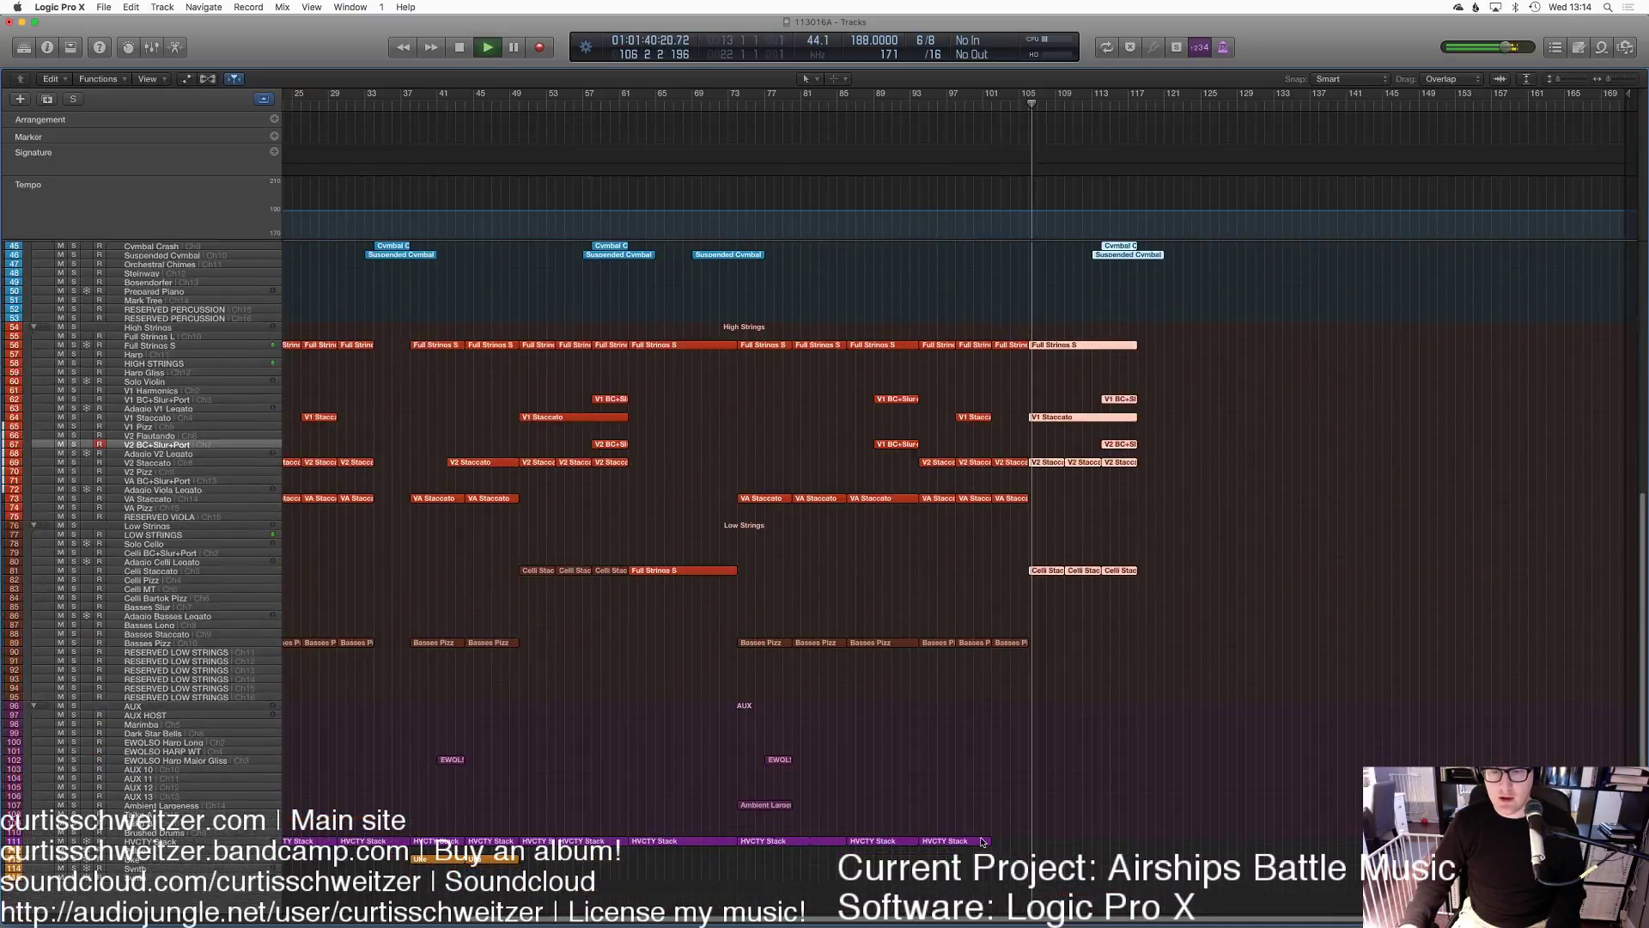
Step: Loop the last HVCTY Stack region out to bar 118 and listen to the section, replaying from about bar 89
drag(982, 841, 1139, 845)
scroll(1160, 533, up, 5)
scroll(1133, 314, down, 5)
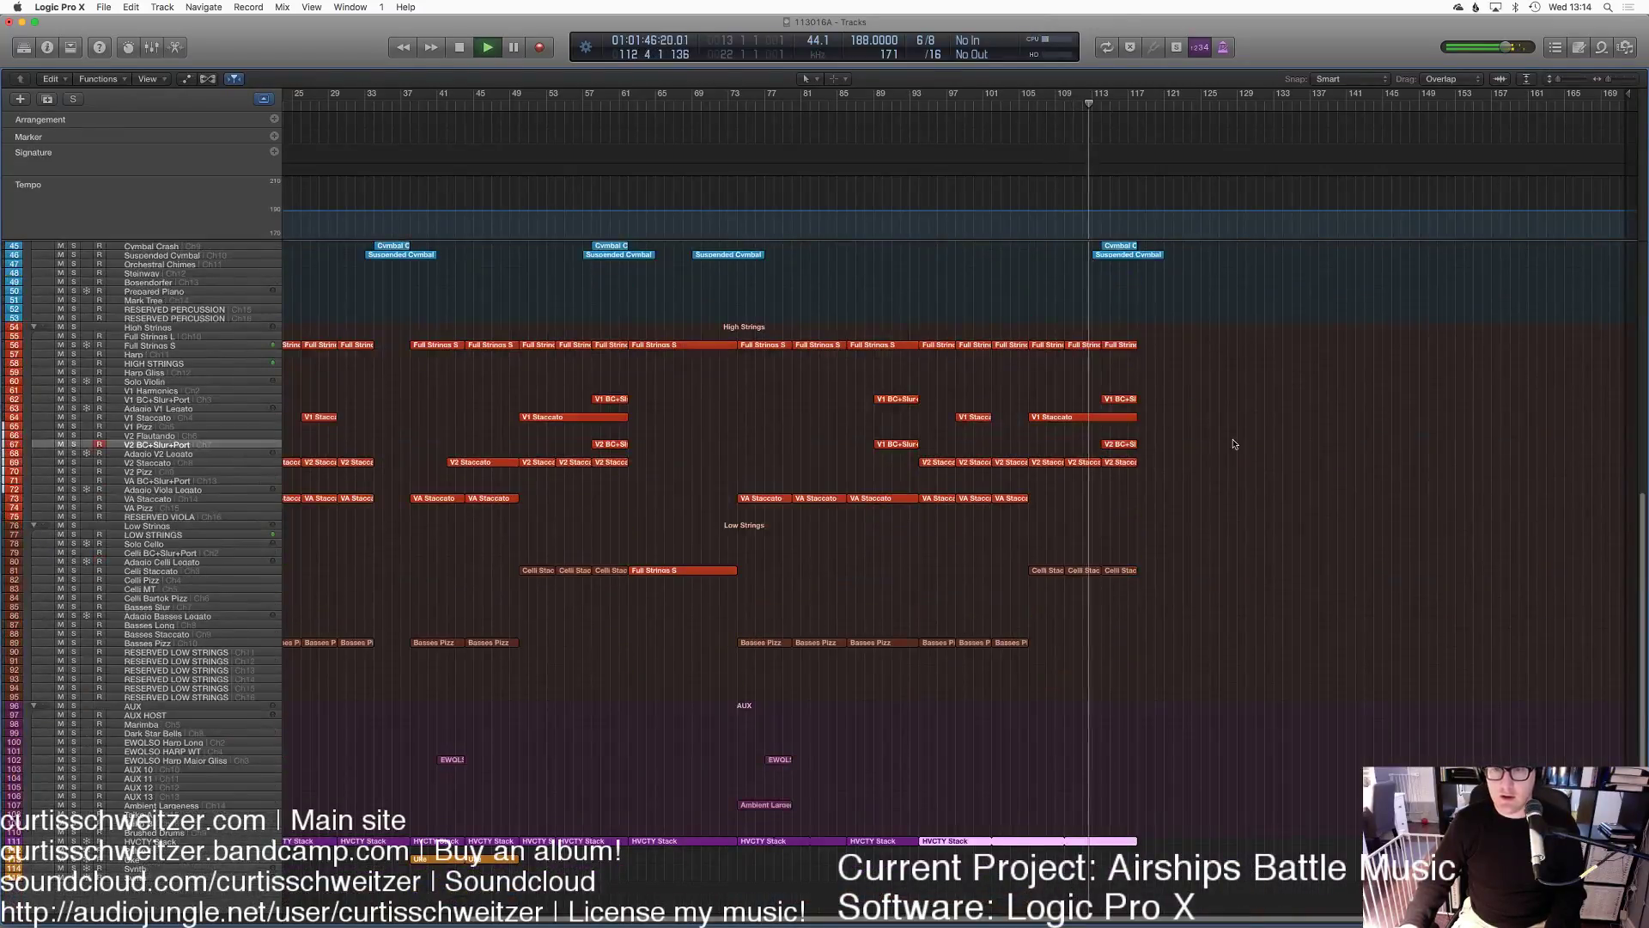
scroll(1189, 431, up, 5)
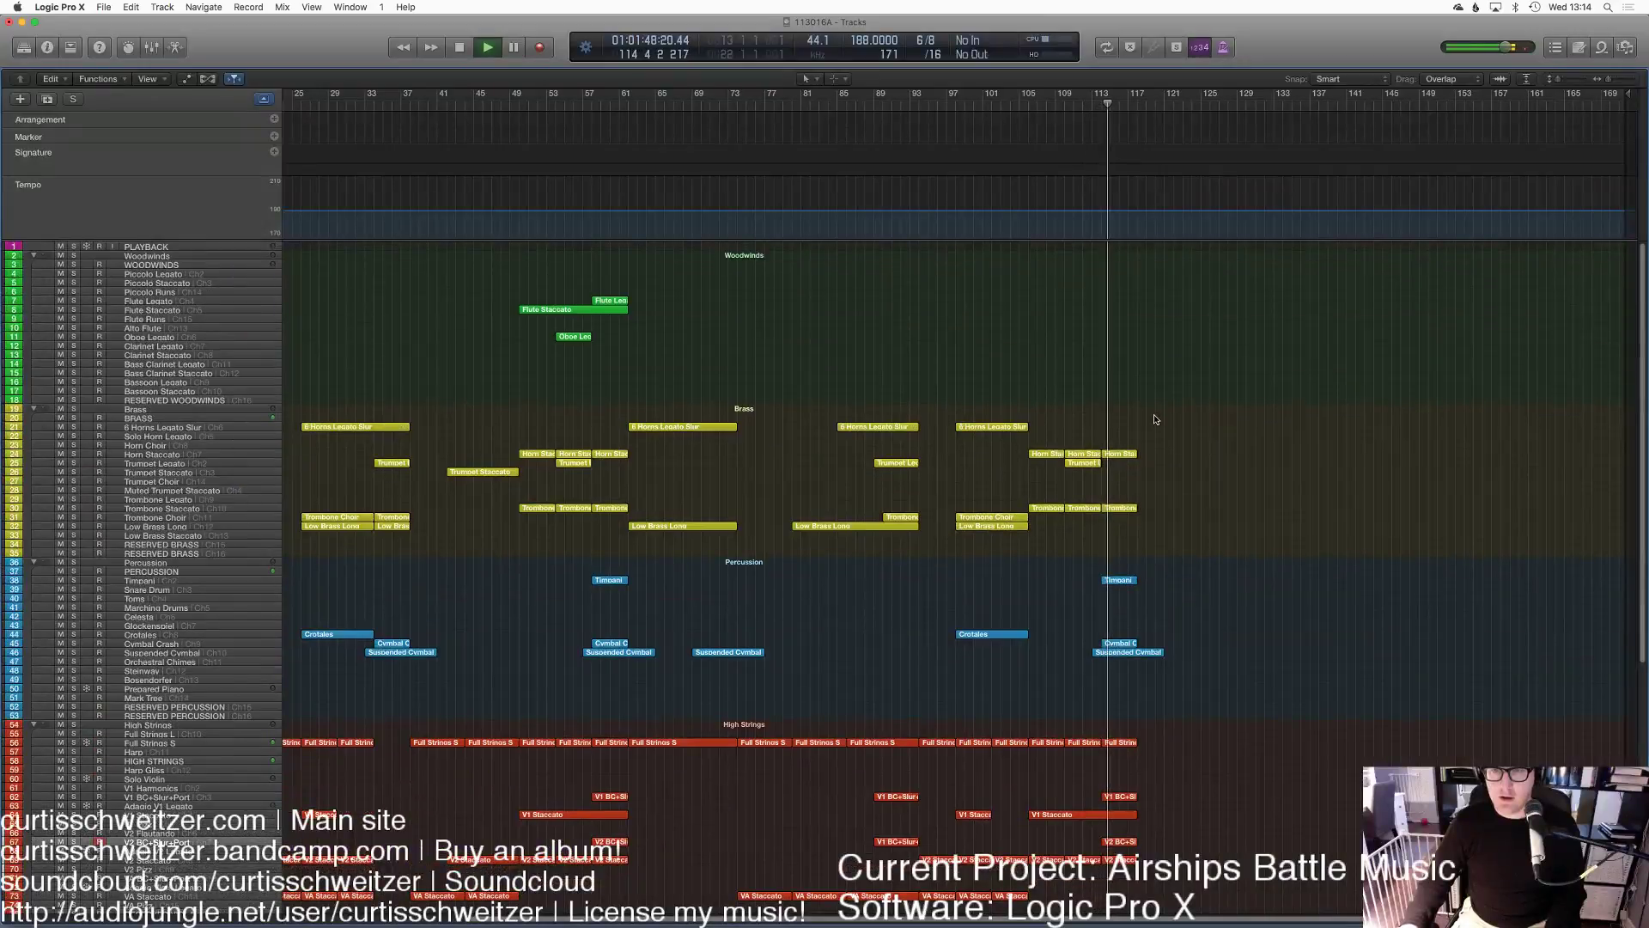
scroll(1156, 419, down, 5)
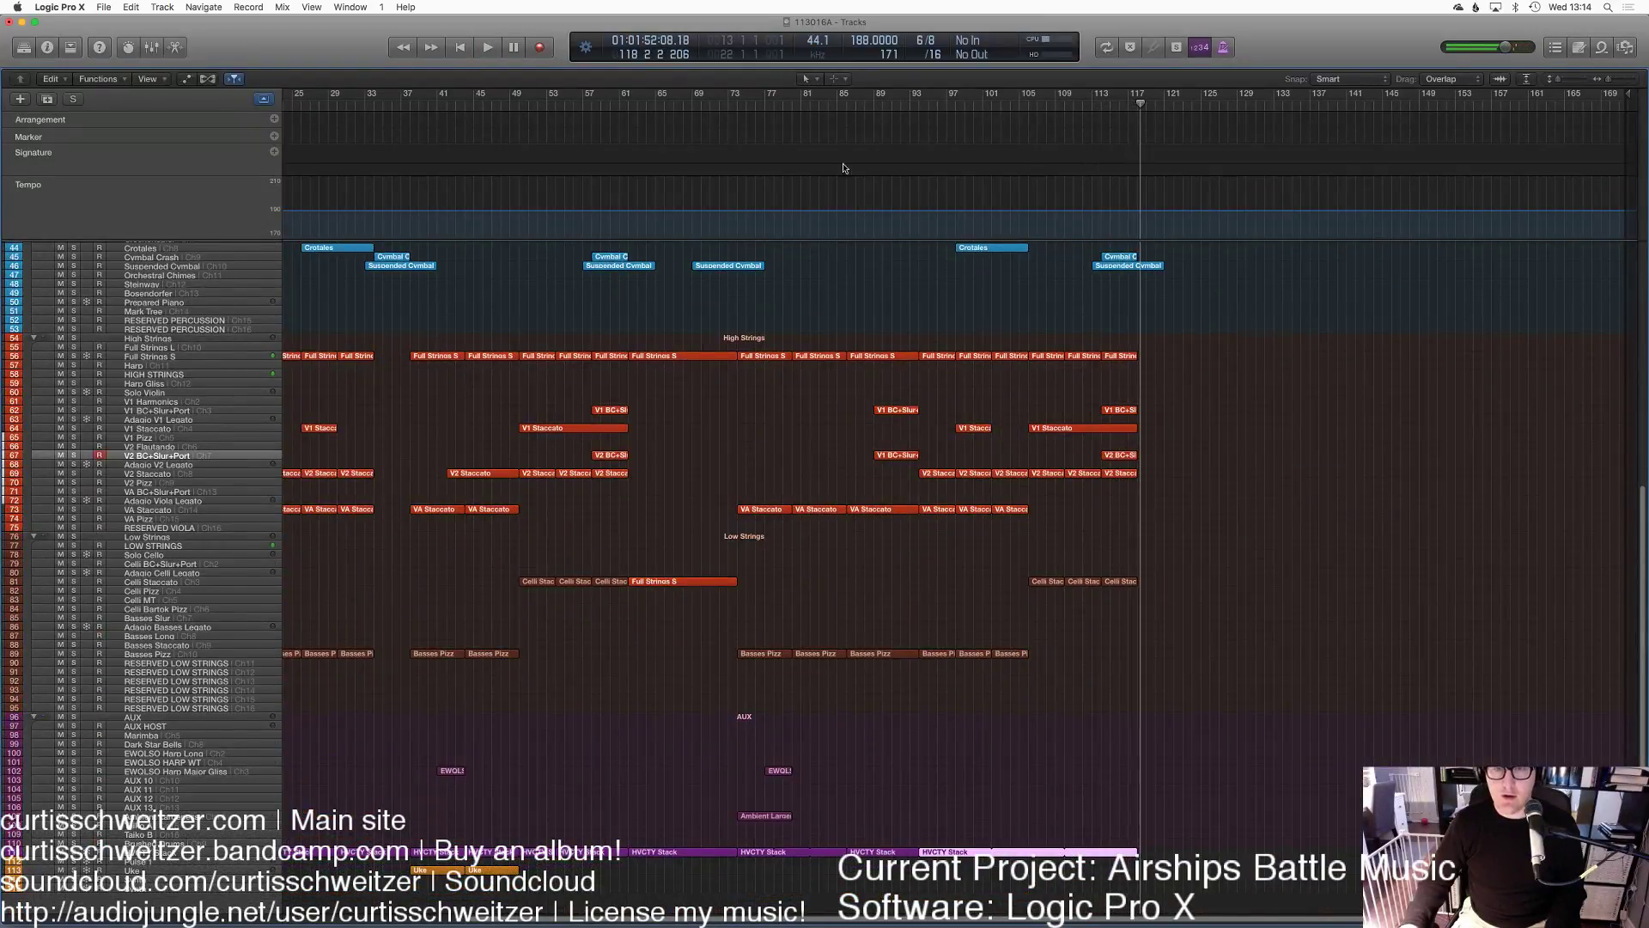
click(873, 107)
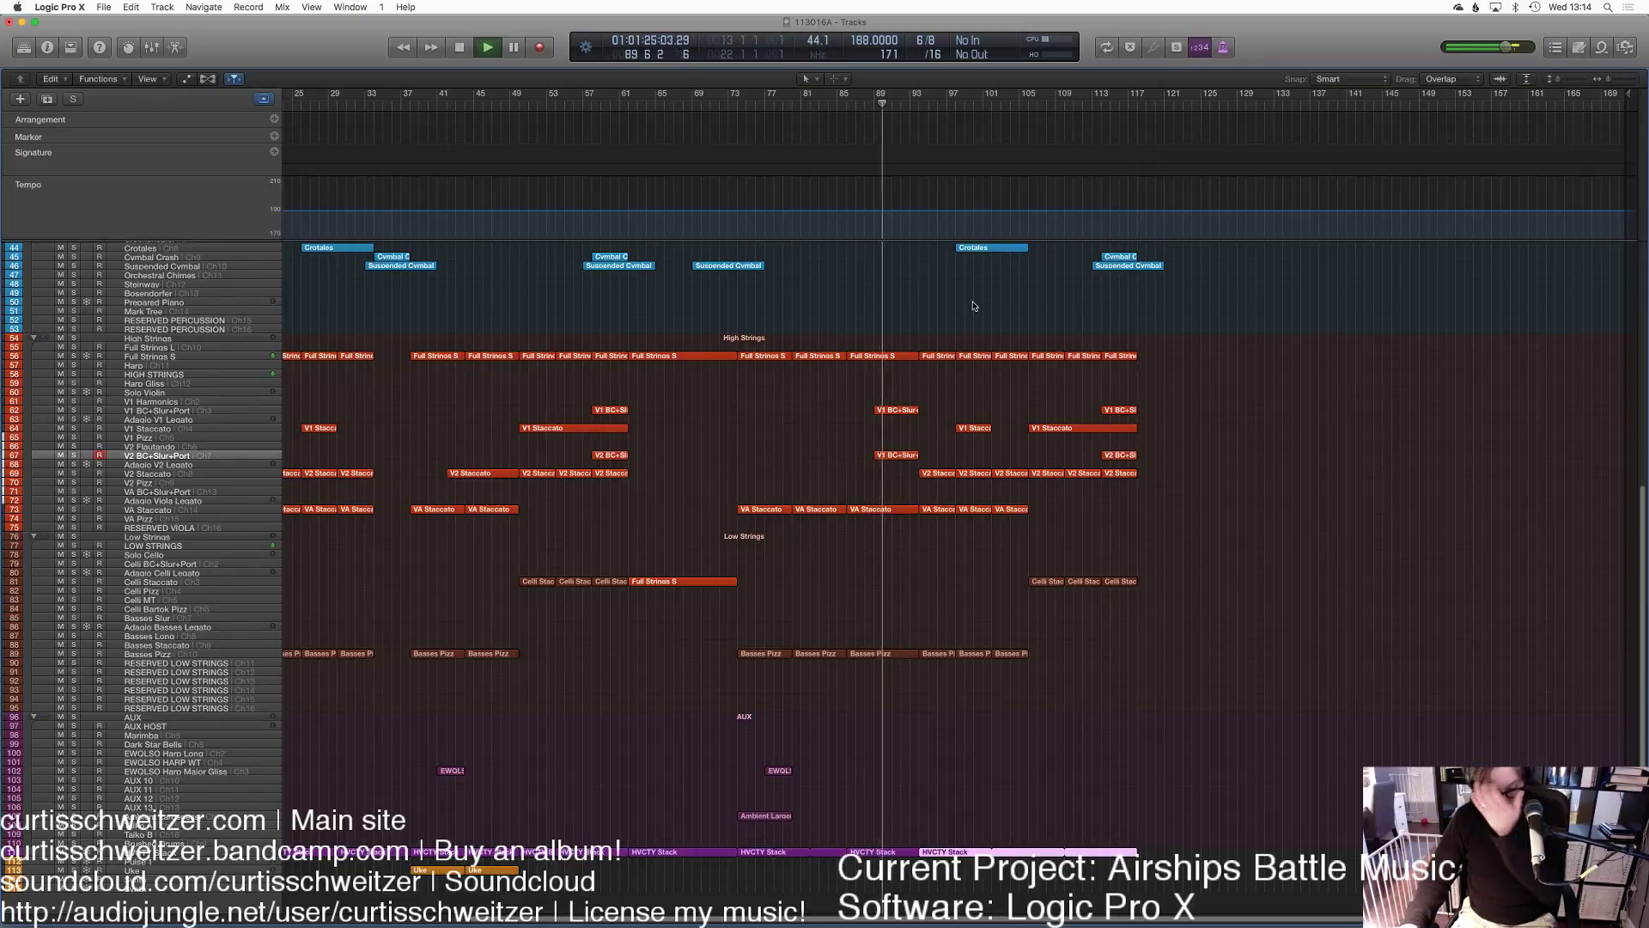
scroll(975, 305, up, 3)
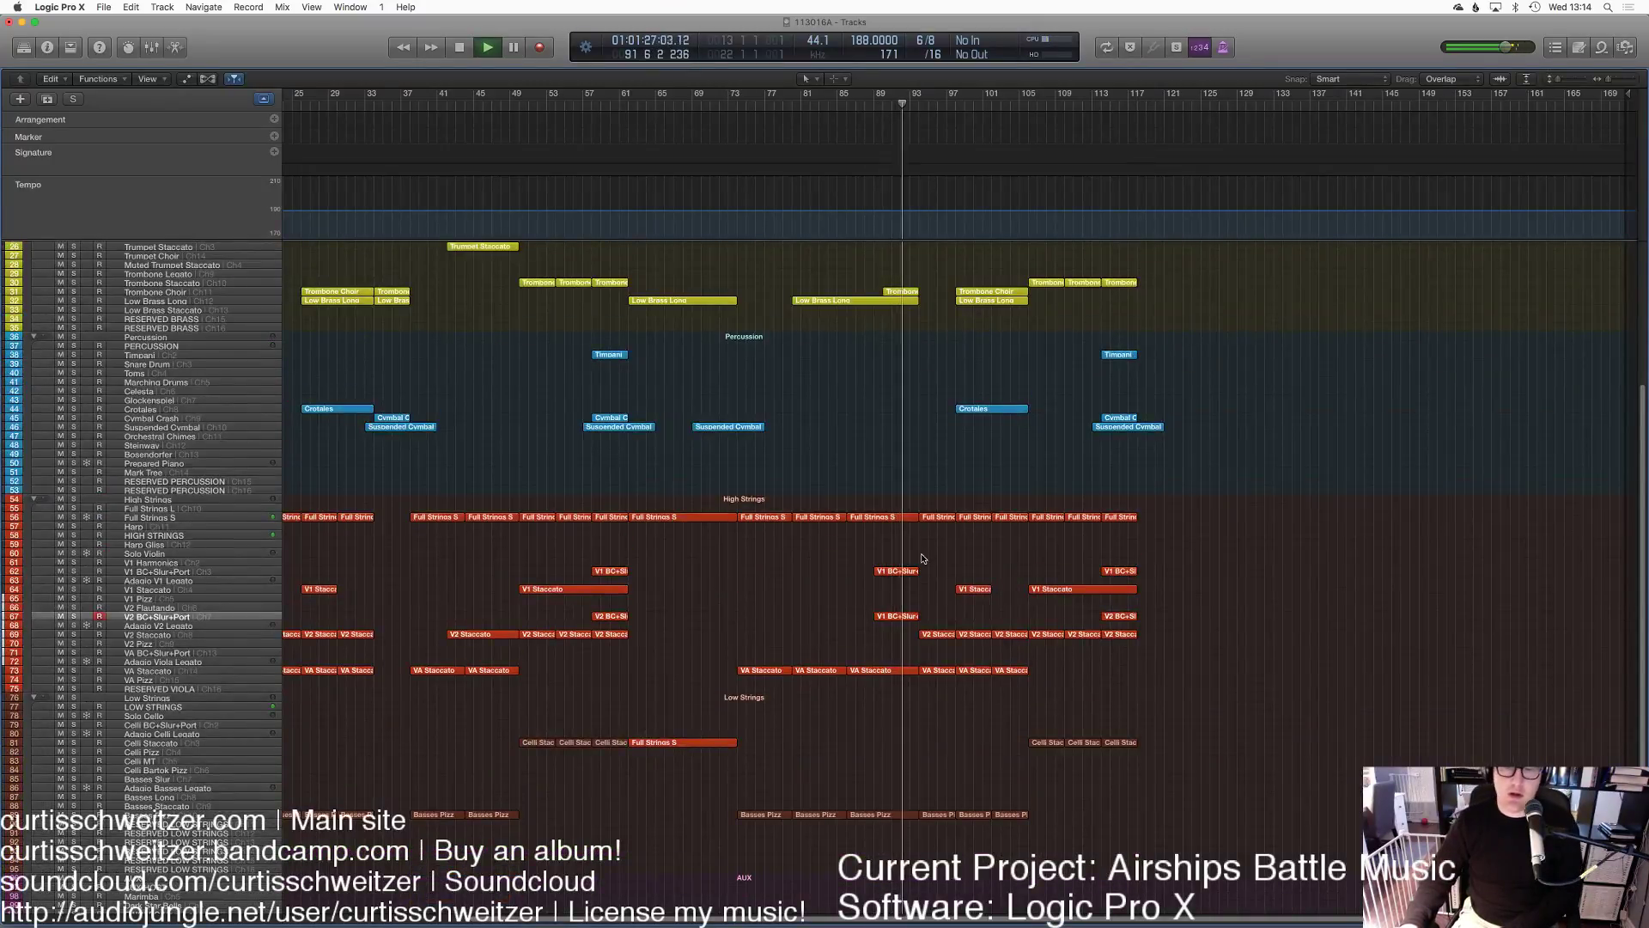
Step: Paste a copy of the V1 BC+Slur+Port region at bar 89 onto the Adagio V1 Legato track at its original position
key(space)
click(185, 580)
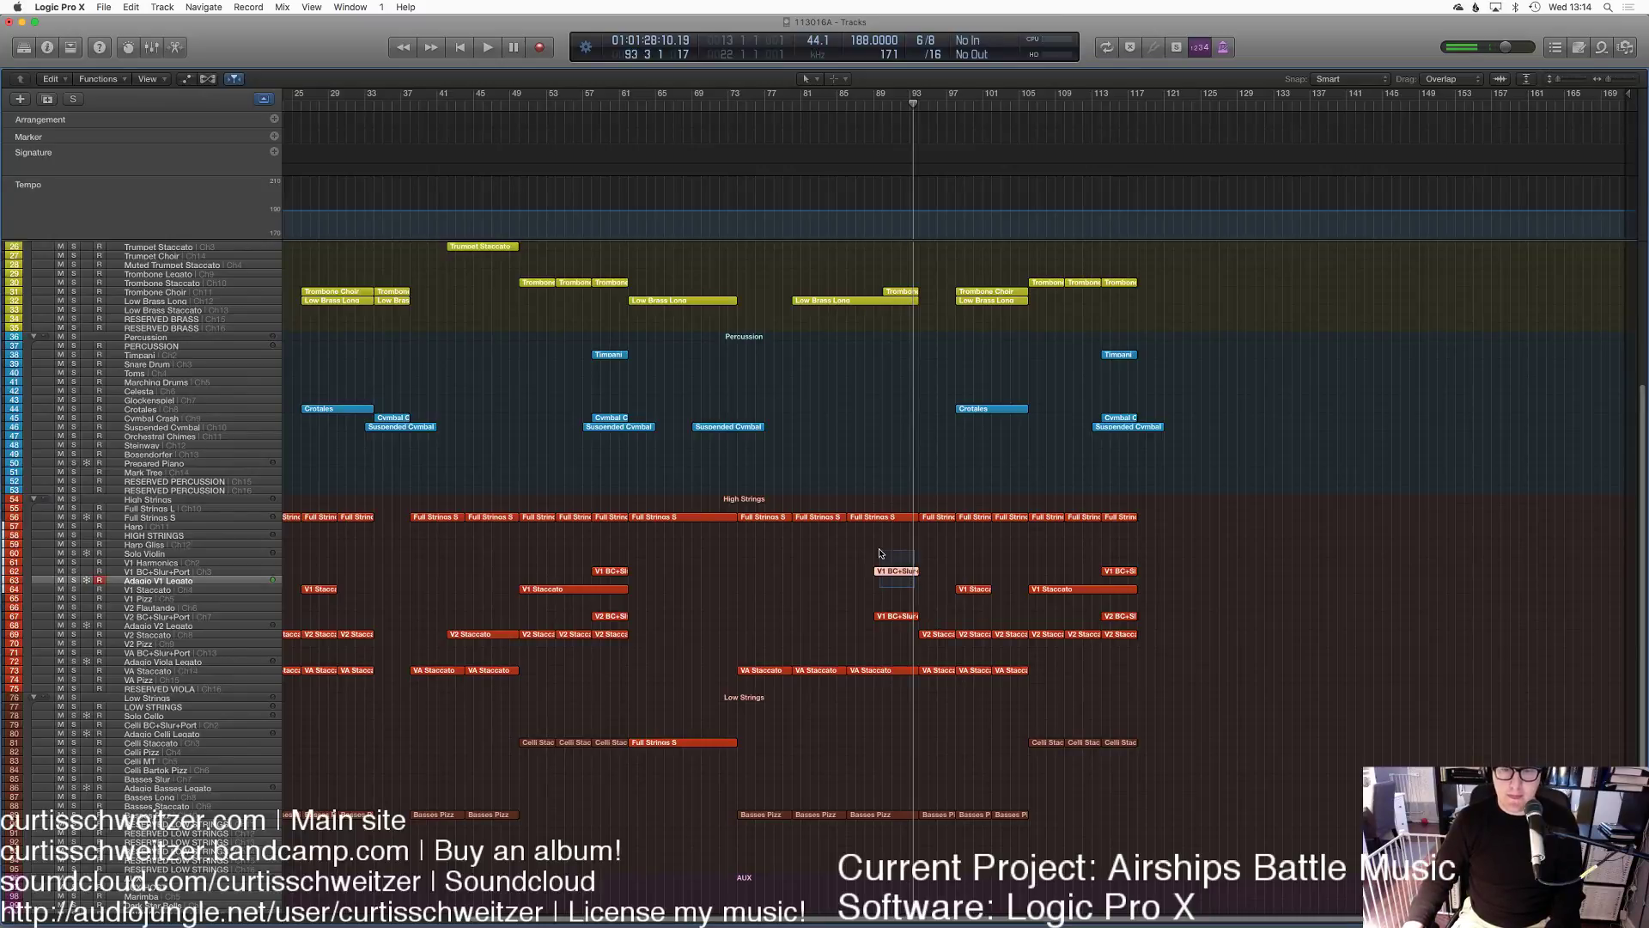
click(133, 7)
click(157, 128)
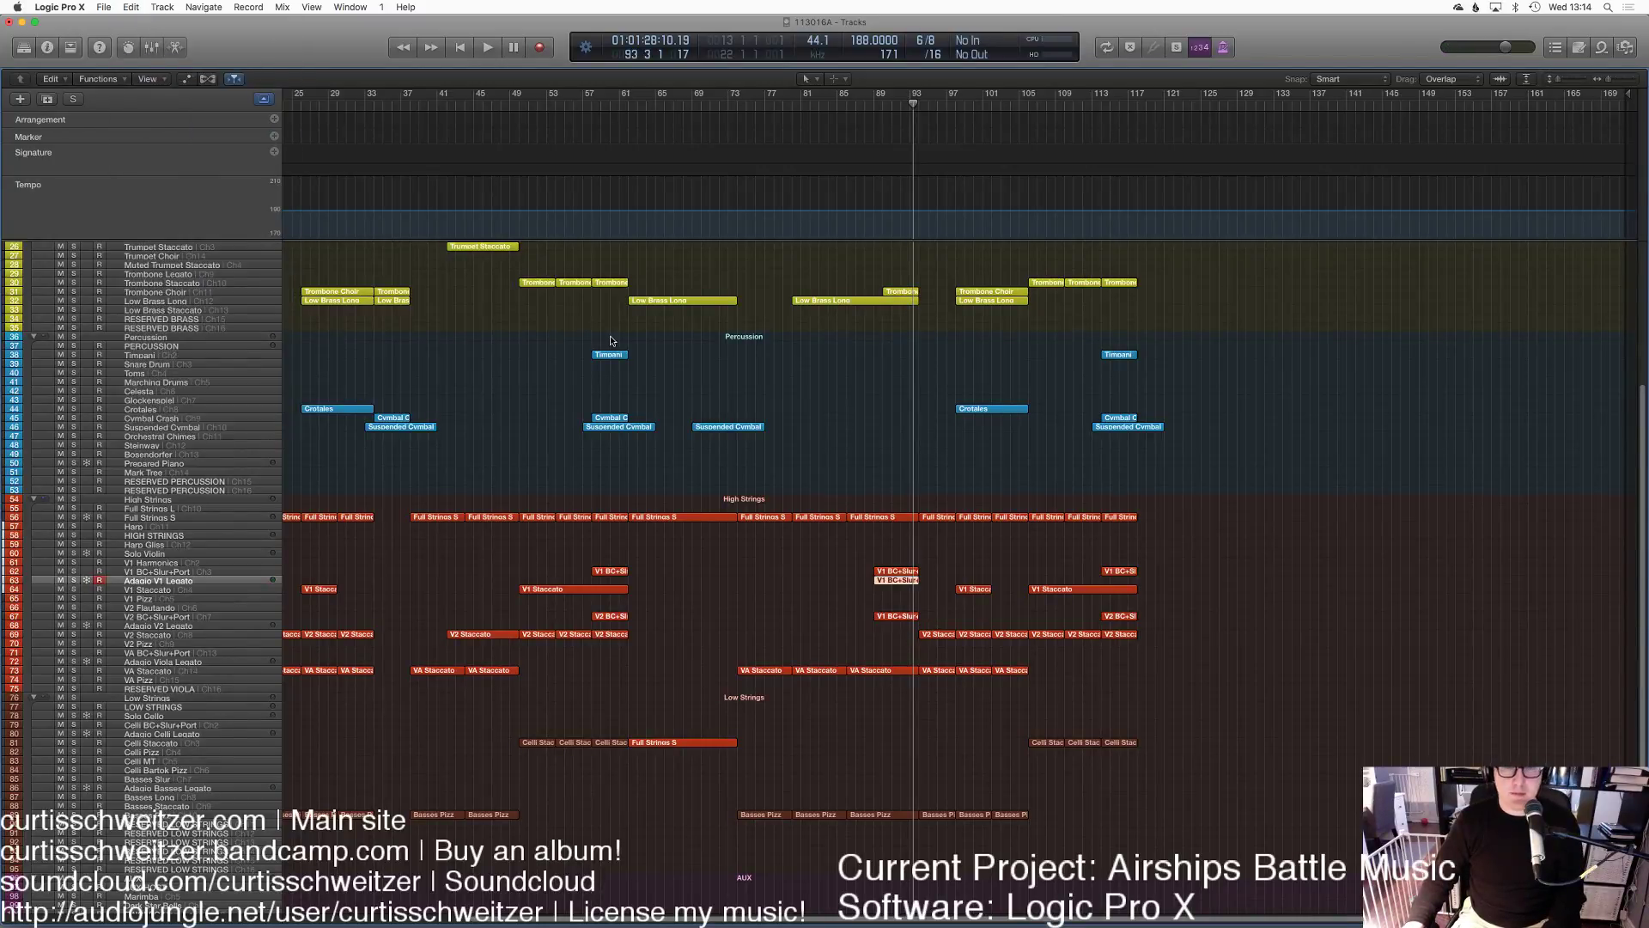
Step: Raise the modulation of the copied region on the Adagio V1 Legato track to 127 in the Piano Roll and start playback just before it
key(p)
click(84, 842)
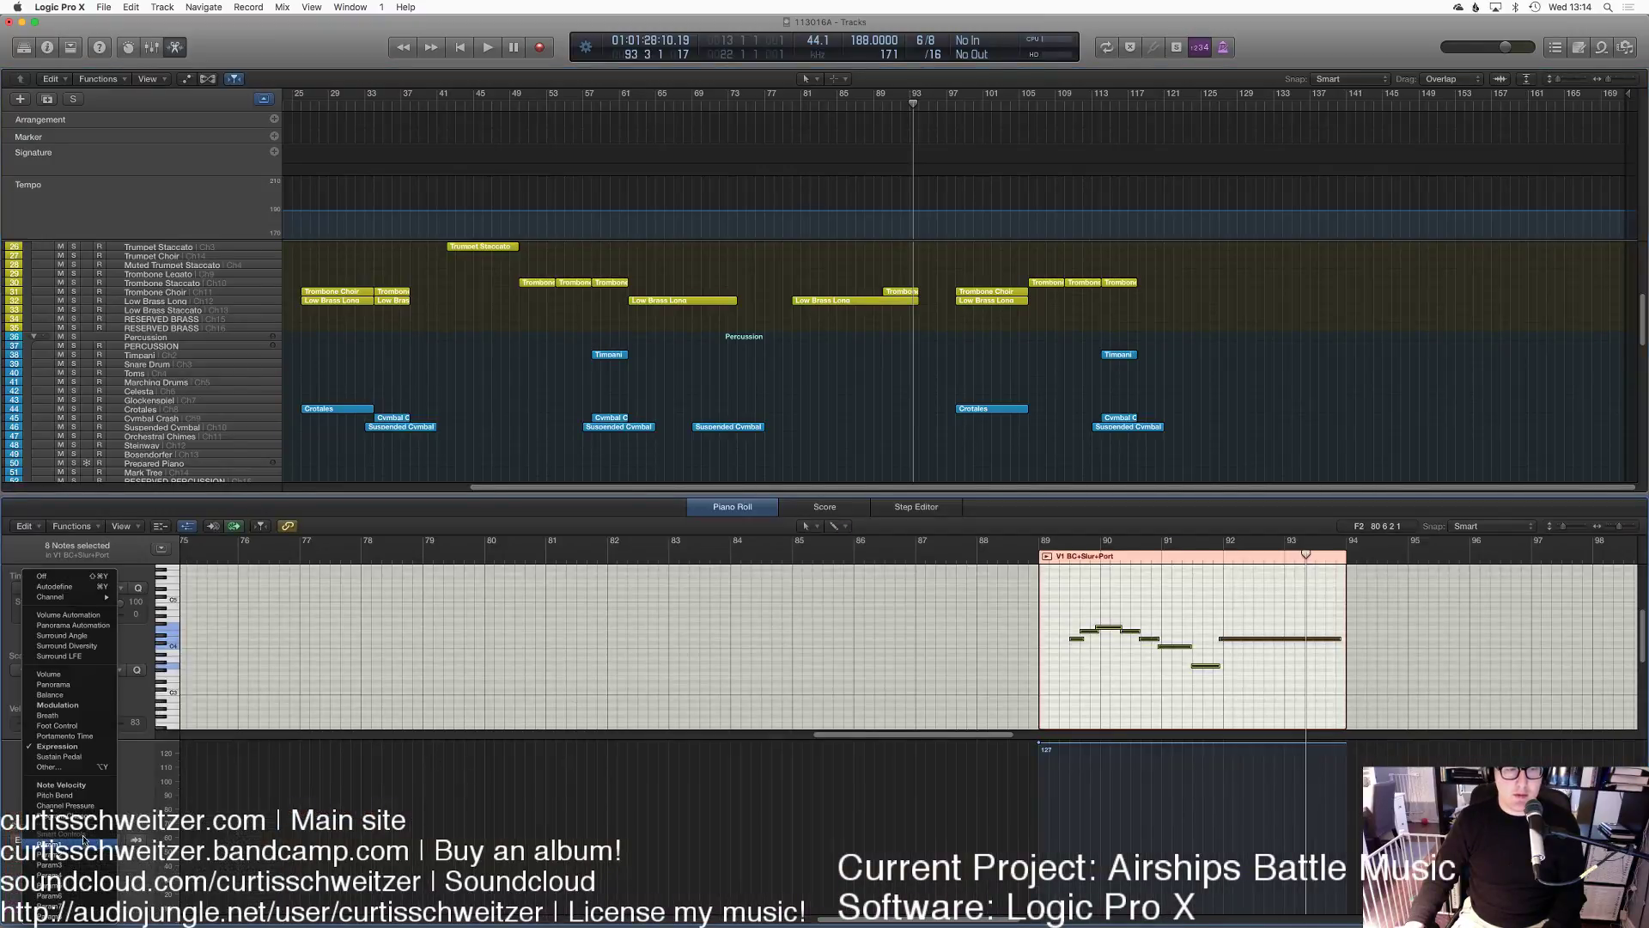
click(57, 705)
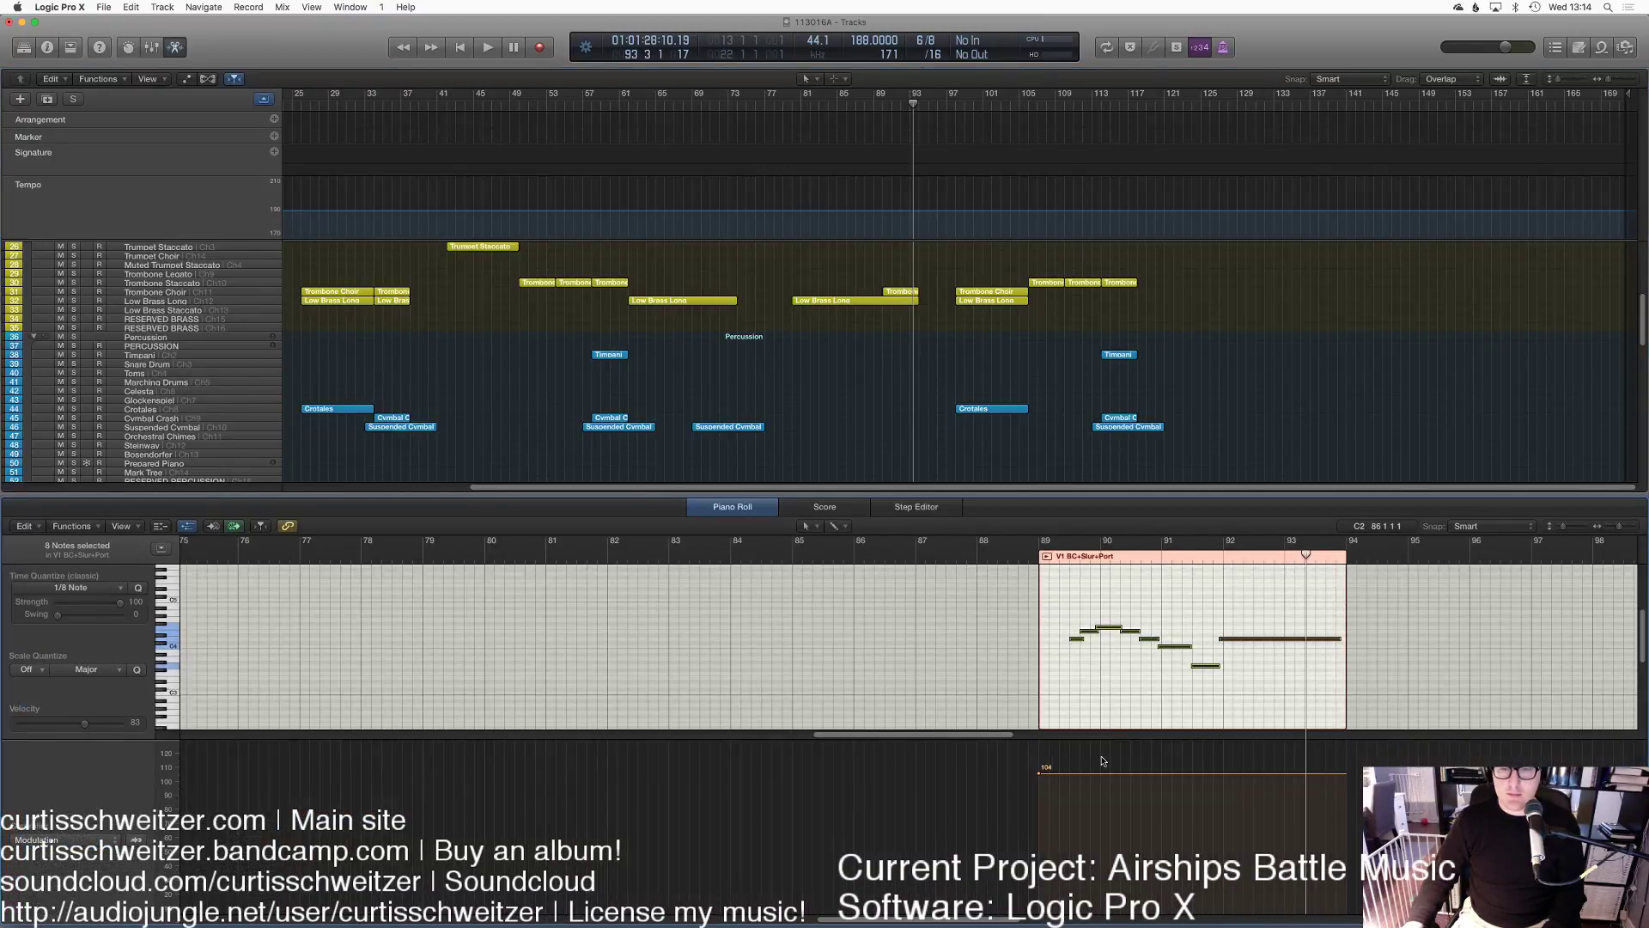
drag(1098, 756, 1008, 741)
key(shift+space)
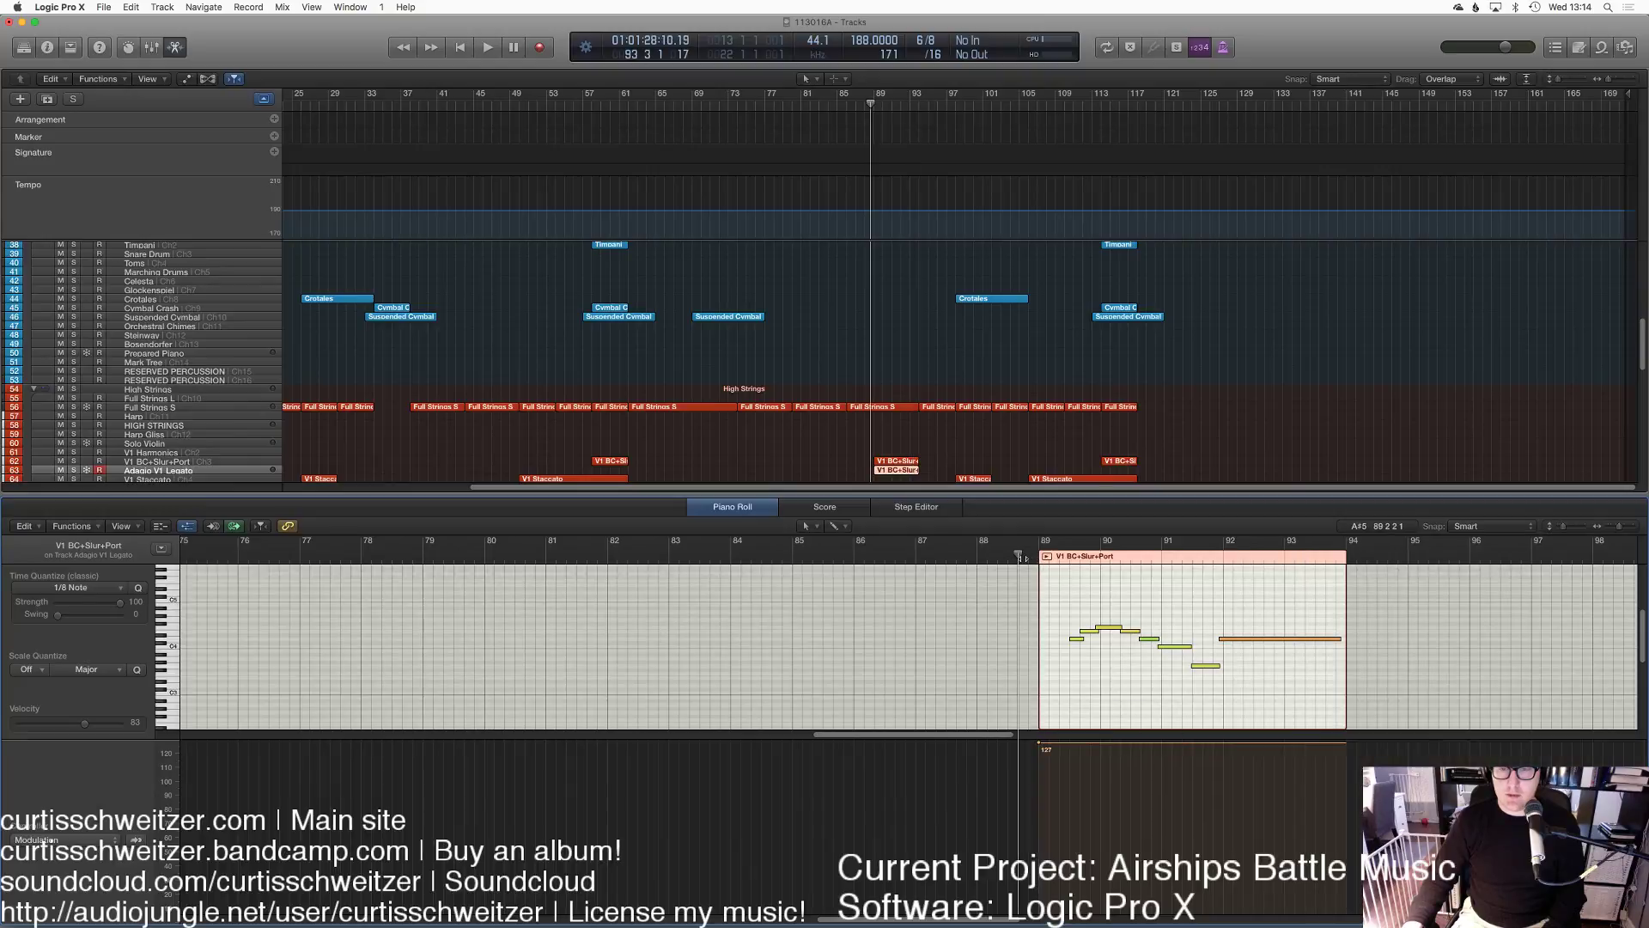
Step: Close the Piano Roll and delete the Crotales region at bar 98 during playback
click(975, 329)
key(e)
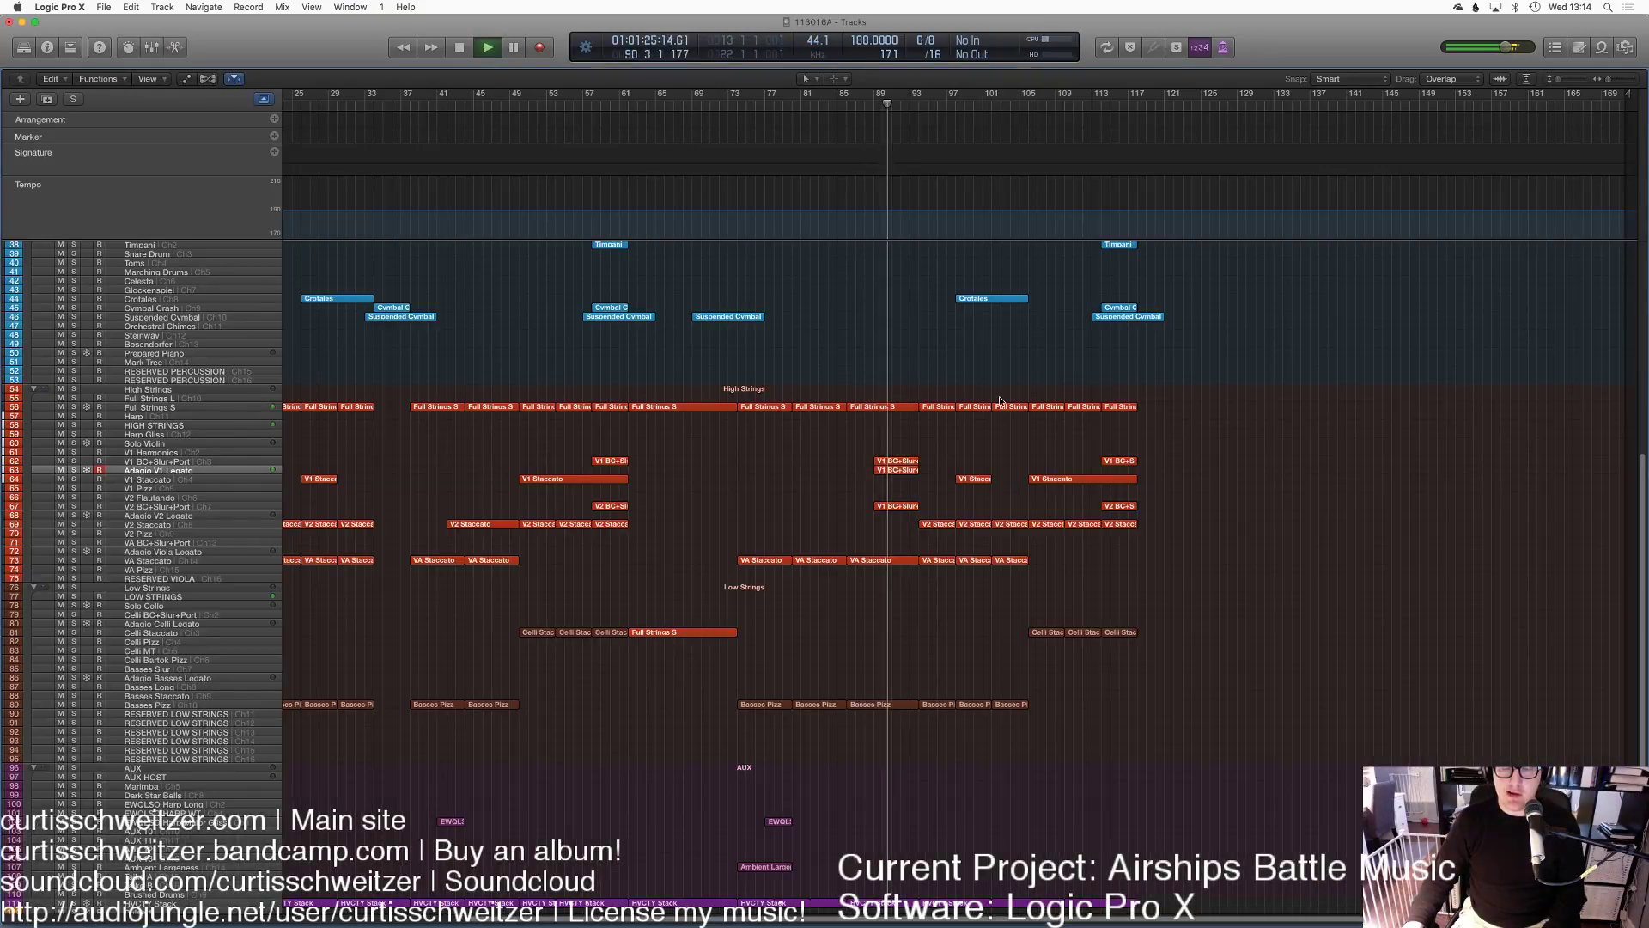
scroll(1020, 472, up, 5)
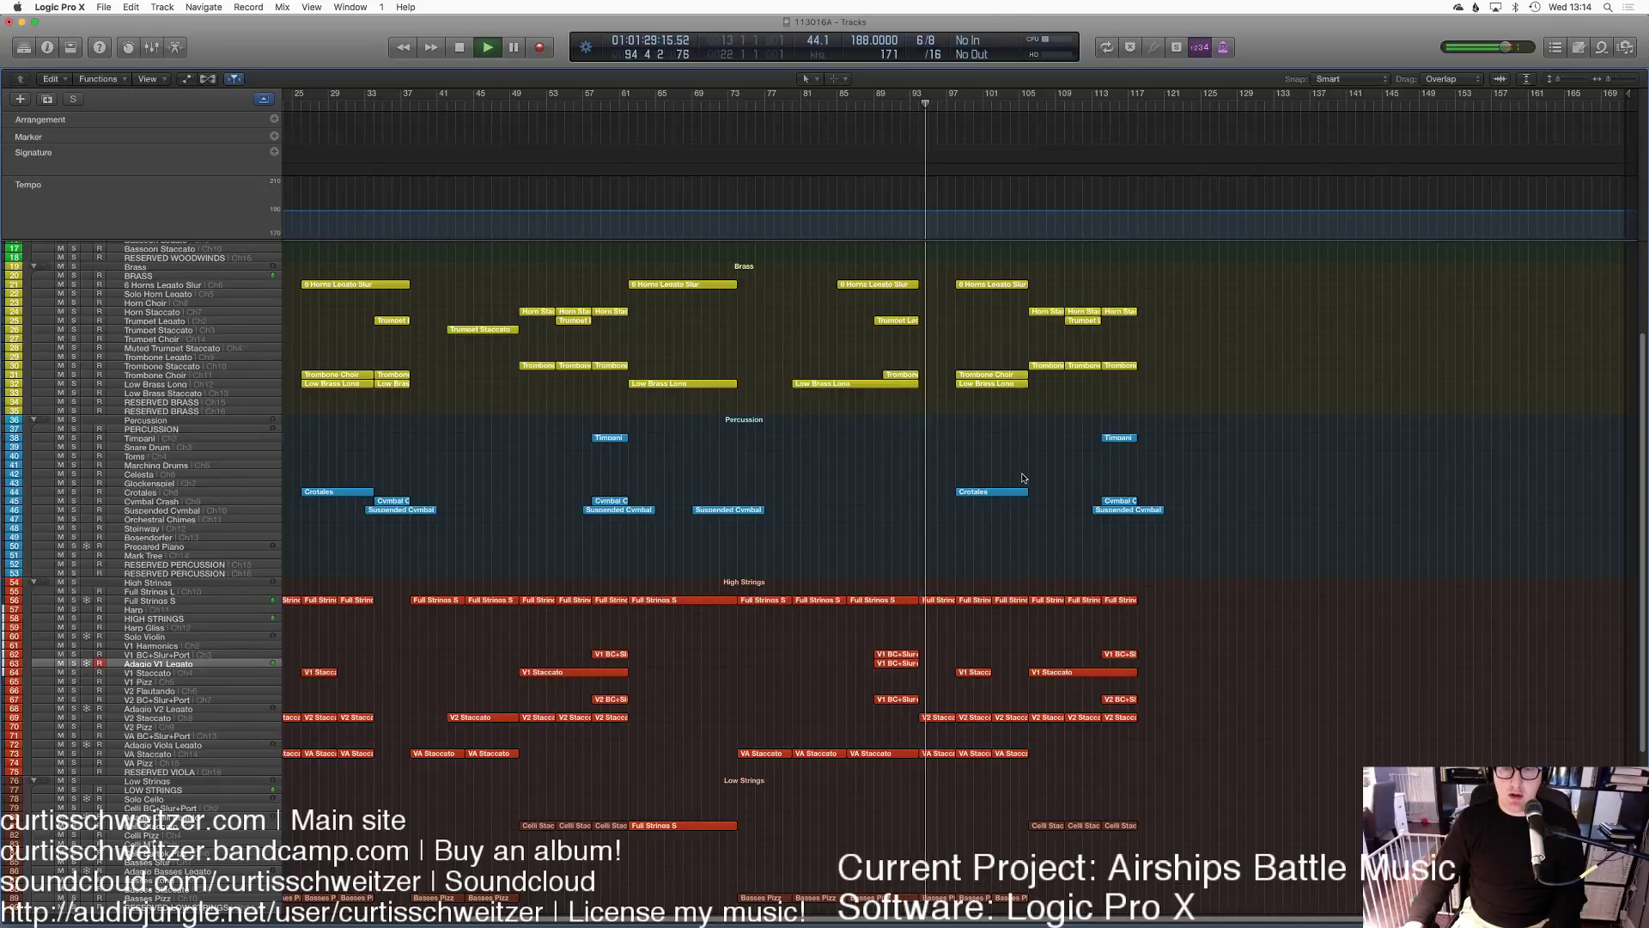
scroll(1022, 472, down, 5)
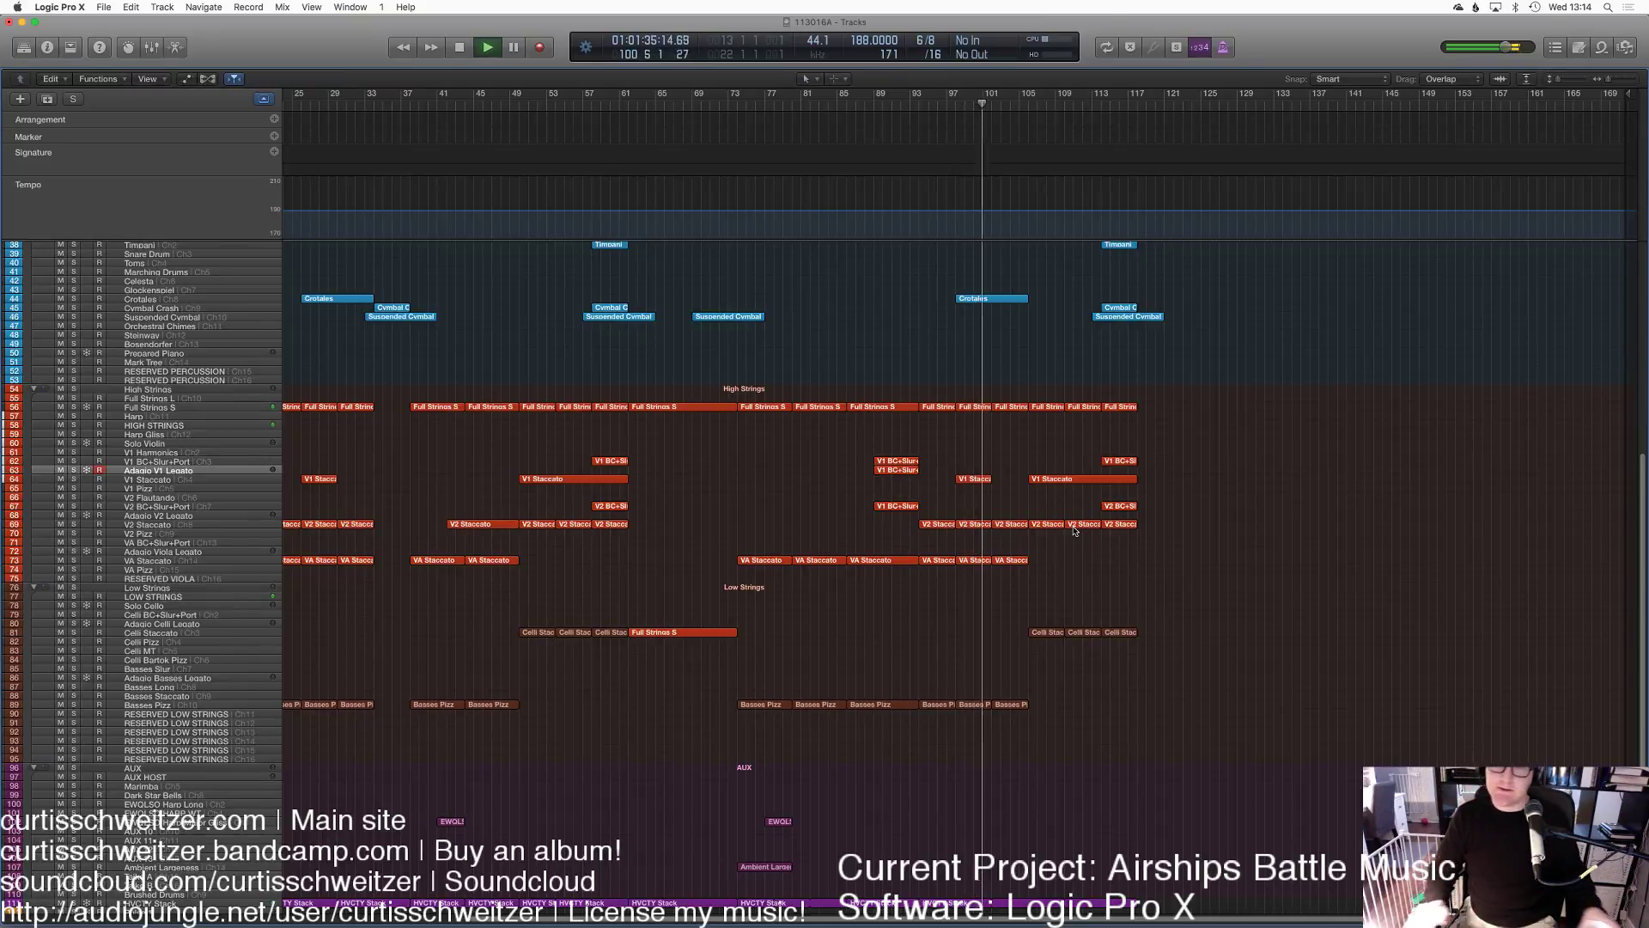
click(987, 298)
key(Delete)
Step: Extend the V1 Staccato part to fill bars 94 to 106 and replay from about bar 88
scroll(1053, 389, up, 6)
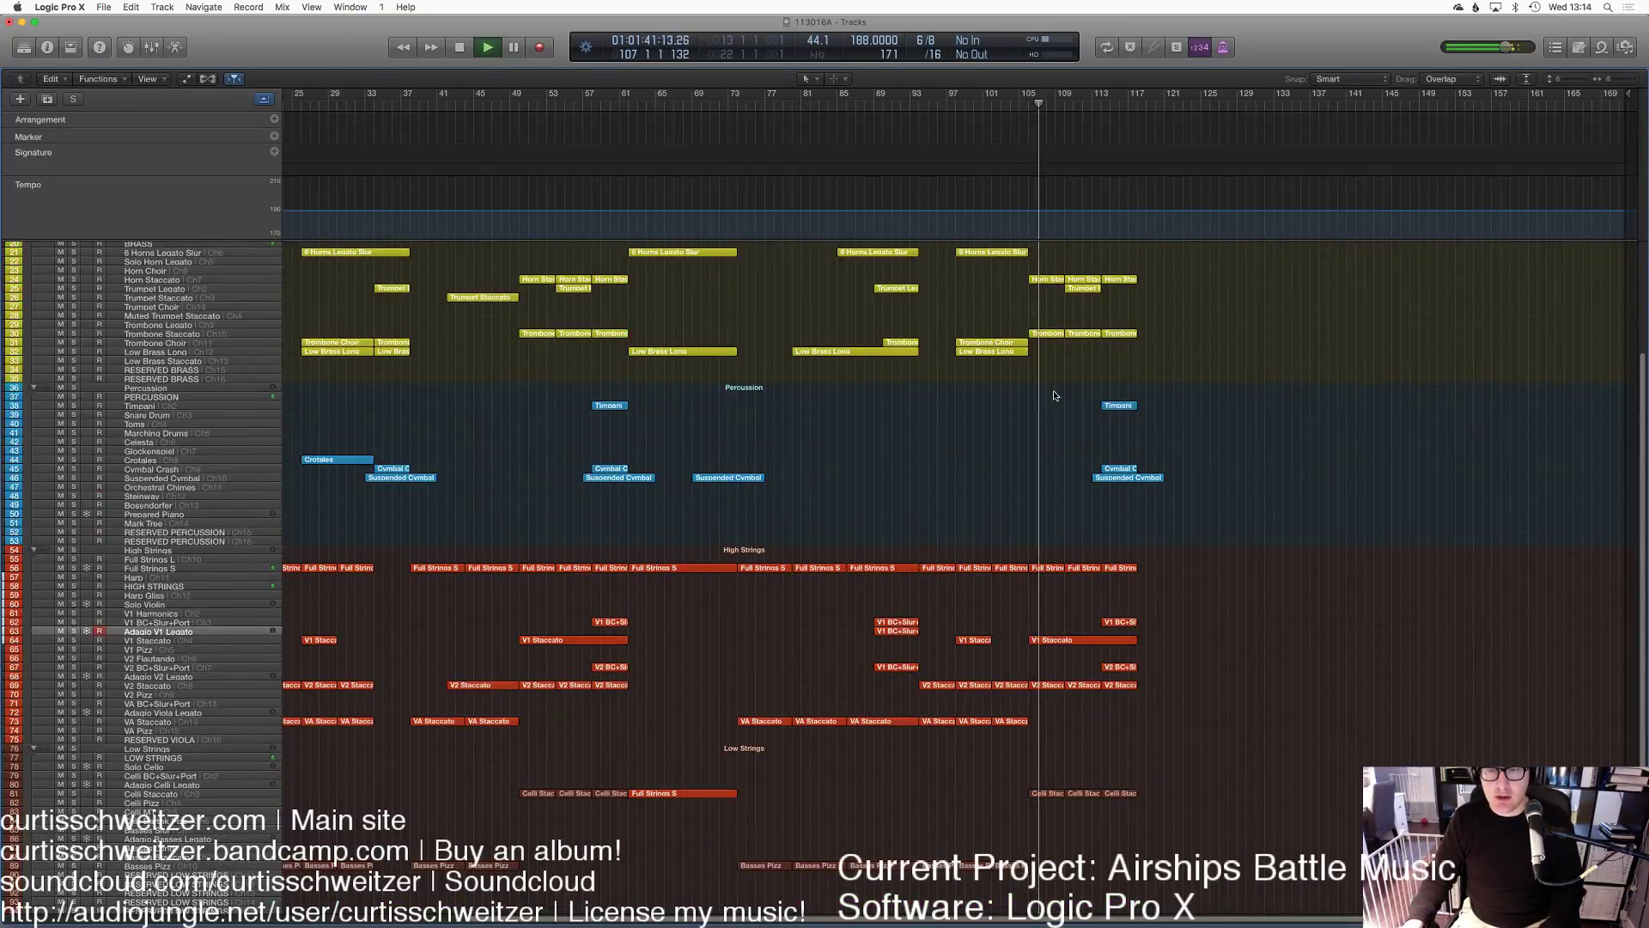
click(970, 640)
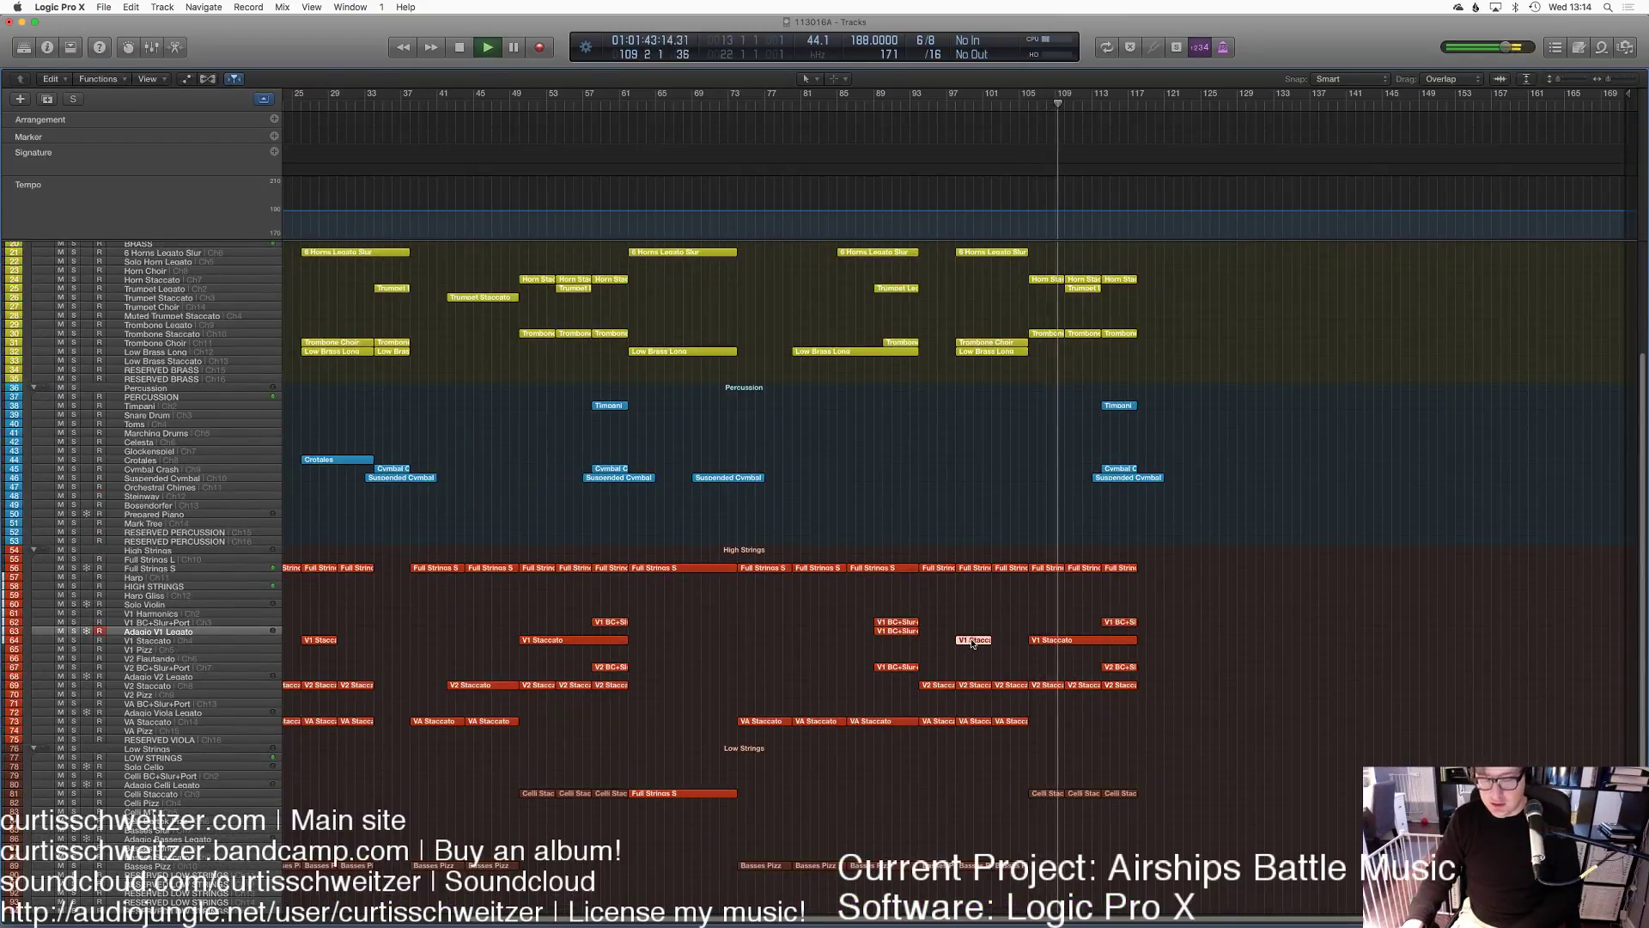
drag(969, 642, 1139, 649)
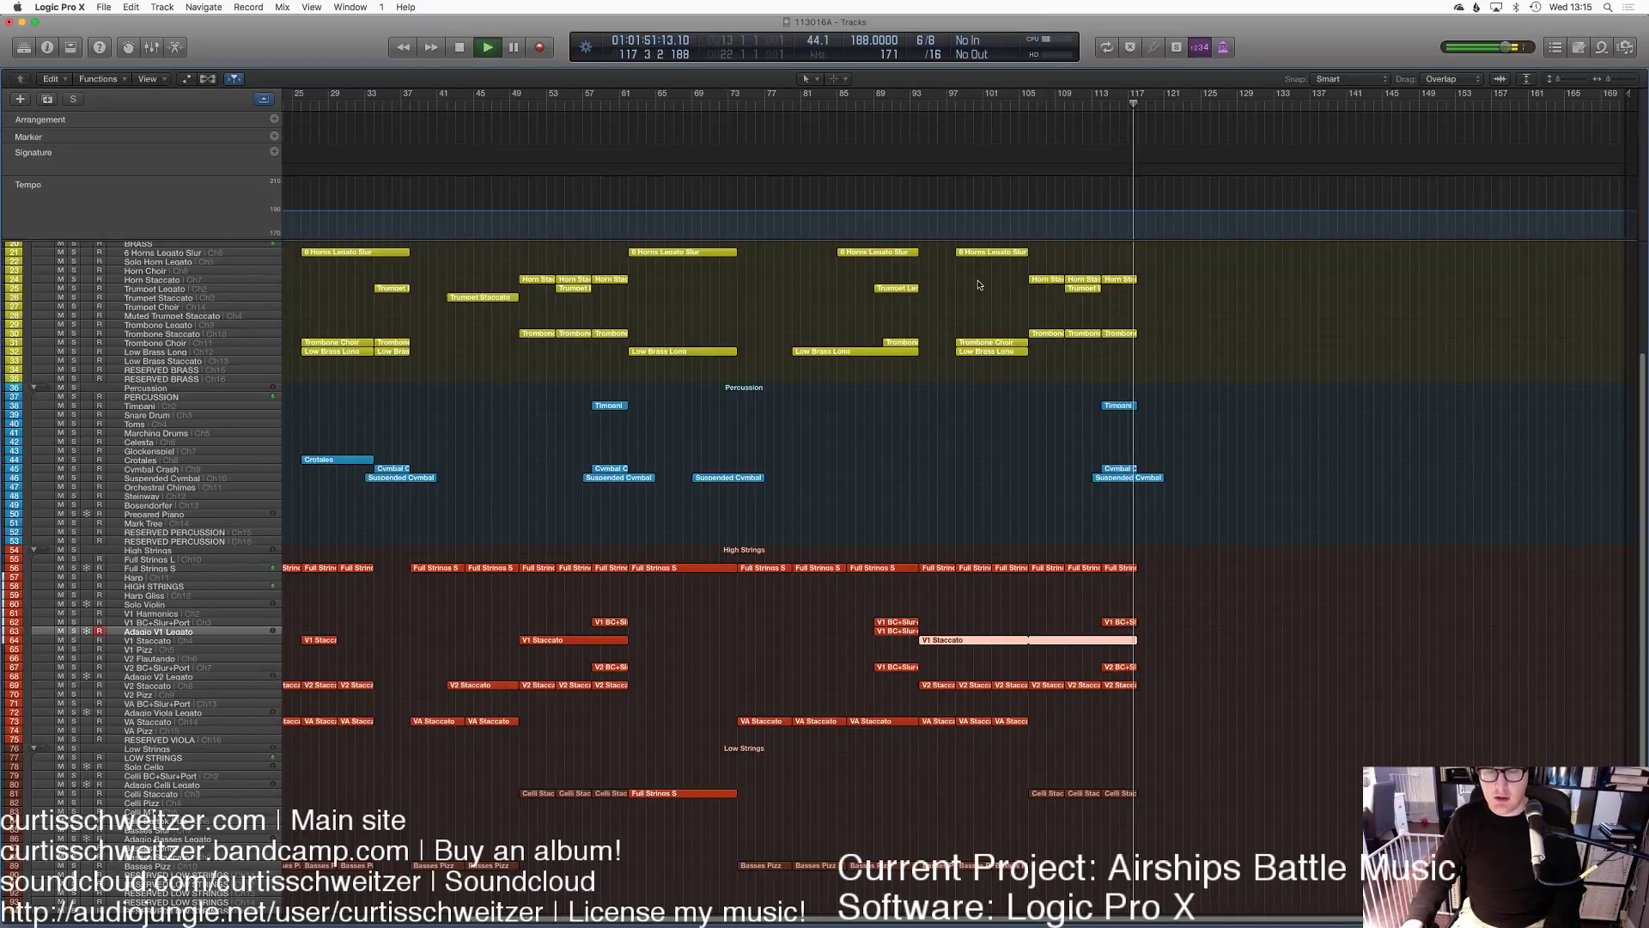
click(868, 114)
Step: Stop playback, place the playhead at bar 106 and move all regions from there onward to start at bar 118
scroll(1005, 361, up, 5)
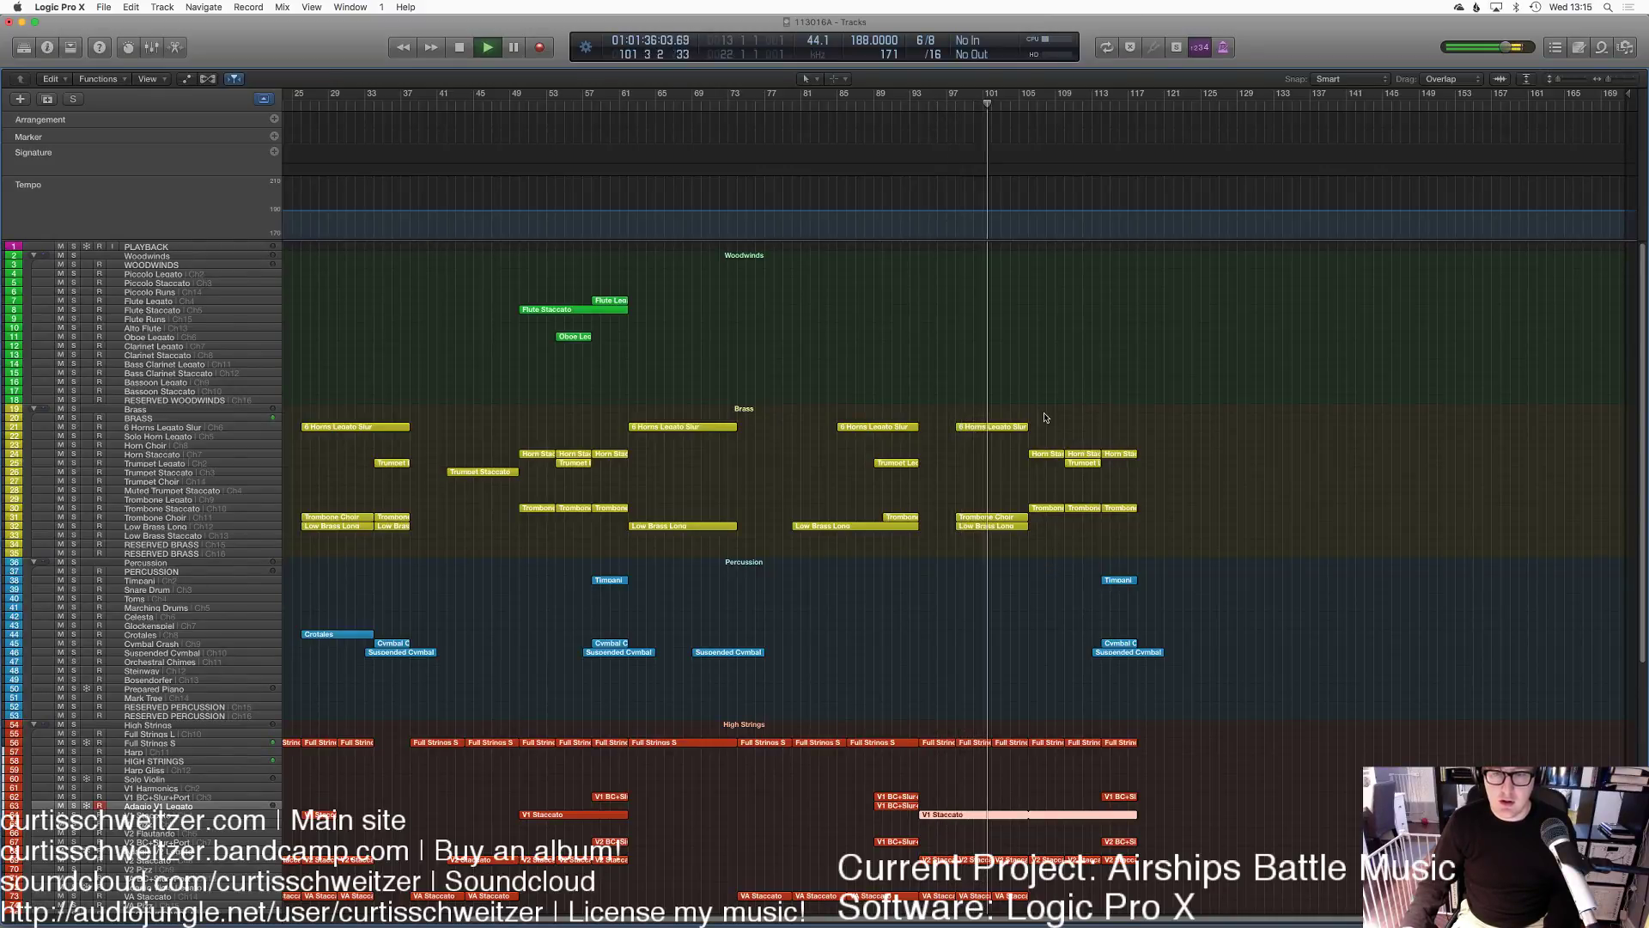
drag(1046, 418, 1160, 803)
click(1165, 732)
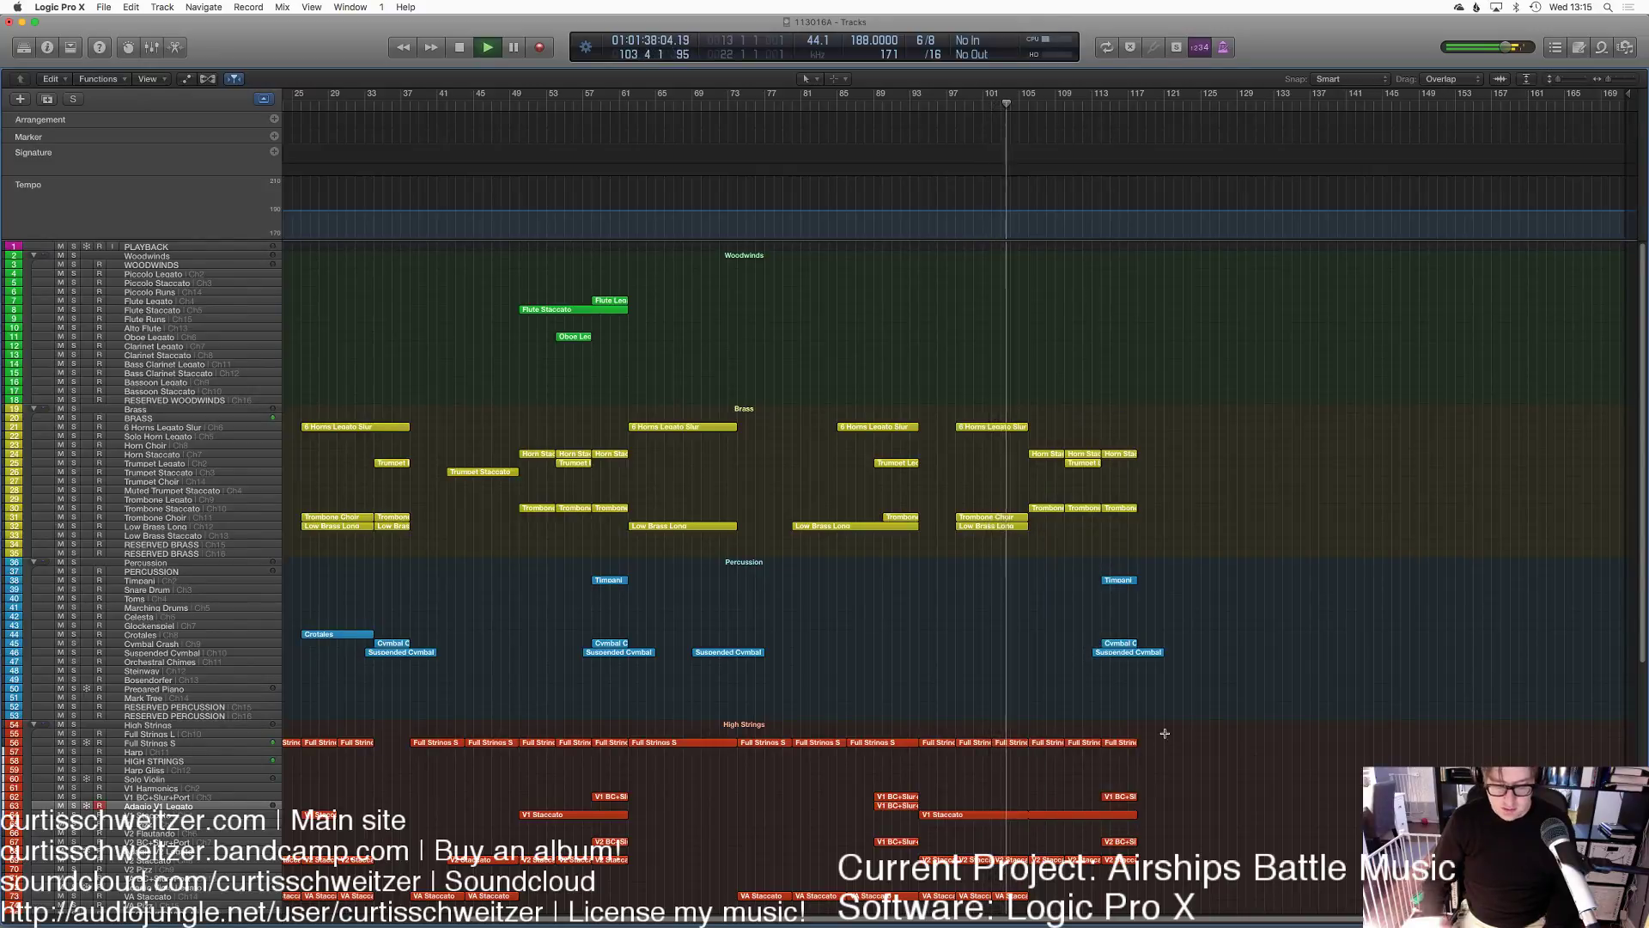
key(super+a)
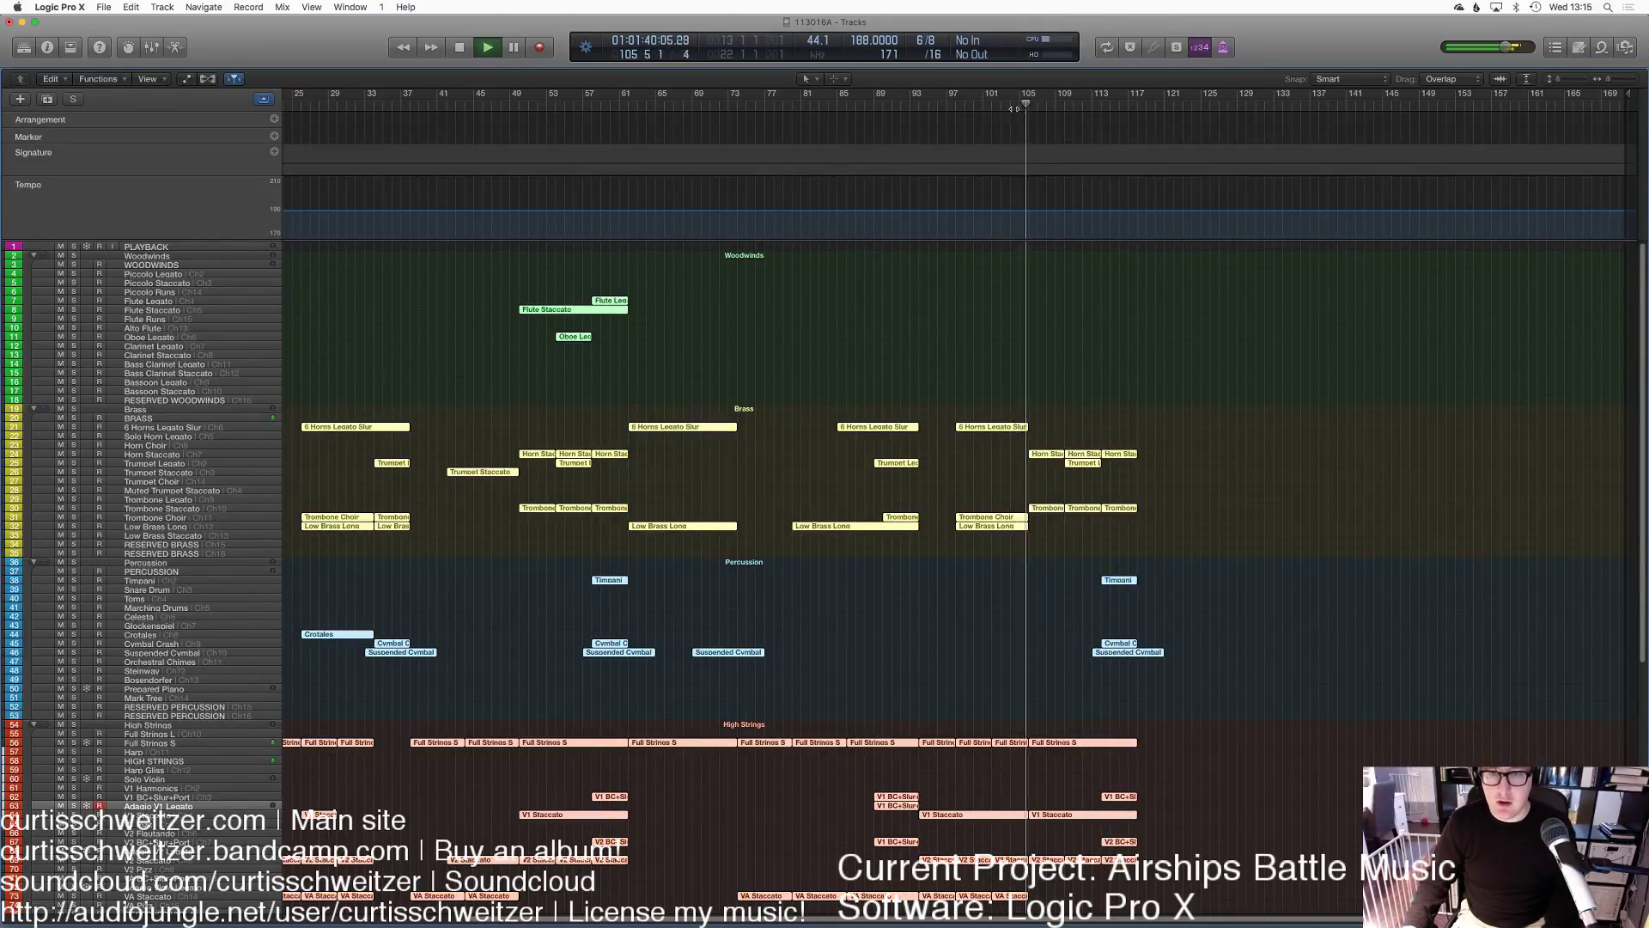
key(space)
click(1025, 104)
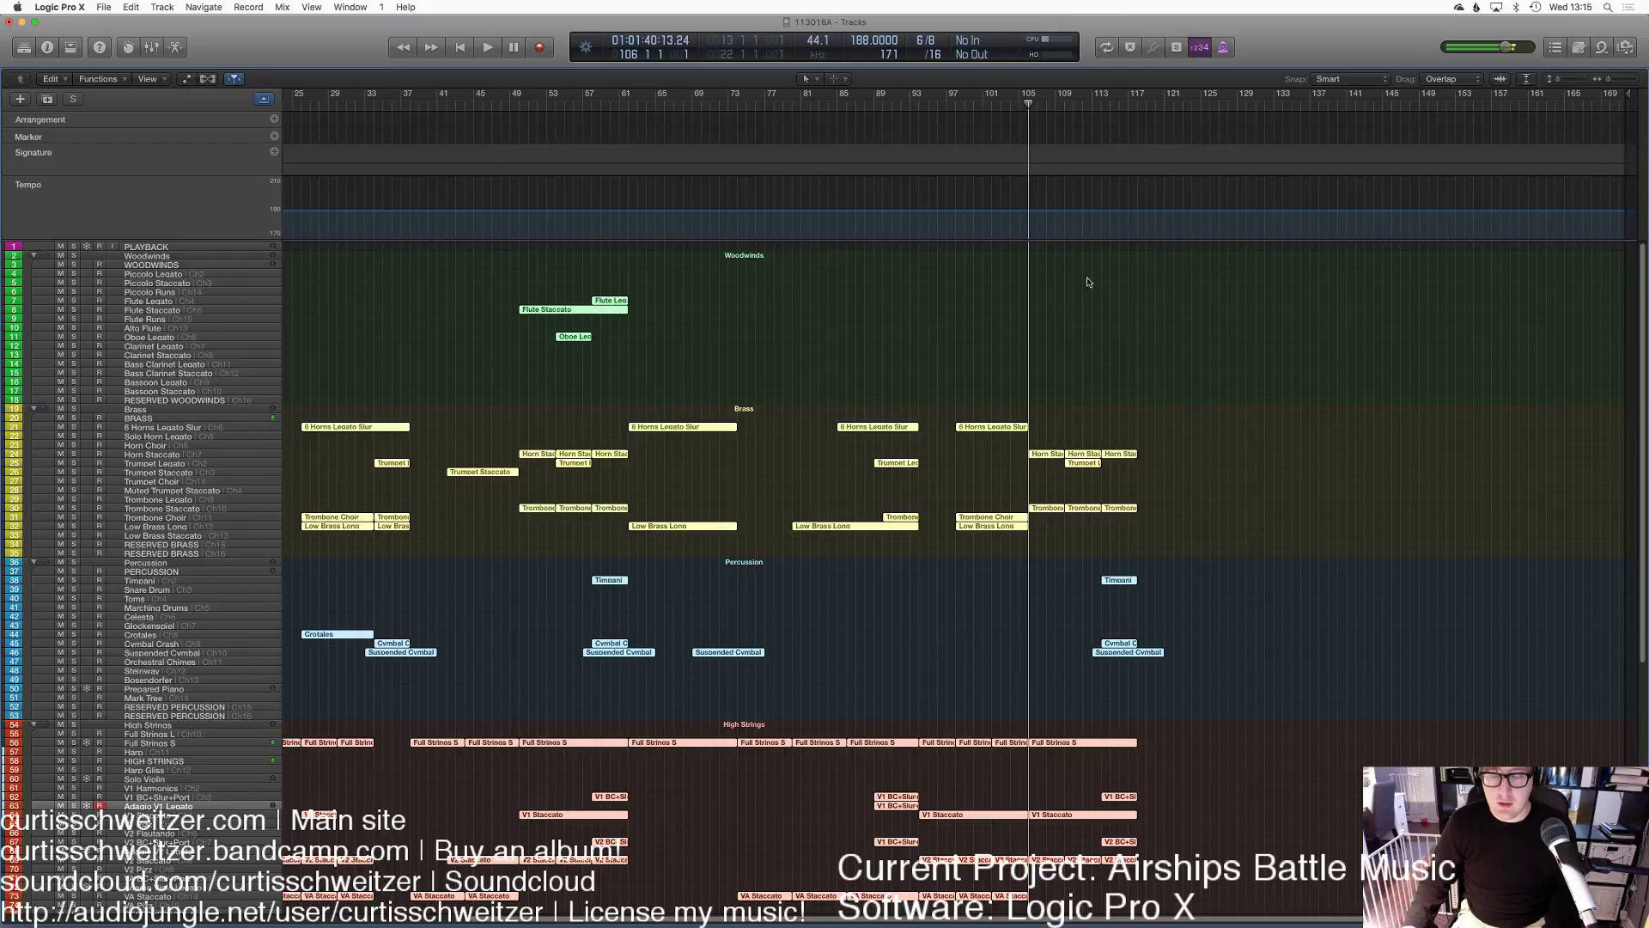
click(1067, 394)
key(super+a)
drag(1048, 406, 1134, 852)
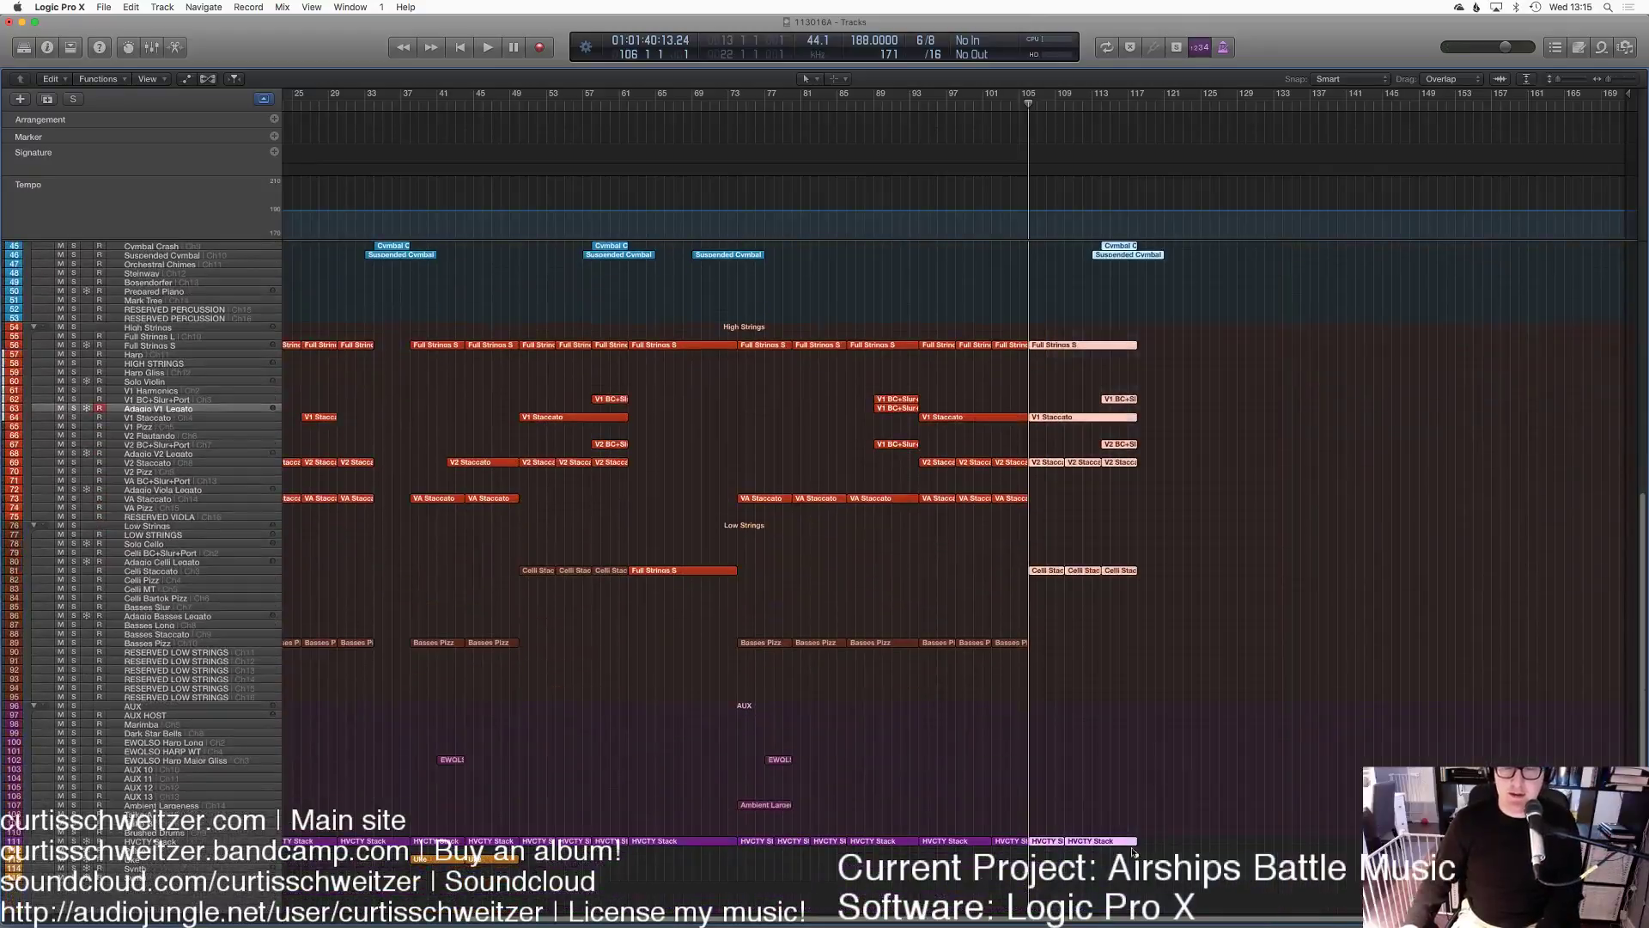
click(1050, 844)
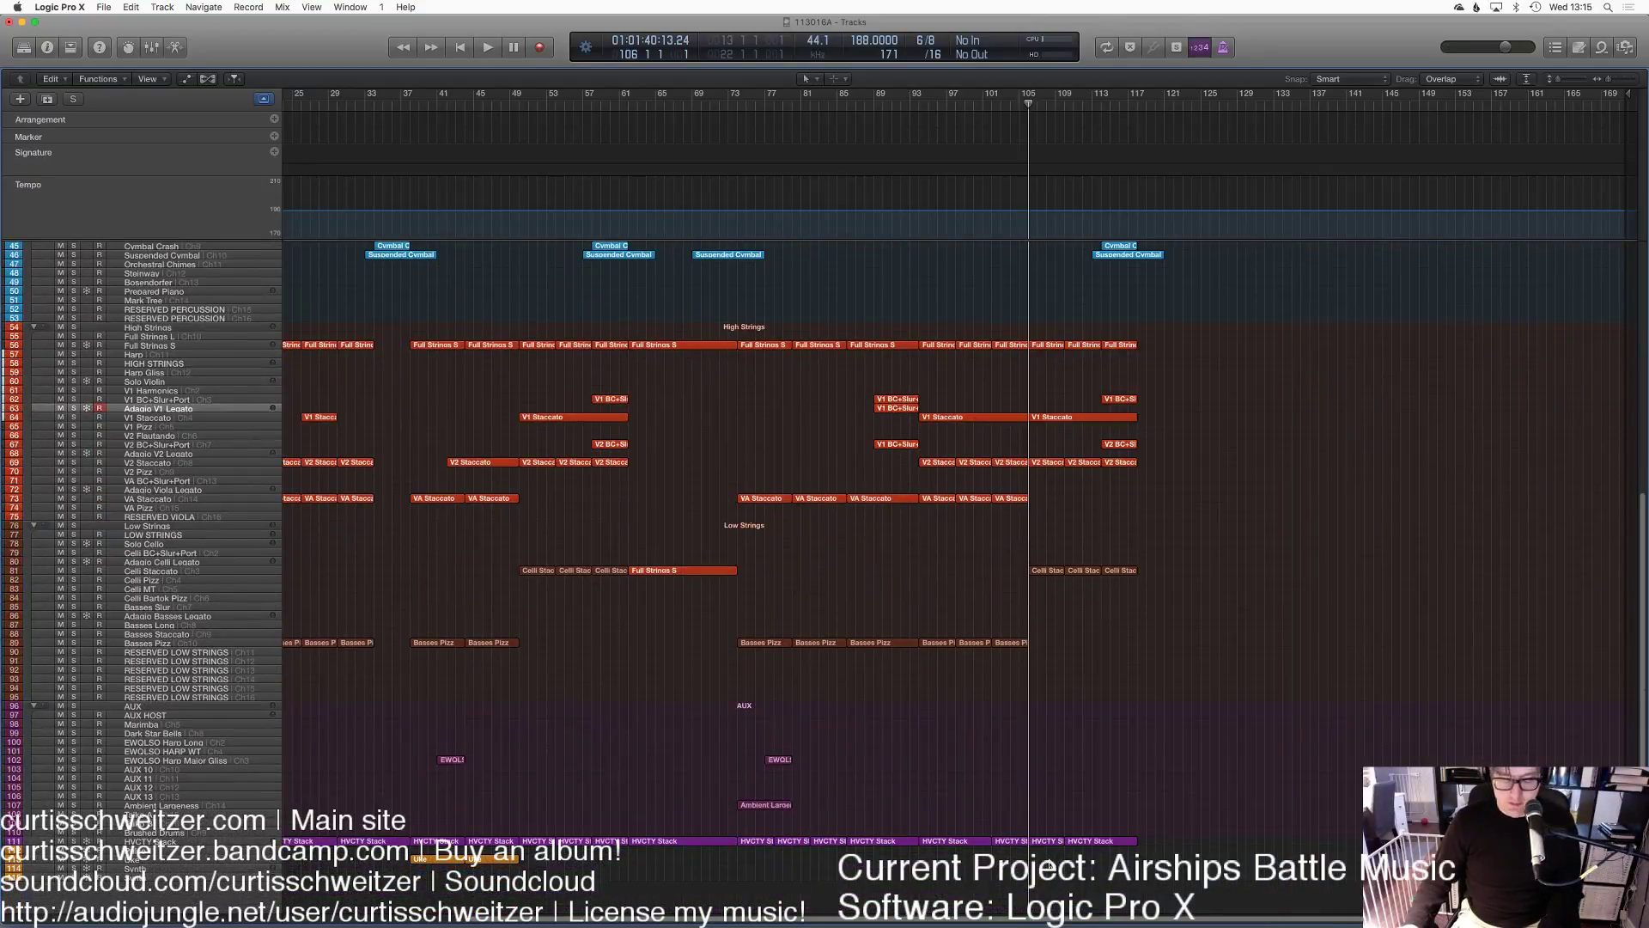
drag(1029, 863, 1146, 427)
click(848, 302)
Step: Join the paired Full Strings S, V2 Staccato, VA Staccato and Basses Pizz regions between bars 98 and 106 on their tracks
drag(977, 350, 1007, 818)
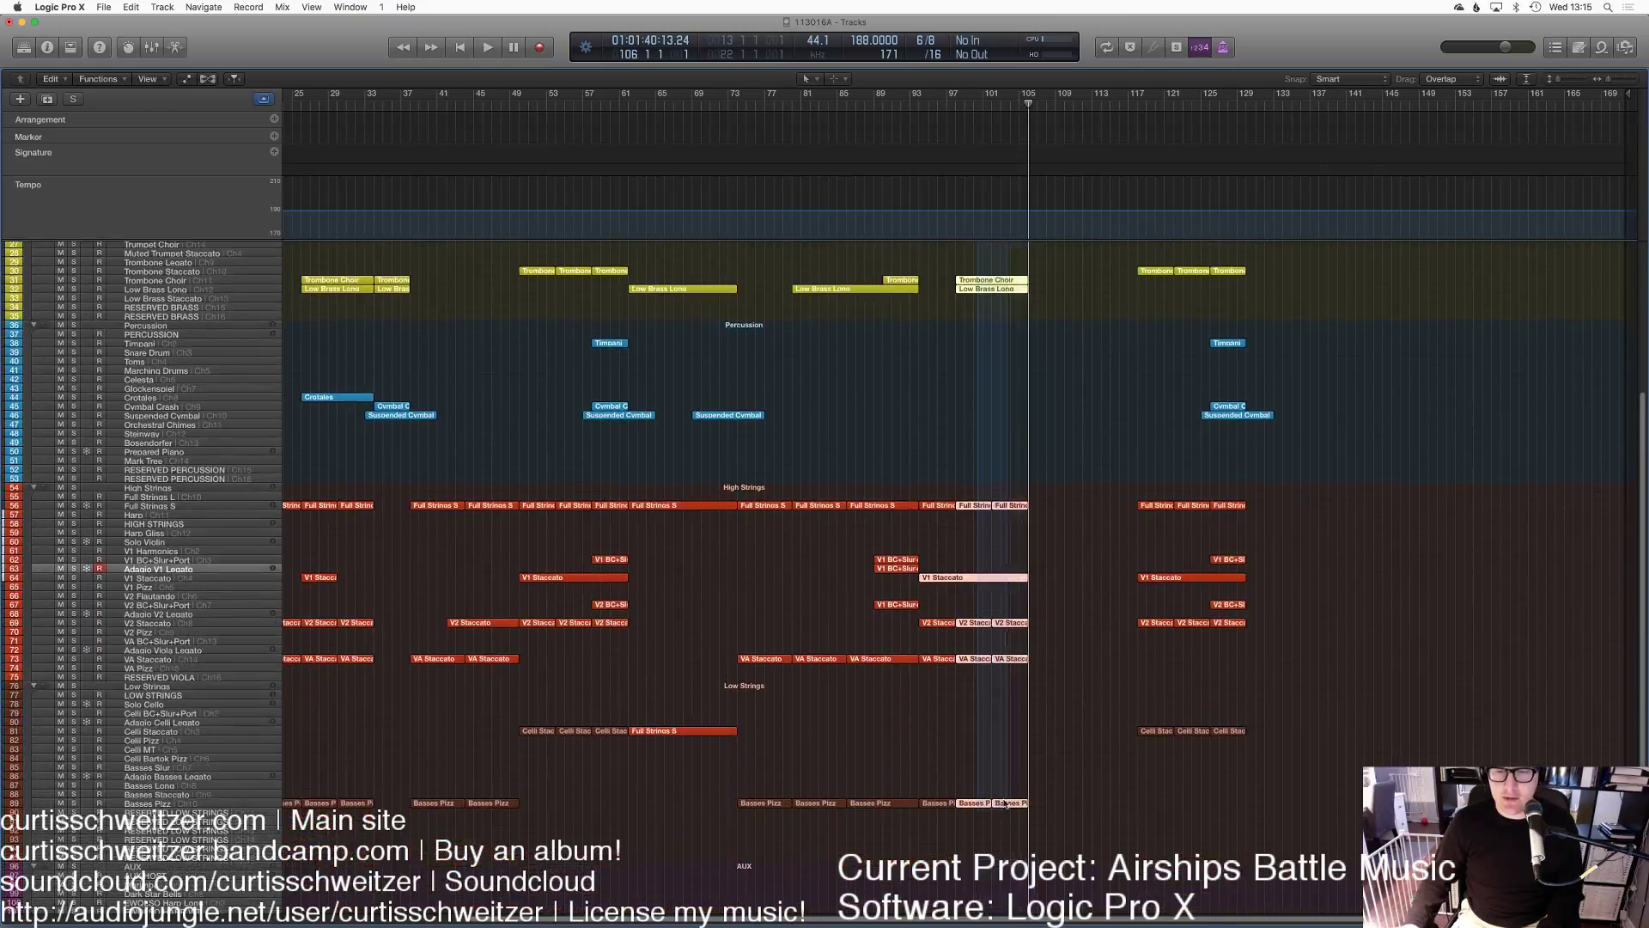
click(1005, 731)
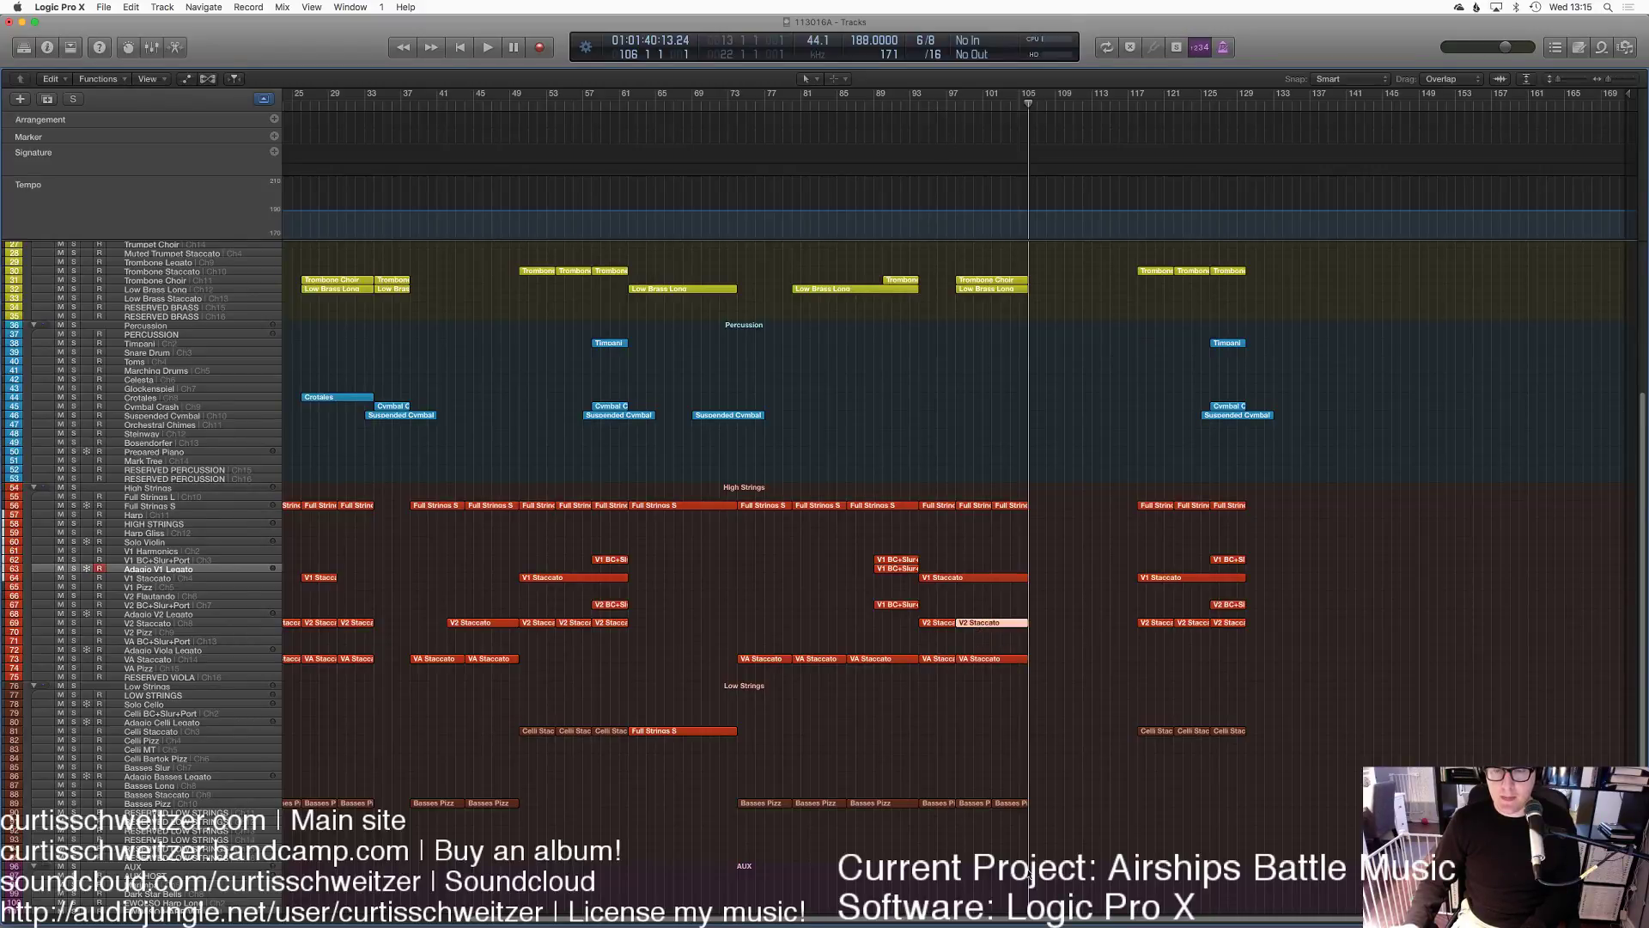
scroll(960, 678, up, 6)
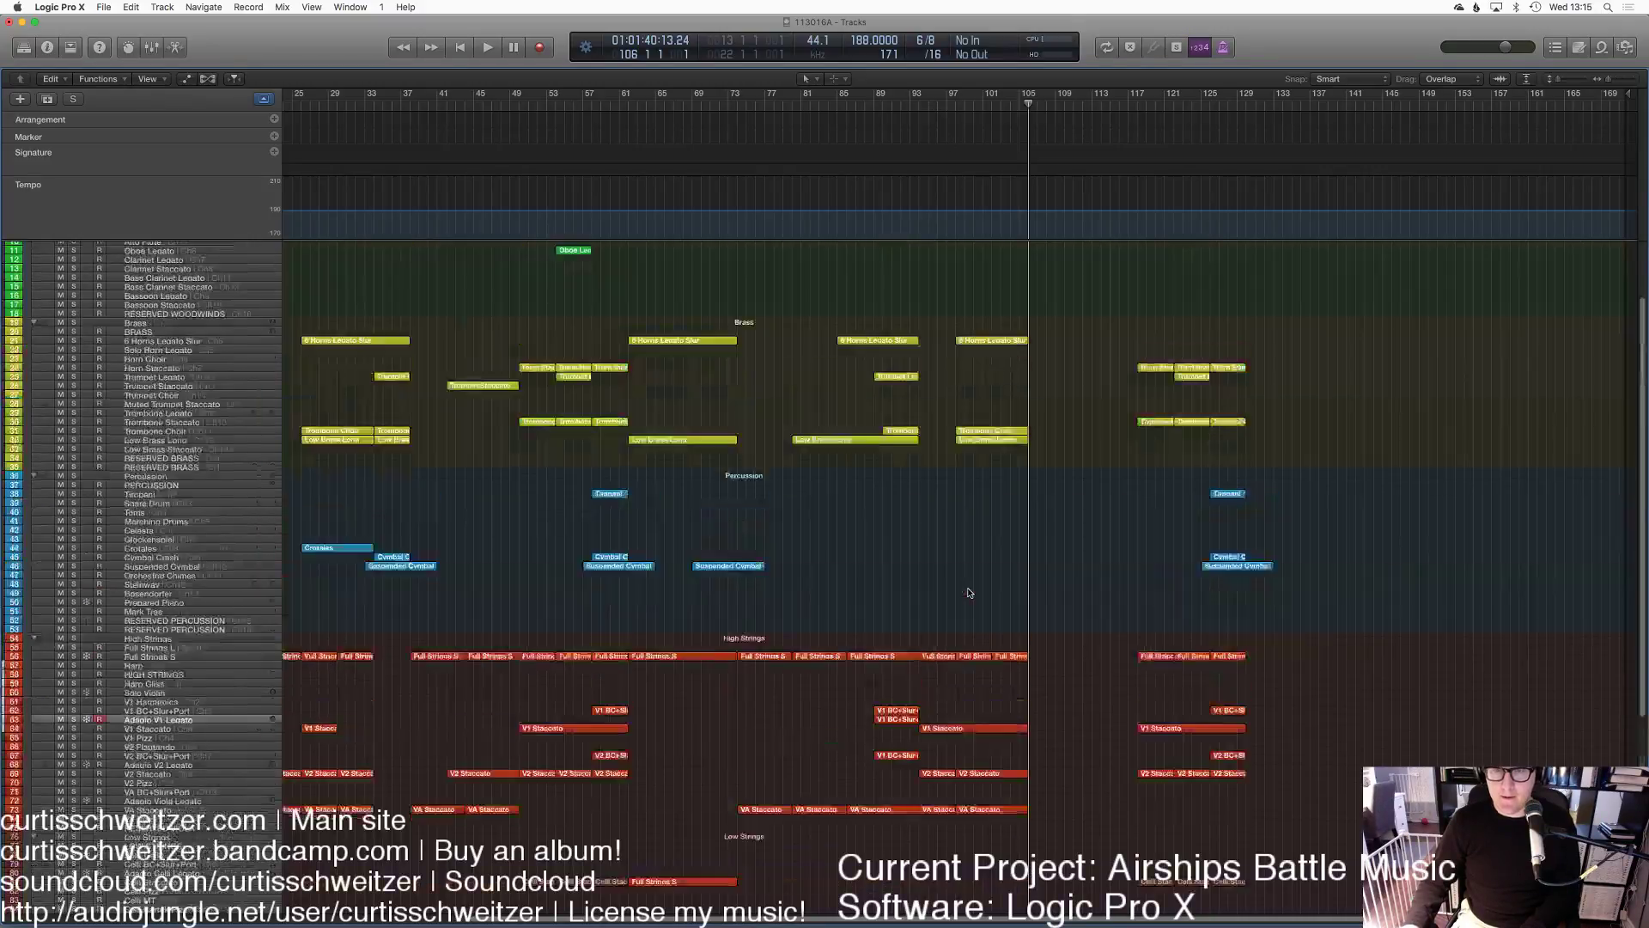
drag(967, 378, 1134, 923)
scroll(1012, 599, down, 5)
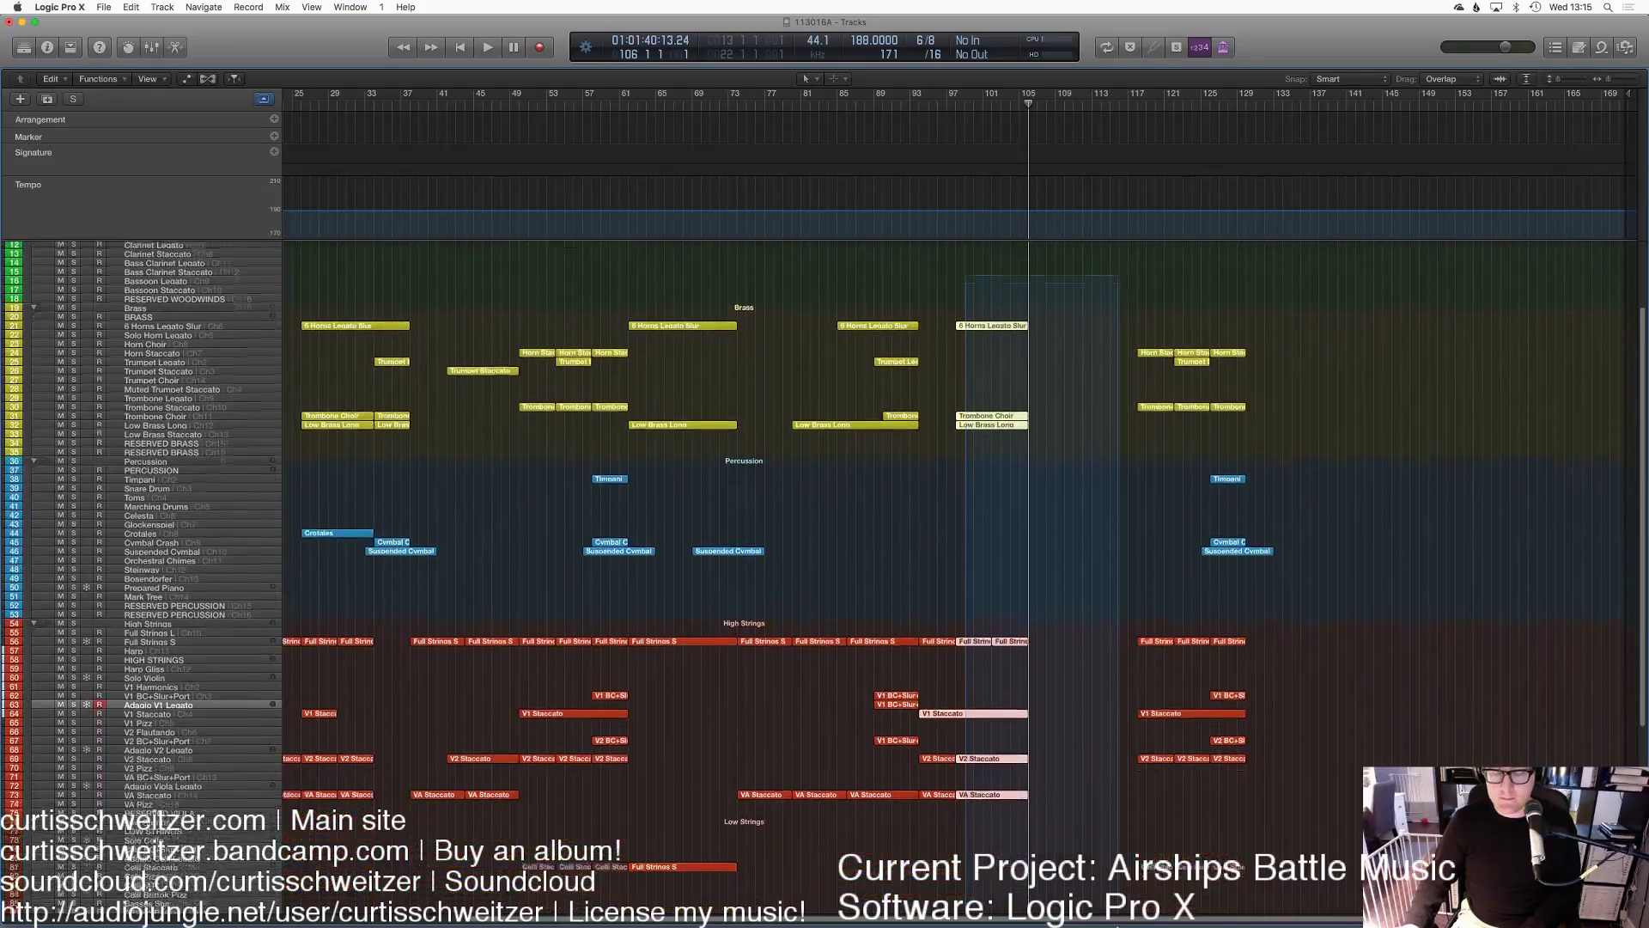
click(1013, 599)
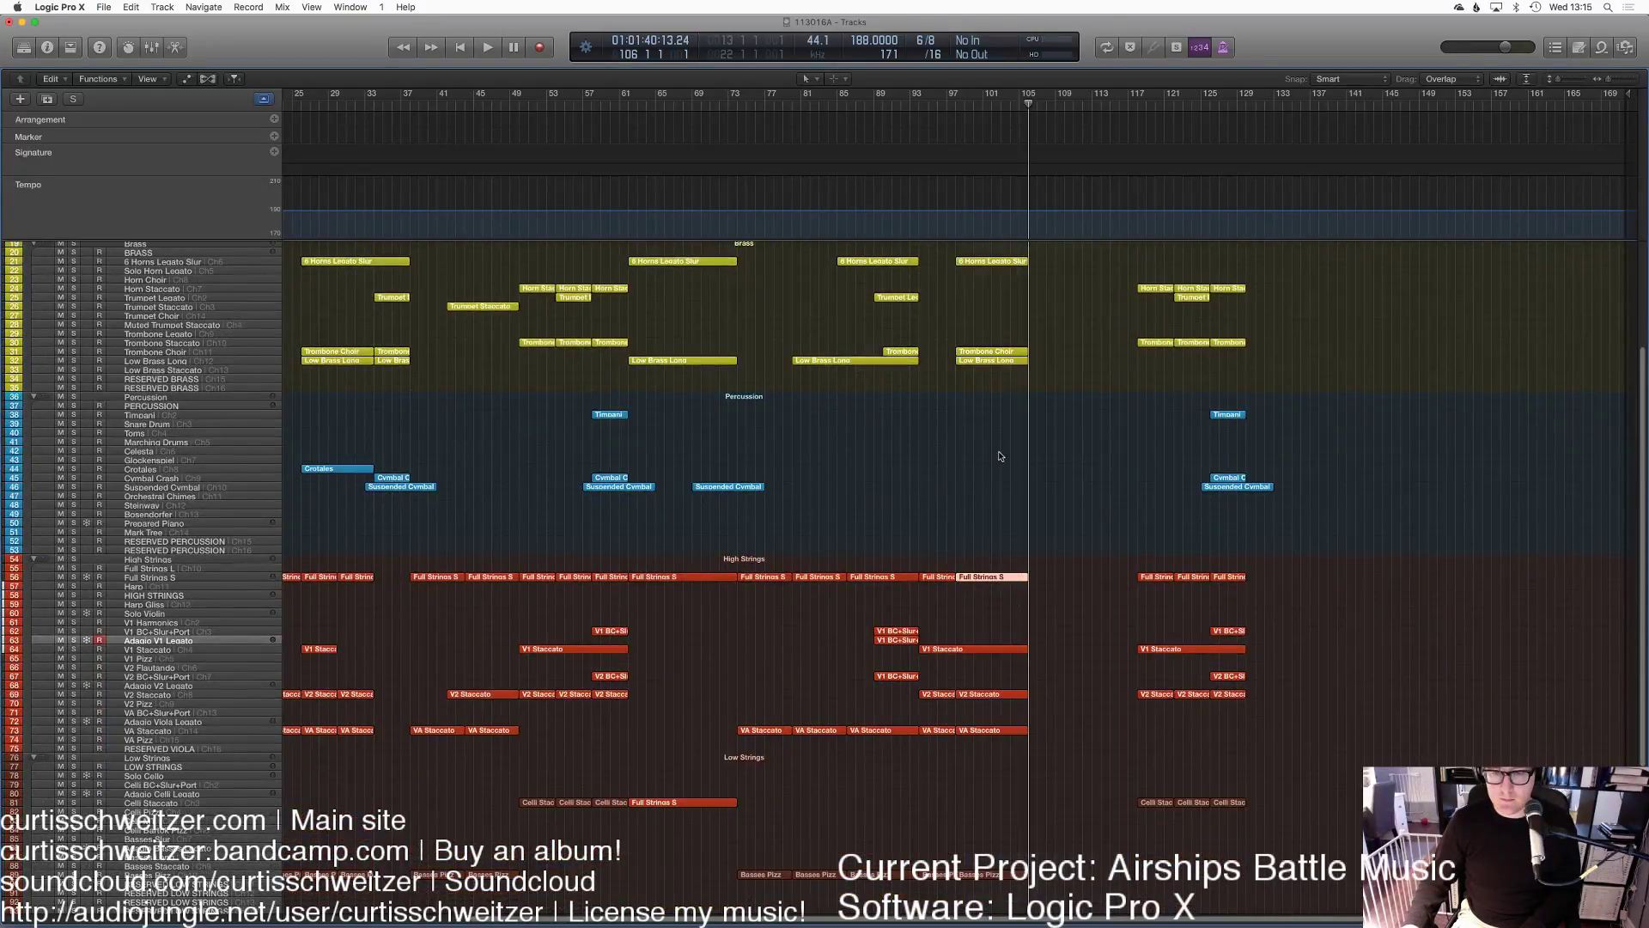
Step: Loop the brass and string regions ending at bar 106 out to bar 114 and move the following section back to bar 114
drag(979, 250, 1115, 854)
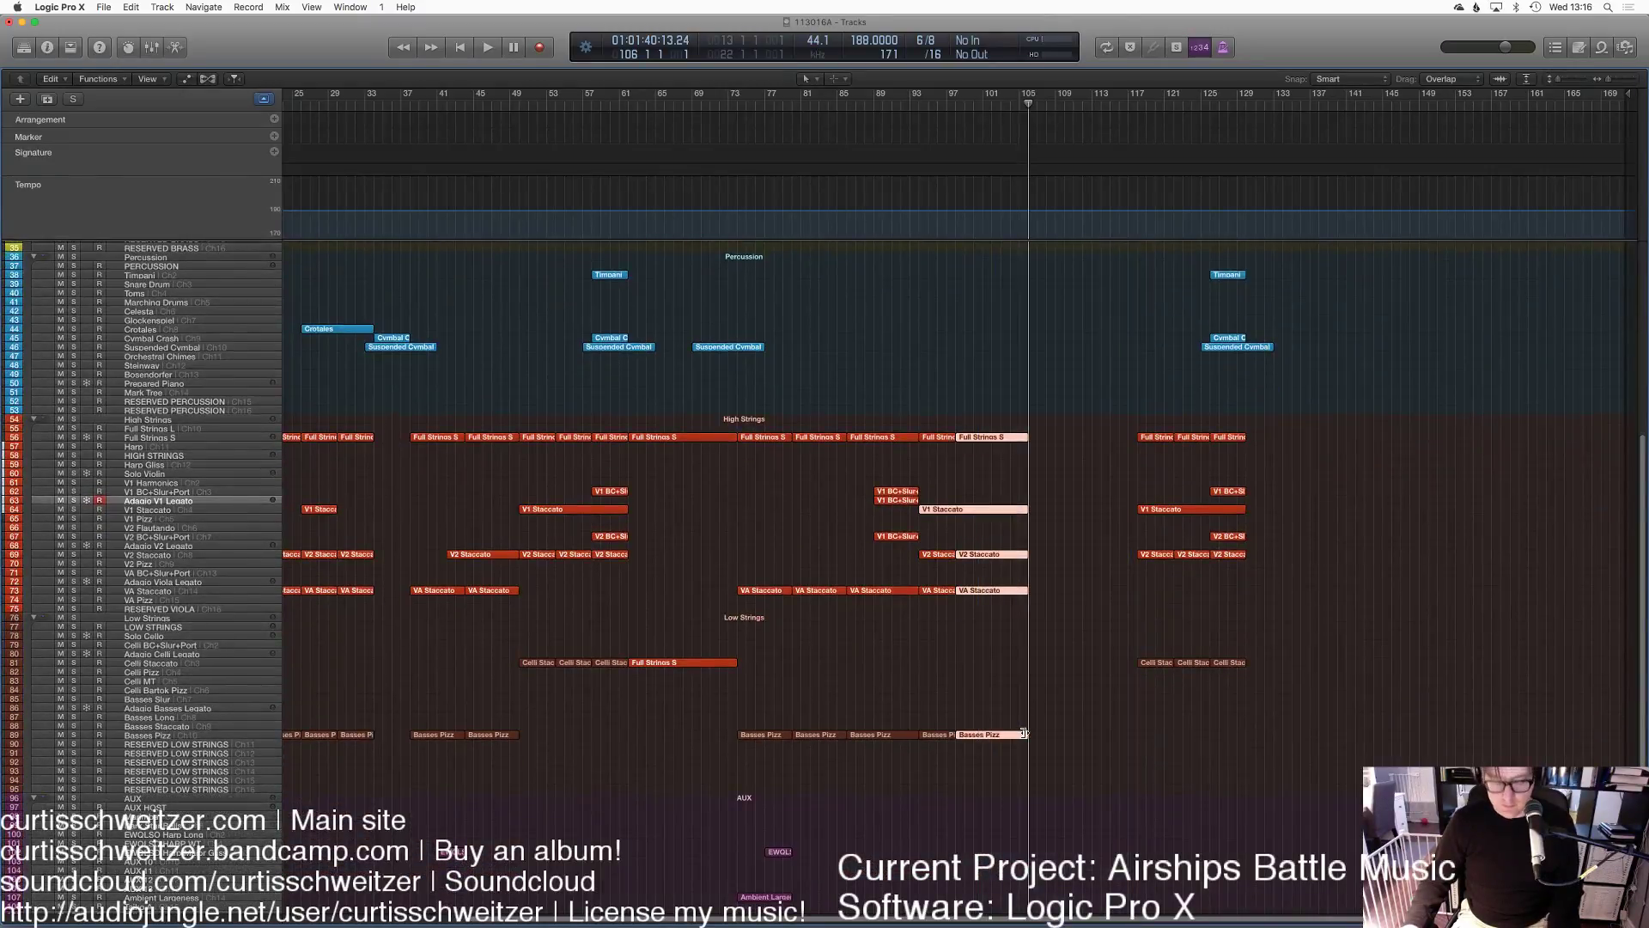
drag(1028, 734, 1100, 740)
drag(1261, 749, 1167, 337)
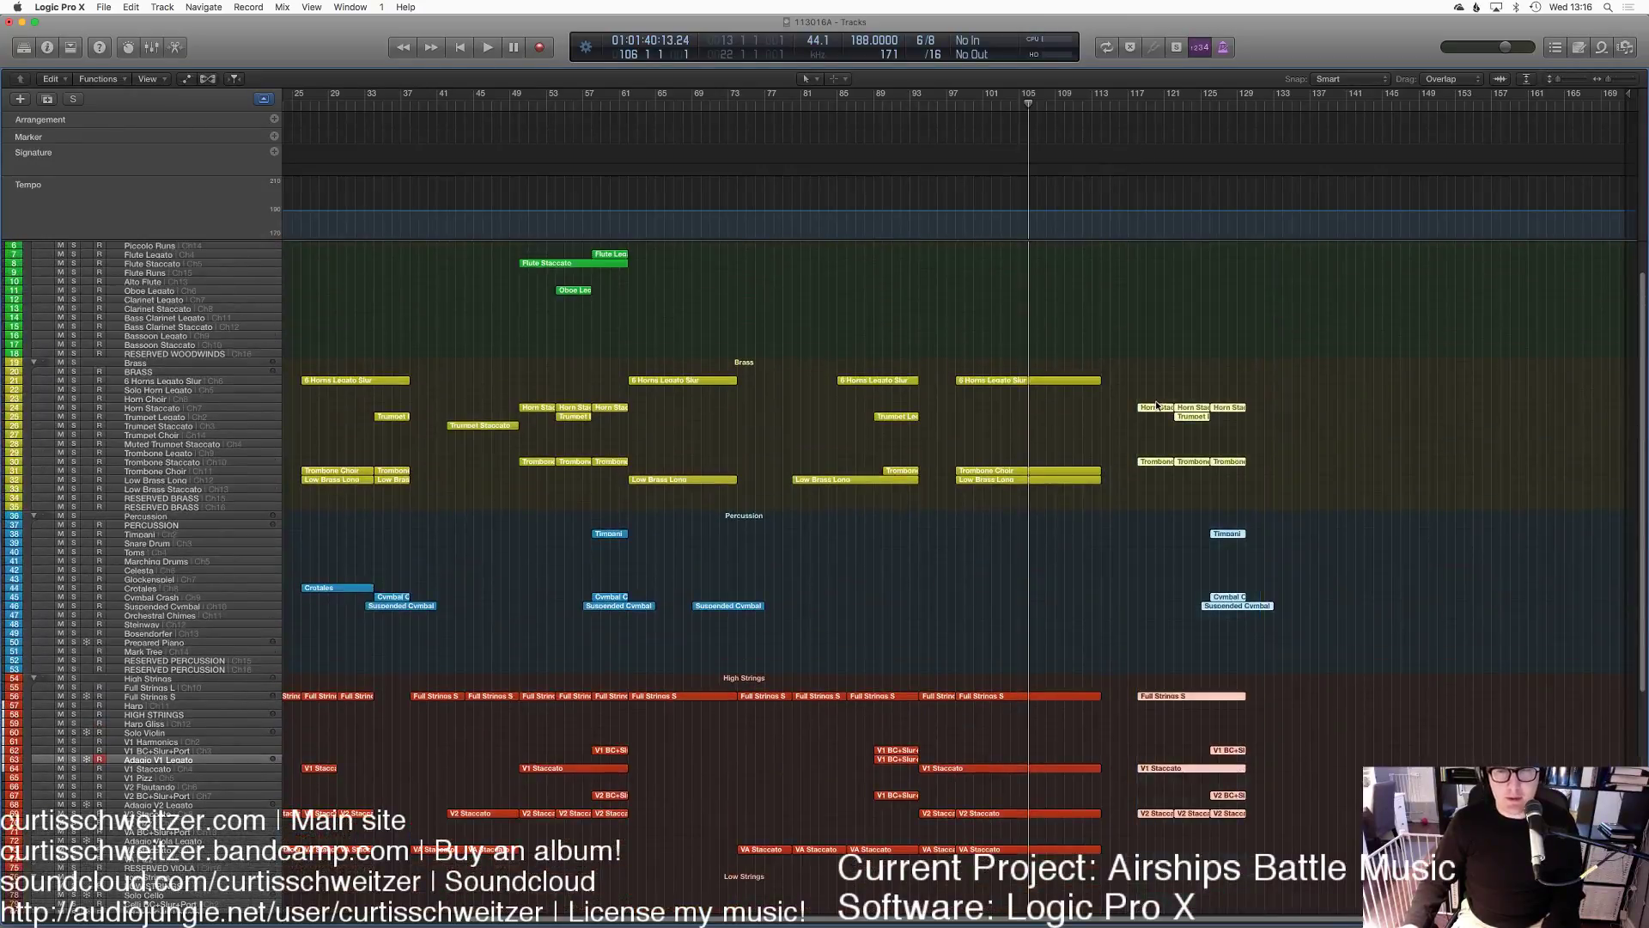
drag(1156, 409, 1121, 410)
Step: Play from about bar 97 and convert the brass and string loops between bars 106 and 114 into regions
click(946, 104)
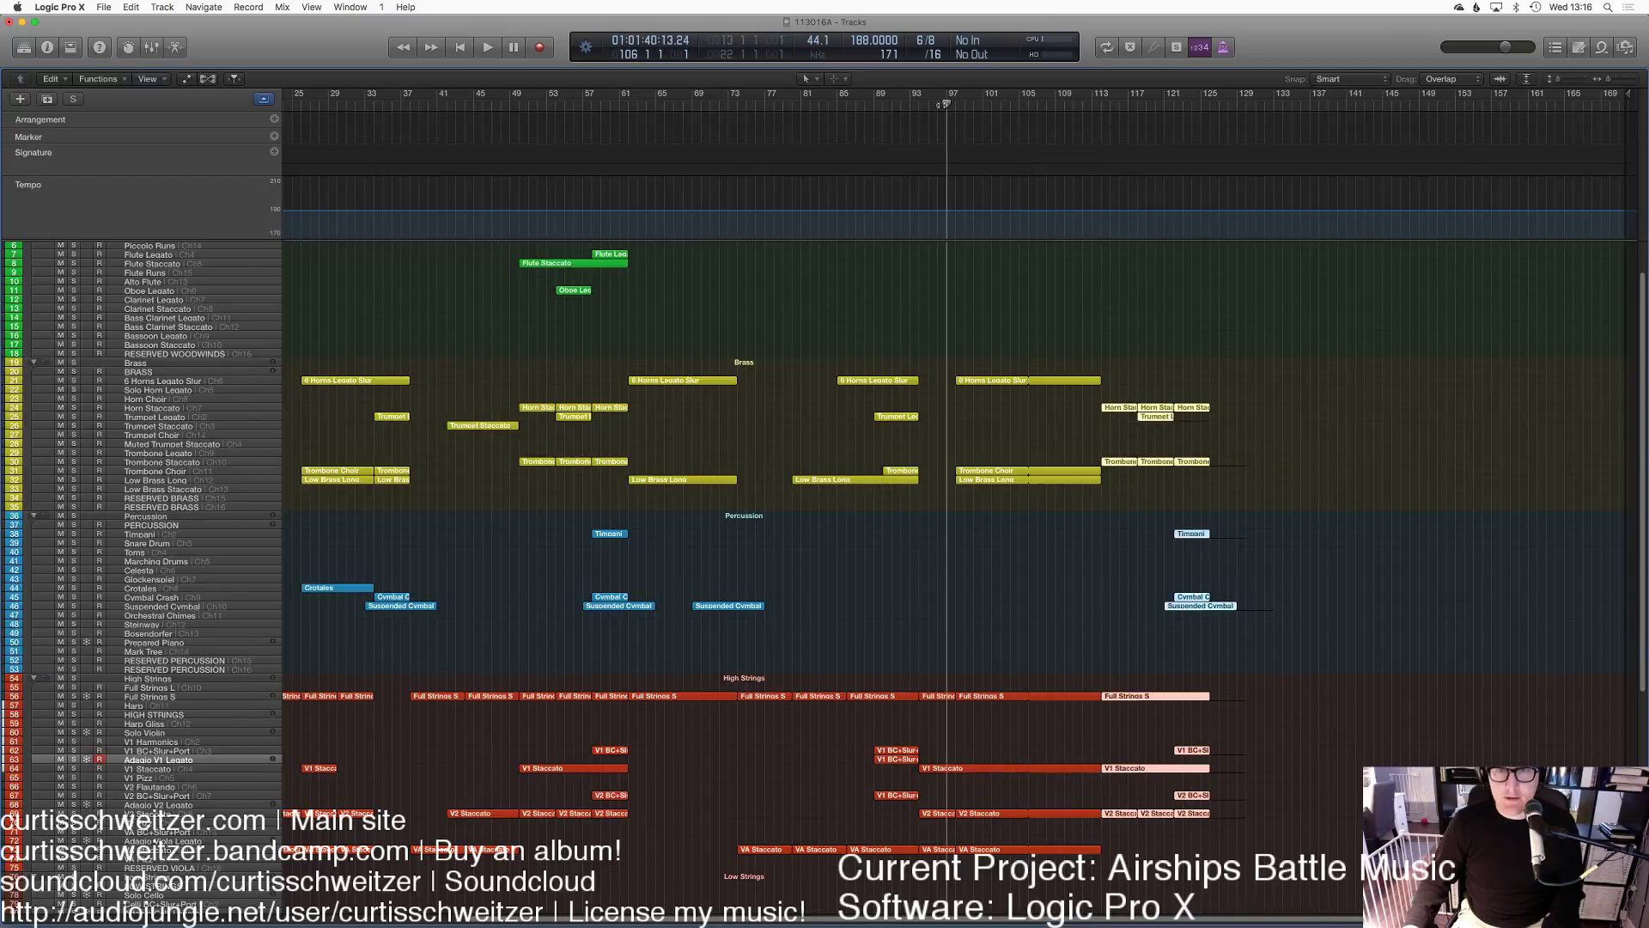
click(1046, 282)
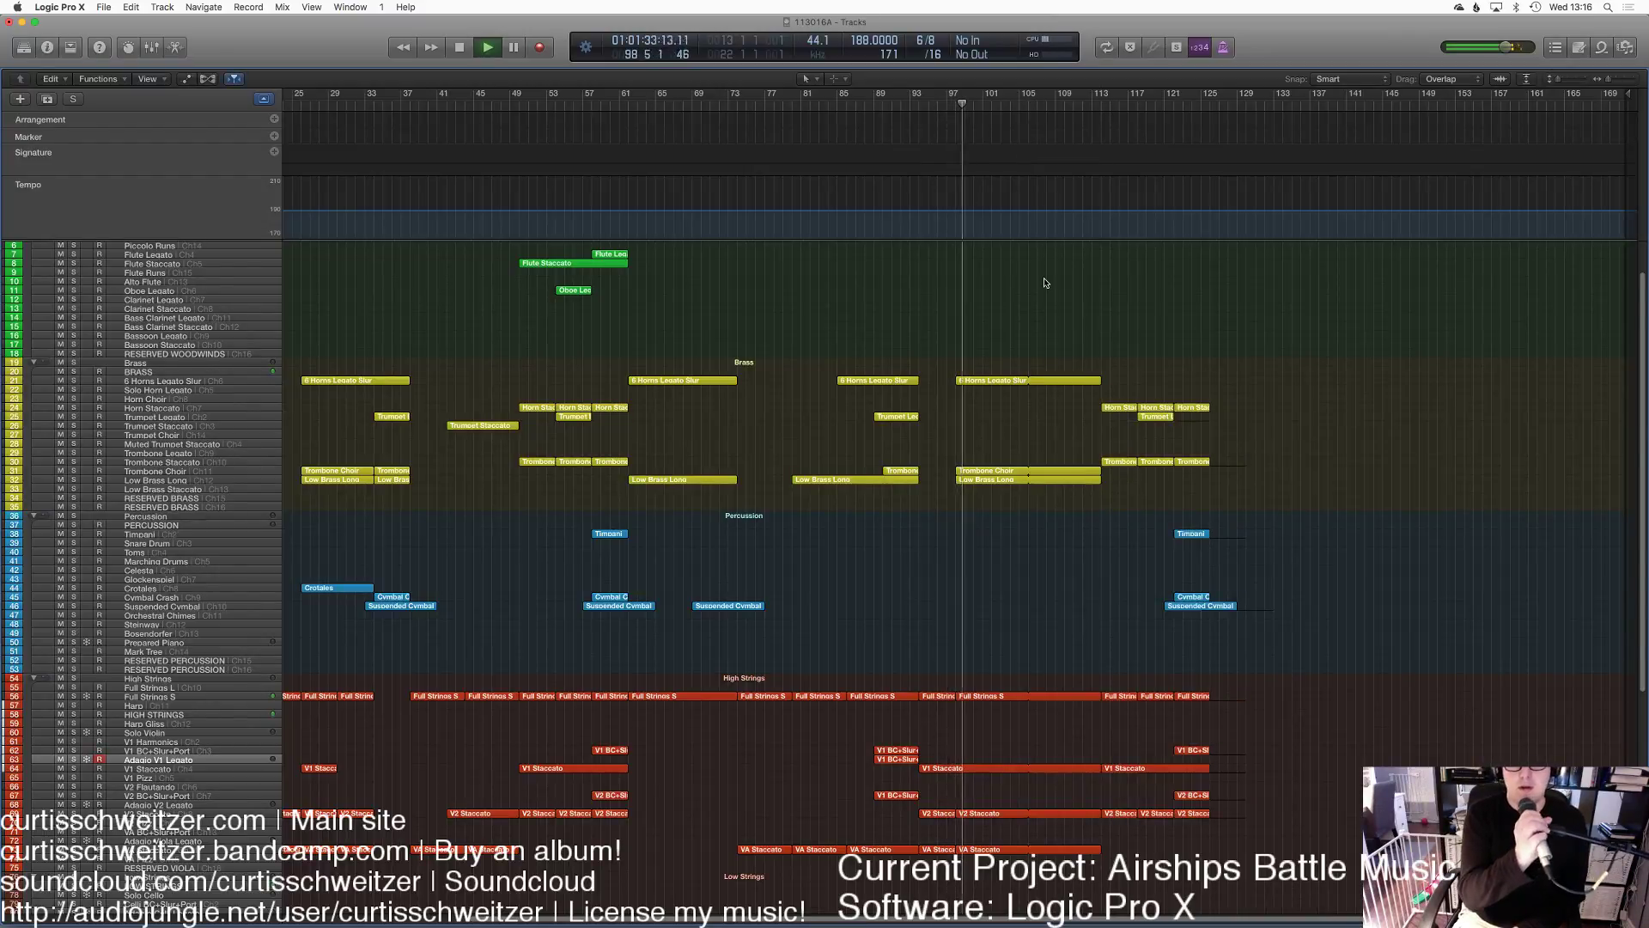
key(super+a)
click(1018, 435)
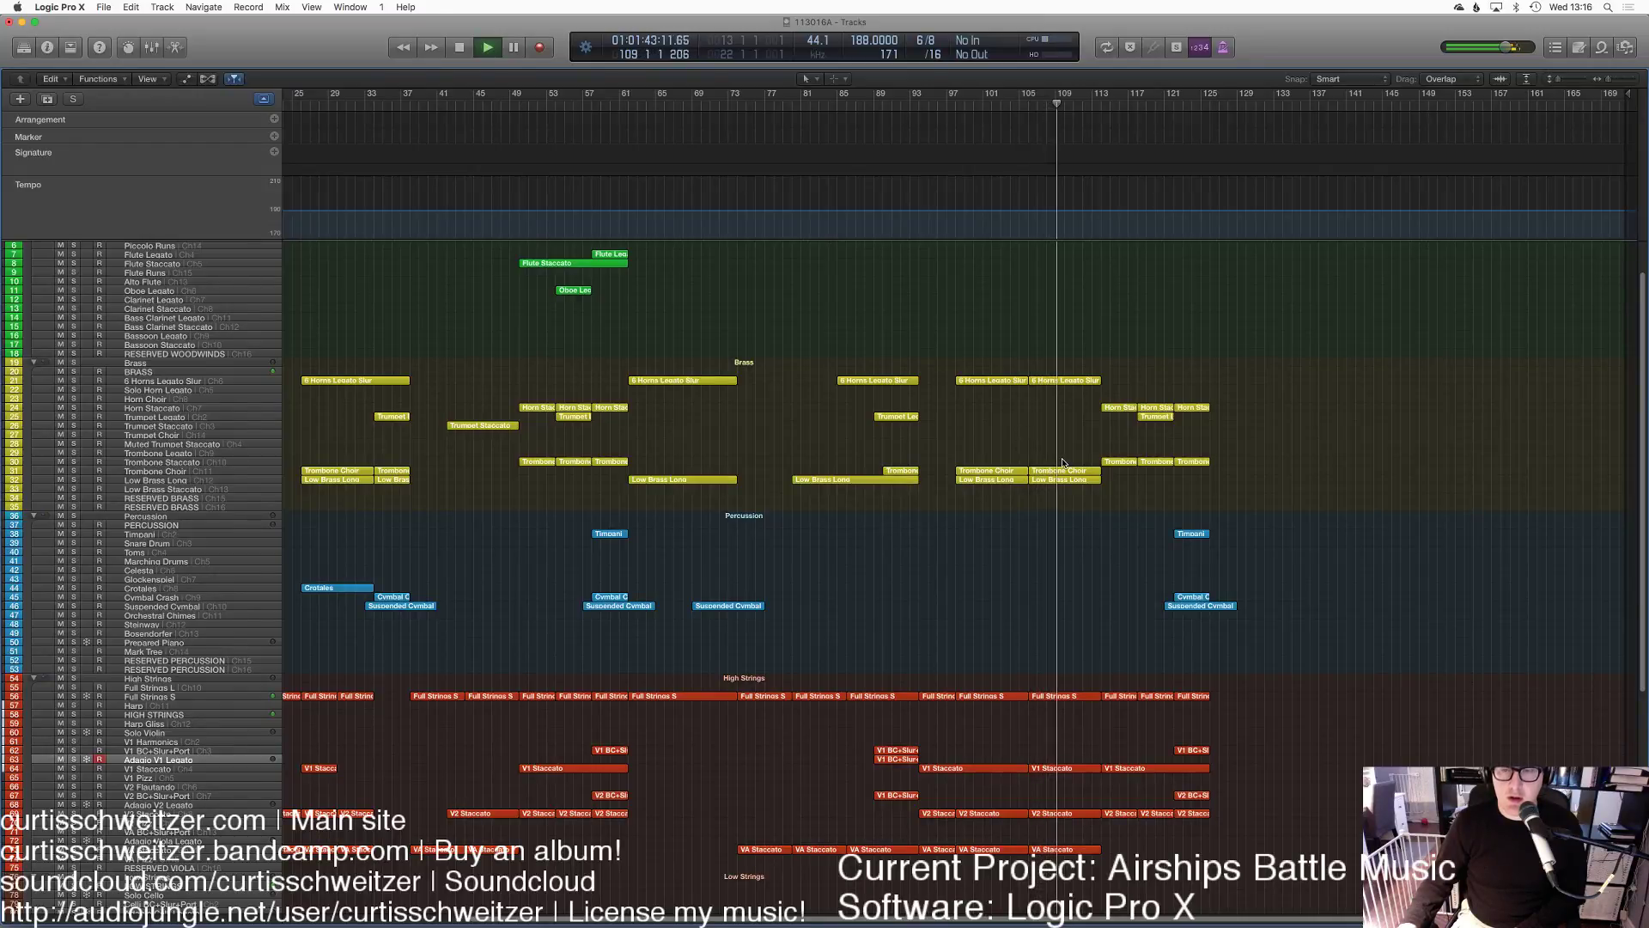
Step: Extend the HVCTY Stack region before the gap out to bar 118 and listen through to the end of the section
scroll(1121, 662, down, 8)
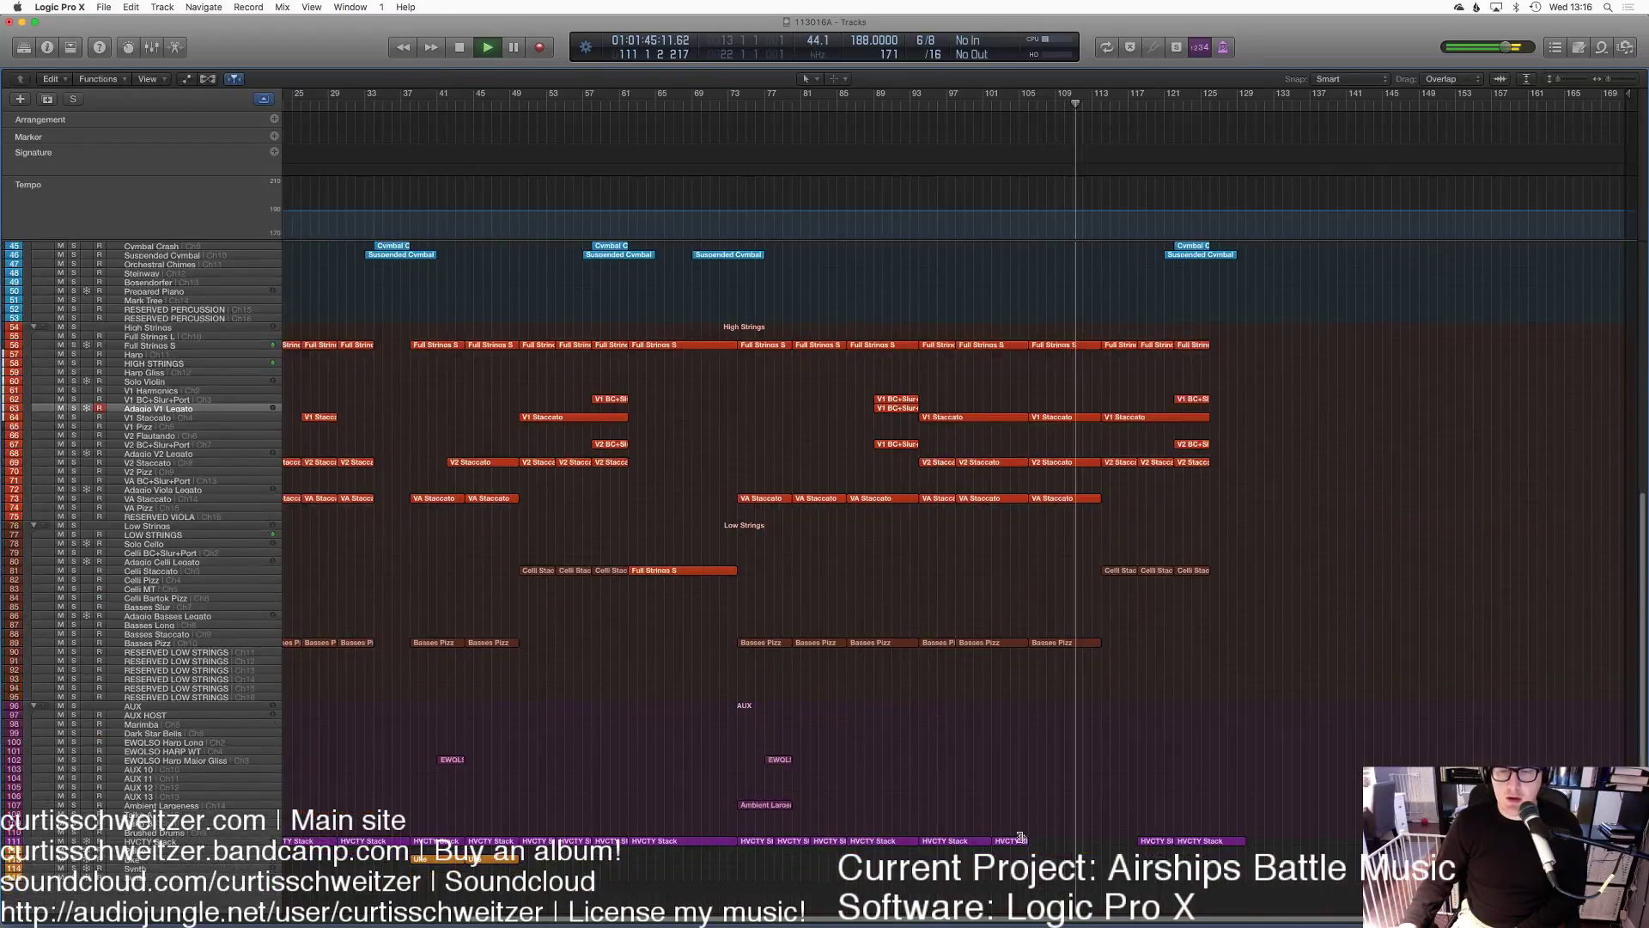
drag(1027, 839, 1156, 844)
scroll(1273, 504, up, 8)
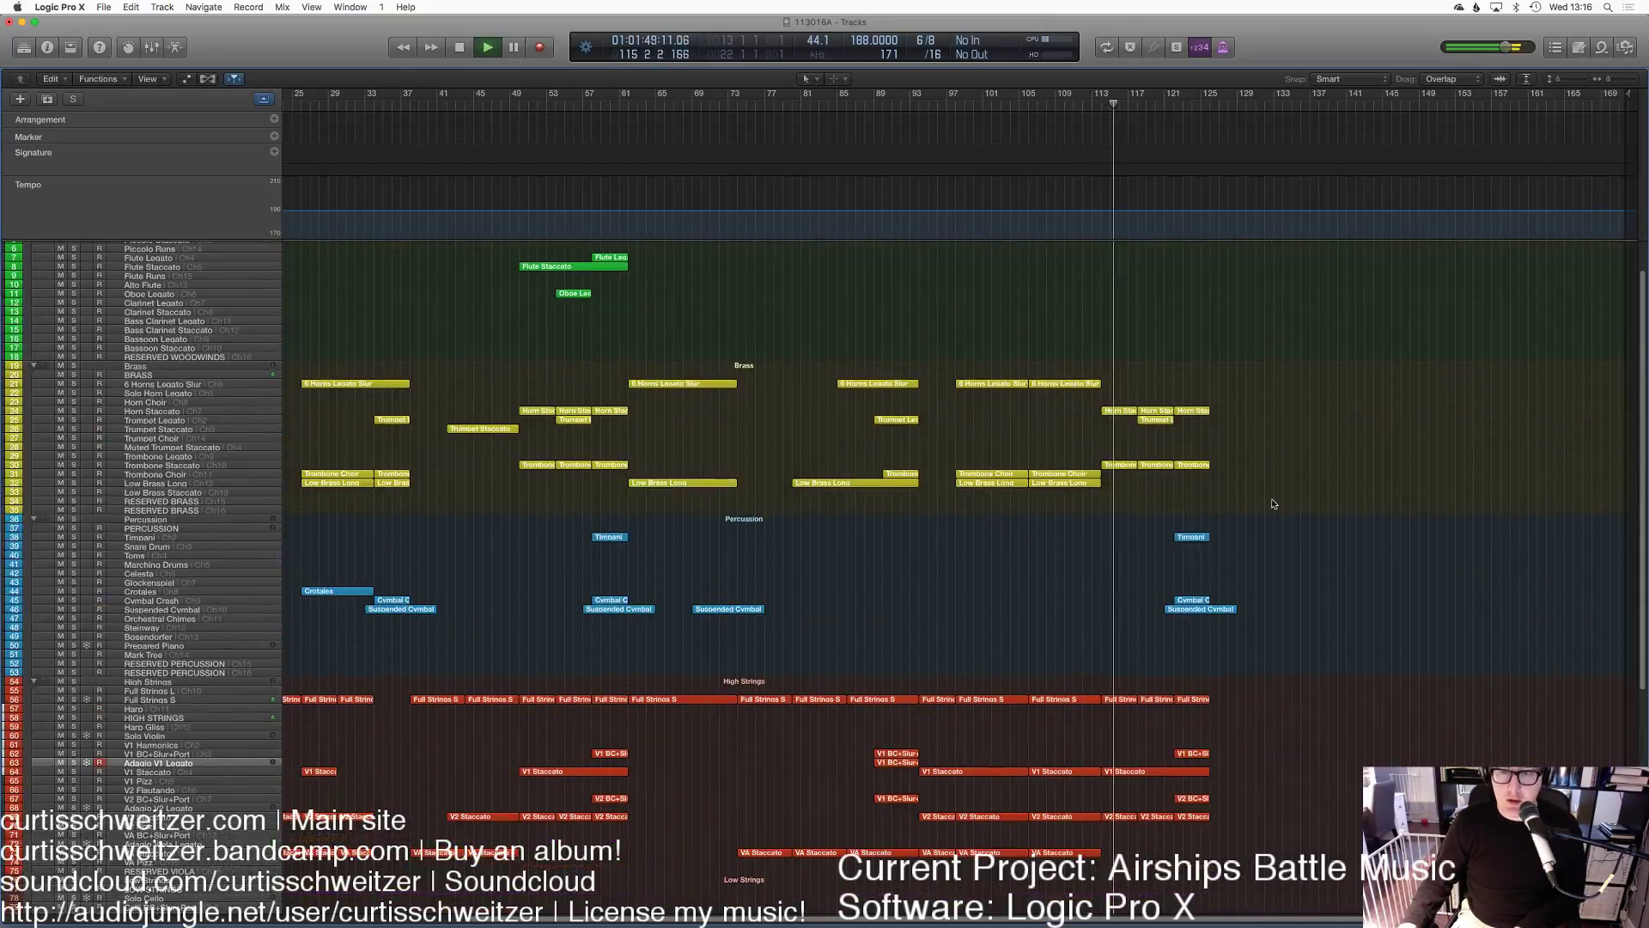
scroll(1274, 505, up, 1)
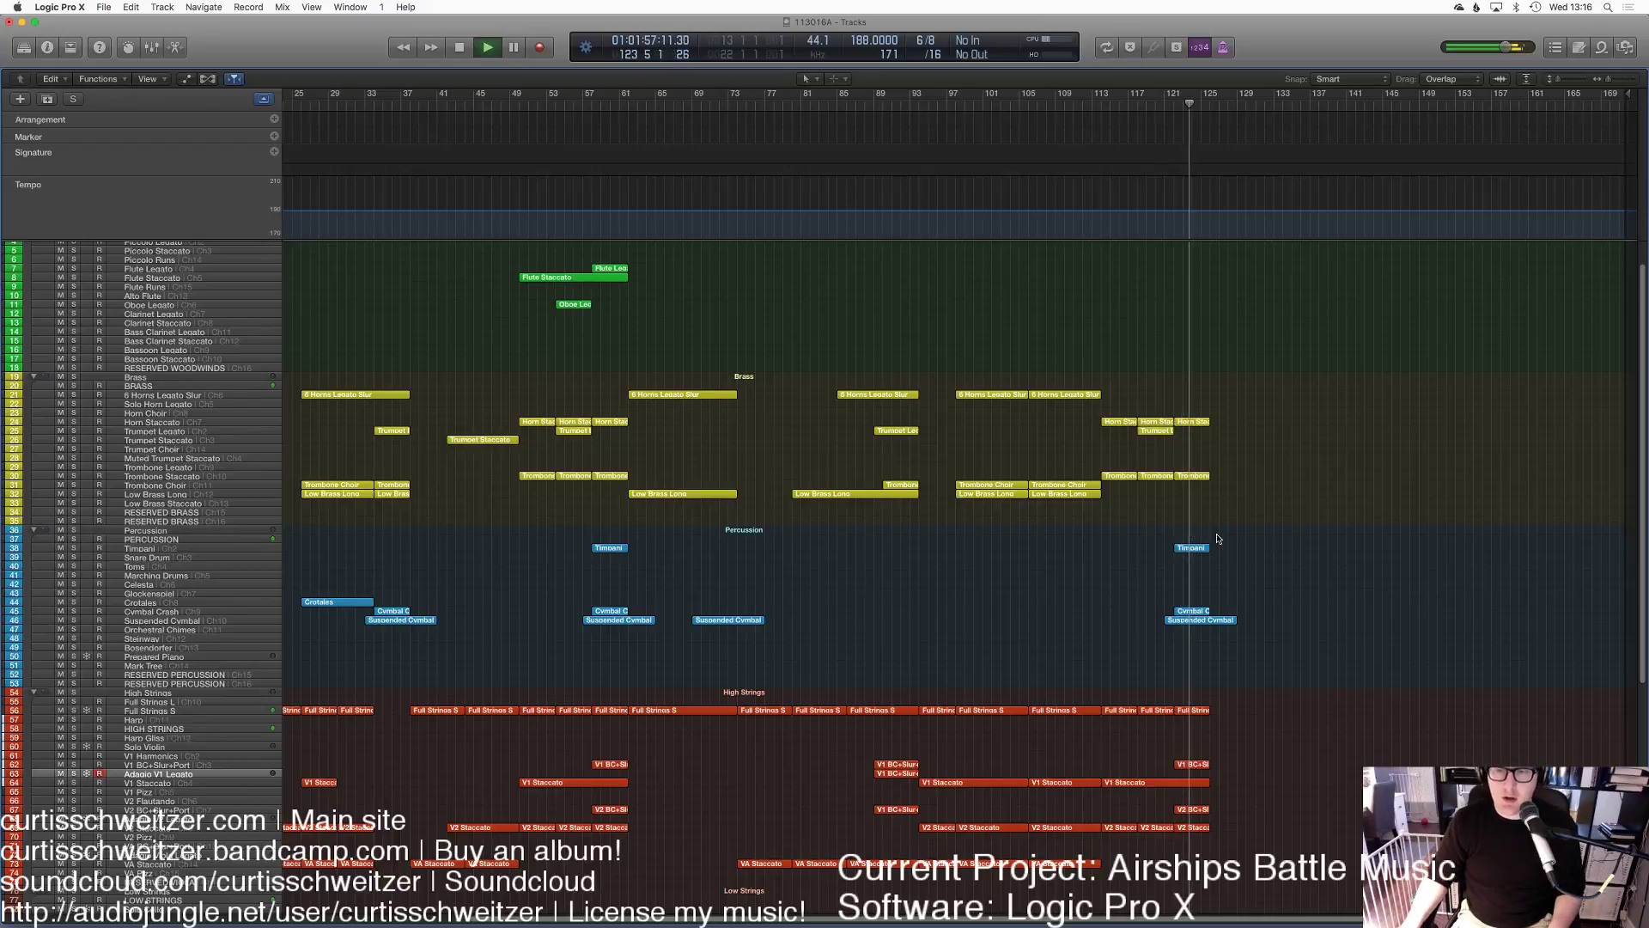
scroll(1259, 524, down, 5)
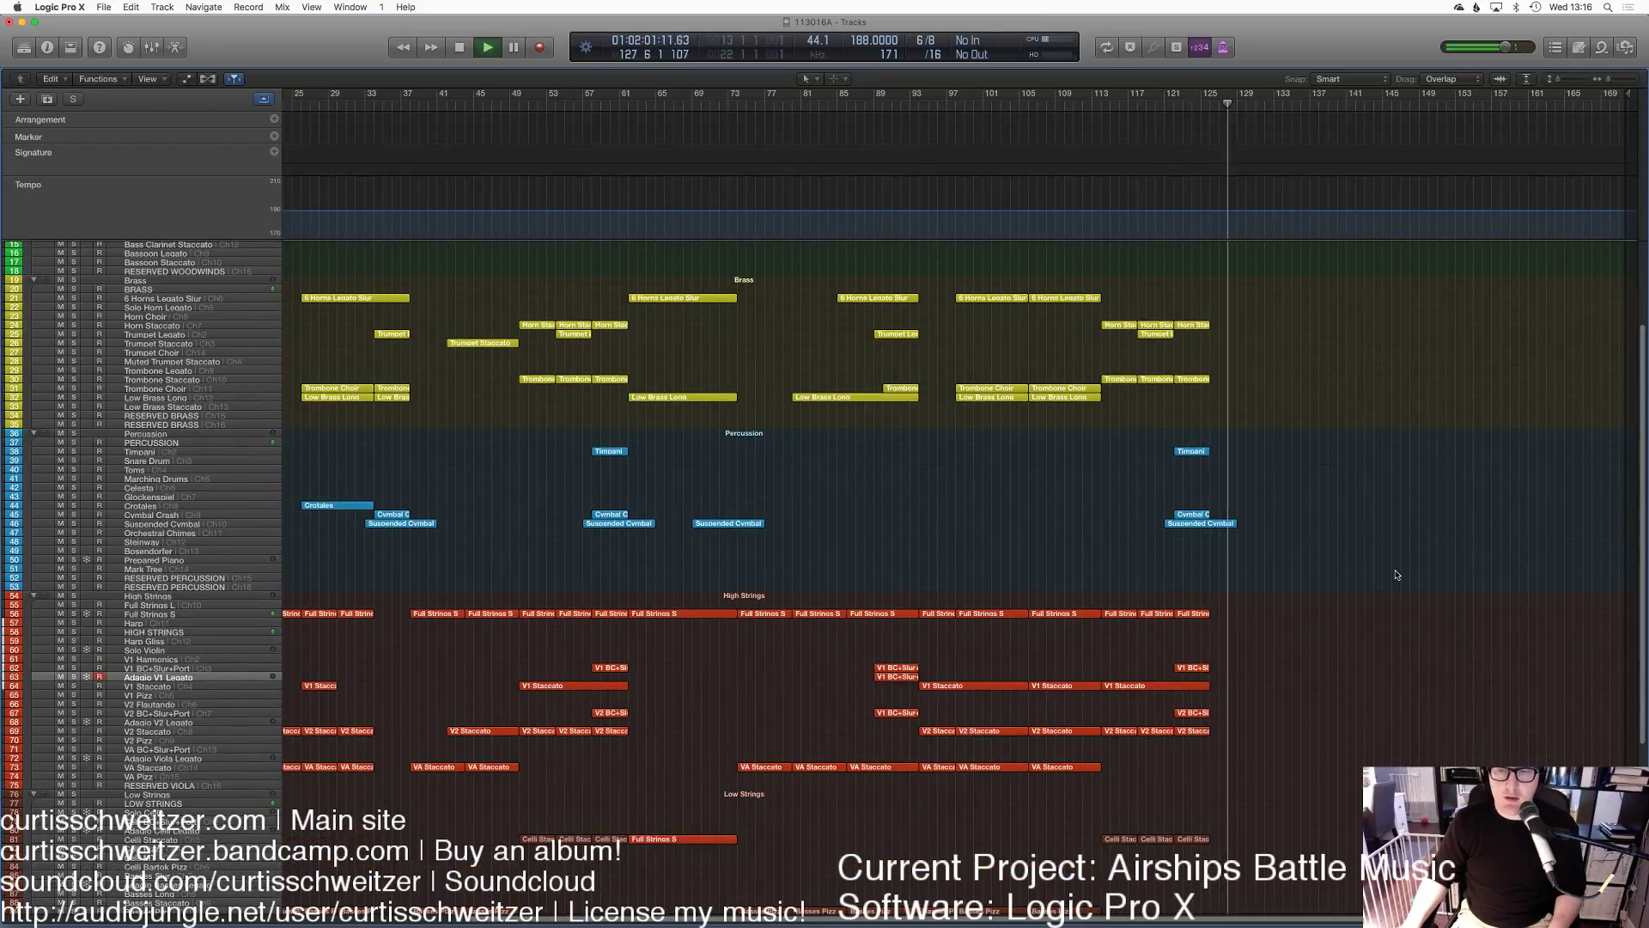
scroll(1397, 574, down, 10)
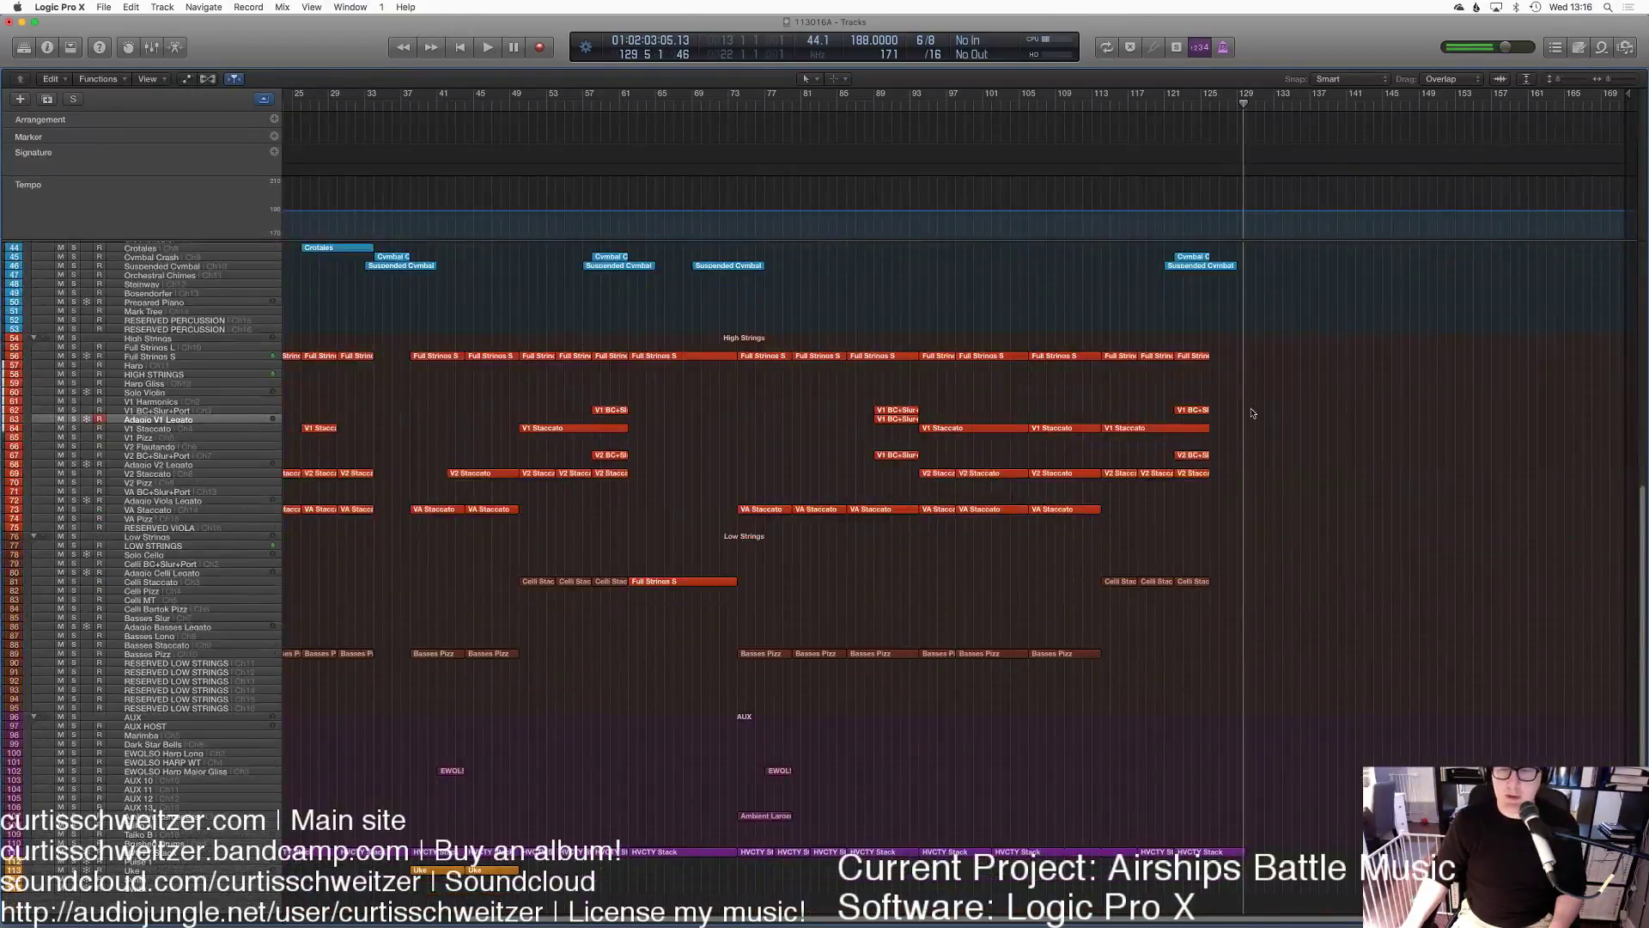
Step: Split the last HVCTY Stack region at bar 126 and delete the remainder without erasing its automation data
click(1206, 104)
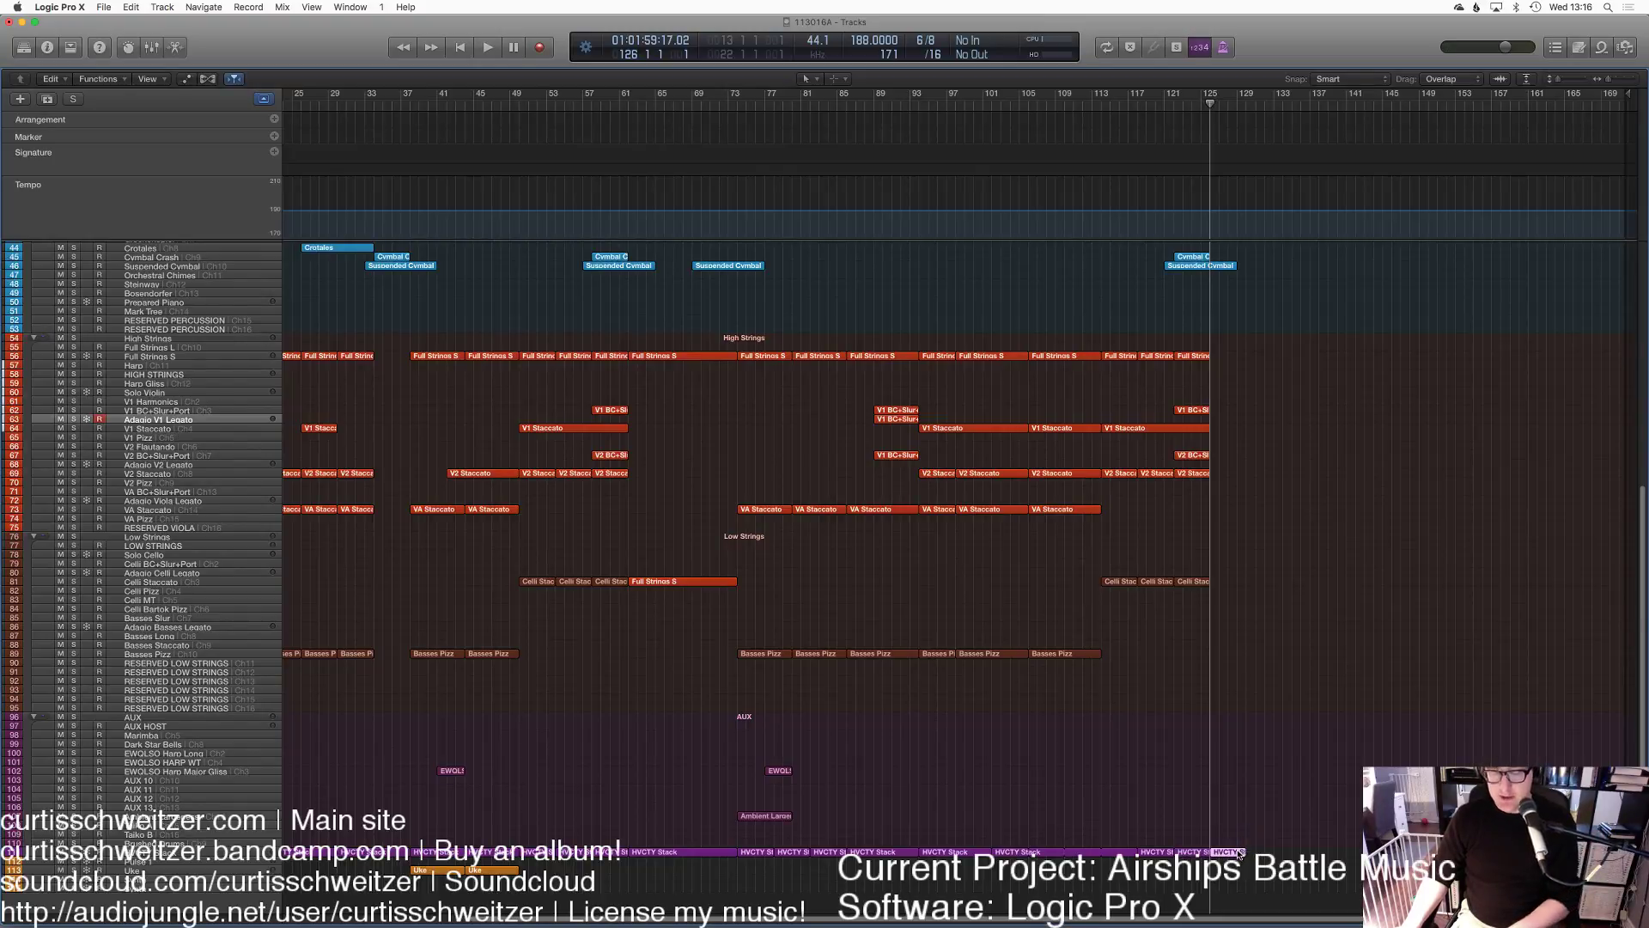
key(Delete)
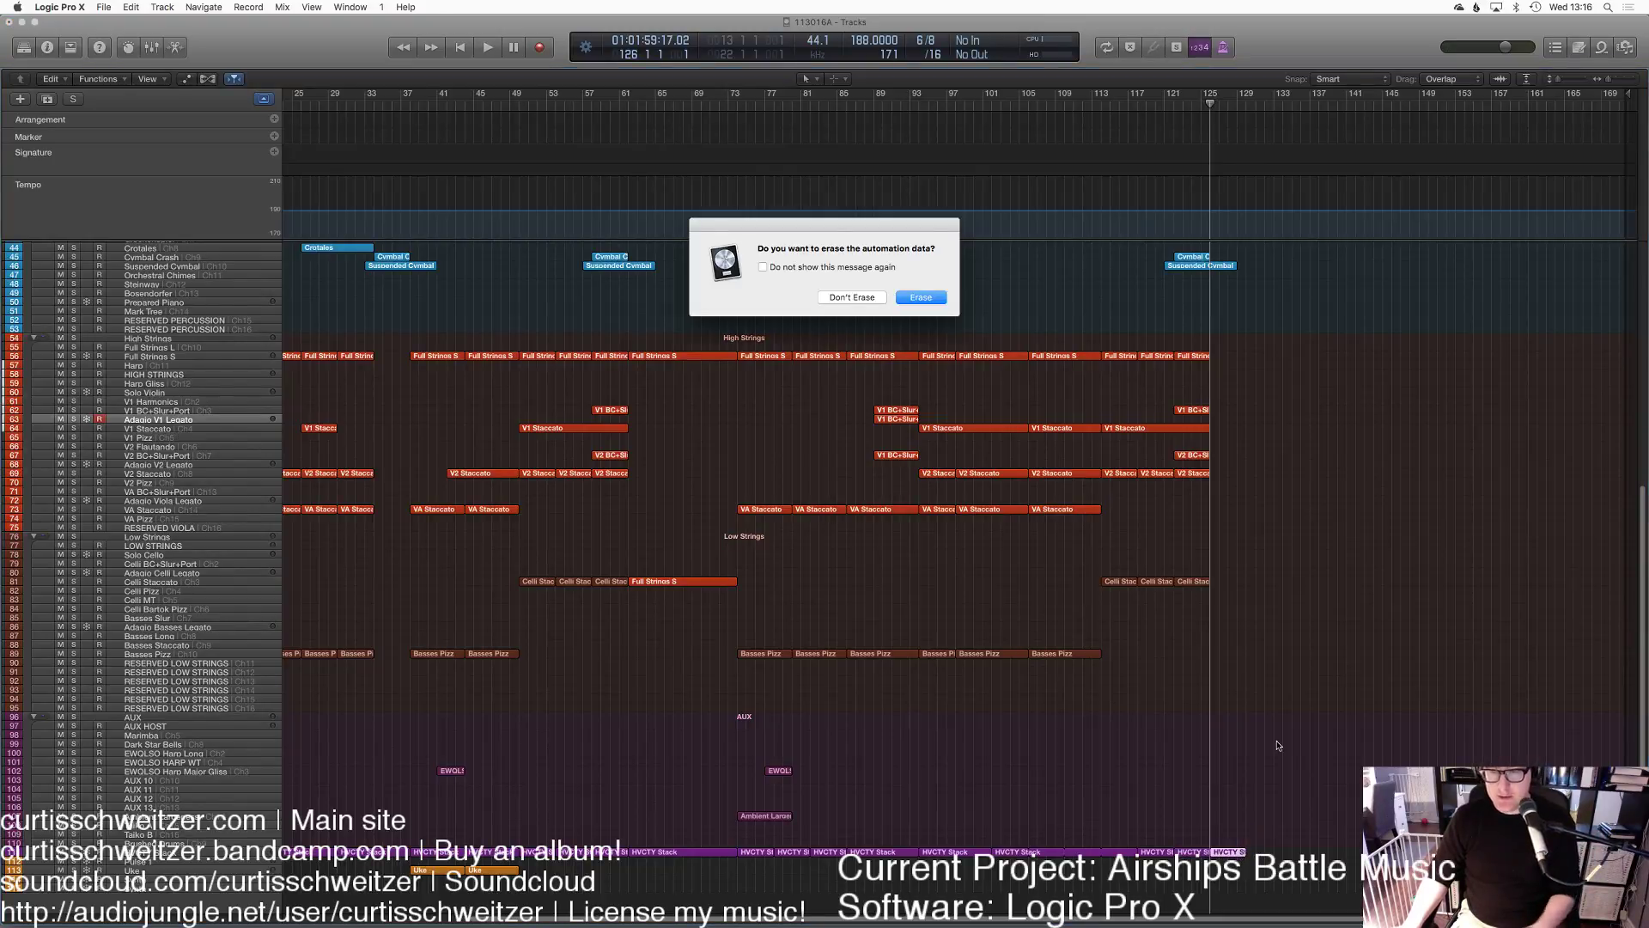
click(832, 298)
Step: Look over the full arrangement across all track groups and play the piece from the beginning
scroll(1304, 553, up, 10)
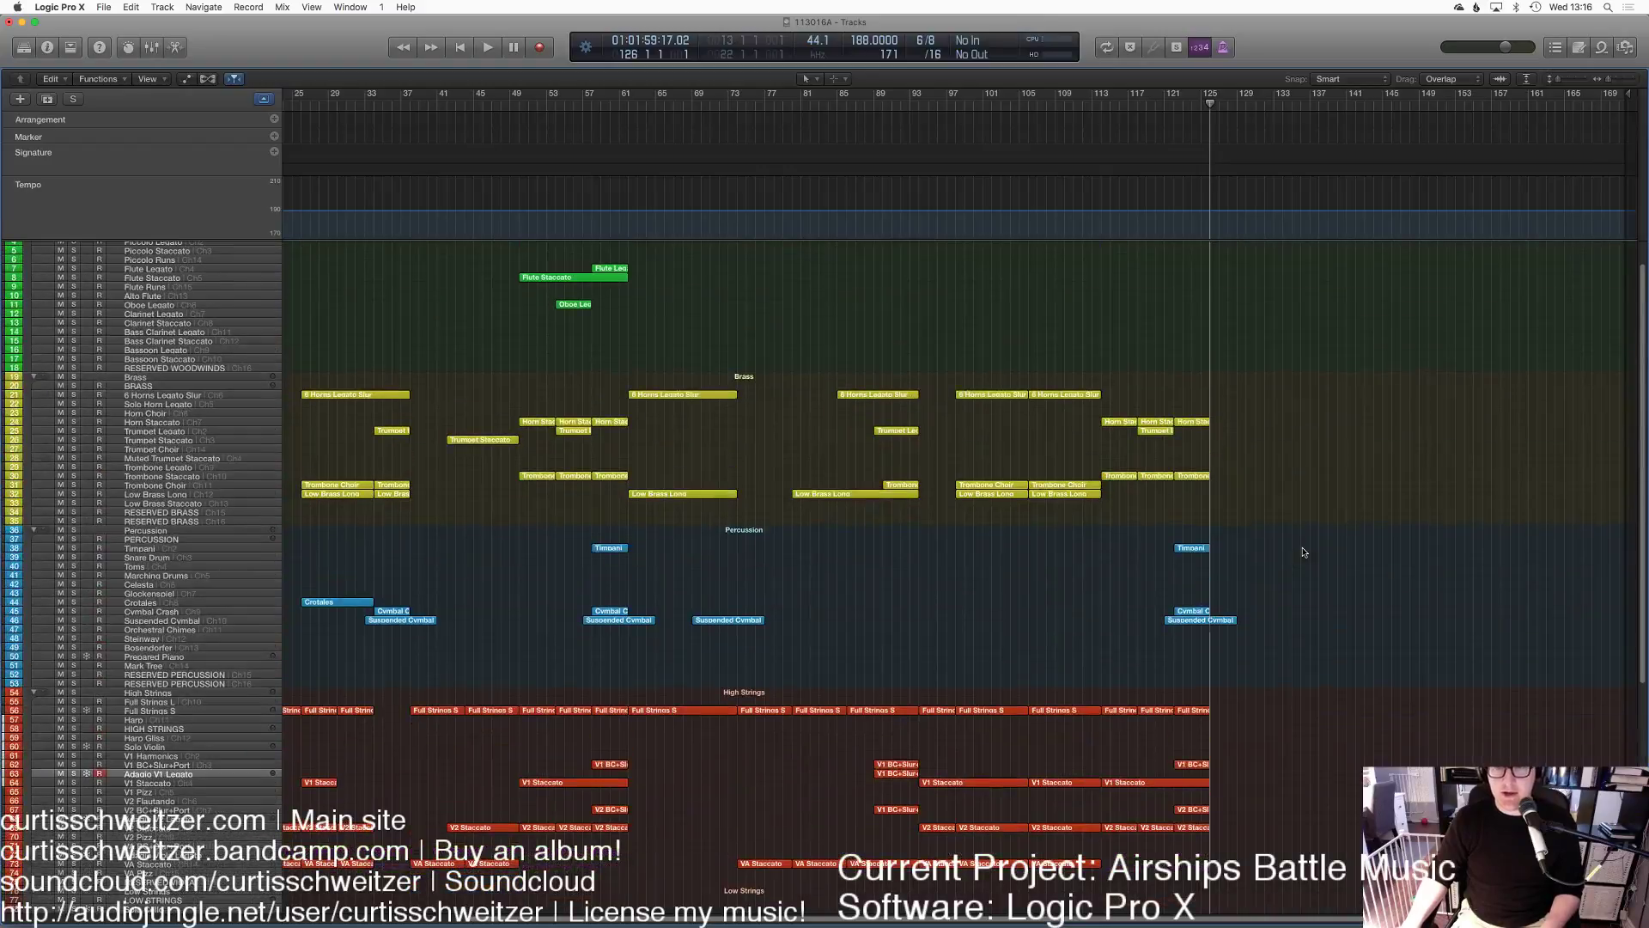
scroll(1266, 496, down, 5)
scroll(1266, 496, up, 5)
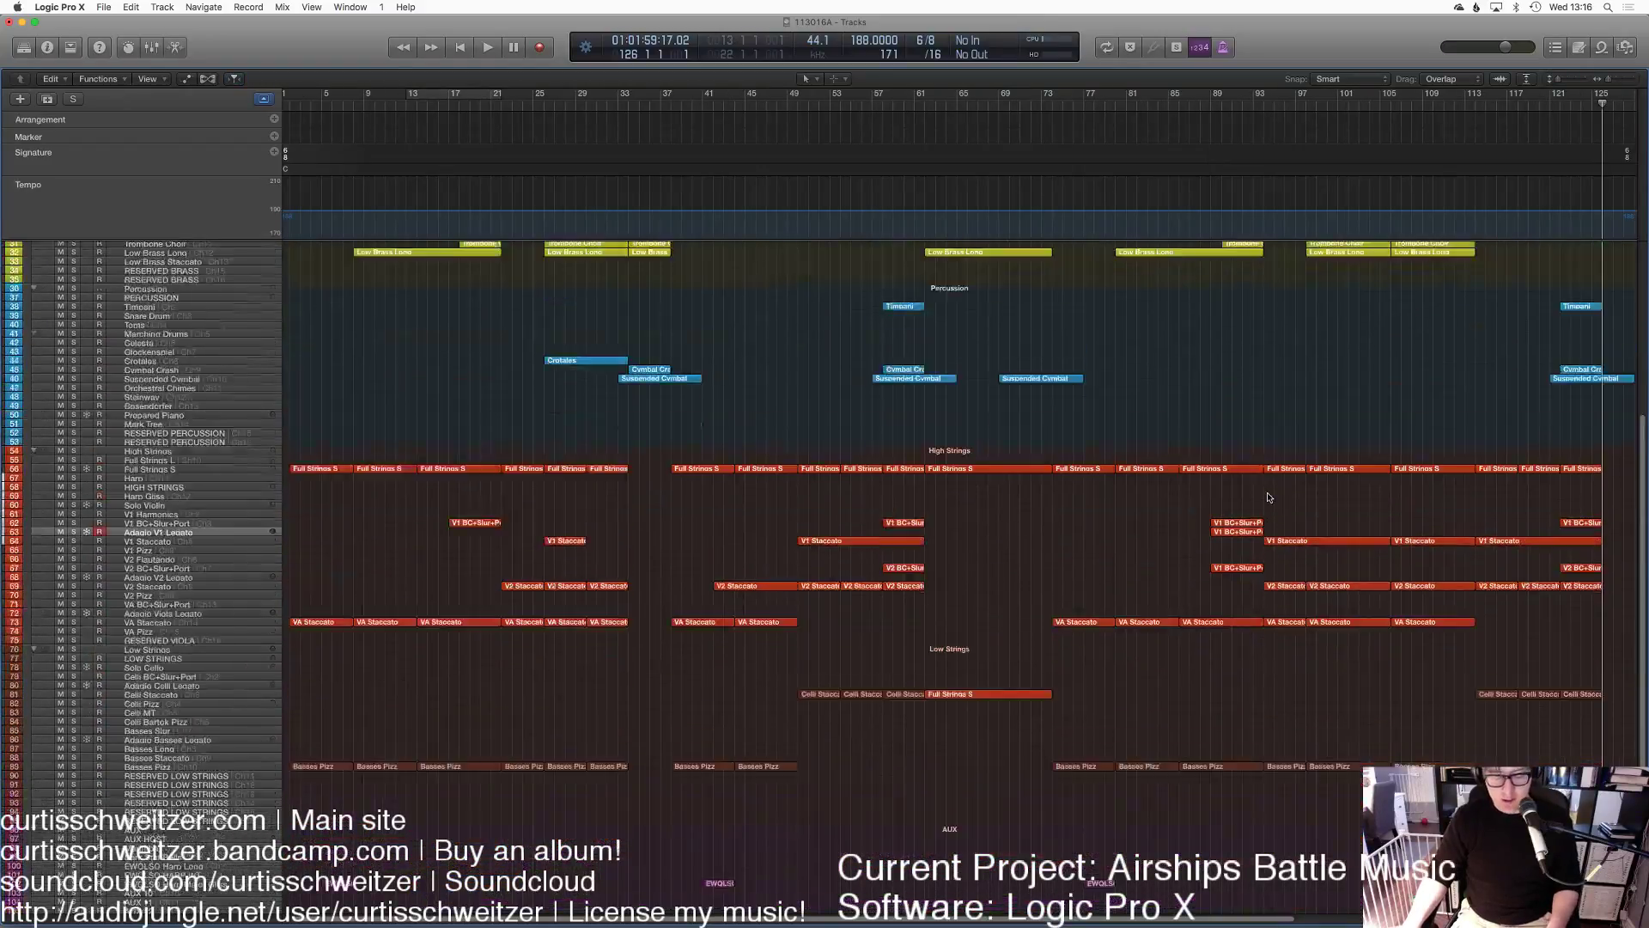
scroll(1268, 497, right, 4)
scroll(1269, 498, right, 5)
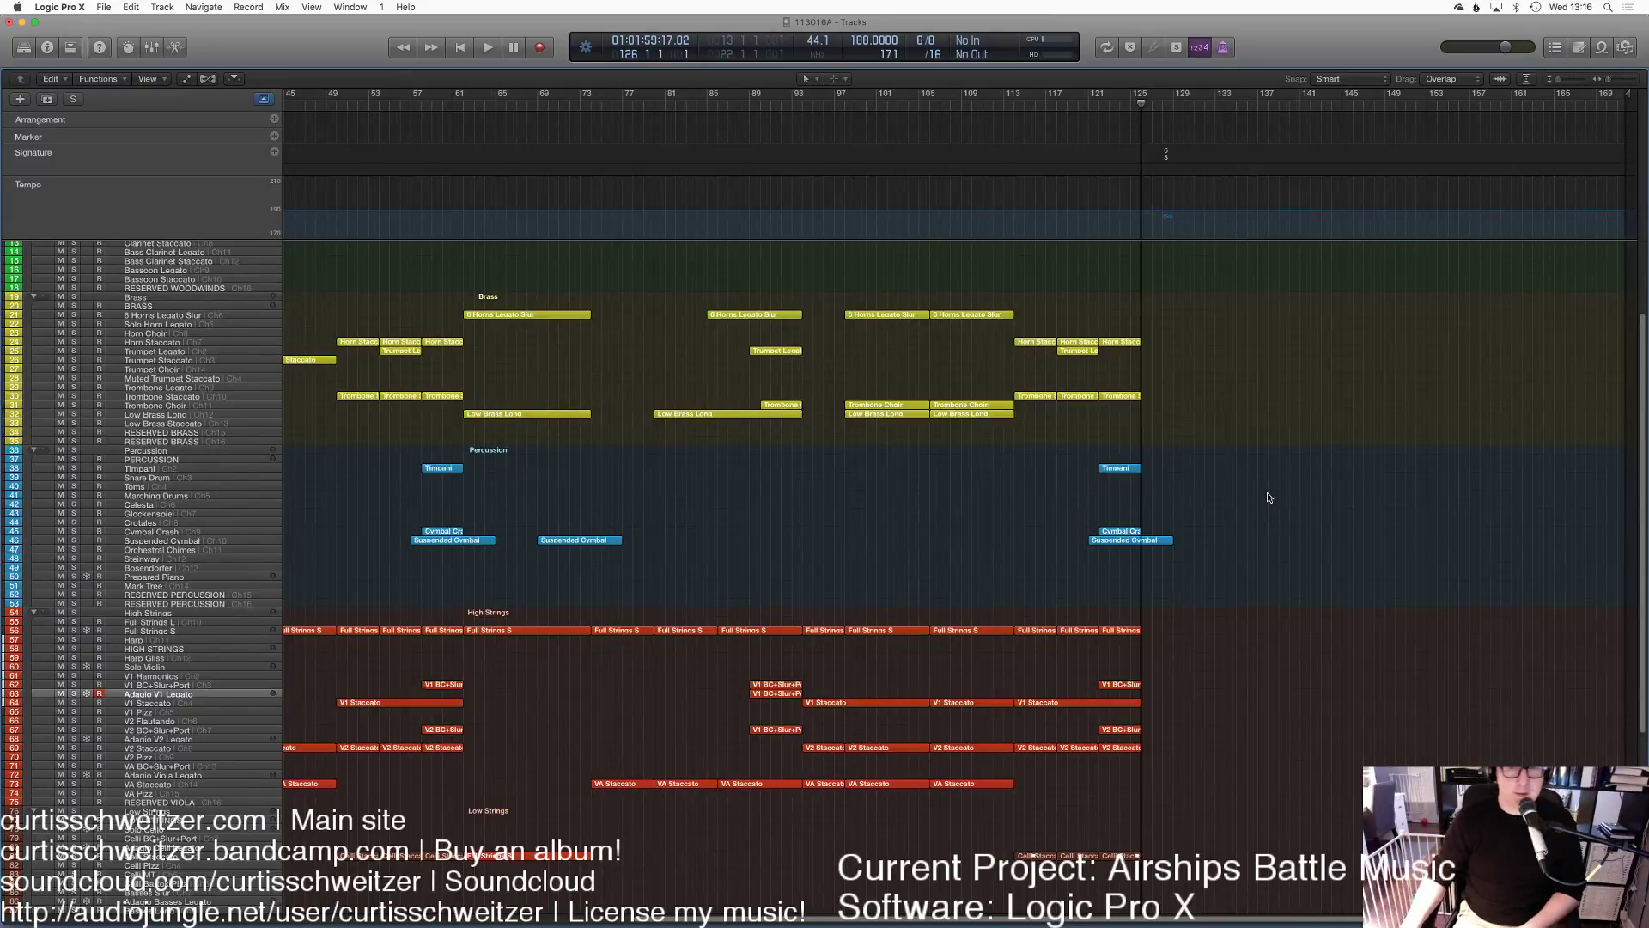
scroll(1269, 498, right, 2)
scroll(1268, 498, left, 3)
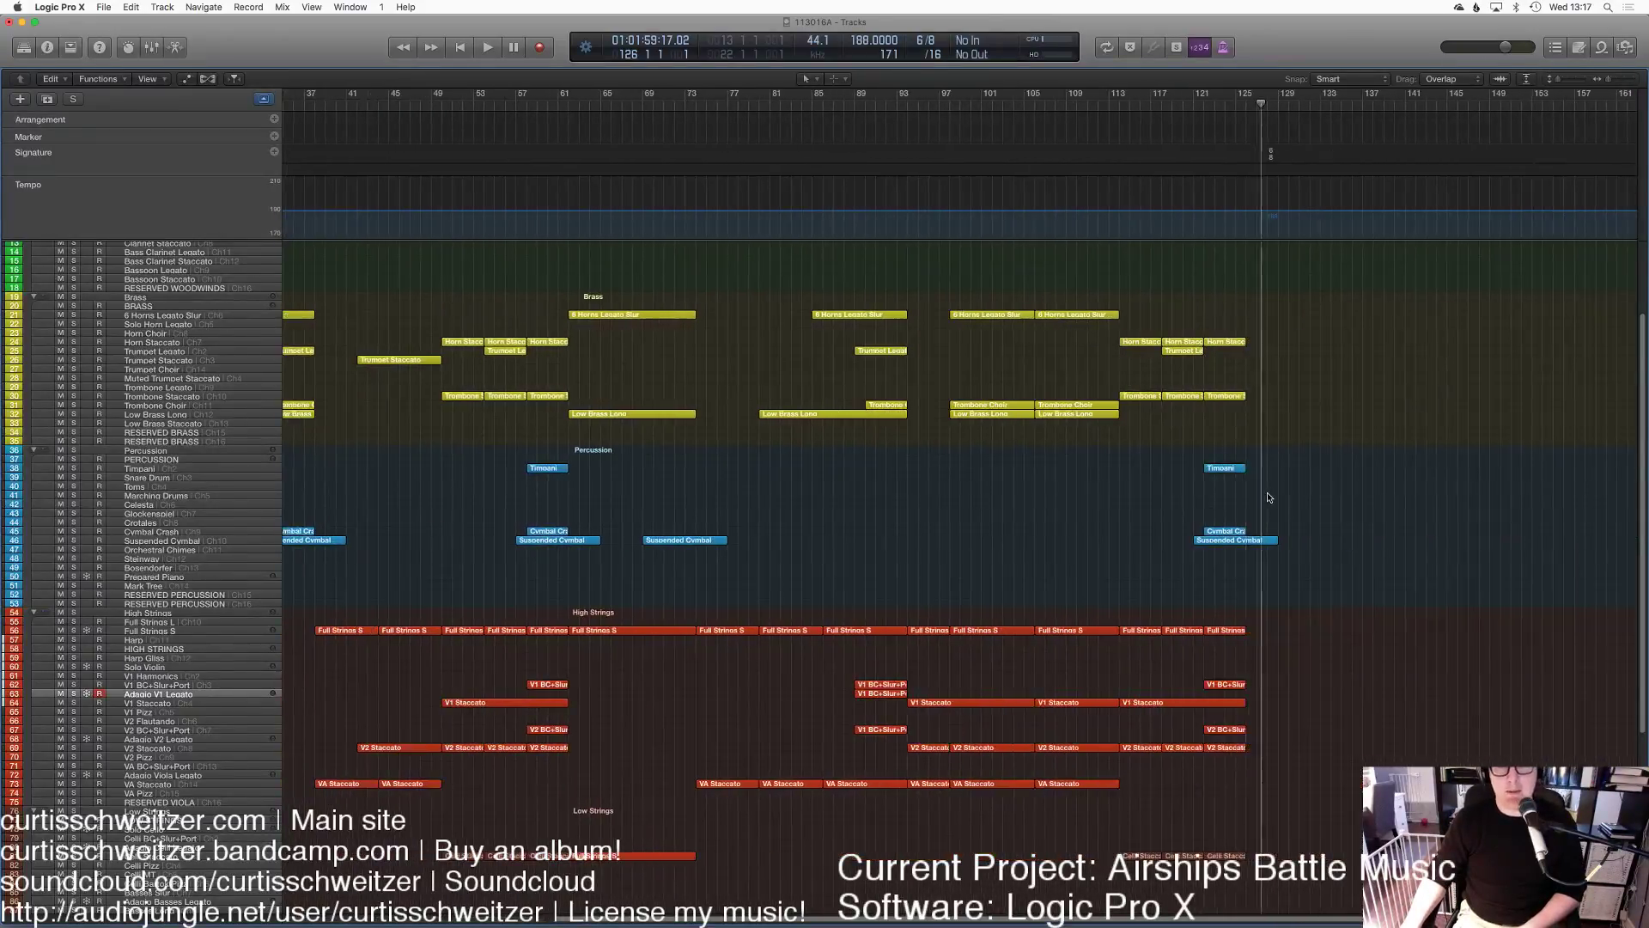
scroll(1268, 498, right, 1)
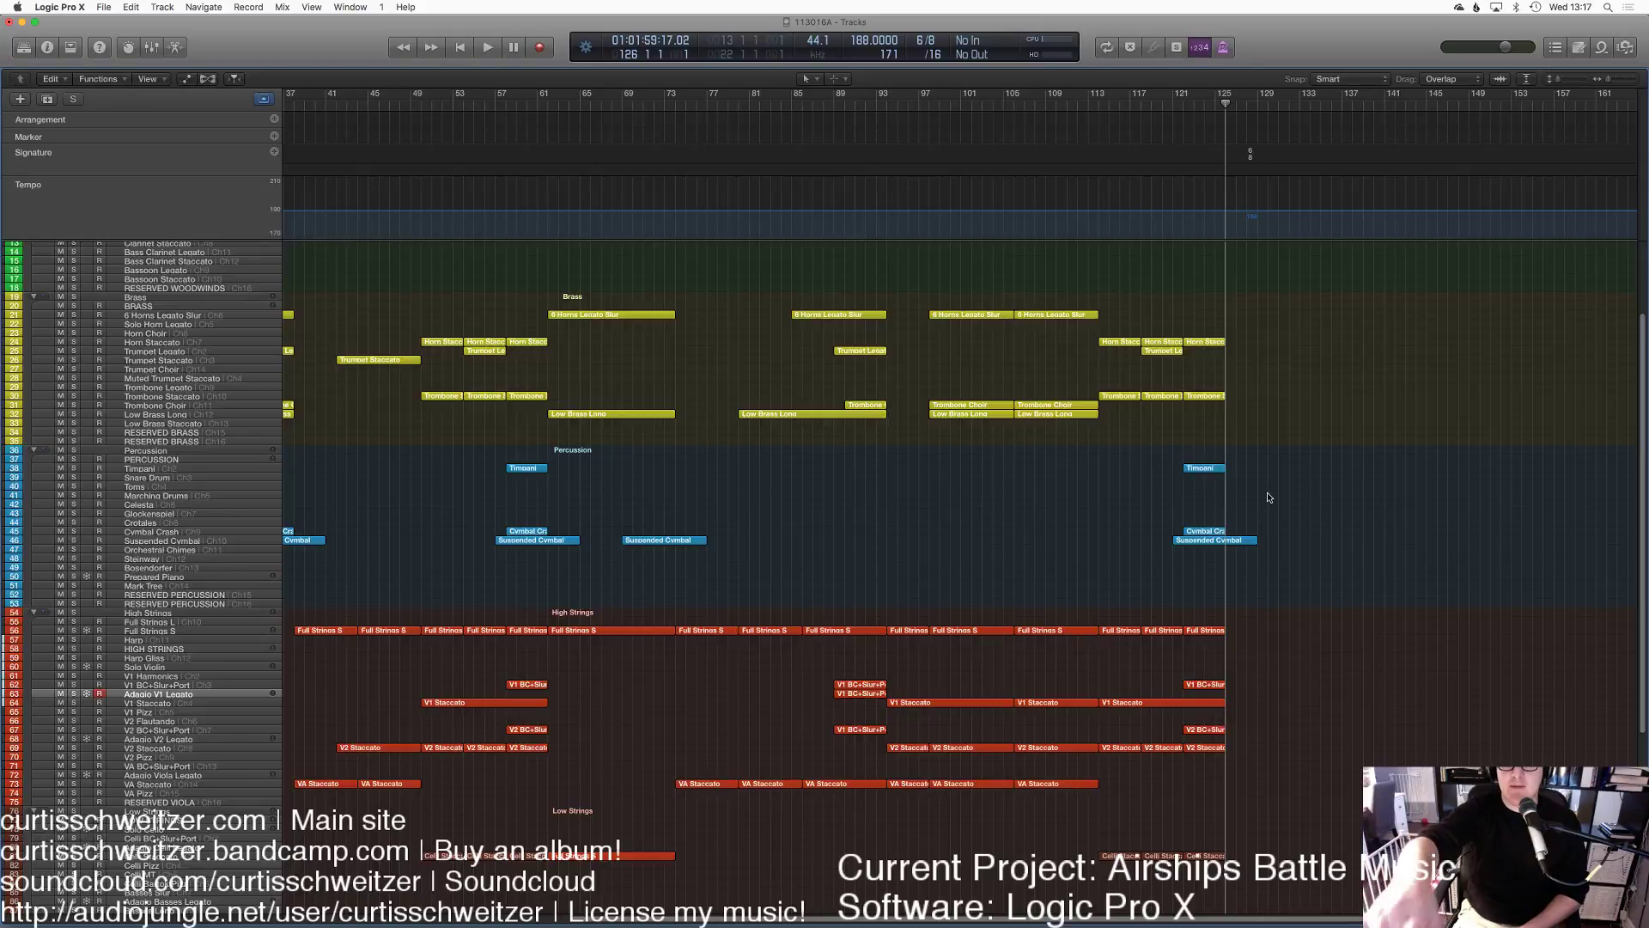
scroll(1269, 497, left, 10)
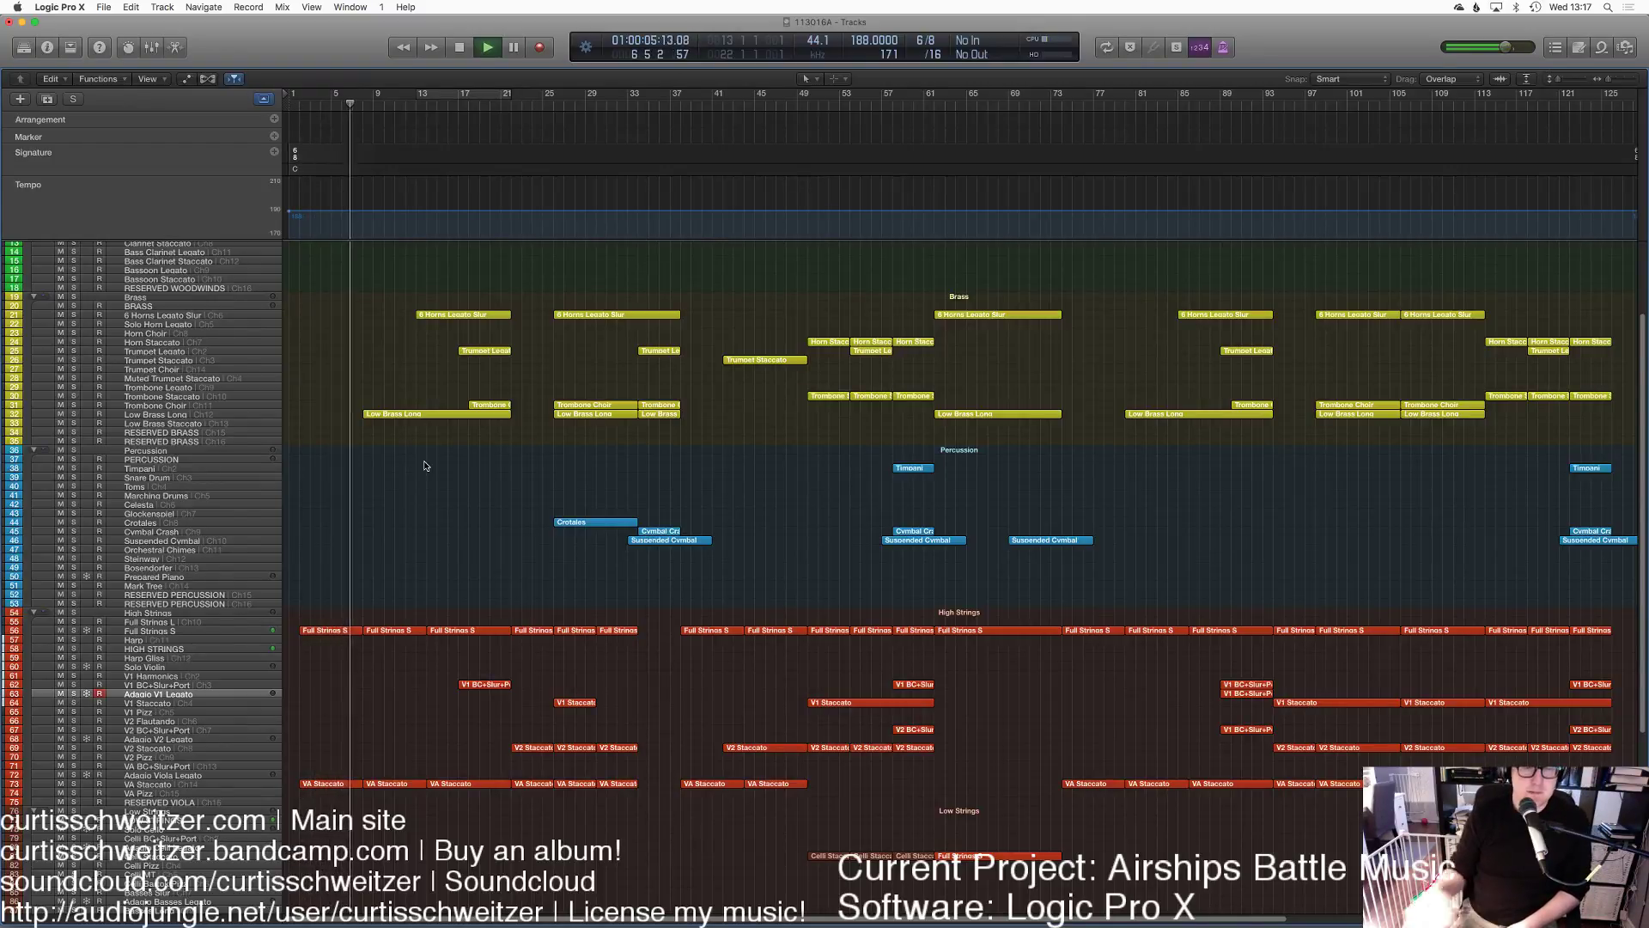
Step: Listen through the arrangement past bar 100 and check the mixer channels during playback
mouse_move(519, 925)
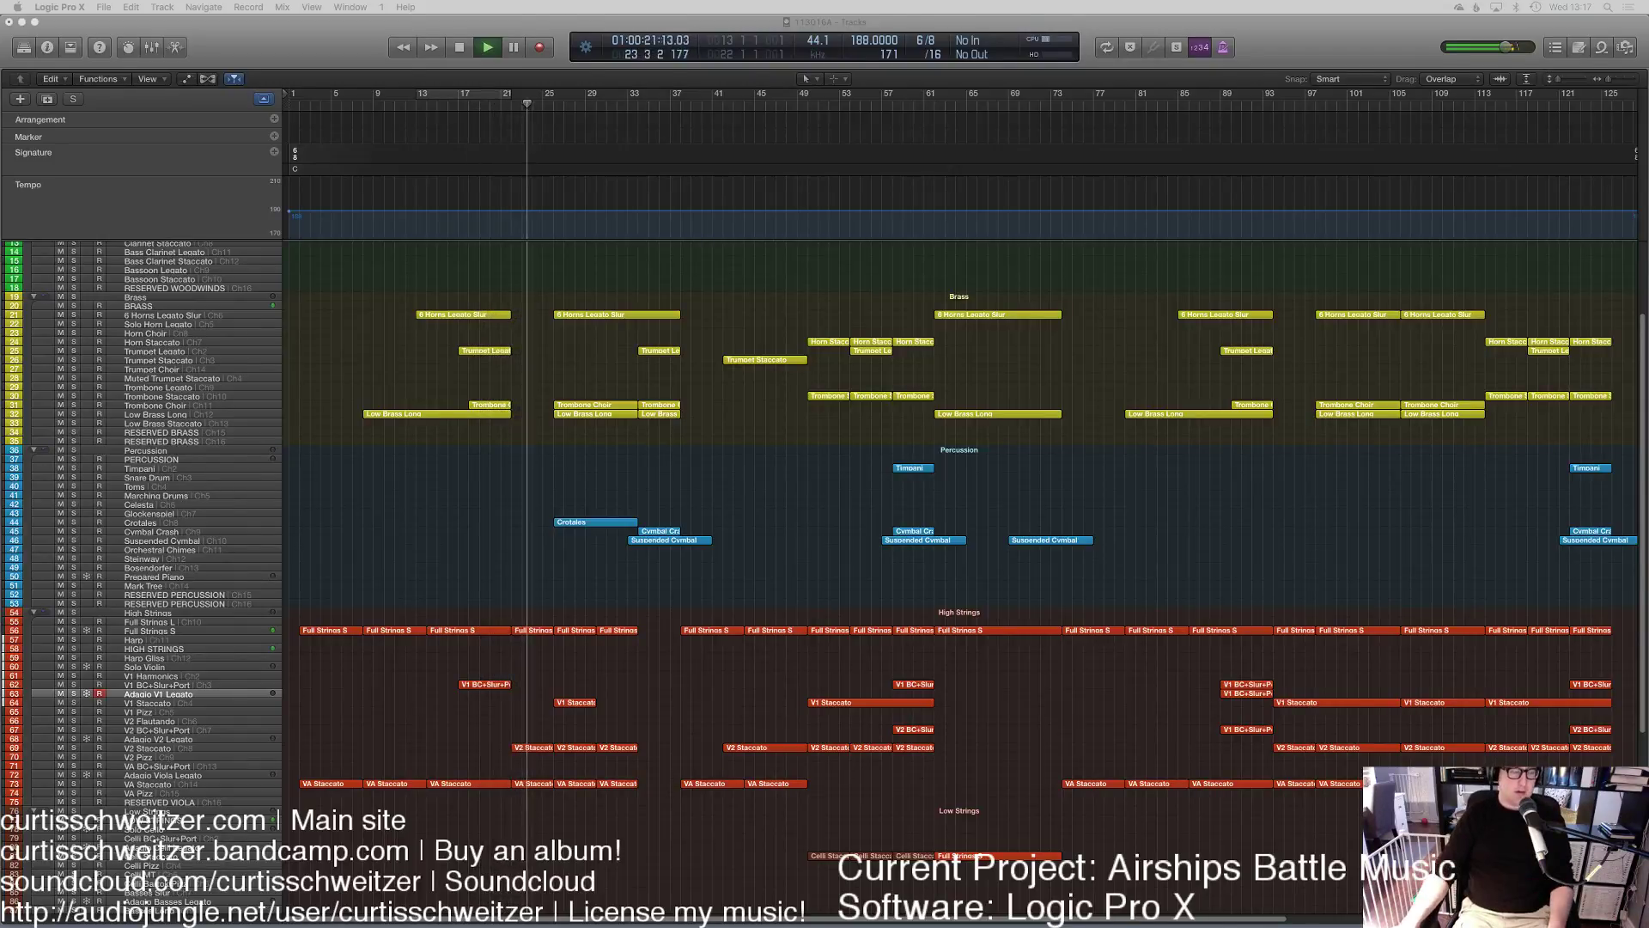
key(ctrl+Up)
key(ctrl+Up)
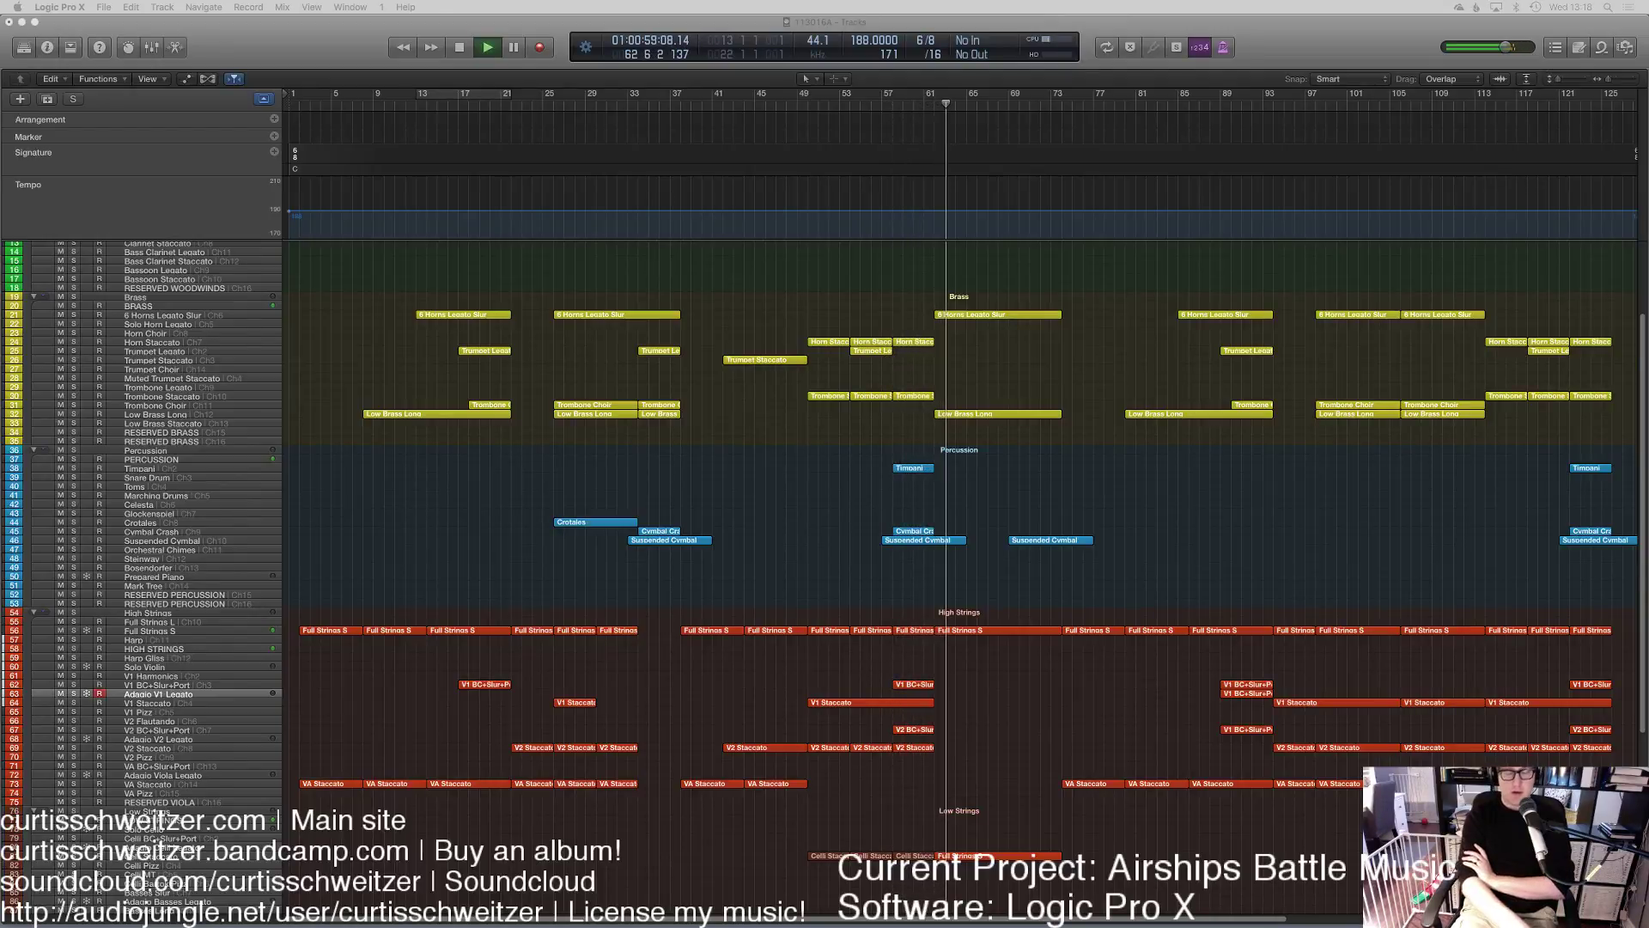
key(x)
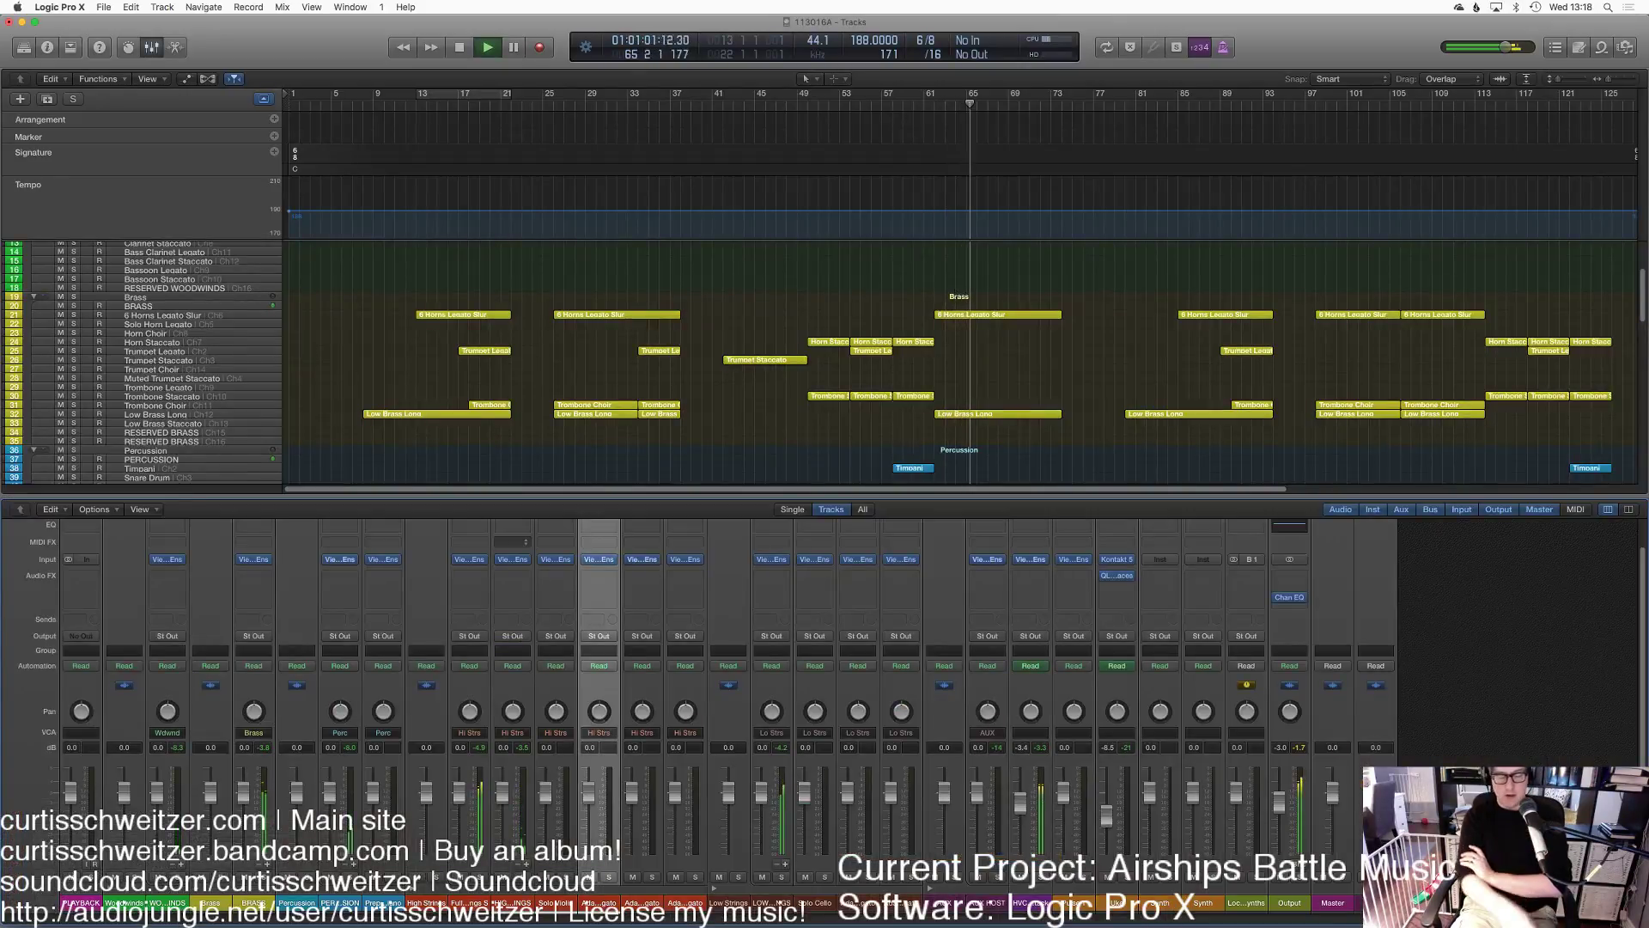
key(x)
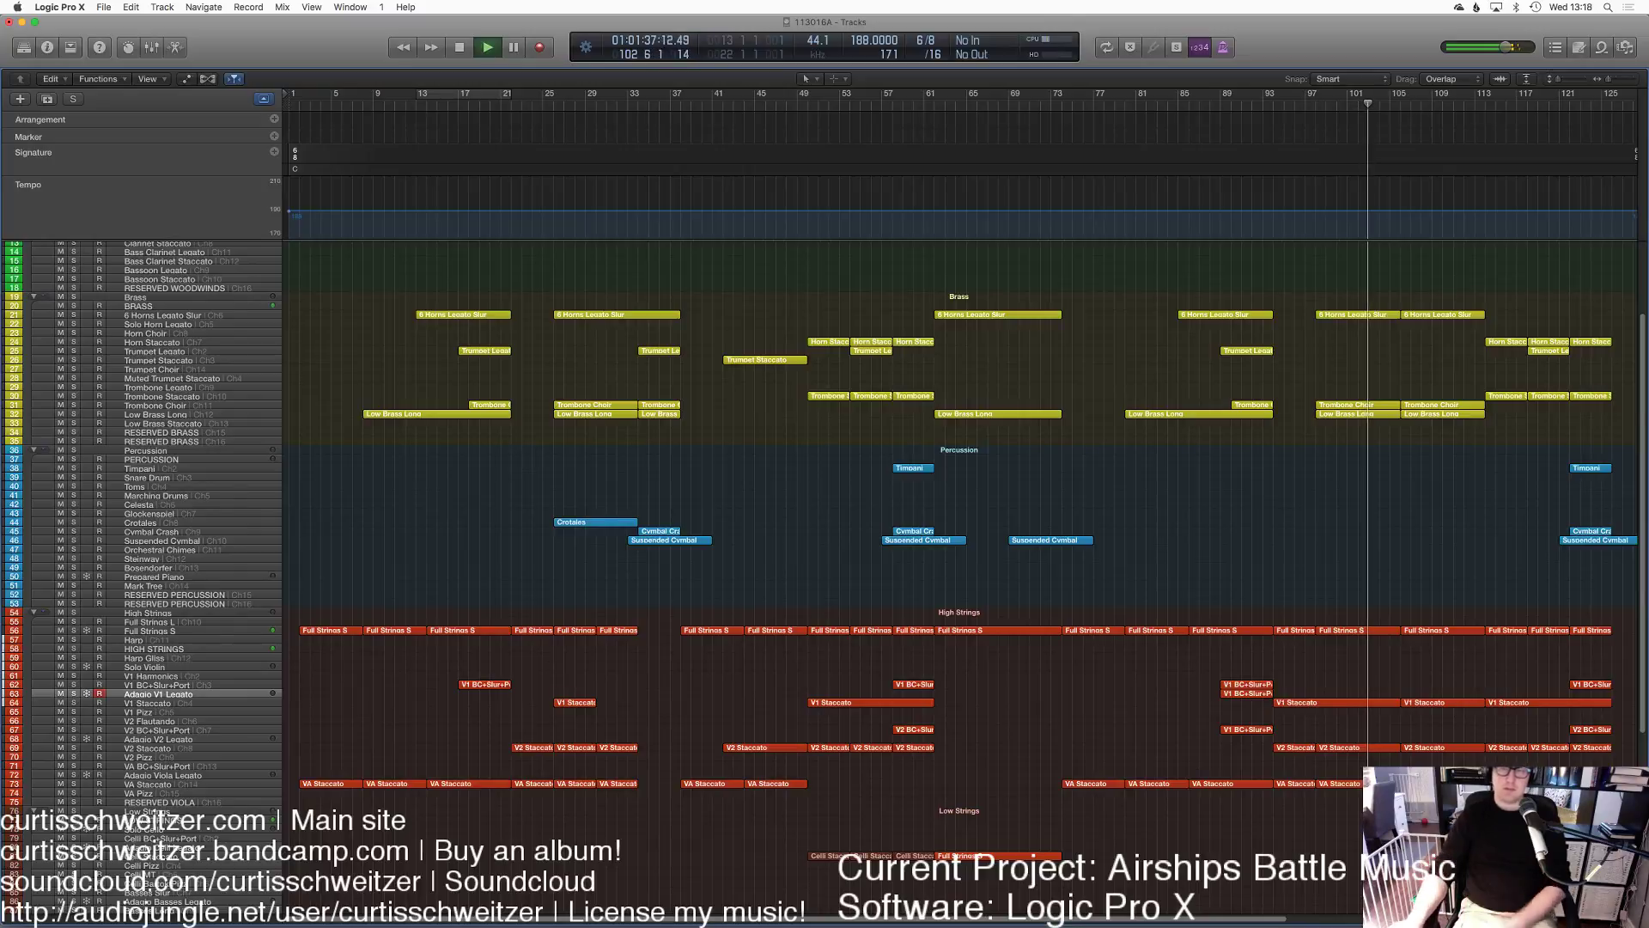
Step: Join the two adjacent 6 Horns Legato Slur regions between bars 98 and 114 into one region
scroll(1323, 416, up, 3)
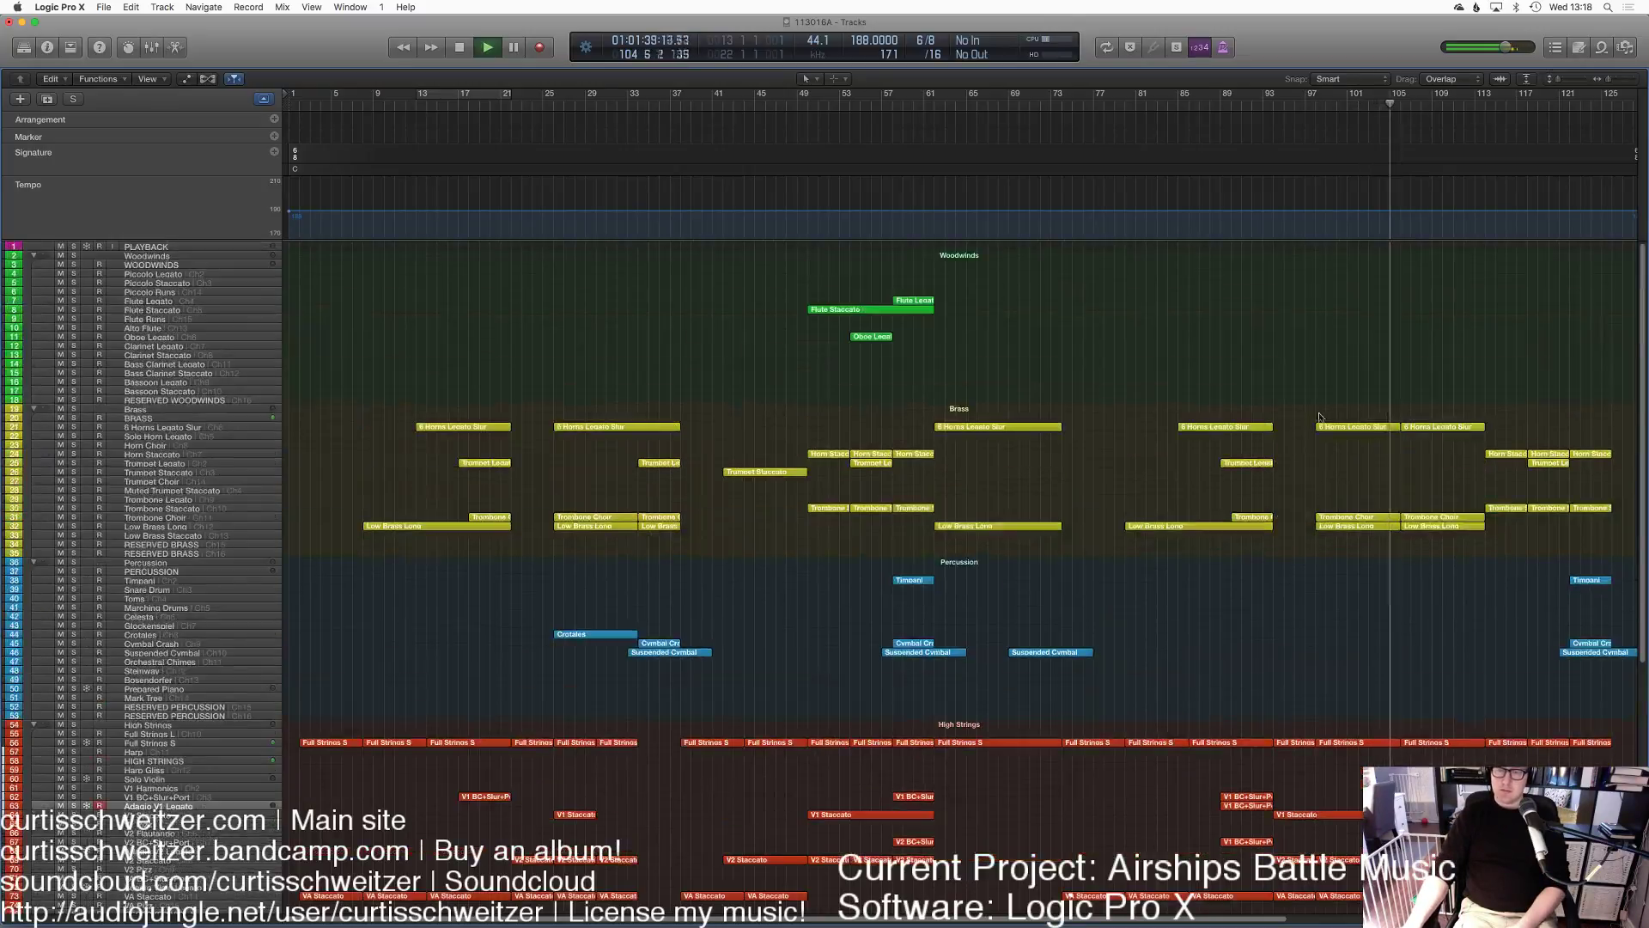
scroll(1321, 410, right, 5)
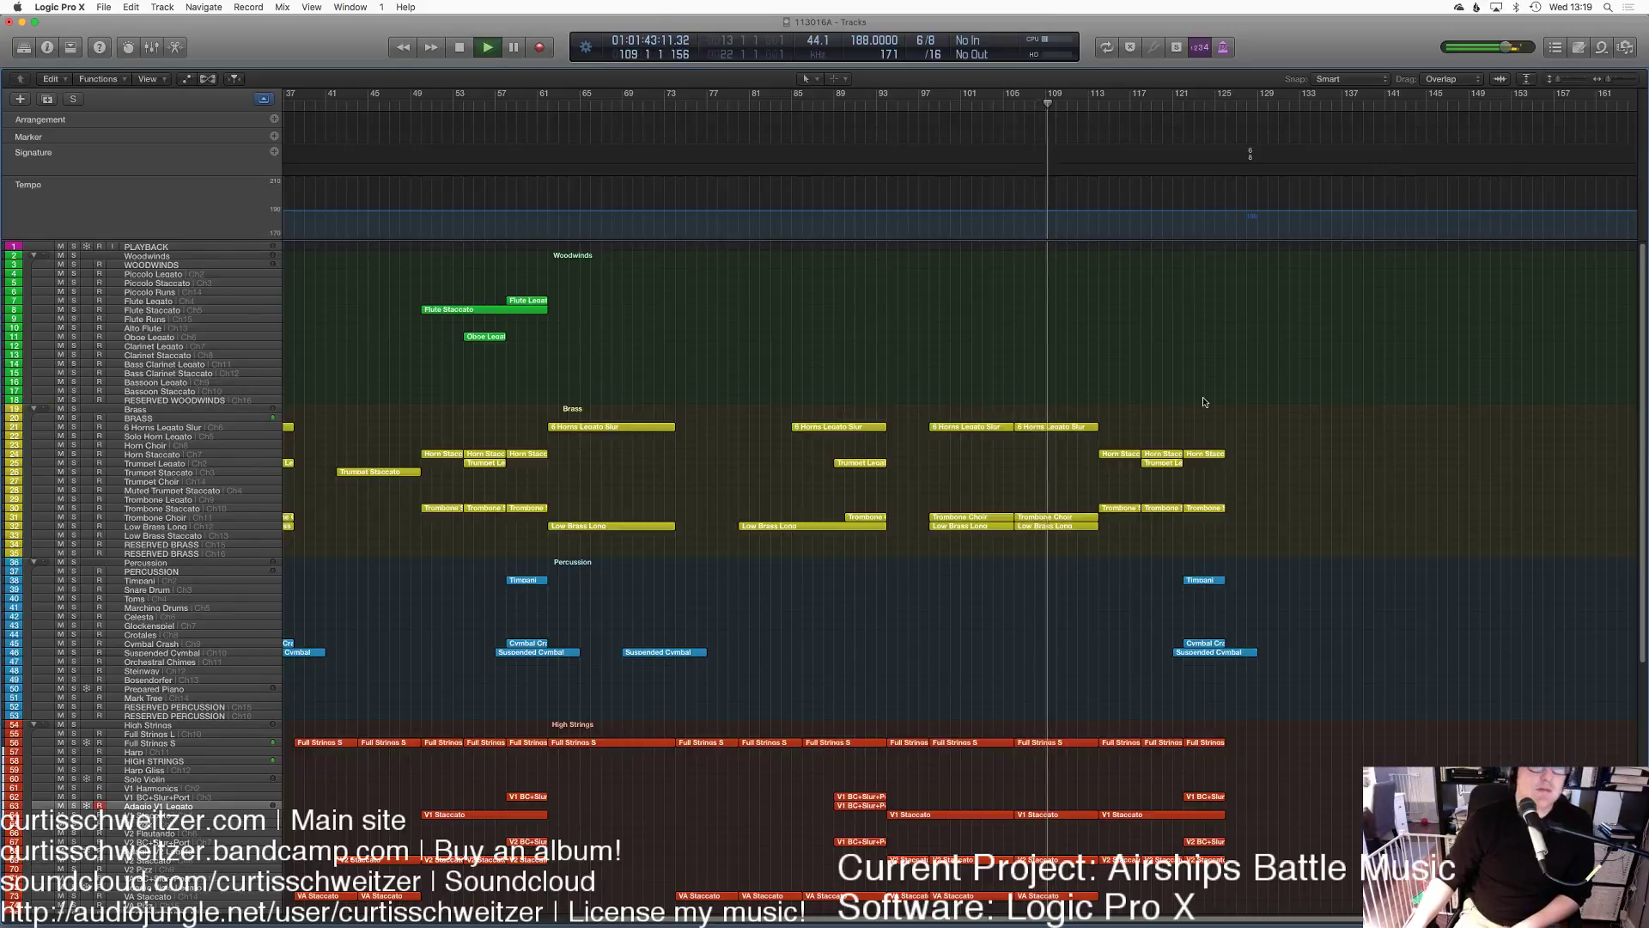
drag(1203, 402, 976, 423)
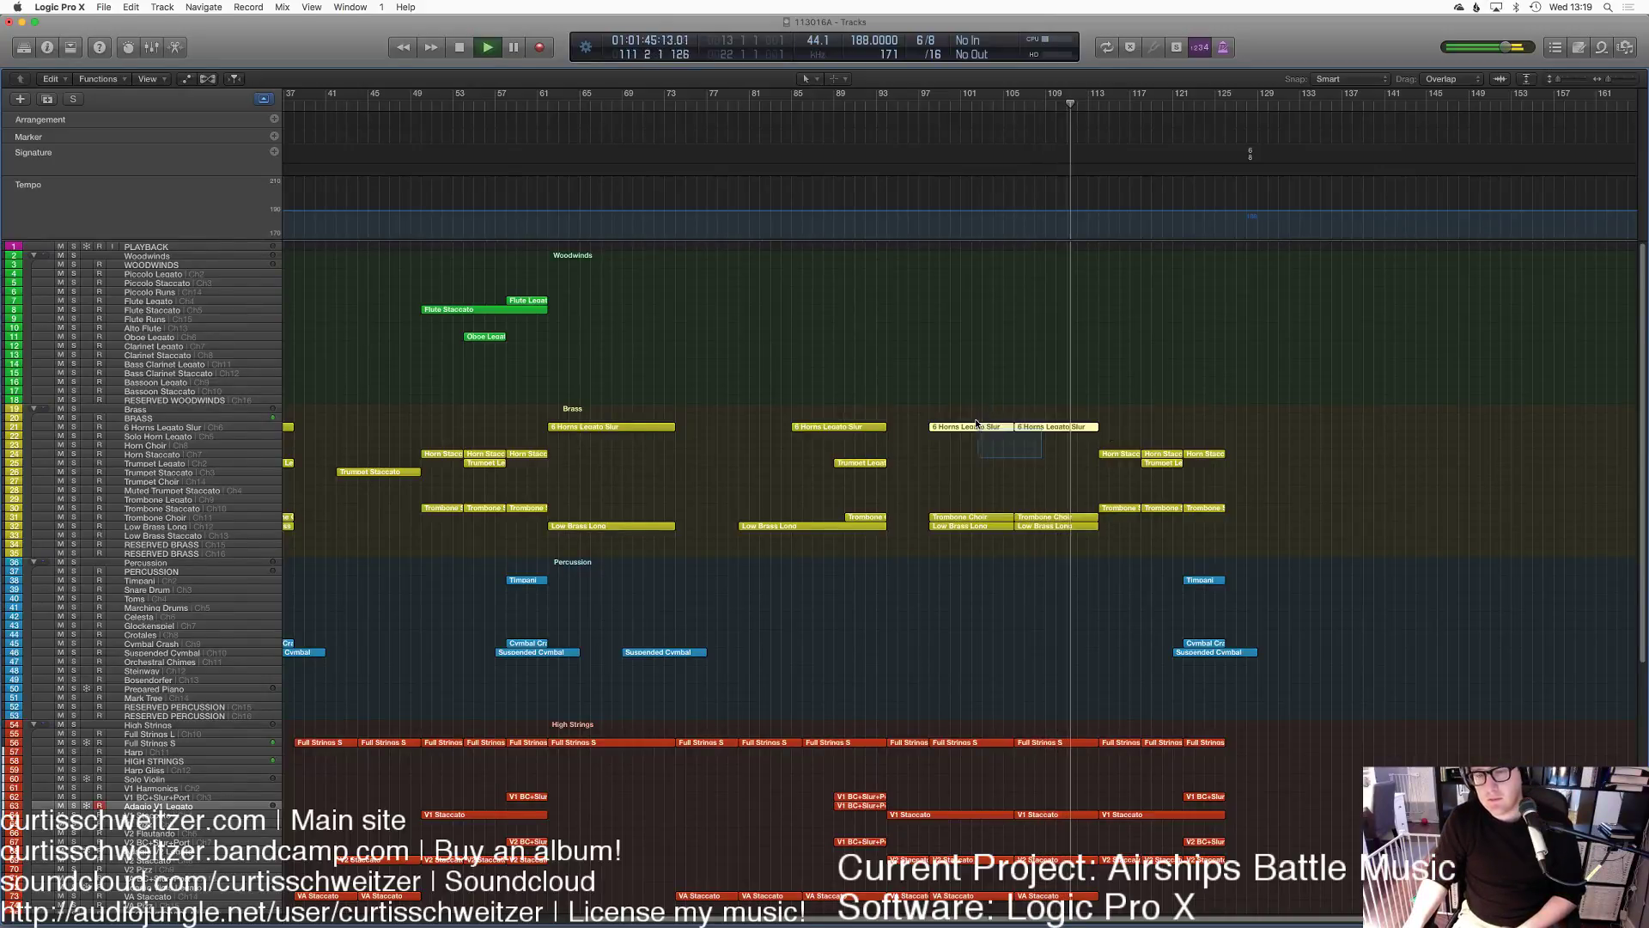
key(super+j)
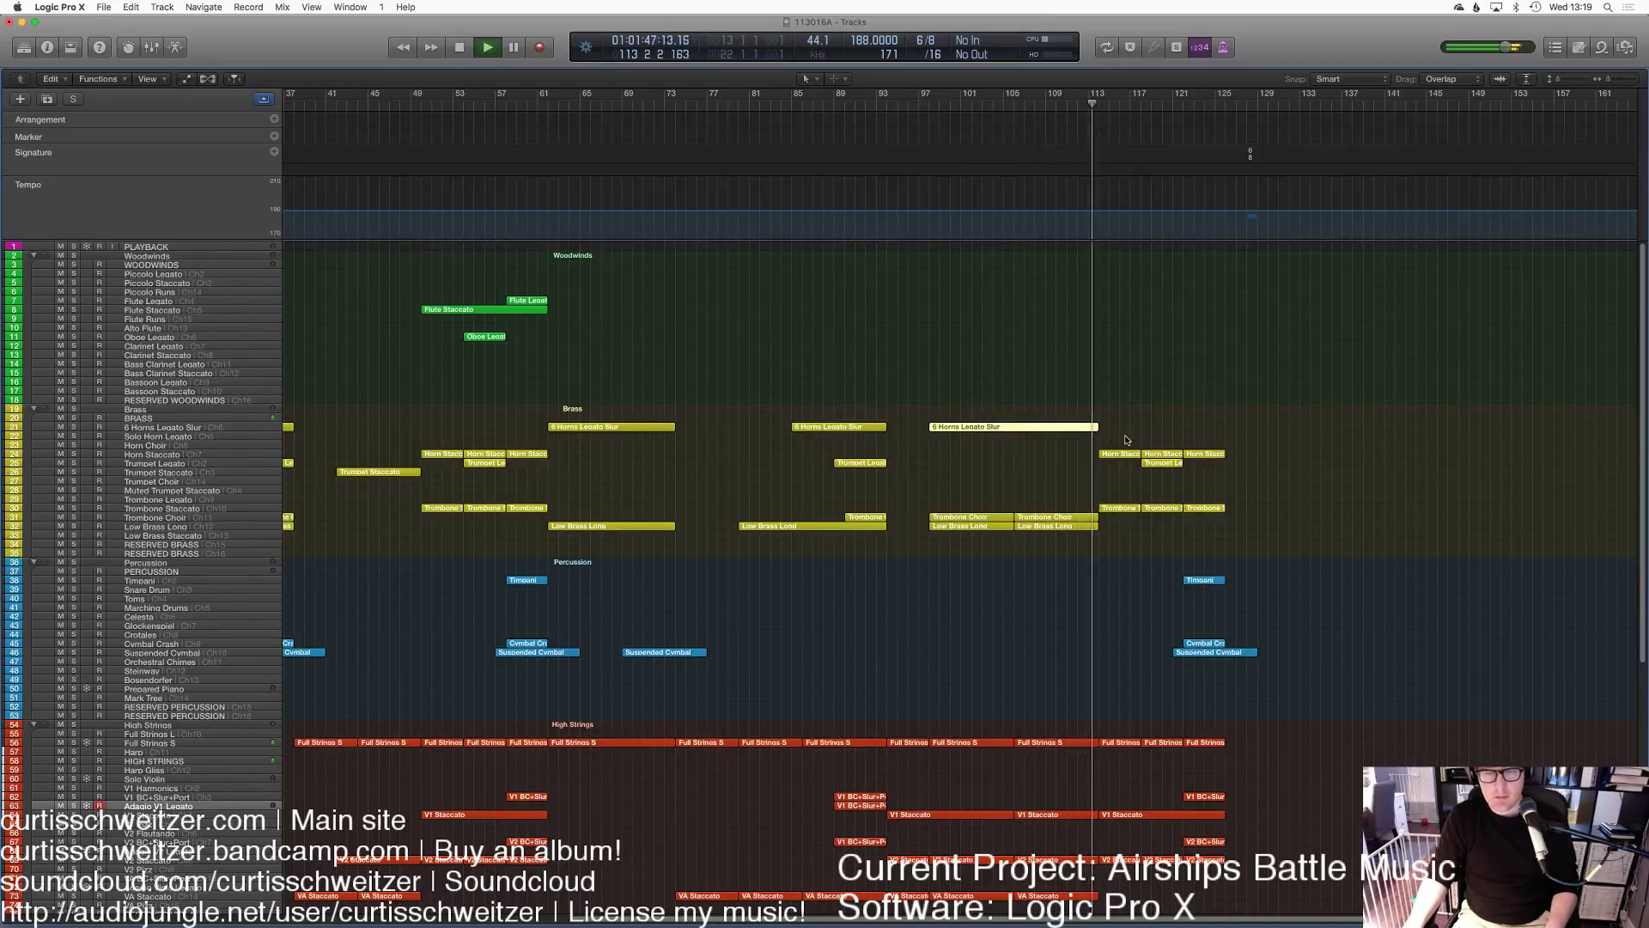
Step: Raise all modulation points of the joined horn region so its peaks reach 120, and replay it from about bar 97
key(p)
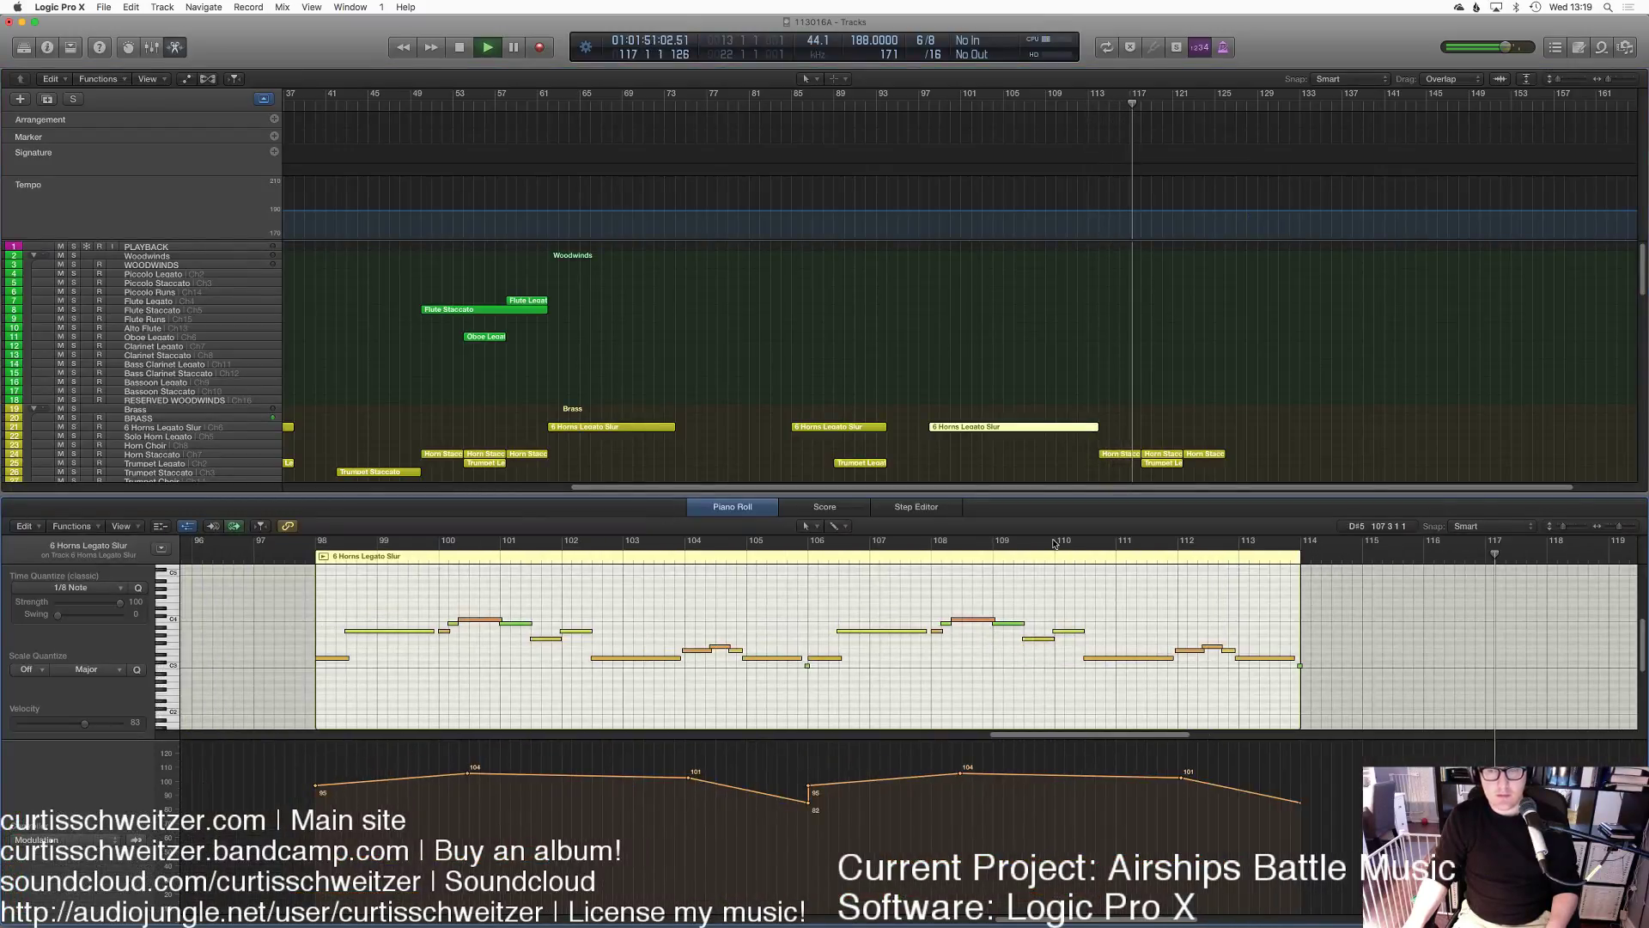
key(d)
click(1604, 280)
key(shift+s)
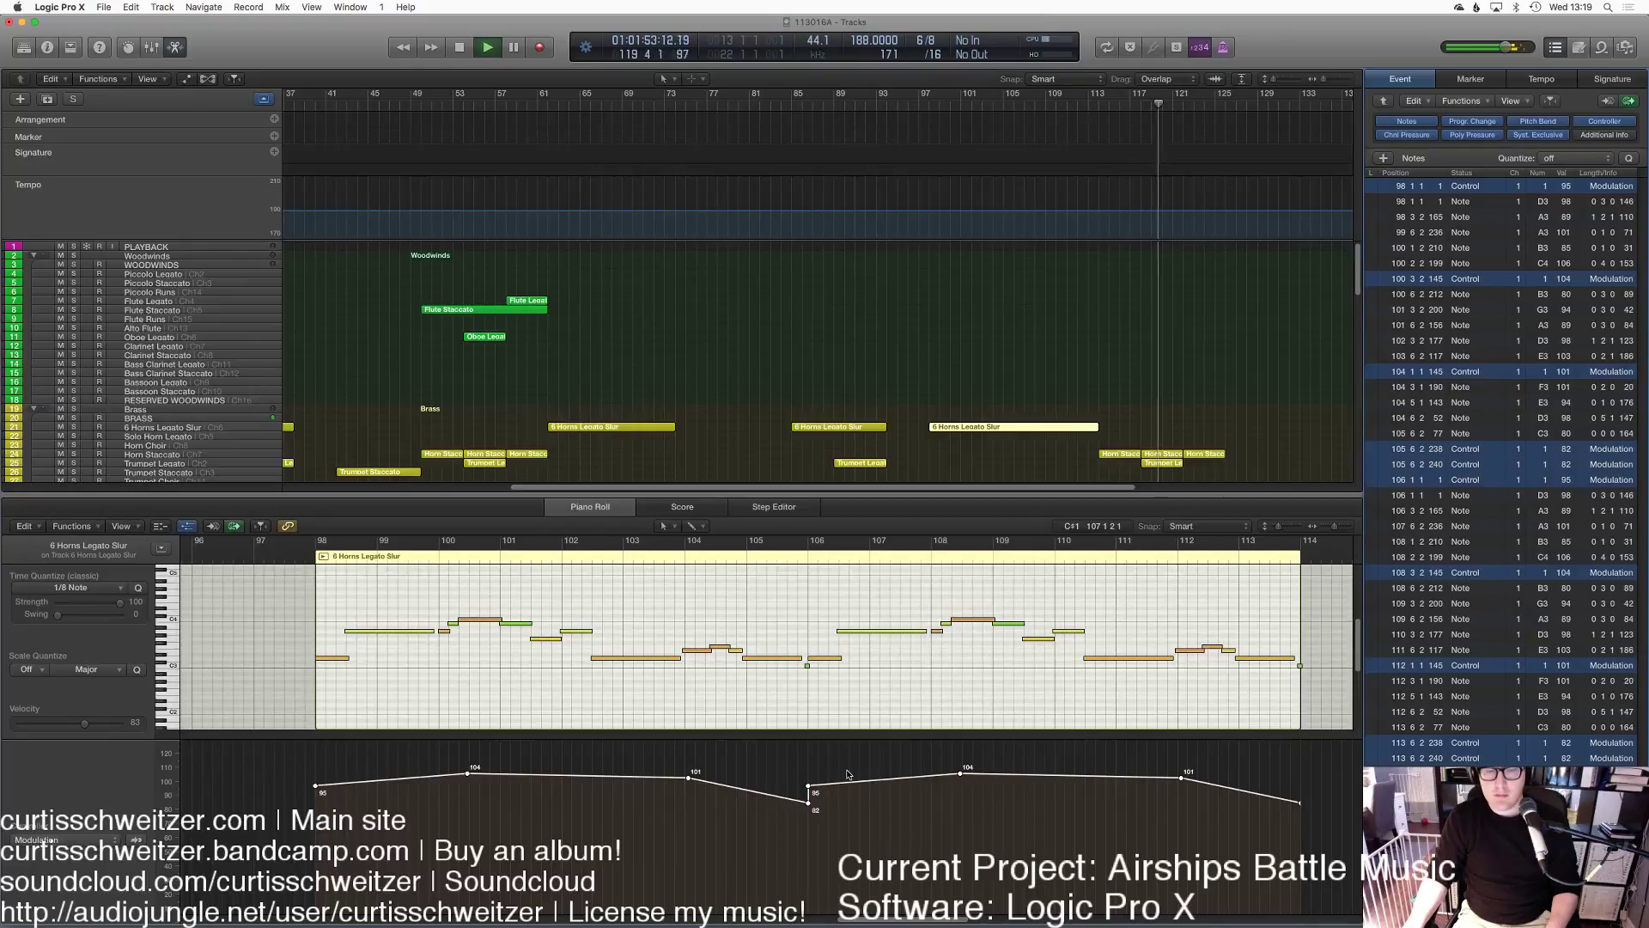
drag(808, 802, 802, 783)
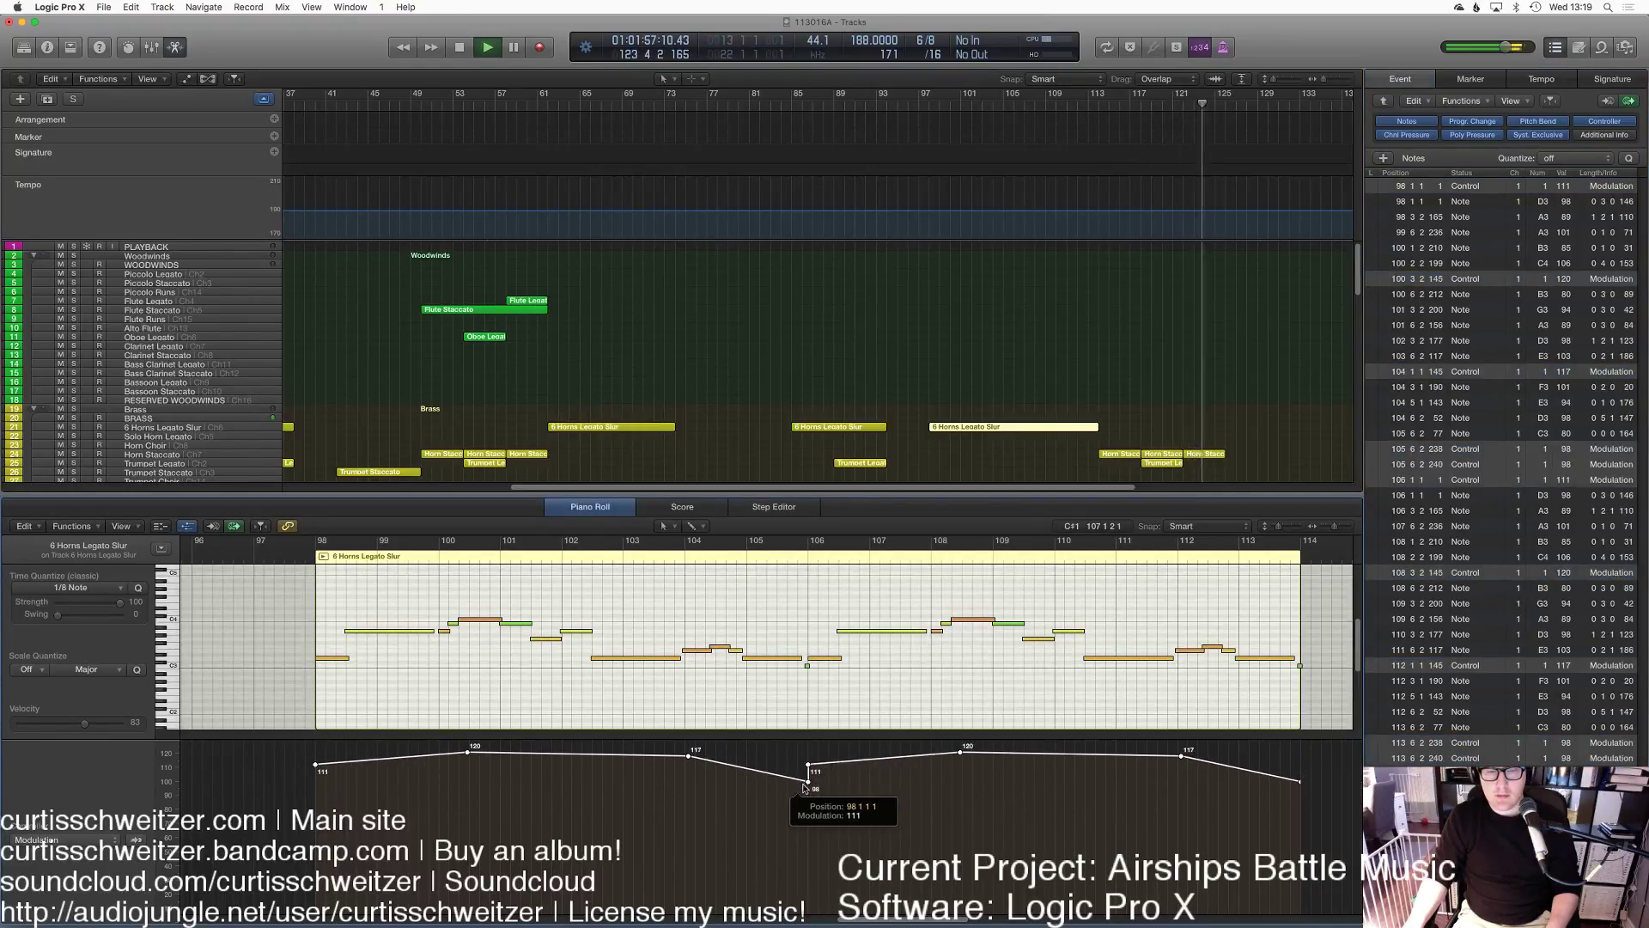
click(799, 783)
drag(795, 781, 794, 782)
key(space)
key(space)
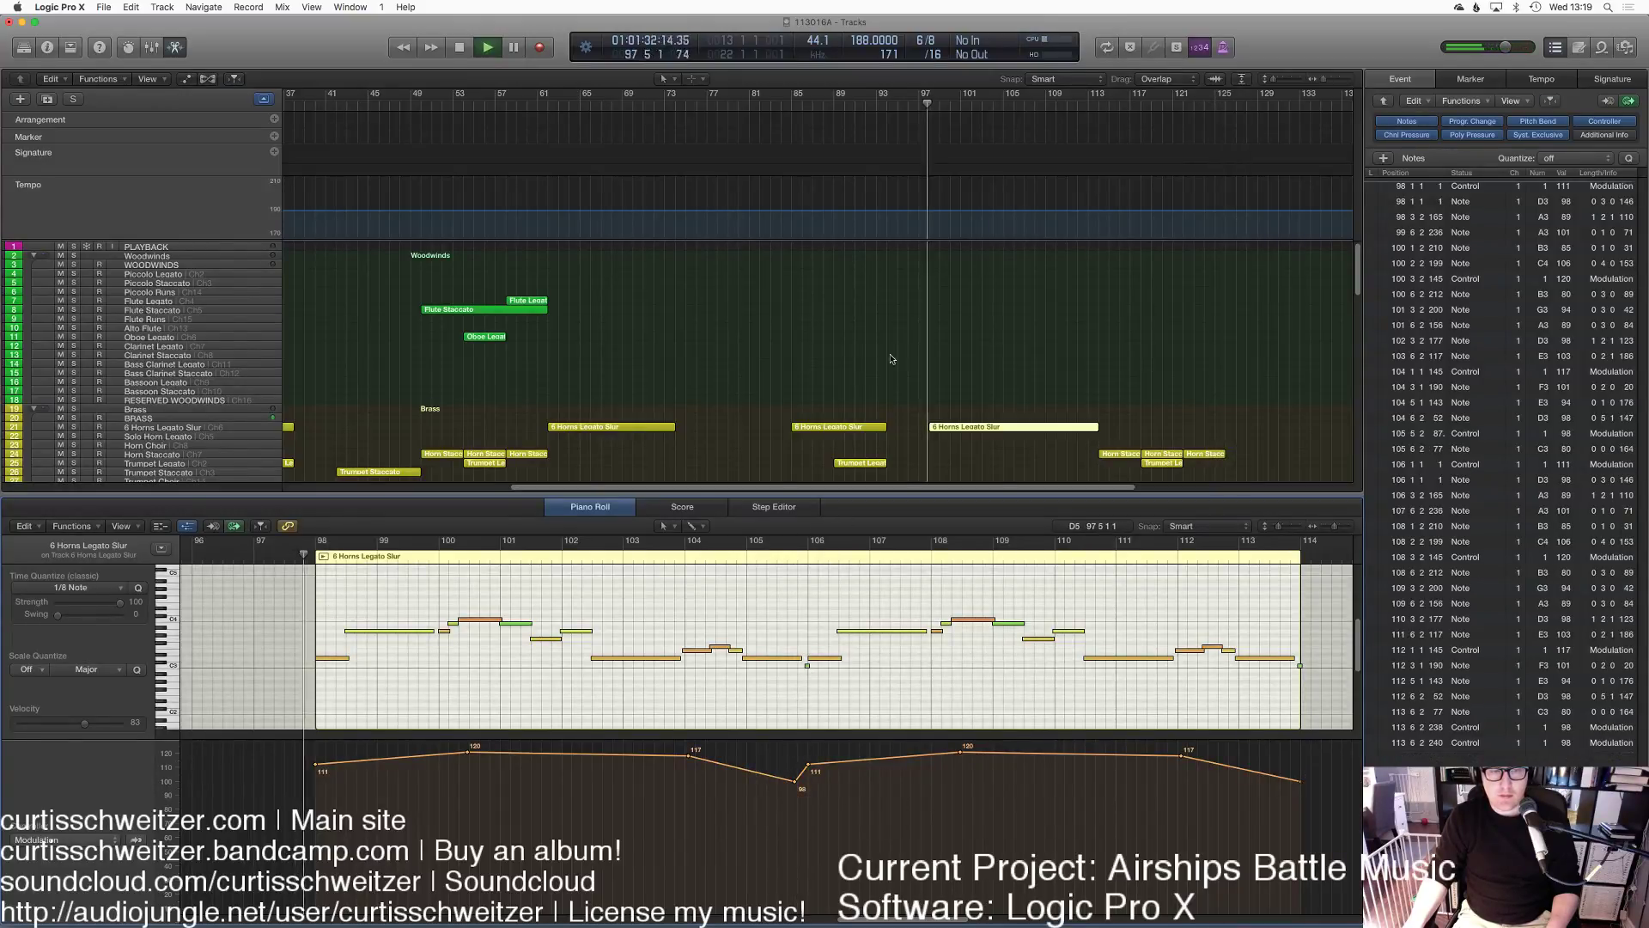
Step: Copy the joined 6 Horns Legato Slur region onto the Trombone Legato track at bar 98
click(968, 330)
key(e)
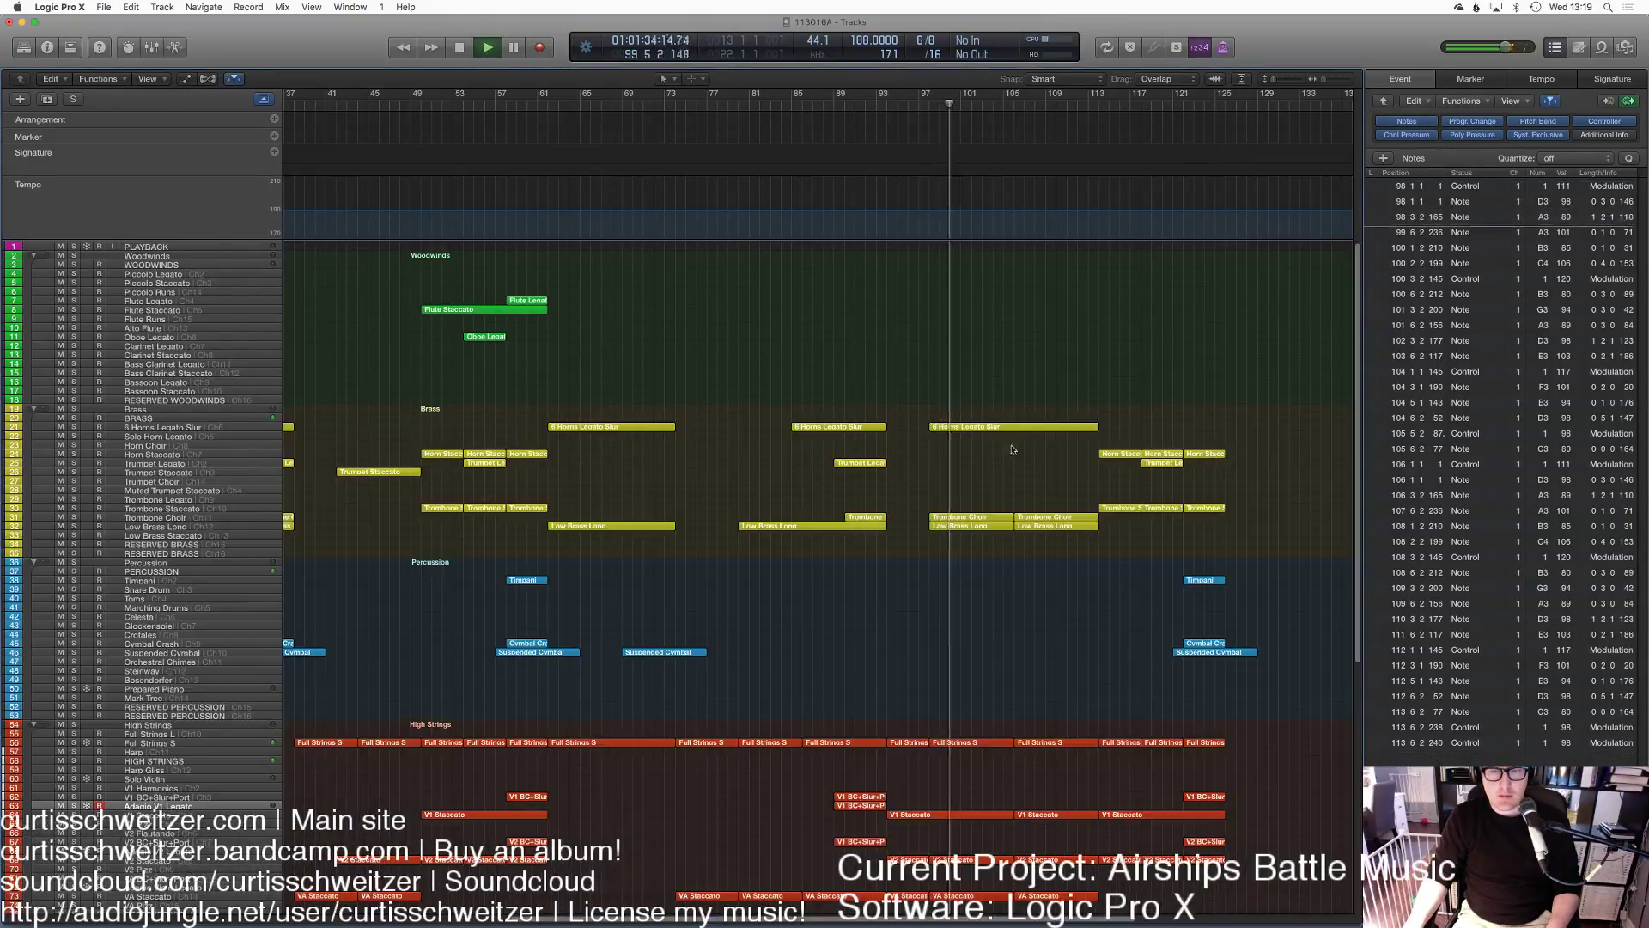
click(1014, 426)
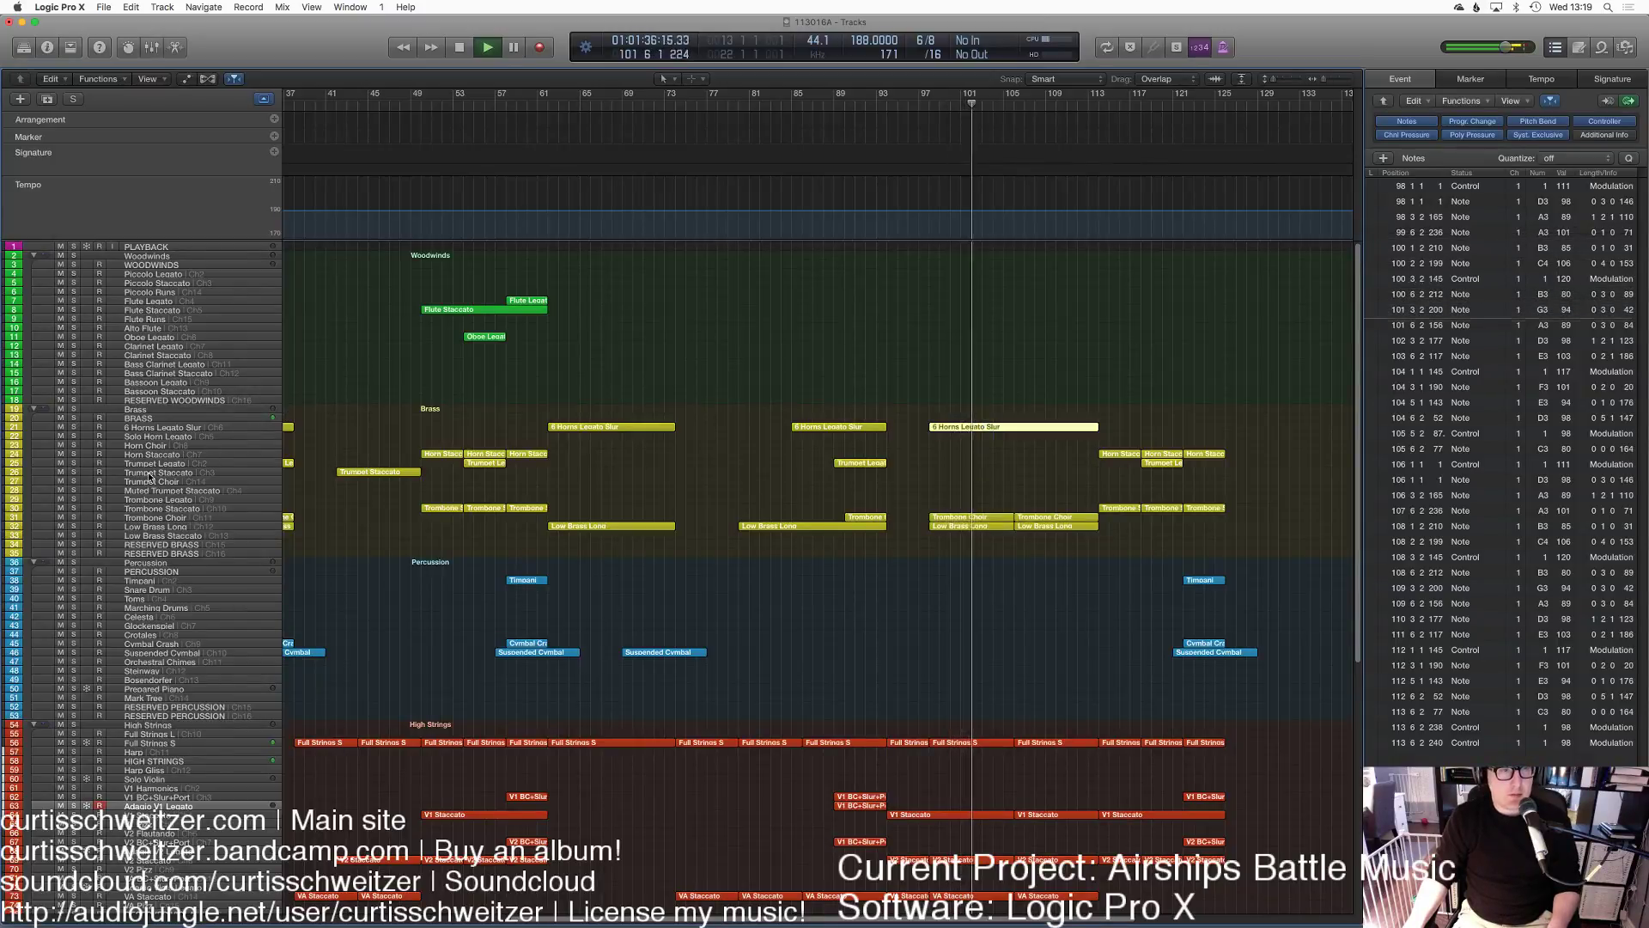
click(148, 503)
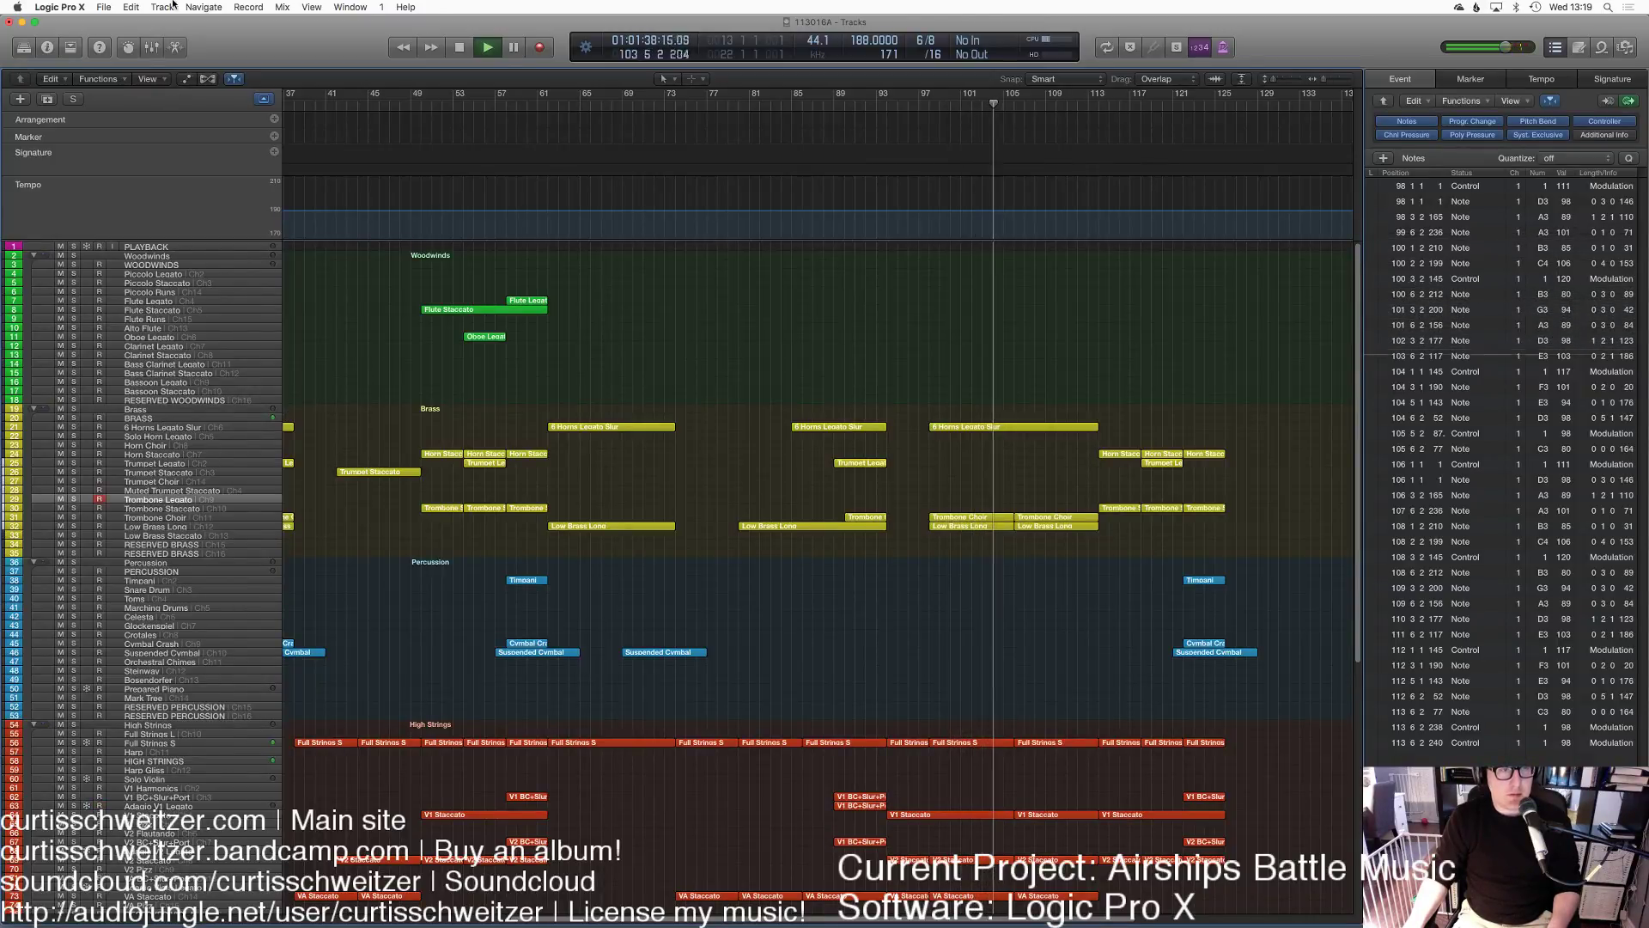
click(130, 7)
click(183, 128)
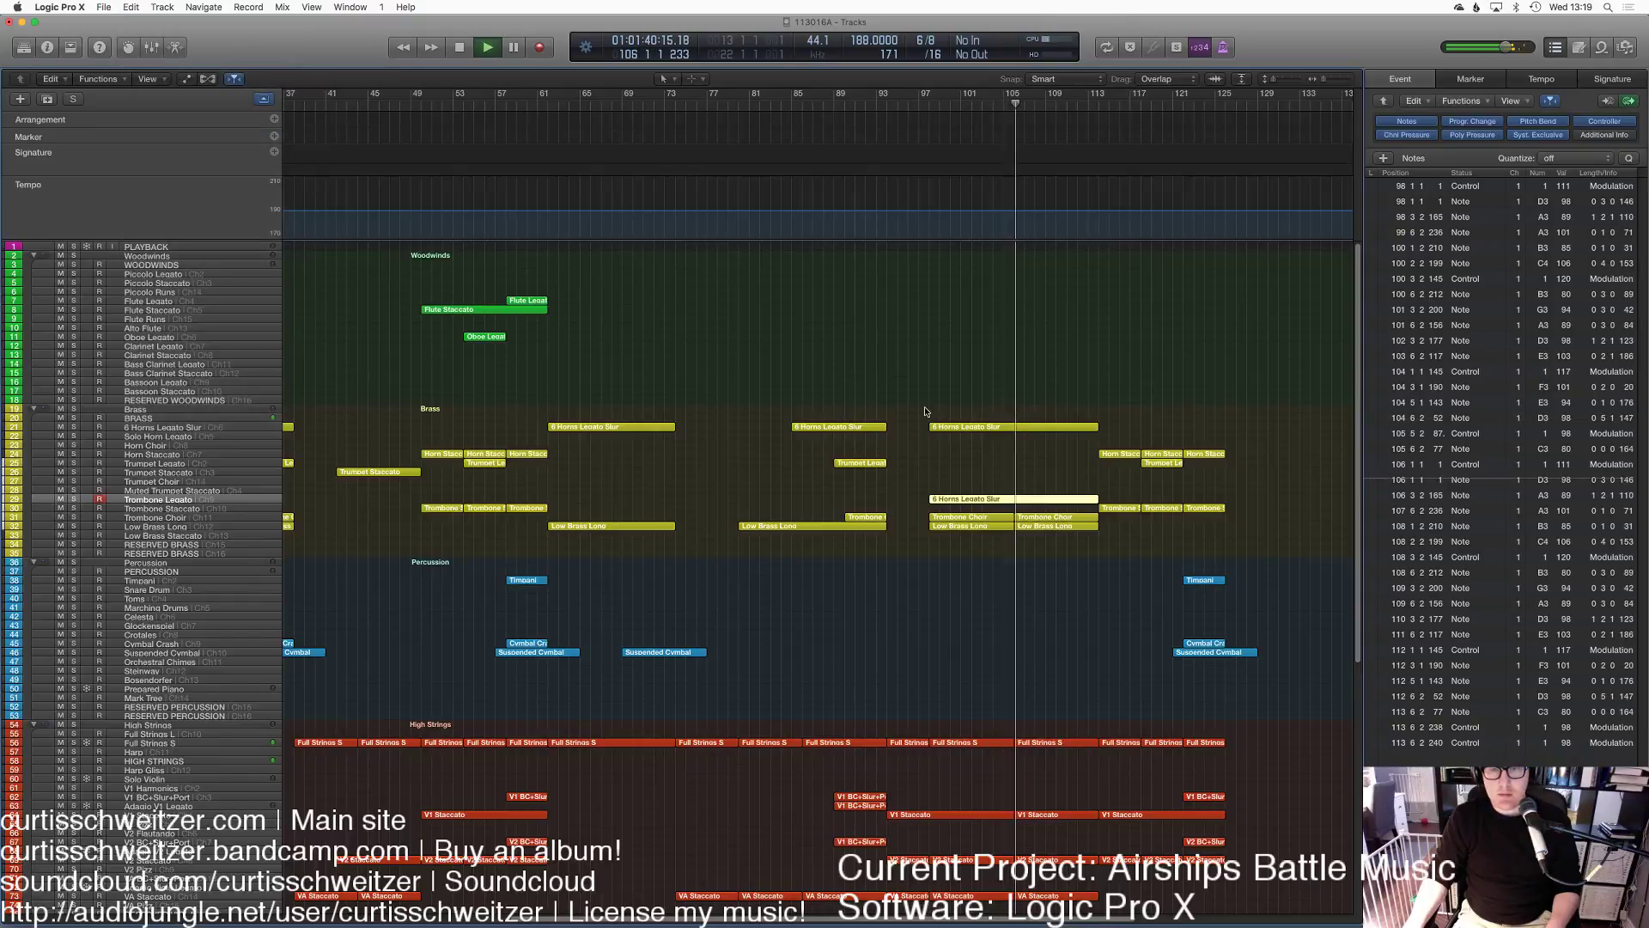
click(1020, 468)
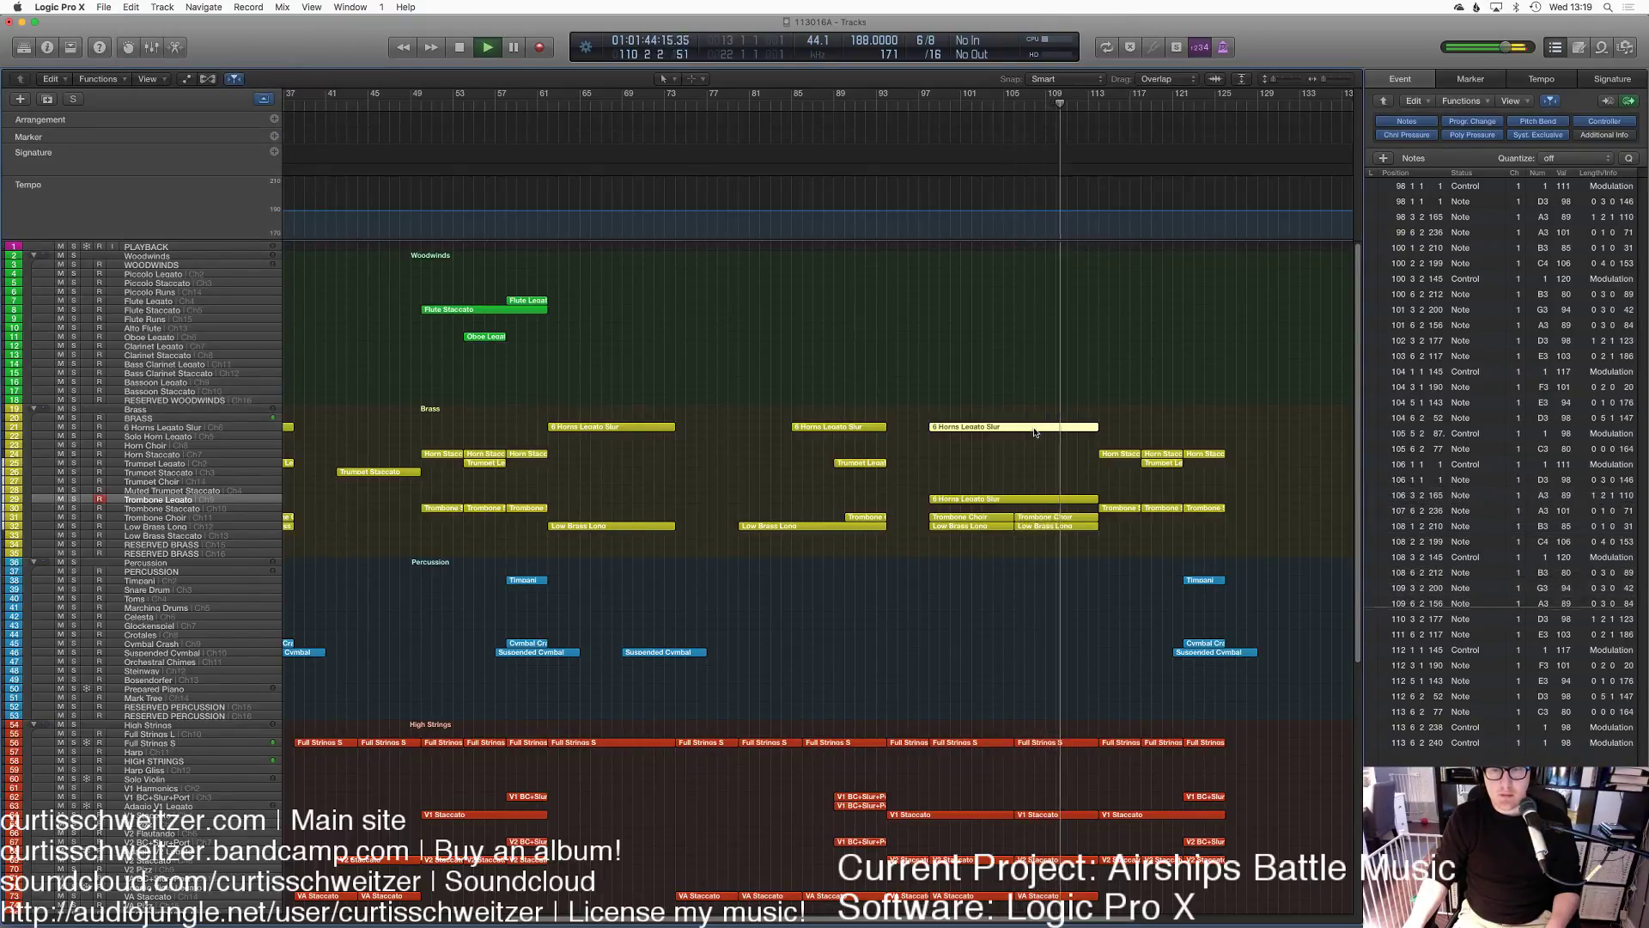
Step: Listen to the end of the section and look over the earlier arrangement for material around bars 34 to 38
scroll(1070, 446, right, 5)
scroll(1068, 449, down, 10)
drag(878, 747, 899, 444)
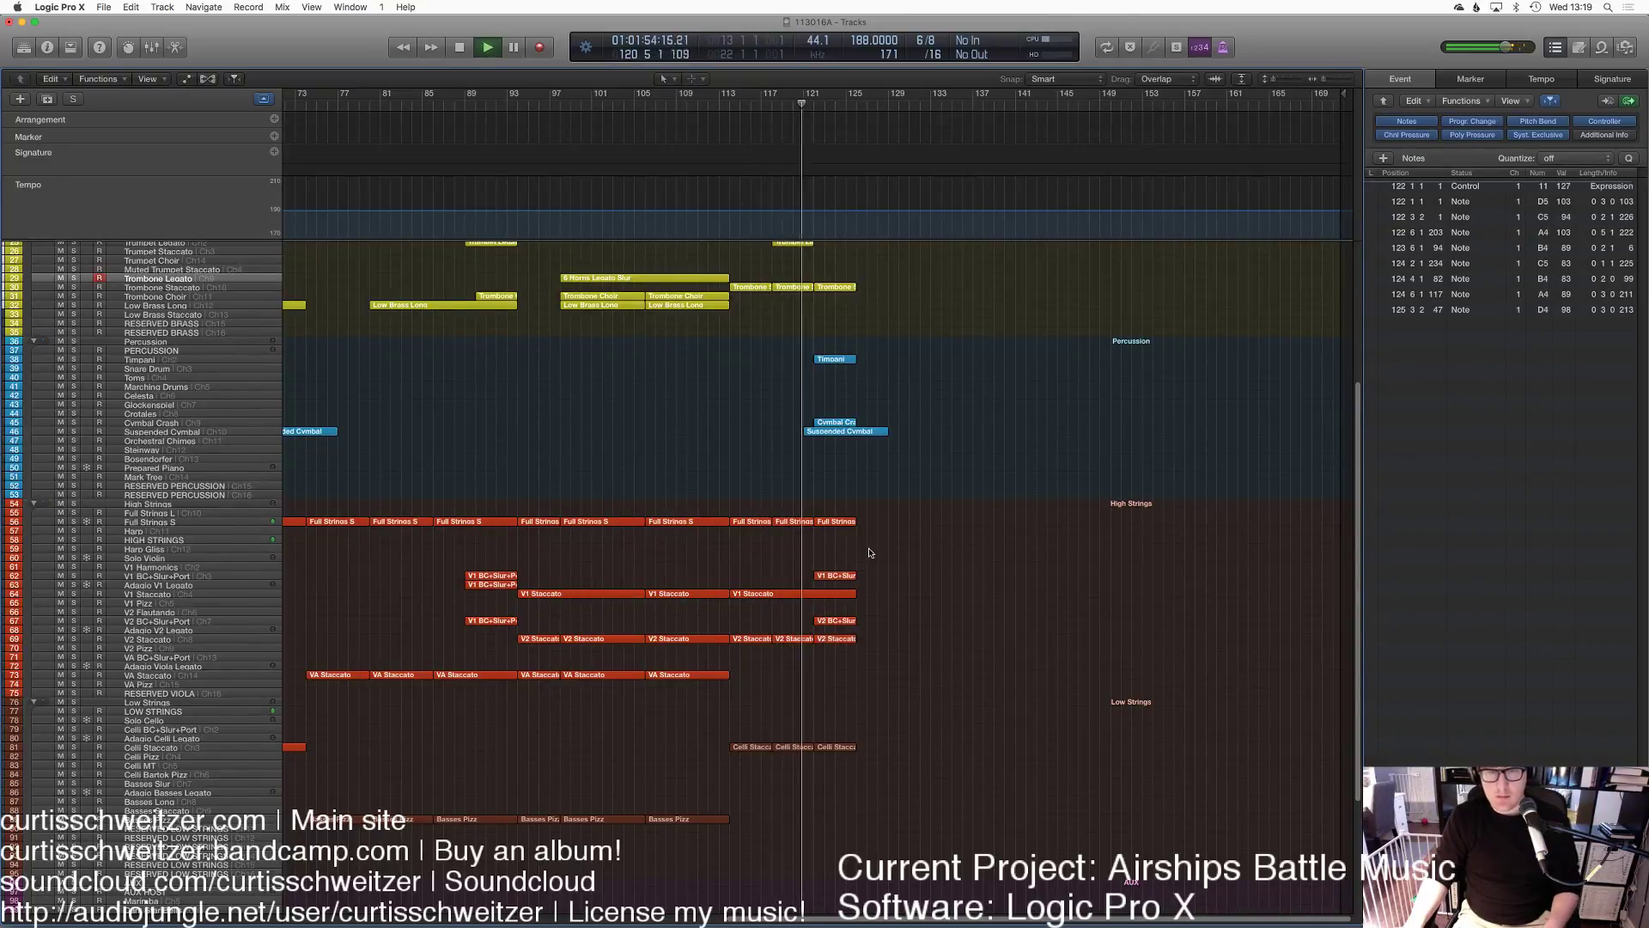
scroll(885, 532, up, 5)
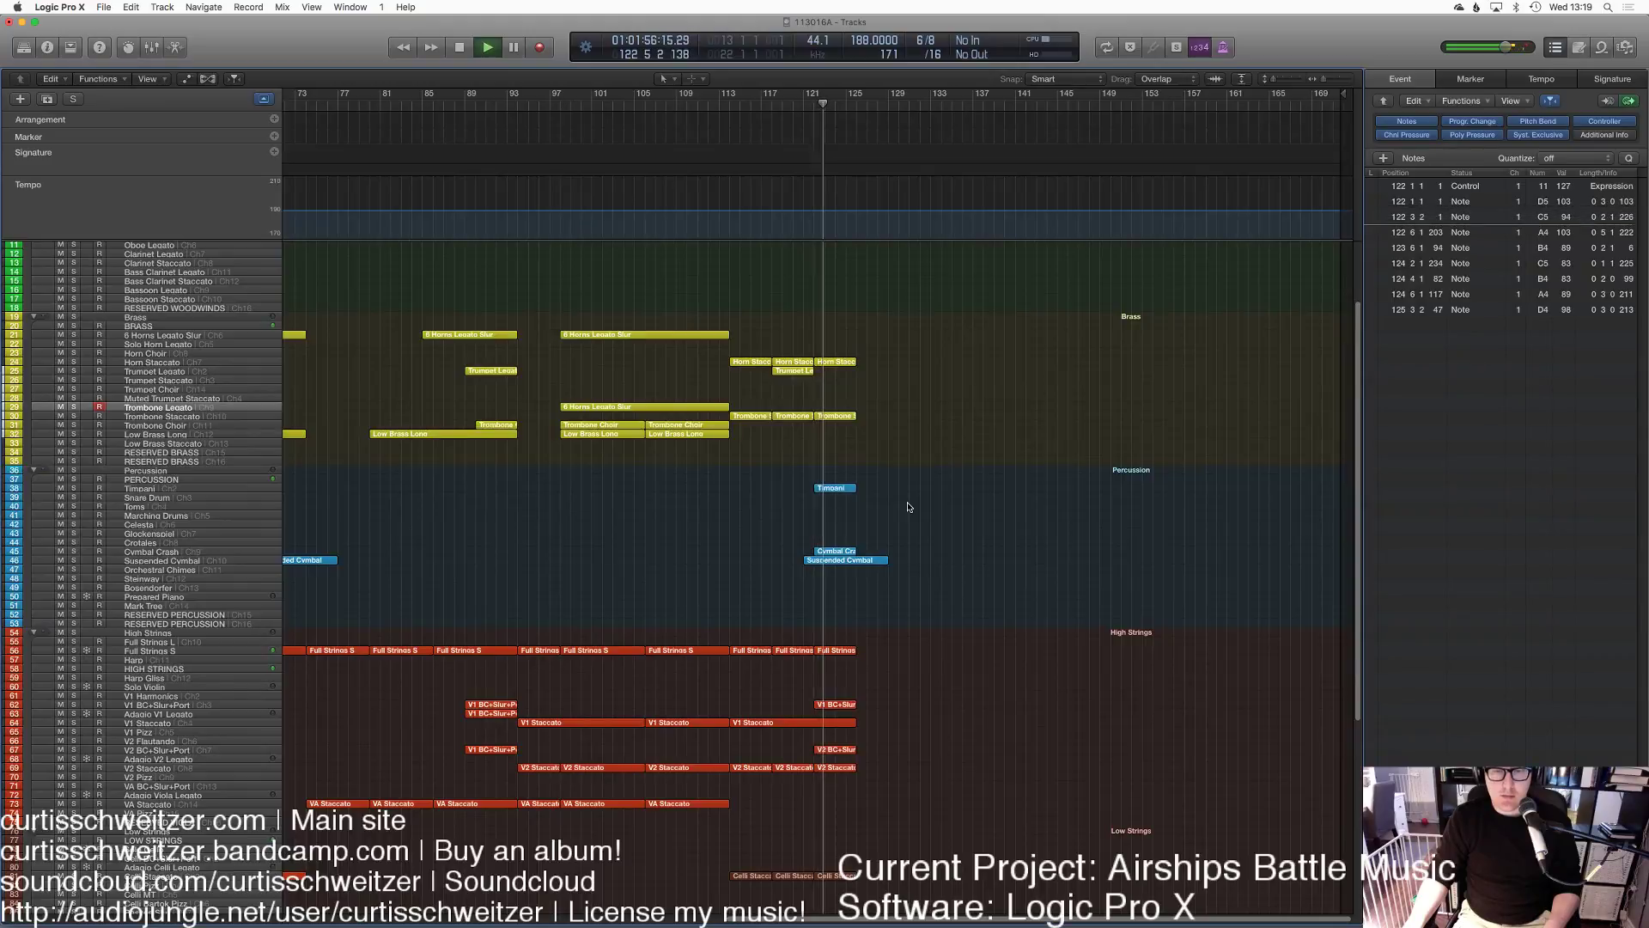
scroll(907, 505, left, 10)
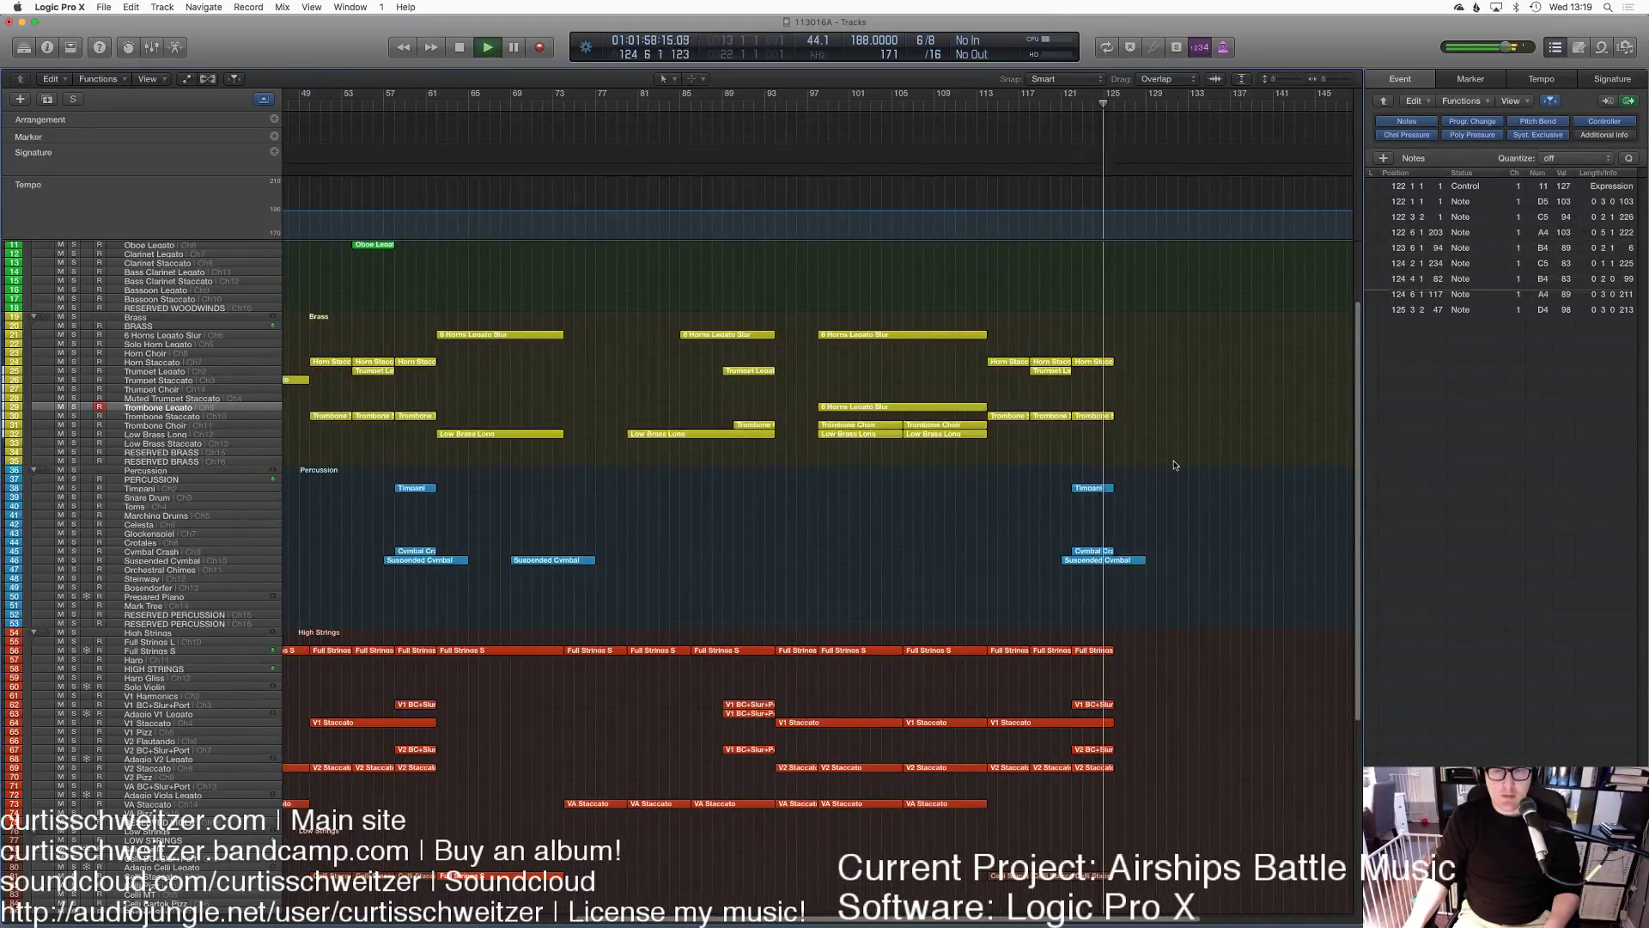
scroll(1168, 464, down, 4)
scroll(1172, 464, left, 18)
key(space)
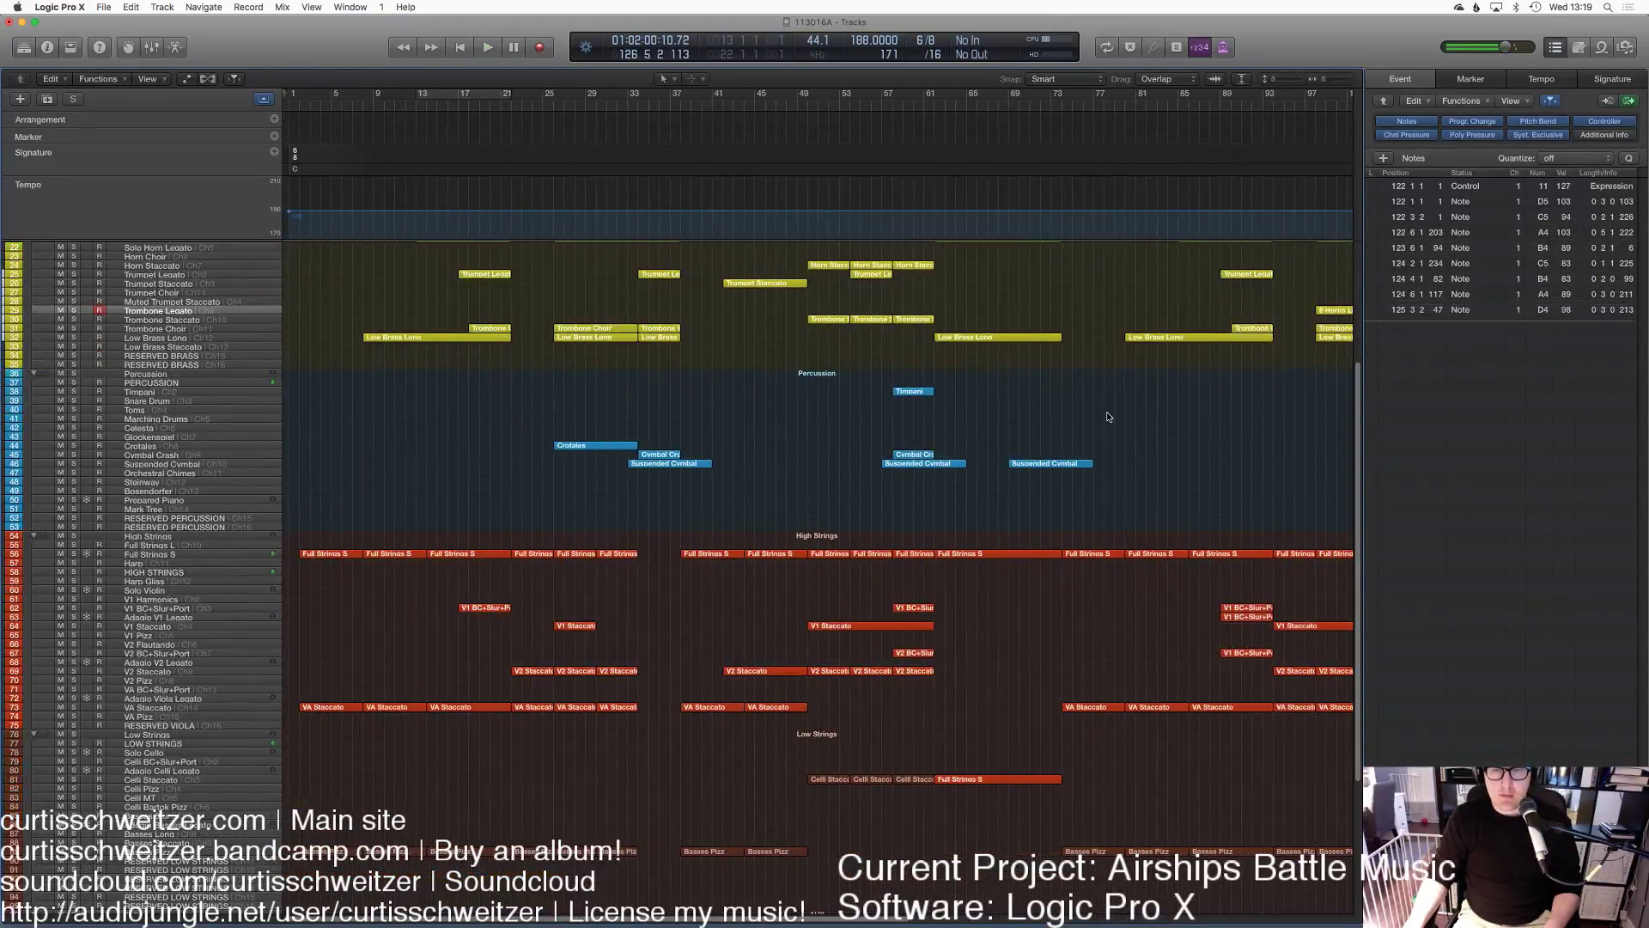
scroll(1002, 302, up, 7)
scroll(1002, 302, left, 2)
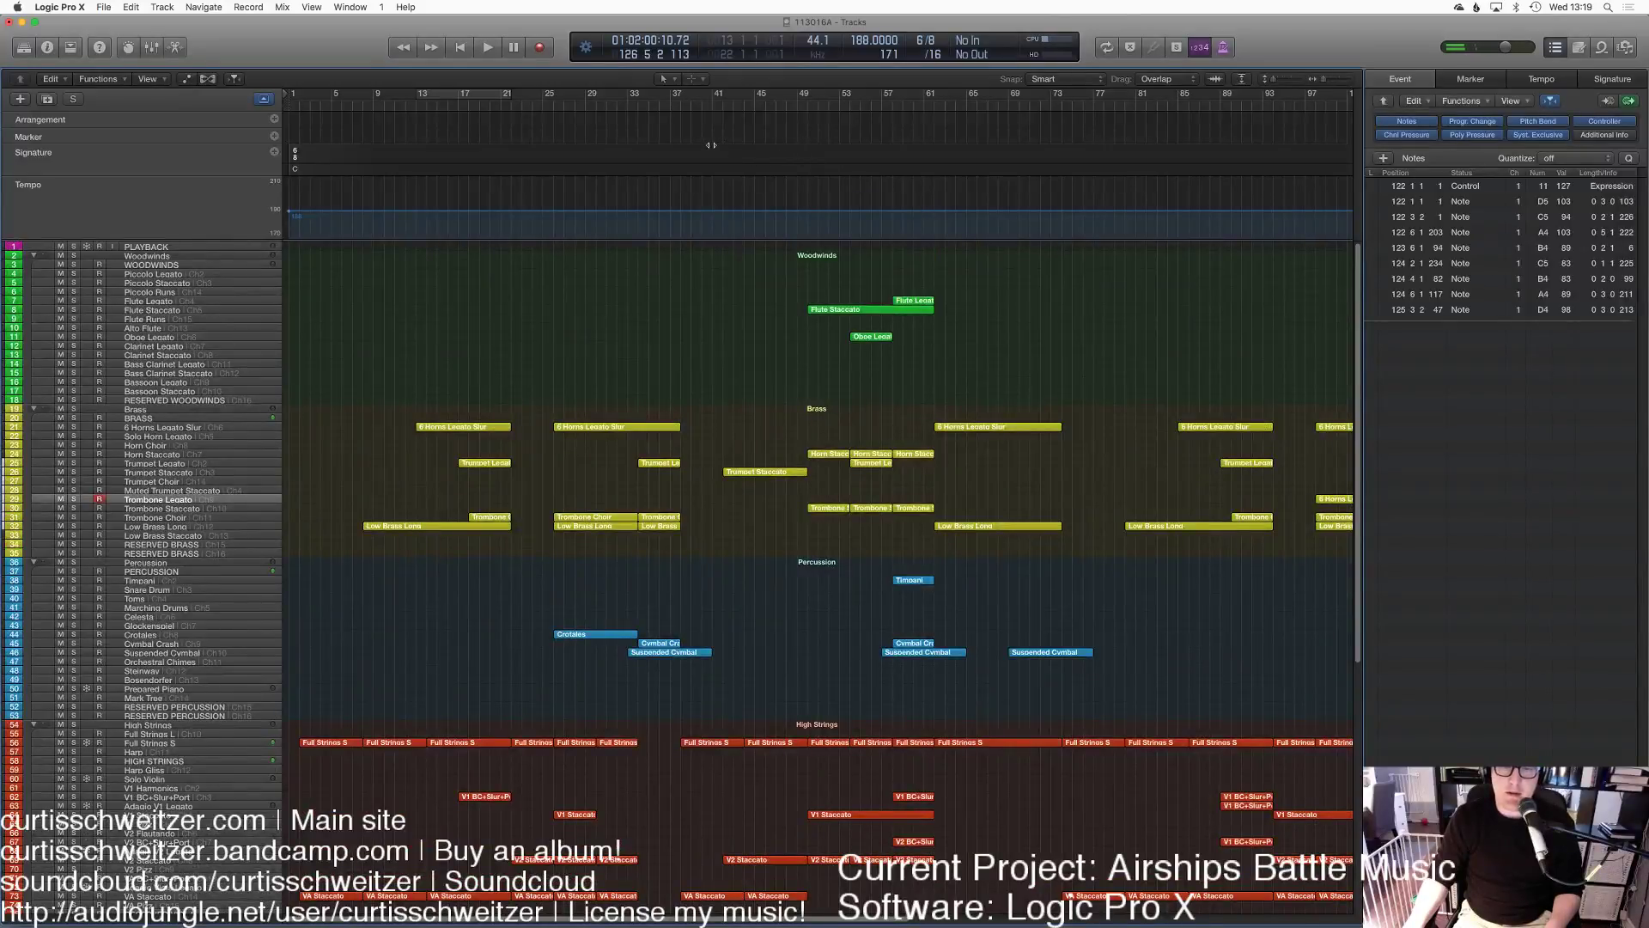
key(space)
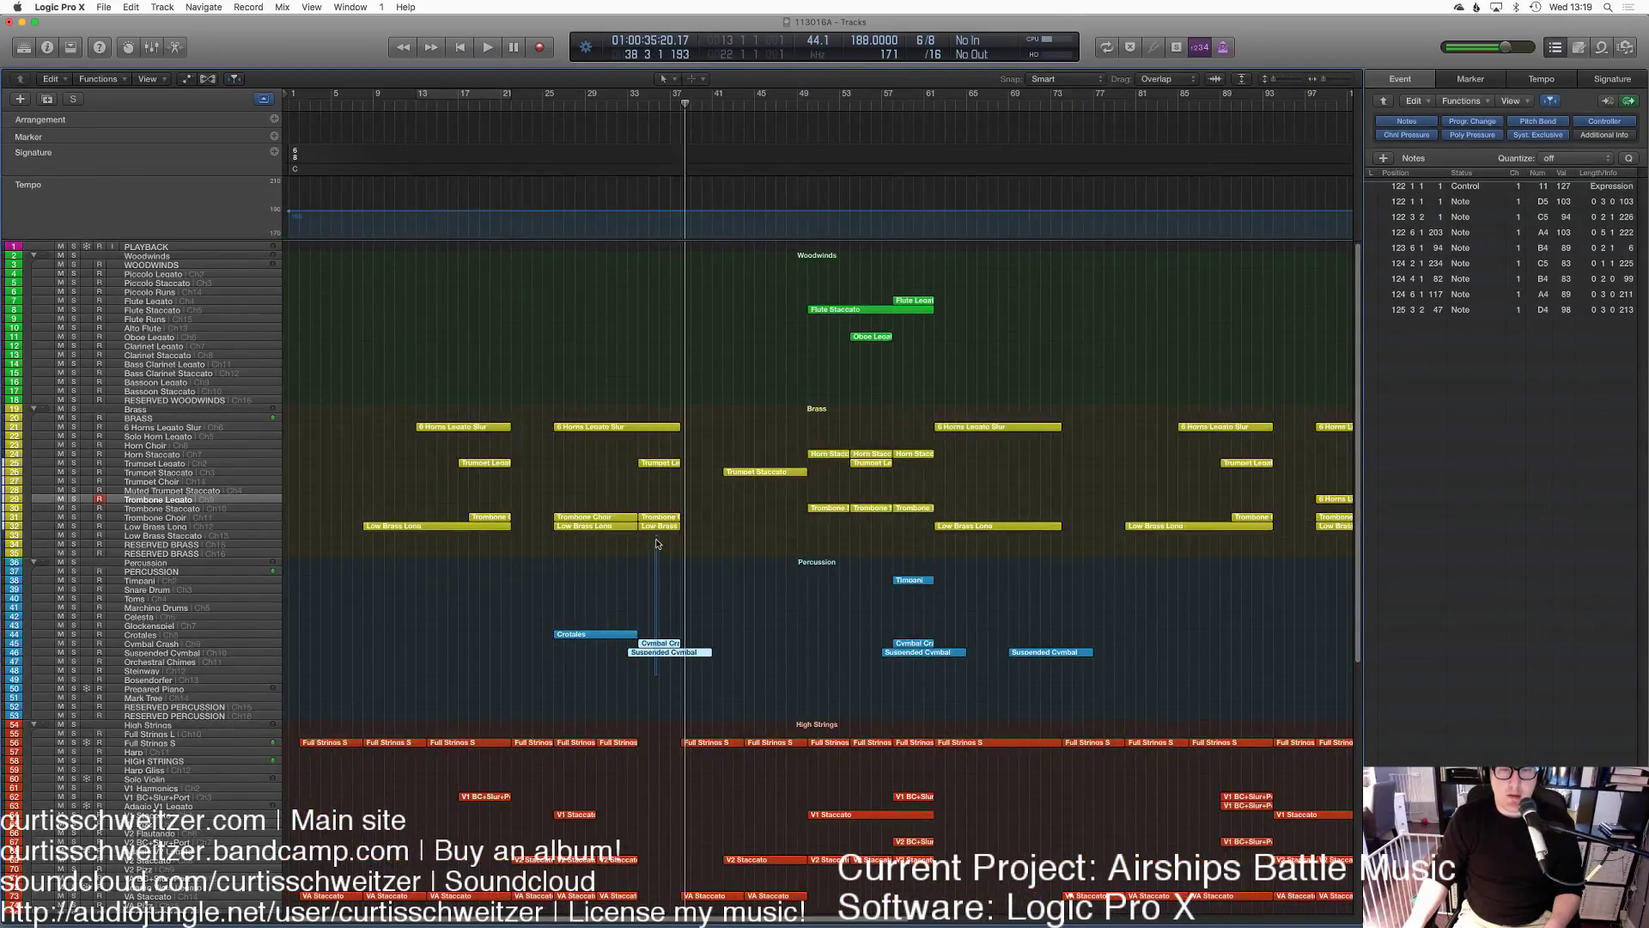
click(640, 103)
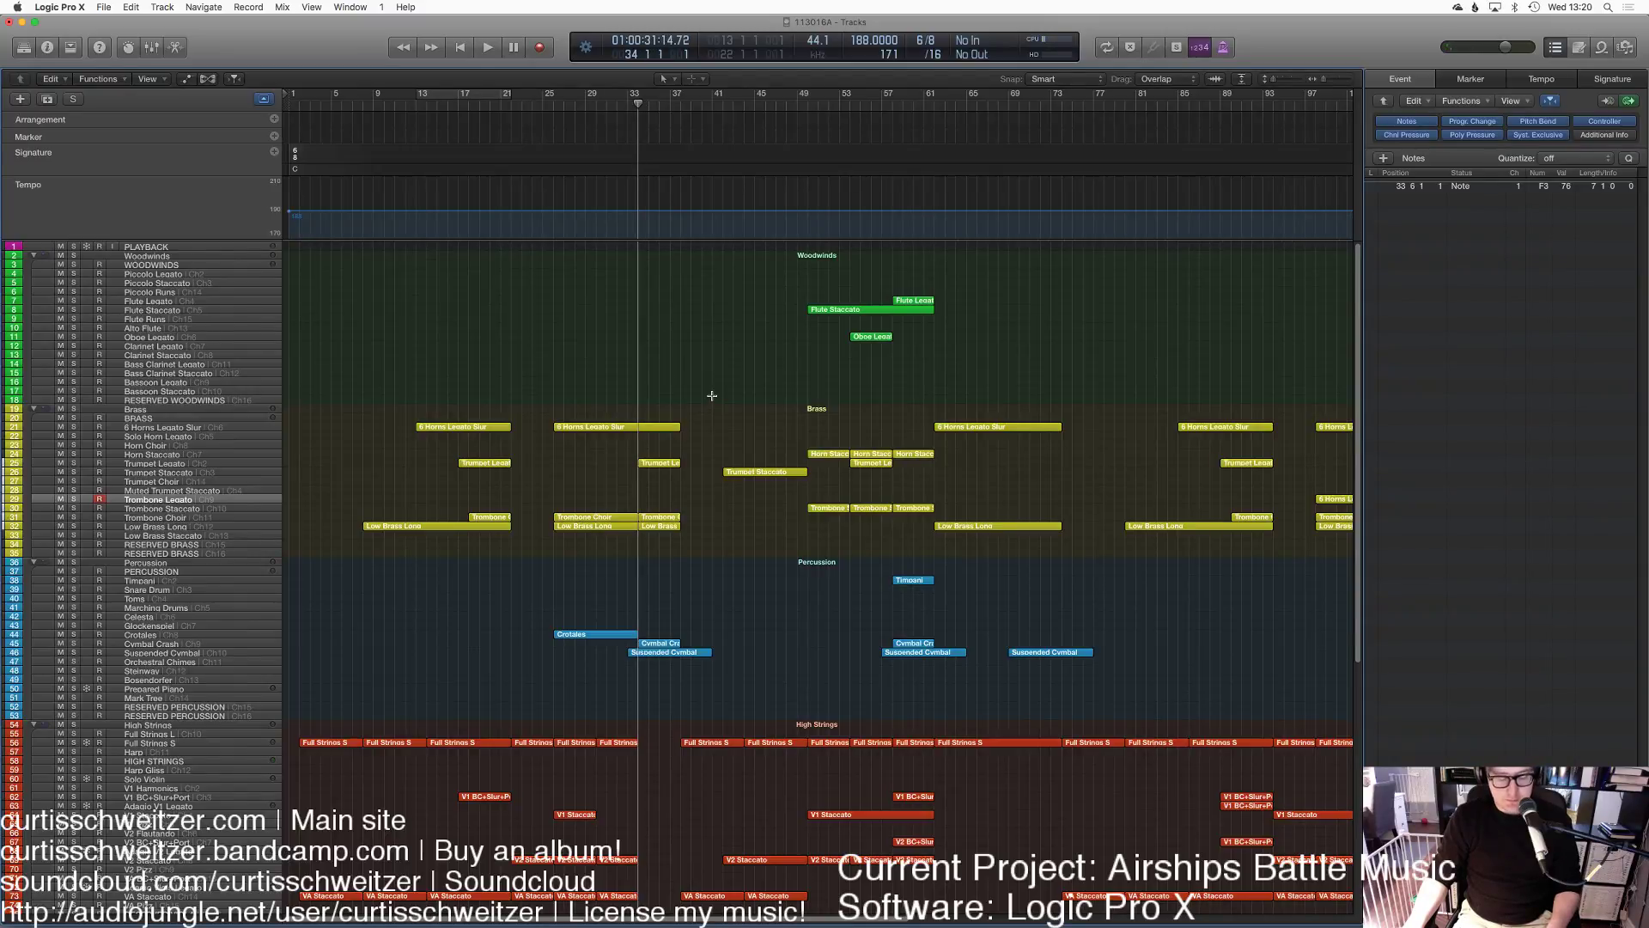
key(super+a)
key(super+t)
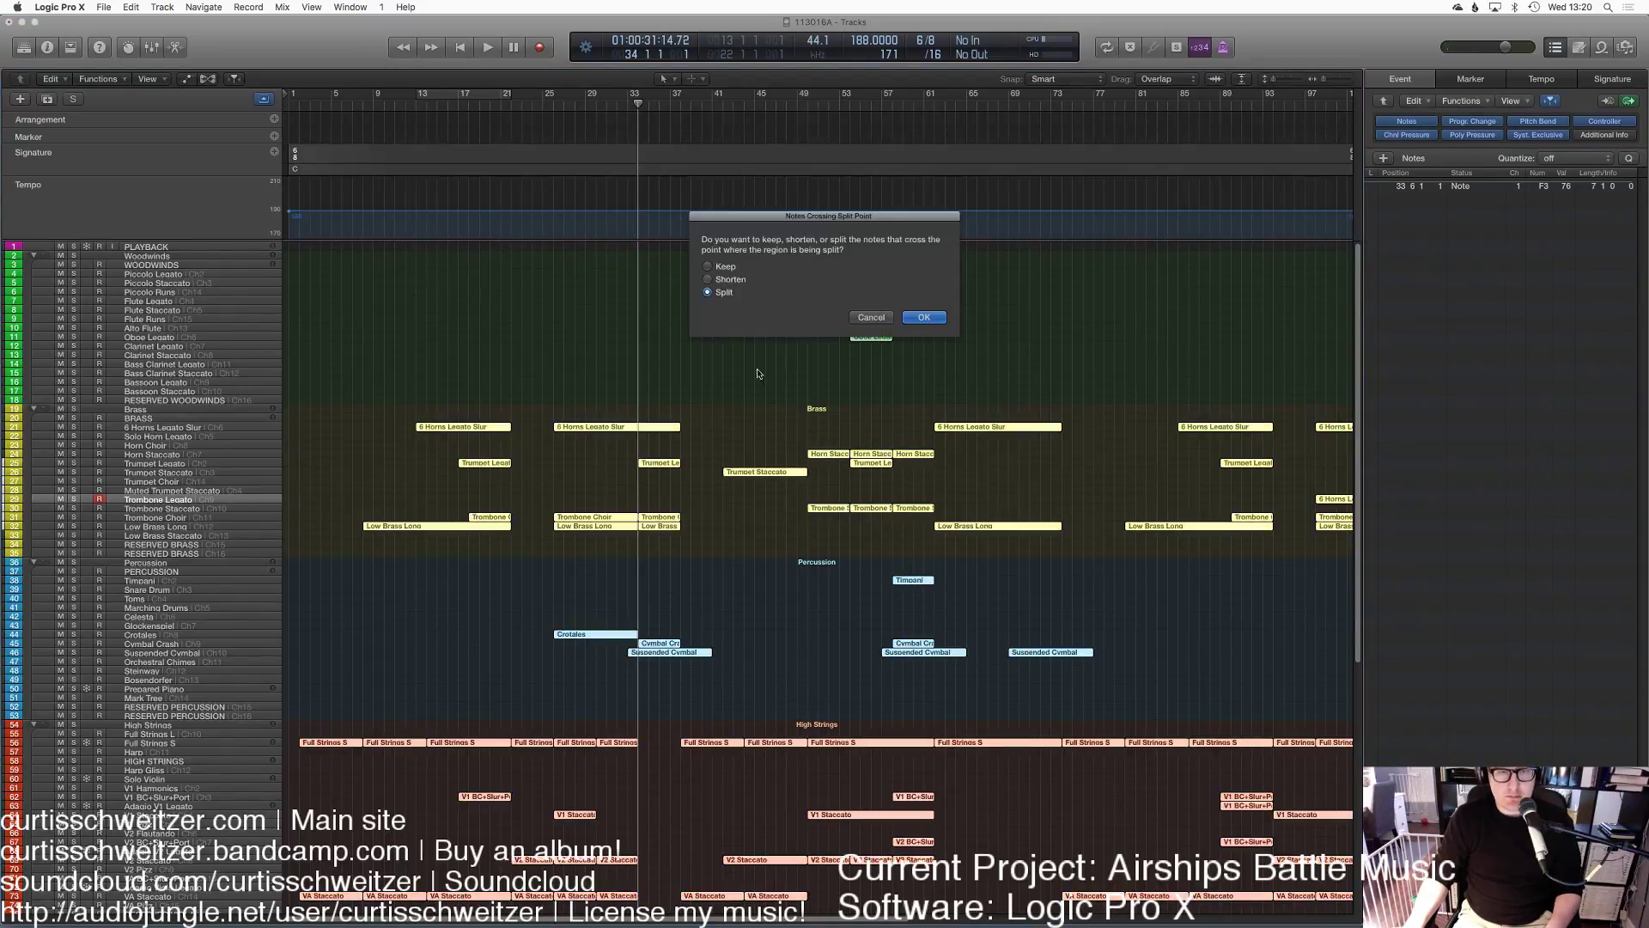
click(869, 318)
click(658, 652)
key(super+t)
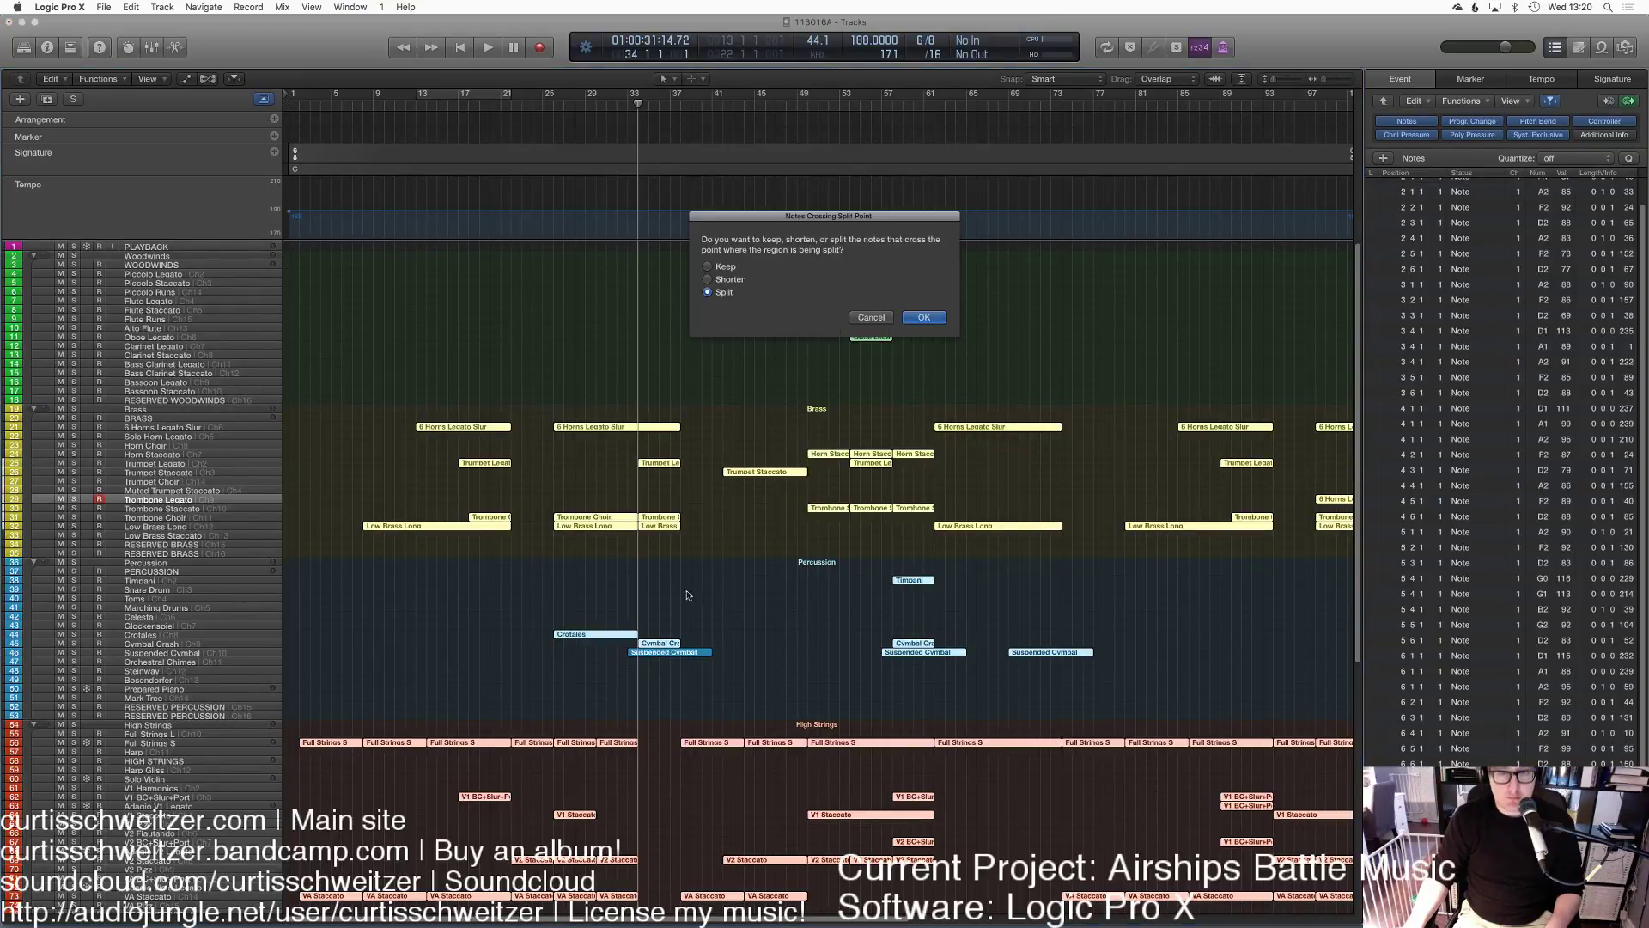
click(874, 322)
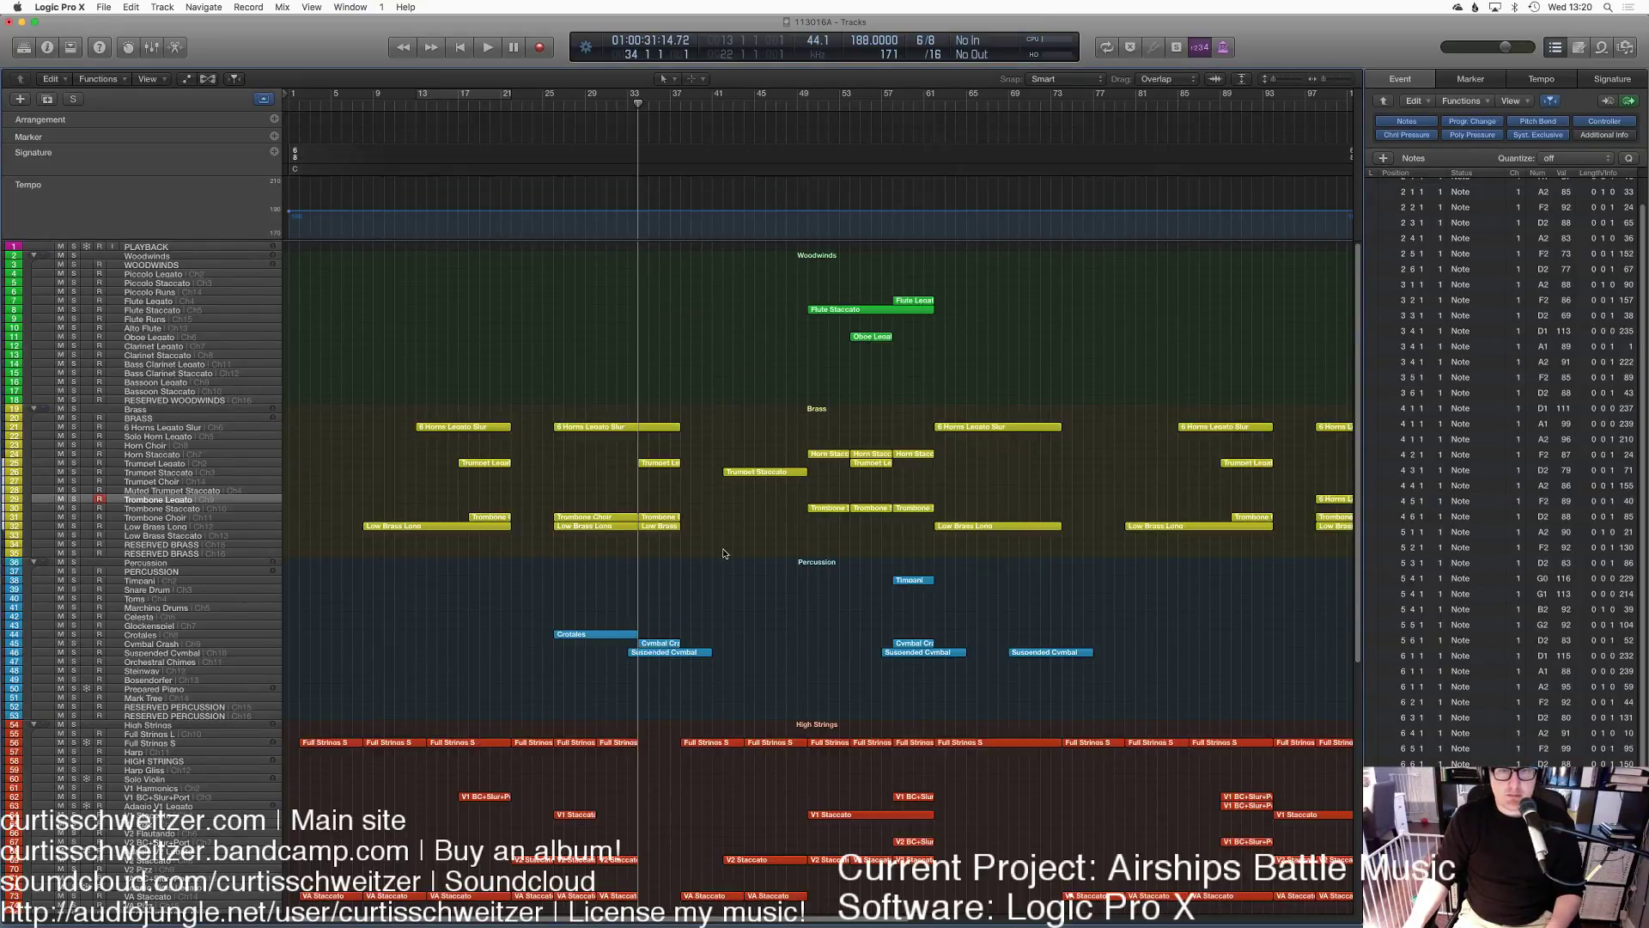
Step: Copy the Trumpet Legato, Trombone Choir and Low Brass Long regions from bar 34 to bar 126 and listen to the transition
drag(675, 463, 680, 459)
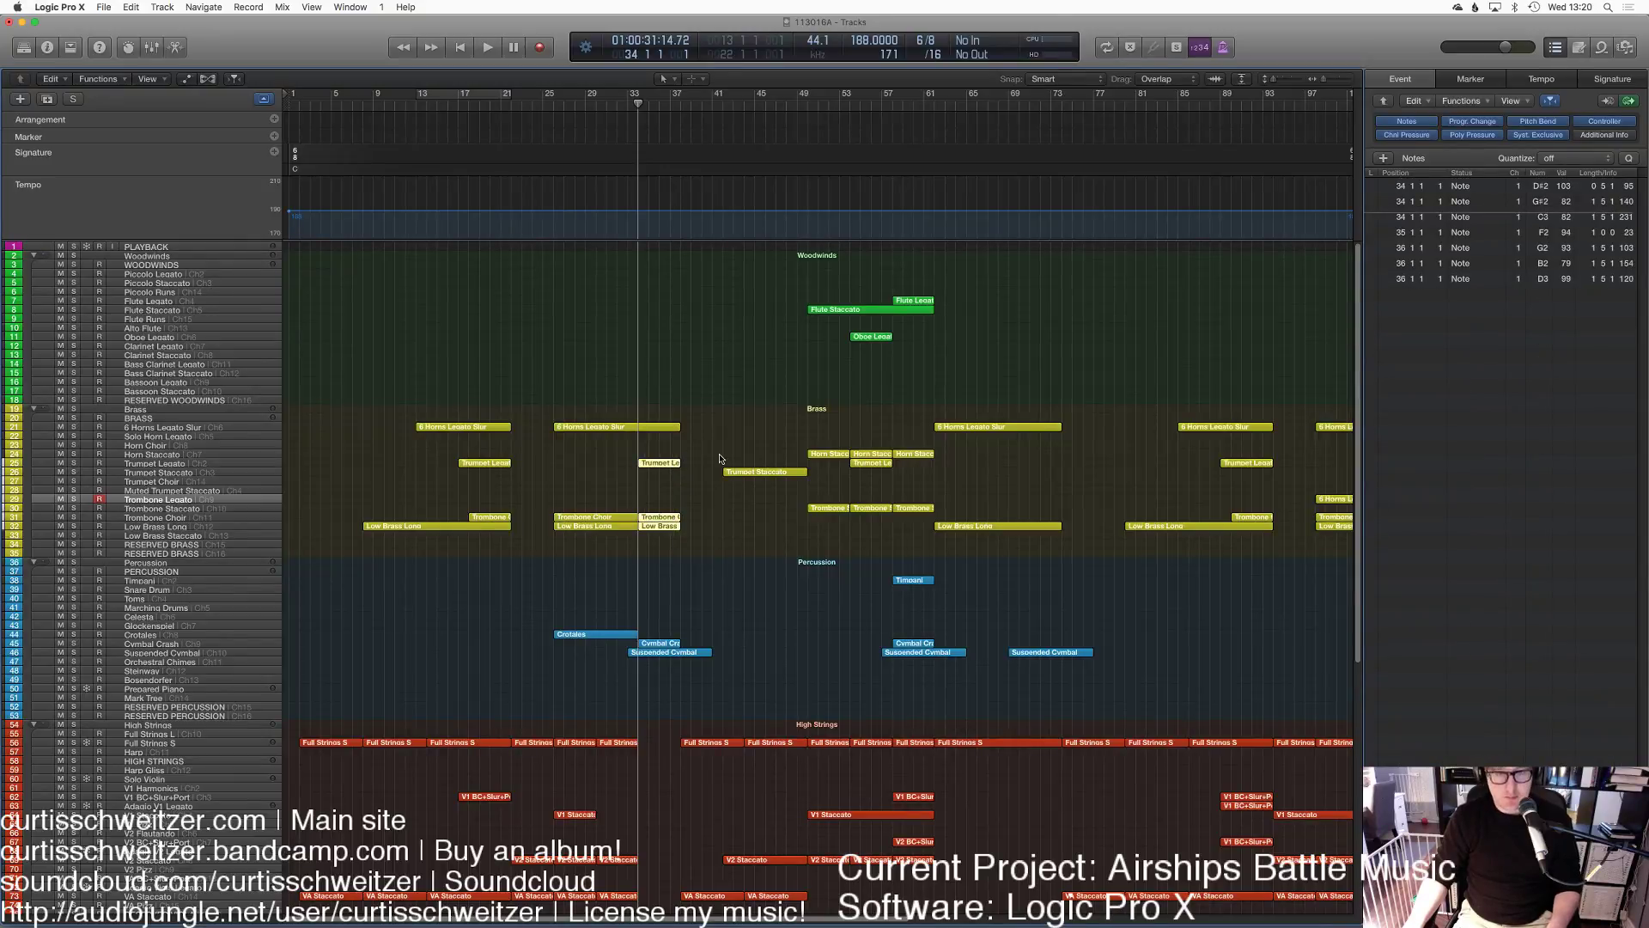
scroll(720, 457, right, 15)
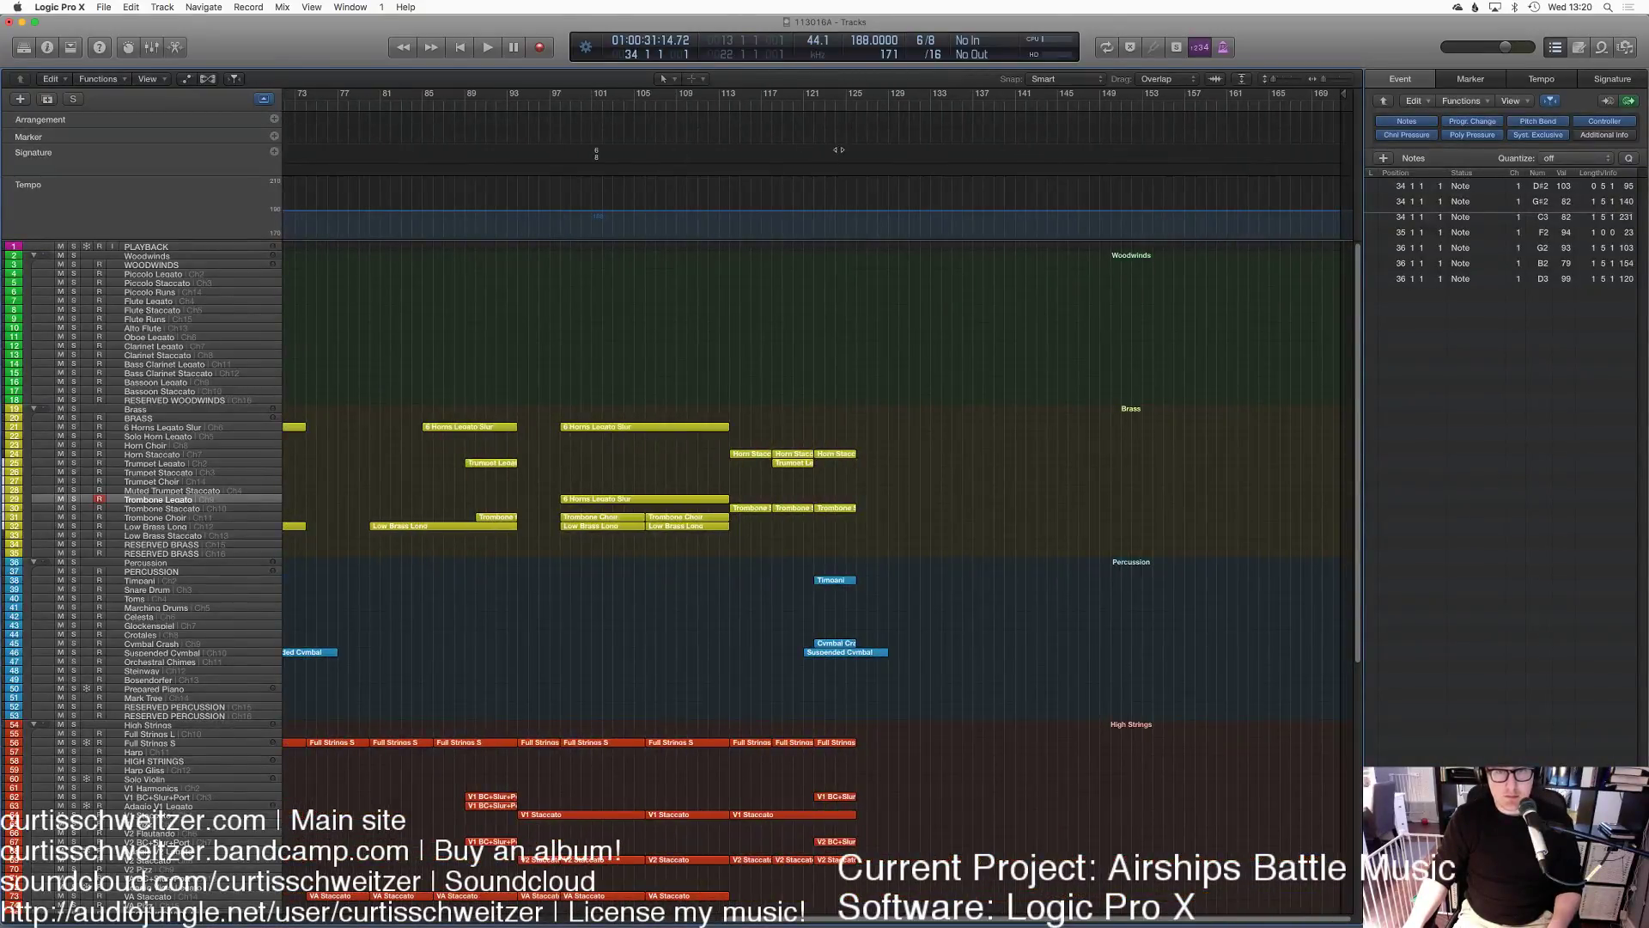
key(period)
key(period)
key(period)
key(period)
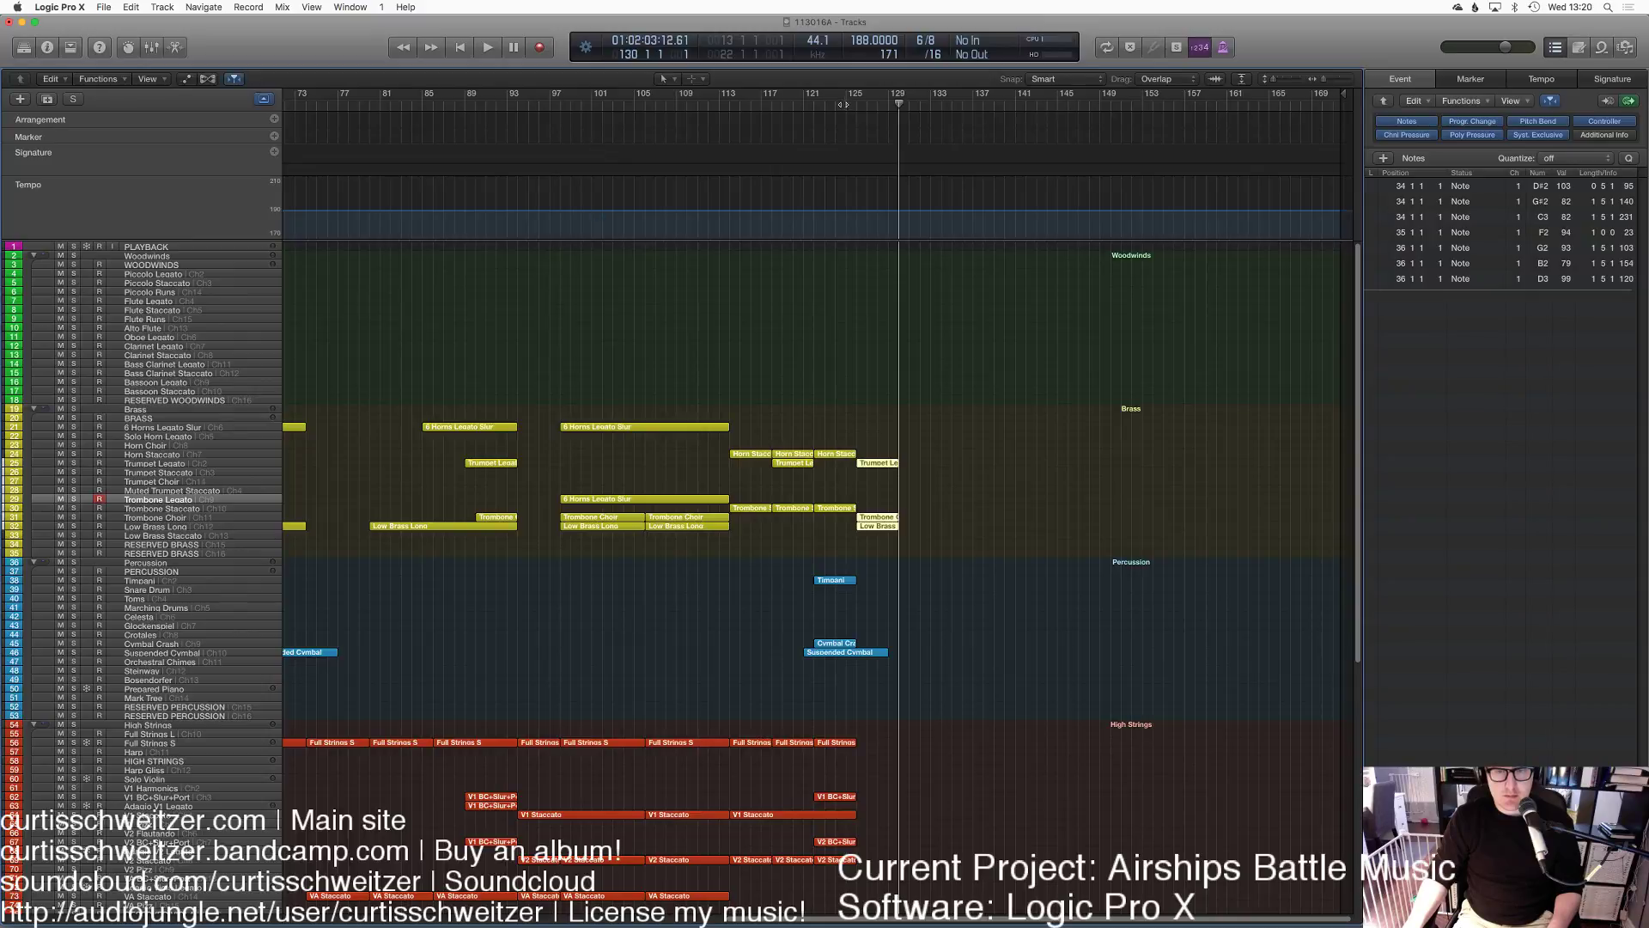
click(822, 105)
key(space)
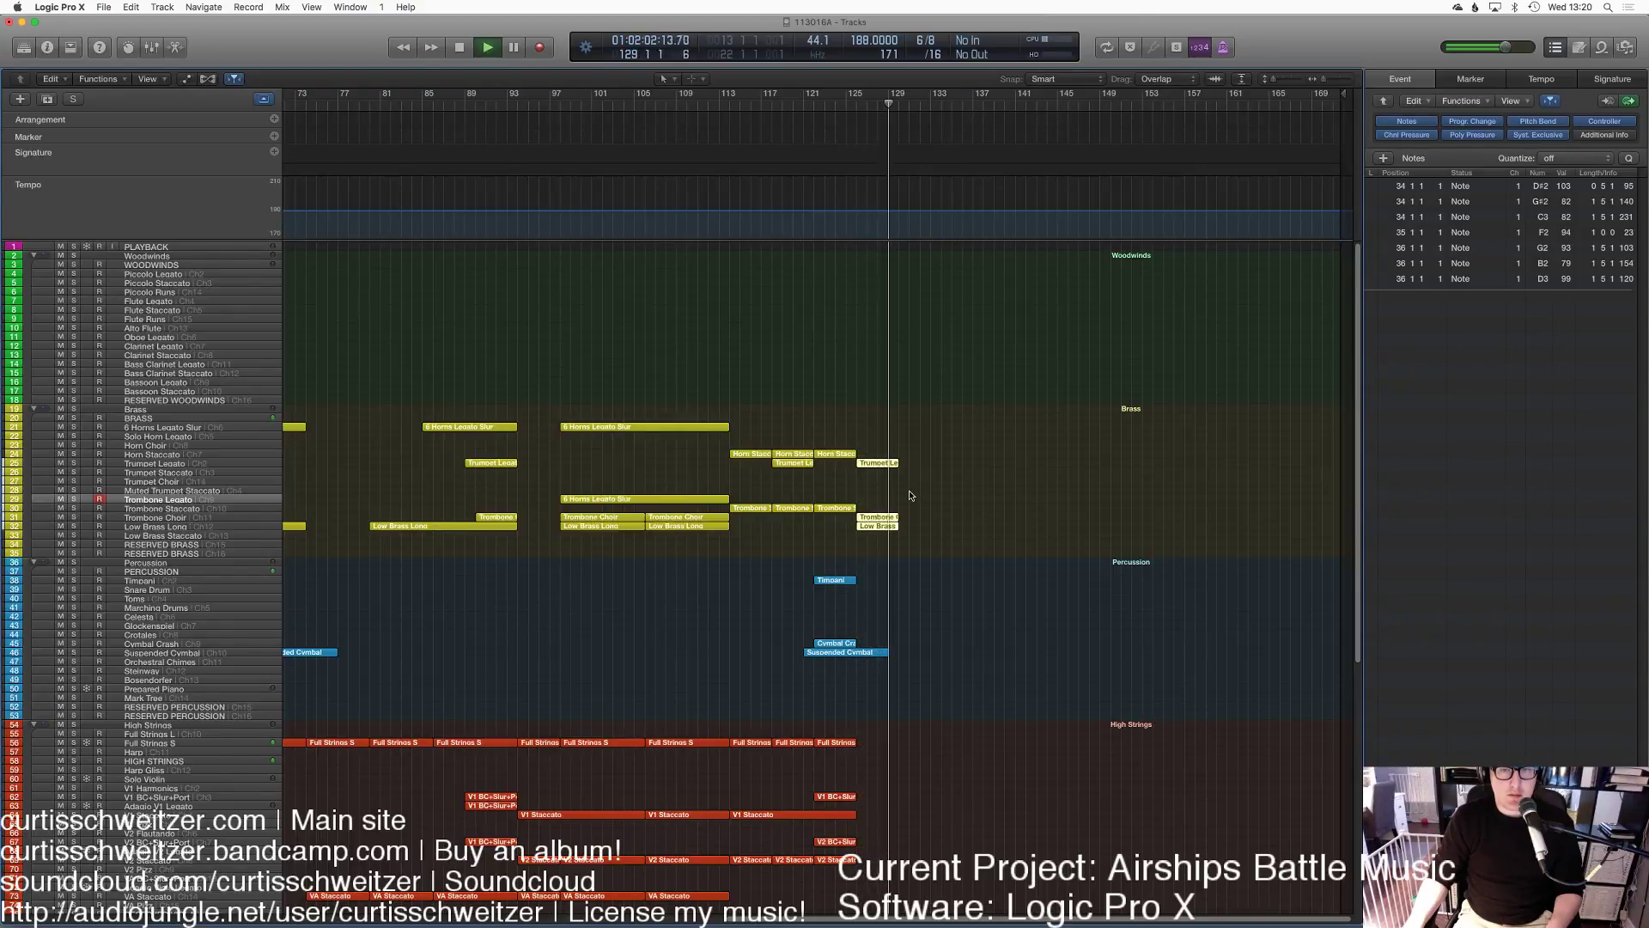
key(space)
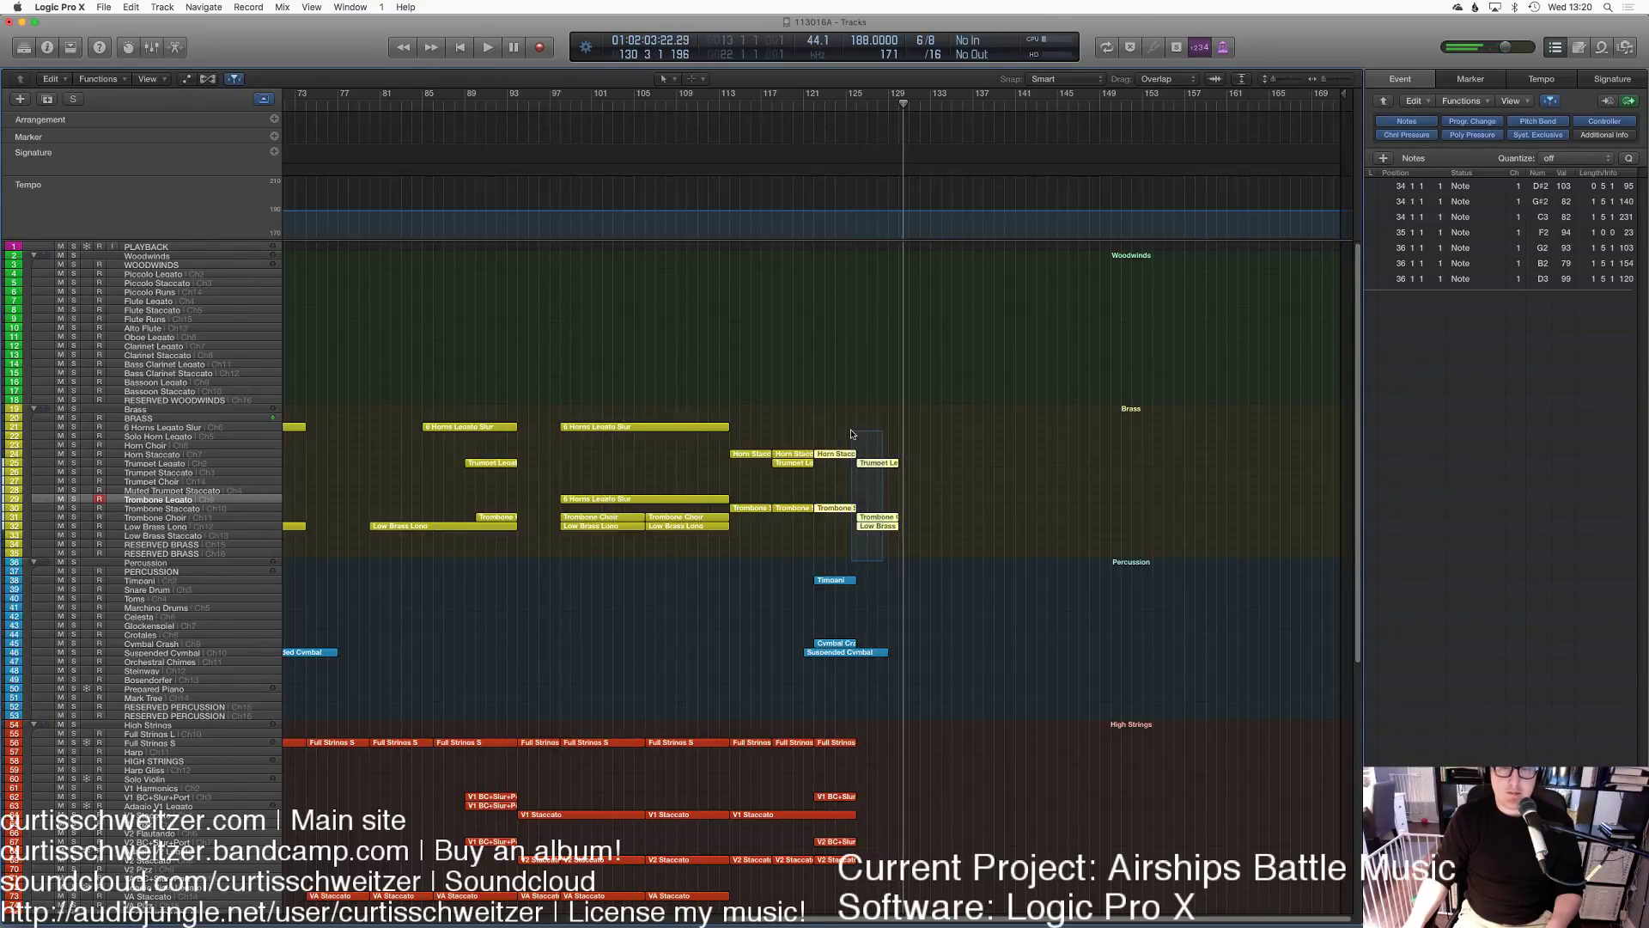
Step: Delete the selected Trumpet Legato, Trombone Choir and Low Brass regions past bar 125 and play the arrangement from an earlier passage
key(Delete)
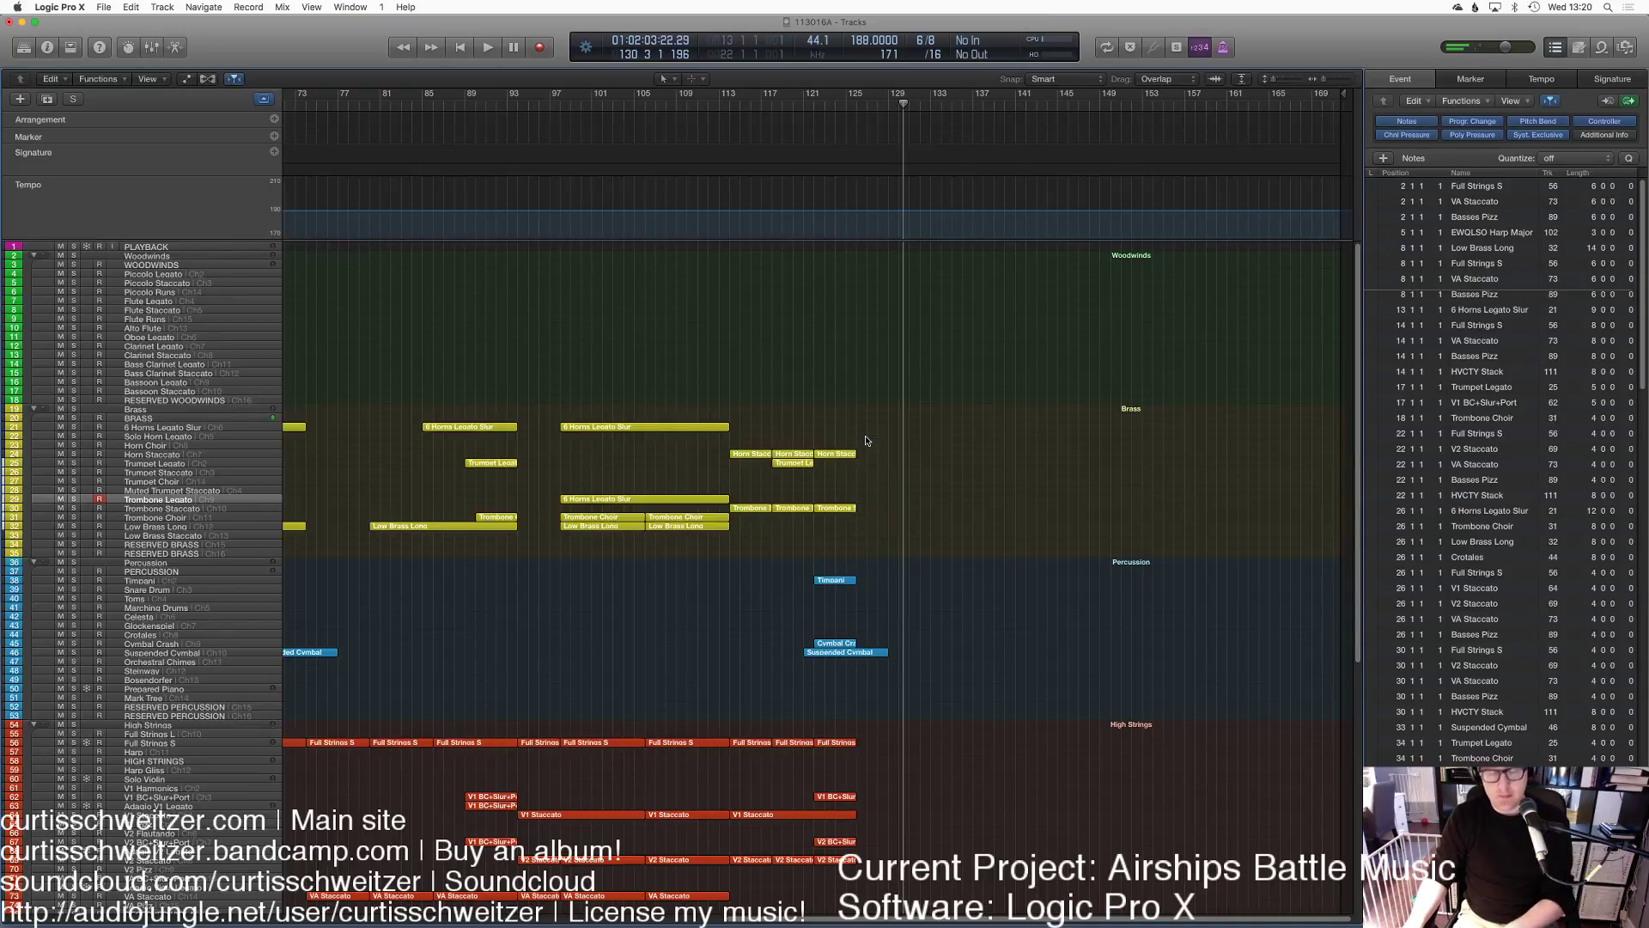
click(726, 107)
key(space)
scroll(853, 331, left, 10)
key(comma)
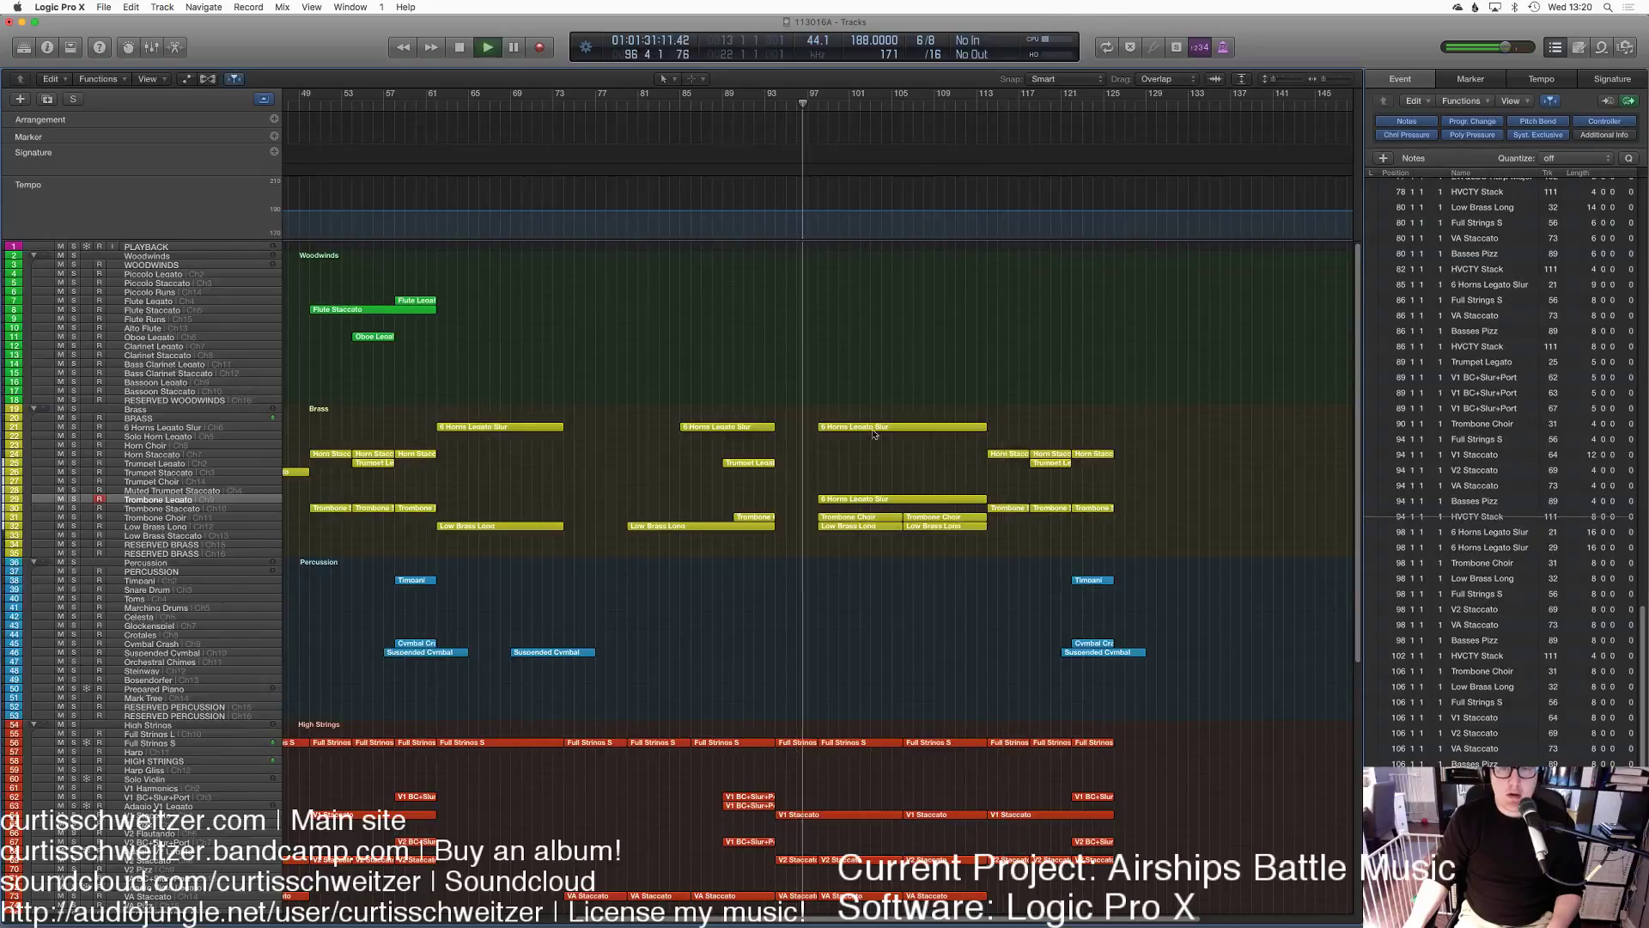
Step: Transpose all notes of the copied horn region on the Trombone Legato track by -12 semitones
double_click(876, 498)
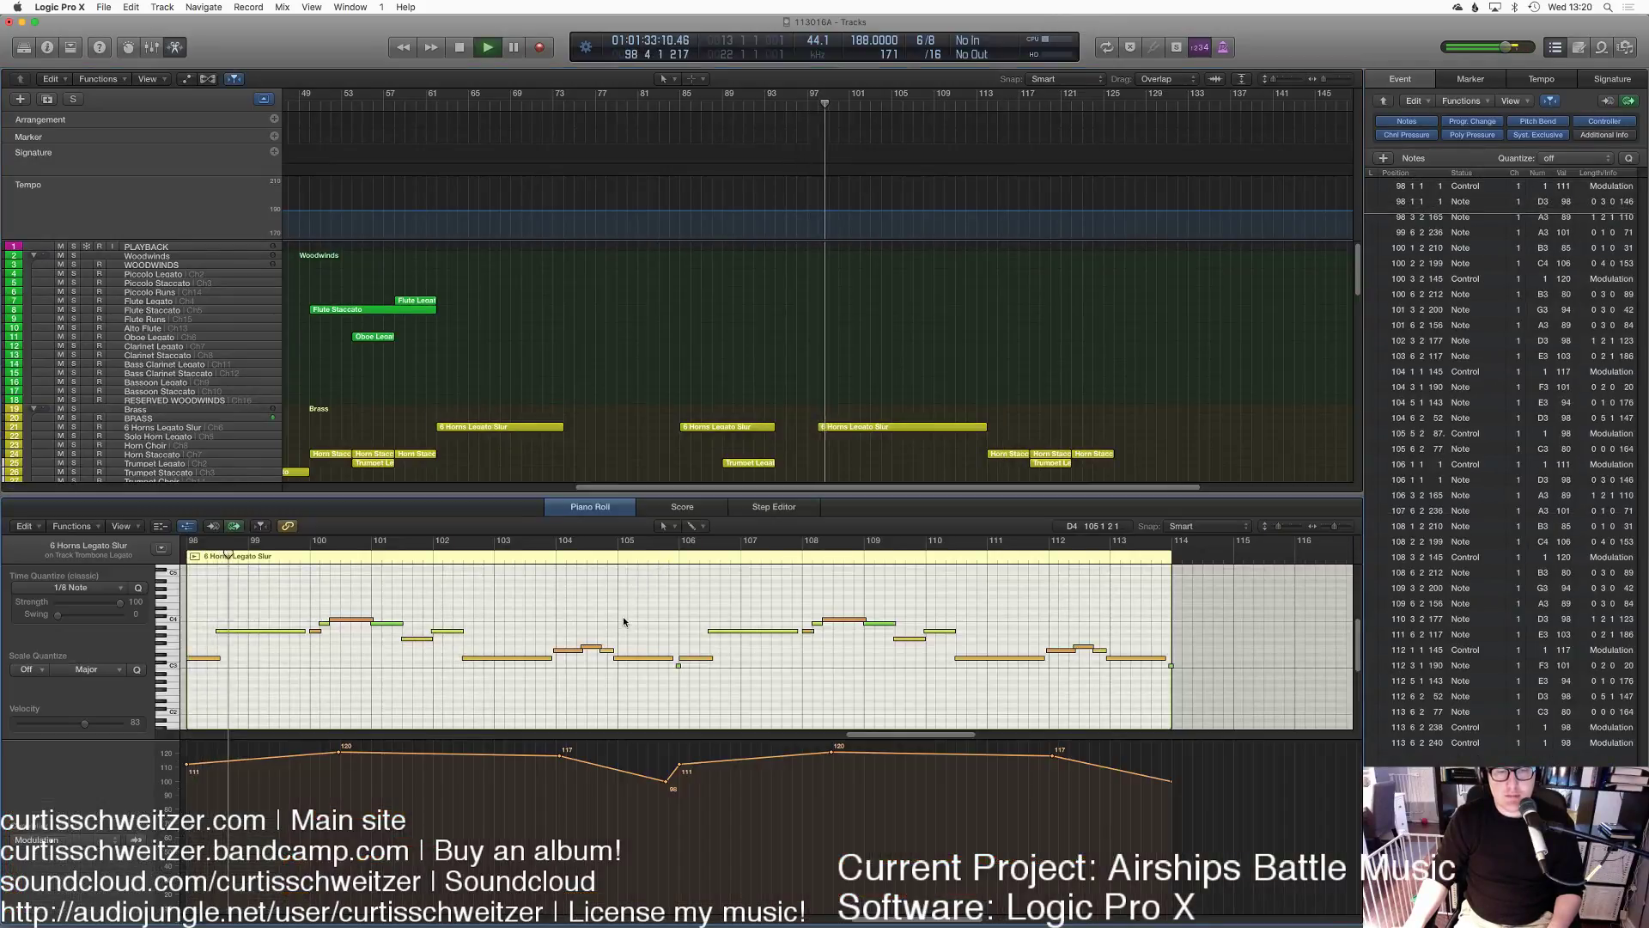
key(super+a)
right_click(629, 615)
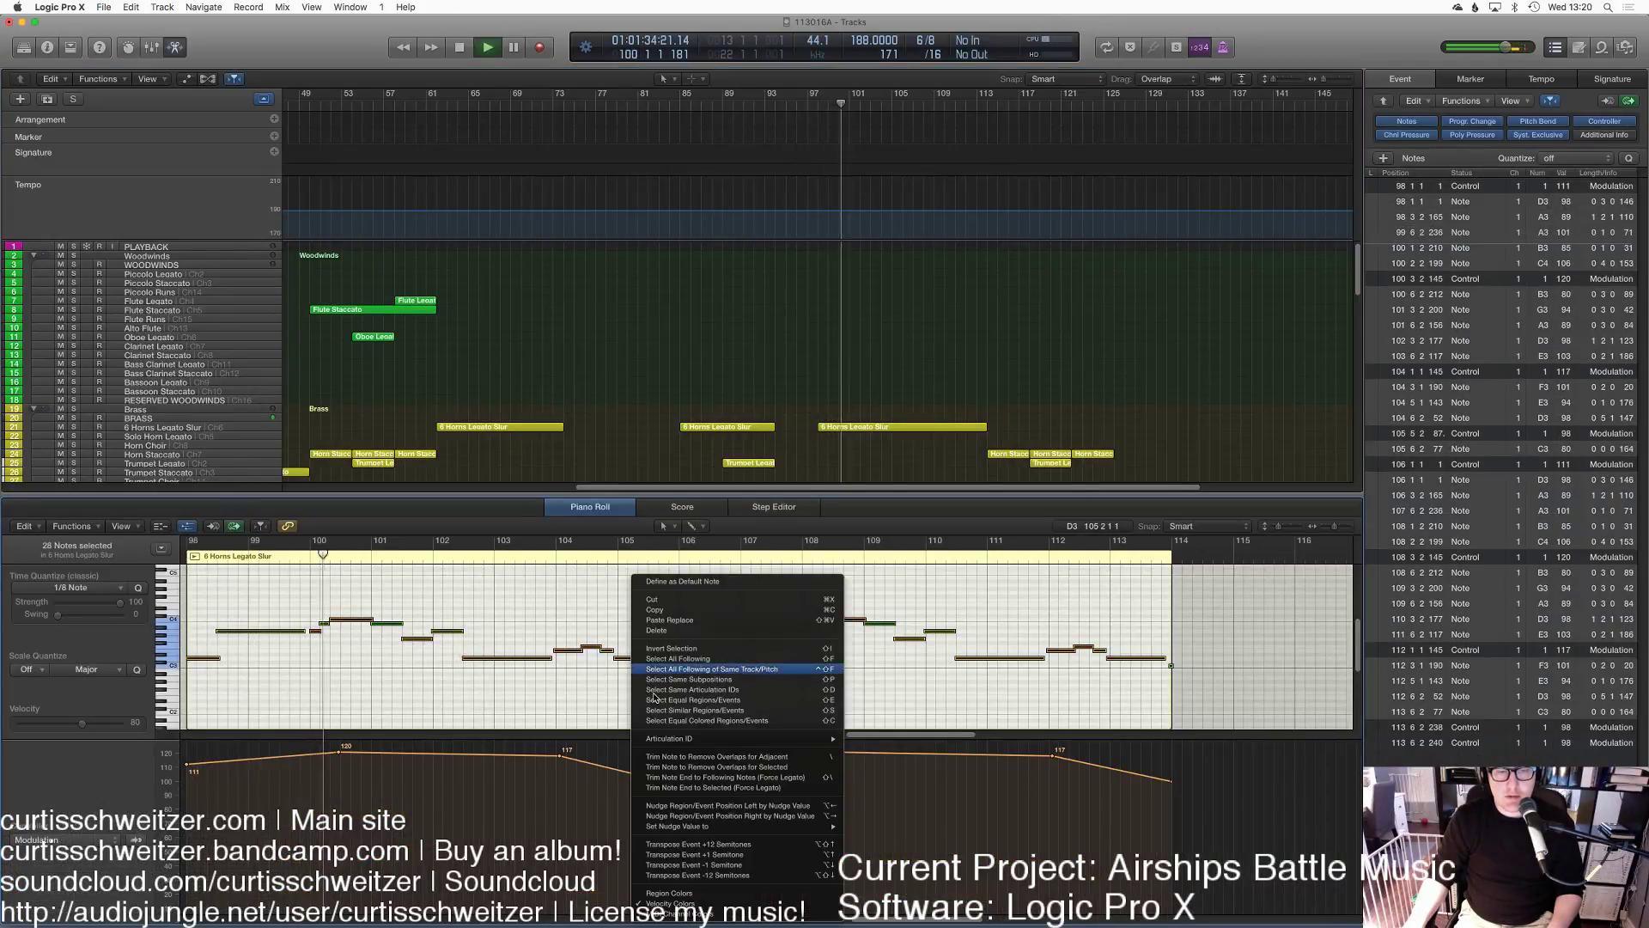
click(695, 874)
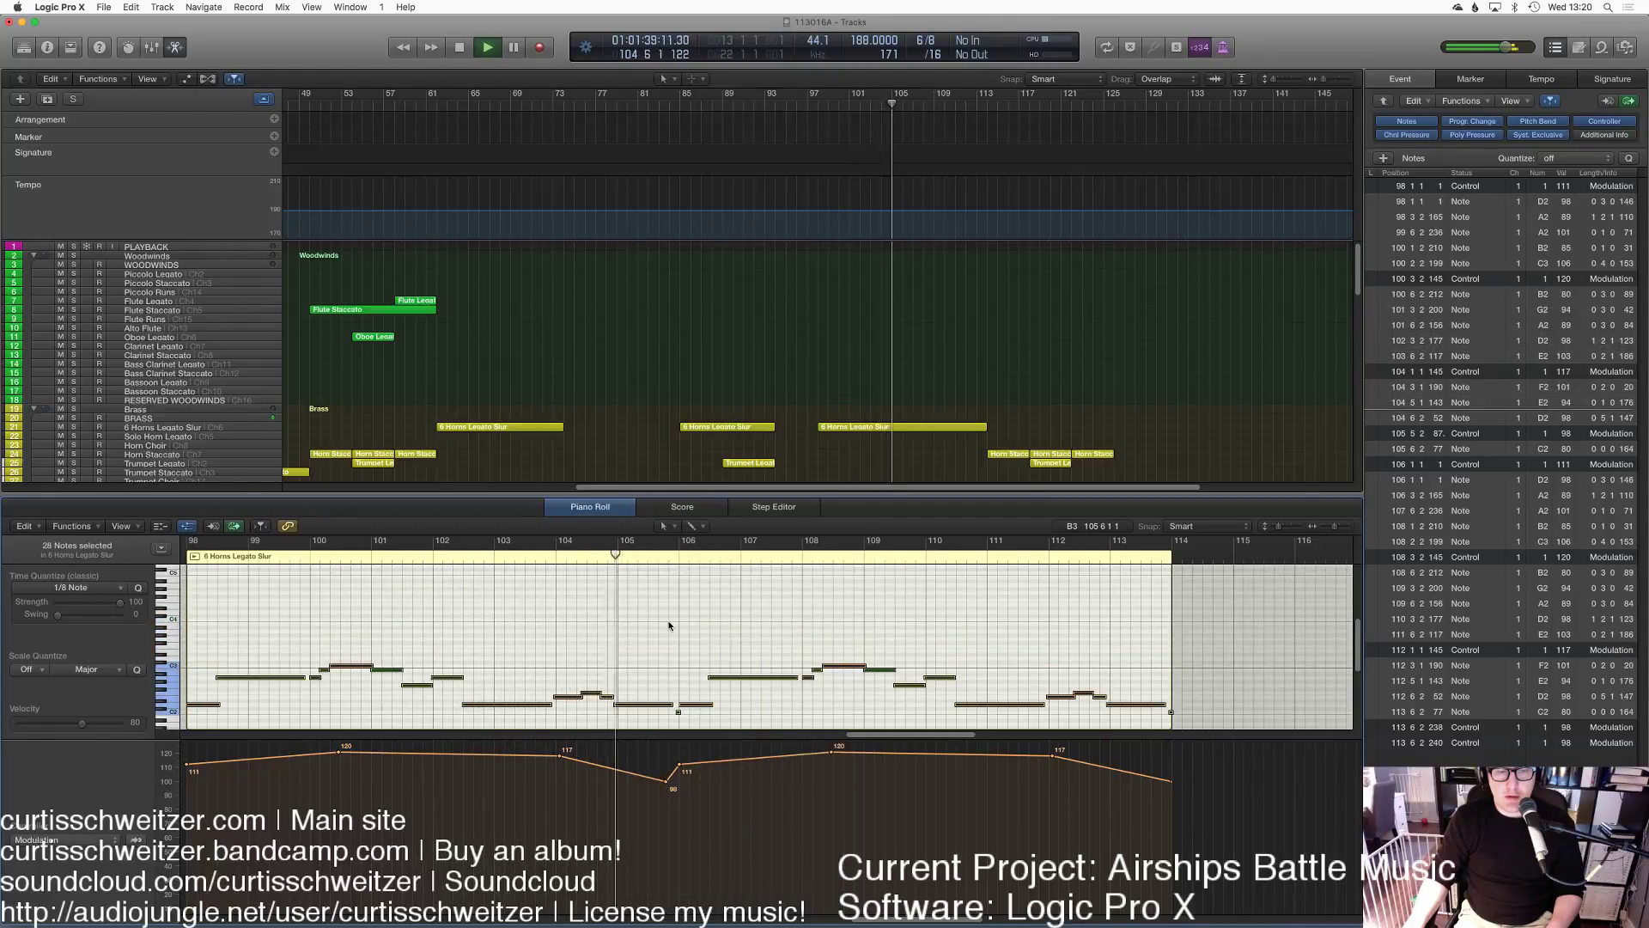
click(769, 379)
key(e)
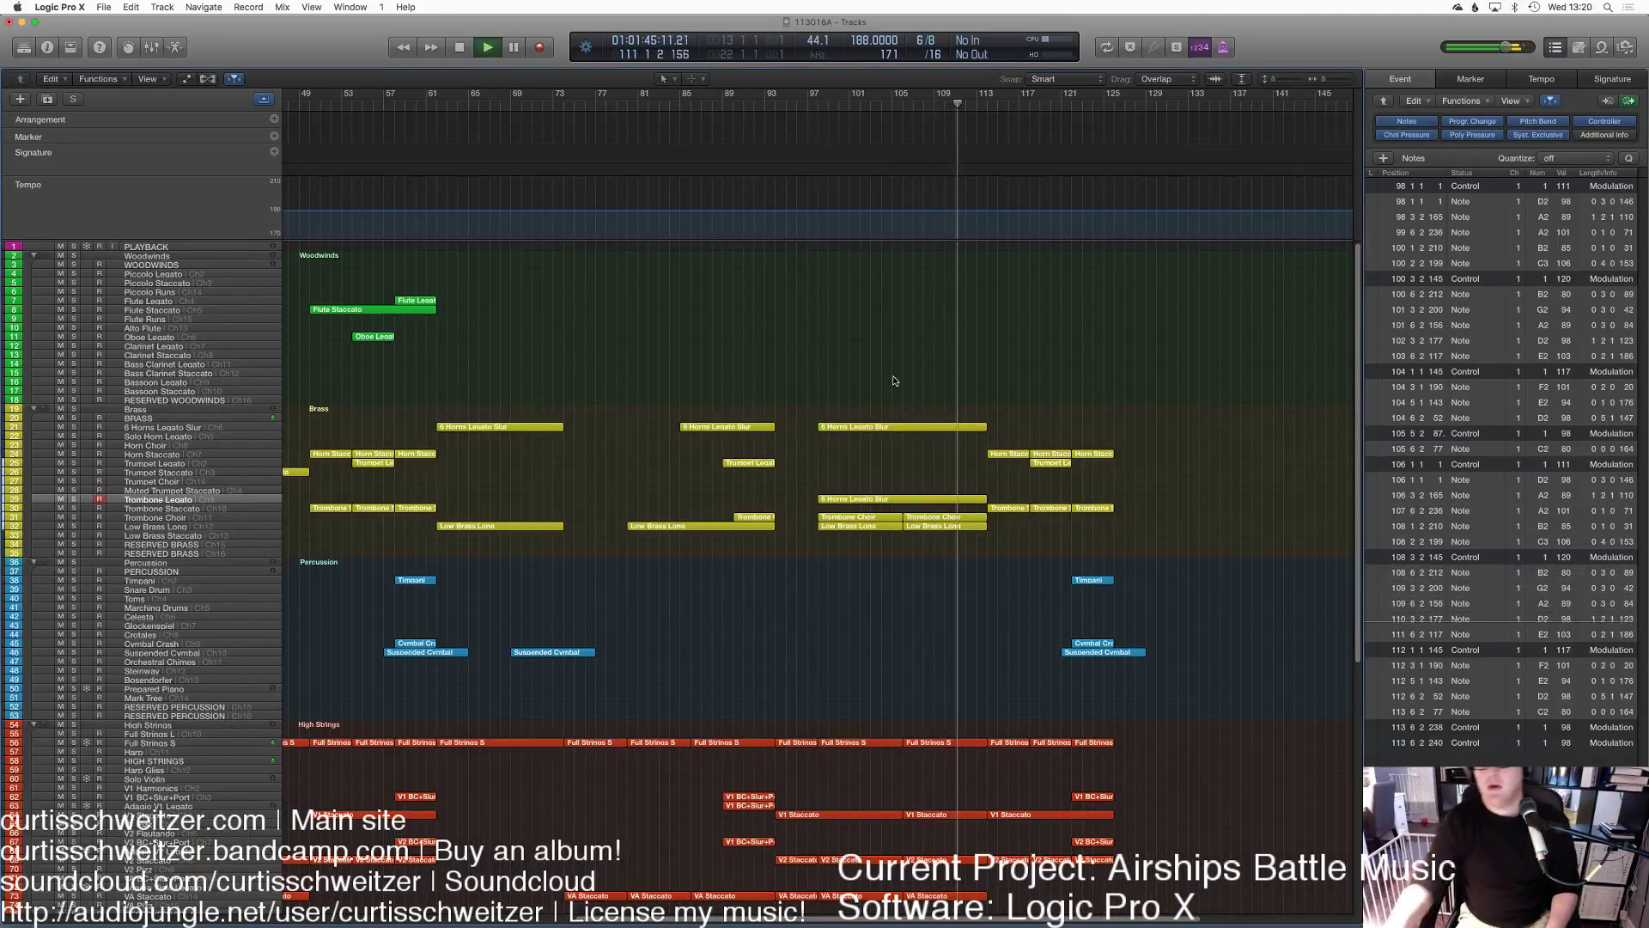
Step: Join the two adjacent Low Brass Long regions starting at bar 98 and raise the joined region's modulation to 62
drag(885, 534, 885, 526)
key(super+j)
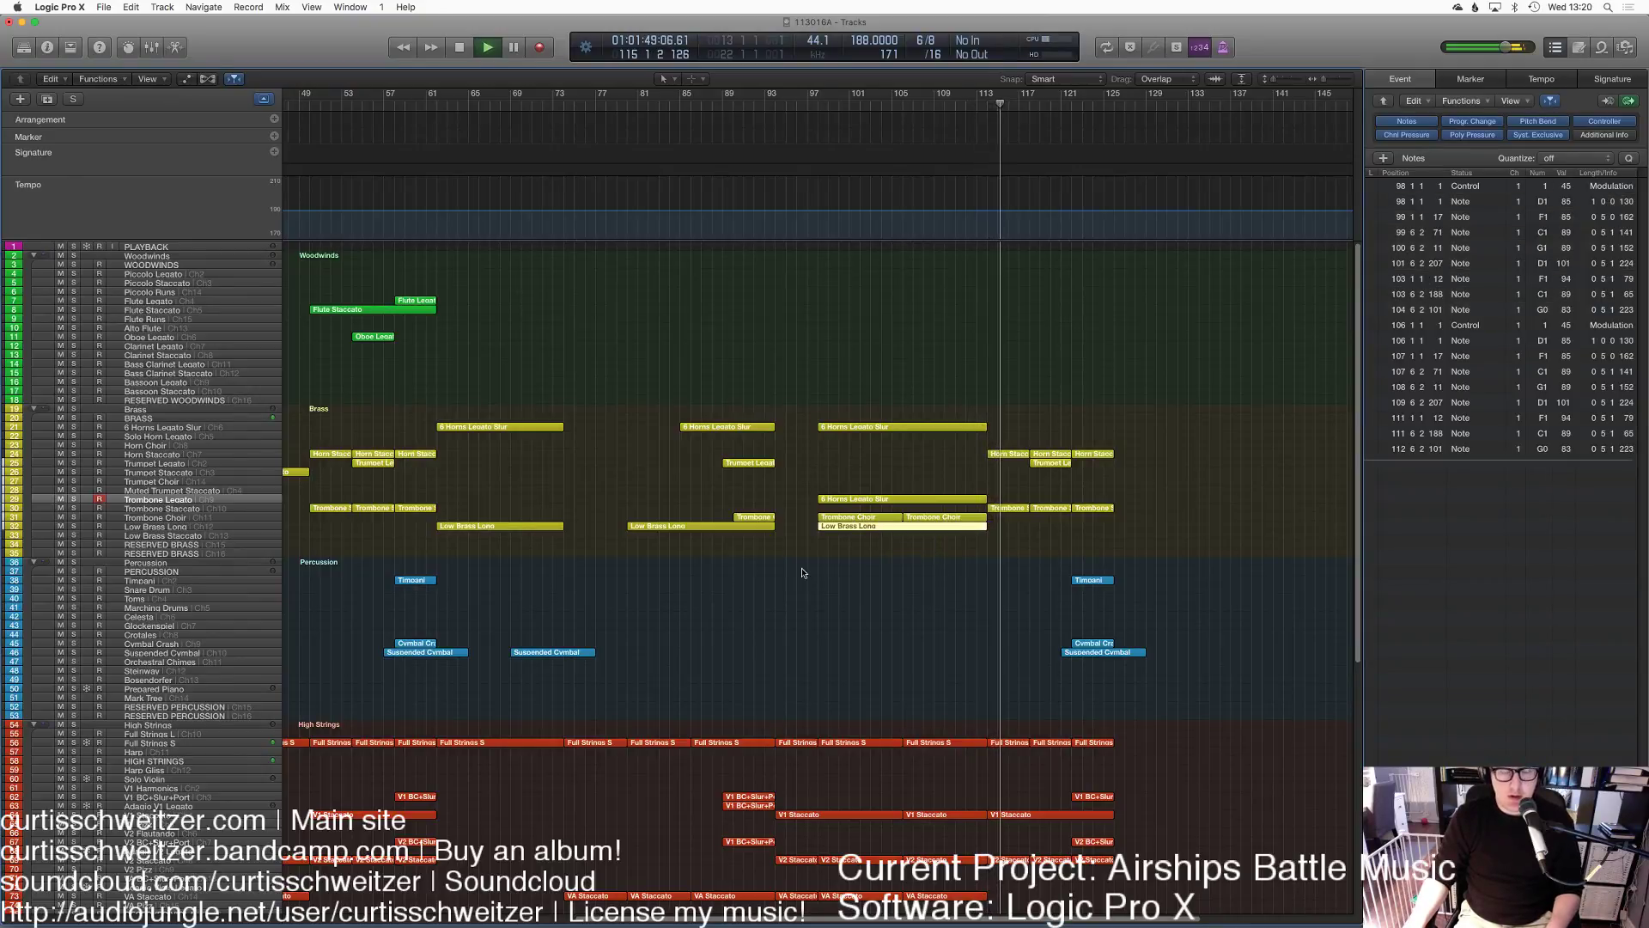
key(p)
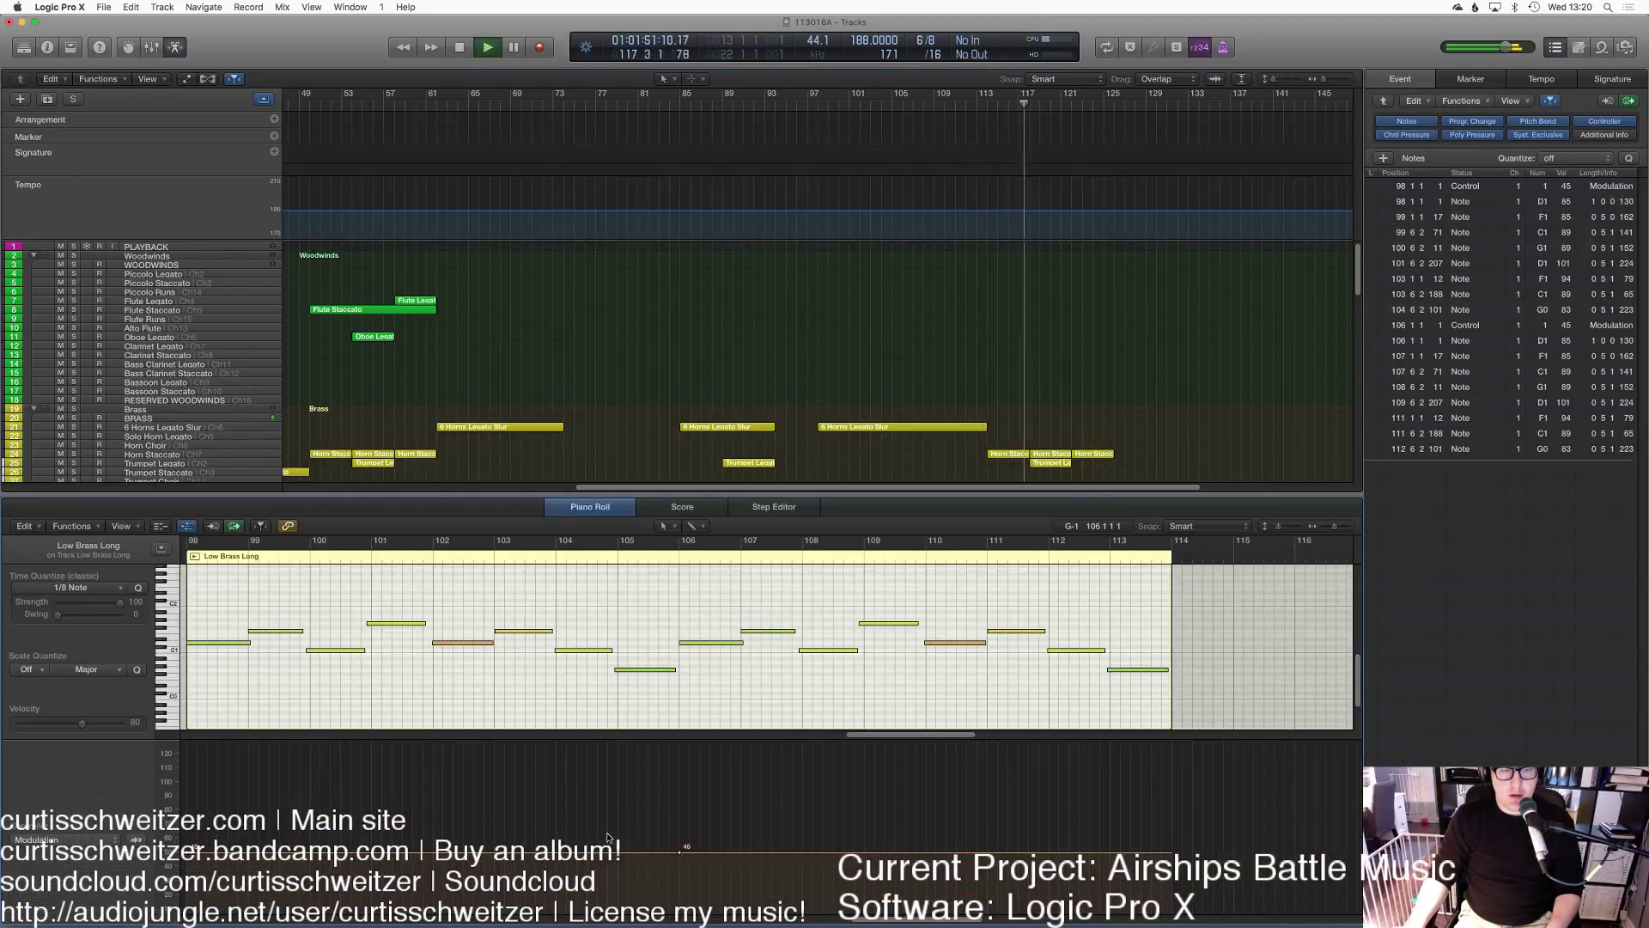
drag(595, 857, 596, 829)
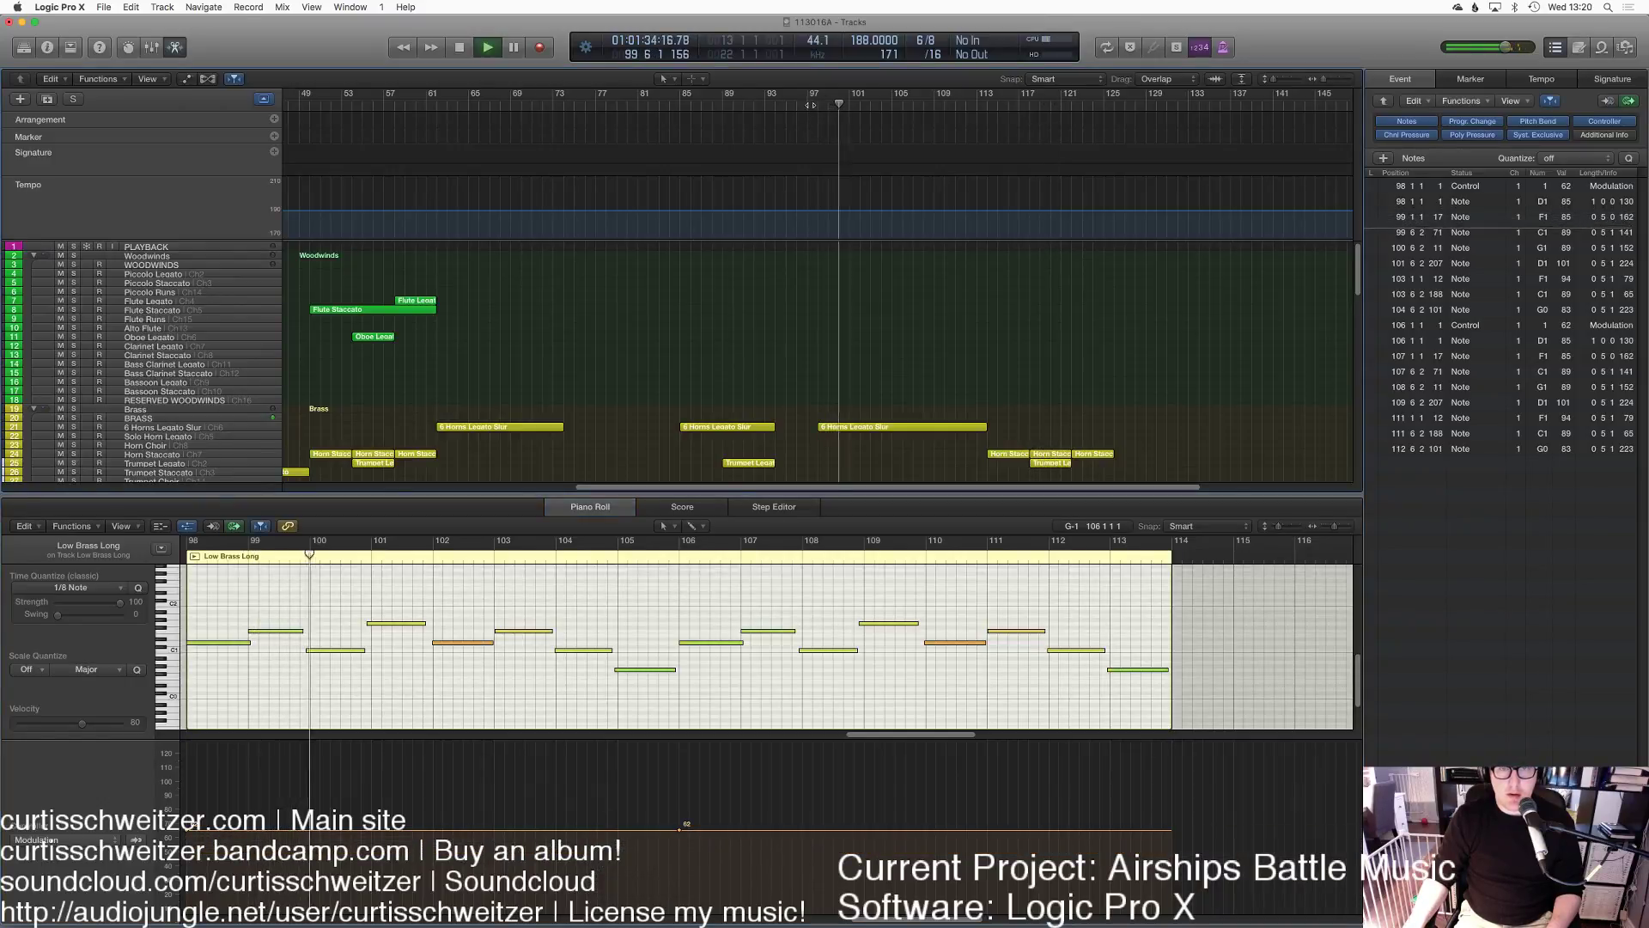
Step: Replay the passage from about bar 98 and check the channel levels in the mixer
click(810, 104)
key(x)
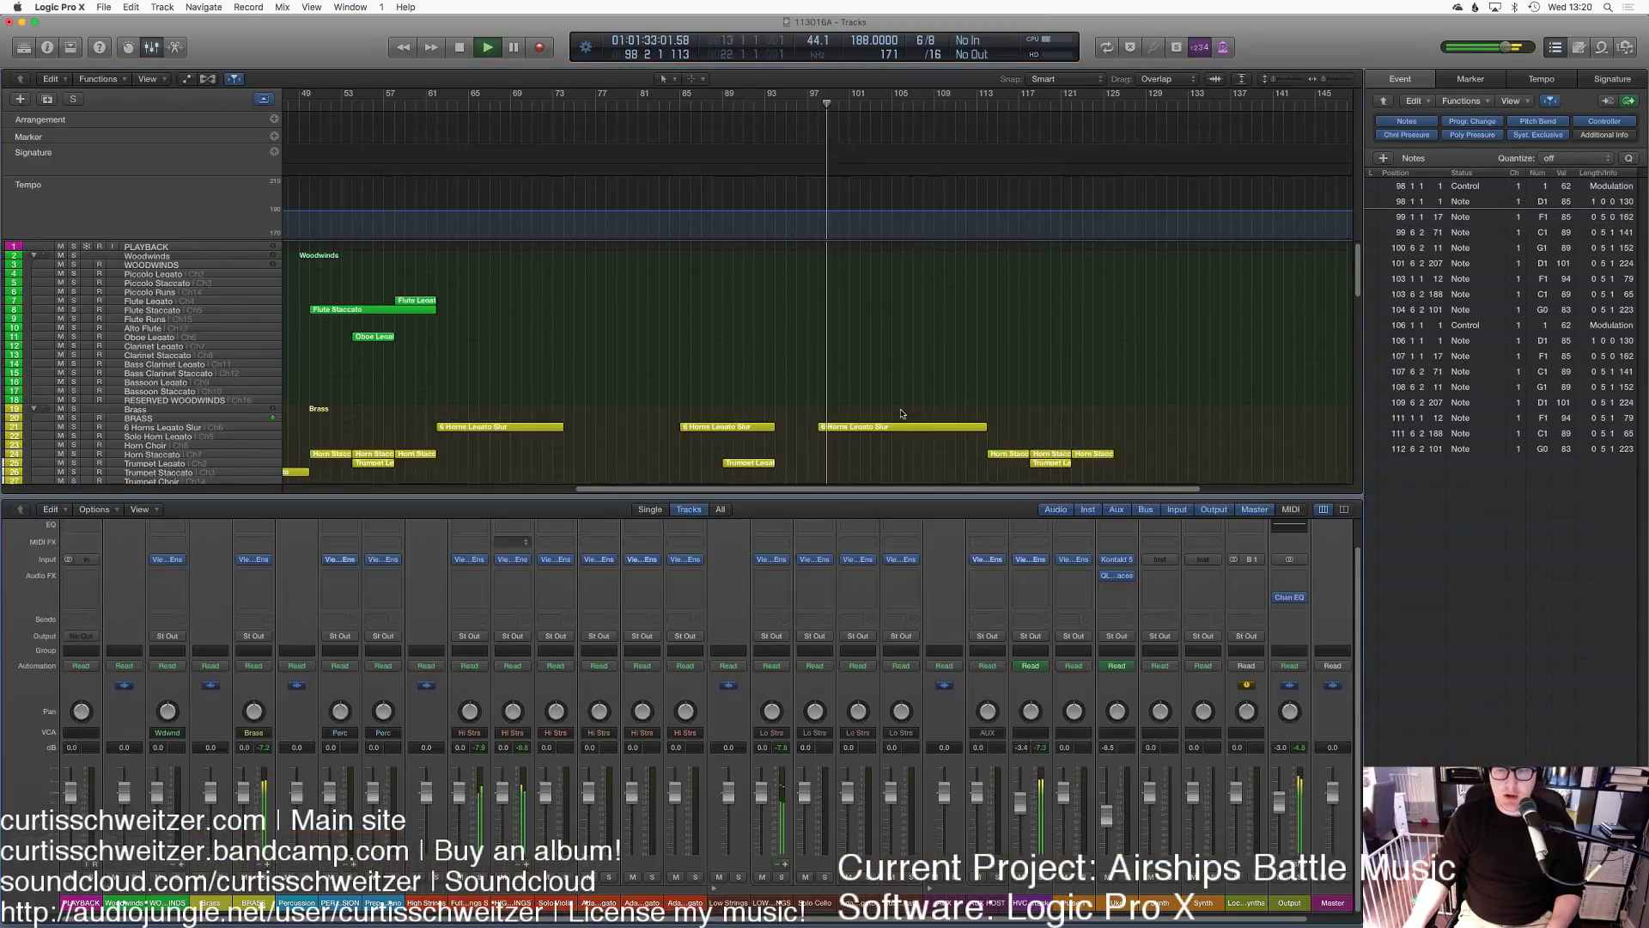
scroll(884, 378, down, 5)
scroll(891, 384, down, 1)
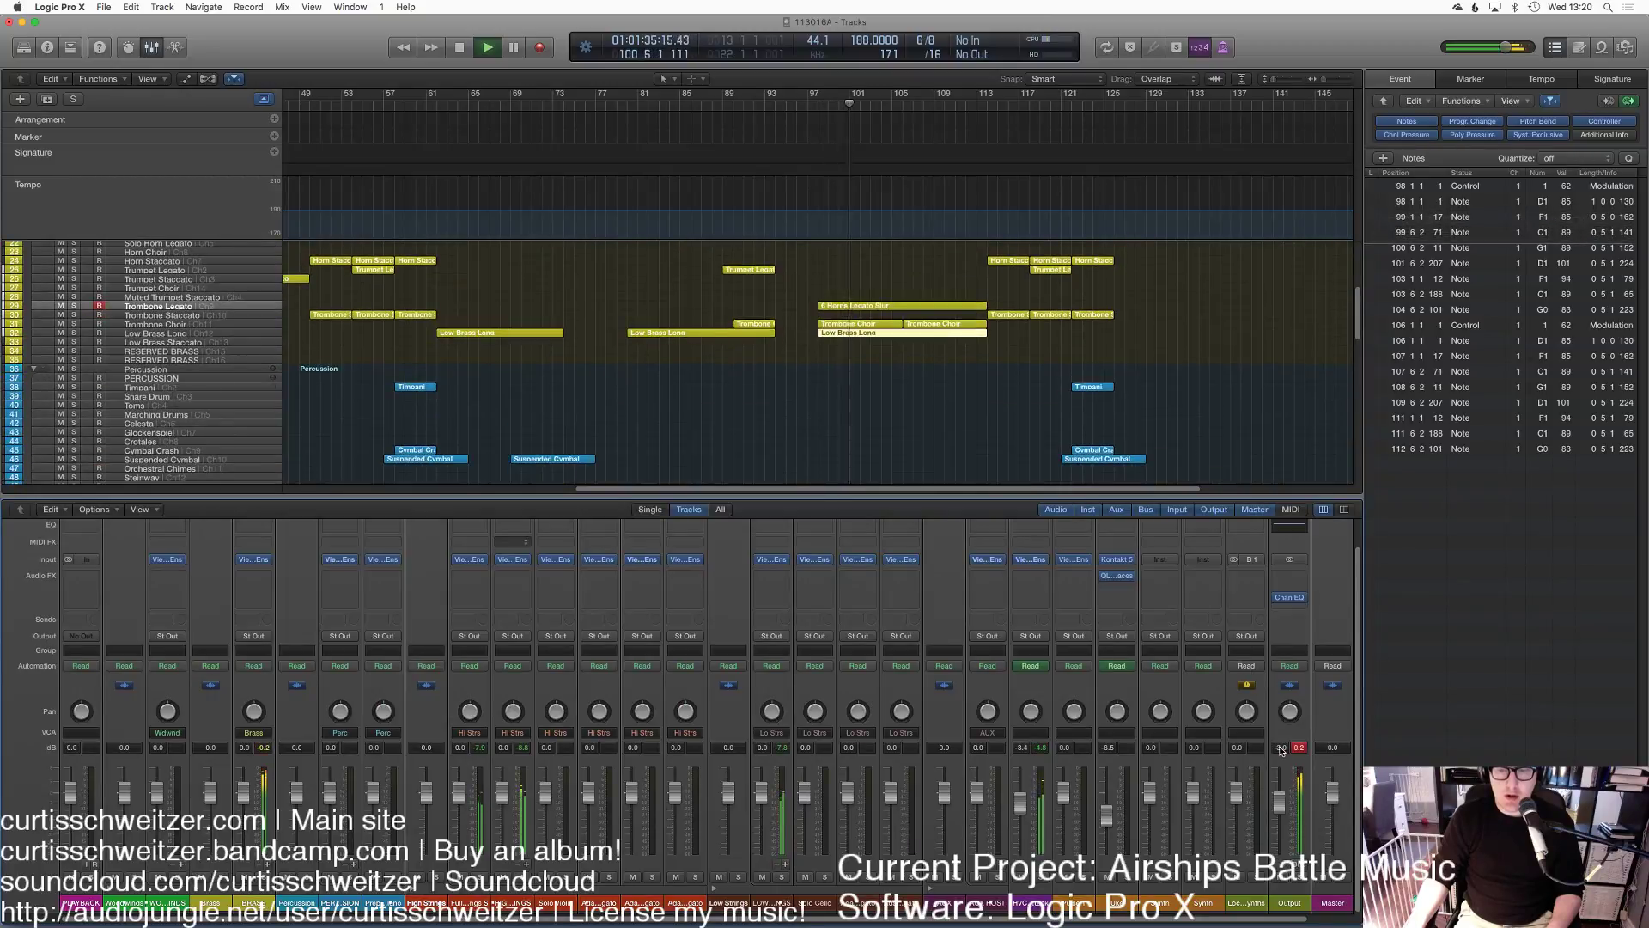
click(1251, 414)
Step: Draw a gradual modulation rise from about bar 106 to bar 114 in the joined Low Brass Long region
key(p)
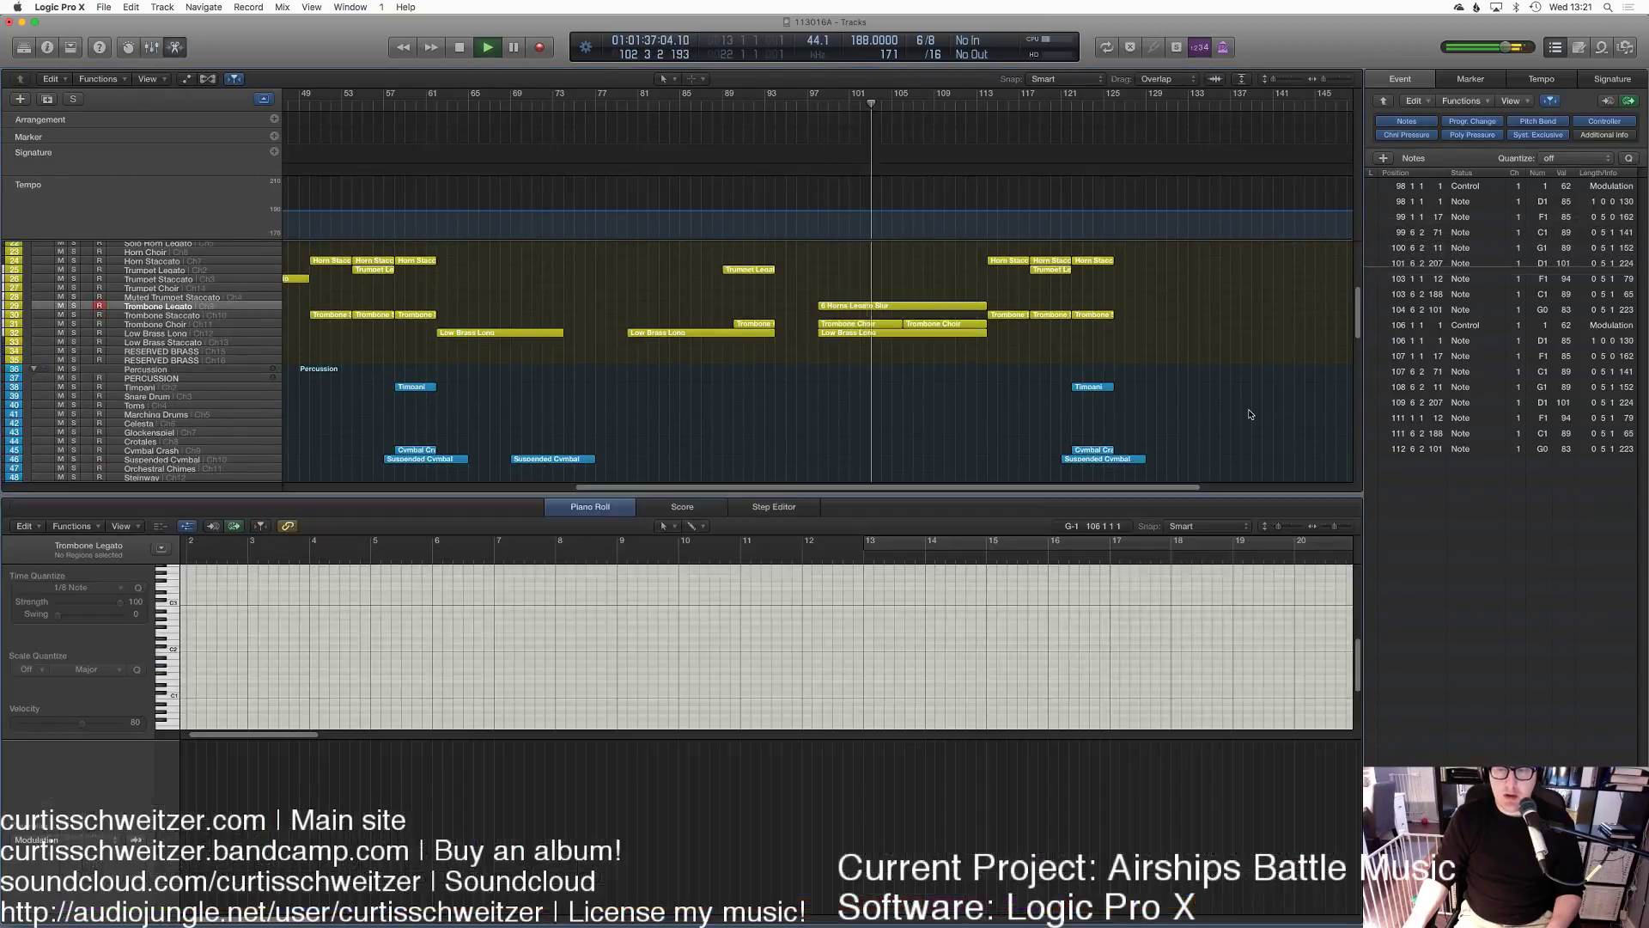
key(d)
click(860, 336)
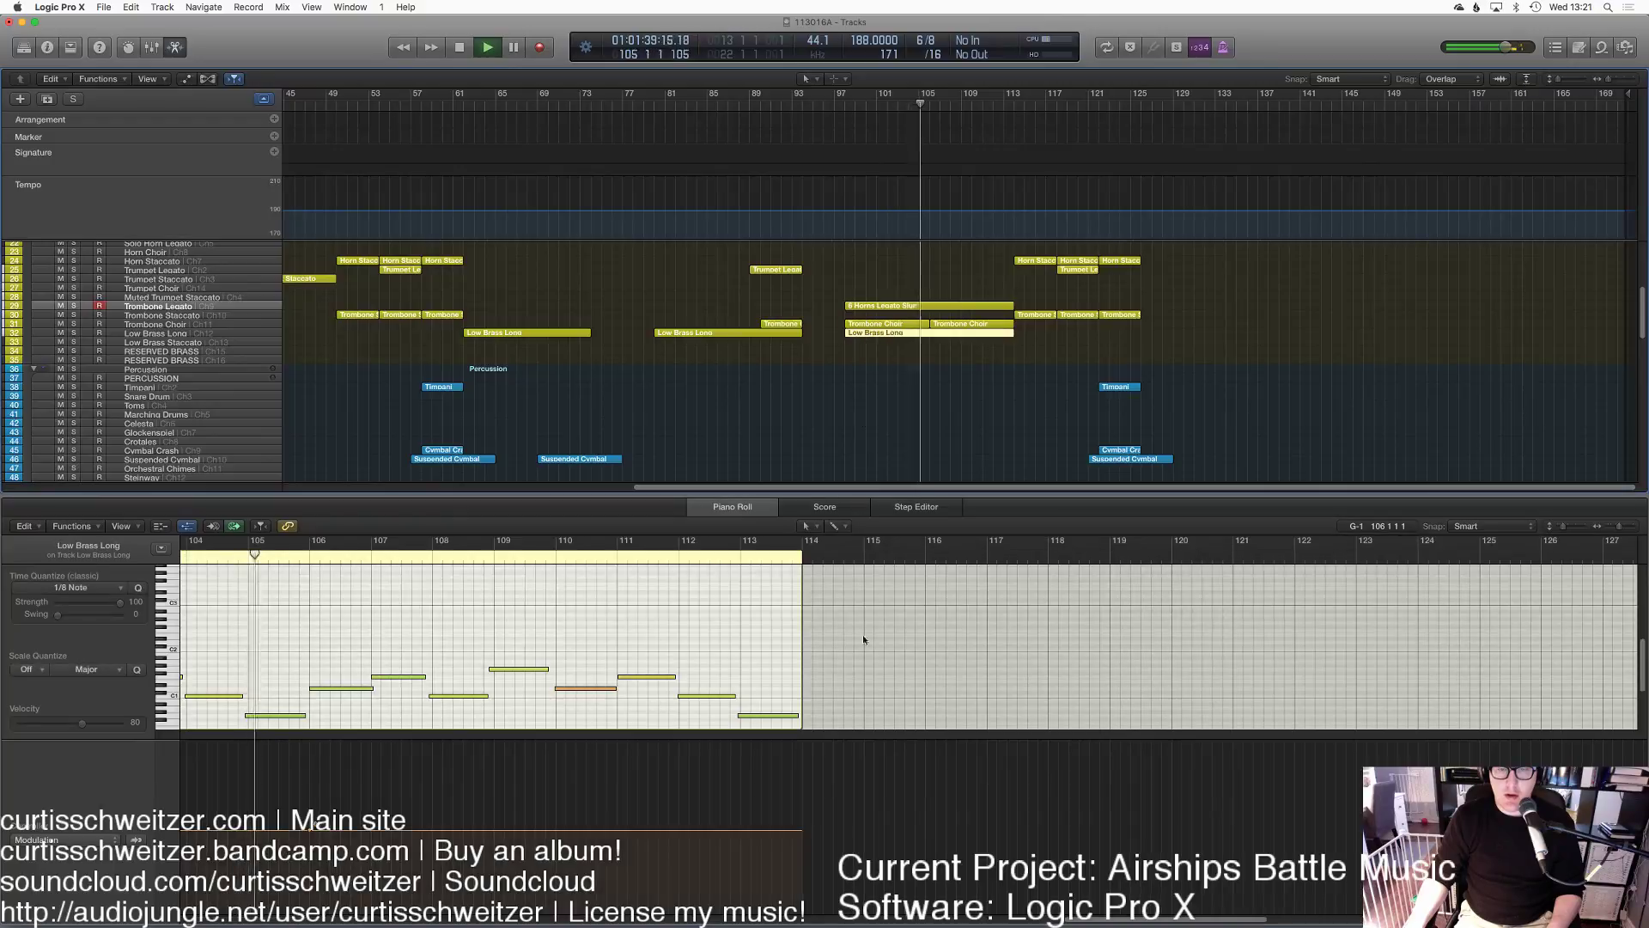
drag(309, 836, 802, 829)
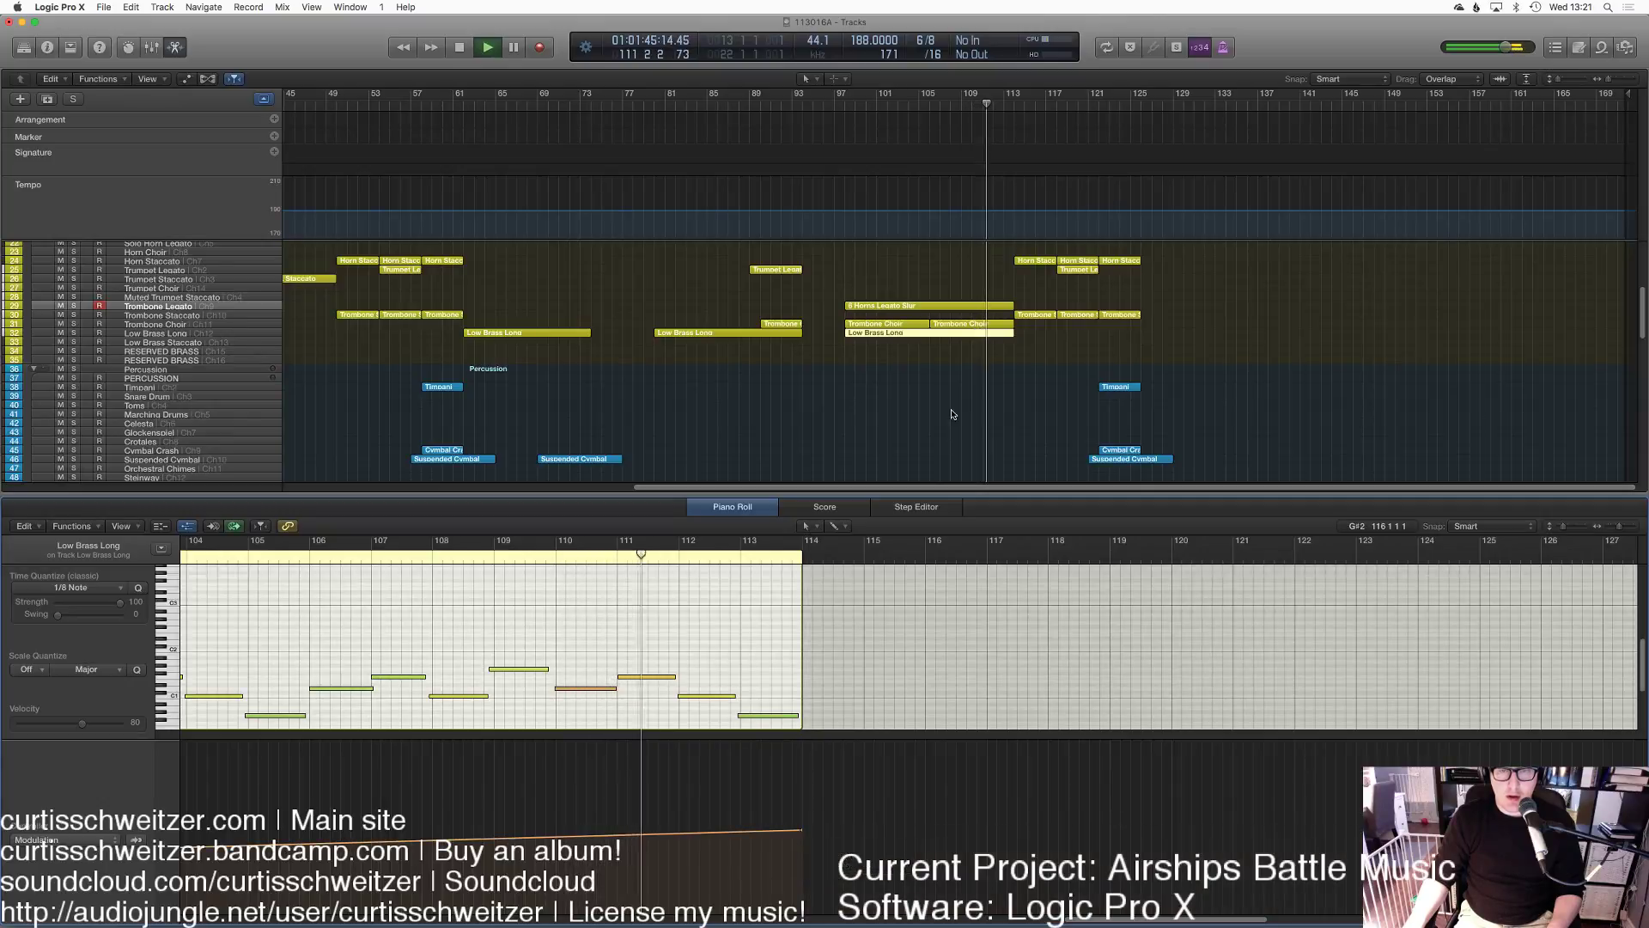
click(950, 405)
key(e)
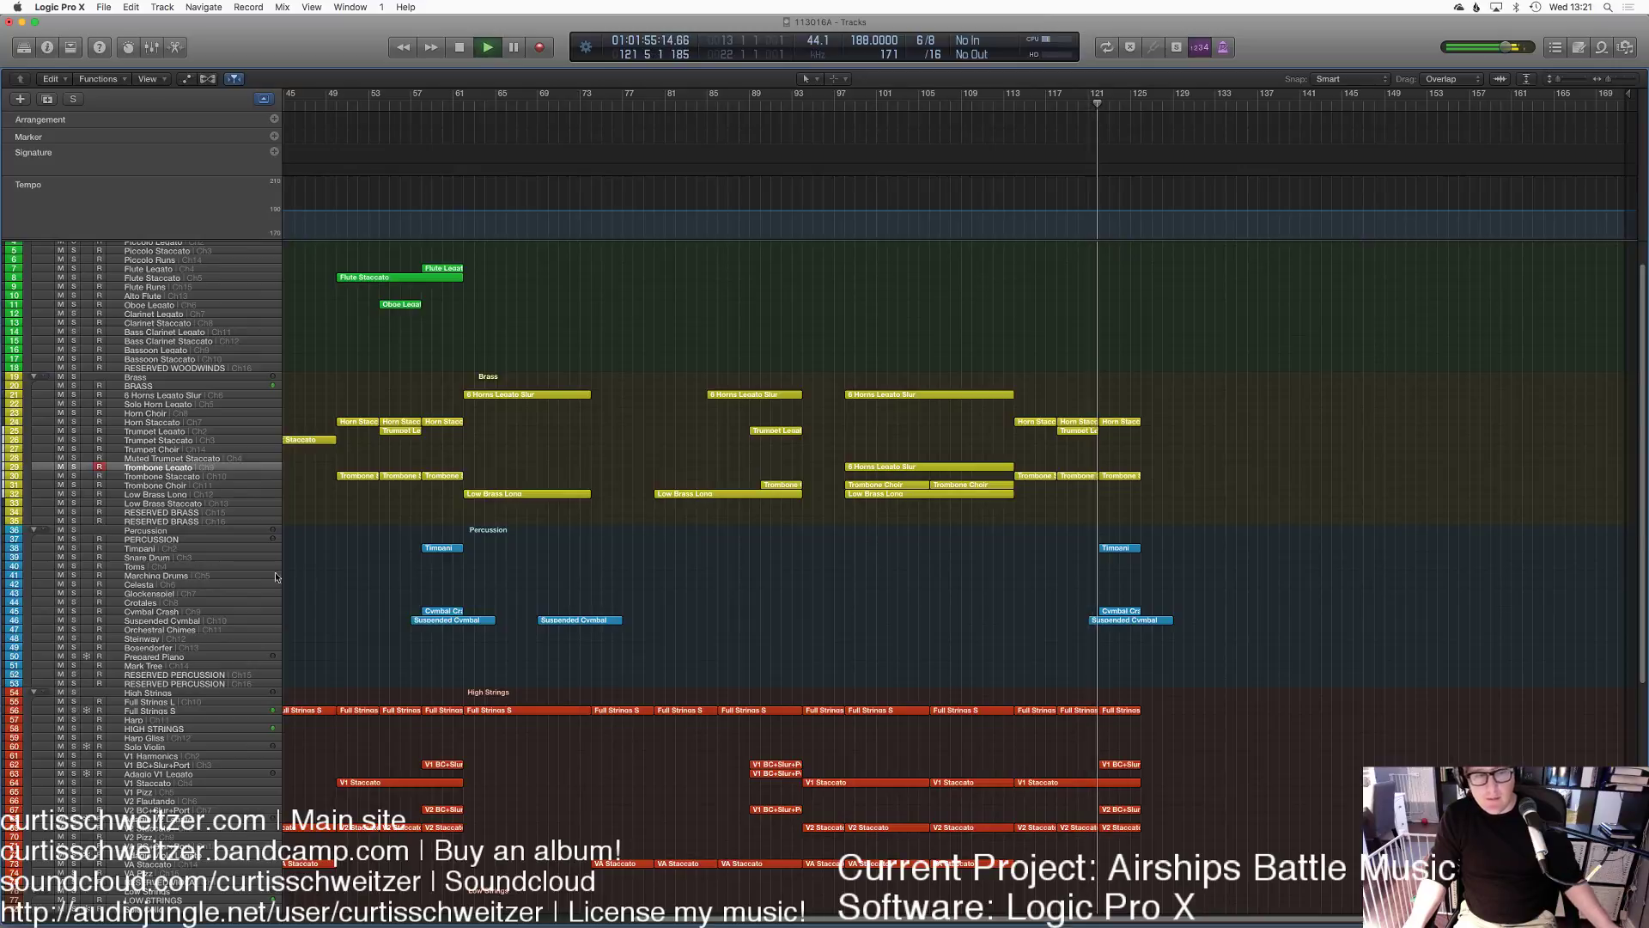
Step: Record a part on the Glockenspiel track from bar 114 to about bar 126
click(148, 594)
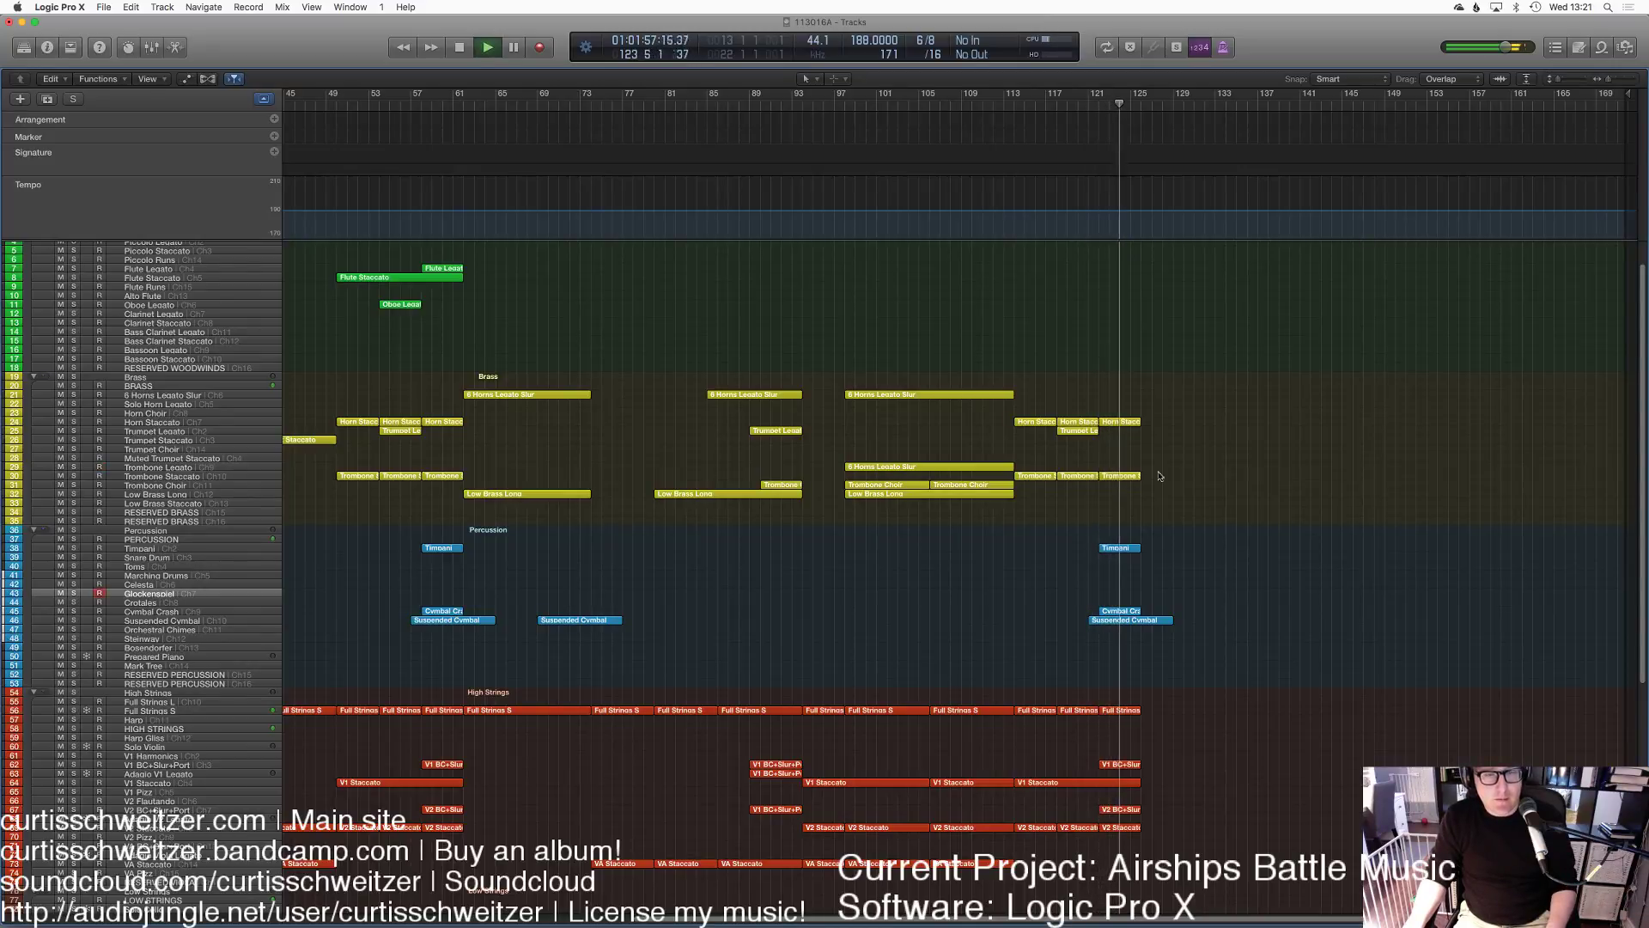
click(1015, 105)
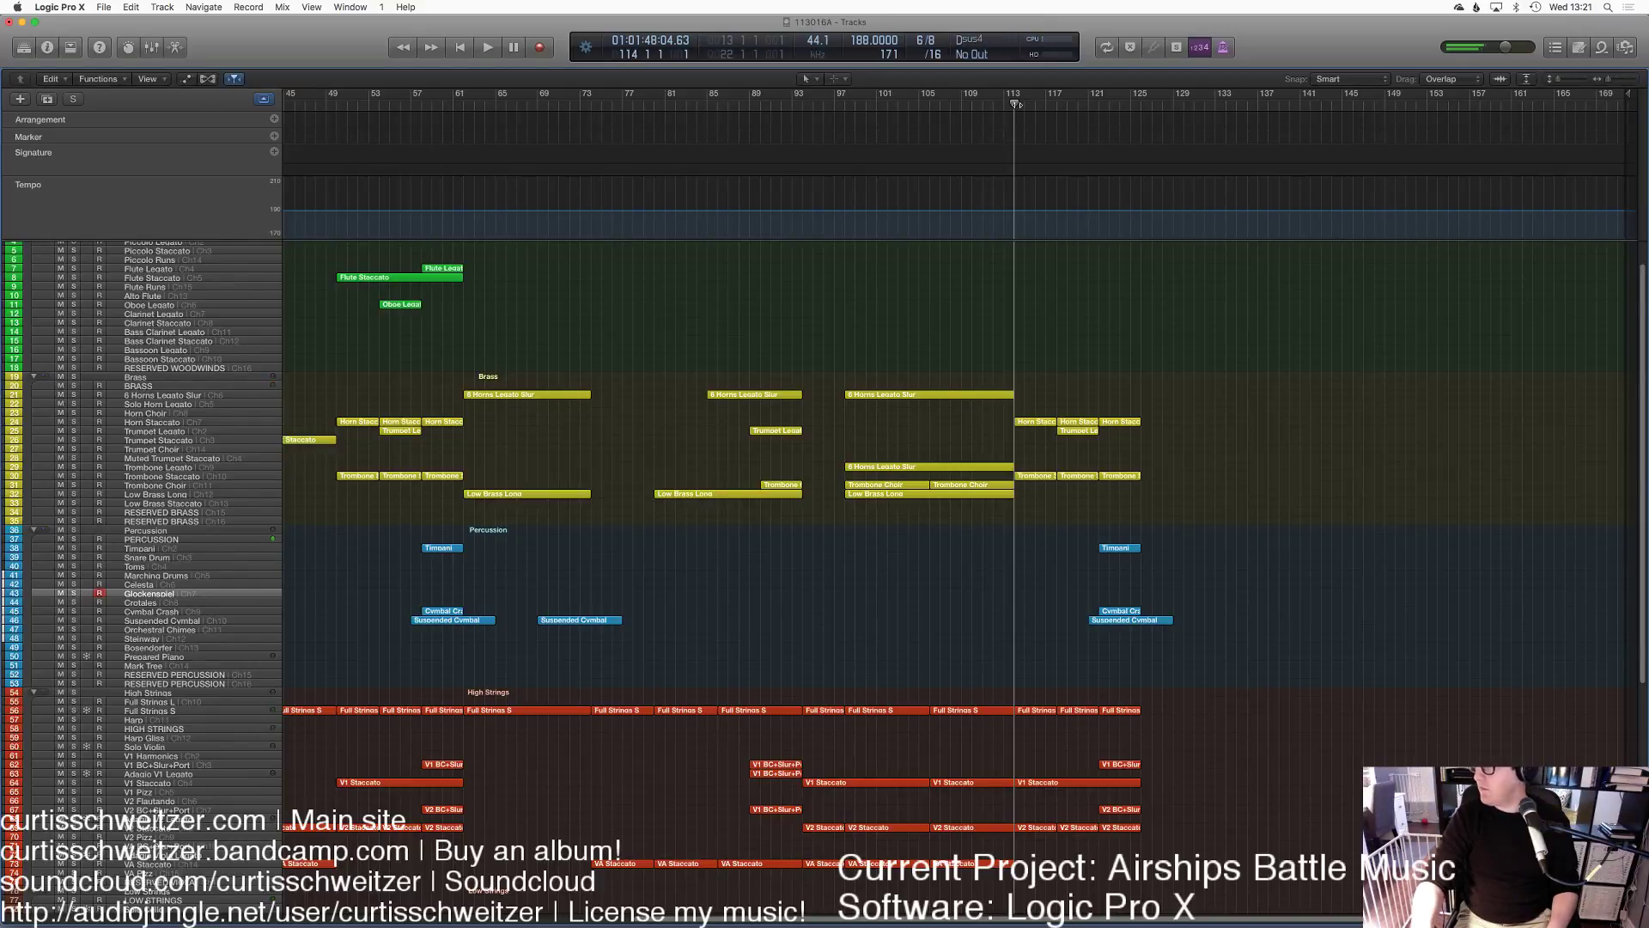
key(r)
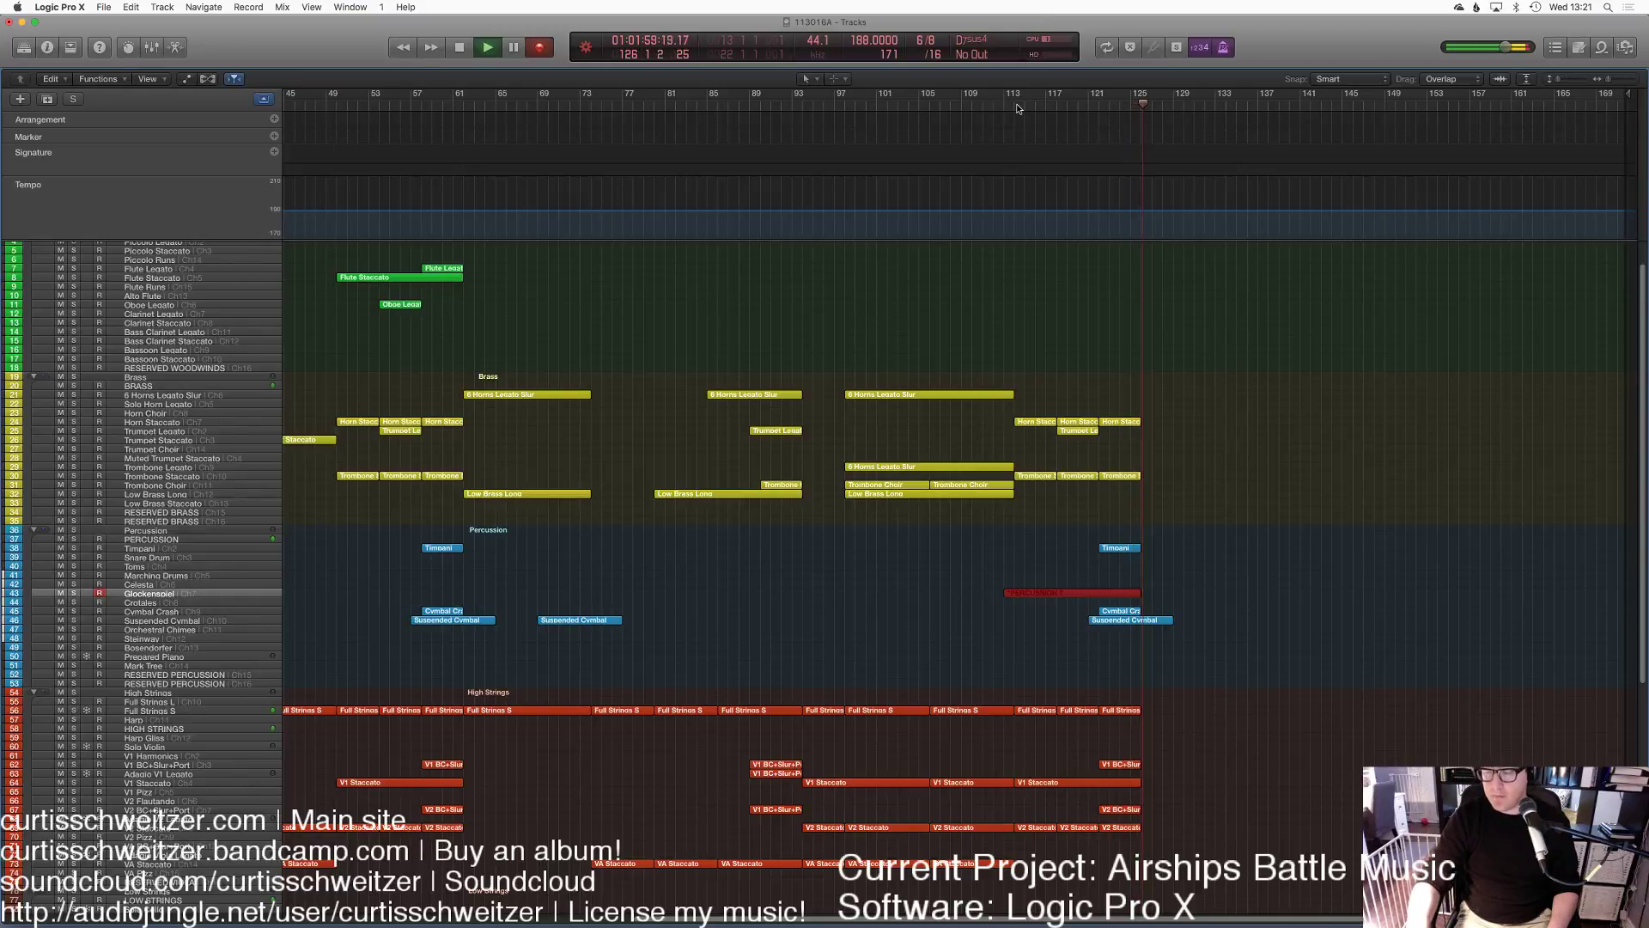
key(space)
Step: Display the sustain pedal data of the new Glockenspiel region and shorten the region to 13 bars
key(p)
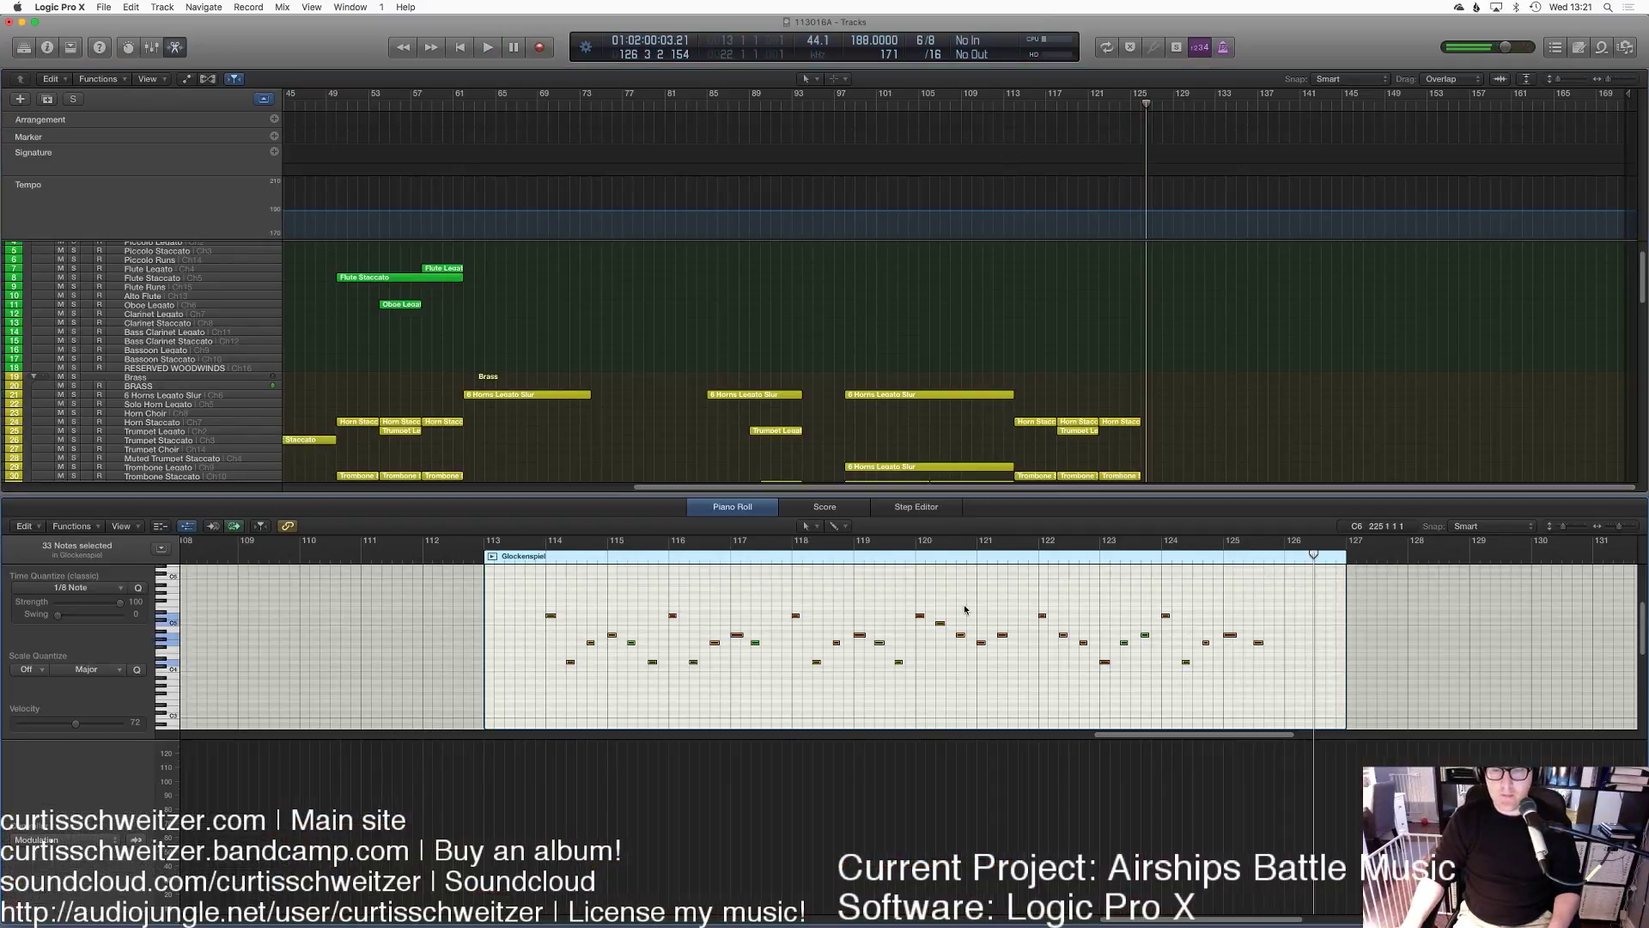
click(21, 842)
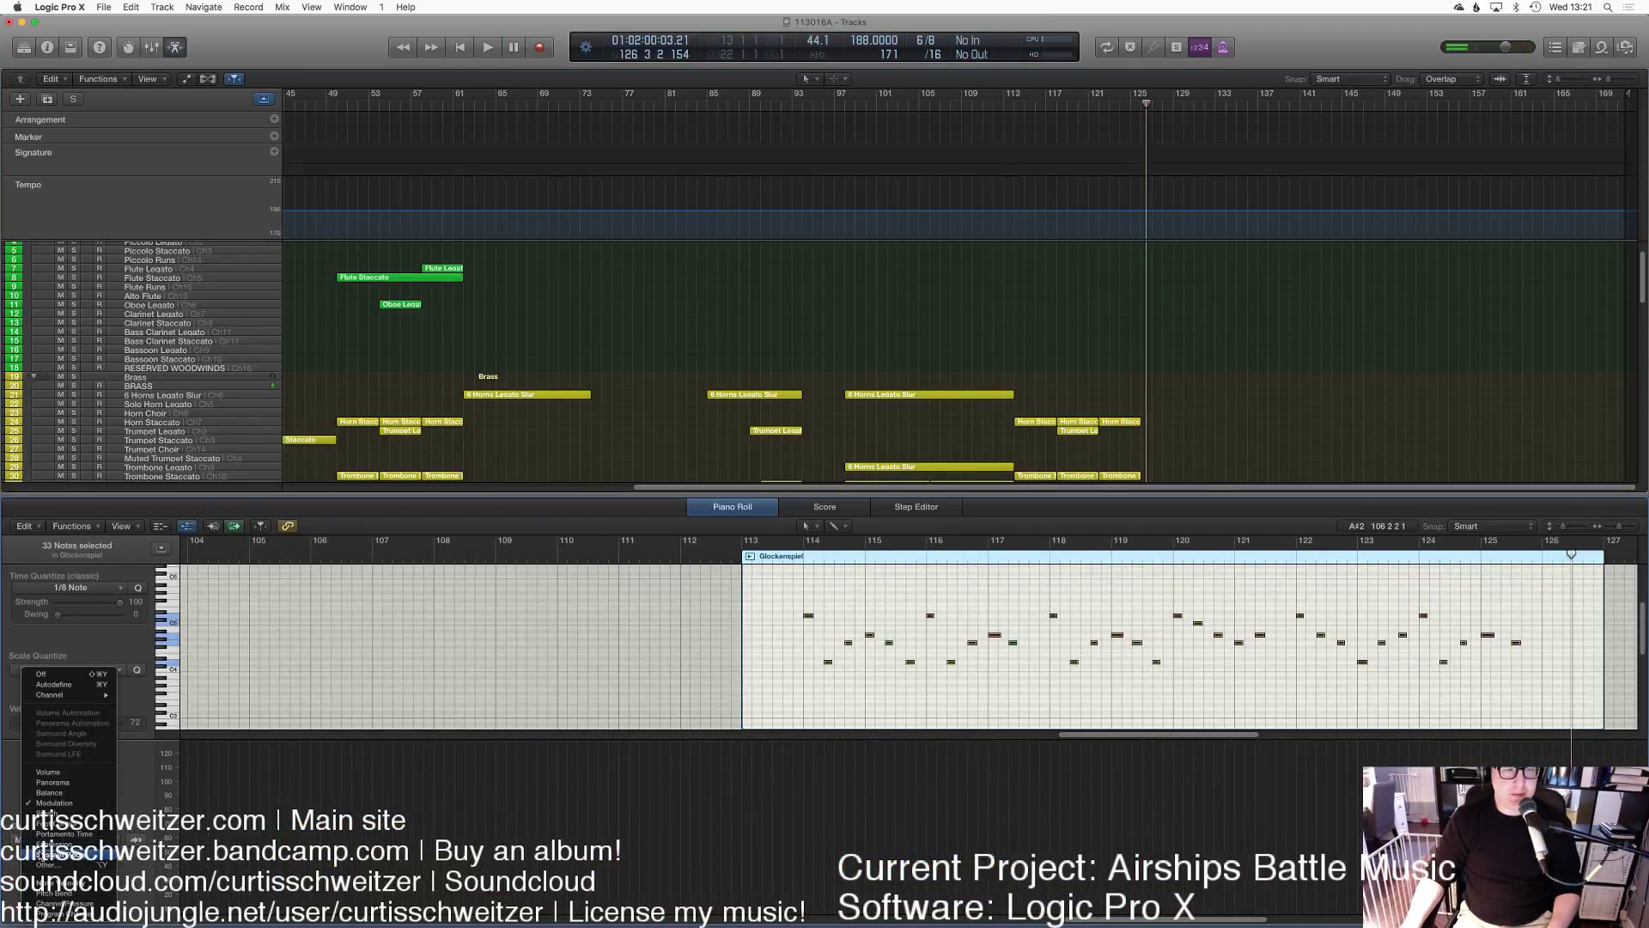
click(56, 854)
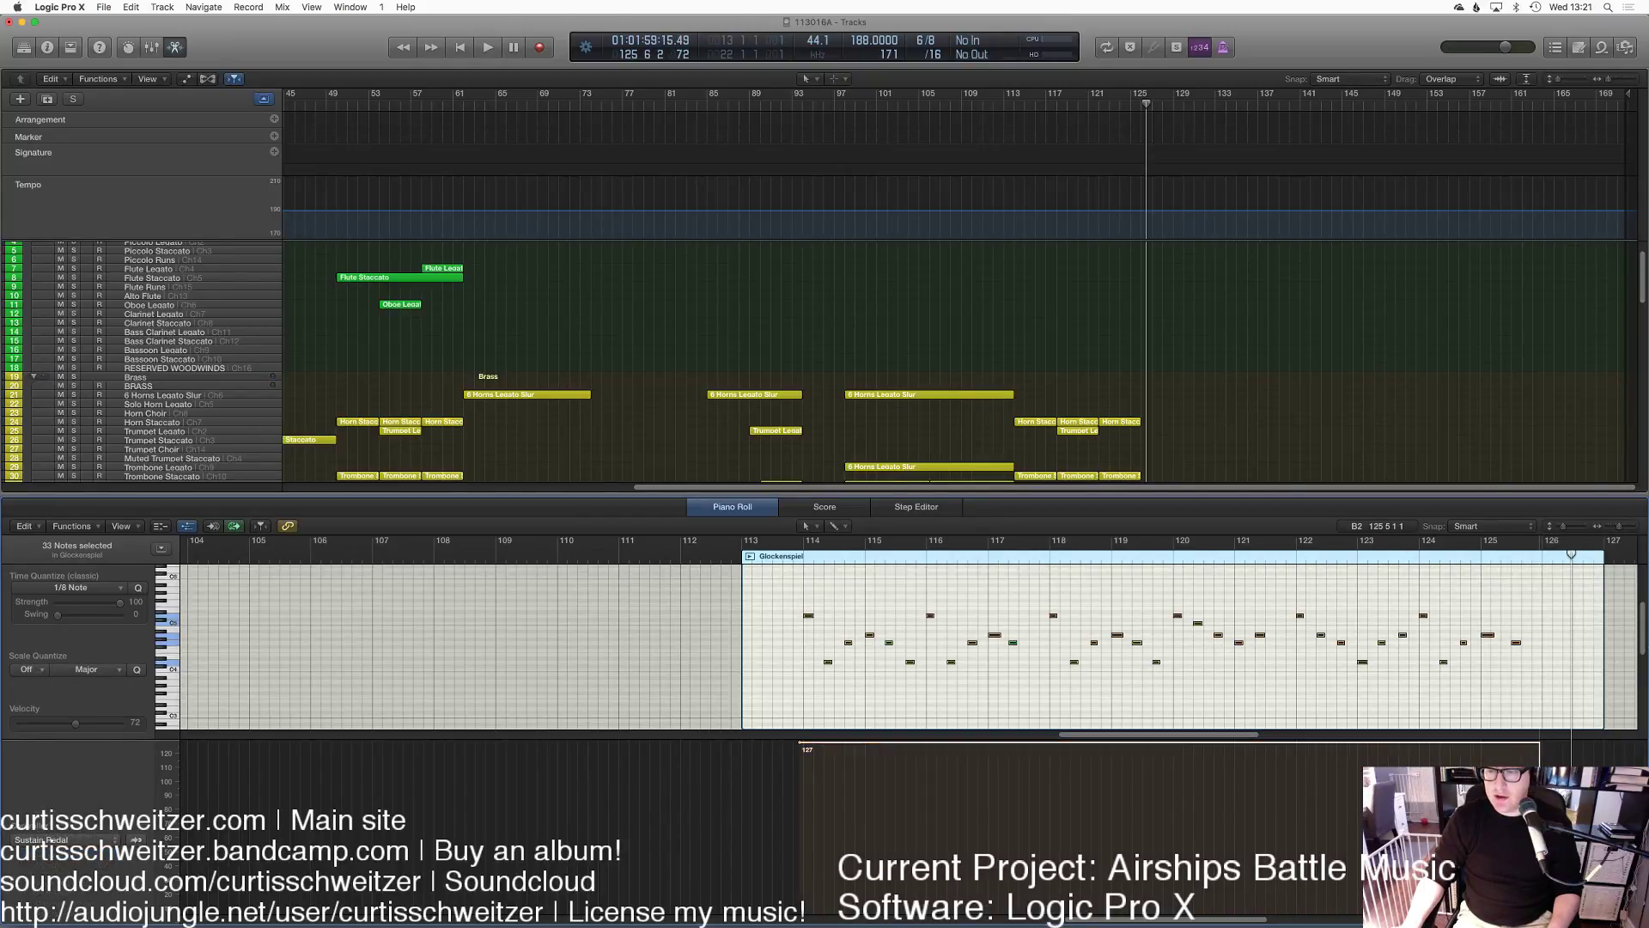
drag(1602, 720, 1531, 720)
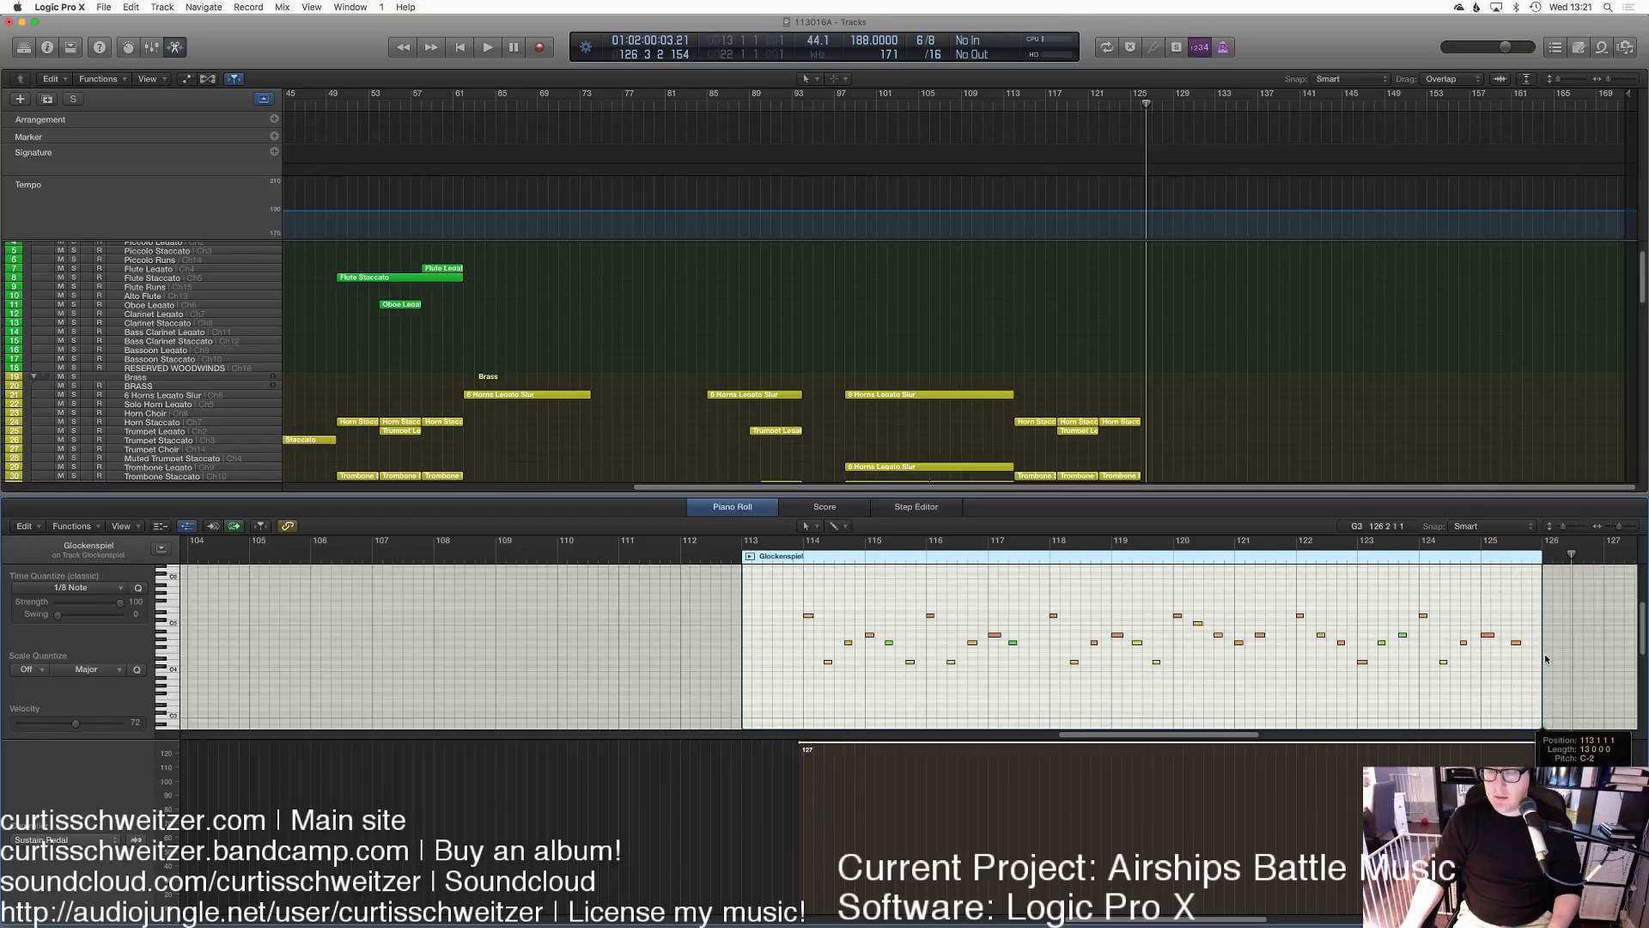
key(e)
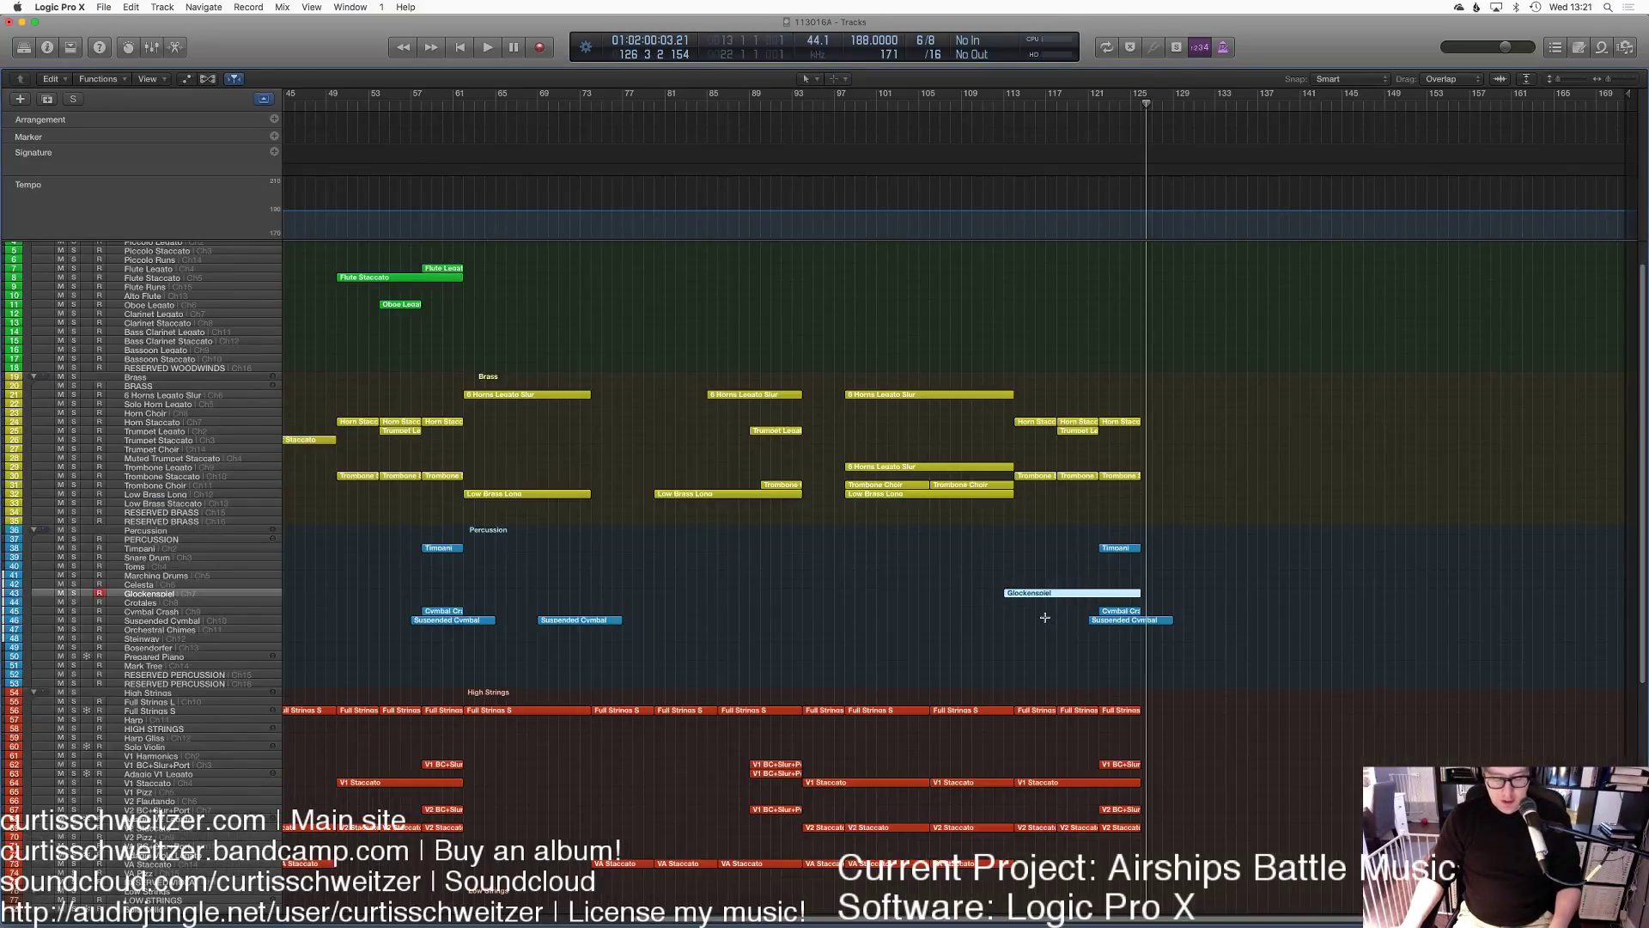
Step: Copy the Glockenspiel region onto the Celesta track at its original position
click(170, 610)
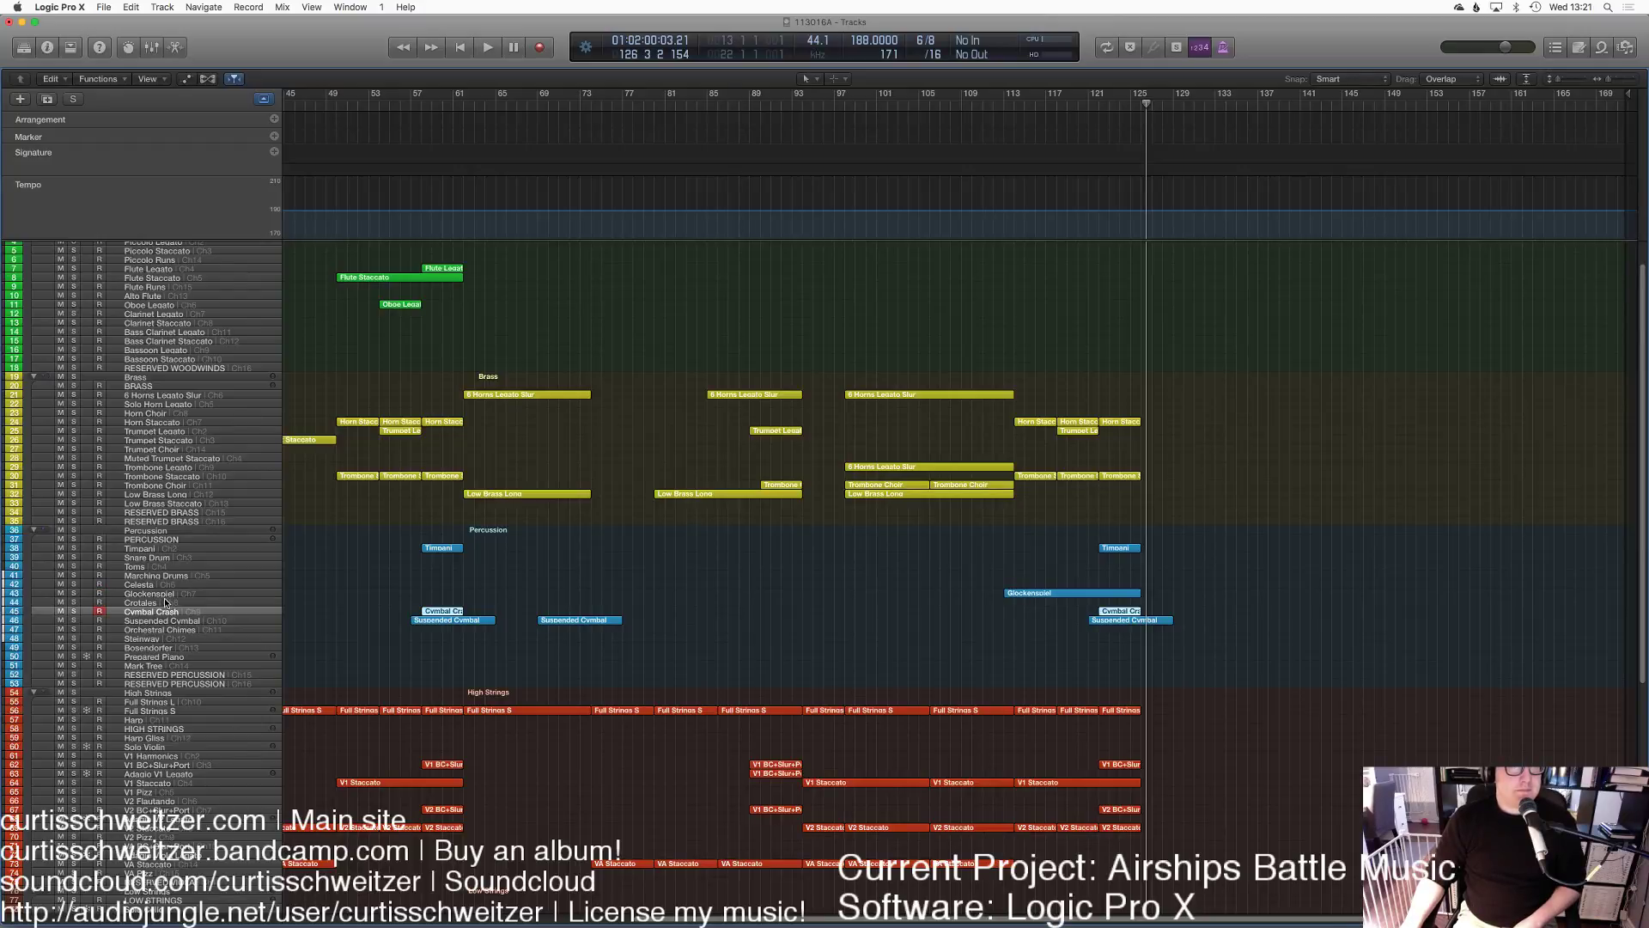
click(165, 593)
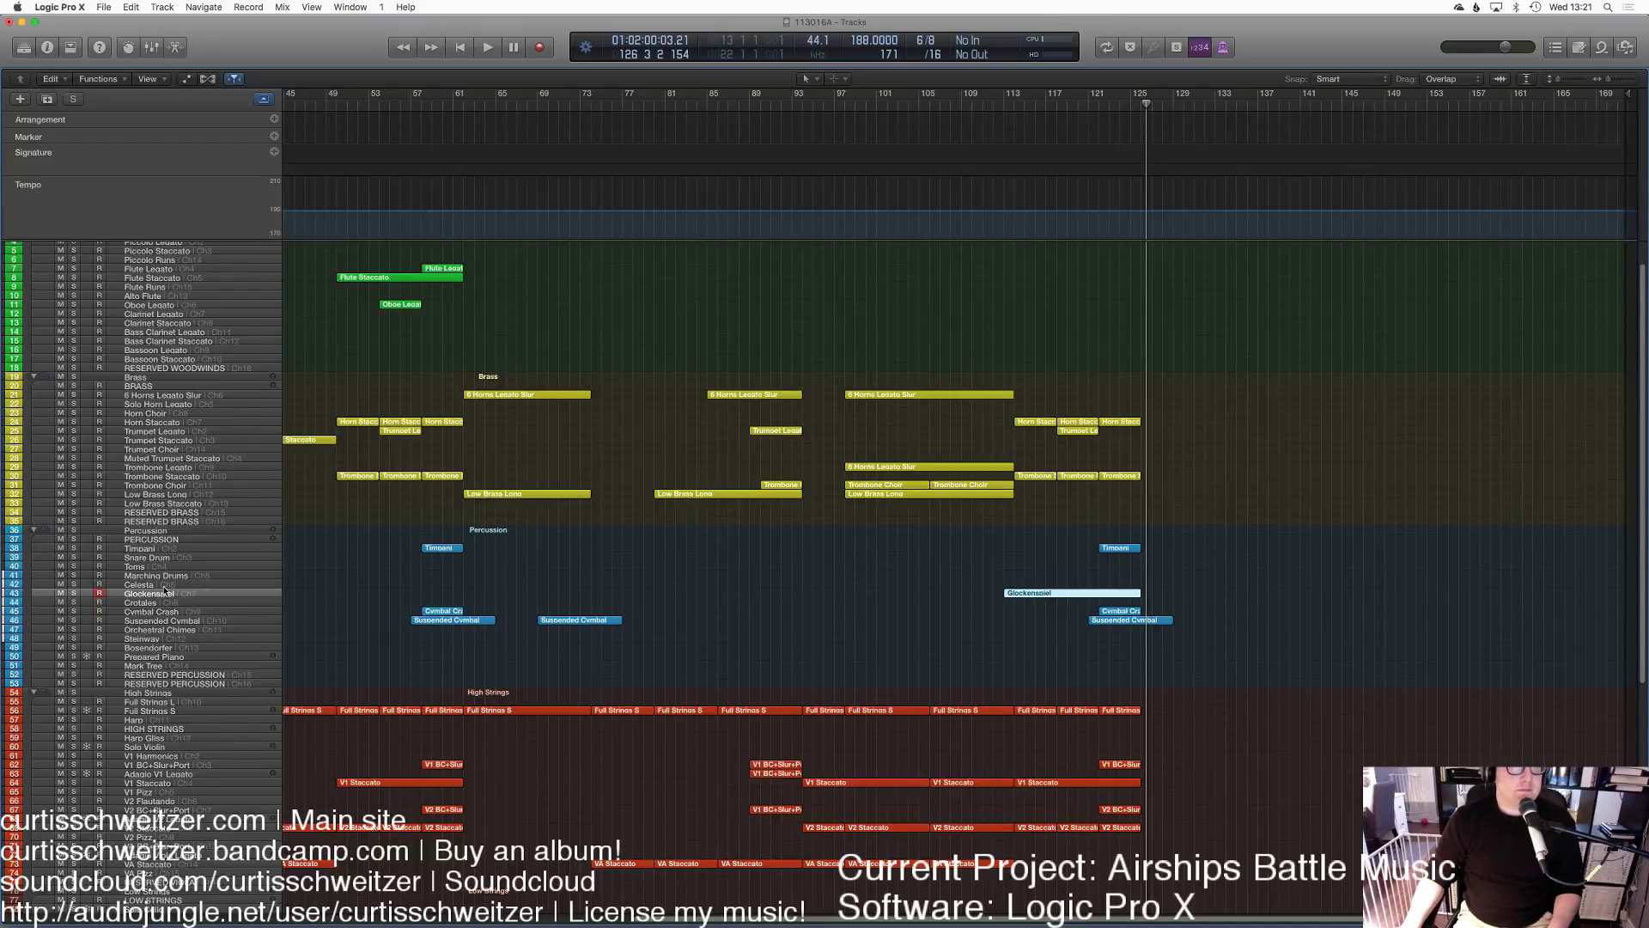
click(166, 584)
click(130, 6)
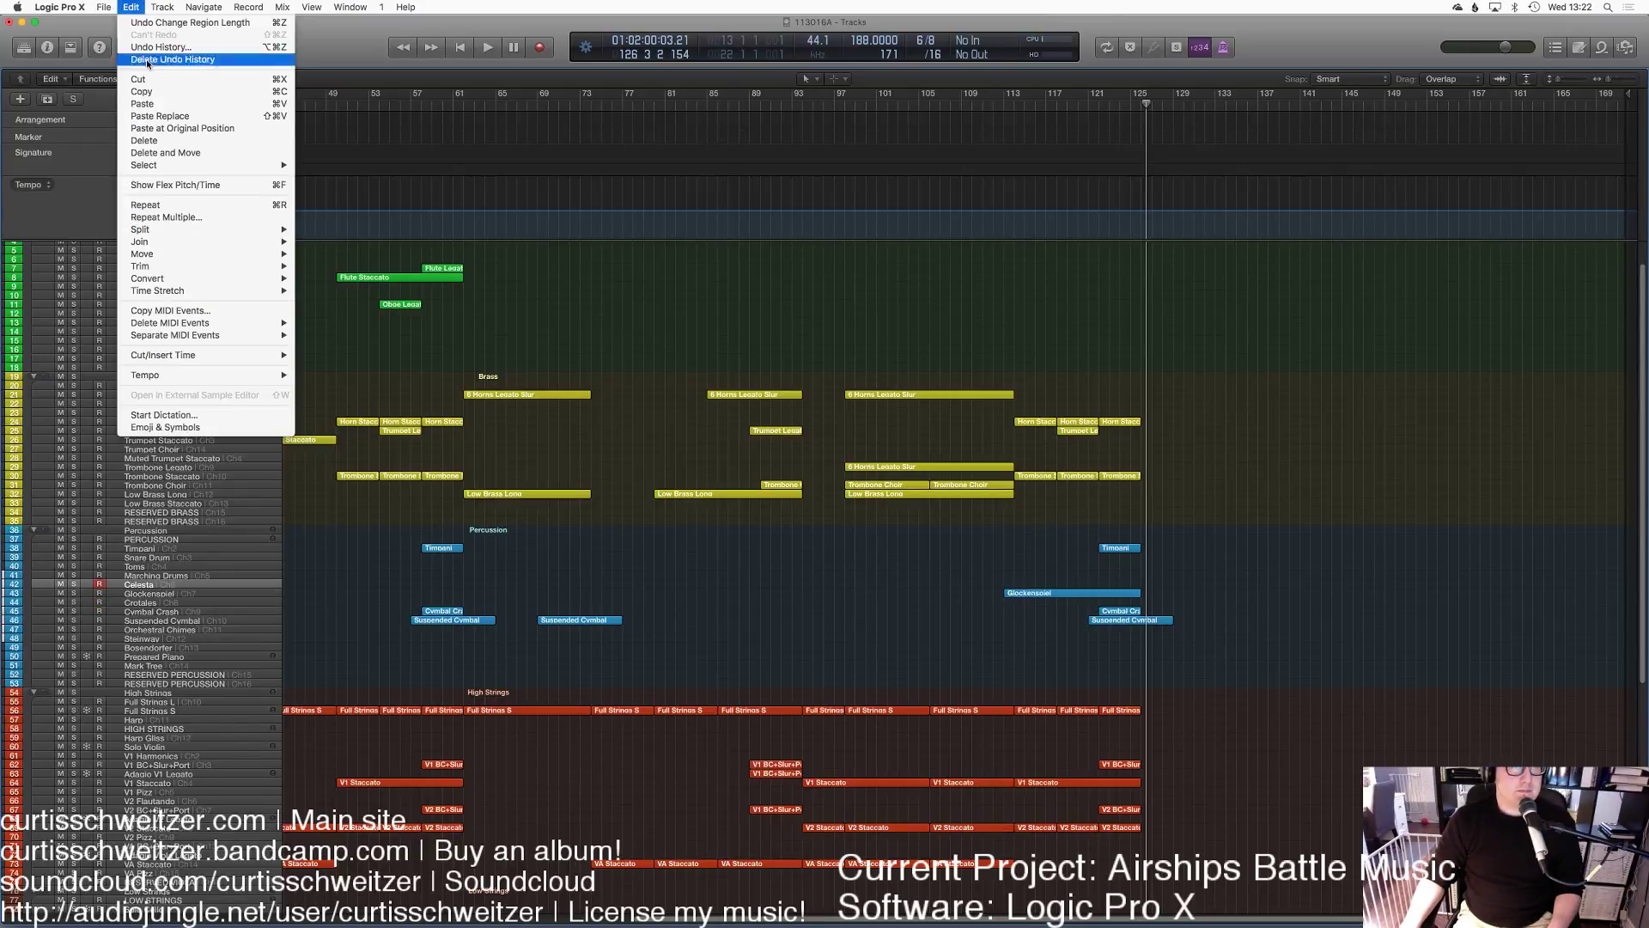
click(163, 127)
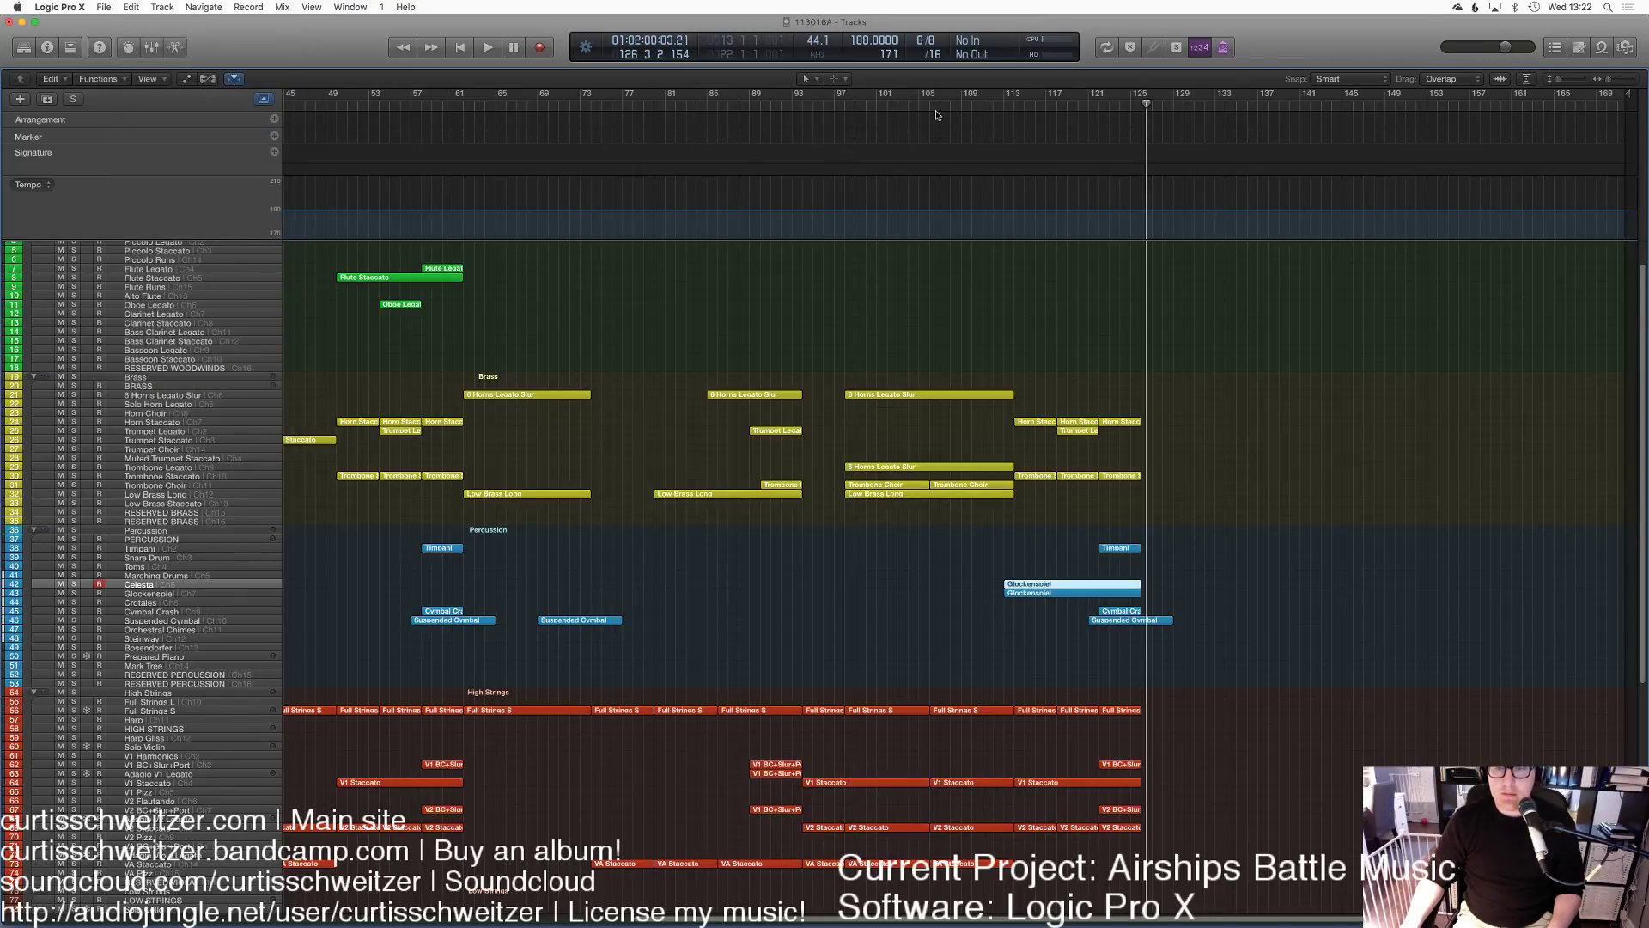
Step: Play back the doubled part and trim the start of the Celesta and Glockenspiel regions to bar 114
click(992, 114)
key(space)
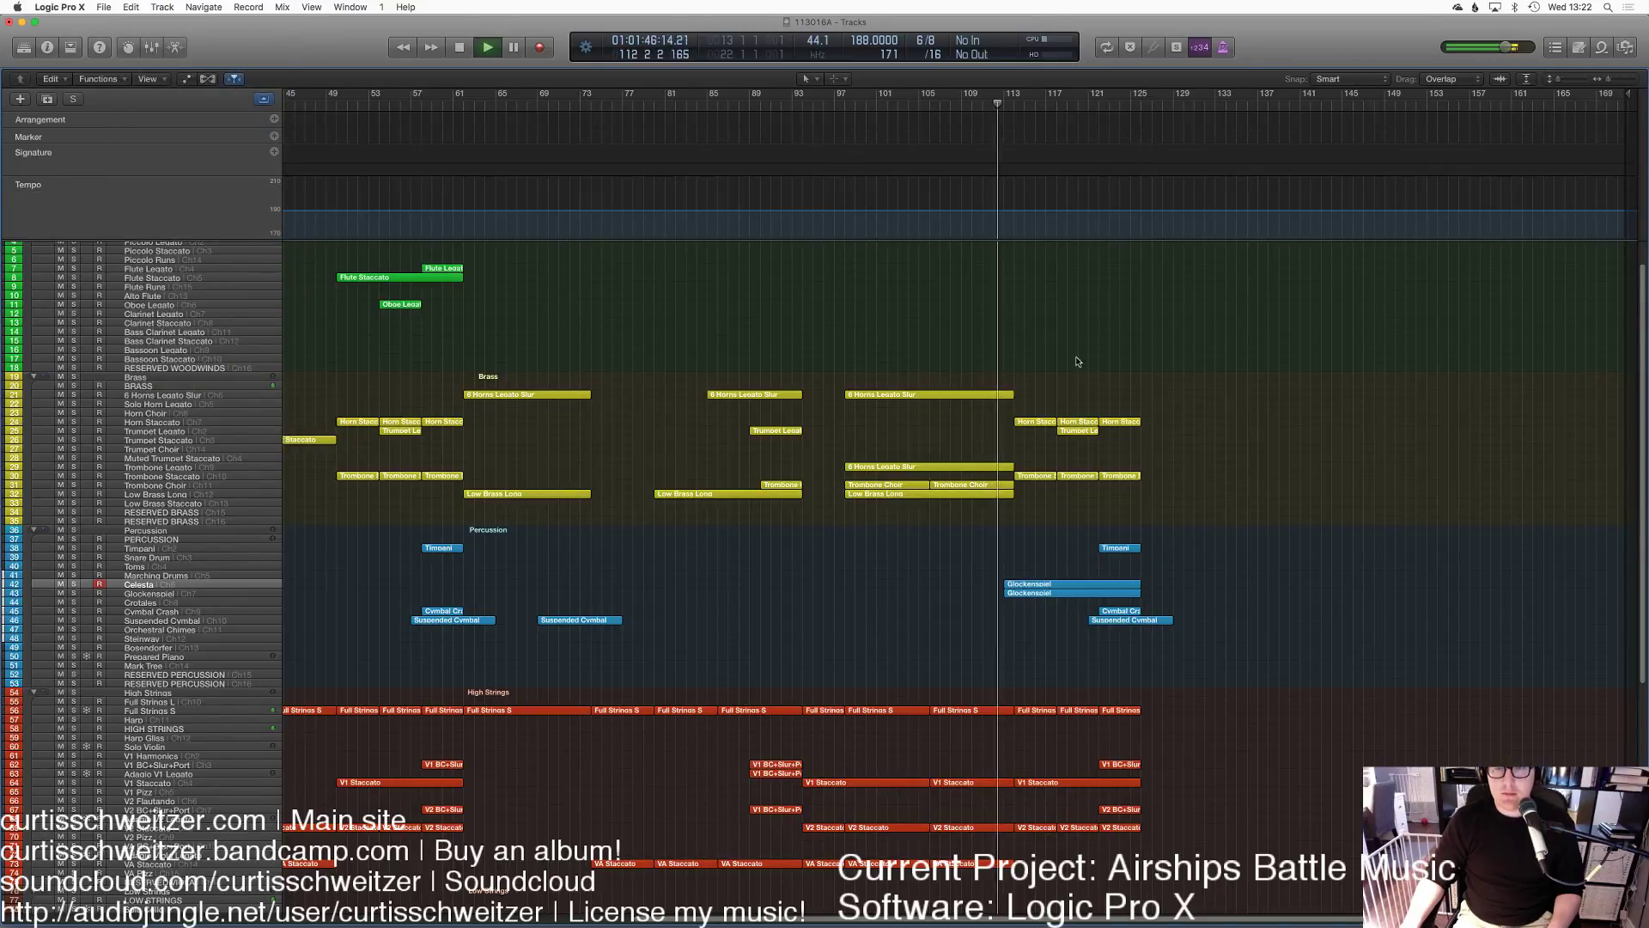
click(1009, 583)
drag(1009, 583, 1019, 583)
key(super+Right)
key(super+Right)
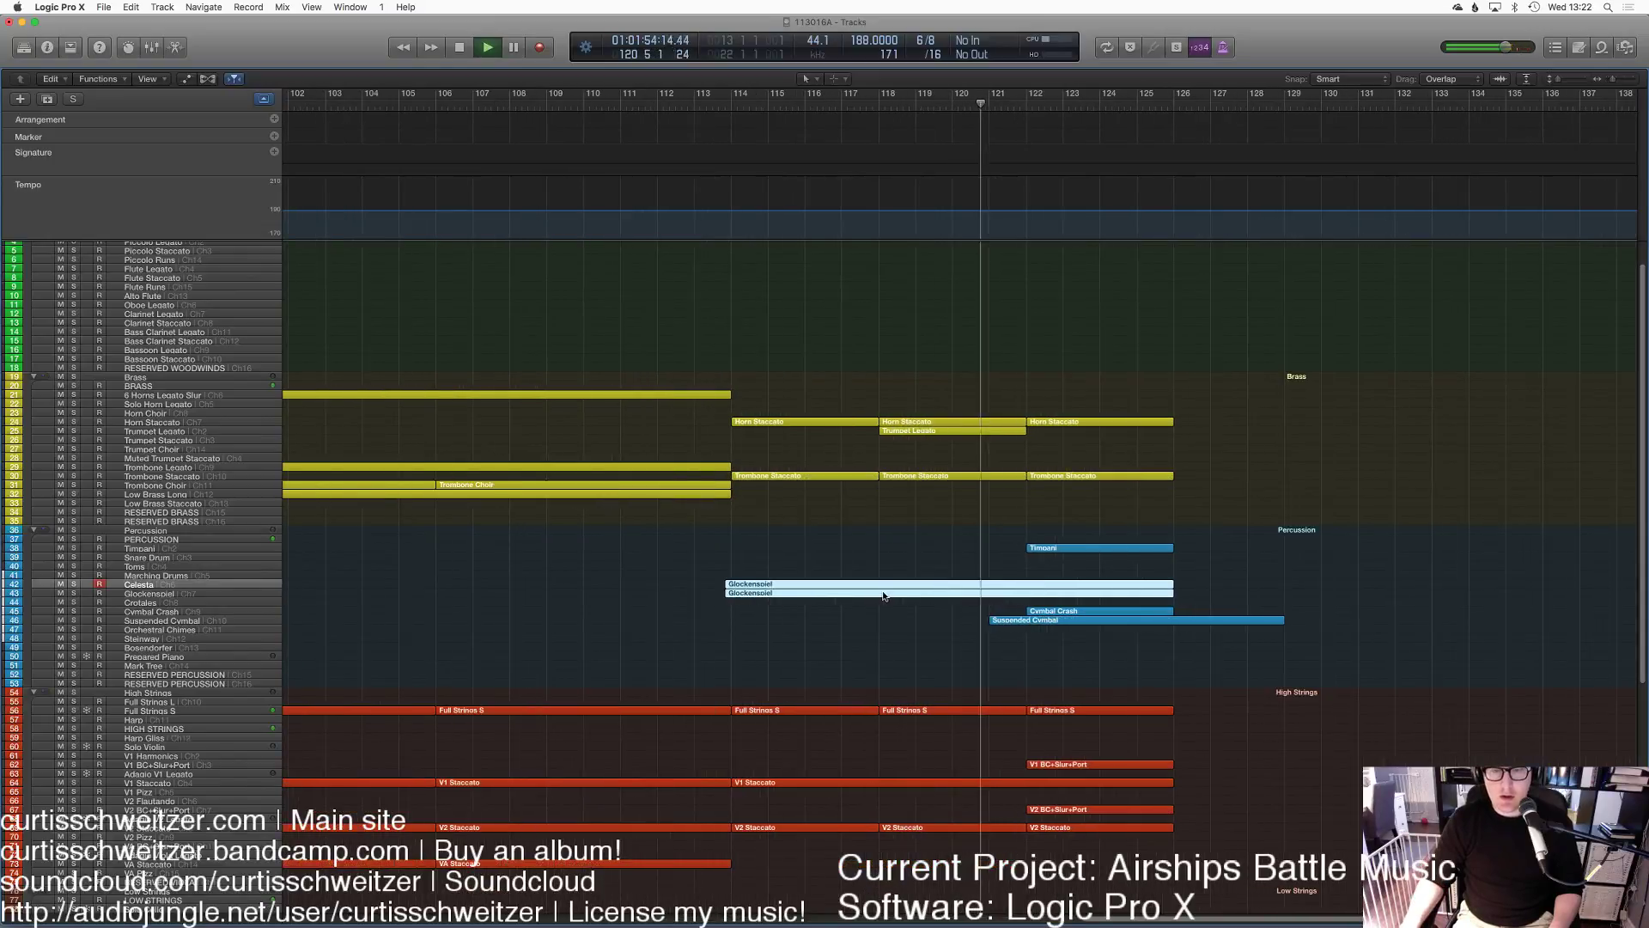
drag(724, 587, 732, 587)
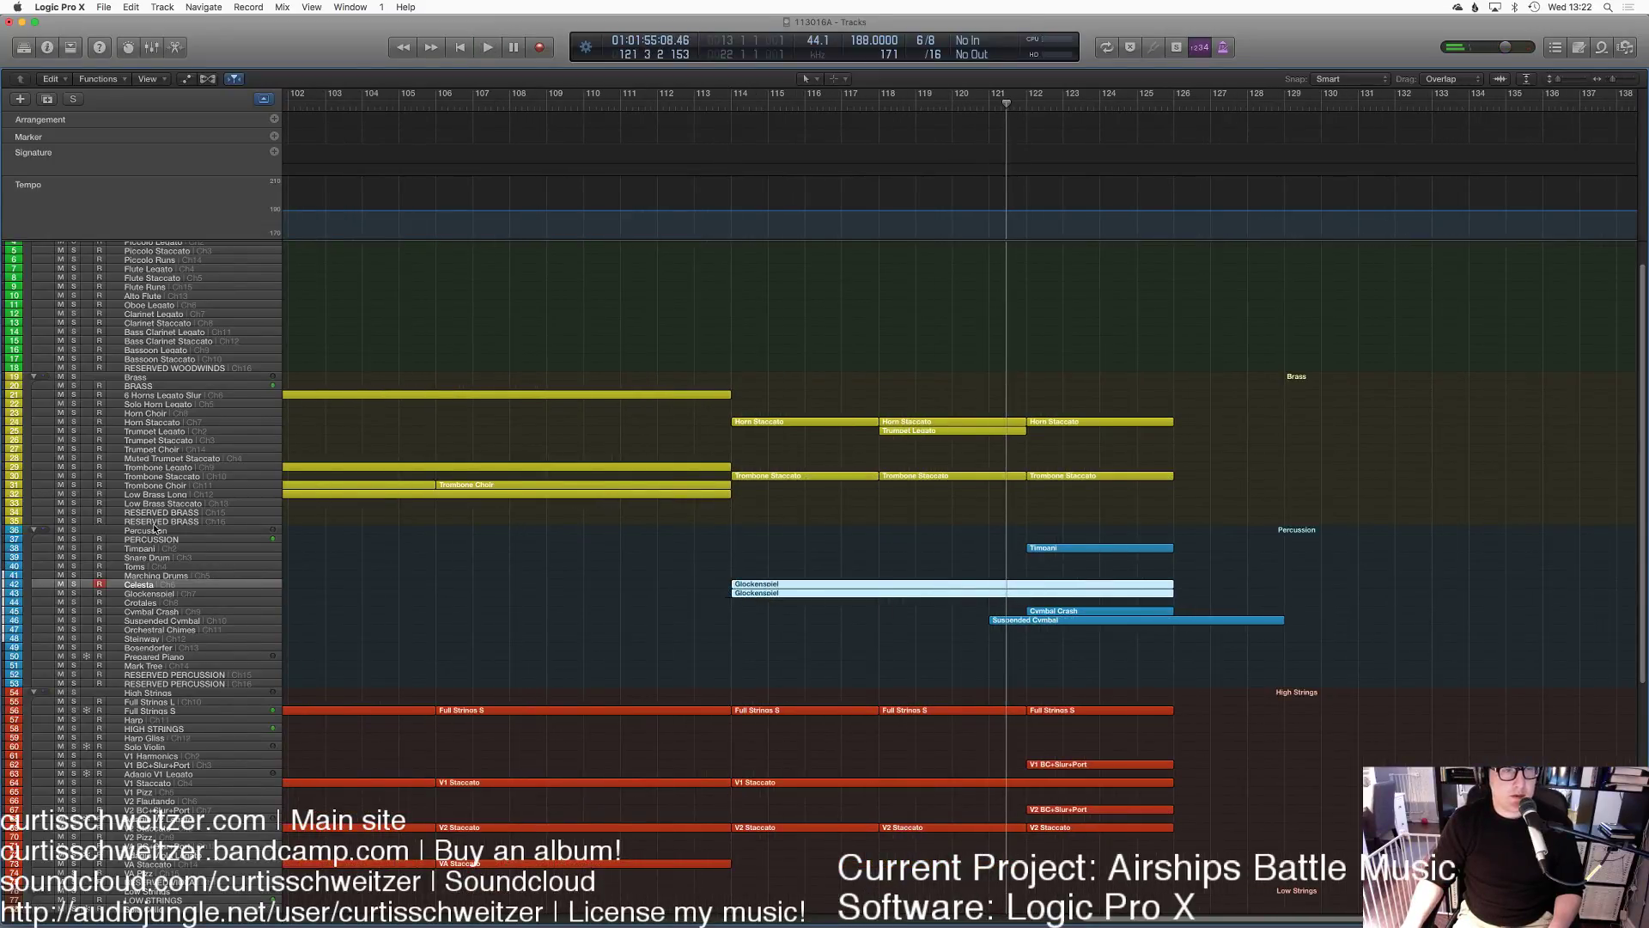
Step: Record a four-bar part on the Snare Drum track from bar 133 and open the new region in the Piano Roll
click(149, 551)
click(148, 557)
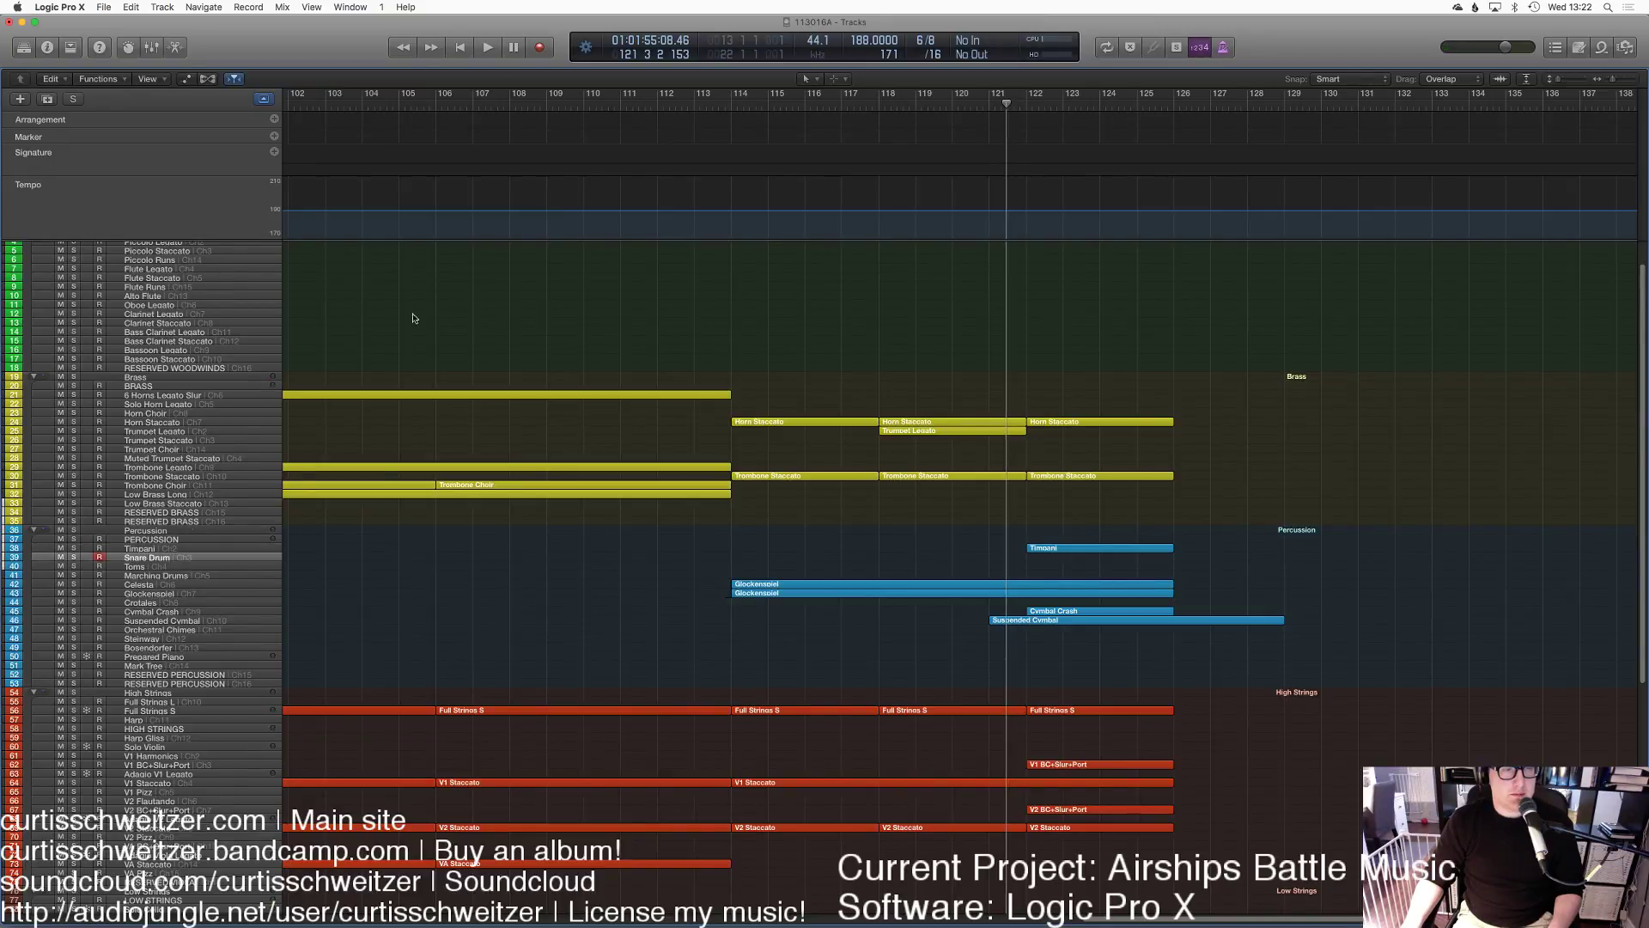
click(742, 101)
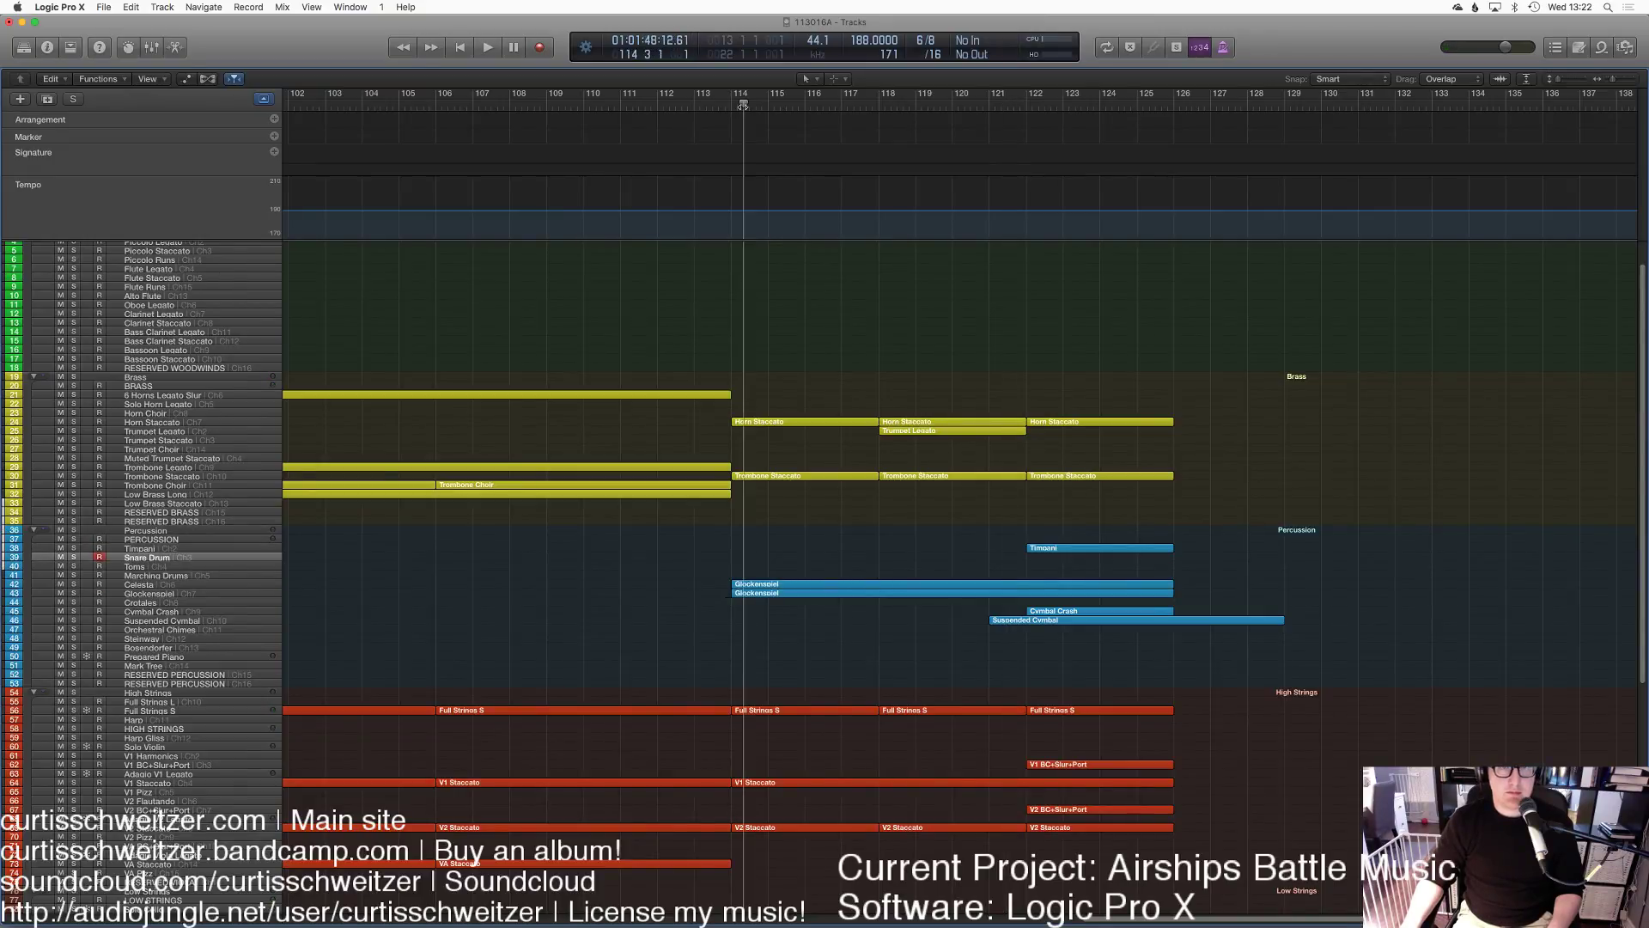
click(1396, 101)
key(space)
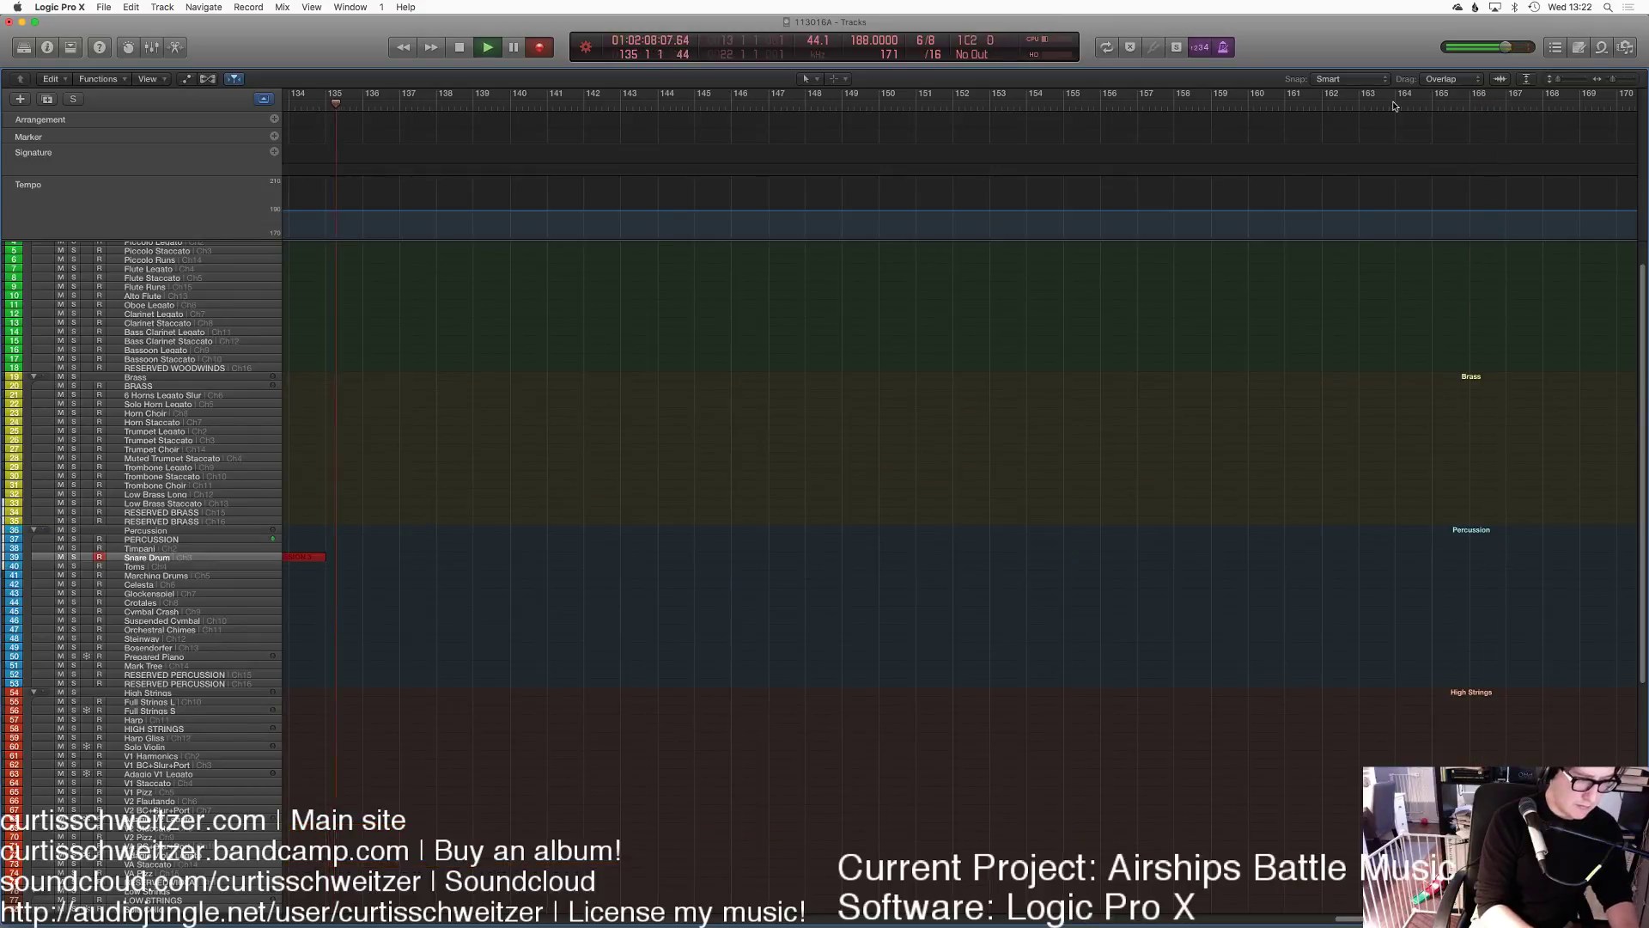
key(space)
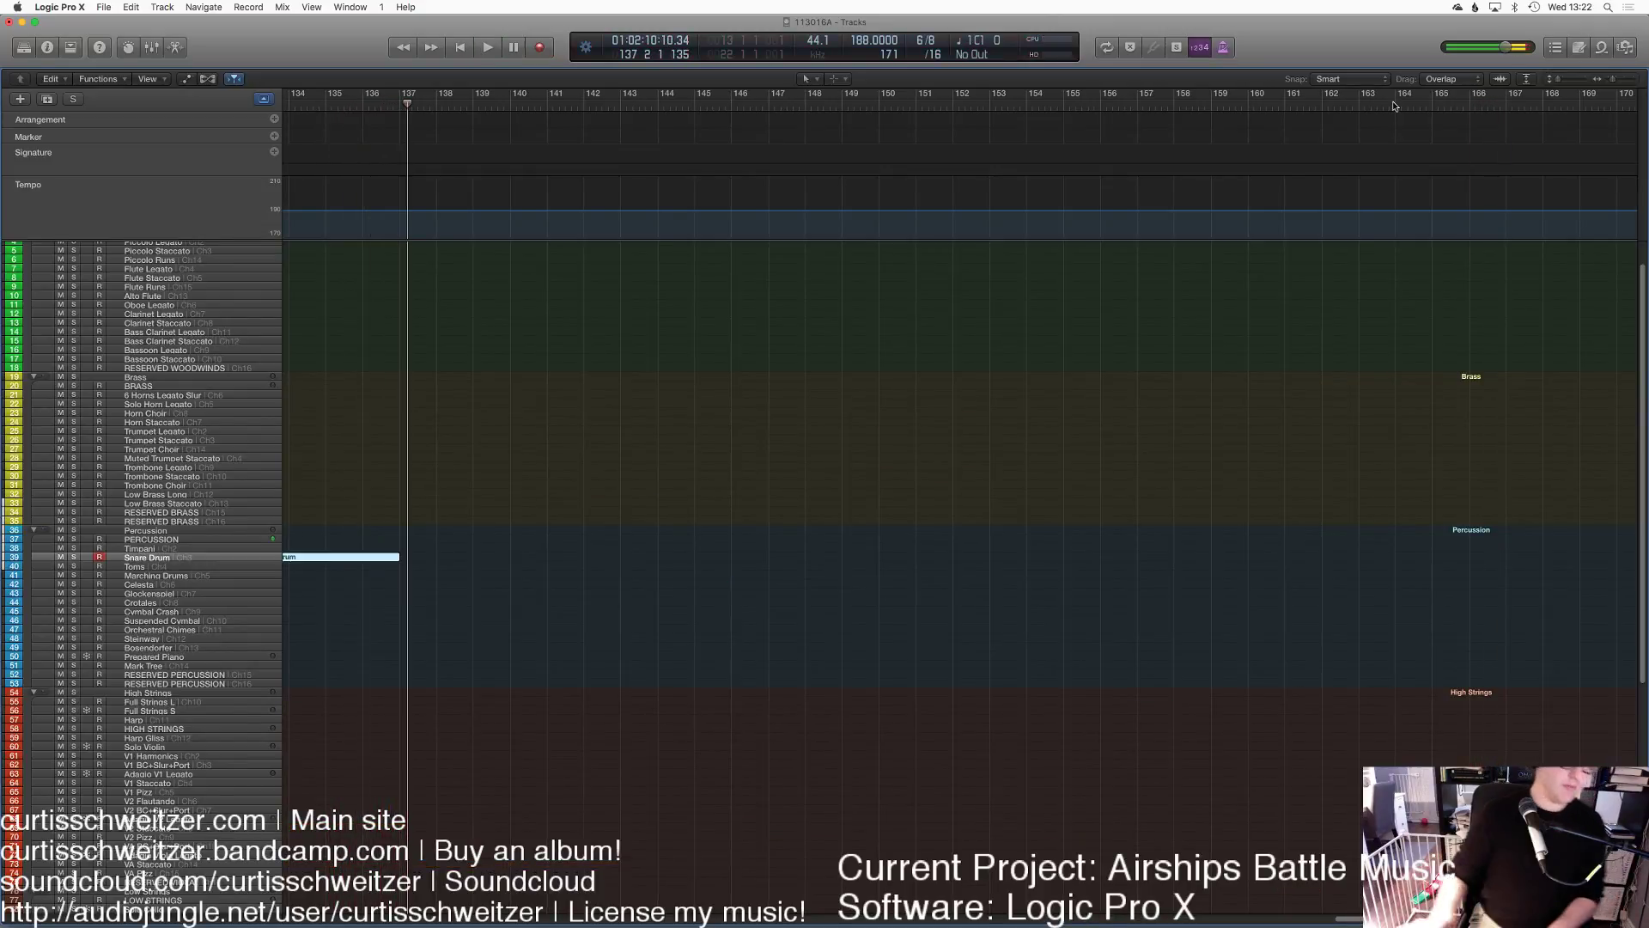
key(e)
scroll(397, 681, left, 3)
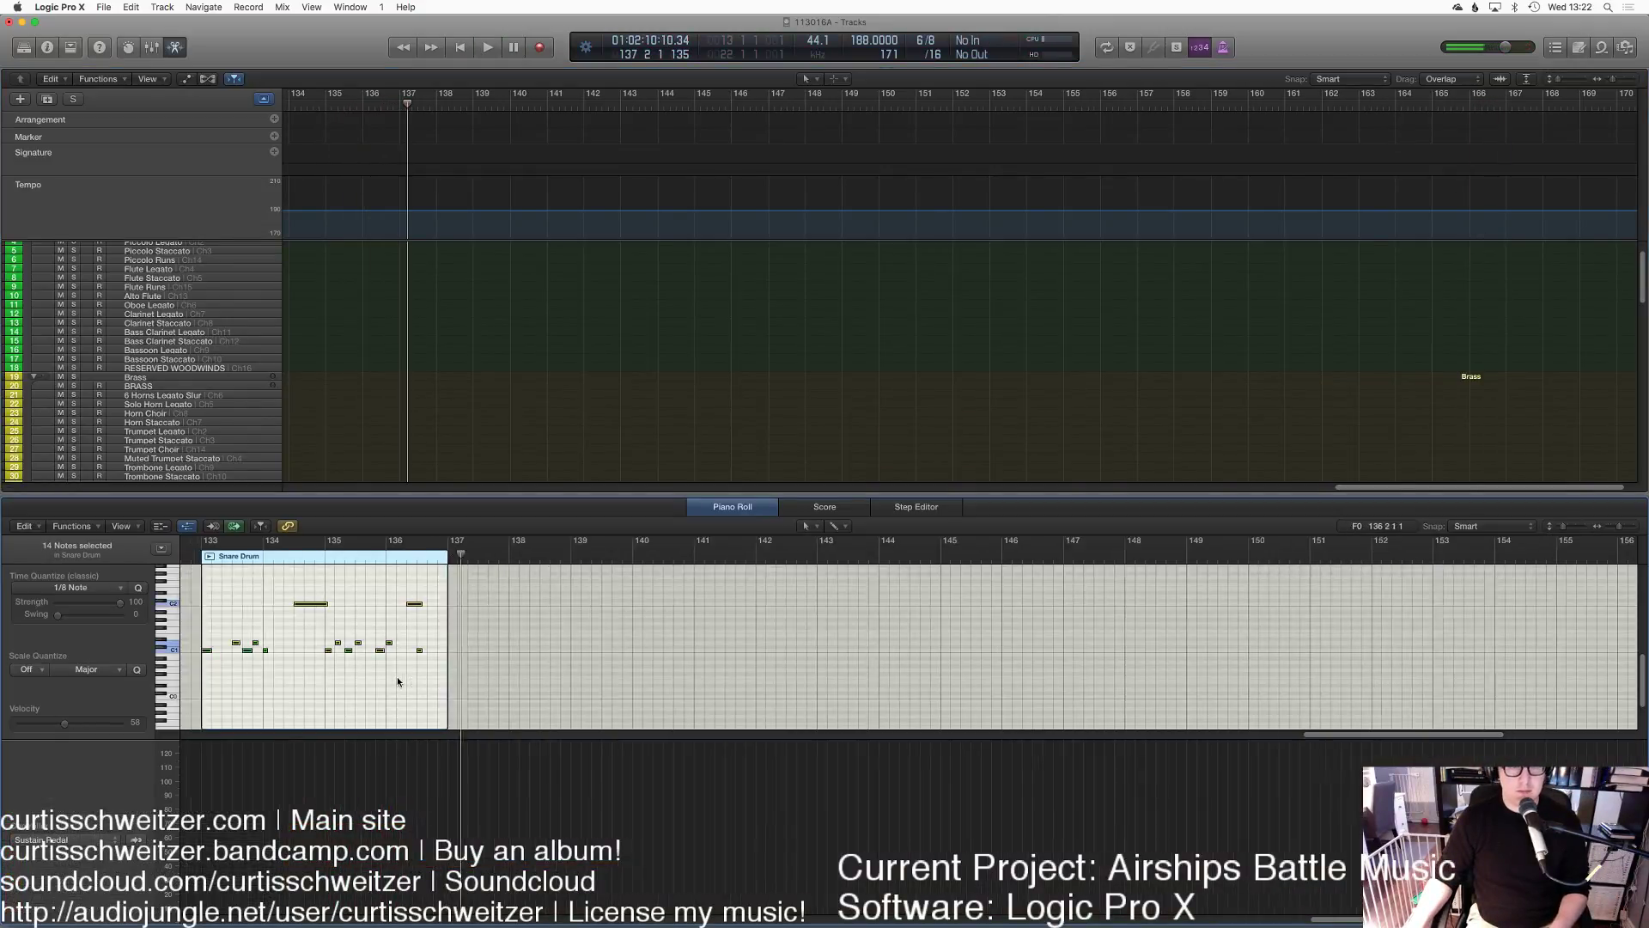
Step: Move the recorded Snare Drum region to bar 114 and loop it to about bar 126
key(e)
scroll(470, 396, left, 5)
scroll(558, 430, left, 2)
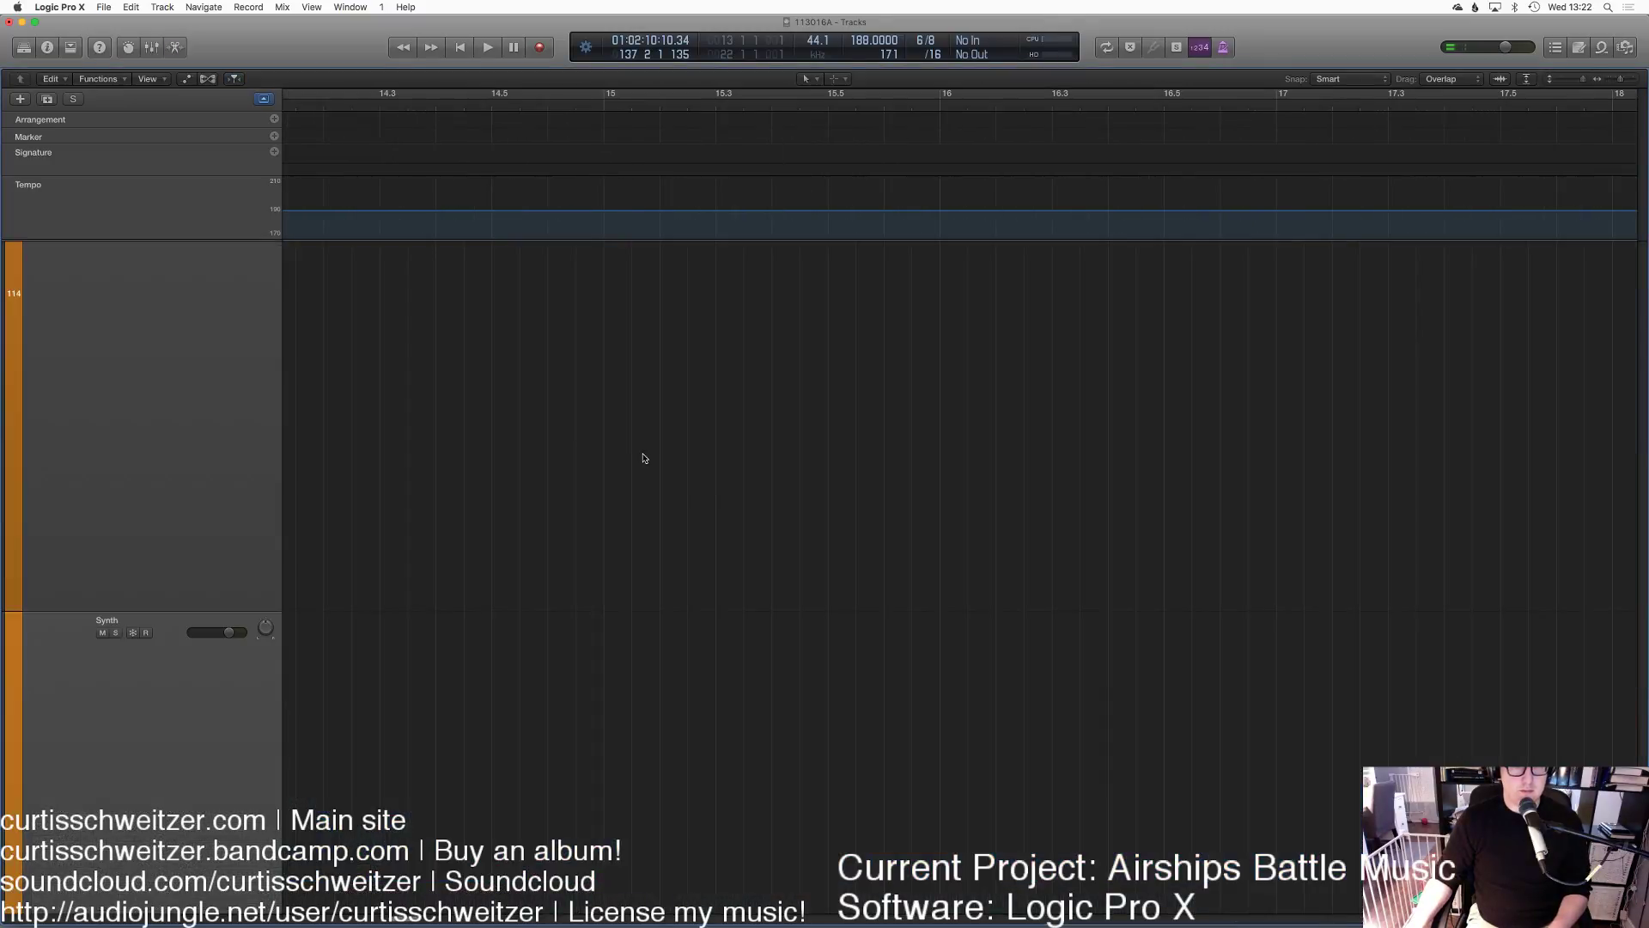
scroll(700, 498, left, 5)
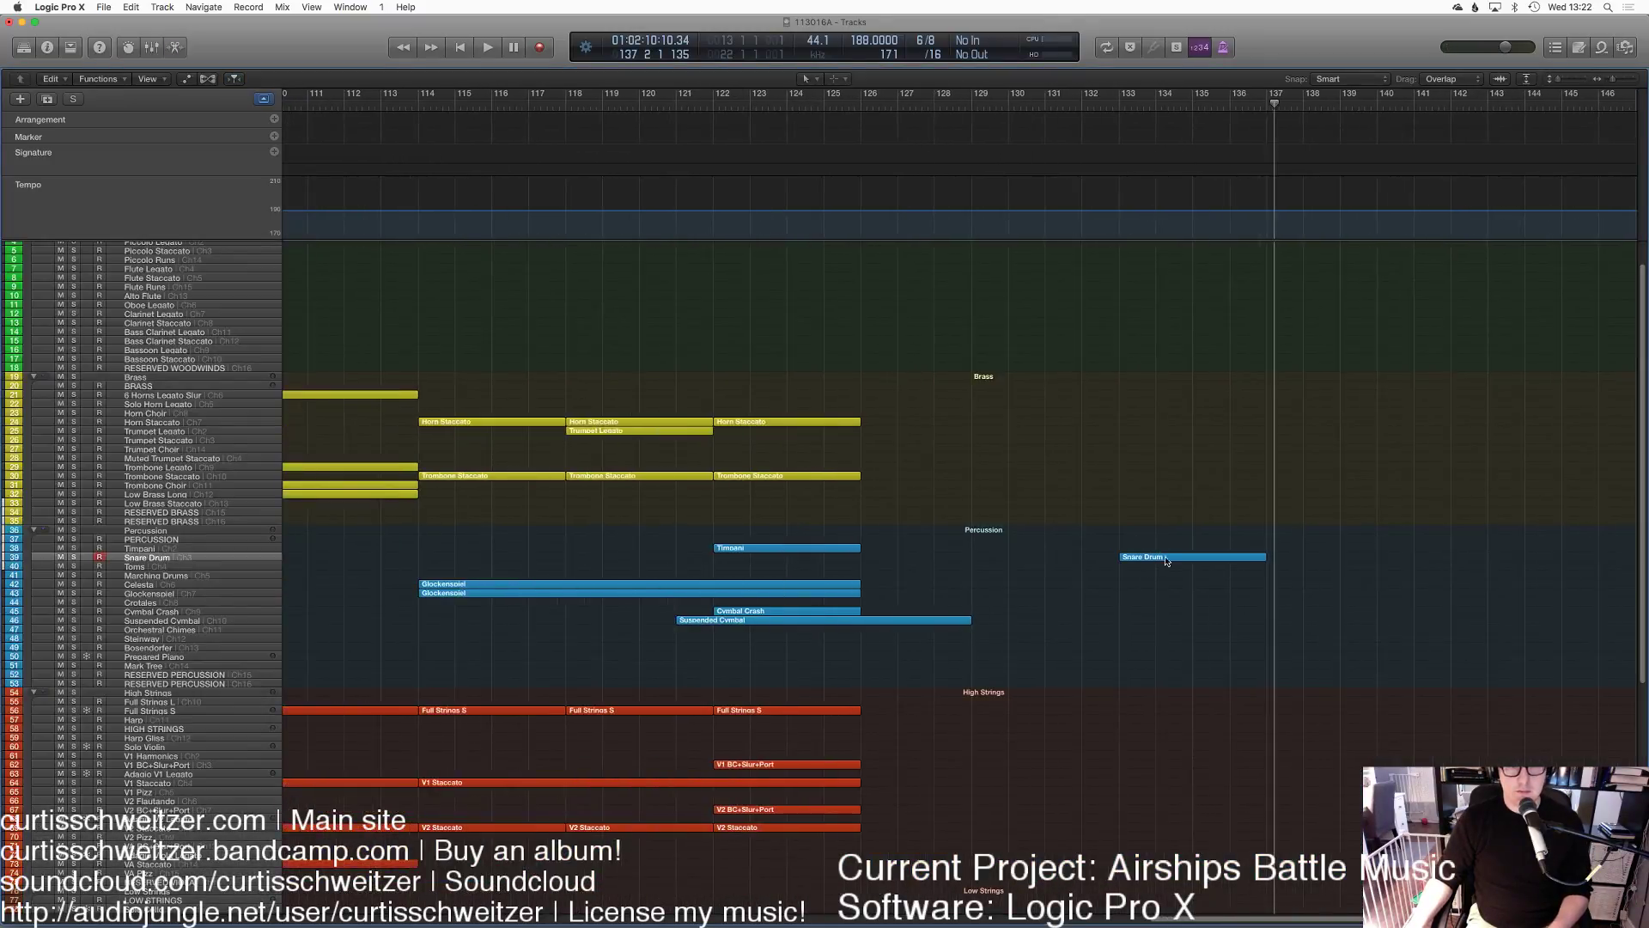
drag(1151, 564, 447, 558)
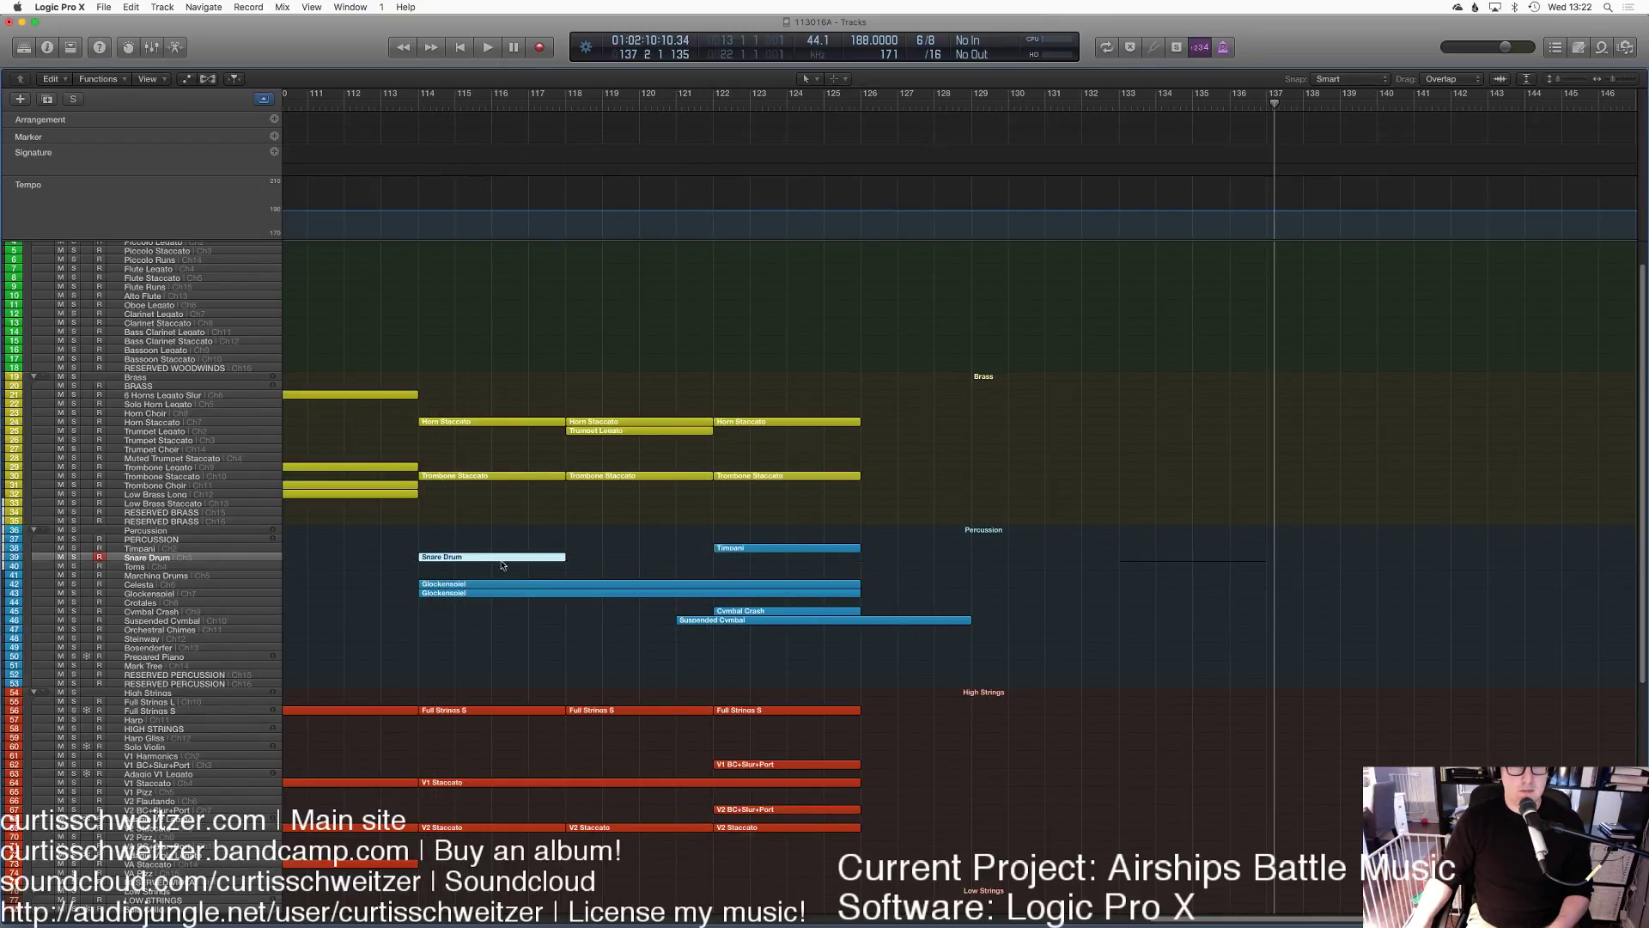
drag(568, 556, 857, 585)
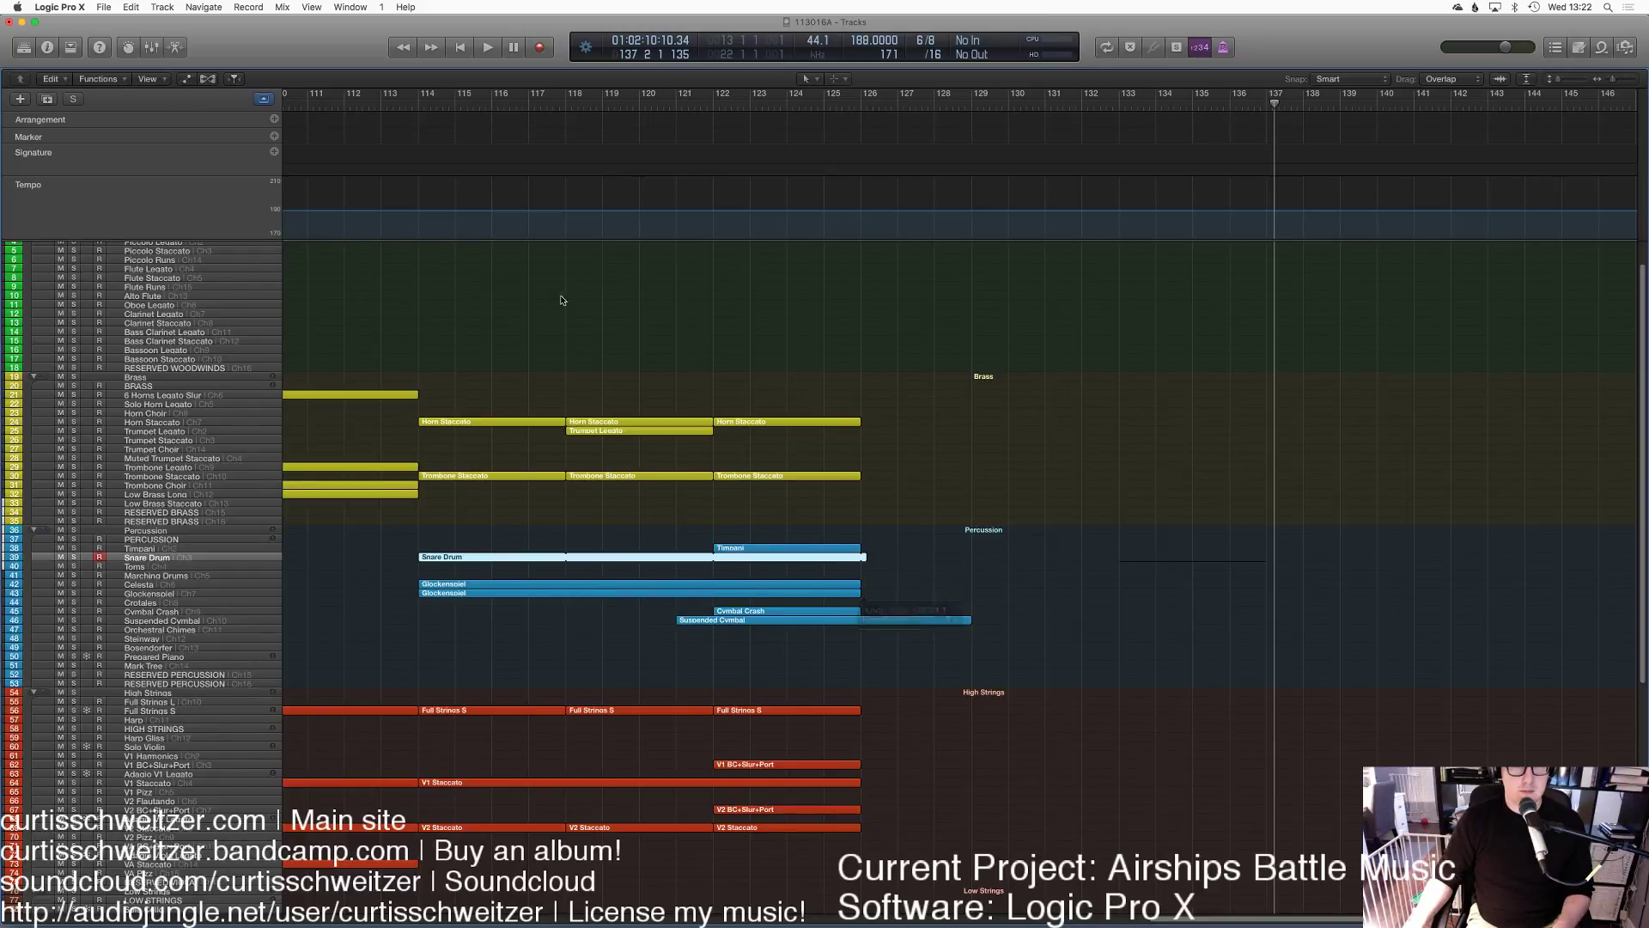
Step: Play back the passage from about bar 113 and briefly view the mixer channels
double_click(407, 99)
click(526, 298)
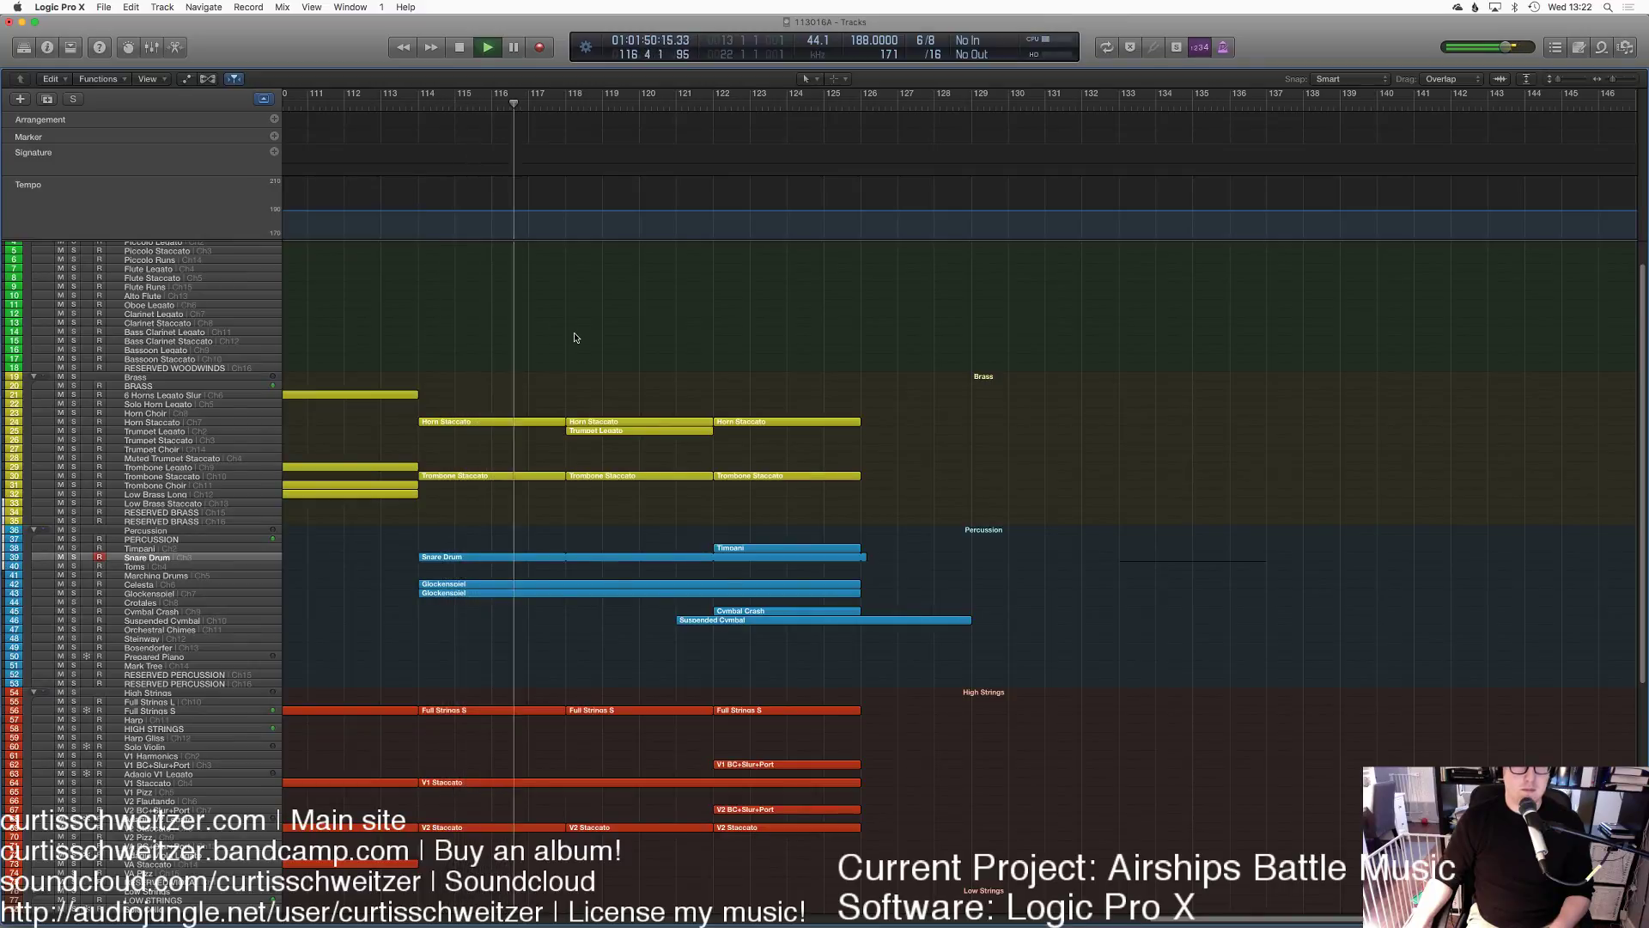
key(x)
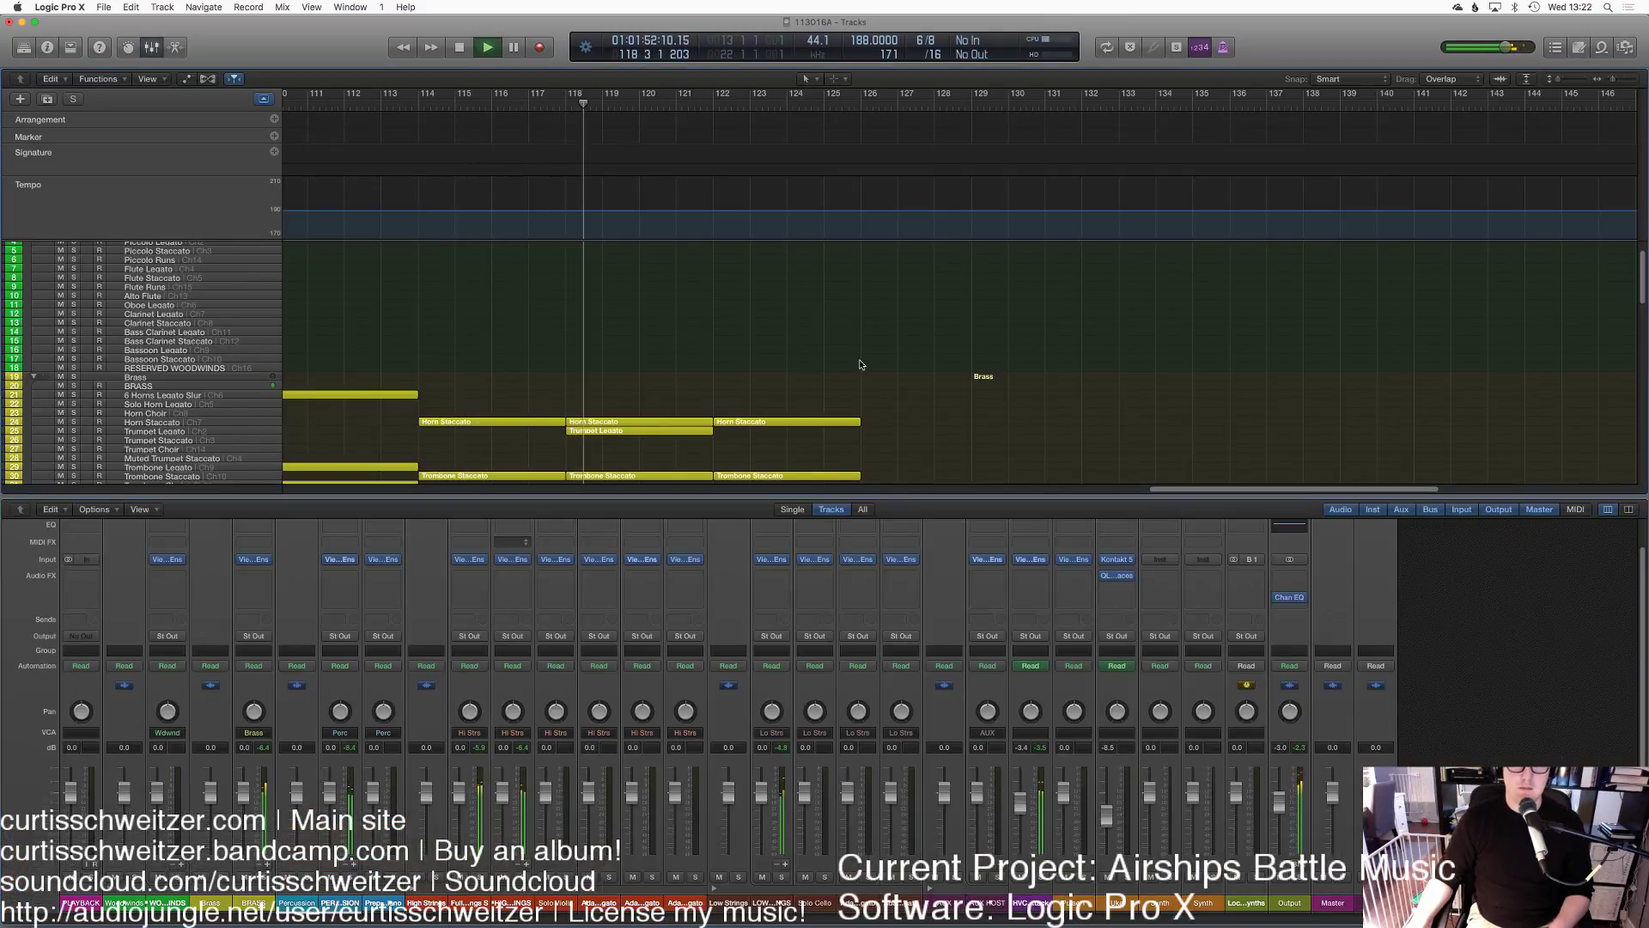
key(x)
scroll(861, 365, left, 5)
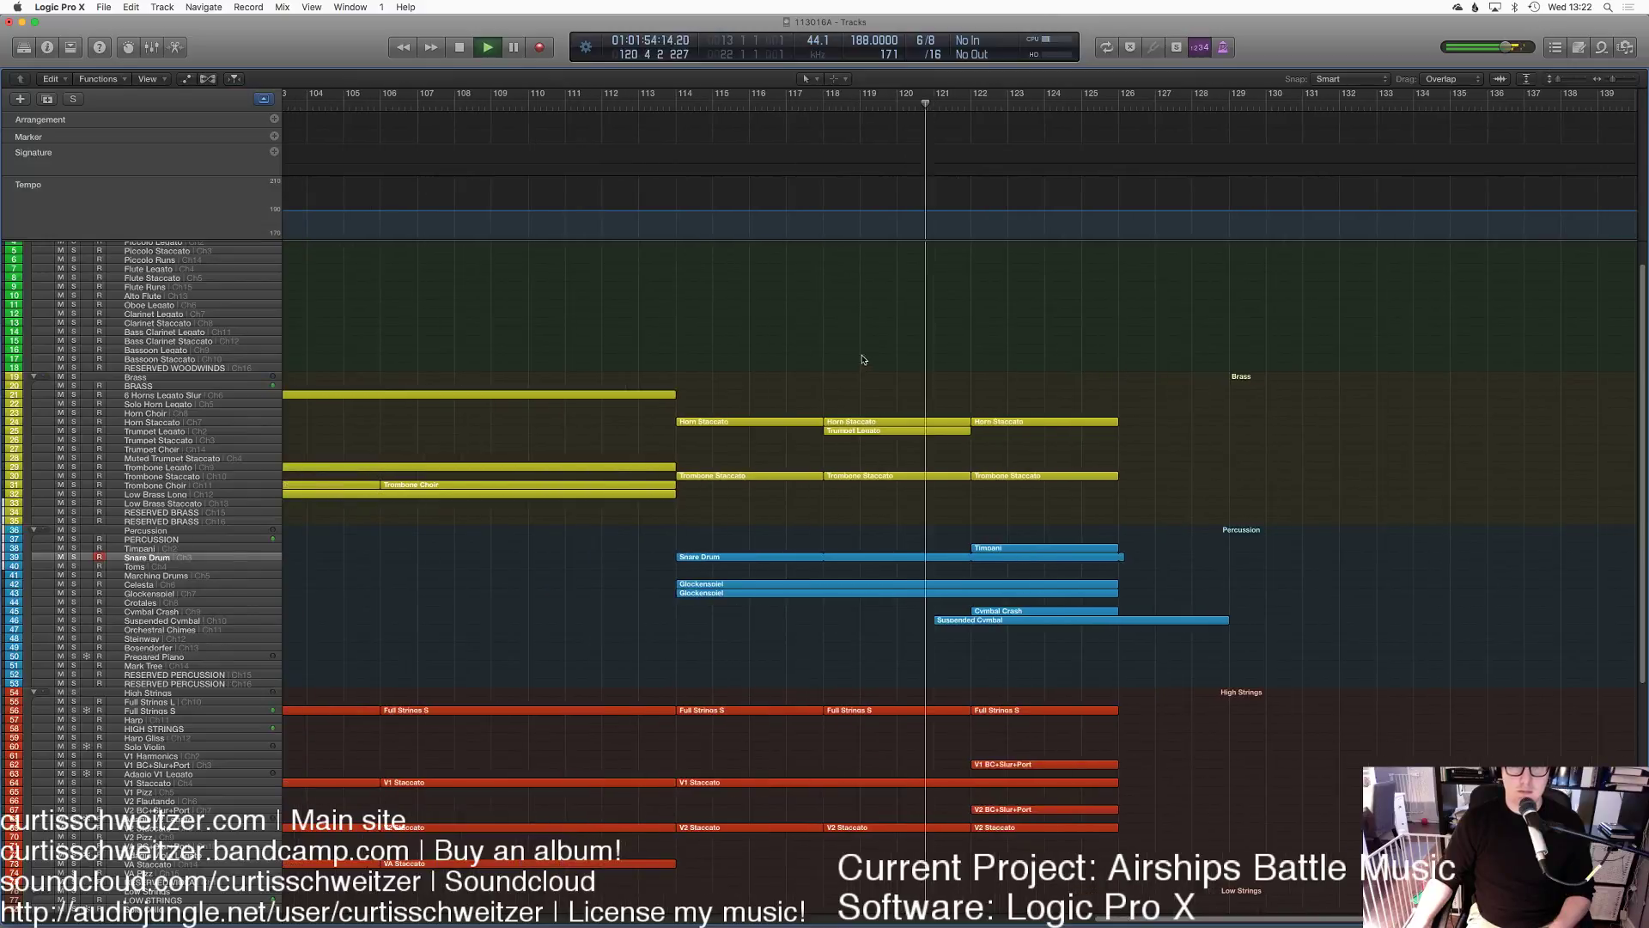
scroll(962, 368, up, 2)
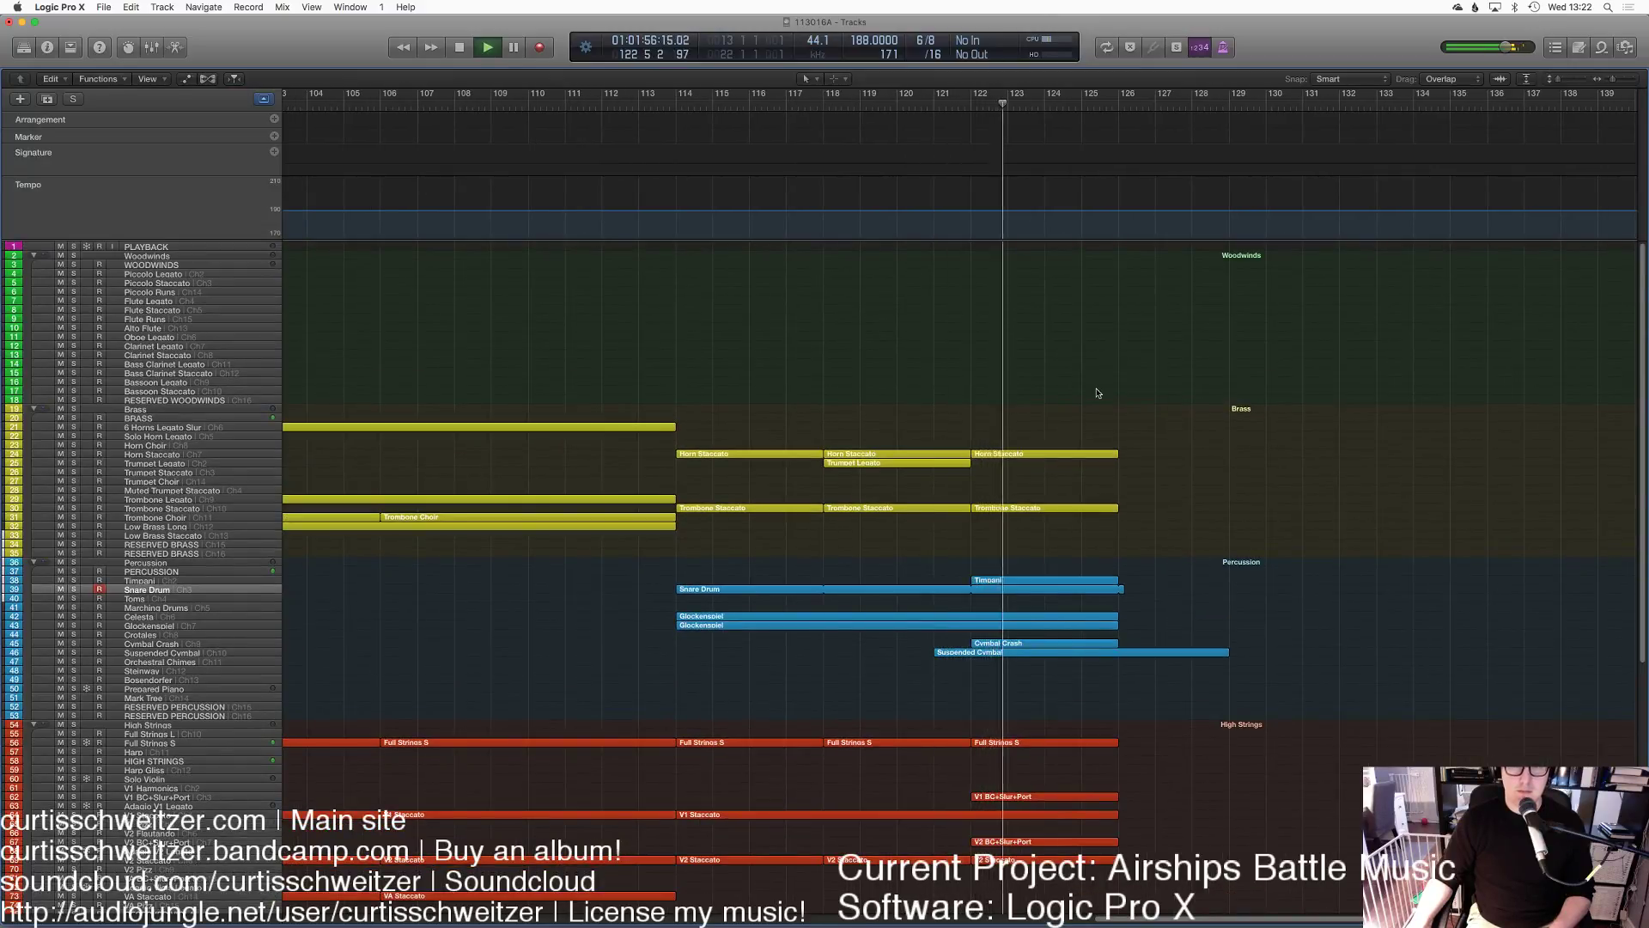
Step: Trim the end of the looped Snare Drum part to bar 126 and stop playback
scroll(1097, 393, right, 5)
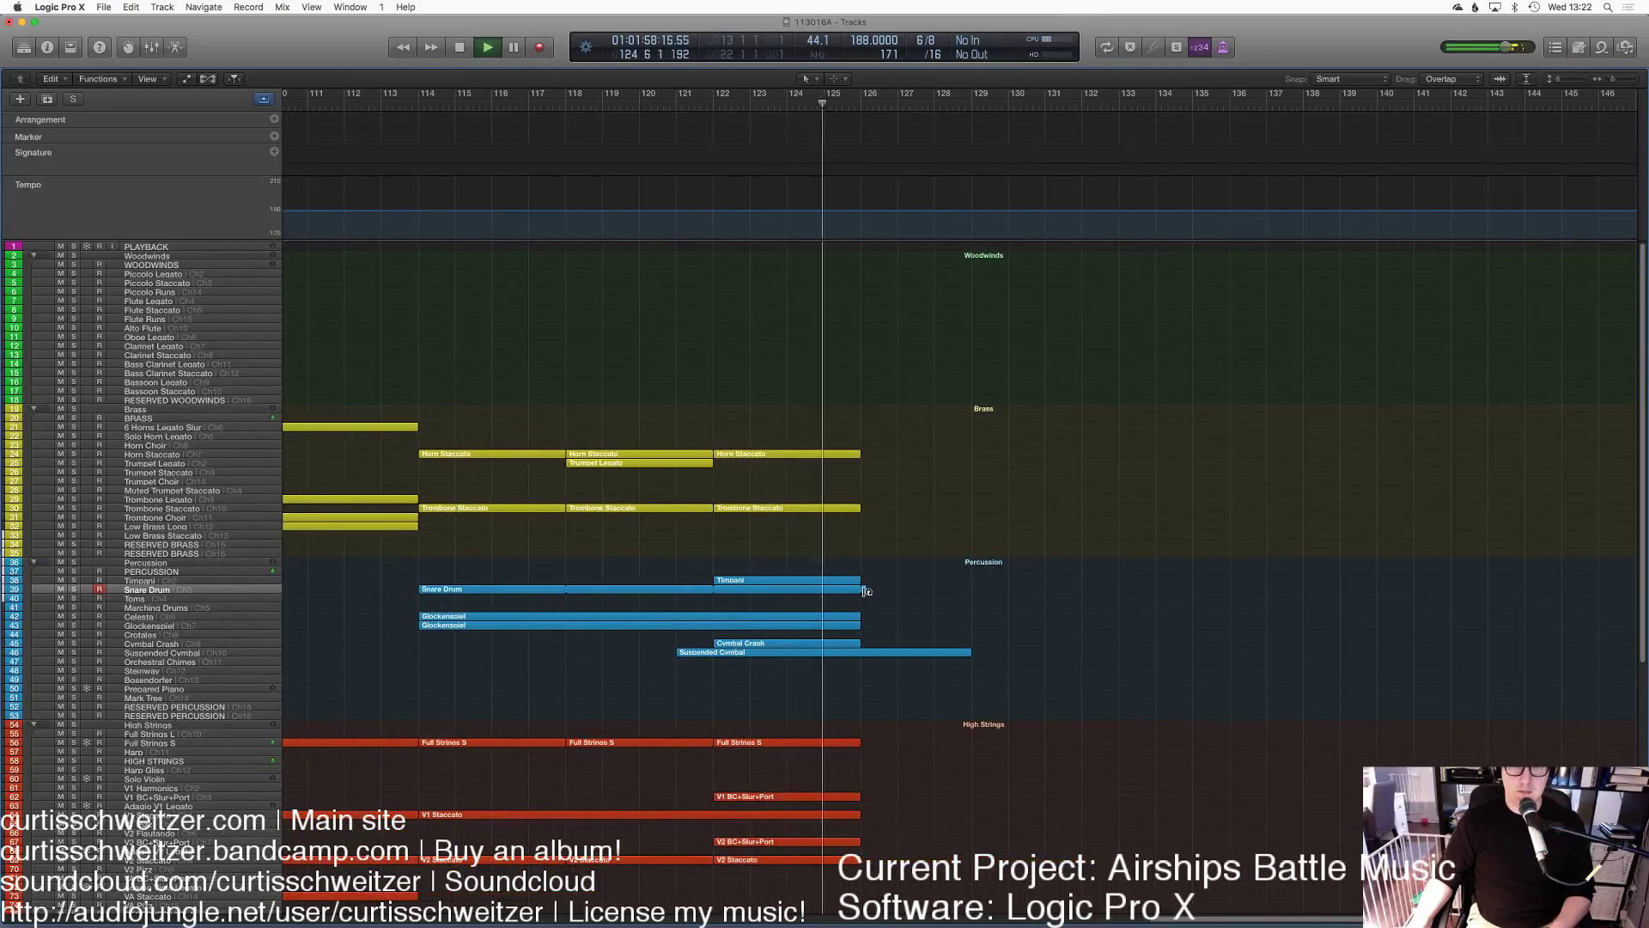
click(866, 591)
click(913, 578)
key(space)
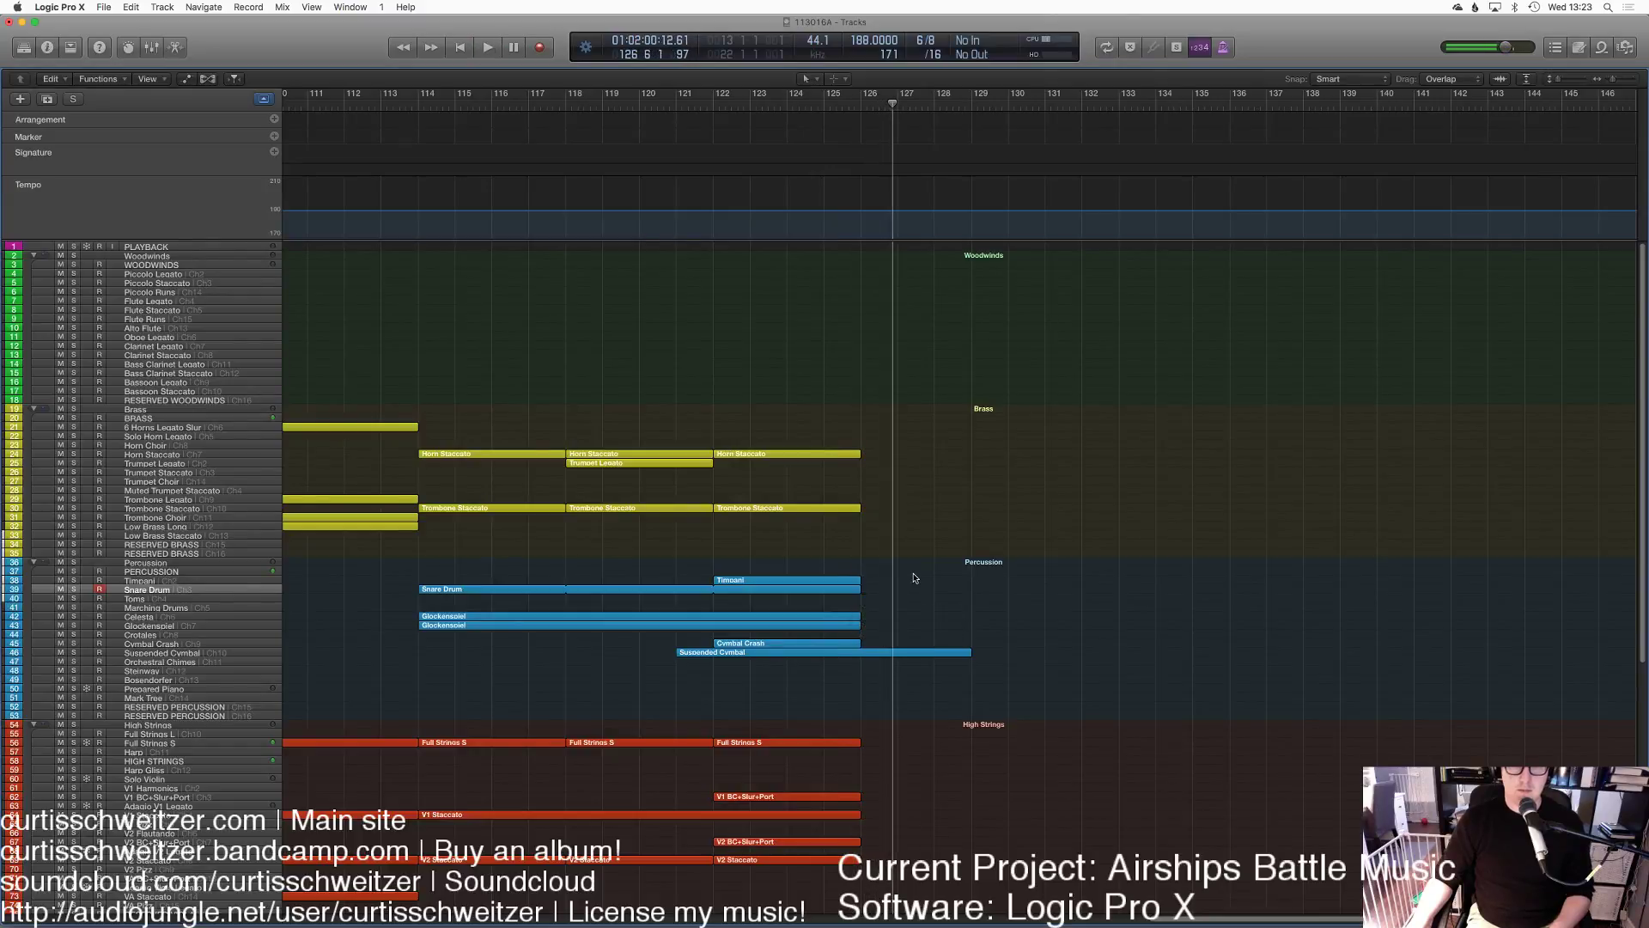
Step: Open the V1 BC+Slur+Port region at bar 122 in the Piano Roll and display its Expression data
scroll(913, 578, down, 15)
click(795, 541)
key(p)
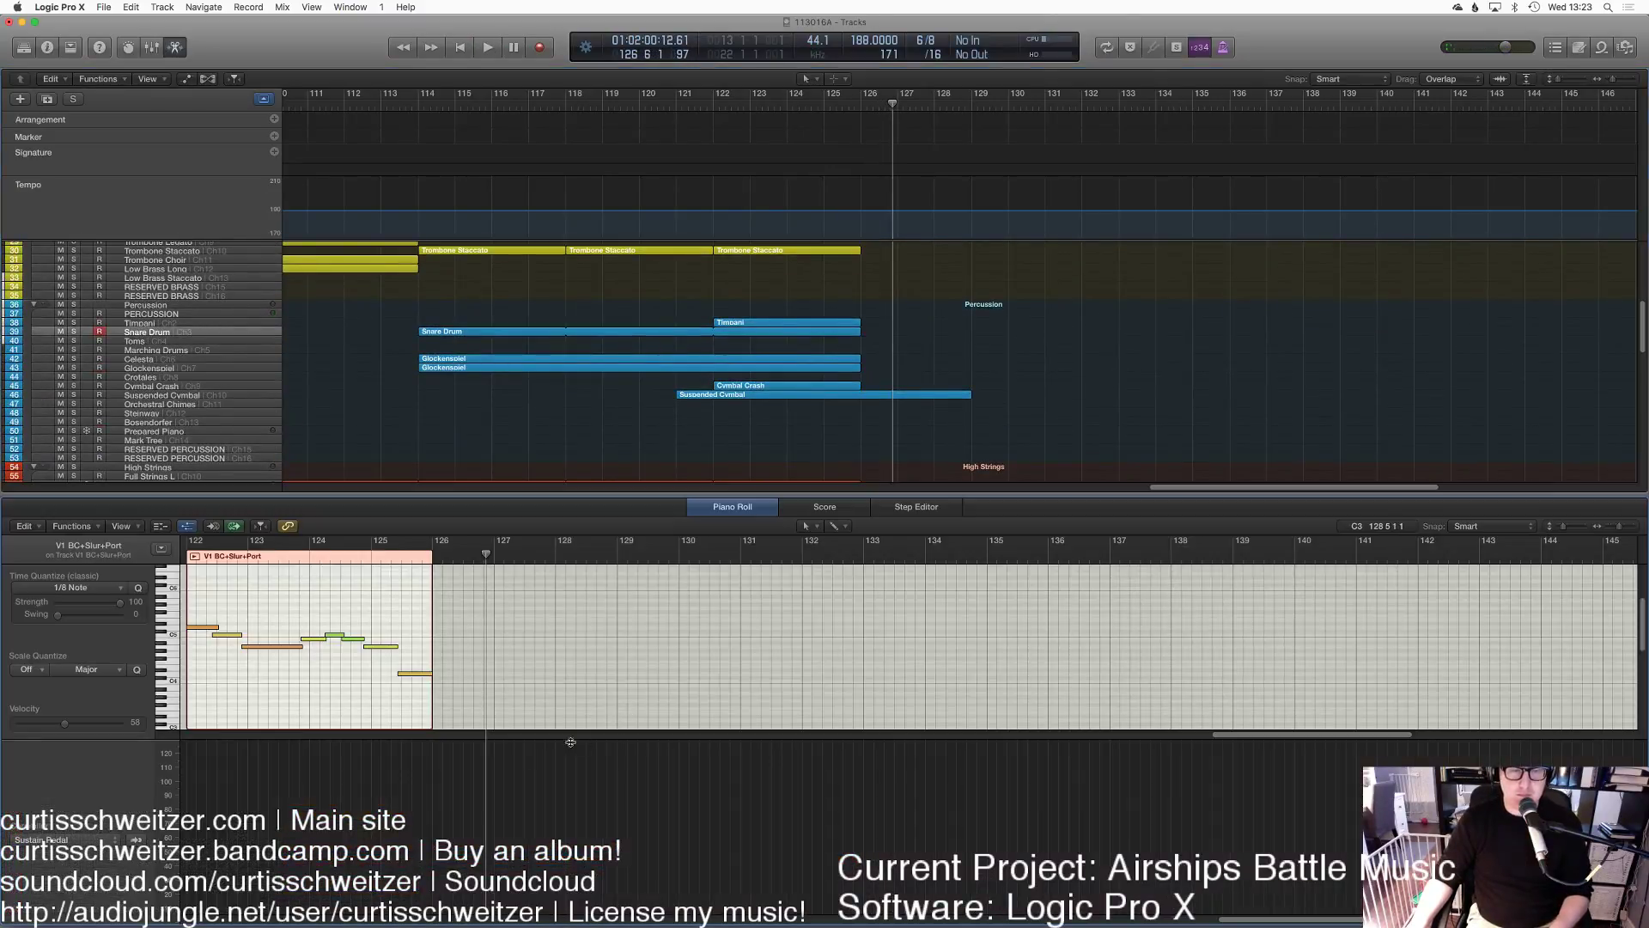
click(43, 839)
key(Return)
scroll(513, 781, left, 3)
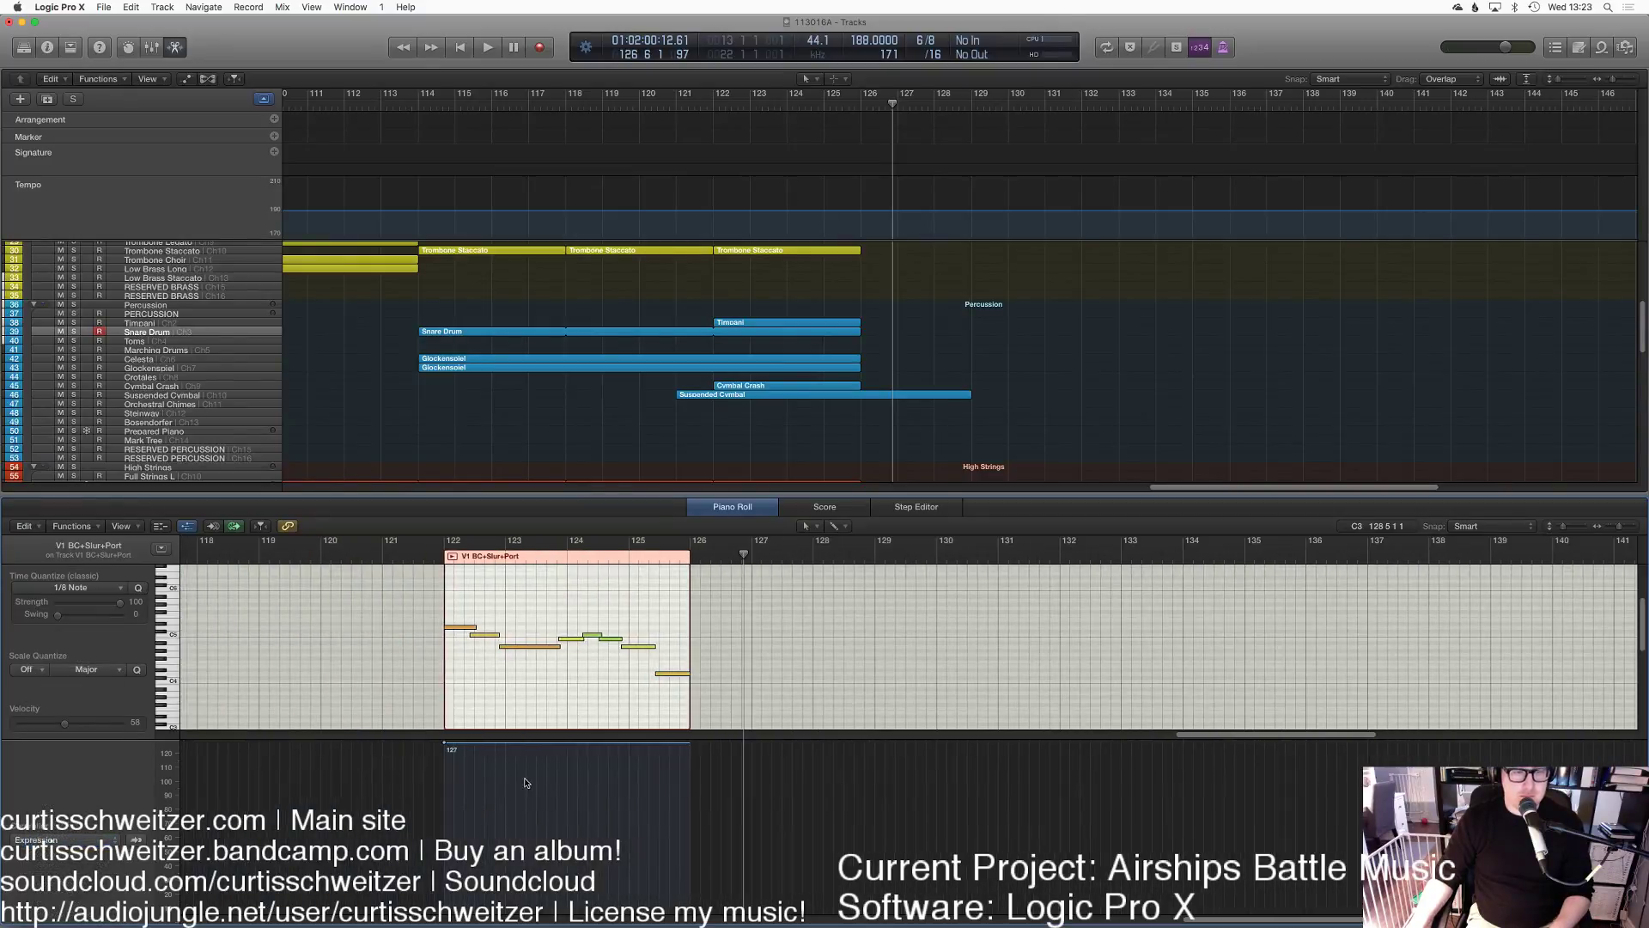
Step: Close the Piano Roll and play back the arrangement from about bar 121
scroll(687, 360, down, 5)
click(676, 103)
key(space)
click(773, 356)
key(e)
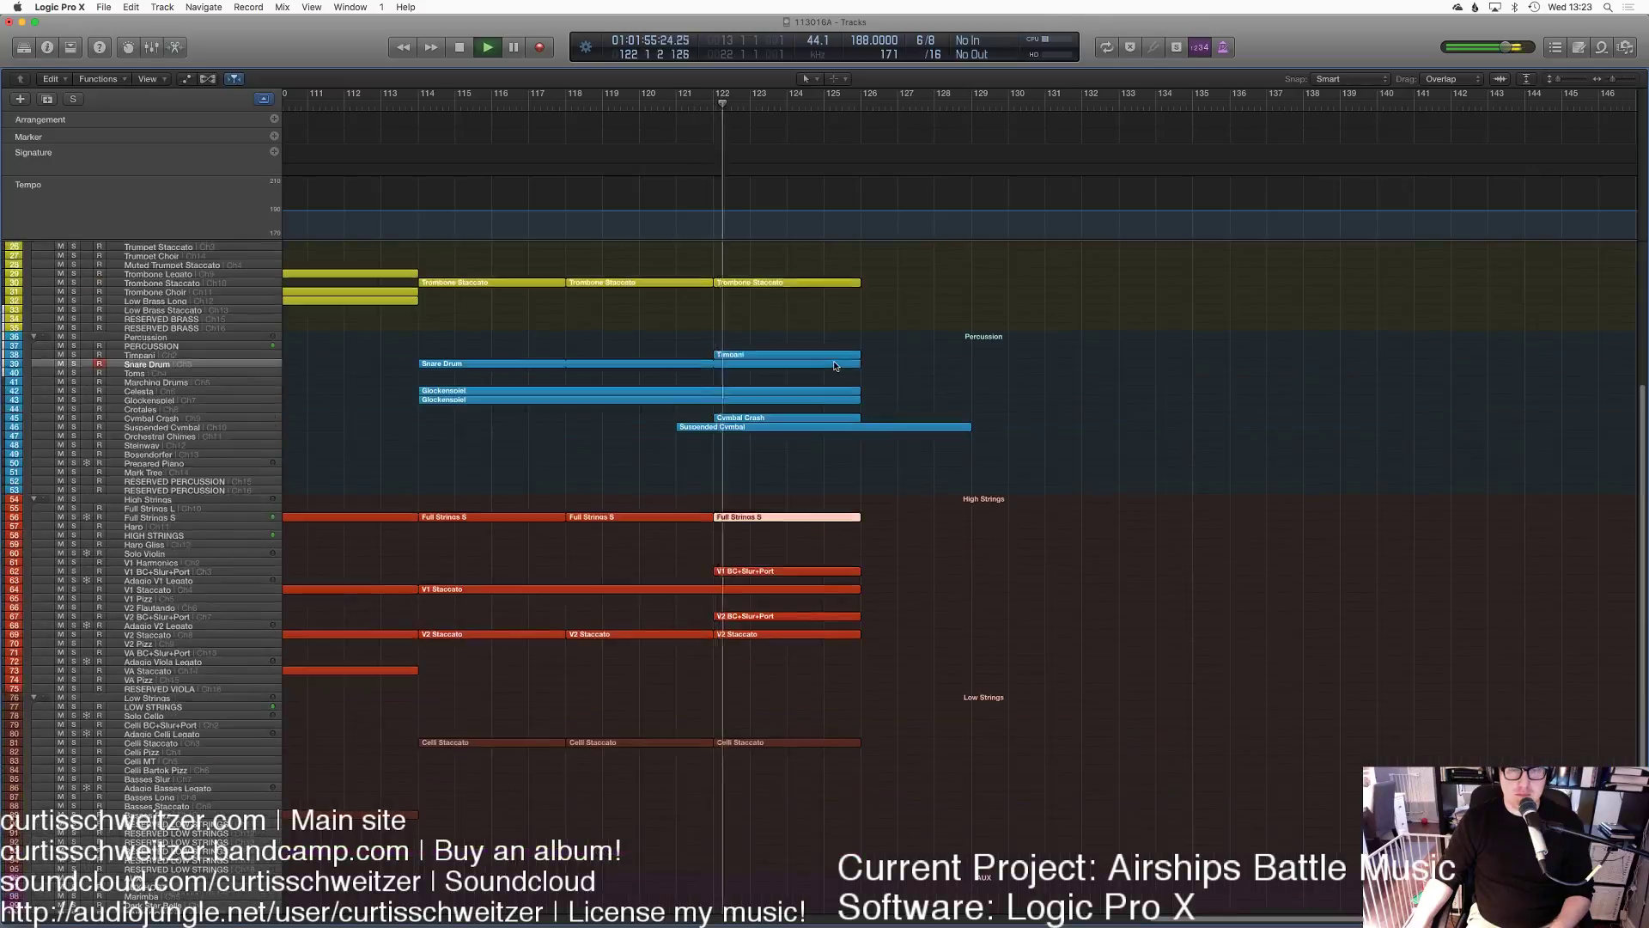
scroll(980, 370, up, 5)
click(979, 368)
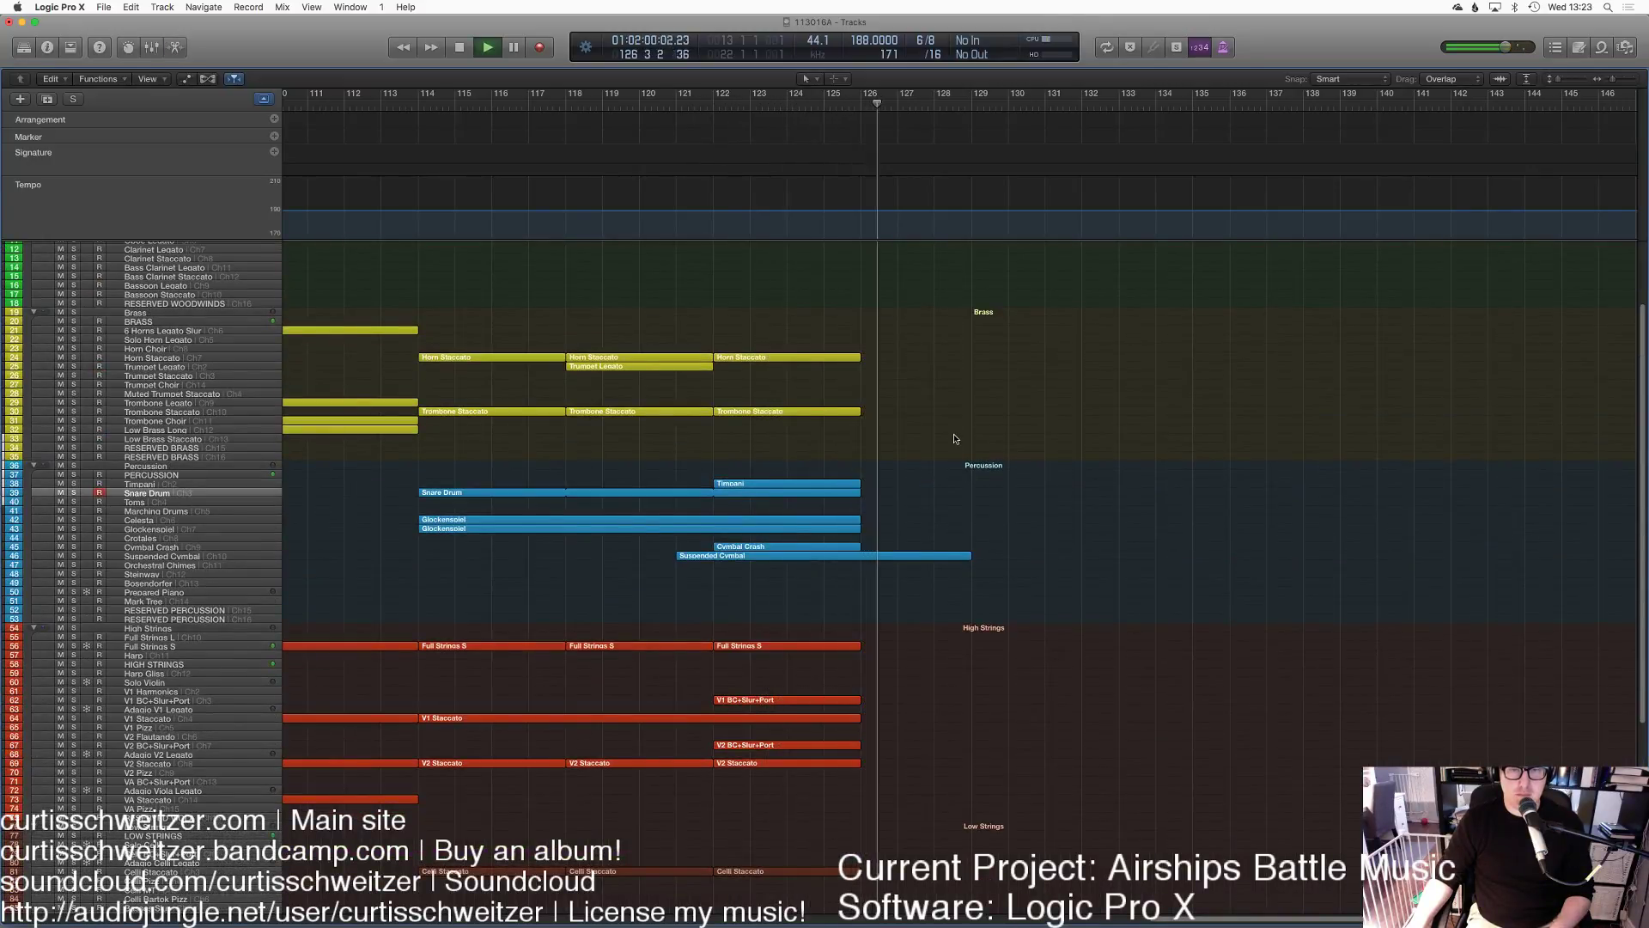
Step: Open the Suspended Cymbal region in the Piano Roll, display Note Velocity and raise the velocity of its note
key(e)
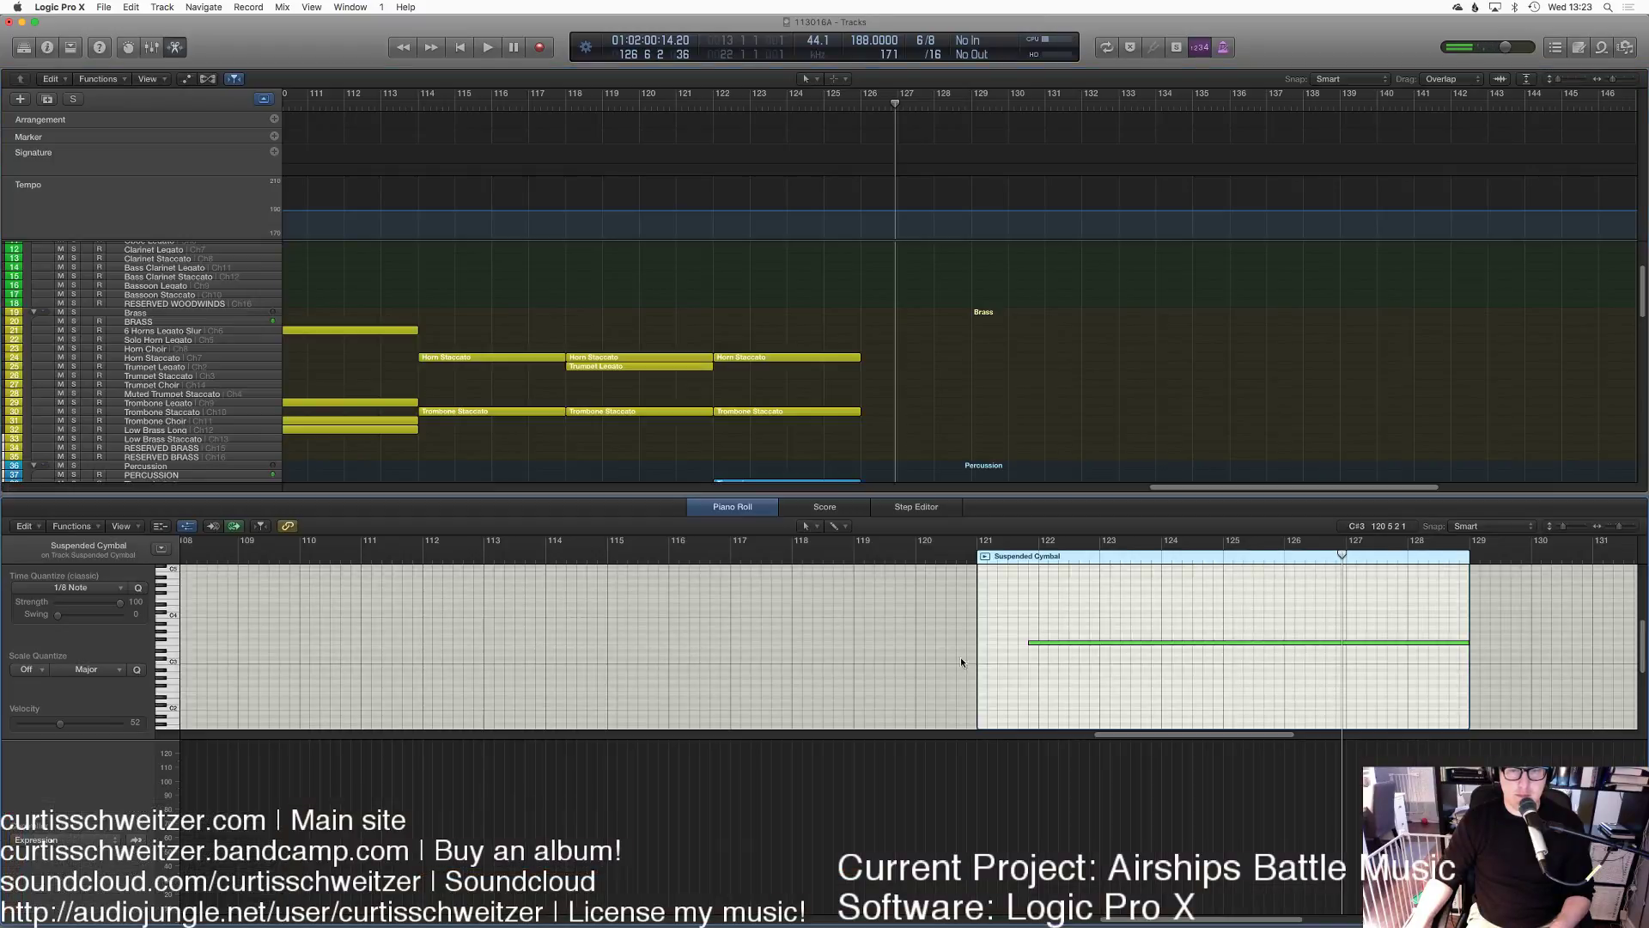
click(107, 844)
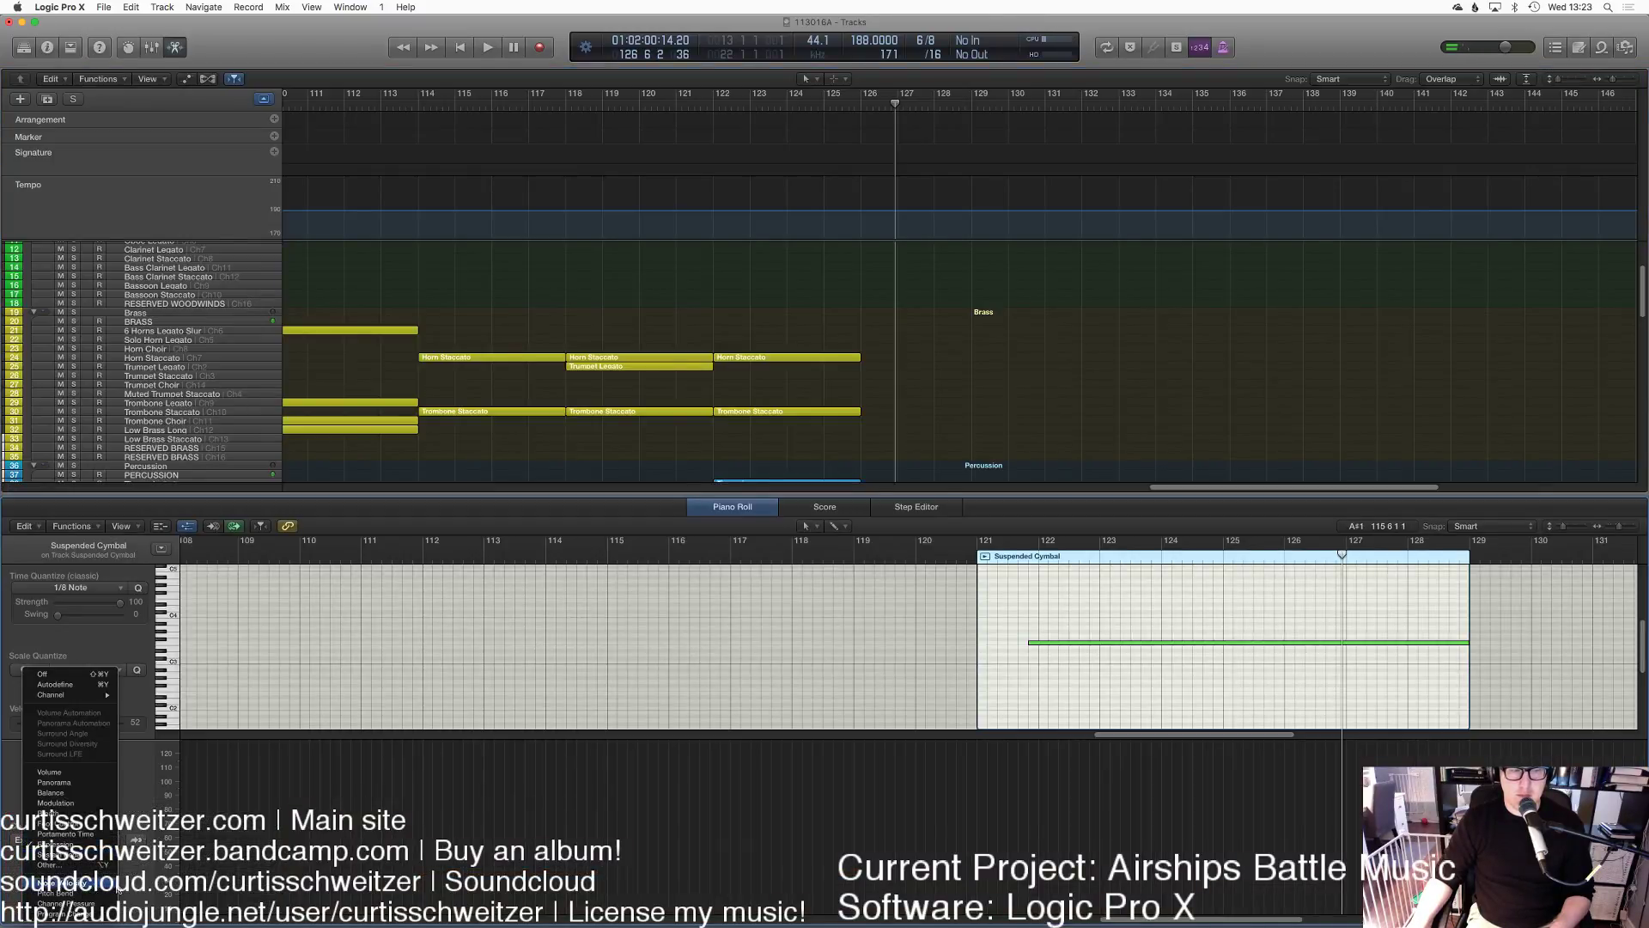
click(983, 820)
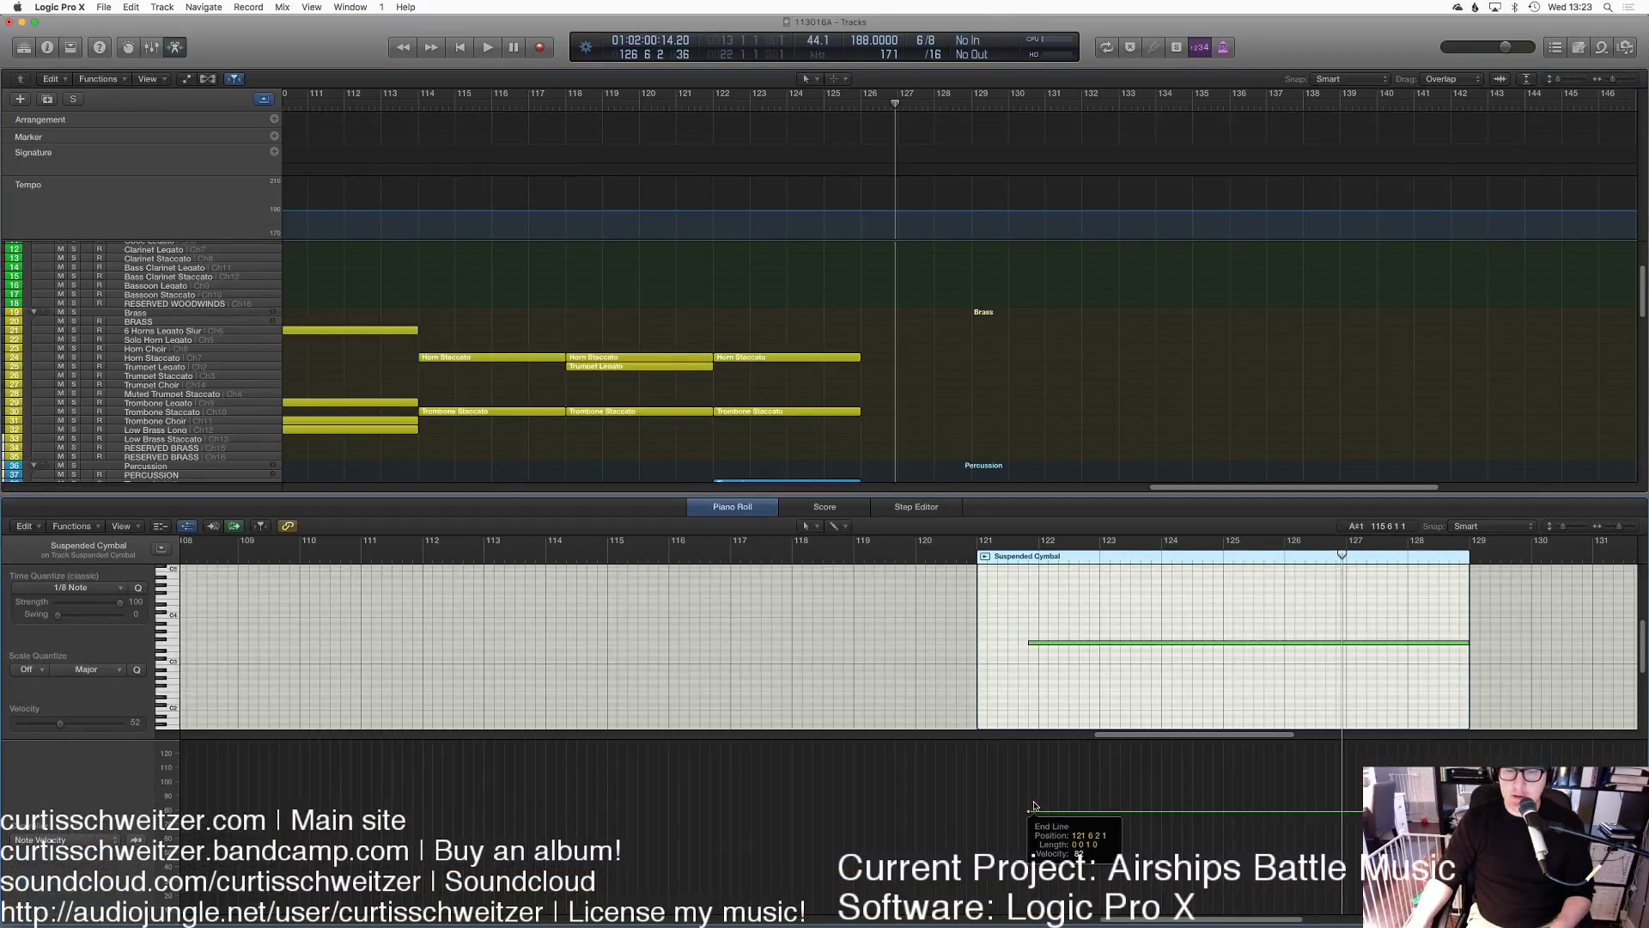
click(1033, 802)
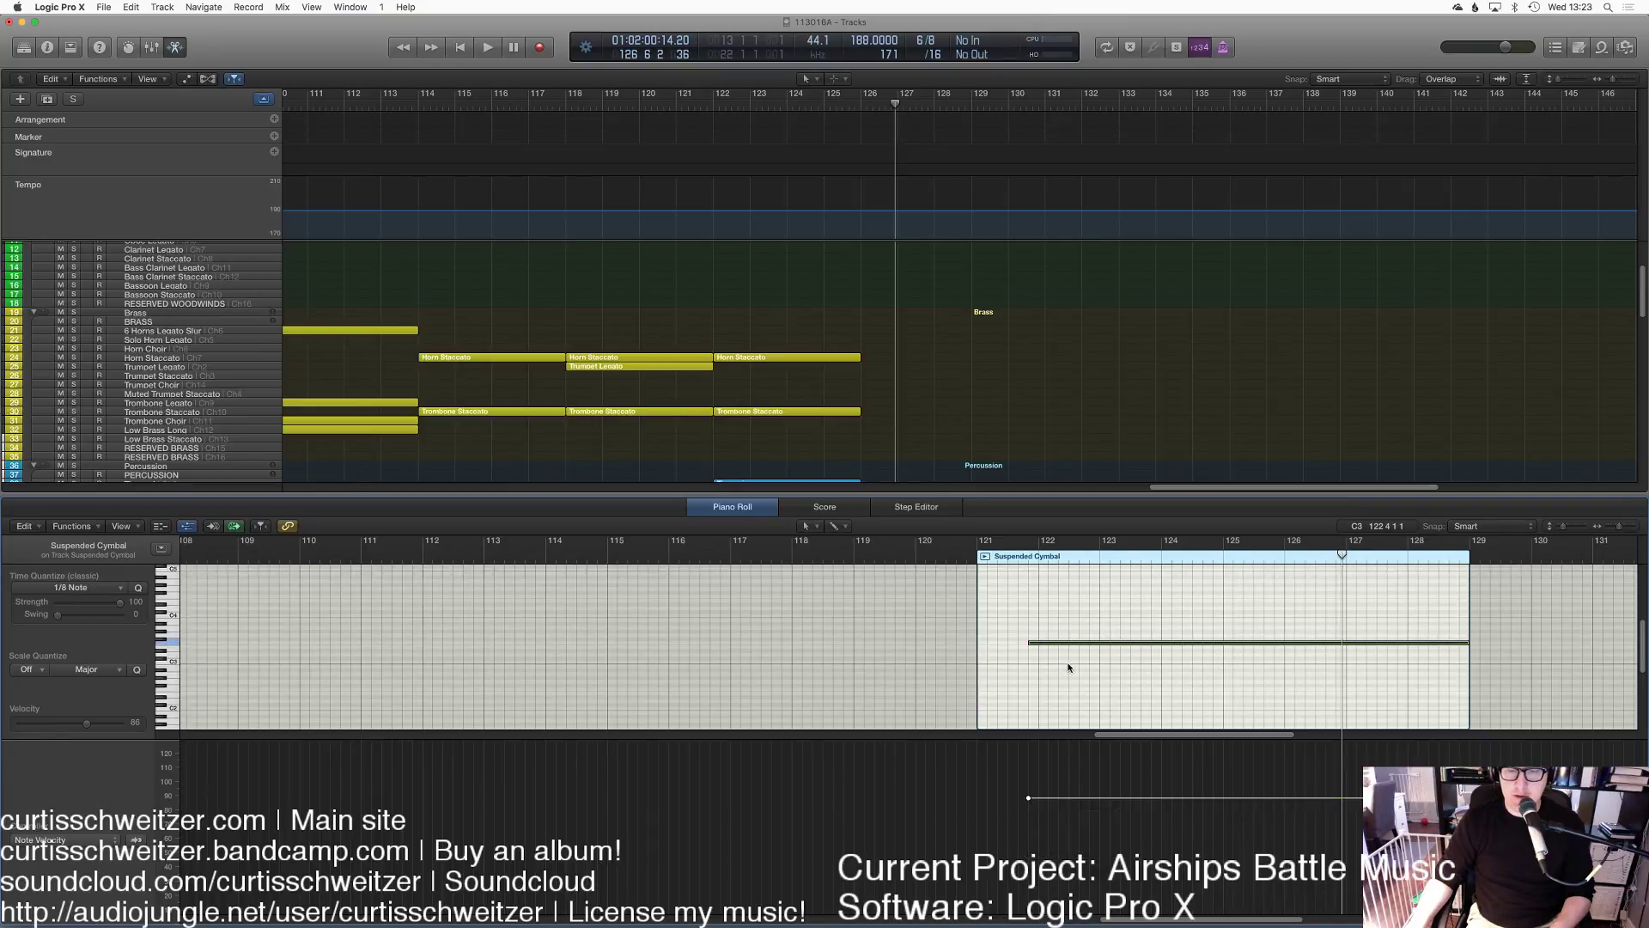
Step: Shift the Suspended Cymbal note slightly earlier and play back the cymbal swell
drag(1068, 646, 1058, 646)
click(951, 550)
key(space)
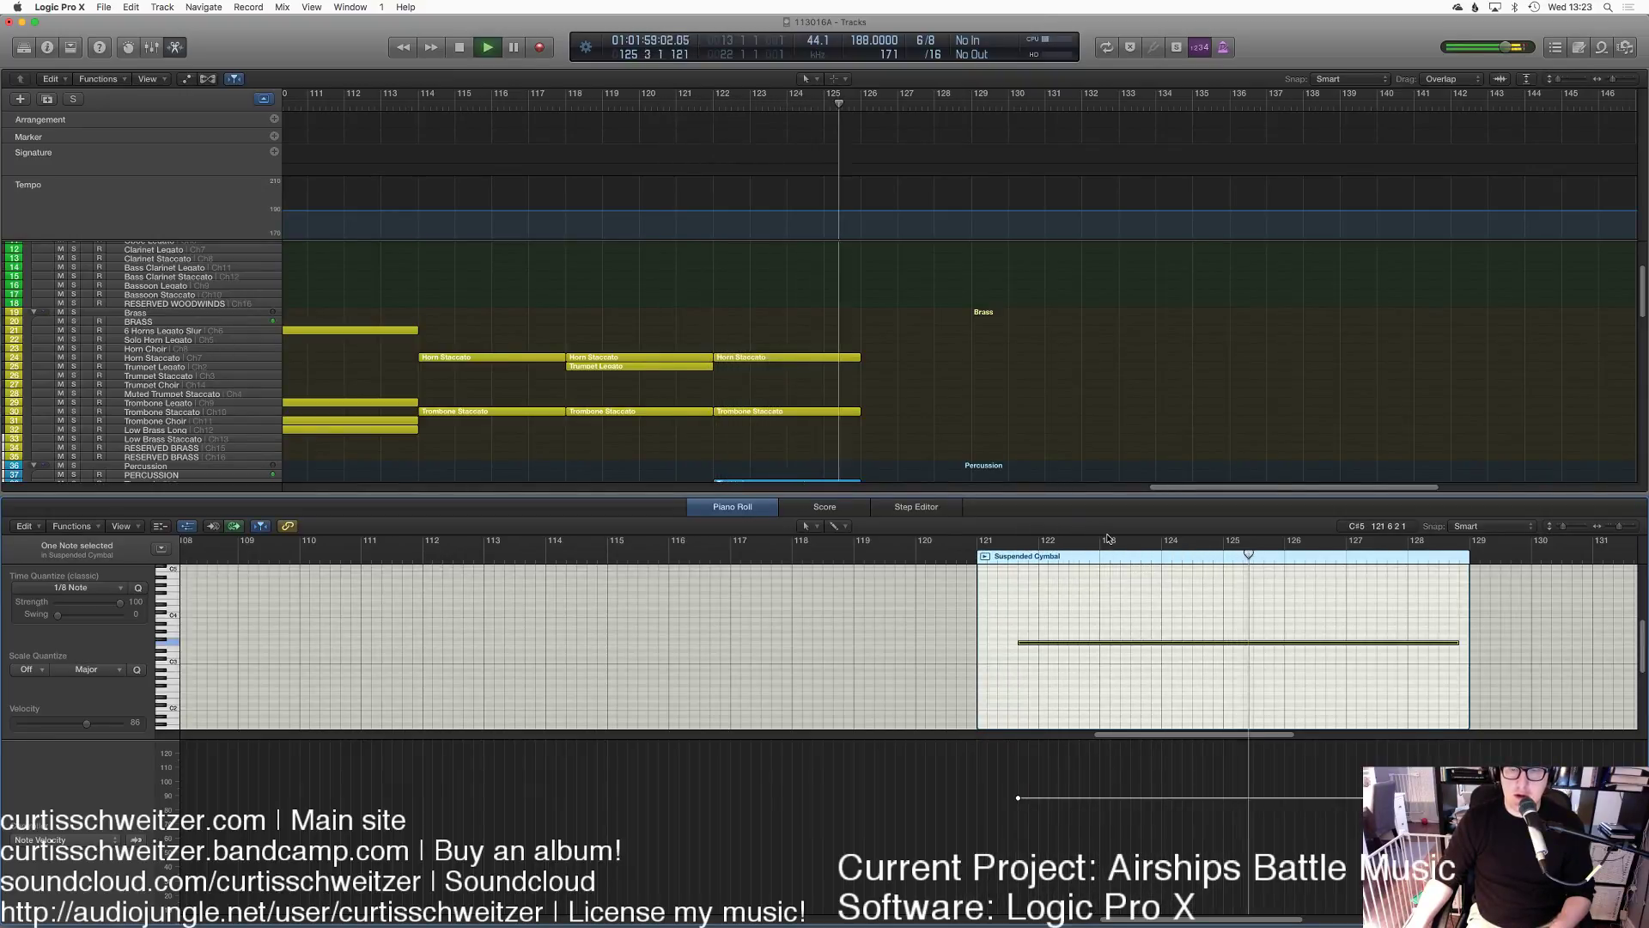
key(e)
key(space)
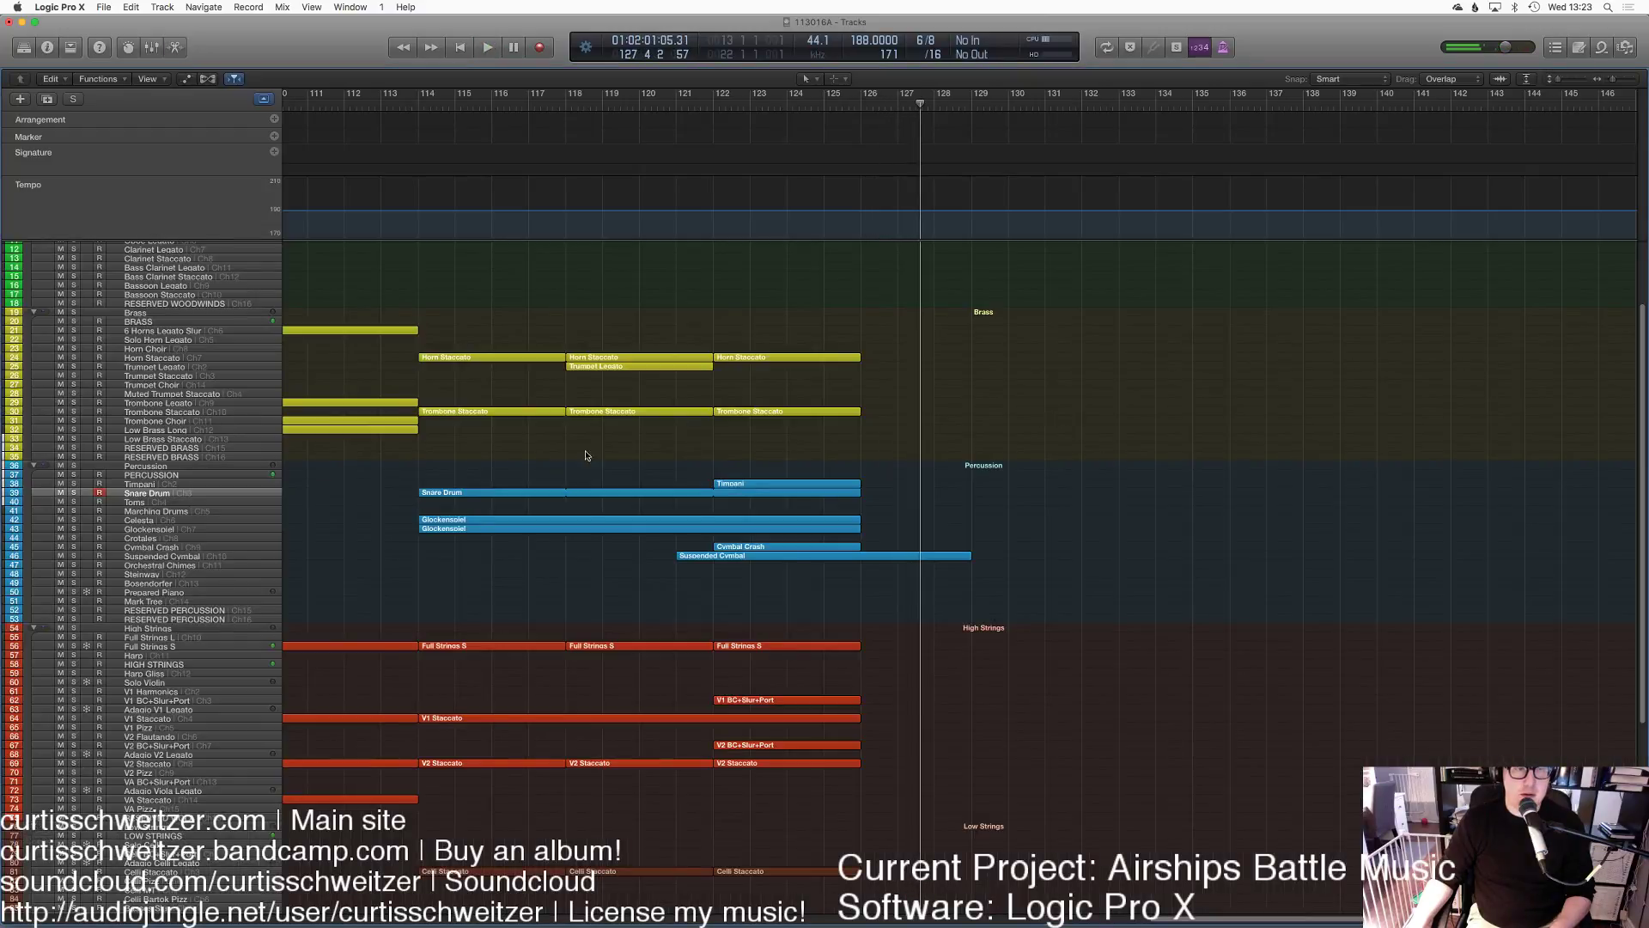
Step: Record an eight-bar repeated-chord part on the Full Strings S track from bar 127
click(151, 649)
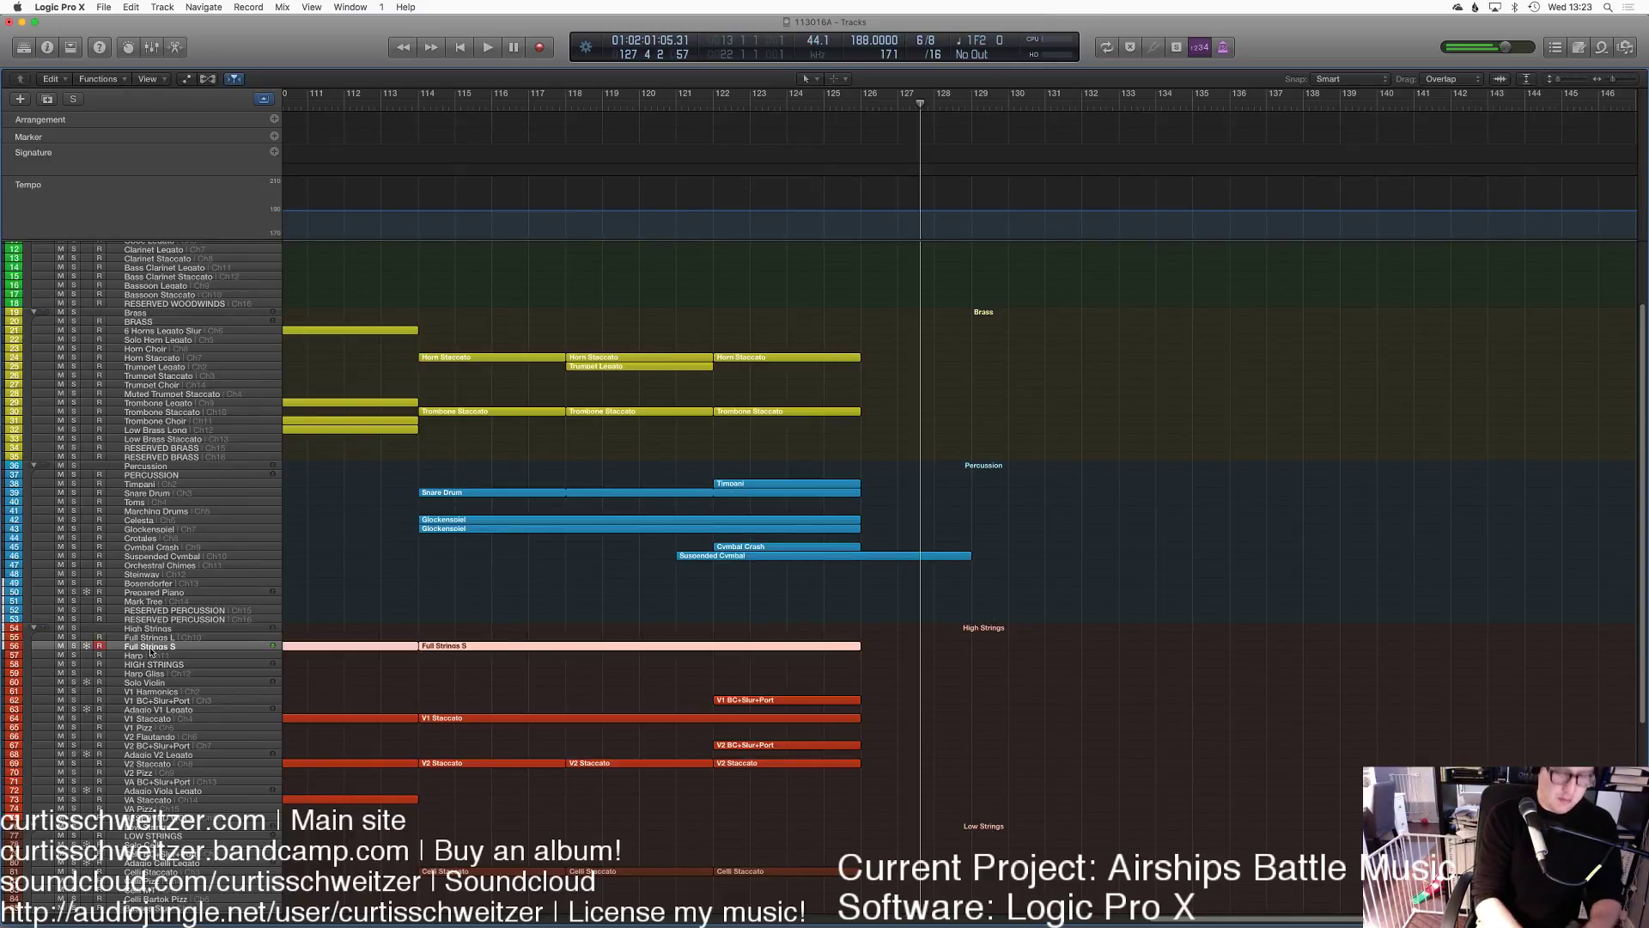
scroll(152, 651, left, 10)
key(space)
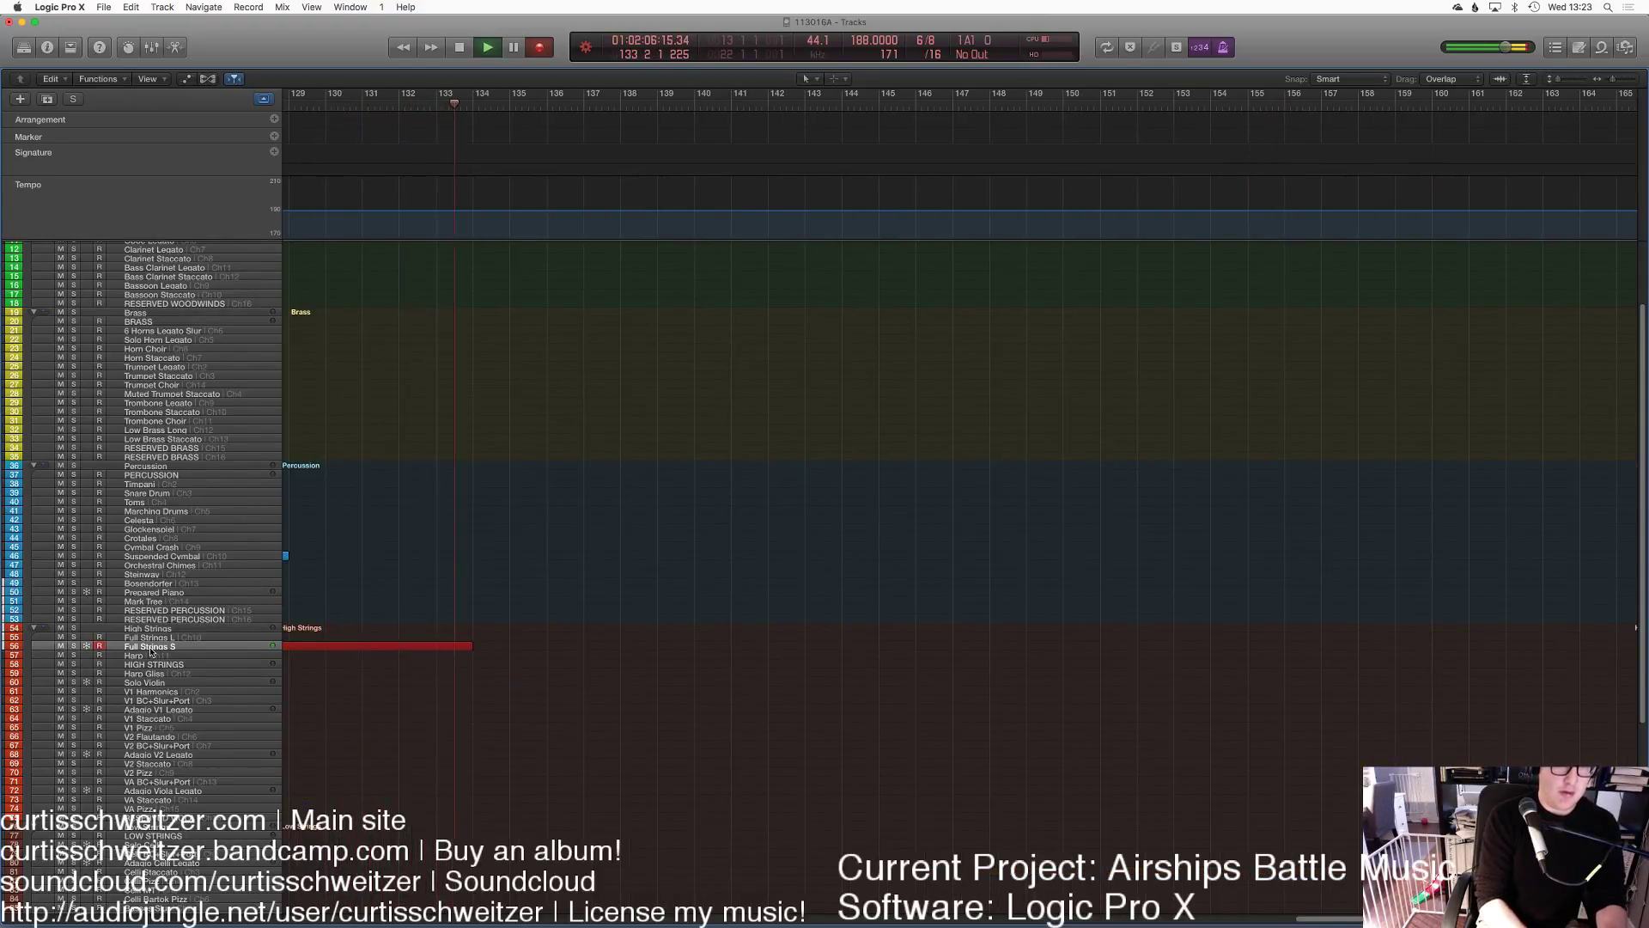
key(space)
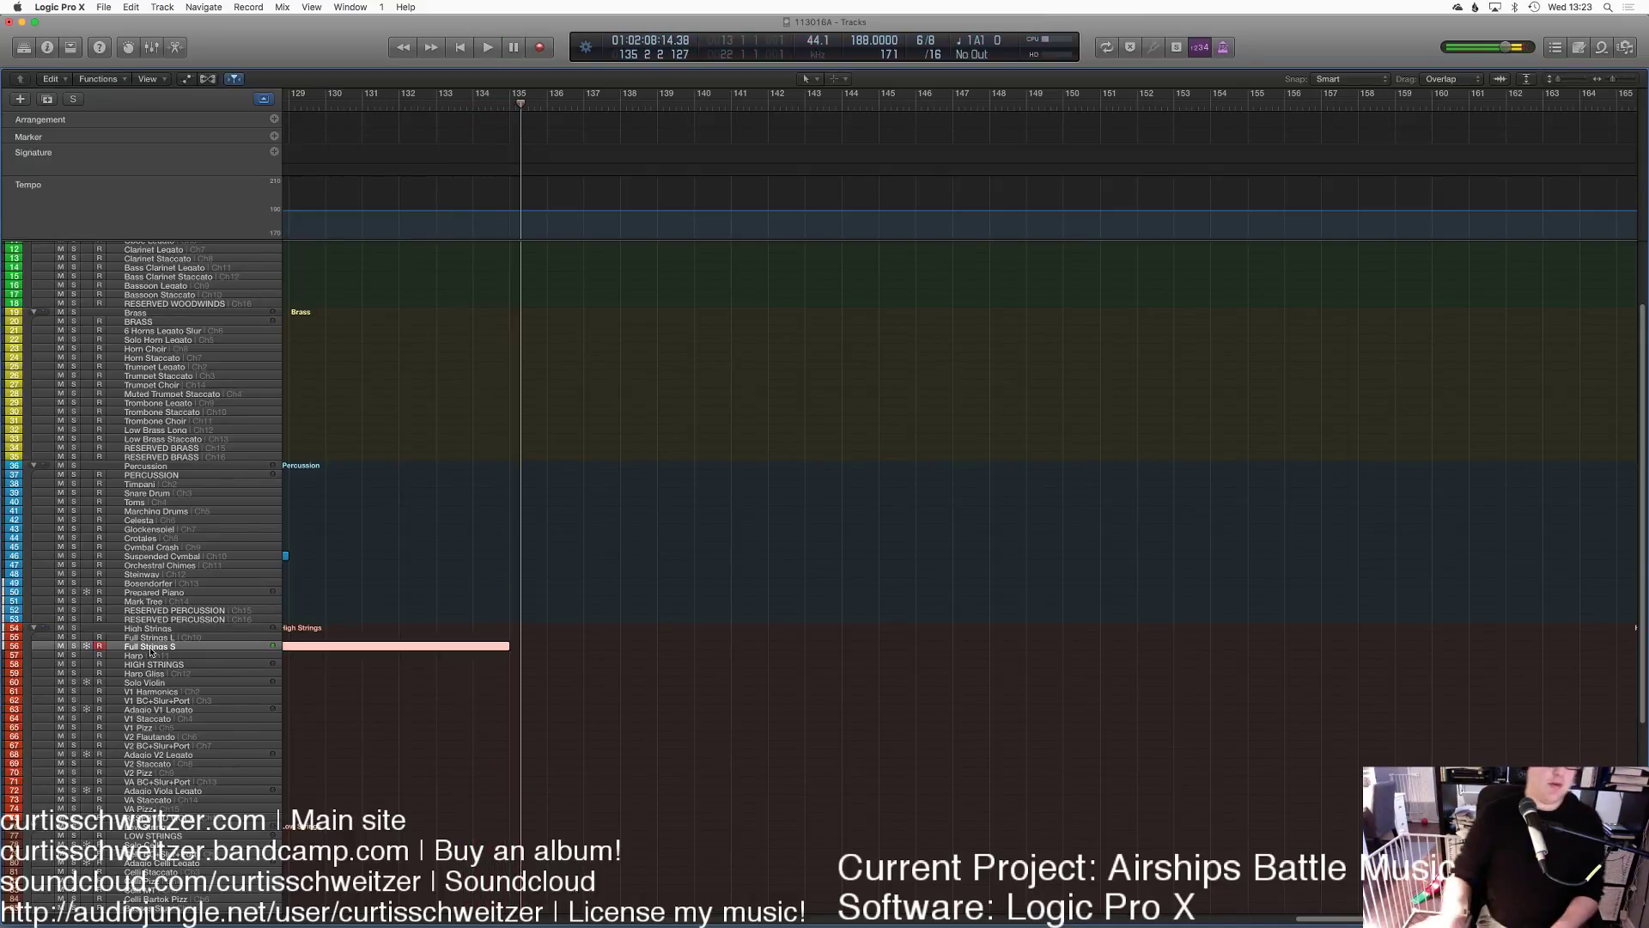
Step: Open the new Full Strings S region in the Piano Roll, select all its notes and play it from bar 127
key(e)
key(super+a)
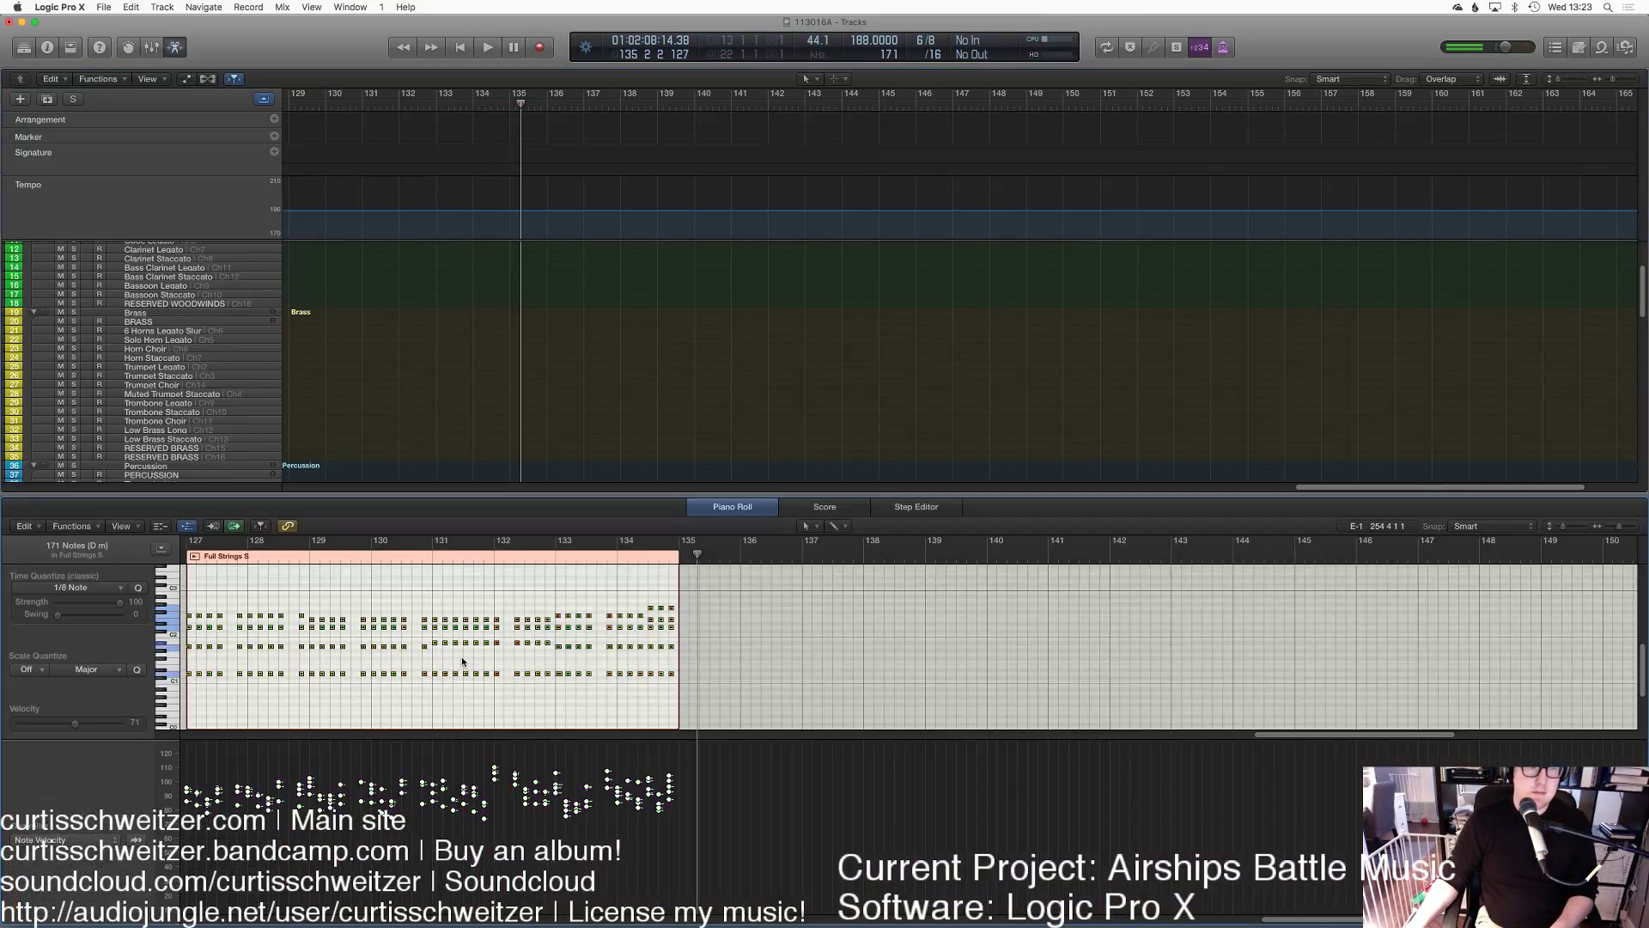
scroll(461, 657, left, 5)
key(space)
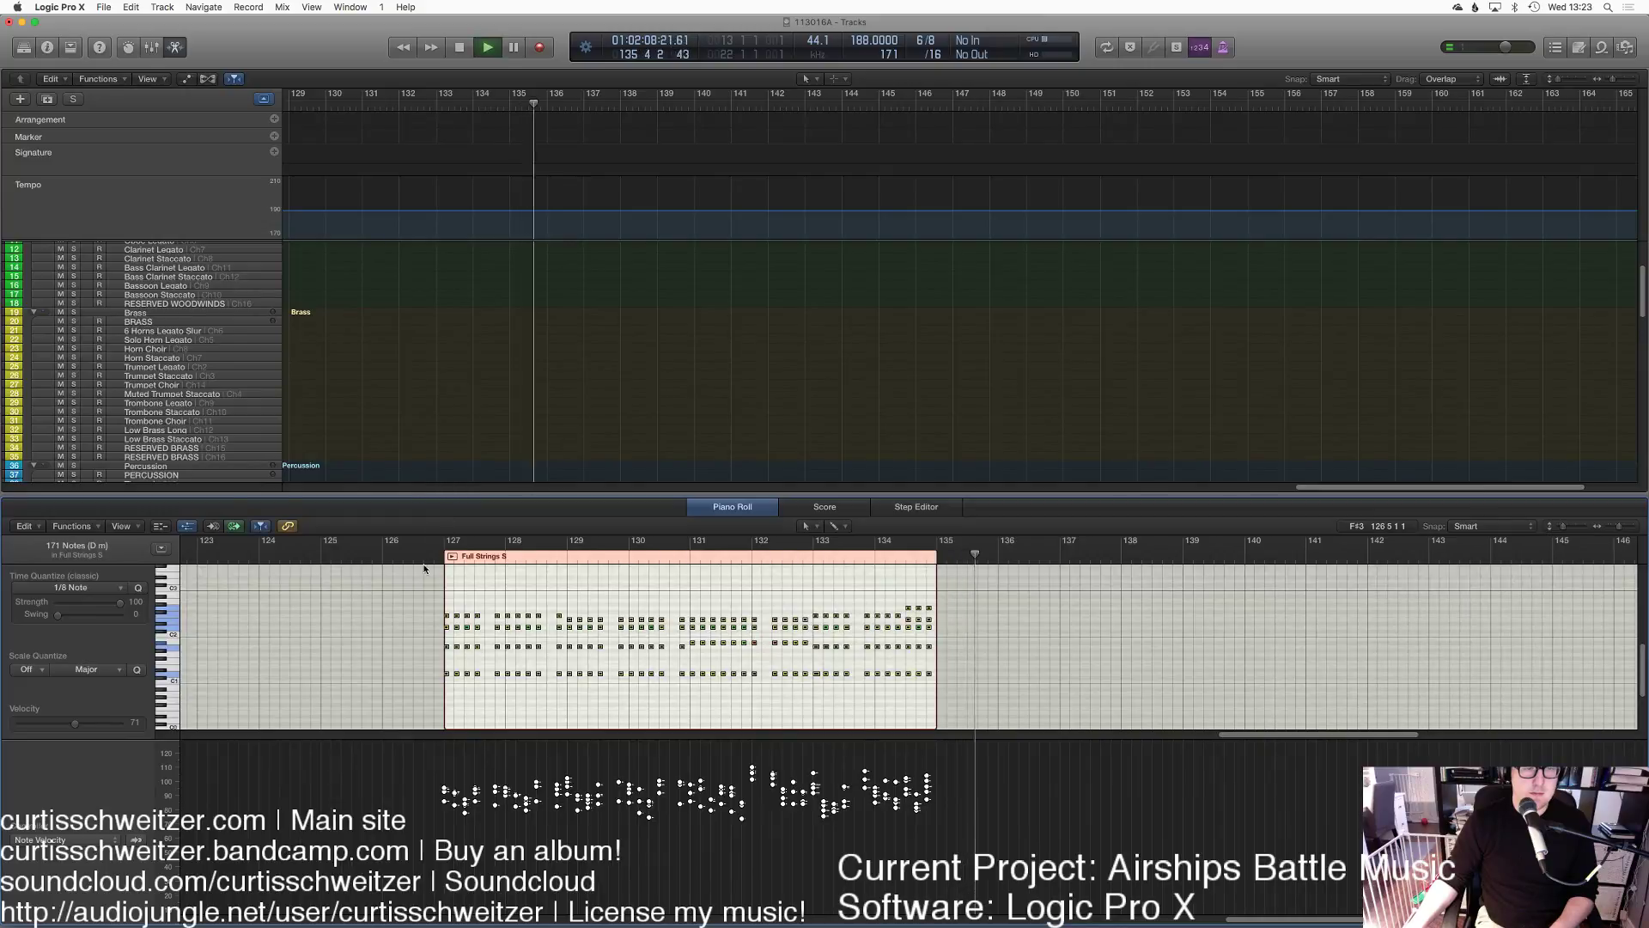
click(403, 618)
click(438, 541)
Step: Move the new Full Strings S region to start at bar 126 and stop playback
key(e)
scroll(592, 652, left, 5)
drag(592, 651, 571, 652)
key(space)
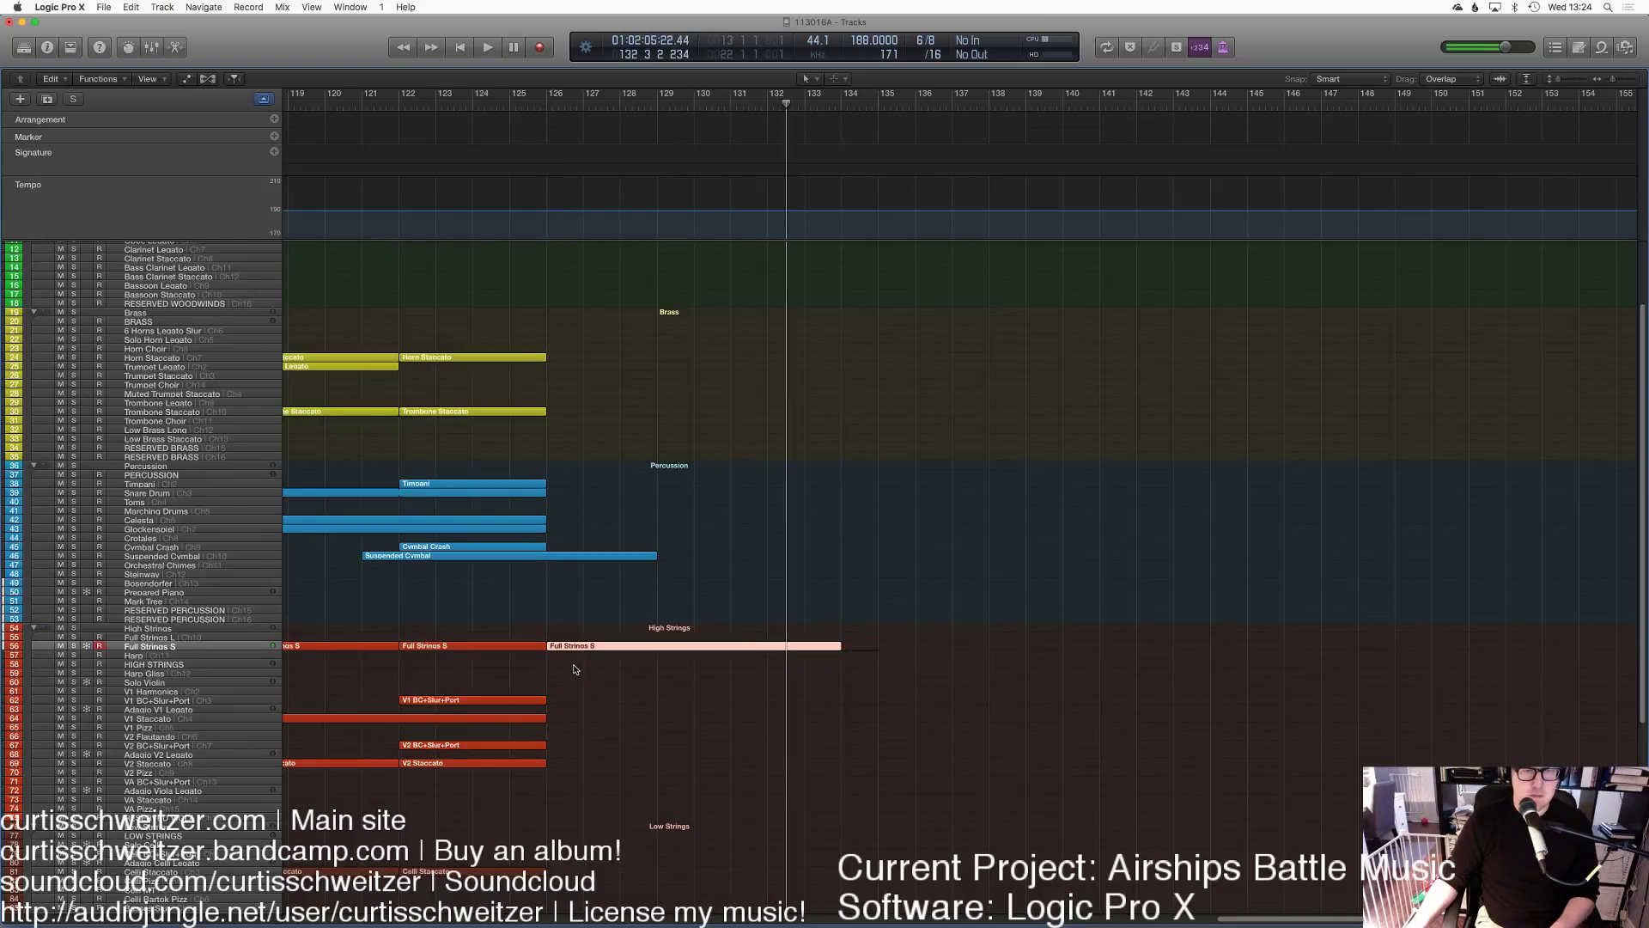
Step: Copy the new Full Strings S region onto the VA Staccato track at its original position
click(133, 800)
click(130, 7)
click(131, 7)
click(130, 6)
click(146, 128)
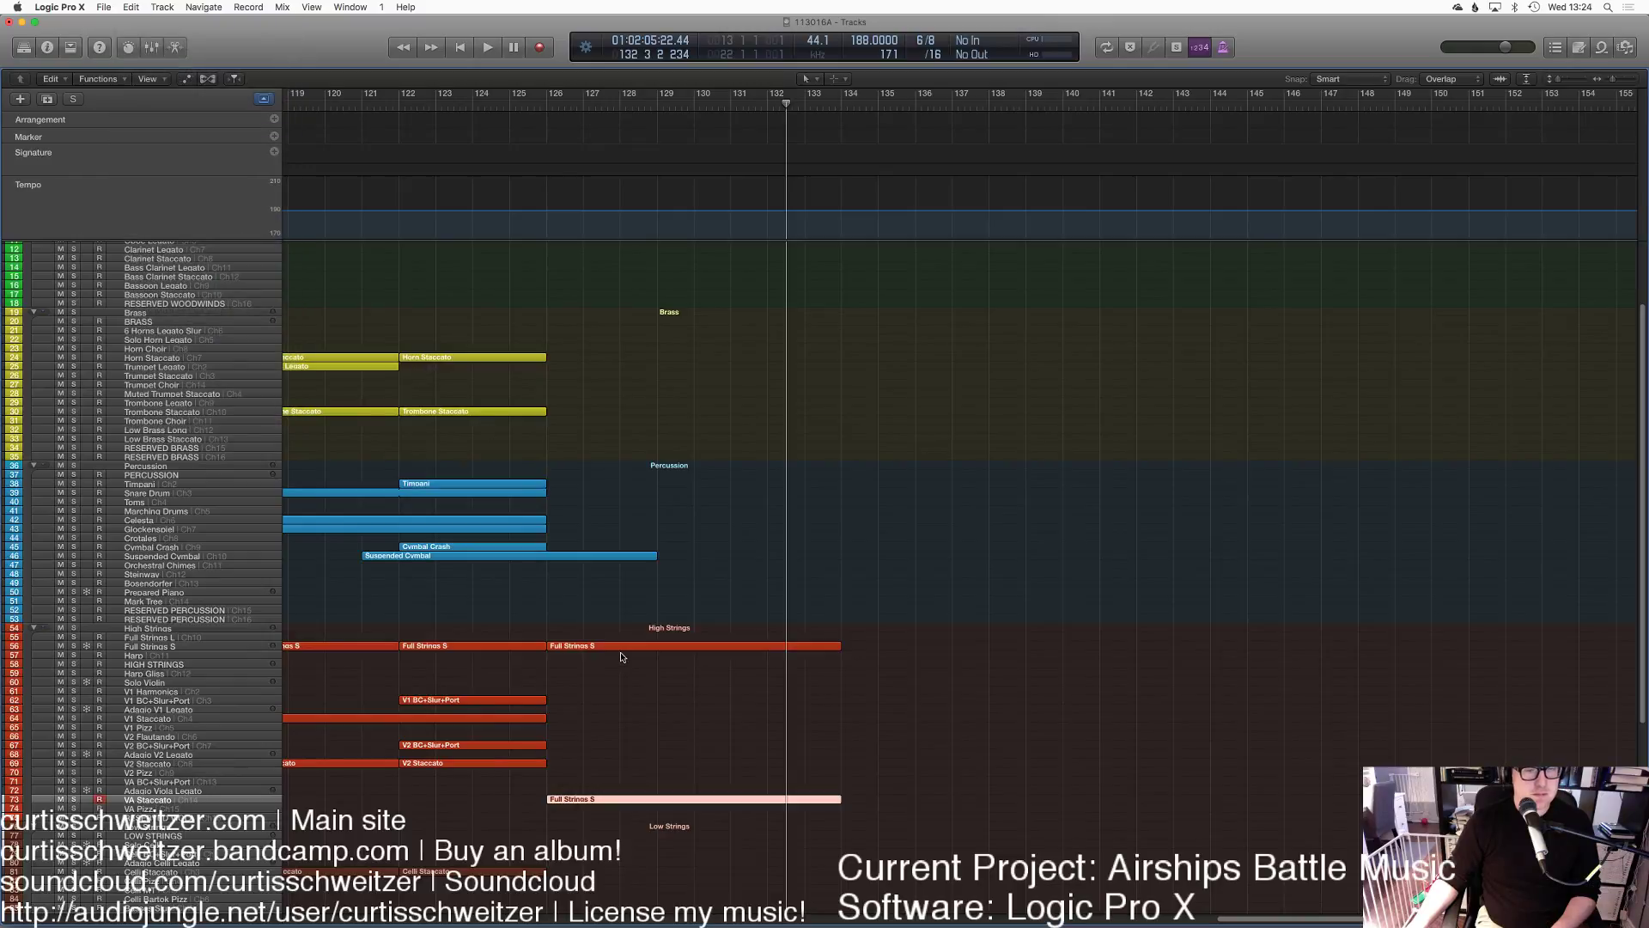
Step: Delete the lower two chord voices from the VA Staccato copy and play it back from just before bar 126
key(e)
drag(902, 706, 358, 646)
key(Delete)
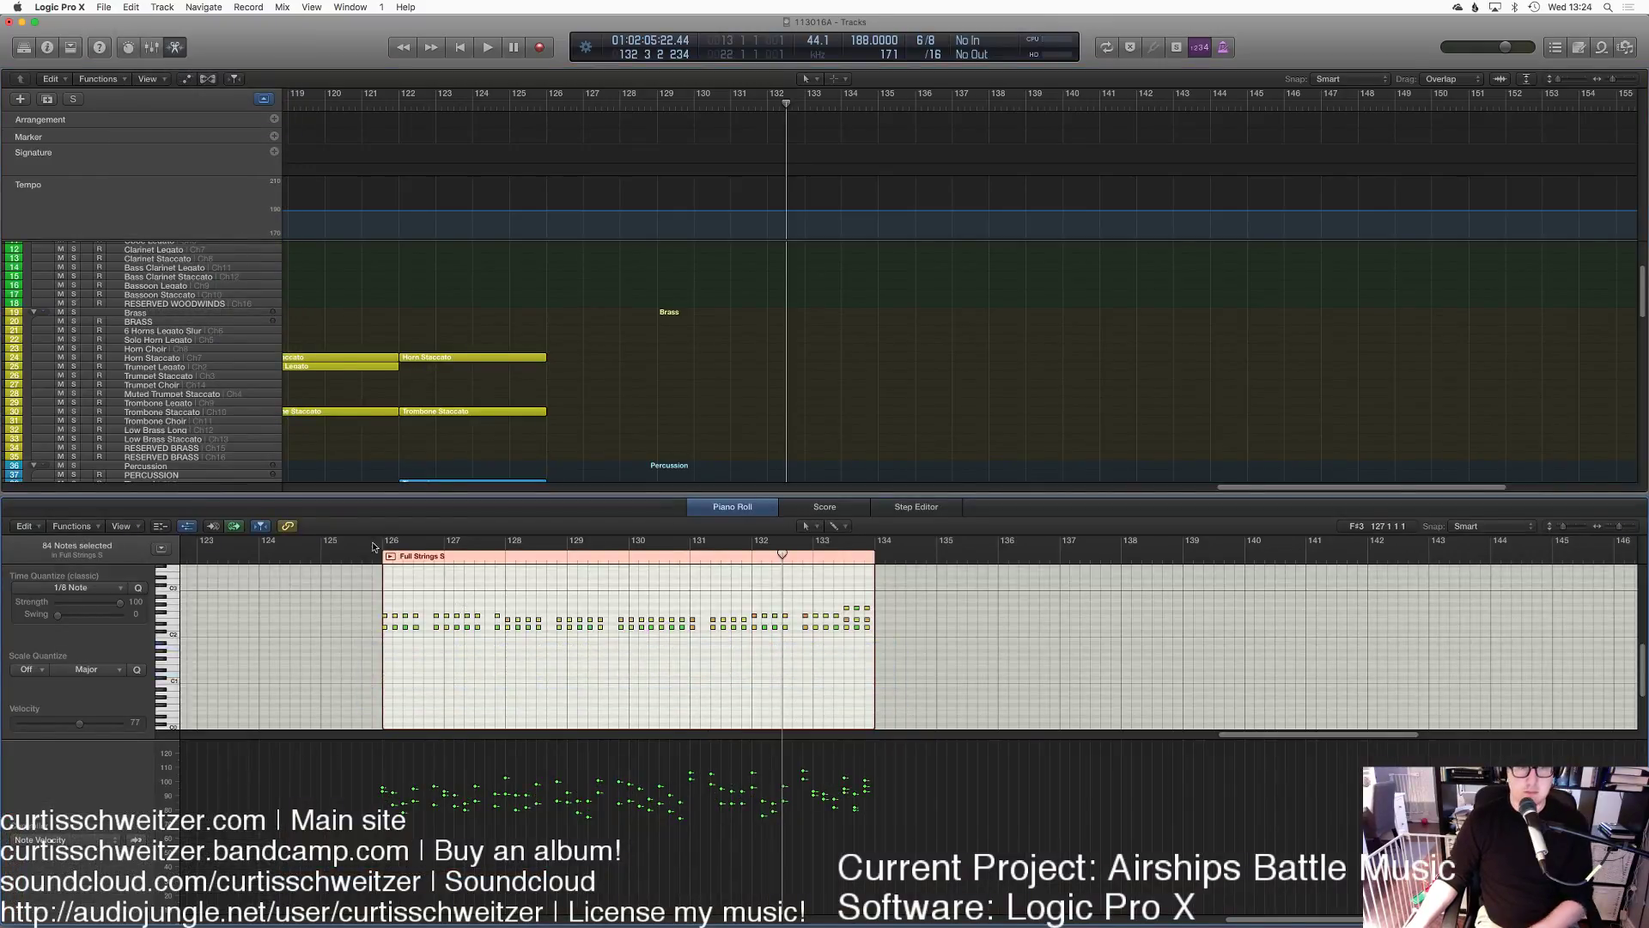
click(362, 554)
key(space)
click(606, 475)
key(e)
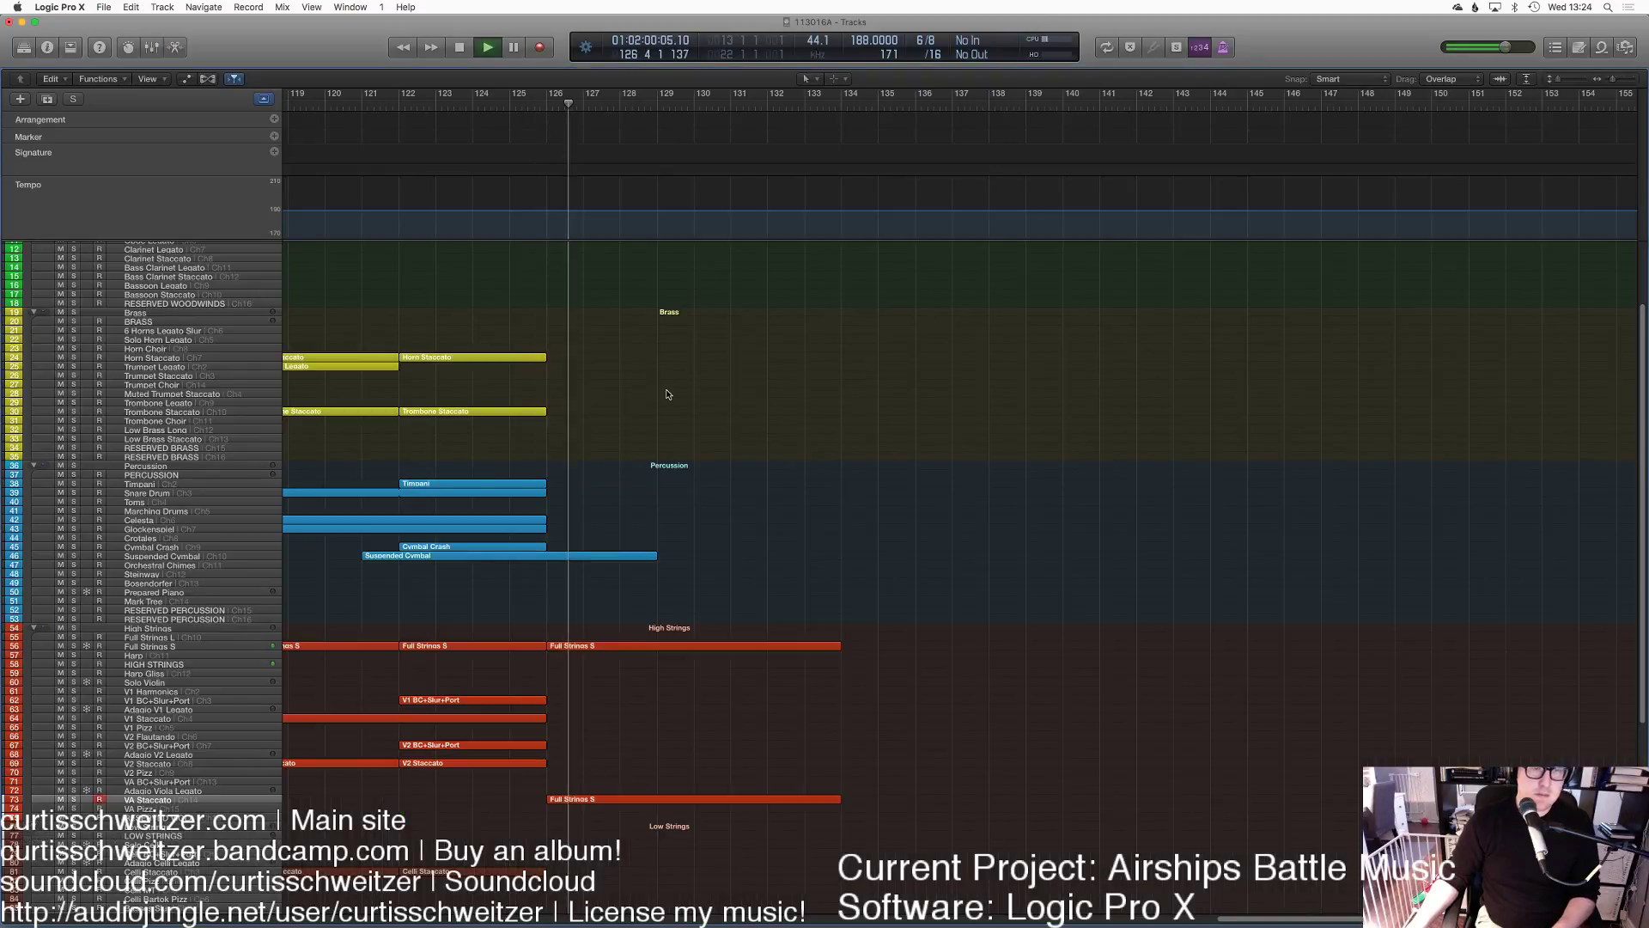
Step: Paste the Full Strings S region onto the Celli Staccato track at its original position, undoing a misplaced Paste Replace
scroll(606, 475, down, 3)
click(150, 742)
click(159, 7)
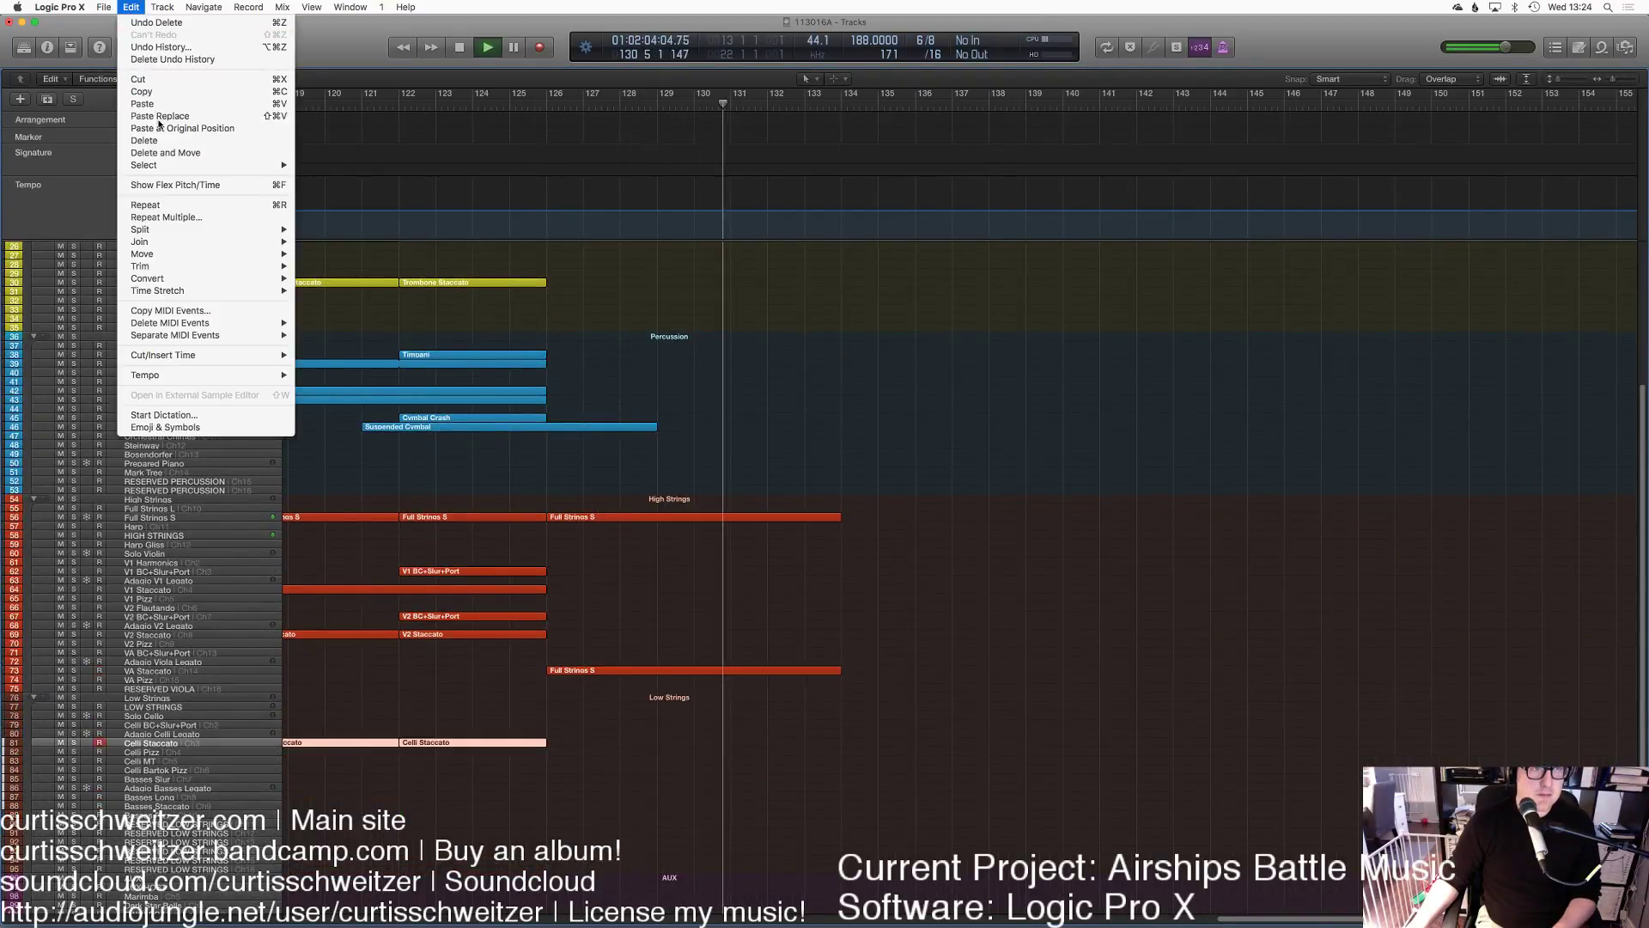
click(159, 123)
click(130, 7)
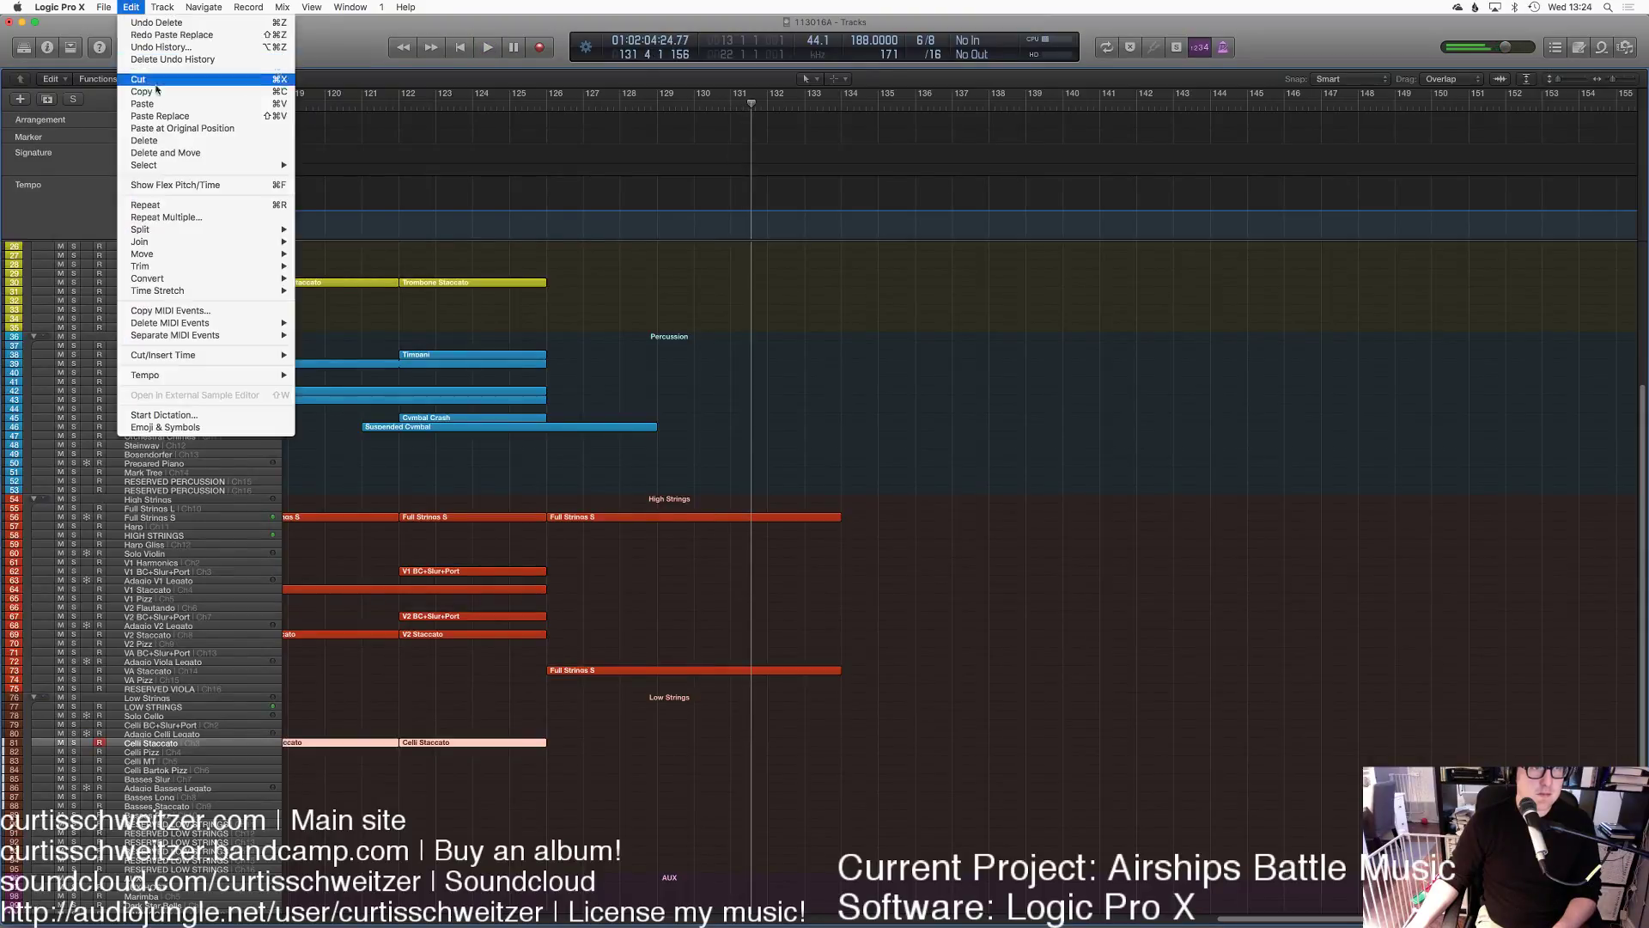
click(159, 129)
Step: Delete the upper chord voices from the Celli Staccato copy and play it back from bar 126
key(p)
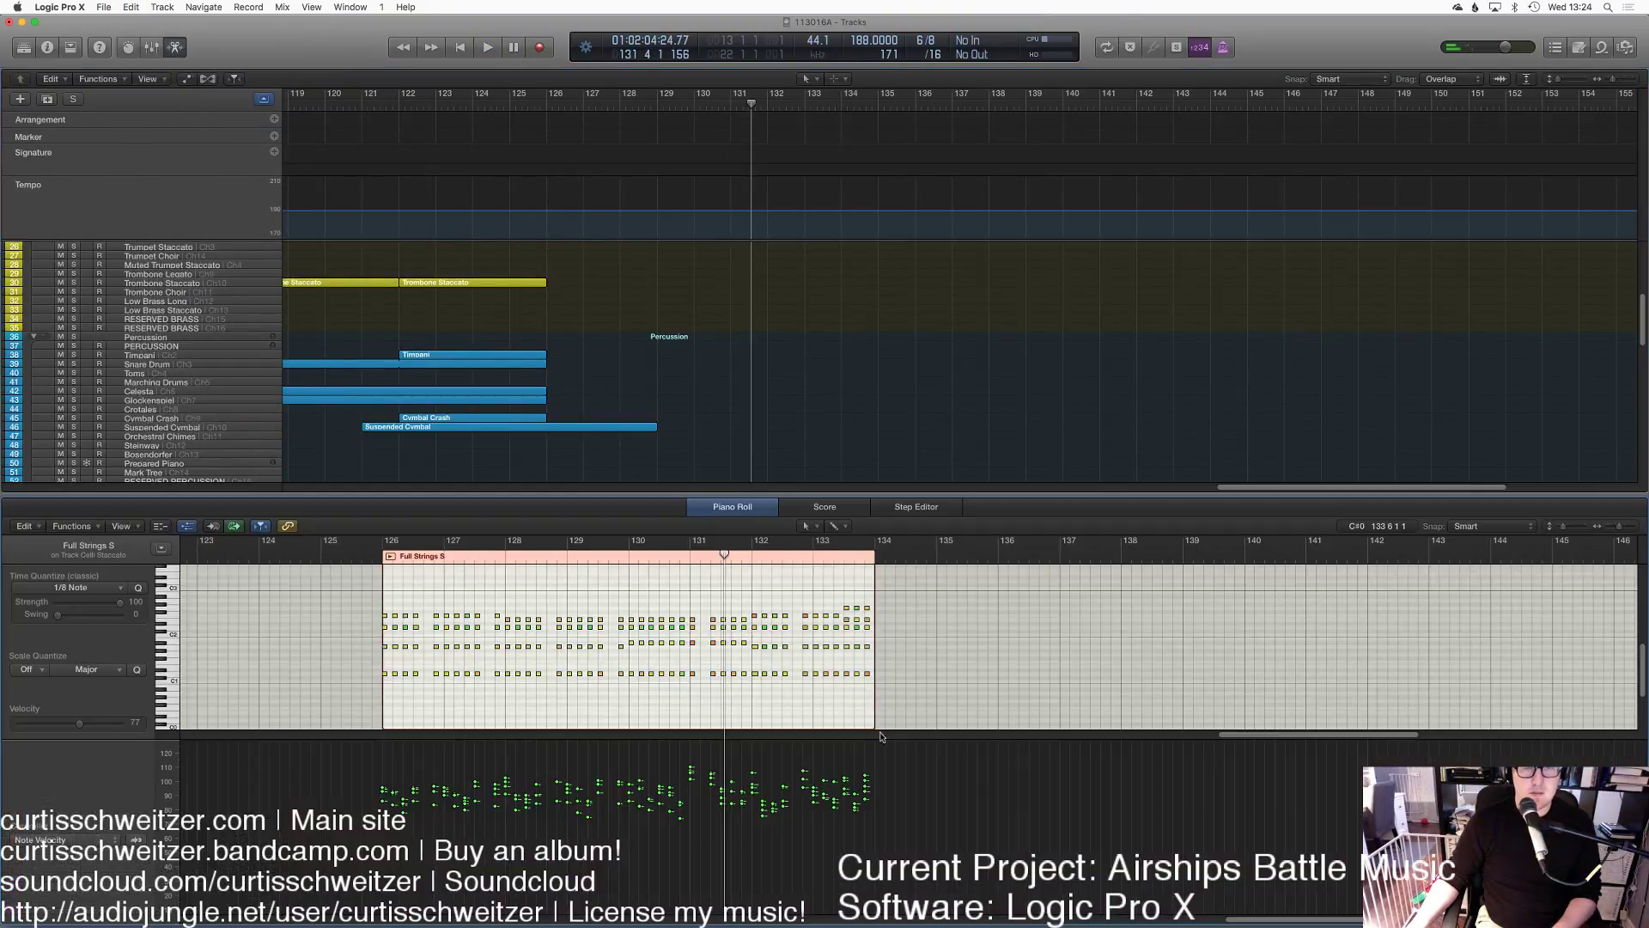
drag(837, 624, 370, 586)
key(Delete)
key(shift+Return)
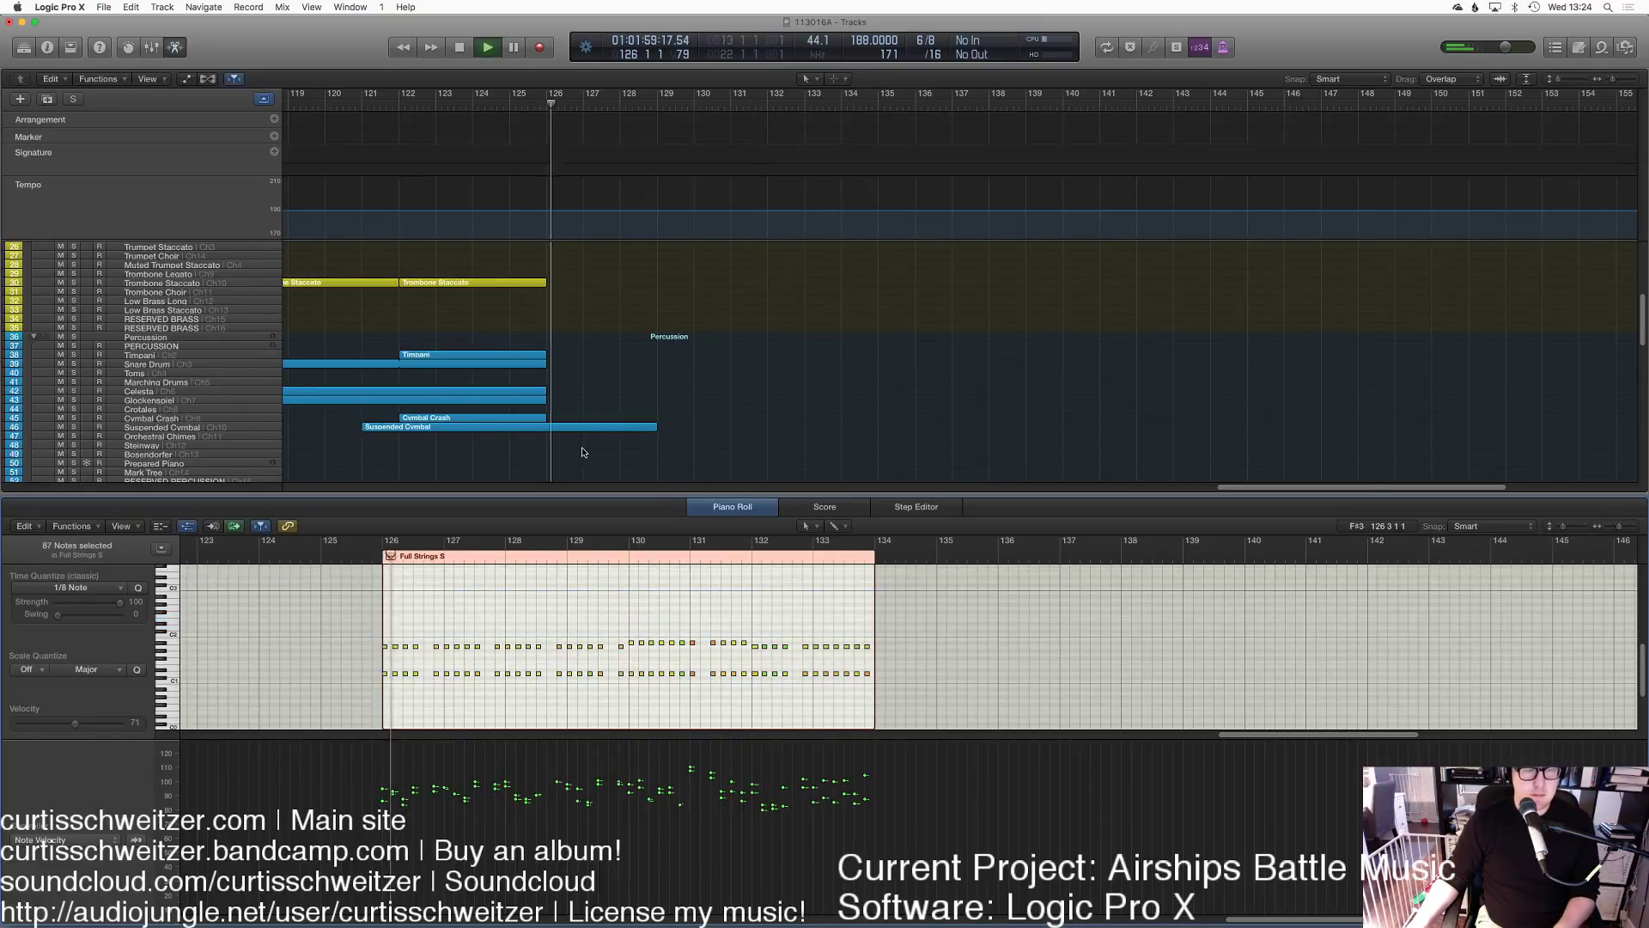
click(647, 329)
key(p)
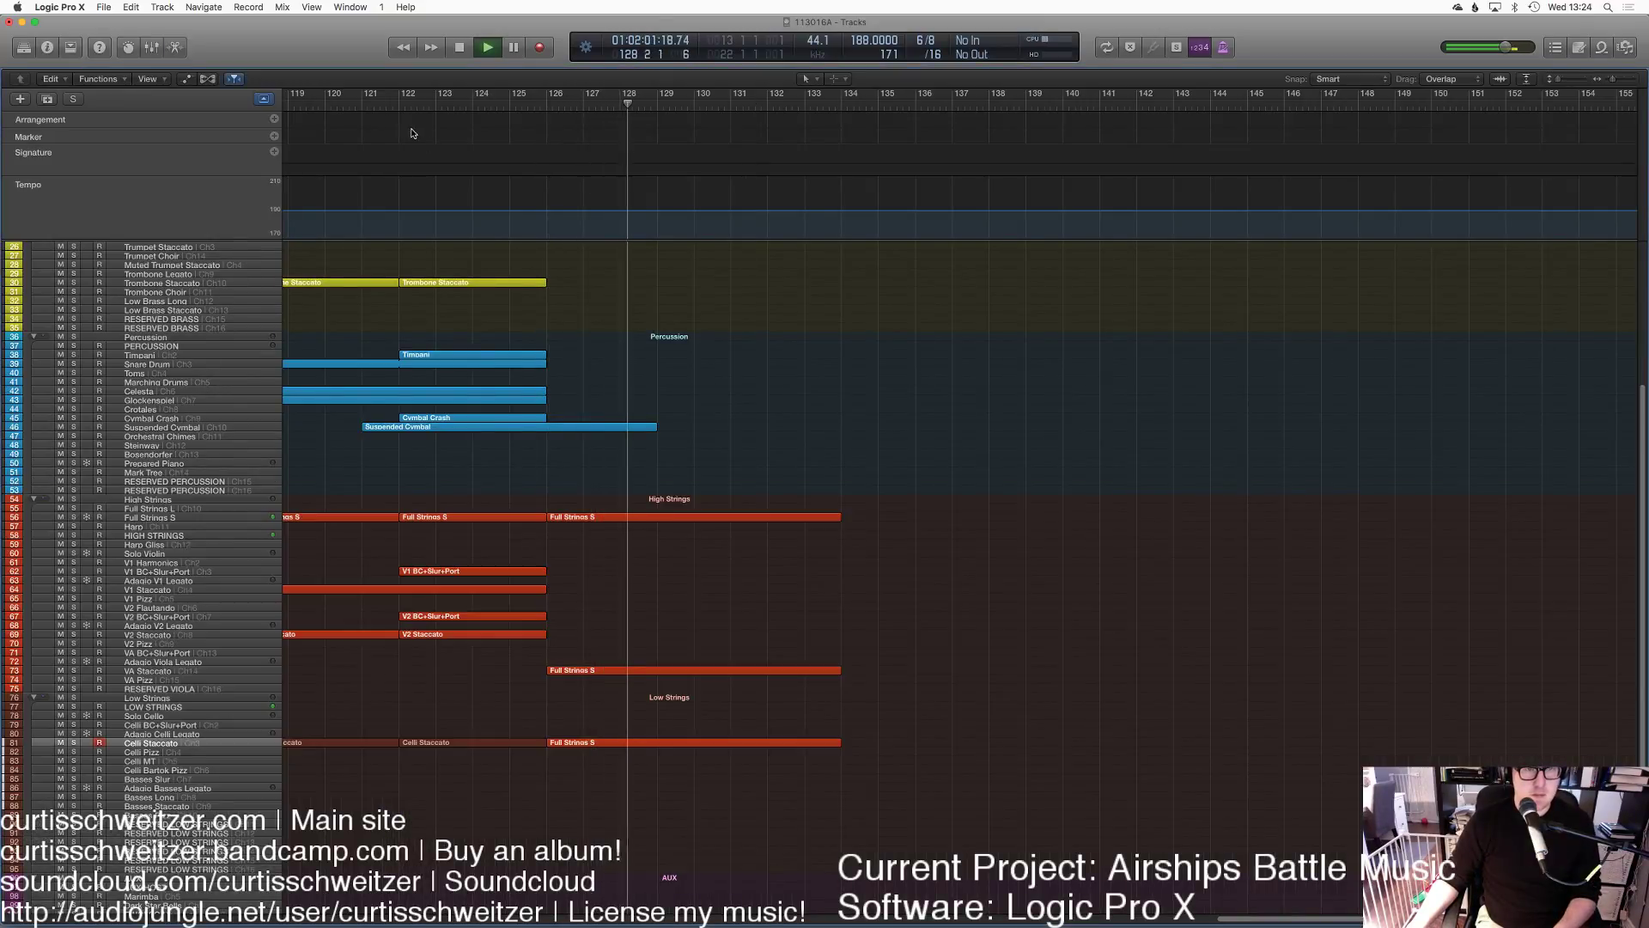
Step: Record a percussion part on the HVCTY Stack track from bar 126 to bar 134
key(shift+Return)
scroll(599, 352, down, 5)
scroll(599, 353, down, 2)
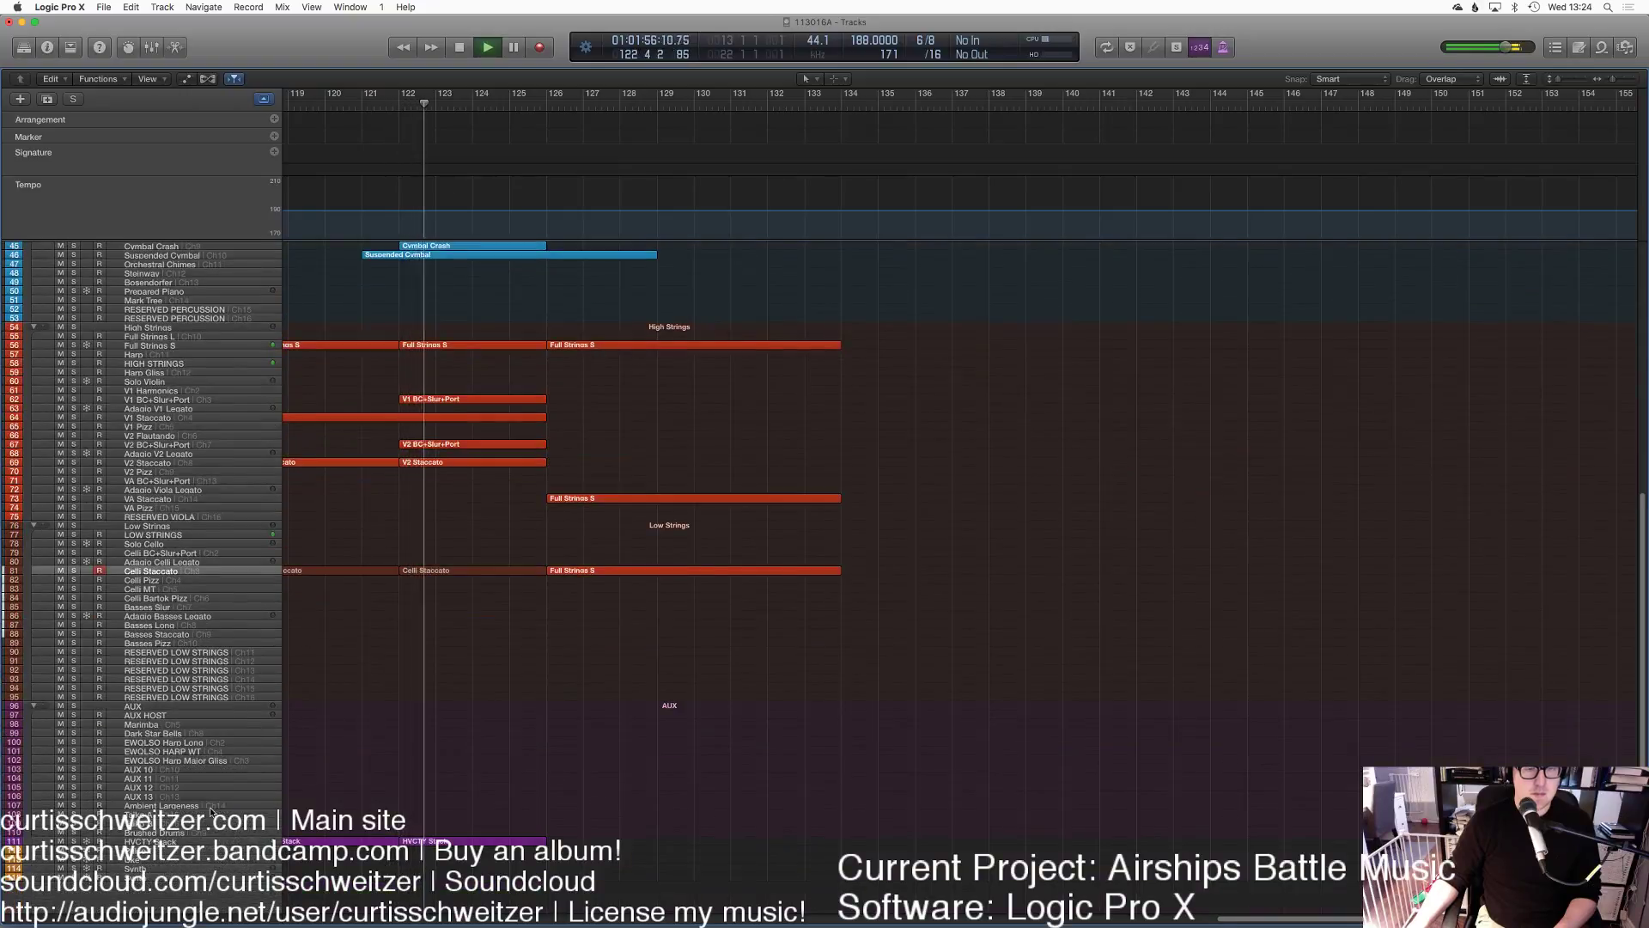
click(412, 841)
key(r)
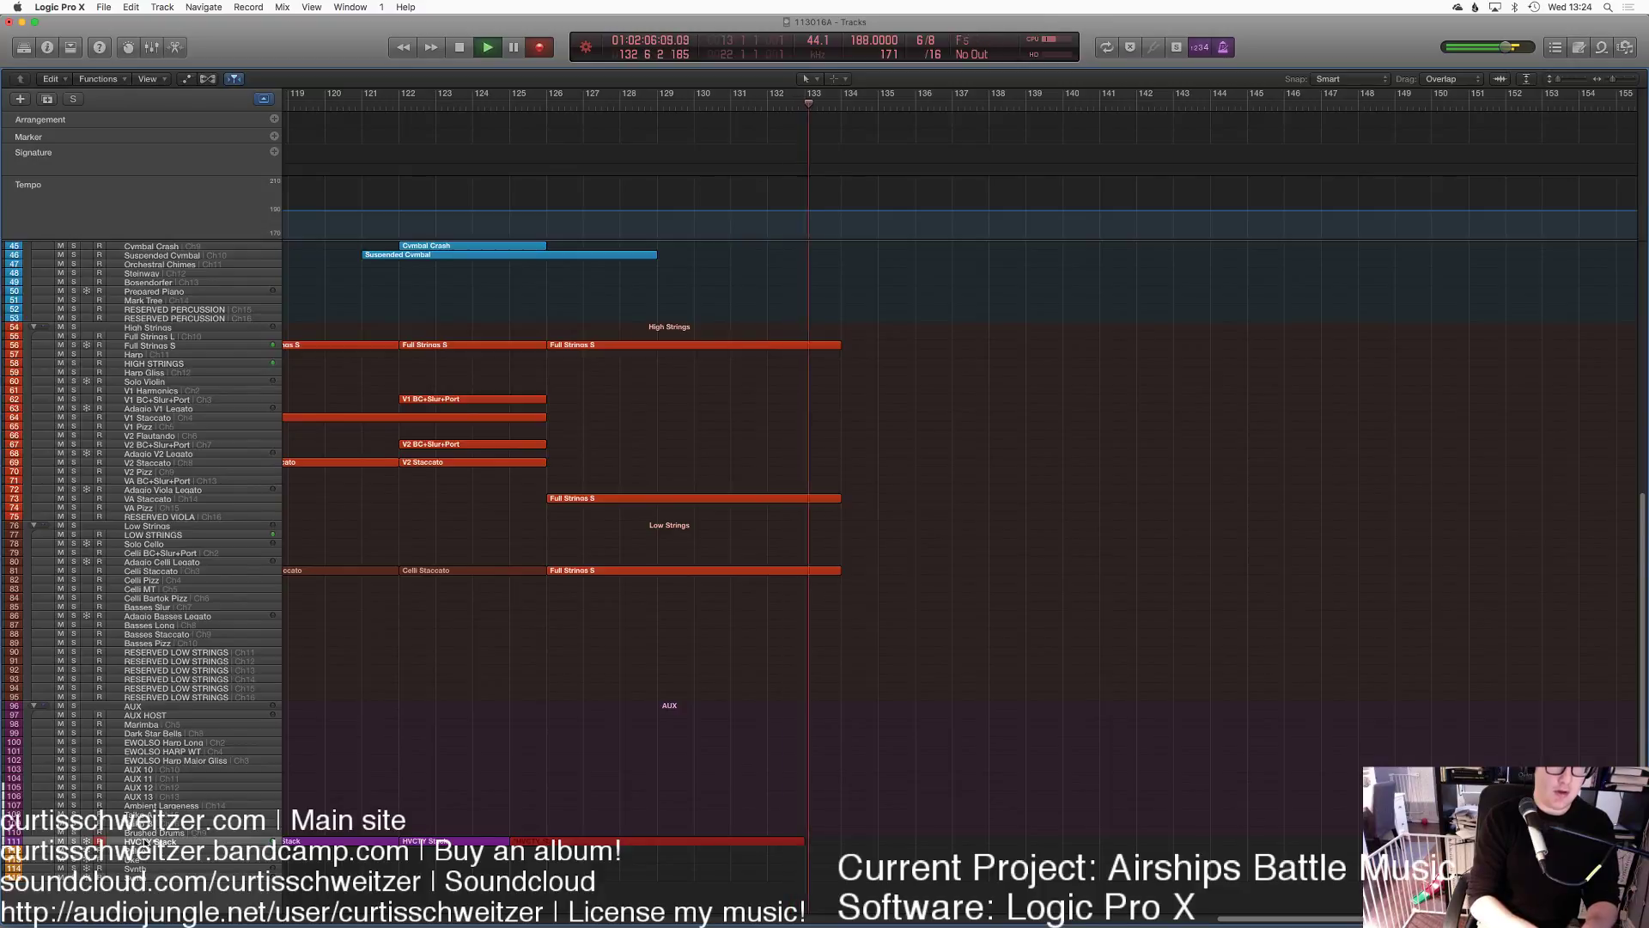
key(space)
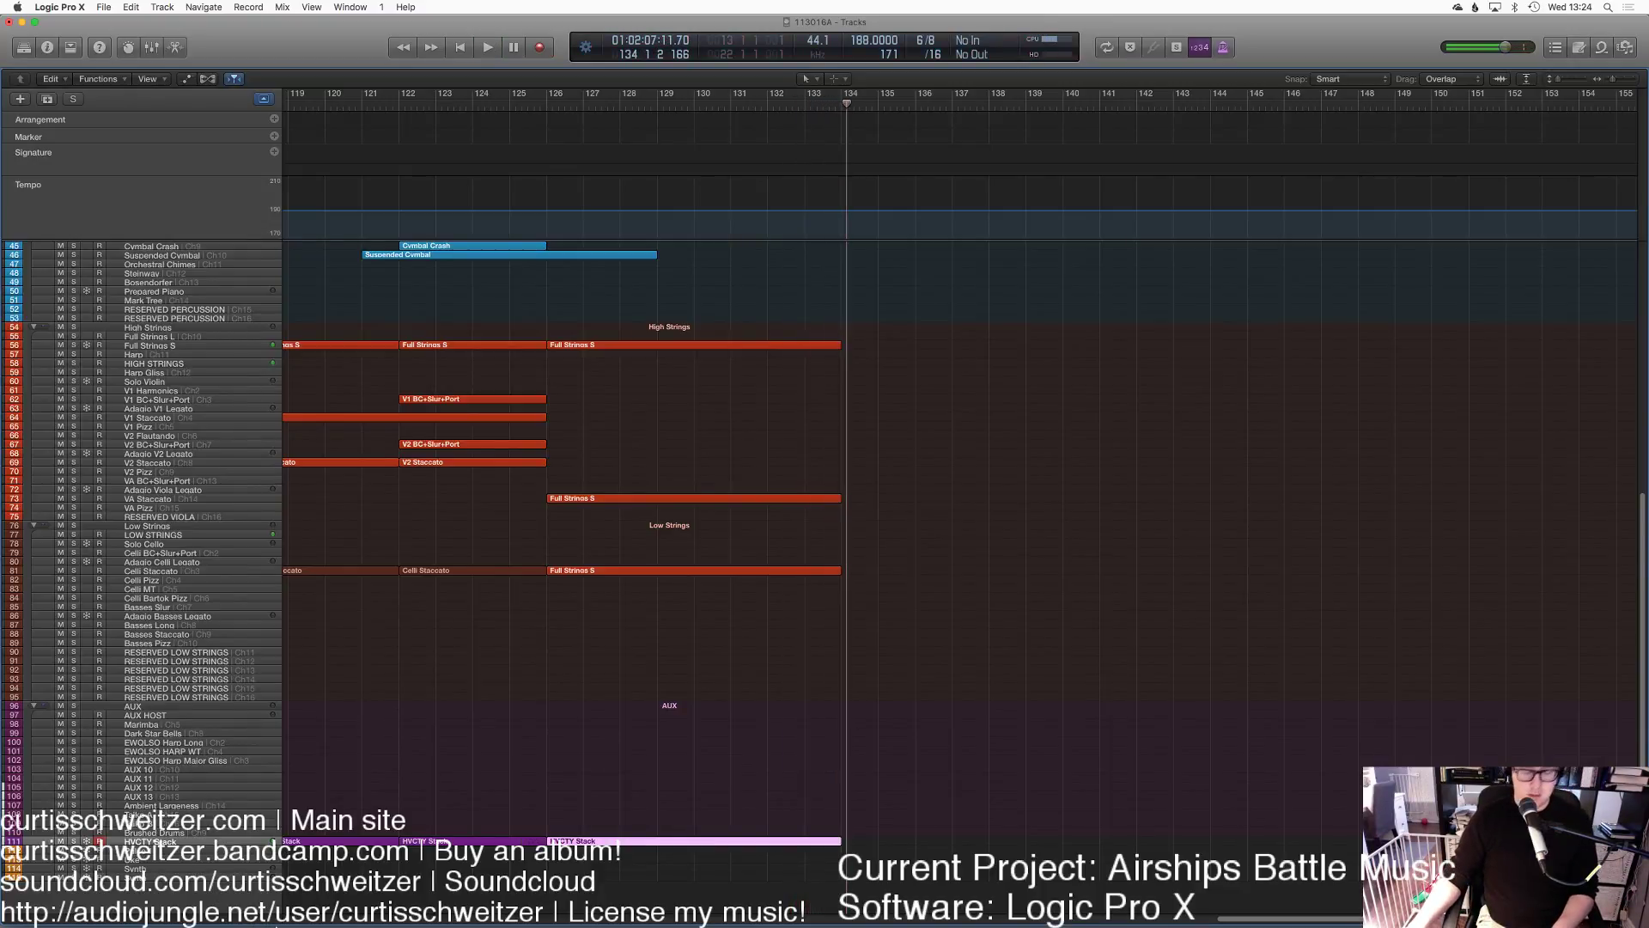
Step: Examine the new HVCTY Stack notes in the Piano Roll and play the section back from just before bar 126
key(e)
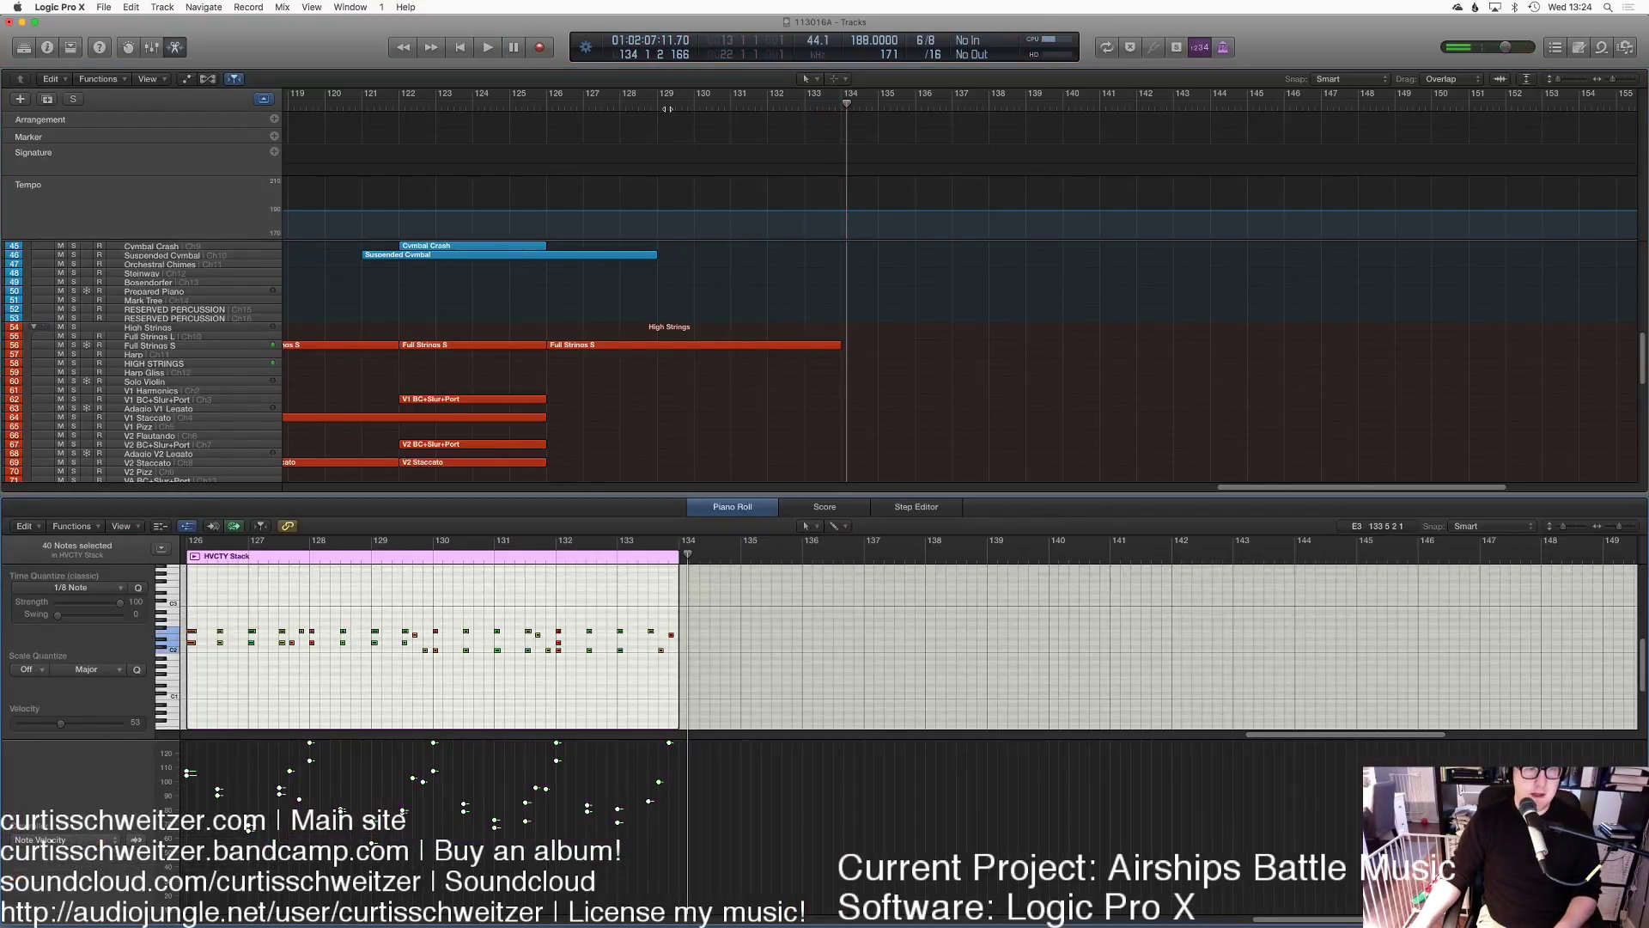
click(508, 106)
key(space)
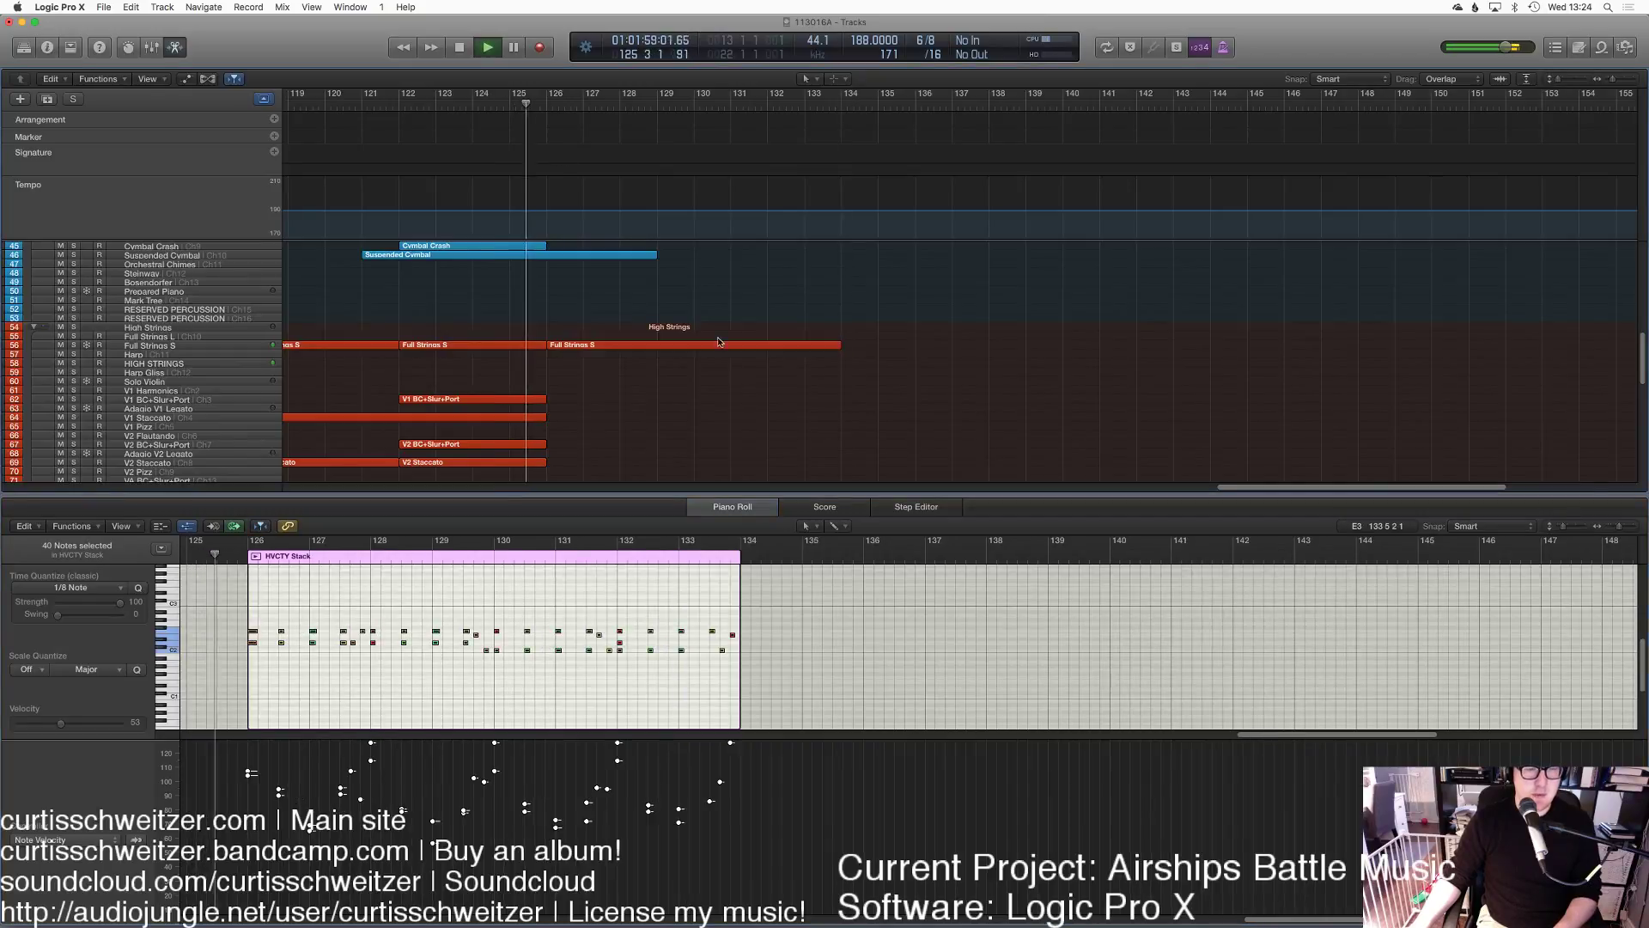
key(e)
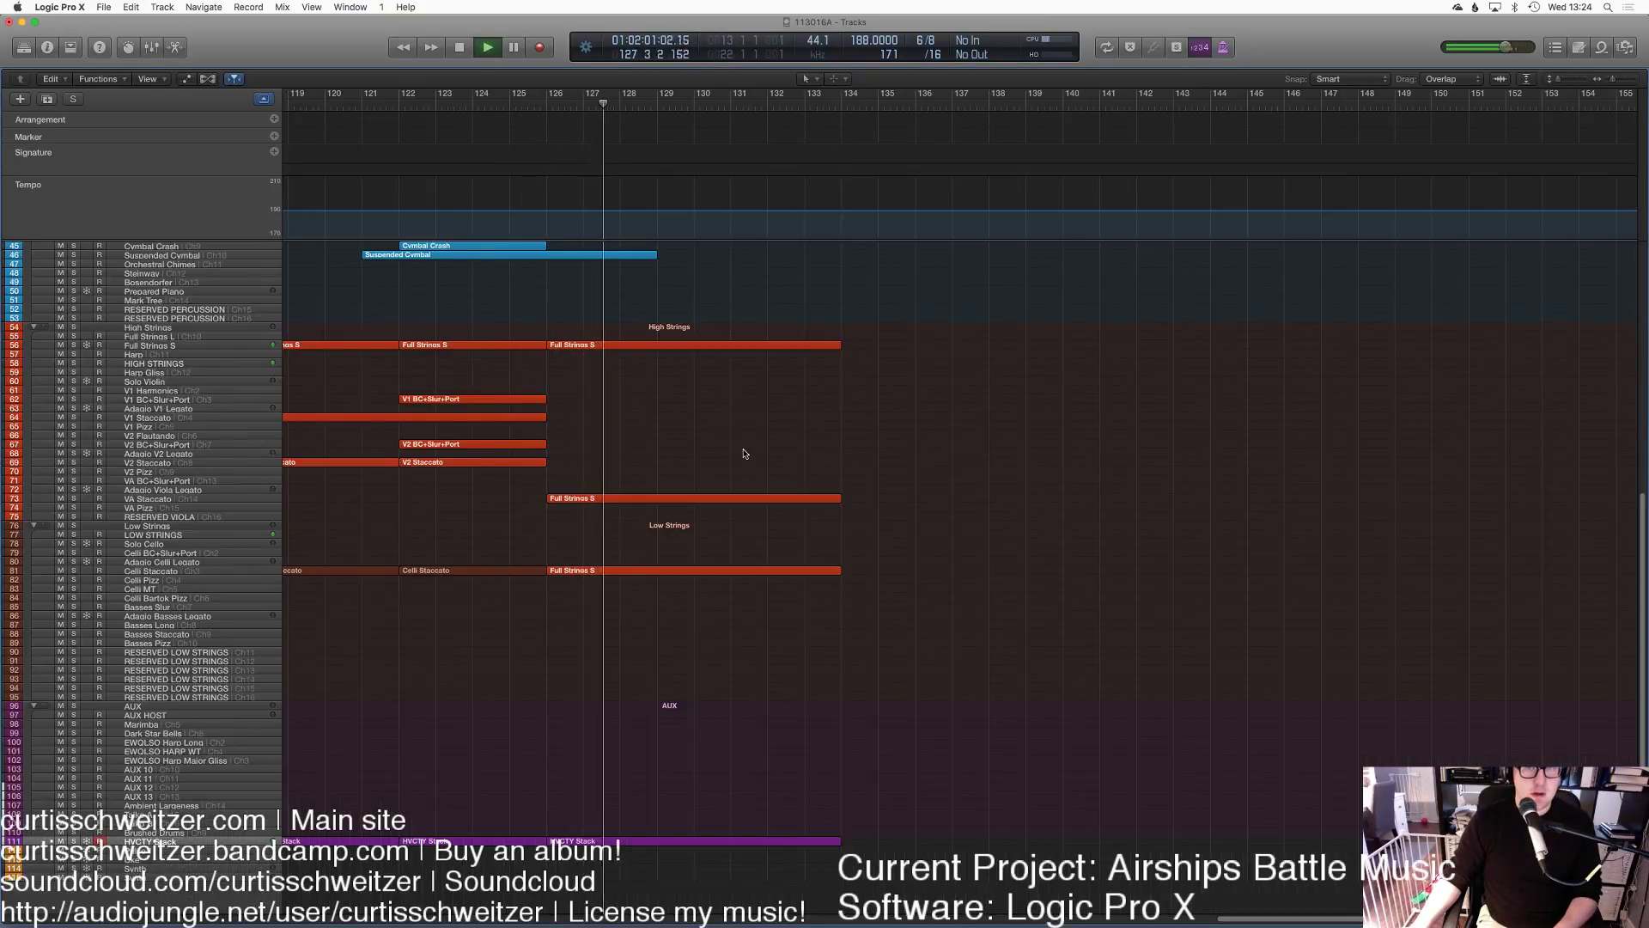
scroll(865, 381, up, 4)
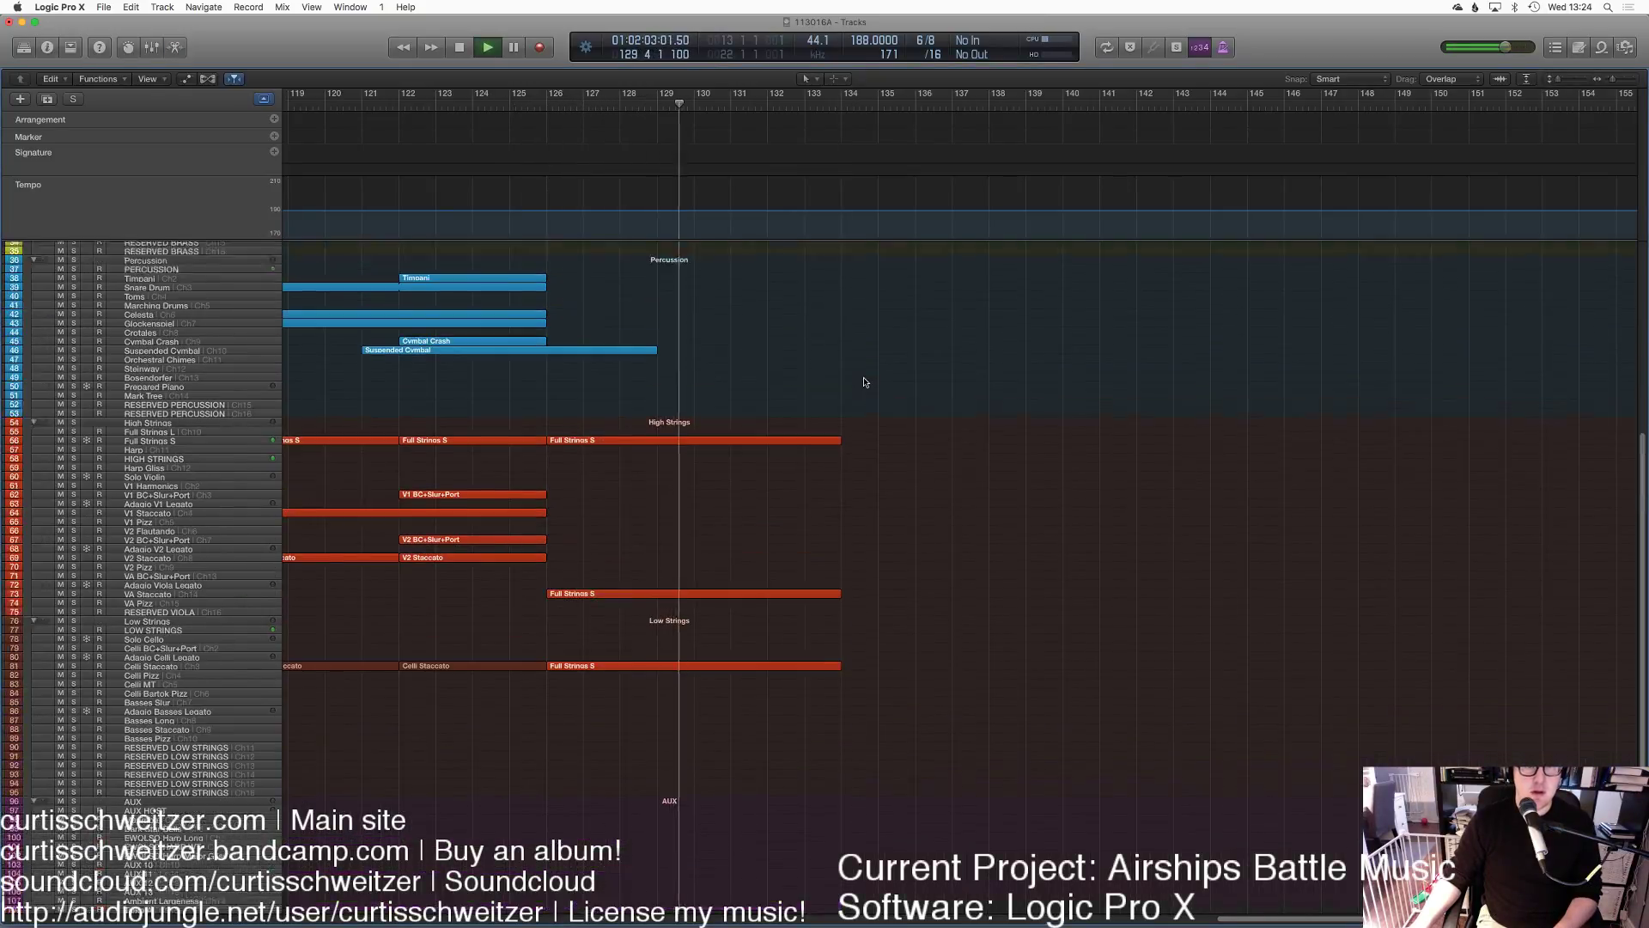
scroll(863, 381, up, 3)
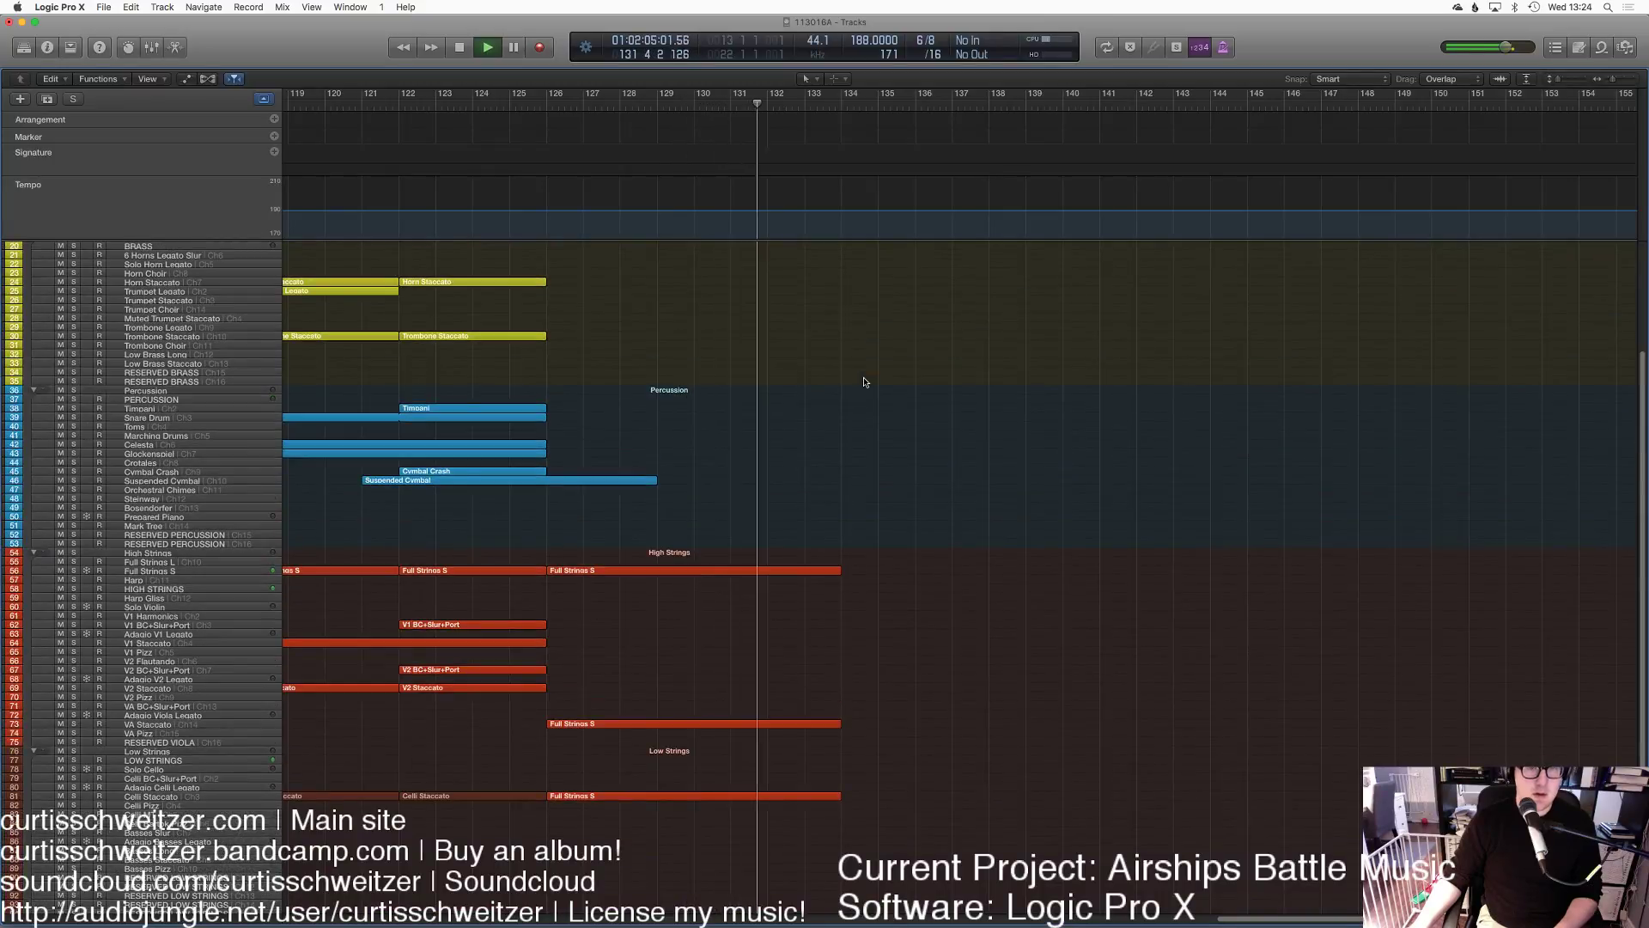
key(space)
Step: Loop the HVCTY Stack region and the Full Strings S, VA Staccato and Celli Staccato regions starting at bar 126 through bar 142
drag(798, 520, 803, 872)
scroll(865, 619, down, 7)
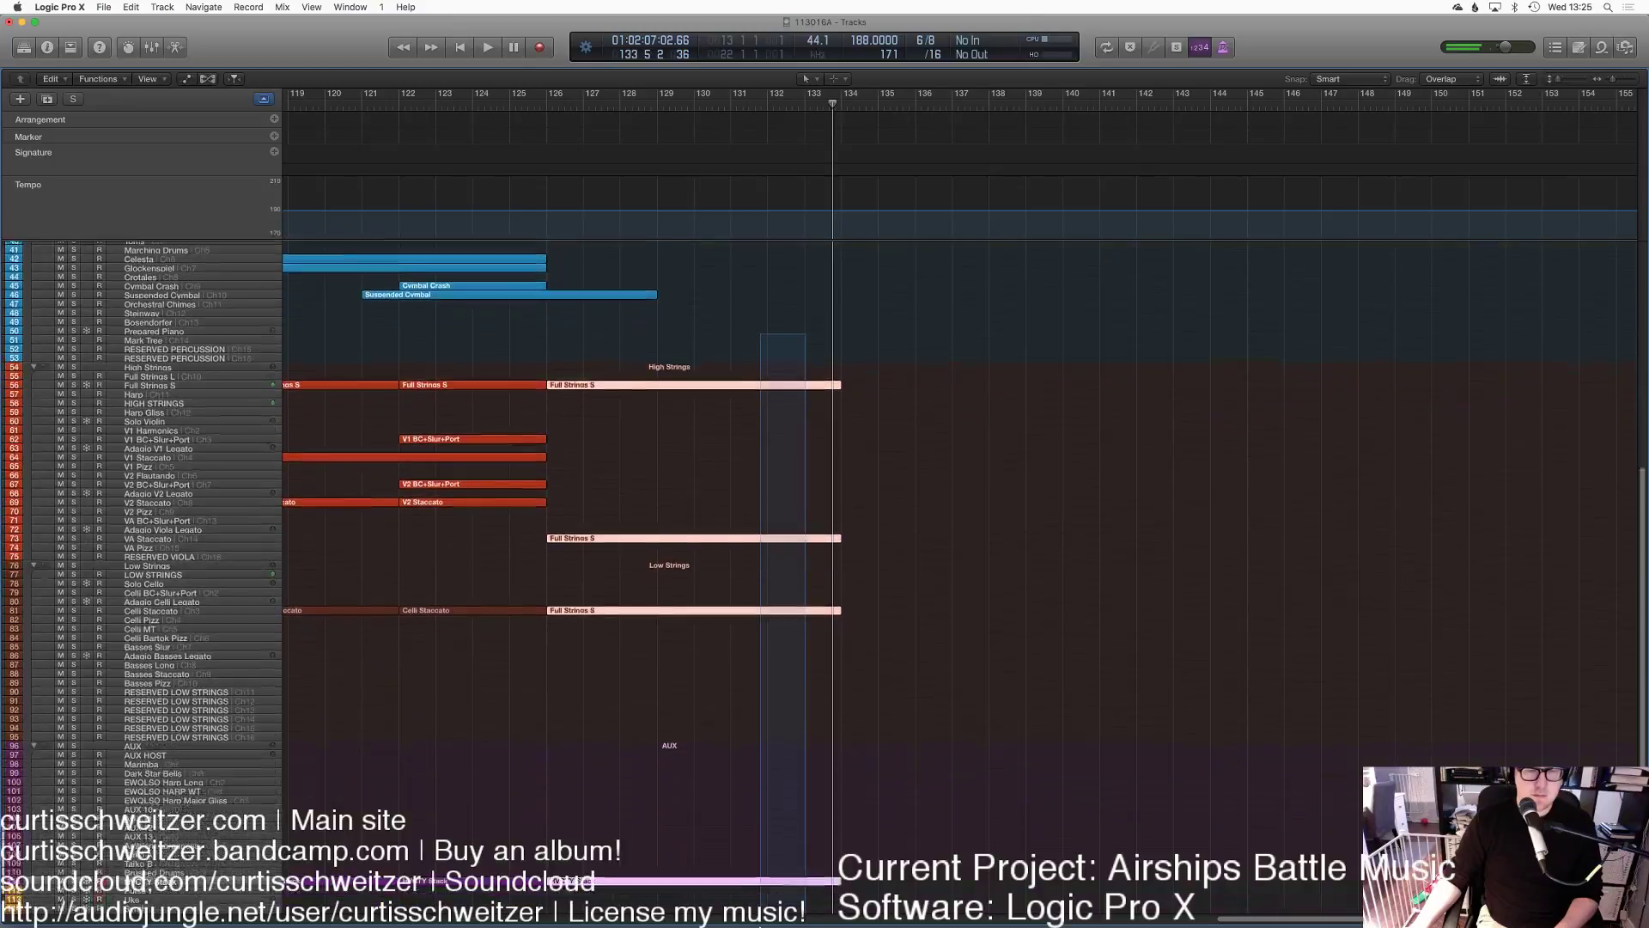
drag(841, 343, 1141, 415)
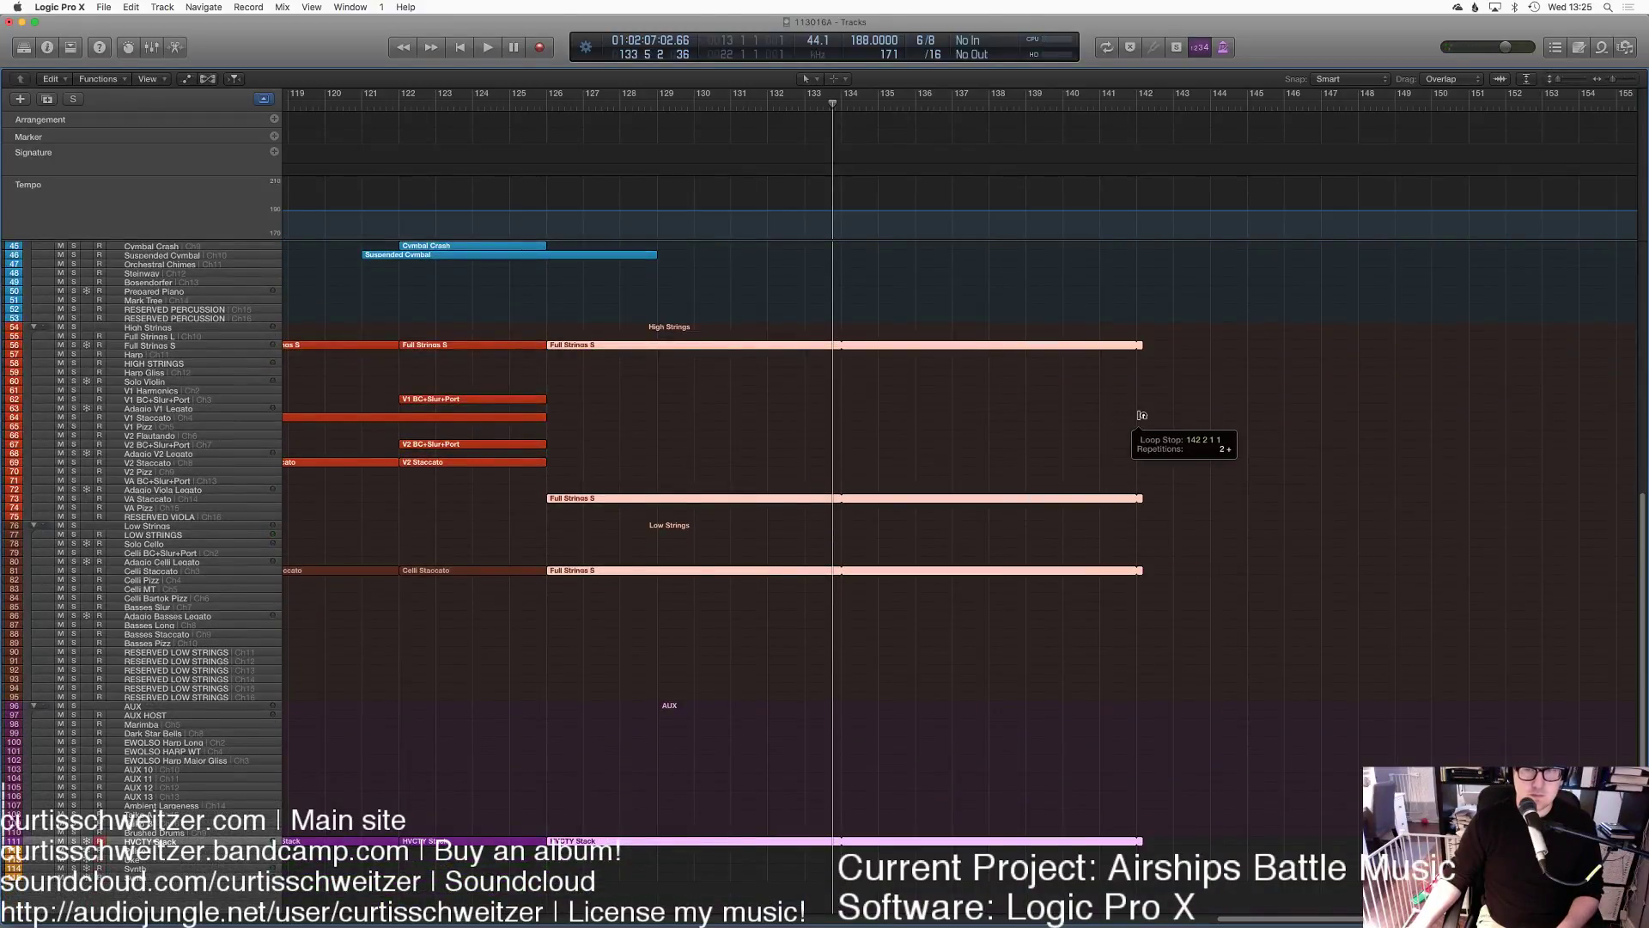
click(995, 418)
Step: Record a staccato chord part on the V2 Staccato track from bar 134 to bar 142 and check its notes
click(127, 466)
key(space)
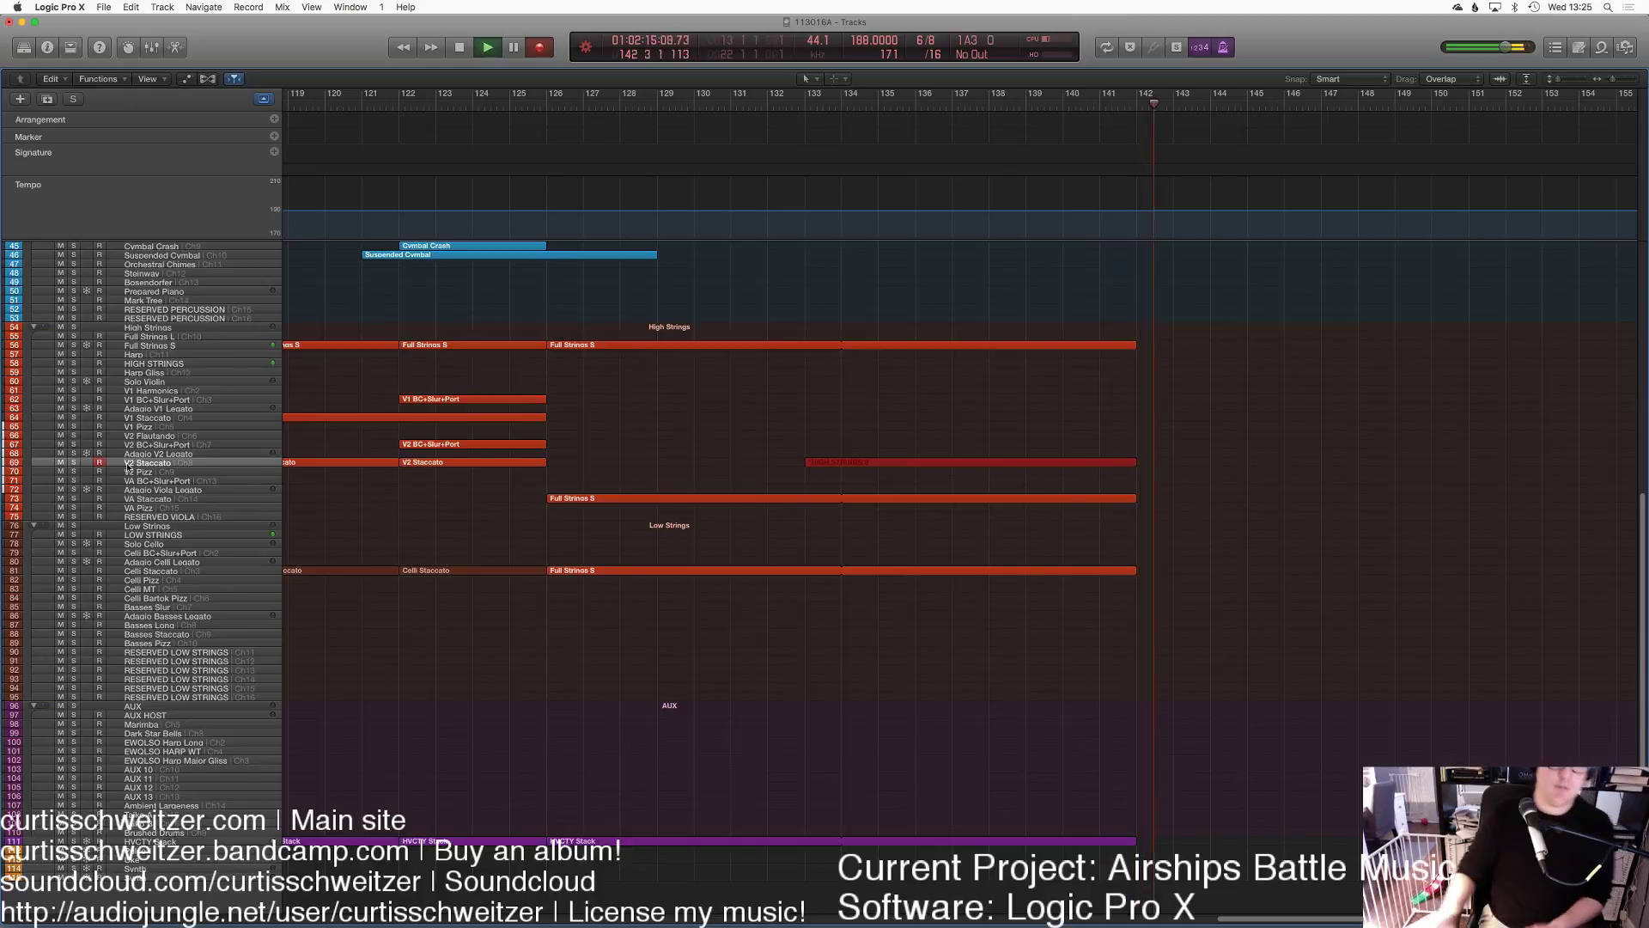
key(space)
key(e)
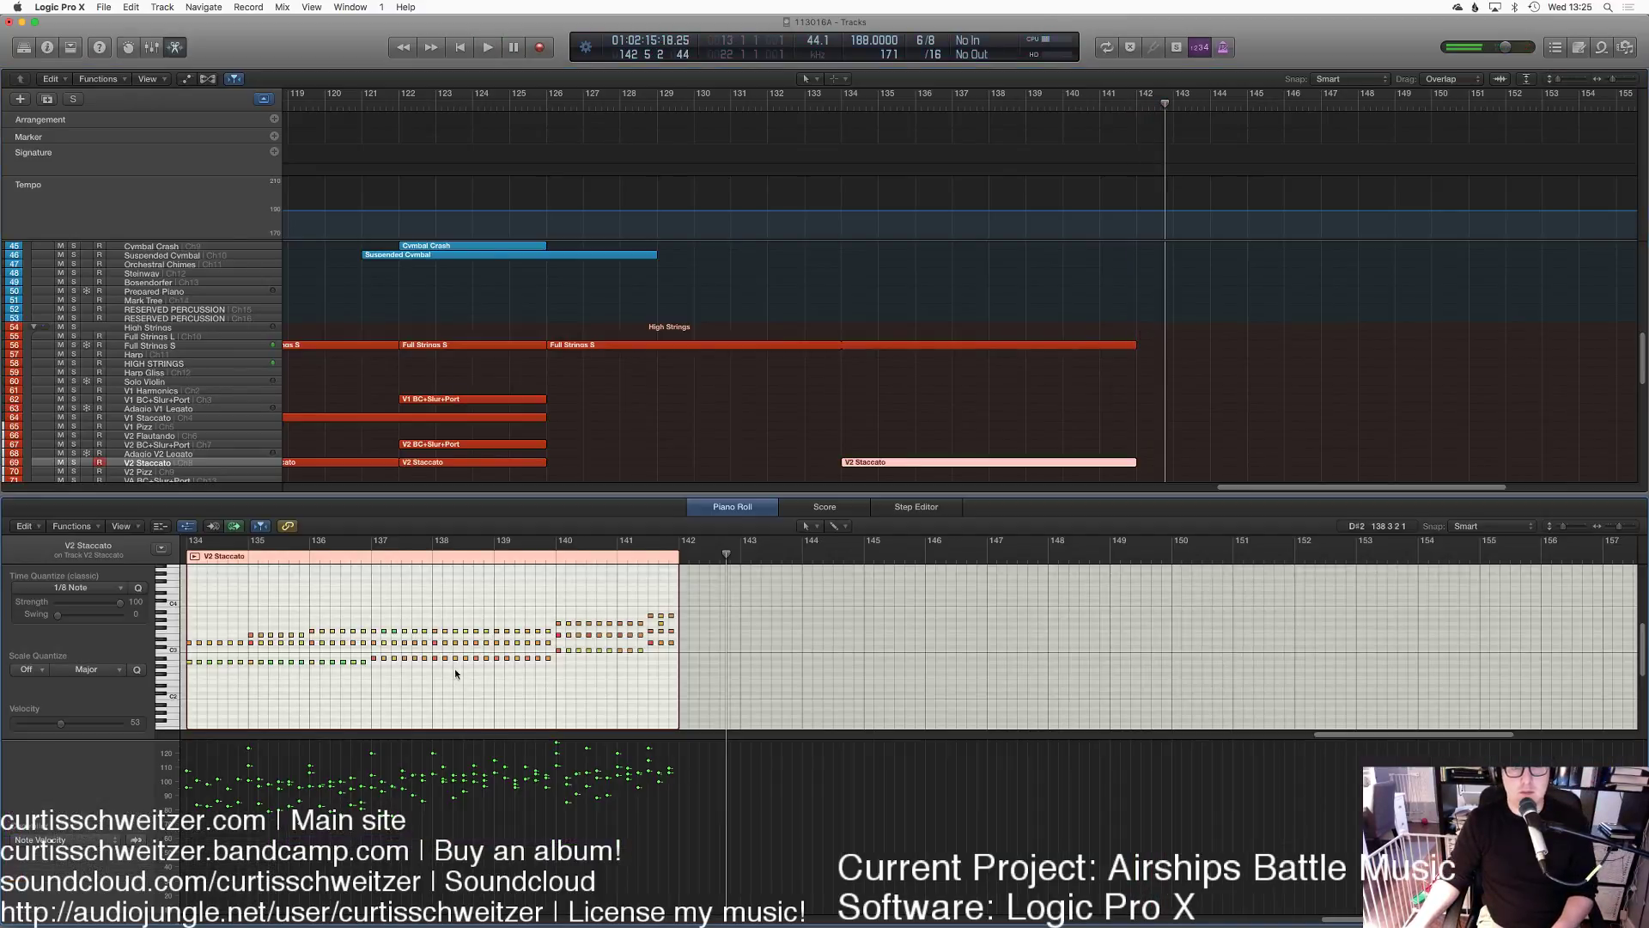
key(e)
Step: Record sustained octaves on the Low Brass Long track from bar 130 to bar 142, starting playback before bar 126
click(529, 107)
key(space)
scroll(468, 372, up, 5)
scroll(357, 311, up, 5)
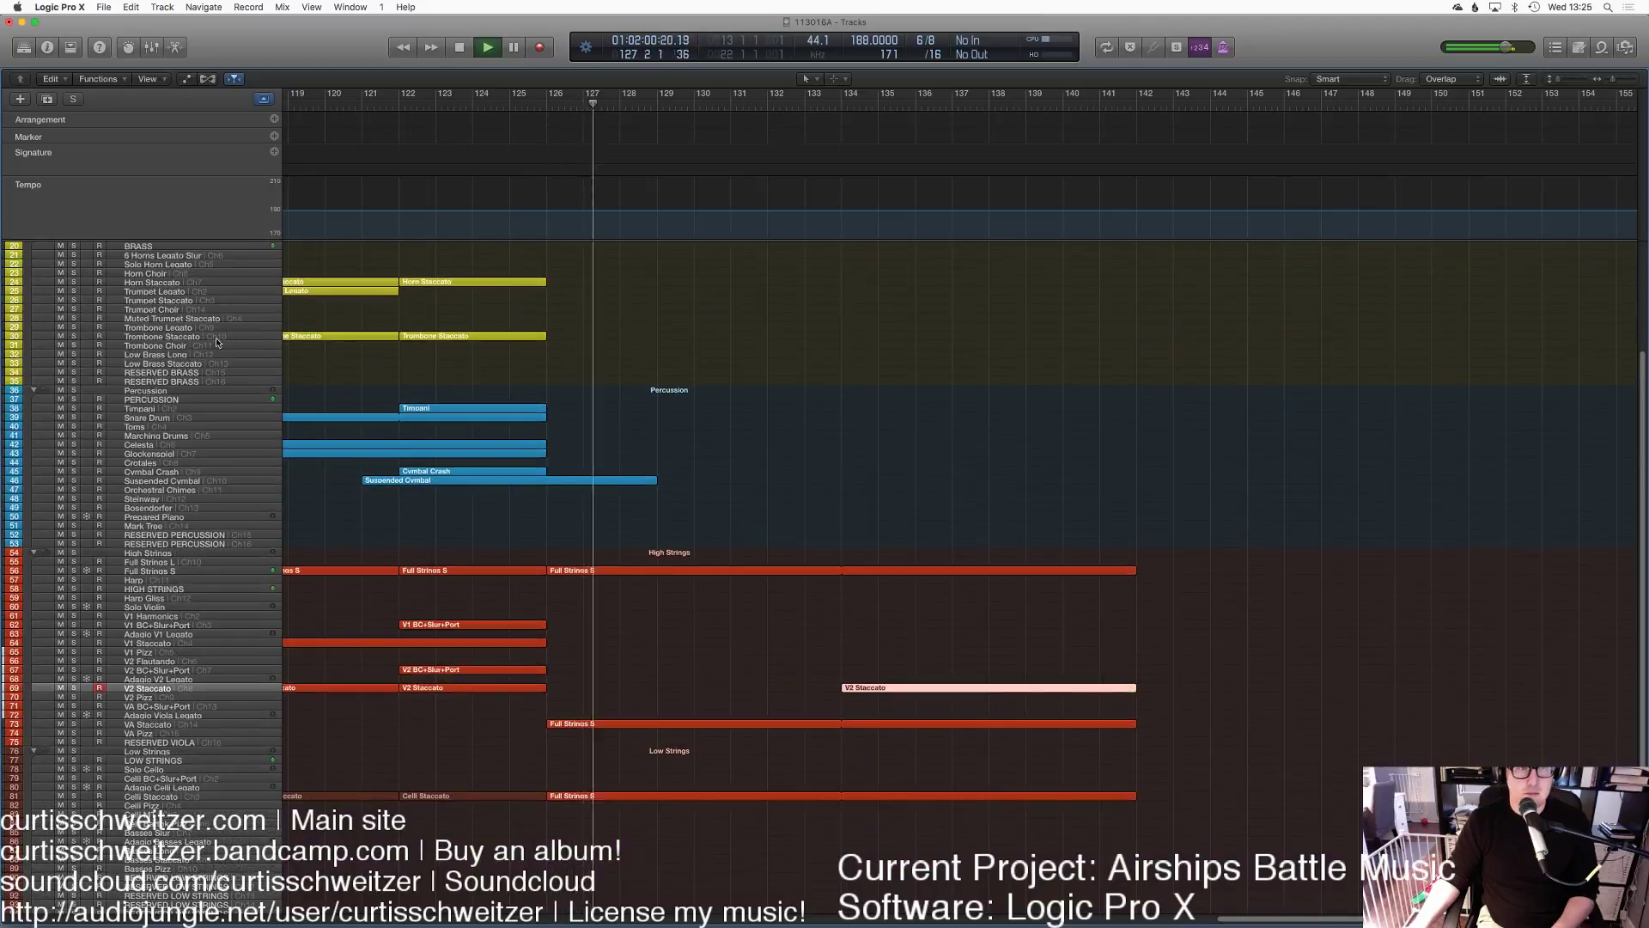
click(376, 354)
key(r)
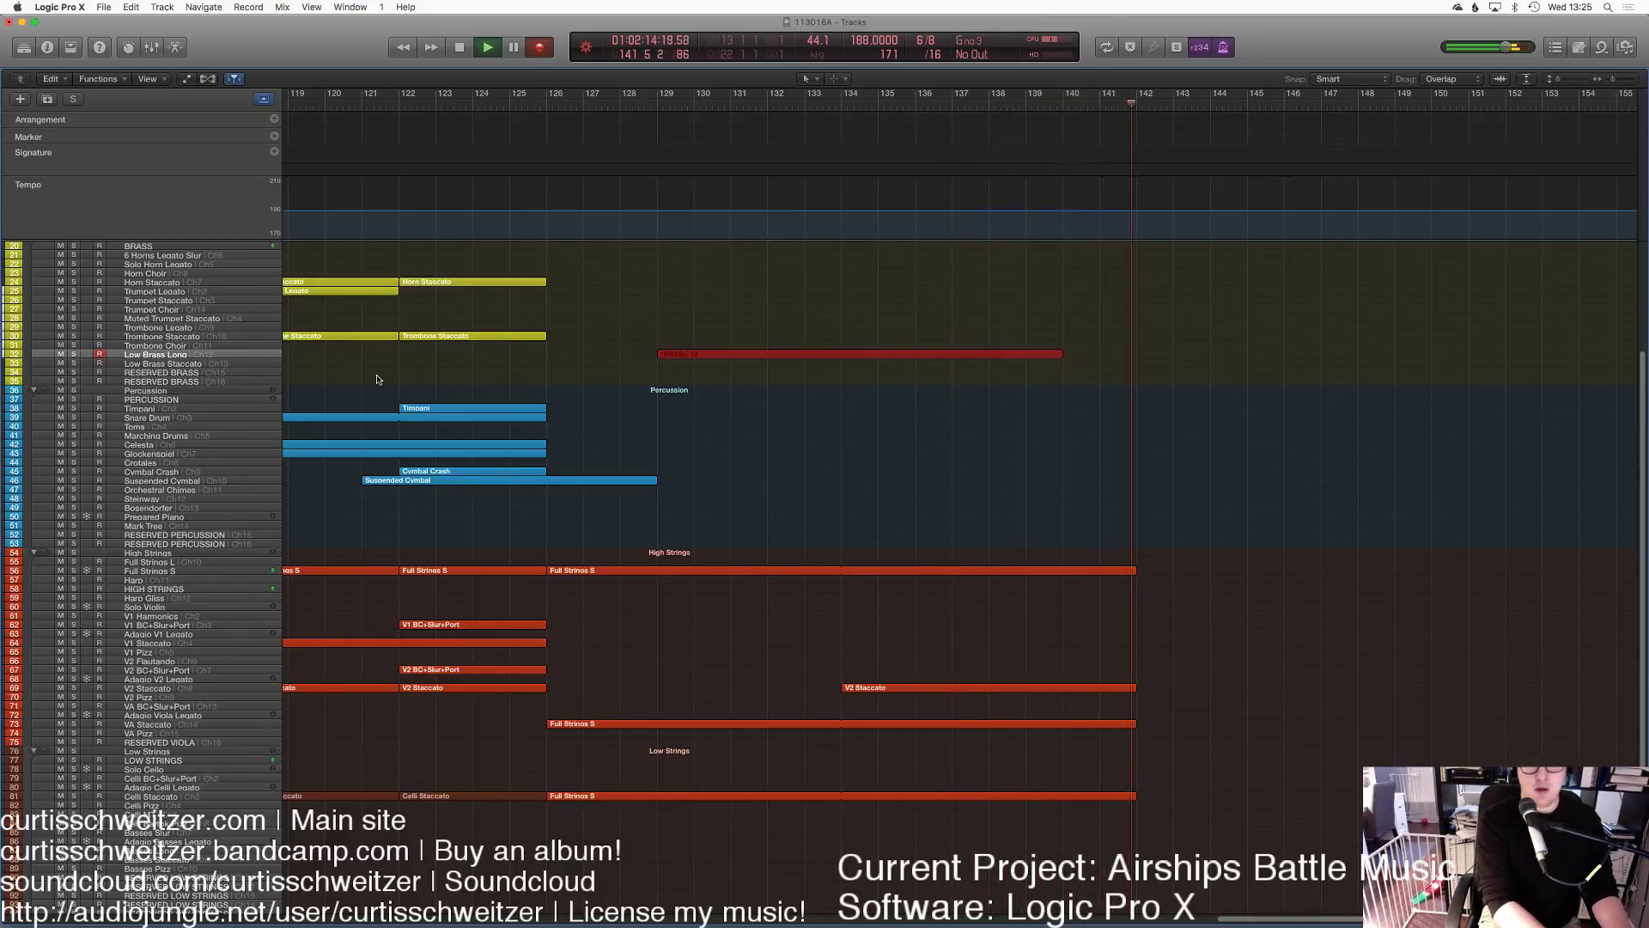
key(space)
Step: Draw a gradually rising modulation line across the Low Brass Long region from bar 130 to bar 142 and play it back
key(e)
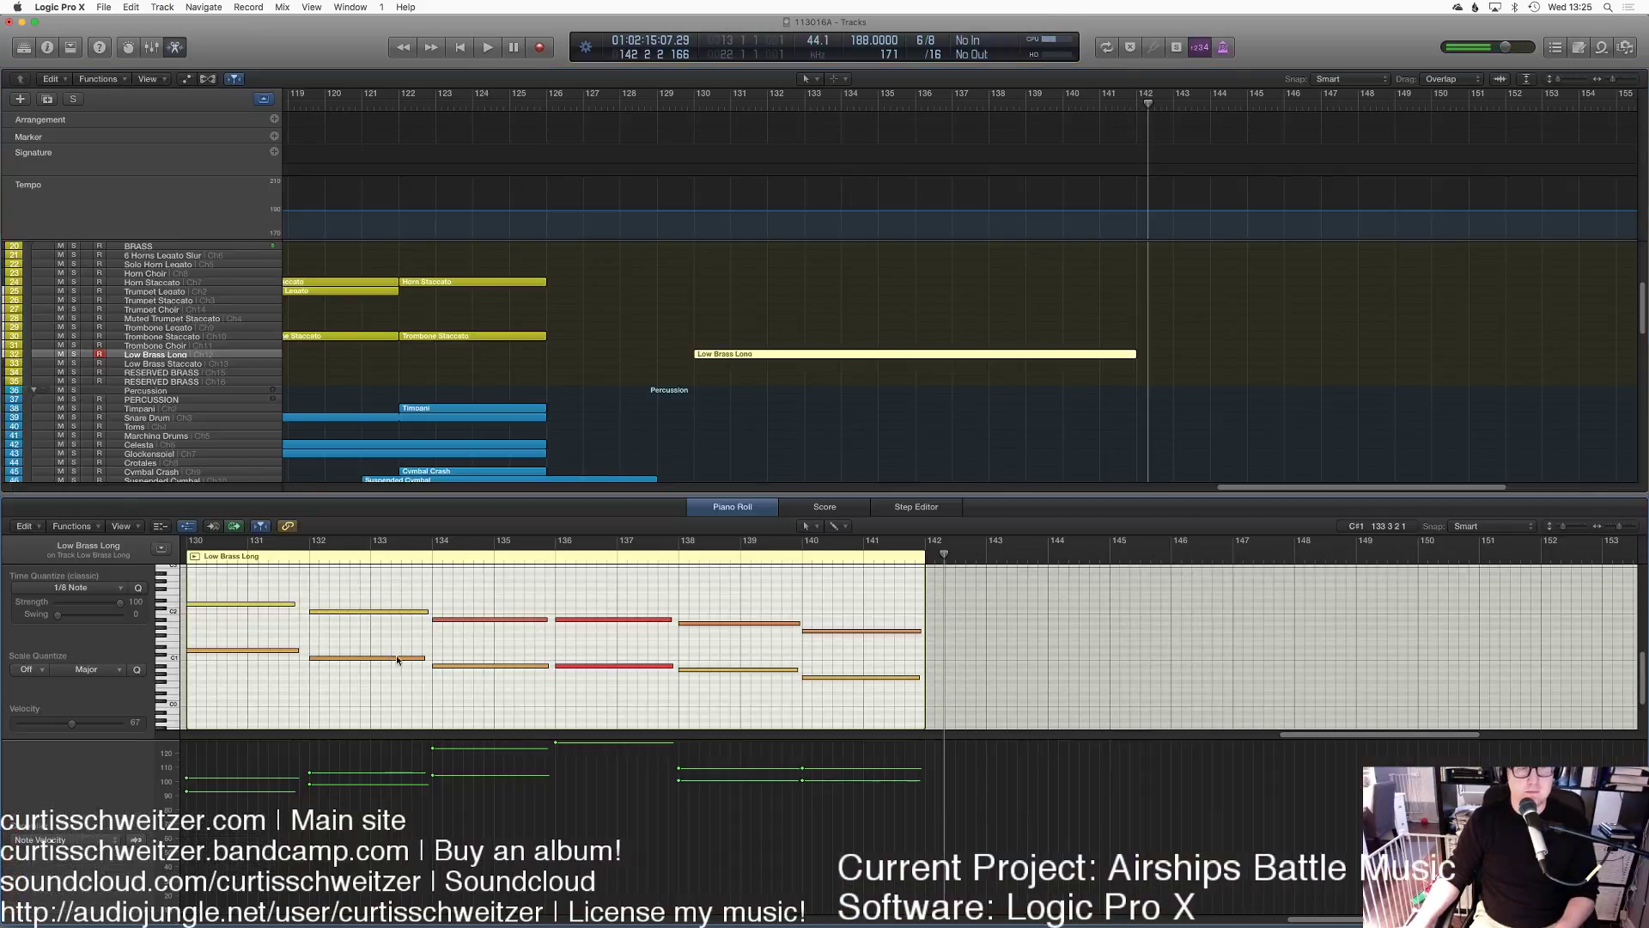
key(super+a)
click(90, 846)
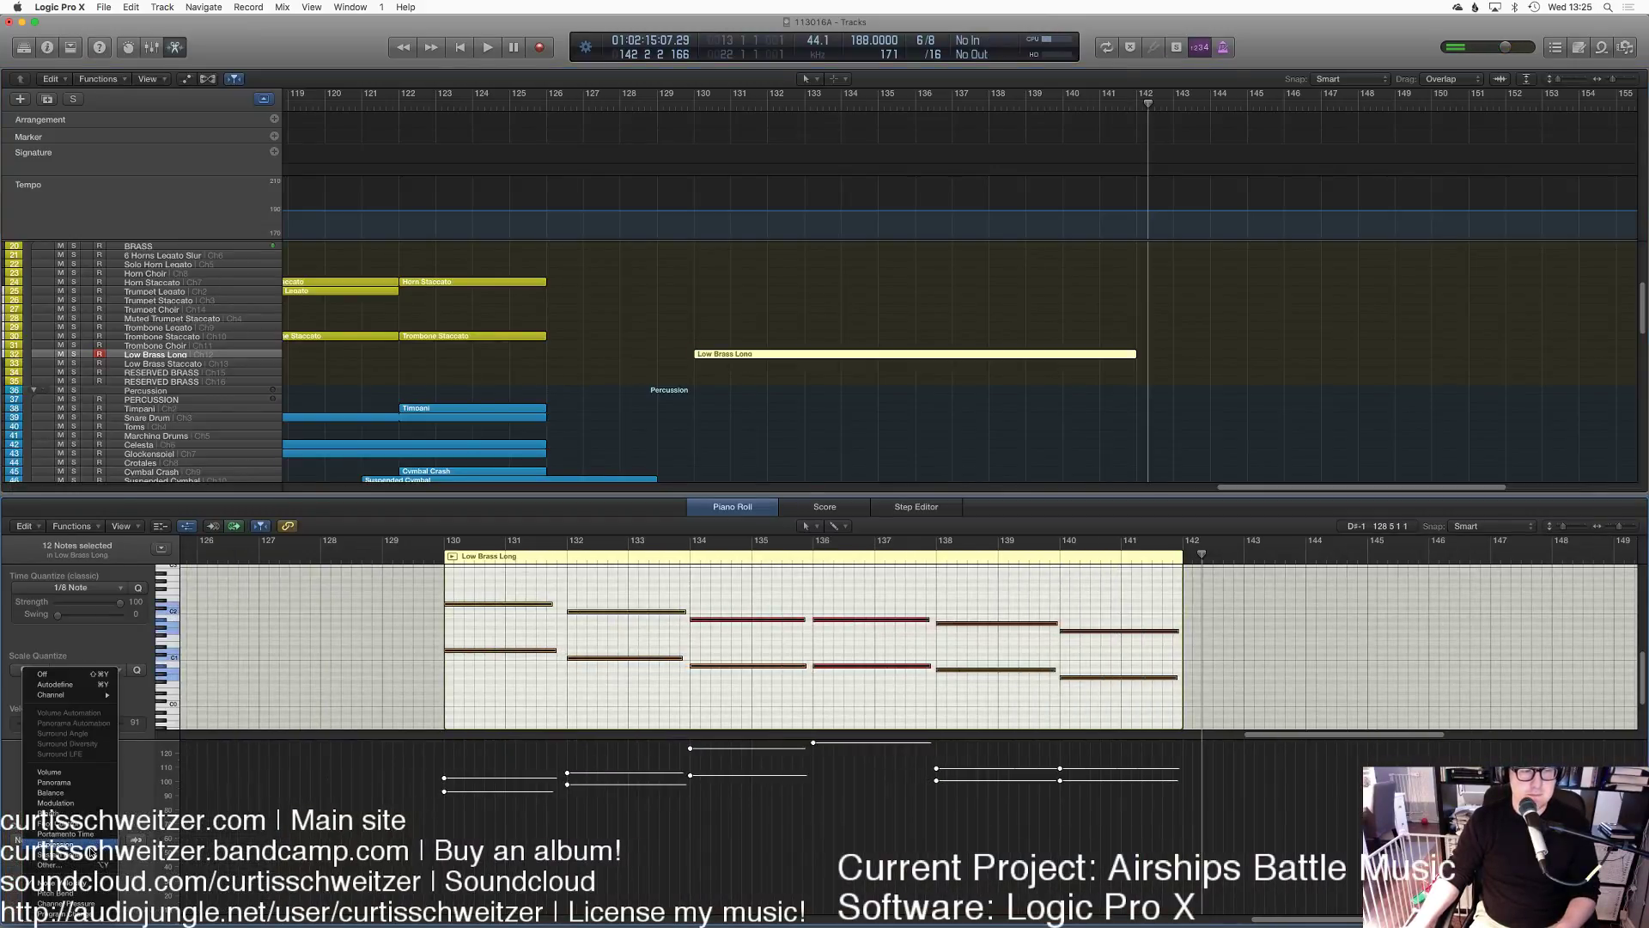
click(83, 803)
click(468, 831)
click(427, 849)
drag(1185, 826, 1204, 812)
key(shift+Return)
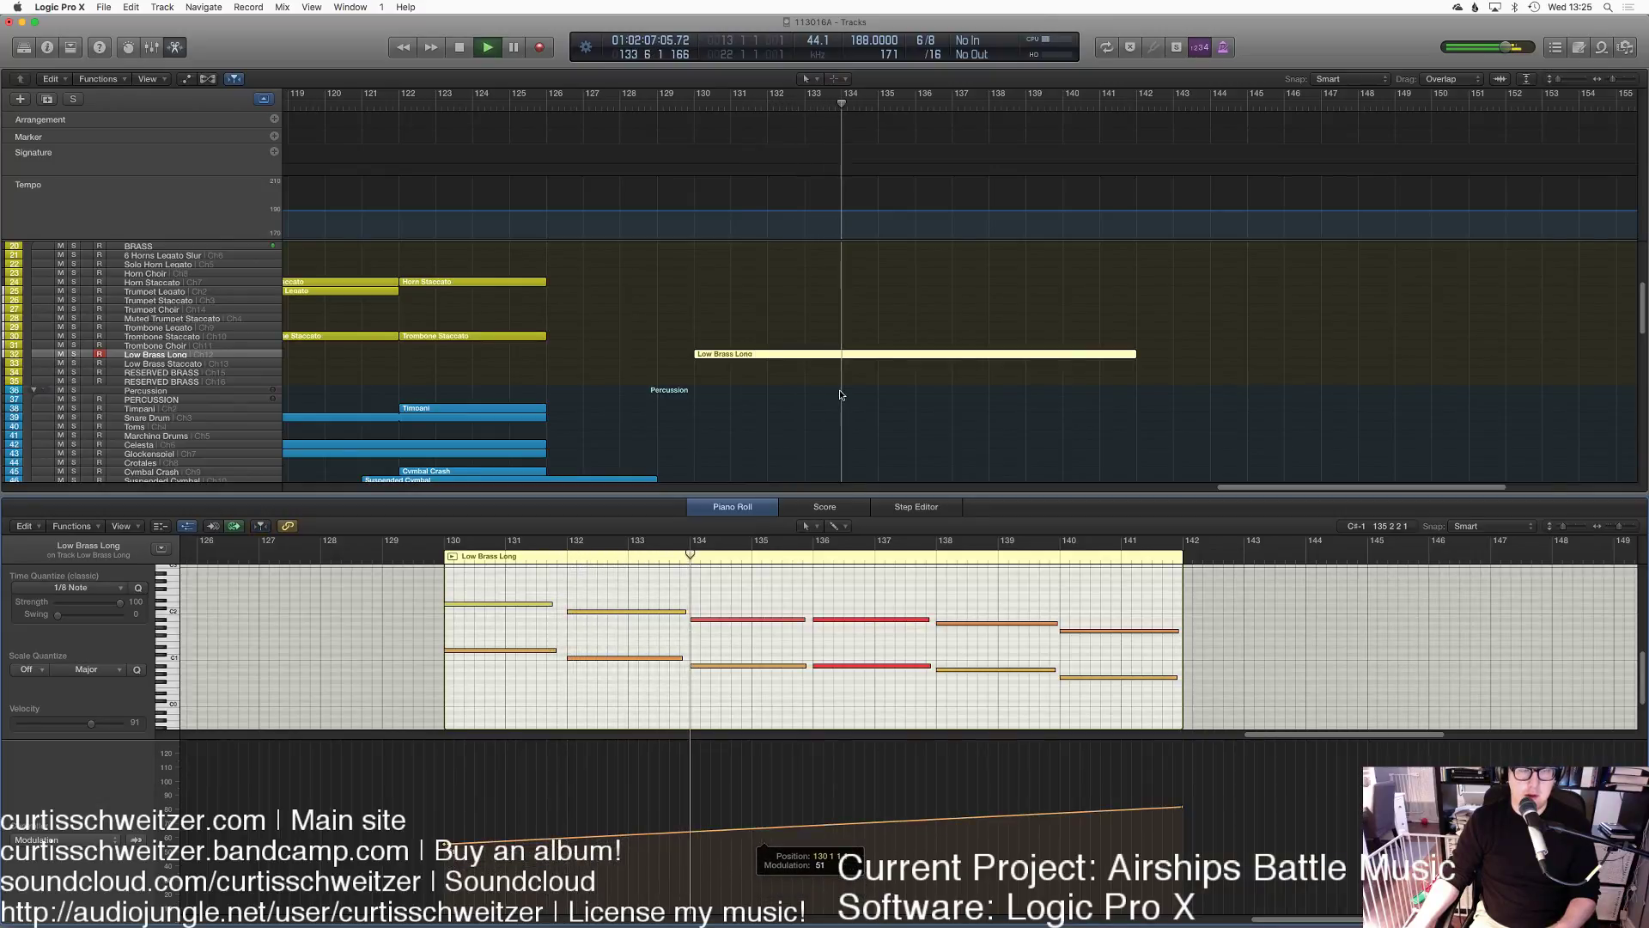
Step: Try recording a melody on the 6 Horns Legato Slur track from bar 130 to bar 142 and check its notes
key(e)
scroll(221, 352, up, 4)
click(163, 415)
key(space)
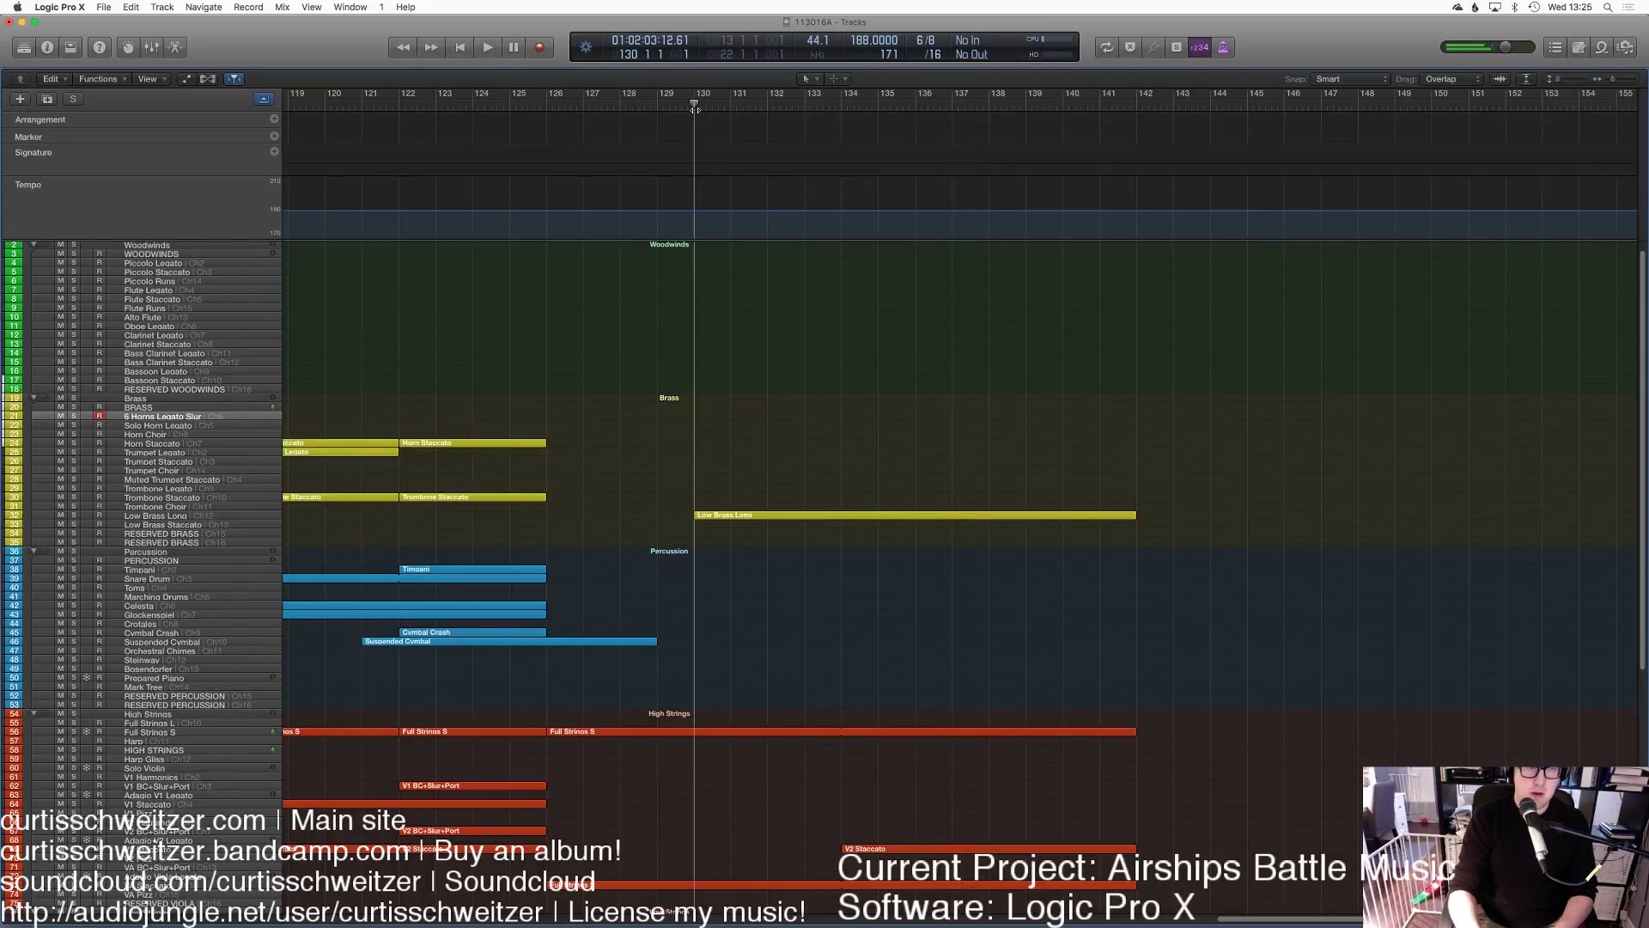
key(space)
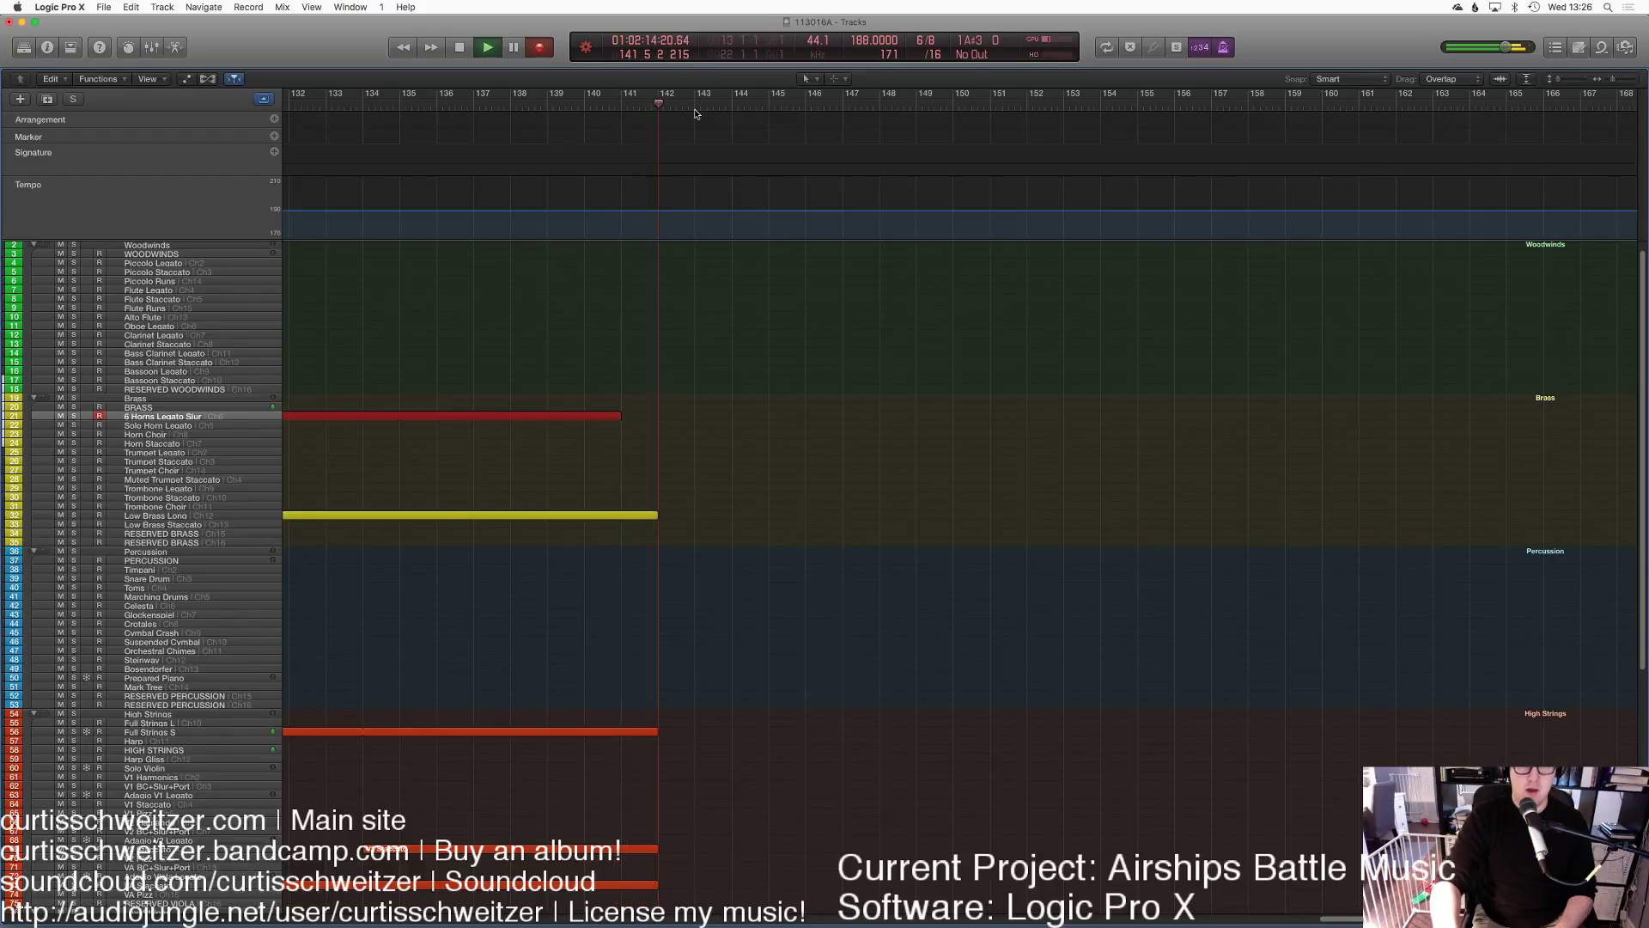
key(space)
scroll(756, 456, down, 10)
key(e)
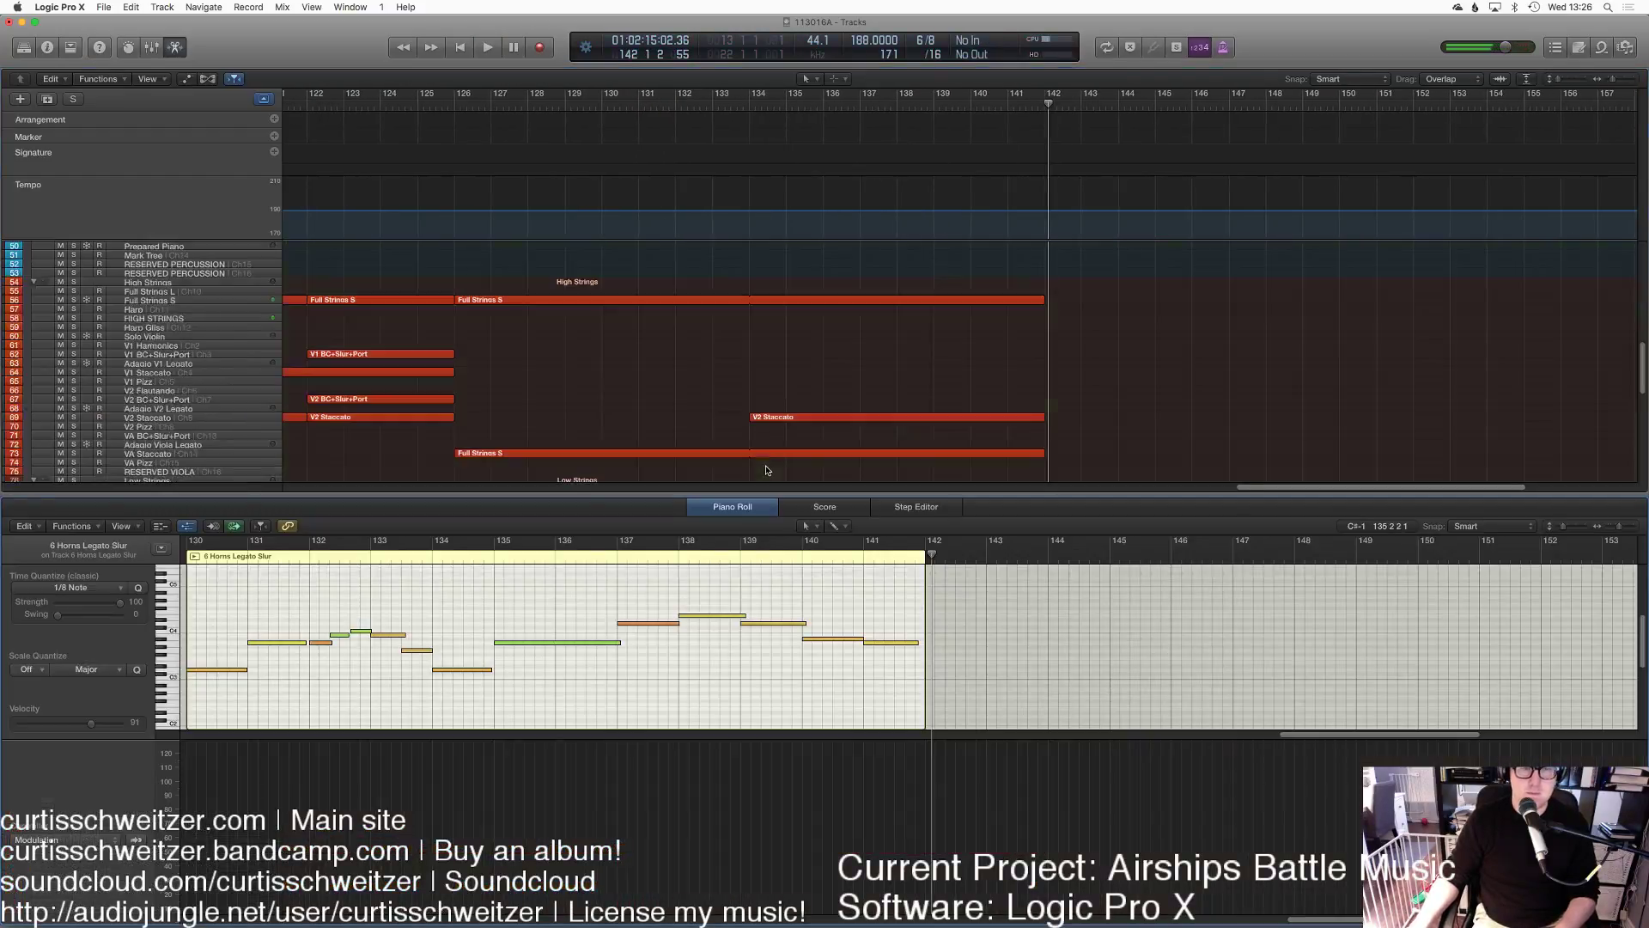
Step: Review the earlier sections, discard the first horn take and record a new 6 Horns Legato Slur melody from bar 128 to bar 142
scroll(725, 377, left, 15)
key(e)
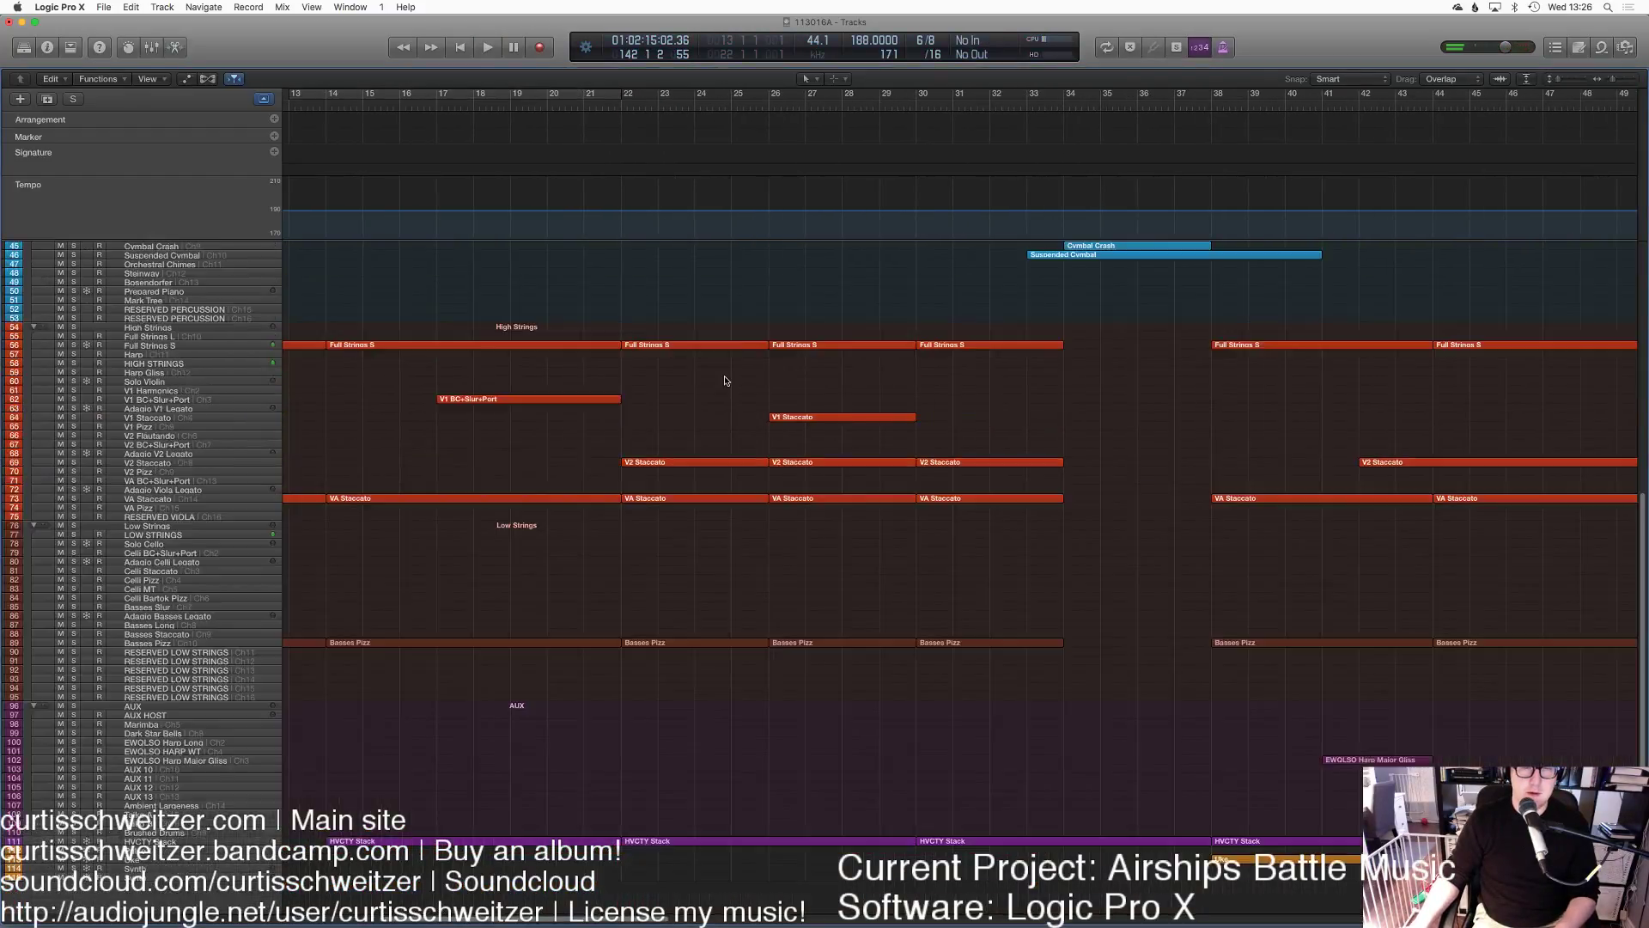
scroll(1271, 356, left, 5)
scroll(1294, 351, right, 15)
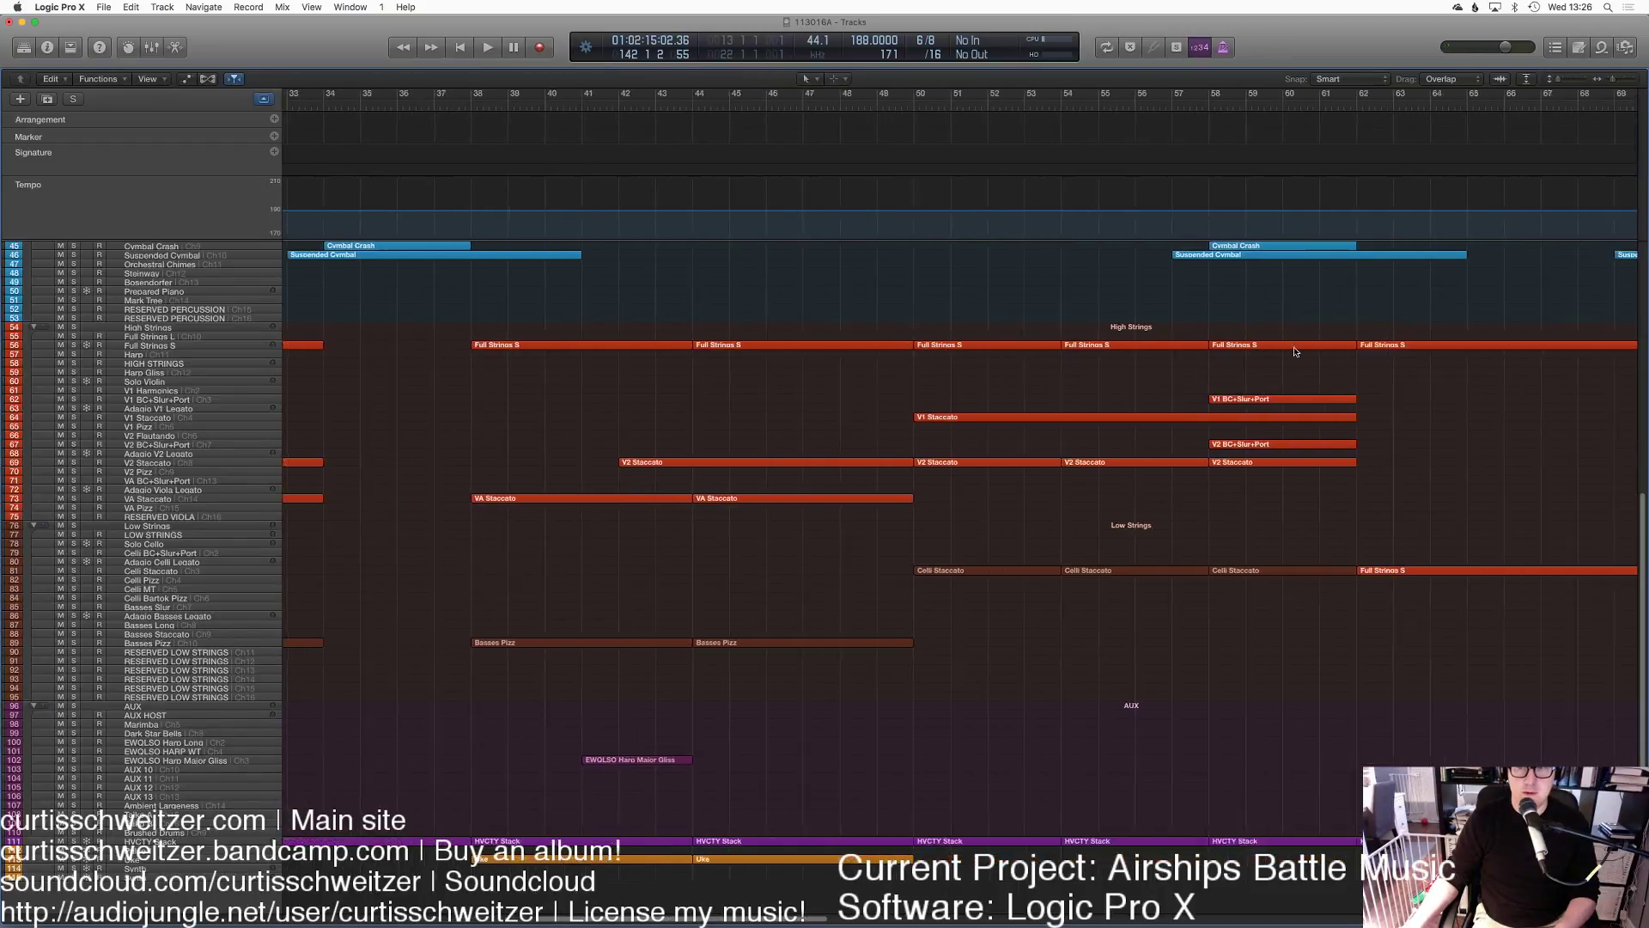
scroll(1239, 476, up, 10)
key(super+Left)
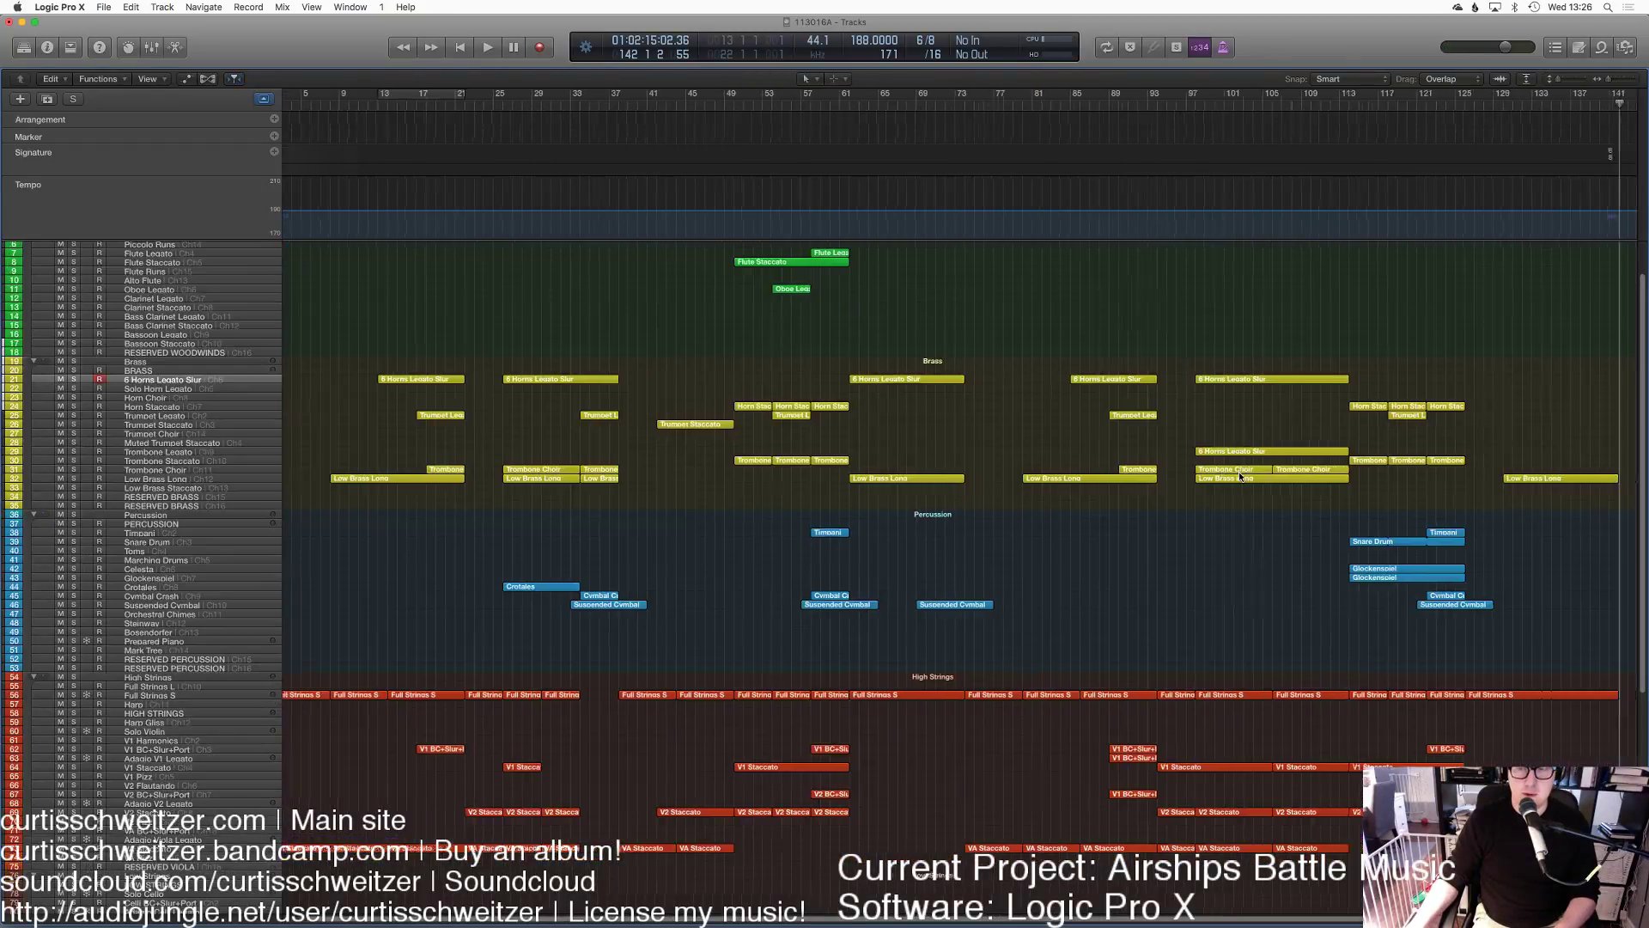
click(1190, 107)
key(space)
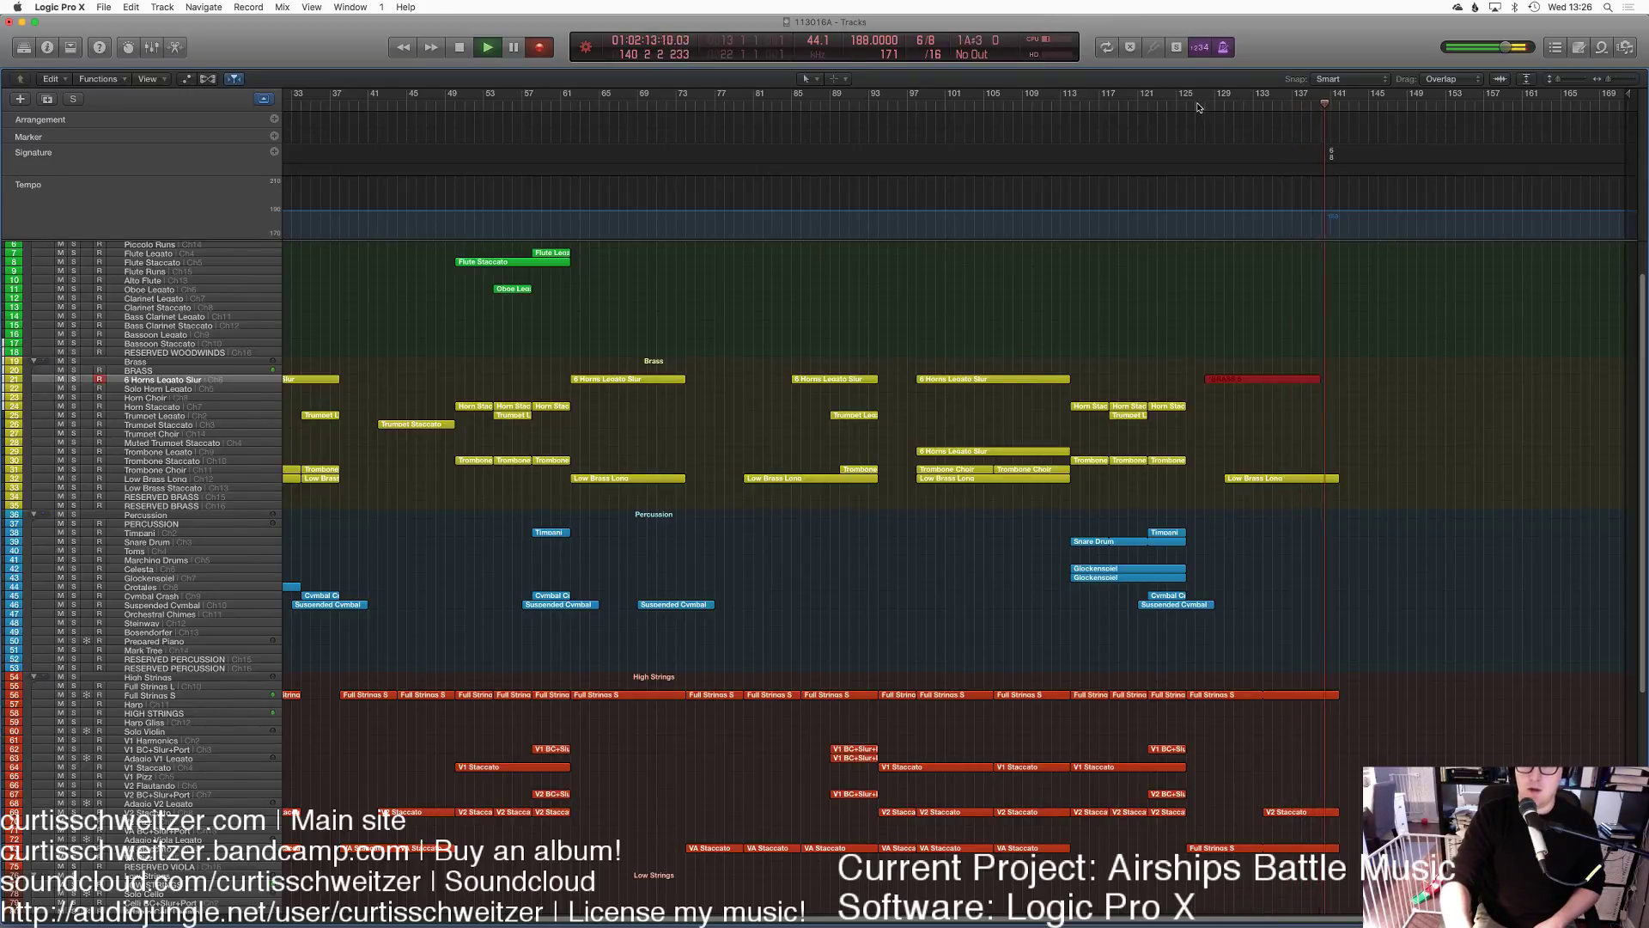
key(space)
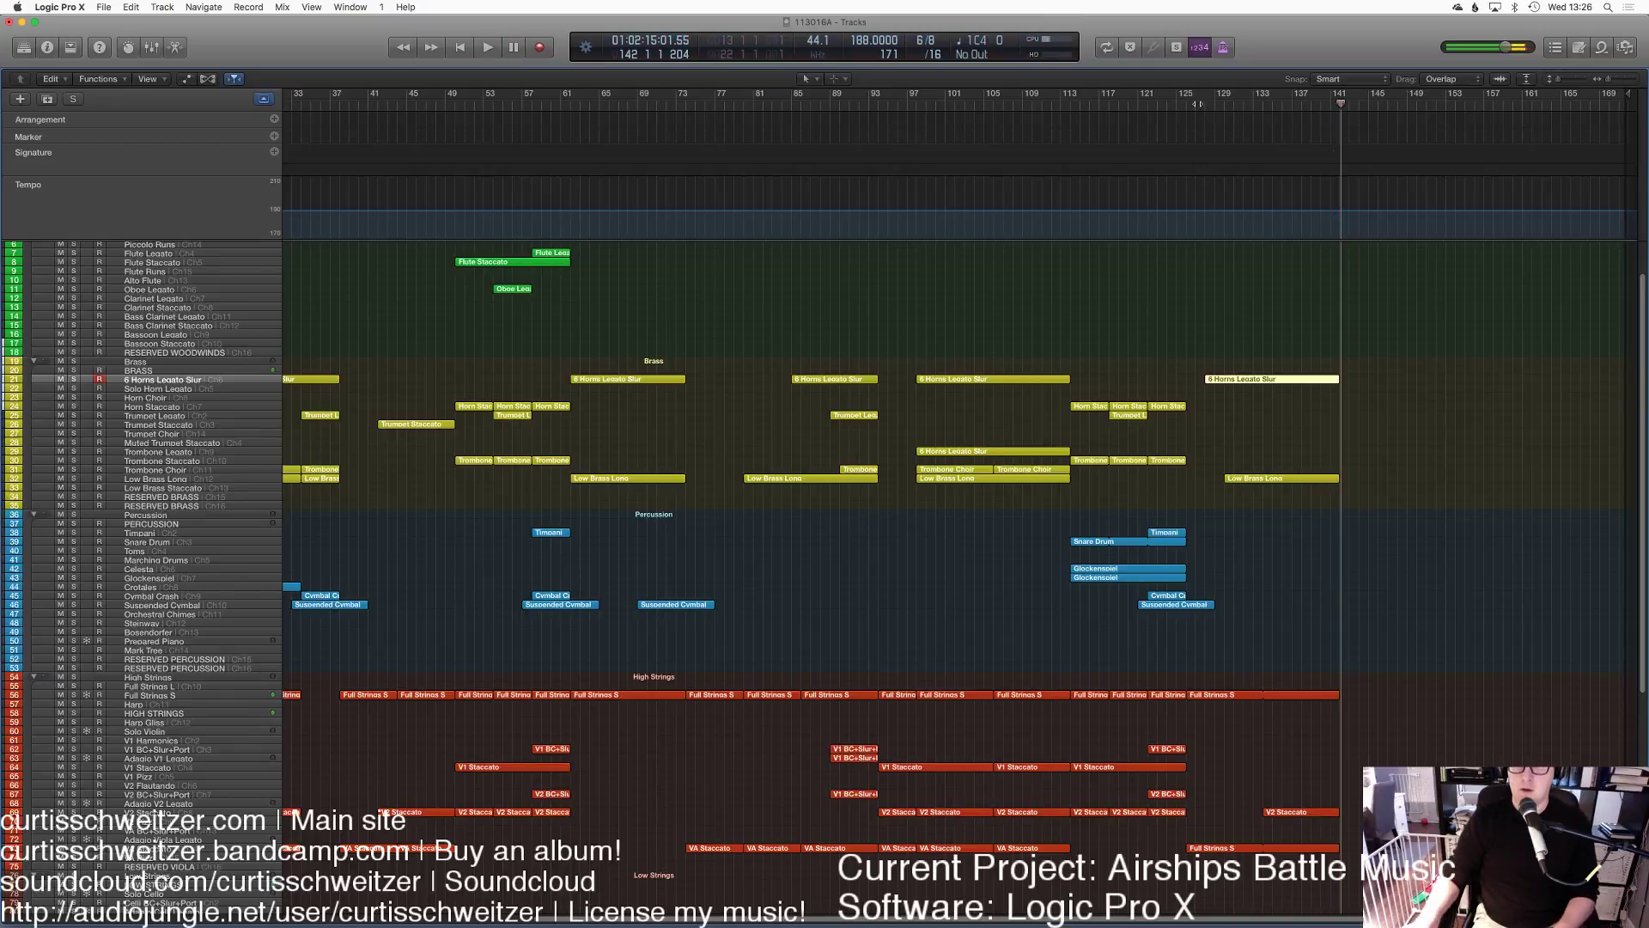
Step: Draw a gradually rising modulation line across the new 6 Horns Legato Slur region and extend its last note to bar 142
key(e)
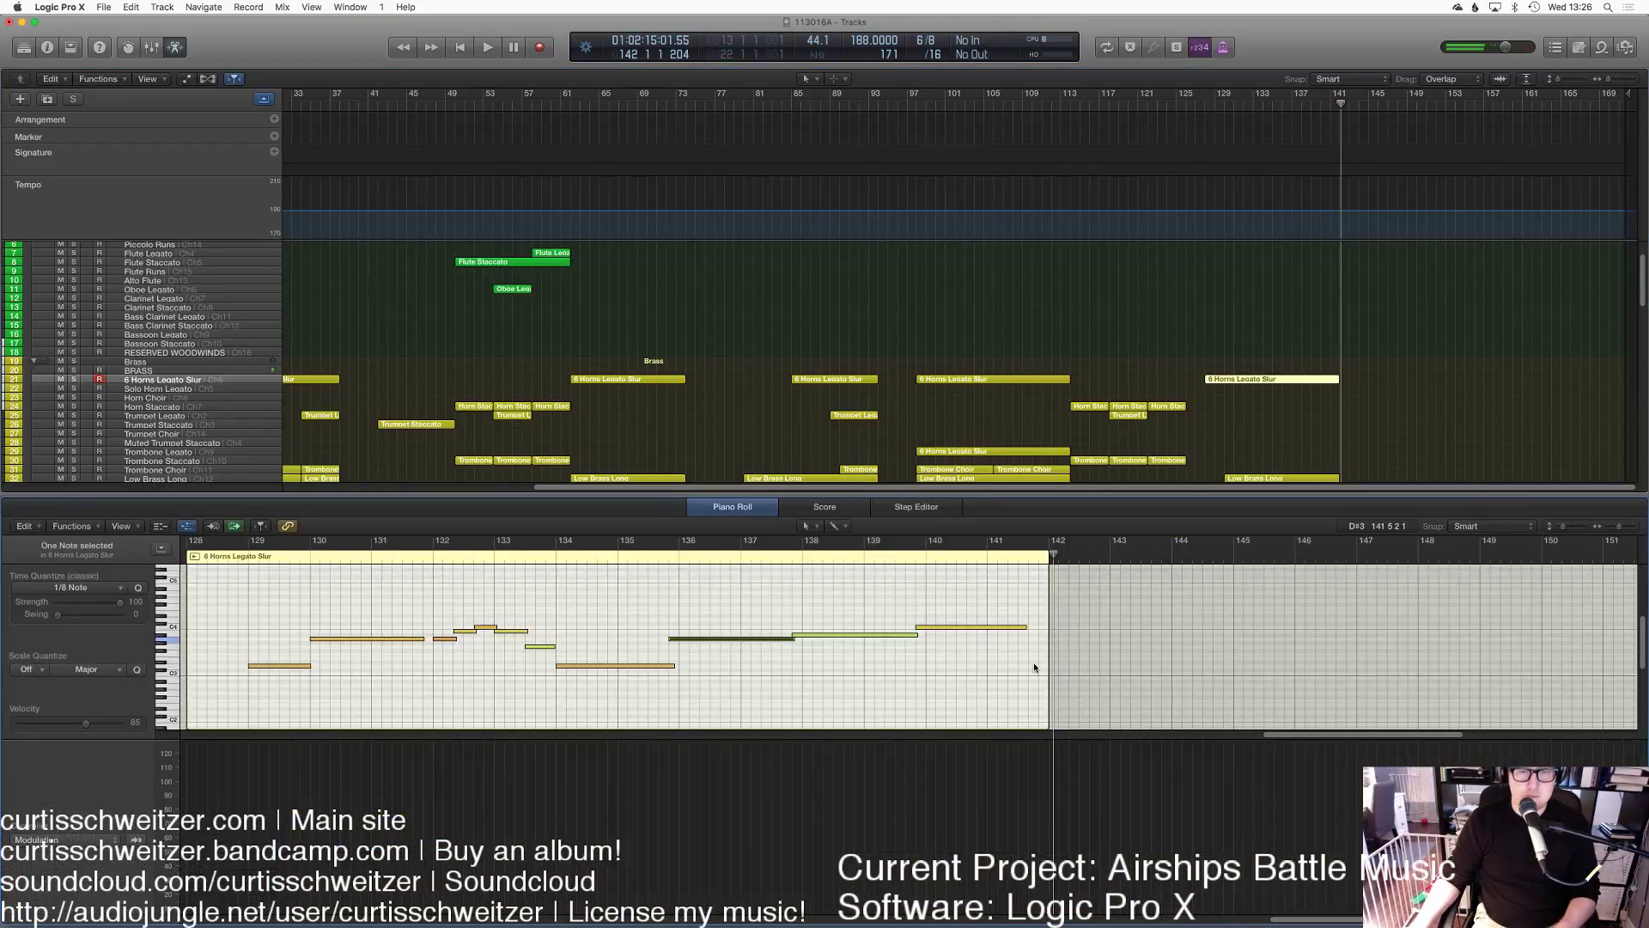
click(288, 809)
click(1042, 767)
drag(1042, 767, 1055, 775)
drag(1031, 626, 1049, 626)
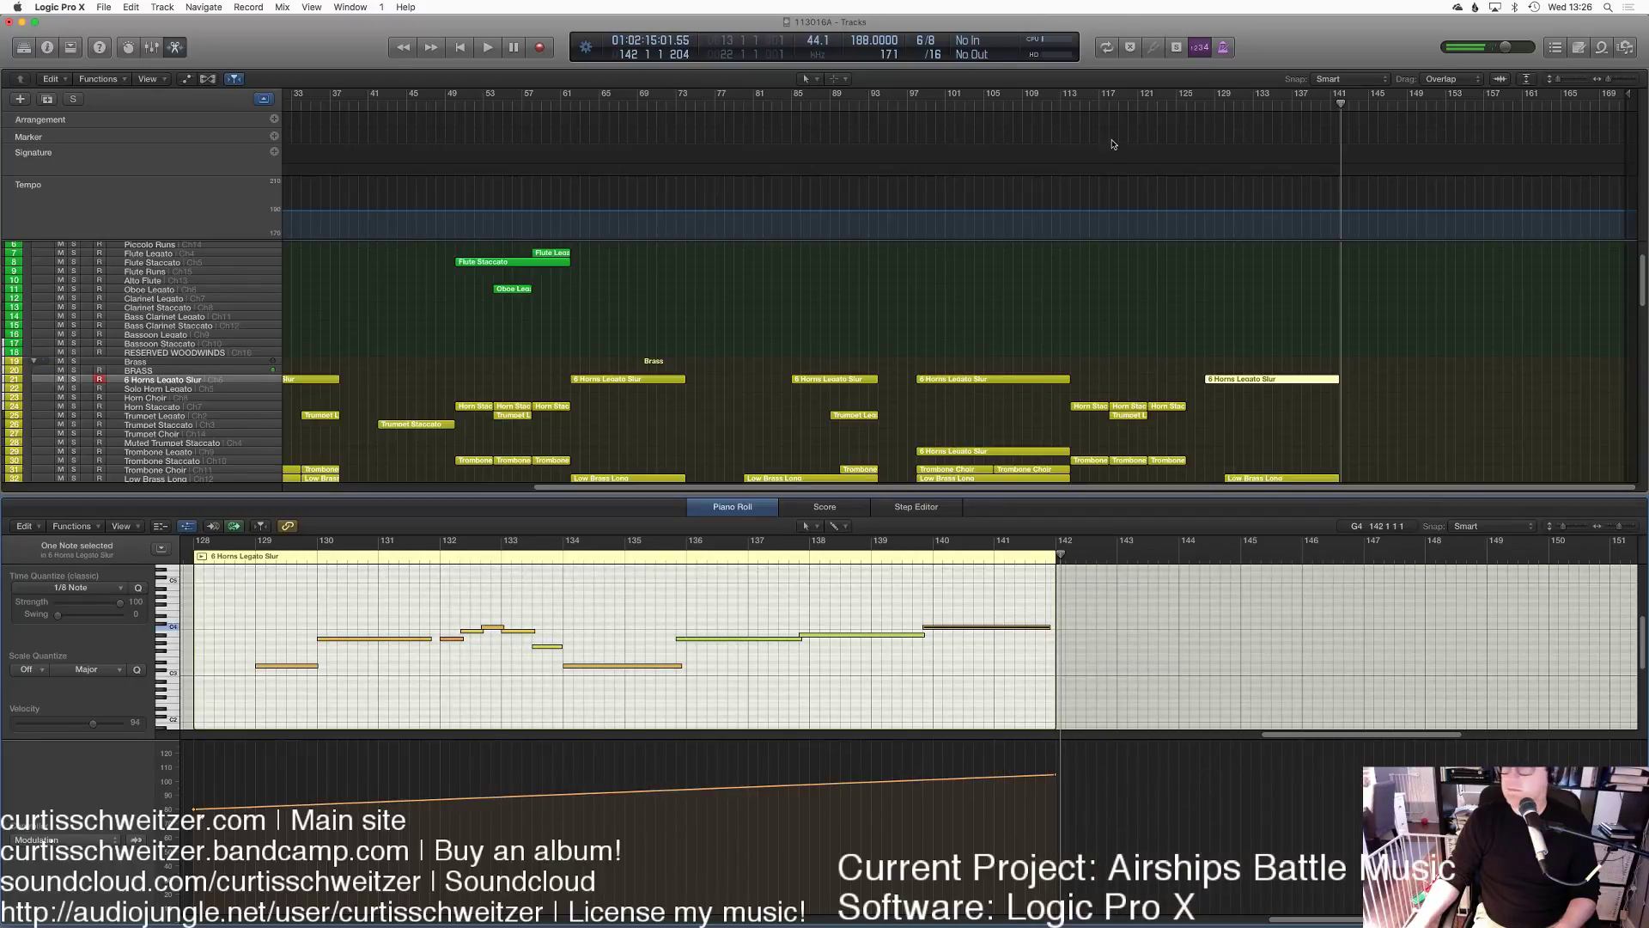
Step: Play back the arrangement from just before bar 113 through bar 142 to review the new horn, brass and string parts
click(1053, 103)
key(space)
key(e)
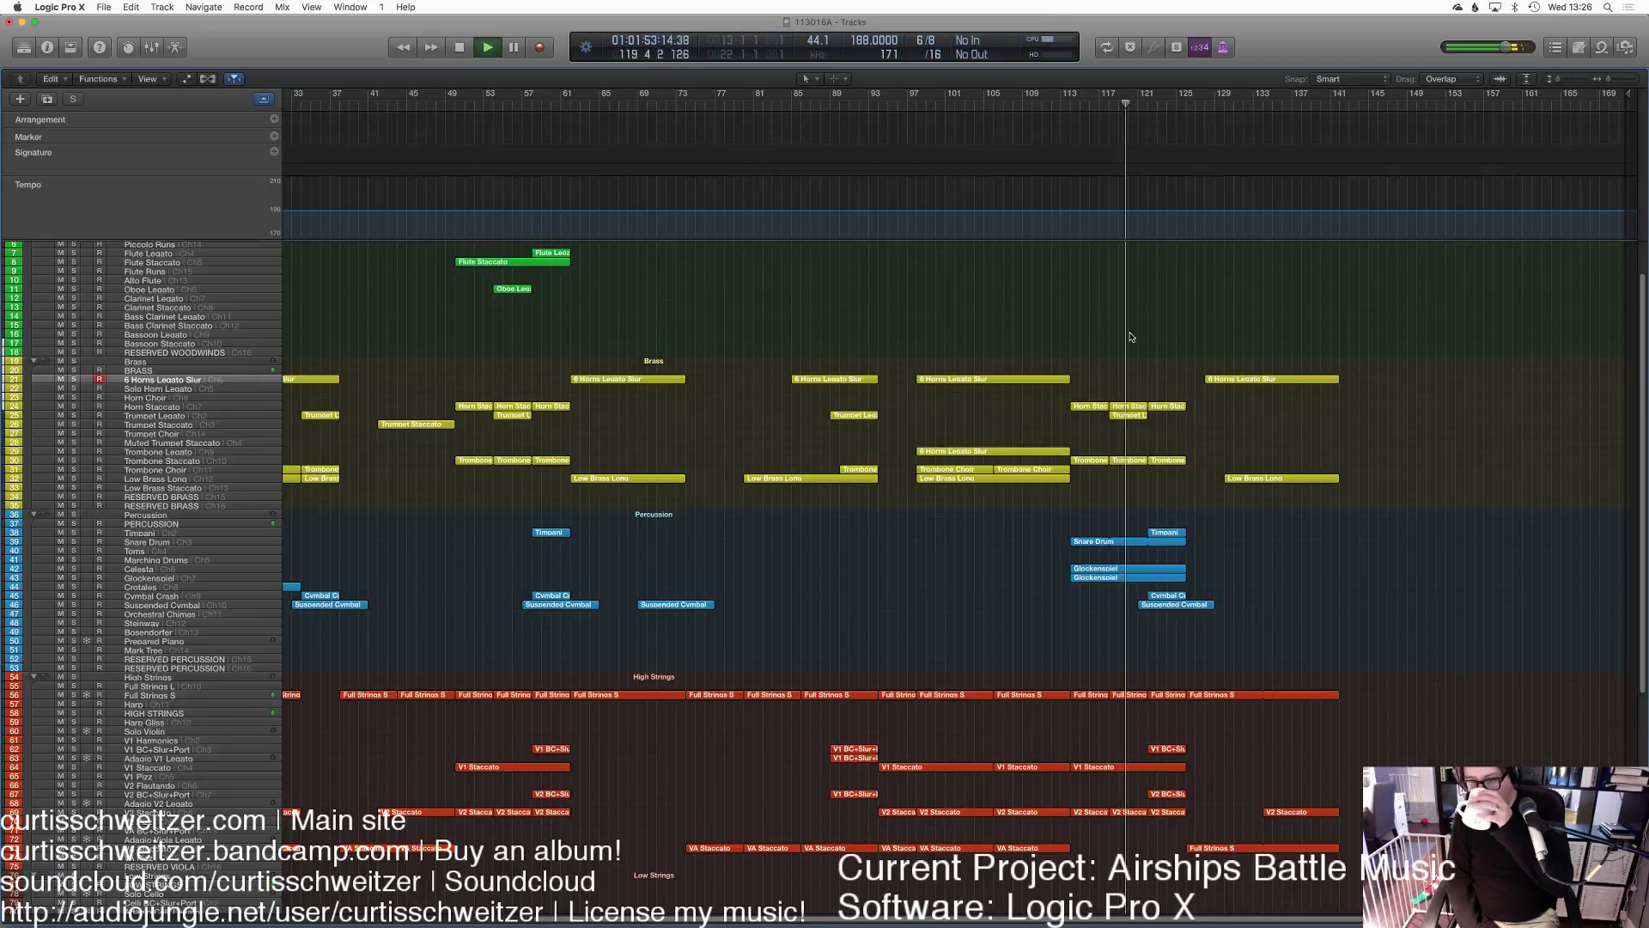
scroll(1146, 399, down, 2)
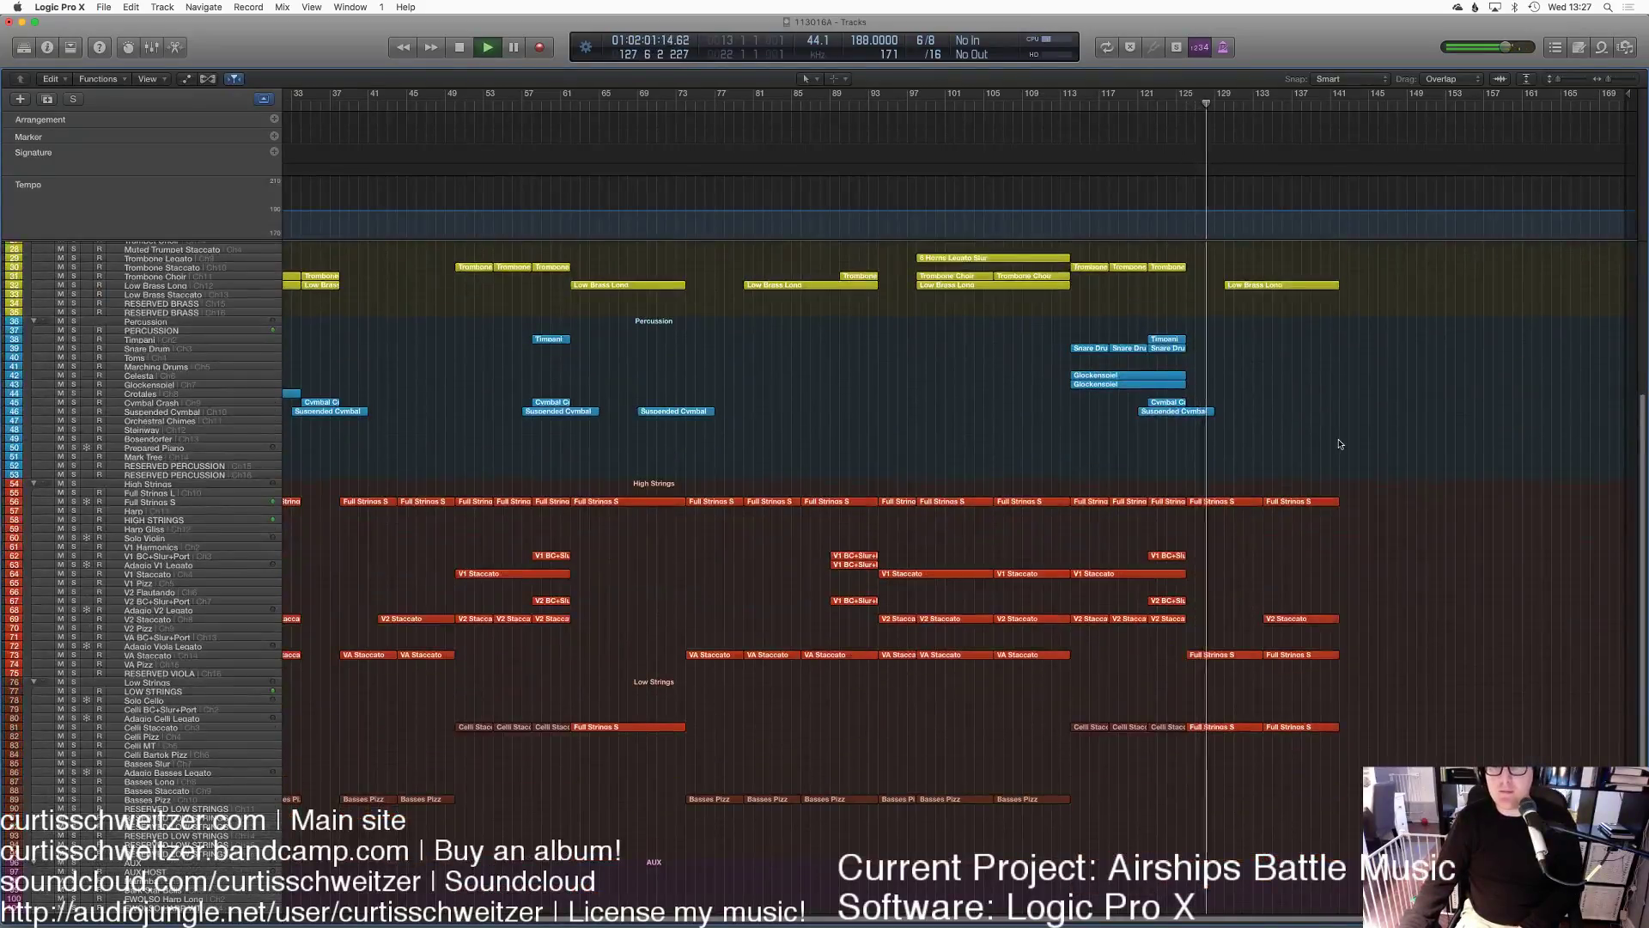
scroll(1336, 443, up, 4)
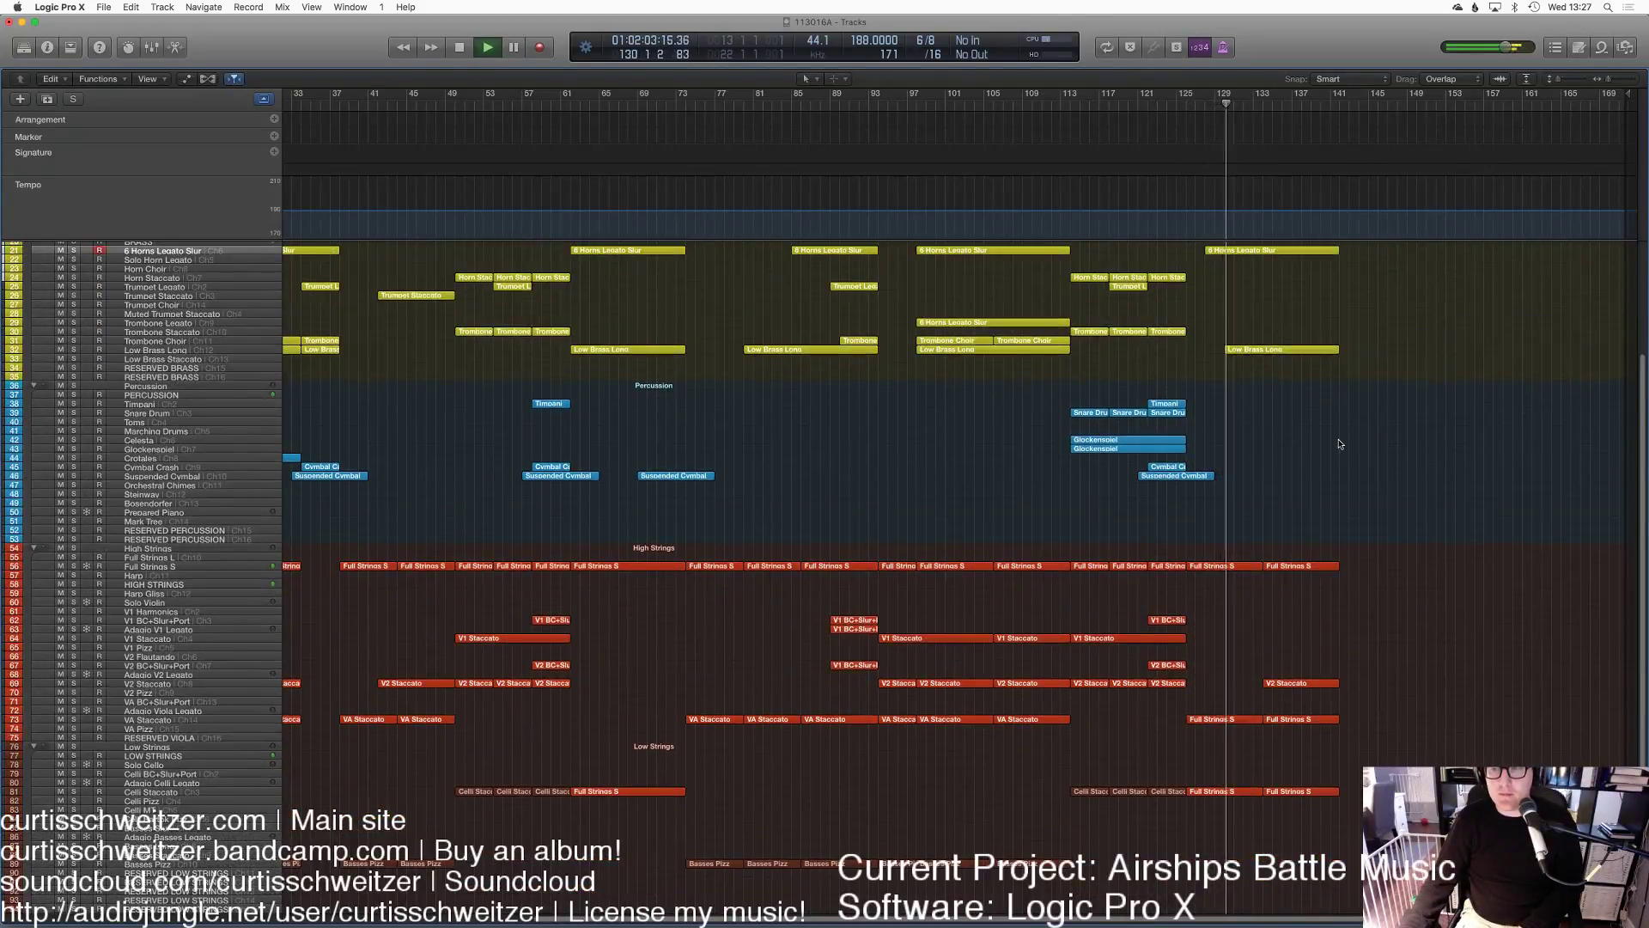
scroll(1338, 441, up, 3)
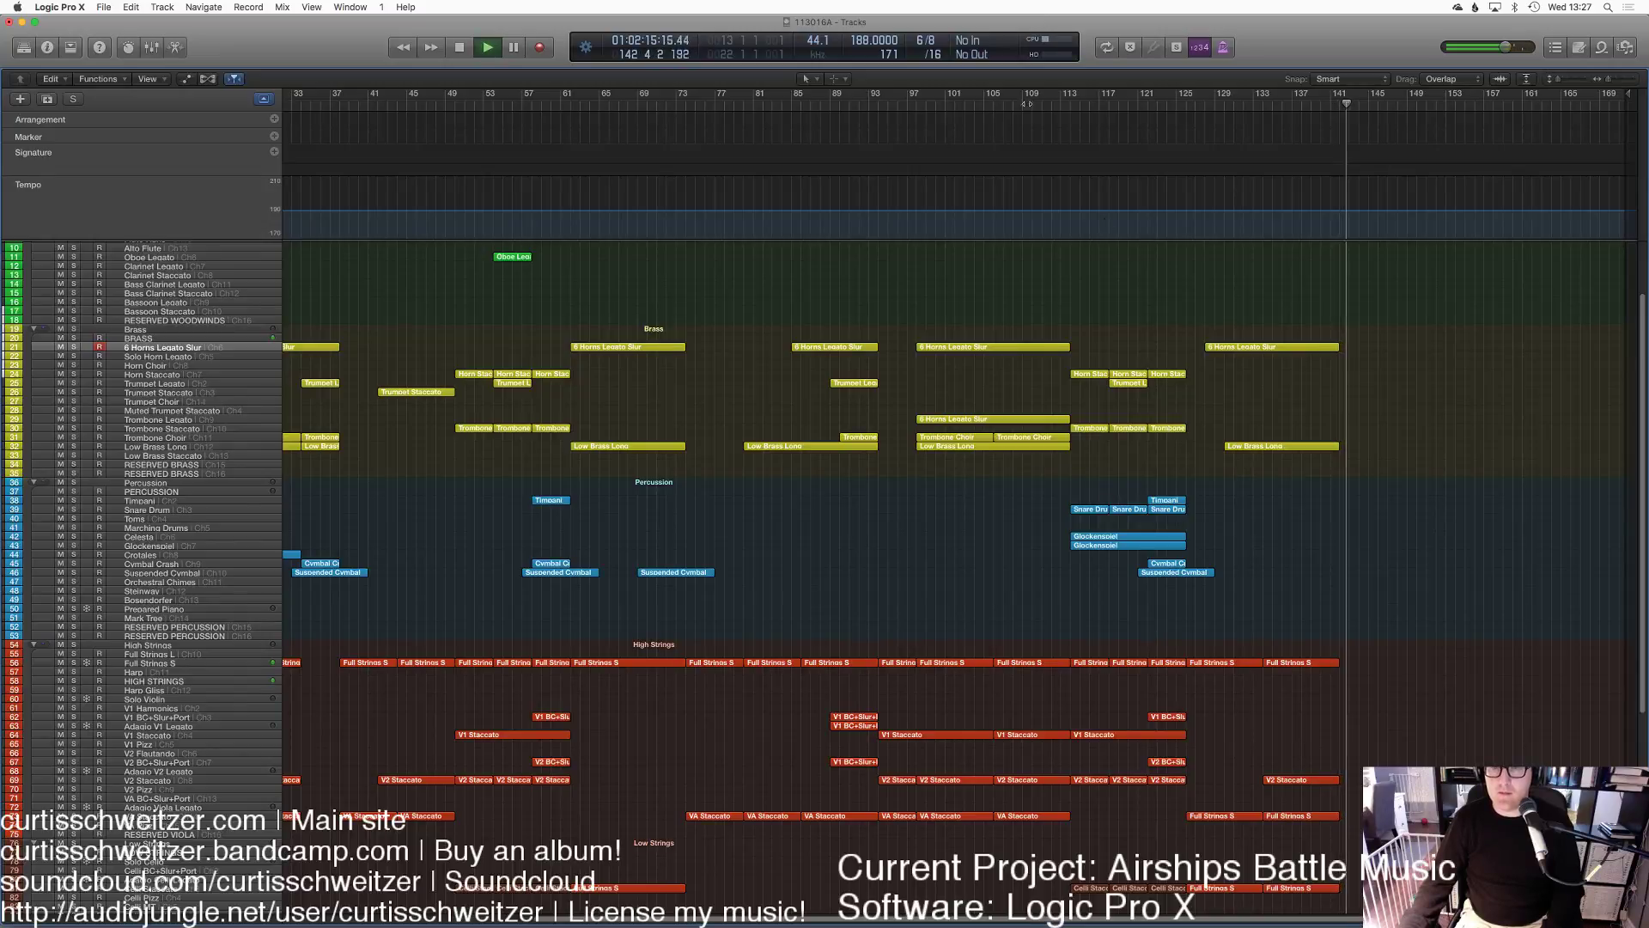
Step: Restart playback from just before bar 113 and loop the last Snare Drum region through bar 142
click(1057, 101)
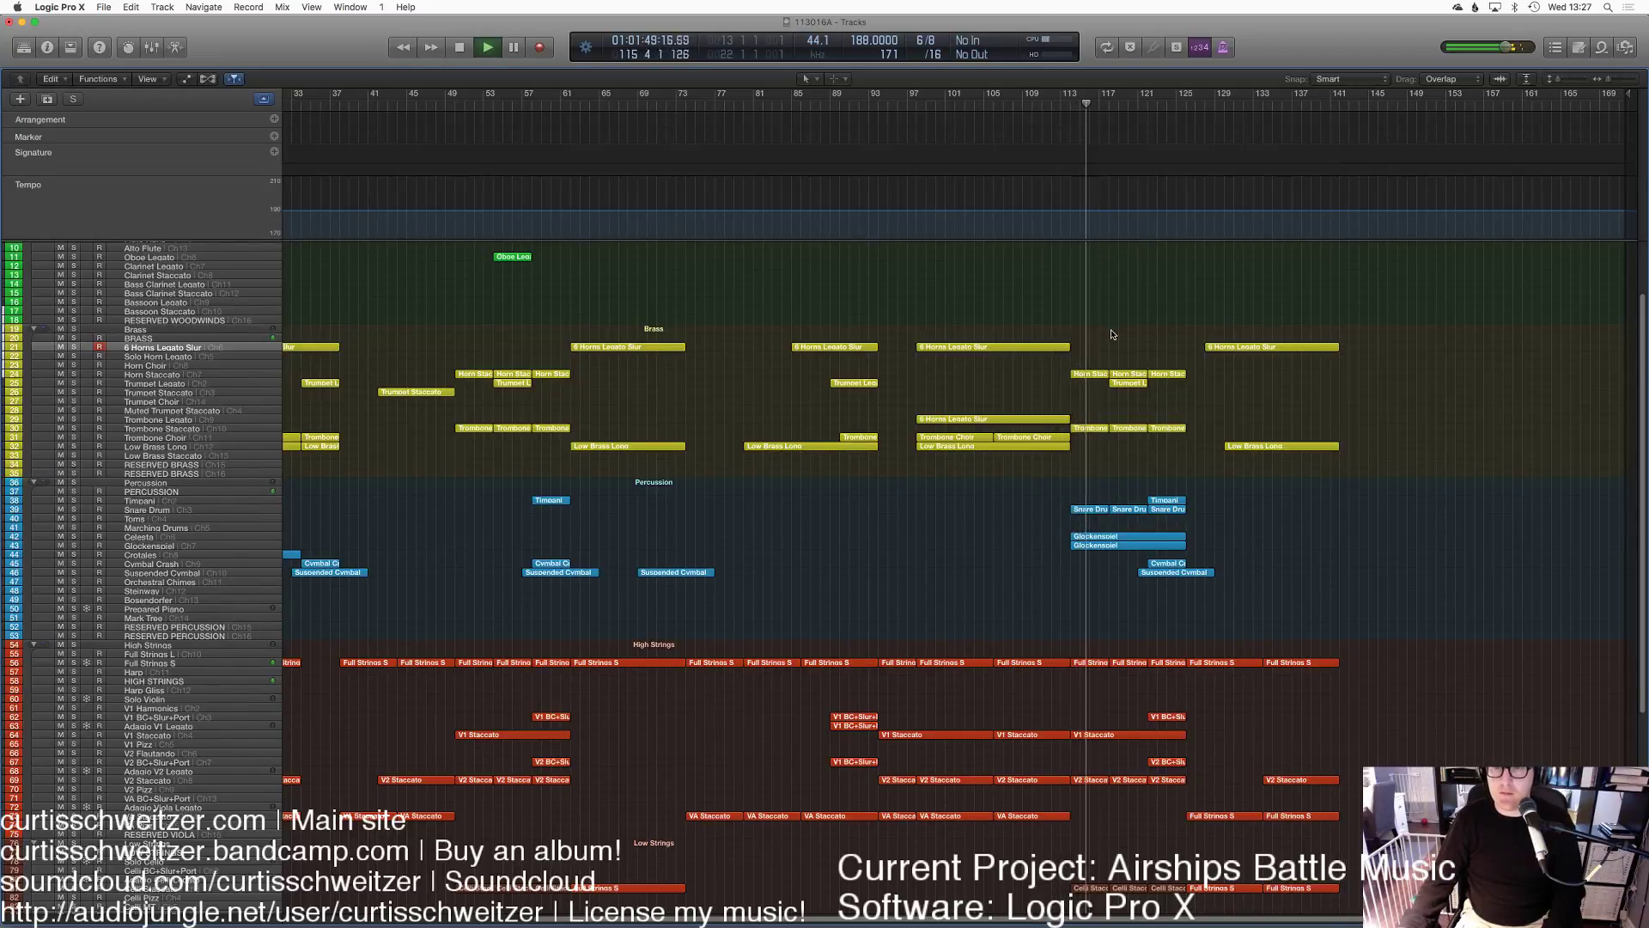
scroll(1117, 470, left, 5)
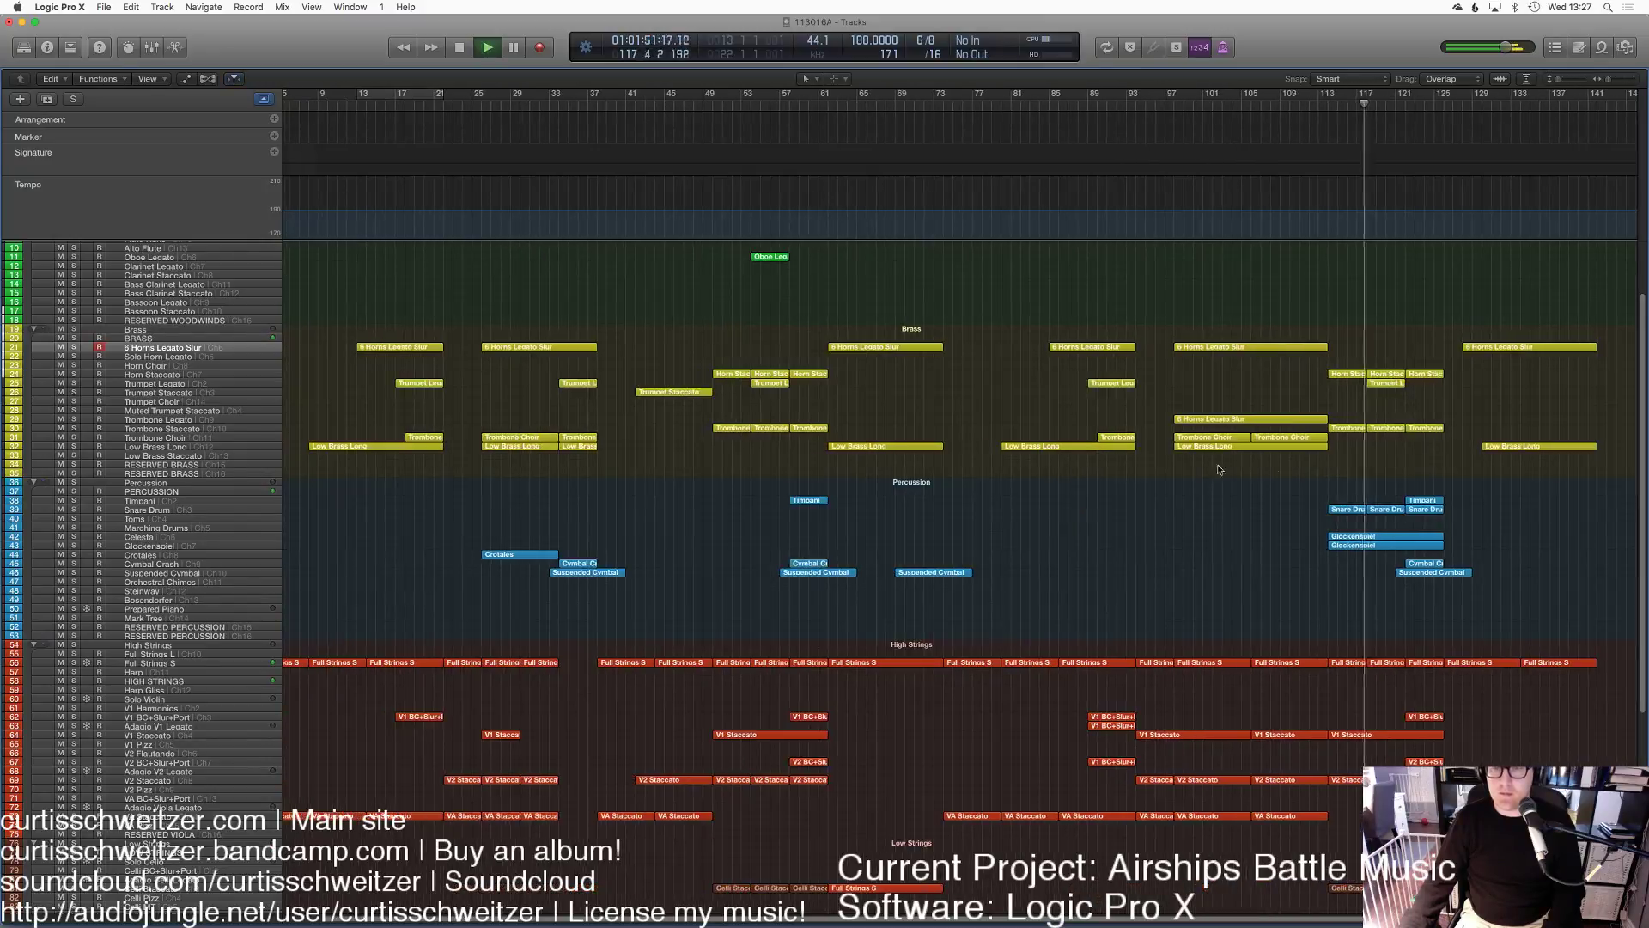
scroll(1453, 492, right, 5)
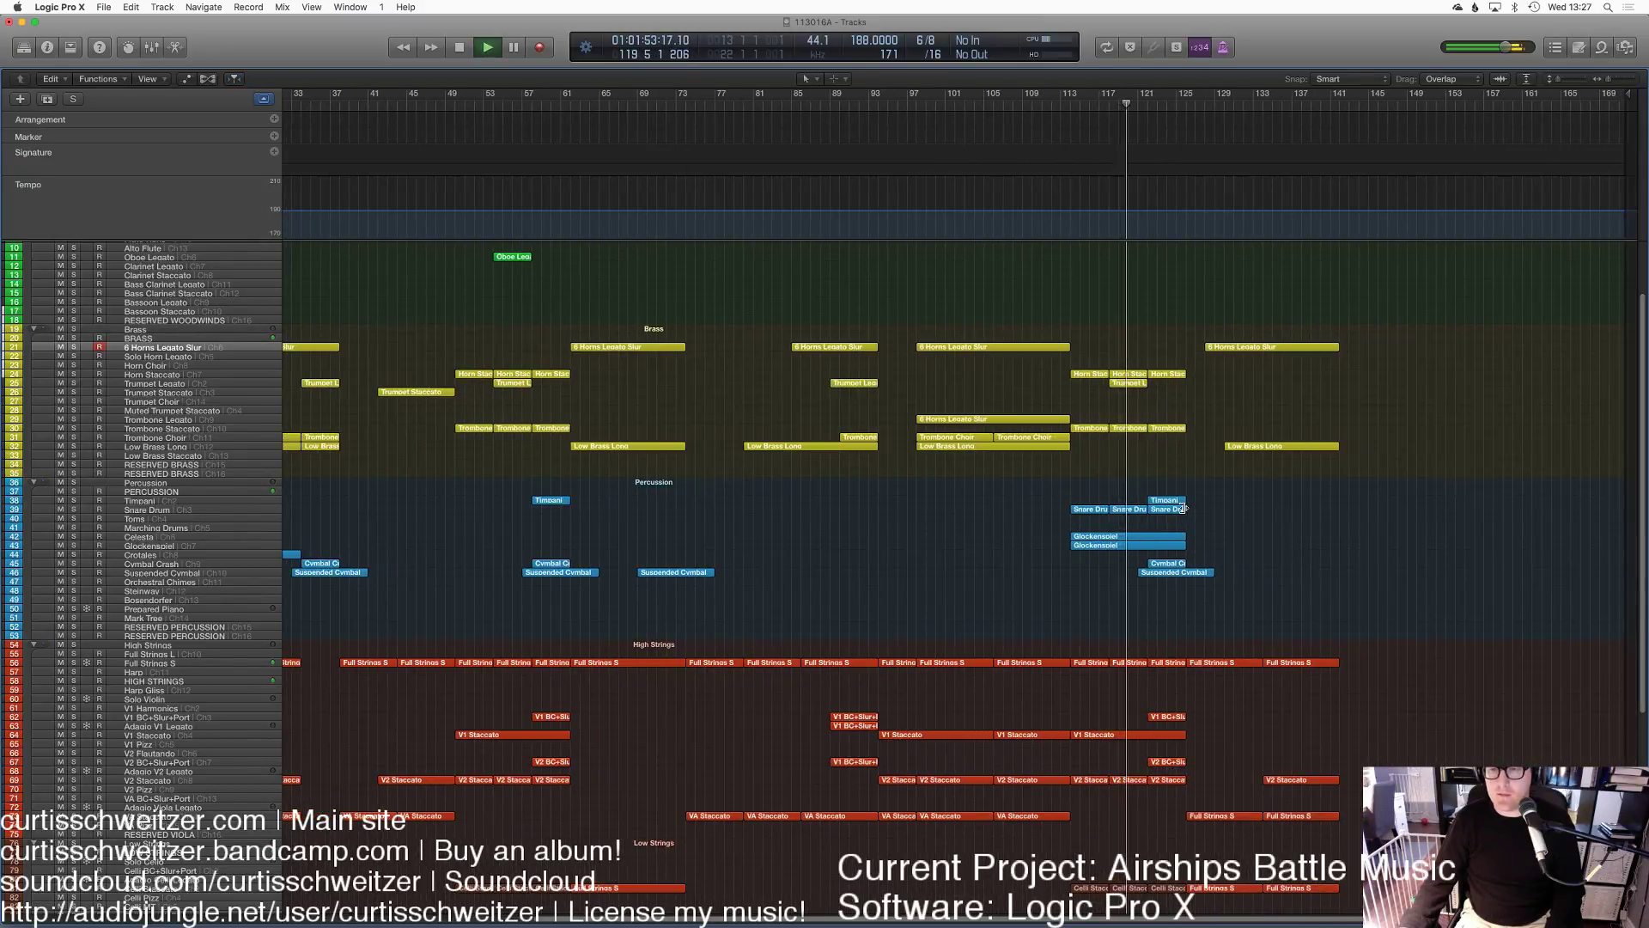
drag(1183, 509, 1340, 509)
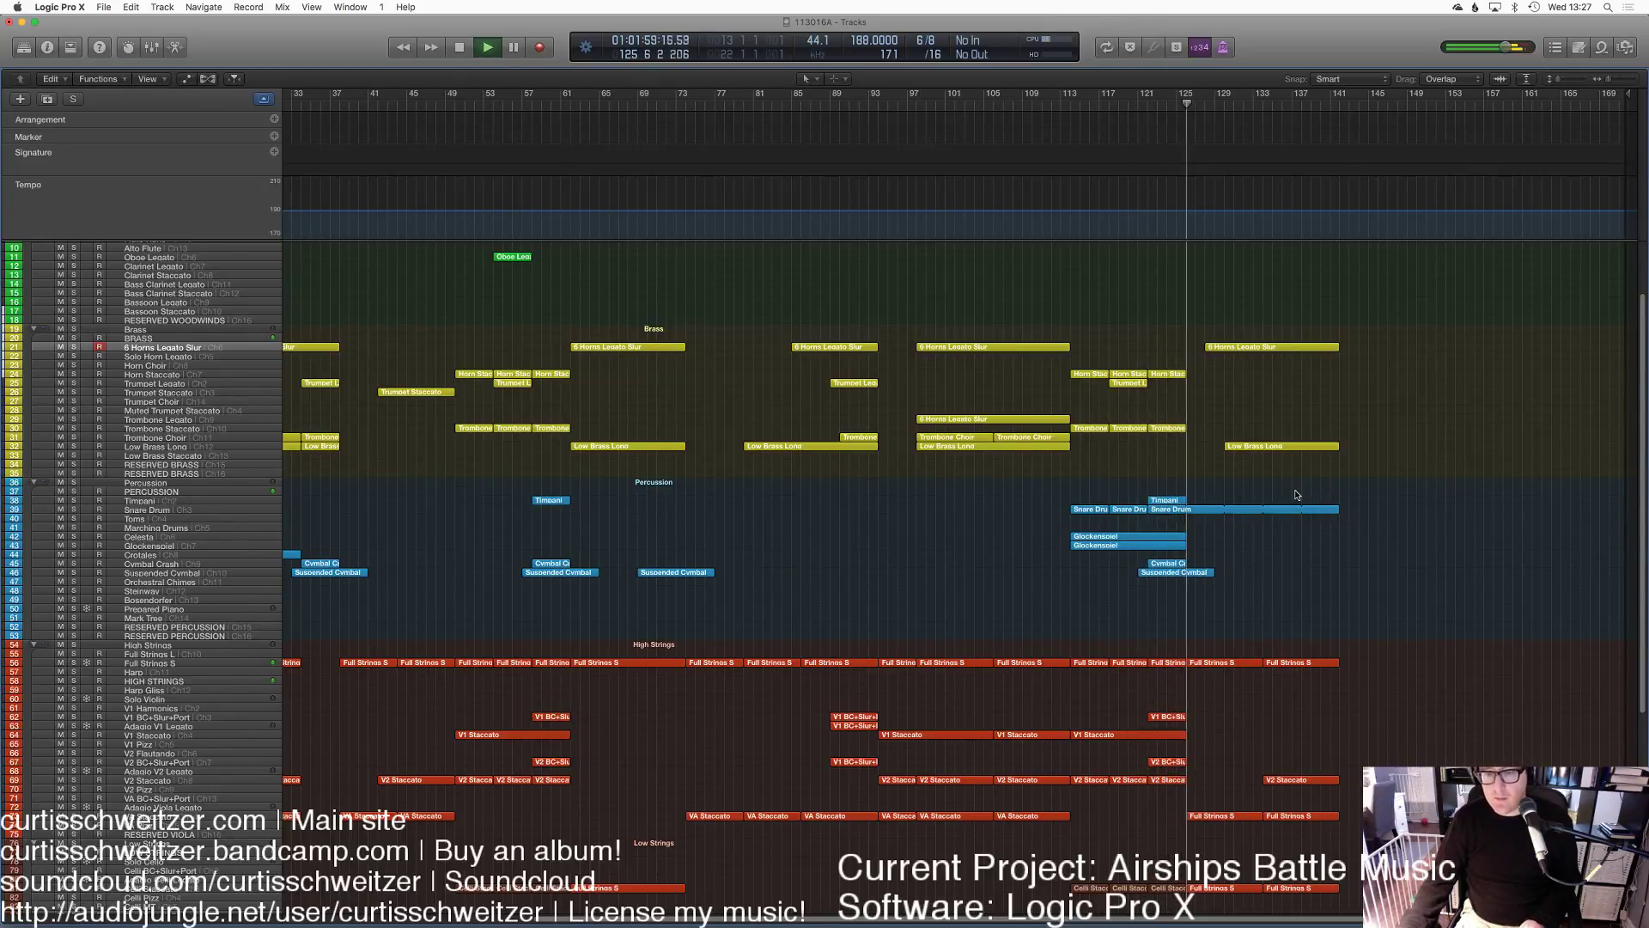
Step: Play back the arrangement through bar 142 to review the extended Snare Drum together with the horns, brass and strings
scroll(1297, 488, down, 5)
scroll(1297, 489, up, 3)
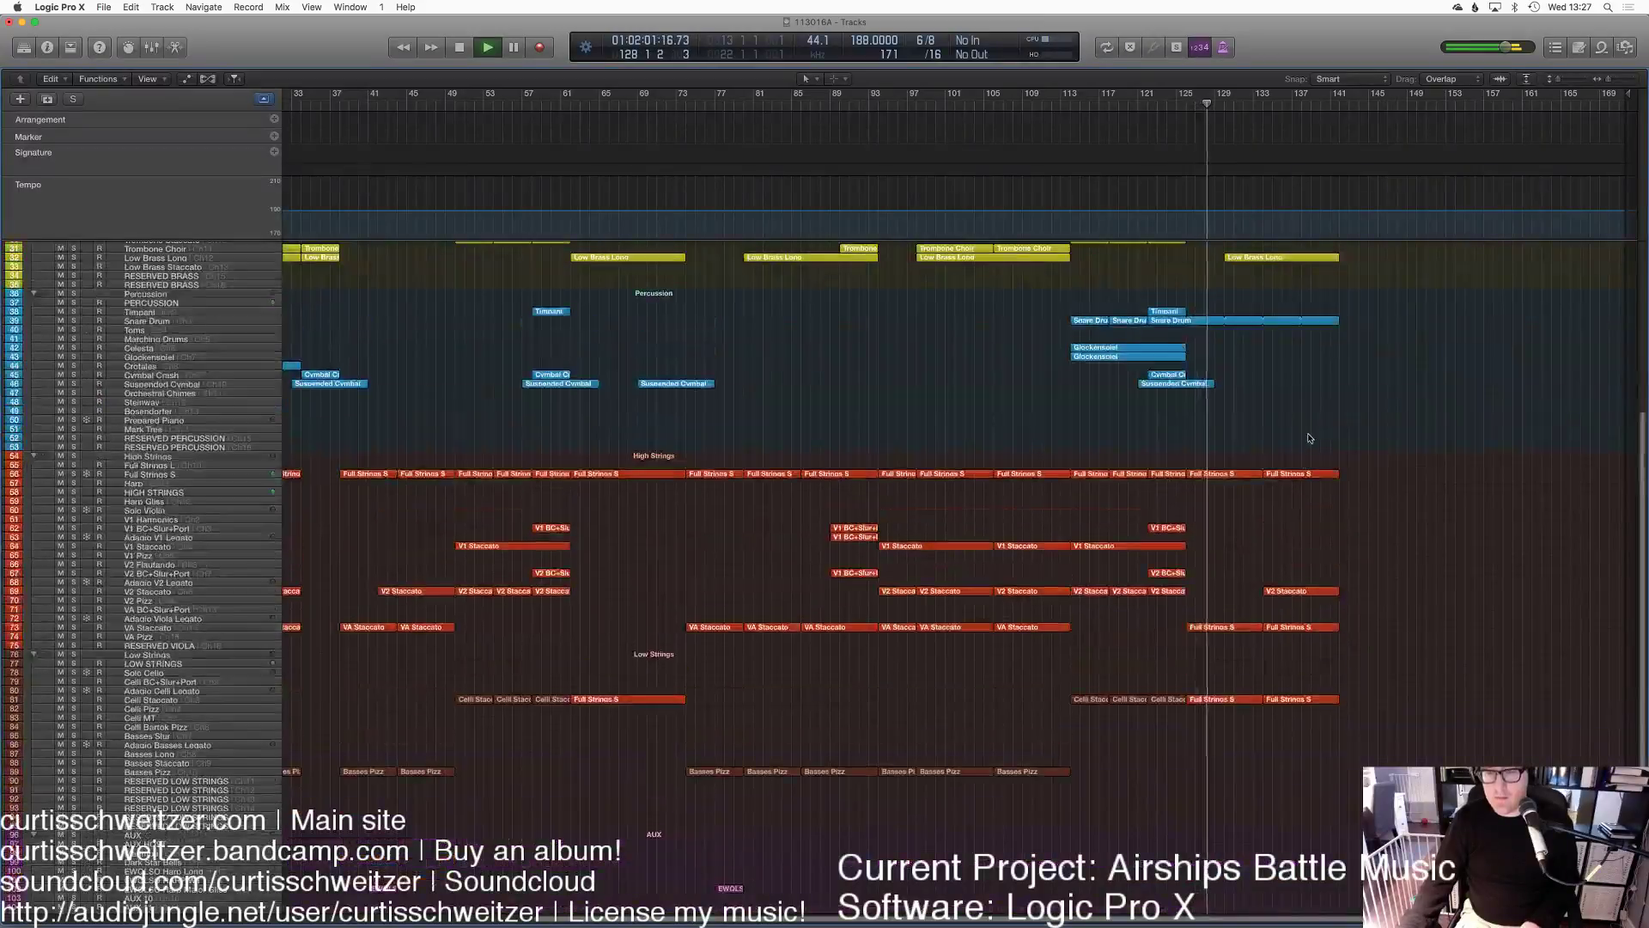
scroll(1309, 438, up, 2)
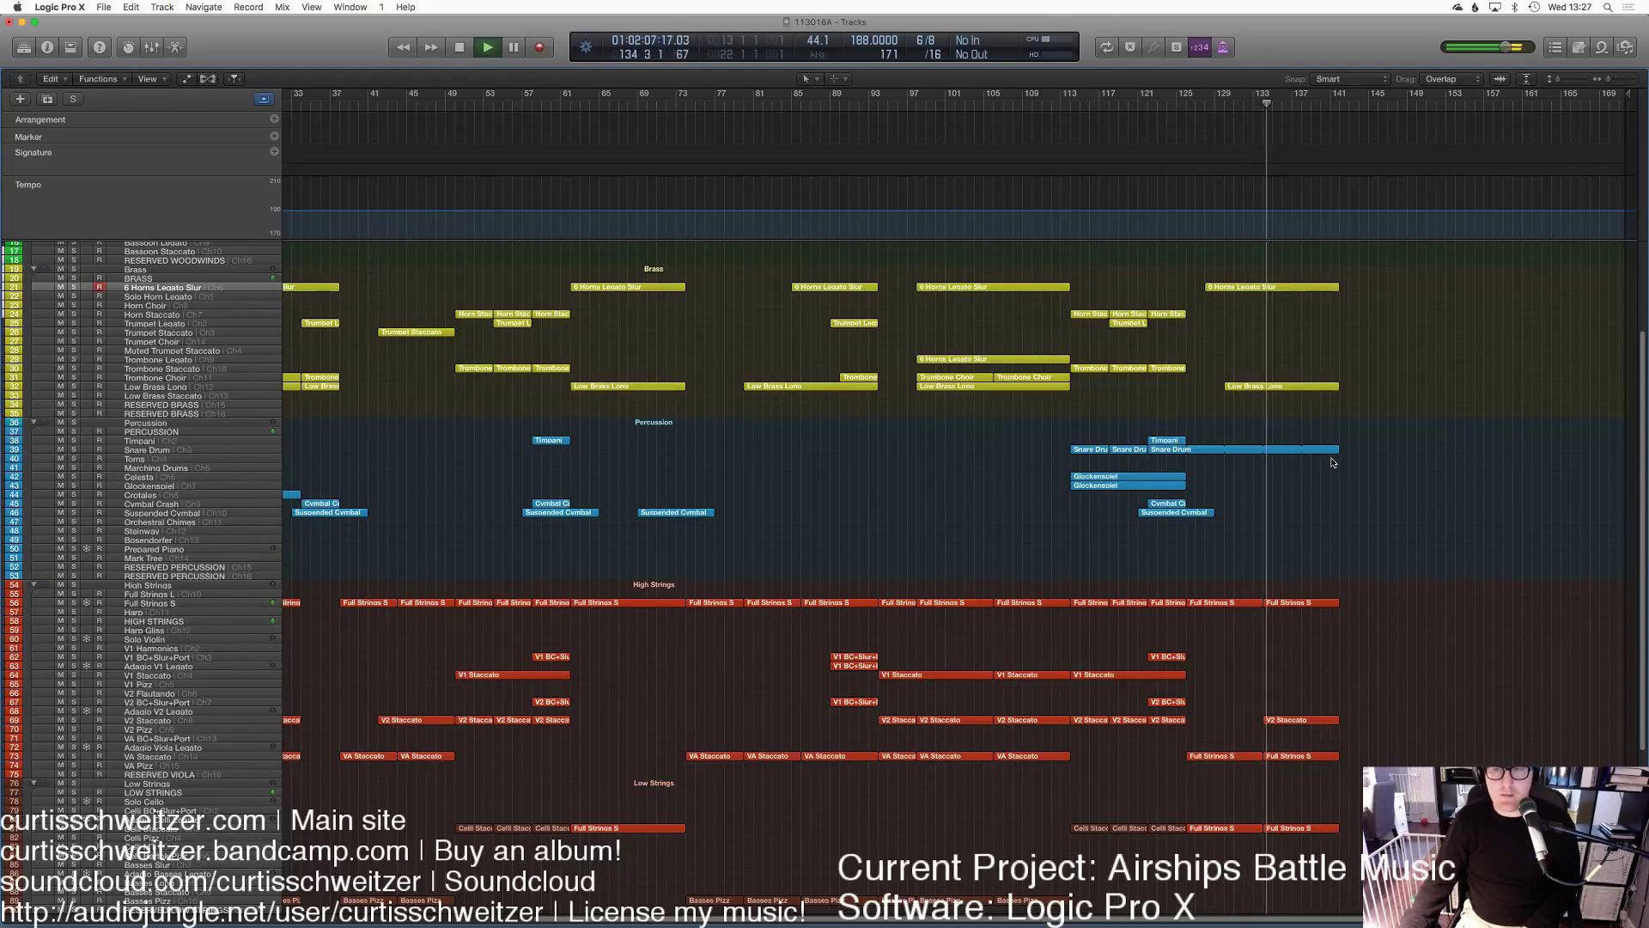
scroll(1374, 472, up, 2)
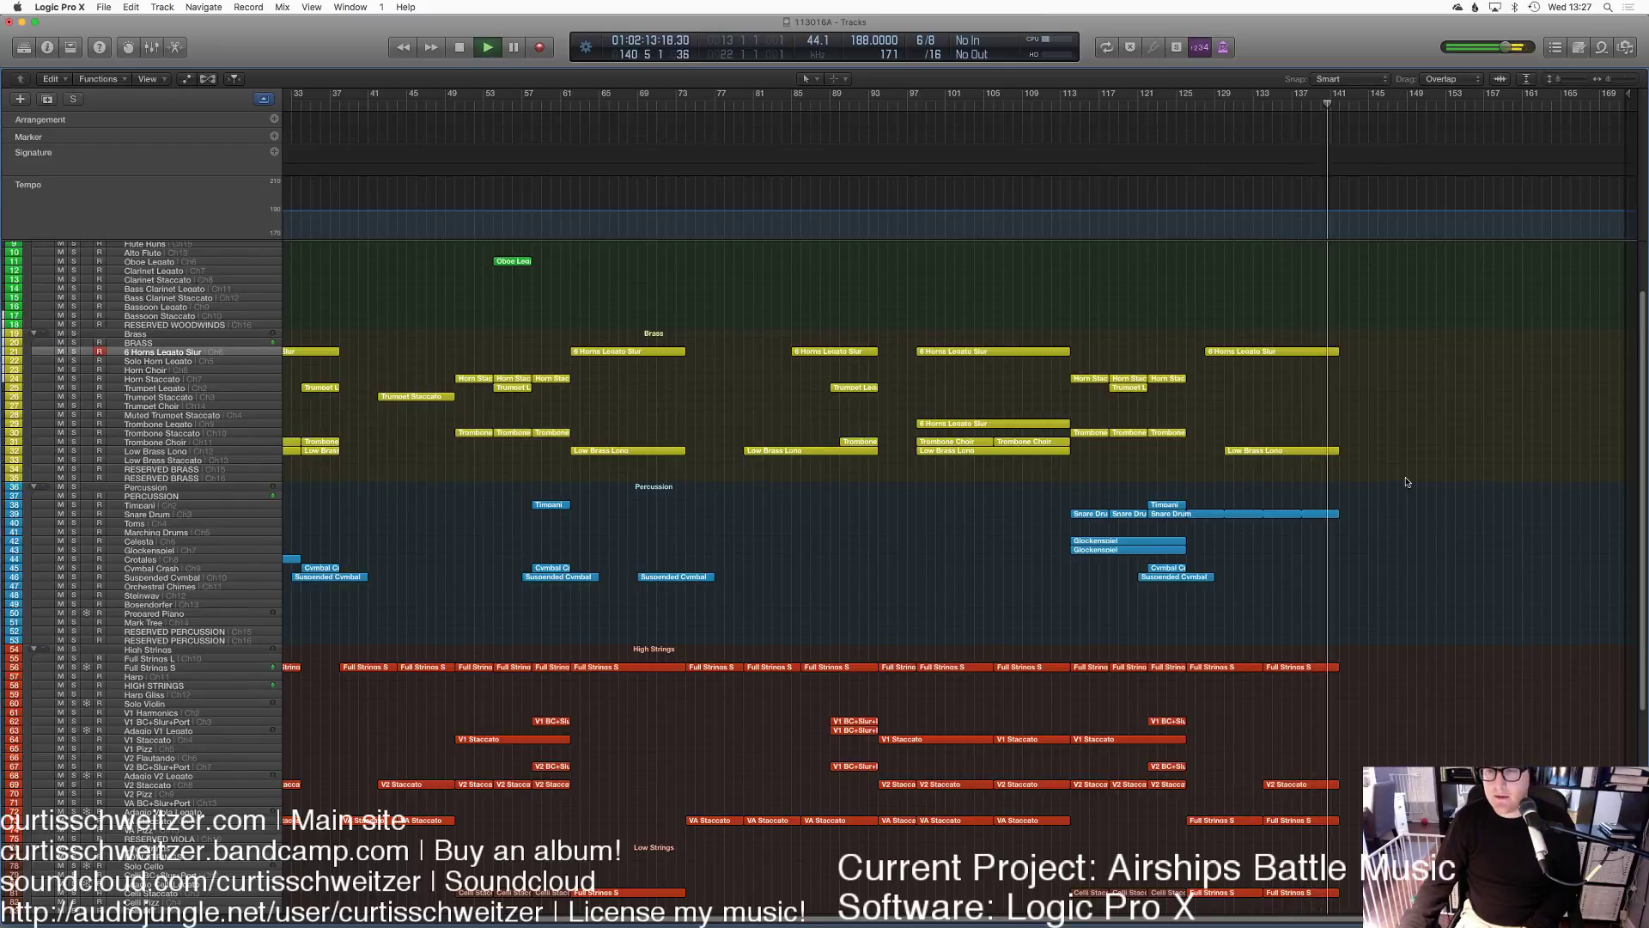
key(space)
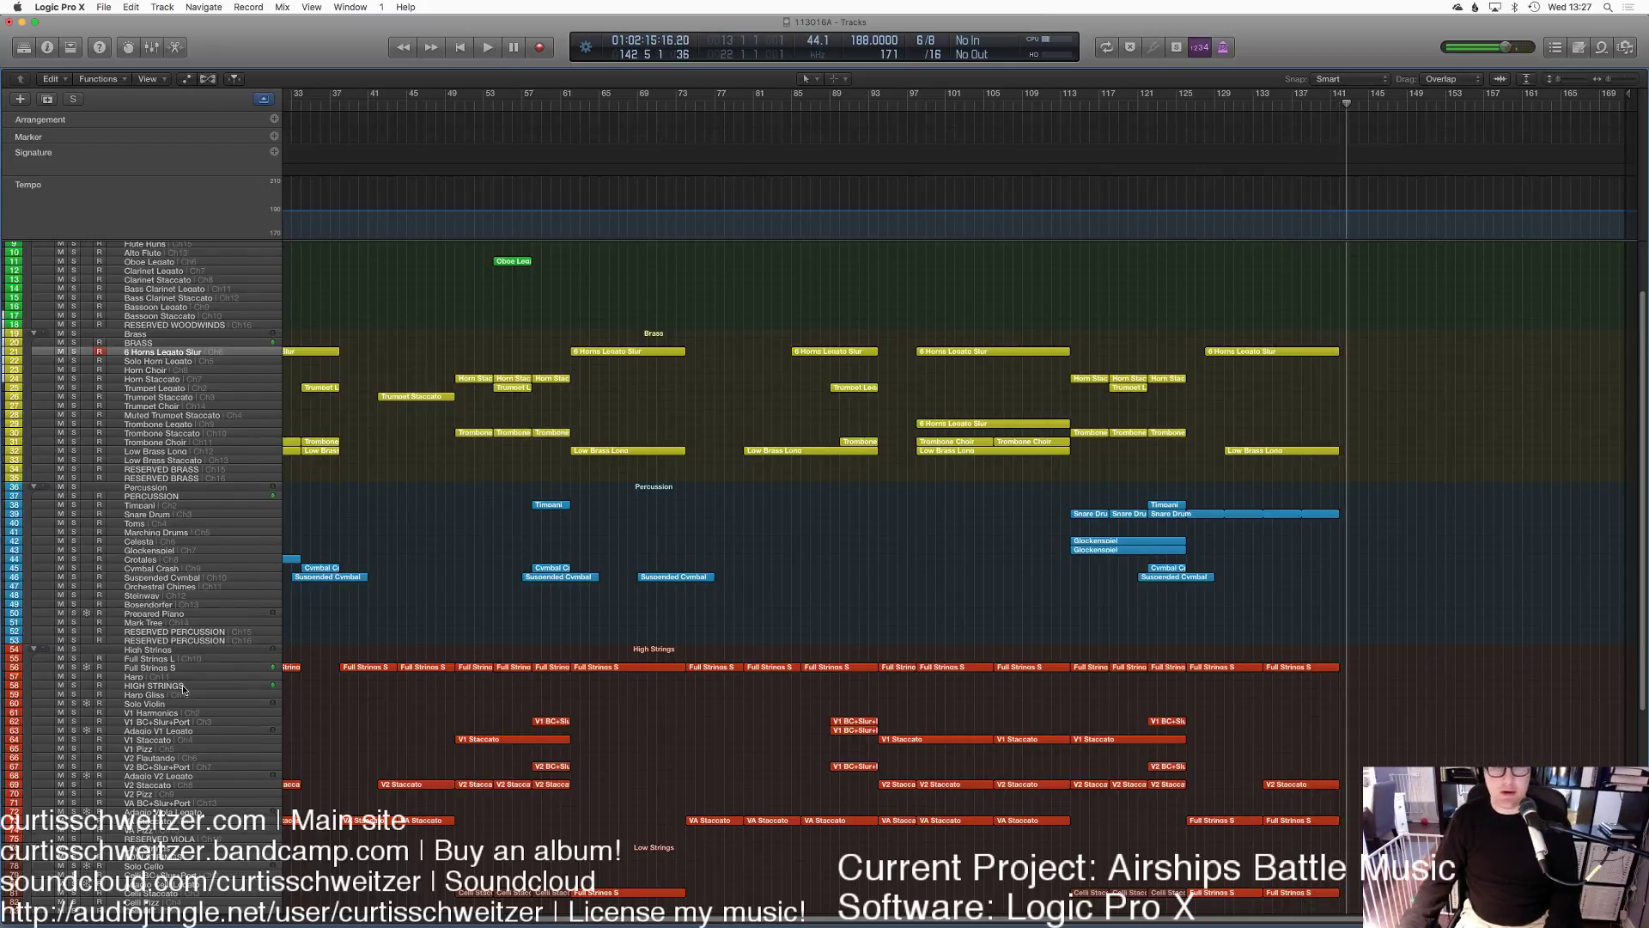
Step: Record a new Full Strings S staccato region from bar 142 to bar 150 and open its notes in the Piano Roll
click(179, 669)
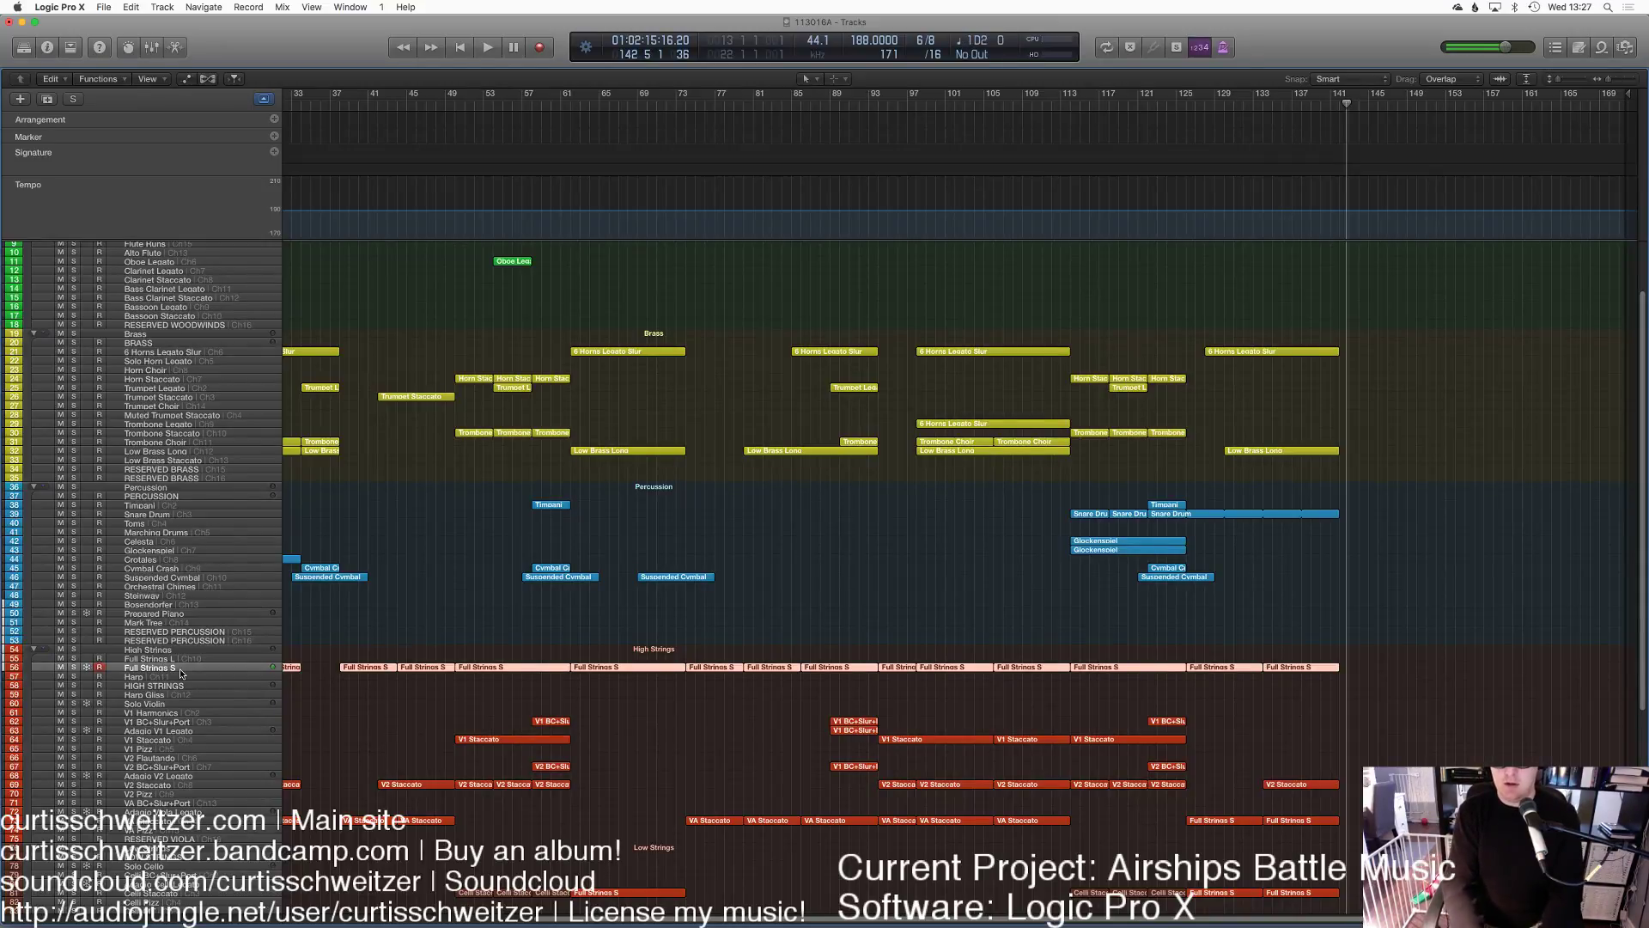
key(r)
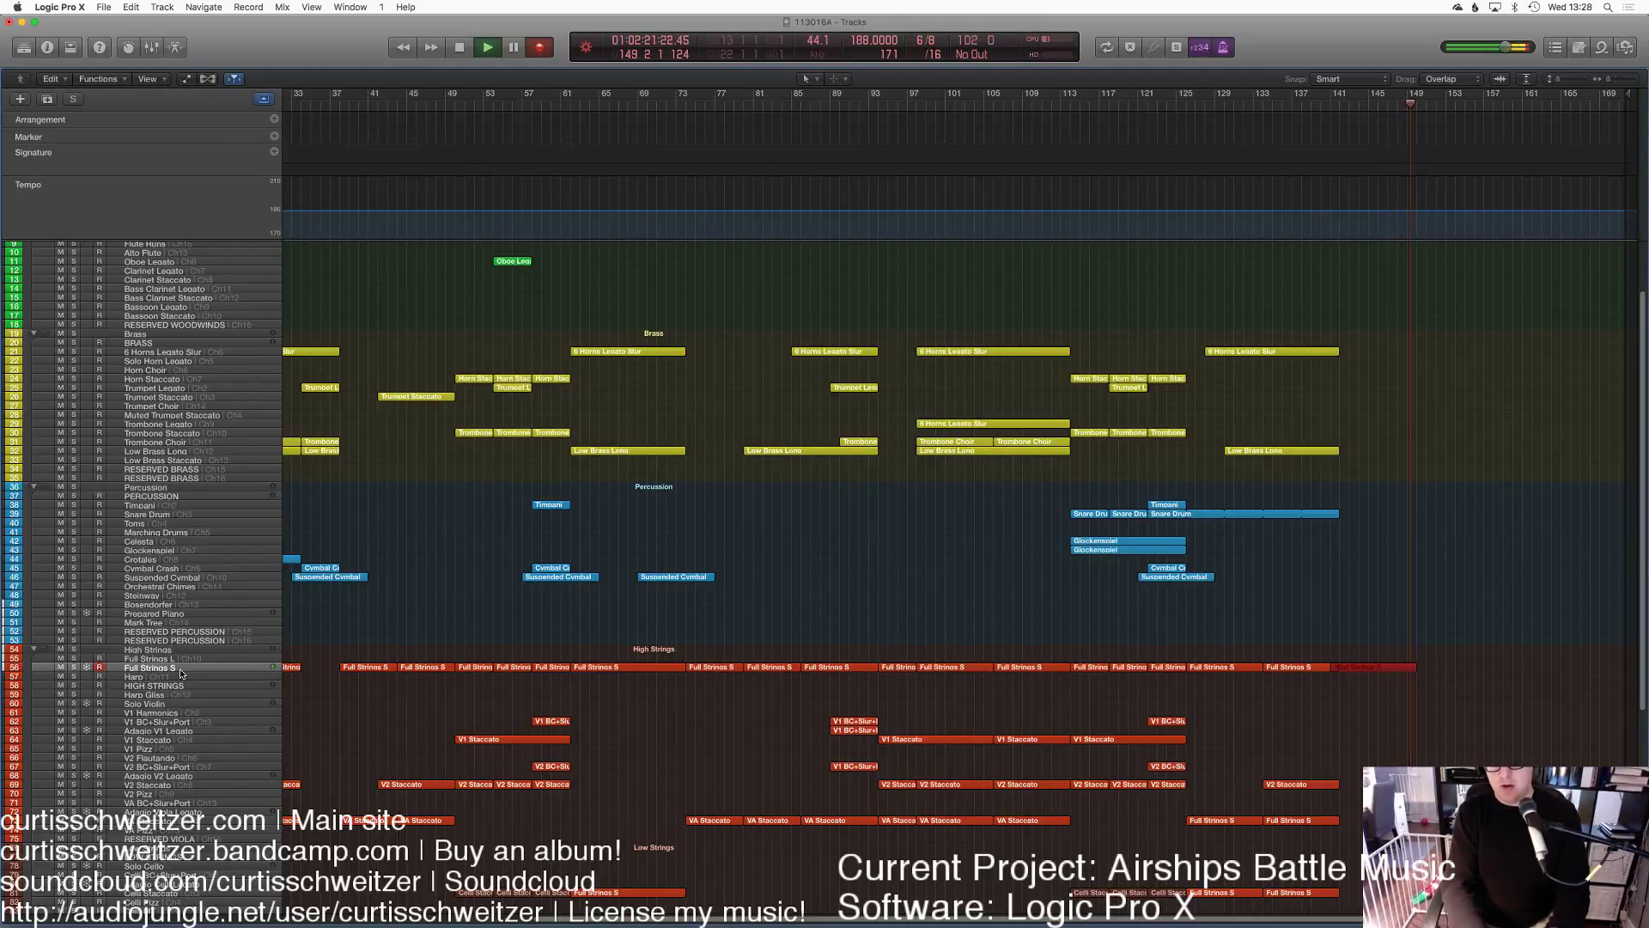
key(space)
key(space)
key(p)
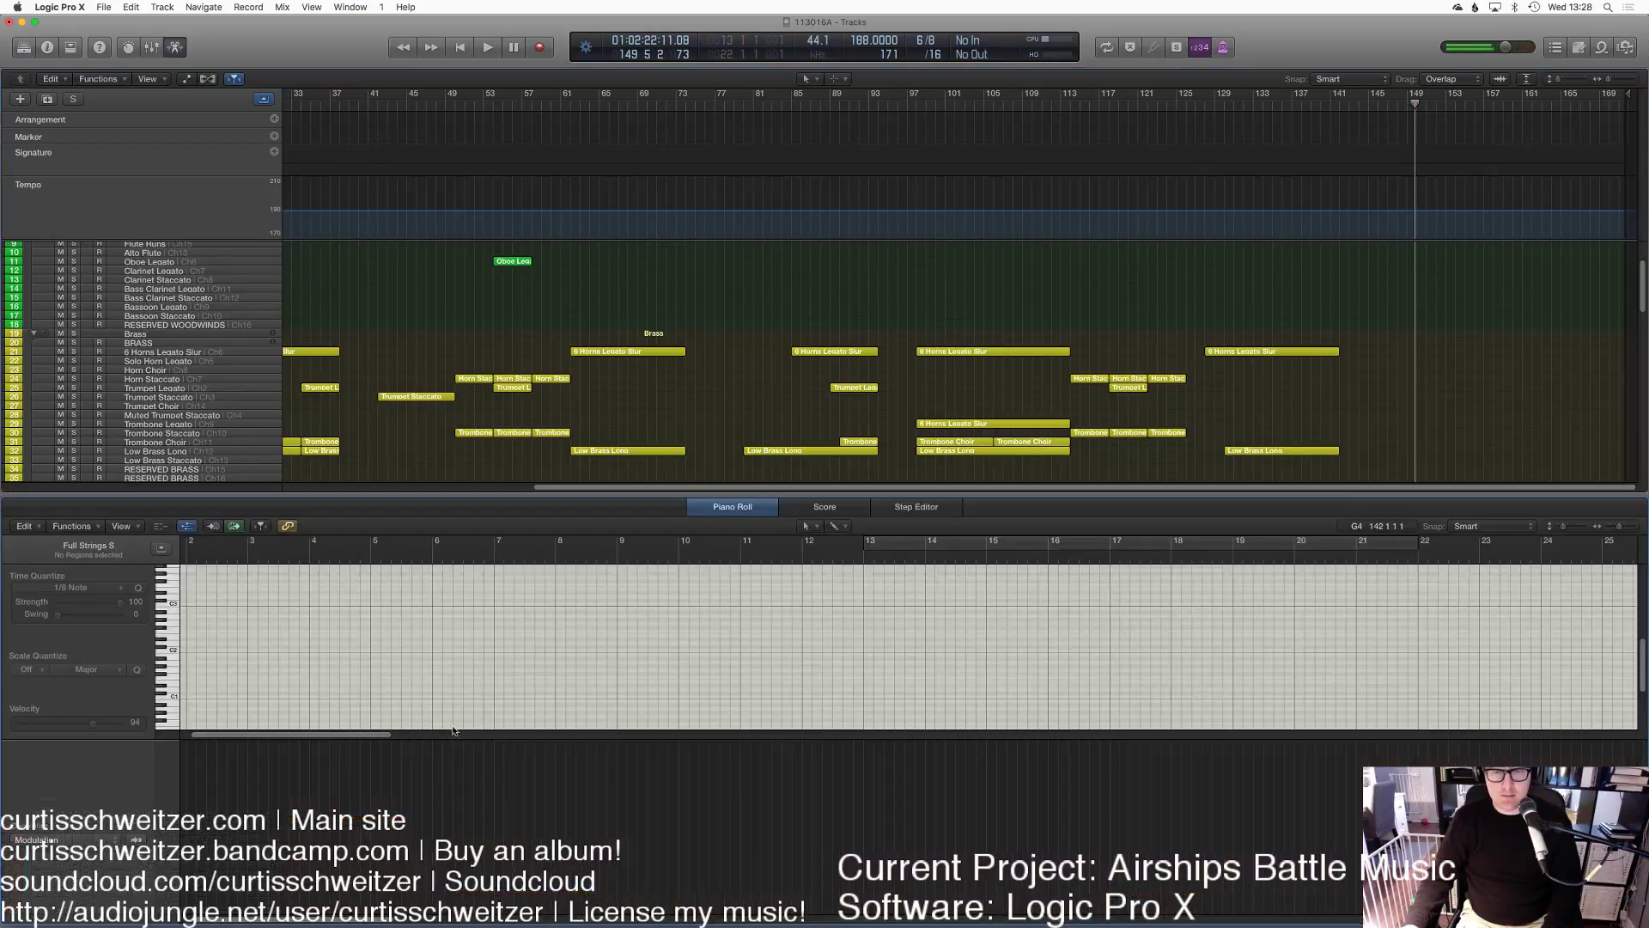
scroll(1461, 396, down, 10)
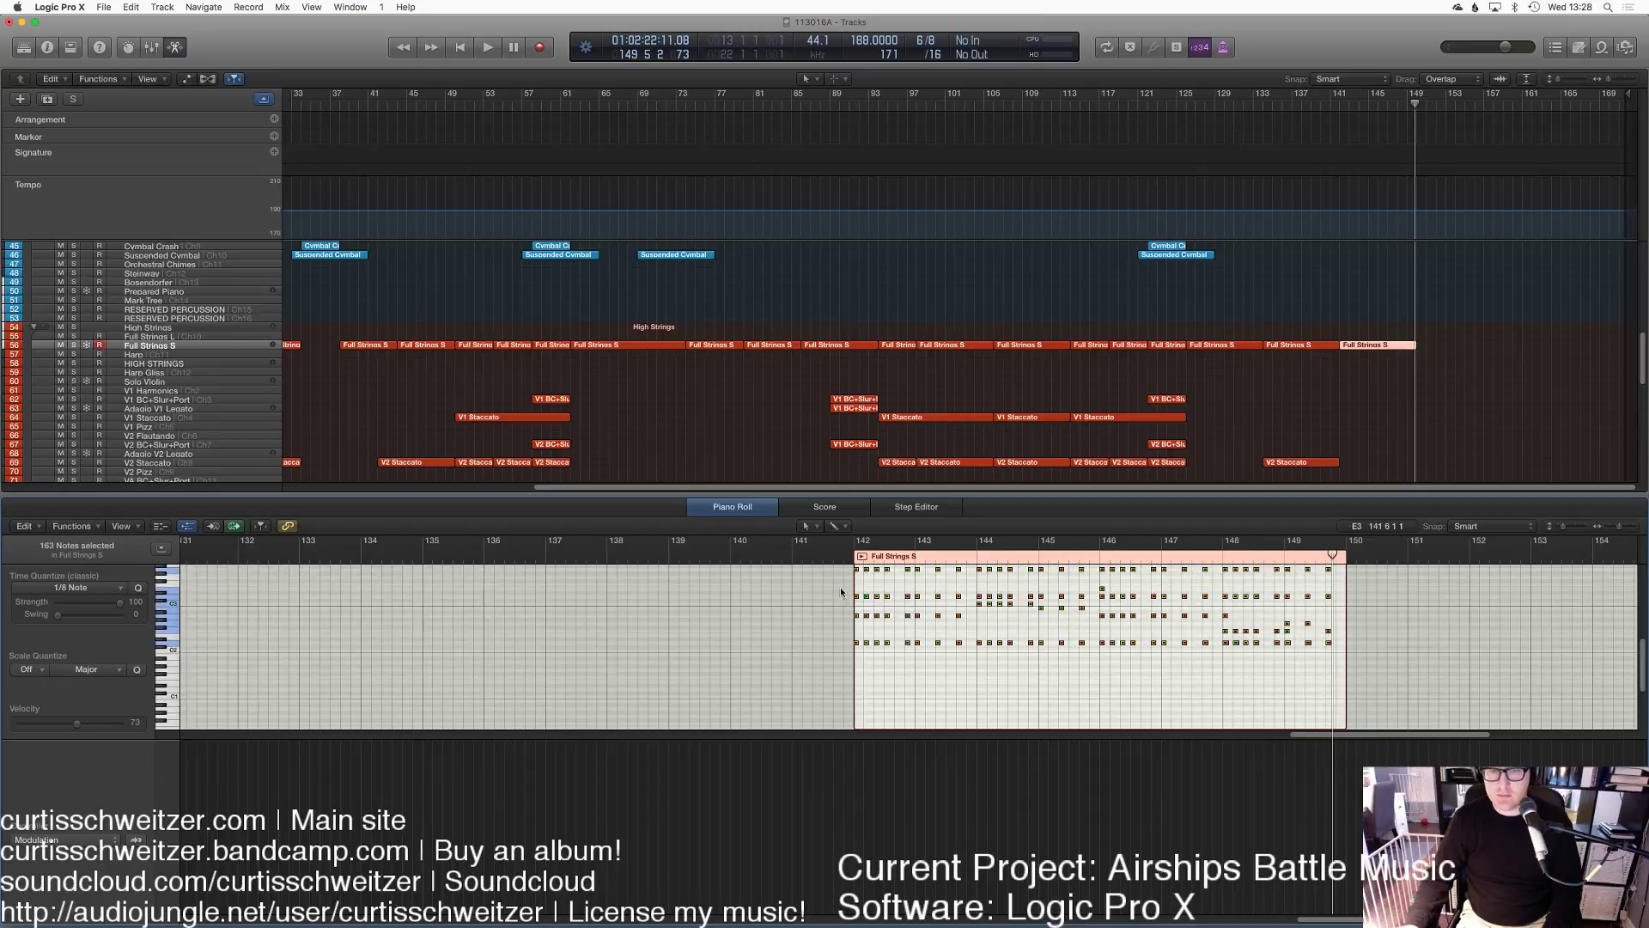
Step: Play back the new Full Strings S region from bar 142 and lower the F2 note at 149 5 1 to E2
click(834, 542)
key(space)
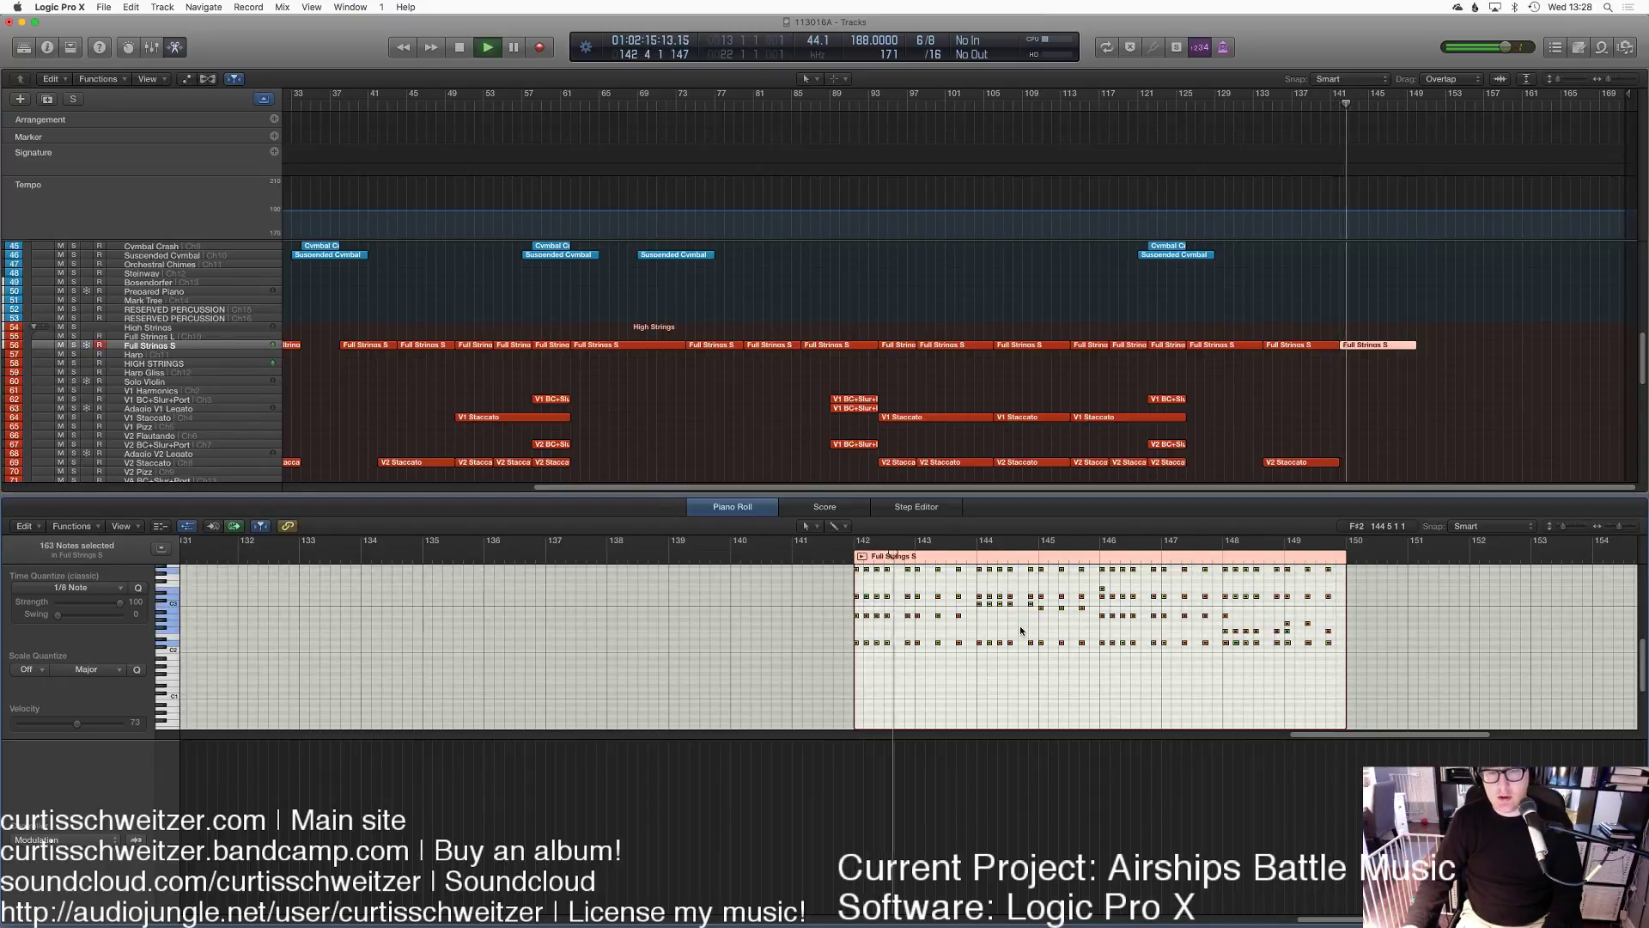
scroll(1018, 625, up, 3)
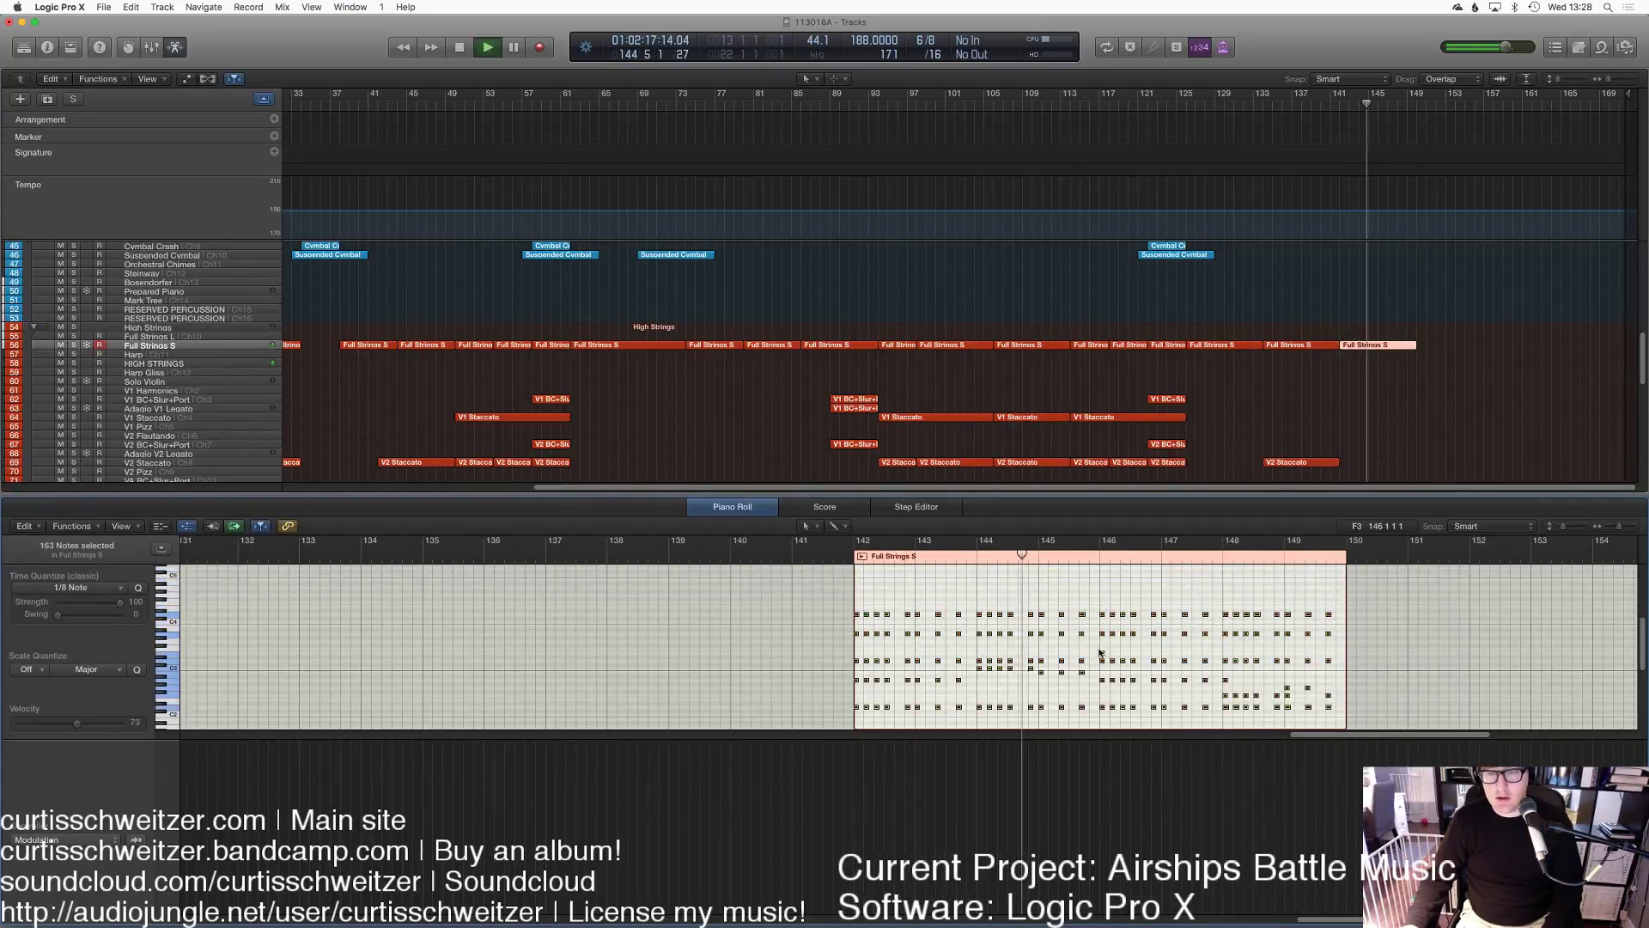
click(1105, 650)
click(1154, 658)
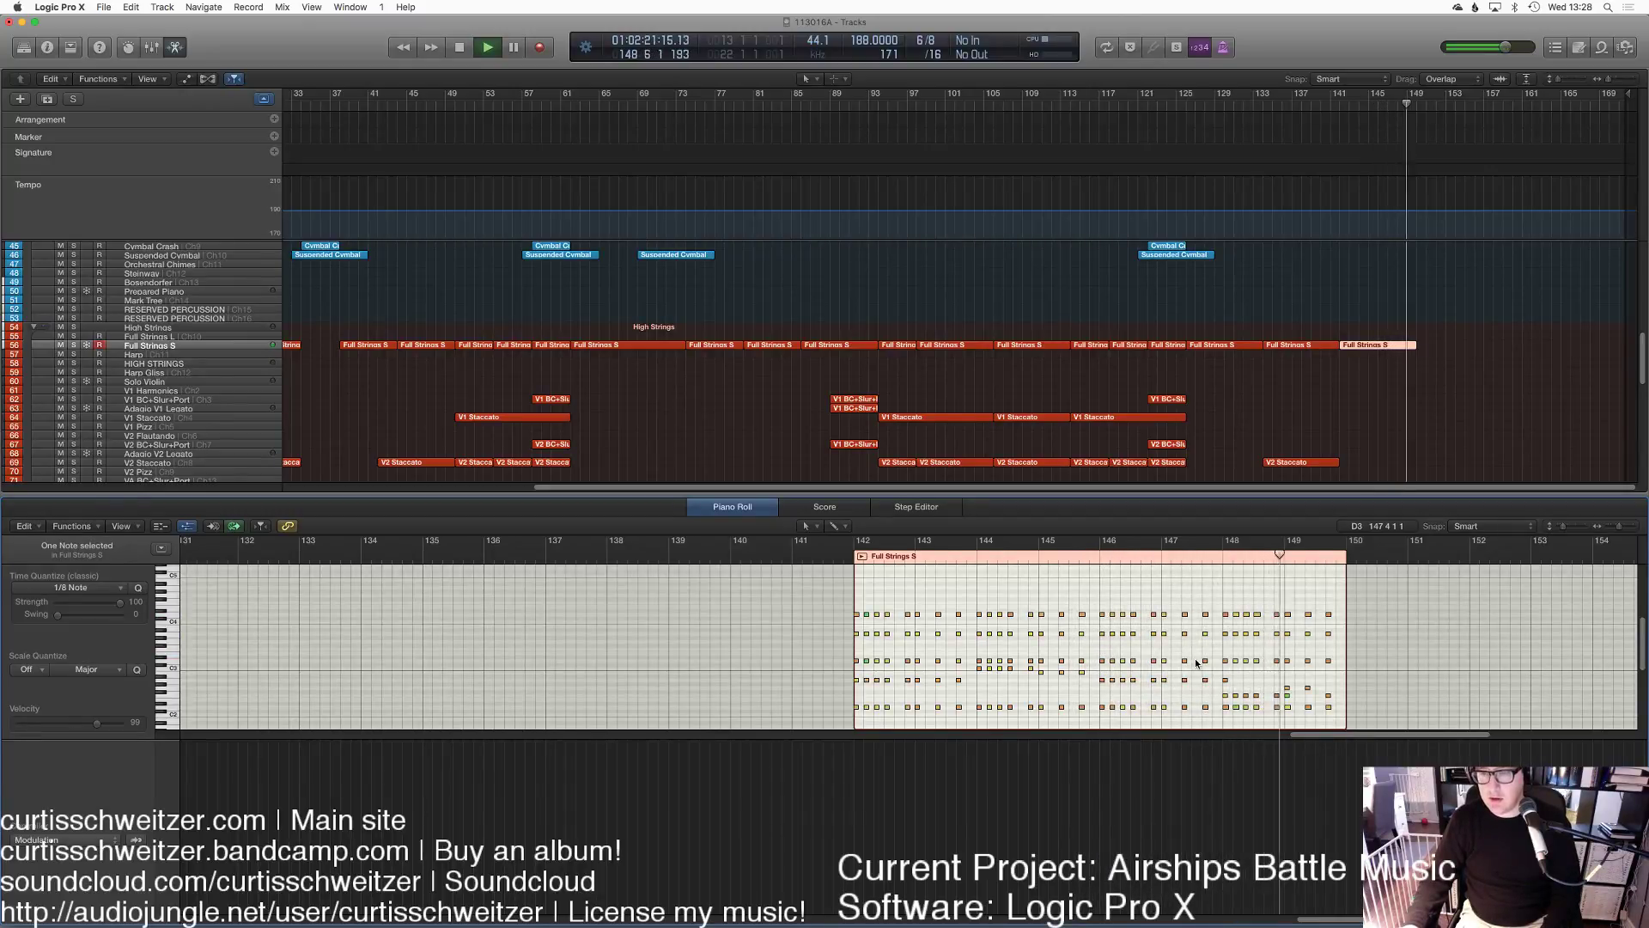
key(space)
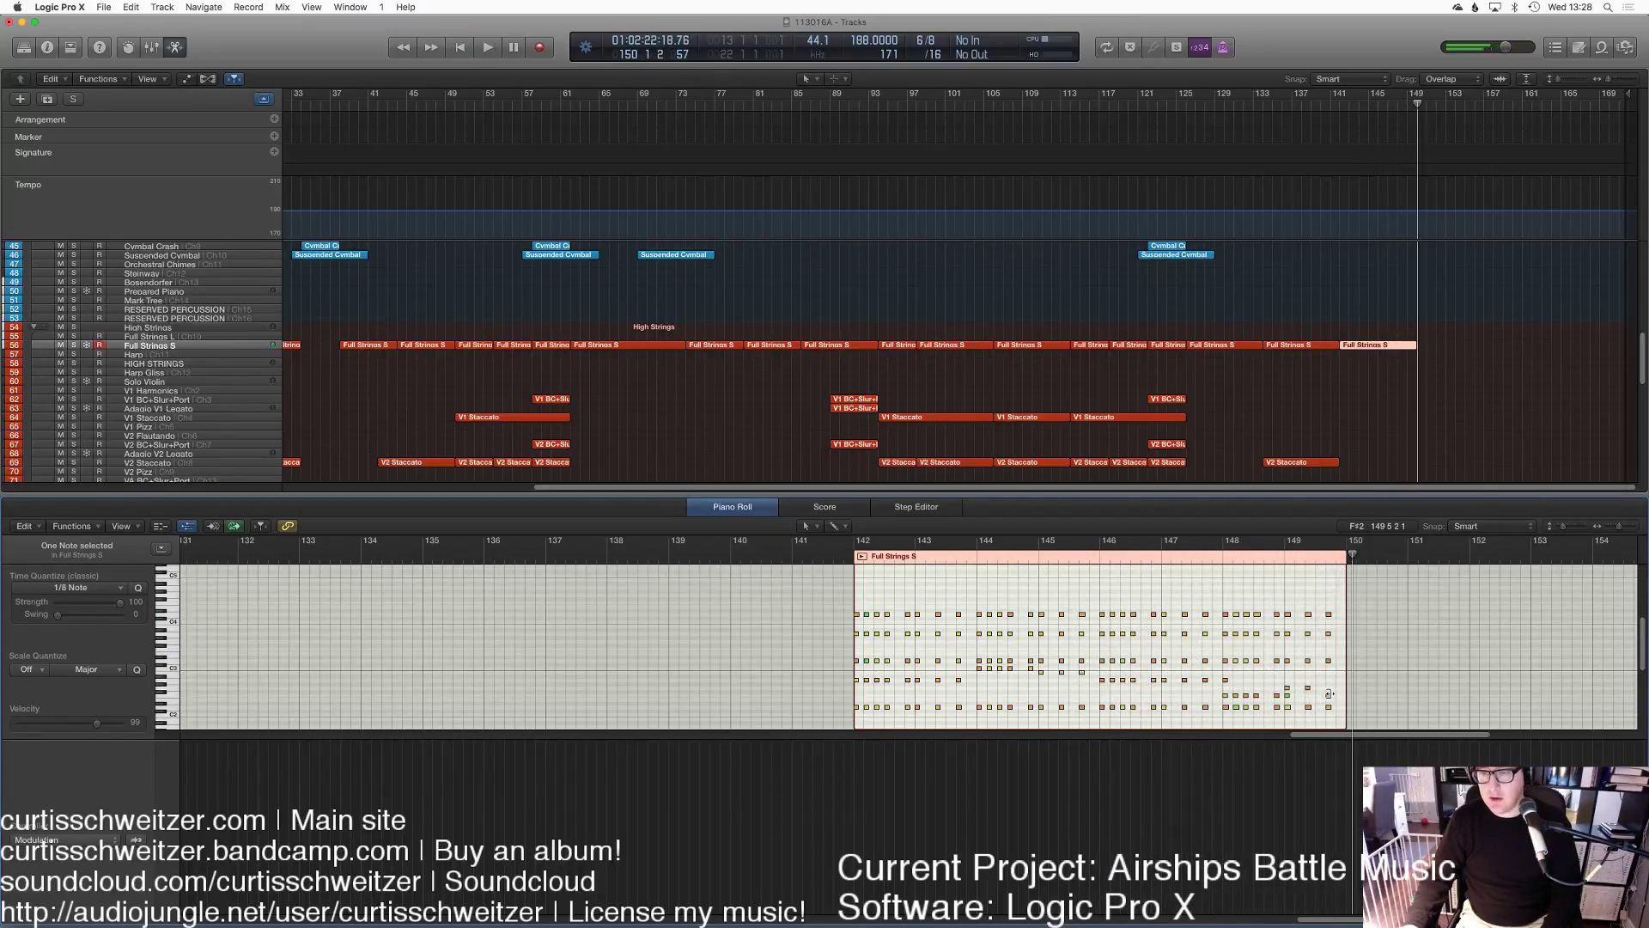
drag(1329, 698, 1328, 701)
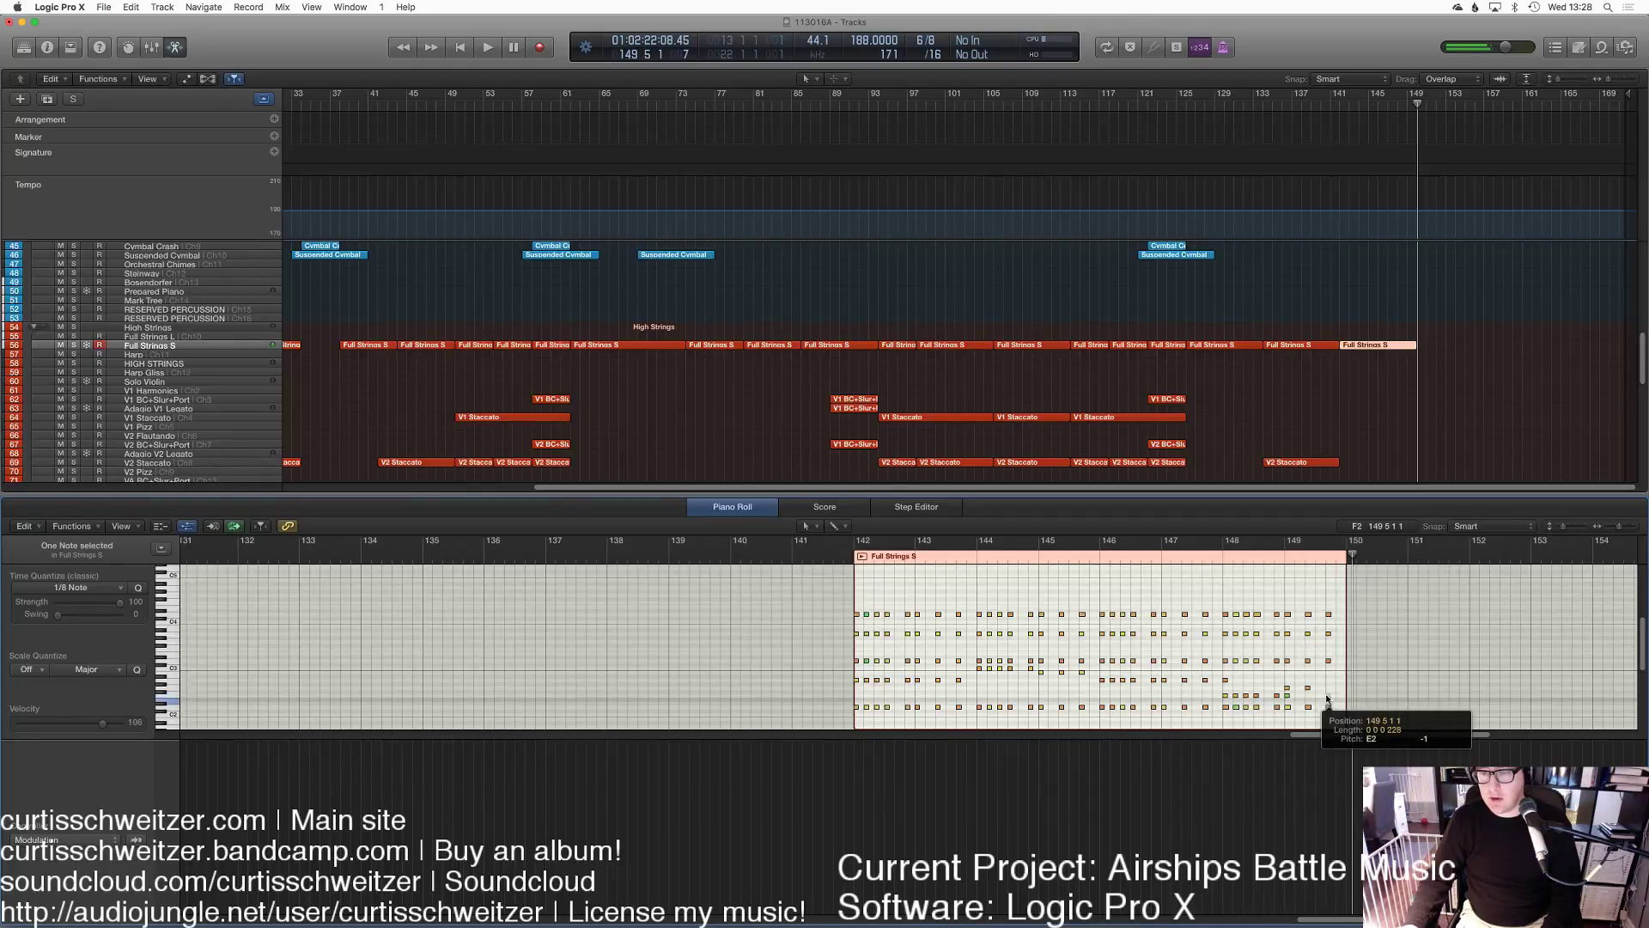
Step: Copy the new Full Strings S region to the V2 Staccato track at its original position and delete all but its upper notes
drag(1344, 402, 1373, 335)
scroll(178, 465, down, 5)
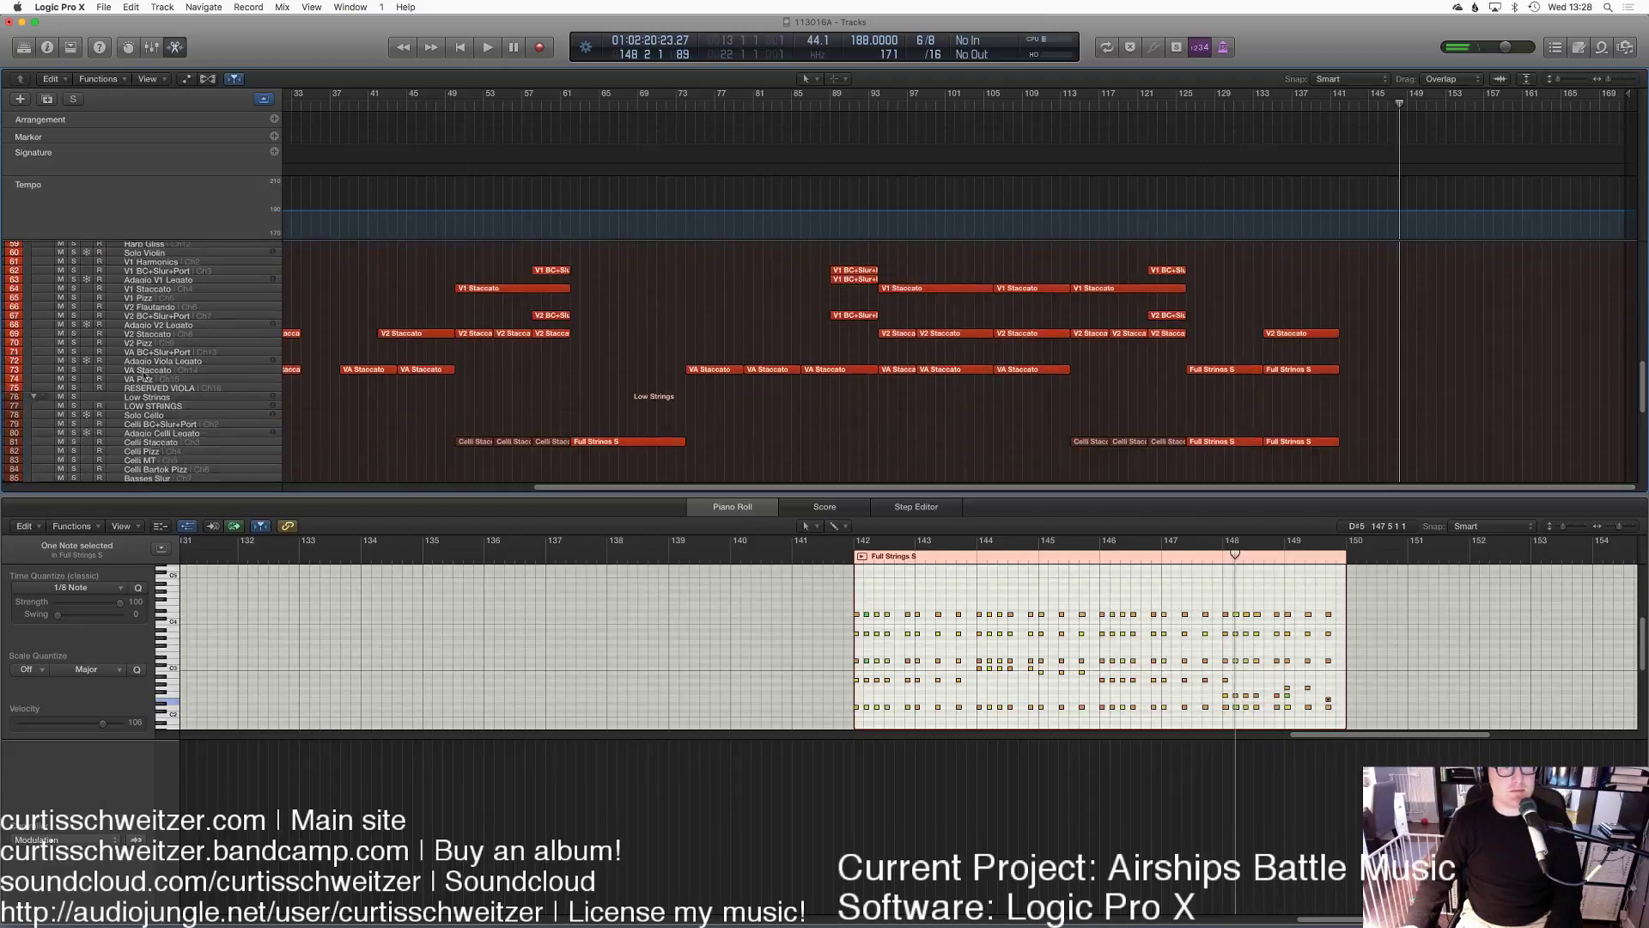
click(143, 335)
click(129, 6)
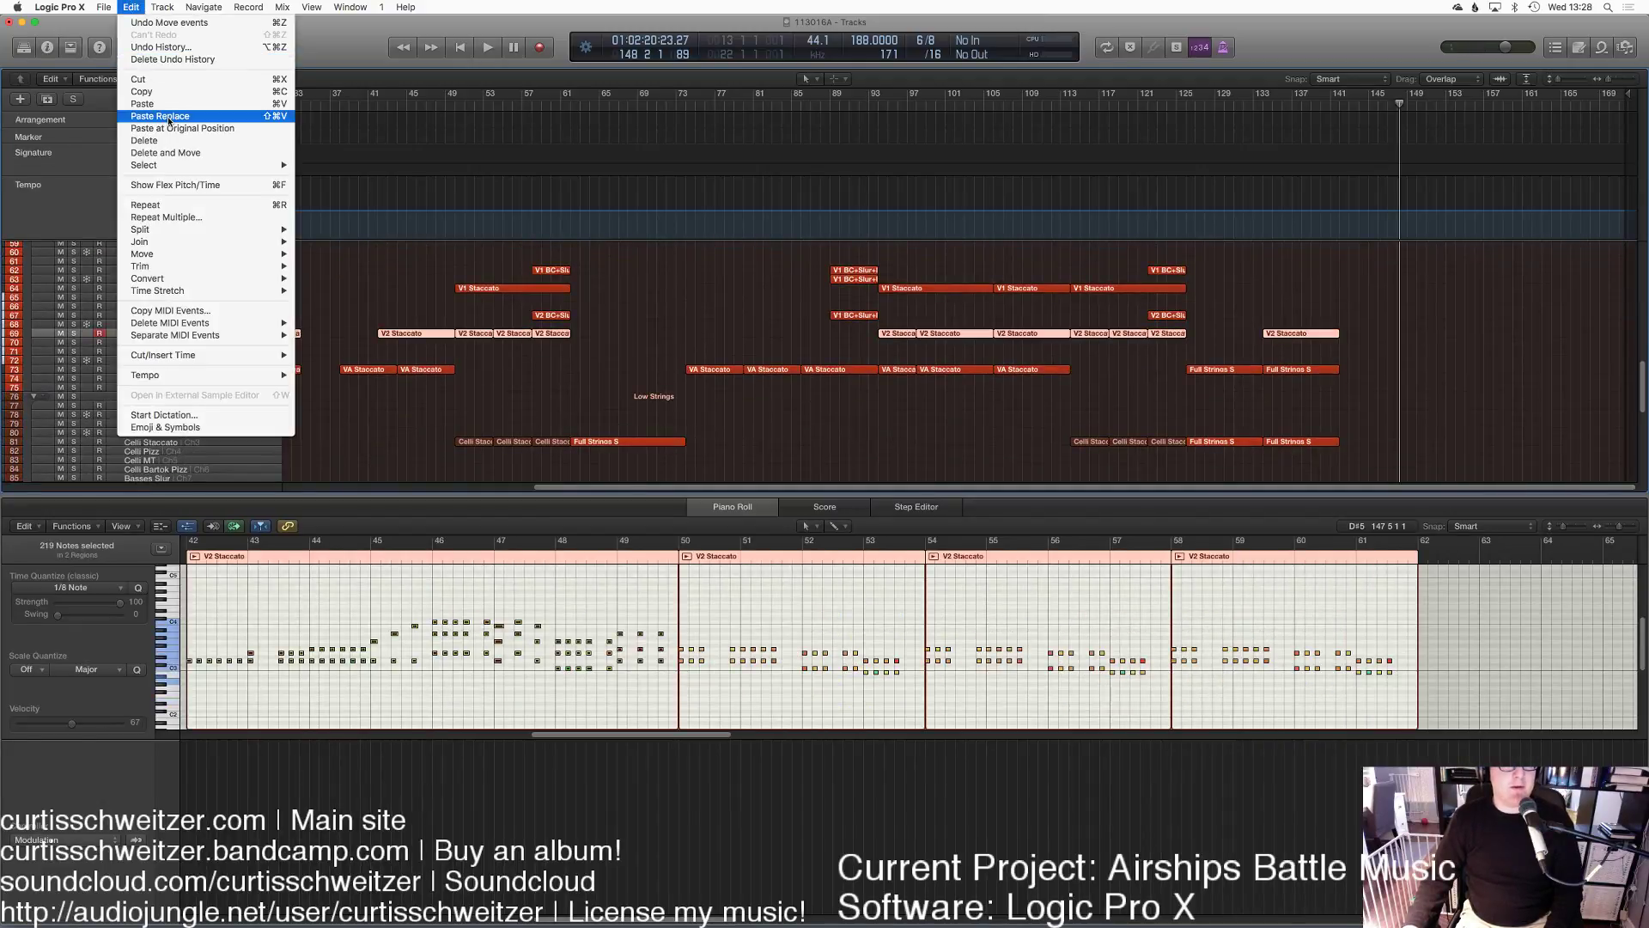
click(146, 121)
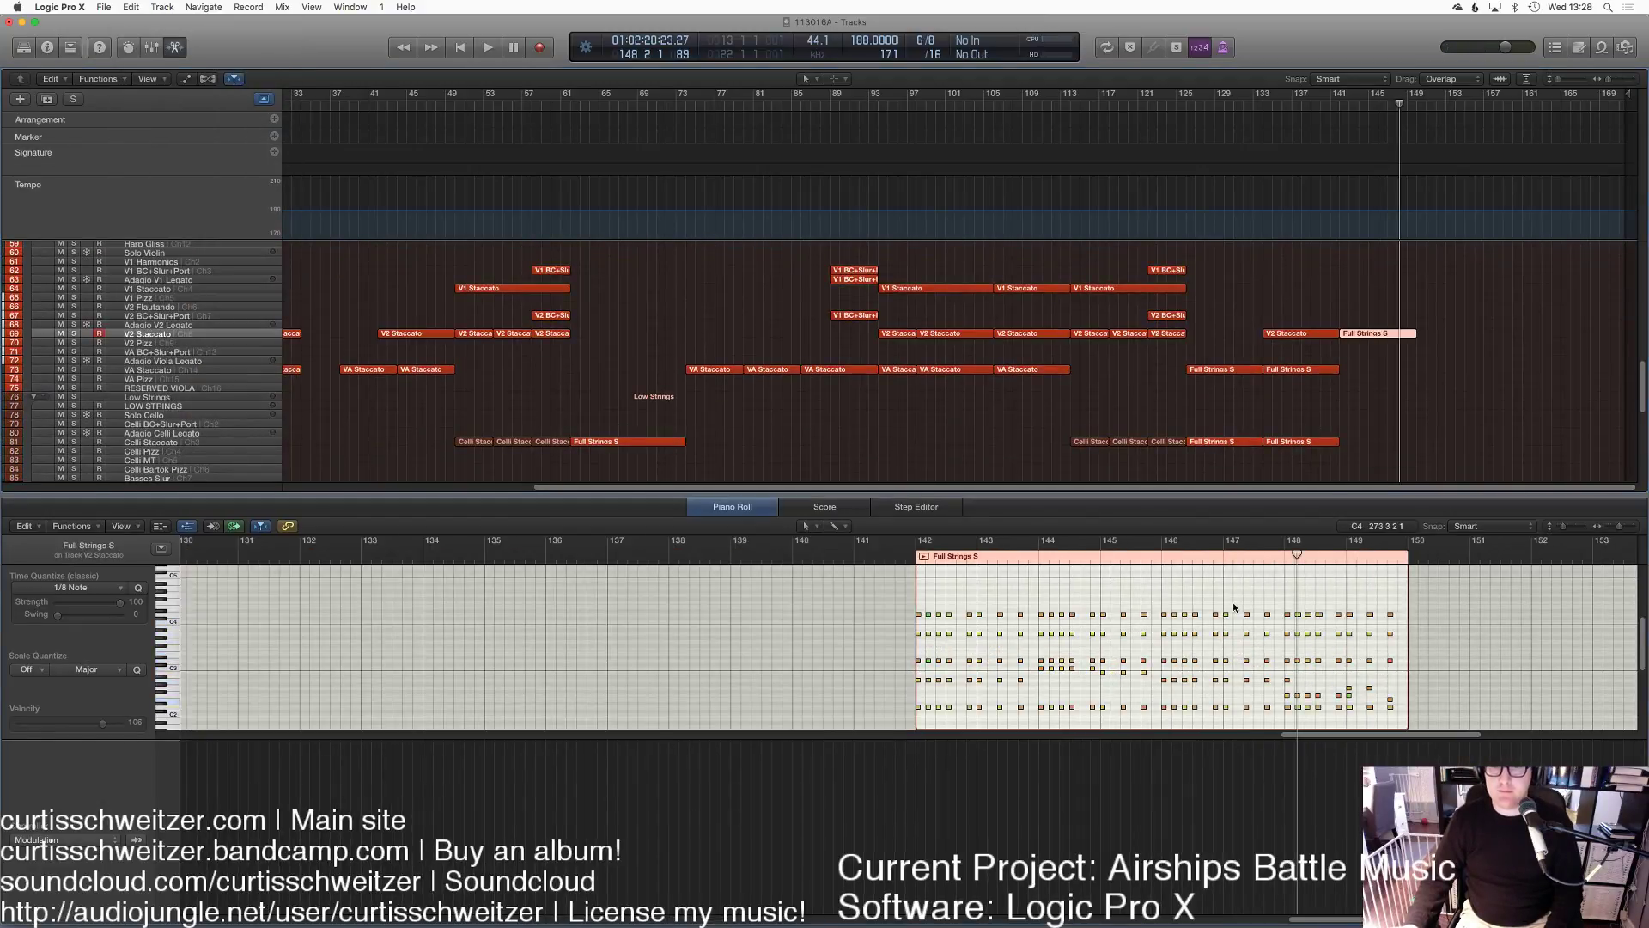
click(1235, 608)
scroll(1234, 608, down, 3)
drag(1414, 686, 915, 590)
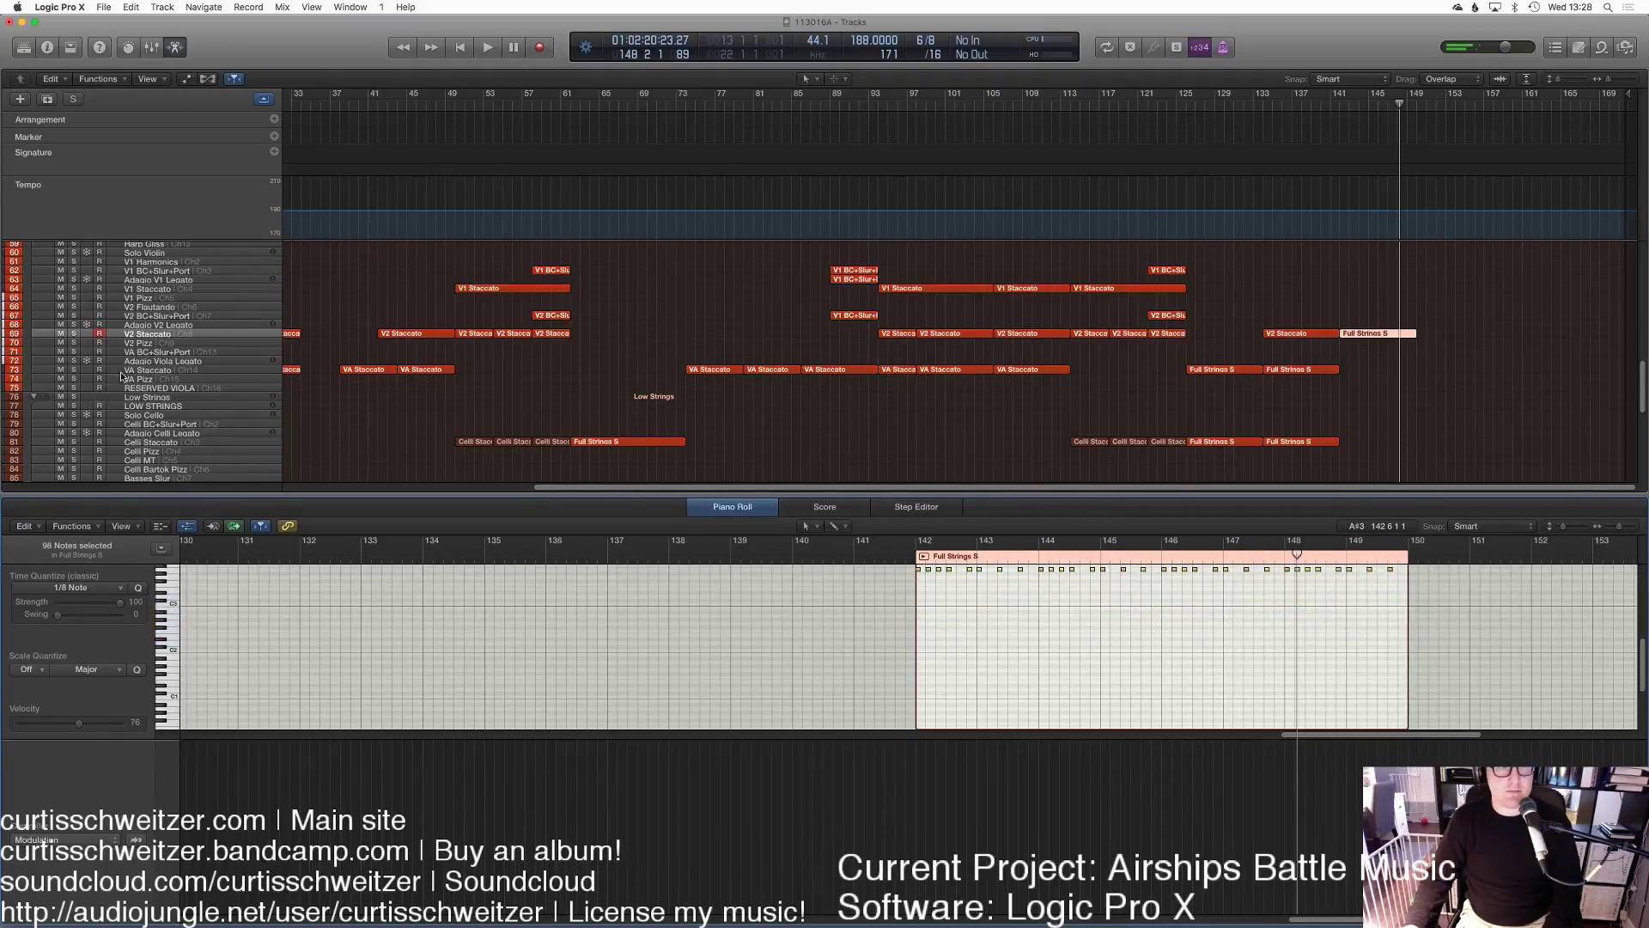
Step: Paste the region at its original position on the VA Staccato track and delete its highest and lowest notes, keeping the middle voices
click(118, 375)
click(131, 6)
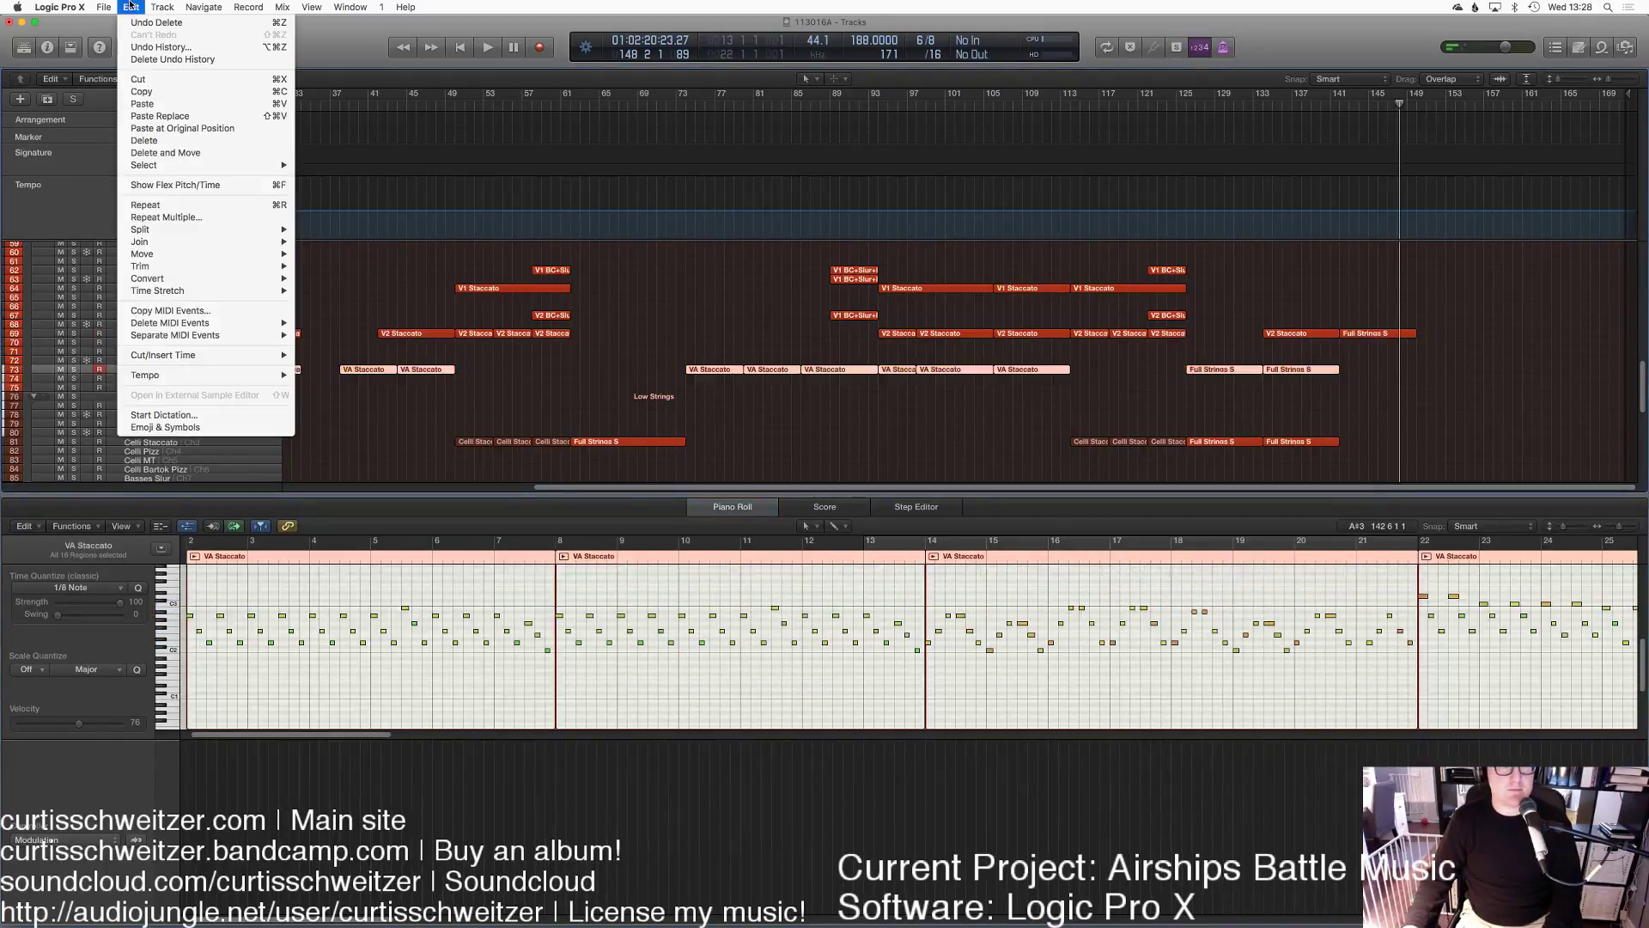
click(172, 128)
scroll(1125, 634, up, 3)
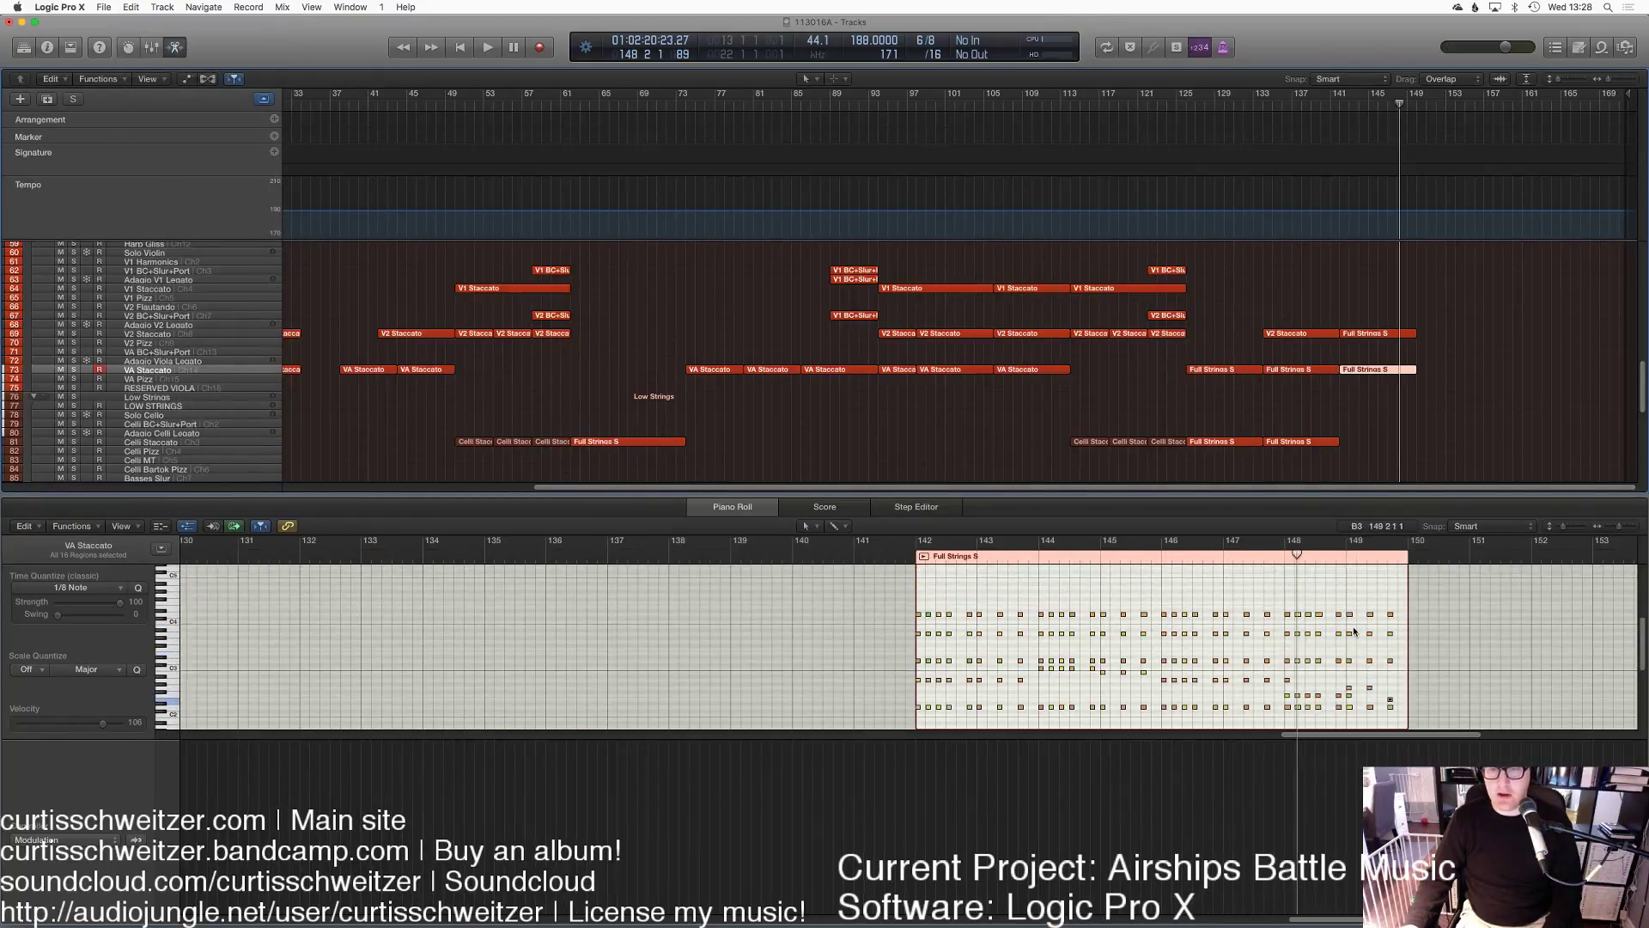
drag(1402, 595, 919, 644)
scroll(1392, 667, down, 4)
drag(1443, 646, 892, 591)
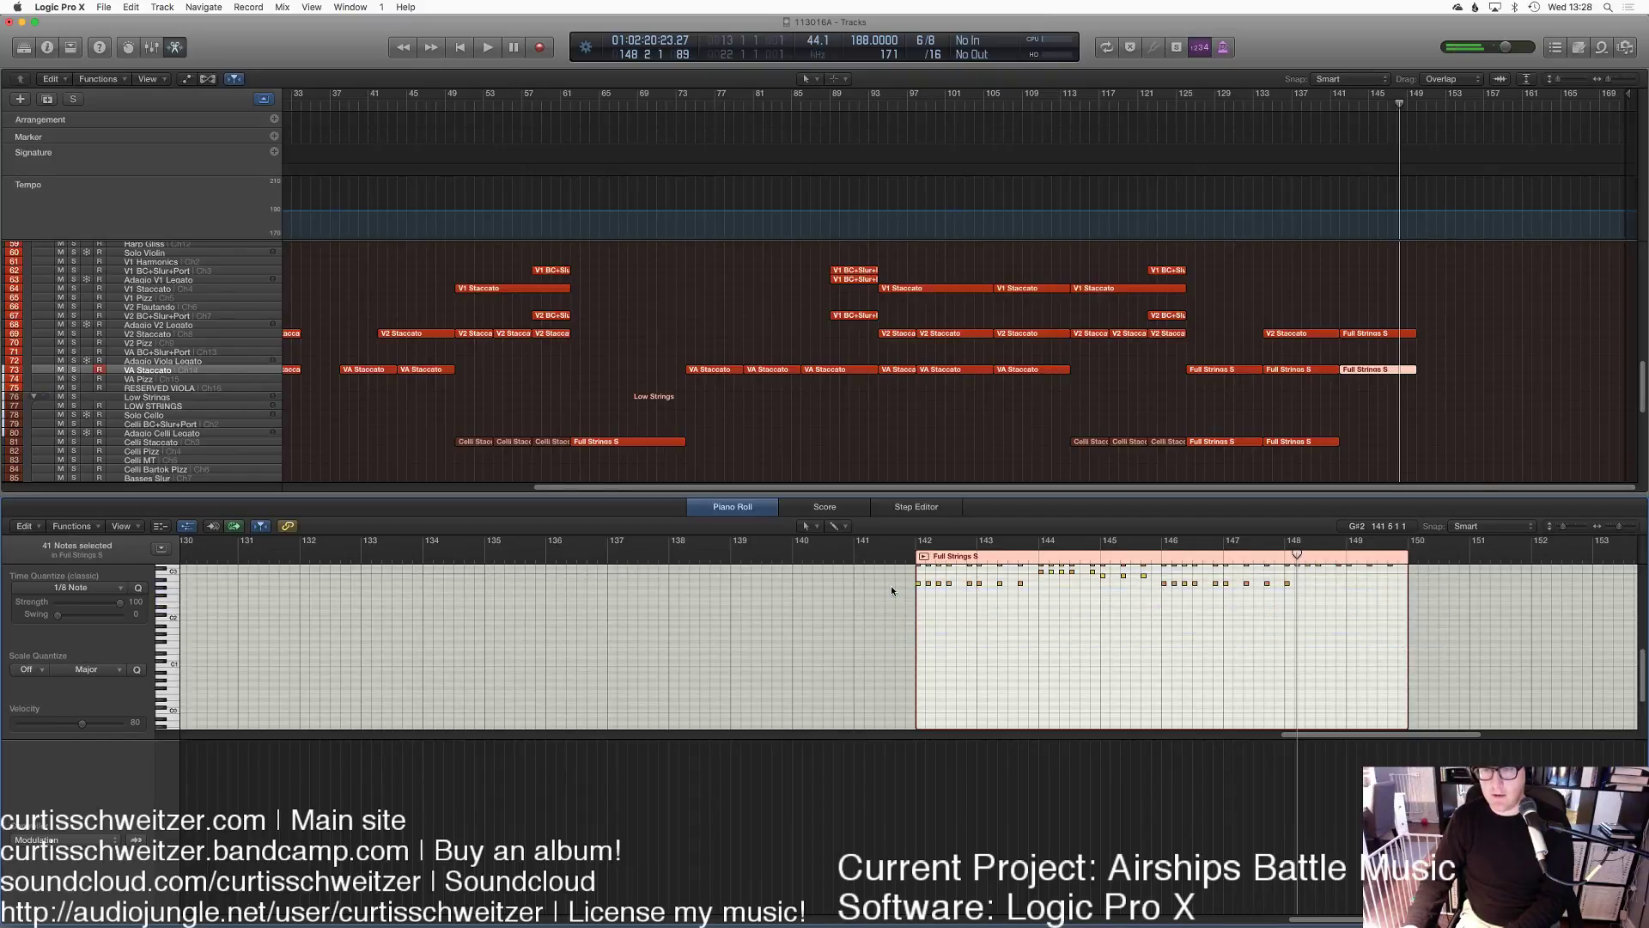
Step: Paste the region at its original position on the Celli Staccato track and remove the surplus notes from the copy
click(149, 438)
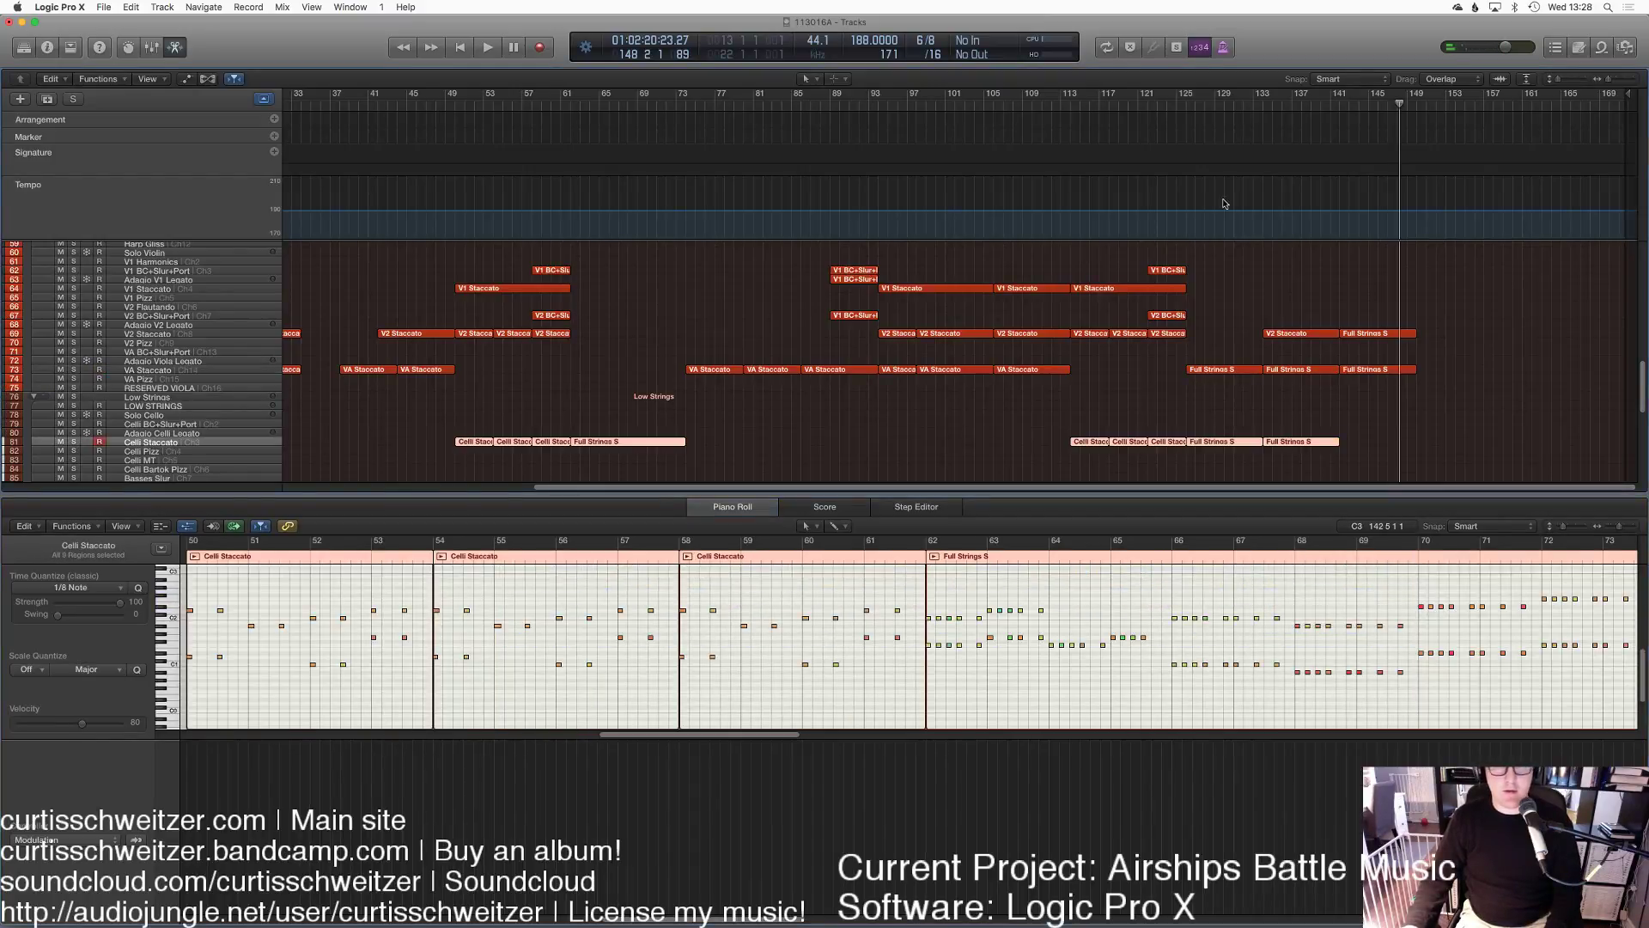
click(143, 7)
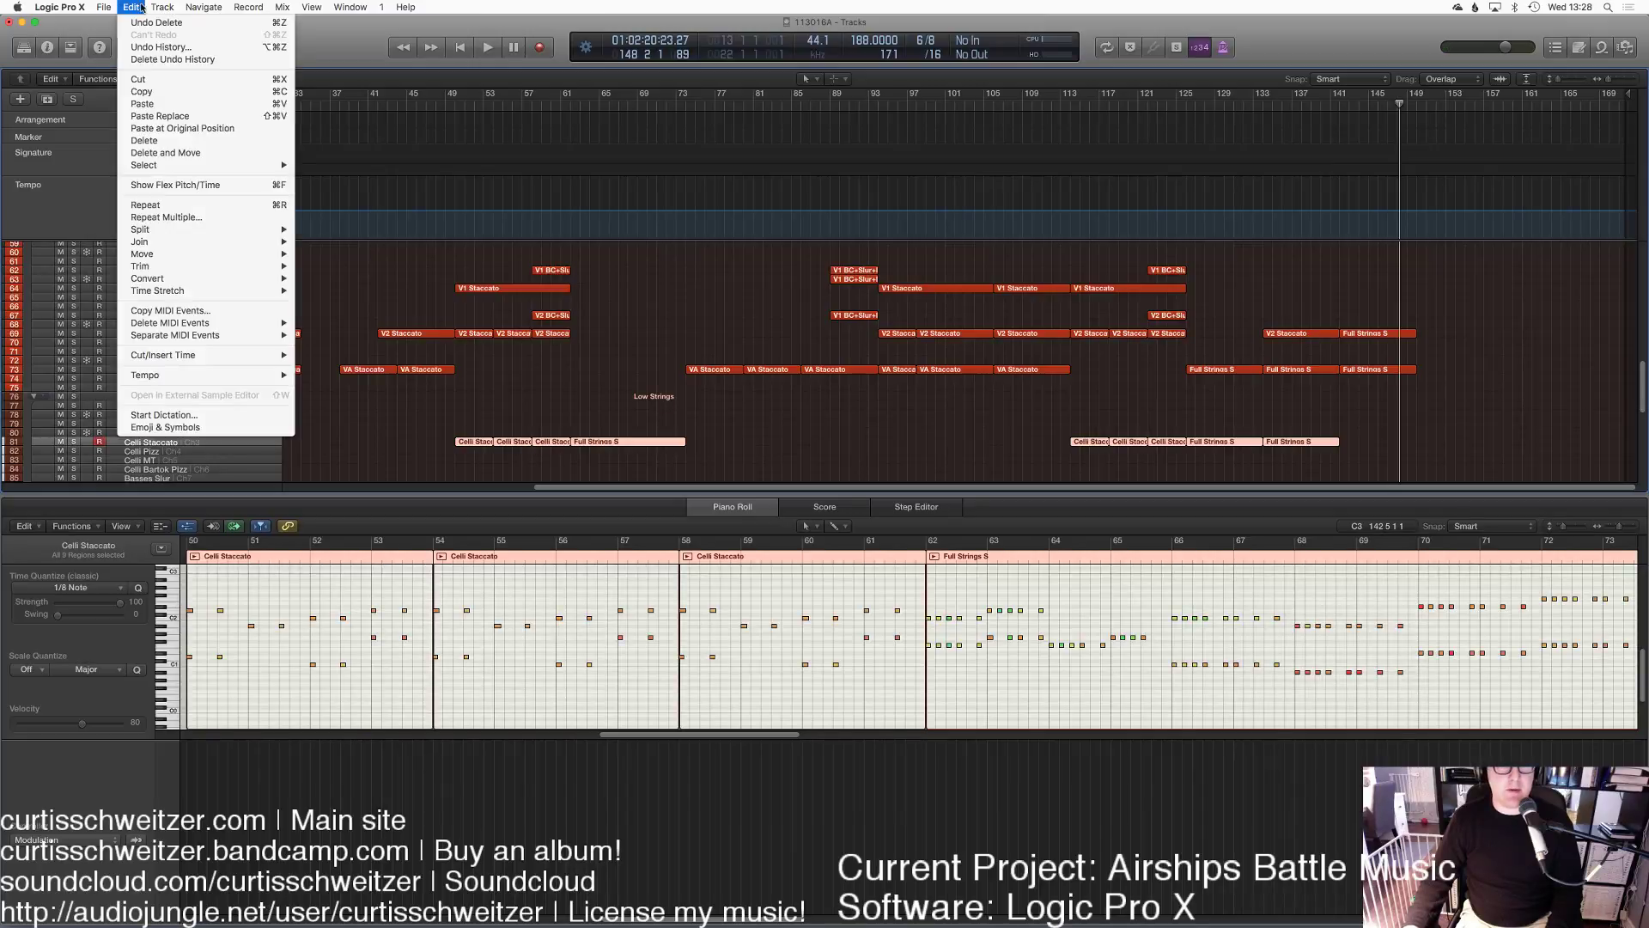
click(155, 129)
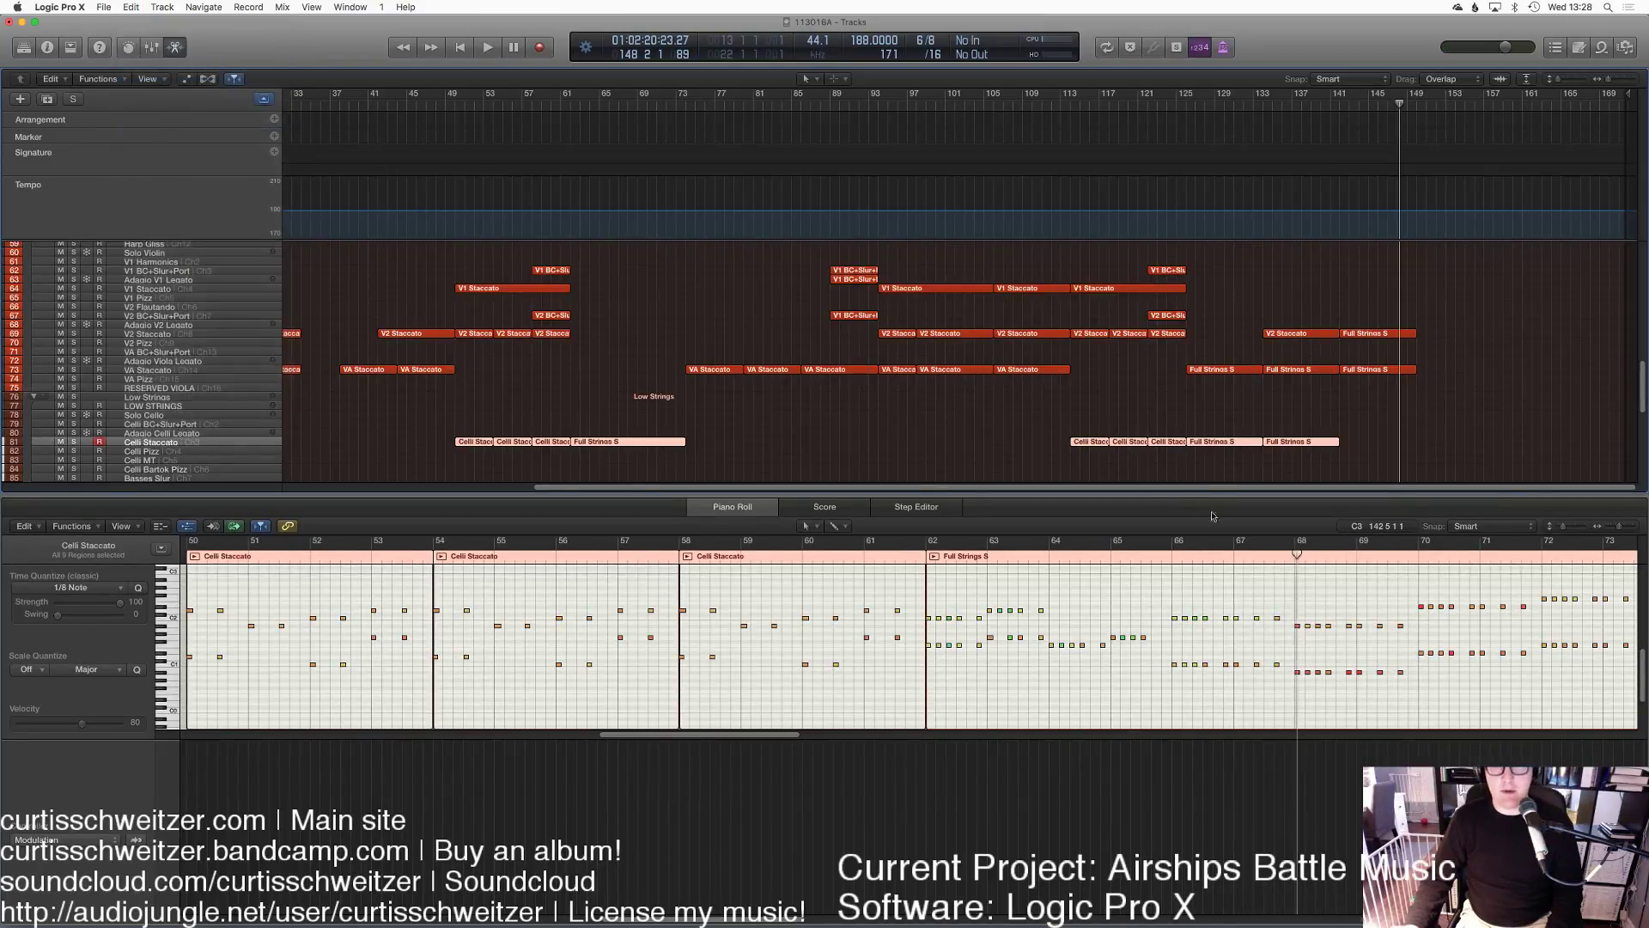
drag(1366, 698, 1261, 682)
drag(1398, 703, 909, 587)
Step: Close the note editor, play back the layered strings from bar 142 to bar 150 and extend the last HVCTY Stack region past bar 142
key(shift+space)
click(1164, 335)
key(e)
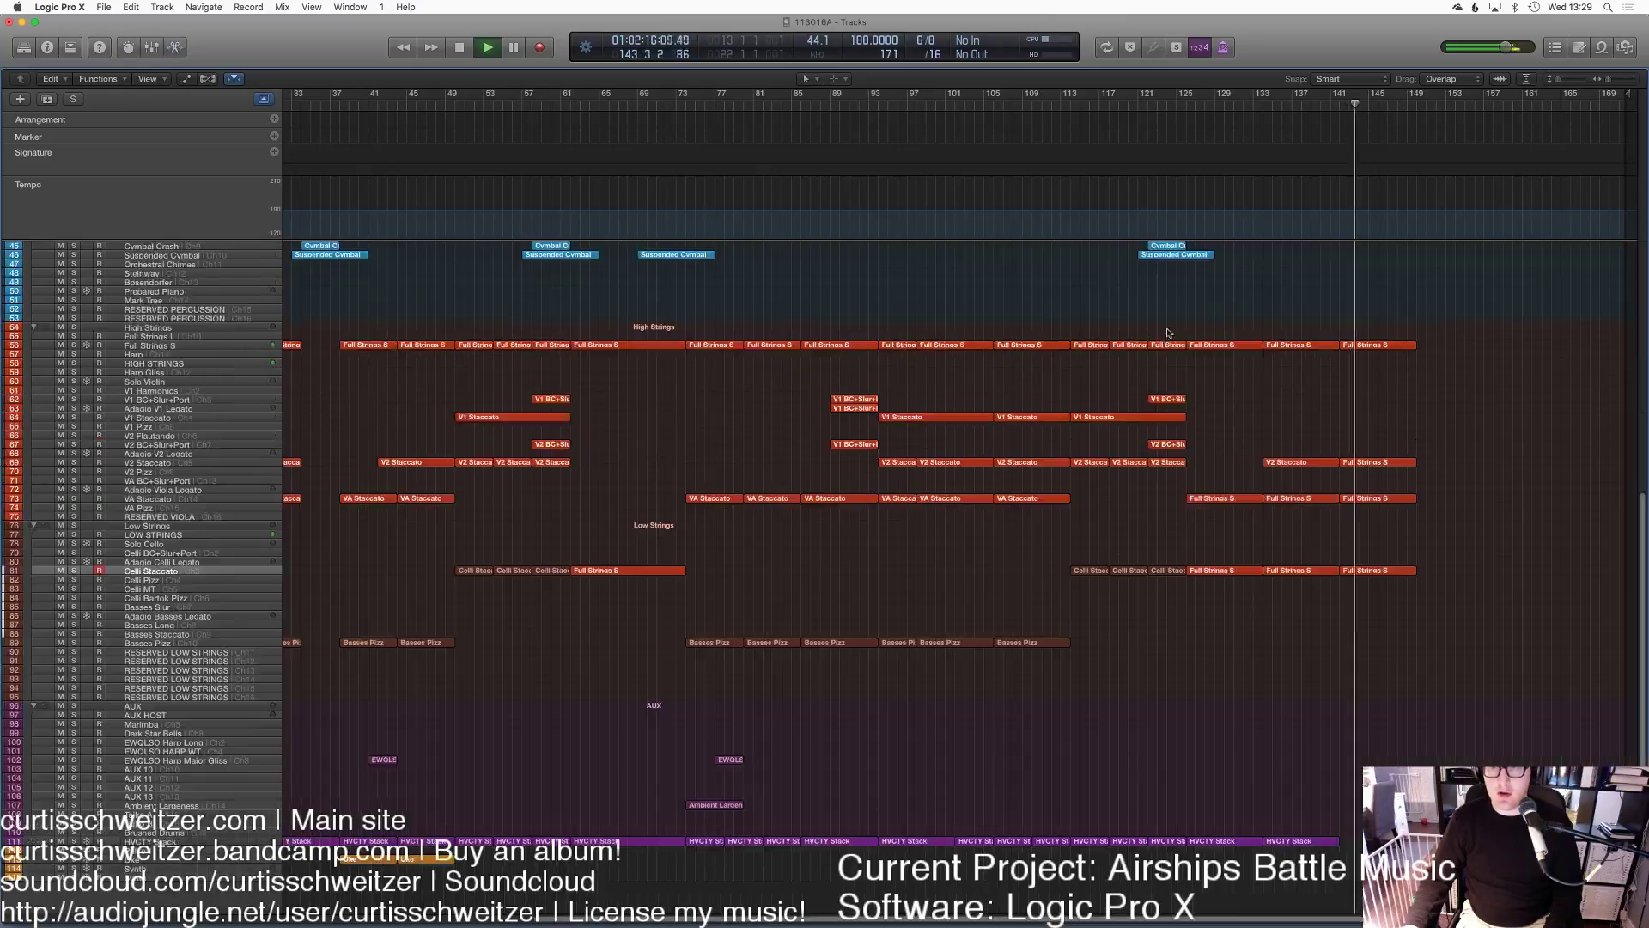
scroll(1336, 380, up, 3)
scroll(1336, 380, up, 3)
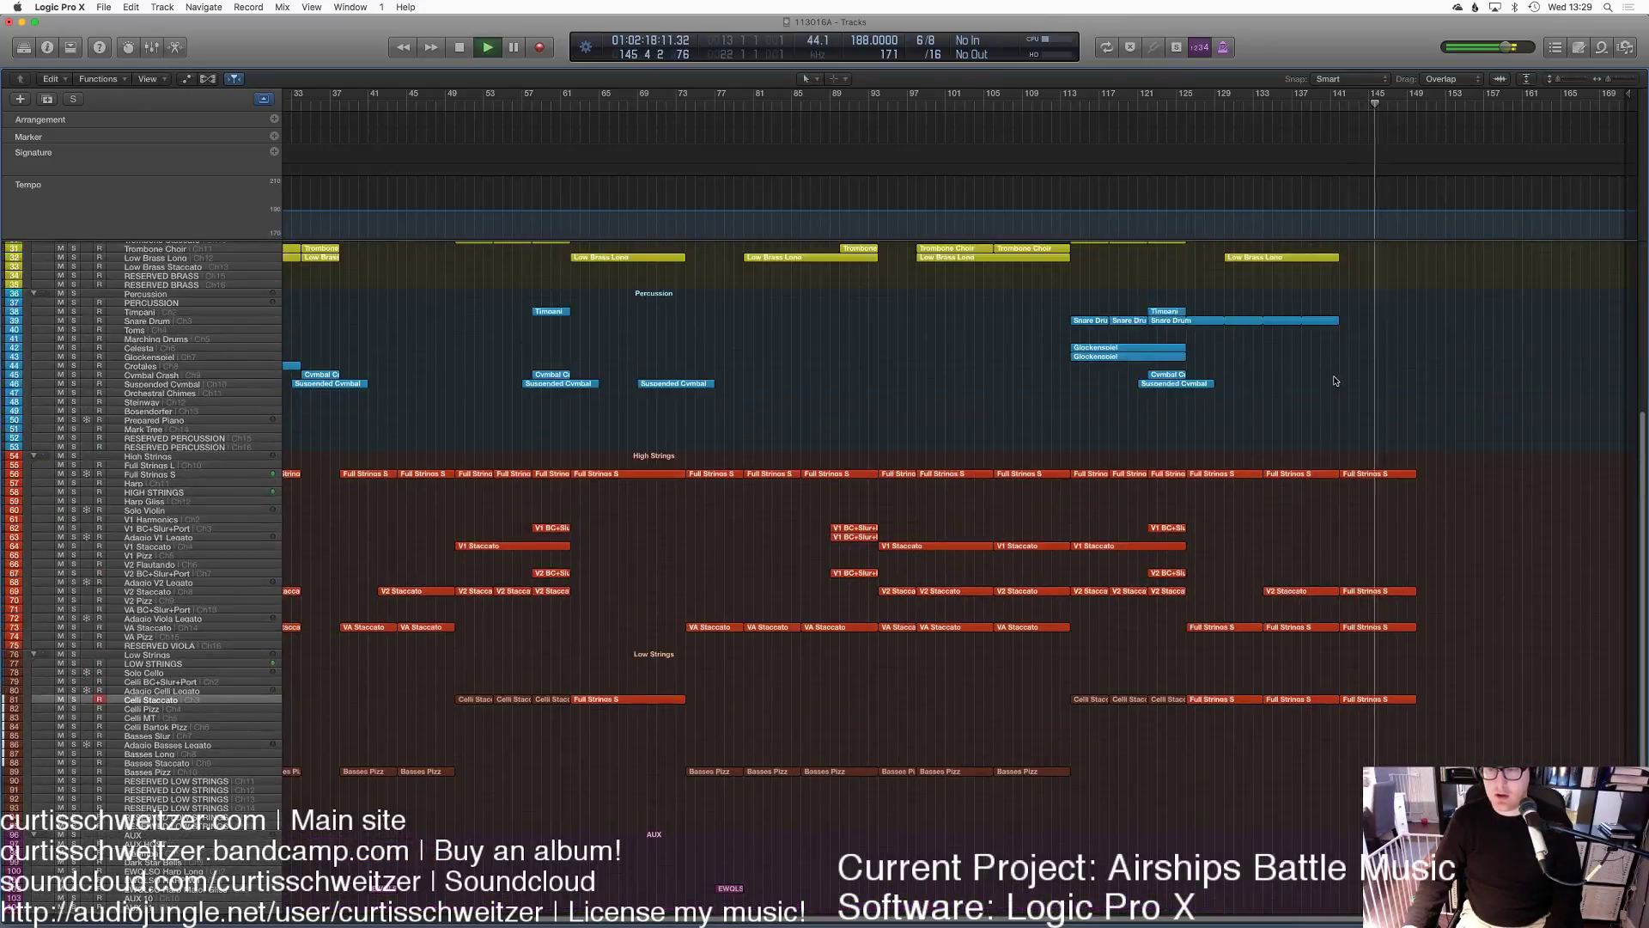
scroll(1336, 380, down, 3)
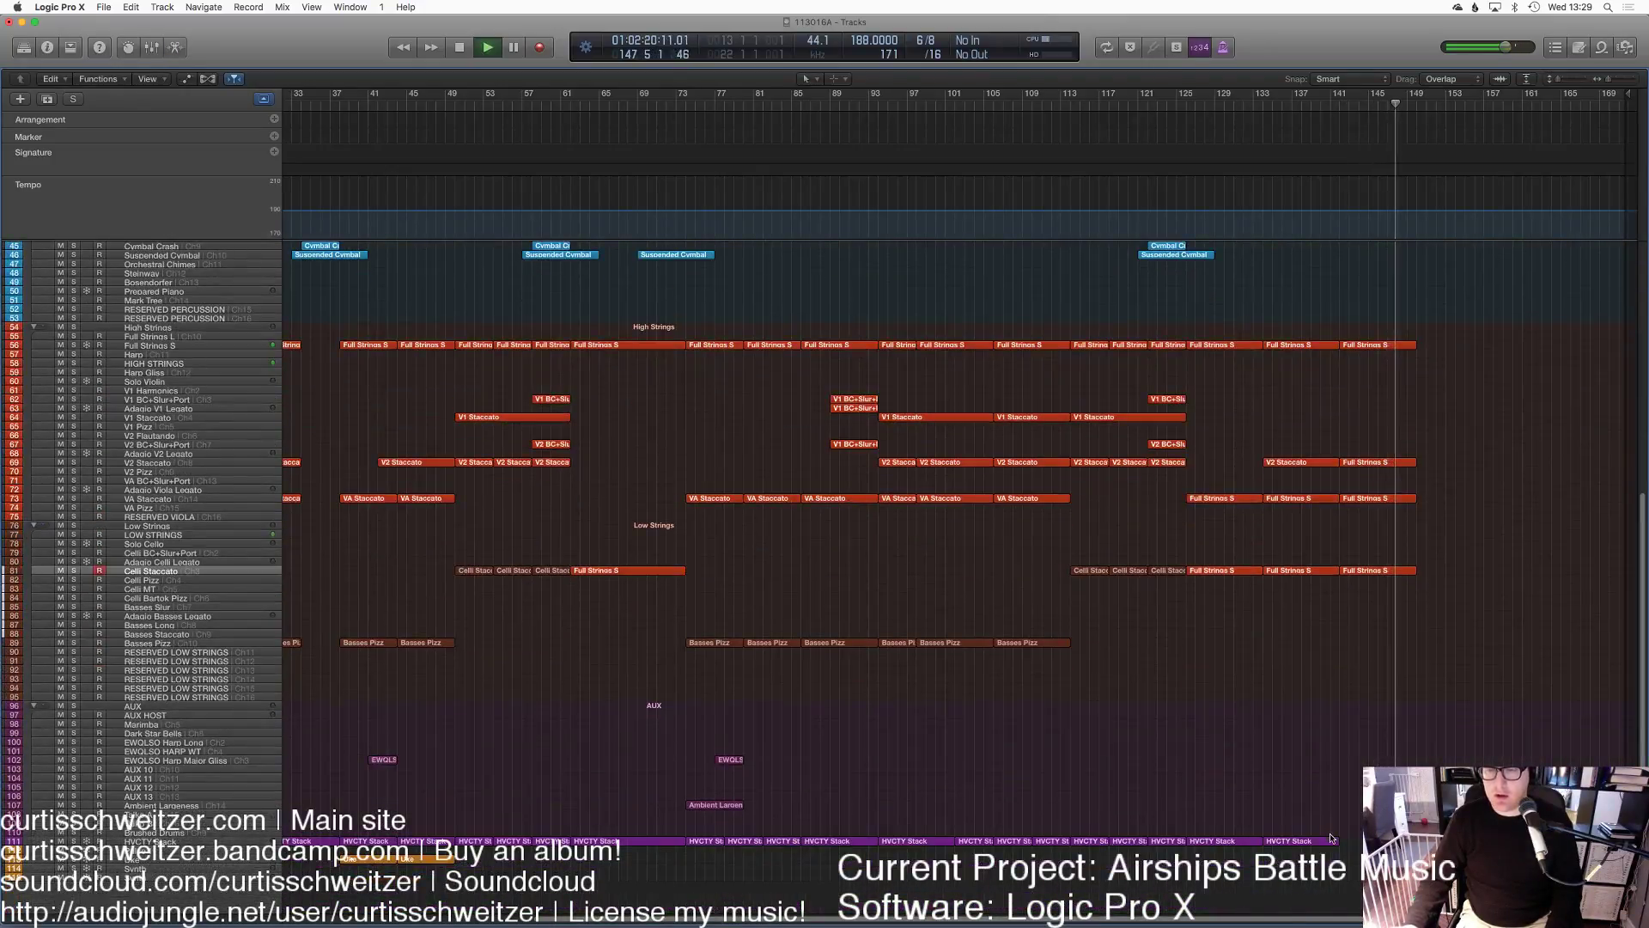
key(space)
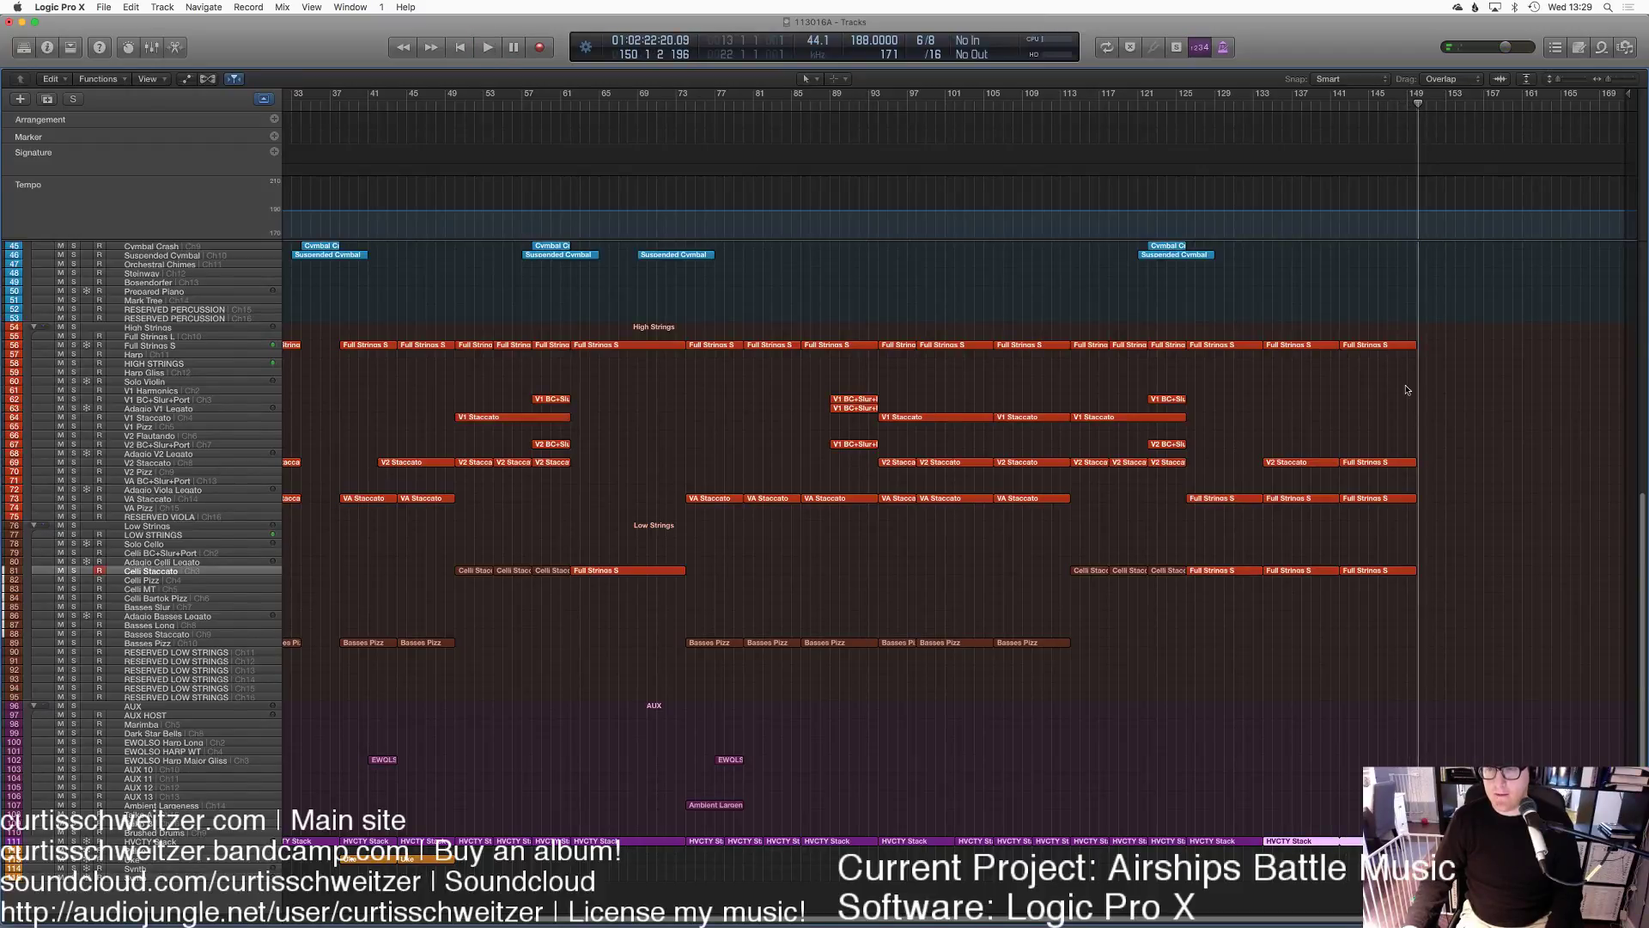
Step: Return to bar 142 and record a sustained part on the Timpani track up to bar 150
click(1340, 124)
scroll(482, 407, up, 5)
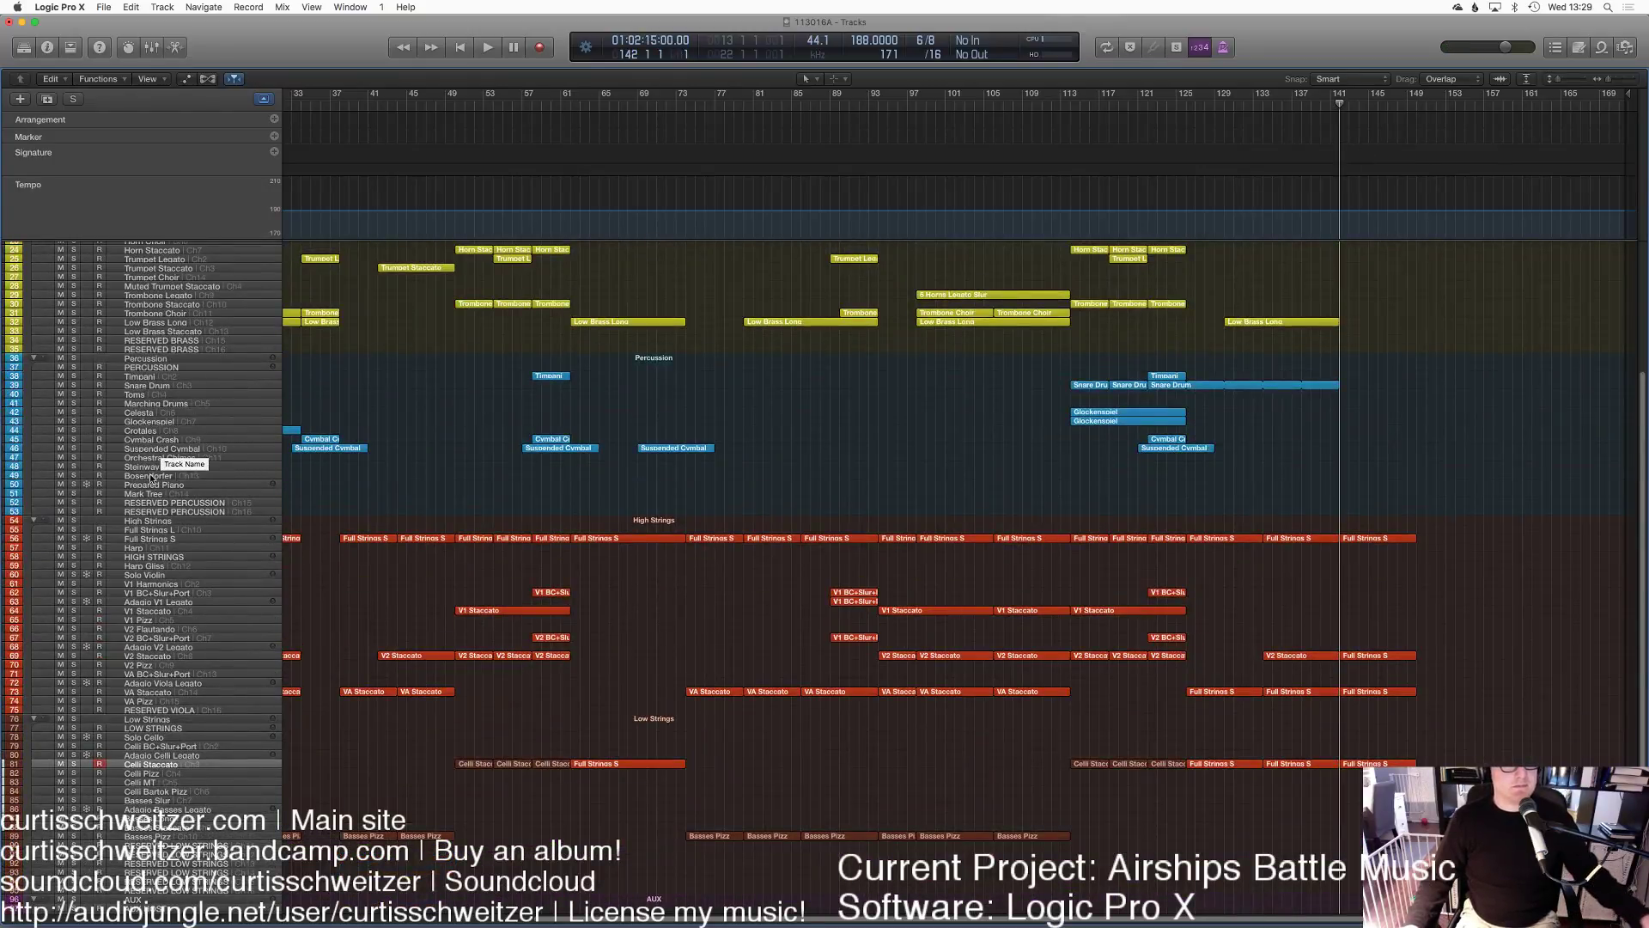
click(129, 377)
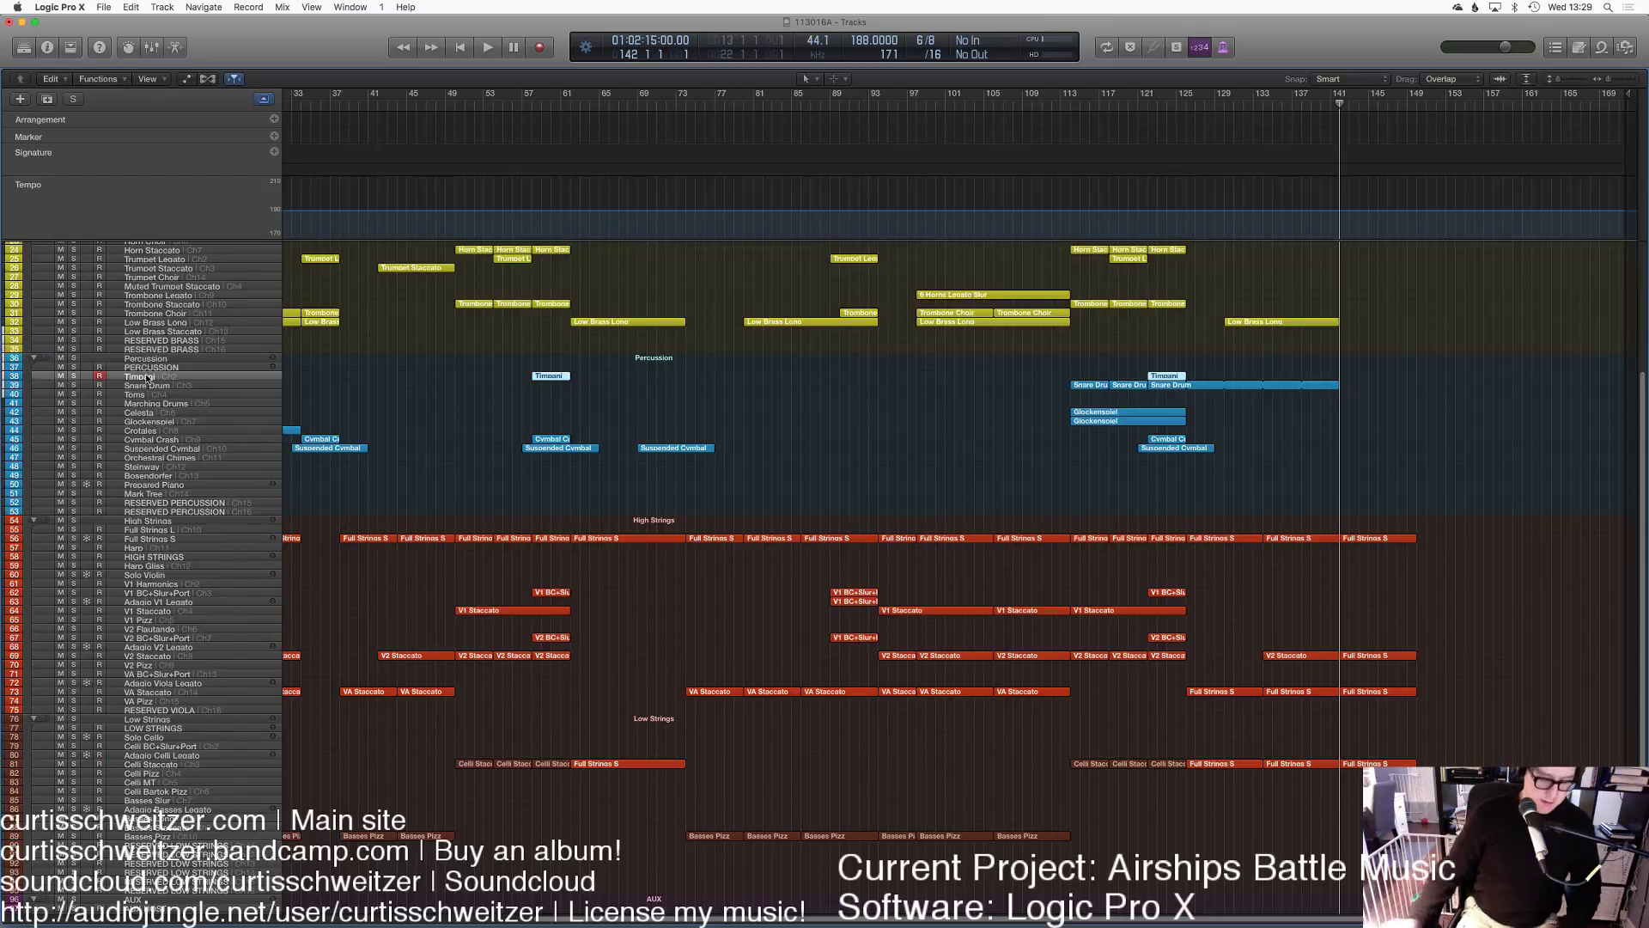
key(space)
key(r)
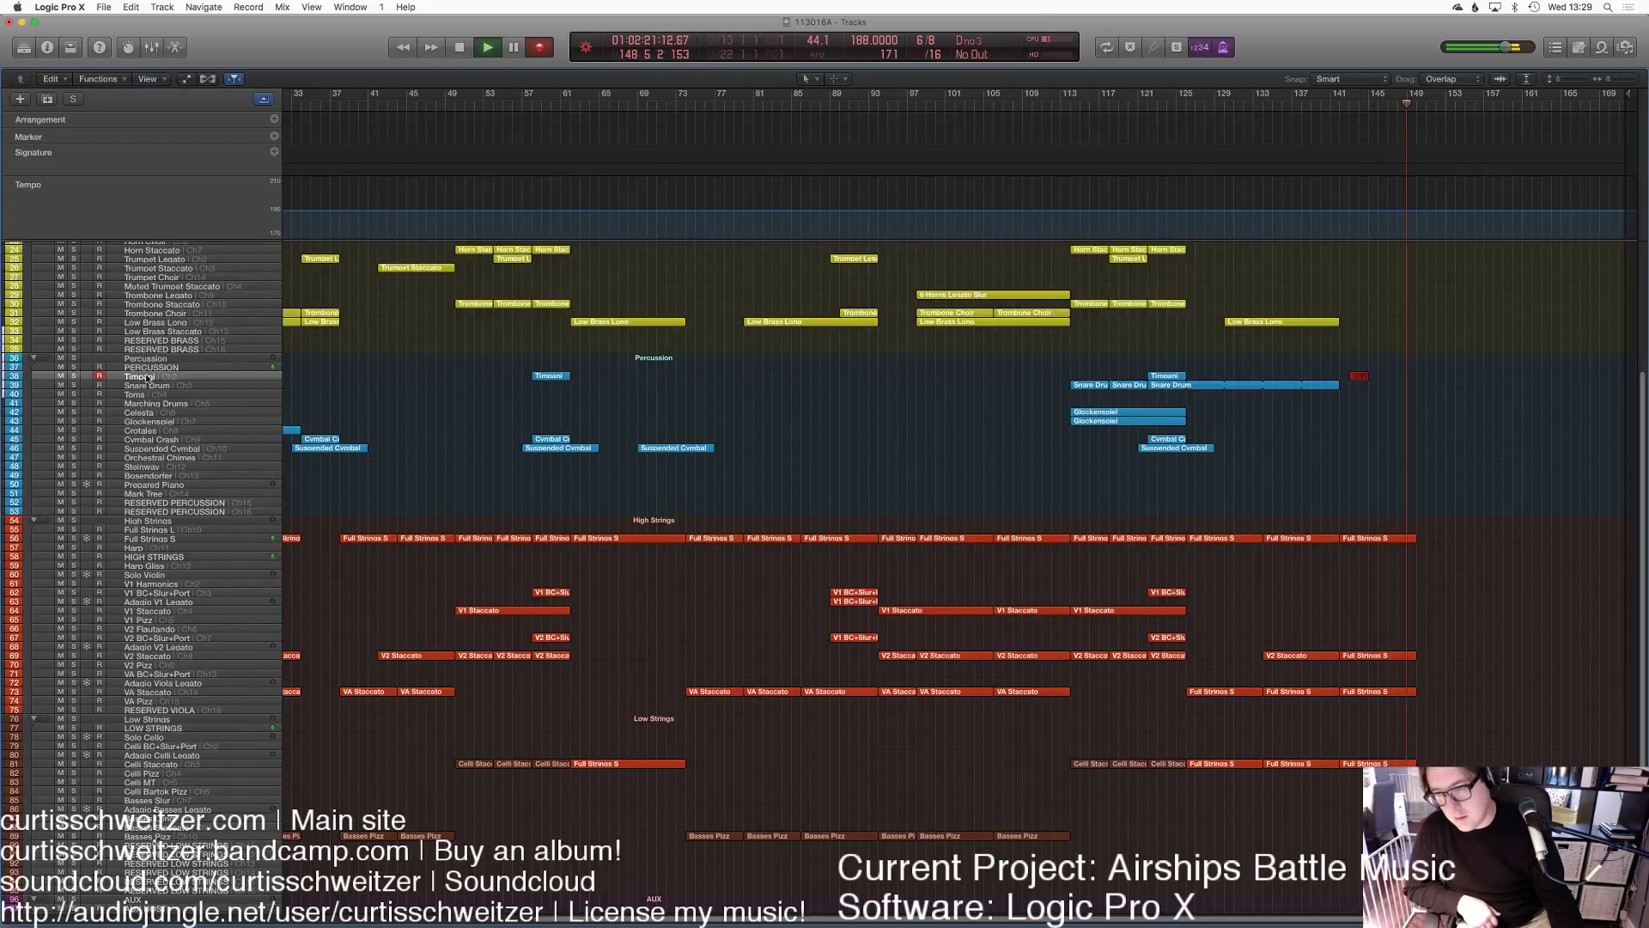
key(space)
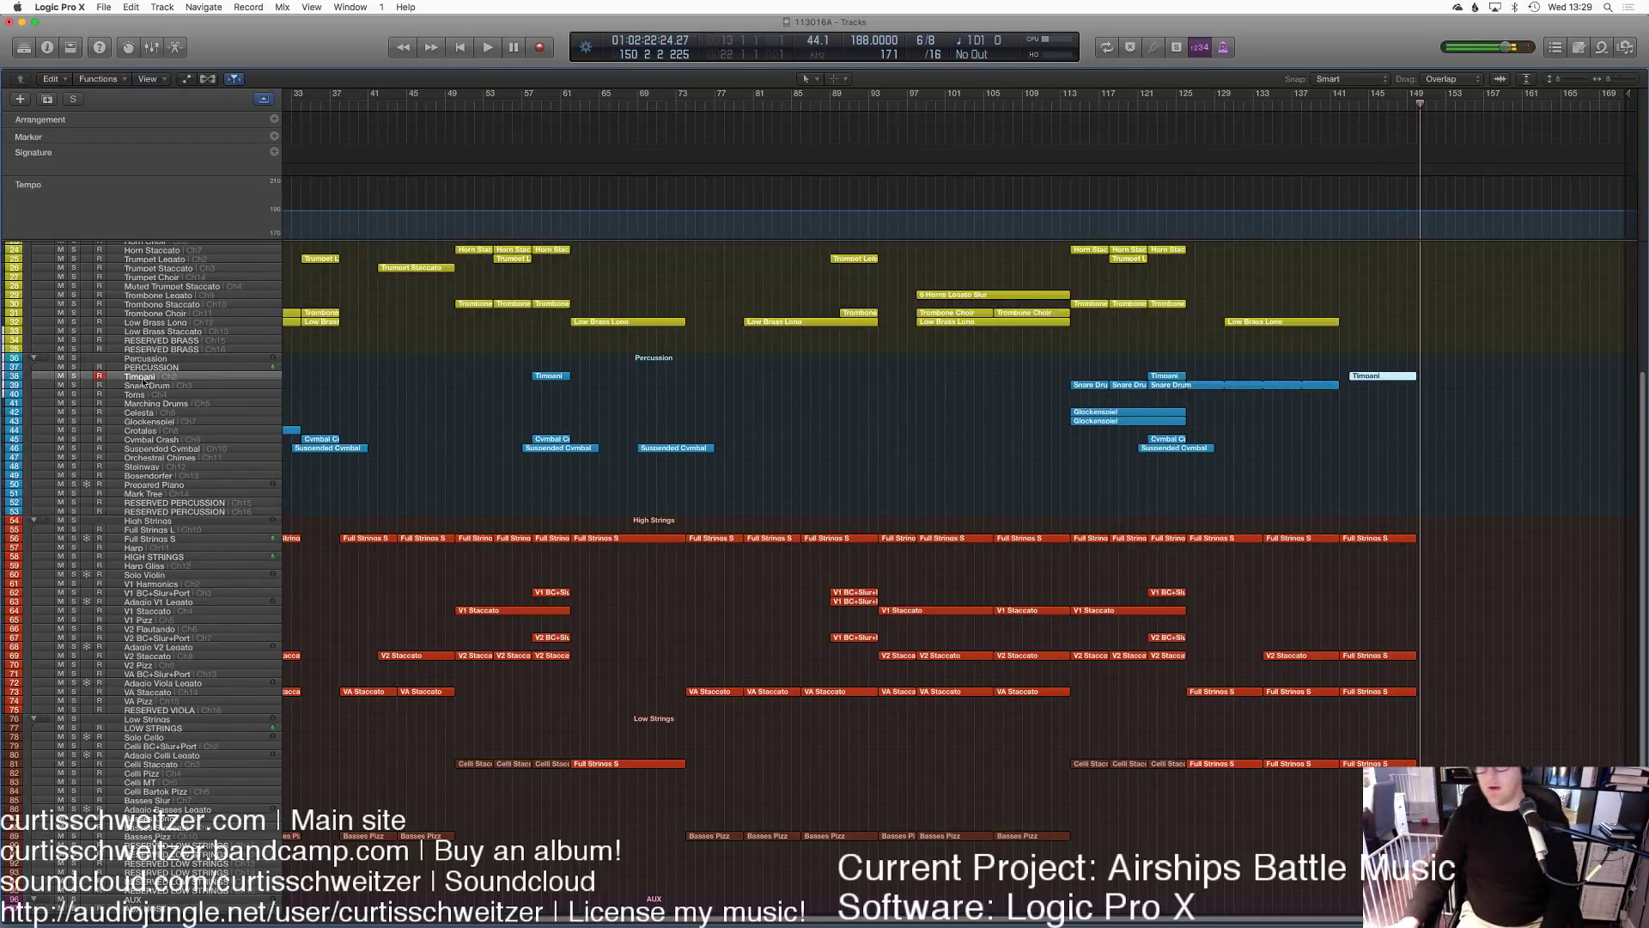
Step: Open the new Timpani region in the Piano Roll and draw a curved modulation rise from bar 143 to bar 150
key(e)
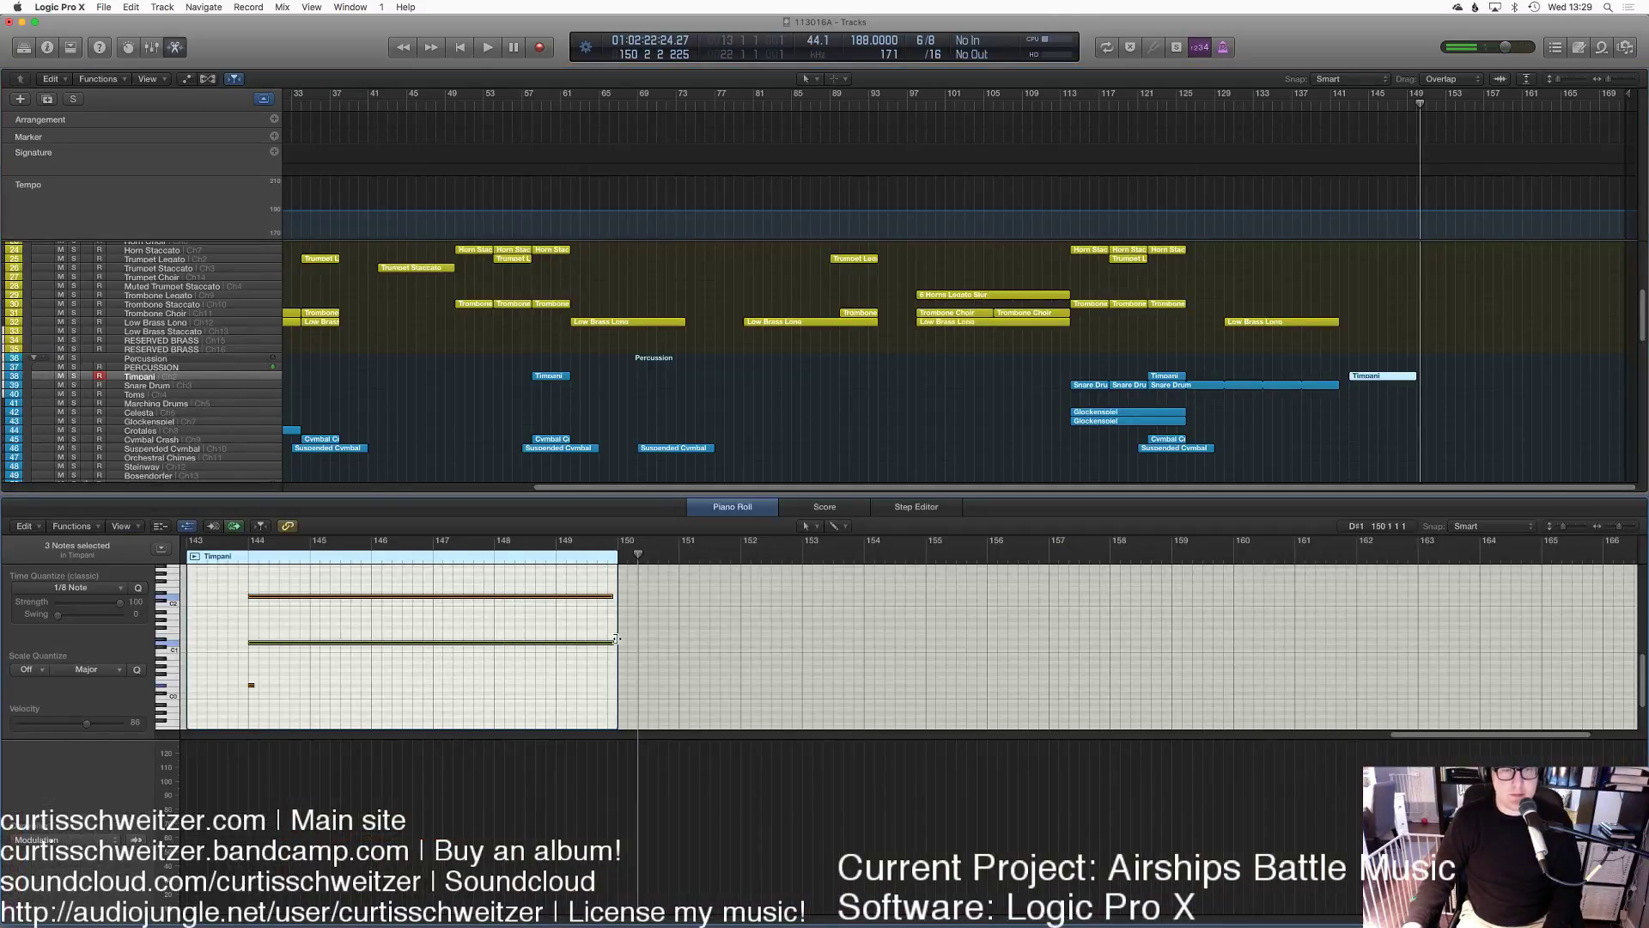
scroll(1248, 397, down, 5)
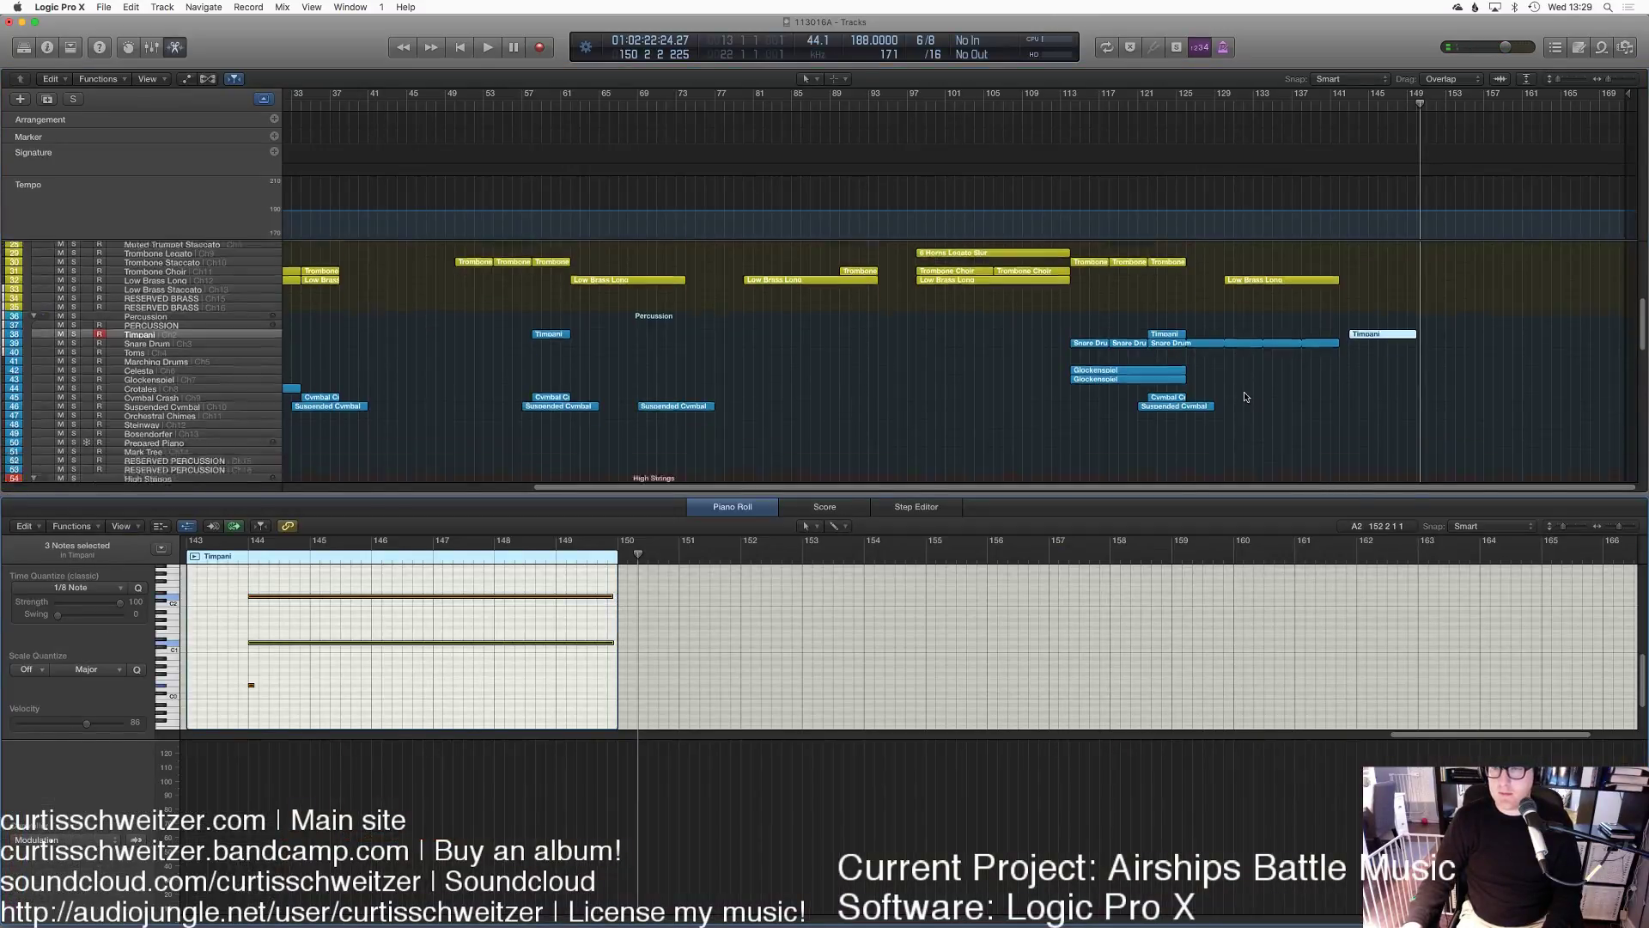
drag(1399, 106, 1417, 107)
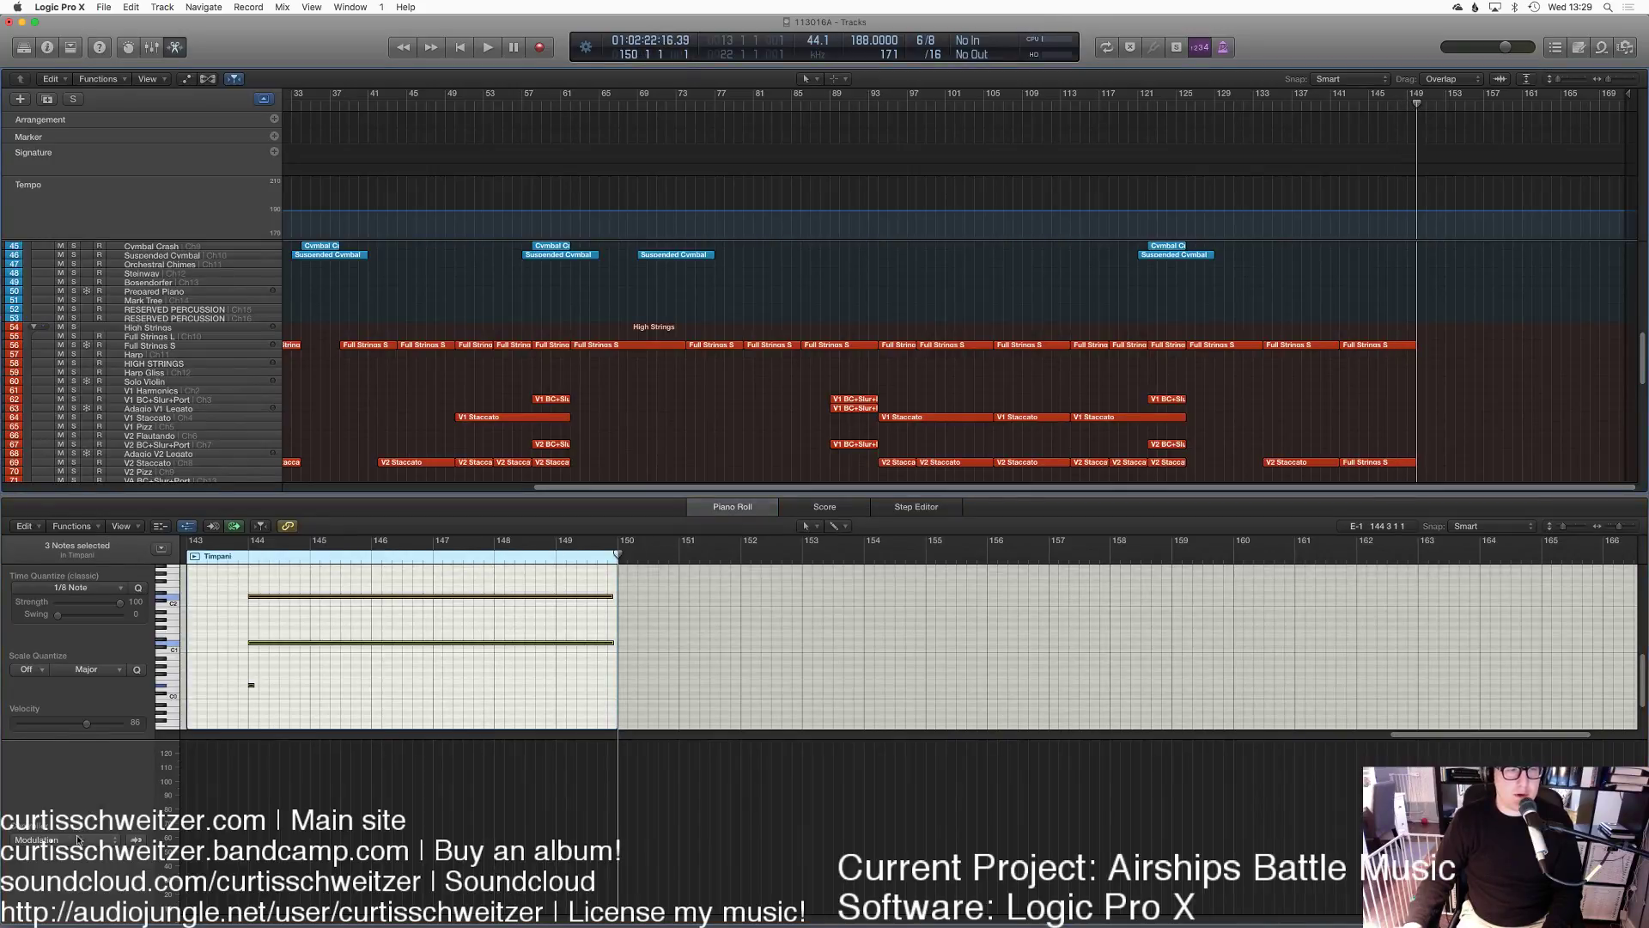
click(211, 862)
drag(191, 894, 617, 746)
drag(427, 822, 421, 859)
click(213, 560)
click(925, 393)
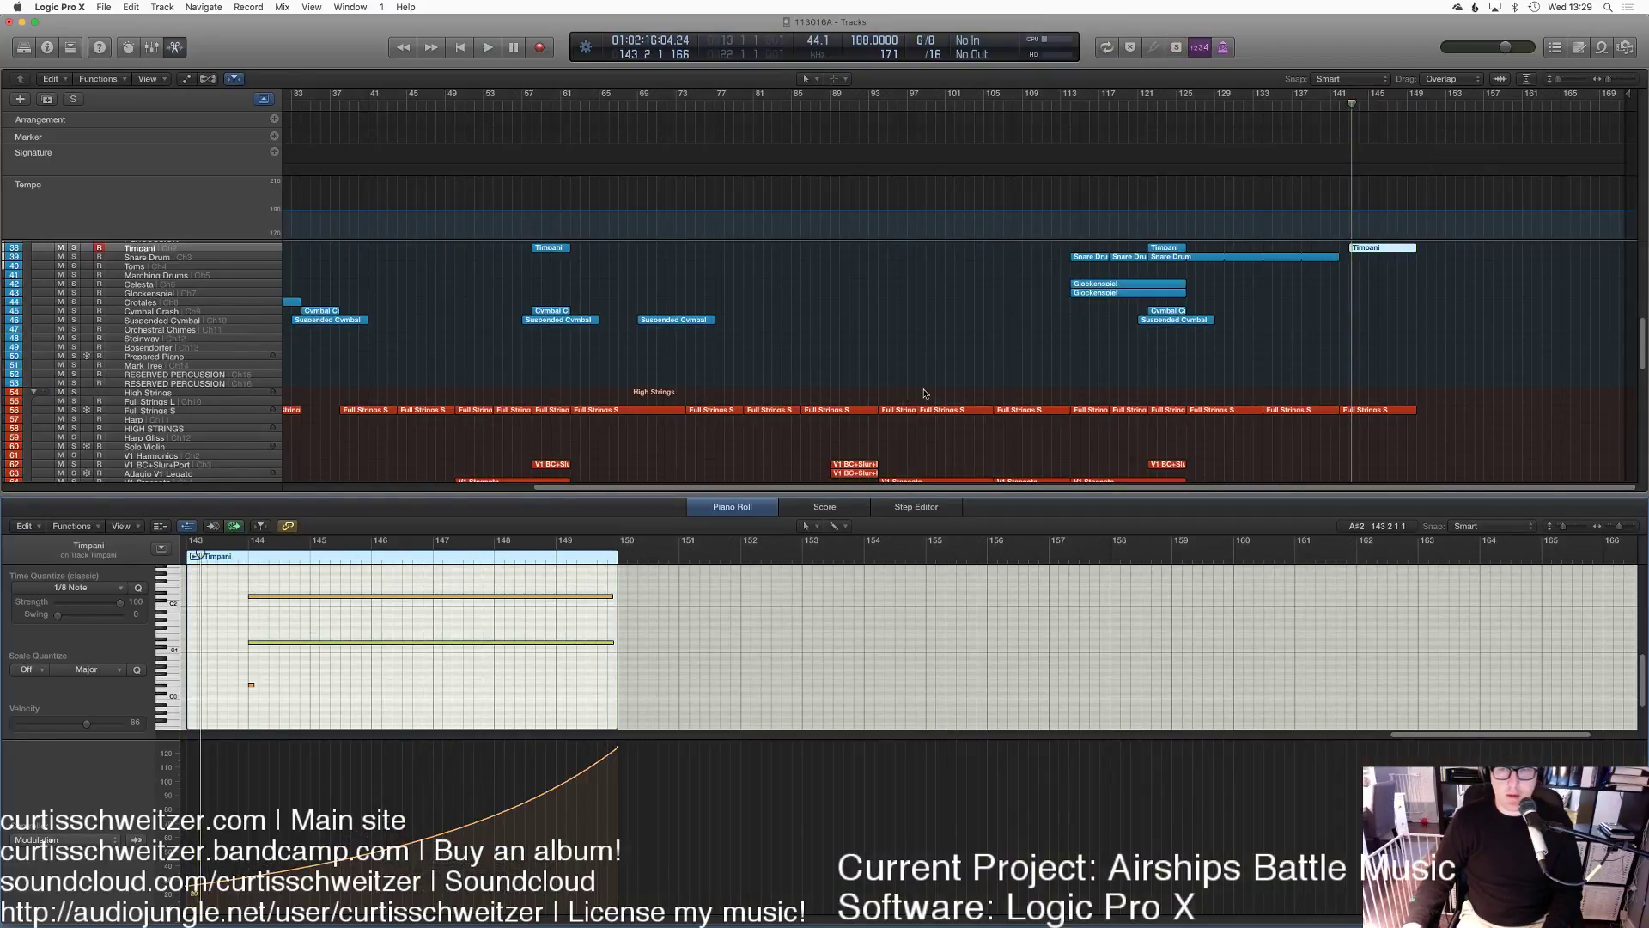
Step: Play back the new timpani swell from bar 143 to bar 150 and close the note editor
key(space)
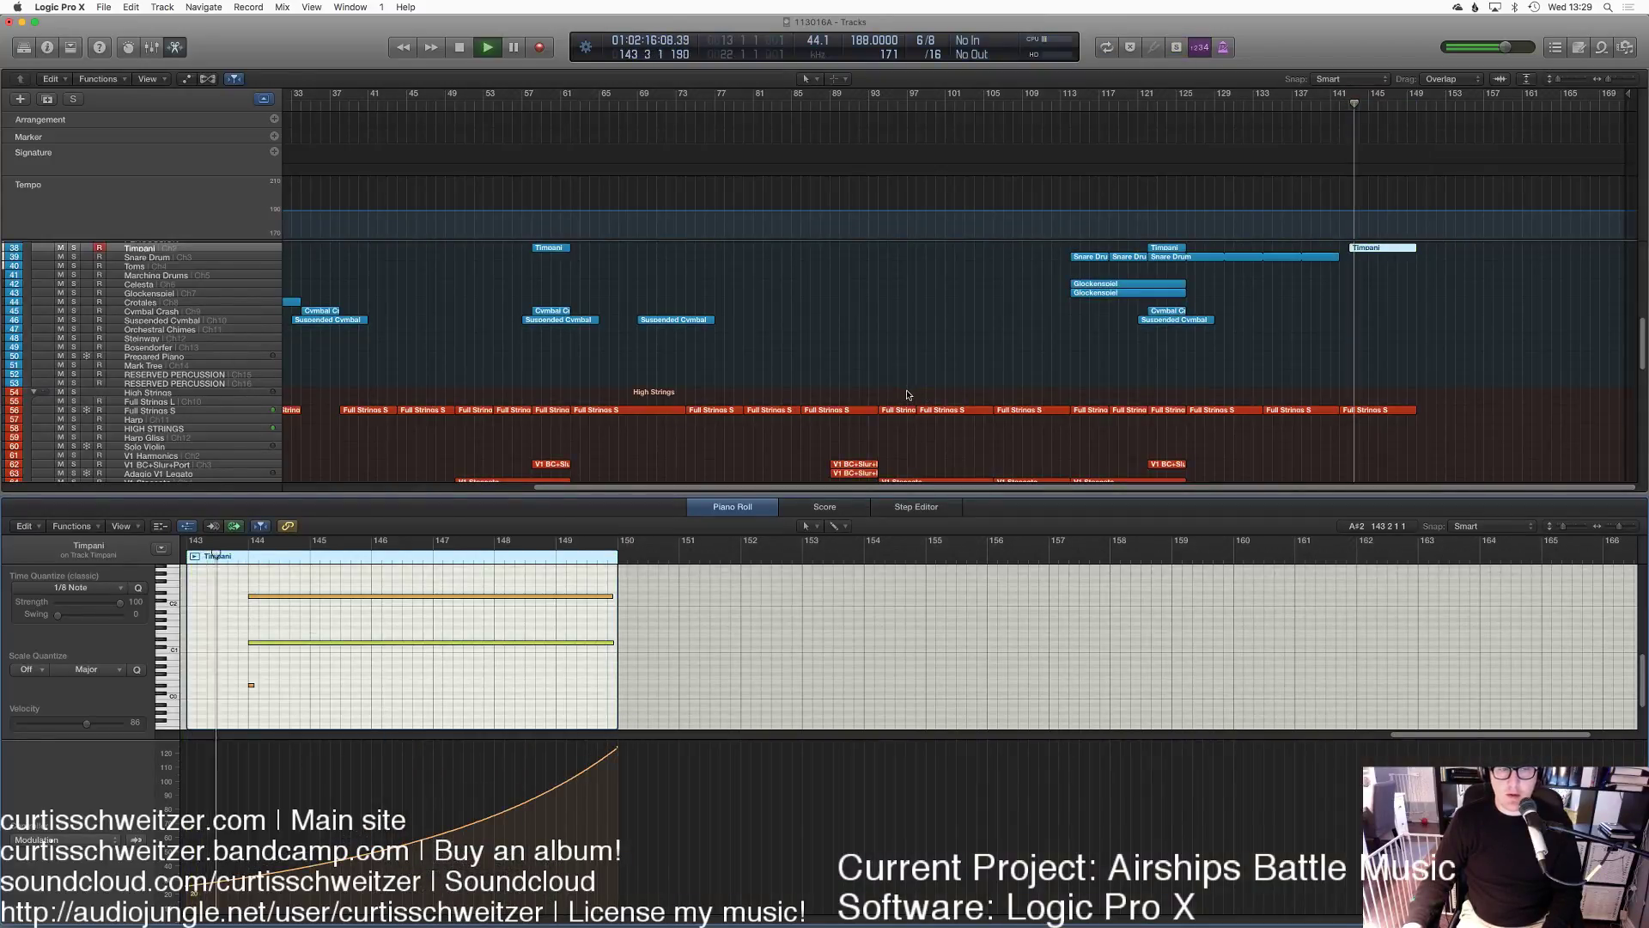
click(1301, 320)
key(e)
scroll(1392, 395, up, 5)
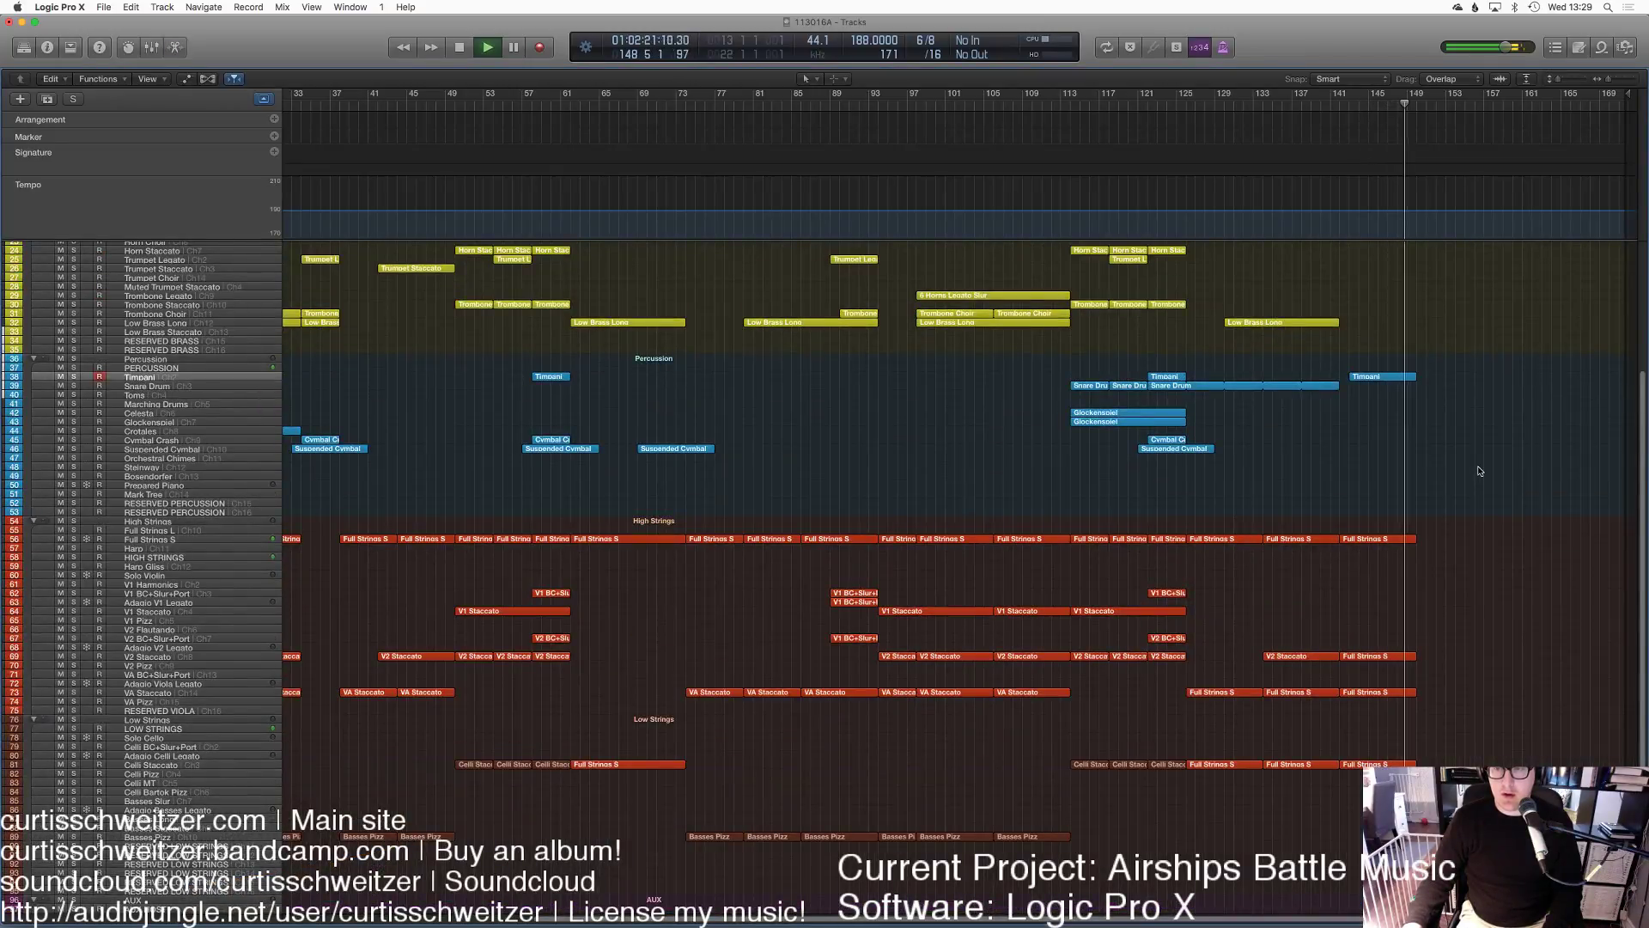
Step: Return to bar 2 and record a part on the Ambient Largeness track up to about bar 7
scroll(1480, 470, left, 10)
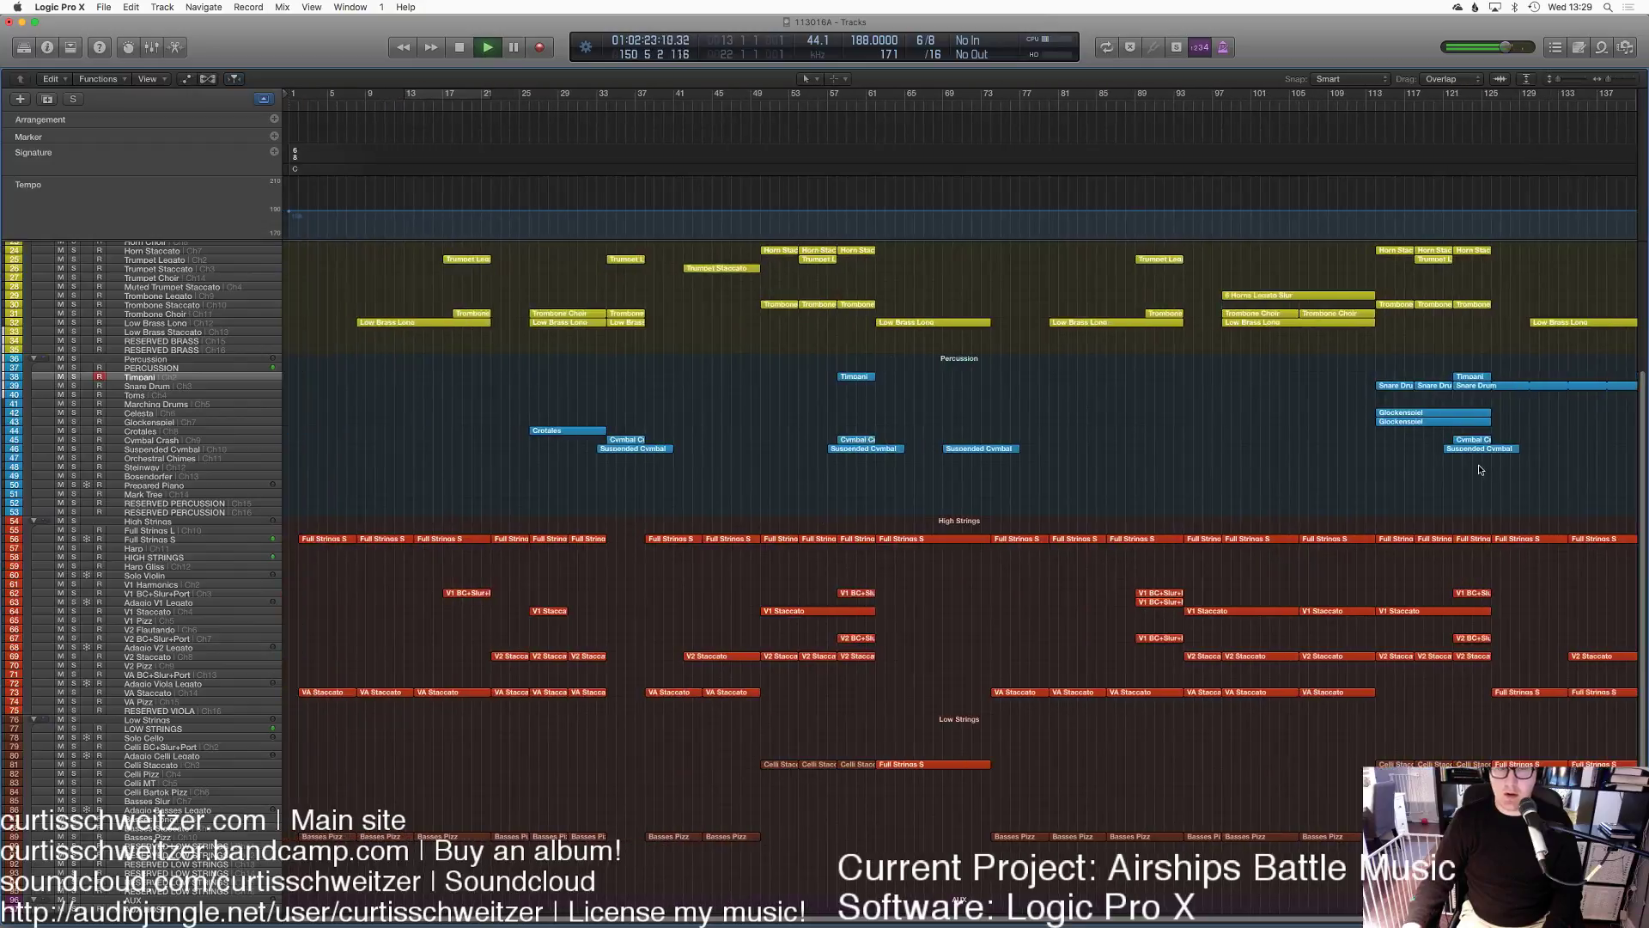
scroll(443, 212, down, 10)
key(Return)
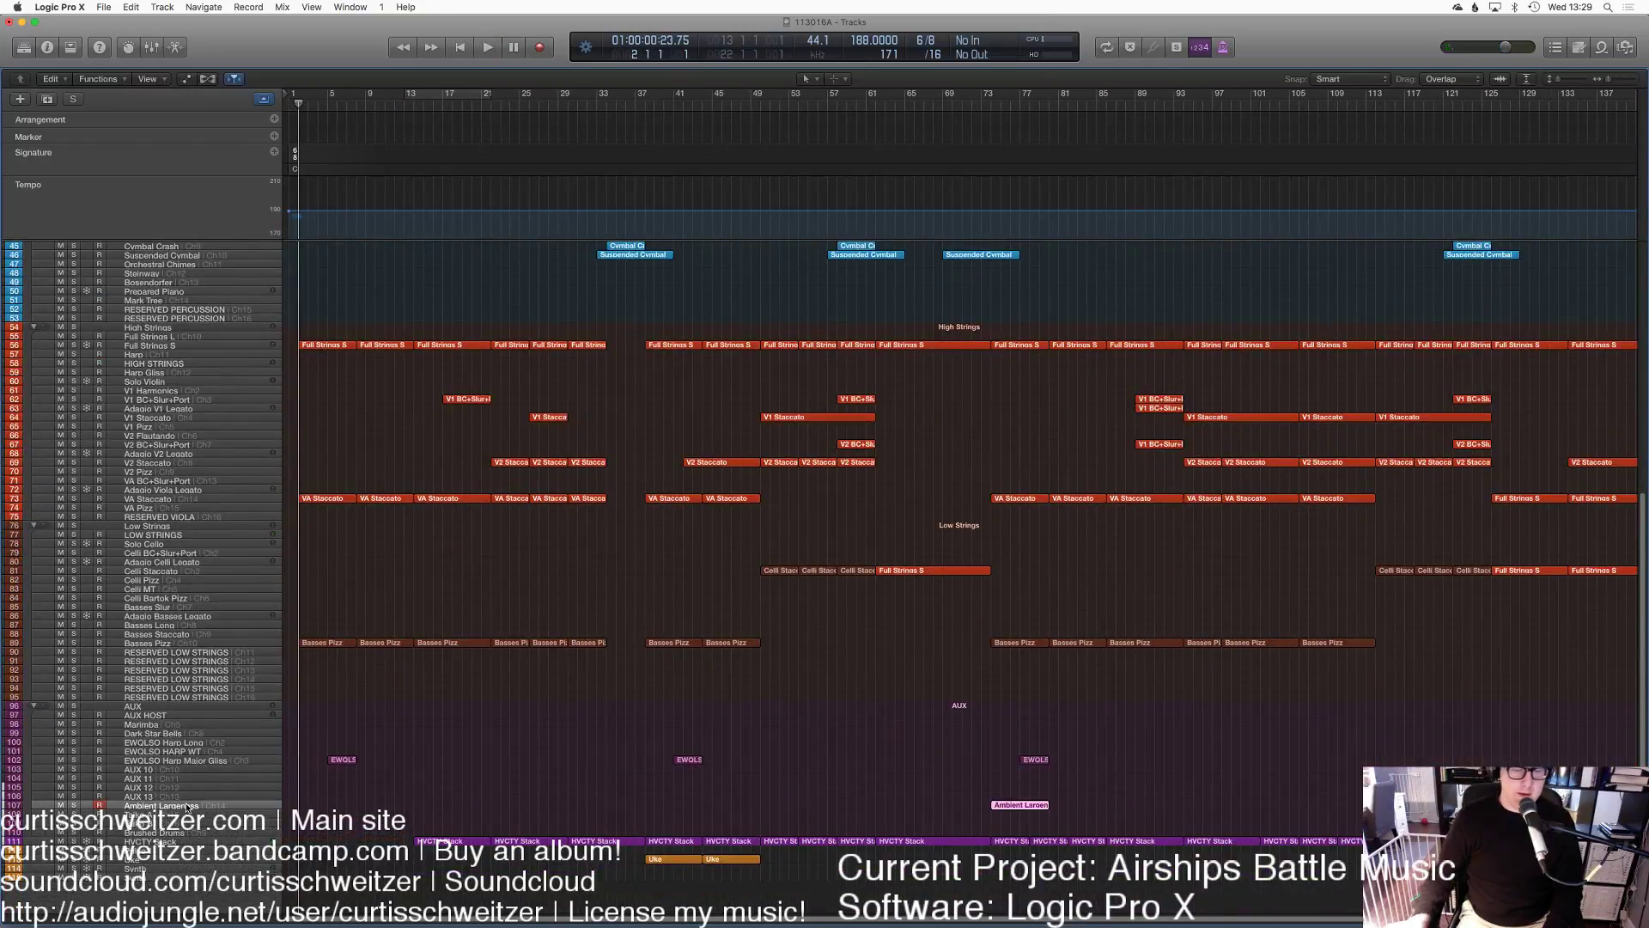
key(space)
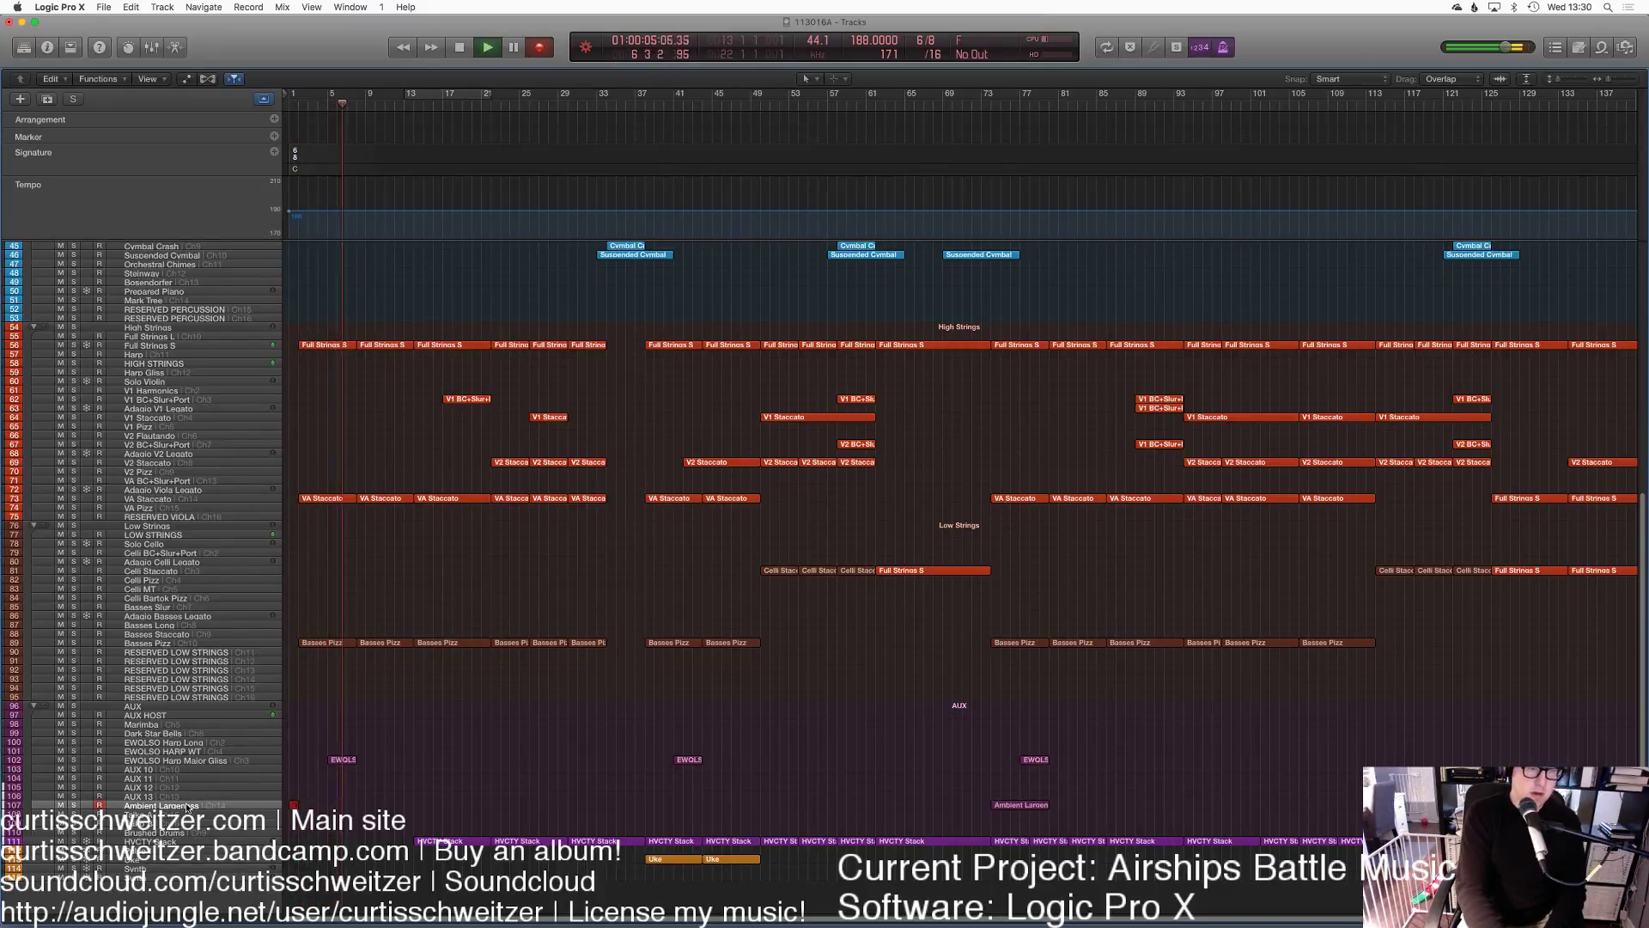
key(space)
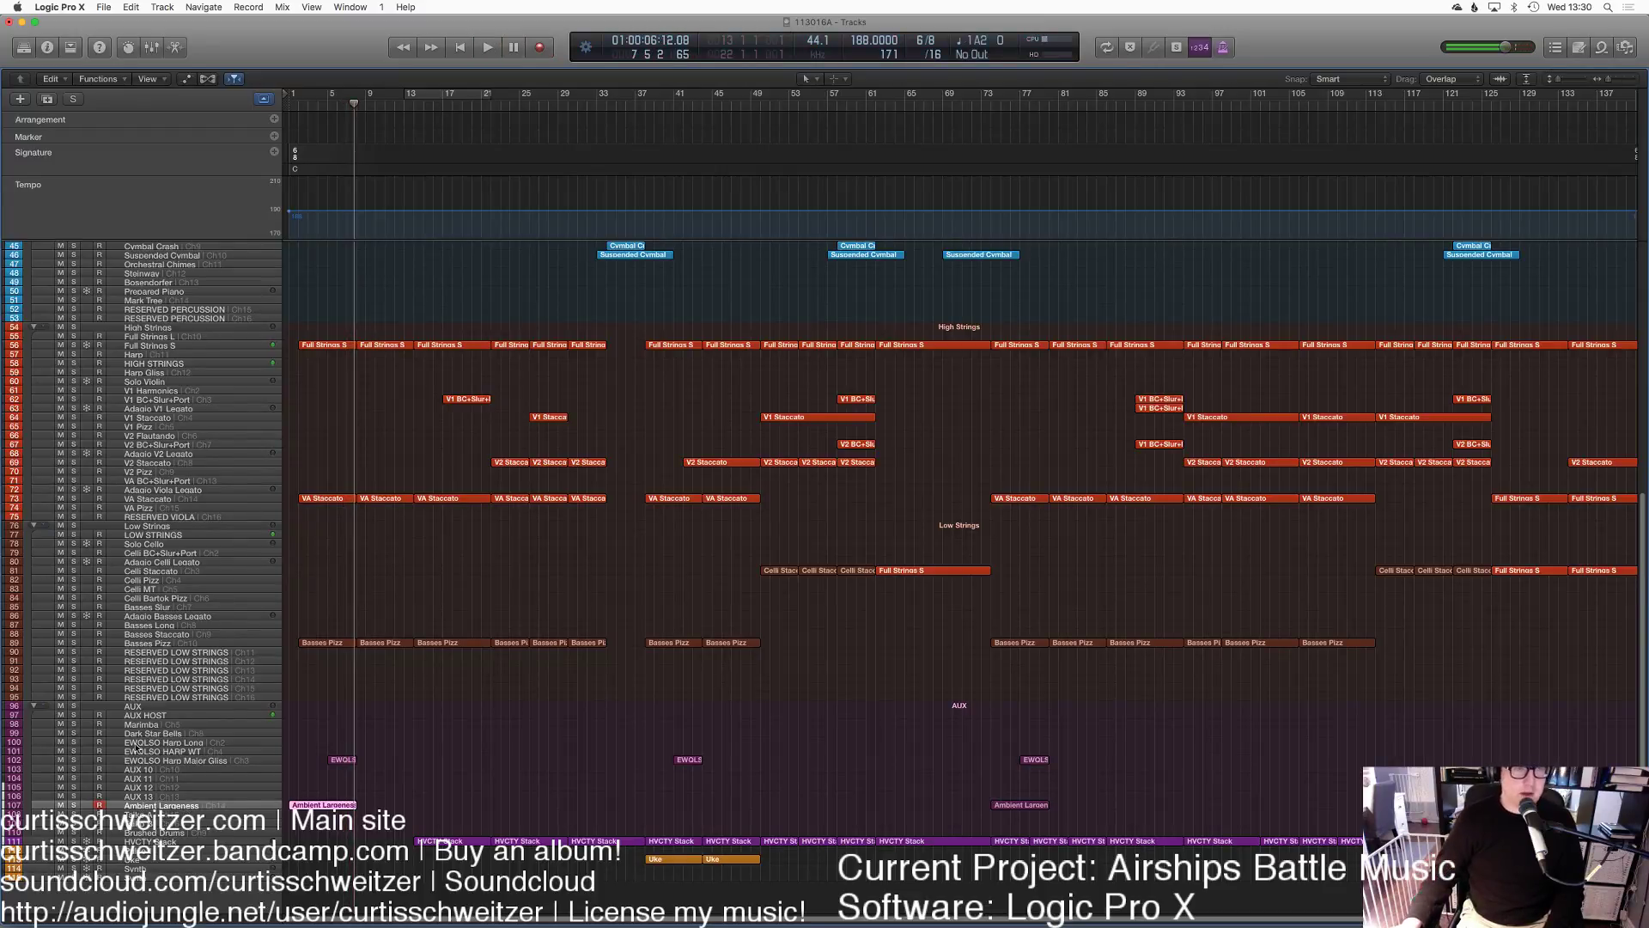
Step: Select the Cymbal Crash track and record an opening crash from bar 2 up to about bar 6
scroll(230, 420, up, 5)
click(152, 375)
click(302, 102)
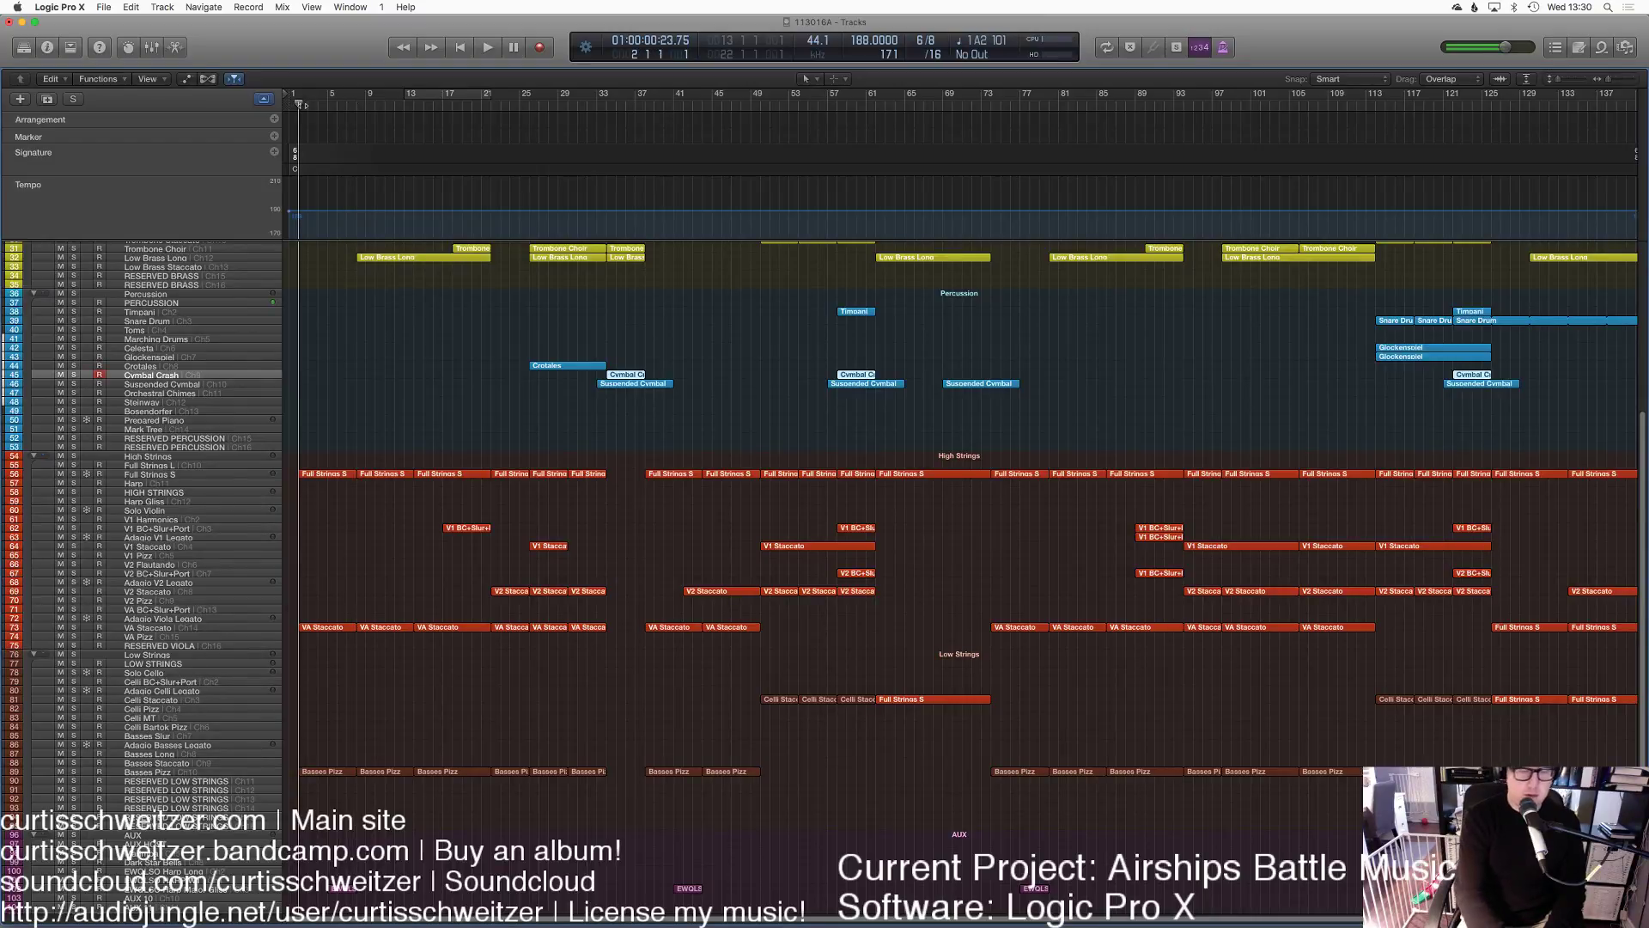
double_click(300, 104)
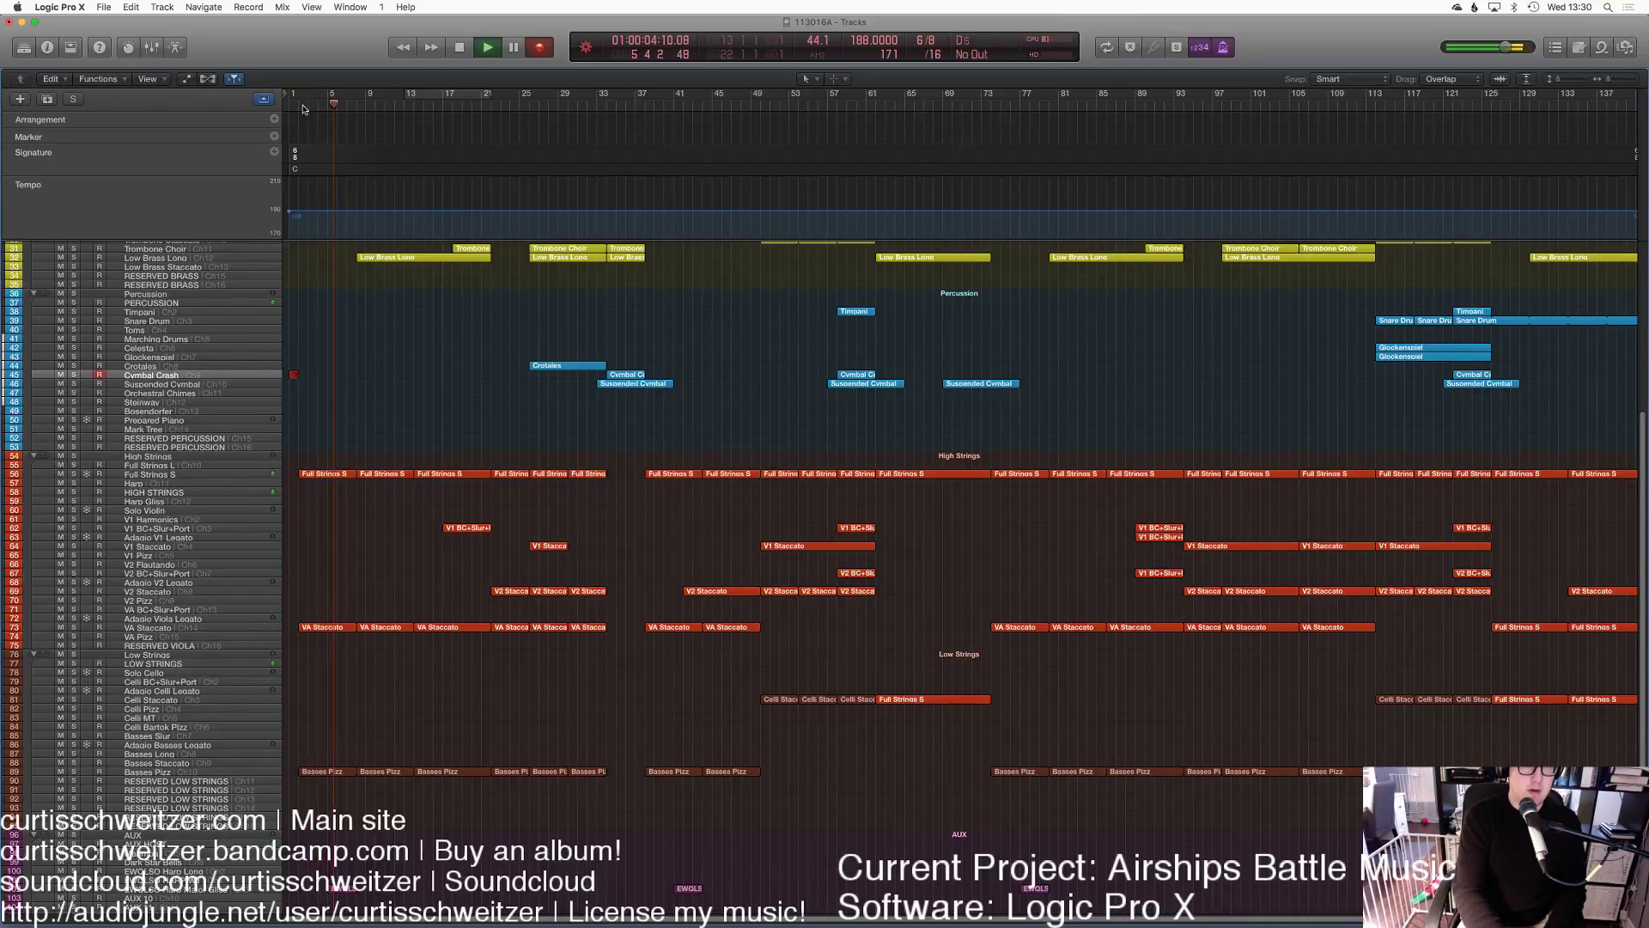
key(space)
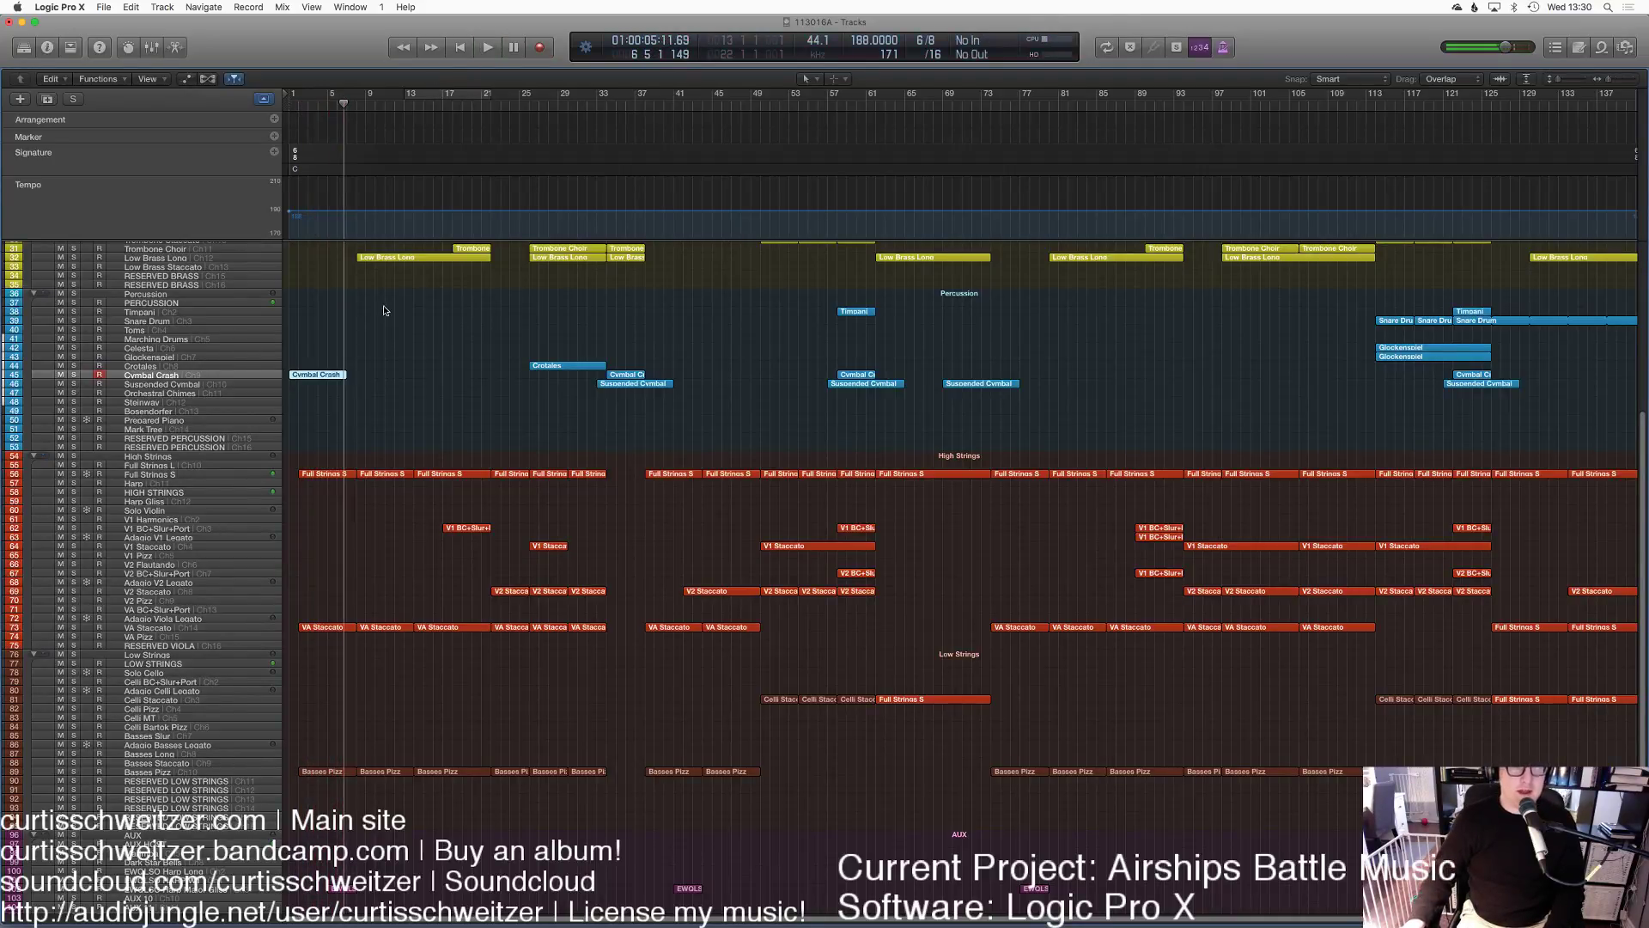
Step: Trim the start of the new Cymbal Crash region to bar 2 in the Piano Roll and close the editor
double_click(337, 374)
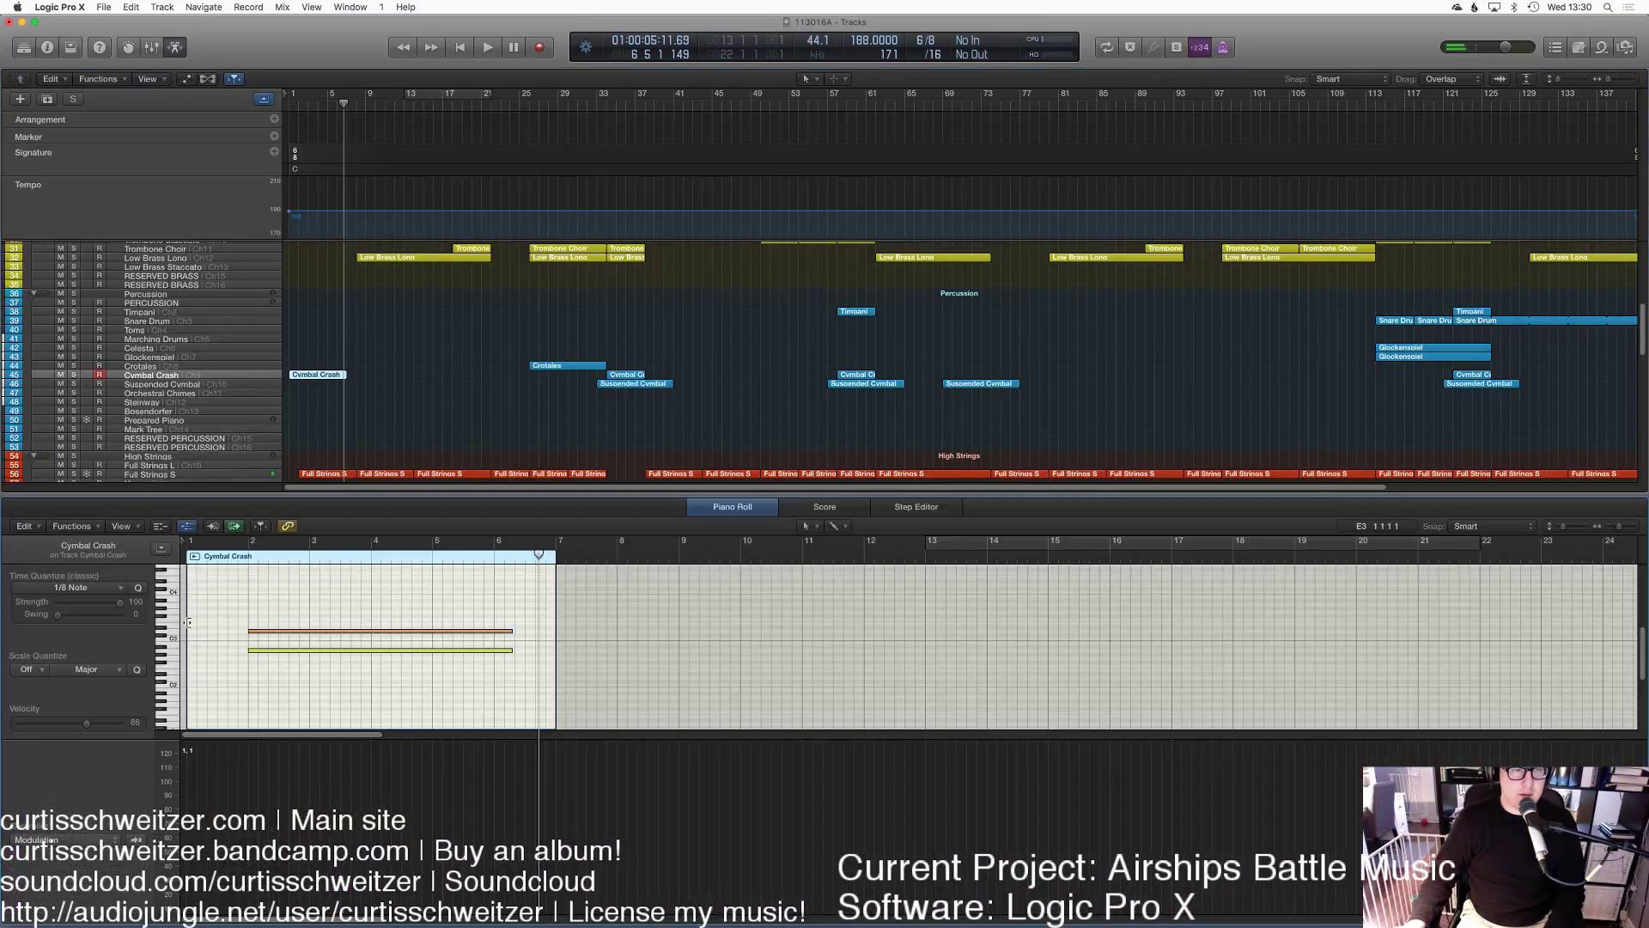
drag(188, 623, 258, 624)
key(e)
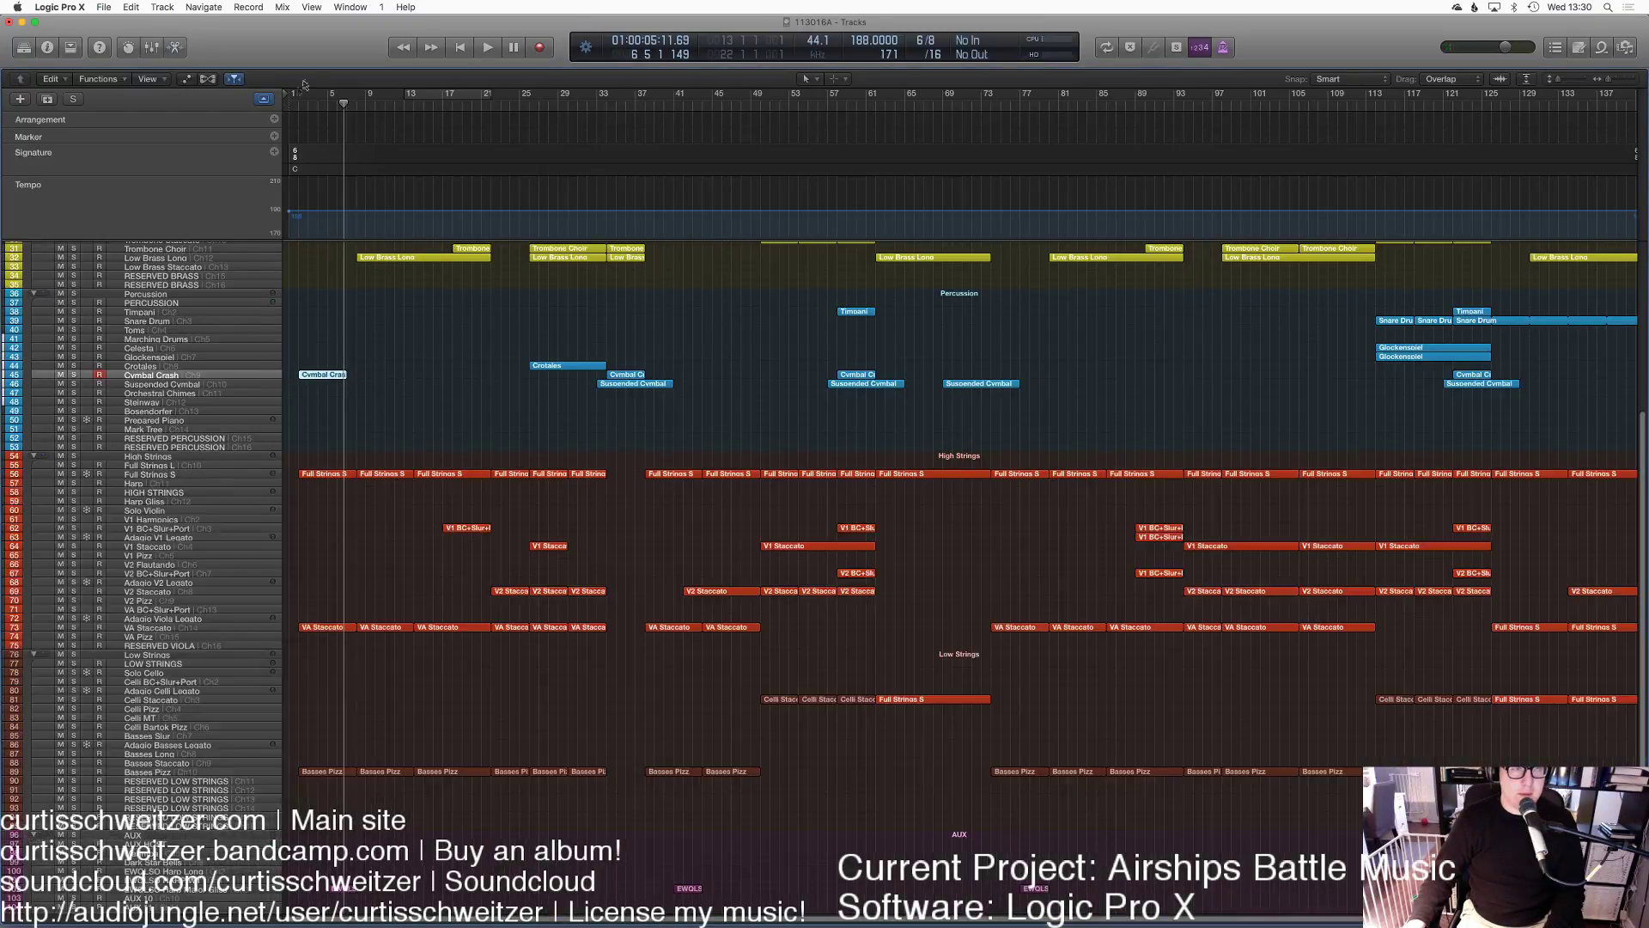
Step: Cycle playback between bars 2 and 150, start playing at bar 141 and extend the Snare Drum loop to bar 150
drag(297, 102, 704, 140)
drag(1432, 264, 1417, 309)
click(1343, 109)
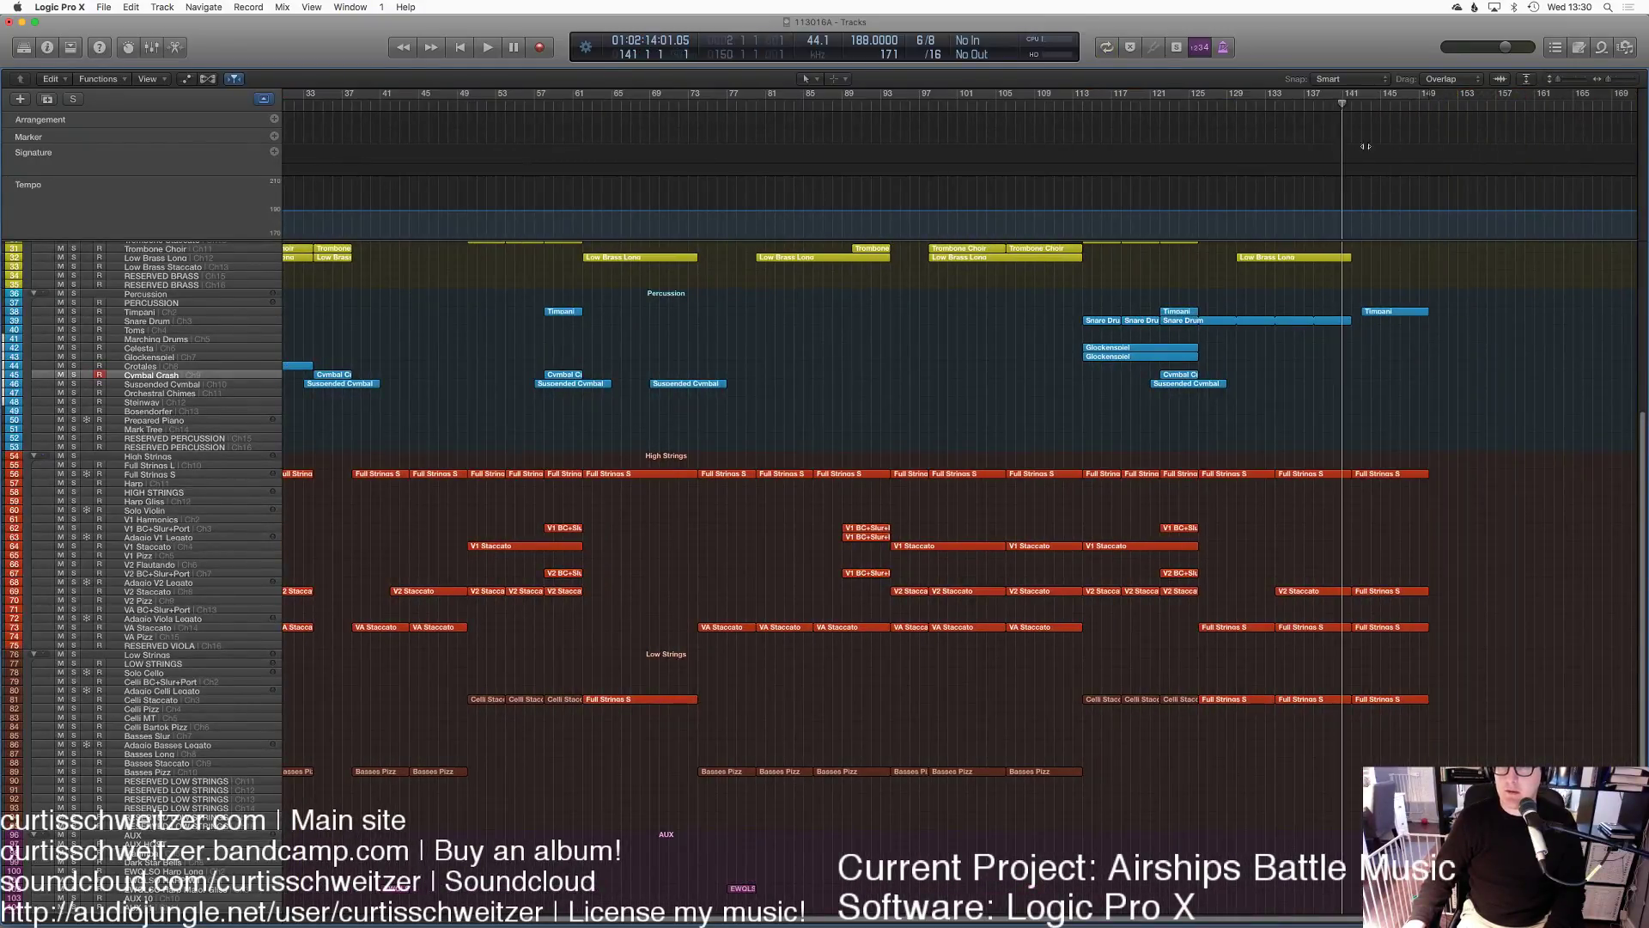
key(space)
key(c)
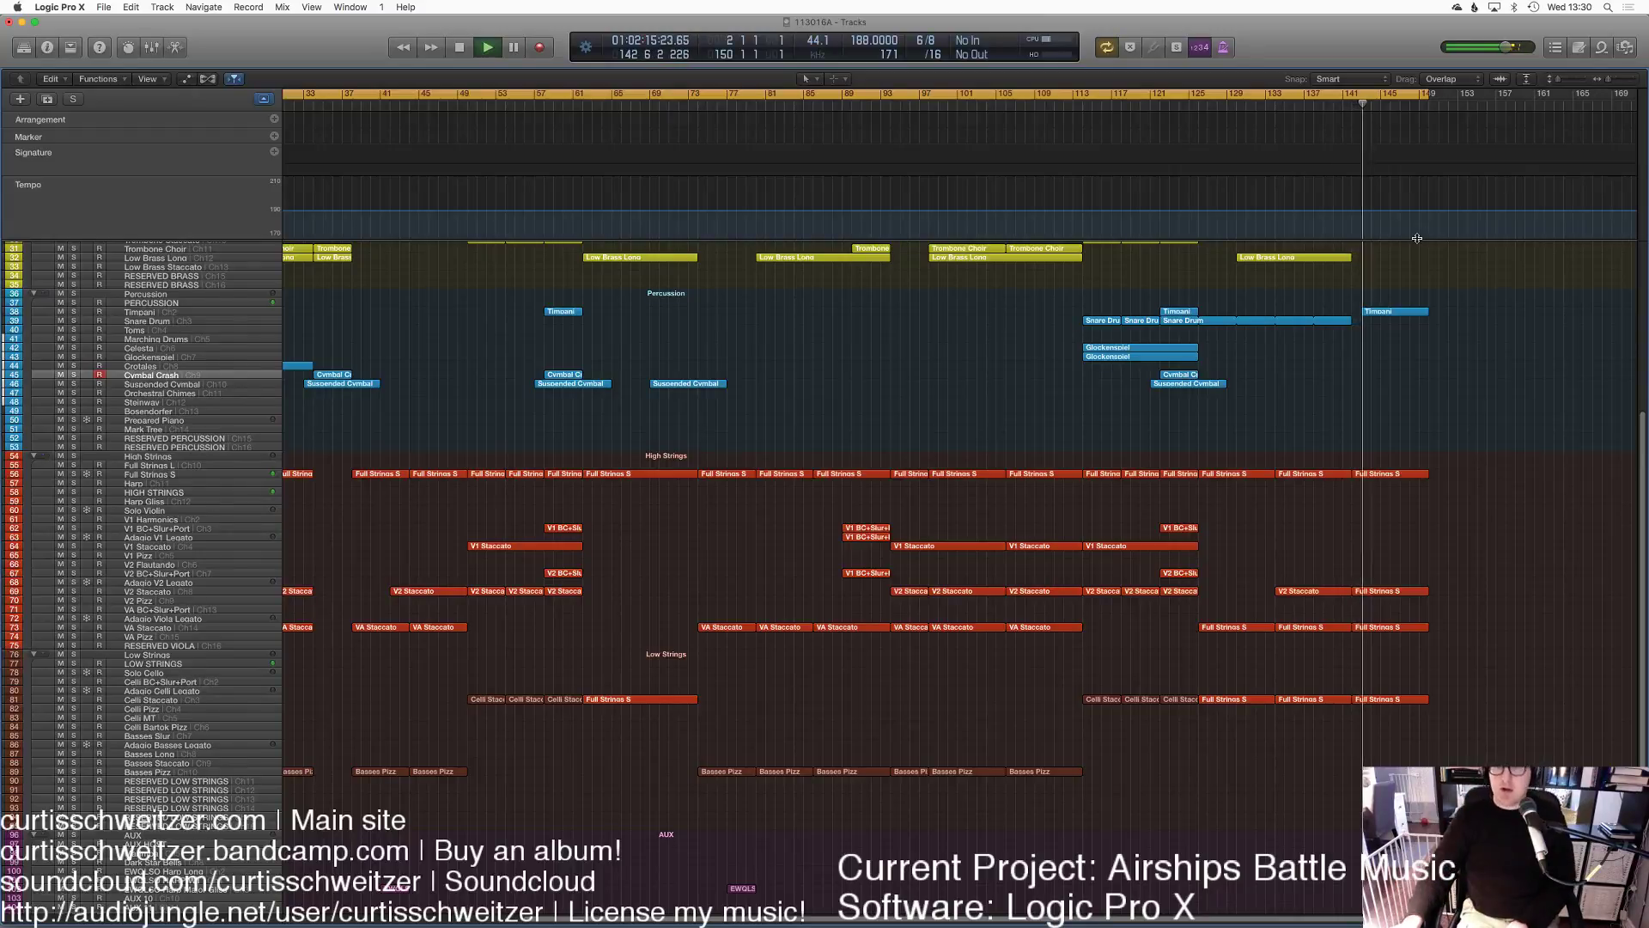
drag(1351, 320, 1458, 330)
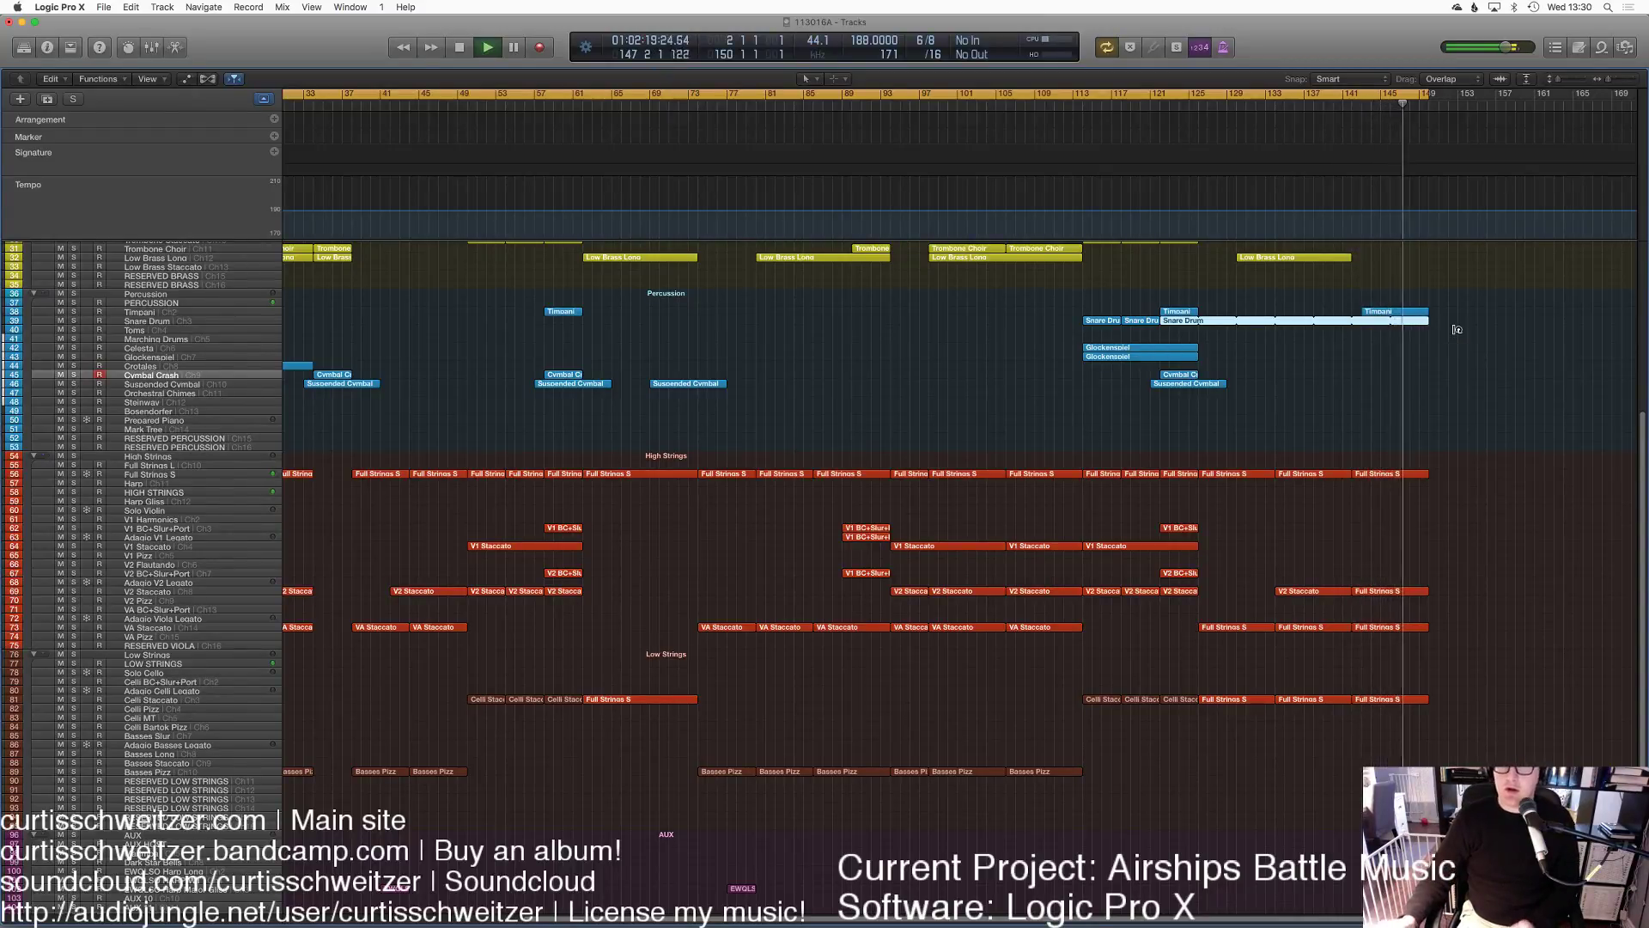
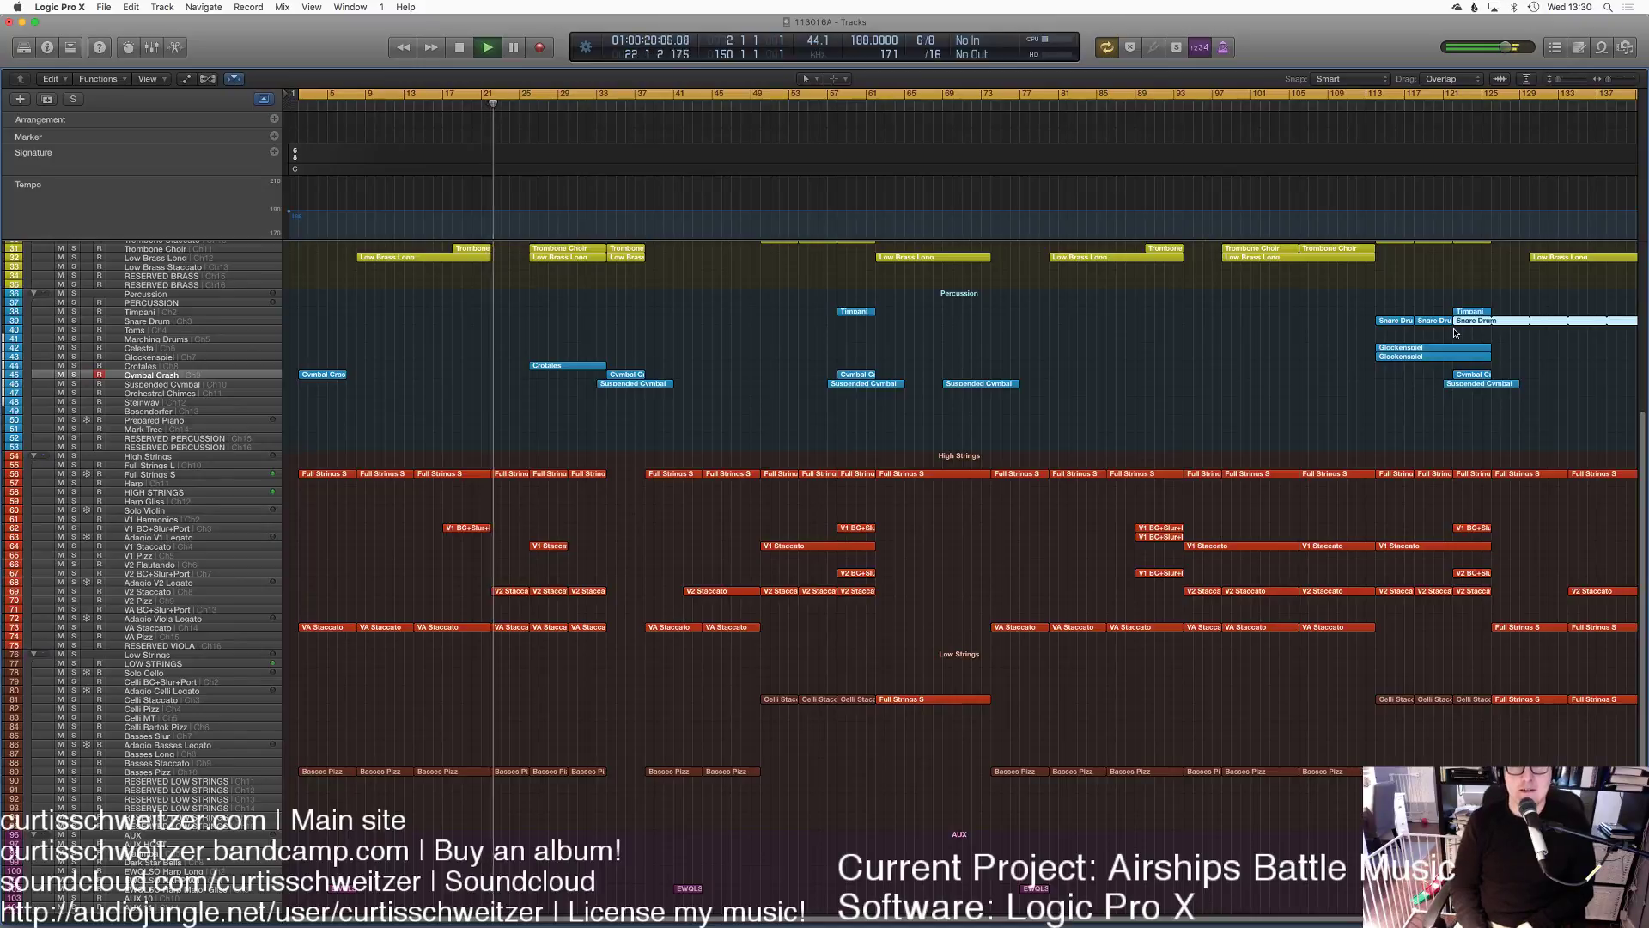
Step: Open the mixer and insert the East West QL Spaces reverb on the Output channel above the Channel EQ
scroll(1360, 405, up, 5)
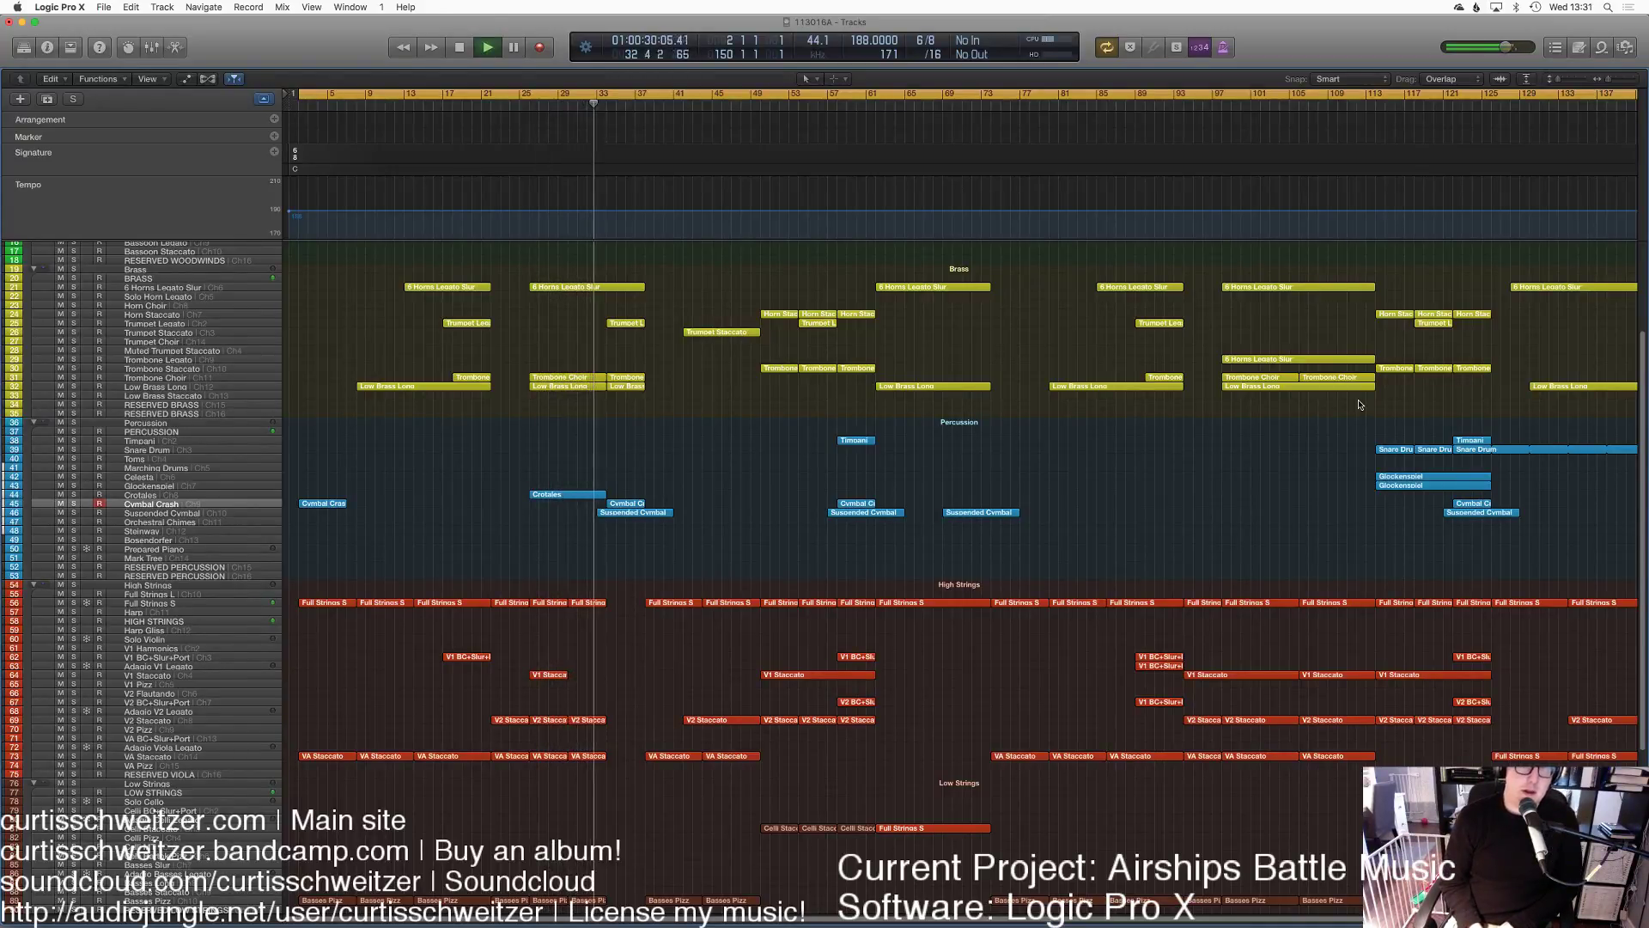
key(x)
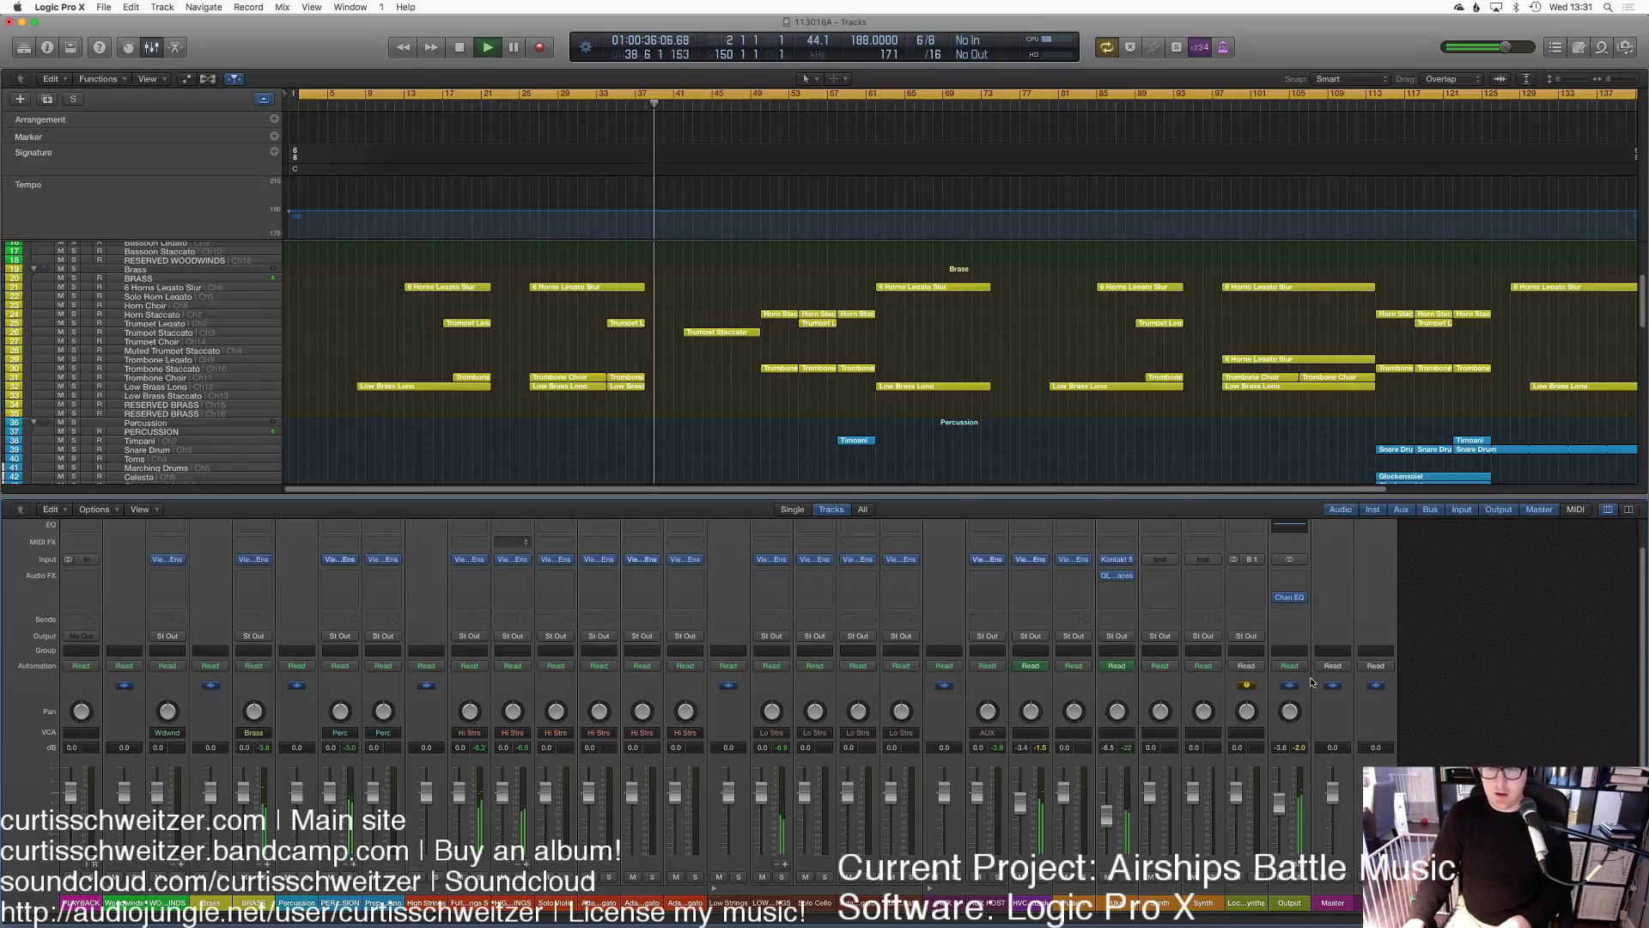
click(1295, 580)
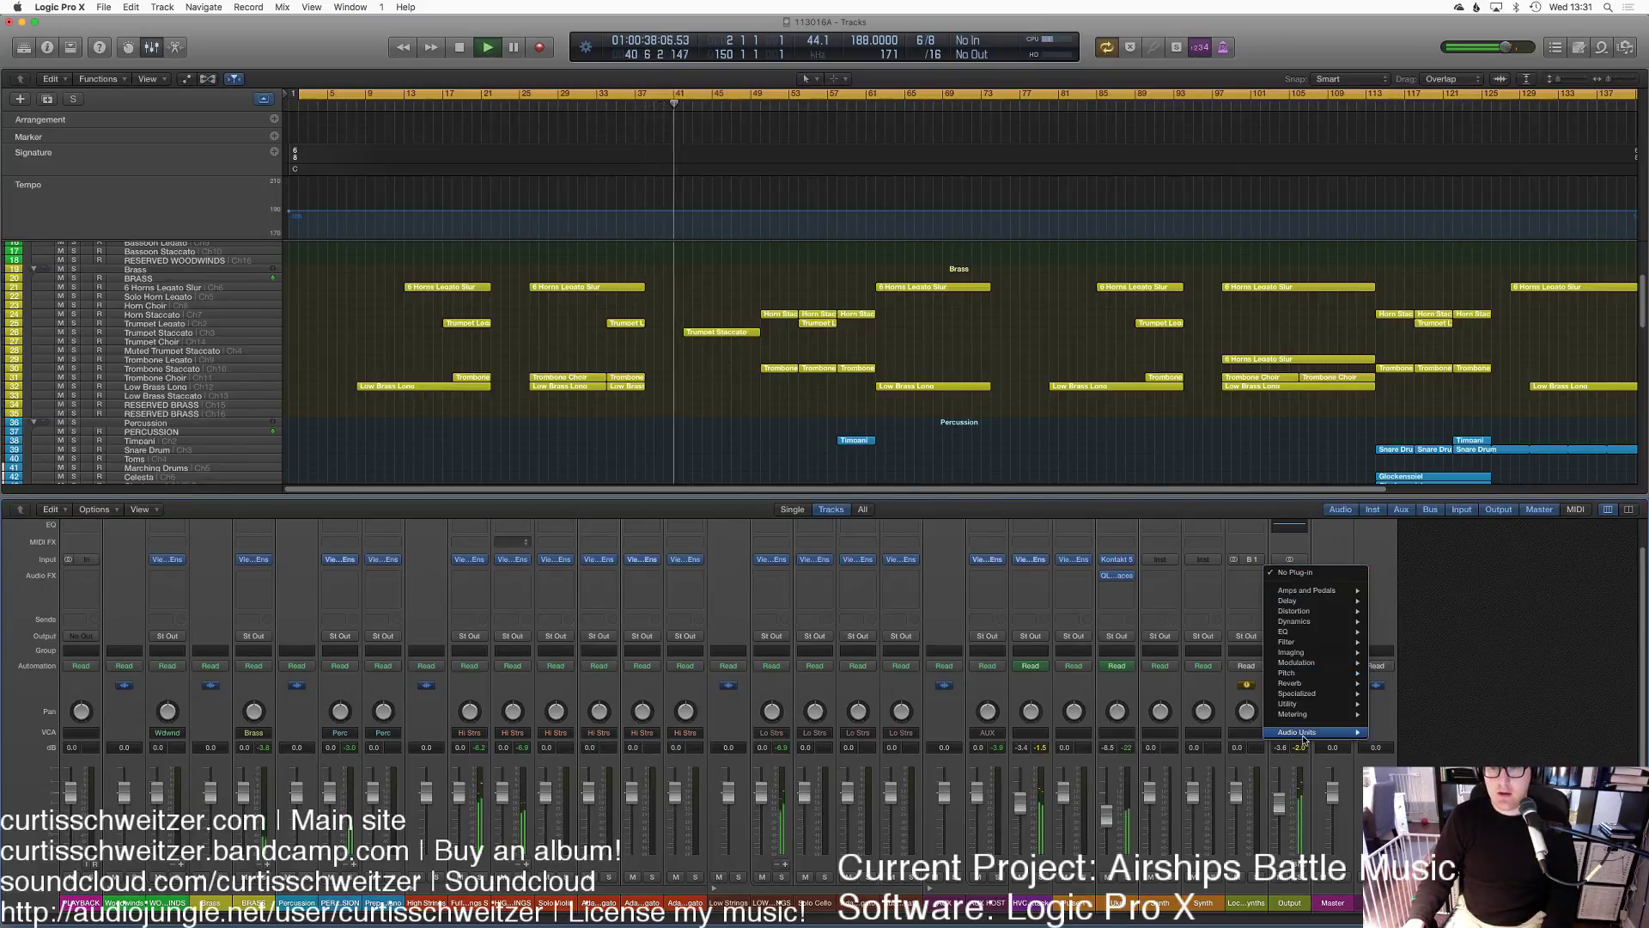
mouse_move(1303, 735)
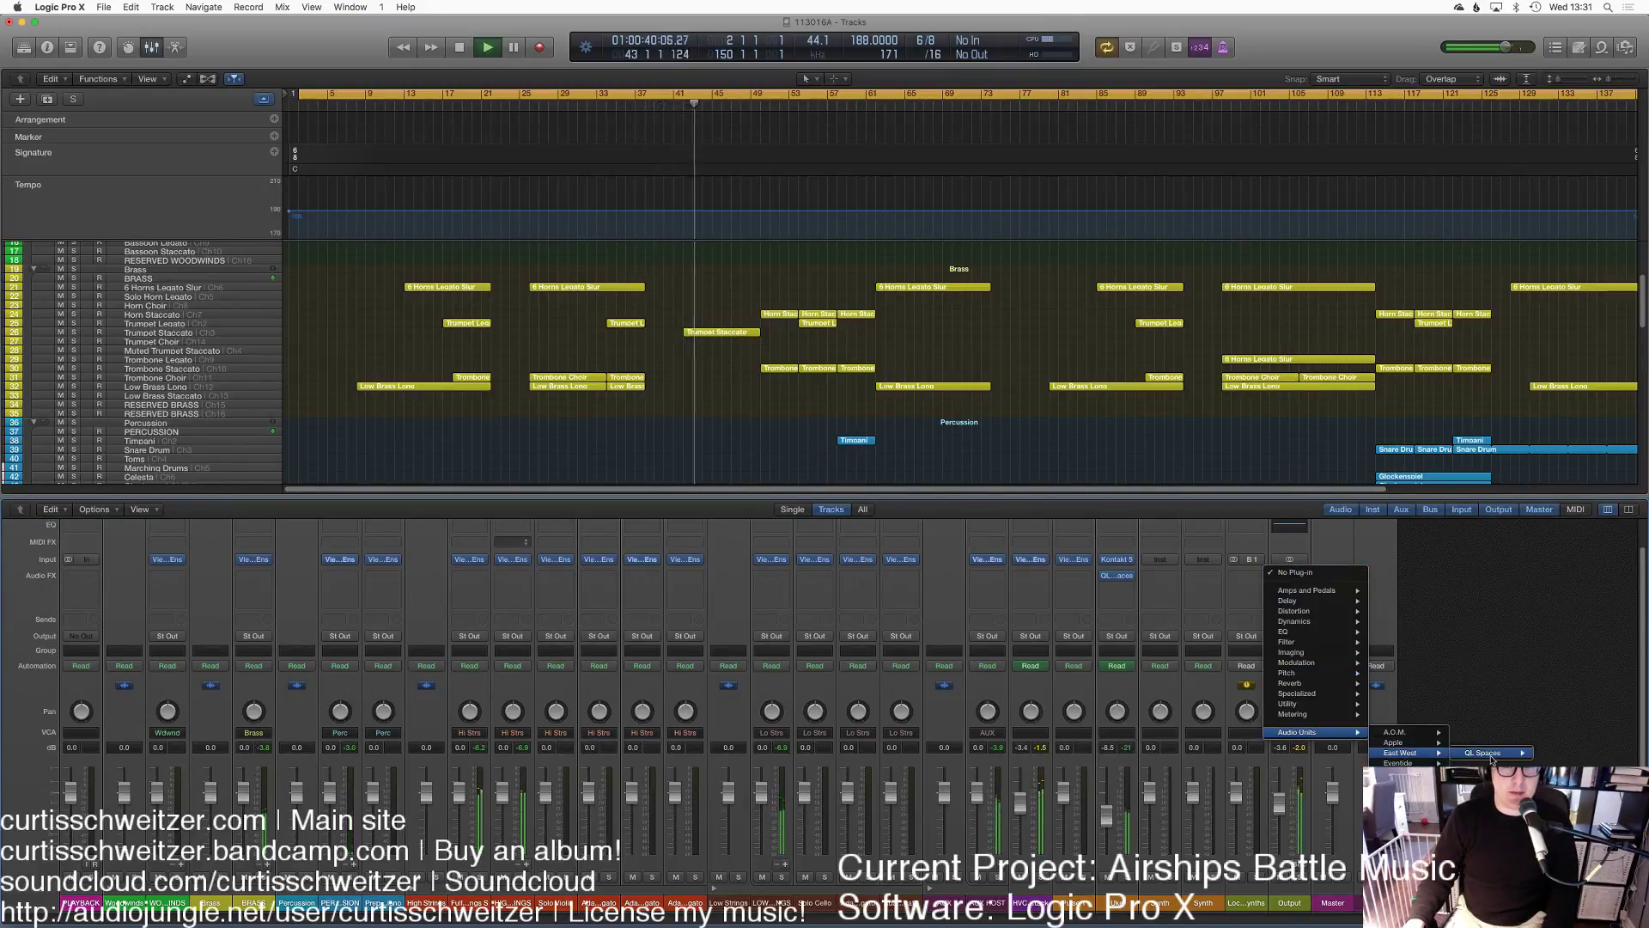
click(1558, 753)
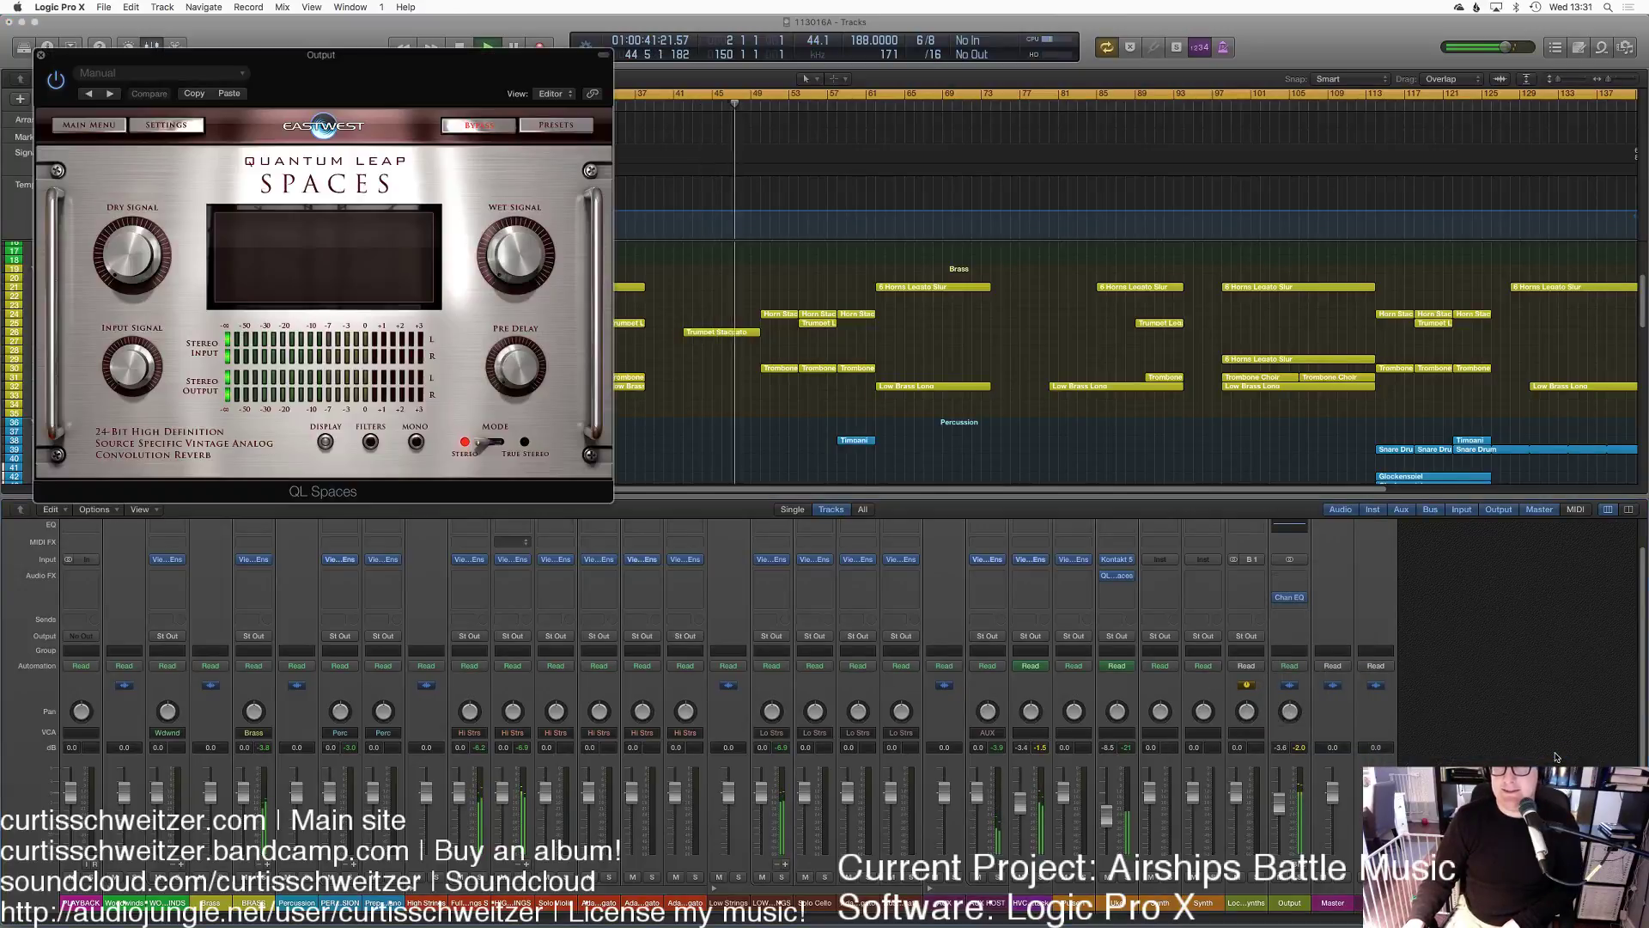
Step: Load the Digital Hollywood Hall ST 2.7s preset from the Epic Film Final Verb category of the instrument-specific reverbs
click(556, 126)
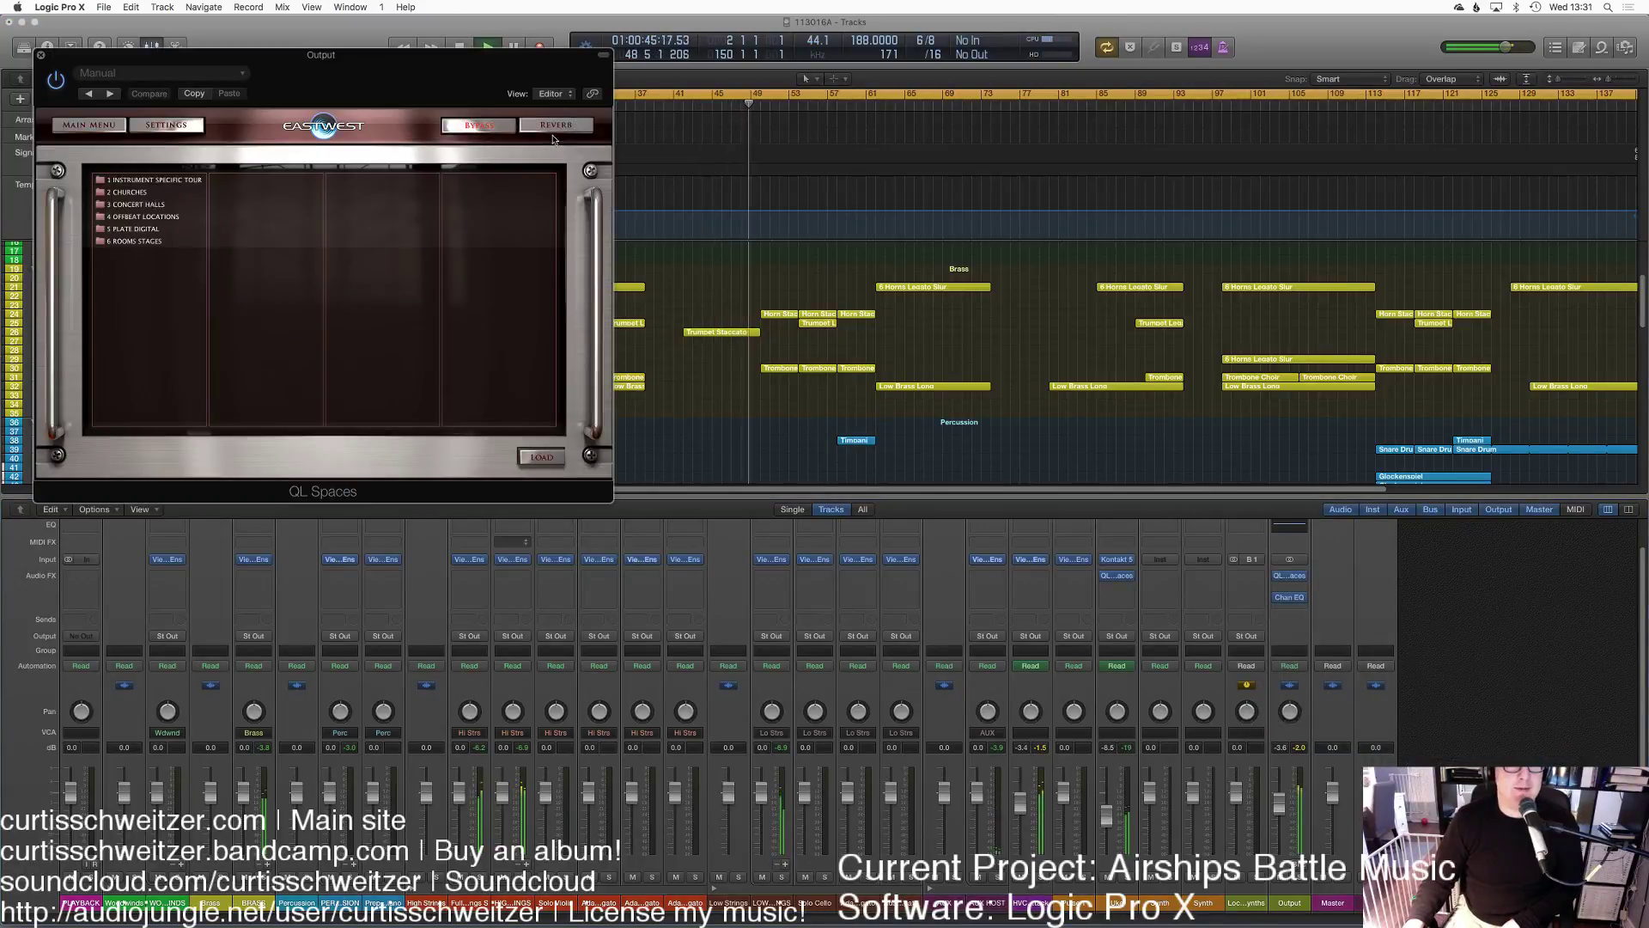
click(194, 188)
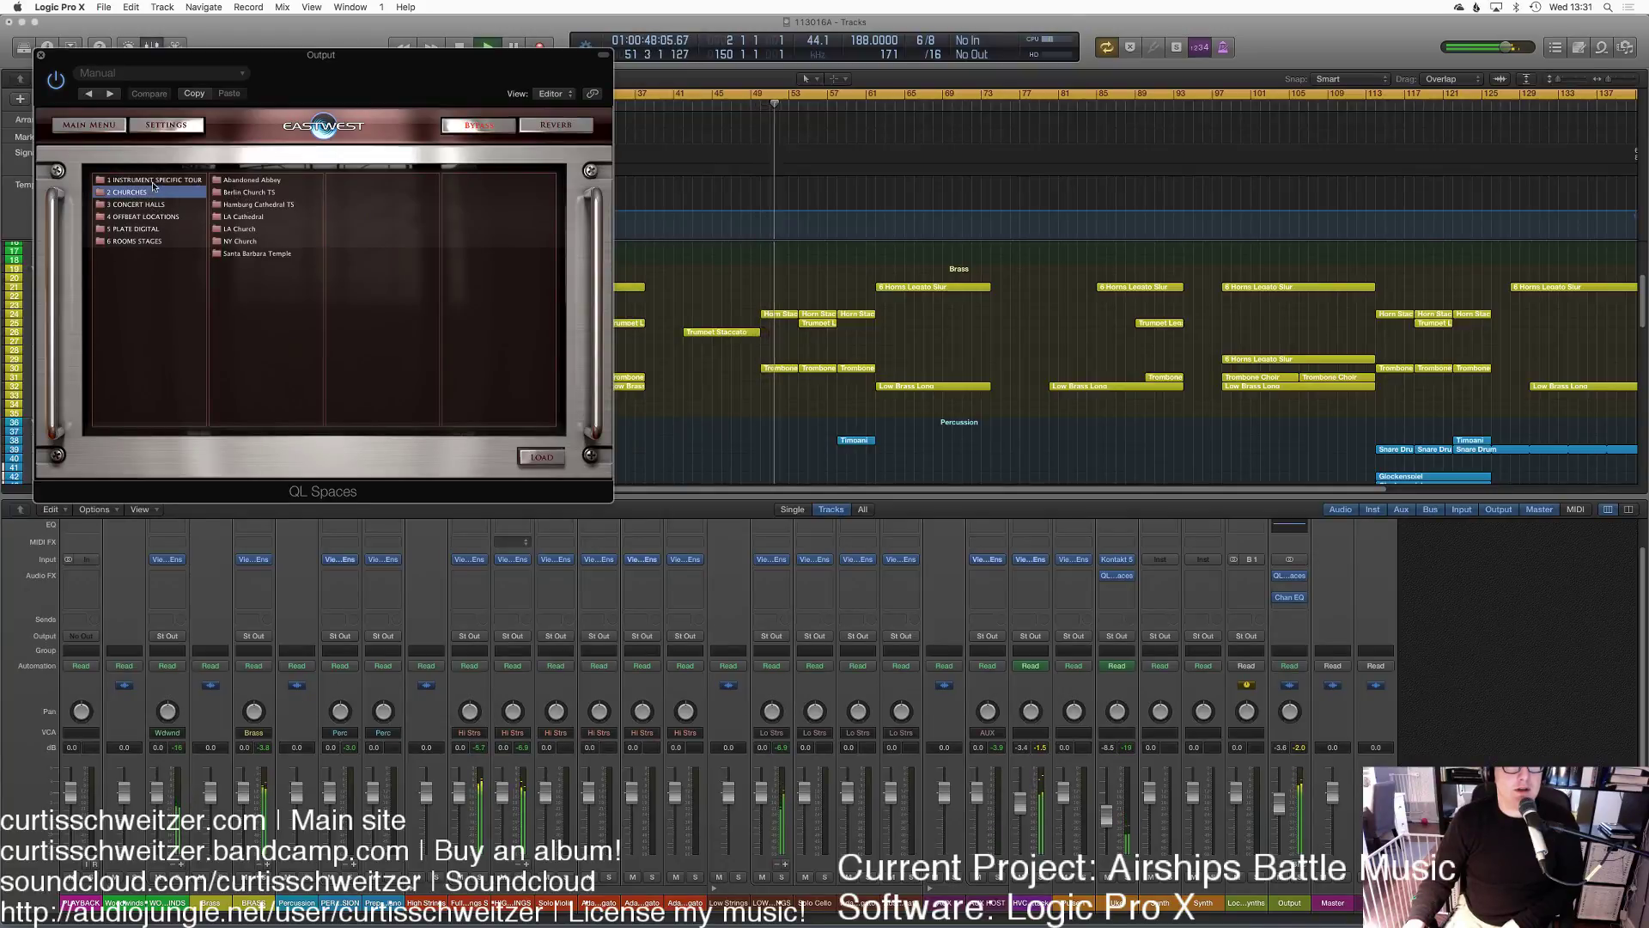
click(153, 182)
click(267, 254)
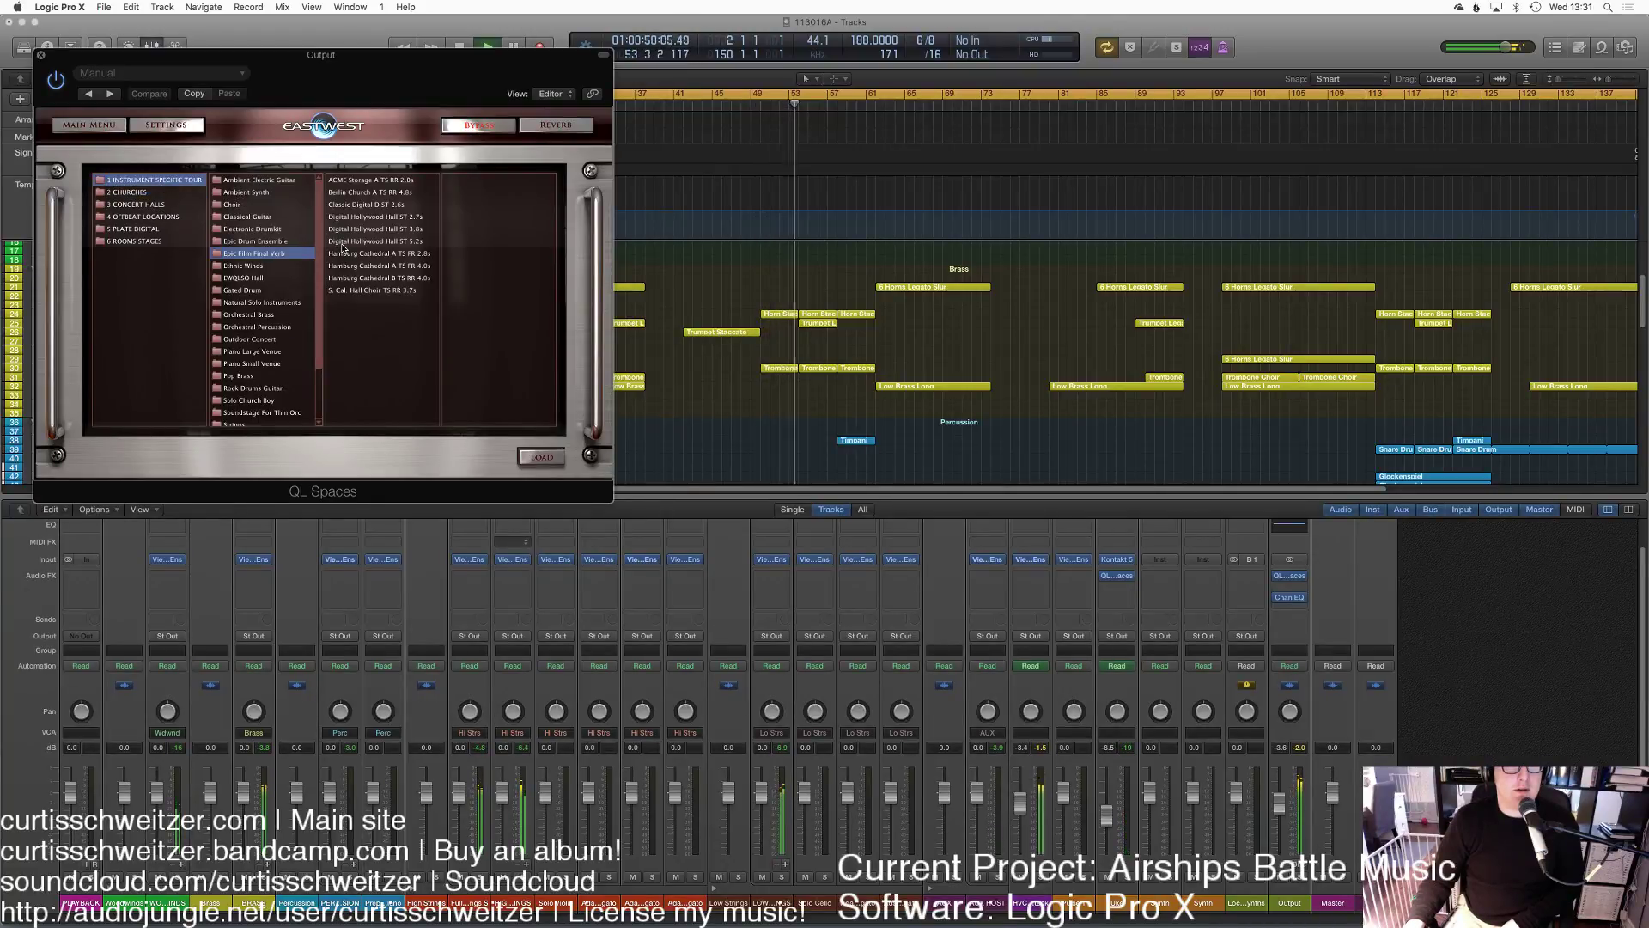
double_click(348, 220)
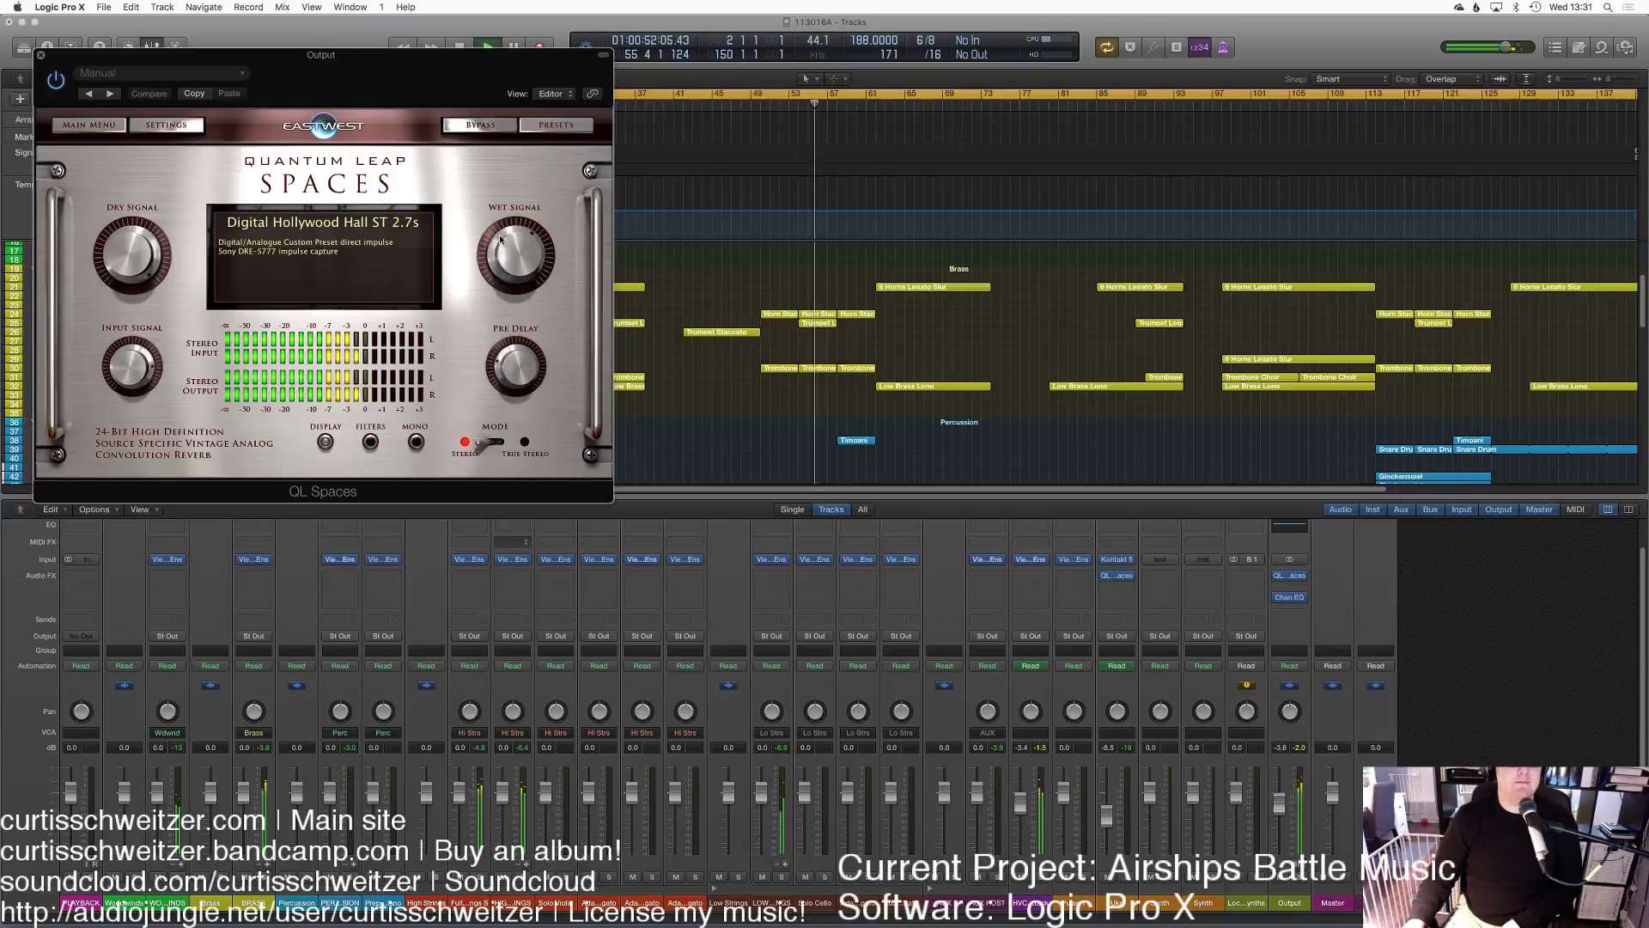
Step: Set the reverb's wet signal to -18.2 dBFS and close the plug-in window and the mixer
drag(522, 259, 522, 269)
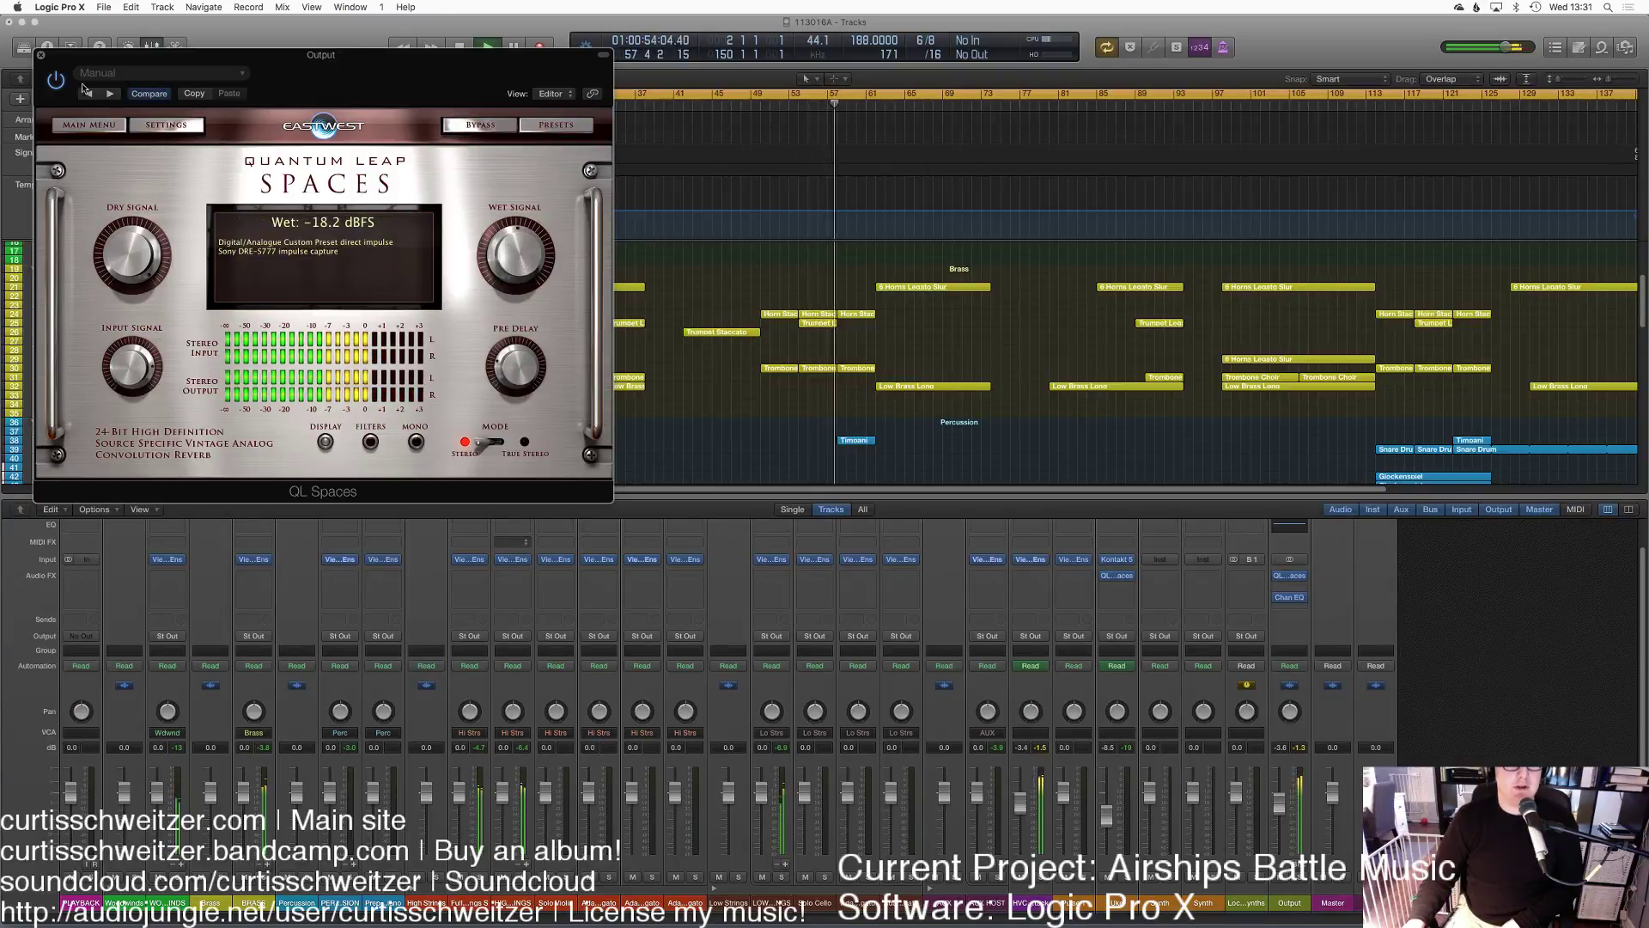
click(41, 56)
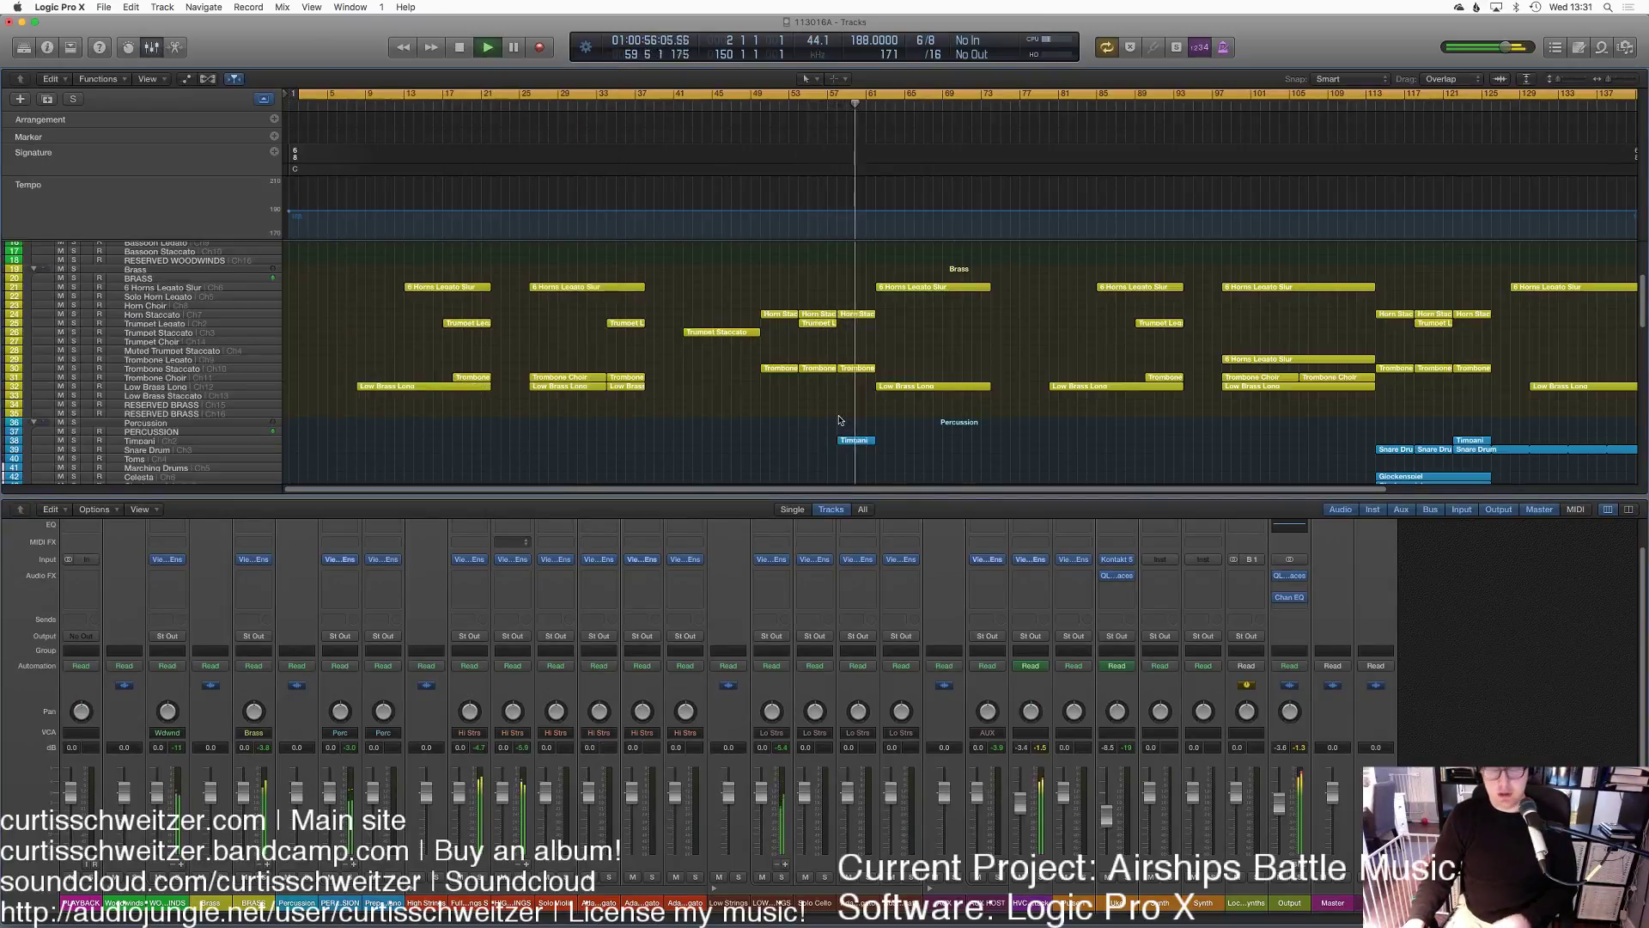
key(x)
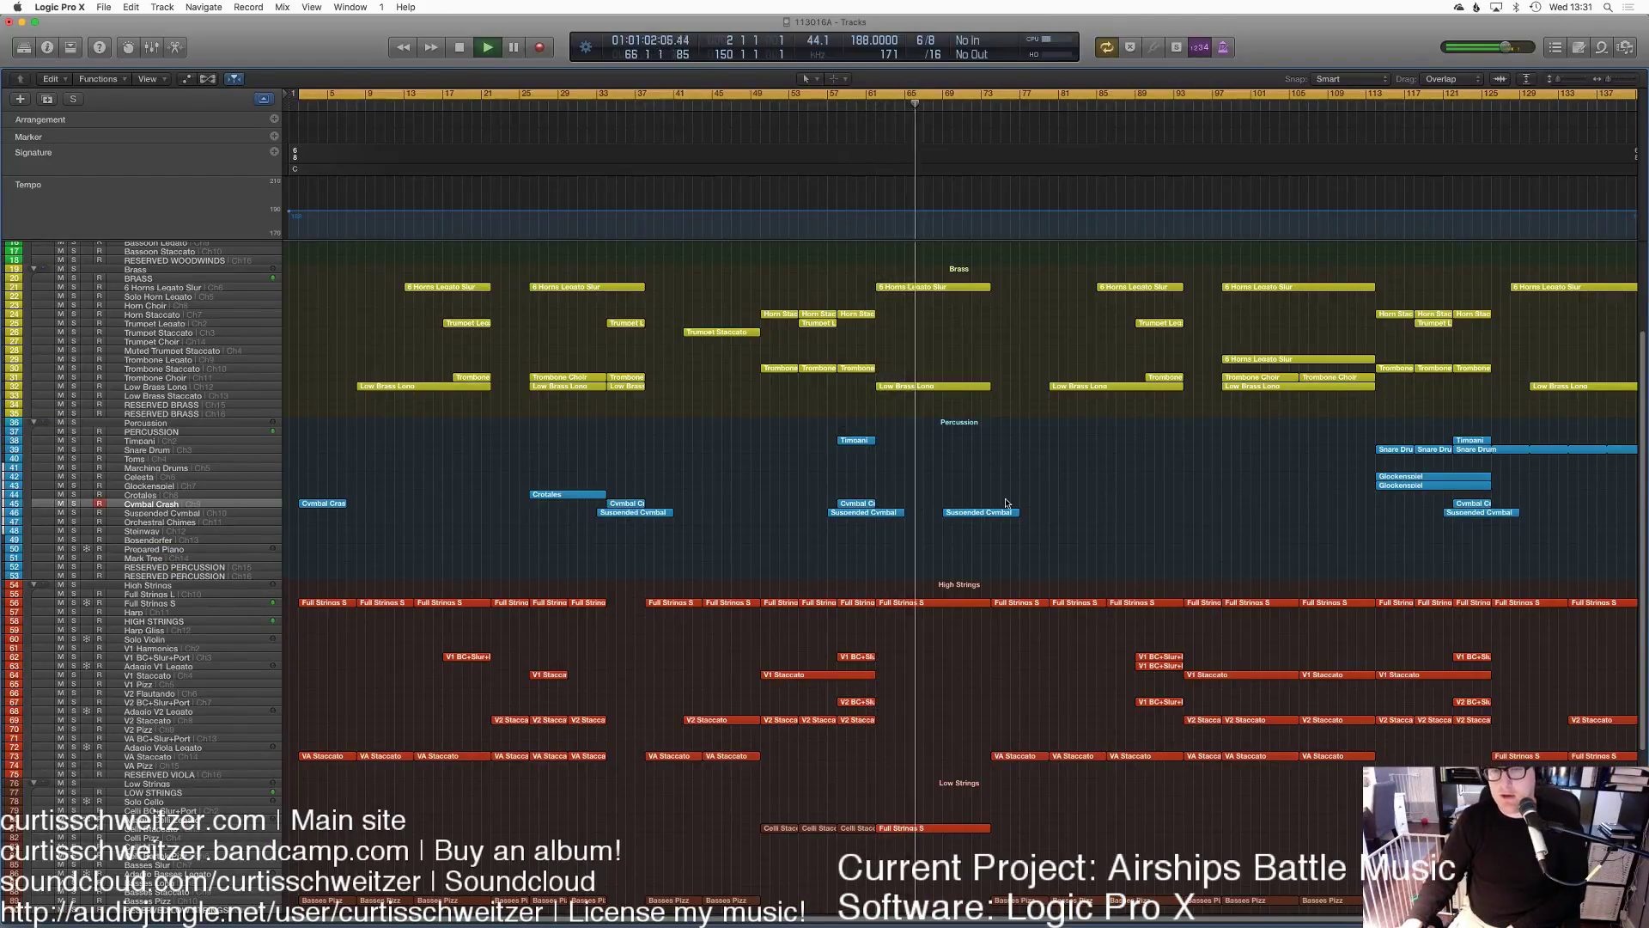
Step: Review the woodwind, brass, percussion and string regions across the arrangement up to bar 150 during playback
scroll(1007, 503, down, 5)
scroll(1007, 504, up, 3)
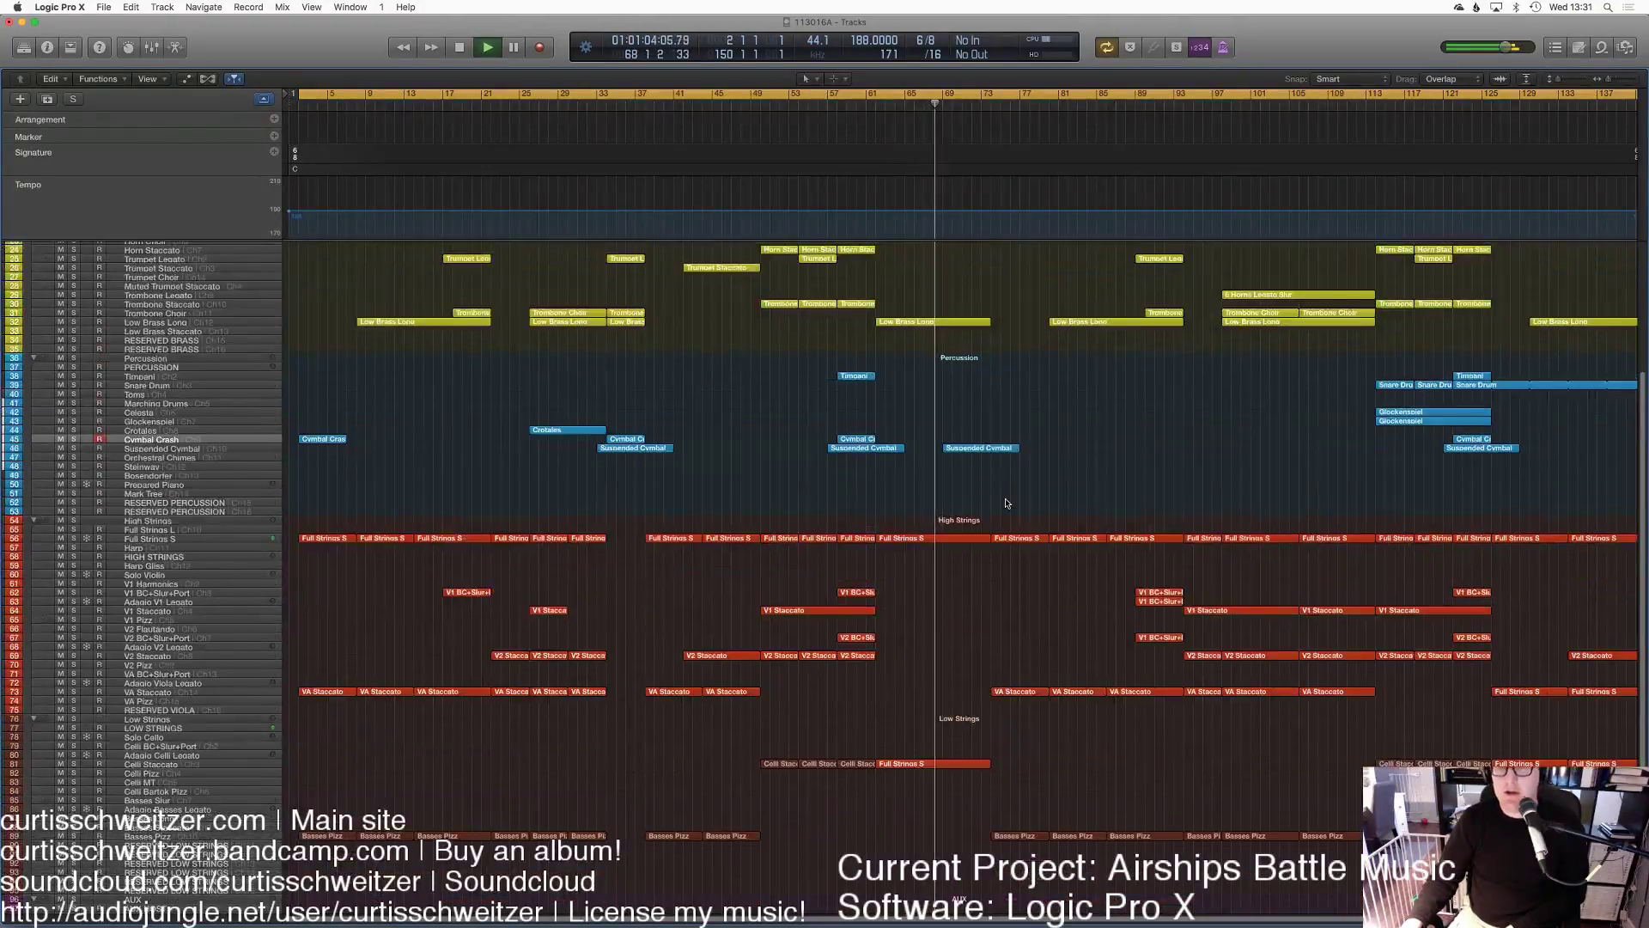
scroll(1030, 505, up, 3)
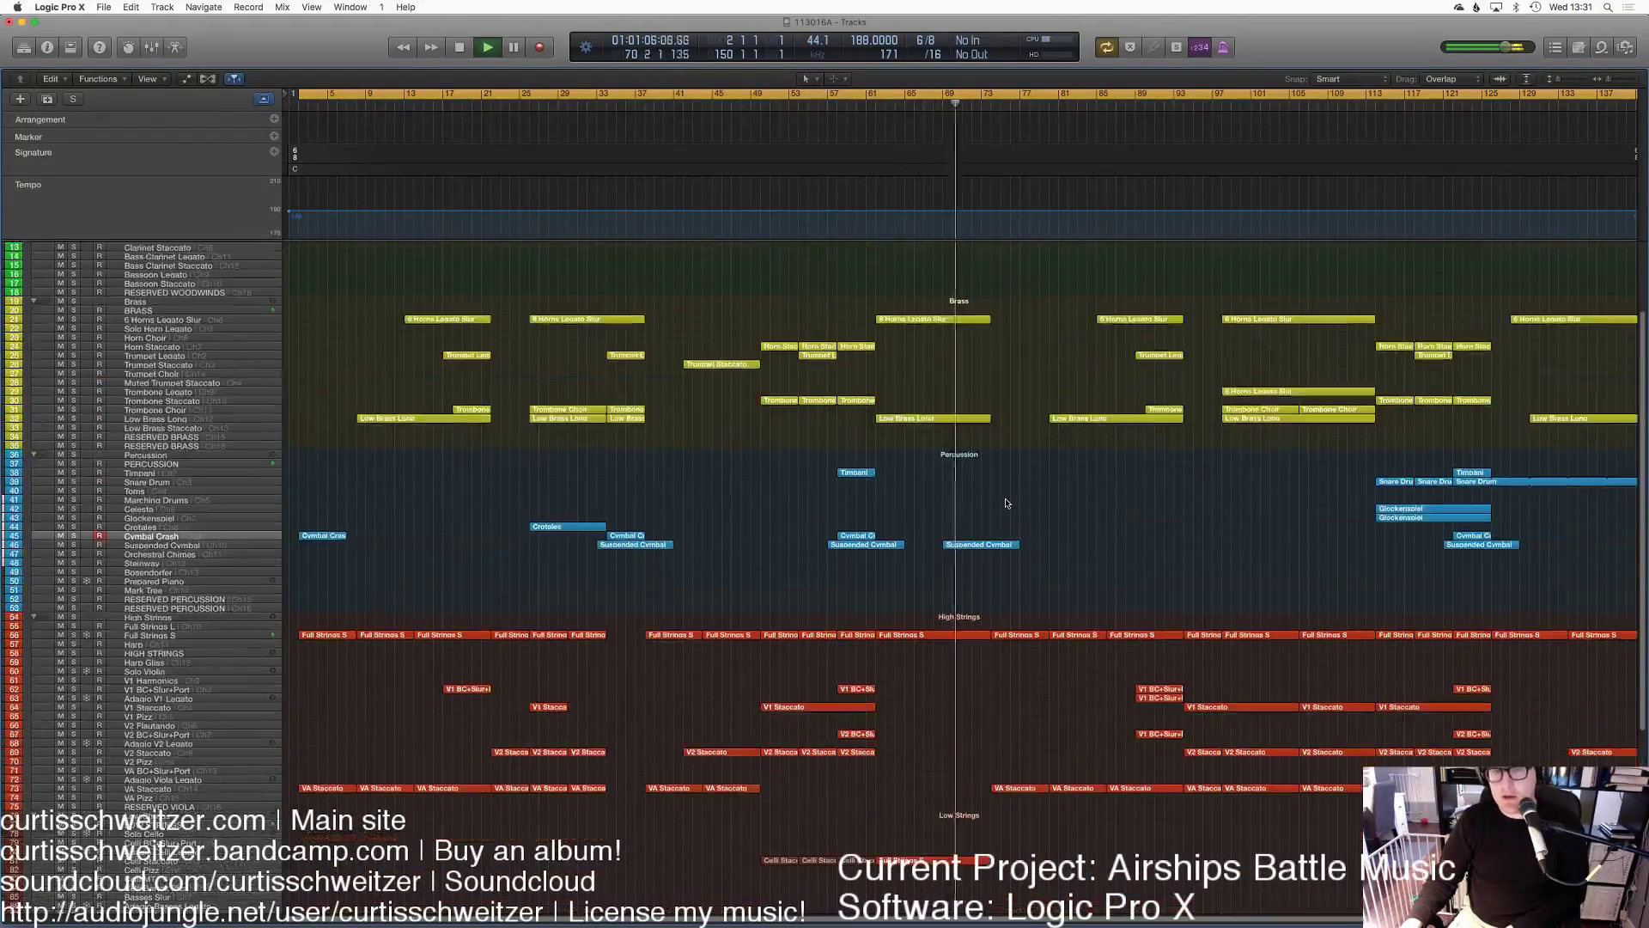
scroll(1074, 511, down, 5)
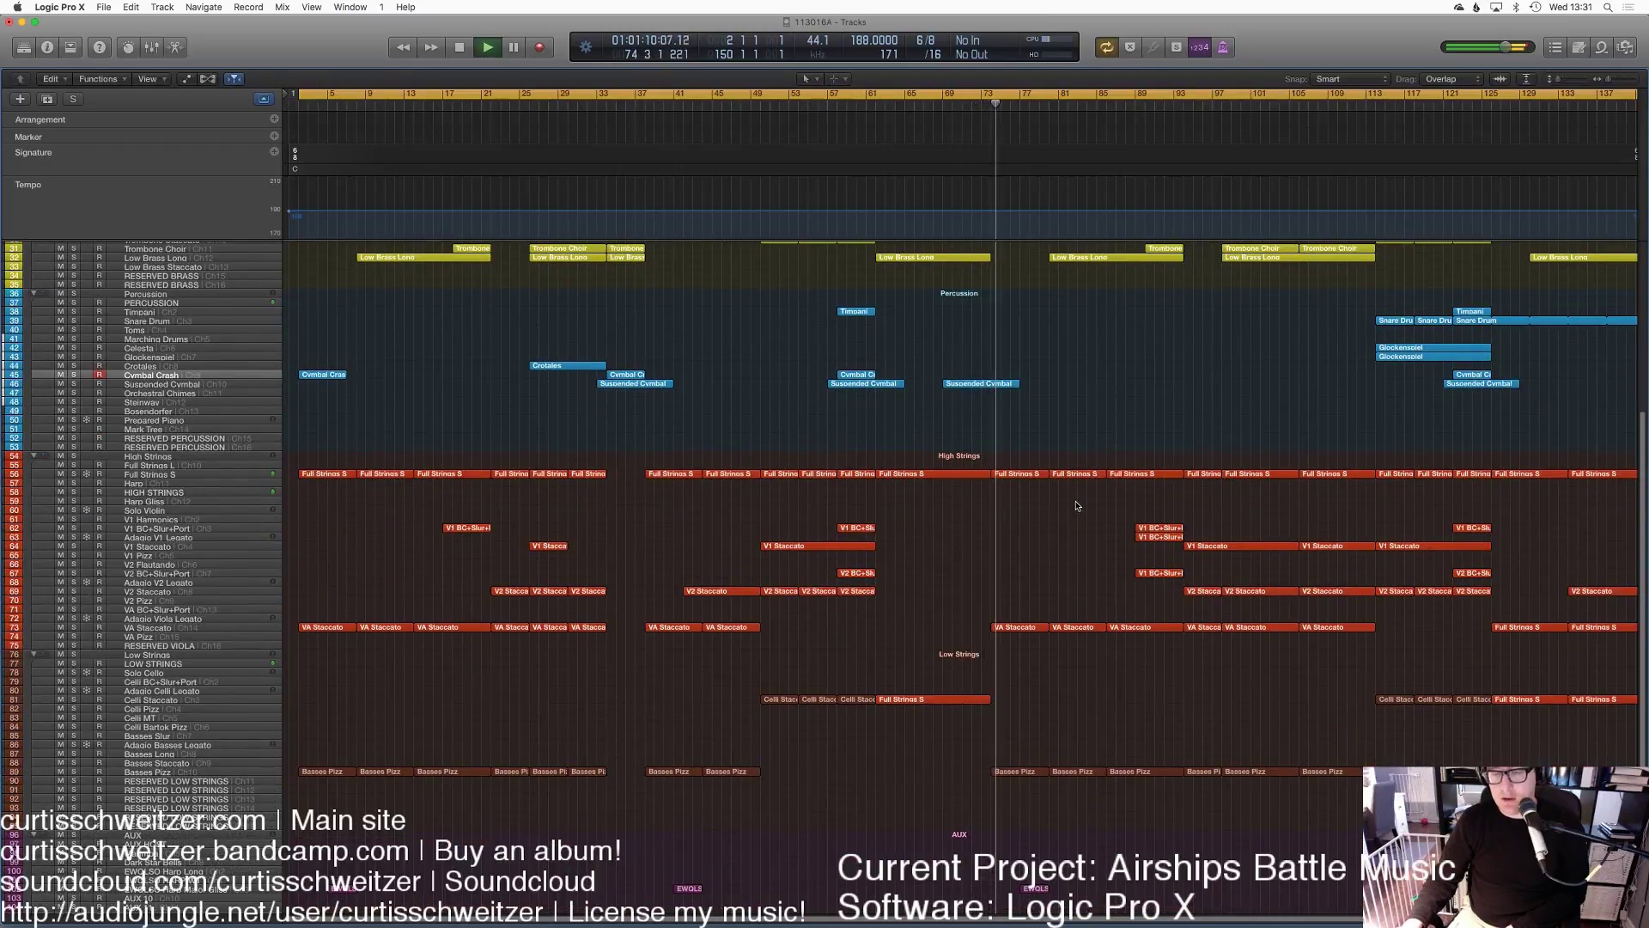
scroll(1078, 507, right, 5)
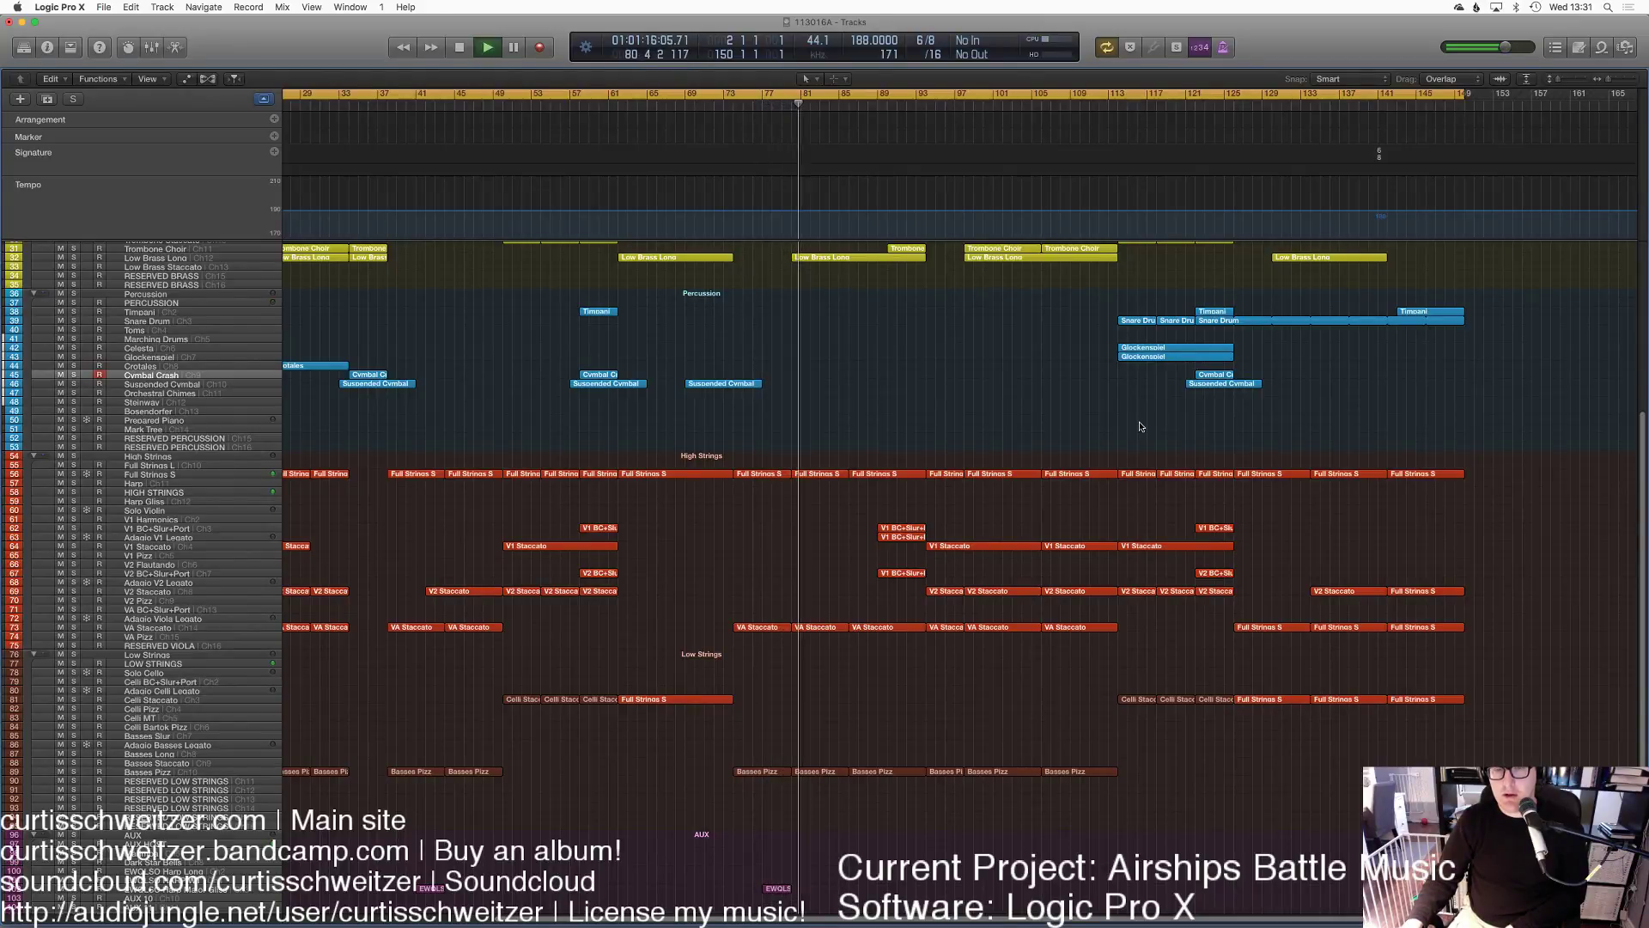
scroll(1140, 427, up, 4)
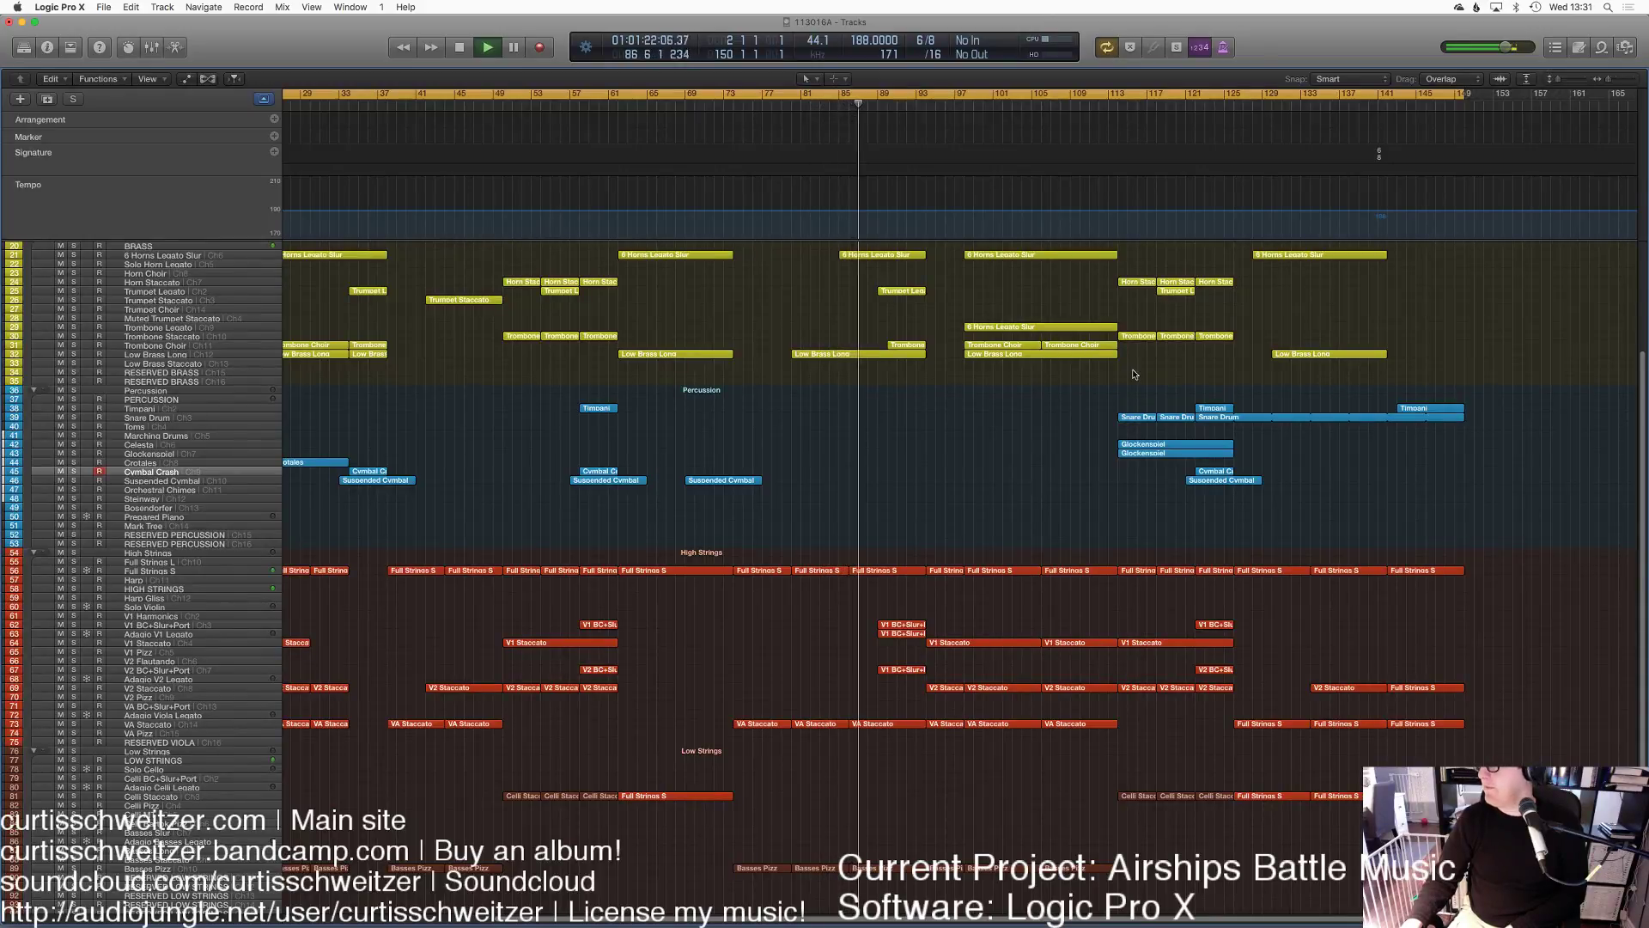
scroll(1134, 374, up, 3)
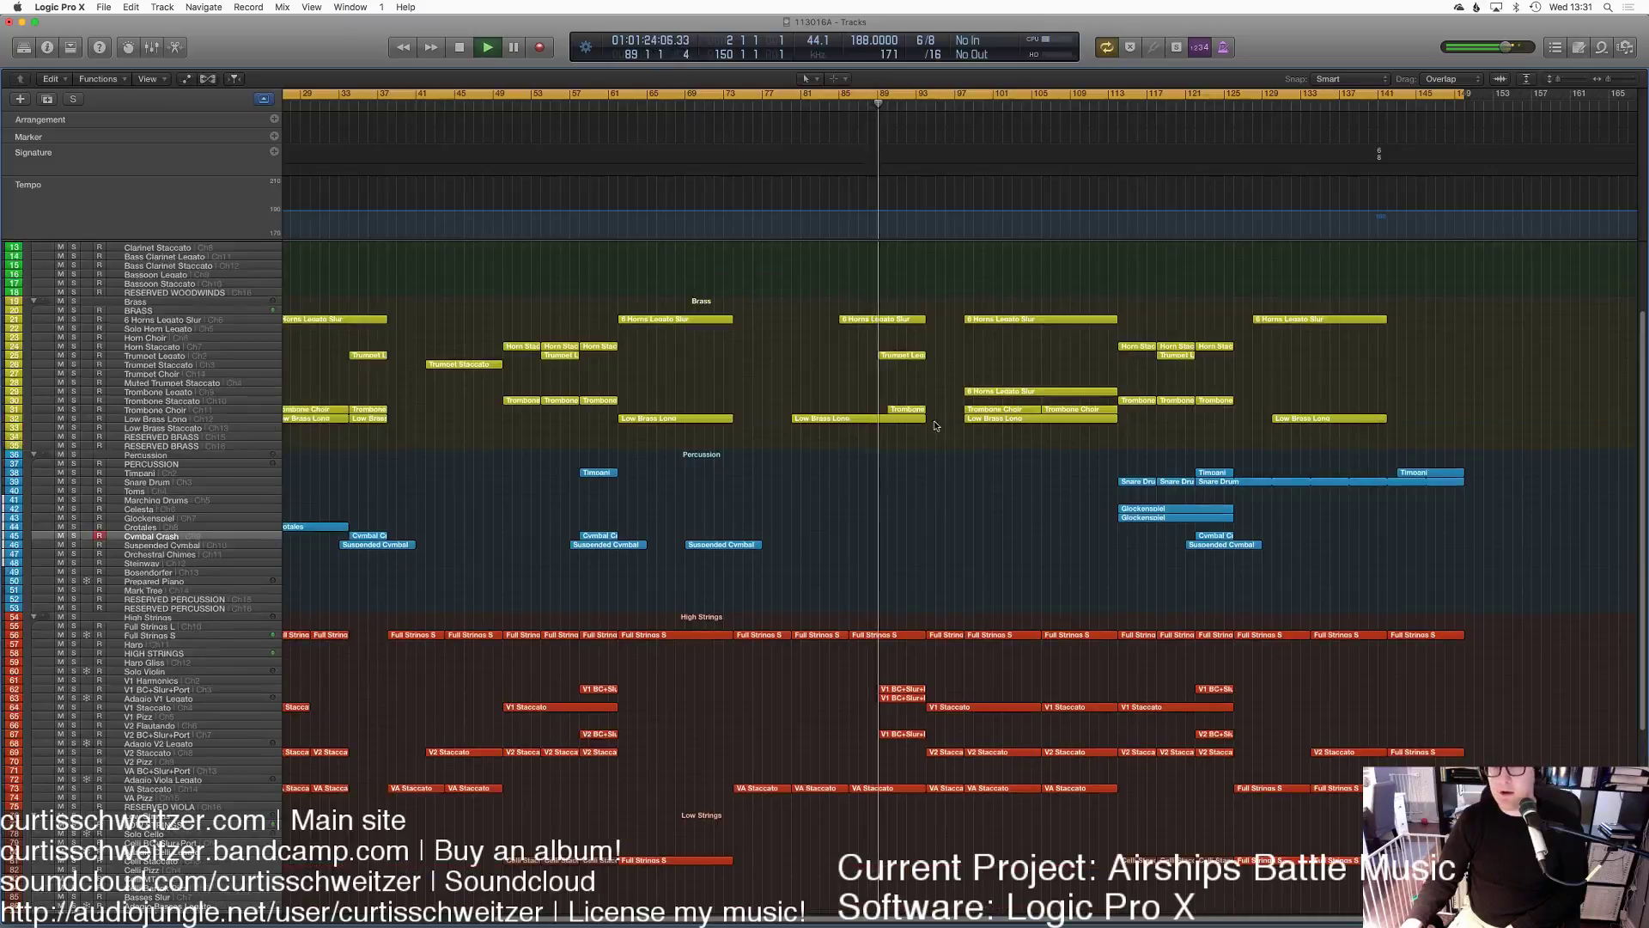
scroll(952, 467, up, 4)
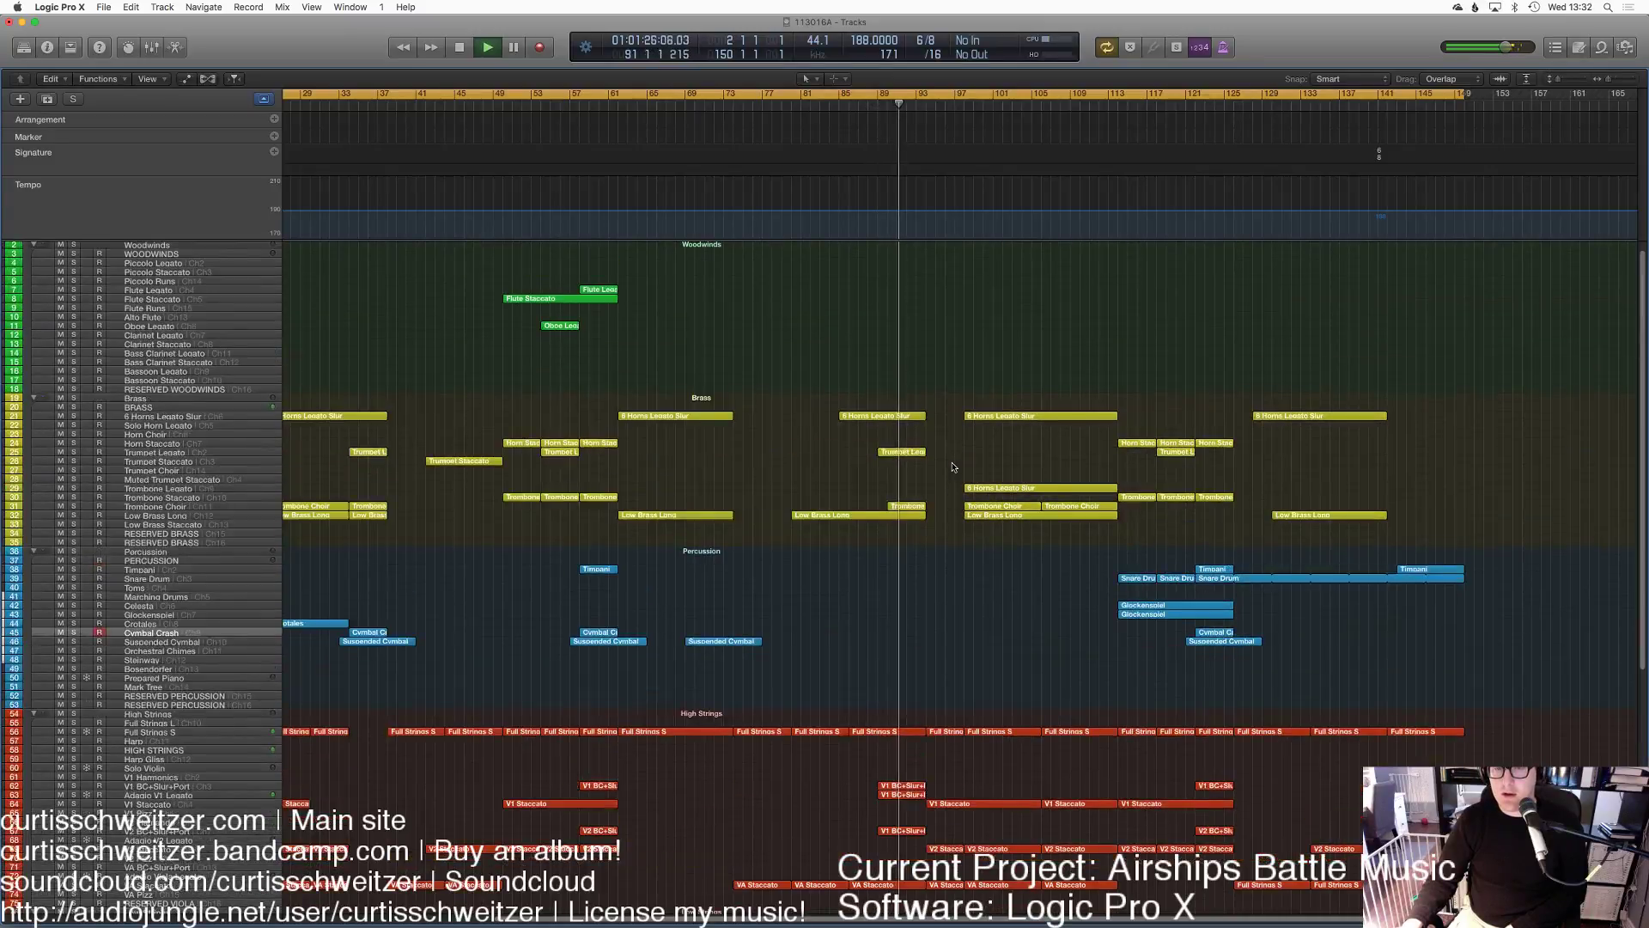
scroll(953, 467, down, 6)
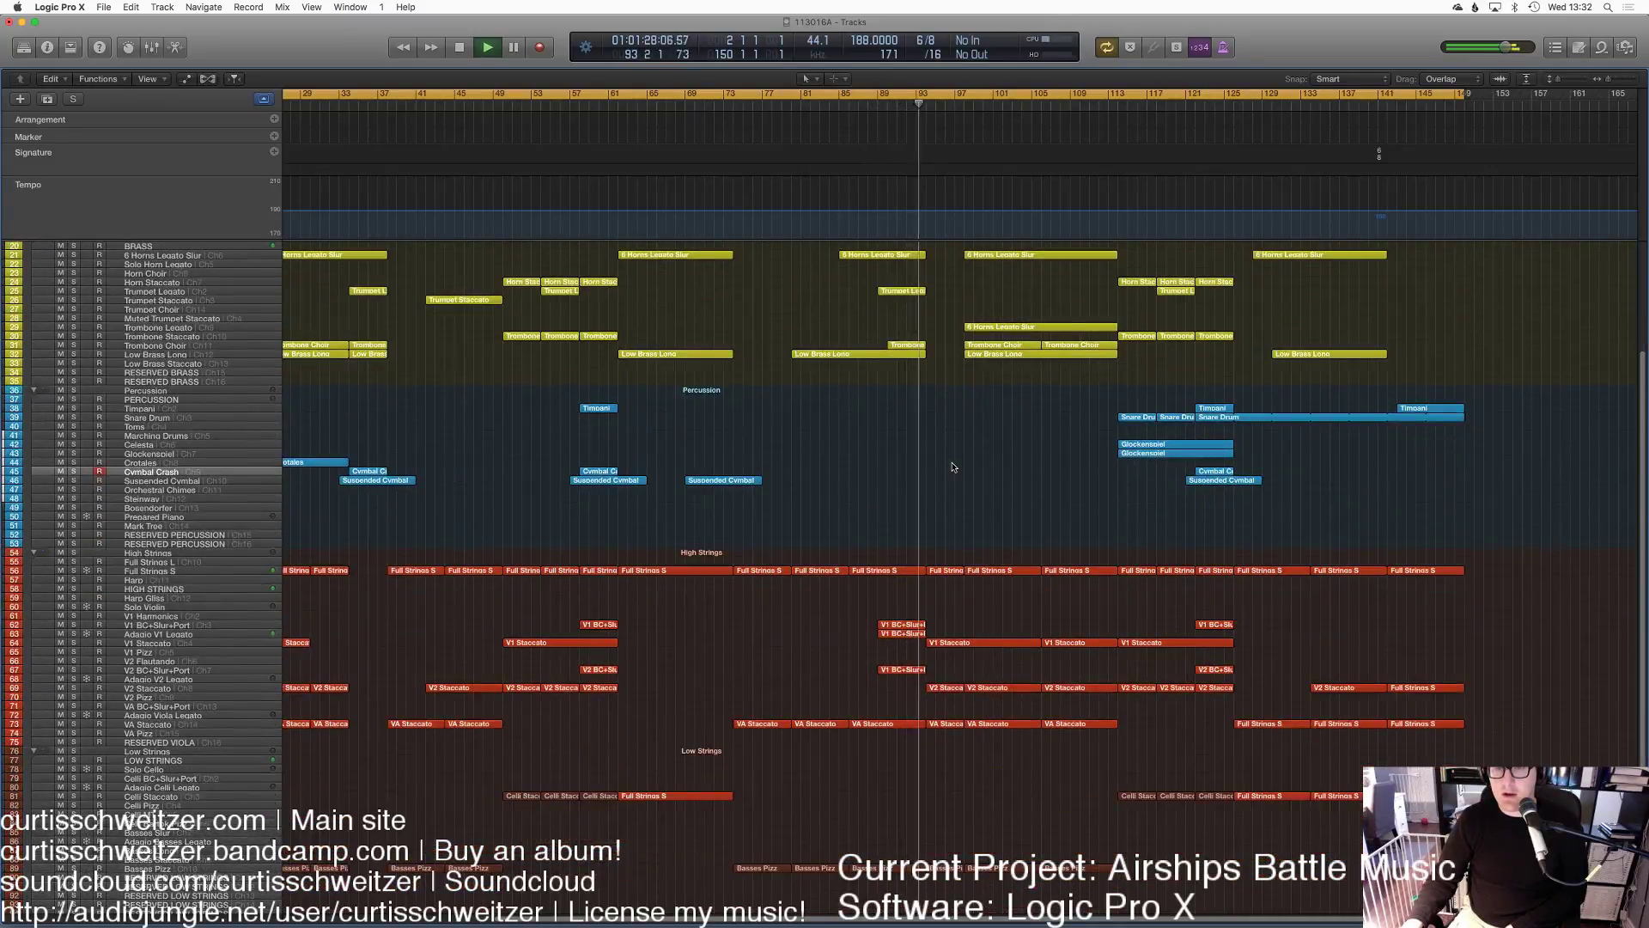
Step: Review the brass, percussion and string regions during playback, including the notes of the horn region on the Trombone Legato track
scroll(952, 467, up, 5)
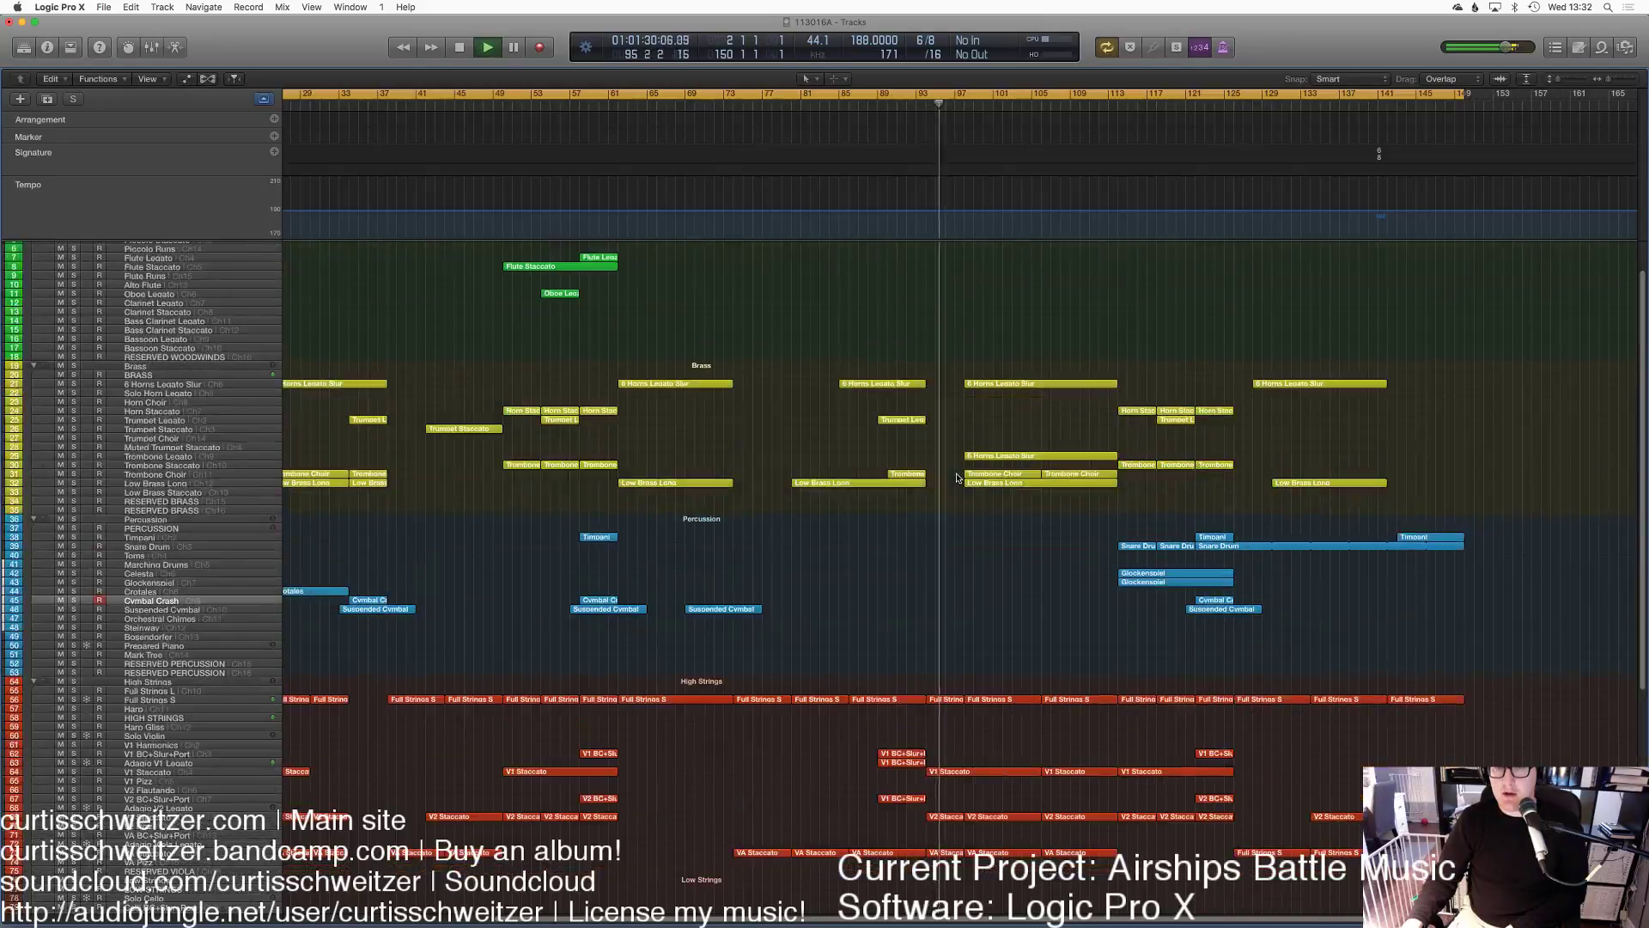
scroll(956, 472, right, 2)
scroll(962, 558, down, 3)
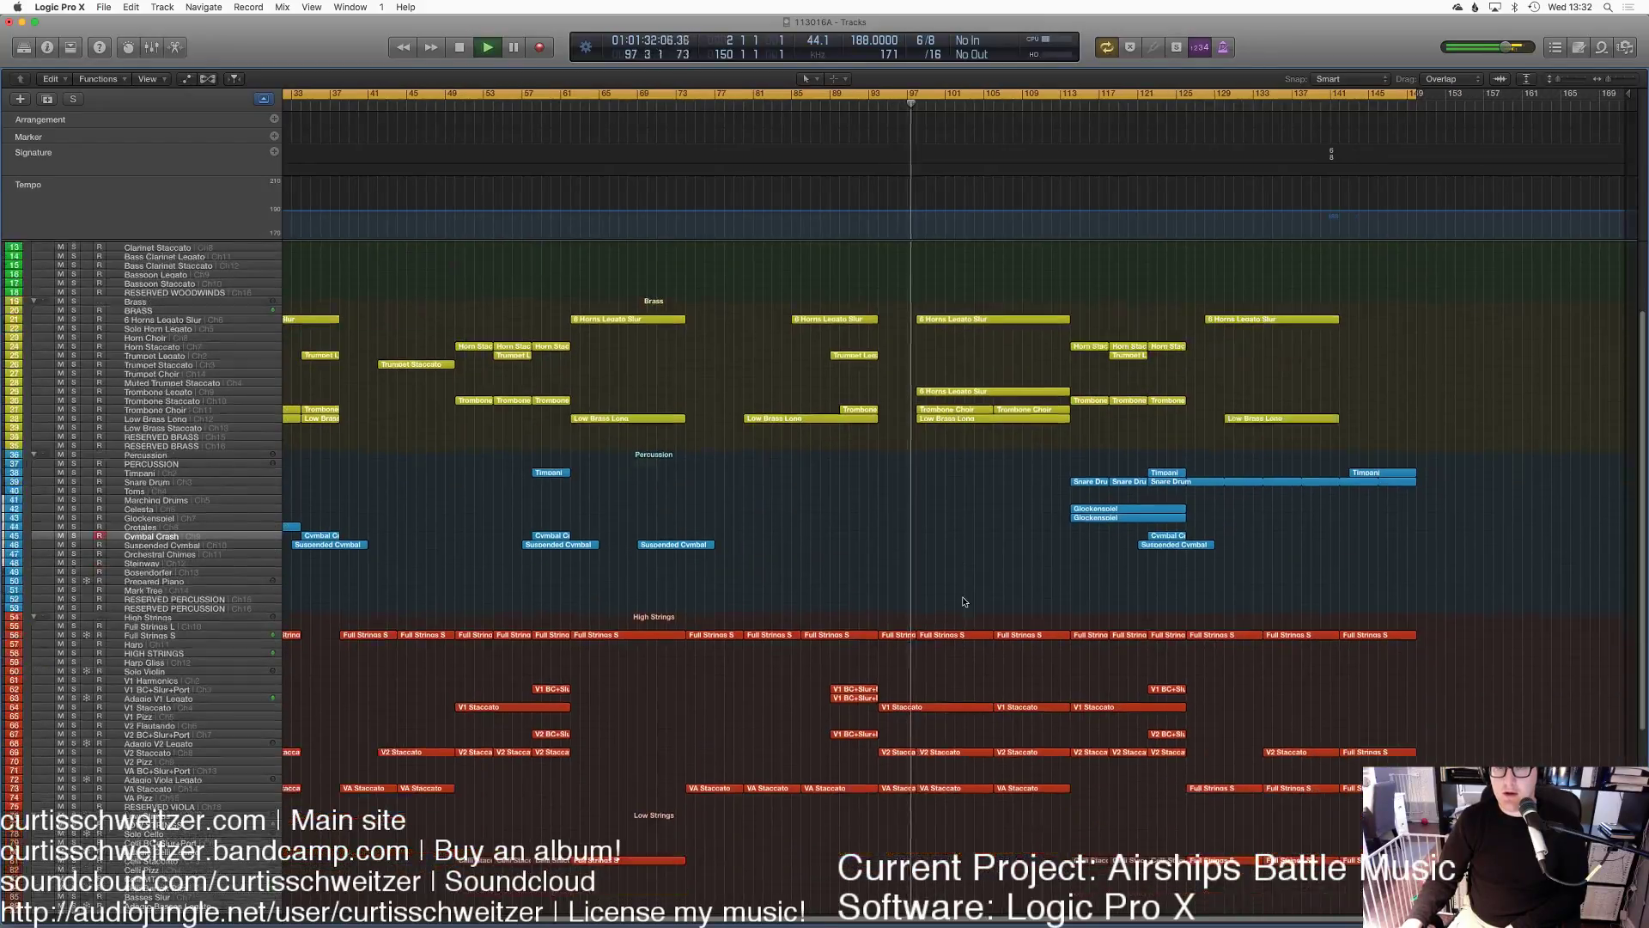
scroll(964, 601, up, 4)
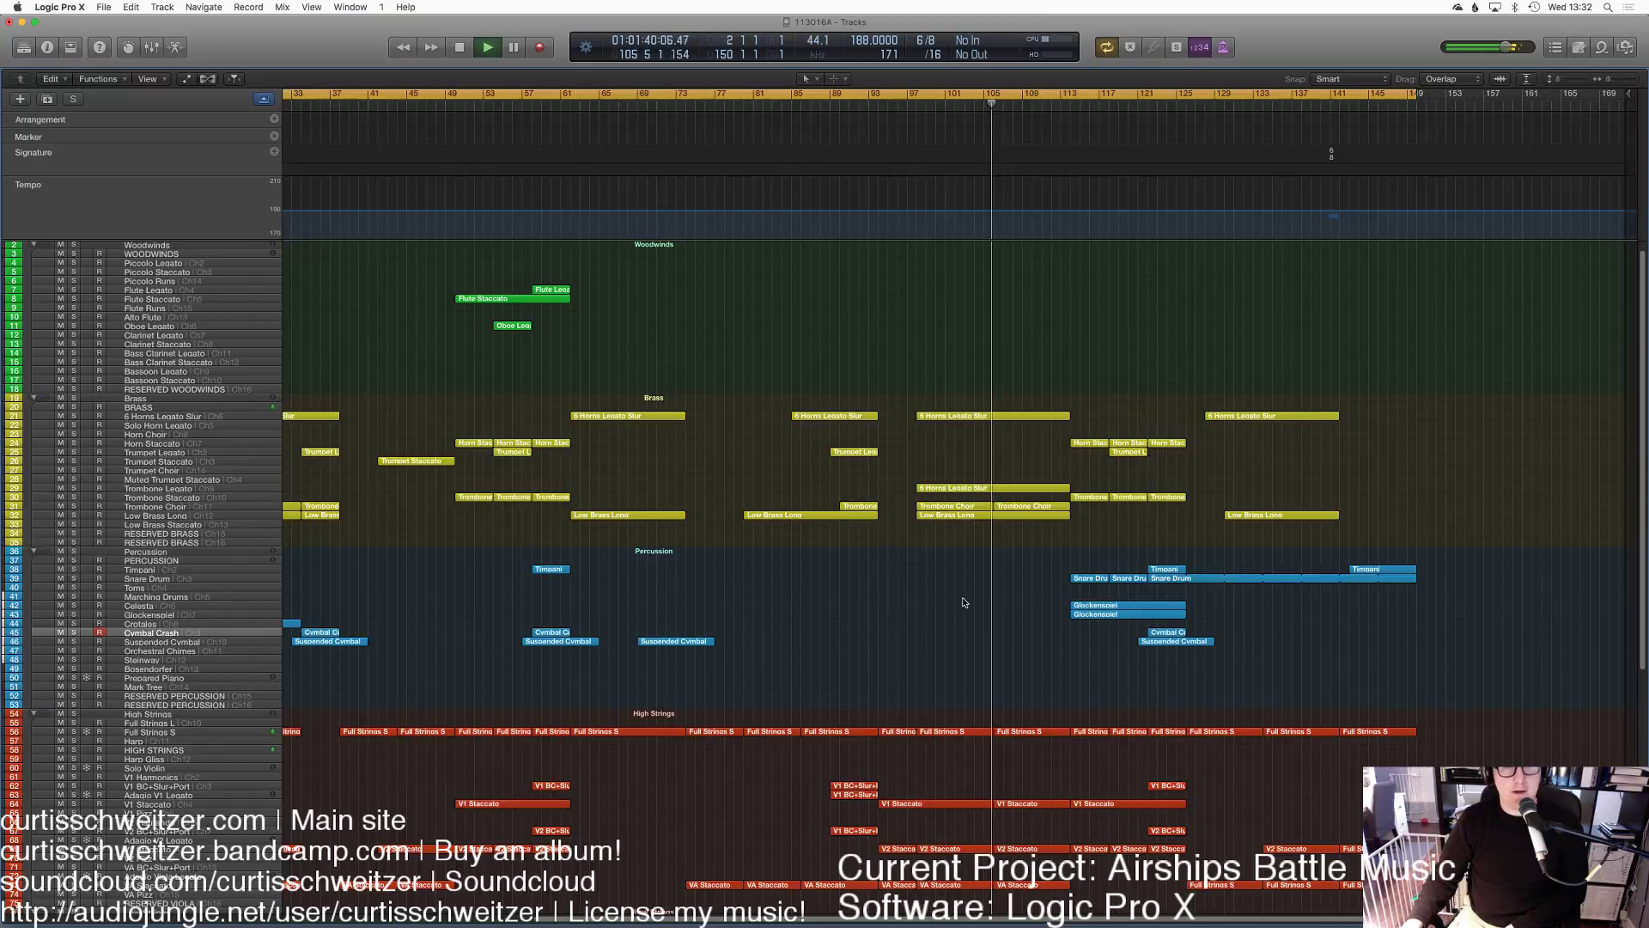
click(928, 490)
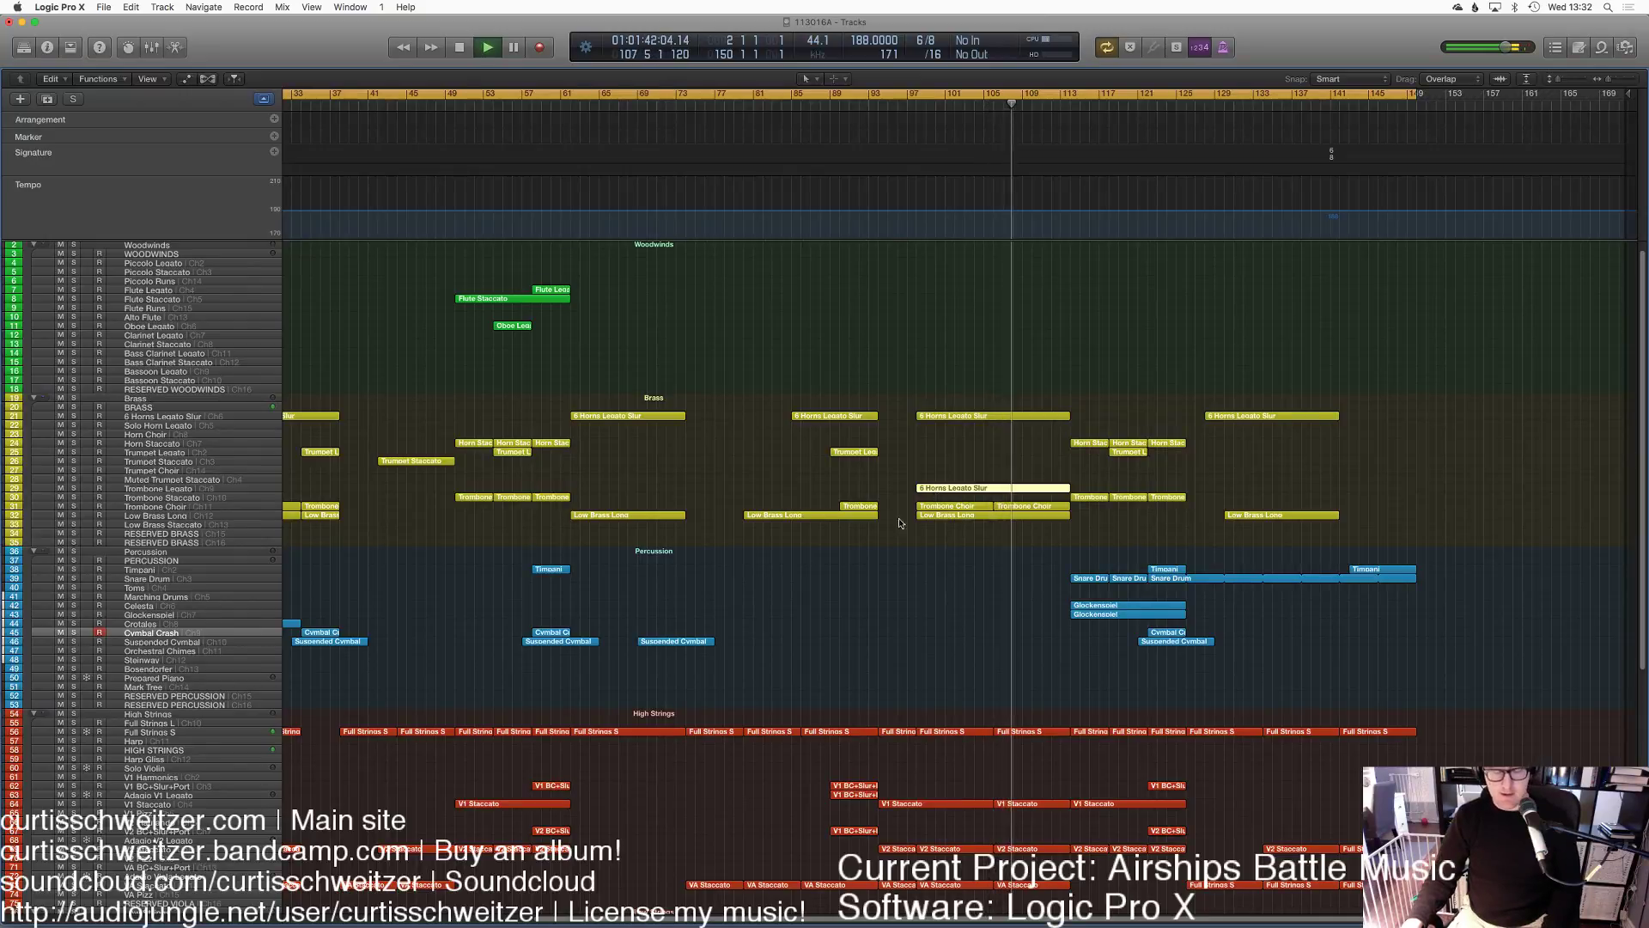
double_click(926, 494)
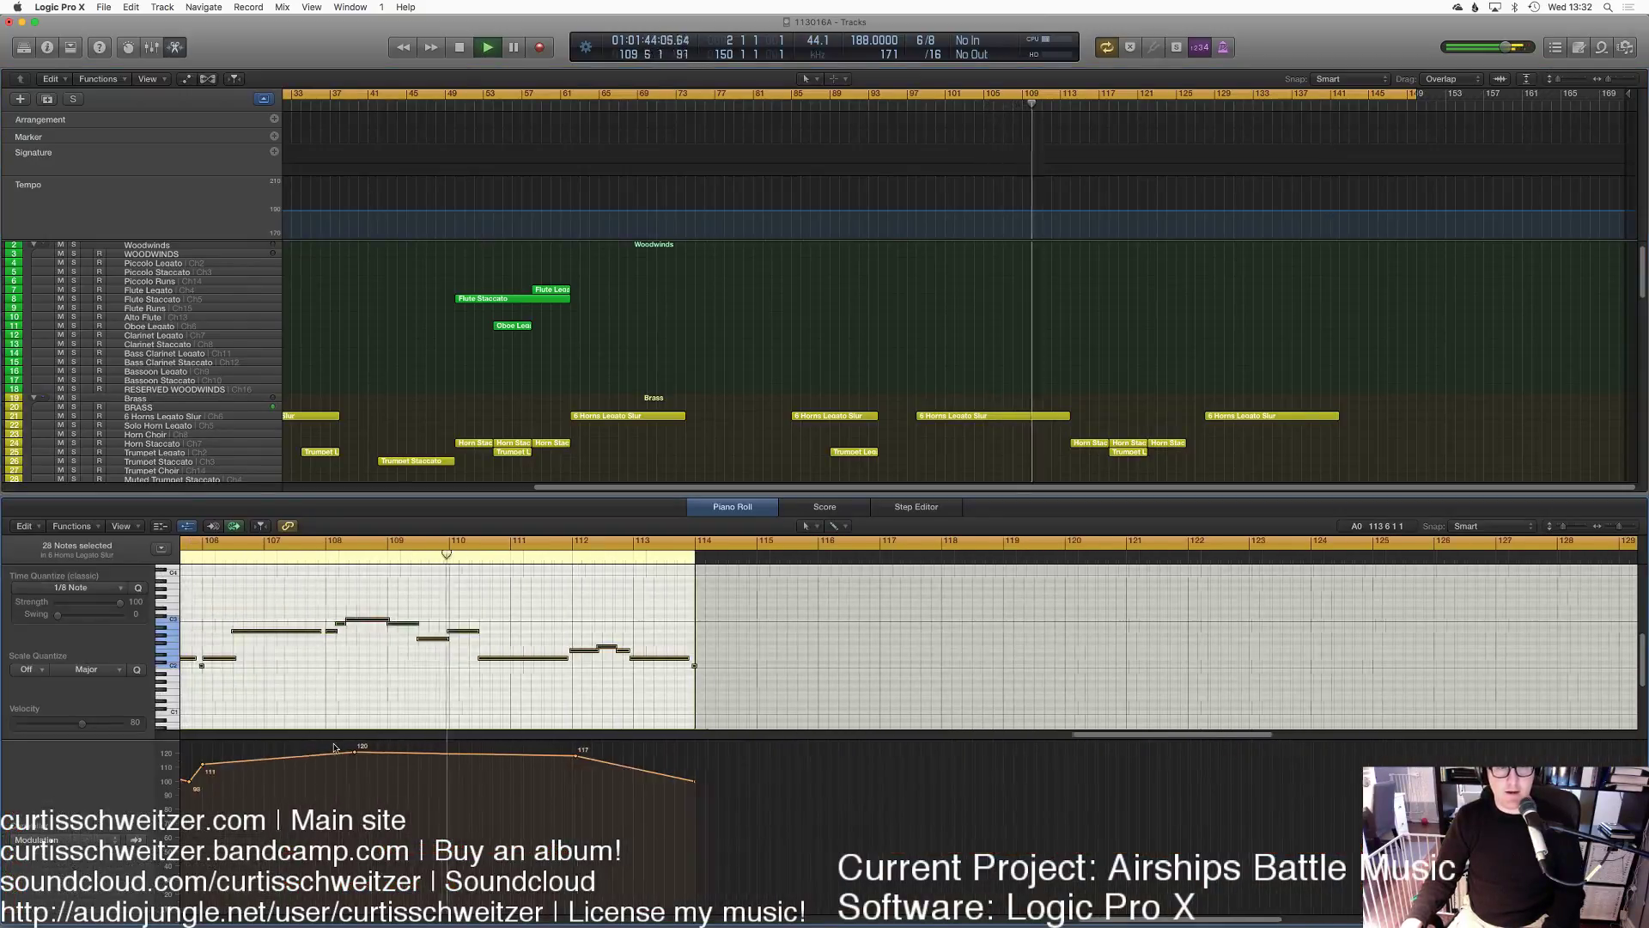
scroll(758, 636, left, 6)
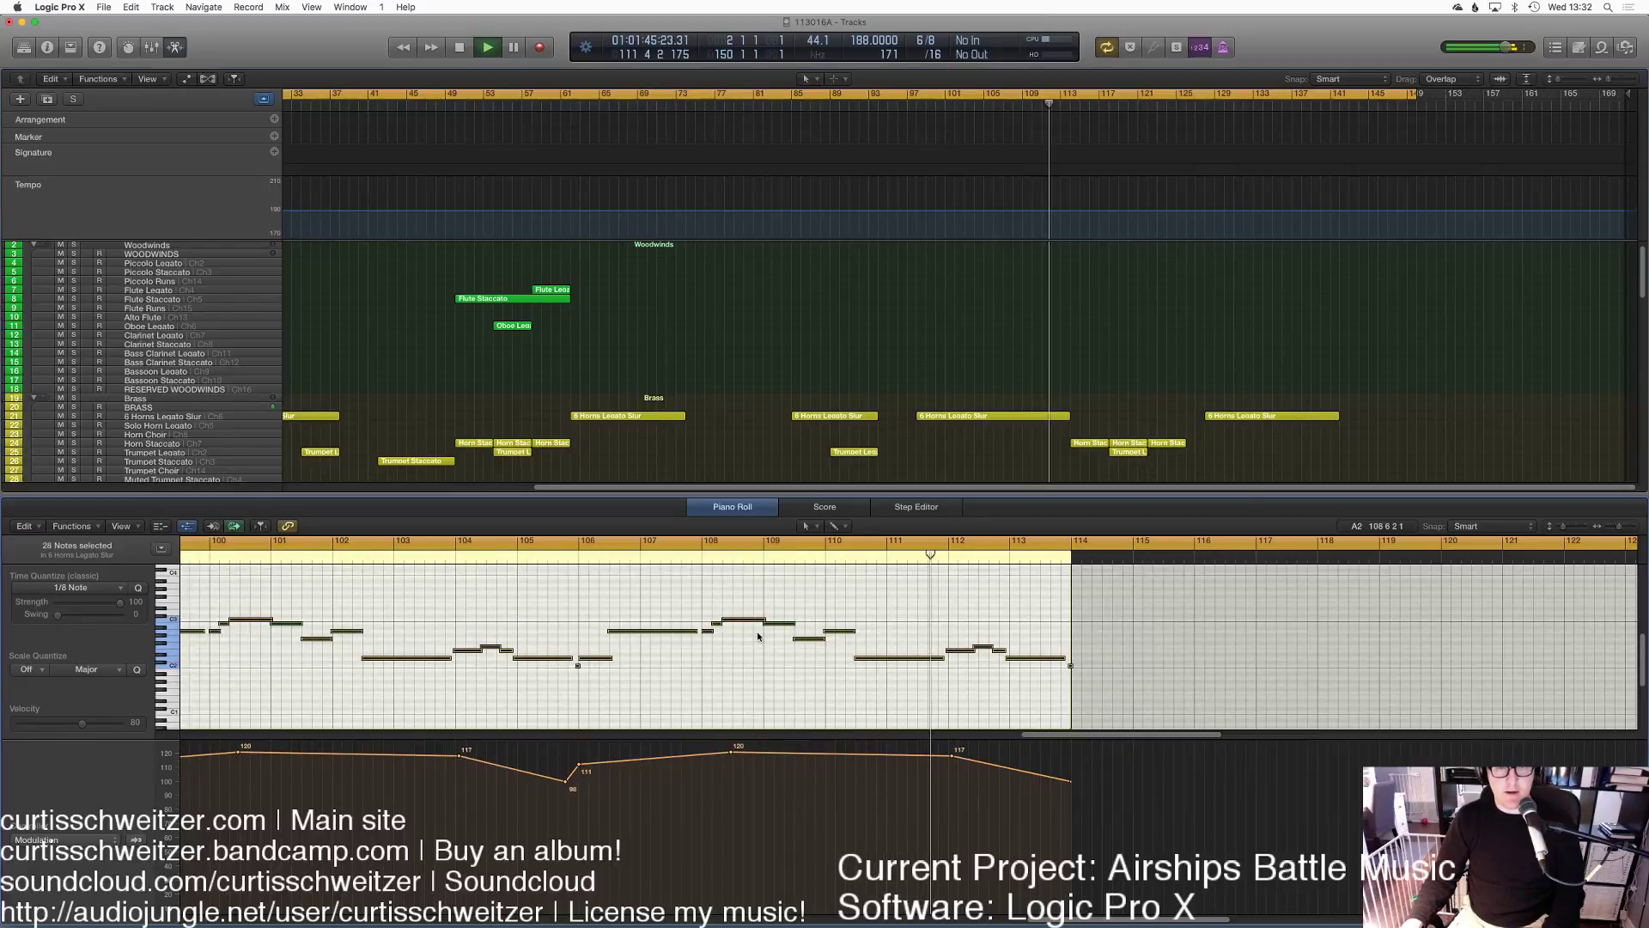
key(e)
click(1098, 463)
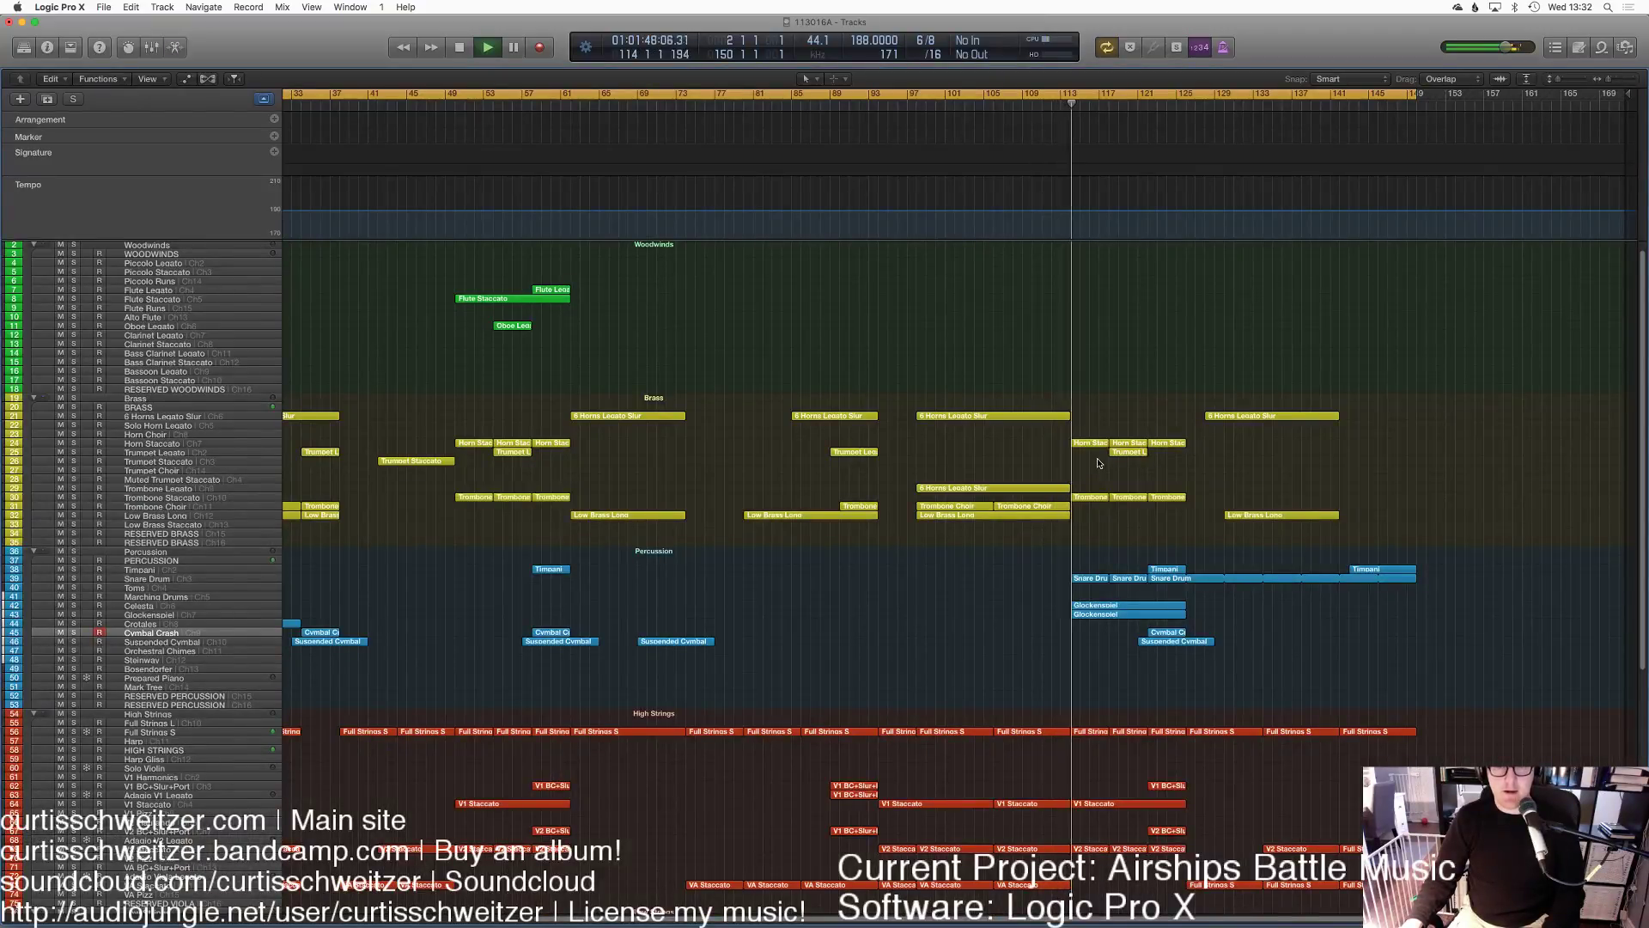
scroll(1098, 463, down, 5)
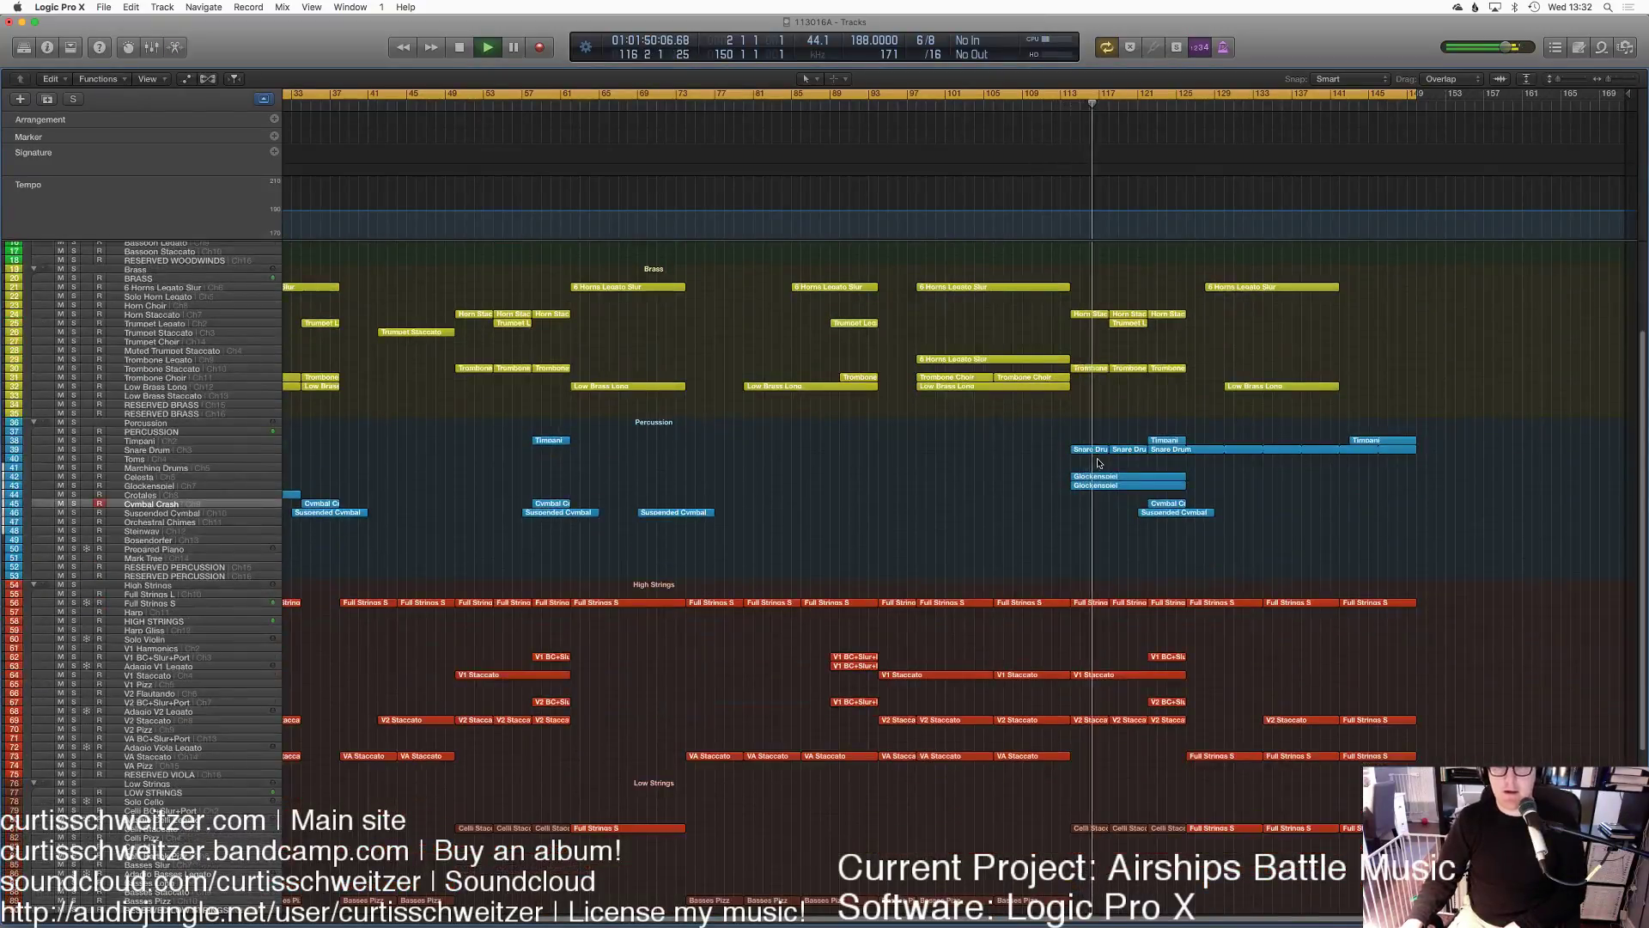
scroll(1085, 440, up, 4)
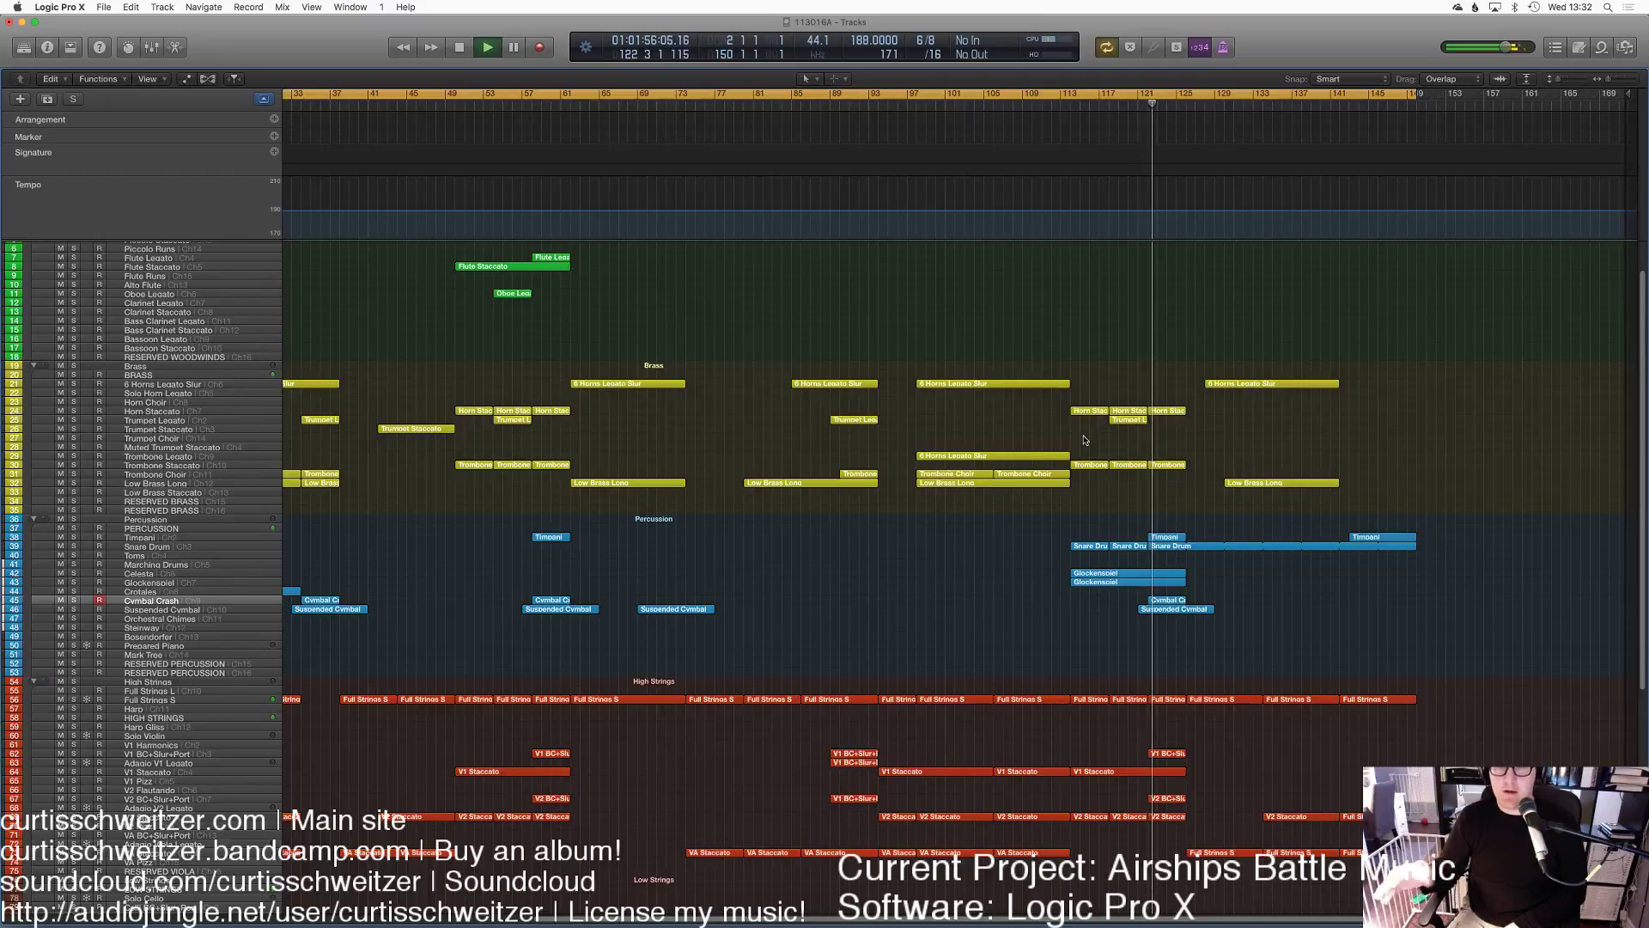
key(super+a)
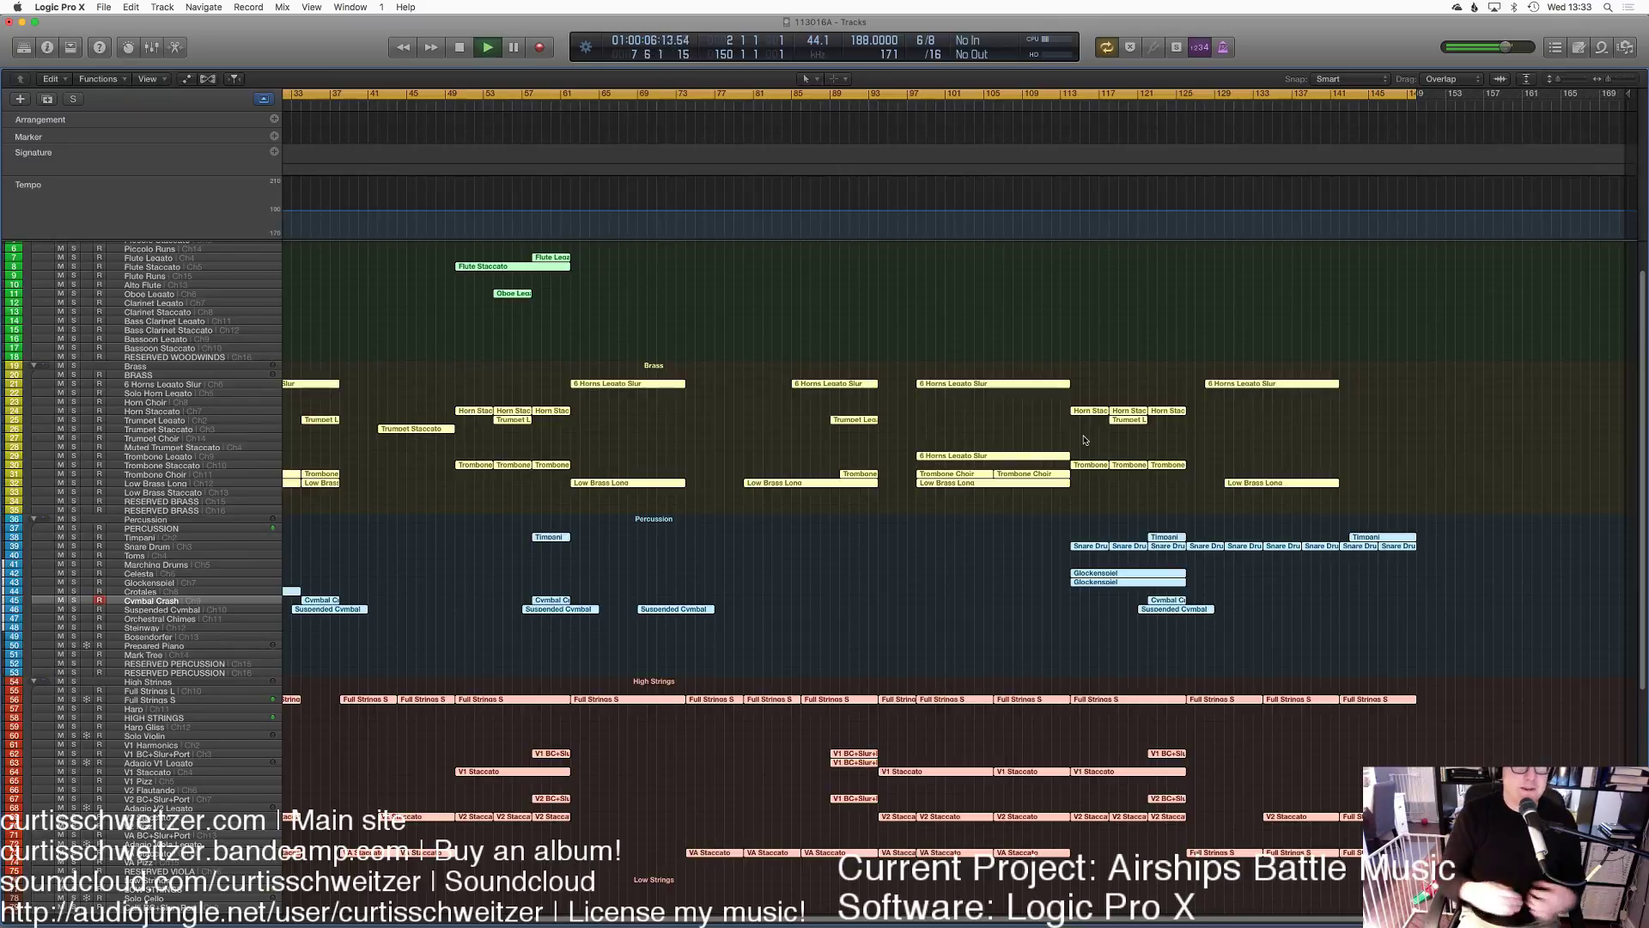
click(951, 636)
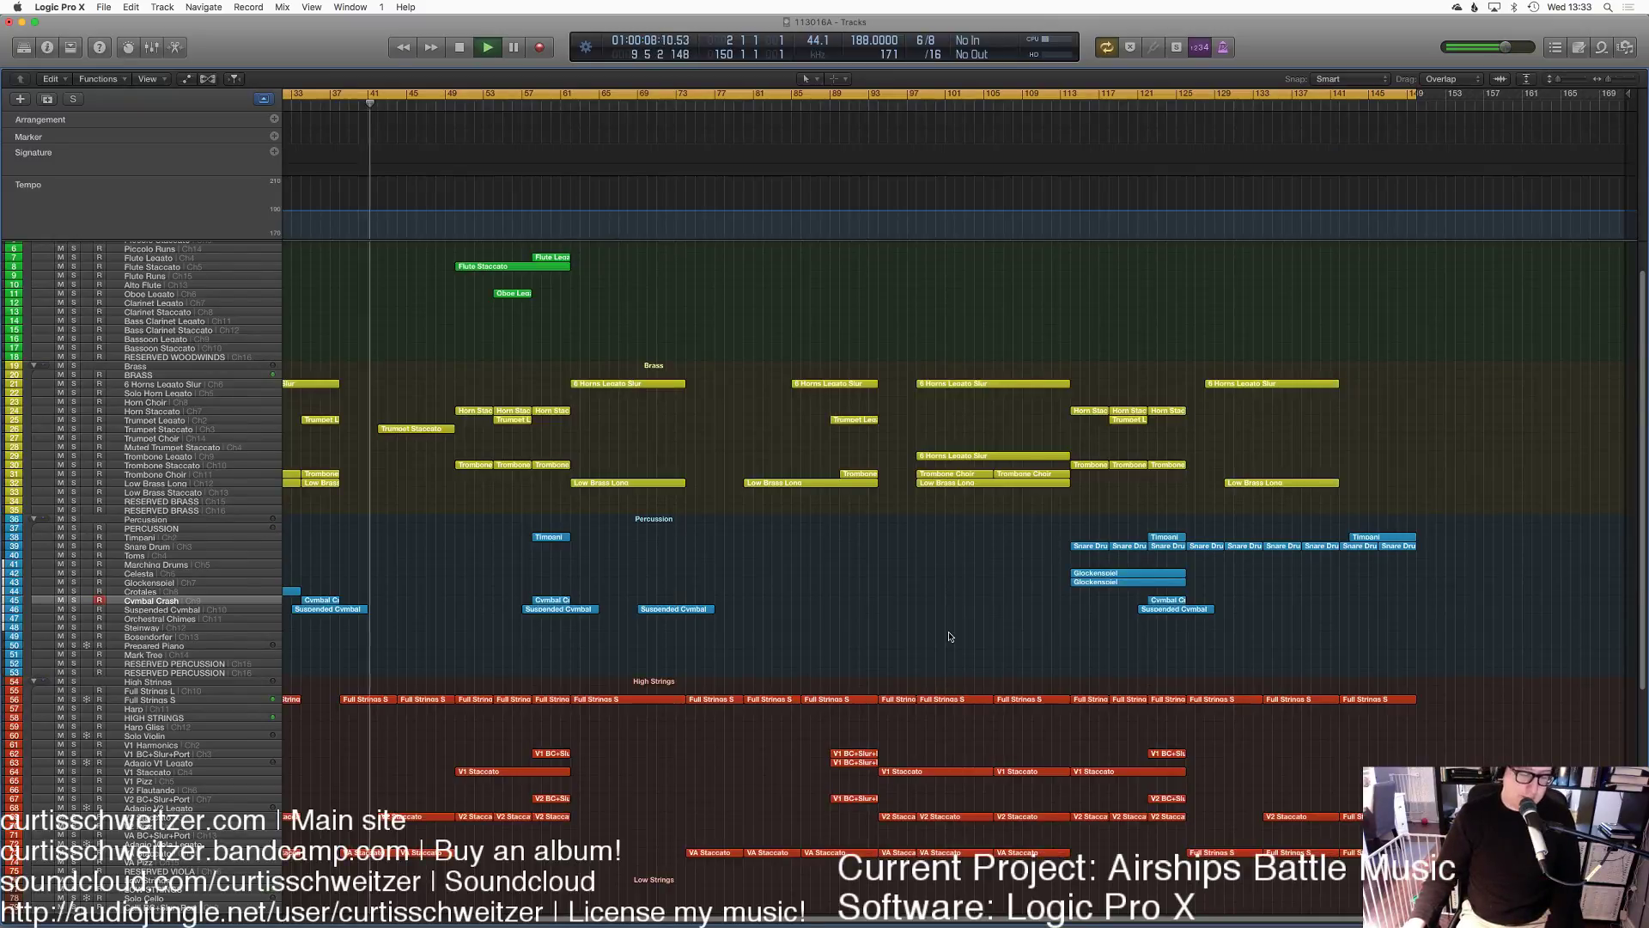
Step: Transpose all notes of the horn region on the Trombone Legato track, starting at bar 98, up one octave
key(z)
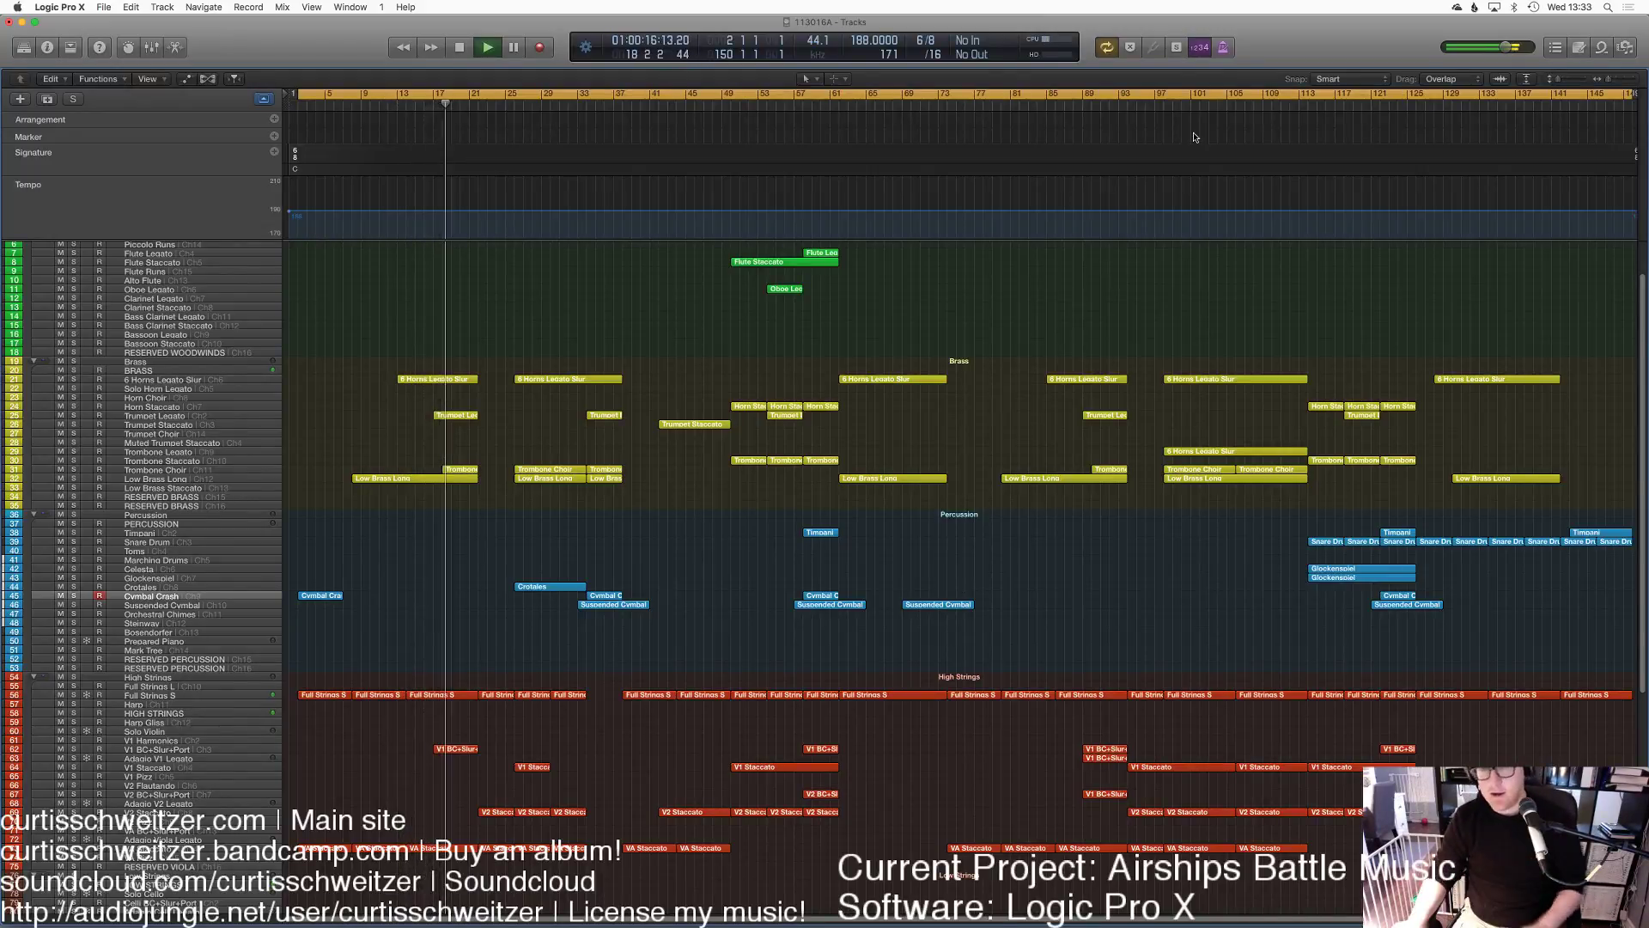
double_click(1195, 455)
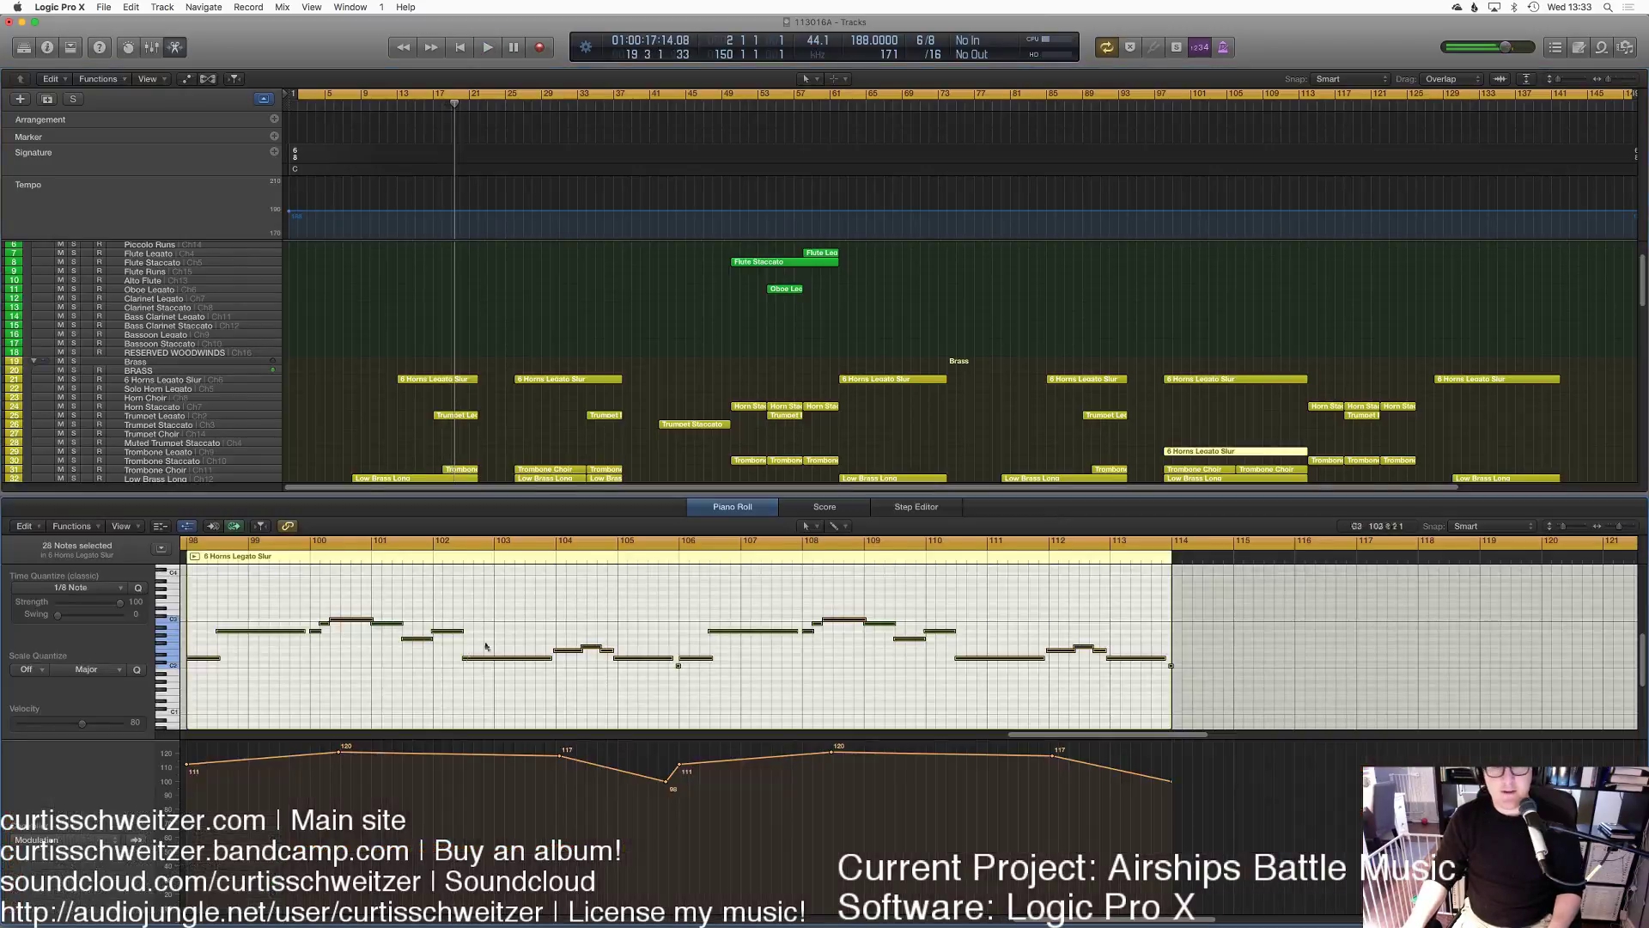
scroll(436, 671, left, 4)
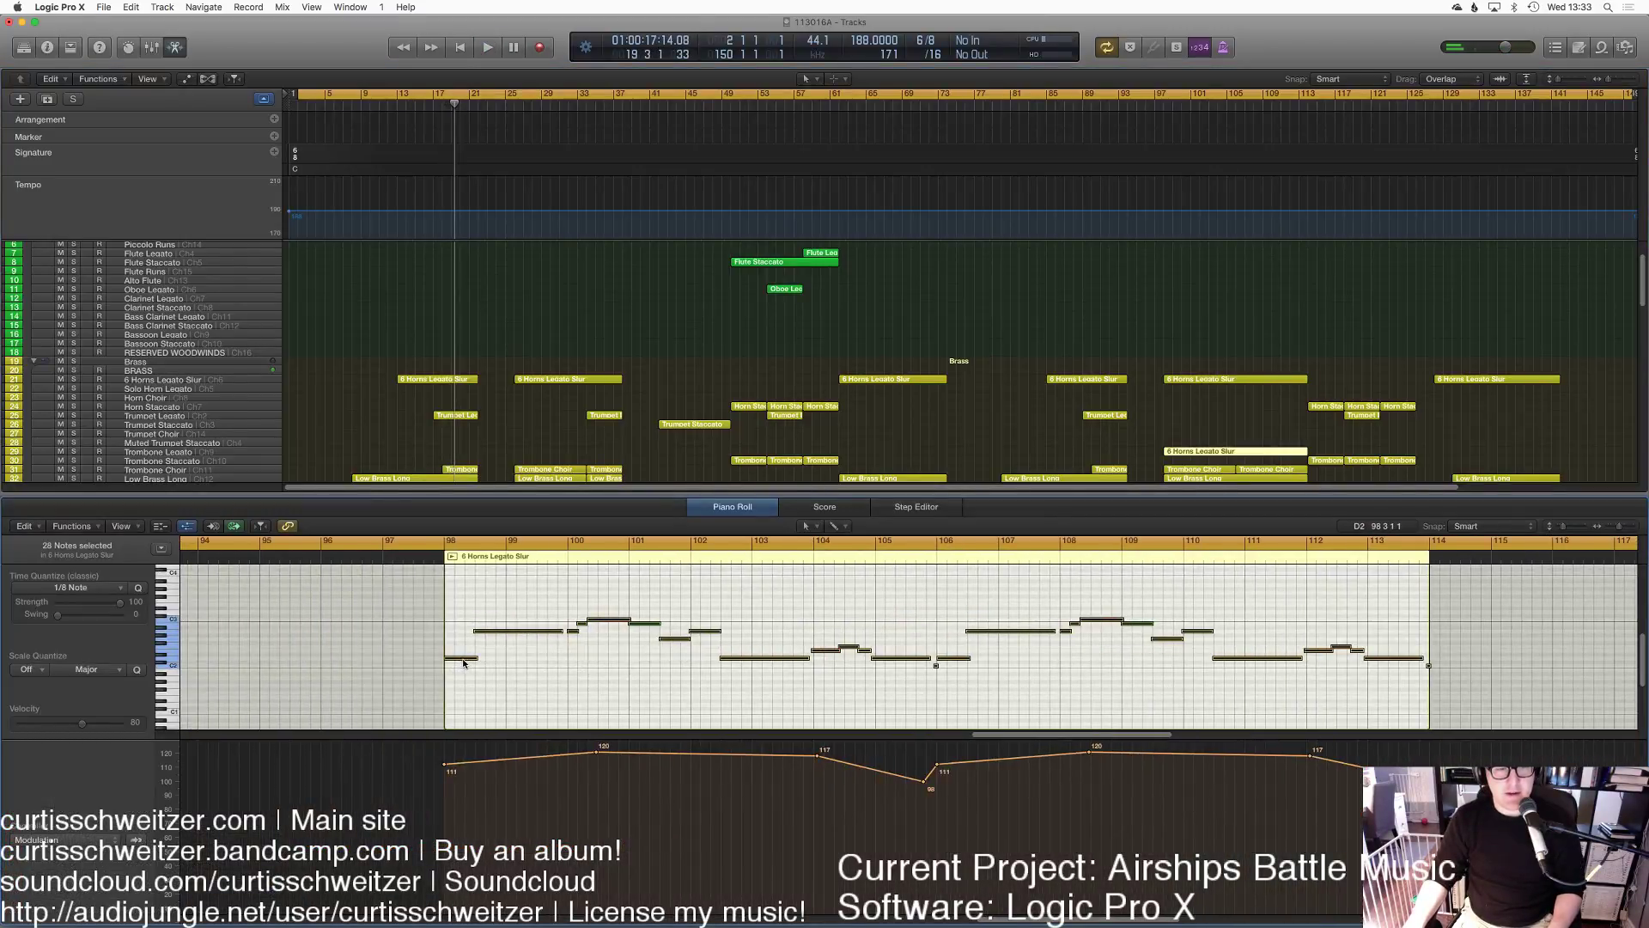
right_click(463, 663)
click(515, 675)
click(407, 546)
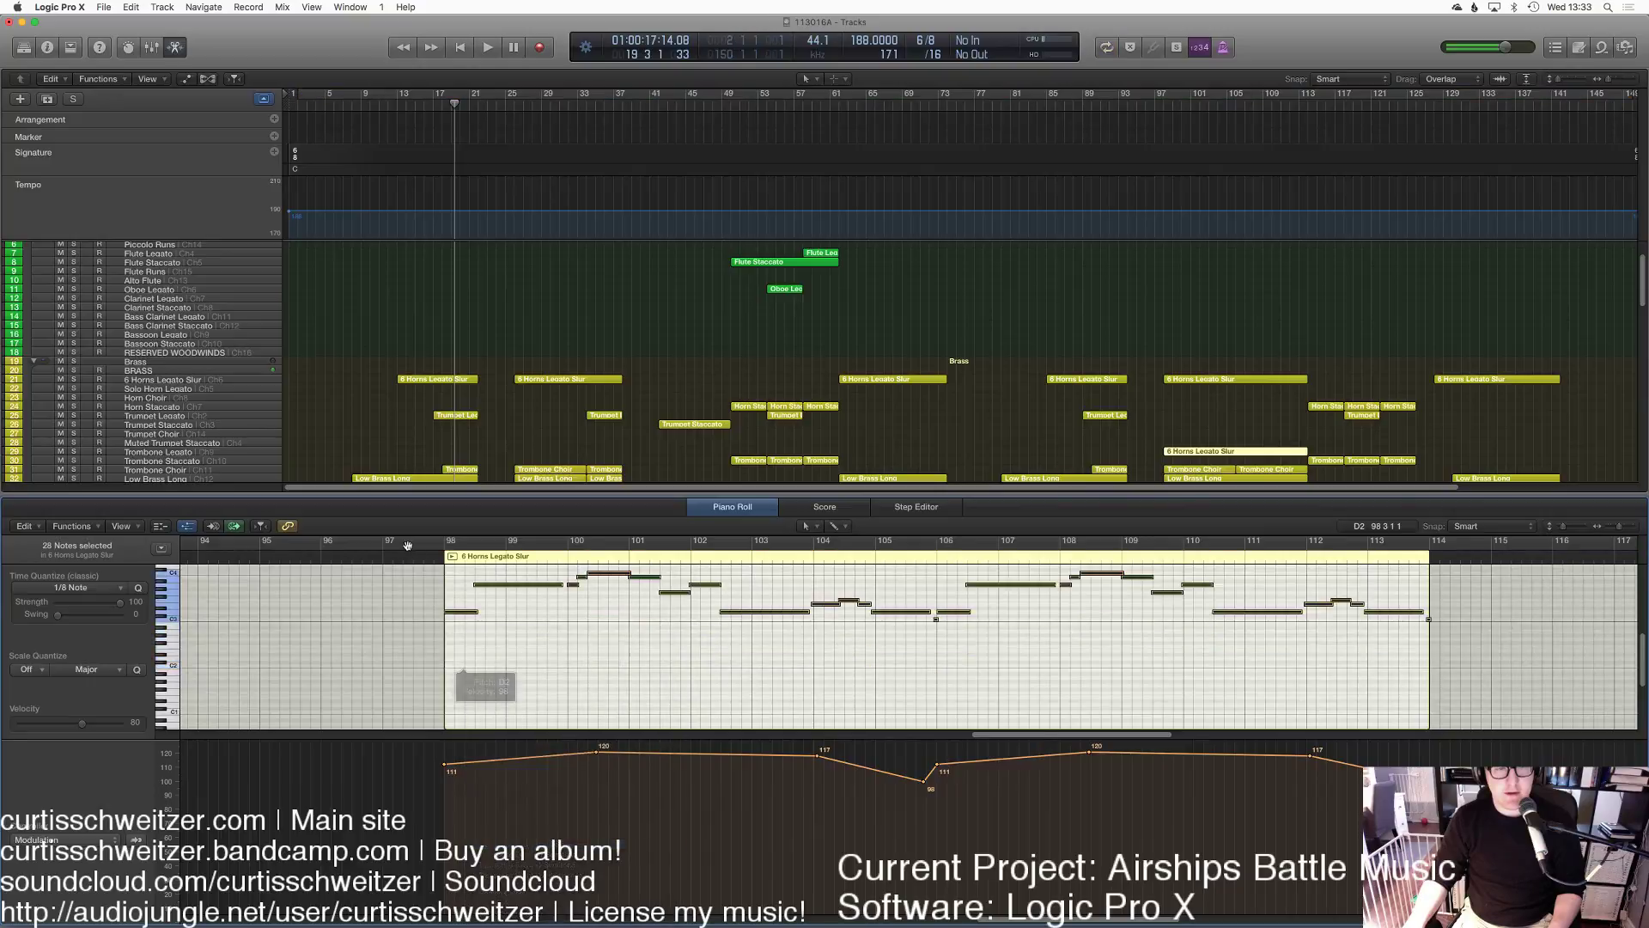
Step: Show the region's event list and lower its entire modulation curve so that the point at bar 98 is 94
key(d)
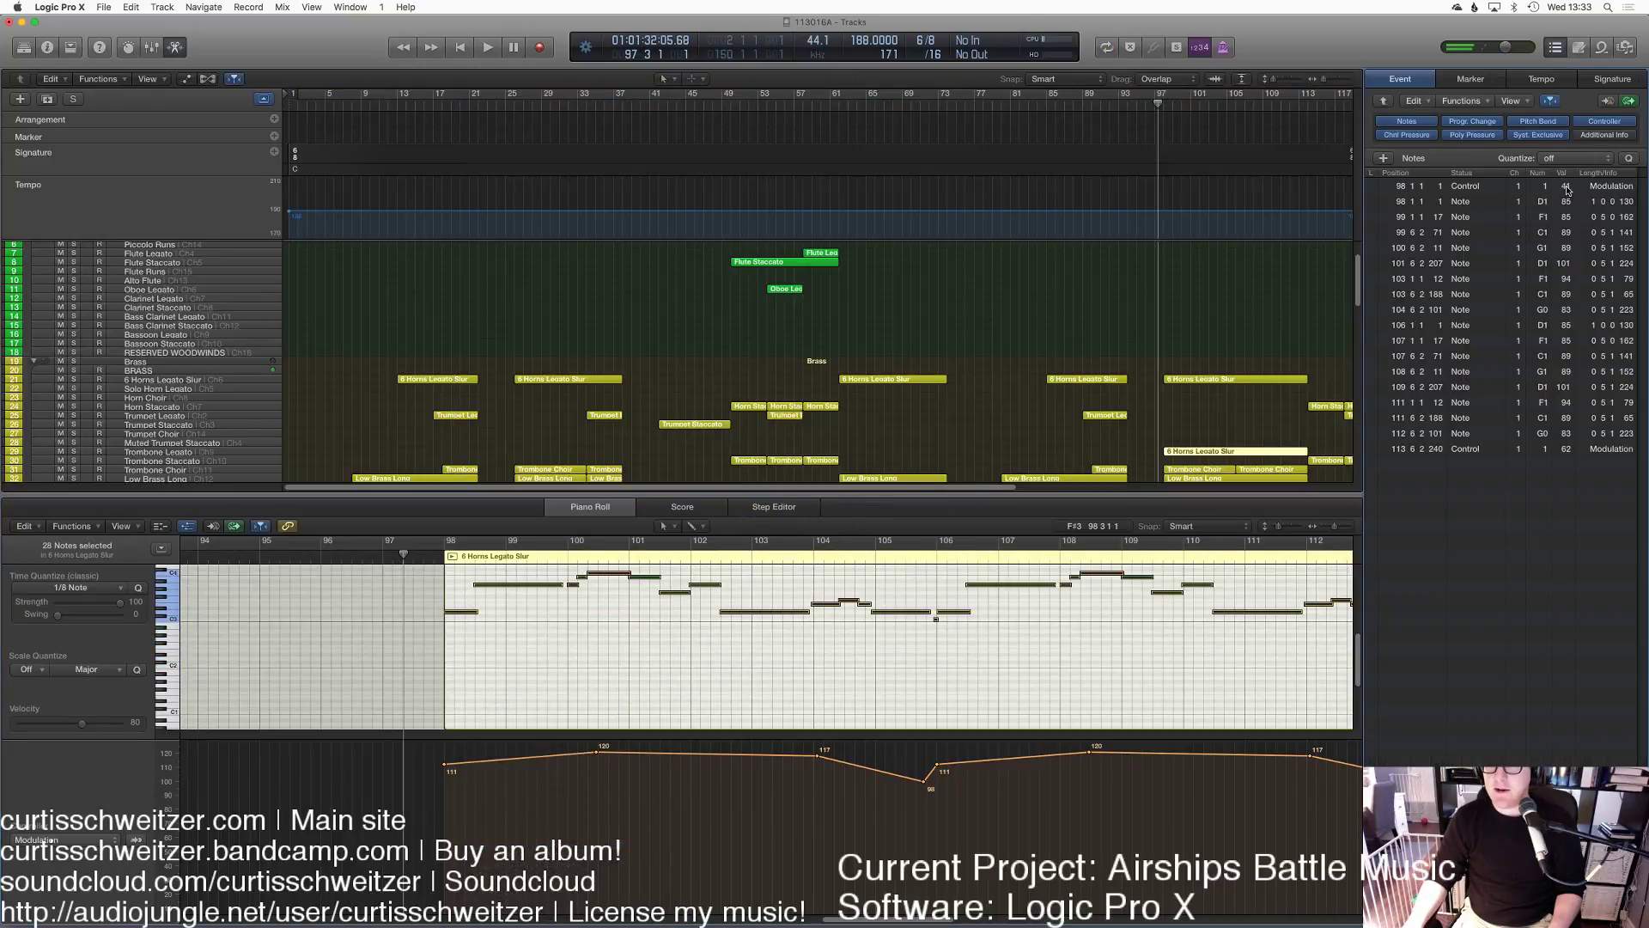
click(1181, 453)
click(1577, 277)
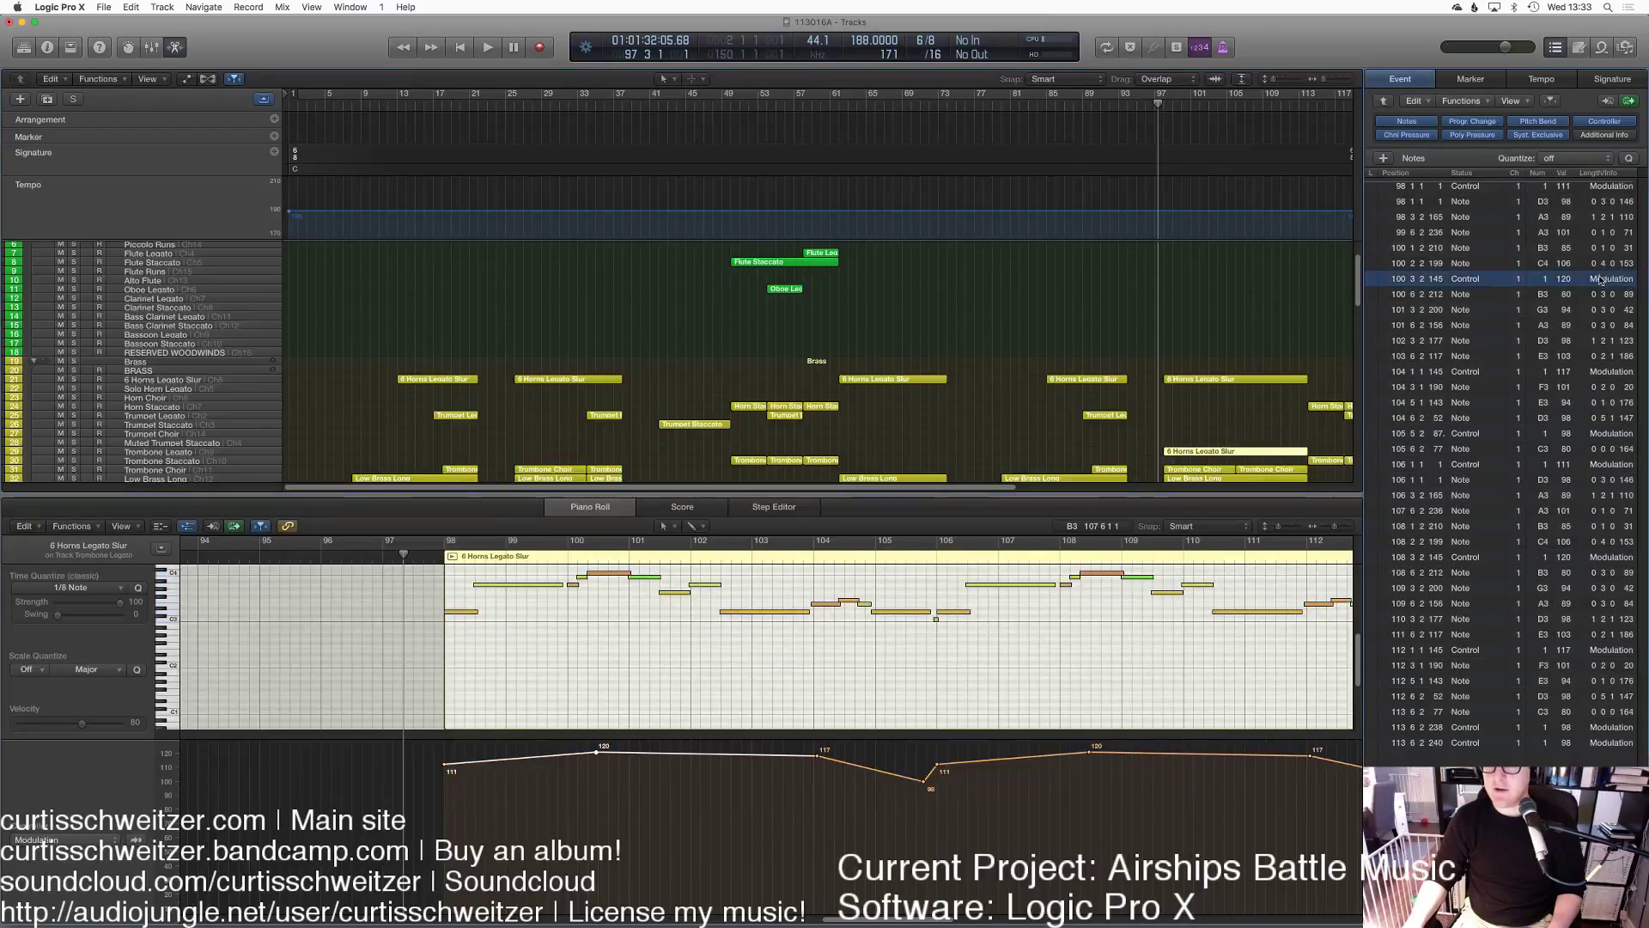
drag(994, 771, 995, 794)
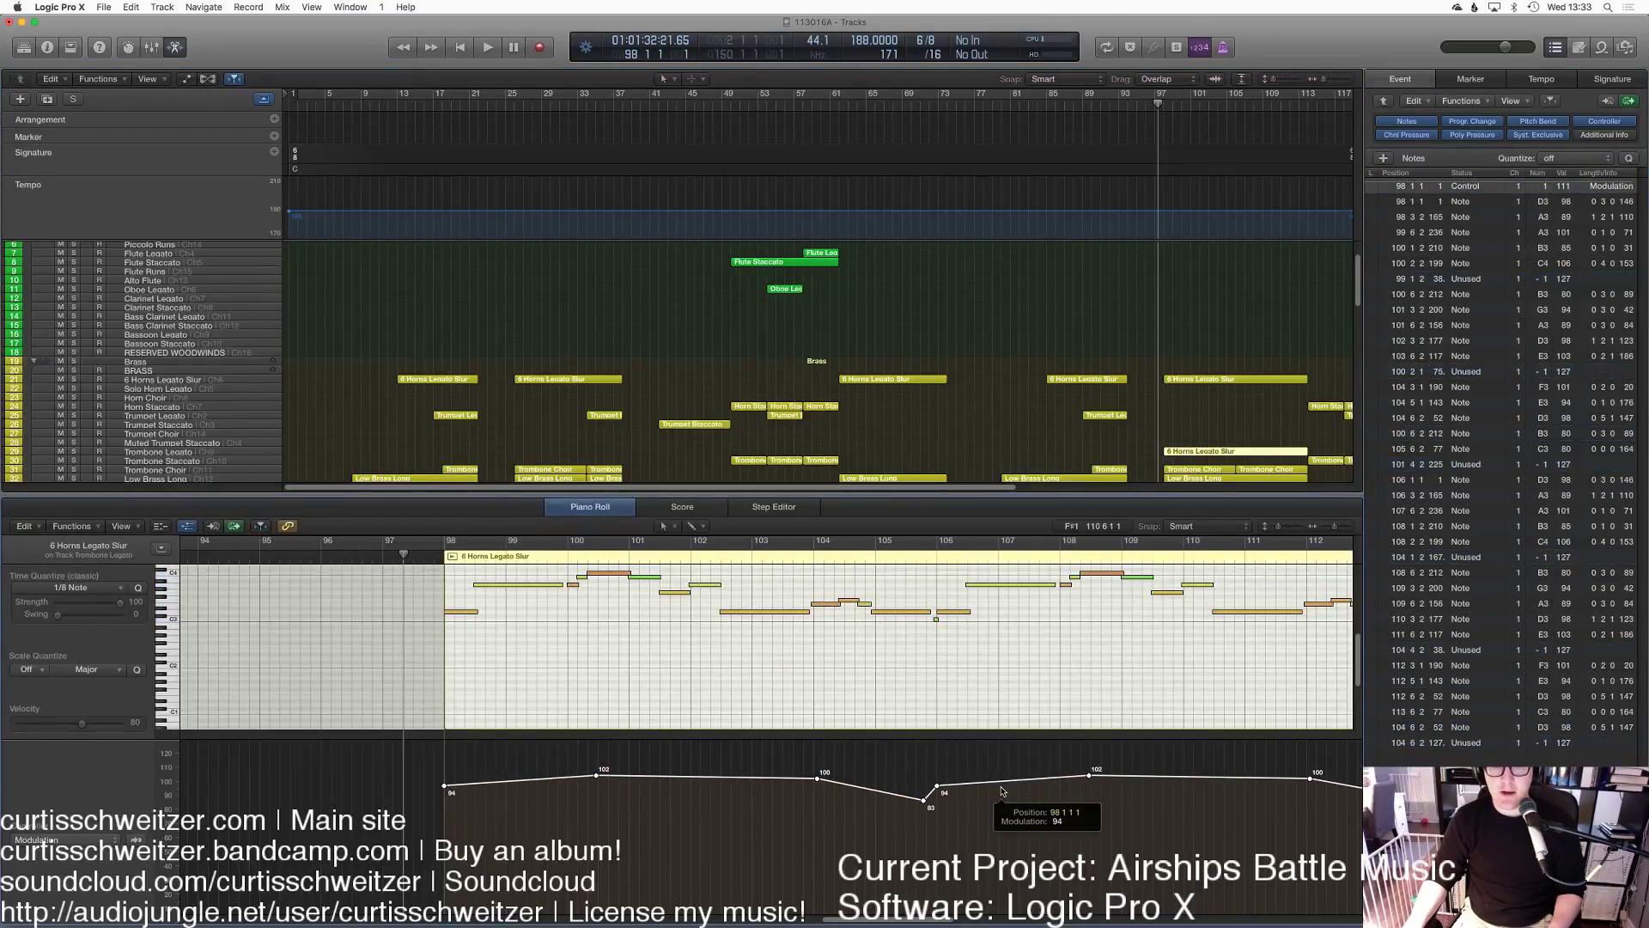
Step: Close the piano roll and event list while playing back the passage from bar 98, and stop playback
key(space)
click(1105, 415)
key(e)
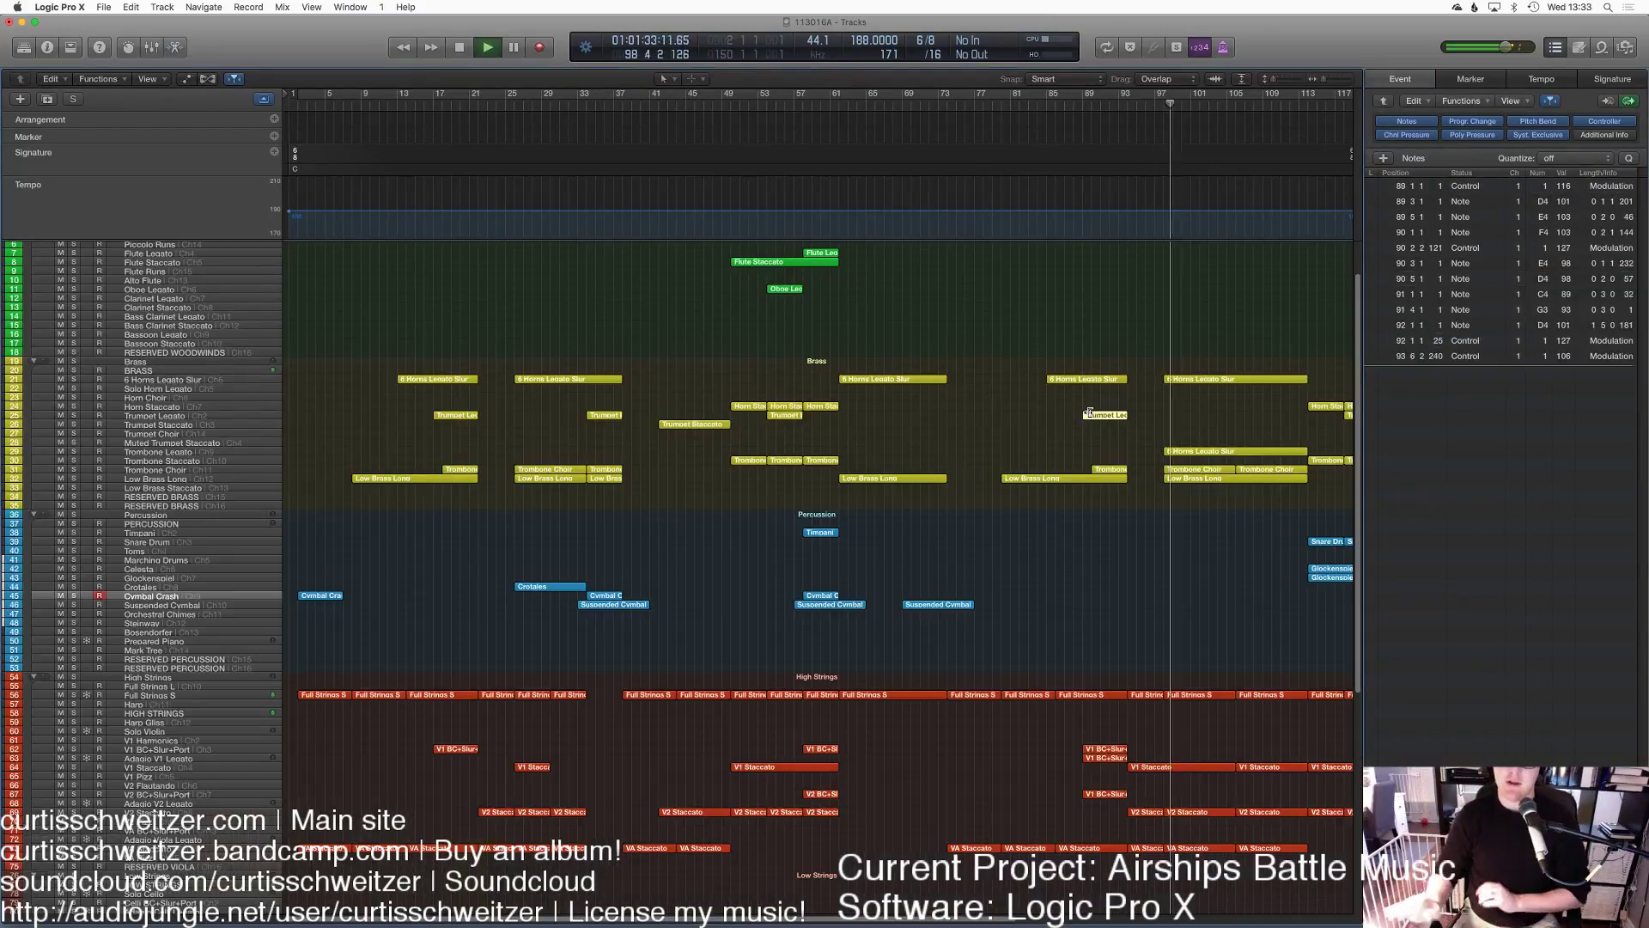
key(d)
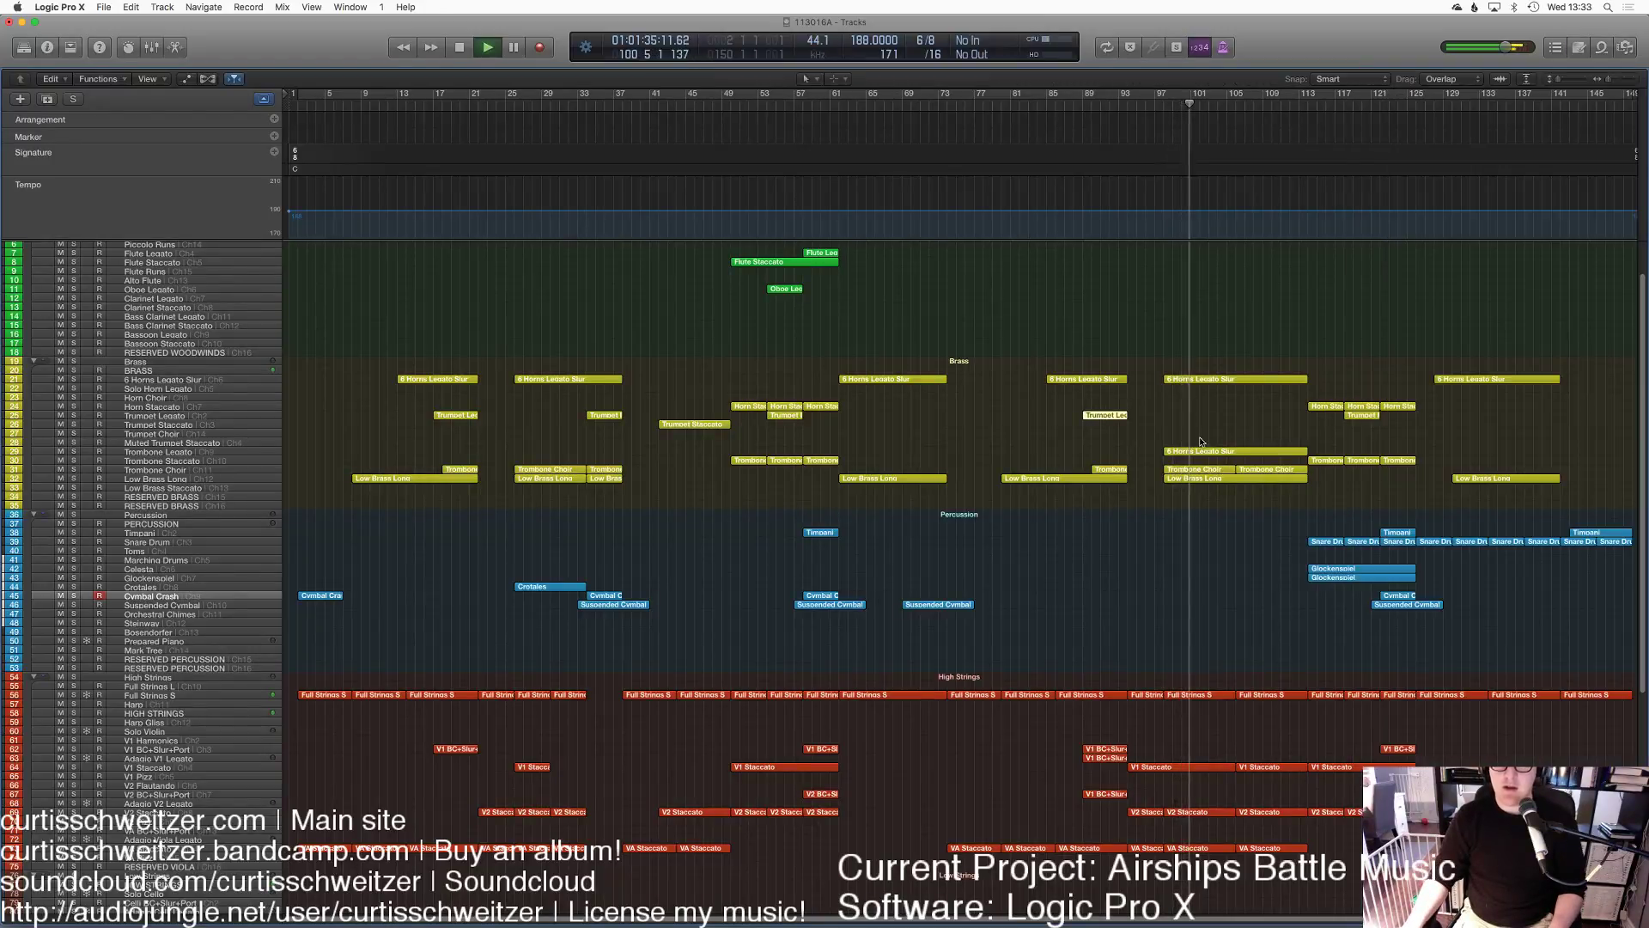
scroll(1201, 440, right, 5)
key(space)
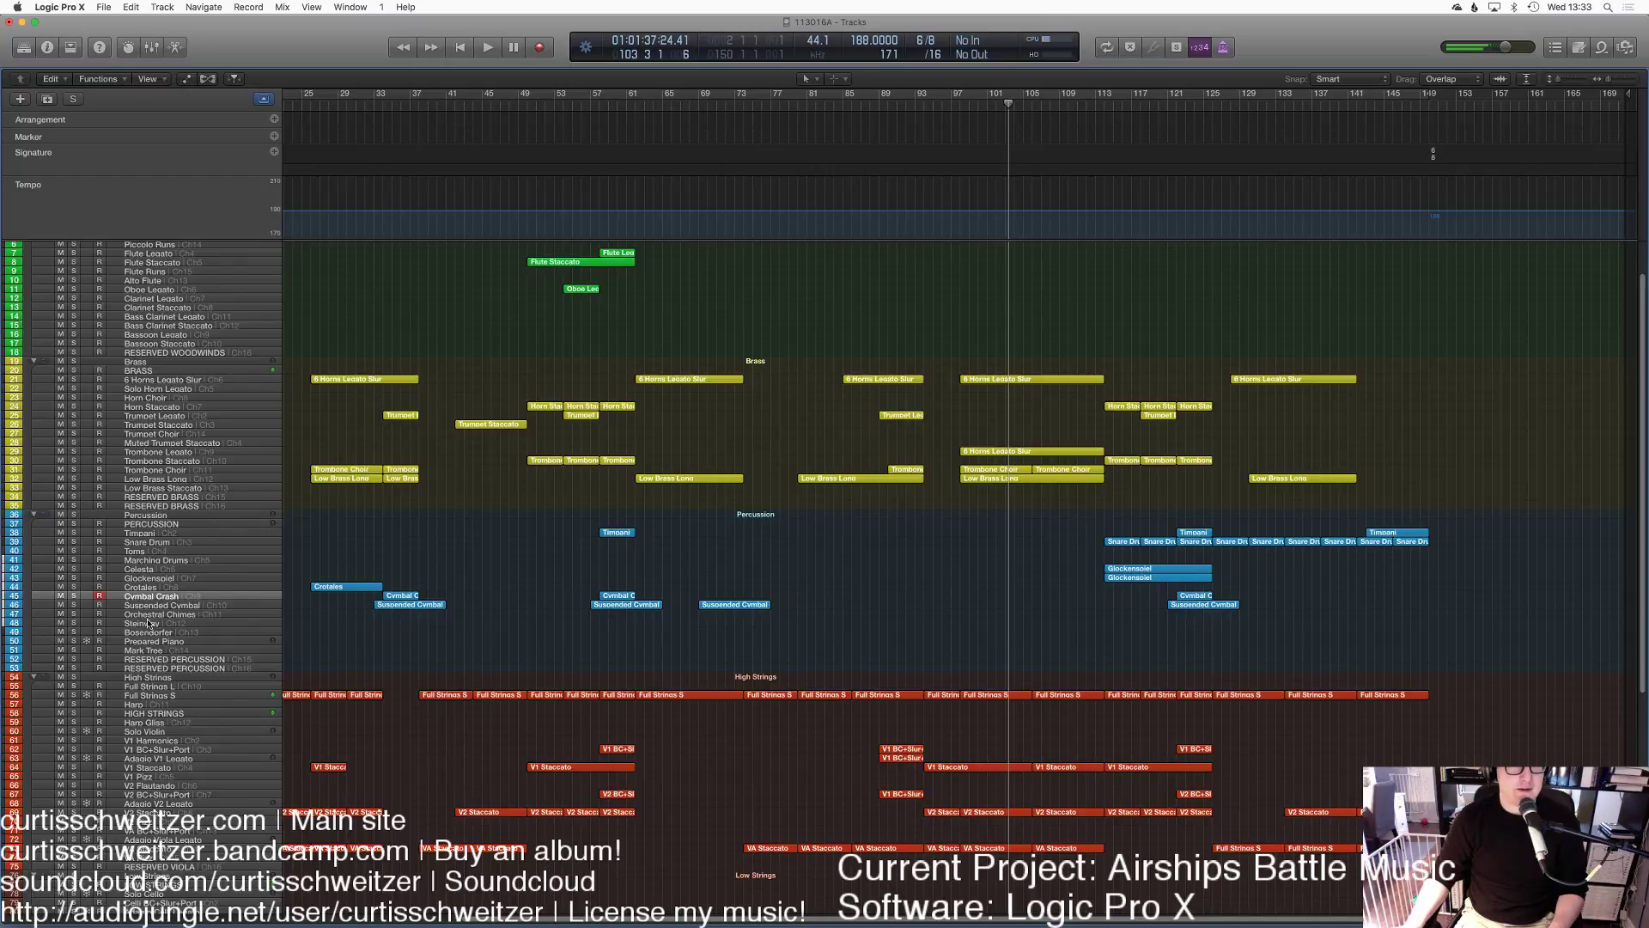
click(961, 105)
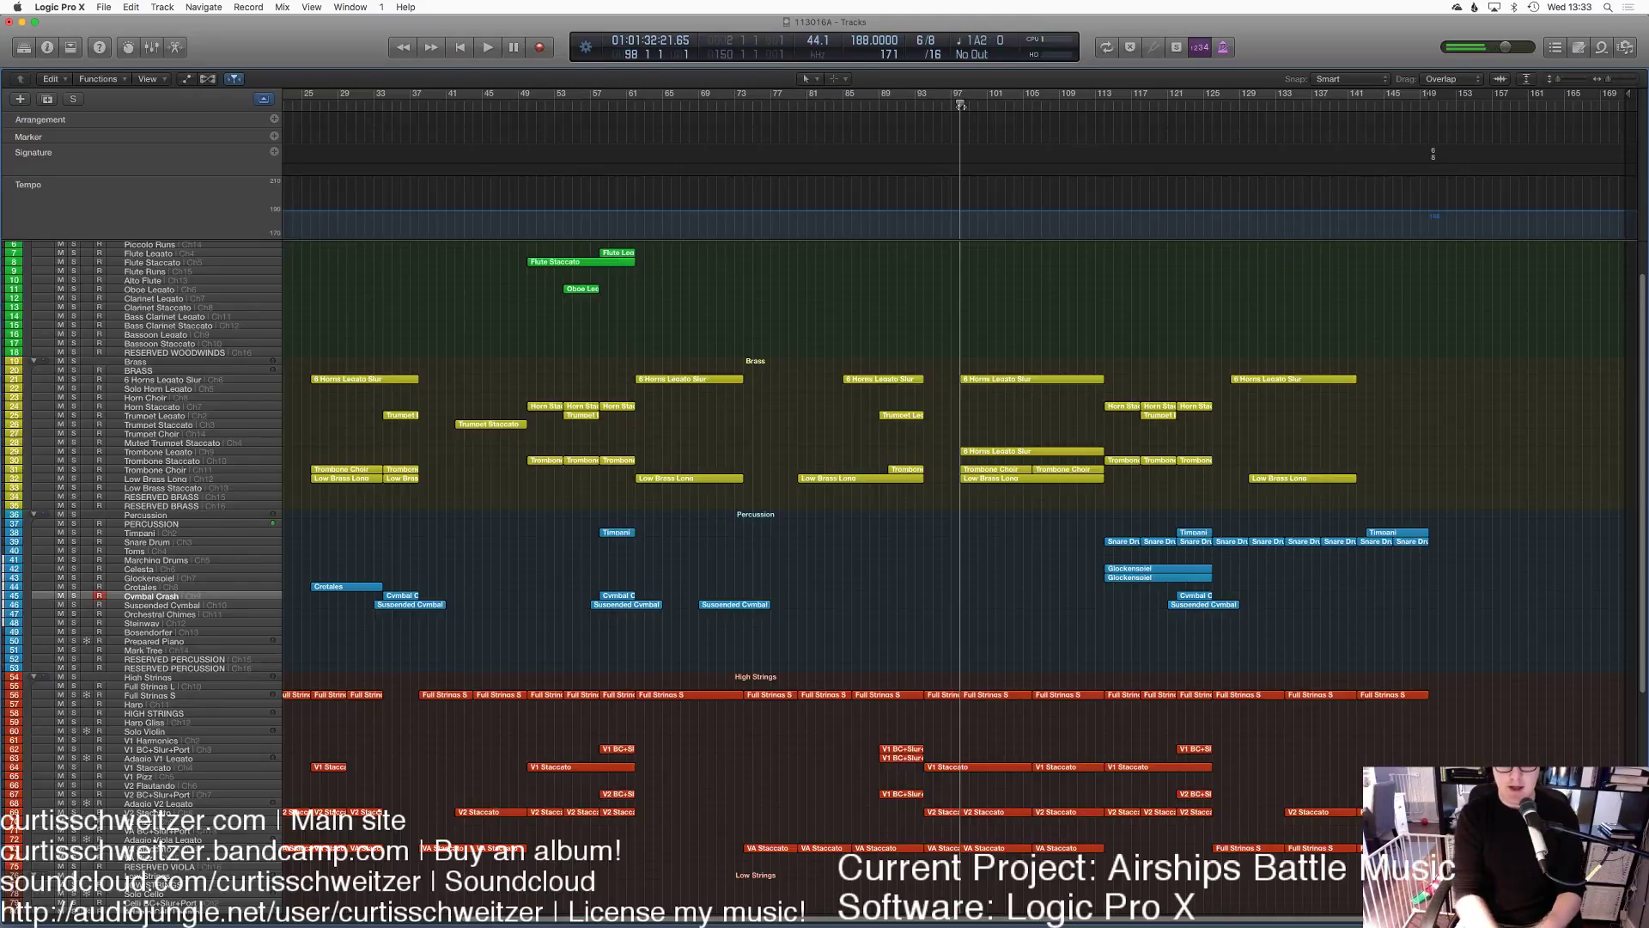
key(space)
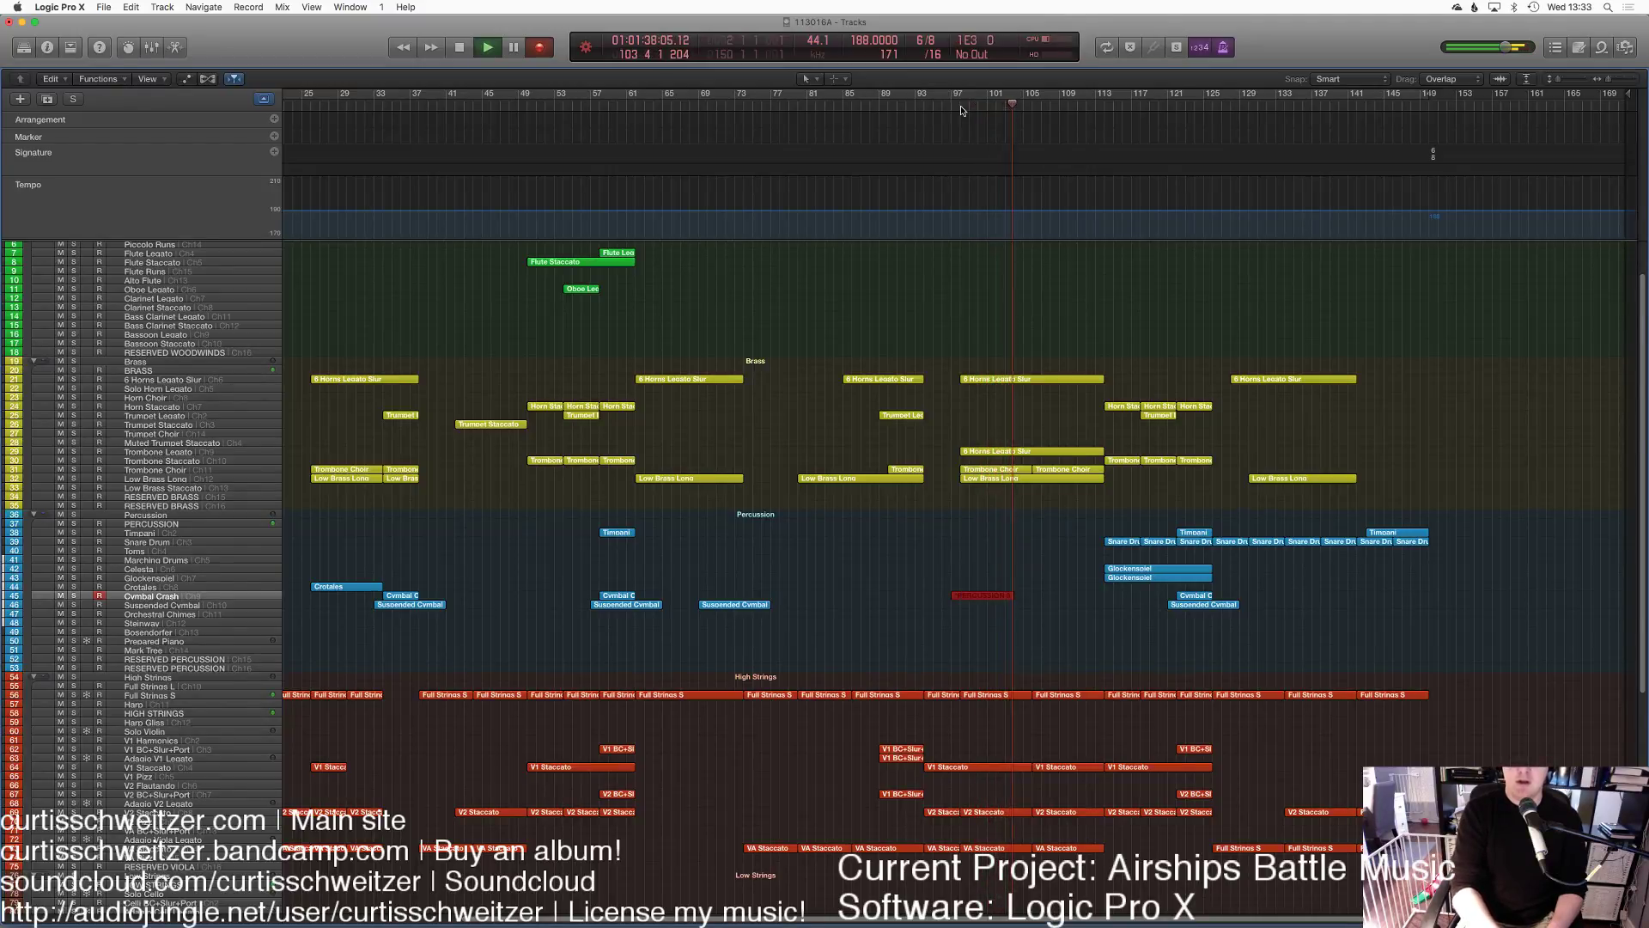
key(space)
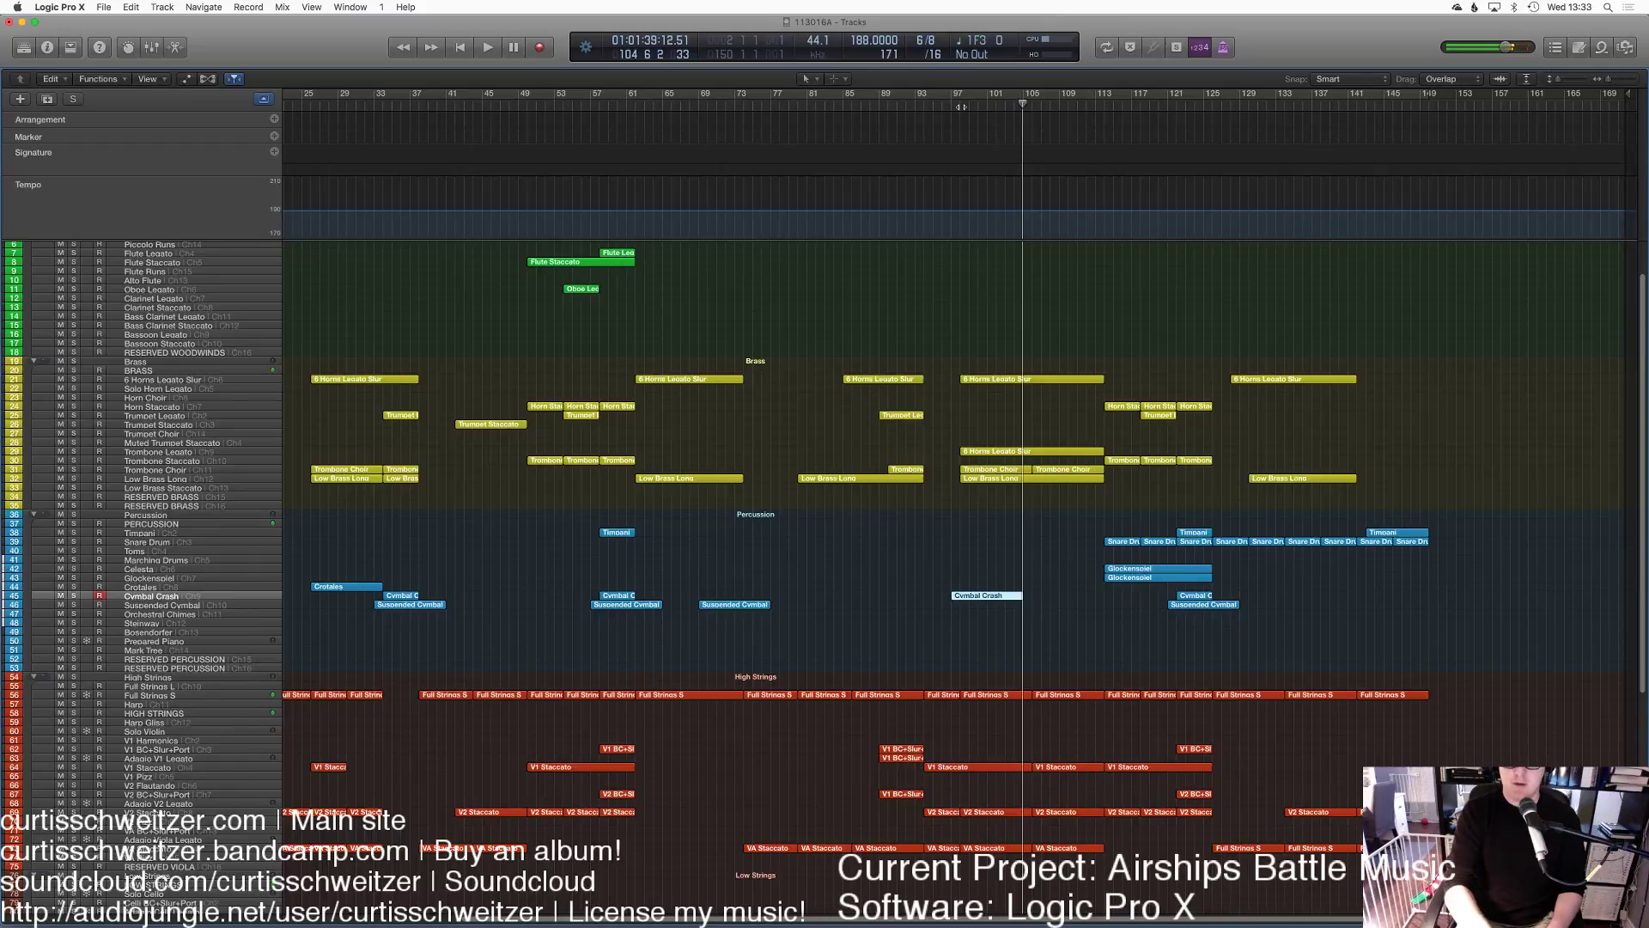
Step: Record a Cymbal Crash part from bar 97 to bar 116 and trim the start of its region to bar 98
key(r)
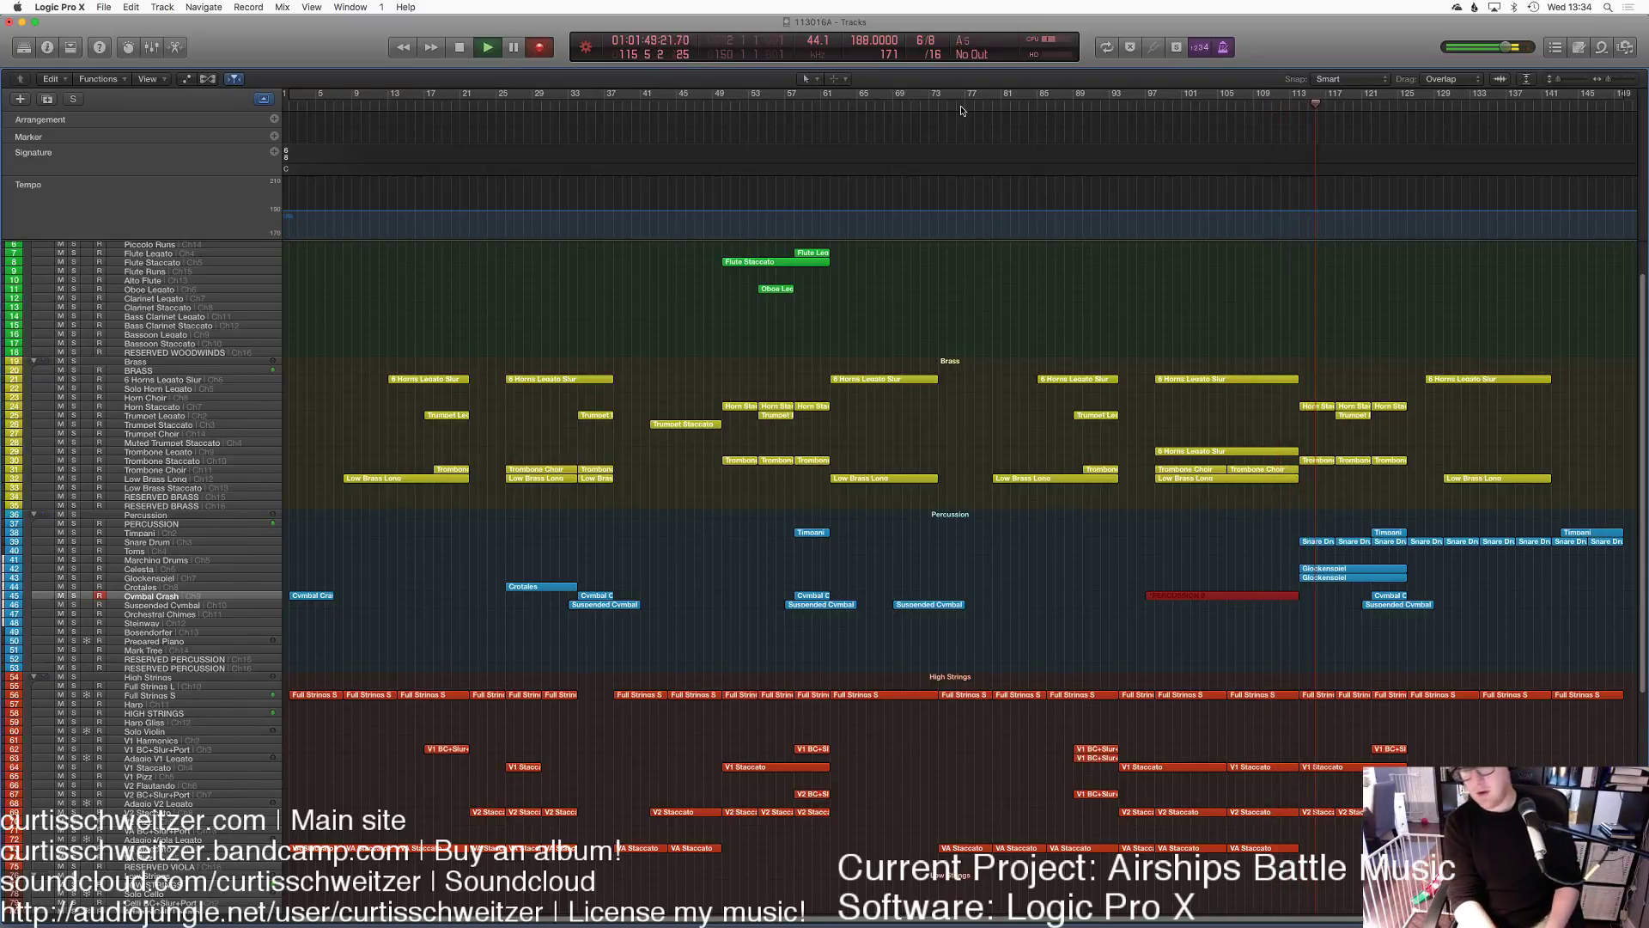
key(space)
key(p)
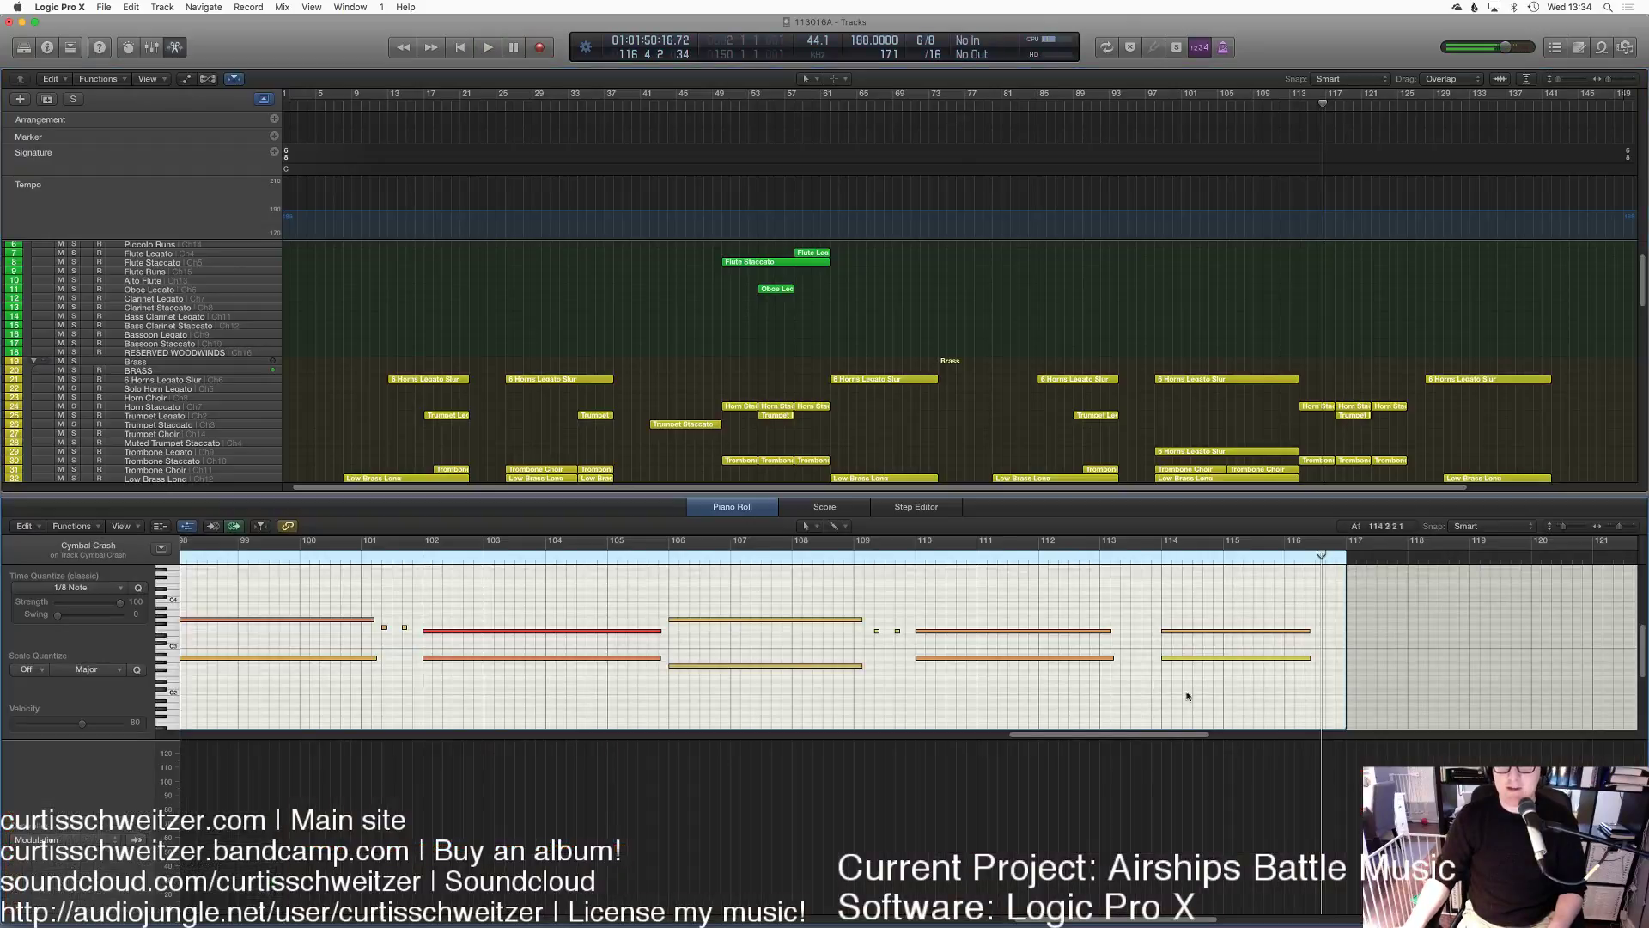
key(super+a)
scroll(1183, 619, left, 5)
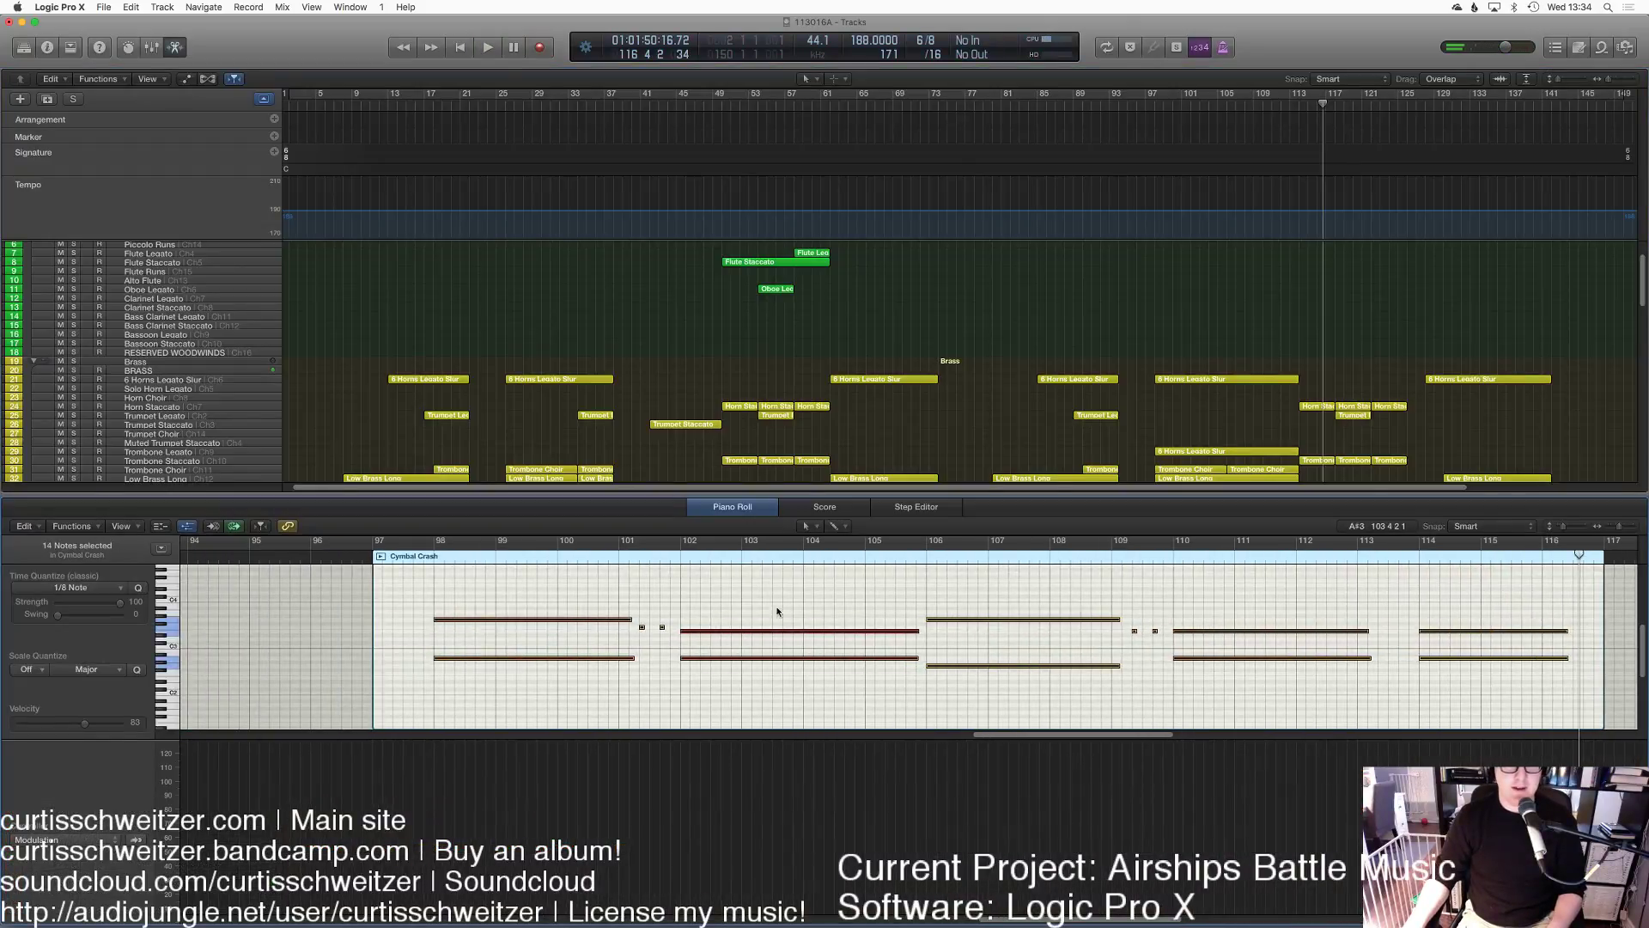
drag(393, 619, 436, 606)
Step: Turn cycle mode back on, close the piano roll and play back the arrangement with the new cymbal crashes
key(c)
key(space)
click(1150, 97)
key(e)
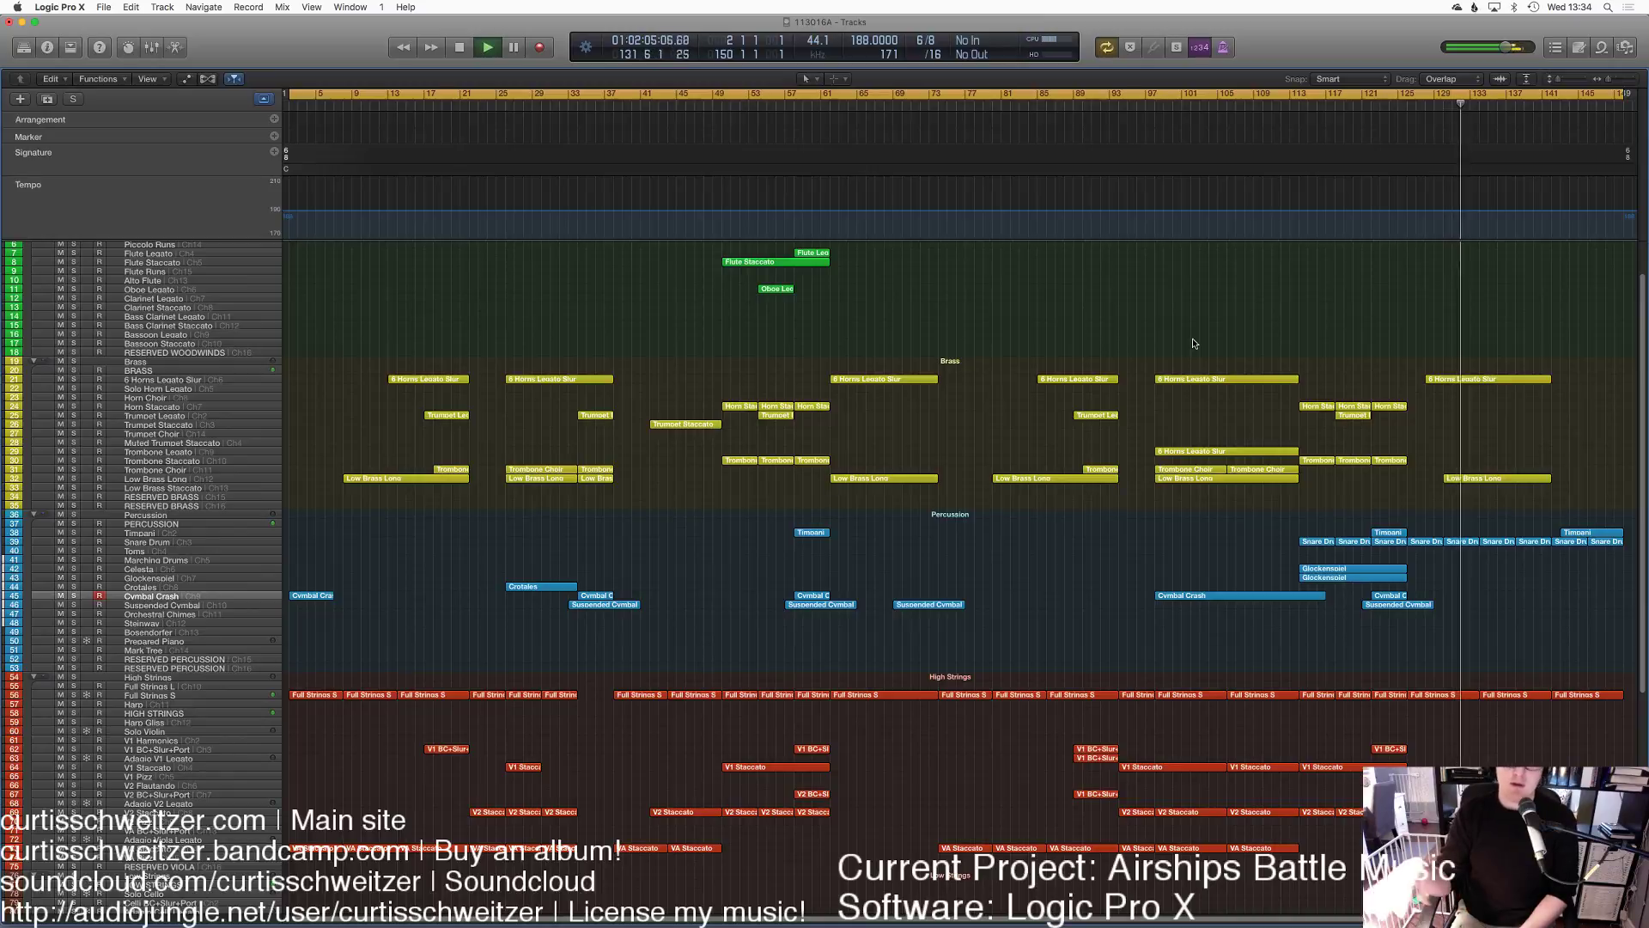
Step: Check the mixer levels and examine the string, AUX and ukulele regions across the arrangement during playback
scroll(1498, 552, right, 5)
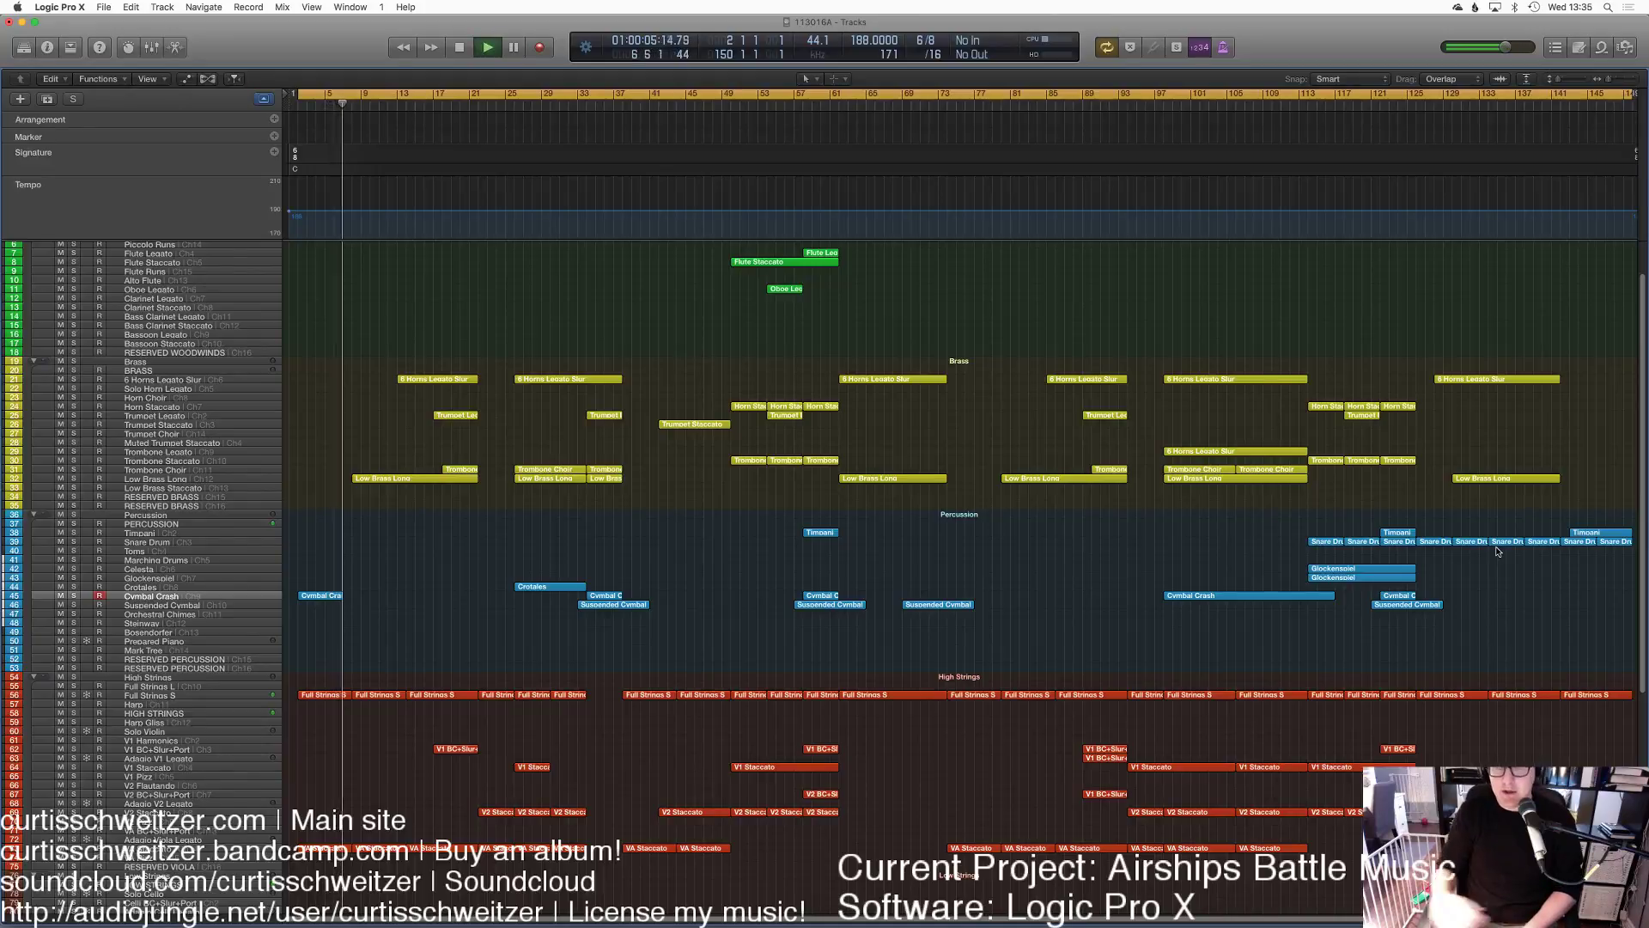
key(x)
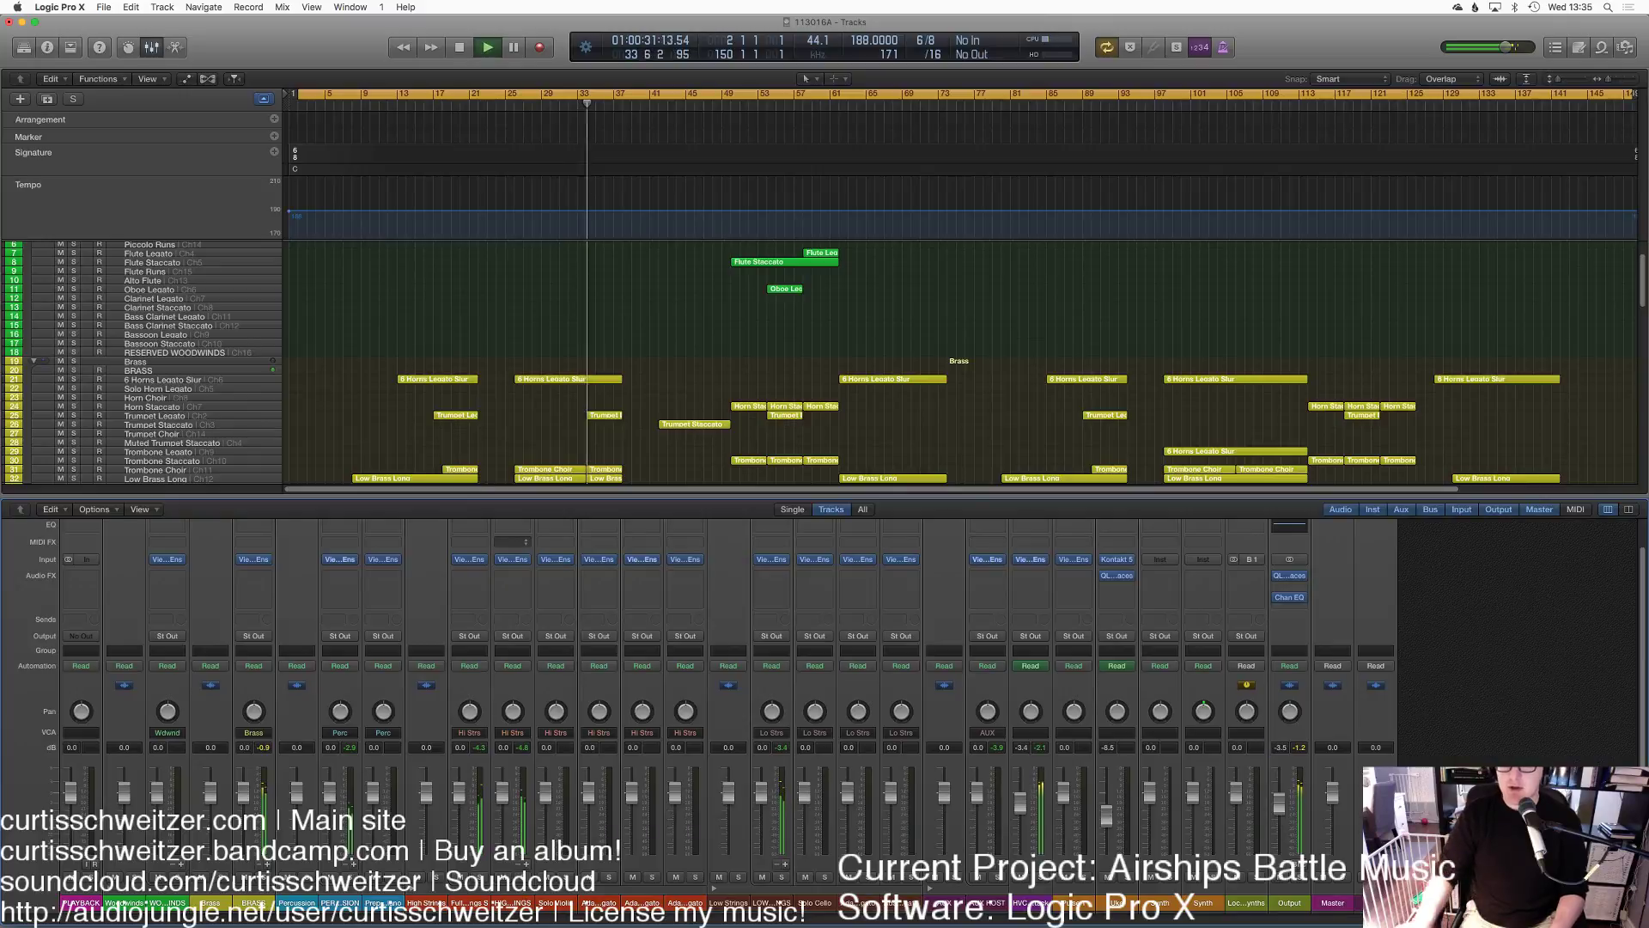
key(x)
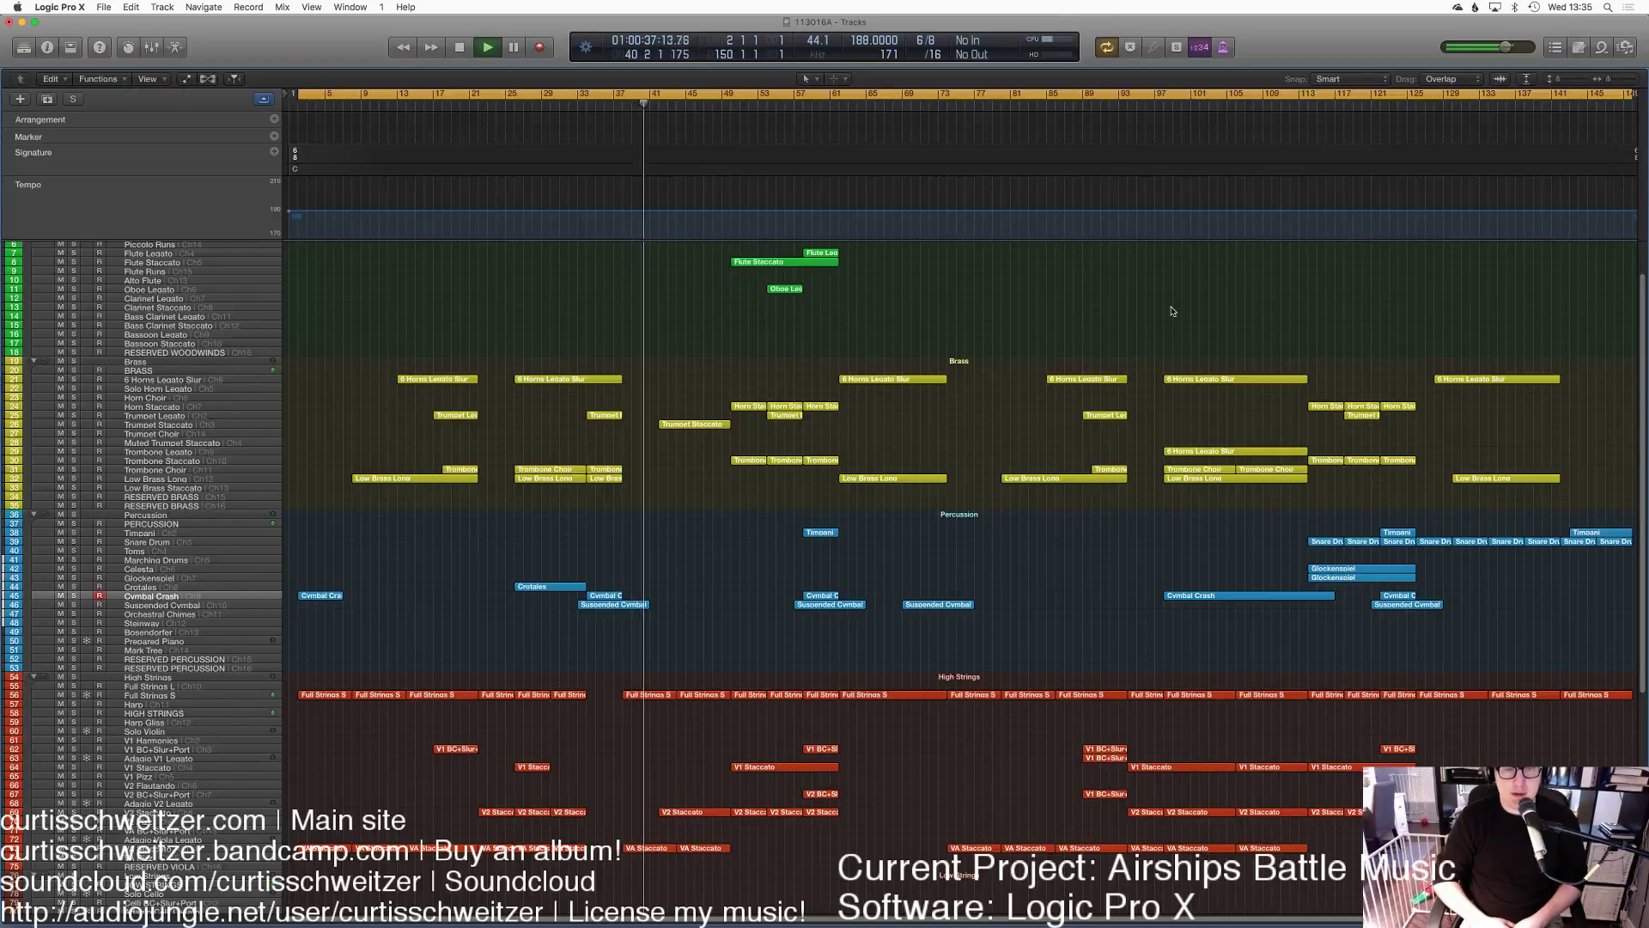
scroll(1265, 368, down, 10)
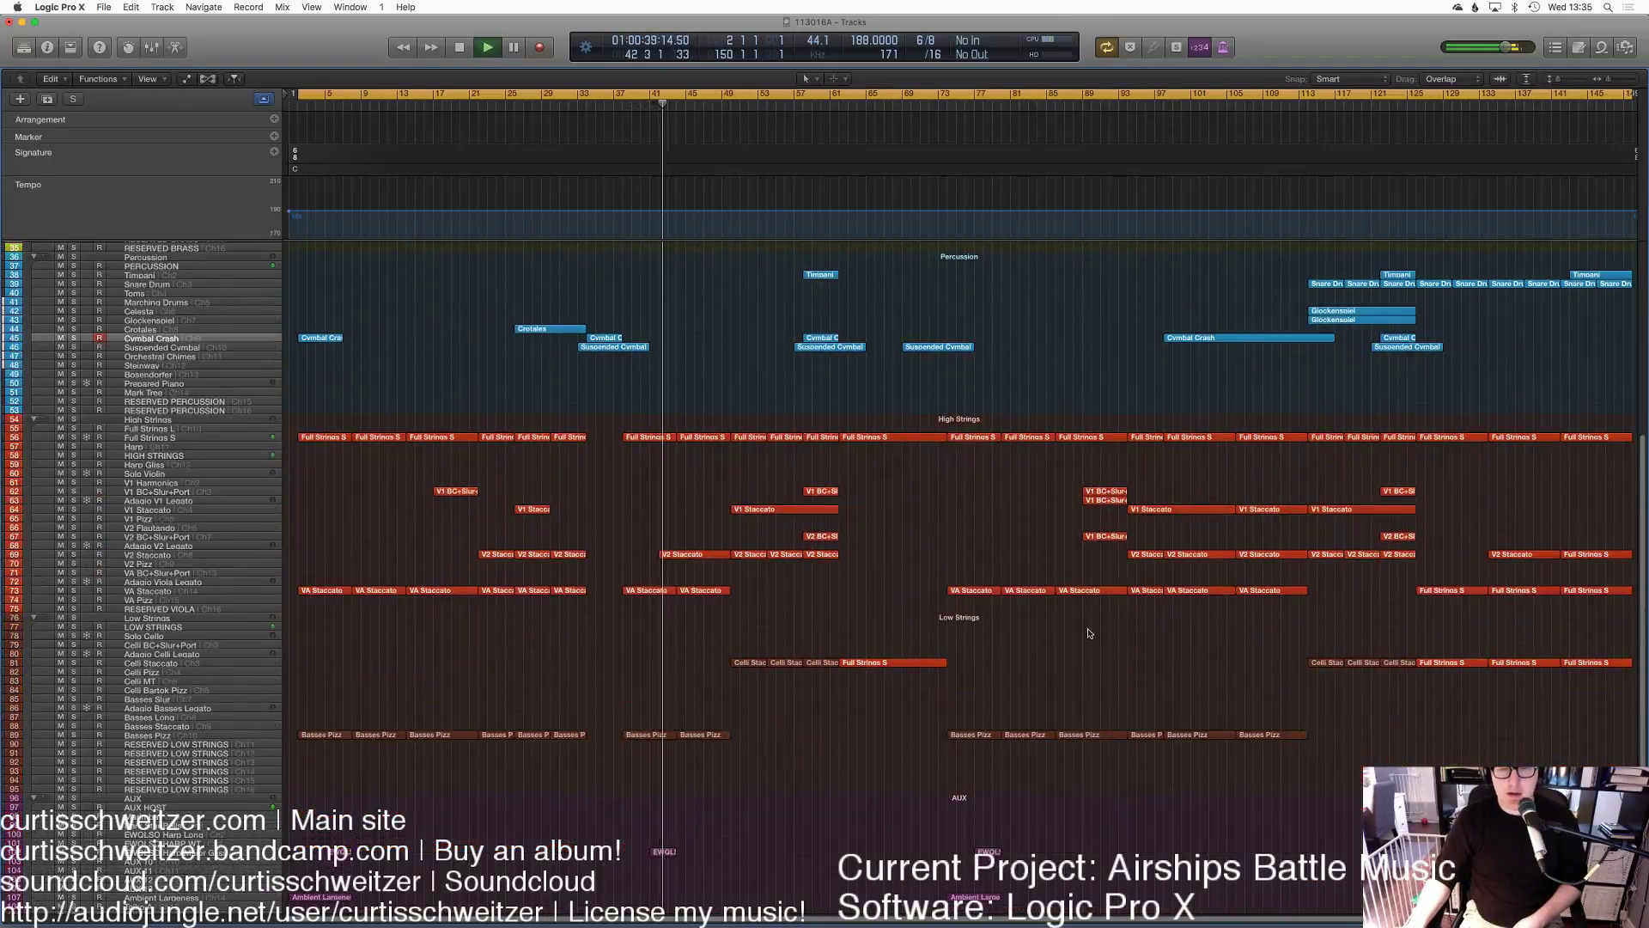
scroll(1090, 633, right, 3)
scroll(1089, 633, right, 2)
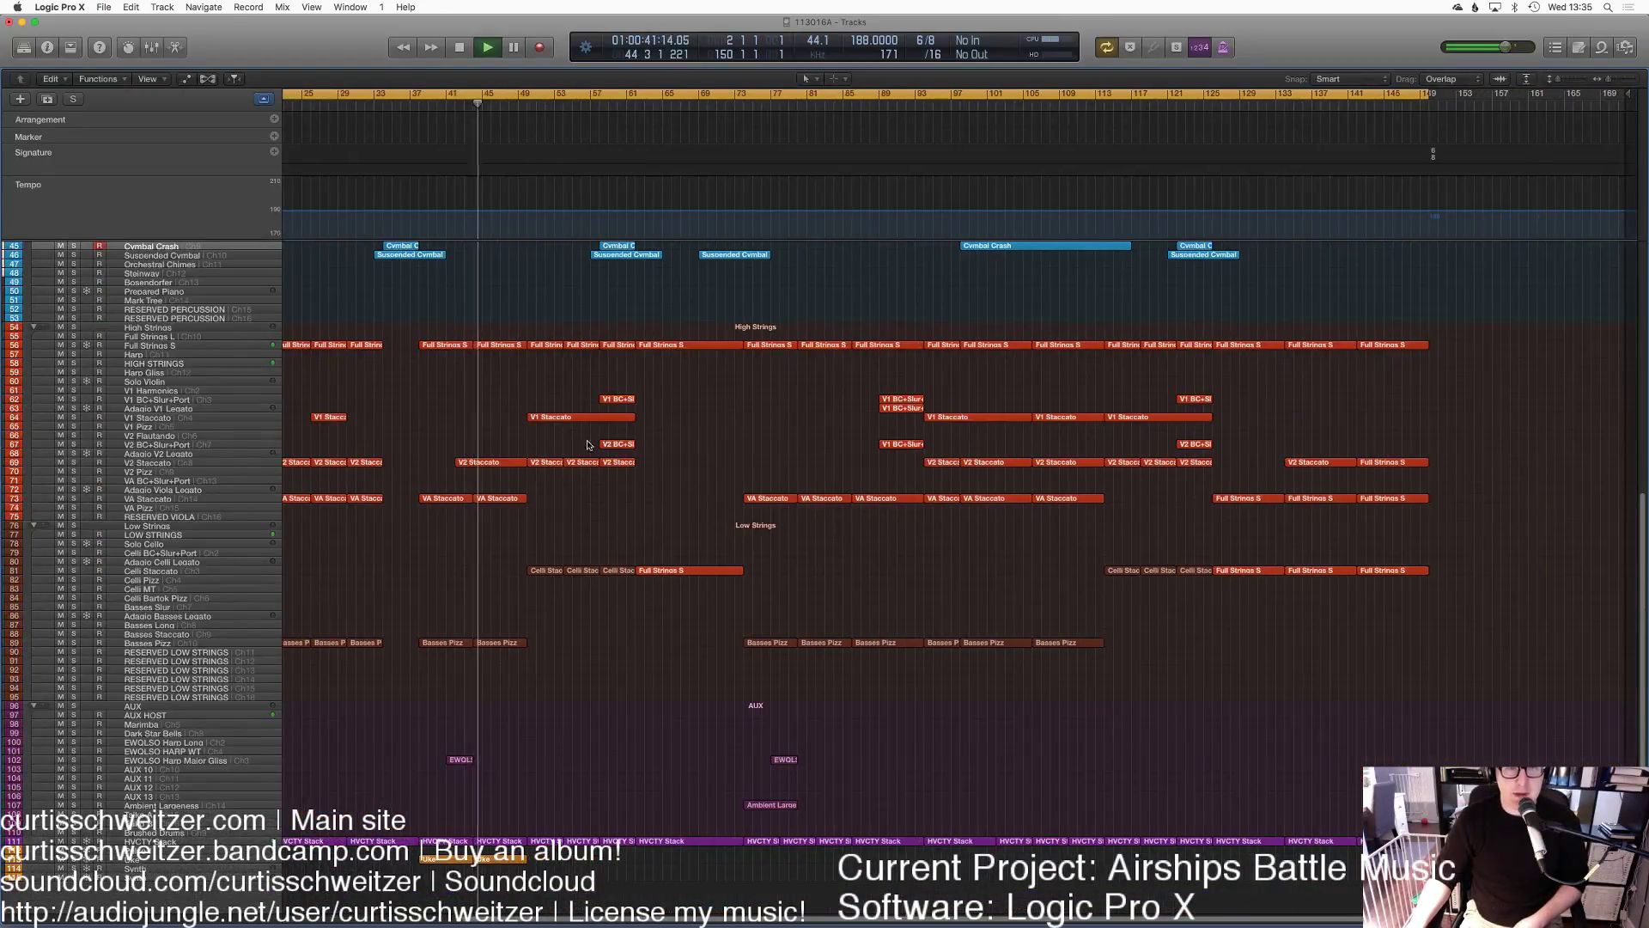
drag(1047, 535, 1391, 502)
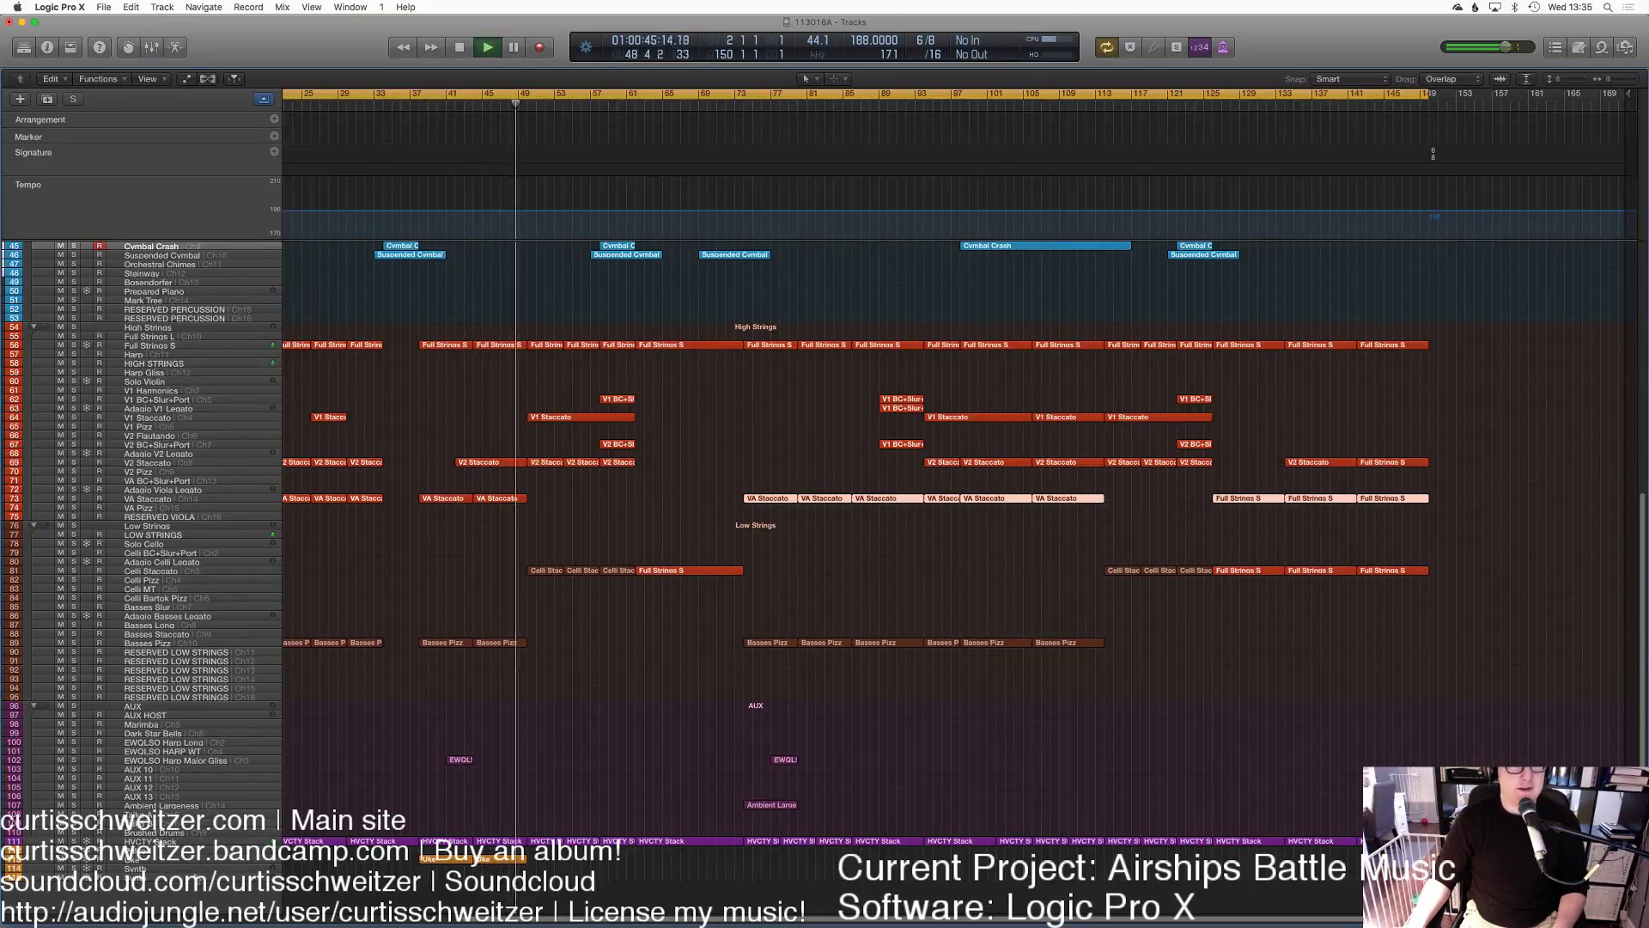
click(155, 859)
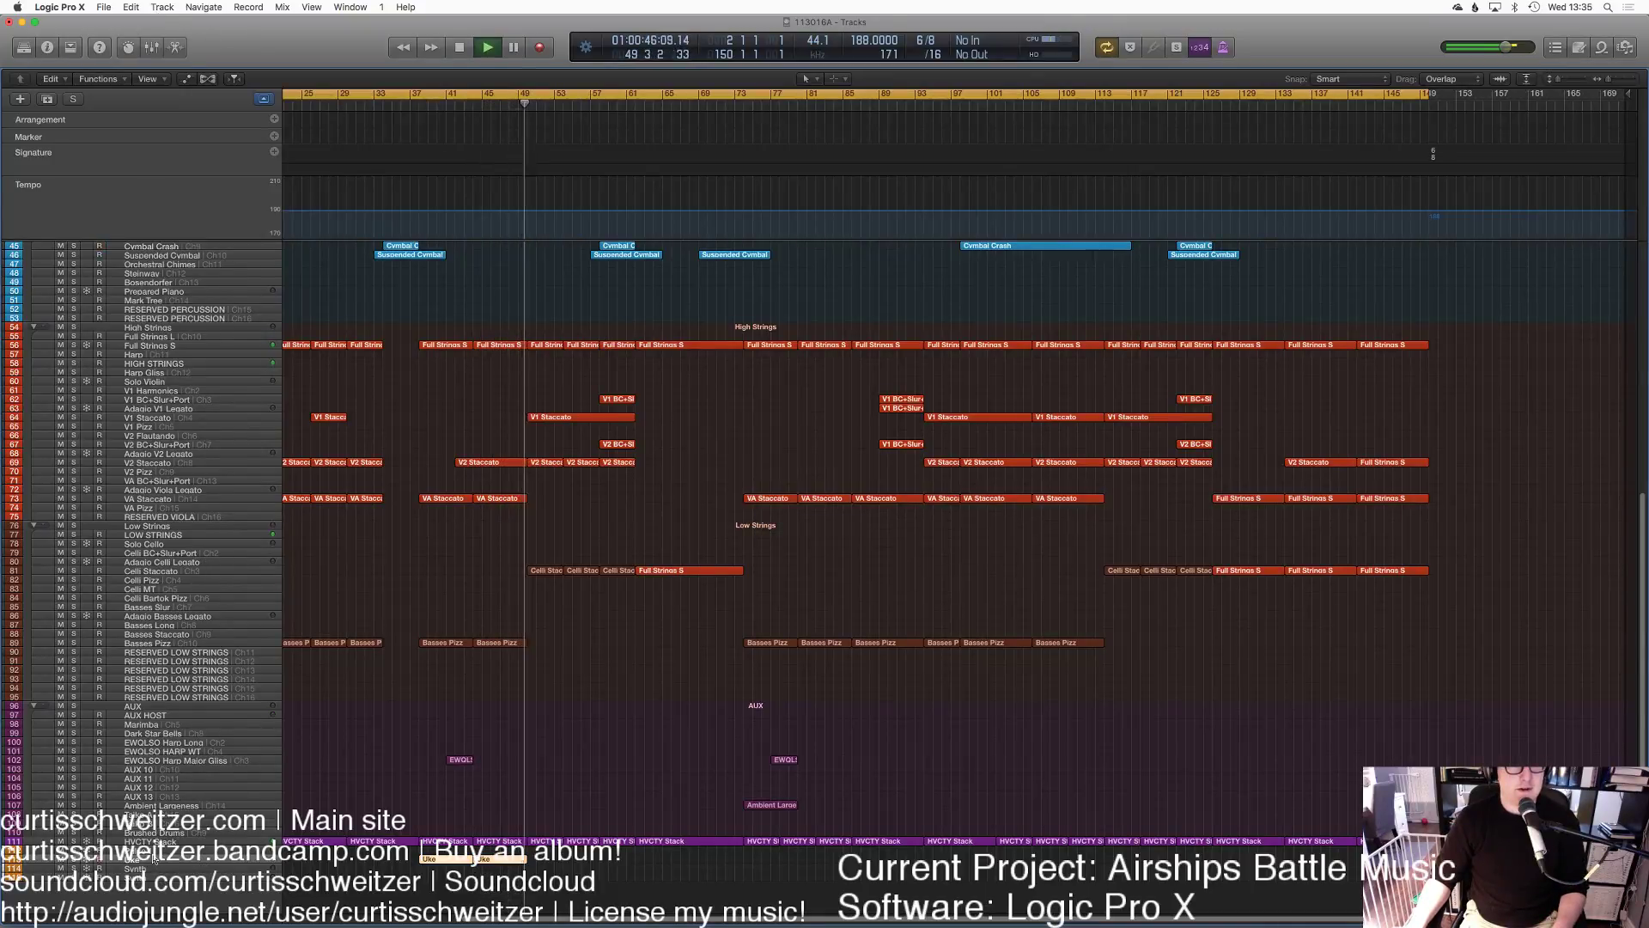
Step: Paste the copied viola staccato regions onto the ukulele track at their original position from bar 74 and play back the arrangement
click(130, 7)
click(182, 128)
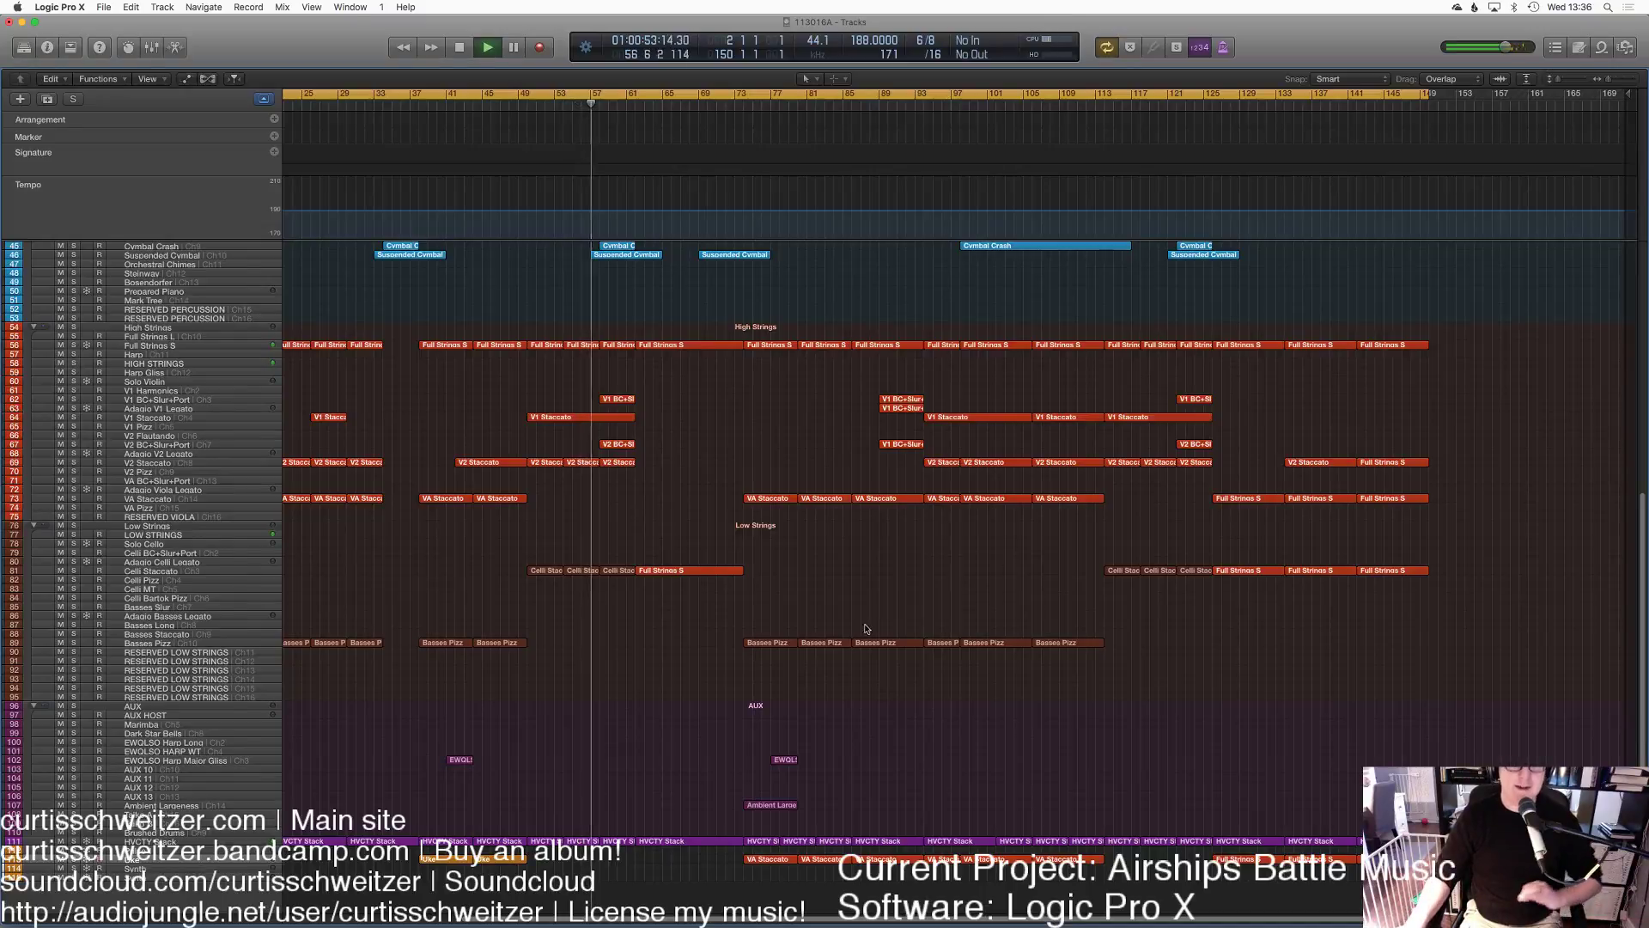
scroll(859, 636, up, 5)
scroll(858, 646, up, 2)
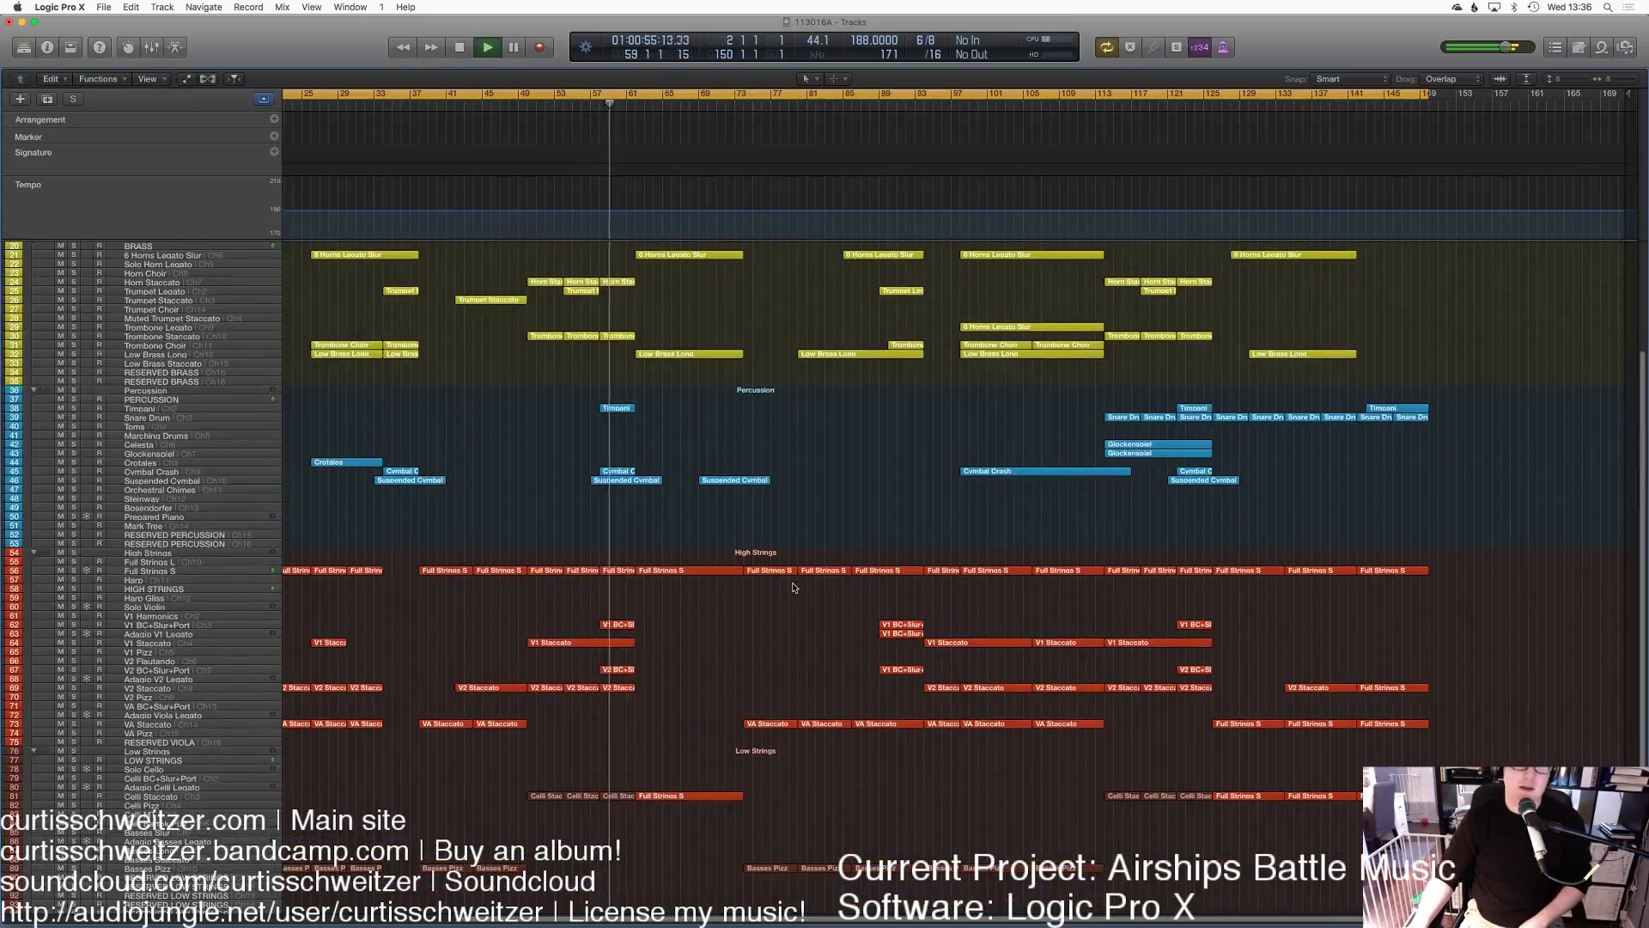
scroll(773, 567, up, 3)
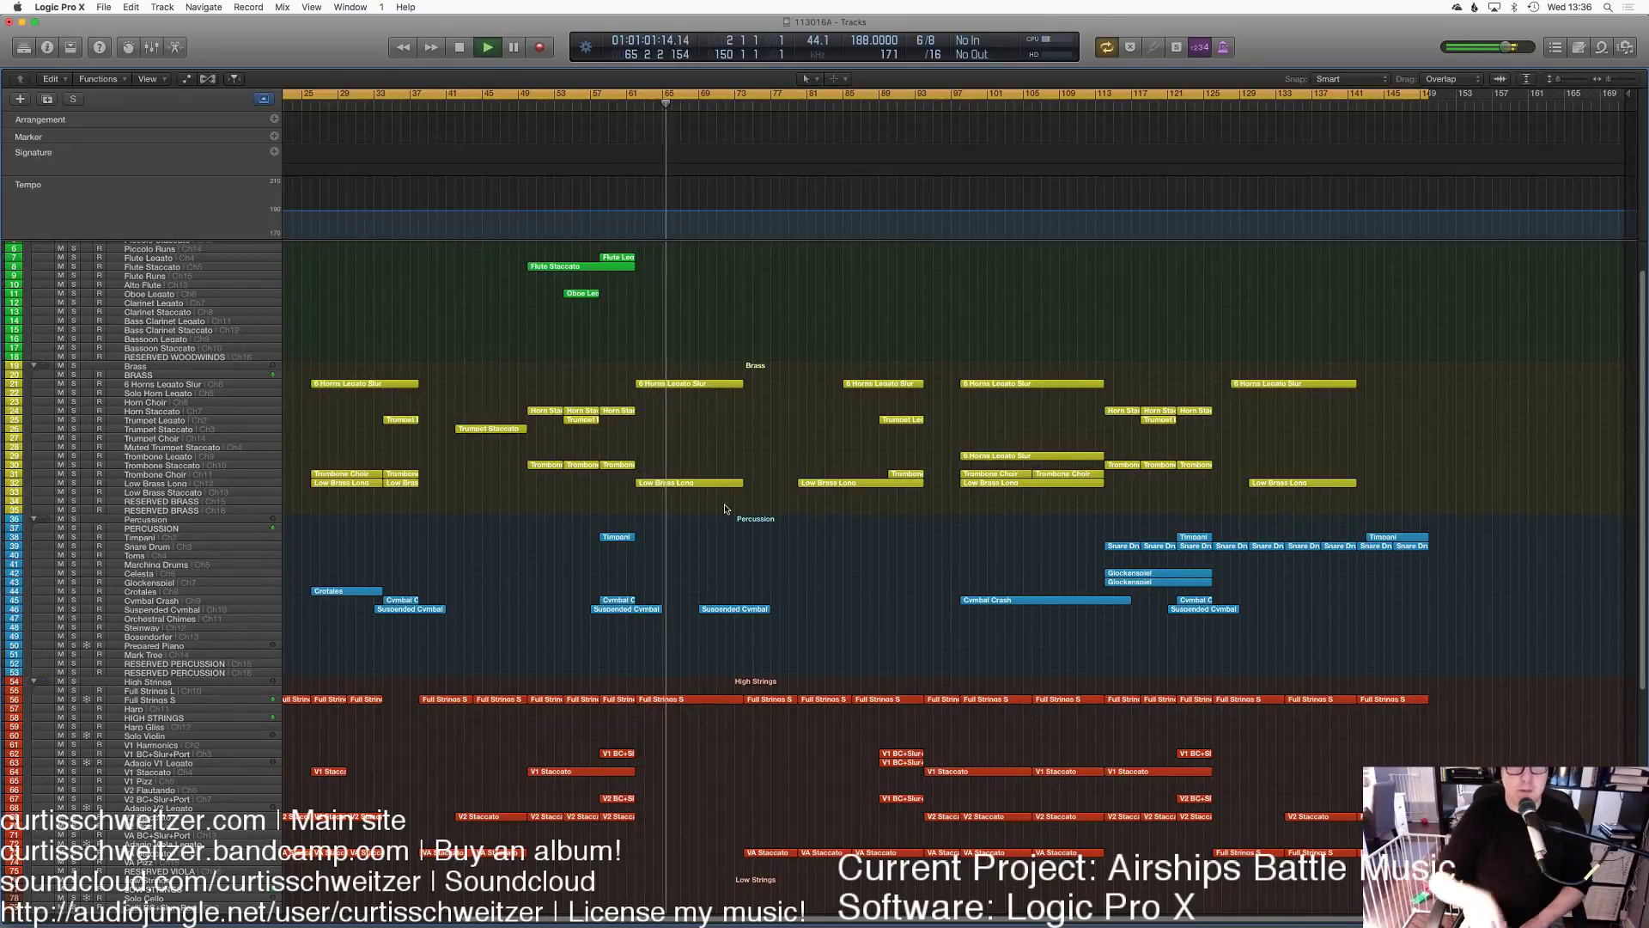
Step: Turn off cycle mode and record a short part on the Ambient Largeness track from bar 62
key(x)
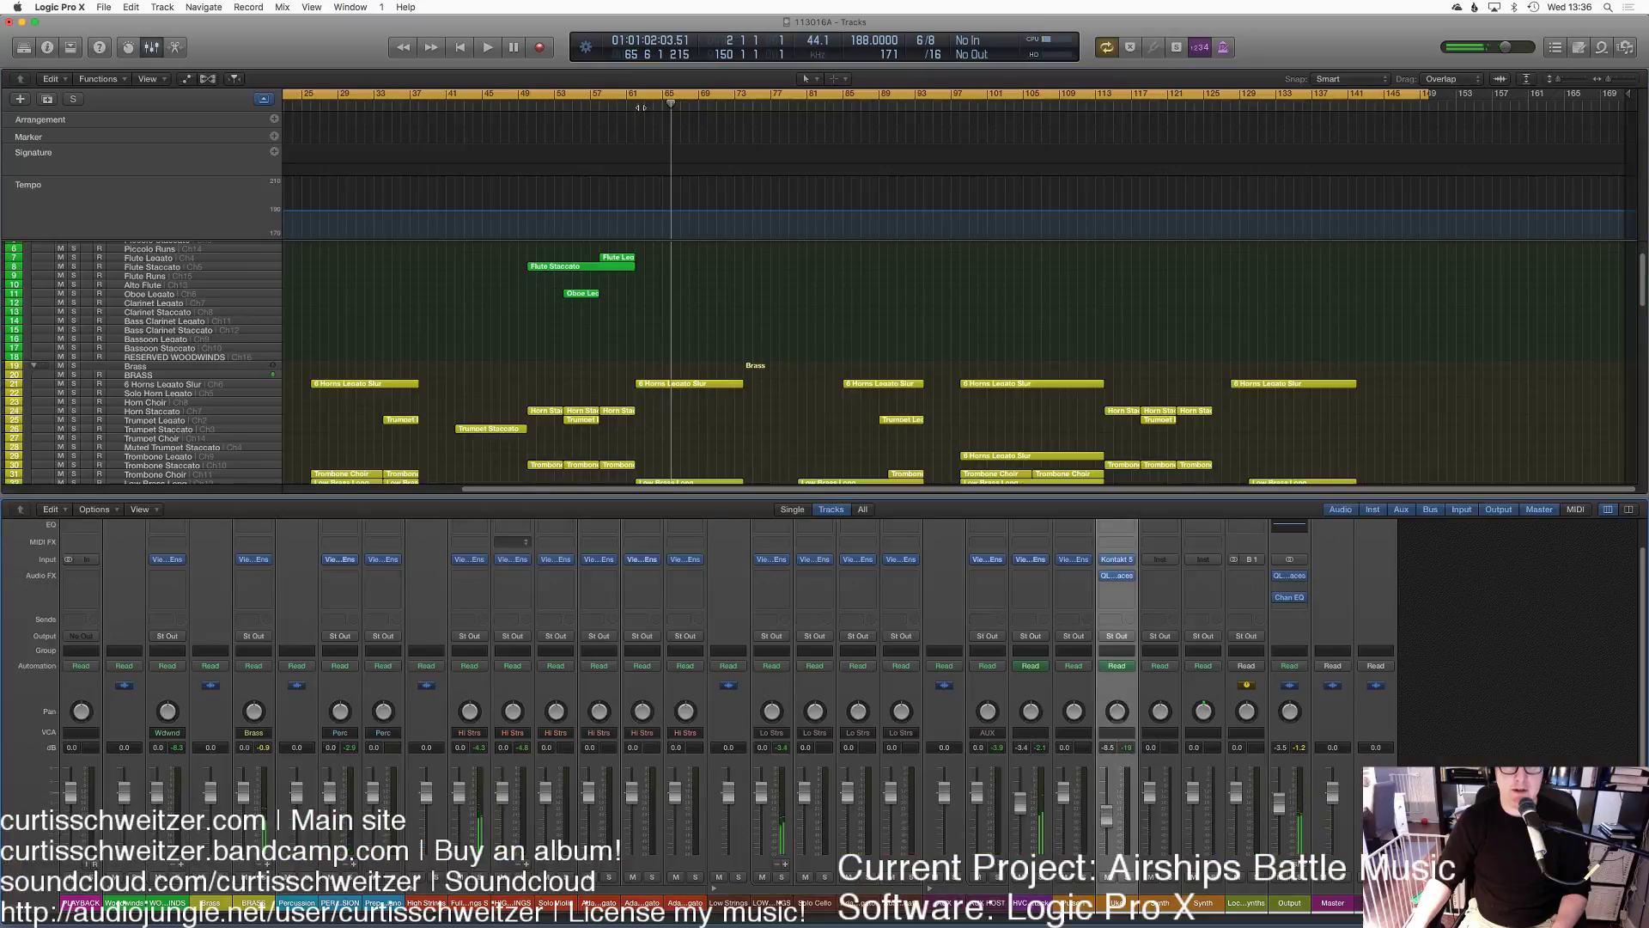
key(x)
key(c)
scroll(744, 296, down, 10)
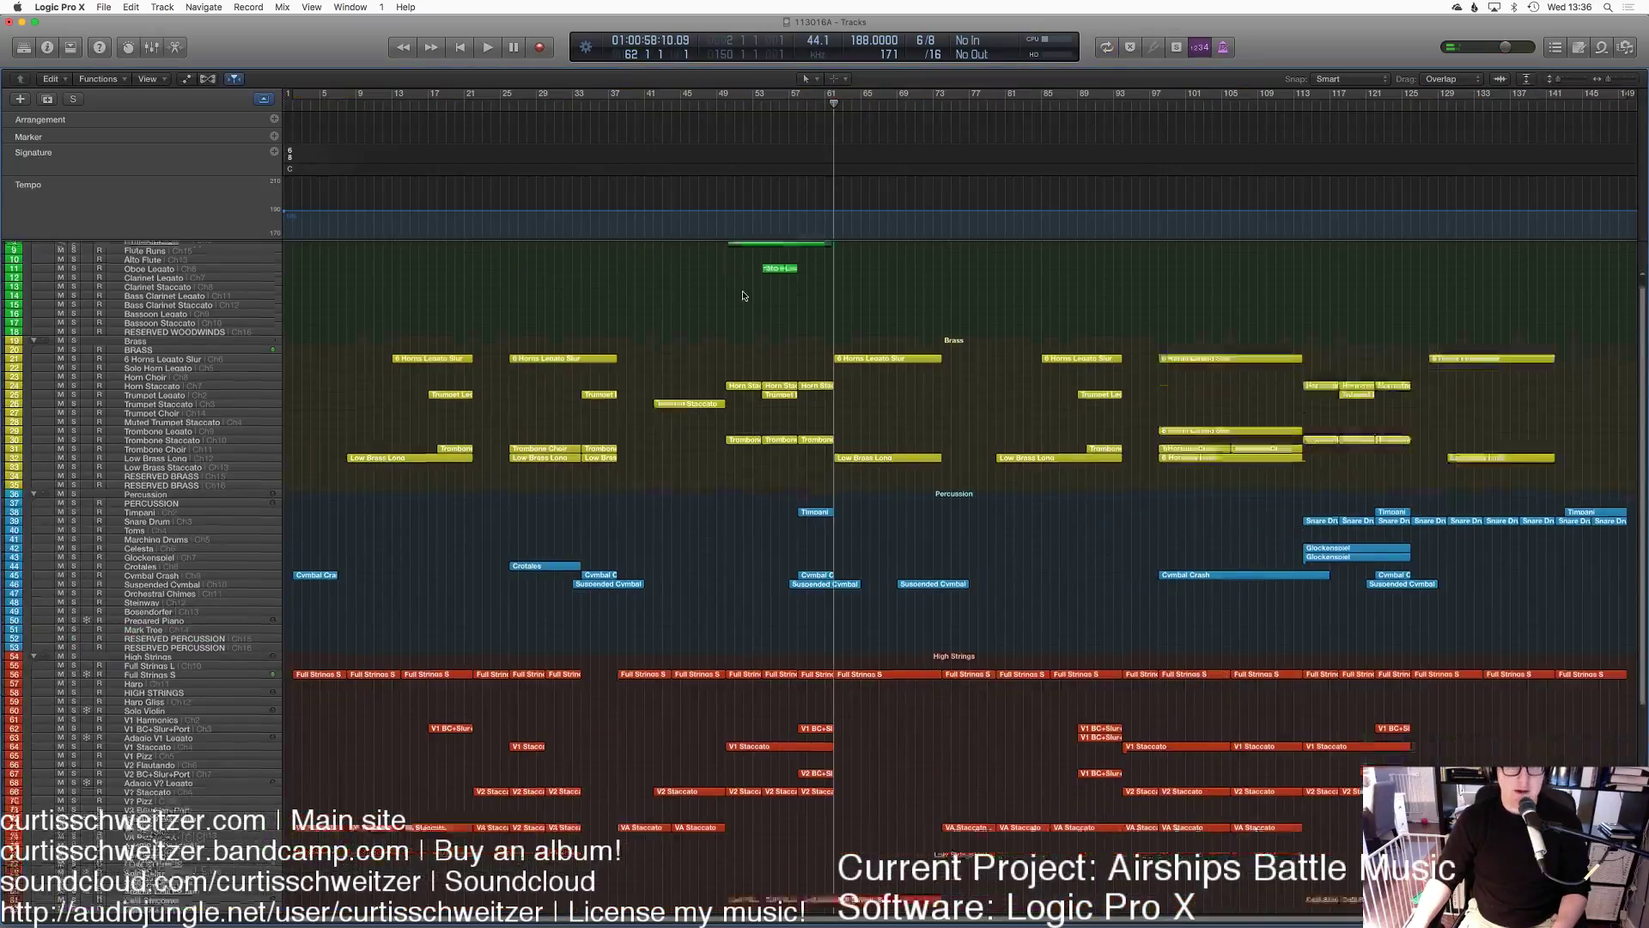
scroll(744, 296, up, 3)
scroll(804, 365, down, 3)
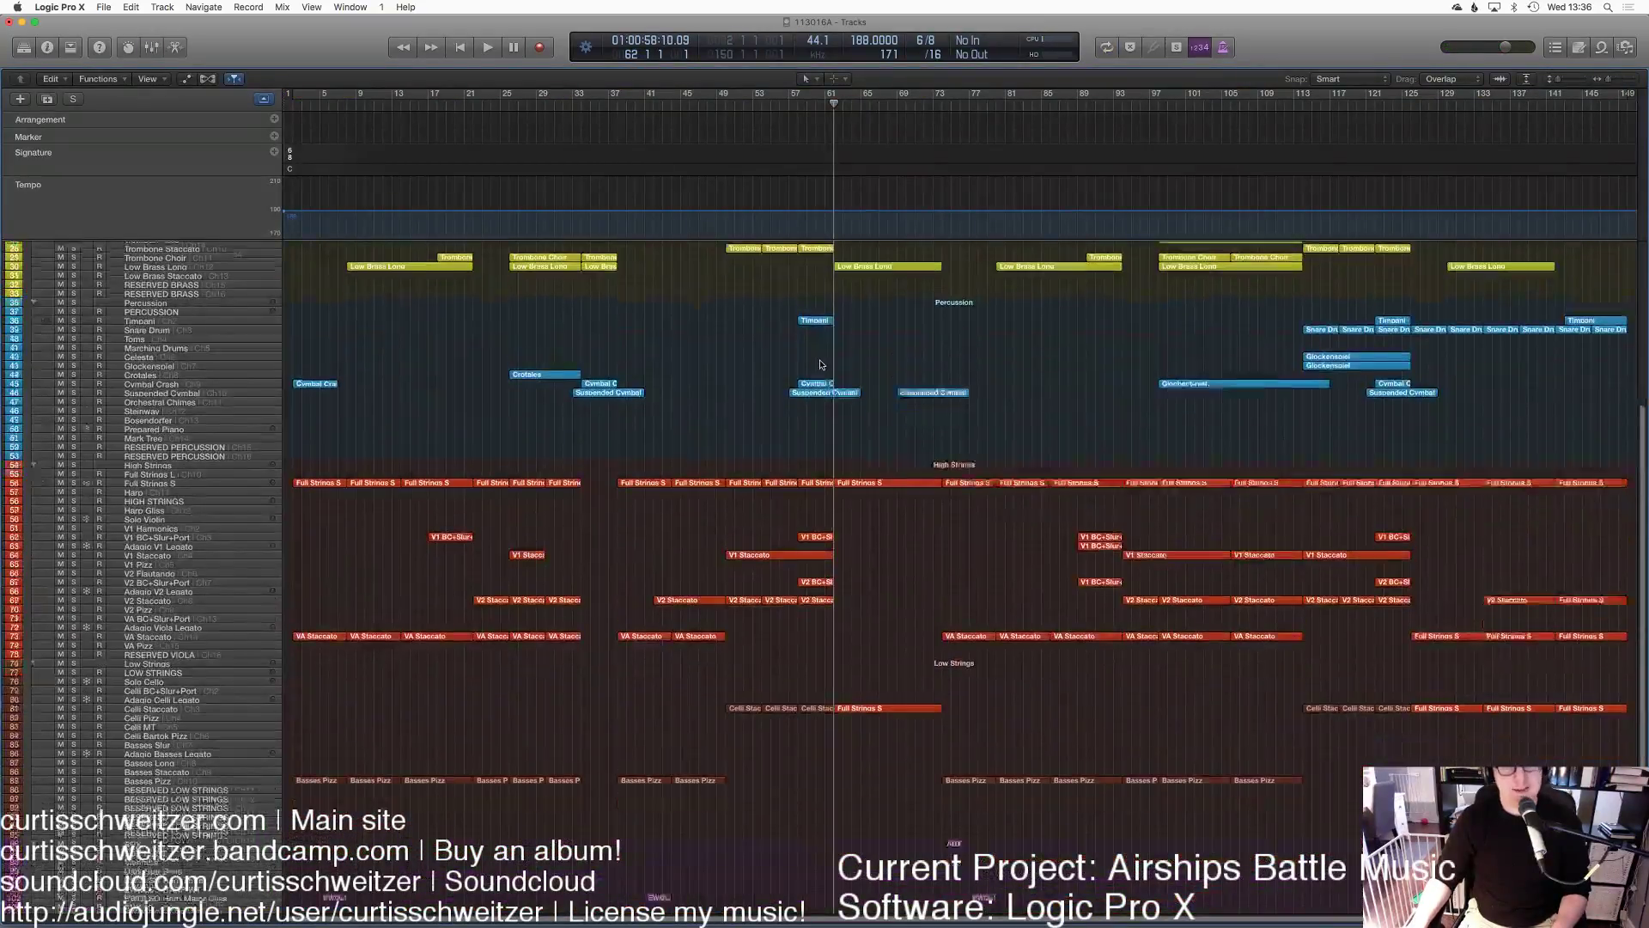
click(194, 807)
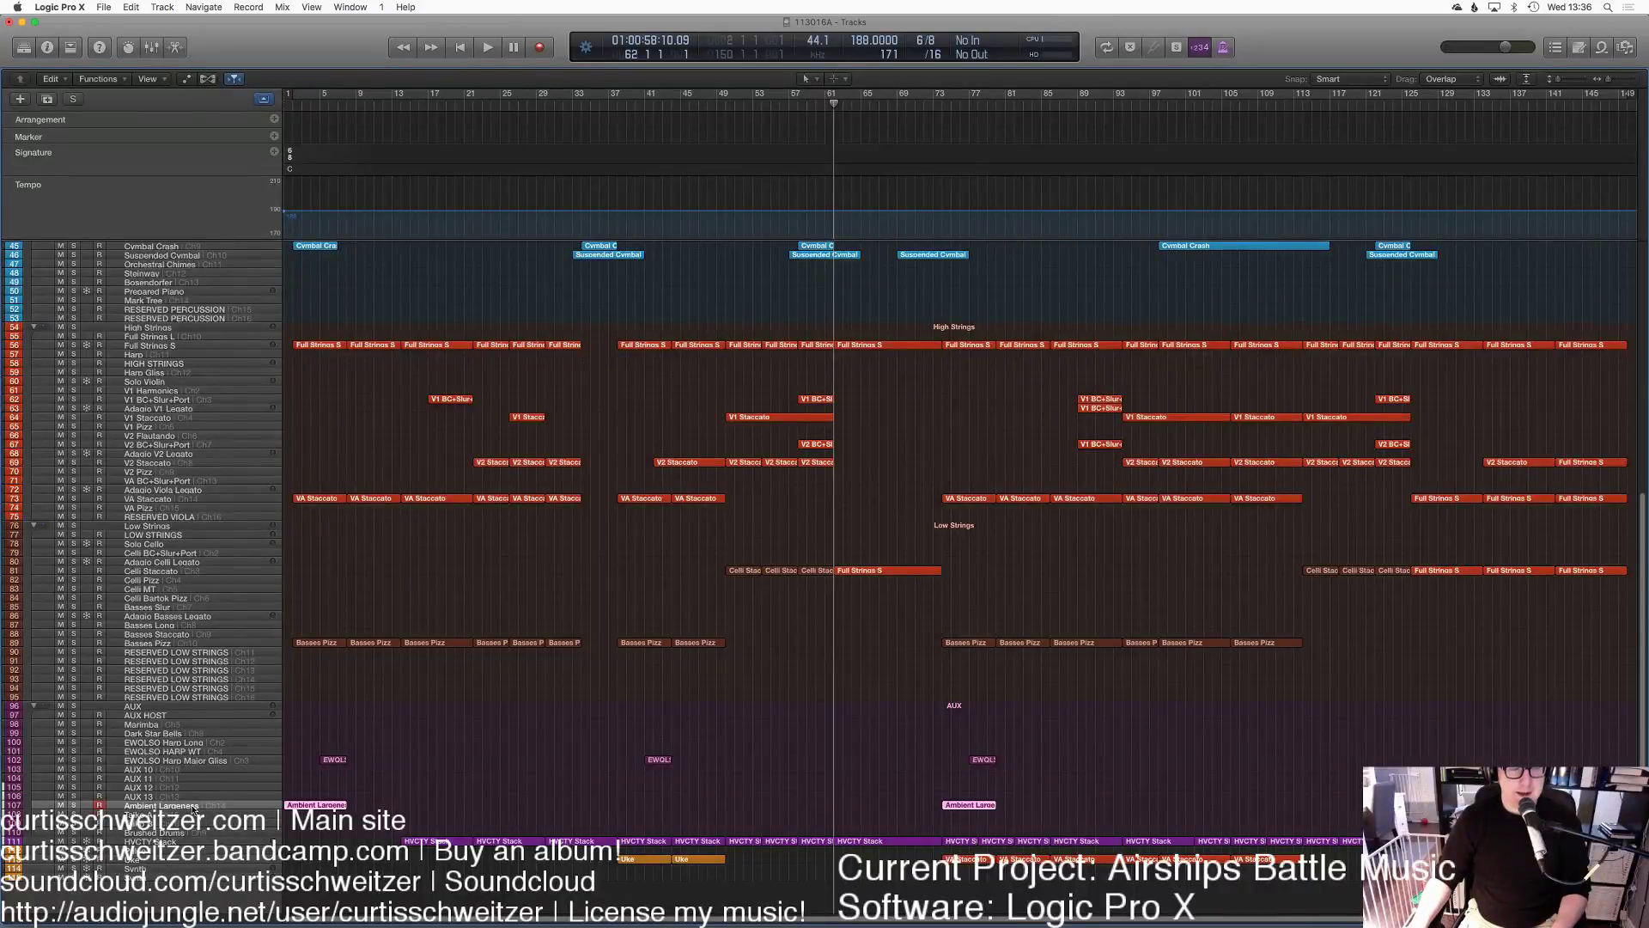
key(space)
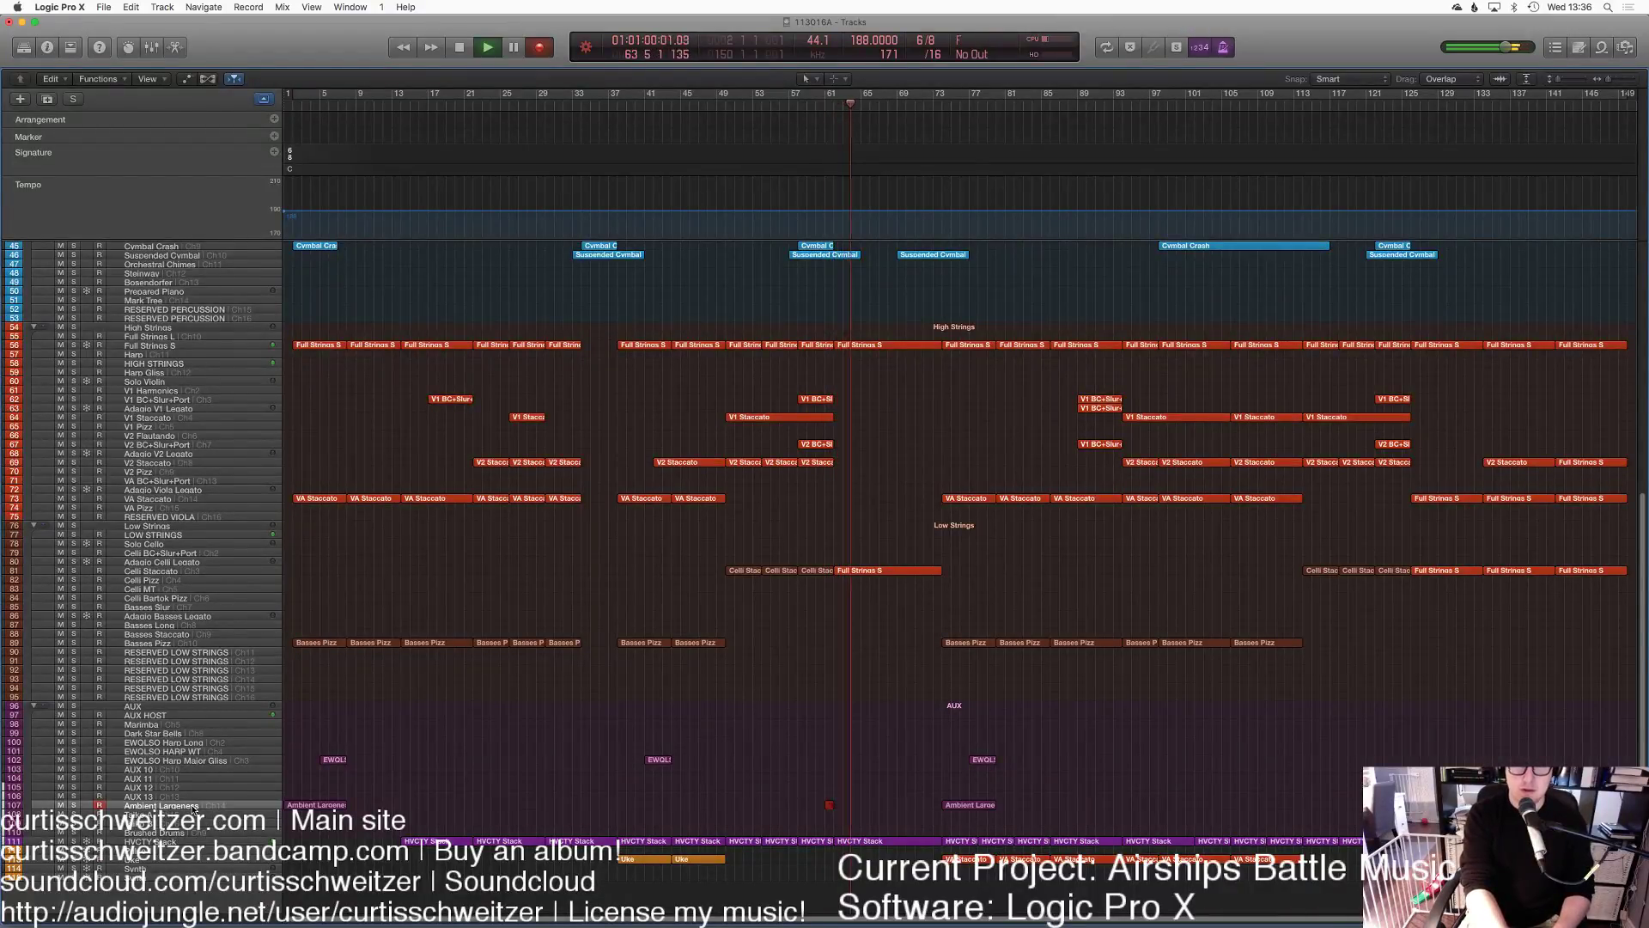
key(space)
Step: Move the note in the Suspended Cymbal region at bar 57 slightly earlier and play back the result
scroll(816, 397, up, 6)
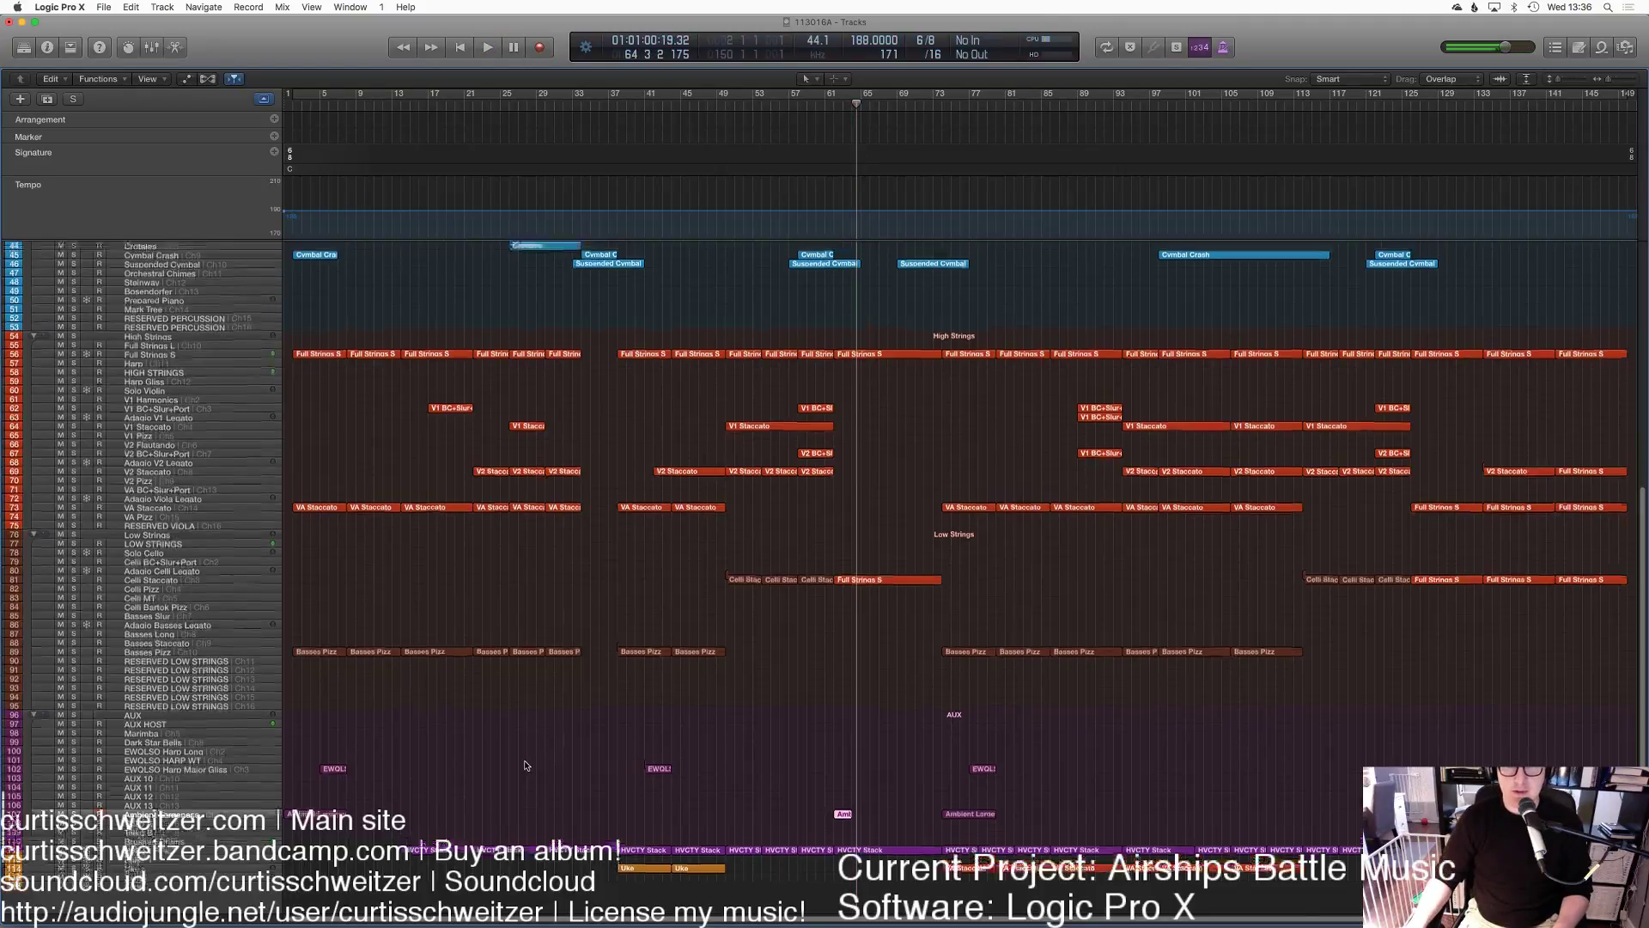
key(p)
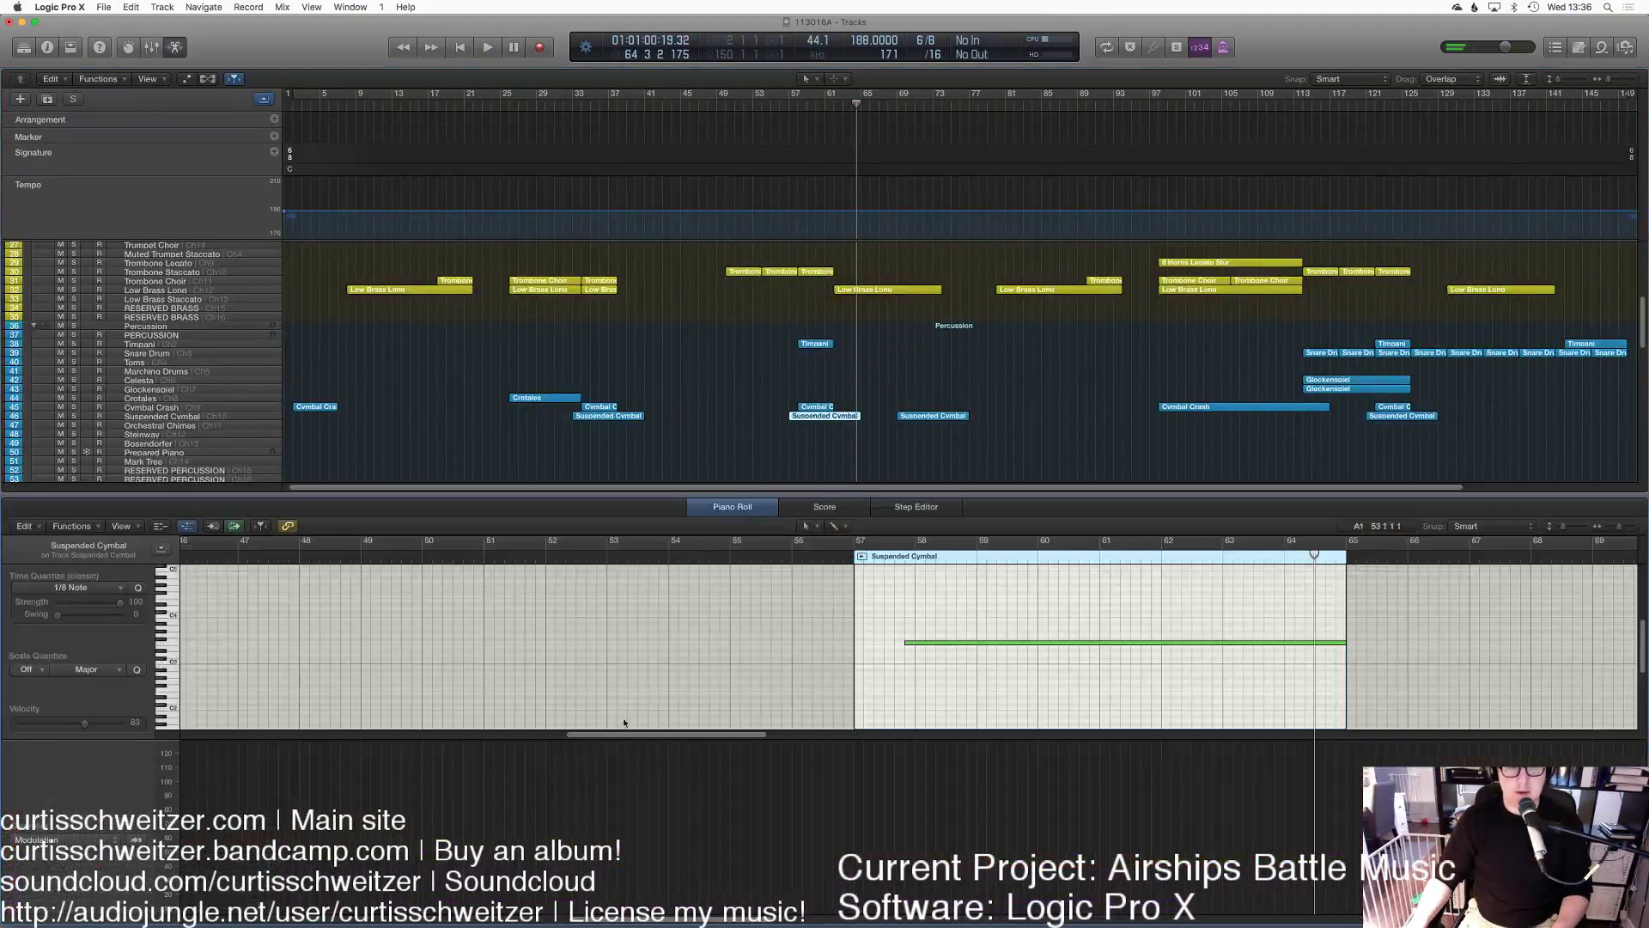
drag(915, 646, 900, 646)
key(space)
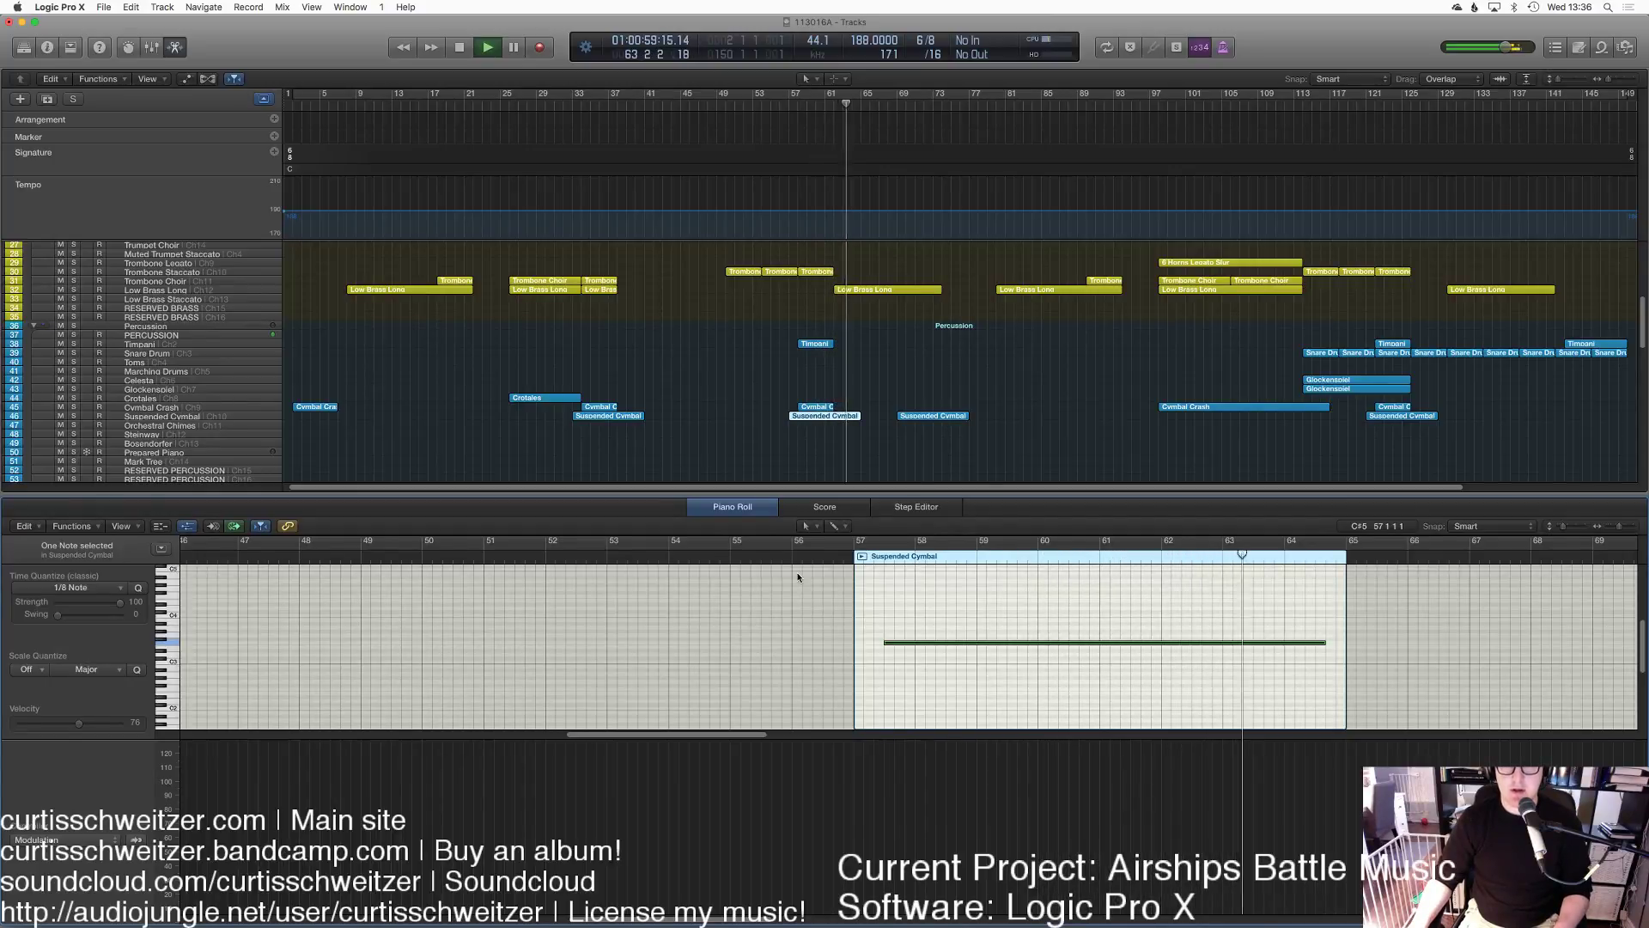
key(e)
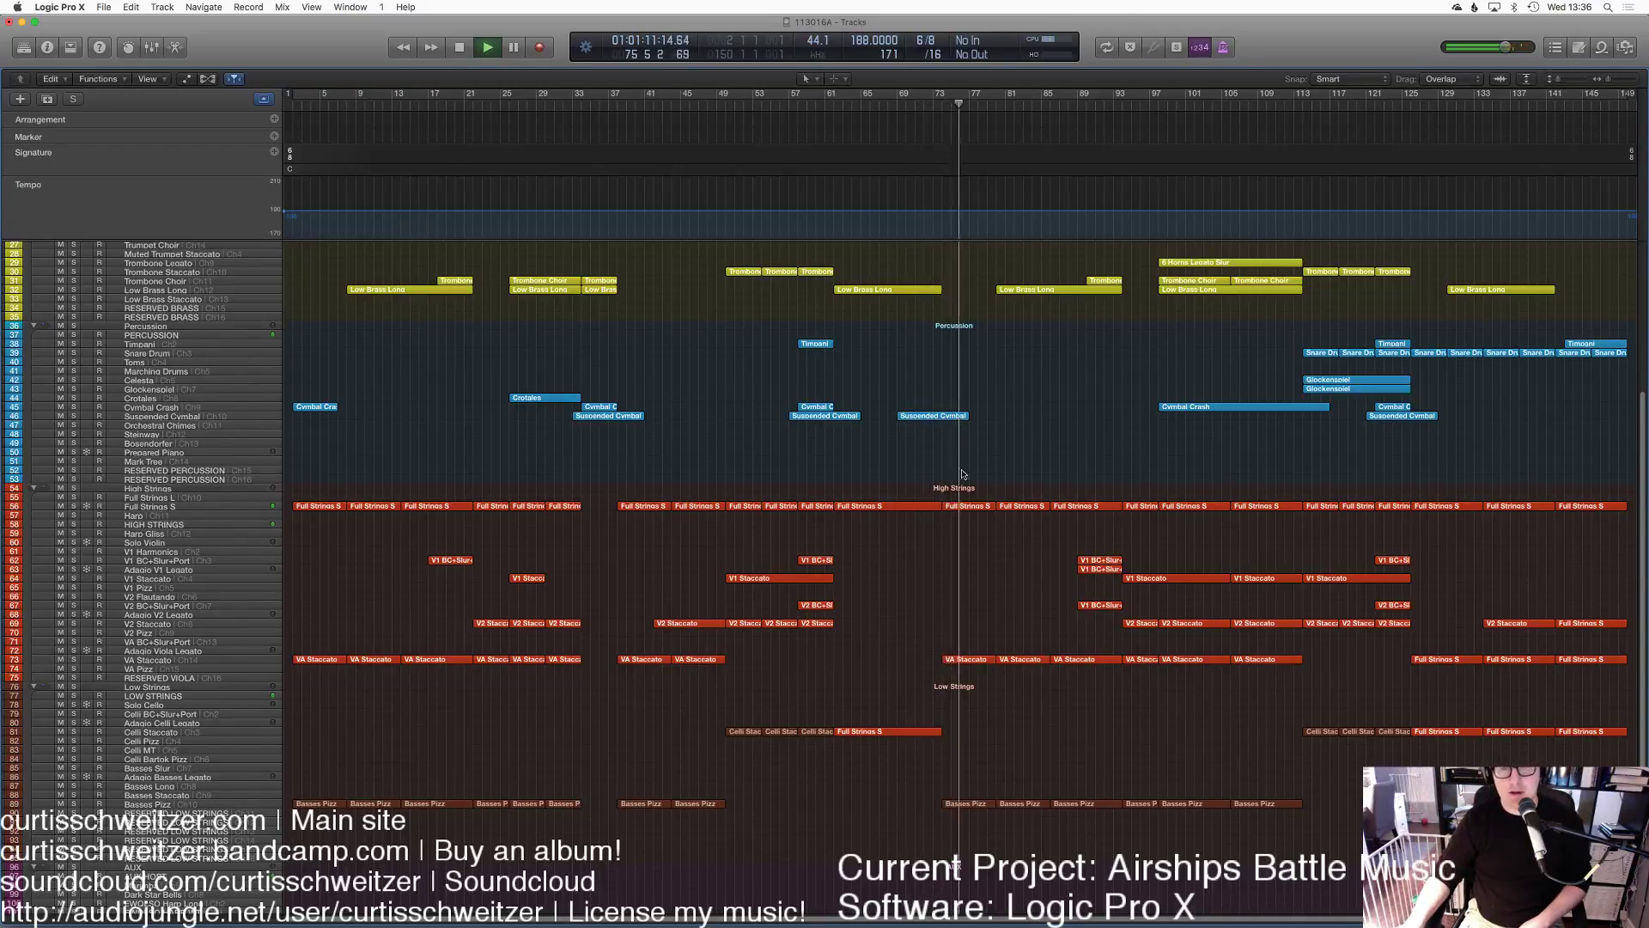
Step: Copy the Celli Staccato track's regions from bar 114 onward to the Bass Clarinet Staccato track at their original position
scroll(1060, 591, down, 2)
scroll(1059, 601, right, 5)
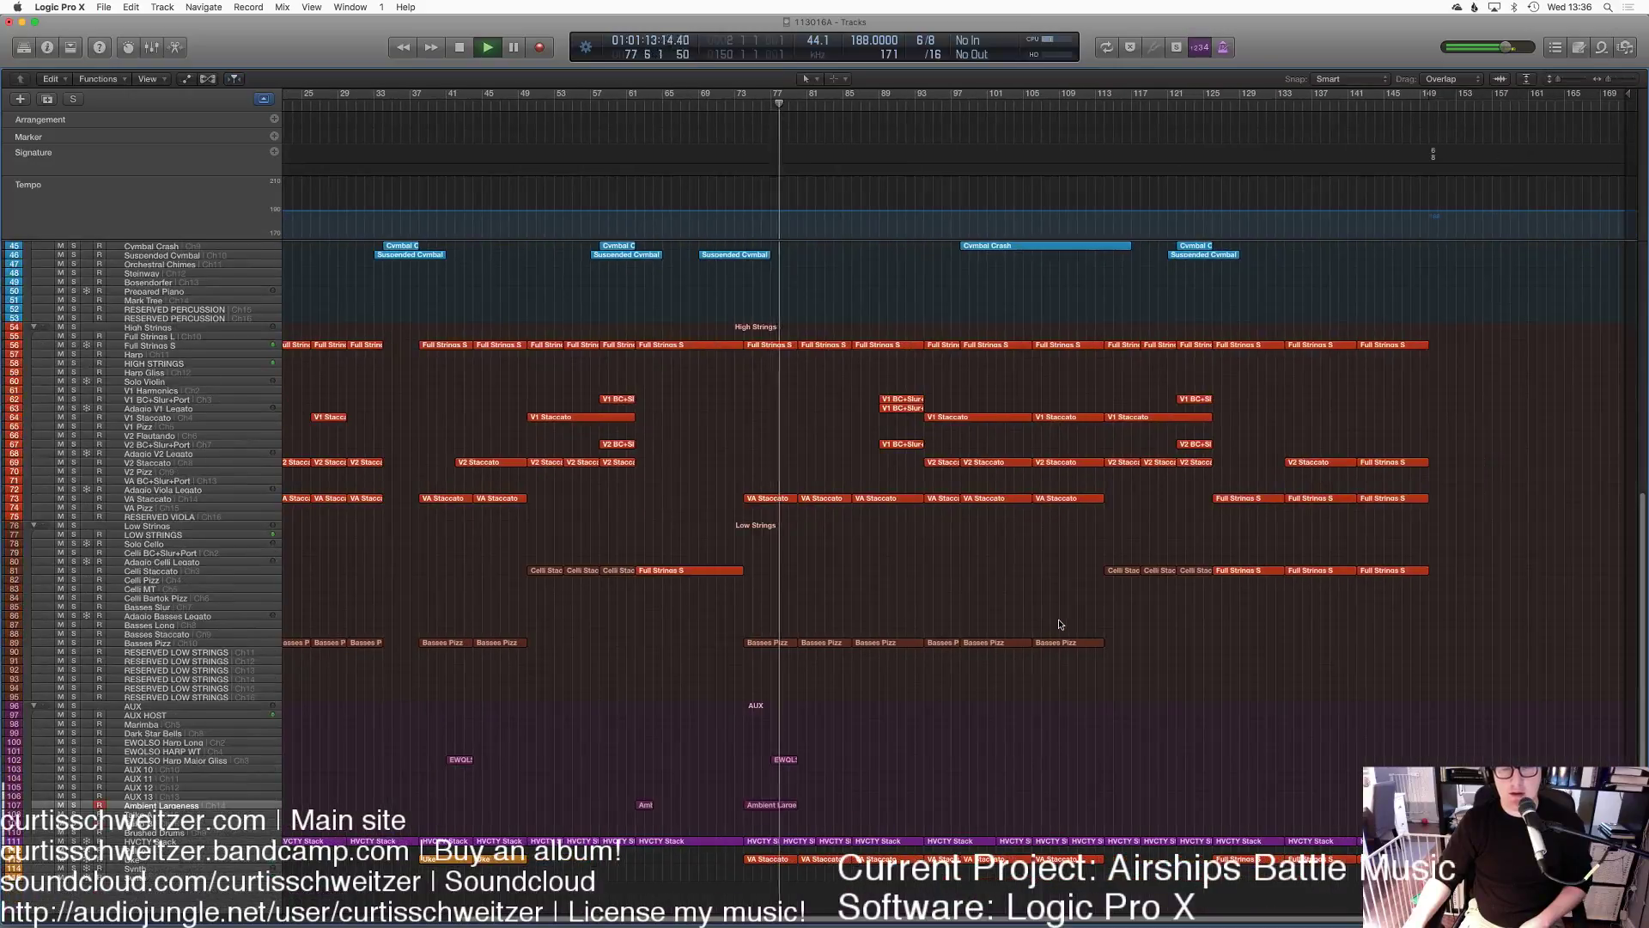
scroll(1097, 576, up, 3)
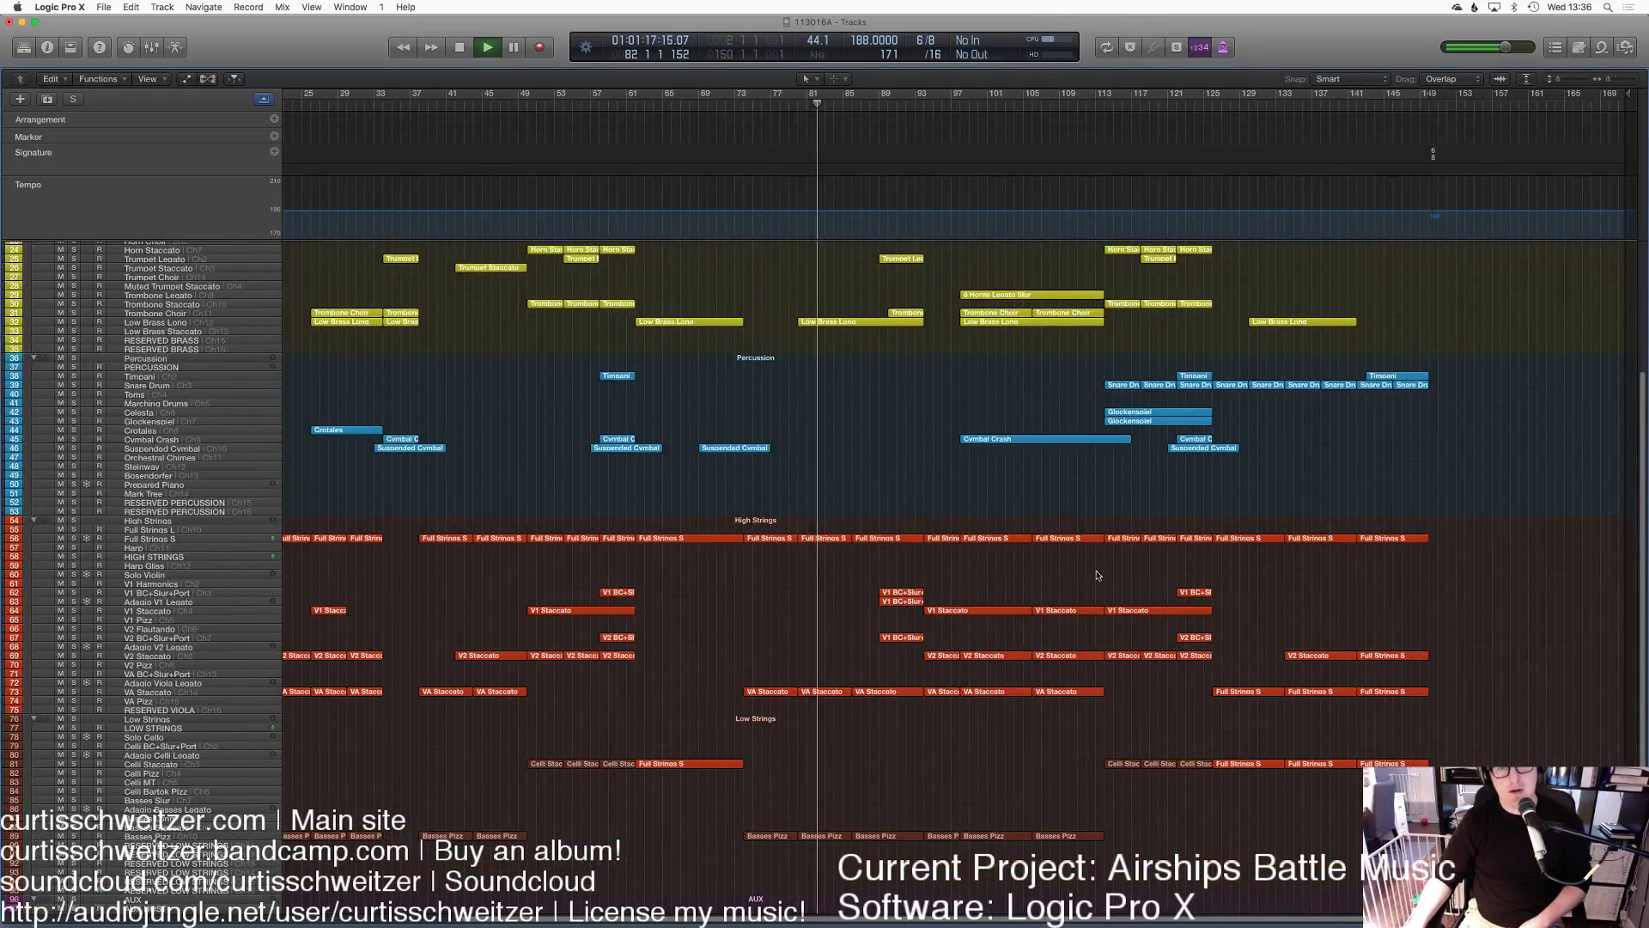
scroll(1097, 576, up, 3)
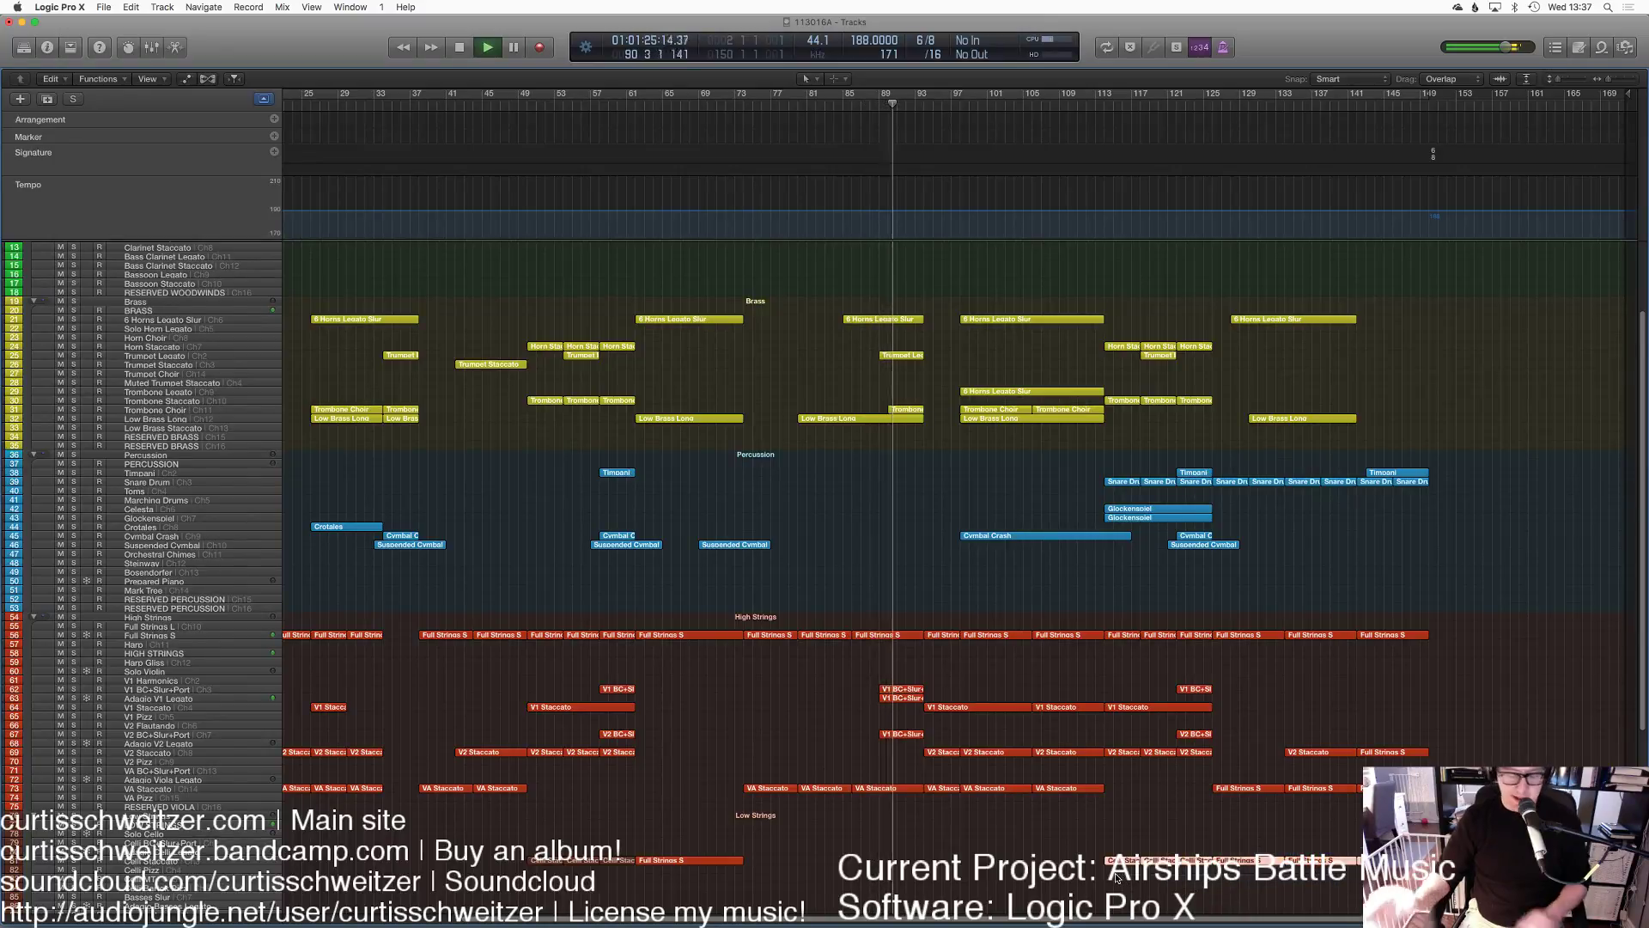
scroll(551, 398, up, 4)
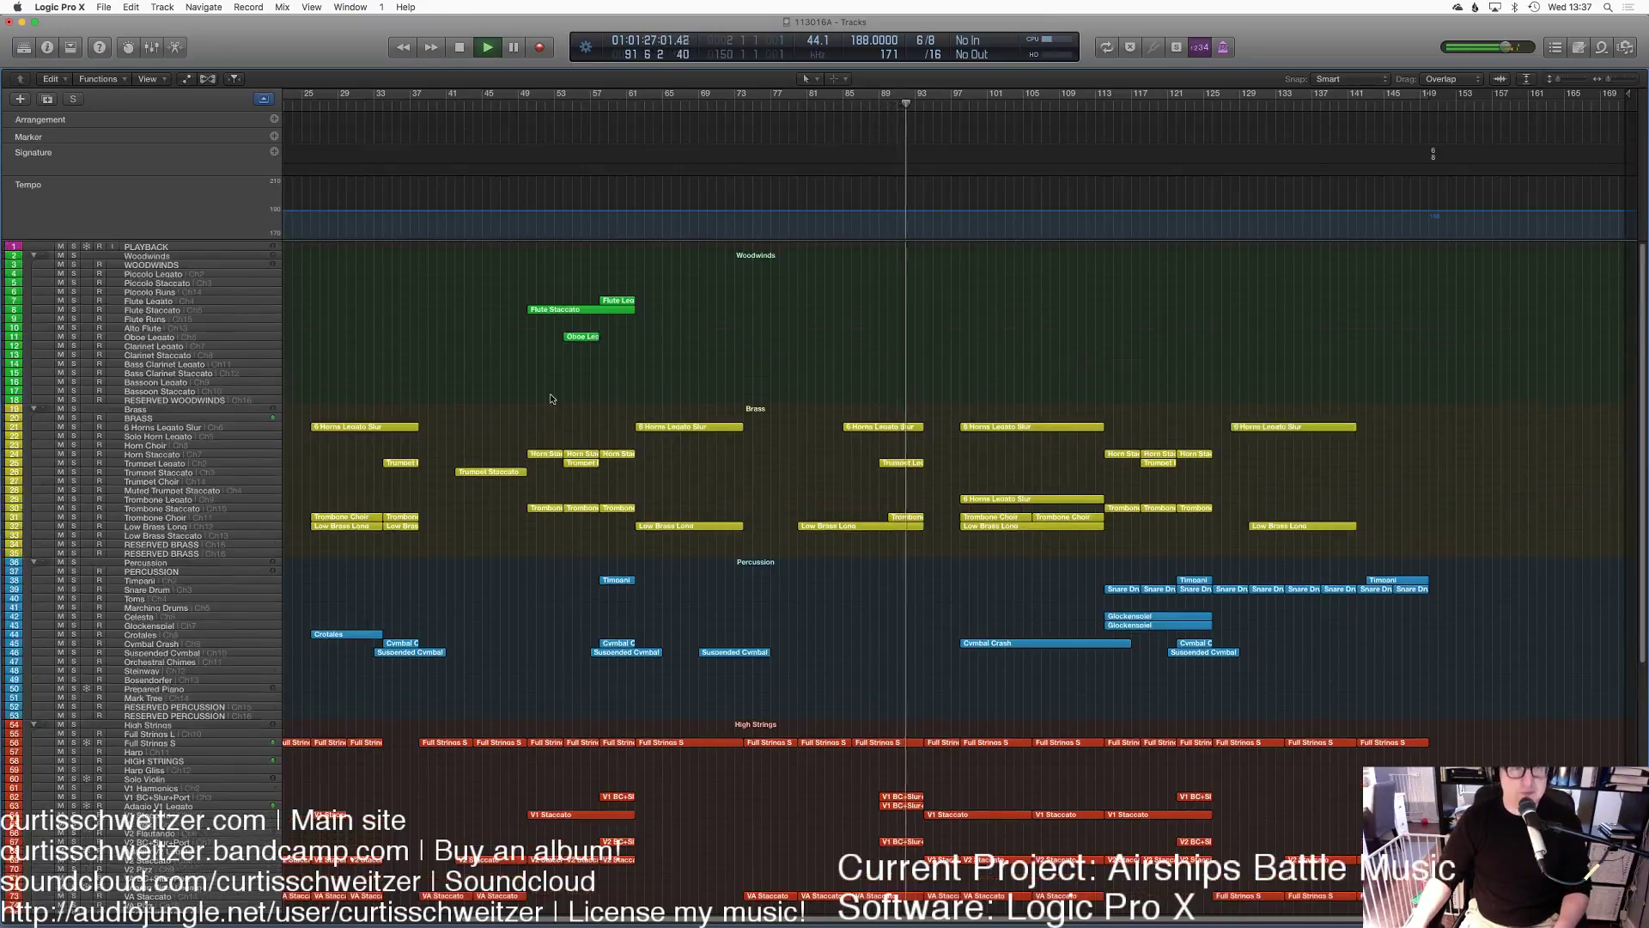
click(151, 373)
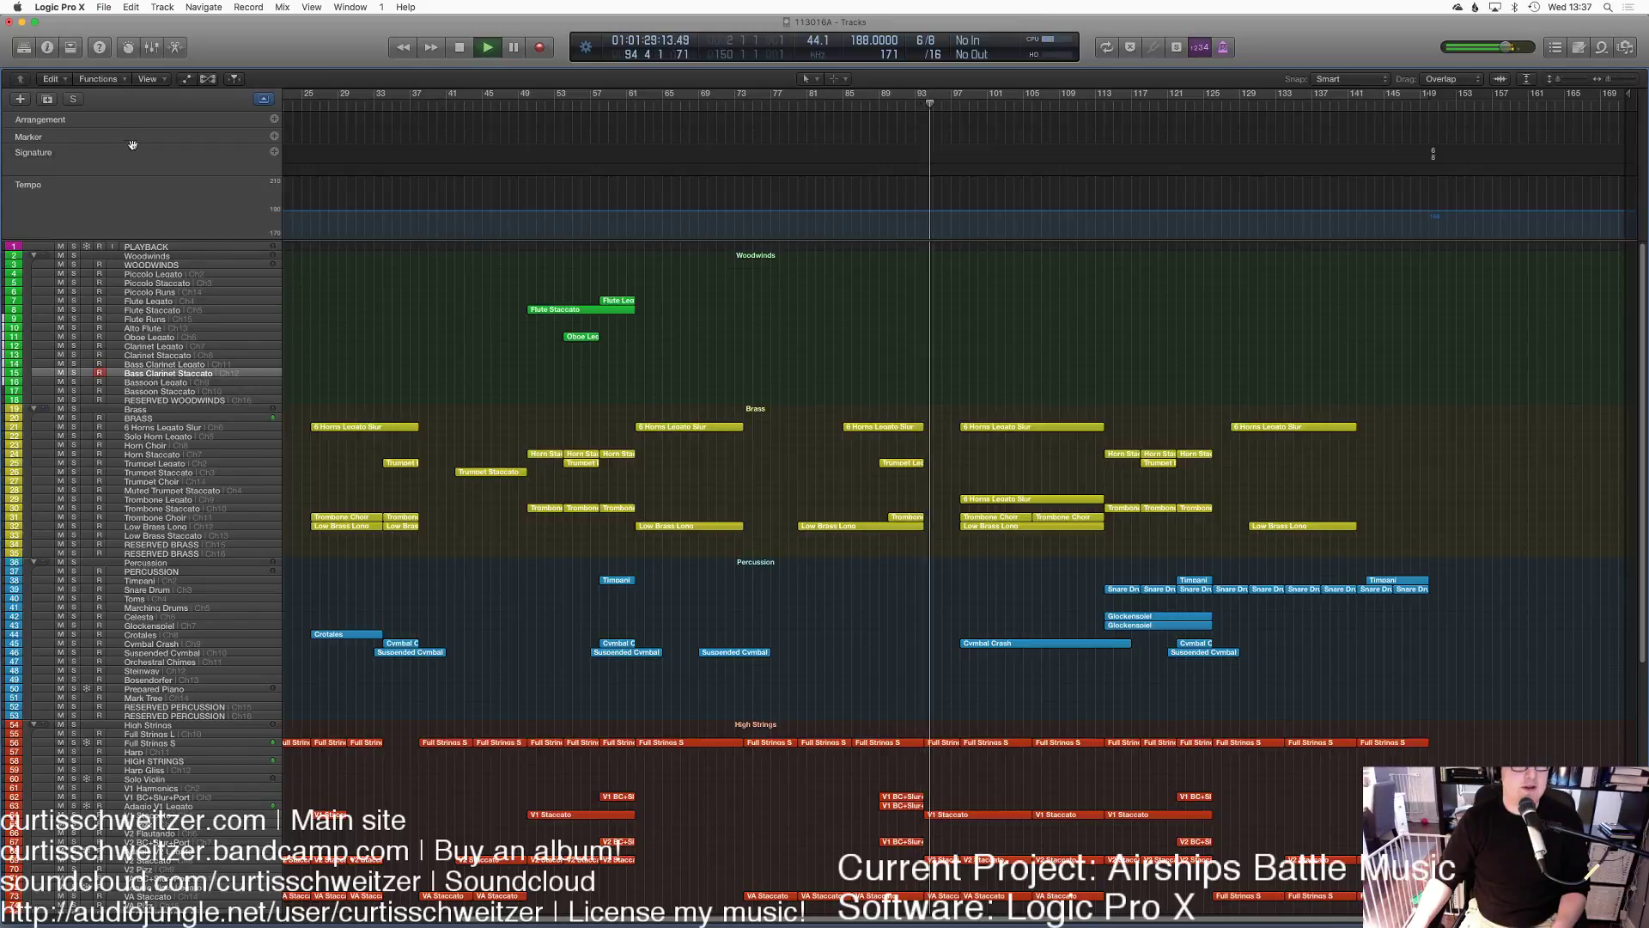
click(131, 7)
click(161, 128)
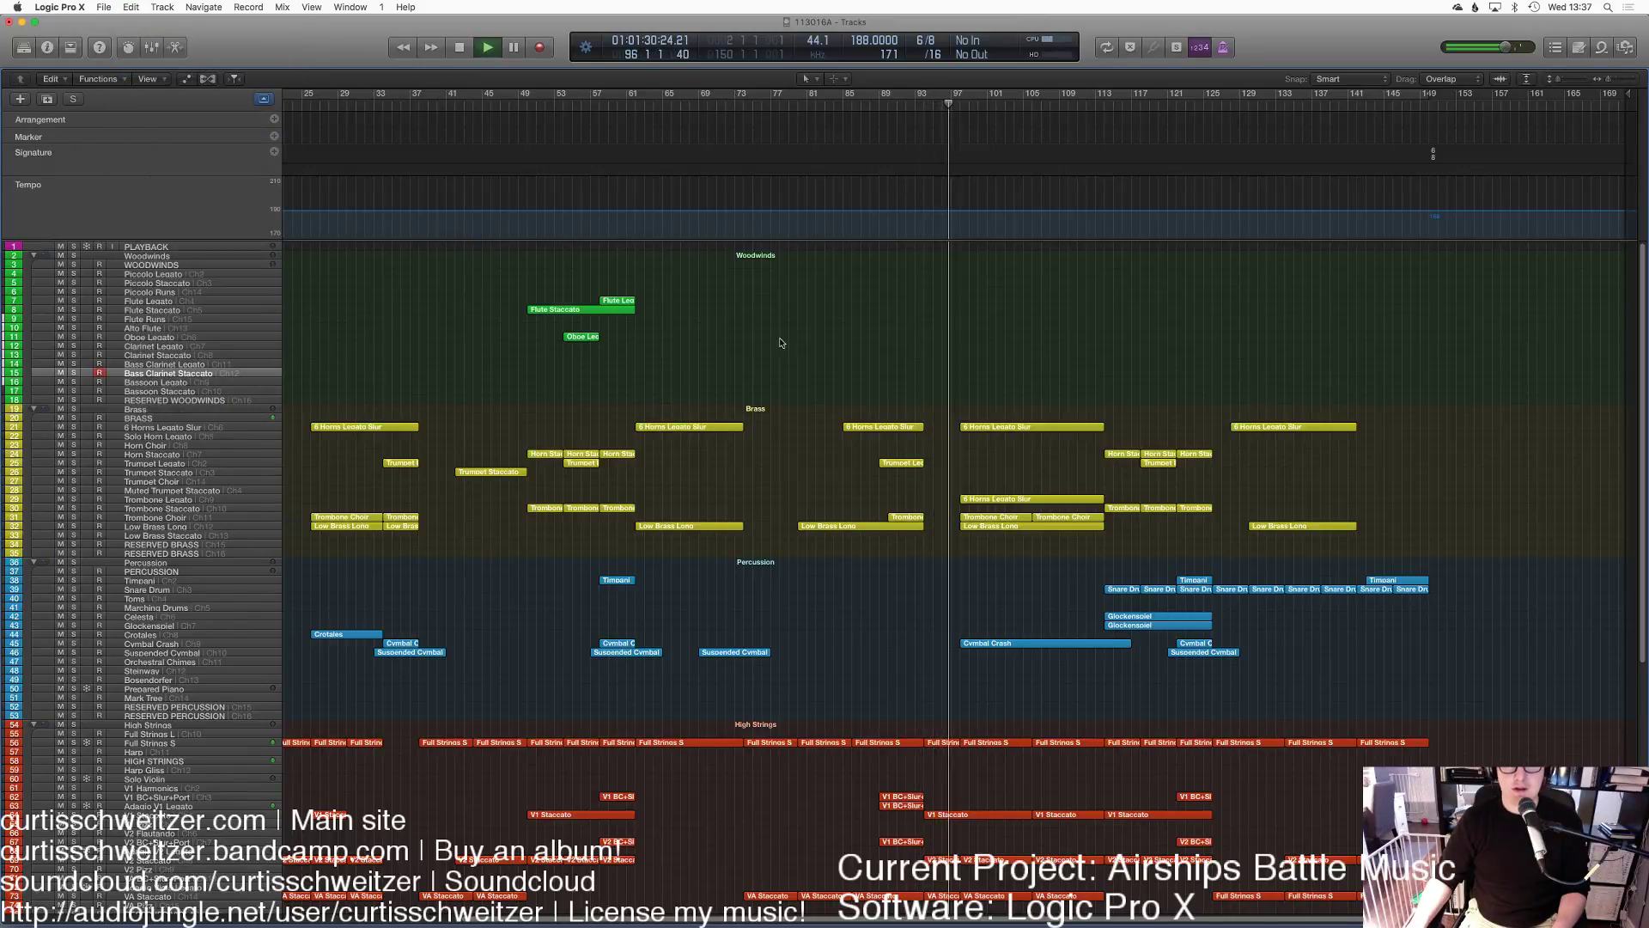
scroll(1156, 386, down, 5)
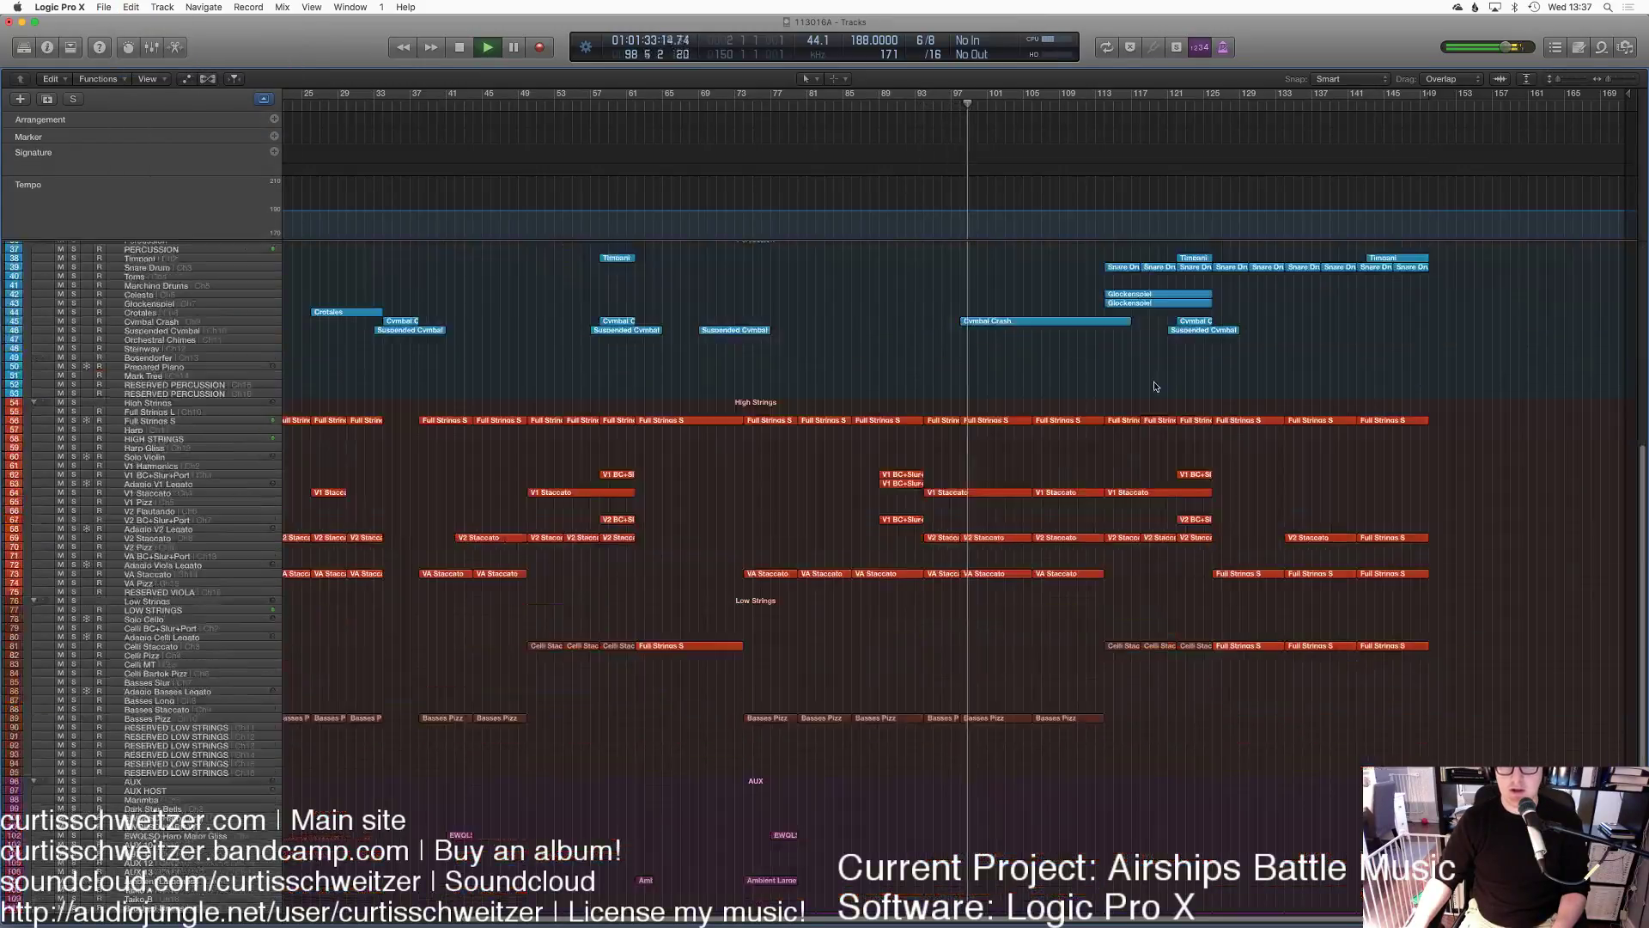
scroll(1130, 470, up, 5)
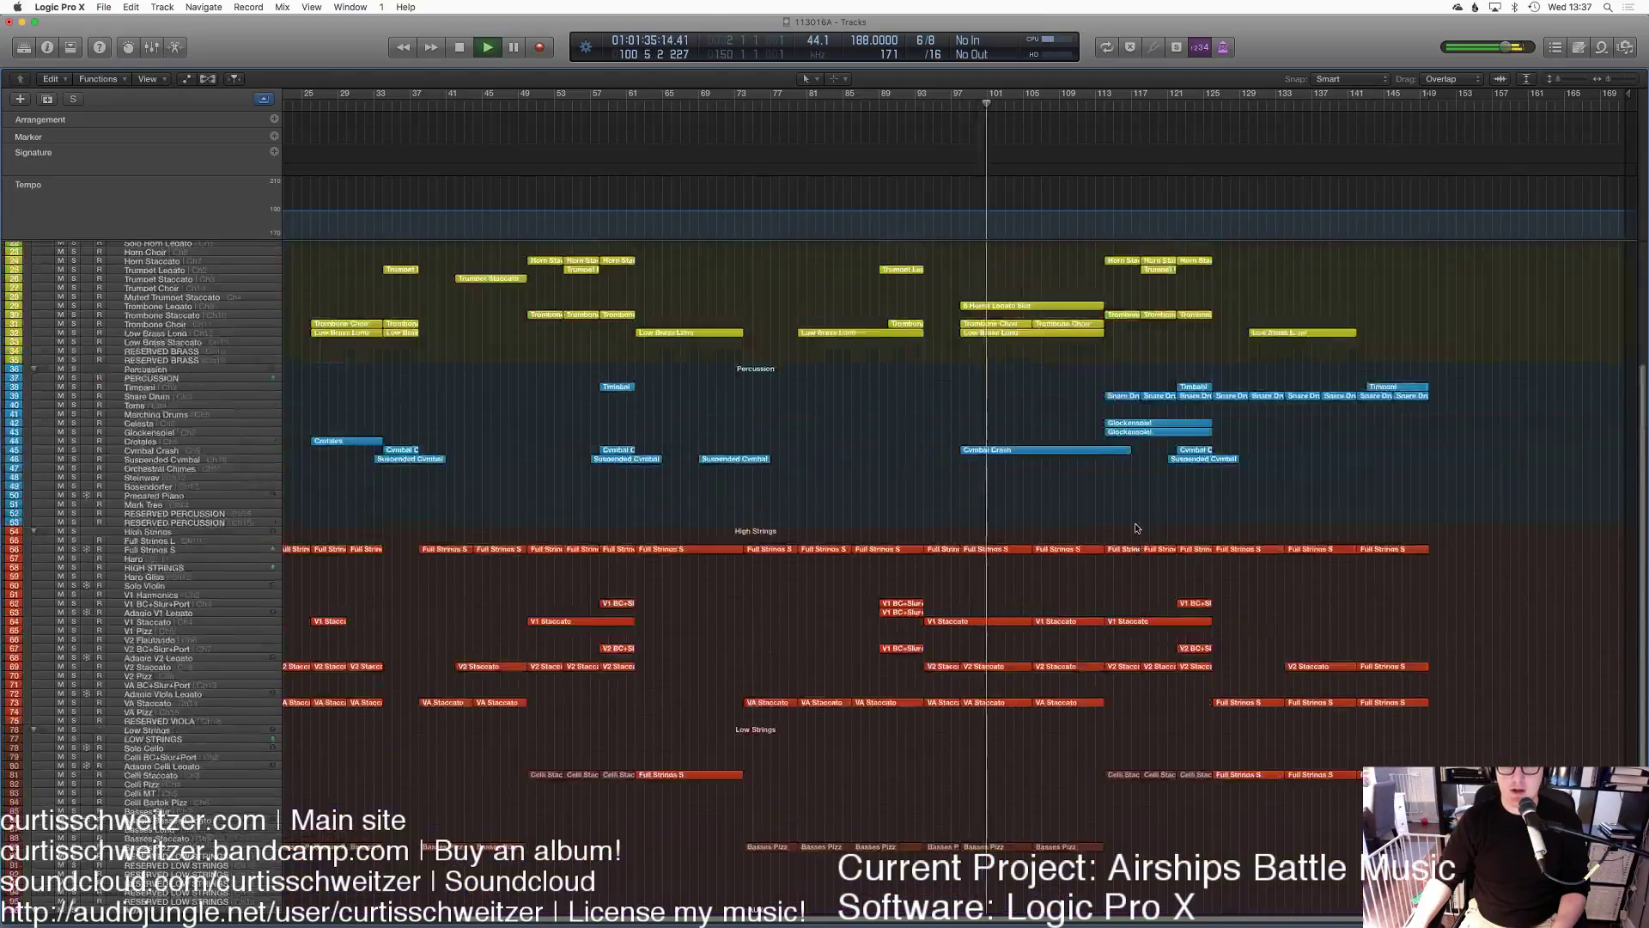
click(1049, 438)
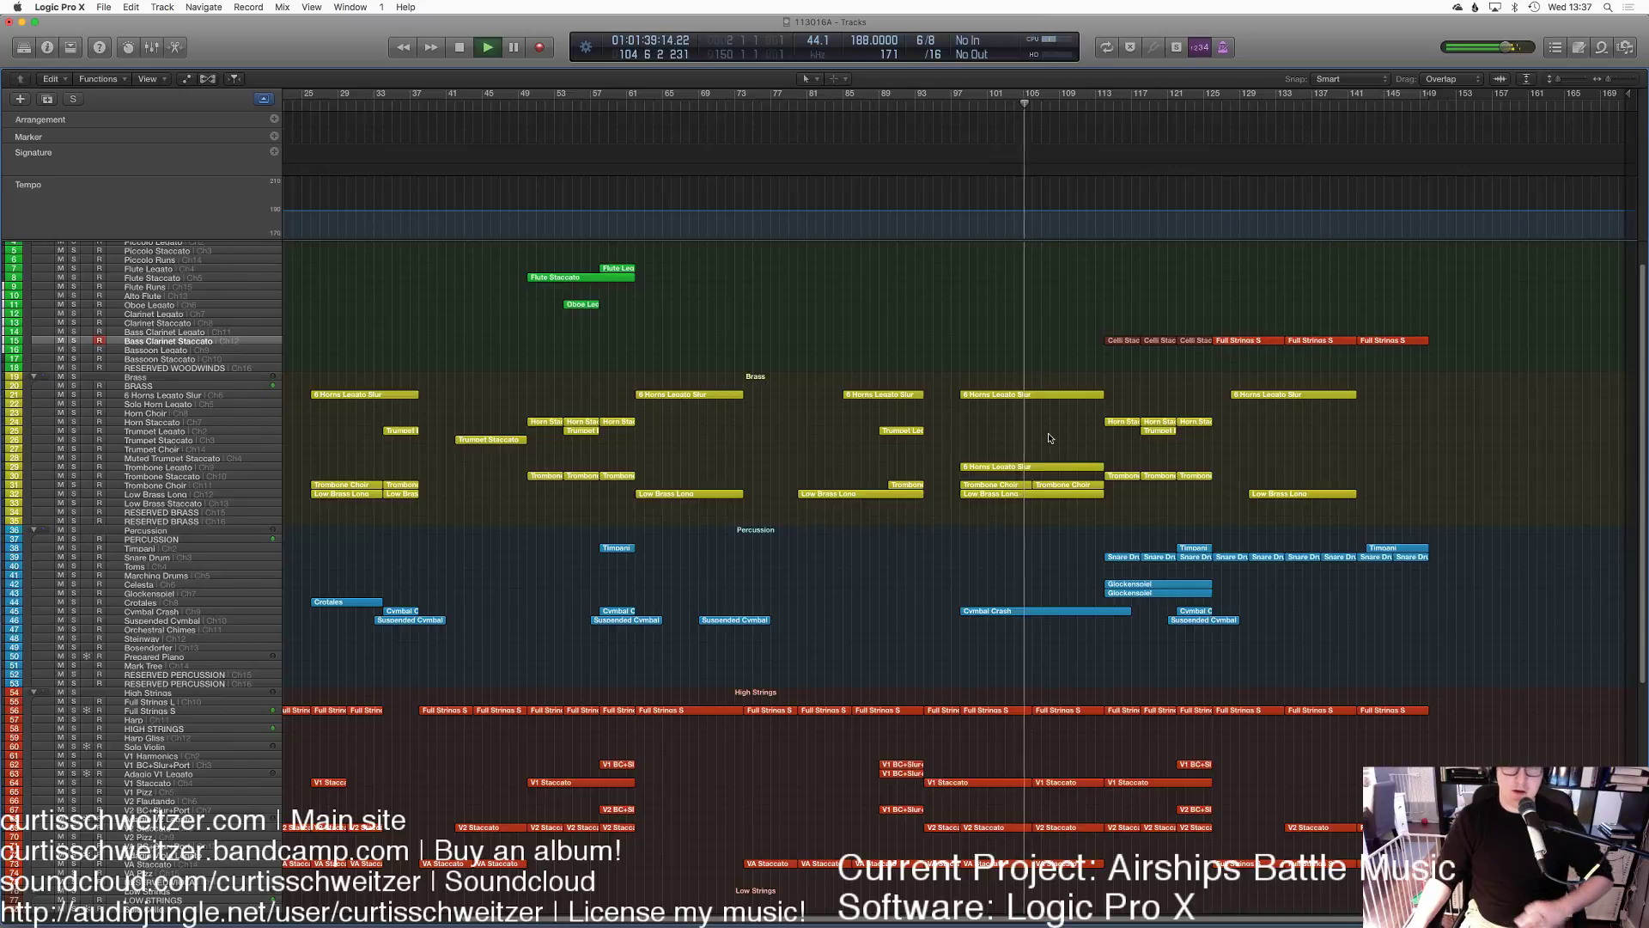
Step: Copy the Low Brass Long region at bar 98 to the Bassoon Legato track at its original position
click(1042, 494)
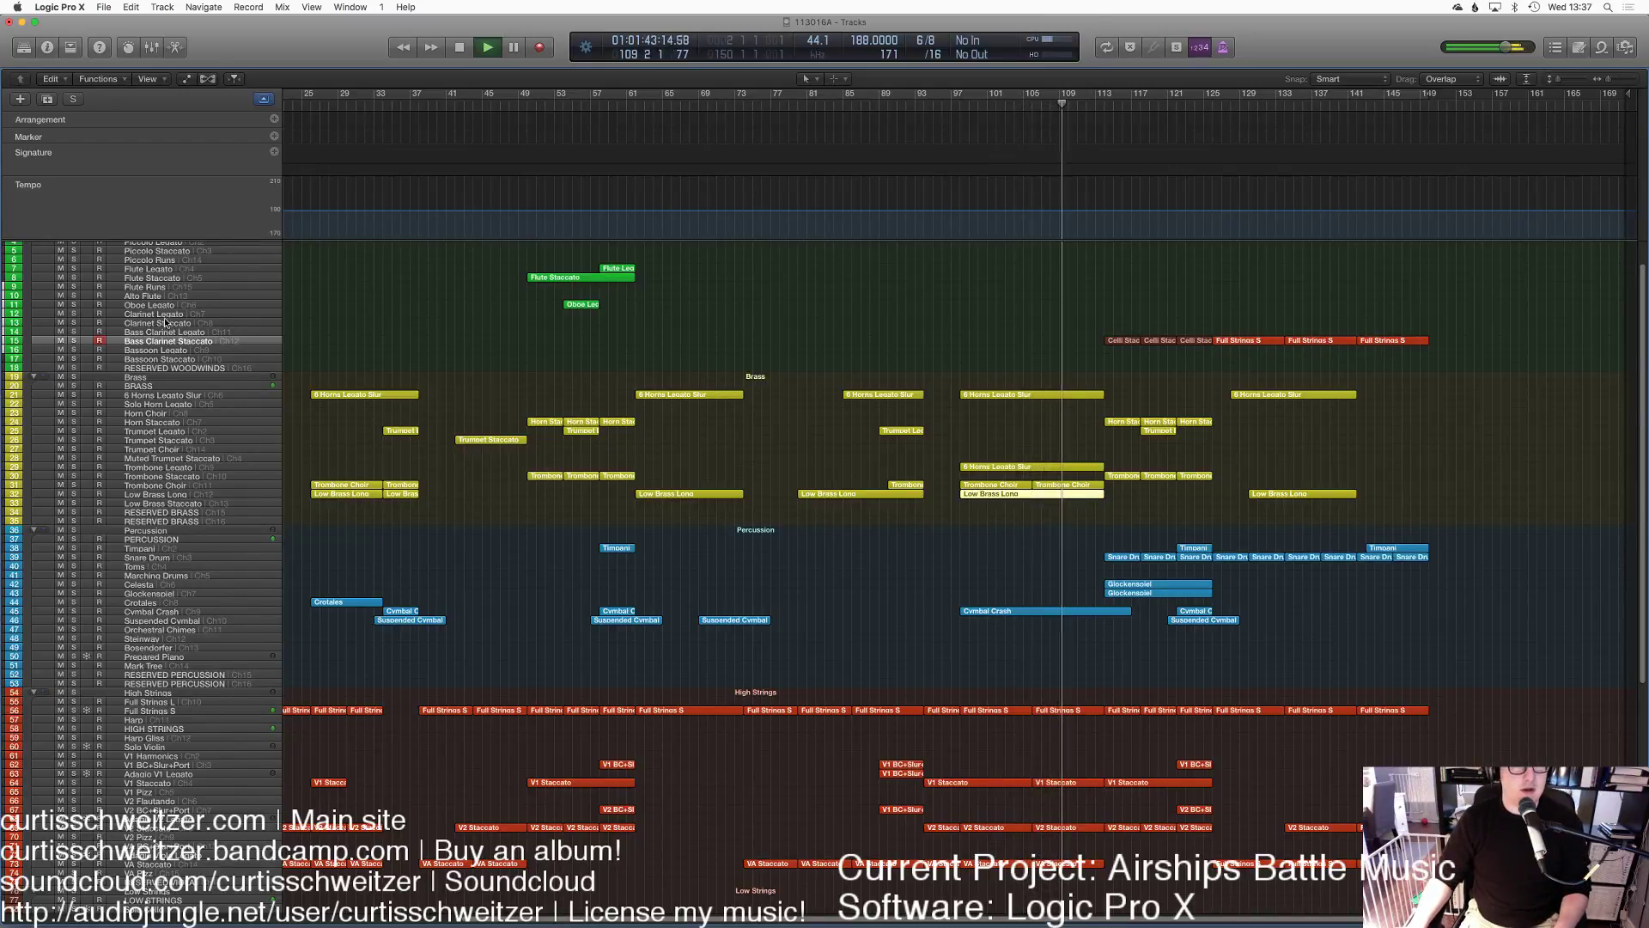
click(165, 358)
click(162, 351)
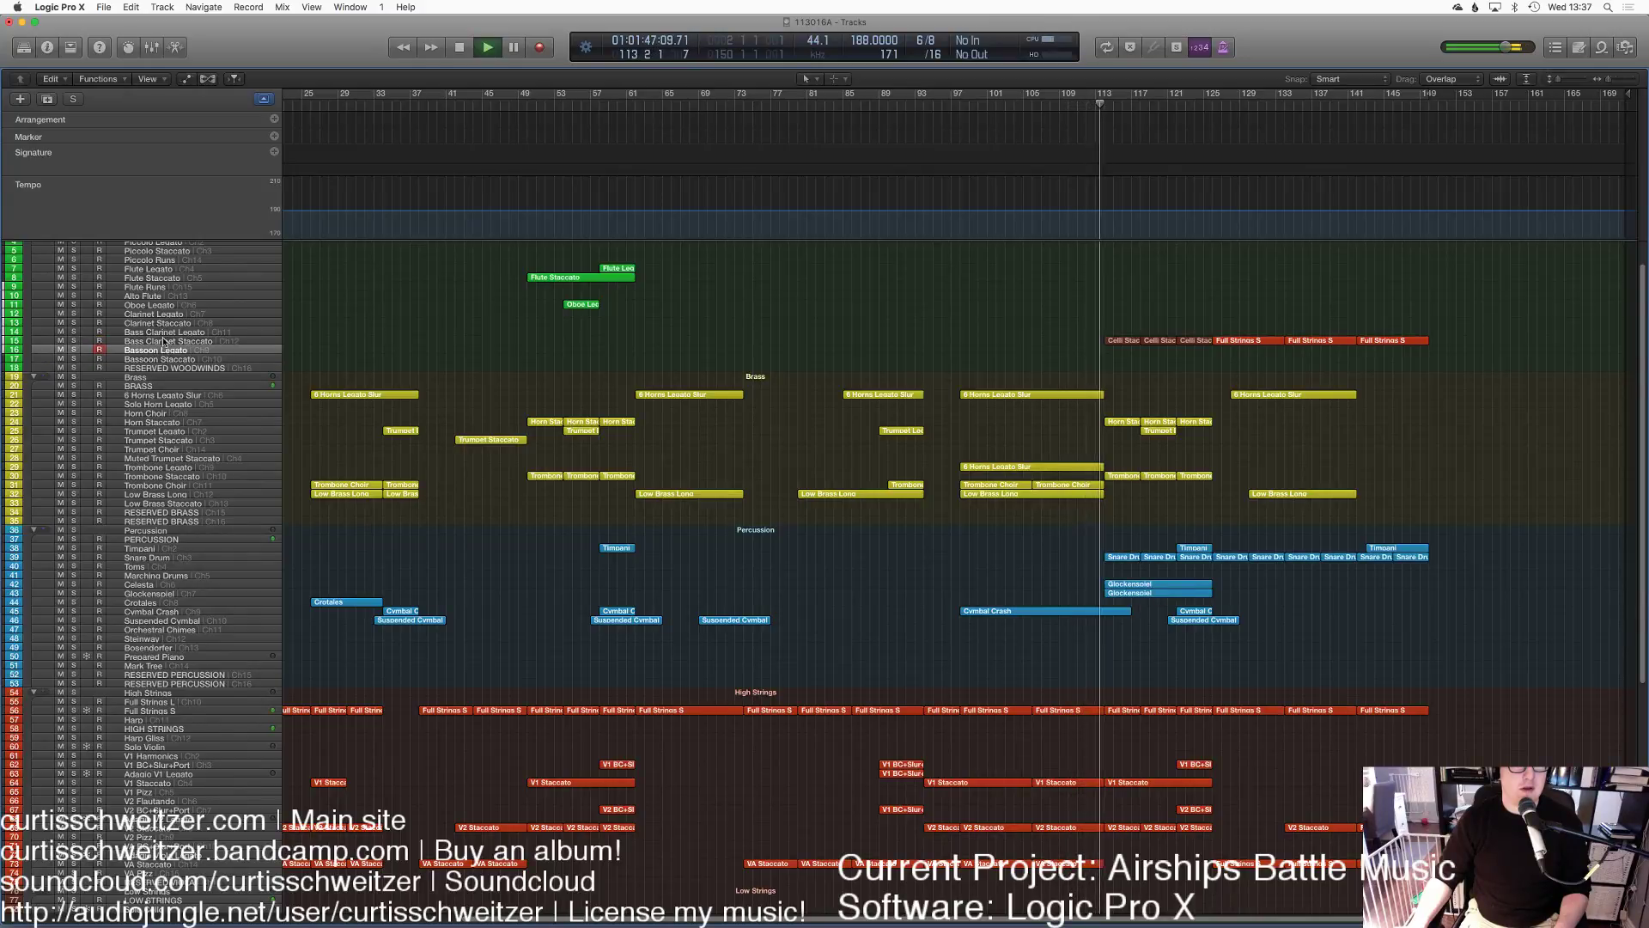
click(154, 7)
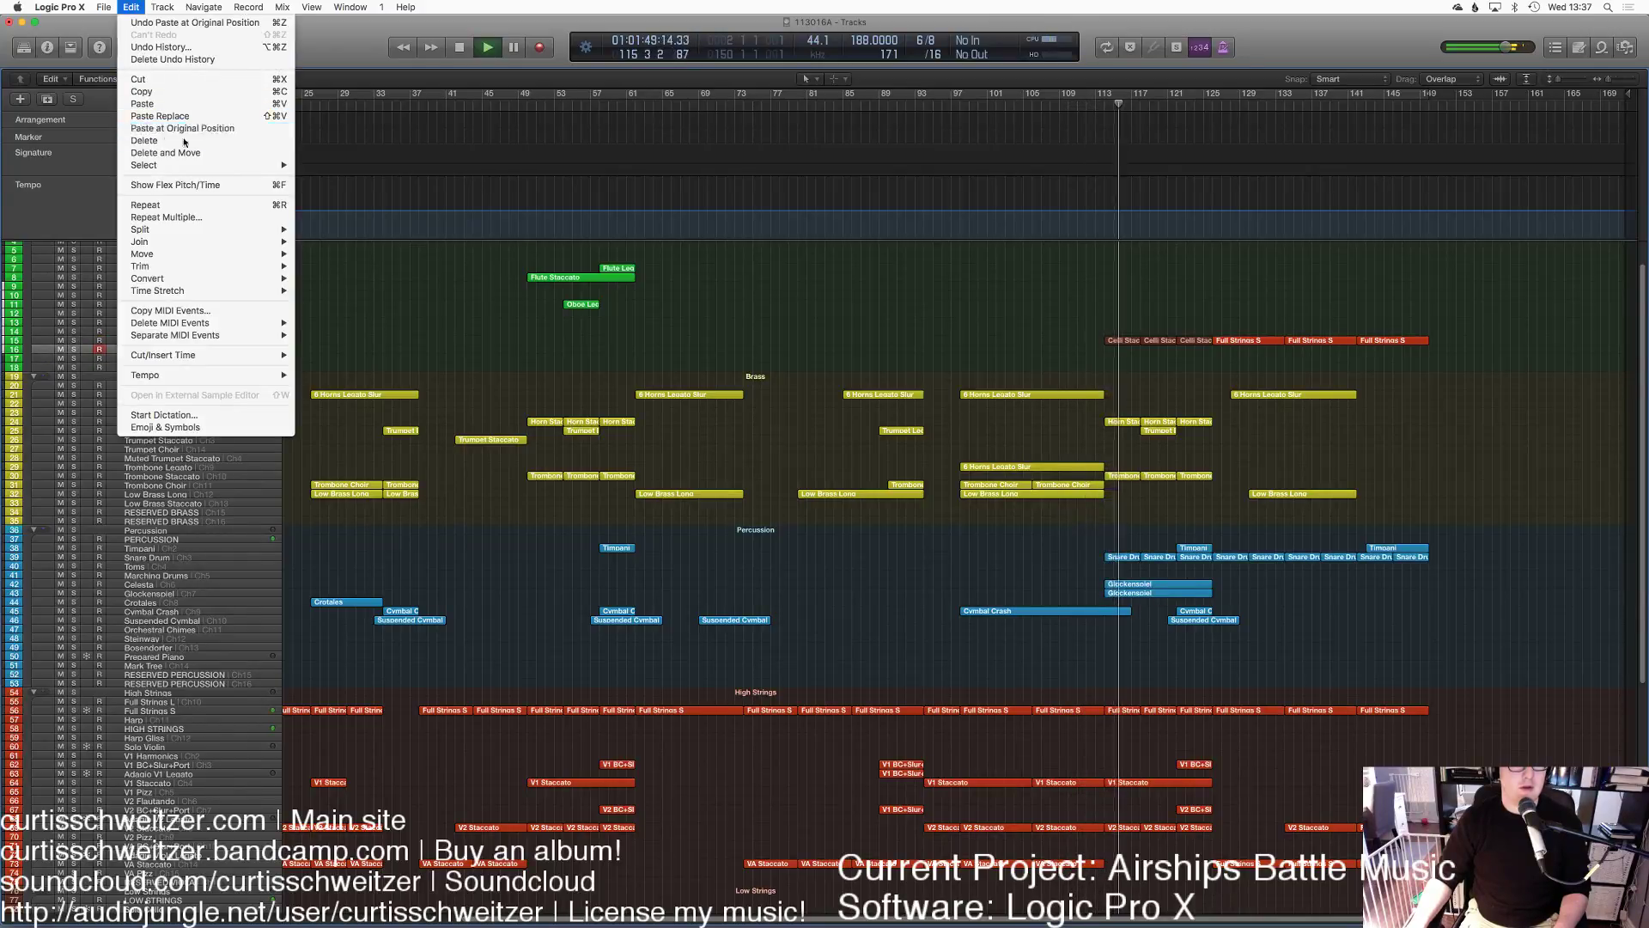
click(976, 411)
key(super+alt+shift+v)
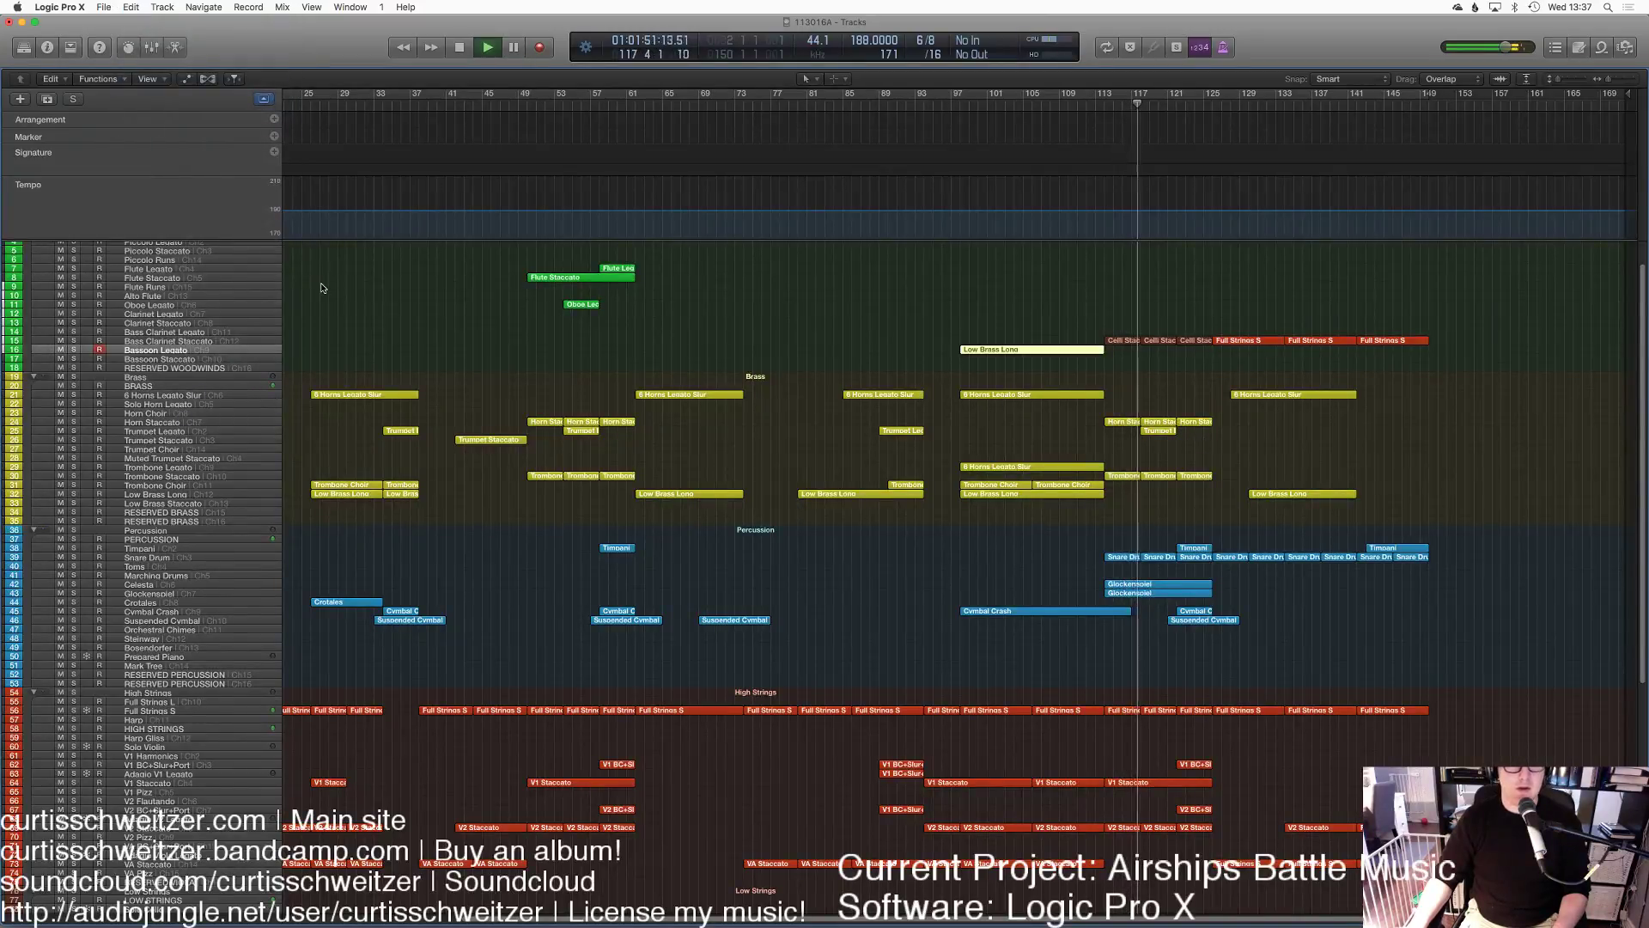
Step: Solo the Woodwinds, play from bar 96 and open the copied bassoon region in the piano roll
scroll(322, 288, up, 2)
key(s)
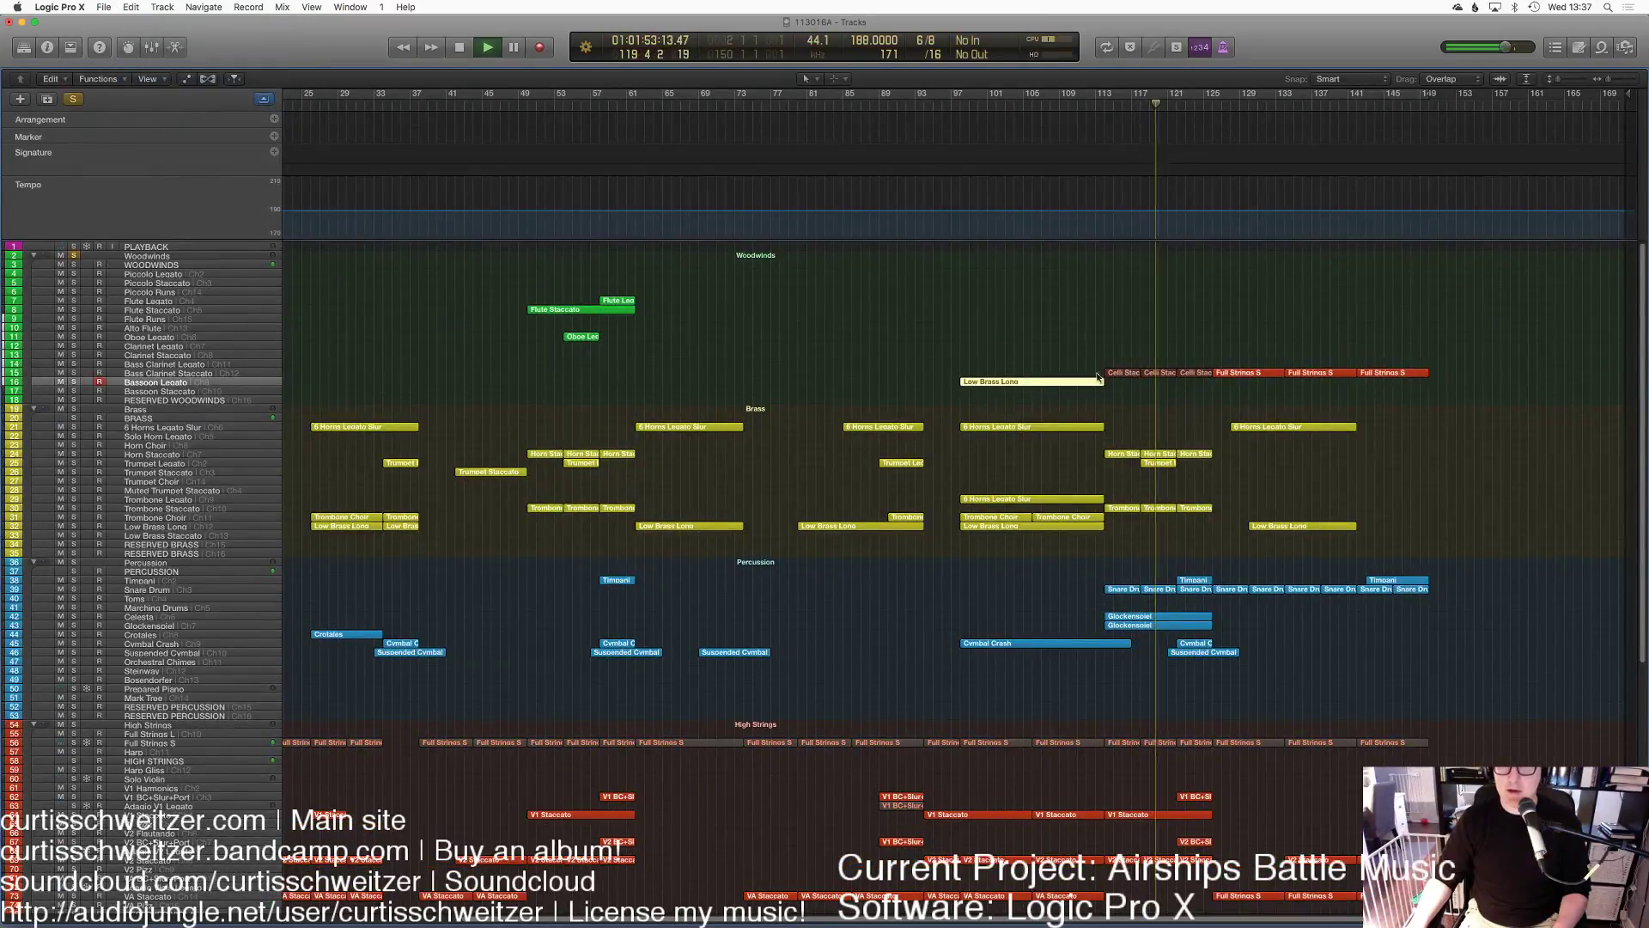
click(944, 103)
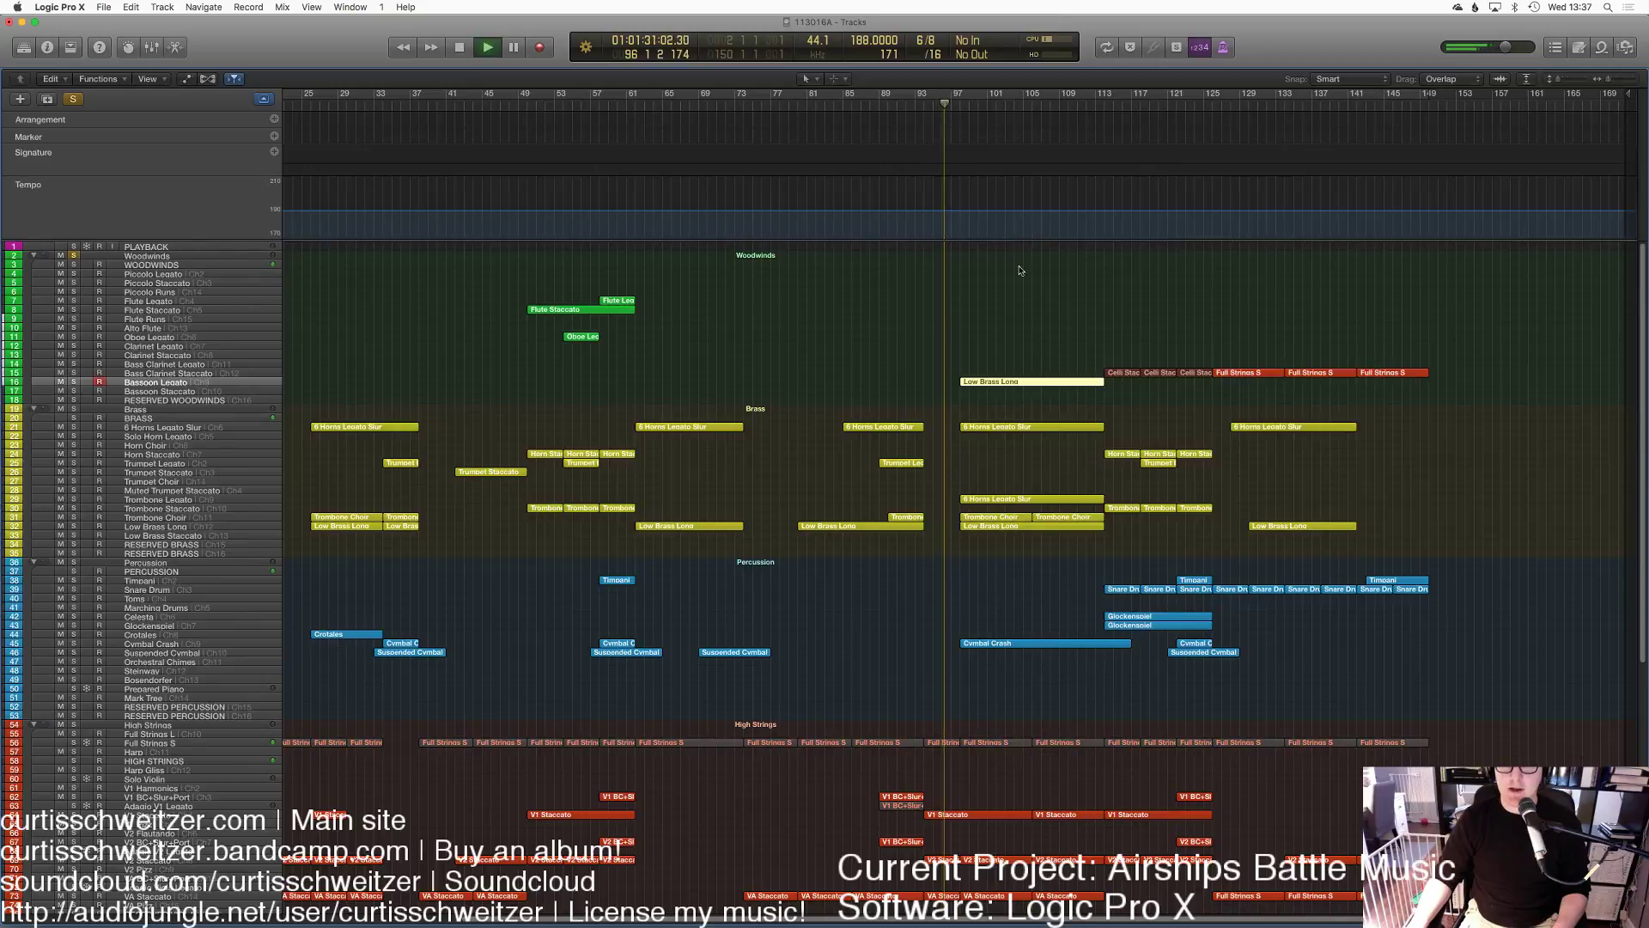
key(e)
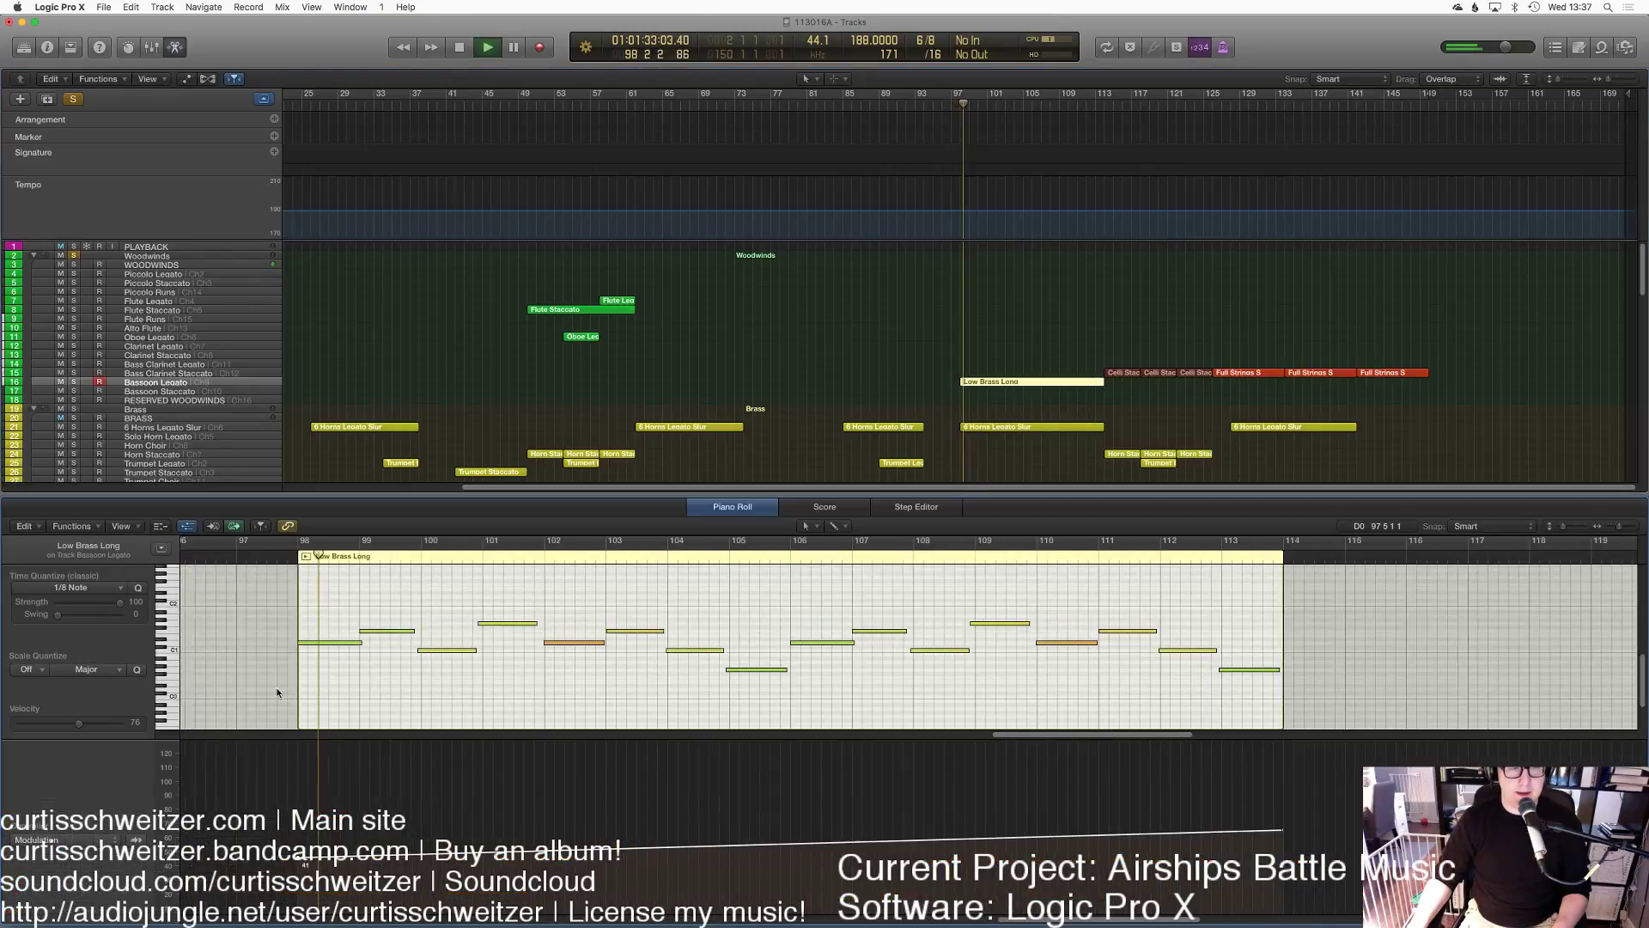
Step: Show the Expression data of the bassoon region and draw a gradual rise from bar 98 to bar 114
click(53, 839)
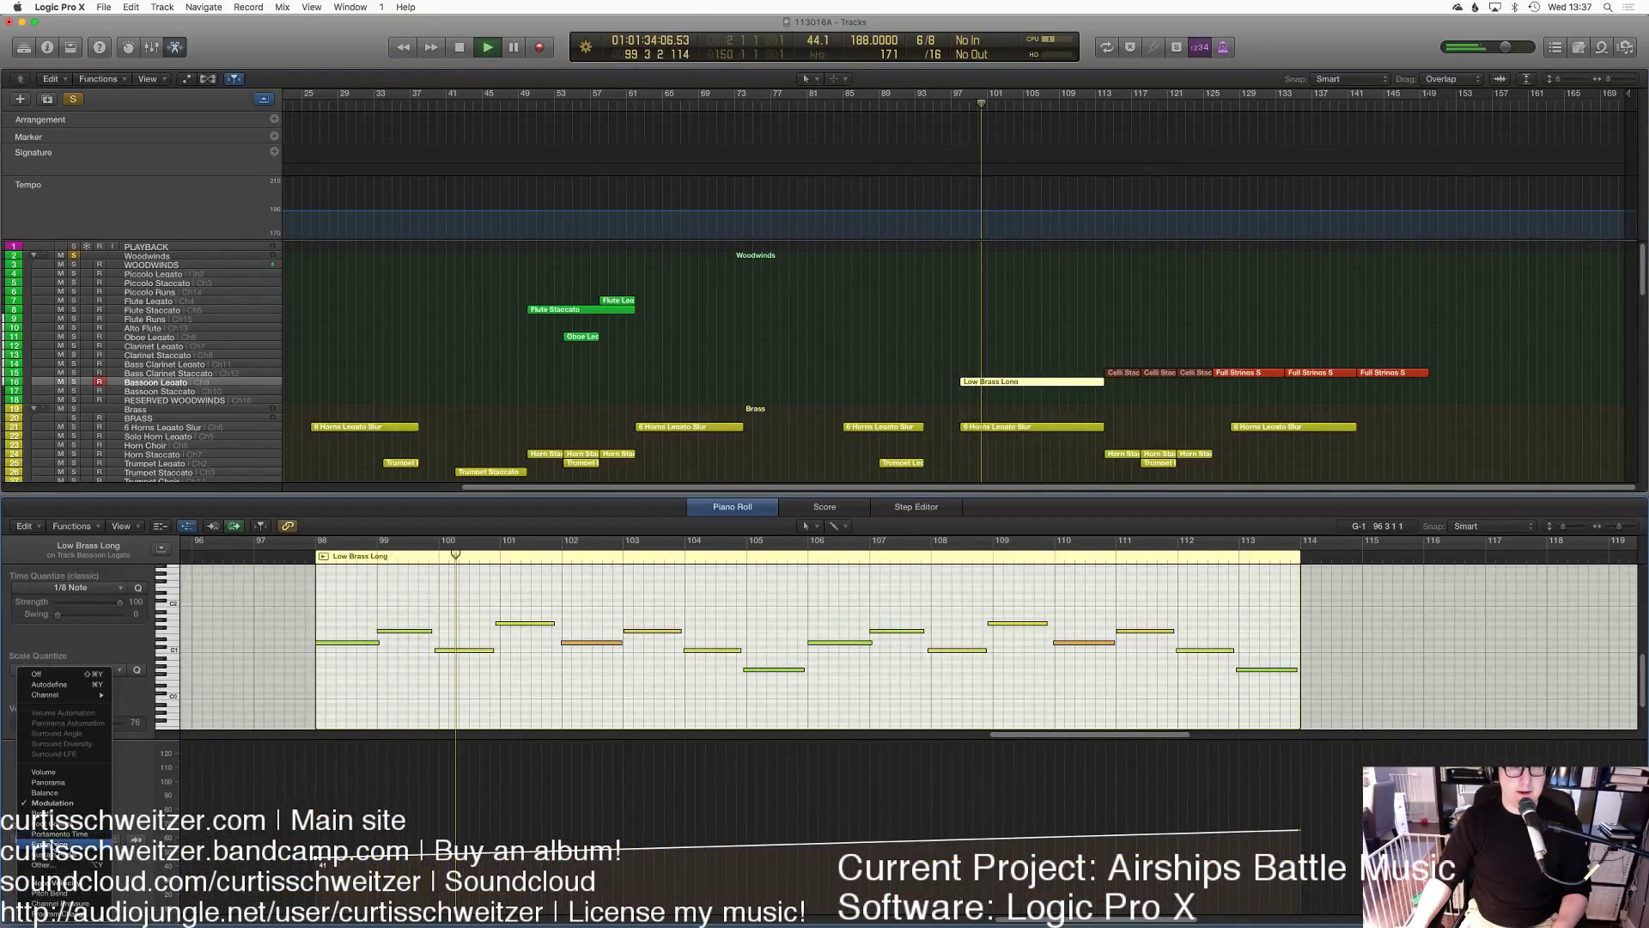
click(56, 847)
click(319, 812)
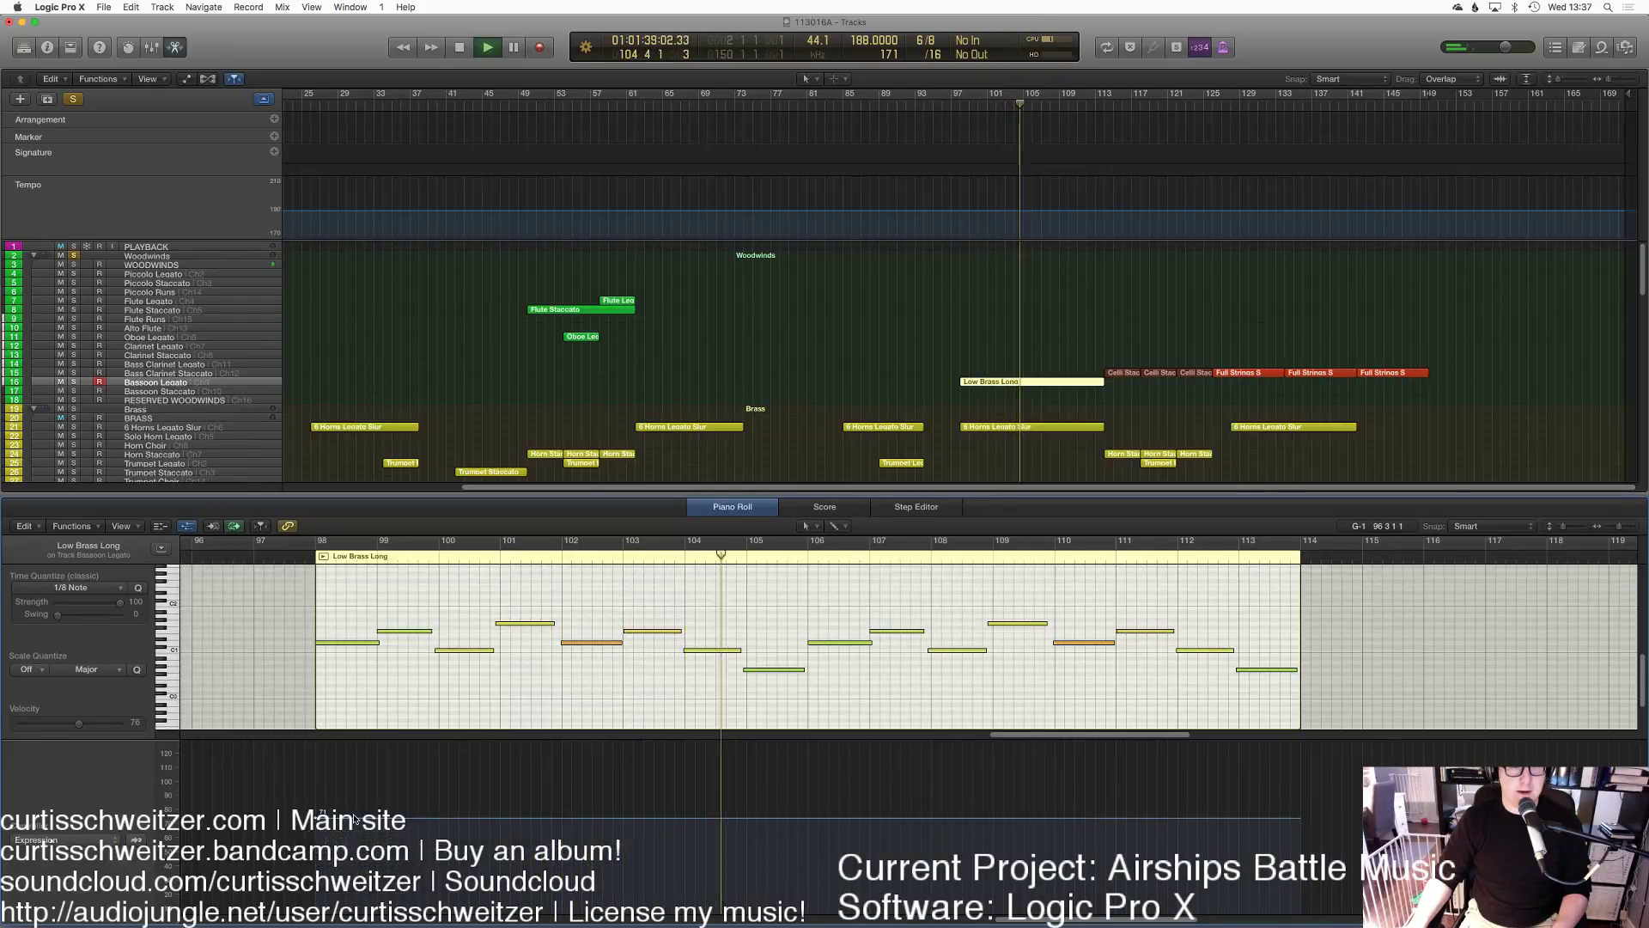
click(820, 817)
drag(820, 817, 1299, 779)
Step: Raise the bassoon region's low note at bar 105 by an octave and restart playback
click(753, 668)
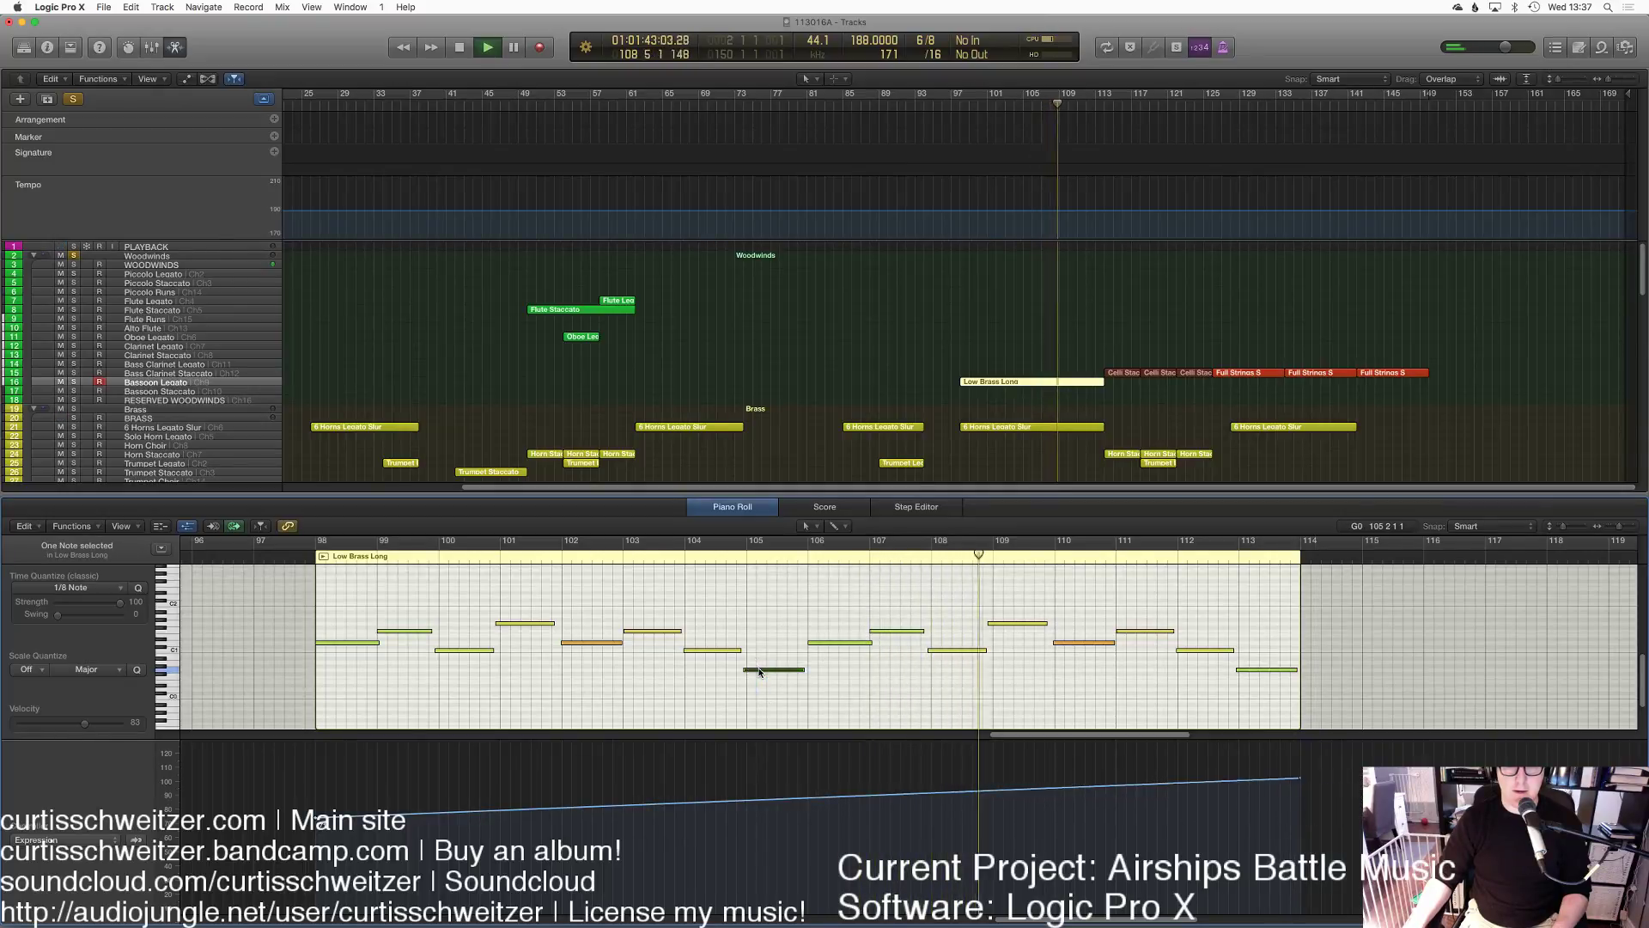
right_click(755, 668)
click(799, 845)
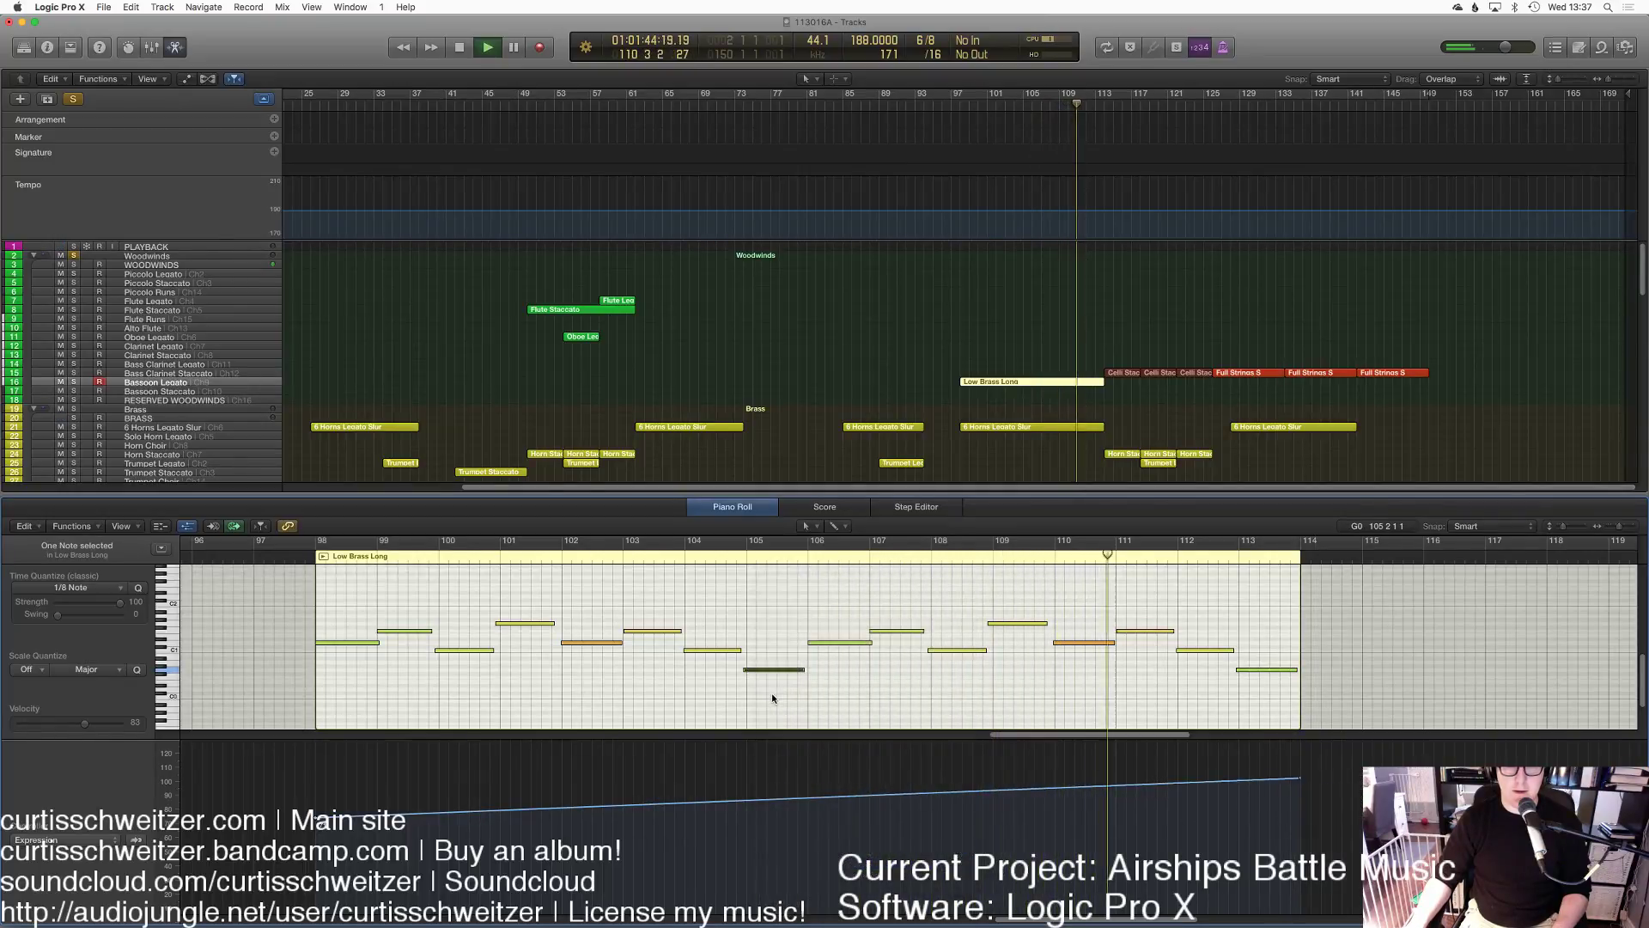
key(space)
key(space)
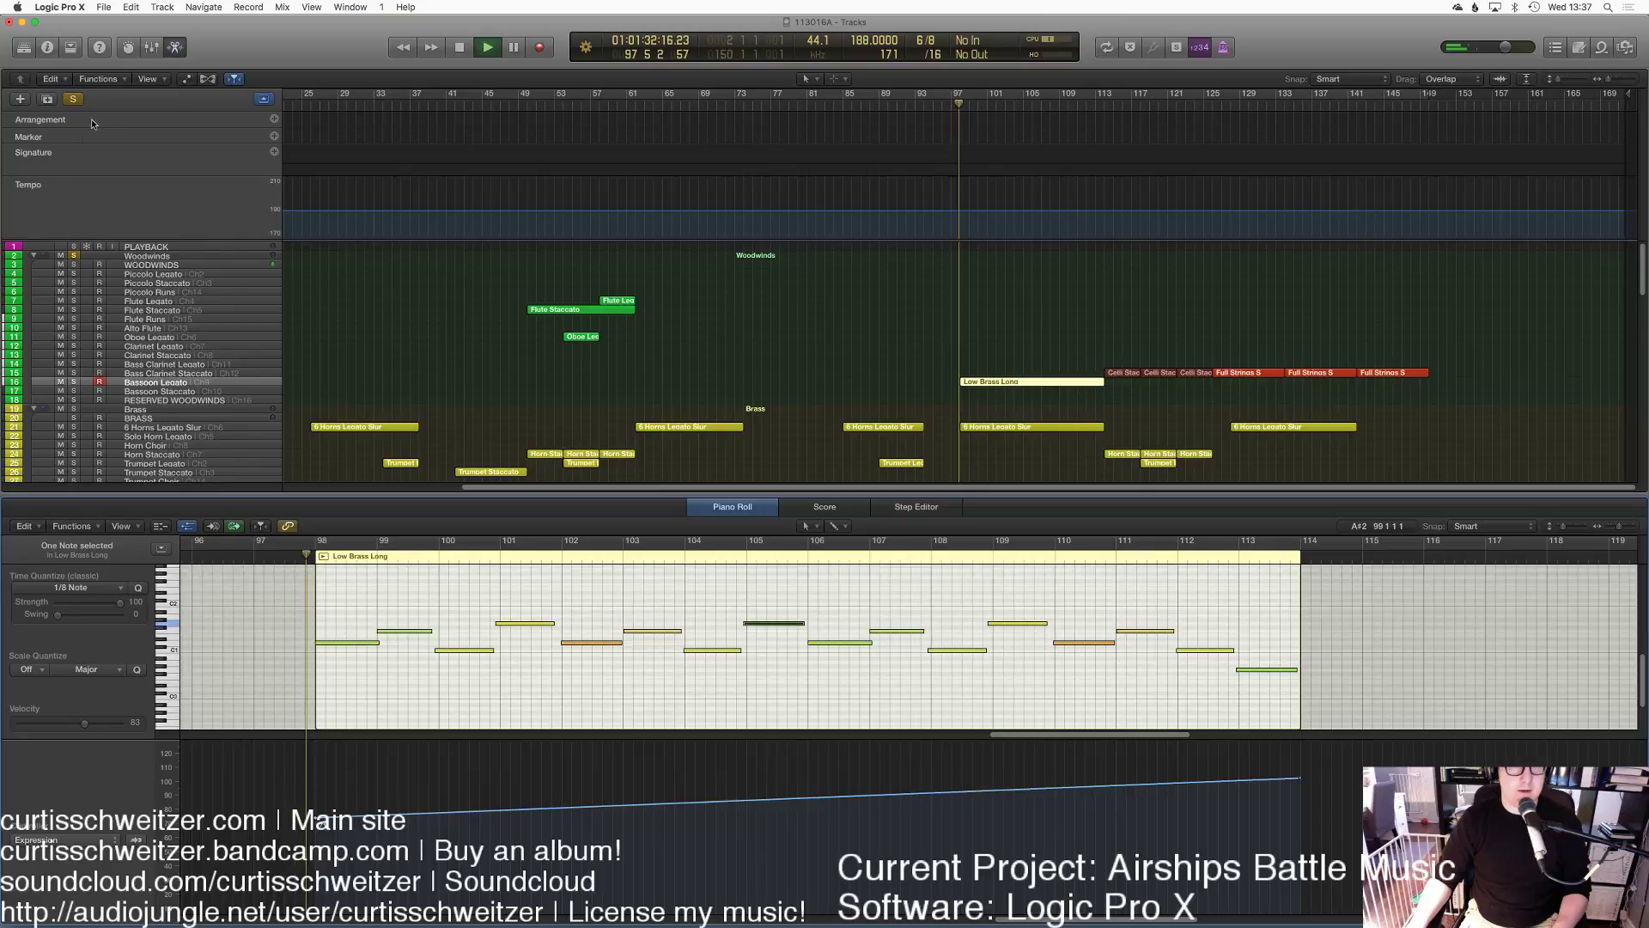
Step: Turn off the Woodwinds solo, raise the bassoon region's expression curve around bar 104 and close the piano roll
key(p)
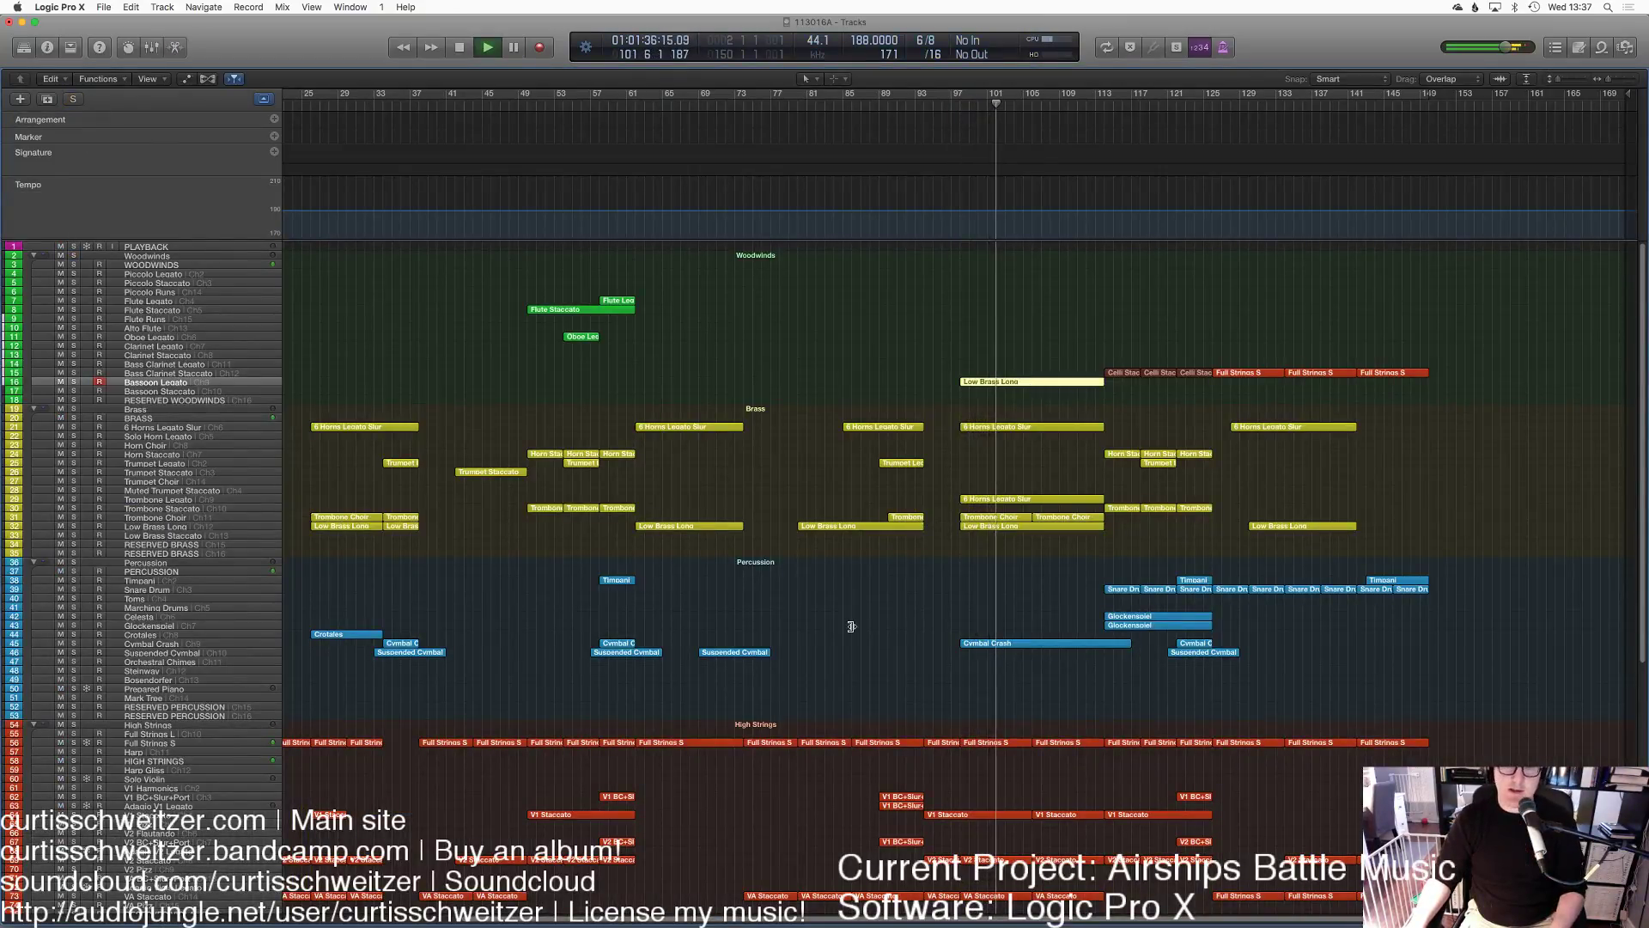
key(p)
drag(696, 787, 695, 764)
key(p)
scroll(1001, 335, down, 6)
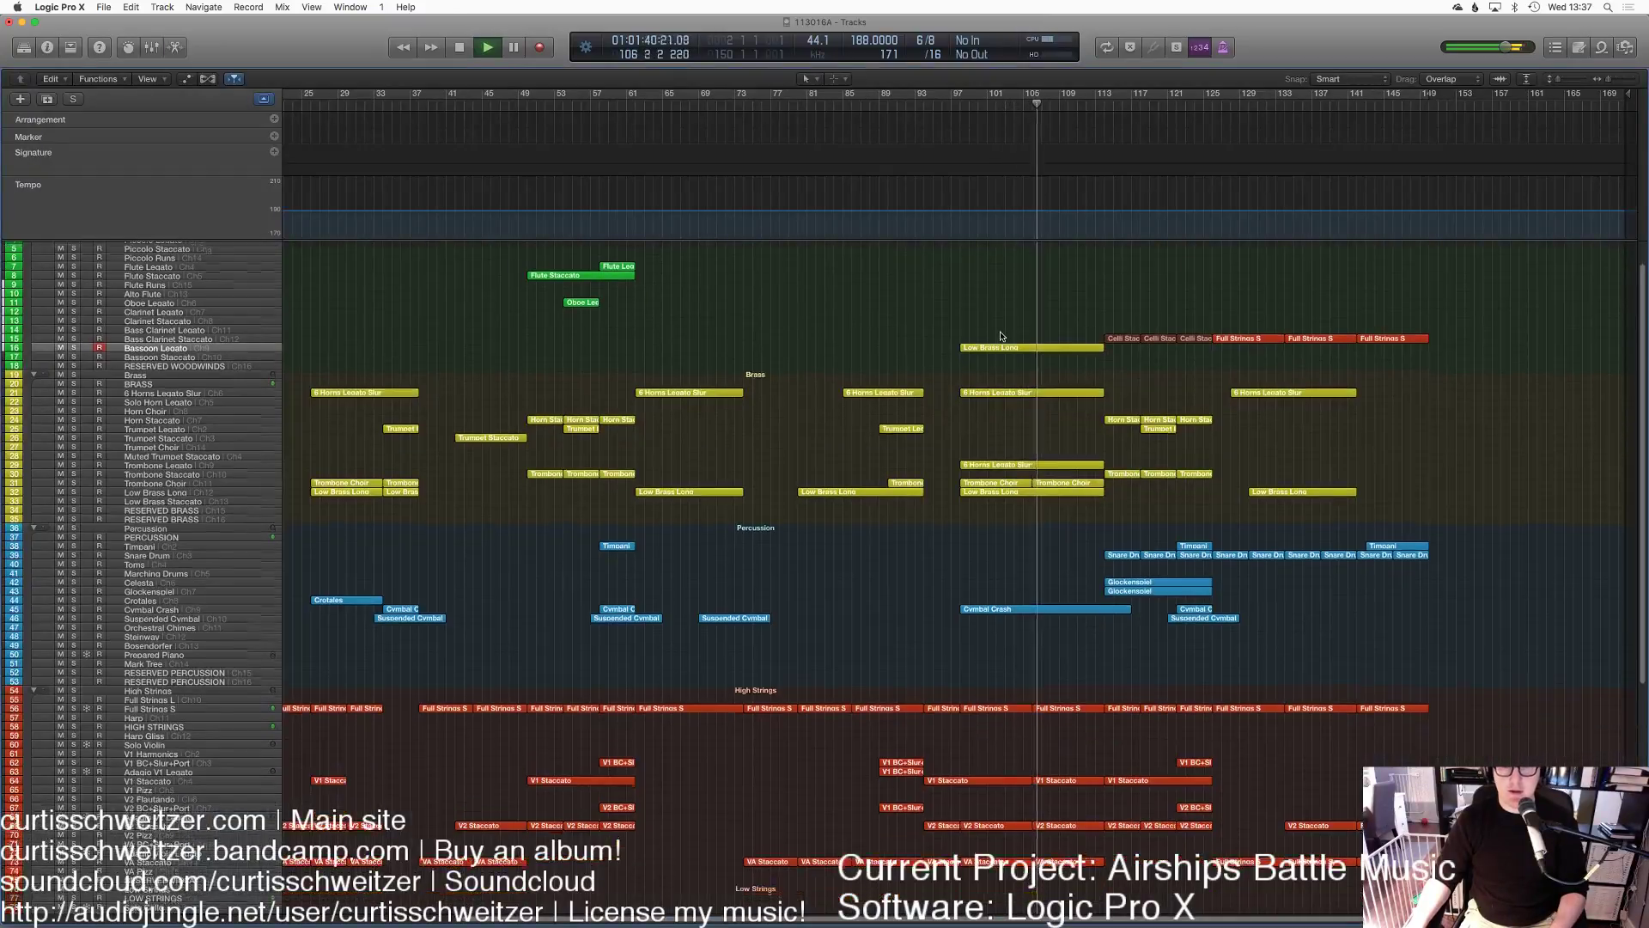
Step: Select all regions in the project and colour and name them by their tracks
scroll(1017, 257, up, 3)
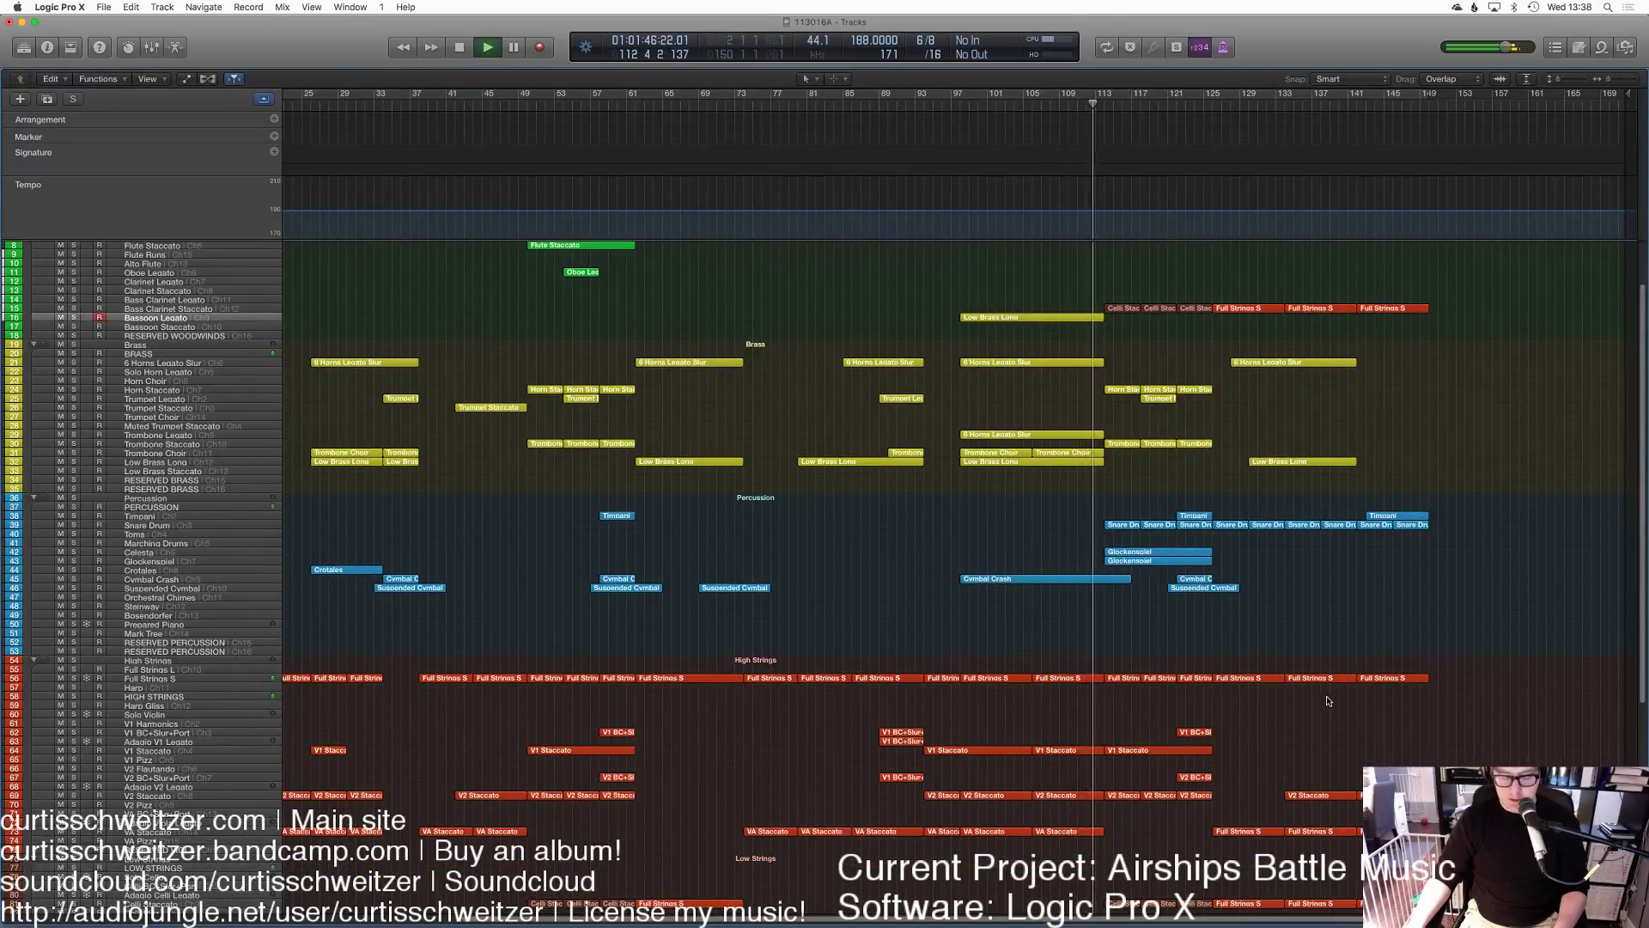
key(super+a)
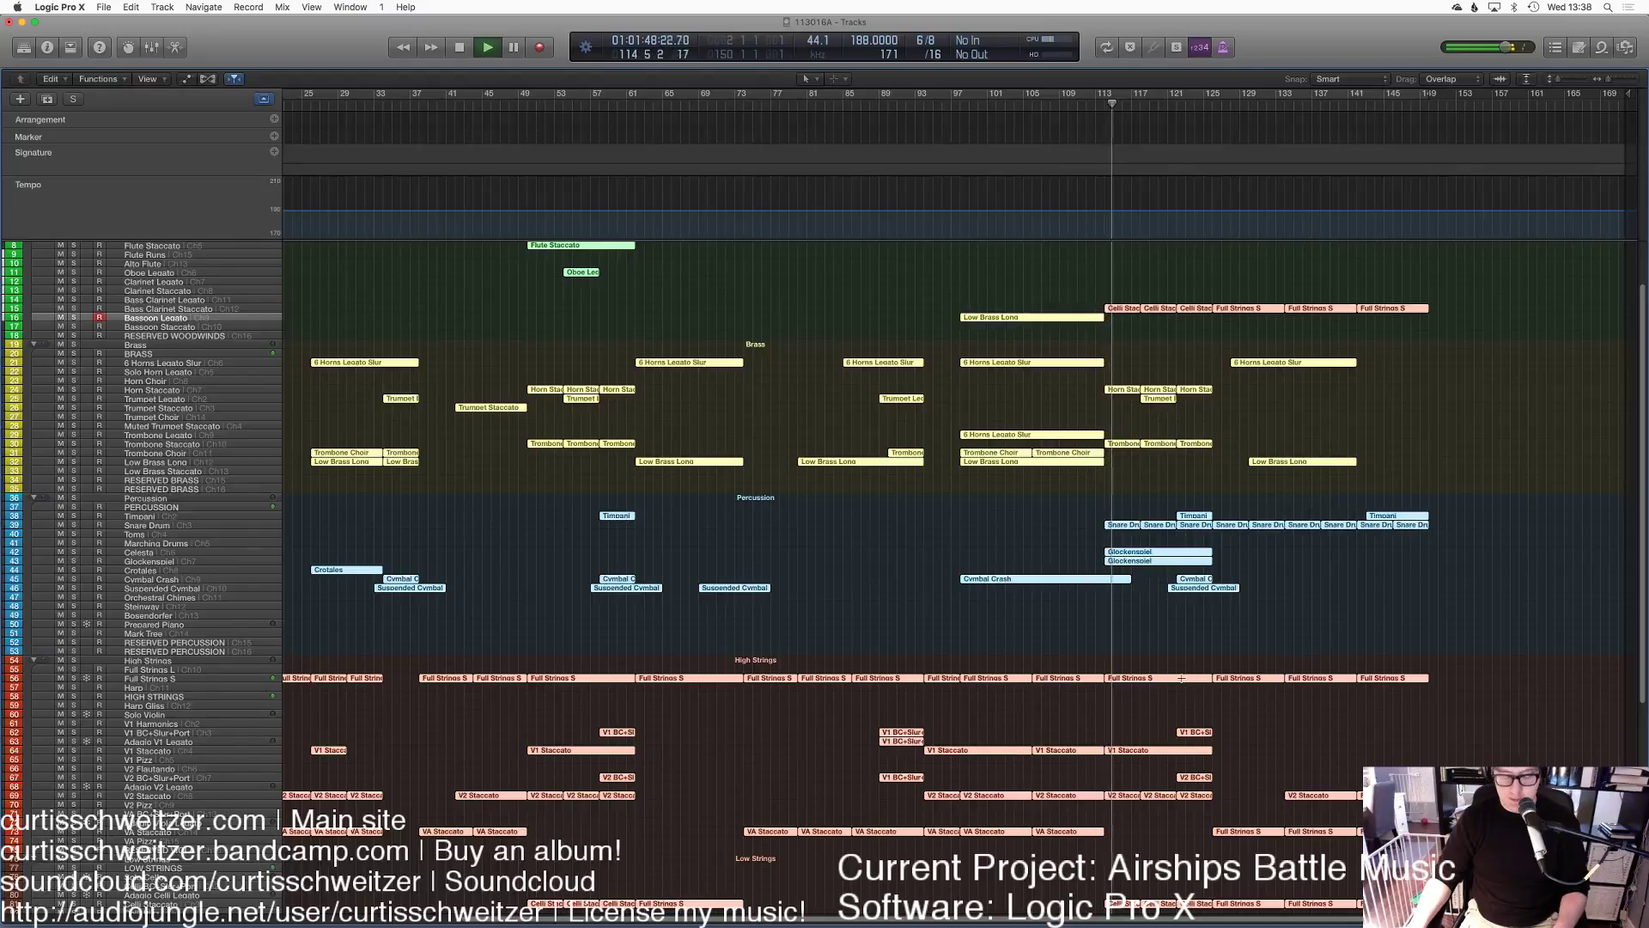
click(1188, 643)
key(super+a)
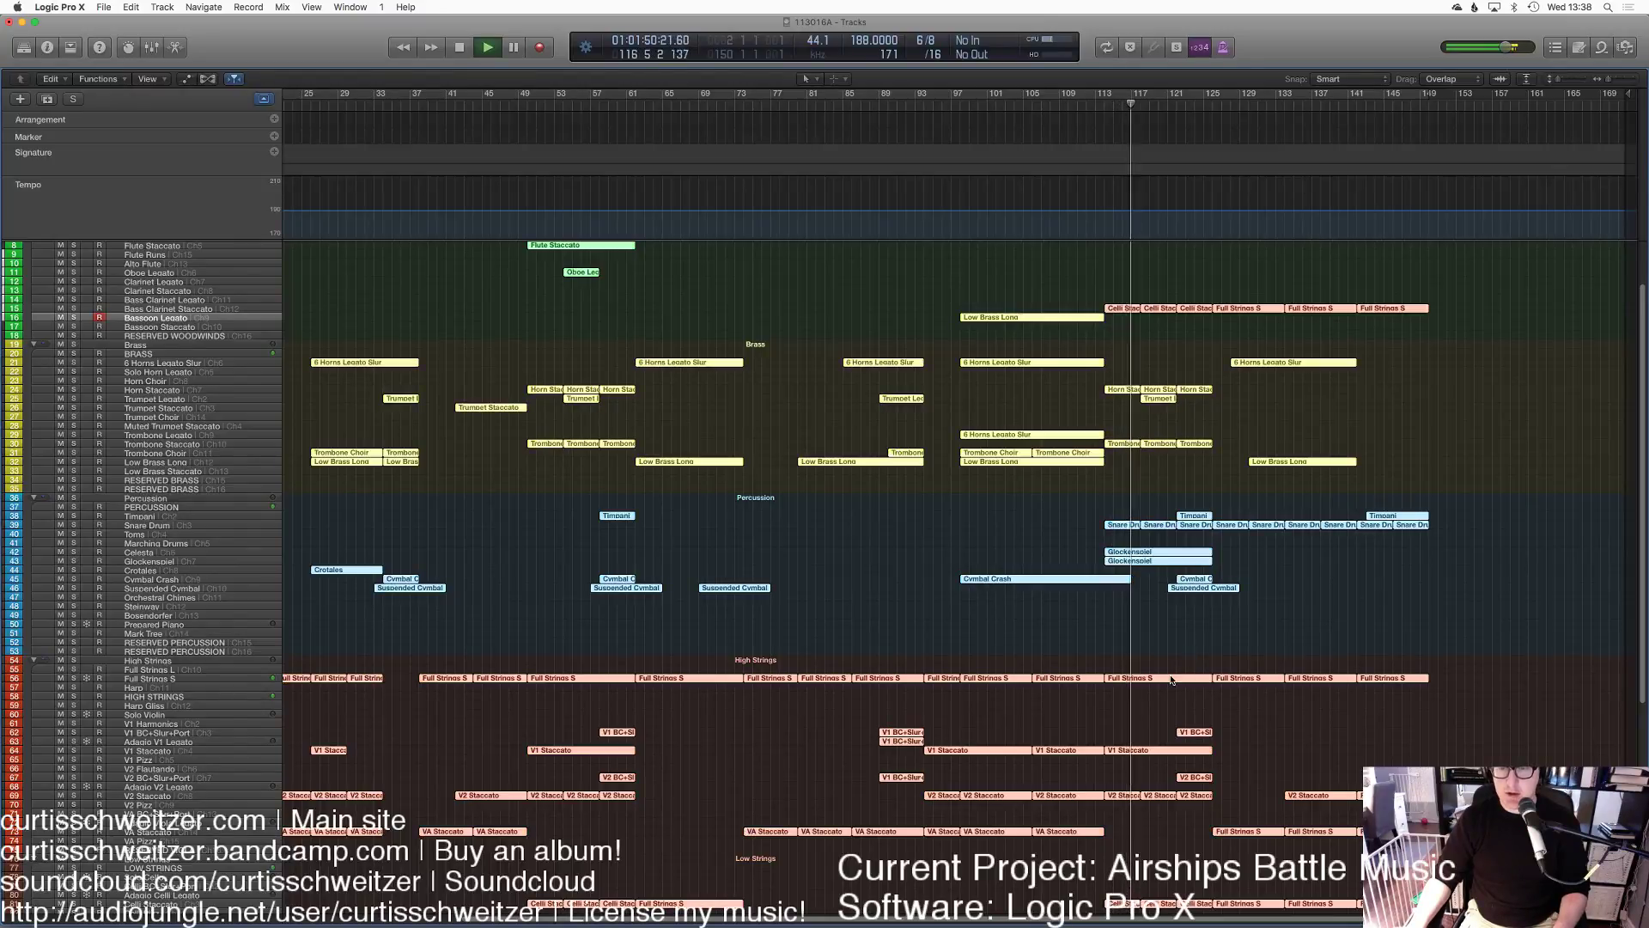
right_click(1172, 679)
click(1189, 681)
right_click(1176, 679)
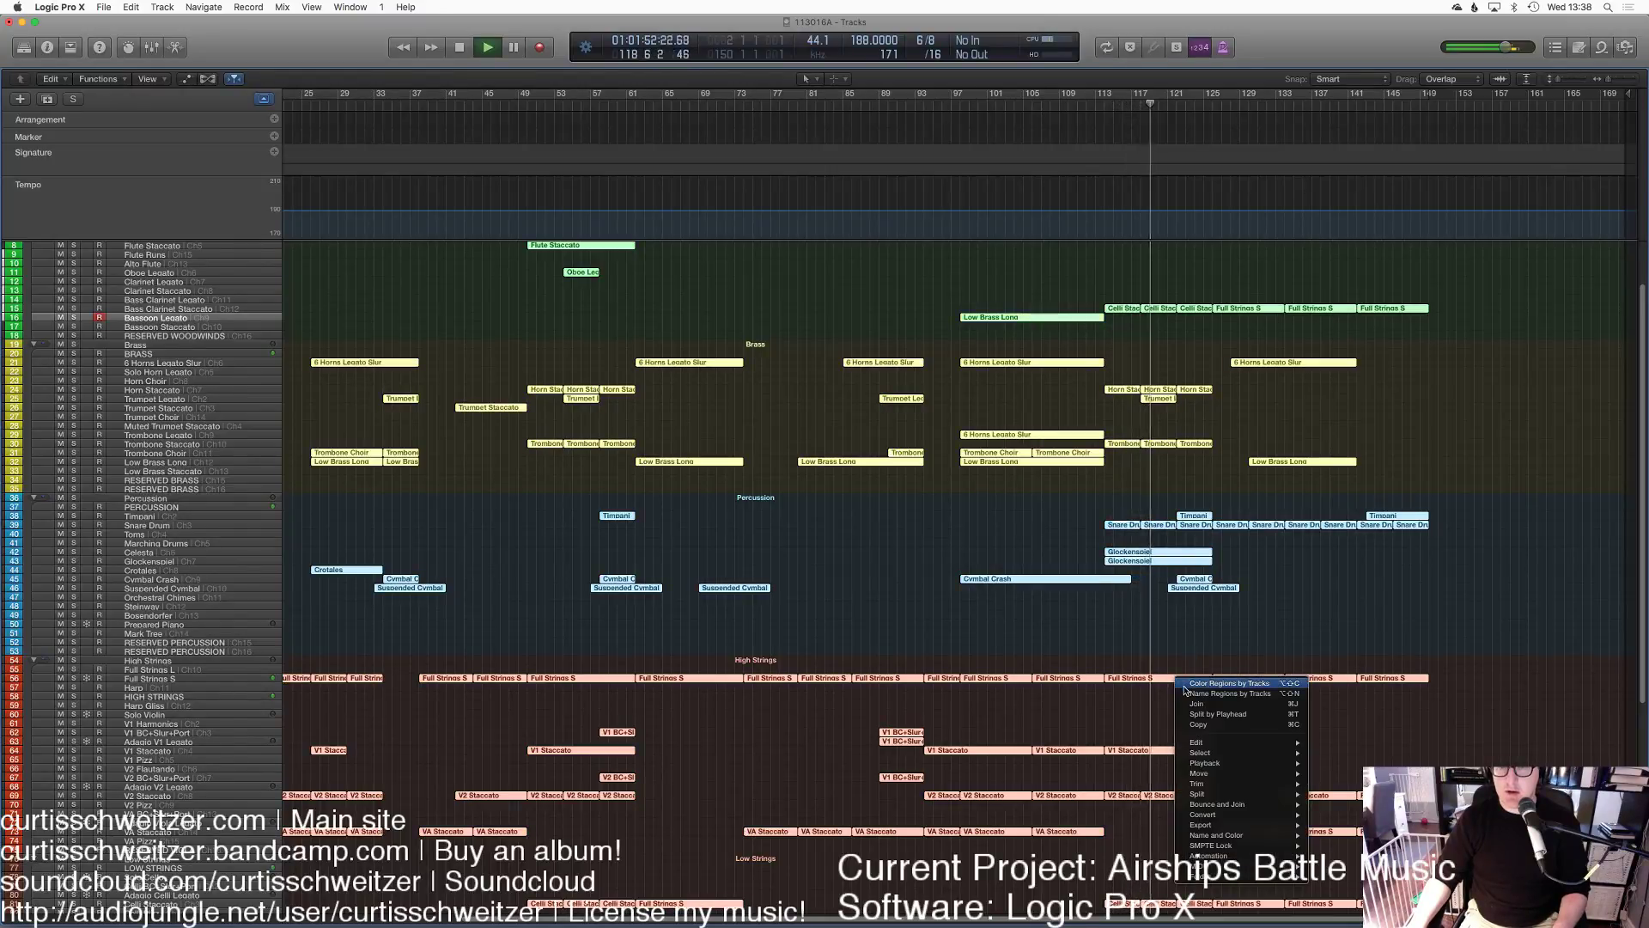
click(1186, 692)
click(1169, 670)
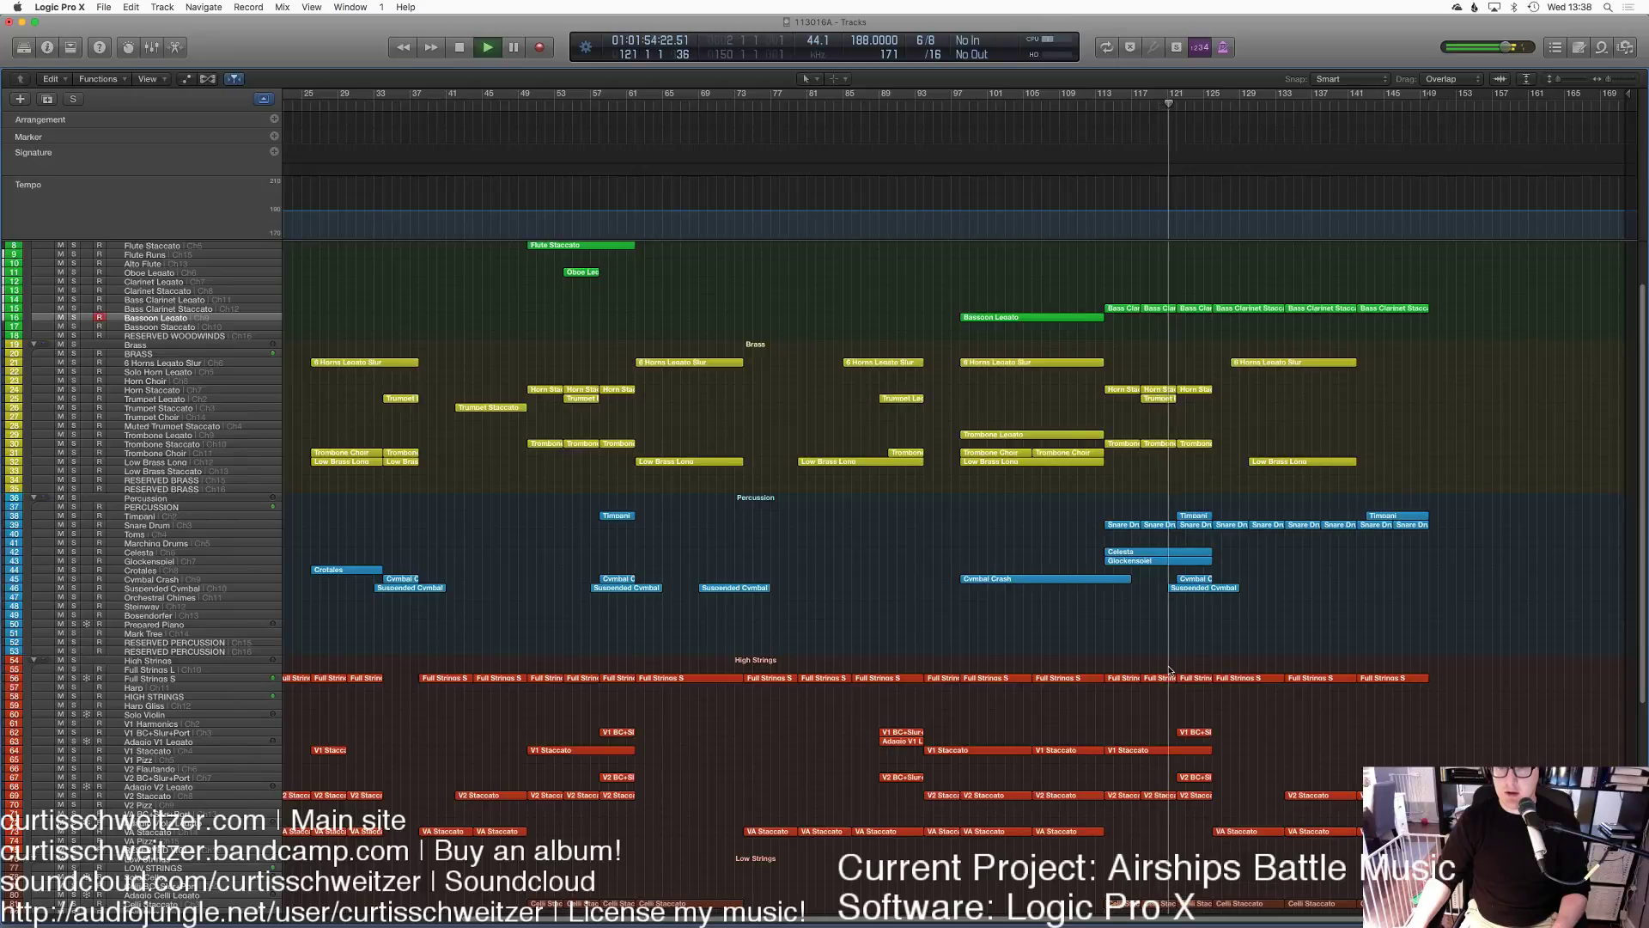
Step: Draw a gradual volume automation rise on the Uke track from about bar 72 to -1.1 dB at bar 114
scroll(1322, 601, up, 2)
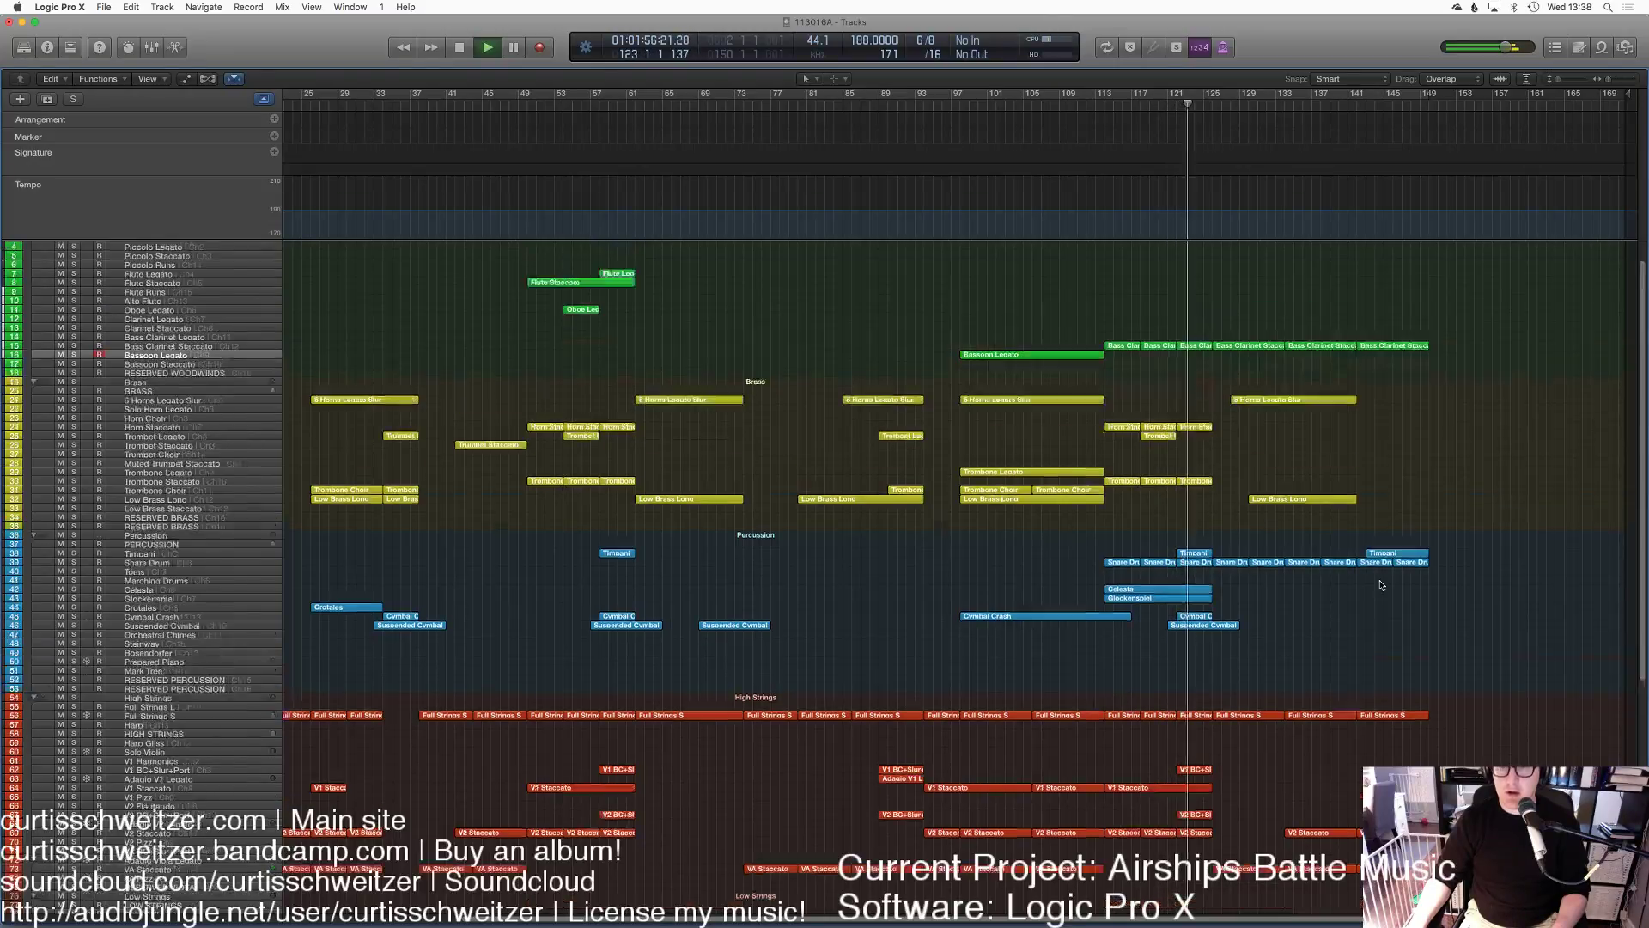
scroll(1382, 585, up, 2)
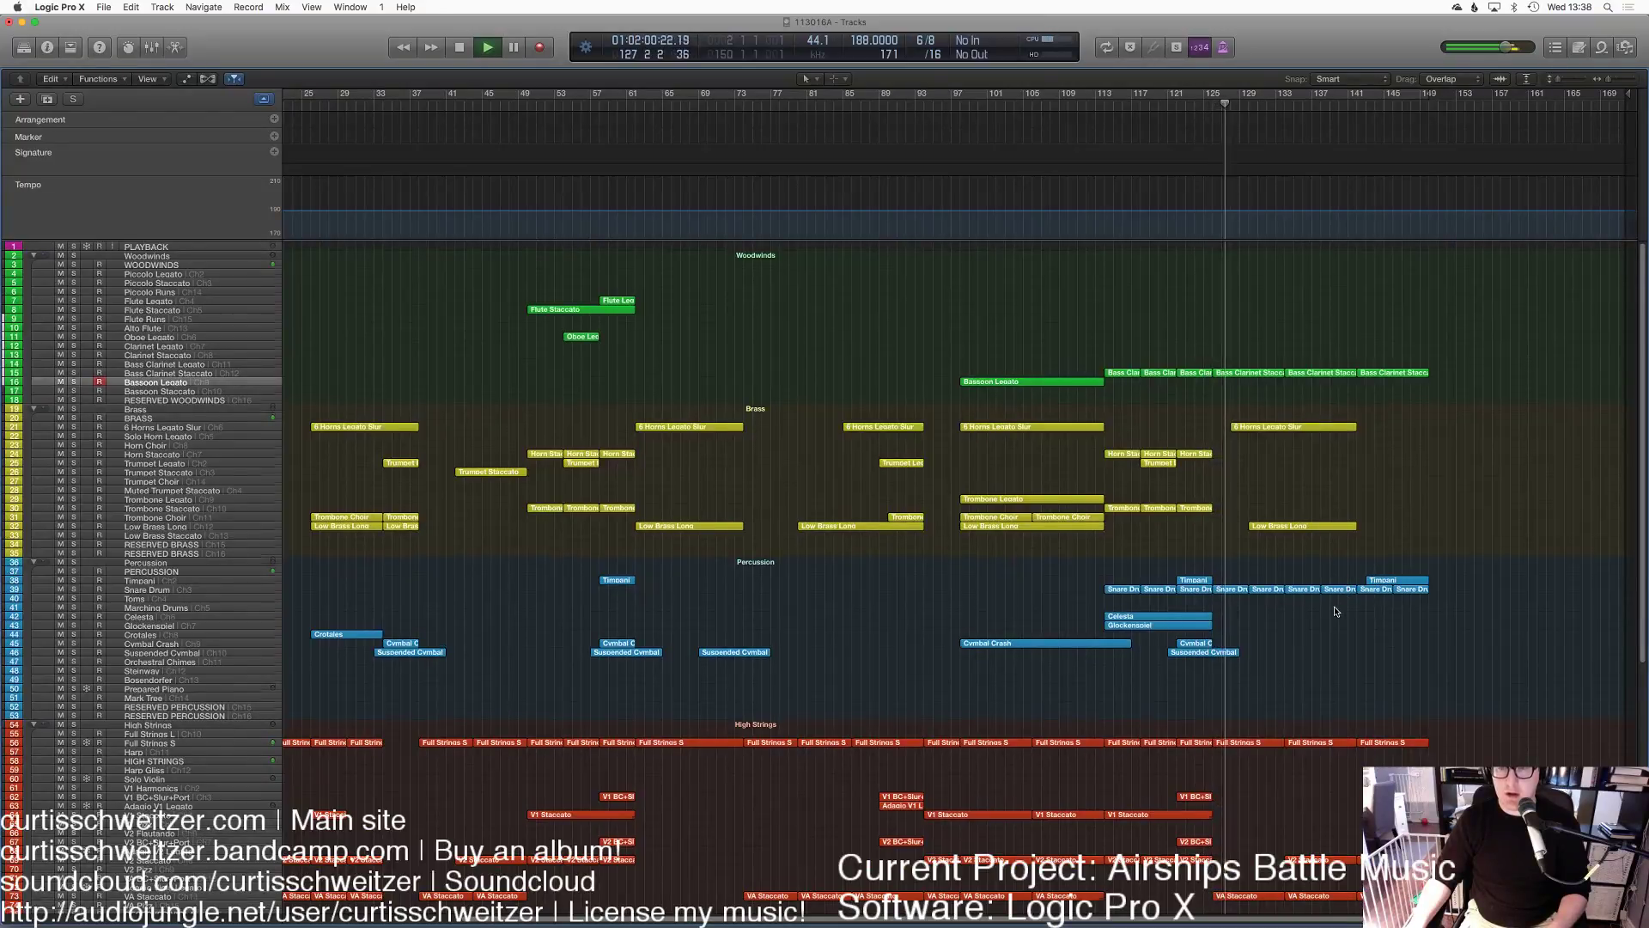
scroll(1336, 611, down, 5)
key(a)
scroll(1062, 786, down, 10)
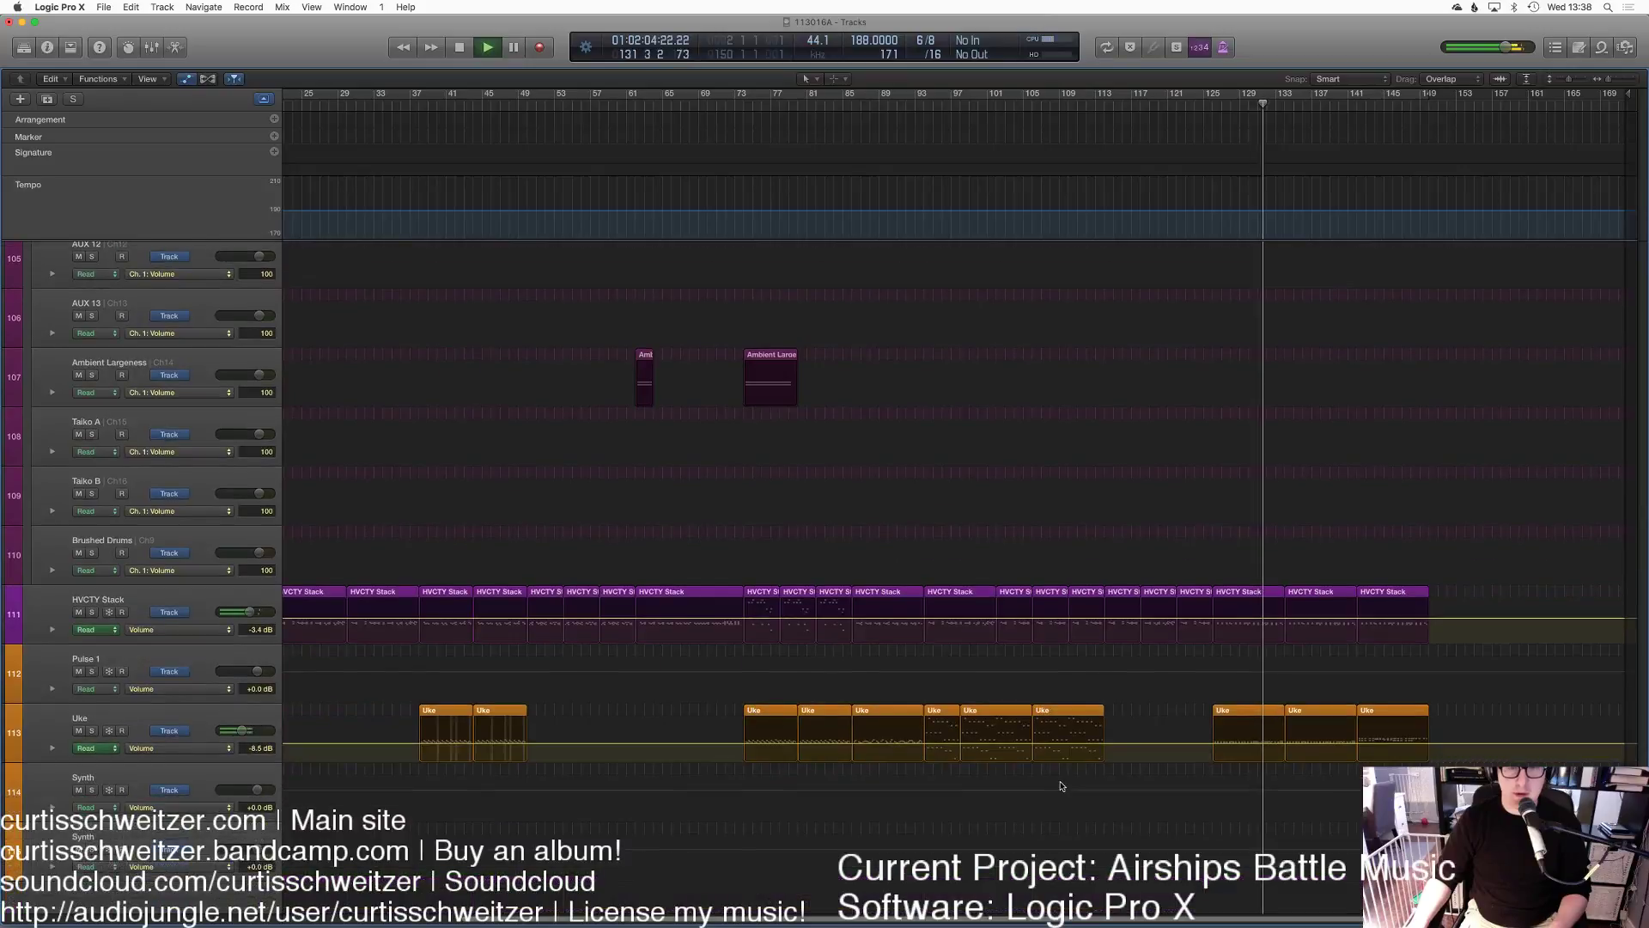
scroll(1063, 786, up, 1)
key(space)
key(space)
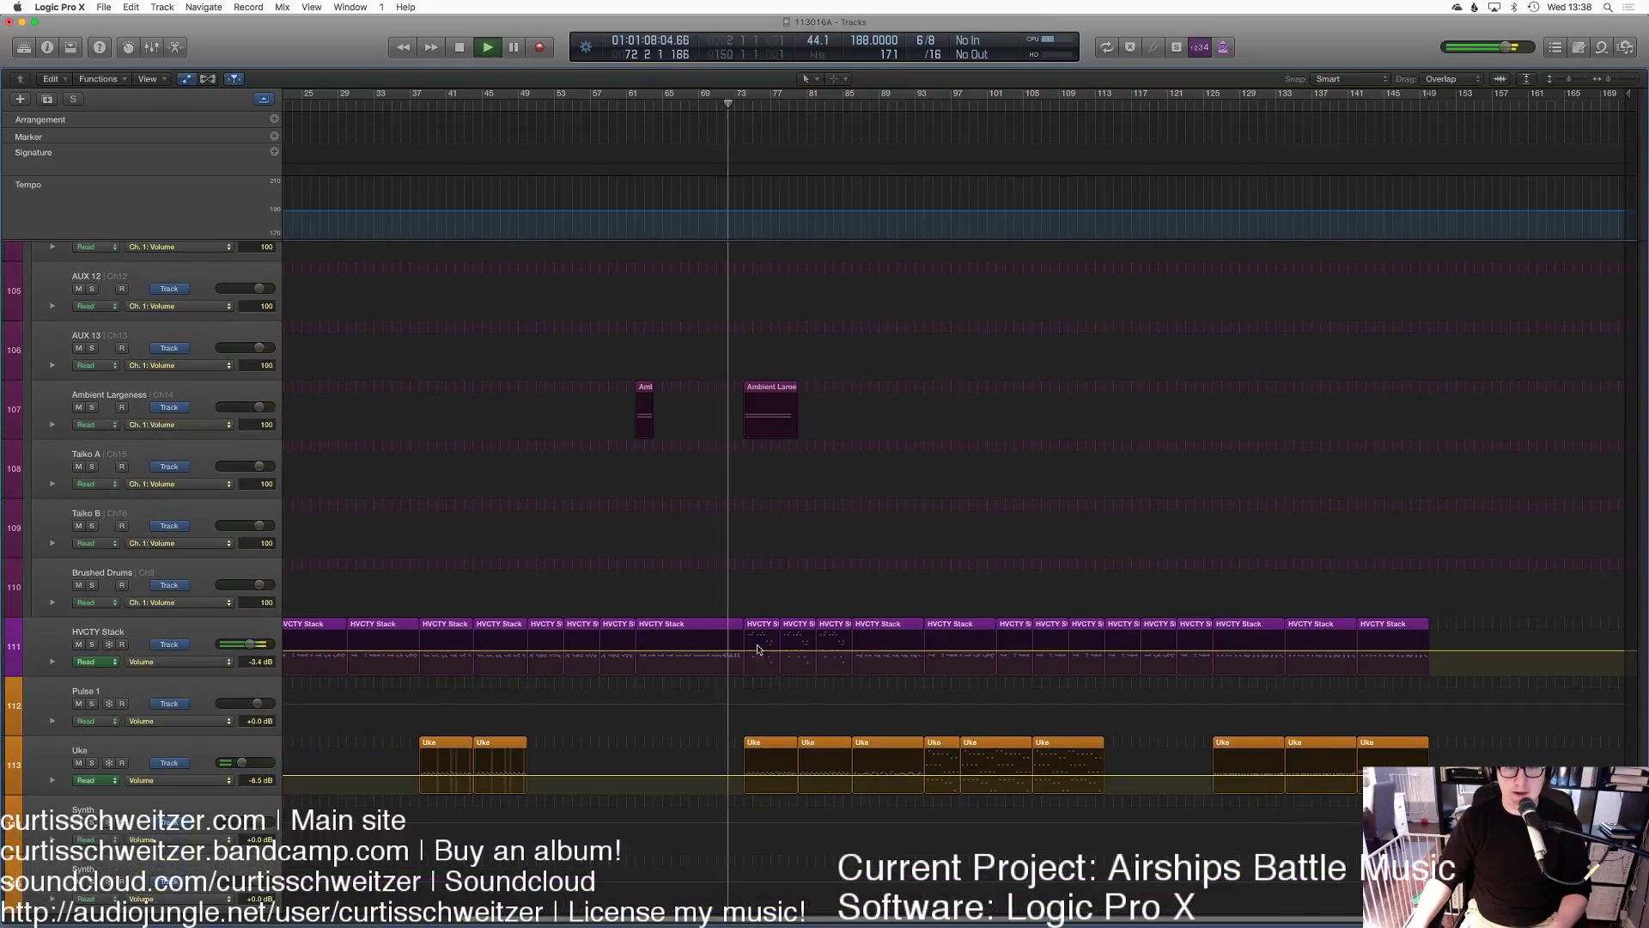
scroll(756, 559, up, 10)
scroll(760, 877, down, 10)
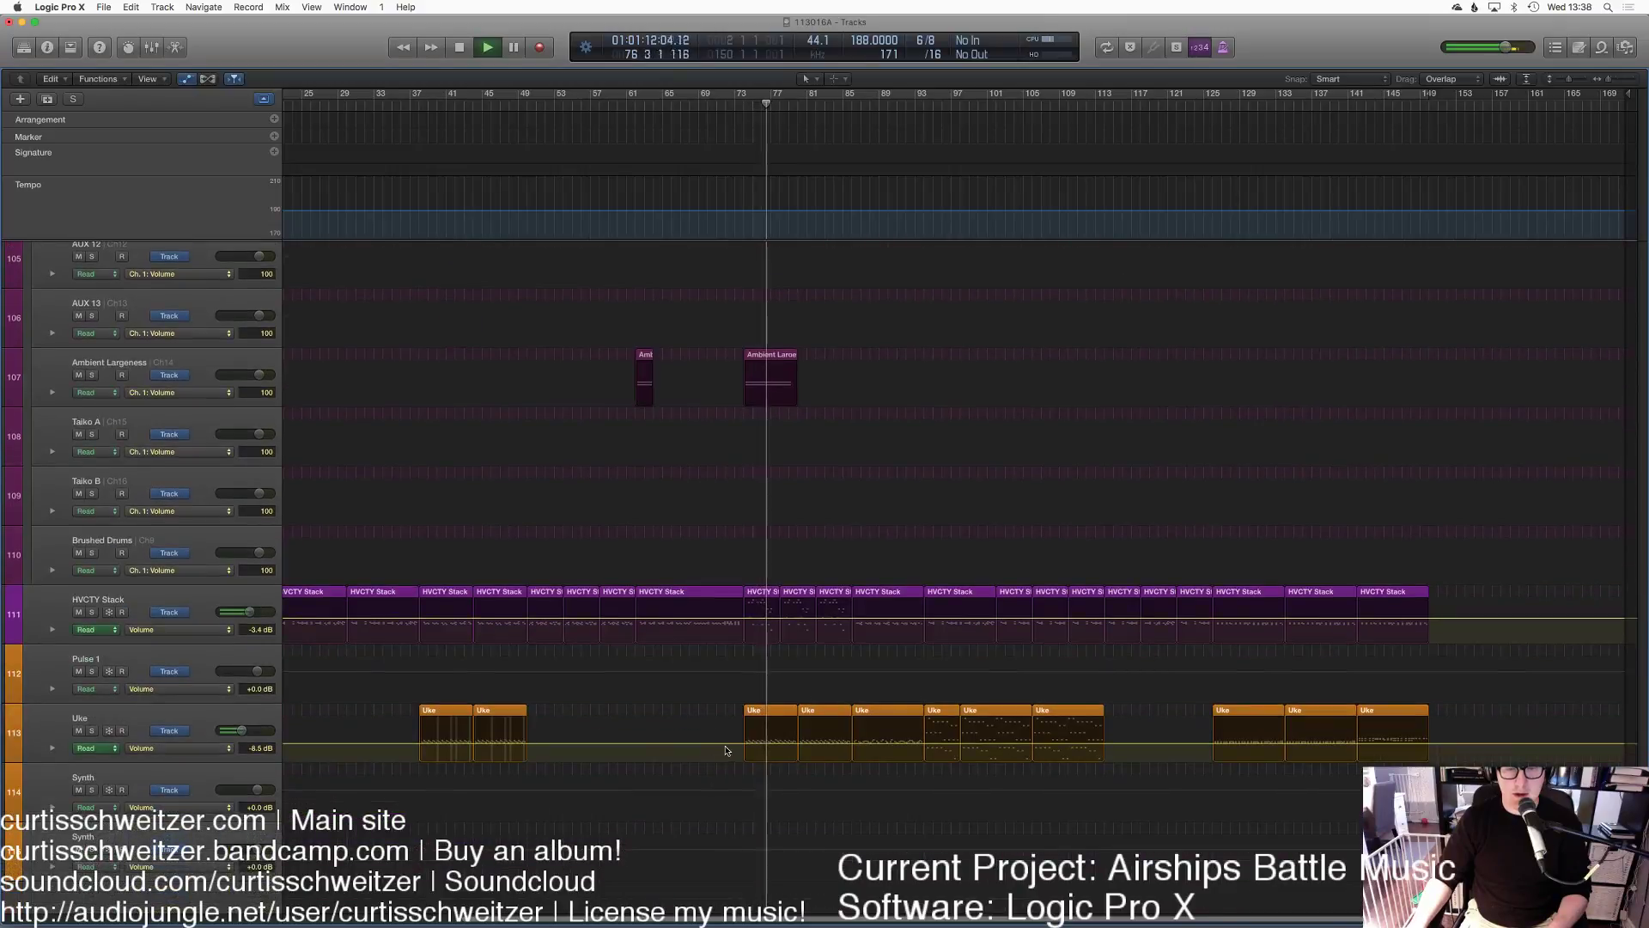
drag(729, 748, 751, 744)
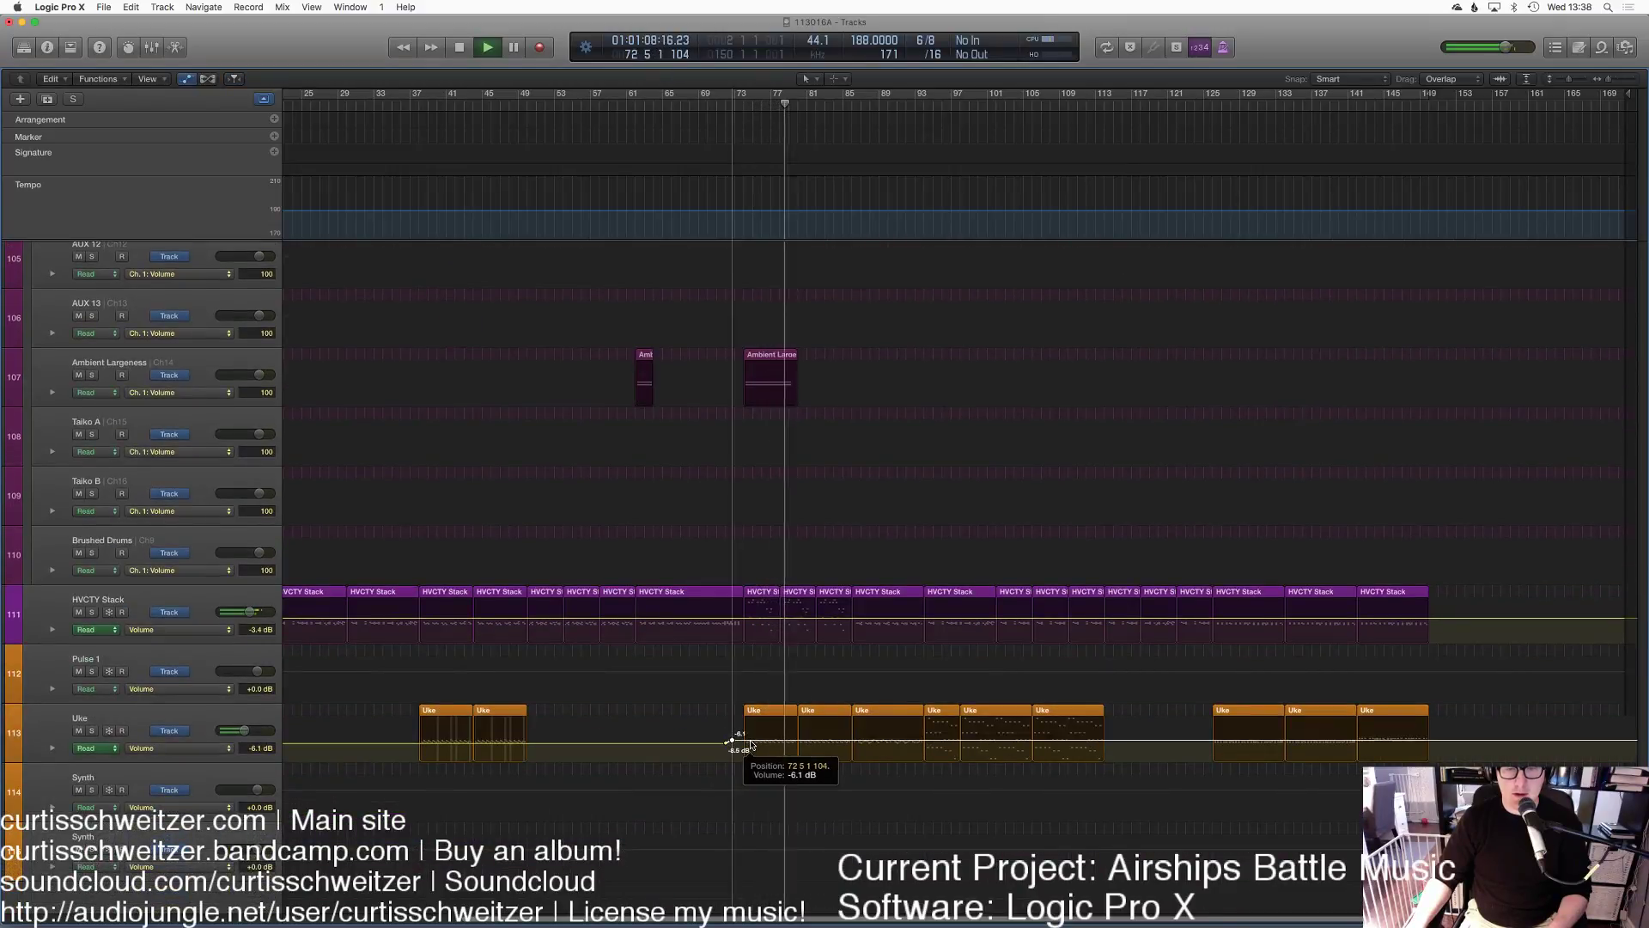
drag(1197, 741, 1105, 735)
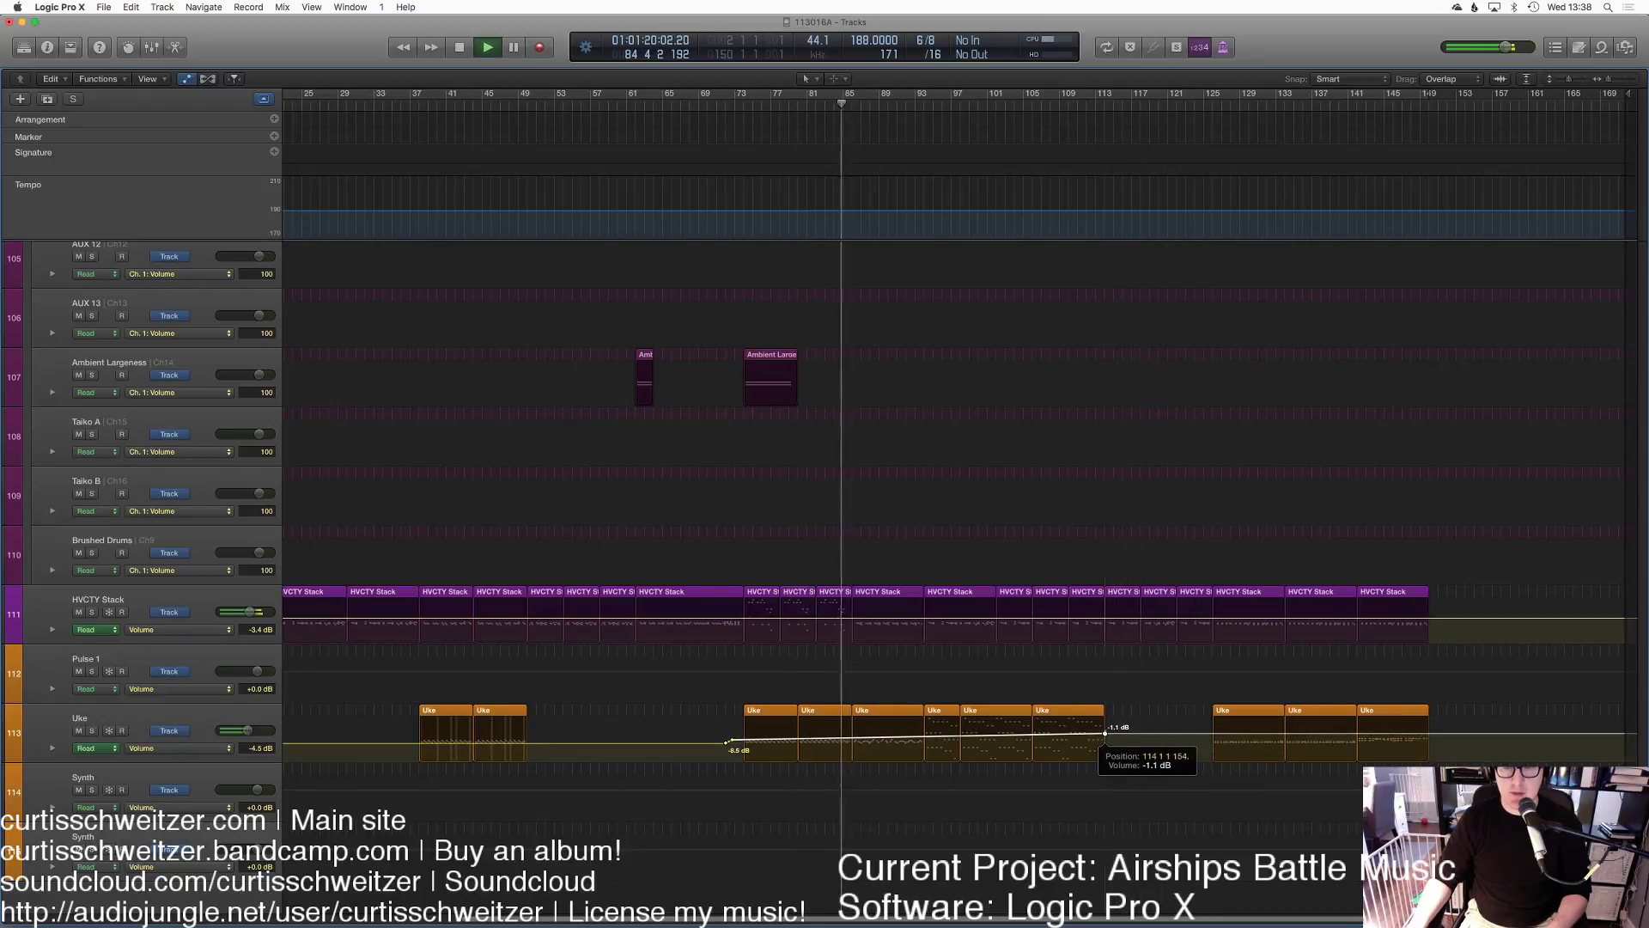
Step: Join the Uke regions from bar 74 onward into one and add a Sustain Pedal value of 127 at bar 74
key(z)
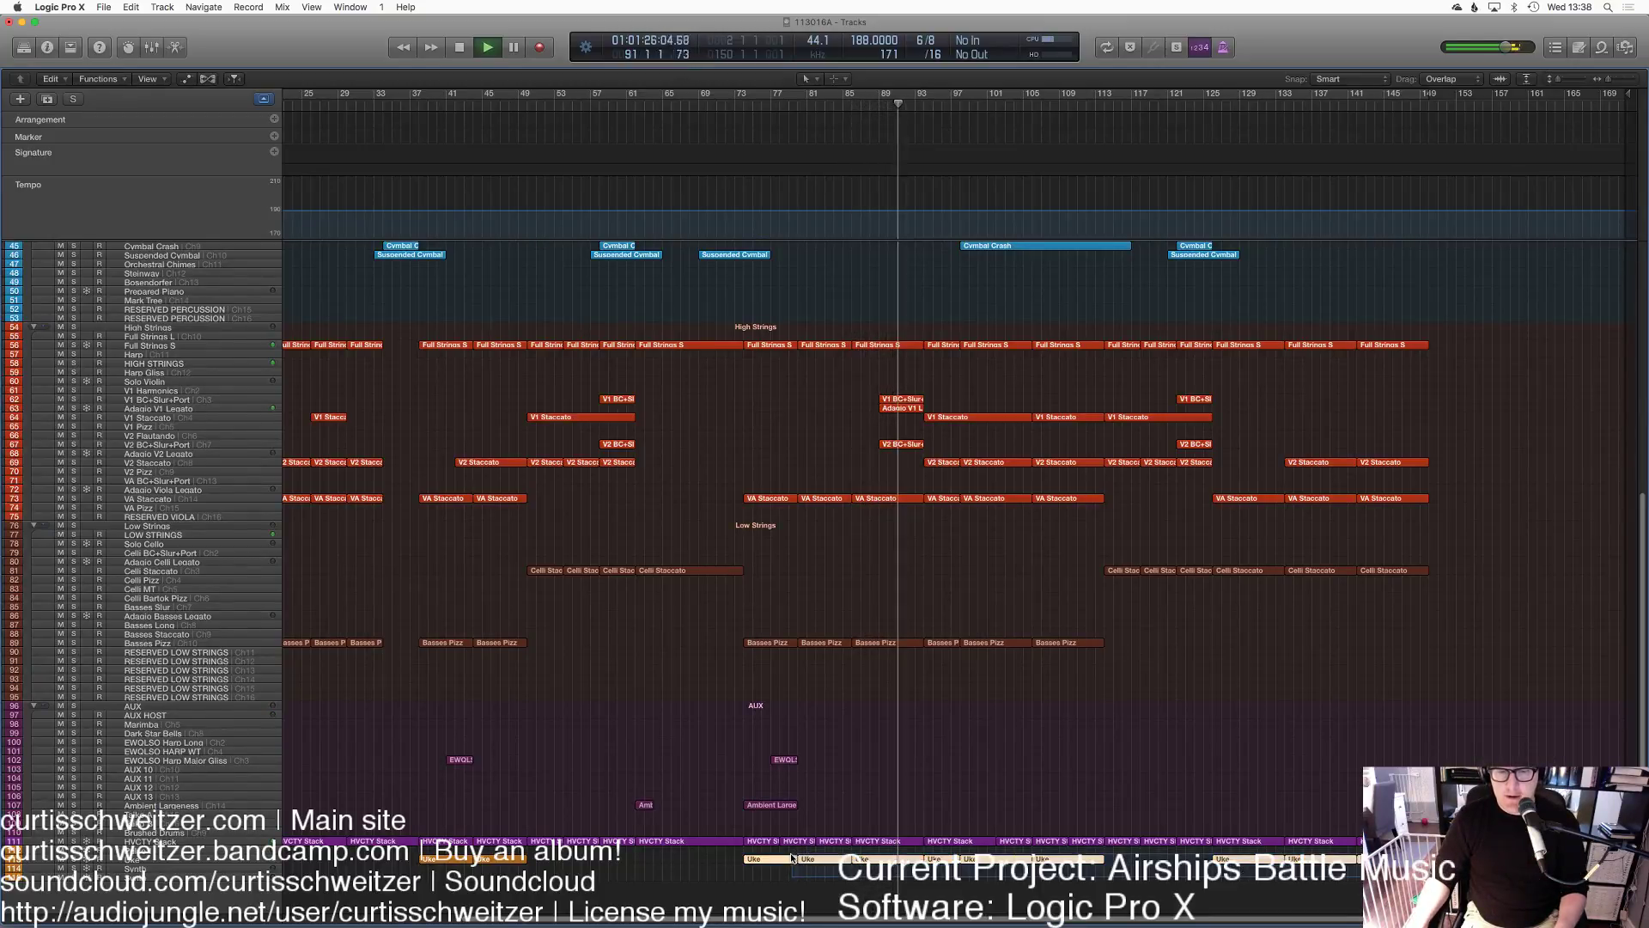
key(super+j)
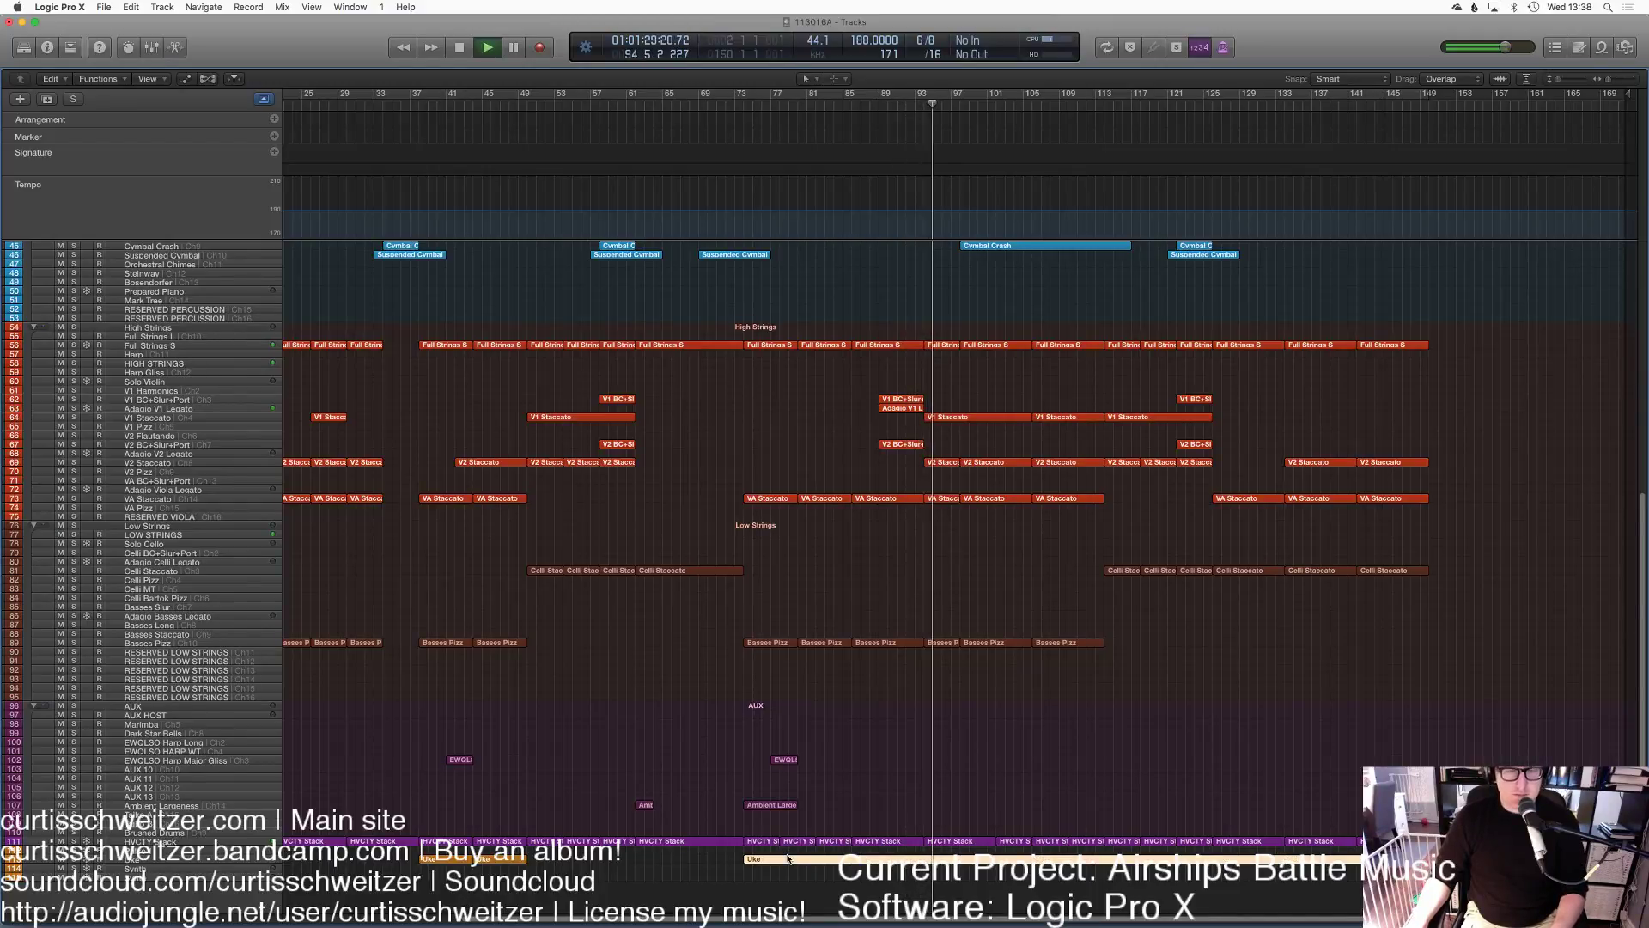
double_click(788, 858)
scroll(276, 721, left, 10)
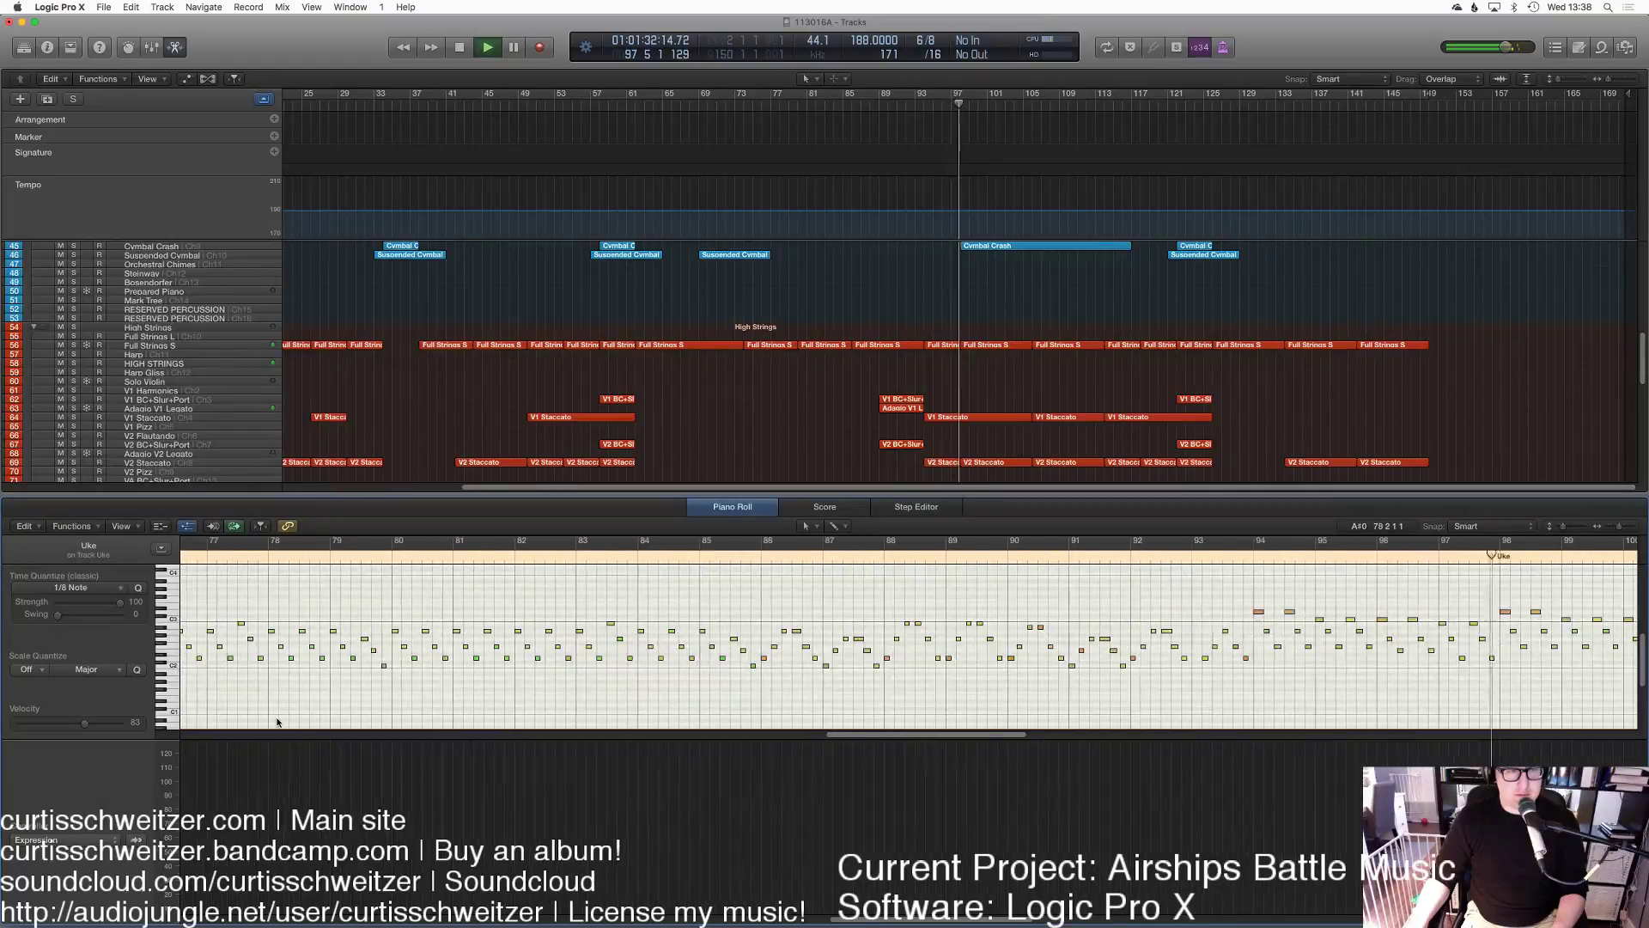
click(50, 839)
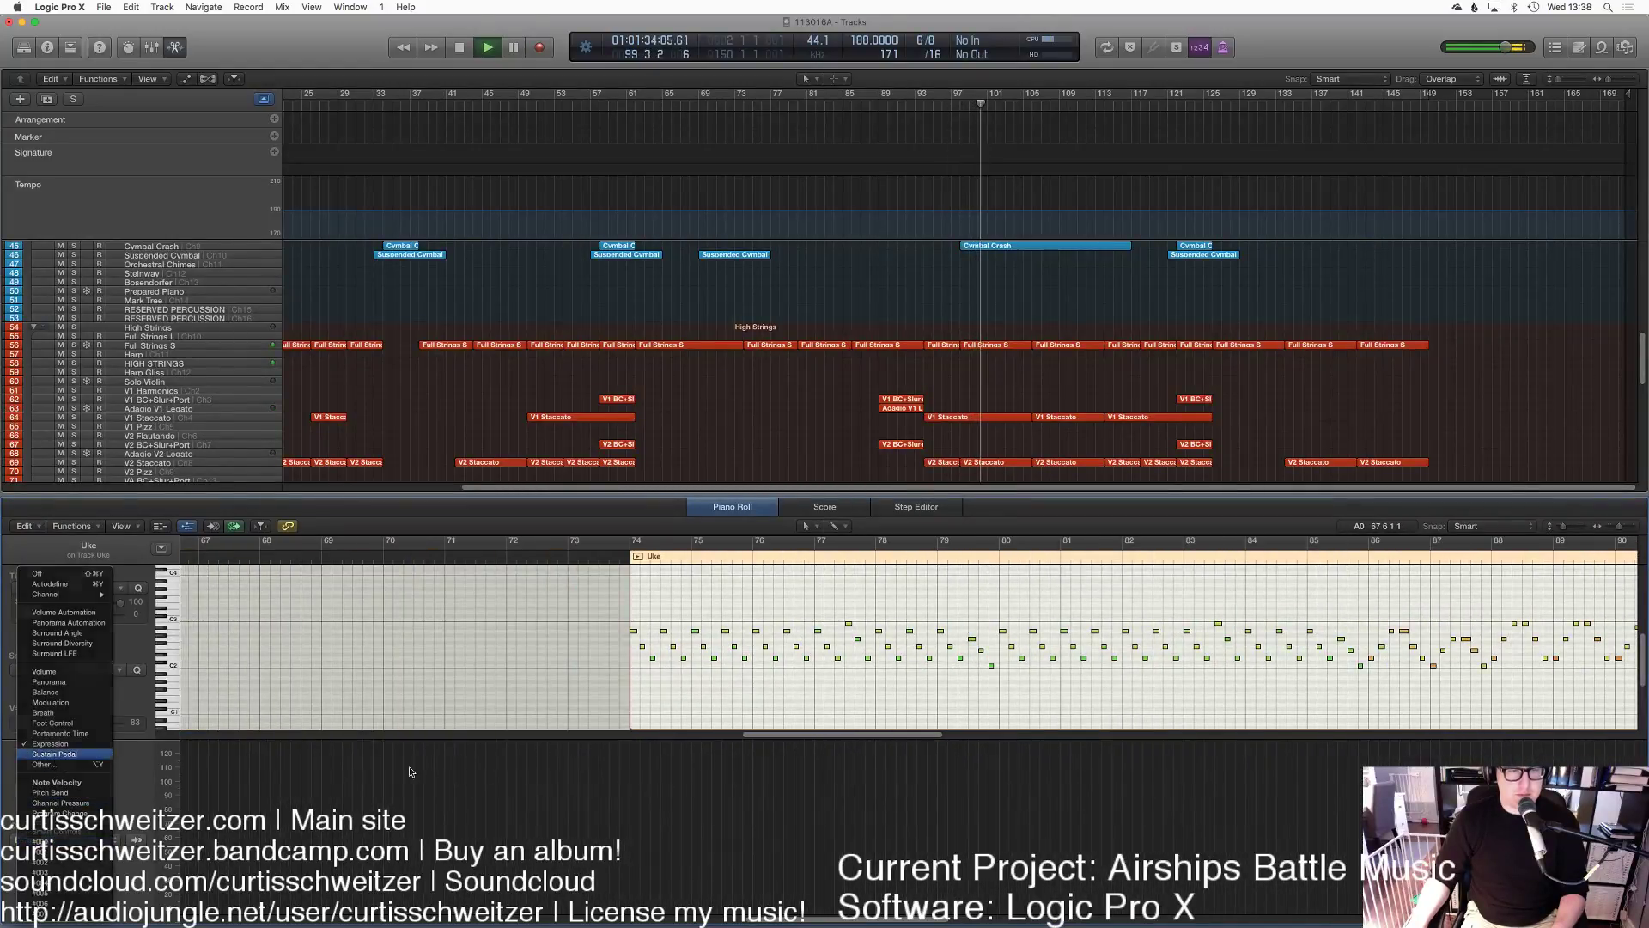
click(54, 754)
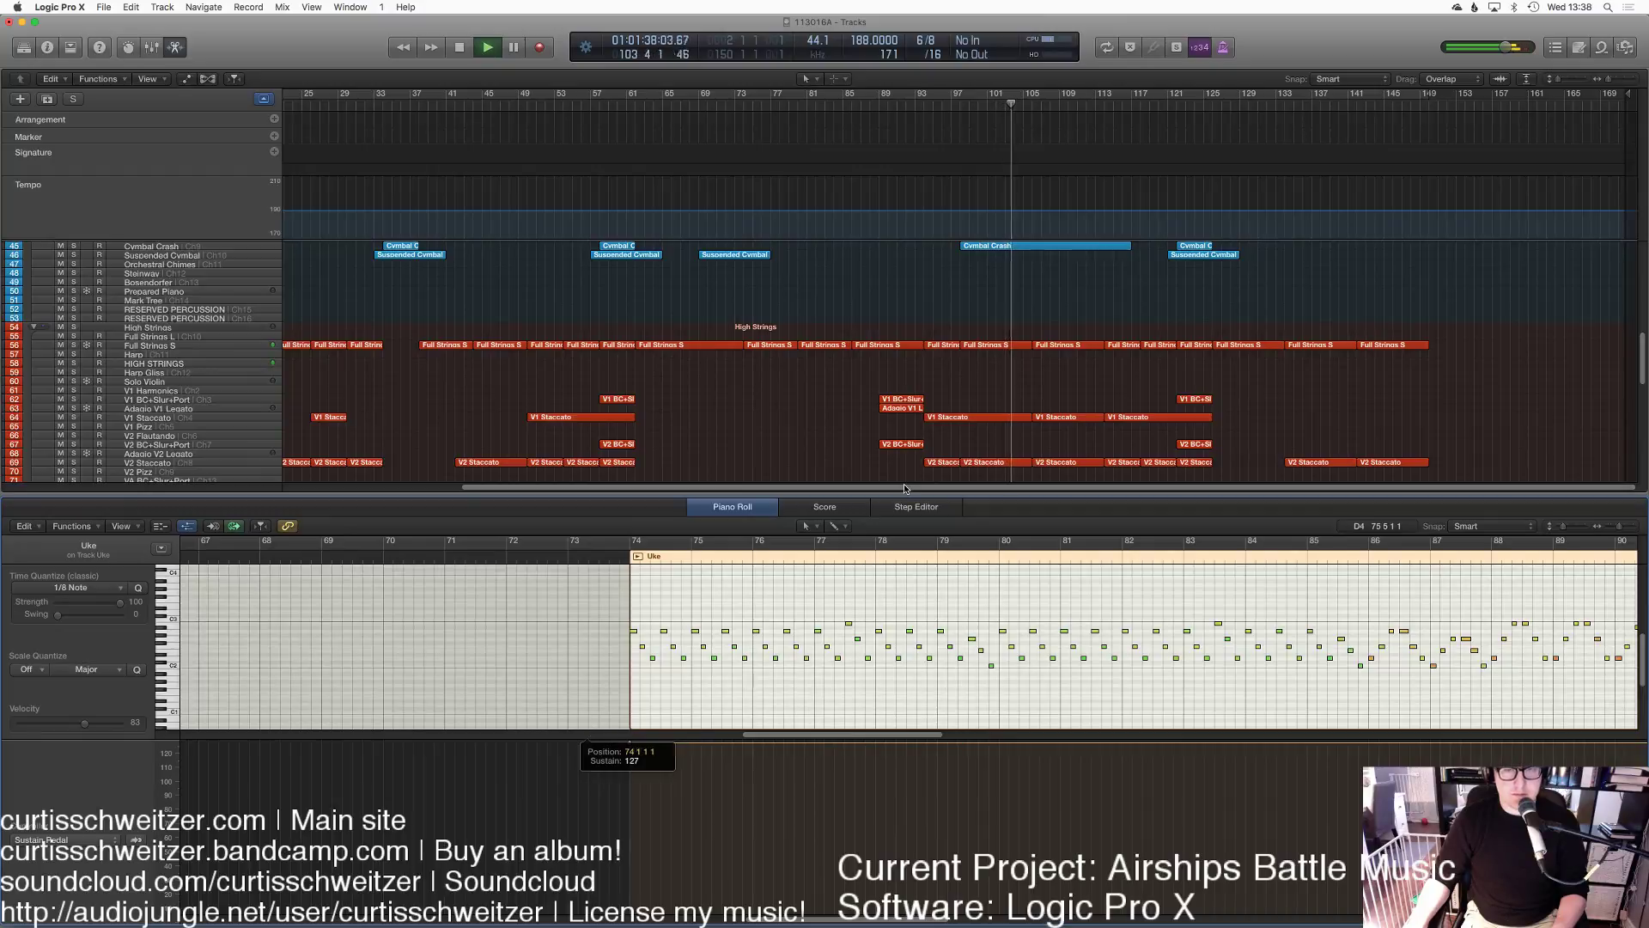
key(e)
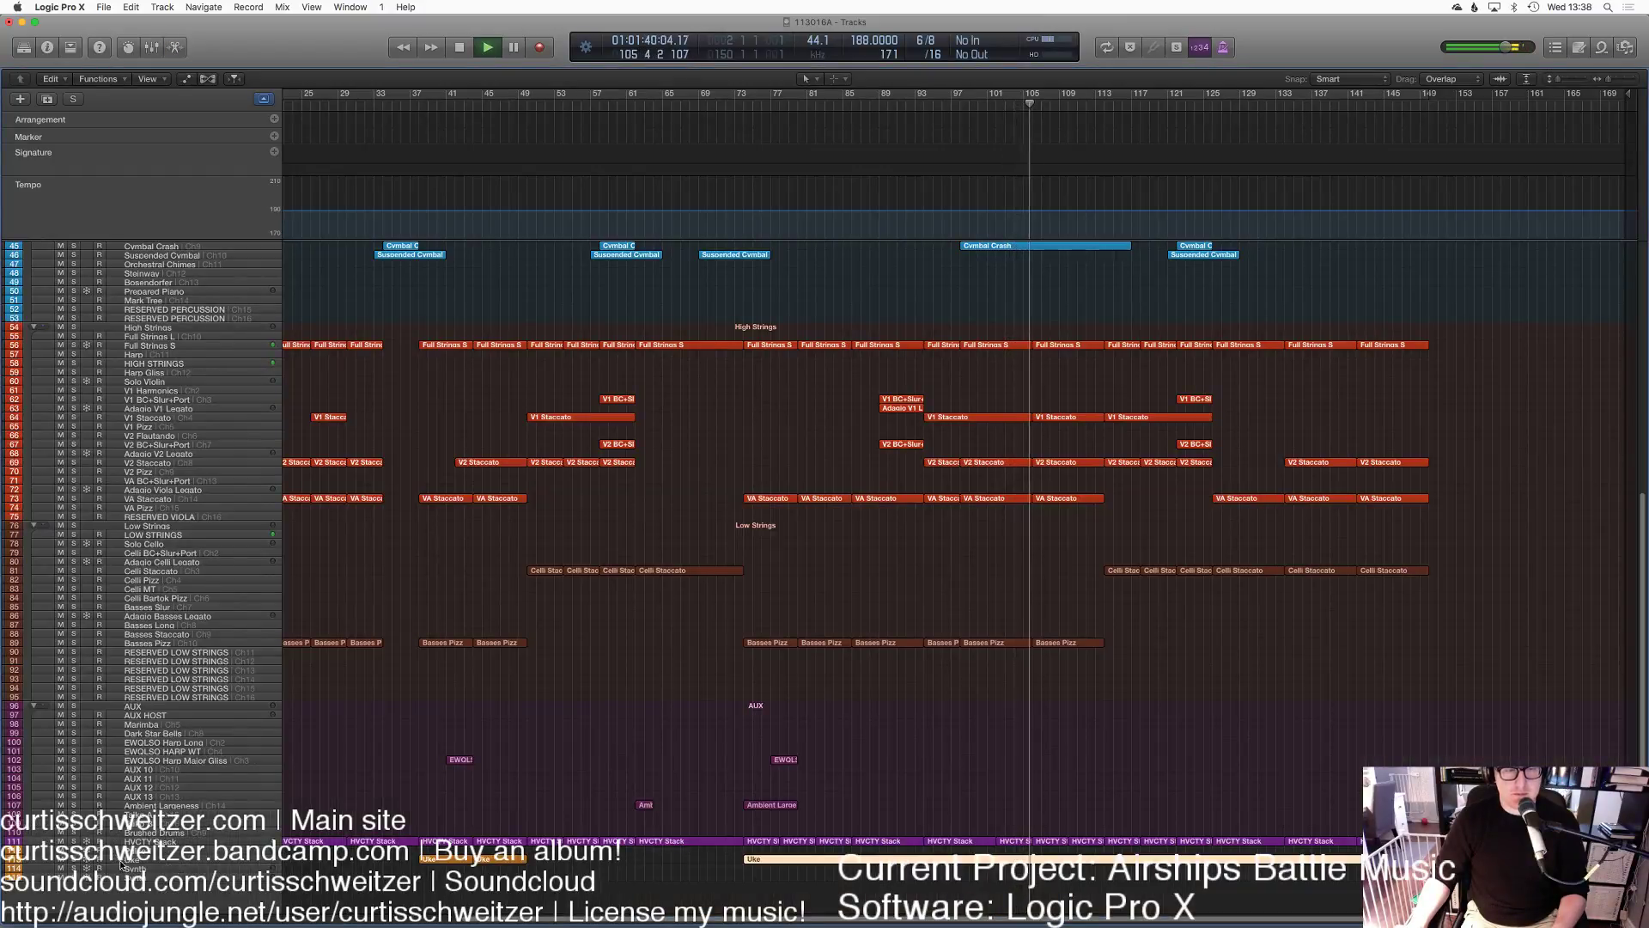
Step: Audition the Uke track in solo and copy its long region to the Harp track at the original position without automation
key(s)
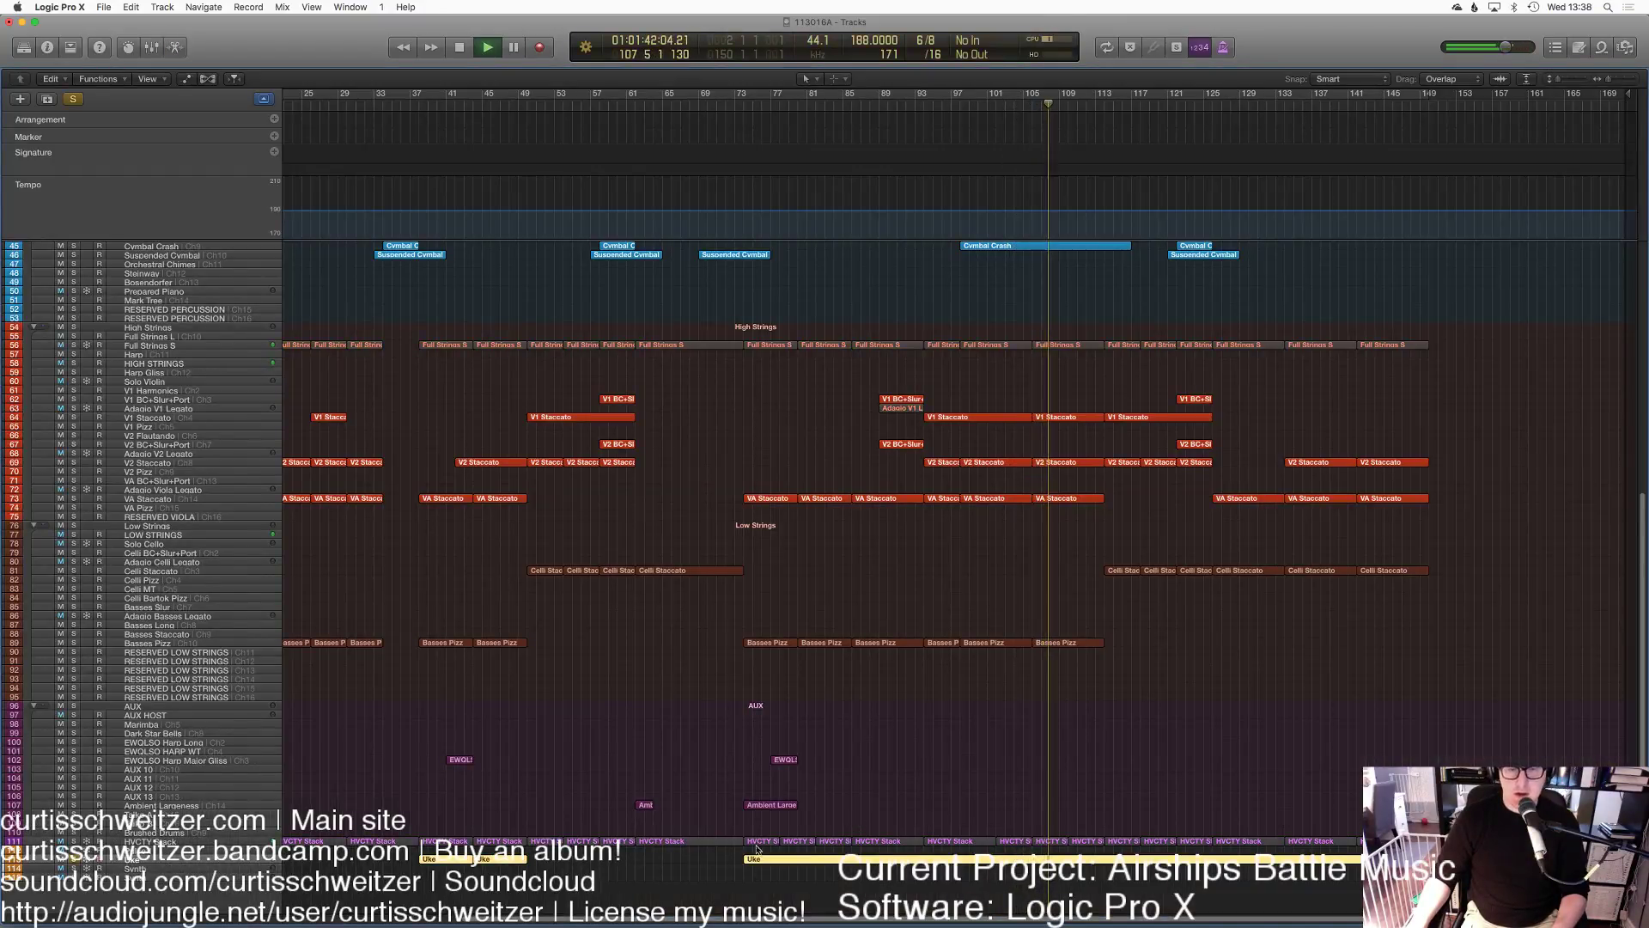
key(s)
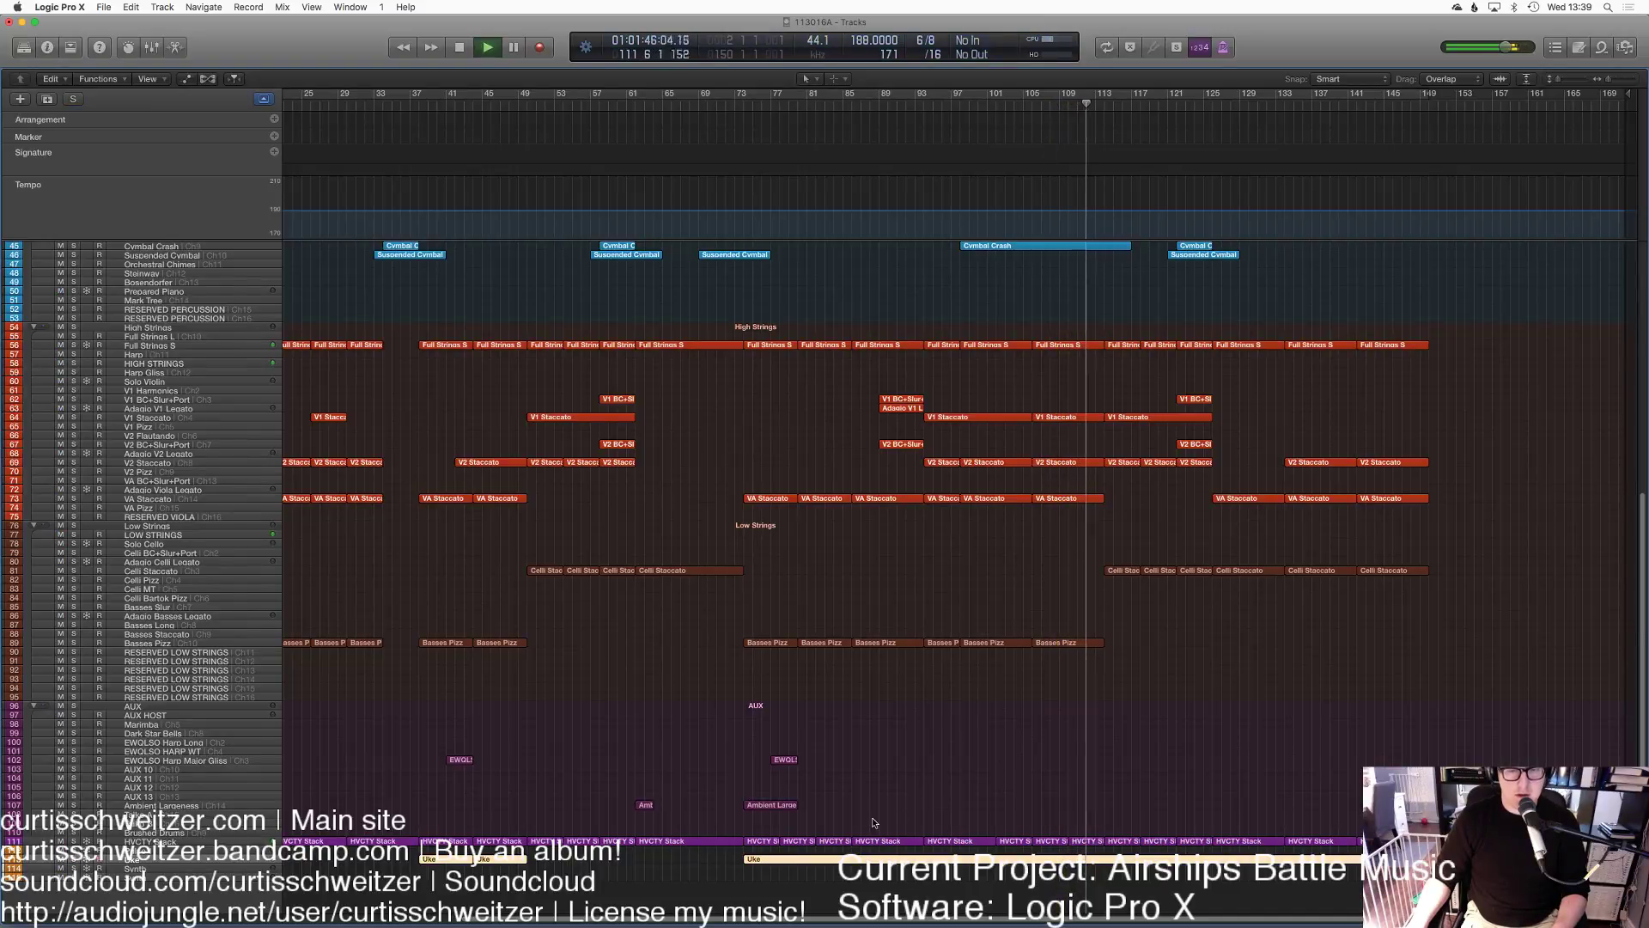
scroll(533, 565, up, 3)
scroll(236, 527, up, 2)
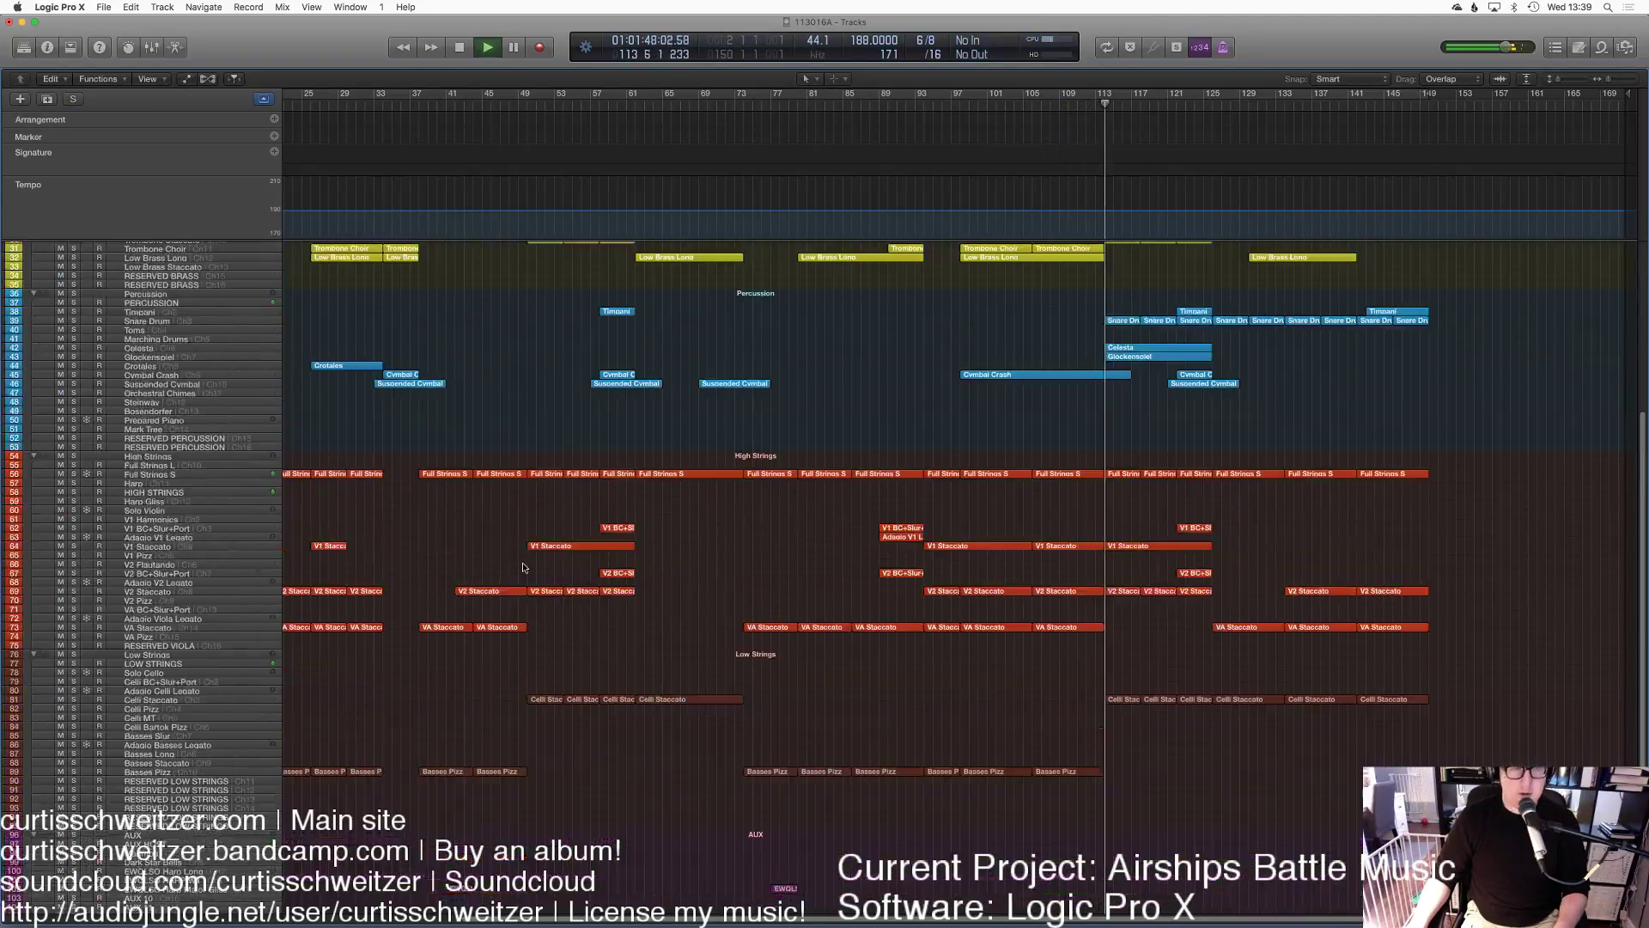
click(126, 483)
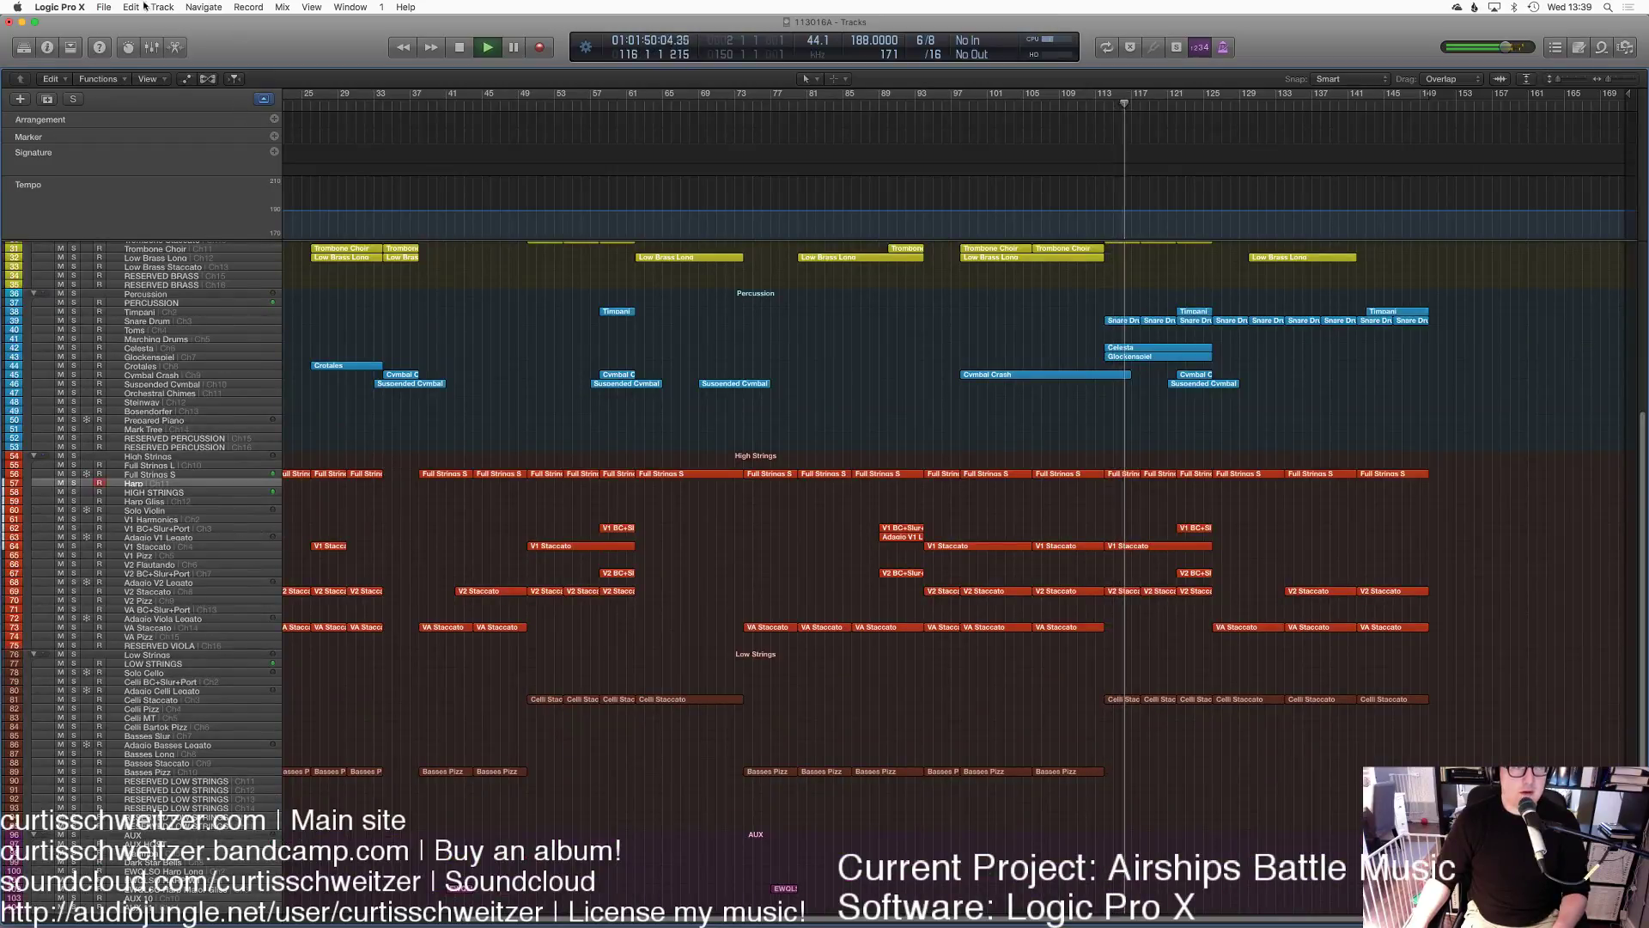
click(103, 7)
mouse_move(130, 7)
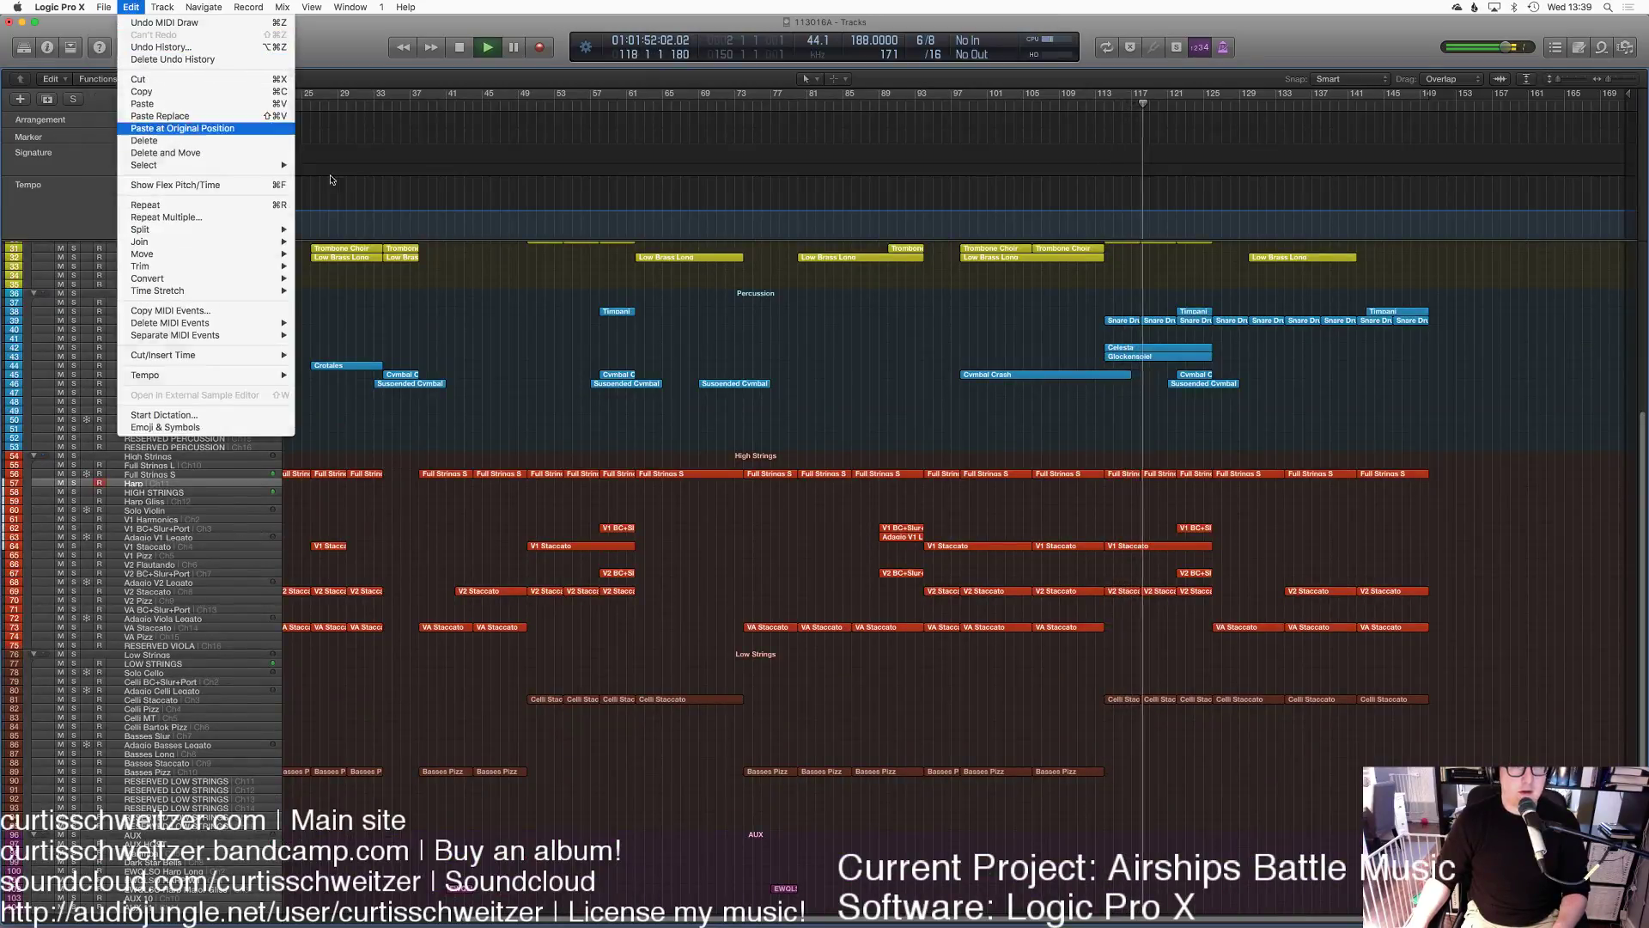
click(207, 129)
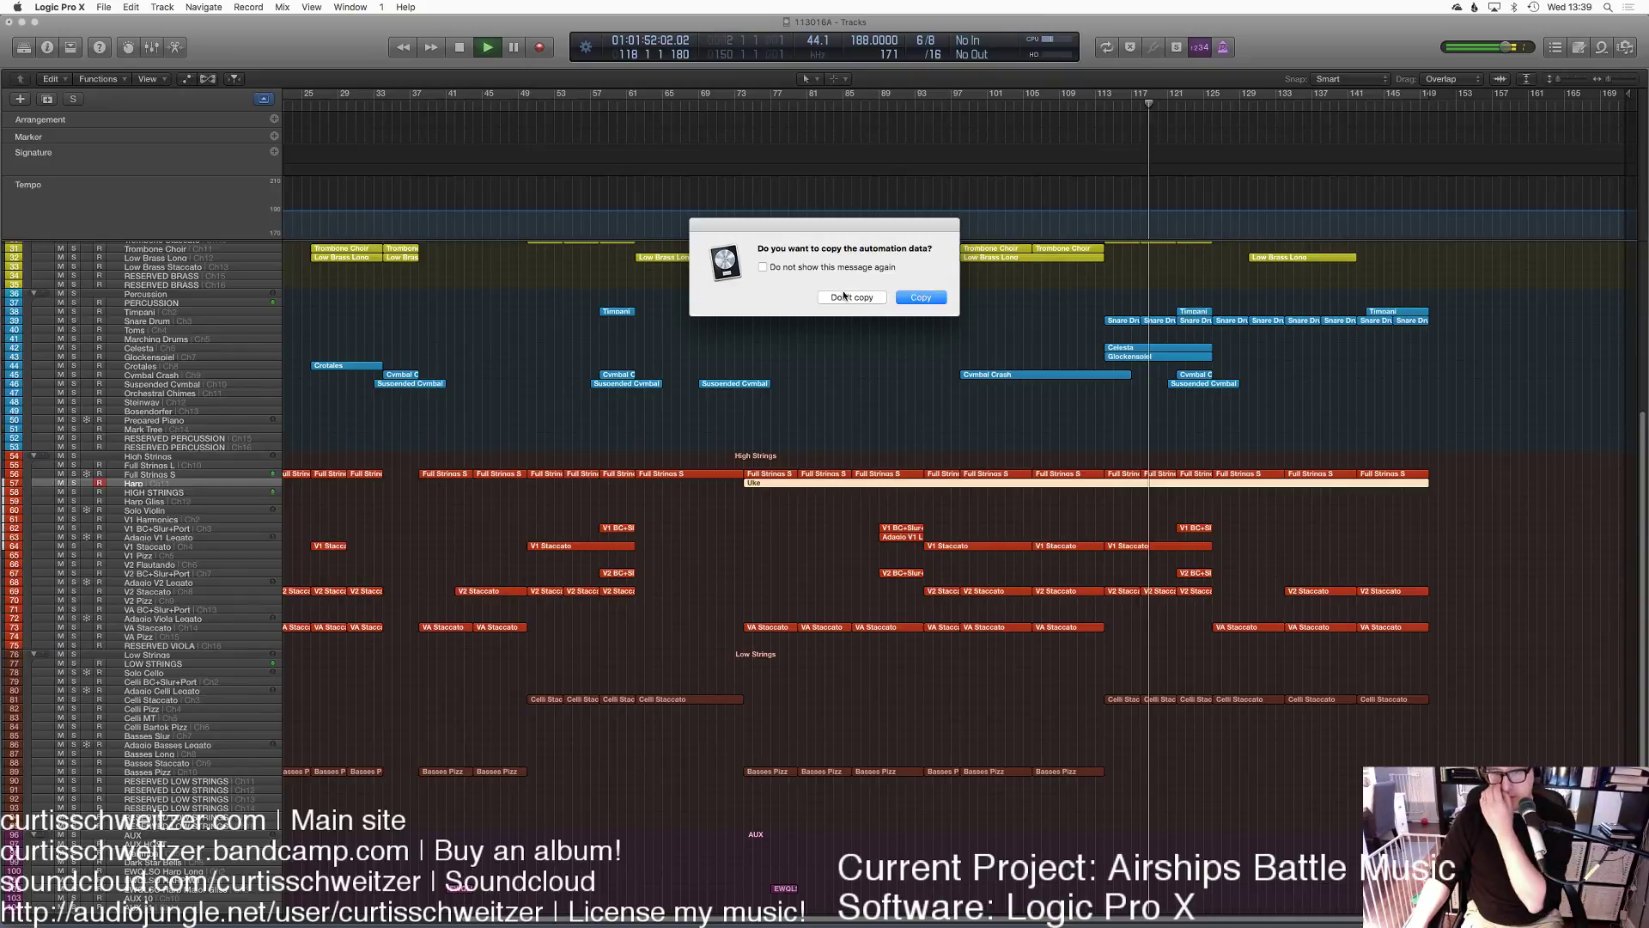
click(846, 298)
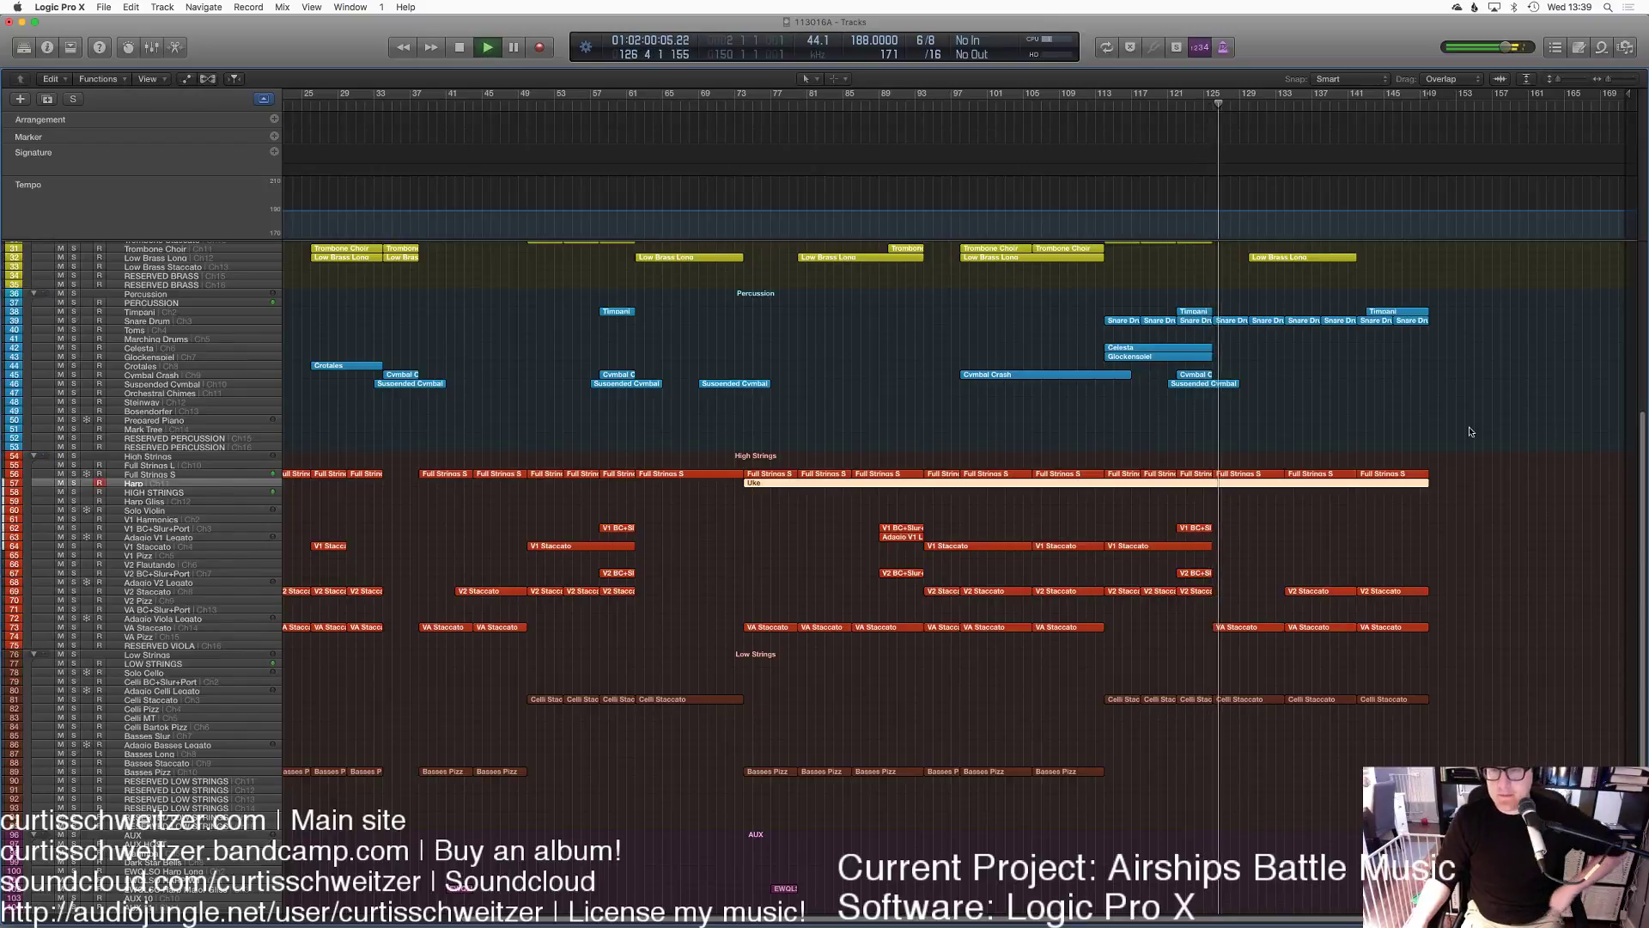
Step: Lower the Uke volume automation to -6.1 dB around bar 124 and bring it up to about -3.5 dB at bar 148
scroll(1493, 372, up, 1)
scroll(1493, 372, down, 5)
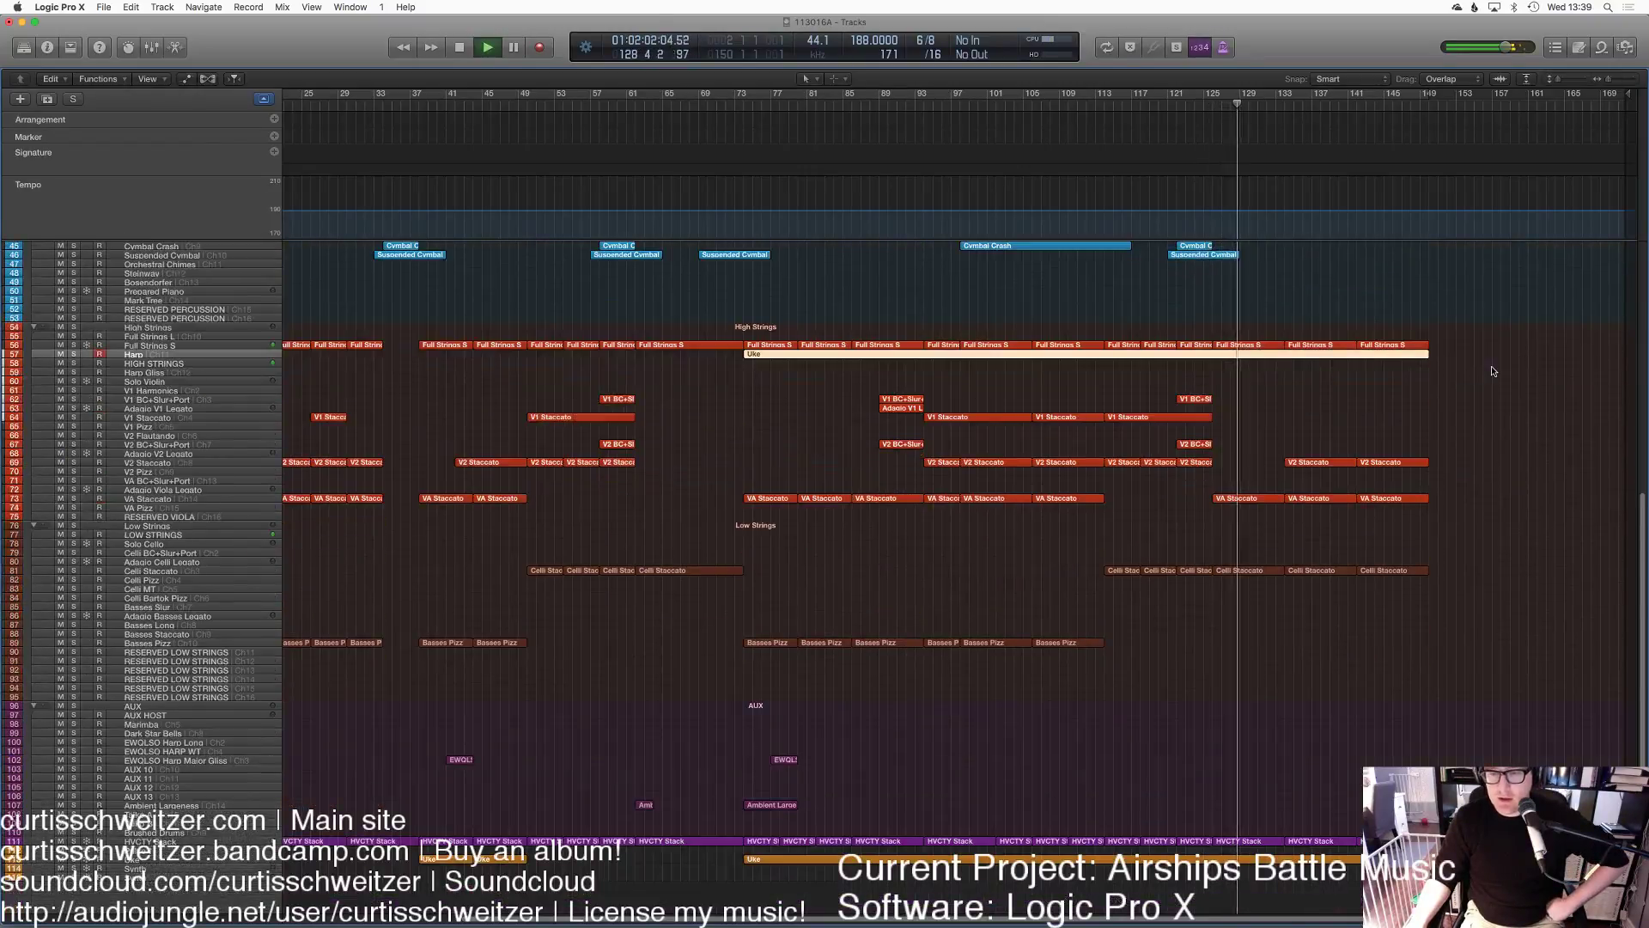
key(a)
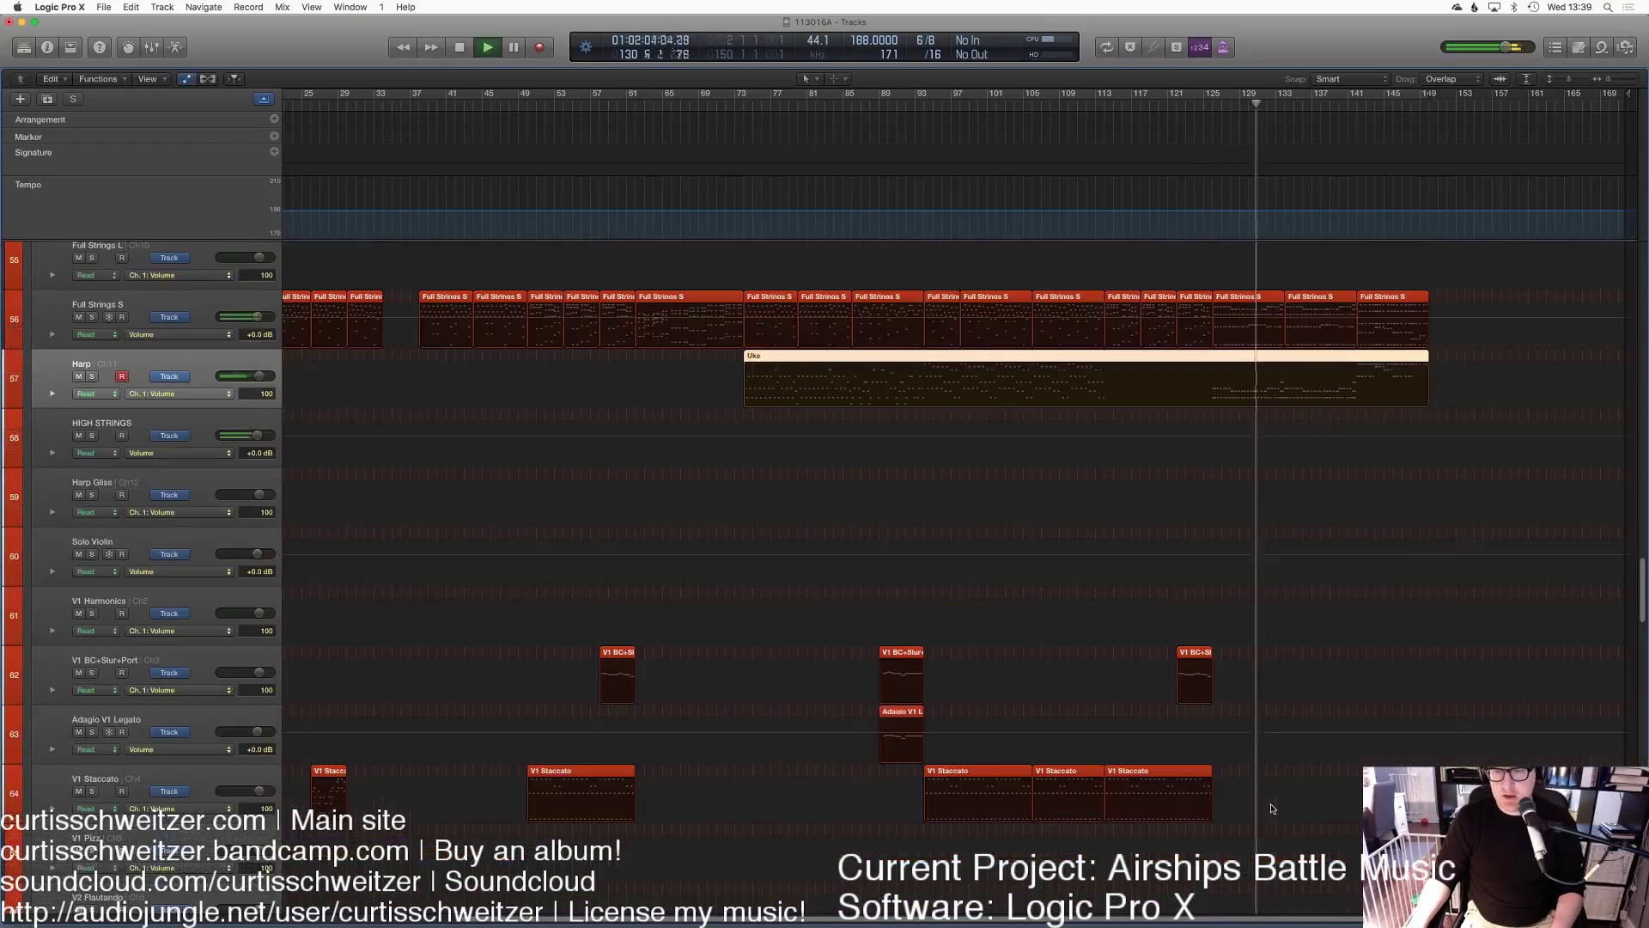
scroll(1272, 810, down, 20)
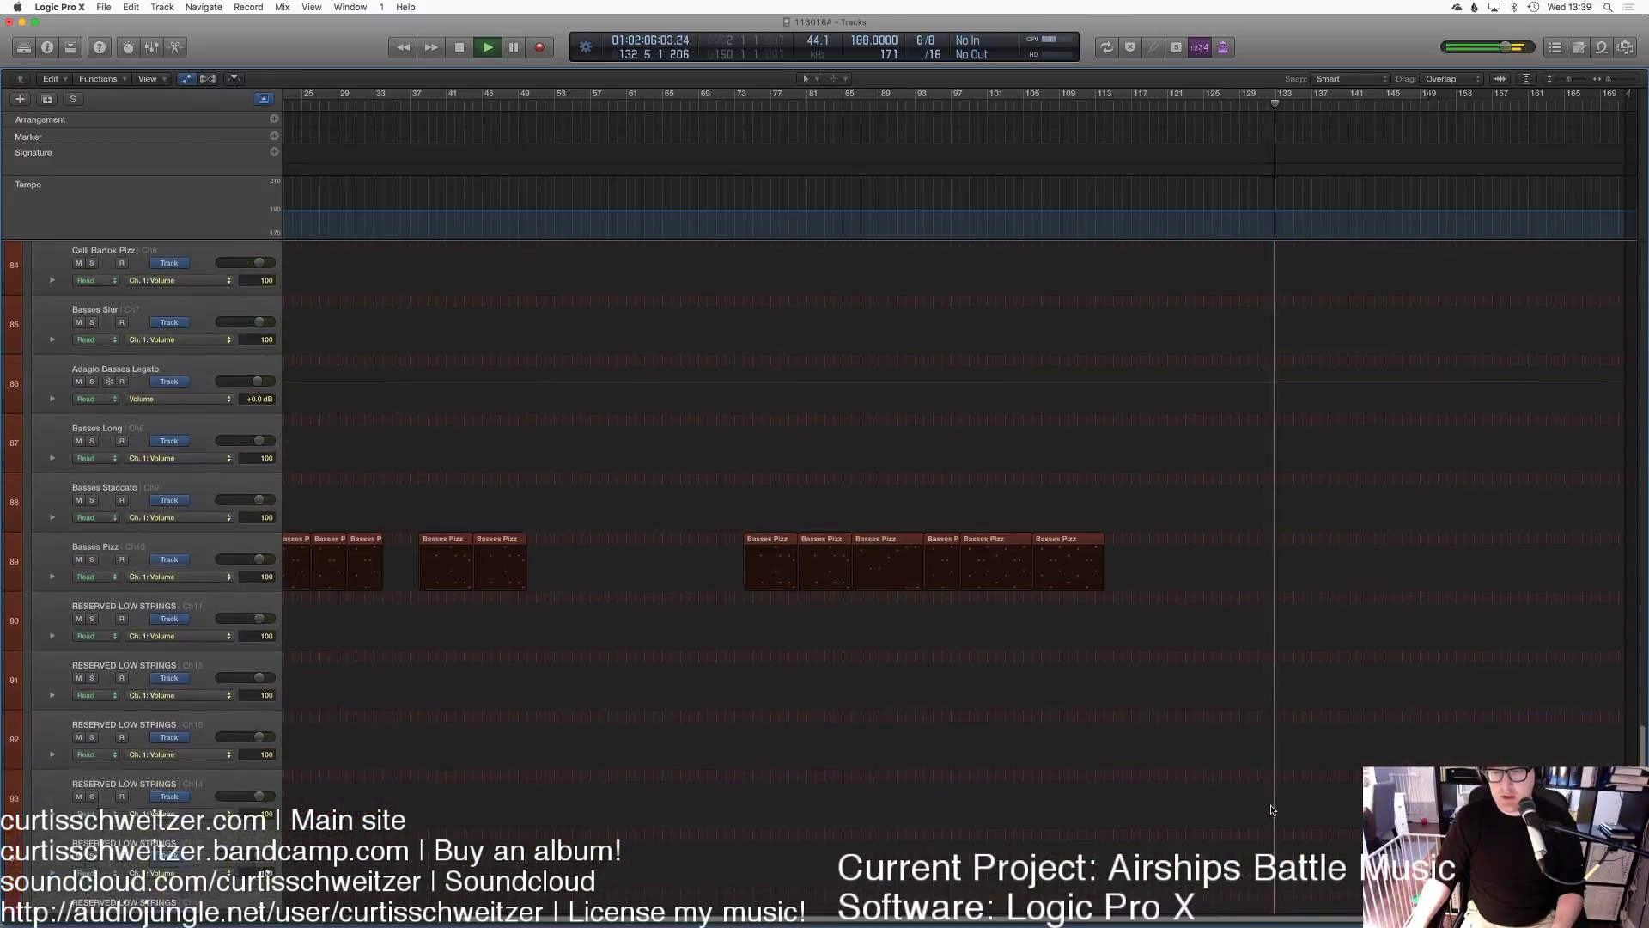
scroll(1272, 809, down, 12)
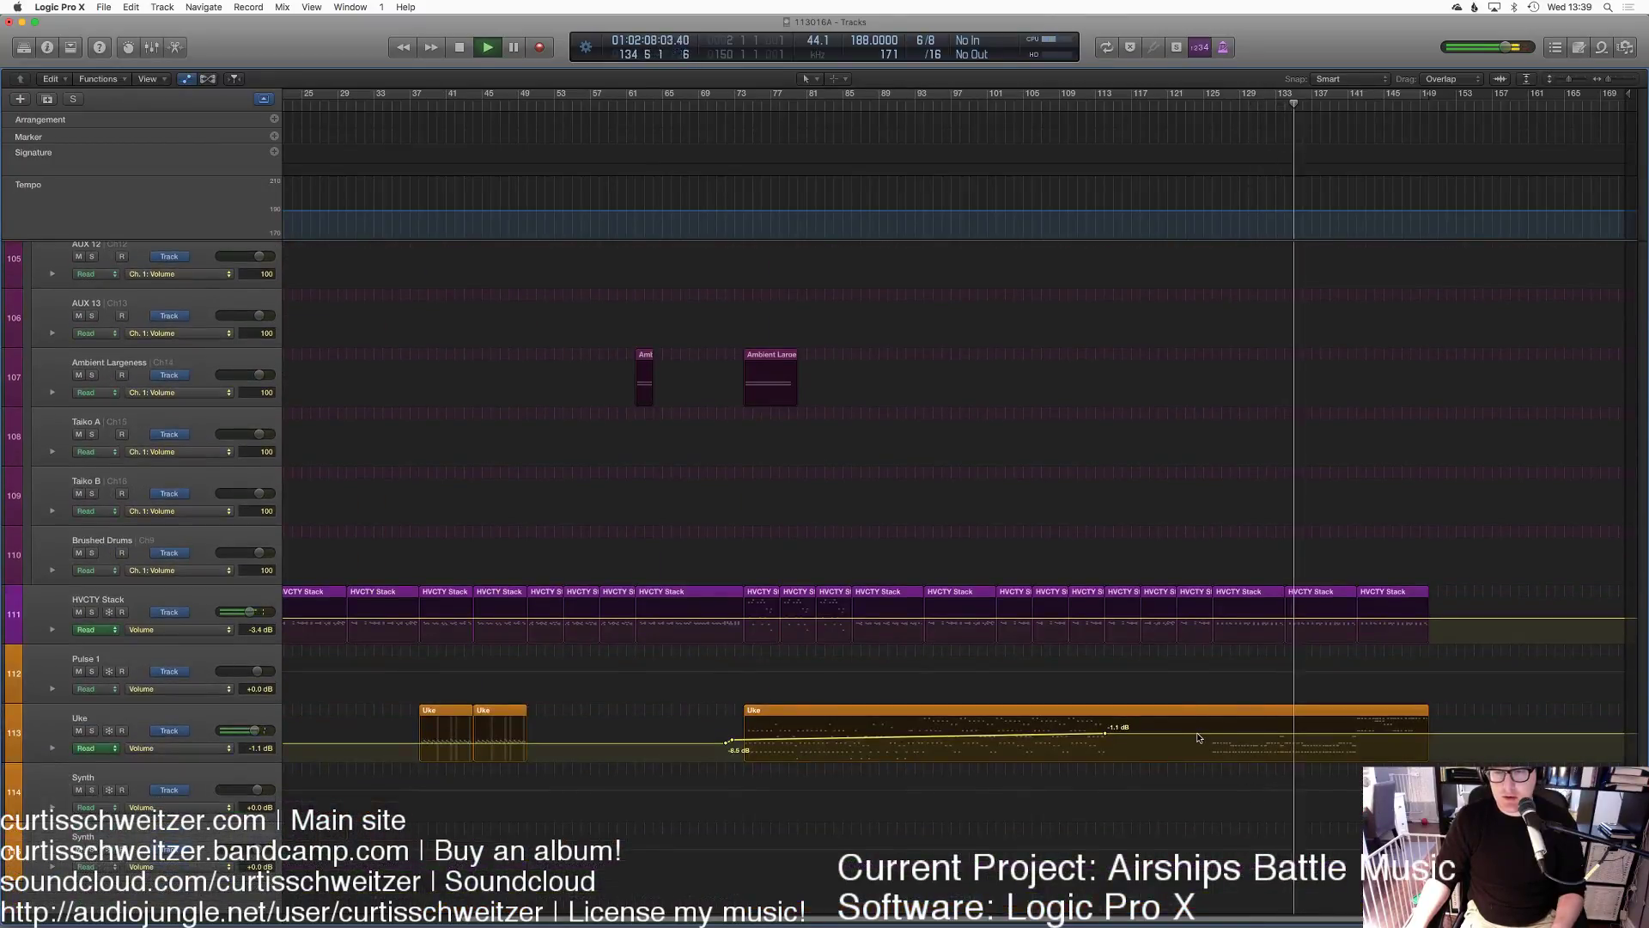
drag(1198, 732, 1198, 738)
click(1417, 741)
drag(1417, 744, 1421, 740)
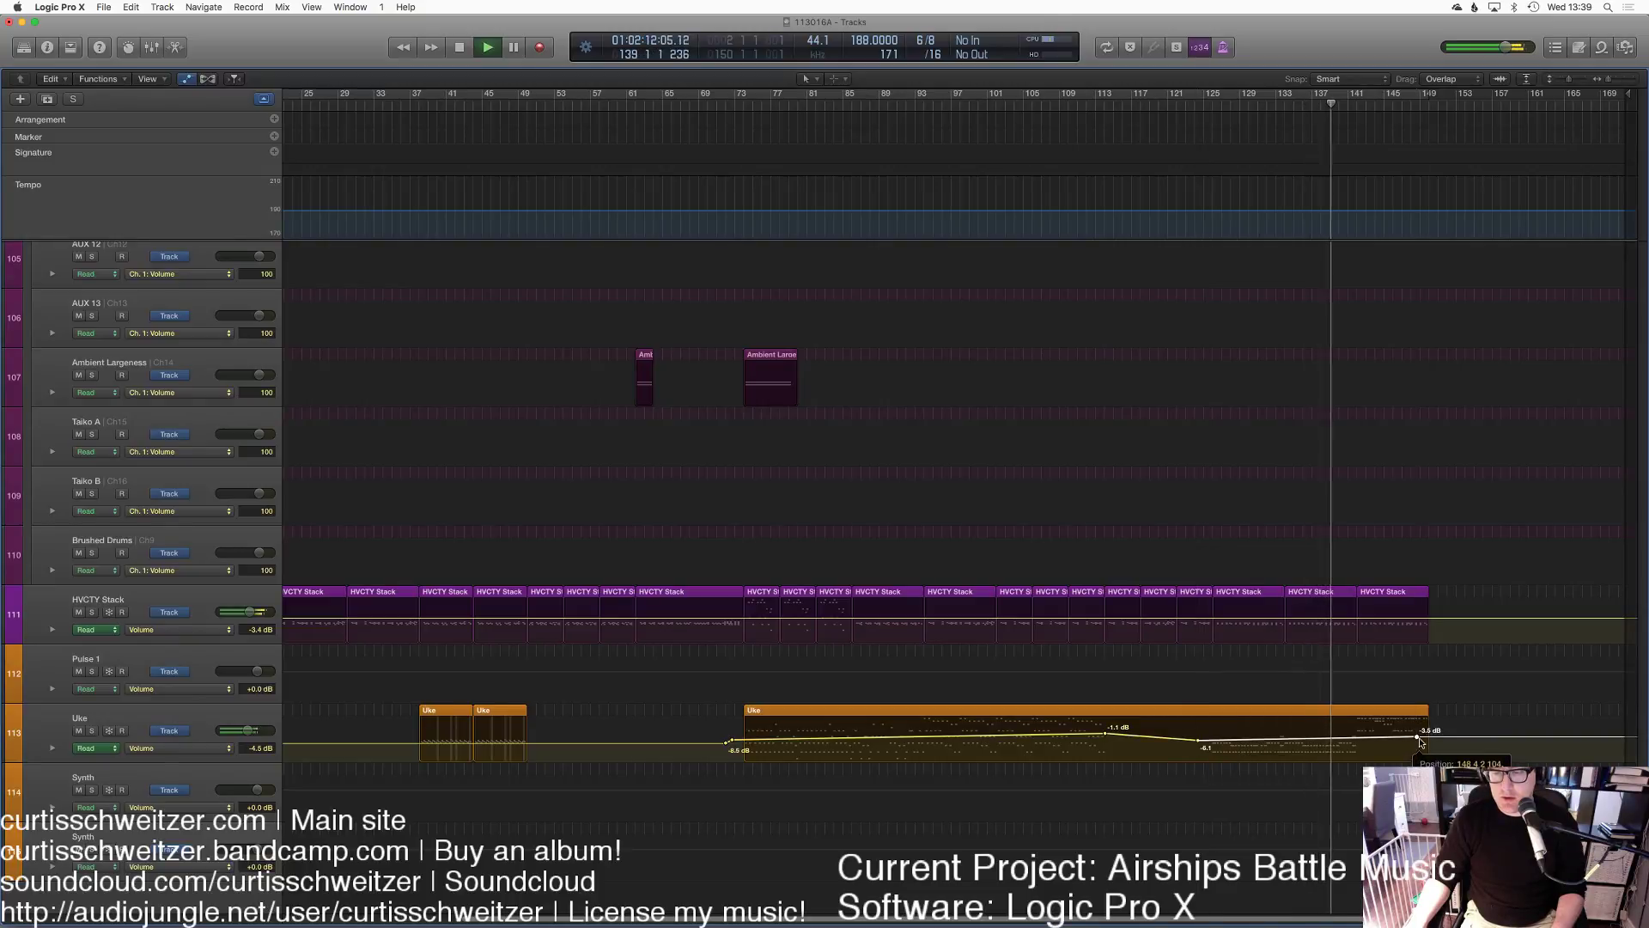
Step: Hide the automation, turn on cycling from bar 2 to bar 150 and briefly solo the Uke track
key(c)
key(super+Up)
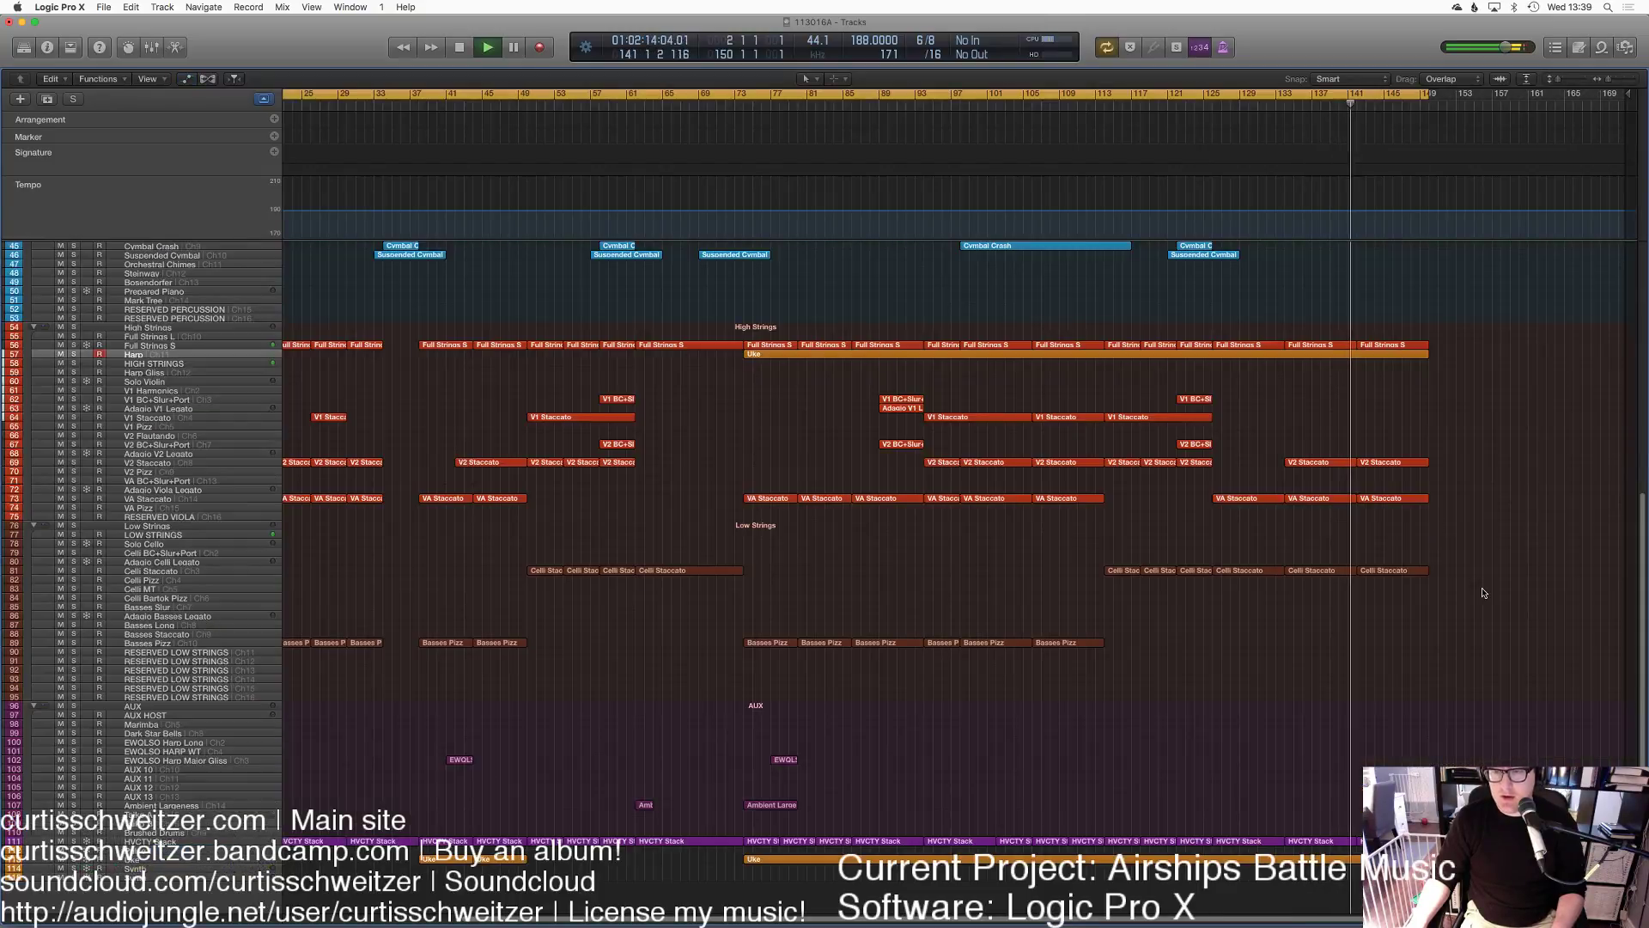
scroll(1461, 559, up, 2)
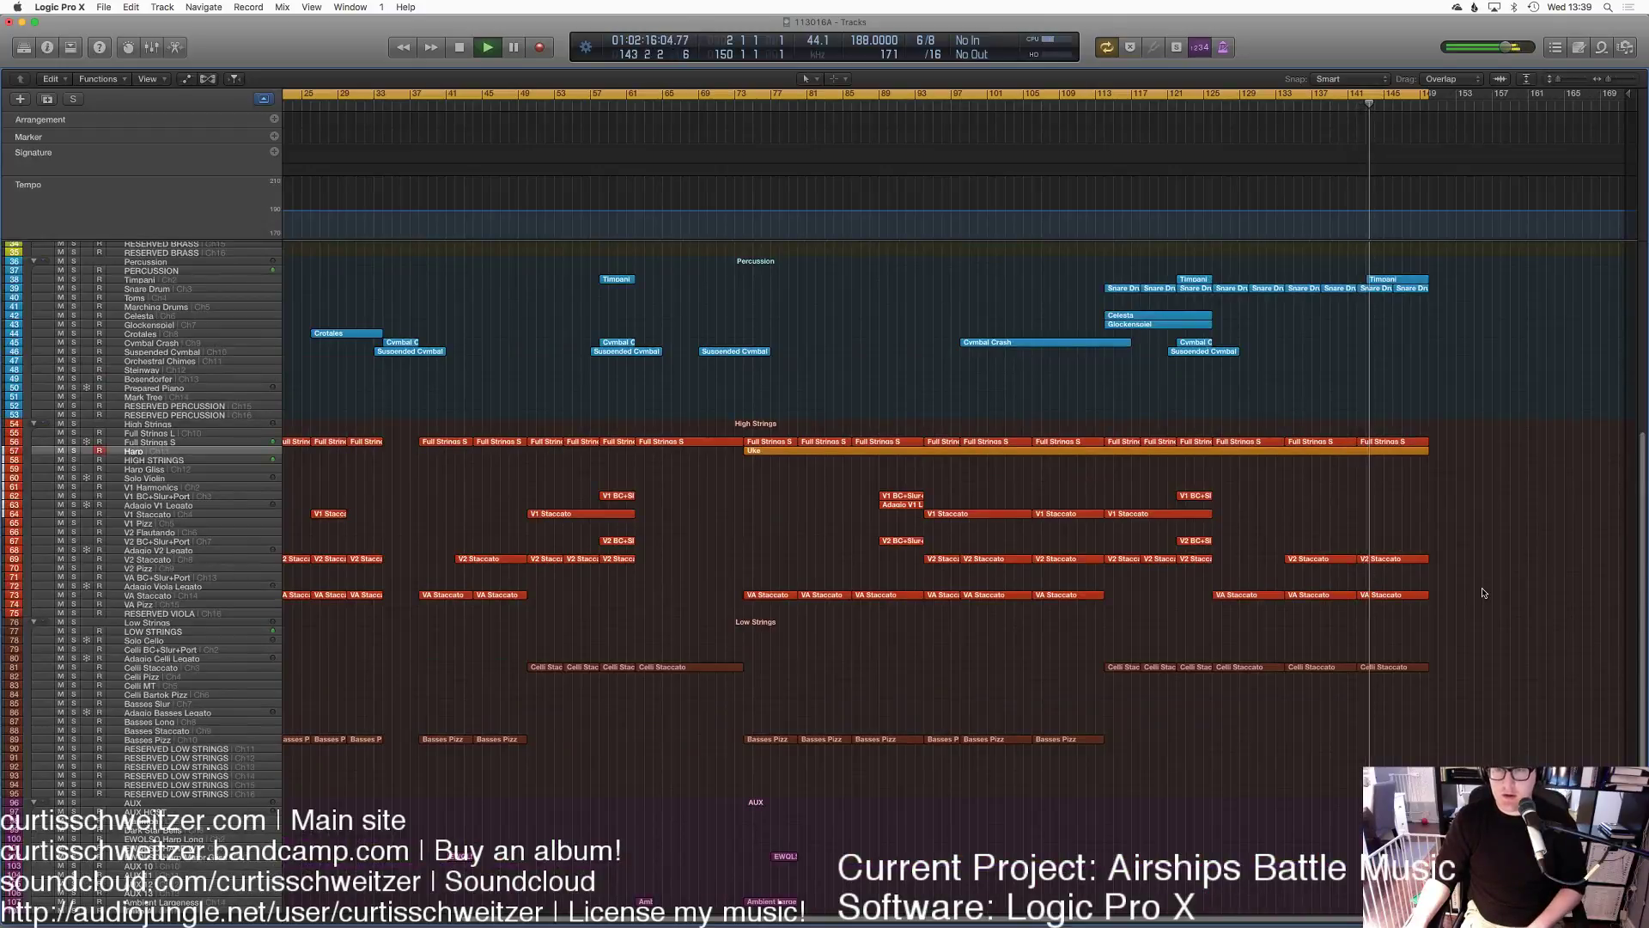
scroll(506, 762, down, 3)
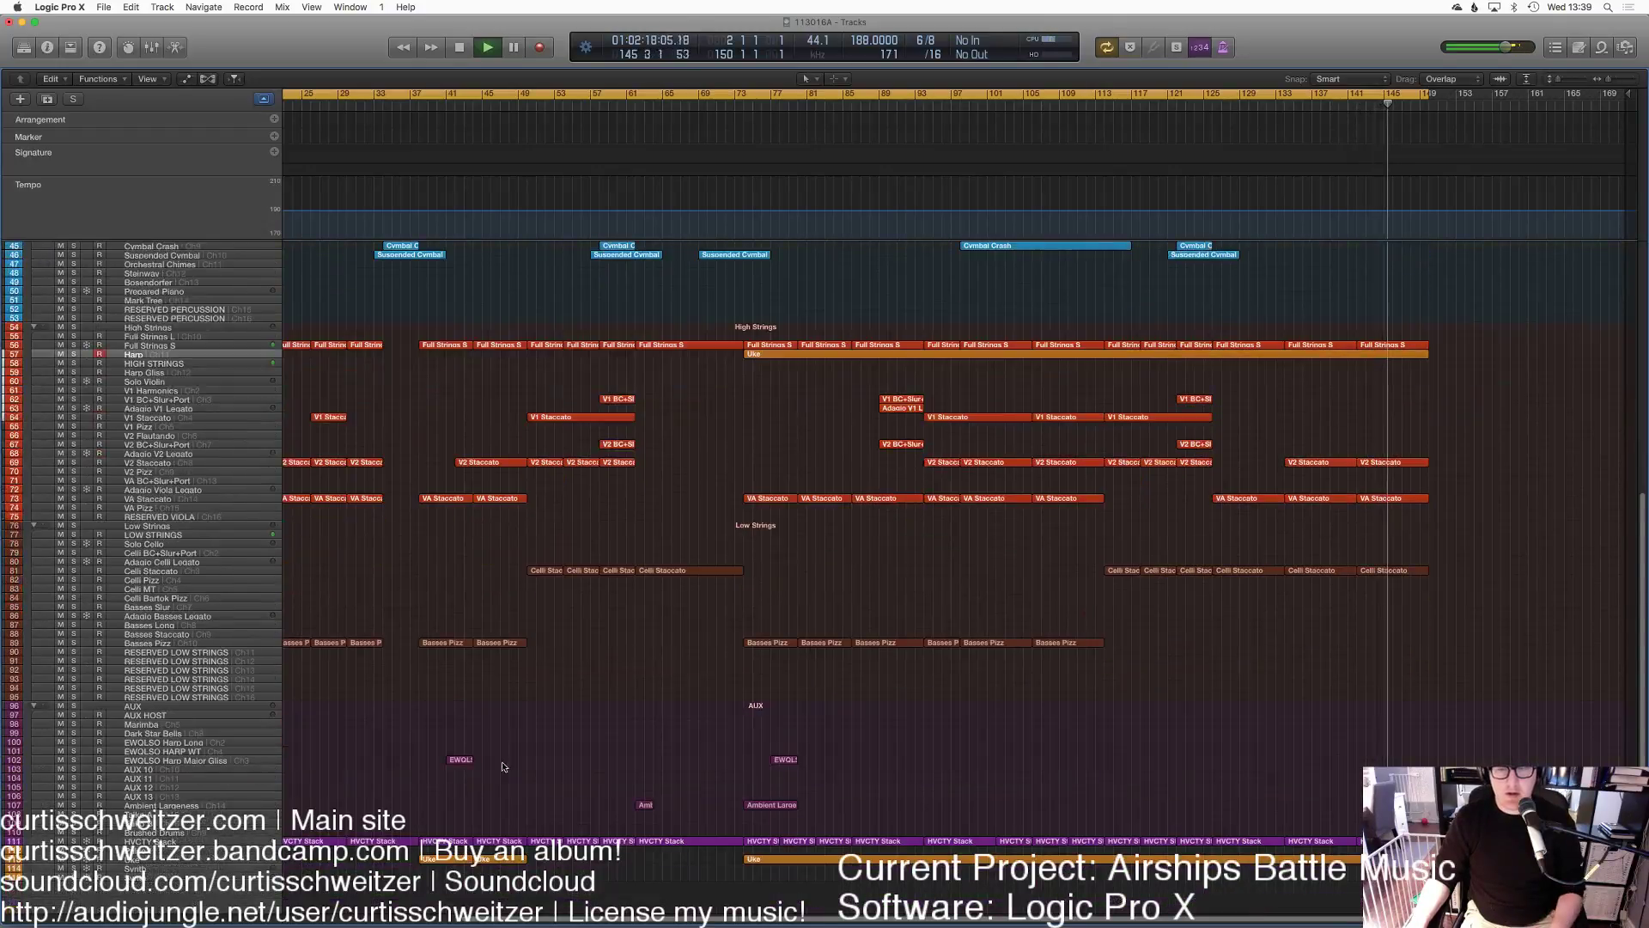
click(169, 860)
key(s)
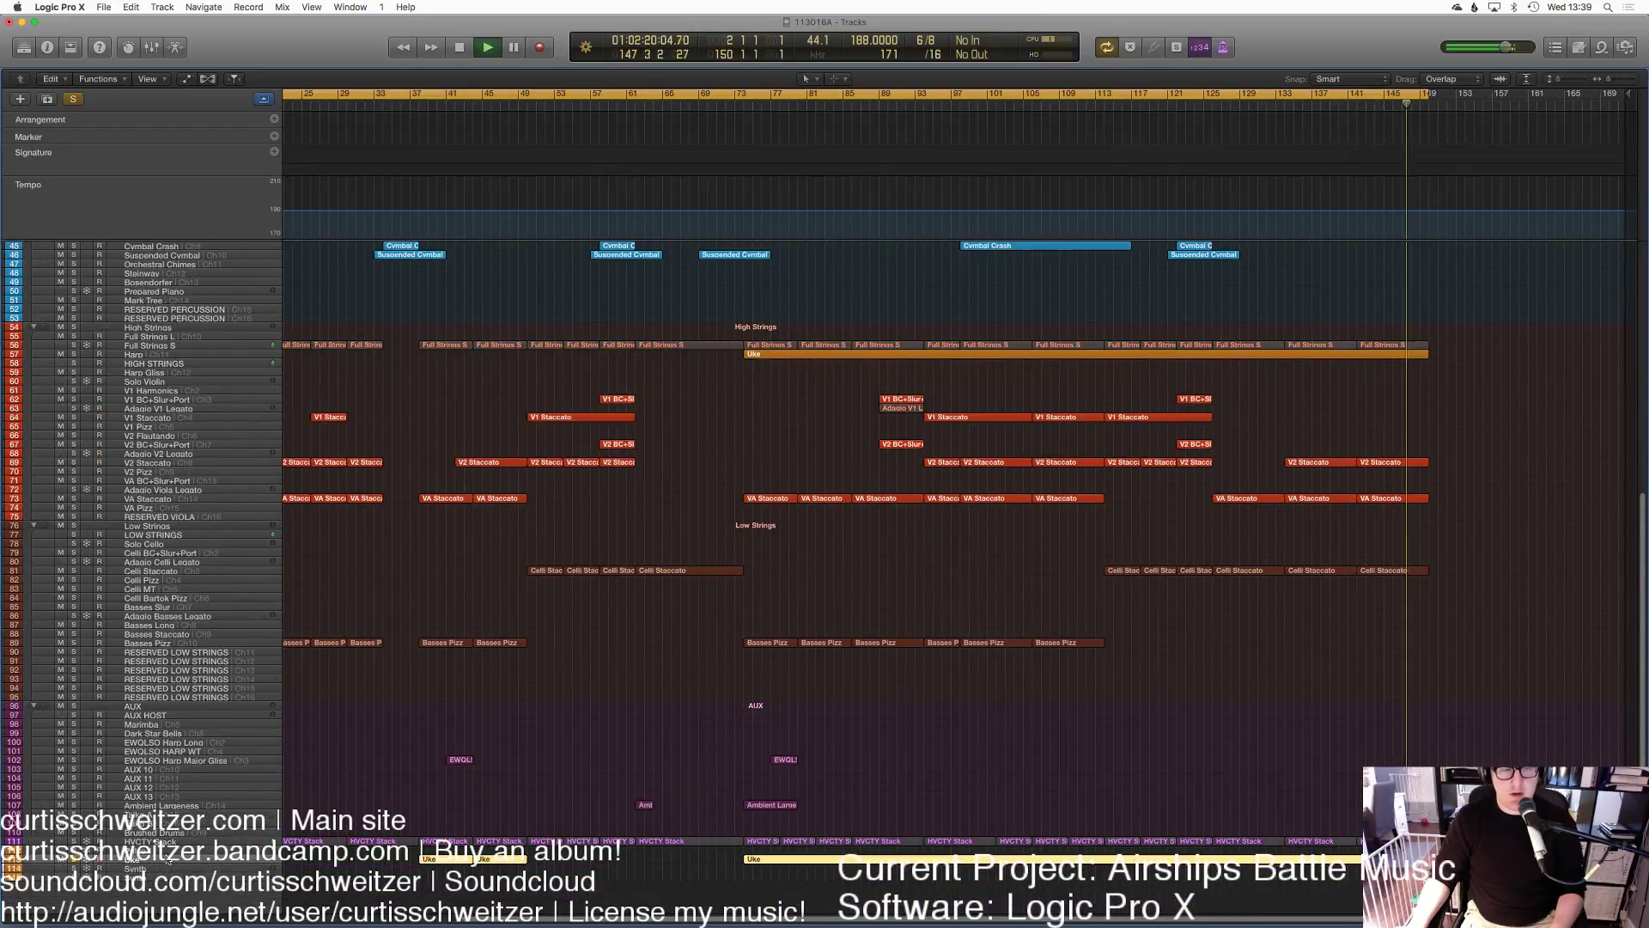
key(s)
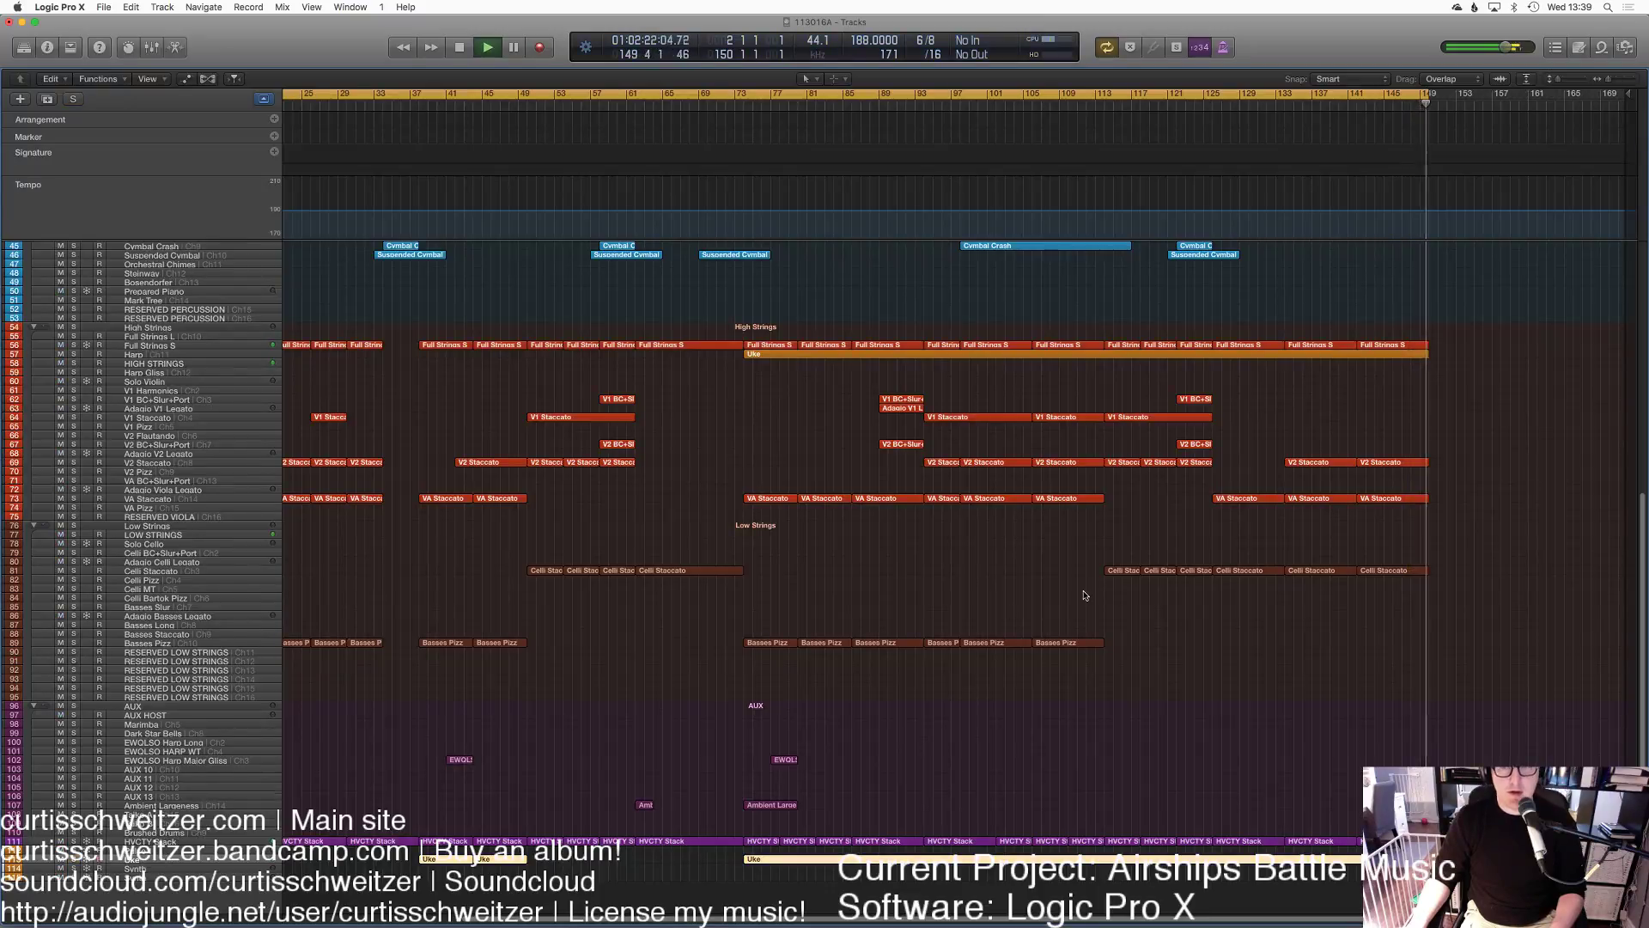
Step: Trim the start of the first Ambient Largeness region on the AUX tracks to bar 2, where its two sustained notes begin
scroll(1085, 595, up, 6)
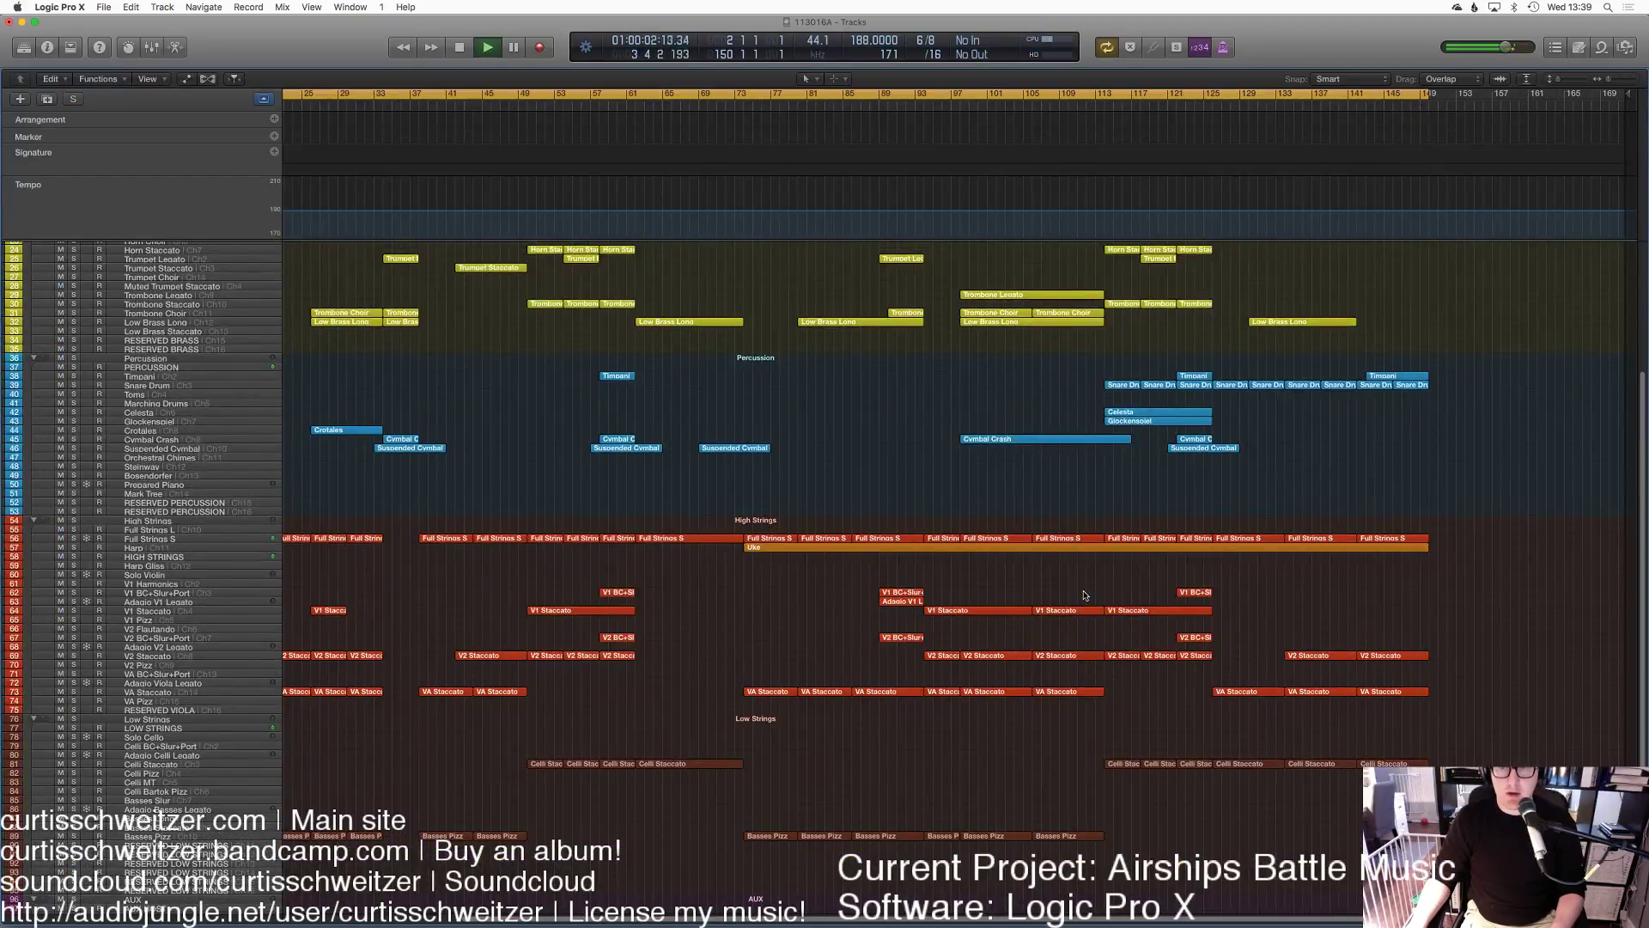
scroll(1072, 640, down, 2)
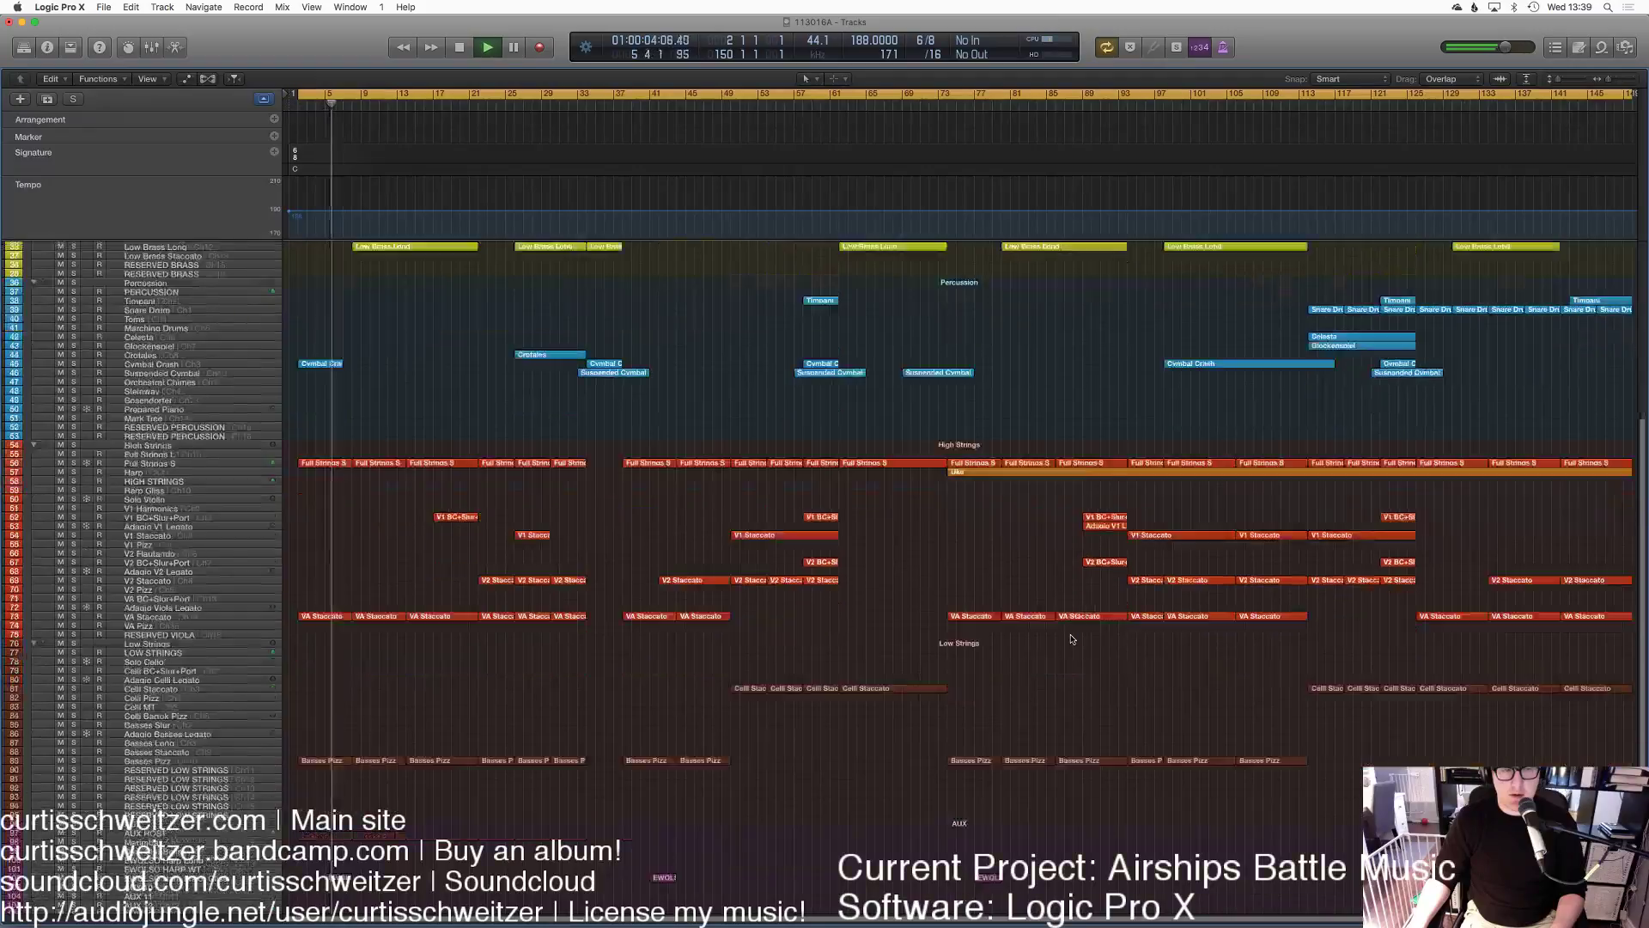
scroll(1072, 640, down, 2)
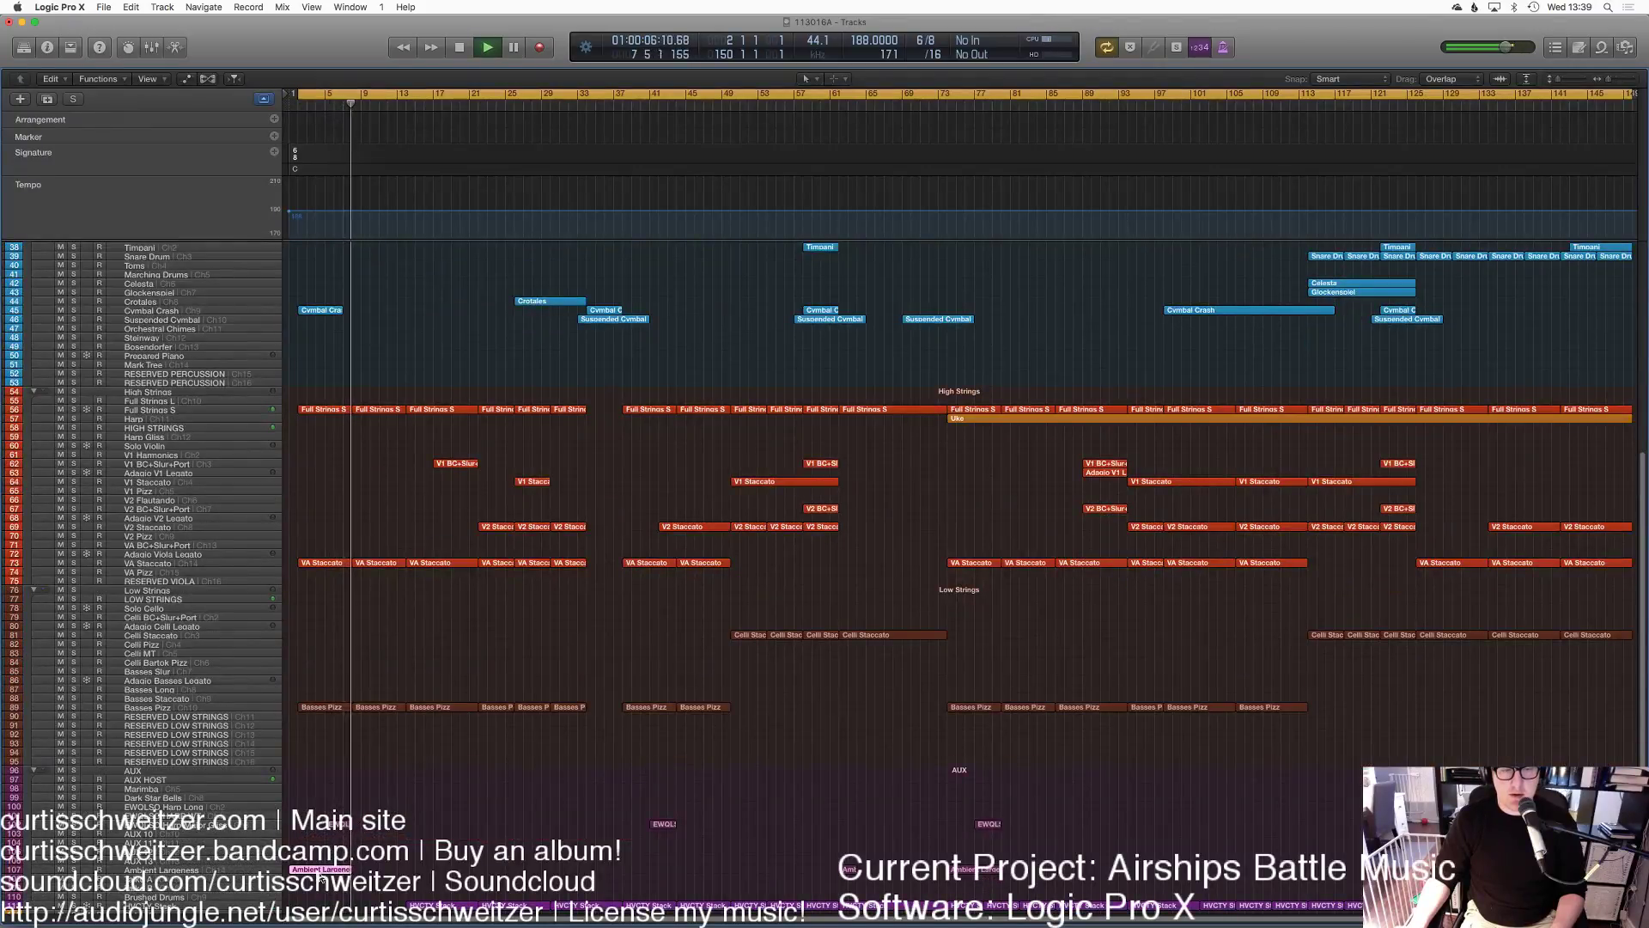
key(p)
key(super+a)
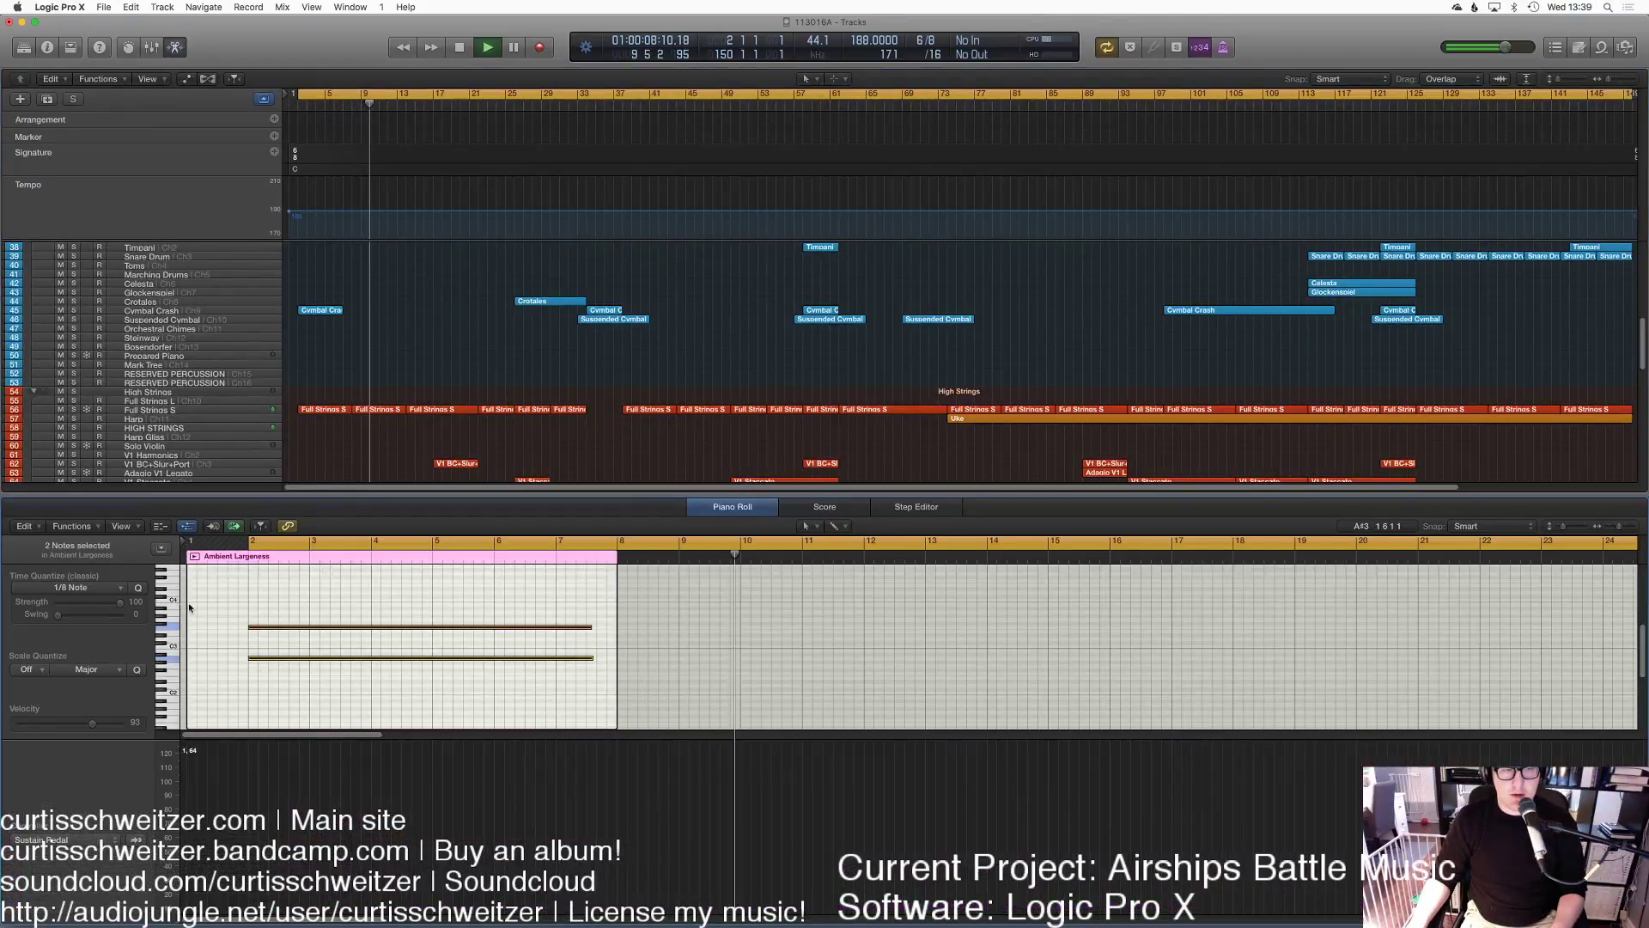
key(p)
key(p)
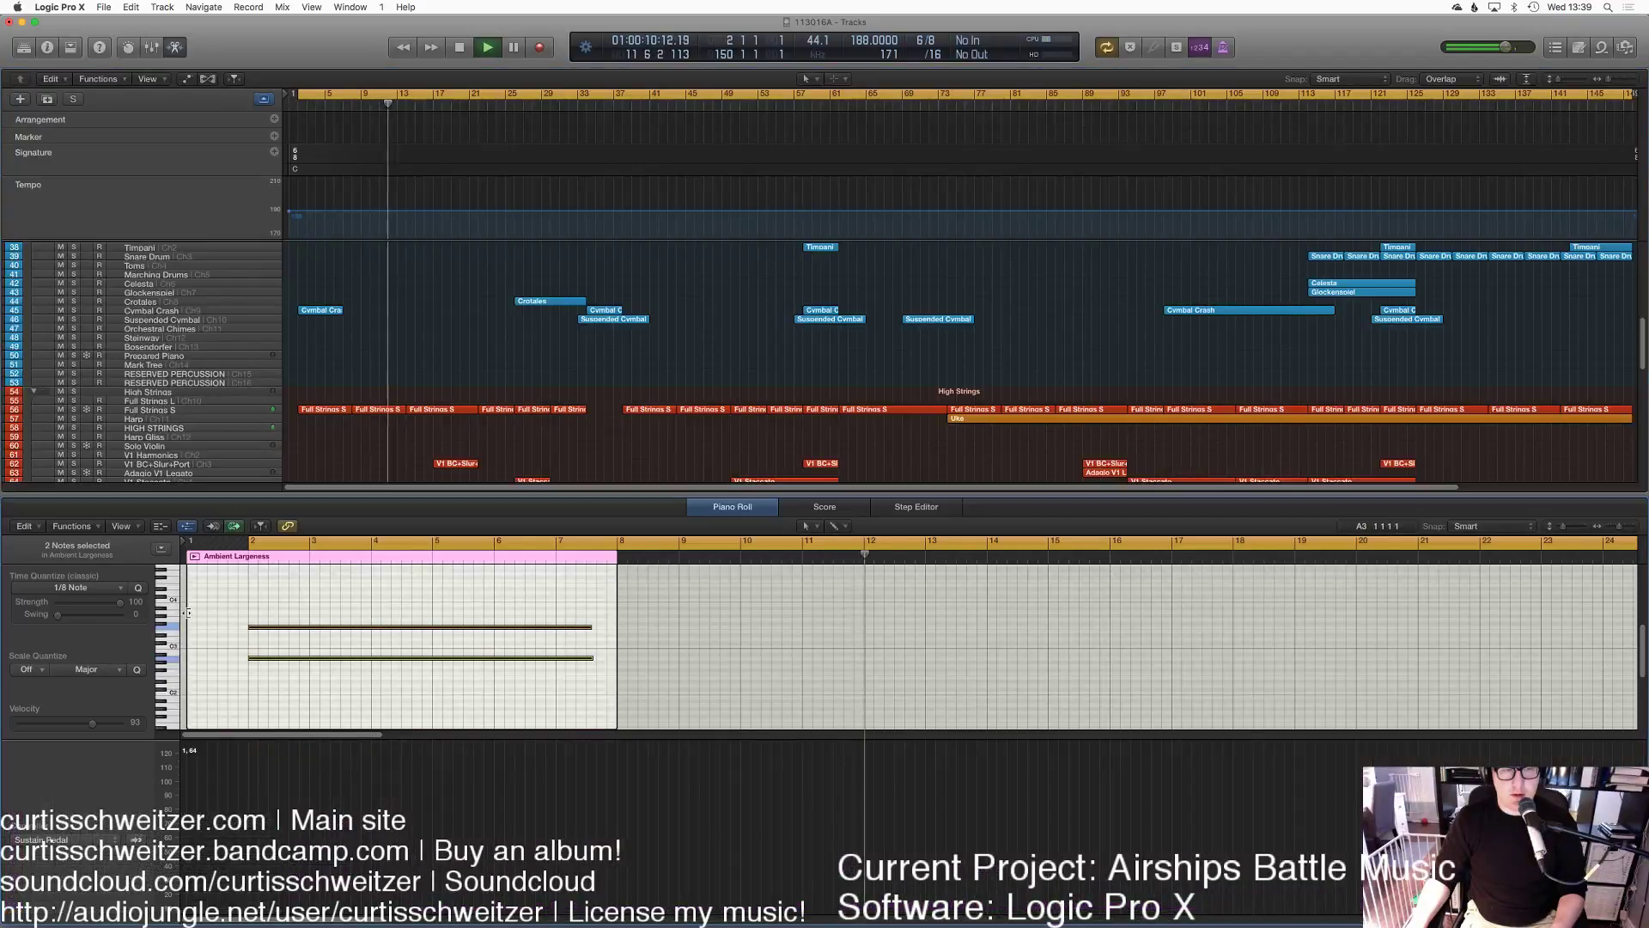
drag(232, 623, 293, 624)
key(p)
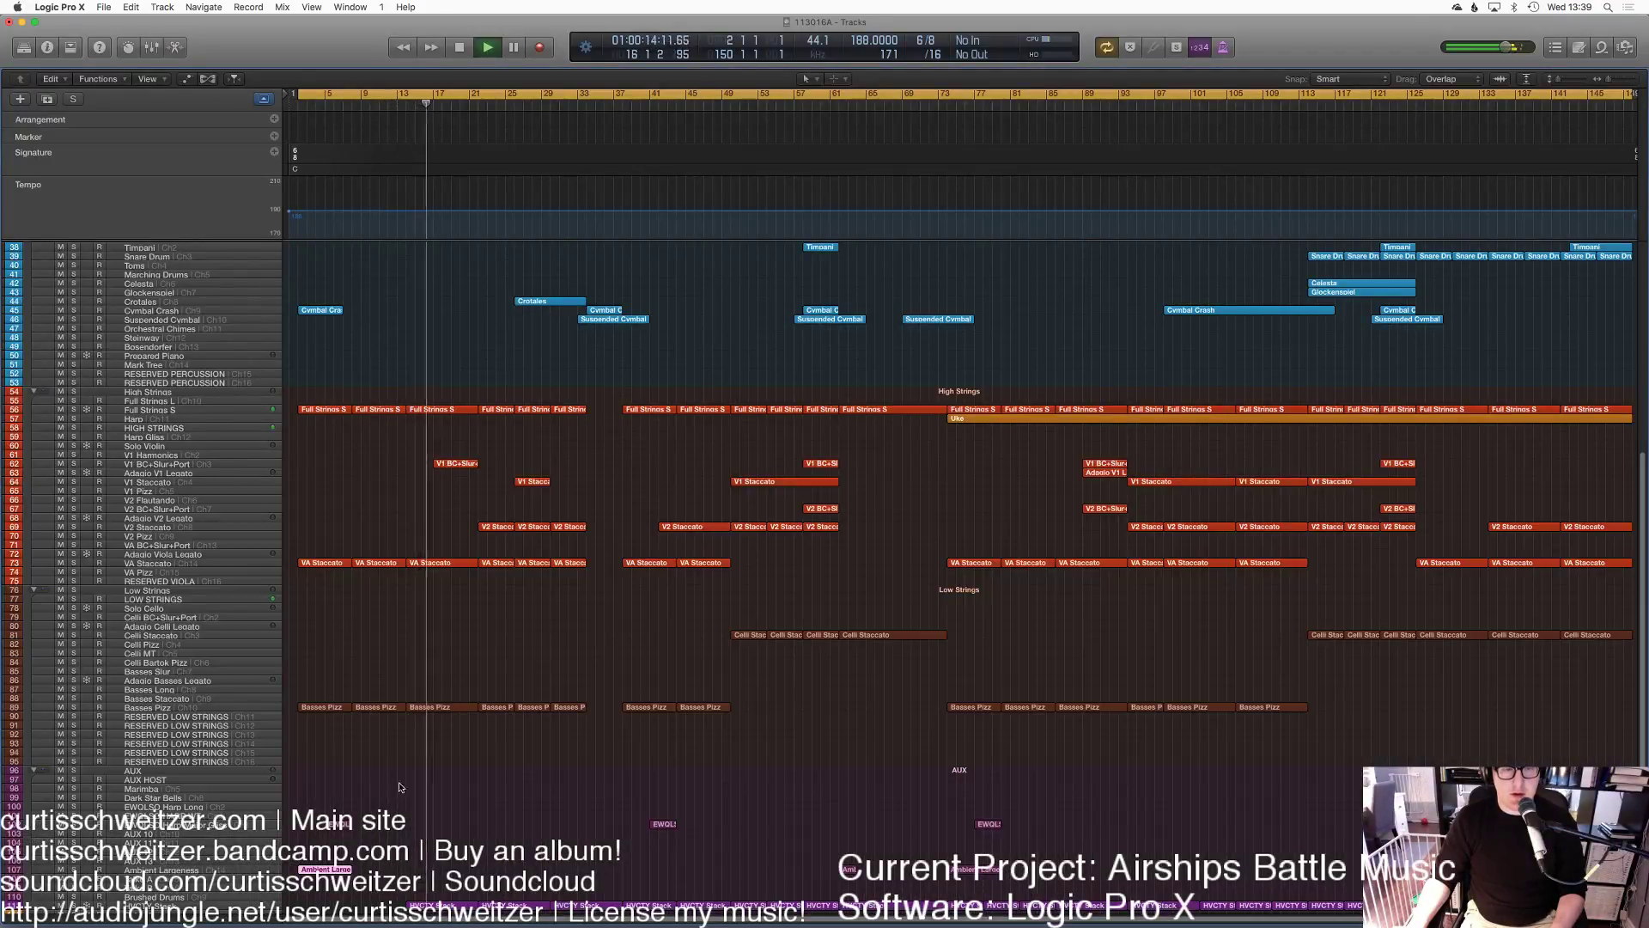
Step: Open the full score and follow playback through the woodwind, brass, percussion and string staves from about bar 50 to bar 108
scroll(505, 421, up, 10)
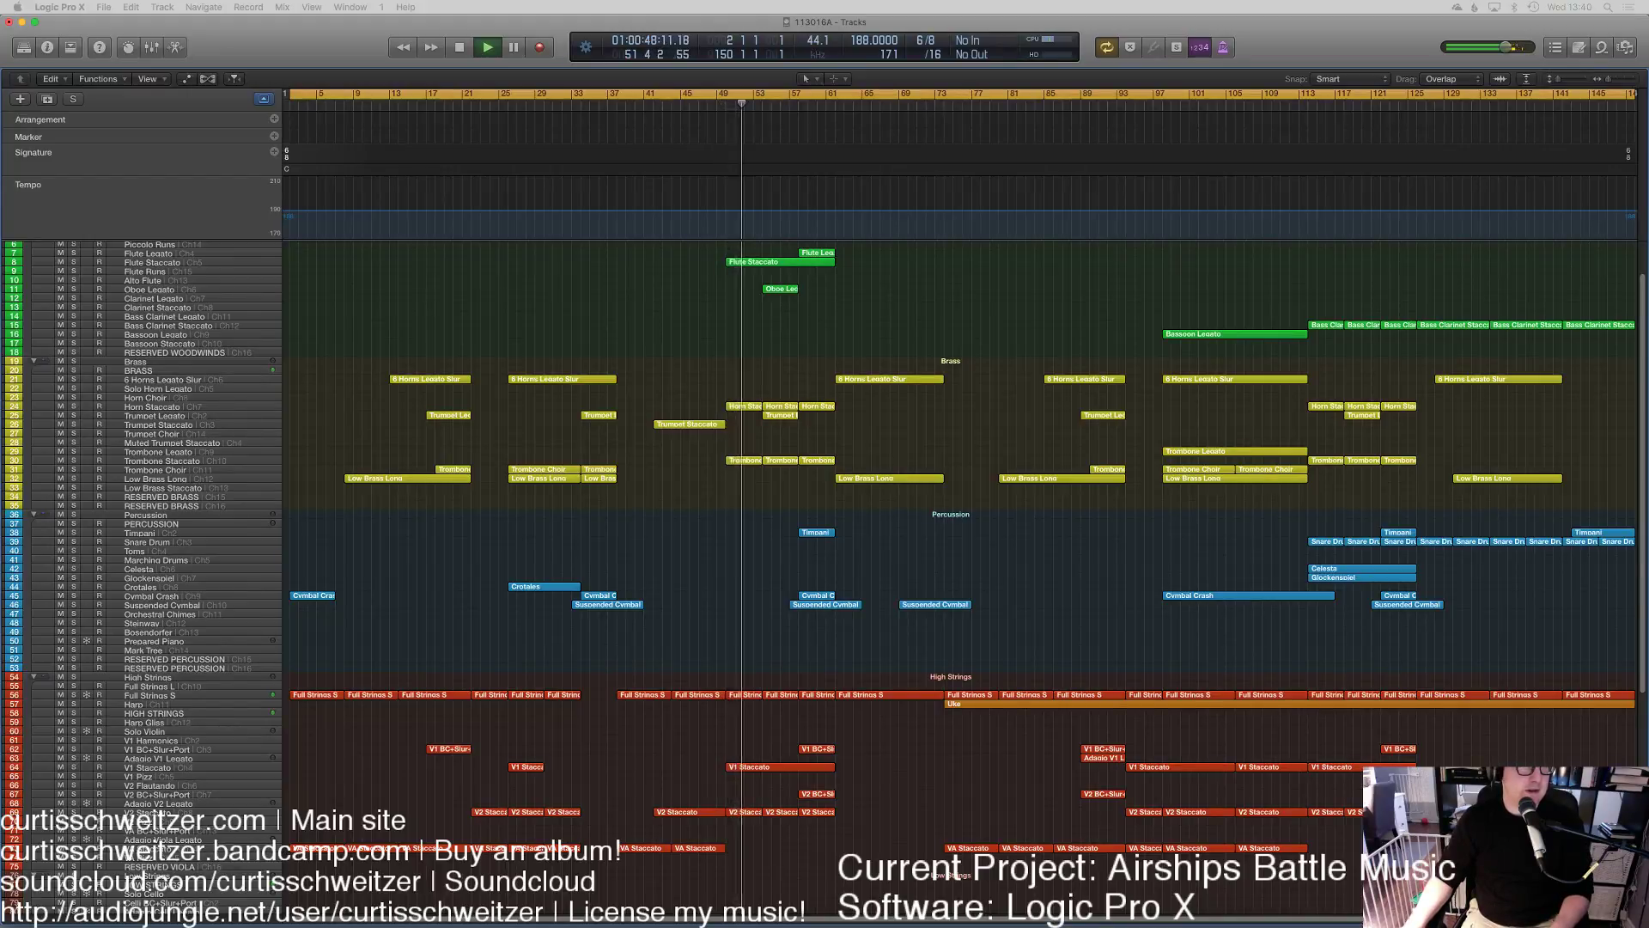
key(super+3)
scroll(743, 304, up, 5)
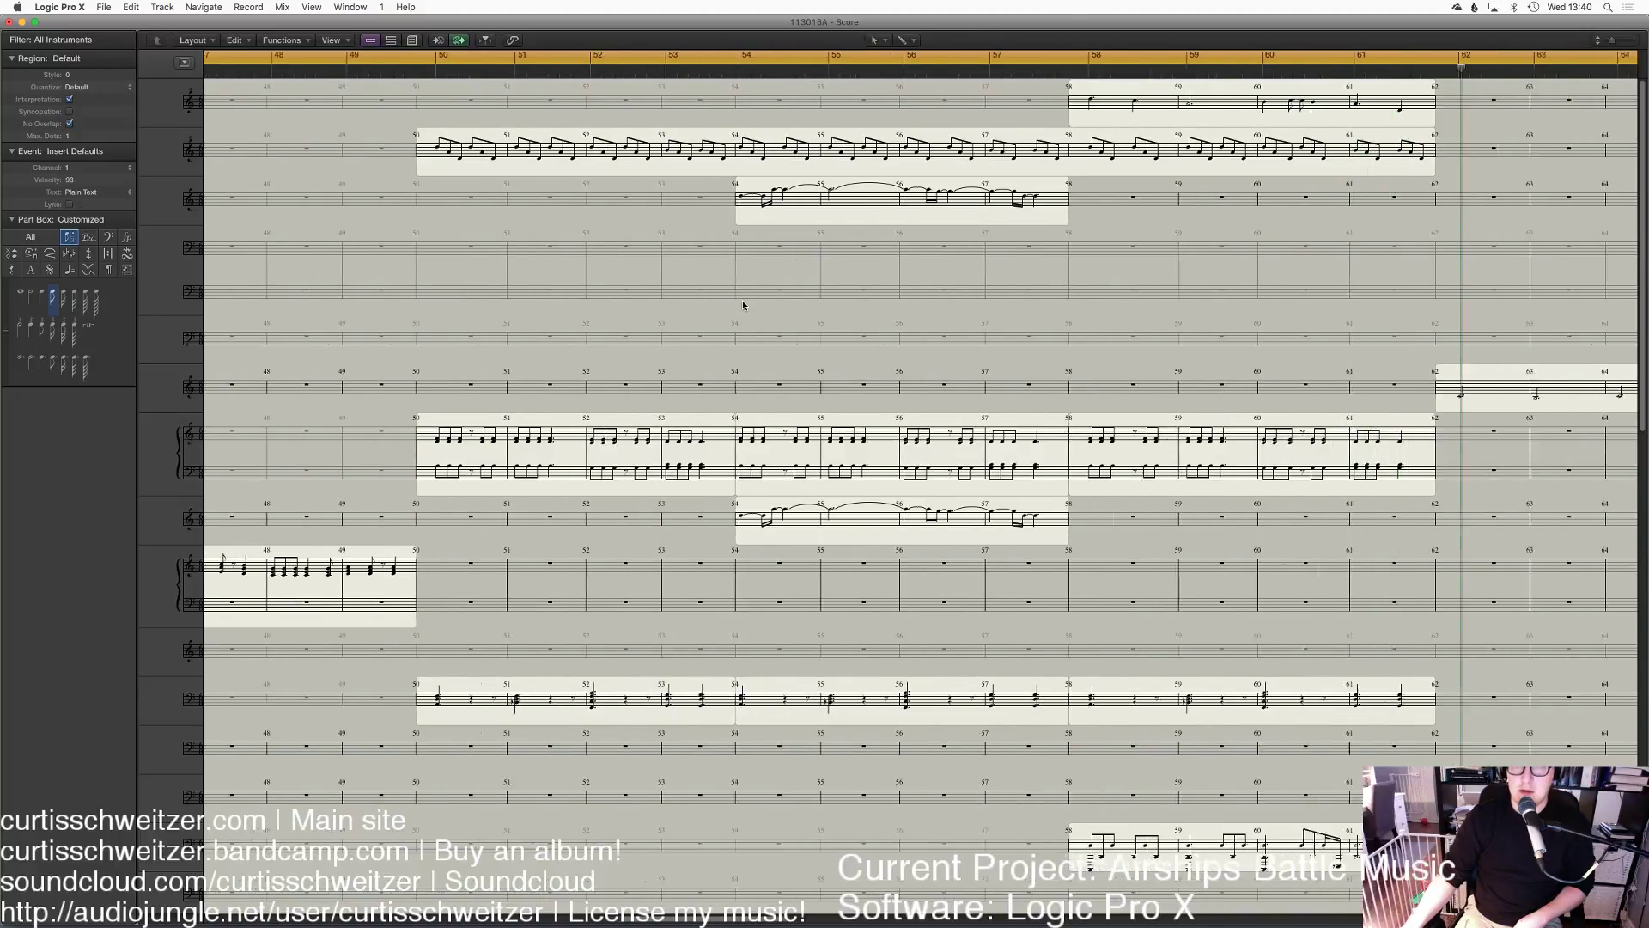
scroll(743, 305, down, 10)
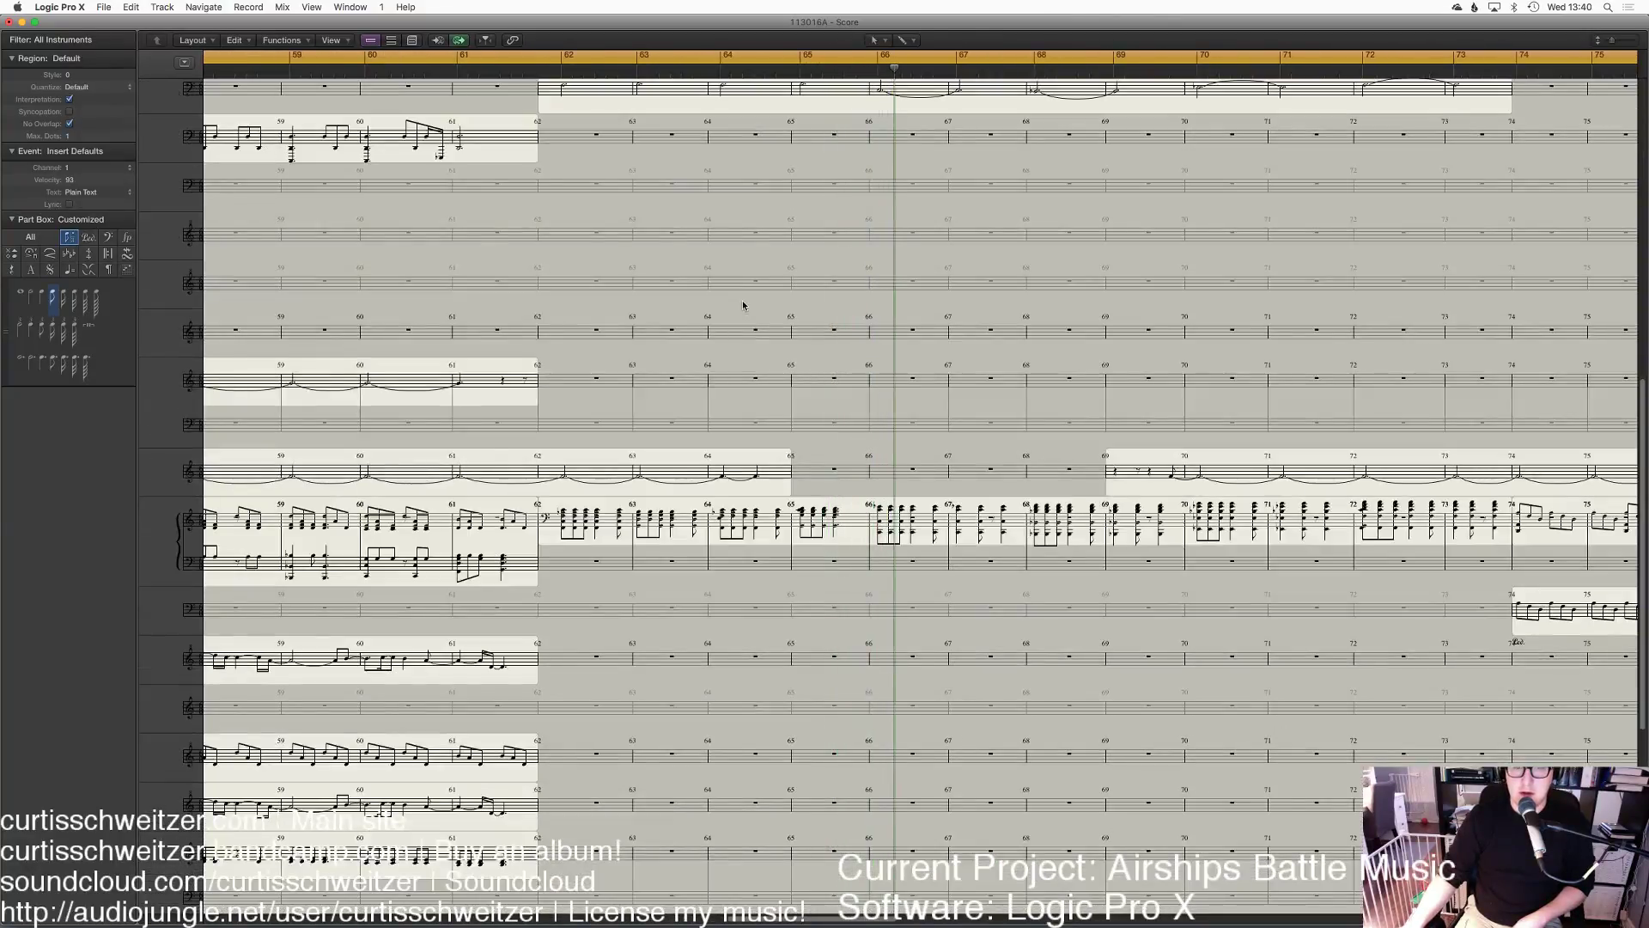
click(554, 515)
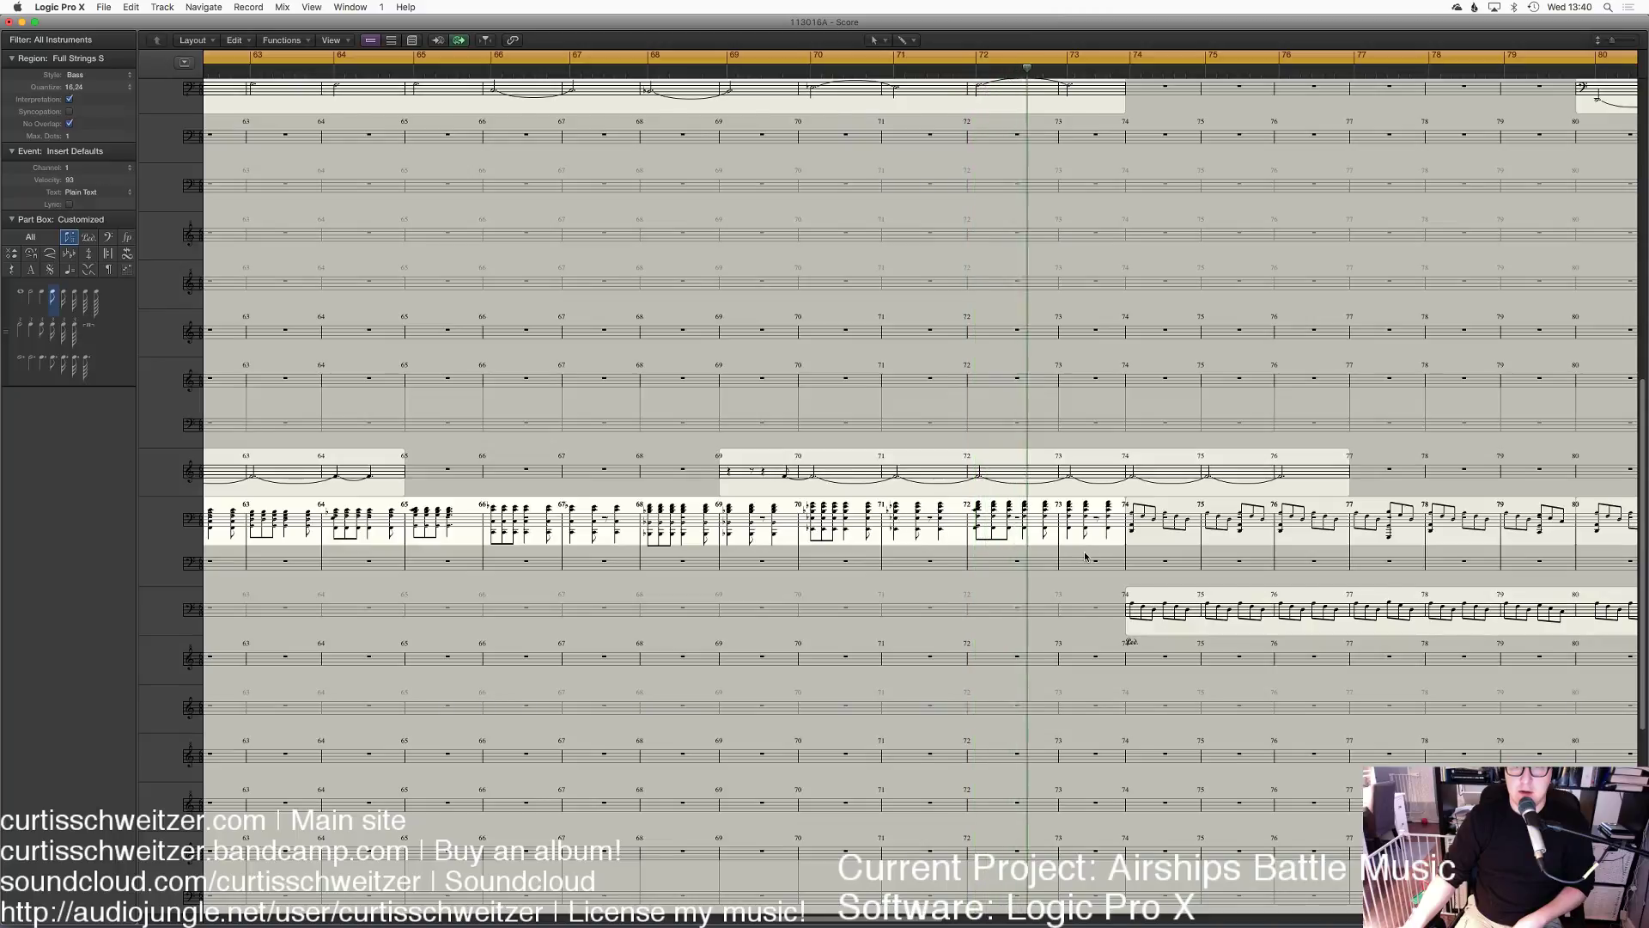
scroll(1085, 556, up, 5)
scroll(1085, 556, up, 1)
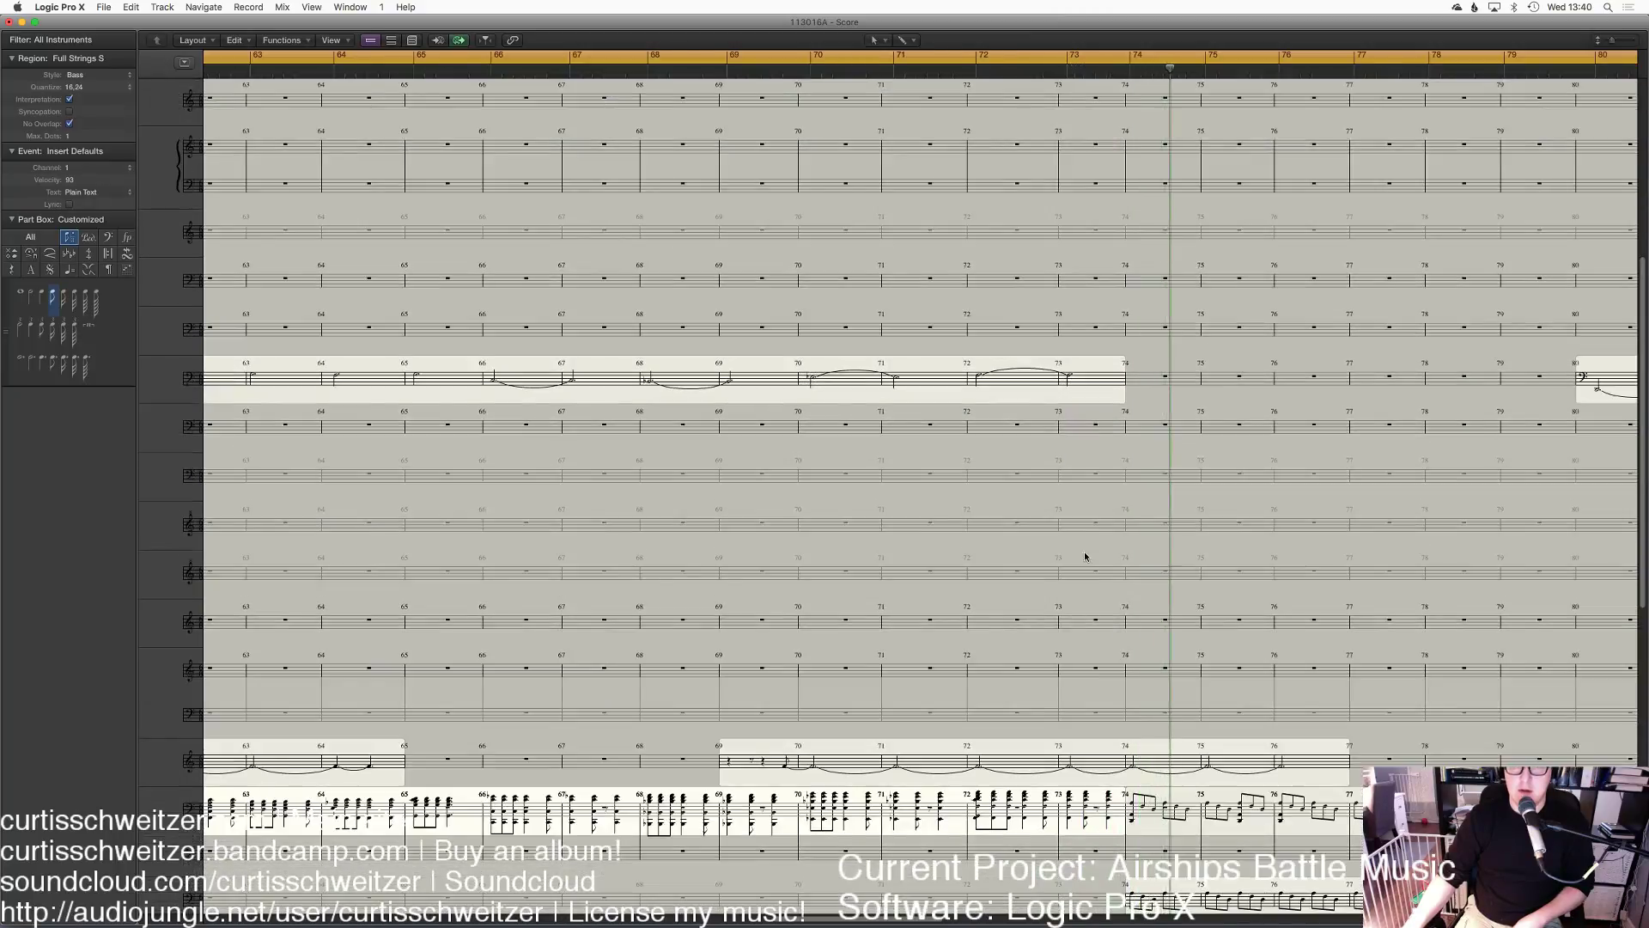
scroll(1085, 556, down, 6)
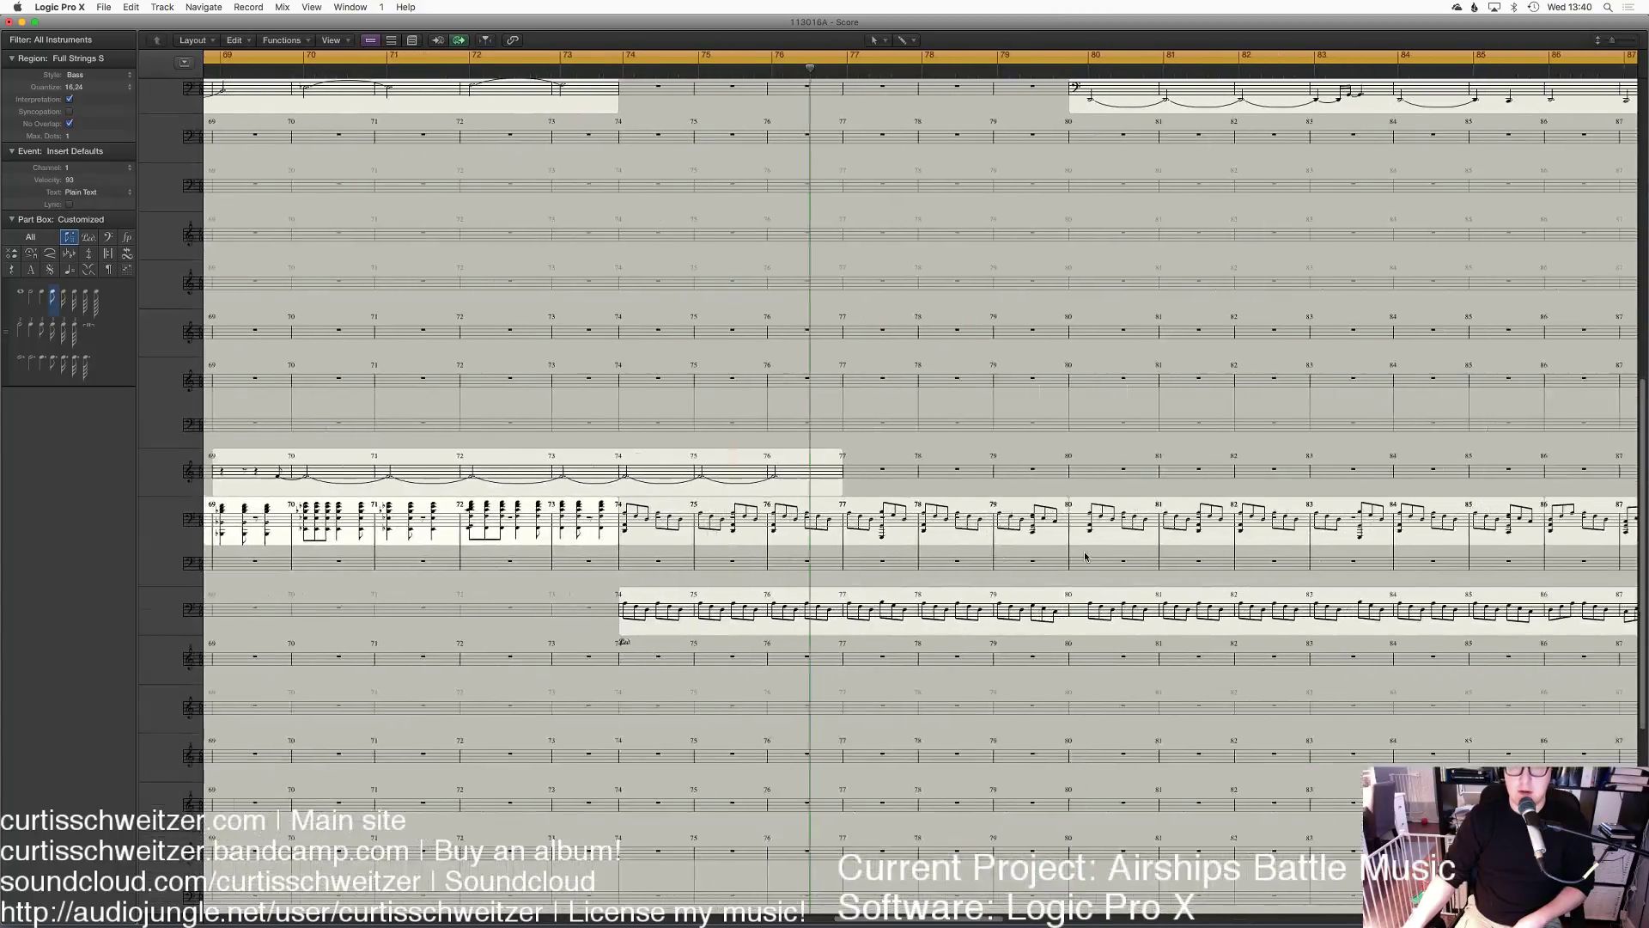
scroll(1085, 556, up, 5)
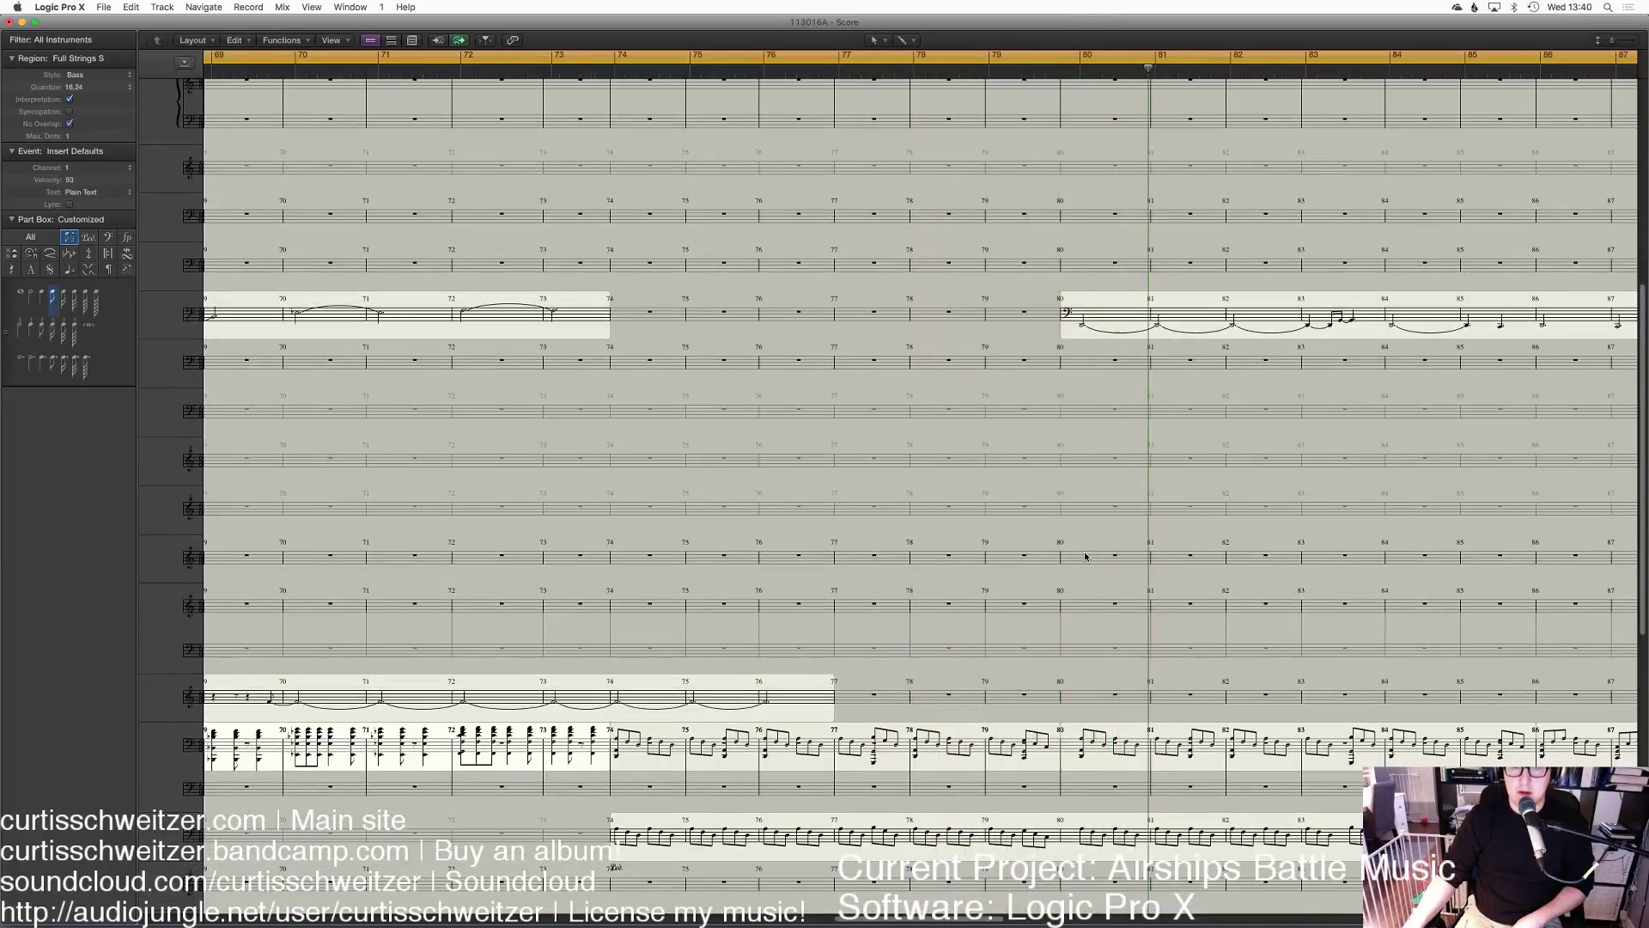
scroll(1085, 557, up, 5)
scroll(1077, 554, up, 3)
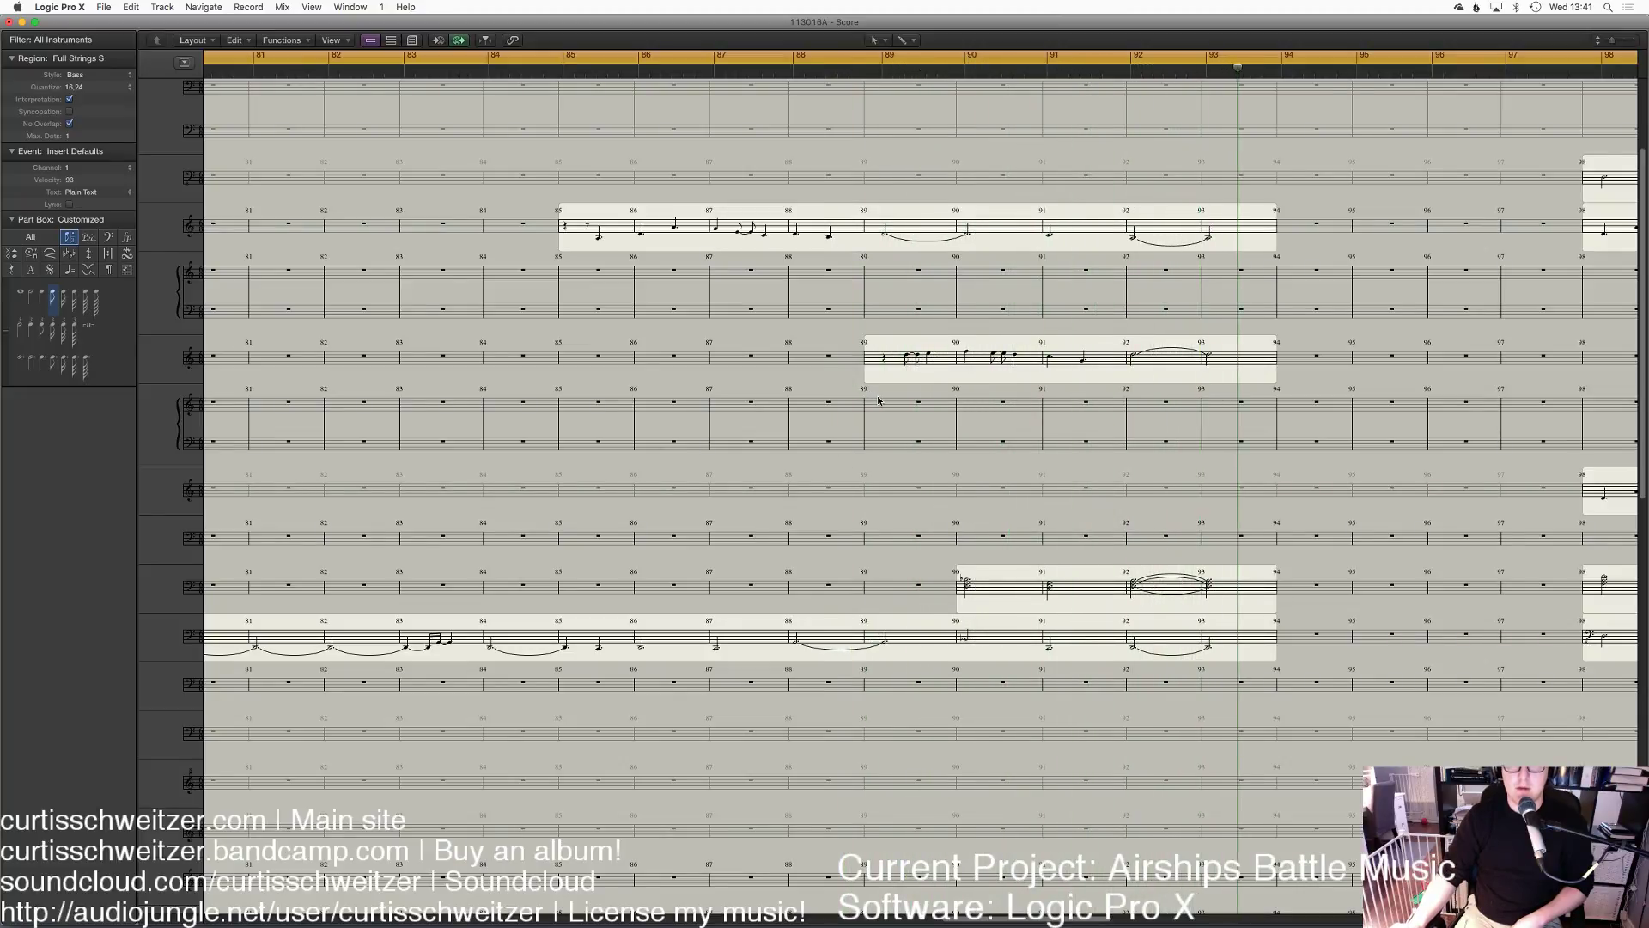
scroll(1008, 506, down, 4)
scroll(1007, 506, down, 8)
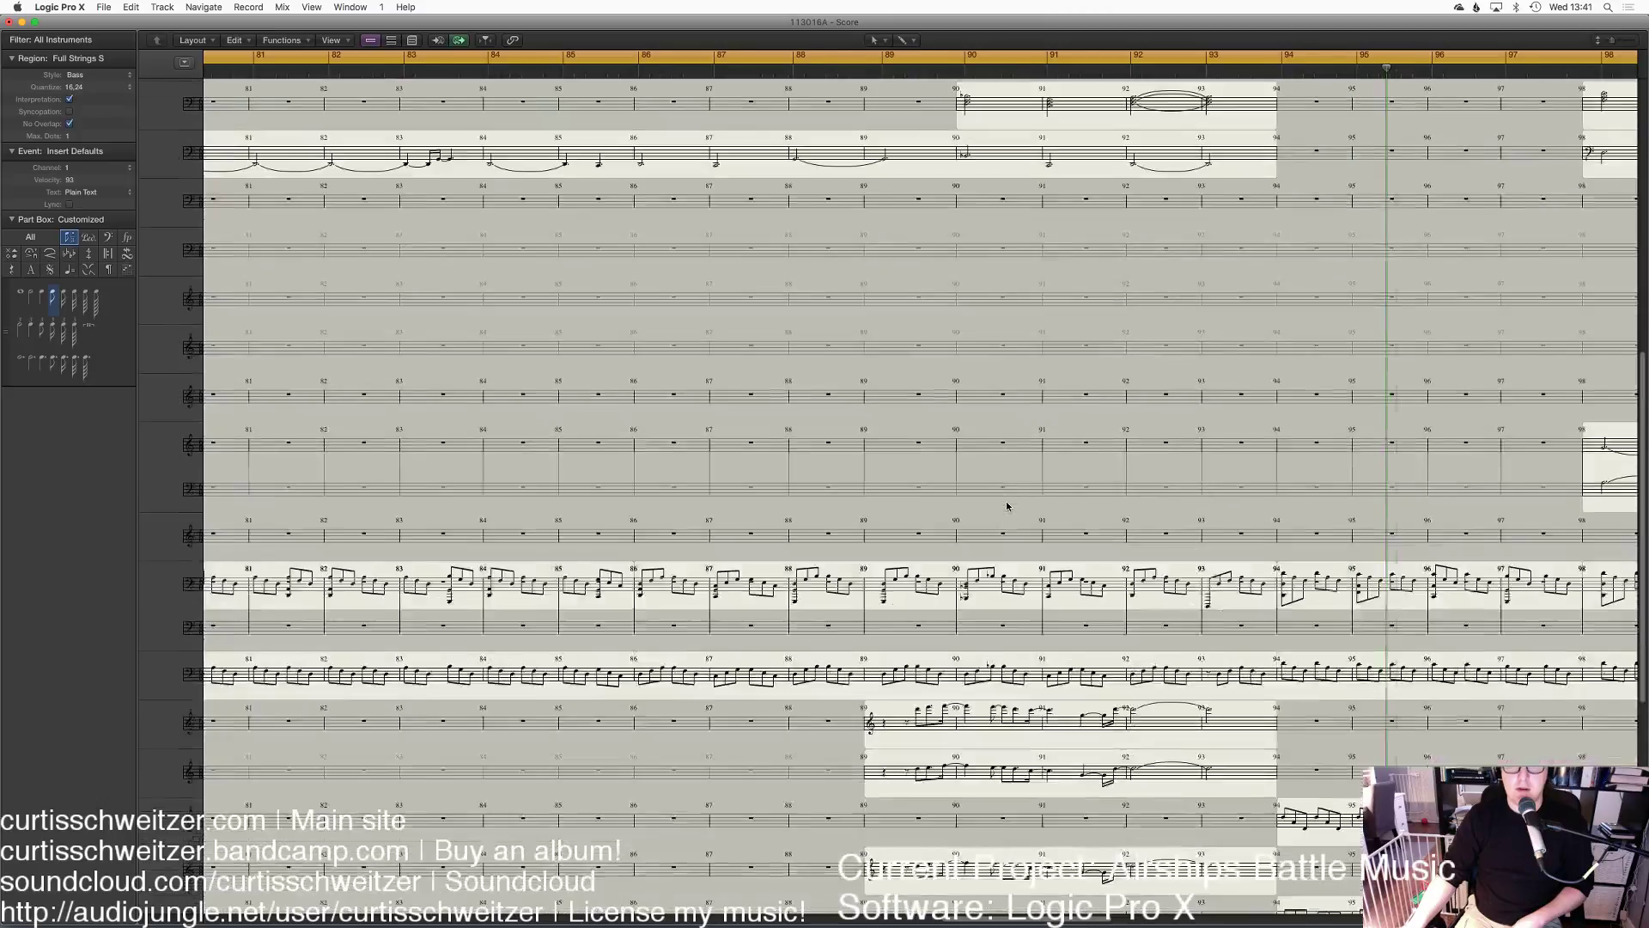
scroll(1008, 506, down, 6)
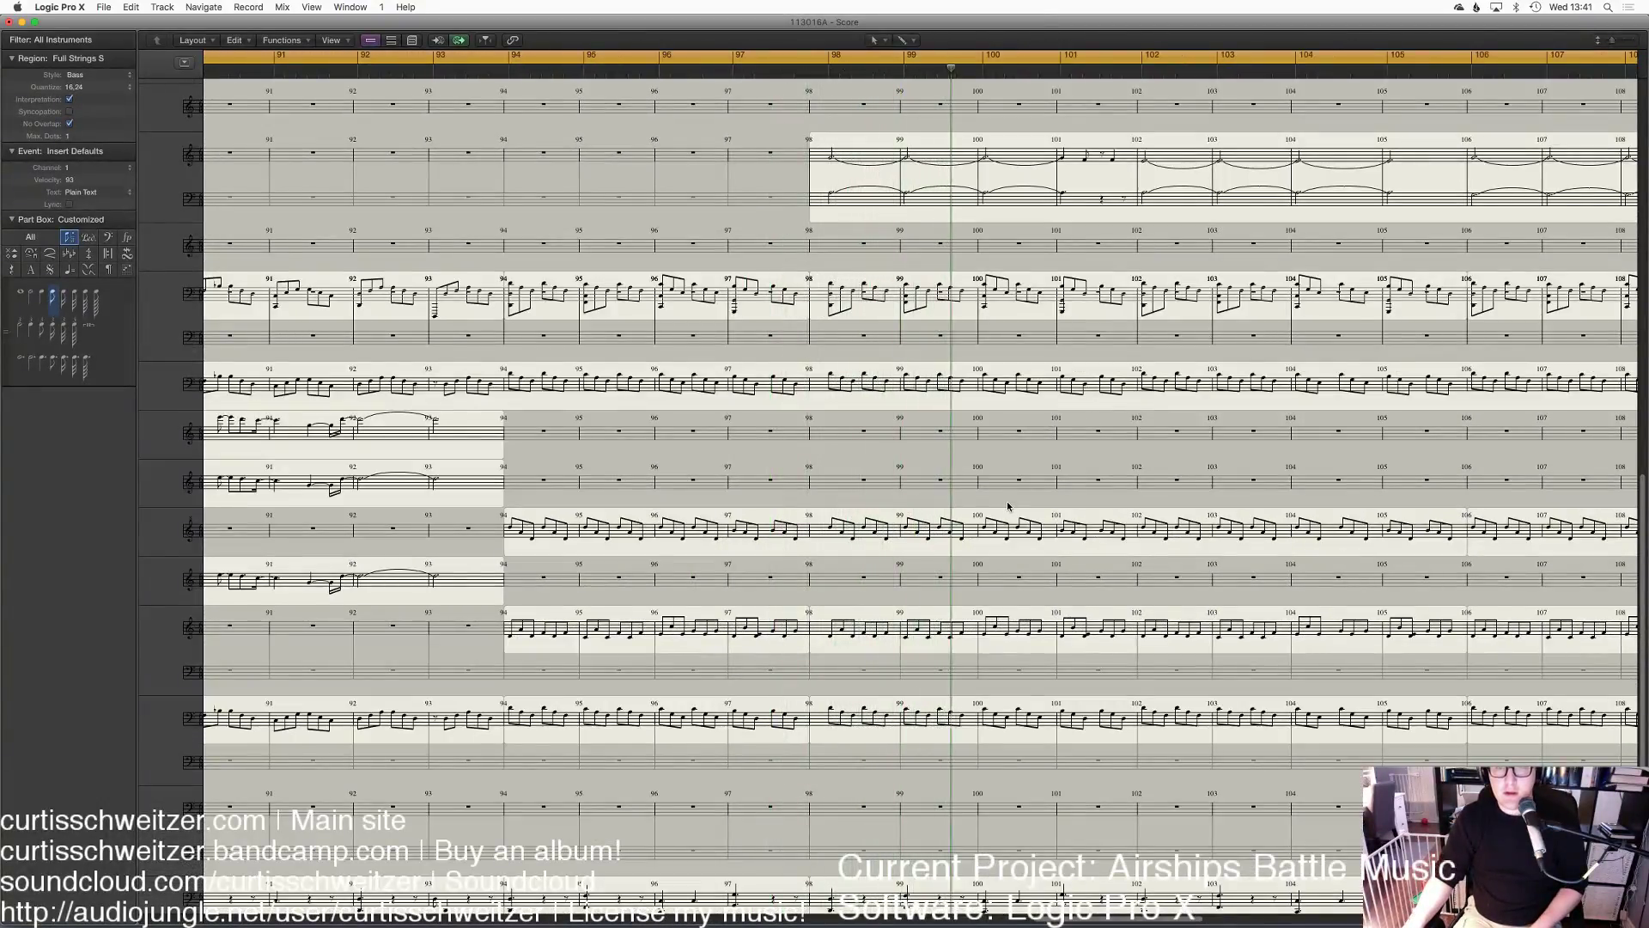
scroll(997, 480, up, 1)
scroll(997, 479, up, 5)
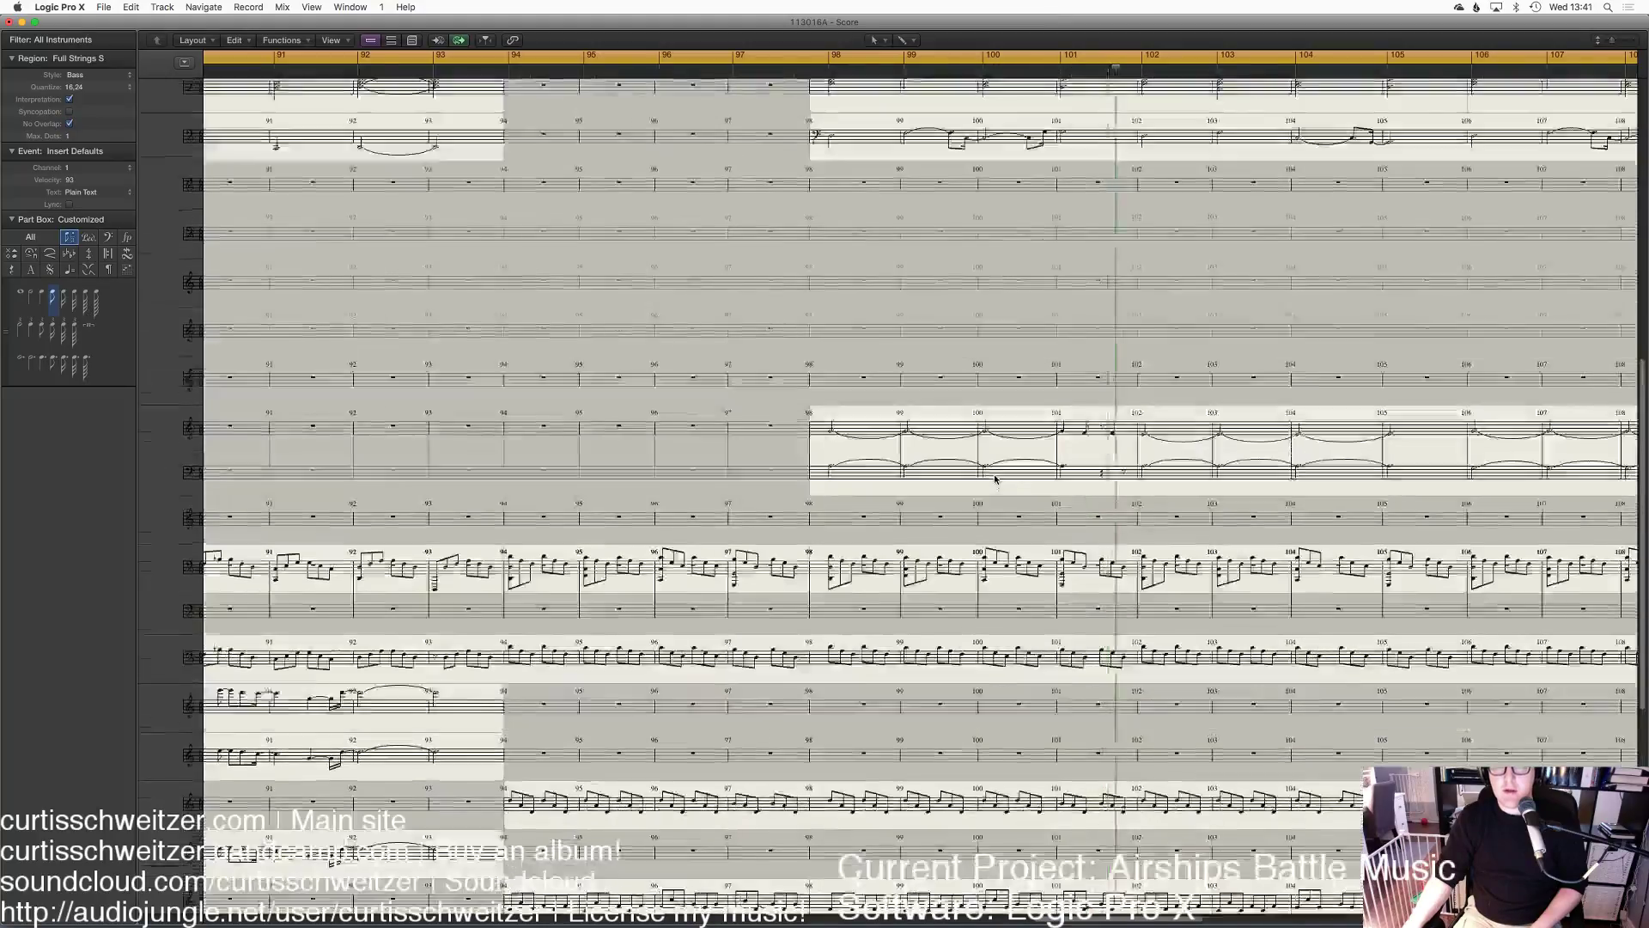
Step: Follow playback through all the score's staves from about bar 108 to the end at bar 149, and close the score
scroll(911, 462, right, 10)
scroll(911, 461, up, 2)
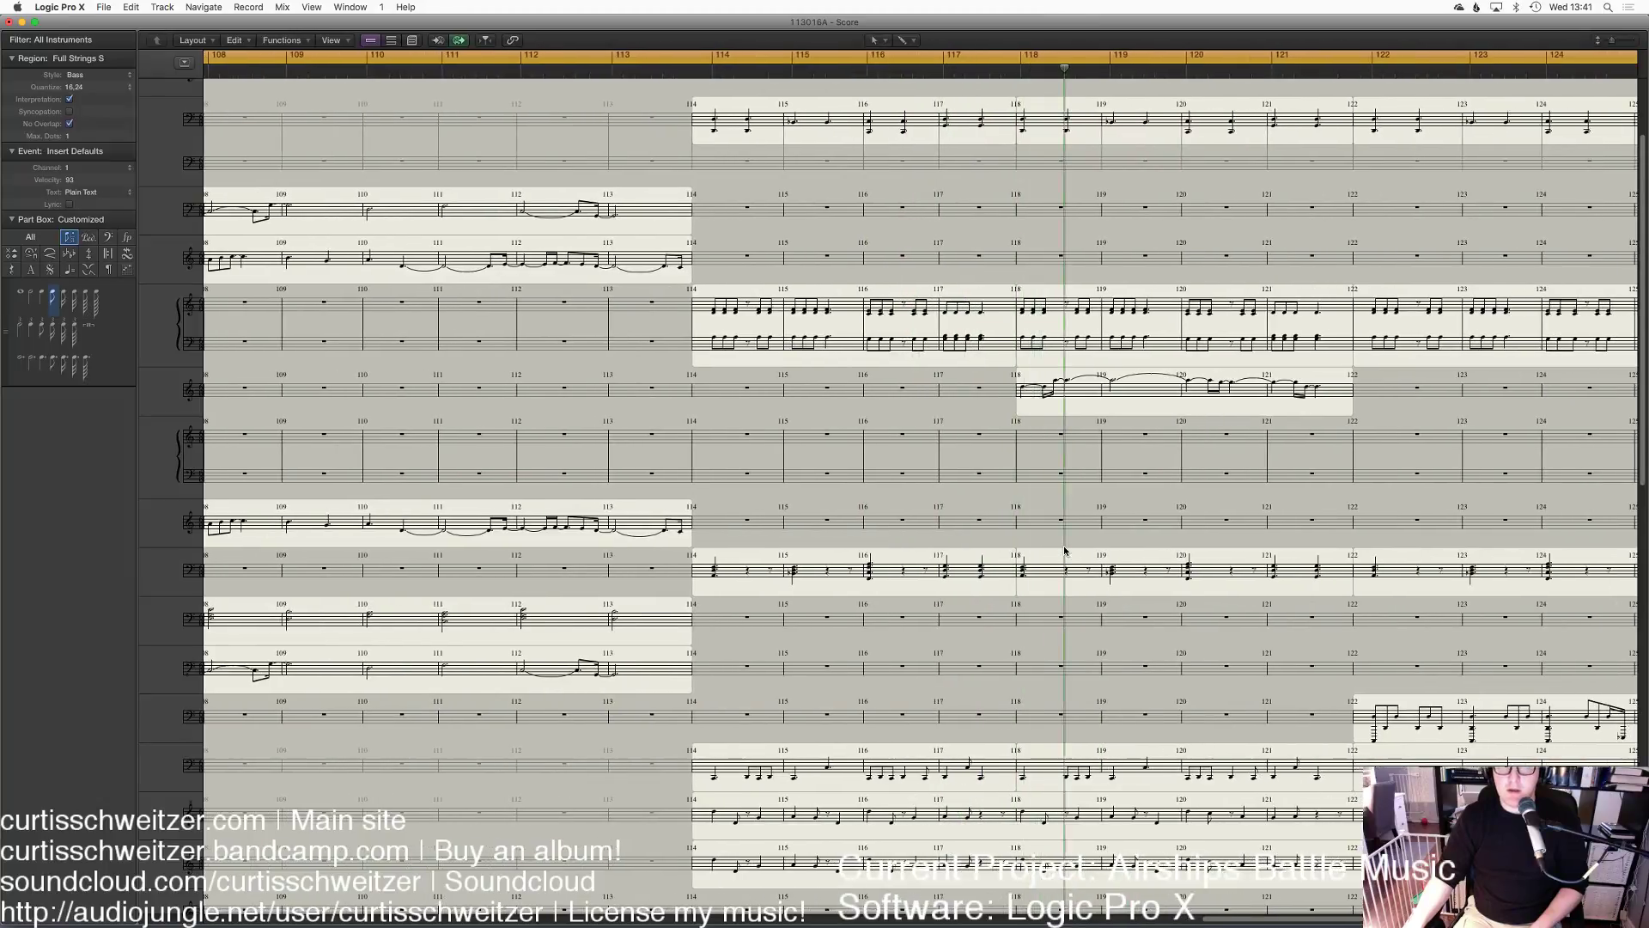
scroll(1065, 550, down, 8)
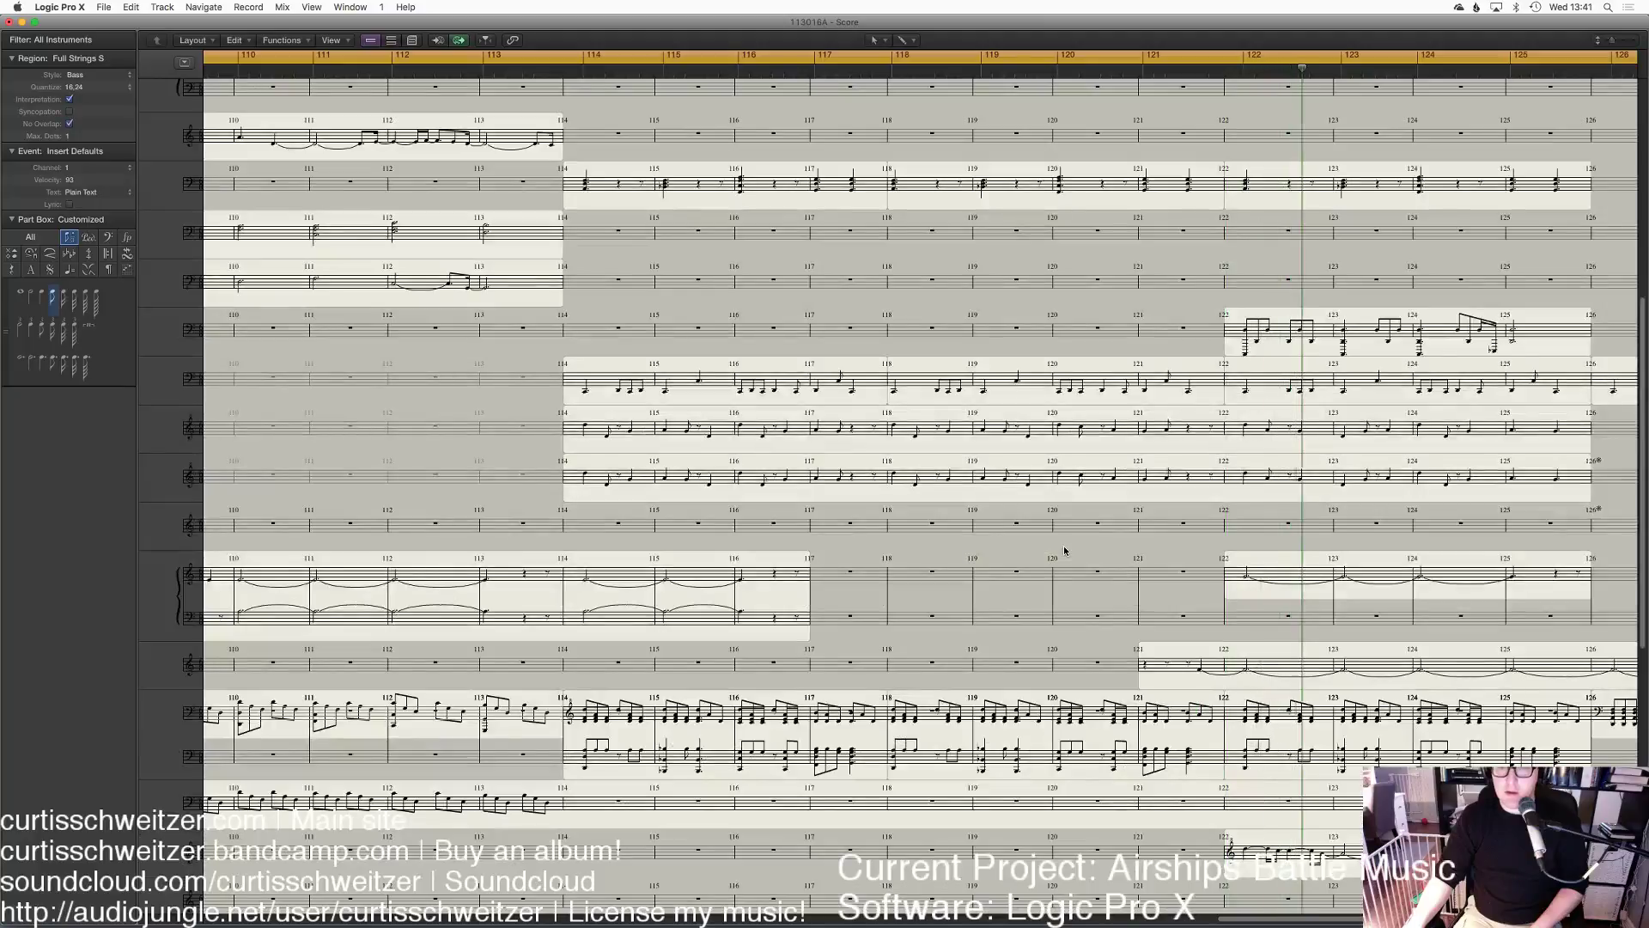
scroll(1065, 550, down, 10)
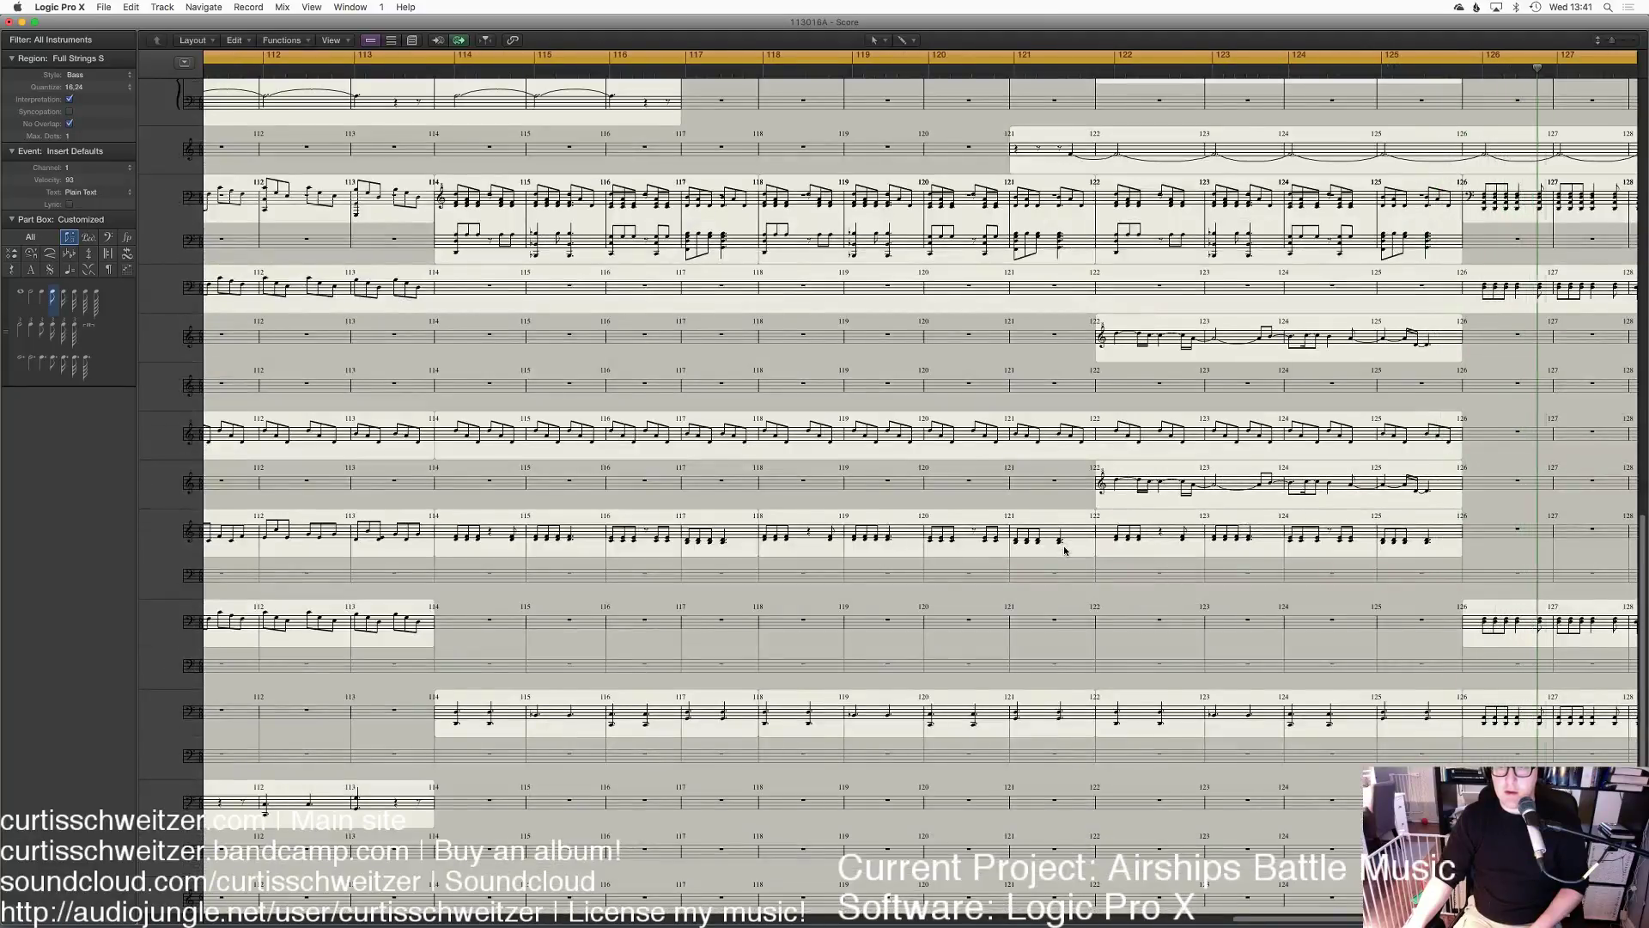
scroll(1064, 551, up, 2)
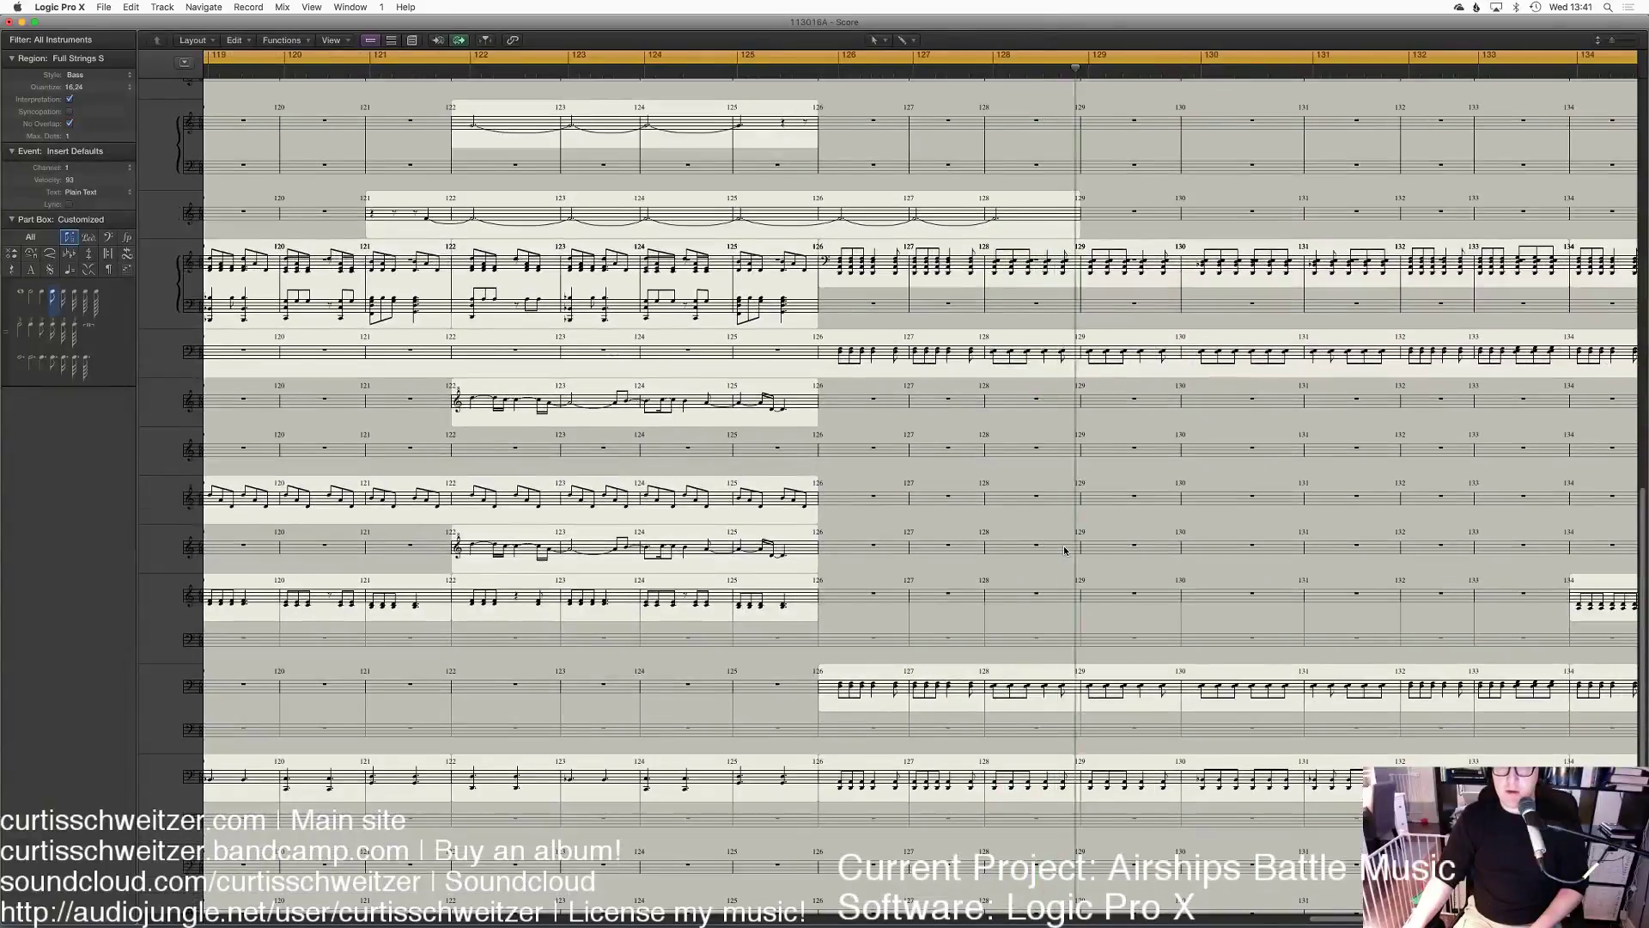
scroll(1065, 550, up, 10)
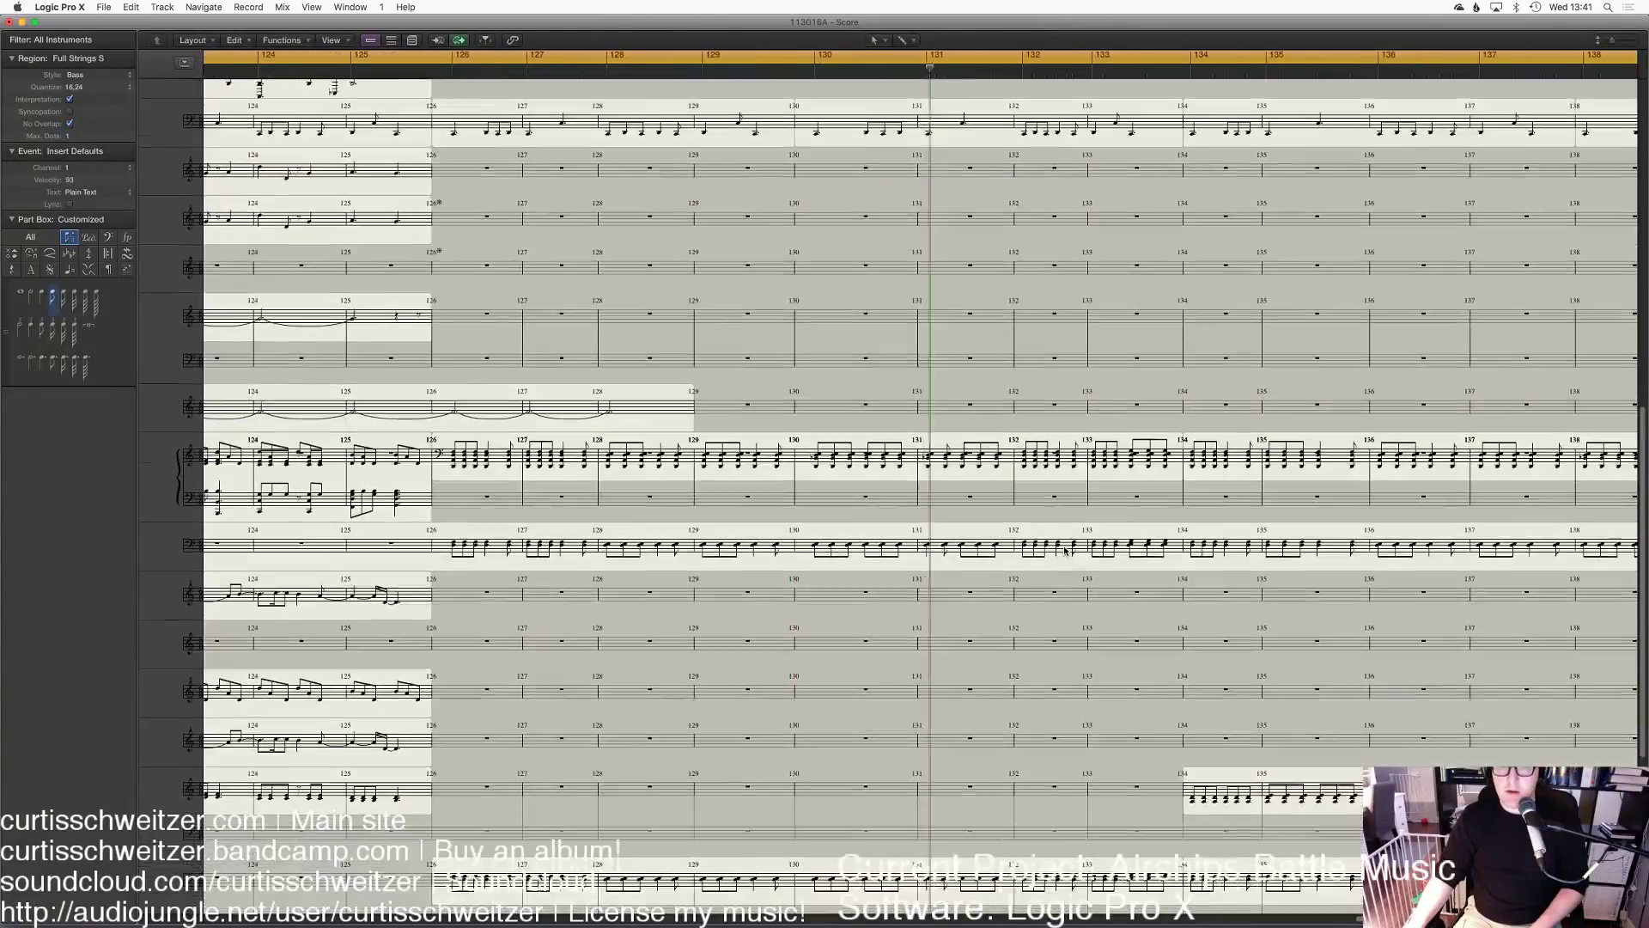
scroll(1001, 513, up, 20)
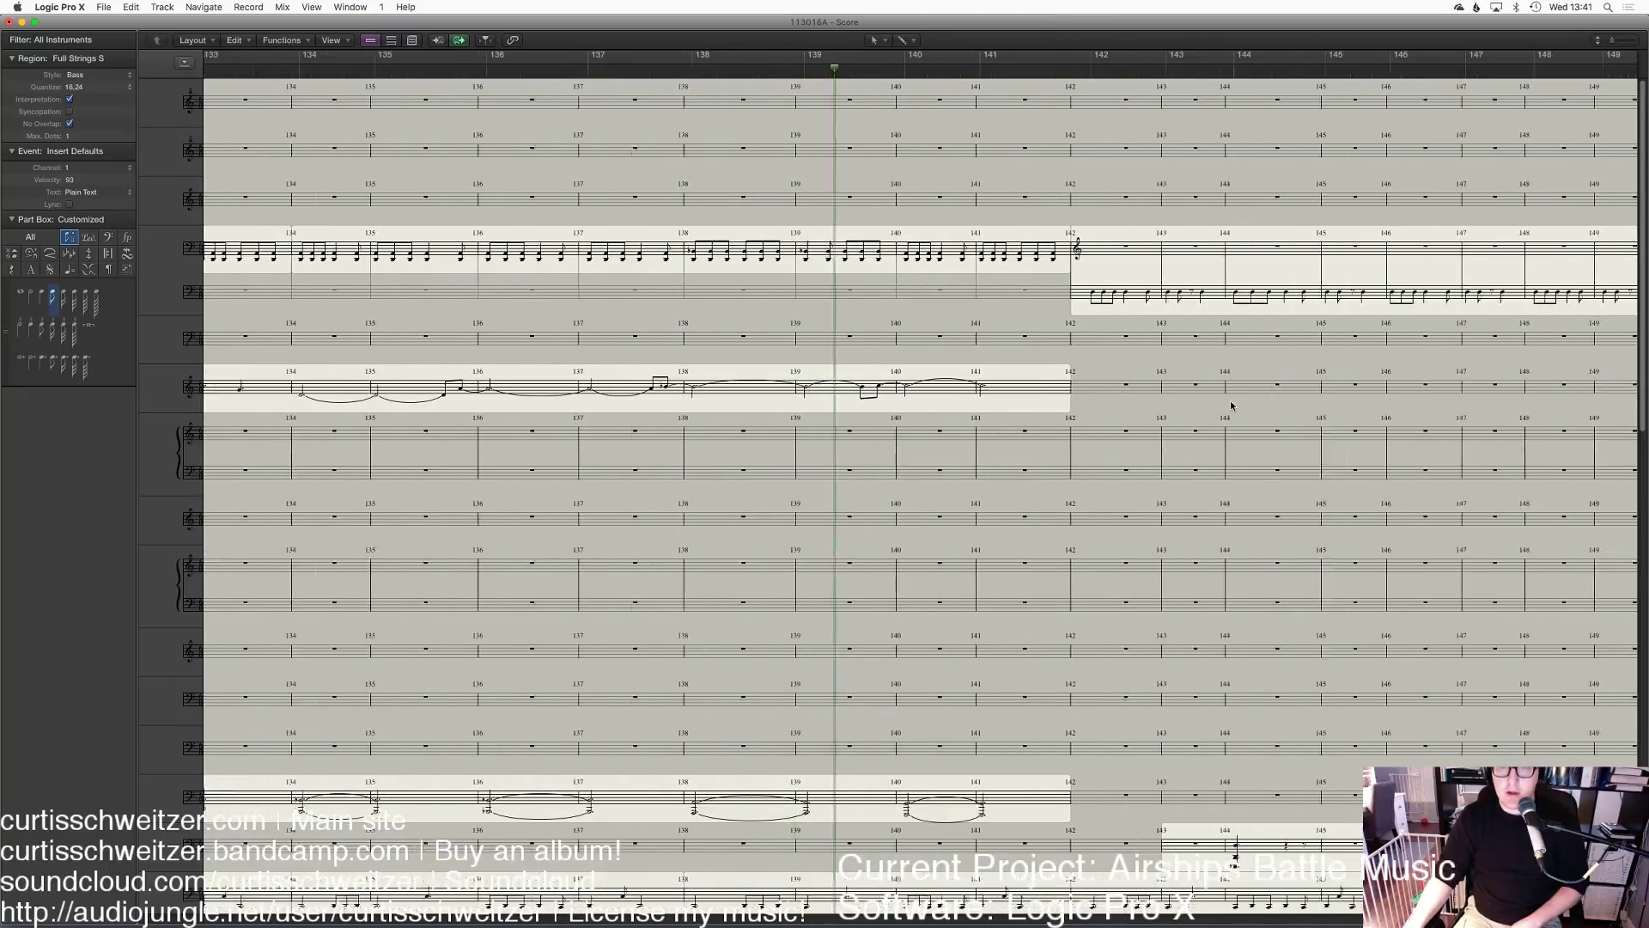
scroll(1231, 405, down, 15)
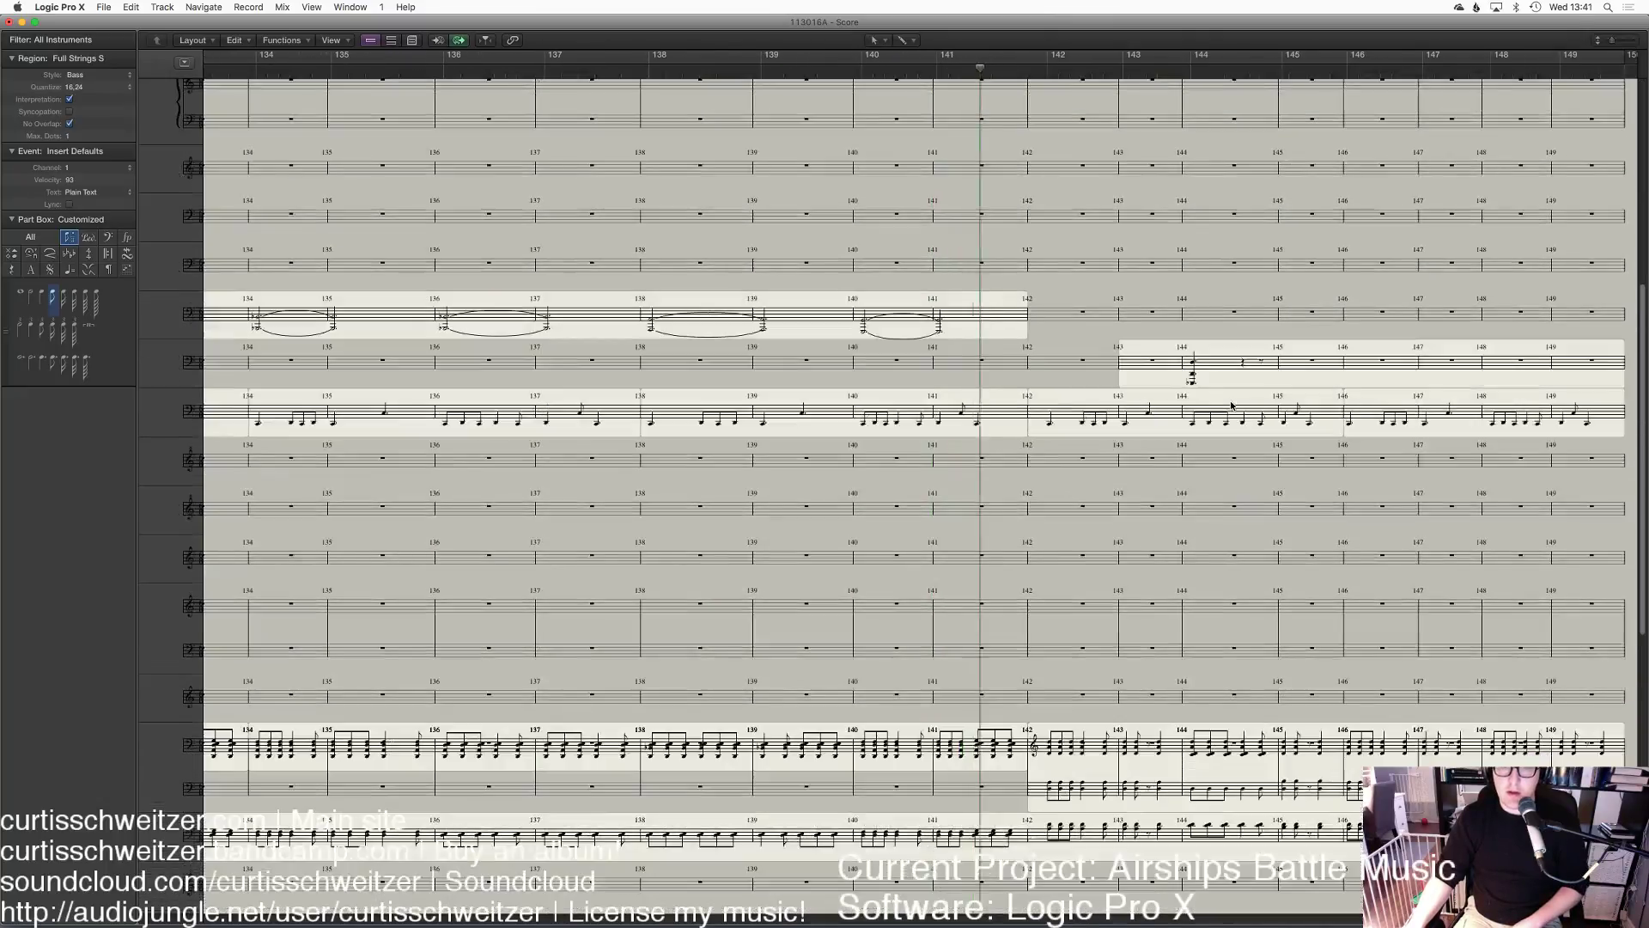
scroll(1231, 406, down, 6)
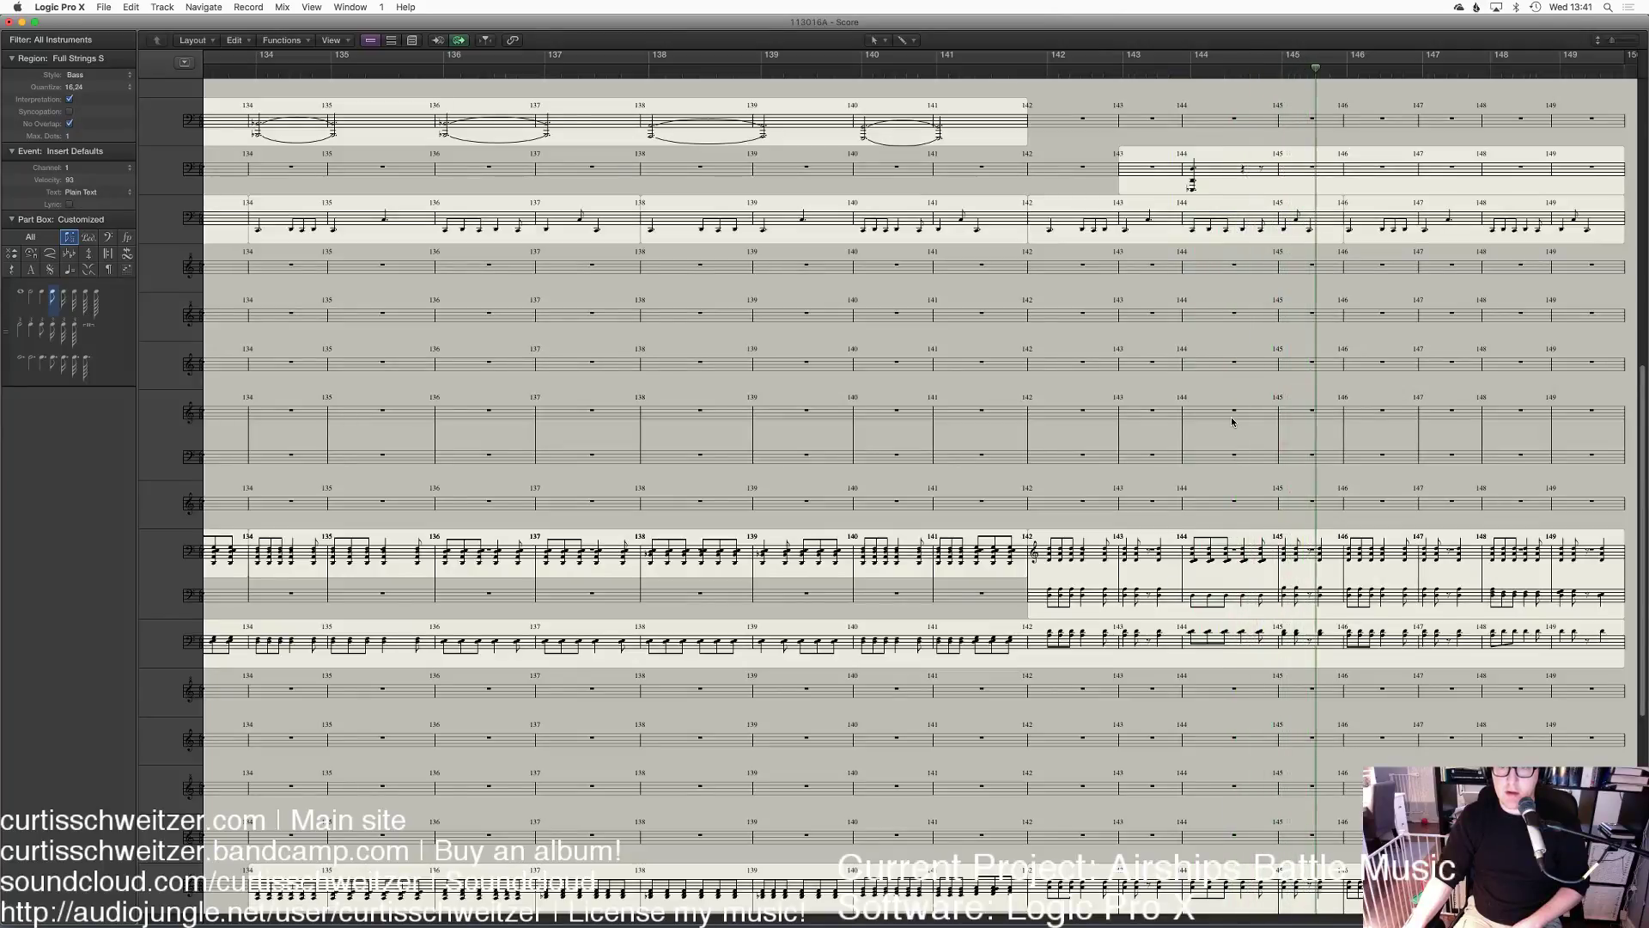
scroll(1232, 421, up, 11)
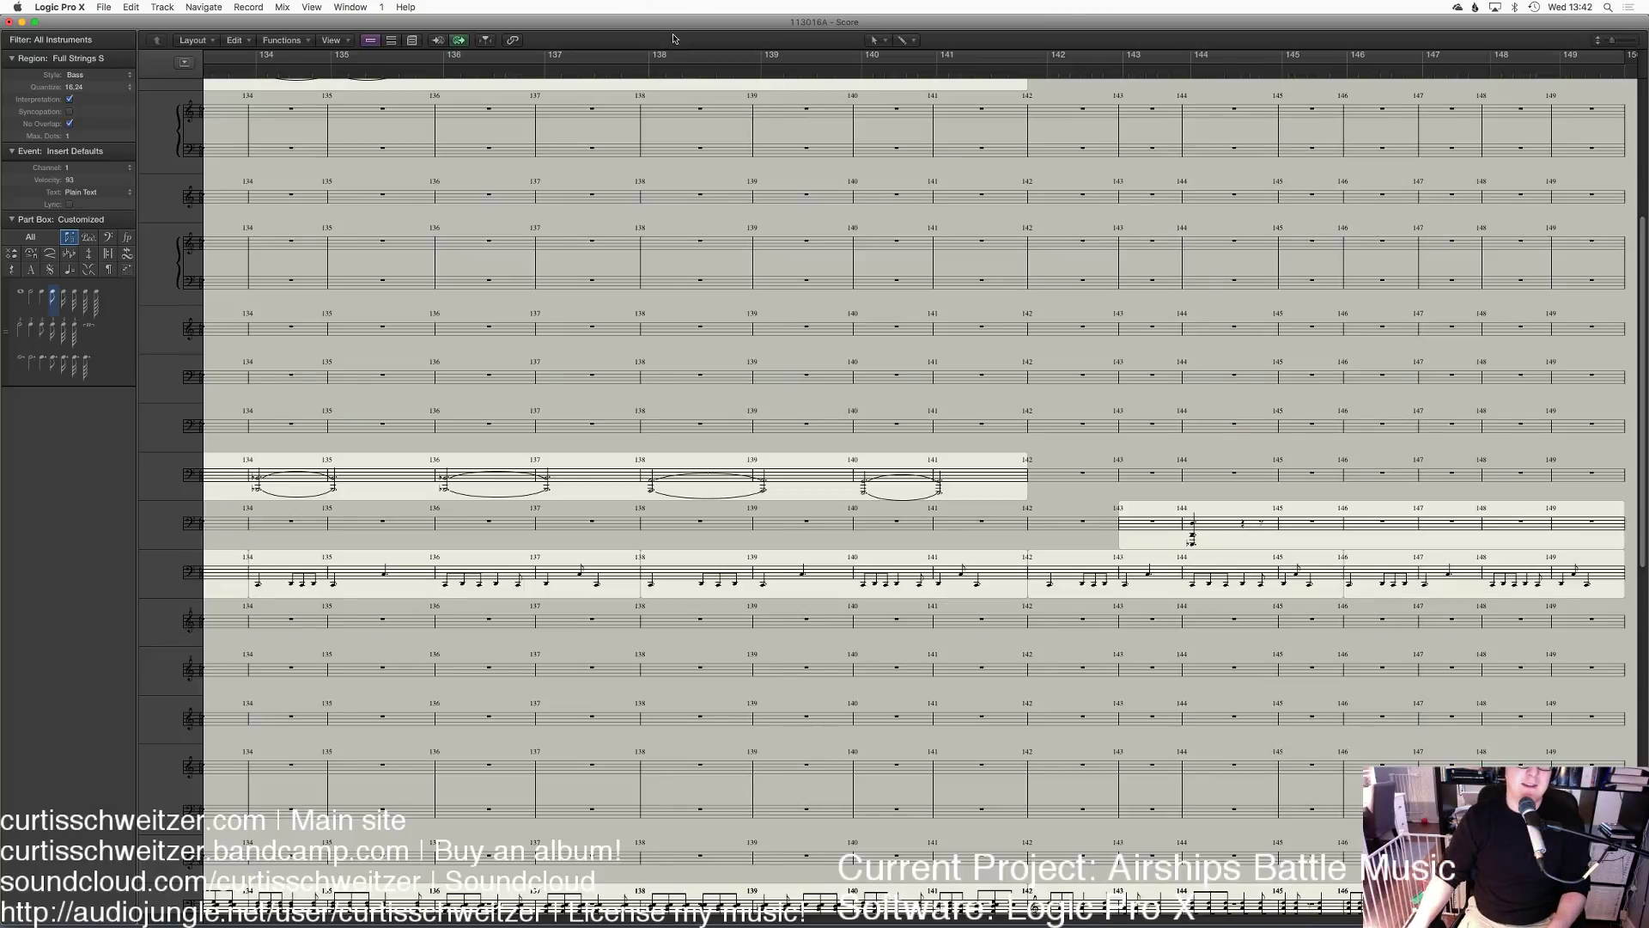
key(super+w)
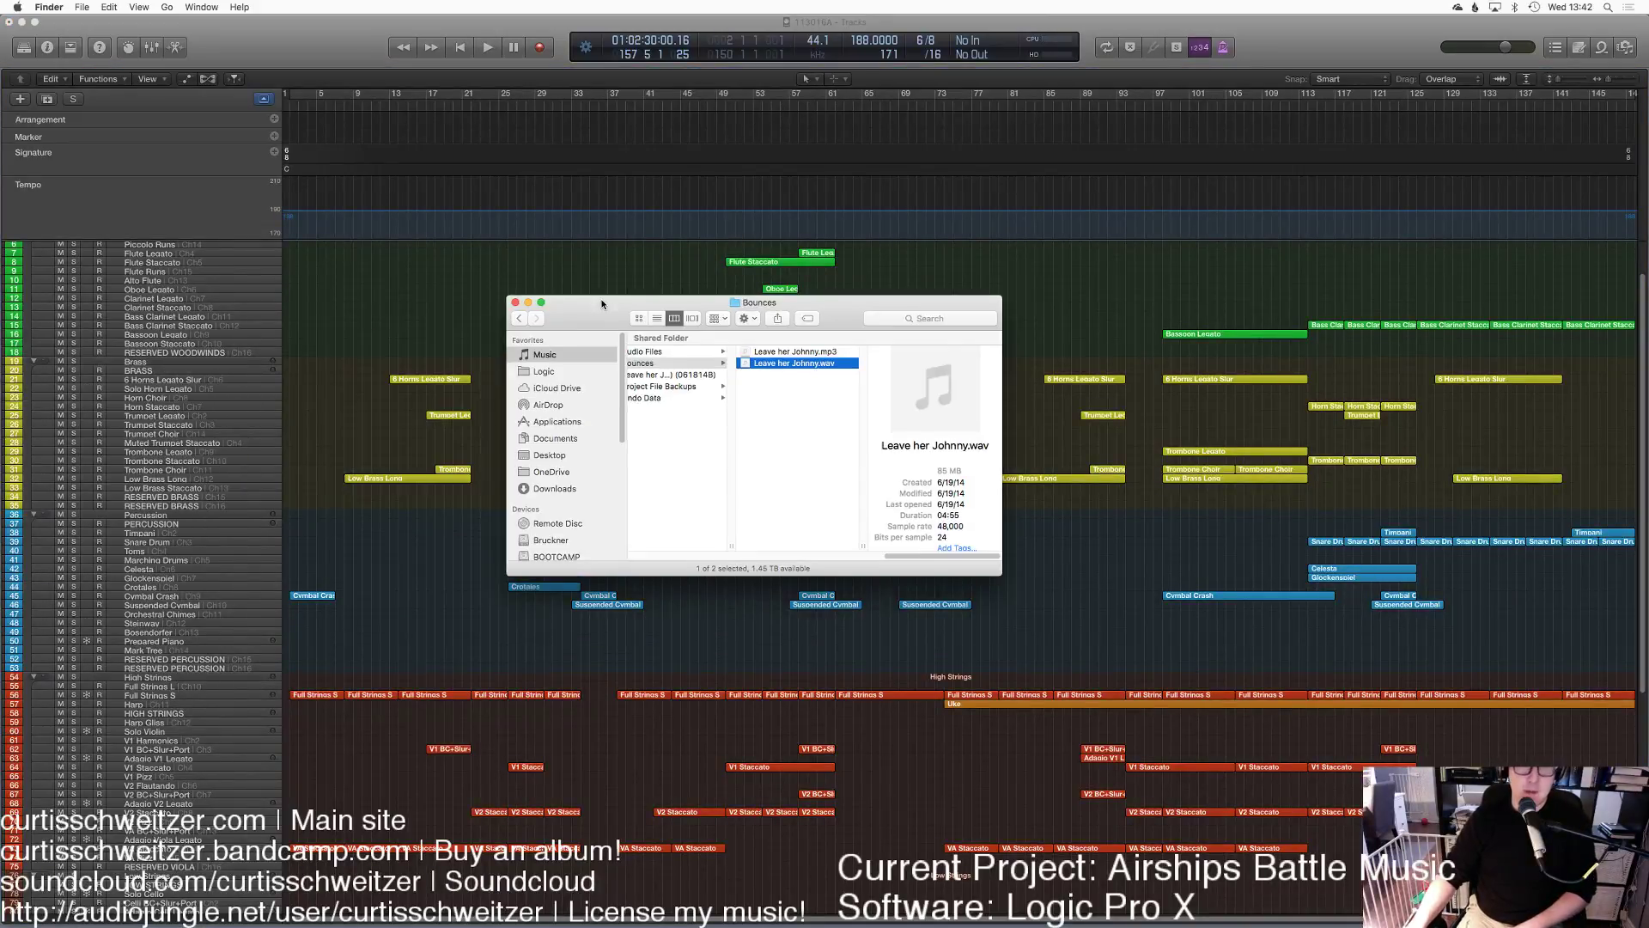
Step: Play the earlier bounce 112816B.wav in QuickTime Player and raise its playback volume slightly
drag(618, 331, 0, 481)
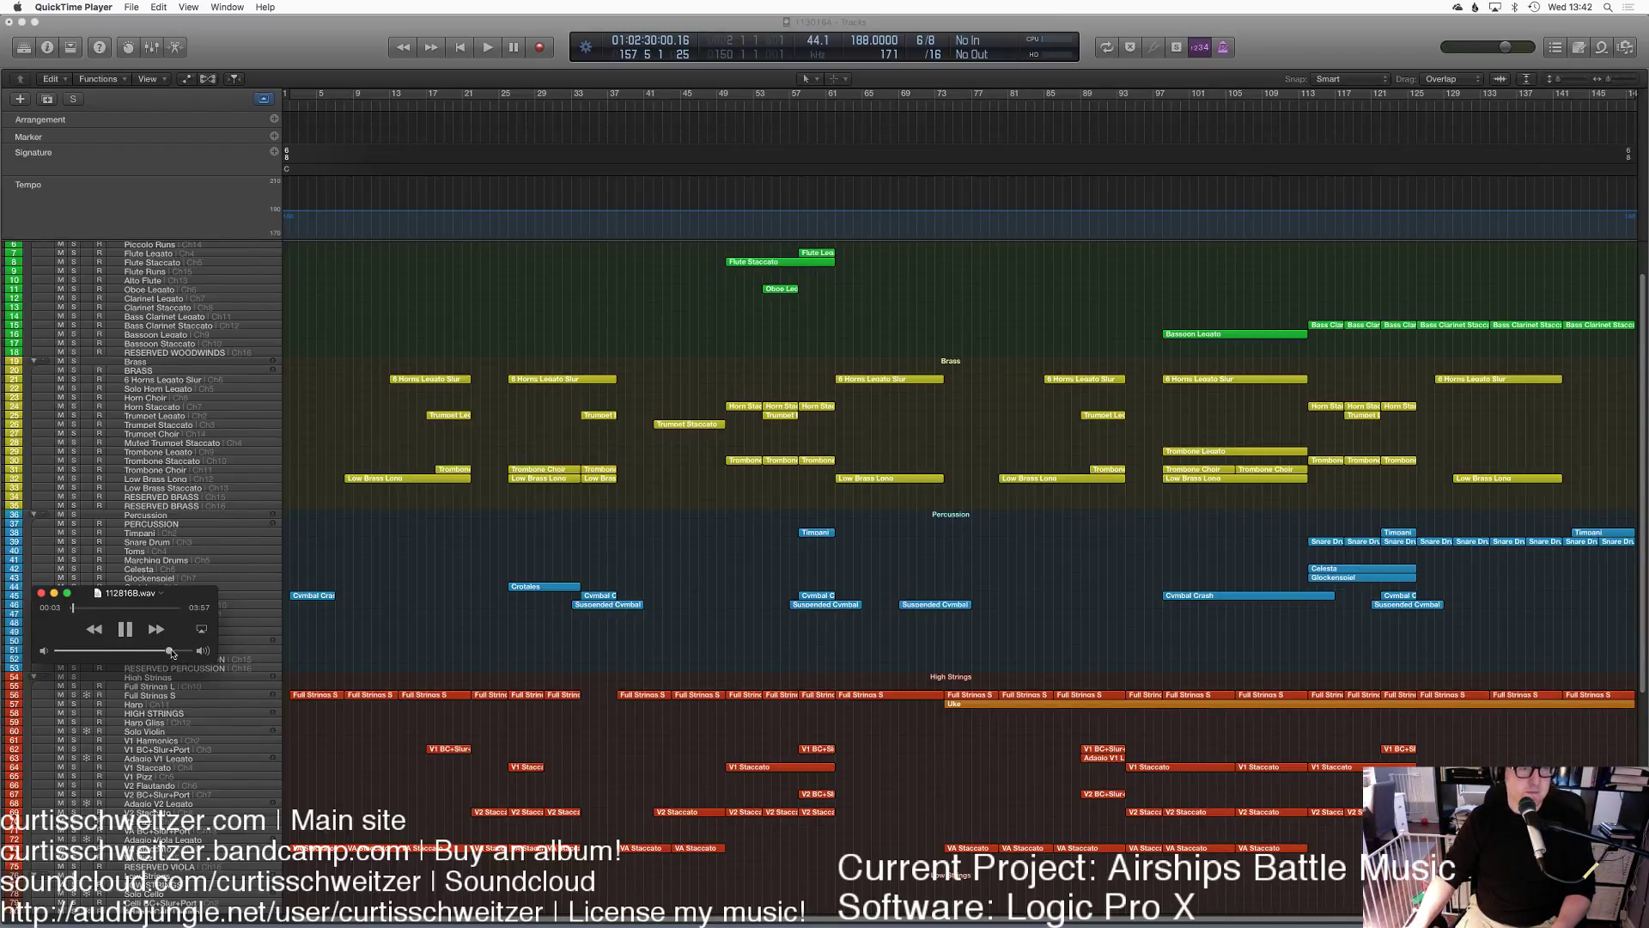
key(ctrl+Up)
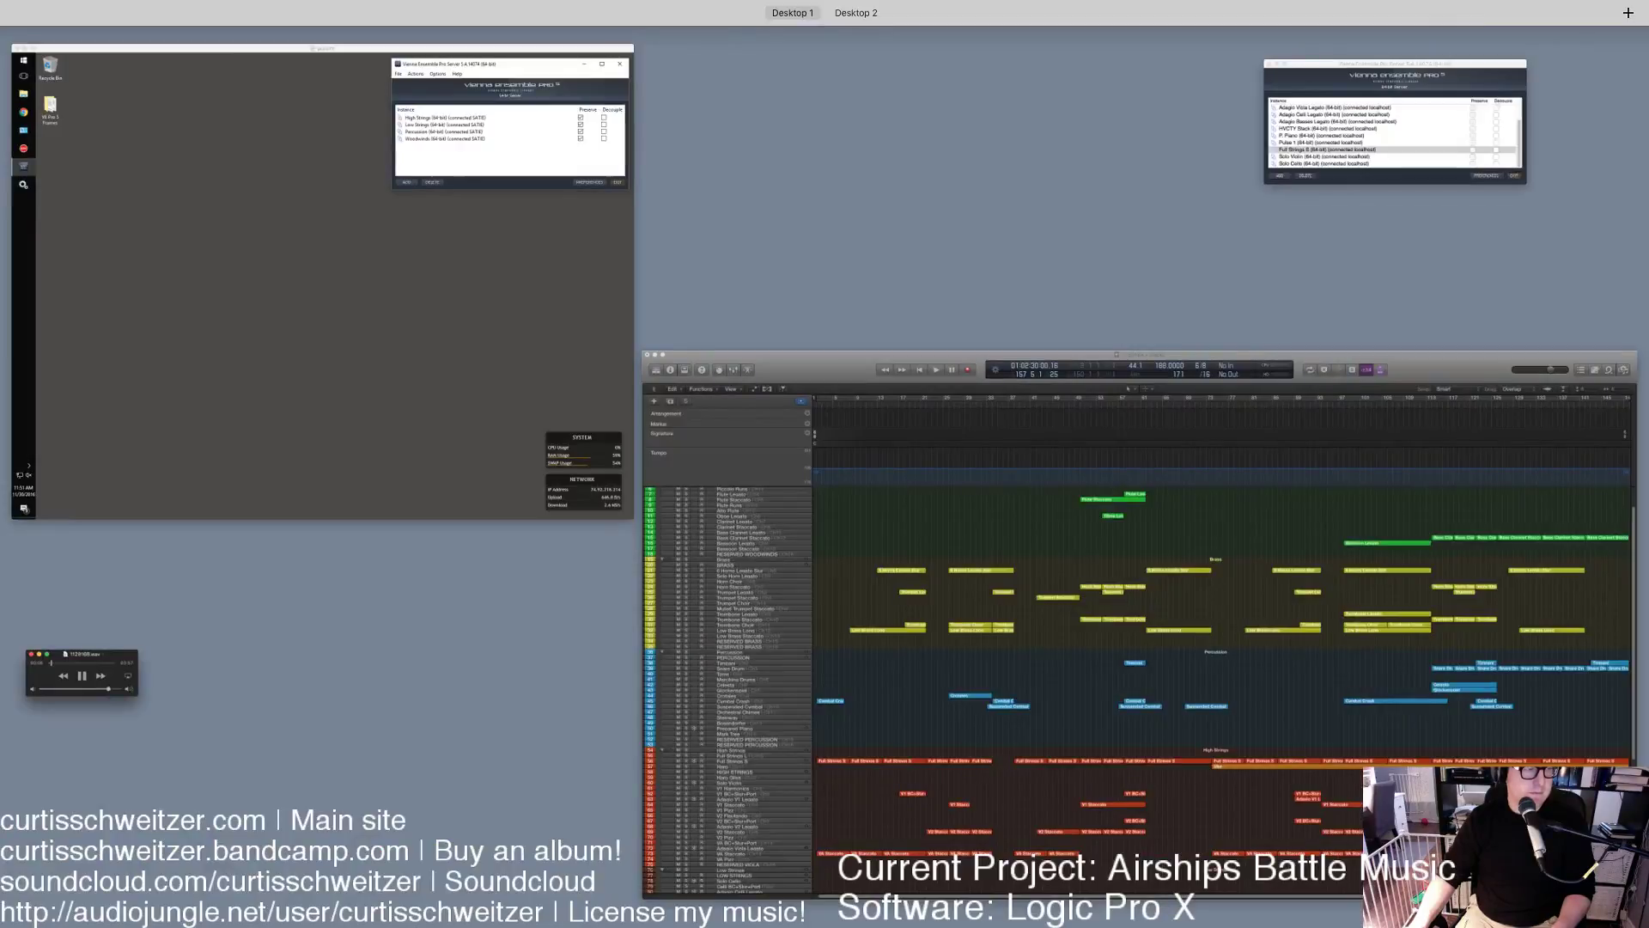
key(ctrl+Up)
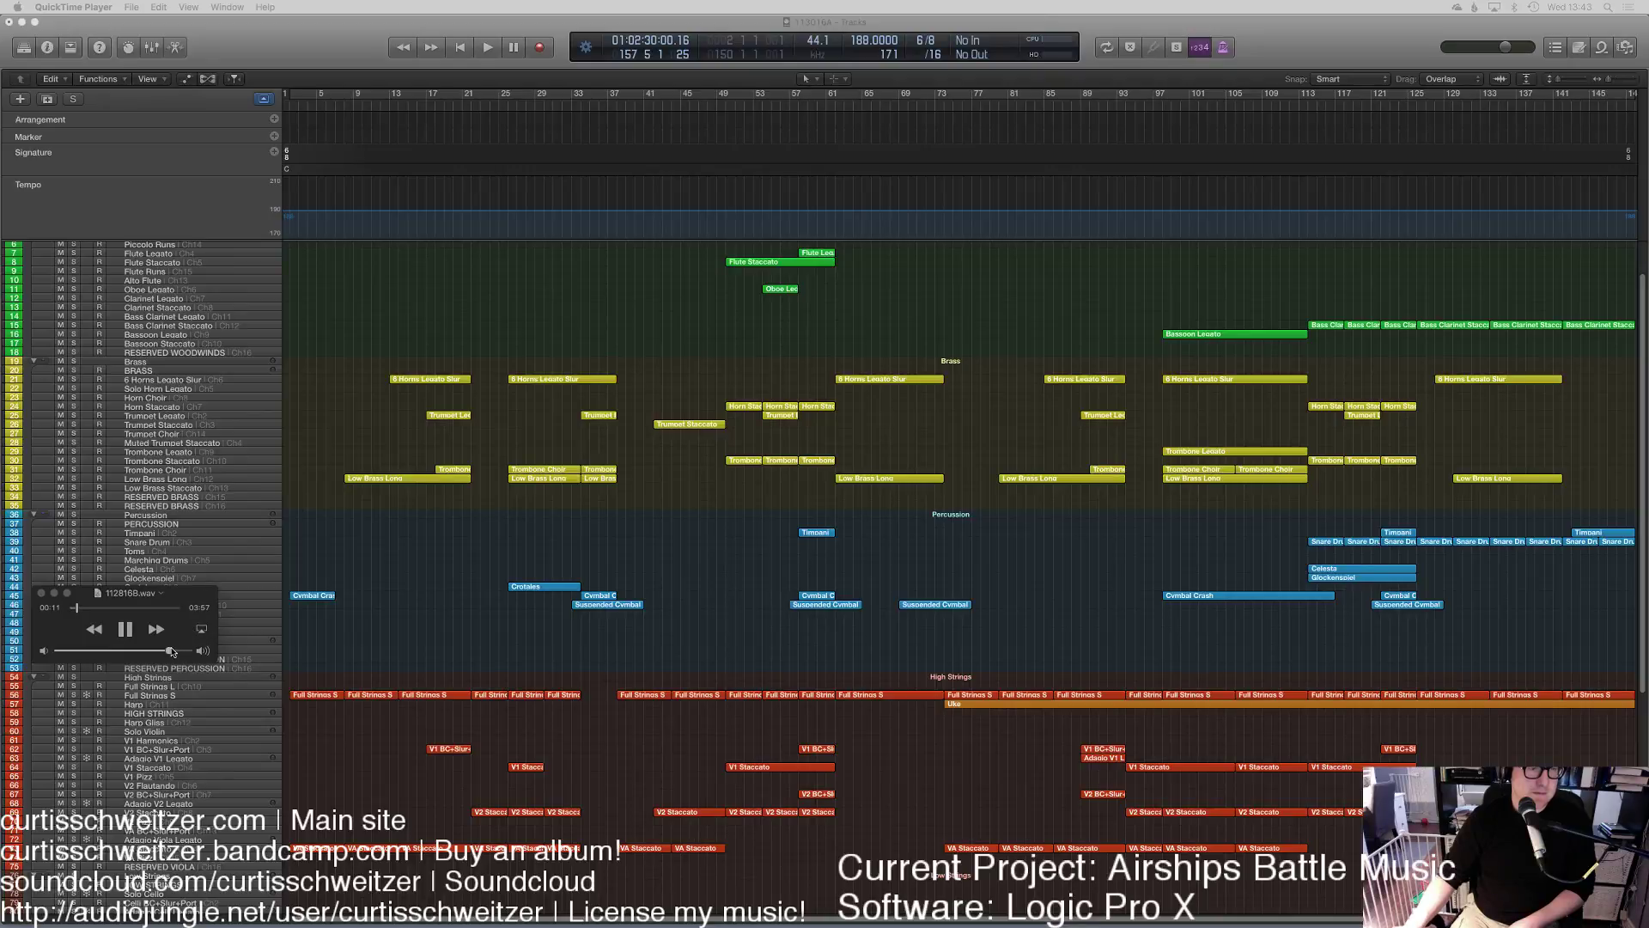
drag(171, 651, 175, 652)
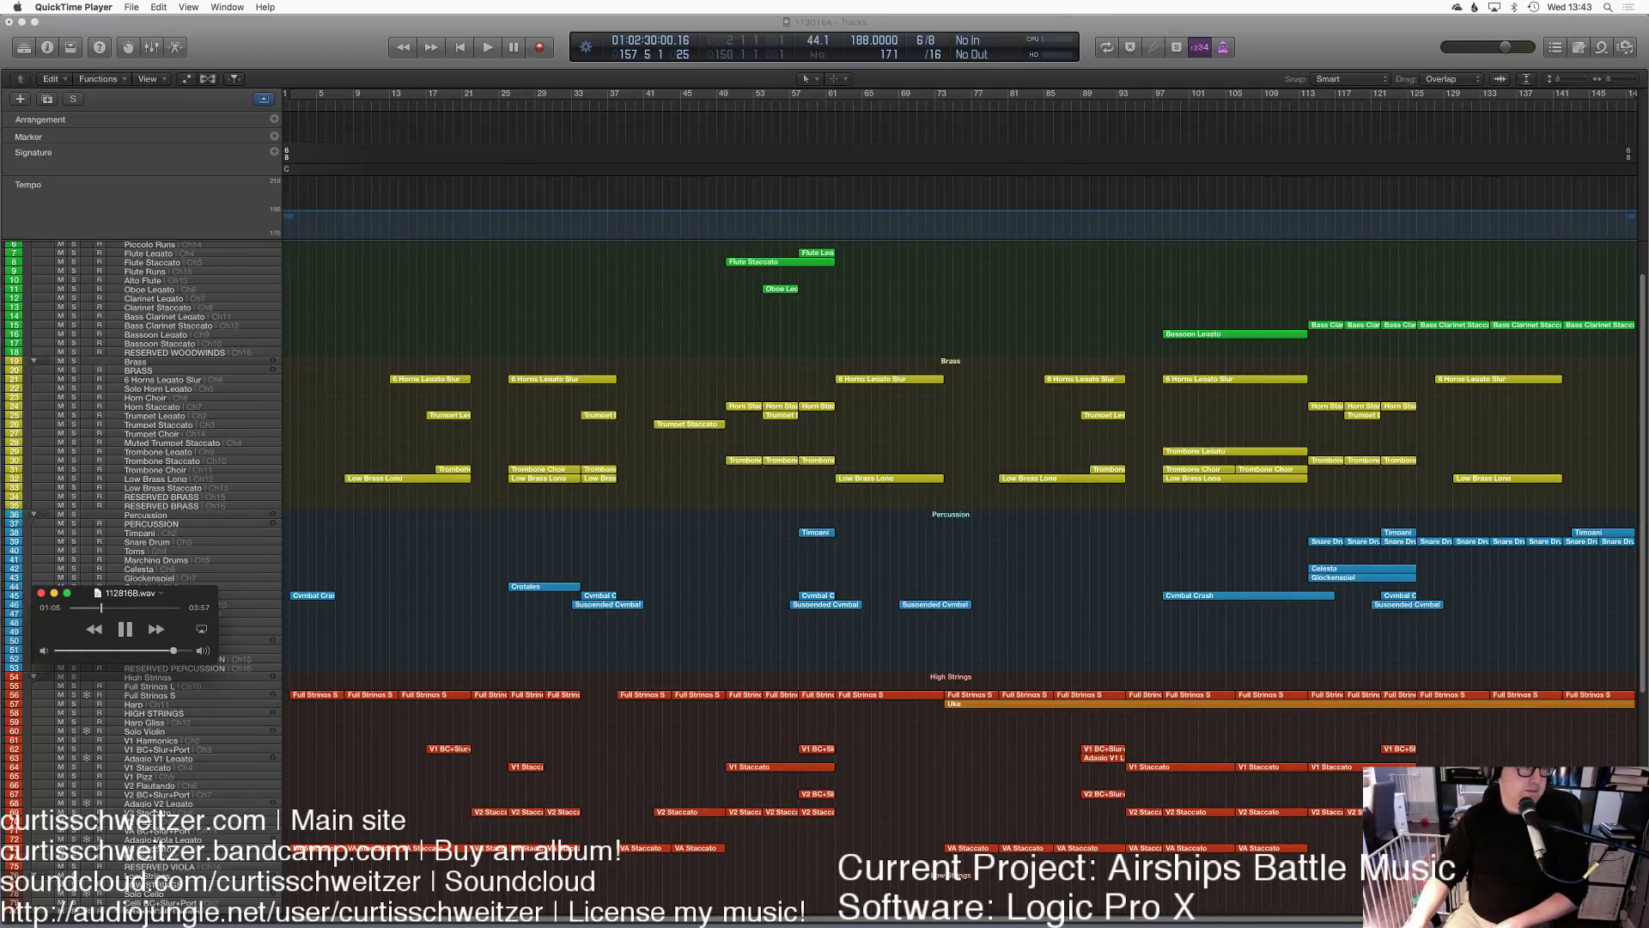
Step: Replace 112816B.wav in QuickTime Player with the bounce 112916A.wav and play it for listening
key(super+Tab)
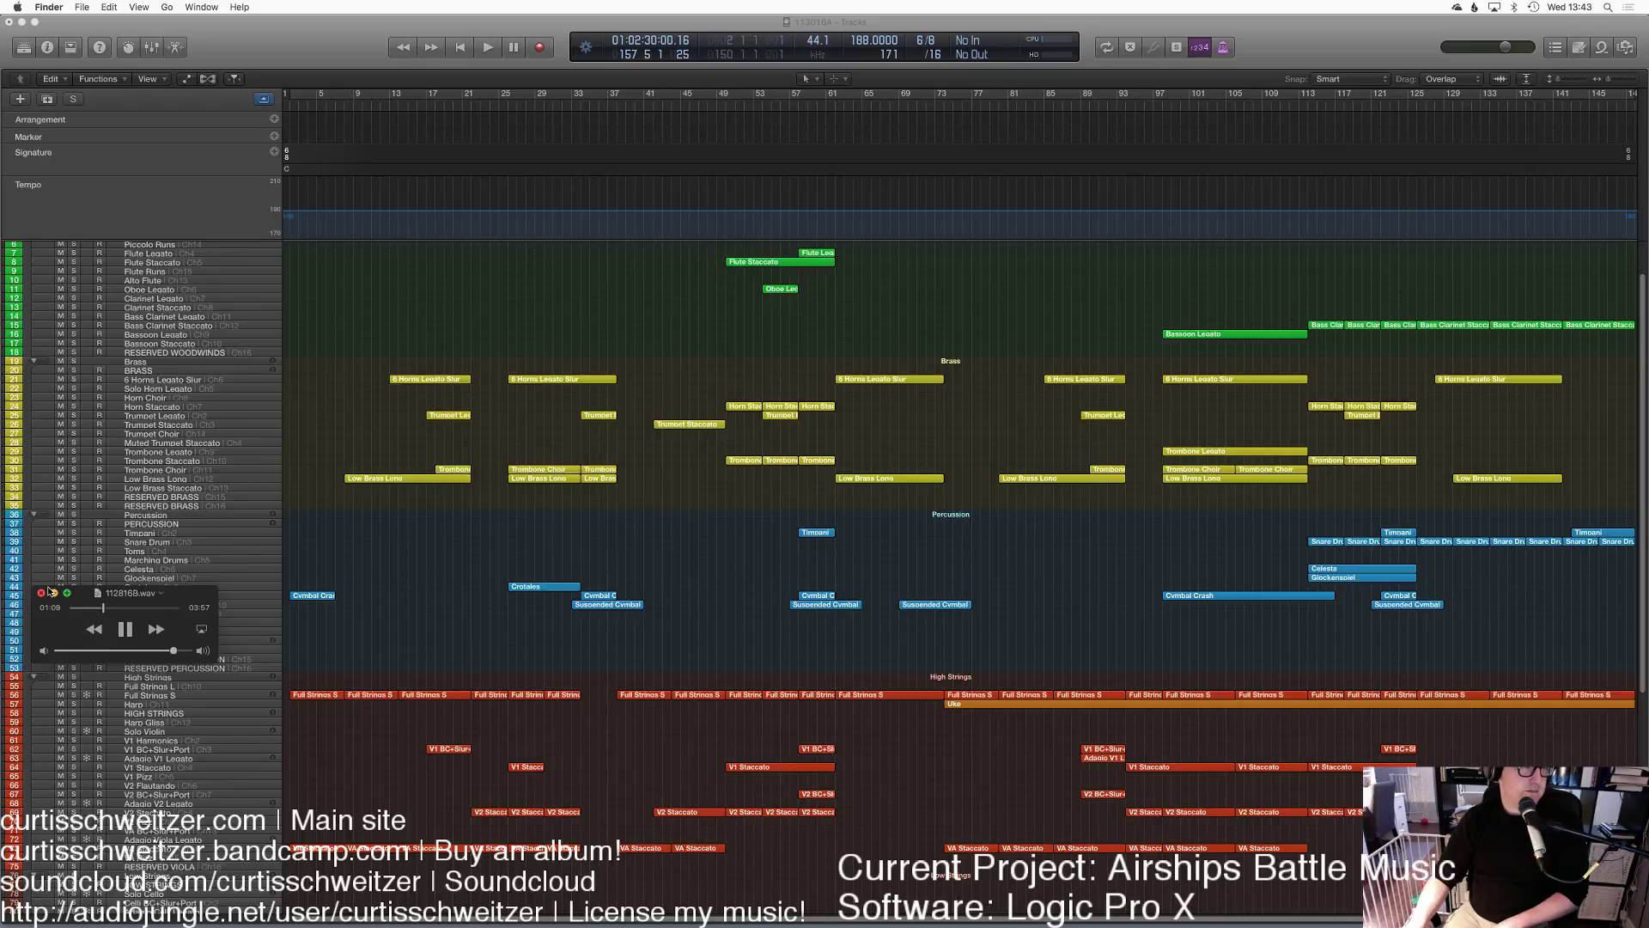
click(144, 593)
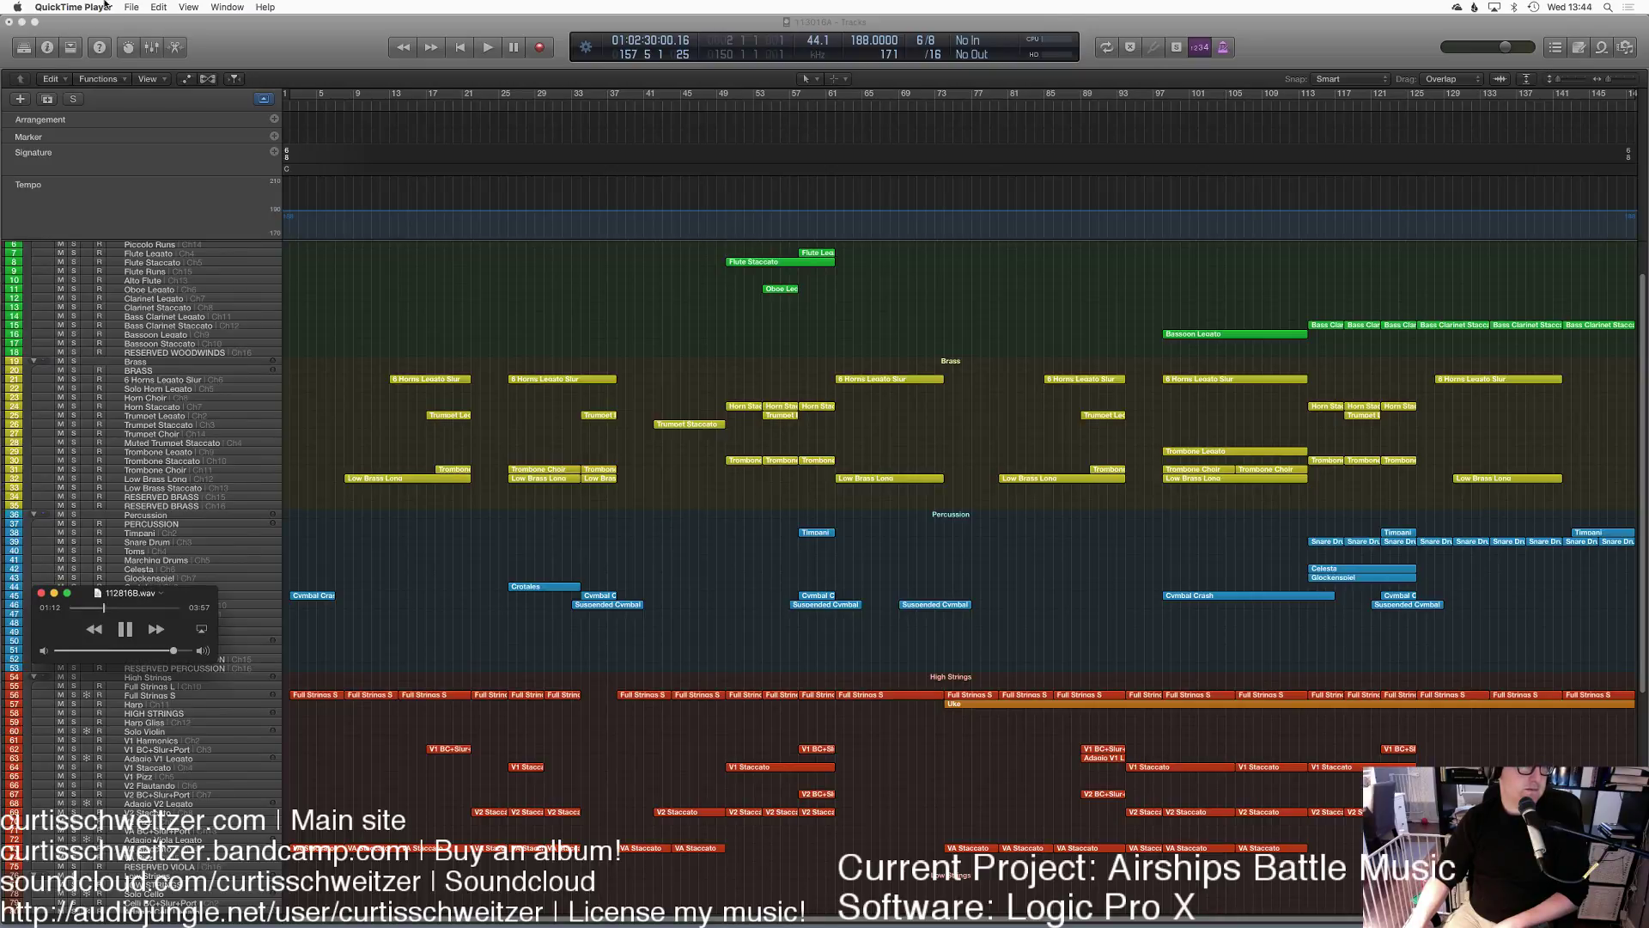
click(74, 7)
click(94, 110)
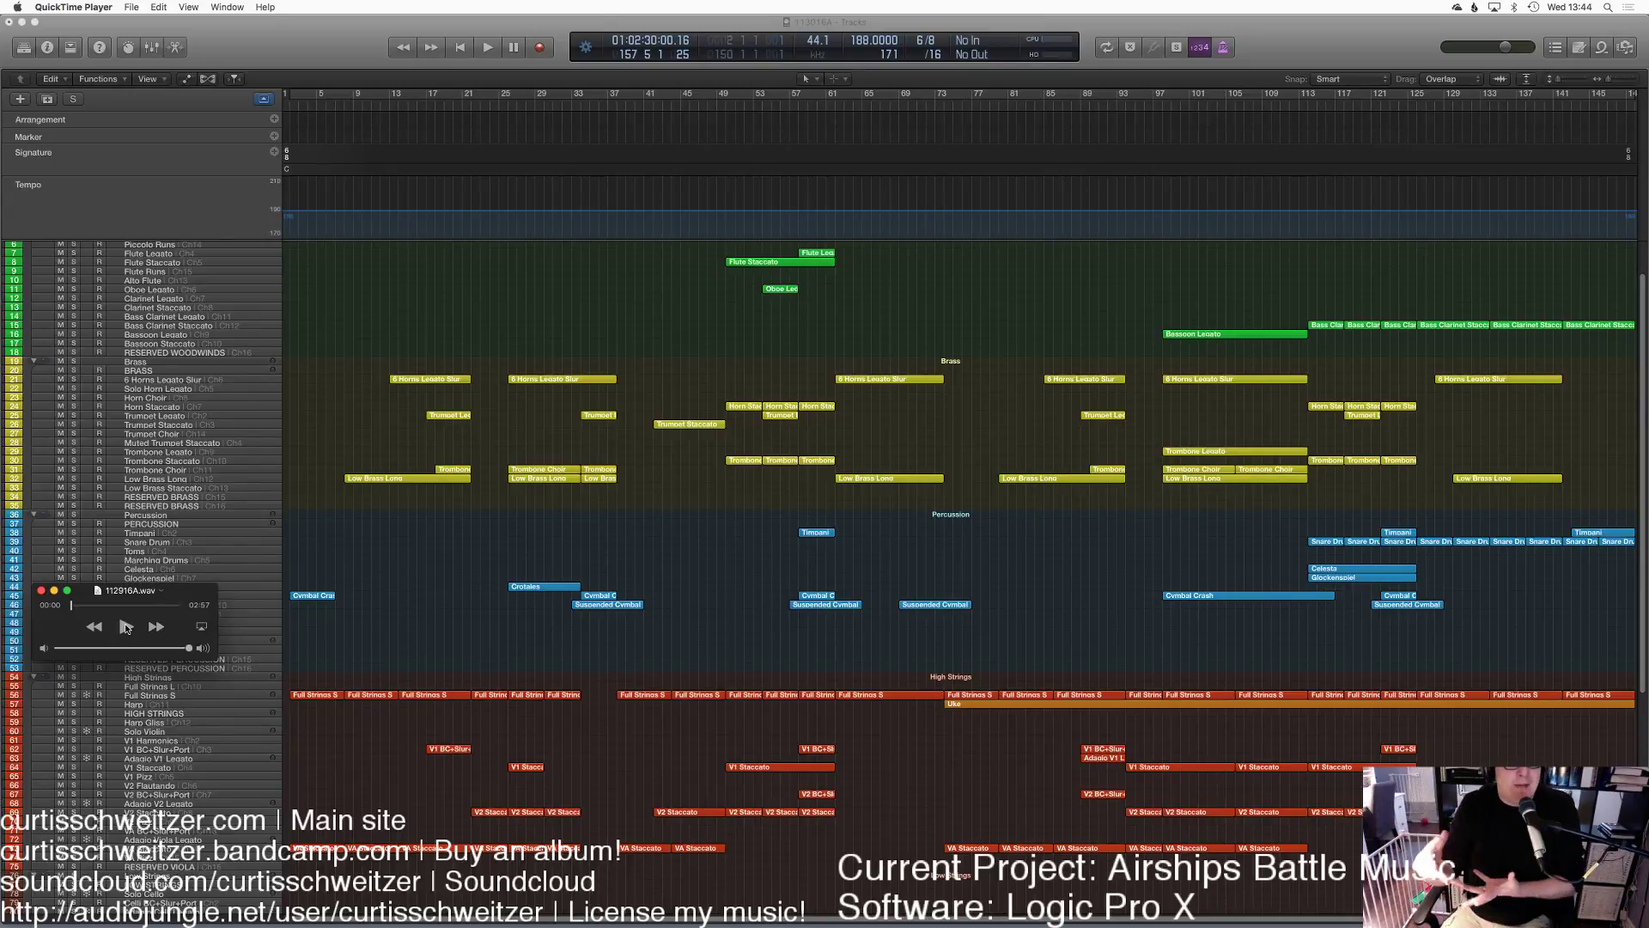
click(126, 626)
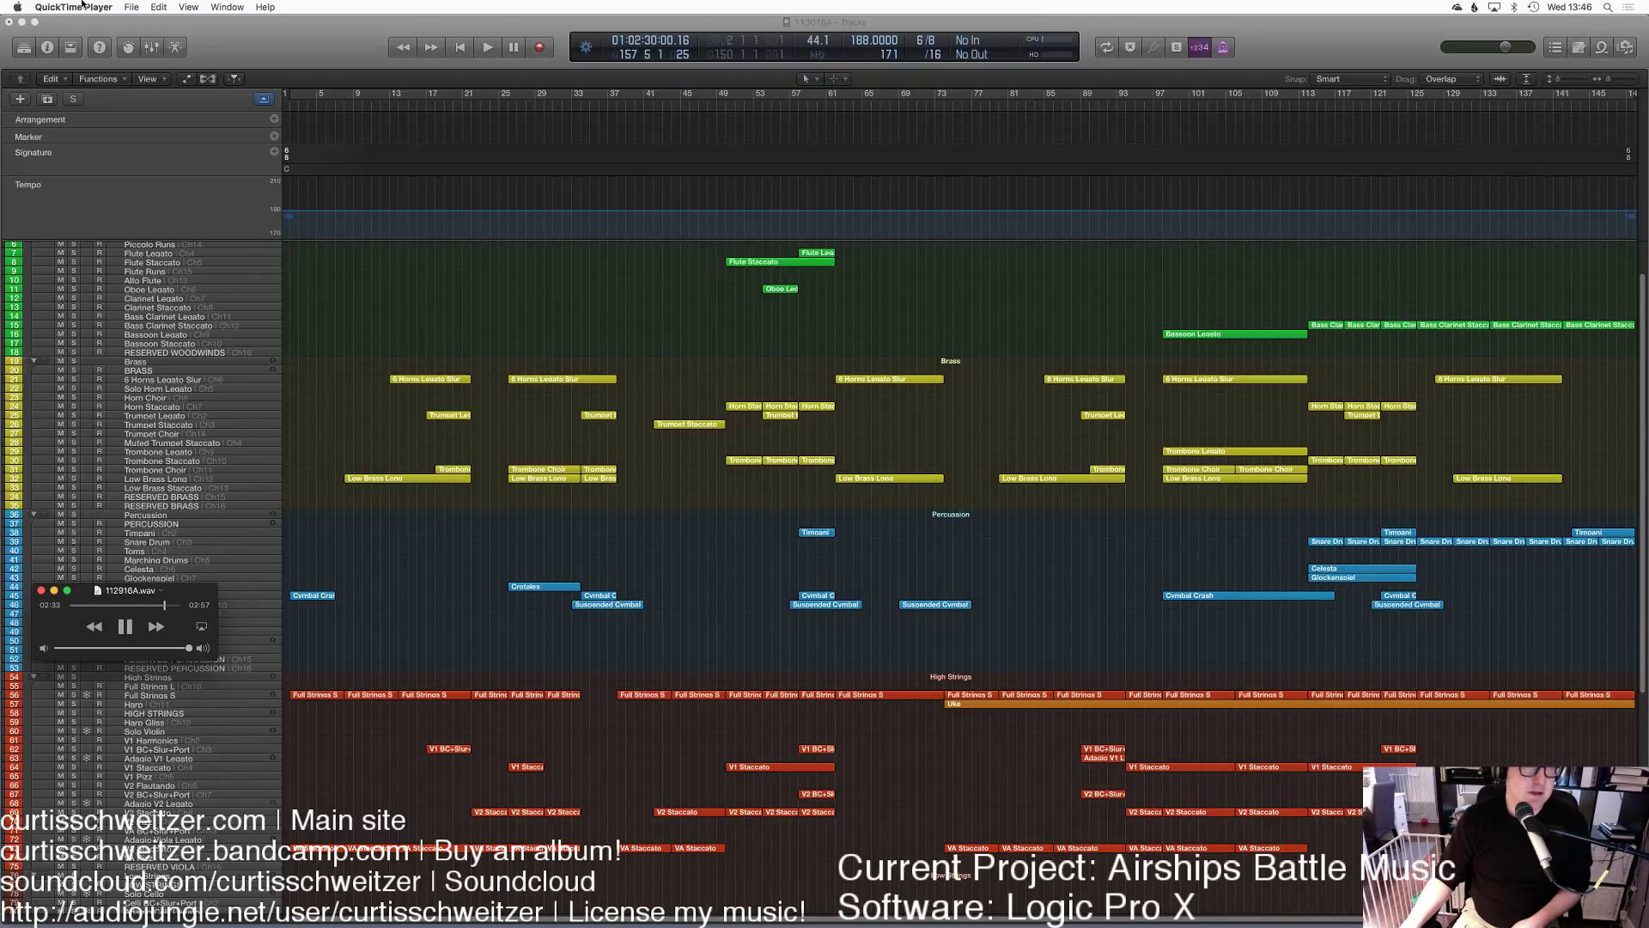
Step: Quit QuickTime Player with 112916A.wav, reopen it to play the bounce 112816B.wav briefly, and close that file
click(83, 7)
click(86, 111)
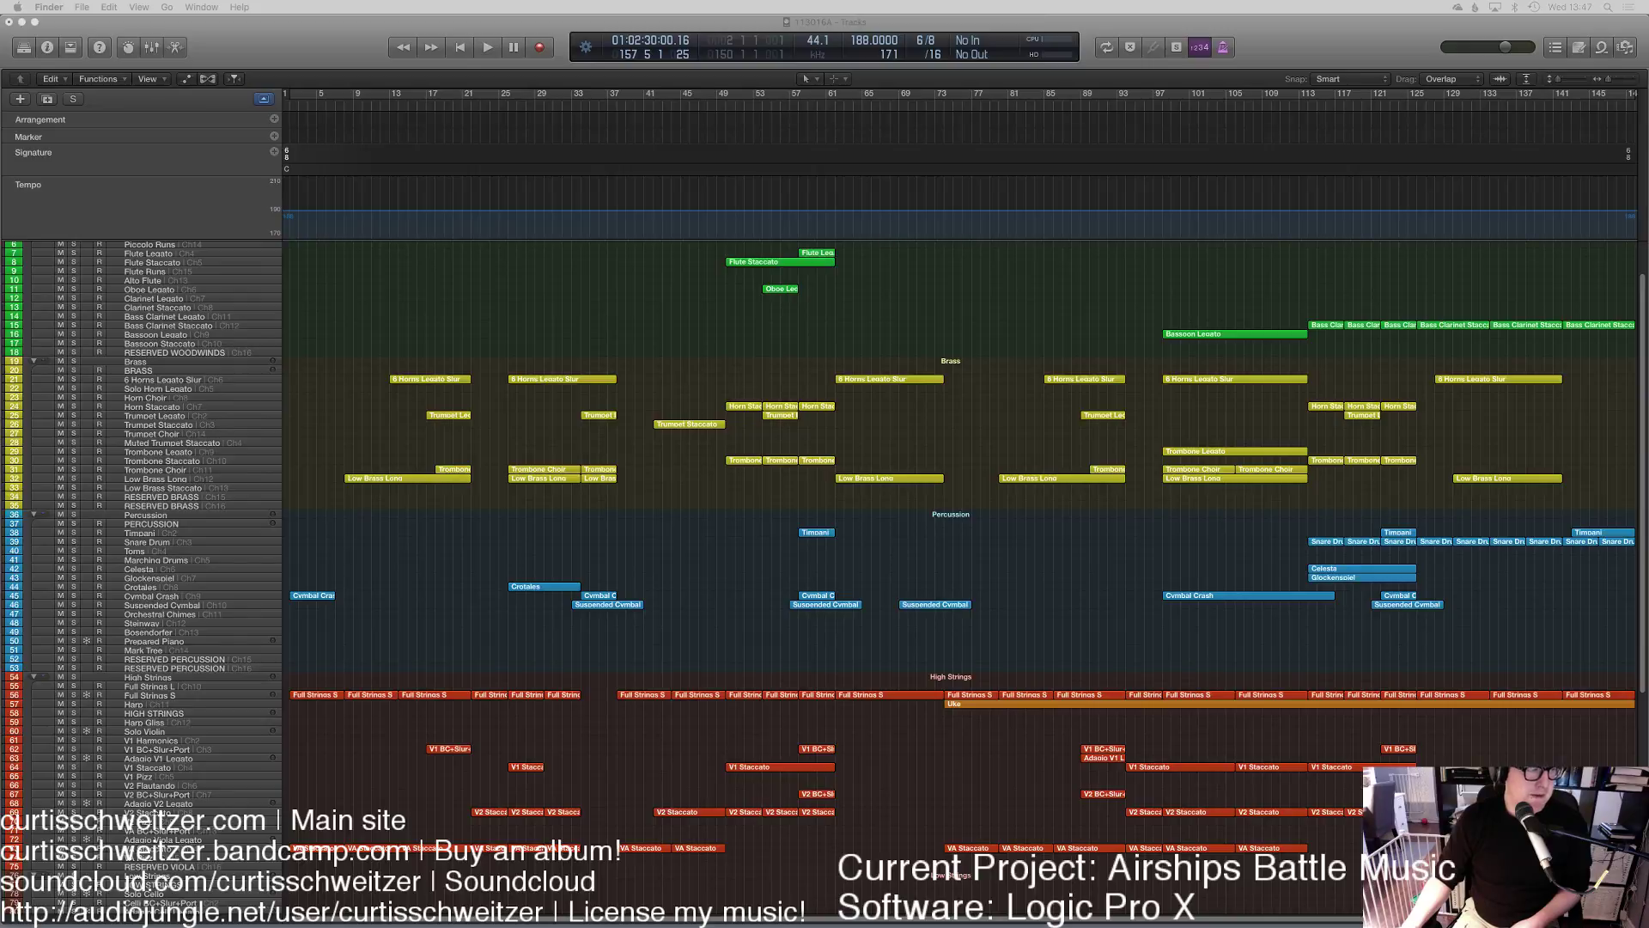
click(125, 626)
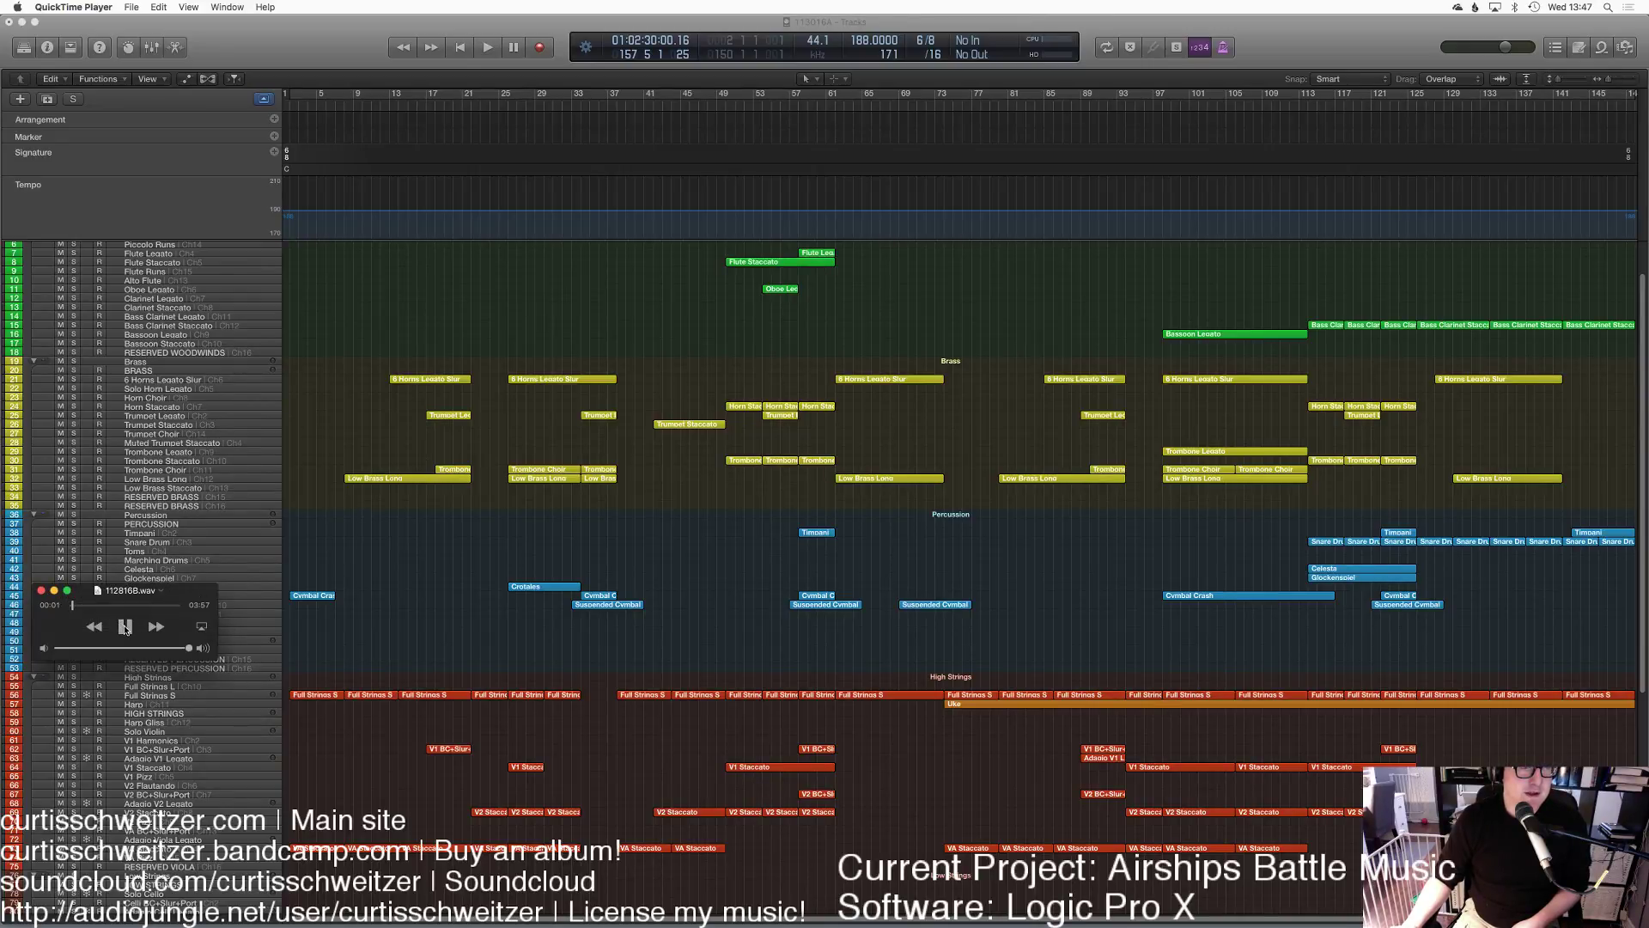
click(40, 590)
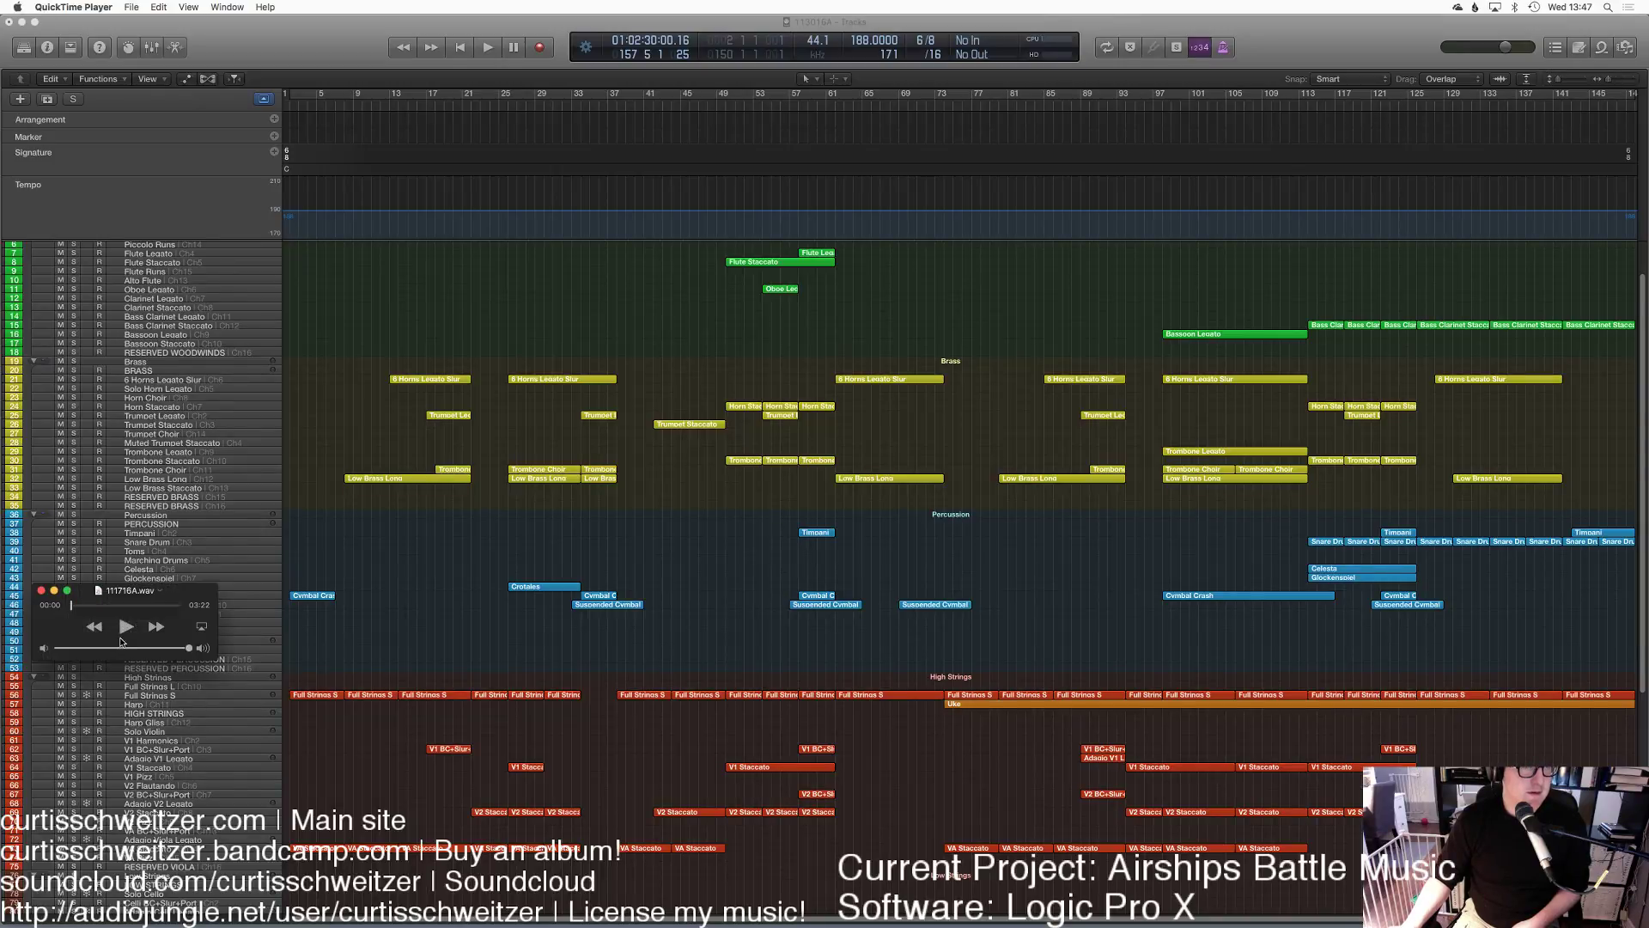
Step: Play the bounce 111716A.wav to about 02:04 for listening and quit QuickTime Player
click(125, 626)
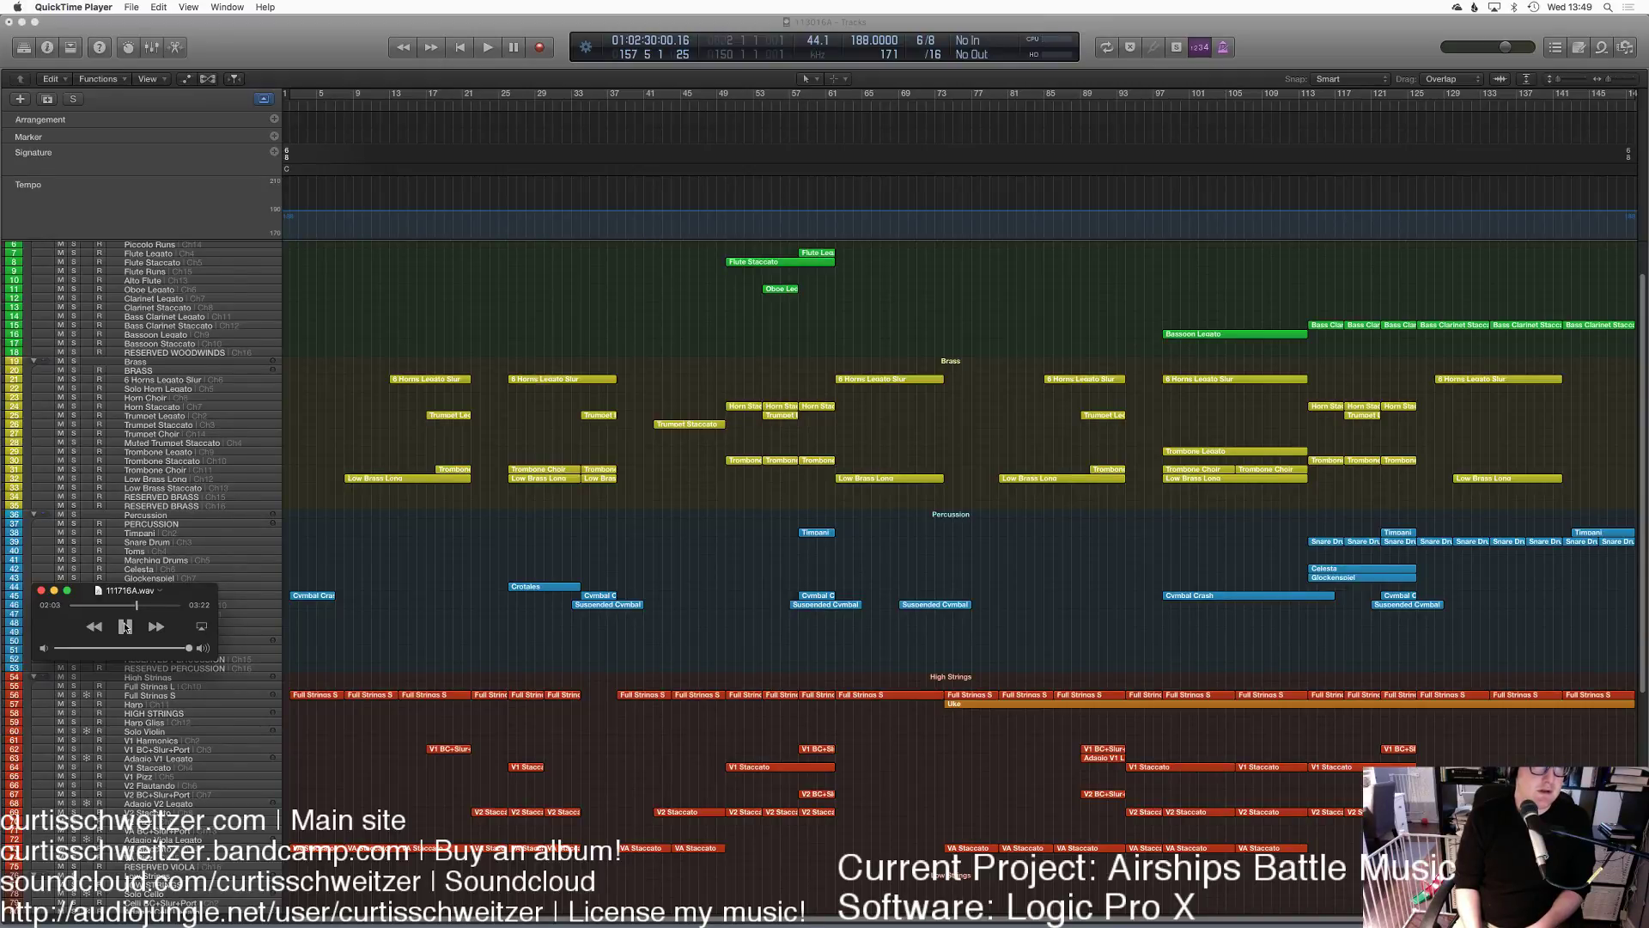
click(98, 7)
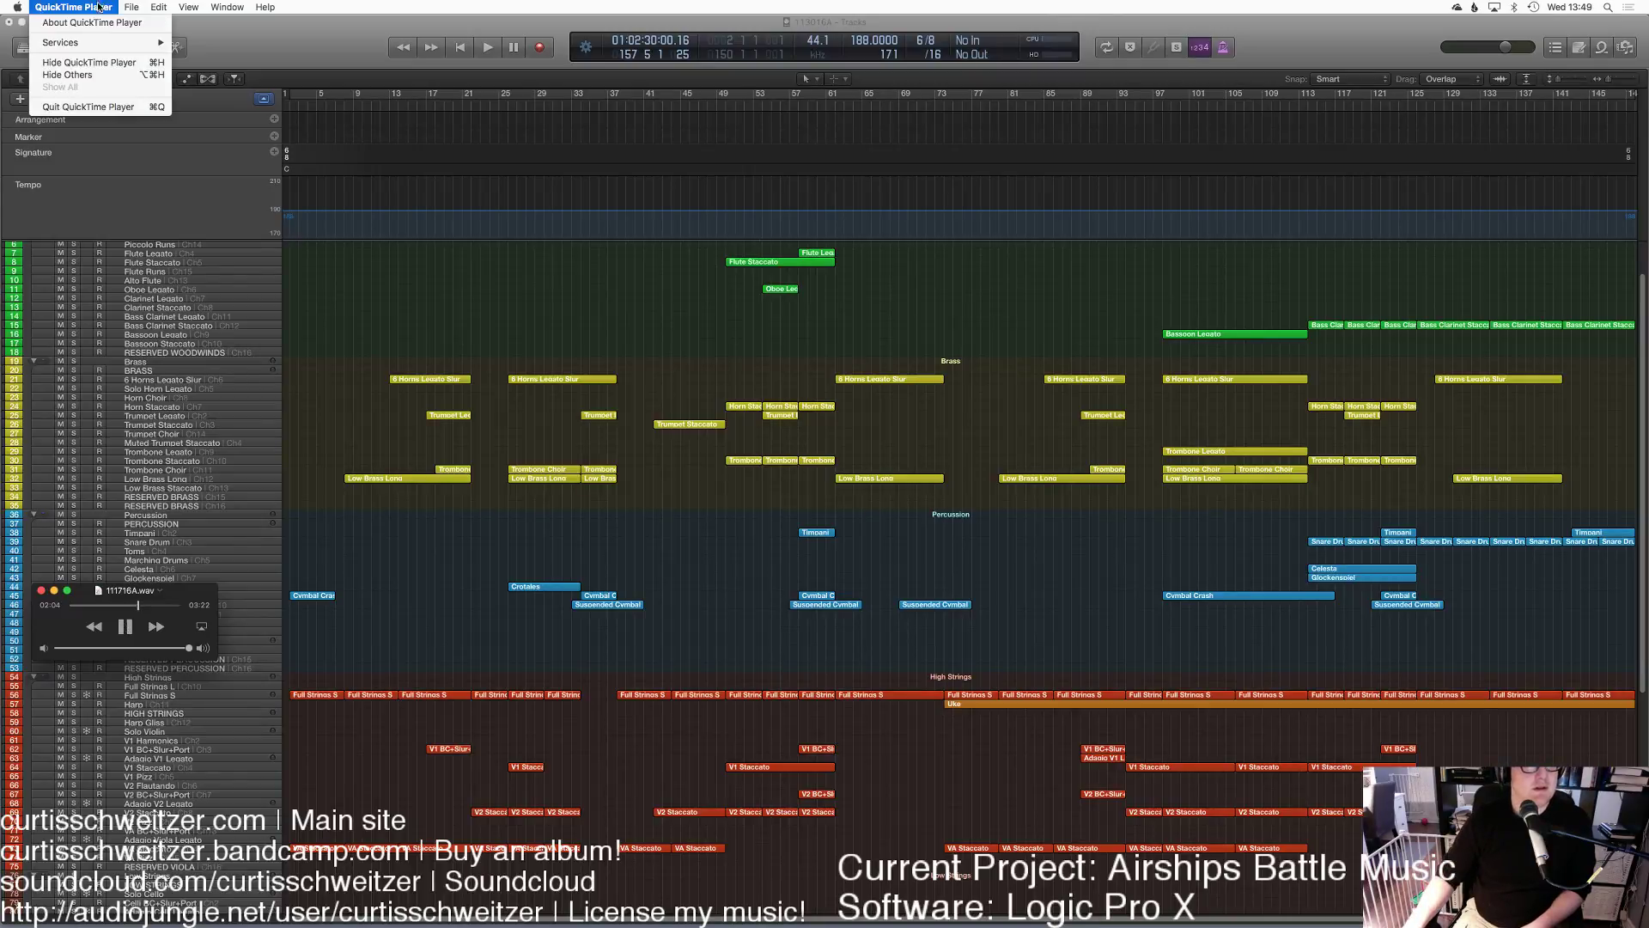
click(86, 106)
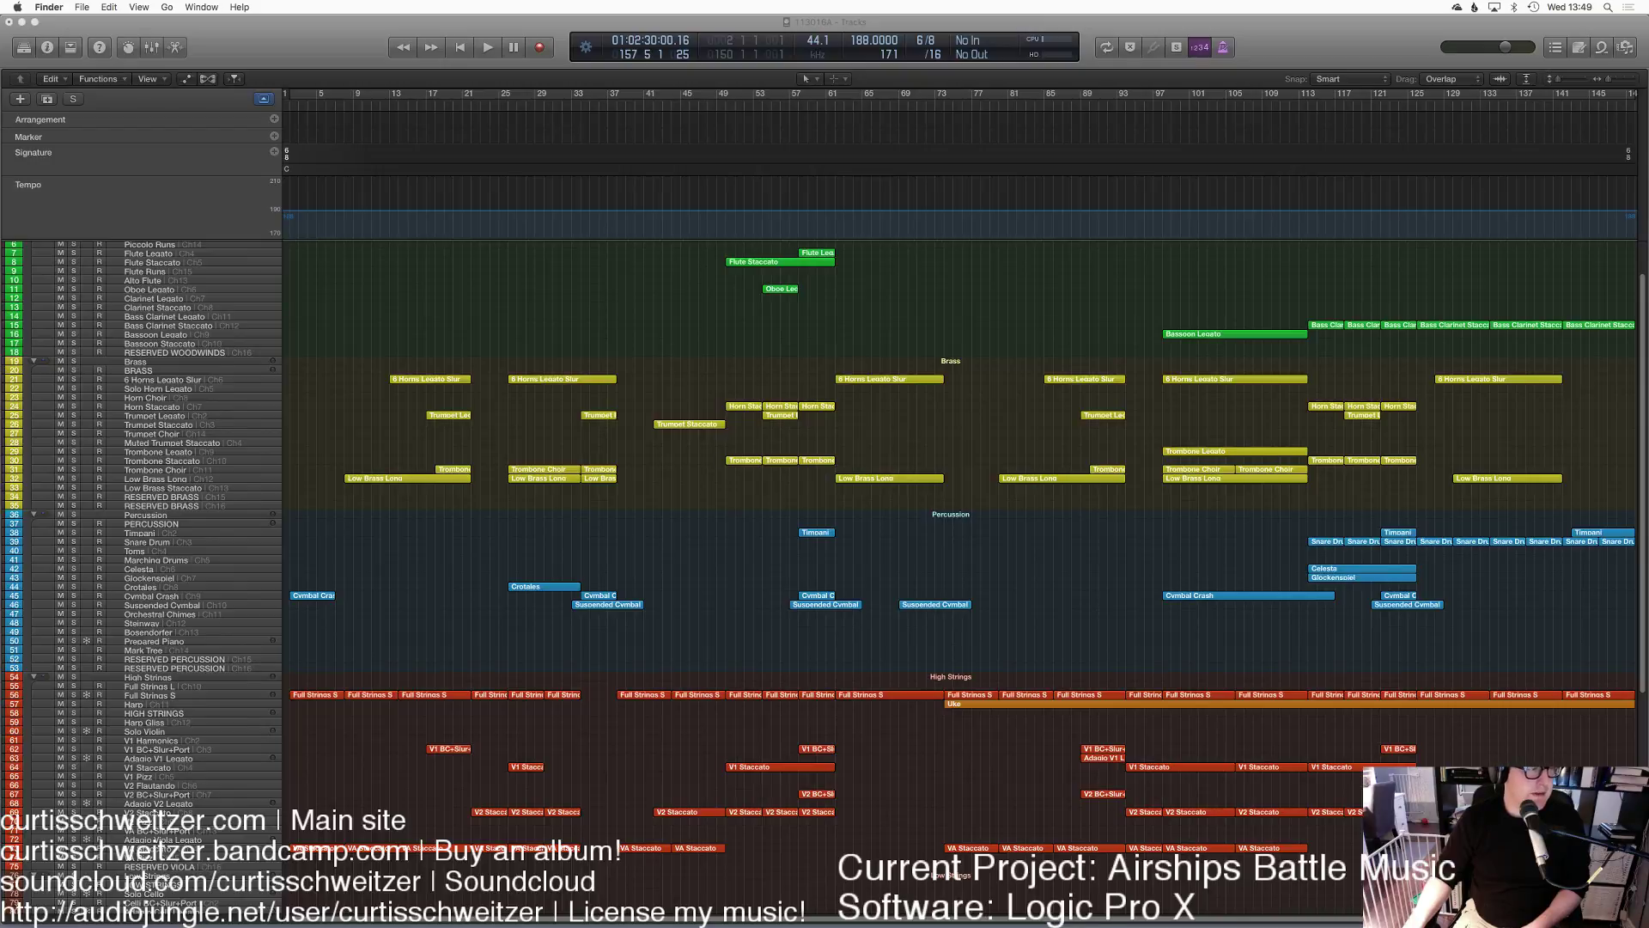
Step: Switch to Logic Pro X, select all regions in the project and name them by their tracks
click(551, 517)
scroll(550, 517, right, 5)
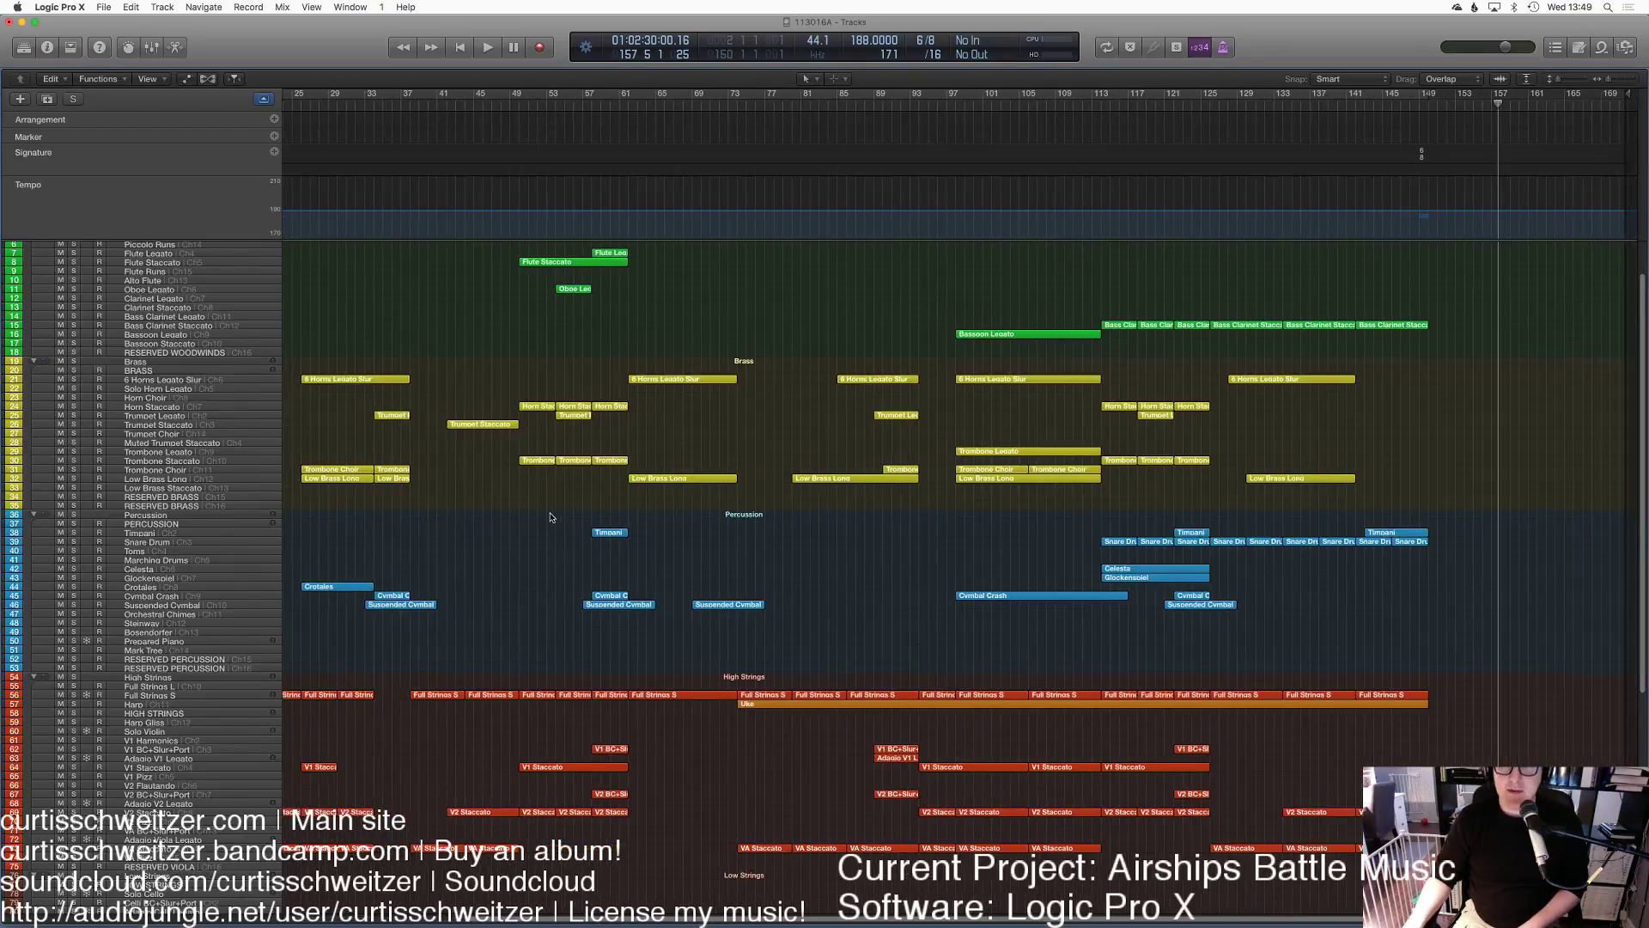
key(super+a)
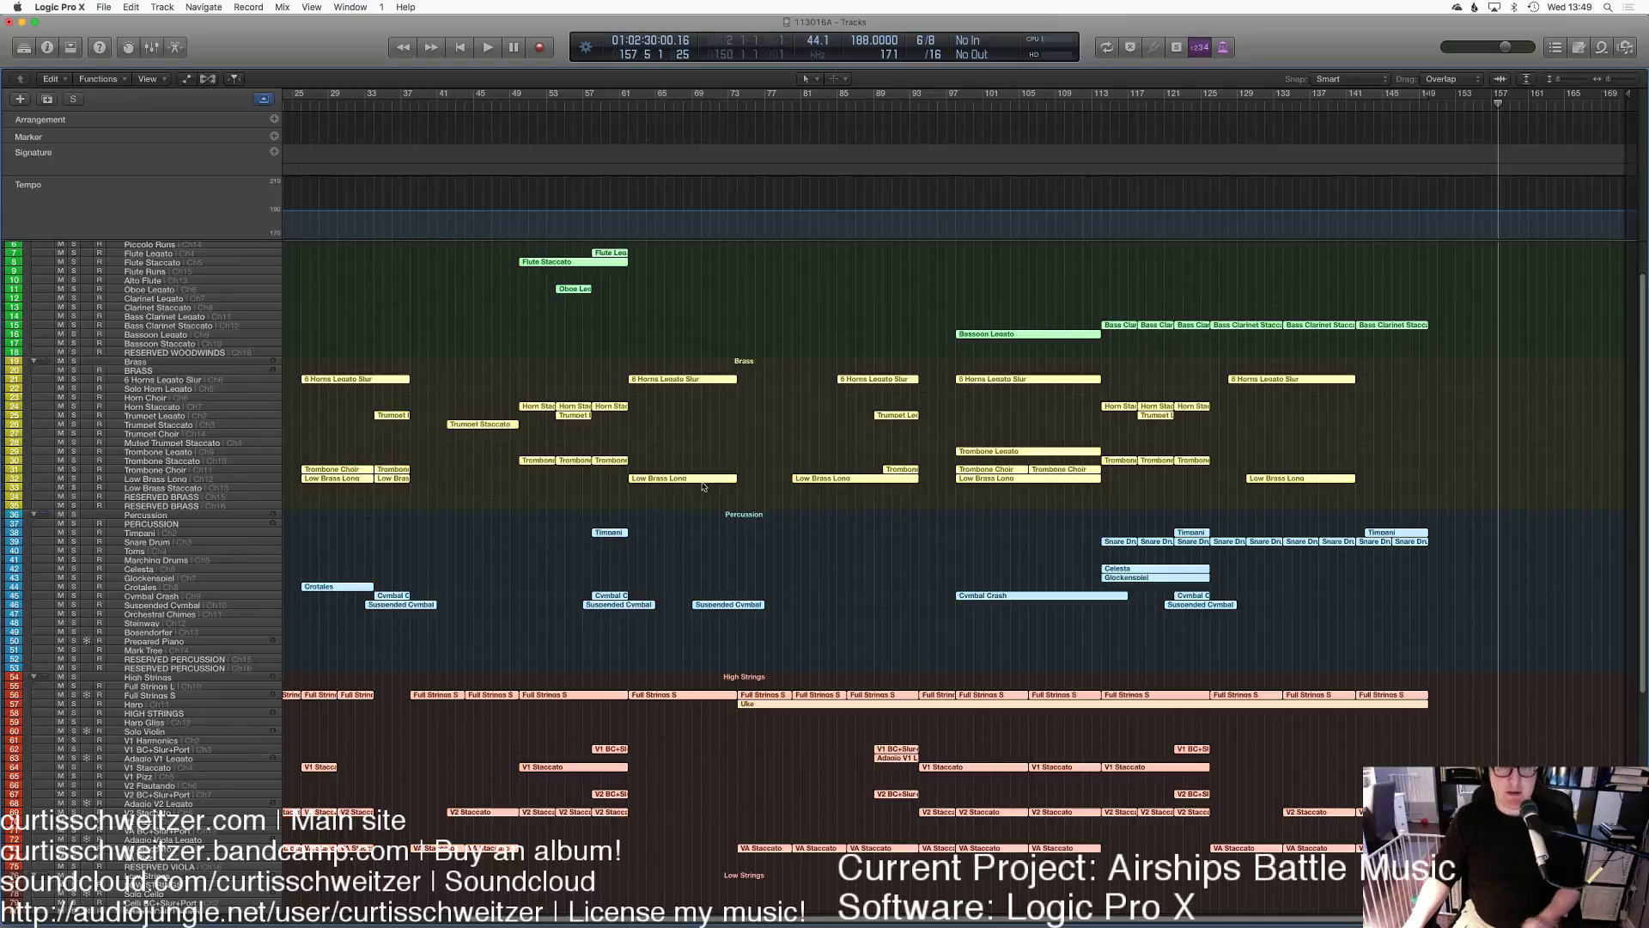
right_click(703, 486)
click(719, 487)
Step: Join all the selected regions into one and undo the join
right_click(712, 482)
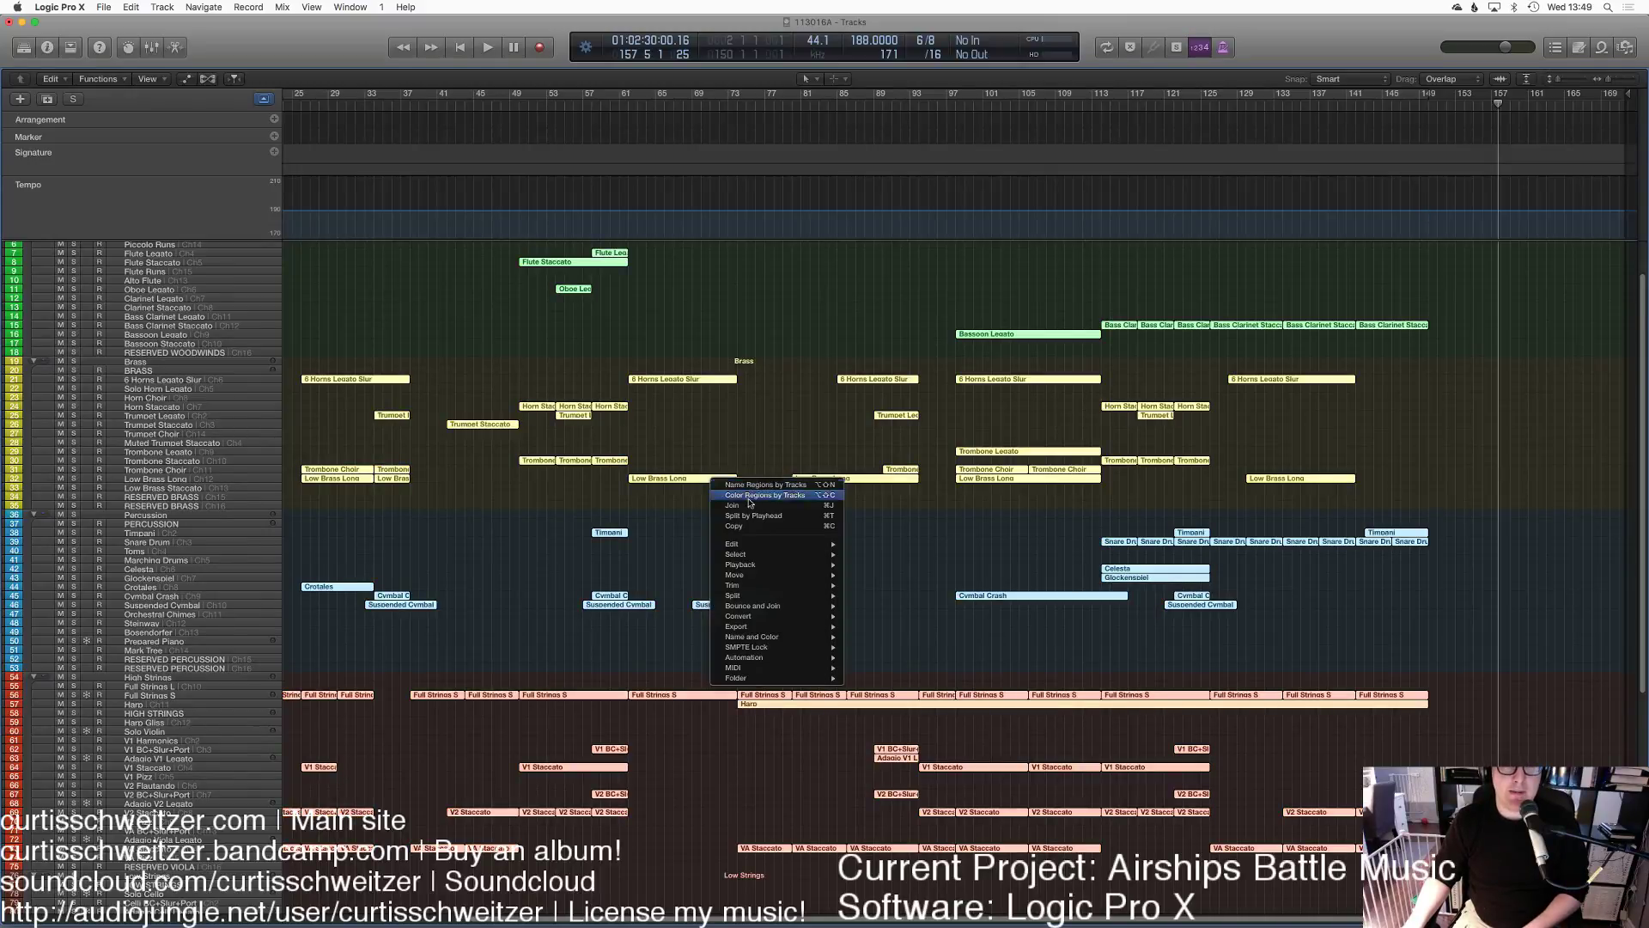
click(749, 505)
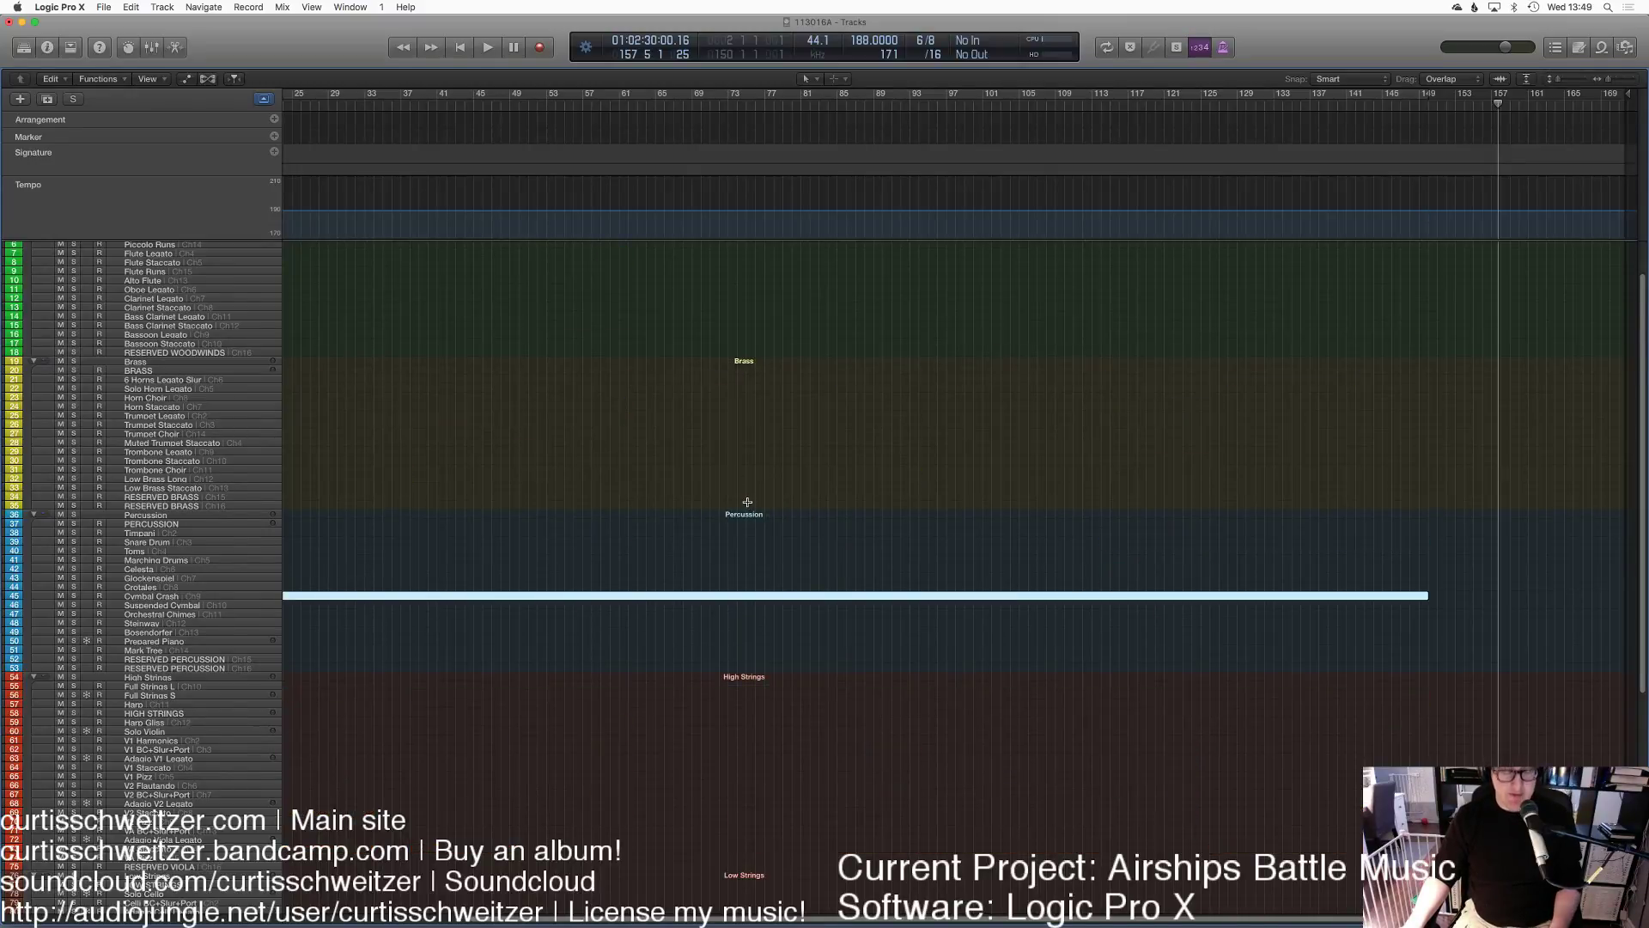
key(super+z)
right_click(722, 483)
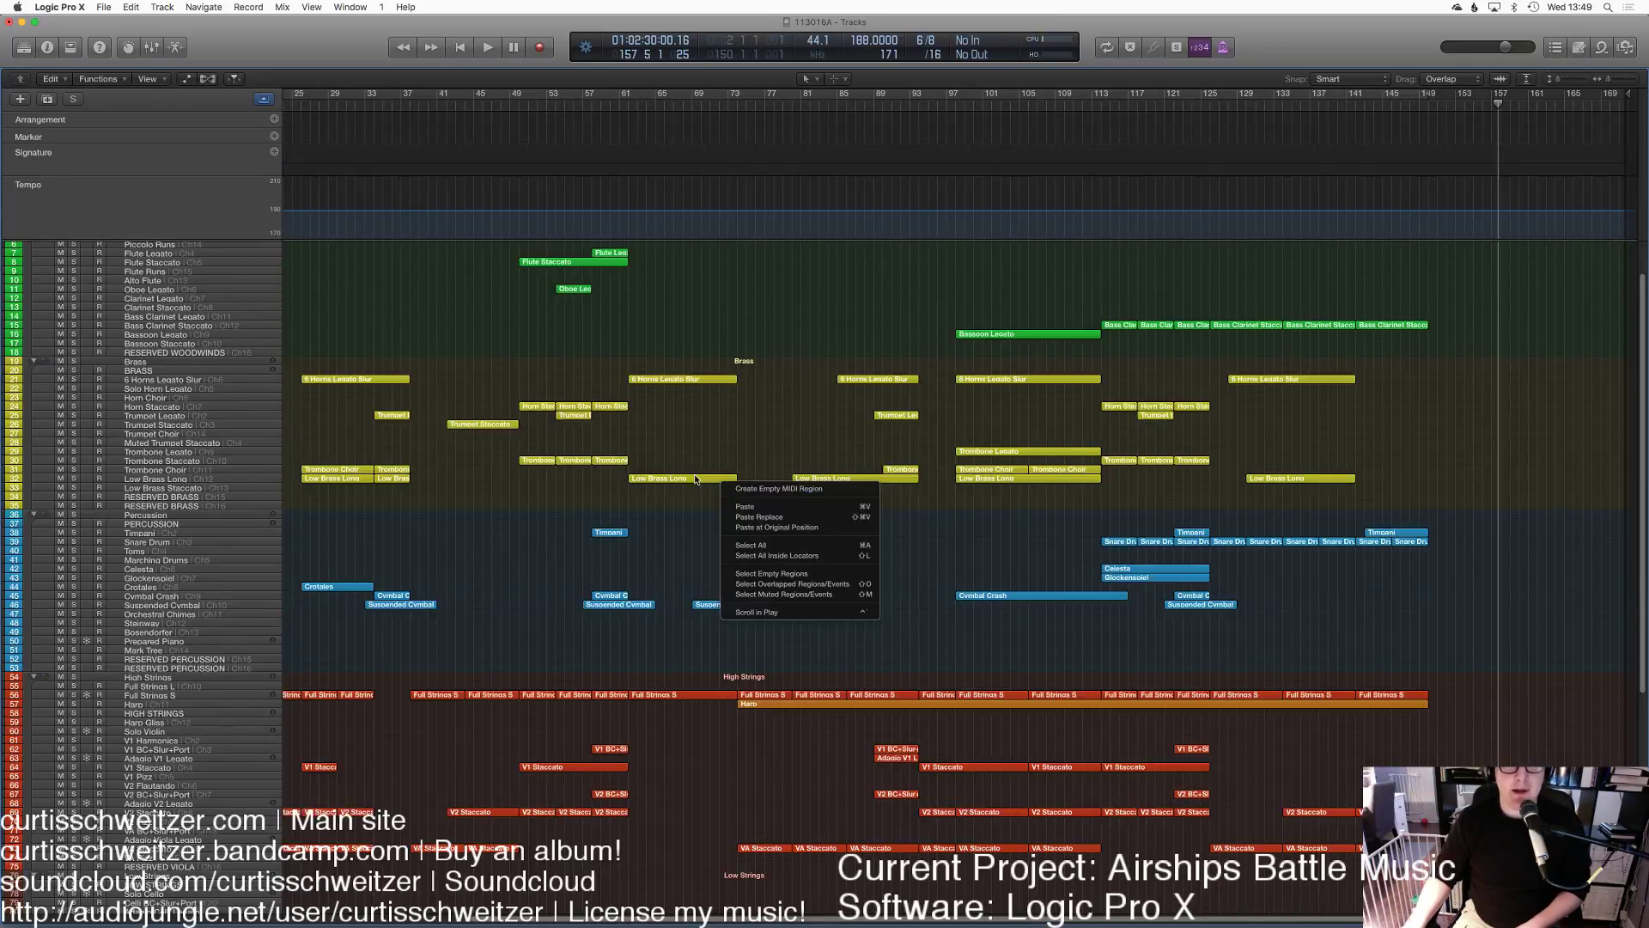
key(Escape)
key(super+a)
right_click(684, 483)
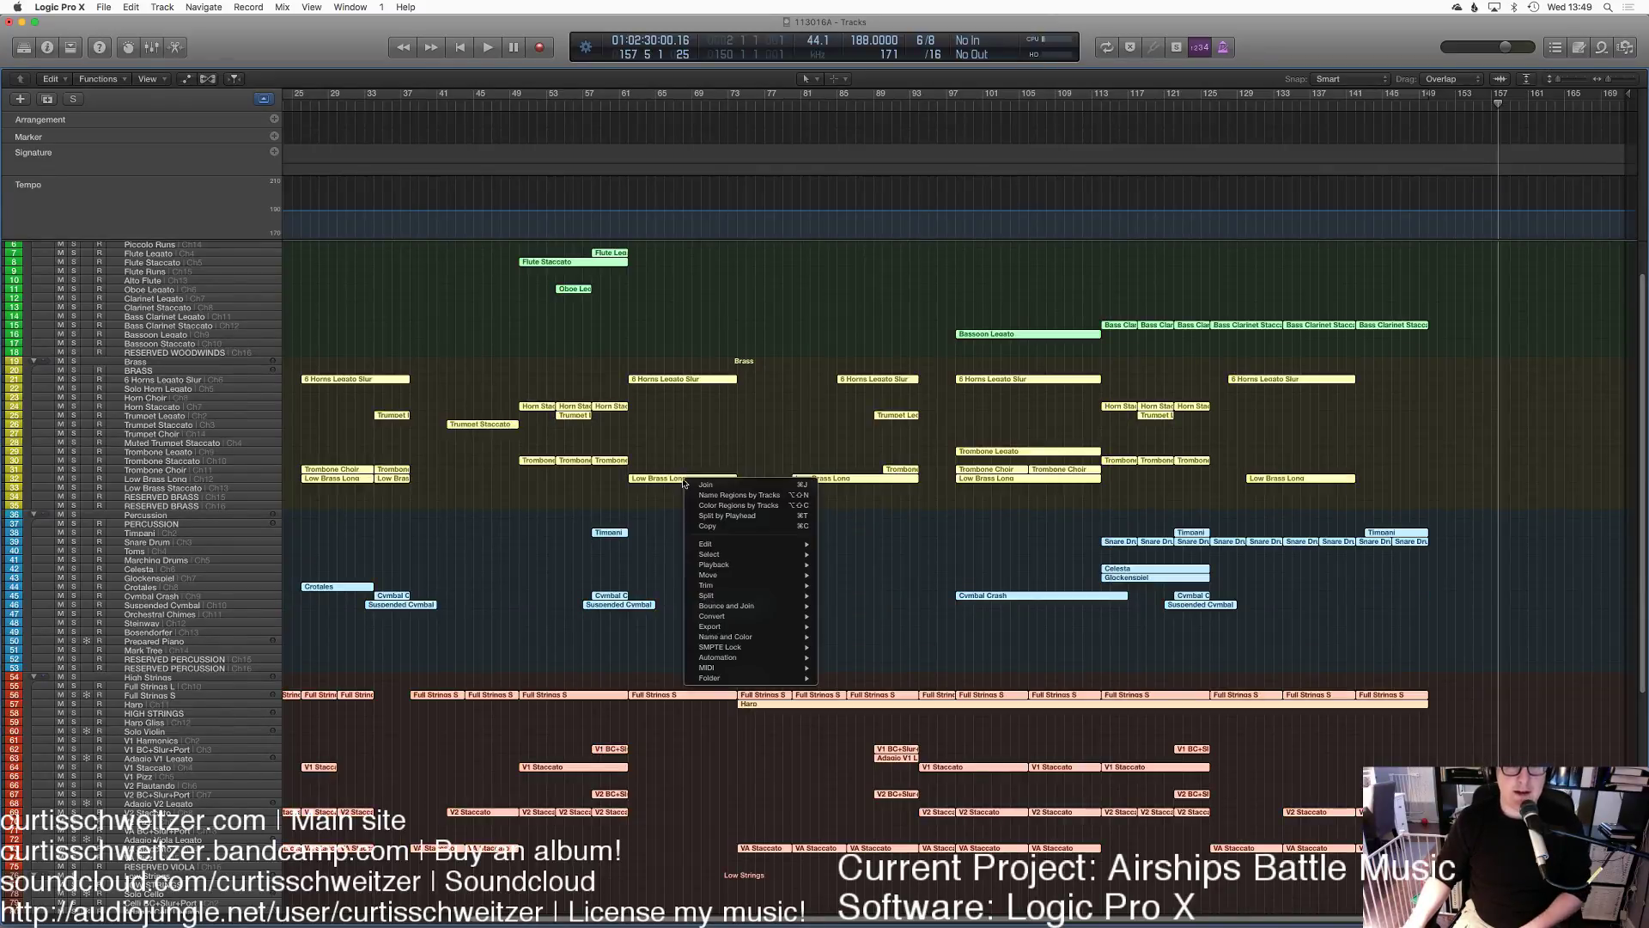
click(696, 442)
scroll(695, 443, left, 5)
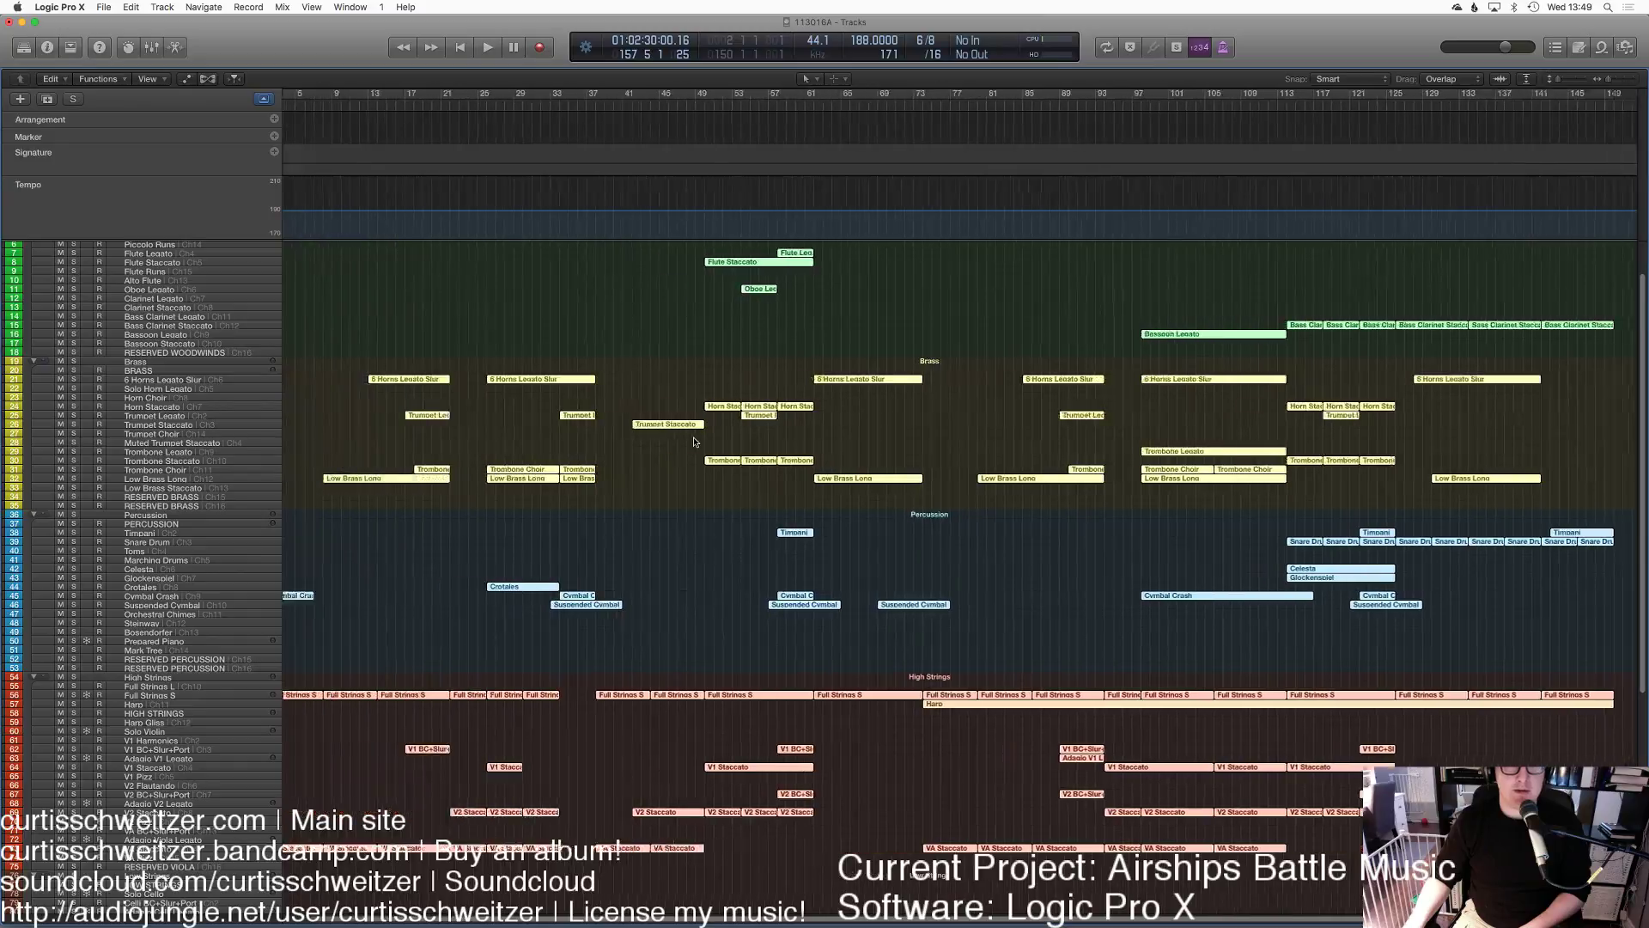
click(730, 378)
Step: Return the playhead to bar 1 and play the whole arrangement for listening
scroll(687, 343, left, 3)
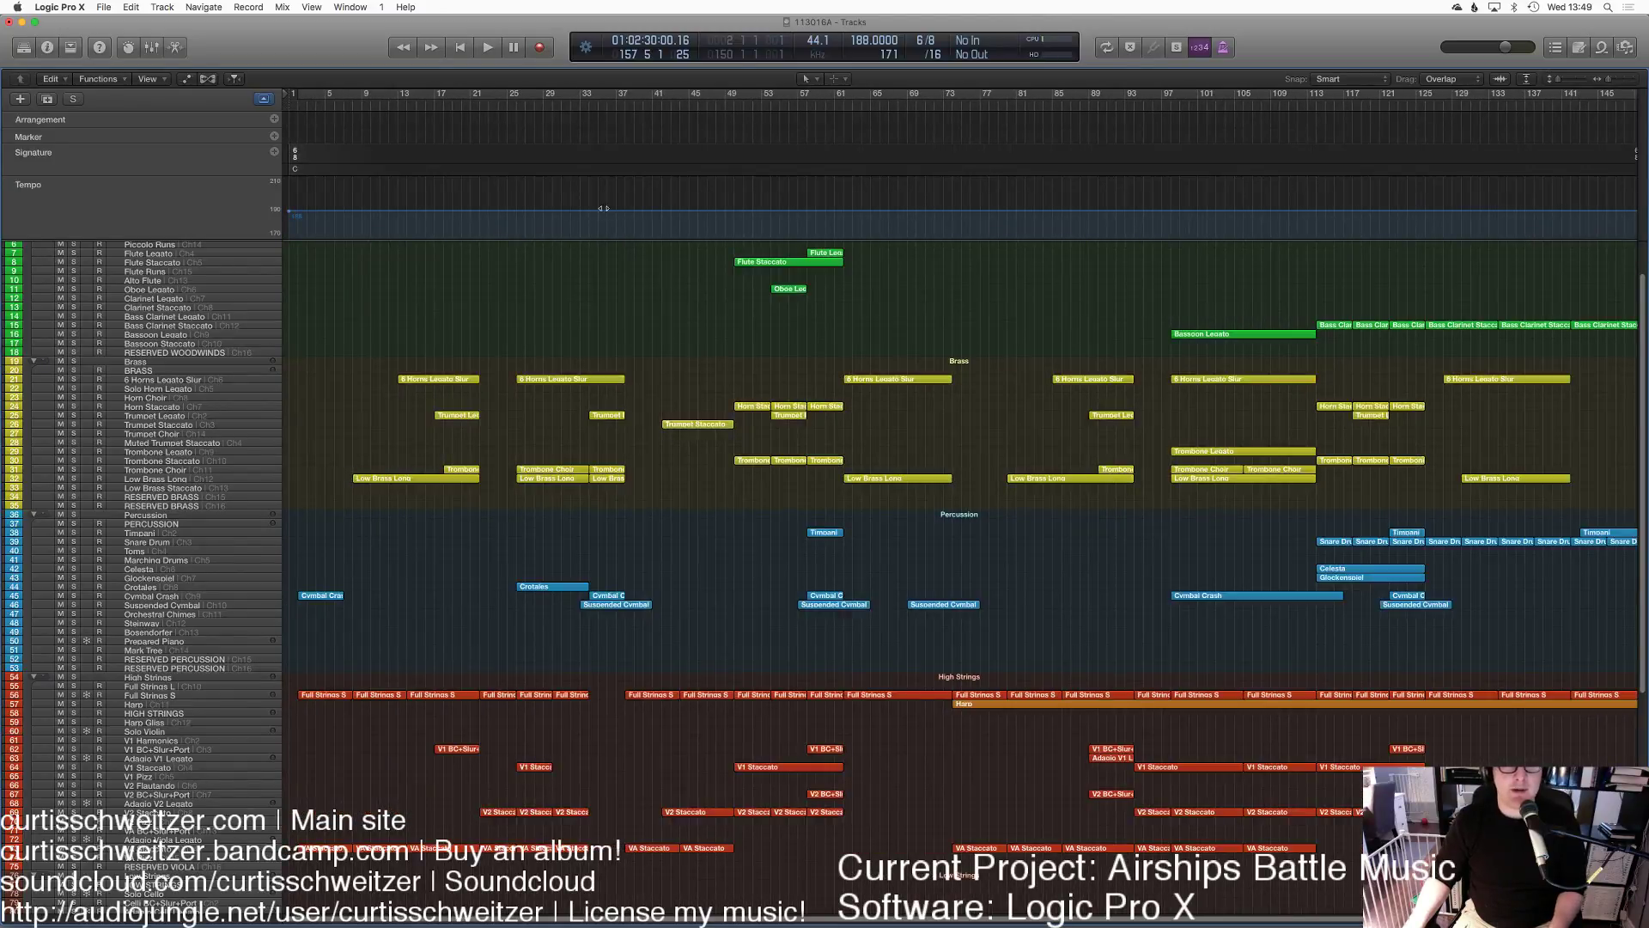
click(460, 48)
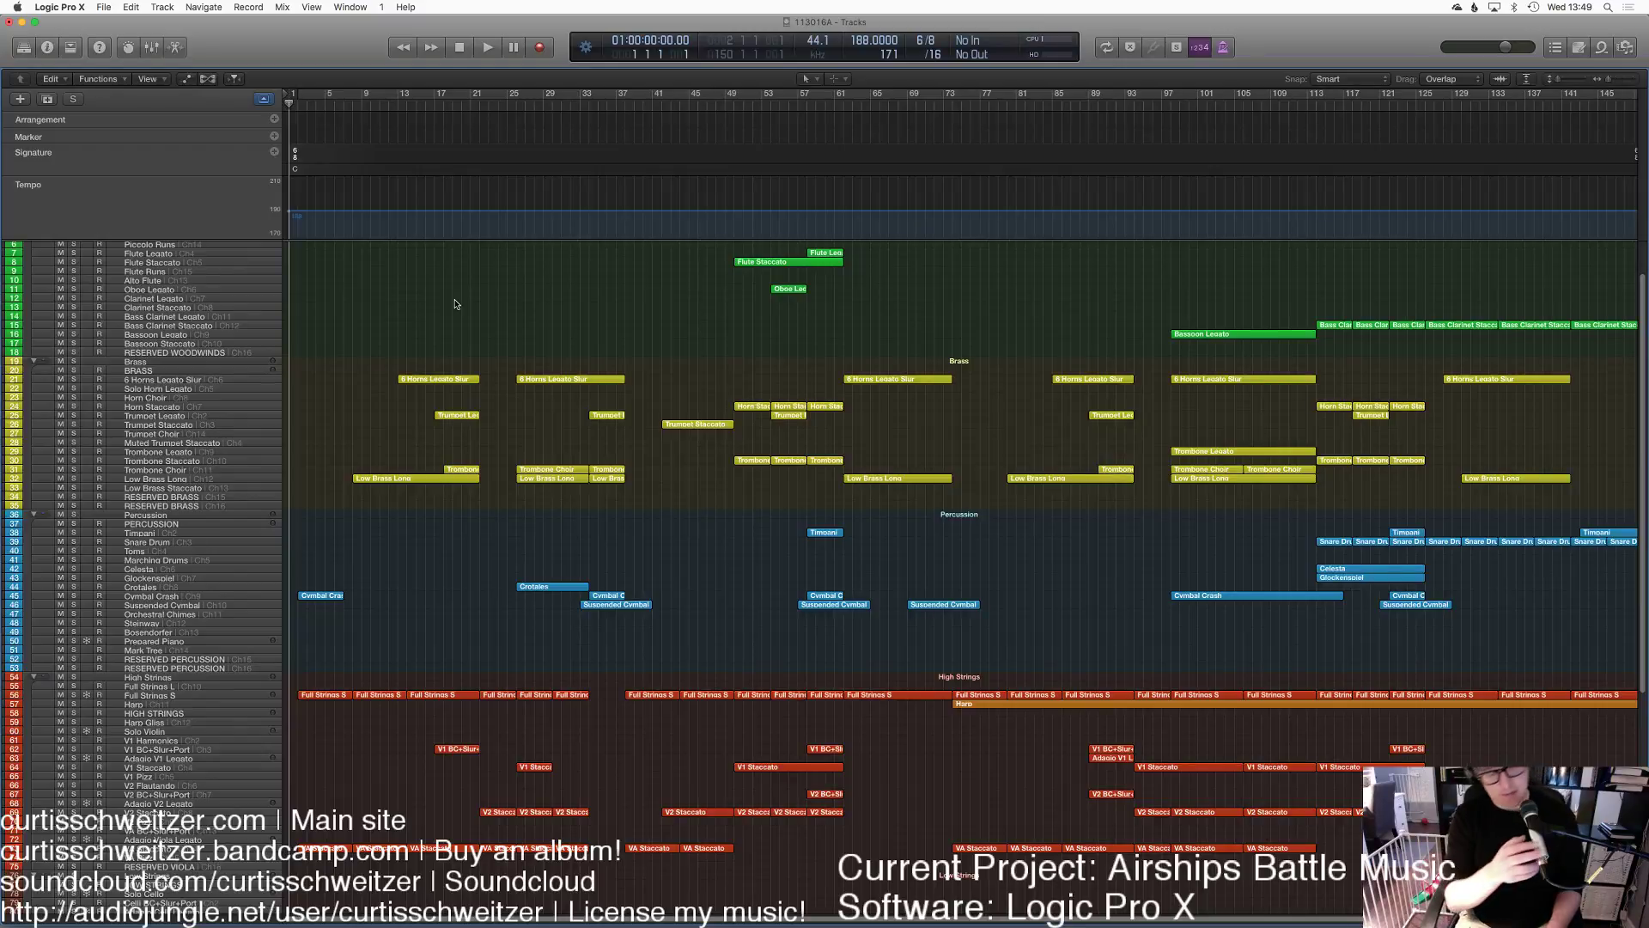
key(space)
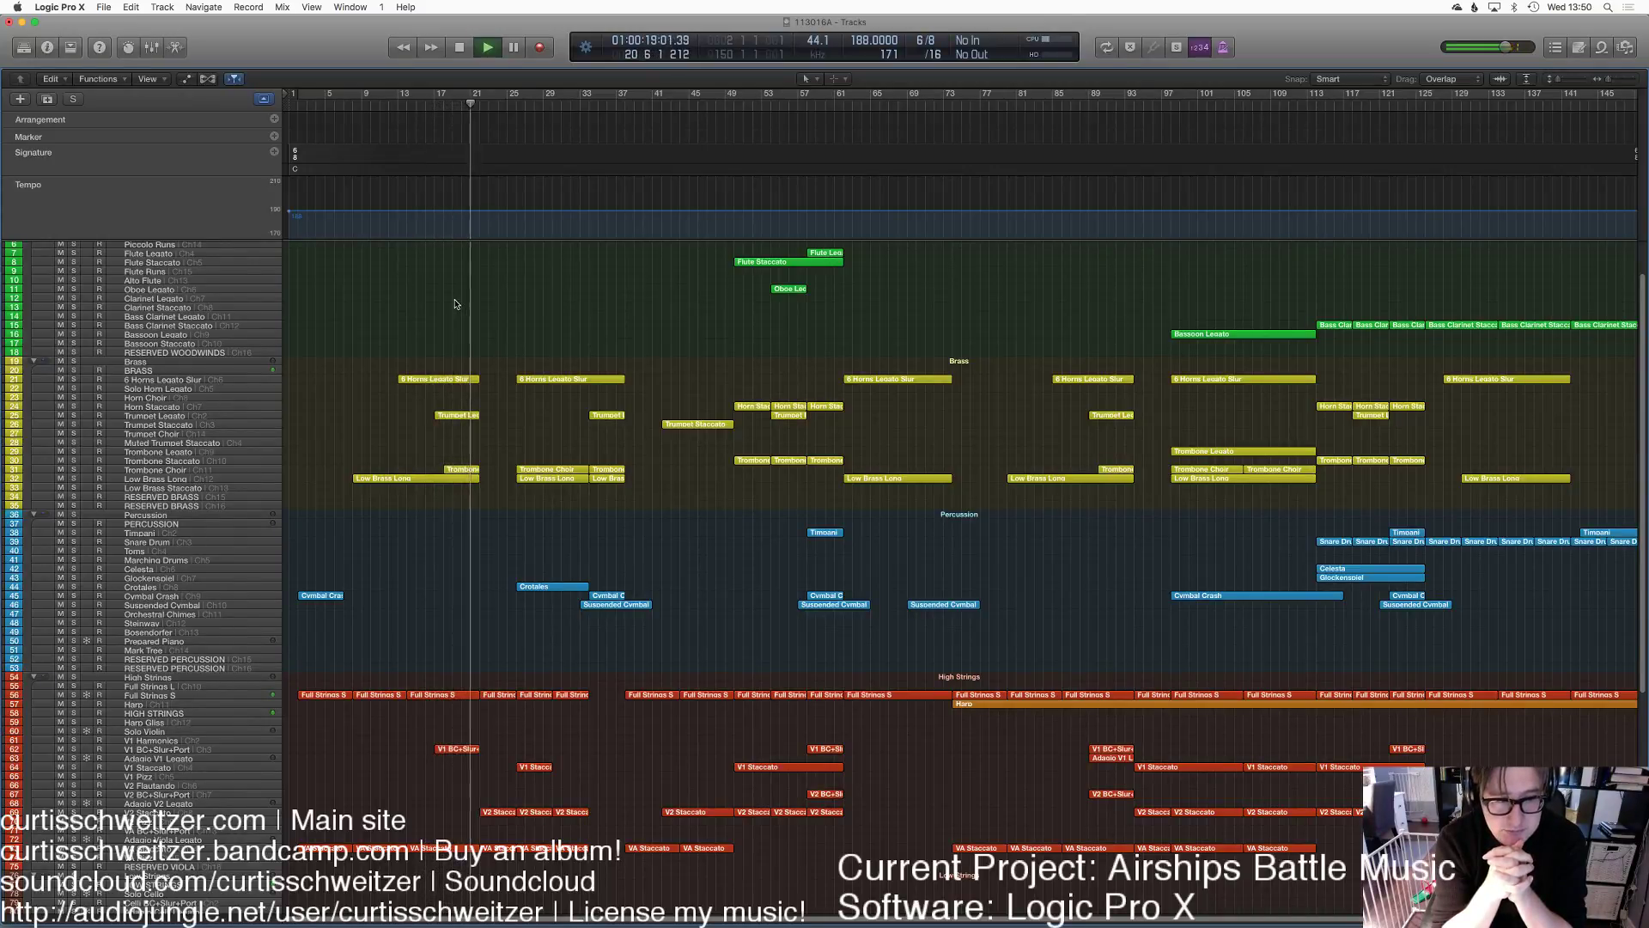
Step: Select all regions in the project and color them by their tracks while playback continues
key(super+a)
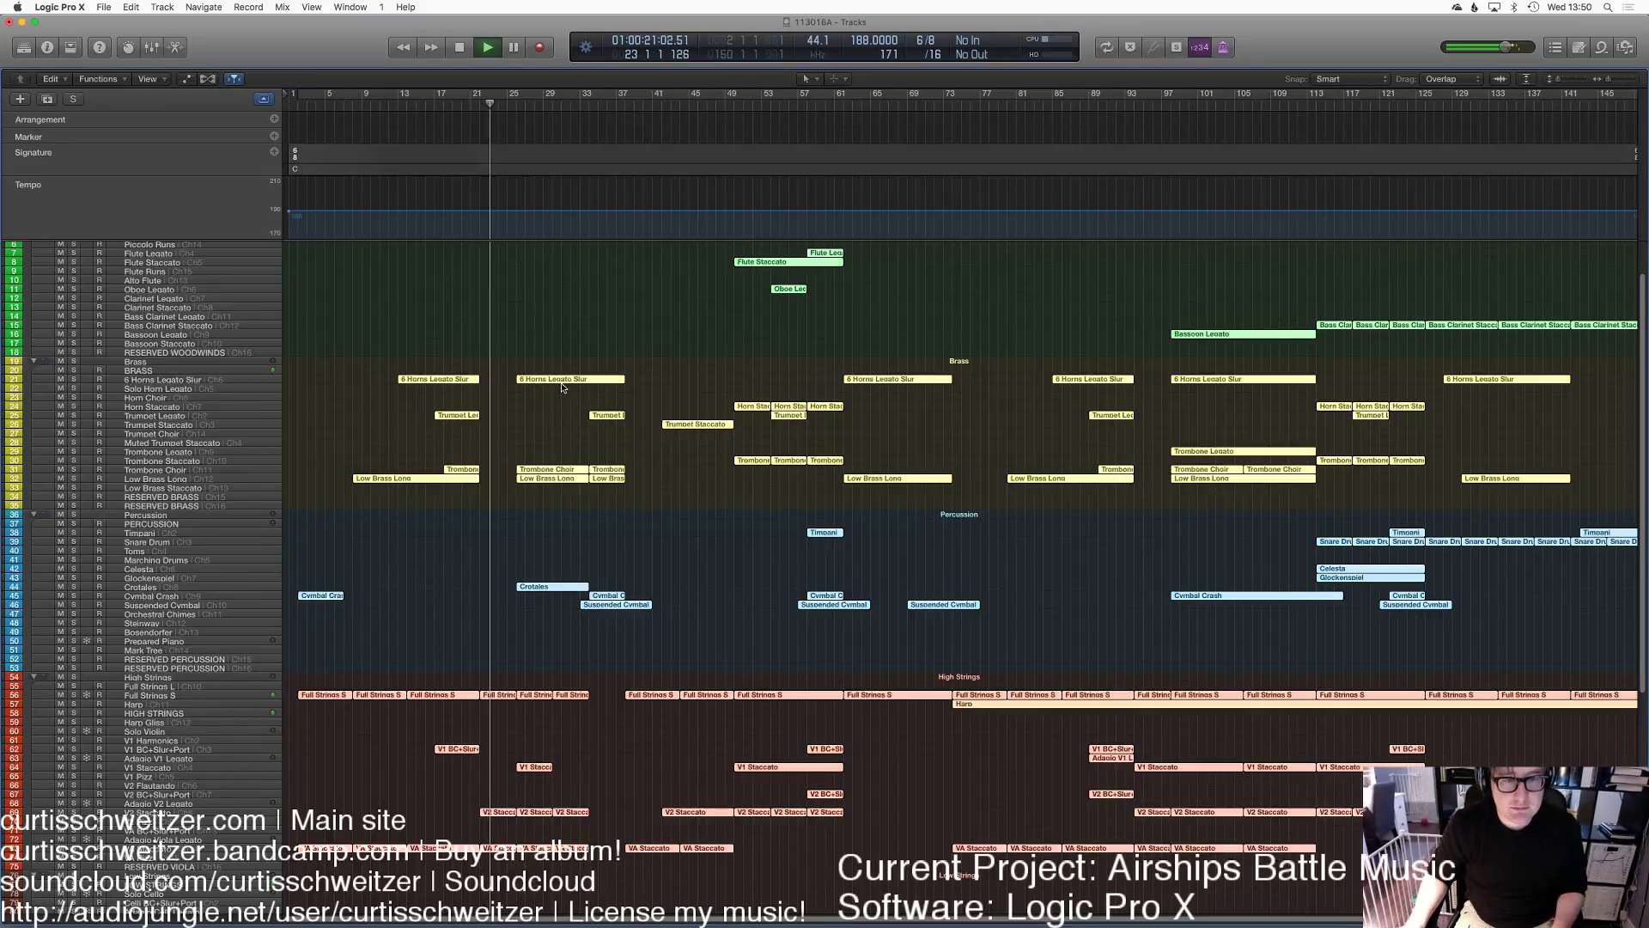
right_click(562, 385)
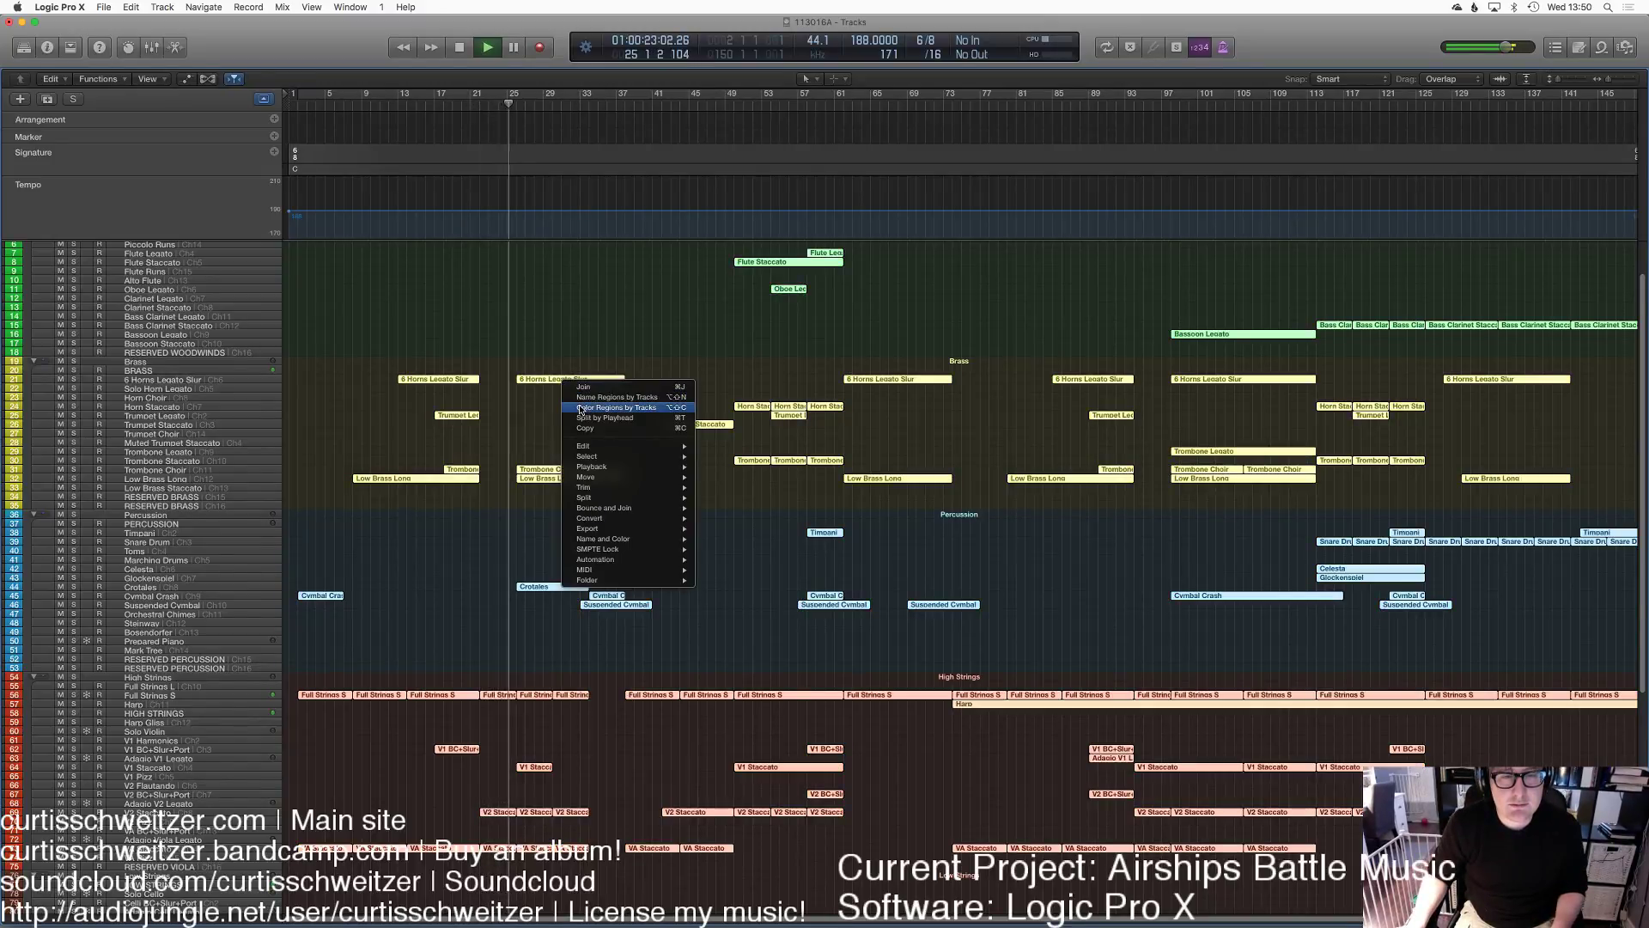
click(575, 347)
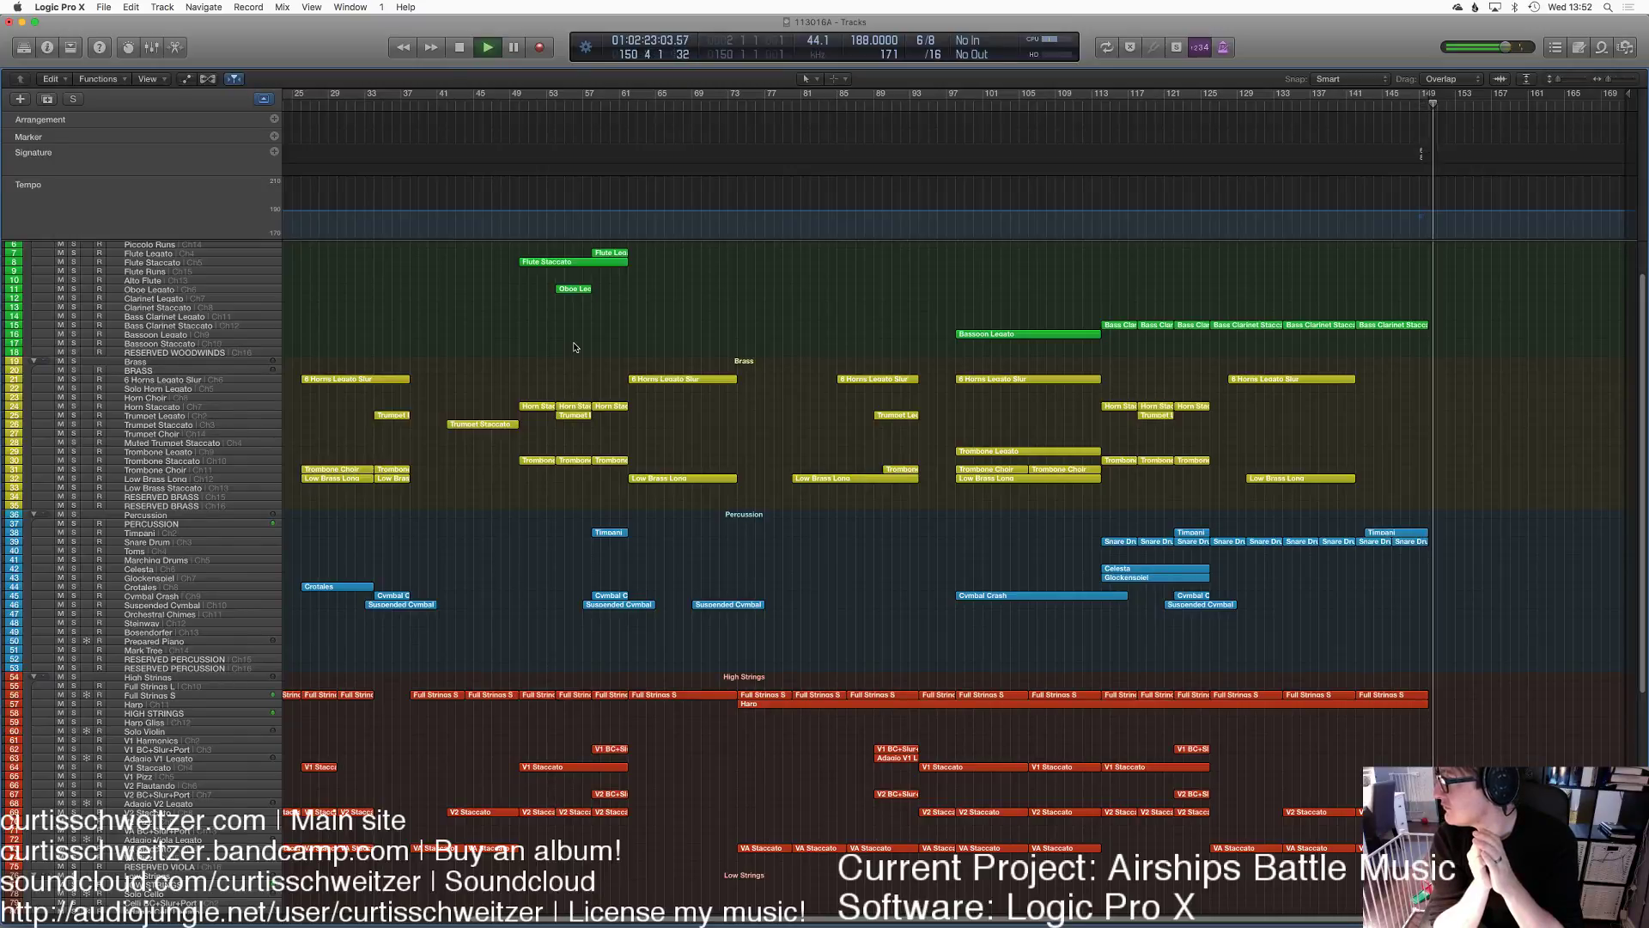
Step: Stop playback past the last regions, at about bar 152, and return the playhead to bar 1
key(space)
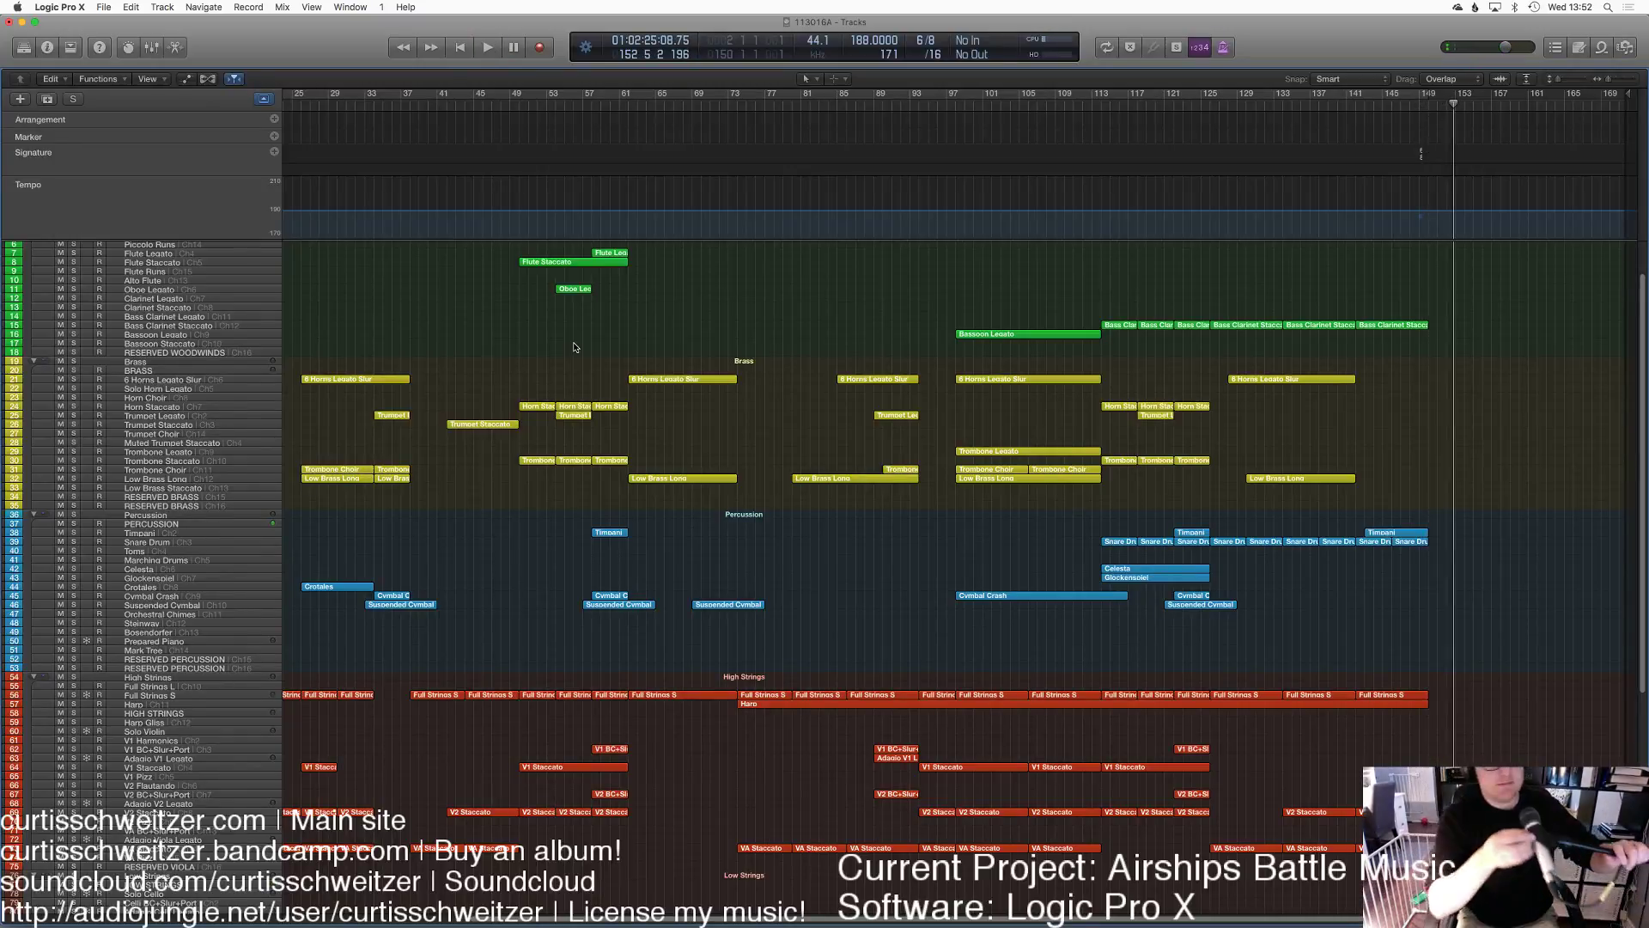
click(581, 103)
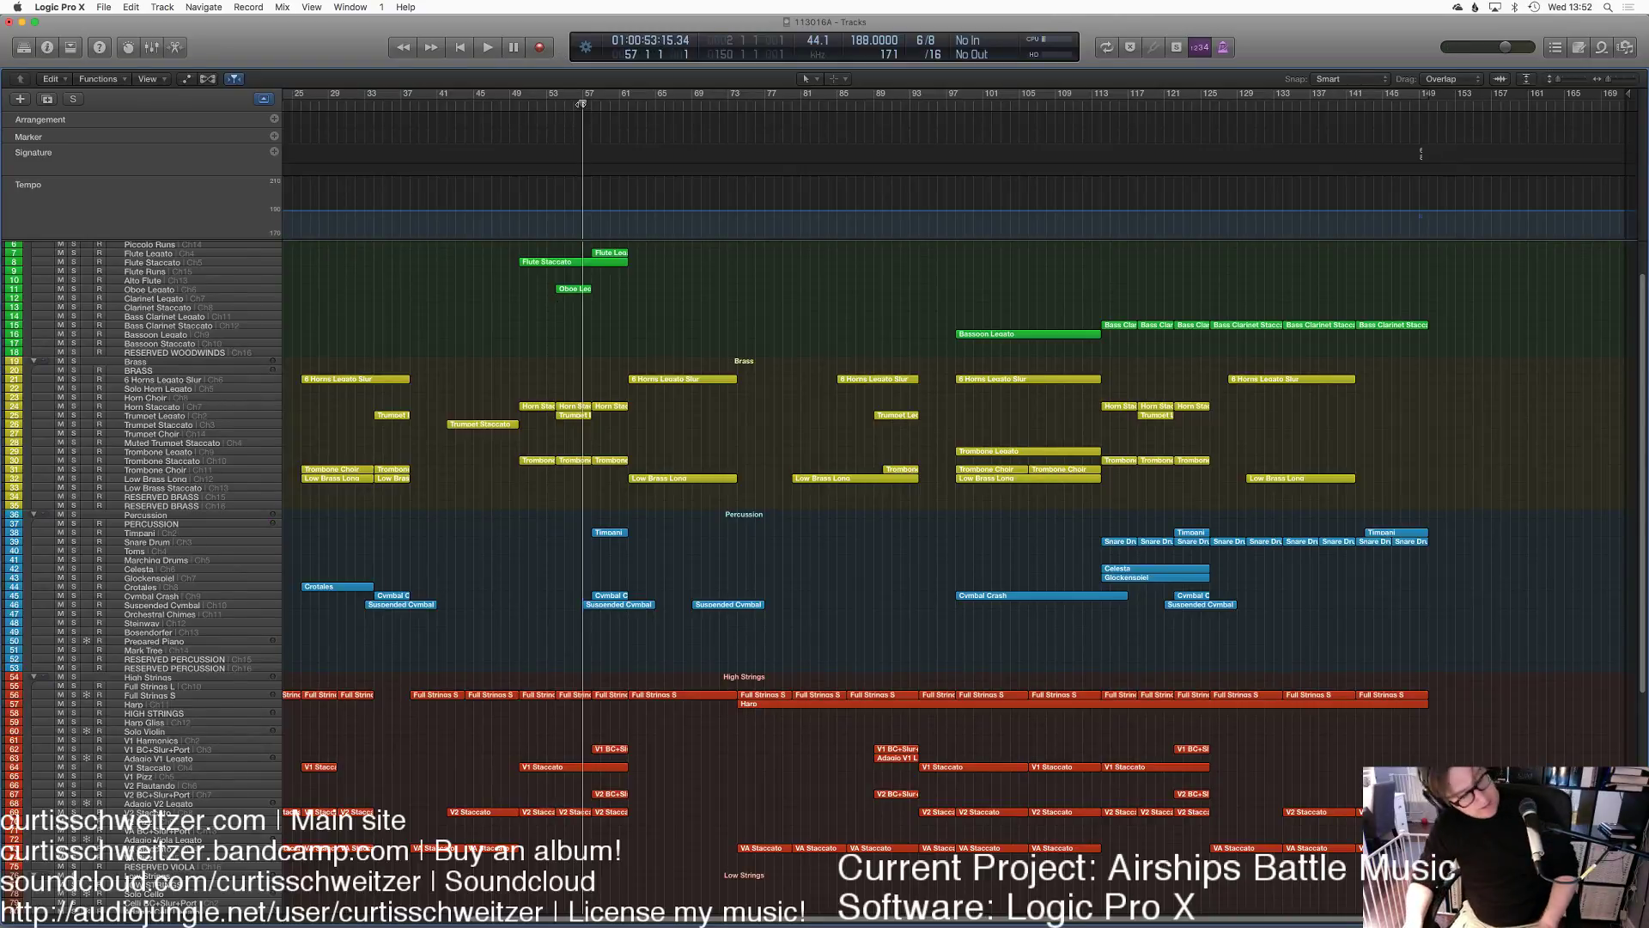
scroll(581, 103, left, 5)
drag(320, 104, 291, 106)
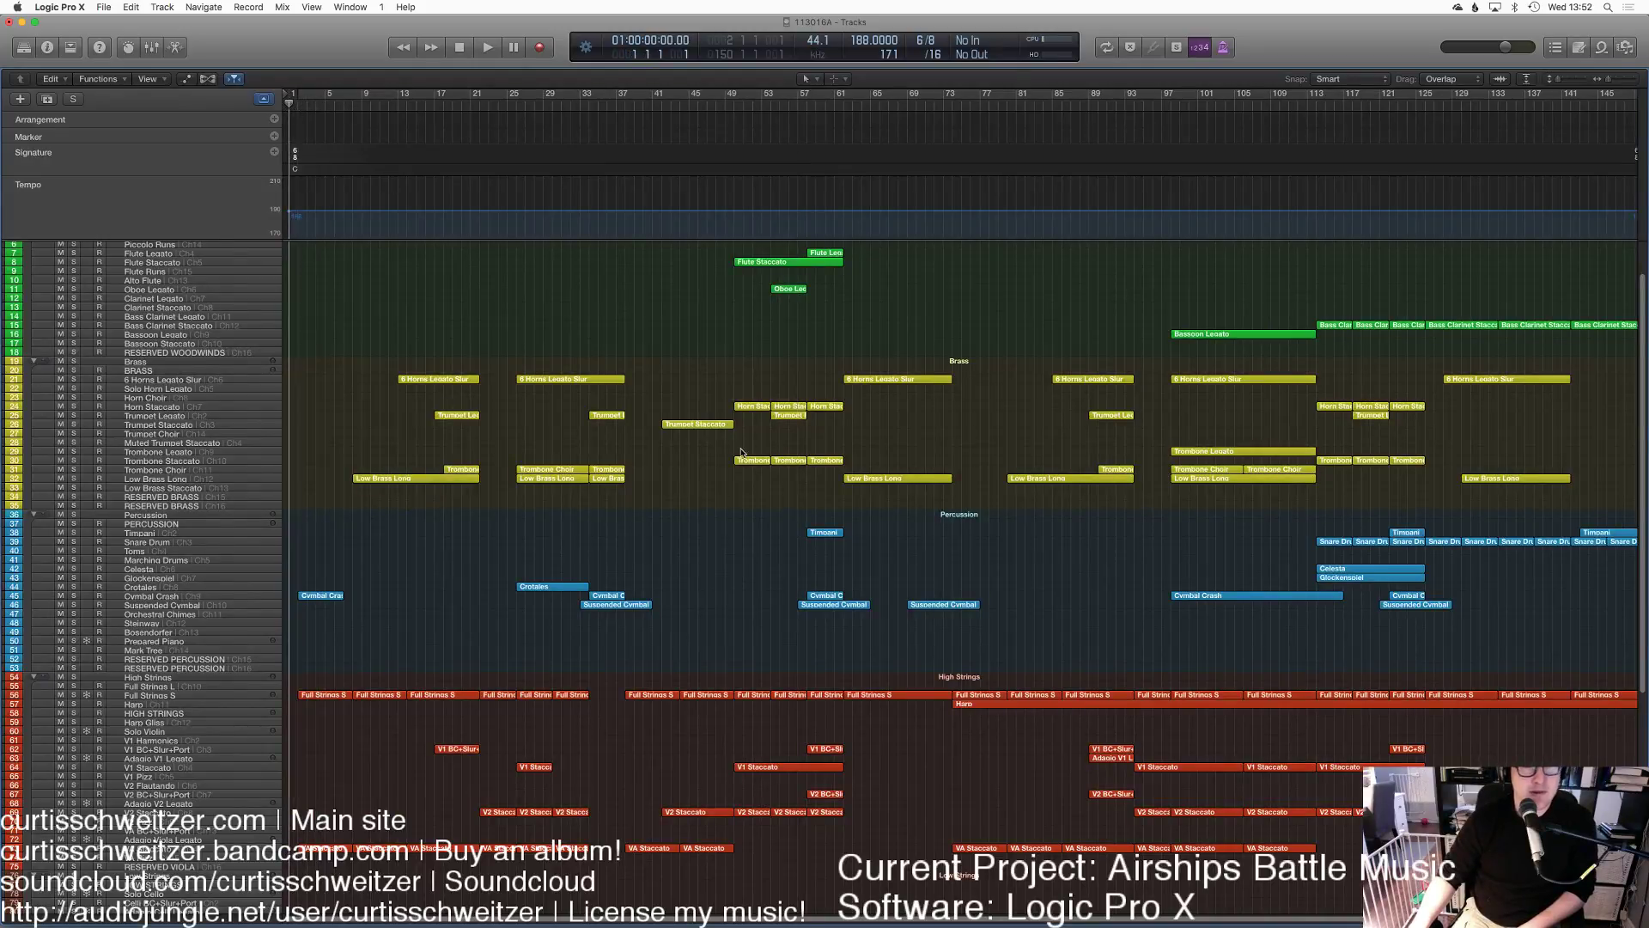
scroll(1123, 567, right, 5)
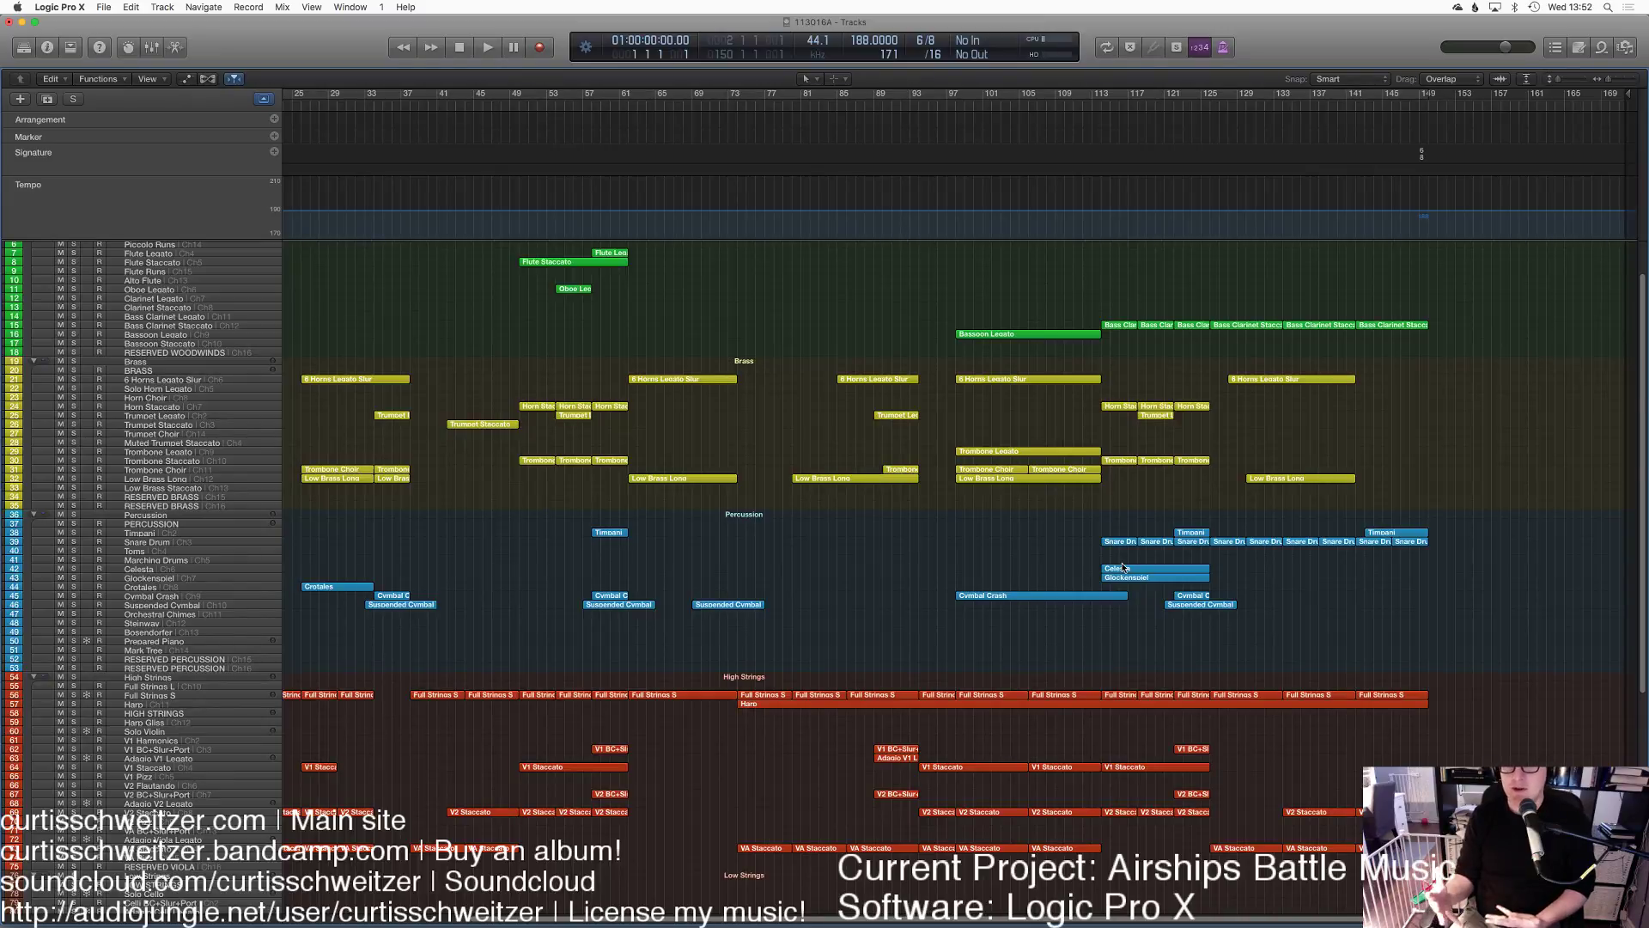
scroll(958, 594, left, 5)
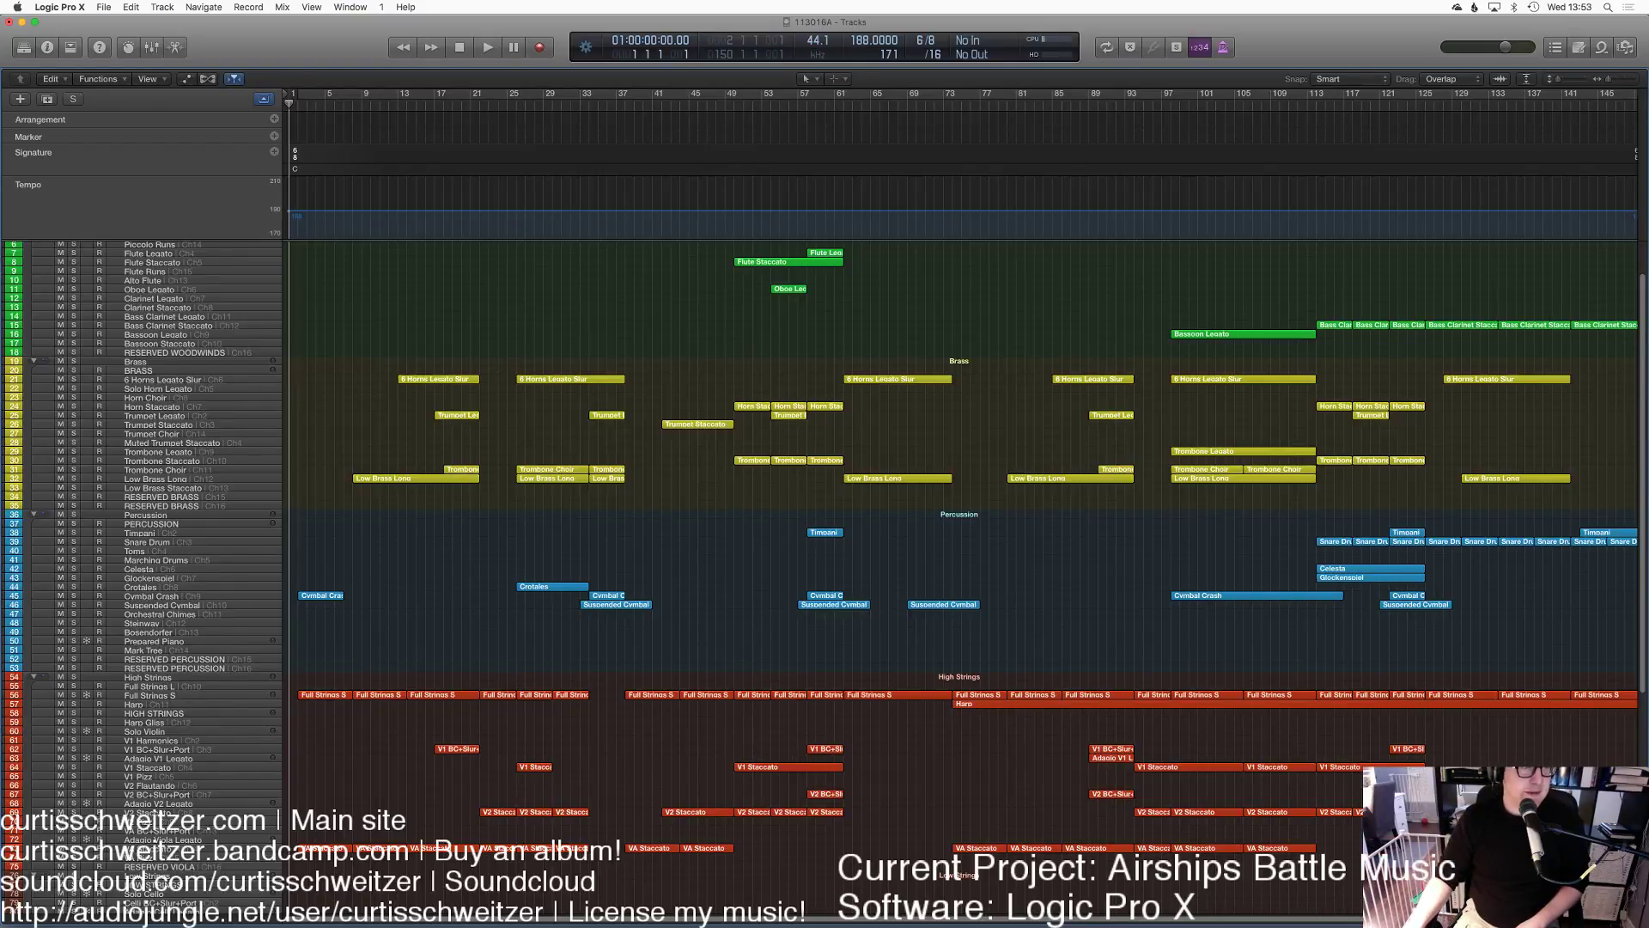
Step: Open Cinematic Christmas.wav in QuickTime Player and move its player window away from the track list
drag(0, 408, 0, 362)
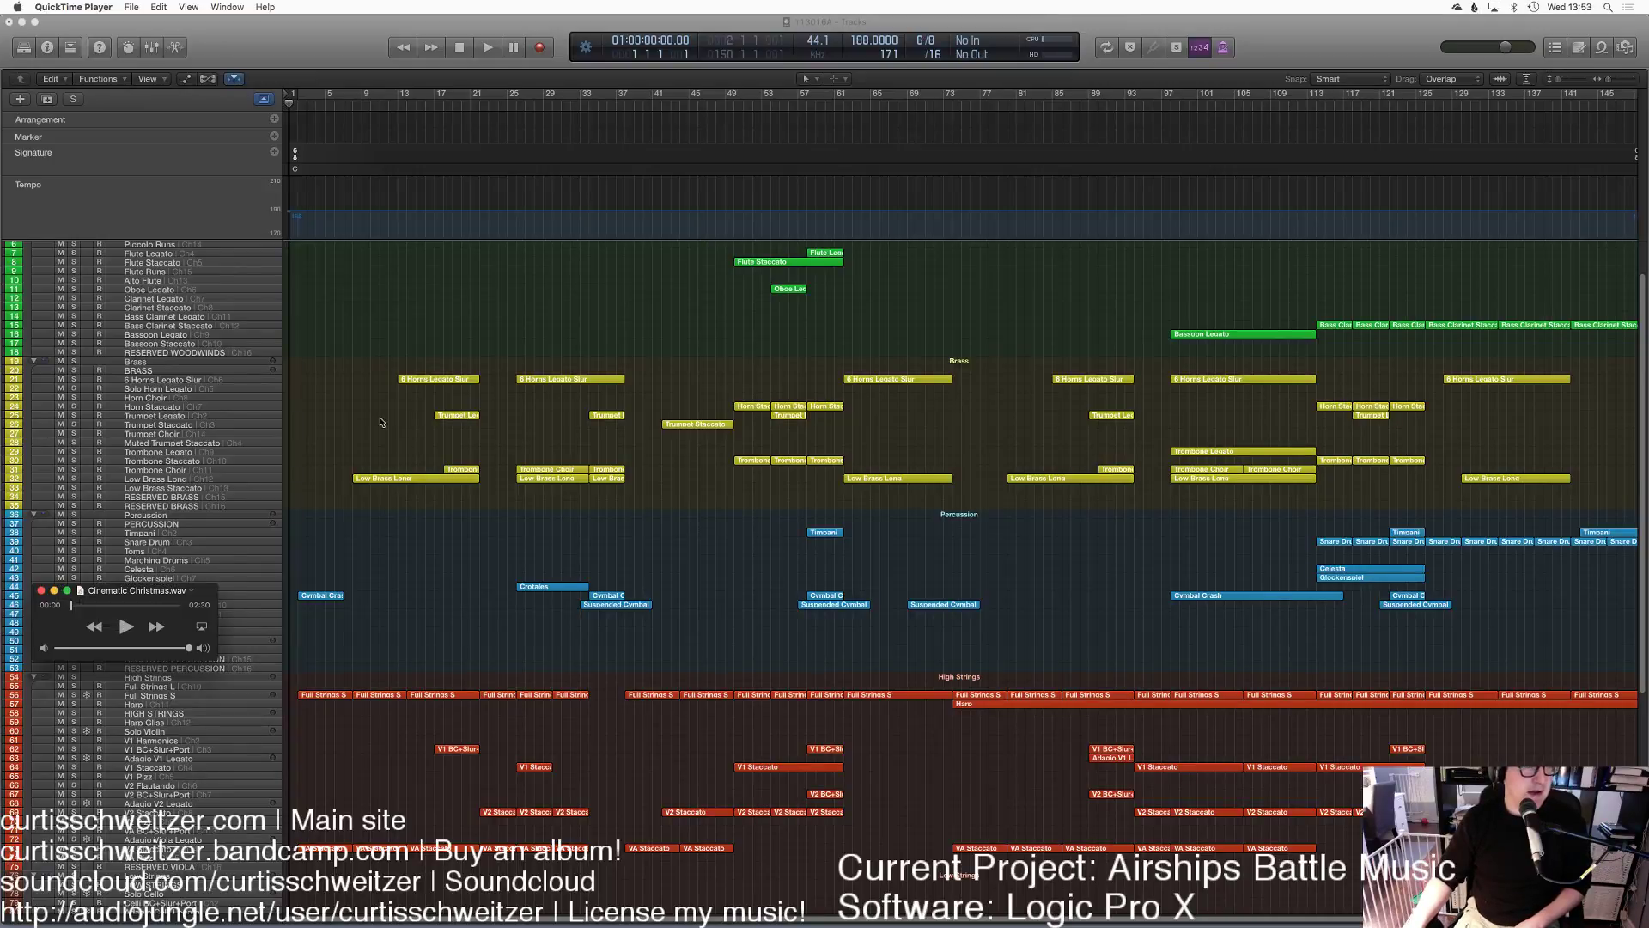
drag(144, 593, 879, 265)
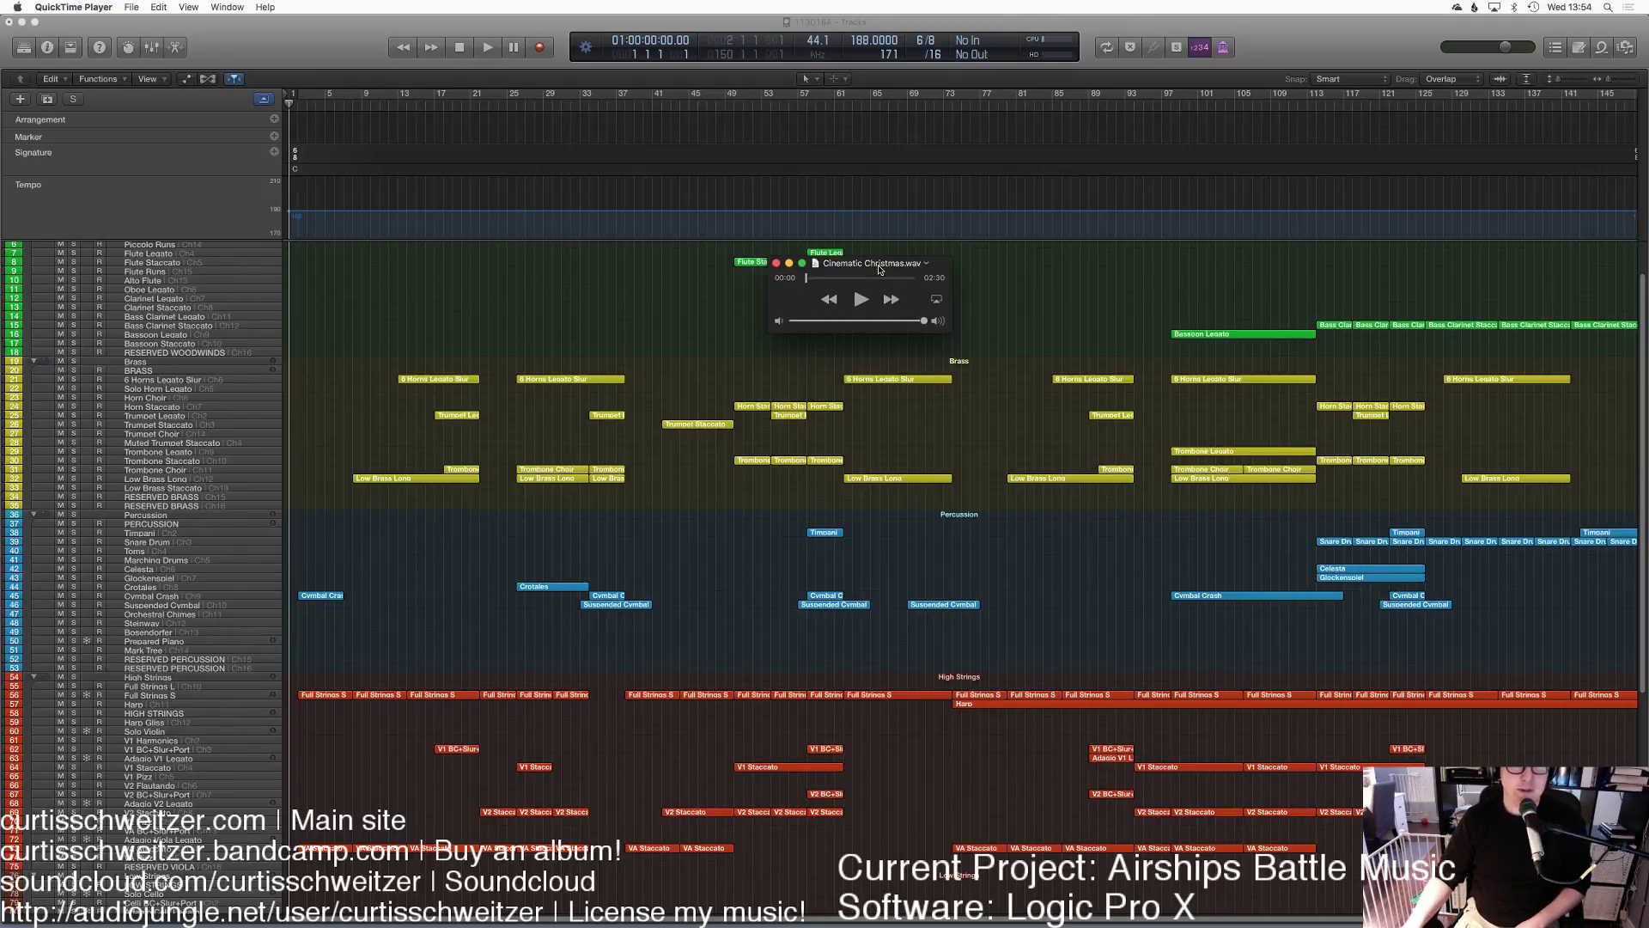